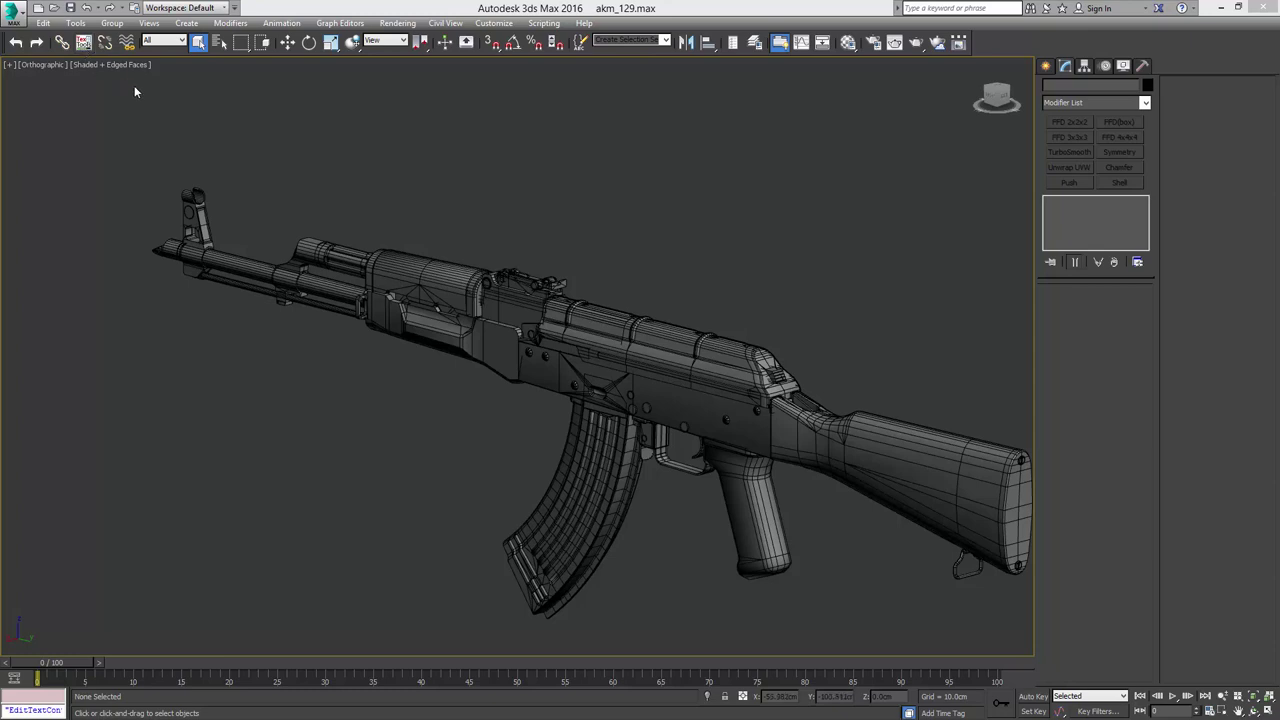
- Examine the modifier stacks of individual rifle parts, including the handguard, receiver, dust cover, magazine and barrel
click(441, 283)
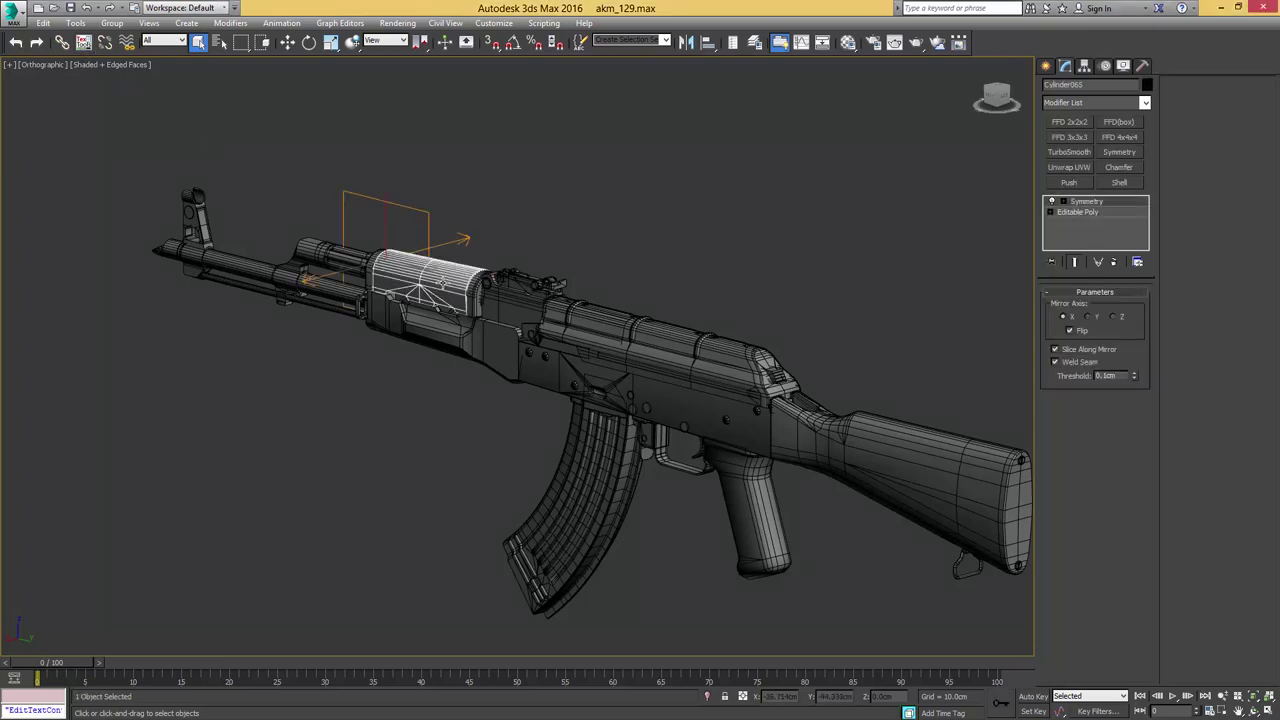
click(585, 238)
middle_drag(760, 236, 704, 231)
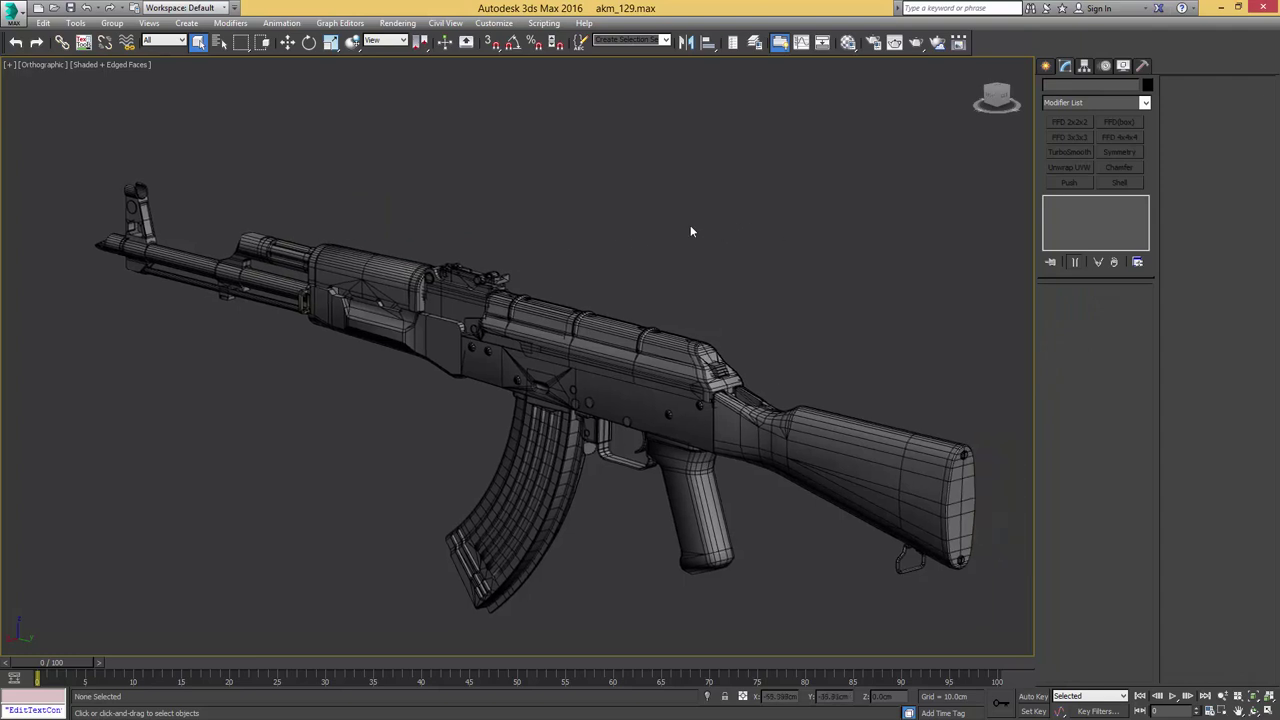
click(700, 417)
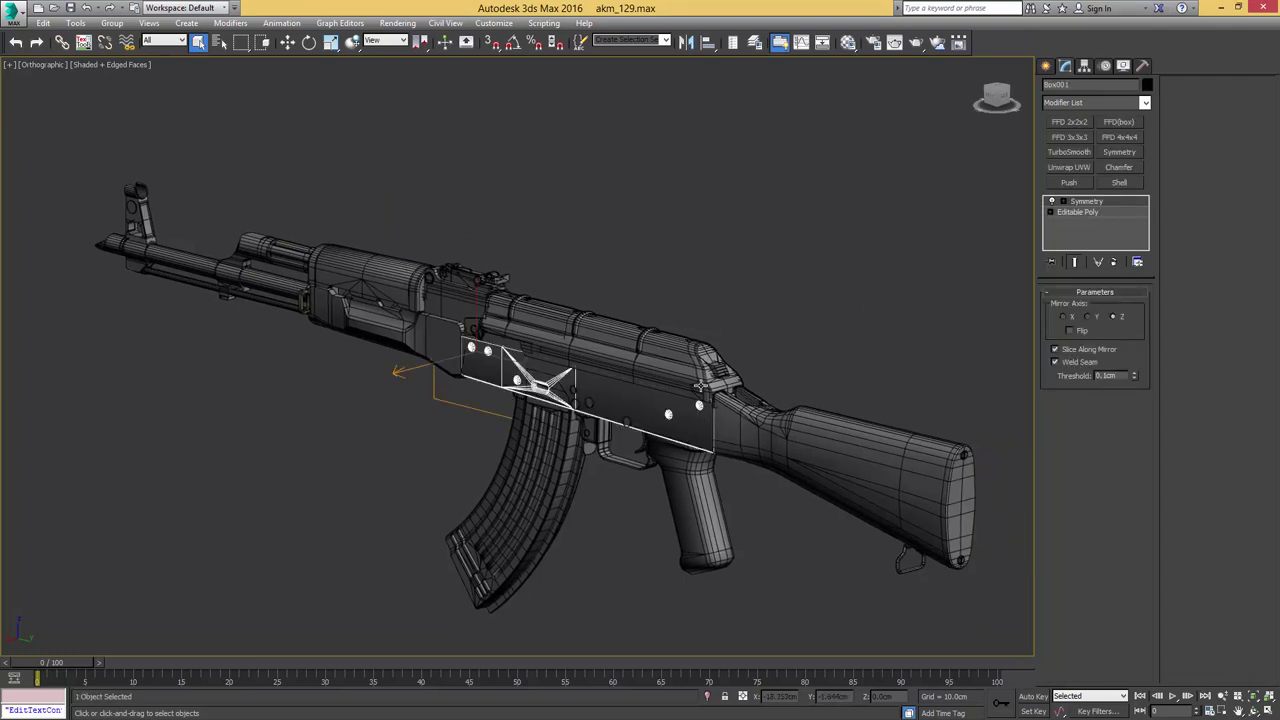
click(624, 335)
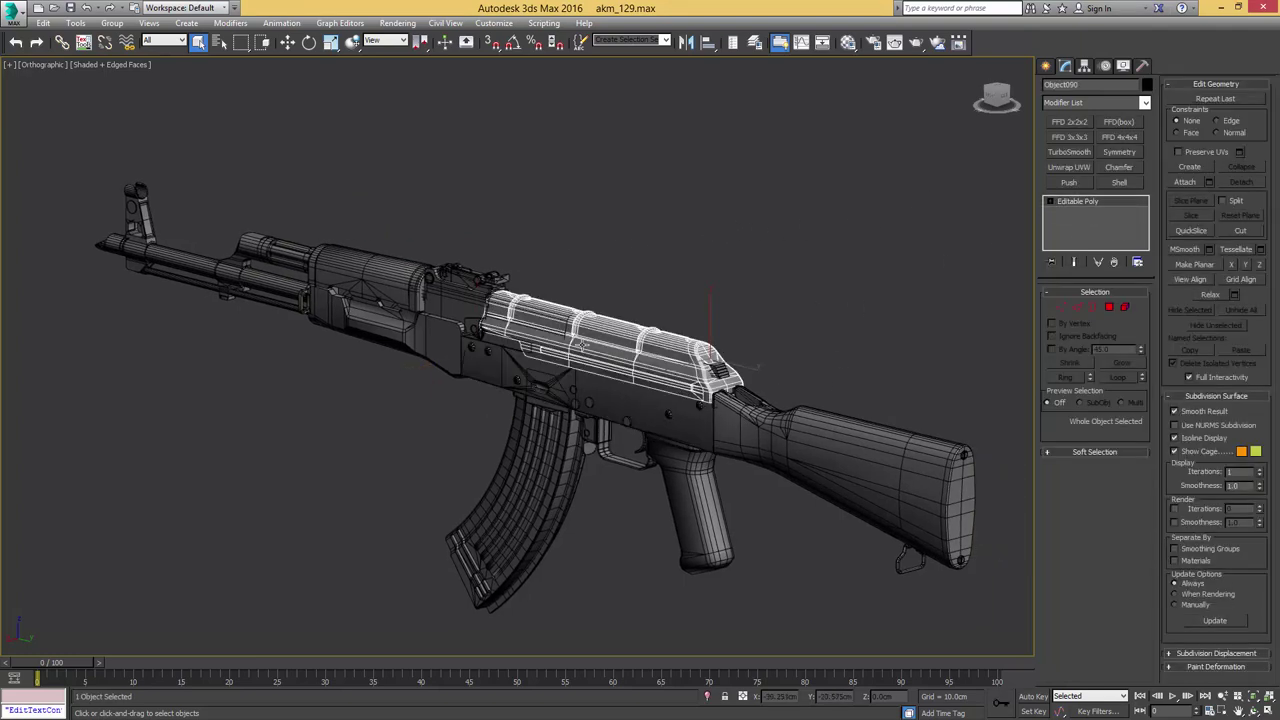
click(538, 435)
click(384, 284)
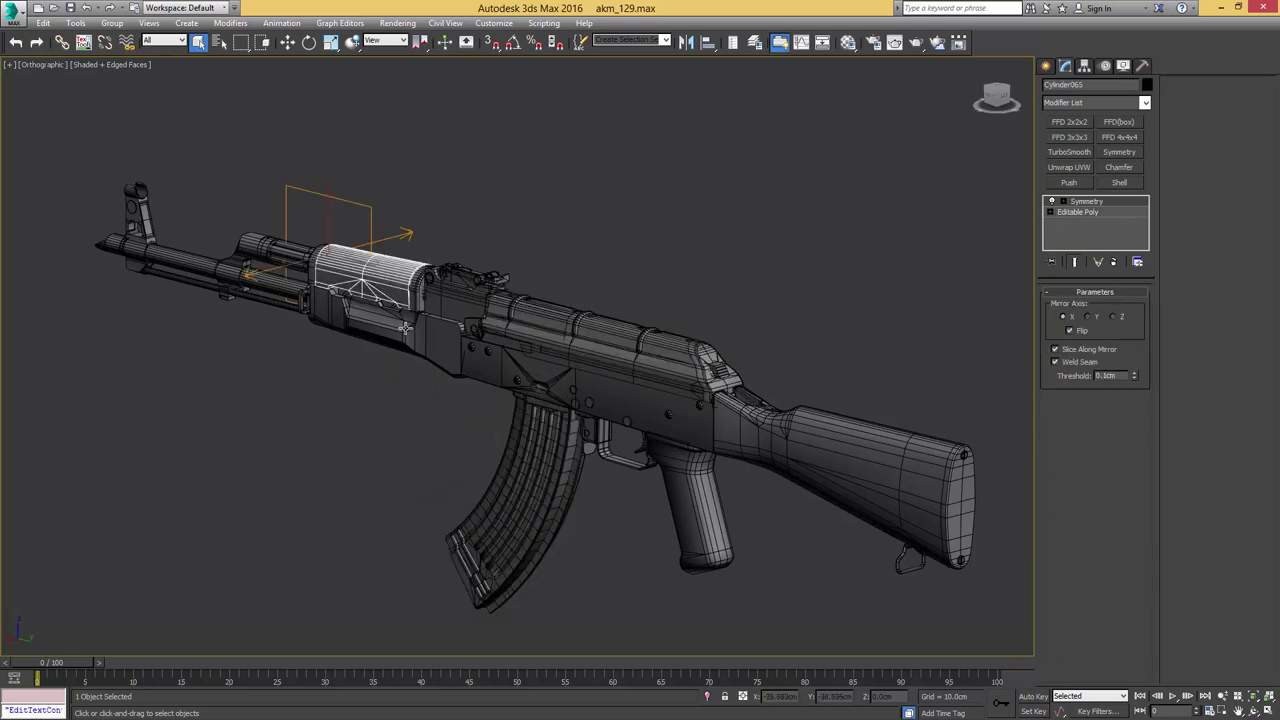
click(406, 329)
click(285, 284)
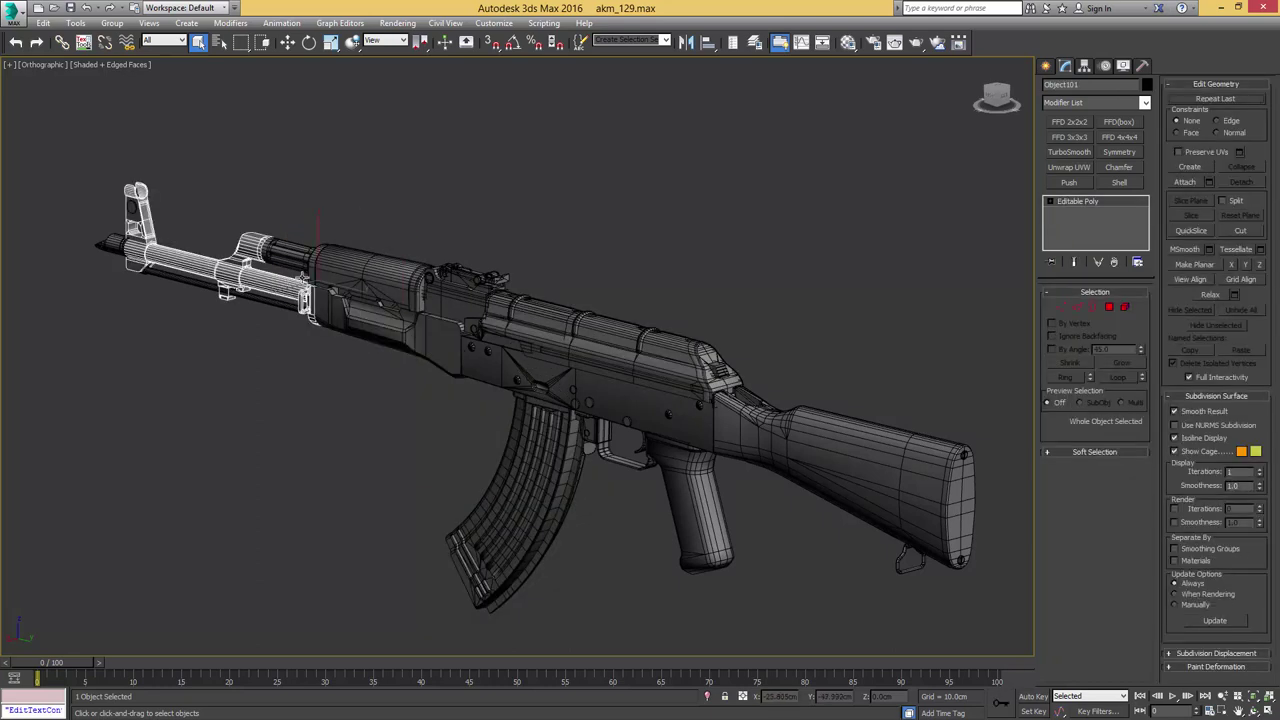
click(293, 253)
click(320, 150)
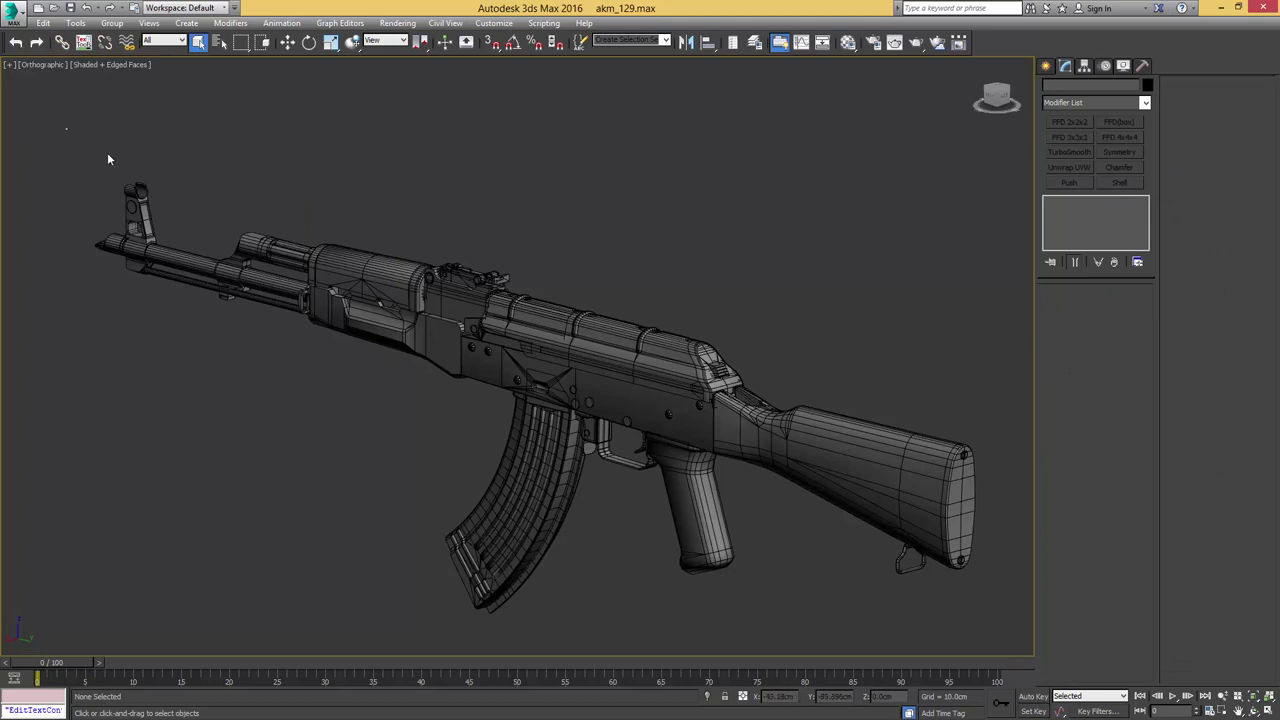
- Select all parts of the rifle and add an Edit Poly modifier to them
drag(64, 127, 1003, 615)
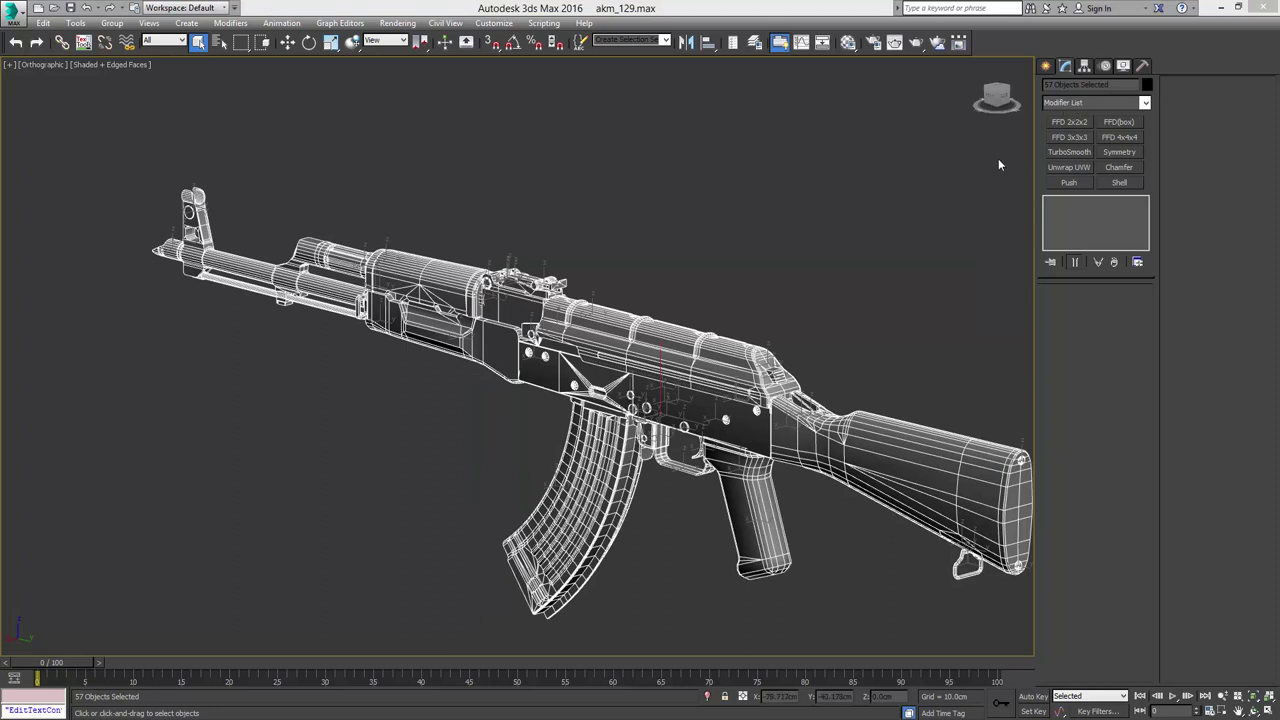
click(1145, 103)
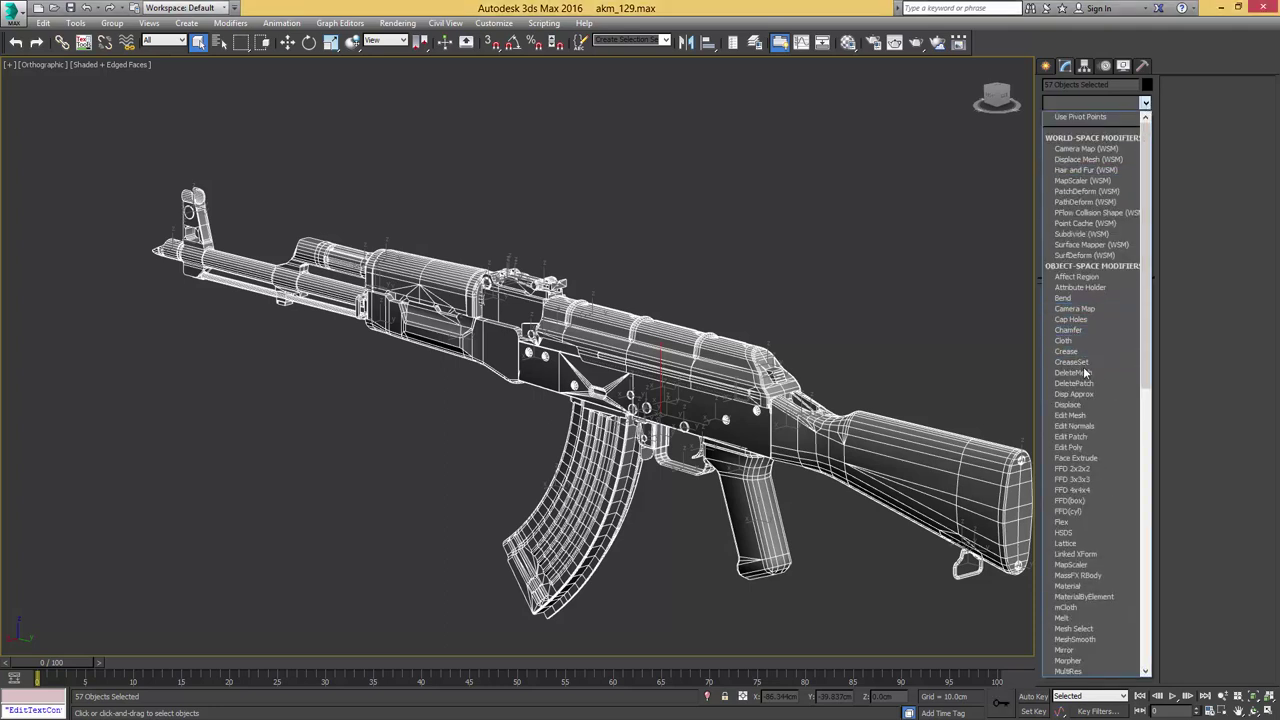
click(1072, 447)
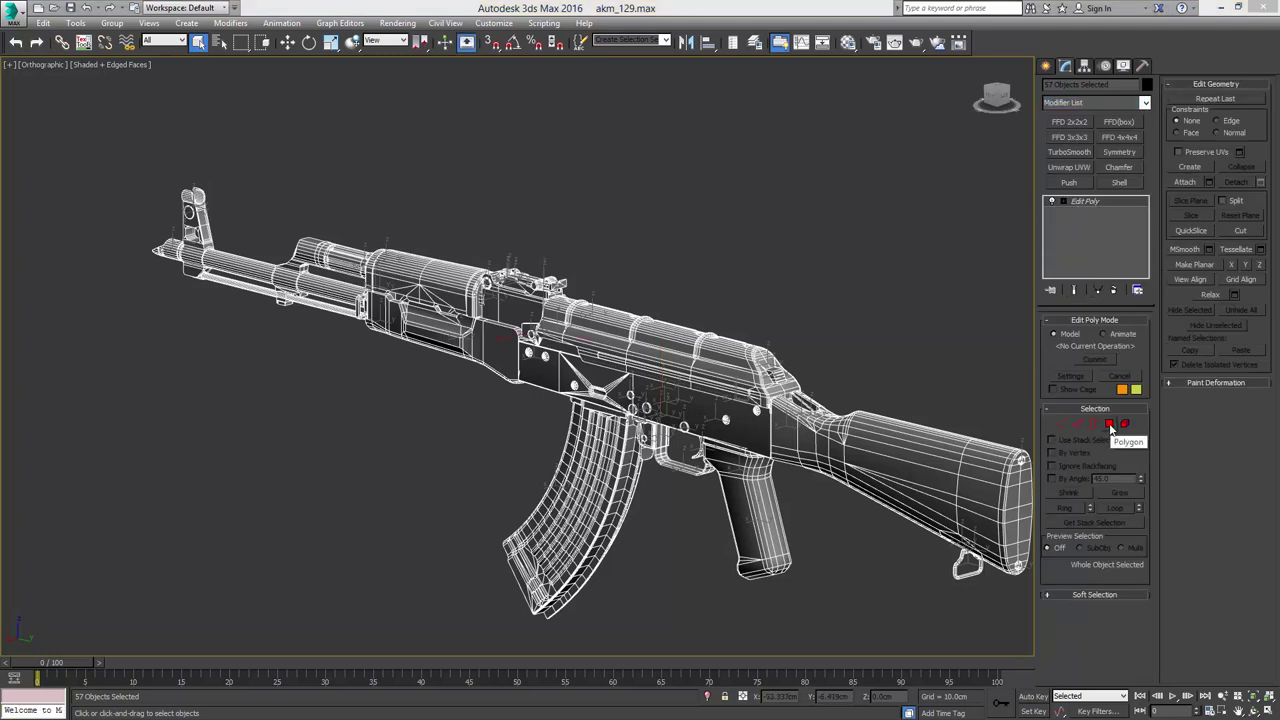
- Select every polygon of the whole rifle and set their material ID to 1
click(1110, 424)
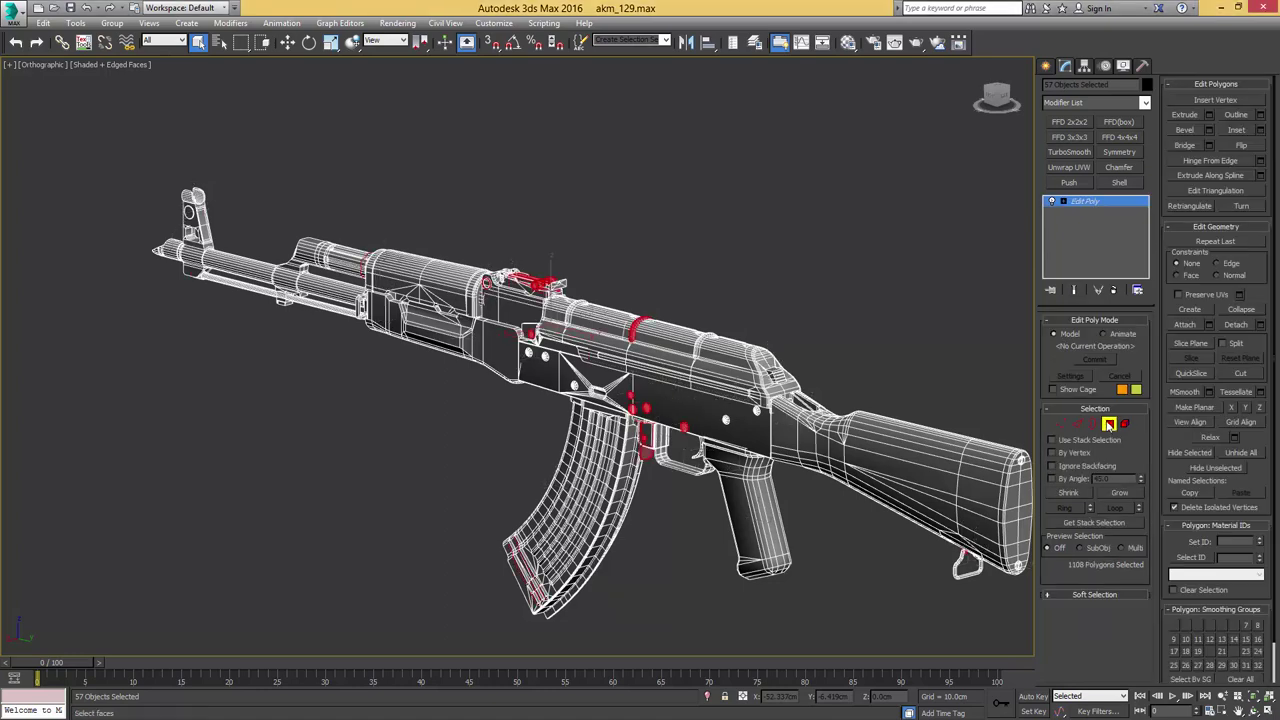
middle_drag(900, 340, 782, 313)
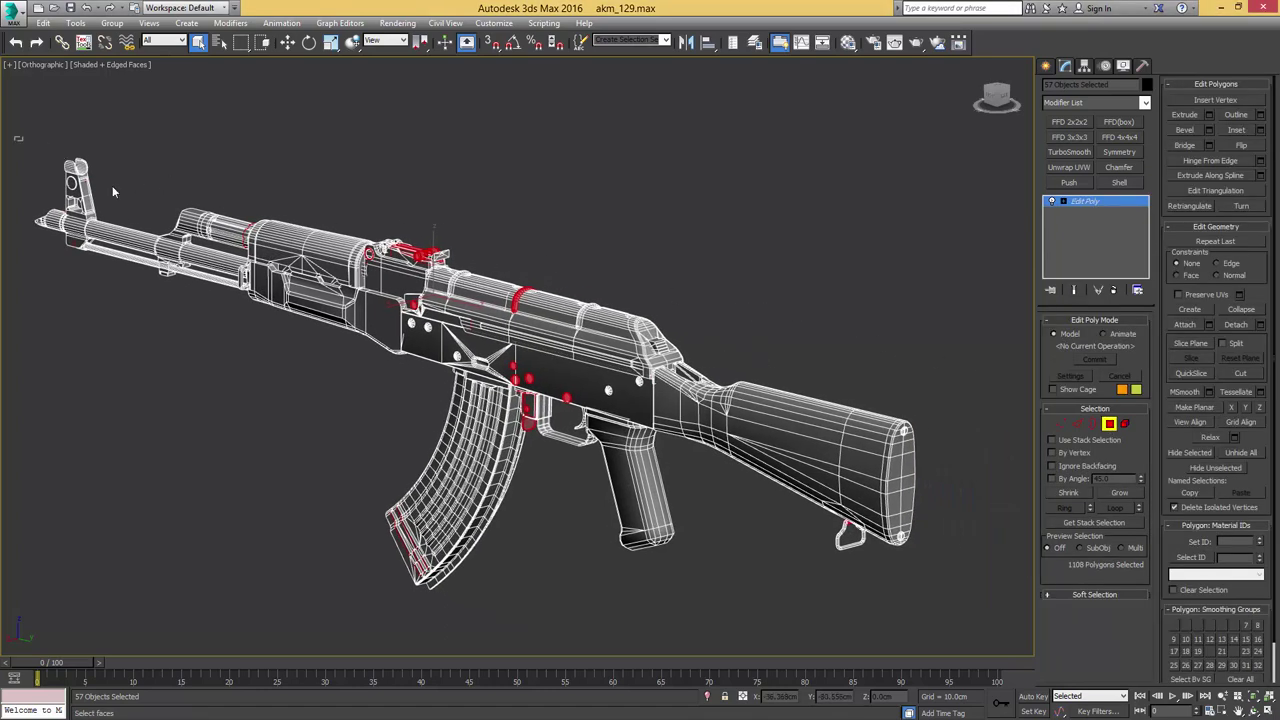
drag(894, 651, 980, 636)
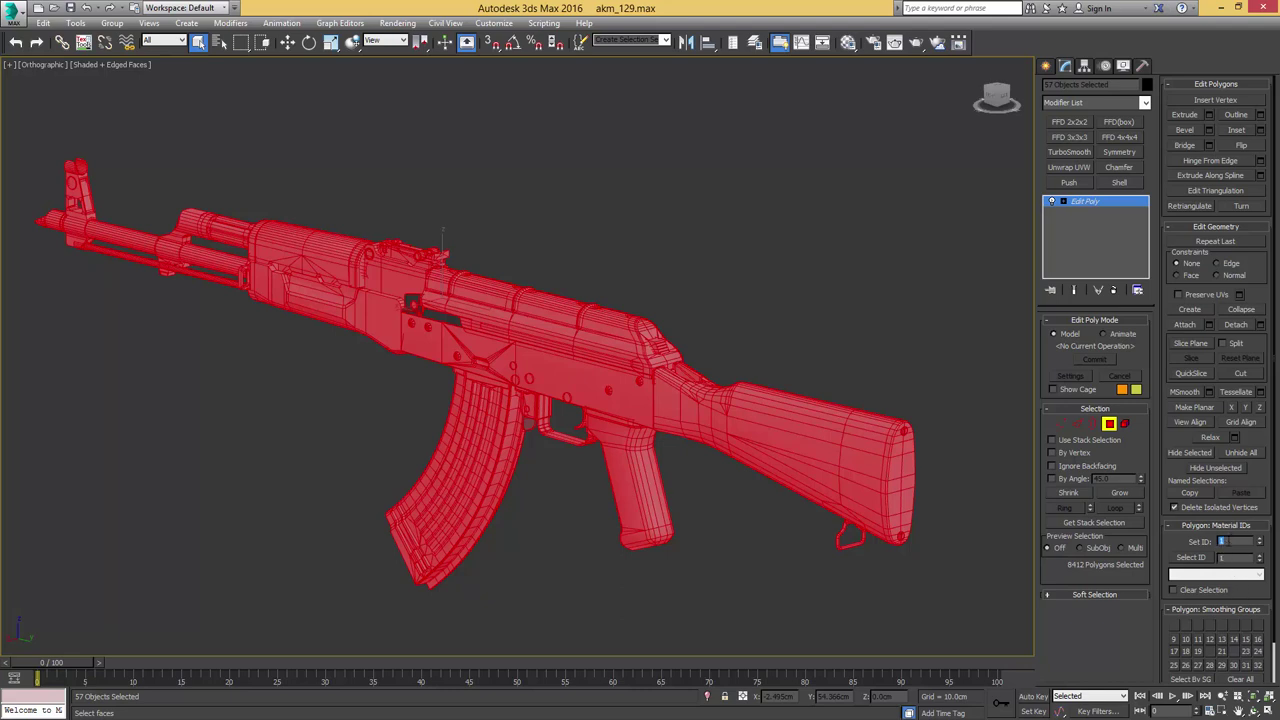
middle_drag(811, 421, 923, 423)
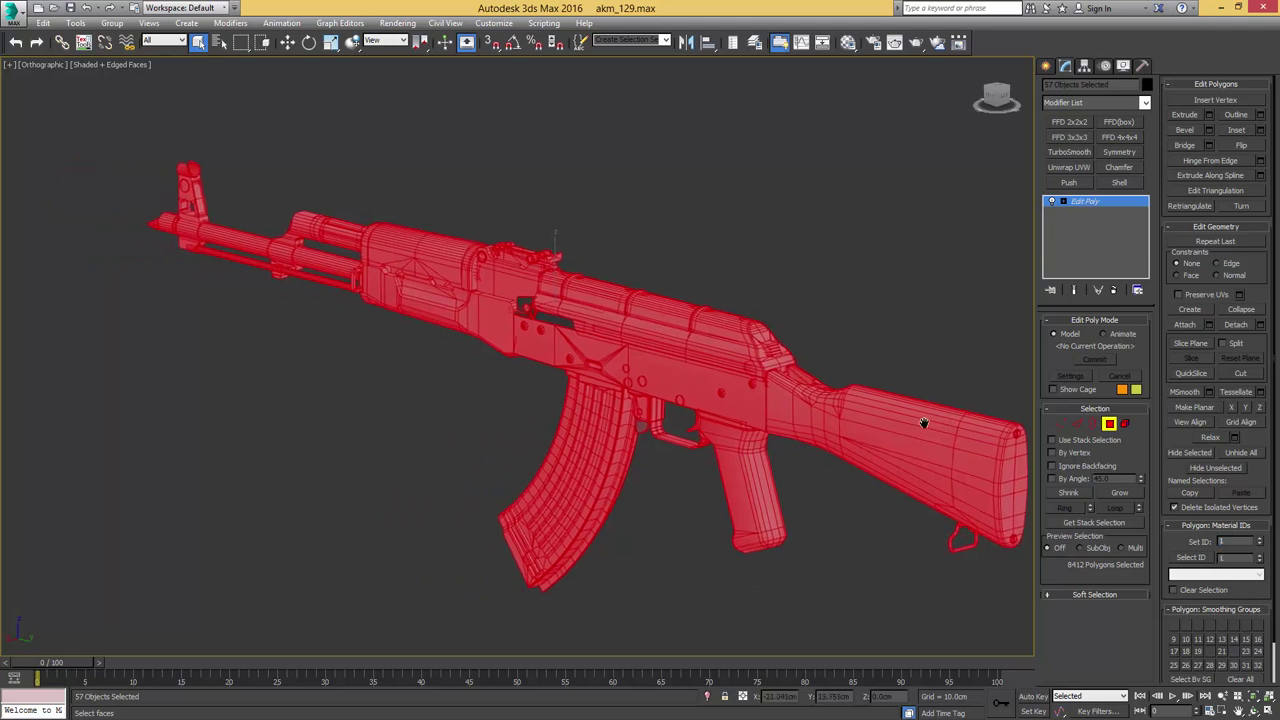
middle_drag(914, 370, 882, 366)
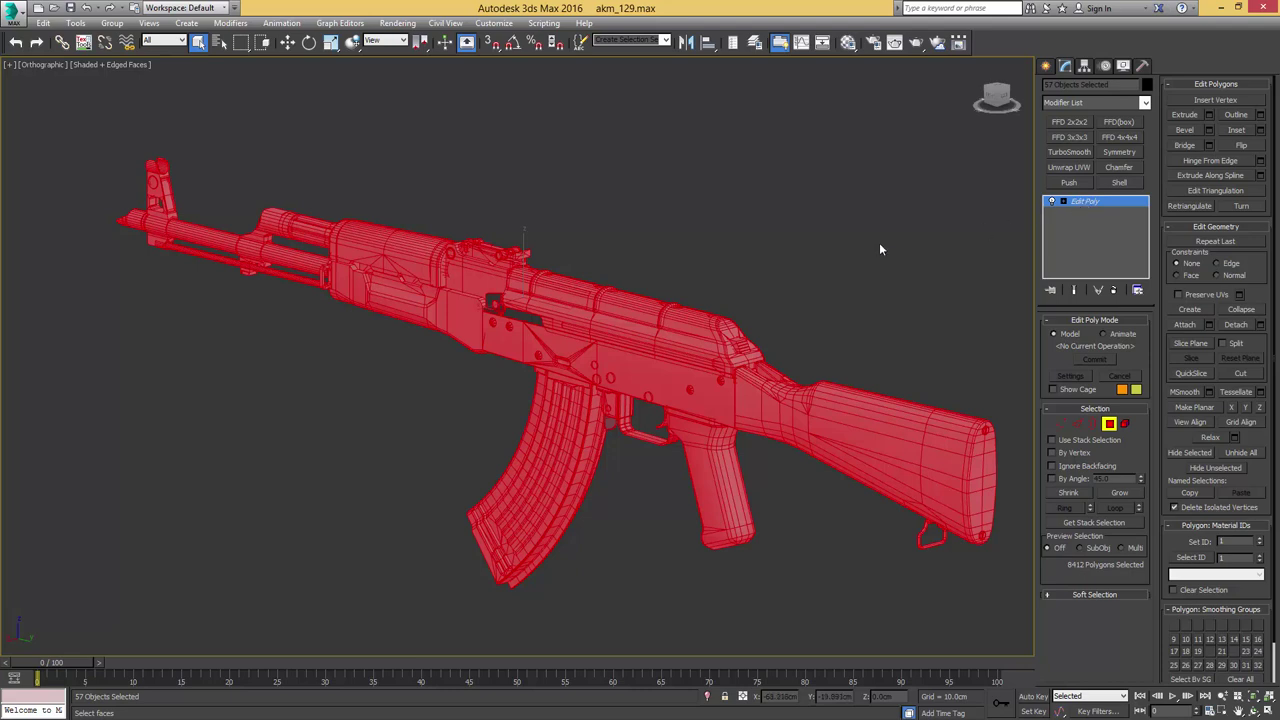
- Collapse the modifier stack of all selected parts down to the Edit Poly modifier, and check the result on the upper handguard
right_click(1090, 204)
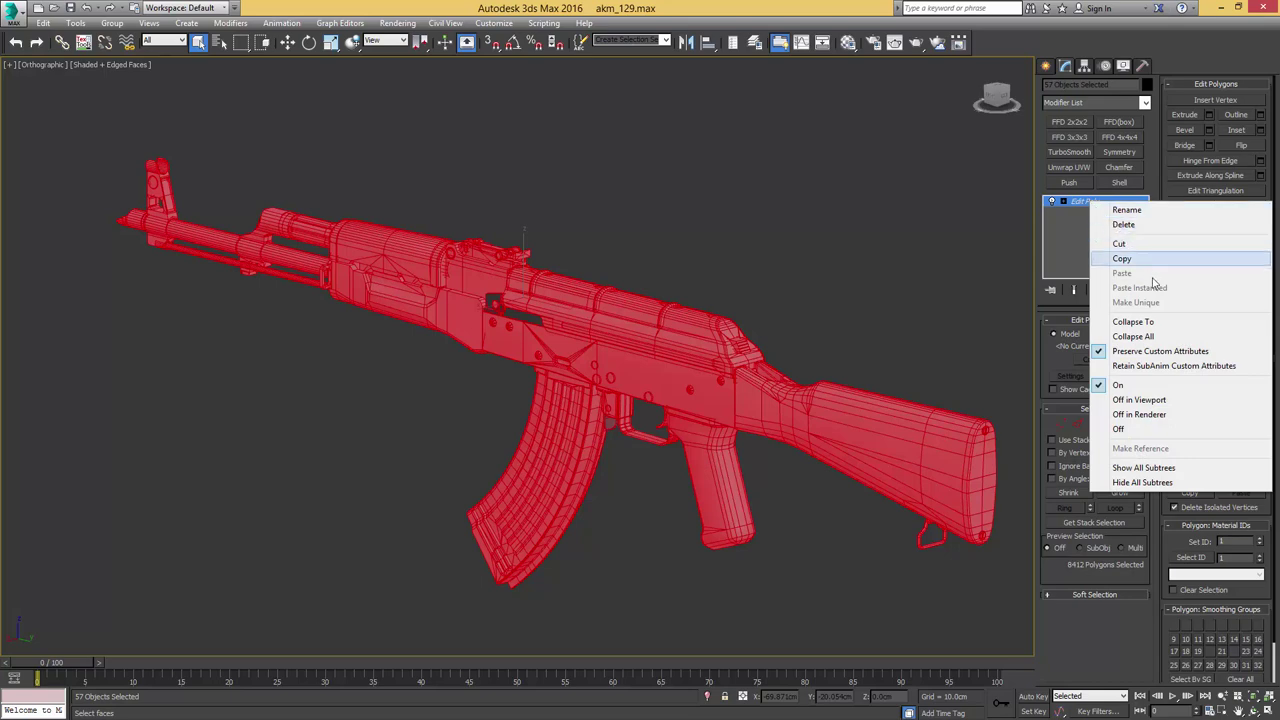
click(1133, 322)
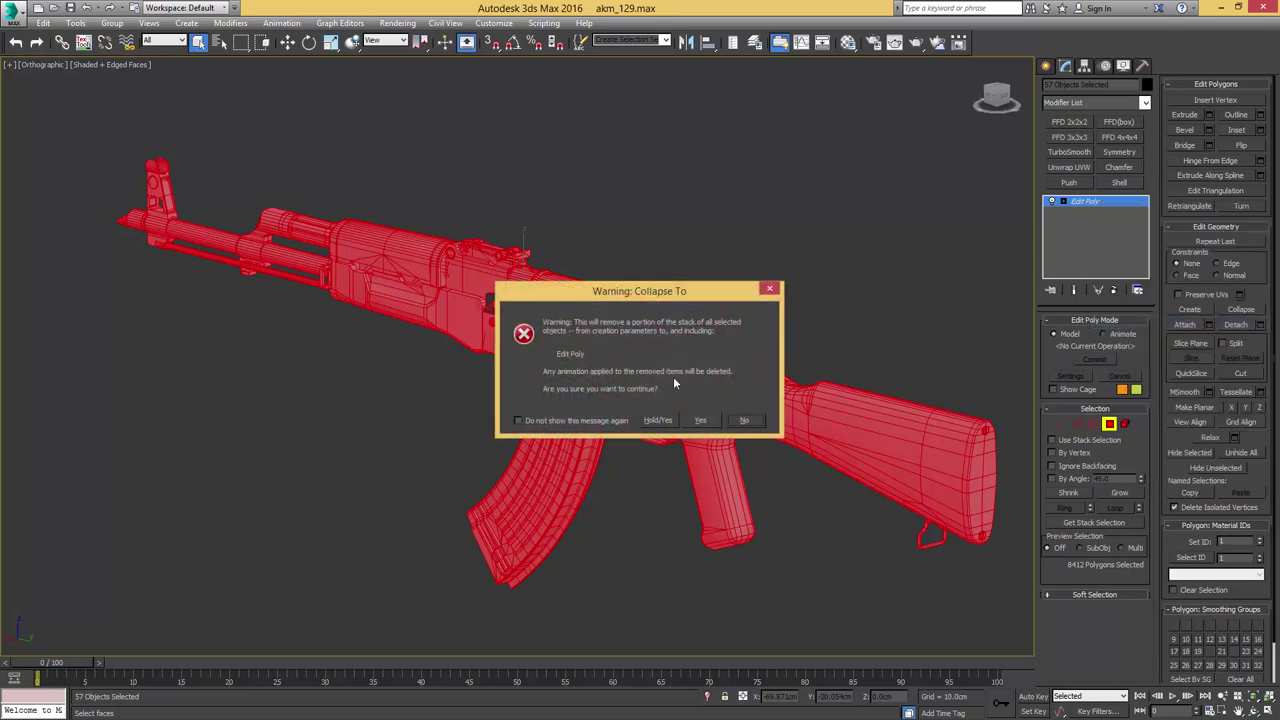
click(701, 420)
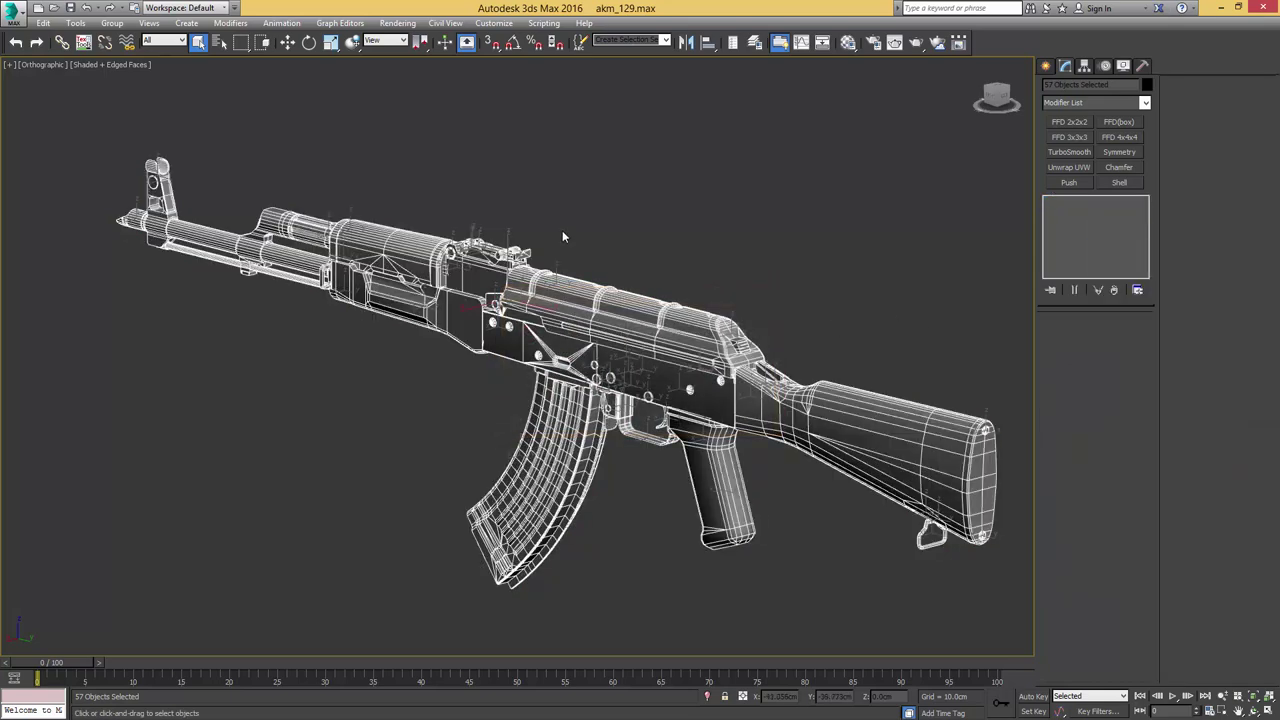
click(410, 245)
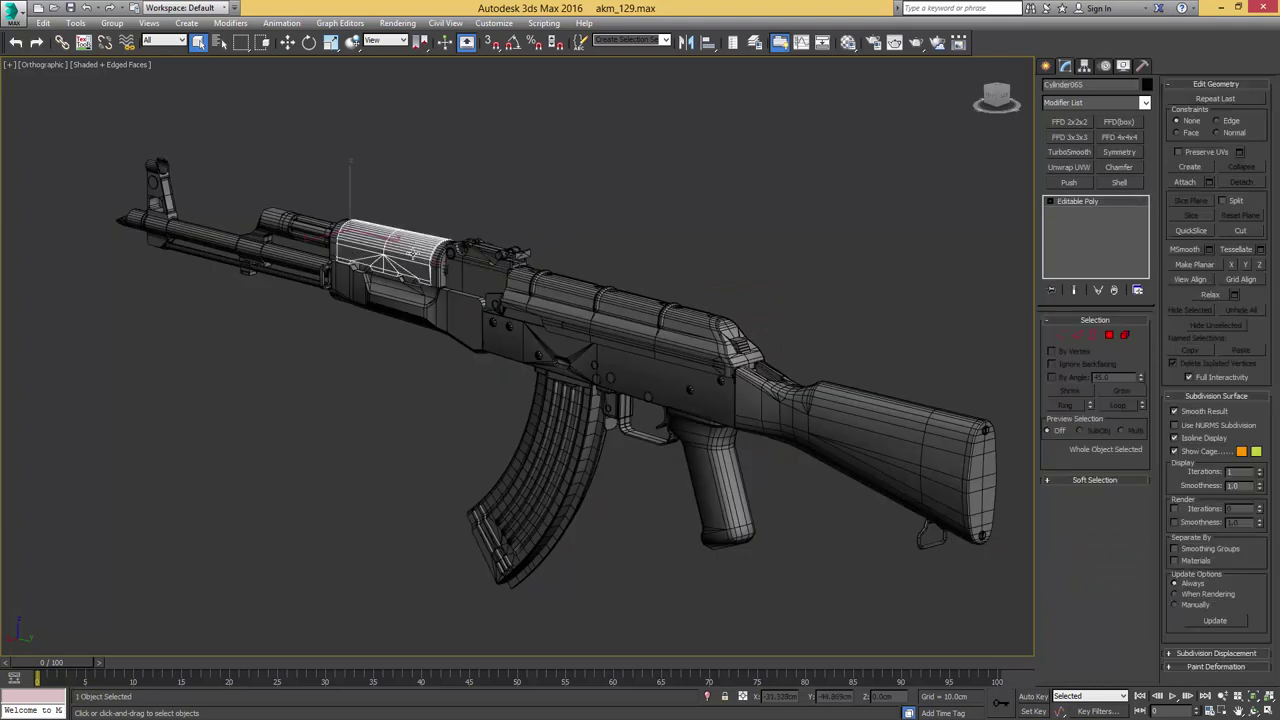
click(798, 321)
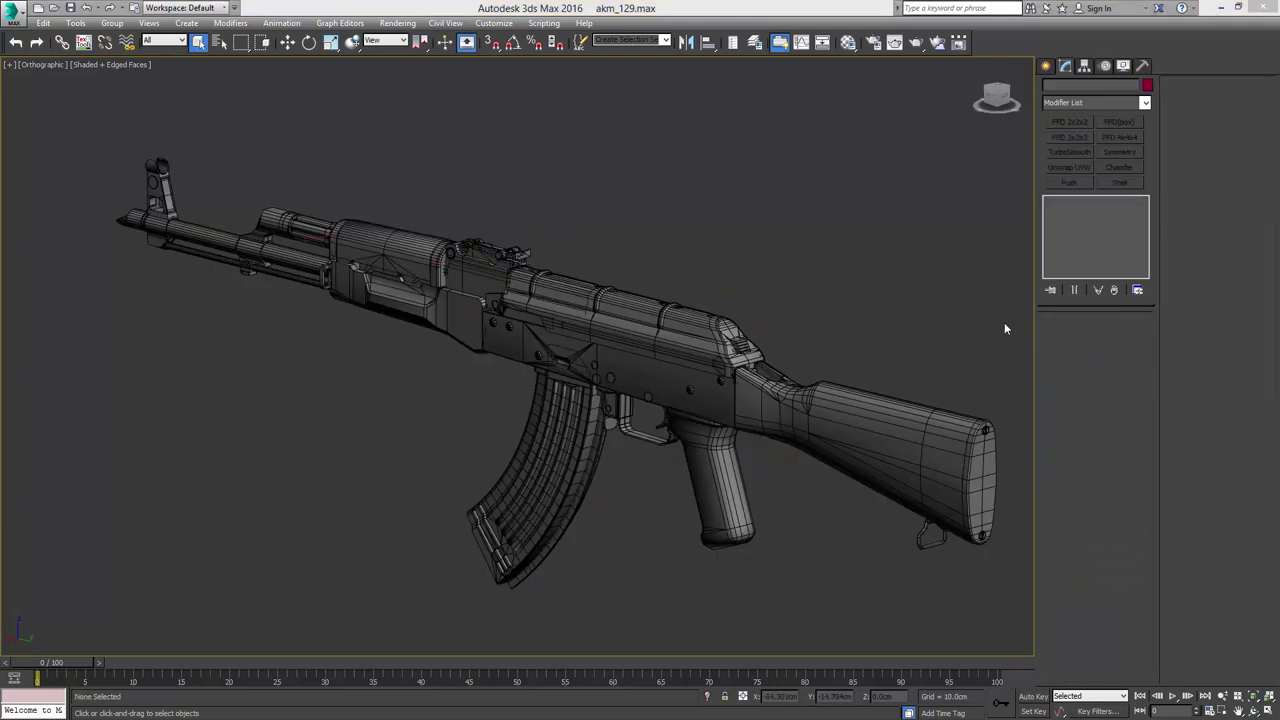
- Select all rifle parts and load checkerpattern.jpeg as the Diffuse Color bitmap of the 24 - Default material
drag(168, 172, 1003, 608)
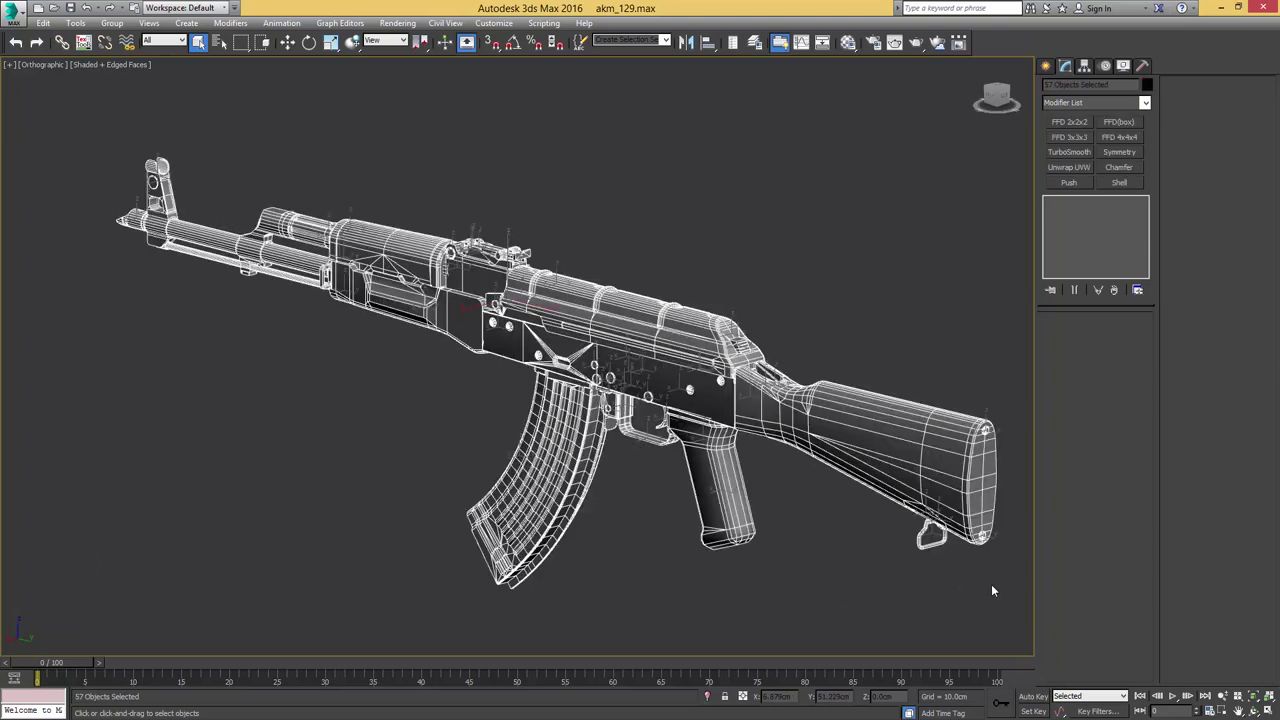
key(m)
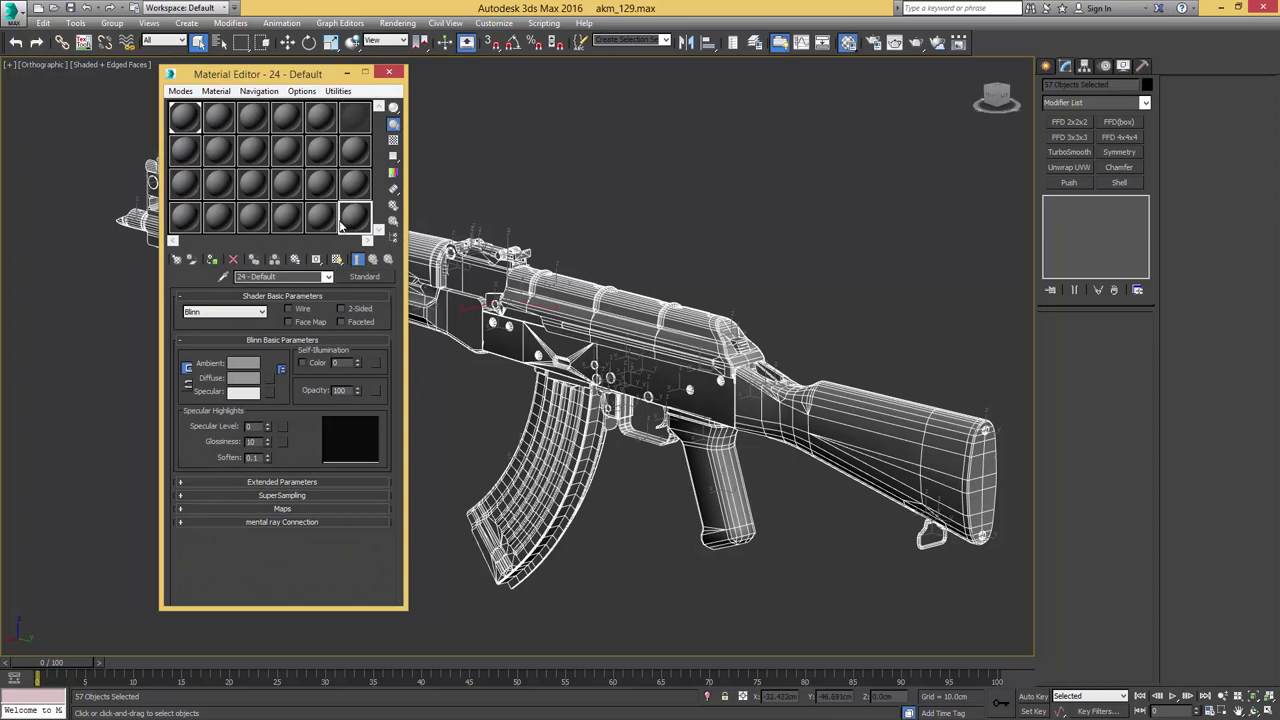
click(329, 217)
click(352, 218)
click(283, 508)
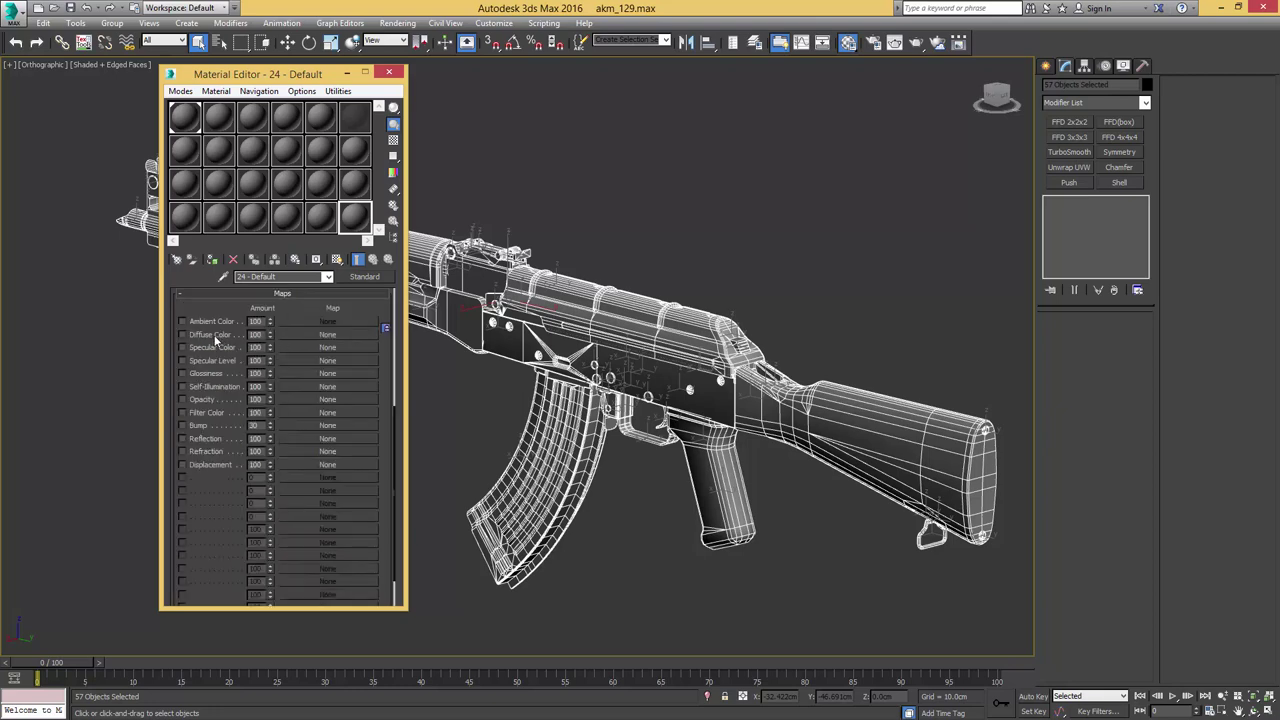
click(303, 334)
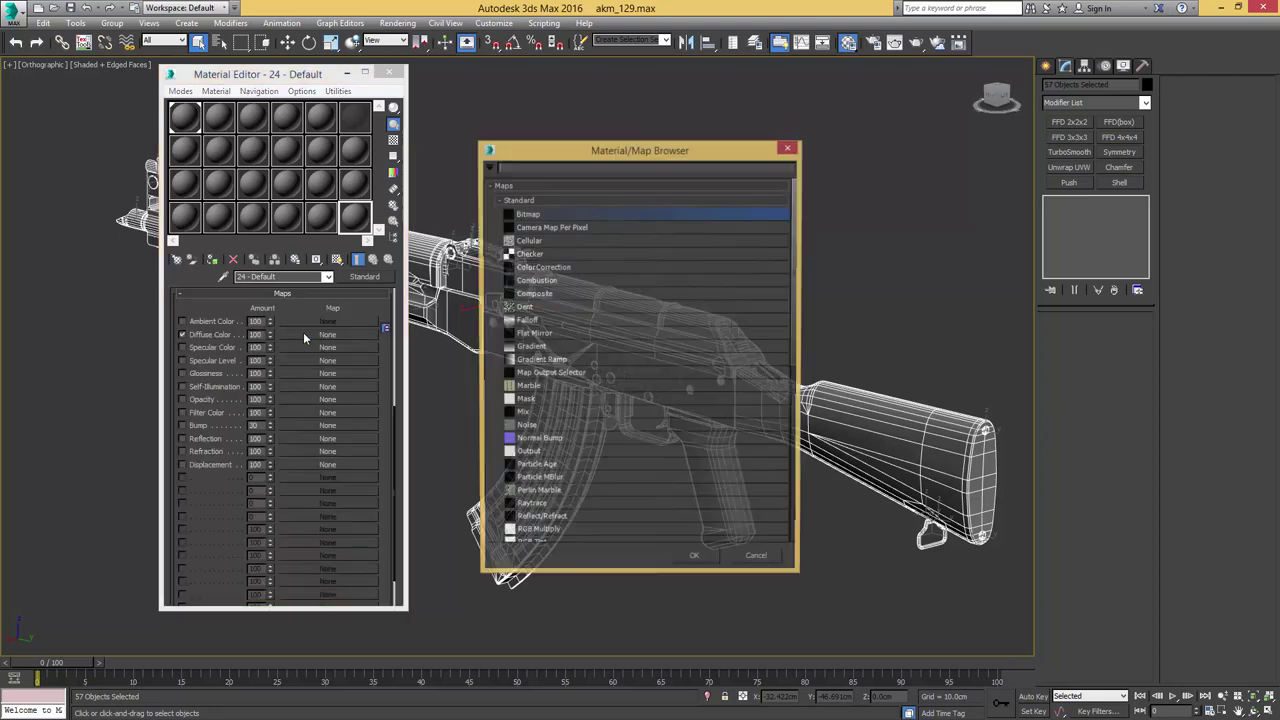
double_click(527, 215)
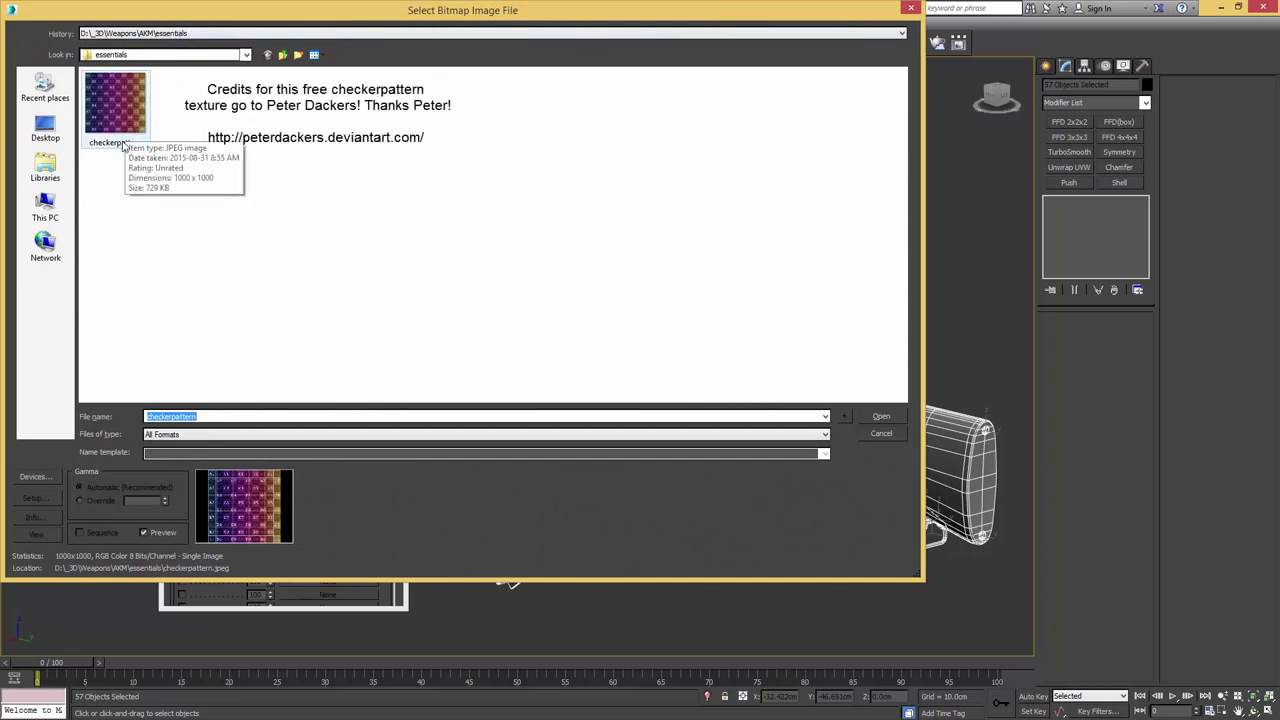
click(207, 131)
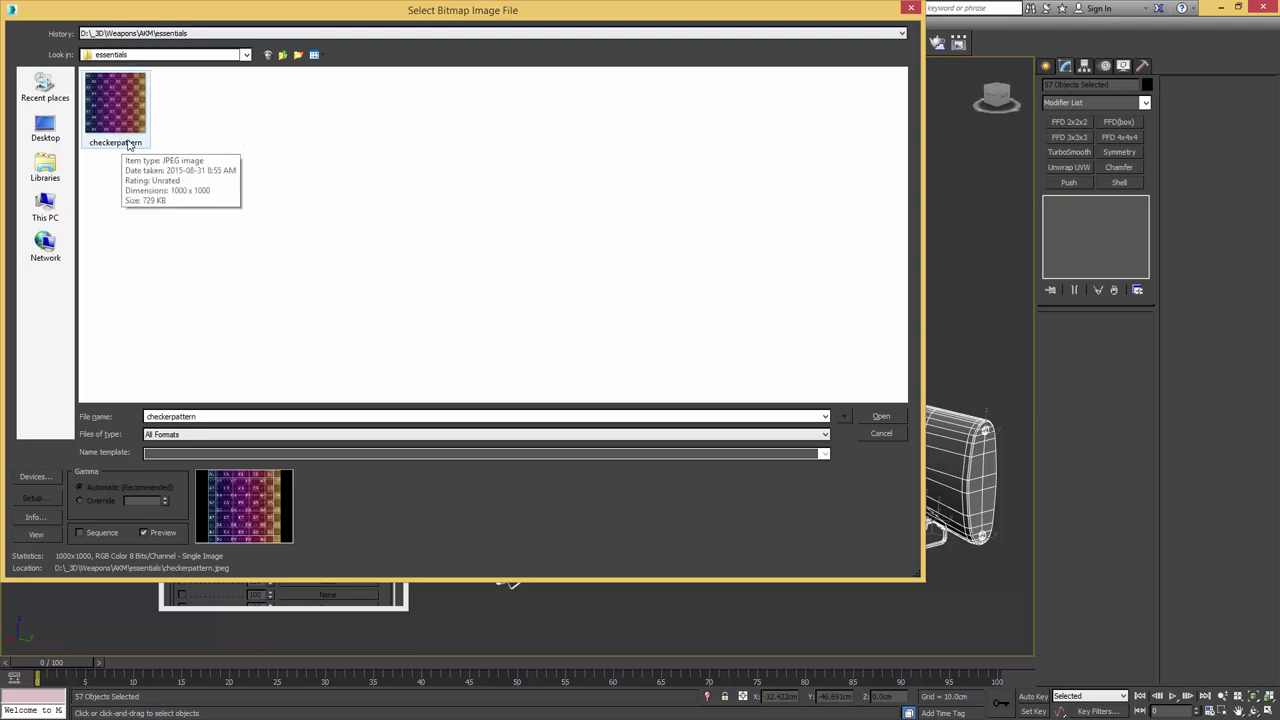
double_click(126, 124)
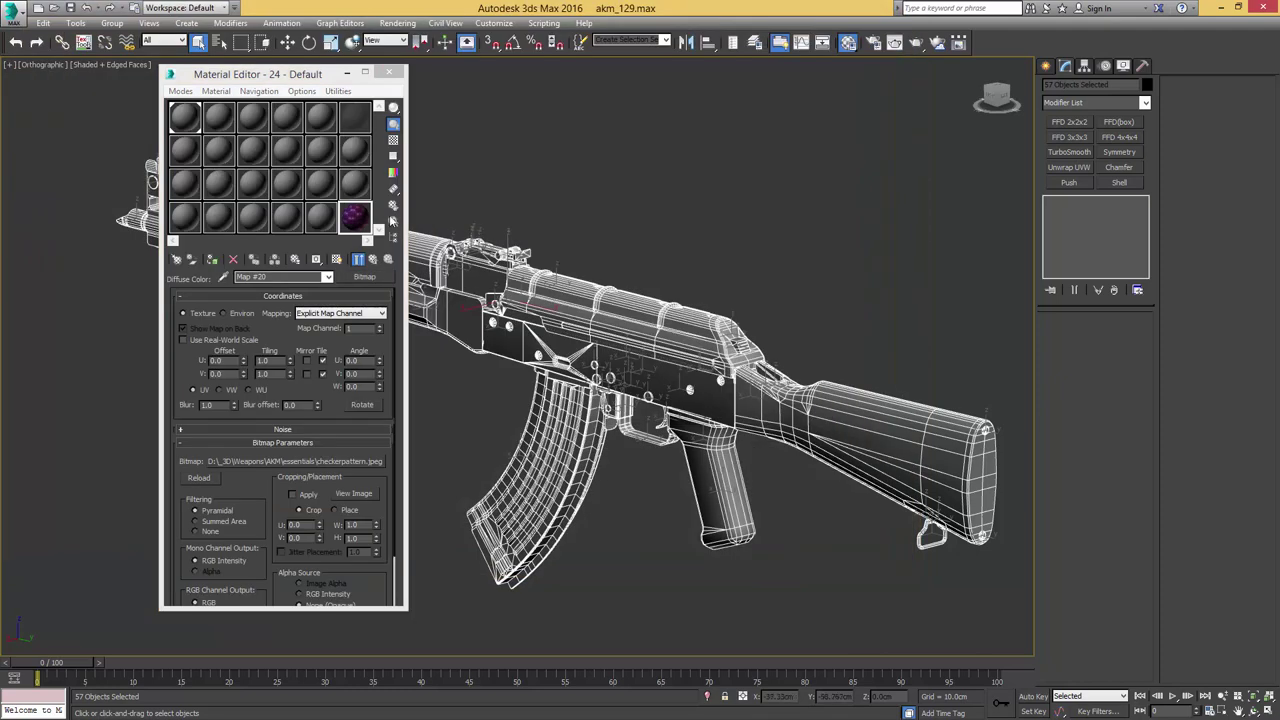
- Show the checker material shaded in the viewport, assign it to the selected rifle parts and close the Material Editor
click(337, 259)
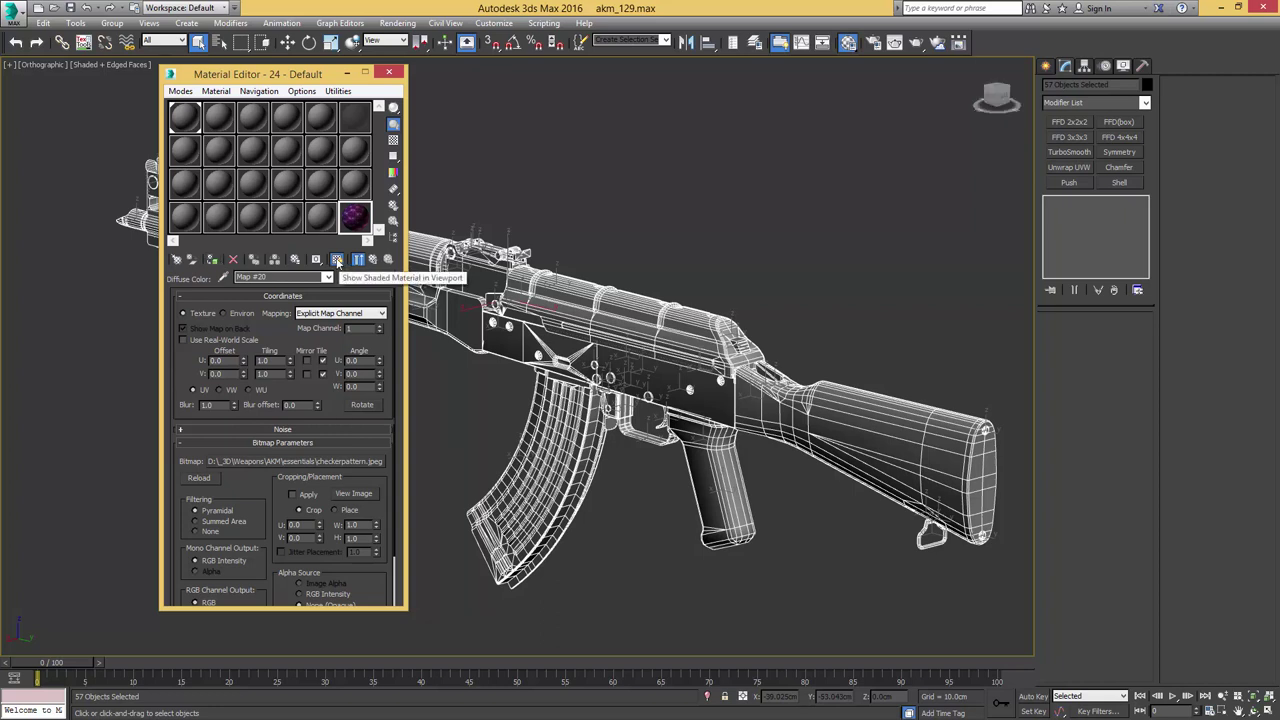
click(212, 260)
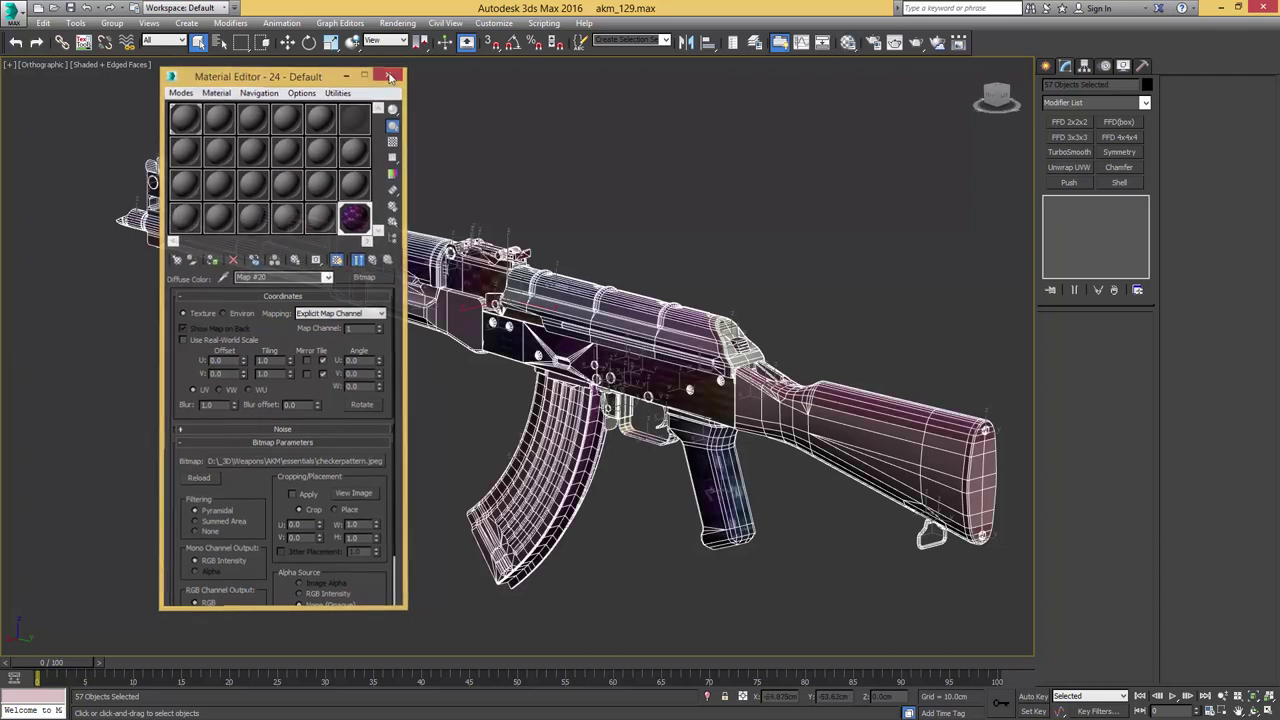
click(391, 76)
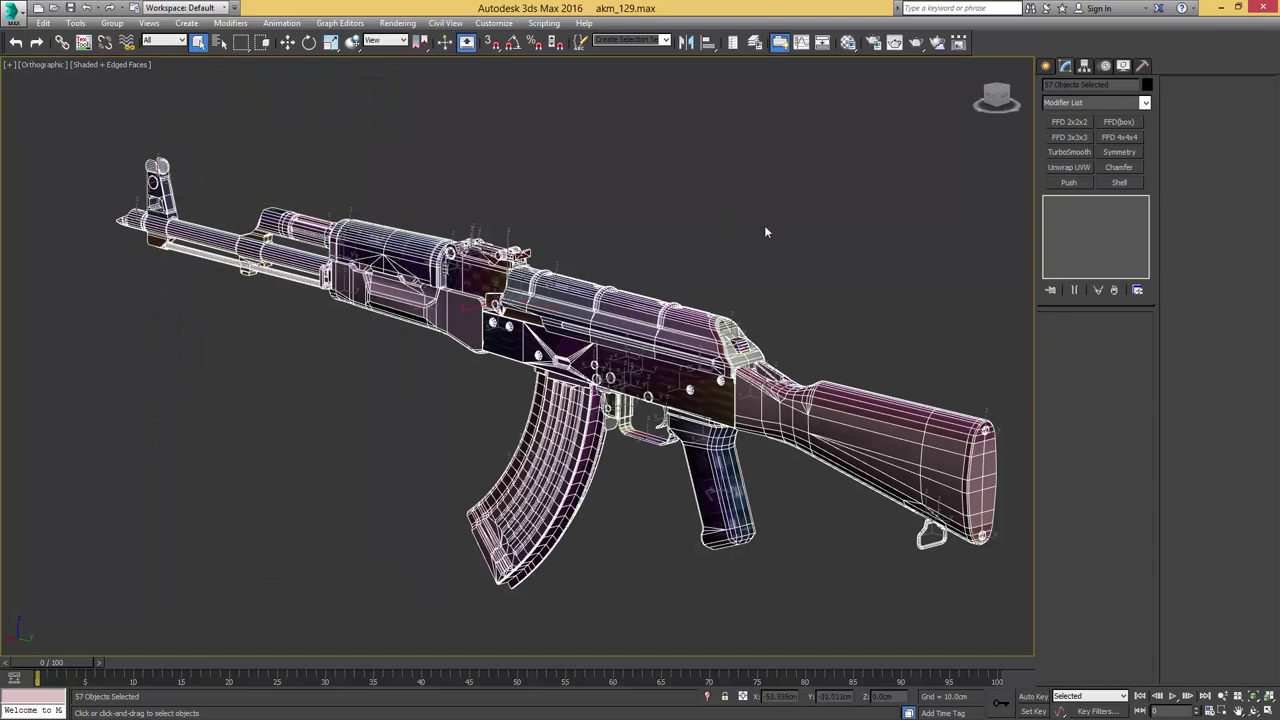
- Select the buttstock and save the scene as akm_130.max
click(854, 408)
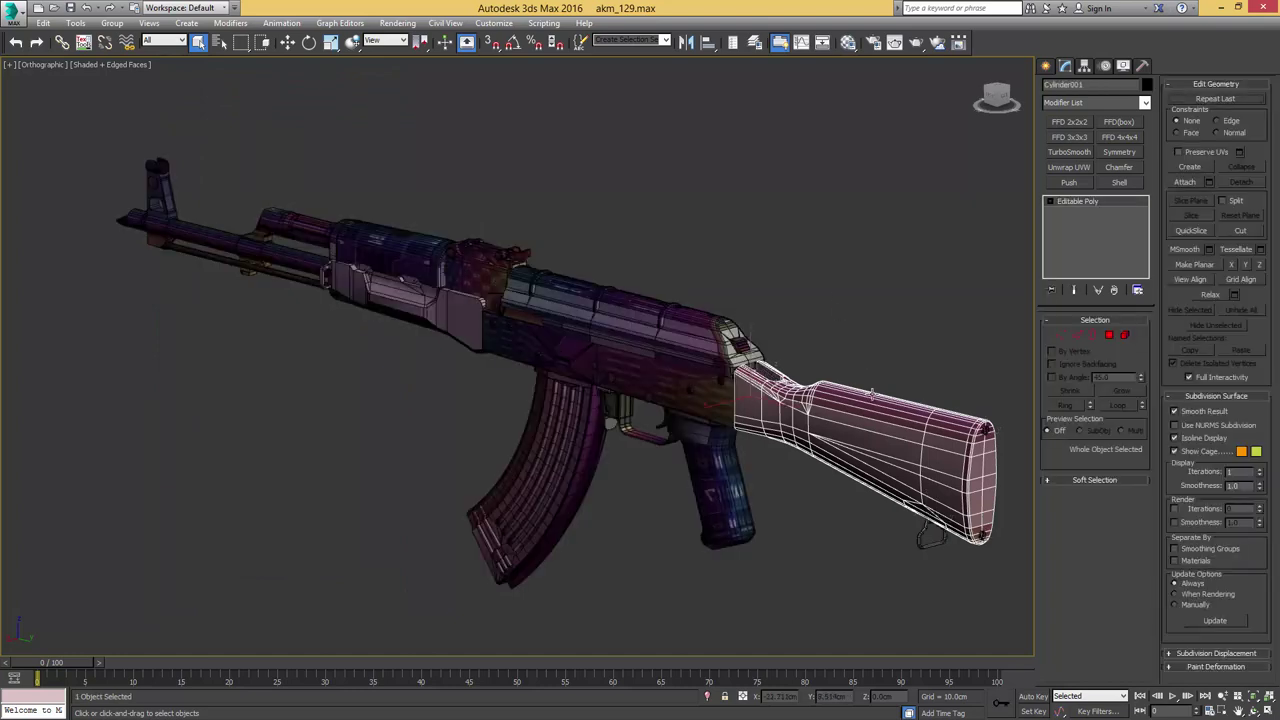
alt+middle_drag(854, 408, 972, 433)
key(ctrl+s)
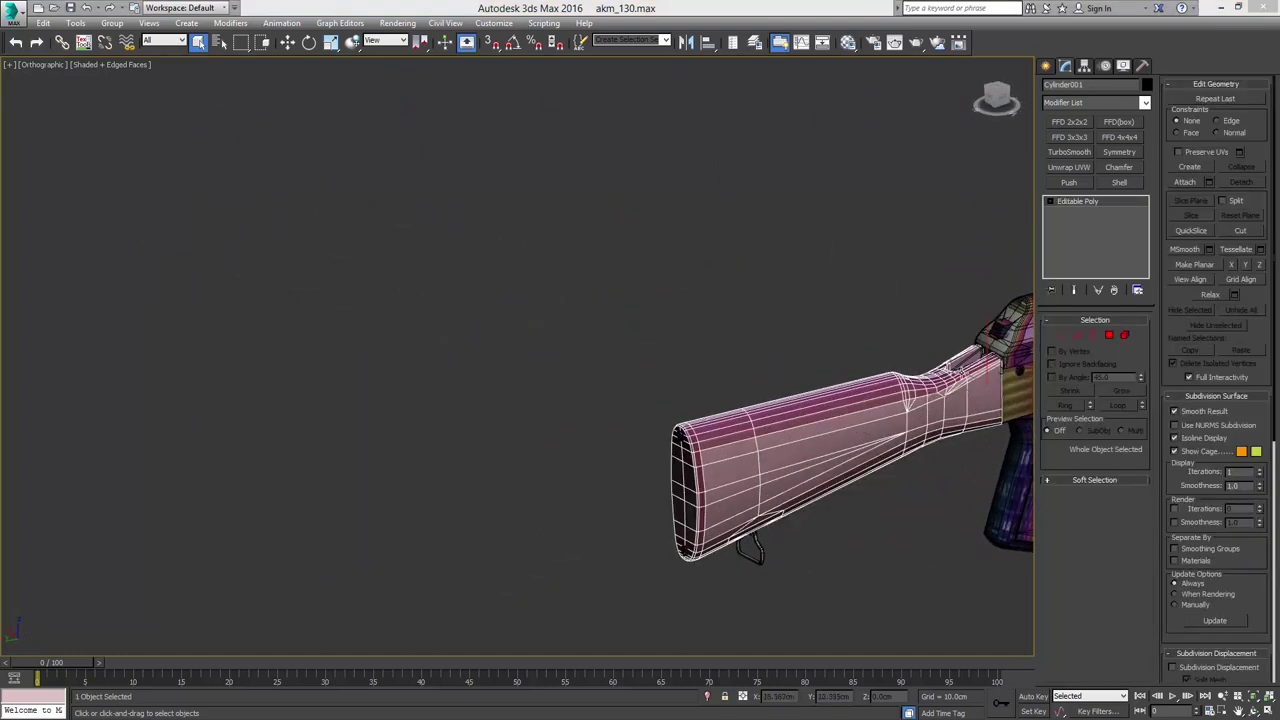
- Isolate the selected buttstock and inspect its mesh from the back, top and front
middle_drag(931, 289, 454, 313)
middle_drag(477, 372, 672, 281)
mouse_move(672, 281)
alt+middle_down()
mouse_move(688, 300)
mouse_move(619, 206)
mouse_move(648, 275)
alt+middle_up()
key(alt+q)
alt+middle_drag(744, 113, 779, 179)
alt+middle_drag(766, 135, 704, 200)
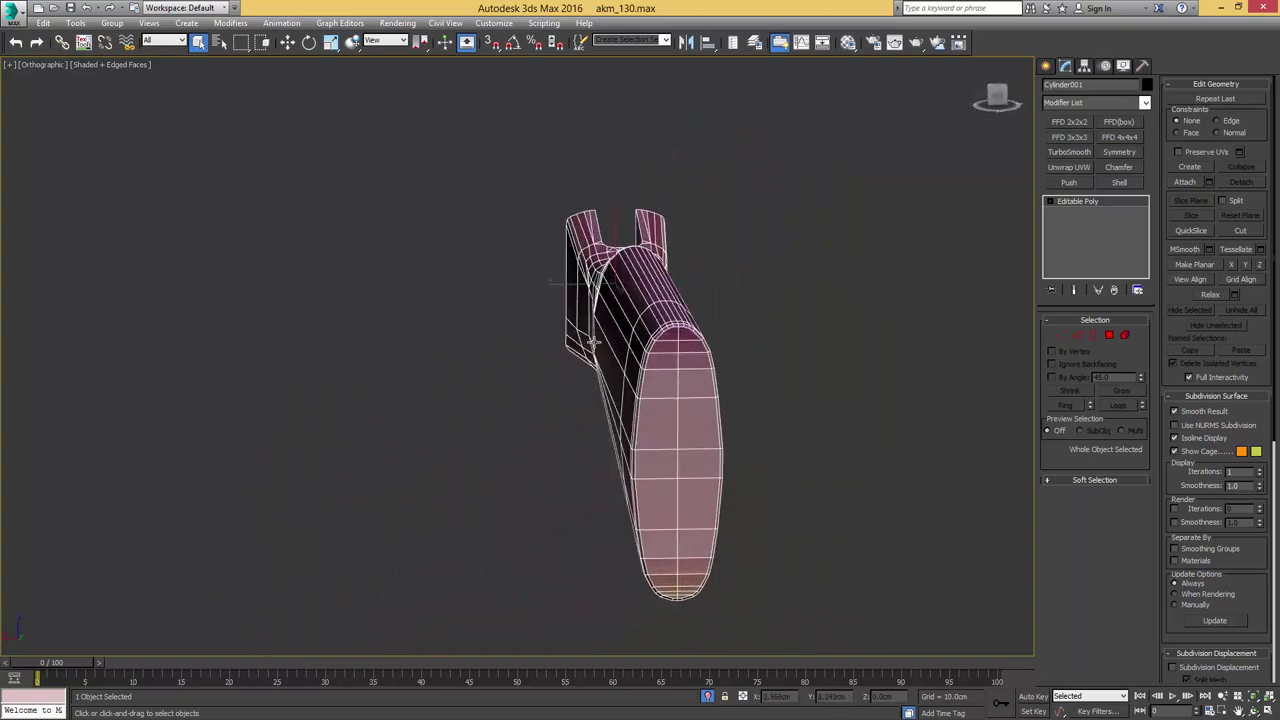
alt+middle_drag(752, 287, 505, 309)
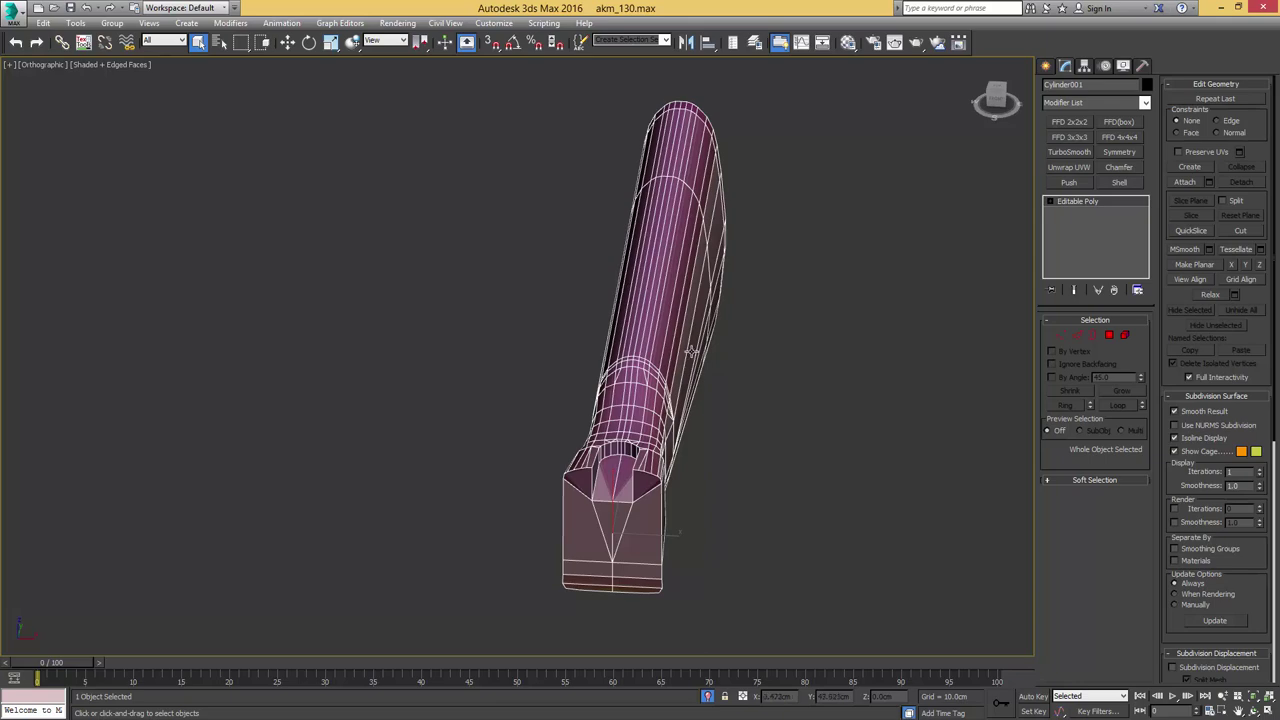
mouse_move(692, 351)
alt+middle_down()
mouse_move(709, 326)
mouse_move(684, 331)
alt+middle_up()
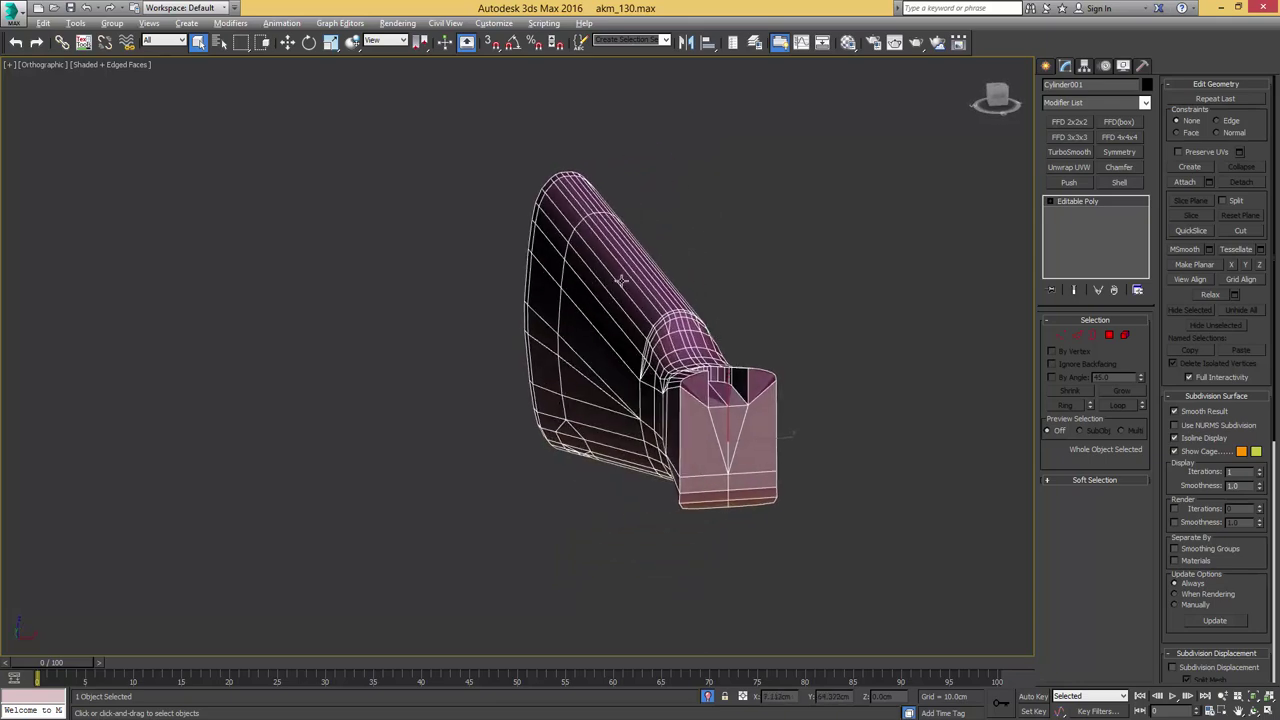
- Examine the isolated buttstock's mesh from both sides, the receiver end and the butt end
alt+middle_drag(622, 289, 636, 299)
alt+middle_drag(717, 322, 703, 309)
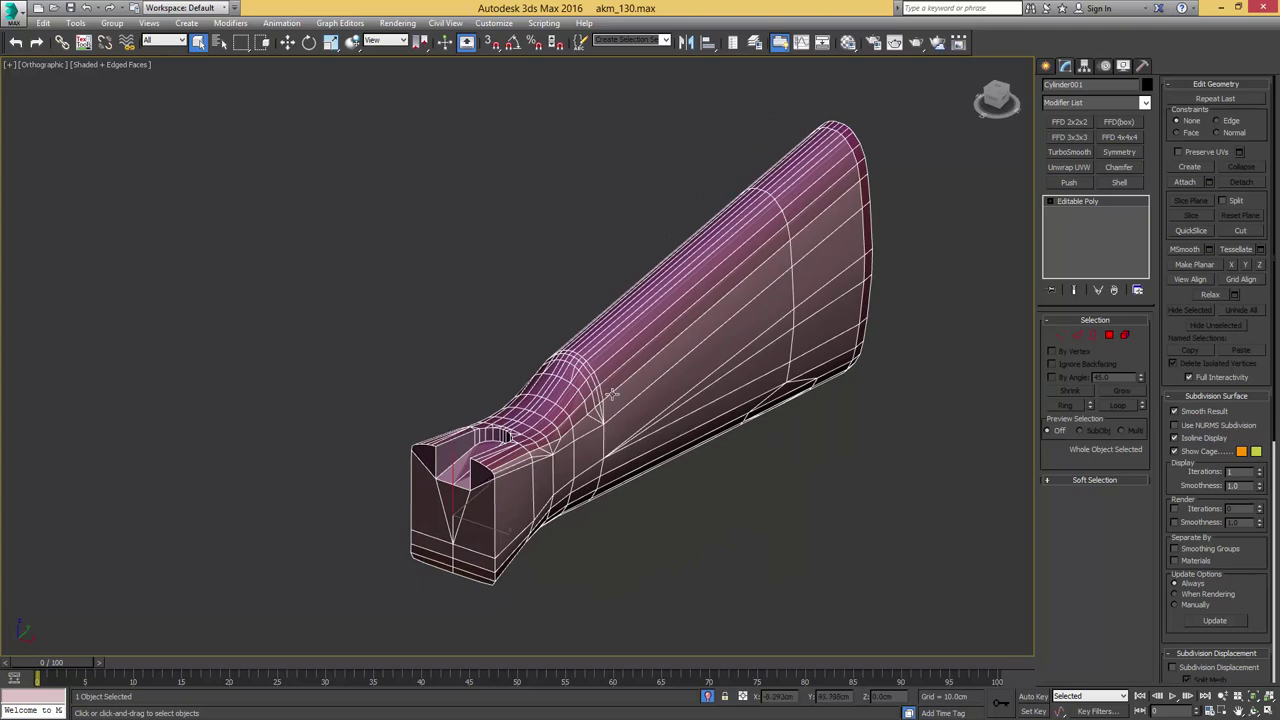
alt+middle_drag(690, 295, 740, 279)
alt+middle_drag(624, 261, 677, 281)
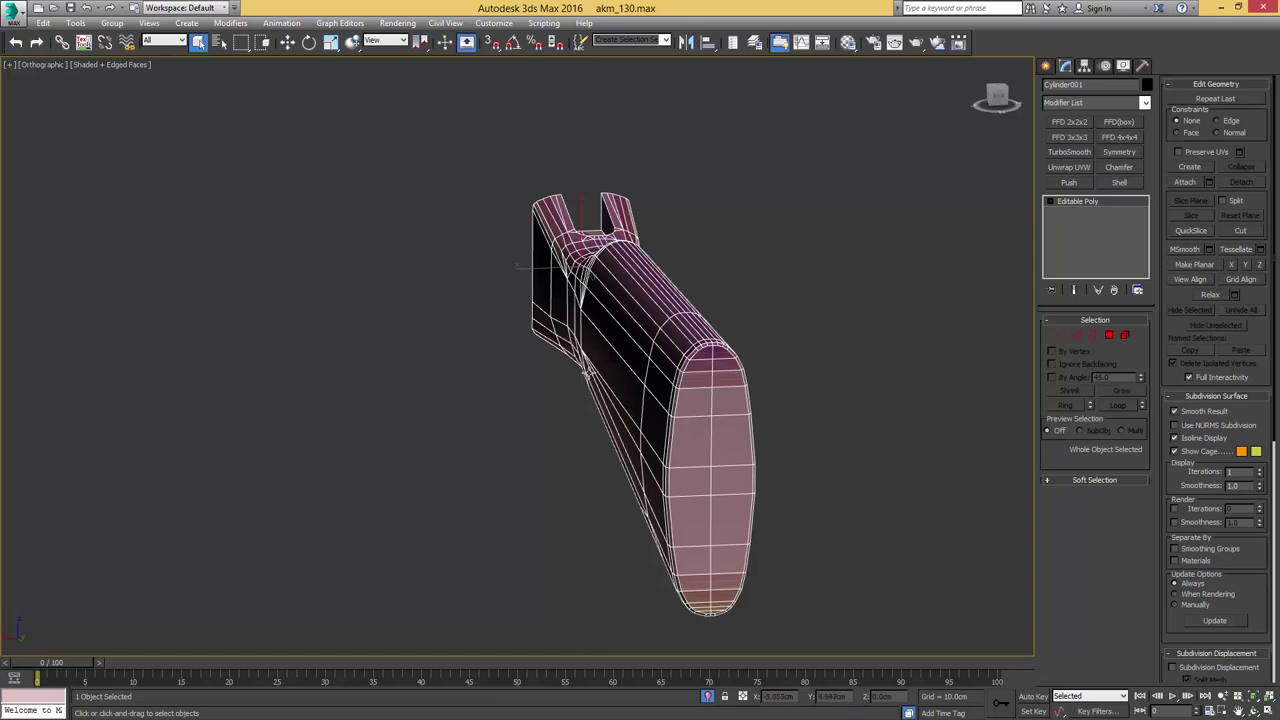
alt+middle_drag(640, 331, 563, 327)
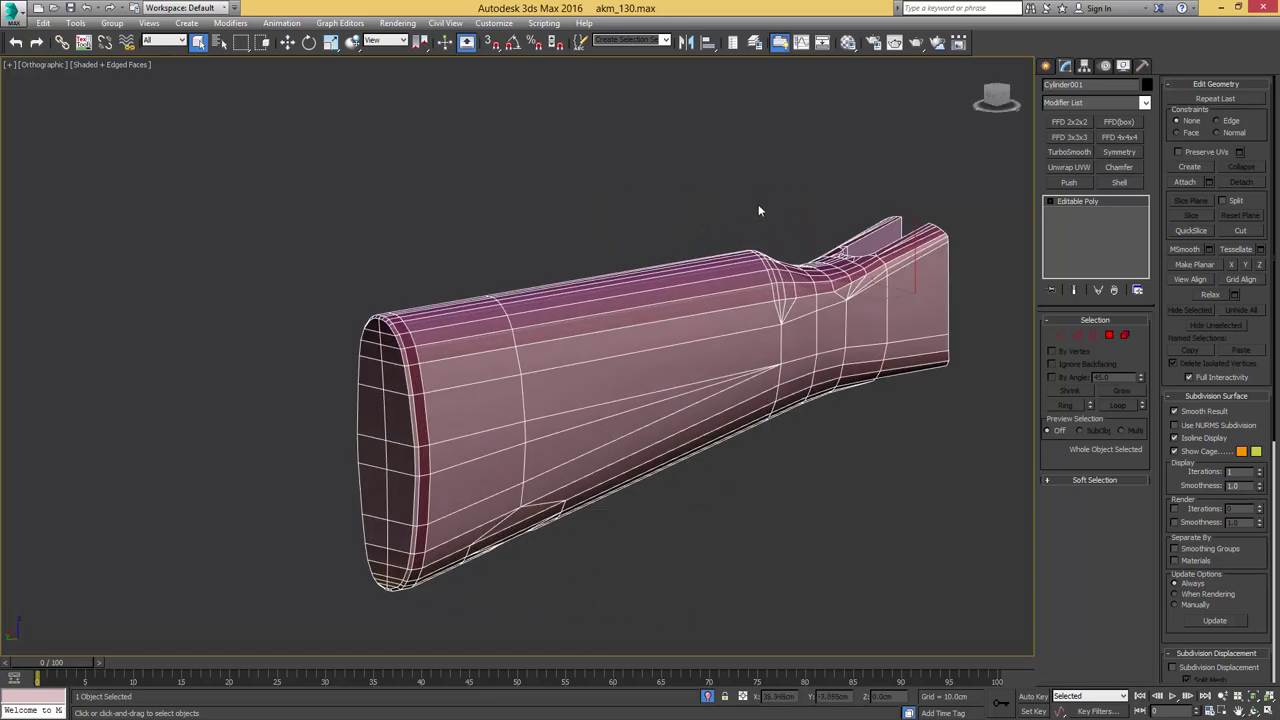
- Temporarily show the HighPoly layer to compare it with the low-poly buttstock, hide it again and close the Layer Explorer
click(755, 42)
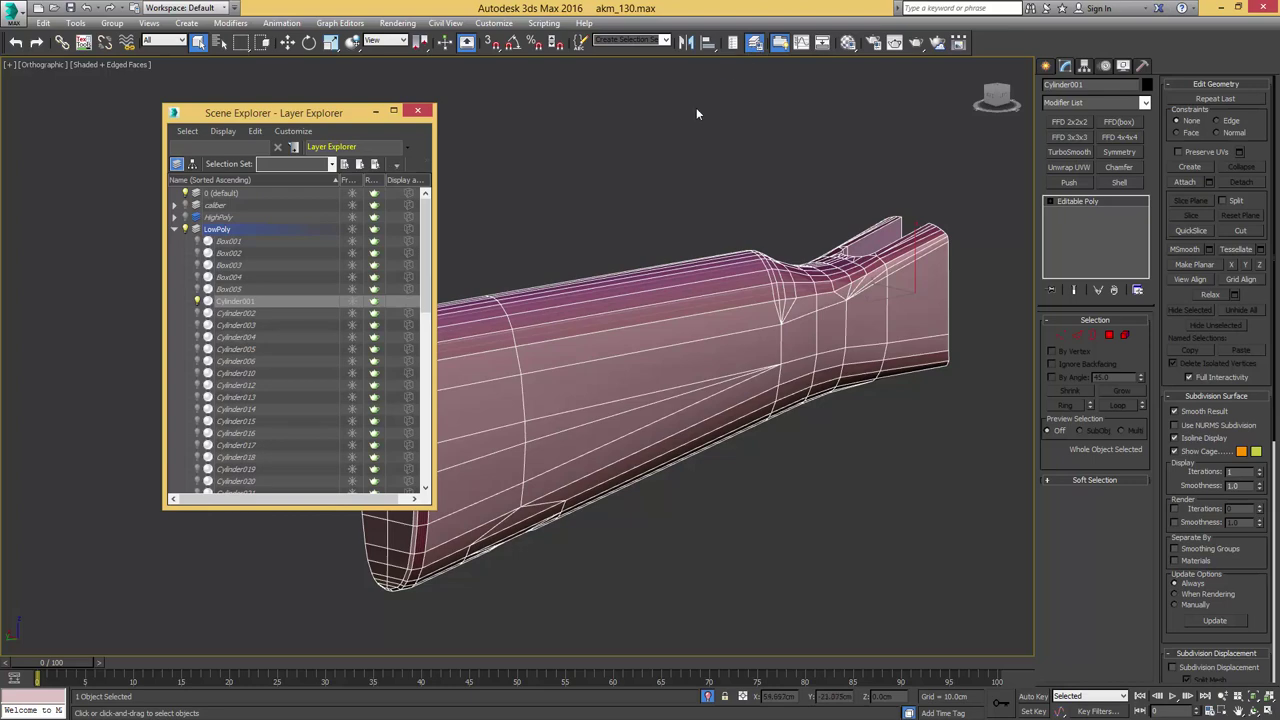
click(175, 229)
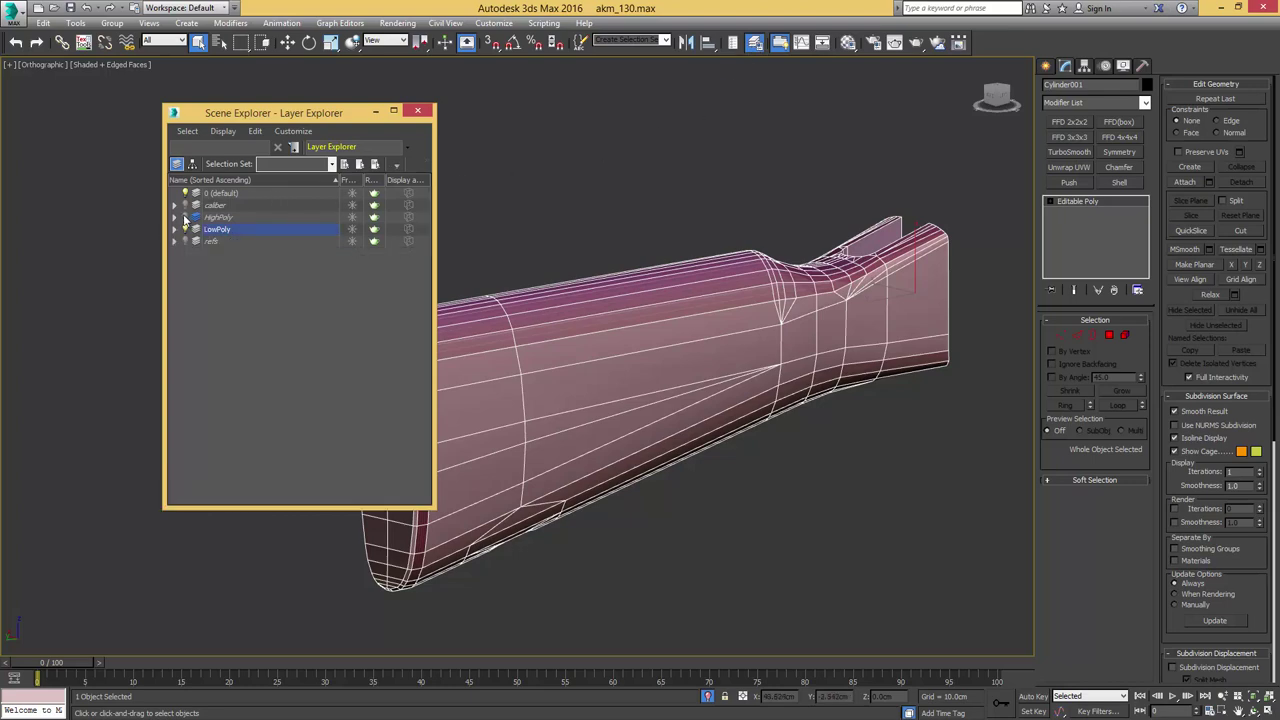
click(187, 217)
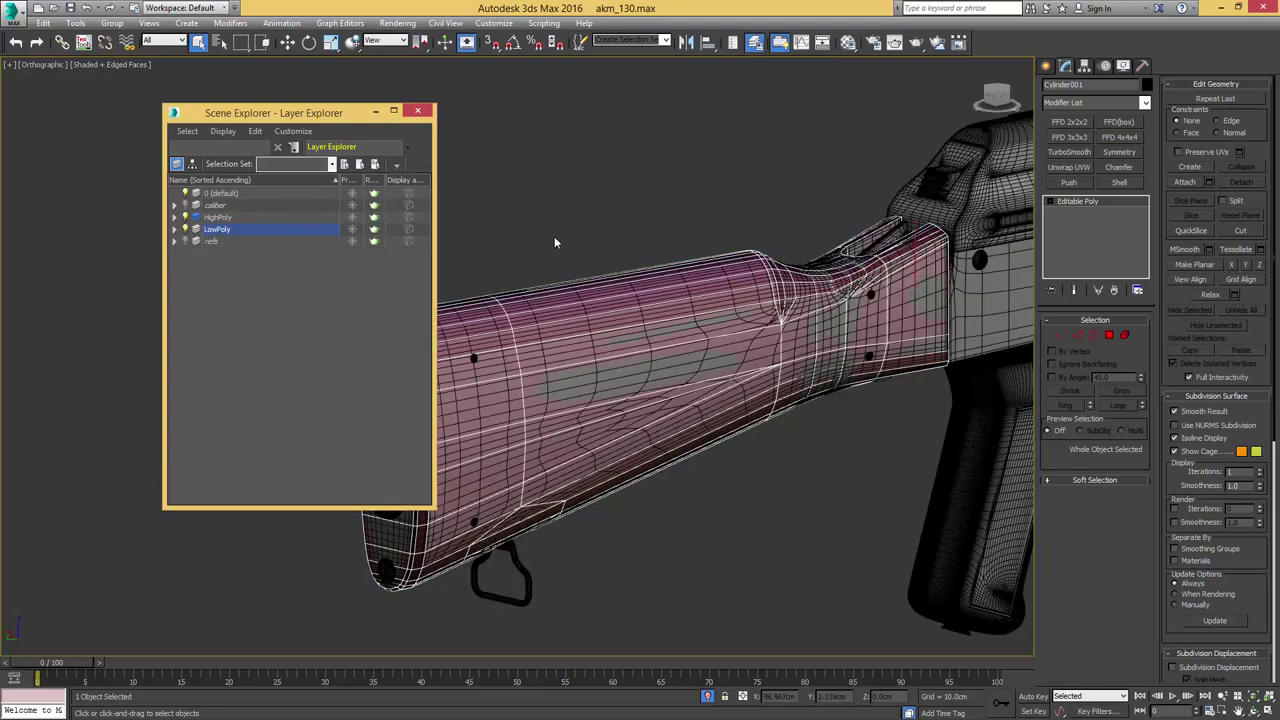
middle_drag(554, 236, 637, 210)
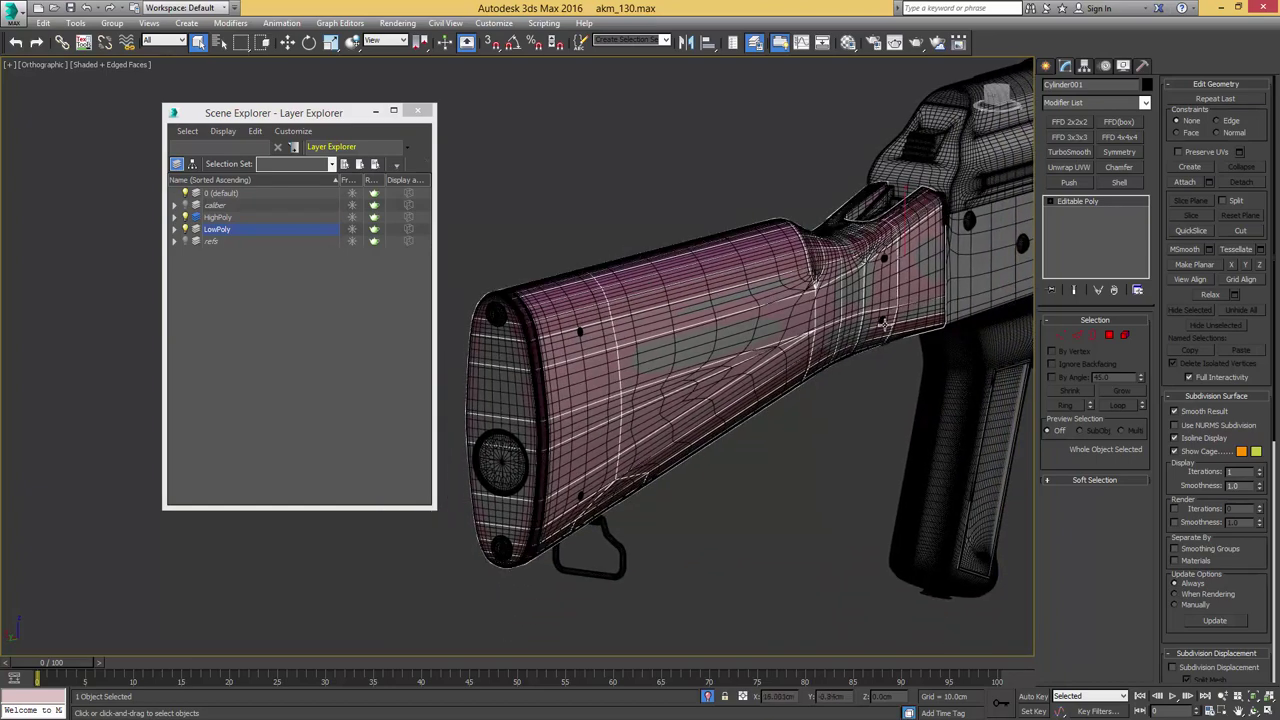
alt+middle_drag(750, 304, 846, 302)
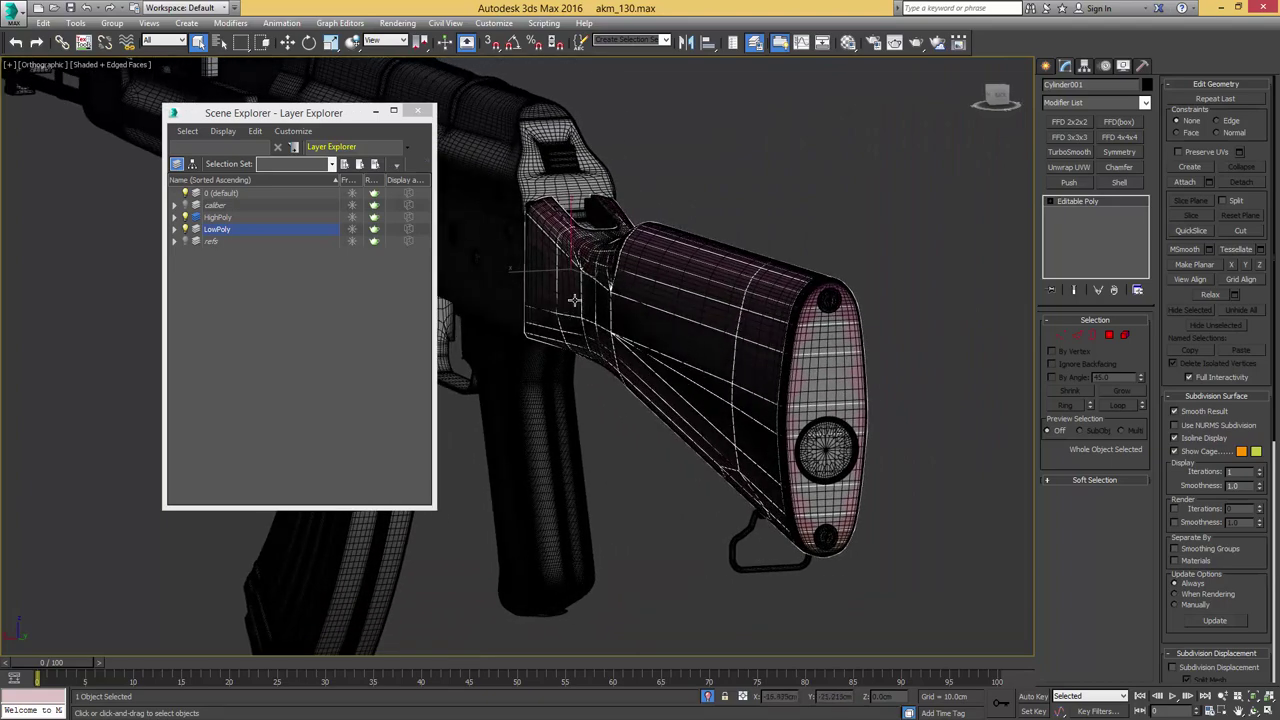
mouse_move(641, 313)
alt+middle_down()
mouse_move(561, 325)
mouse_move(659, 326)
mouse_move(654, 315)
alt+middle_up()
scroll(674, 311, down, 2)
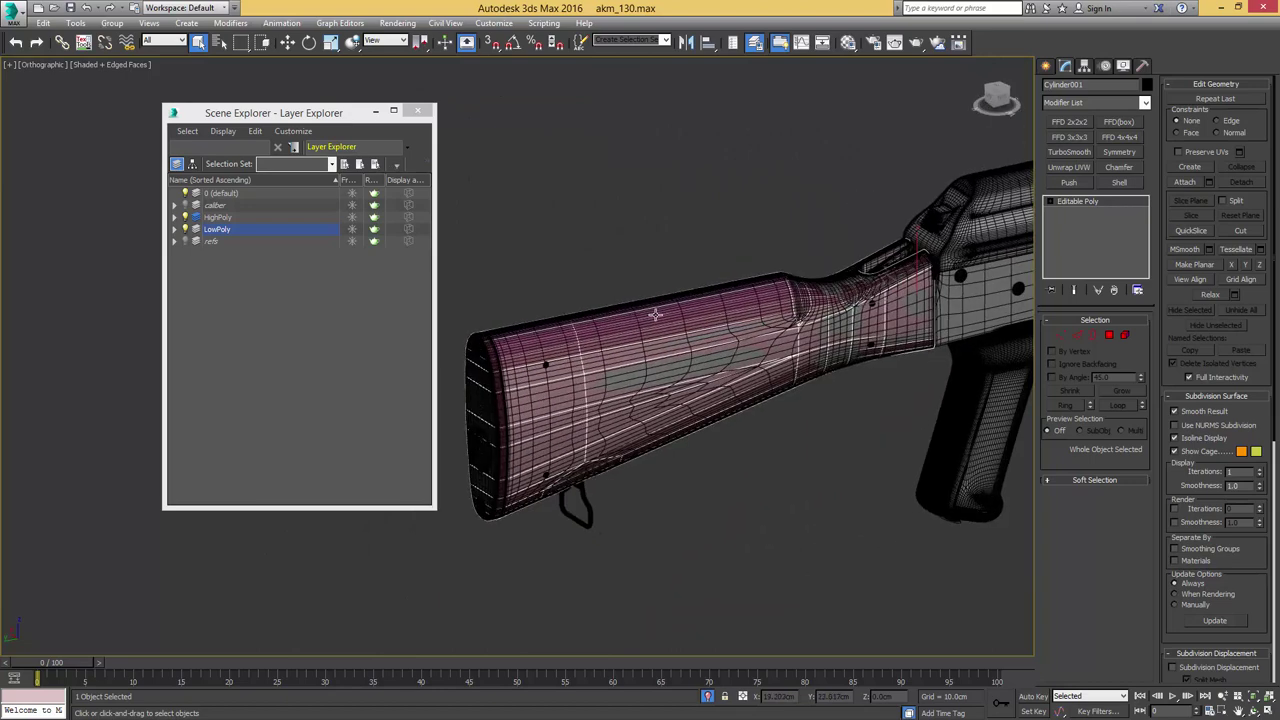
click(185, 217)
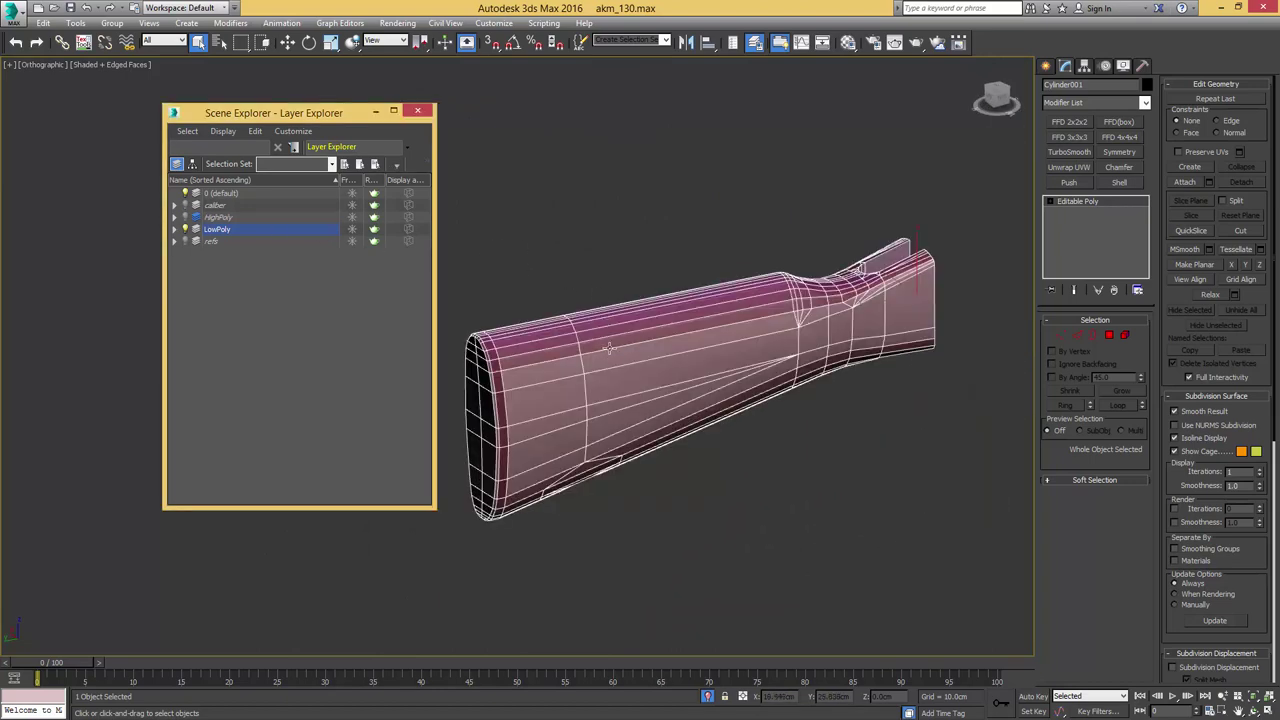
alt+middle_drag(628, 366, 470, 334)
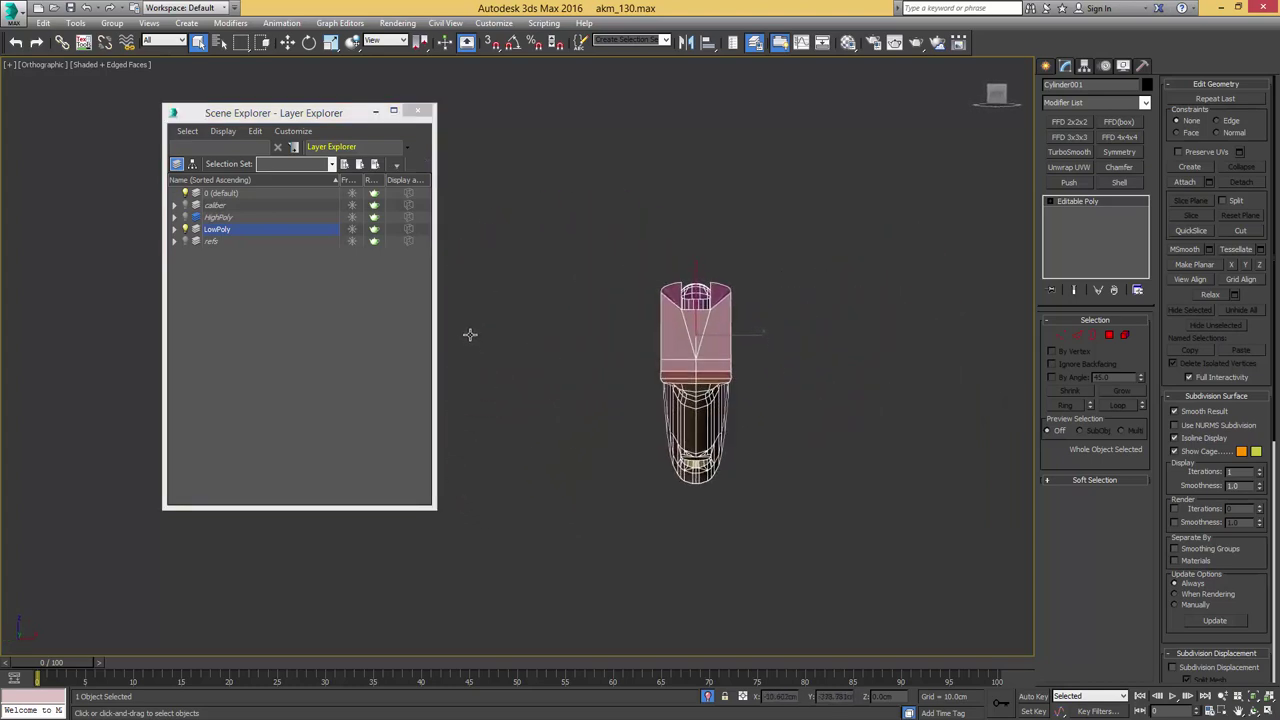
click(417, 110)
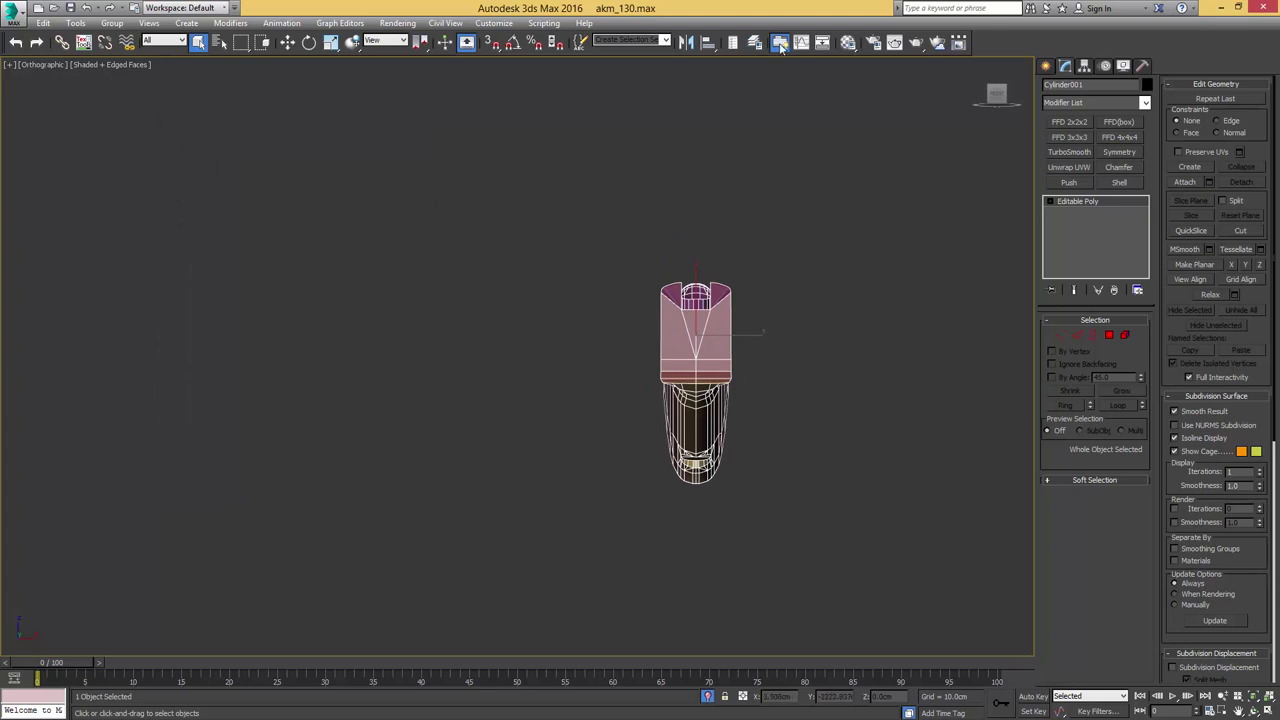
- Select the polygons of only one half of the buttstock, split along its centreline in the front view
middle_drag(603, 267, 477, 237)
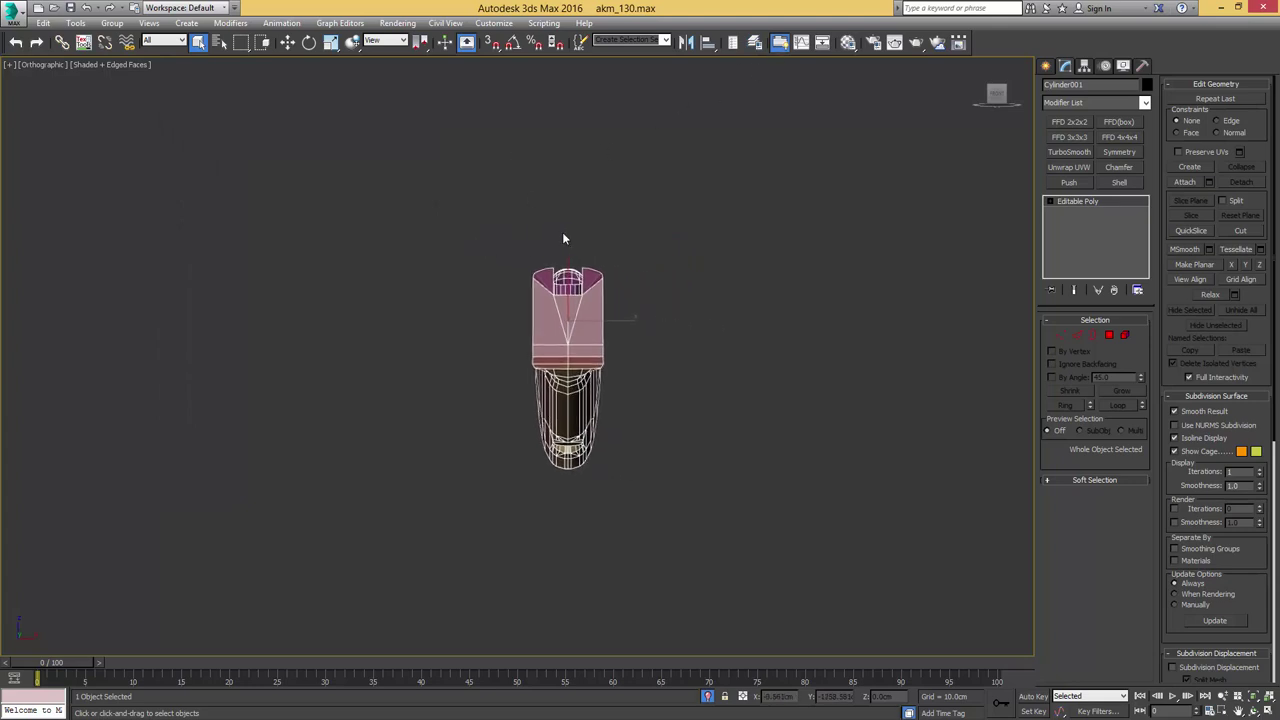
key(f)
key(z)
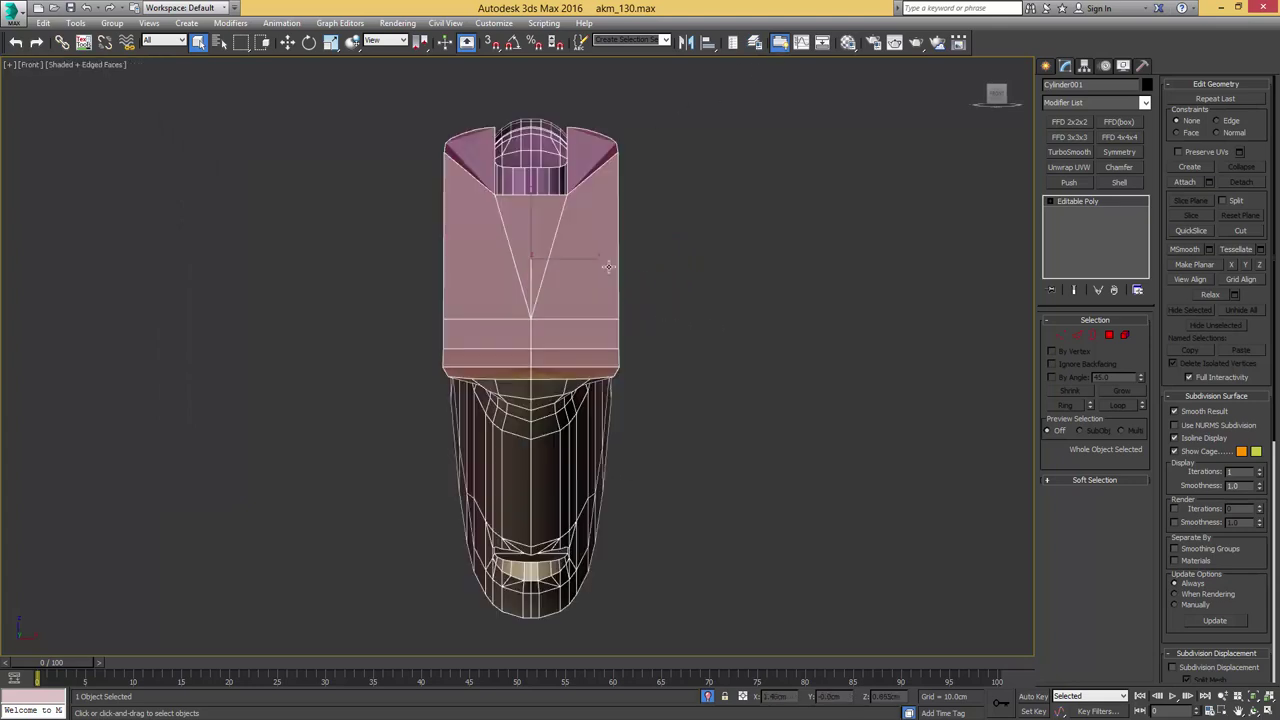
middle_drag(561, 212, 597, 228)
key(4)
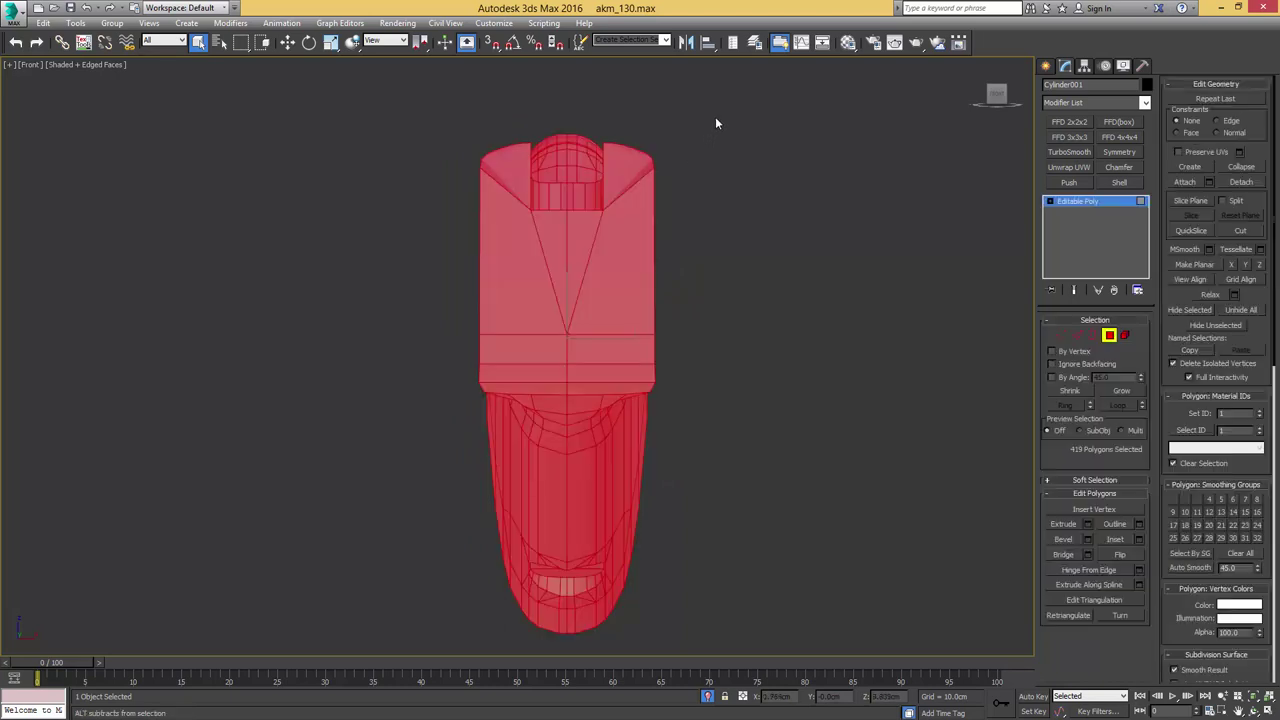
drag(568, 640, 570, 646)
alt+drag(569, 646, 570, 645)
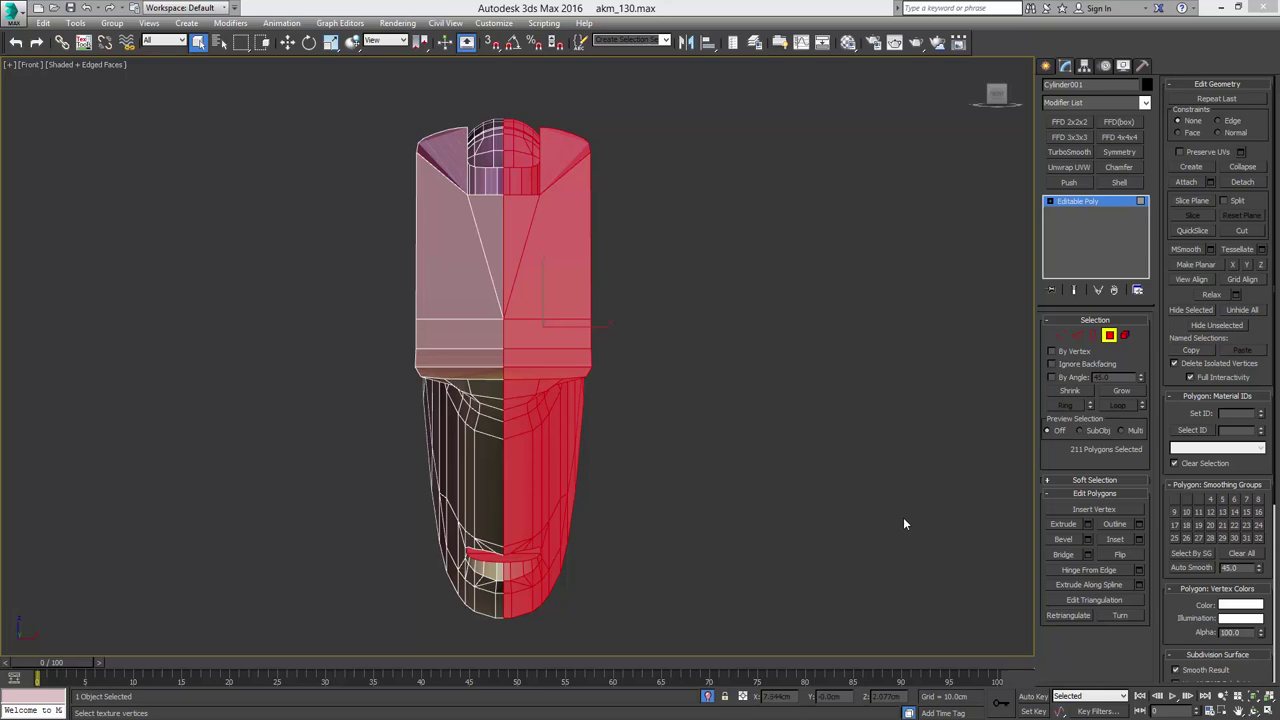
- Deselect the large and upper polygons of the buttstock's flat butt-end face
middle_drag(598, 483, 668, 464)
scroll(683, 453, down, 2)
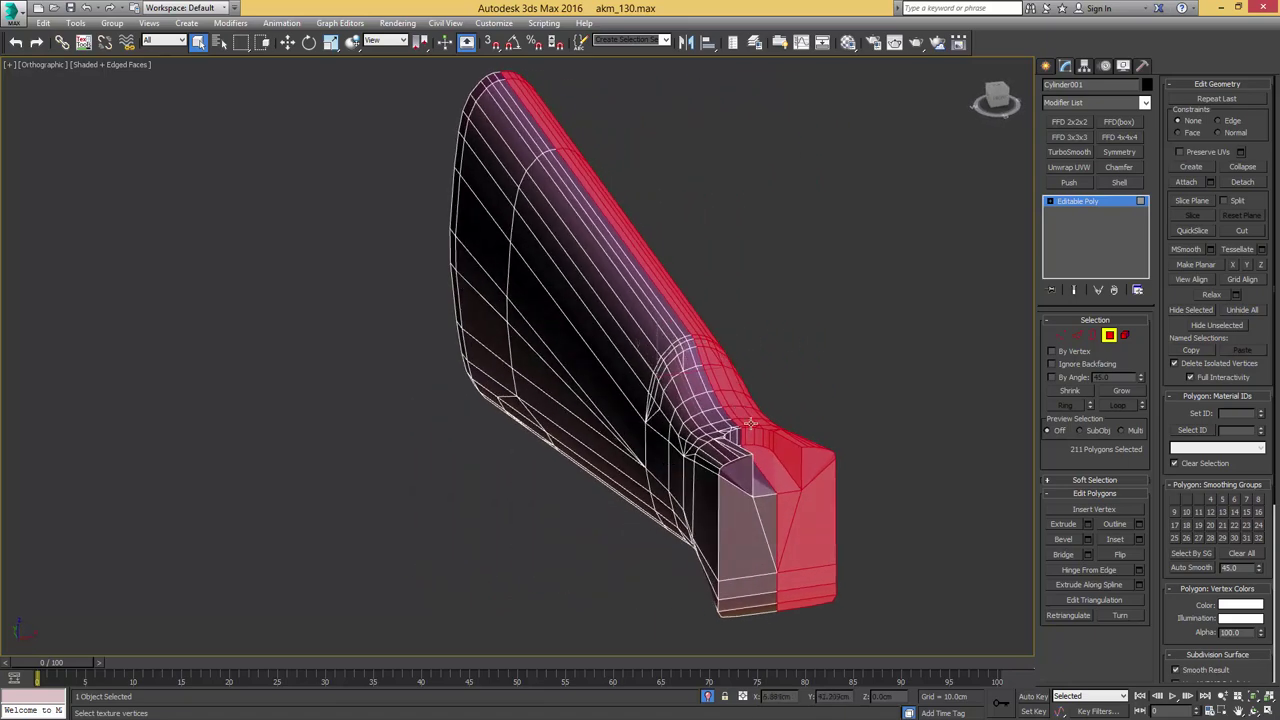
middle_drag(777, 512, 952, 453)
middle_drag(587, 564, 622, 585)
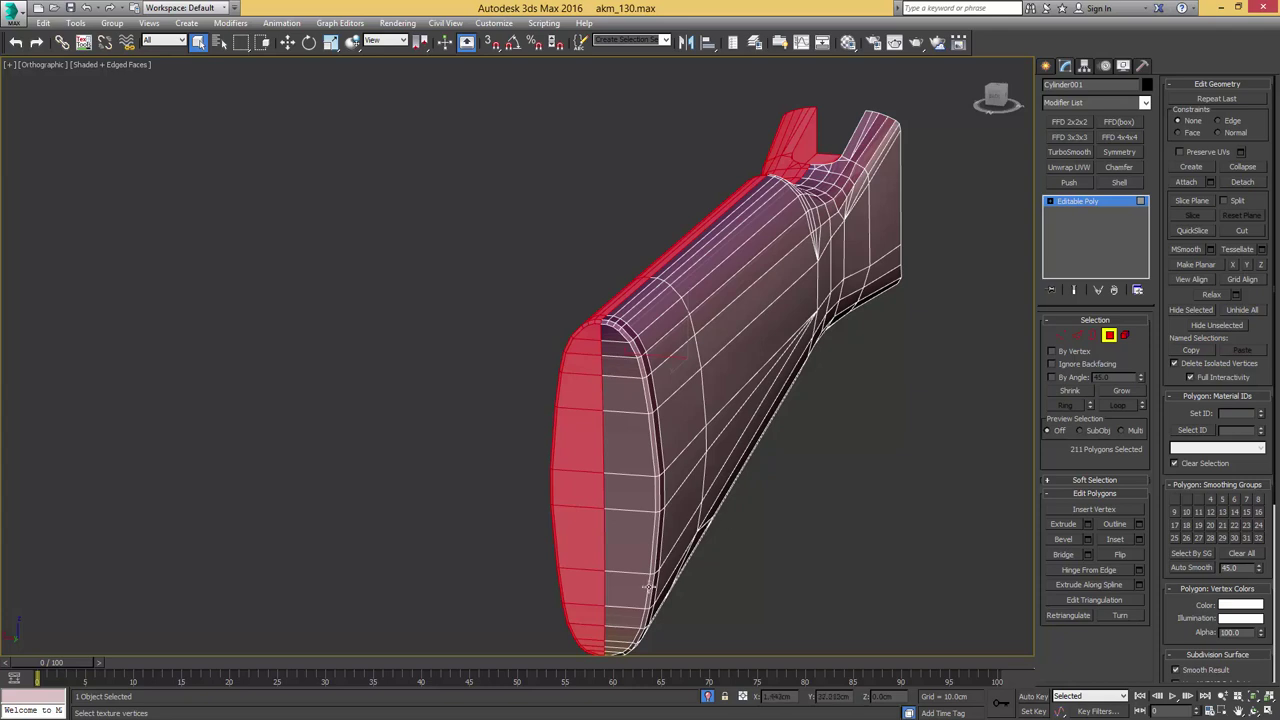
middle_drag(648, 587, 662, 524)
alt+click(606, 553)
alt+click(605, 531)
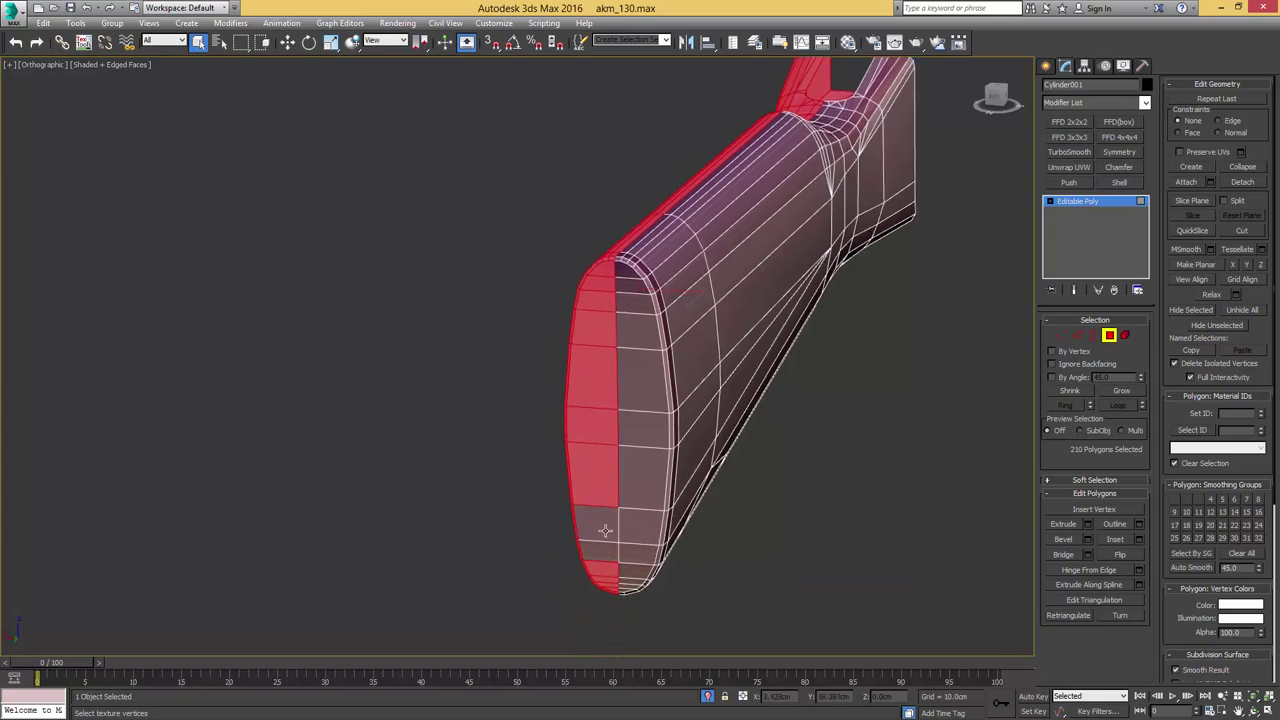
alt+click(603, 487)
alt+click(598, 438)
alt+click(598, 386)
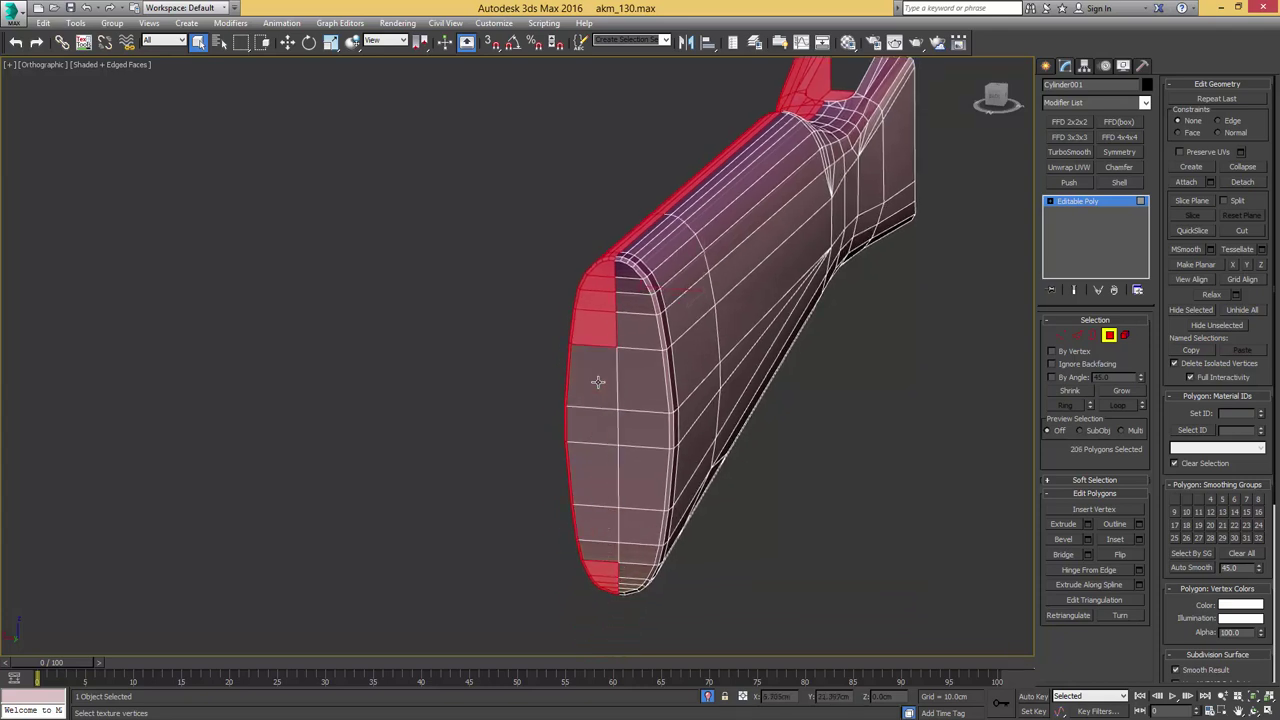
alt+click(604, 338)
alt+click(602, 305)
alt+click(602, 285)
alt+click(604, 271)
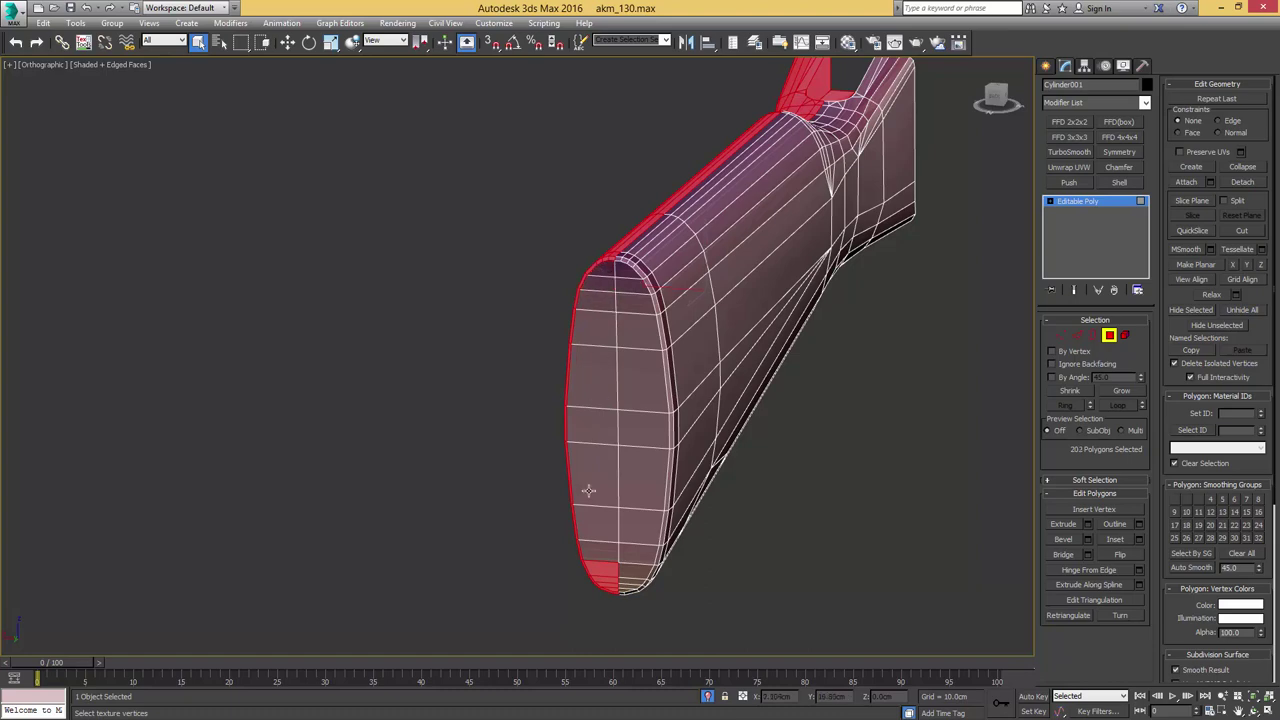
- Deselect the remaining small polygons at the lower curve of the butt-end face
middle_drag(599, 568, 603, 446)
scroll(603, 446, up, 5)
alt+click(650, 515)
alt+click(646, 509)
alt+click(643, 497)
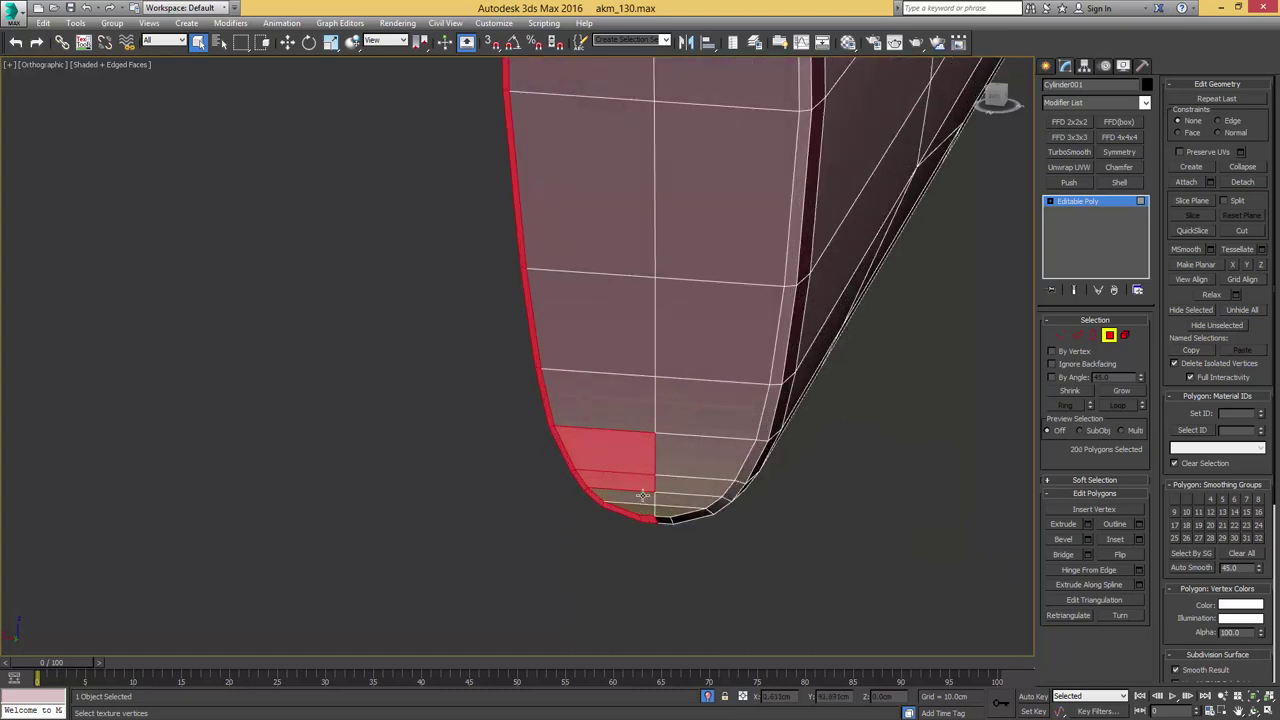
alt+click(643, 488)
alt+click(641, 453)
scroll(638, 439, down, 5)
middle_drag(617, 372, 583, 521)
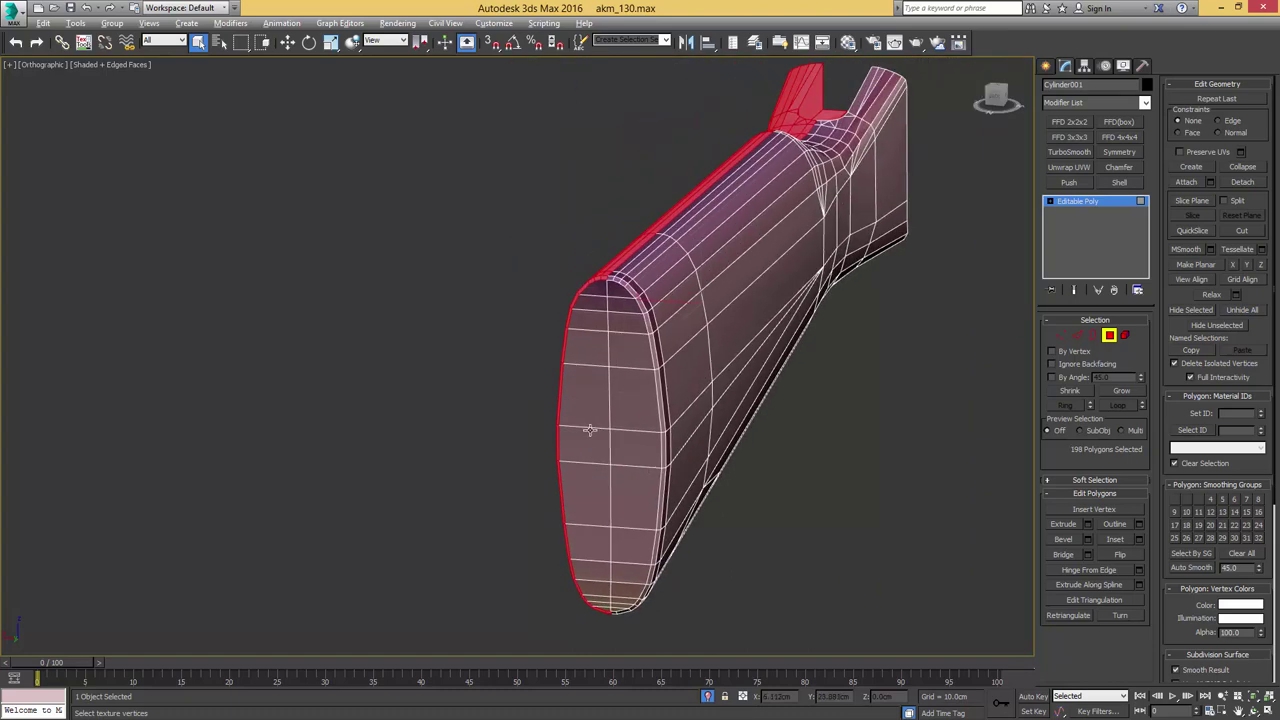
- Deselect the three stray polygons crossing the buttstock's centreline, starting around the recess on its underside
alt+middle_drag(590, 430, 843, 374)
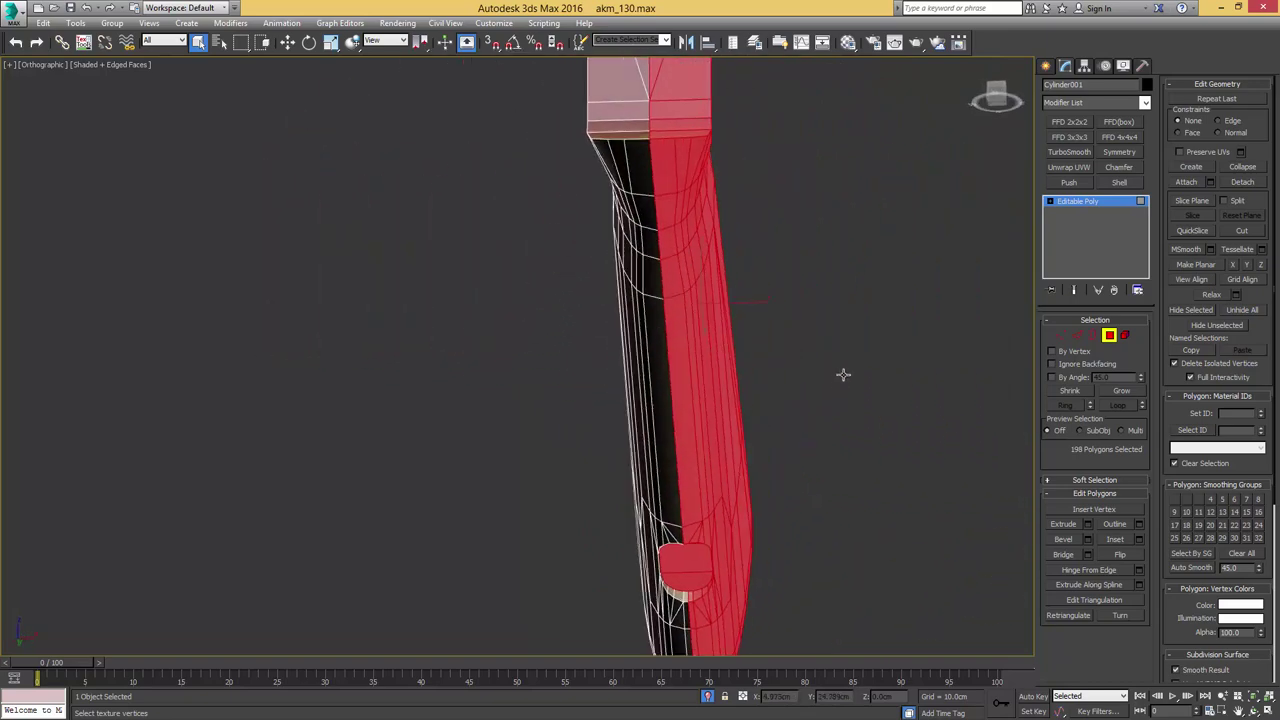
middle_drag(722, 510, 738, 400)
scroll(704, 450, up, 5)
alt+click(691, 458)
alt+click(666, 416)
alt+middle_drag(658, 417, 688, 432)
scroll(690, 430, down, 5)
mouse_move(832, 353)
middle_down()
mouse_move(664, 377)
mouse_move(831, 389)
mouse_move(856, 378)
mouse_move(857, 474)
mouse_move(803, 471)
mouse_move(638, 348)
mouse_move(563, 380)
mouse_move(463, 360)
mouse_move(466, 337)
mouse_move(739, 388)
mouse_move(737, 372)
mouse_move(692, 378)
middle_up()
scroll(680, 375, up, 5)
alt+click(711, 326)
- Detach the selected half as the separate object Object127 with Detach As Clone turned off, and leave polygon editing
scroll(750, 345, down, 8)
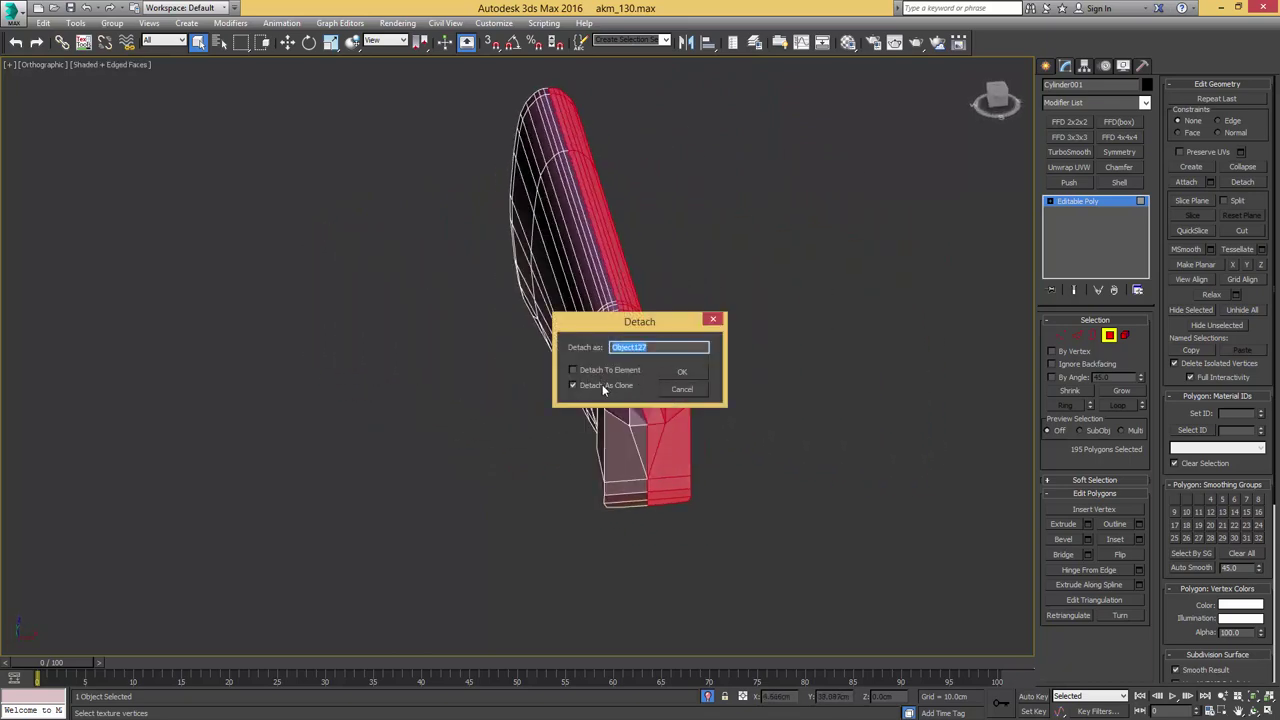
click(597, 385)
click(676, 375)
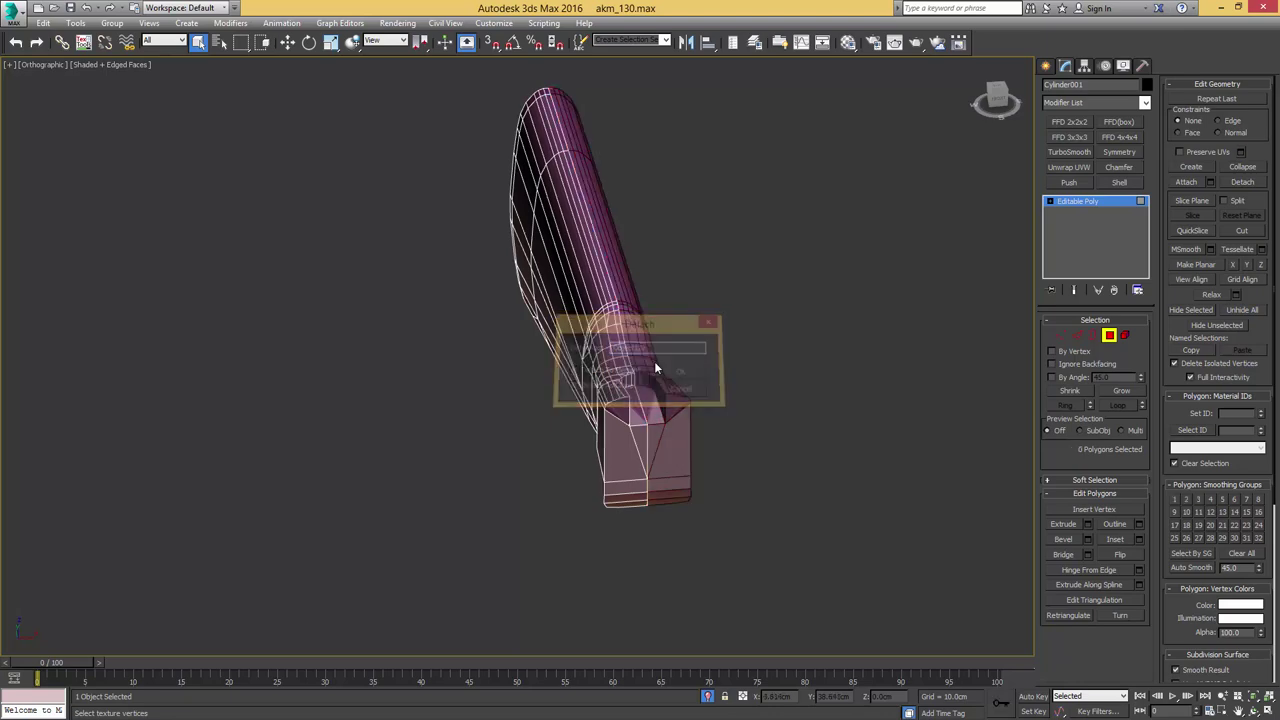
middle_drag(643, 354, 674, 379)
key(4)
- Assign the 22 - Default material to the detached buttstock half and close the Material Editor
key(m)
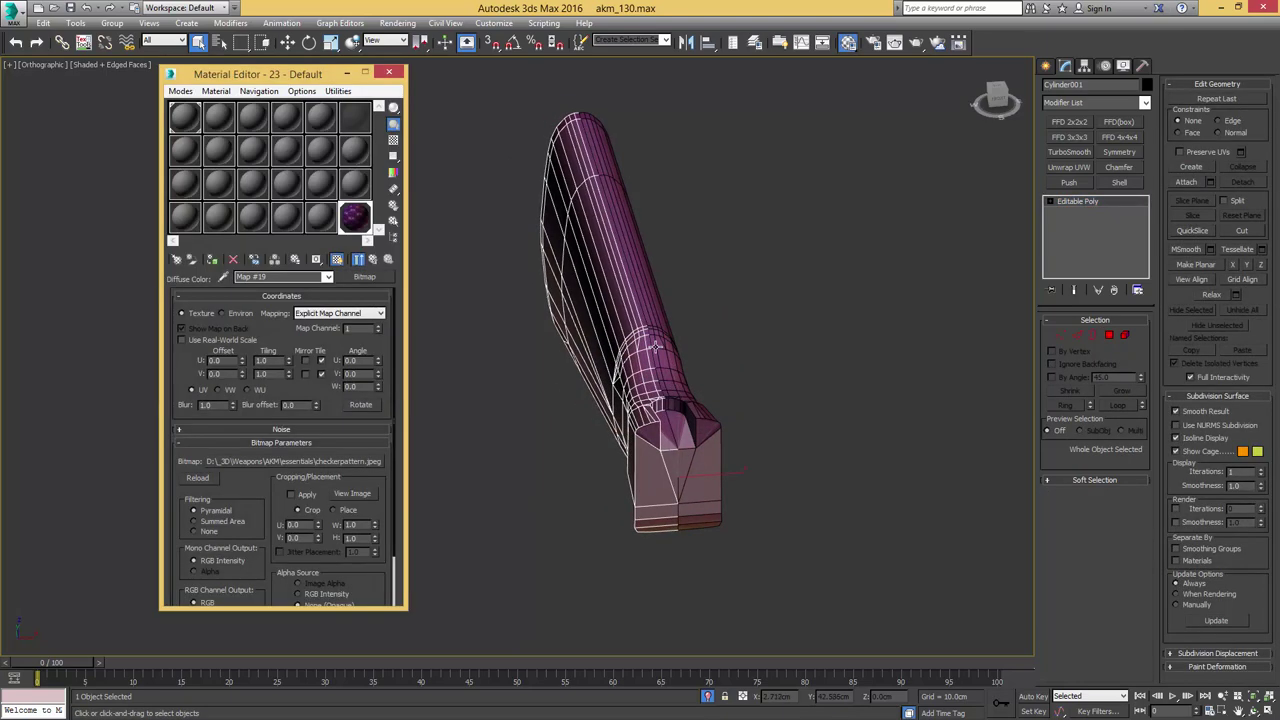
click(658, 349)
click(286, 217)
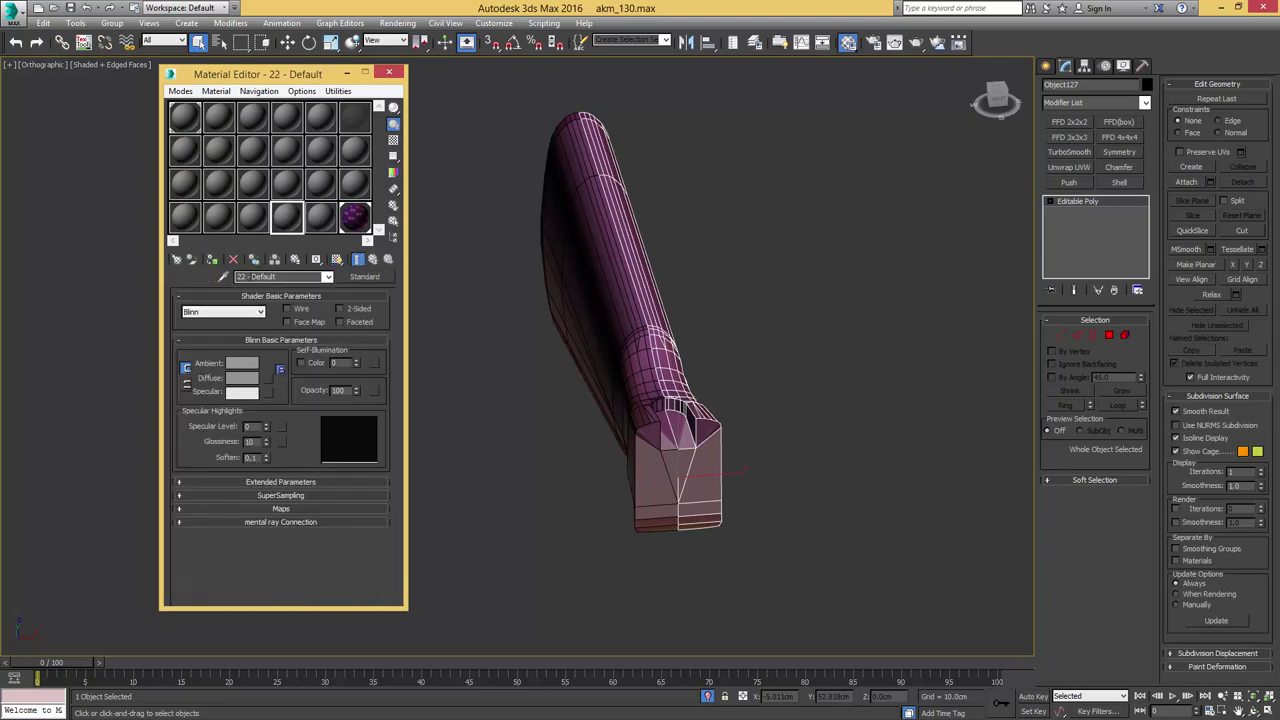
click(213, 261)
middle_drag(555, 243, 621, 331)
click(389, 73)
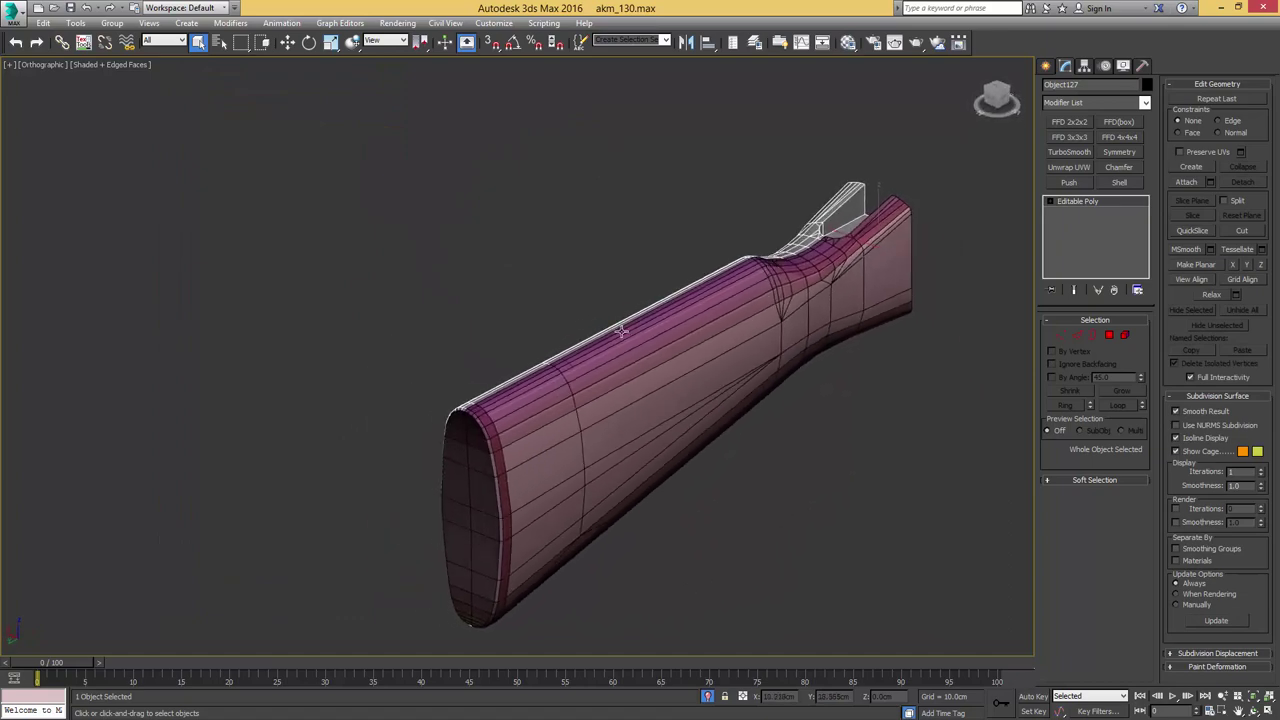
- Select the remaining half of the buttstock, Cylinder001, and isolate it without the detached half
alt+middle_drag(707, 349, 530, 312)
click(665, 360)
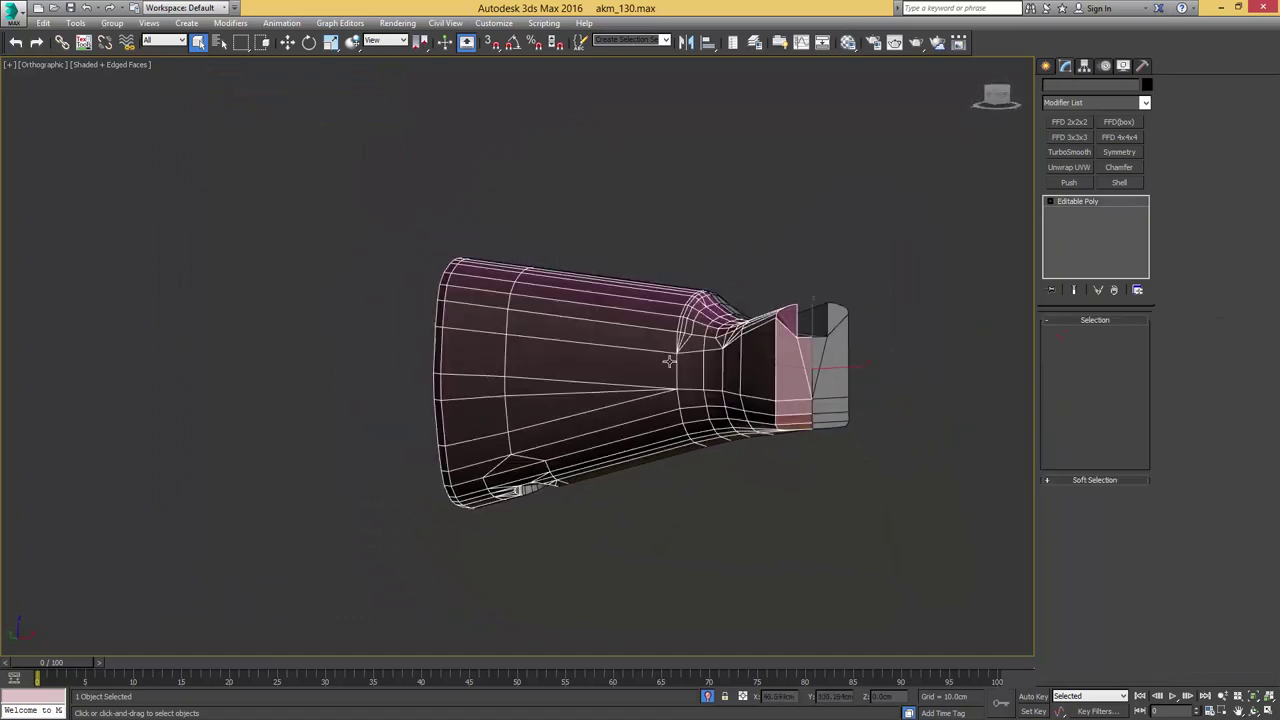
alt+middle_drag(671, 360, 471, 310)
key(alt+q)
key(alt+q)
middle_drag(621, 282, 625, 315)
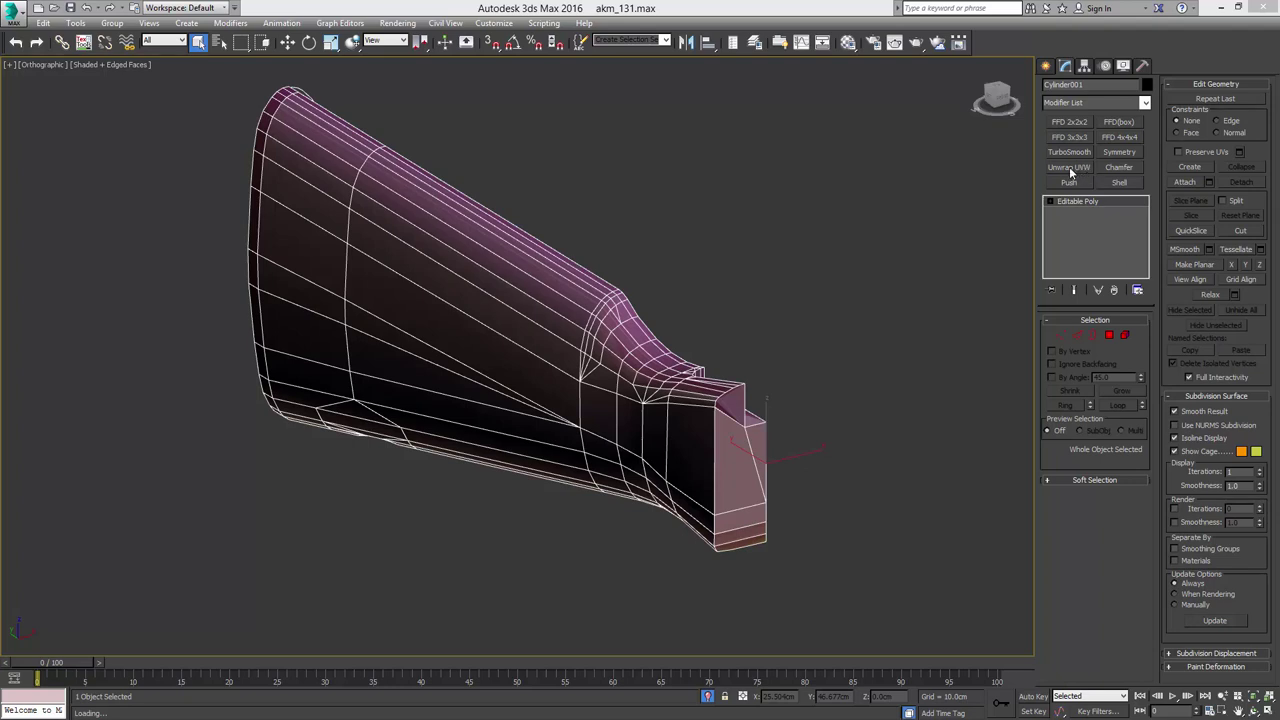
- Apply an Unwrap UVW modifier to the buttstock half, open the UV Editor and enable Always Bring Up The Edit Window
click(1070, 170)
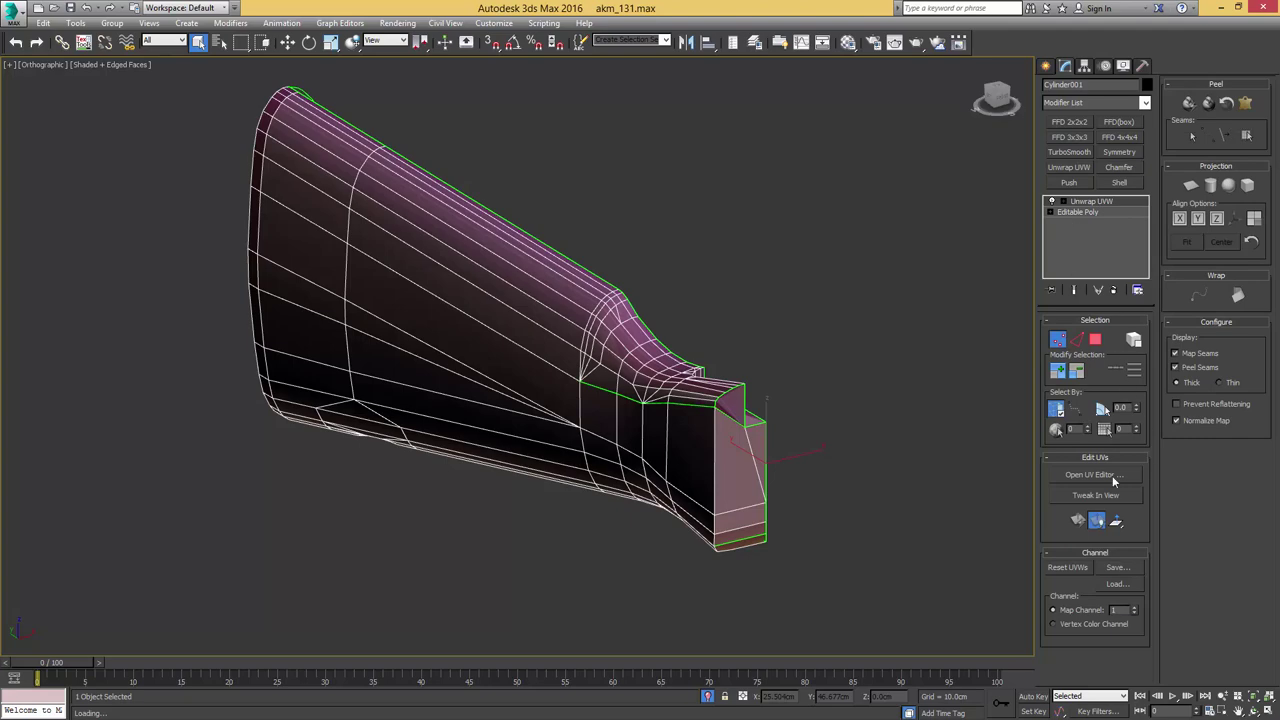
click(1112, 475)
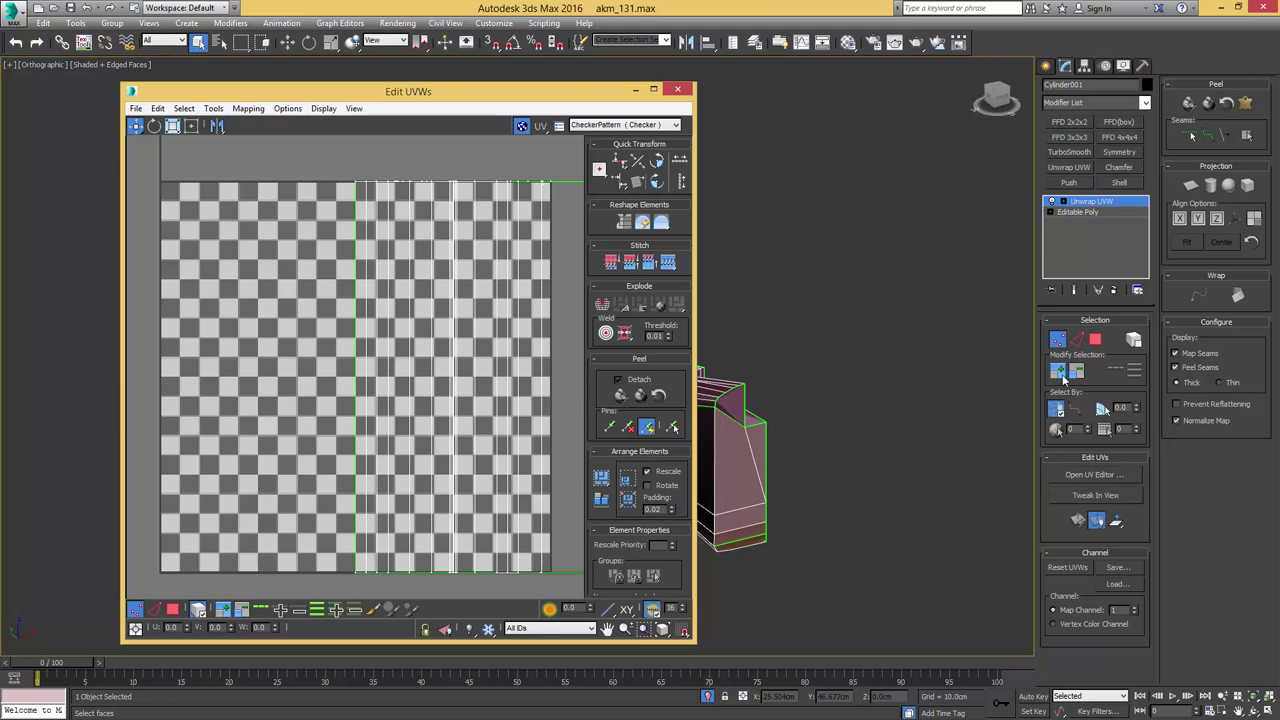
click(287, 109)
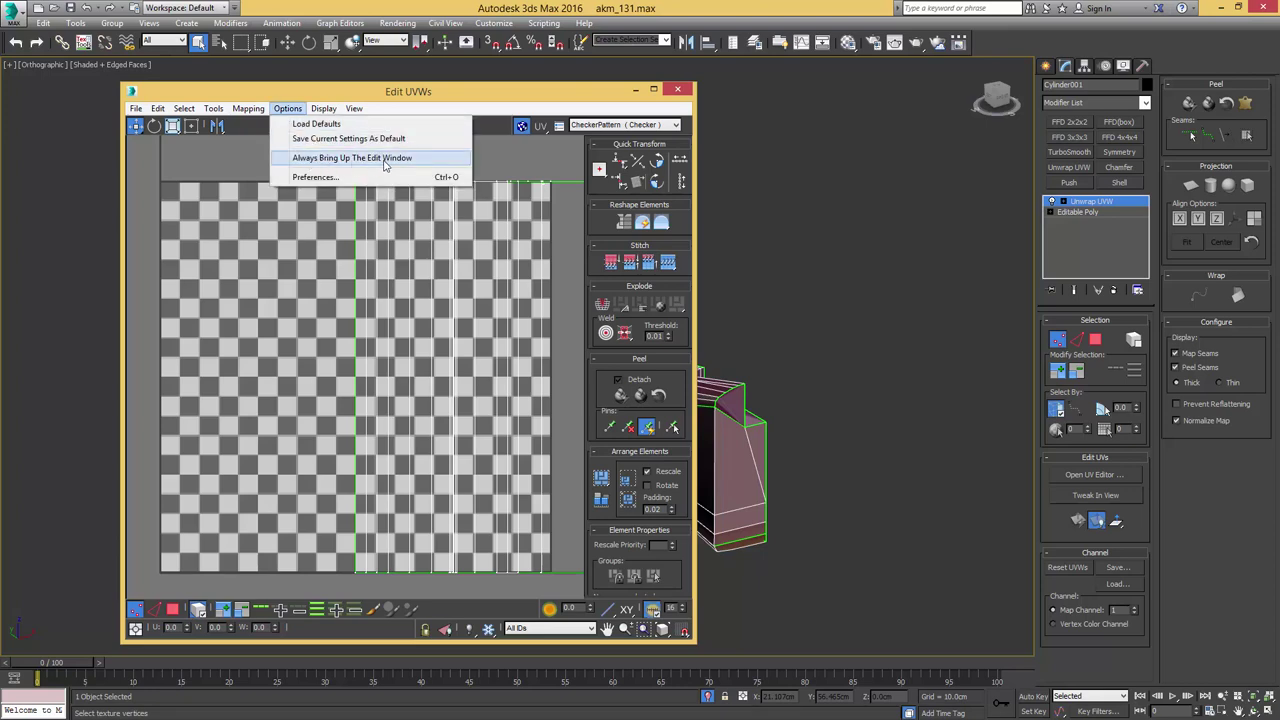
click(385, 161)
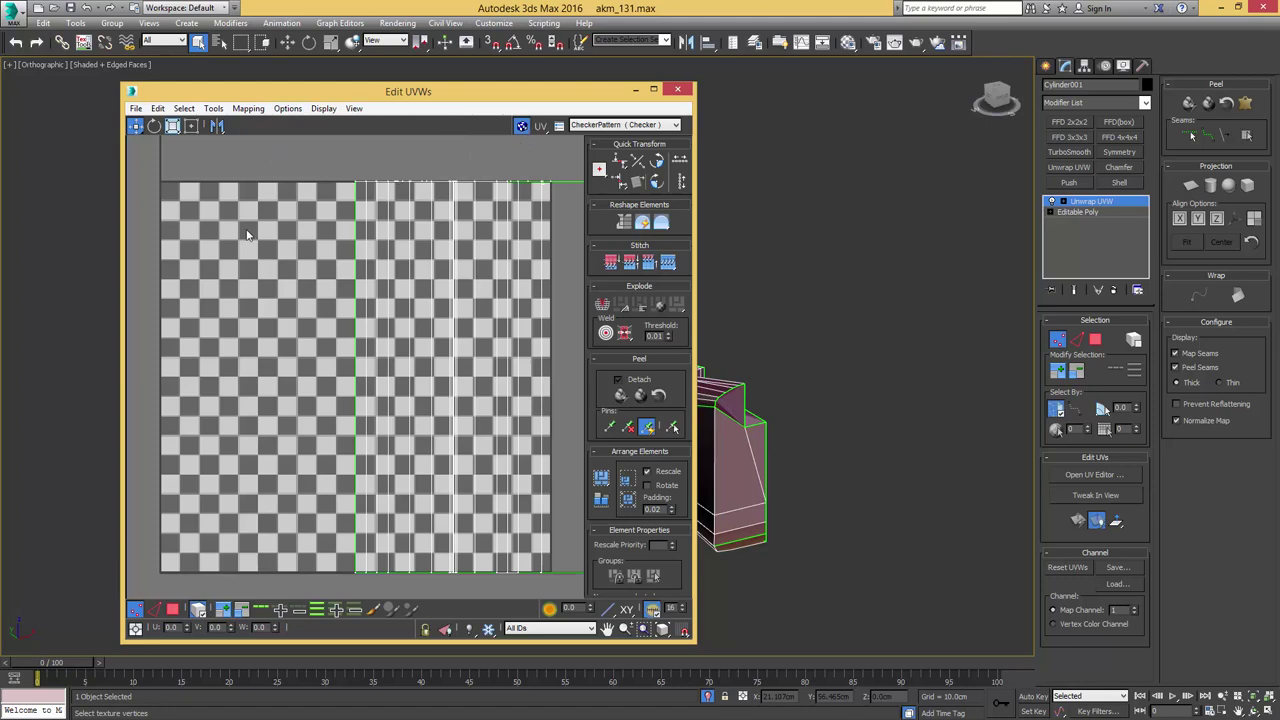
- Hide the checker background in the UV editor and move the editor window aside to expose the buttstock in the viewport
middle_drag(248, 234, 326, 249)
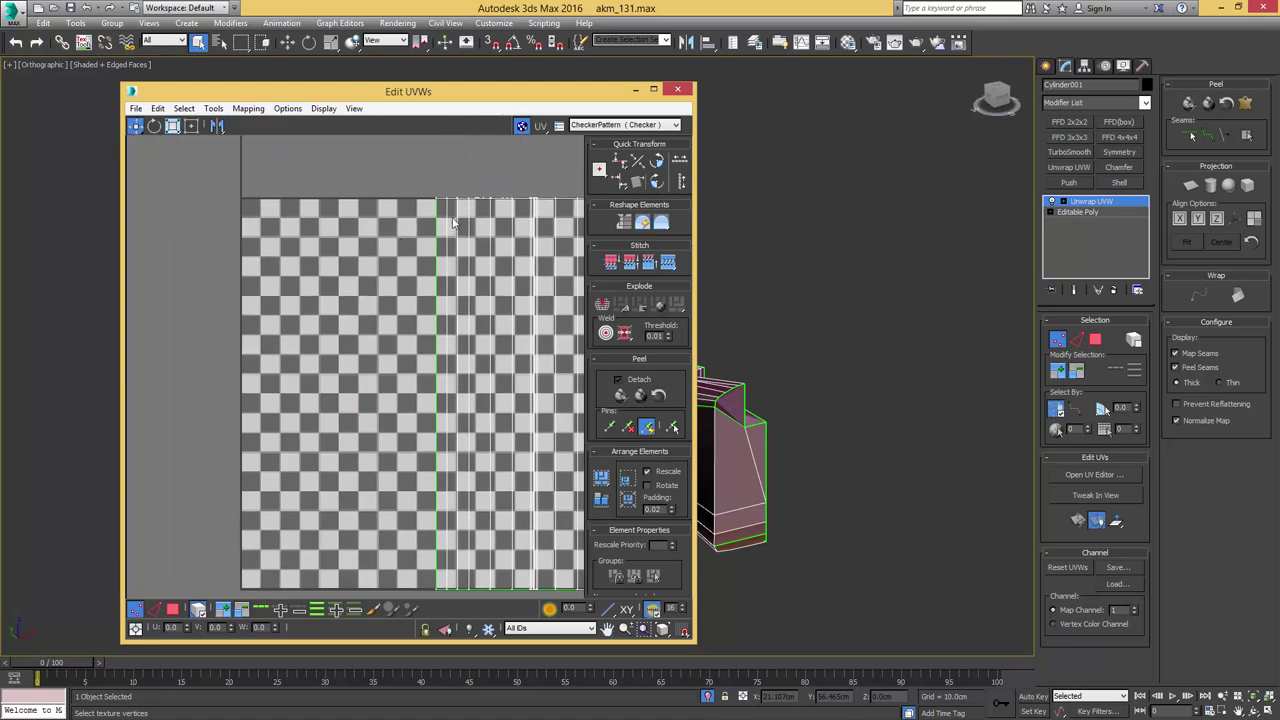
click(524, 128)
scroll(494, 227, down, 2)
middle_drag(496, 227, 398, 277)
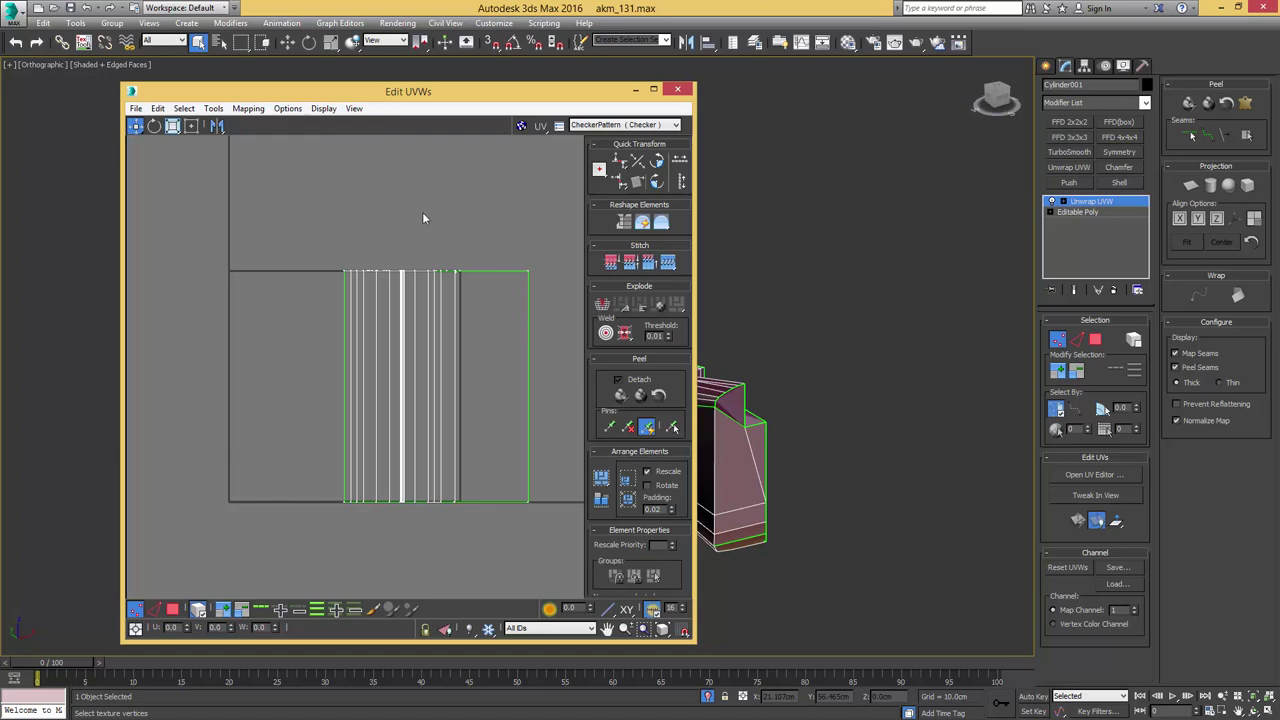
drag(470, 98, 845, 109)
middle_drag(418, 284, 228, 309)
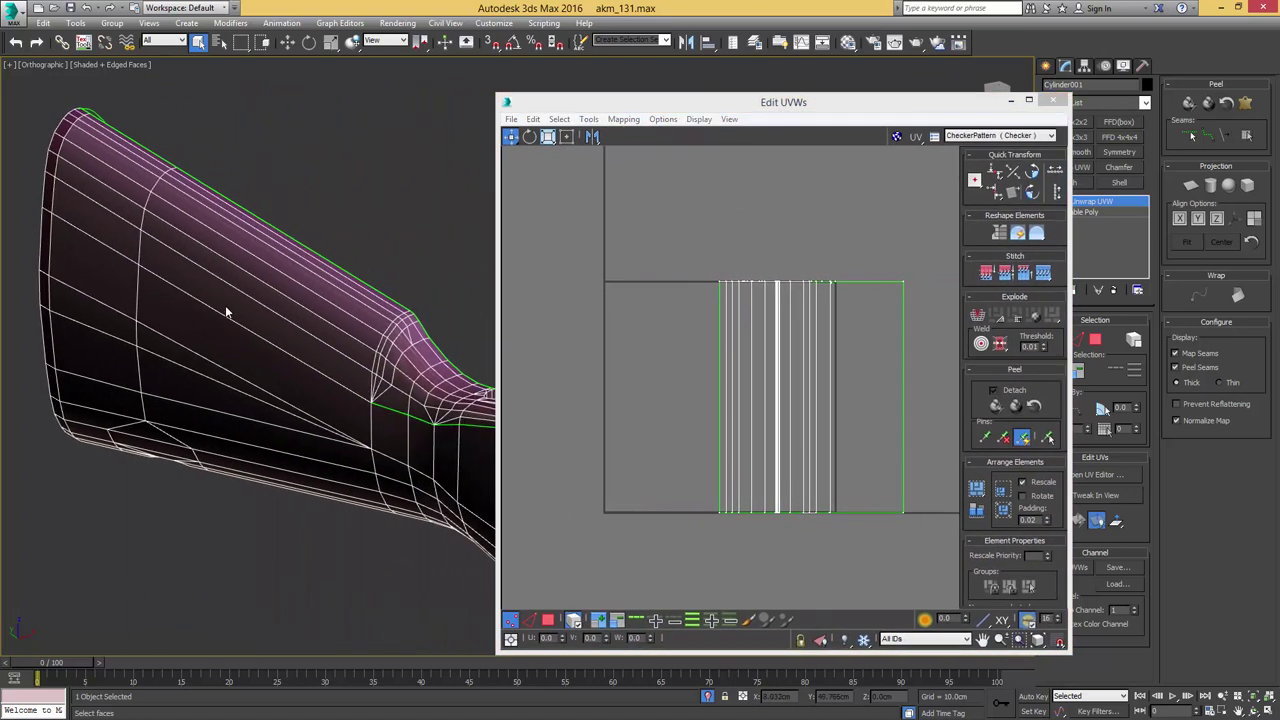
scroll(251, 309, down, 3)
scroll(298, 309, up, 6)
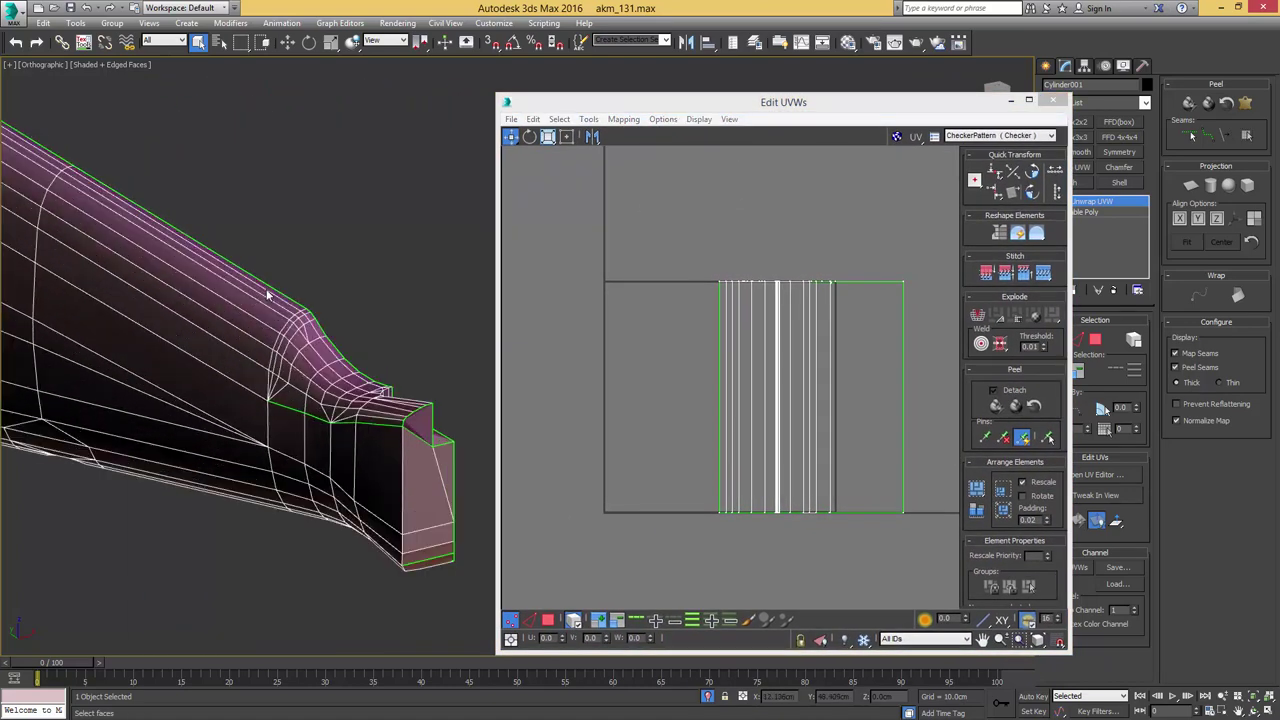
middle_drag(317, 290, 356, 301)
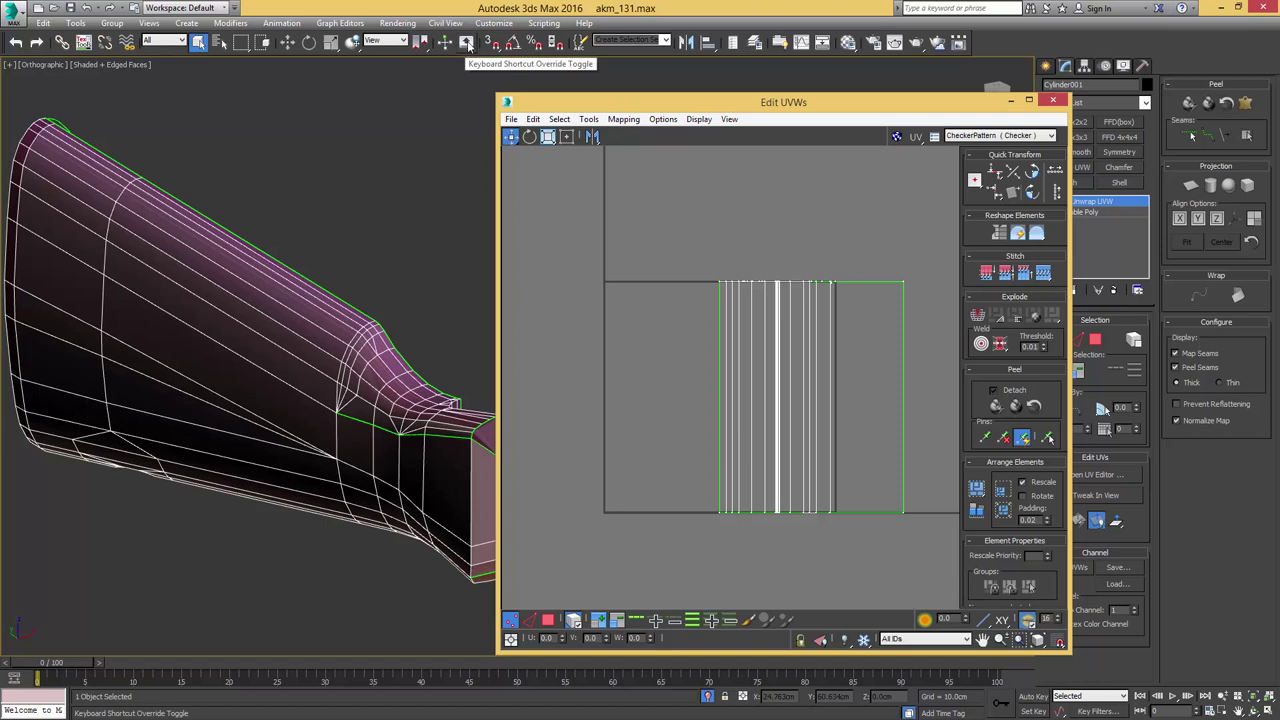
- Turn on the Keyboard Shortcut Override Toggle and test it by selecting all texture vertices, and clear that selection
click(466, 44)
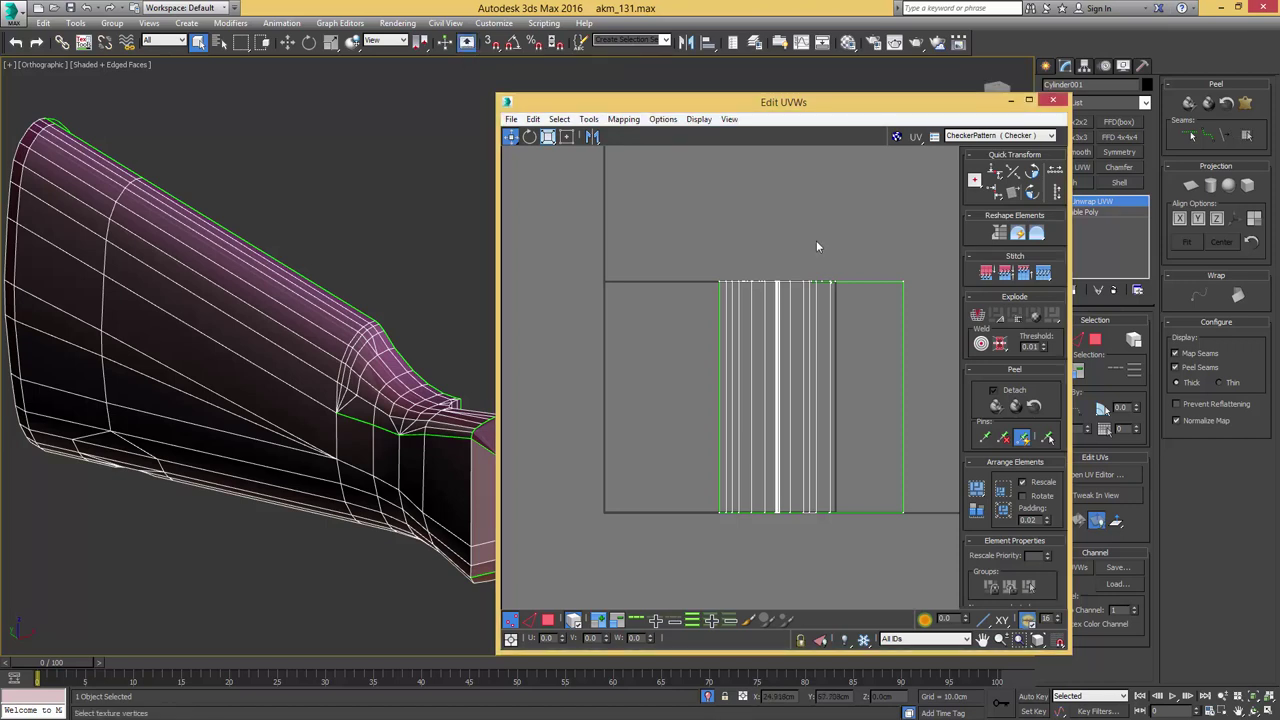
scroll(816, 244, down, 3)
key(ctrl+a)
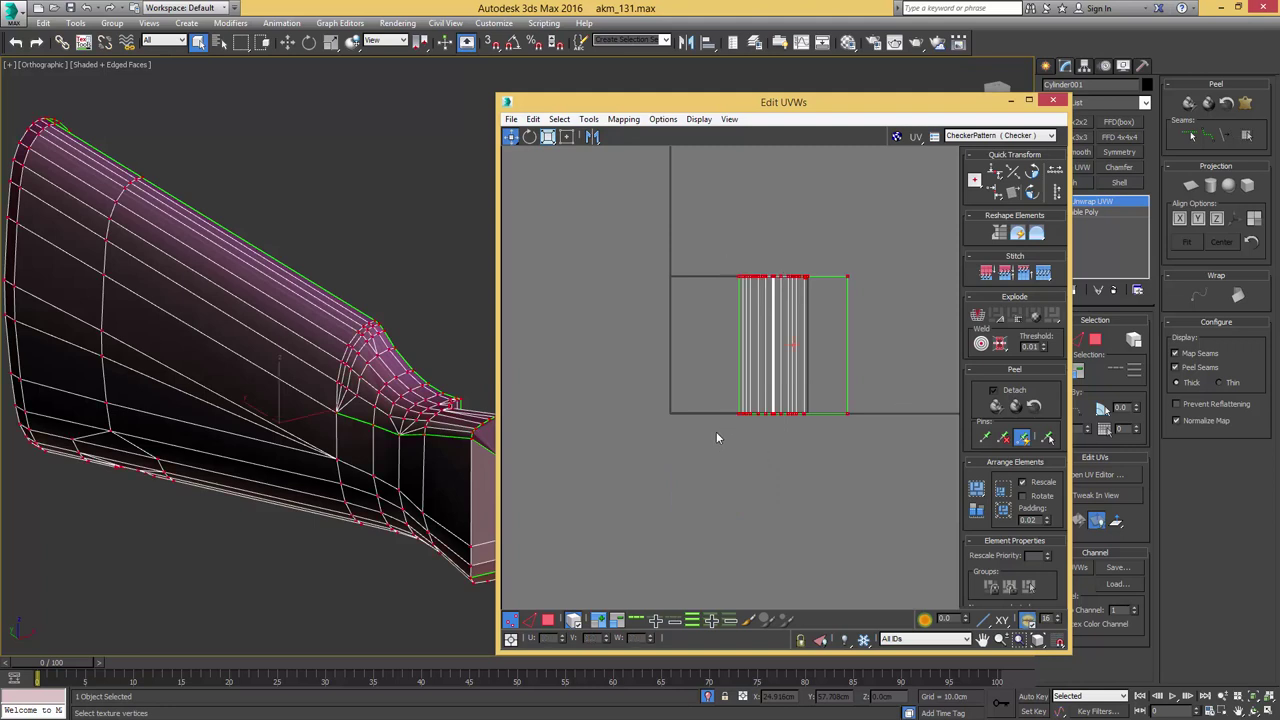
click(847, 263)
key(1)
key(1)
- Try switching the UV editor between the vertex, edge and polygon selection modes
click(530, 624)
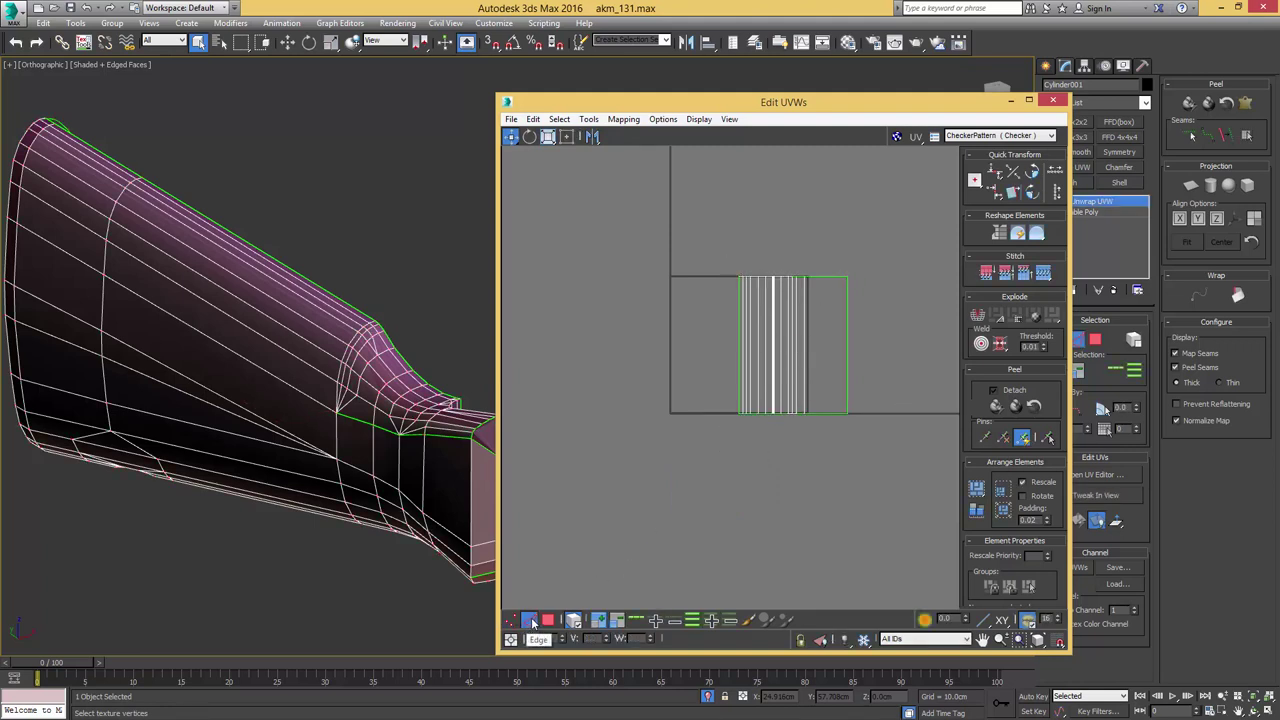
click(546, 623)
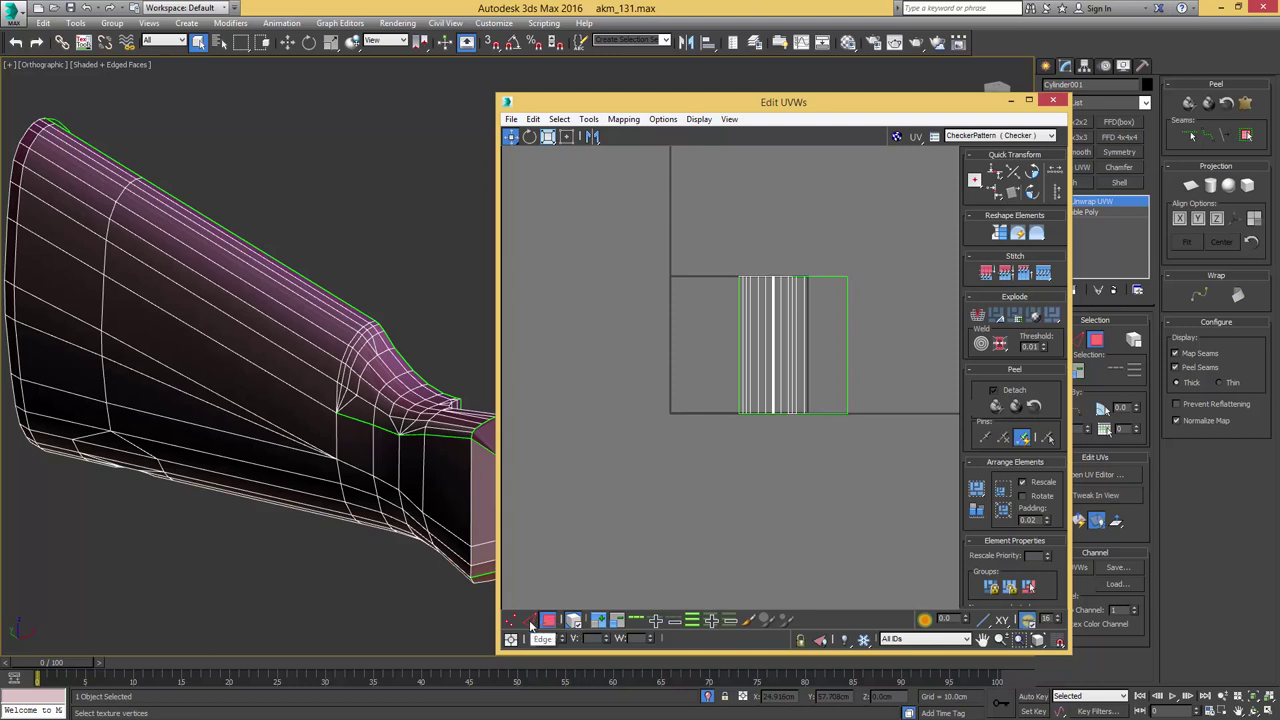
key(2)
key(1)
key(3)
click(531, 621)
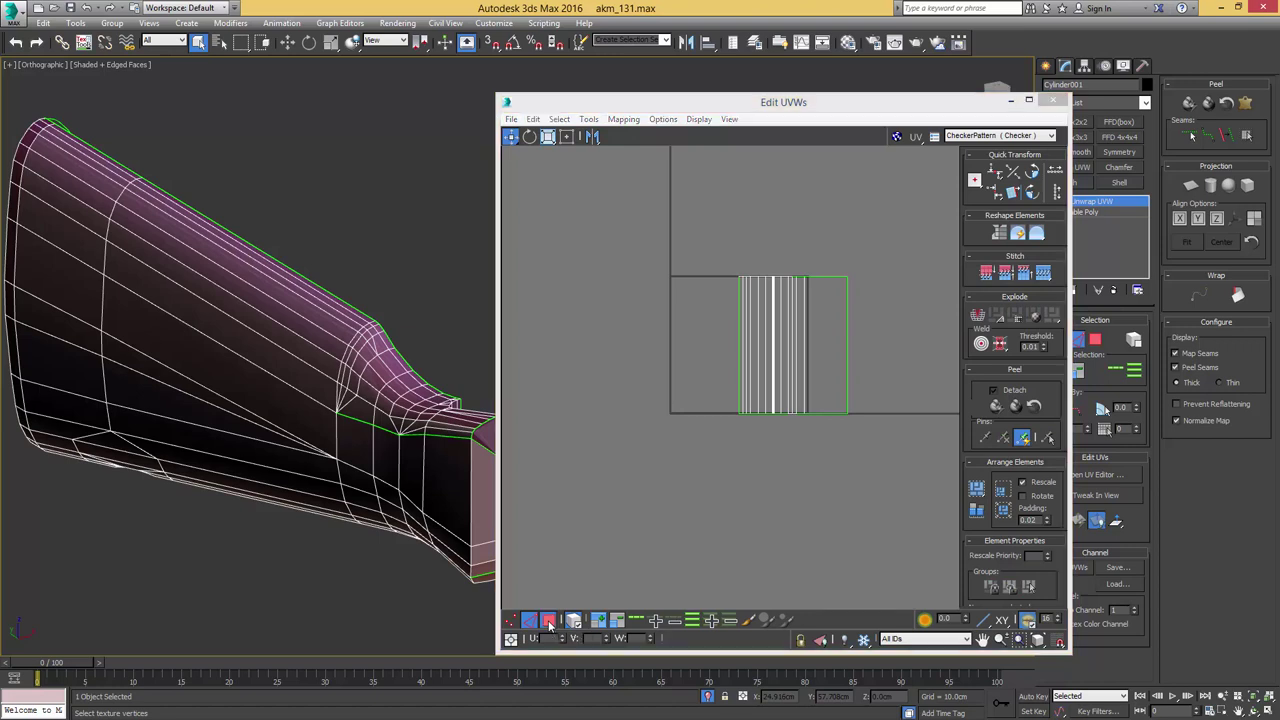
- Select all buttstock polygons in the UV editor and apply Flatten Mapping with its default settings
click(548, 621)
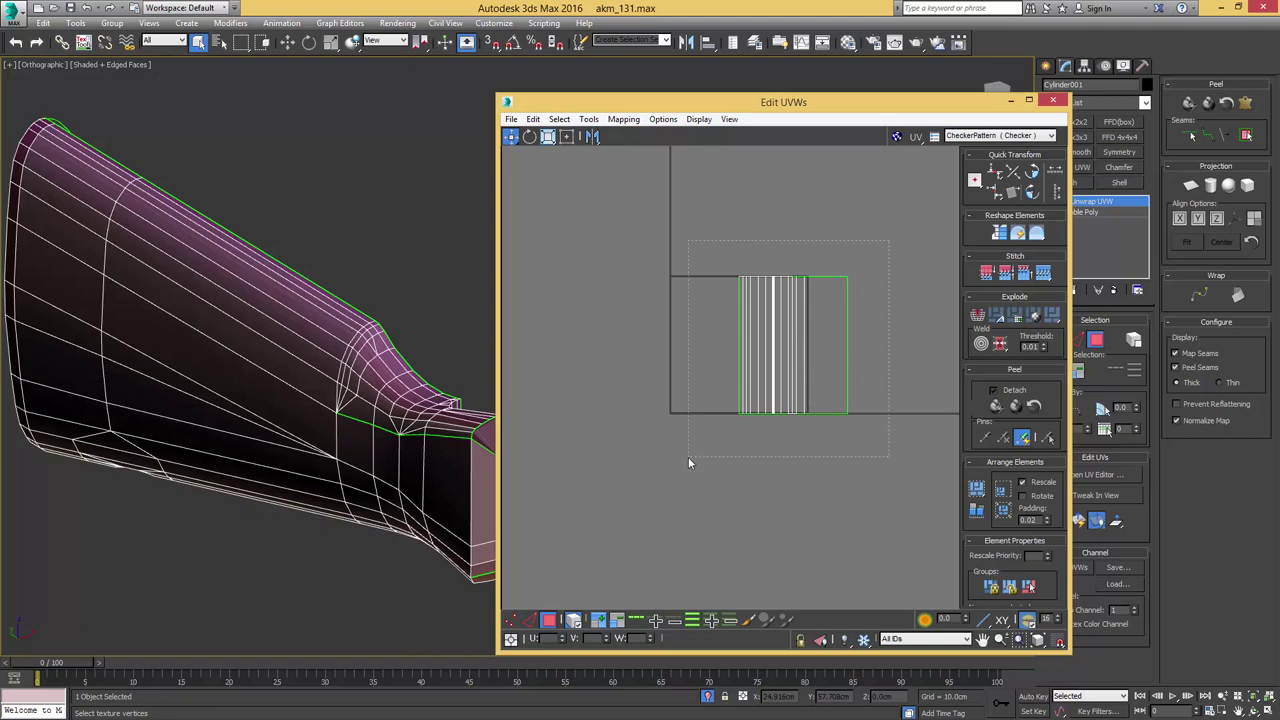
drag(688, 457, 688, 450)
click(623, 119)
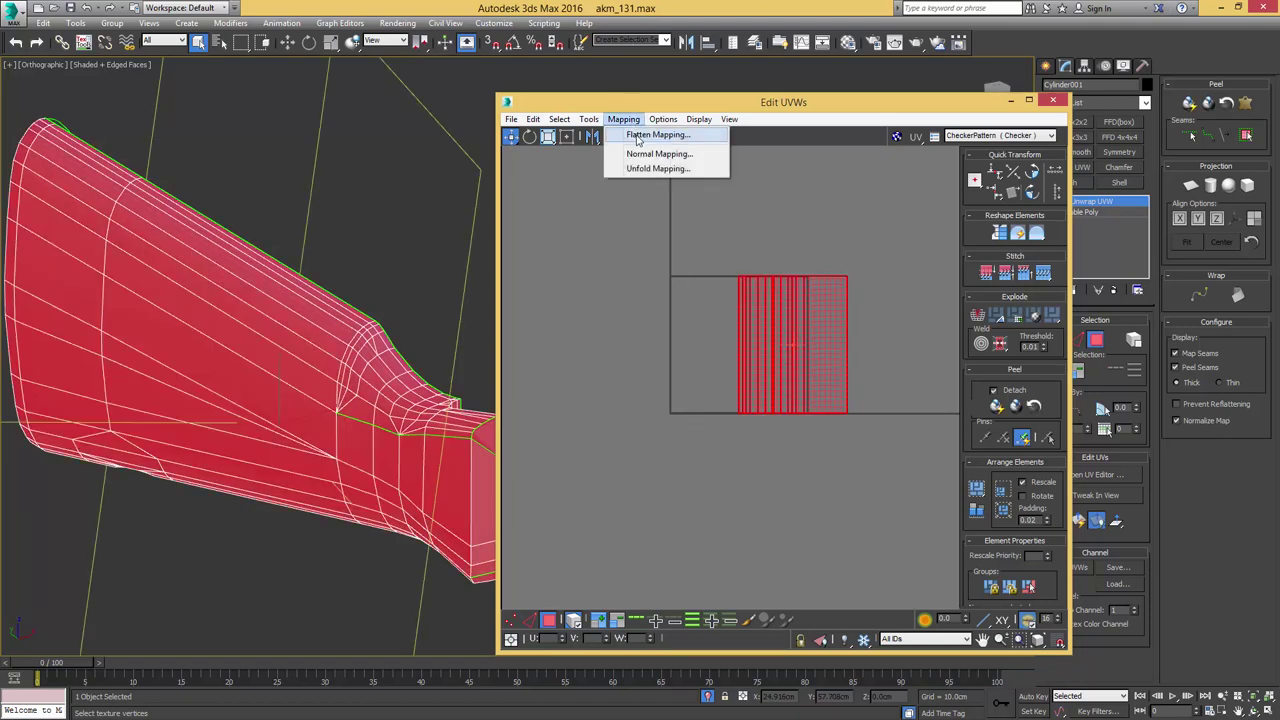
click(637, 136)
key(Return)
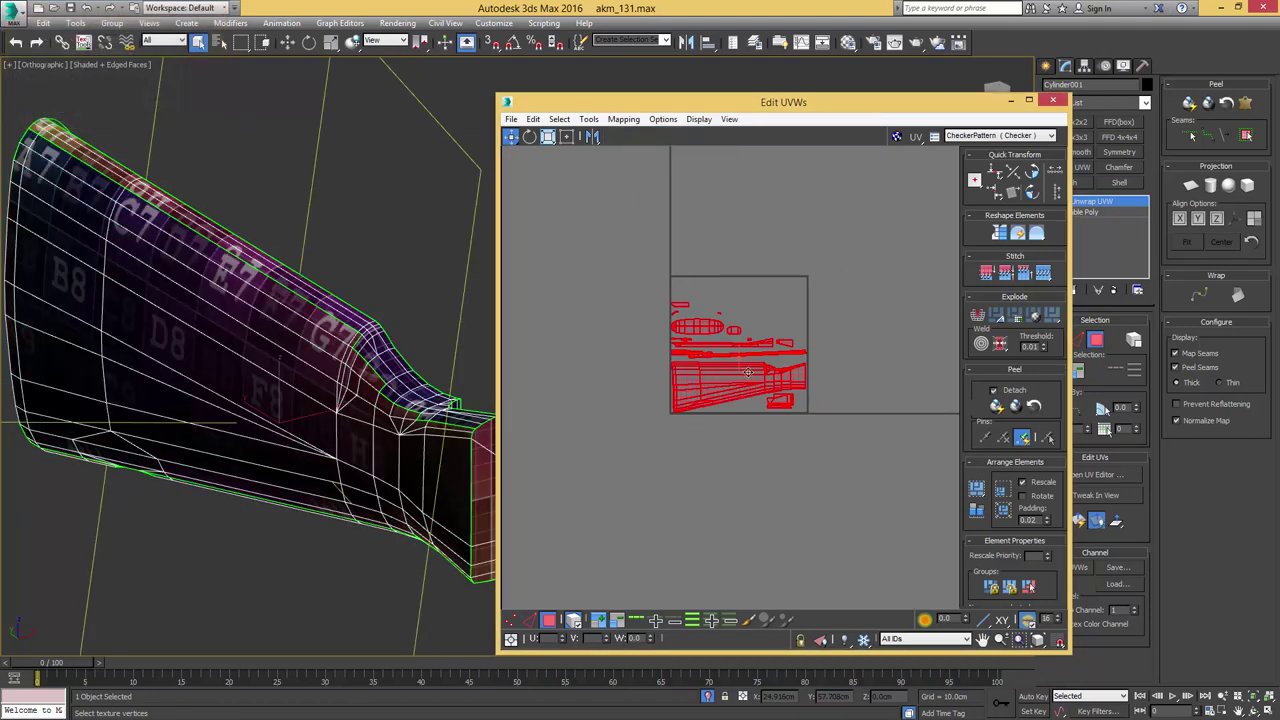
- Stitch the front end-face piece to the large side shell along the vertical edge at the shell's narrow end
middle_drag(742, 405, 741, 376)
scroll(741, 376, up, 4)
click(753, 405)
middle_drag(738, 327, 736, 387)
key(2)
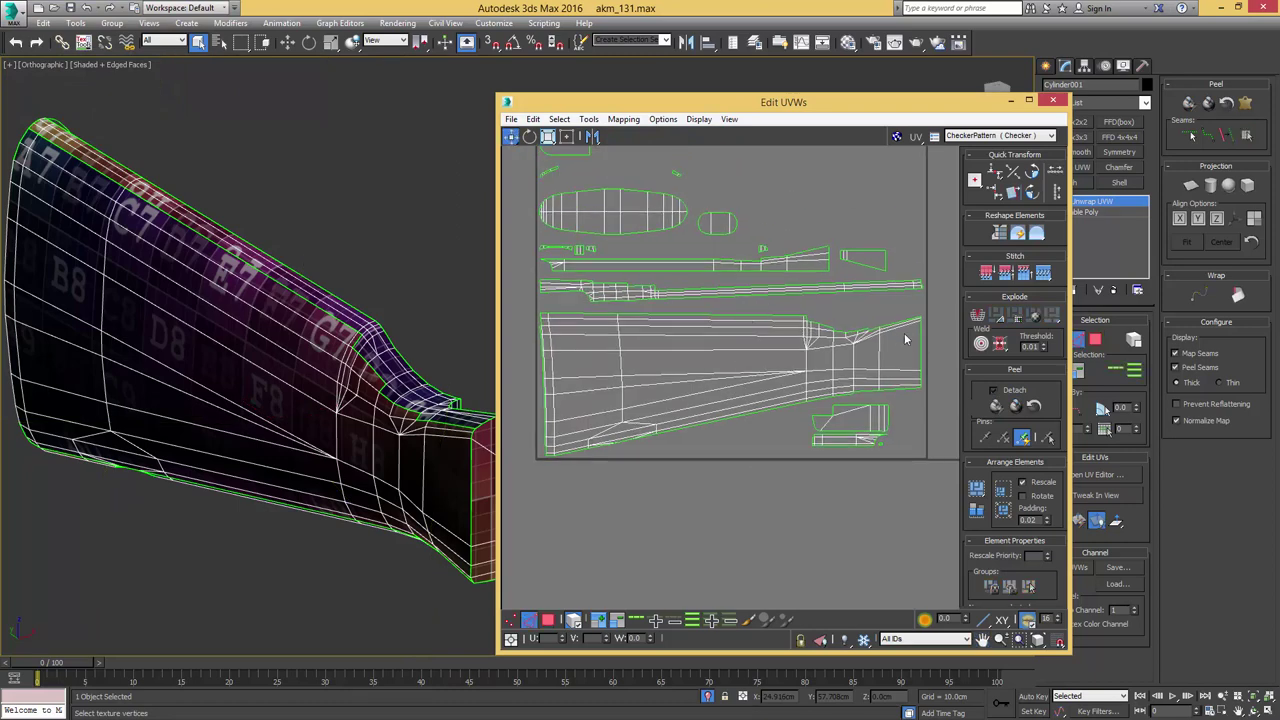
middle_drag(930, 341, 828, 349)
click(840, 343)
key(4)
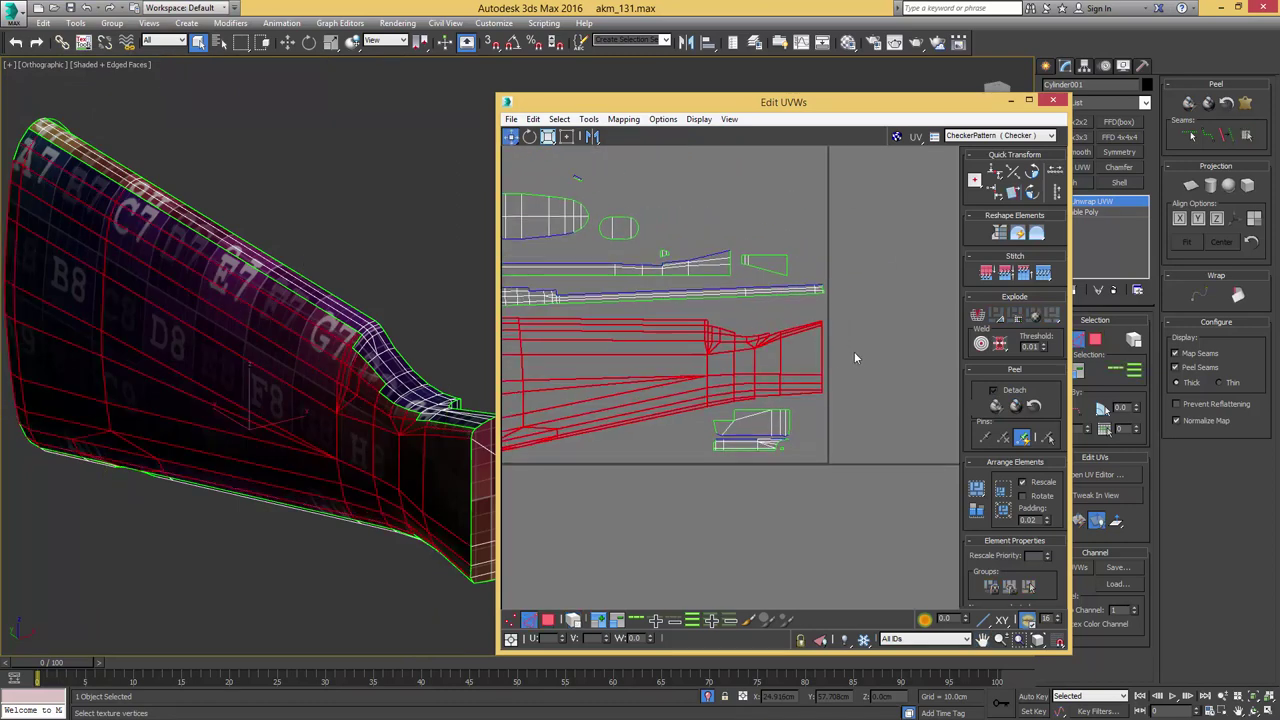
click(815, 357)
key(s)
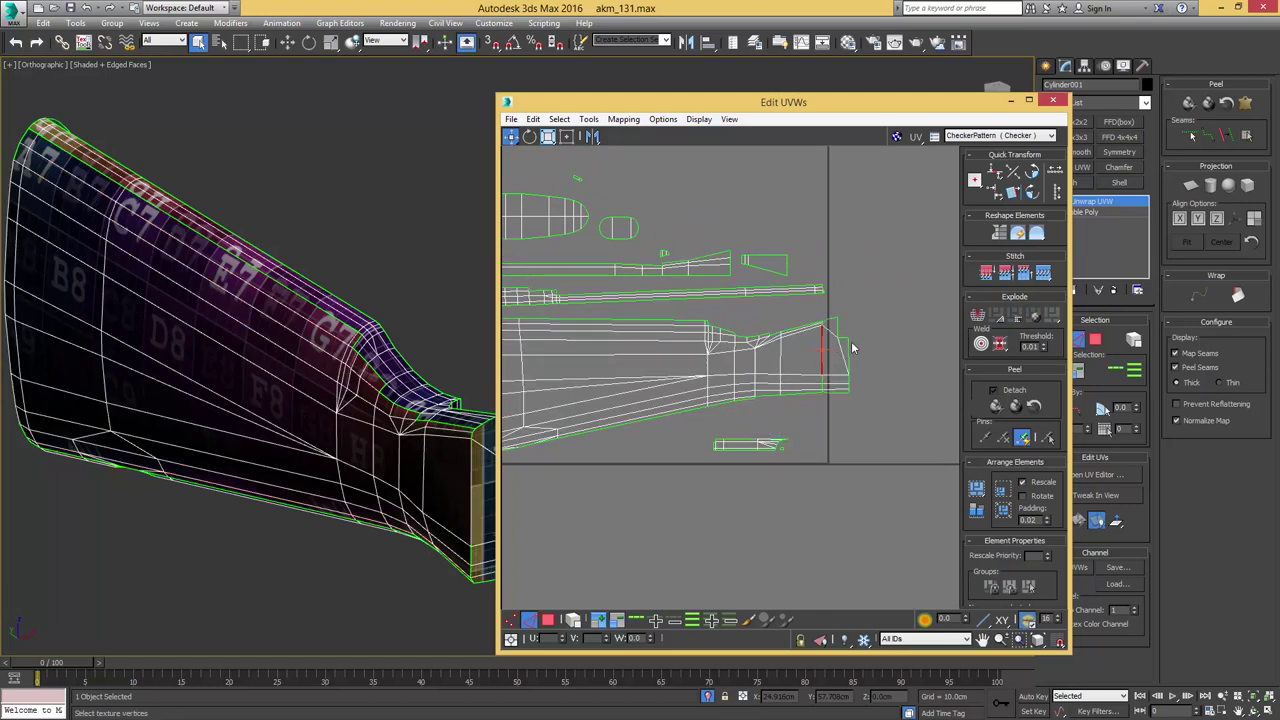
- Stitch the top strip of the buttstock to the side shell along its long upper edge
middle_drag(567, 343, 684, 351)
scroll(708, 327, up, 3)
click(717, 331)
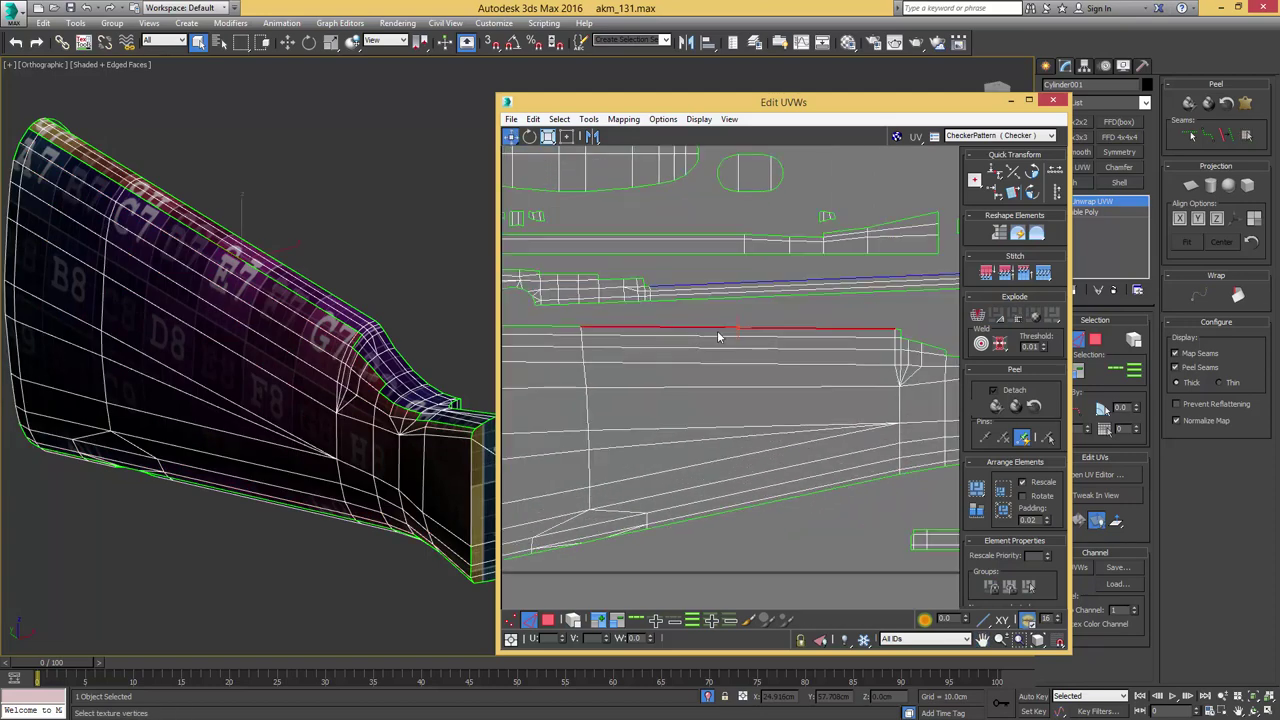
key(ctrl+shift+s)
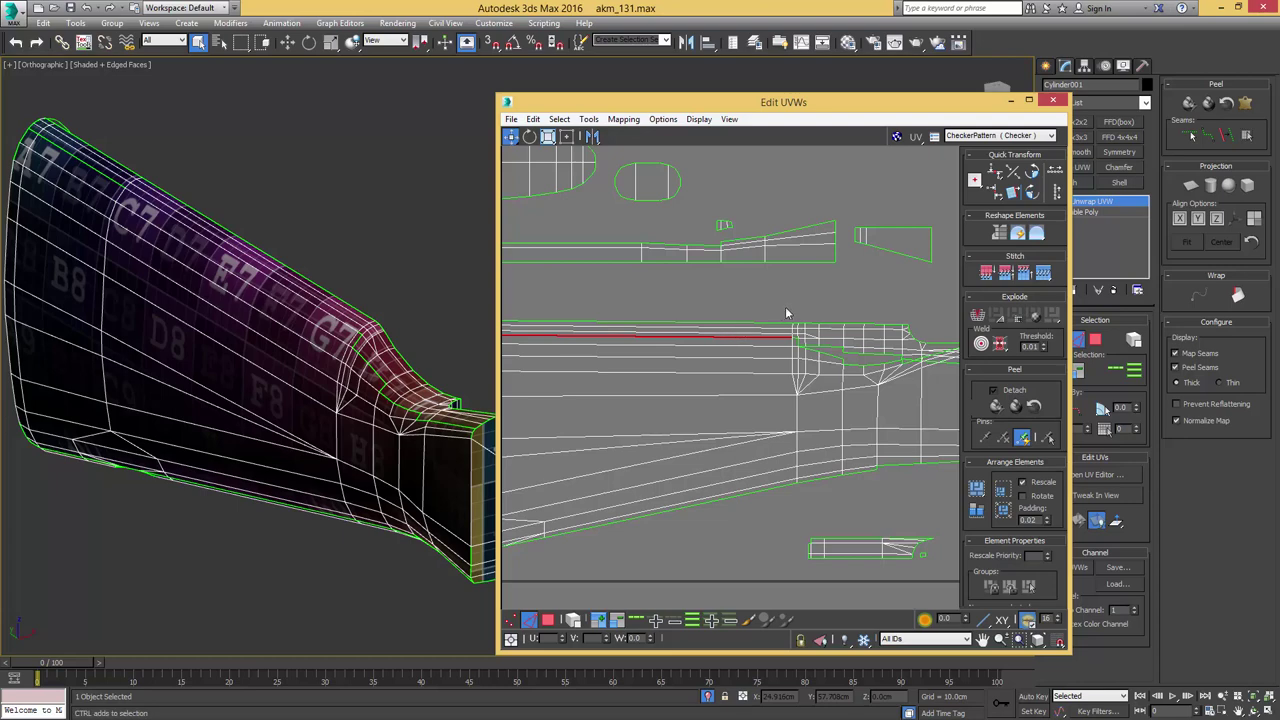
middle_drag(684, 304, 764, 276)
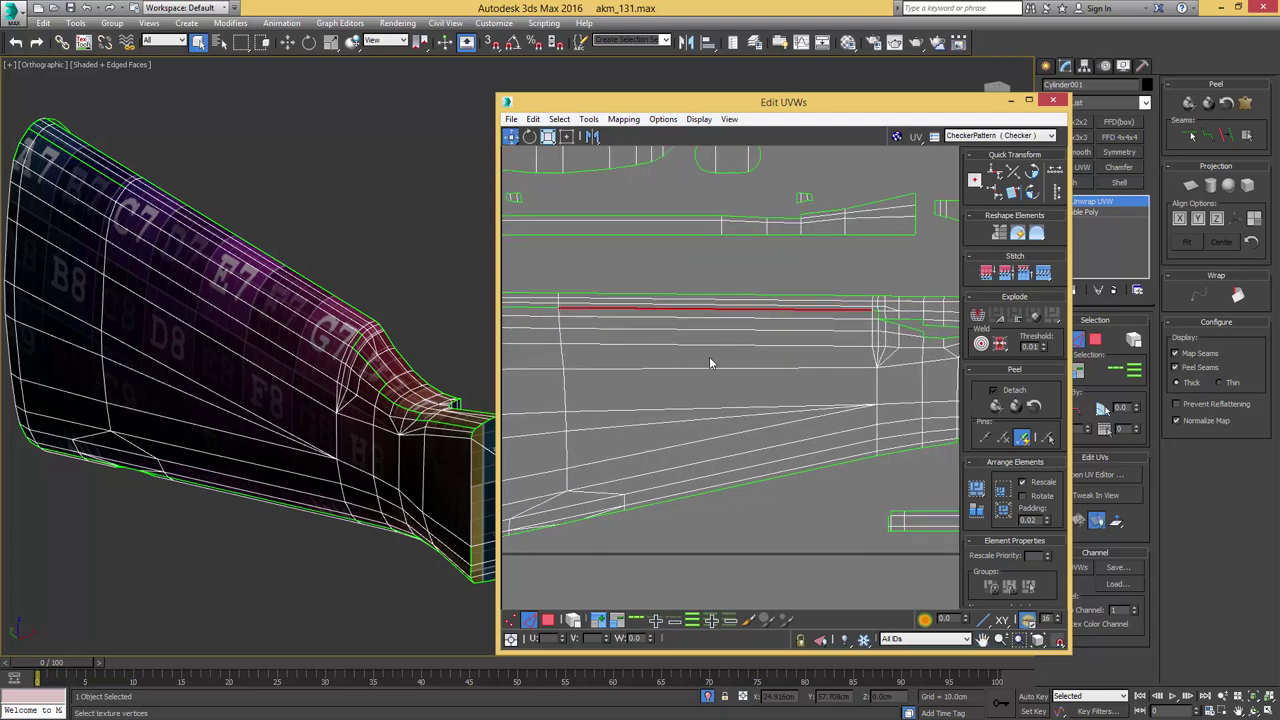
- Try stitching the underside strip to the side shell's long lower edge, and undo the stitch
middle_drag(714, 364, 685, 282)
click(739, 394)
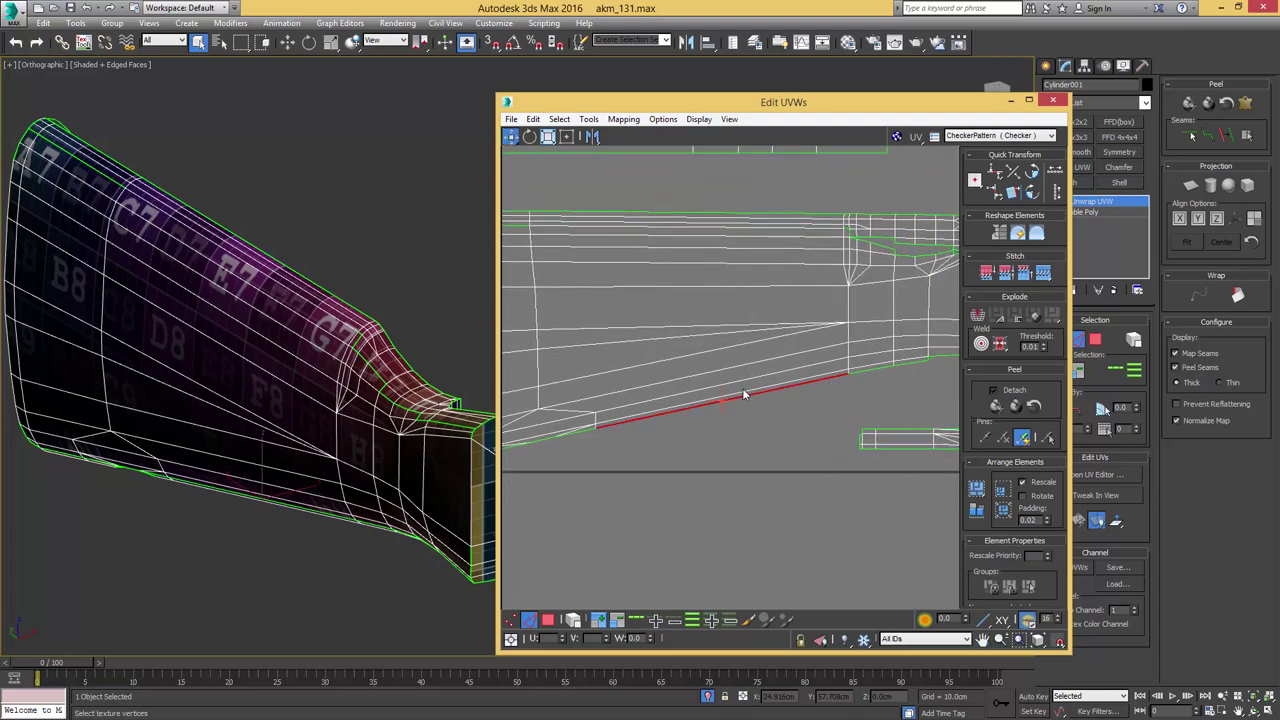
scroll(742, 393, down, 2)
key(s)
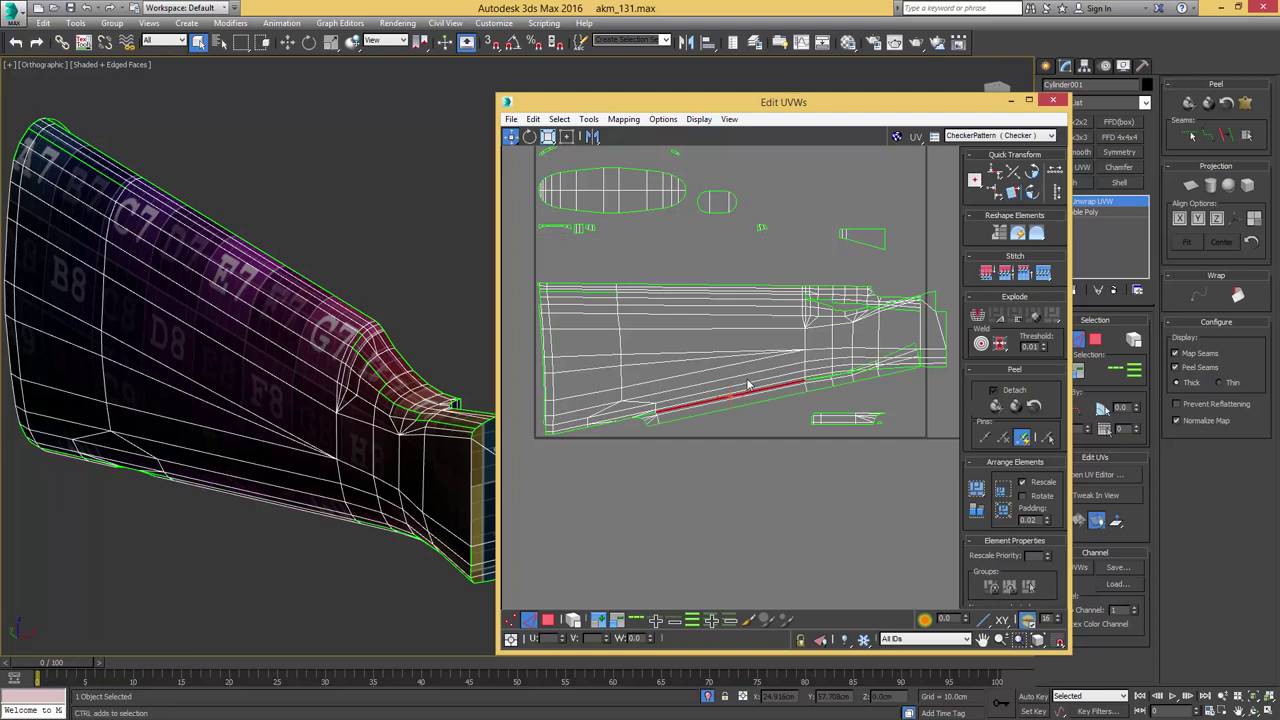
key(ctrl+z)
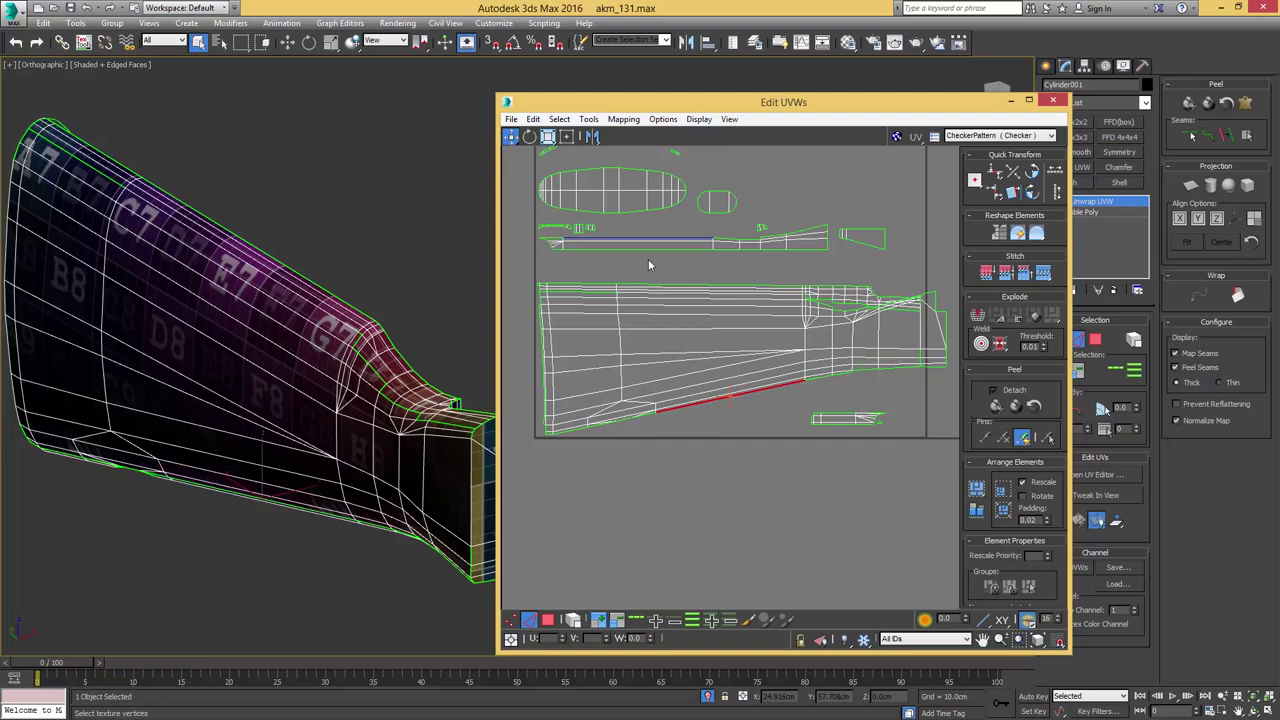
- Repeat the underside strip's stitch on the side shell's lower edge to check its alignment, undo it and clear the edge selection
scroll(645, 240, up, 2)
click(739, 471)
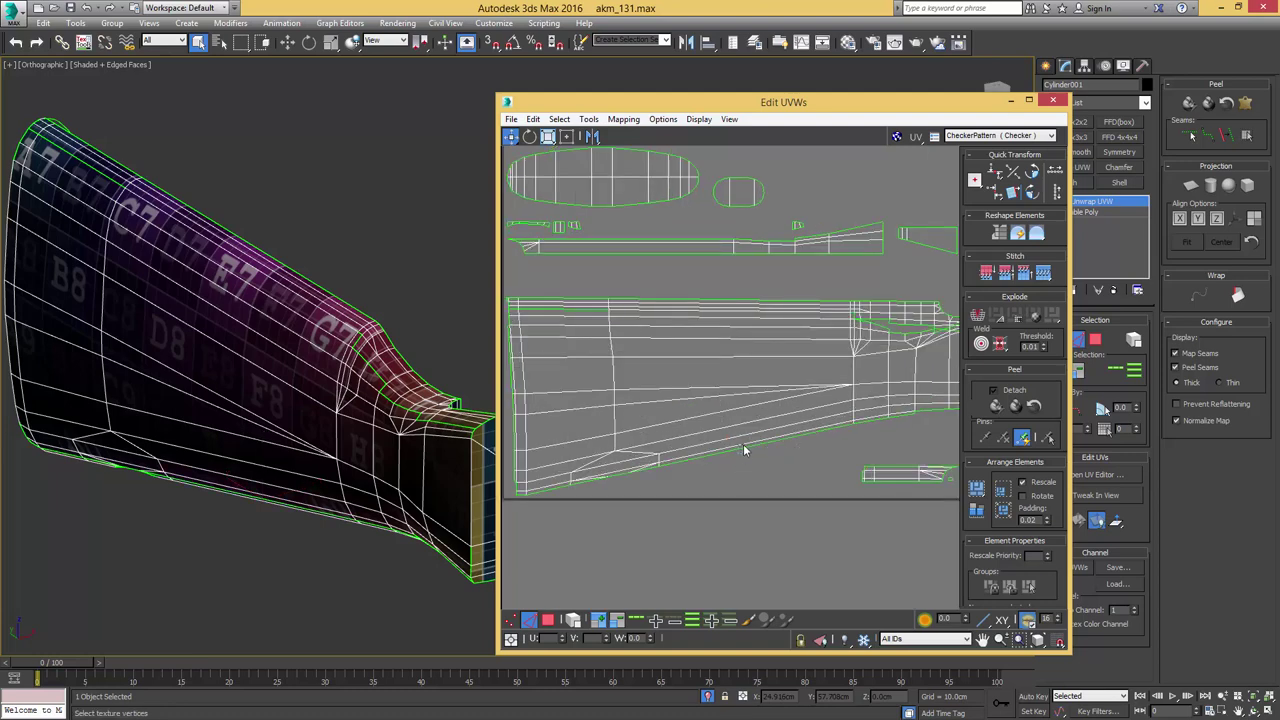
click(745, 447)
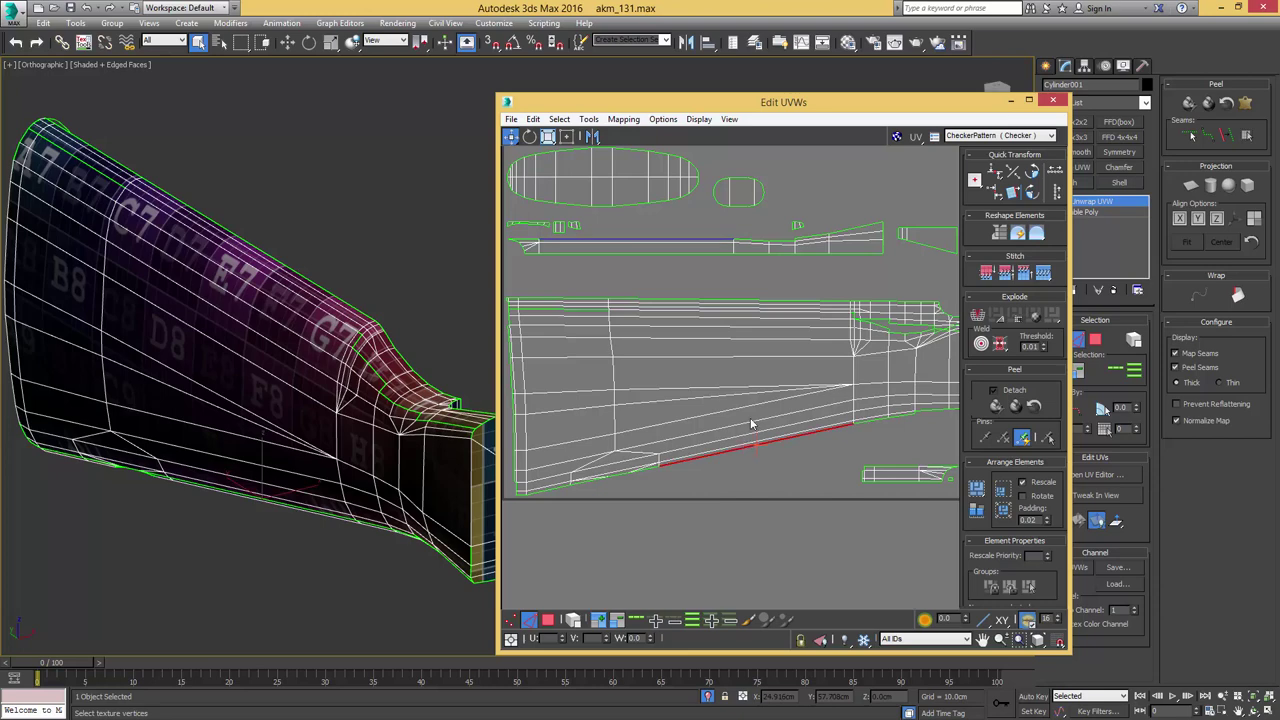
key(s)
key(ctrl+z)
key(s)
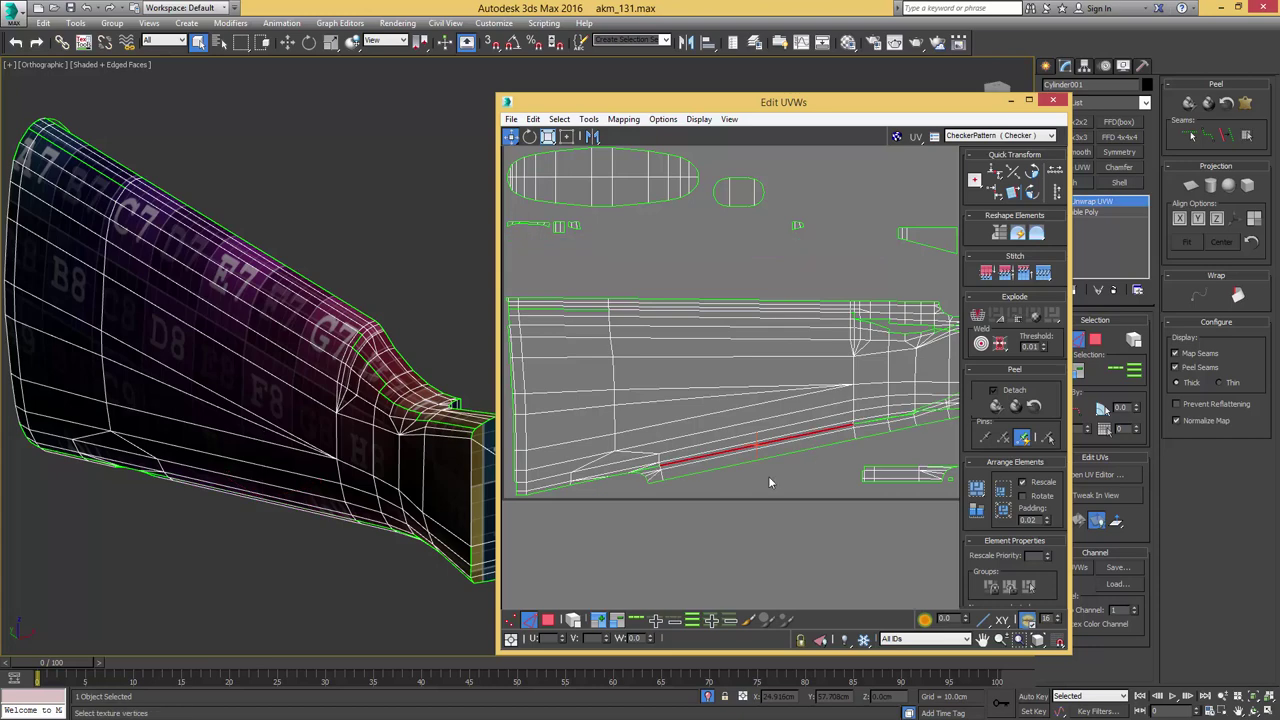
middle_drag(900, 416, 811, 412)
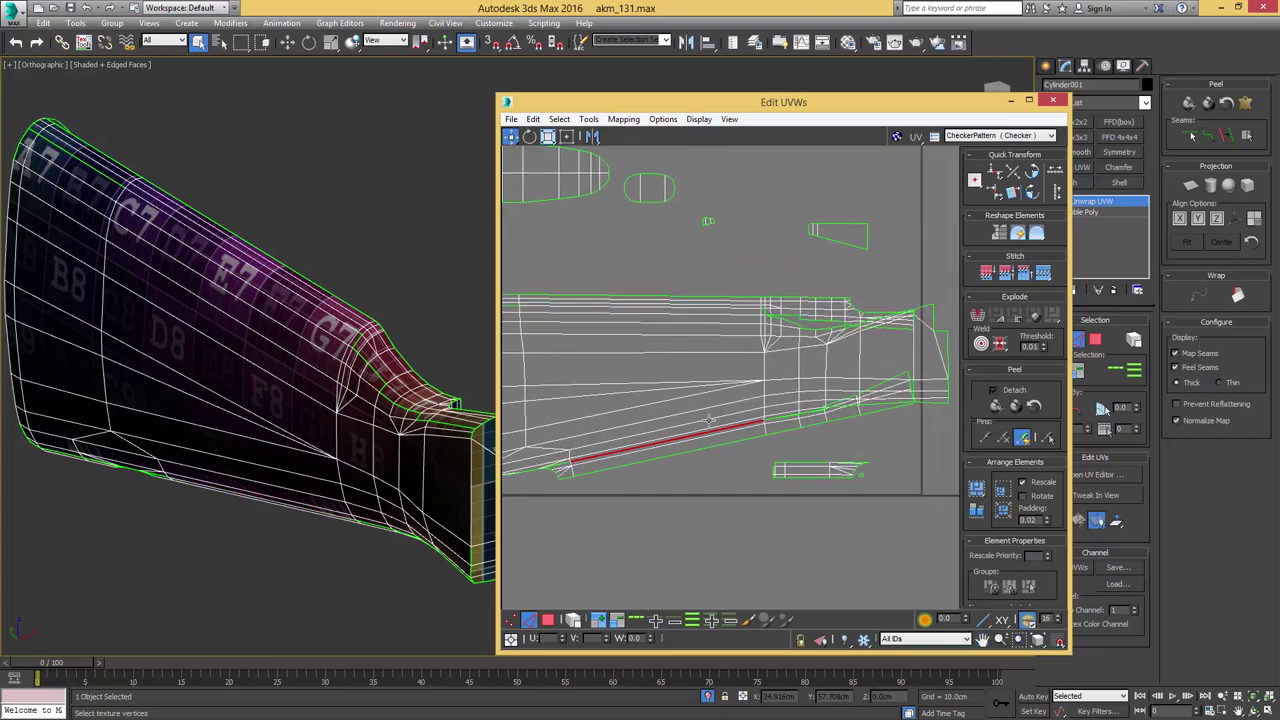
key(ctrl+z)
click(784, 432)
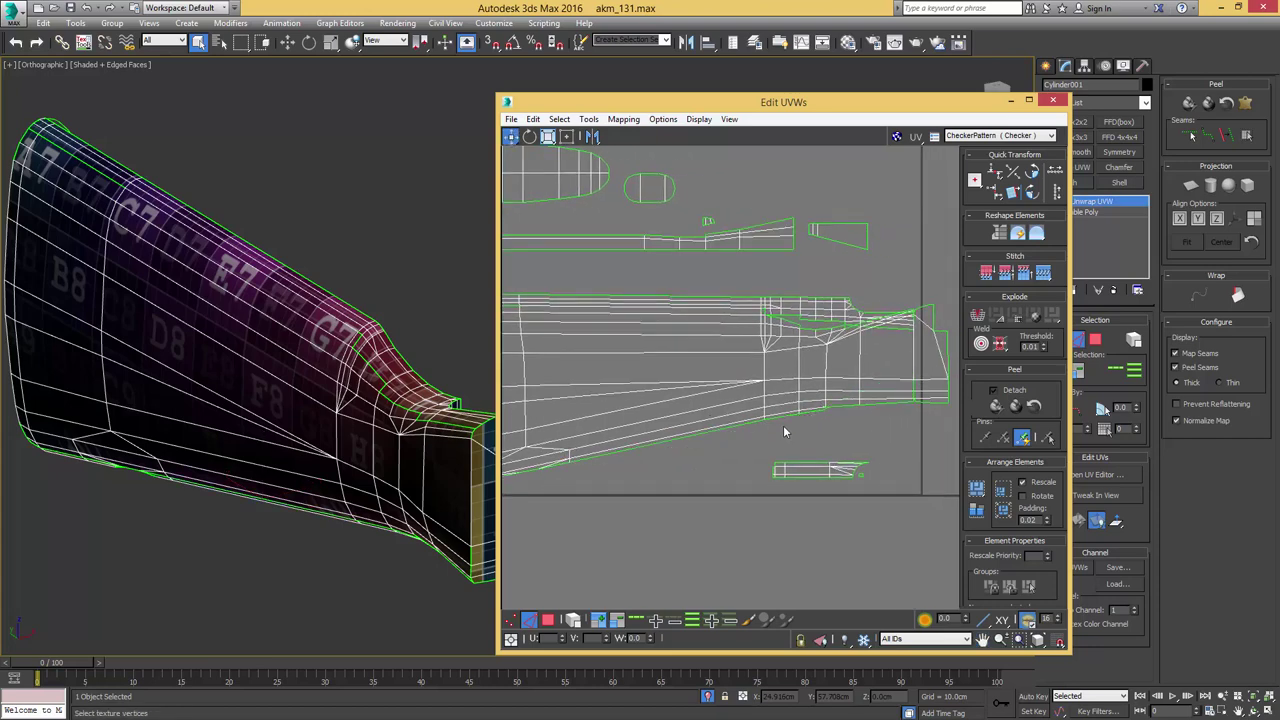
scroll(778, 421, down, 4)
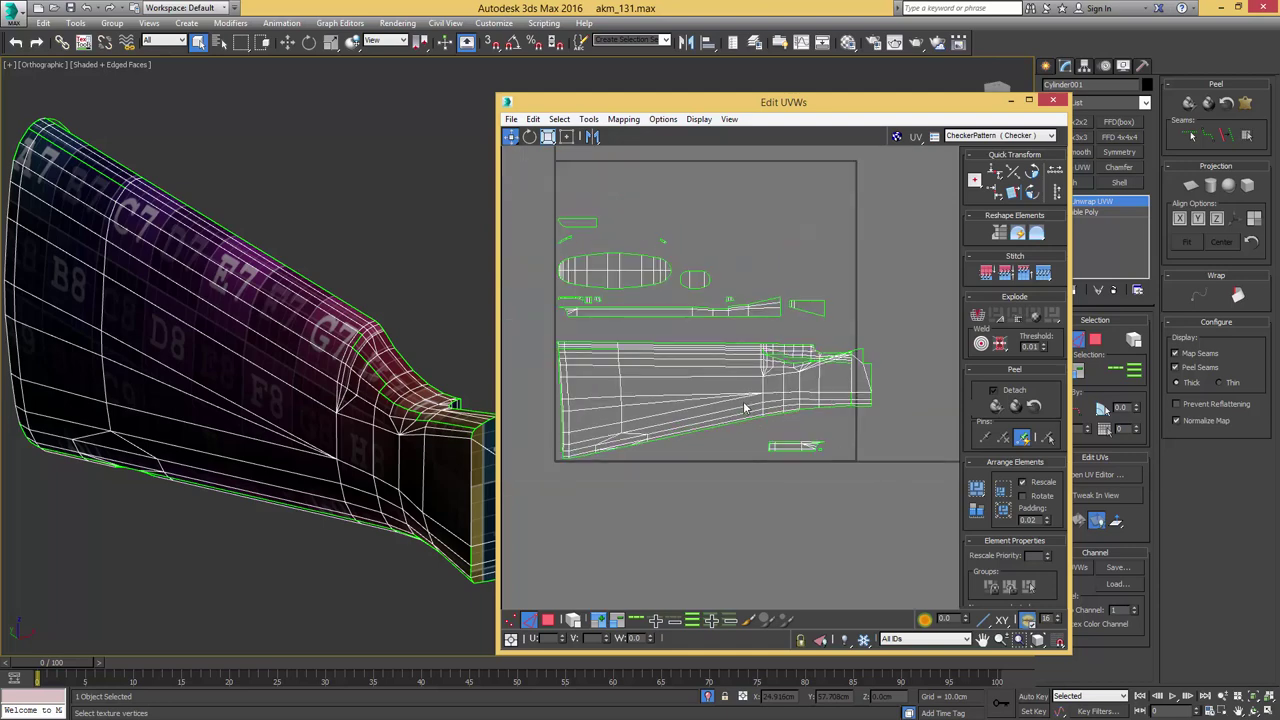
scroll(775, 420, up, 2)
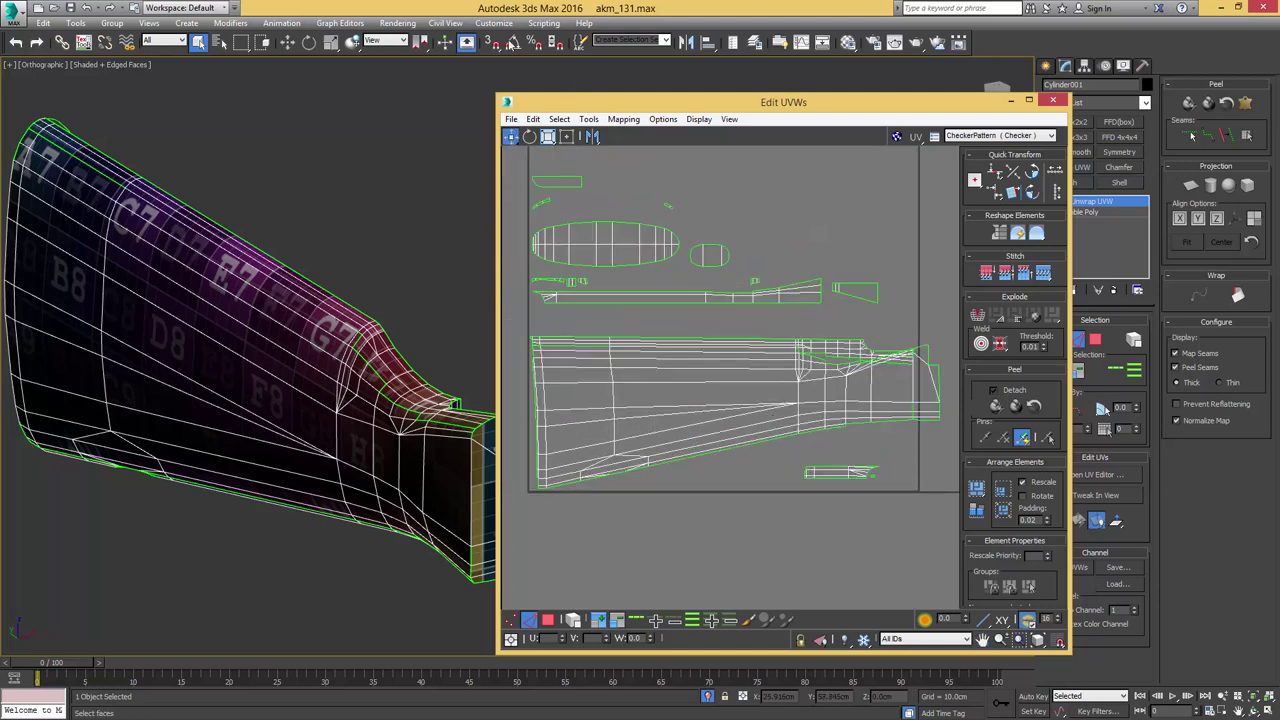
- Look up the Stitch action's keyboard shortcut in the Unwrap UVW group of Customize User Interface, keeping the dialog clear of the UV editor
click(494, 23)
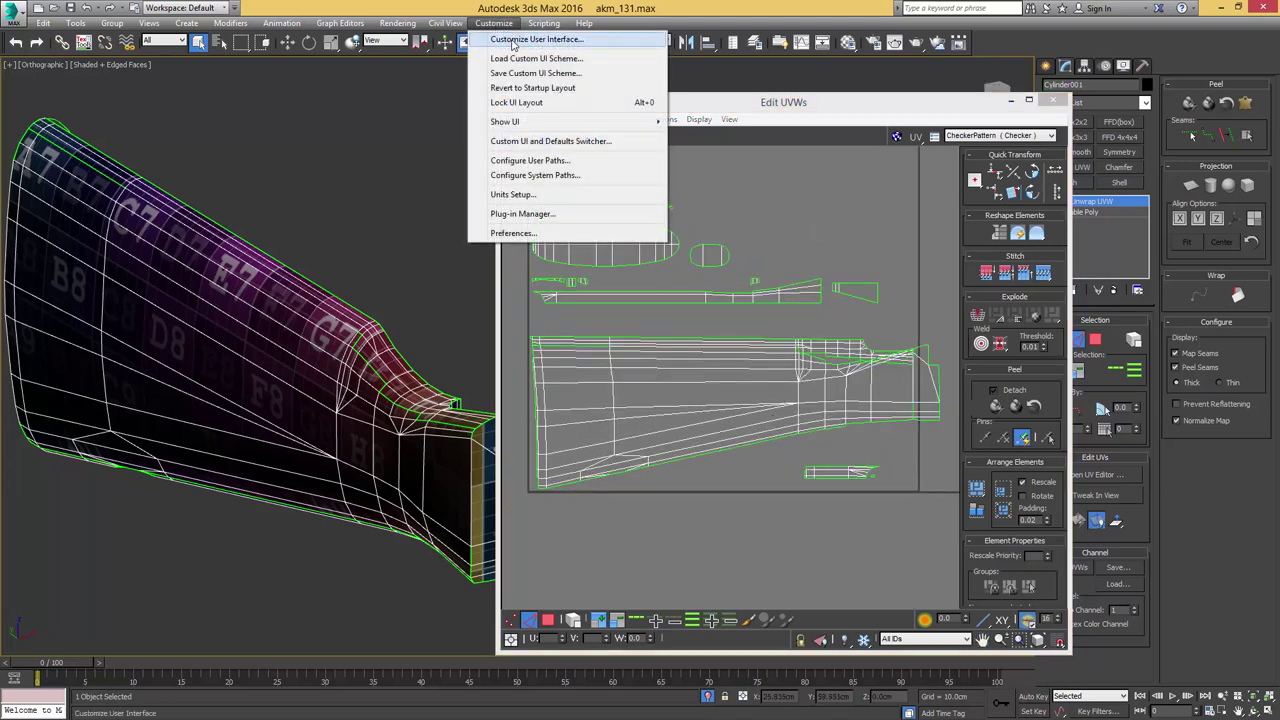
click(514, 43)
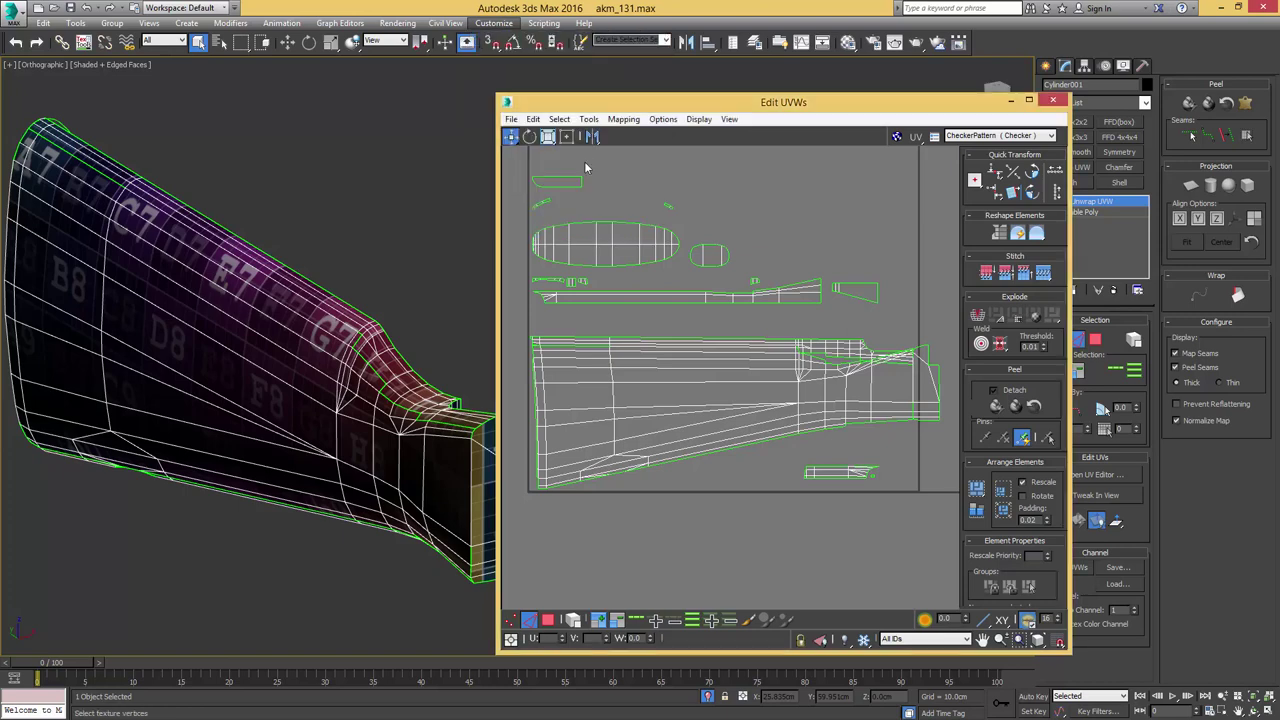
drag(184, 394, 369, 212)
click(318, 256)
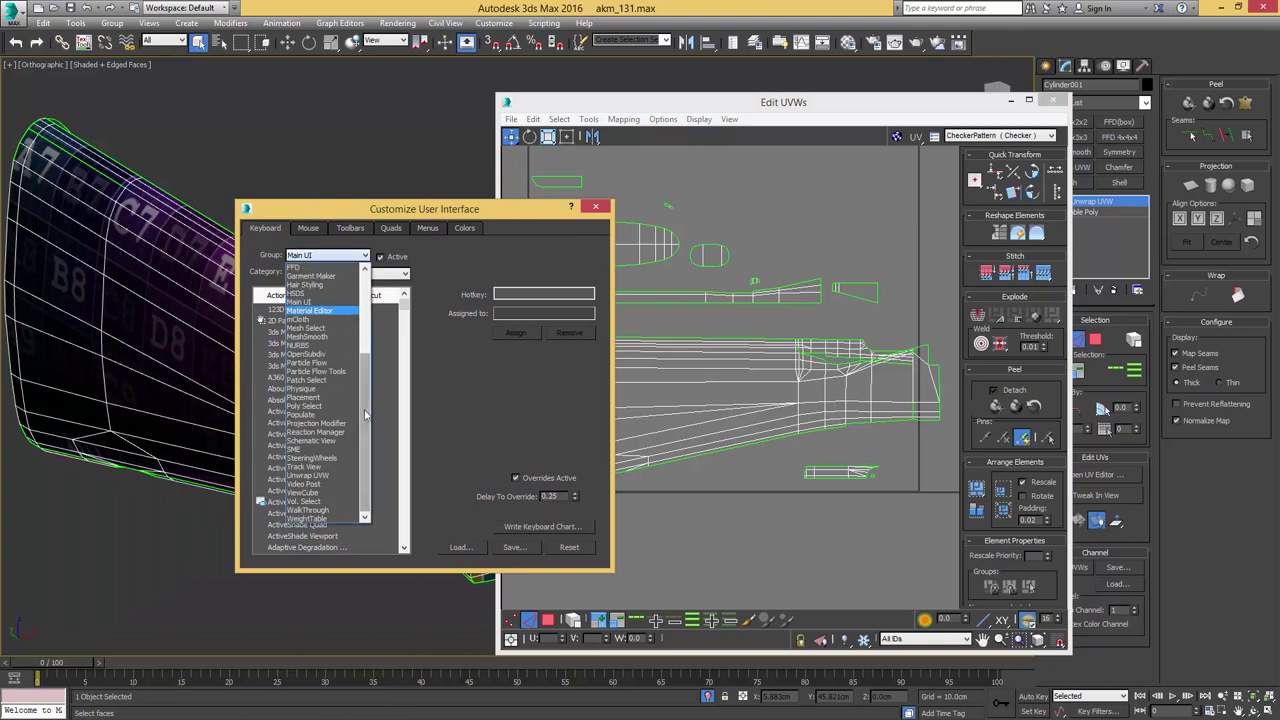
click(333, 383)
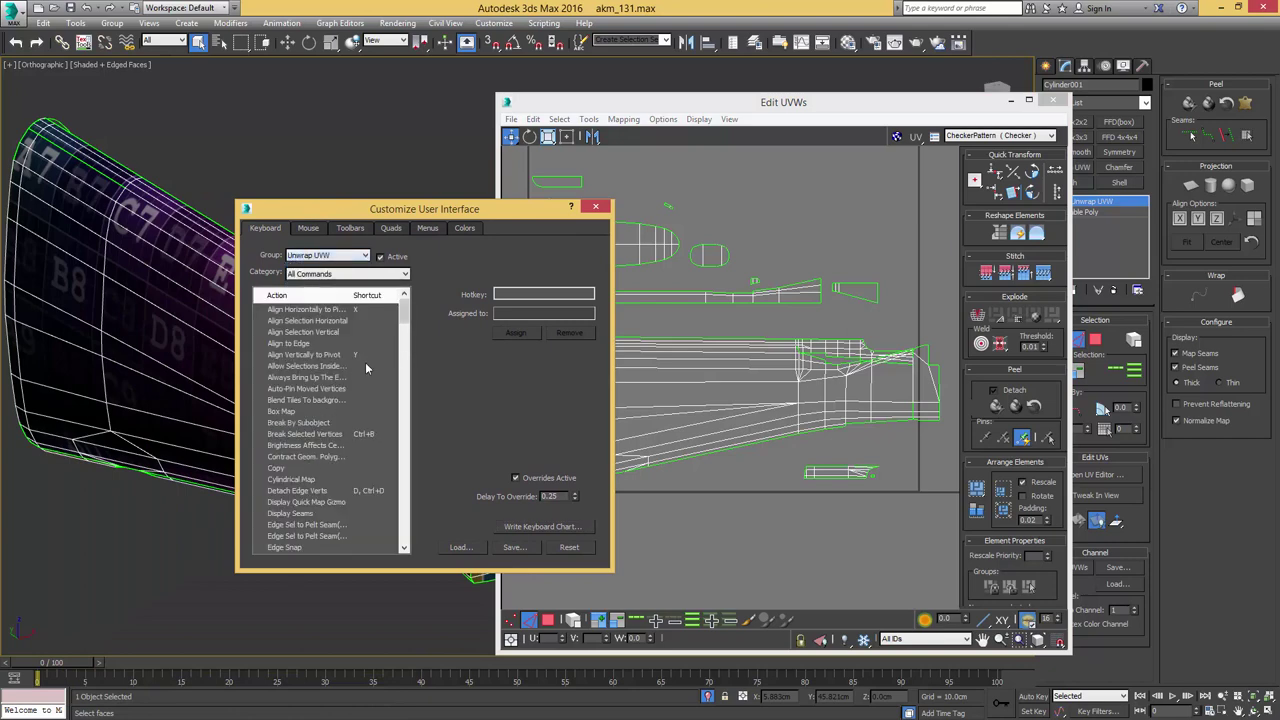
click(365, 363)
text(st)
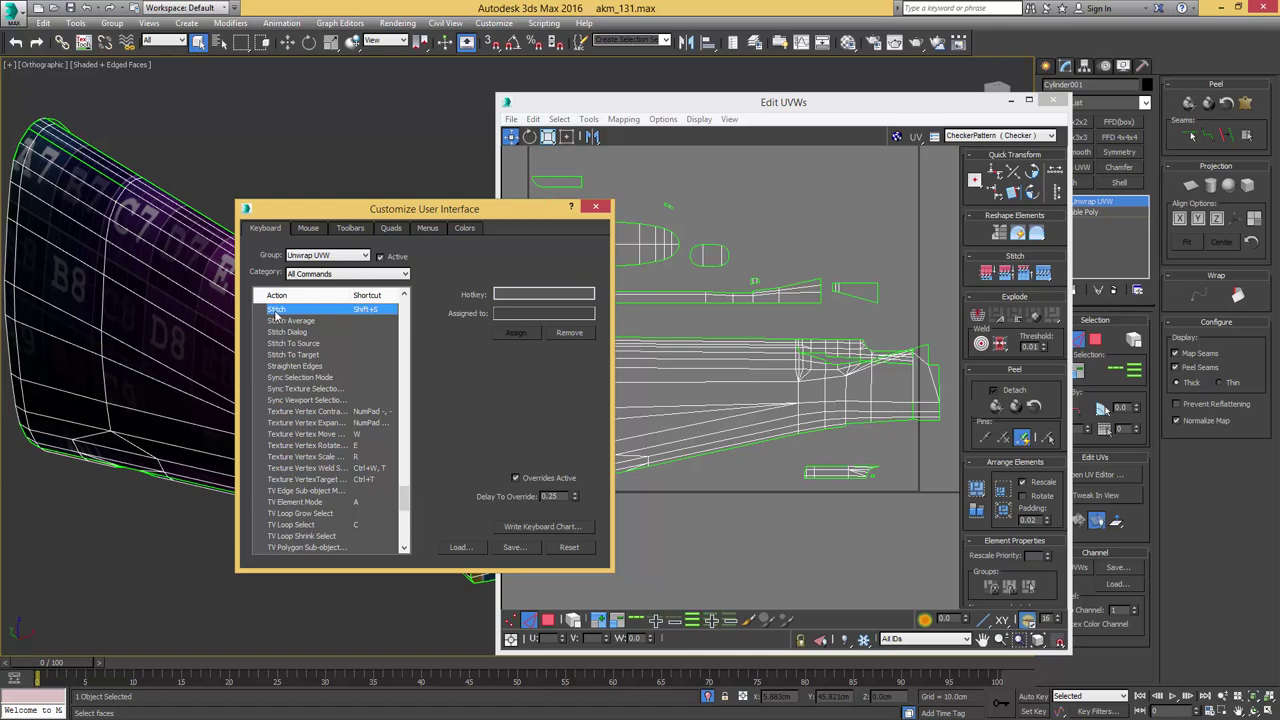
drag(450, 208, 215, 408)
middle_drag(607, 343, 686, 355)
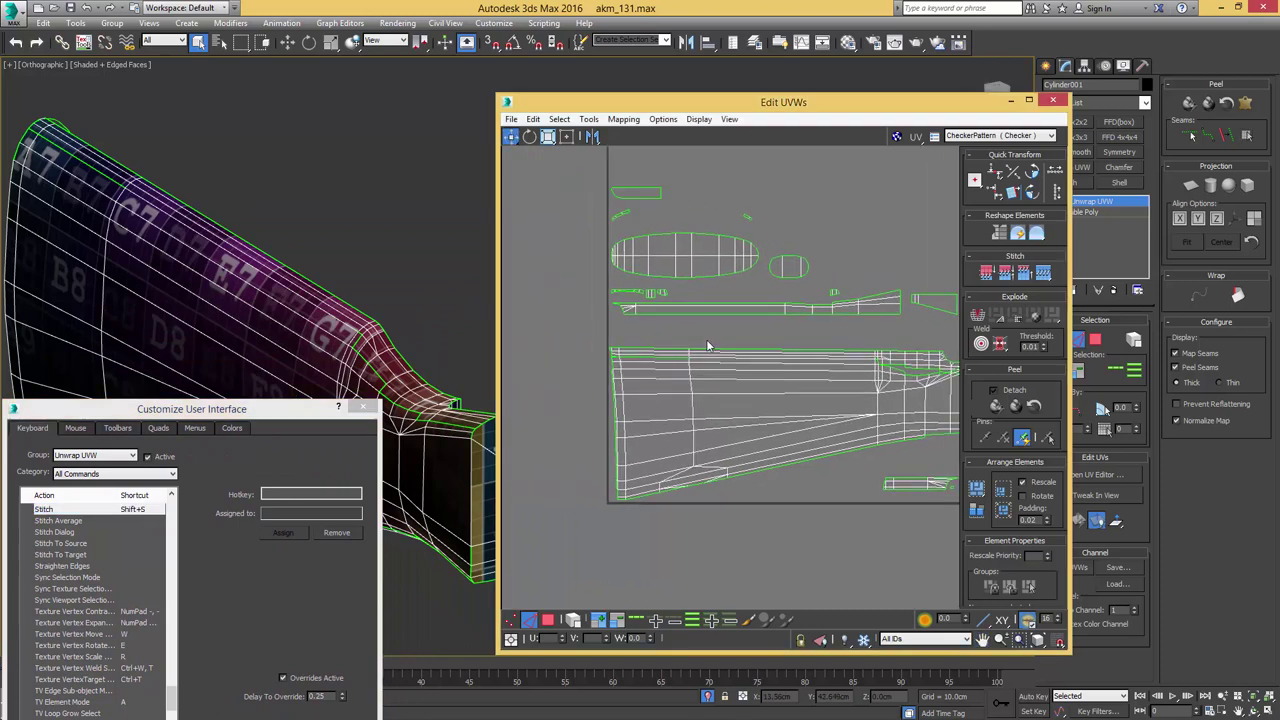
- Switch the UV editor to polygon selection and look up the Unwrap UVW action assigned to hotkey A in Customize User Interface
middle_drag(764, 346, 716, 351)
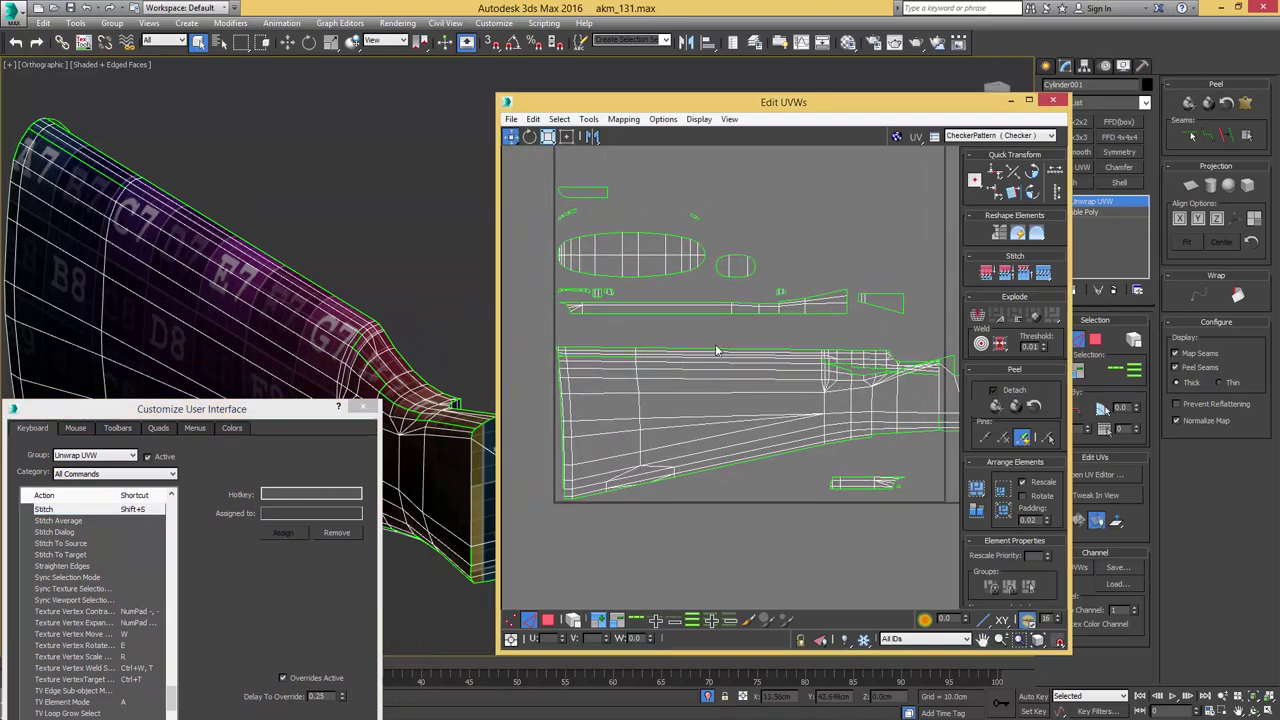
key(3)
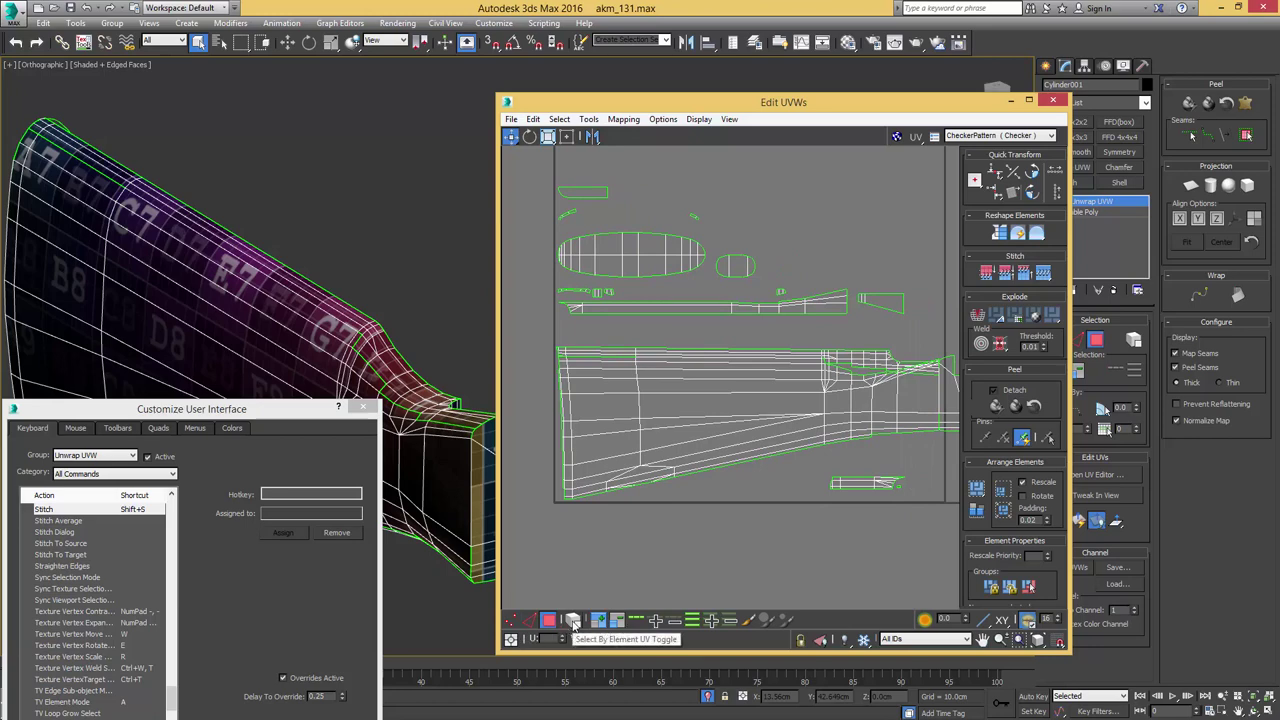
middle_drag(698, 484, 752, 476)
click(300, 493)
key(a)
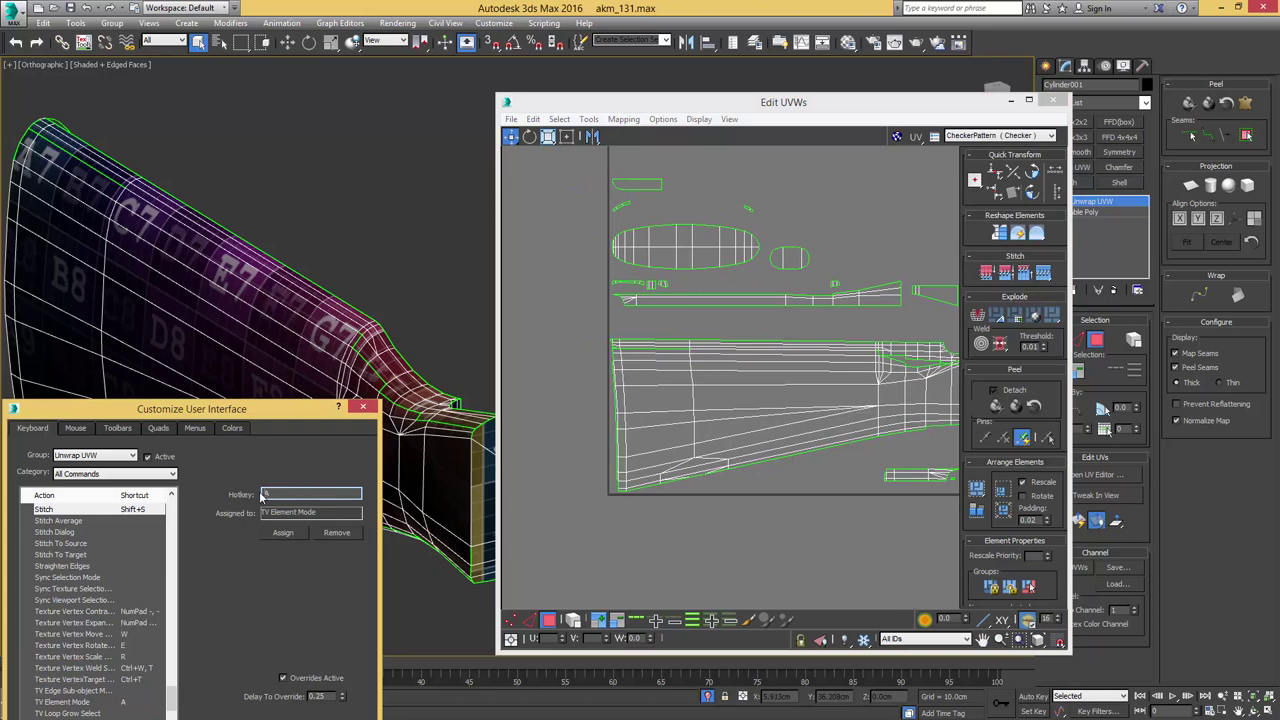
drag(233, 410, 301, 344)
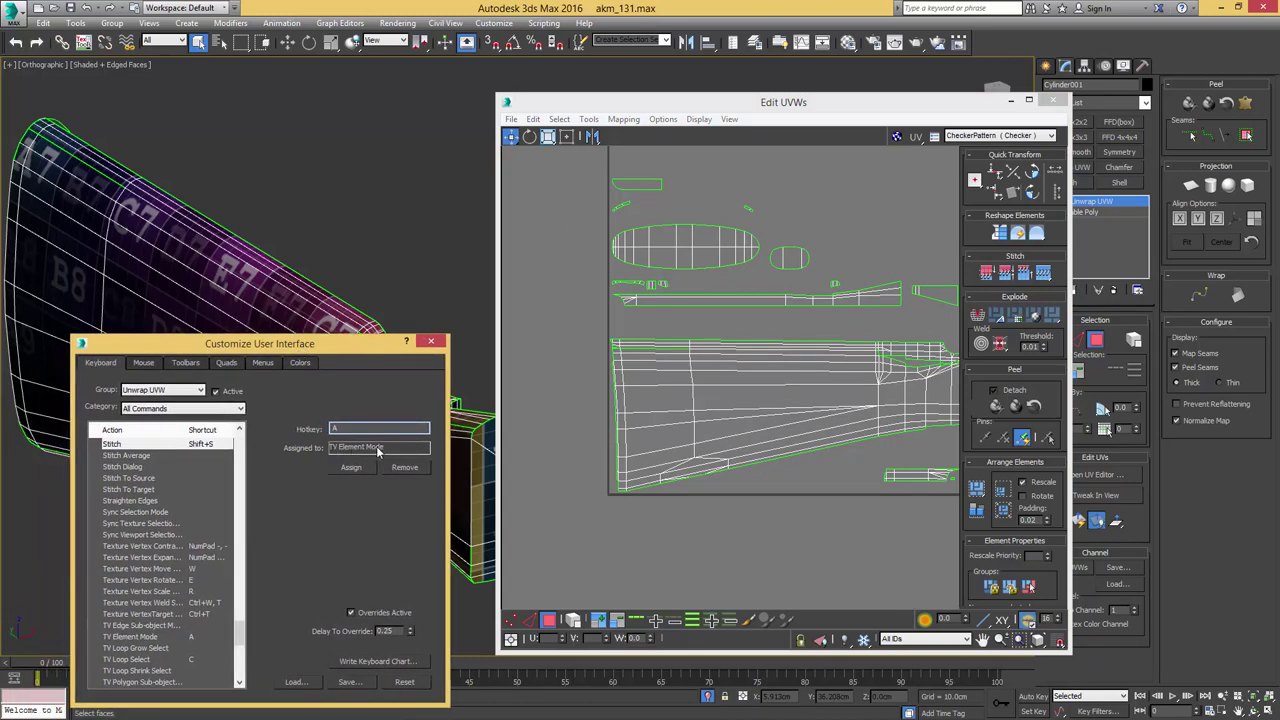
- Region-select groups of faces at the lower butt-end corner of the side shell, and clear the selection
scroll(720, 460, up, 5)
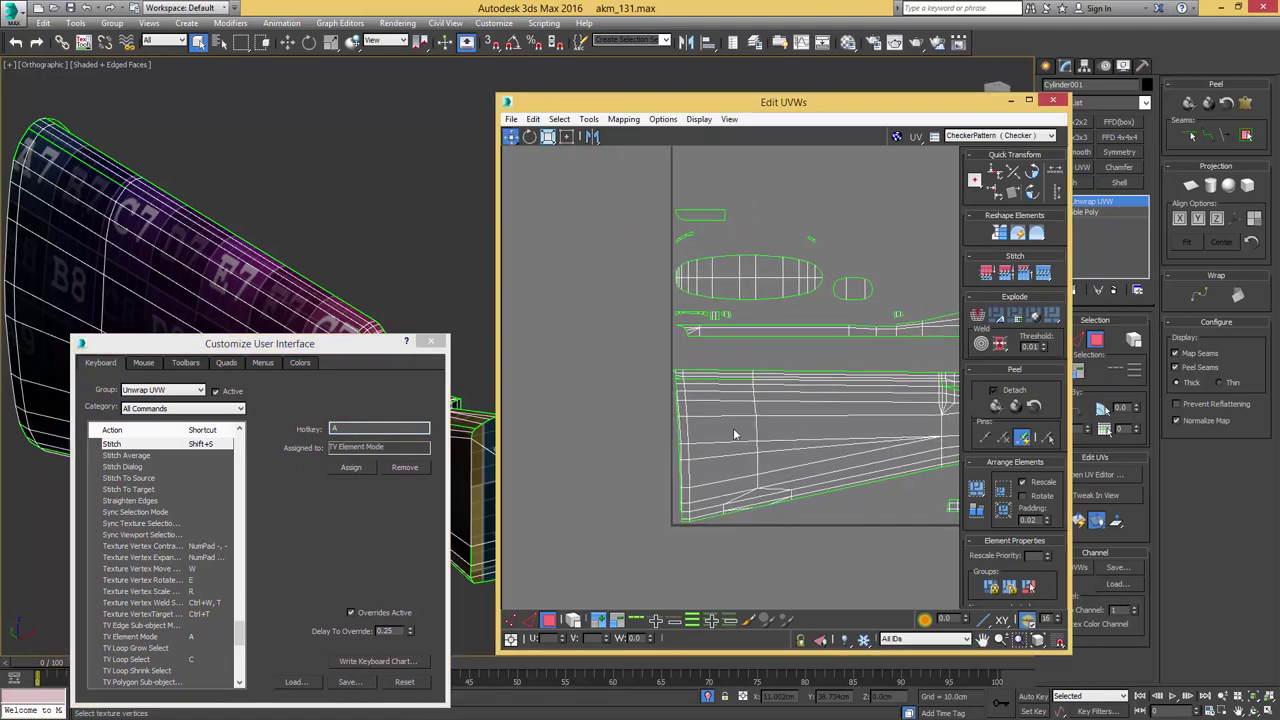
middle_drag(720, 460, 737, 333)
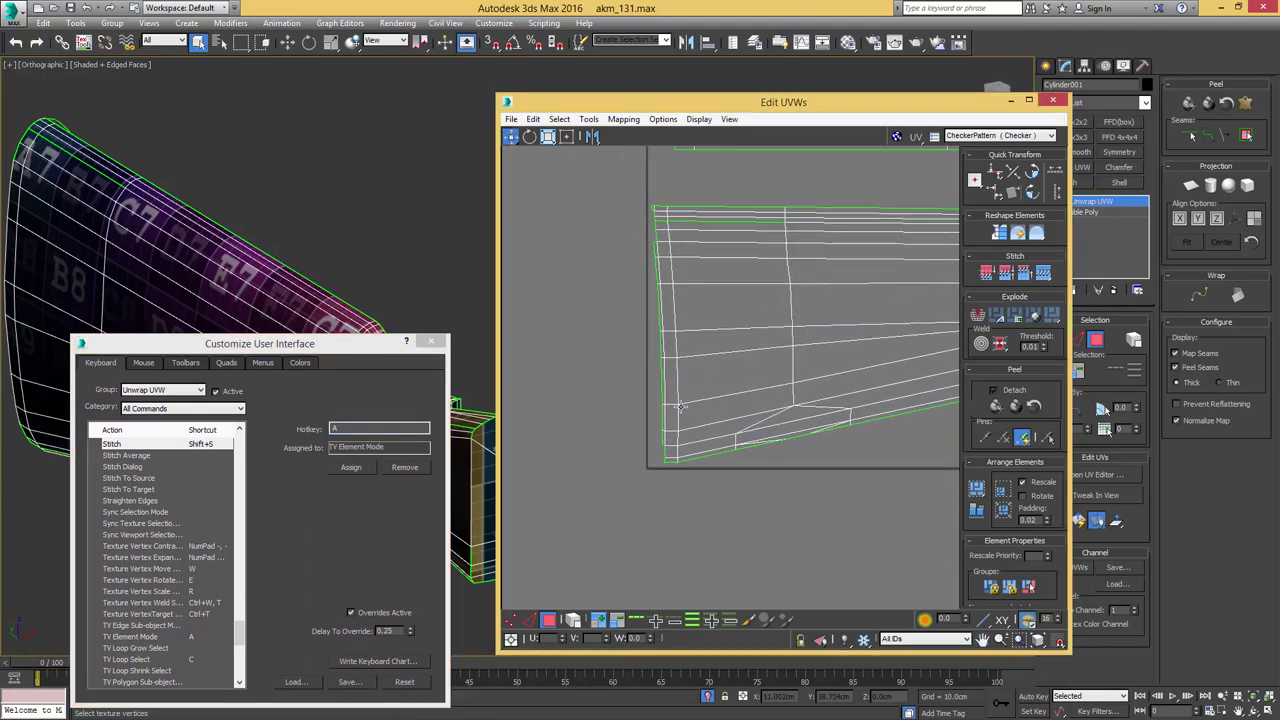
scroll(680, 408, down, 2)
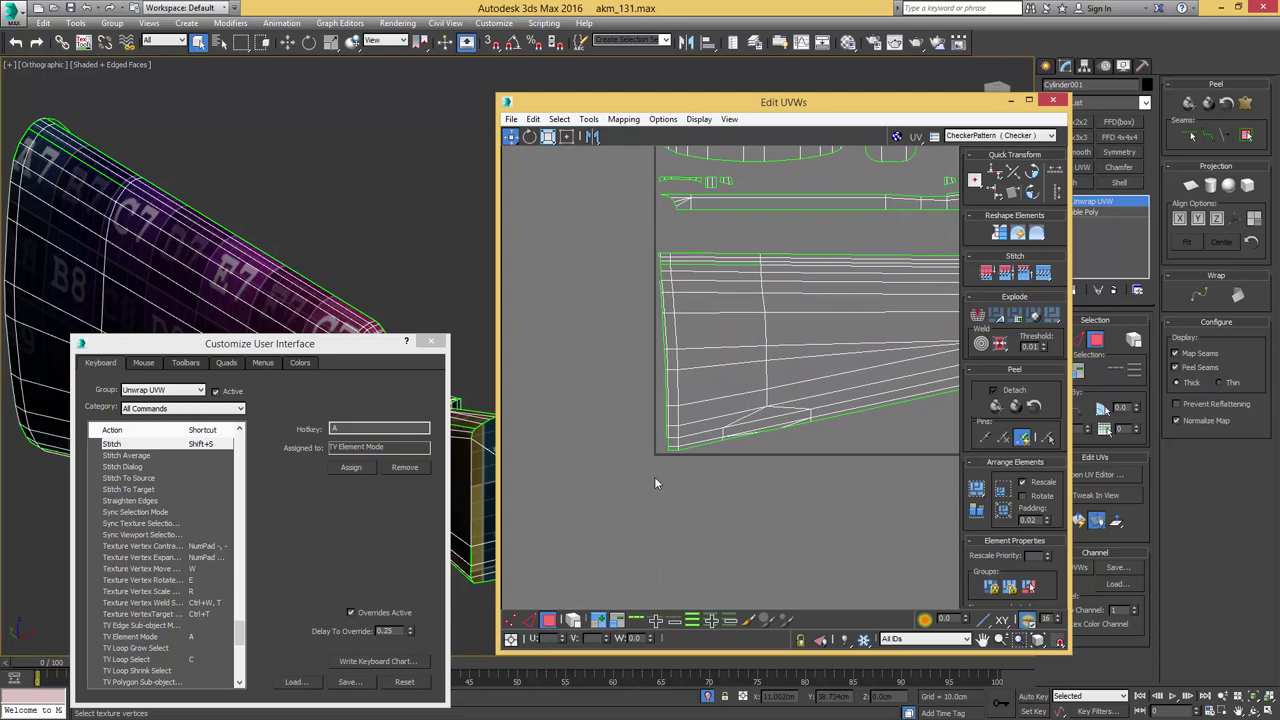
drag(674, 459, 689, 436)
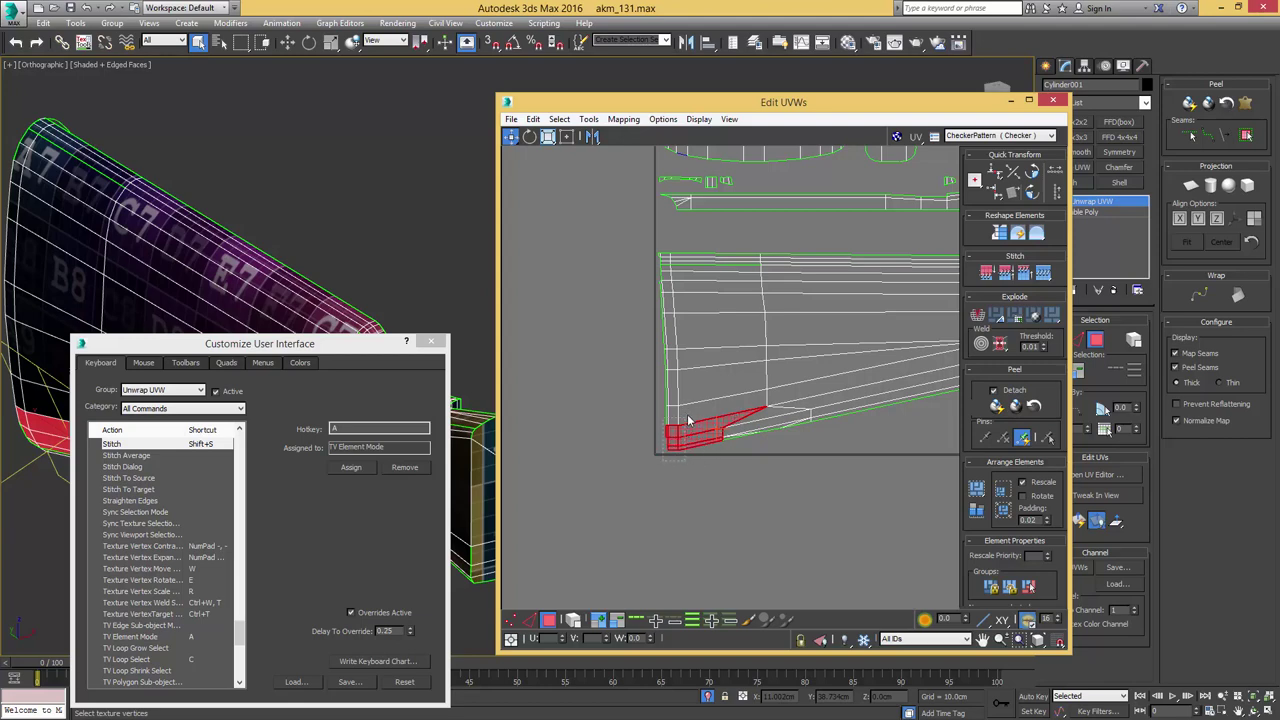
drag(688, 416, 690, 385)
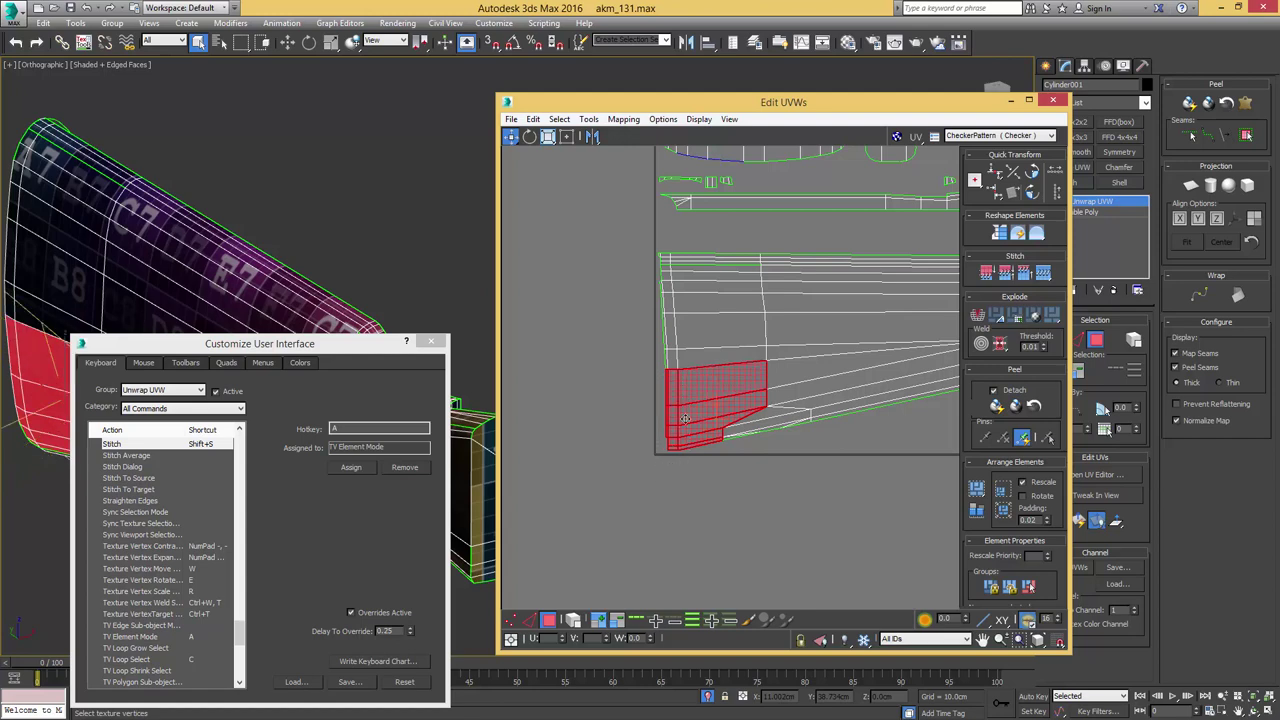
drag(653, 466, 692, 329)
click(711, 490)
middle_drag(685, 468, 625, 511)
scroll(625, 511, down, 3)
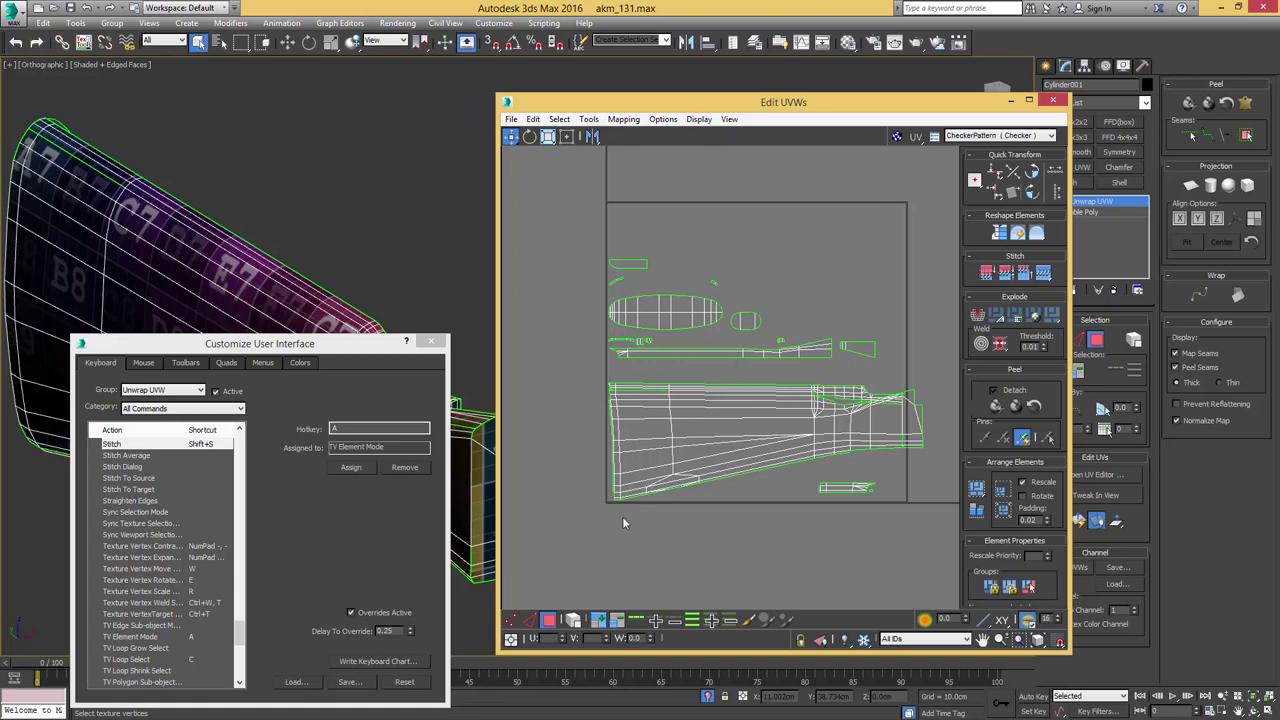
- Try selecting the whole side shell with Select By Element UV and moving it upward, then undo the move and deselect it
click(574, 624)
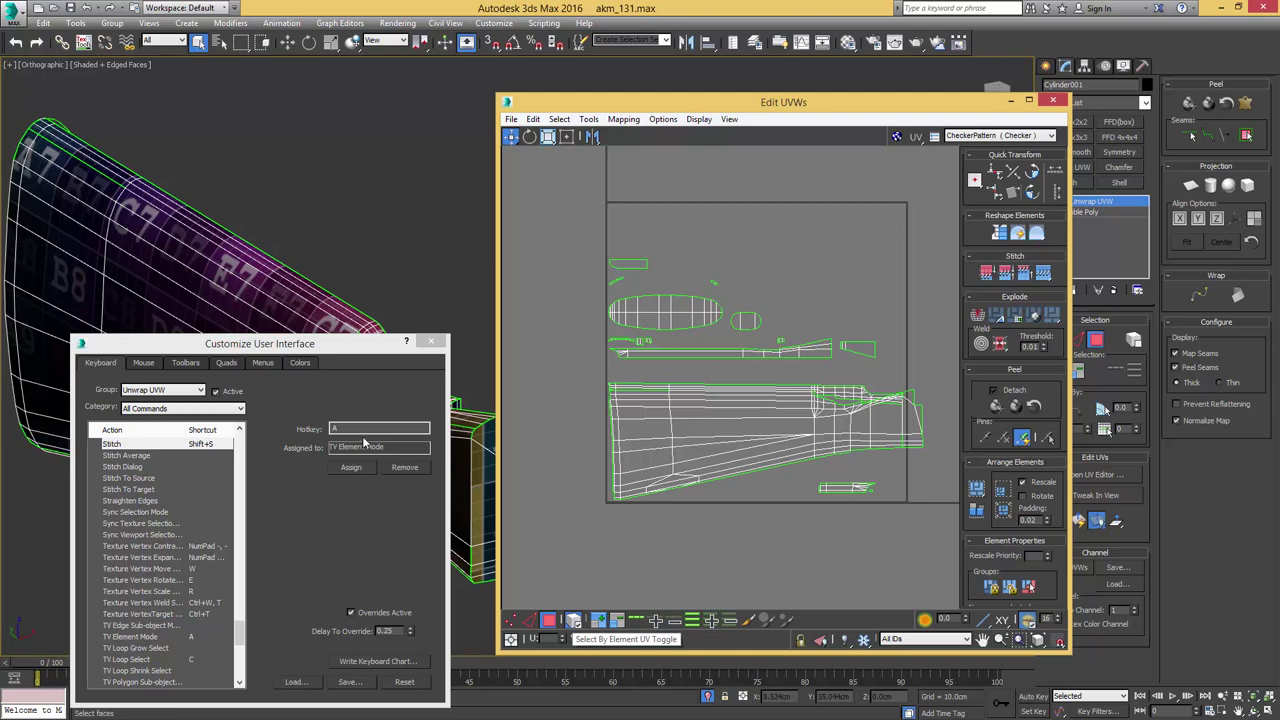
click(624, 496)
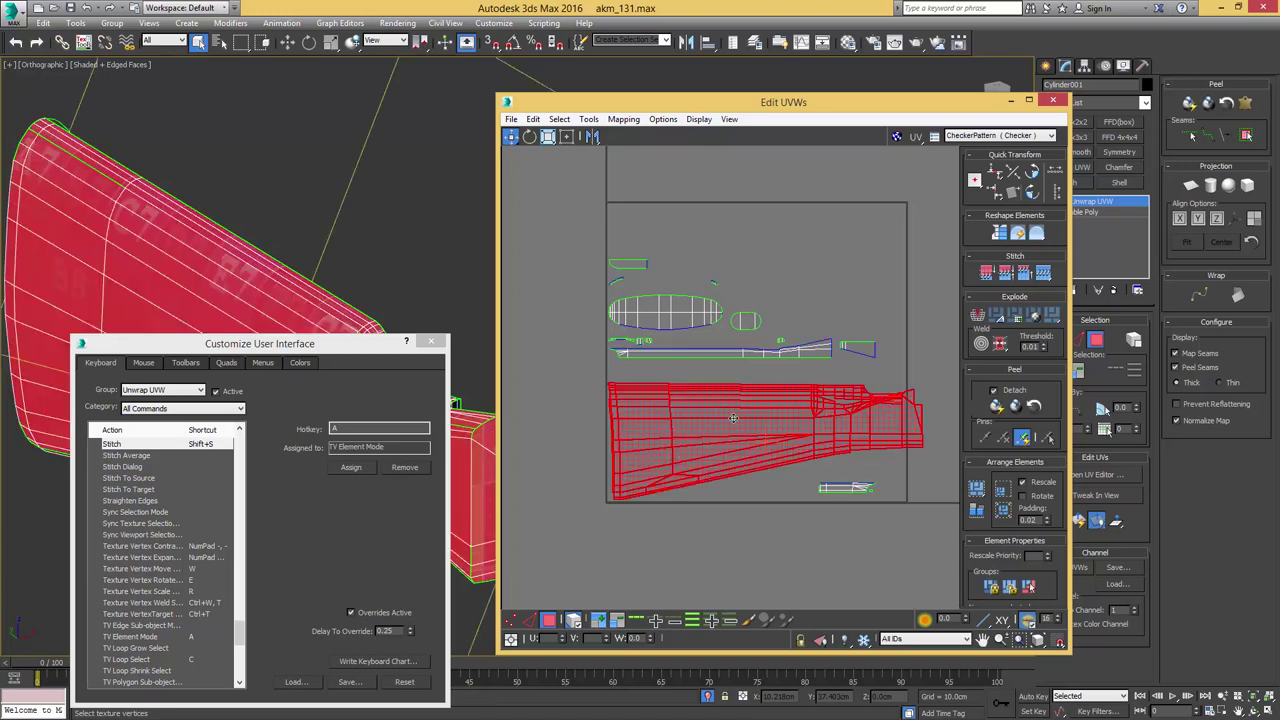
scroll(735, 417, down, 3)
drag(740, 414, 750, 358)
key(ctrl+z)
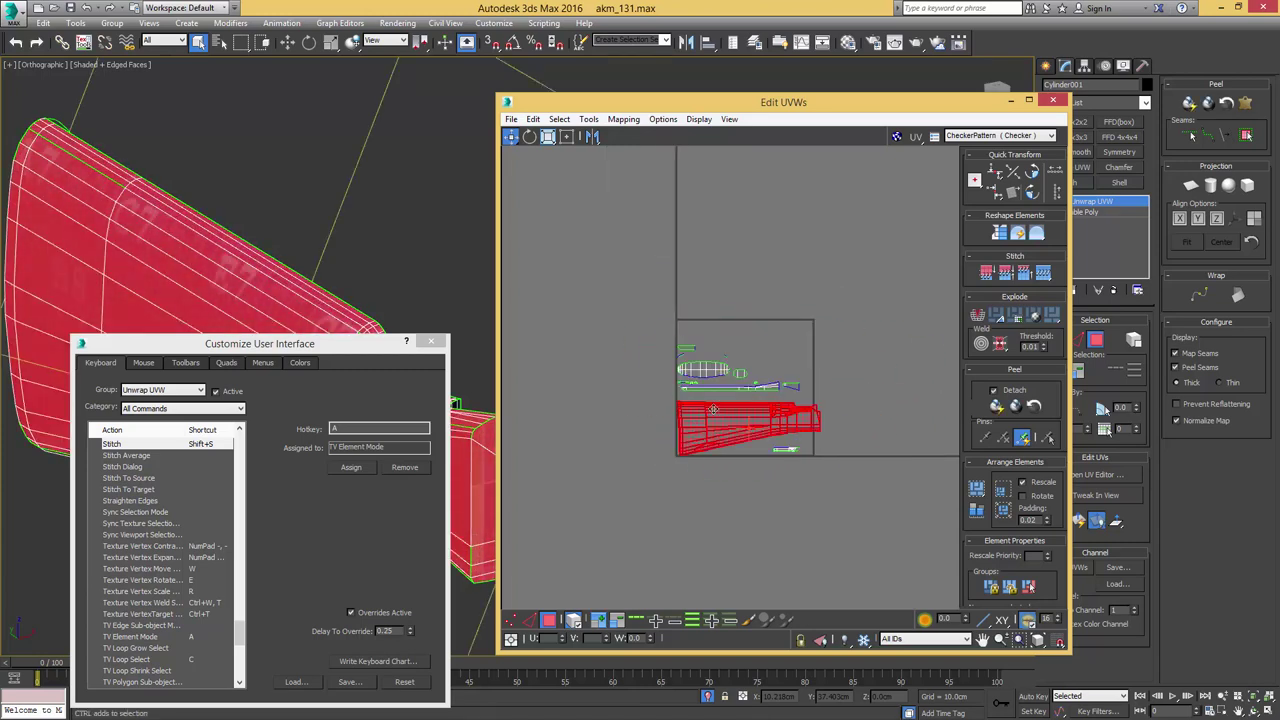
click(722, 286)
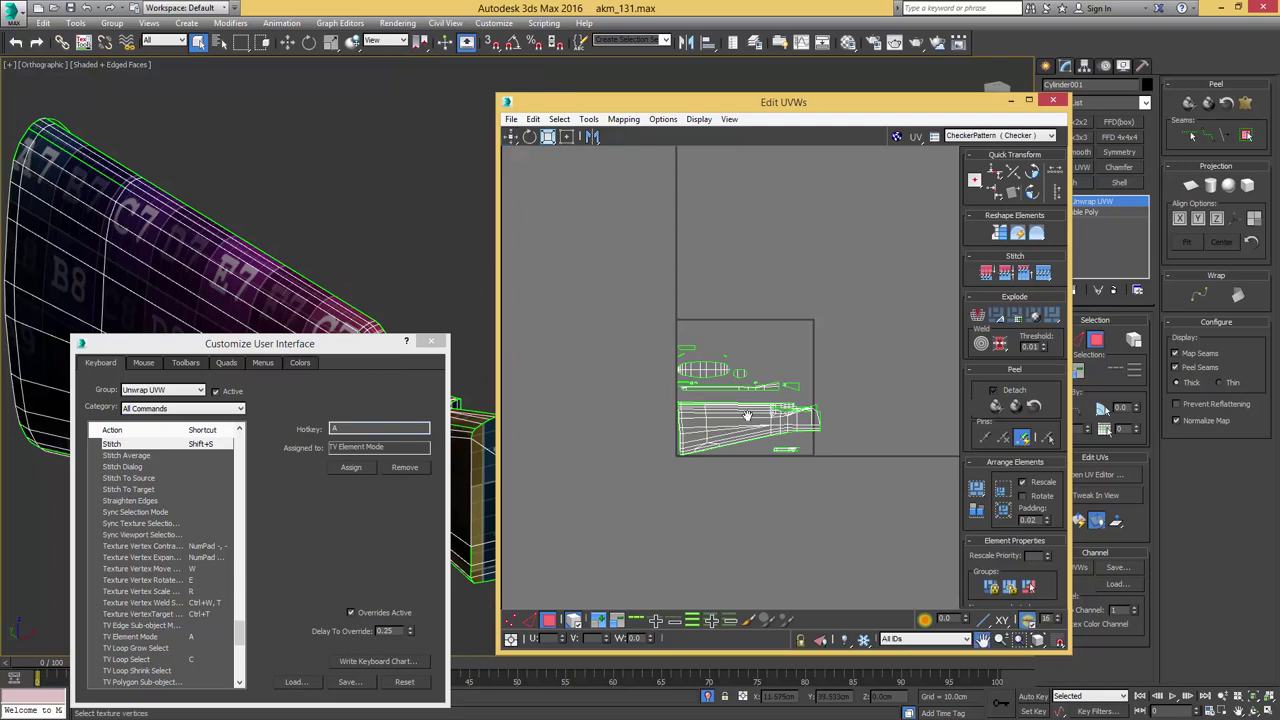
scroll(701, 348, up, 4)
mouse_move(749, 417)
middle_down()
mouse_move(687, 345)
mouse_move(751, 330)
middle_up()
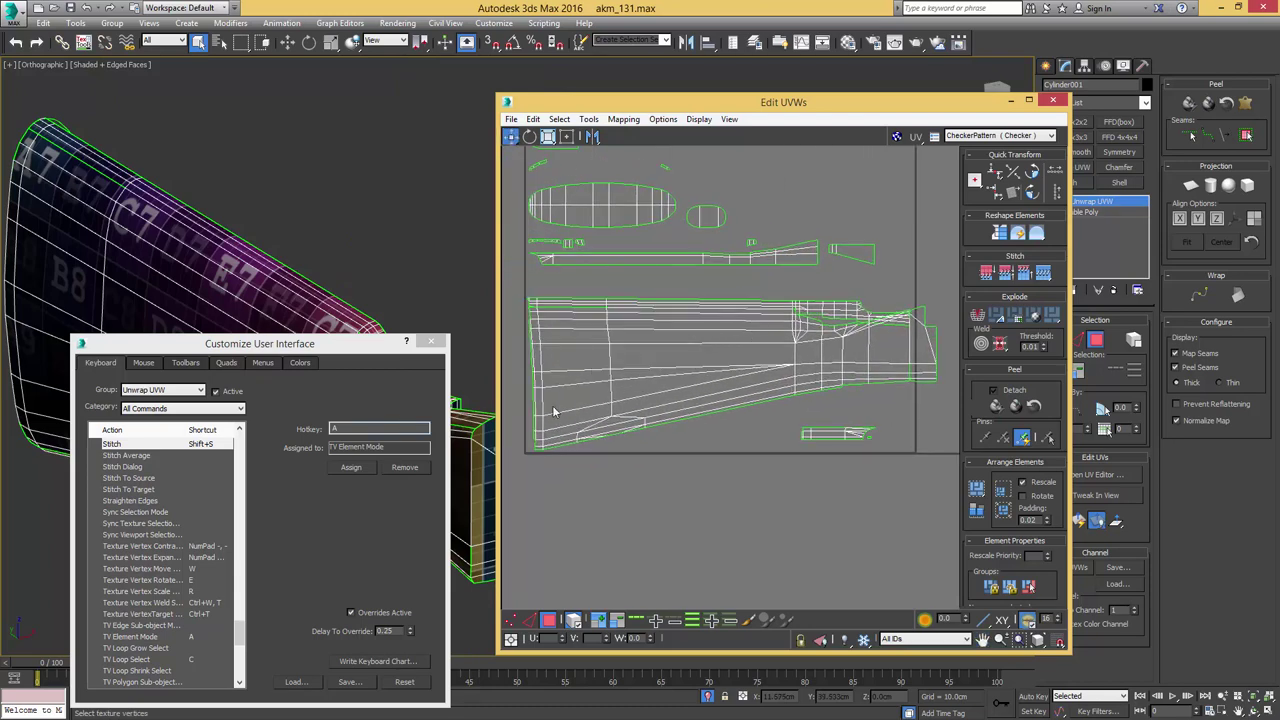
- Turn off element selection and select the full edge loop along the side shell's long upper border
key(2)
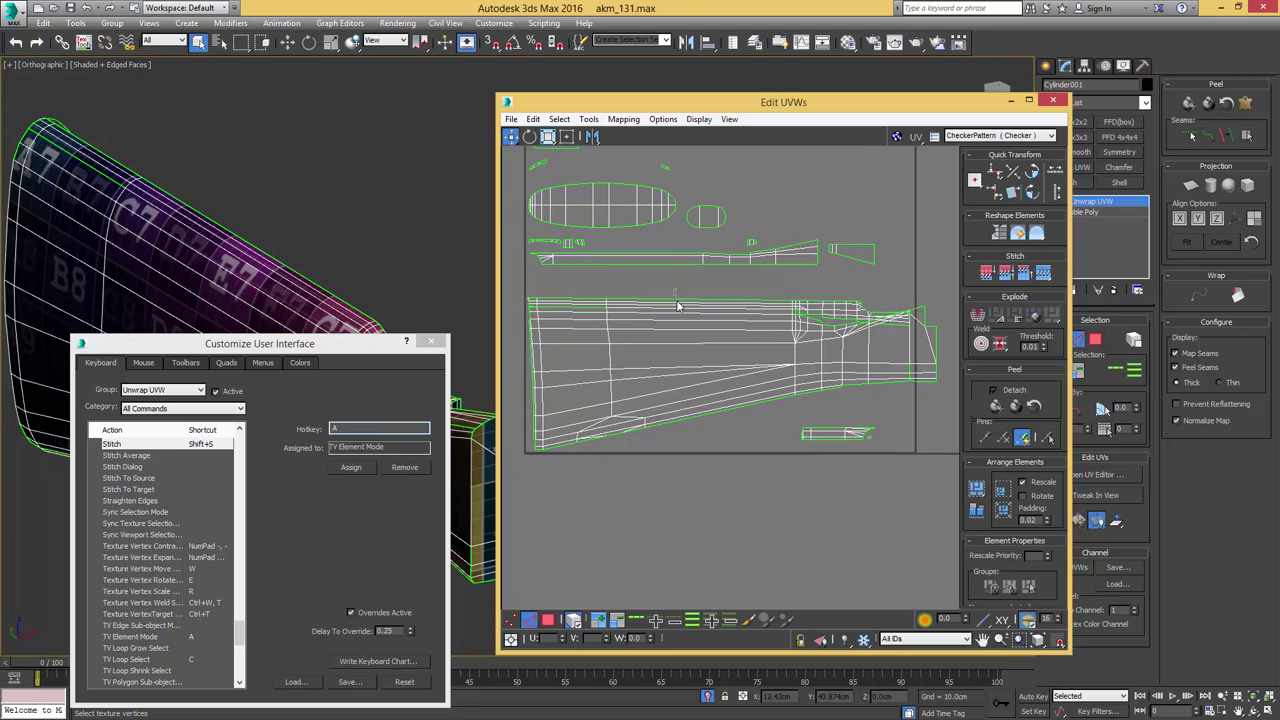
click(677, 301)
scroll(677, 300, up, 2)
key(a)
click(677, 288)
click(679, 302)
scroll(679, 308, down, 1)
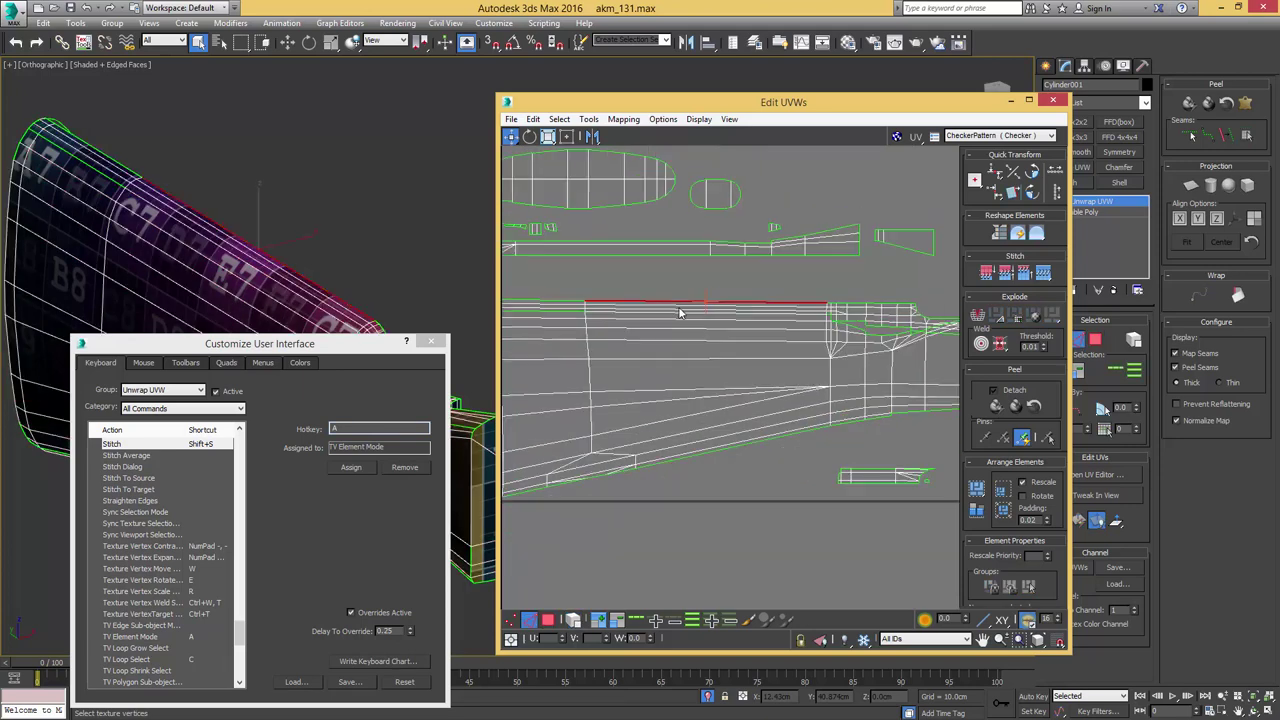
scroll(679, 313, down, 2)
key(c)
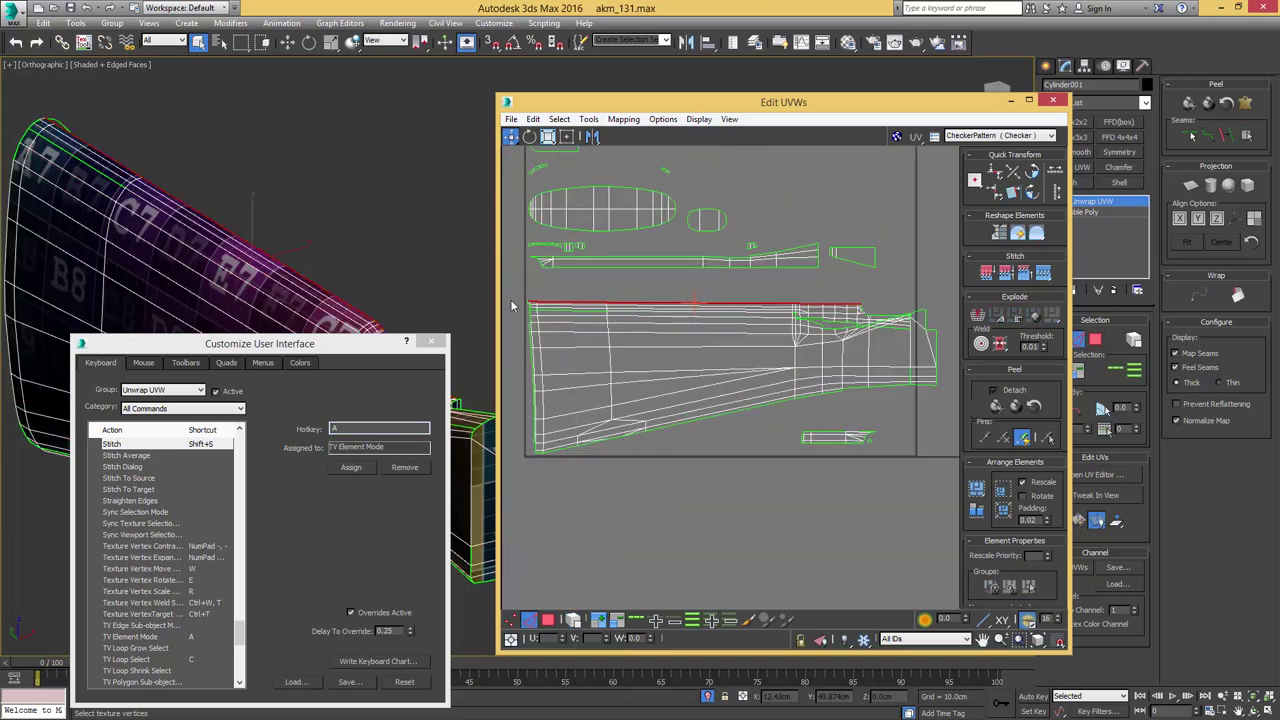
- Look up the Unwrap UVW action assigned to hotkey C and examine the selected upper edge loop
click(368, 428)
key(c)
scroll(651, 288, up, 5)
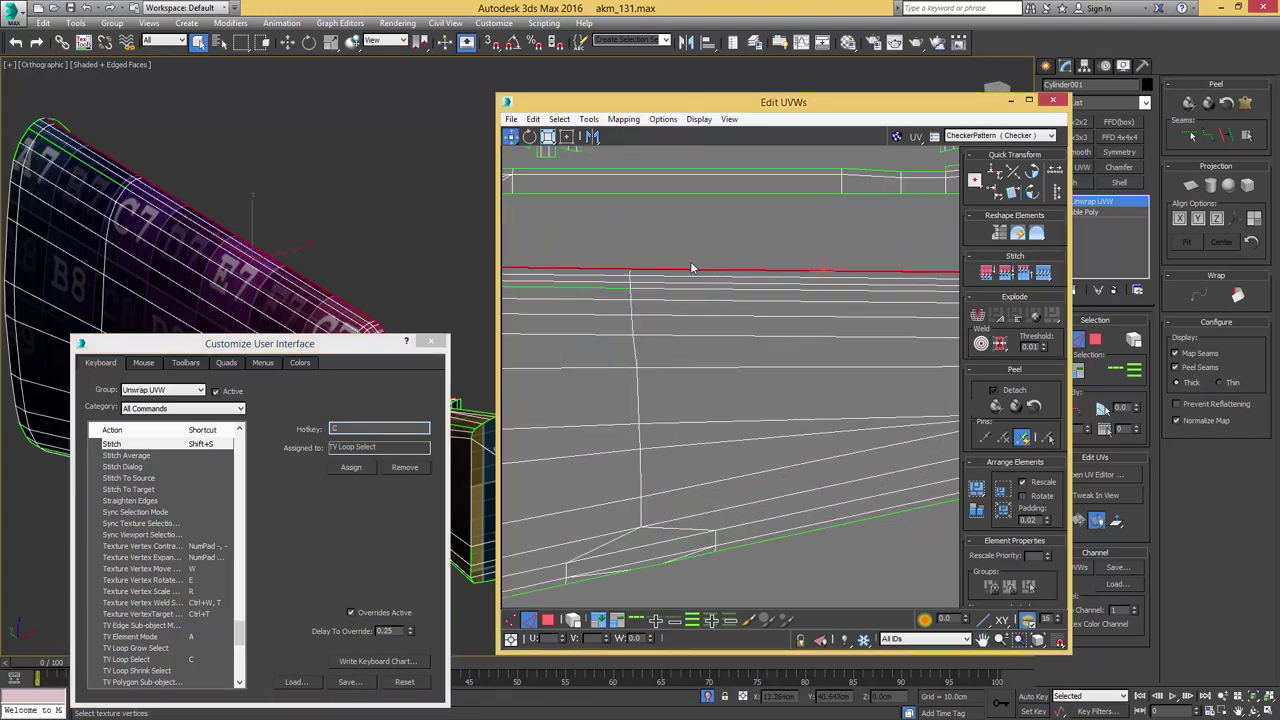
middle_drag(658, 263, 636, 279)
scroll(818, 272, down, 1)
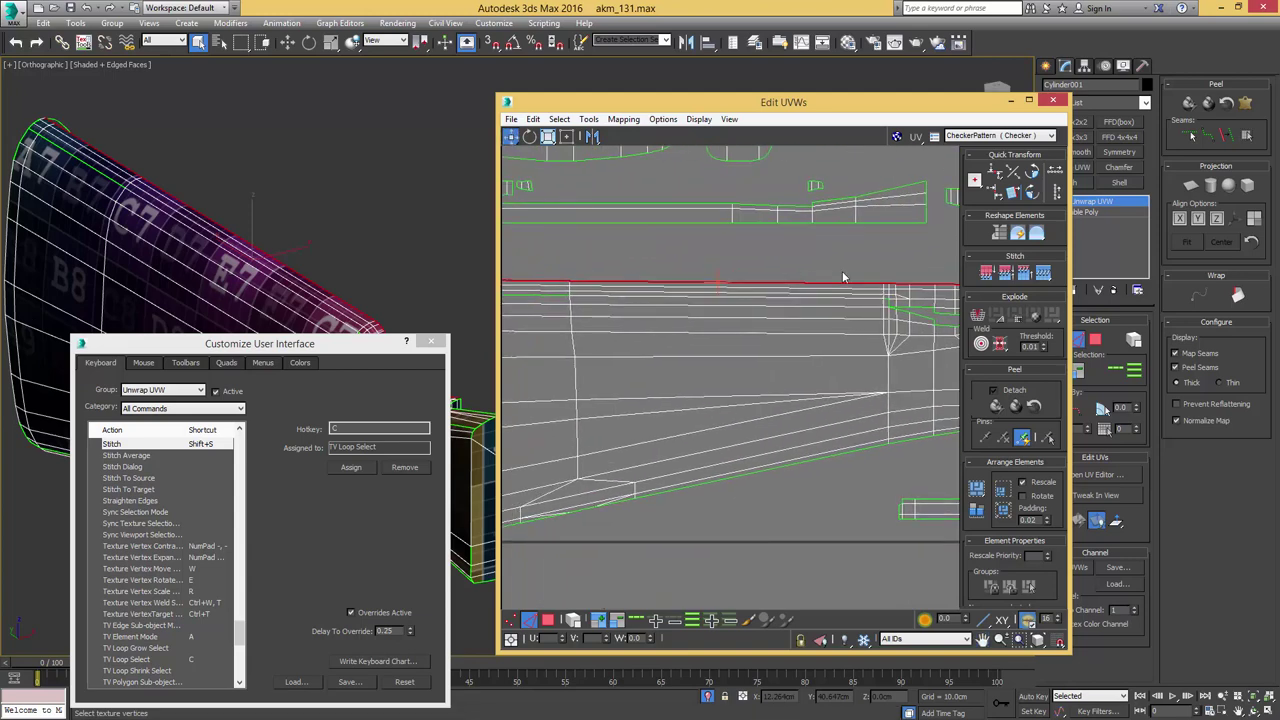
scroll(843, 277, down, 3)
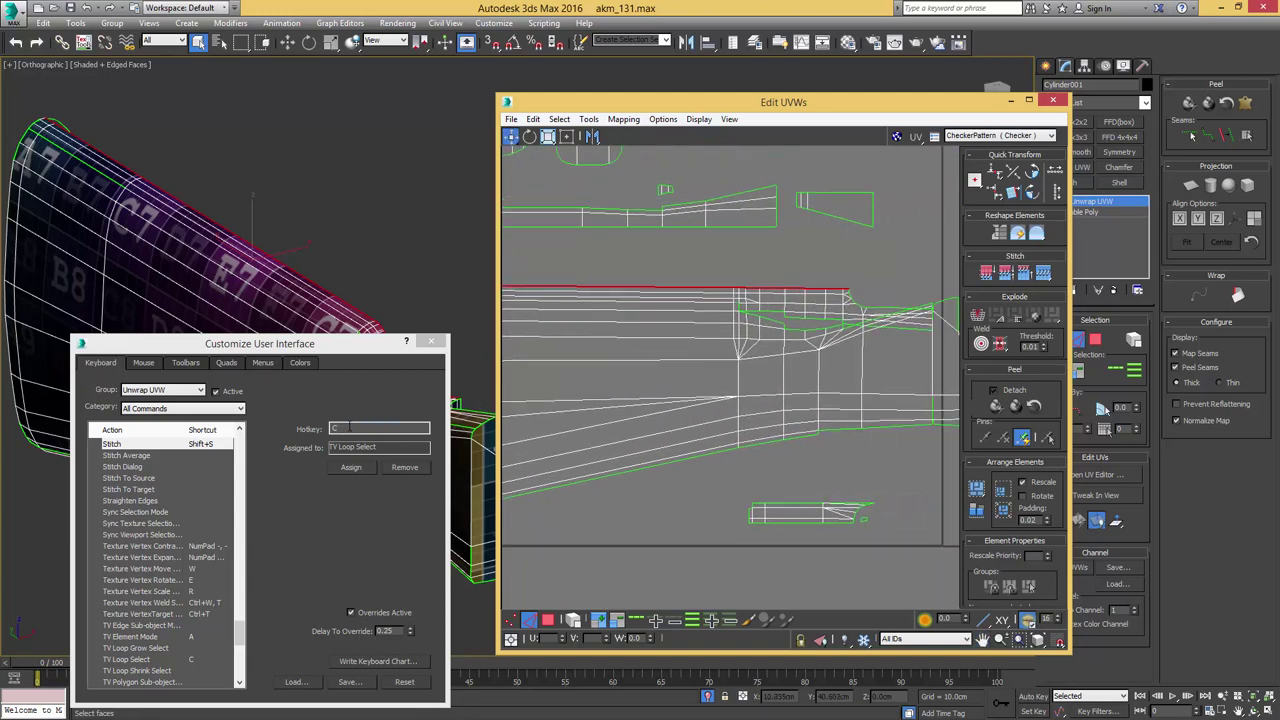
mouse_move(681, 290)
middle_down()
mouse_move(806, 281)
mouse_move(662, 284)
middle_up()
scroll(644, 313, up, 4)
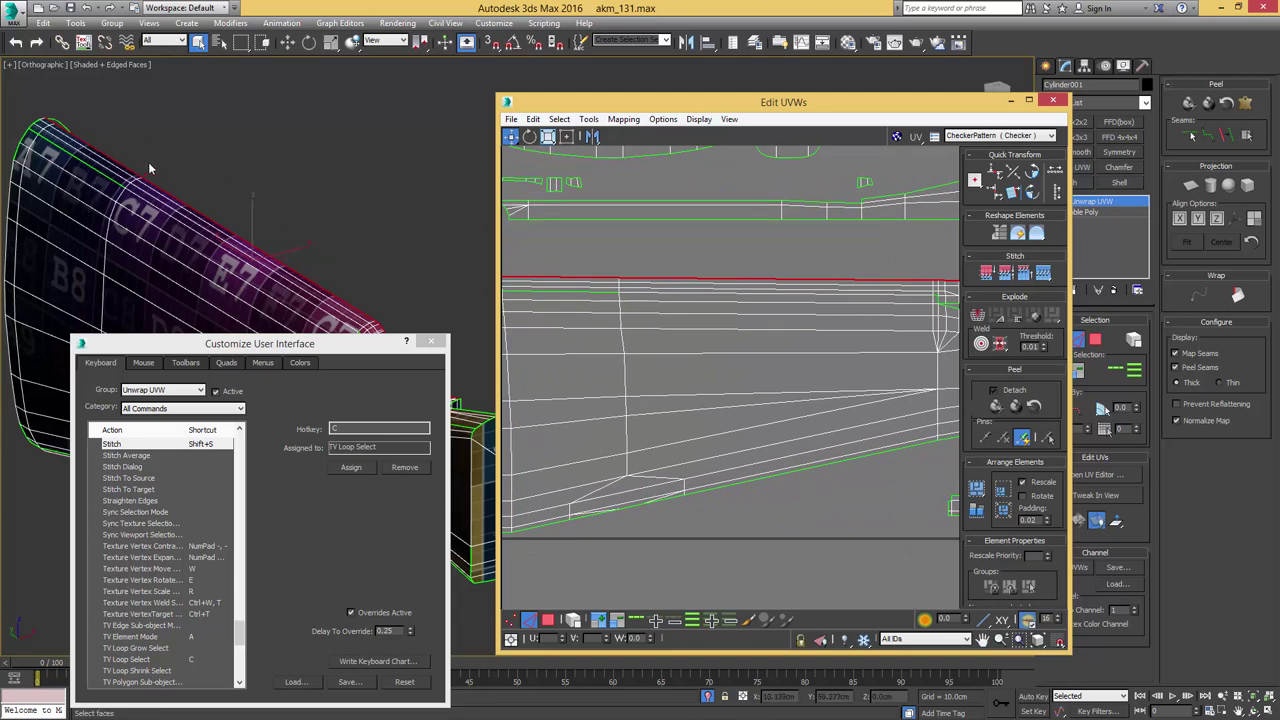
- Try aligning the side shell's upper edge loop vertically to the pivot, and undo the alignment
middle_drag(192, 179, 267, 185)
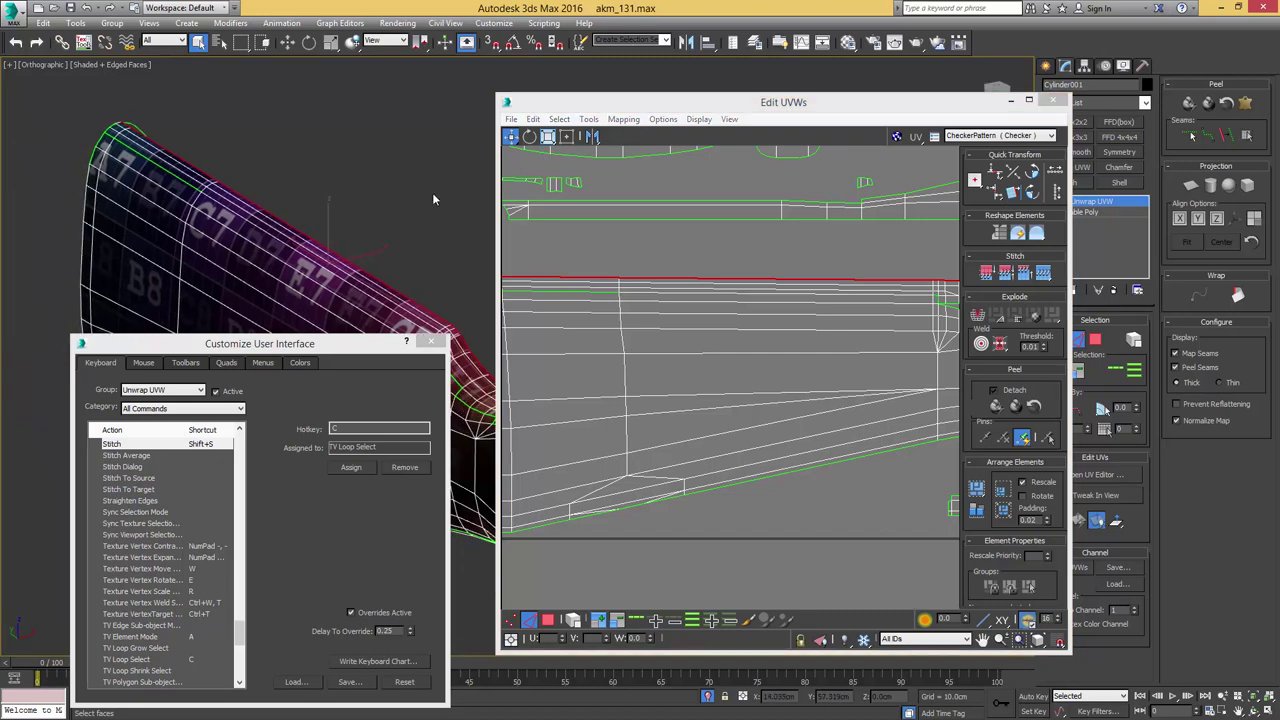
middle_drag(771, 247, 733, 256)
middle_drag(839, 270, 747, 247)
middle_drag(635, 290, 910, 273)
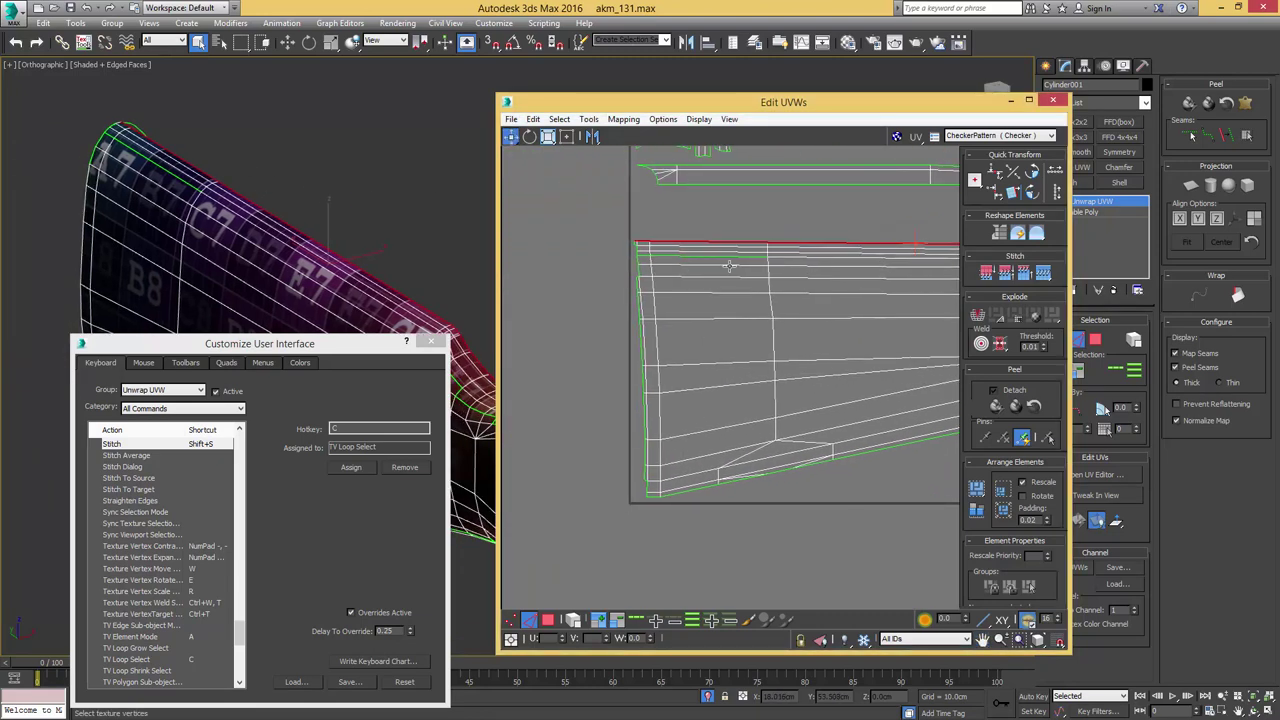
middle_drag(800, 244, 707, 265)
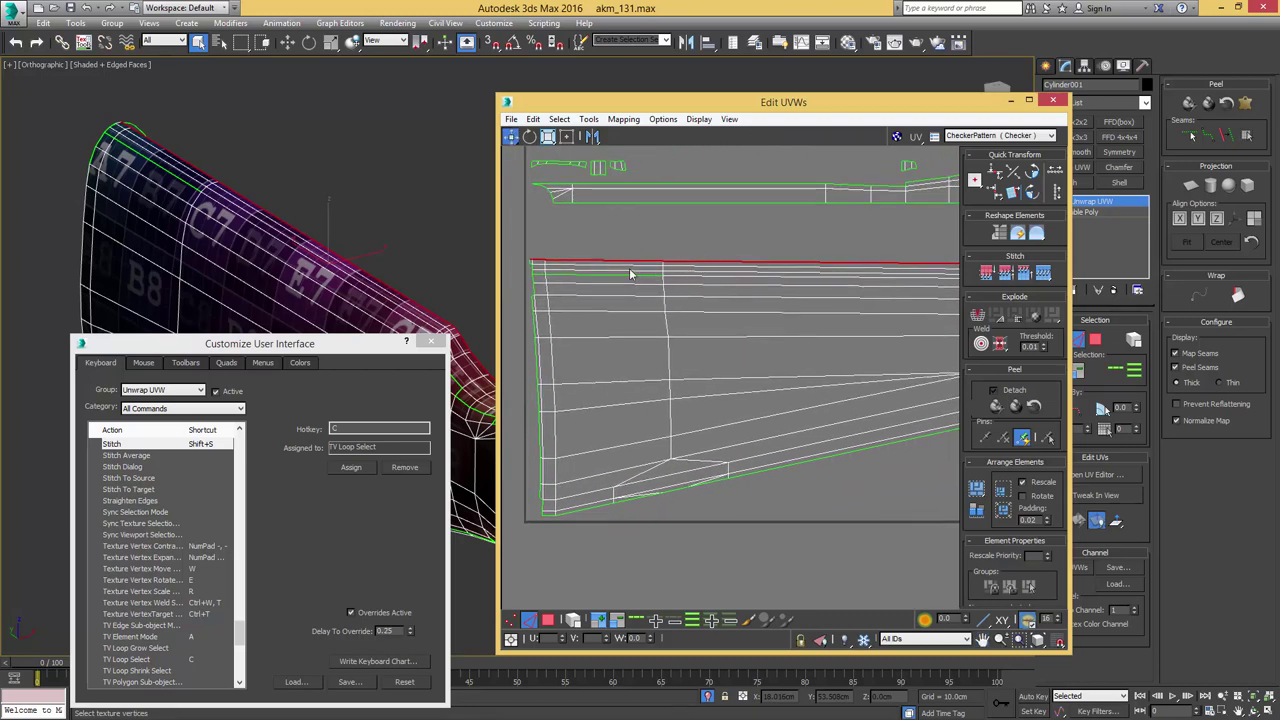
key(h)
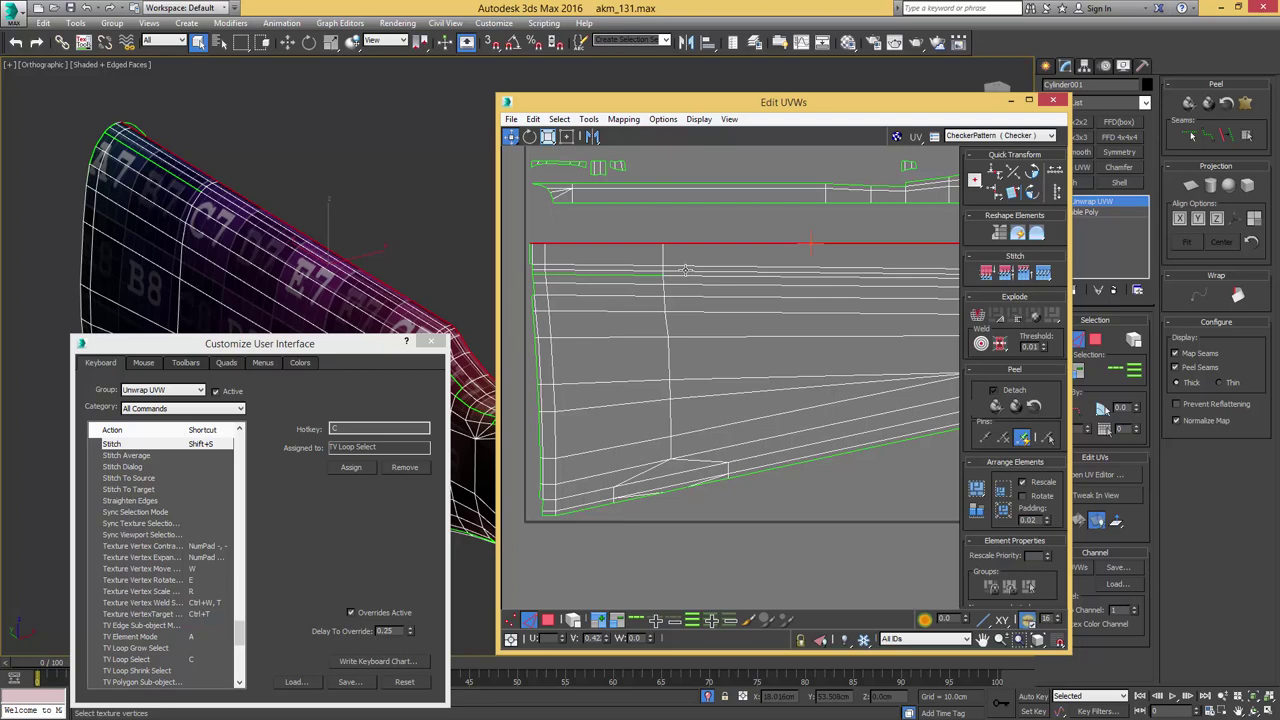
scroll(775, 250, down, 4)
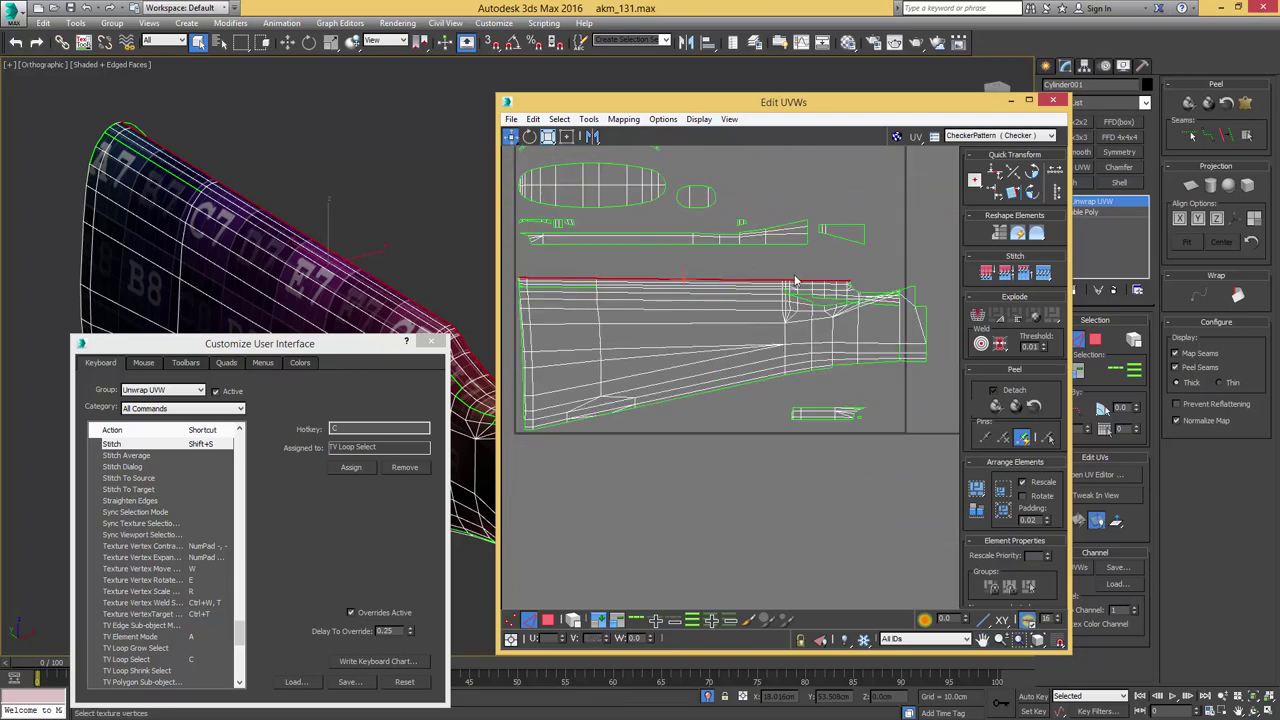
- Straighten the side shell's selected upper edge loop into a horizontal line with Align Vertically to Pivot
scroll(798, 282, up, 4)
middle_drag(653, 287, 880, 286)
middle_drag(628, 286, 591, 296)
key(h)
middle_drag(873, 300, 727, 296)
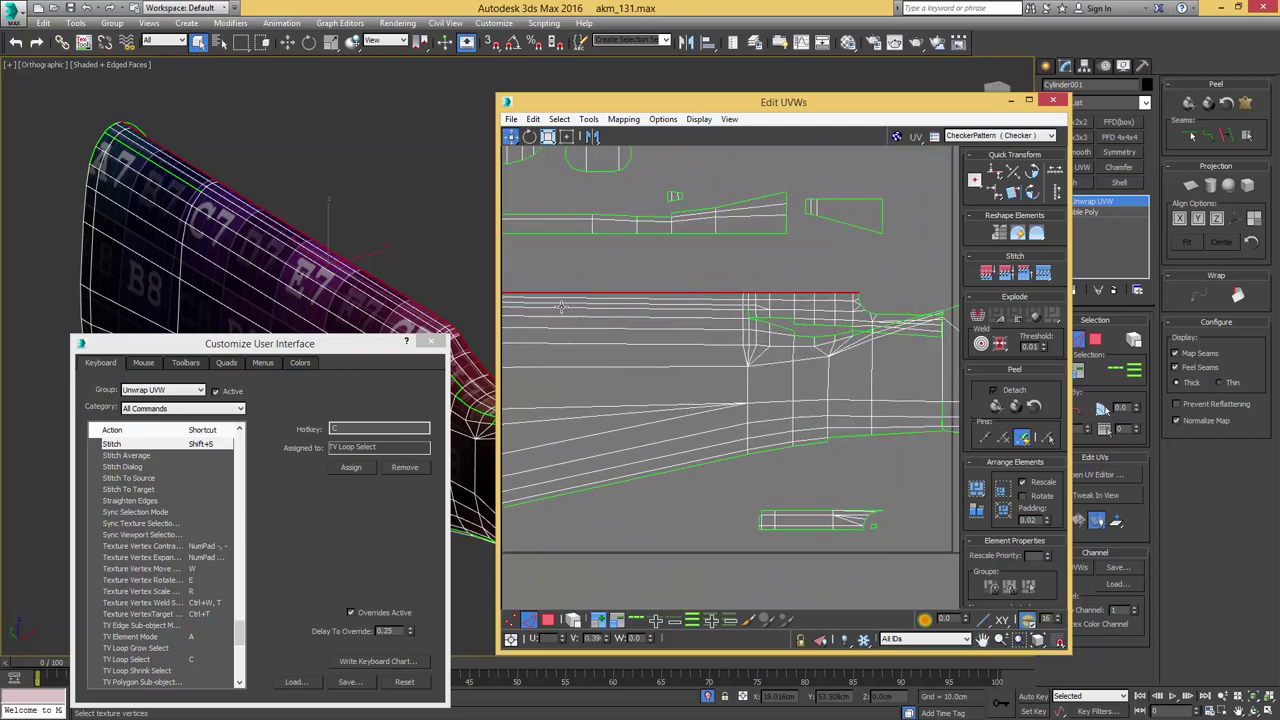
middle_drag(614, 300, 682, 283)
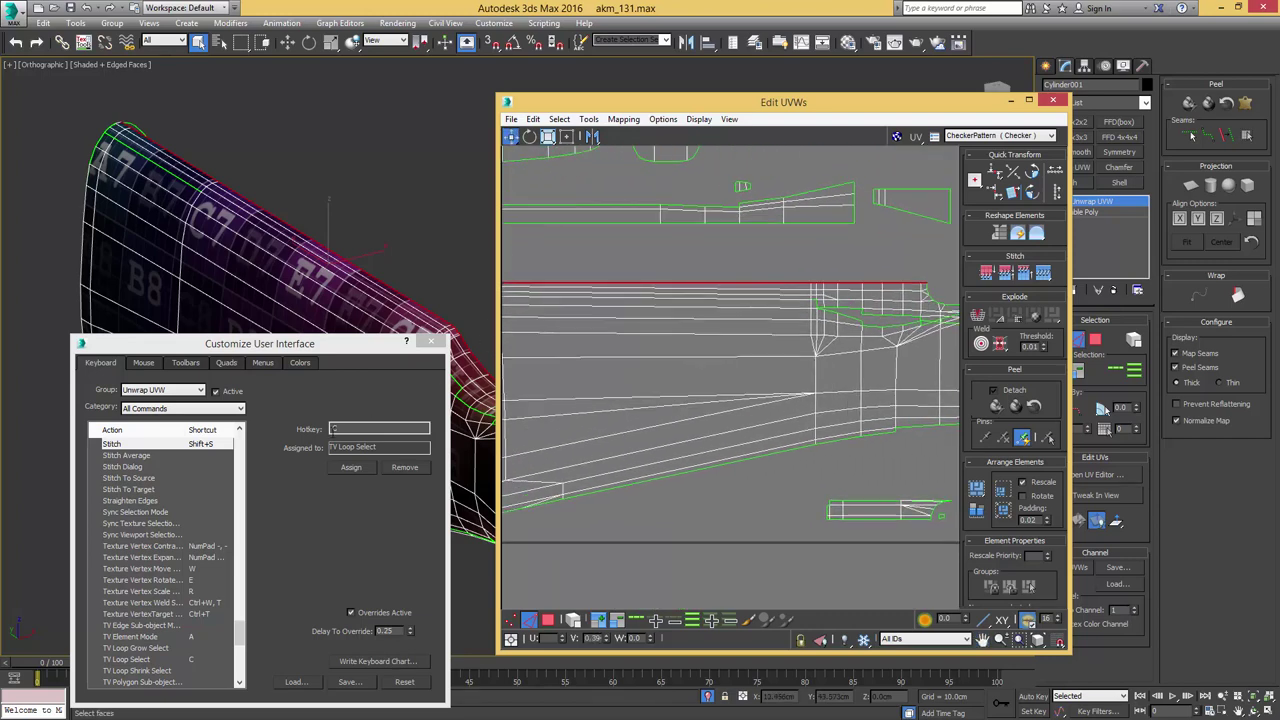
- Look up the Unwrap UVW action assigned to hotkey X in Customize User Interface
drag(350, 428, 311, 428)
key(k)
middle_drag(701, 350, 747, 334)
middle_drag(608, 378, 803, 343)
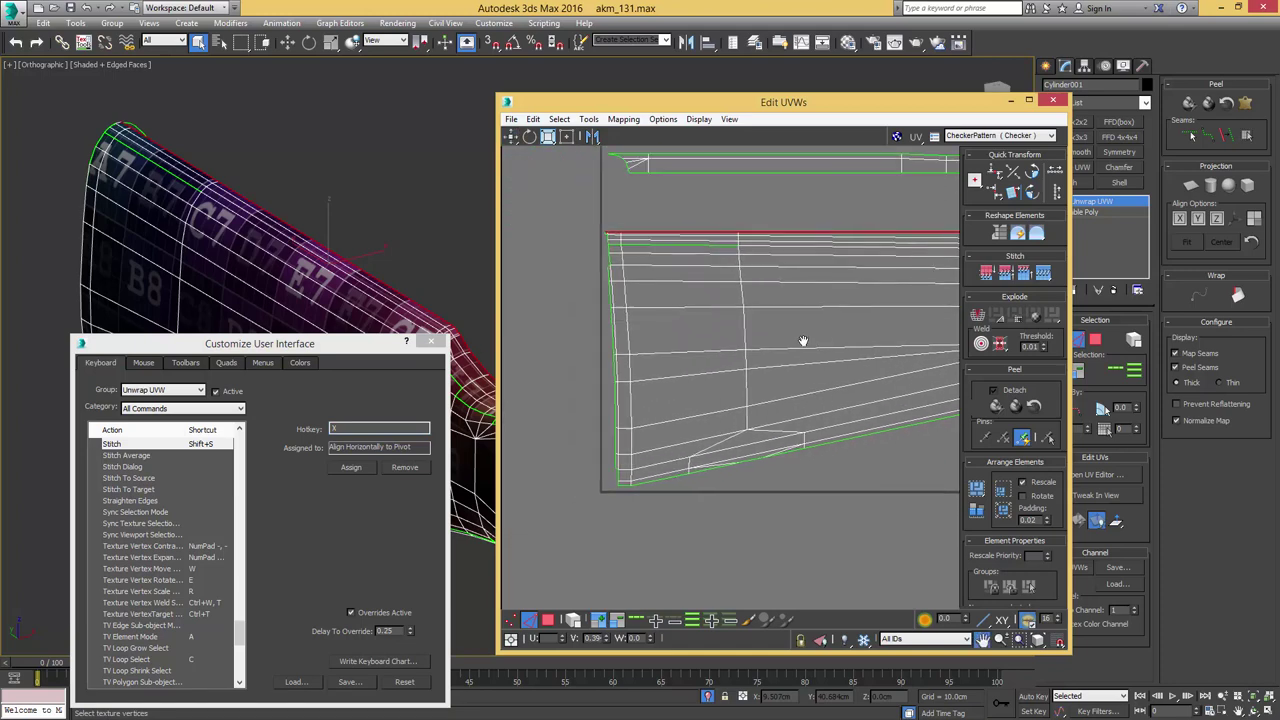
- Select the crosswise edge loop near the side shell's butt end, including its upper segments, and straighten it with Align Horizontally to Pivot
click(628, 330)
key(c)
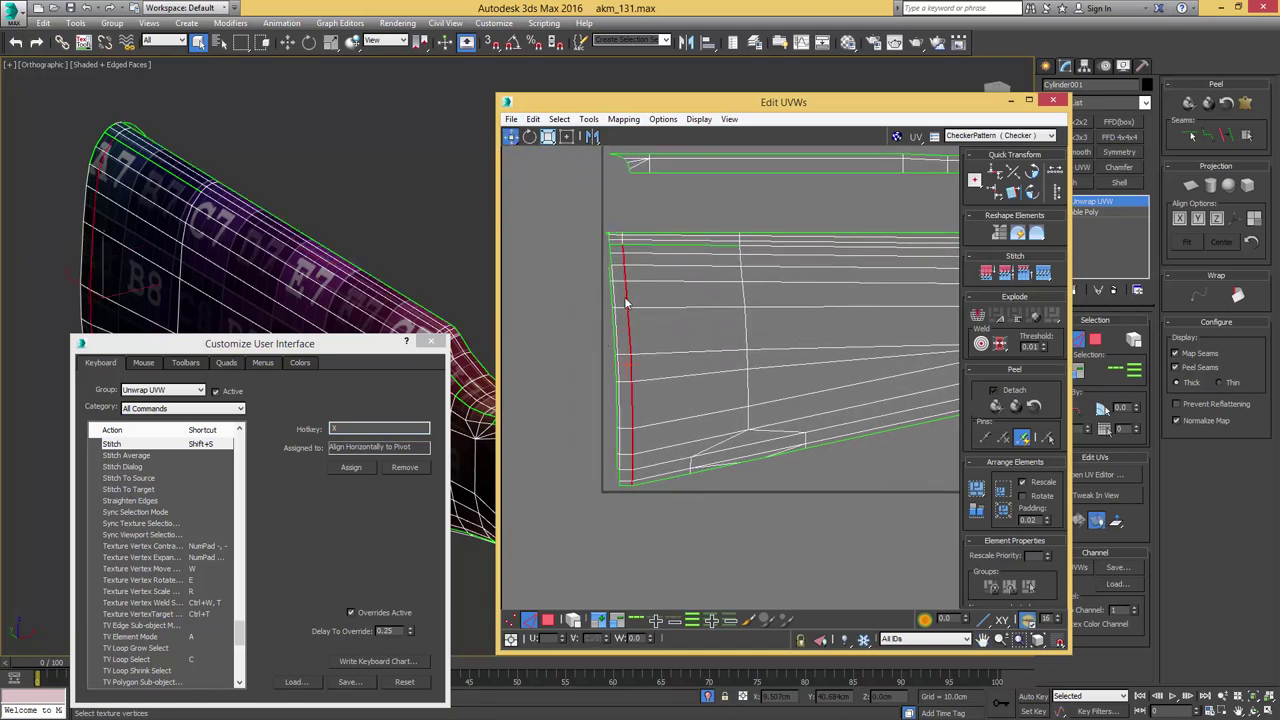
scroll(624, 245, up, 7)
ctrl+click(627, 254)
ctrl+click(627, 224)
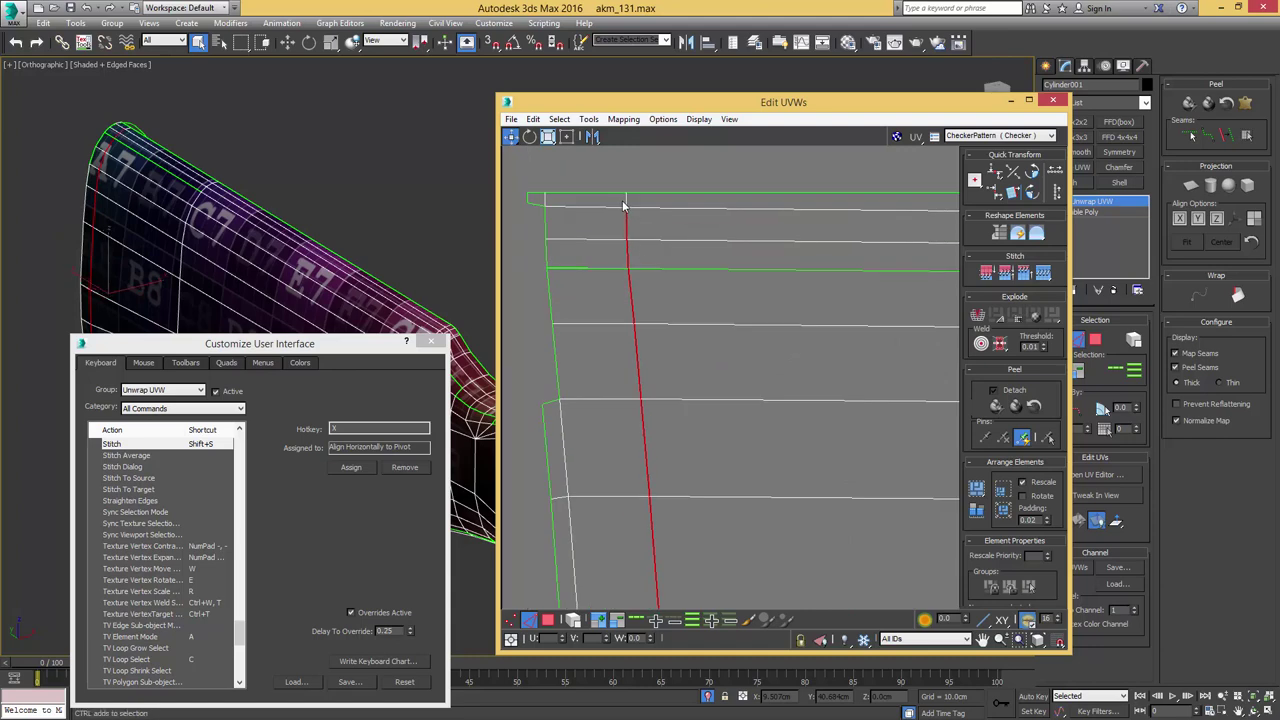
ctrl+click(626, 201)
middle_drag(667, 368, 682, 350)
scroll(684, 350, down, 2)
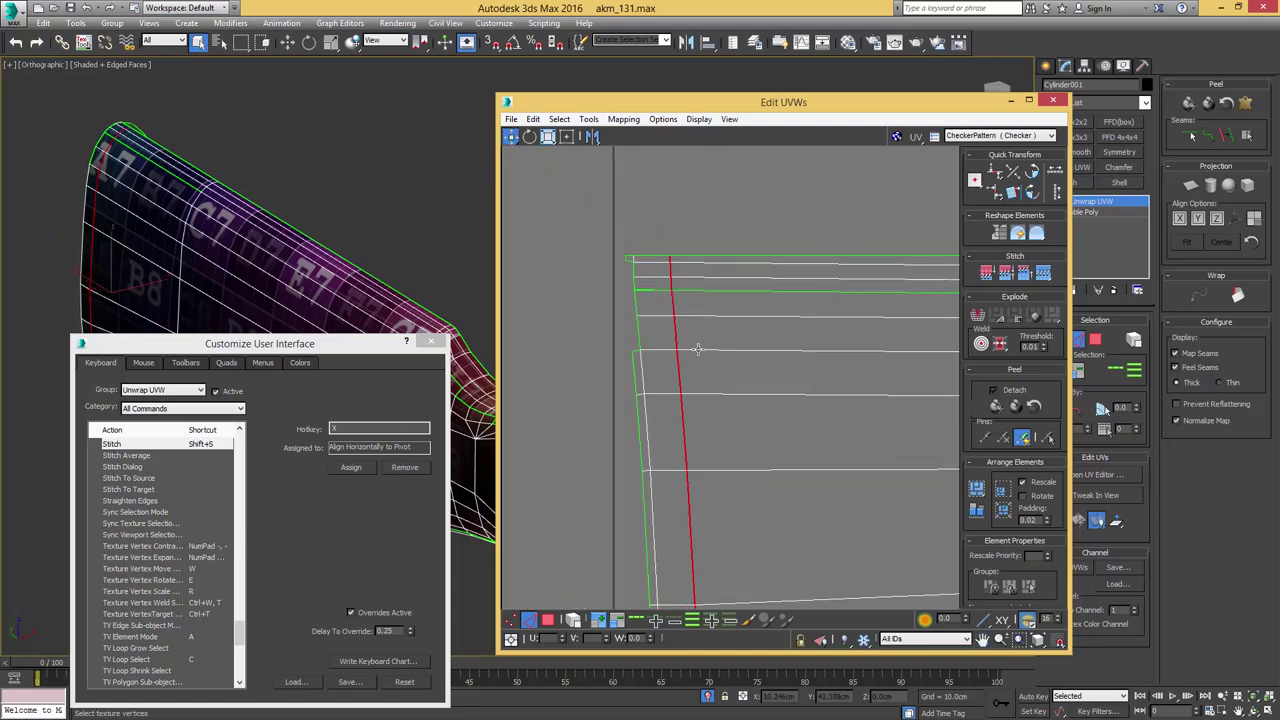
key(x)
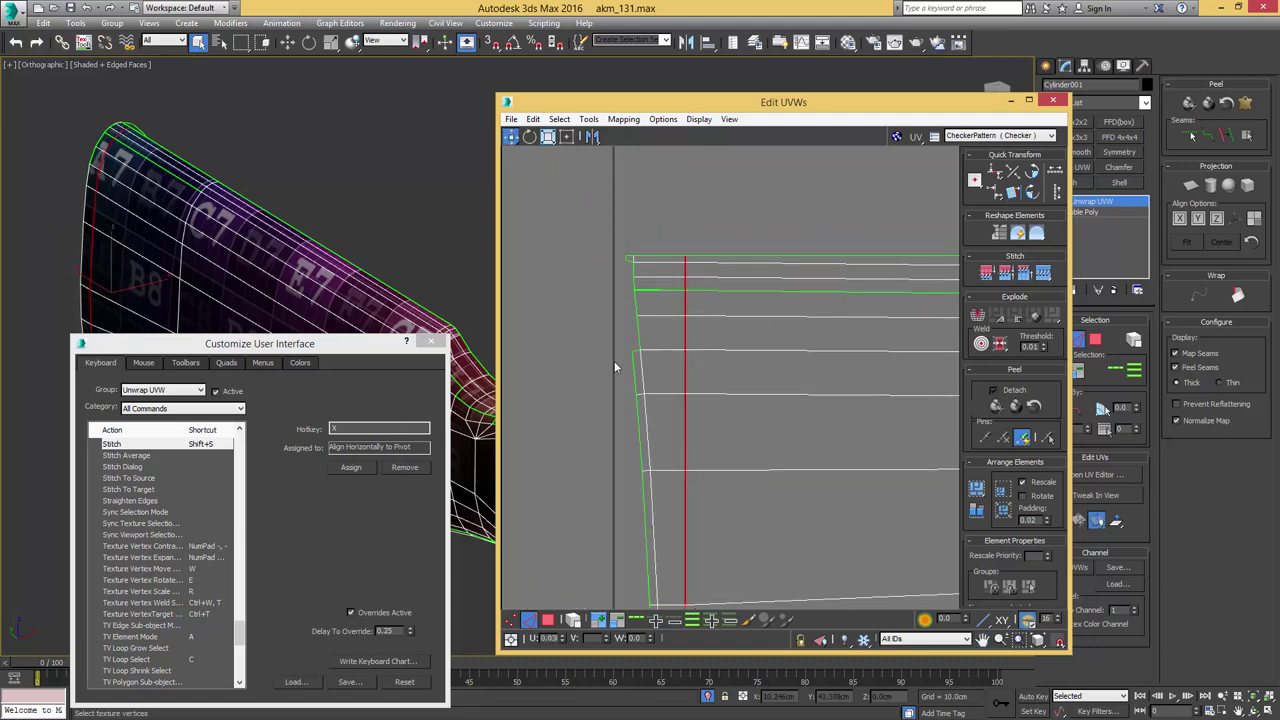
- Look up the Unwrap UVW action assigned to hotkey Y in Customize User Interface
click(382, 430)
key(y)
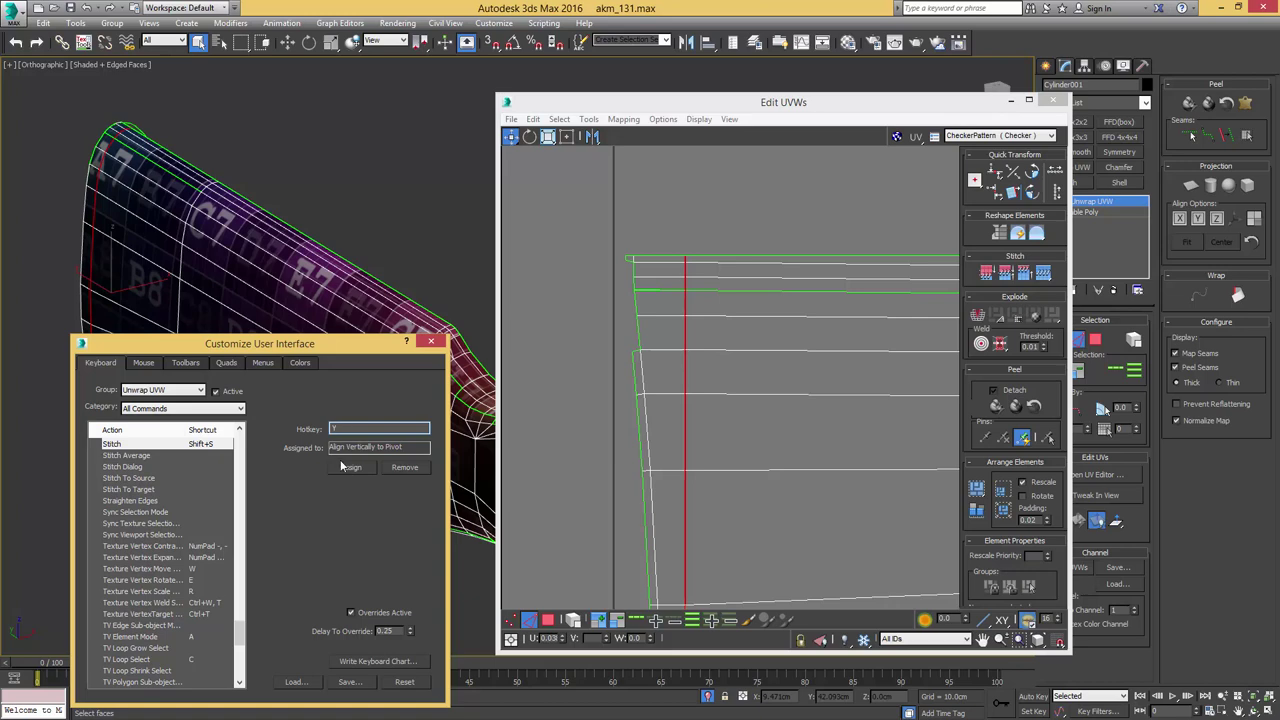
- Select the next crosswise edge loop on the side shell, including its upper segments, and straighten it with Align Vertically to Pivot
middle_drag(686, 396, 703, 346)
scroll(716, 360, down, 3)
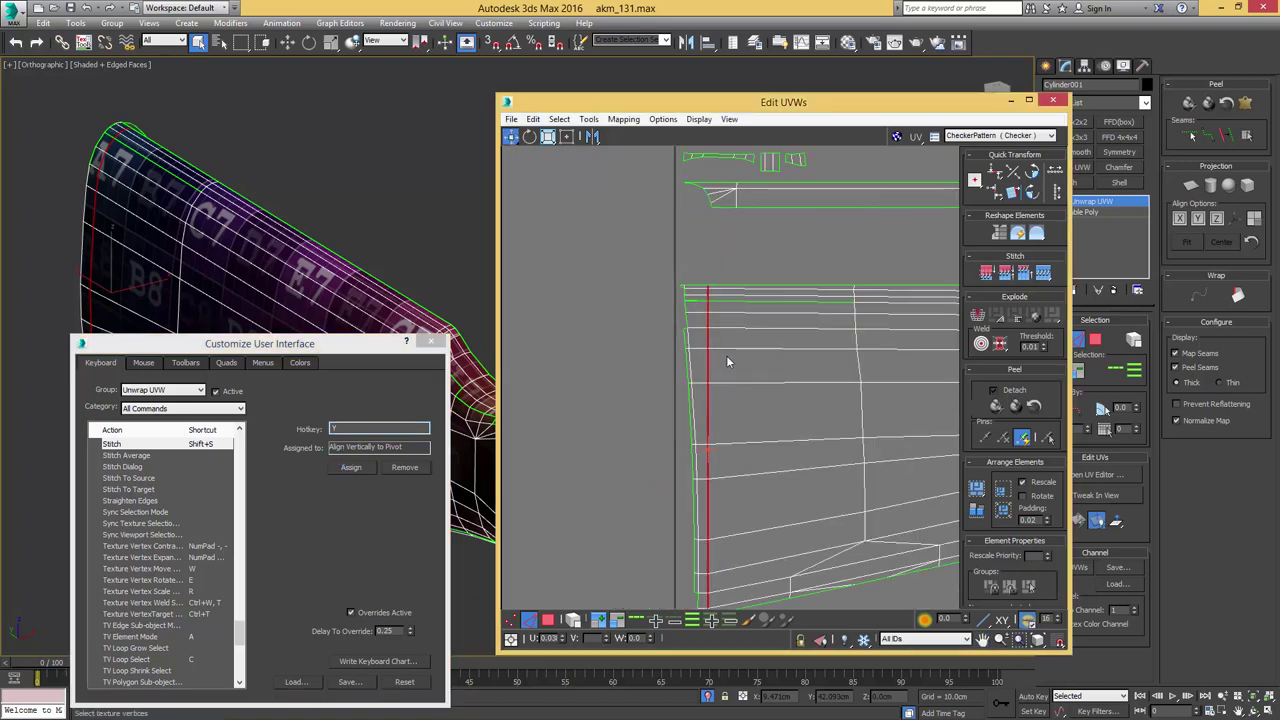
middle_drag(817, 348, 737, 378)
double_click(791, 360)
scroll(738, 372, up, 2)
scroll(742, 362, down, 1)
key(y)
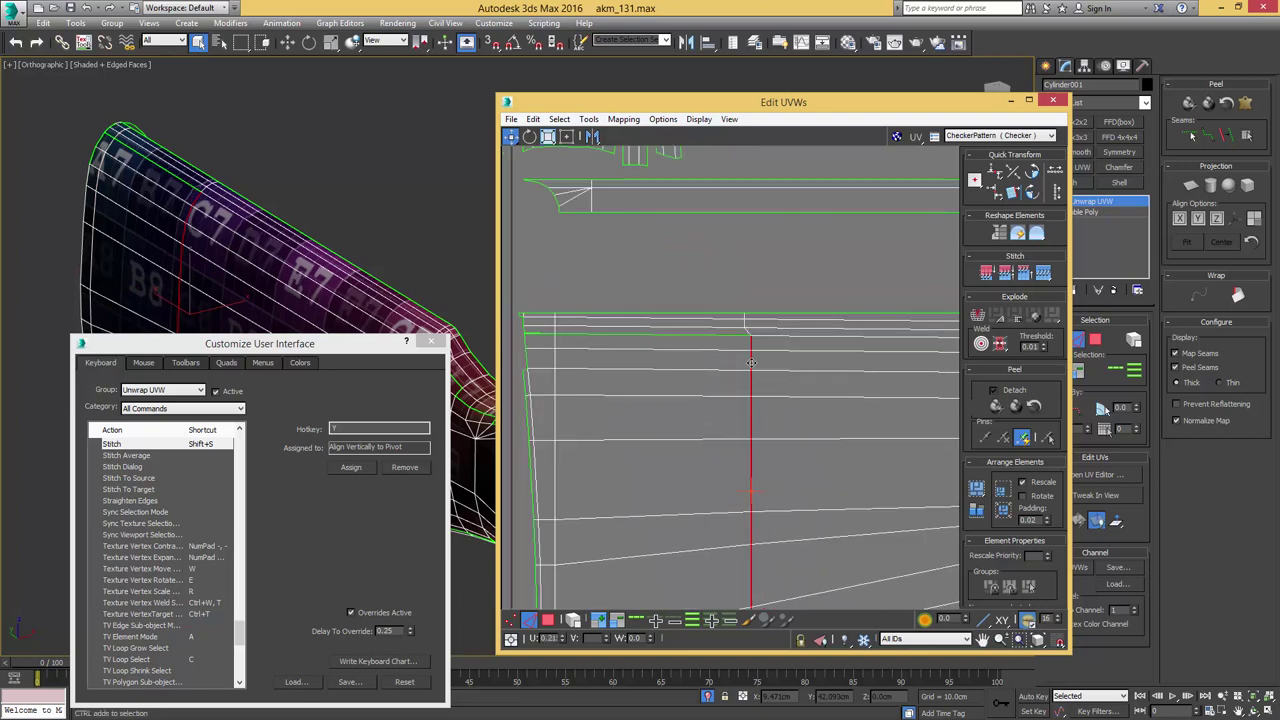
key(ctrl+z)
scroll(745, 330, up, 3)
drag(747, 337, 729, 343)
ctrl+click(743, 322)
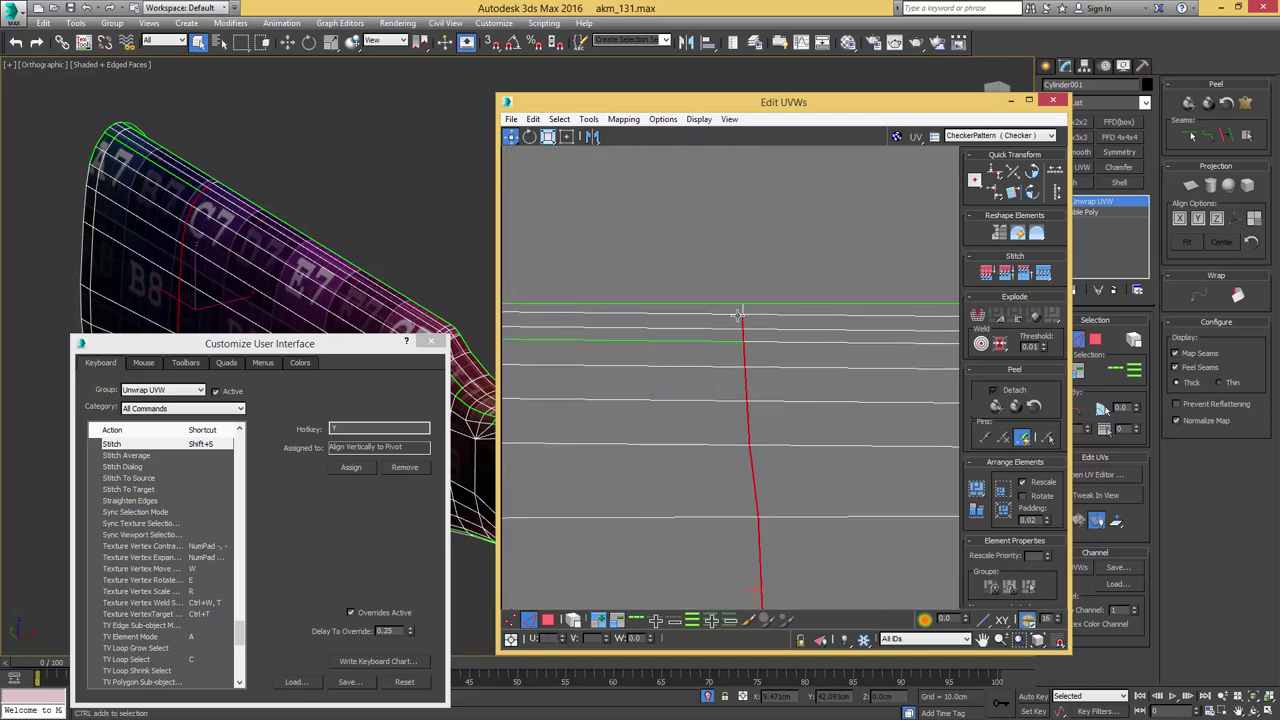
ctrl+click(743, 310)
scroll(760, 385, down, 4)
key(y)
middle_drag(762, 386, 575, 342)
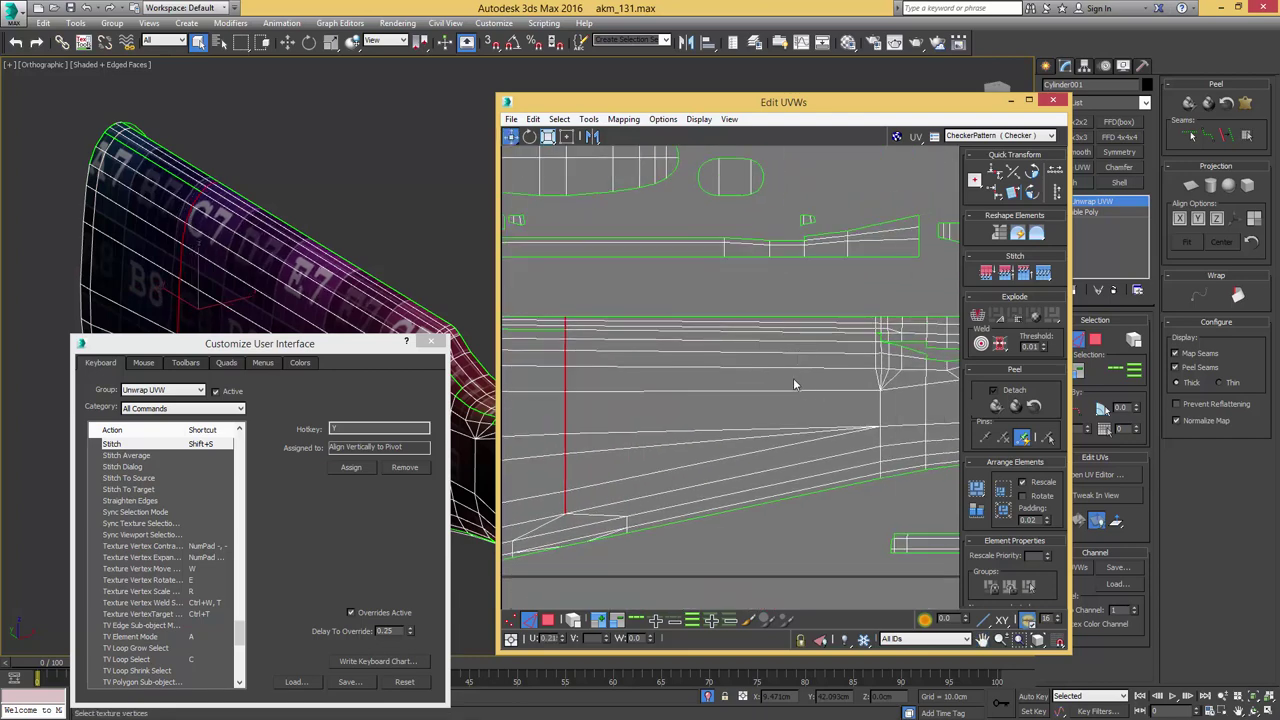
- Loop-select the lengthwise edges through the middle of the side shell and straighten them into a horizontal line
click(718, 390)
scroll(715, 388, down, 3)
middle_drag(711, 388, 758, 383)
key(c)
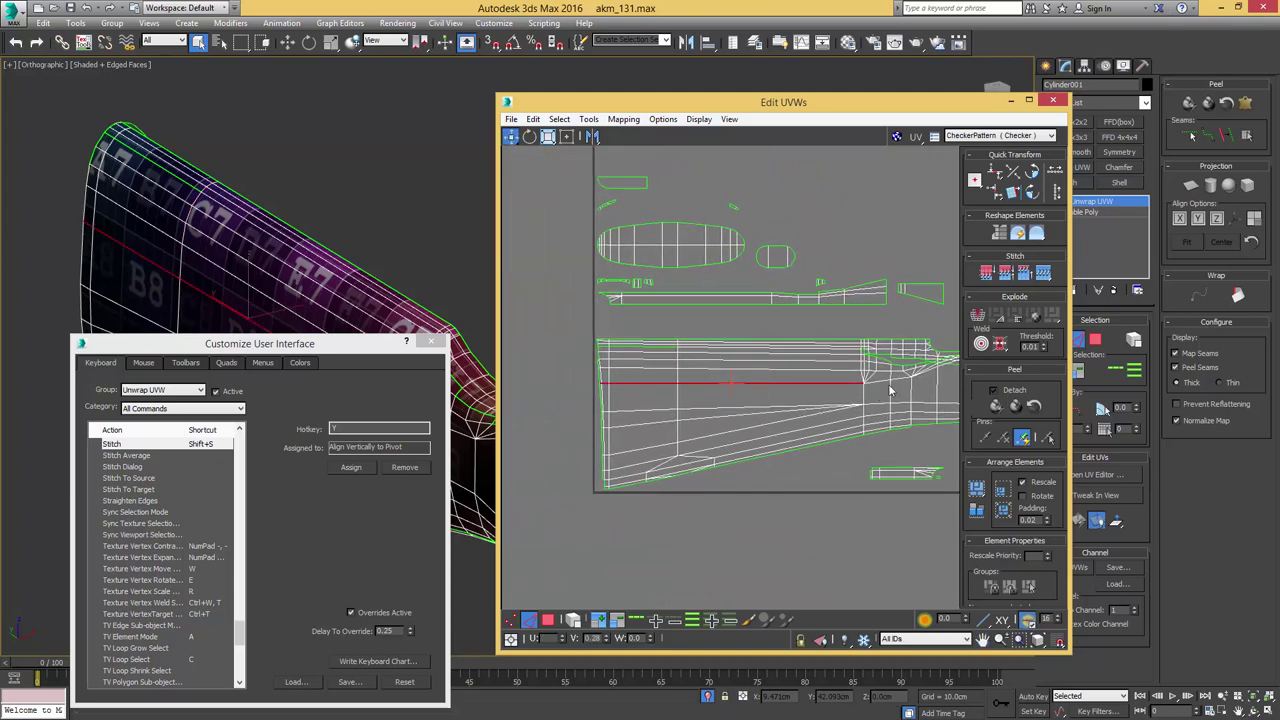
middle_drag(889, 395, 799, 396)
scroll(799, 386, down, 1)
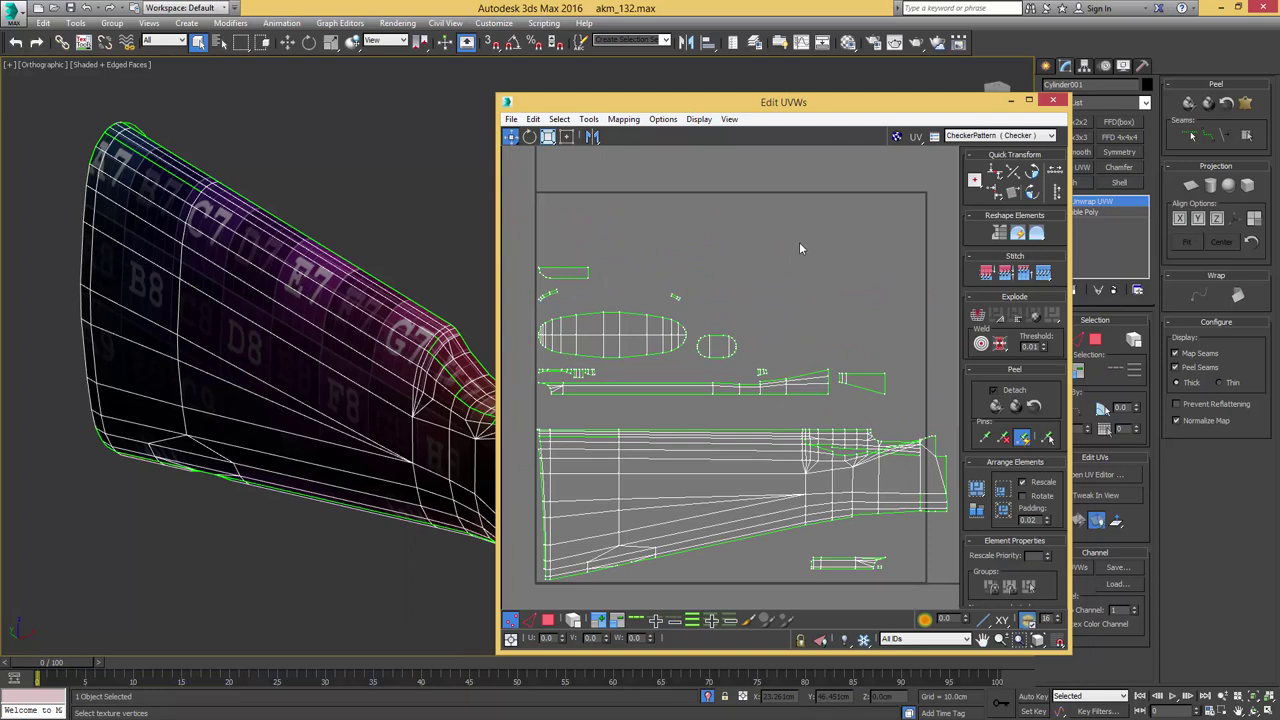
- Accept the Stitch Tool options for Align Clusters and Scale Clusters, and save the current Unwrap UVW settings as default
click(589, 119)
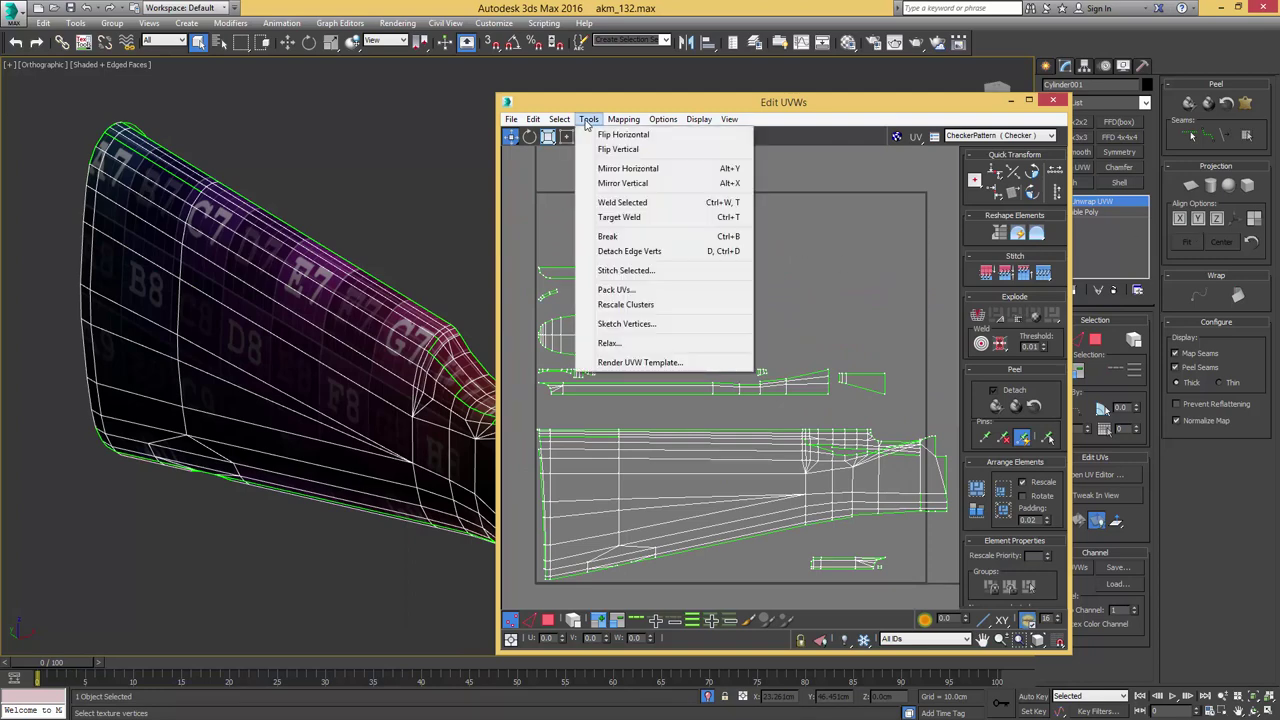
click(617, 270)
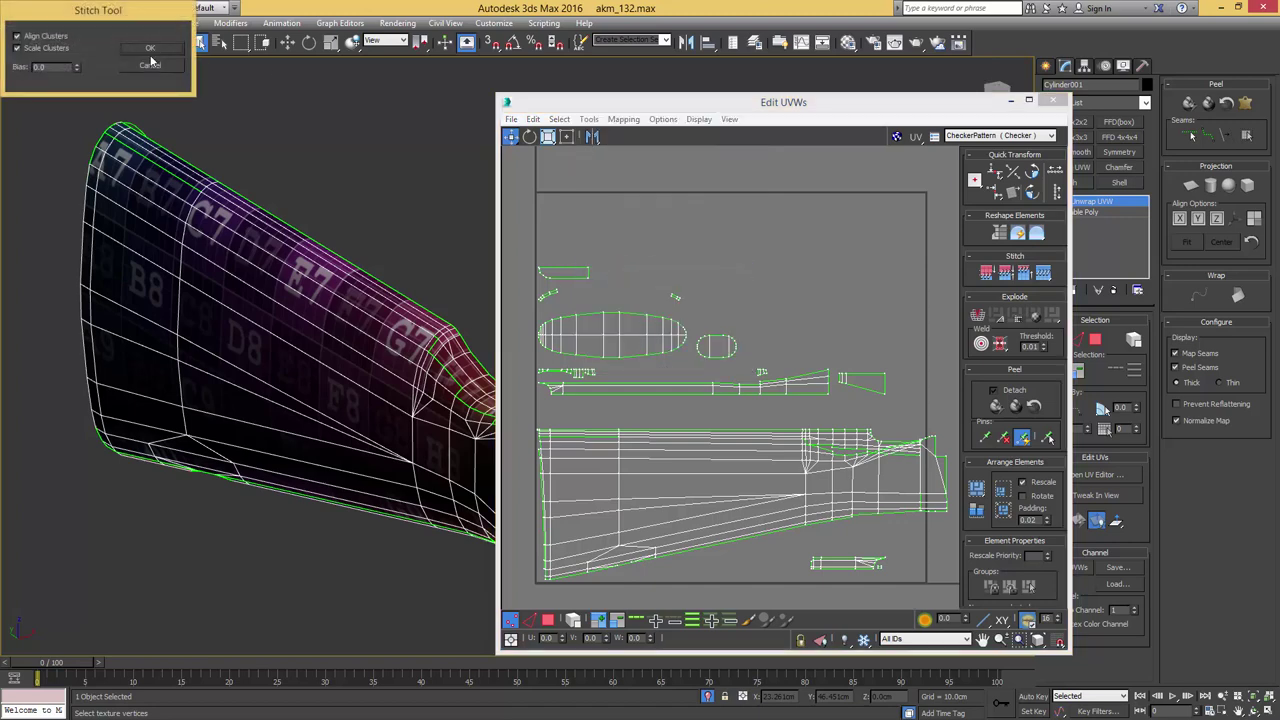
drag(97, 17, 651, 233)
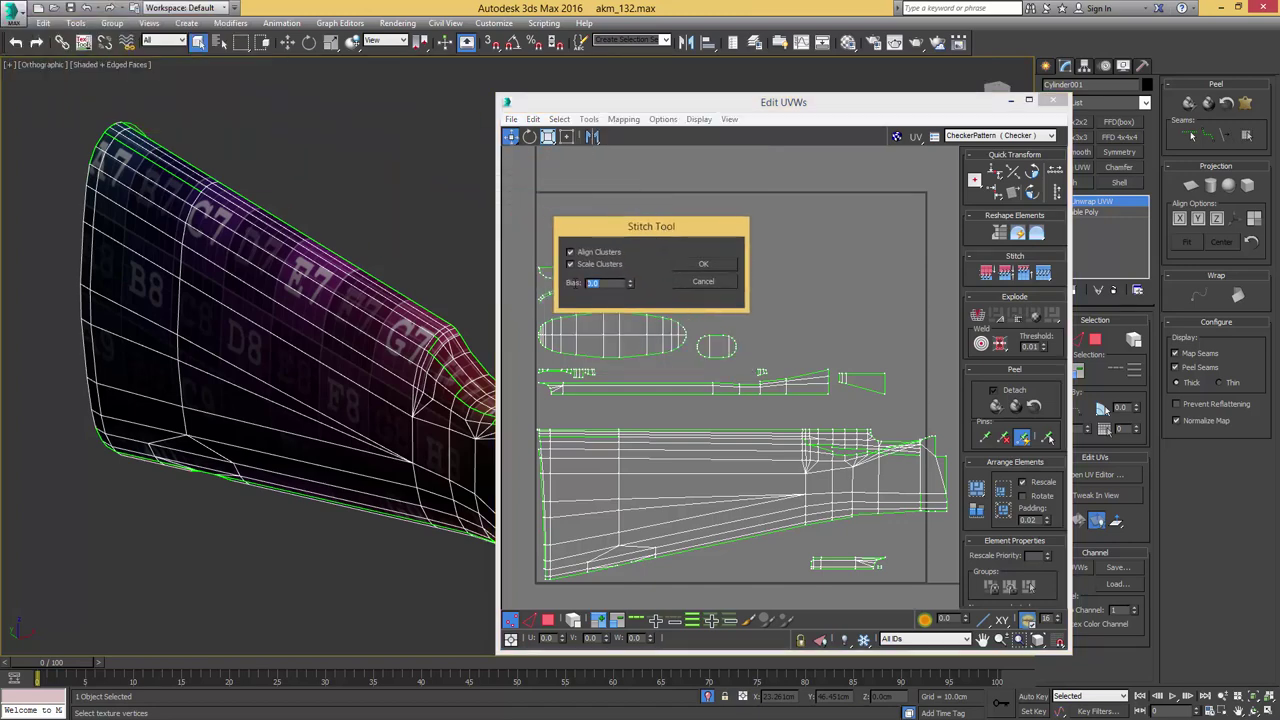
click(637, 257)
click(586, 254)
click(704, 265)
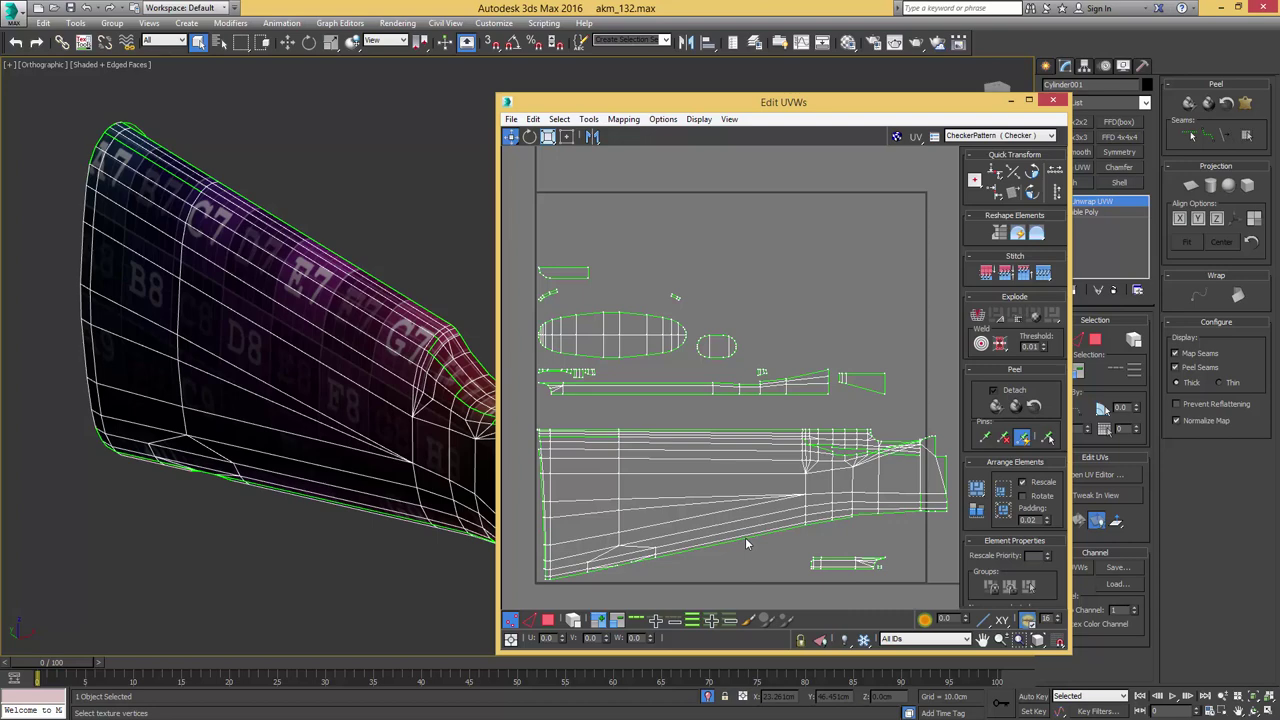
click(666, 121)
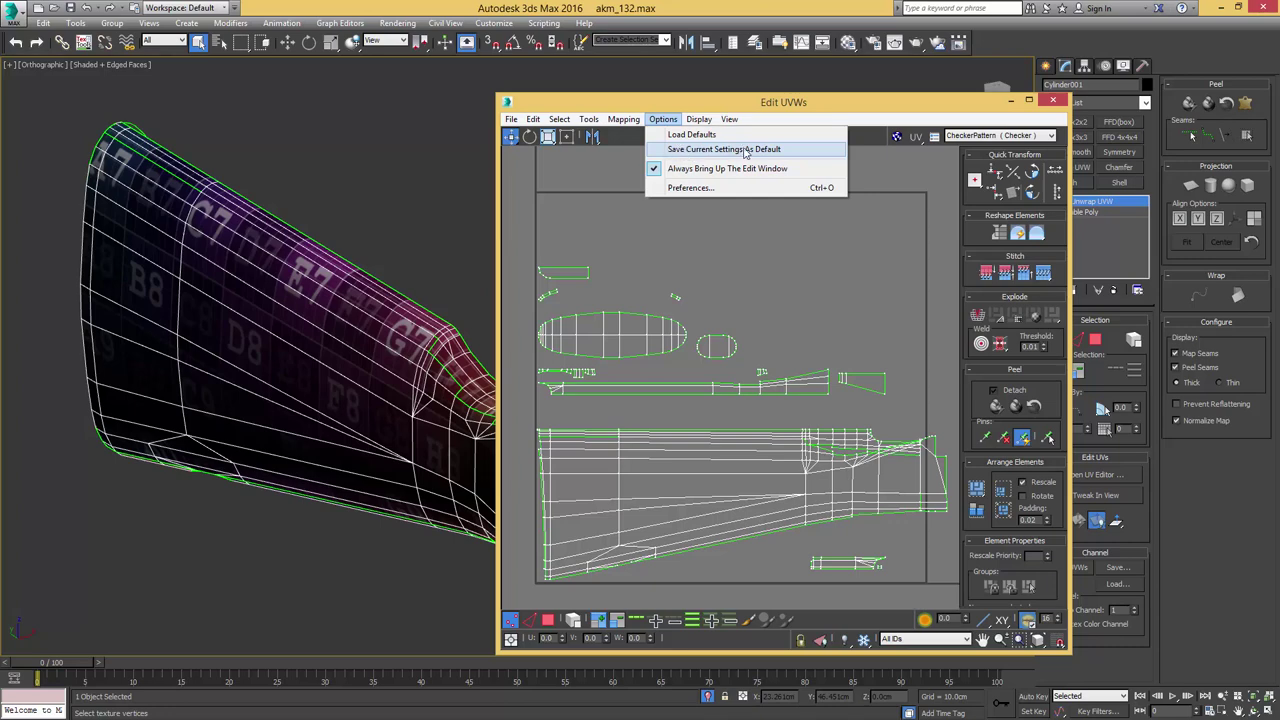
click(775, 150)
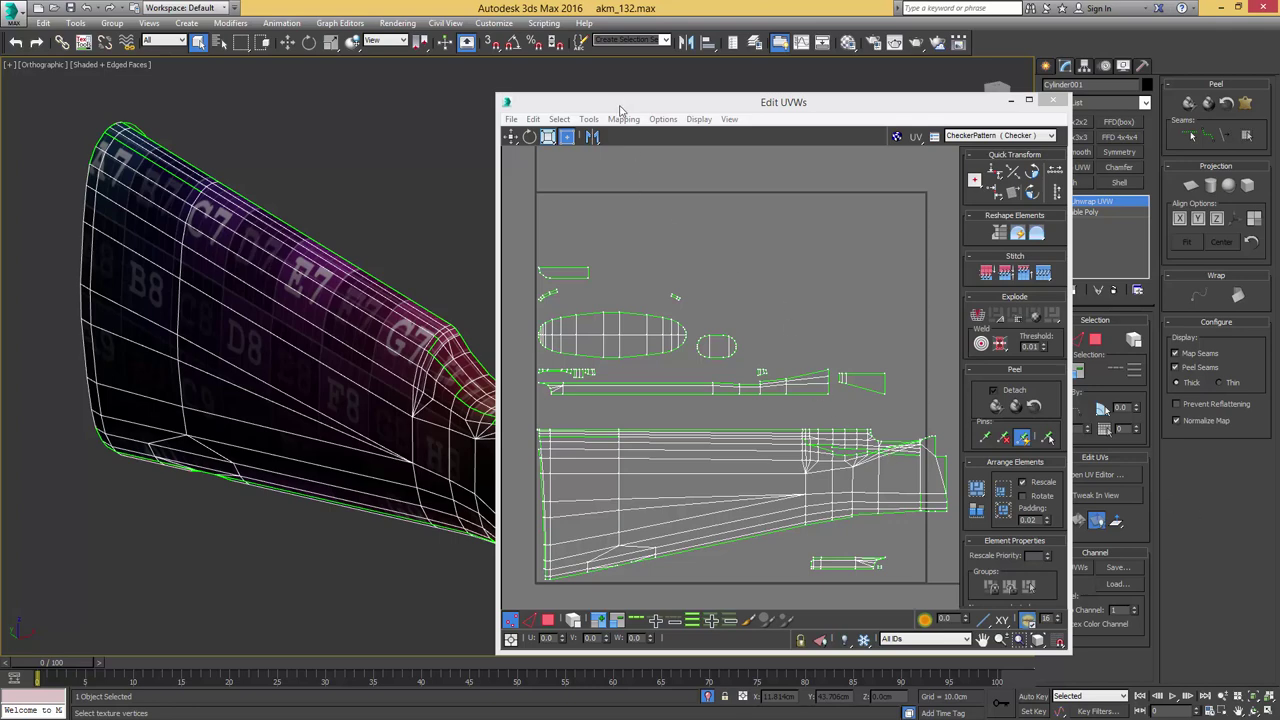
- Select all UV polygons and apply Flatten Mapping to the buttstock with the offered settings
middle_drag(683, 227, 673, 206)
scroll(673, 206, down, 2)
key(3)
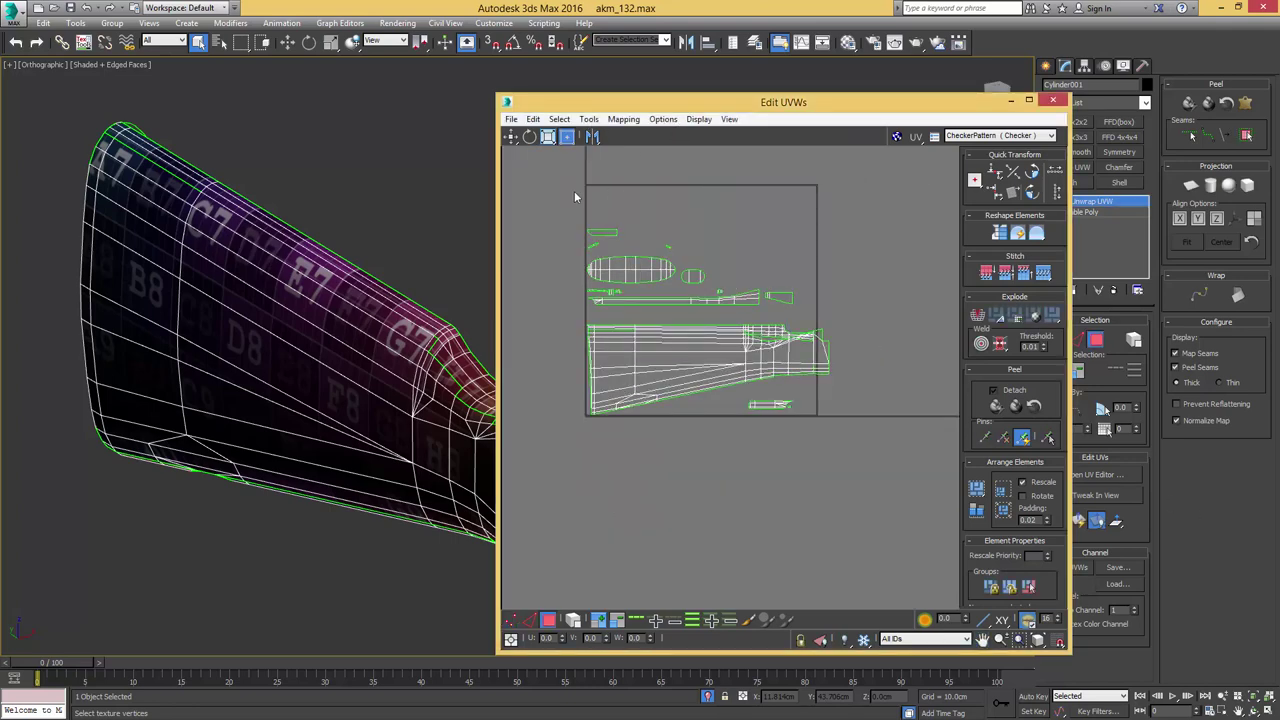
key(ctrl+a)
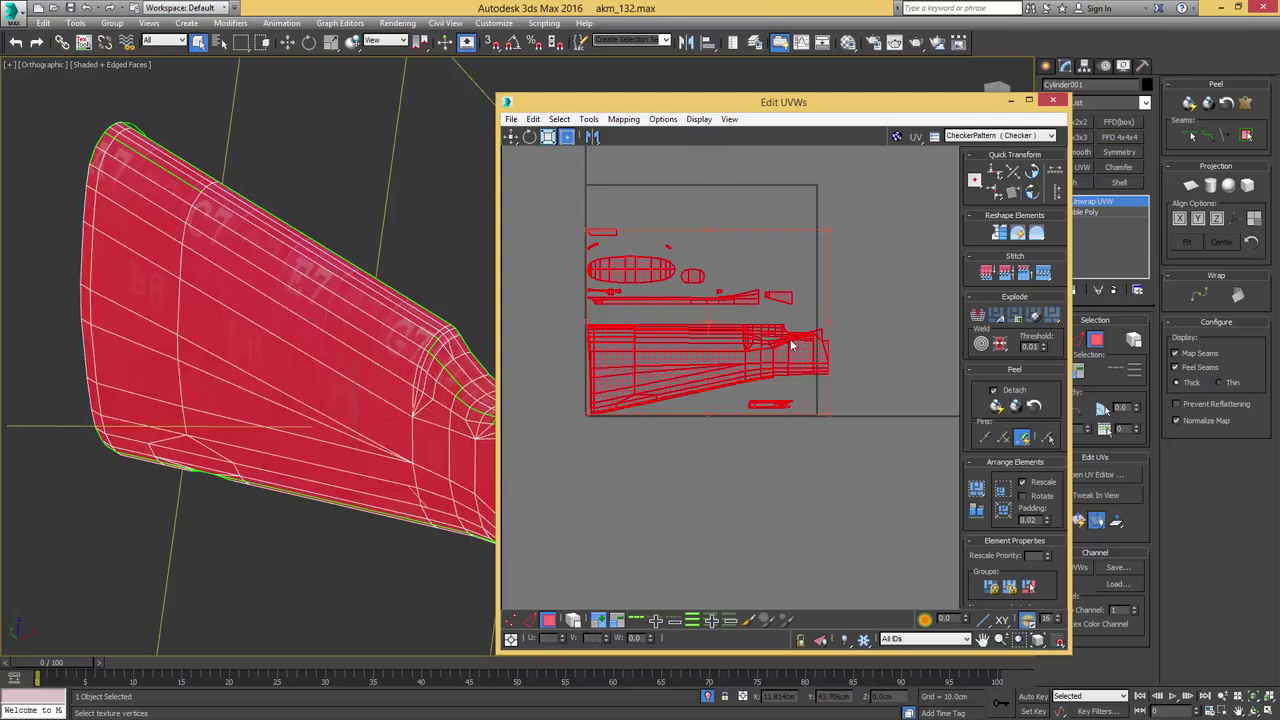
click(663, 119)
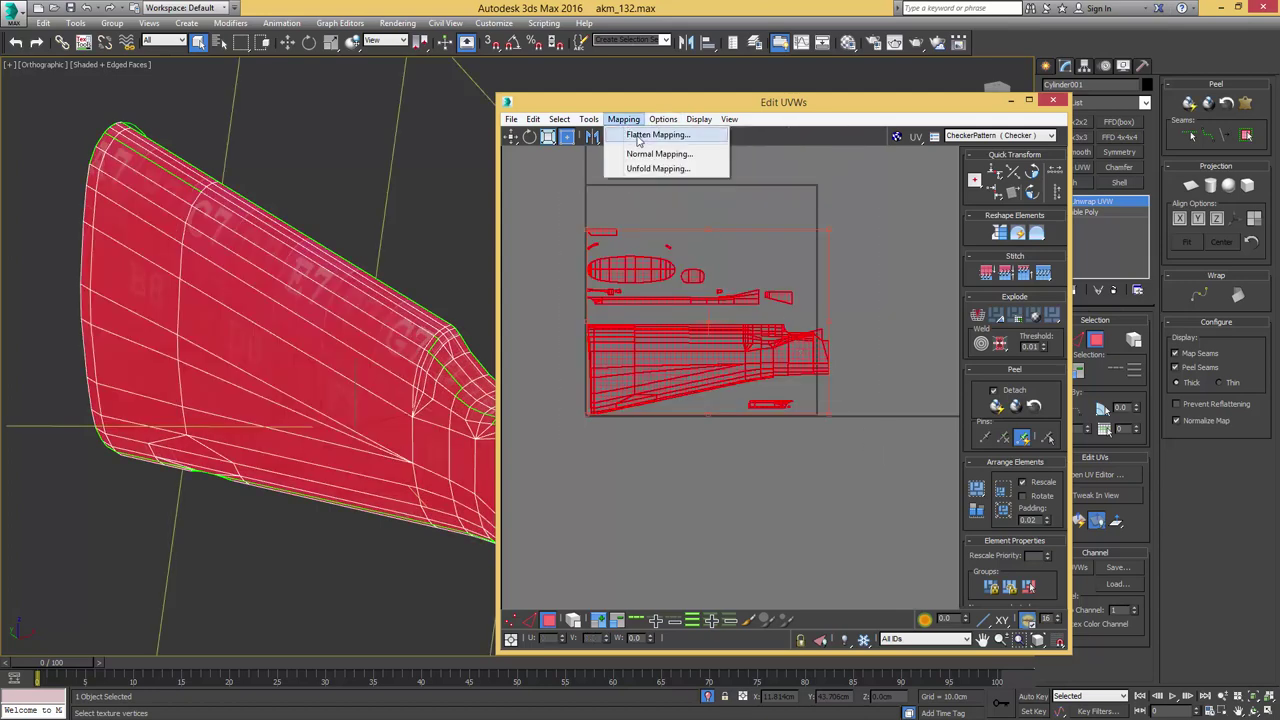
click(640, 135)
key(Return)
click(834, 274)
middle_drag(648, 352, 689, 316)
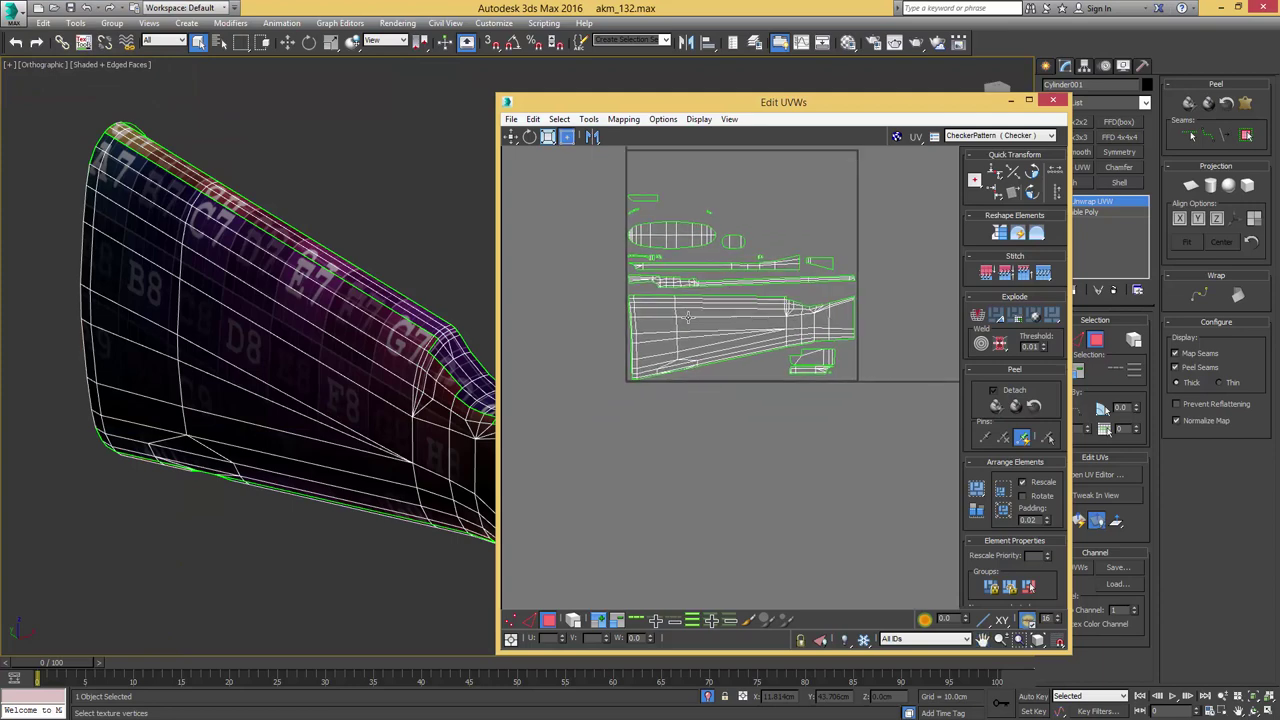
- Select the entire large side shell of the buttstock using element selection
scroll(688, 317, up, 3)
scroll(687, 317, up, 3)
drag(762, 484, 770, 284)
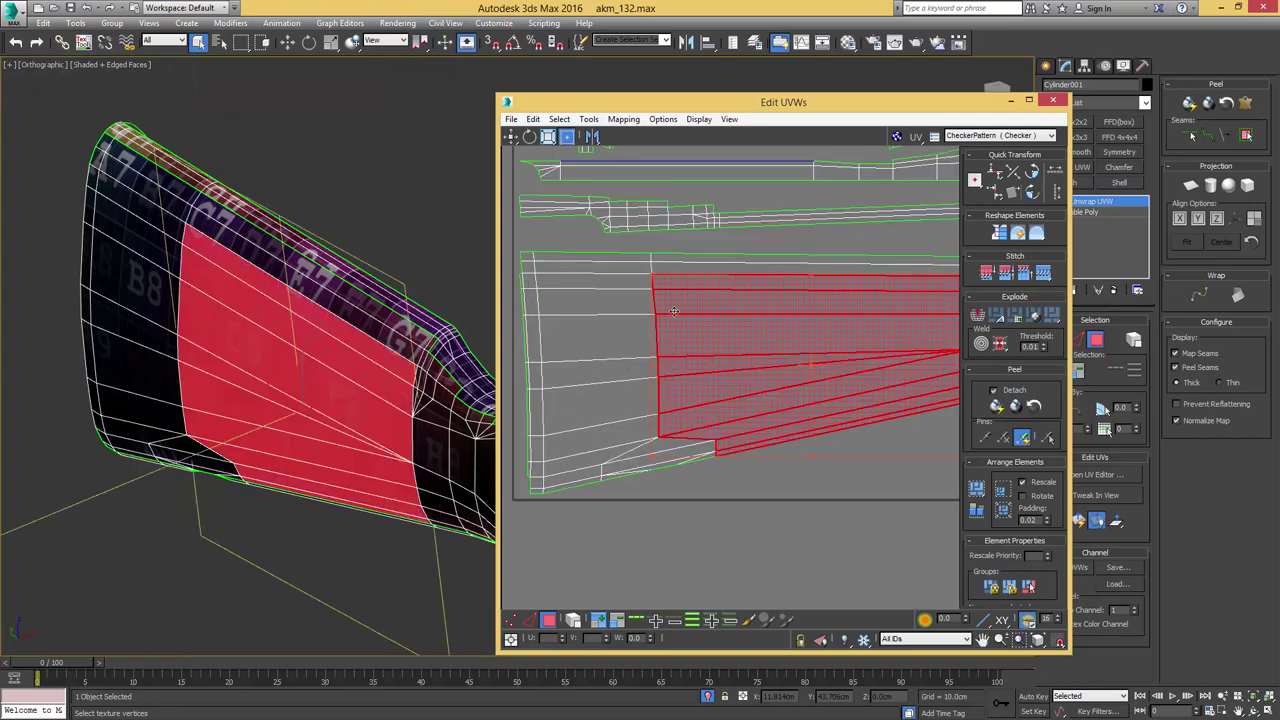
alt+middle_drag(354, 288, 435, 235)
click(573, 620)
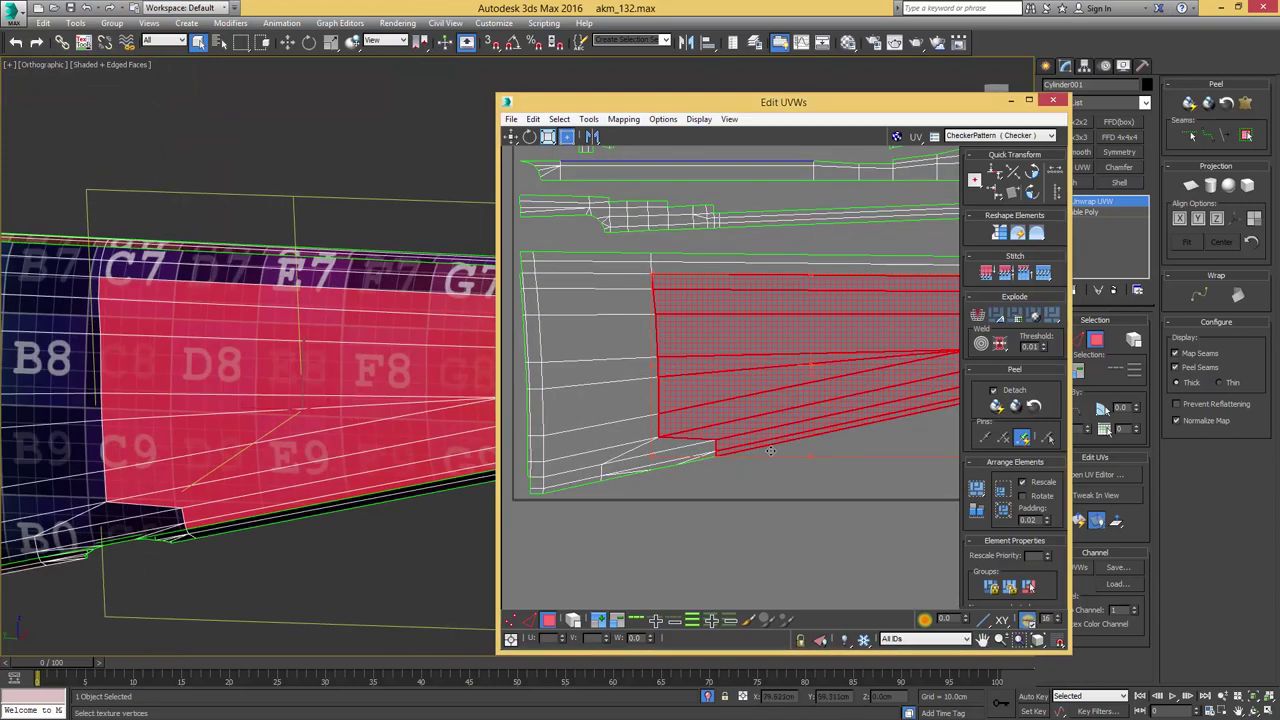
click(786, 355)
- Add the narrow strip of faces along the buttstock's straight top edge to the selection
alt+middle_drag(222, 329, 335, 303)
scroll(335, 303, down, 5)
scroll(255, 286, up, 5)
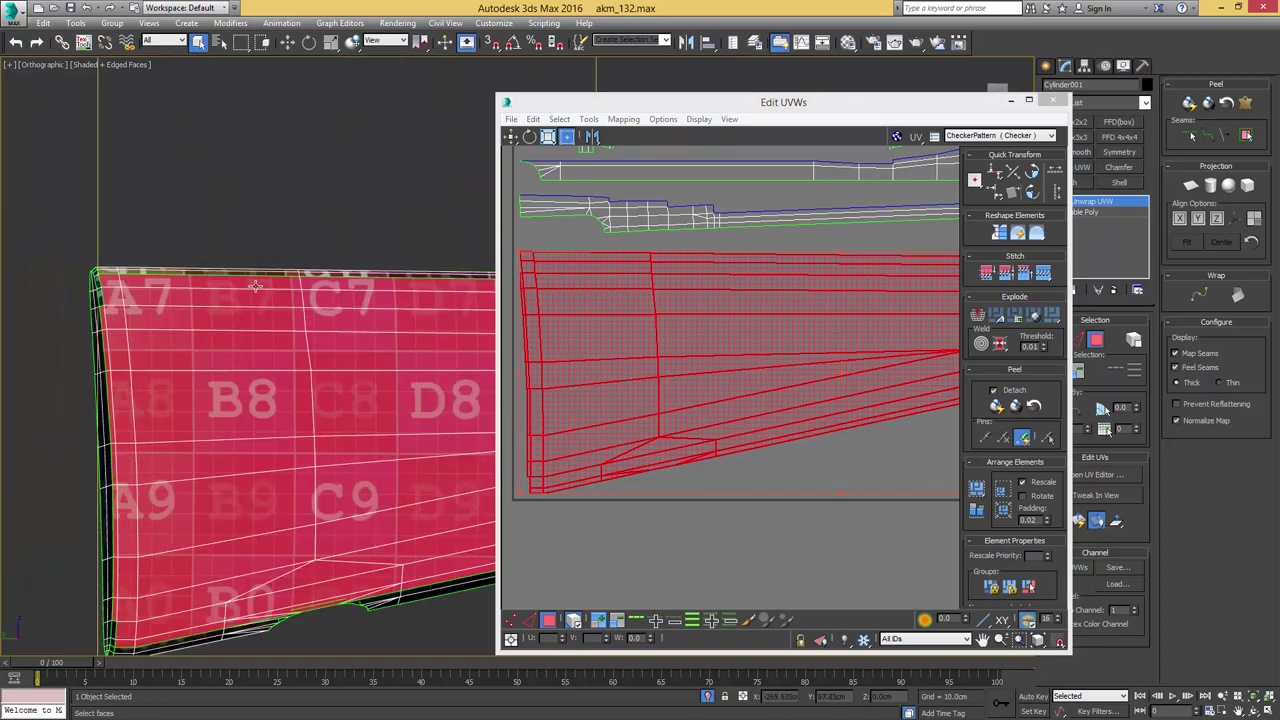
alt+middle_drag(255, 286, 228, 303)
middle_drag(157, 282, 258, 302)
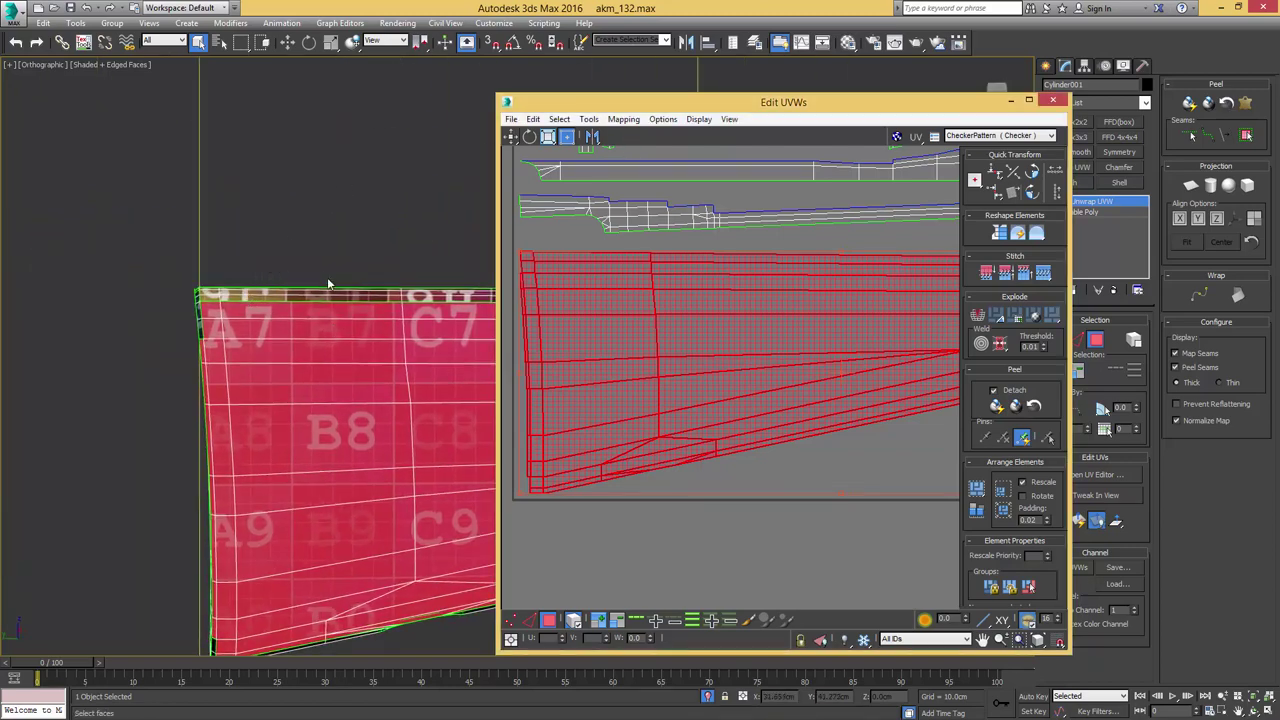
ctrl+click(249, 285)
ctrl+drag(214, 249, 277, 289)
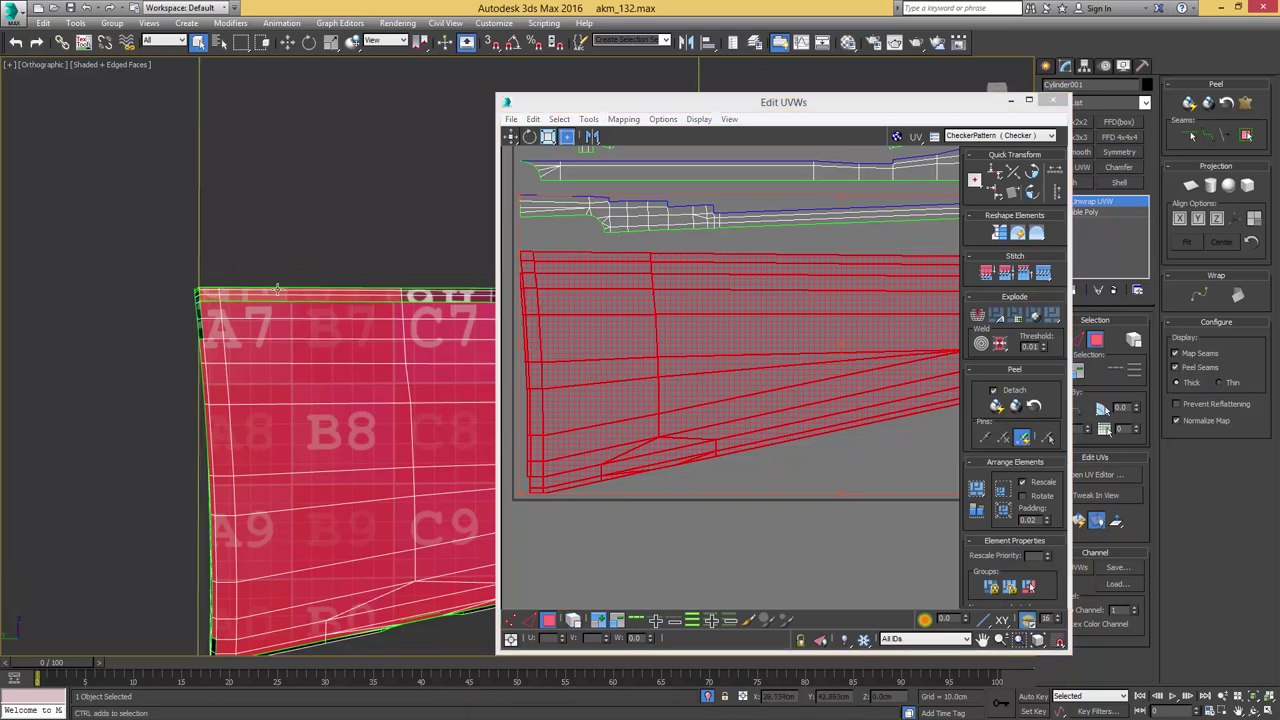
middle_drag(418, 286, 223, 266)
ctrl+drag(223, 264, 310, 284)
middle_drag(407, 284, 145, 288)
scroll(145, 288, down, 2)
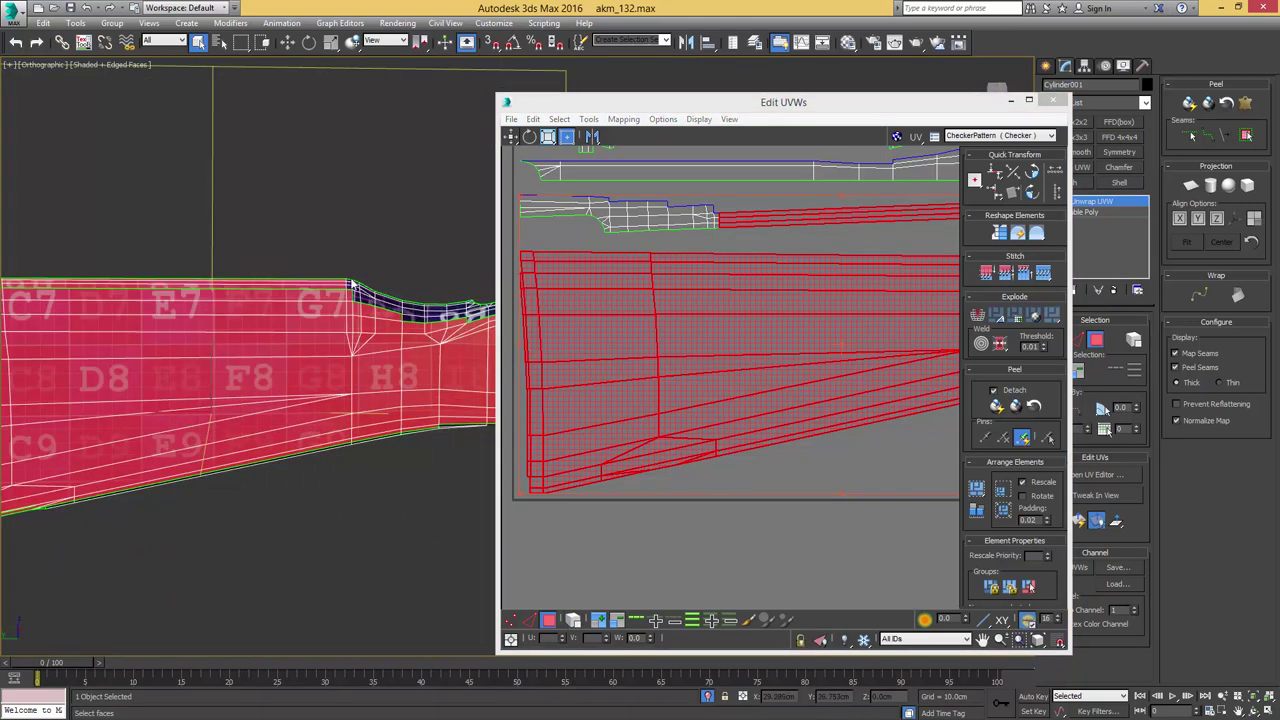
- Add the curved upper faces of the wrist and the faces of the rear tang section to the selection
alt+middle_drag(352, 285, 270, 284)
ctrl+drag(216, 259, 385, 333)
scroll(385, 332, up, 3)
middle_drag(385, 332, 336, 300)
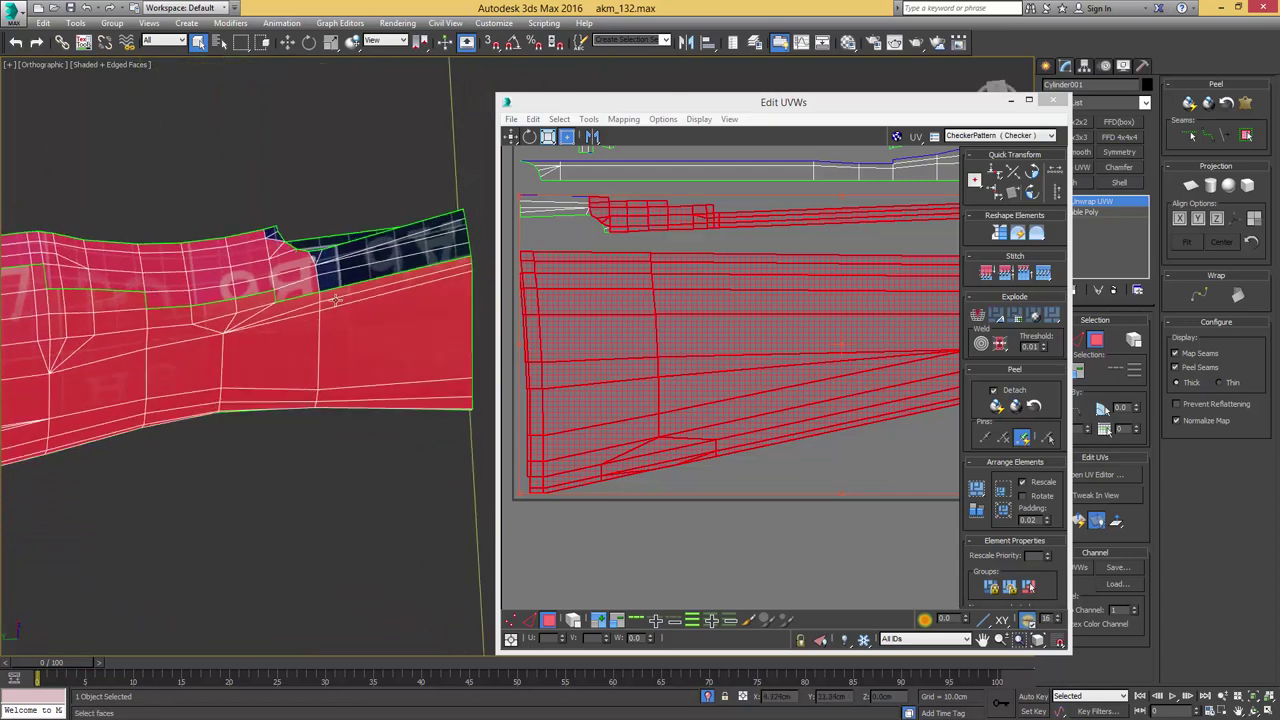
ctrl+click(336, 276)
ctrl+click(333, 255)
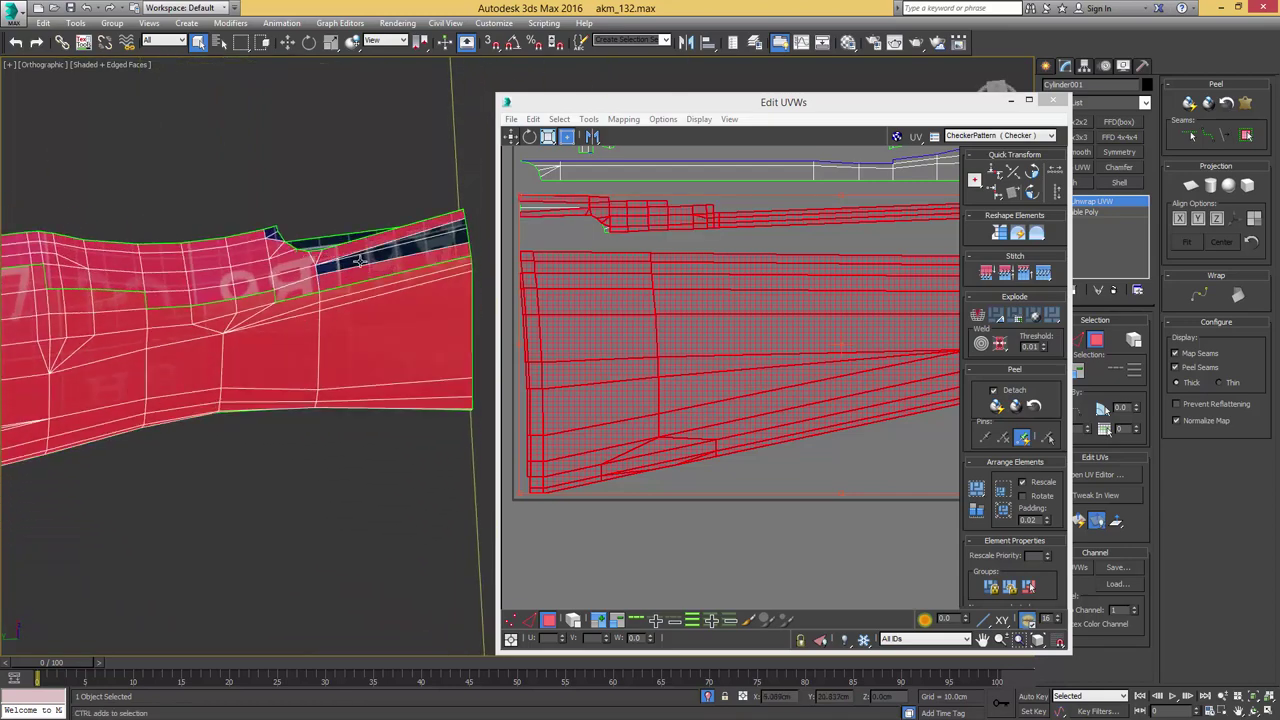
ctrl+click(360, 261)
ctrl+click(392, 245)
- Switch the viewport to wireframe and add the small faces at the rim of the tang recess to the selection
scroll(374, 262, down, 6)
key(F3)
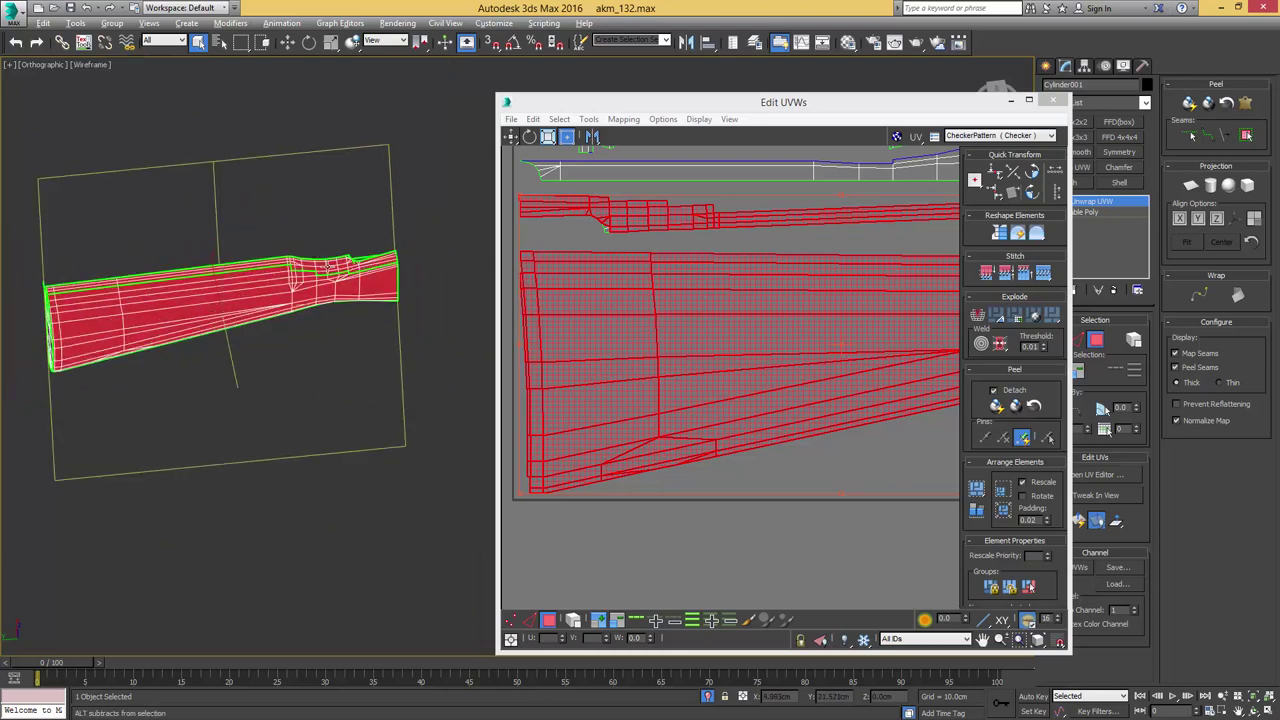
alt+middle_drag(329, 267, 112, 267)
scroll(312, 313, up, 5)
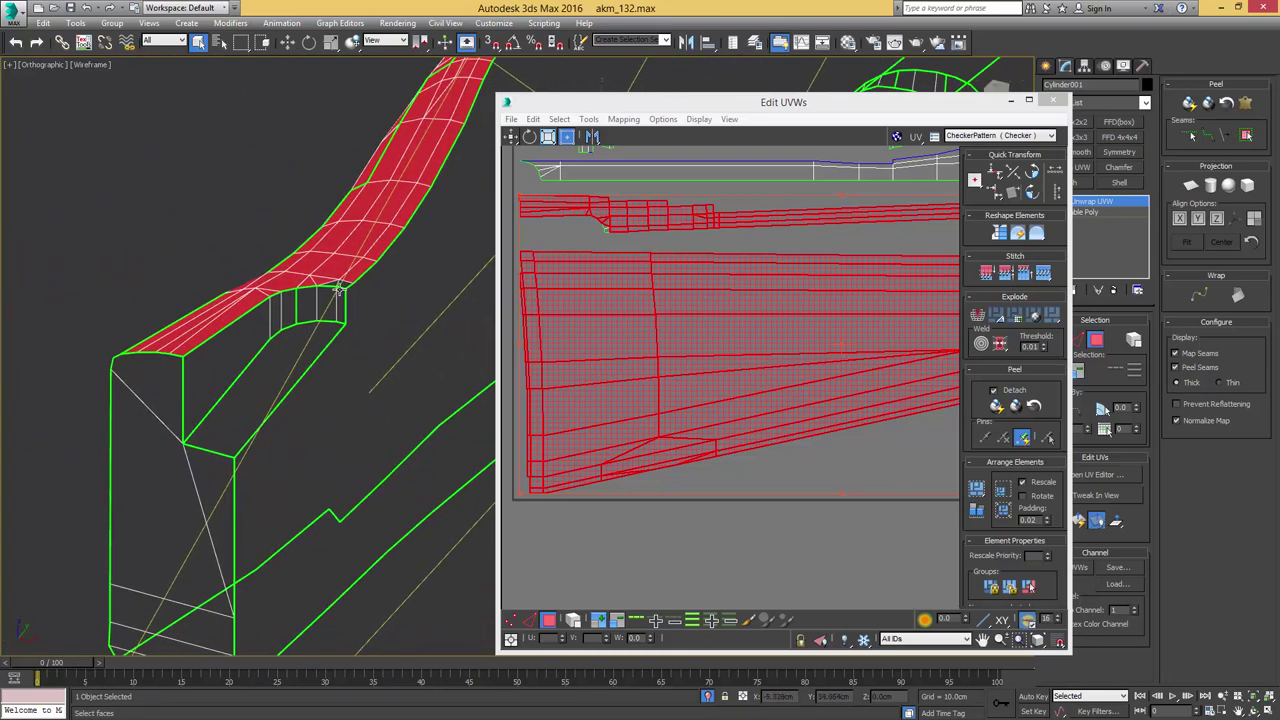
scroll(339, 289, up, 5)
ctrl+click(321, 282)
ctrl+click(350, 282)
- Add the strip faces along the buttstock's lower edge to the selection
scroll(188, 365, down, 8)
alt+middle_drag(188, 365, 355, 278)
scroll(391, 300, down, 4)
ctrl+click(317, 344)
scroll(341, 349, up, 6)
ctrl+click(303, 273)
alt+middle_drag(296, 249, 418, 296)
scroll(127, 236, down, 2)
ctrl+click(300, 272)
scroll(290, 270, up, 4)
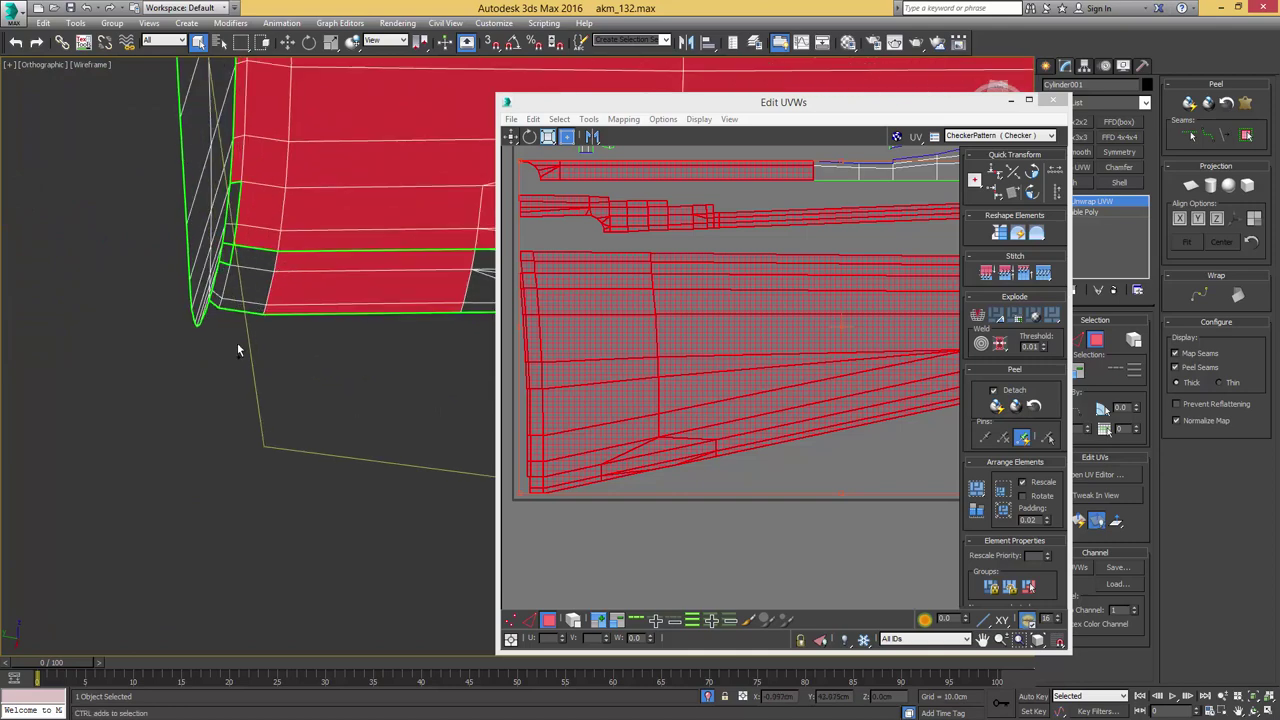
- Add the rounded faces around the buttstock's lower butt corner and along its butt rim to the selection
ctrl+drag(238, 346, 283, 255)
alt+middle_drag(256, 266, 311, 282)
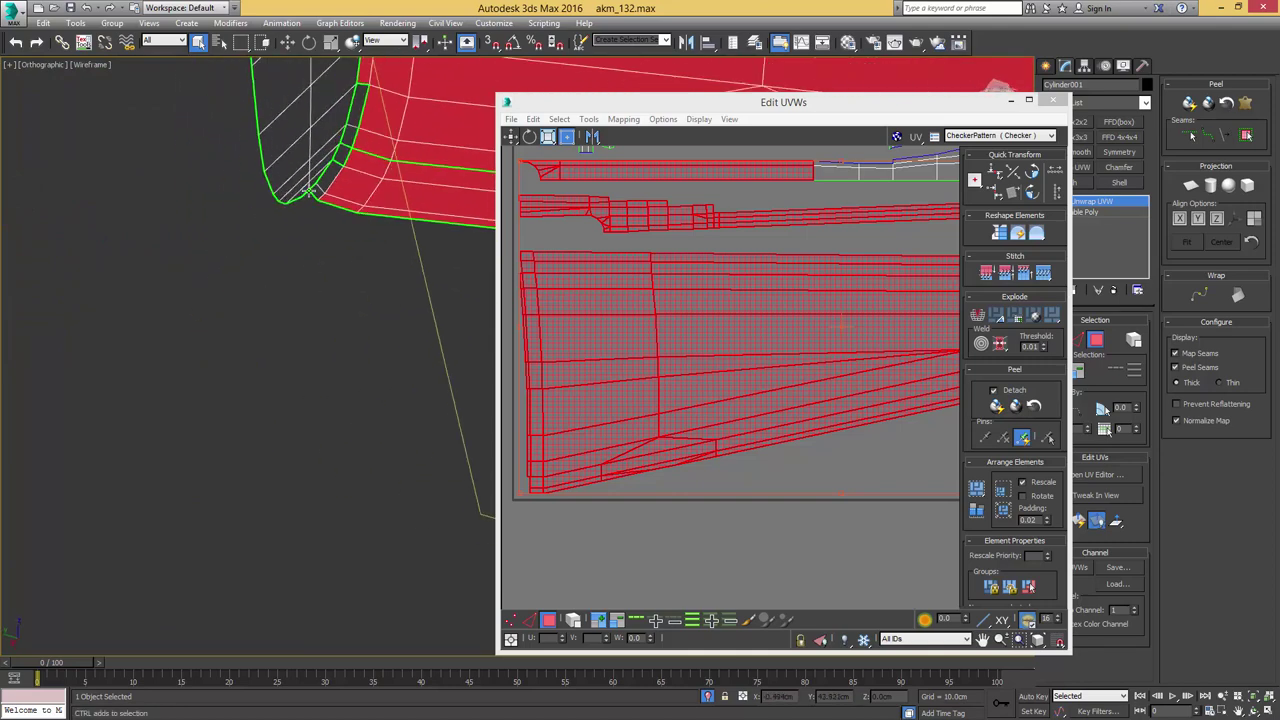
ctrl+click(316, 190)
ctrl+click(332, 170)
ctrl+click(341, 157)
ctrl+click(346, 134)
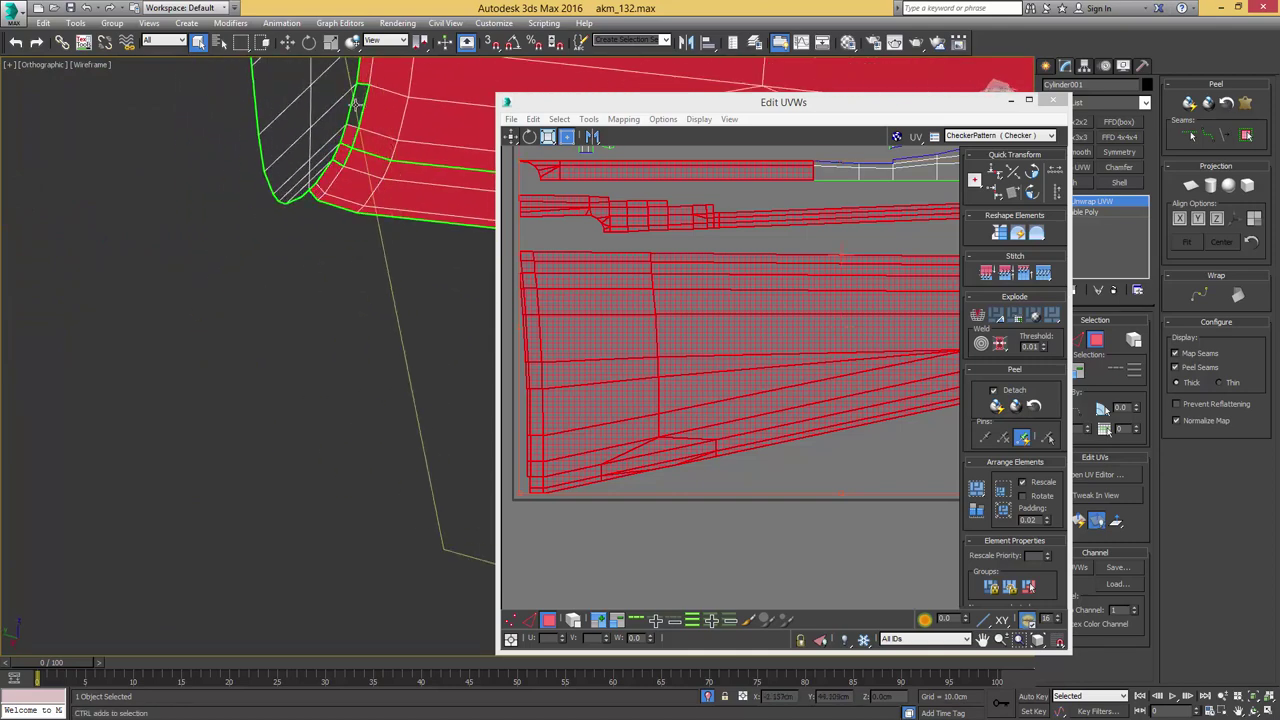
ctrl+click(355, 104)
- Add the remaining rim and lower edge faces on this side of the buttstock to the selection
scroll(356, 266, down, 3)
alt+middle_drag(356, 268, 212, 258)
ctrl+drag(204, 304, 239, 228)
alt+middle_drag(244, 248, 140, 291)
middle_drag(314, 262, 134, 352)
ctrl+drag(215, 326, 384, 208)
alt+middle_drag(381, 212, 352, 256)
ctrl+drag(329, 290, 393, 234)
- Check the selected faces around the underside and remap them as one flat, side-on buttstock shell
scroll(330, 285, down, 4)
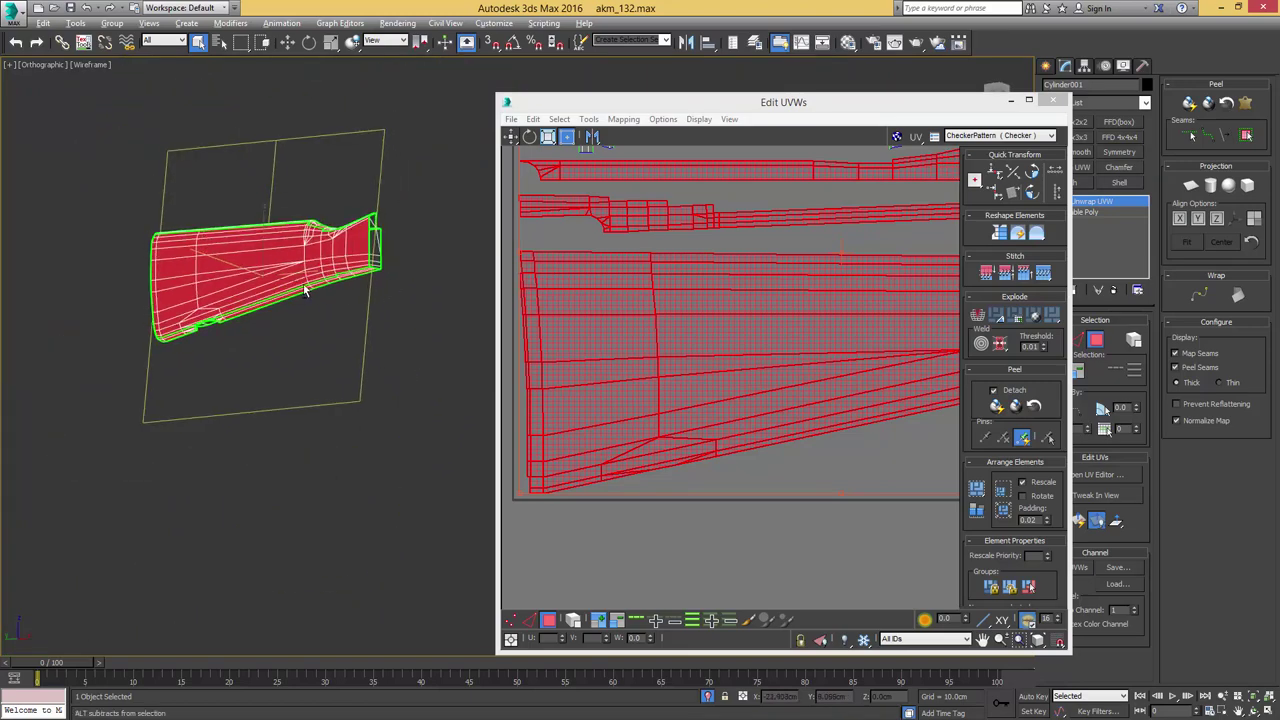
alt+middle_drag(305, 290, 140, 256)
scroll(307, 285, up, 5)
alt+middle_drag(355, 298, 311, 310)
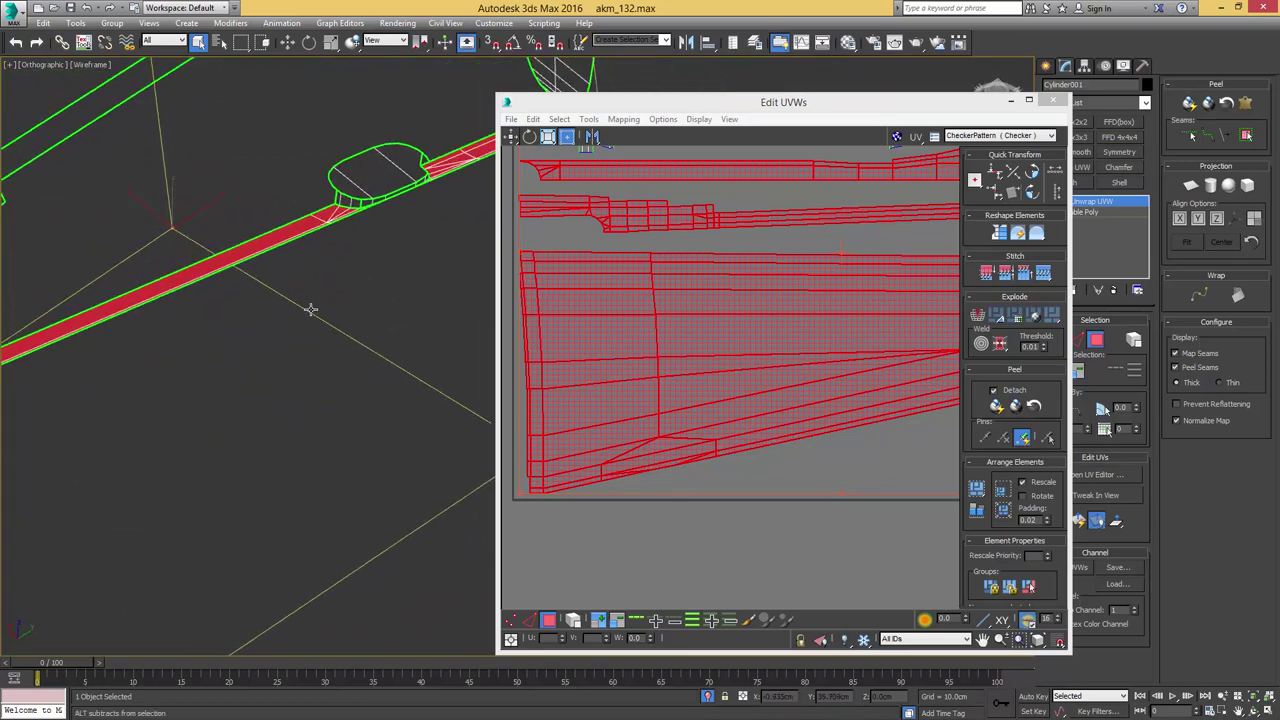
middle_drag(347, 238, 301, 342)
alt+middle_drag(326, 293, 302, 310)
scroll(179, 339, down, 3)
scroll(688, 332, down, 5)
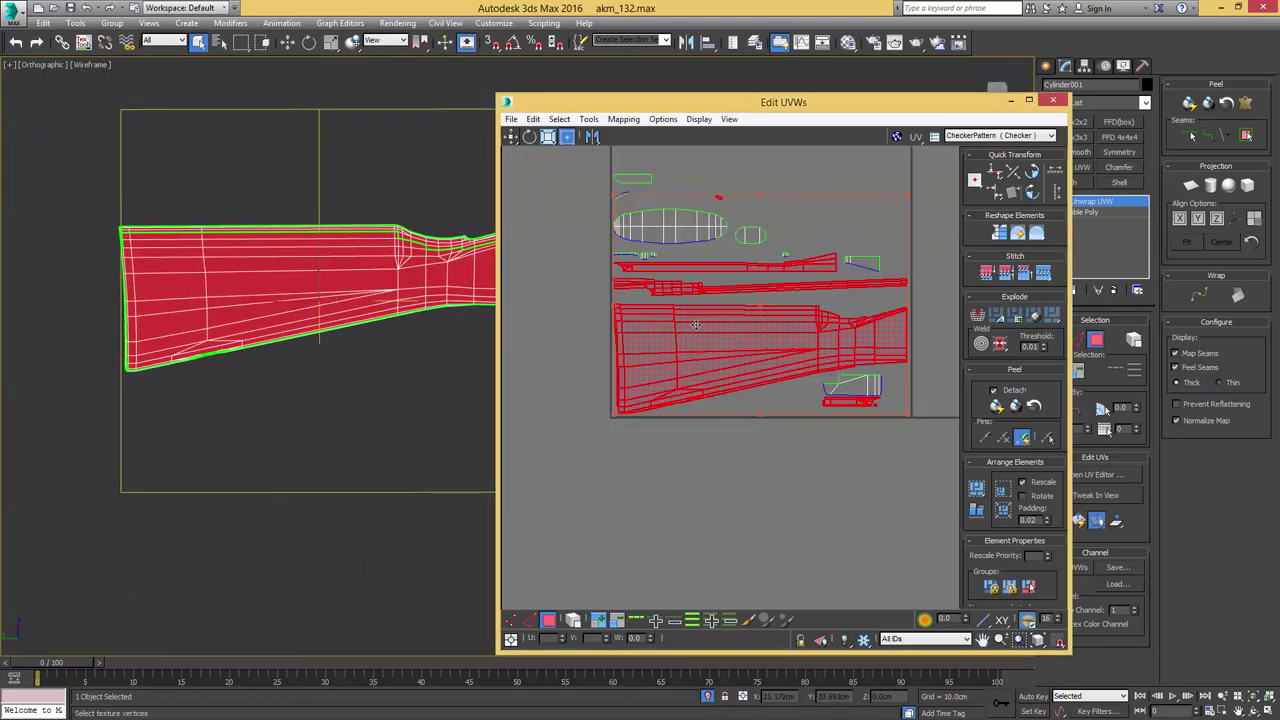
key(ctrl+z)
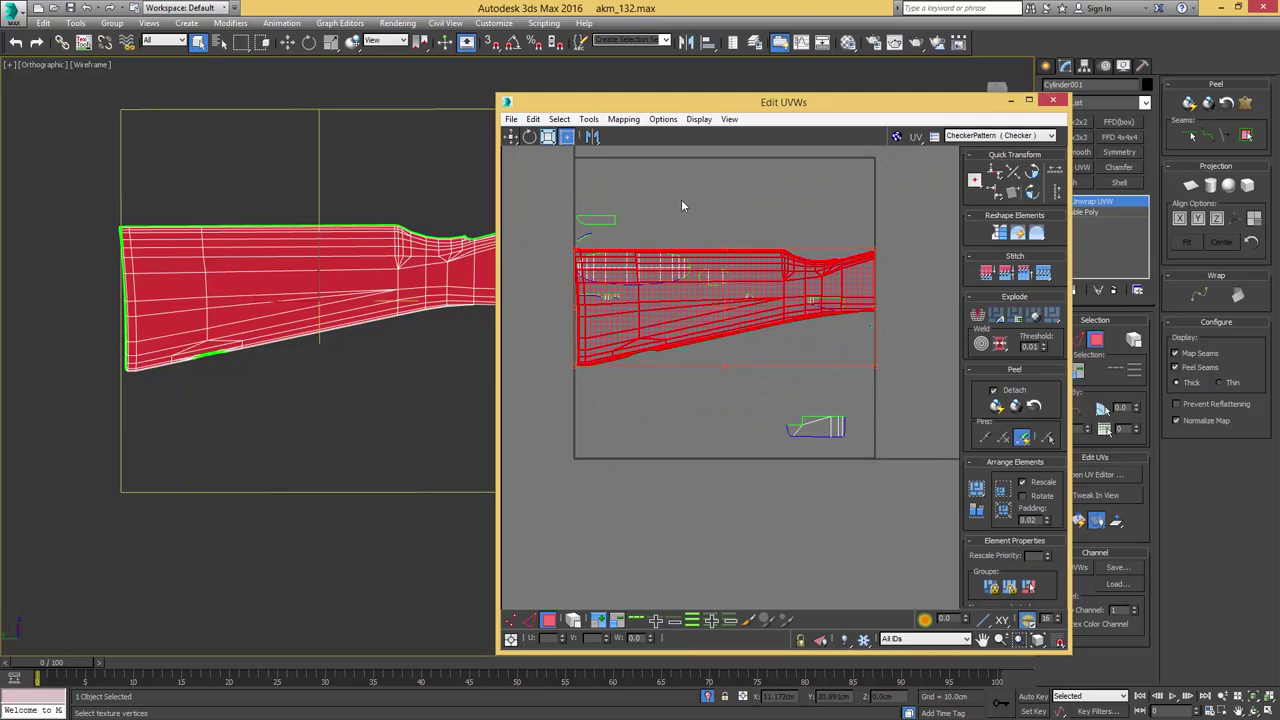
- Look up which Unwrap UVW command the backslash hotkey is assigned to in the keyboard customization settings
click(494, 23)
click(530, 40)
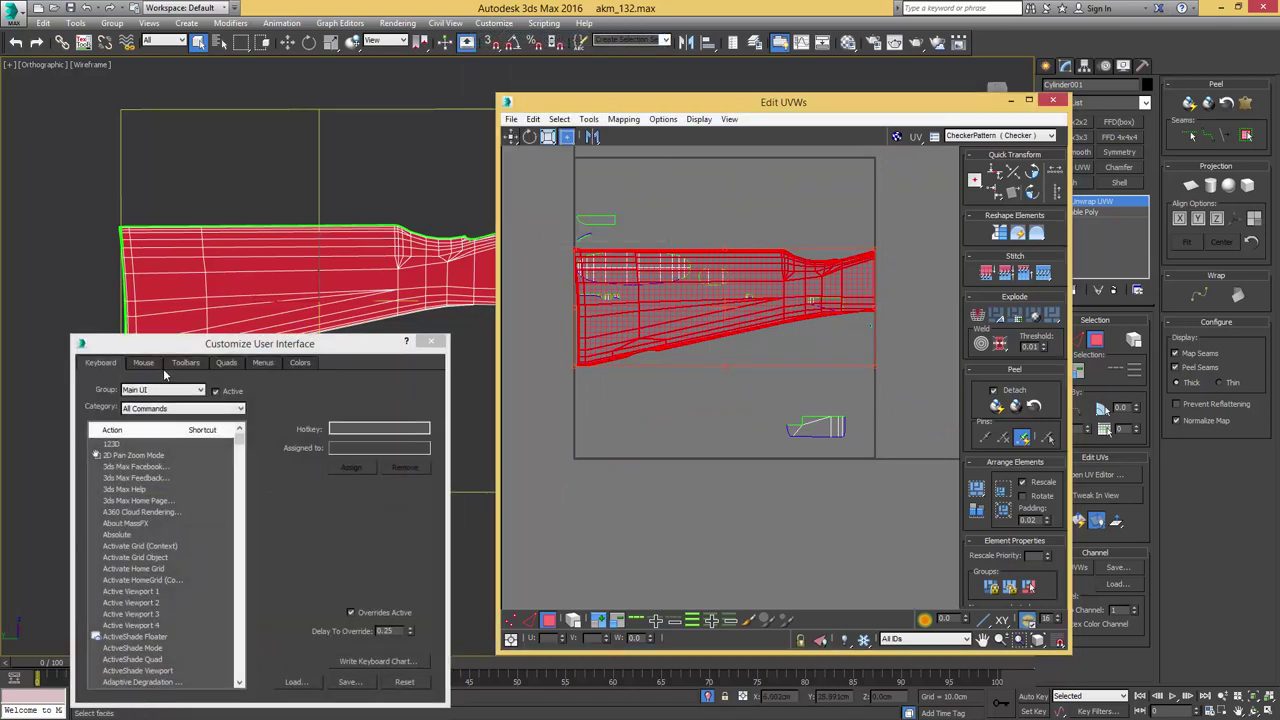
click(170, 392)
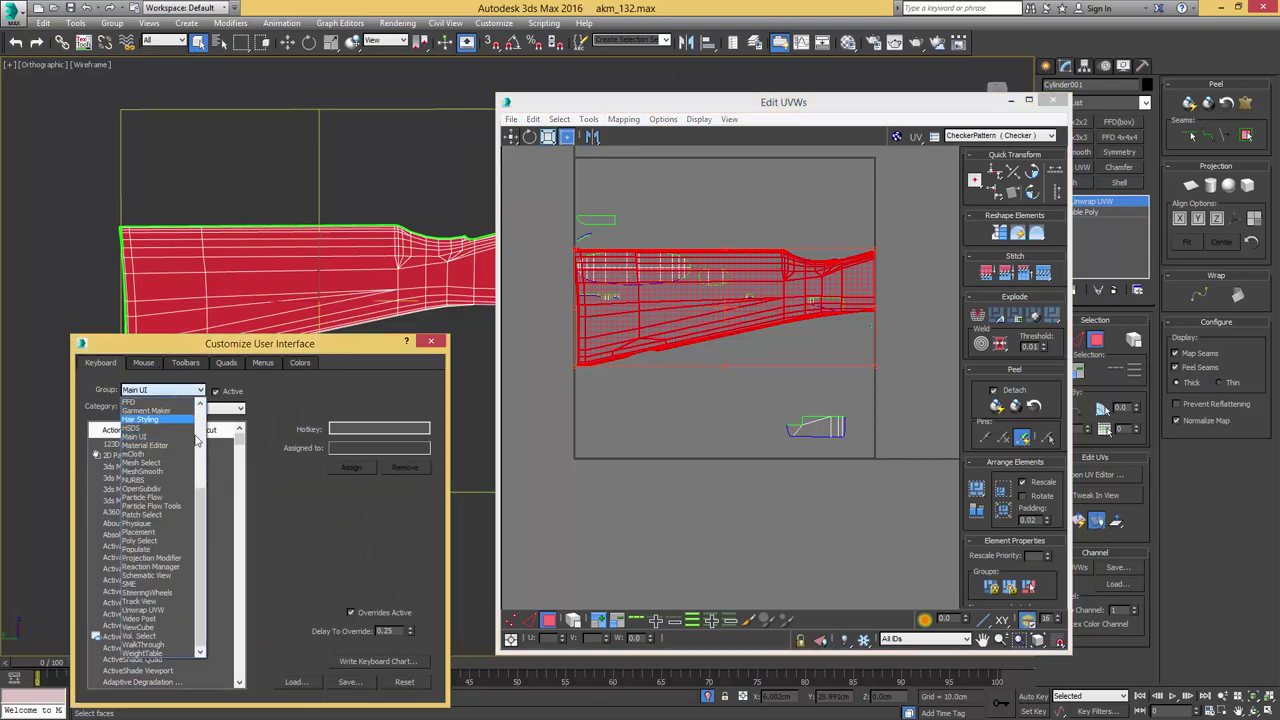
click(147, 609)
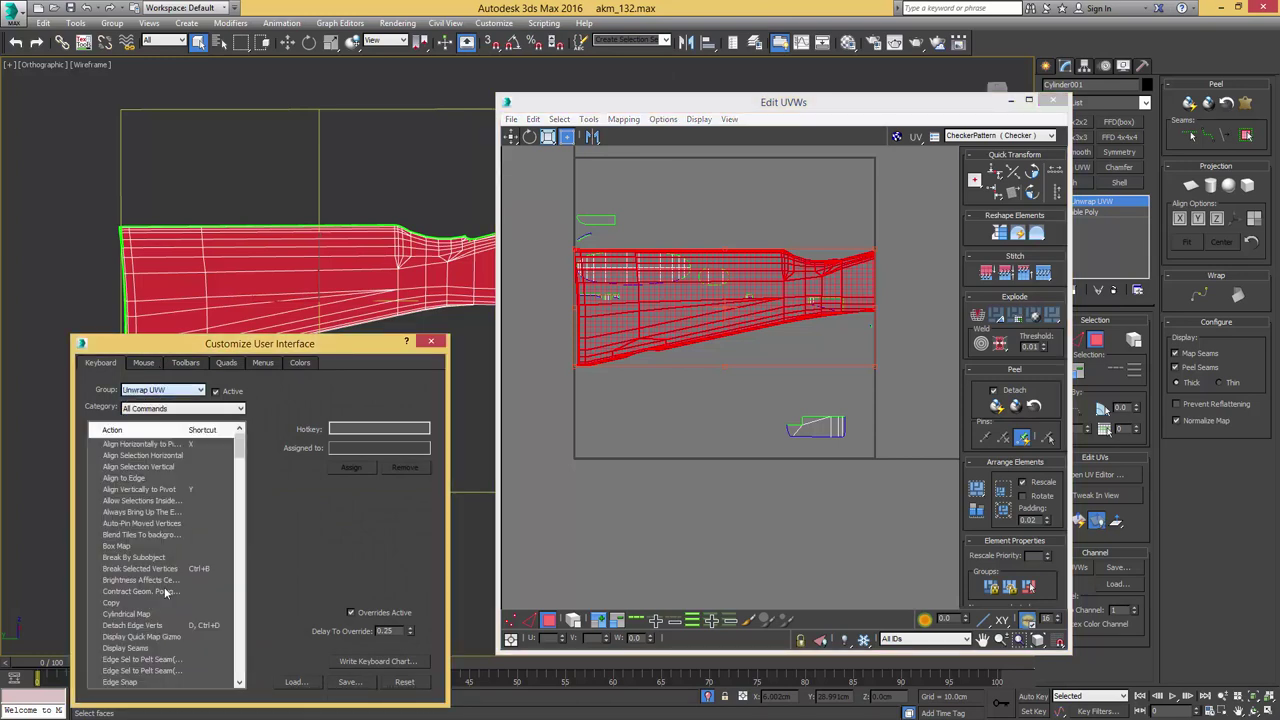
key(backslash)
click(437, 345)
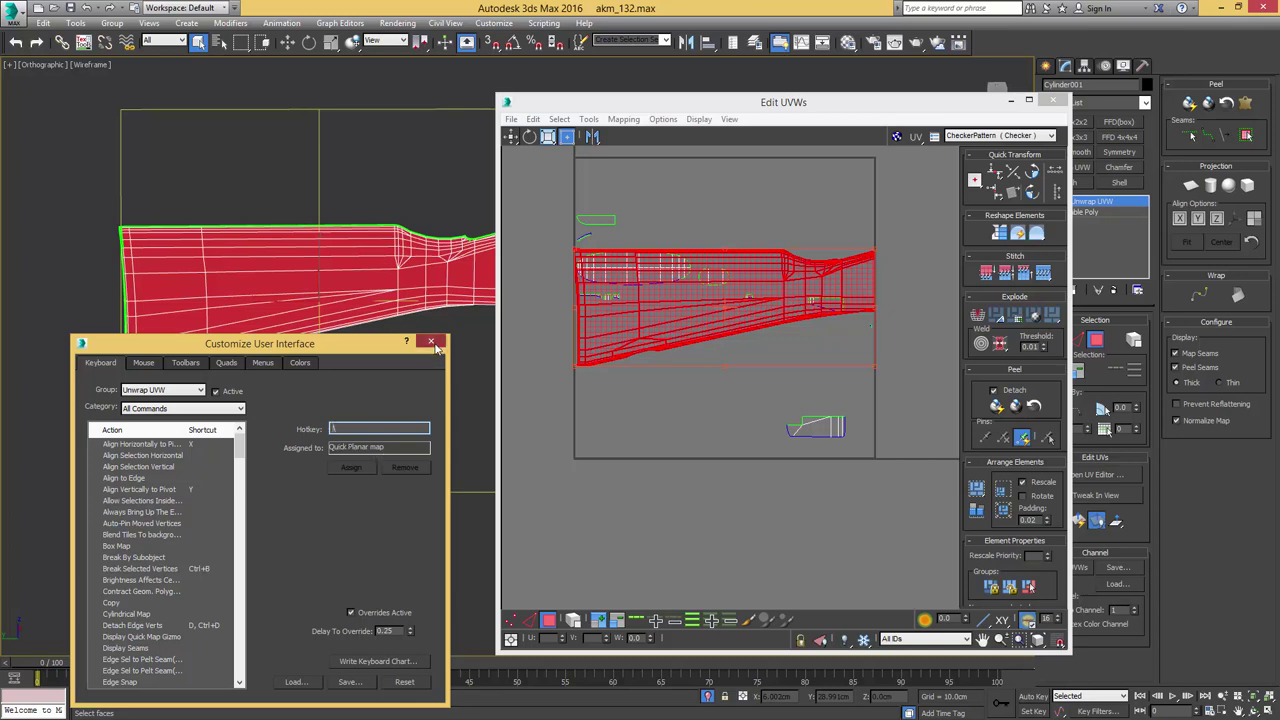
- Check the side projection around the buttstock and move its selected UV shell straight down, below the UV square
middle_drag(661, 366, 649, 424)
alt+middle_drag(264, 359, 357, 309)
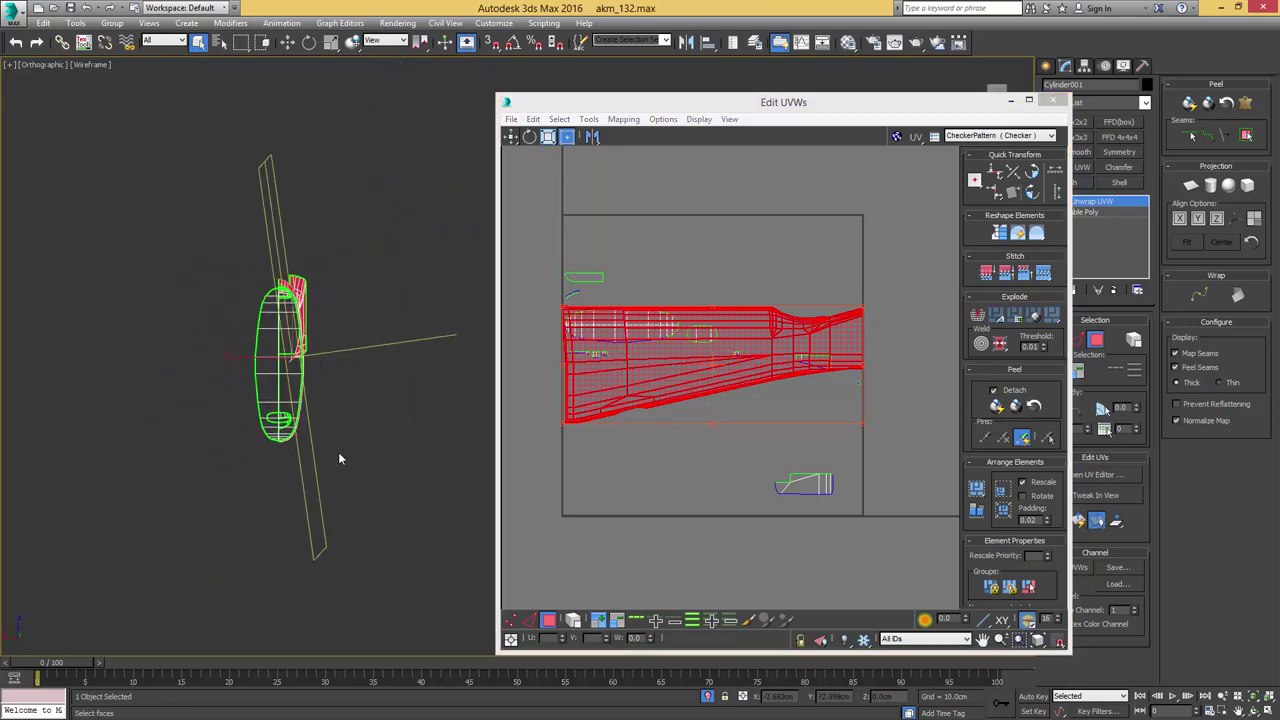
alt+middle_drag(339, 458, 280, 396)
alt+middle_drag(391, 387, 218, 402)
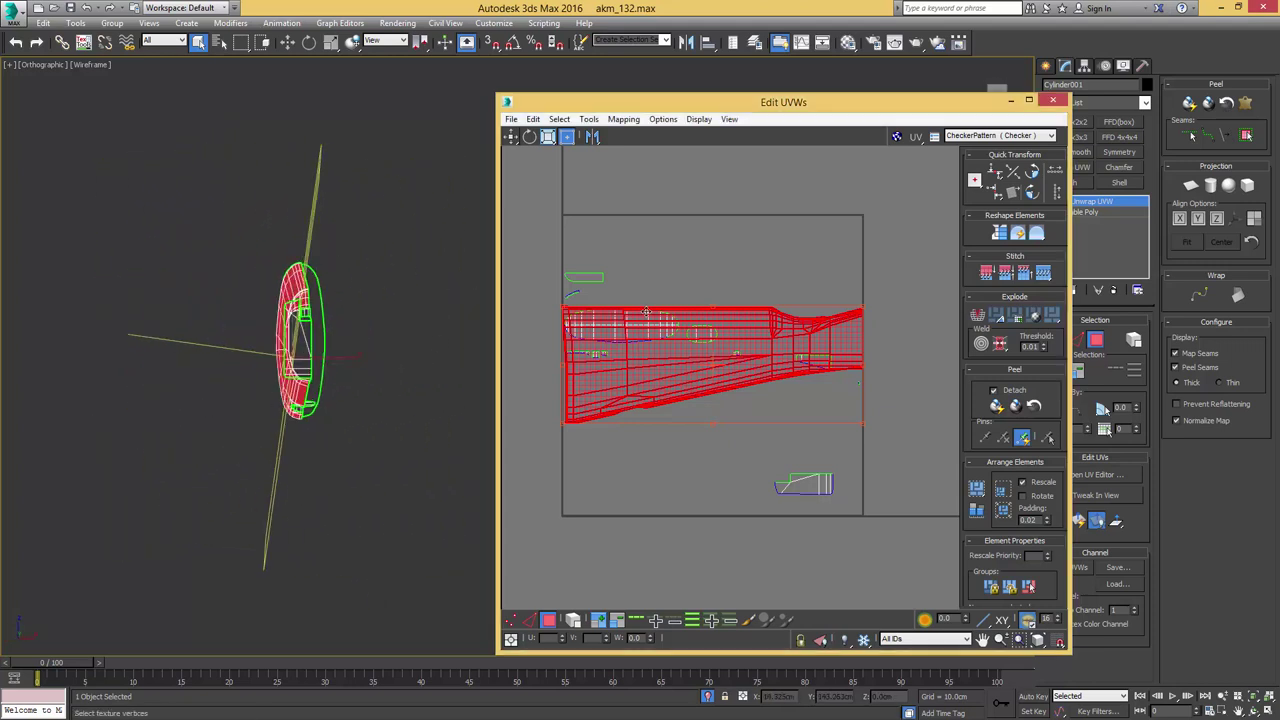
alt+middle_drag(354, 317, 440, 314)
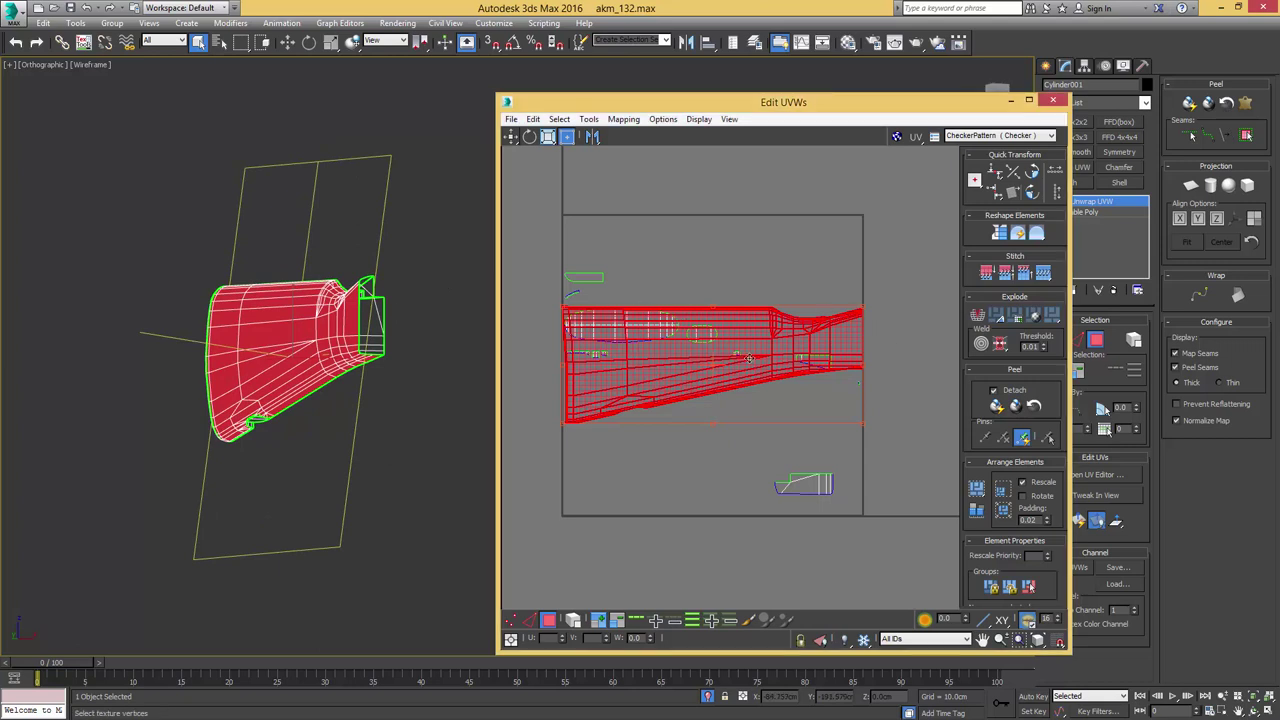
scroll(764, 325, down, 2)
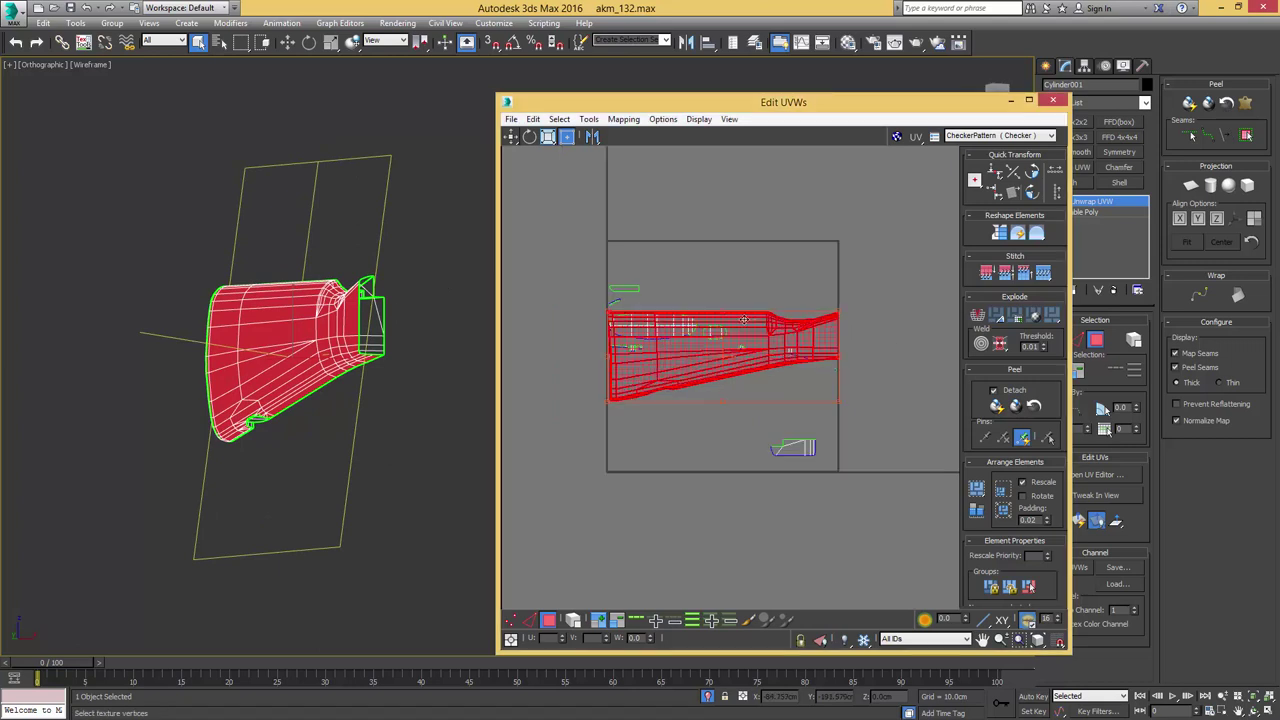
alt+middle_drag(432, 310, 515, 294)
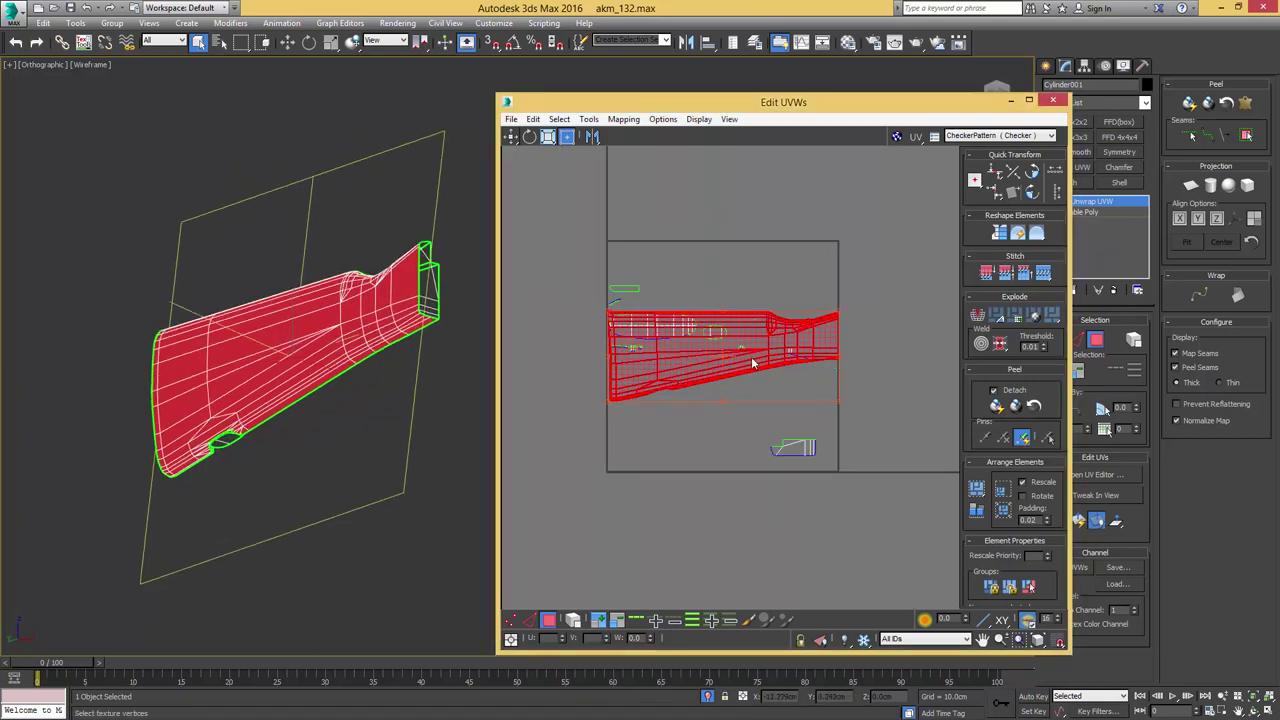
drag(751, 366, 752, 554)
scroll(790, 538, up, 2)
middle_drag(790, 538, 827, 340)
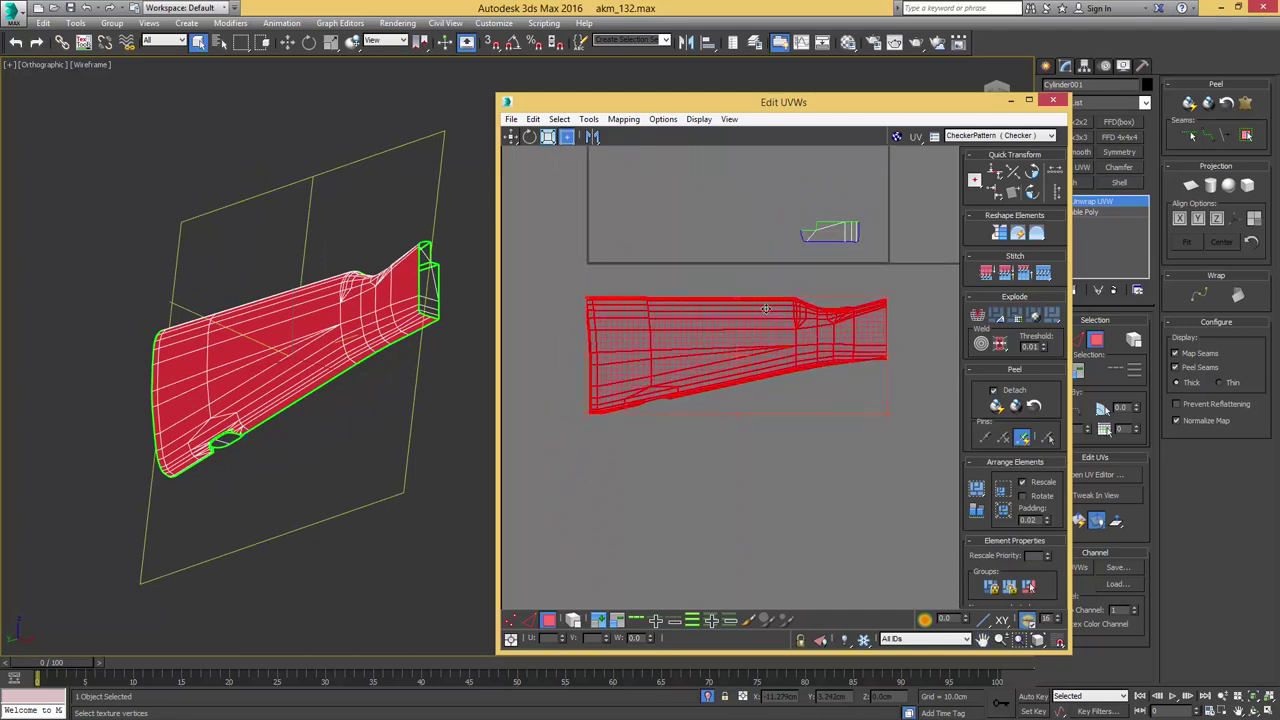
scroll(766, 304, up, 1)
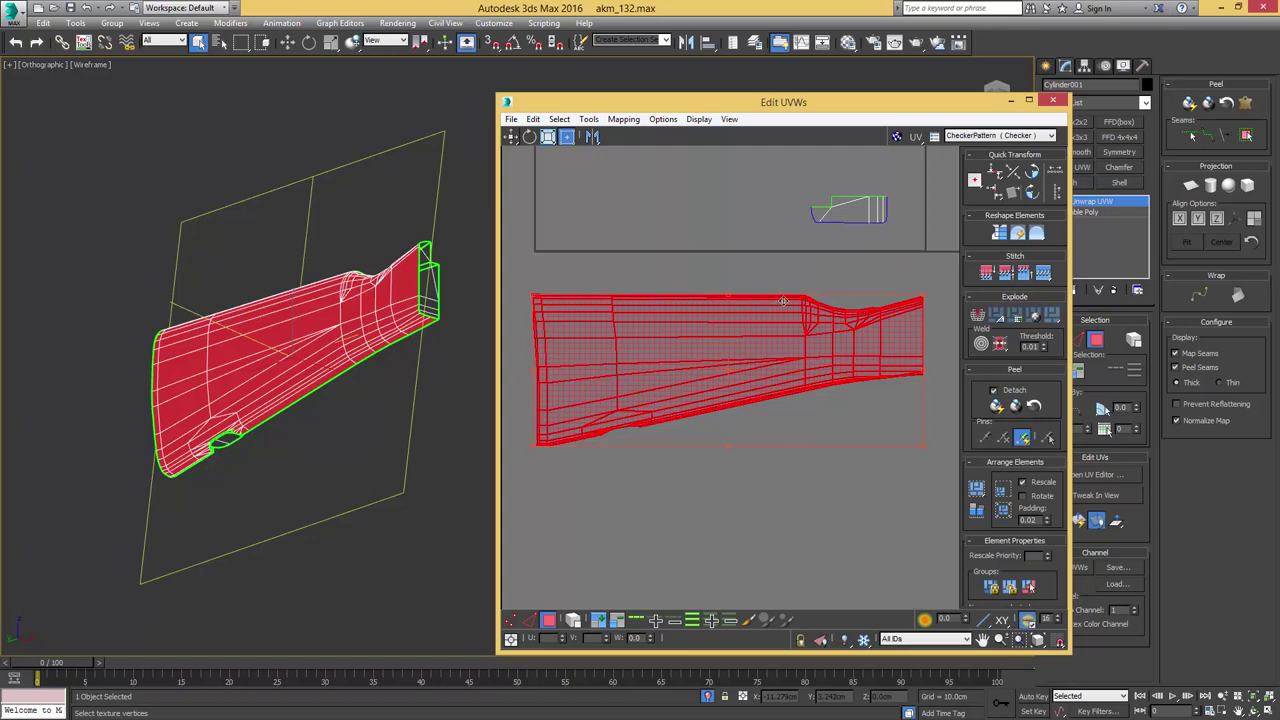
- Display the buttstock shaded with edged faces and check the checker texture near its front end
mouse_move(378, 293)
alt+middle_down()
mouse_move(424, 296)
mouse_move(420, 308)
mouse_move(292, 316)
alt+middle_up()
key(F2)
key(F3)
scroll(418, 305, up, 5)
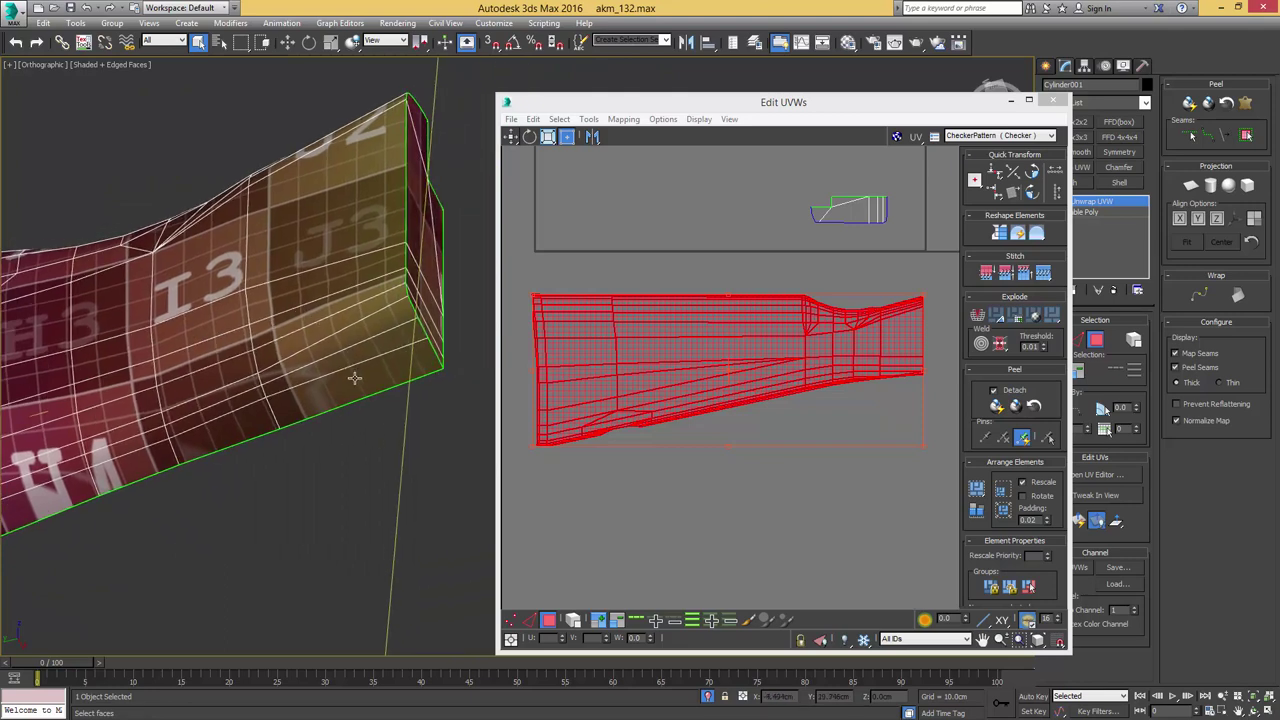
- Try Relax Custom on the buttstock's side shell, inspect its lower front corner, and undo the relax and the shell's move
click(638, 324)
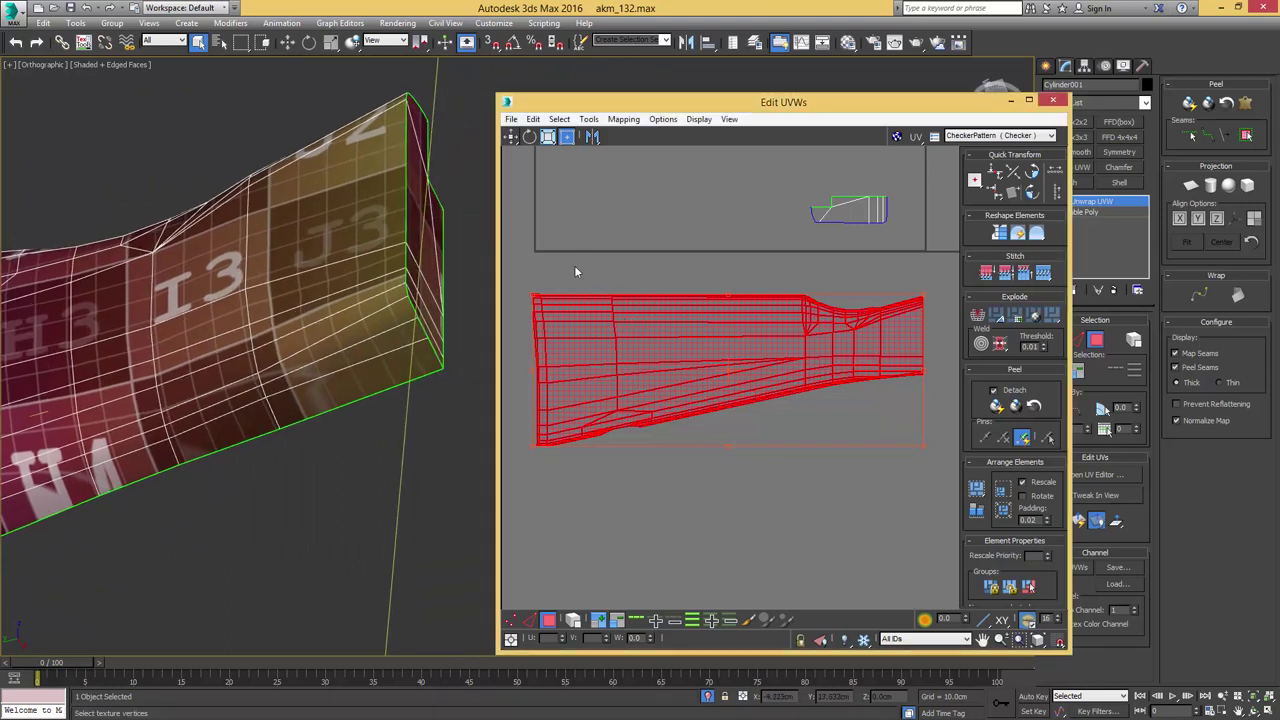
middle_drag(820, 209, 817, 250)
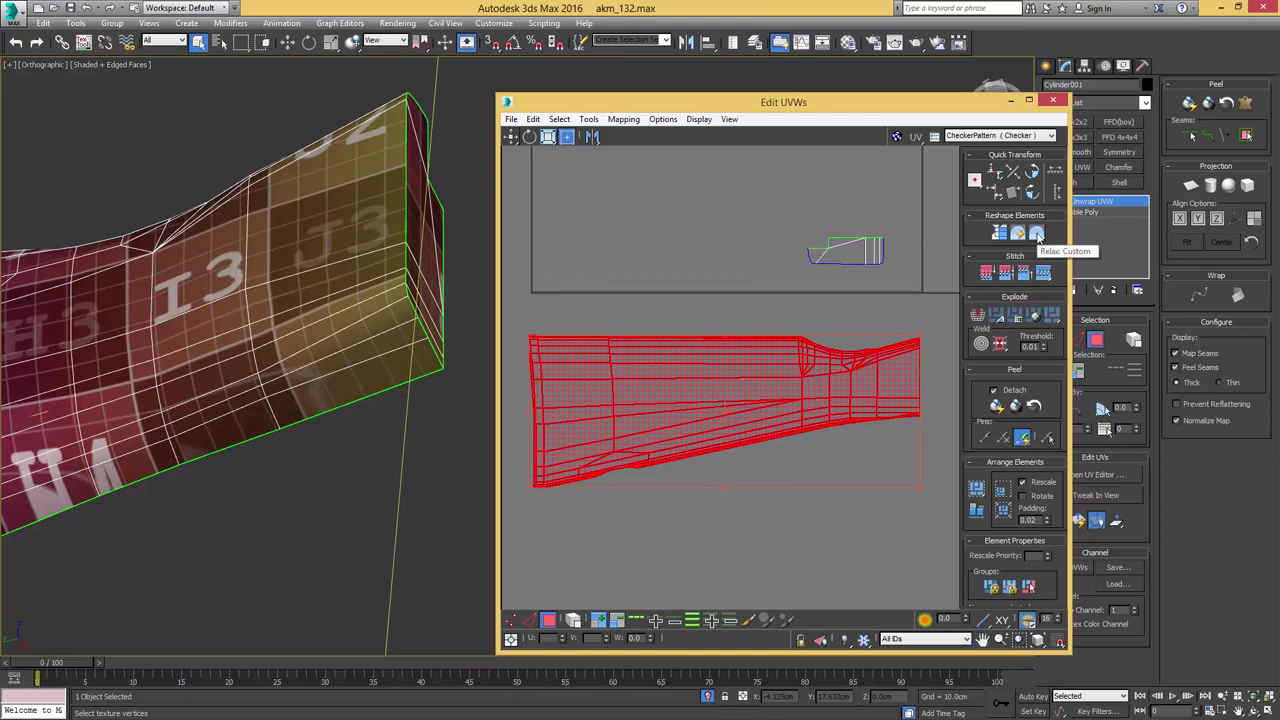
click(1038, 235)
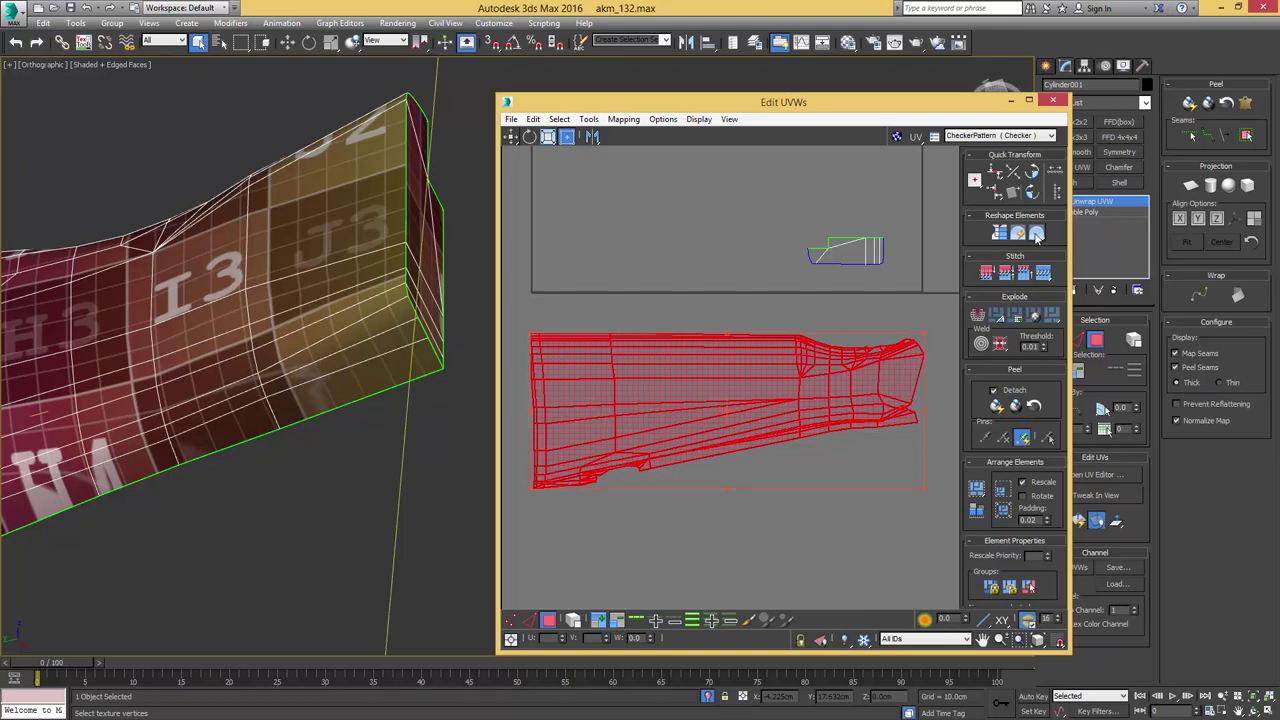
scroll(830, 300, up, 5)
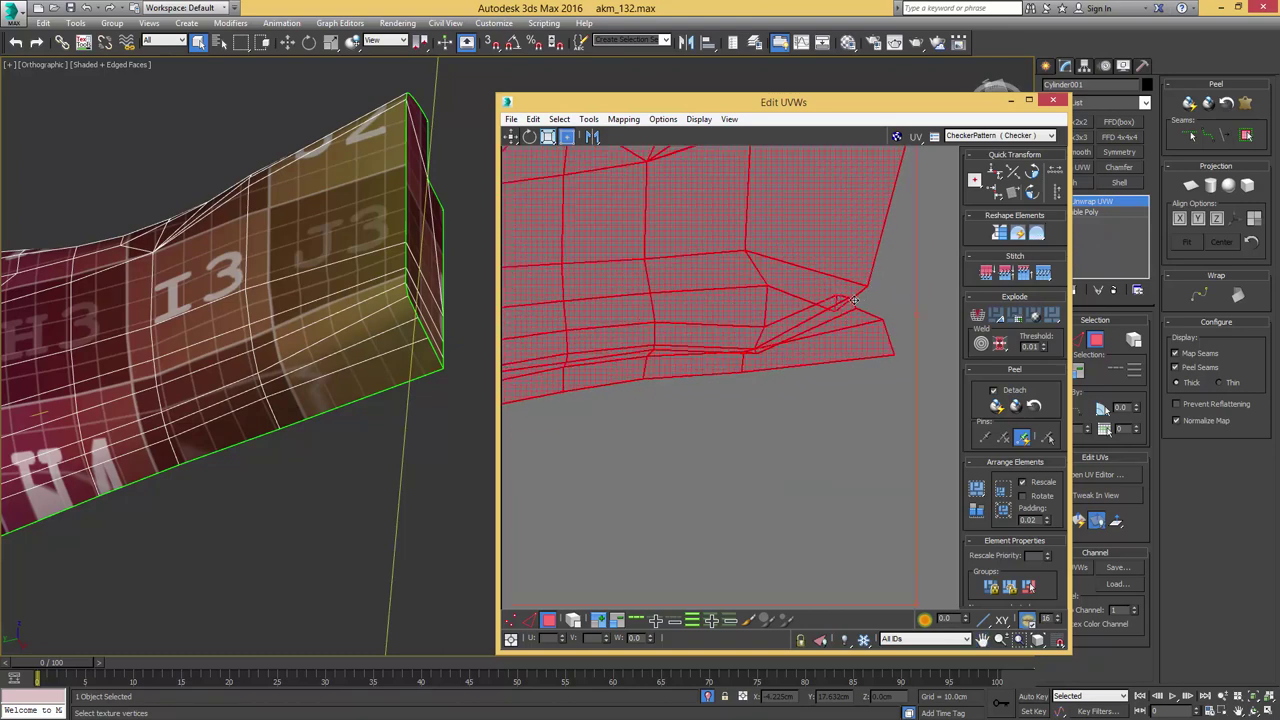
scroll(752, 344, up, 2)
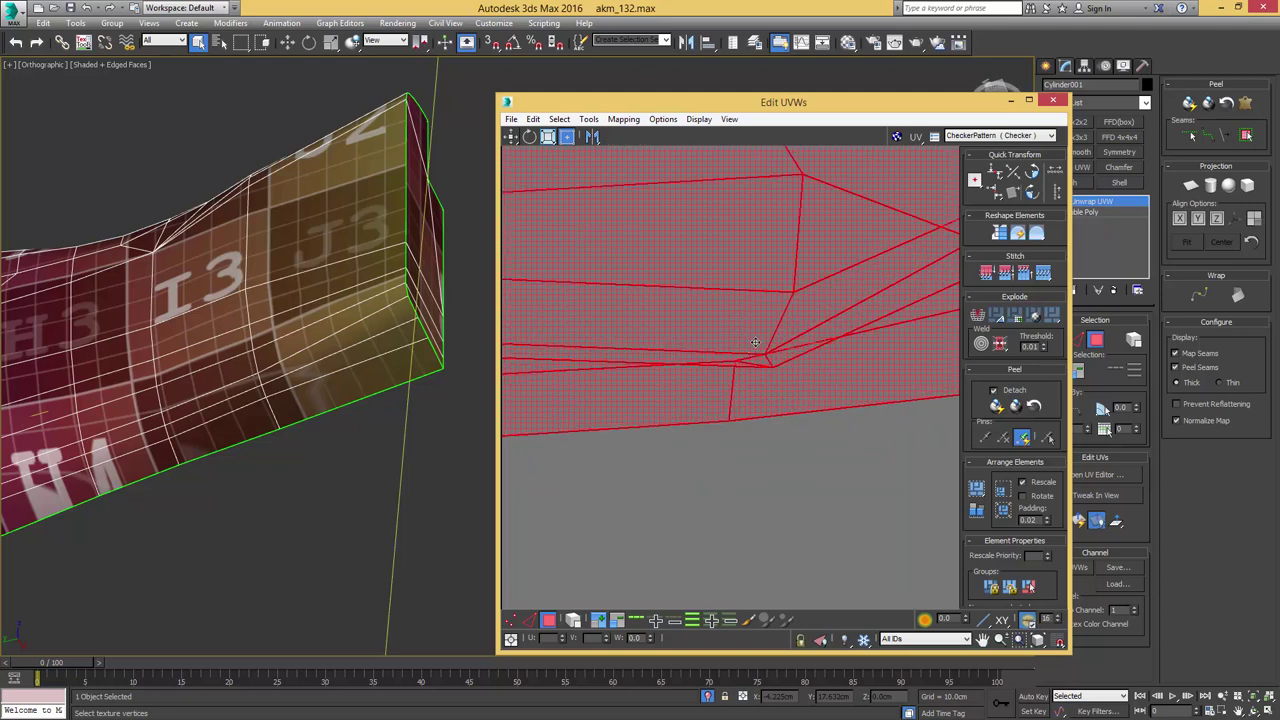
scroll(755, 342, down, 5)
scroll(737, 328, down, 3)
middle_drag(670, 308, 799, 481)
scroll(778, 355, down, 1)
key(ctrl+z)
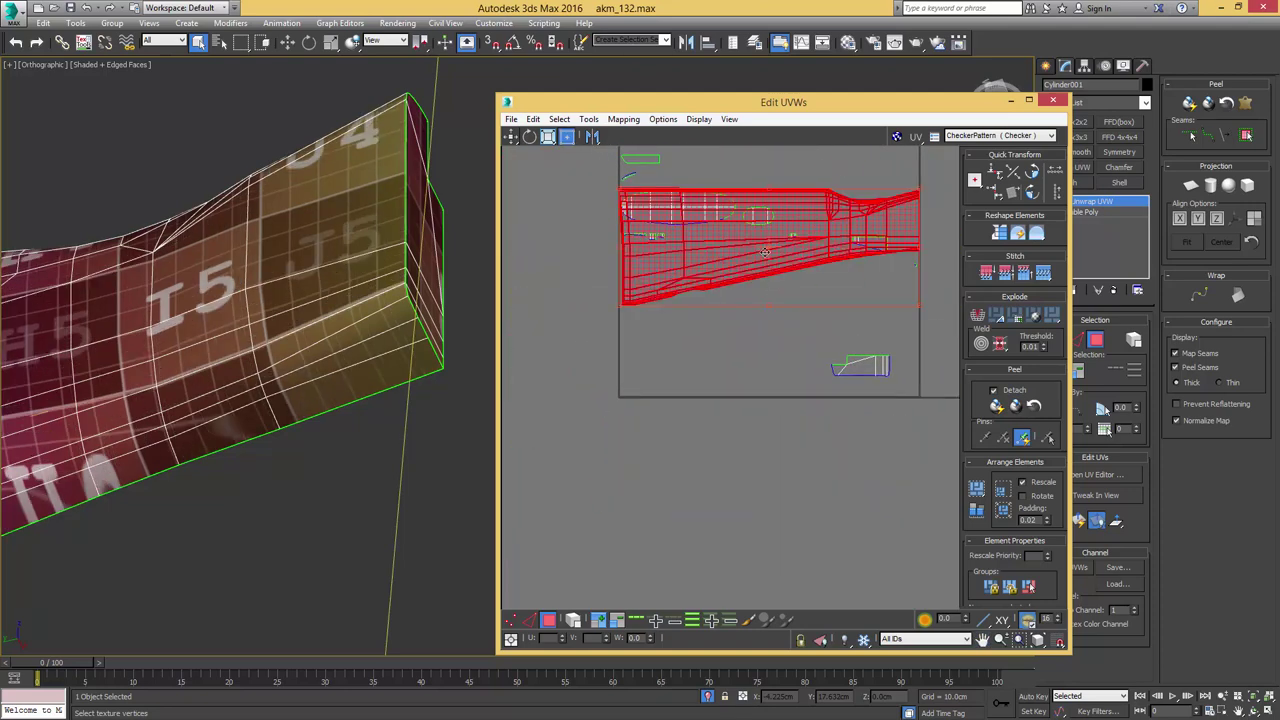
- Move the buttstock's side shell below the UV square, unfold it with Peel Mode, and inspect its ends
drag(760, 240, 760, 470)
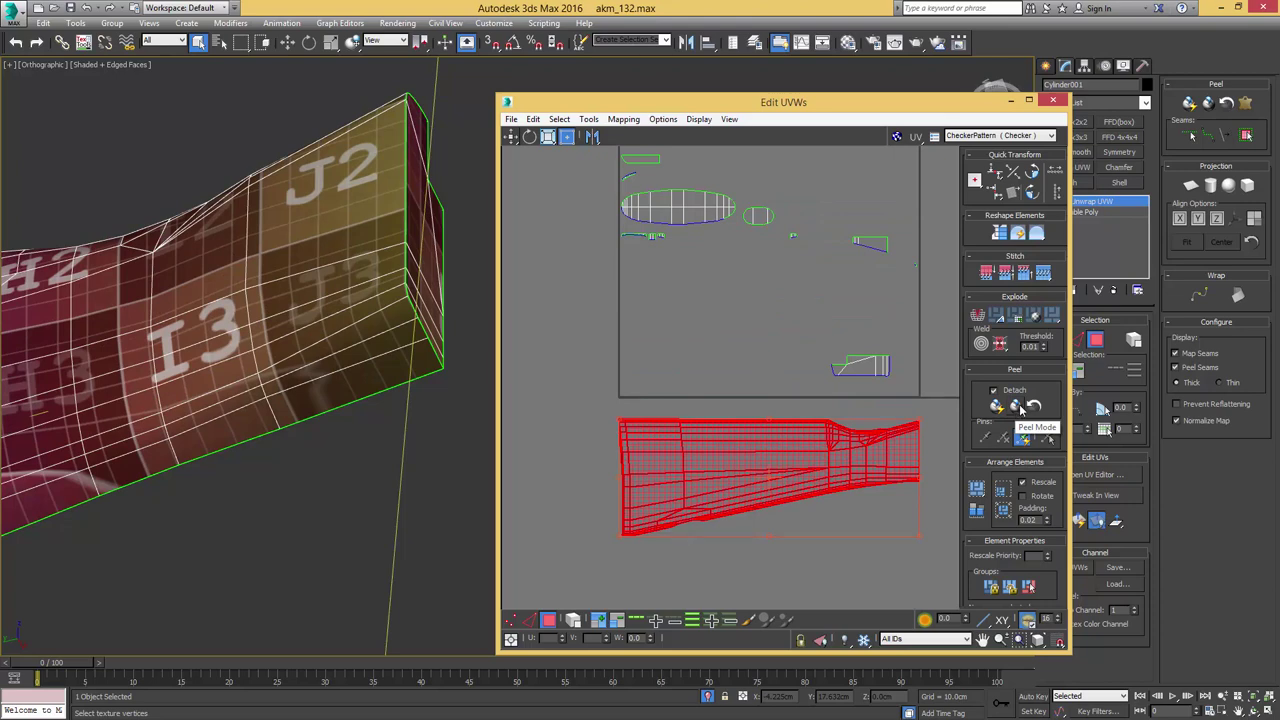
click(1017, 406)
scroll(880, 380, up, 4)
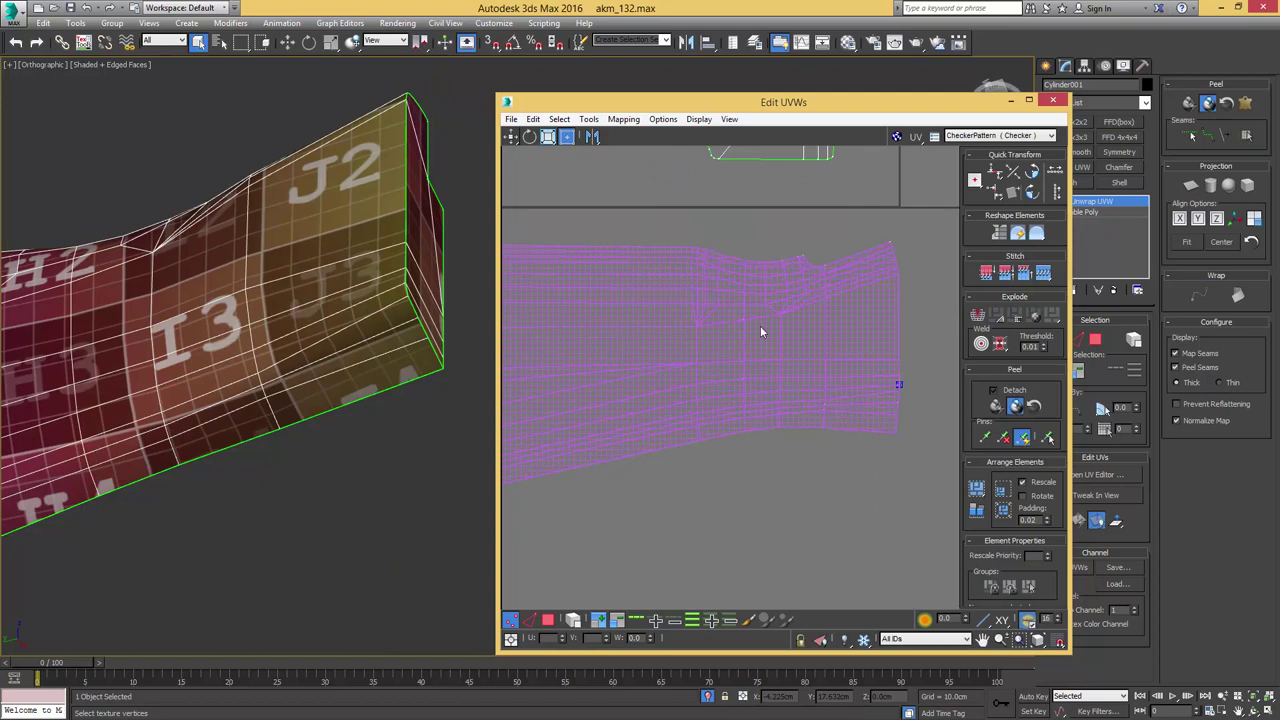
middle_drag(740, 382, 938, 395)
middle_drag(812, 364, 634, 375)
scroll(907, 377, down, 2)
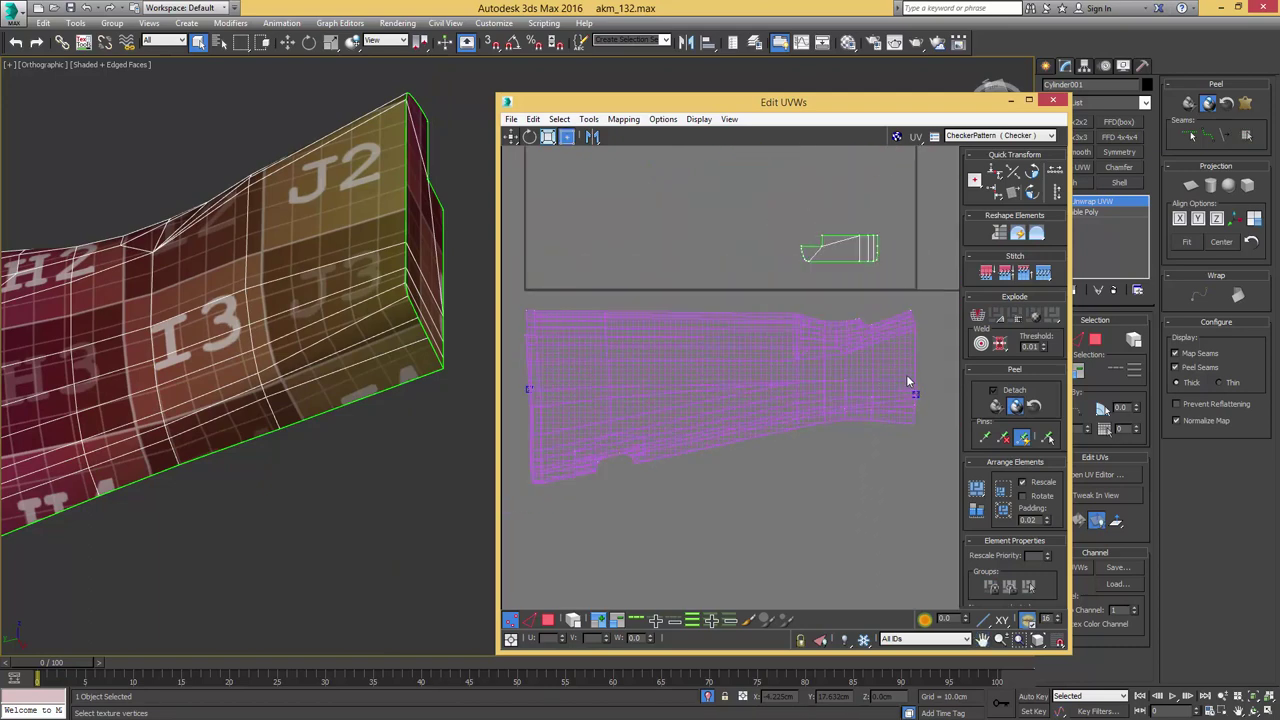
- Examine the checker texture and mesh edges along the buttstock's side and at its front recess
middle_drag(207, 345, 322, 333)
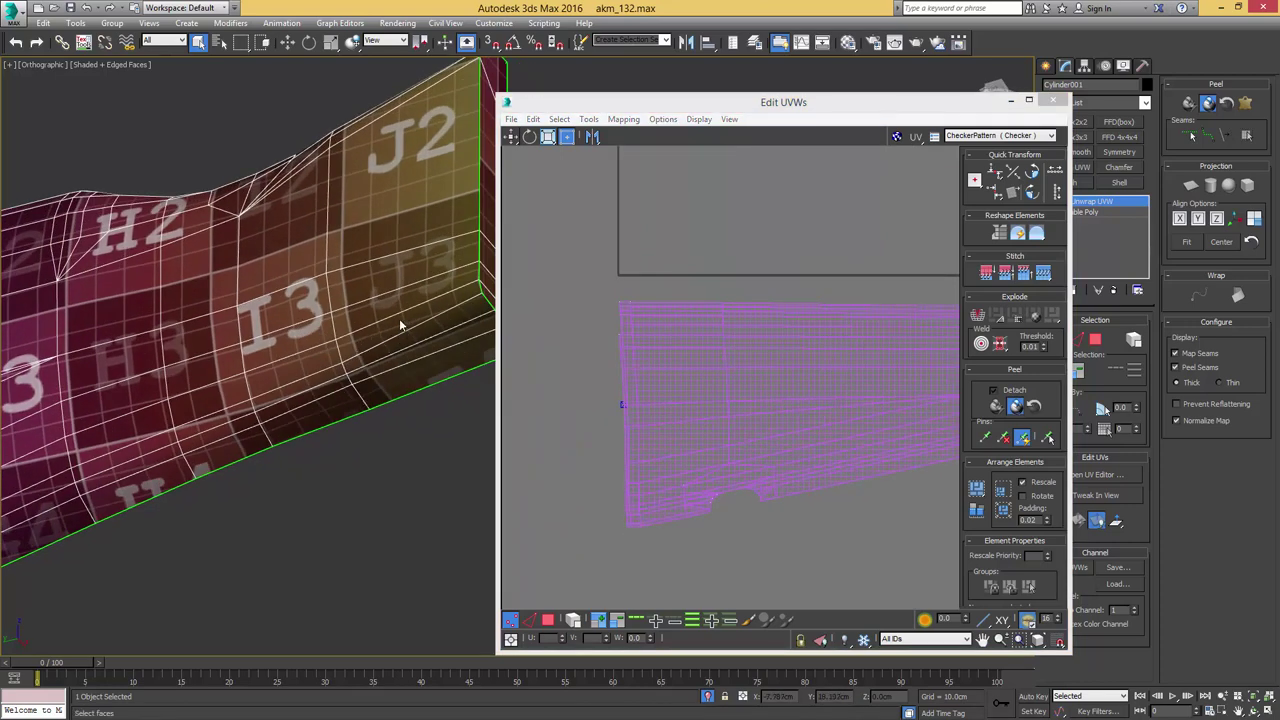
scroll(399, 325, down, 4)
middle_drag(203, 420, 303, 356)
scroll(344, 352, up, 2)
scroll(344, 351, up, 3)
scroll(367, 338, up, 2)
scroll(367, 338, down, 5)
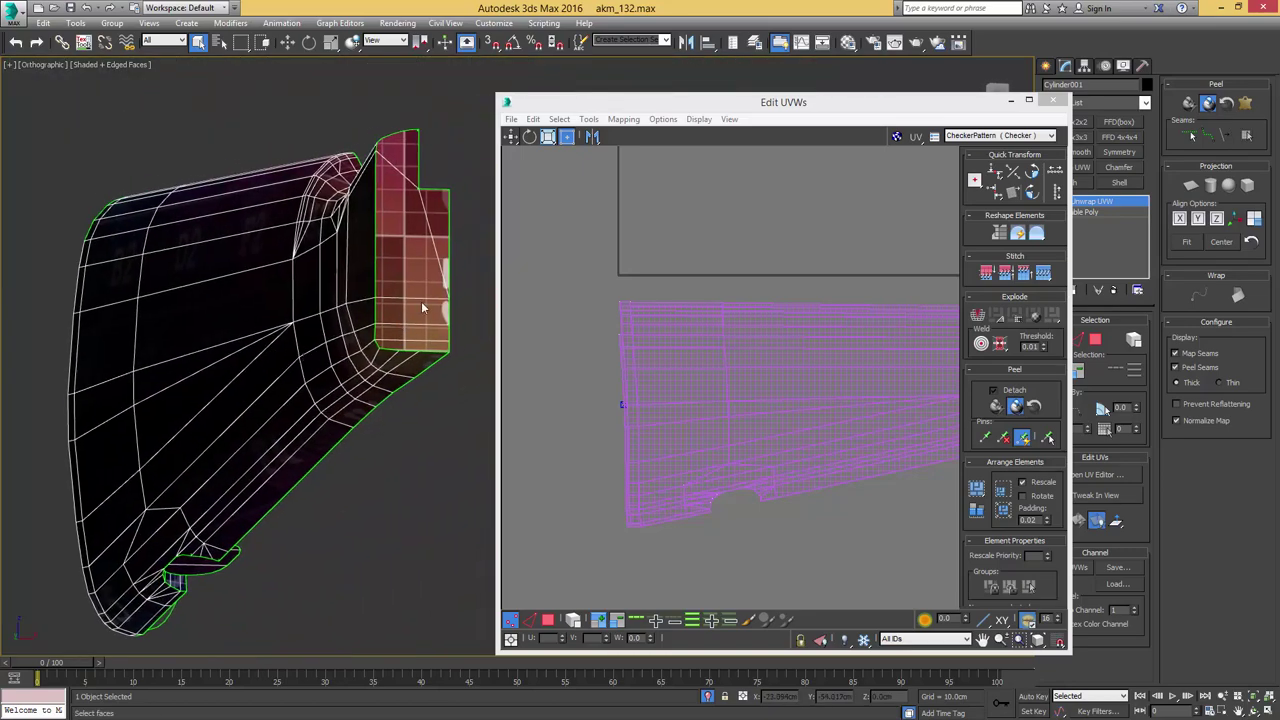
- Return to the buttstock's Editable Poly level and select the short edge at the front recess's lower inner corner
click(562, 266)
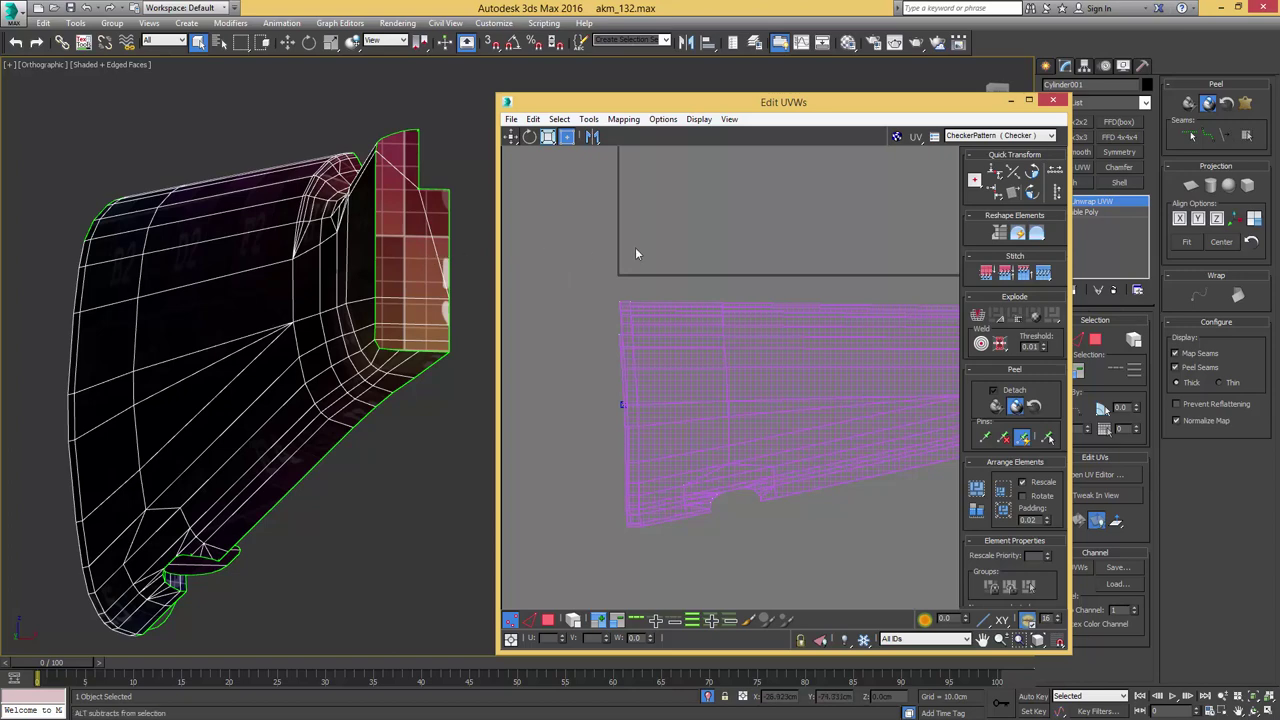
key(ctrl+z)
middle_drag(388, 331, 496, 282)
scroll(496, 282, up, 5)
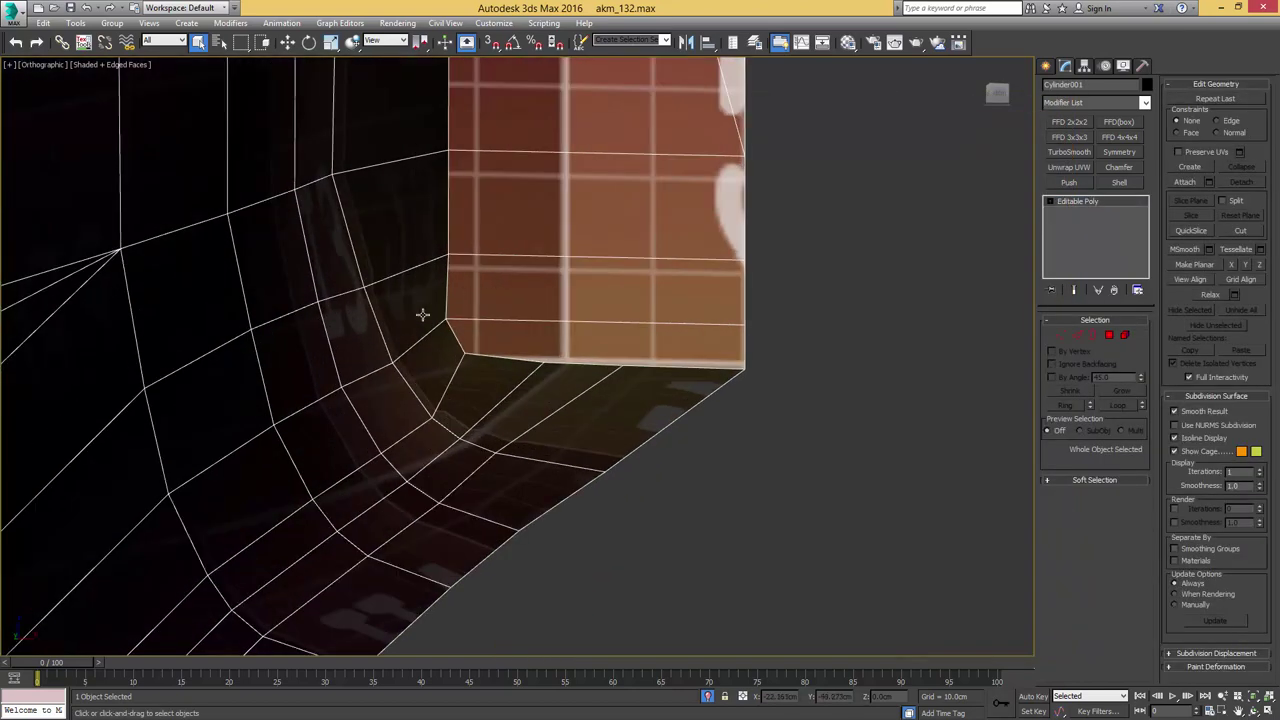
middle_drag(423, 314, 502, 288)
key(2)
click(529, 308)
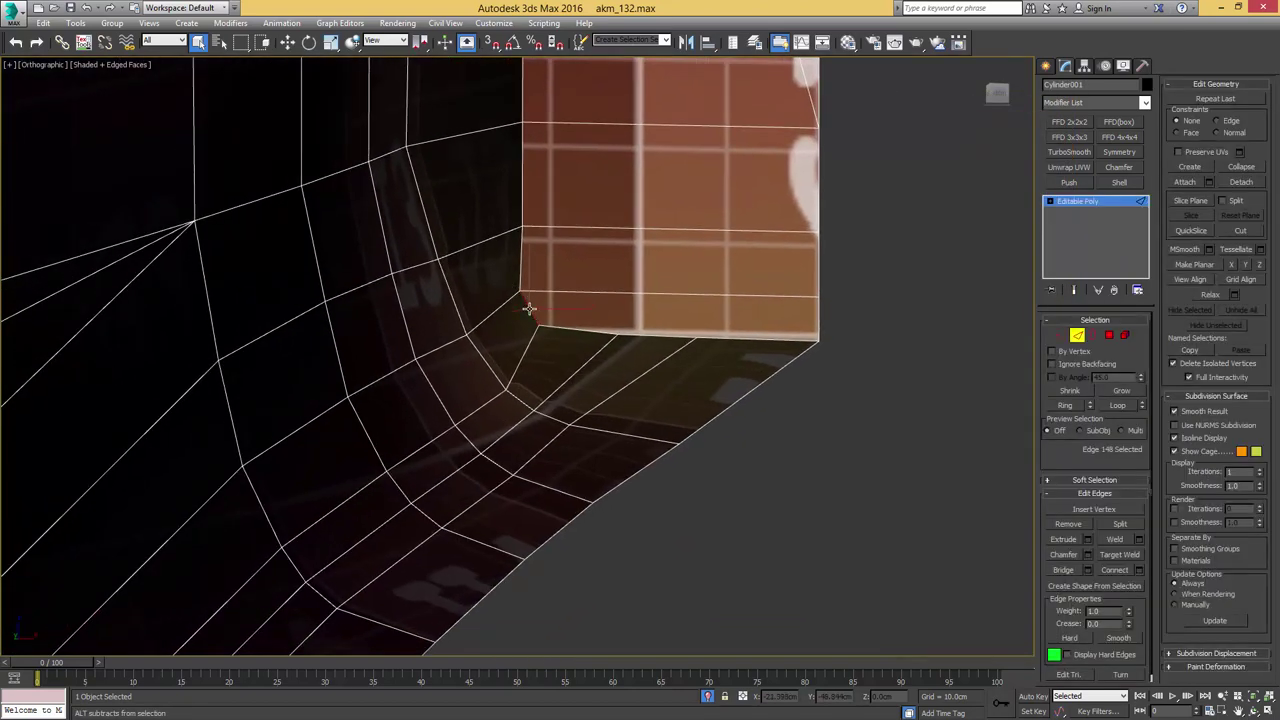
- Inspect the recess corner and extend the edge selection to the full ring running along the buttstock's lower side
scroll(529, 308, down, 2)
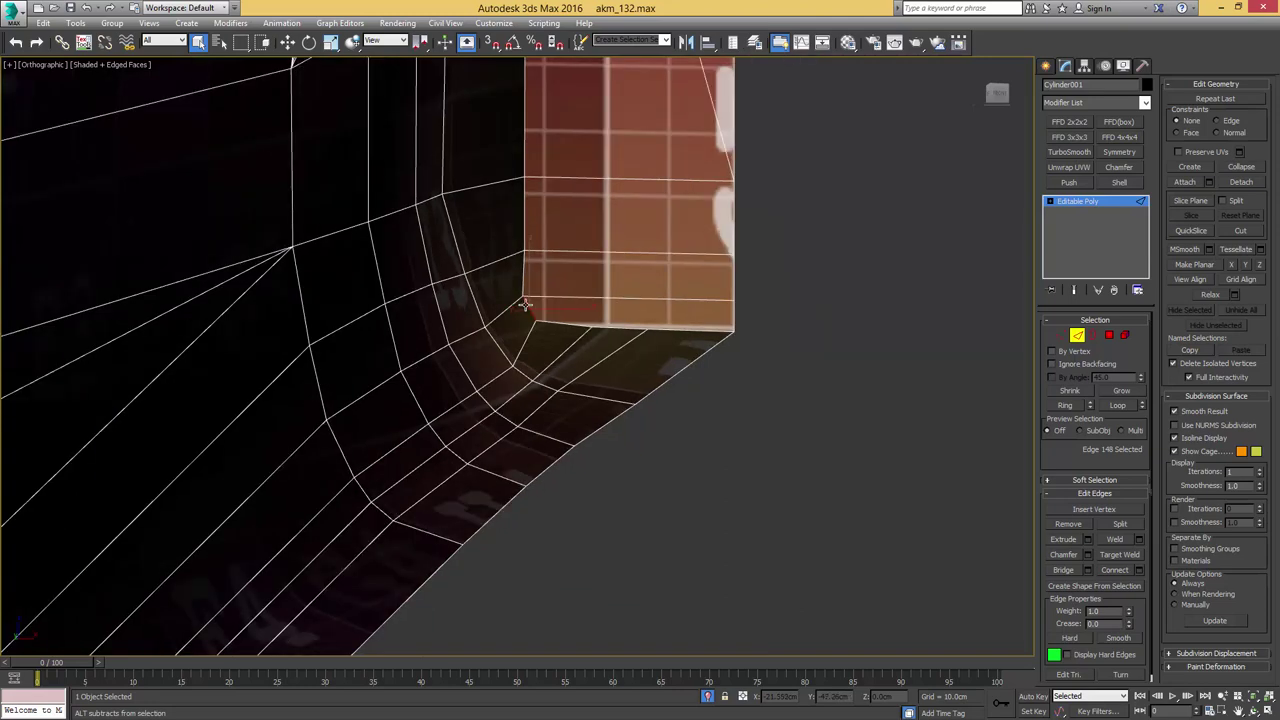
alt+middle_drag(523, 306, 519, 320)
scroll(519, 320, up, 5)
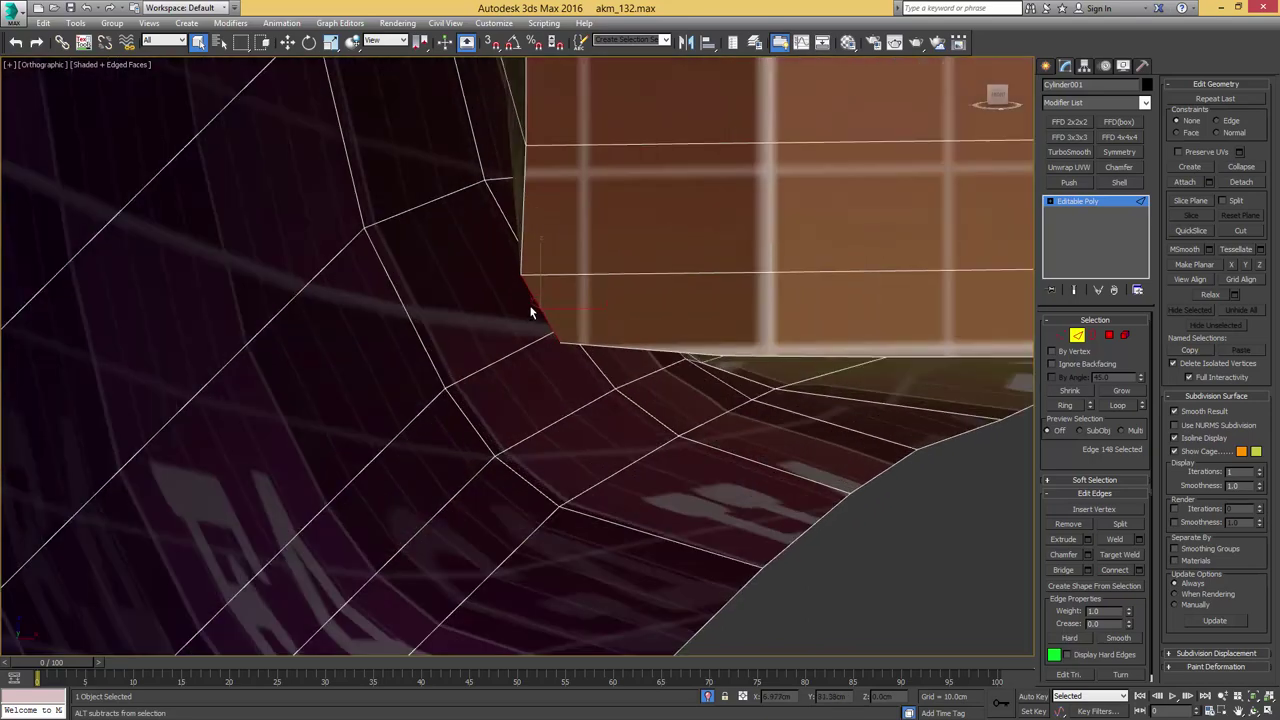
scroll(539, 311, down, 5)
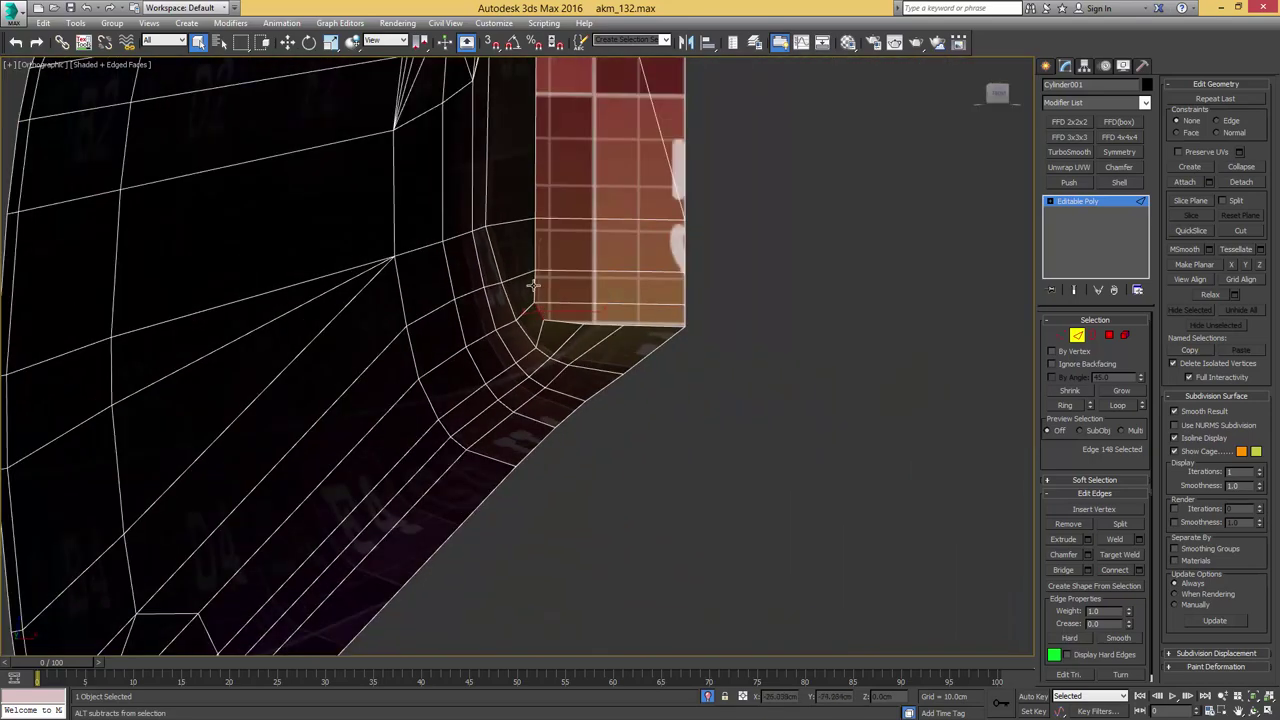
key(alt+r)
alt+middle_drag(493, 331, 486, 337)
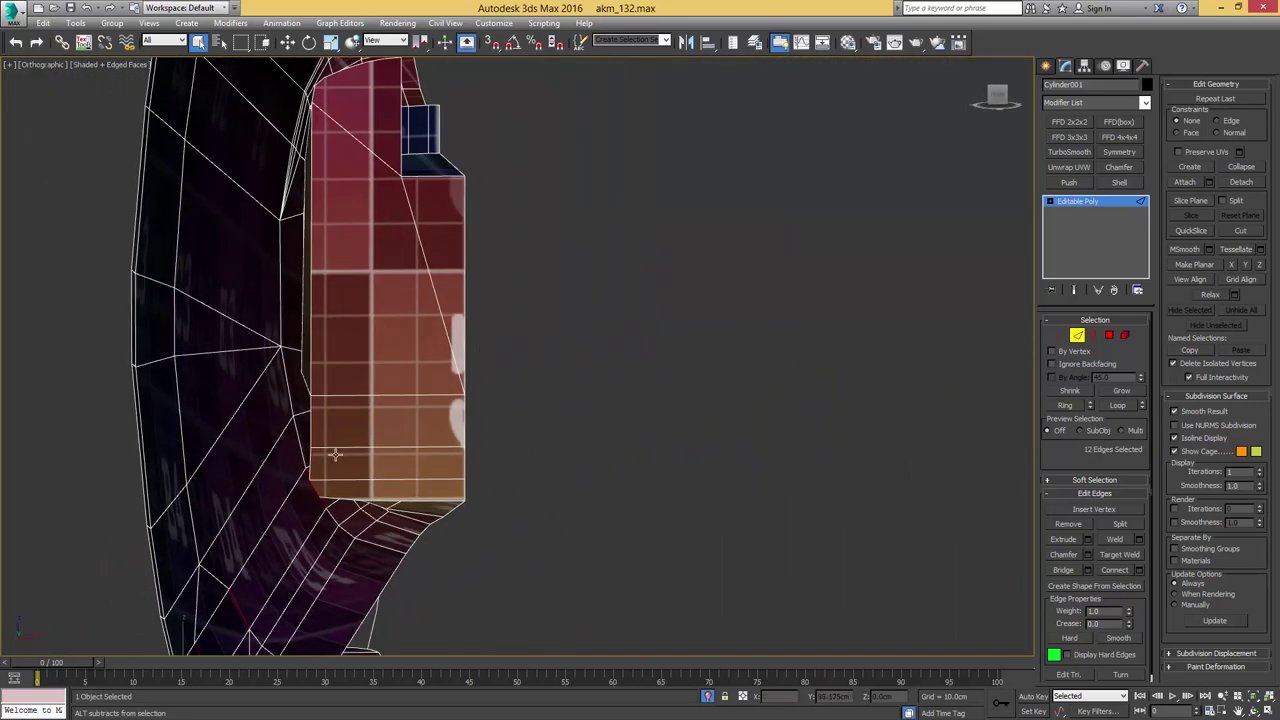
middle_drag(334, 454, 491, 326)
scroll(460, 351, down, 4)
middle_drag(586, 297, 528, 350)
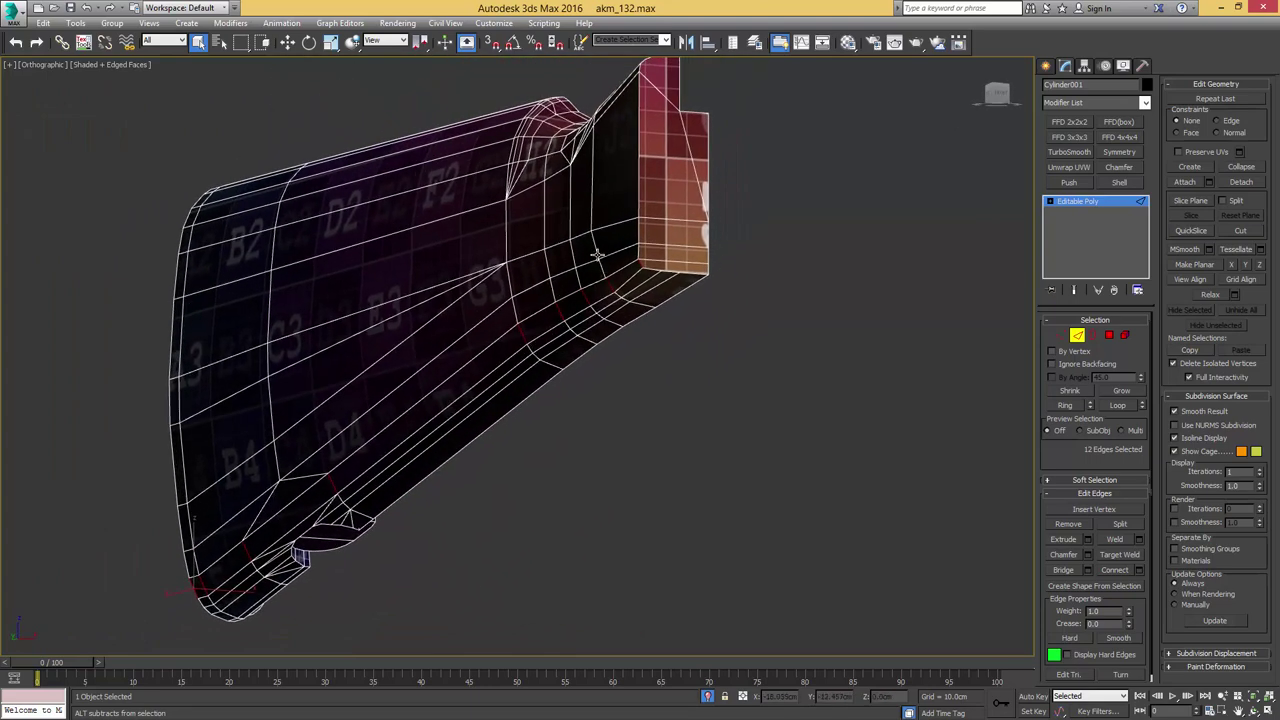
- Insert a new edge loop across the selected ring with Flow Connect to round the recess corner
click(785, 47)
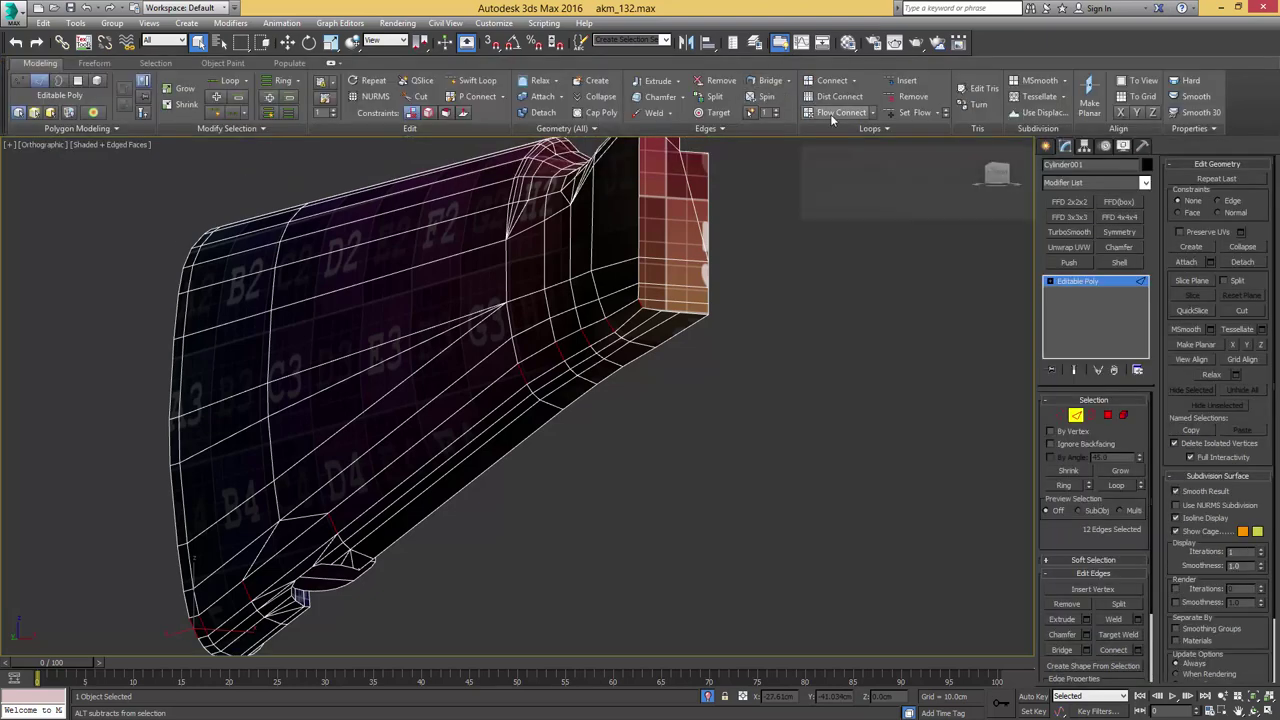
click(830, 114)
scroll(721, 220, up, 3)
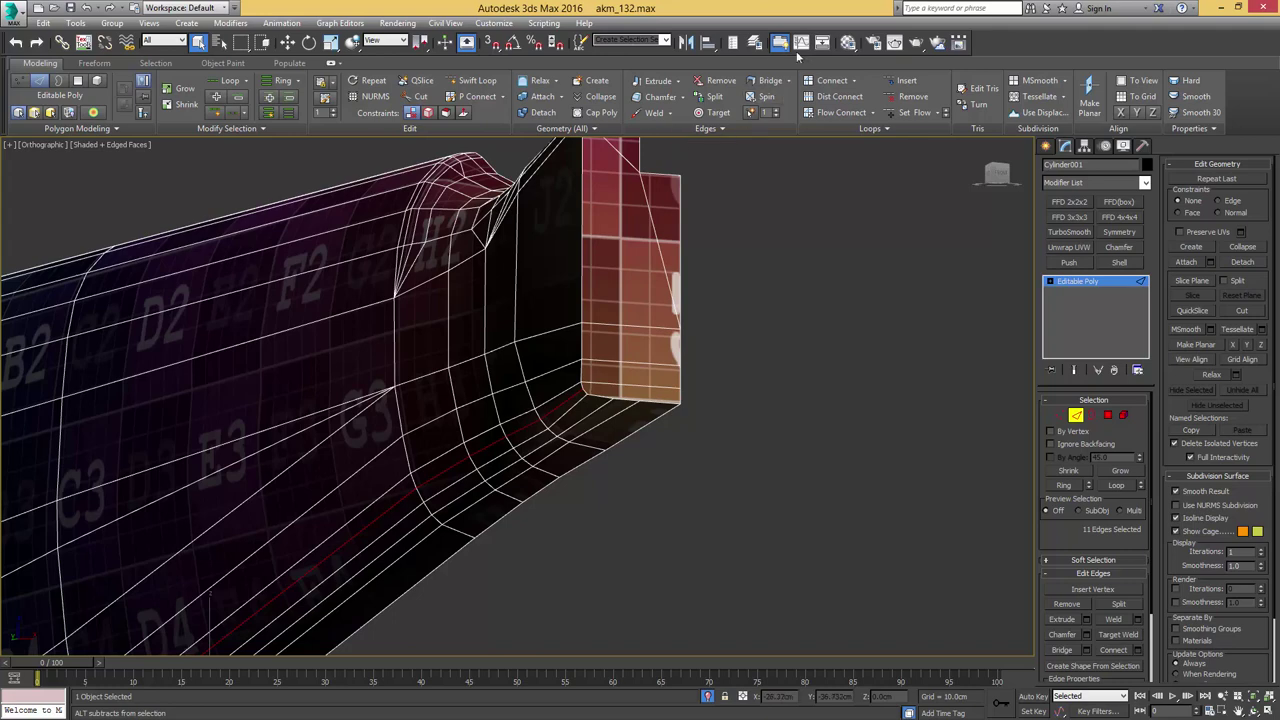
- Open the Layer Explorer, collapse the LowPoly layer, and hide it
click(755, 42)
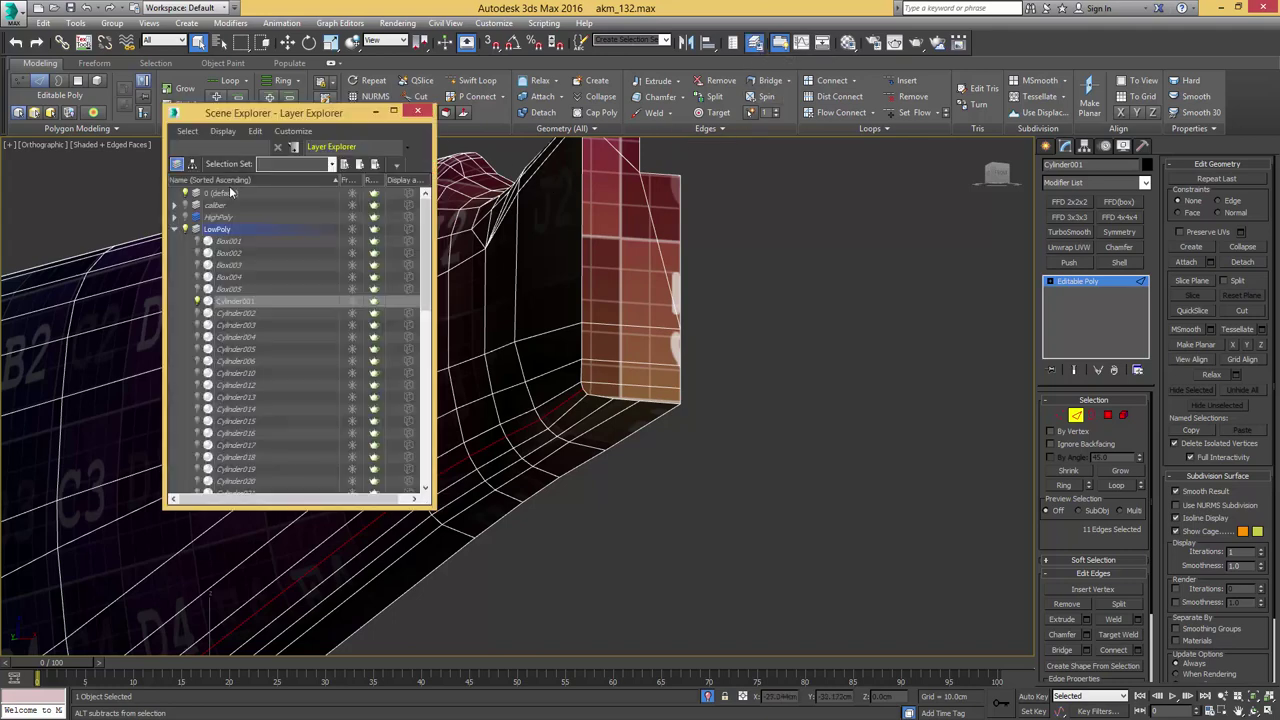
click(174, 230)
click(185, 230)
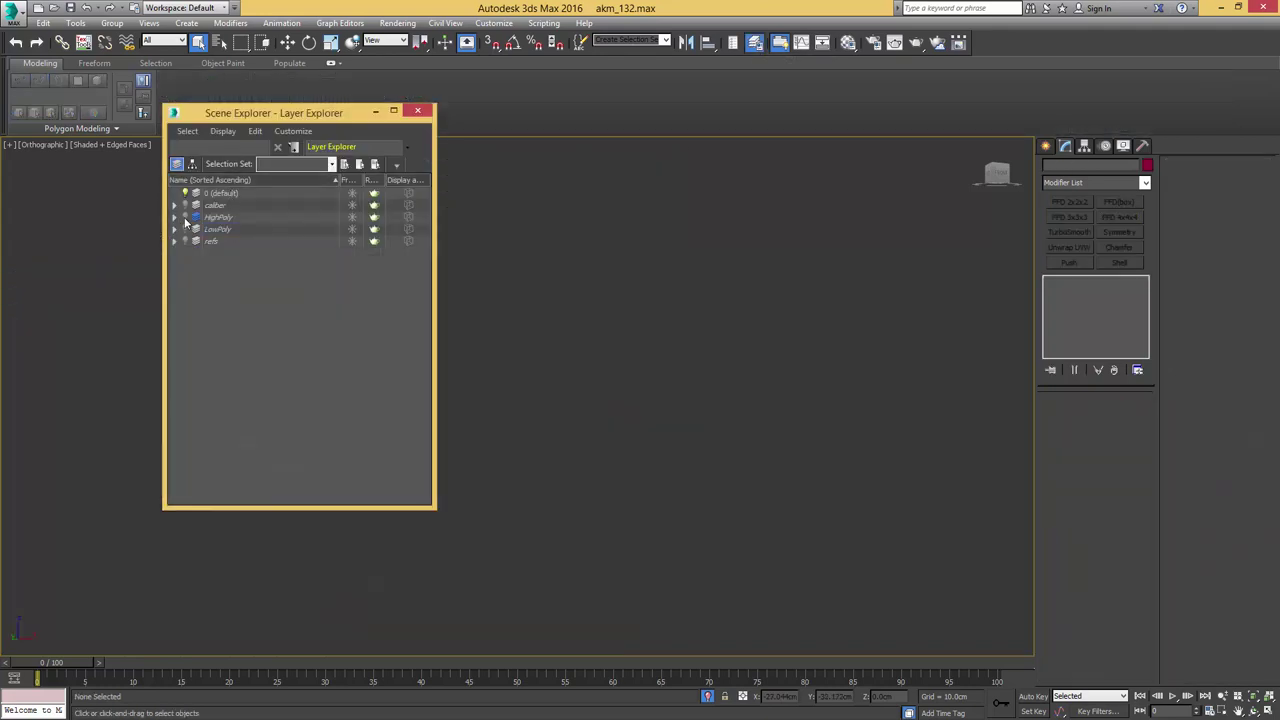
- Show the HighPoly layer and select the high-poly buttstock, entering its Editable Poly edge level
click(184, 217)
scroll(648, 300, up, 5)
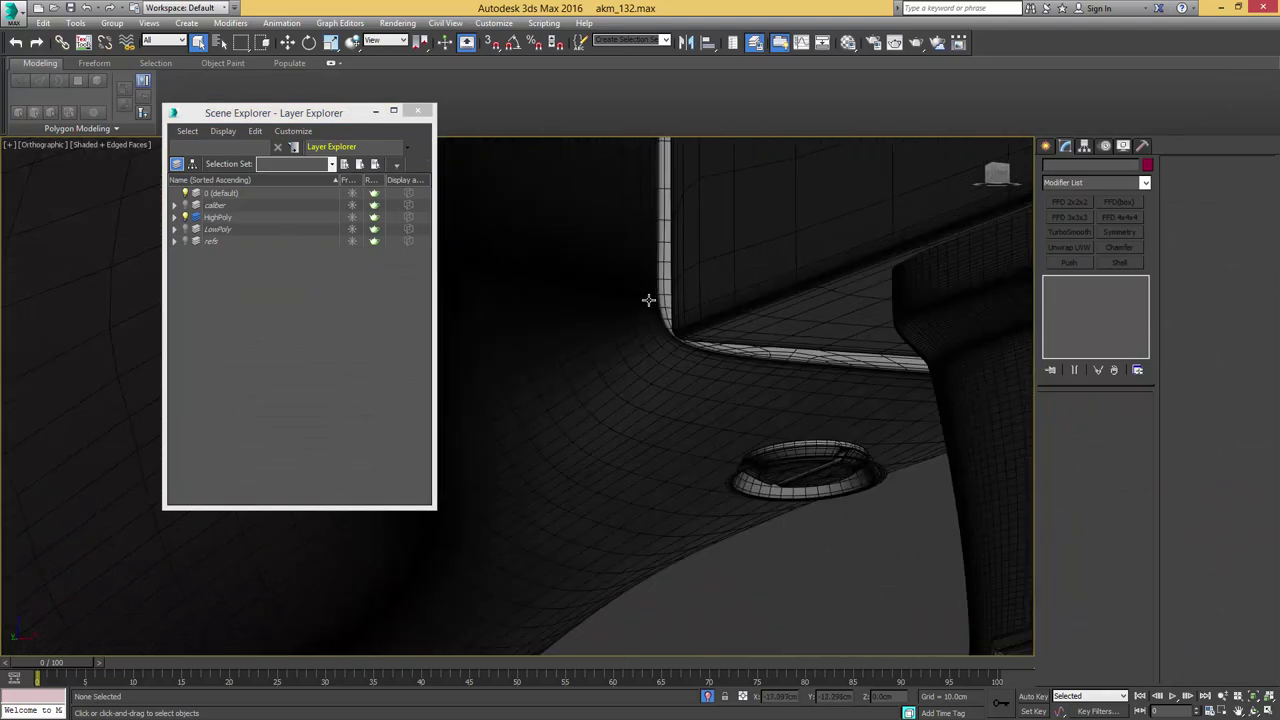
click(648, 300)
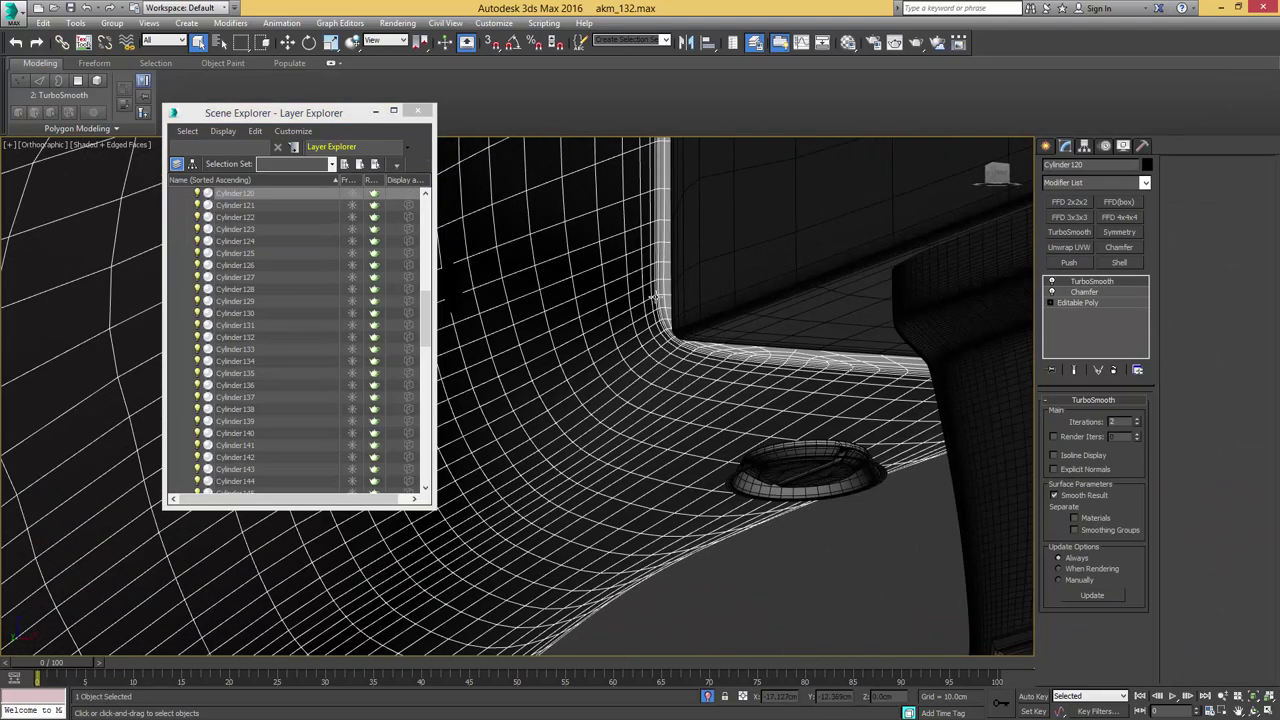
click(1052, 284)
click(1066, 302)
key(2)
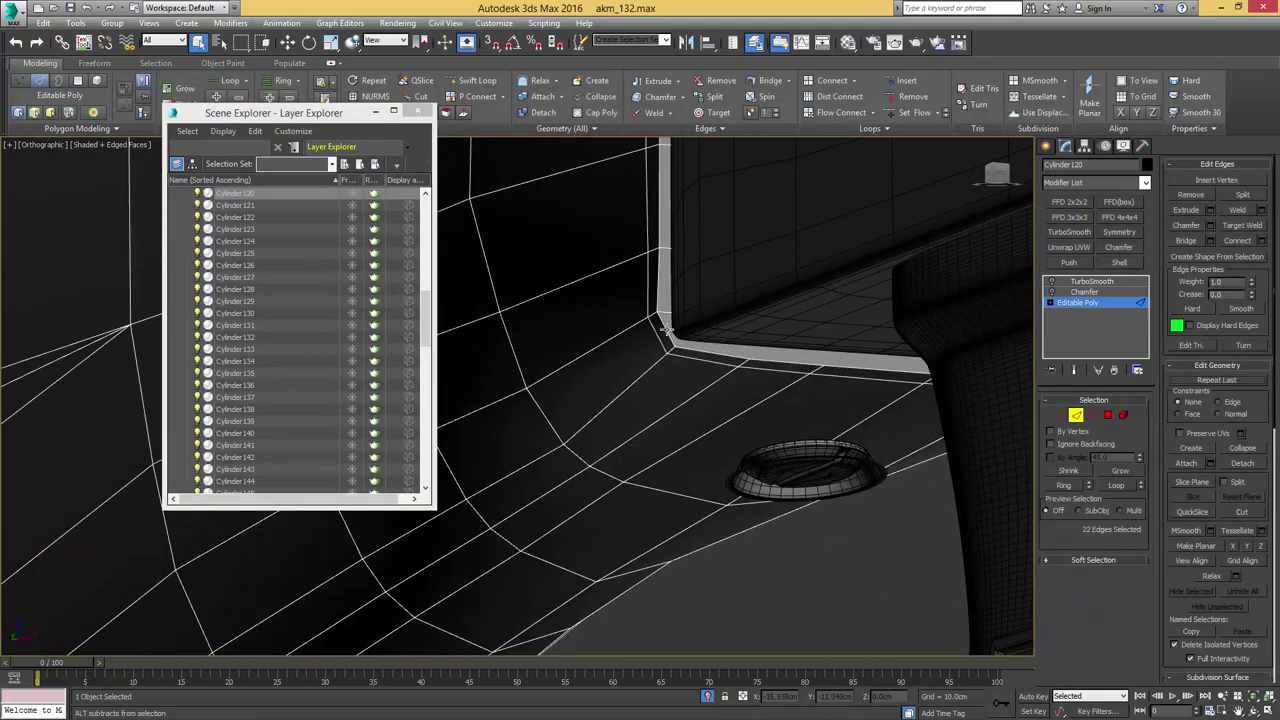
- Select the edge ring at the high-poly buttstock's recess corner and insert an edge loop across it with Flow Connect
click(668, 330)
key(alt+r)
scroll(671, 332, down, 5)
alt+middle_drag(671, 332, 734, 309)
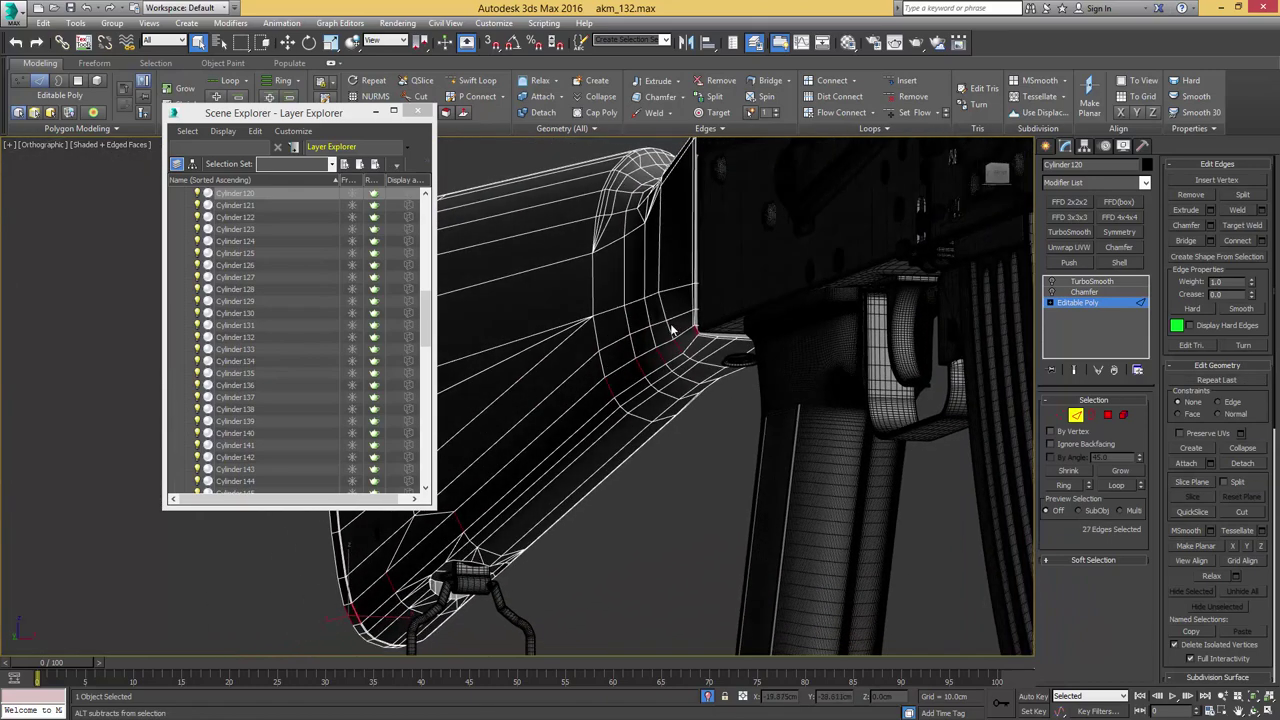
scroll(664, 325, up, 3)
scroll(664, 325, up, 2)
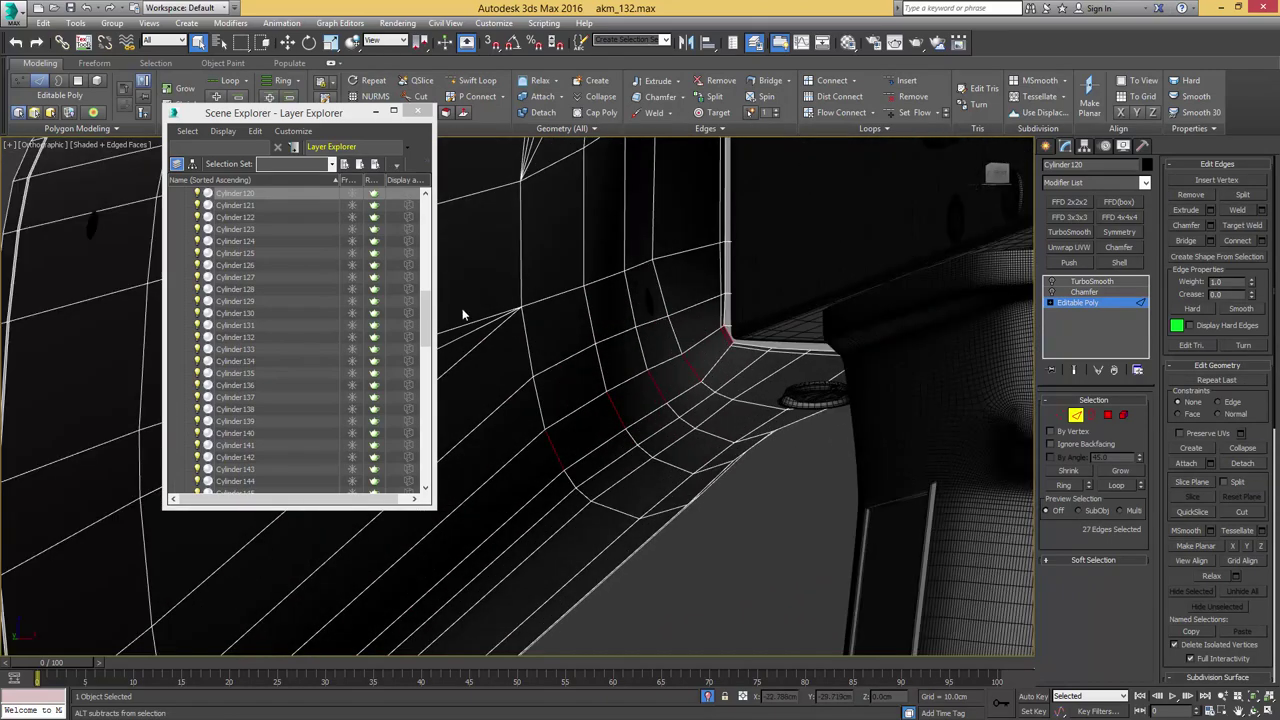
click(838, 120)
alt+middle_drag(780, 232, 866, 220)
scroll(743, 219, down, 6)
alt+middle_drag(743, 219, 880, 233)
- Collapse and hide the HighPoly layer, and turn the LowPoly layer back on
drag(427, 319, 425, 220)
click(176, 217)
click(184, 218)
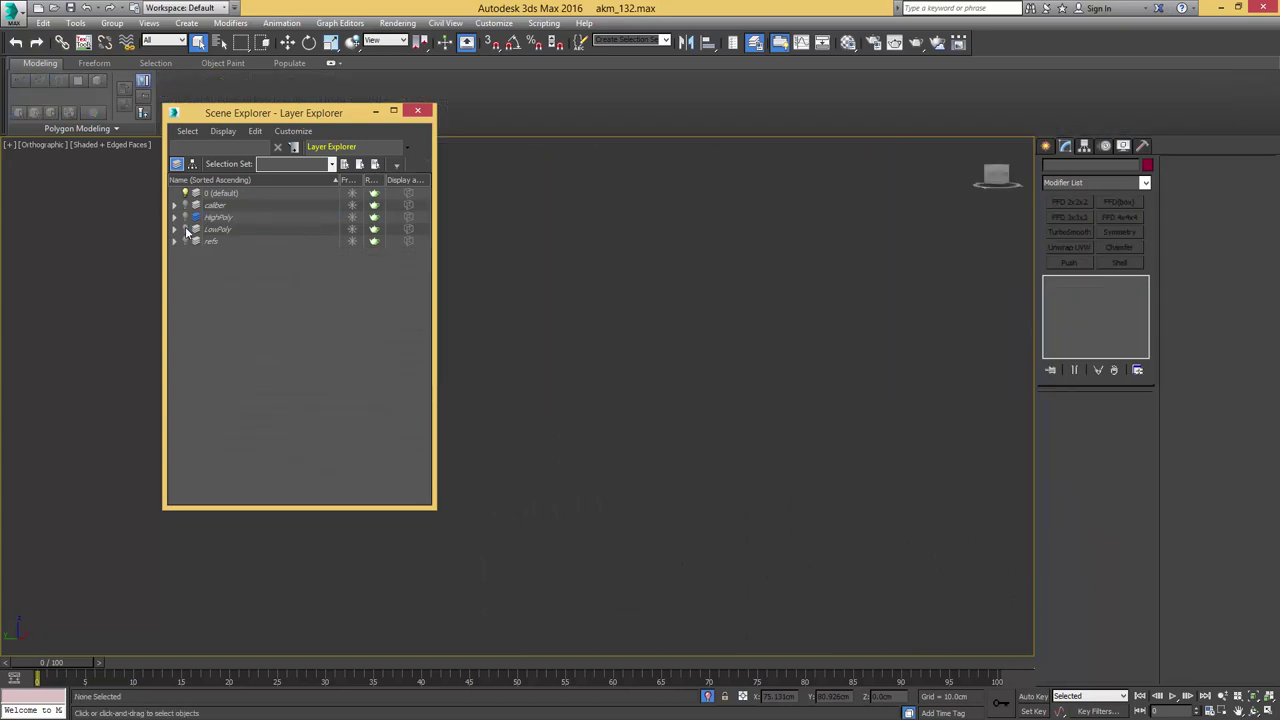
click(186, 230)
- Select the low-poly buttstock at object level
middle_drag(722, 250, 600, 287)
click(726, 280)
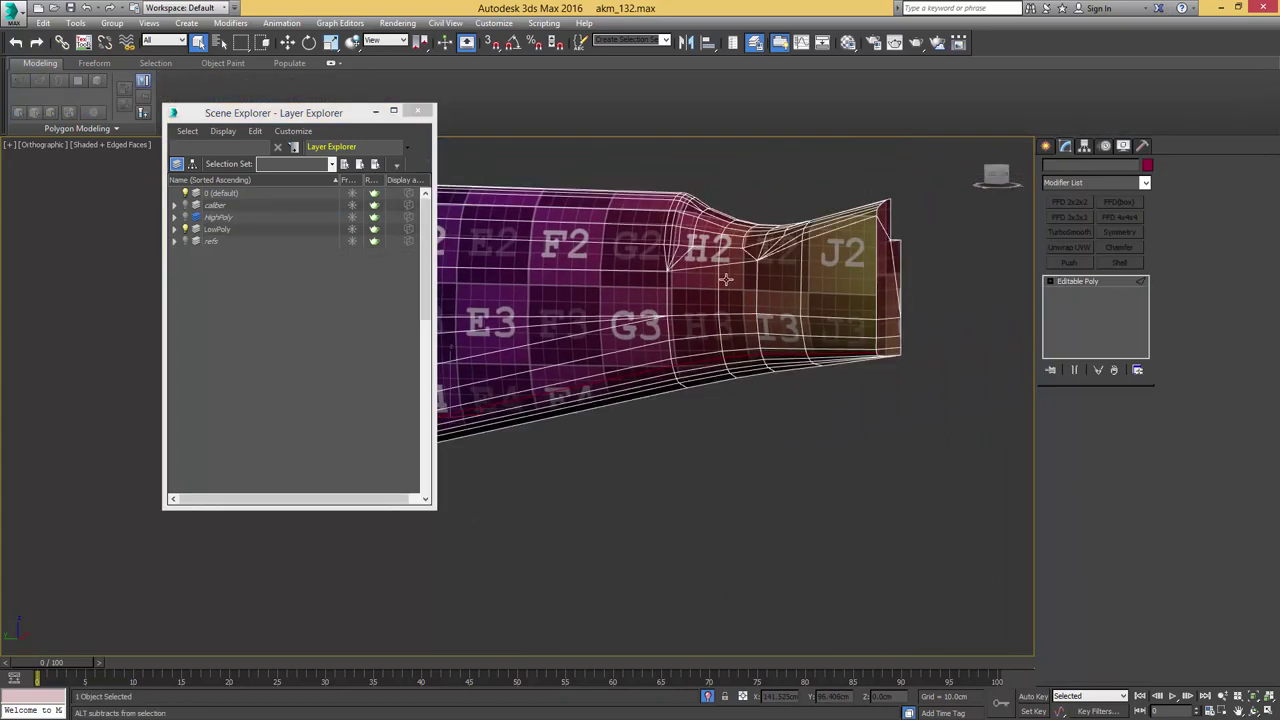
key(2)
alt+middle_drag(726, 280, 711, 274)
key(2)
click(876, 267)
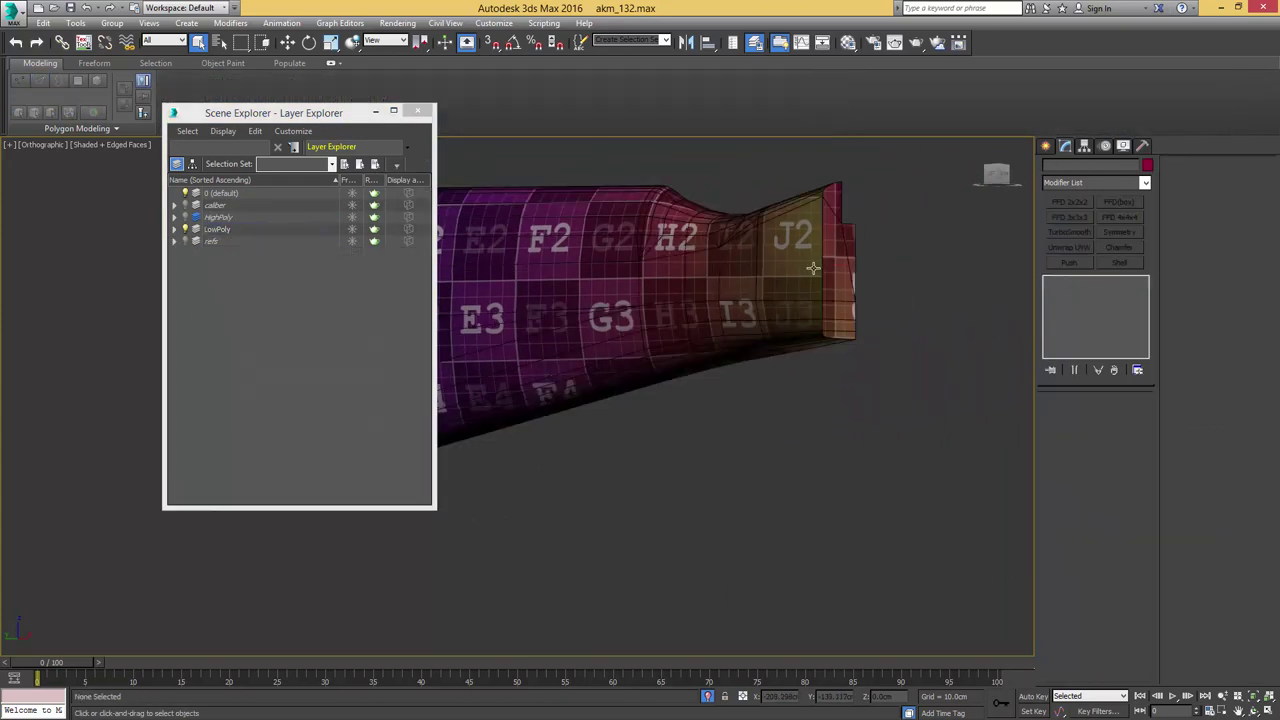
click(814, 268)
- Close the Layer Explorer and hide the modeling ribbon to enlarge the viewport
click(419, 113)
middle_drag(563, 180, 543, 222)
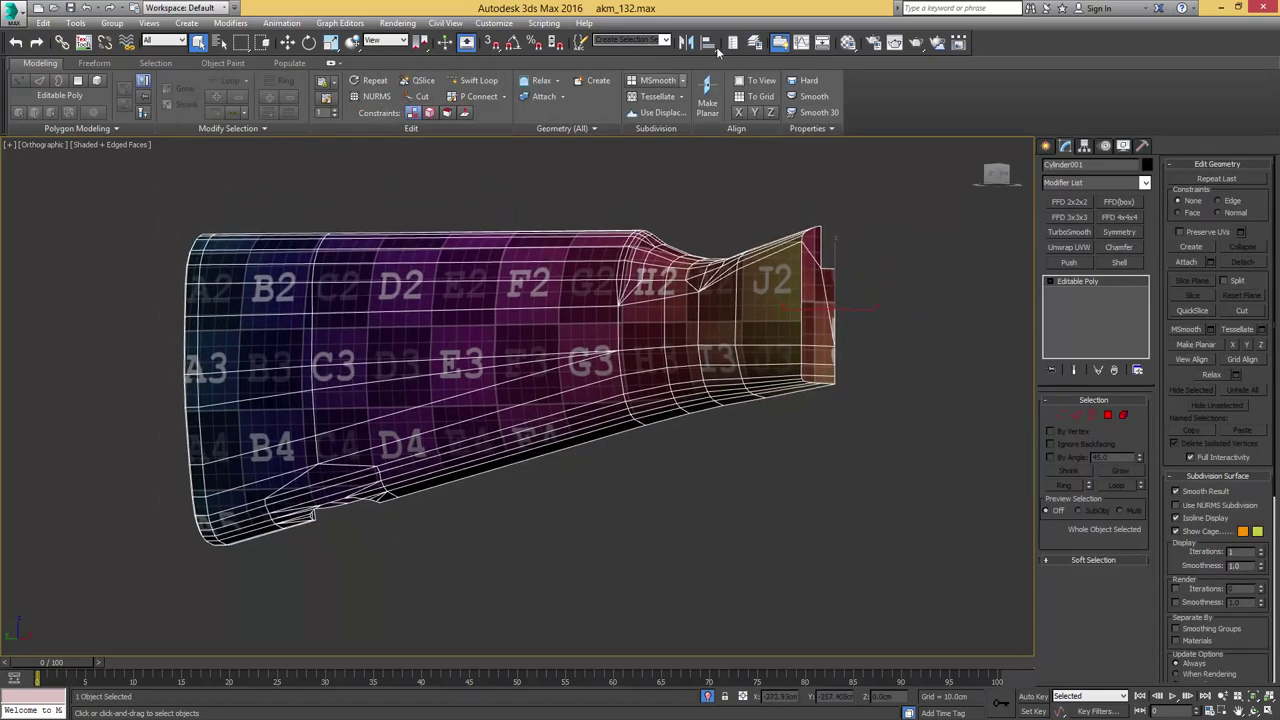
click(779, 44)
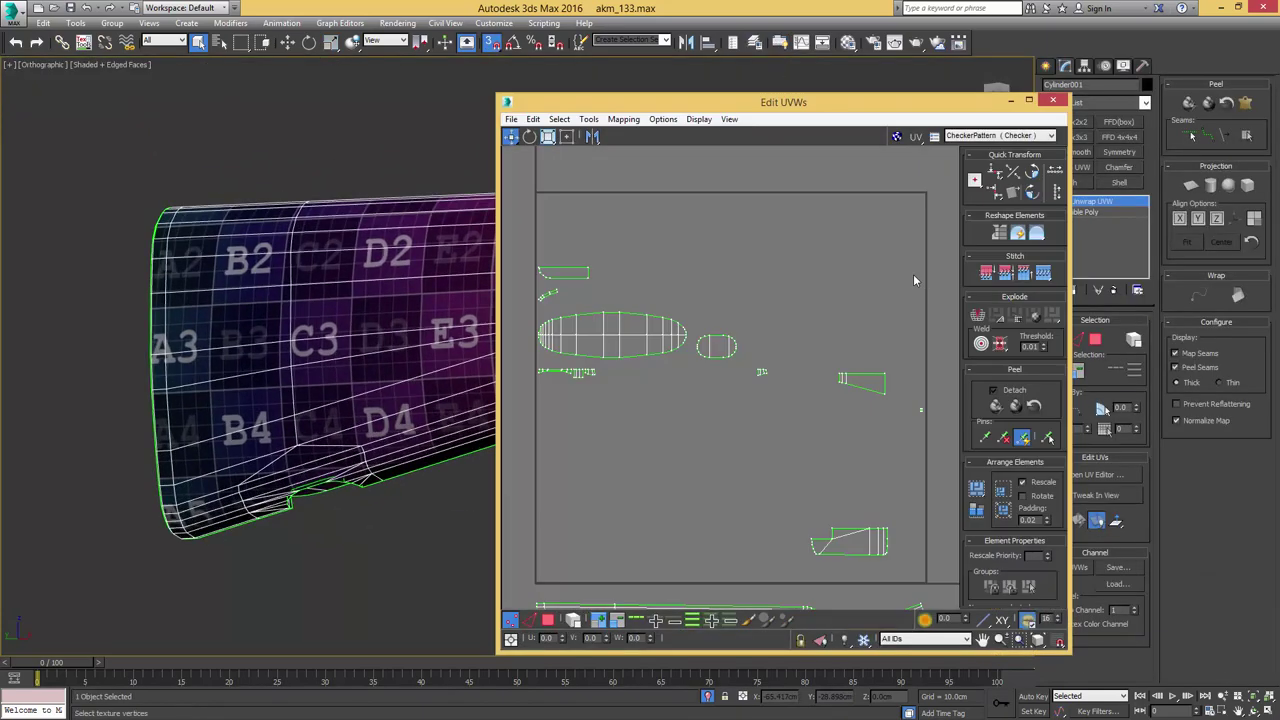
- Select all faces of the buttstock's side shell below the UV square at the Unwrap UVW polygon level
scroll(812, 349, down, 3)
middle_drag(812, 347, 810, 261)
key(3)
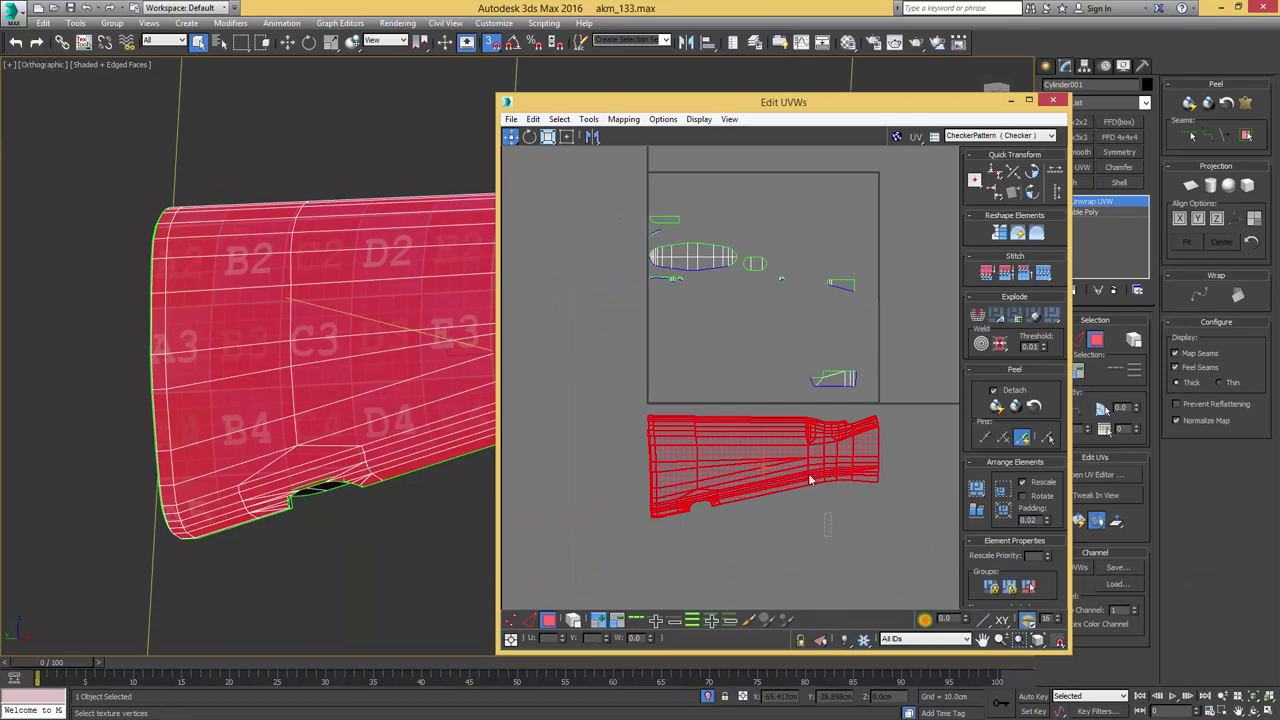
click(770, 422)
key(5)
click(763, 463)
alt+middle_drag(405, 342, 480, 365)
scroll(338, 335, up, 4)
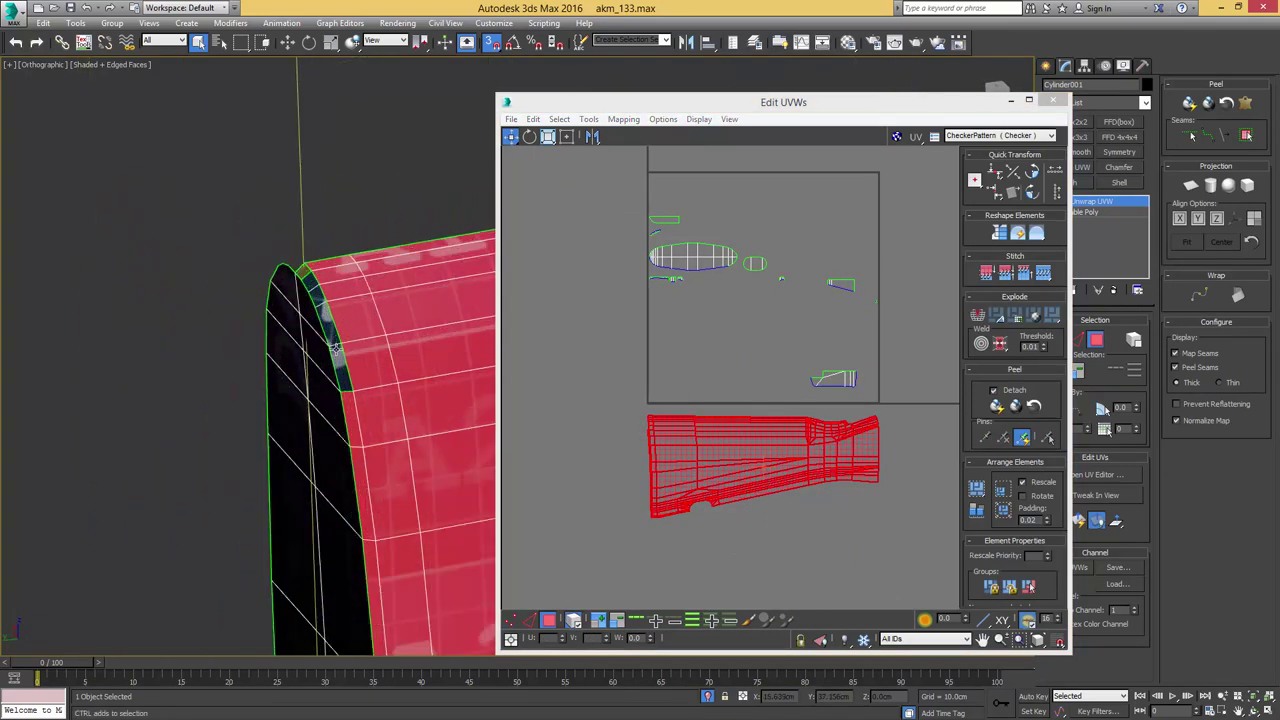
- Add the narrow strip of faces along the butt end's upper rounded edge to the side shell selection
ctrl+click(337, 349)
ctrl+click(330, 326)
ctrl+click(321, 298)
ctrl+click(304, 273)
ctrl+click(304, 272)
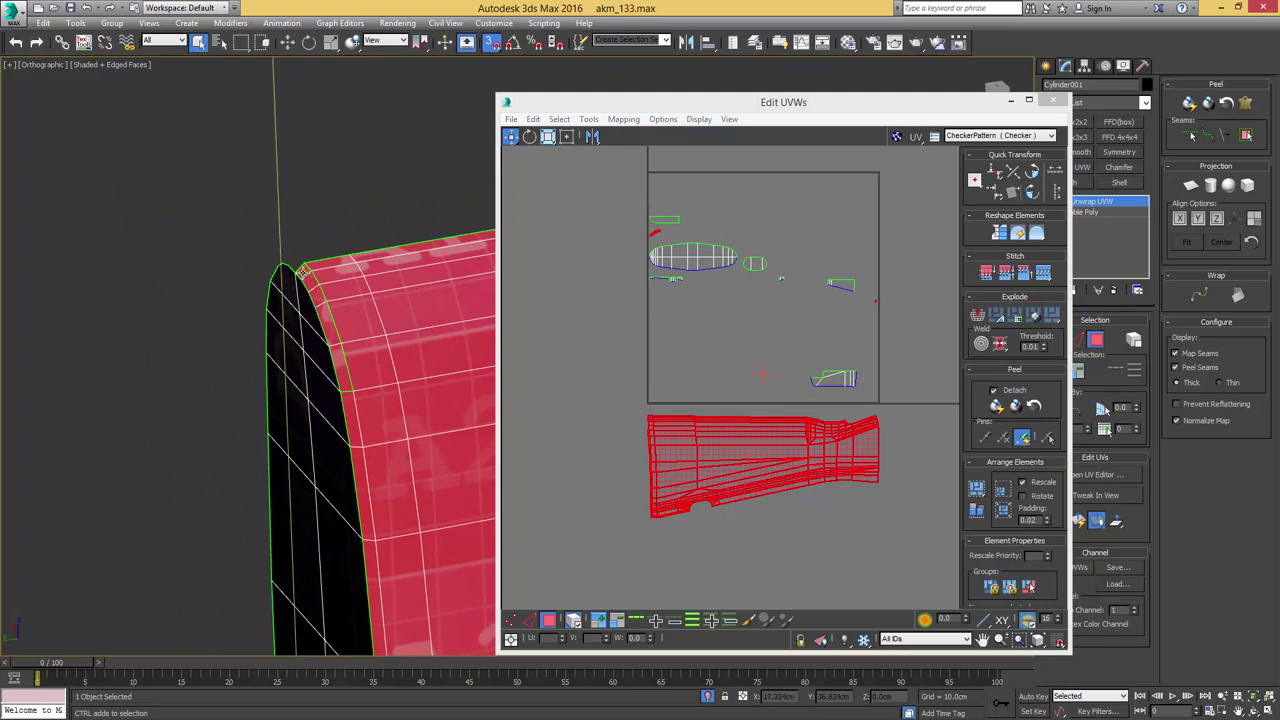
- Planar-map the selected faces as a single shell and move it above the UV square
middle_drag(730, 352, 732, 415)
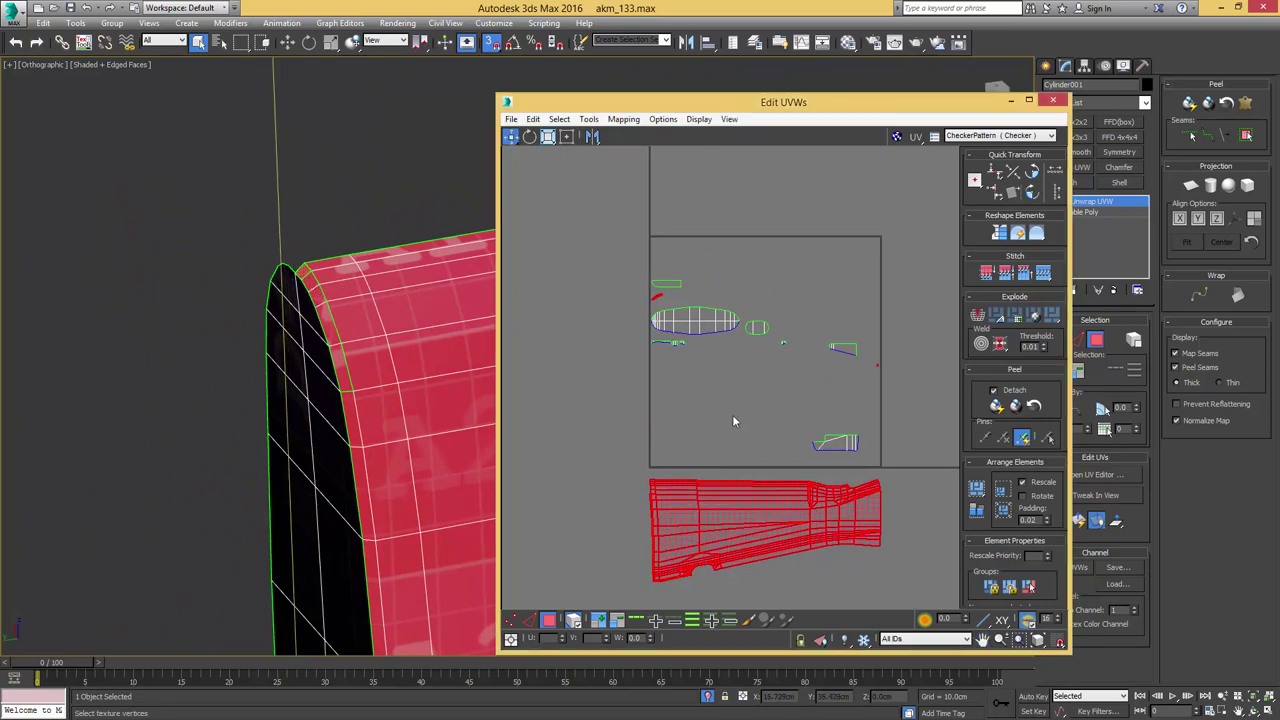
key(Return)
middle_drag(750, 310, 742, 471)
shift+drag(780, 474, 820, 246)
- Unfold the mapped buttstock side shell with Peel Mode
middle_drag(820, 246, 768, 296)
scroll(805, 267, up, 2)
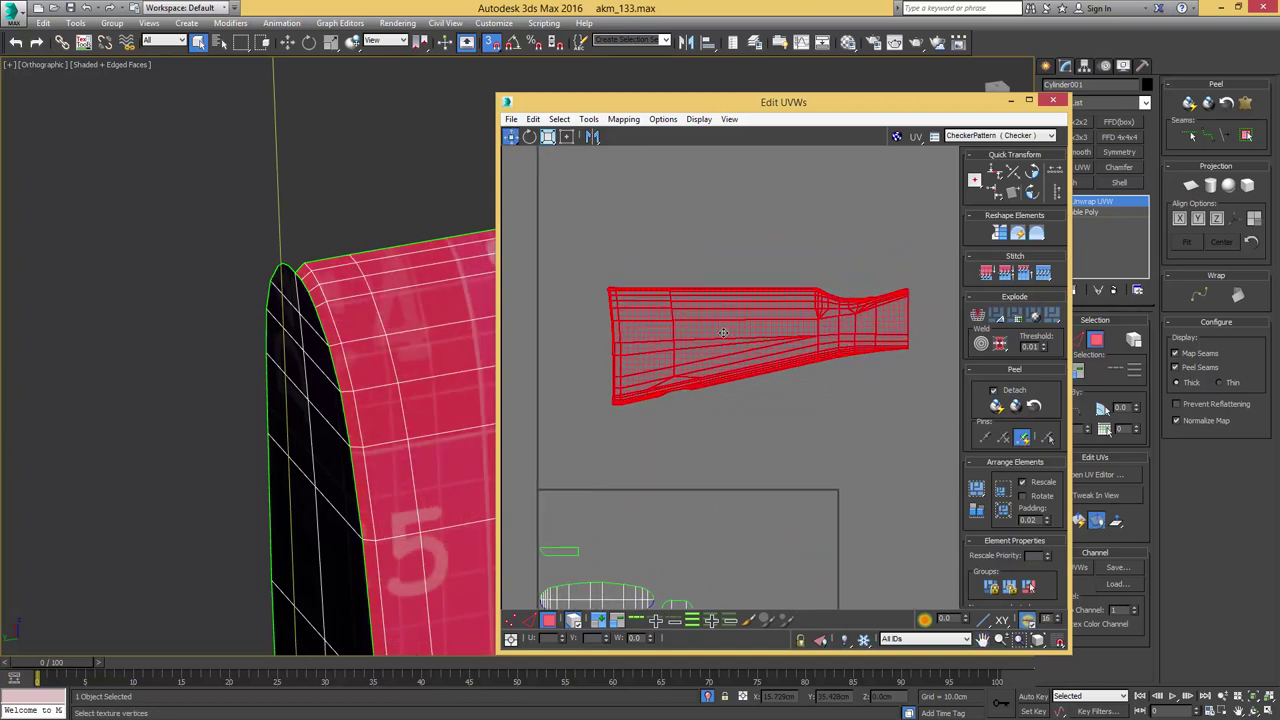
click(1015, 406)
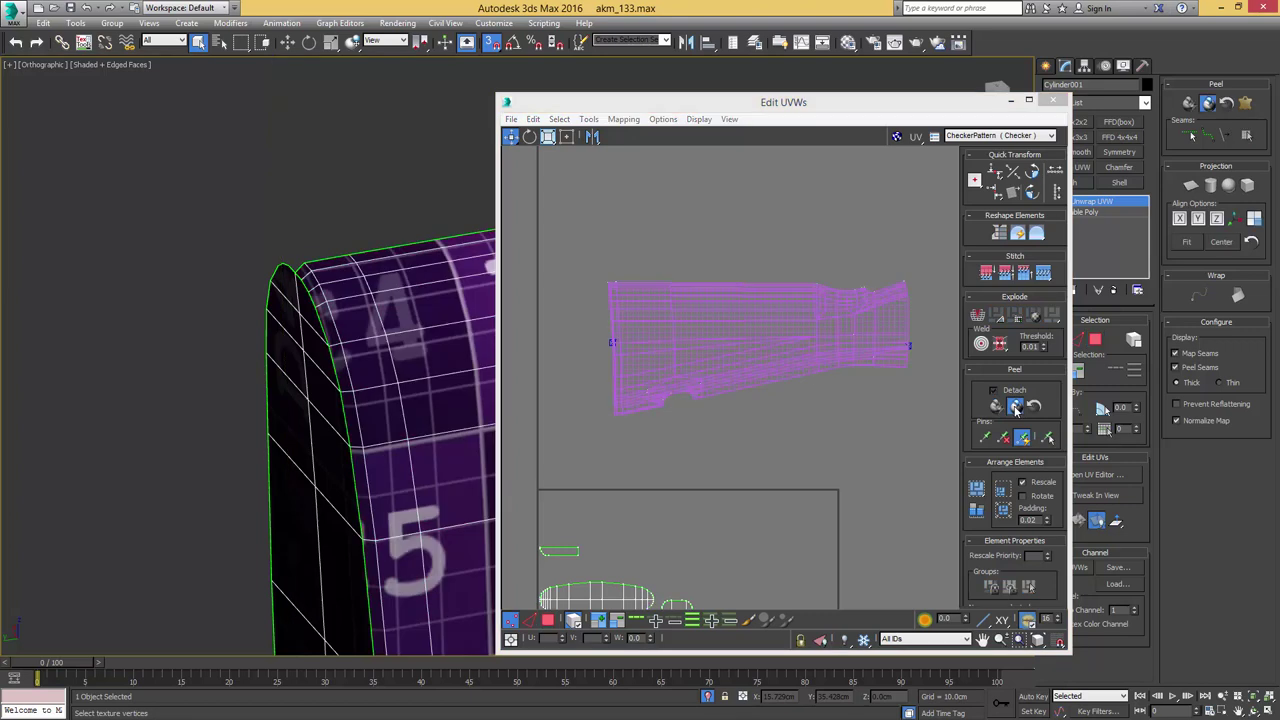
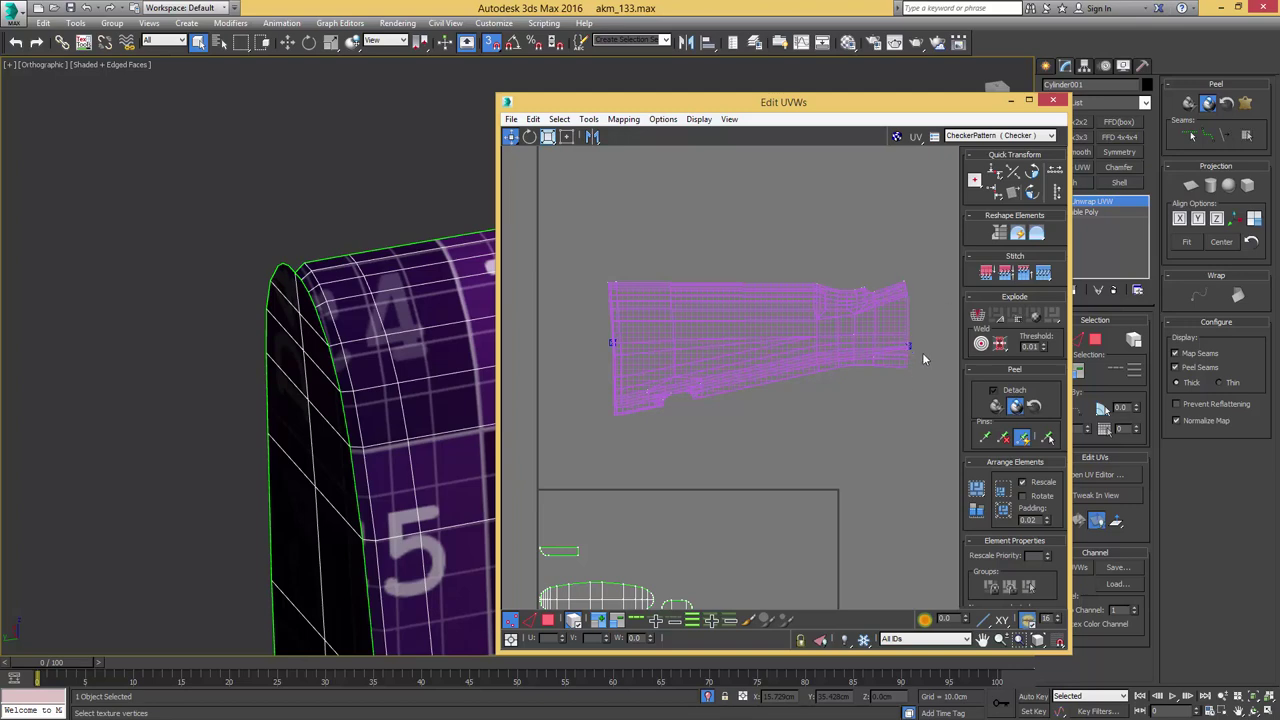
middle_drag(912, 347, 908, 334)
scroll(908, 334, up, 1)
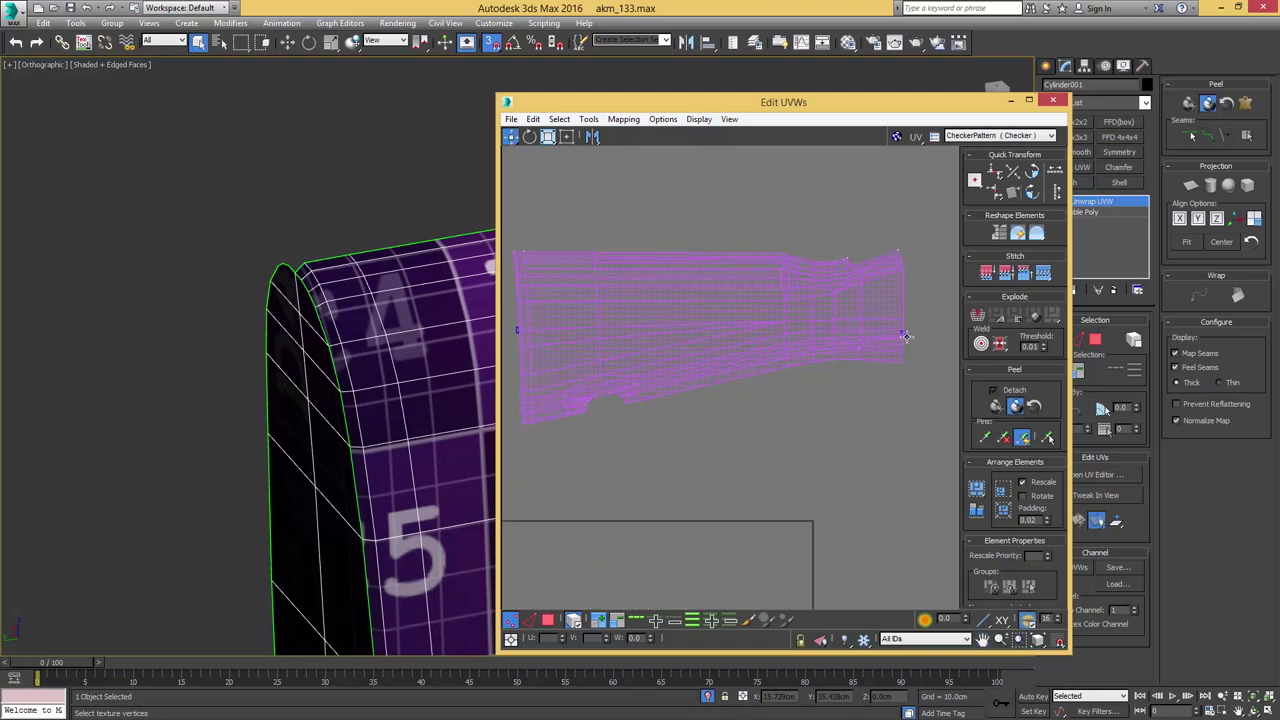
scroll(906, 336, down, 1)
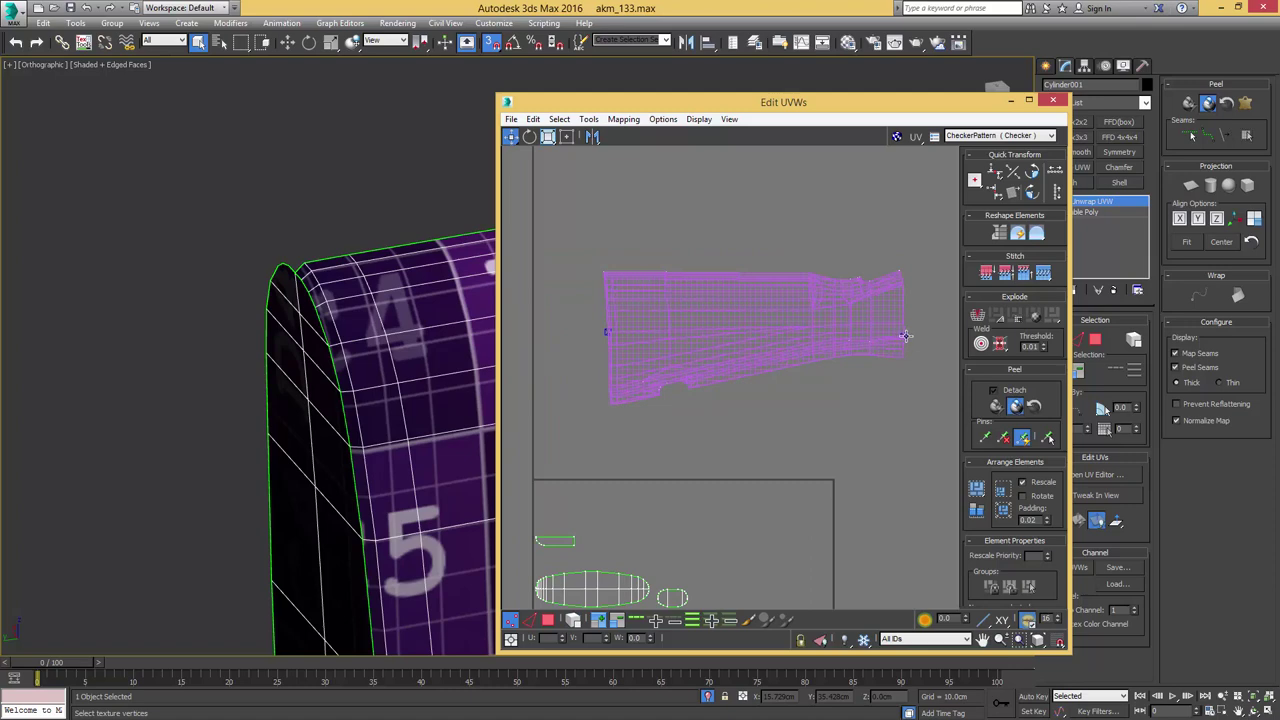
drag(905, 335, 866, 350)
key(ctrl+z)
- Pin the peeled shell's upper butt-end corner and shift the middle pin so both line up vertically
scroll(603, 273, up, 3)
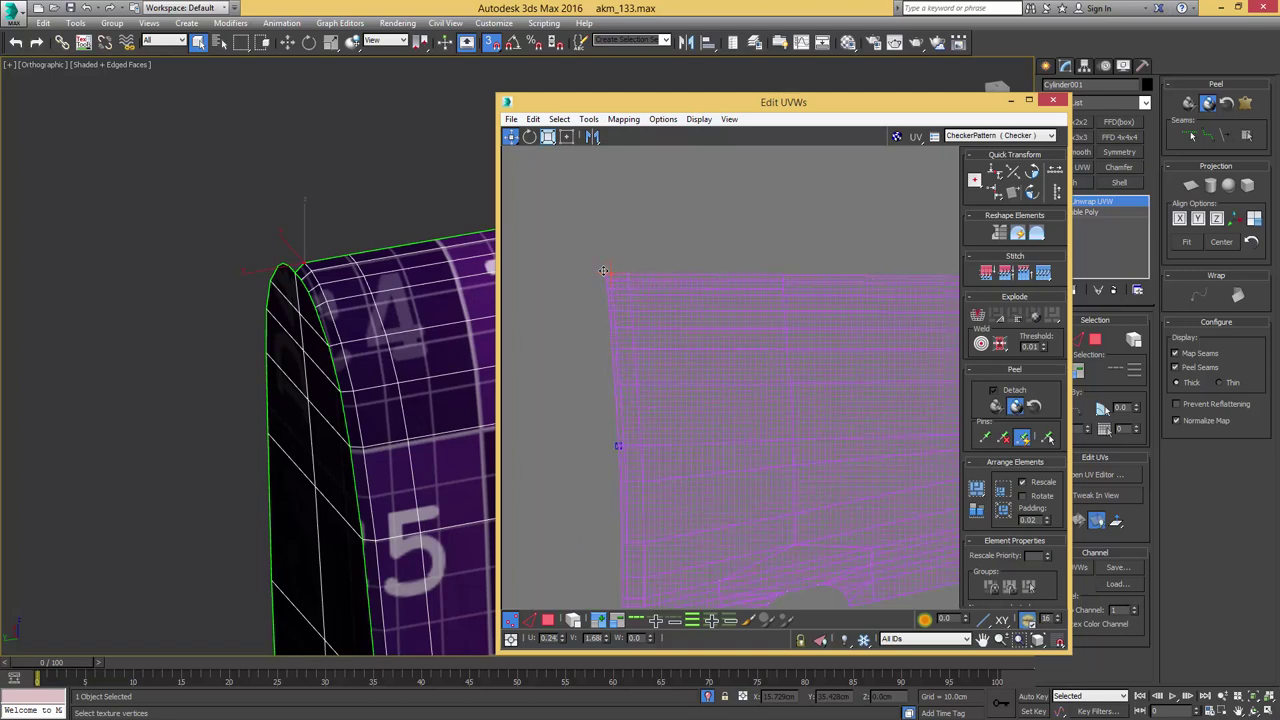
drag(606, 274, 613, 276)
scroll(613, 277, down, 2)
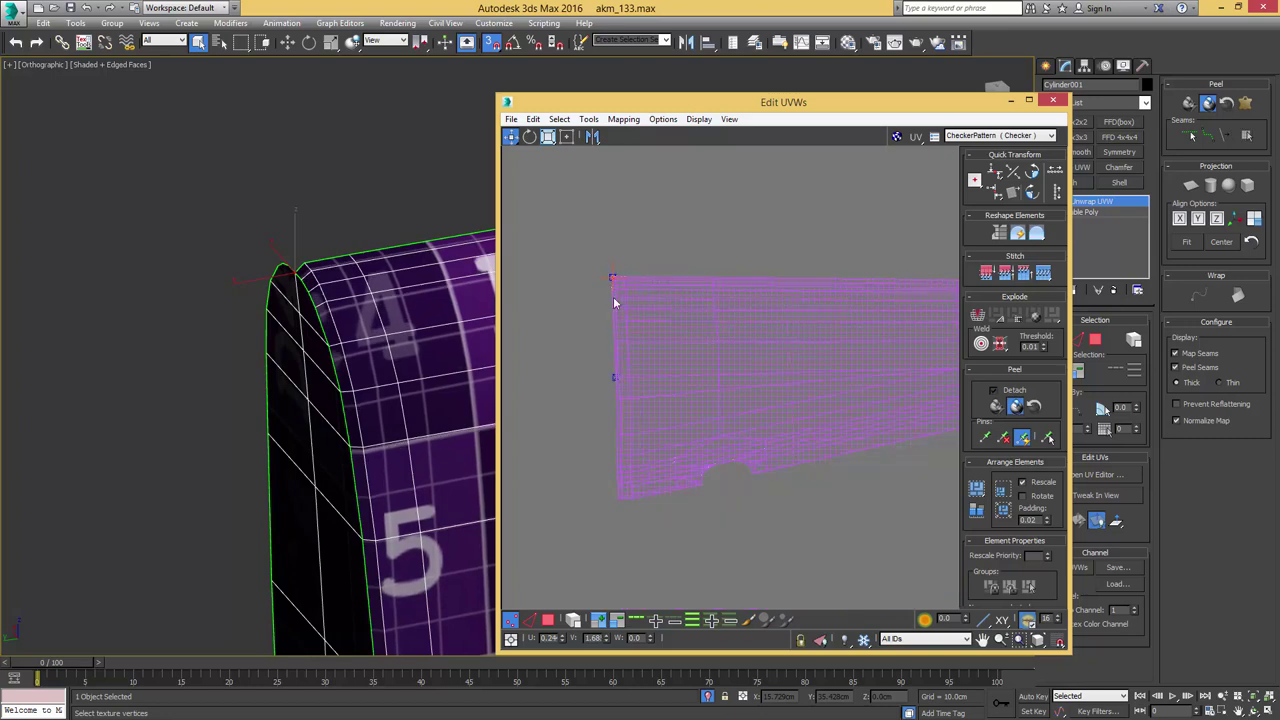
middle_drag(622, 376, 629, 320)
drag(622, 321, 618, 321)
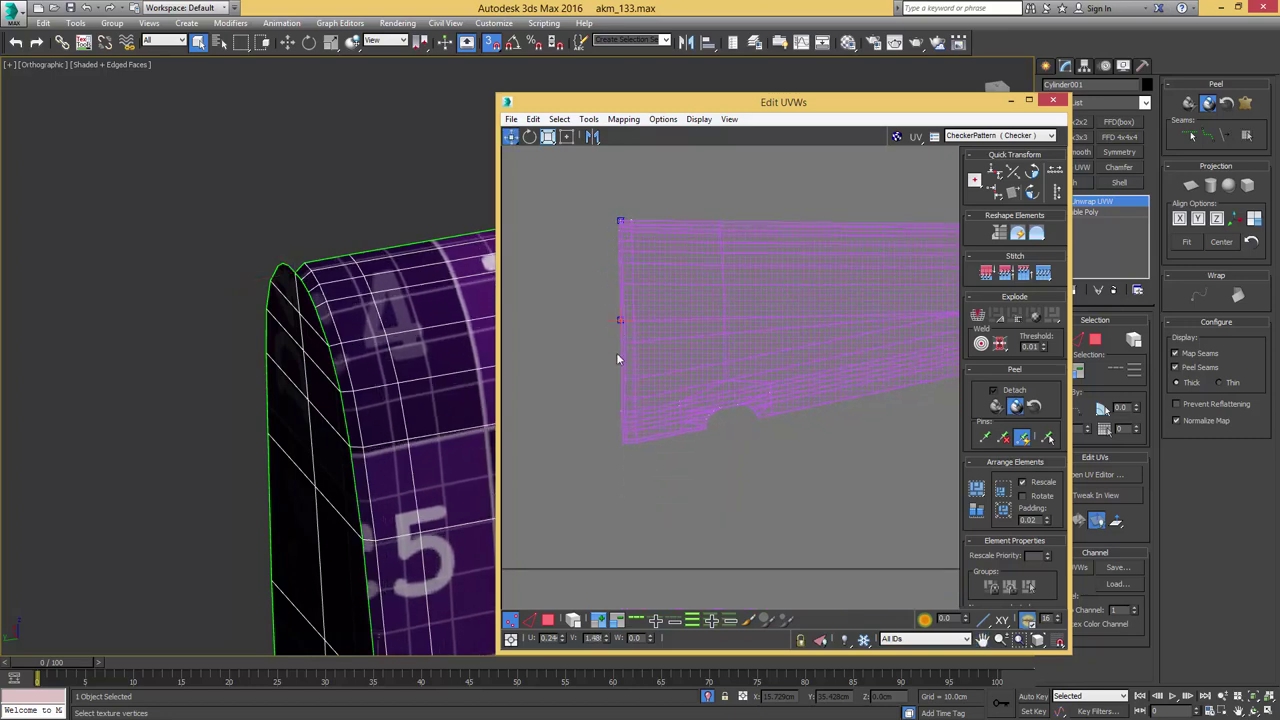
- Pin the shell's lower butt-end corner and adjust it to straighten the rear edge
drag(622, 442, 621, 446)
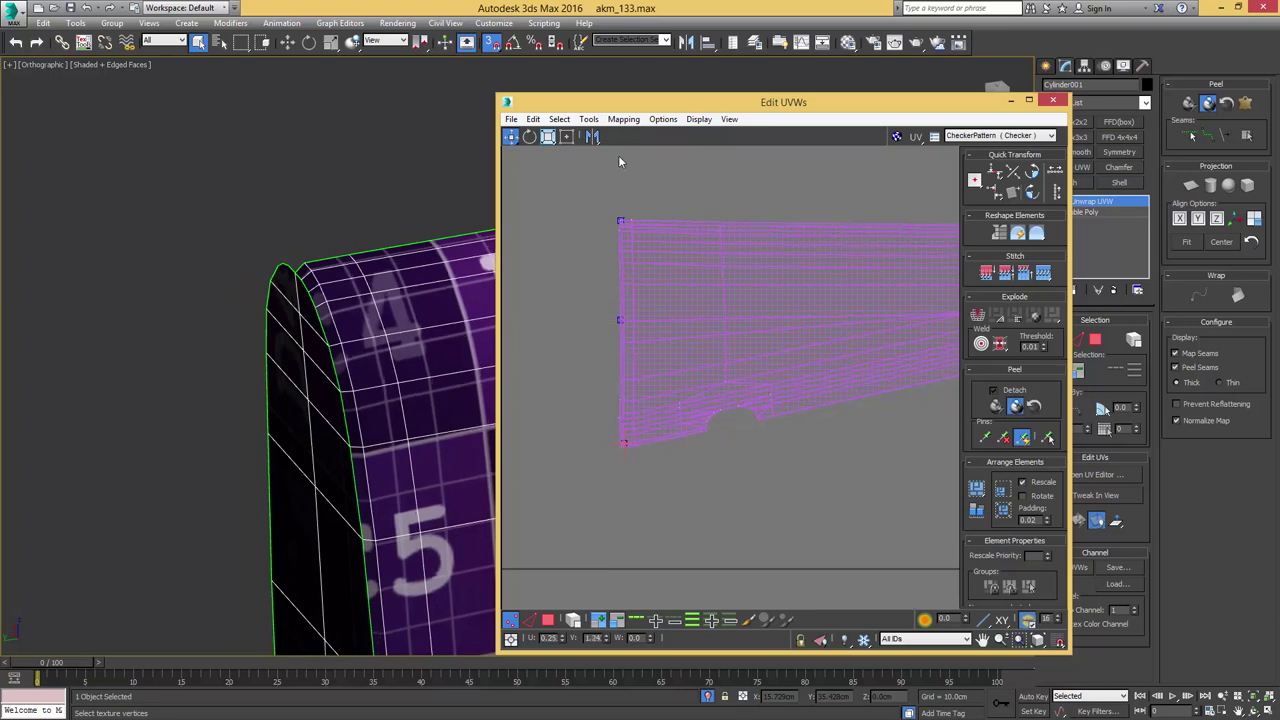
click(620, 221)
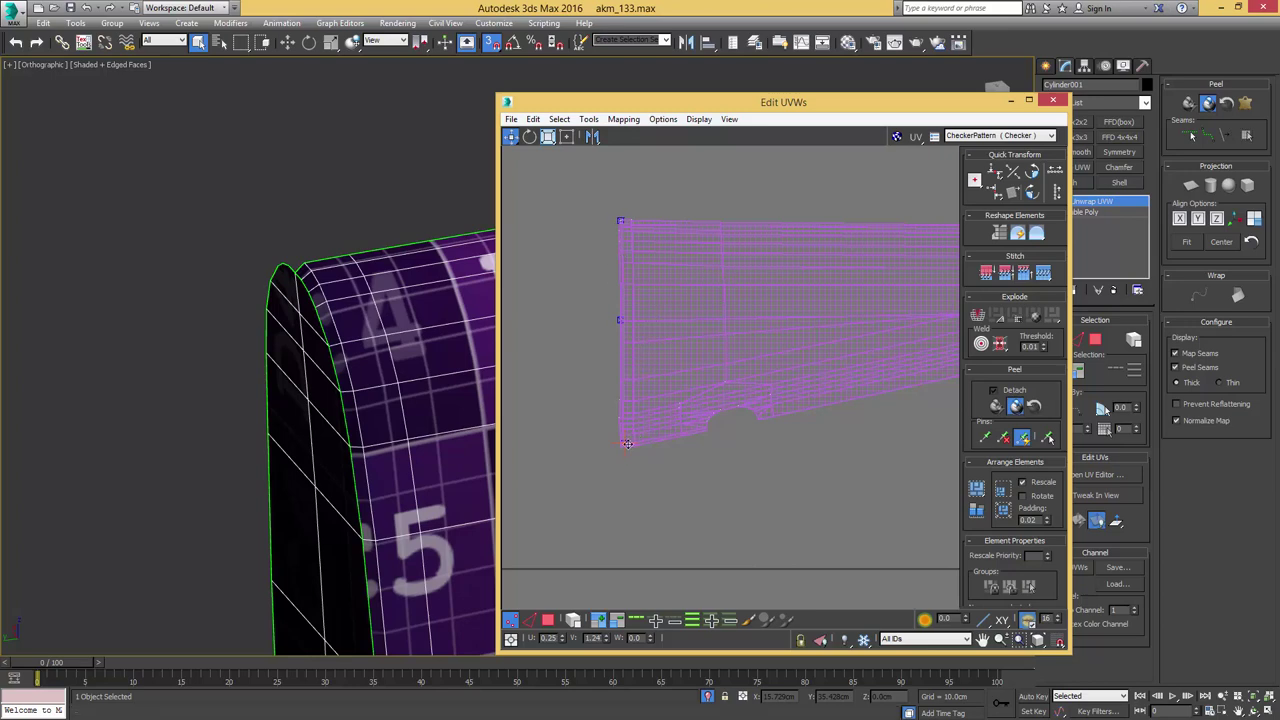
scroll(627, 444, up, 4)
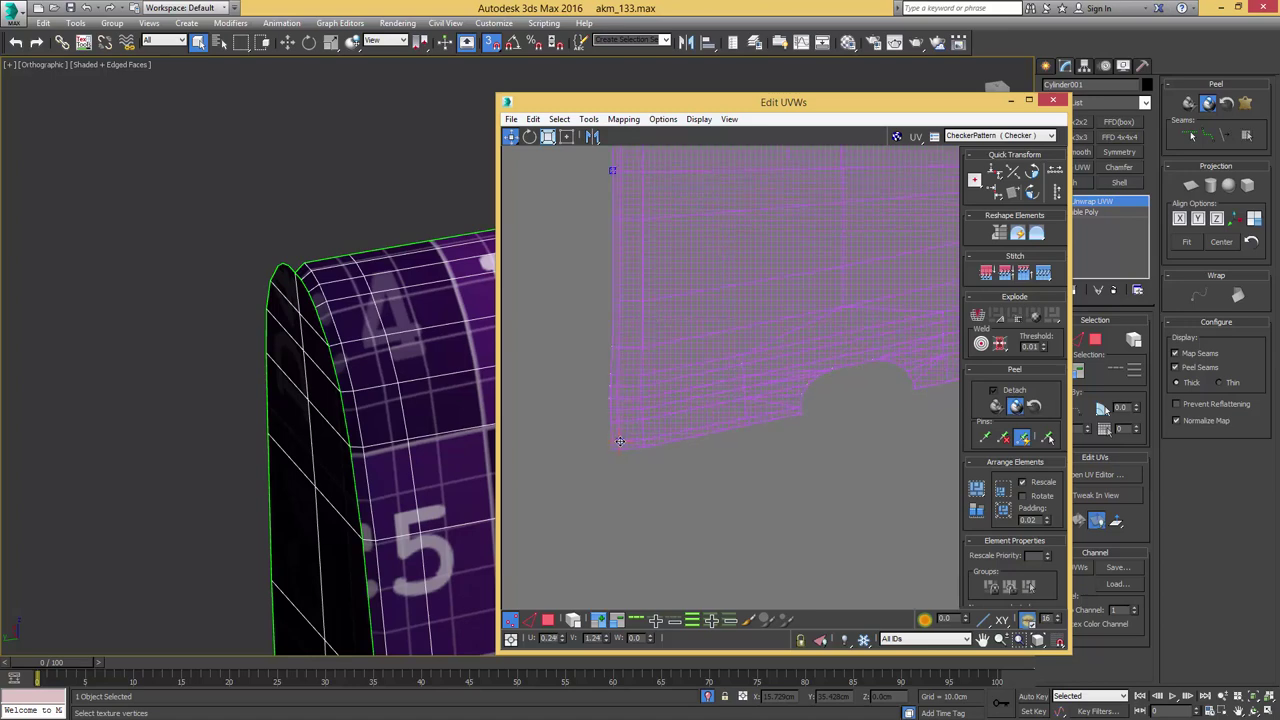
click(620, 441)
scroll(642, 283, down, 3)
middle_drag(642, 283, 644, 389)
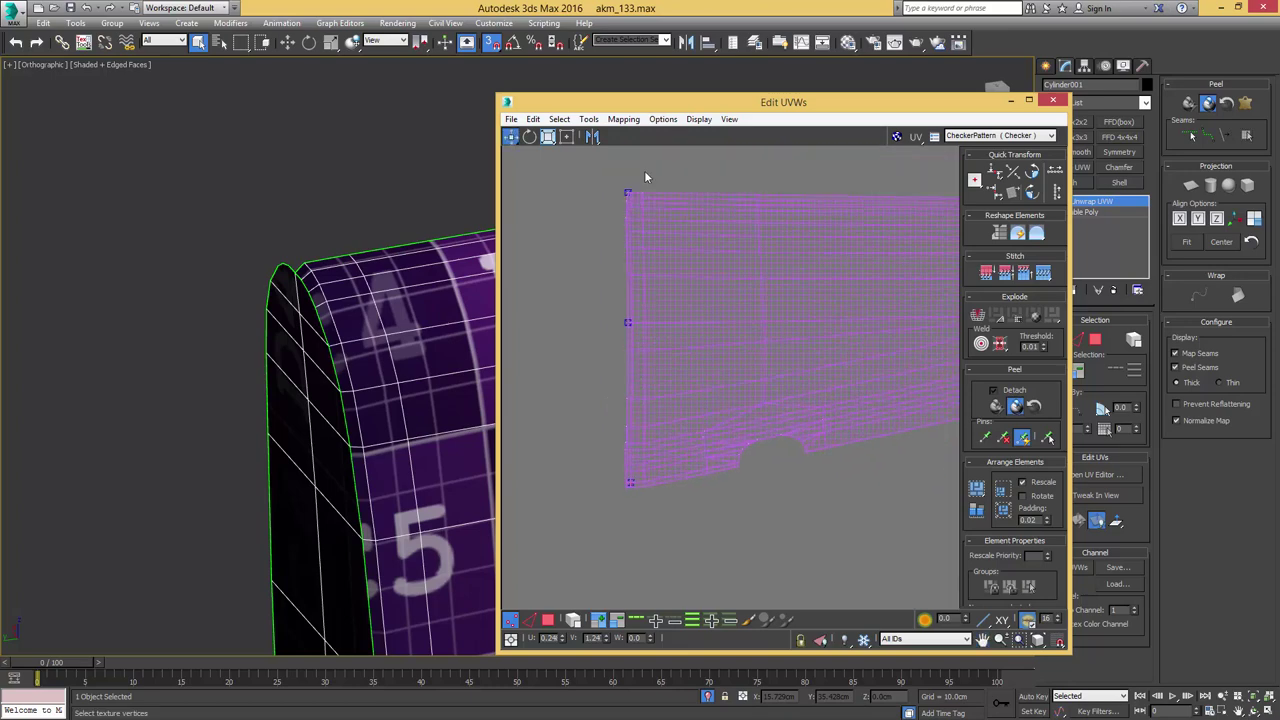
- Pin the lower corner vertex at the front end of the peeled shell
middle_drag(791, 274, 614, 312)
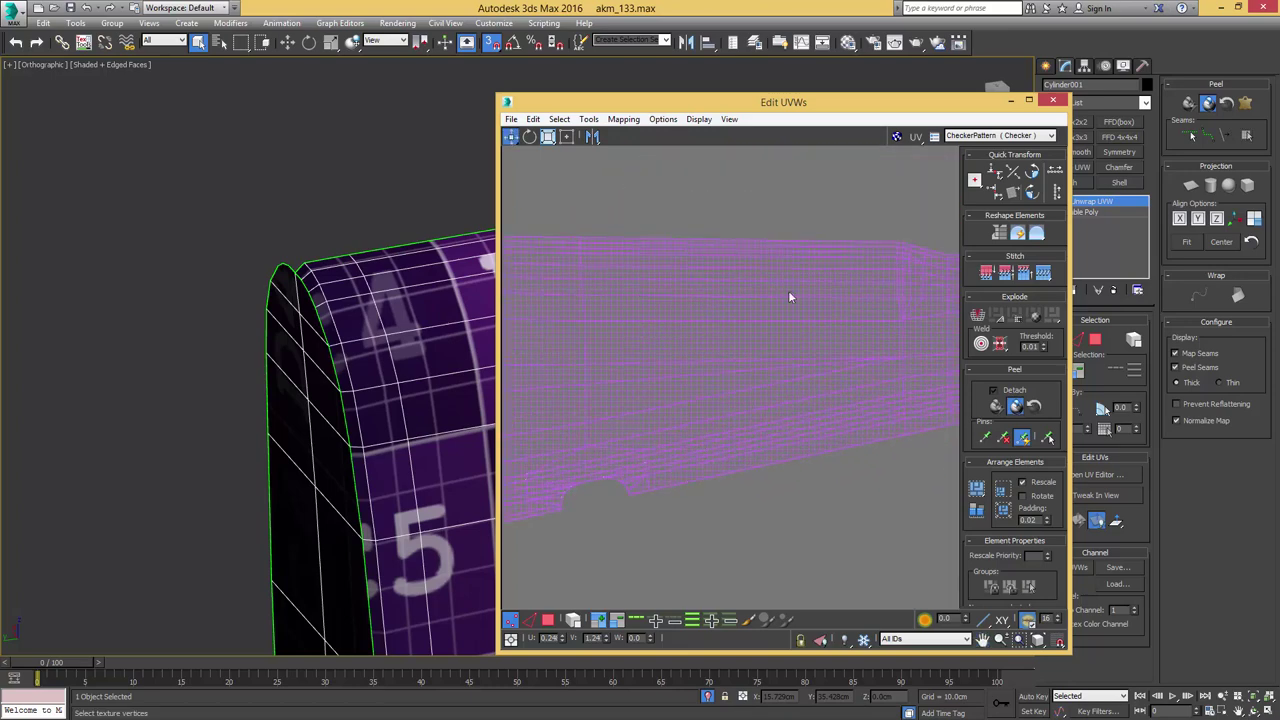
middle_drag(850, 288, 636, 314)
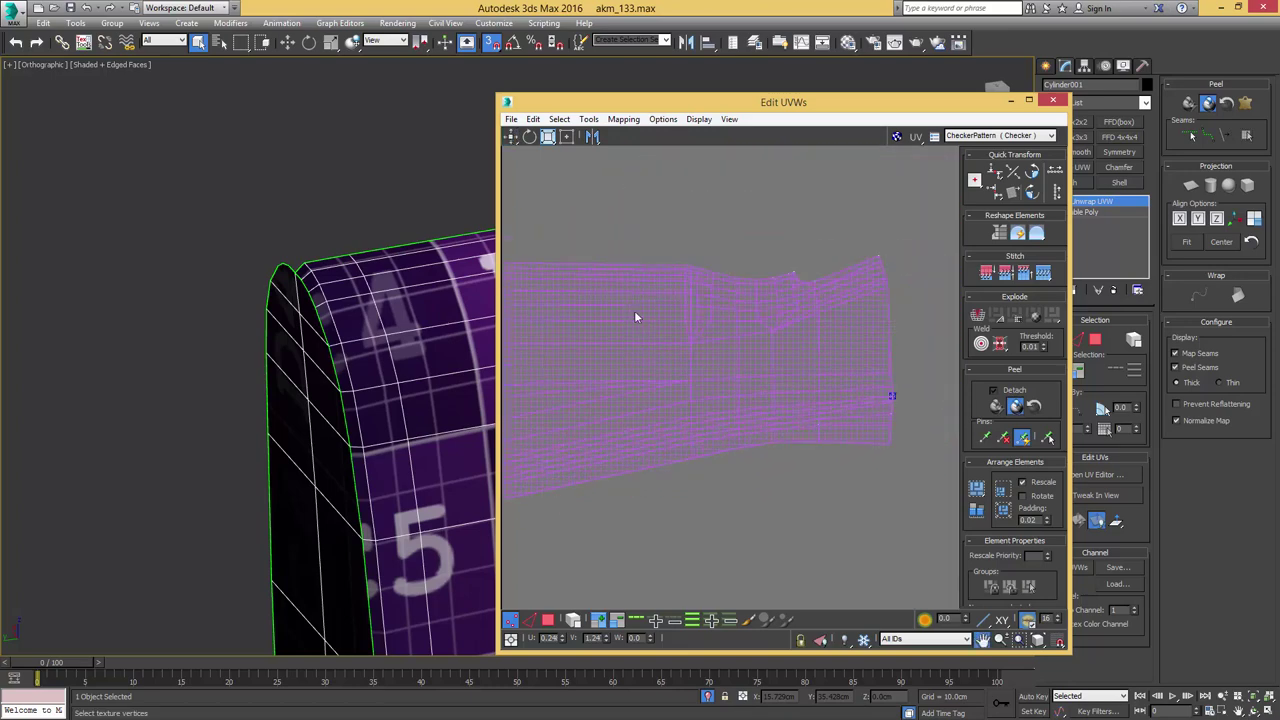
click(891, 445)
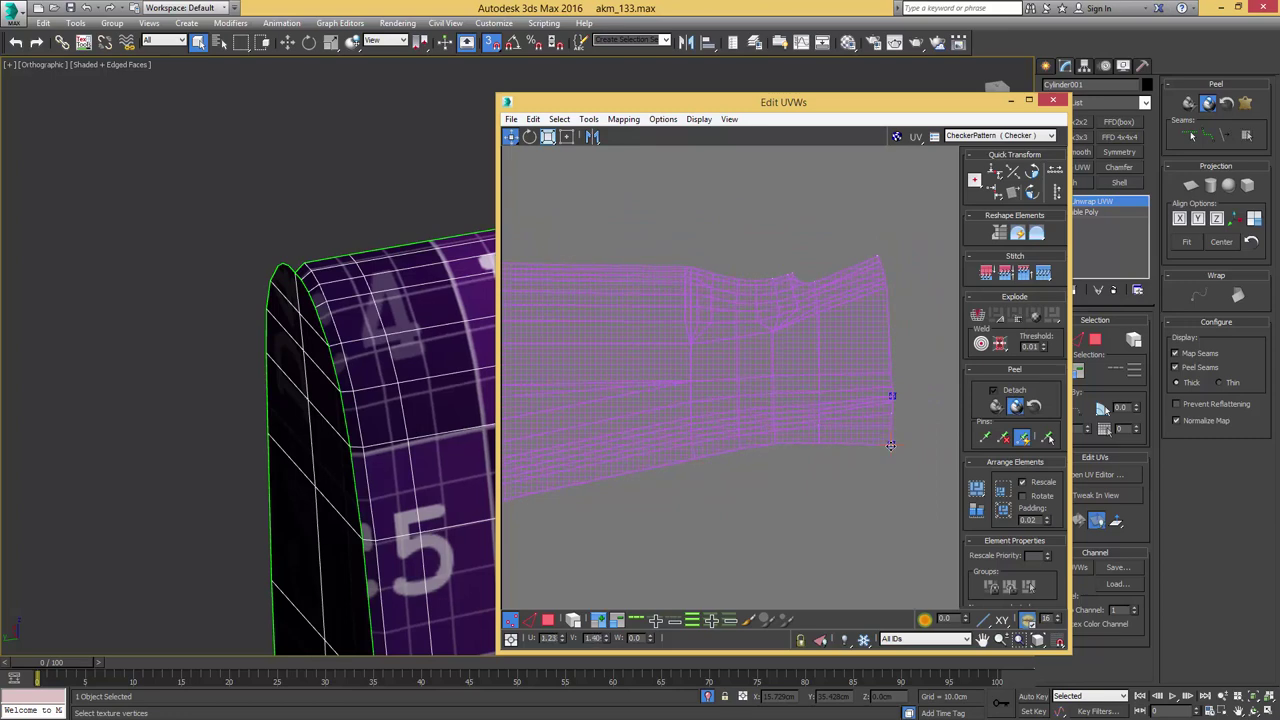
- Examine the peeled shell's layout and the checker pattern along the buttstock's top edge and front recess for distortion
scroll(865, 451, down, 3)
middle_drag(551, 509, 644, 481)
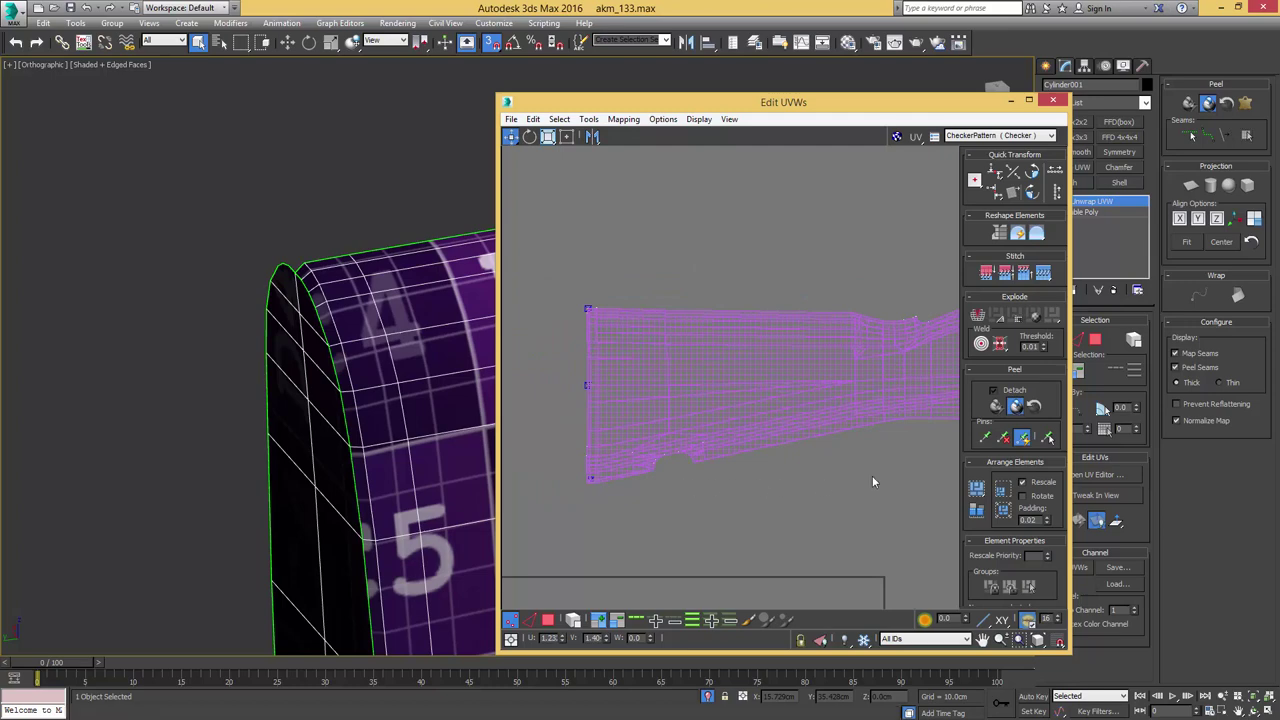
middle_drag(851, 474, 772, 476)
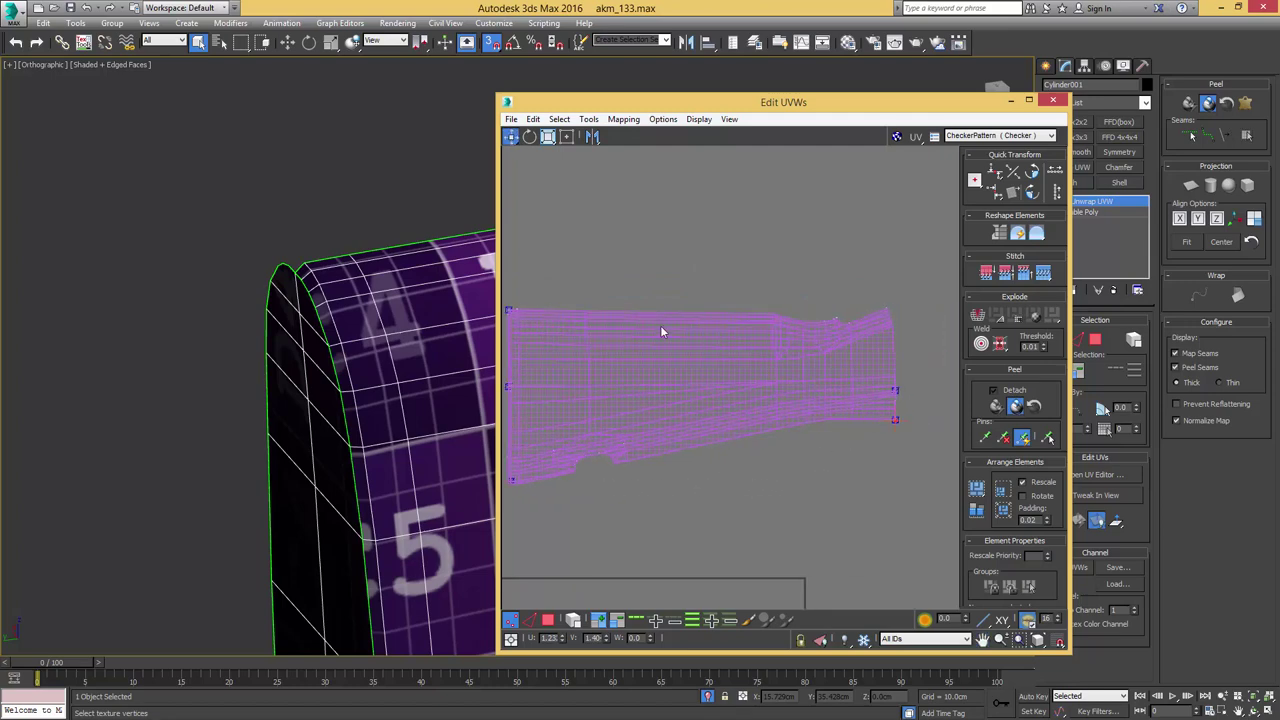
middle_drag(548, 304, 583, 298)
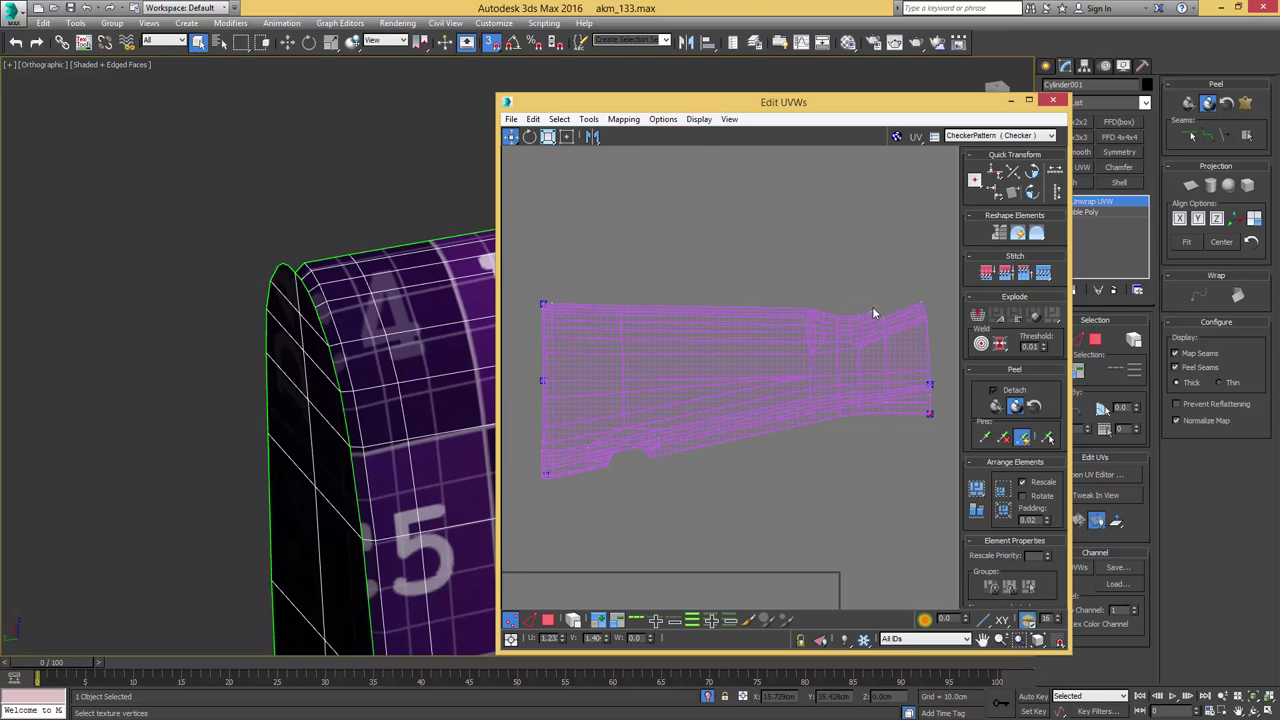
scroll(277, 318, down, 6)
middle_drag(466, 284, 262, 350)
middle_drag(262, 350, 161, 353)
middle_drag(117, 418, 219, 378)
alt+middle_drag(446, 278, 350, 230)
middle_drag(350, 230, 298, 288)
scroll(298, 288, up, 4)
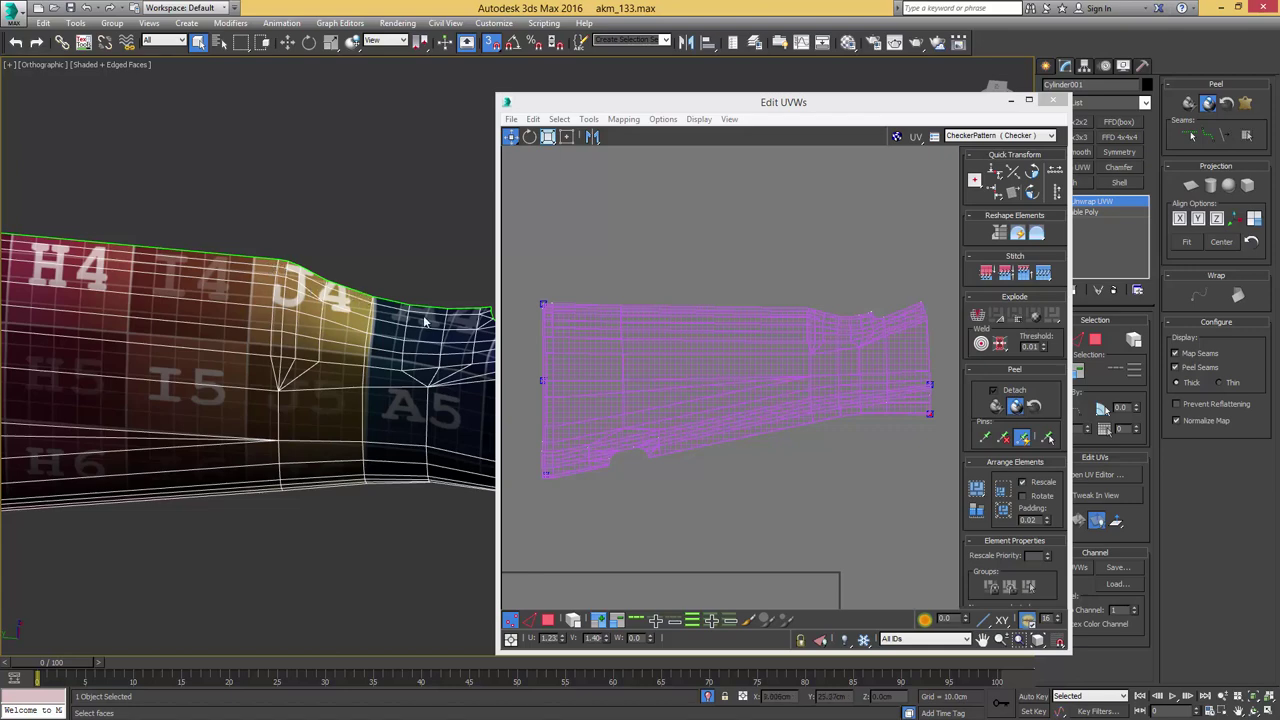
middle_drag(484, 309, 444, 317)
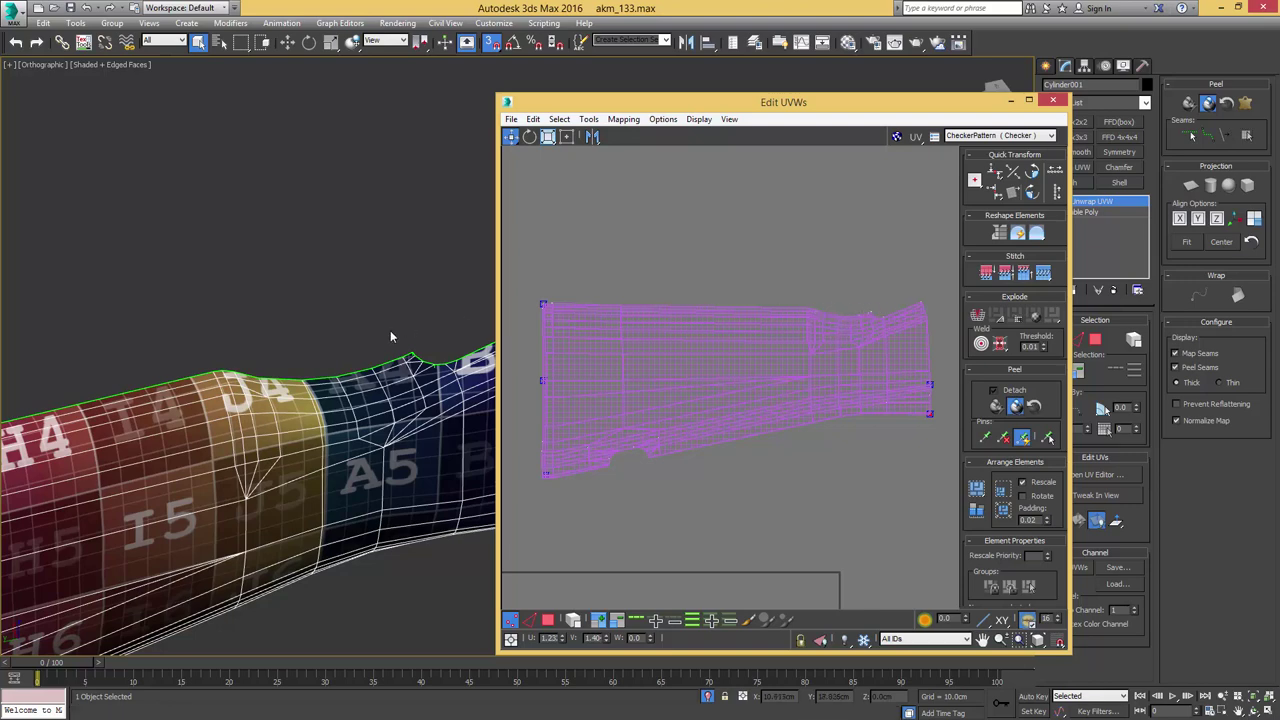
alt+middle_drag(390, 330, 289, 344)
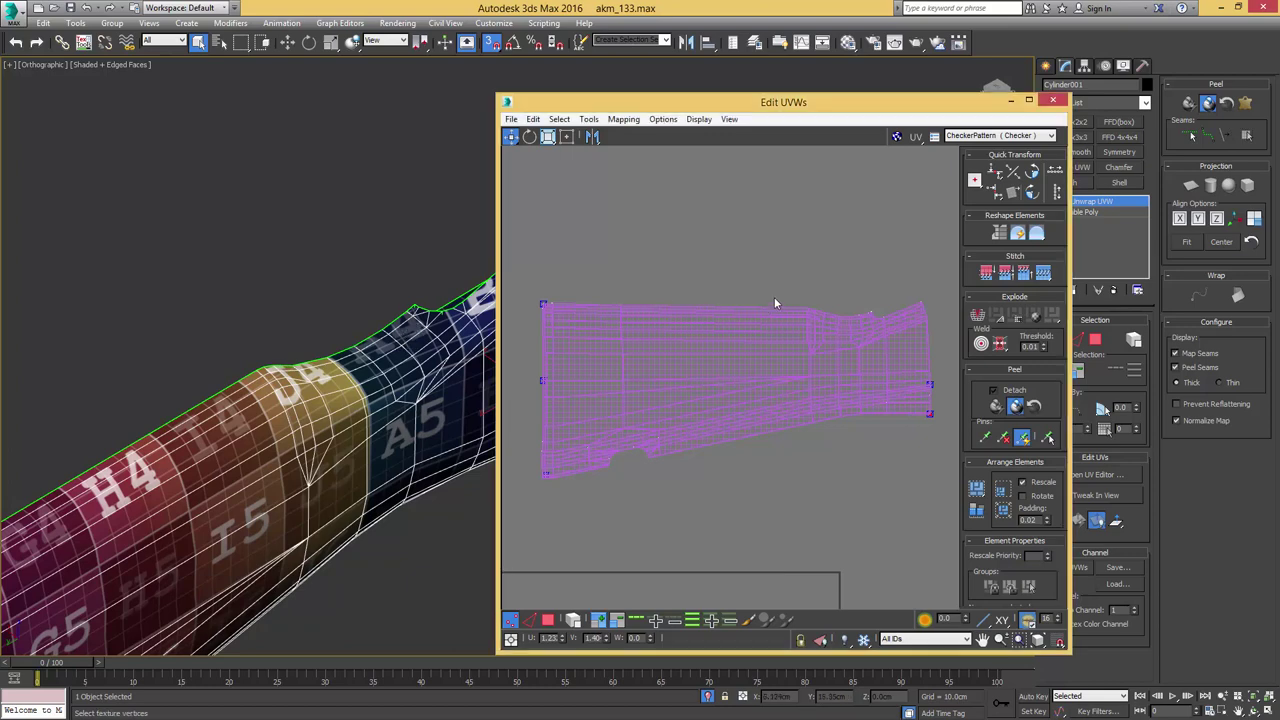
- Pin the top-edge vertex where the front dip begins, and pin the front end's two upper vertices to straighten that end
scroll(800, 292, up, 5)
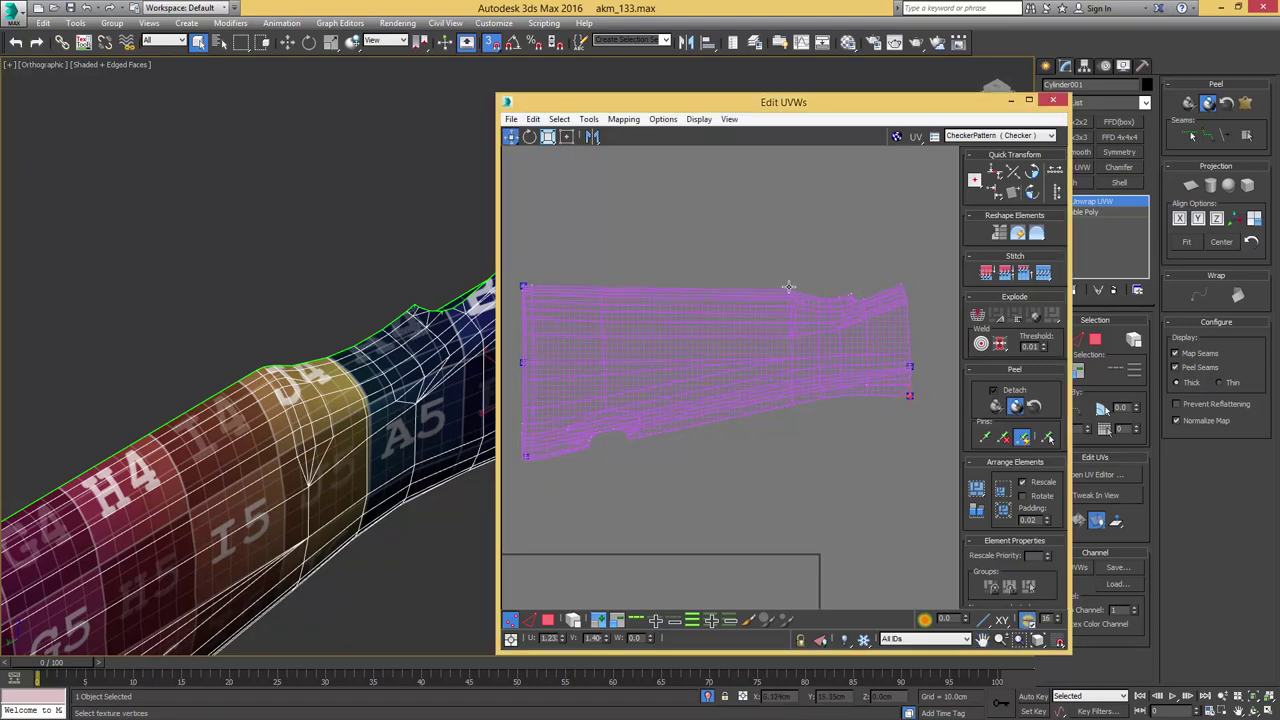
drag(785, 301, 786, 296)
scroll(786, 294, down, 3)
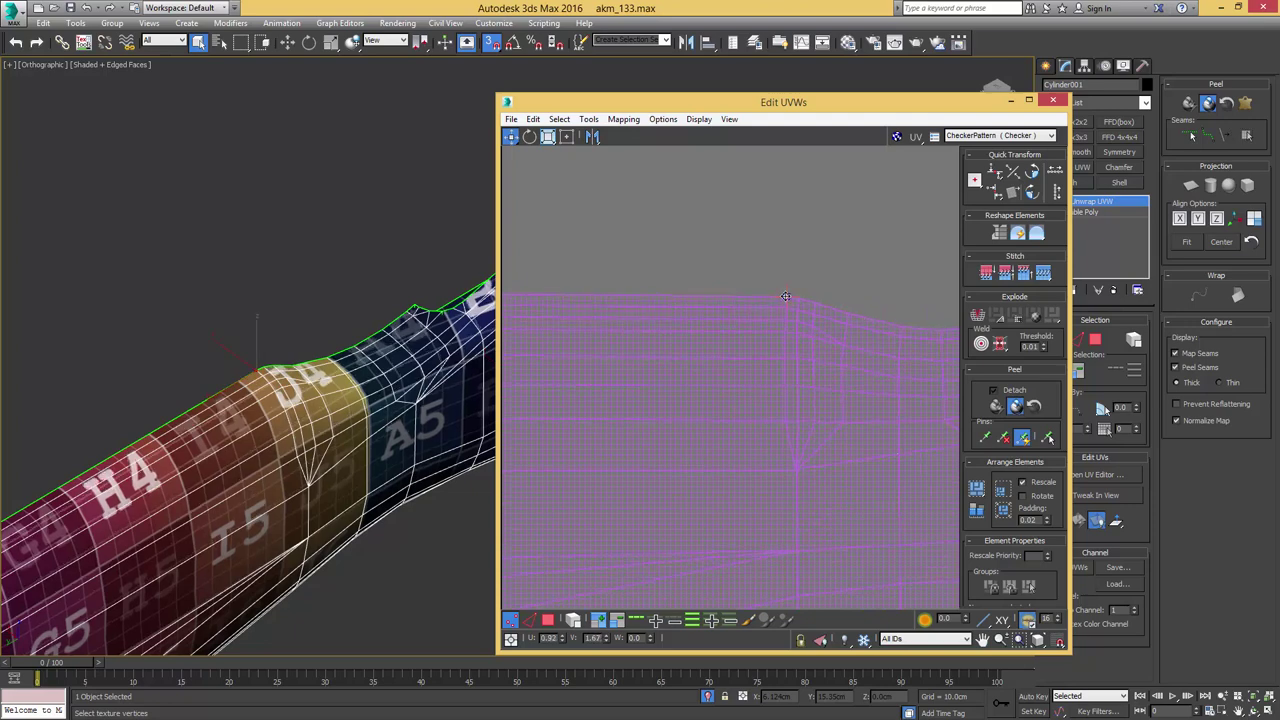
scroll(810, 292, down, 3)
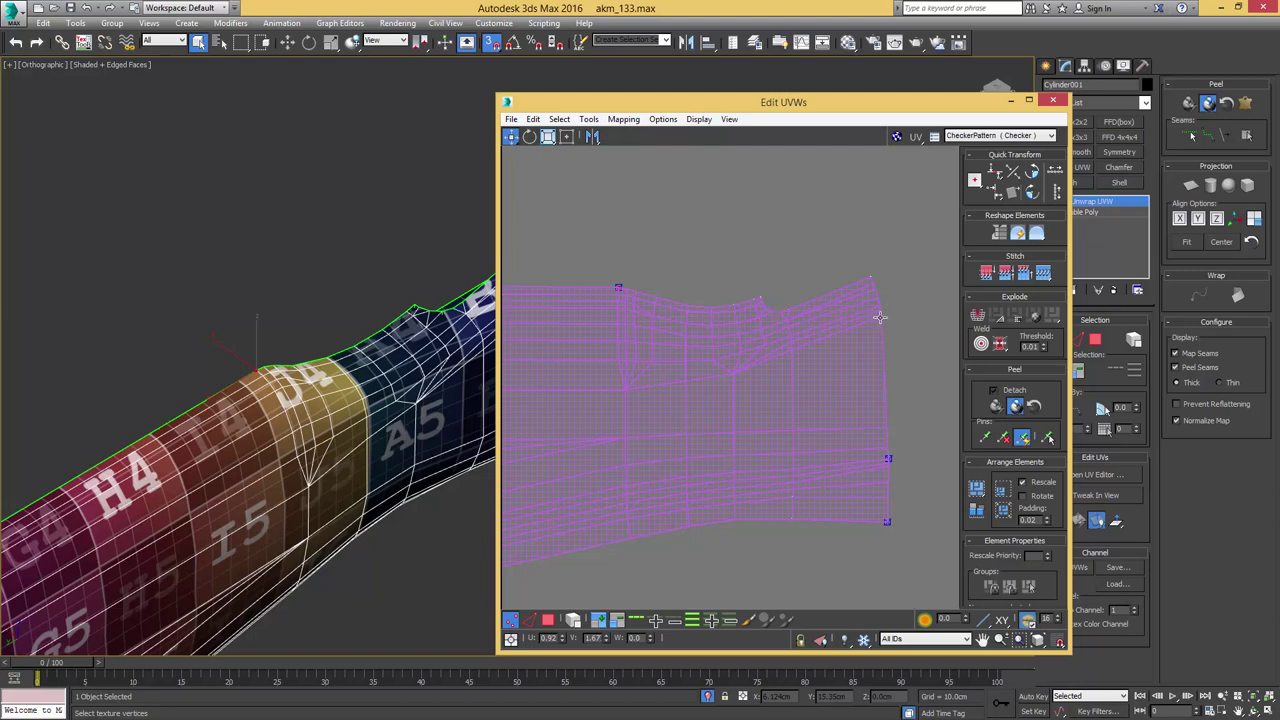
drag(880, 317, 887, 290)
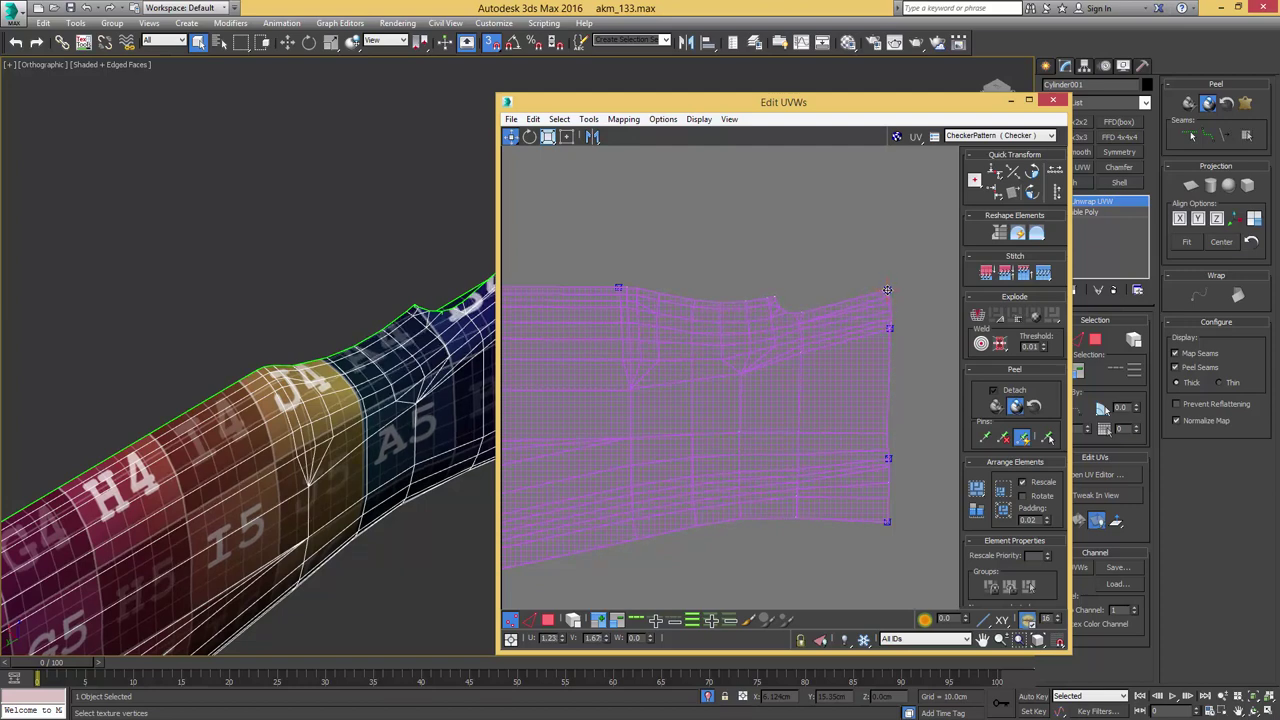
- Pin top-edge vertices along the dip up to the recess corner and raise them level with the rest of the edge
scroll(690, 295, up, 2)
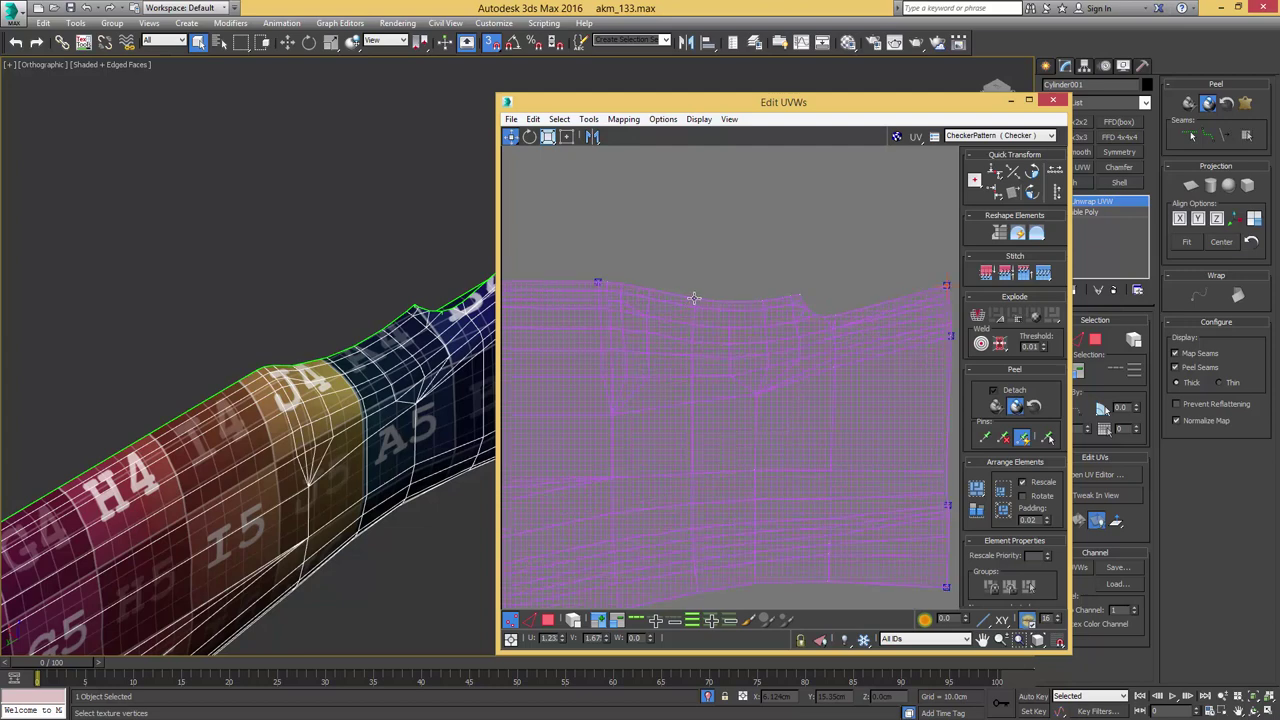
drag(694, 297, 694, 291)
drag(693, 287, 691, 282)
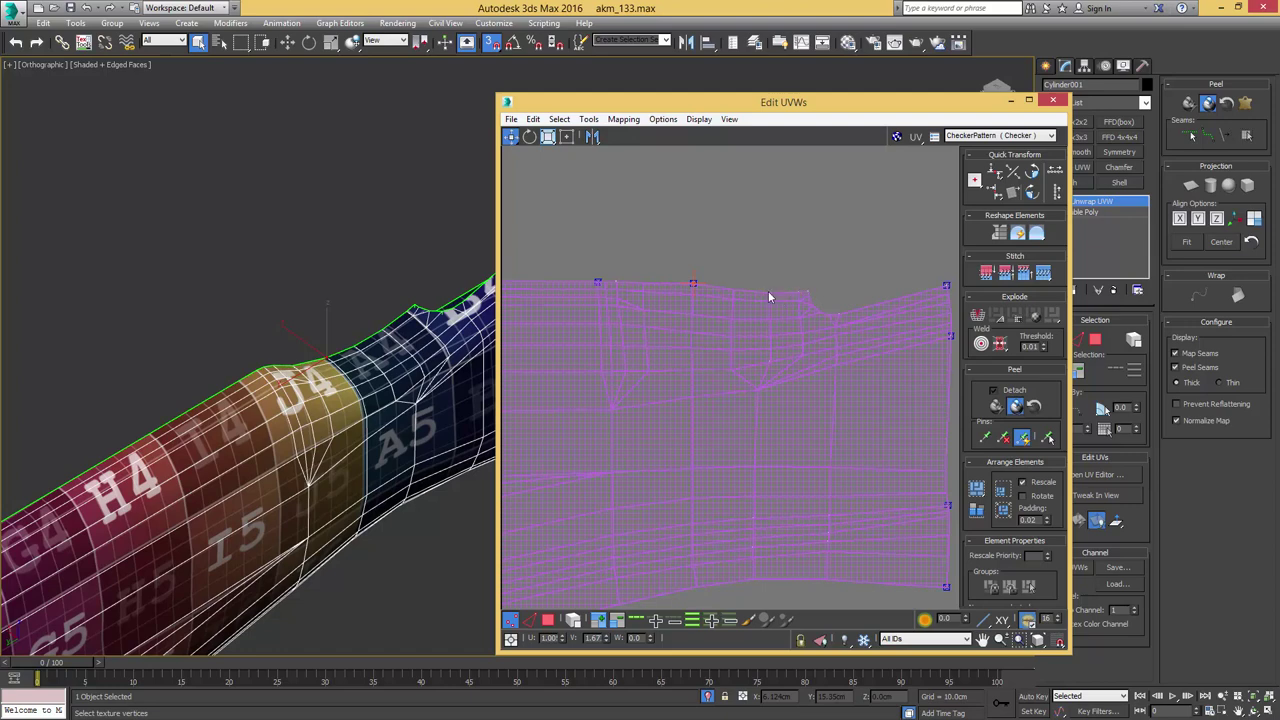
drag(769, 293, 770, 284)
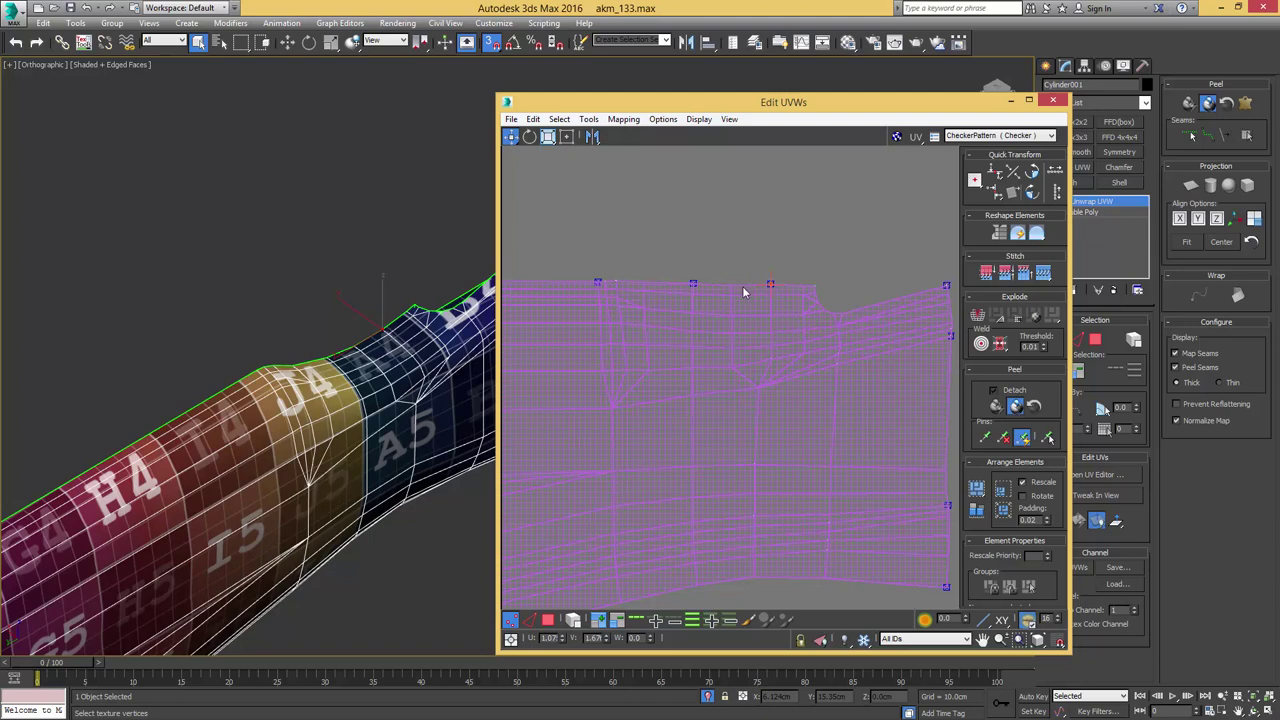
scroll(814, 286, up, 2)
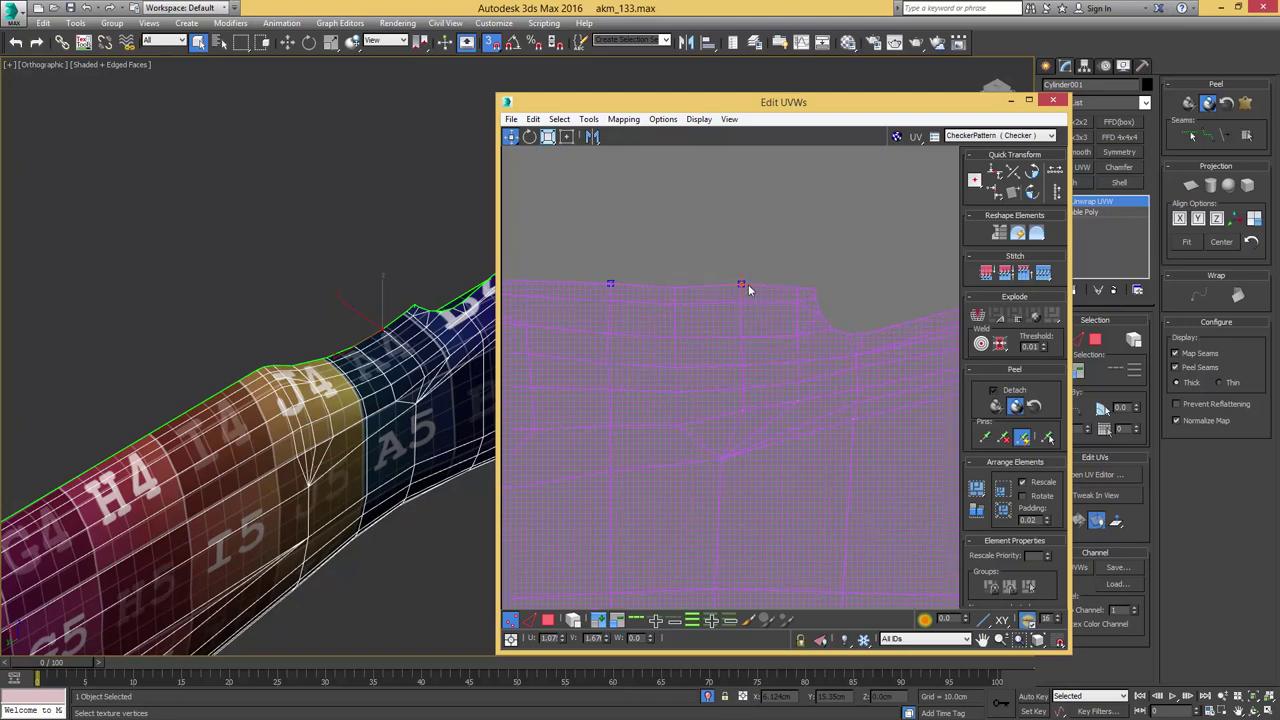
click(815, 287)
- Lower the front end's two upper pins slightly and pin more vertices farther down that edge to straighten it
scroll(860, 294, down, 2)
middle_drag(860, 294, 689, 291)
scroll(772, 292, up, 1)
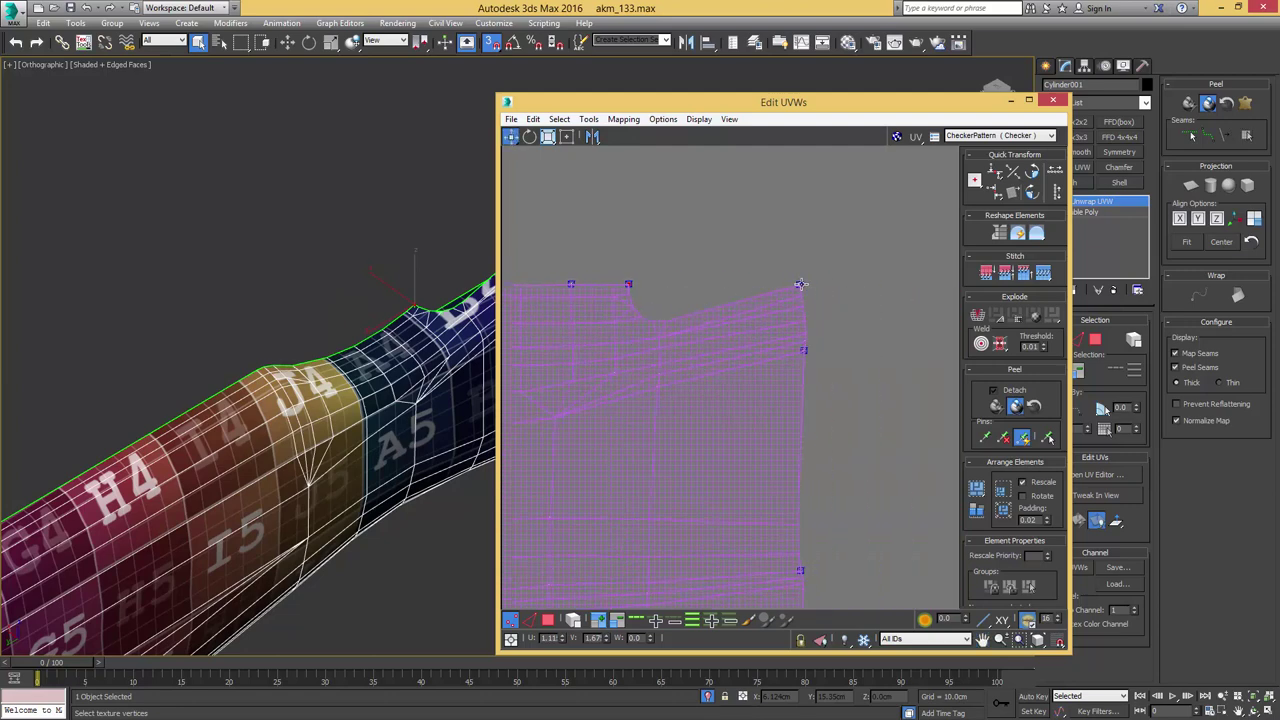
drag(801, 285, 805, 296)
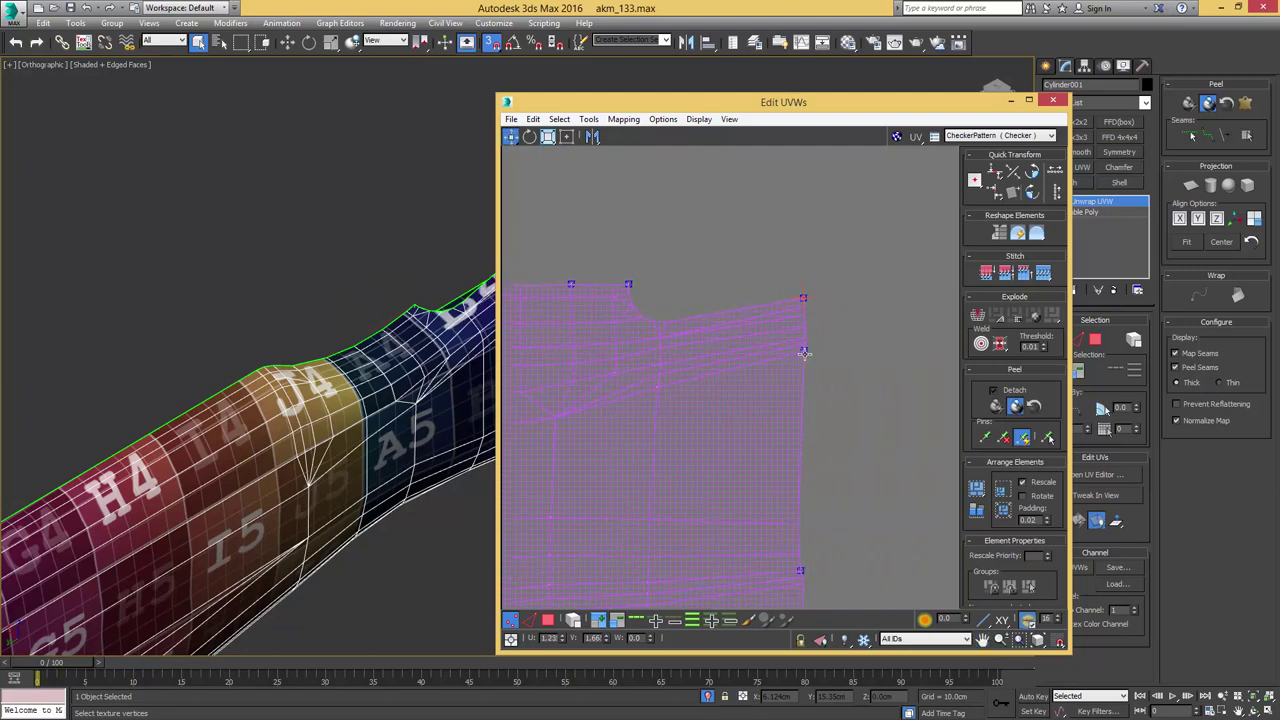
drag(804, 351, 803, 365)
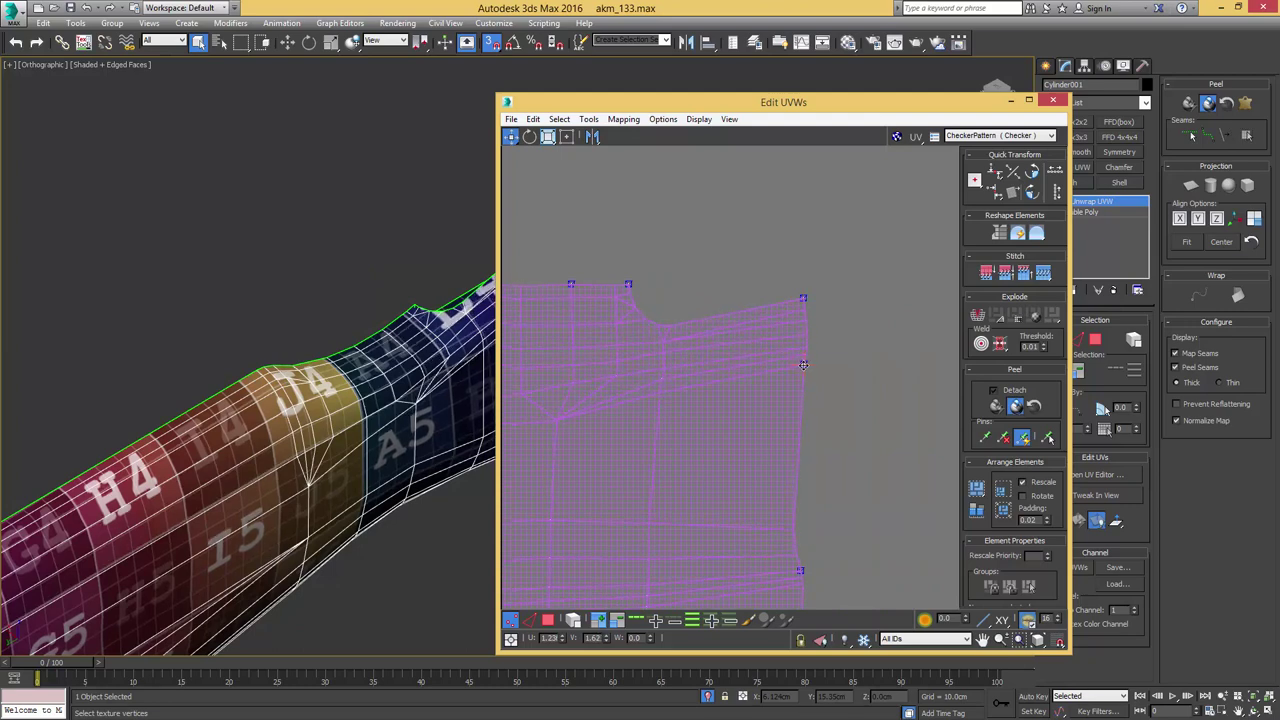
middle_drag(837, 448, 838, 357)
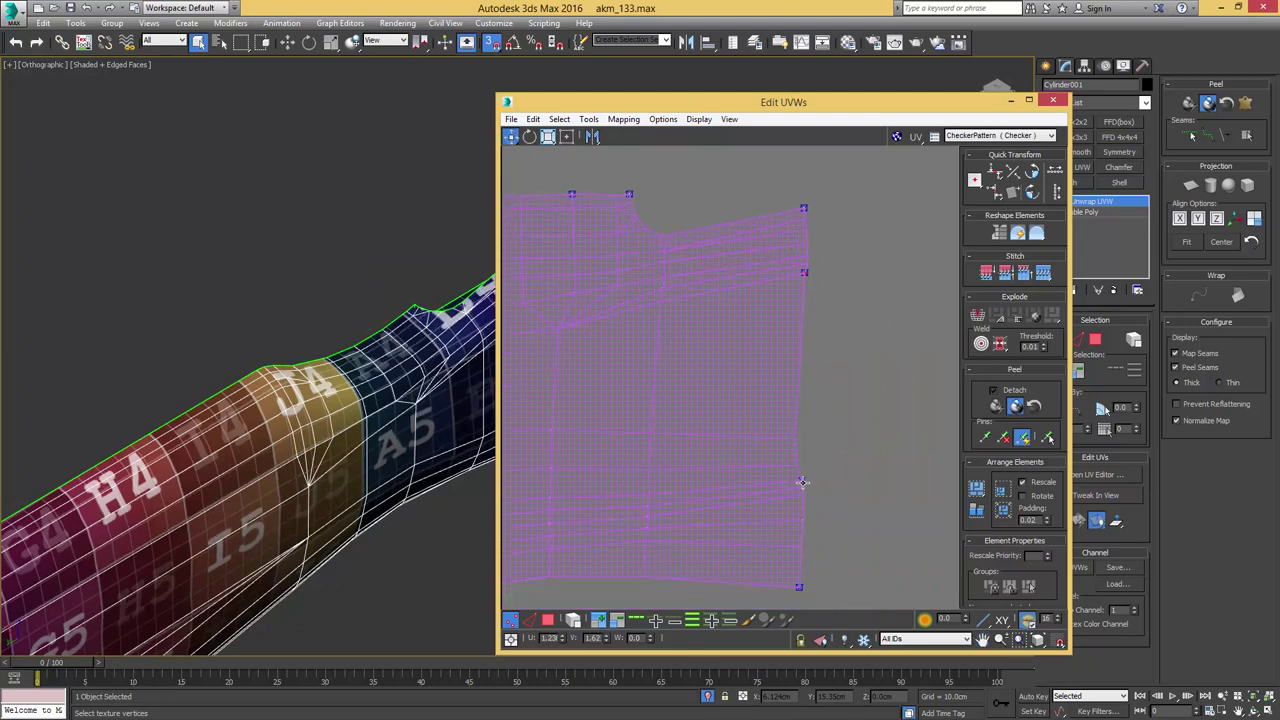
drag(797, 465, 802, 435)
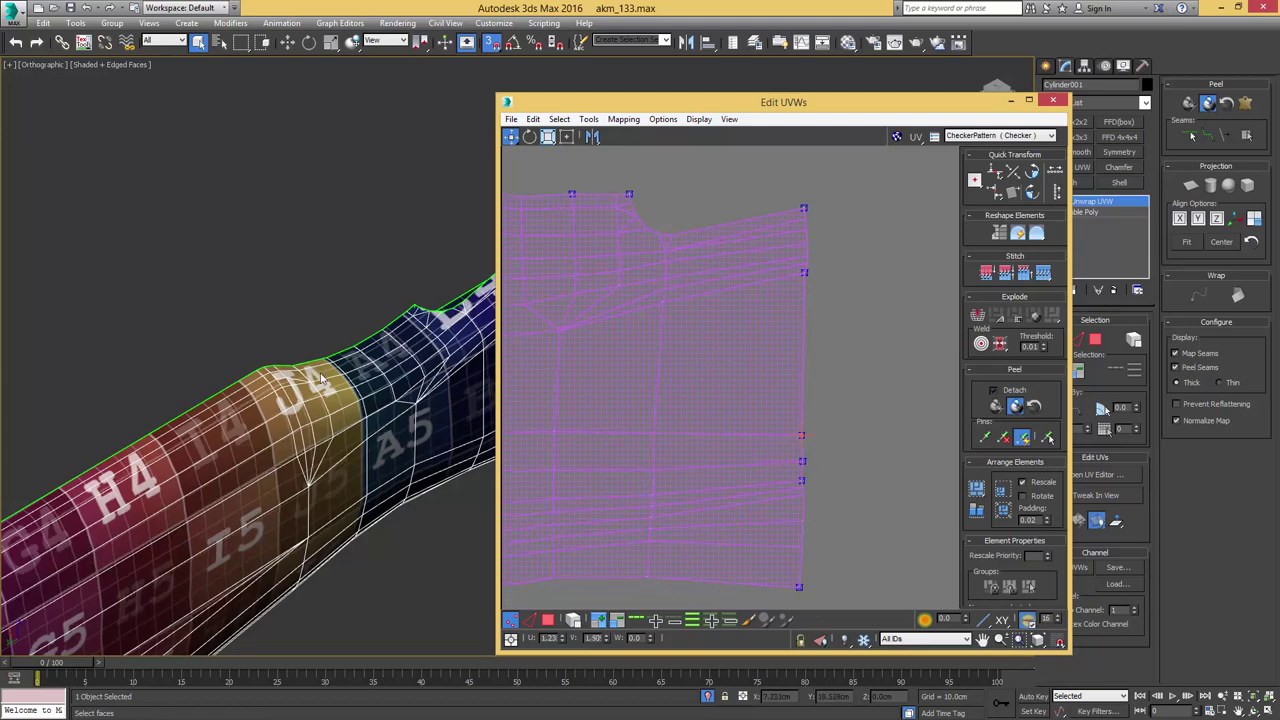
- Pin a second top-edge vertex where the dip begins and the vertex just below the first pin there
middle_drag(601, 262, 789, 325)
middle_drag(533, 263, 643, 288)
click(671, 281)
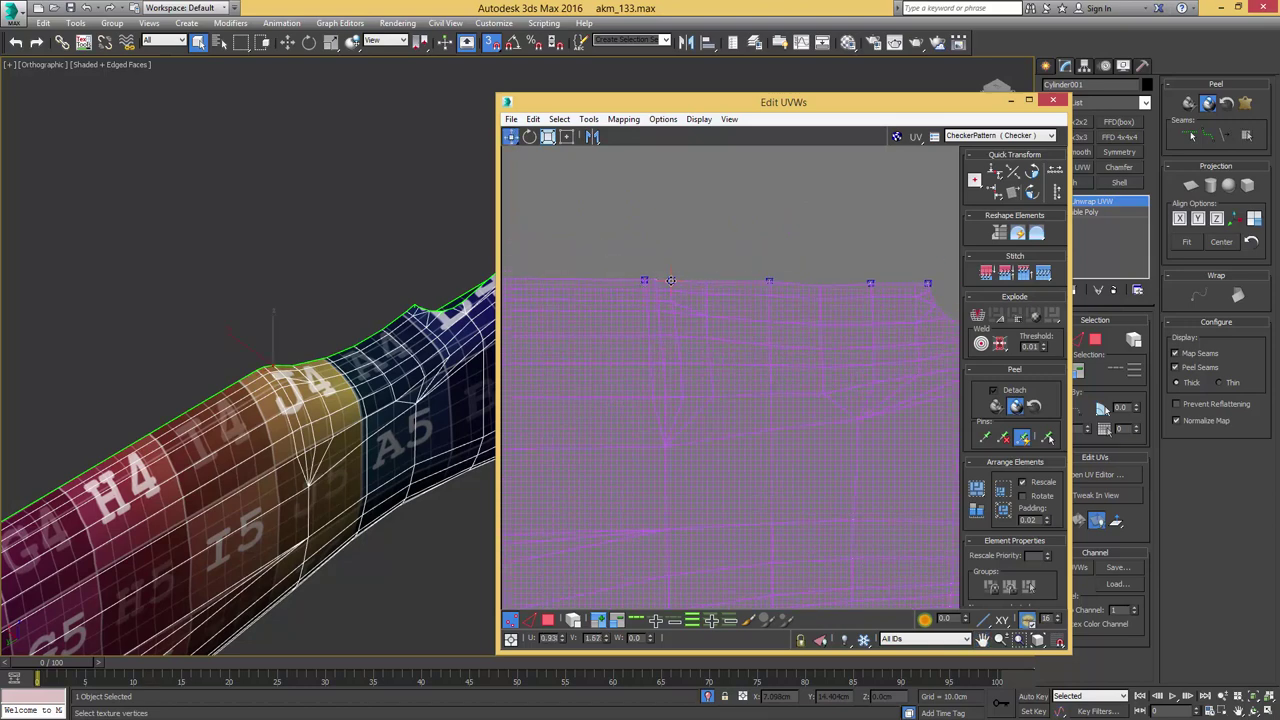
click(670, 281)
scroll(637, 290, up, 2)
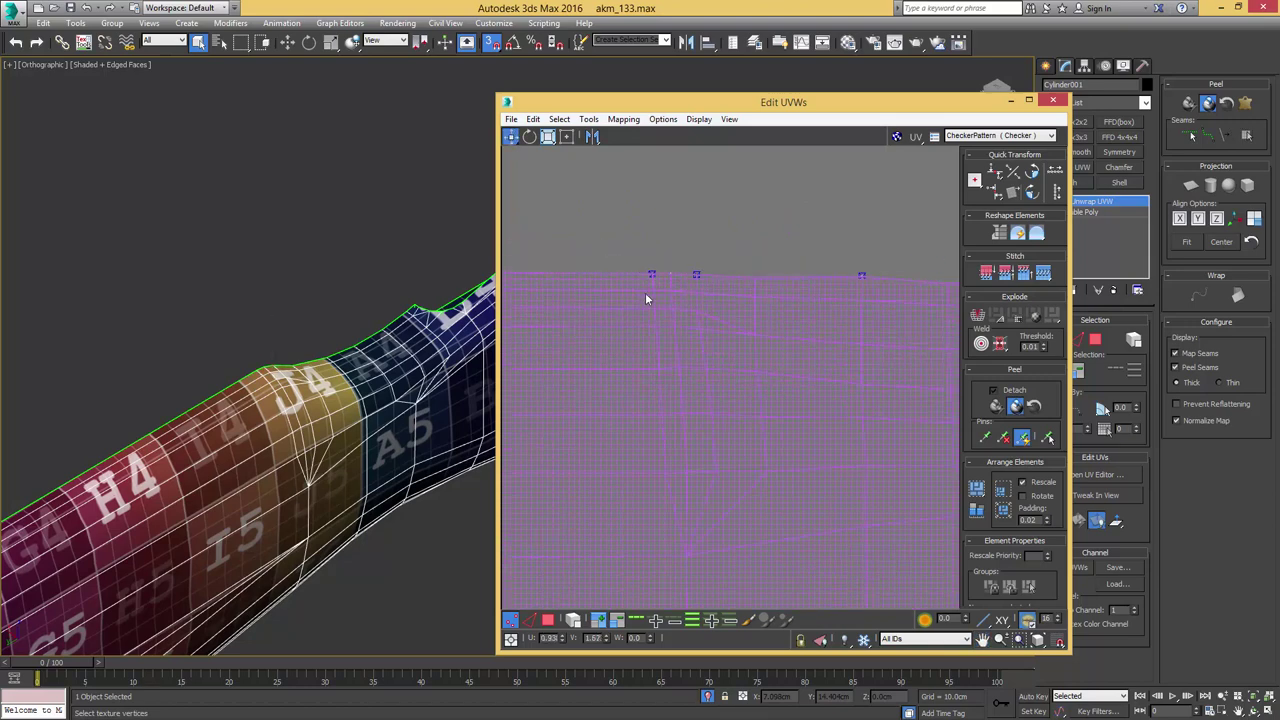
drag(656, 309, 654, 309)
scroll(692, 309, down, 3)
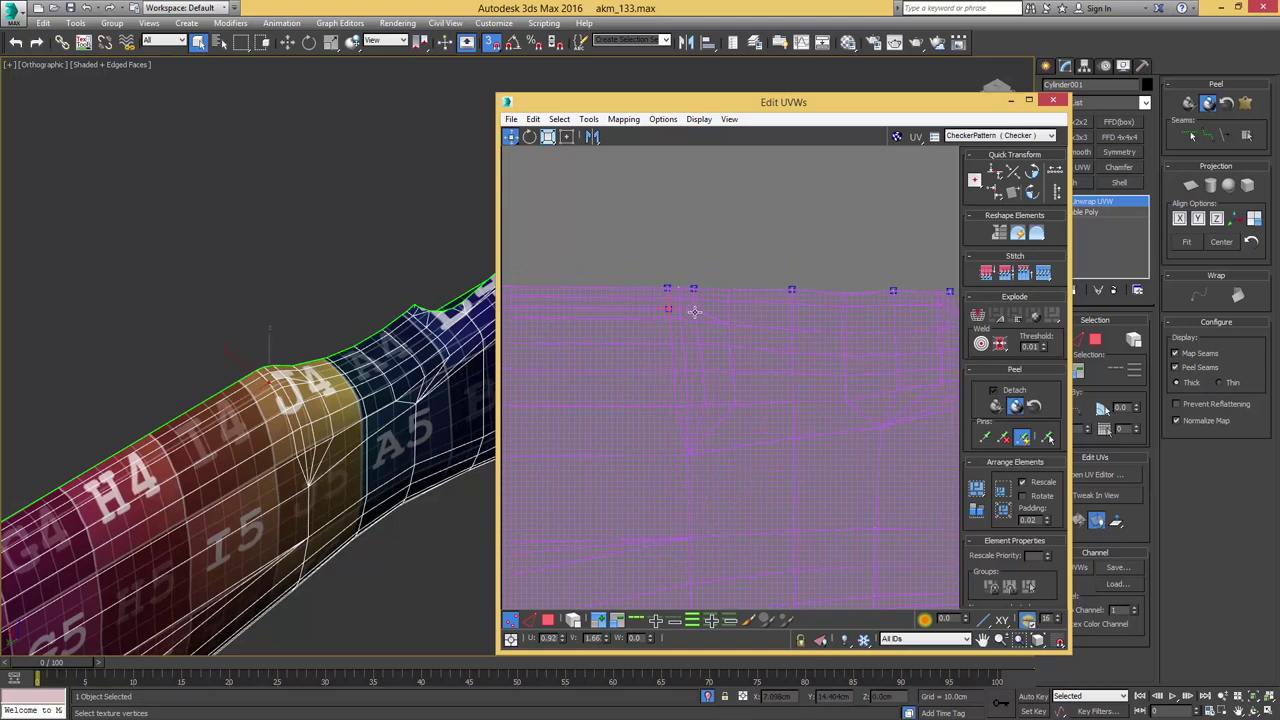
- Pin the top-edge vertex next to the shell's upper butt-end corner and shift it slightly toward the front
middle_drag(707, 321, 610, 322)
scroll(715, 318, down, 2)
middle_drag(691, 399, 855, 367)
scroll(855, 367, down, 1)
middle_drag(624, 380, 753, 362)
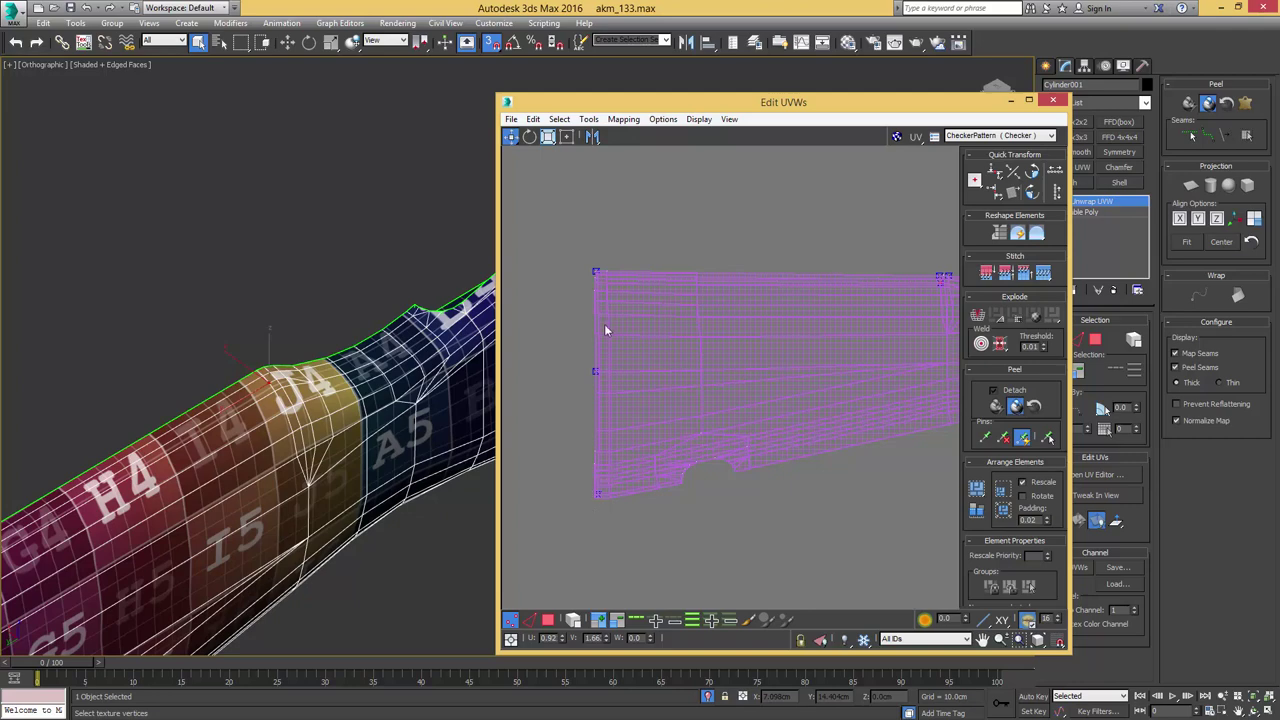
scroll(599, 289, up, 5)
click(589, 240)
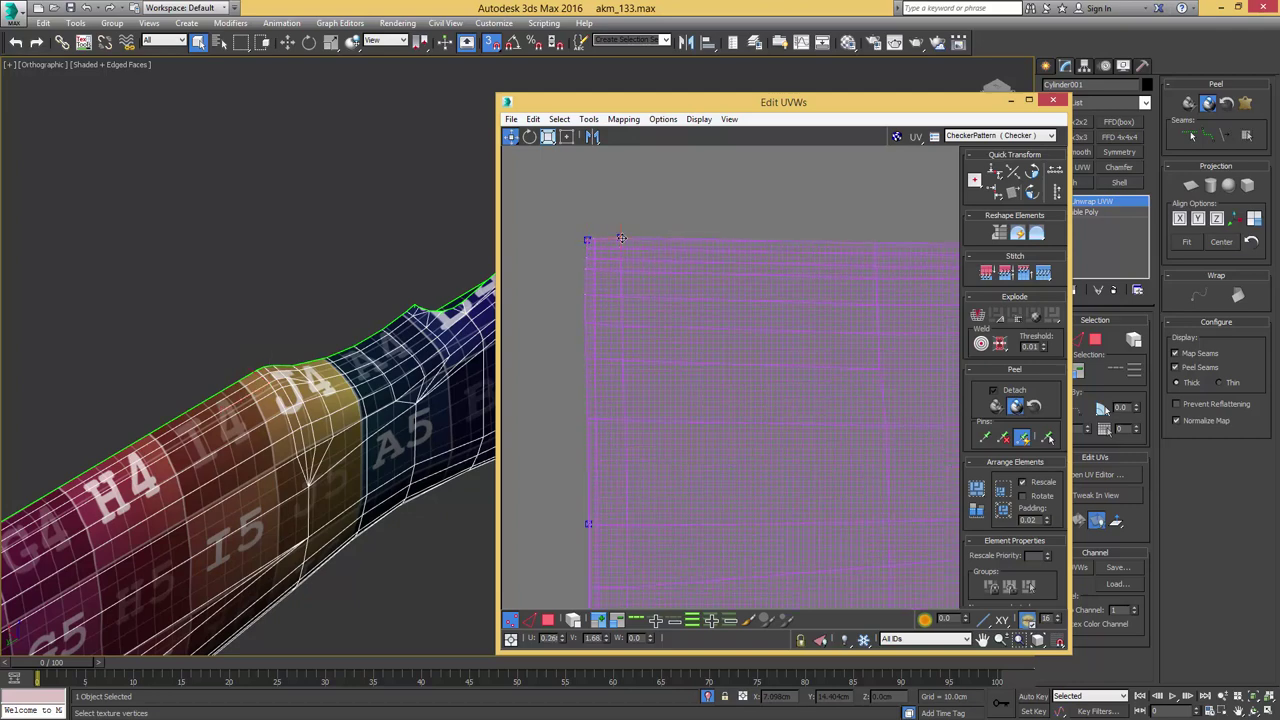
drag(624, 238, 626, 238)
scroll(630, 246, down, 3)
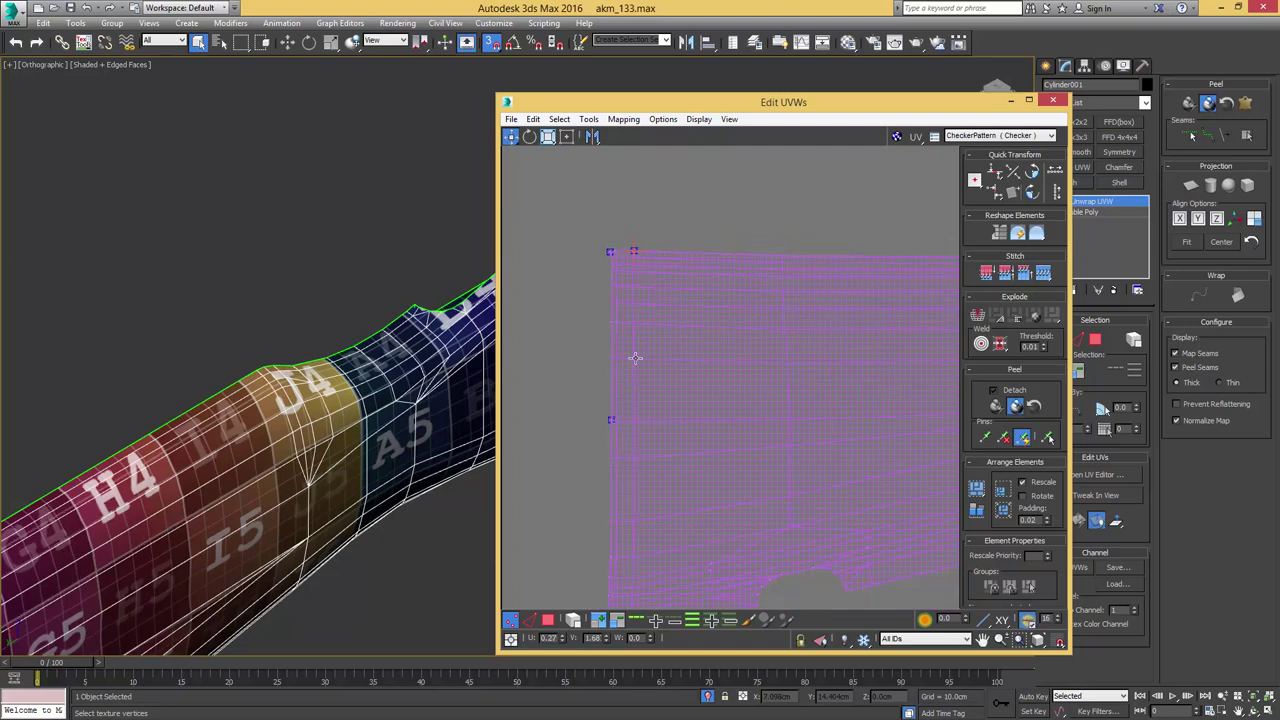
middle_drag(622, 411, 625, 382)
click(638, 240)
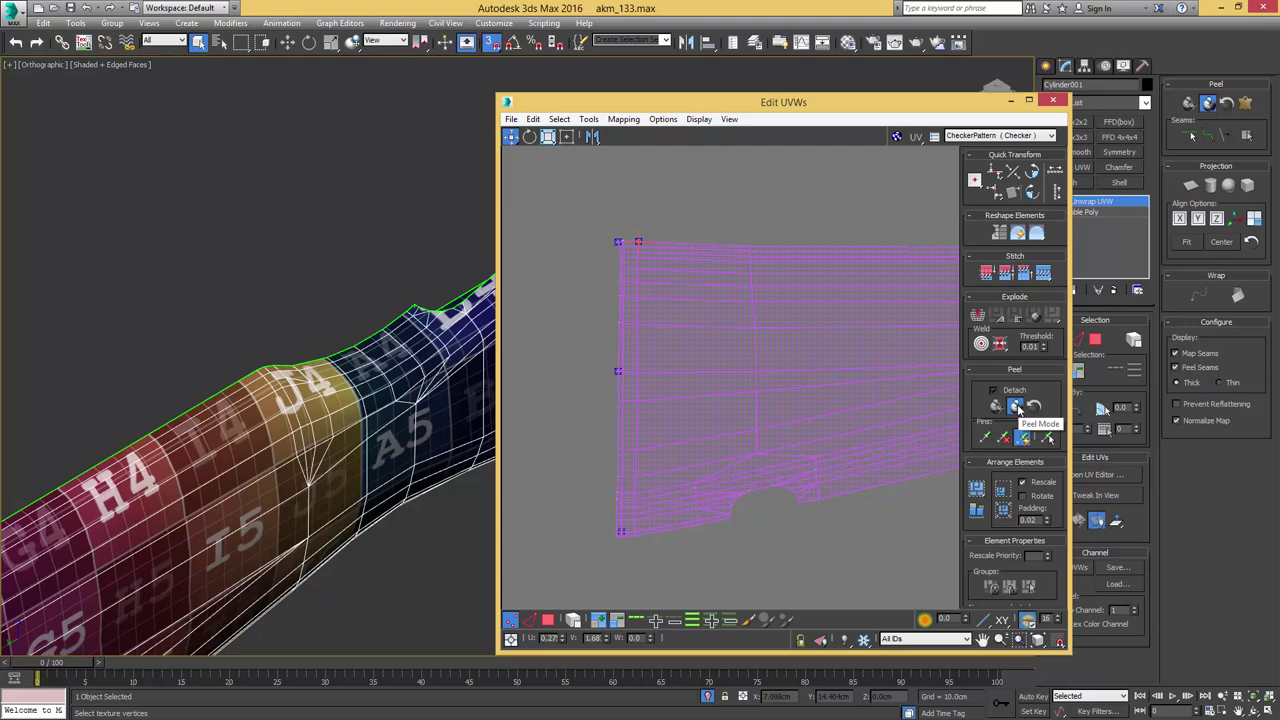
- Exit Peel Mode and align the shell's top border edges horizontally from the butt end to the recess corner
click(1018, 408)
middle_drag(862, 303, 796, 324)
scroll(900, 331, down, 3)
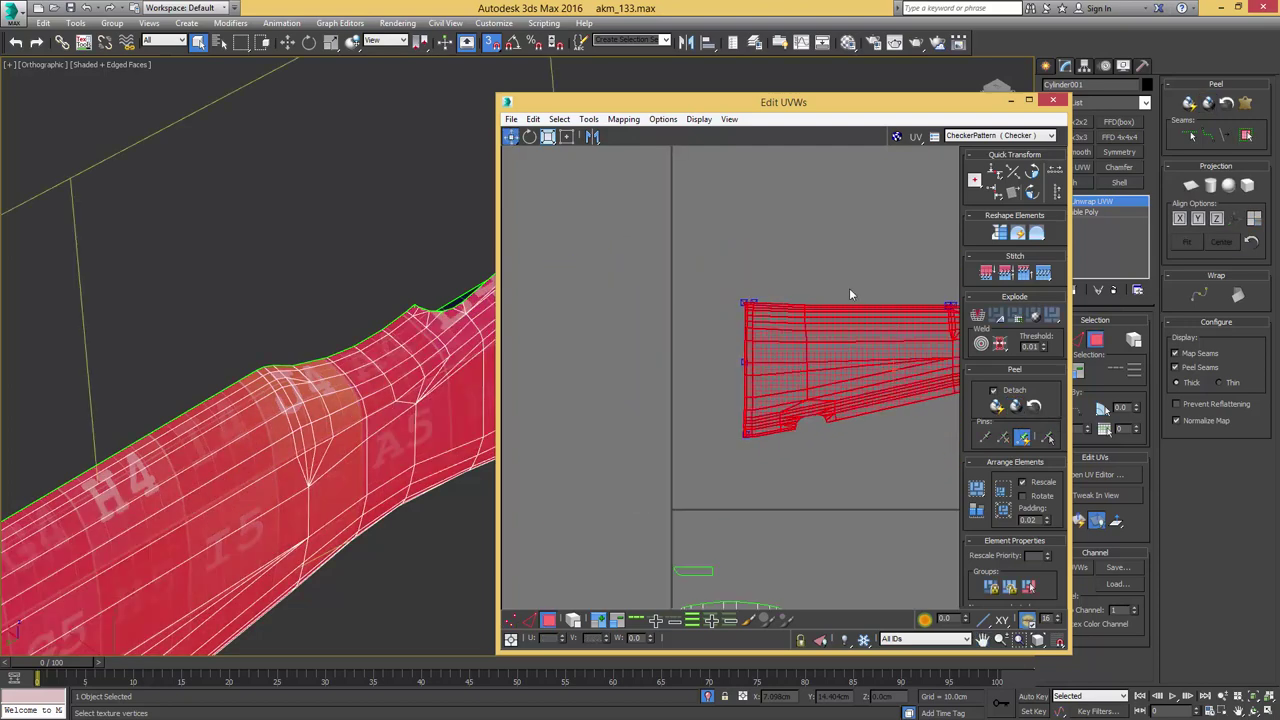
key(2)
scroll(867, 301, up, 3)
click(868, 302)
middle_drag(896, 299, 725, 300)
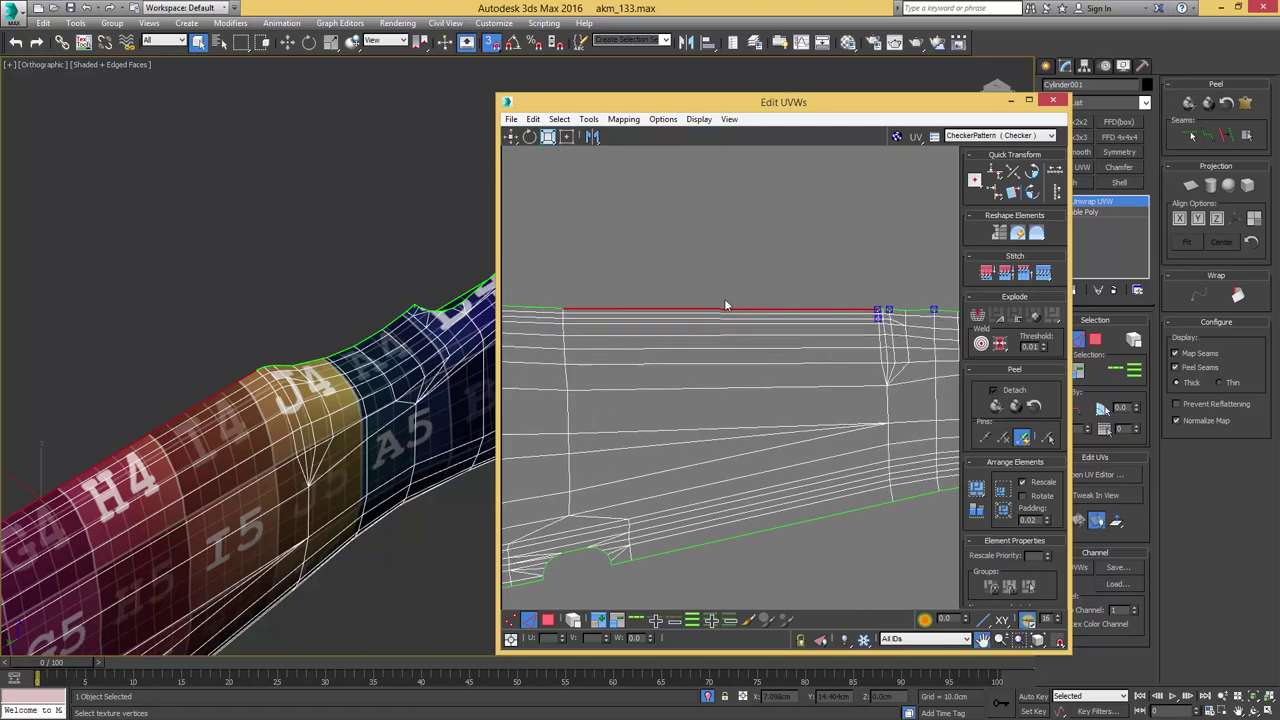
scroll(800, 308, down, 2)
scroll(870, 308, up, 1)
double_click(877, 308)
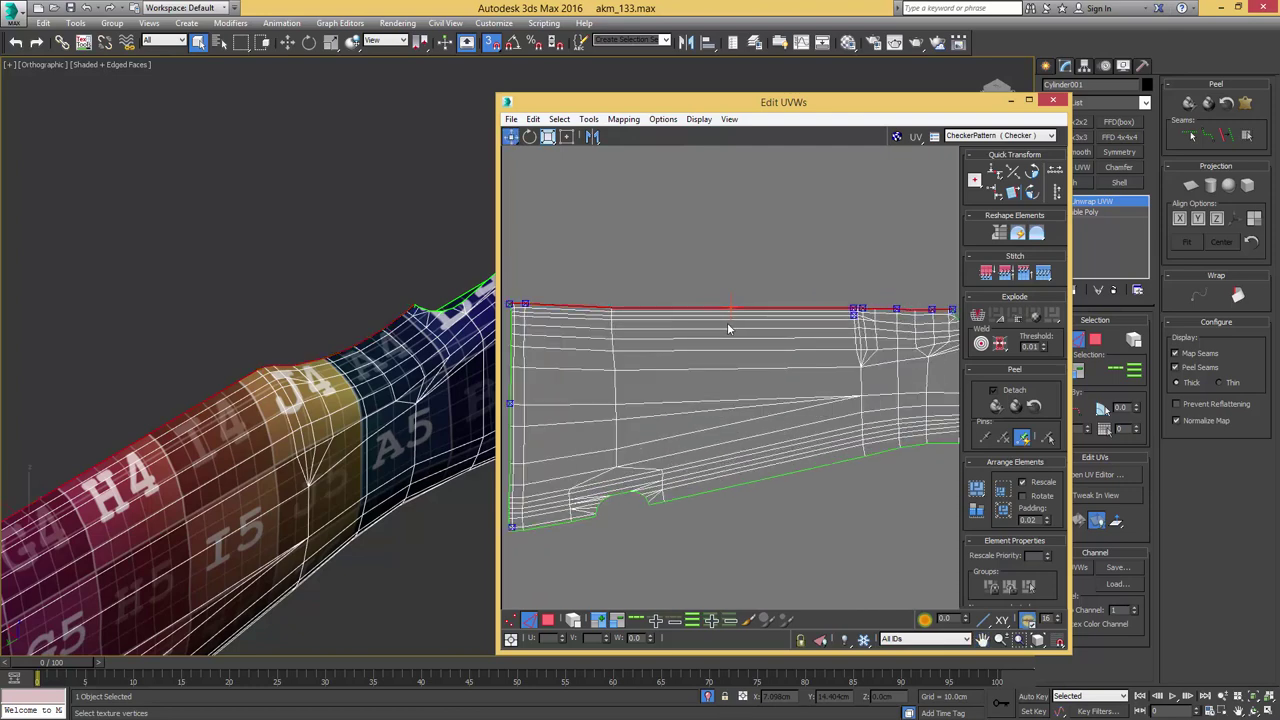
key(h)
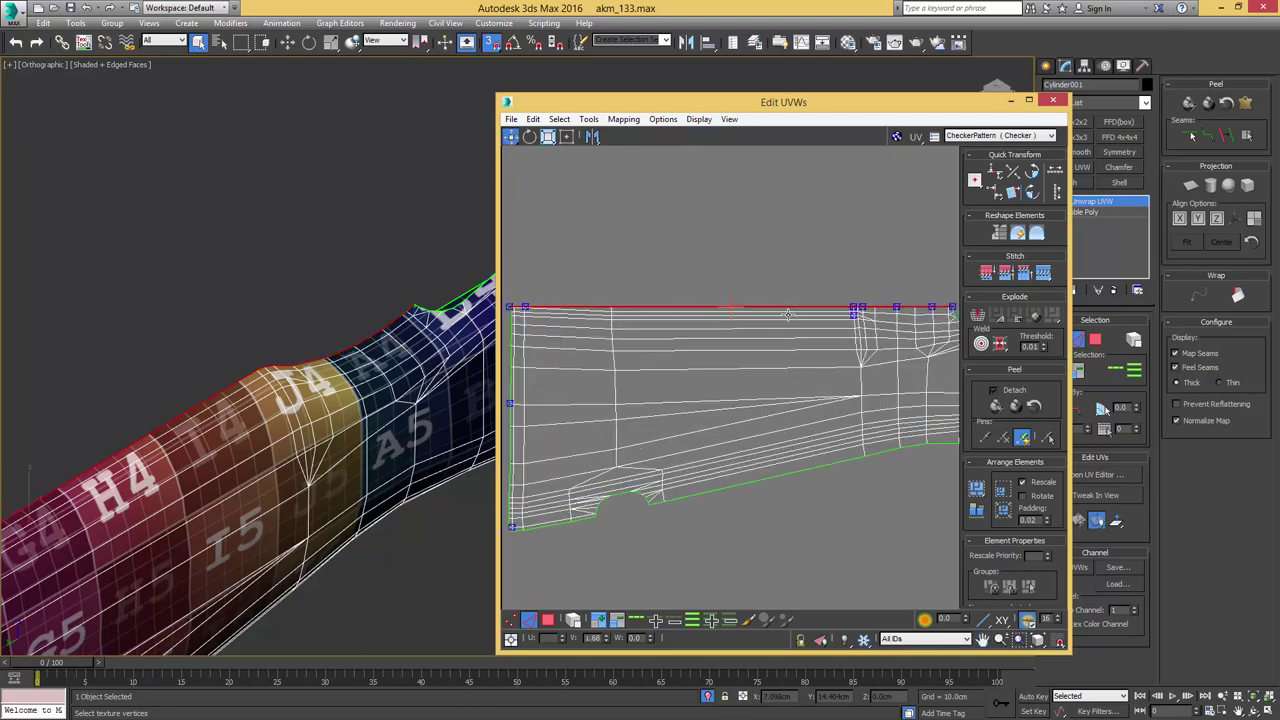
- Move the straightened top border edges slightly upward
middle_drag(562, 313, 684, 288)
scroll(650, 298, up, 4)
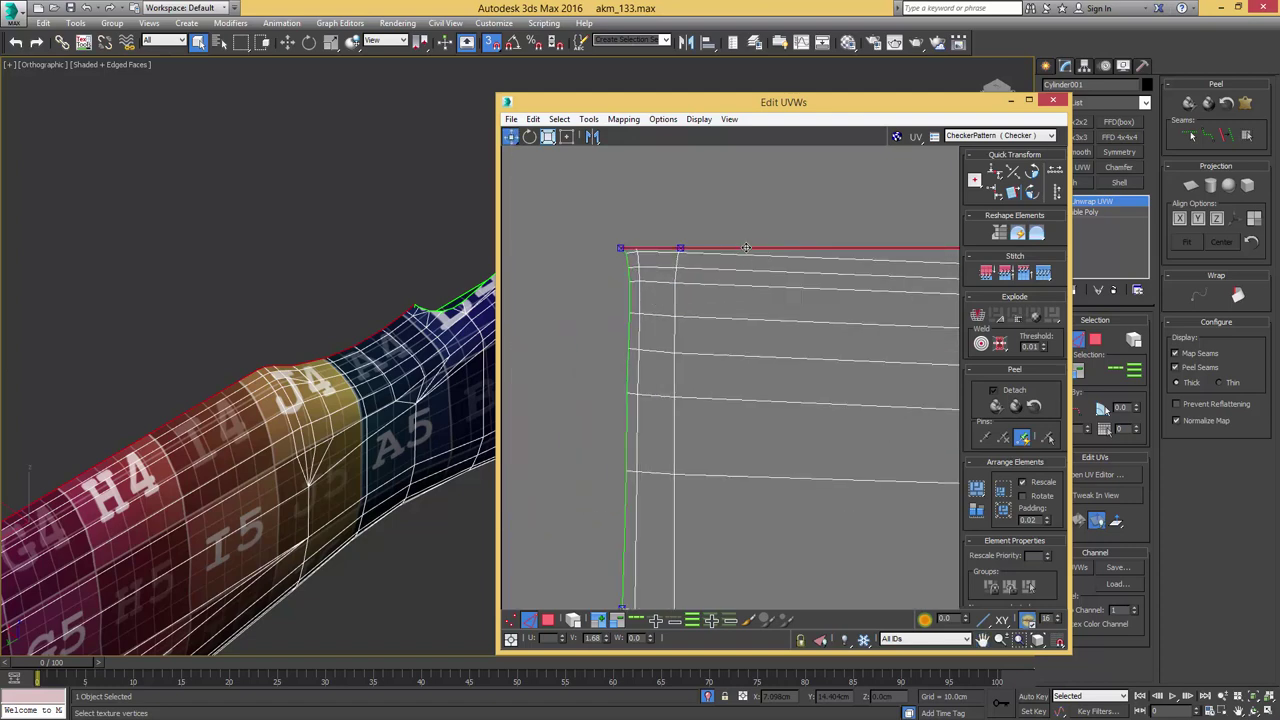
drag(746, 247, 747, 244)
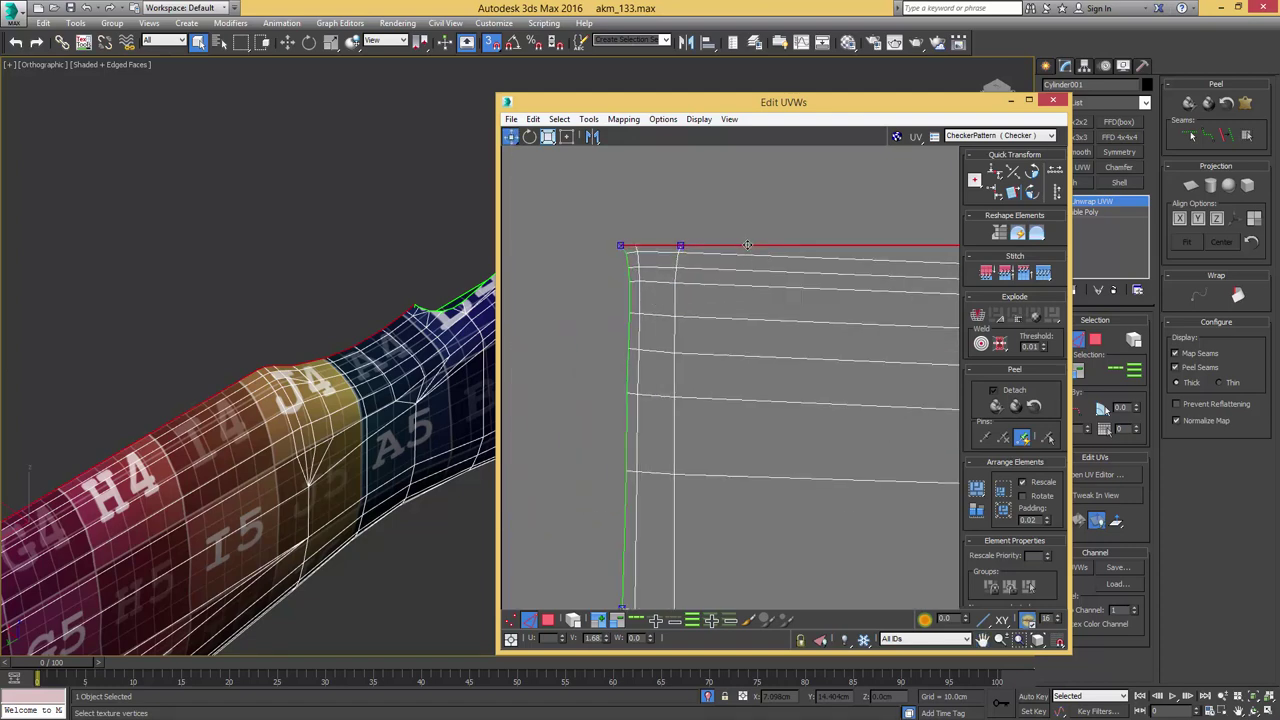
- Align the shell's butt-end border edges vertically
click(632, 333)
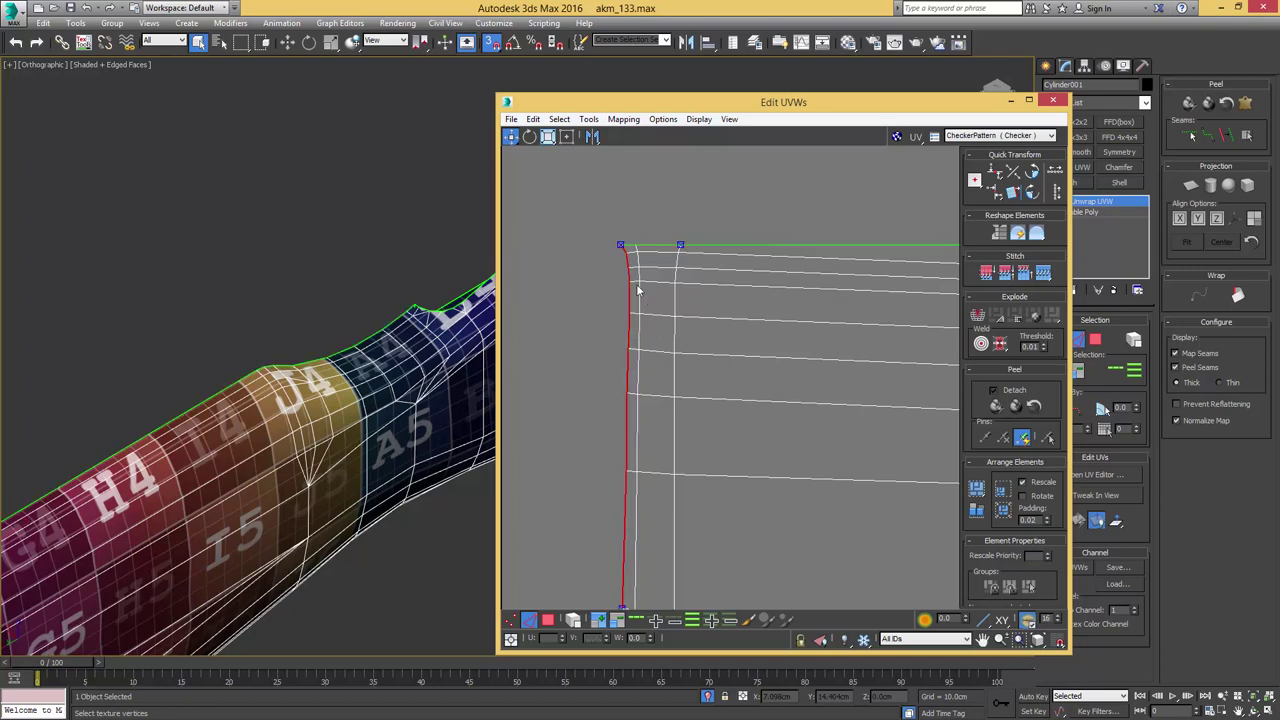
scroll(638, 290, down, 2)
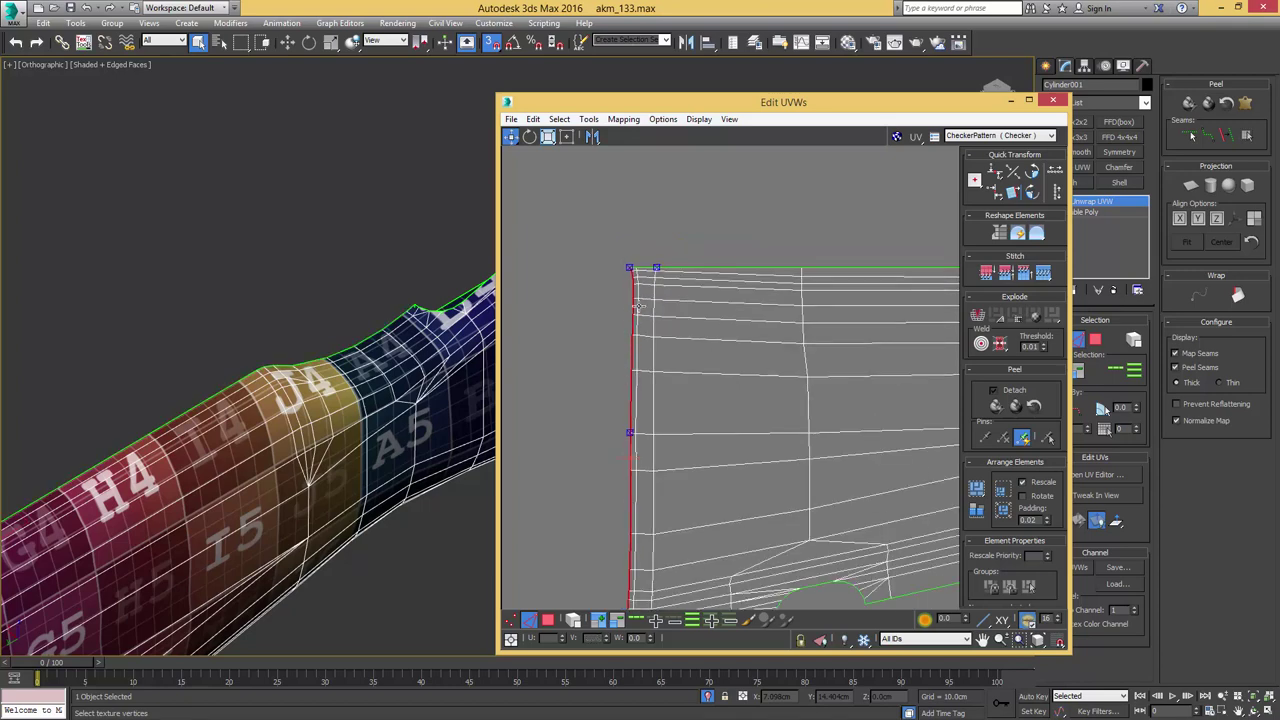
key(v)
- Align the two edge loops just inside the butt-end border vertically
click(638, 391)
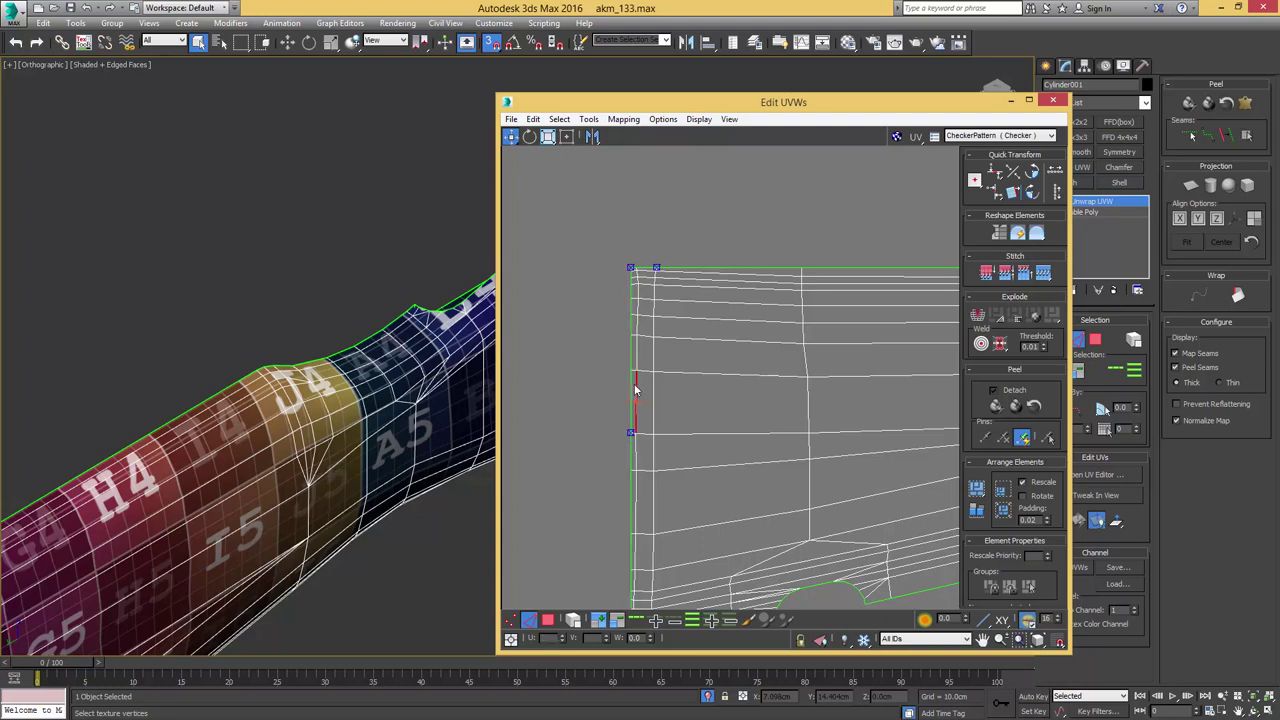
middle_drag(645, 371, 648, 290)
key(alt+l)
scroll(652, 270, up, 1)
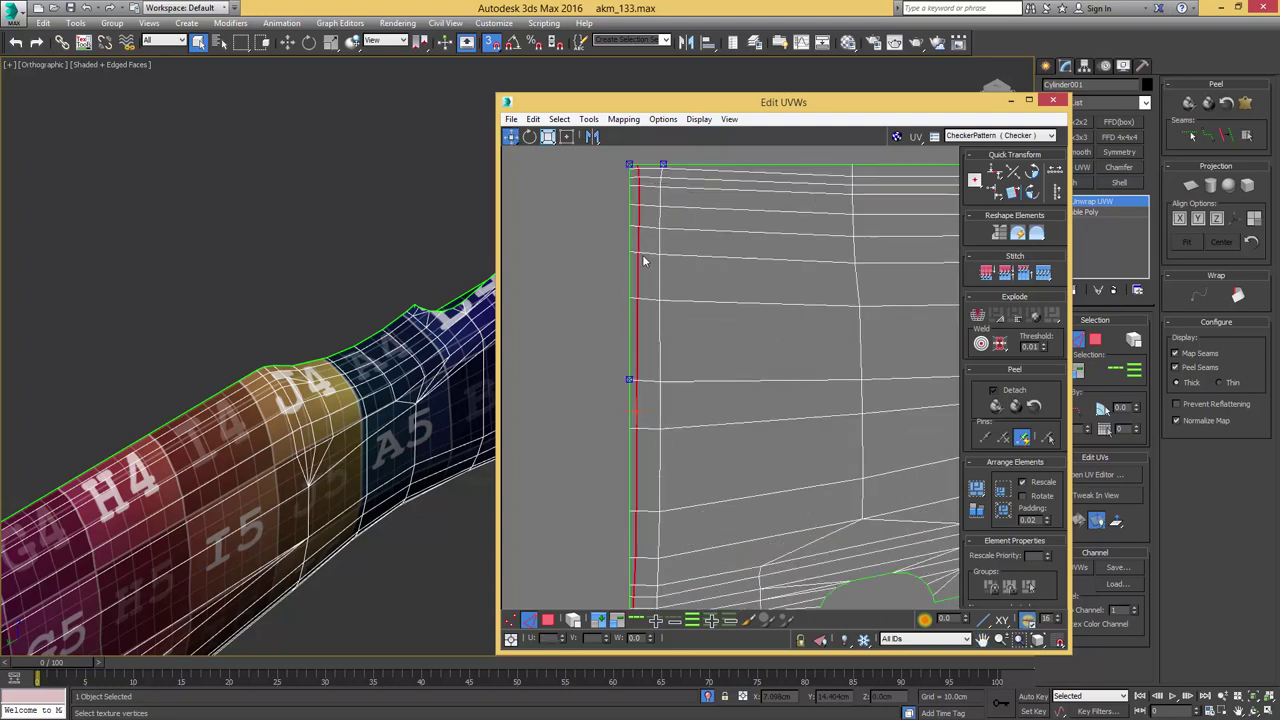
click(661, 327)
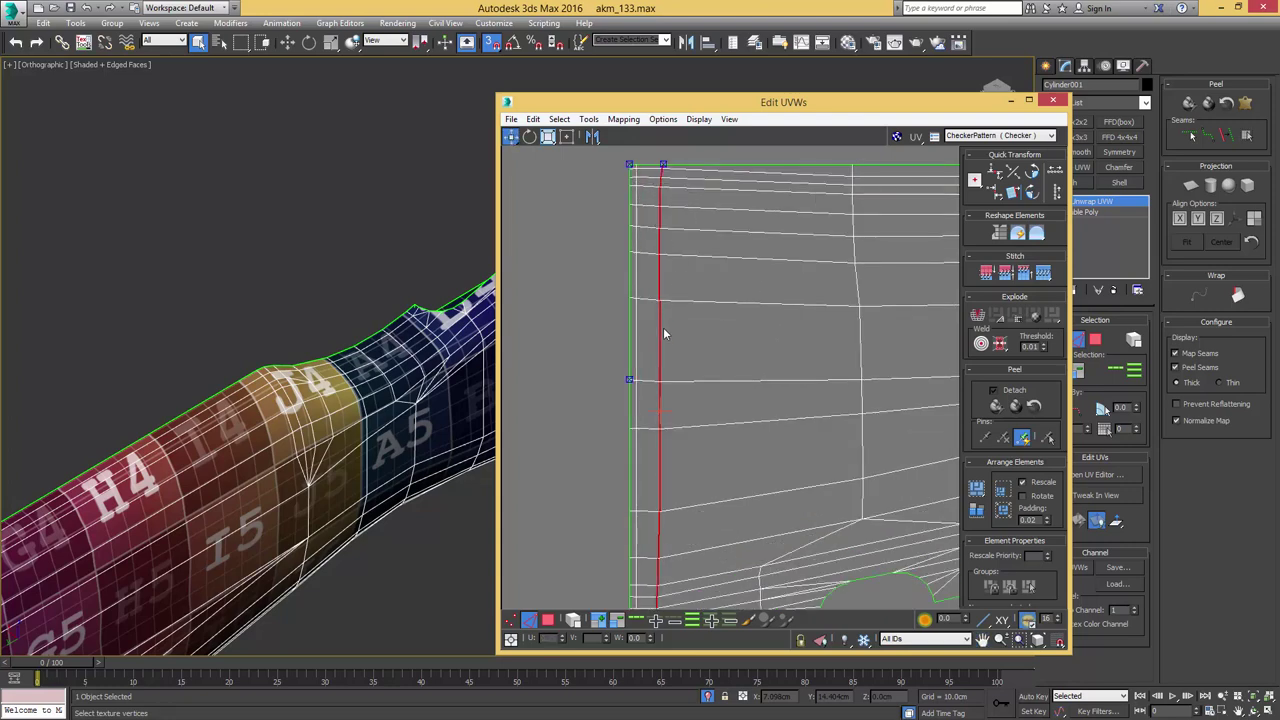
scroll(668, 326, down, 1)
- Align the border edges at the shell's front end vertically
middle_drag(668, 292, 433, 377)
mouse_move(925, 303)
middle_down()
mouse_move(748, 320)
mouse_move(680, 307)
middle_up()
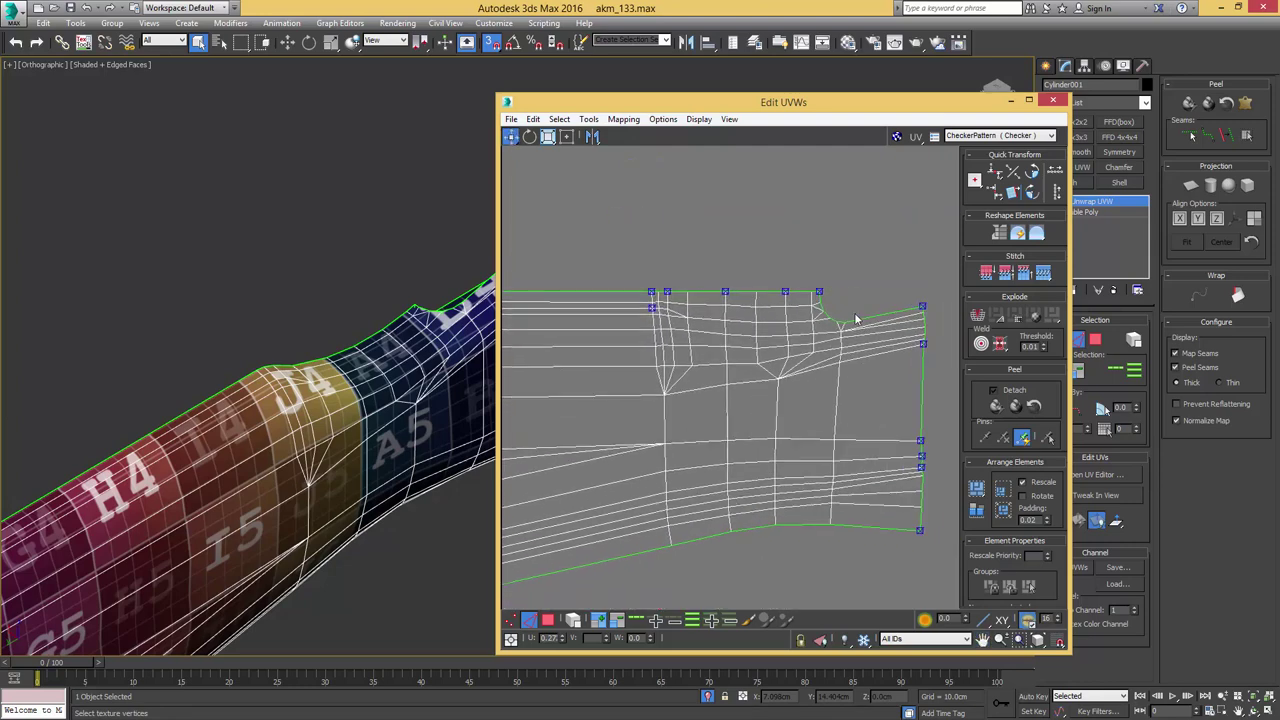
middle_drag(866, 318, 772, 294)
double_click(819, 358)
key(v)
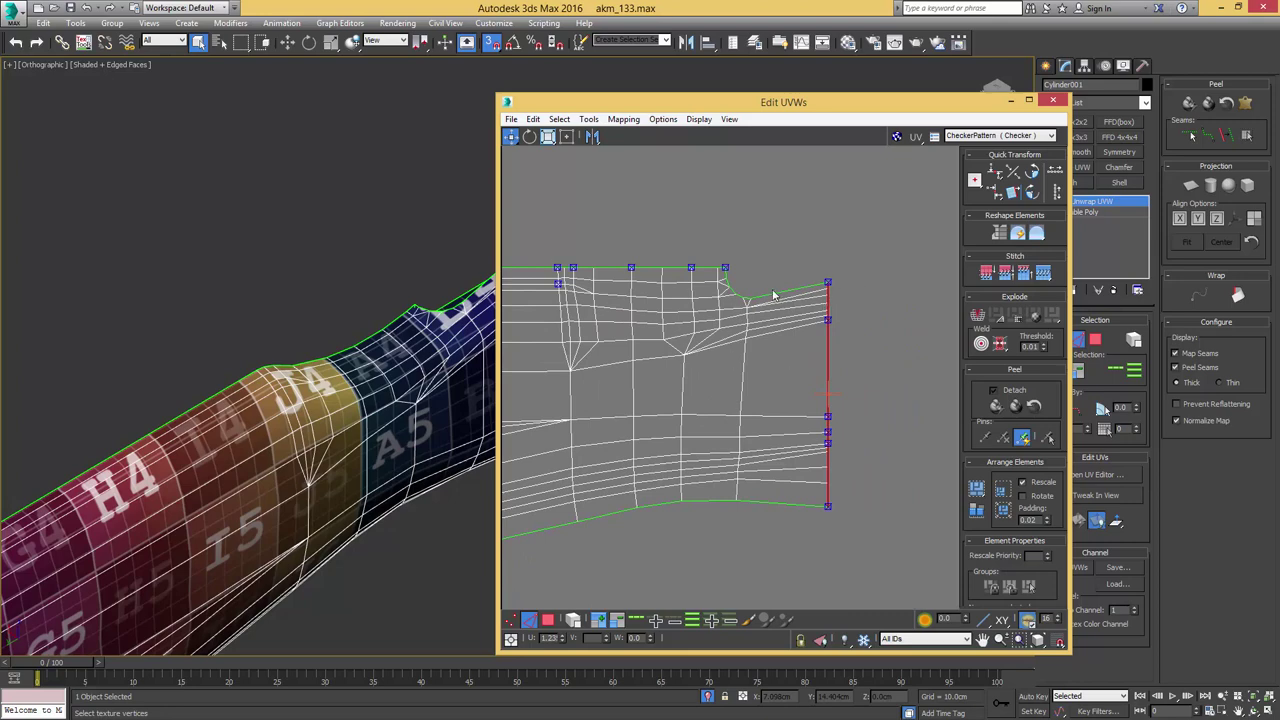
- Align the lower border edge beside the front end's lower corner horizontally
click(782, 492)
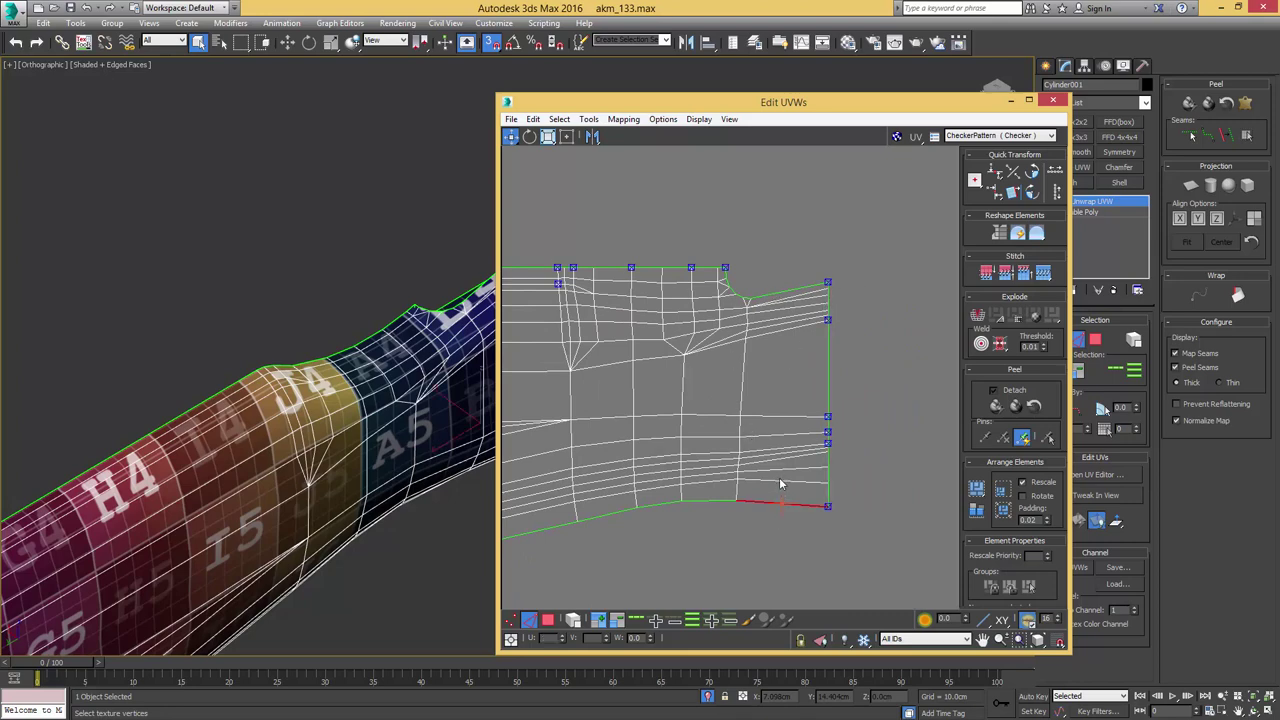
key(h)
middle_drag(722, 499, 737, 466)
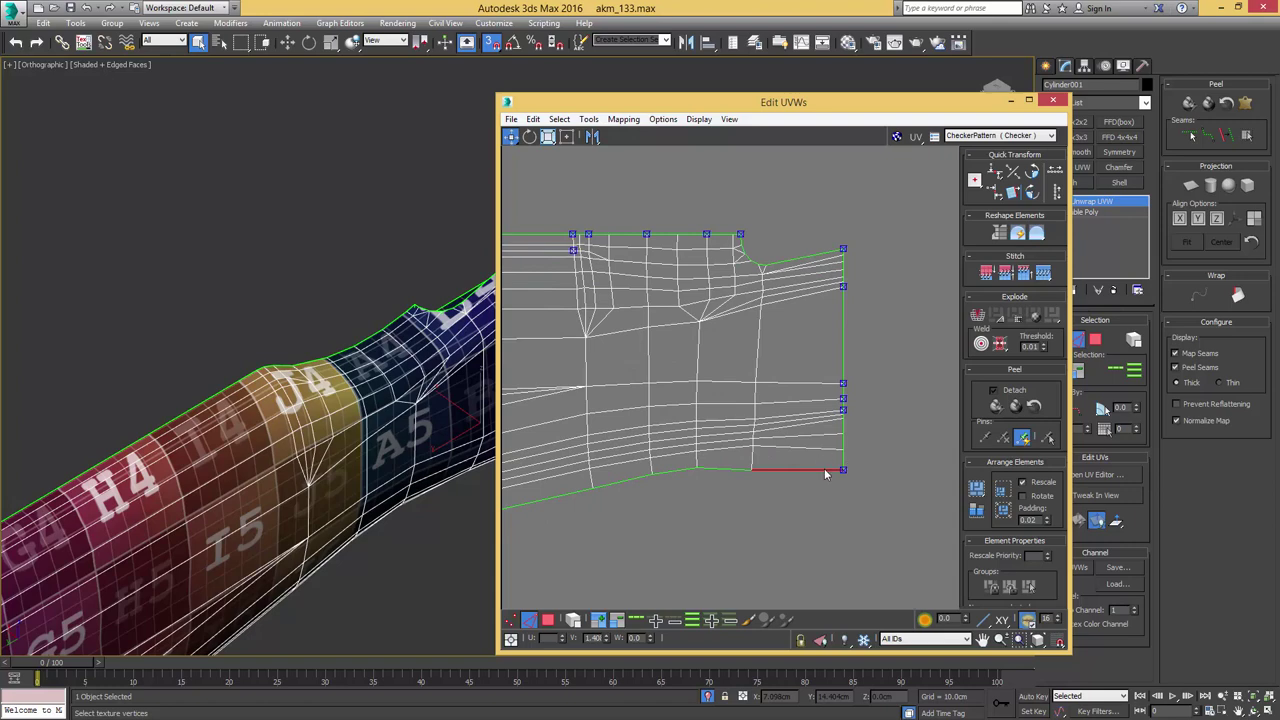
- Try to shift the upper border vertices at the side shell's front end slightly inward and undo the move
drag(826, 470, 838, 447)
scroll(850, 451, up, 2)
key(1)
click(839, 451)
scroll(836, 420, down, 2)
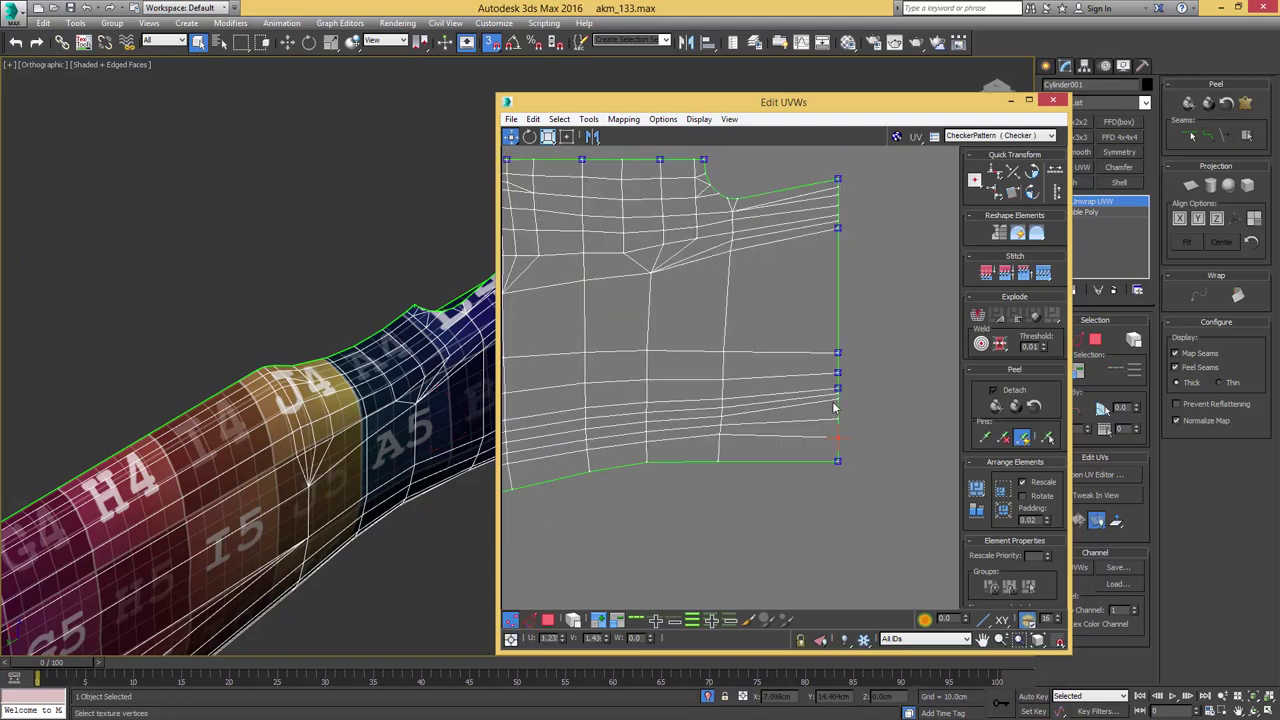
middle_drag(834, 405, 817, 474)
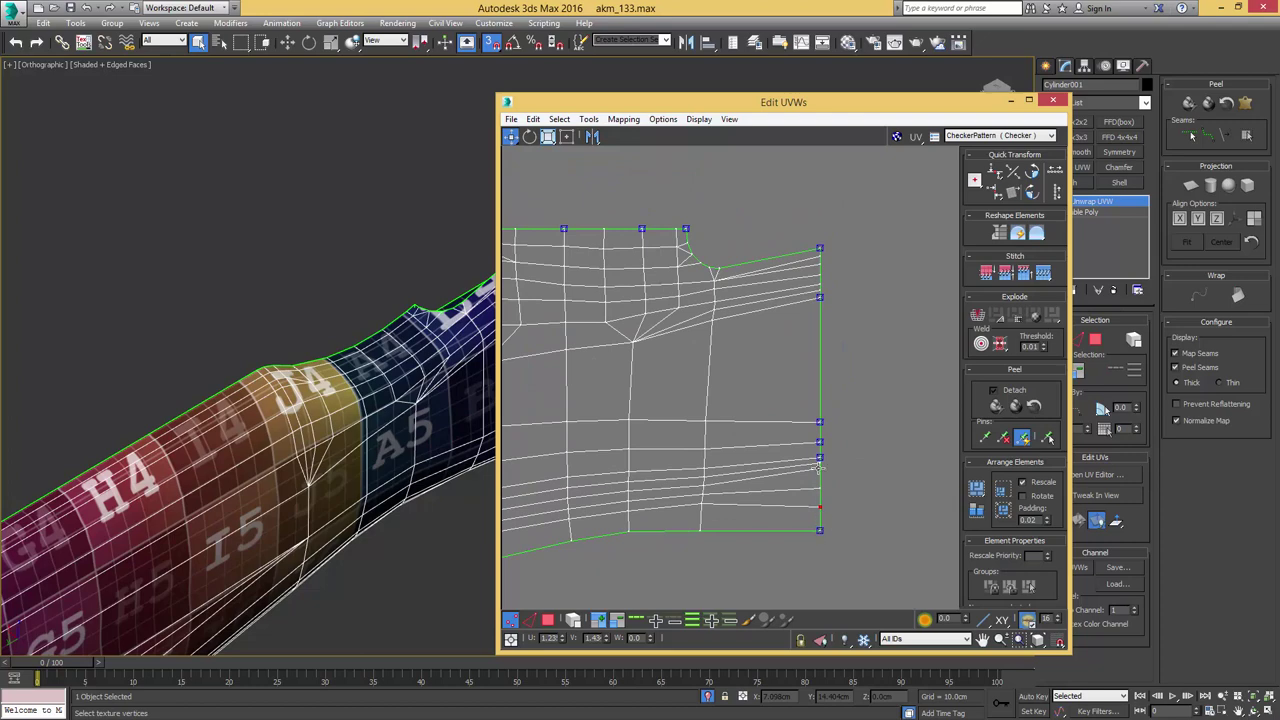
middle_drag(665, 252, 699, 291)
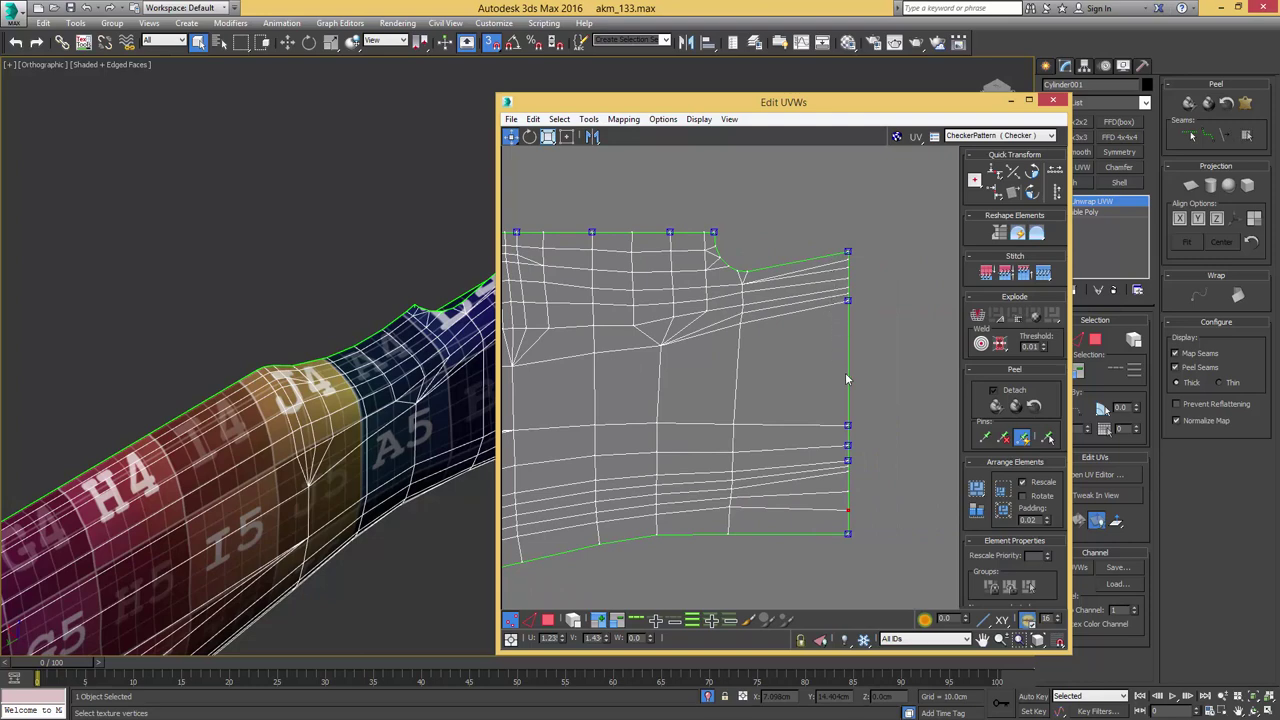
drag(861, 251, 843, 308)
drag(849, 260, 843, 262)
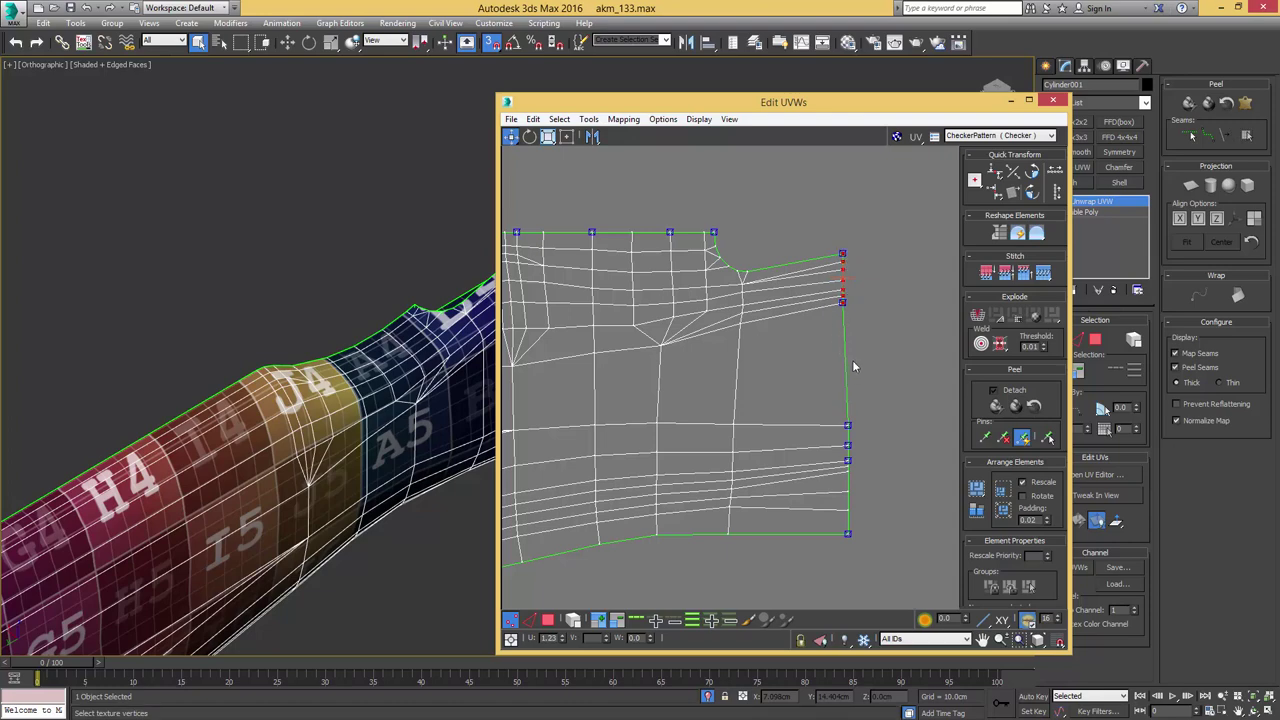
key(ctrl+z)
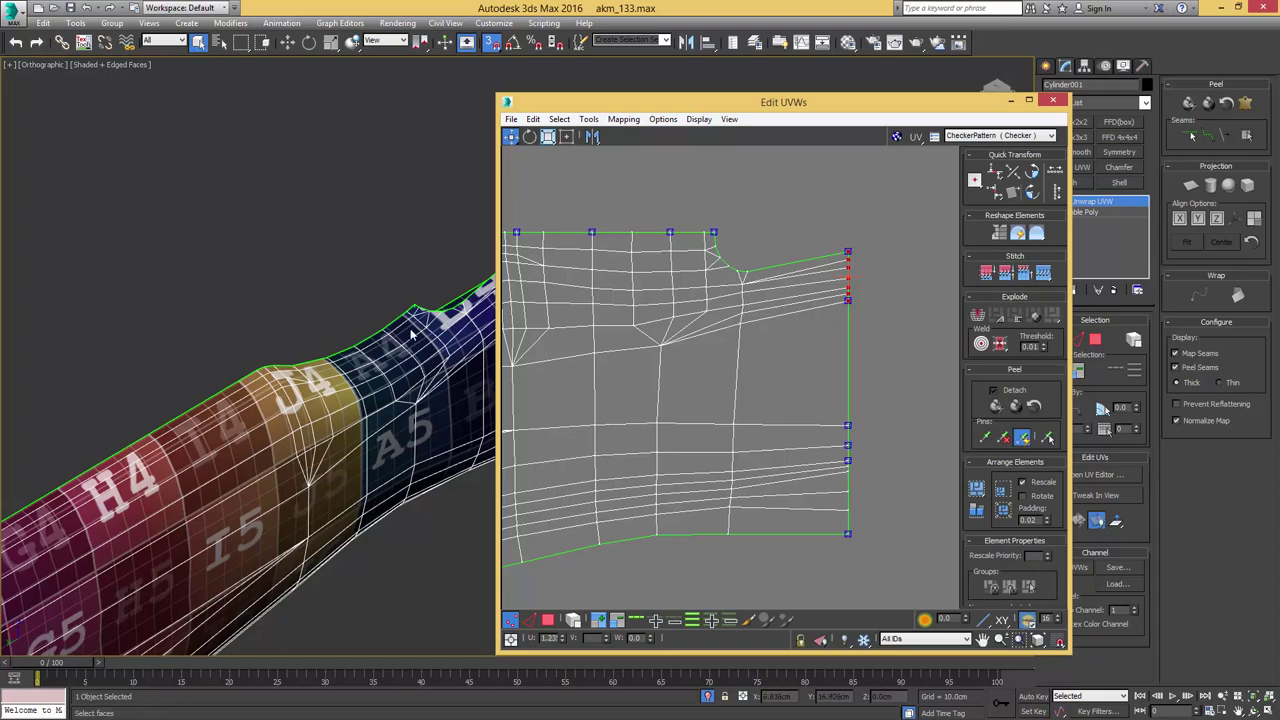
- Examine the checker pattern on the buttstock's front section and the corresponding areas of the side shell
alt+middle_drag(410, 327, 203, 303)
alt+middle_drag(323, 292, 385, 444)
scroll(361, 359, up, 3)
scroll(361, 358, down, 3)
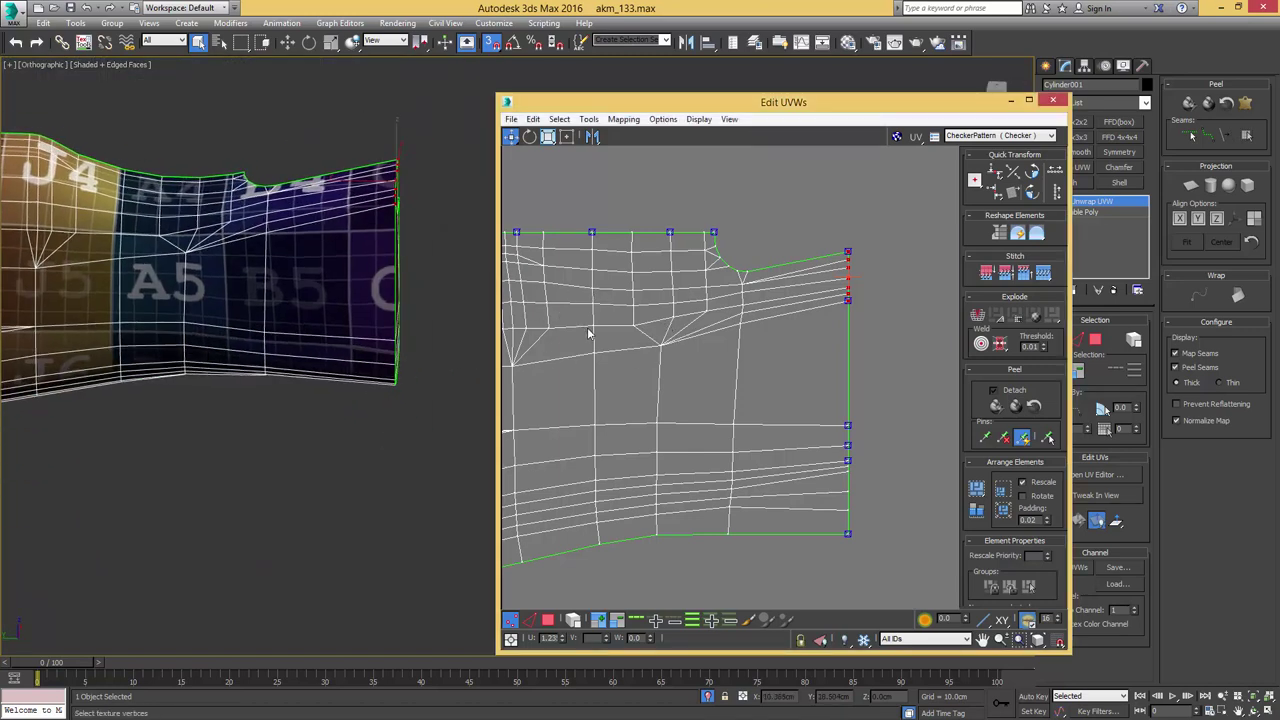
middle_drag(604, 340, 922, 340)
scroll(785, 362, down, 3)
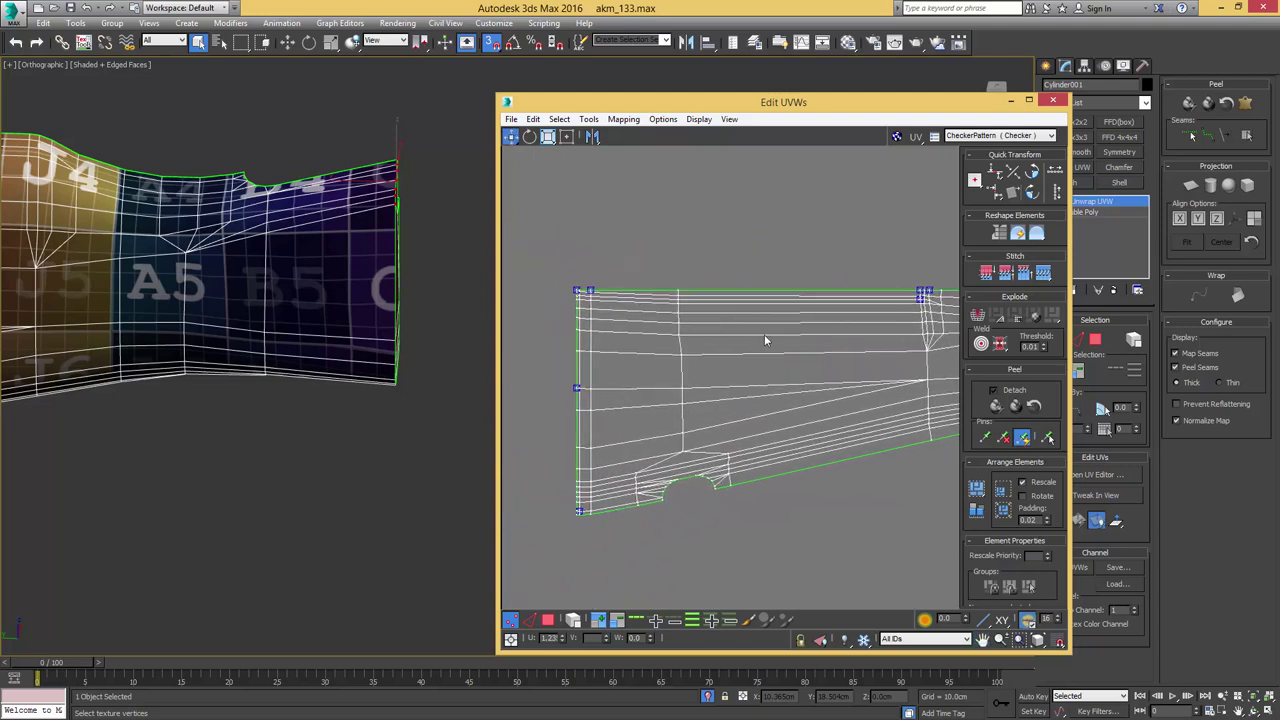
alt+middle_drag(300, 270, 370, 322)
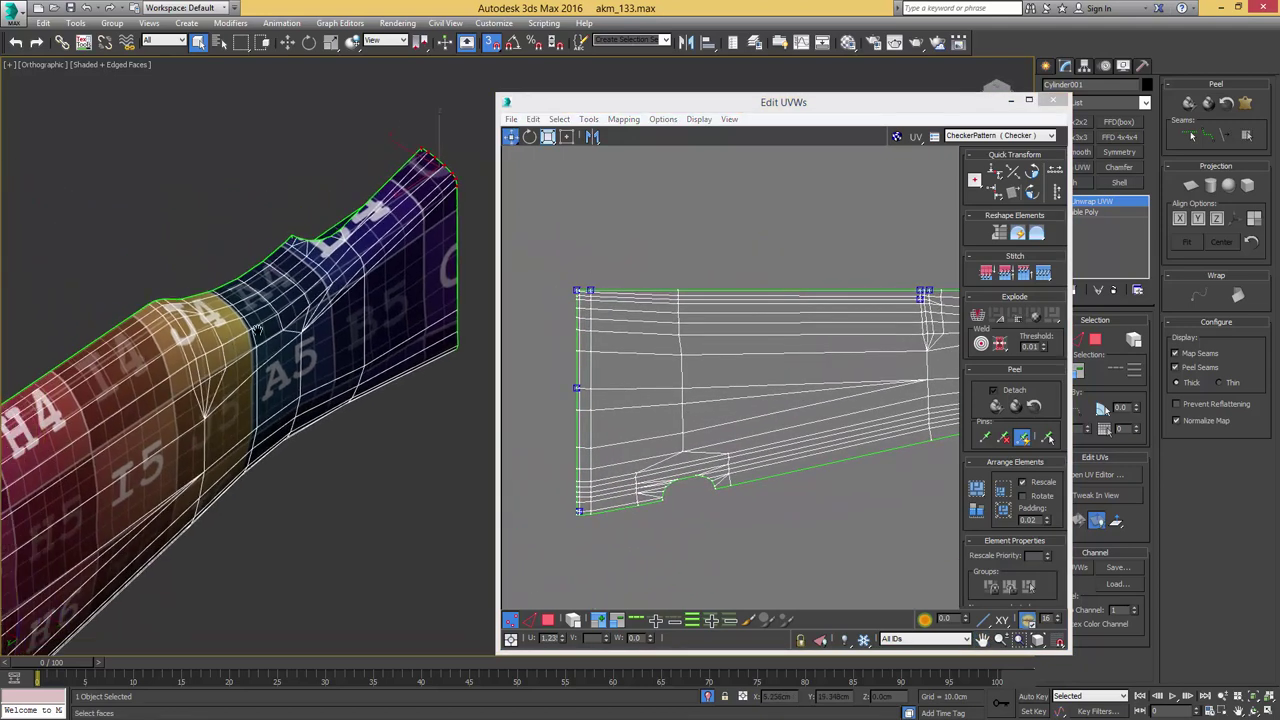
middle_drag(220, 400, 468, 295)
mouse_move(120, 440)
middle_down()
mouse_move(257, 379)
mouse_move(339, 313)
mouse_move(279, 328)
mouse_move(289, 306)
mouse_move(357, 286)
mouse_move(244, 290)
mouse_move(212, 340)
middle_up()
scroll(249, 368, up, 2)
scroll(250, 367, down, 2)
scroll(331, 343, down, 1)
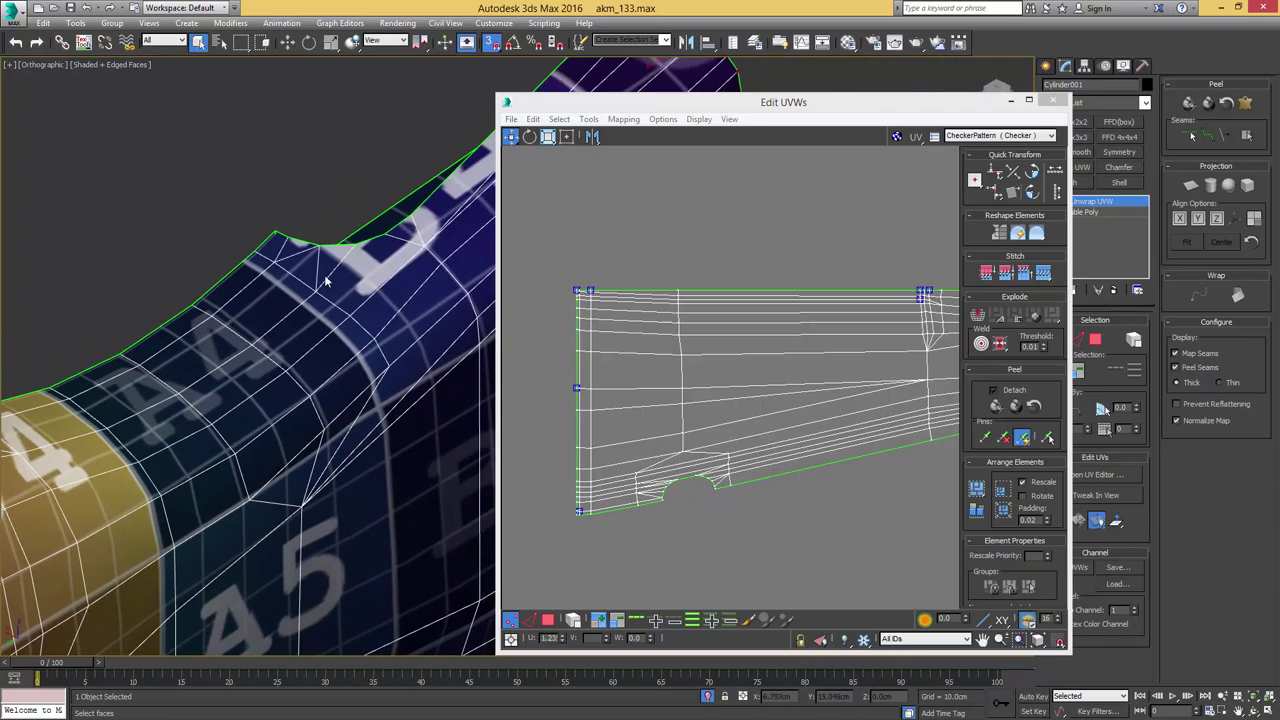
middle_drag(765, 290, 594, 282)
scroll(840, 287, up, 2)
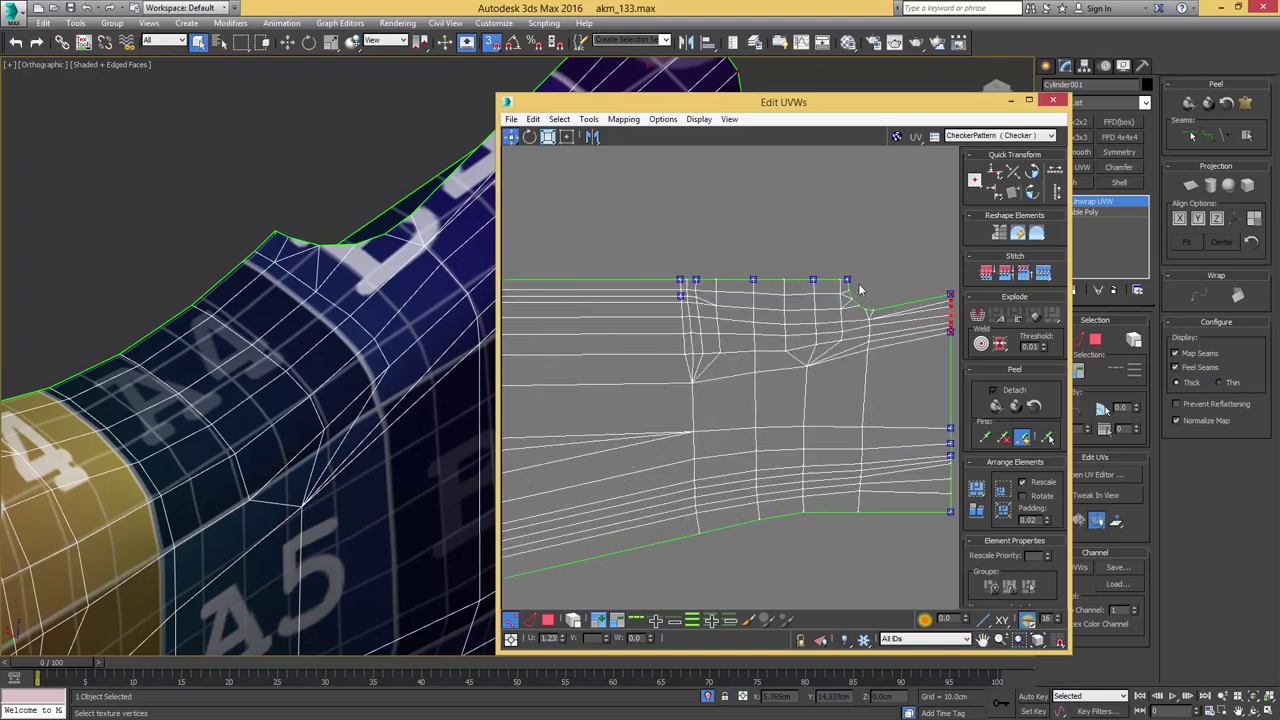
scroll(858, 289, down, 1)
scroll(848, 286, down, 5)
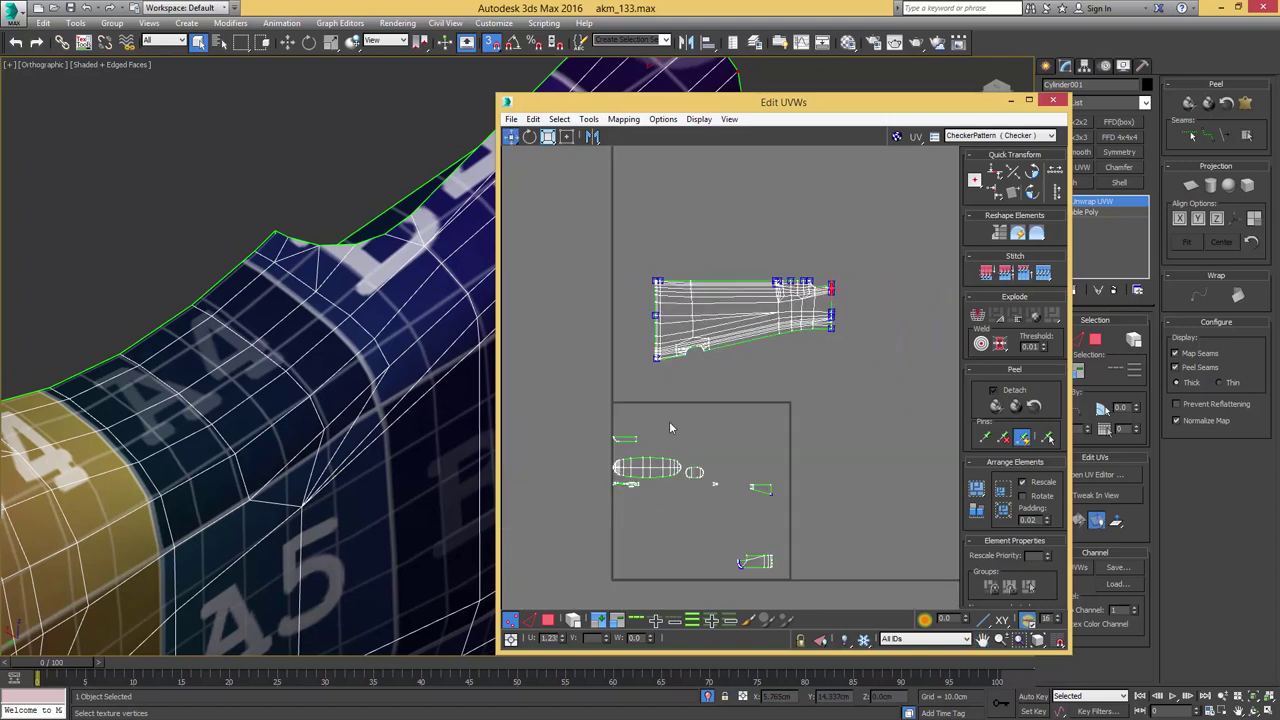
- Select the whole oval butt-plate shell in element mode and peel it
middle_drag(668, 440, 707, 338)
scroll(702, 350, up, 2)
key(3)
click(689, 371)
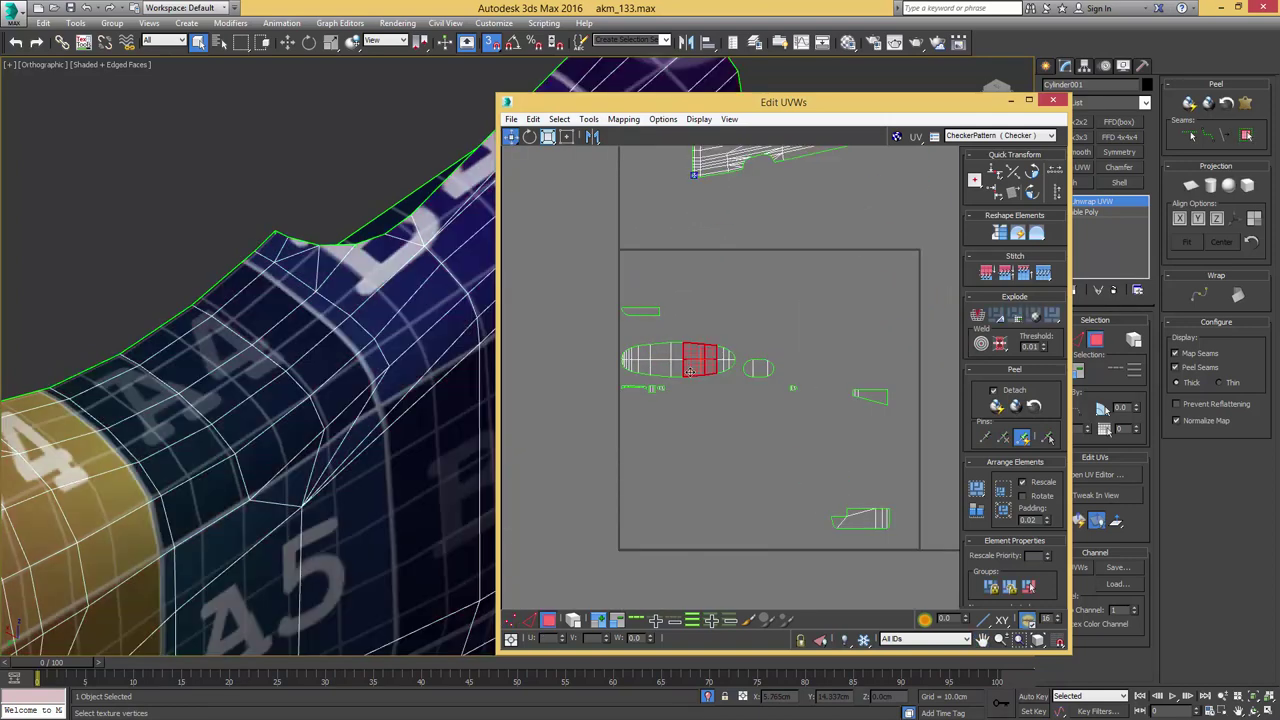
click(726, 327)
key(4)
click(682, 364)
scroll(338, 306, down, 4)
alt+middle_drag(338, 306, 357, 290)
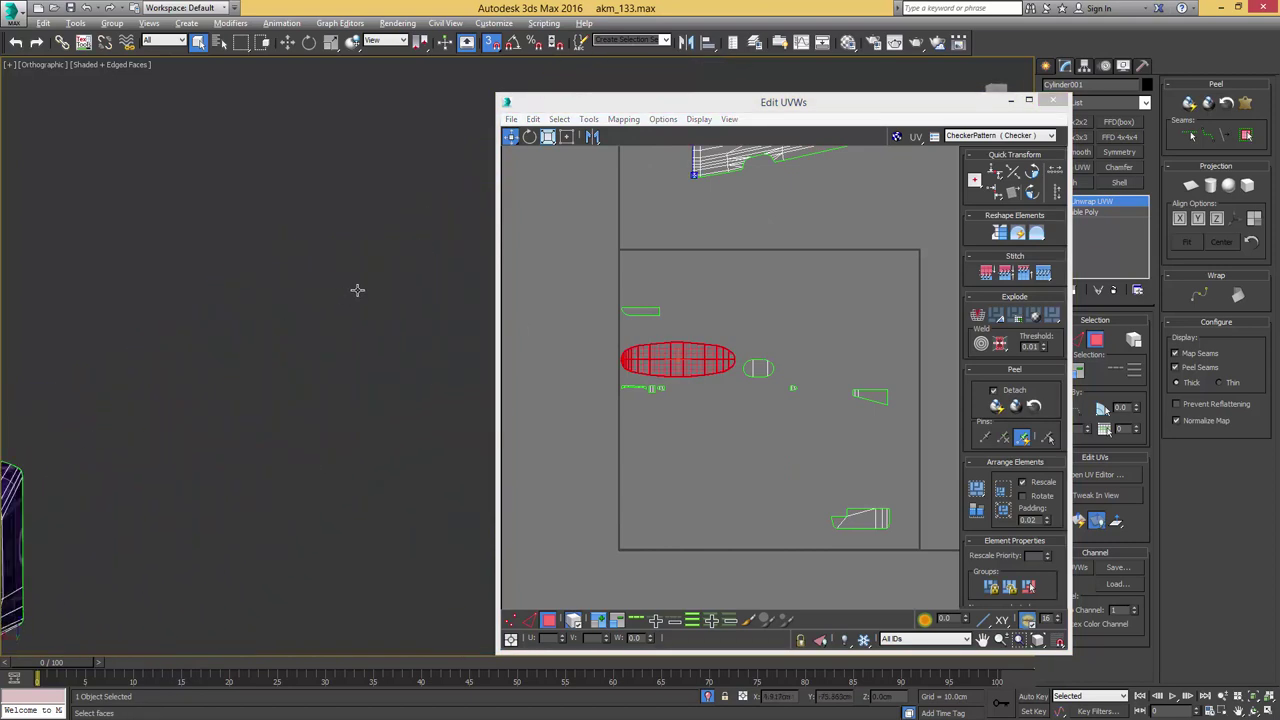
middle_drag(101, 458, 368, 303)
middle_drag(141, 457, 420, 290)
alt+middle_drag(420, 290, 372, 308)
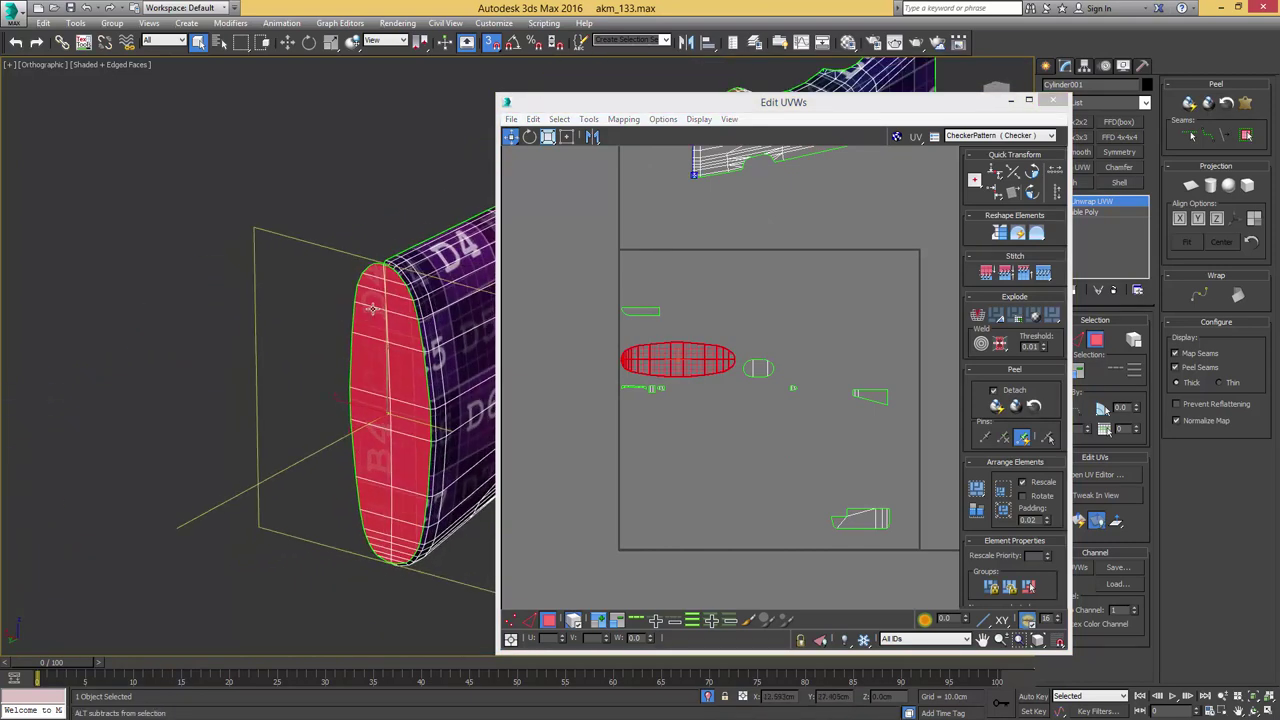
middle_drag(703, 305, 698, 376)
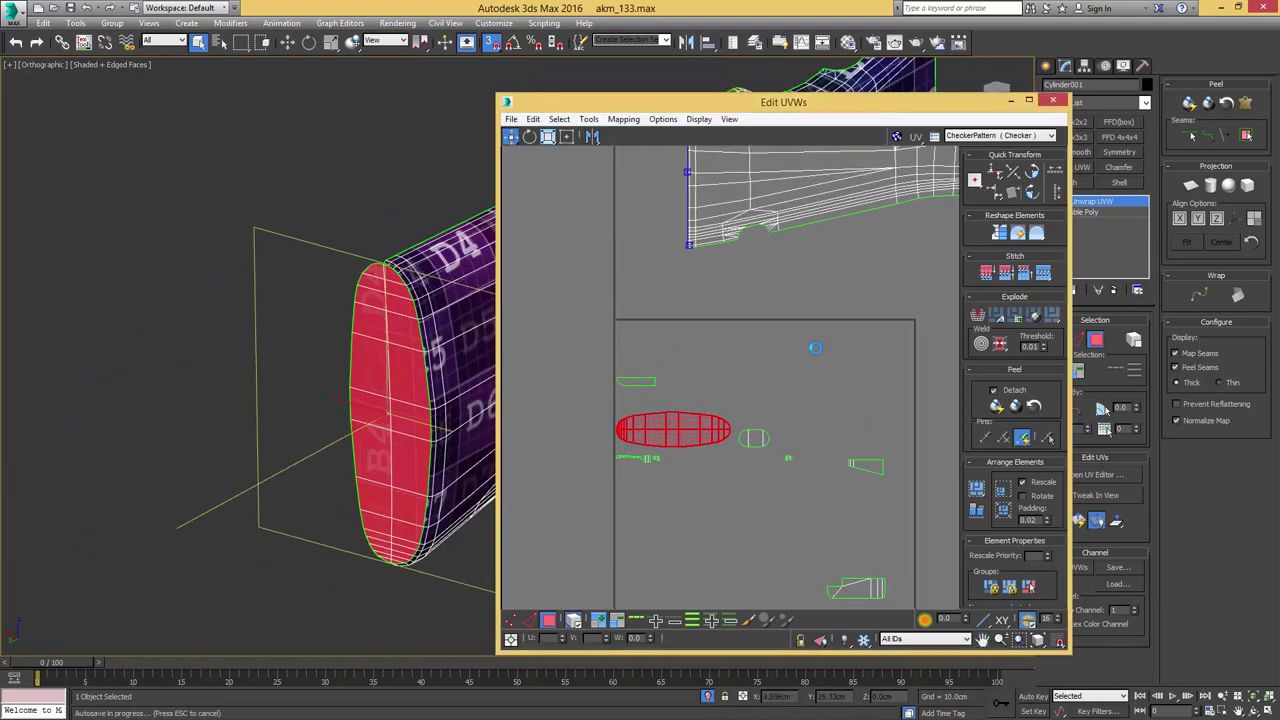
click(1019, 407)
middle_drag(715, 418, 718, 512)
- Rotate the butt-plate shell 90 degrees and place it upright beside the side shell's butt end
click(1036, 197)
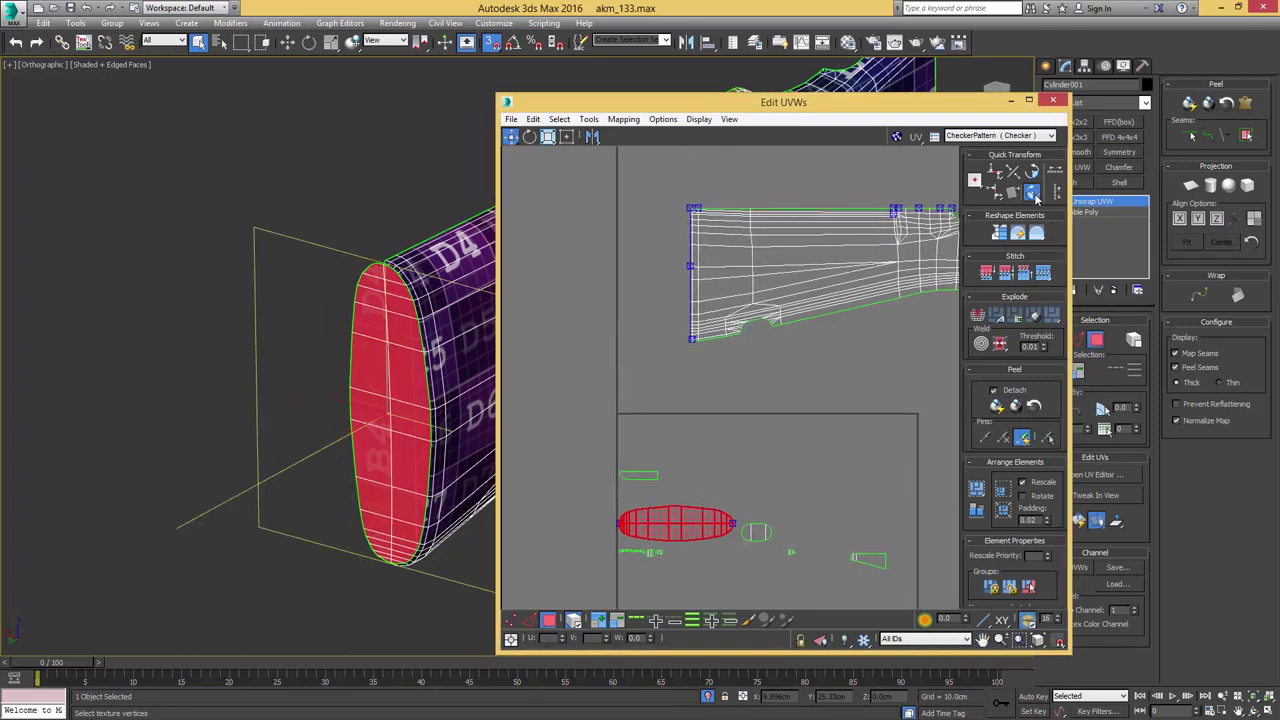
middle_drag(612, 408, 638, 451)
drag(607, 486, 687, 341)
middle_drag(724, 508, 664, 396)
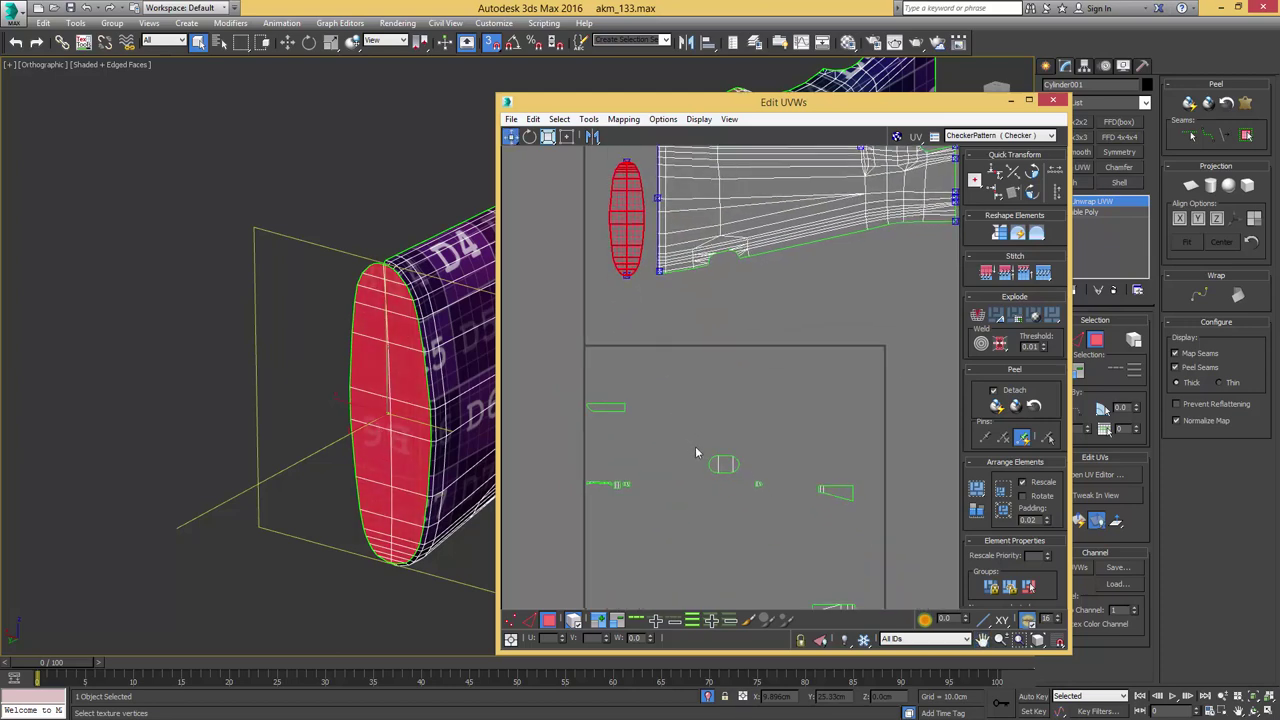
- Select the complete small oval shell and move it just below the side shell's lower butt-end corner
scroll(696, 449, down, 4)
drag(598, 581, 596, 583)
scroll(286, 424, down, 4)
alt+middle_drag(286, 424, 157, 391)
scroll(236, 475, up, 4)
alt+middle_drag(236, 477, 107, 378)
scroll(328, 402, up, 3)
click(328, 402)
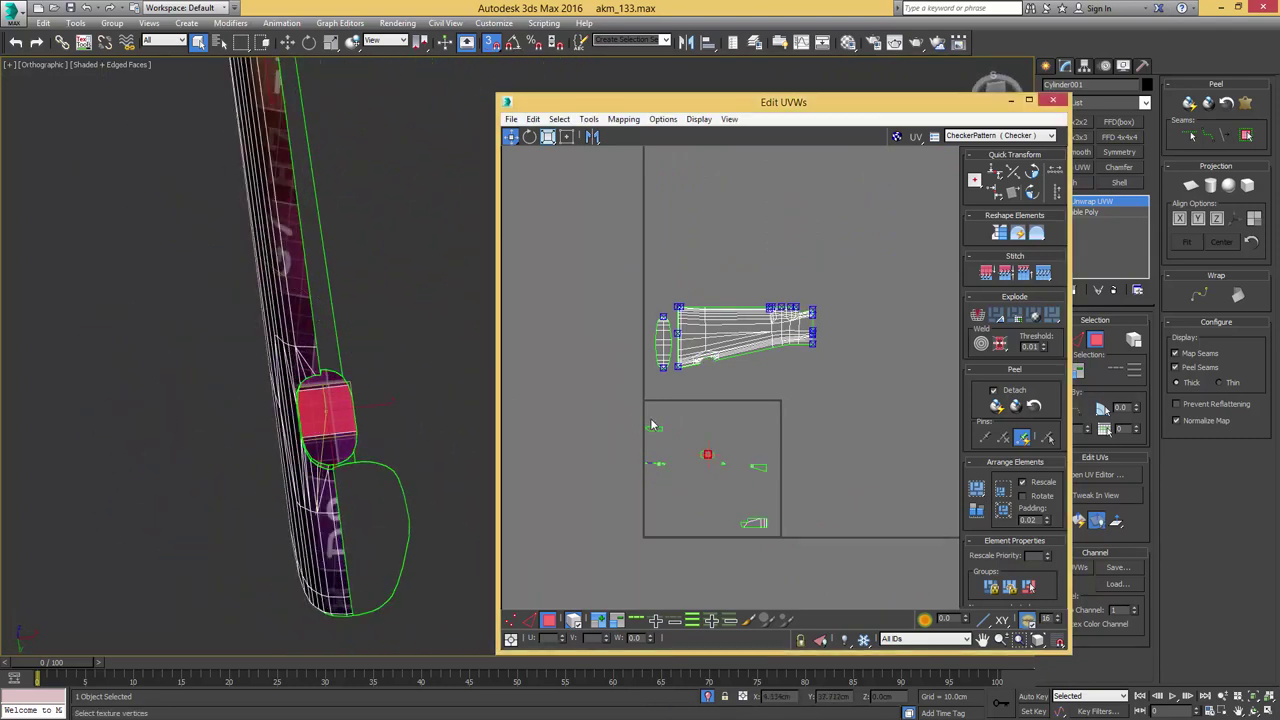
scroll(651, 422, up, 4)
click(782, 482)
click(776, 498)
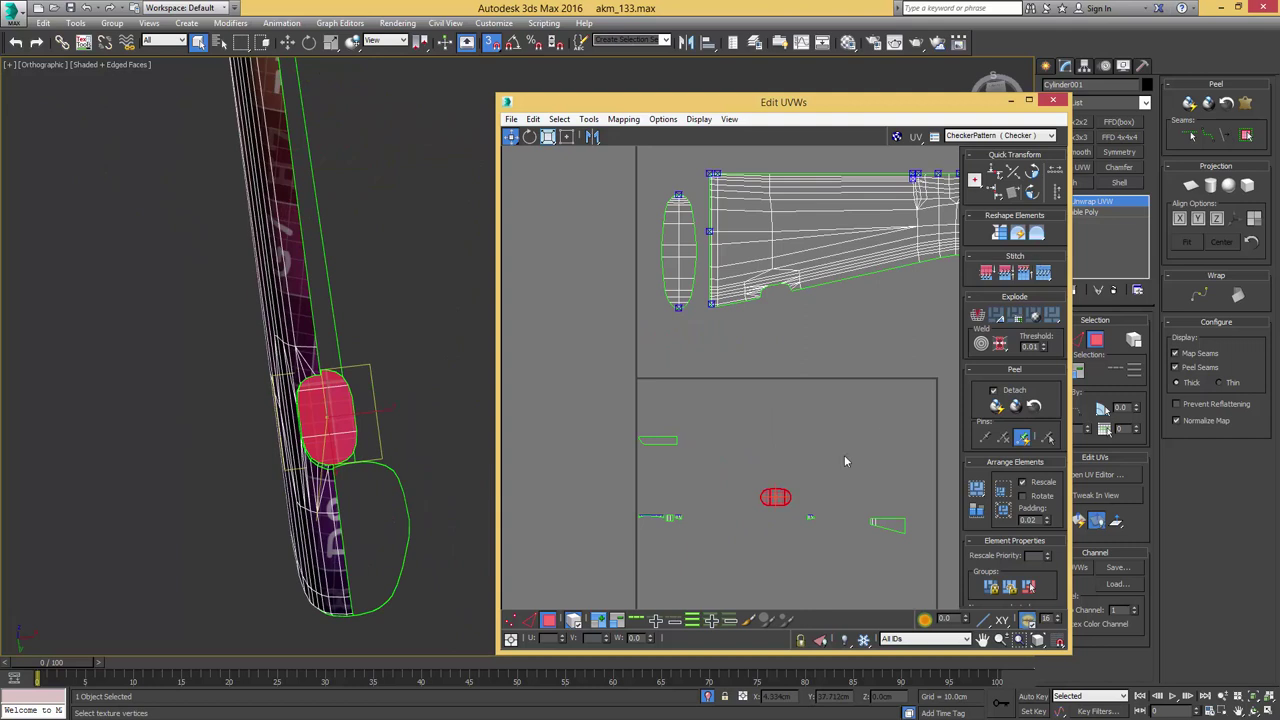
drag(784, 500, 727, 327)
middle_drag(752, 389, 740, 302)
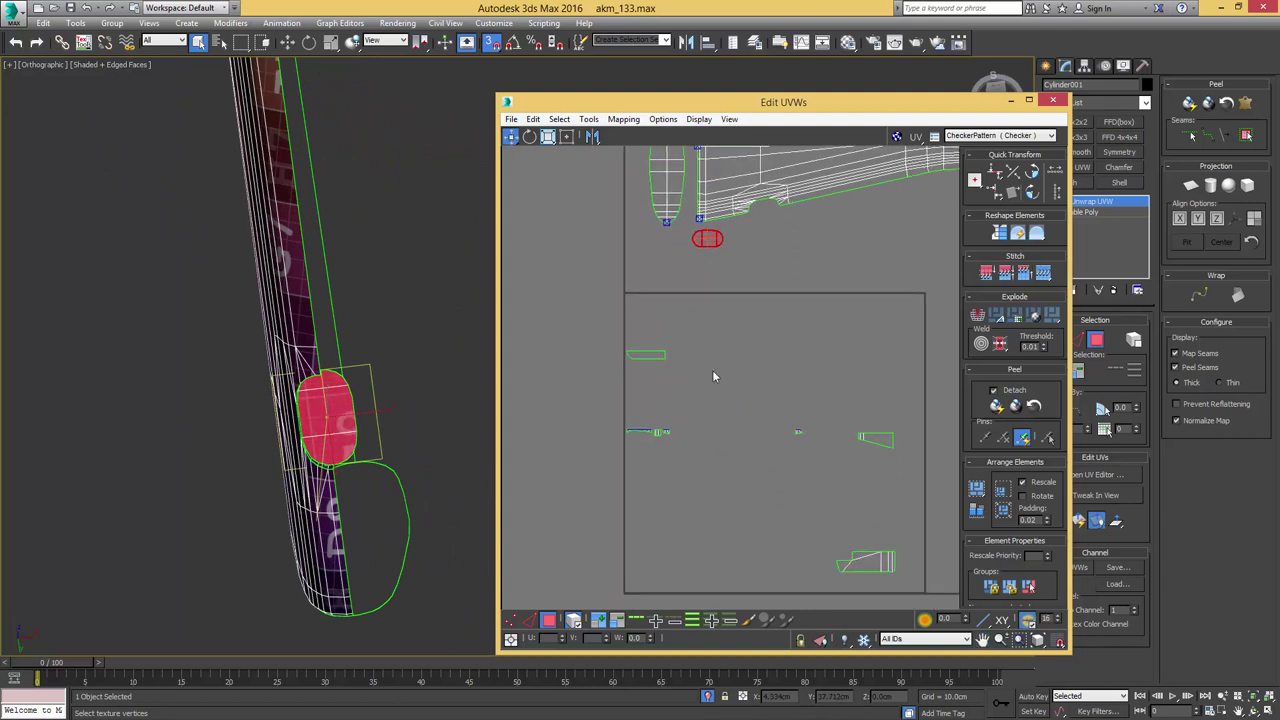
middle_drag(899, 459, 811, 476)
scroll(811, 476, down, 3)
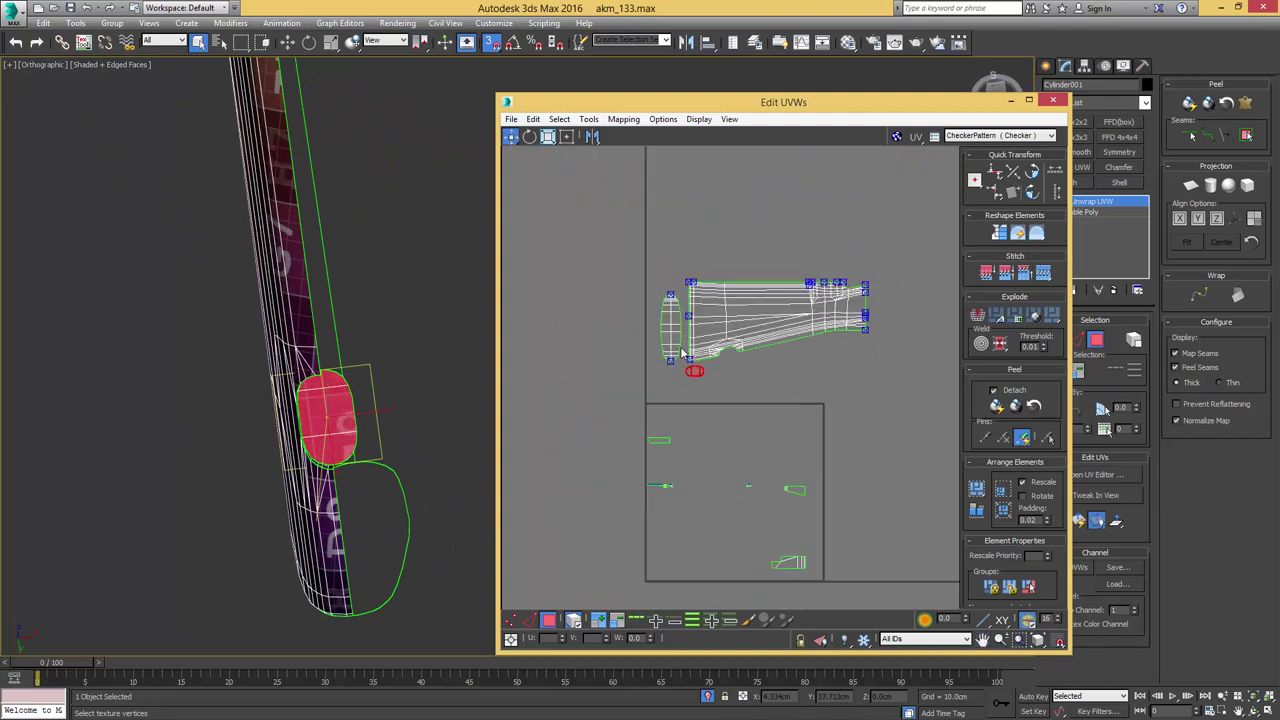
click(815, 365)
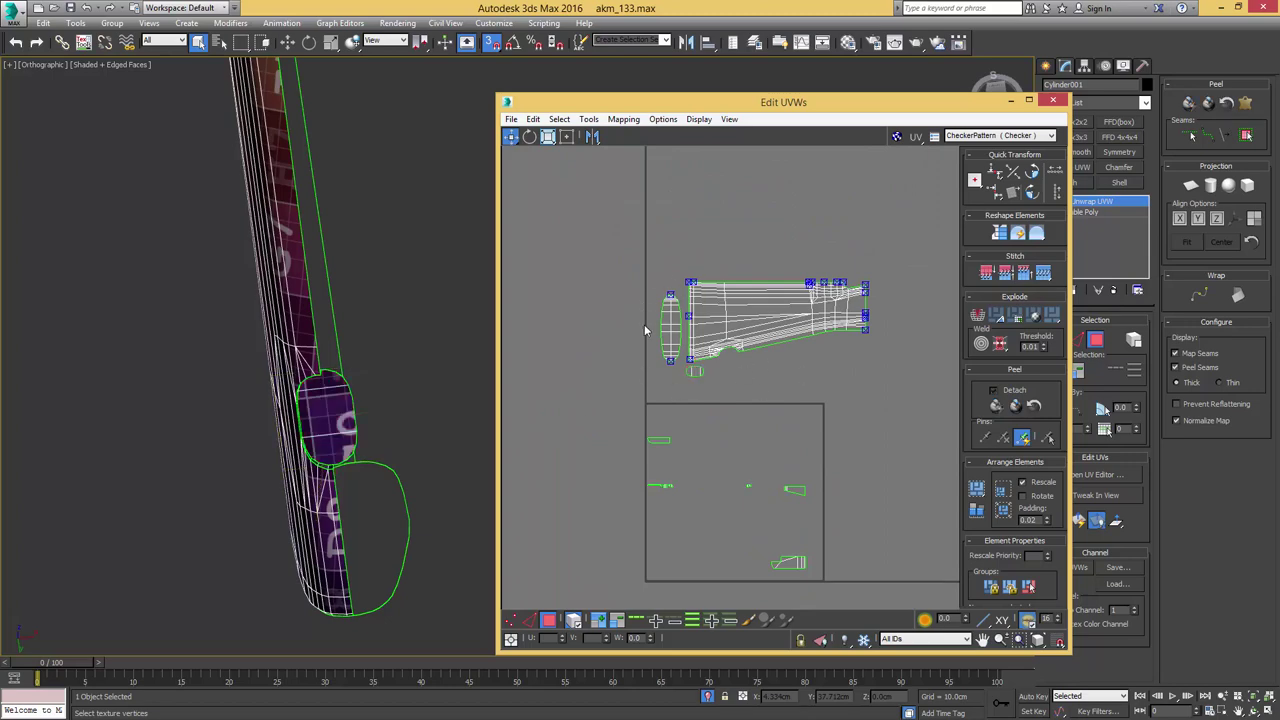
- Move the stepped front-end face shell below the side shell, right beside the small oval shell
alt+middle_drag(437, 374, 433, 413)
scroll(395, 402, down, 3)
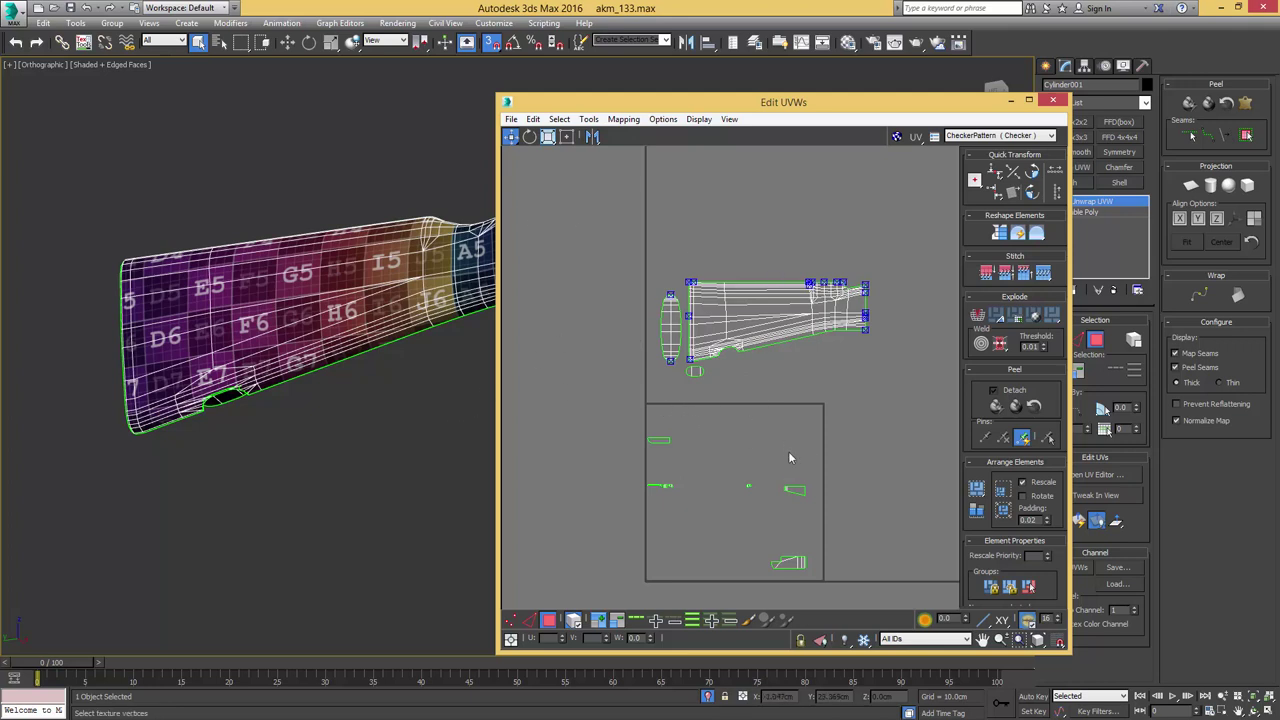
middle_drag(789, 458, 785, 408)
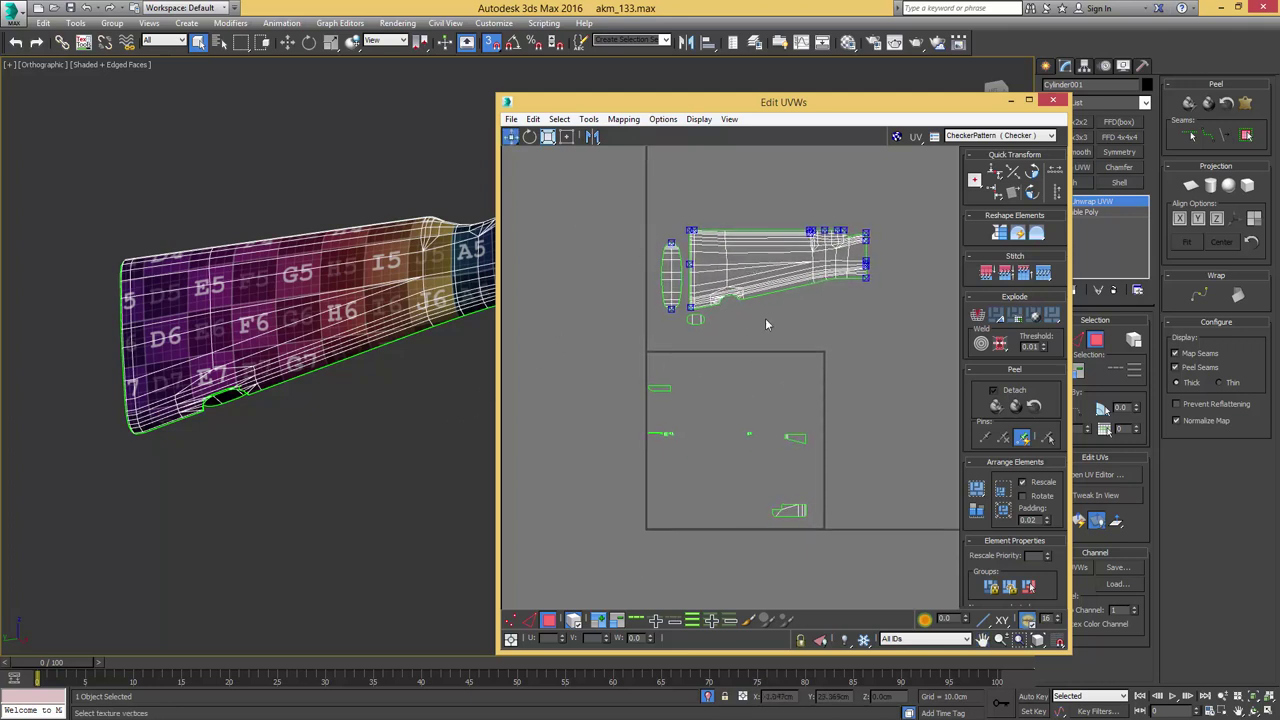
middle_drag(792, 455, 760, 419)
scroll(778, 365, up, 1)
click(784, 408)
scroll(766, 337, up, 1)
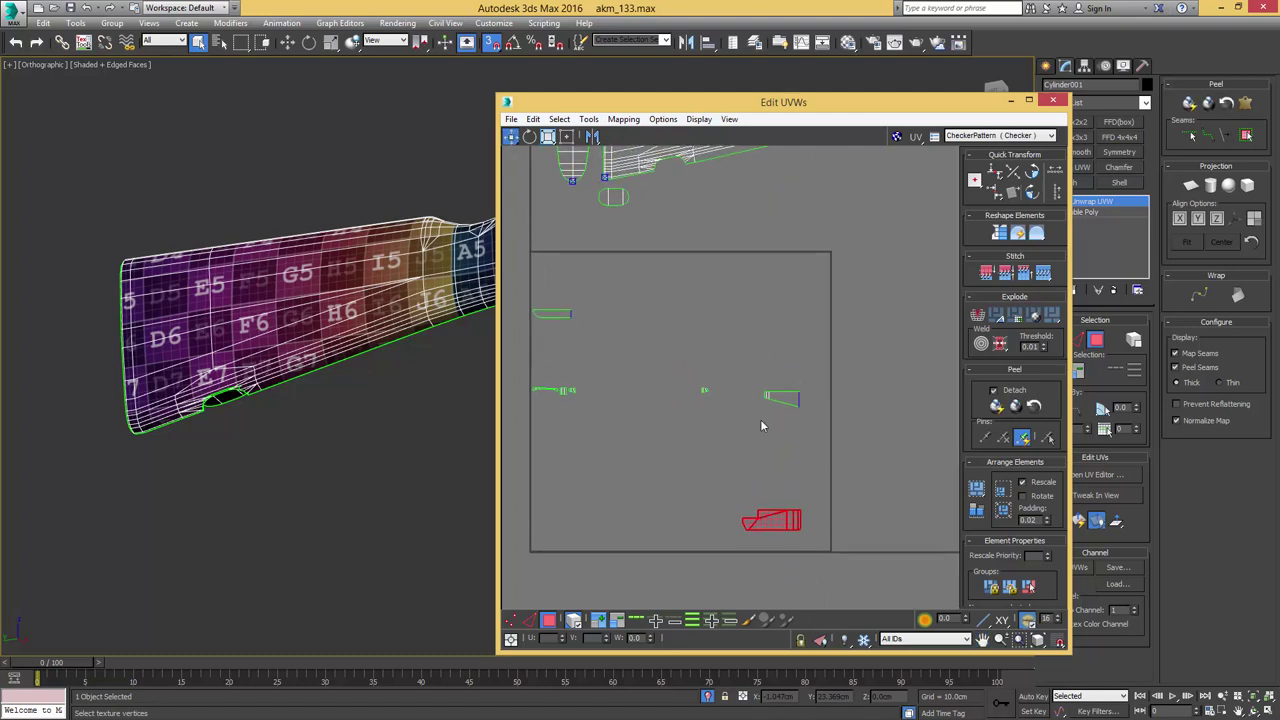
drag(785, 528, 754, 203)
middle_drag(440, 240, 400, 328)
scroll(400, 327, up, 3)
middle_drag(686, 223, 714, 295)
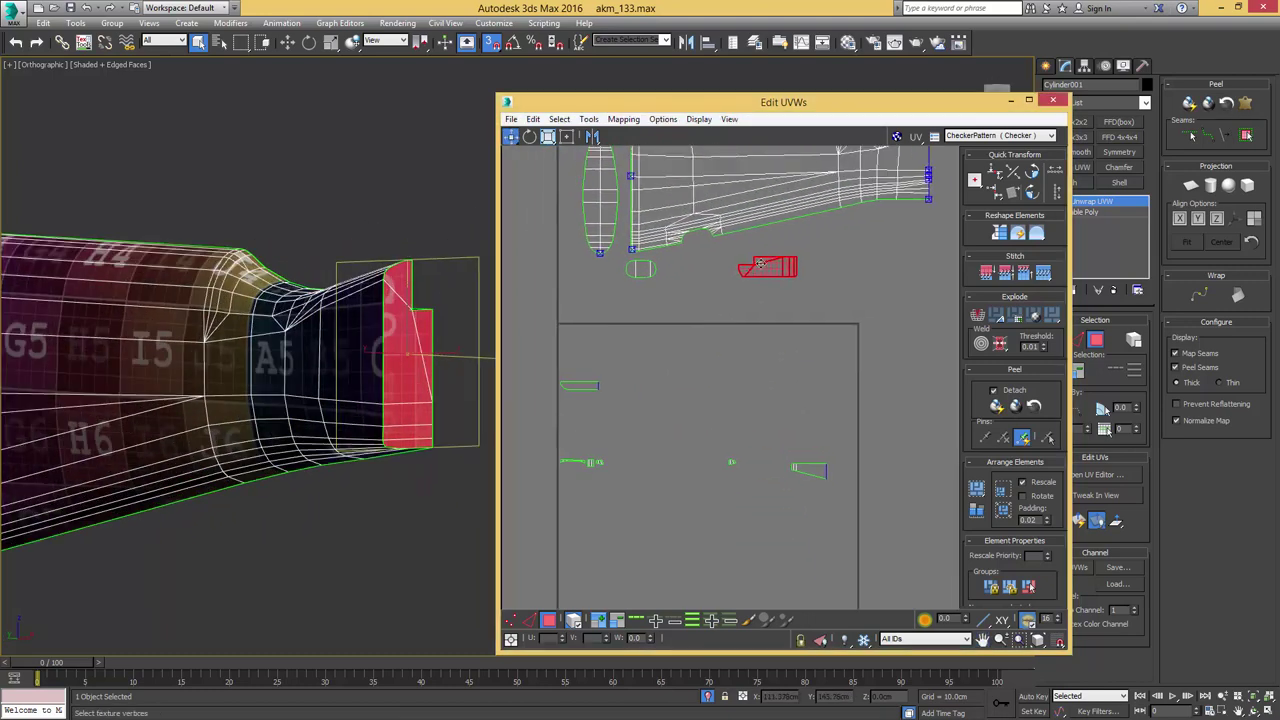
drag(733, 268, 700, 266)
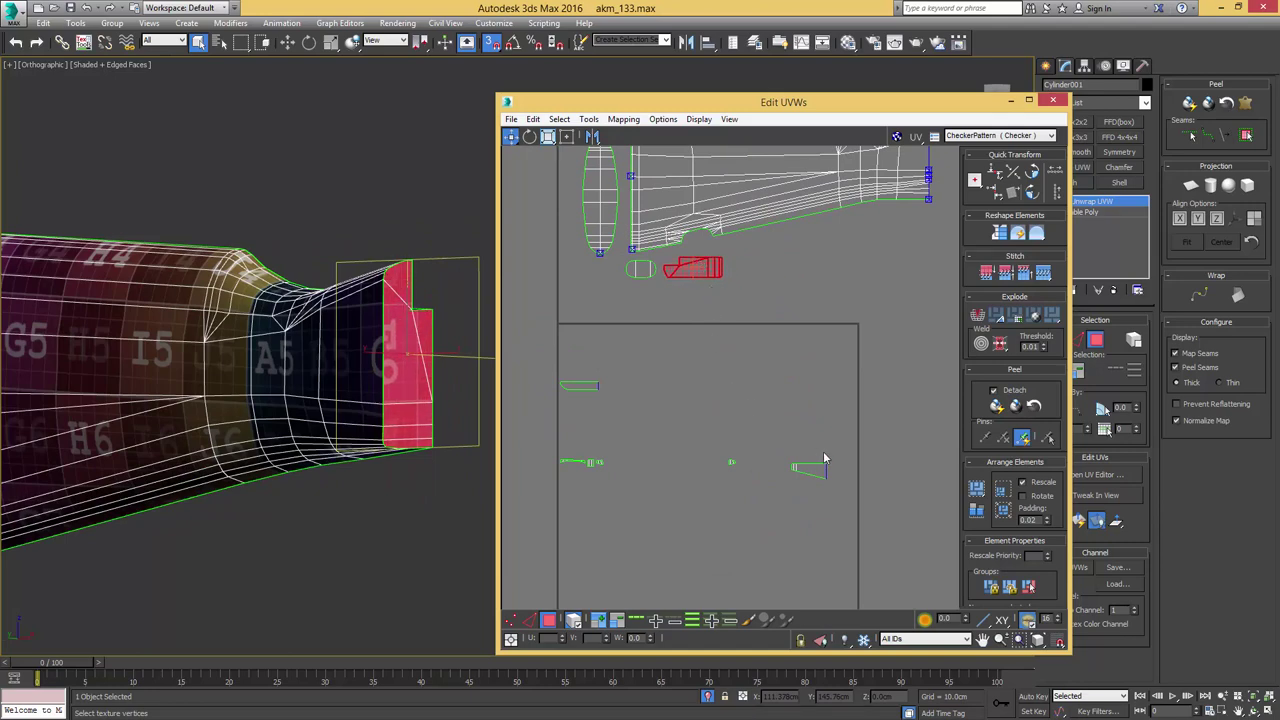
- Stitch the adjoining cutout wall shell to the short end edge of the tapered strip shell
drag(805, 486, 804, 485)
alt+middle_drag(335, 350, 759, 386)
scroll(811, 478, up, 2)
scroll(751, 432, up, 2)
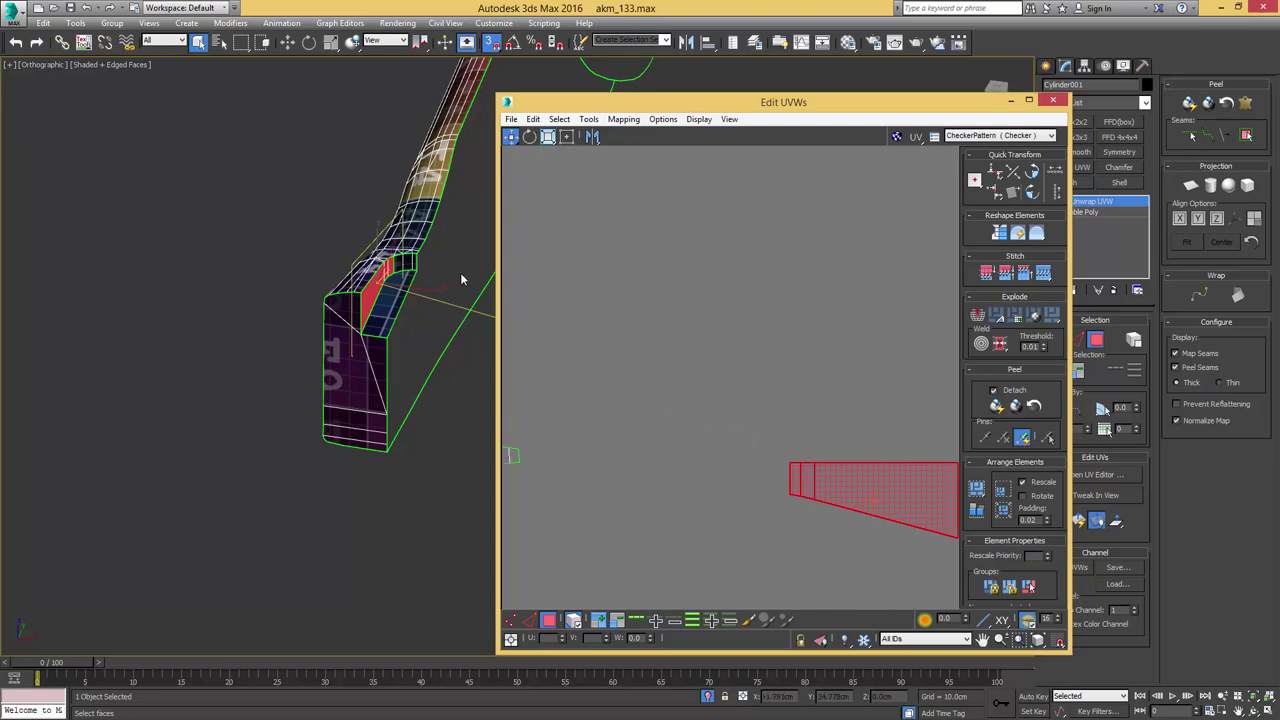
middle_drag(386, 248, 384, 298)
scroll(384, 298, up, 6)
middle_drag(788, 481, 754, 420)
key(2)
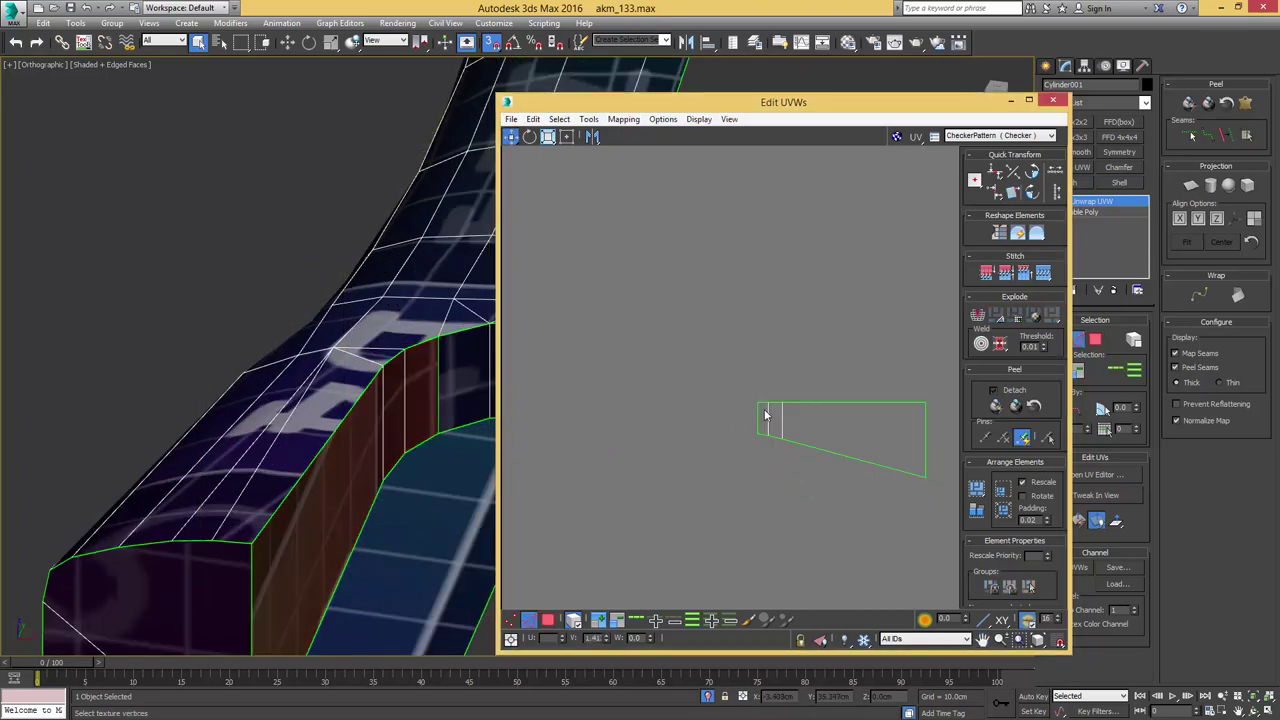
drag(759, 417, 763, 418)
key(4)
mouse_move(390, 348)
alt+middle_down()
mouse_move(337, 351)
mouse_move(380, 350)
alt+middle_up()
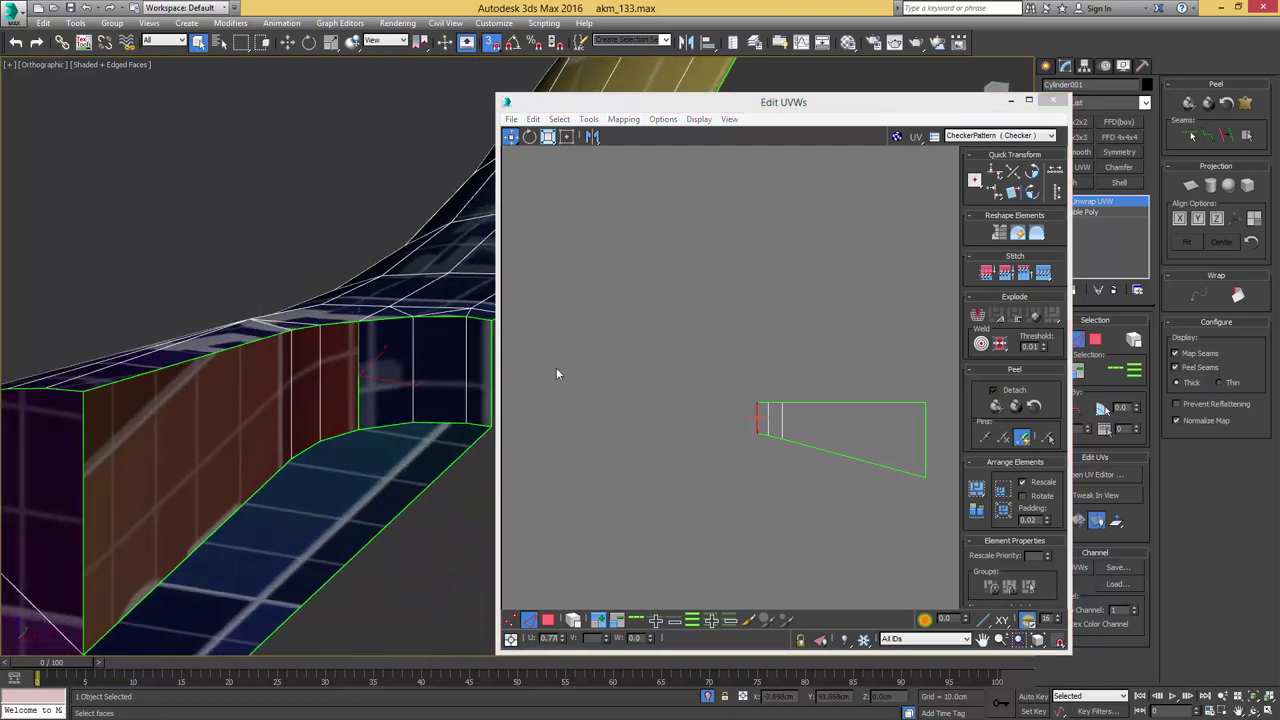
middle_drag(763, 277, 758, 258)
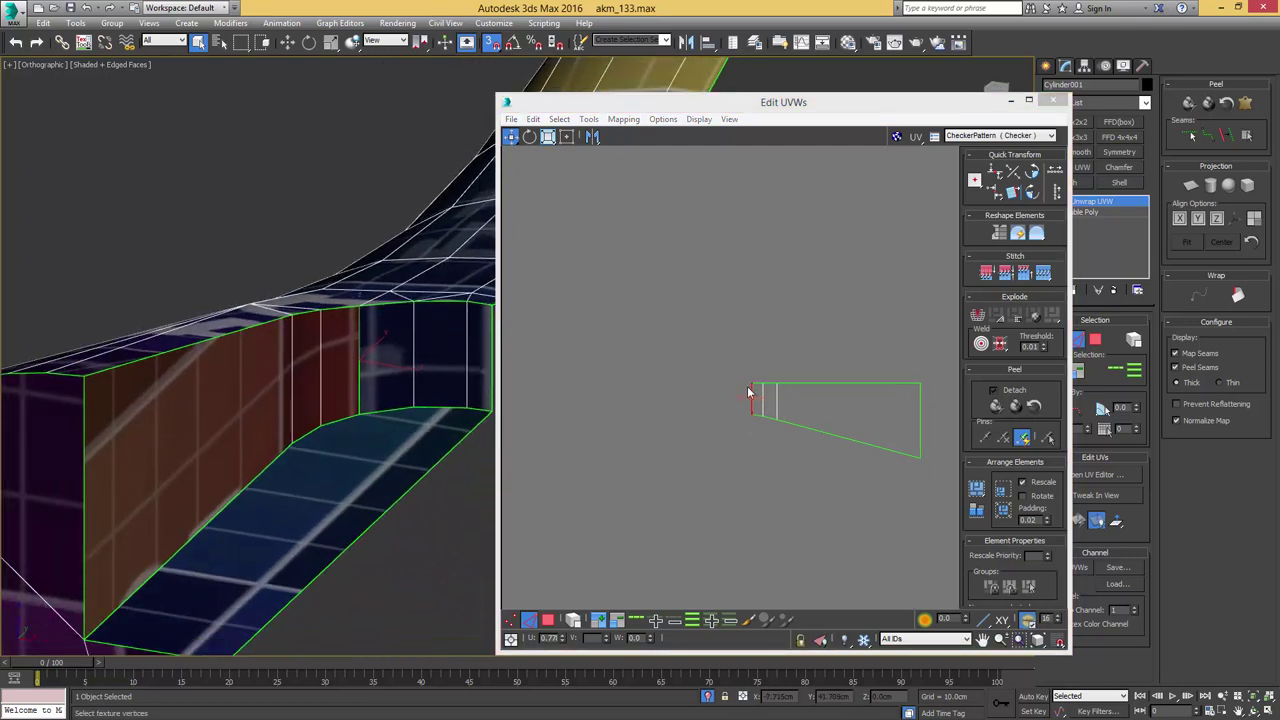
middle_drag(750, 393, 752, 378)
scroll(755, 378, up, 3)
key(s)
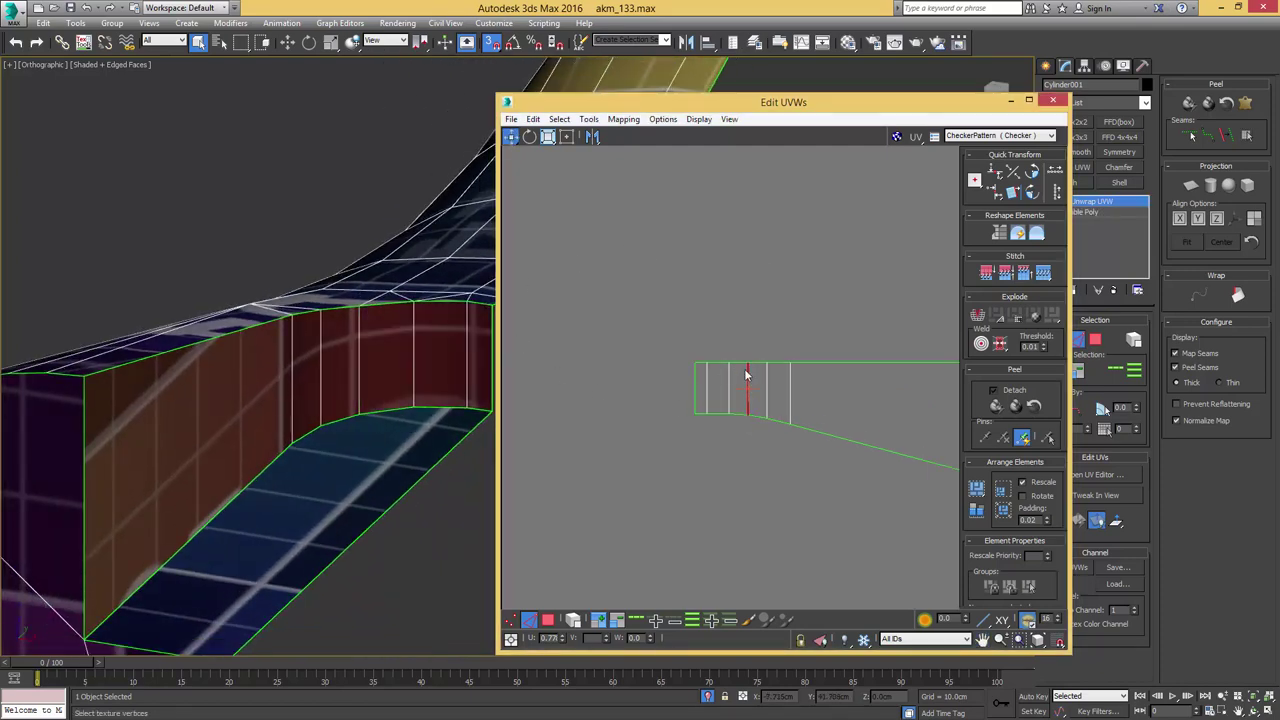
- Select all faces of the stitched tapered strip shell and peel it
middle_drag(760, 343, 704, 346)
scroll(704, 346, down, 2)
middle_drag(457, 341, 418, 340)
scroll(418, 340, down, 3)
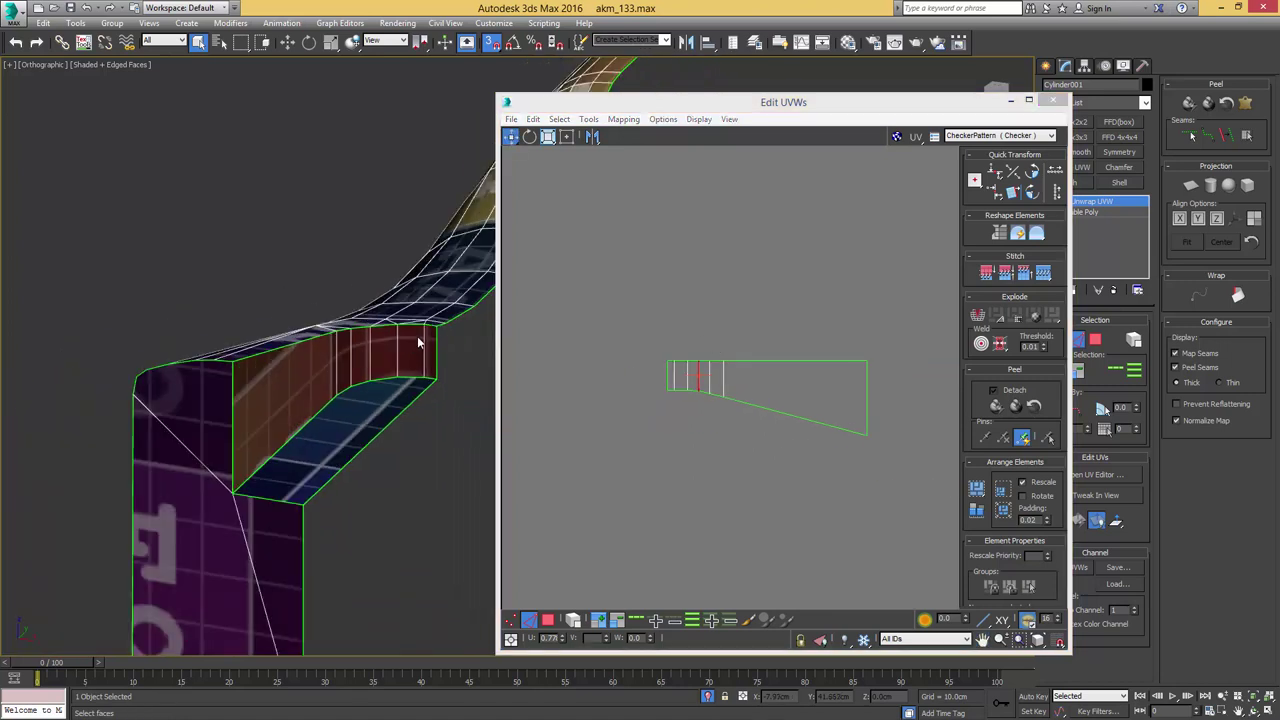
key(3)
drag(914, 342, 674, 413)
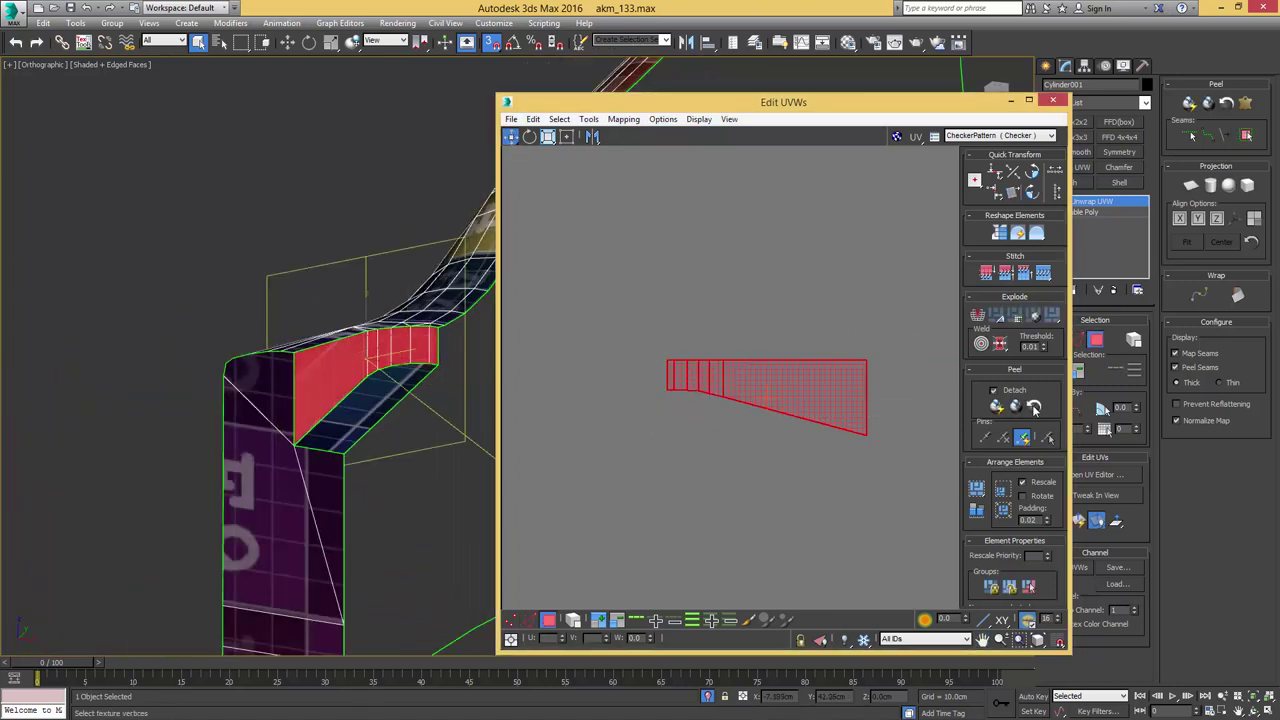
click(1014, 407)
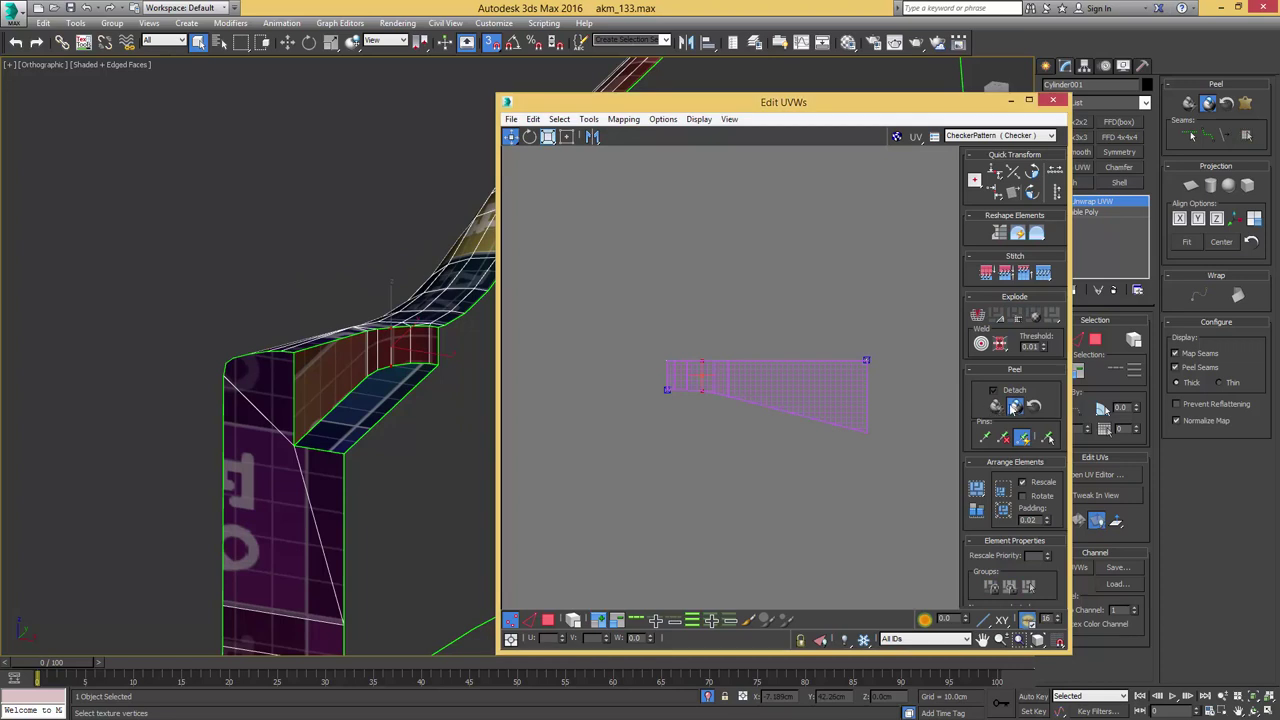
- End peeling the tapered strip shell and align the vertices along its straight long edge horizontally
click(1013, 407)
click(826, 336)
scroll(799, 349, up, 3)
key(1)
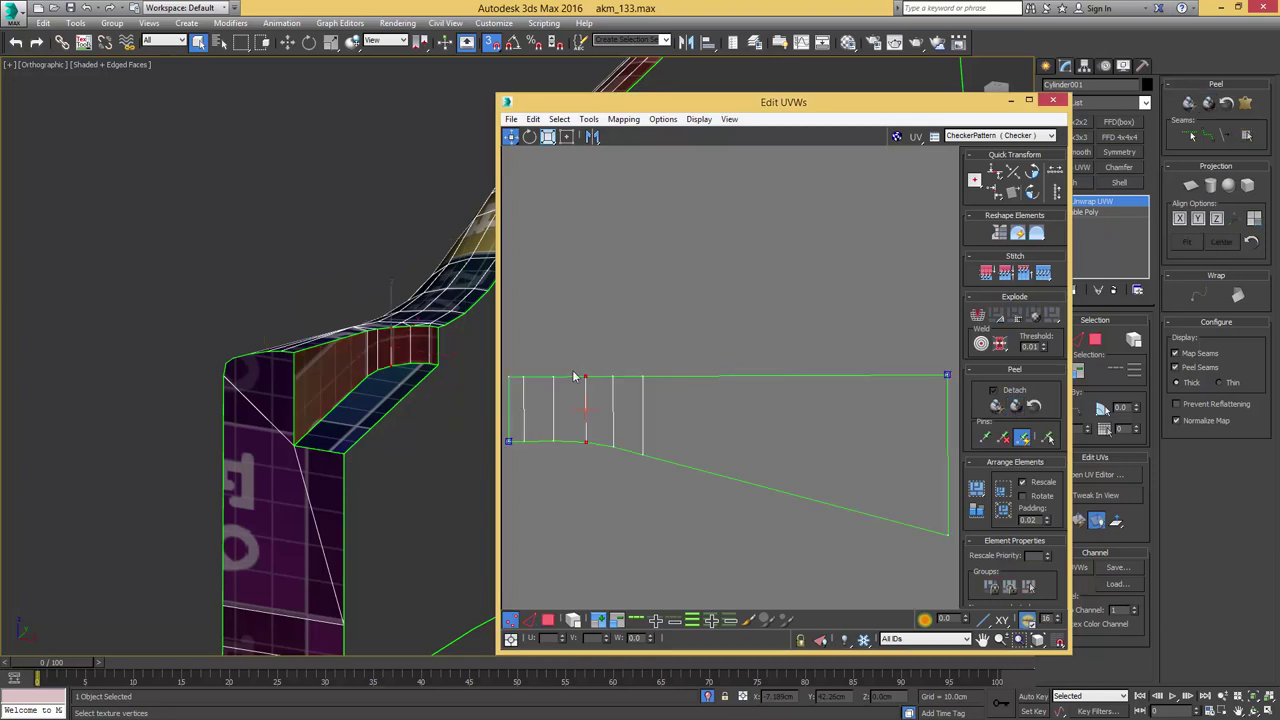
scroll(900, 379, down, 1)
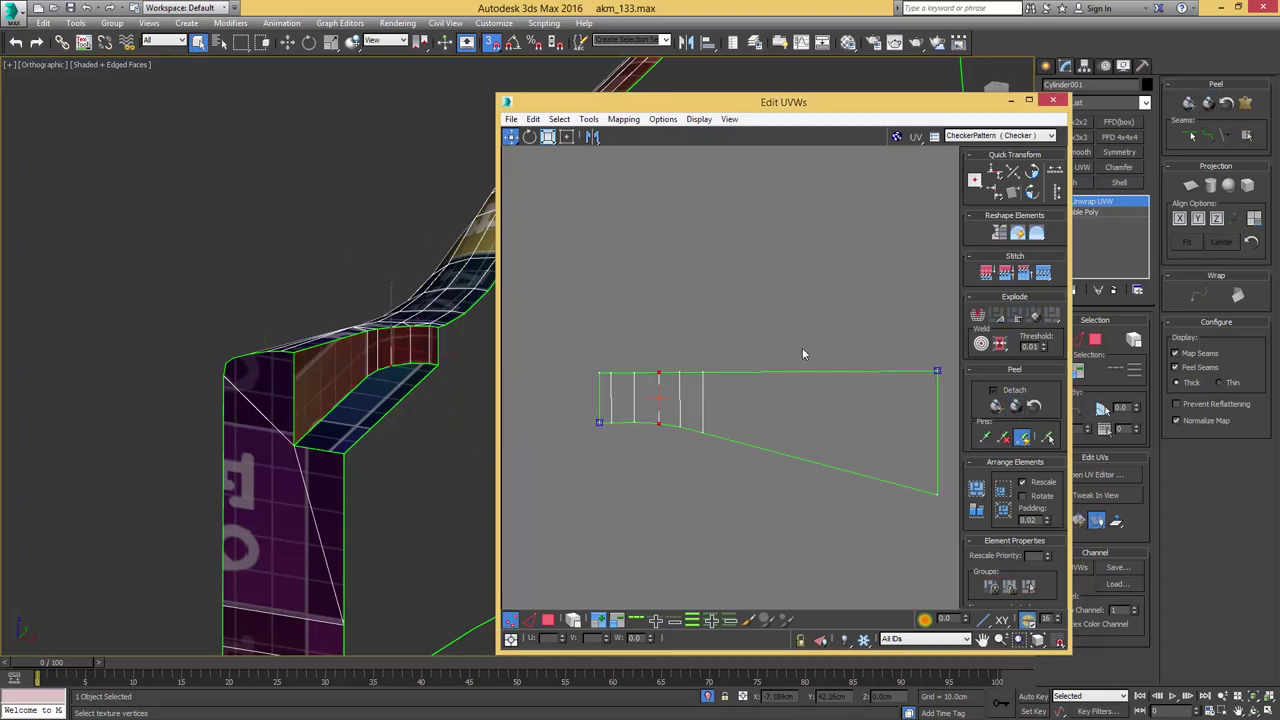
drag(918, 389, 937, 392)
key(h)
- Align the vertices at both short ends of the tapered strip shell vertically
drag(611, 357, 612, 358)
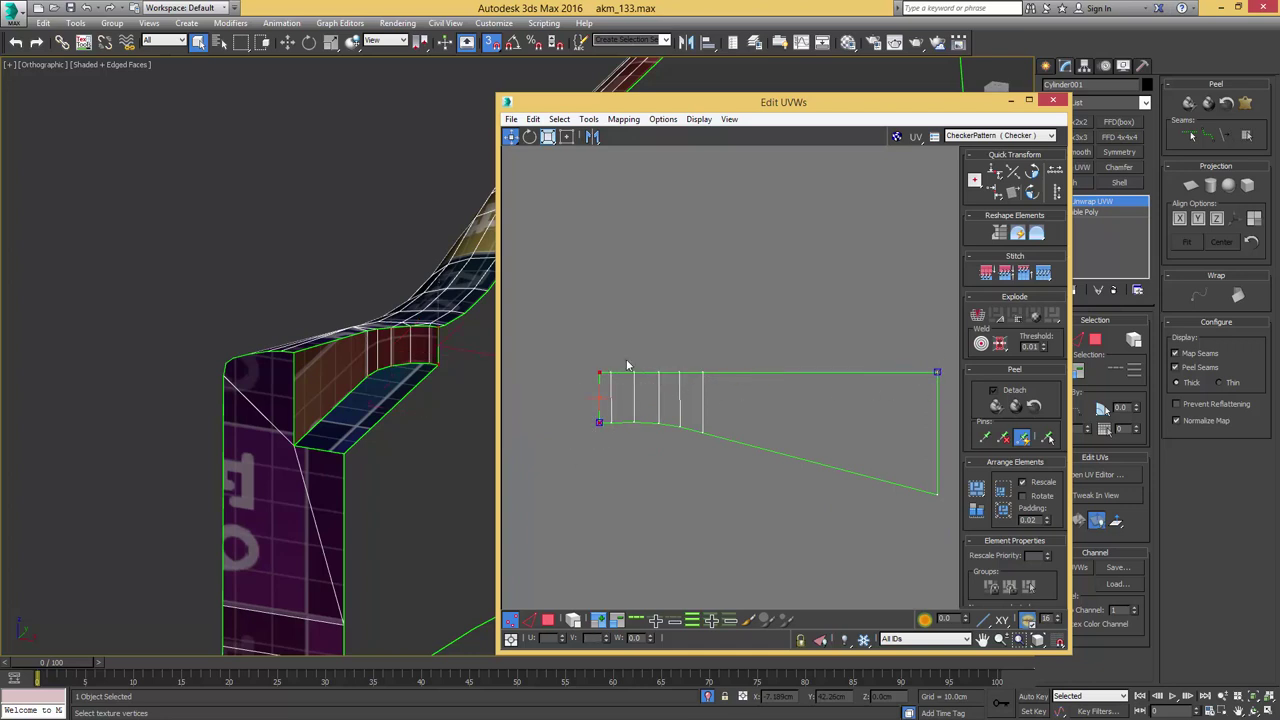
middle_drag(817, 446, 762, 445)
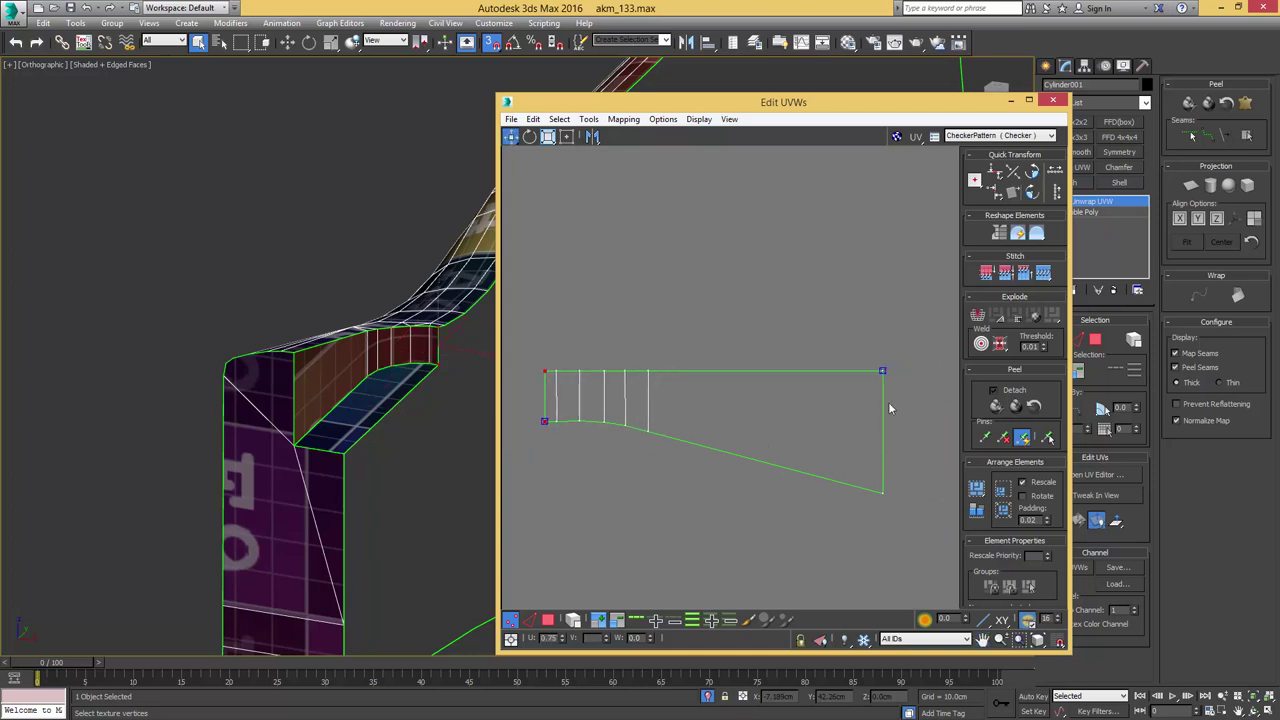
drag(920, 337, 918, 339)
- Select the long narrow wall face bordering the stock cutout and locate its shell in the UV layout
scroll(388, 303, down, 4)
alt+middle_drag(346, 332, 240, 335)
alt+middle_drag(325, 384, 94, 520)
scroll(292, 331, up, 8)
key(3)
click(315, 325)
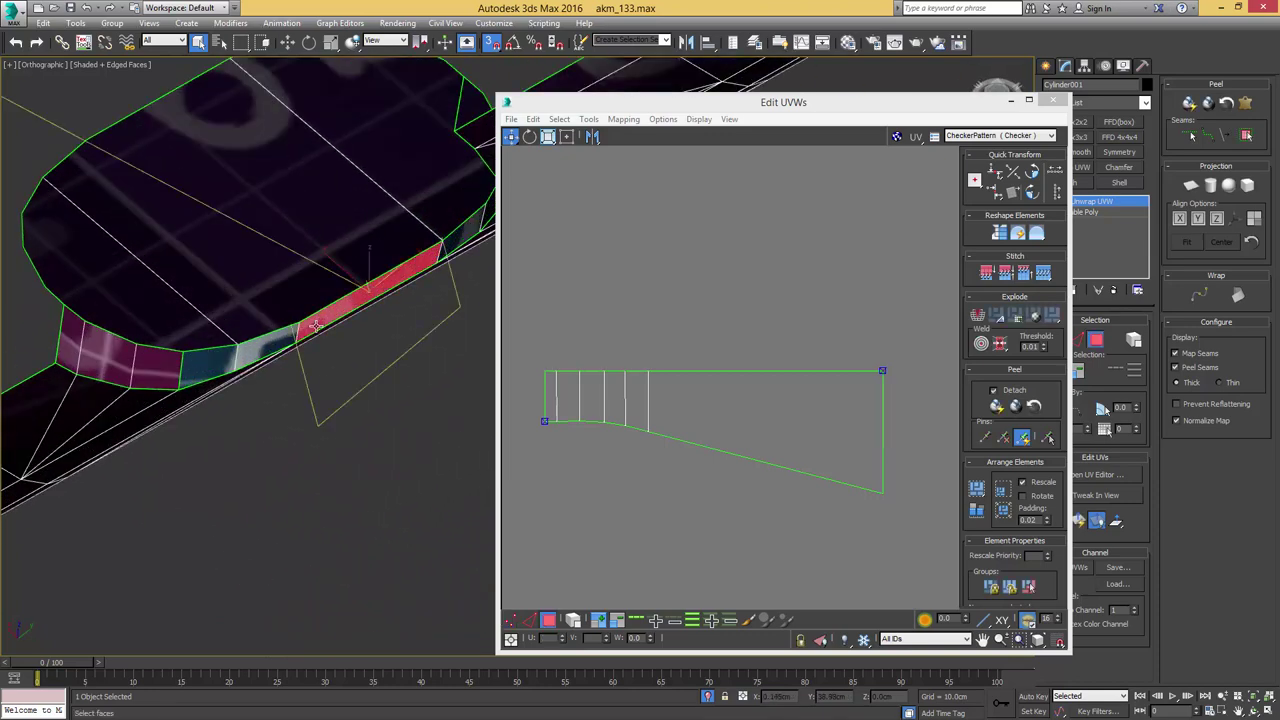
scroll(677, 338, down, 8)
middle_drag(577, 340, 789, 334)
scroll(578, 323, up, 5)
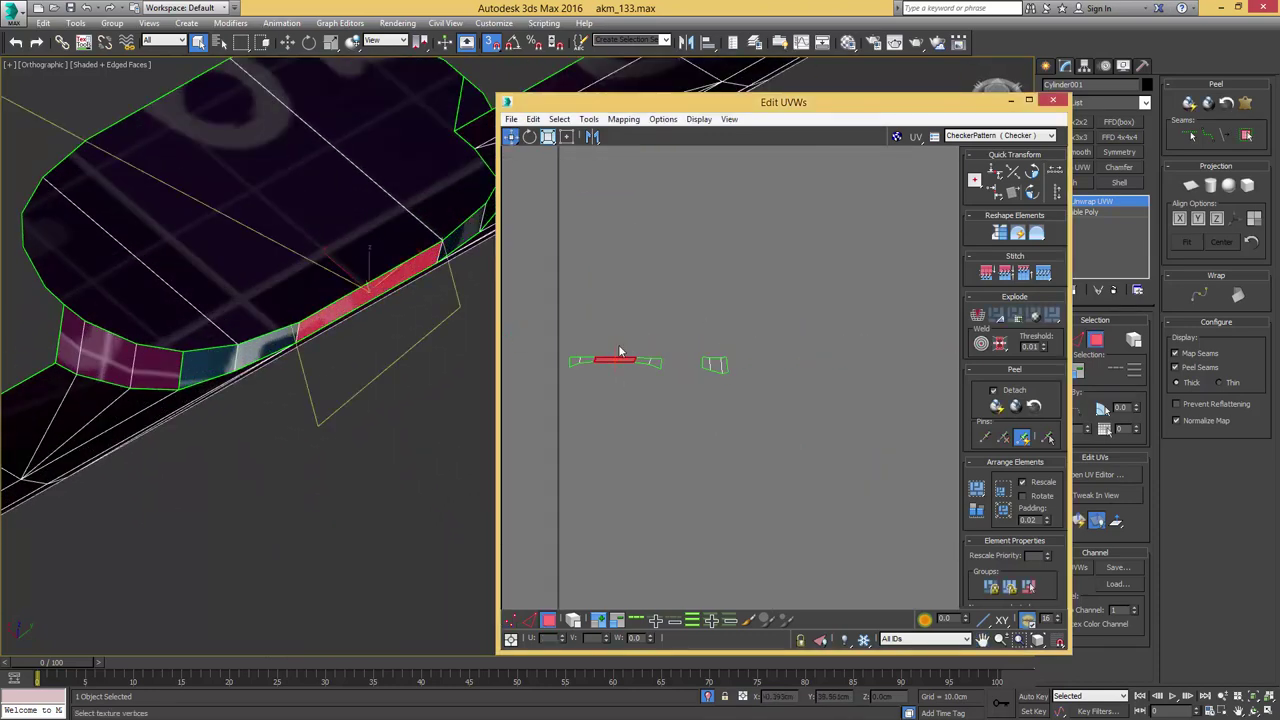
- Stitch the adjoining wall shells to both end edges of the narrow strip shell
scroll(640, 354, up, 5)
key(2)
click(720, 391)
key(s)
middle_drag(657, 375, 823, 369)
click(551, 370)
key(s)
- Select all faces of the stitched narrow strip shell and peel it
scroll(571, 369, down, 5)
key(3)
key(4)
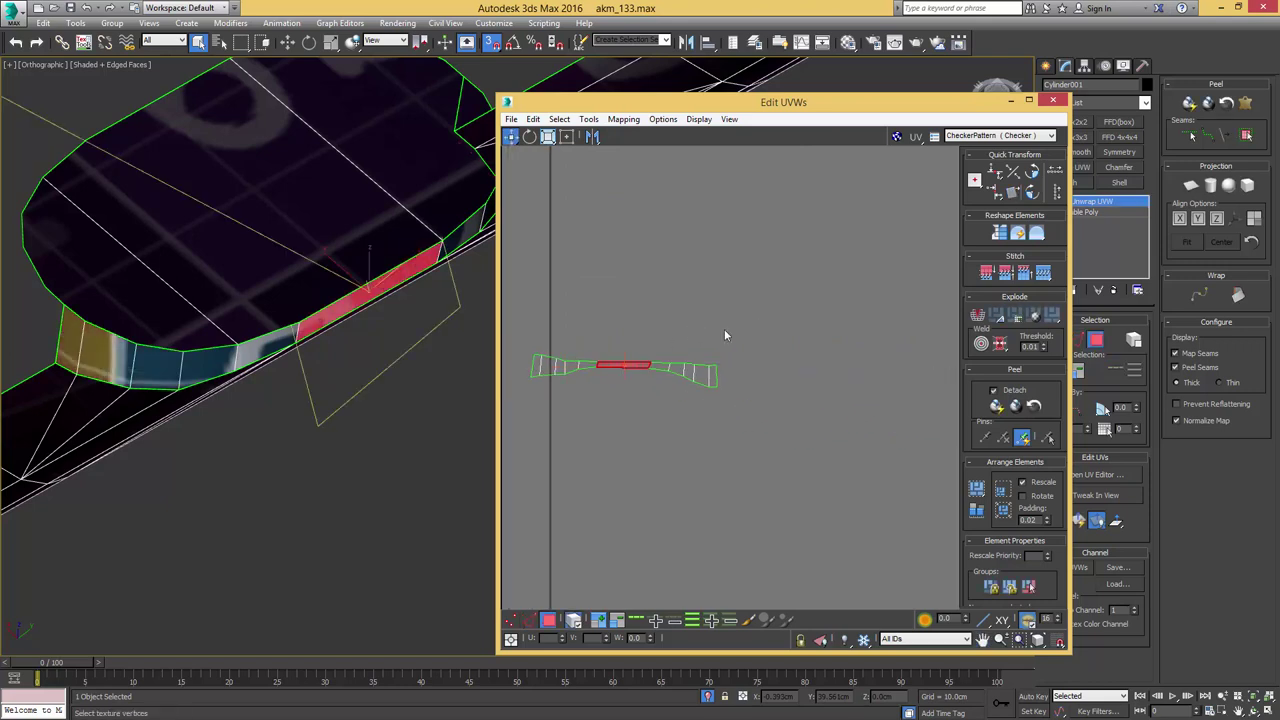
drag(726, 335, 526, 402)
click(1016, 406)
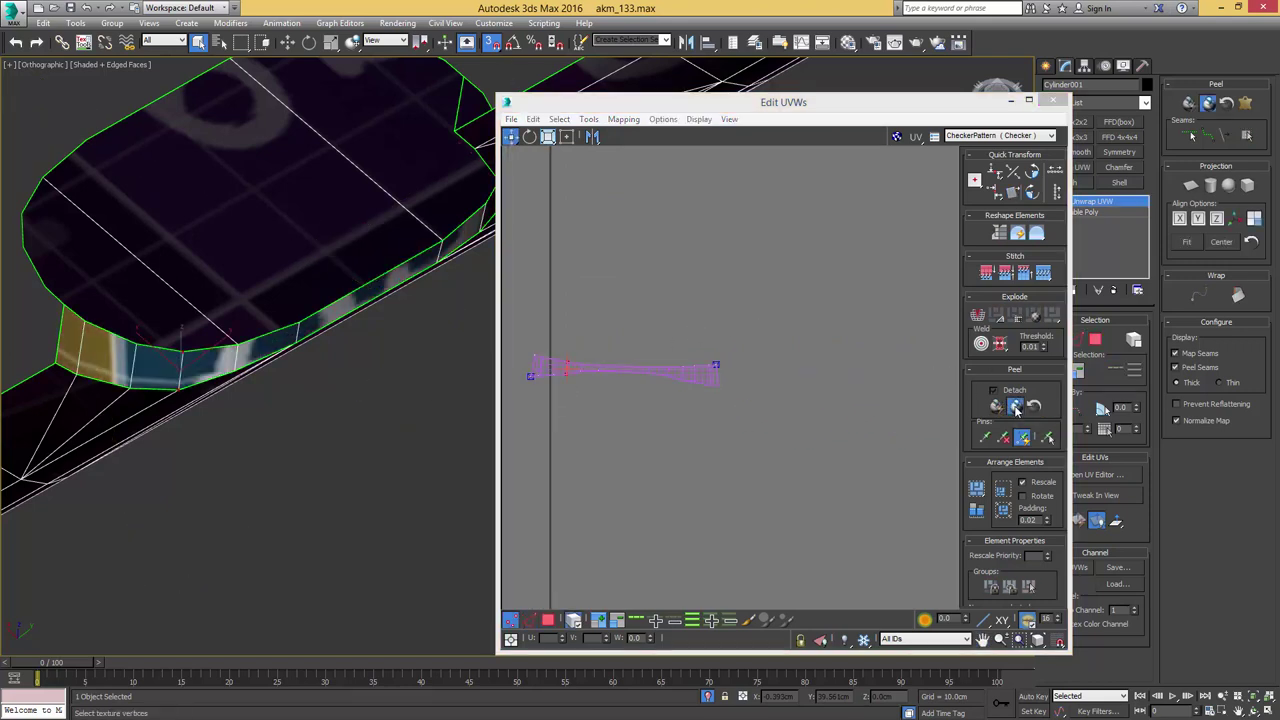
- Reposition the peeled strip's pinned end corners to level it, and align its upper long edge horizontally
middle_drag(549, 368, 614, 360)
scroll(614, 360, up, 2)
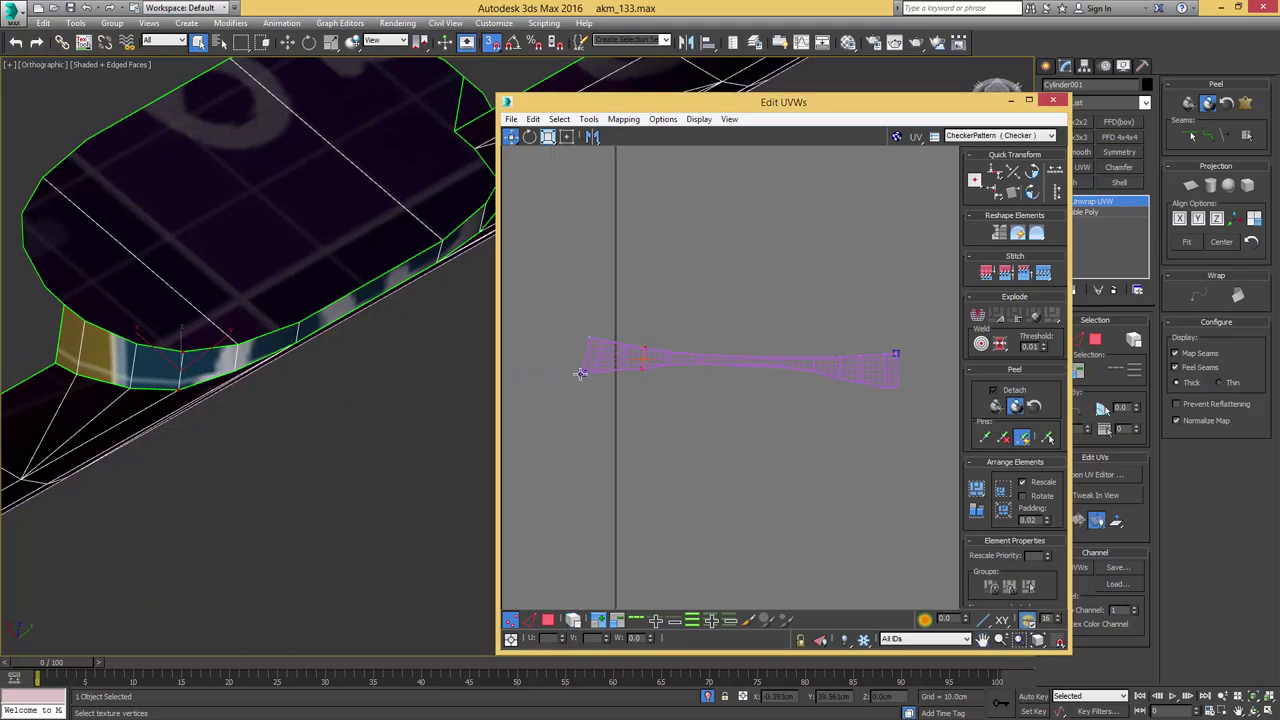
drag(581, 374, 586, 341)
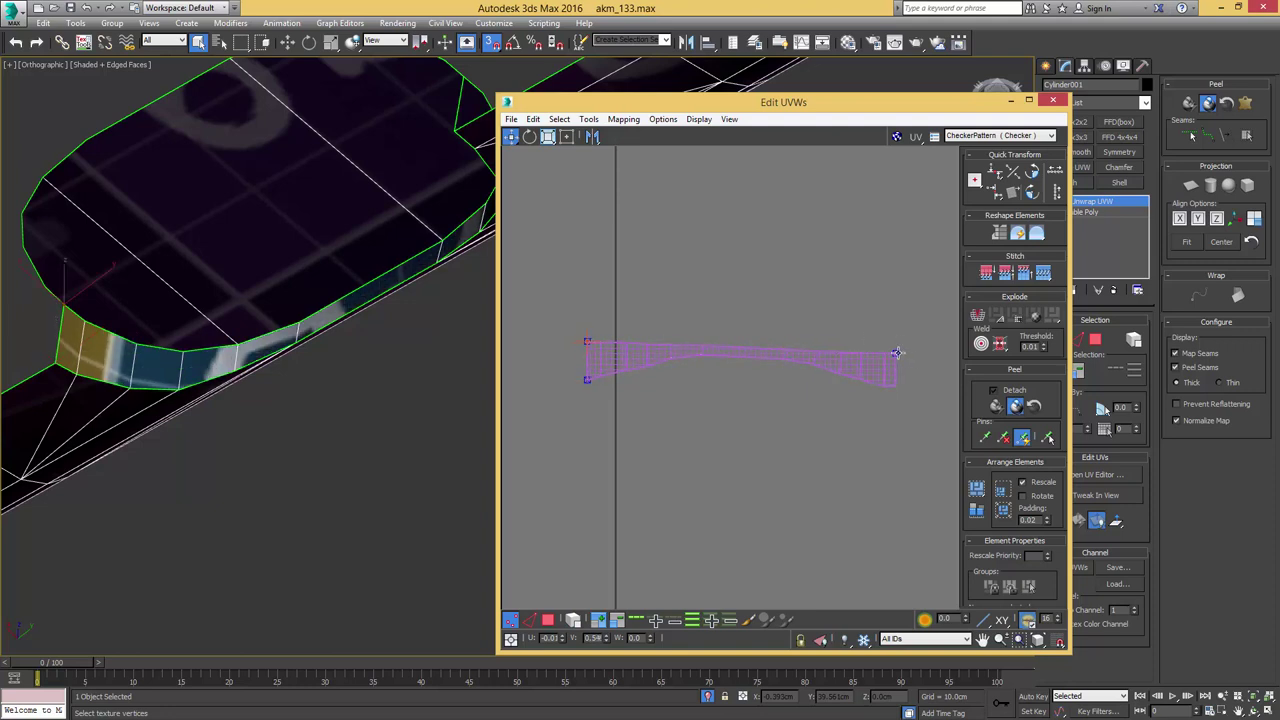
drag(897, 352, 896, 341)
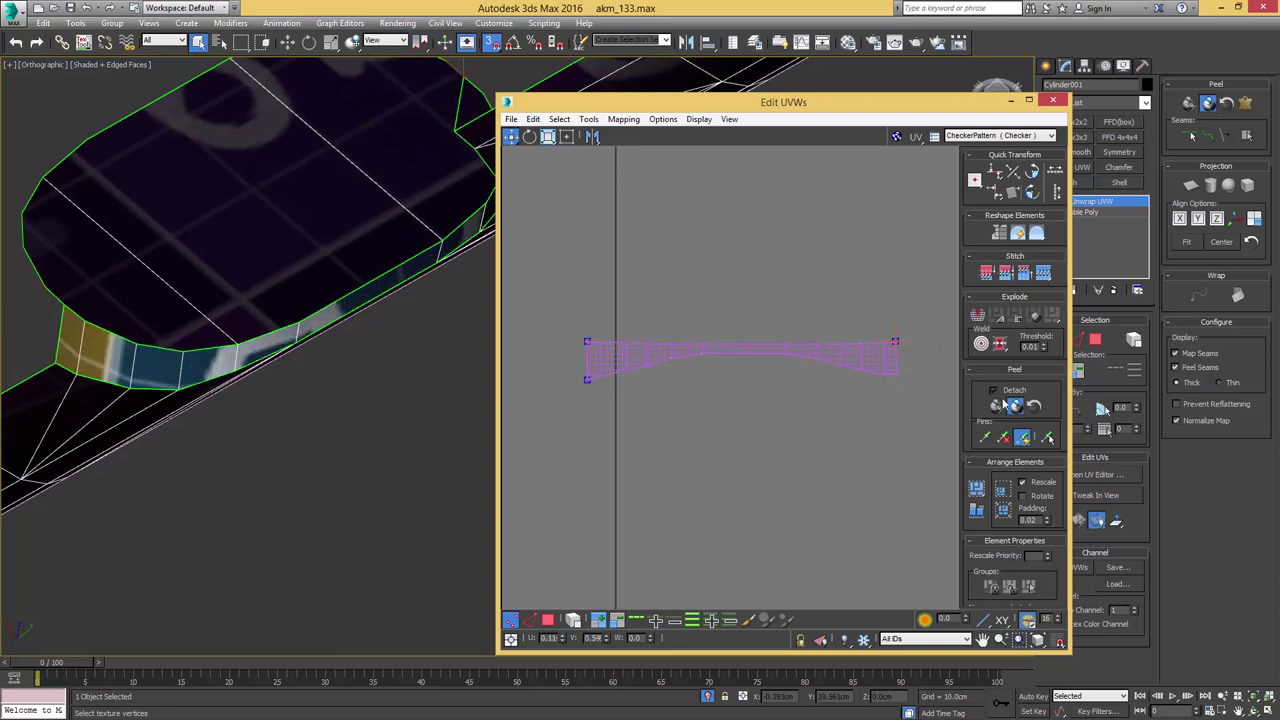
key(2)
double_click(767, 343)
key(h)
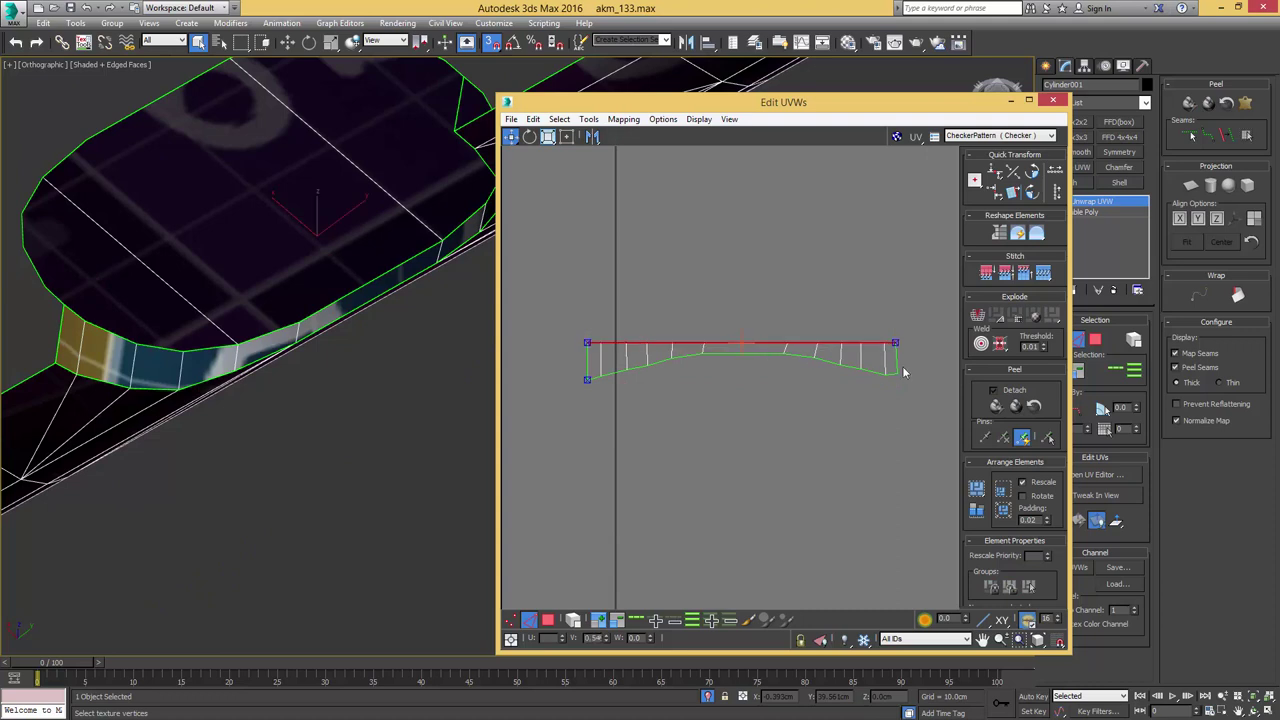
- Align both short end edges of the narrow strip shell vertically
click(896, 368)
key(v)
click(589, 360)
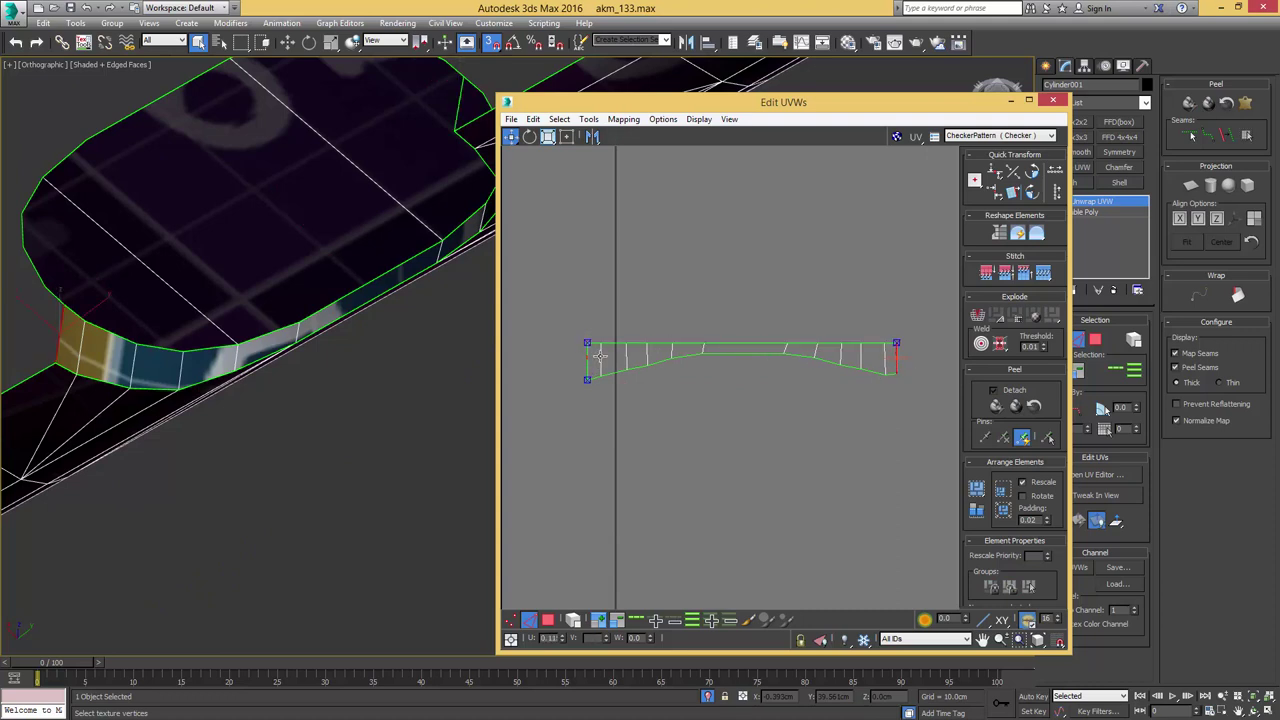
- Select the faces of all buttstock shells and rescale the elements to a matching texel density
scroll(660, 330, down, 6)
middle_drag(665, 304, 624, 404)
scroll(777, 348, down, 4)
middle_drag(774, 358, 654, 332)
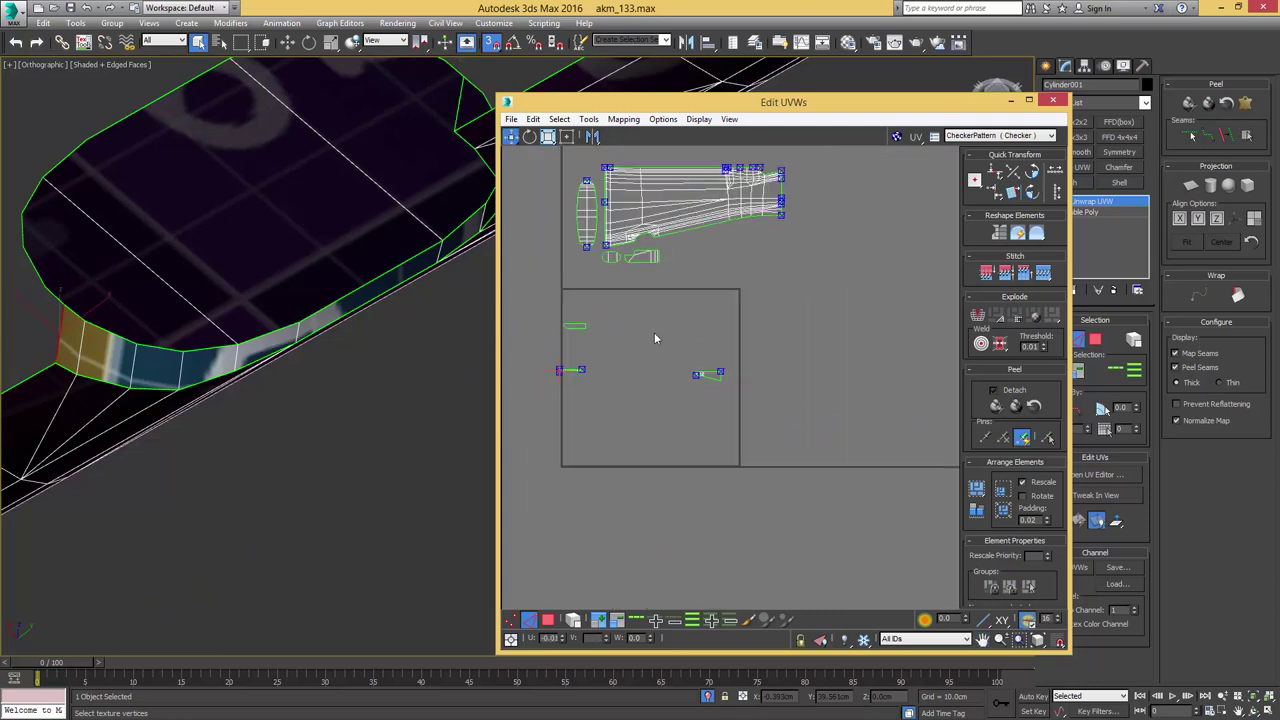
key(3)
scroll(645, 325, down, 3)
drag(809, 222, 806, 226)
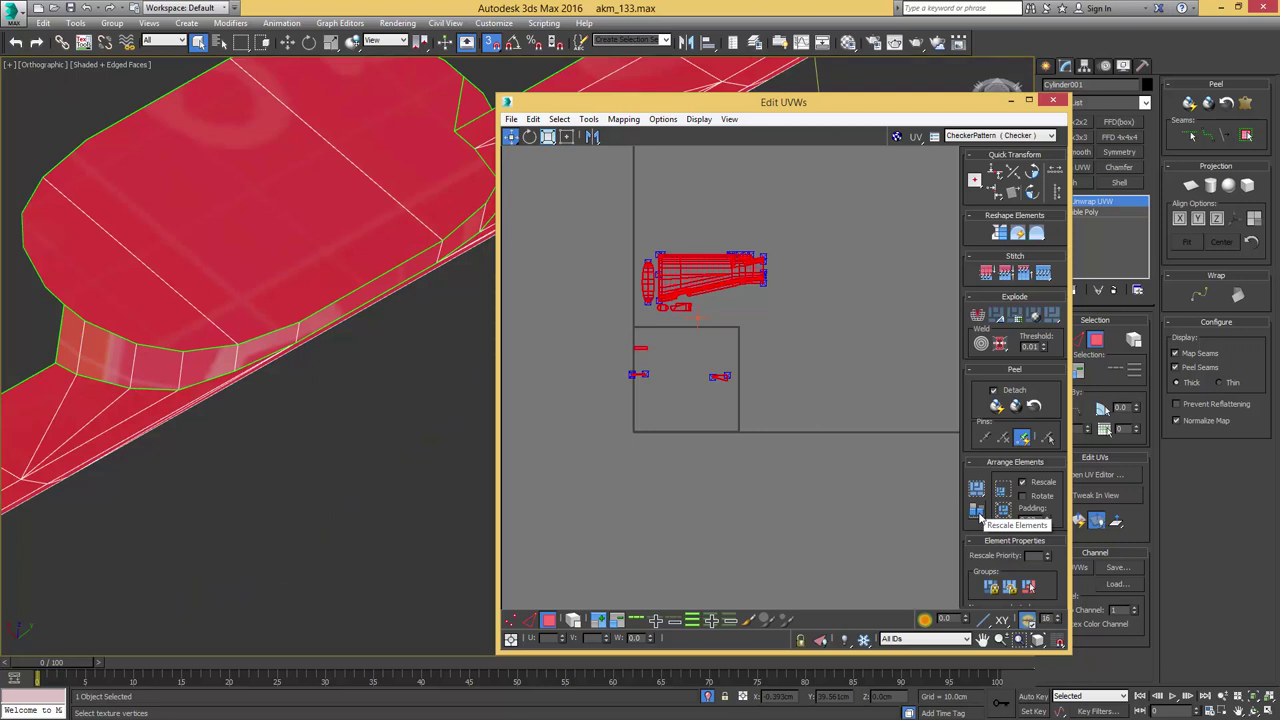
middle_drag(817, 413, 834, 445)
scroll(770, 385, up, 2)
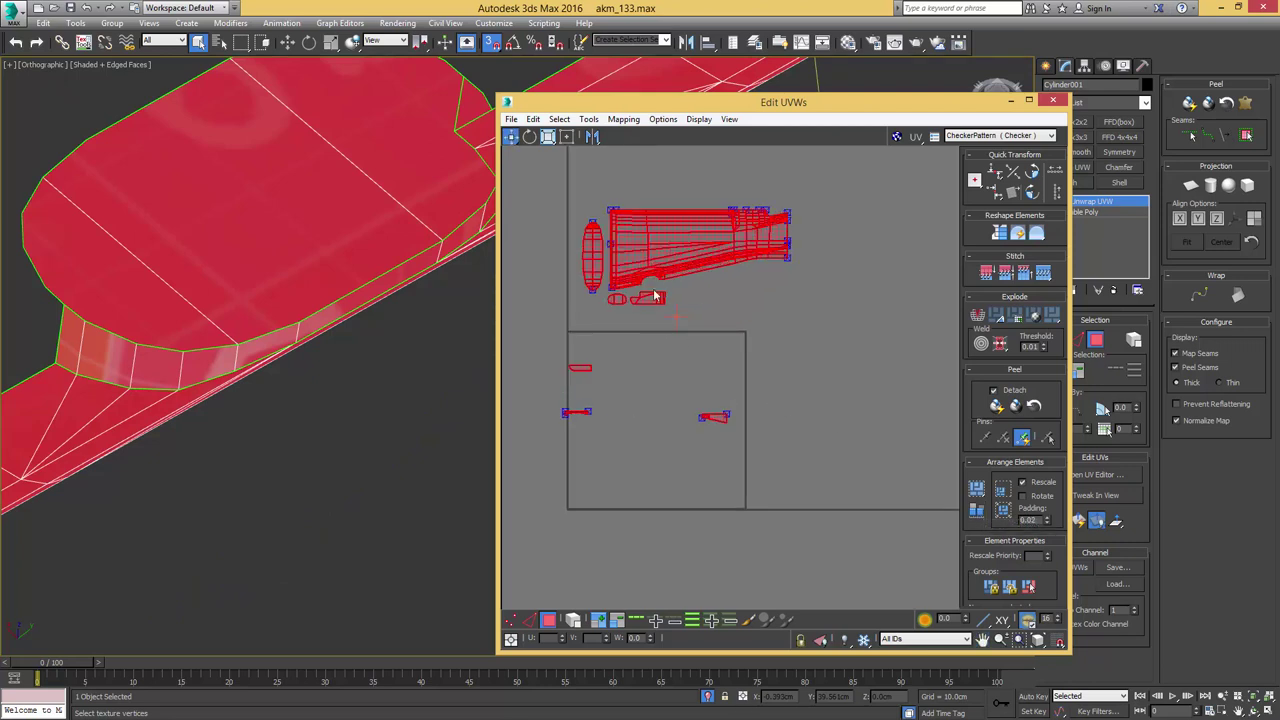
click(975, 511)
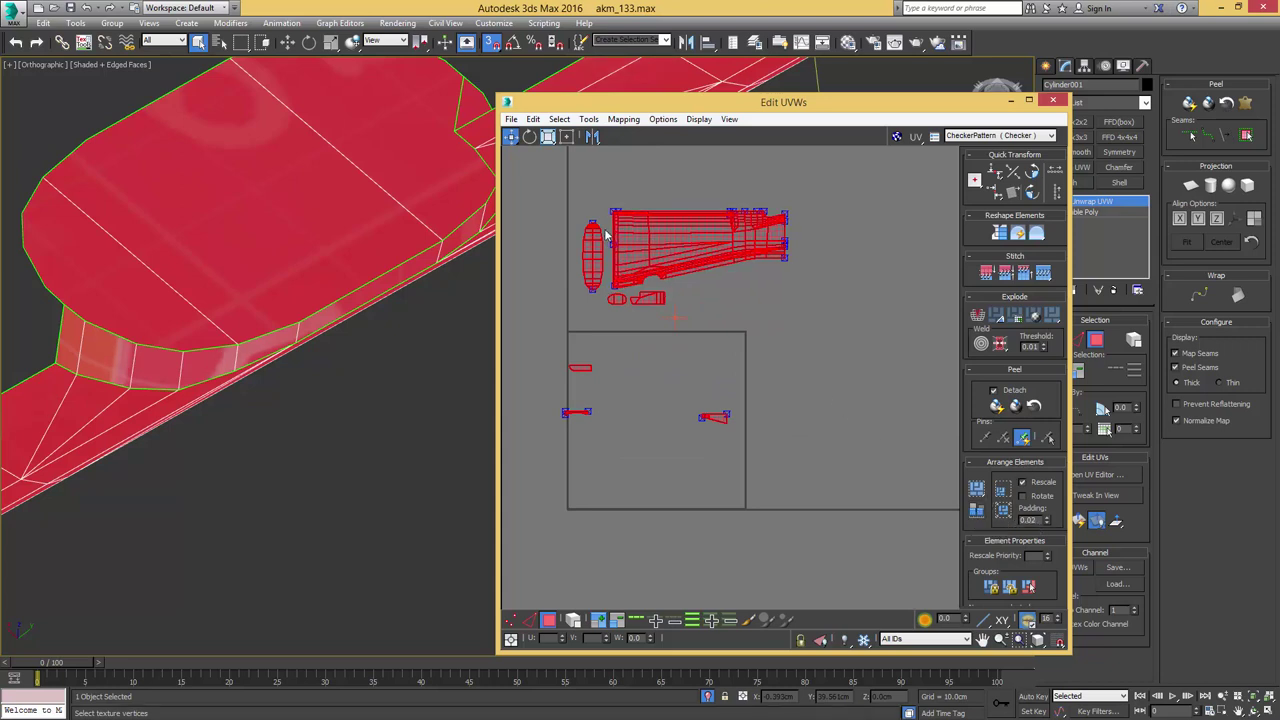
- Turn off the shading of selected faces and inspect the checker pattern across the whole buttstock
scroll(621, 263, down, 3)
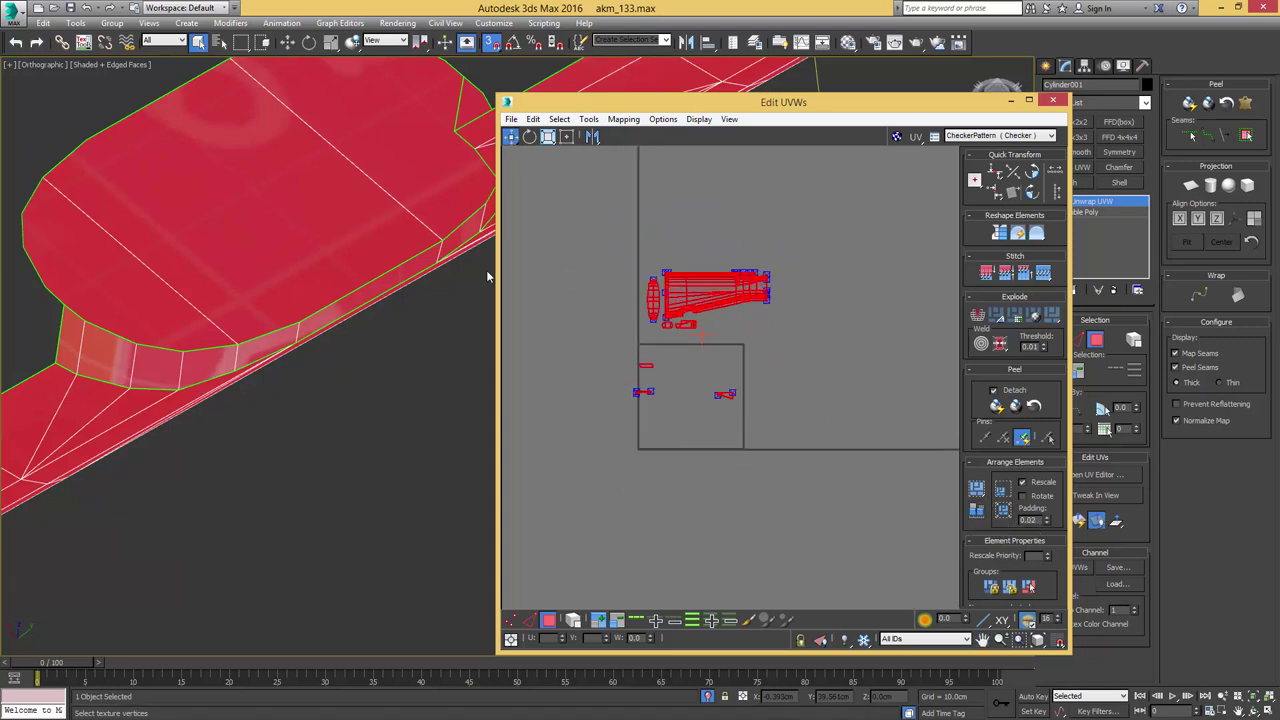
scroll(378, 303, down, 5)
mouse_move(378, 303)
alt+middle_down()
mouse_move(265, 370)
mouse_move(318, 335)
mouse_move(311, 302)
alt+middle_up()
key(F2)
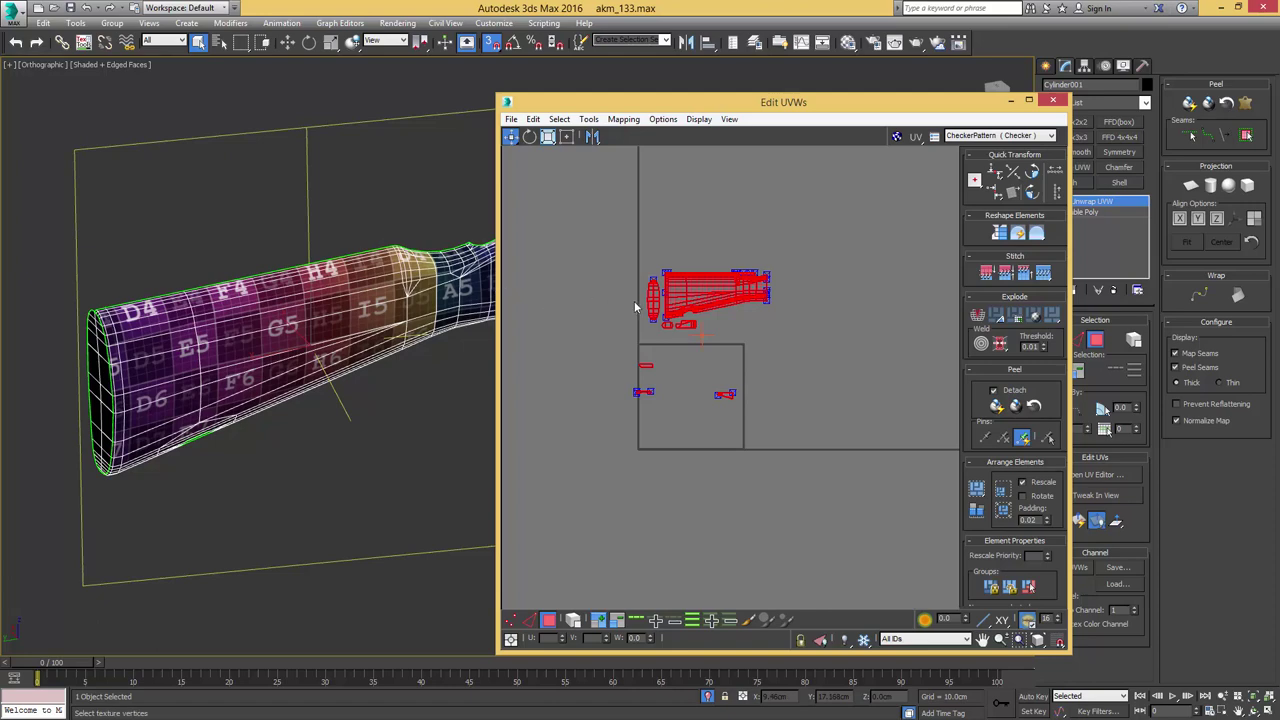
- Move the stock's UV islands up and away from the UV tile, then shift the small end islands closer to the main island
mouse_move(403, 281)
alt+middle_down()
mouse_move(204, 299)
mouse_move(284, 250)
mouse_move(403, 300)
alt+middle_up()
scroll(403, 300, up, 4)
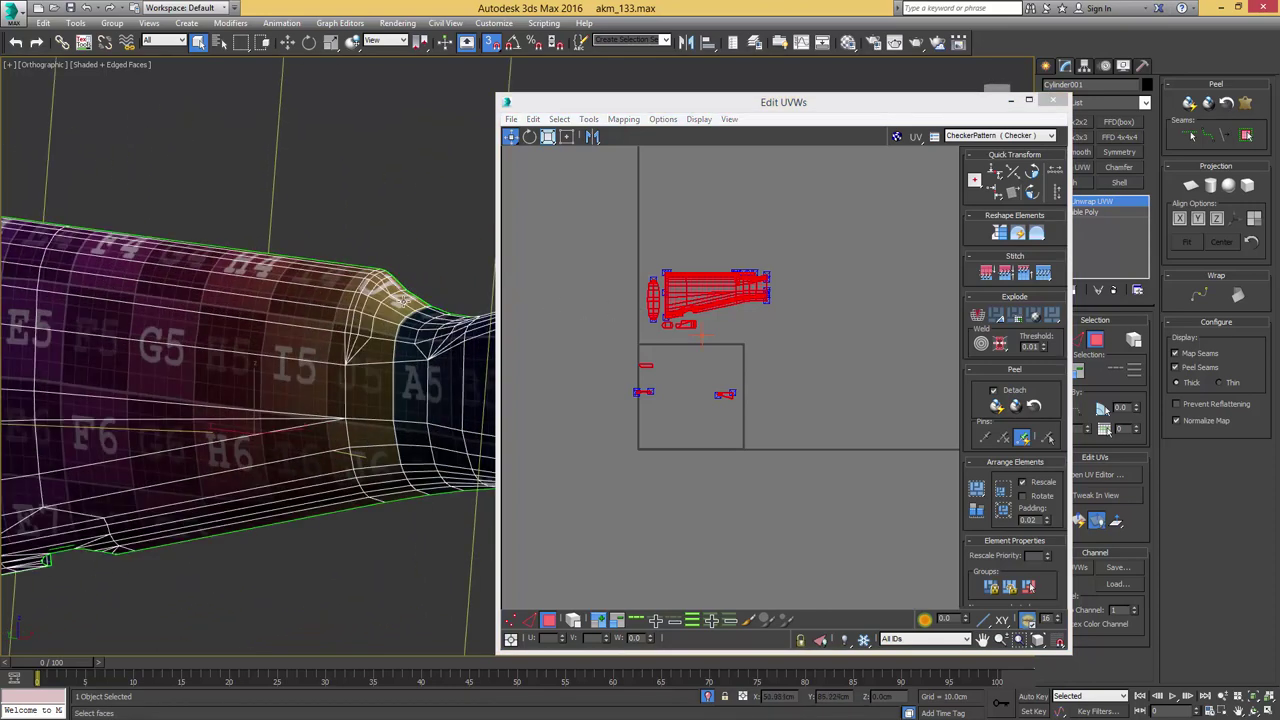
scroll(680, 308, down, 3)
middle_drag(680, 308, 668, 341)
drag(668, 341, 735, 236)
click(678, 322)
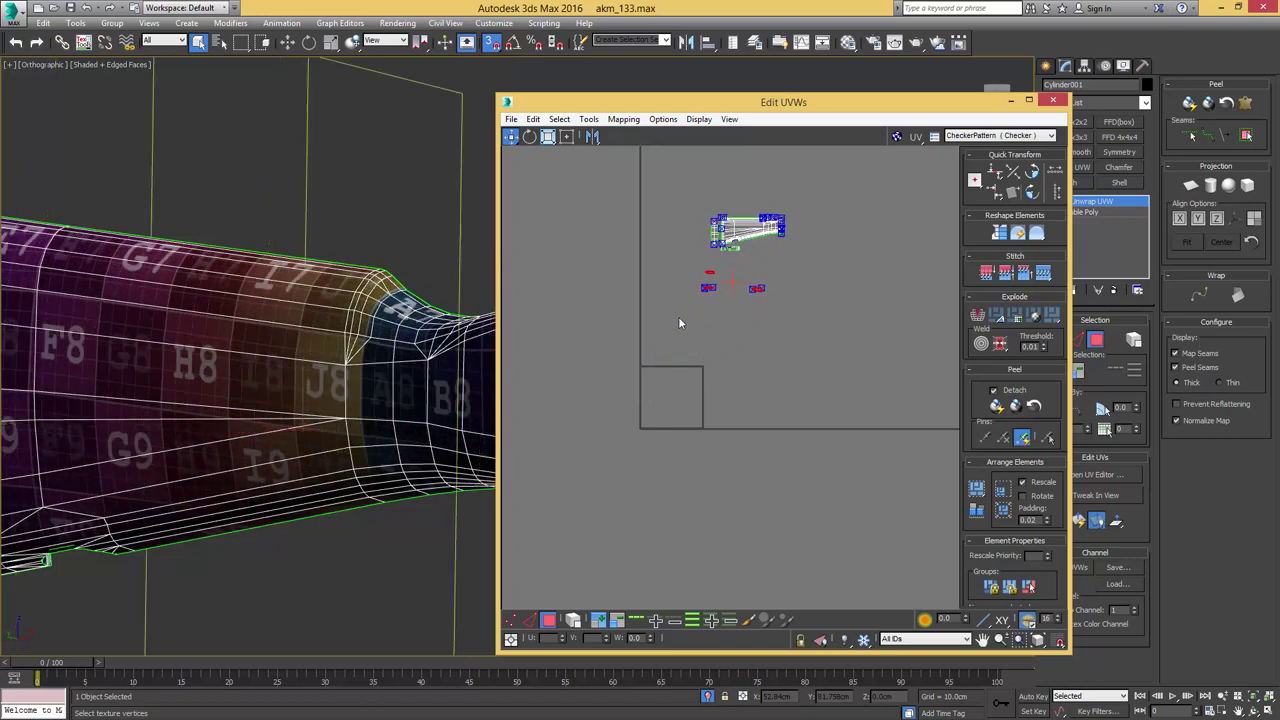
drag(712, 279, 774, 255)
middle_drag(779, 256, 750, 294)
scroll(752, 294, down, 3)
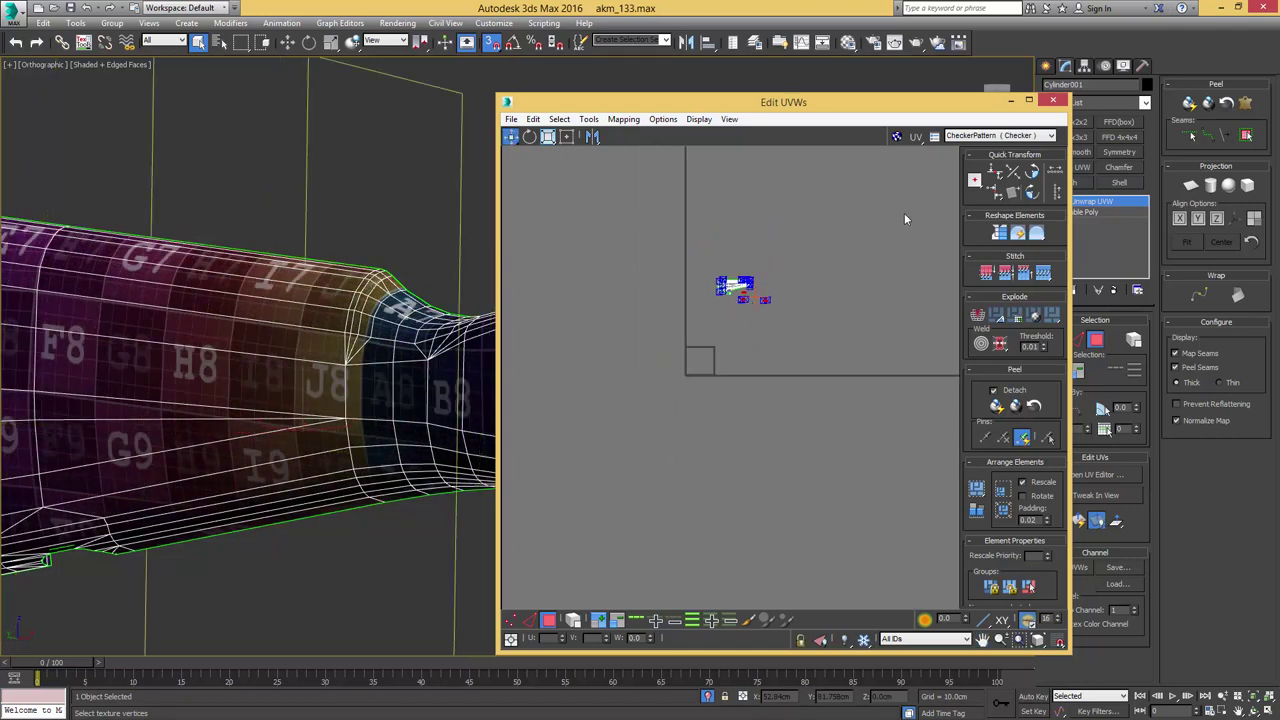
- Examine the stock's UV layout and how the checker pattern sits on its side and butt
scroll(455, 297, down, 5)
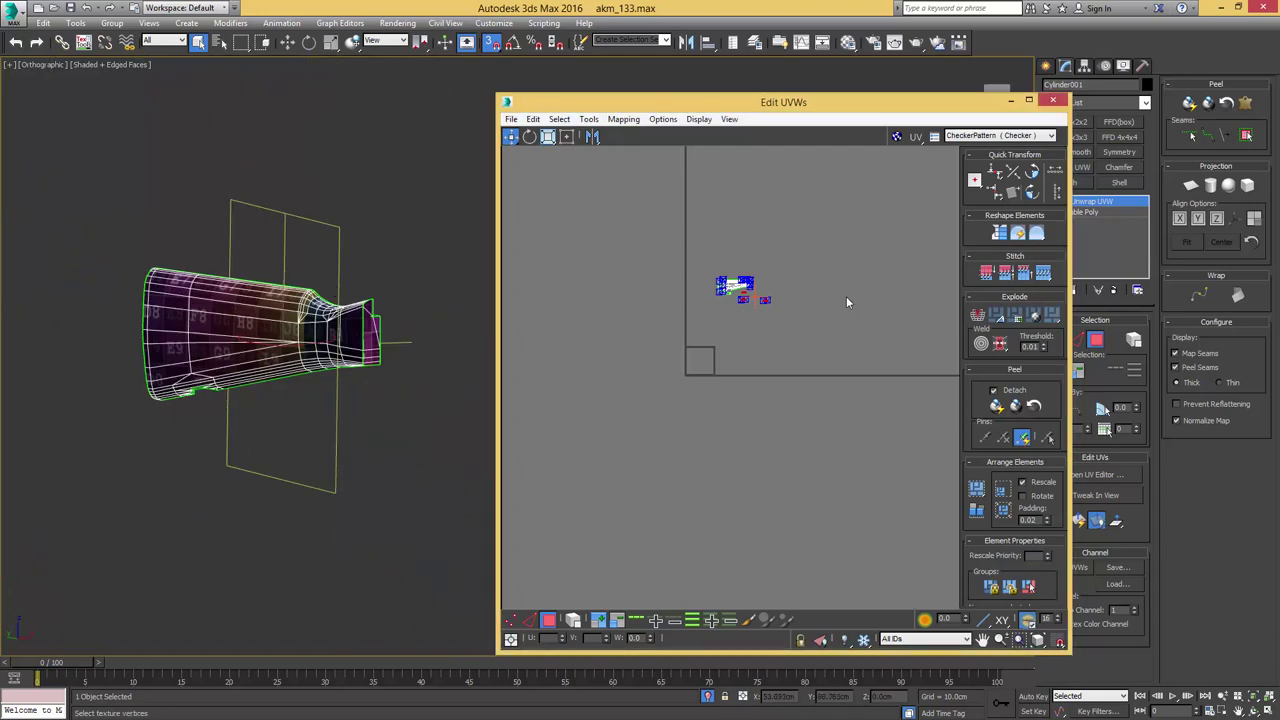
scroll(703, 361, up, 3)
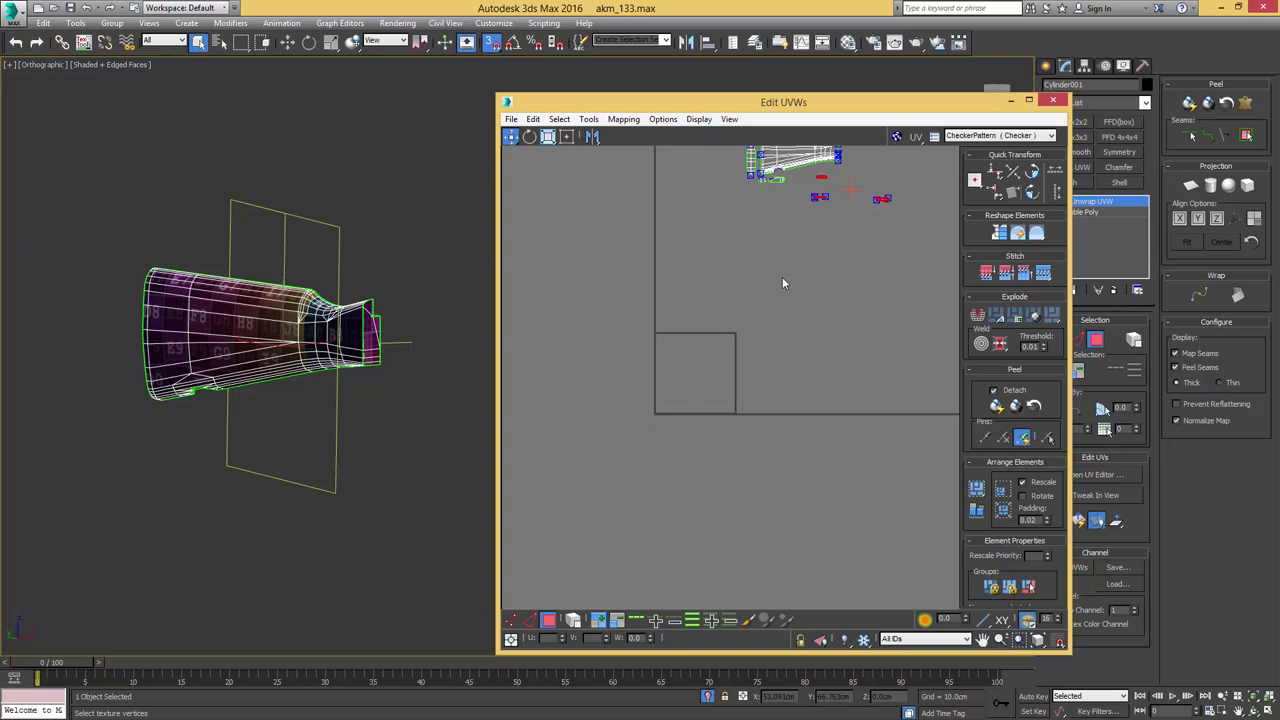
scroll(676, 324, down, 8)
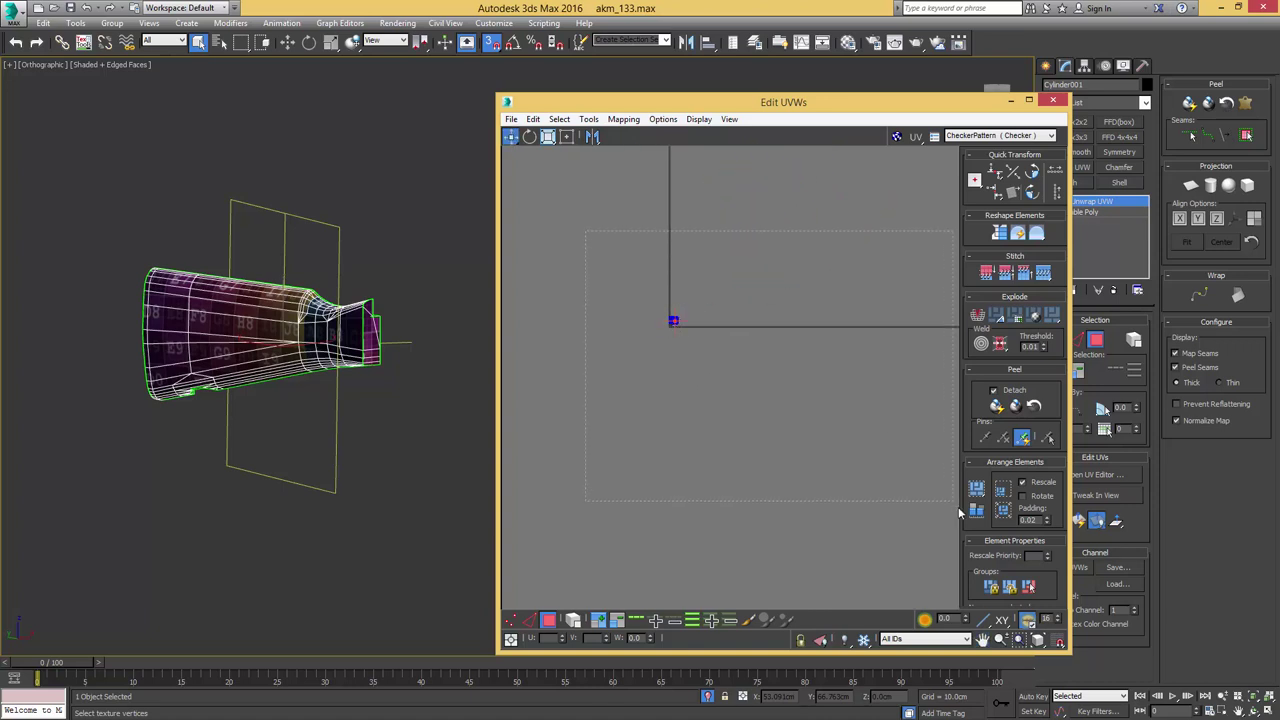
key(ctrl+a)
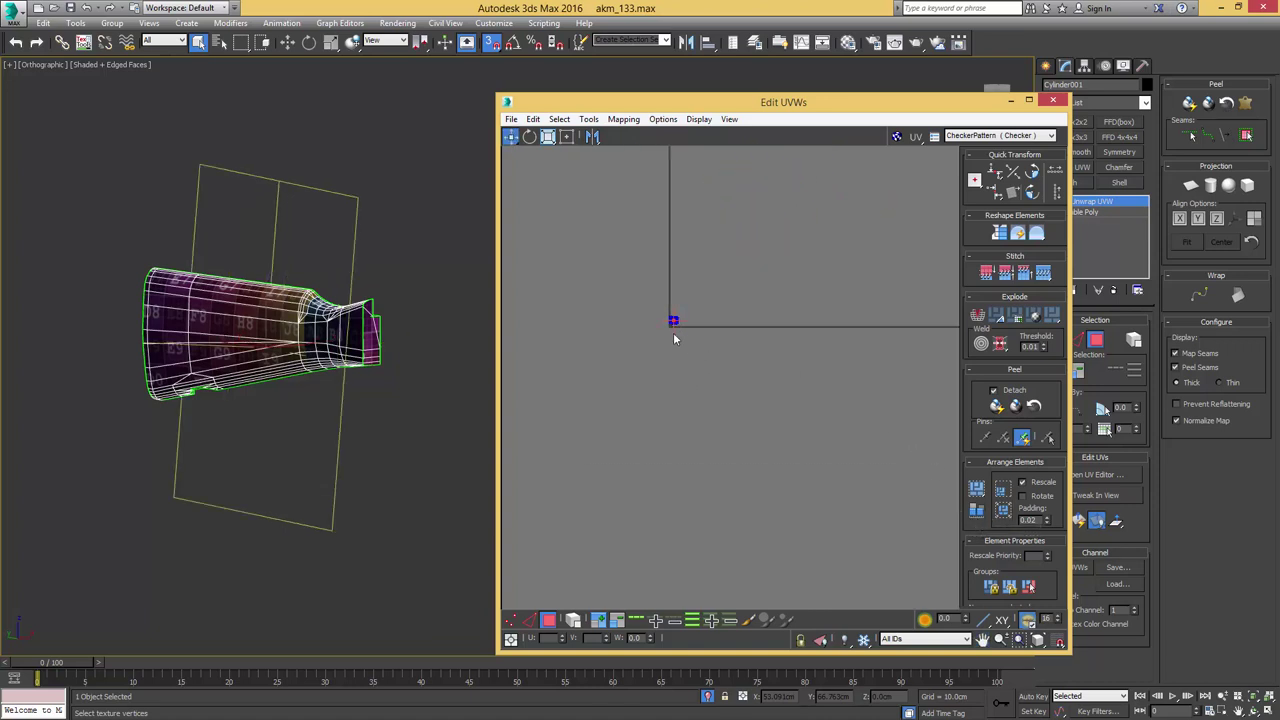
scroll(674, 331, up, 8)
click(730, 288)
scroll(353, 319, up, 4)
middle_drag(353, 334, 462, 336)
scroll(358, 315, down, 3)
scroll(400, 300, up, 3)
click(680, 321)
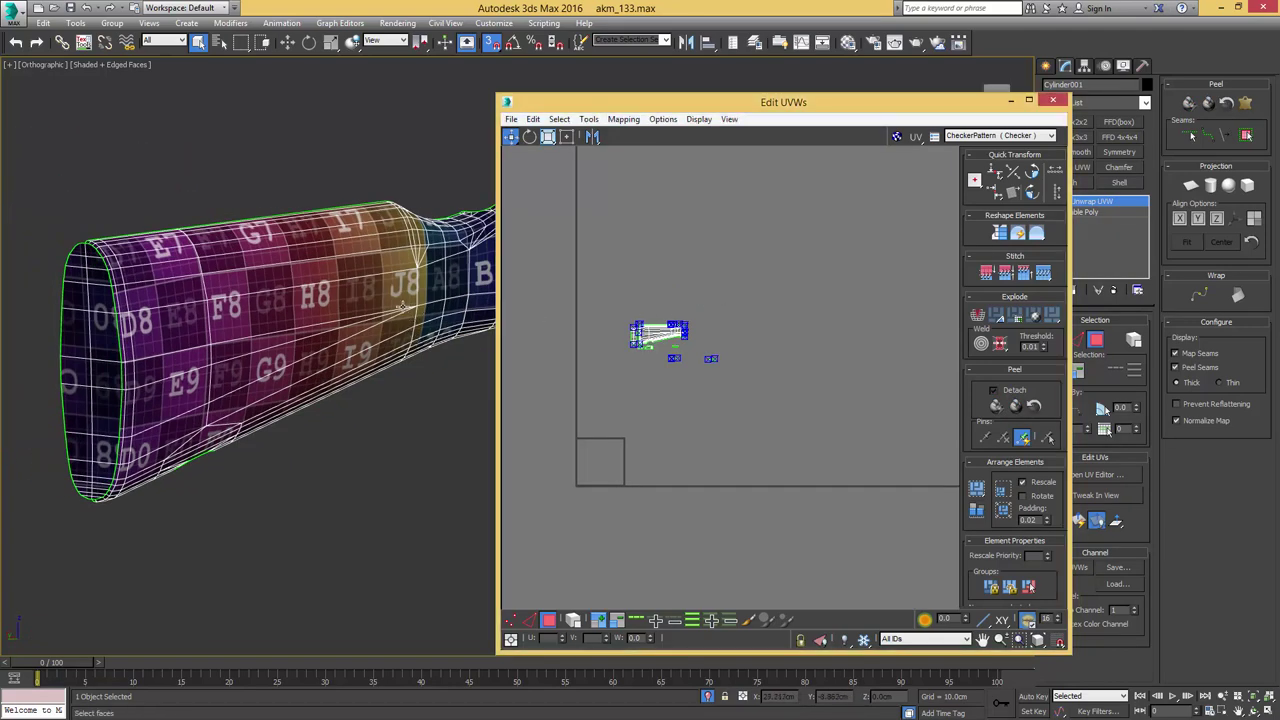
middle_drag(419, 292, 371, 344)
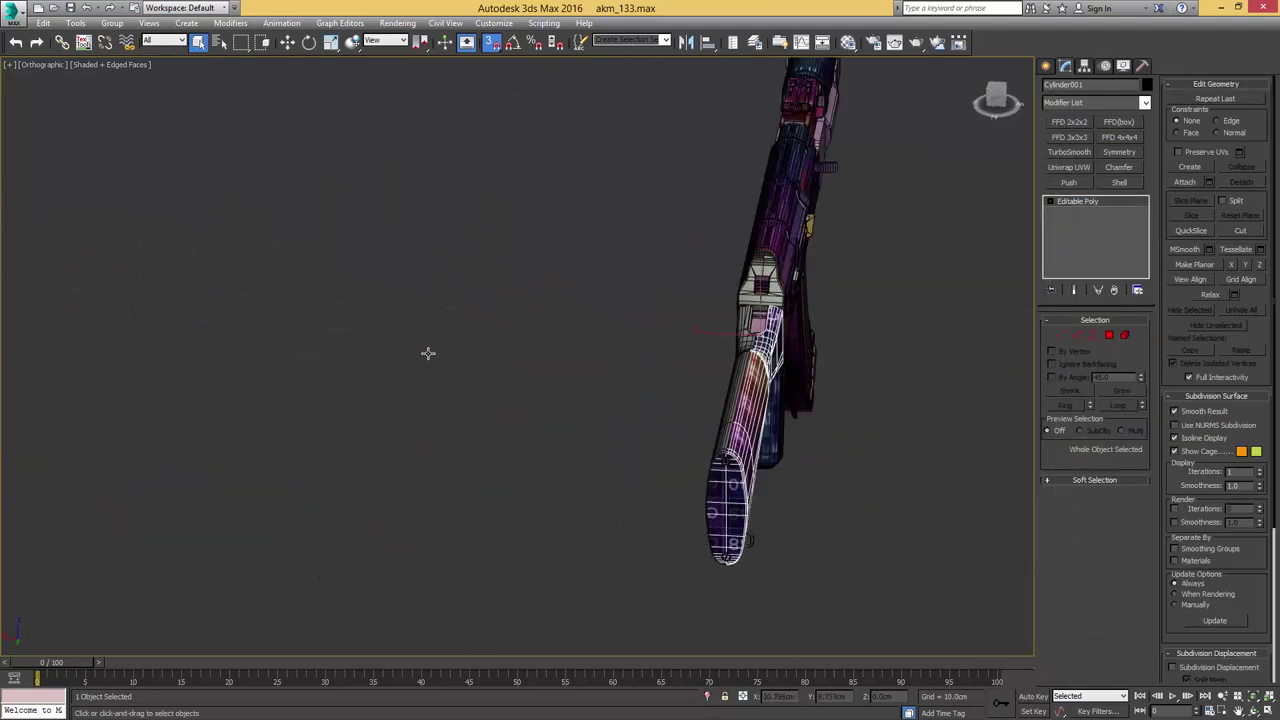
- Select the upper and lower screws on the stock's butt plate
alt+middle_drag(426, 351, 499, 330)
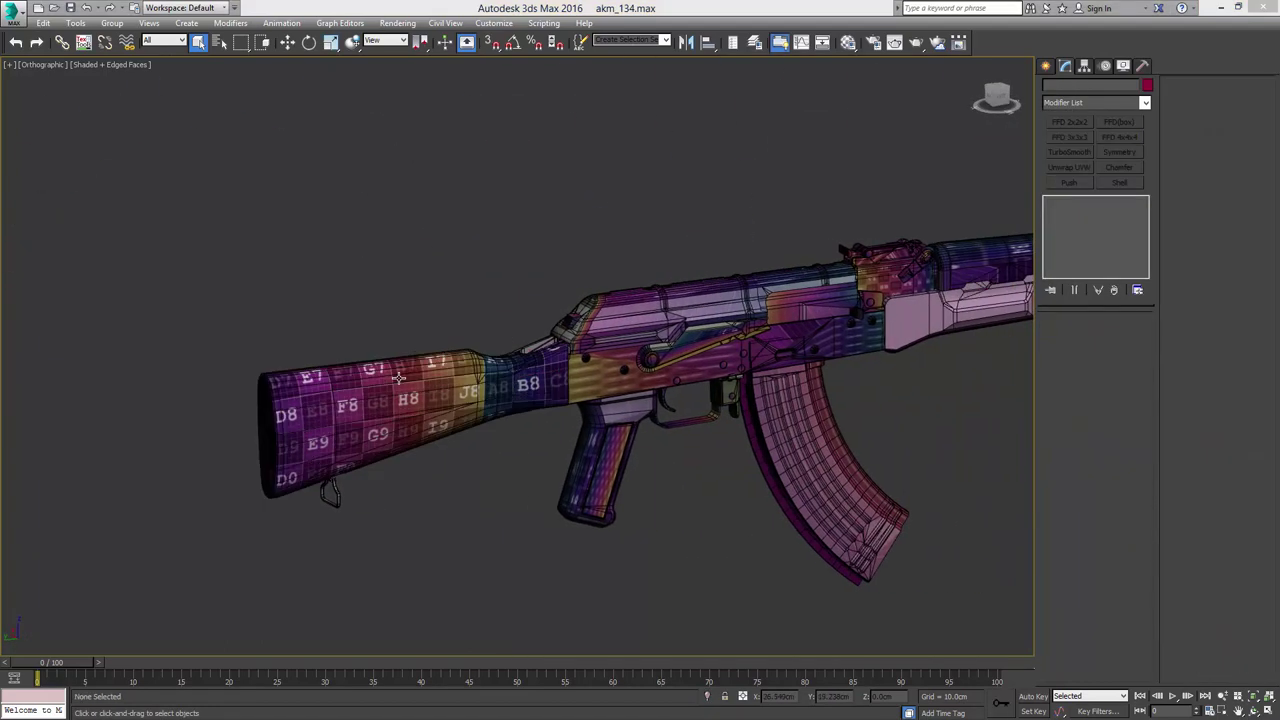
click(395, 380)
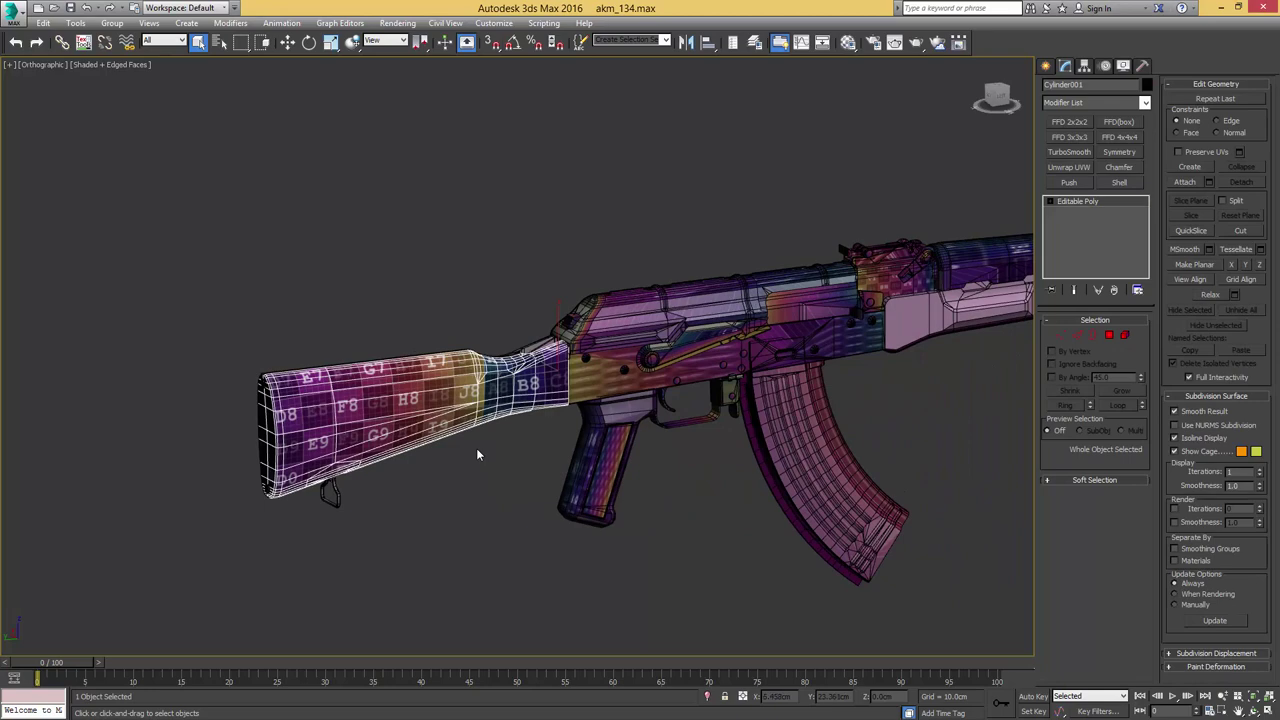
alt+middle_drag(452, 441, 525, 452)
scroll(334, 428, up, 8)
click(437, 343)
scroll(437, 360, down, 6)
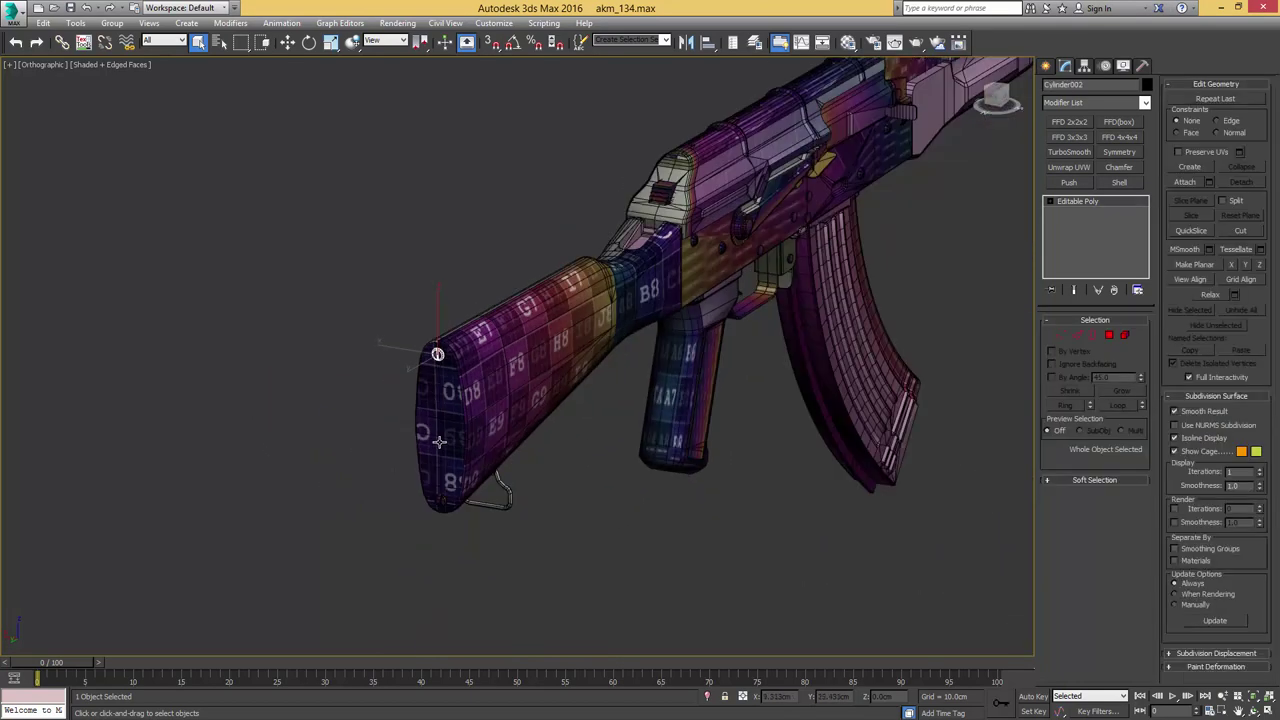
ctrl+click(442, 501)
alt+middle_drag(475, 439, 440, 466)
middle_drag(604, 347, 482, 443)
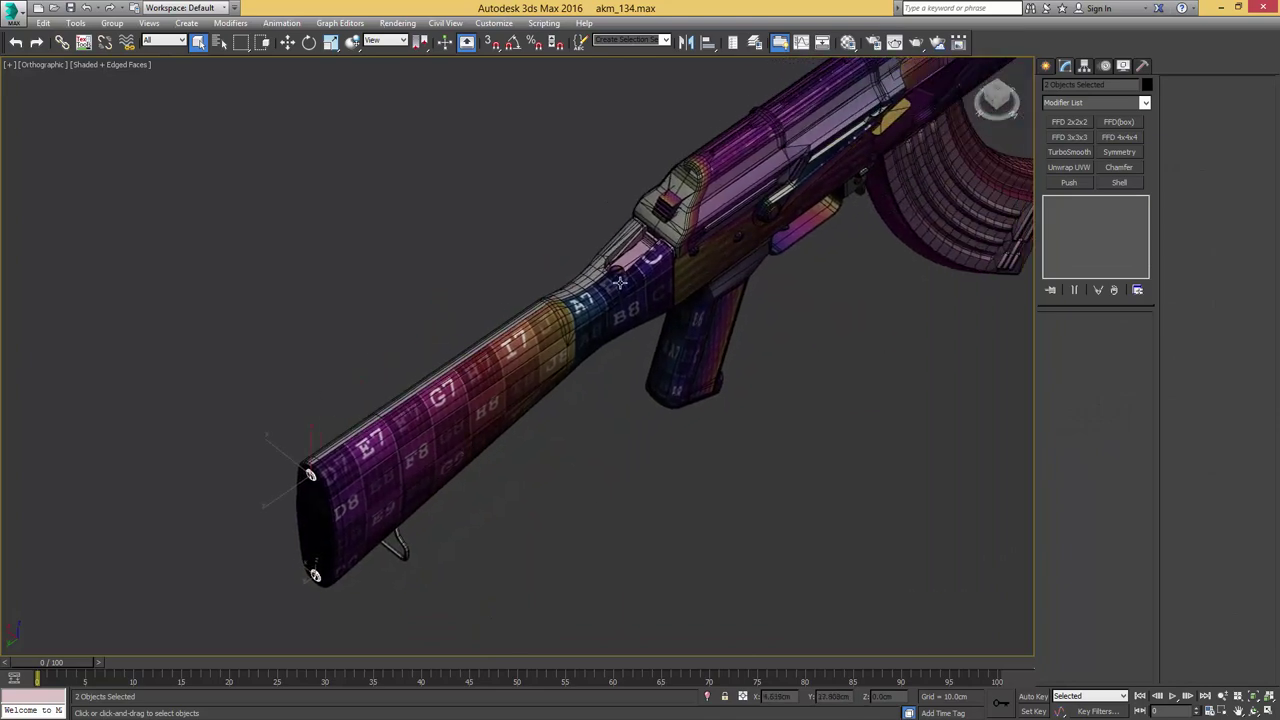
- Add the screw on top of the stock's neck and the two sling-mount screws under the stock to the selection
ctrl+click(617, 269)
alt+middle_drag(609, 297, 417, 465)
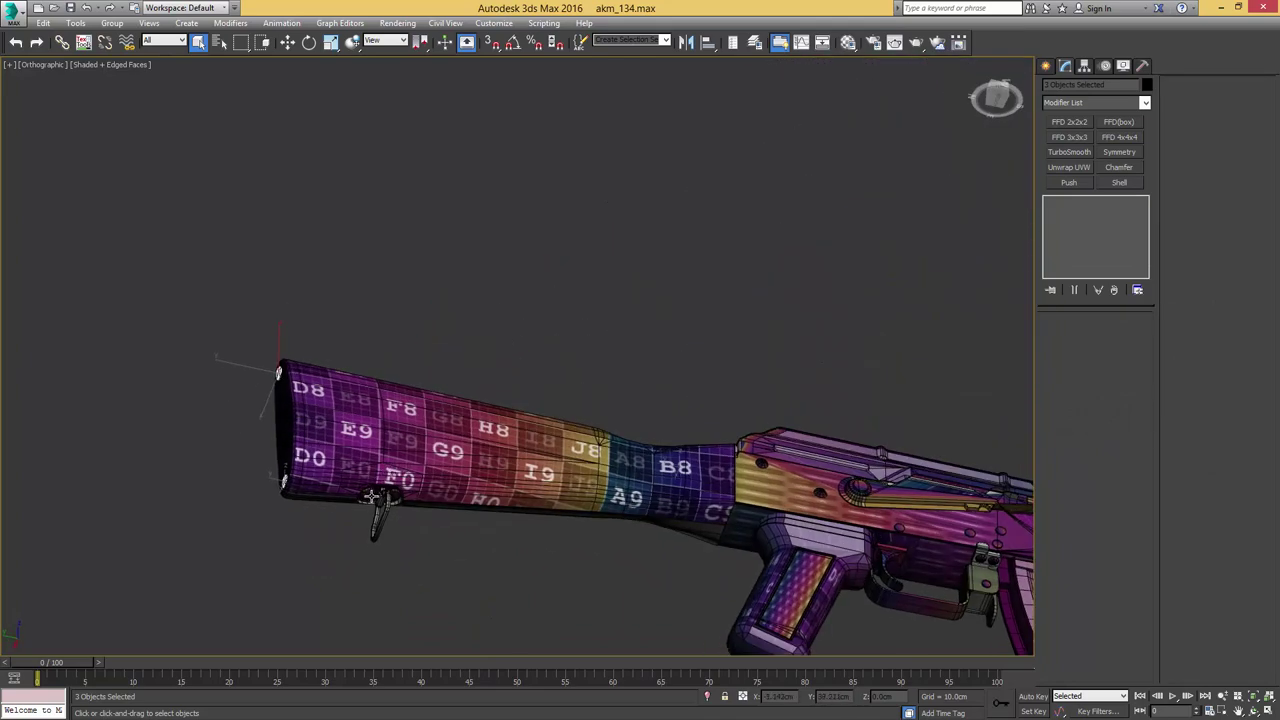
ctrl+click(371, 496)
ctrl+click(398, 495)
middle_drag(670, 354, 390, 281)
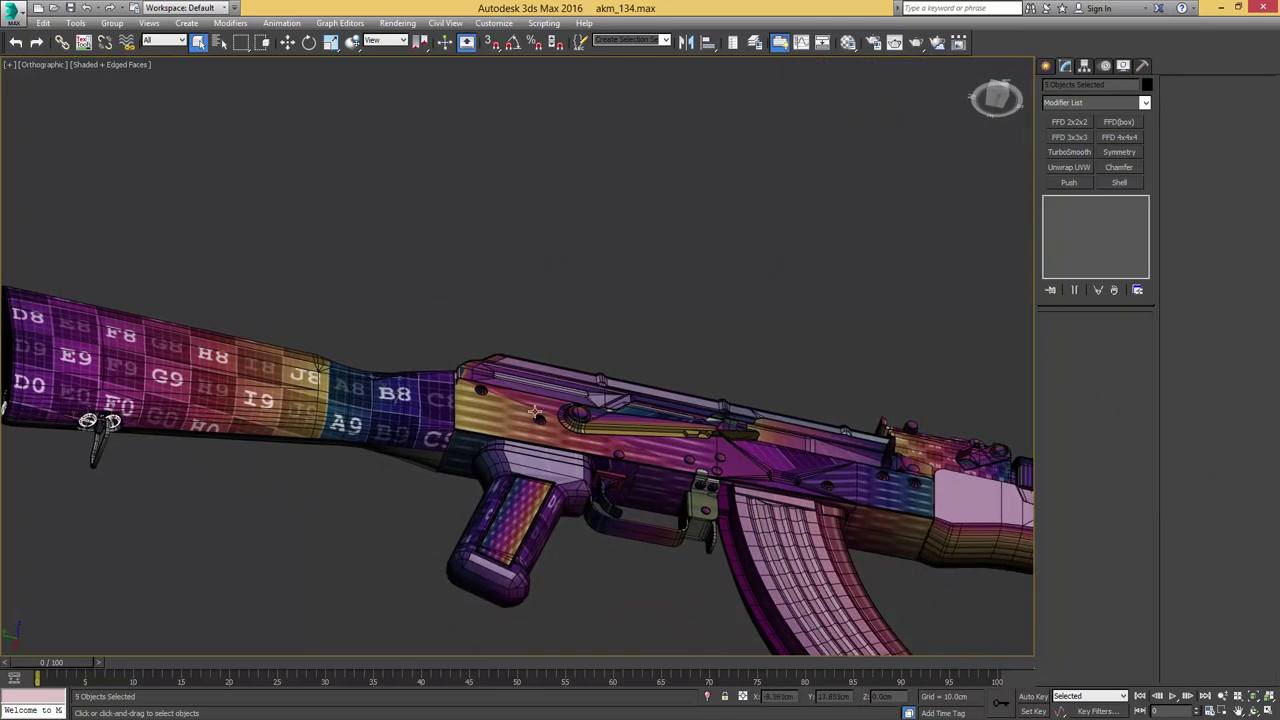
- Add the rivets on this side of the receiver and the magazine catch bracket to the selection
ctrl+click(537, 414)
ctrl+click(690, 460)
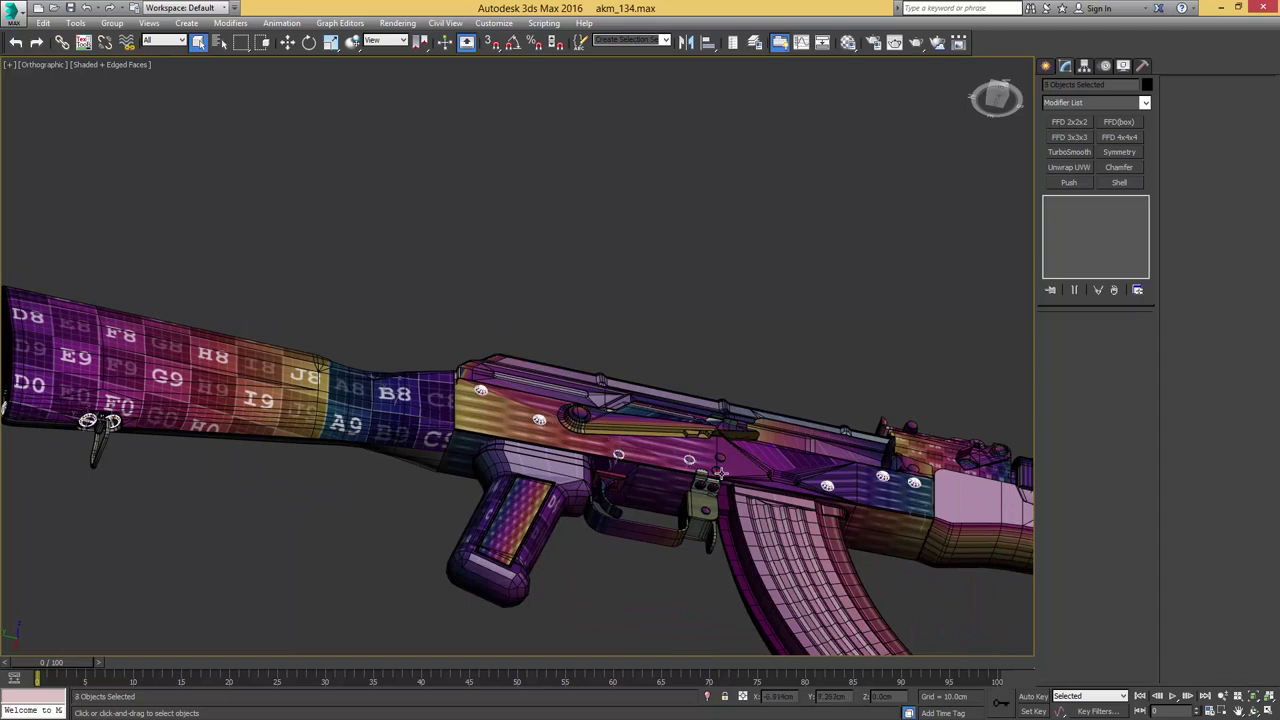
ctrl+click(720, 459)
ctrl+click(703, 490)
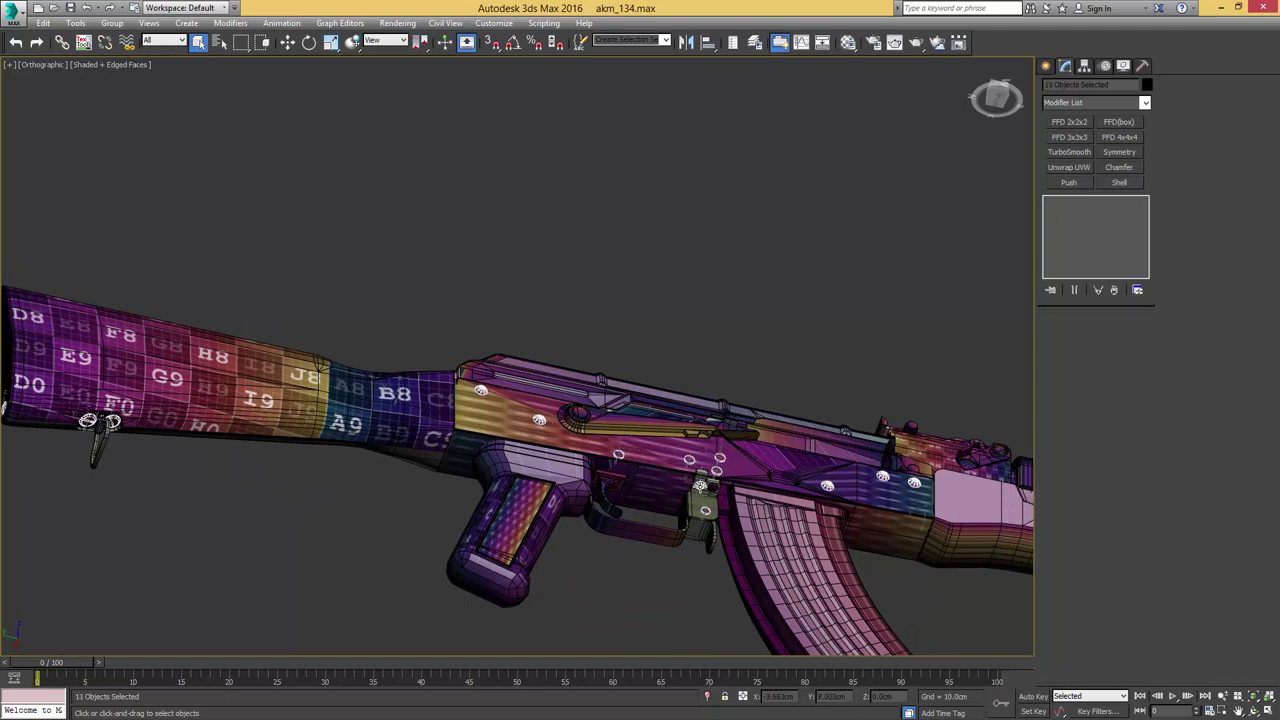
ctrl+click(712, 488)
- Add the remaining rivets and pins on the opposite side of the receiver and the magazine catch bracket to the selection
alt+middle_drag(712, 488, 468, 447)
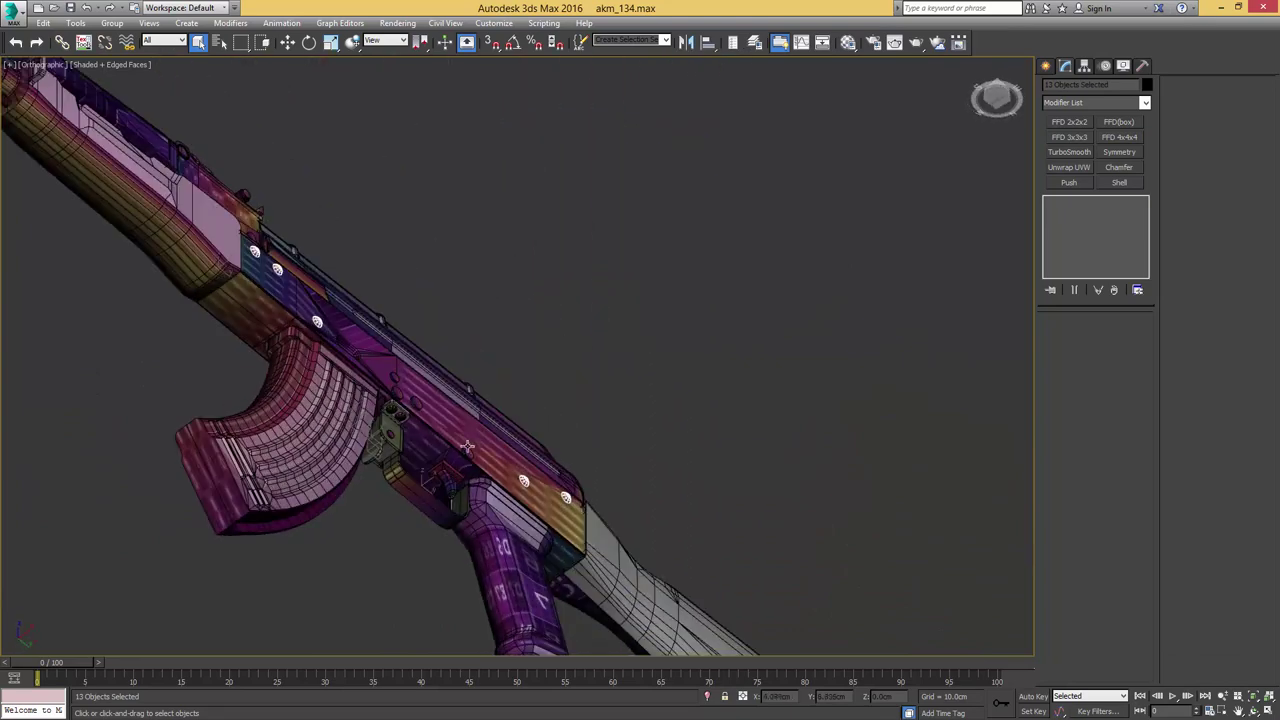
scroll(408, 415, up, 4)
ctrl+click(395, 418)
ctrl+click(374, 409)
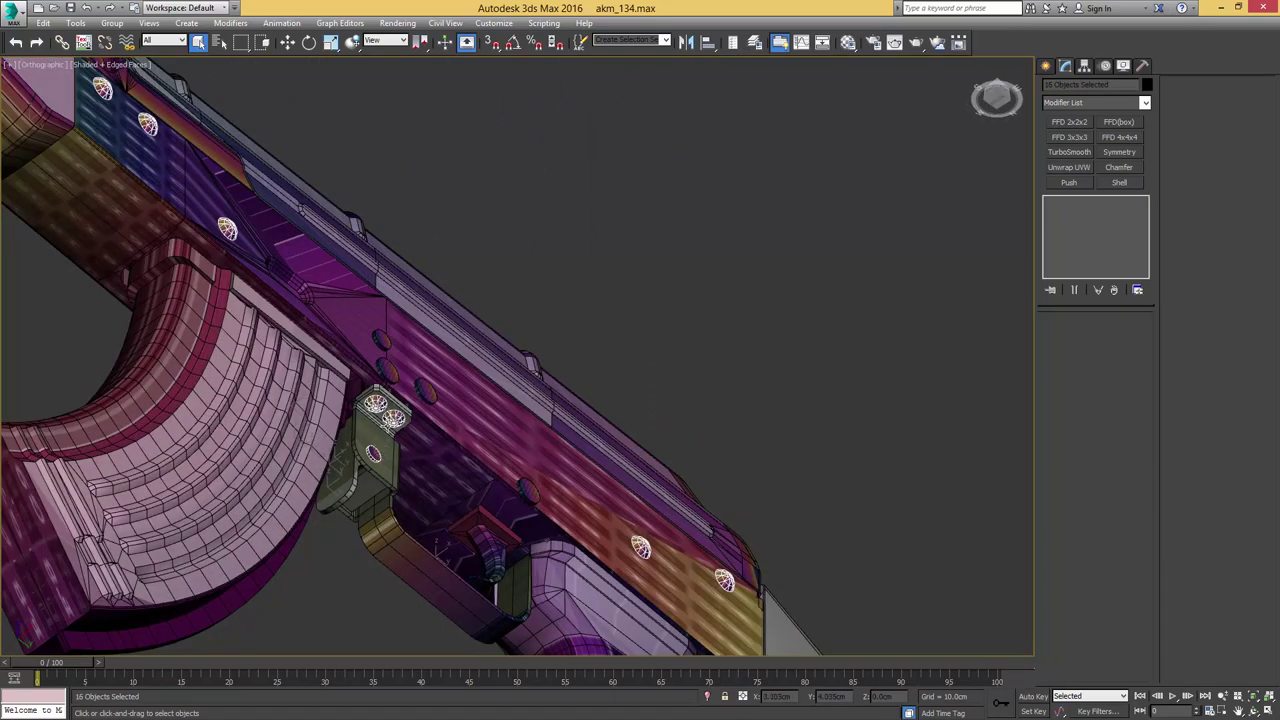
ctrl+click(420, 391)
ctrl+click(387, 371)
ctrl+click(382, 341)
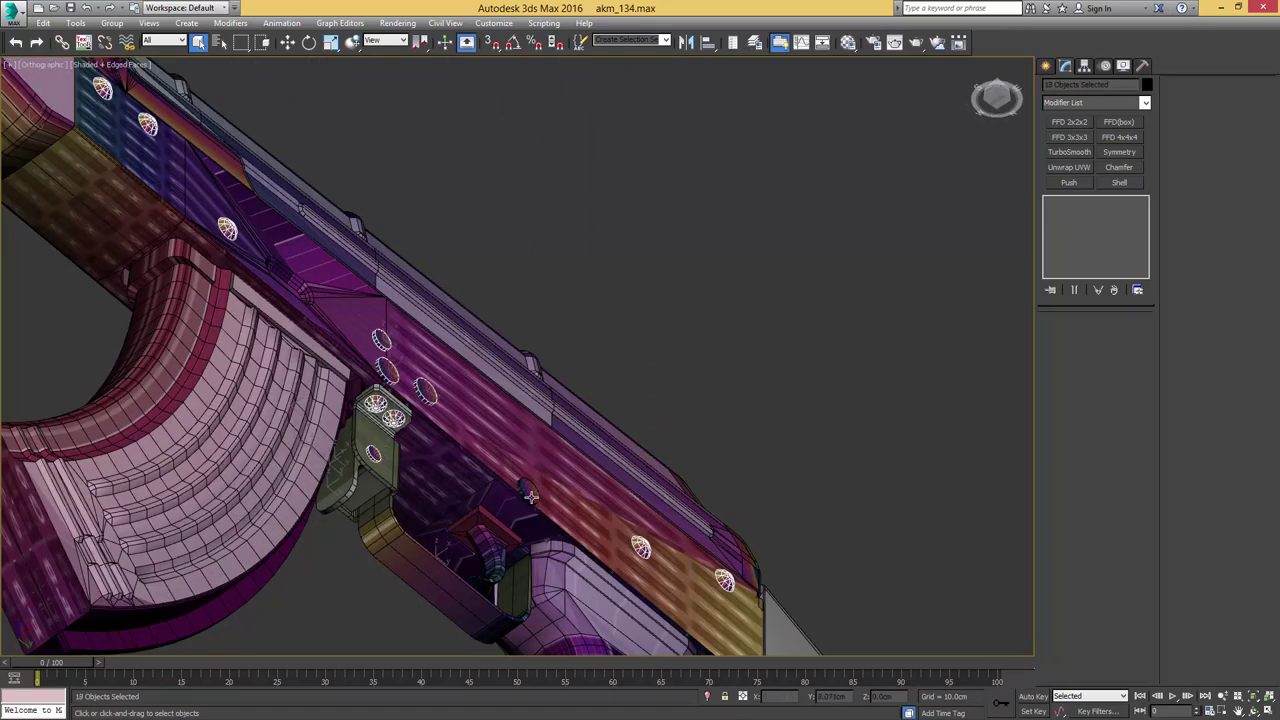
ctrl+click(531, 497)
- Add the cylindrical pin in the front sight post to the selection
scroll(566, 444, down, 7)
alt+middle_drag(566, 444, 612, 366)
scroll(528, 381, up, 6)
middle_drag(452, 495, 760, 396)
scroll(760, 396, up, 4)
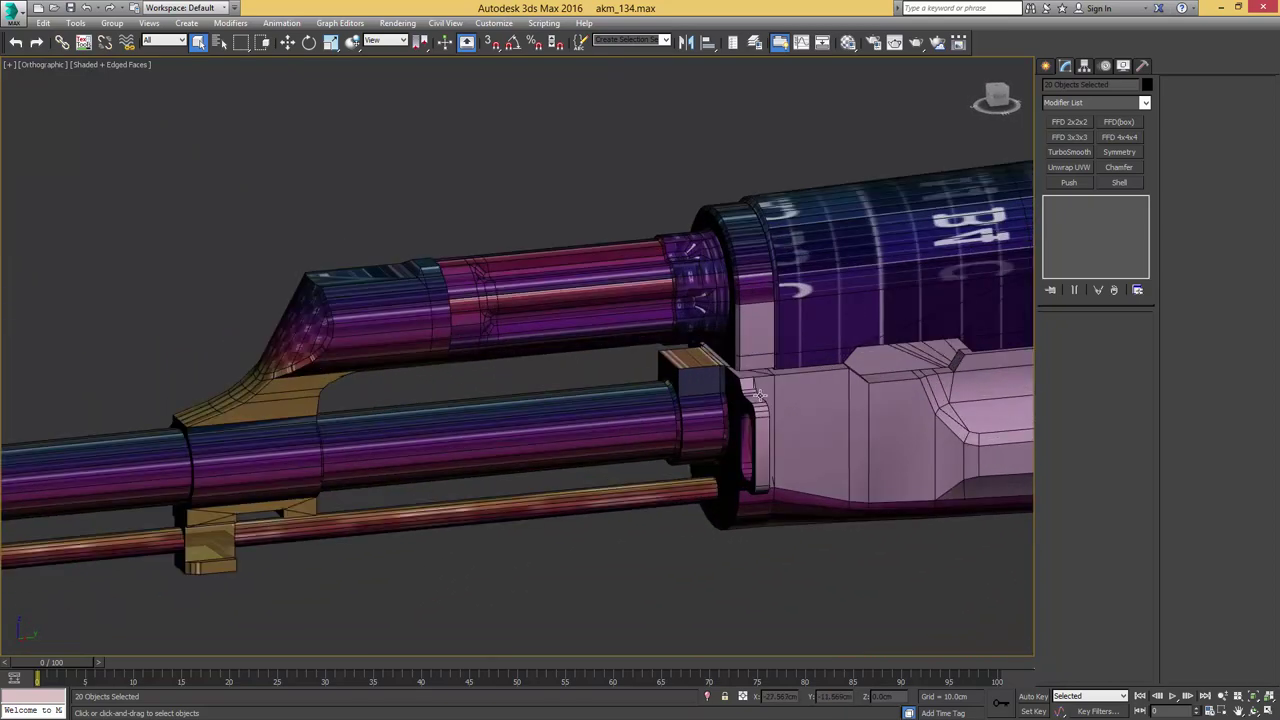
scroll(653, 389, down, 7)
scroll(355, 430, up, 2)
ctrl+click(450, 358)
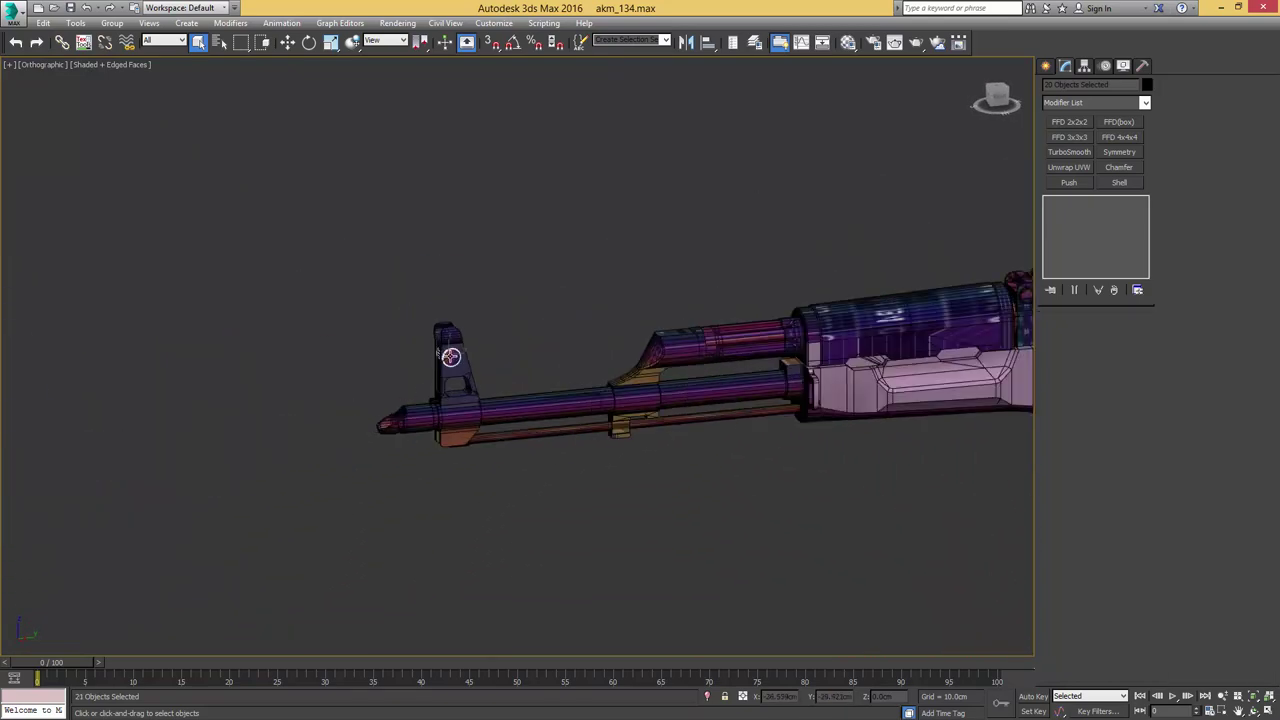
- Add the small pin near the handguard and the round pin on the rear sight block to the selection
scroll(520, 408, down, 4)
alt+middle_drag(532, 400, 482, 380)
scroll(708, 403, up, 5)
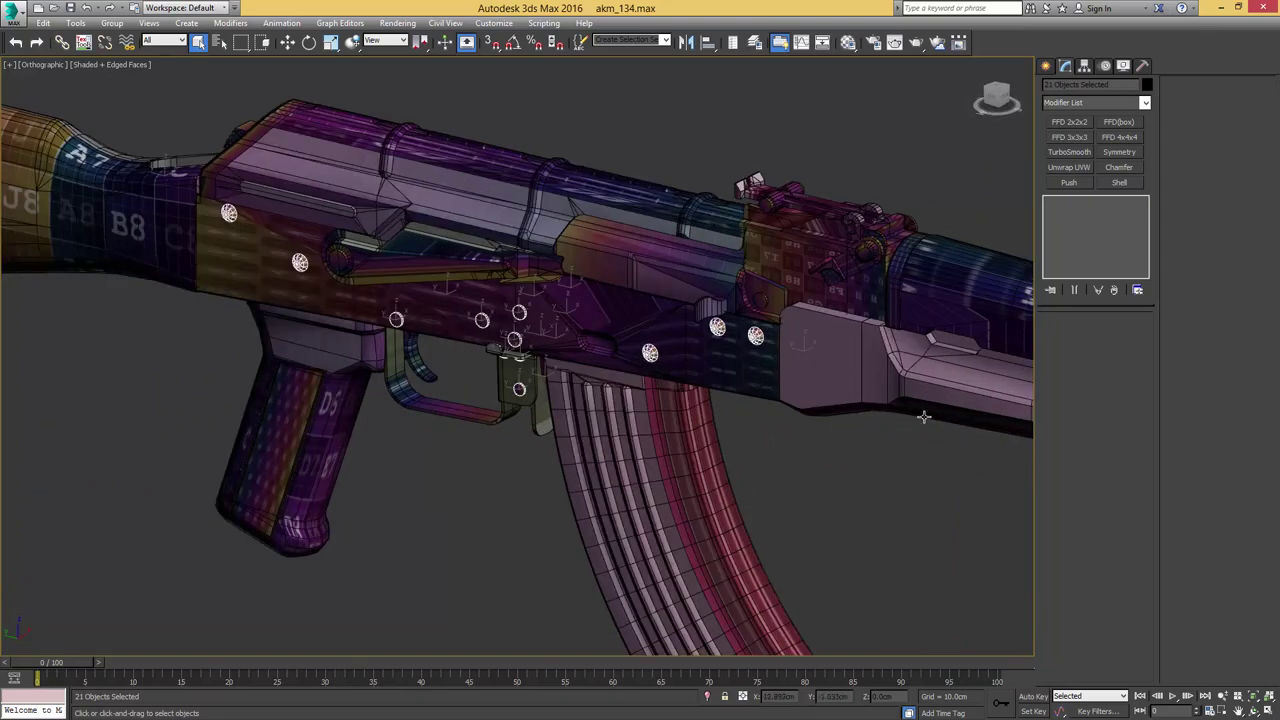
middle_drag(923, 417, 583, 426)
ctrl+click(816, 397)
alt+middle_drag(634, 357, 814, 371)
middle_drag(296, 341, 488, 360)
scroll(449, 353, up, 5)
ctrl+click(499, 332)
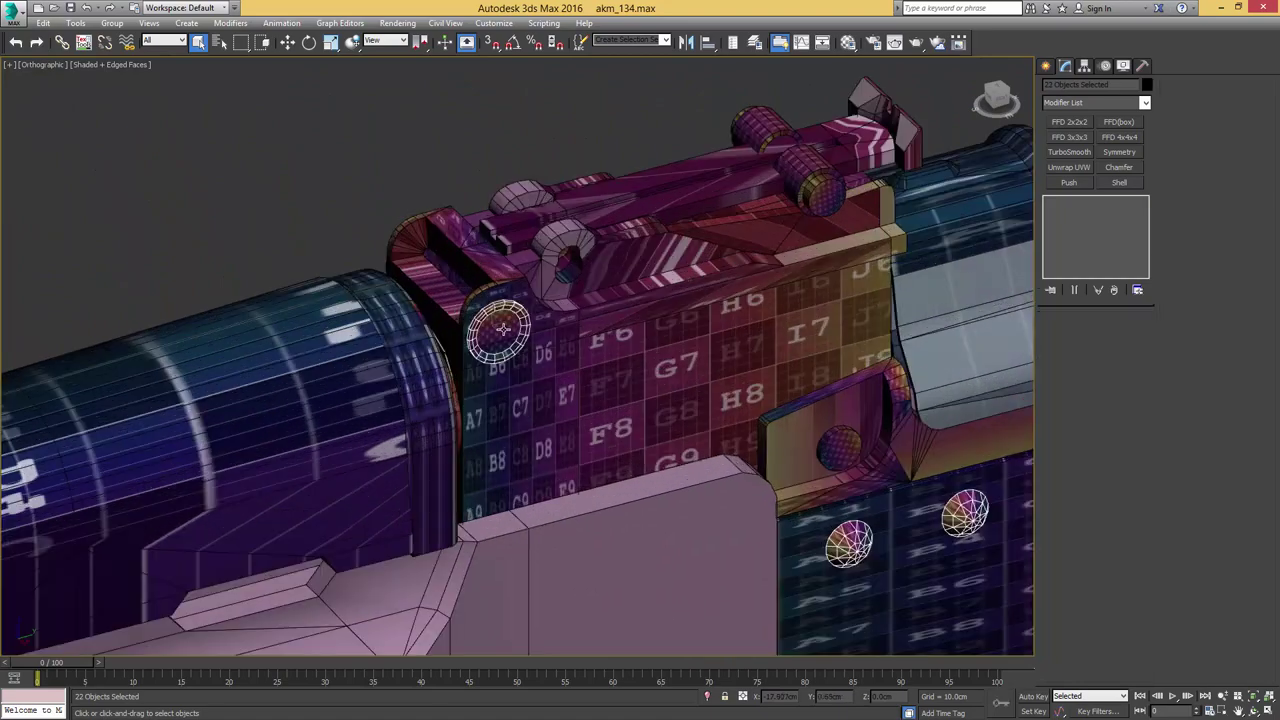
- Isolate the selected screws, rivets and pins from the rest of the rifle
scroll(522, 377, down, 8)
alt+middle_drag(569, 388, 1011, 431)
alt+middle_drag(661, 455, 702, 459)
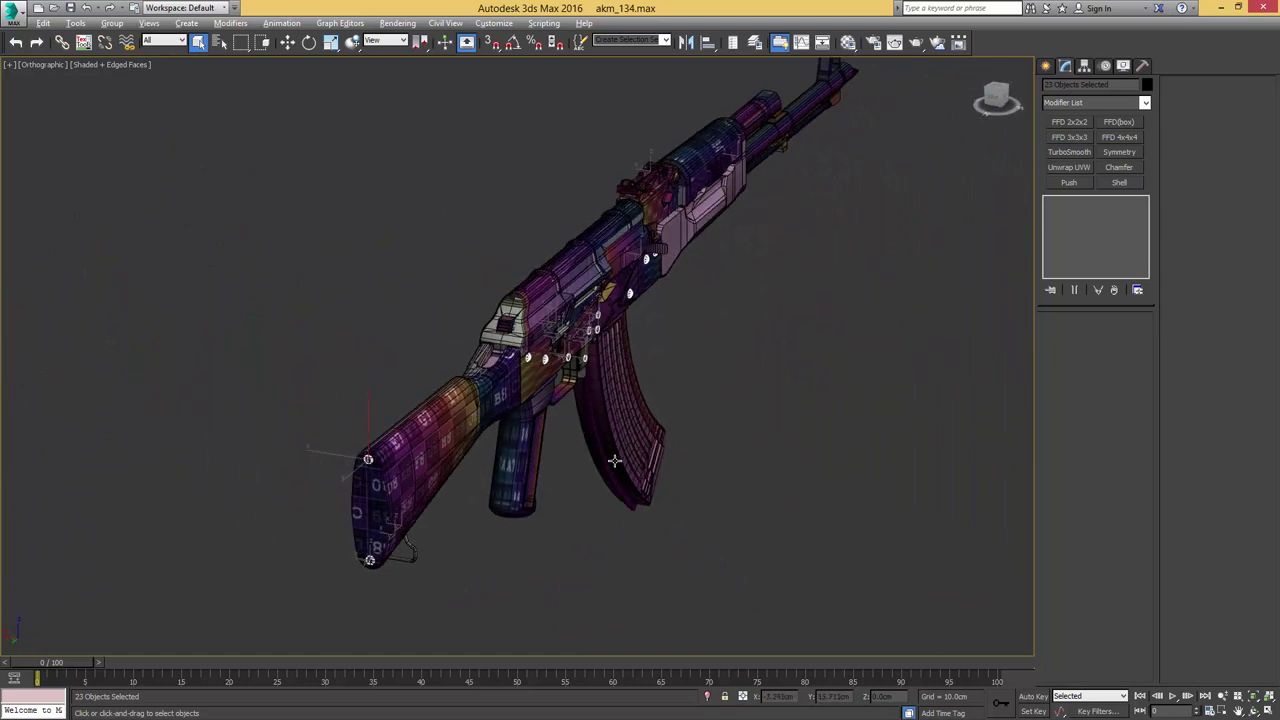
key(alt+q)
alt+middle_drag(613, 460, 604, 454)
middle_drag(691, 396, 674, 420)
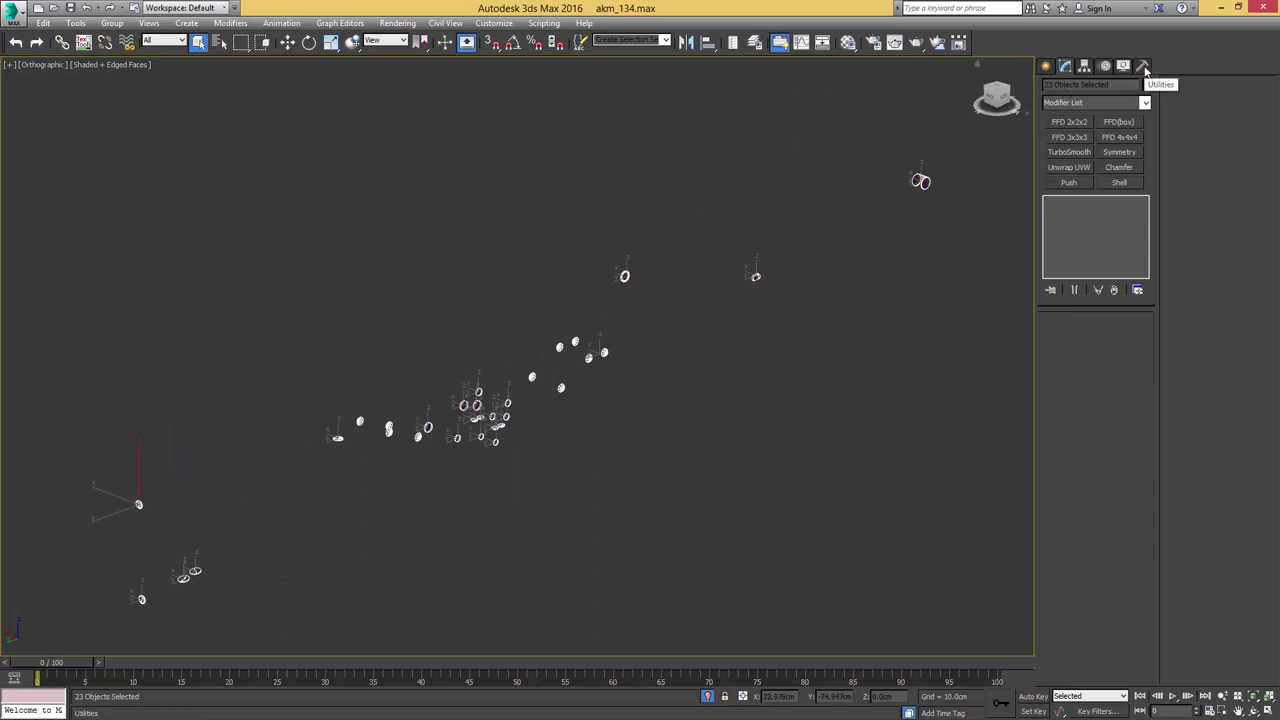
- Collapse the selected screws, rivets and pins into a single mesh object with the Collapse utility
click(1144, 66)
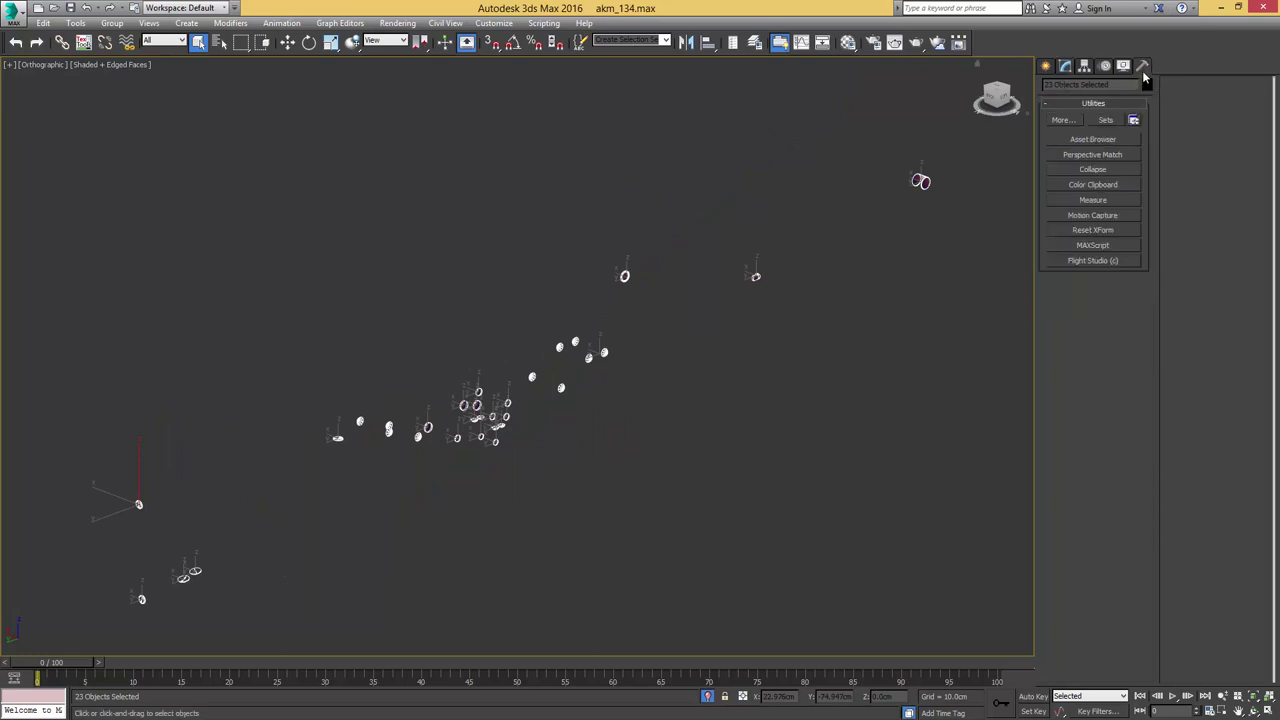
click(1095, 170)
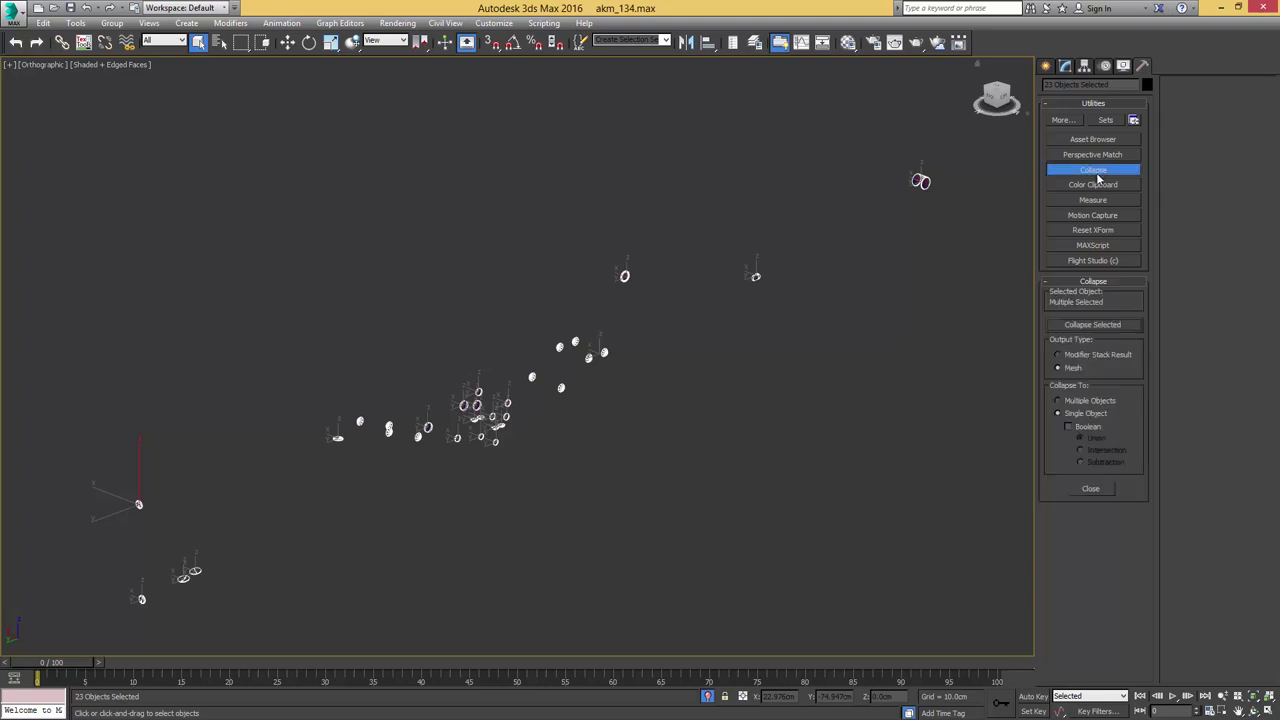
click(1080, 325)
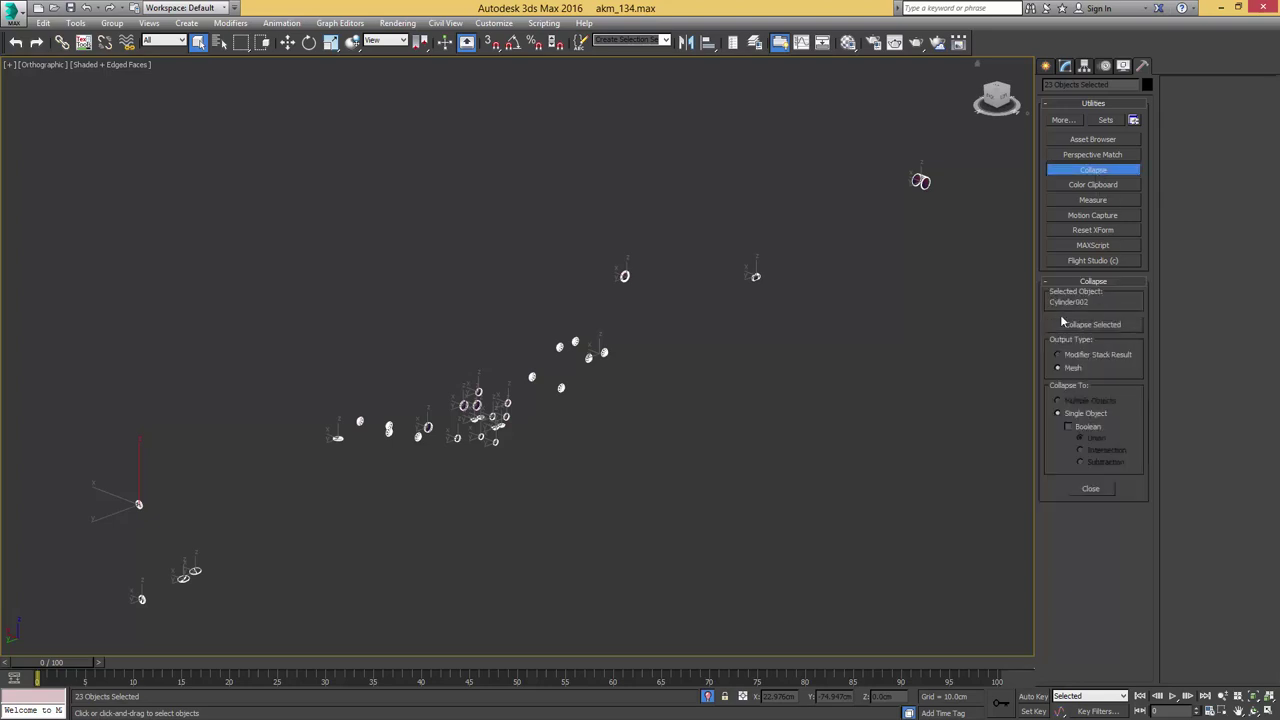
middle_drag(729, 298, 779, 287)
- Convert the combined screws and rivets mesh to Editable Poly
click(1063, 66)
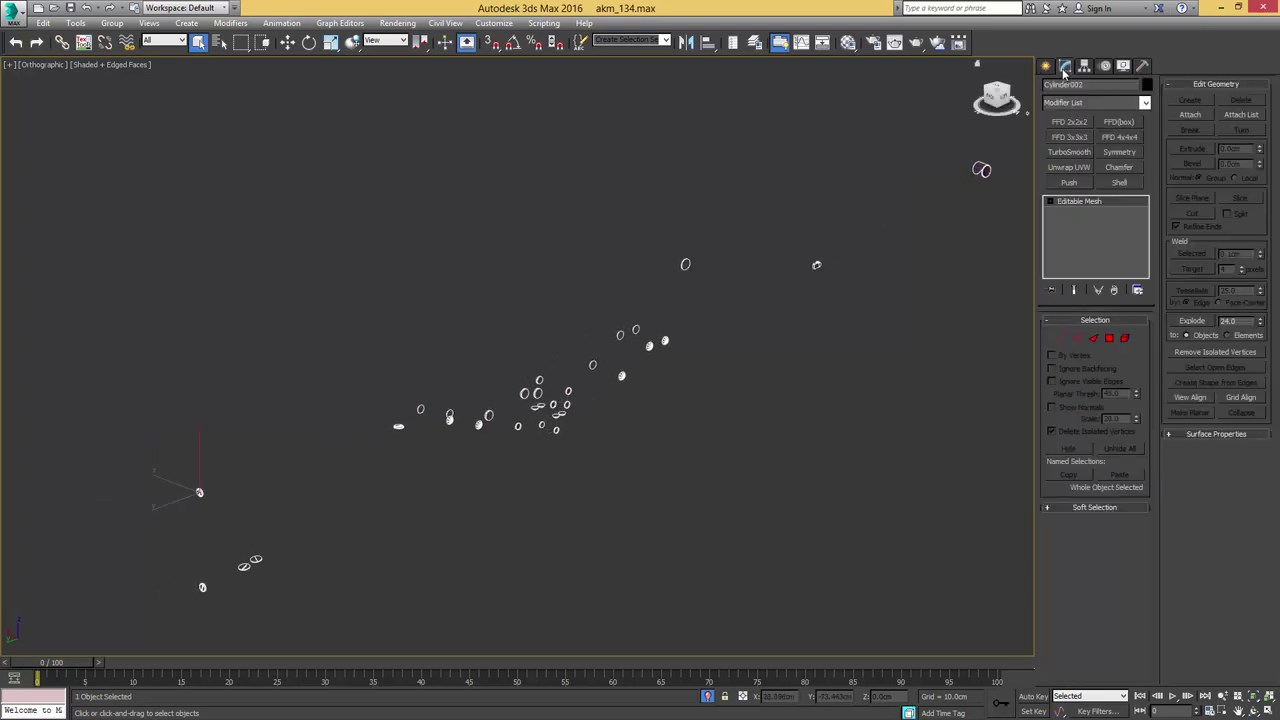
right_click(1080, 205)
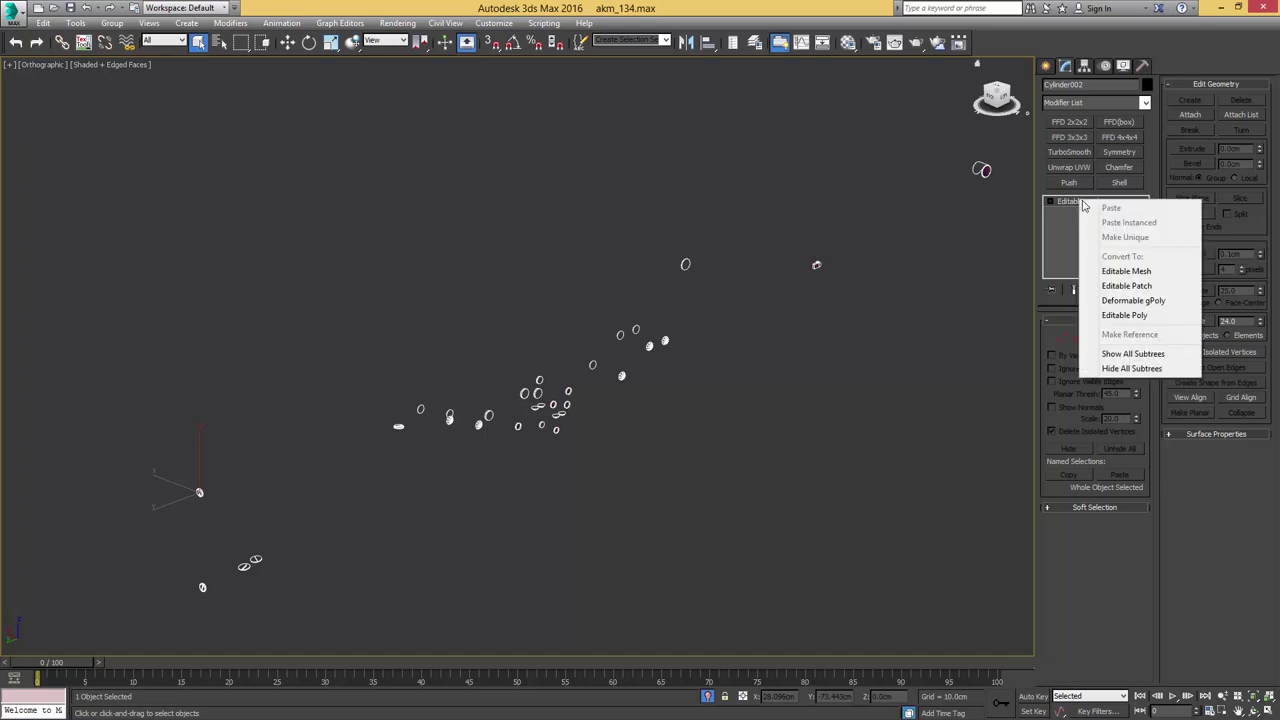
click(1135, 316)
middle_drag(586, 350, 687, 308)
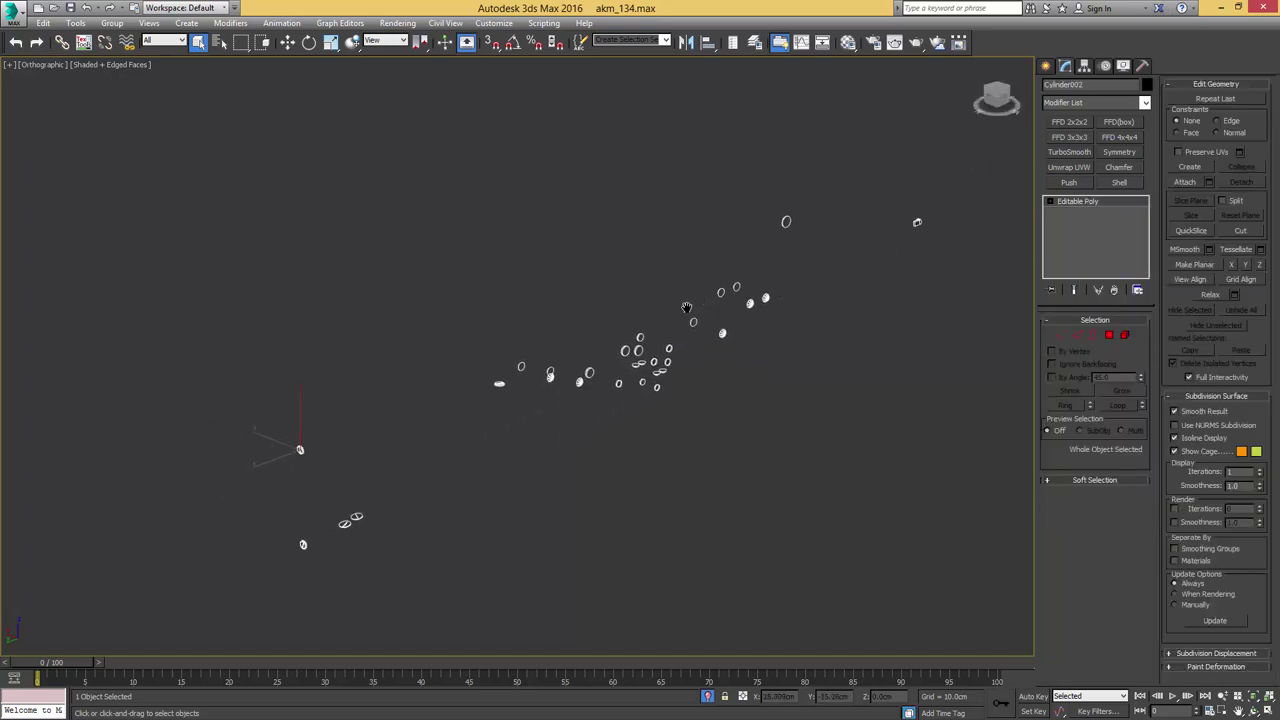
alt+middle_drag(577, 328, 640, 325)
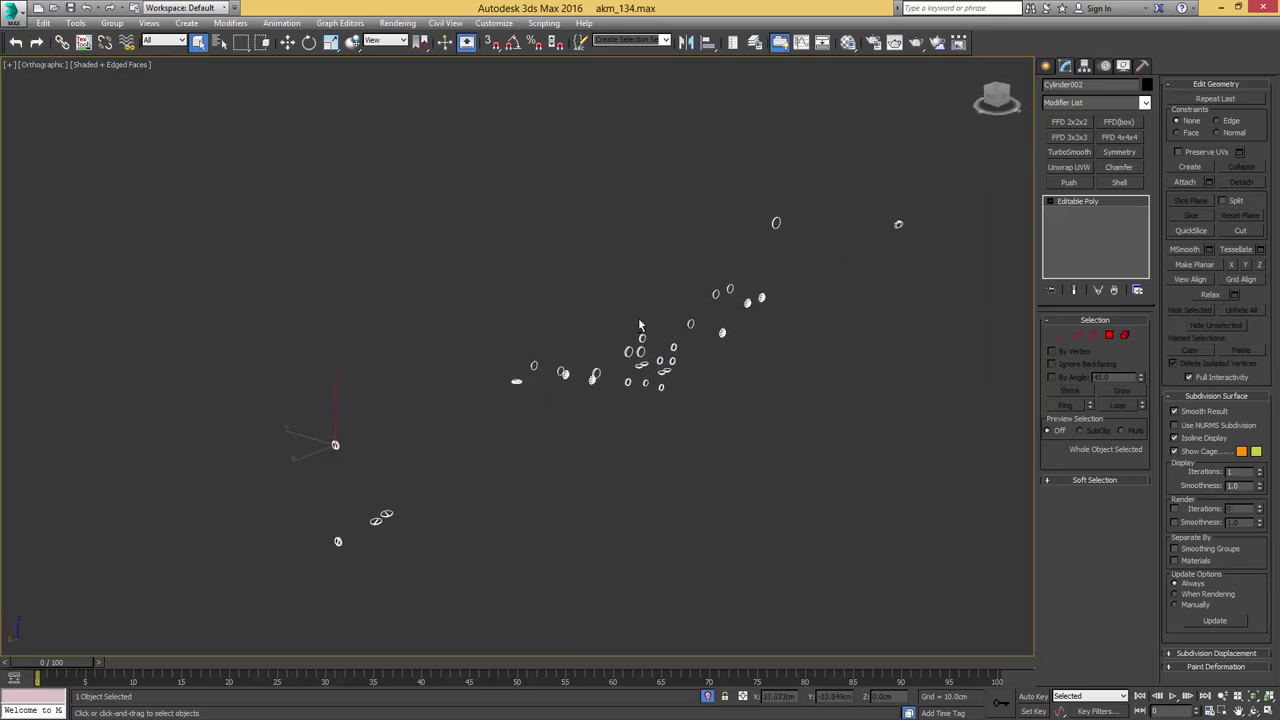
- Apply an Unwrap UVW modifier to the combined screws and rivets mesh and select all its faces in the UV editor
key(u)
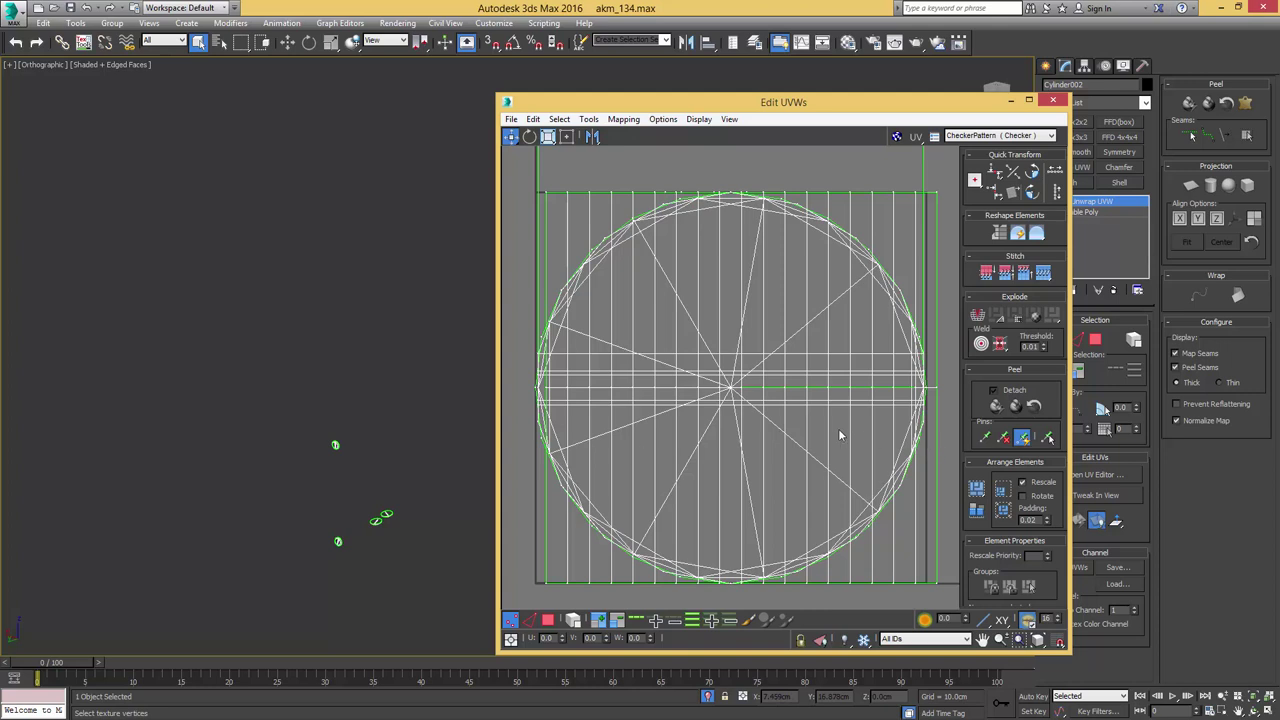
scroll(840, 435, down, 10)
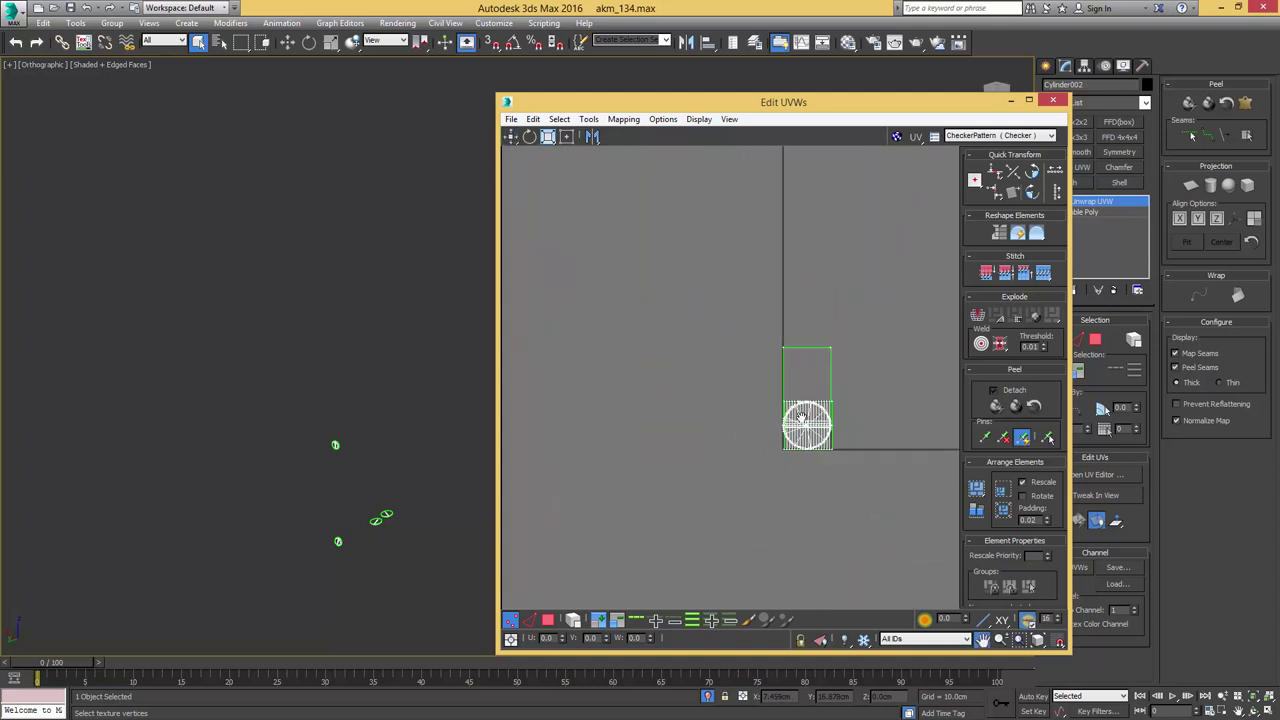
middle_drag(801, 419, 743, 421)
key(3)
key(ctrl+a)
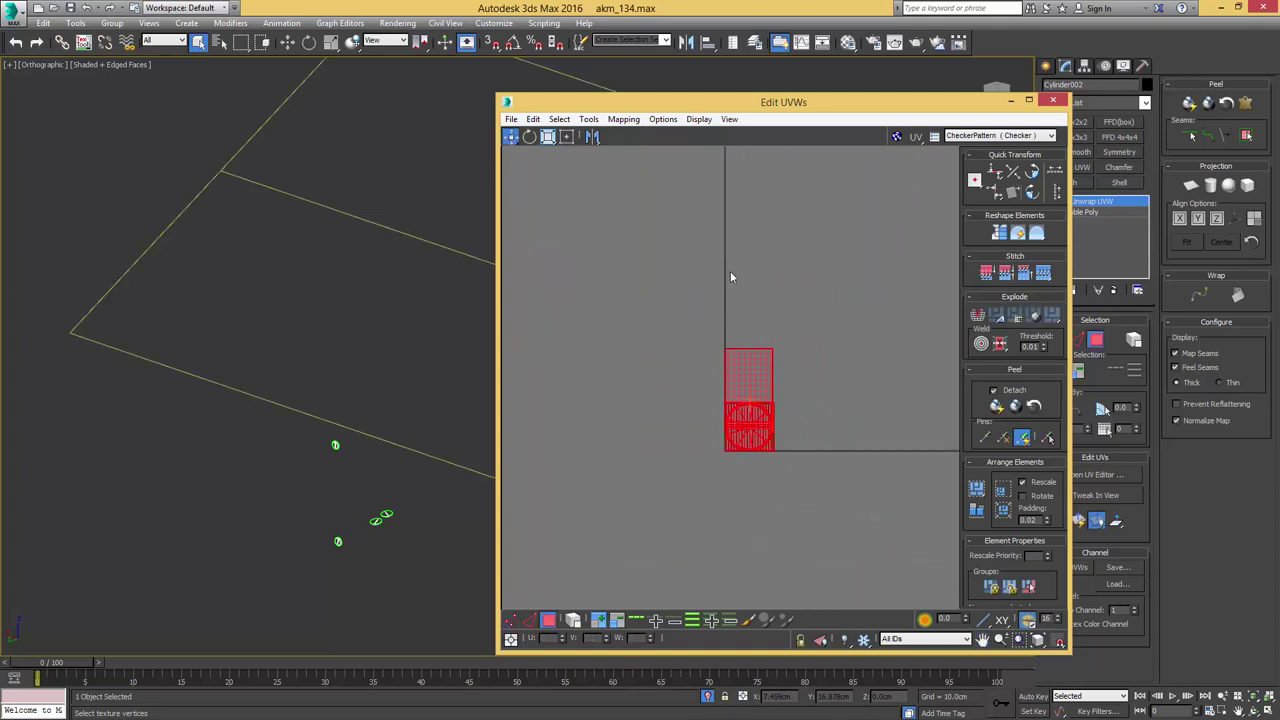
- Flatten-map all the screws and rivets and move the resulting UV shells sideways, well clear of the UV square
mouse_move(411, 383)
alt+middle_down()
mouse_move(405, 316)
mouse_move(246, 357)
mouse_move(371, 361)
mouse_move(208, 338)
alt+middle_up()
scroll(380, 350, up, 5)
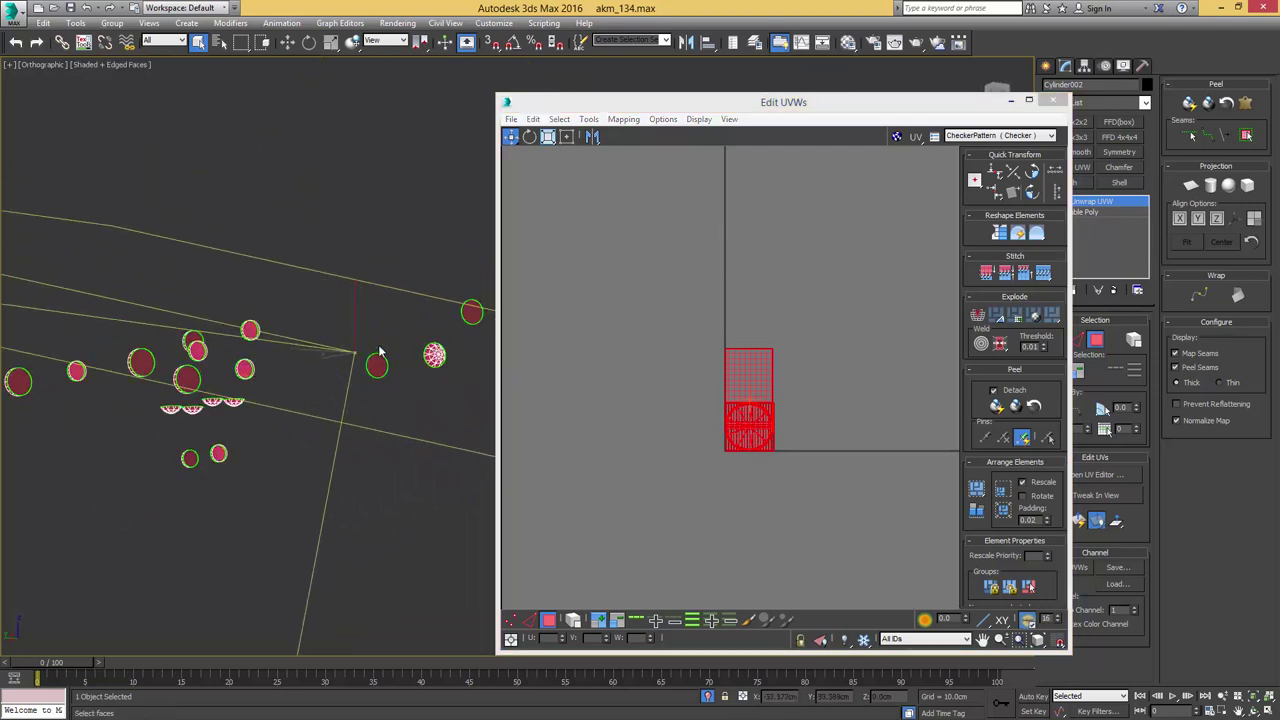
scroll(379, 347, down, 6)
alt+middle_drag(379, 345, 354, 372)
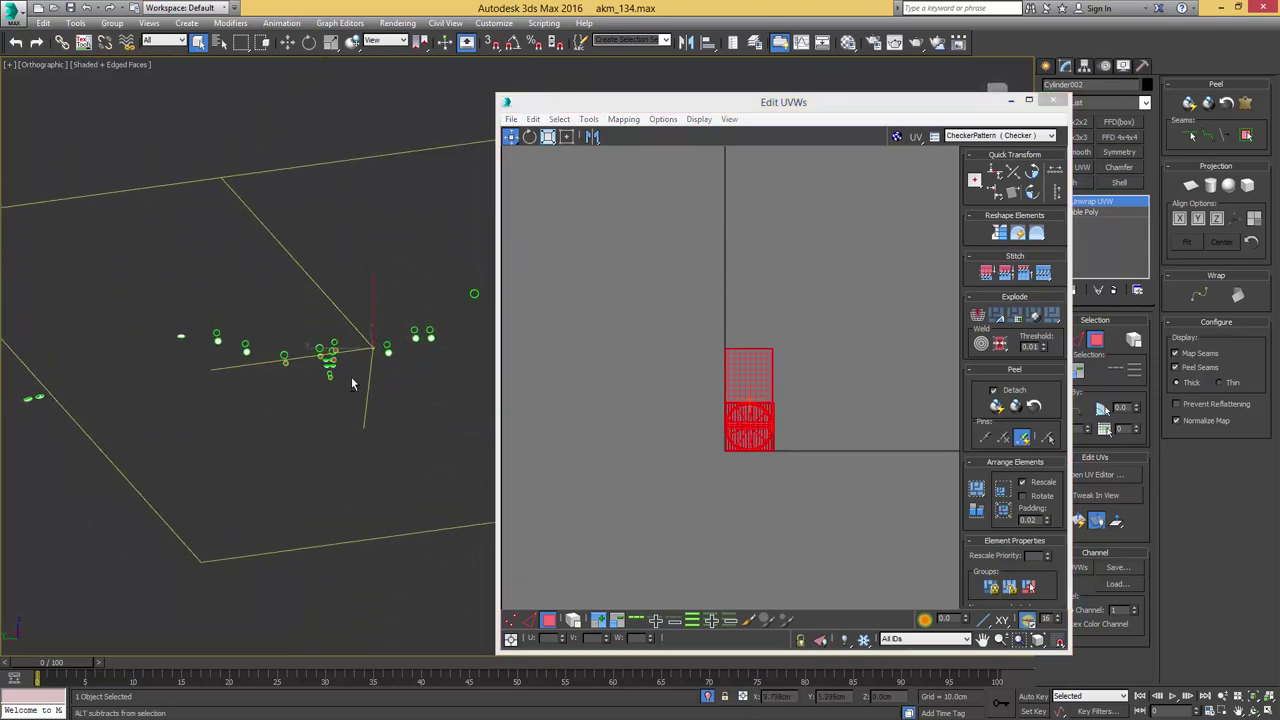
click(623, 119)
click(657, 135)
key(Return)
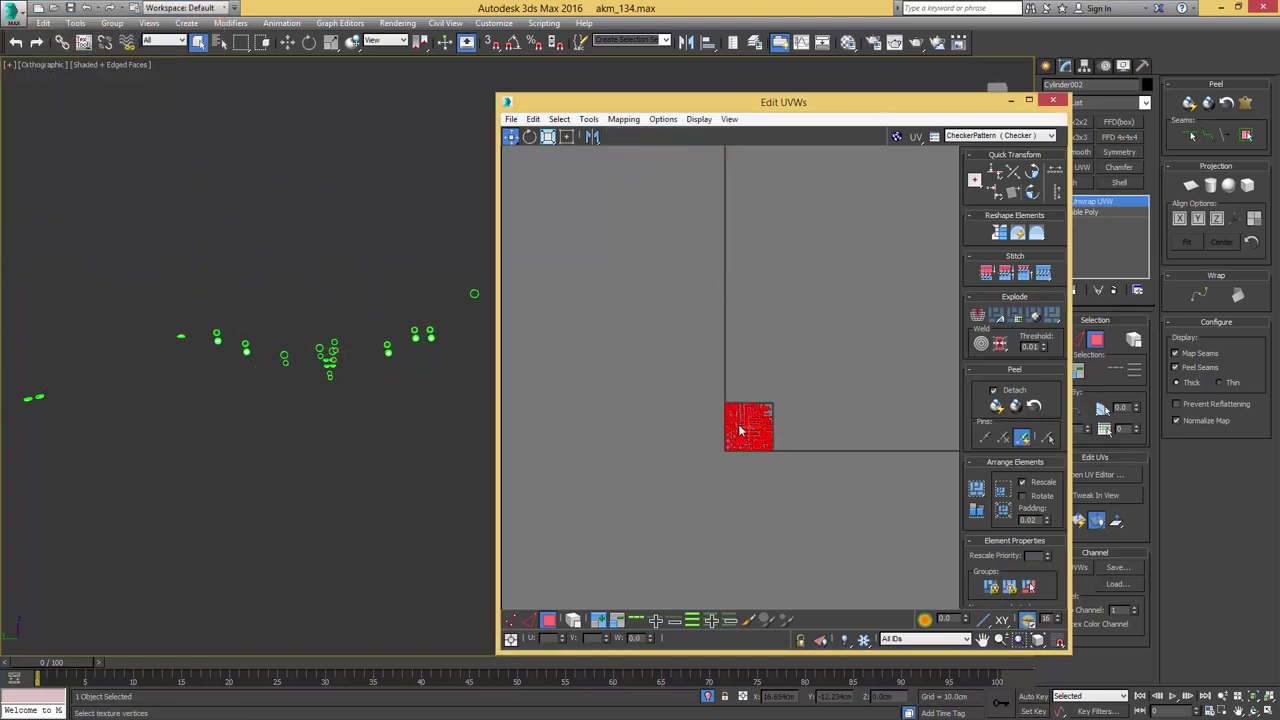
click(567, 137)
drag(743, 440, 918, 440)
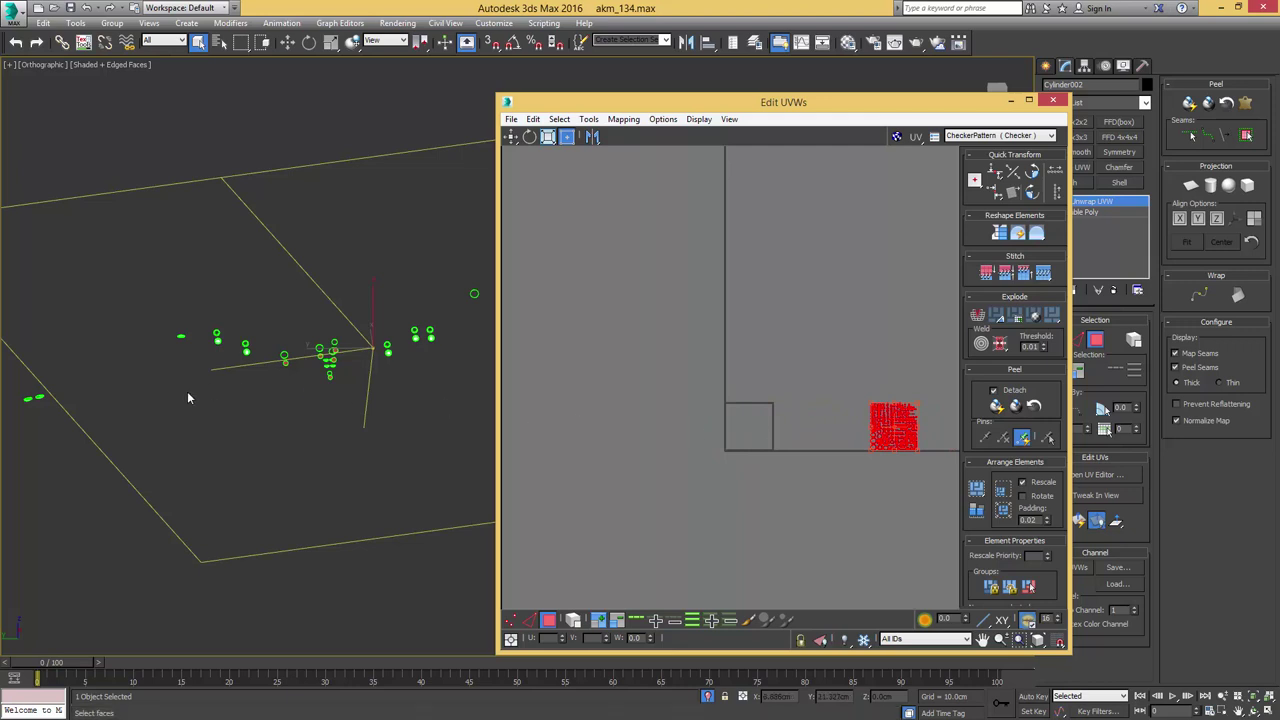
- Select the visible faces of one slotted screw and apply Flatten Mapping to them
middle_drag(187, 391, 269, 318)
scroll(269, 314, up, 6)
drag(254, 315, 314, 355)
alt+middle_drag(318, 346, 372, 337)
scroll(272, 336, up, 4)
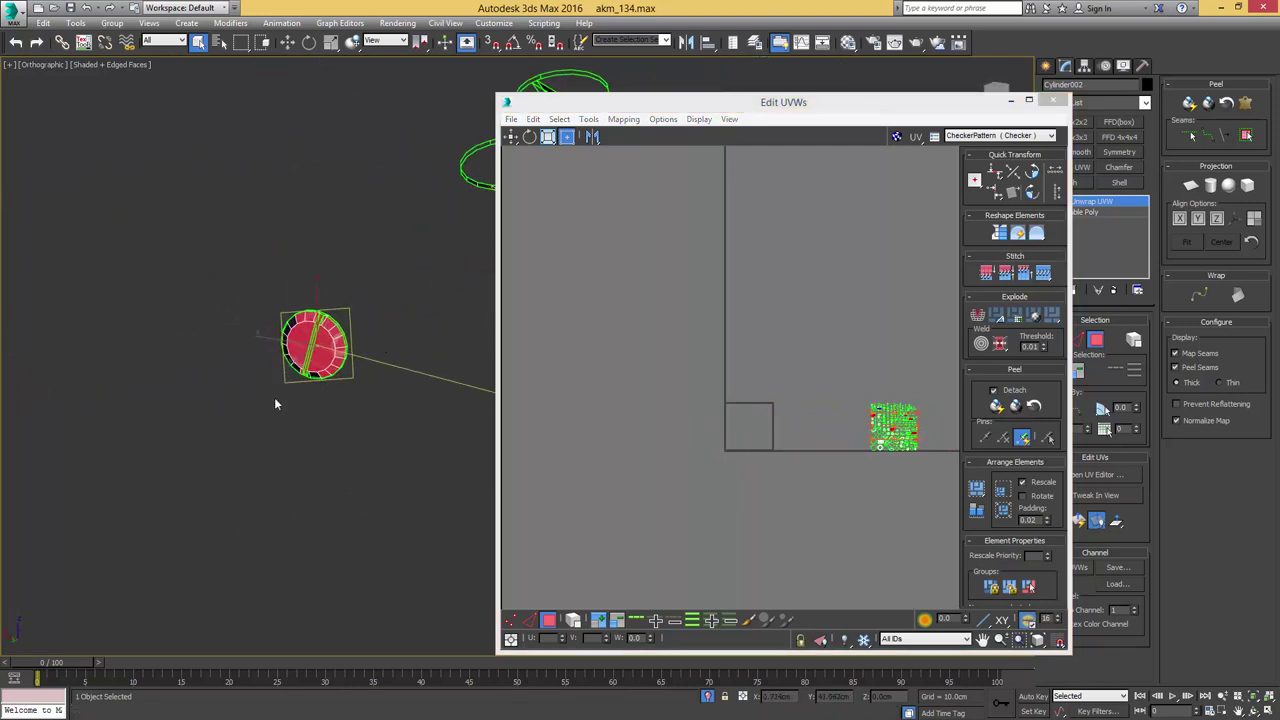
drag(274, 397, 400, 270)
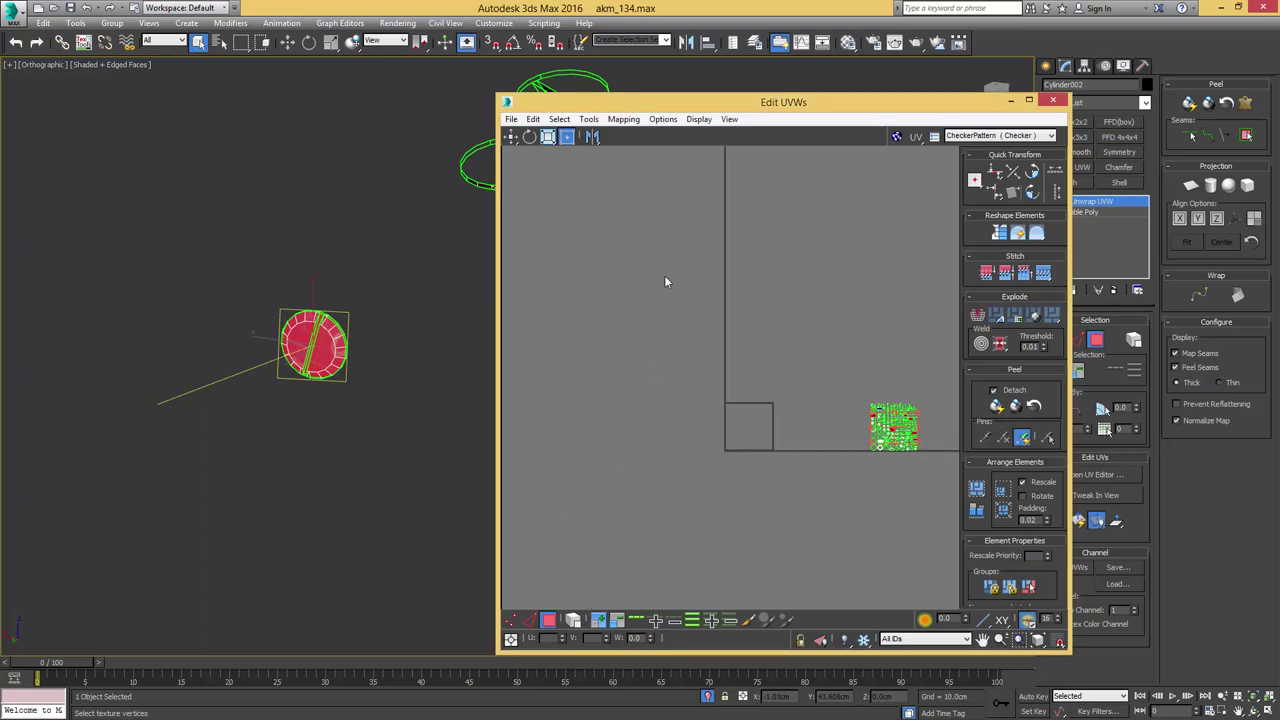
click(624, 119)
click(637, 140)
key(Return)
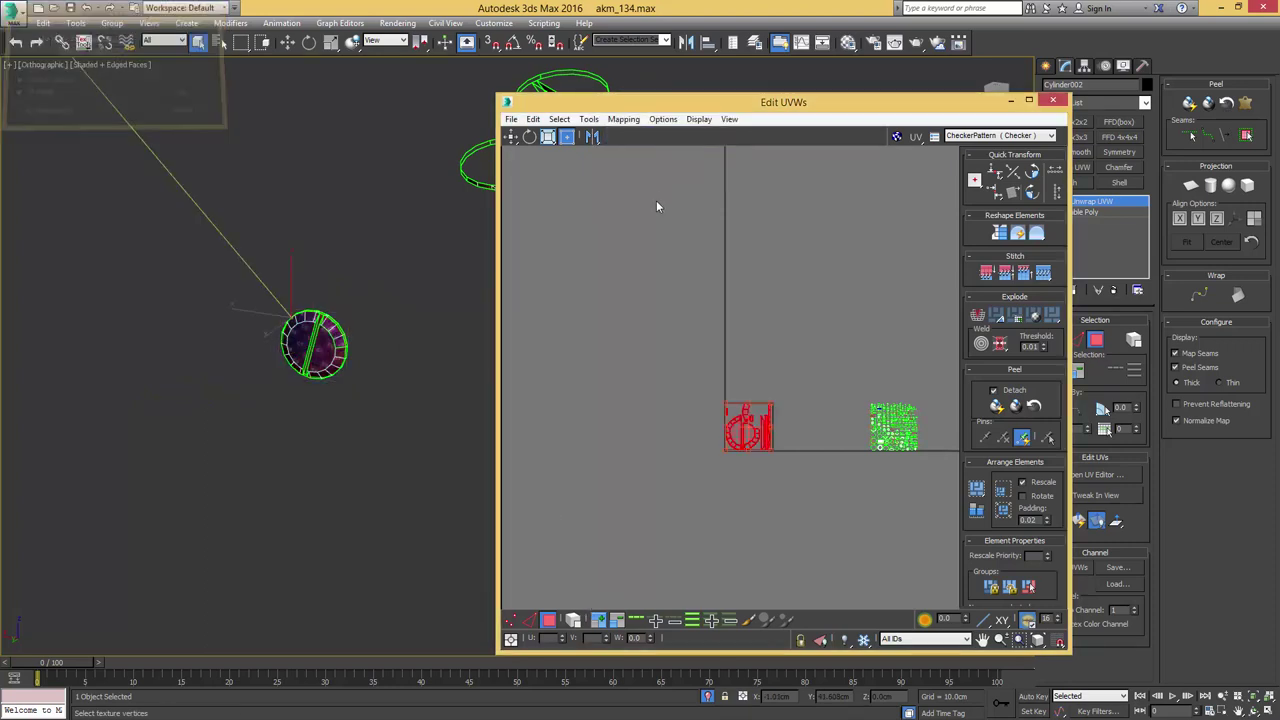
- Turn off Ignore Backfacing for face selection while inspecting the slotted screw from several angles
mouse_move(280, 341)
alt+middle_down()
mouse_move(360, 290)
mouse_move(413, 233)
mouse_move(322, 314)
mouse_move(236, 357)
mouse_move(256, 338)
alt+middle_up()
scroll(300, 322, up, 5)
alt+middle_drag(333, 310, 431, 294)
click(681, 435)
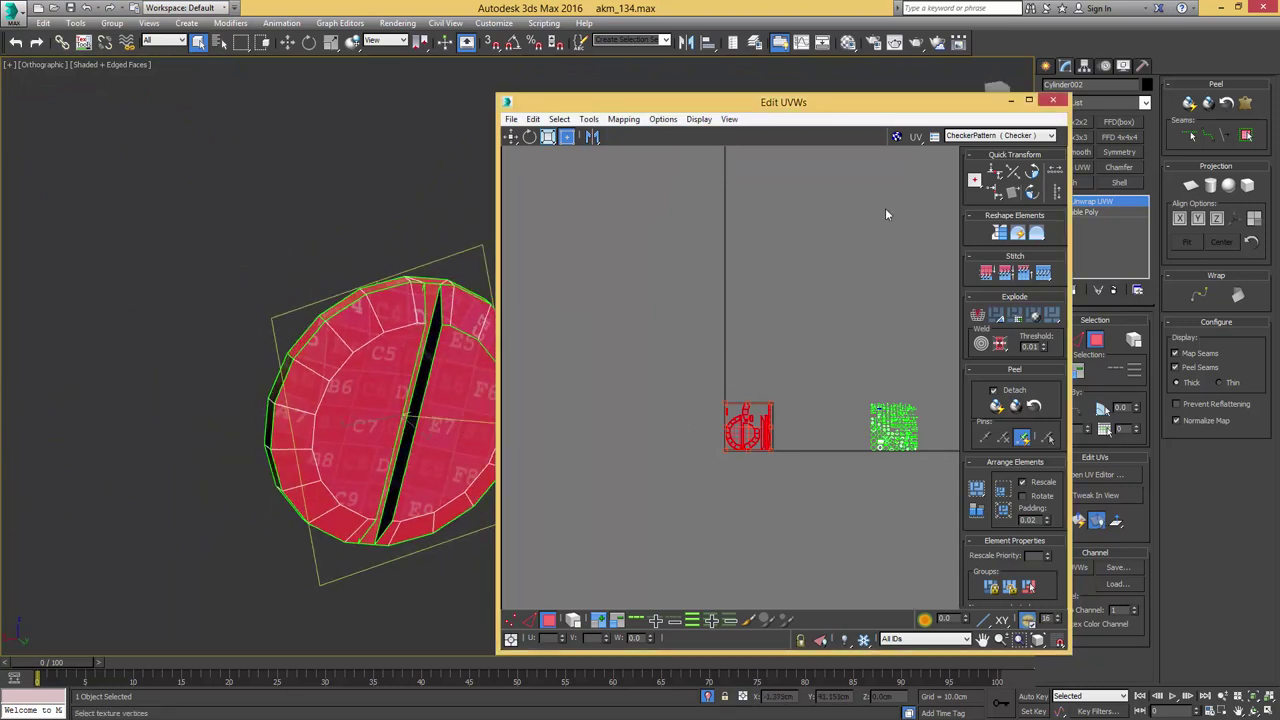
drag(910, 110, 860, 118)
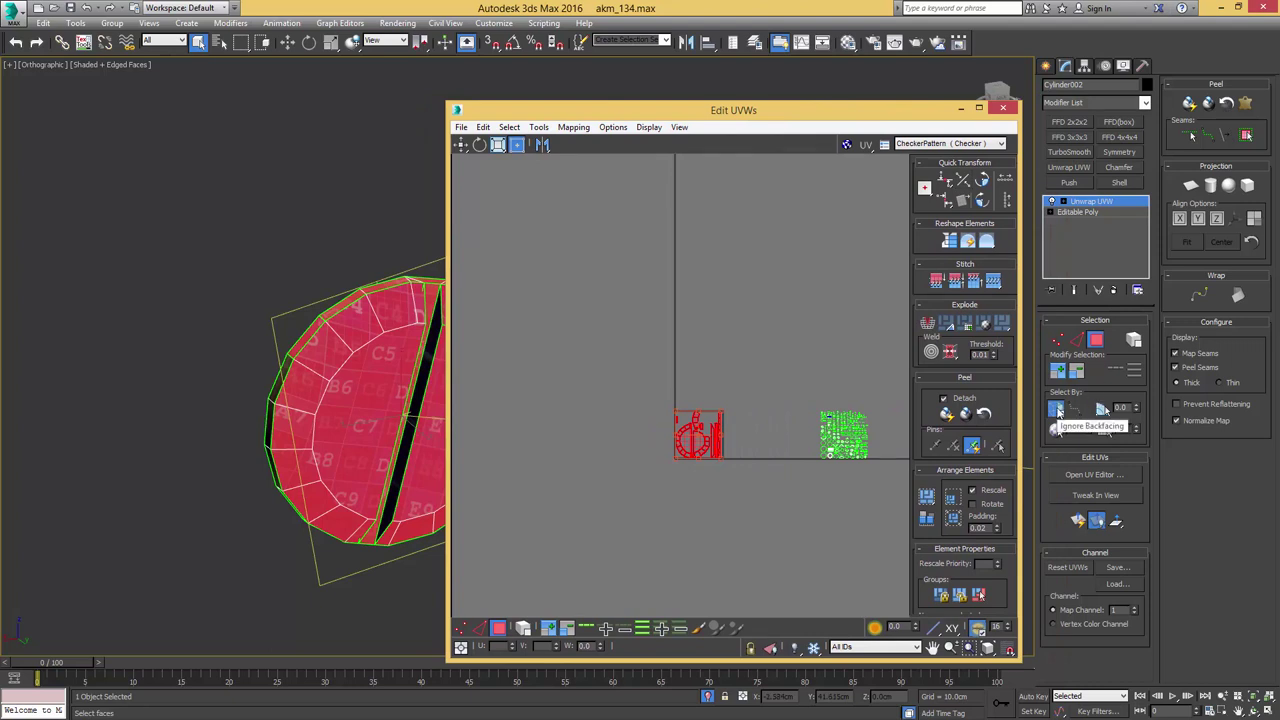
click(1058, 410)
middle_drag(341, 381, 252, 309)
scroll(284, 358, down, 2)
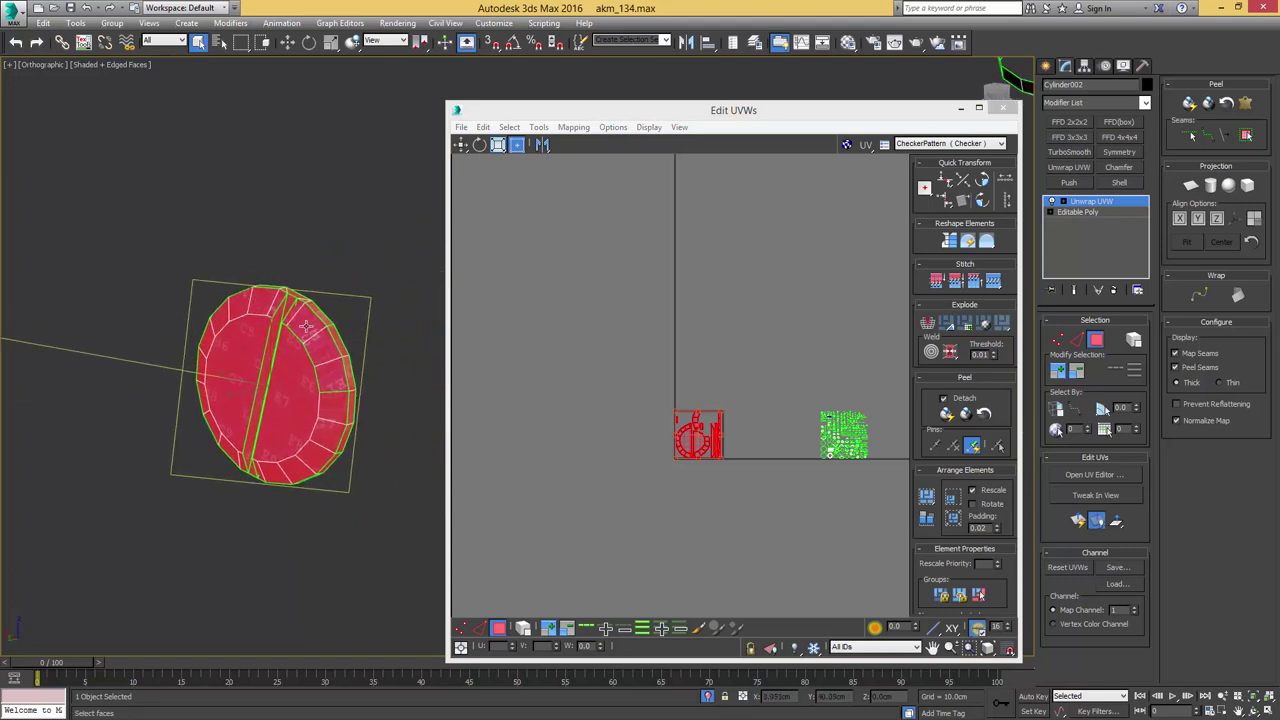
click(731, 338)
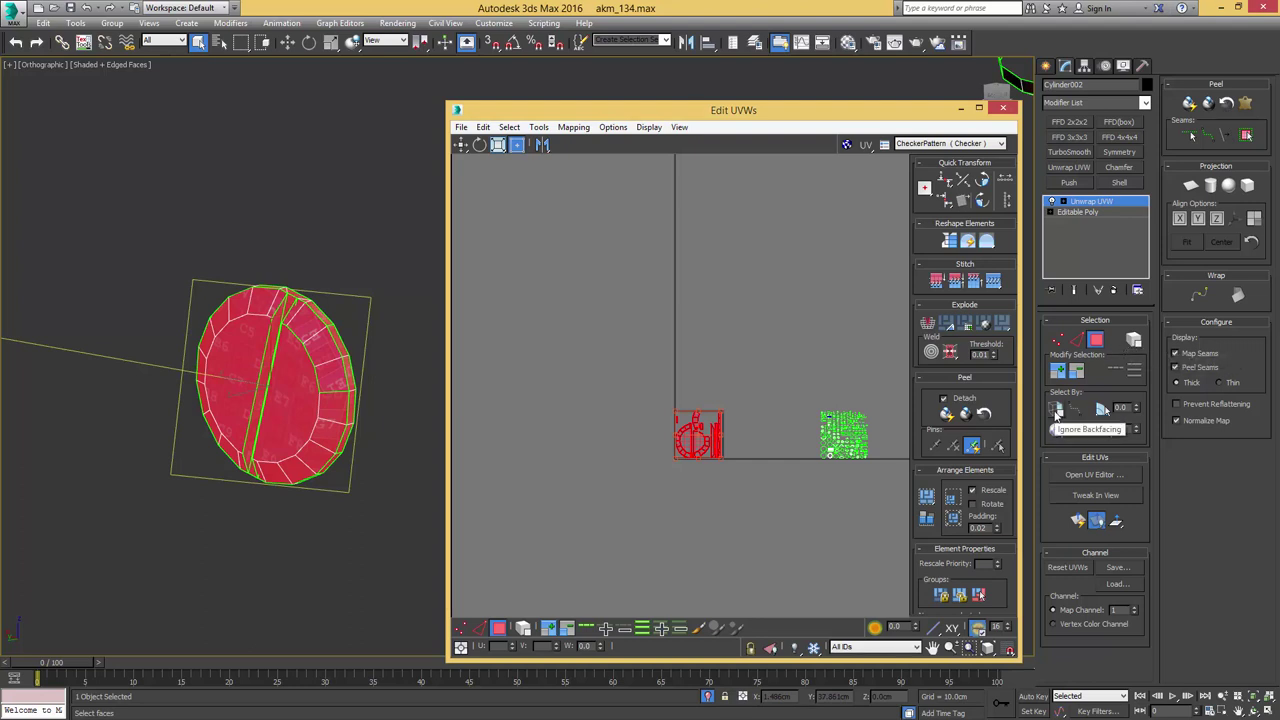
- Select all faces of the slotted screw, including its back-facing ones, and apply Flatten Mapping to them
drag(371, 234, 221, 474)
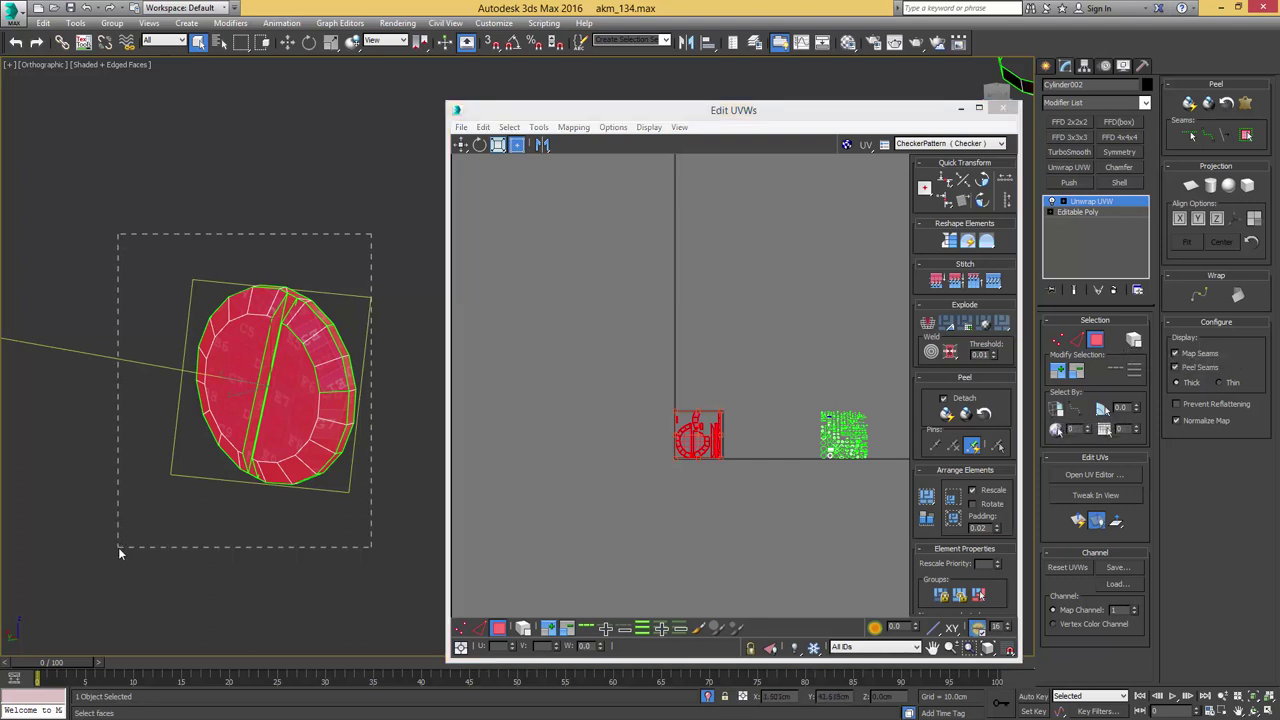
drag(118, 547, 118, 548)
alt+middle_drag(202, 434, 240, 432)
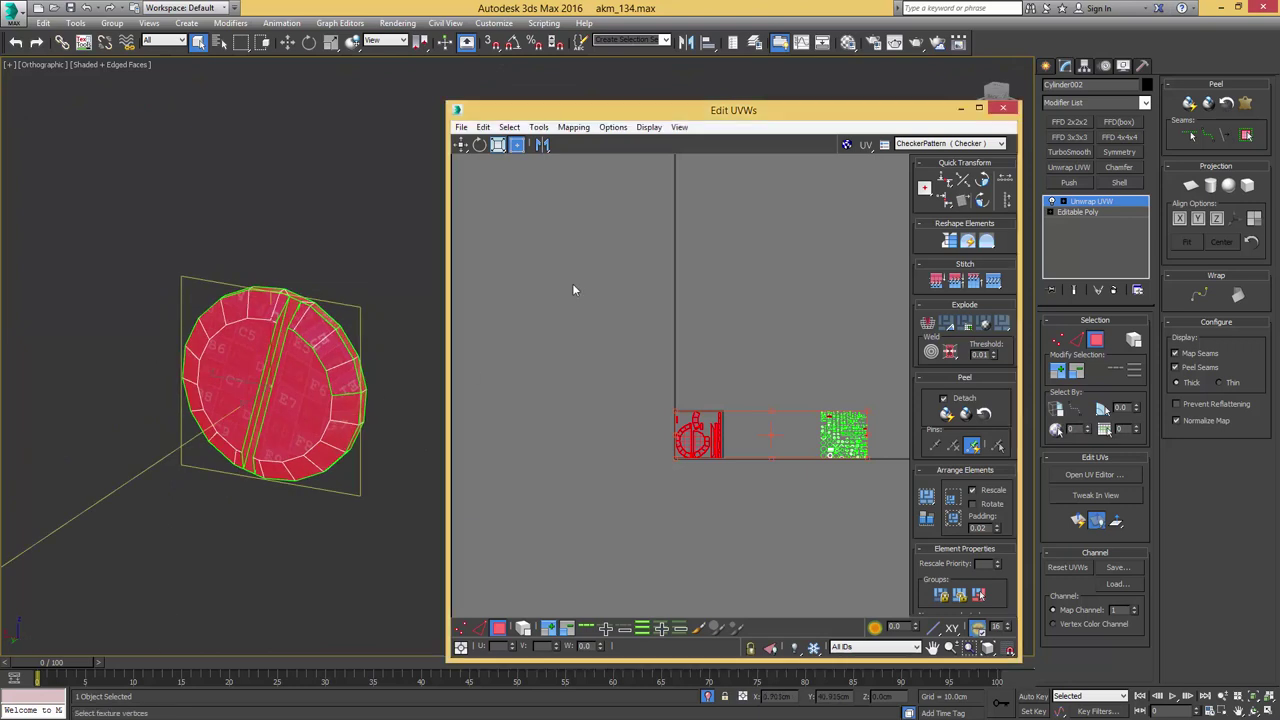
click(573, 127)
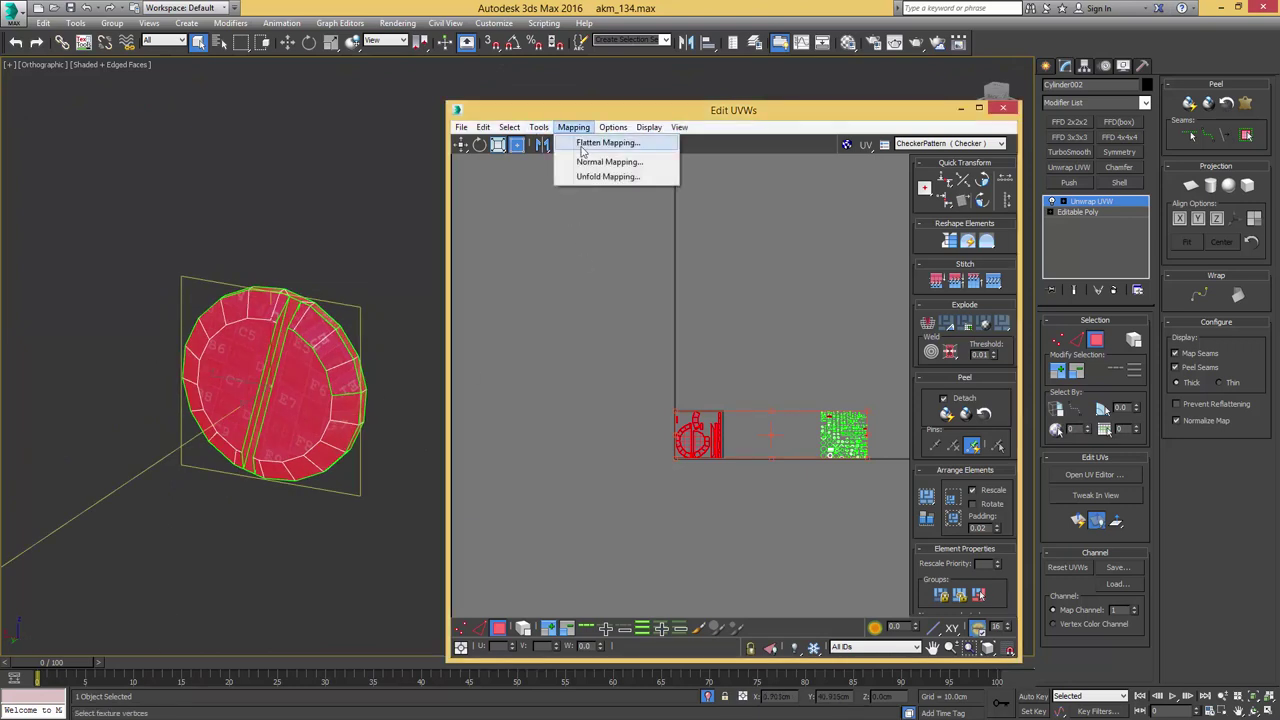
click(582, 148)
key(Return)
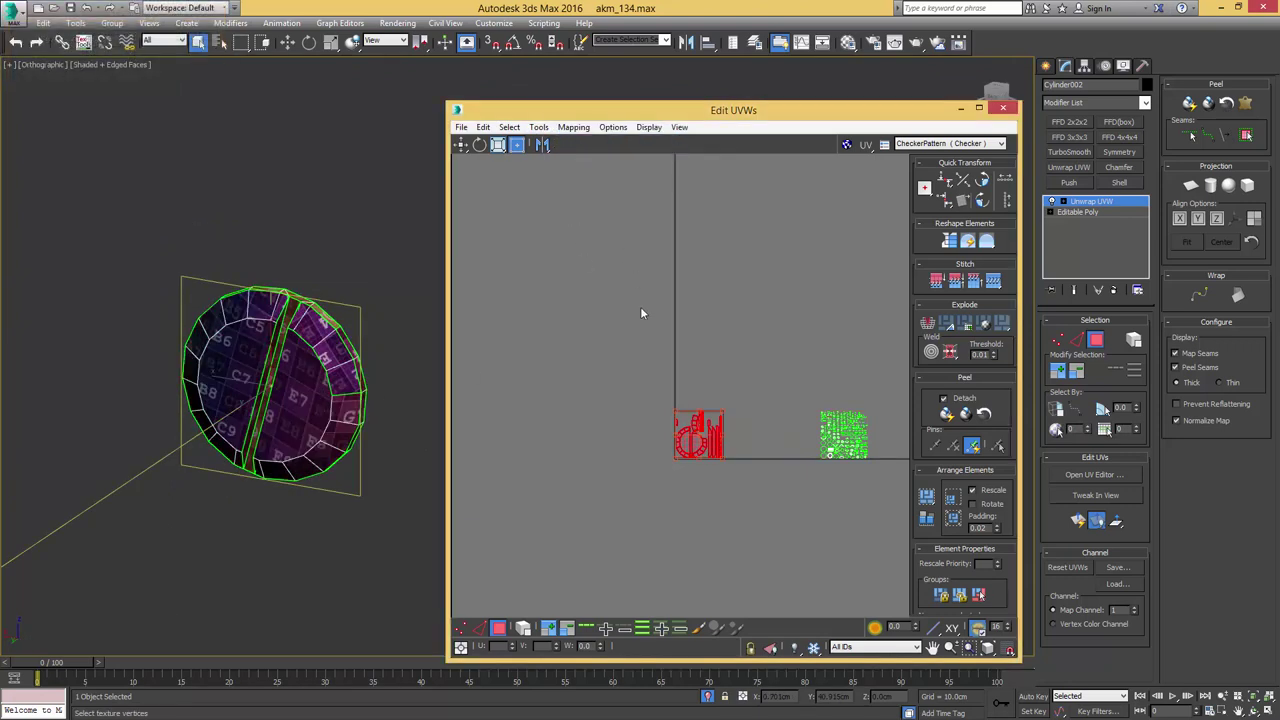
- Select the slotted screw's two half-disc head faces together with their surrounding rim faces in the UV layout
scroll(683, 427, up, 6)
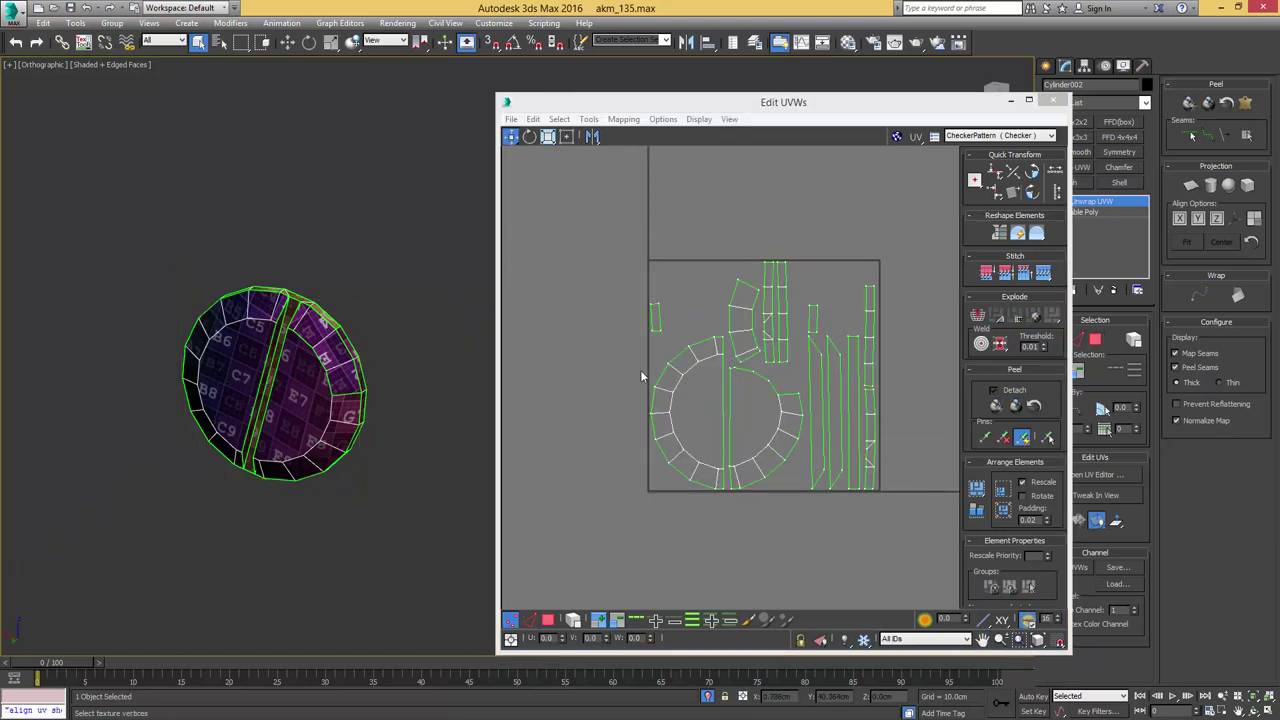
click(676, 487)
key(3)
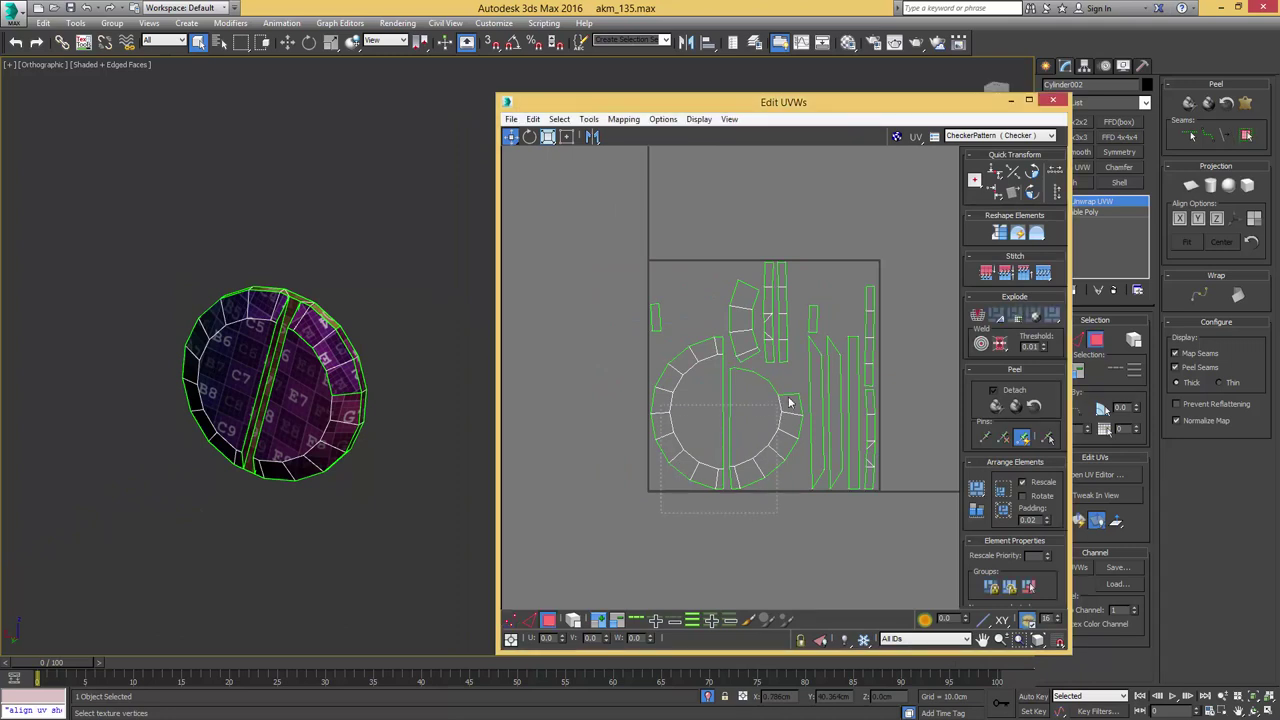
click(790, 395)
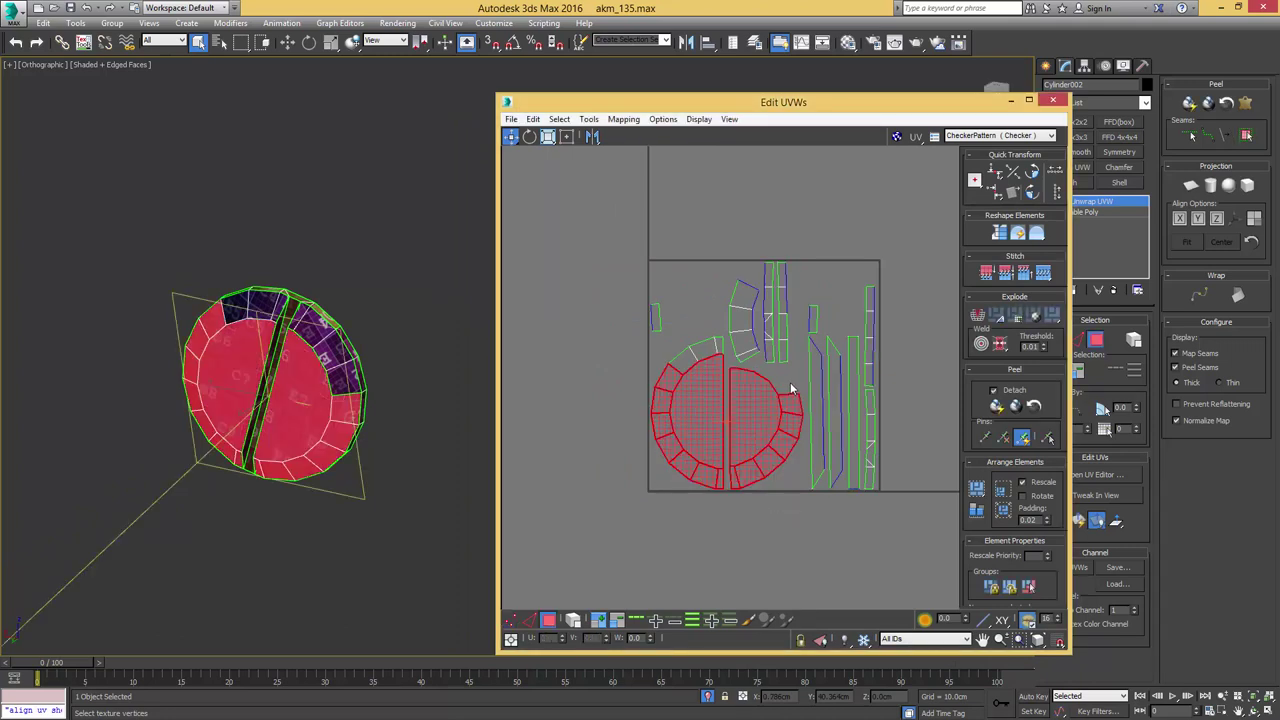
ctrl+click(718, 345)
ctrl+drag(737, 369, 735, 369)
- Planar-map the selected screw head faces and move them down, clear of the narrow slot strips
alt+middle_drag(297, 393, 350, 385)
middle_drag(716, 338, 712, 346)
key(Return)
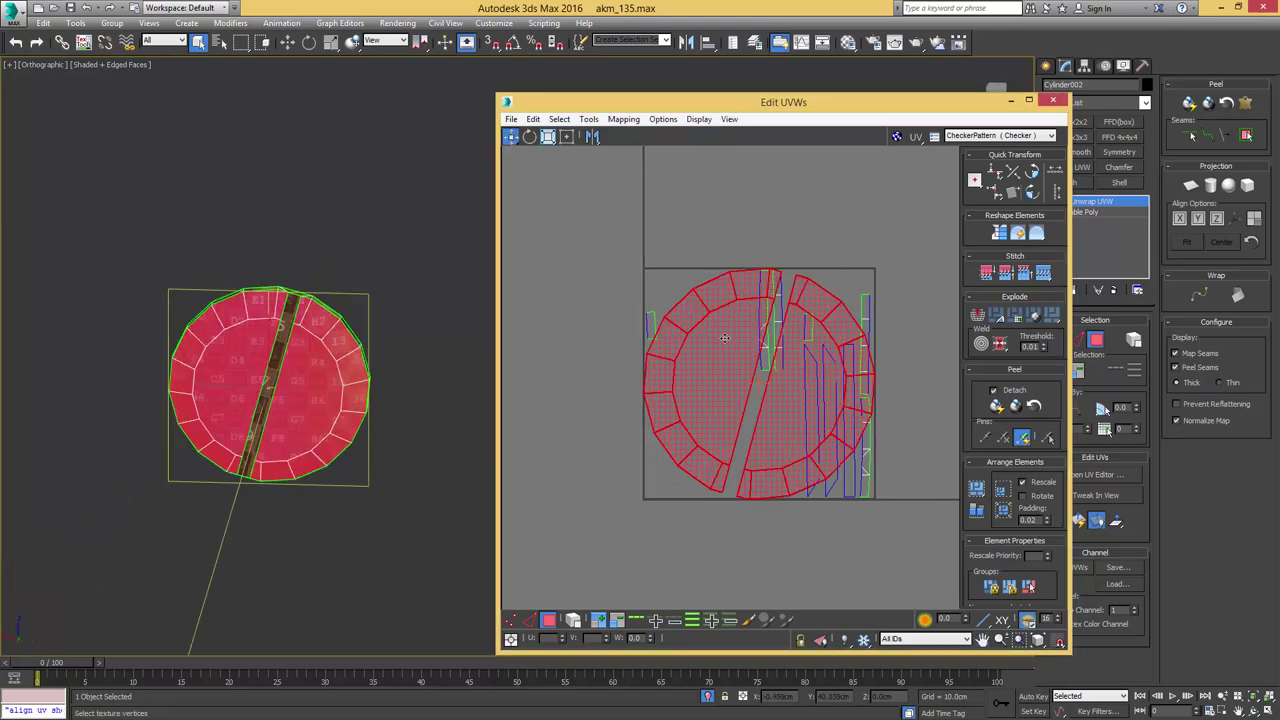
drag(726, 328, 649, 491)
middle_drag(659, 459, 673, 346)
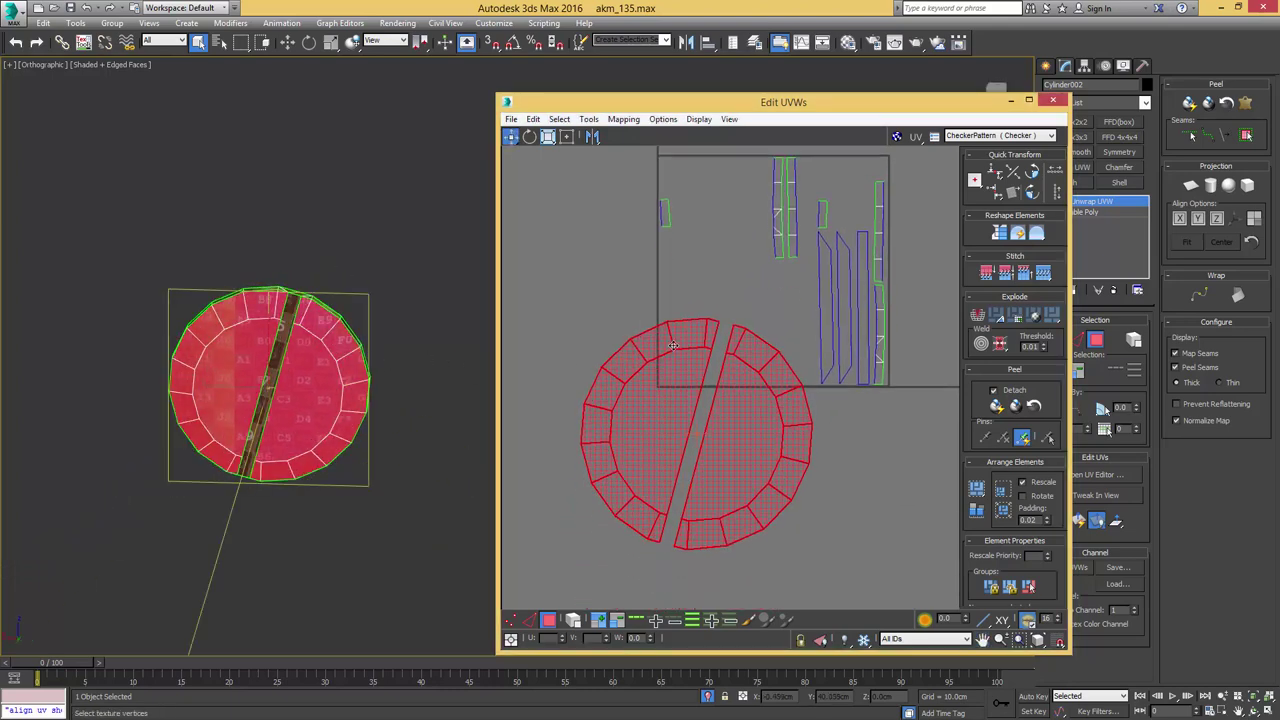
click(744, 293)
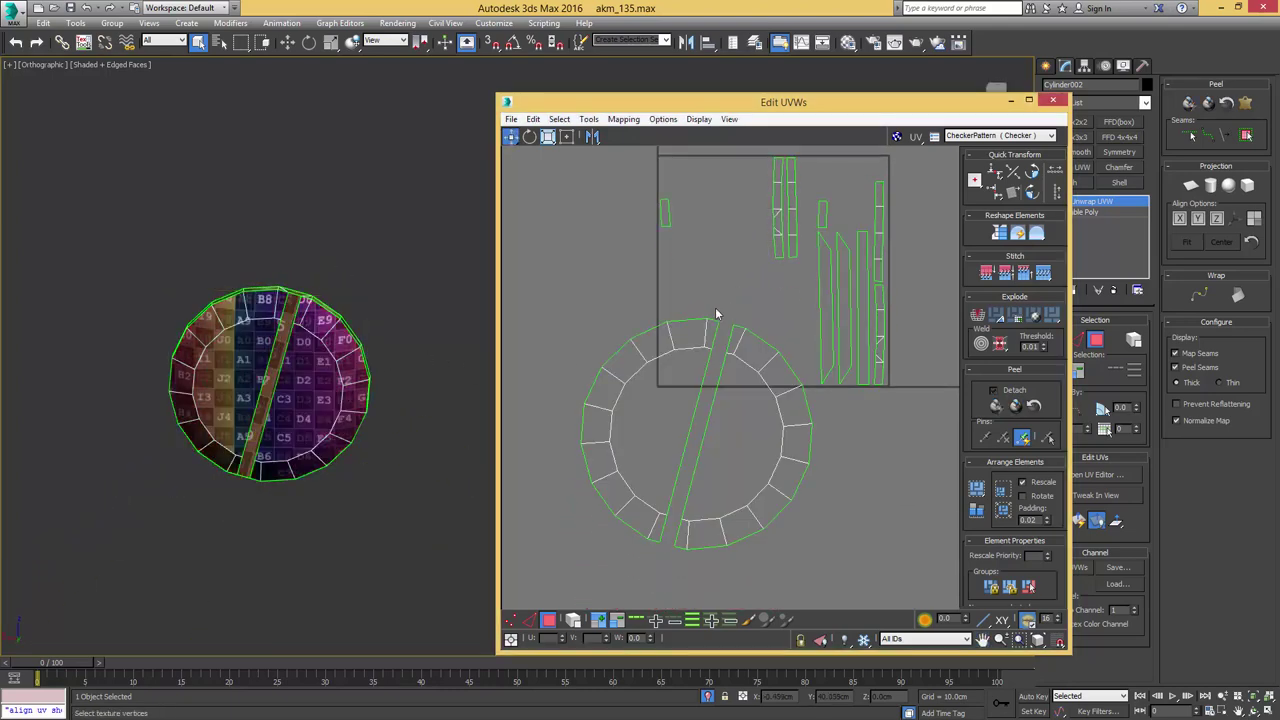
- Use the v.4.10 UV script tools to rotate both half-disc shells so their slot edges stand vertically
click(84, 45)
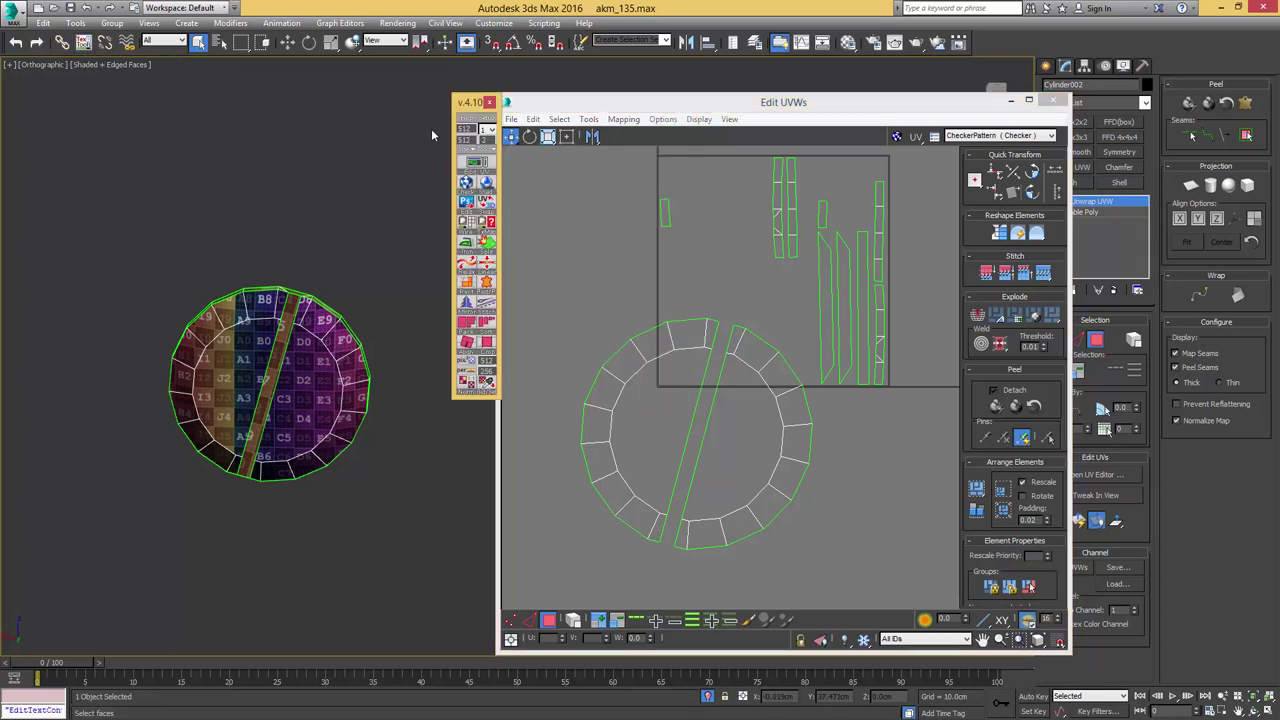
key(2)
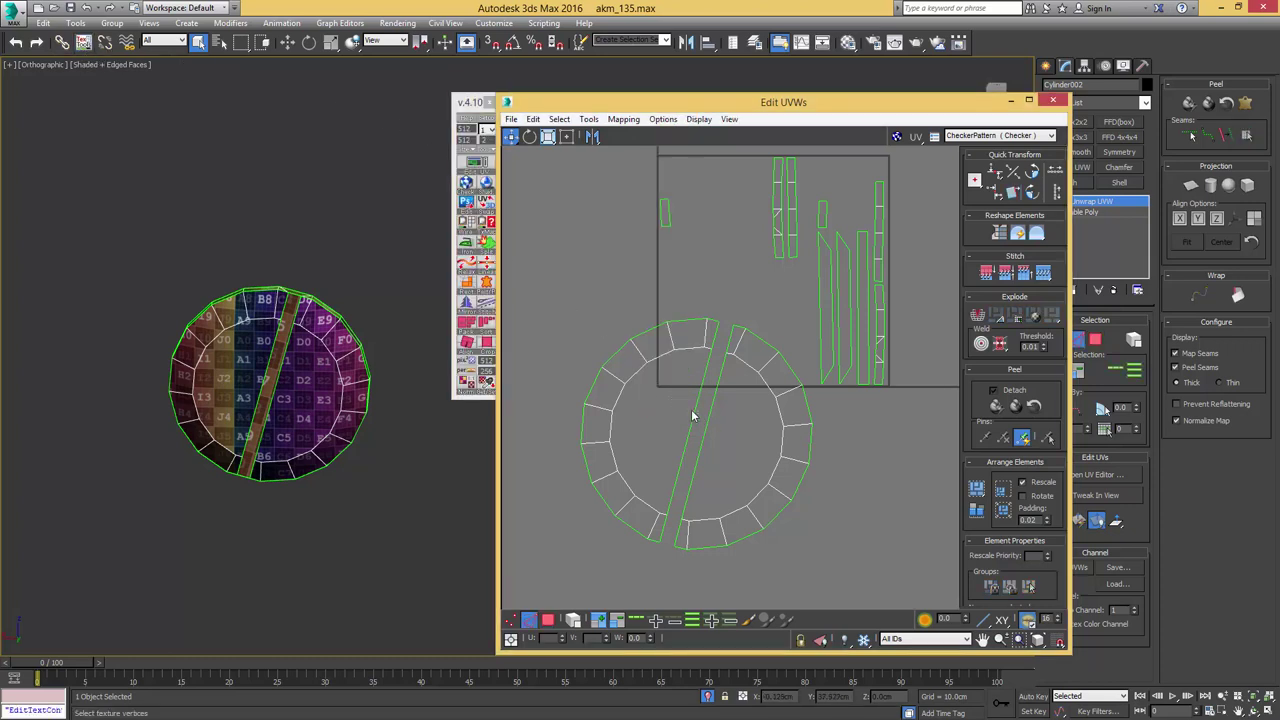
click(692, 413)
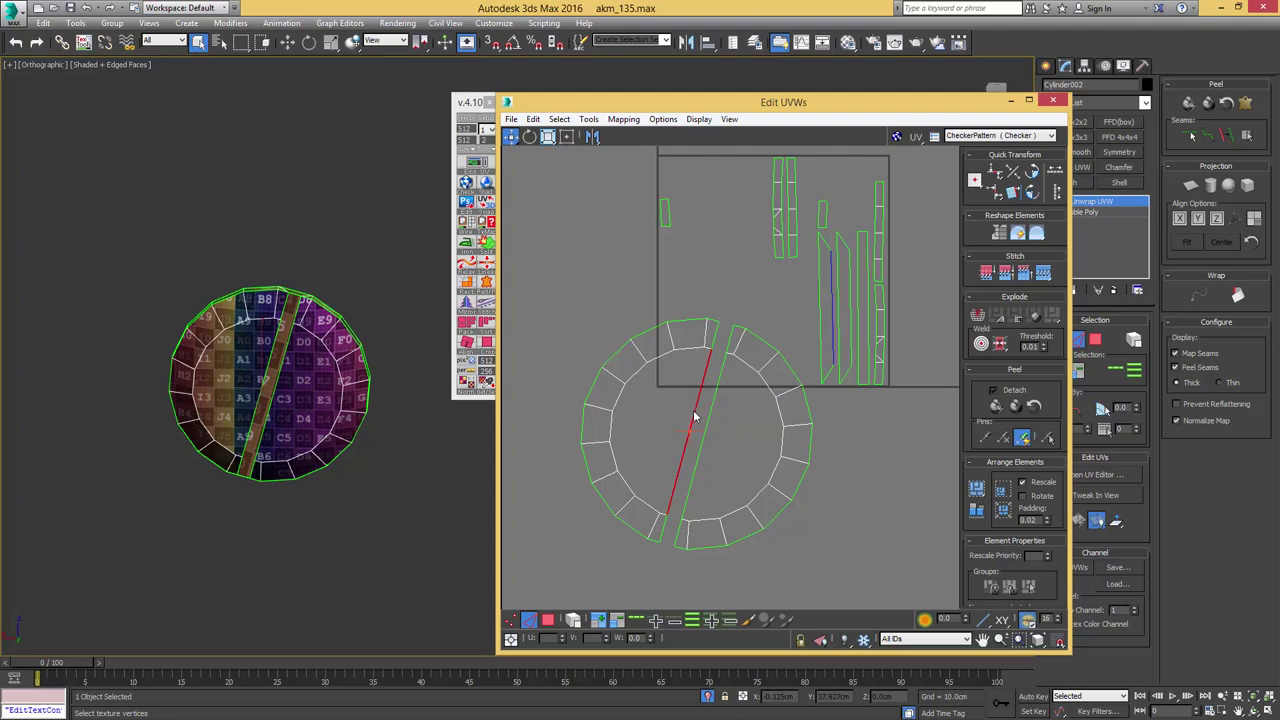
click(466, 346)
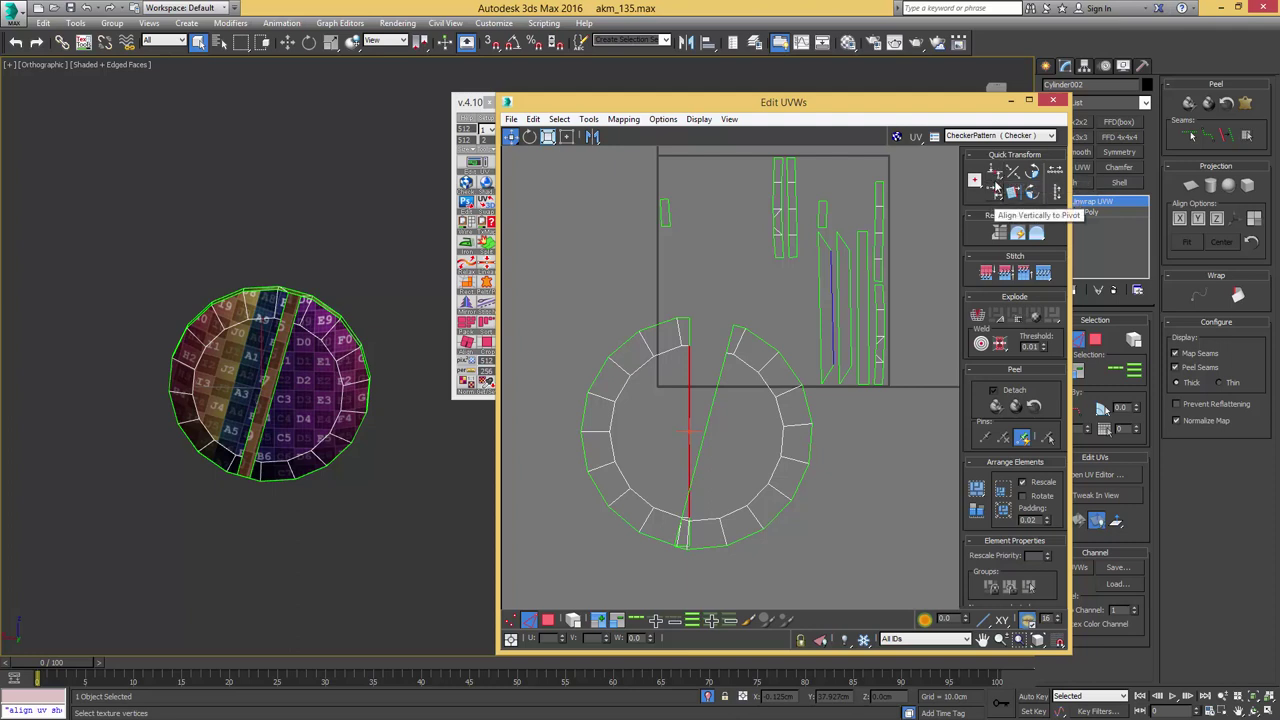
click(733, 367)
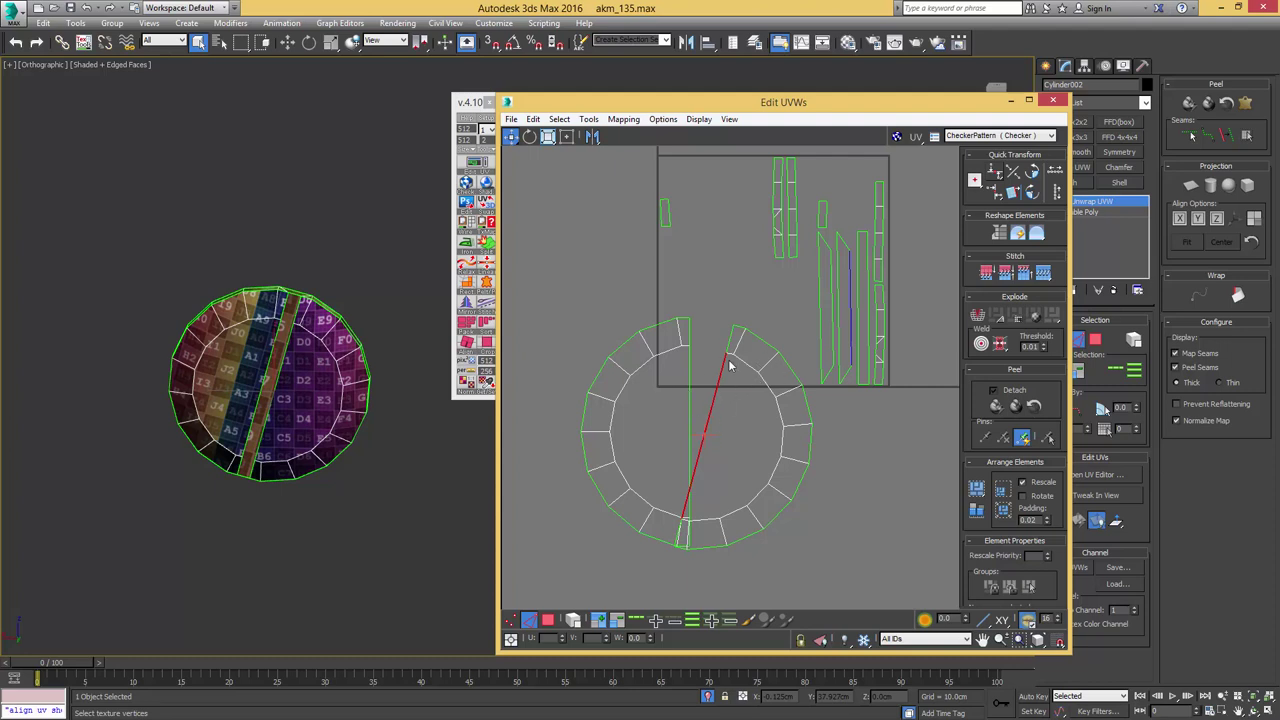
click(468, 344)
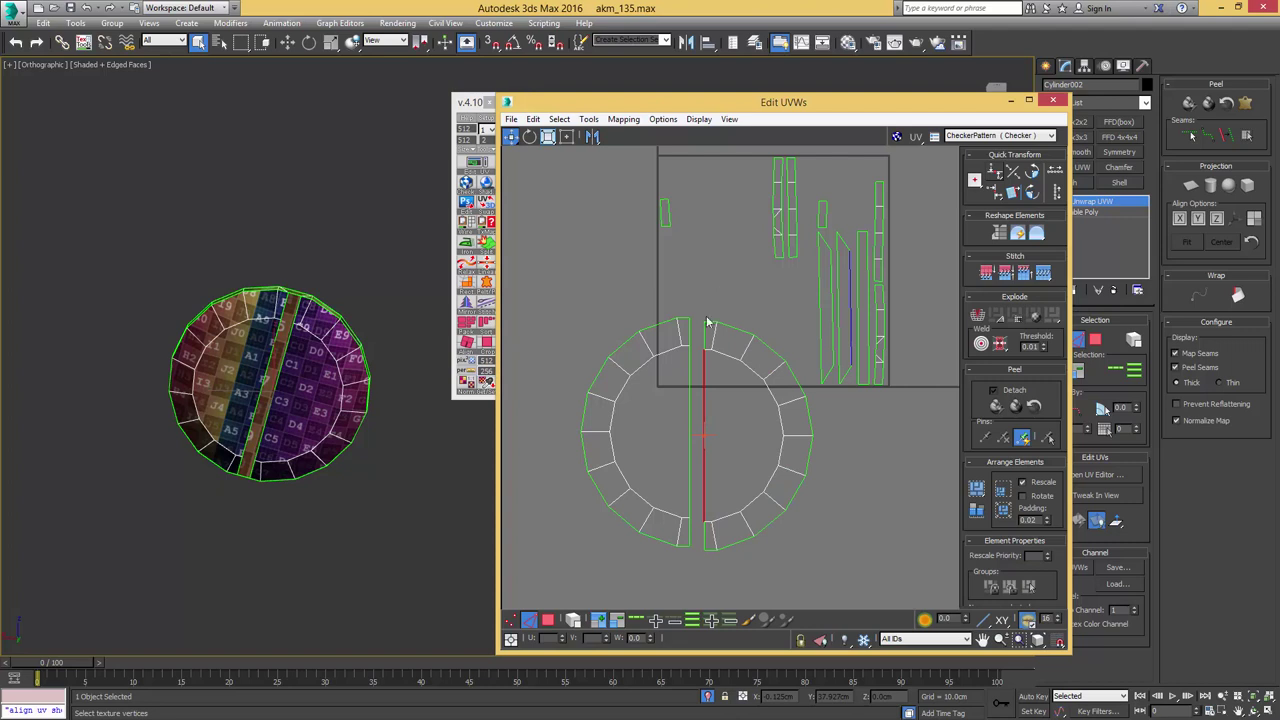
click(588, 292)
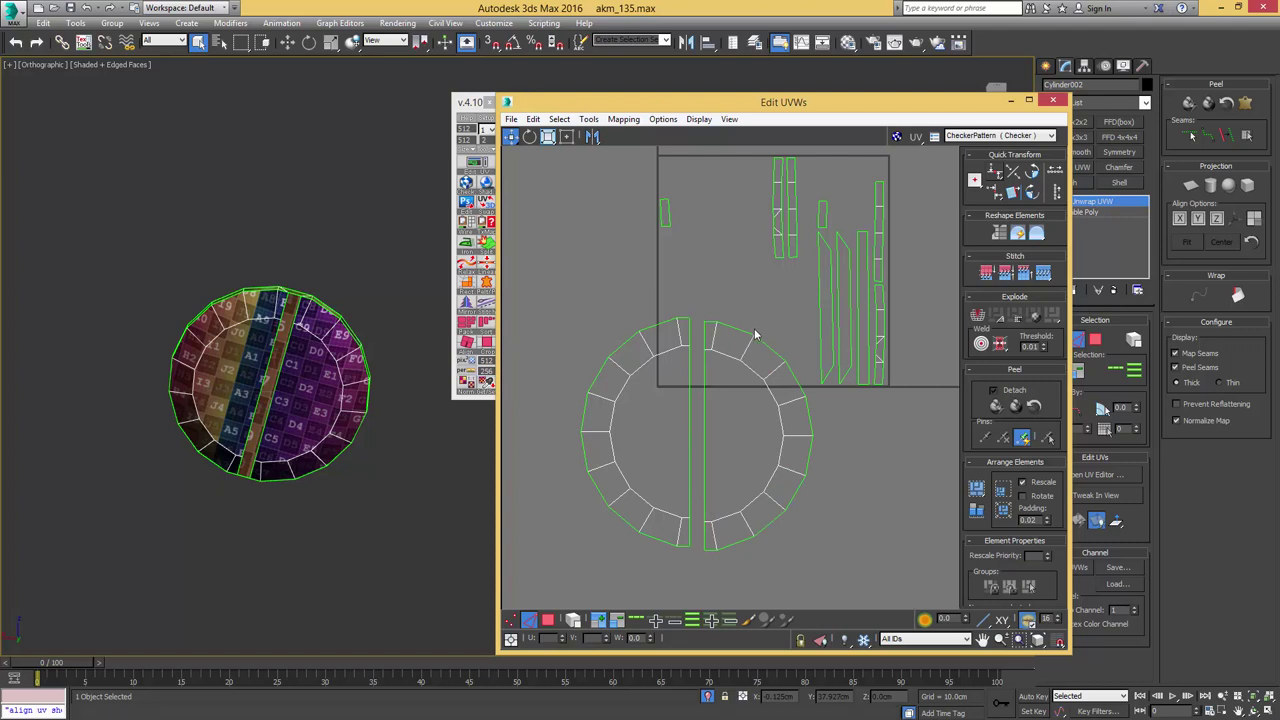
- Select both half-disc shells of the screw head and relax them with Peel Mode
key(3)
drag(786, 297, 566, 564)
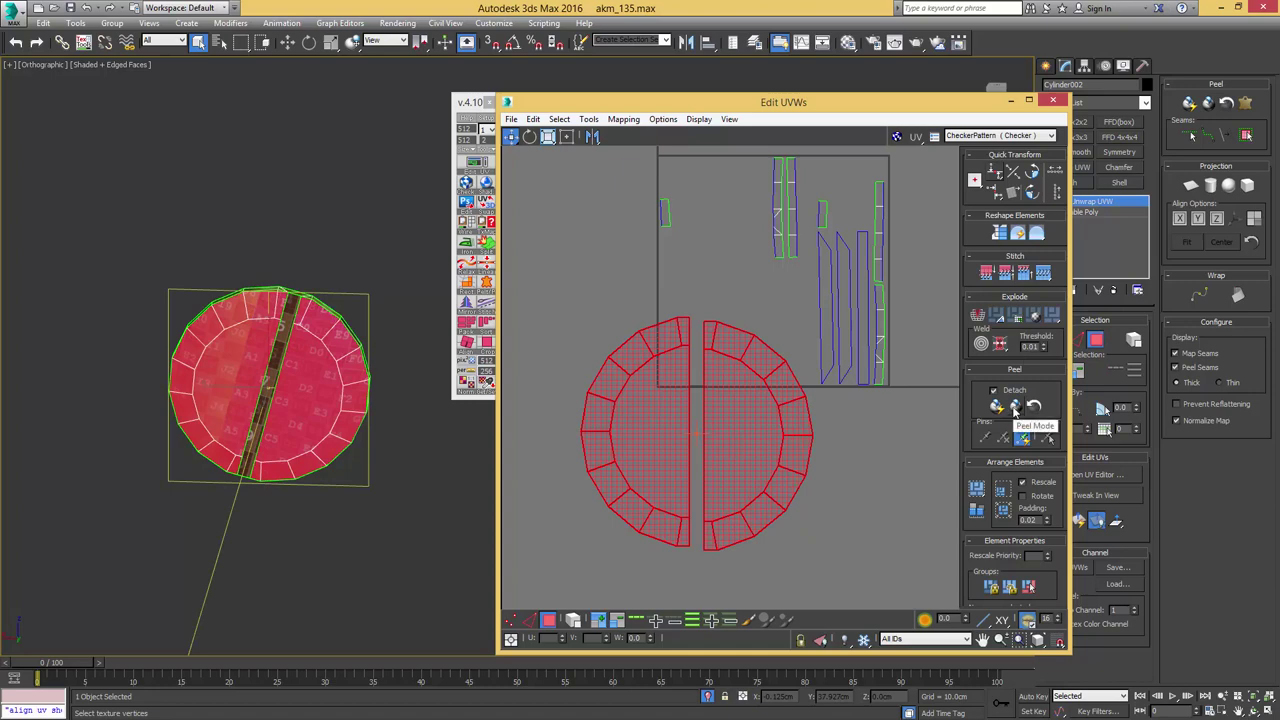
click(1015, 405)
click(886, 419)
click(1015, 406)
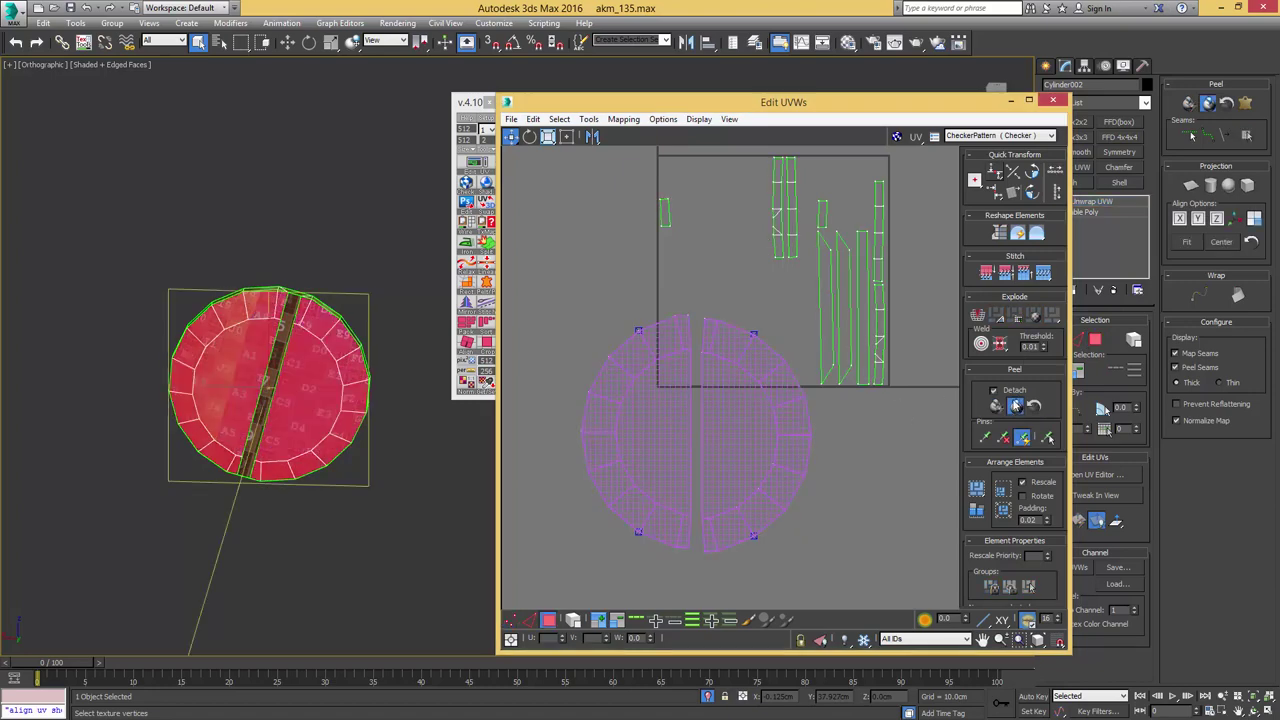
- Align the slot-side edge of each half-disc shell into a straight vertical line
key(2)
click(691, 392)
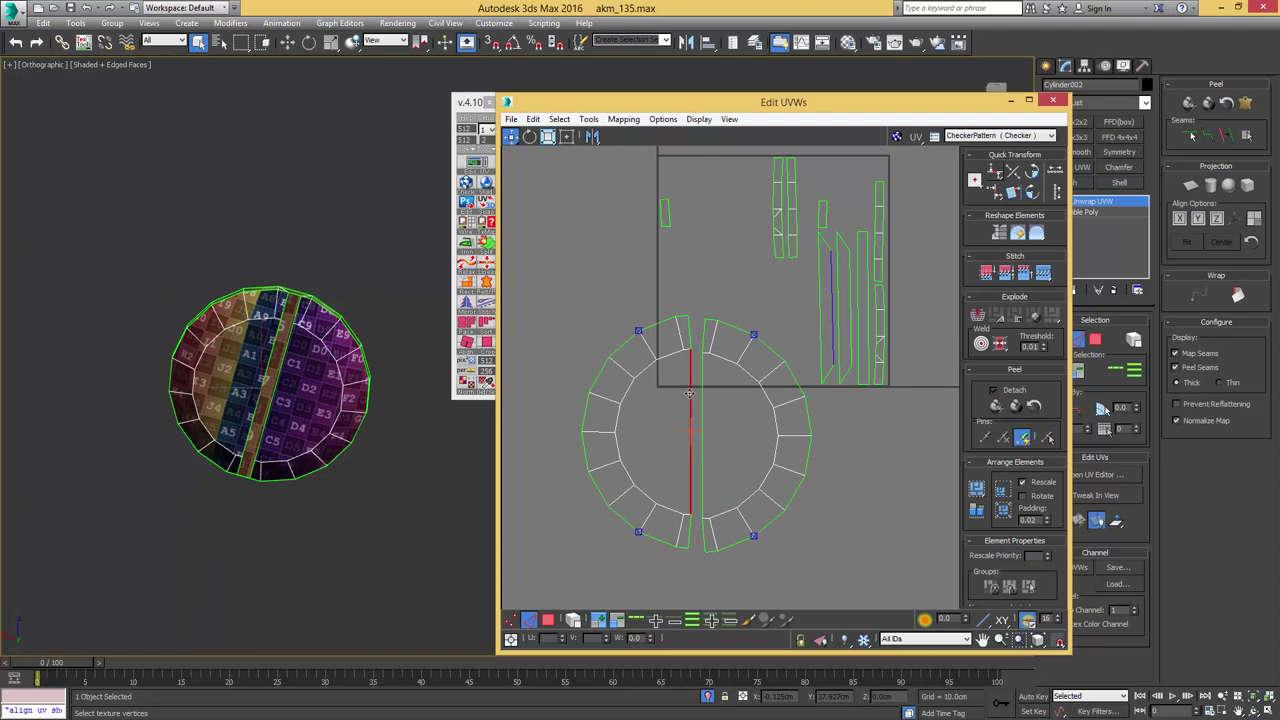
double_click(689, 393)
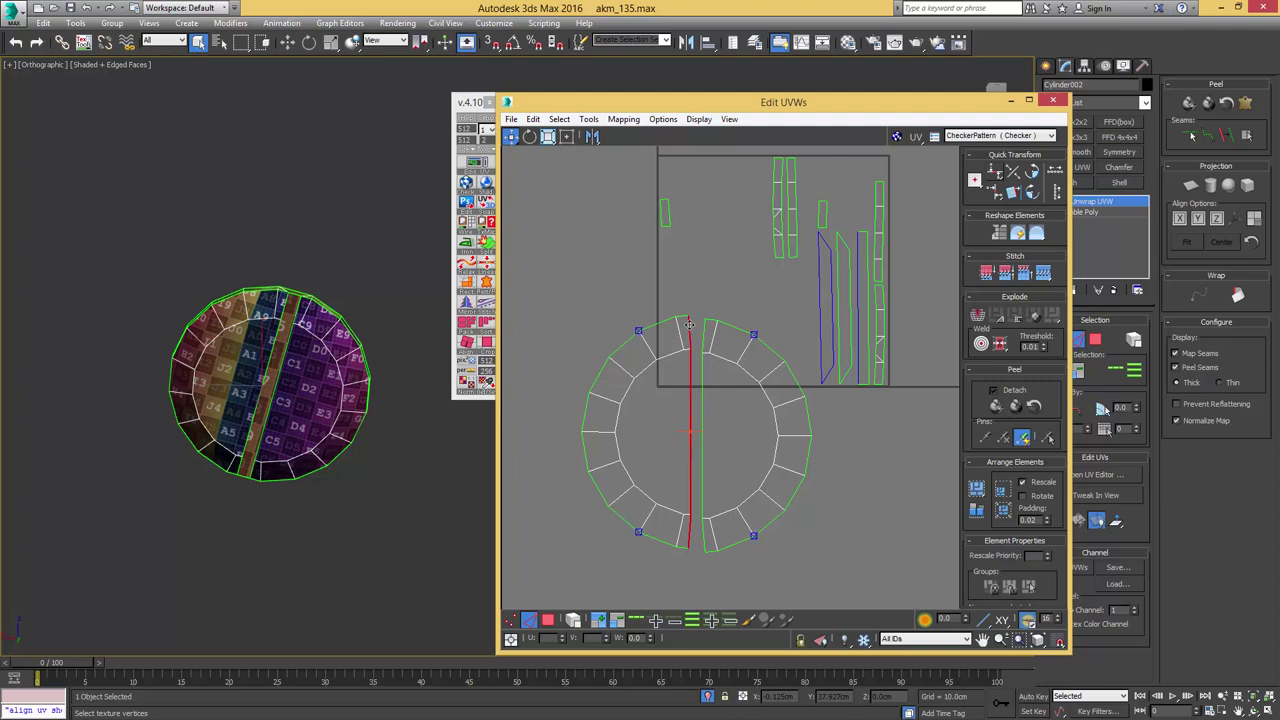
key(v)
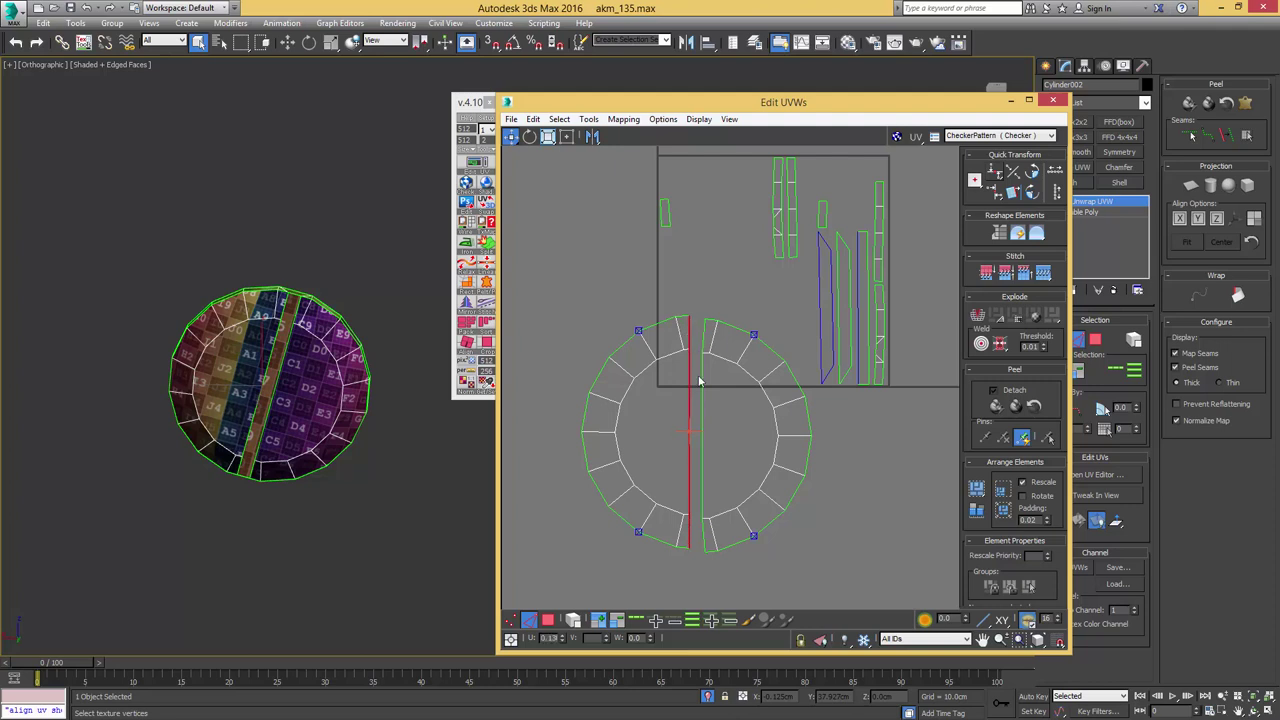
double_click(704, 383)
key(v)
- Select both half-disc shells and move them outside the small packing square, clear of the other shells
scroll(716, 358, down, 3)
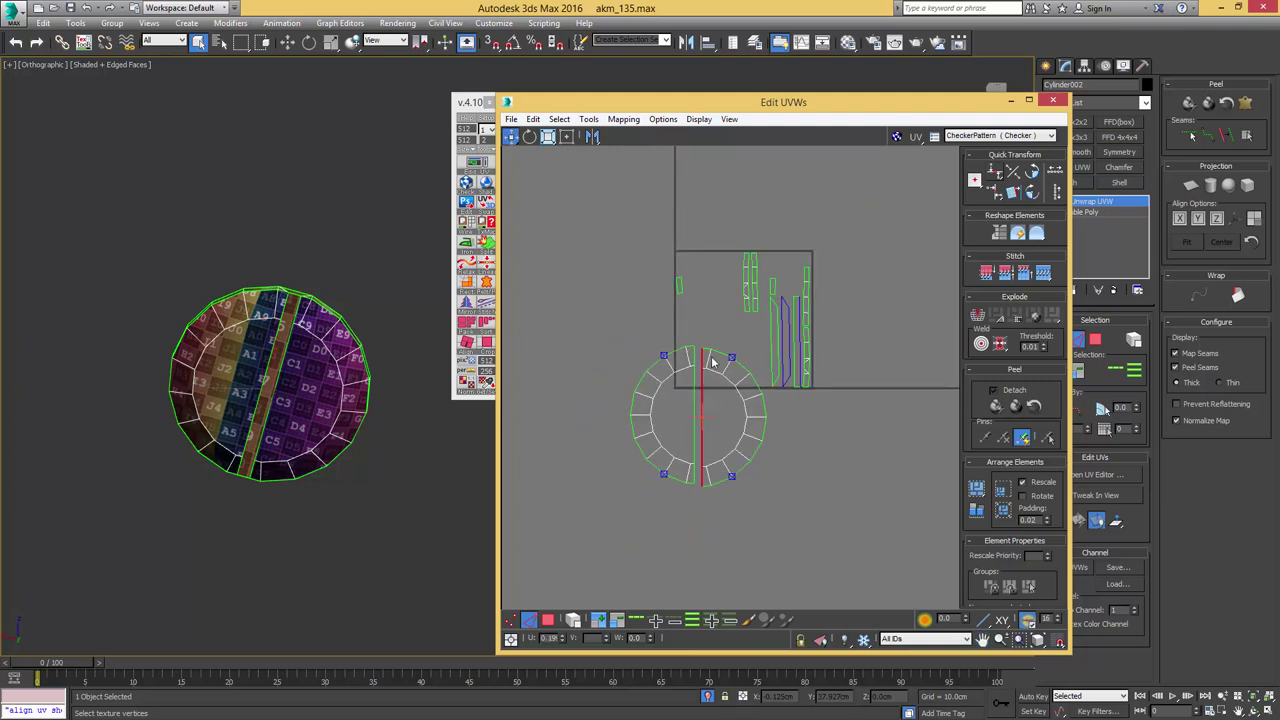
key(3)
drag(737, 333, 707, 442)
click(768, 432)
key(4)
drag(677, 386, 617, 432)
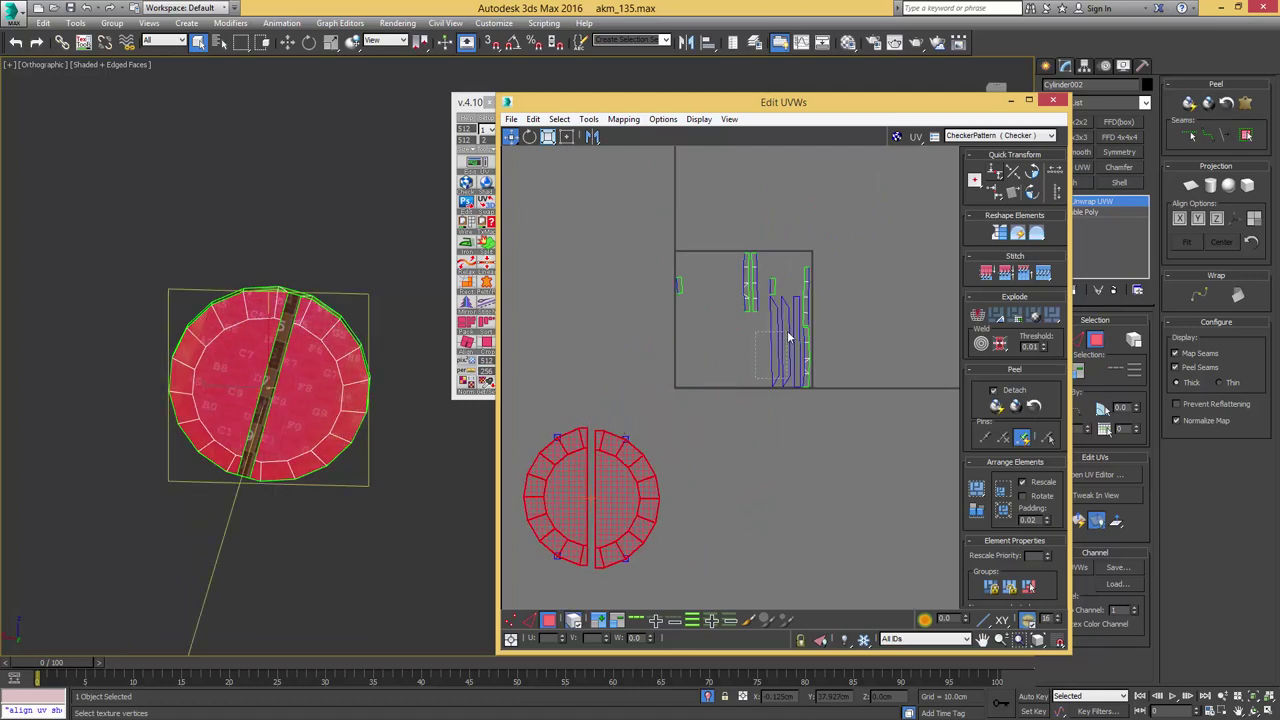
- Move the two slanted-end slot wall strips below the packing square and check their faces on the screw model
scroll(776, 337, up, 3)
drag(788, 334, 708, 491)
scroll(776, 335, down, 1)
alt+middle_drag(375, 390, 310, 398)
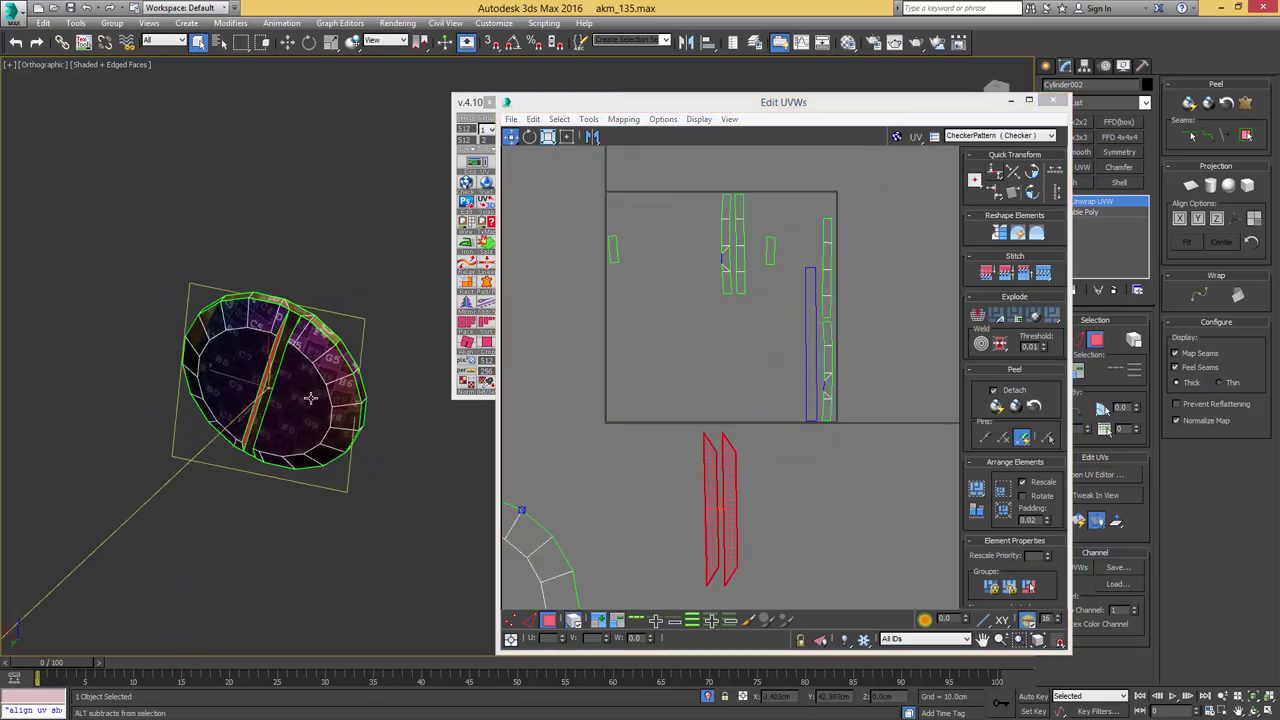
scroll(310, 398, up, 10)
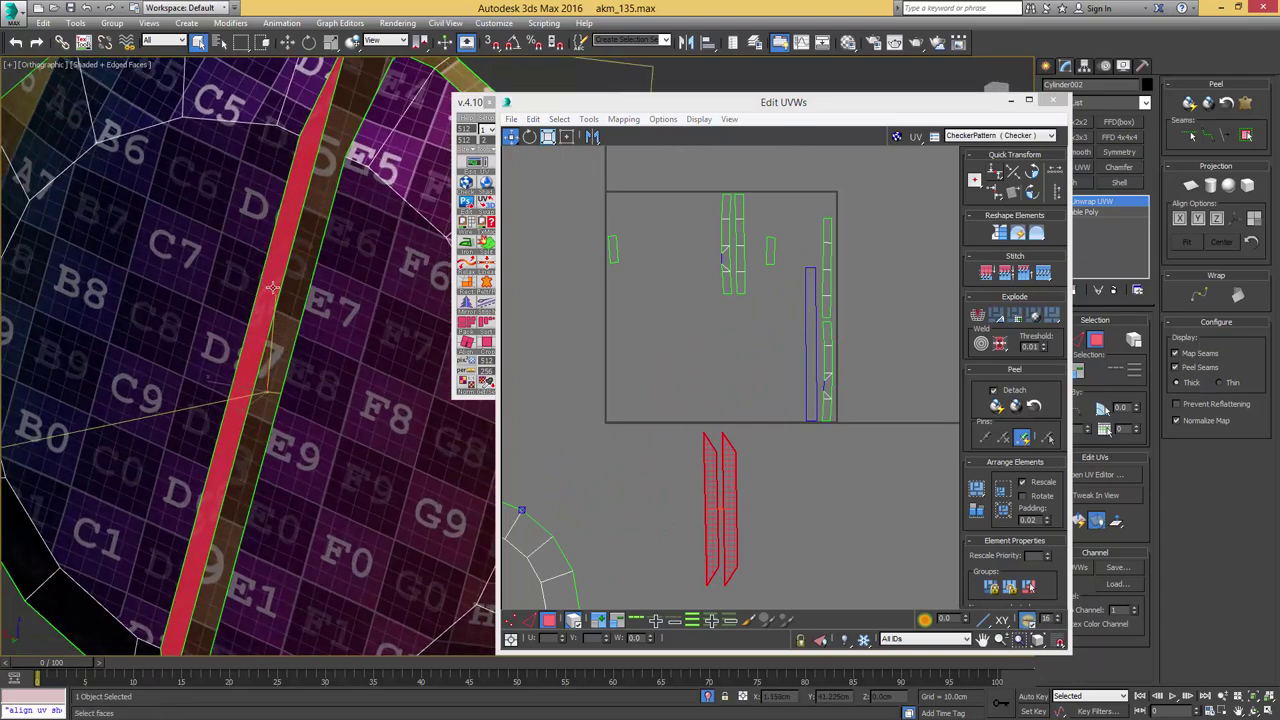
scroll(272, 288, down, 9)
alt+middle_drag(328, 287, 354, 290)
middle_drag(700, 508, 722, 403)
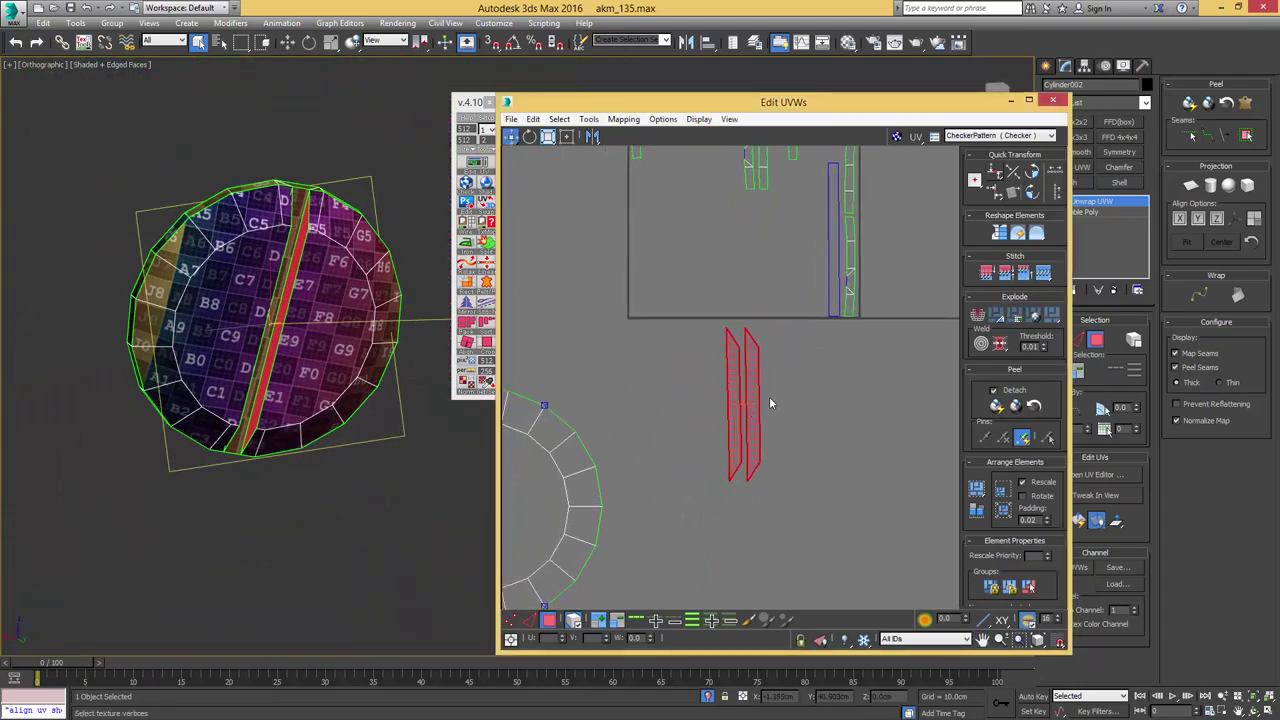
- Rotate both slot wall strips upright by aligning each shell to one of its long edges with the UV script tool
scroll(764, 401, up, 2)
key(2)
click(757, 397)
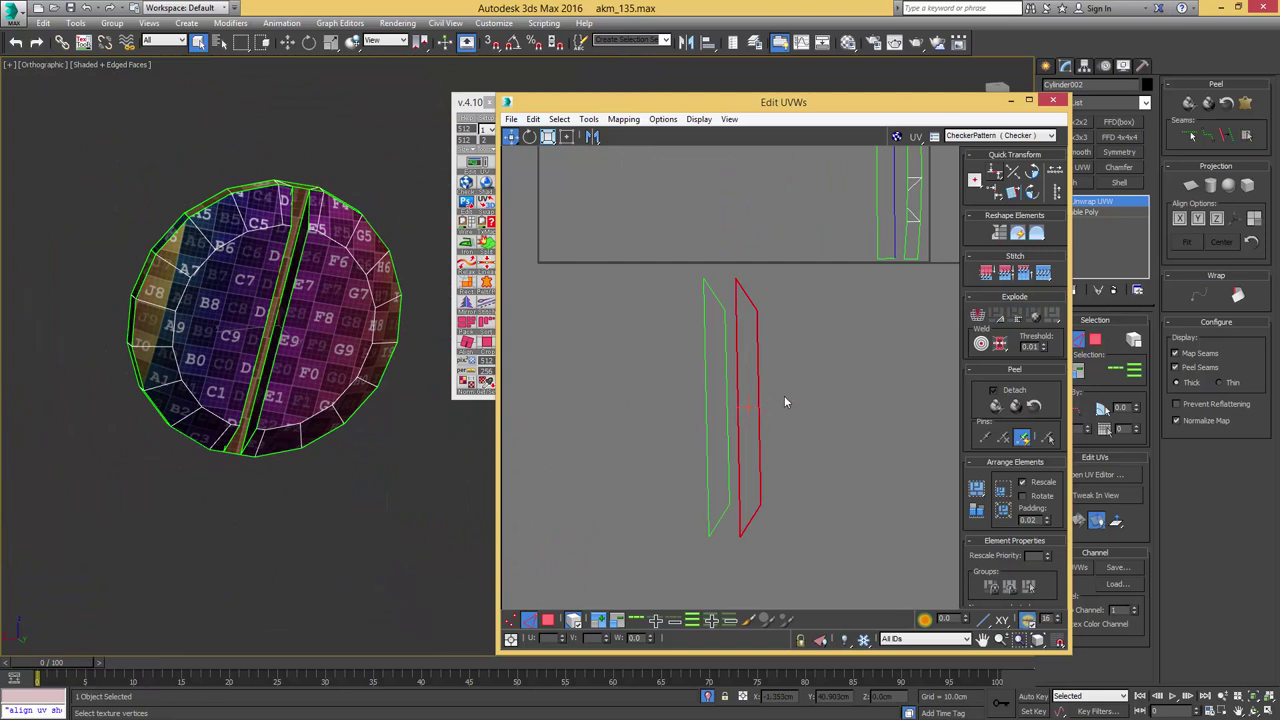
click(784, 397)
click(759, 390)
click(467, 343)
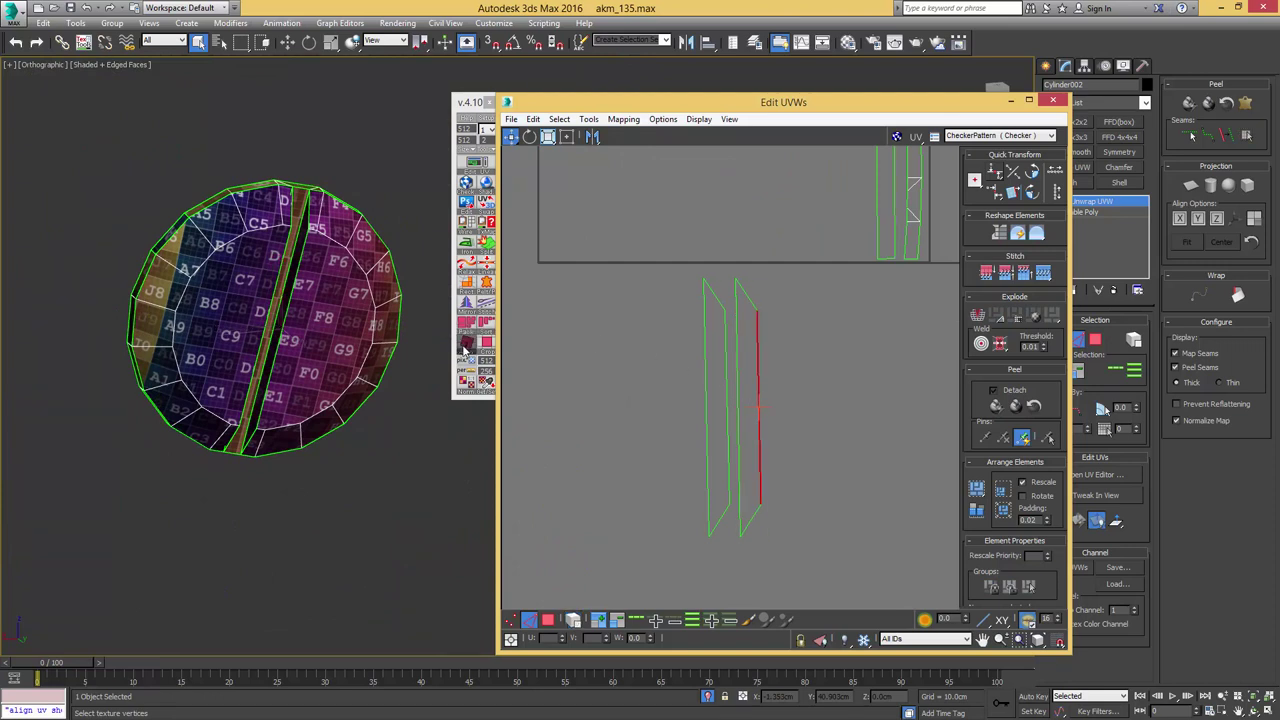
click(728, 356)
click(467, 343)
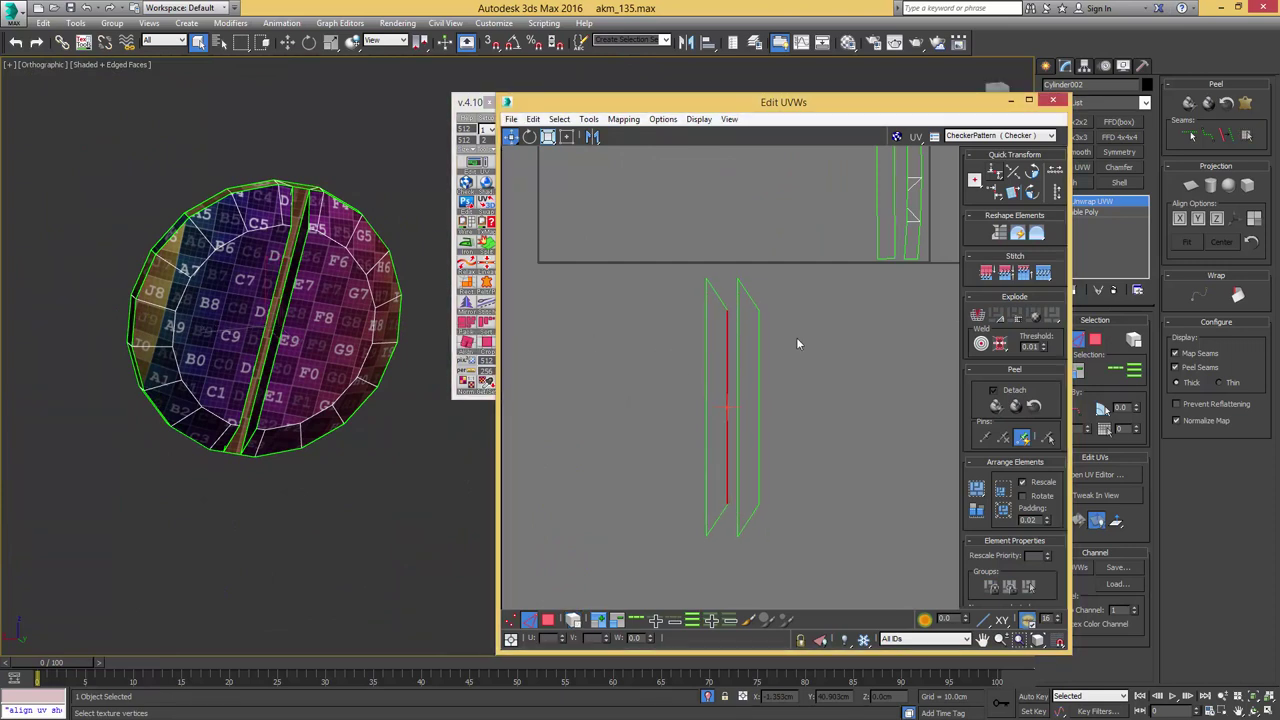
click(797, 339)
- Move the two slot wall strips and the rectangular slot floor strip out beside the half-disc shells
scroll(690, 313, down, 6)
click(718, 325)
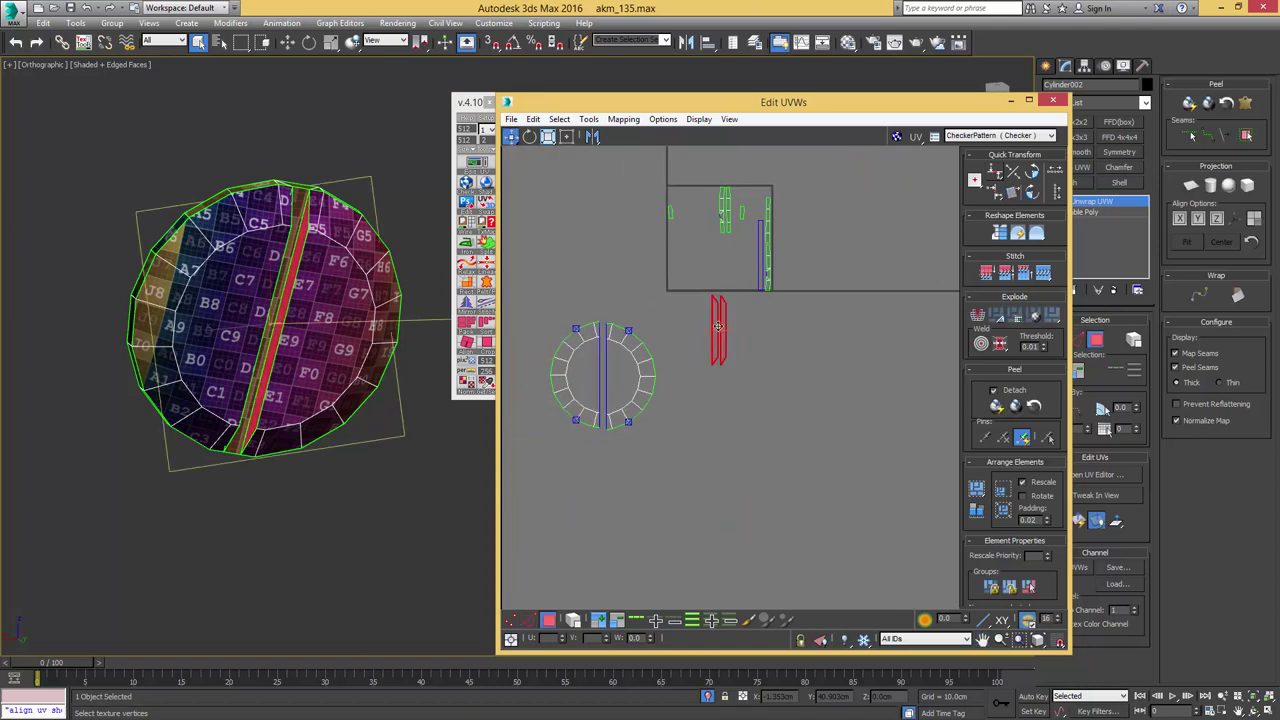
drag(722, 328, 686, 427)
scroll(752, 278, up, 2)
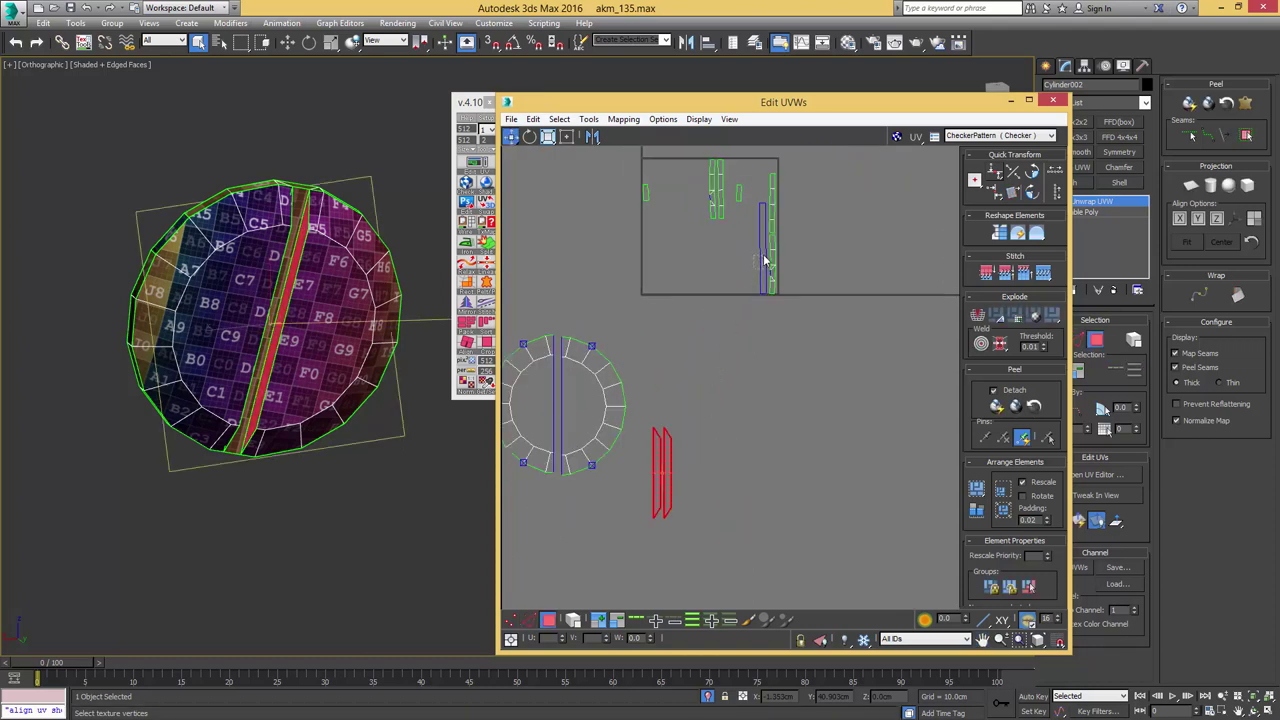
click(763, 259)
drag(762, 257, 669, 384)
- Select the slot floor strip and straighten it into a clean rectangle
scroll(664, 374, up, 6)
click(751, 346)
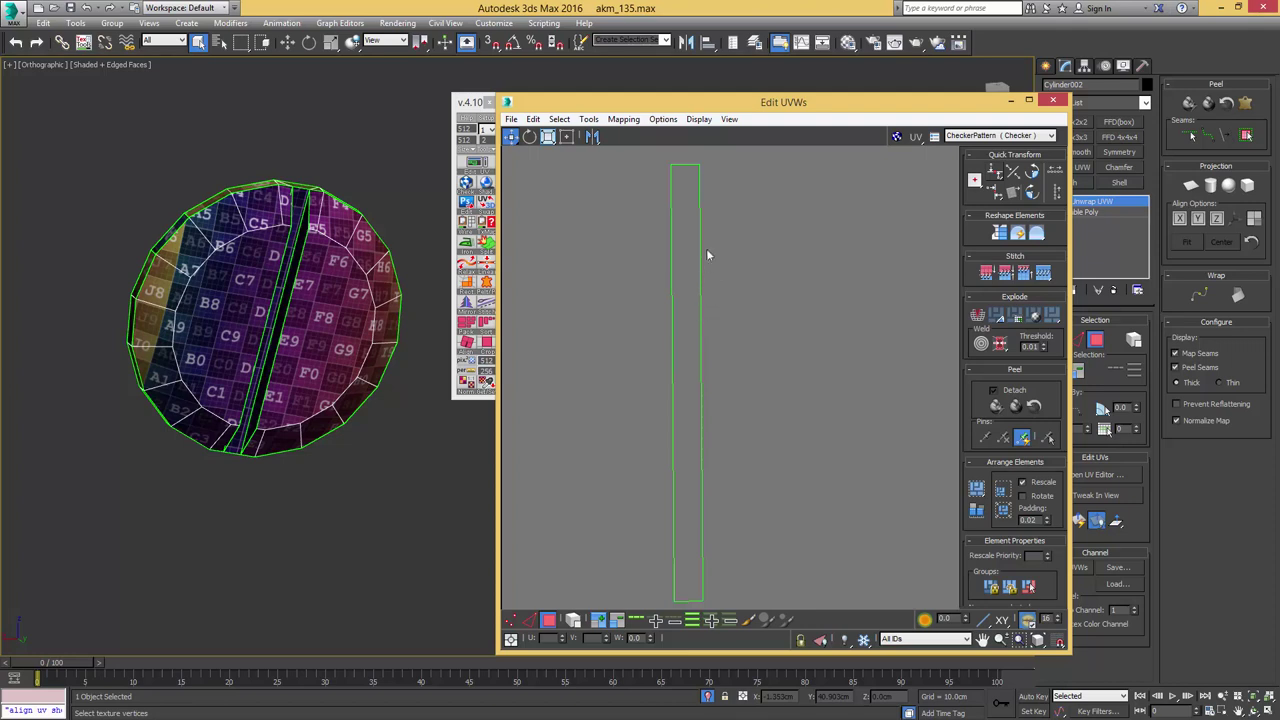
drag(711, 284, 645, 350)
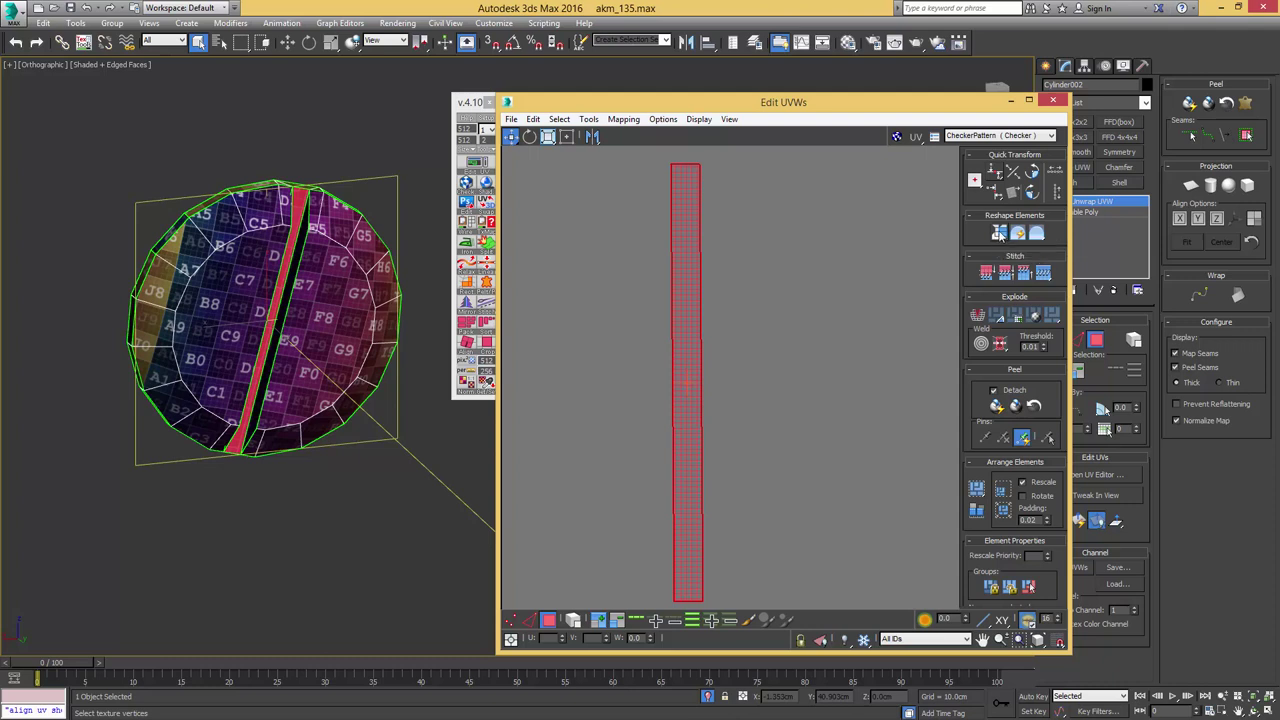
click(1001, 236)
click(781, 289)
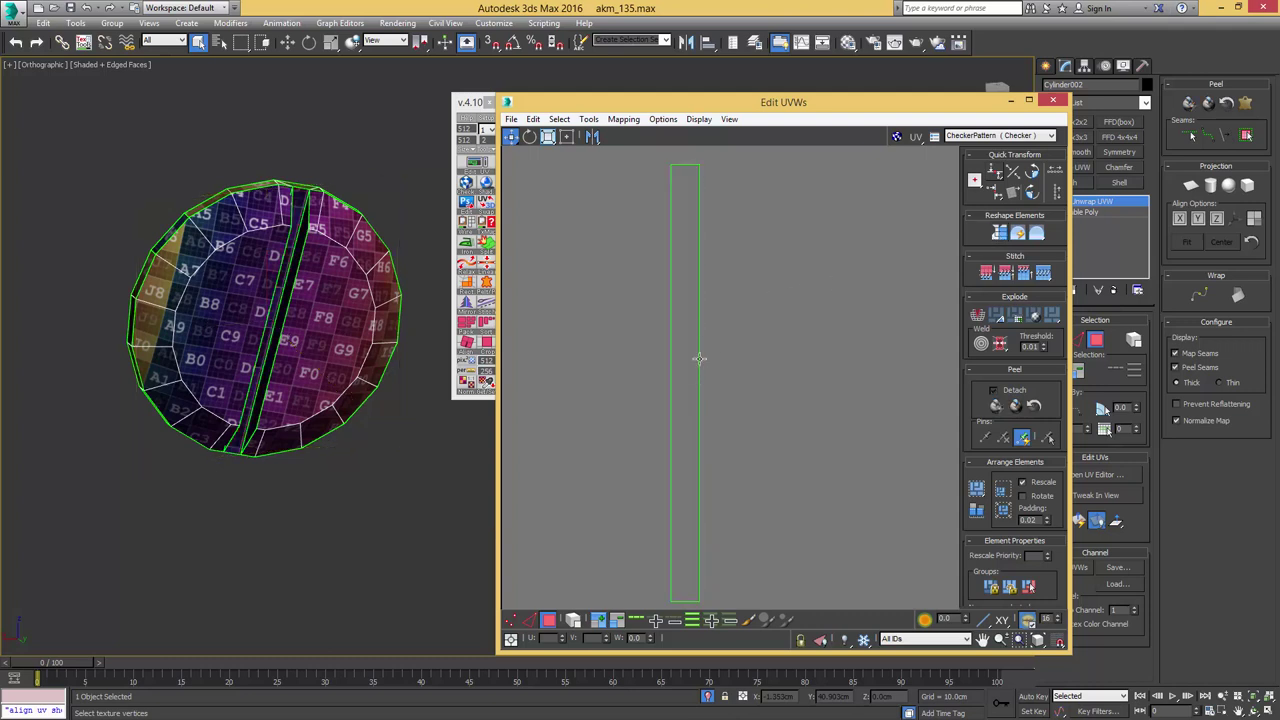
- Try to straighten the lower curved rim strip with the Straighten tool, then undo the attempt
scroll(679, 406, down, 6)
middle_drag(679, 375, 711, 396)
scroll(769, 323, up, 3)
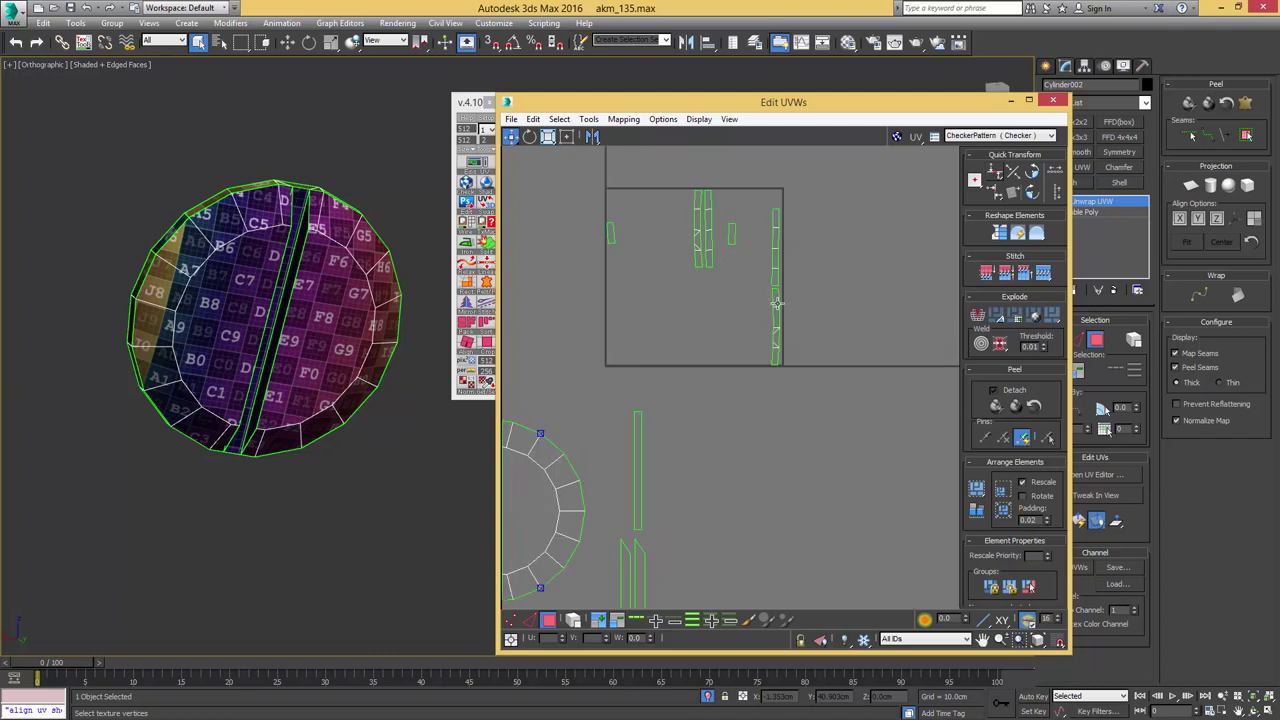
scroll(769, 368, up, 2)
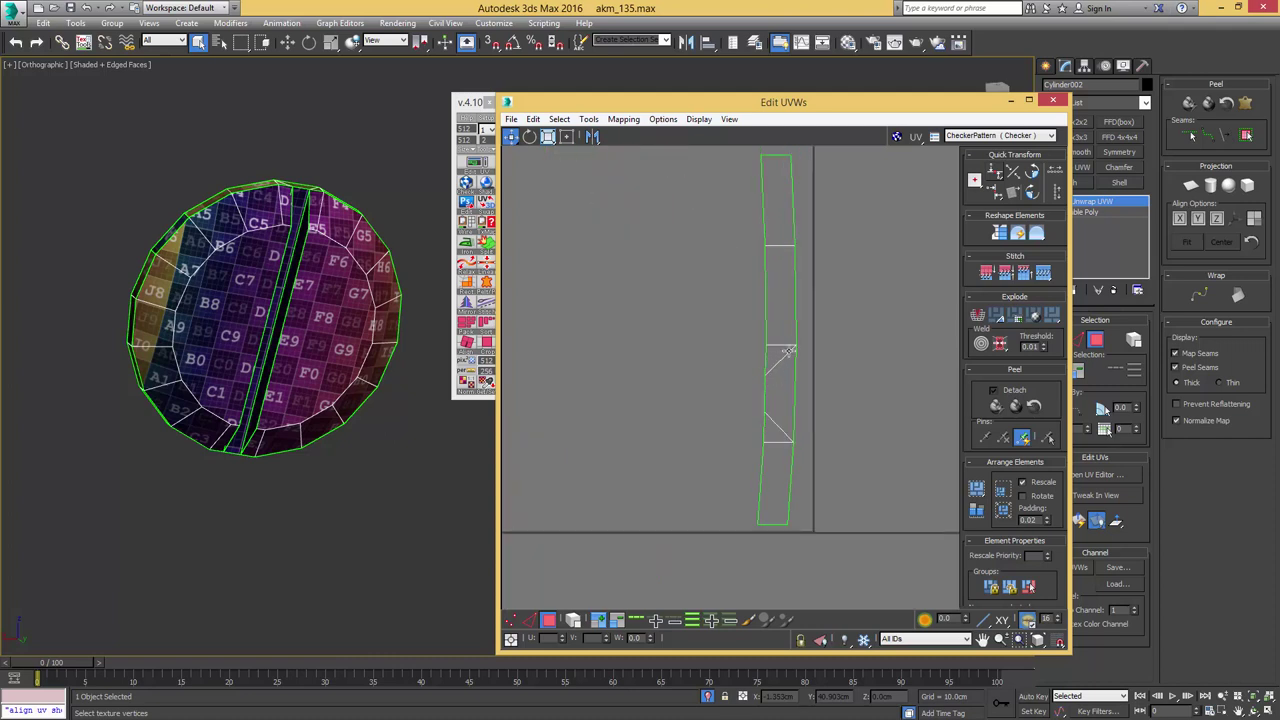
scroll(779, 352, down, 1)
scroll(778, 311, up, 3)
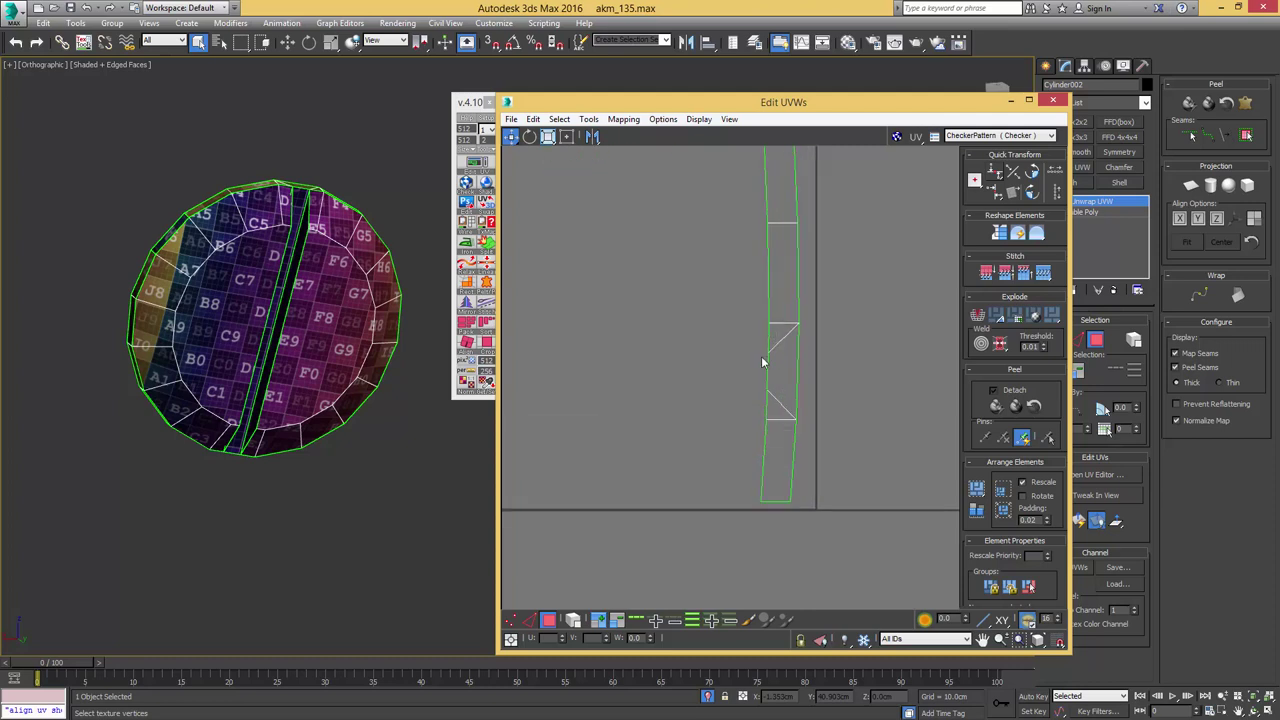
scroll(762, 362, down, 2)
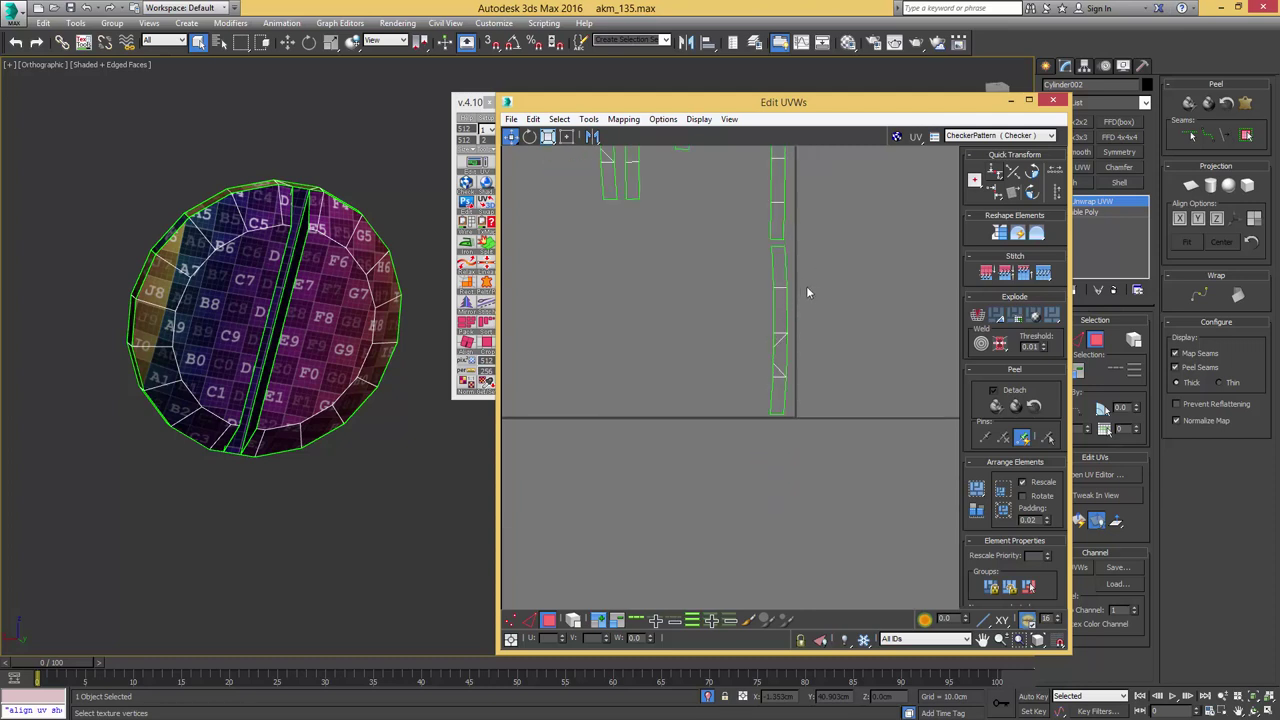
click(776, 336)
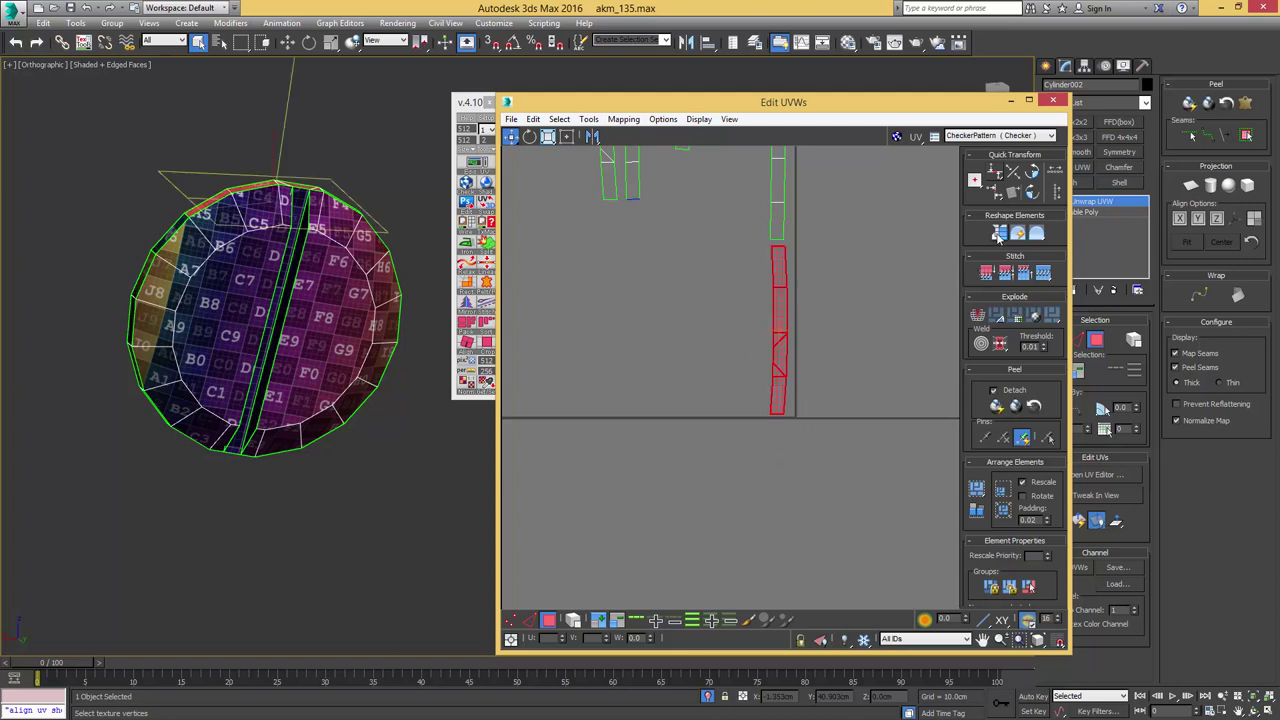
click(998, 233)
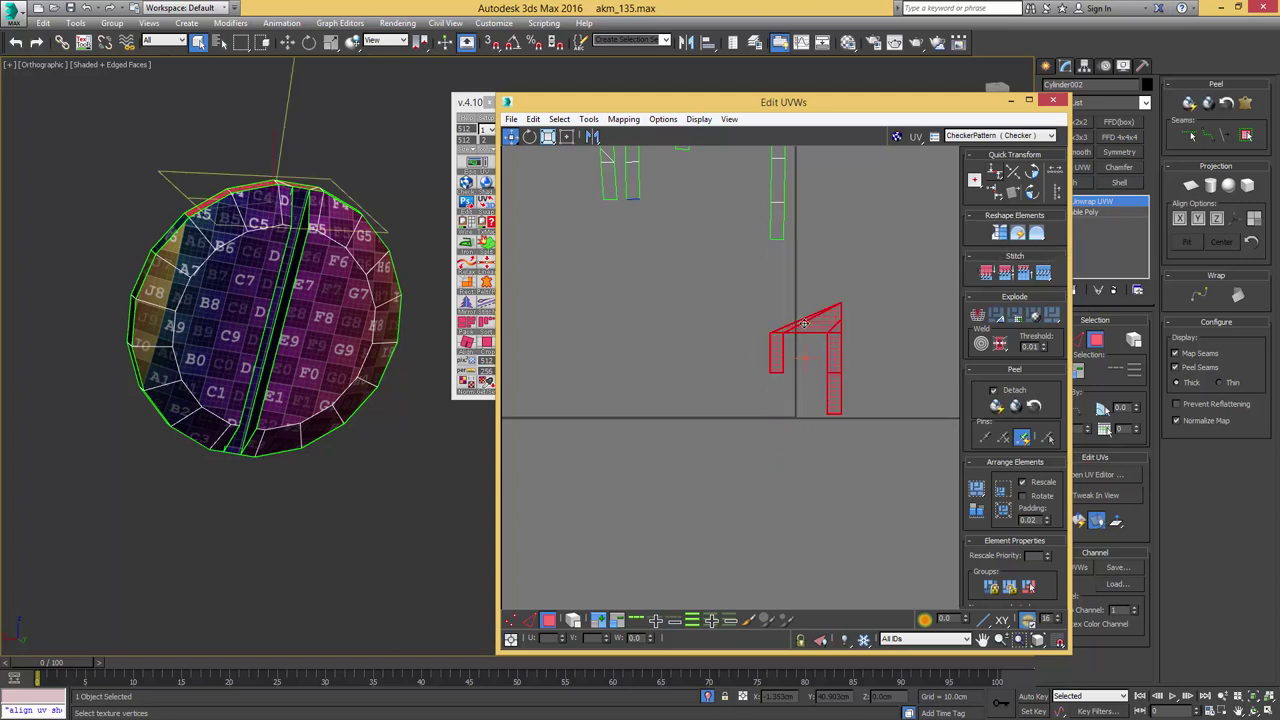
middle_drag(795, 288, 760, 335)
key(ctrl+z)
- Move the lower rim strip down and stitch the adjoining rim segments onto its upper end edge
drag(763, 339, 762, 443)
scroll(761, 418, up, 3)
key(2)
click(763, 430)
scroll(764, 395, down, 3)
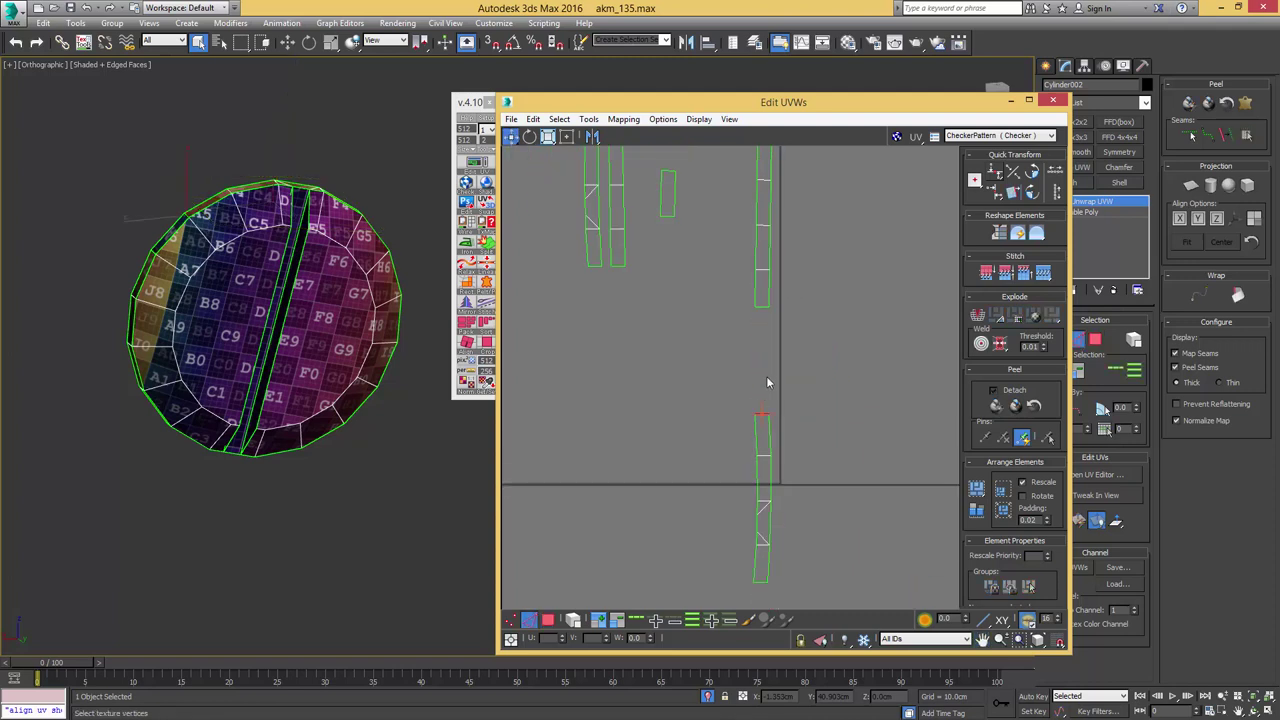
key(s)
click(759, 367)
key(s)
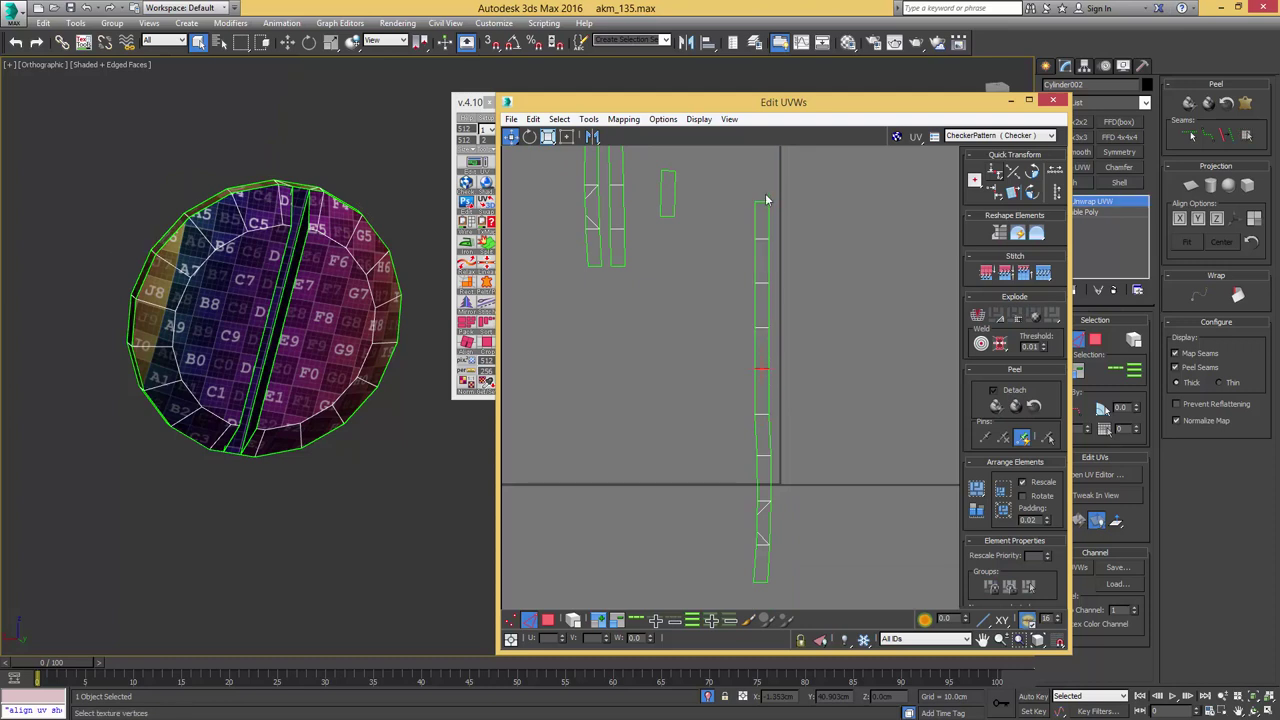
- Stitch the remaining rim segments onto the strip's upper end to form one continuous rim strip
click(763, 205)
key(s)
middle_drag(763, 221, 751, 384)
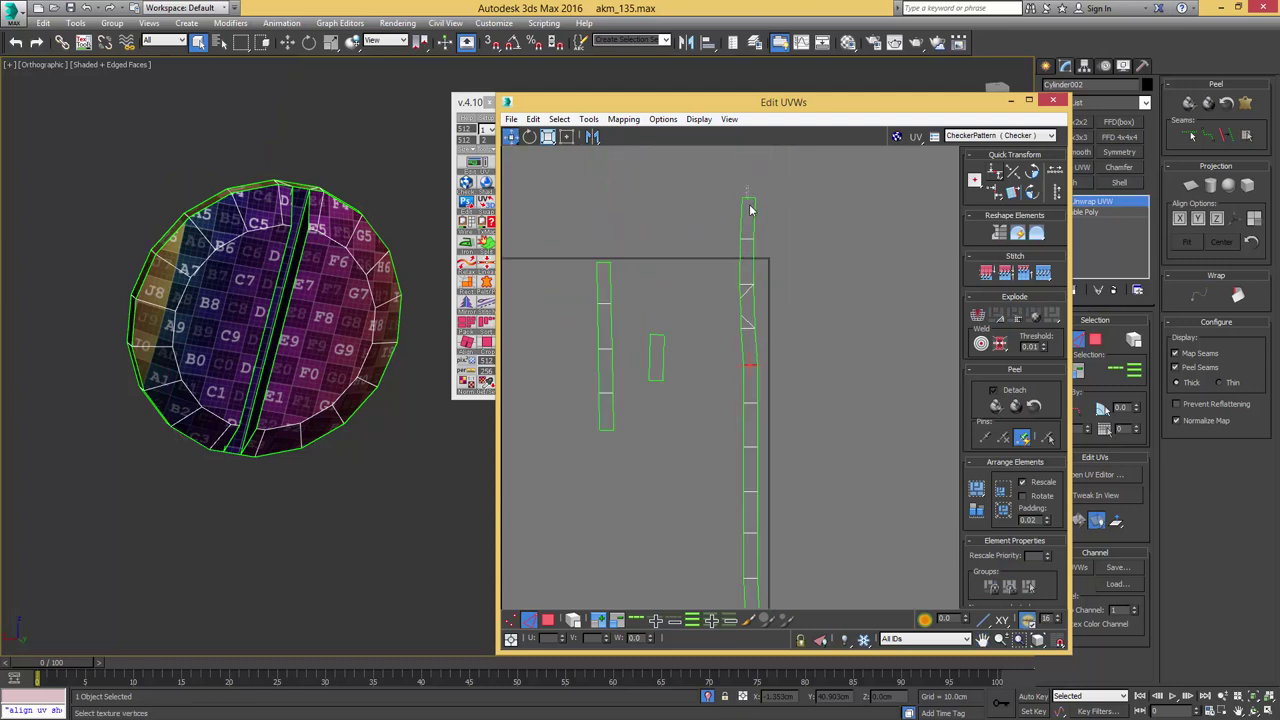
click(749, 200)
key(s)
middle_drag(749, 261, 743, 365)
click(747, 251)
key(s)
scroll(742, 294, down, 3)
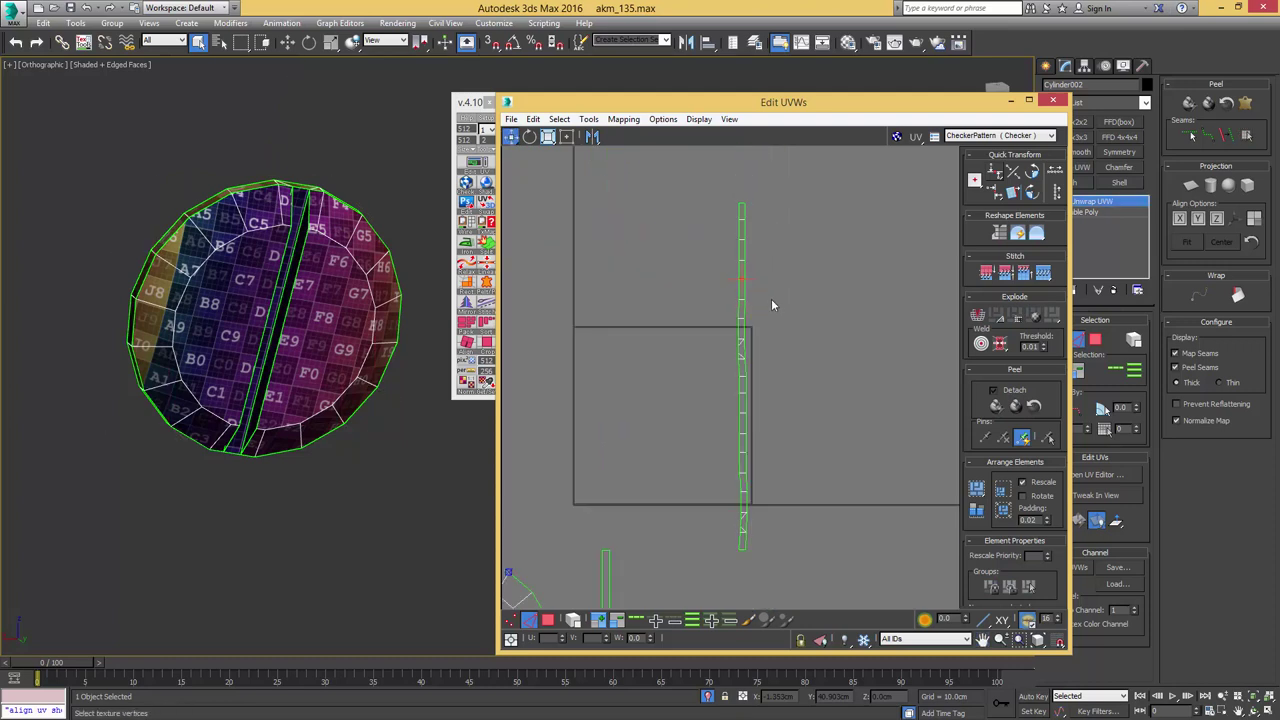
- Select the whole stitched rim strip and check its faces around the side of the screw model
key(3)
drag(771, 299, 702, 374)
key(4)
drag(797, 329, 664, 376)
alt+middle_drag(400, 338, 245, 324)
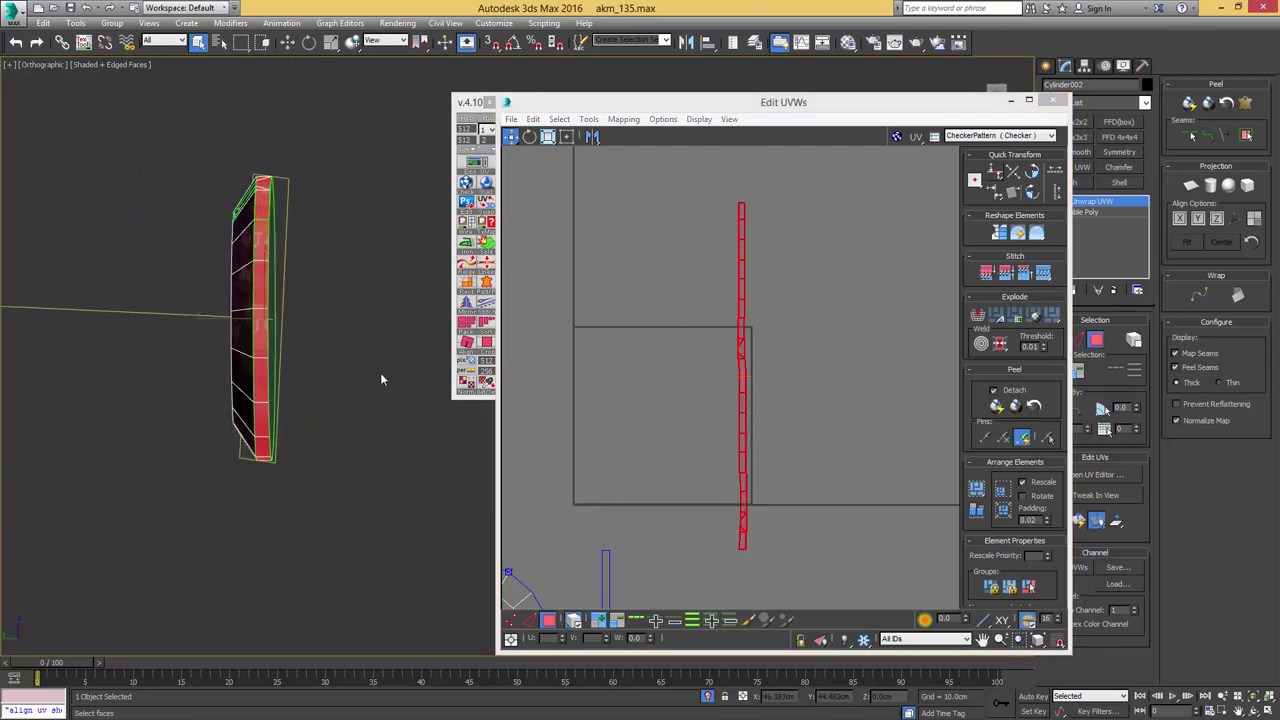
alt+middle_drag(380, 372, 437, 404)
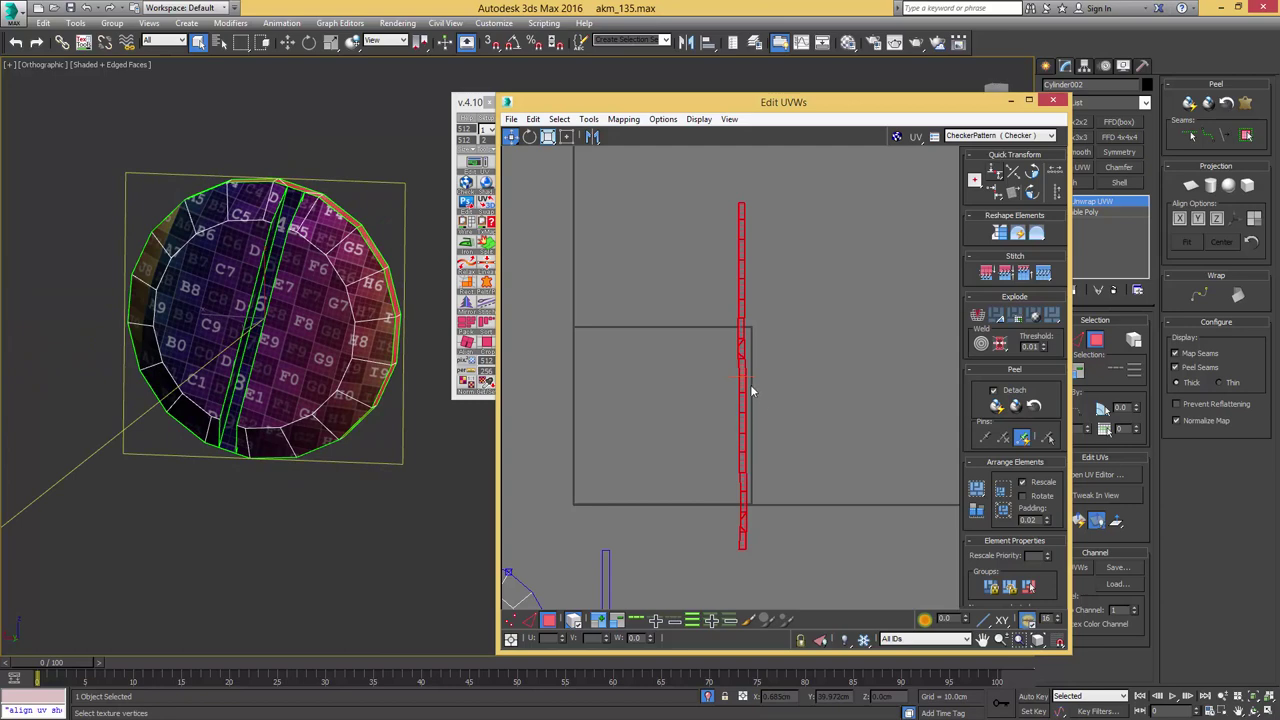
- Select the vertices along the rim strip's right long edge and align them into a vertical line
click(751, 386)
scroll(751, 386, up, 2)
key(2)
scroll(750, 376, down, 3)
key(1)
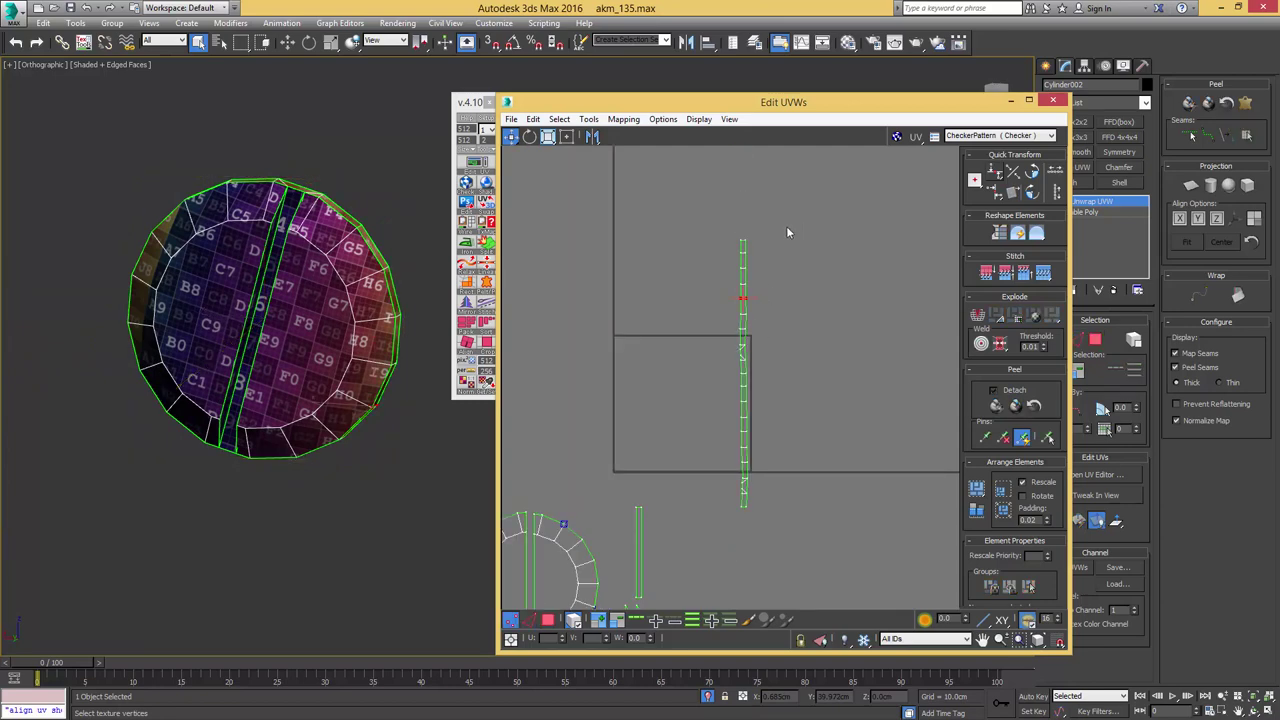
drag(744, 485, 744, 520)
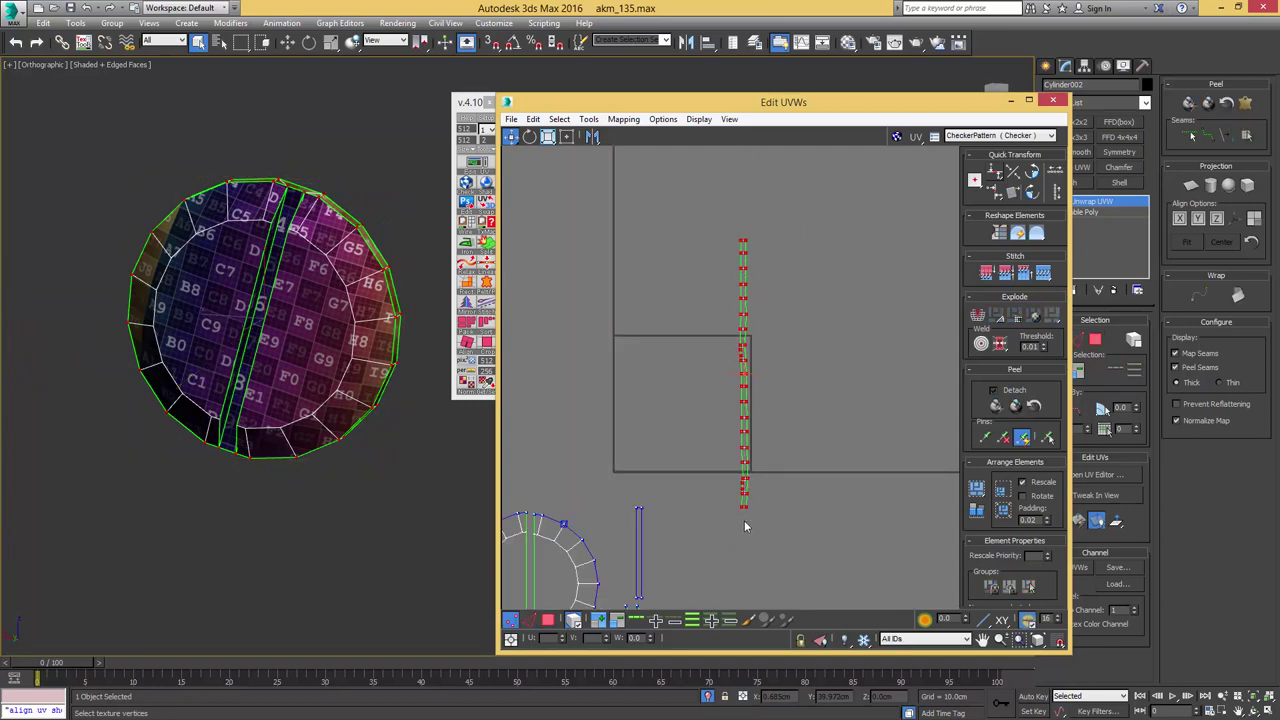
key(4)
click(766, 488)
drag(775, 208, 745, 530)
scroll(753, 405, up, 2)
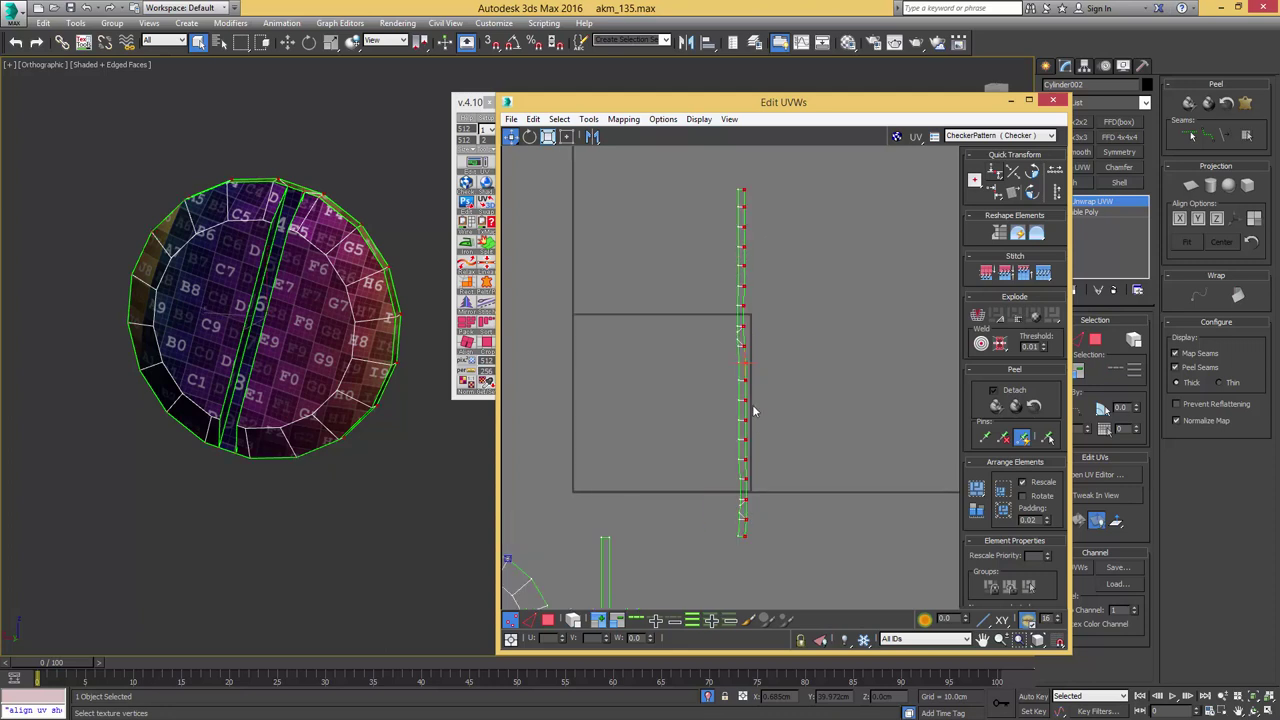
key(v)
- Align the vertices along the rim strip's left long edge into a vertical line
drag(696, 569, 742, 178)
key(v)
click(760, 301)
- Select all of the screw's UV shells, rescale them to matching proportions, and move them outside the UV tile
scroll(755, 314, down, 3)
key(3)
drag(615, 562, 556, 572)
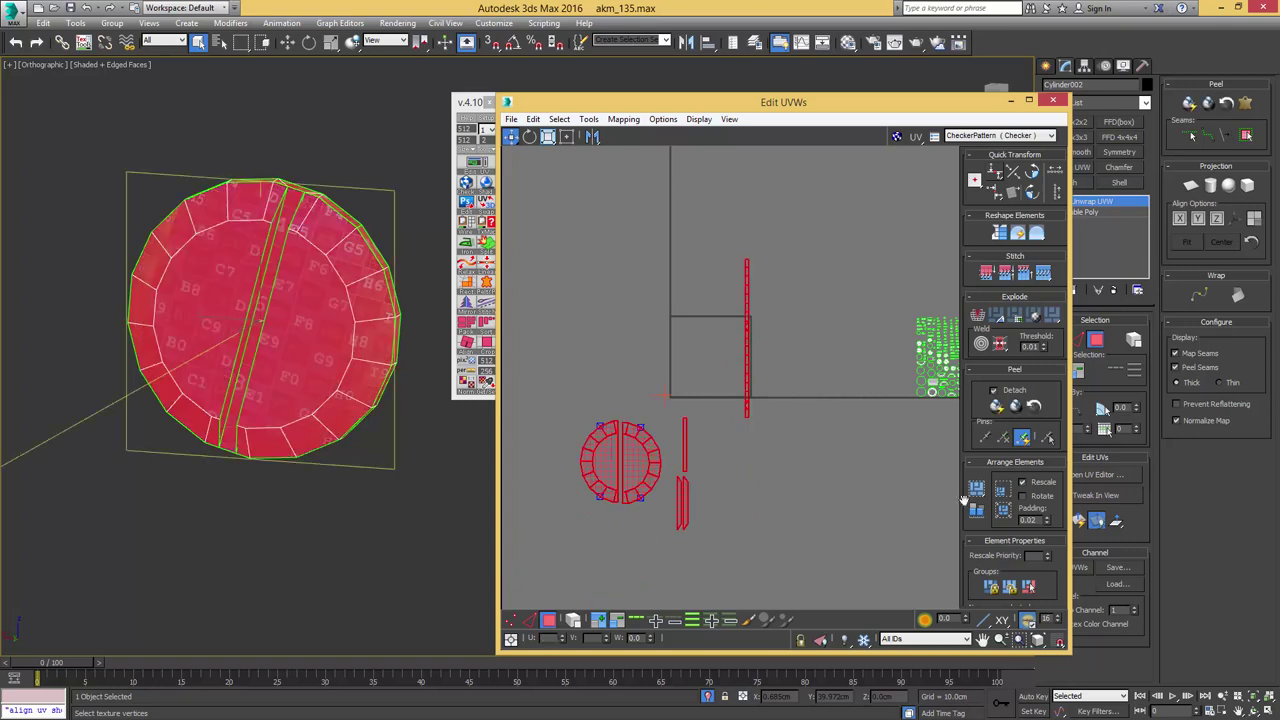
click(977, 511)
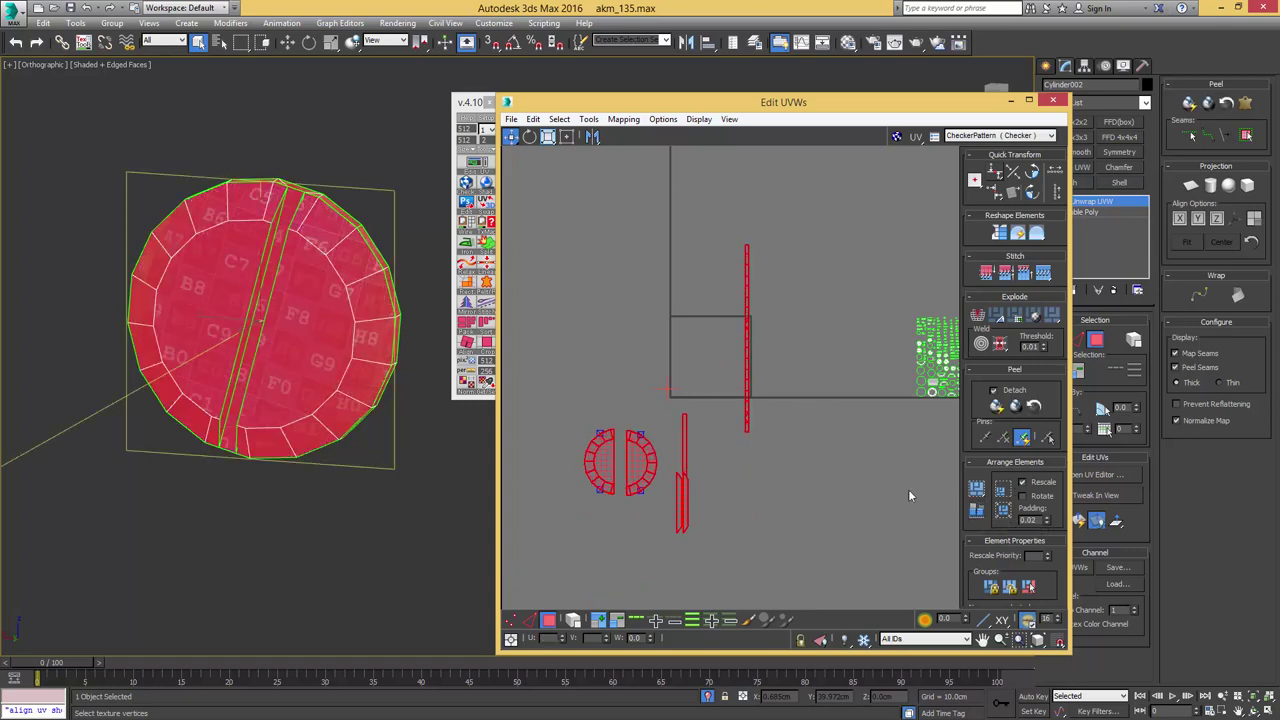
middle_drag(659, 459, 745, 436)
scroll(707, 457, down, 4)
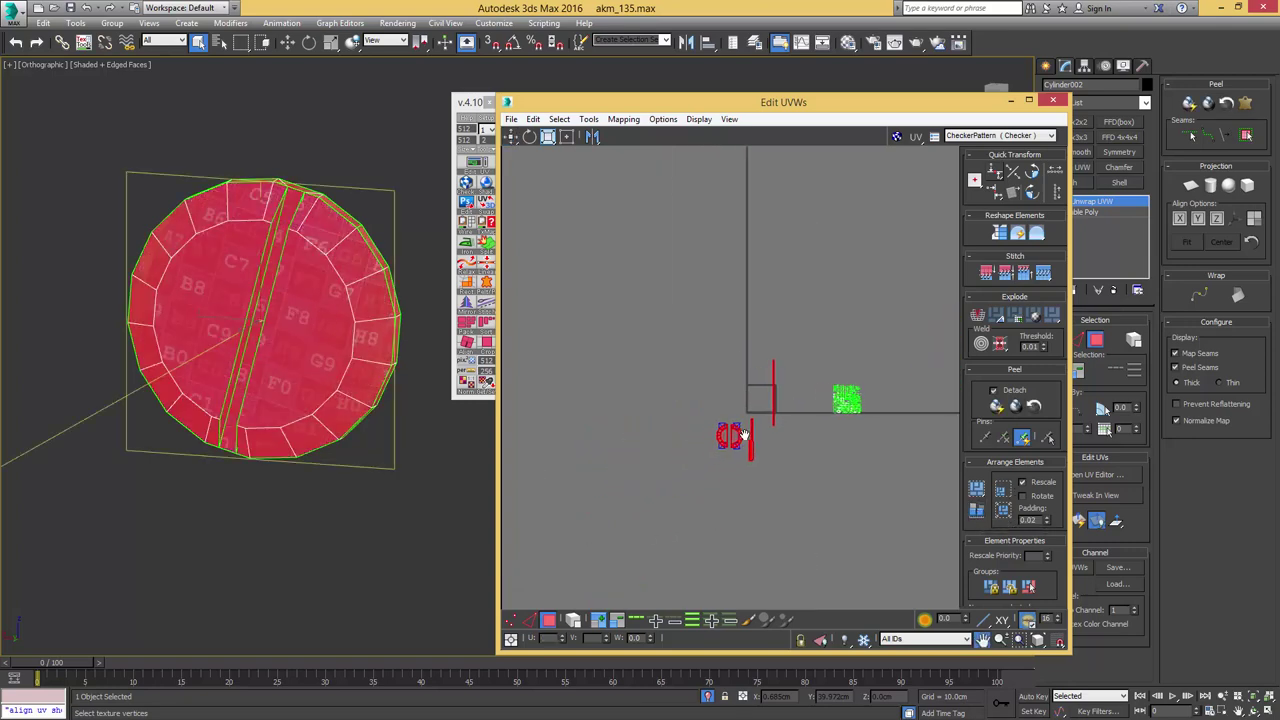
drag(737, 436, 564, 358)
- Find the next slotted screw in the model and select all of its faces
scroll(300, 420, down, 5)
middle_drag(282, 363, 303, 514)
scroll(268, 416, down, 5)
middle_drag(288, 298, 312, 430)
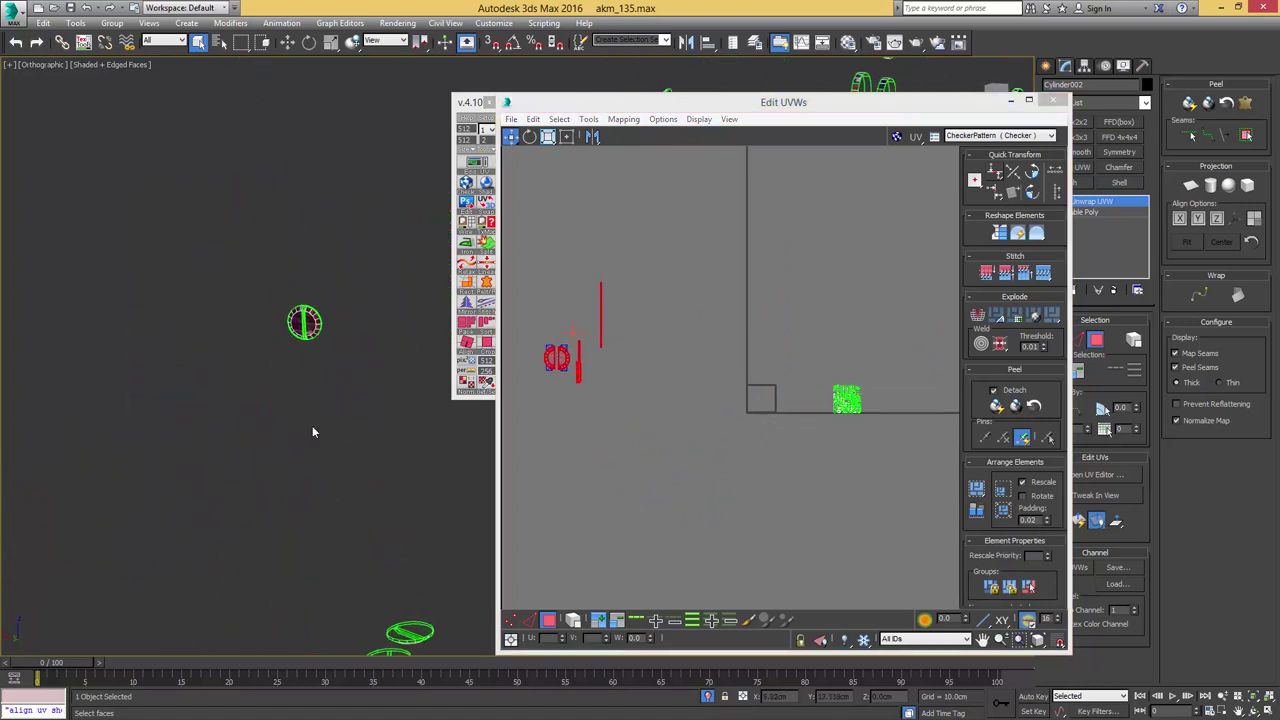
drag(350, 291, 351, 290)
alt+middle_drag(345, 302, 313, 408)
scroll(300, 337, up, 6)
scroll(313, 408, up, 4)
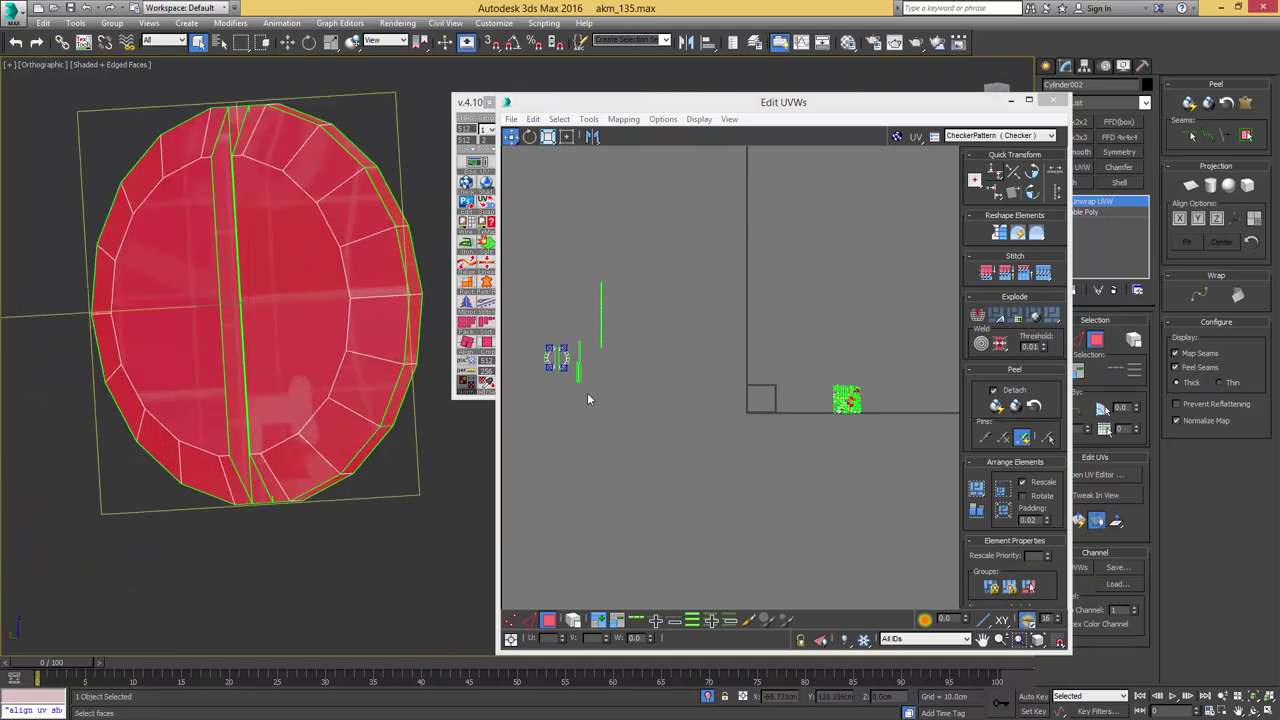
- Apply Flatten Mapping to the selected screw's faces to break them into separate shells
click(626, 122)
click(640, 136)
key(Return)
middle_drag(768, 396, 783, 342)
scroll(778, 342, up, 8)
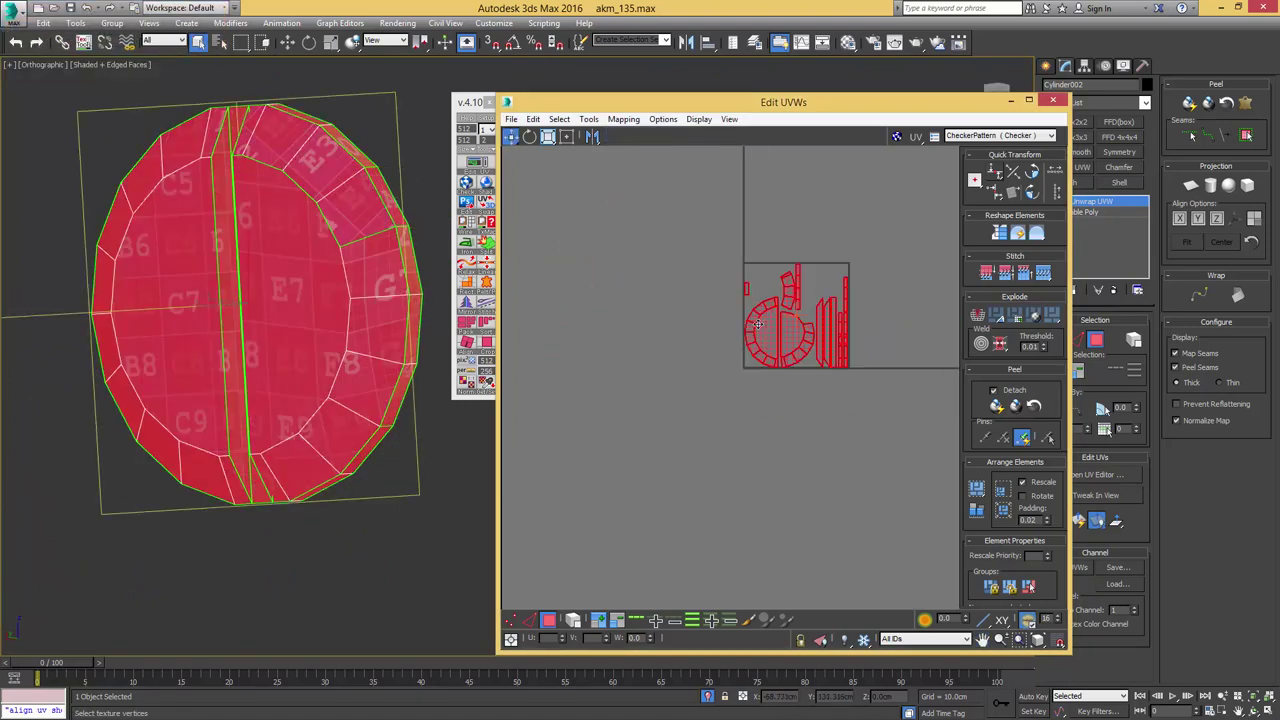
scroll(786, 340, up, 1)
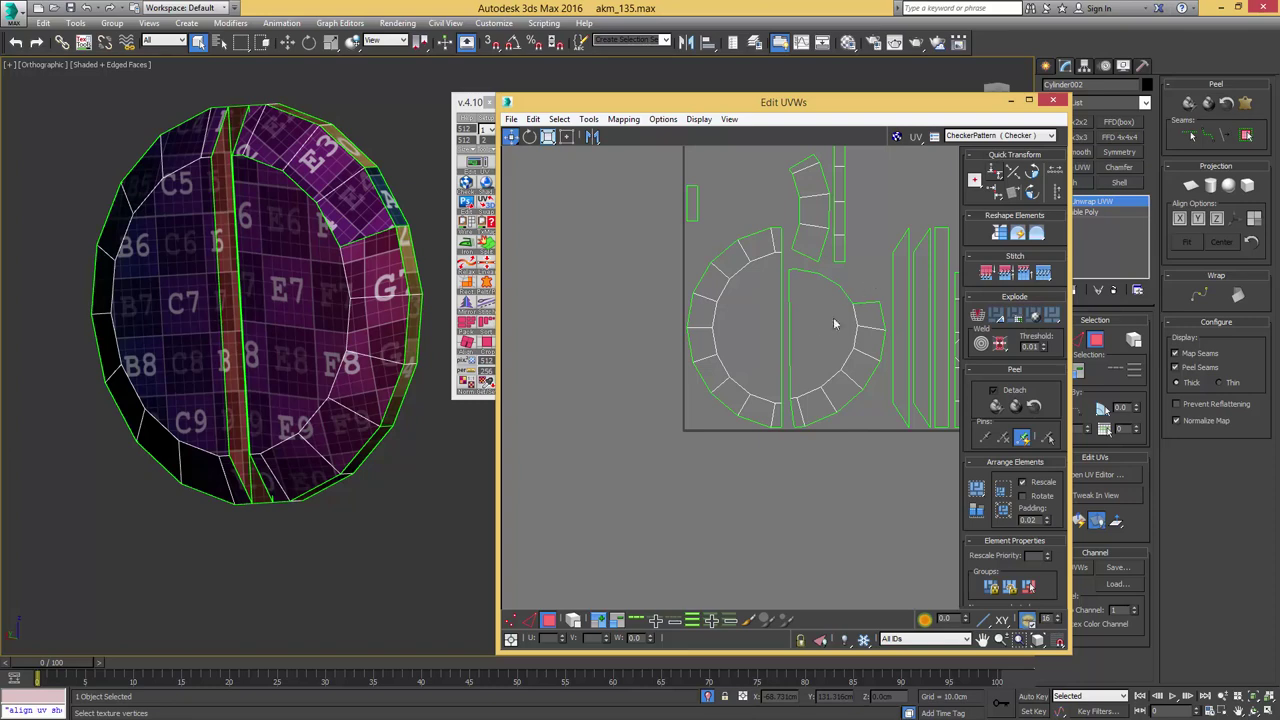
- Select the faces of the incomplete cap half and its loose bevel pieces, and planar-map them into one shell
drag(835, 323, 866, 334)
middle_drag(804, 285, 790, 333)
drag(840, 328, 820, 355)
ctrl+drag(769, 229, 798, 247)
key(Return)
- Select both halves of the screw cap, planar-map them together, and move them below the UV tile
click(684, 415)
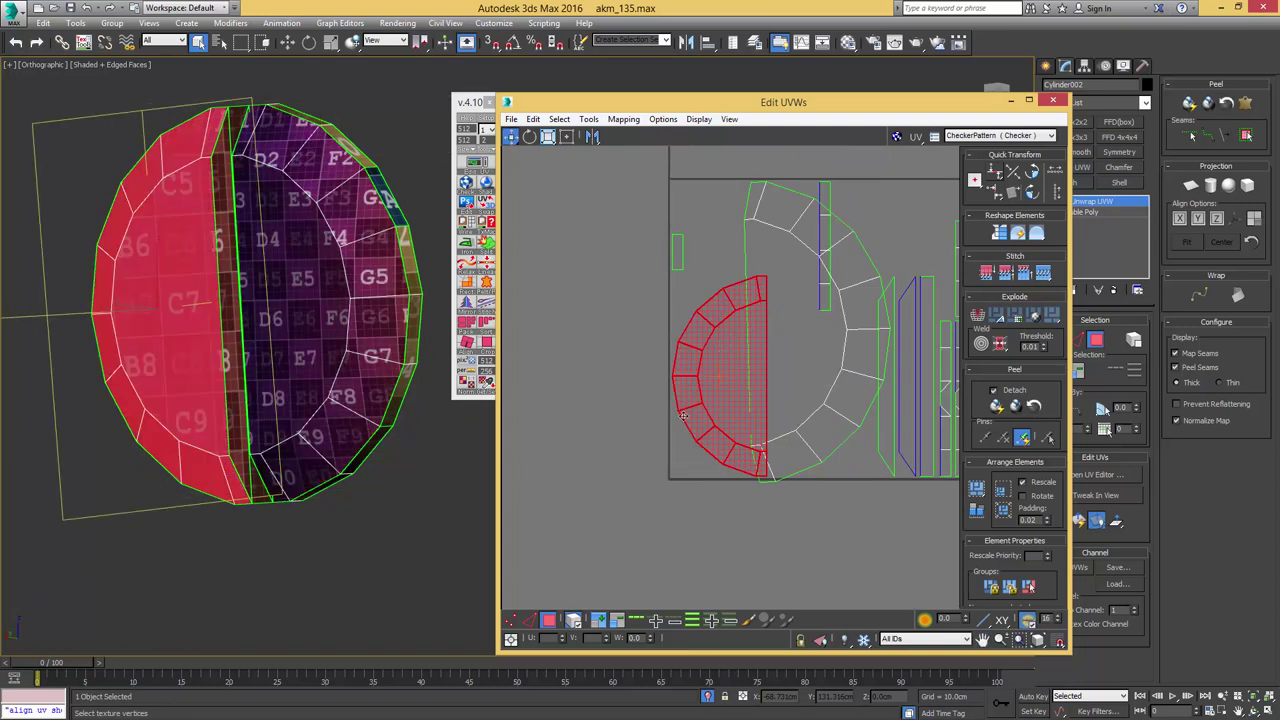
drag(781, 338, 785, 335)
middle_drag(354, 244, 346, 283)
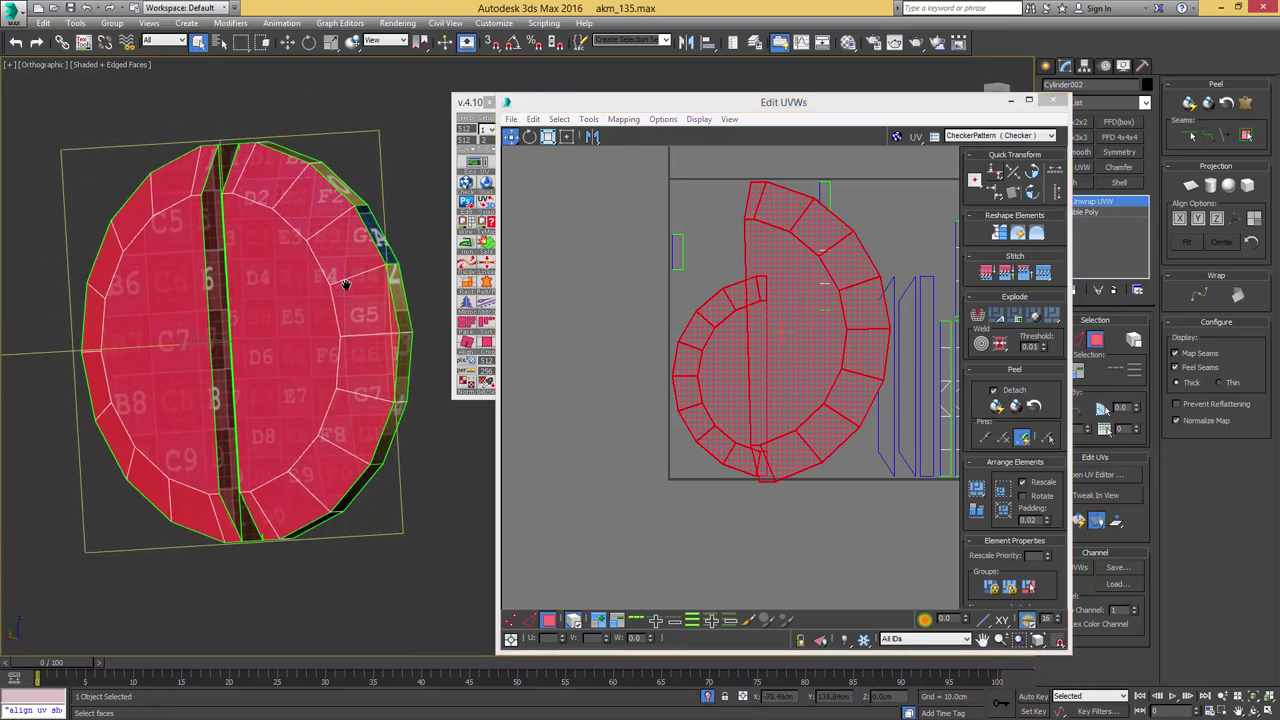
key(Return)
scroll(797, 310, down, 2)
drag(773, 310, 666, 469)
middle_drag(700, 422, 732, 315)
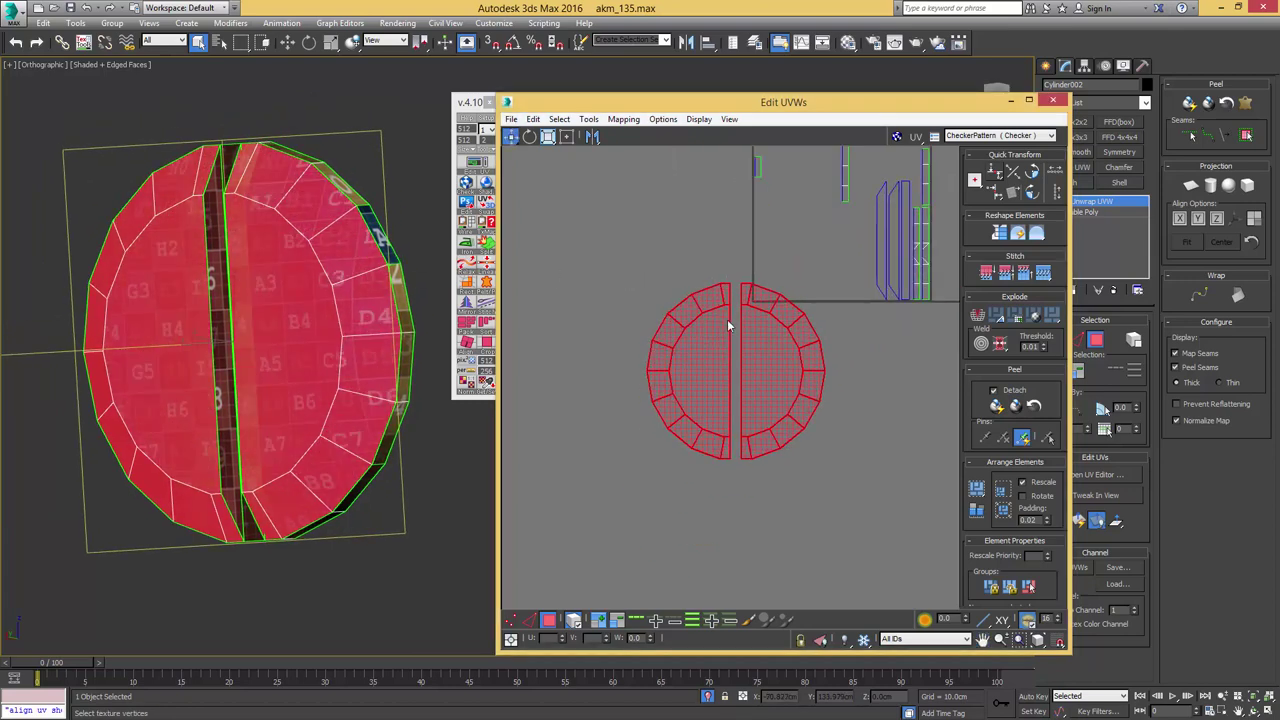
- Select both cap-half shells and relax their shapes with a brief use of Peel Mode
scroll(733, 314, up, 2)
click(759, 195)
drag(580, 558, 915, 235)
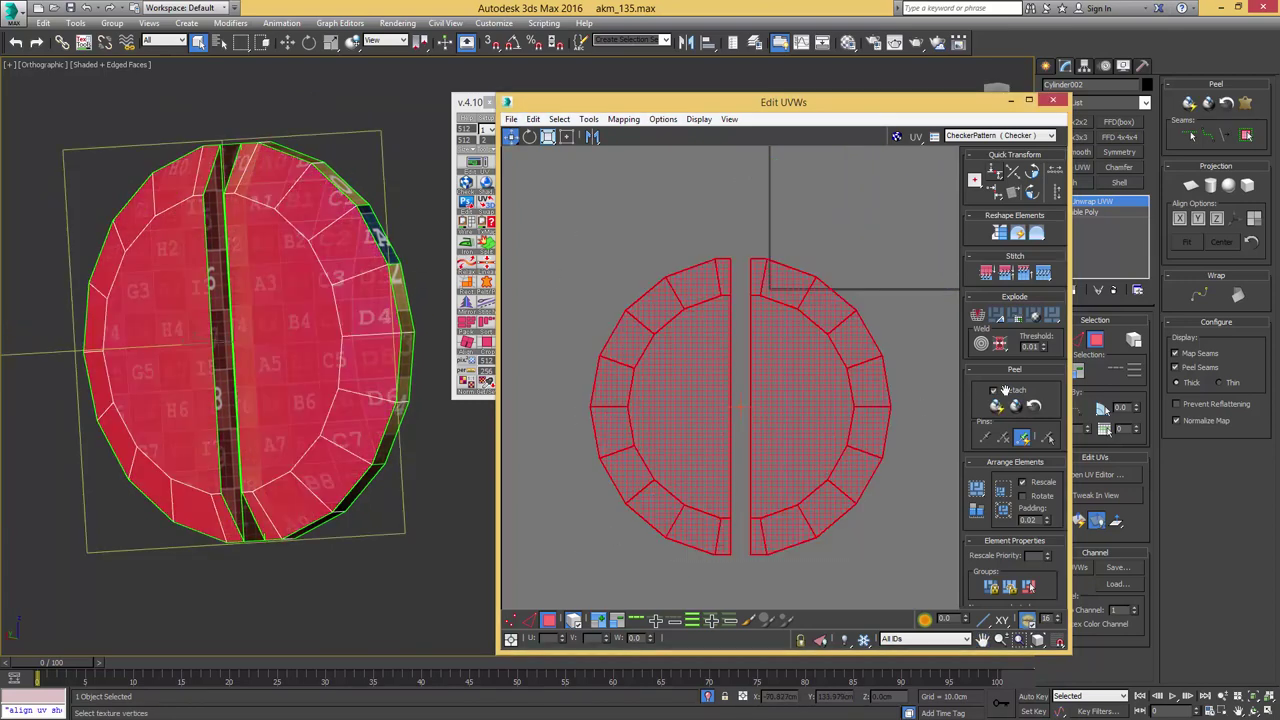
click(1015, 407)
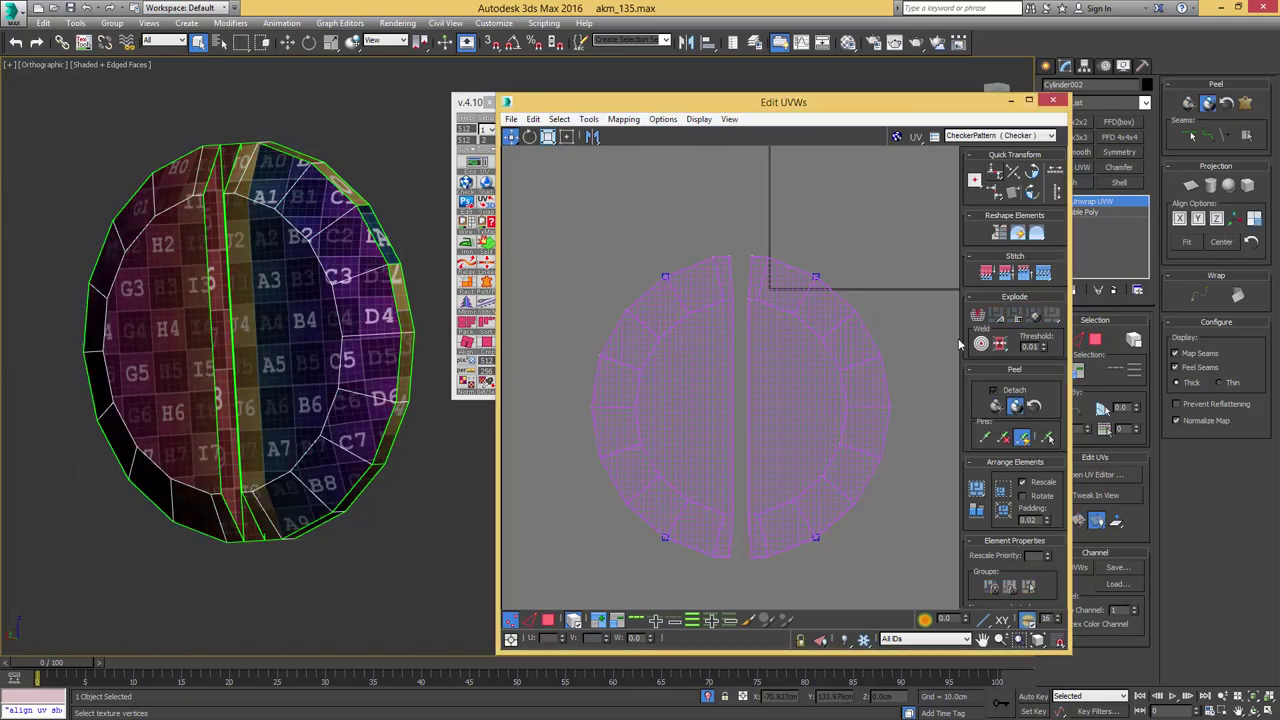
click(1015, 407)
- Align the straight inner edges of the two cap halves beside the slot into vertical lines
key(2)
click(740, 380)
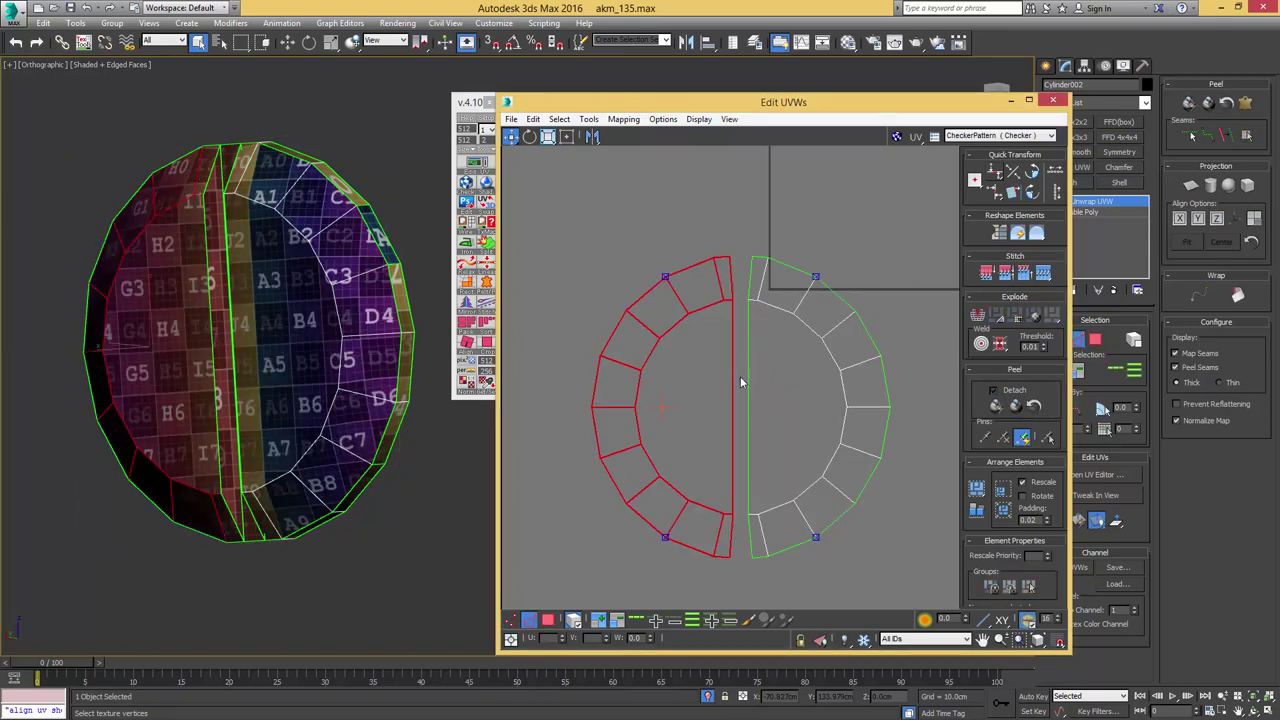
click(740, 380)
key(5)
double_click(733, 381)
key(v)
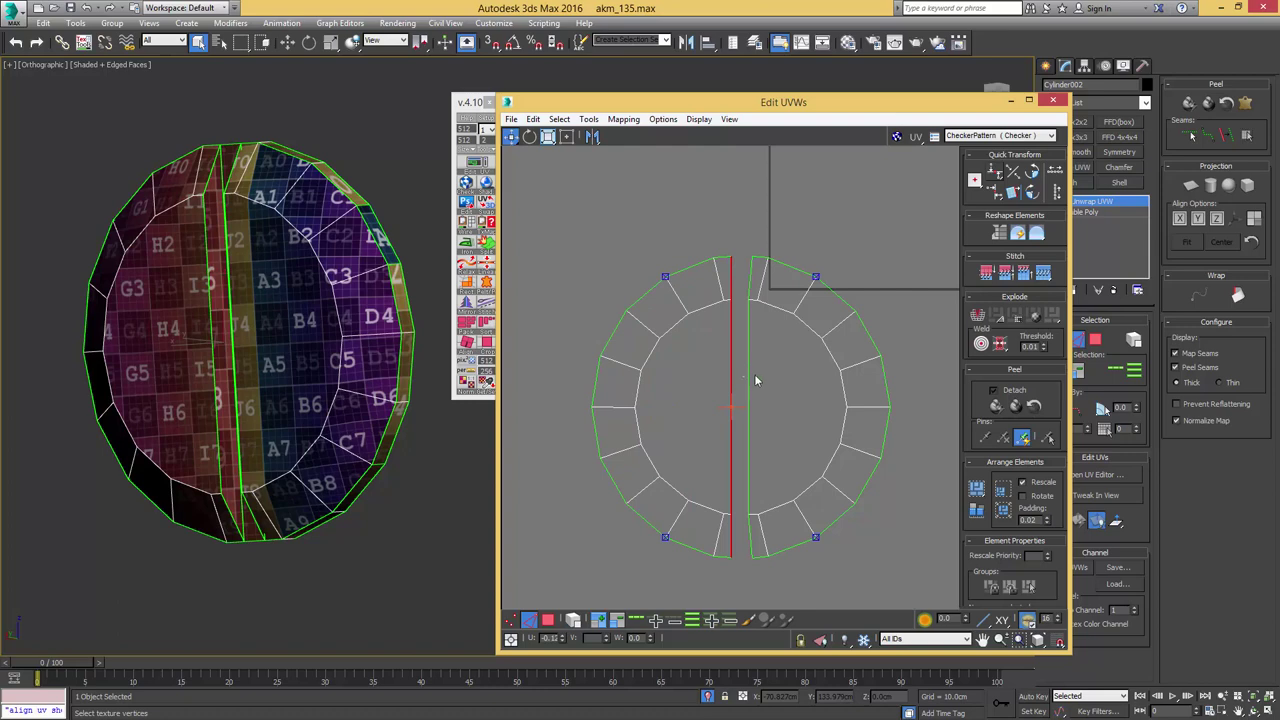
scroll(766, 363, down, 5)
scroll(838, 302, up, 3)
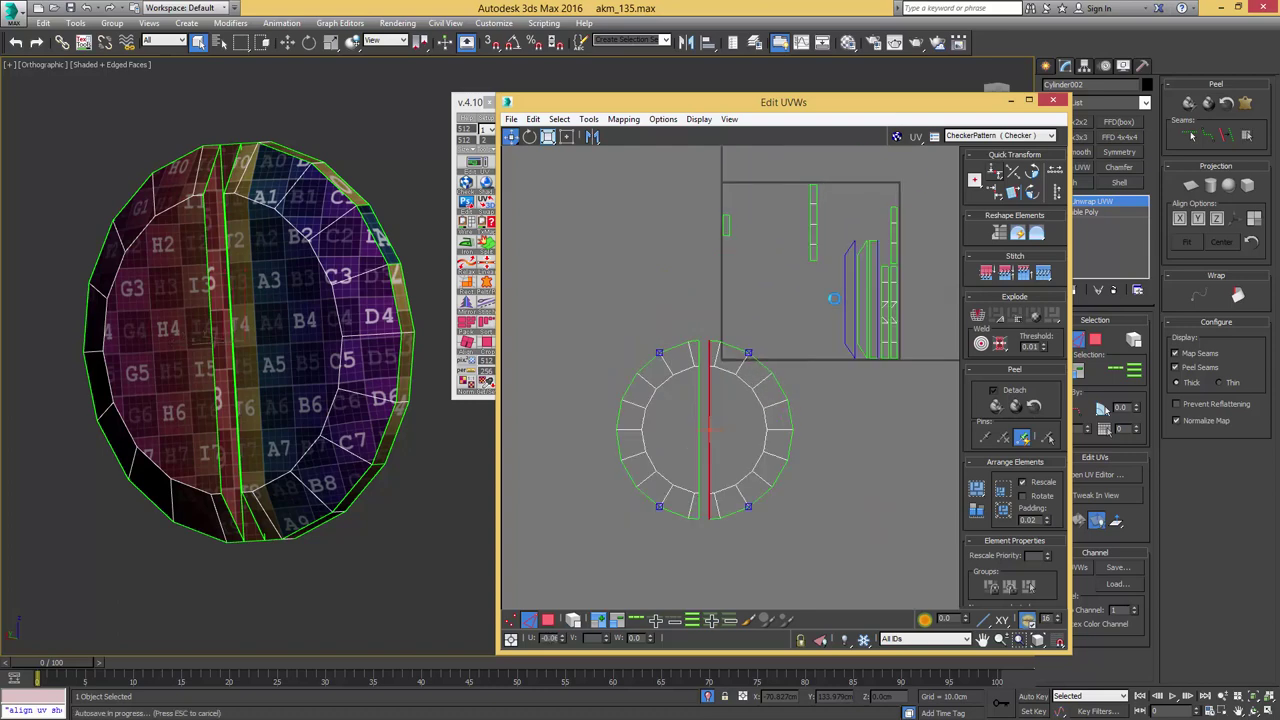
- Select the three long slot shells and move them out of the UV tile to the left of the cap halves
scroll(846, 301, up, 4)
middle_drag(874, 287, 774, 287)
alt+middle_drag(245, 262, 277, 281)
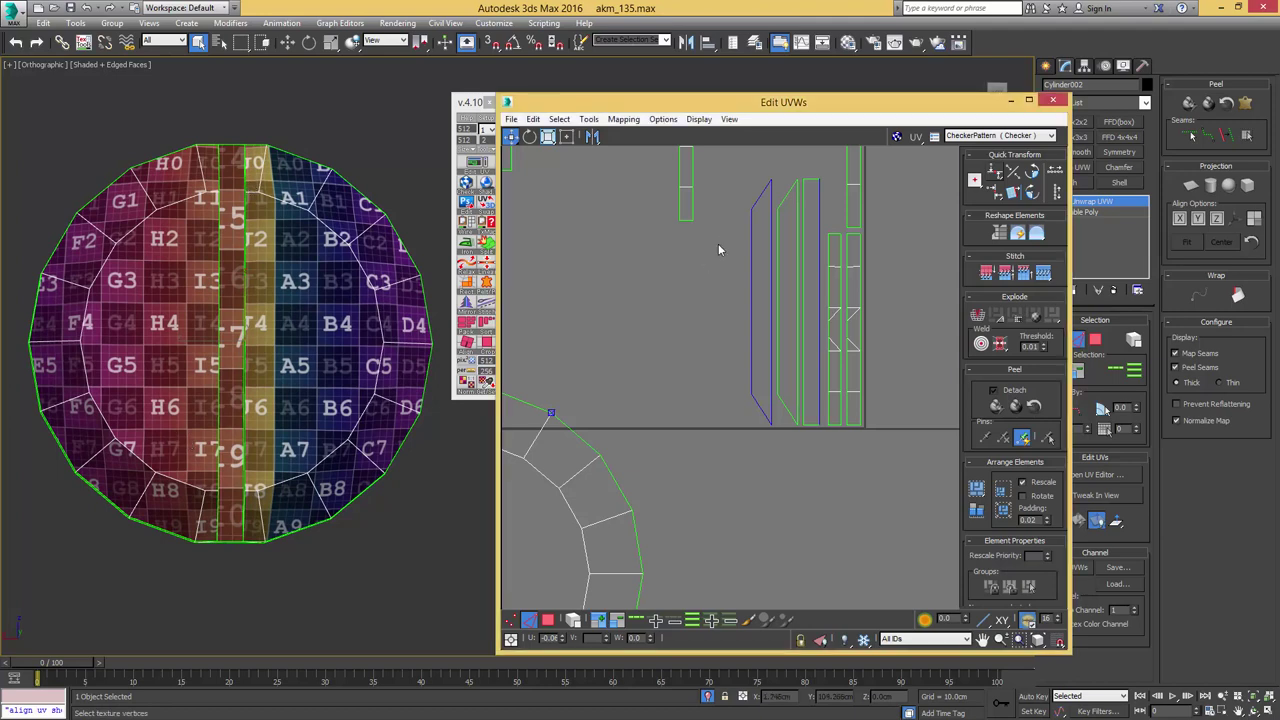
middle_drag(762, 274, 742, 296)
drag(799, 277, 796, 275)
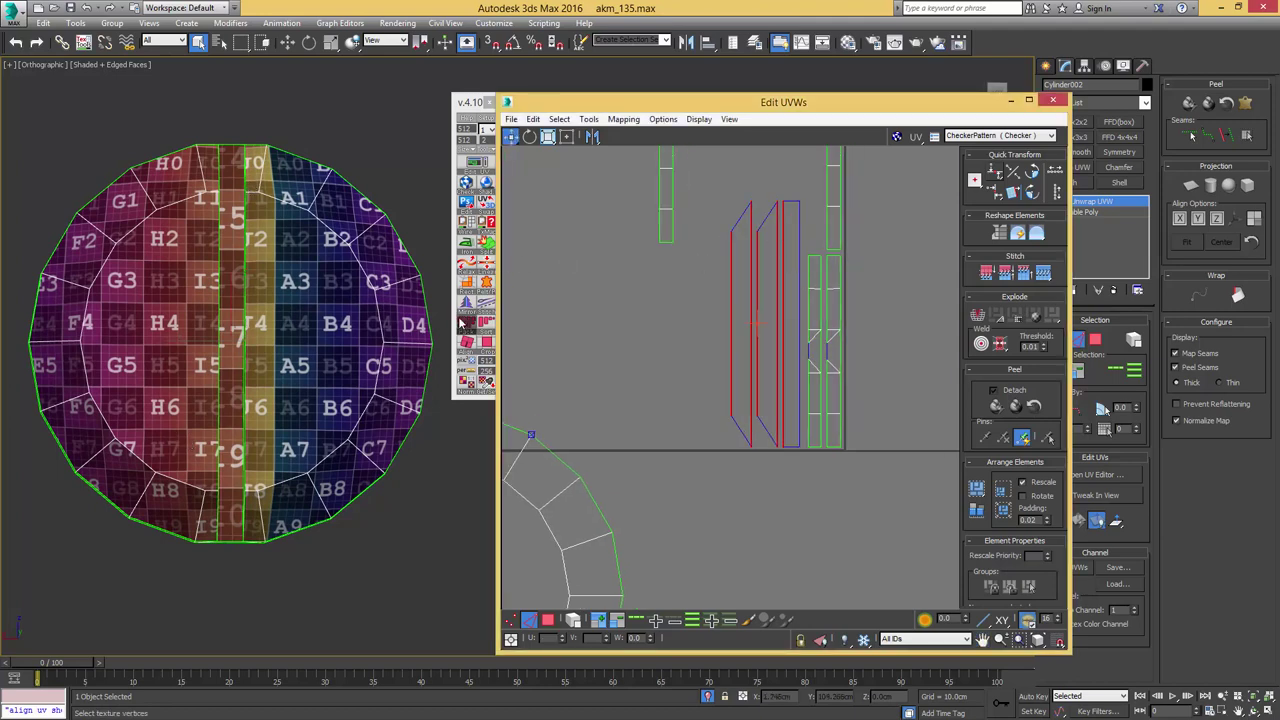
key(3)
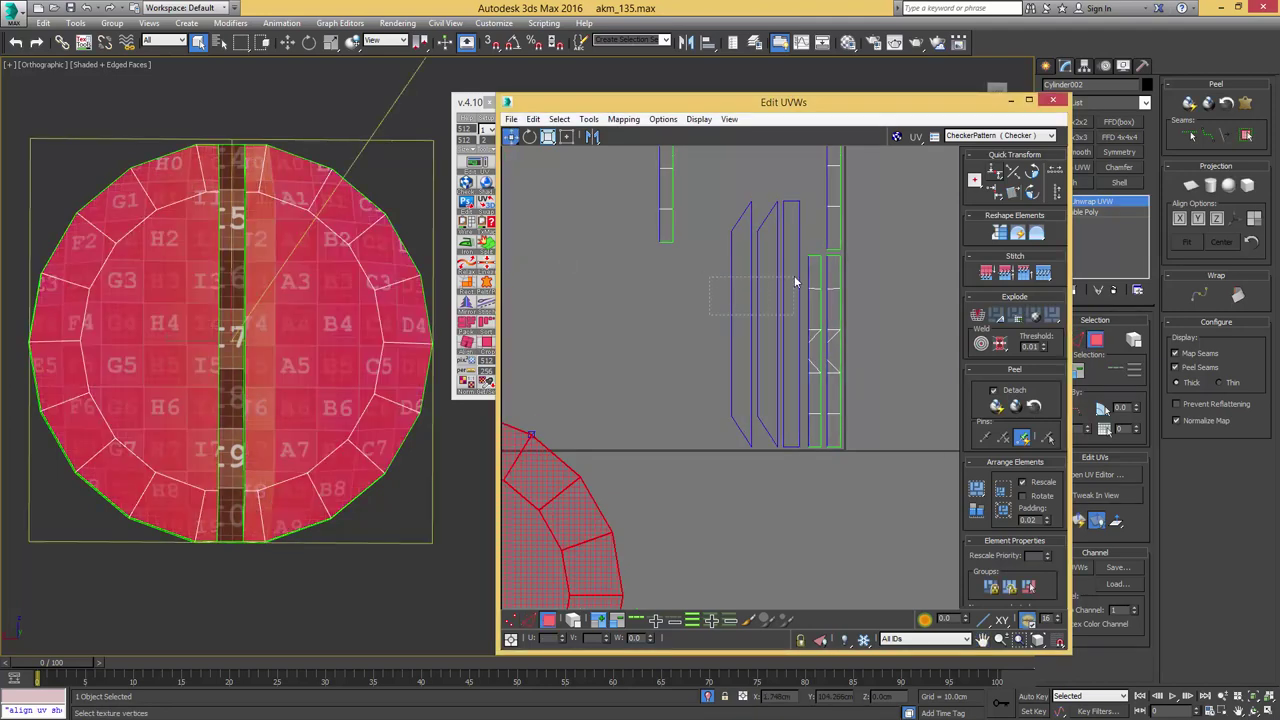
scroll(787, 281, down, 3)
drag(795, 278, 523, 328)
middle_drag(542, 301, 622, 277)
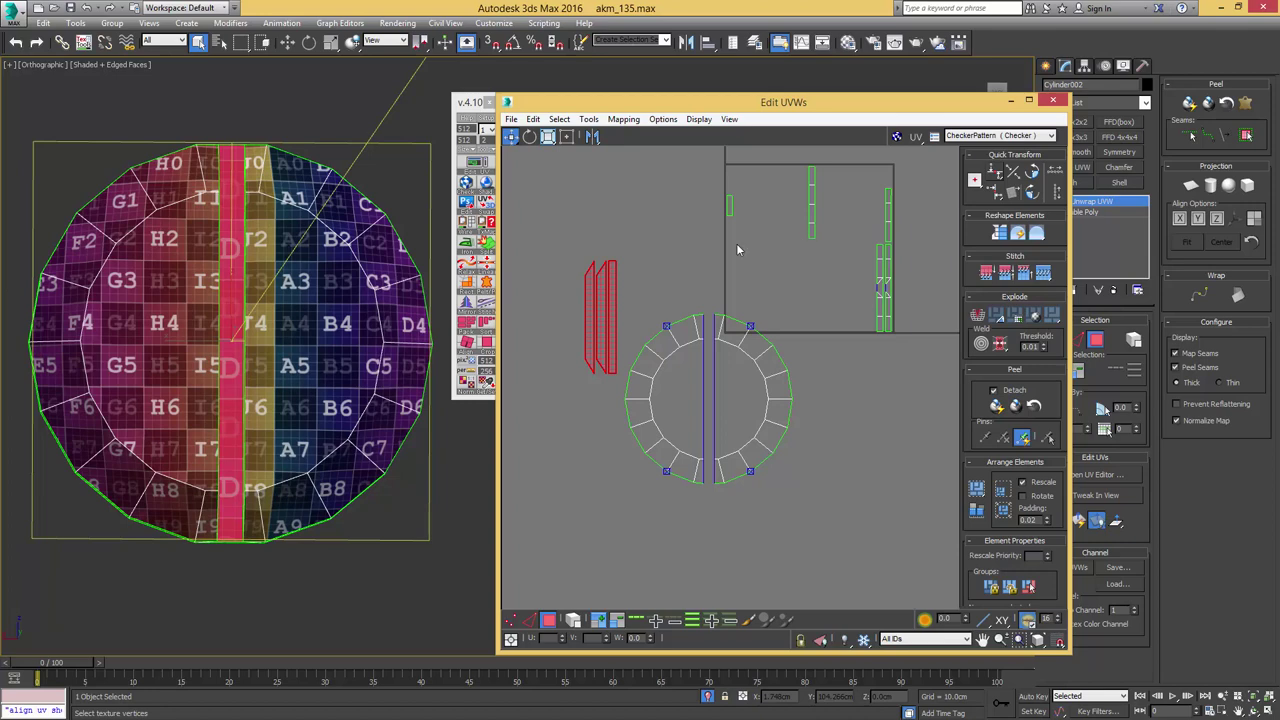
- Stitch the first two rim strip pieces together along their short end edge
middle_drag(733, 256, 645, 279)
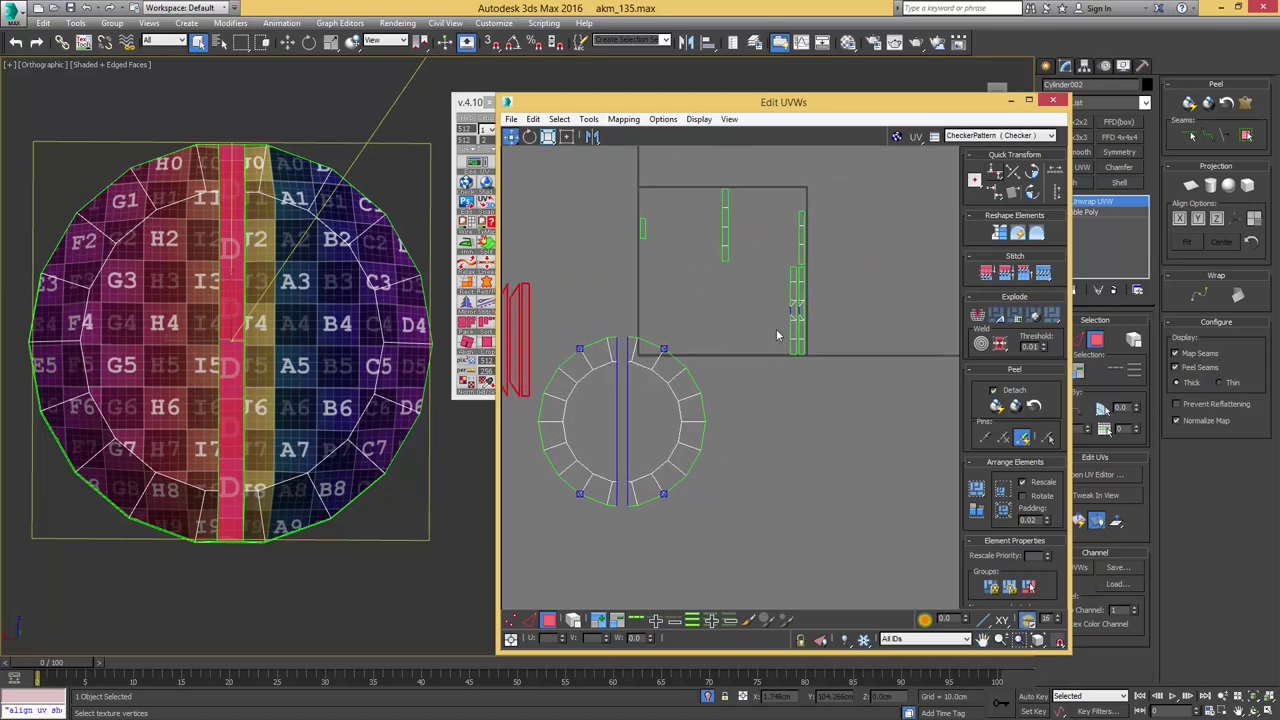
scroll(784, 271, up, 5)
key(2)
drag(803, 236, 811, 256)
key(s)
- Stitch the remaining rim strip pieces onto the combined strip's upper end to form one long strip
middle_drag(797, 201, 771, 314)
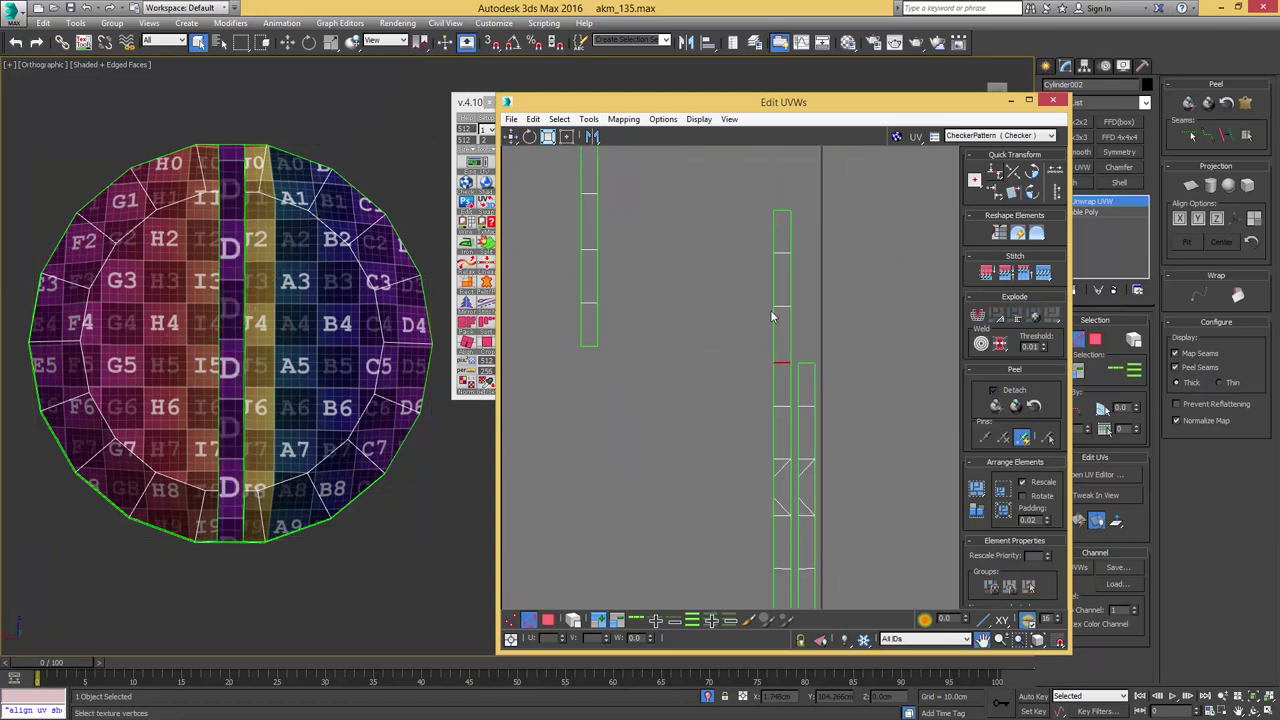
click(785, 209)
key(s)
scroll(778, 207, down, 4)
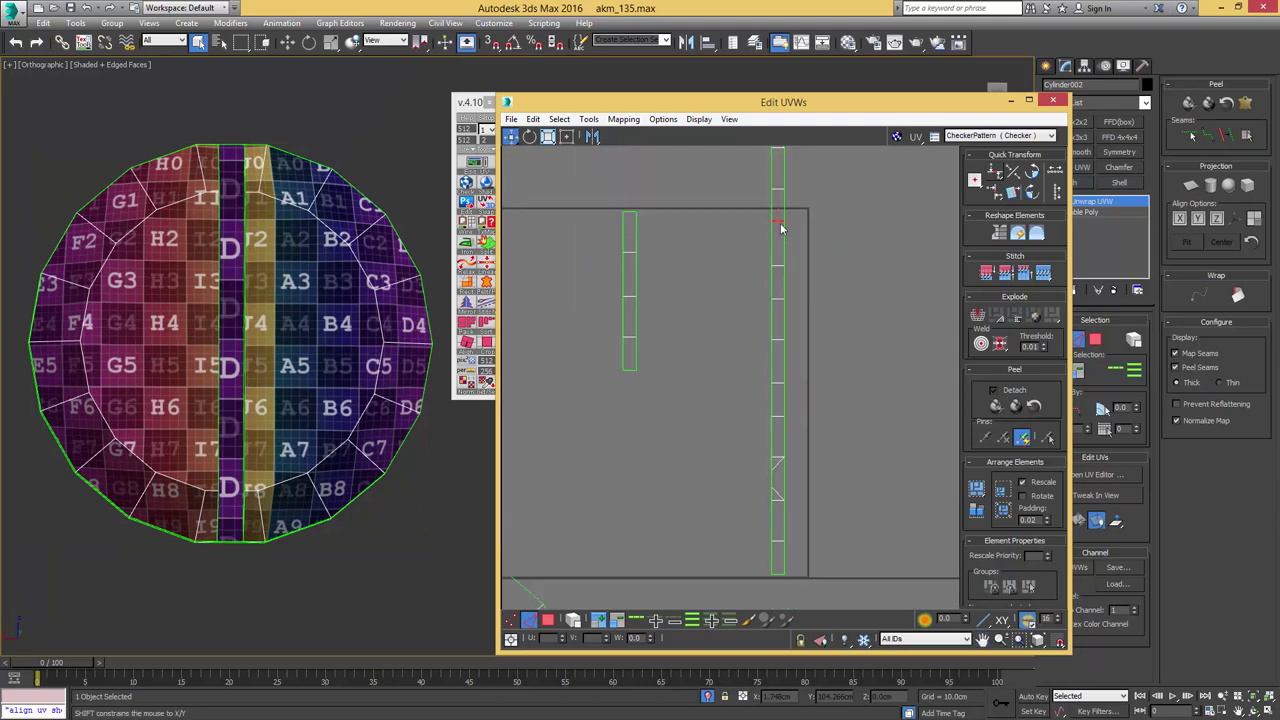
middle_drag(760, 204, 748, 309)
click(754, 248)
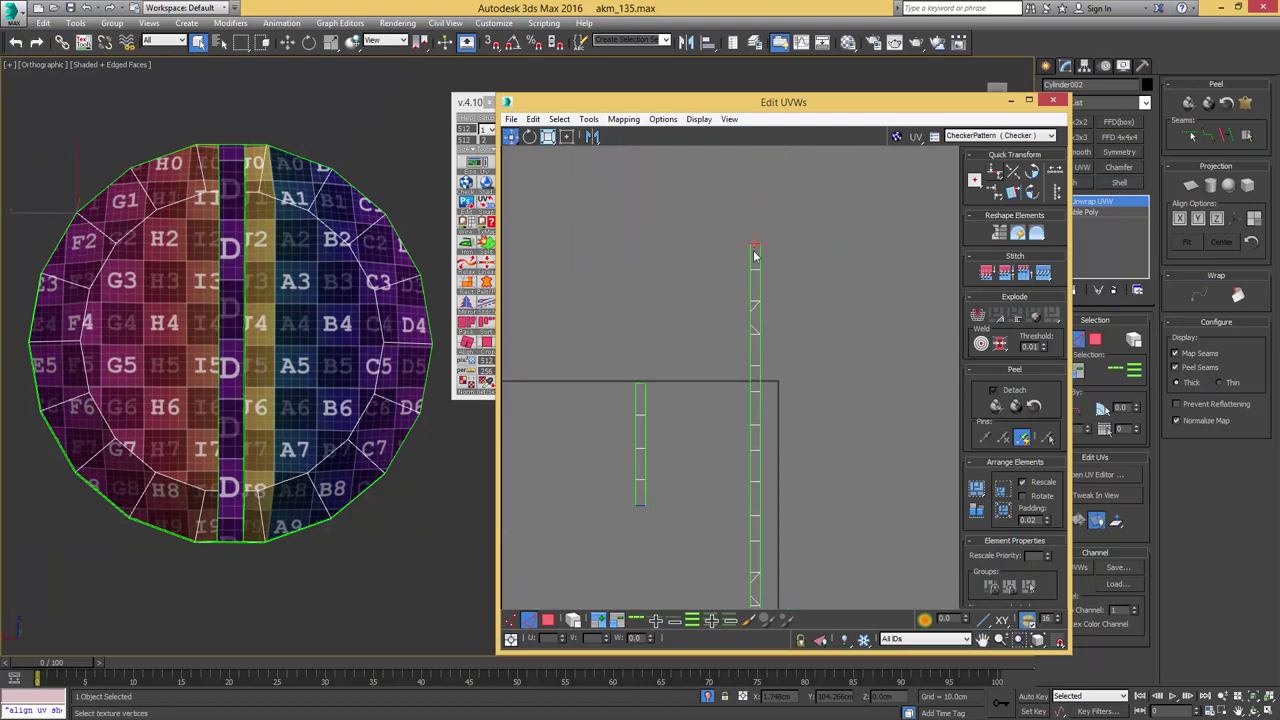
key(s)
scroll(756, 241, down, 5)
- Select the whole stitched rim strip and move it down beside the cap halves
key(3)
key(4)
click(755, 281)
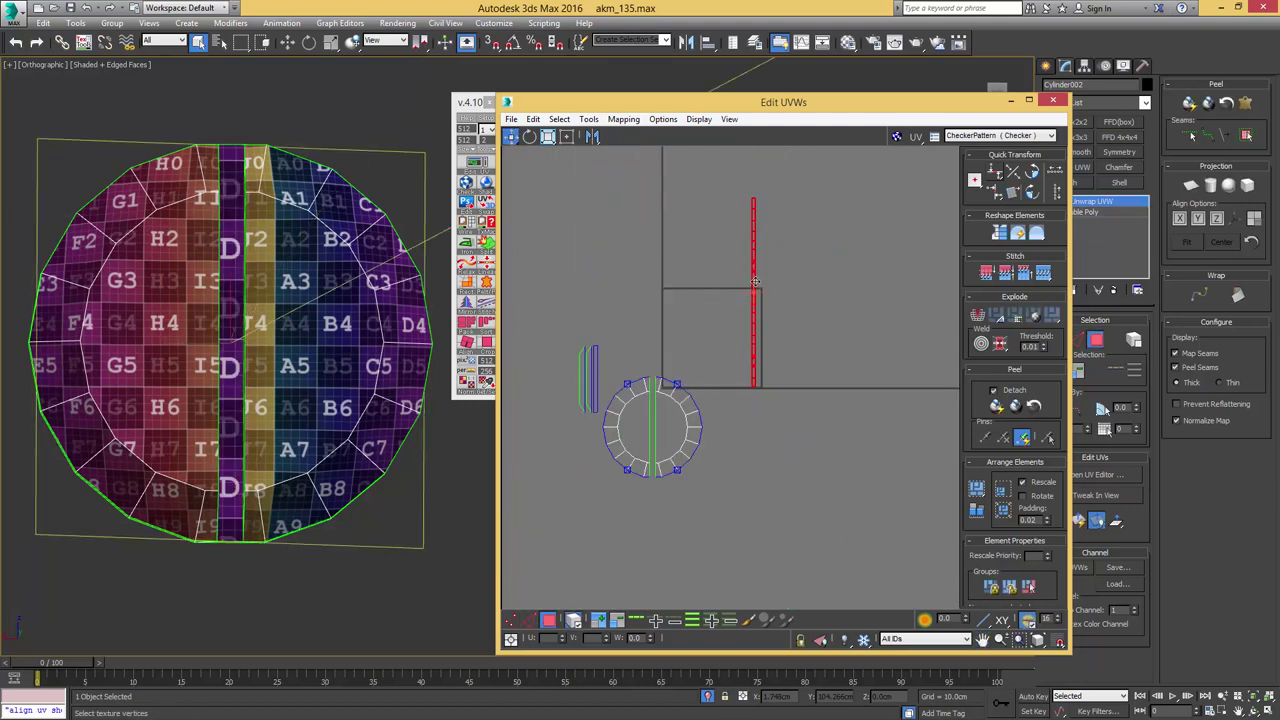
drag(753, 293, 731, 424)
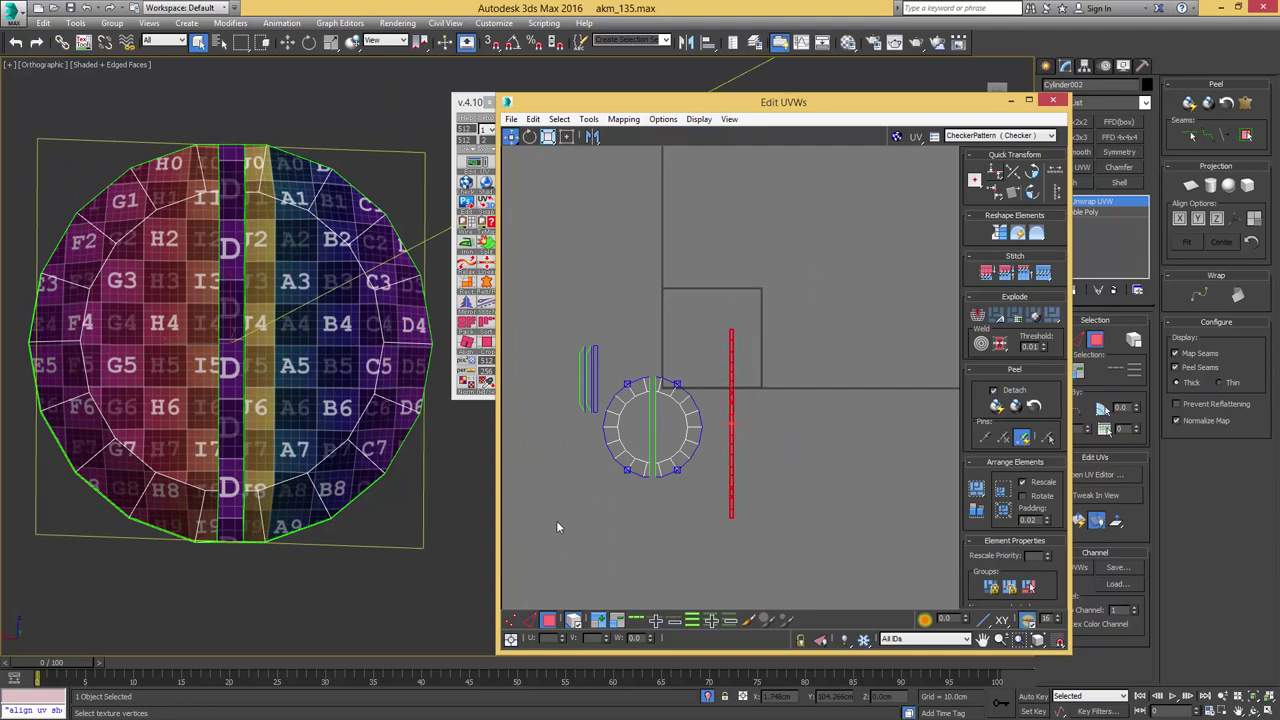
- Select all shells of this screw, rescale them to matching proportions, and place them beside the first screw's shells outside the tile
drag(556, 520, 785, 325)
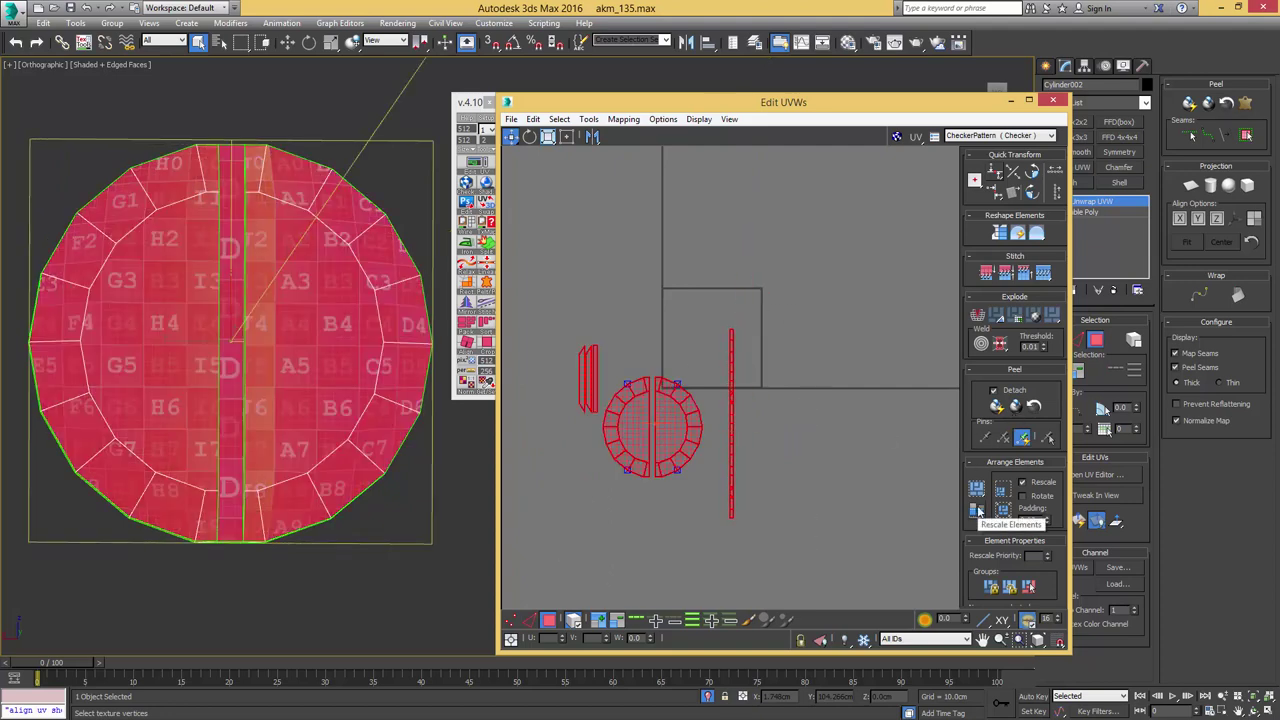
click(976, 510)
middle_drag(653, 348, 816, 293)
scroll(674, 242, down, 6)
drag(768, 314, 580, 210)
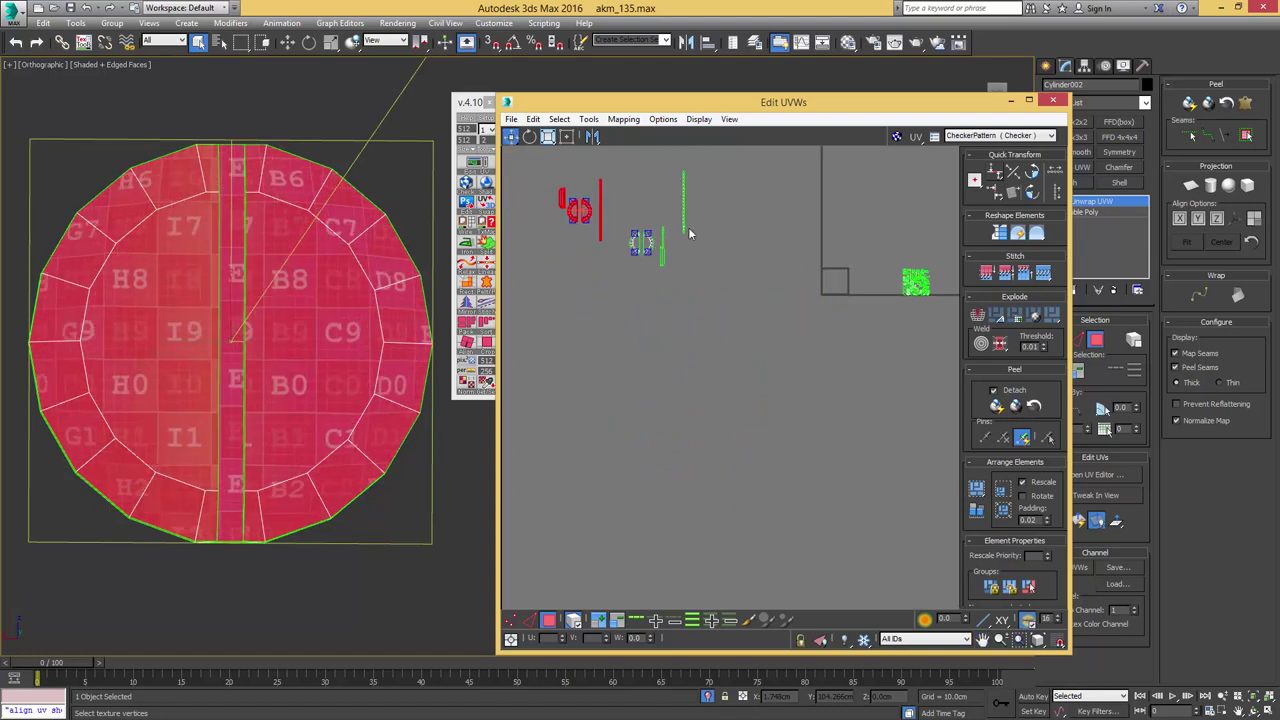
click(741, 217)
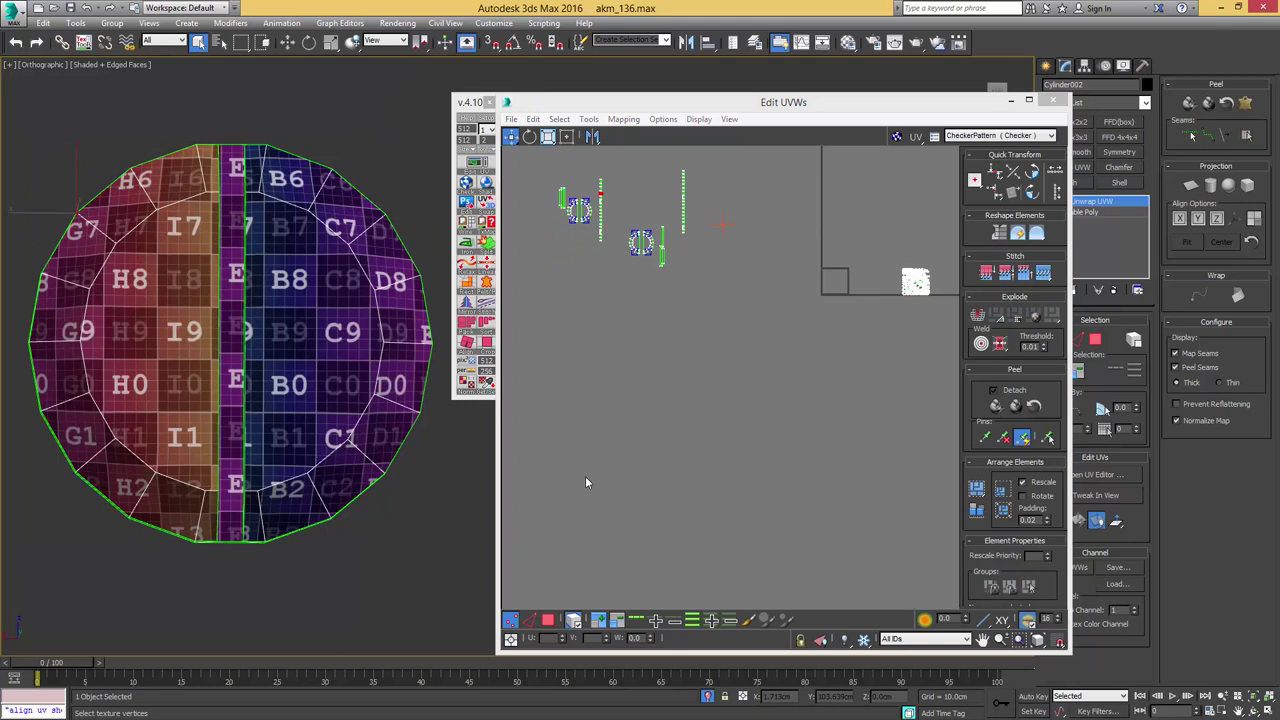
- Select both unwrapped slotted screws in the model and view them together with the remaining fasteners
scroll(367, 419, down, 8)
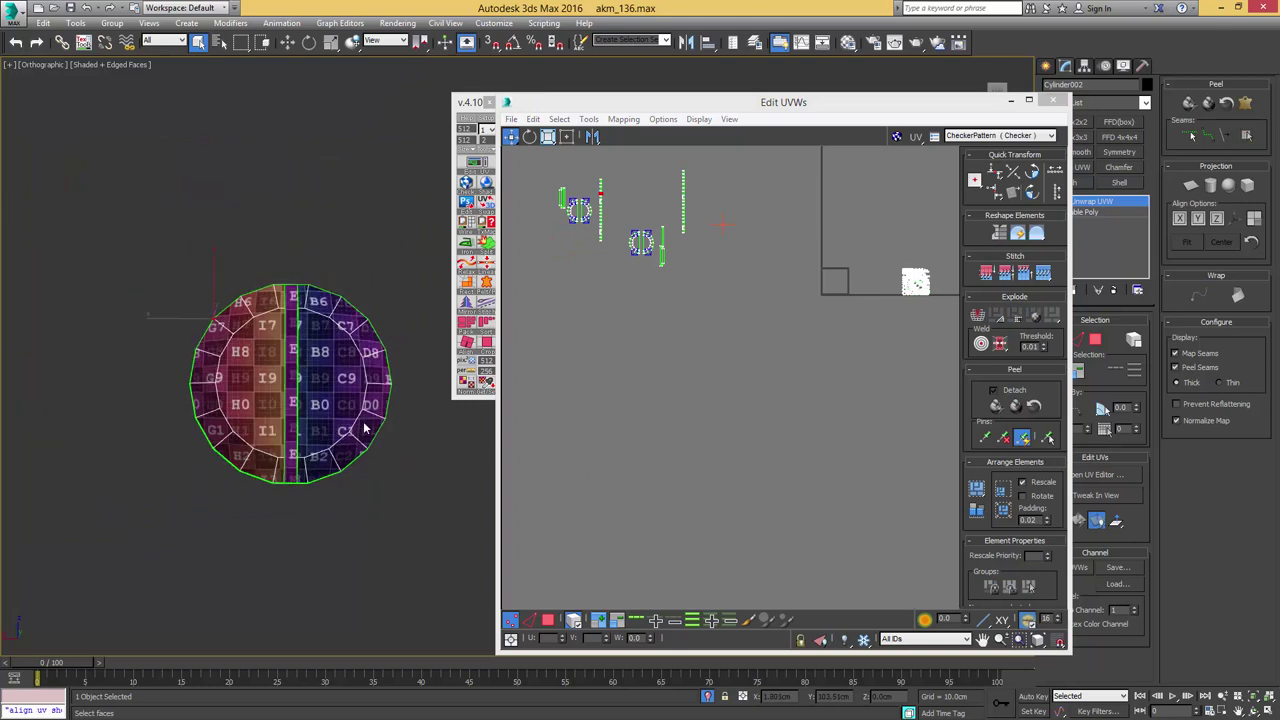
scroll(367, 419, down, 3)
alt+middle_drag(366, 420, 221, 342)
scroll(313, 474, down, 4)
alt+middle_drag(221, 342, 214, 390)
key(3)
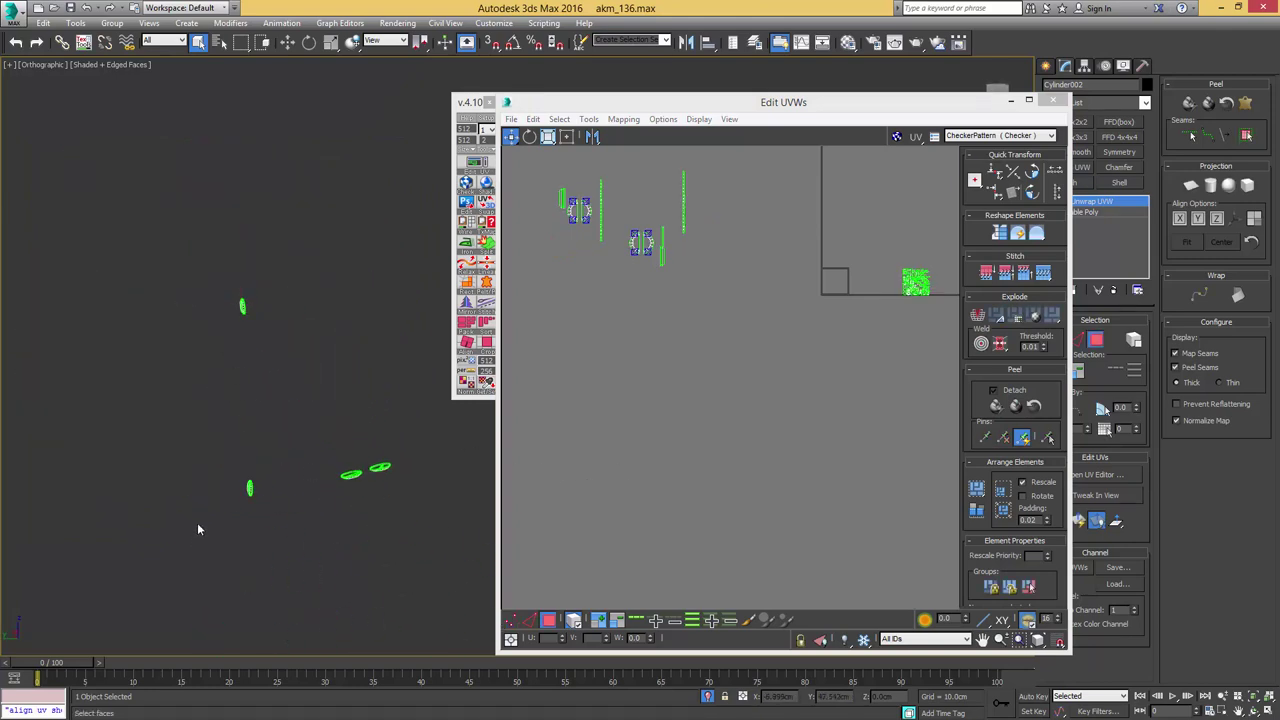
drag(197, 522, 276, 280)
alt+middle_drag(246, 322, 107, 386)
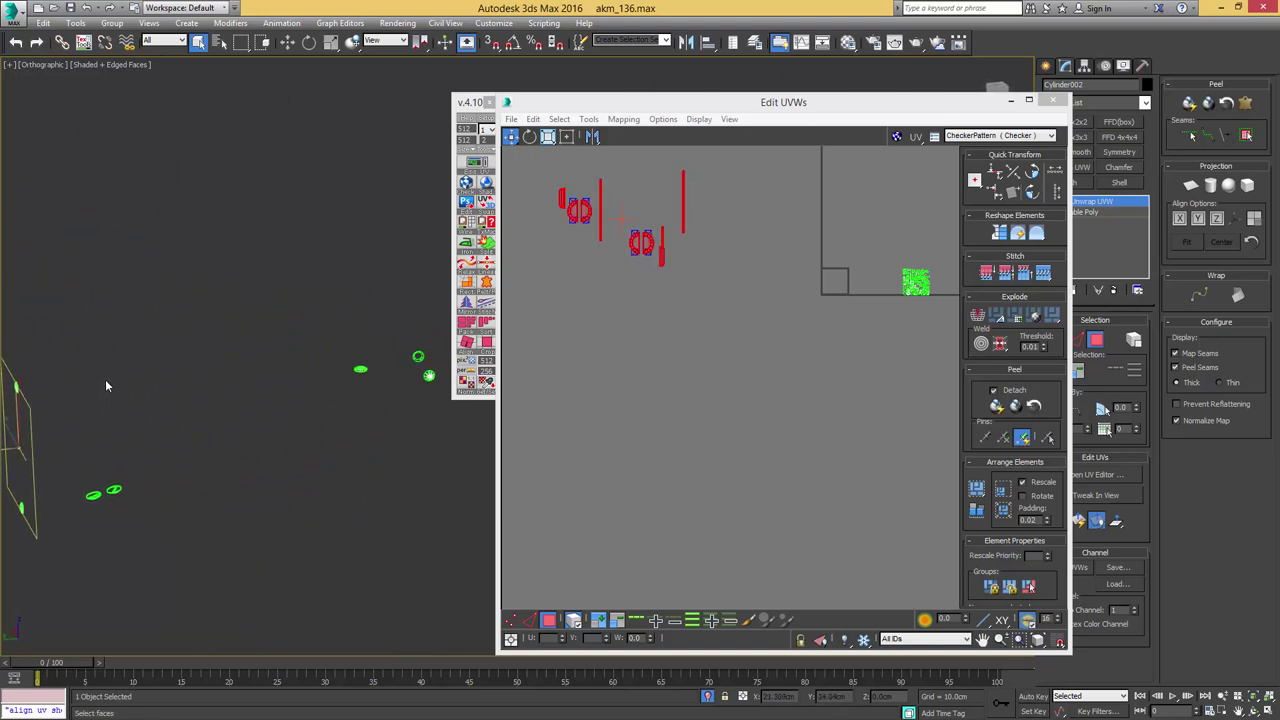
- Reselect the two unwrapped screws one after the other and compare their placement with the other screws and rivets
middle_drag(75, 474, 149, 462)
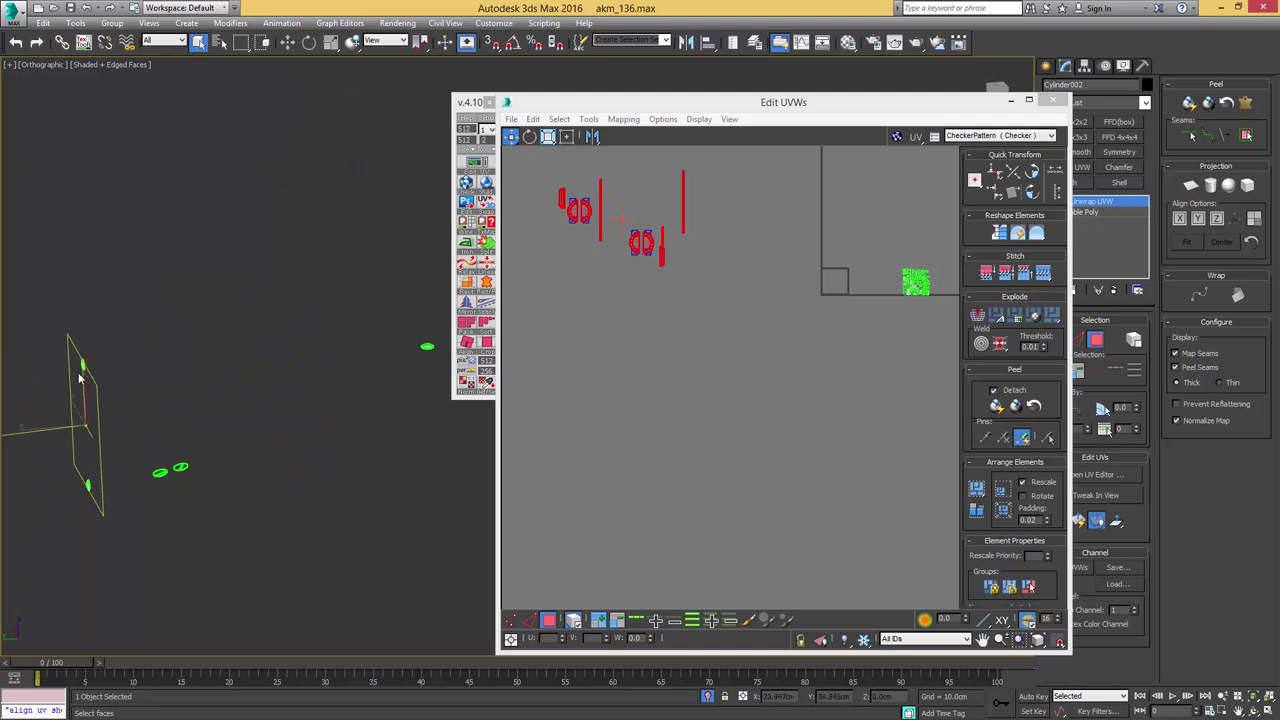
mouse_move(117, 452)
alt+middle_down()
mouse_move(133, 404)
mouse_move(97, 408)
mouse_move(132, 437)
mouse_move(115, 474)
alt+middle_up()
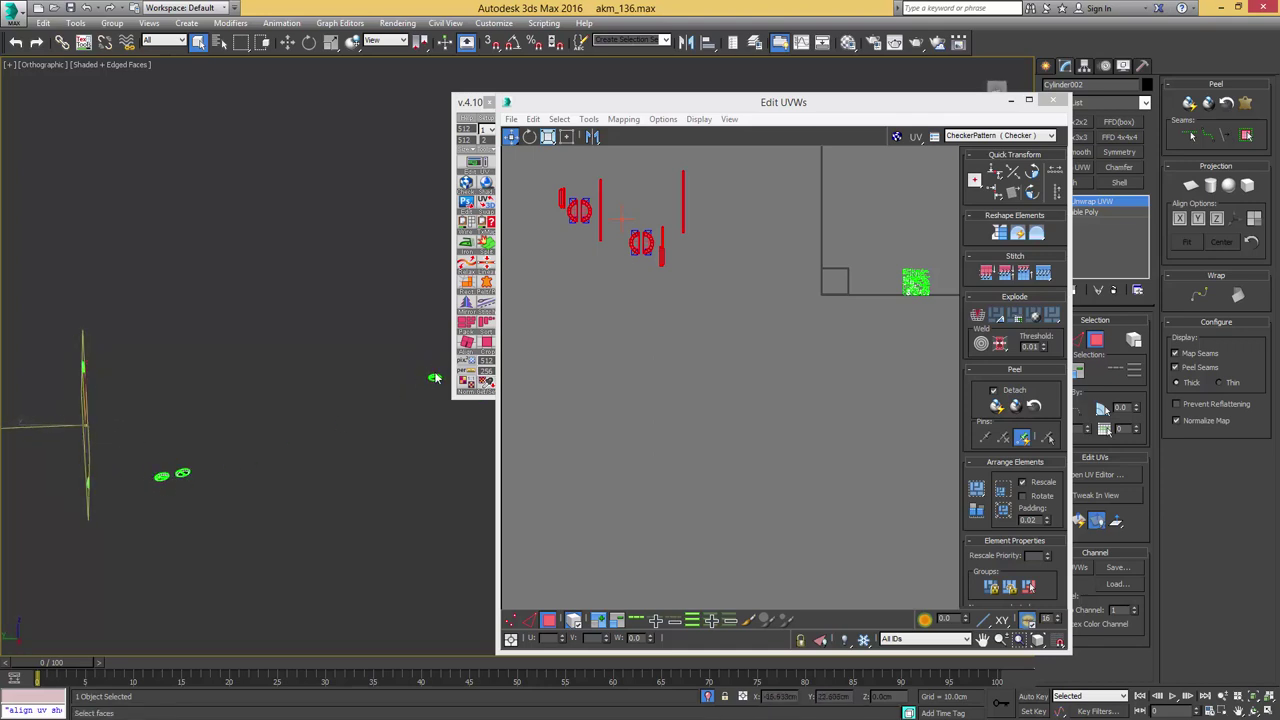
alt+middle_drag(436, 414, 460, 392)
drag(37, 534, 426, 270)
alt+middle_drag(108, 366, 154, 362)
drag(136, 354, 113, 405)
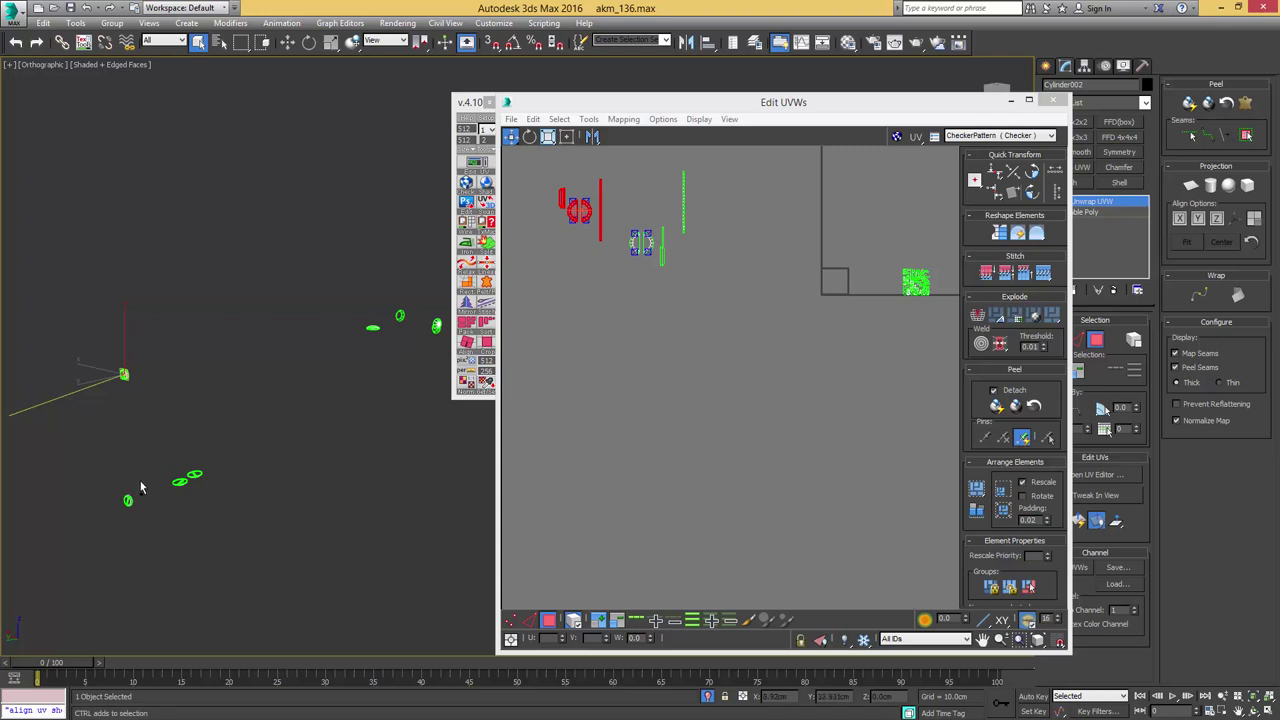
mouse_move(141, 483)
ctrl+mouse_down()
mouse_move(95, 520)
mouse_move(151, 350)
ctrl+mouse_up()
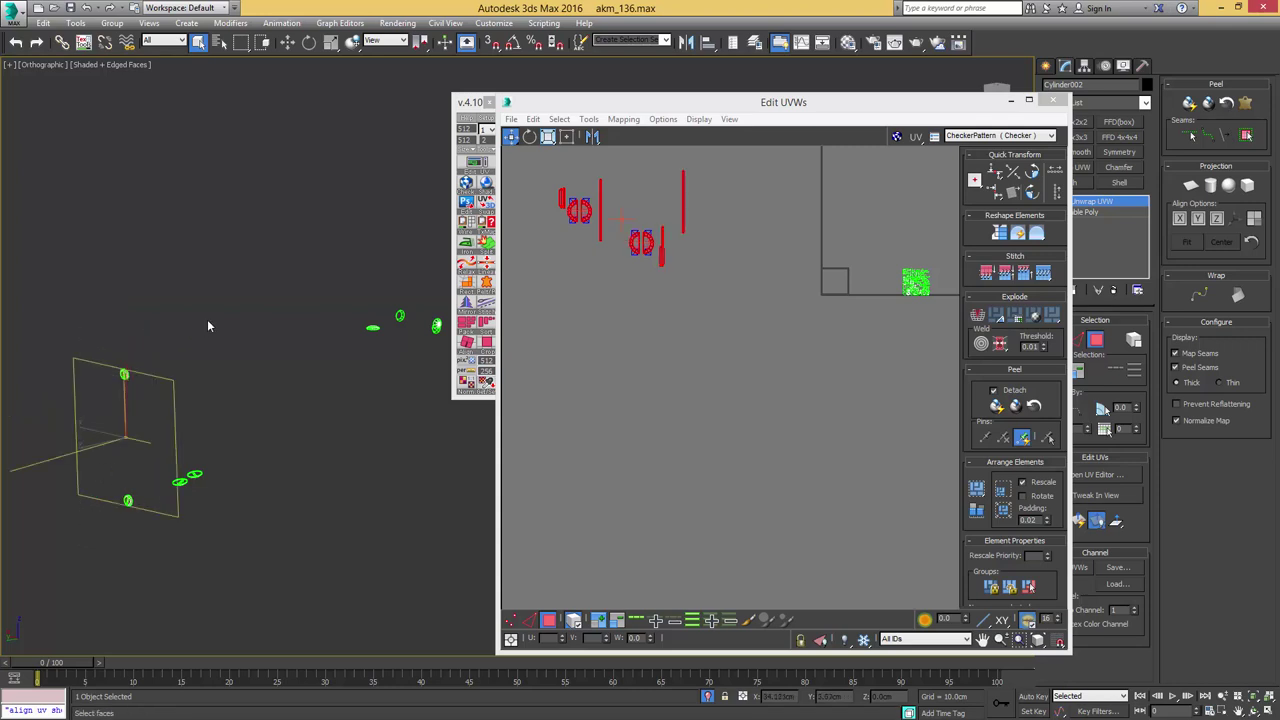
alt+middle_drag(205, 328, 152, 412)
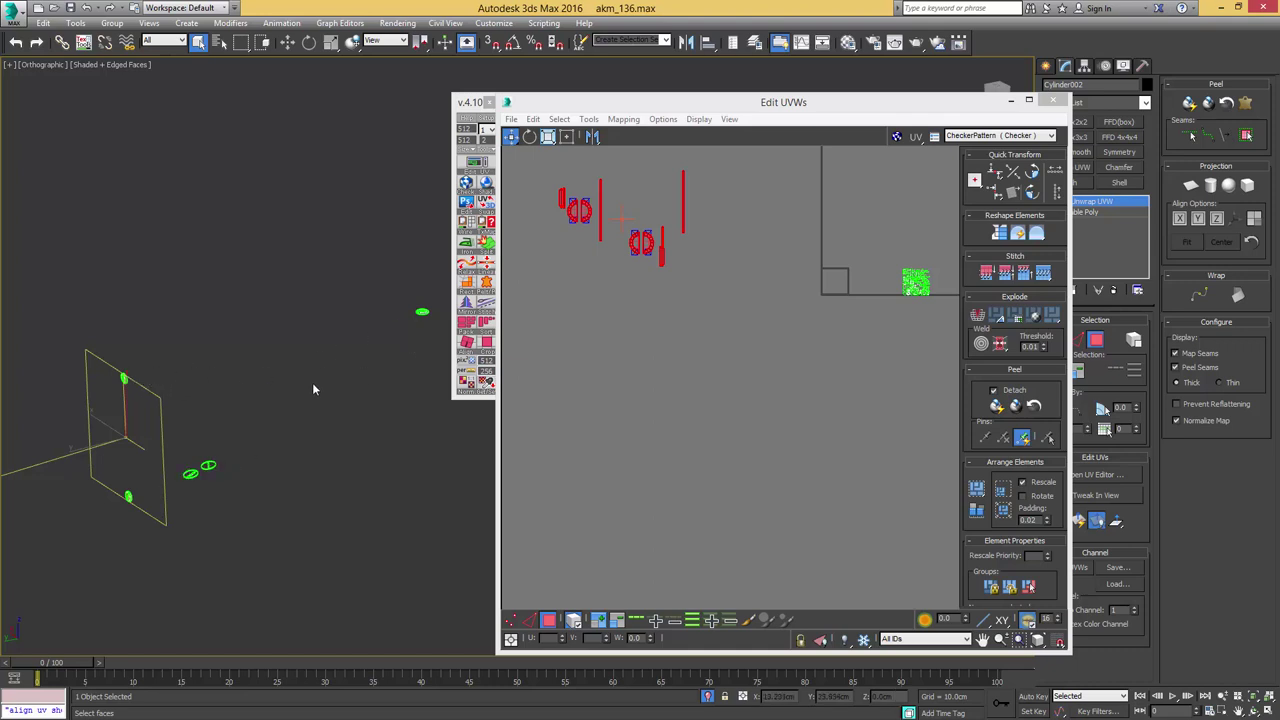
- Select the other pair of slotted screws and the nearby rivet, and inspect their faces up close
middle_drag(319, 363, 267, 375)
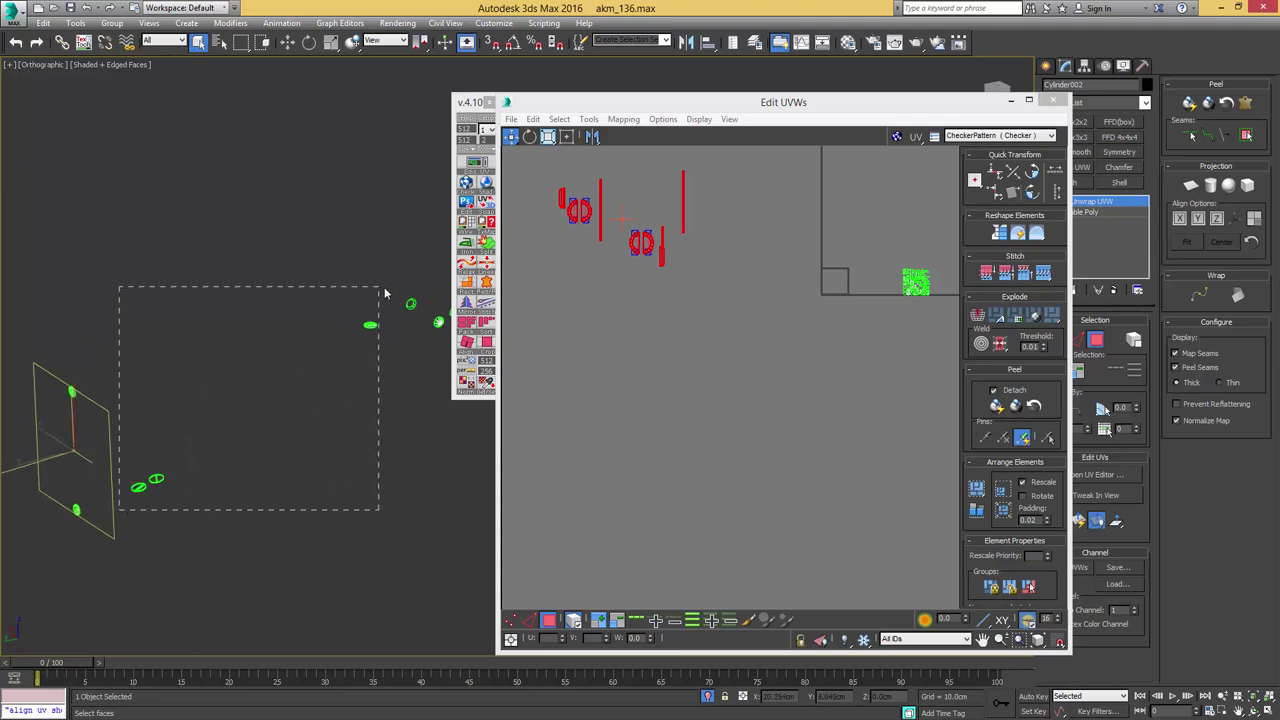
drag(385, 289, 386, 286)
mouse_move(386, 286)
alt+middle_down()
mouse_move(341, 286)
mouse_move(334, 344)
mouse_move(344, 297)
alt+middle_up()
scroll(355, 308, up, 5)
key(F4)
key(F4)
scroll(353, 306, down, 5)
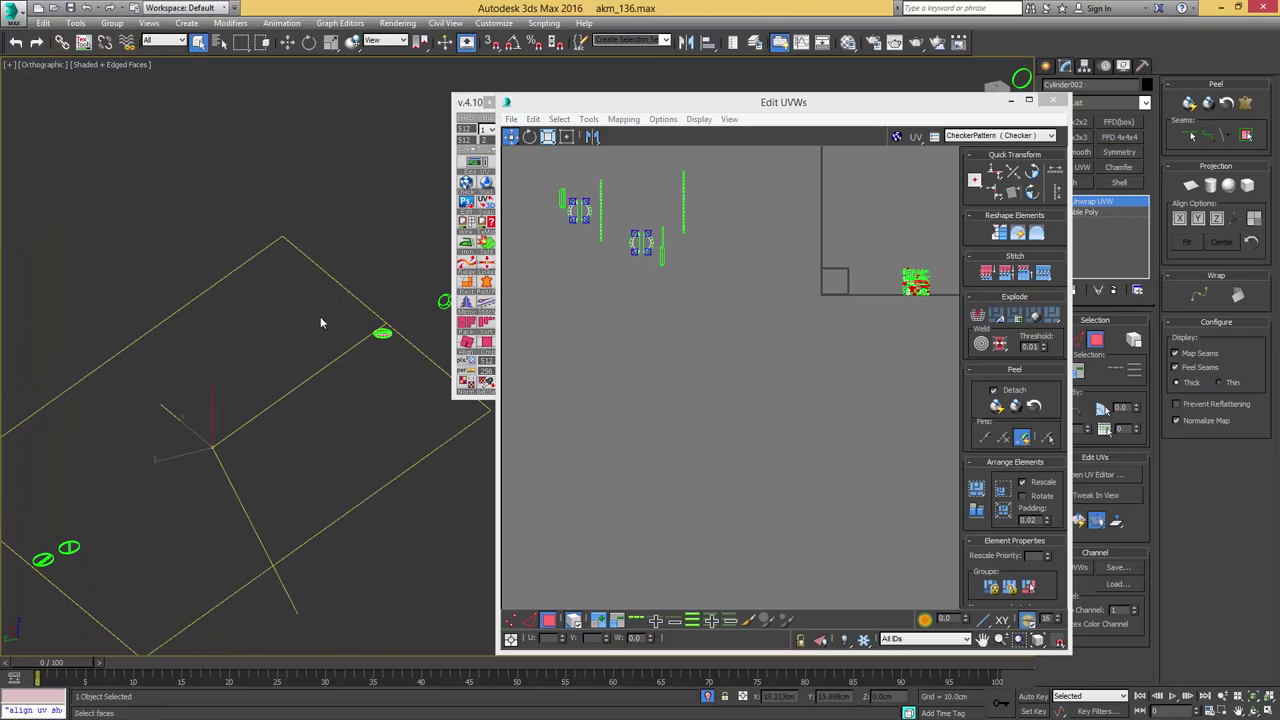
- Close the UV editor and collapse the Unwrap UVW modifier into the fasteners' editable poly
scroll(320, 322, down, 3)
click(654, 273)
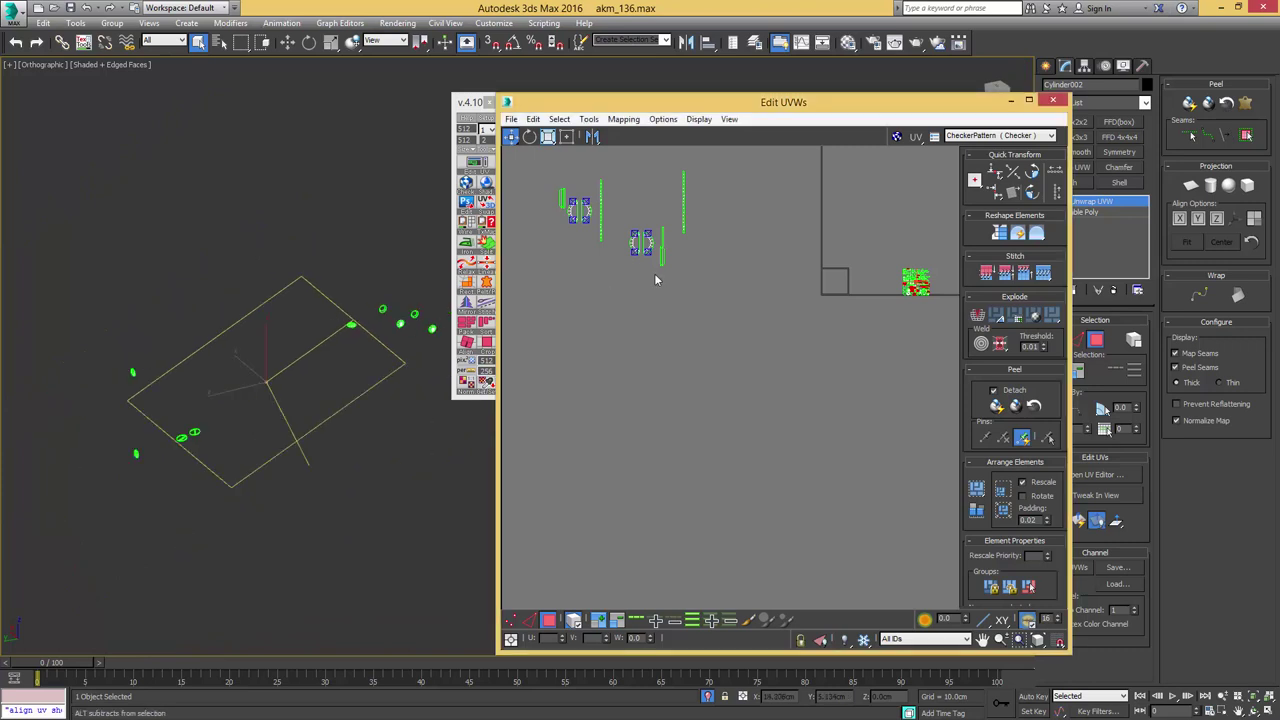
key(ctrl+e)
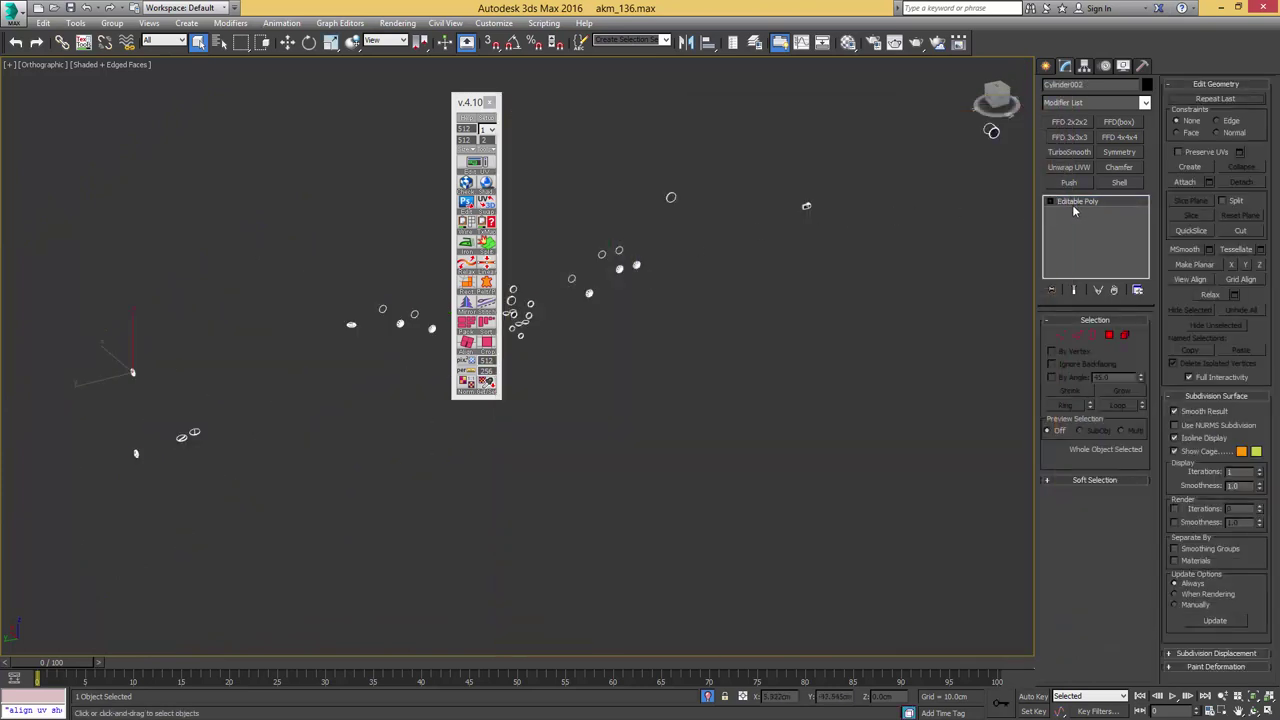
- Detach the selected polygons of the unwrapped slotted screws from the fasteners as a separate object
alt+middle_drag(247, 344, 158, 277)
key(4)
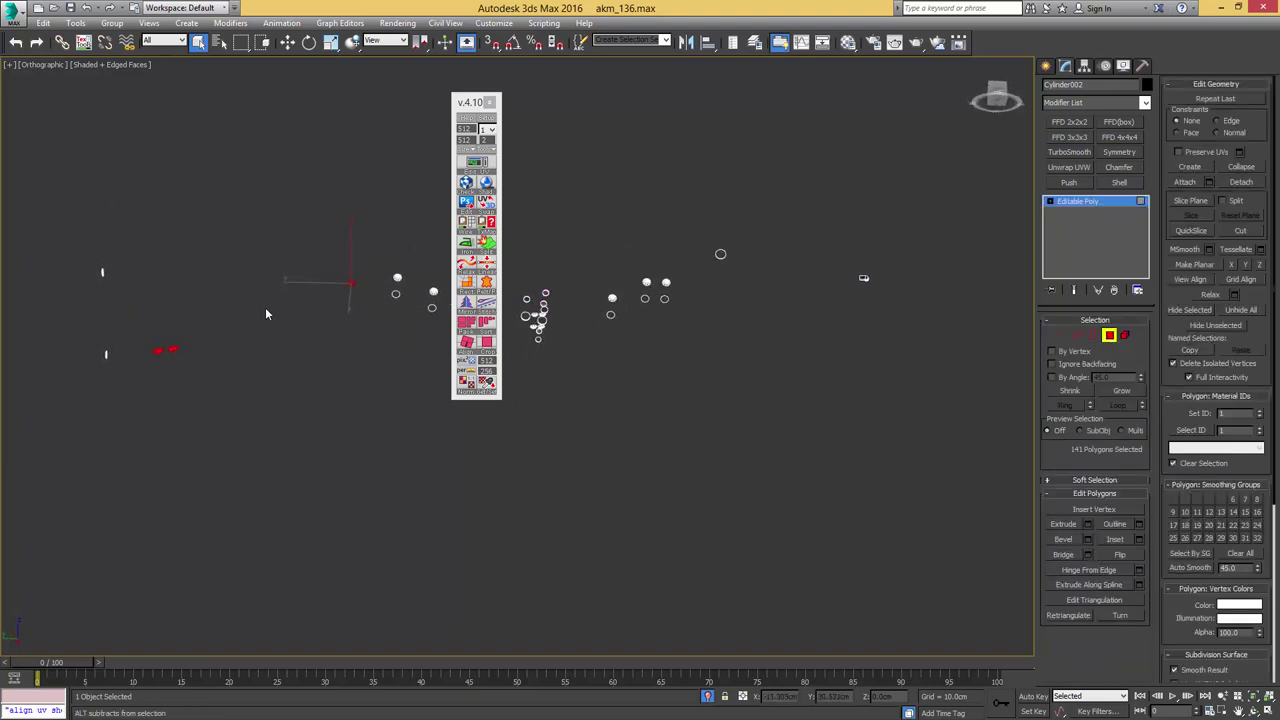
scroll(370, 251, down, 1)
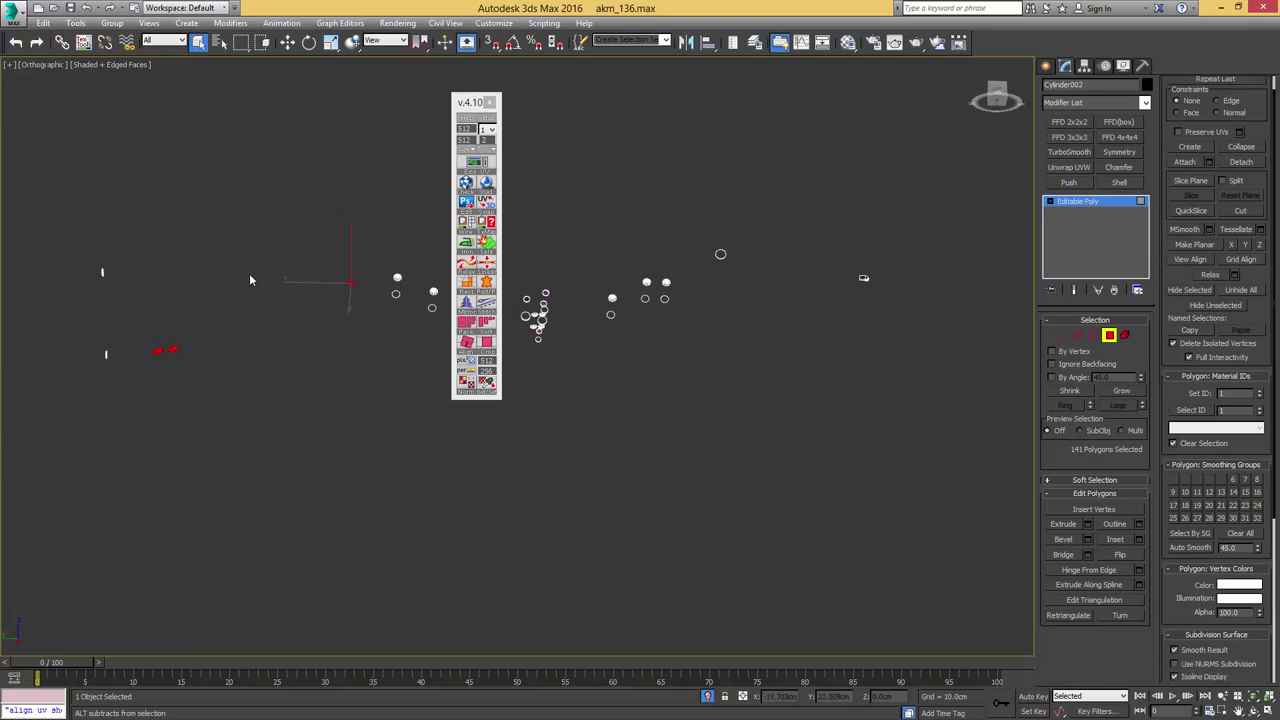
mouse_move(250, 275)
alt+middle_down()
mouse_move(274, 289)
mouse_move(284, 327)
mouse_move(258, 266)
alt+middle_up()
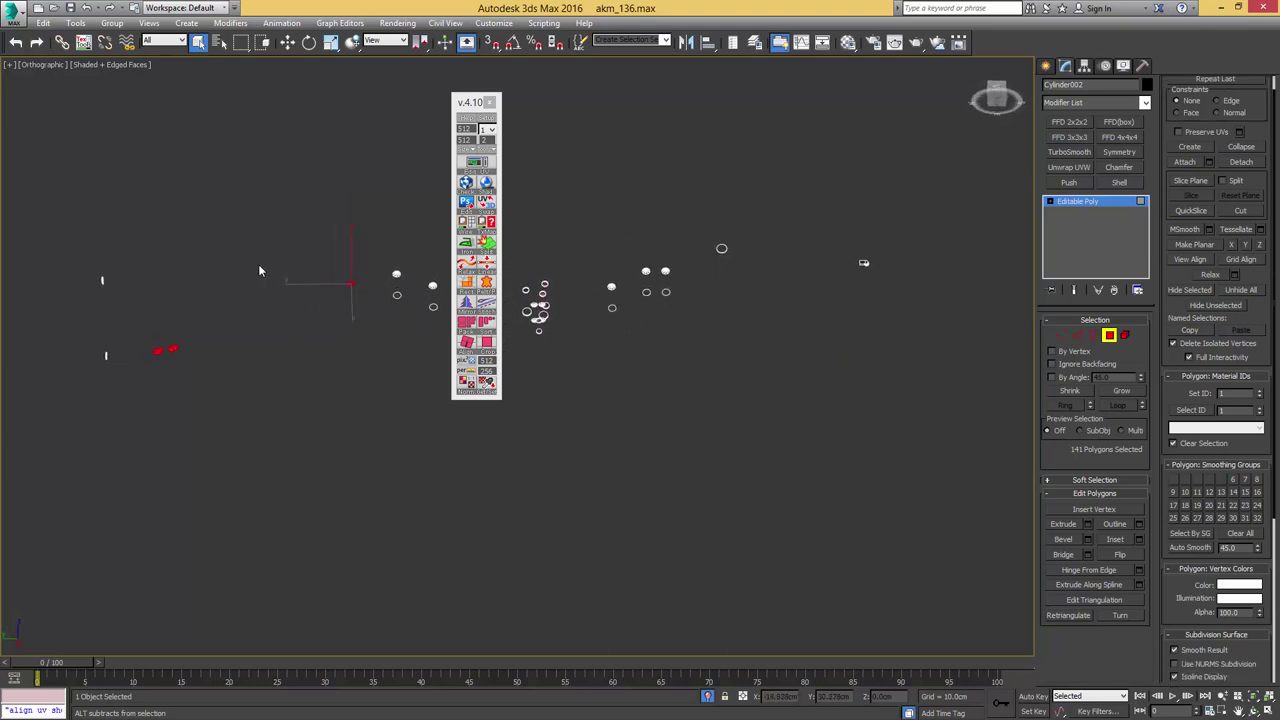
key(alt+d)
click(685, 373)
- Select the detached slotted screws and assign them the plain 22 - Default material
scroll(150, 340, up, 5)
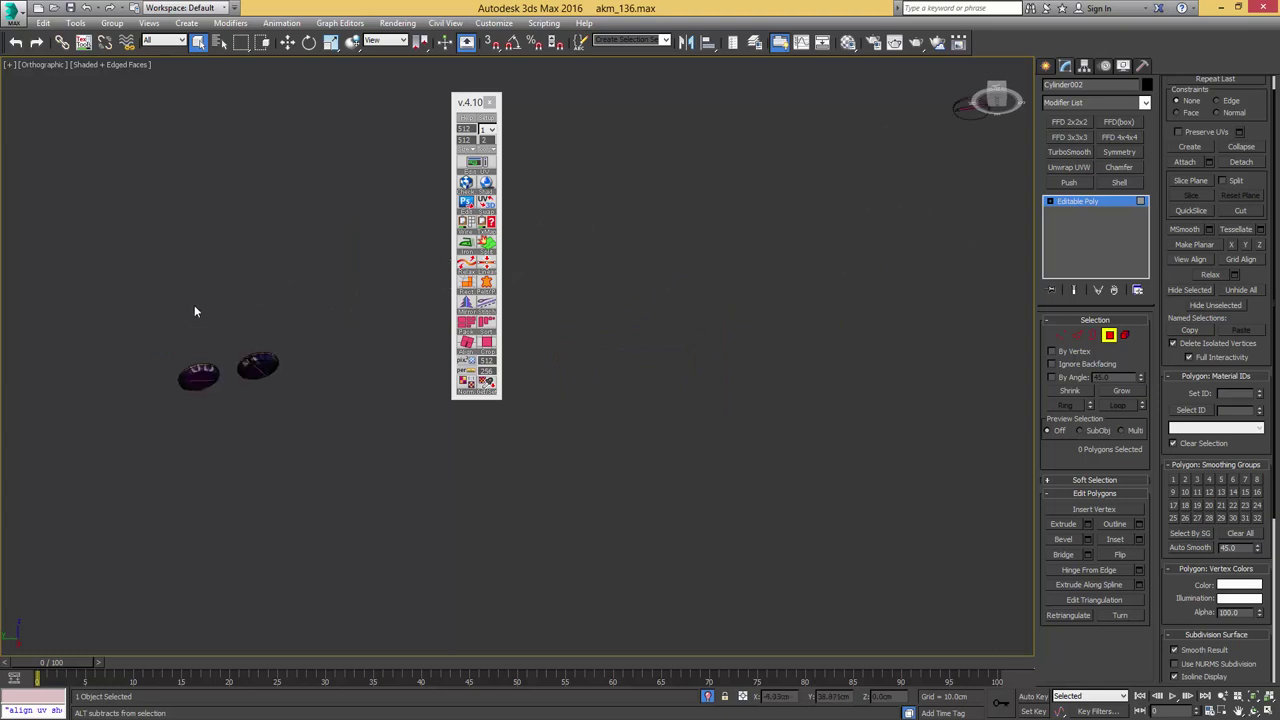
key(4)
click(248, 362)
key(m)
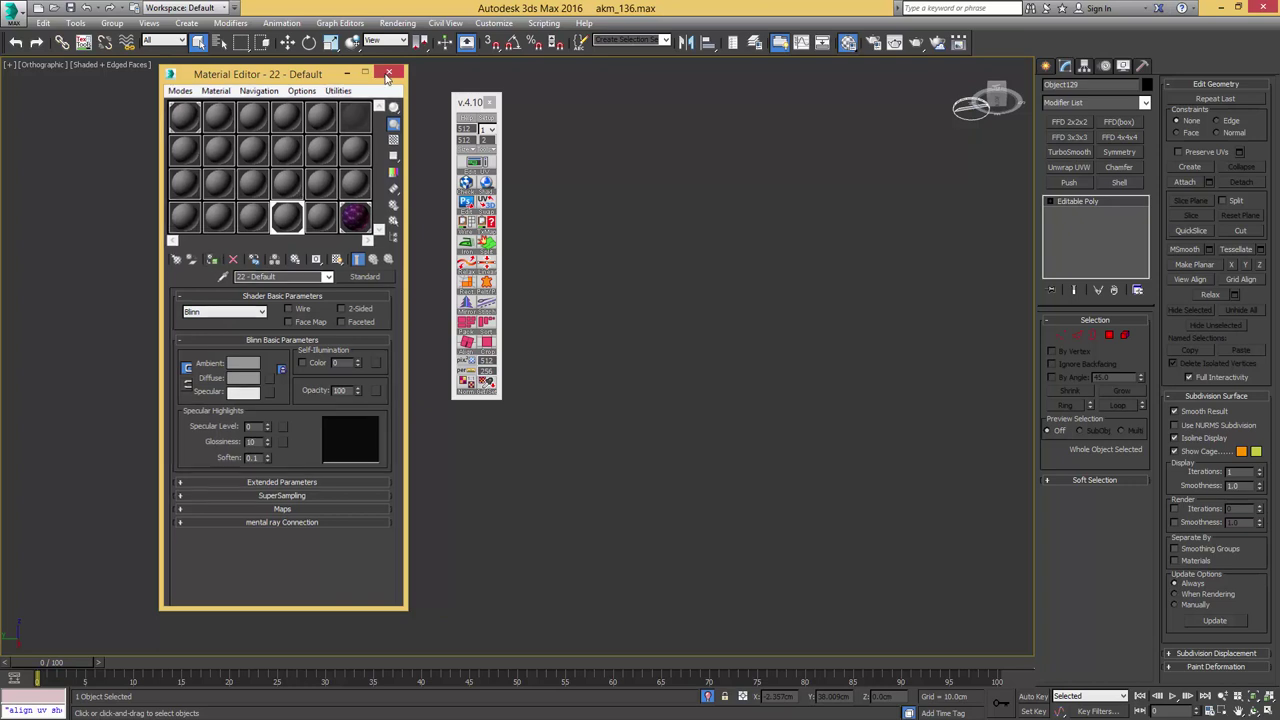
click(389, 72)
- Select the remaining fasteners and the detached screws in turn, and examine the checkered heads near the slotted screws up close
scroll(263, 267, down, 5)
alt+middle_drag(262, 272, 179, 285)
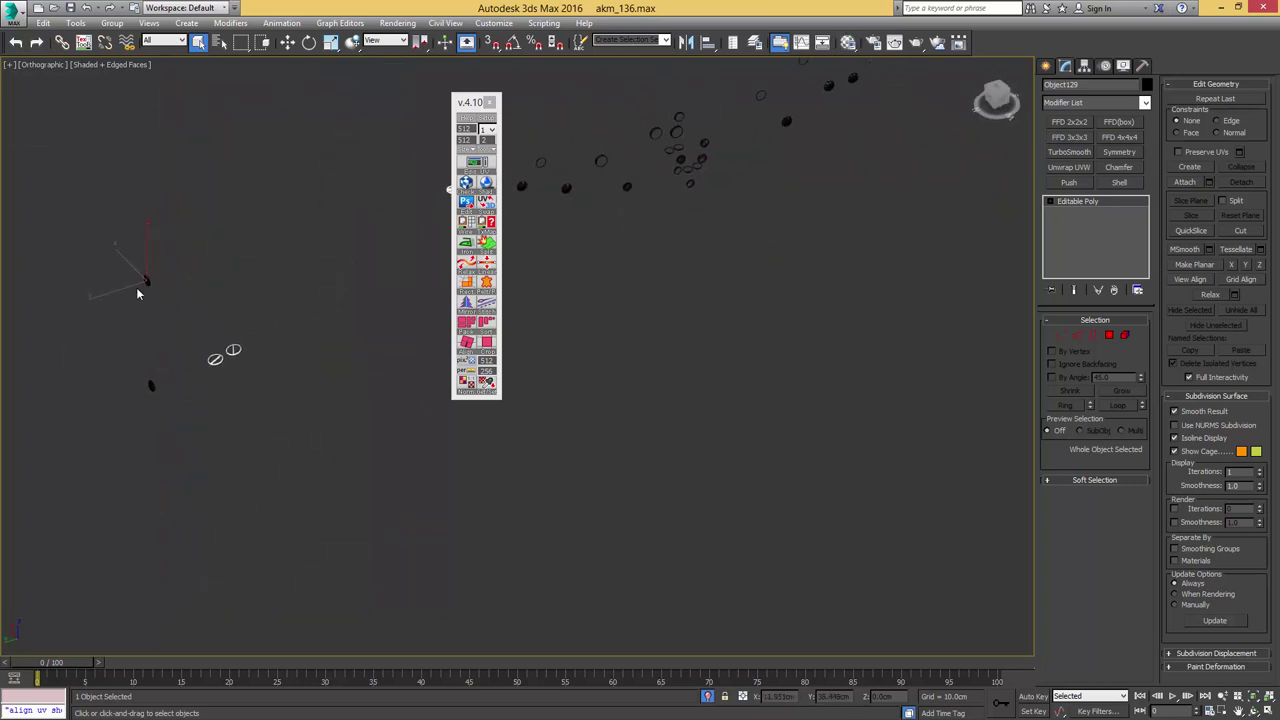
click(147, 283)
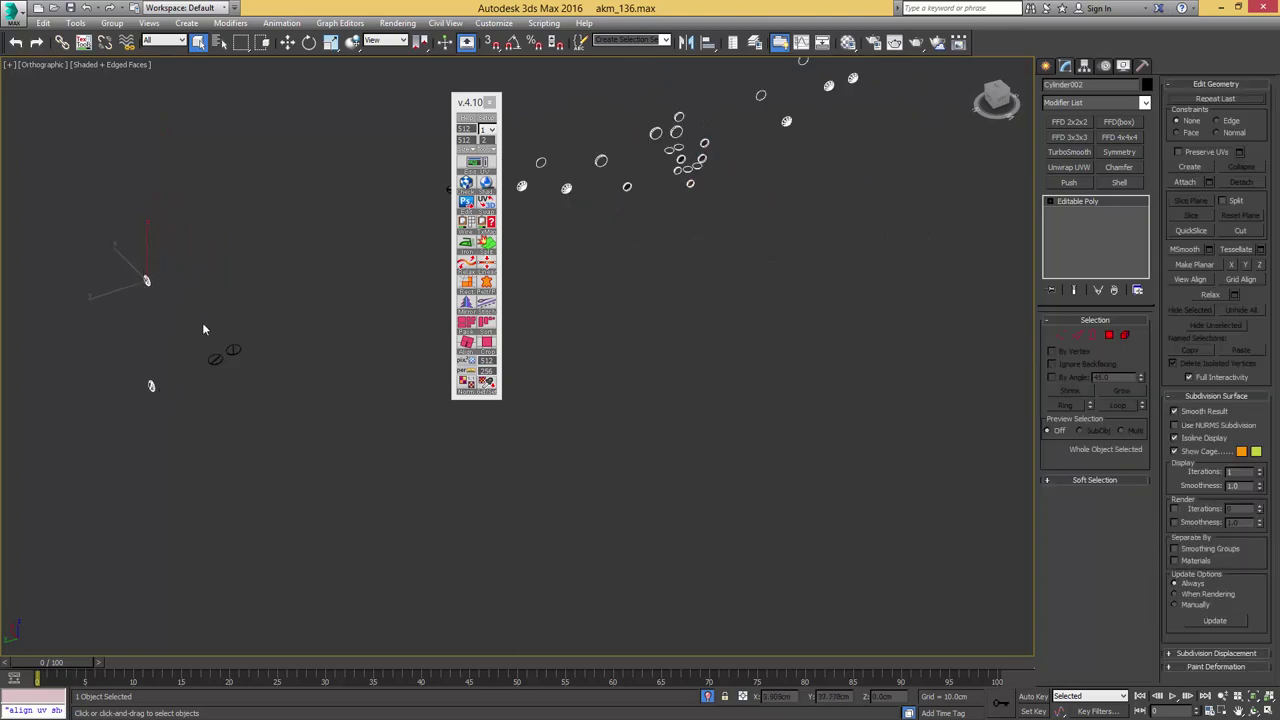
mouse_move(218, 270)
alt+middle_down()
mouse_move(106, 328)
mouse_move(224, 284)
alt+middle_up()
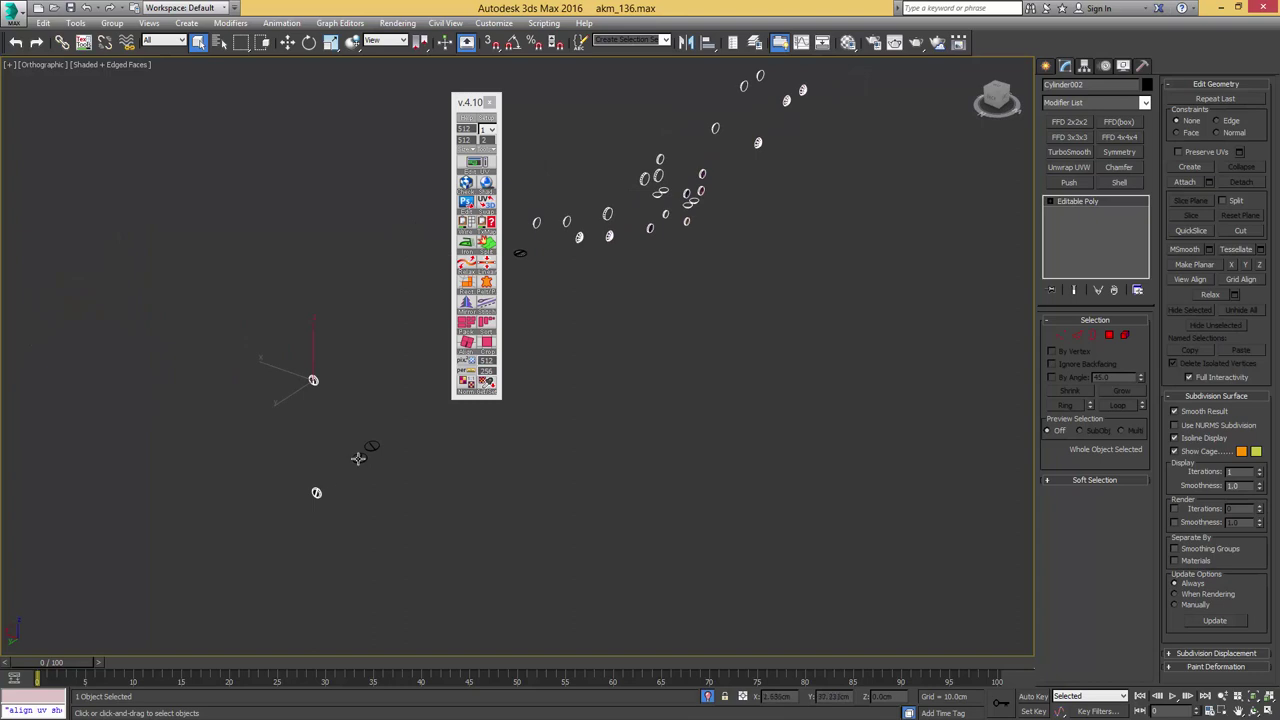
middle_drag(358, 458, 300, 426)
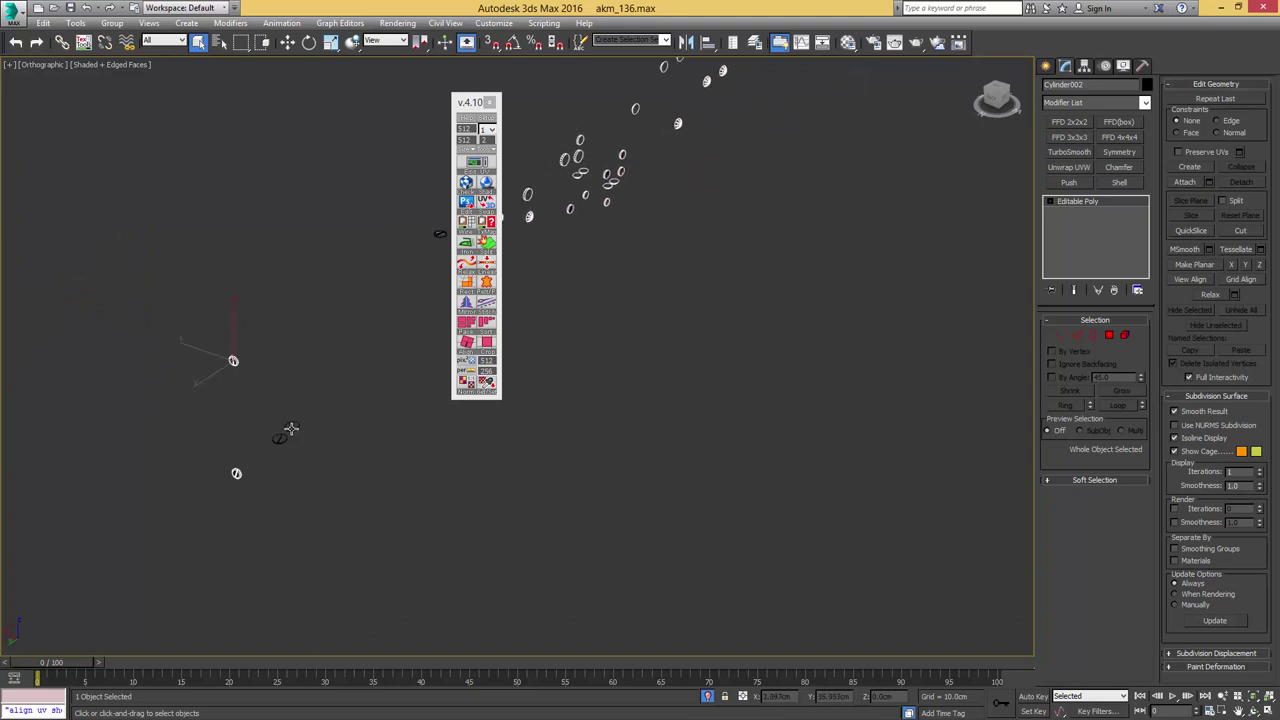
click(289, 429)
scroll(220, 363, up, 5)
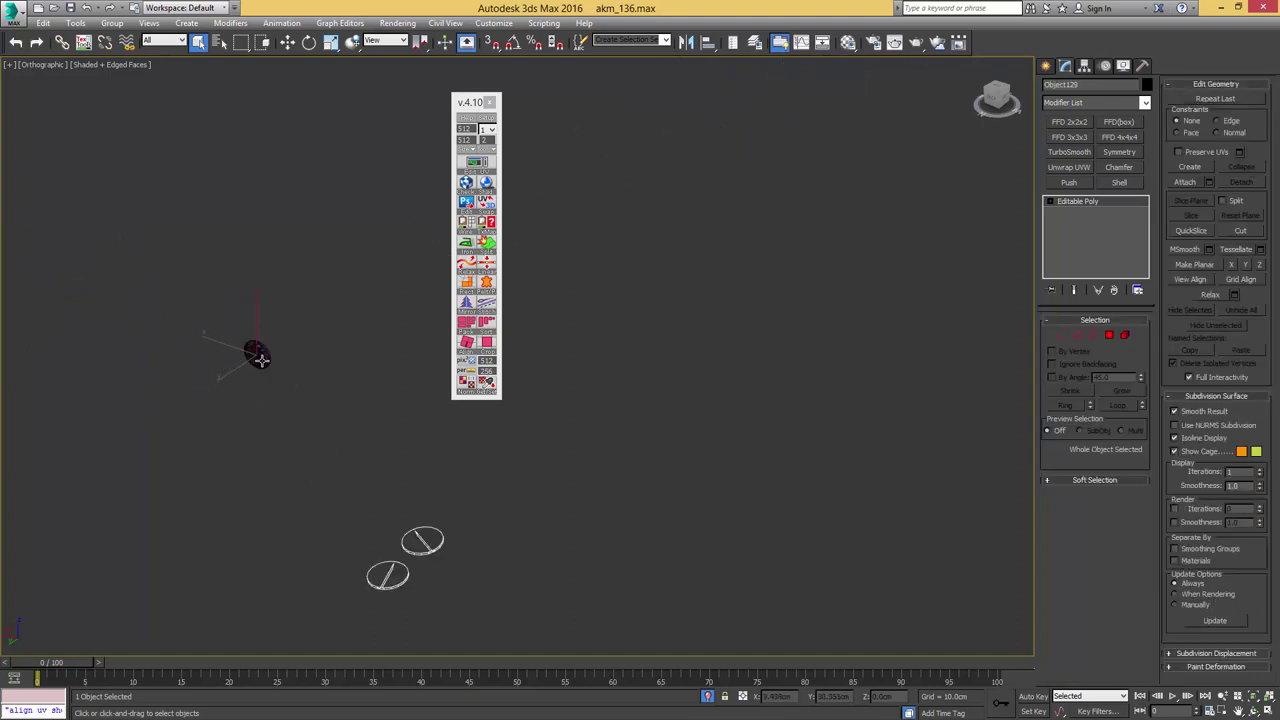
middle_drag(260, 358, 280, 277)
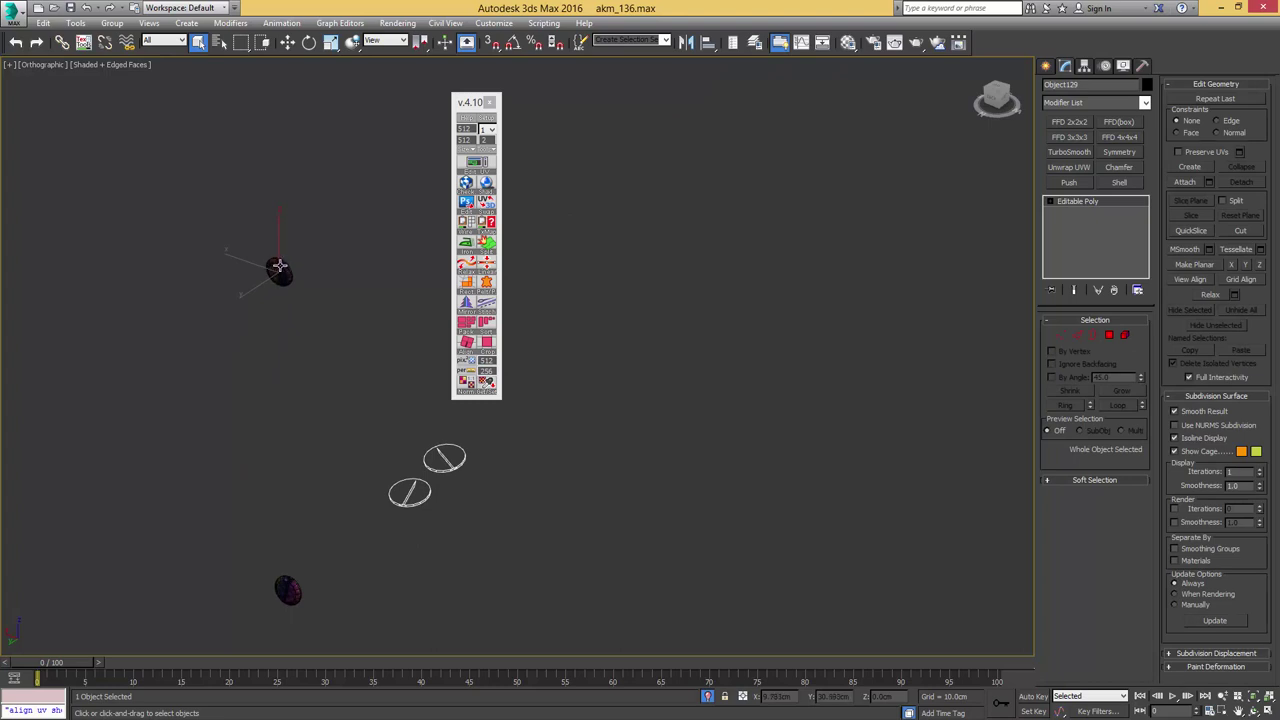
scroll(280, 270, up, 5)
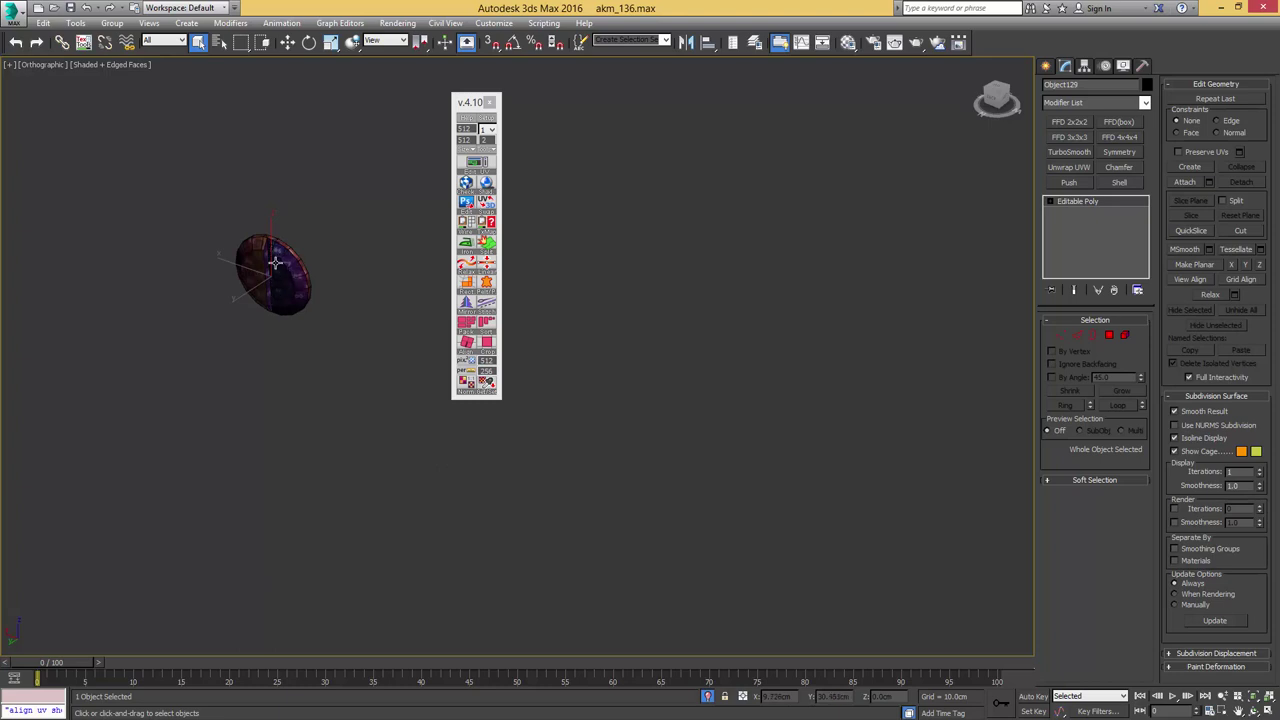
scroll(274, 268, down, 5)
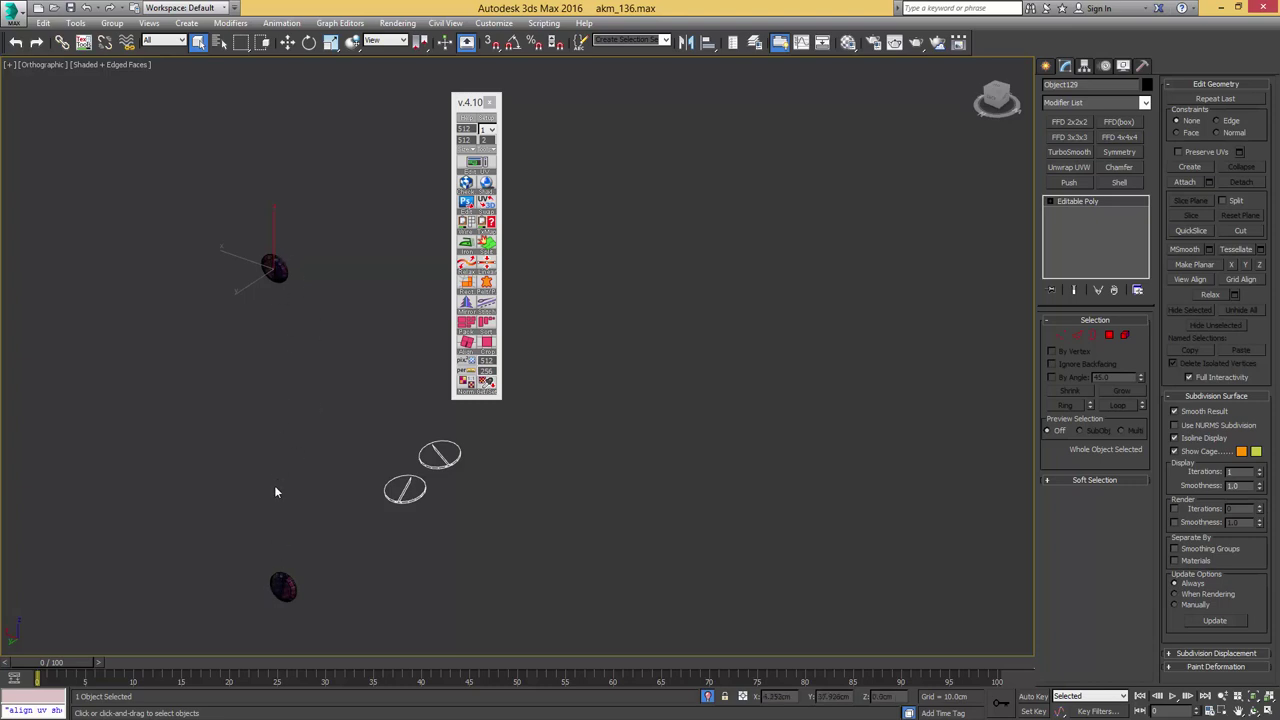
- Check the detached screws' material and compare them with the remaining rivets and pins along the rifle
scroll(287, 289, down, 5)
middle_drag(314, 251, 200, 380)
alt+middle_drag(182, 443, 155, 399)
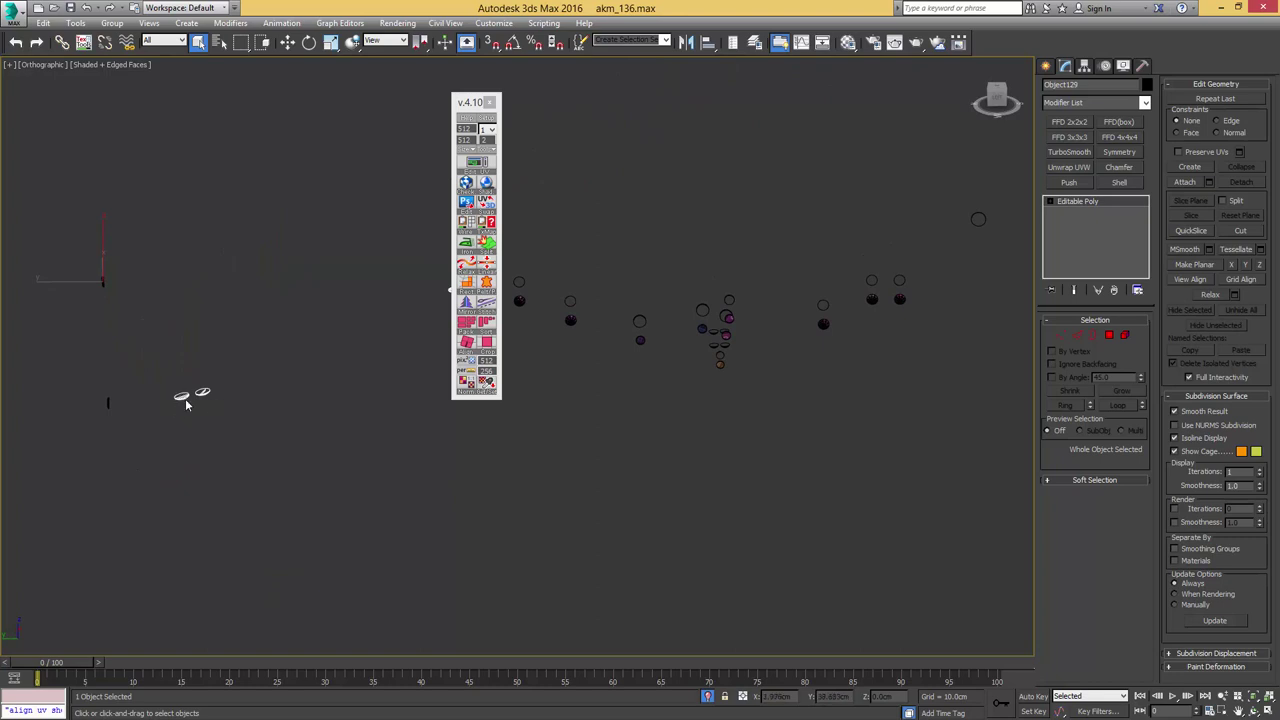
middle_drag(290, 363, 165, 383)
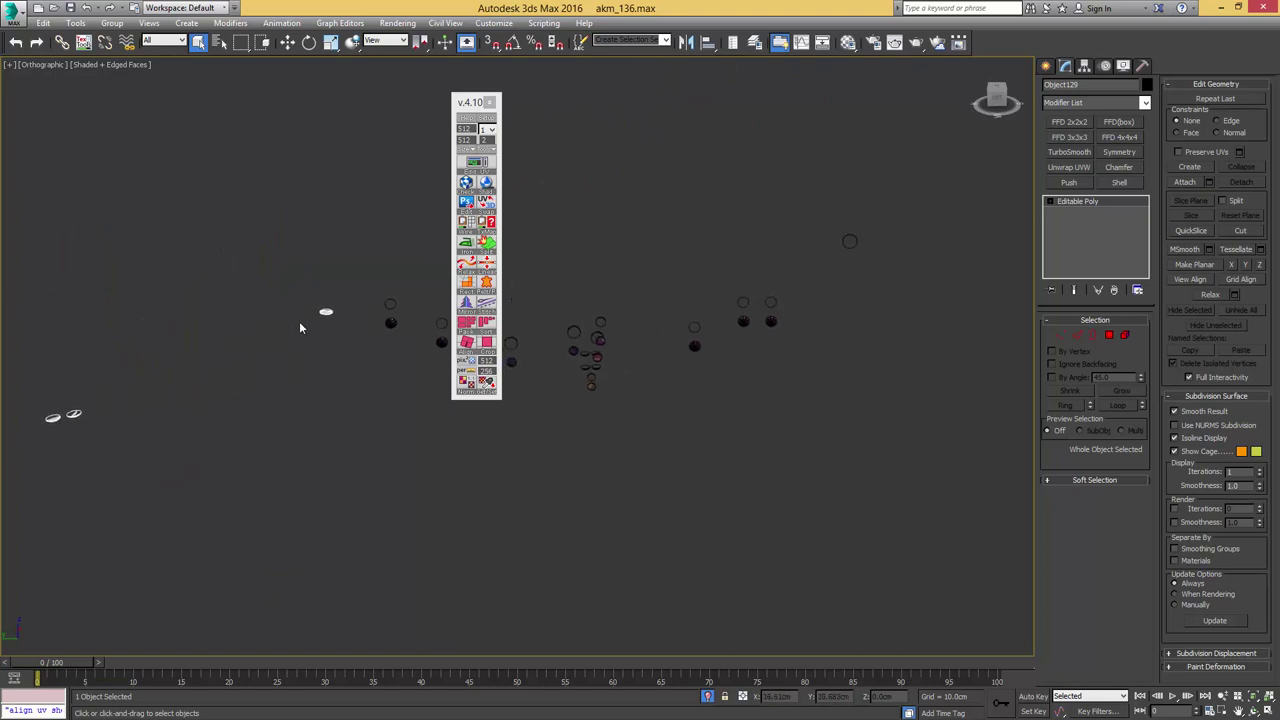
alt+middle_drag(324, 310, 346, 317)
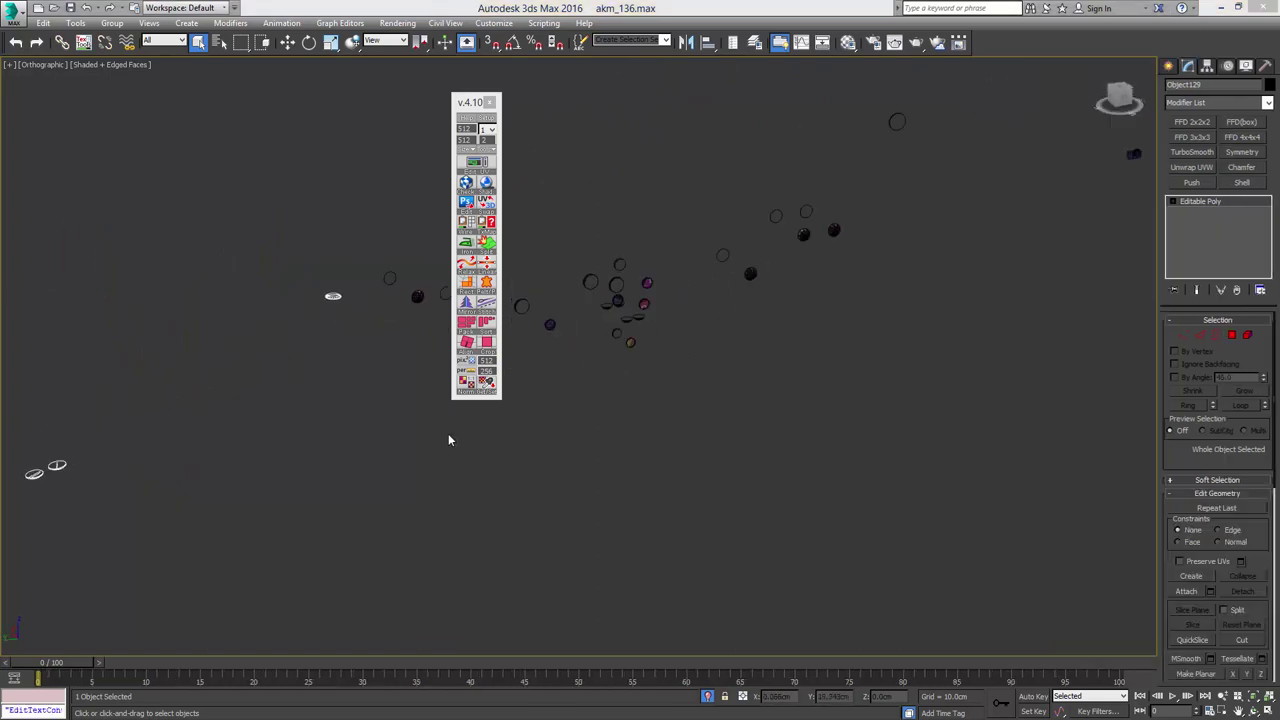
middle_click(448, 433)
key(m)
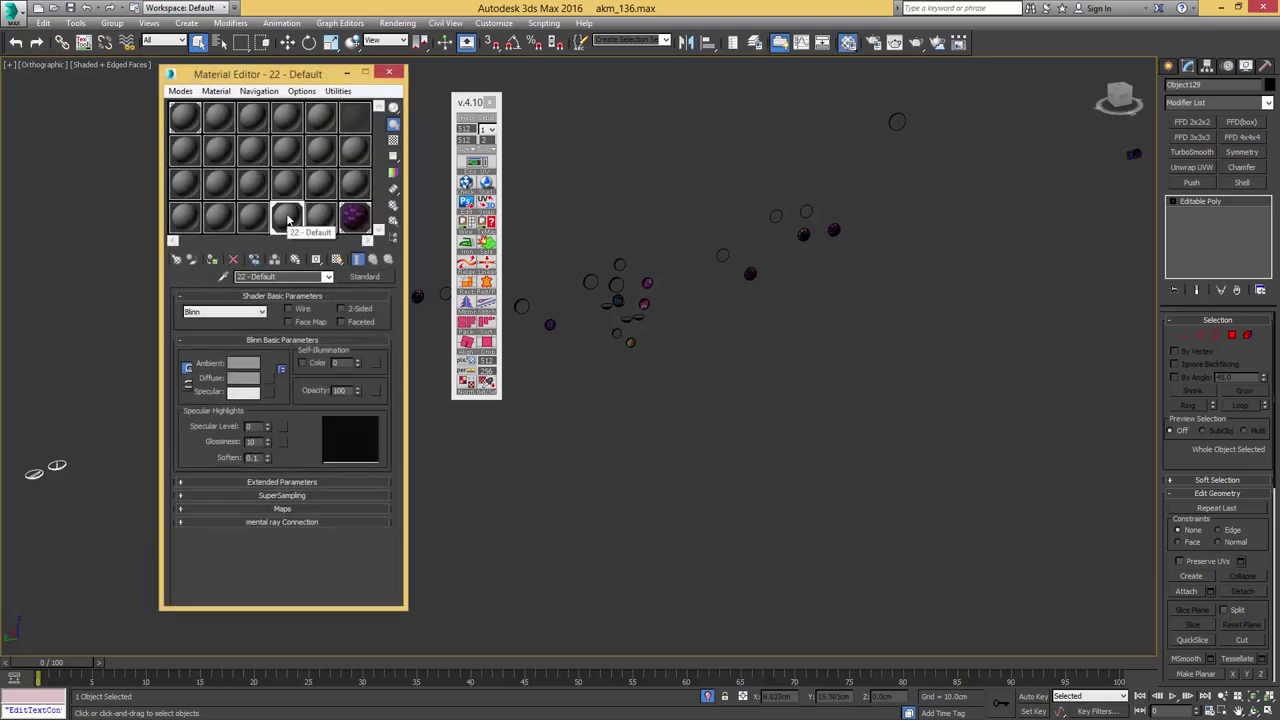
click(391, 73)
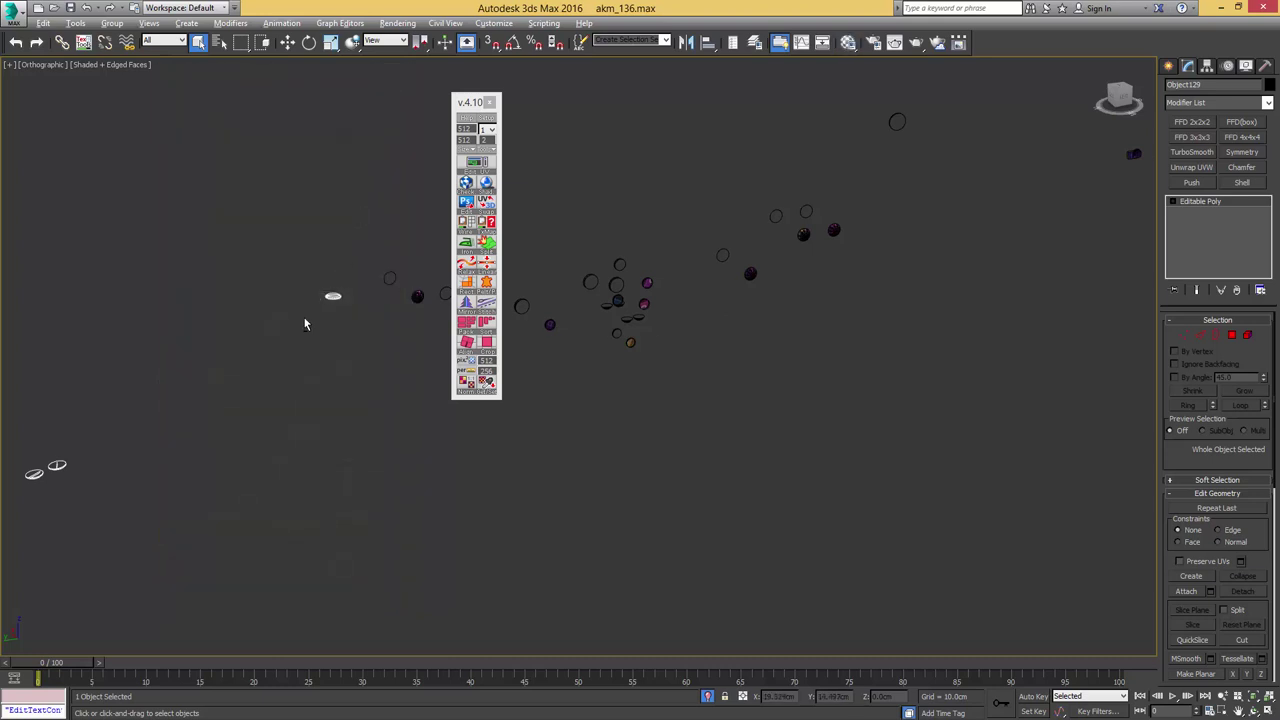
alt+middle_drag(305, 320, 286, 298)
scroll(325, 277, up, 5)
scroll(352, 262, down, 7)
middle_drag(161, 344, 245, 308)
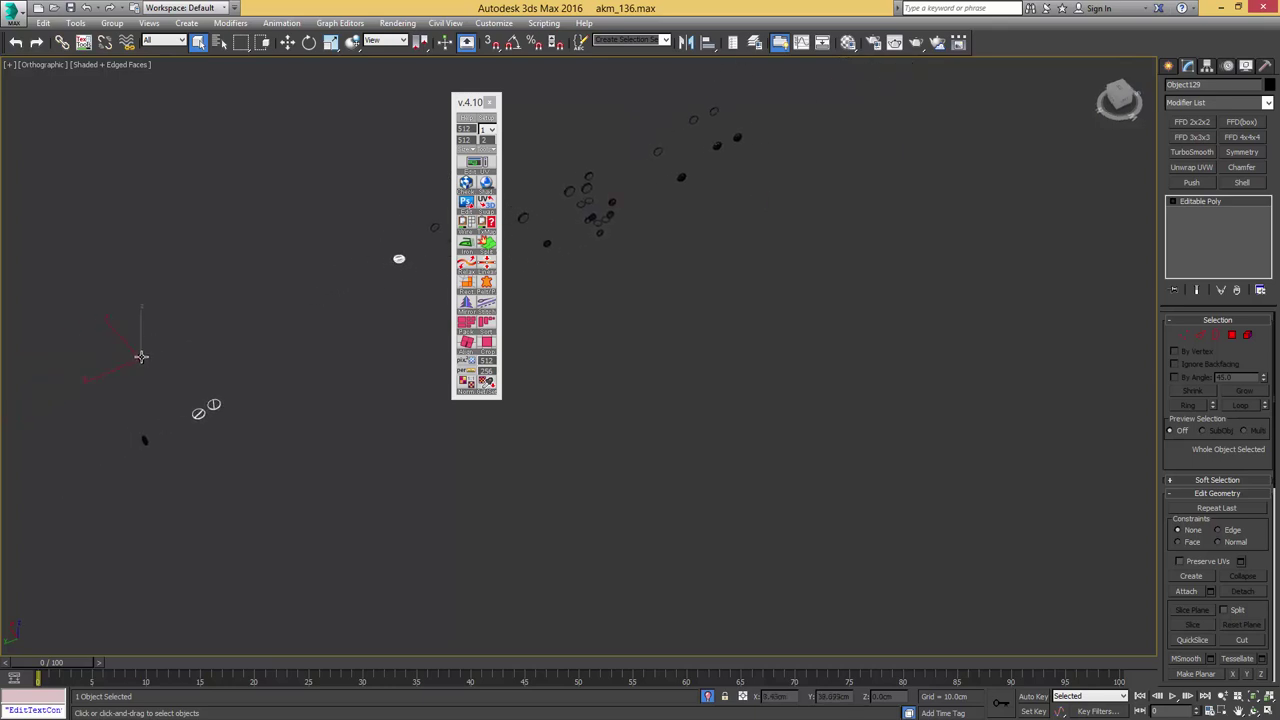
middle_drag(282, 288, 134, 345)
scroll(264, 322, up, 4)
middle_drag(359, 297, 306, 300)
- Select all the rivet and pin elements along one side of the remaining fasteners and detach them as a separate object
click(228, 319)
middle_drag(306, 300, 207, 298)
alt+middle_drag(207, 298, 262, 318)
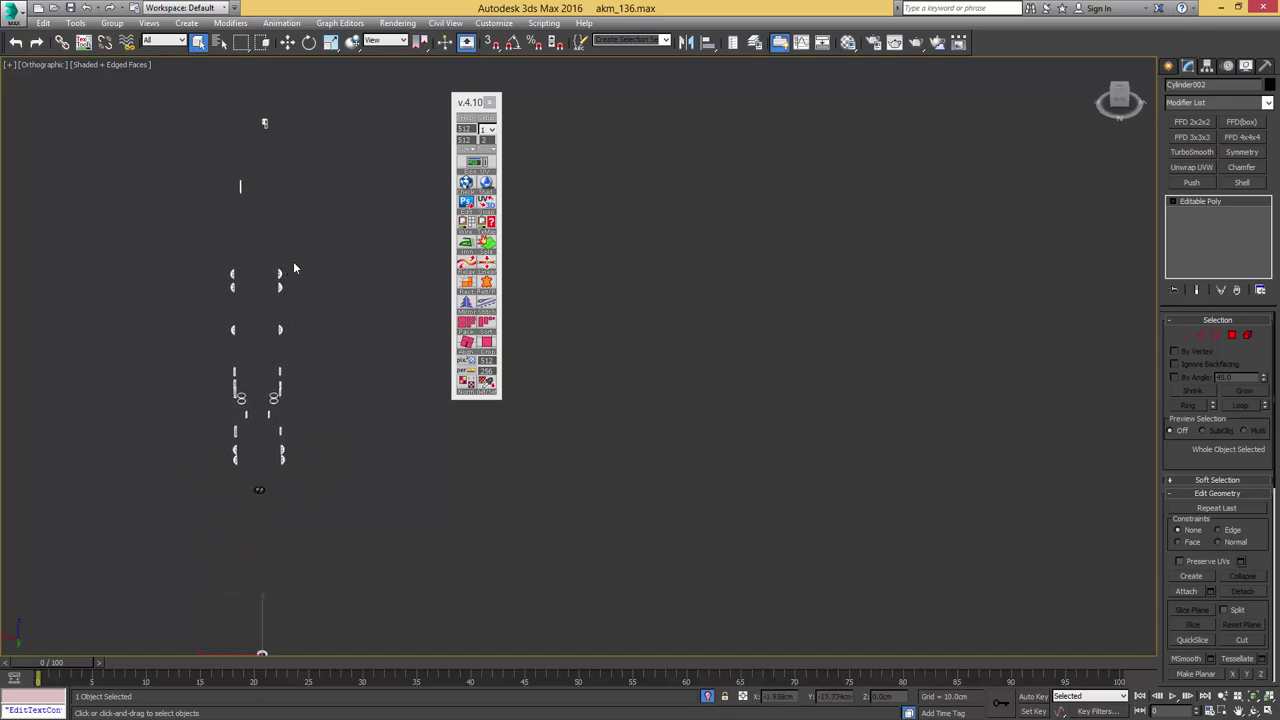
key(5)
drag(285, 422, 262, 482)
alt+middle_drag(311, 401, 325, 347)
ctrl+drag(365, 280, 322, 310)
key(alt+d)
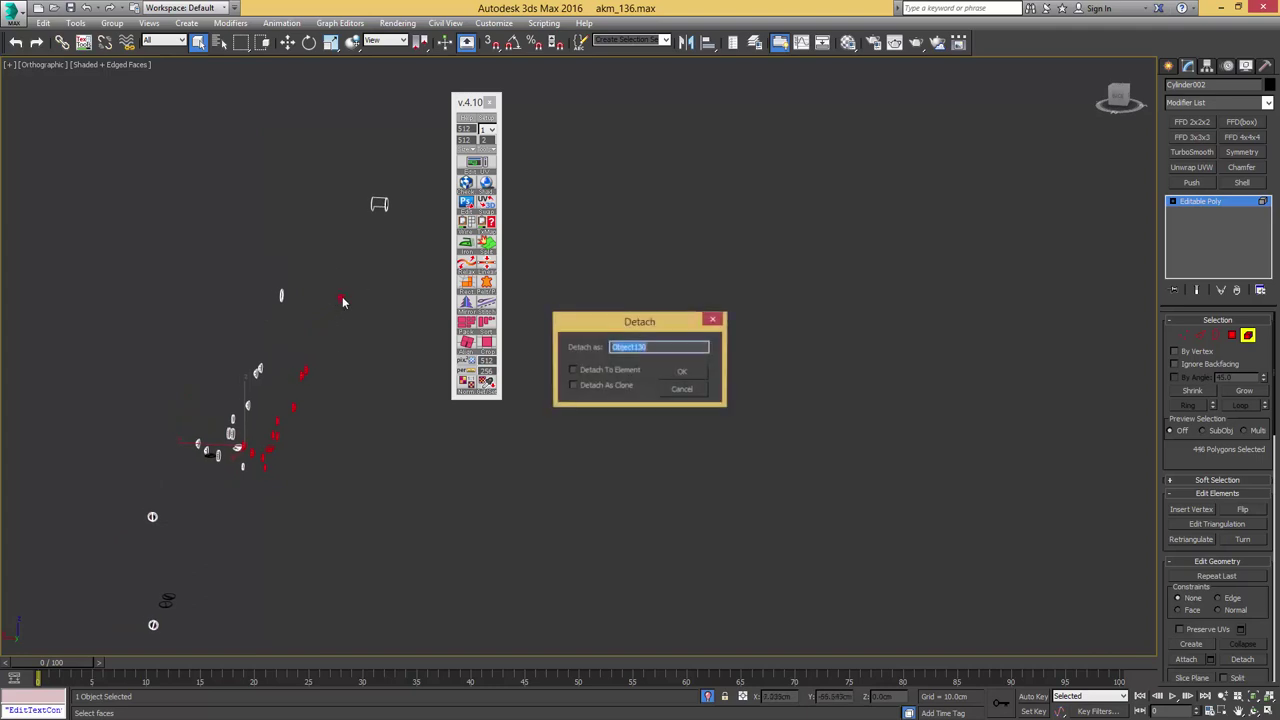
click(686, 373)
key(5)
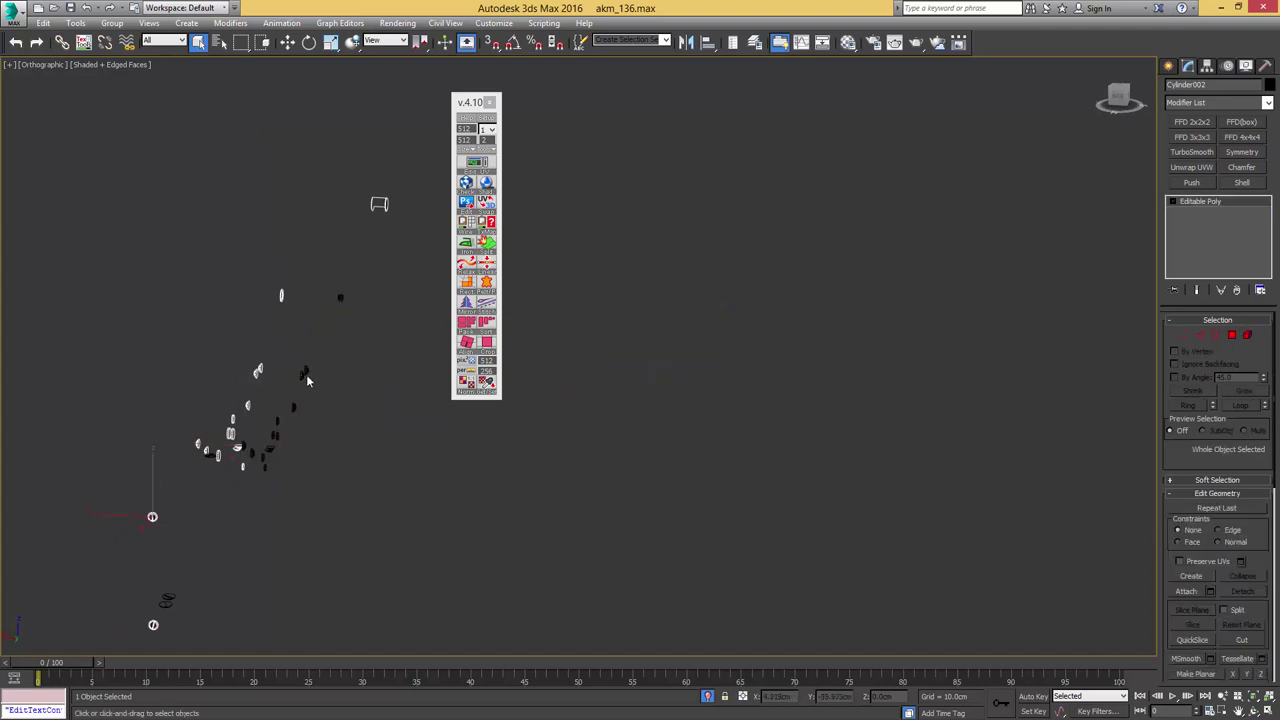
- Select the detached one-sided rivets, close the floating UV script window, and isolate the rivets
click(304, 371)
alt+middle_drag(304, 371, 346, 364)
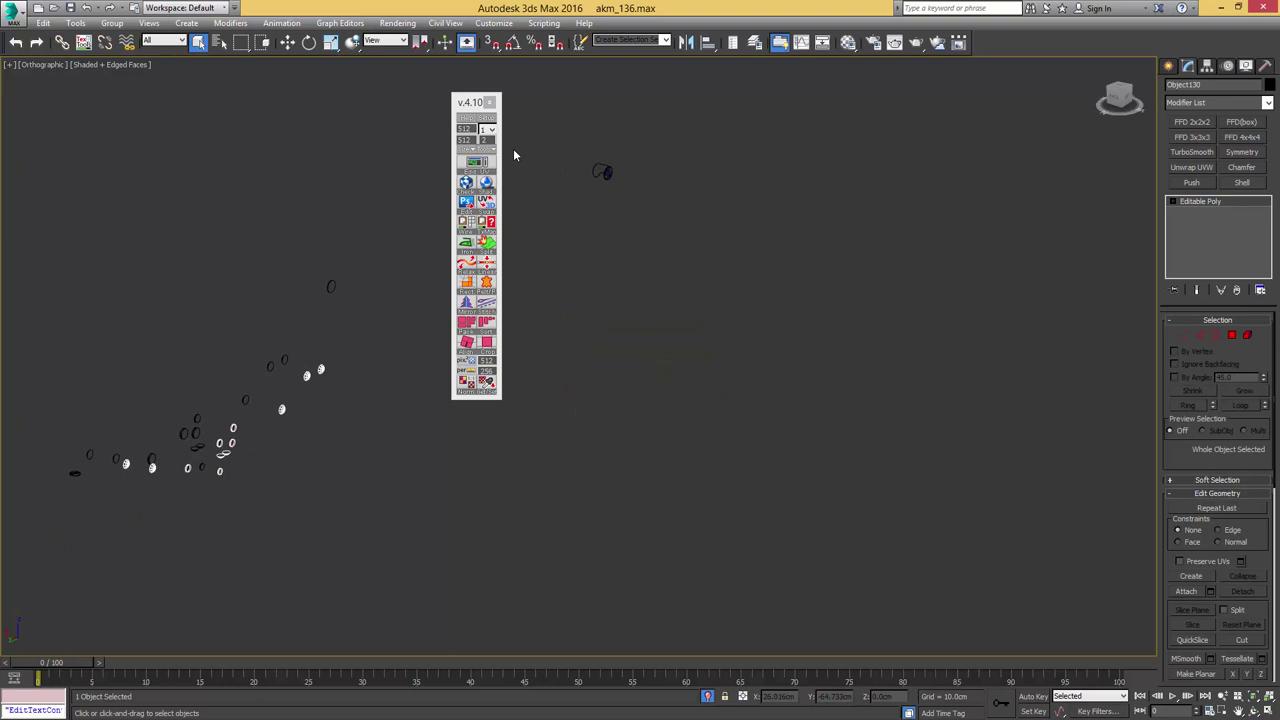
click(490, 103)
alt+middle_drag(461, 226, 391, 278)
middle_drag(245, 330, 383, 370)
alt+middle_drag(352, 322, 456, 289)
scroll(550, 280, down, 5)
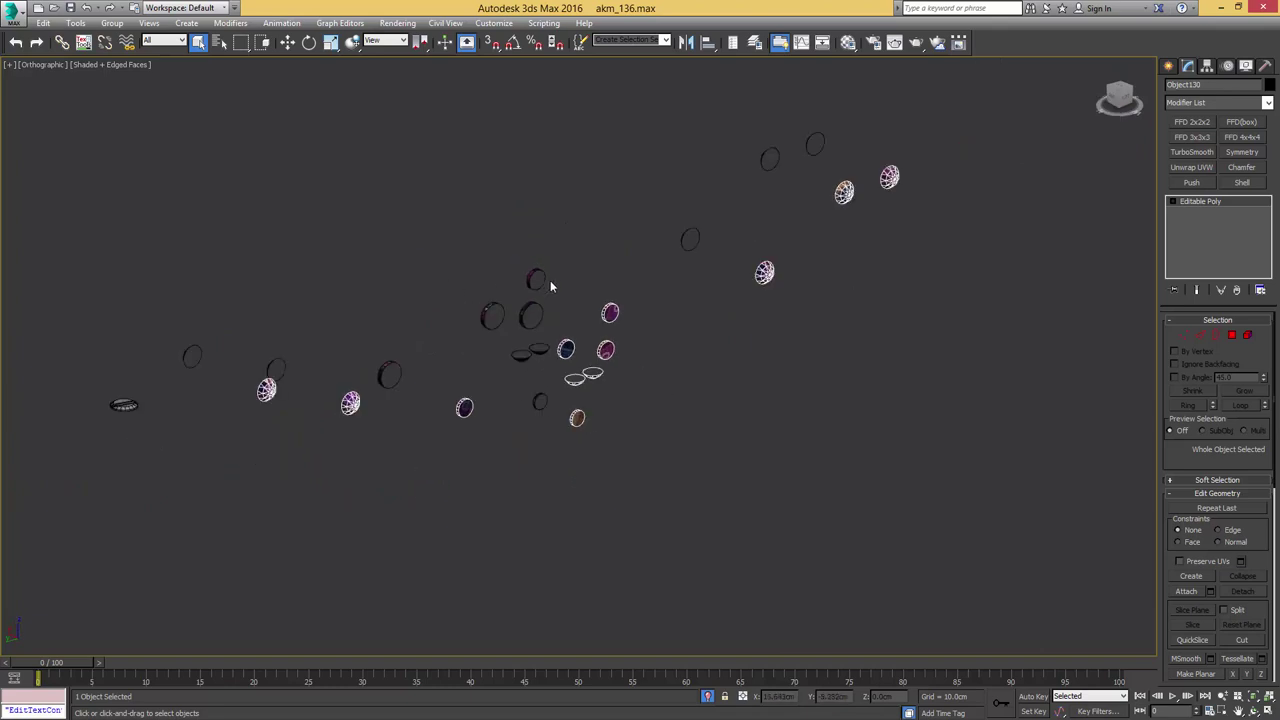
key(alt+q)
- Apply an Unwrap UVW modifier to the isolated rivets and bring the first domed rivets into view beside the UV editor
middle_drag(537, 283, 512, 305)
middle_drag(428, 376, 461, 346)
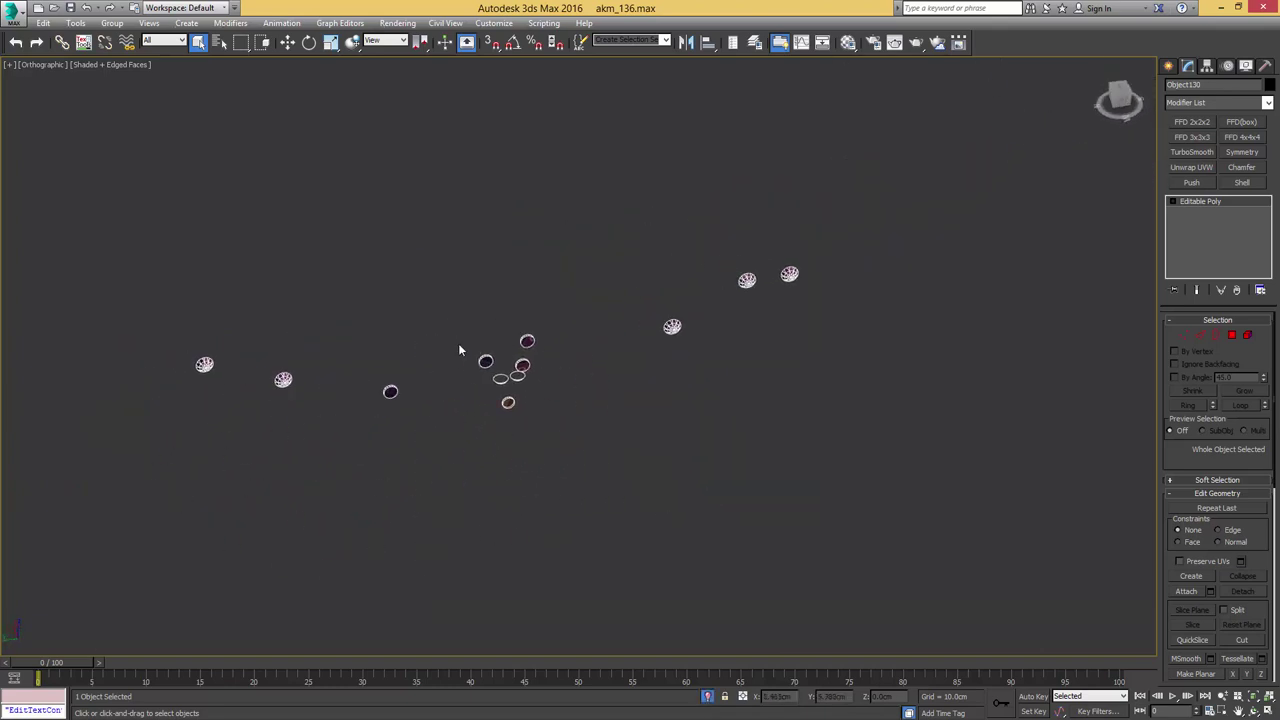
key(ctrl+e)
scroll(291, 338, up, 5)
middle_drag(195, 349, 297, 315)
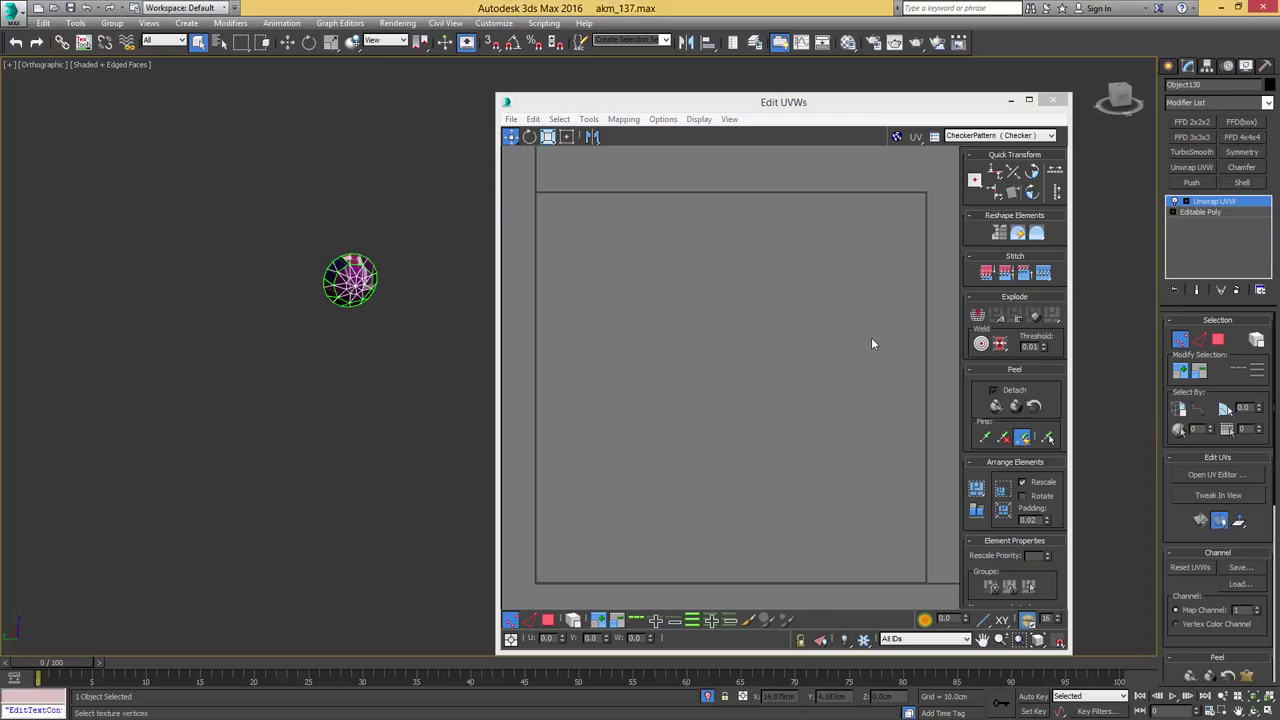
middle_drag(325, 298, 258, 315)
scroll(274, 303, down, 2)
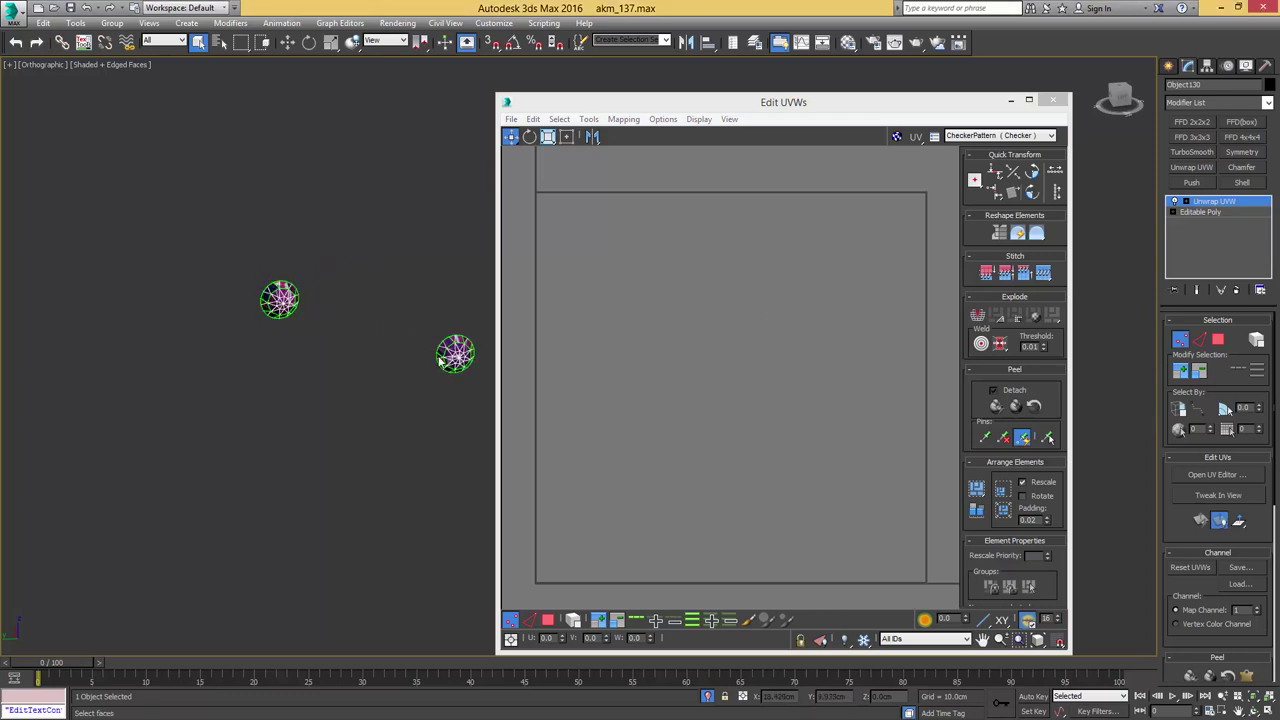
middle_drag(441, 362, 285, 332)
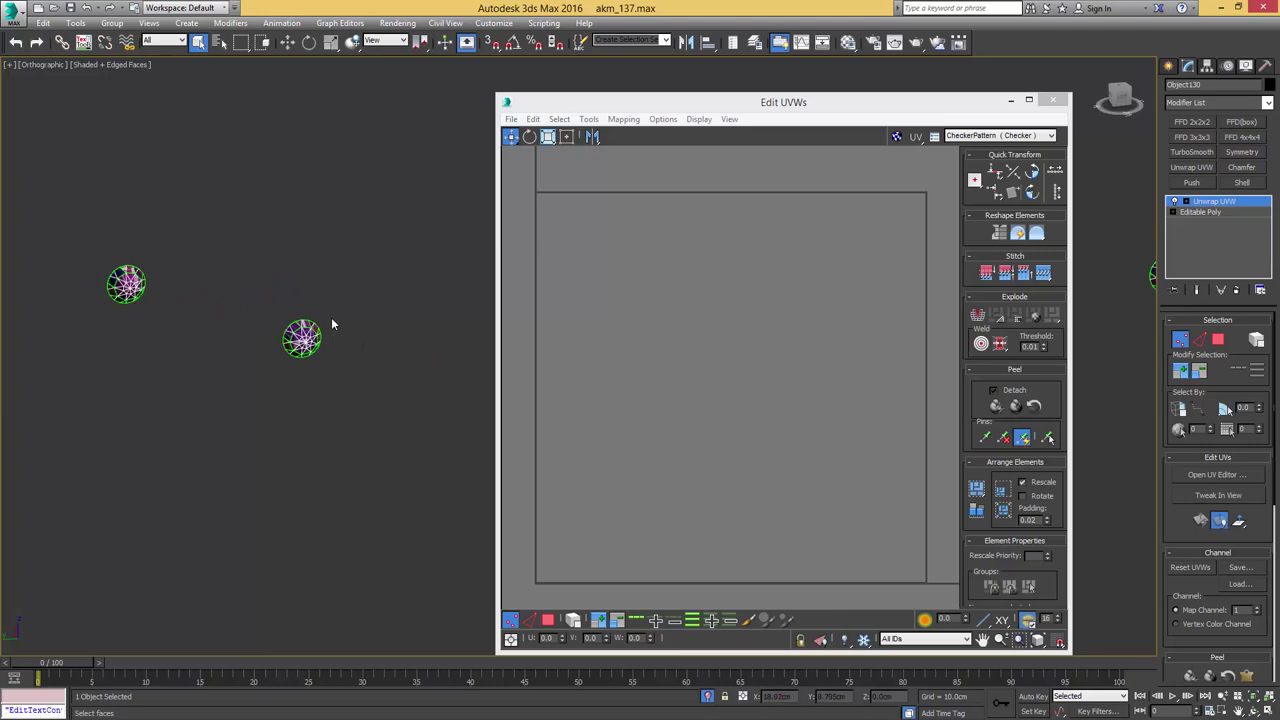
- Select all faces of the two domed rivets at one end and add the two small flat-lying rivets in the middle group
key(3)
drag(80, 352, 168, 262)
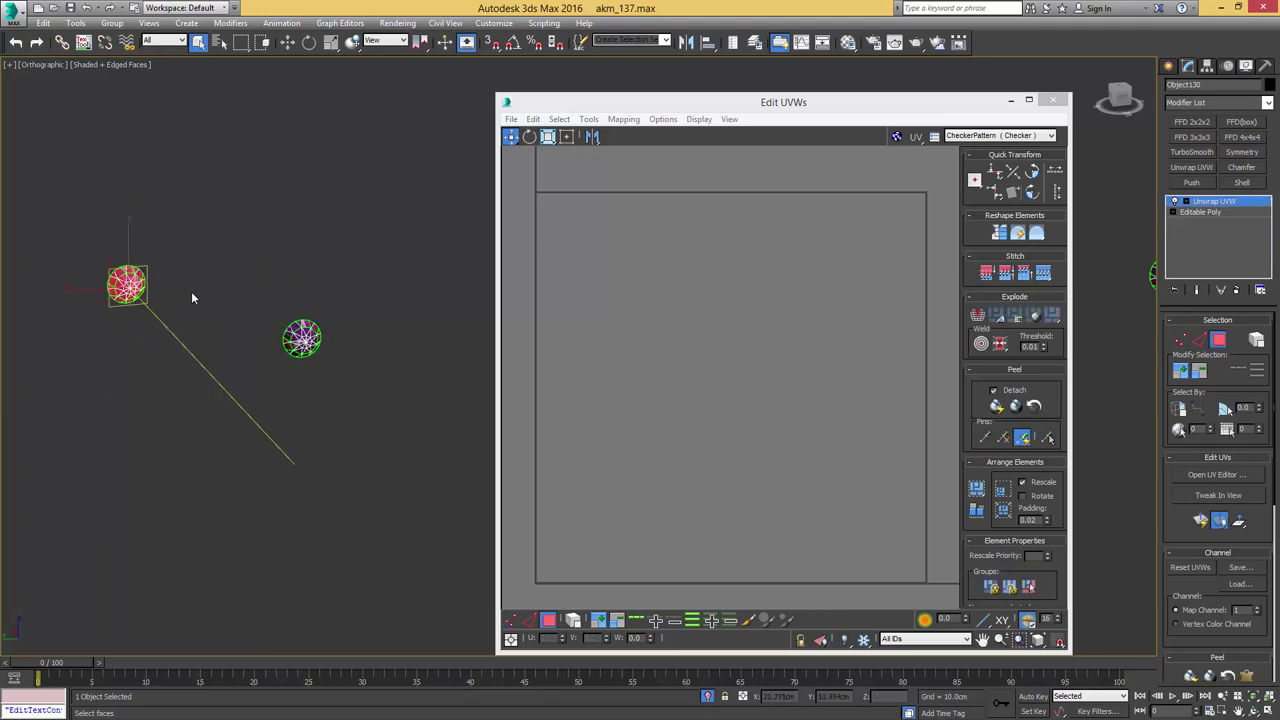
ctrl+drag(217, 403, 343, 290)
mouse_move(356, 340)
middle_down()
mouse_move(220, 316)
mouse_move(294, 334)
middle_up()
scroll(221, 316, down, 3)
middle_drag(396, 348, 323, 304)
scroll(322, 304, up, 3)
ctrl+drag(246, 309, 384, 252)
- Add the three domed rivets at the other end to the face selection and planar-map all selected rivets
alt+middle_drag(384, 252, 420, 208)
middle_drag(420, 208, 8, 330)
middle_drag(450, 334, 358, 354)
ctrl+drag(107, 449, 361, 320)
scroll(240, 362, down, 6)
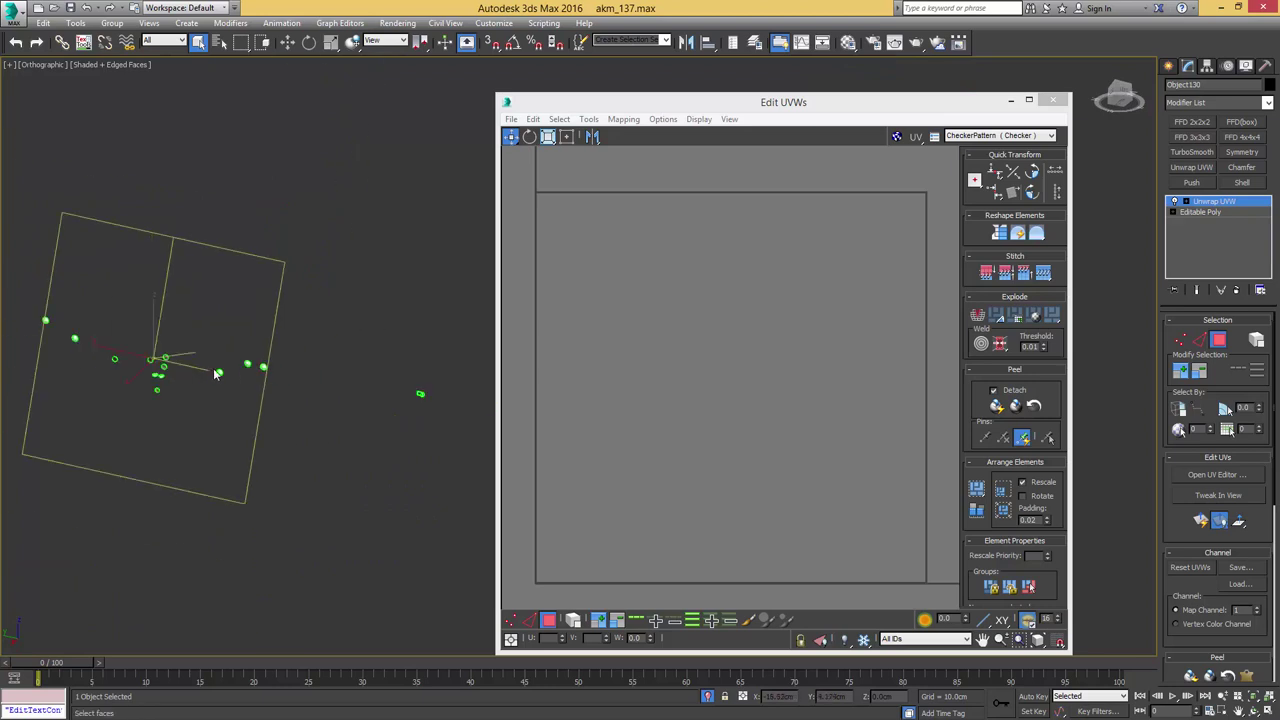
middle_drag(134, 382, 278, 357)
scroll(332, 358, up, 5)
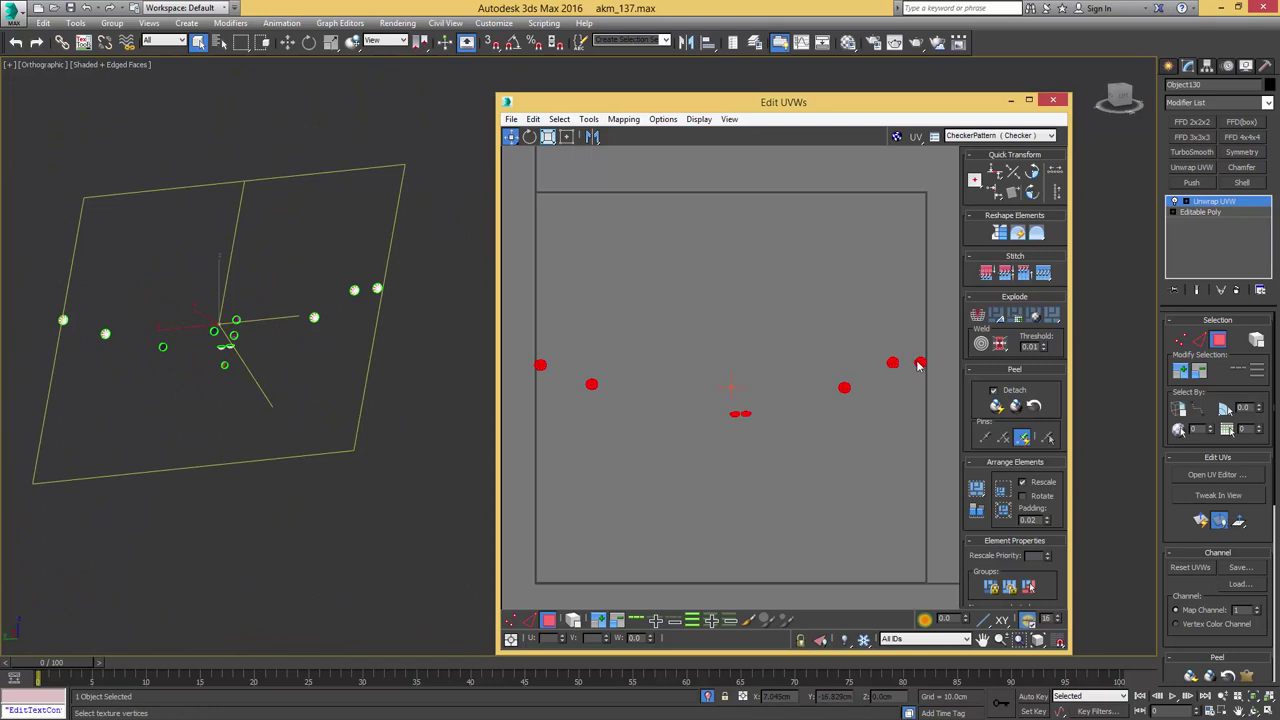
- Peel the domed rivets' UVs flat and move their shells outside the UV tile on its left side
click(1015, 407)
click(1015, 408)
scroll(791, 391, down, 3)
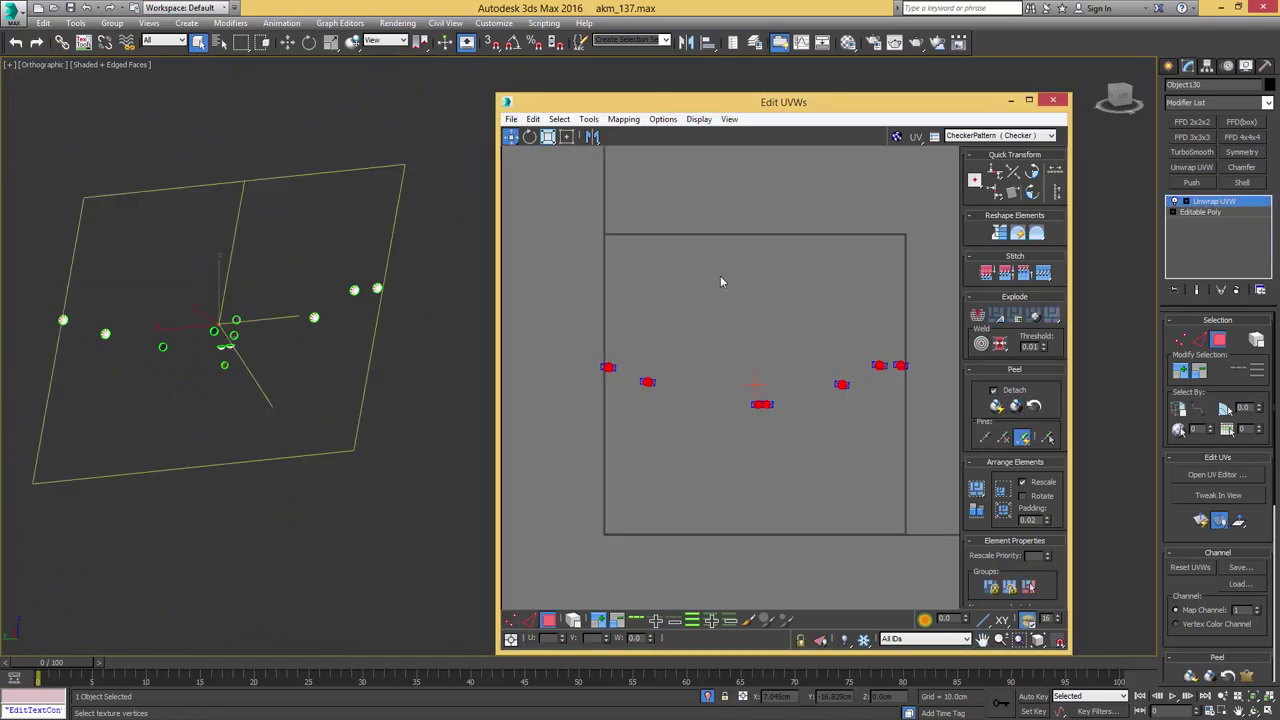
click(567, 140)
scroll(755, 278, down, 3)
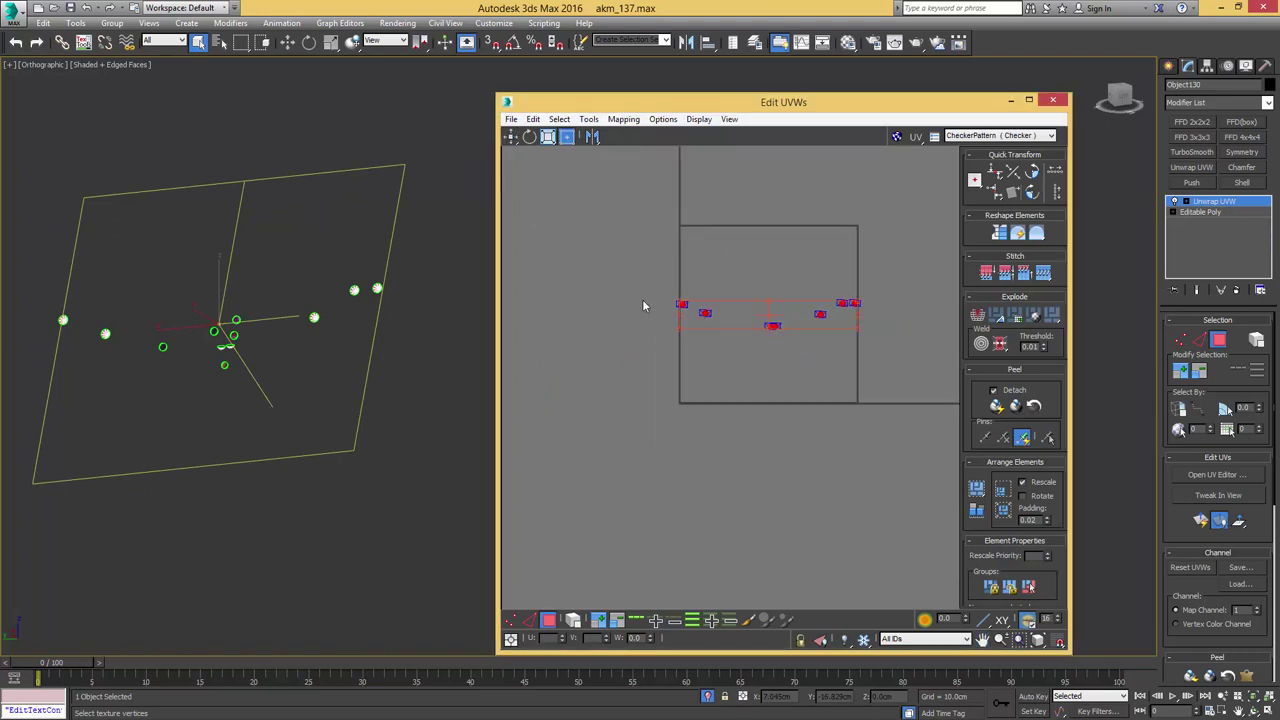
scroll(602, 282, down, 2)
middle_drag(602, 283, 697, 269)
drag(813, 286, 607, 299)
- Select all faces of the five flat cylindrical rivets in the middle of the model, leaving out the two domed ones
alt+middle_drag(341, 311, 148, 306)
scroll(208, 304, up, 5)
click(142, 283)
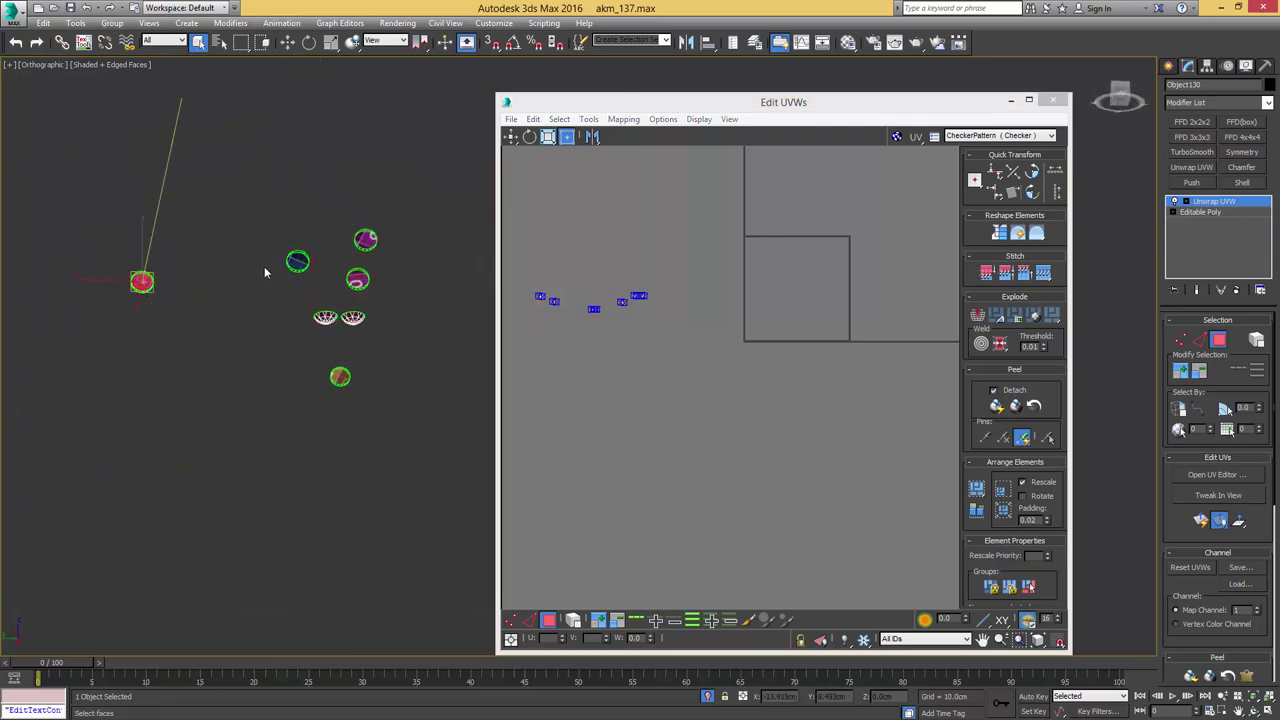
ctrl+drag(393, 212, 395, 209)
ctrl+drag(413, 202, 337, 288)
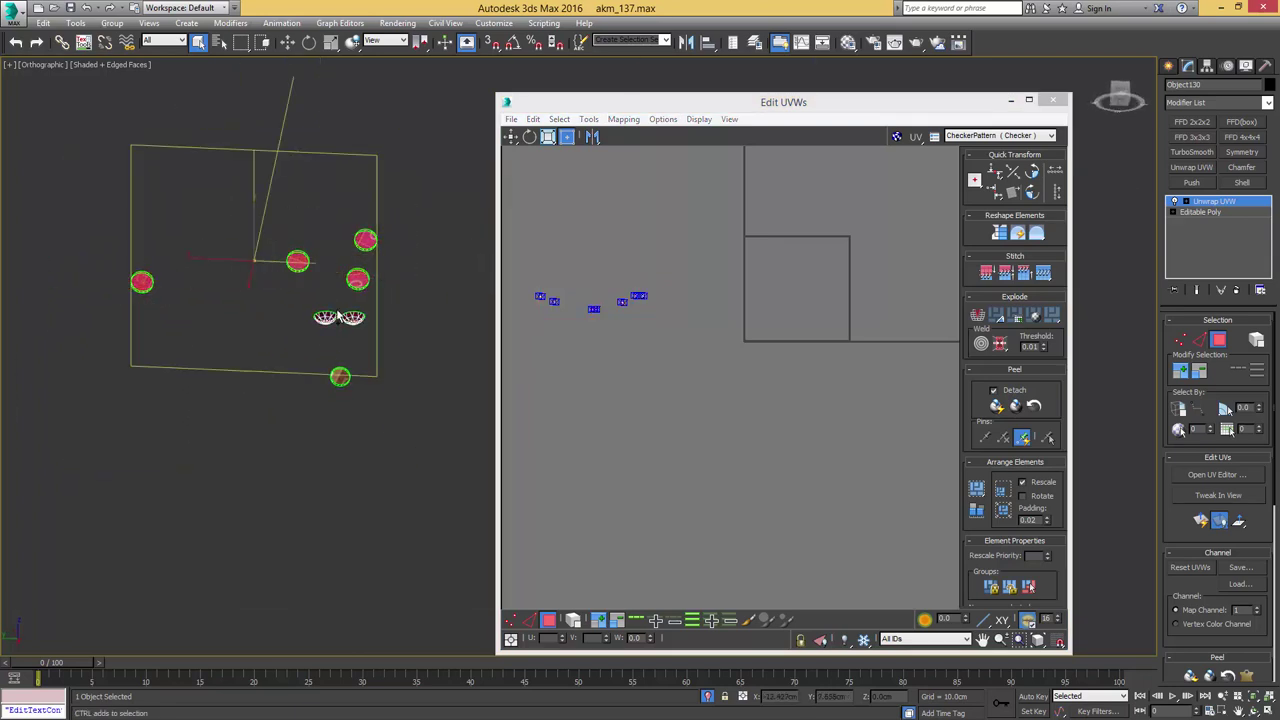
alt+middle_drag(351, 297, 348, 266)
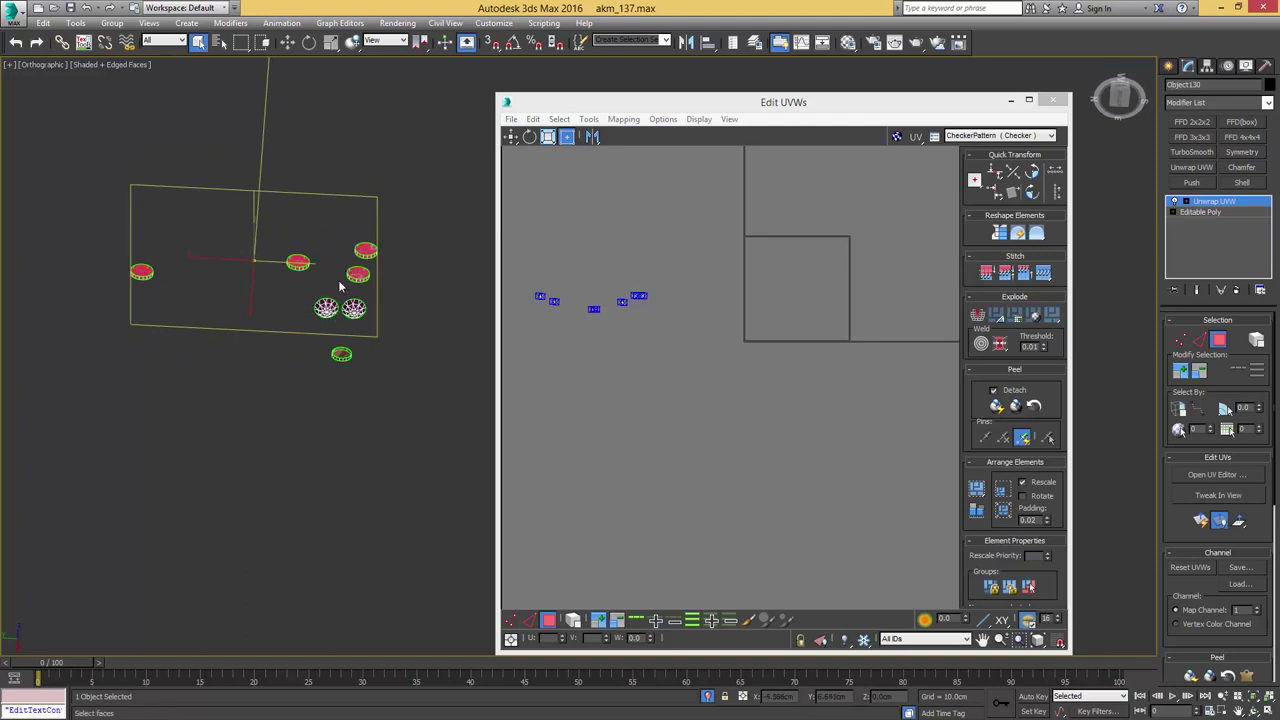
scroll(370, 285, up, 5)
scroll(365, 281, down, 2)
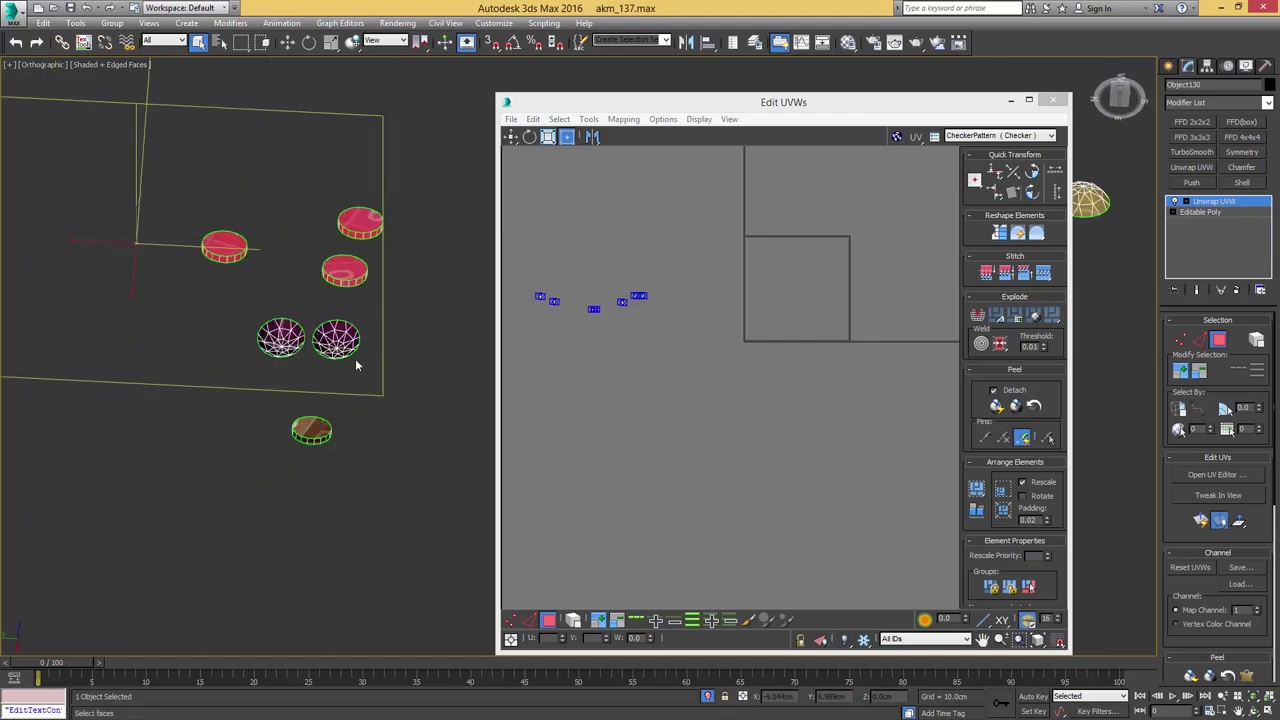
ctrl+drag(374, 403, 276, 456)
- Apply Flatten Mapping with the default settings to the five selected flat rivets
scroll(263, 289, down, 5)
middle_drag(363, 297, 345, 330)
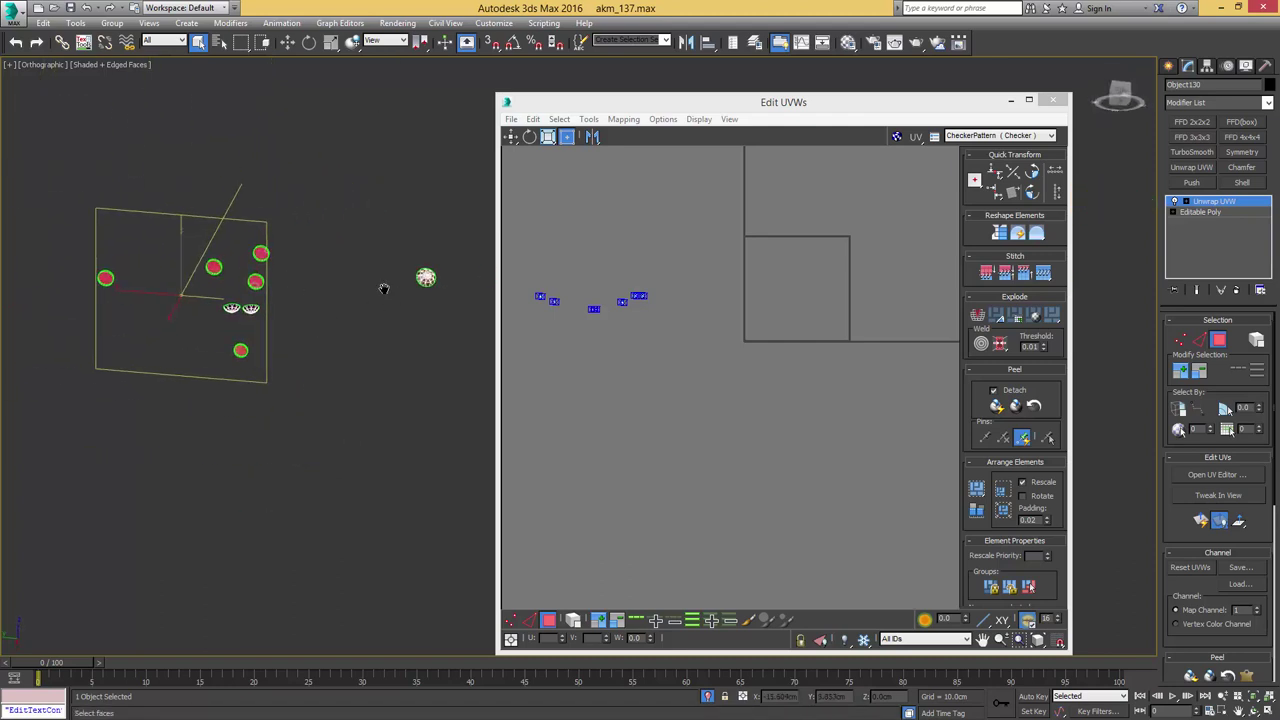
scroll(200, 281, down, 2)
middle_drag(420, 287, 162, 320)
middle_drag(112, 313, 337, 330)
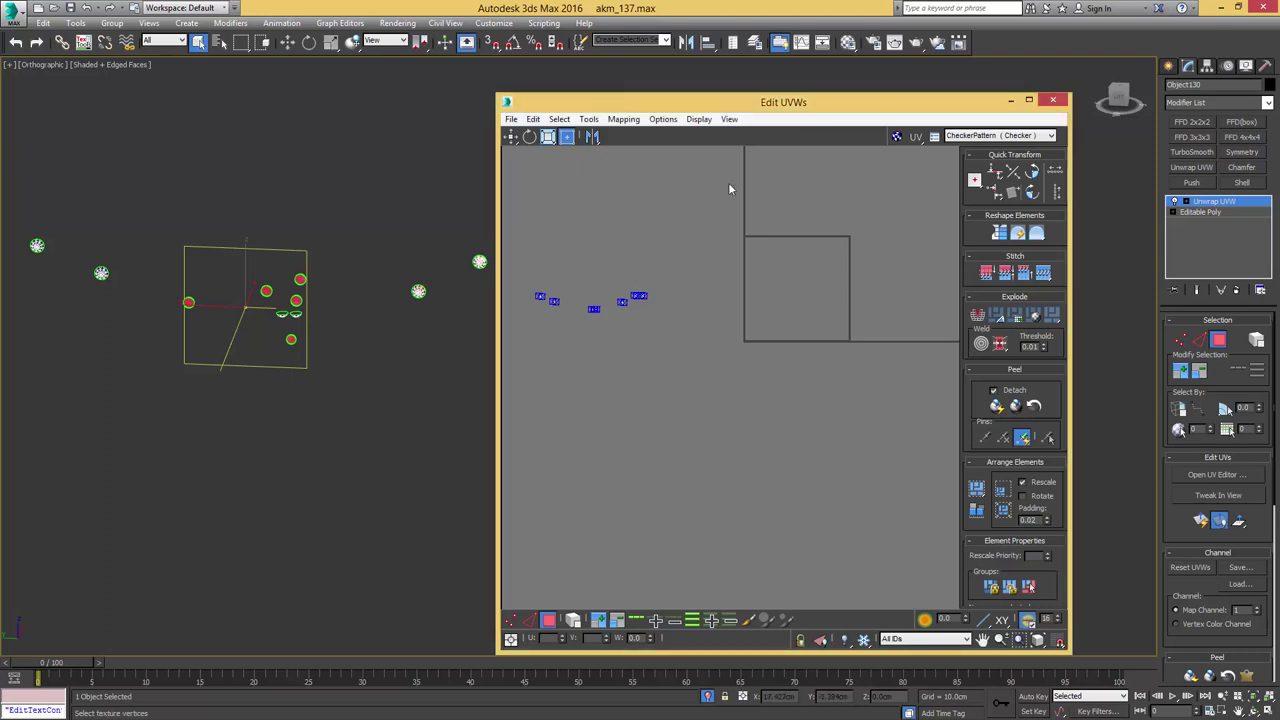
click(623, 119)
click(641, 138)
key(Return)
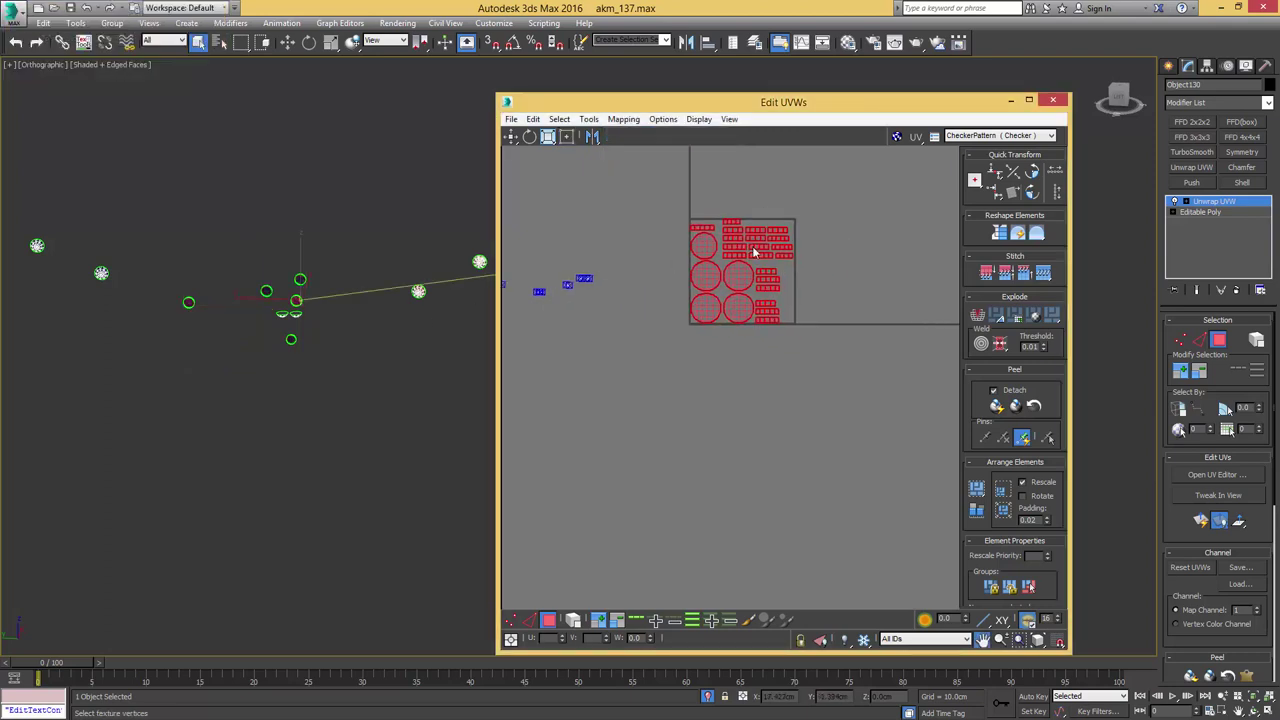
- Stitch the first flat rivet's side-wall pieces into one strip, starting from the rightmost piece above the circular caps
click(838, 267)
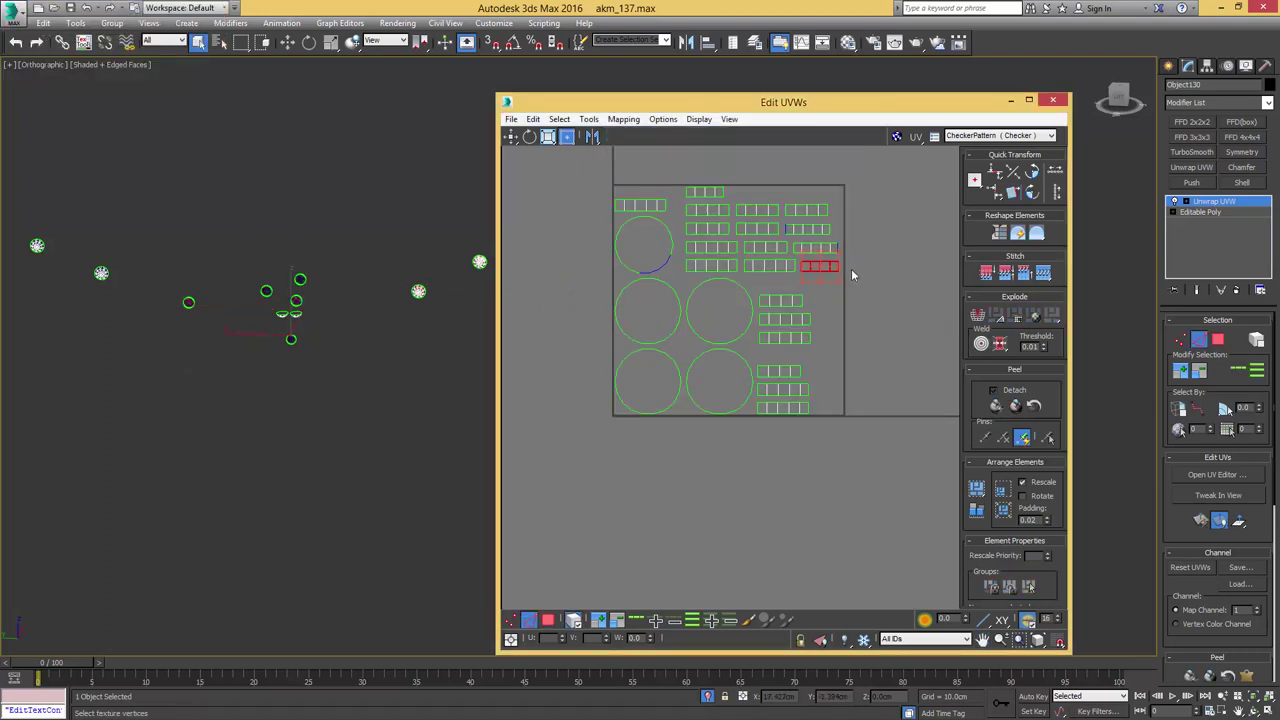
scroll(852, 268, up, 3)
key(4)
click(824, 264)
key(s)
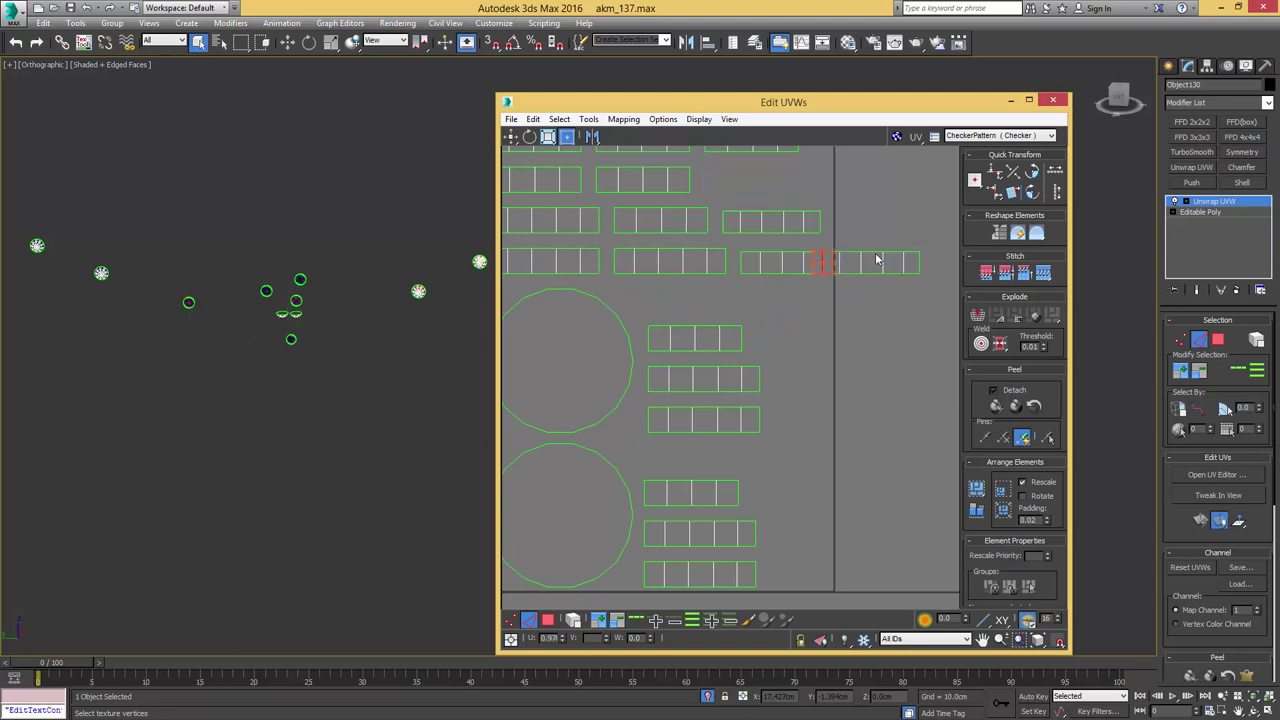
middle_drag(926, 261, 818, 271)
click(872, 268)
key(s)
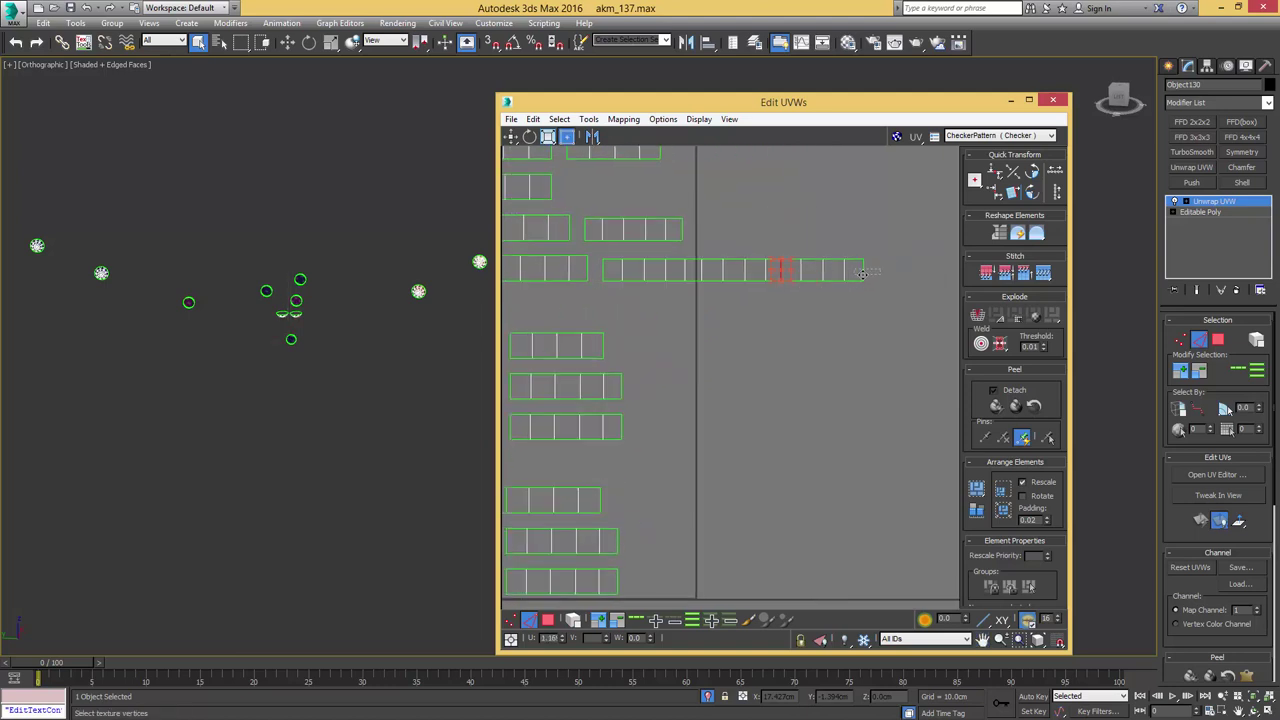
click(863, 273)
key(s)
- Stitch the second flat rivet's side-wall pieces into one strip in the uppermost row of the layout
scroll(864, 274, down, 3)
click(743, 201)
key(s)
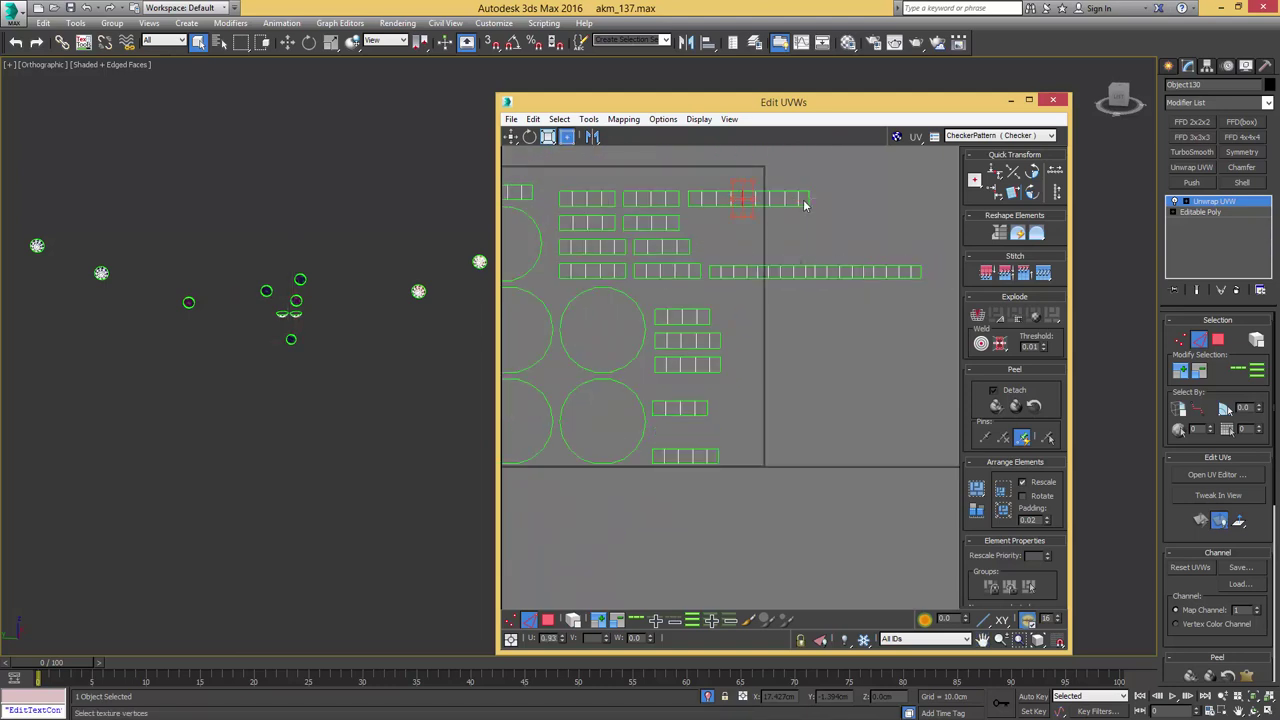
click(808, 203)
key(s)
click(862, 200)
key(ctrl+shift+s)
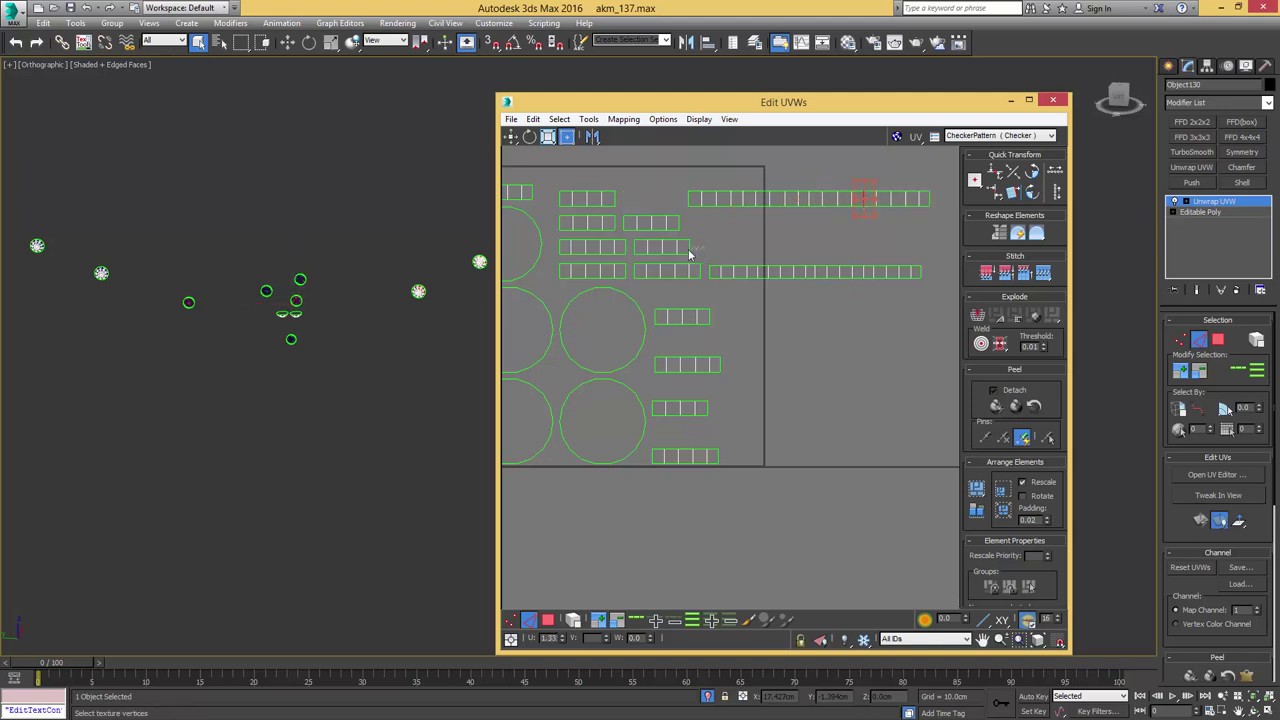
- Stitch the third flat rivet's side-wall pieces into one strip, in the row just above the first stitched strip
click(688, 249)
key(ctrl+shift+s)
click(756, 249)
key(s)
click(812, 249)
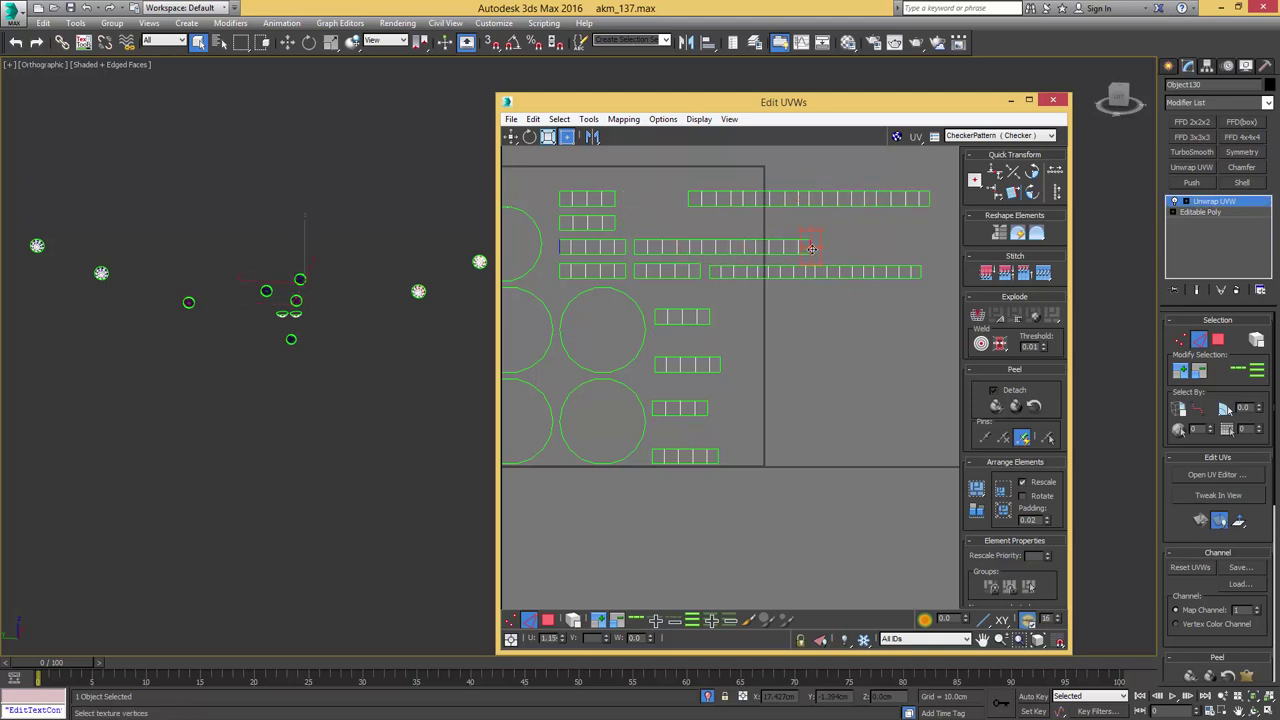
key(s)
- Stitch the fourth flat rivet's side-wall pieces into one strip beside the middle pair of circular caps
click(712, 317)
key(ctrl+shift+s)
click(776, 318)
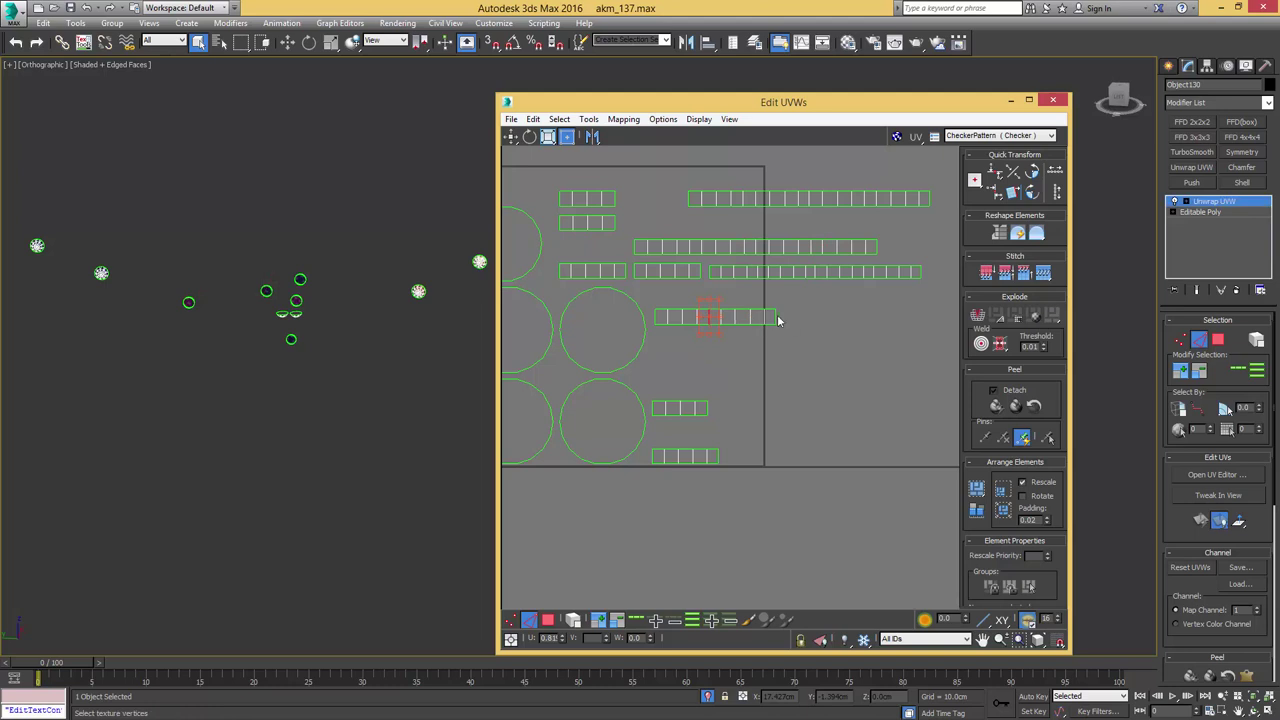
key(ctrl+shift+s)
click(826, 319)
key(ctrl+shift+s)
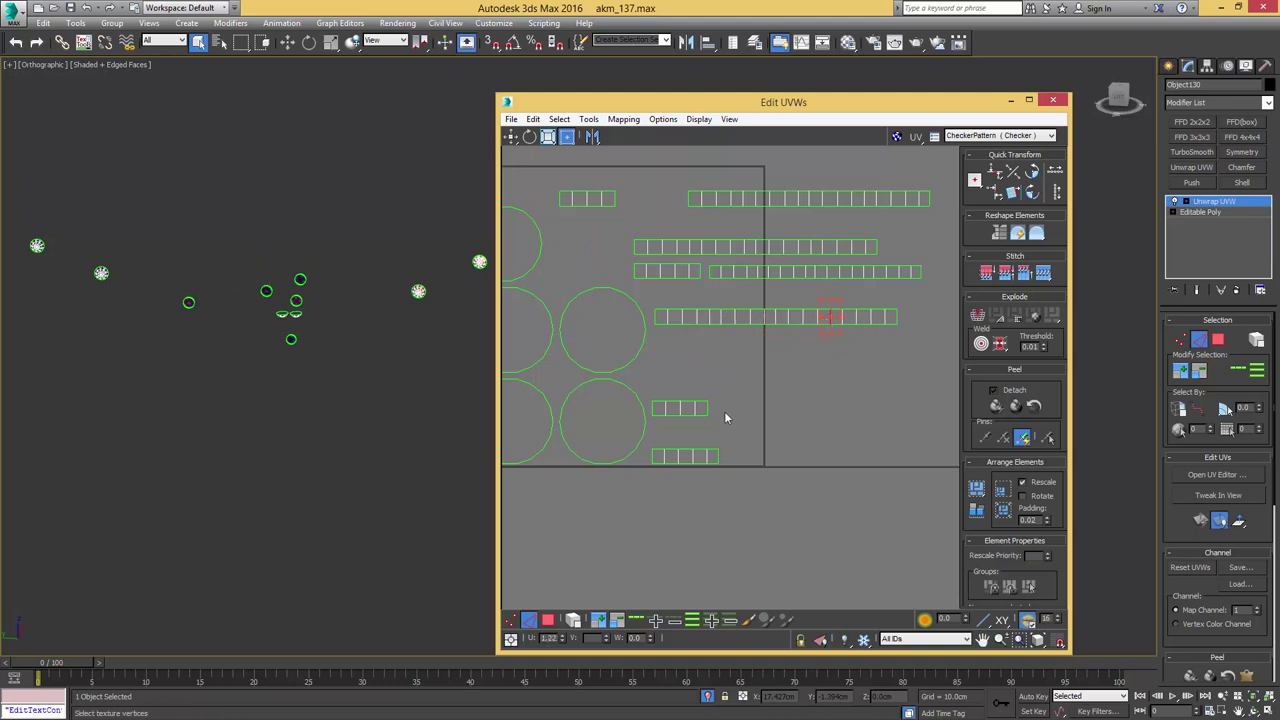
- Stitch the last flat rivet's side-wall pieces into one strip beside the lowest pair of circular caps
click(708, 410)
key(s)
click(773, 410)
key(s)
middle_drag(813, 347, 797, 379)
scroll(803, 358, down, 2)
scroll(801, 361, up, 3)
click(832, 427)
key(s)
scroll(849, 372, down, 2)
- Select the five stitched side-wall strips without the circular caps, peel them, and check their pinned ends
key(3)
key(ctrl+a)
key(4)
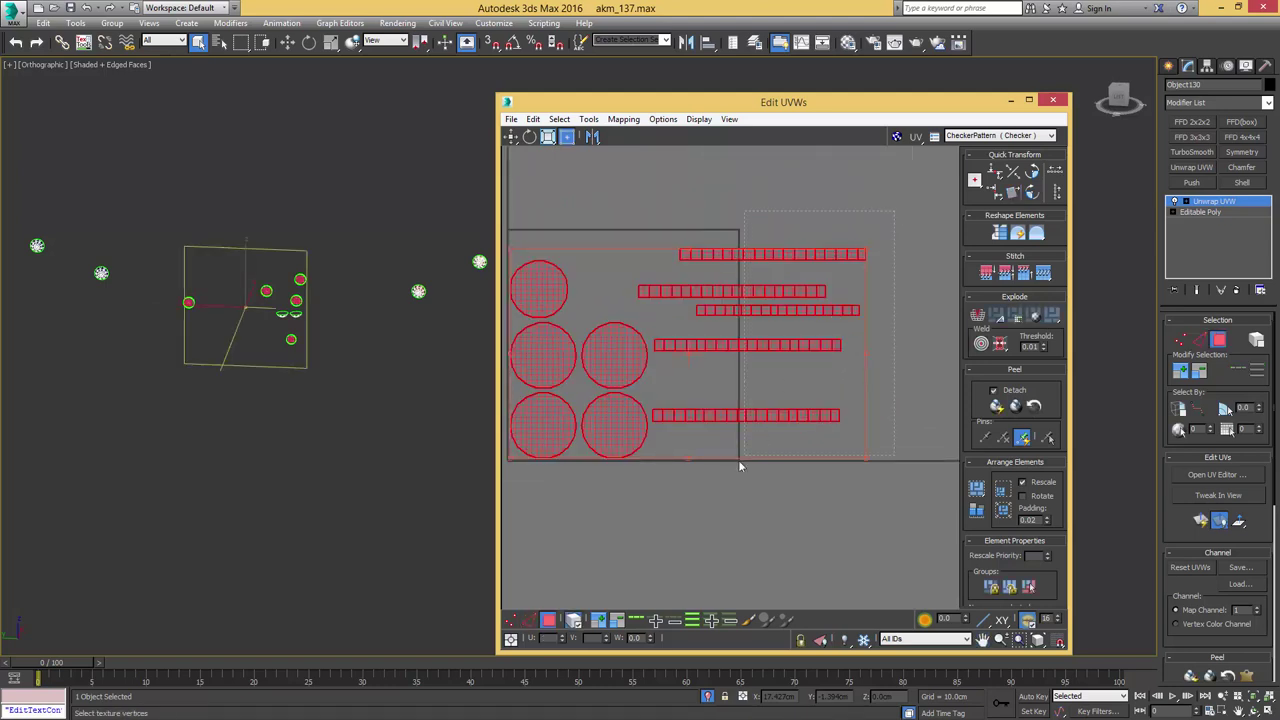
drag(739, 461, 738, 463)
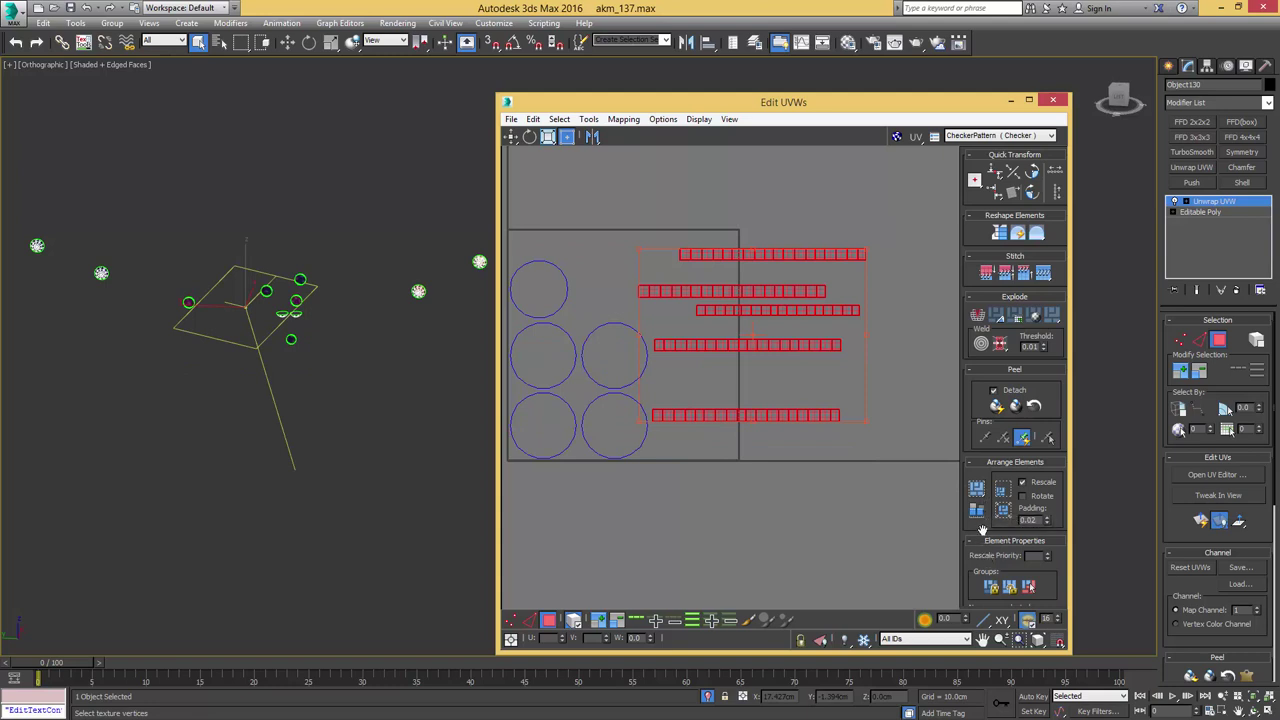
click(1015, 408)
click(1015, 408)
click(876, 360)
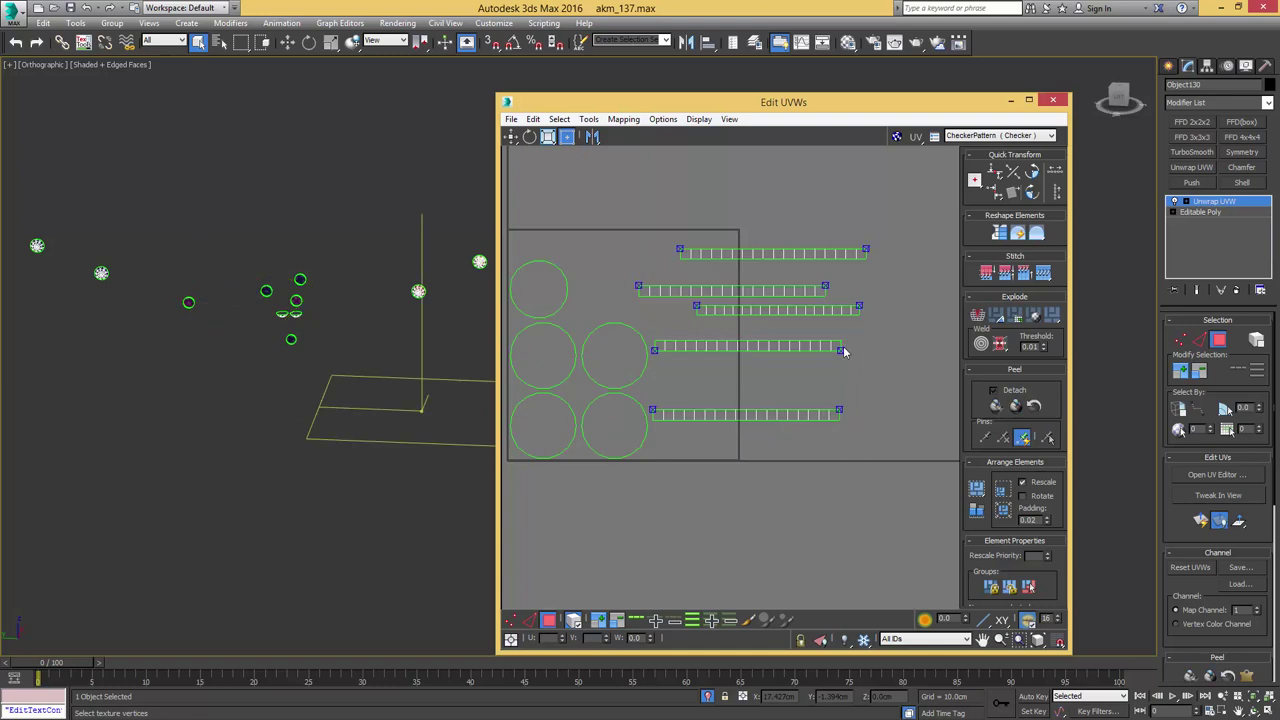
scroll(782, 322, up, 3)
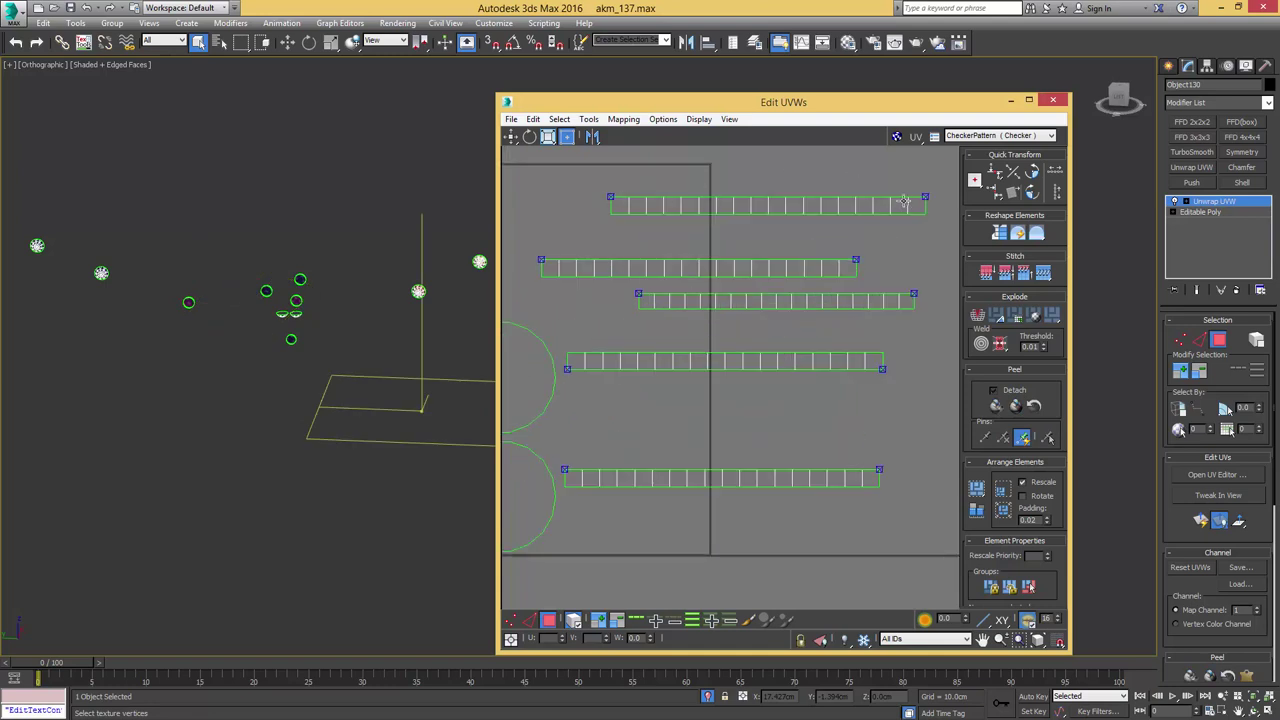
scroll(903, 201, up, 2)
scroll(903, 202, down, 3)
scroll(611, 286, down, 4)
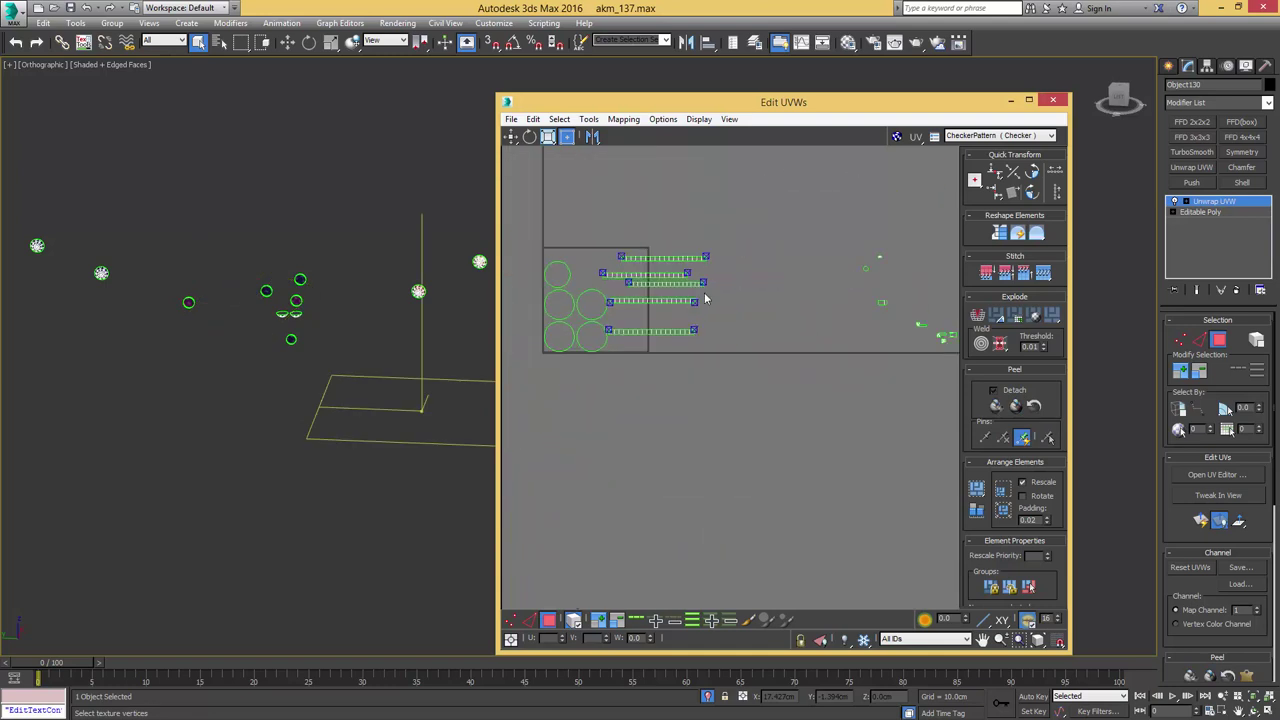
- Select the circular caps and side-wall strips of the flat rivets and move them out of the UV tile
middle_drag(692, 283, 766, 284)
scroll(766, 279, down, 3)
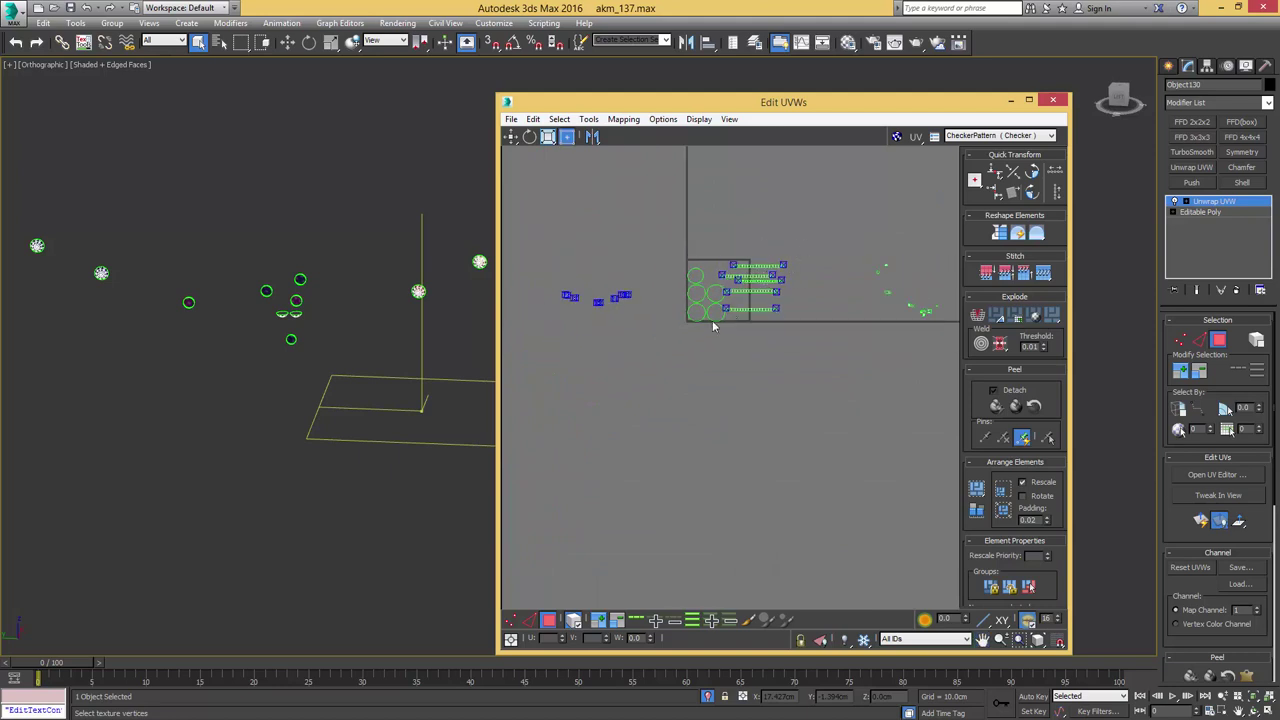
drag(786, 341, 582, 261)
click(694, 260)
- Select all remaining unmapped UV pieces right of the tile and bring the bent lever-shaped pin into close view
middle_drag(832, 360, 680, 361)
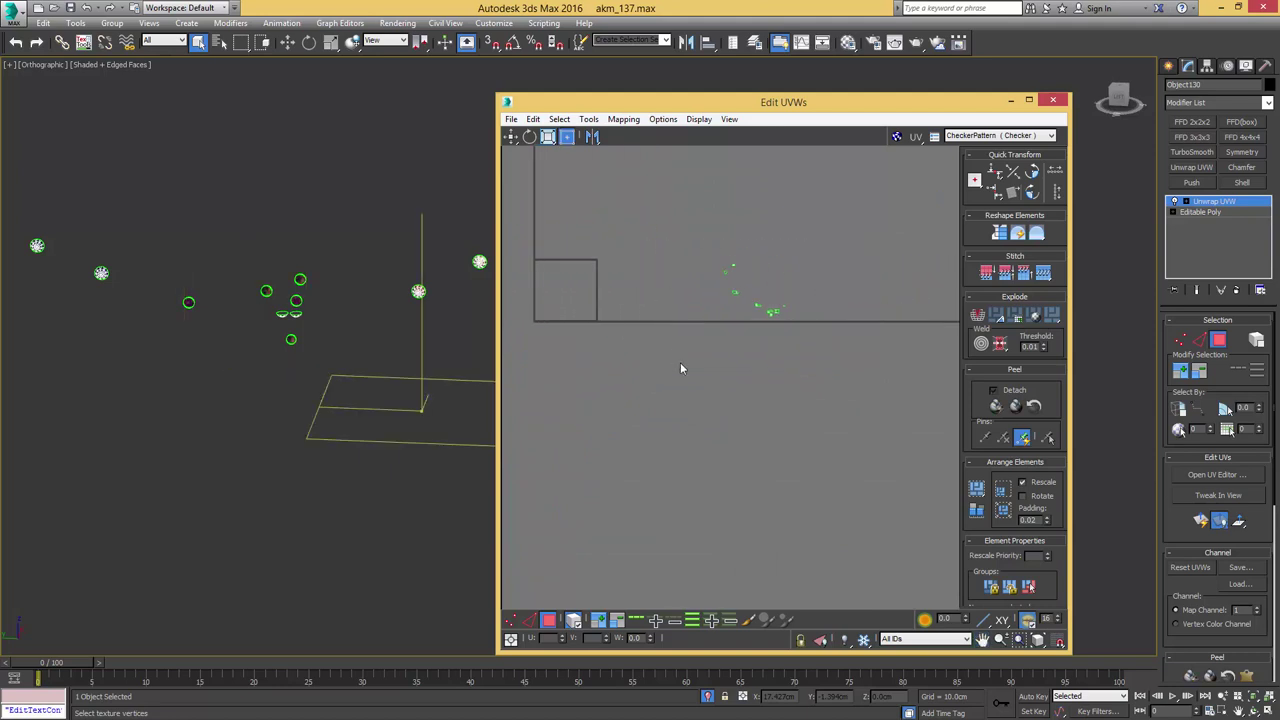
drag(838, 212, 849, 206)
middle_drag(390, 301, 306, 283)
scroll(228, 322, down, 4)
scroll(306, 283, up, 7)
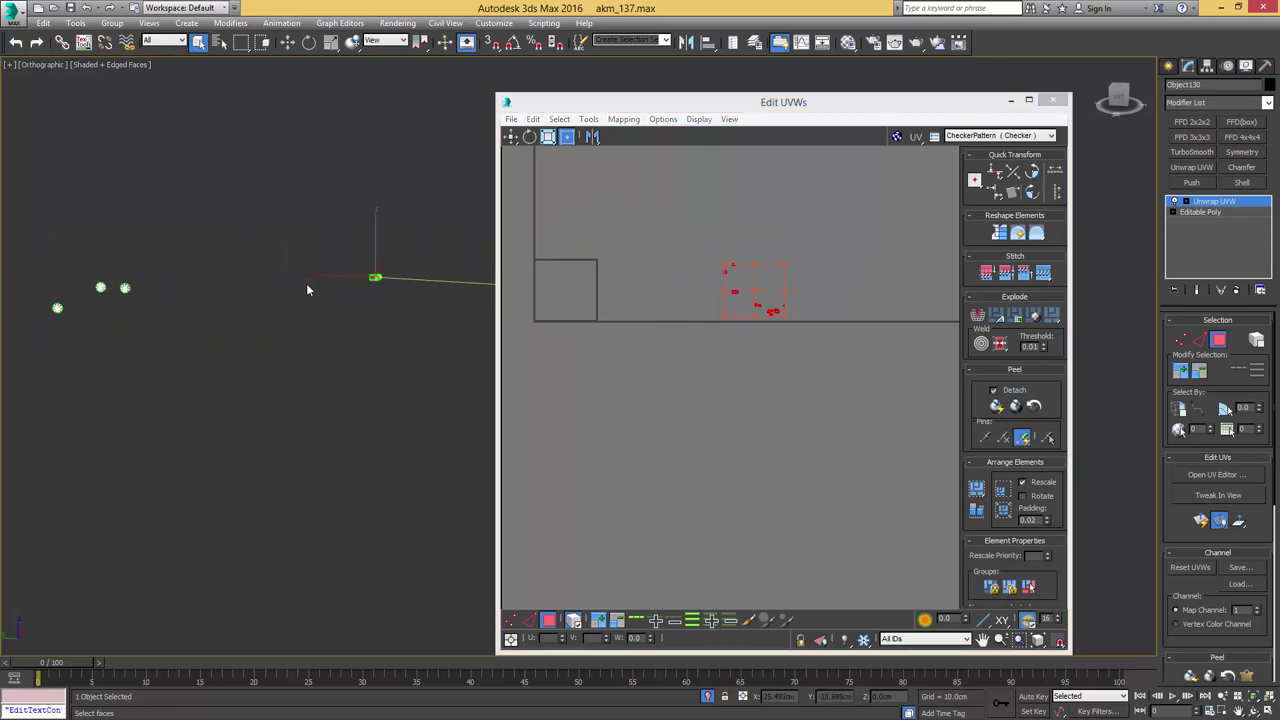
middle_drag(388, 268, 137, 271)
scroll(314, 278, up, 5)
scroll(163, 277, down, 4)
scroll(136, 267, up, 3)
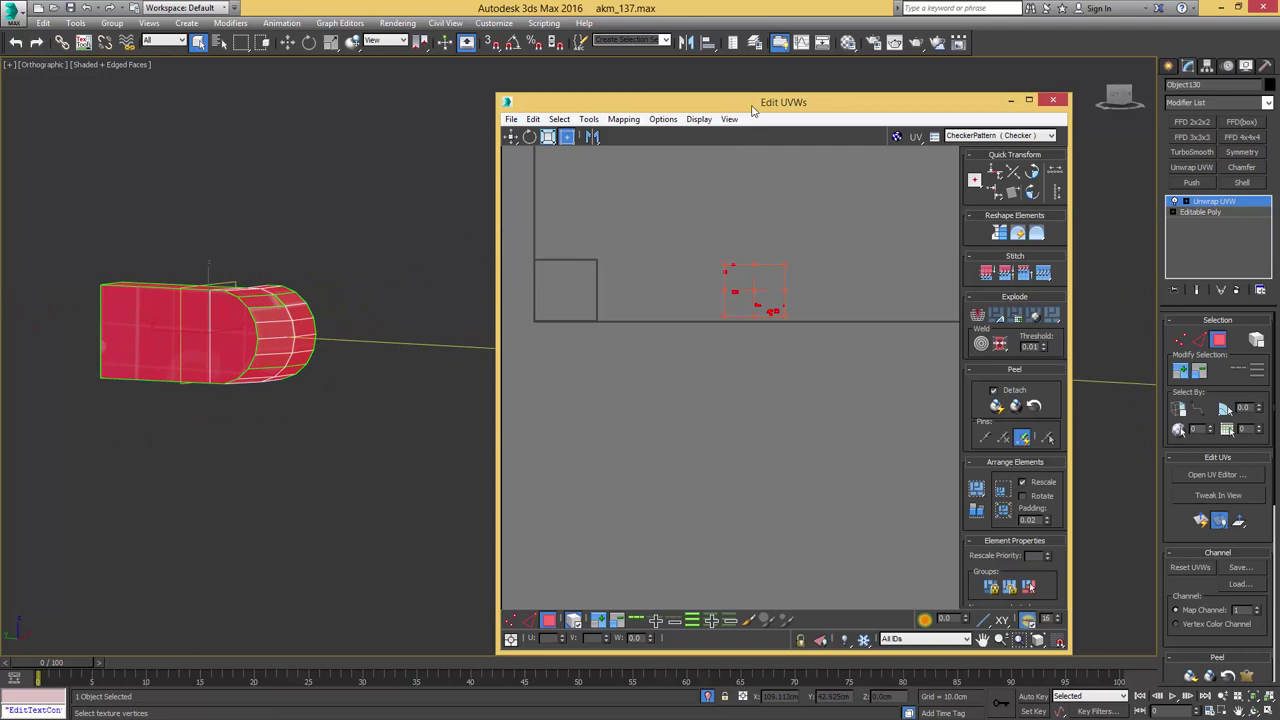
drag(753, 111, 832, 106)
drag(580, 94, 650, 132)
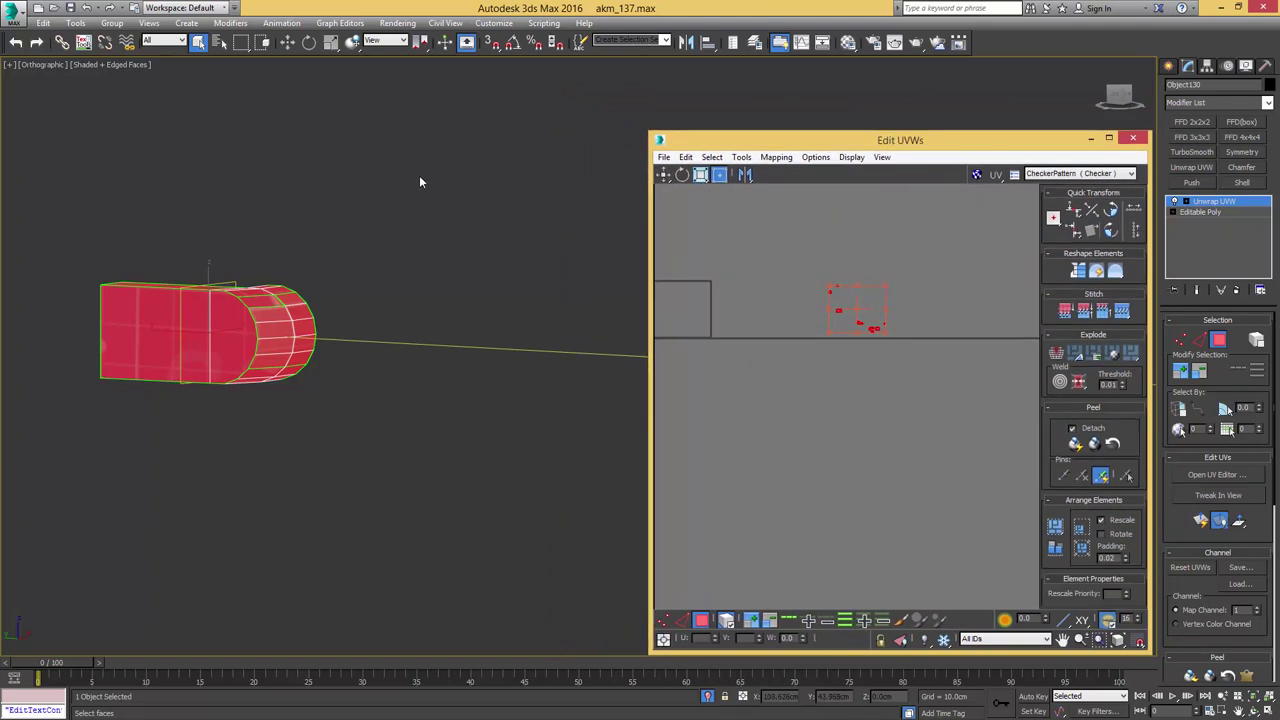
alt+middle_drag(289, 223, 330, 360)
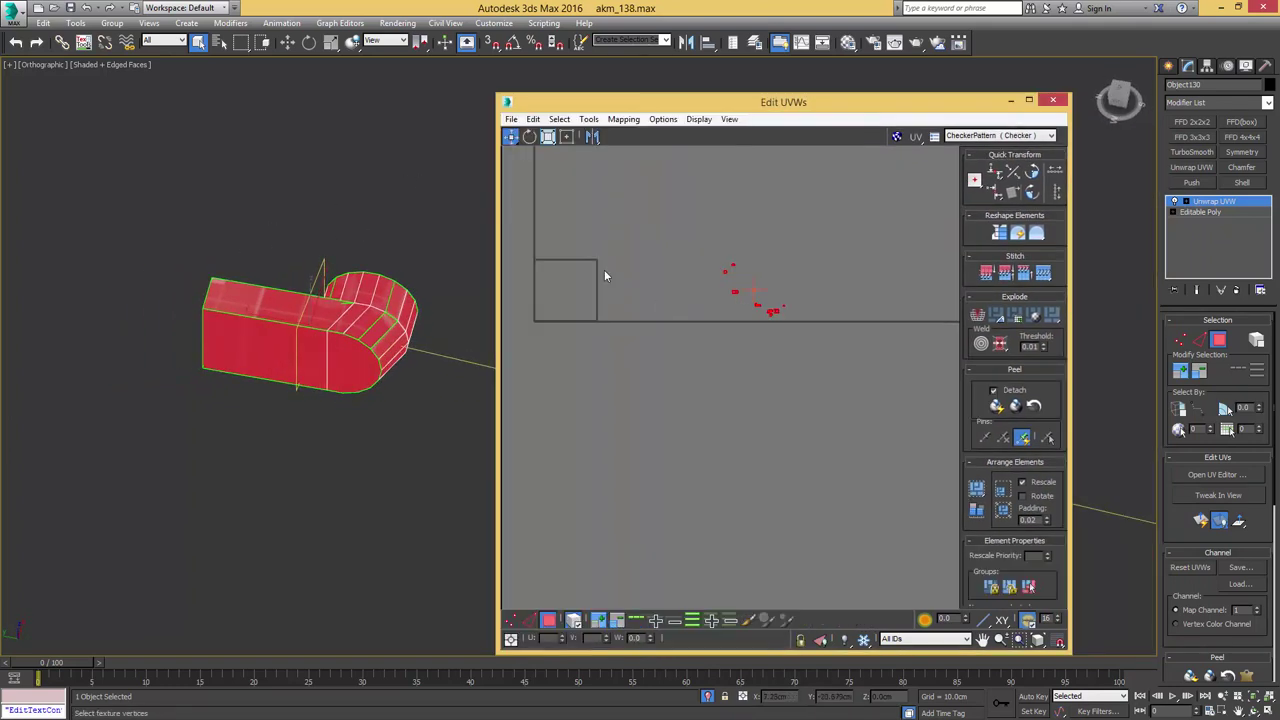
- Flatten-map the bent pin's selected faces with the default settings and shift the resulting shells down off the tile
click(621, 122)
click(648, 135)
key(Return)
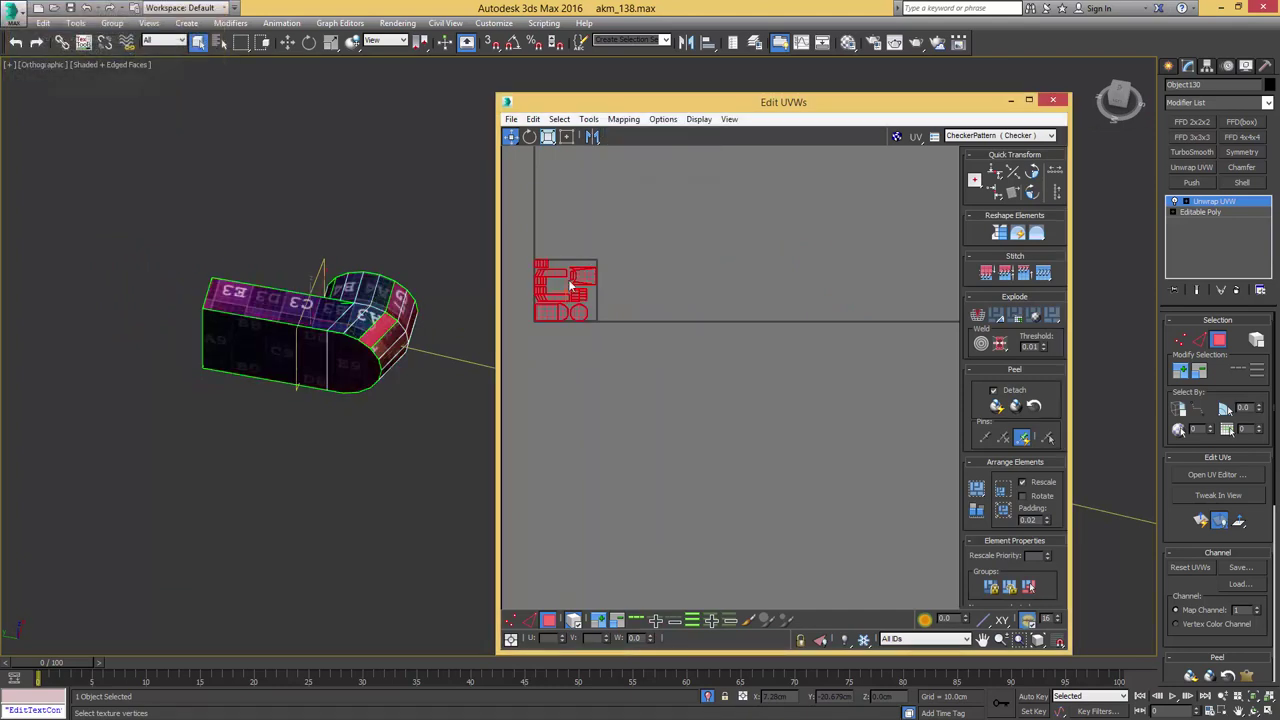
middle_drag(558, 297, 620, 283)
scroll(620, 283, up, 3)
scroll(620, 283, up, 2)
drag(630, 303, 682, 424)
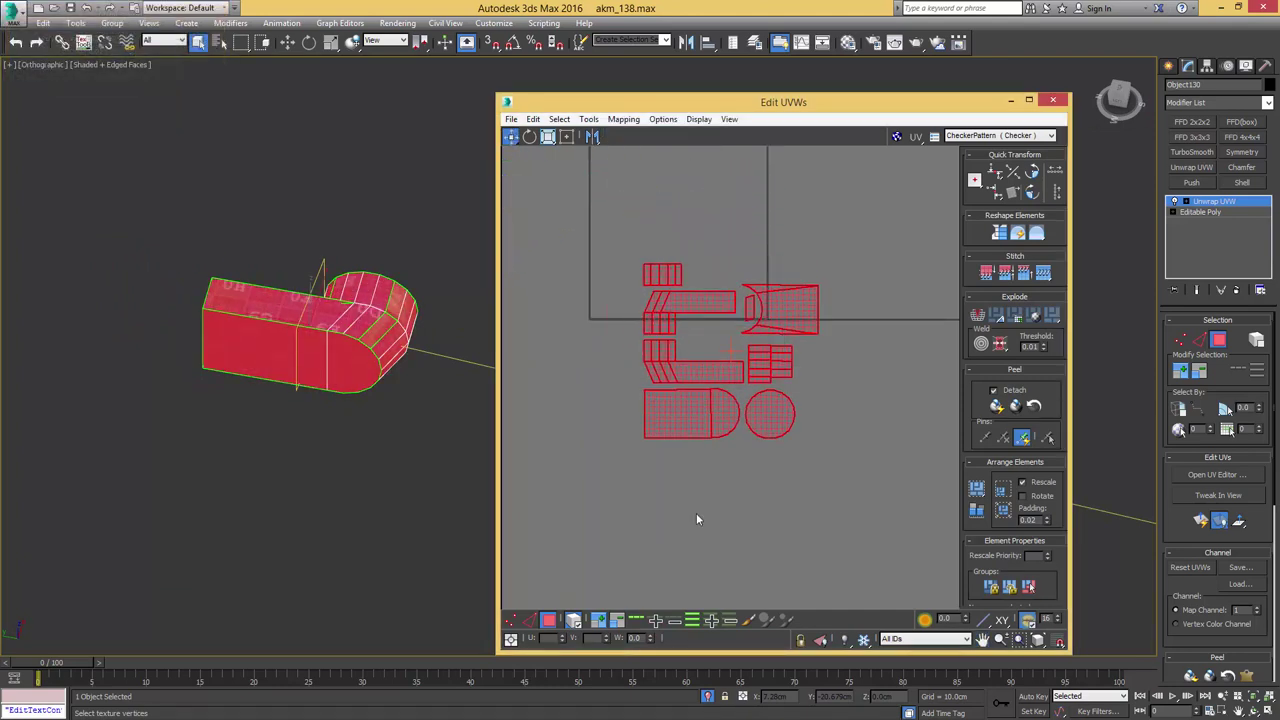
- Select the straight end edge of the rounded lever-face shell and straighten the shell with the UV script's align tool
click(696, 513)
scroll(688, 392, up, 6)
key(2)
click(582, 432)
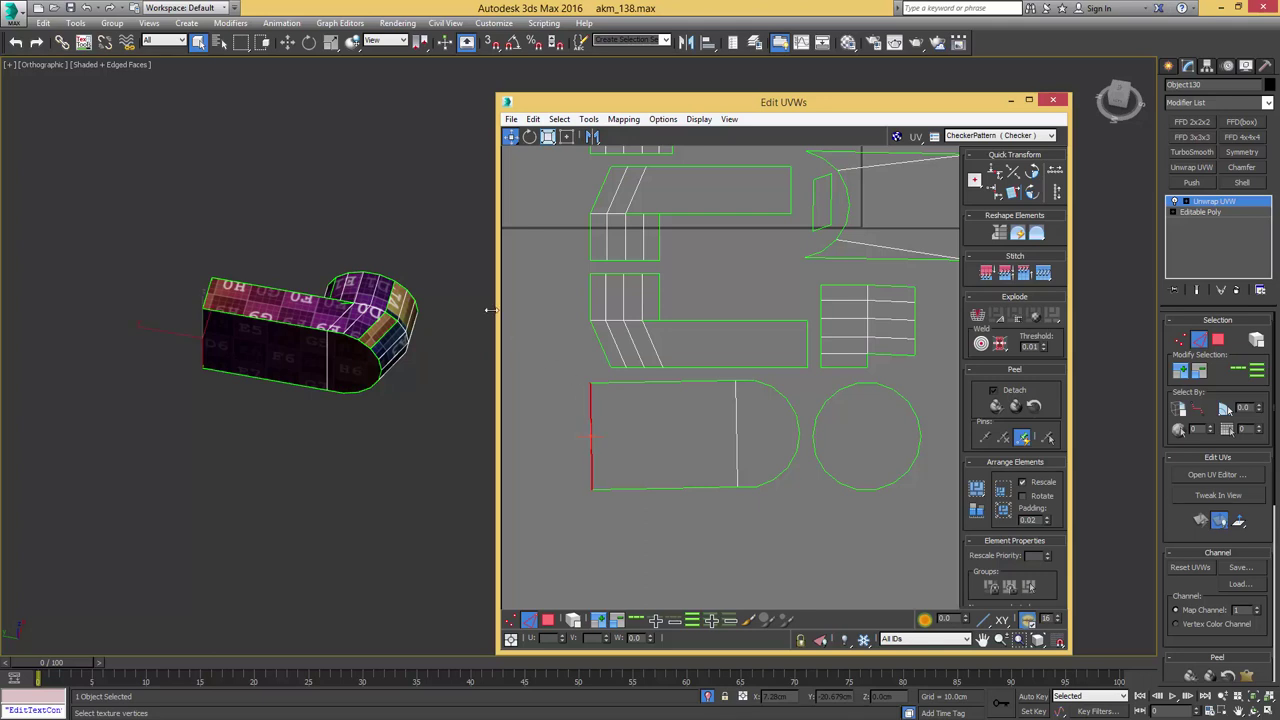
click(85, 45)
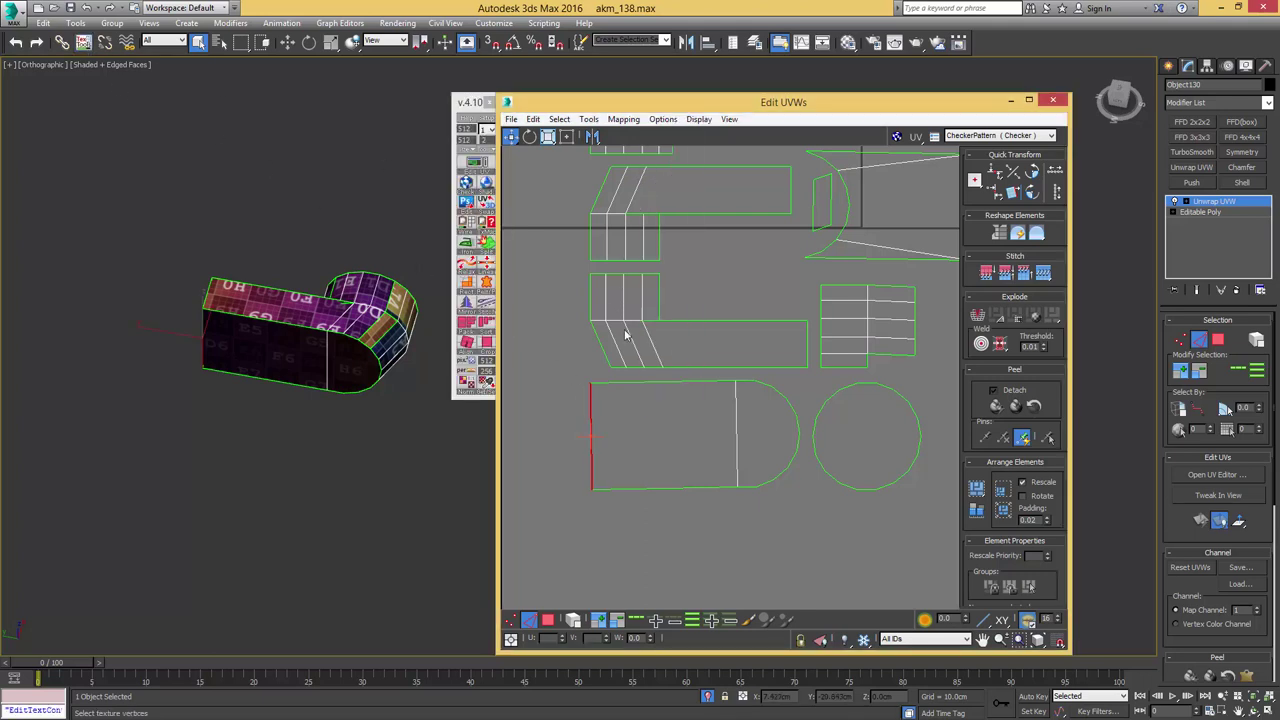
click(468, 343)
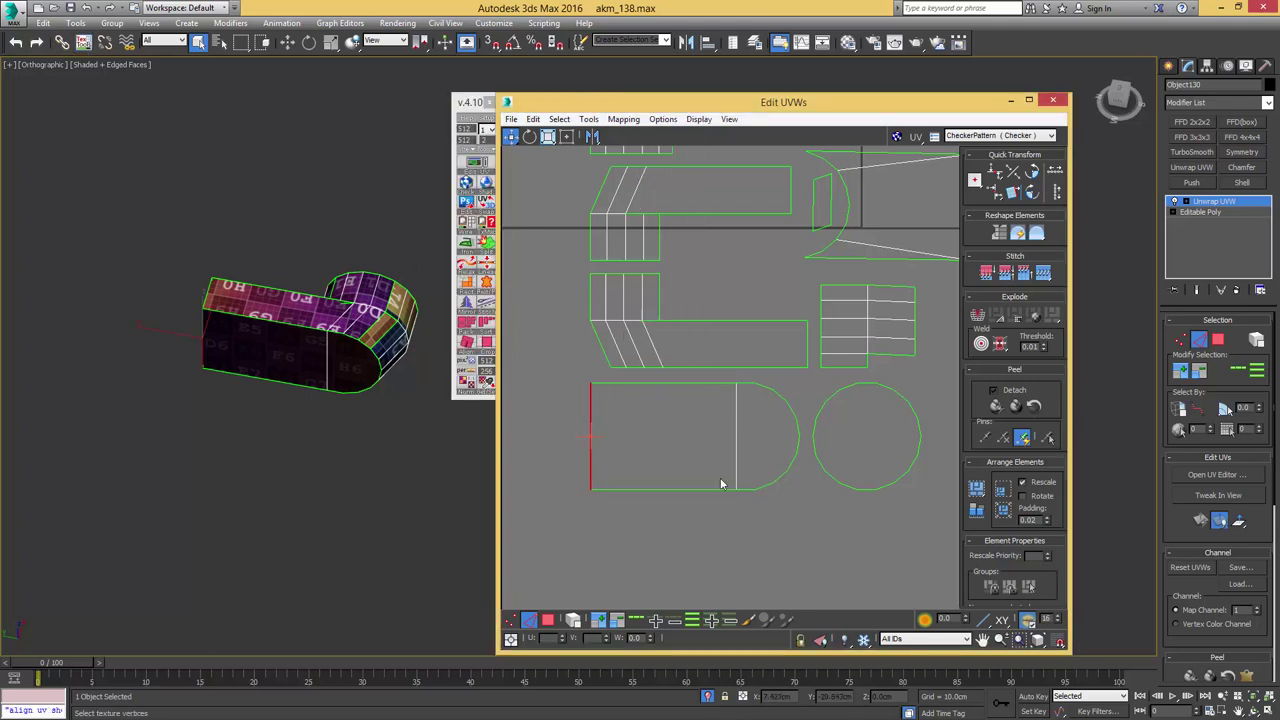
- Select the whole rounded lever-face shell and move it clear of the bent pin's other shells
click(548, 620)
click(573, 620)
click(750, 417)
drag(695, 445, 556, 597)
- Return to the editable poly and delete the circular cap polygon on the bent pin's cylindrical end
alt+middle_drag(332, 328, 392, 445)
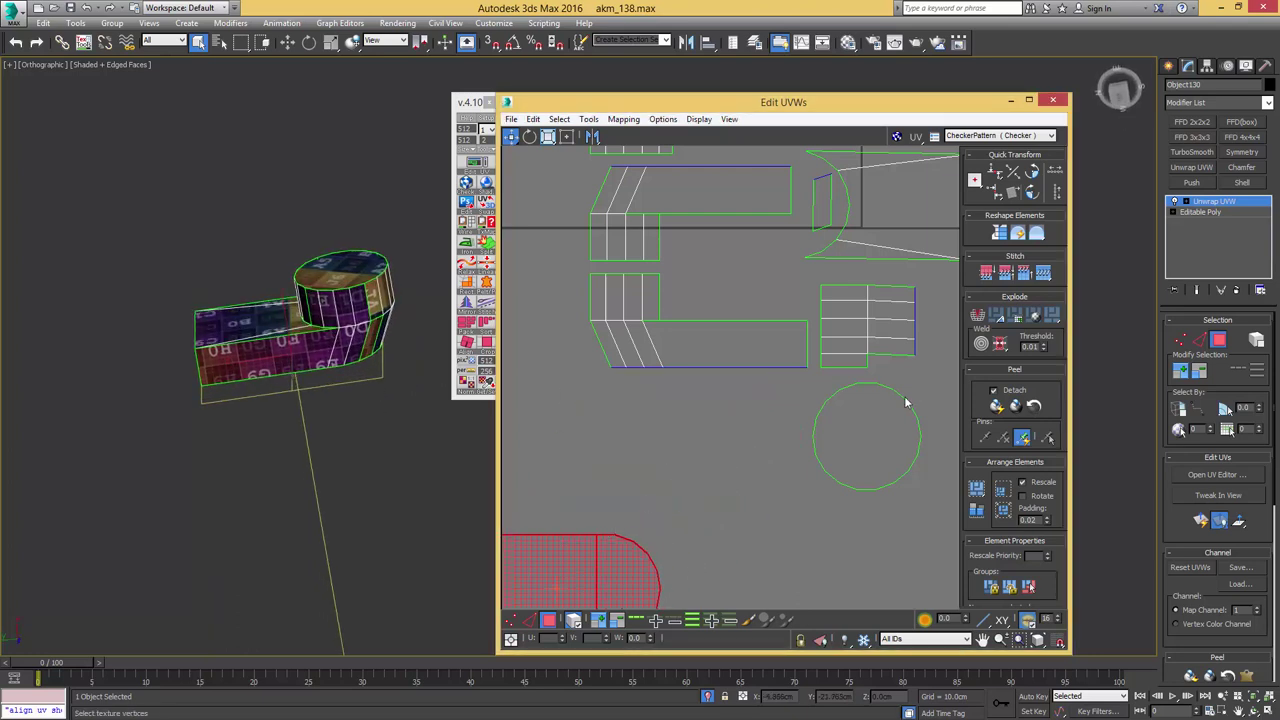
click(852, 440)
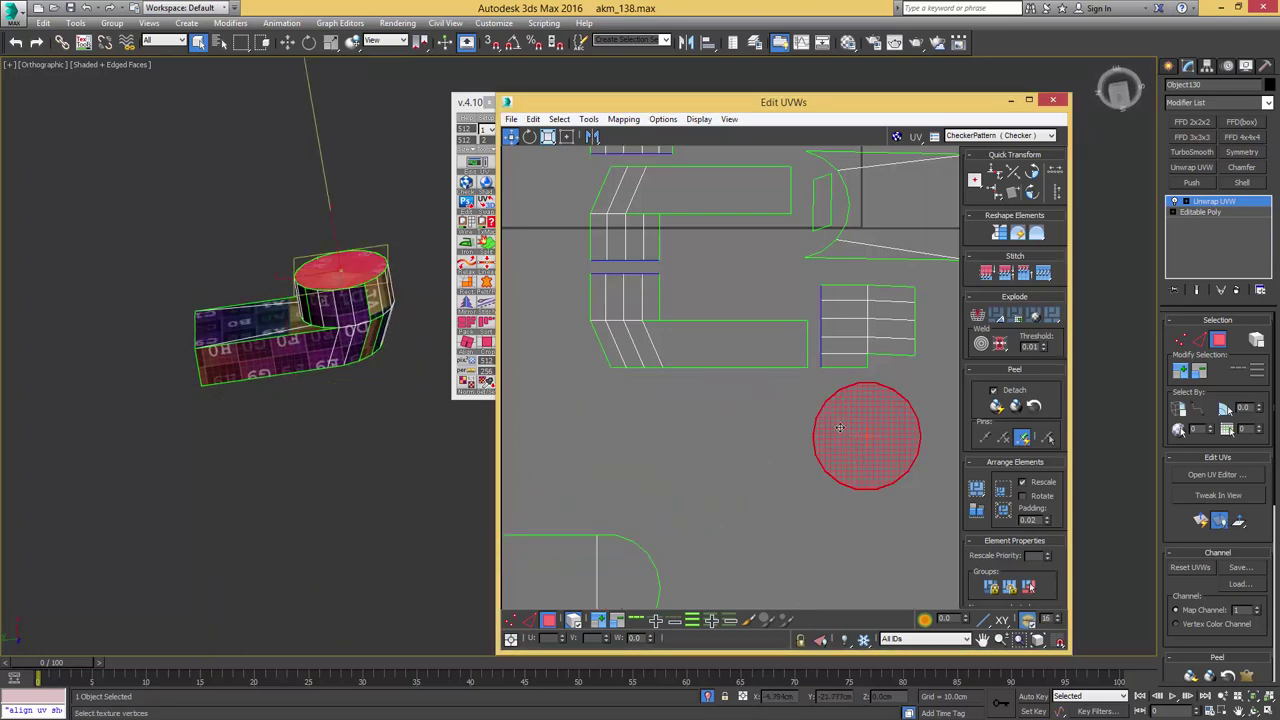
alt+middle_drag(340, 299, 328, 288)
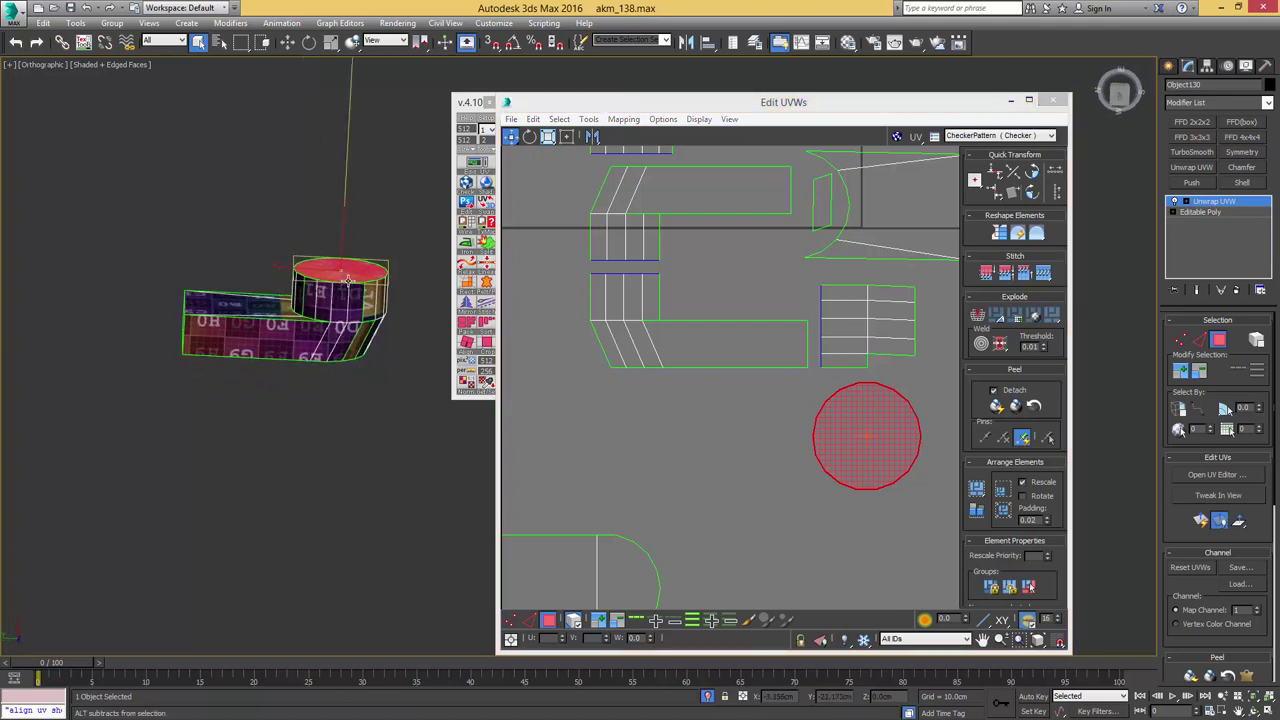
click(851, 449)
key(ctrl+e)
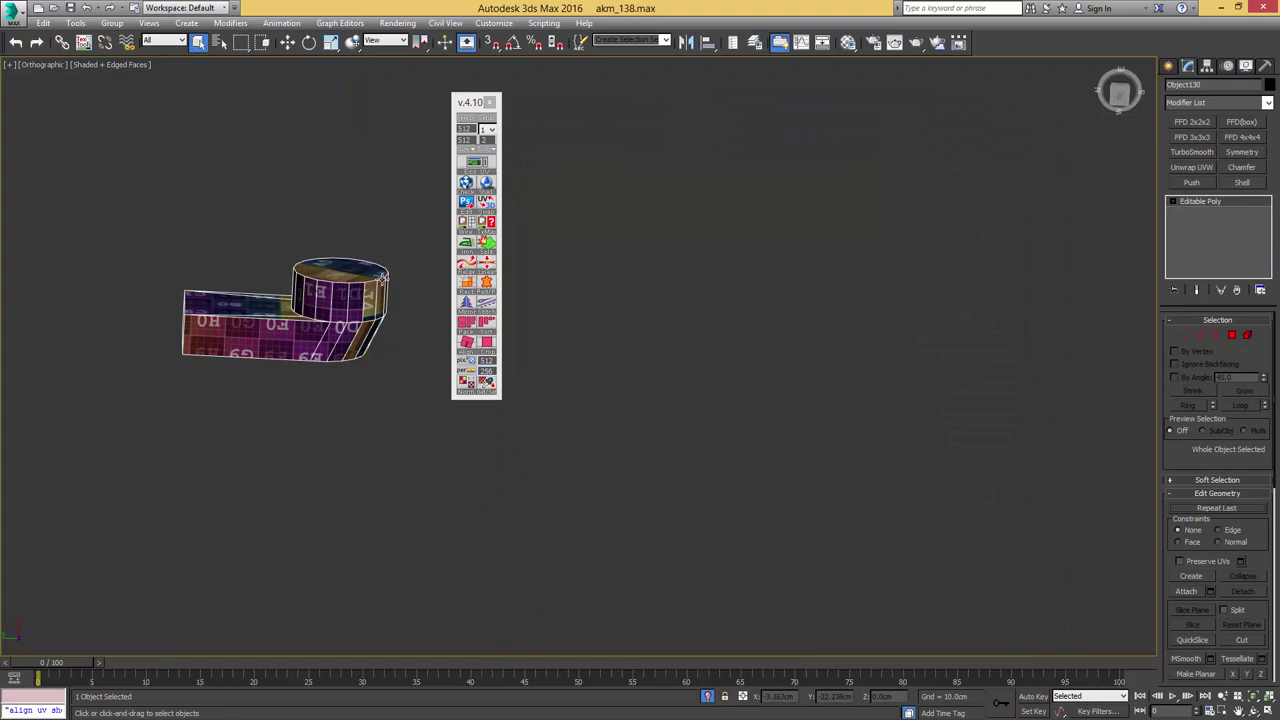
key(4)
click(344, 277)
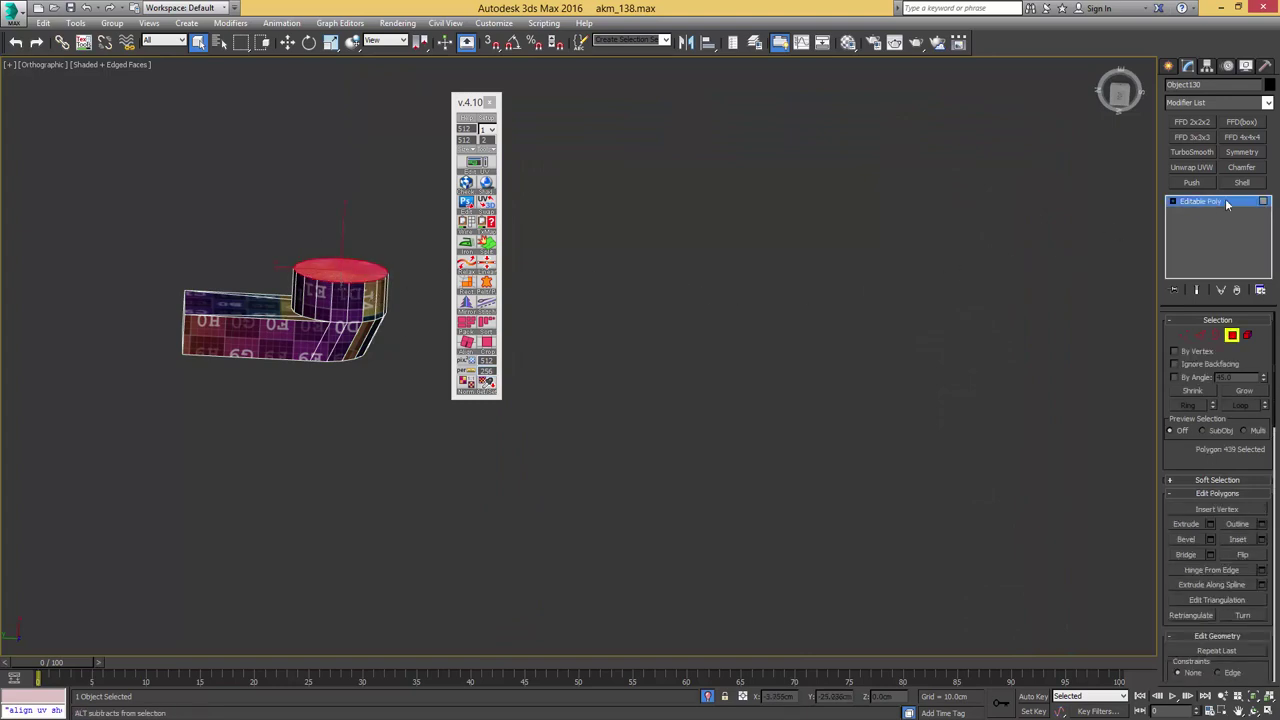
key(Delete)
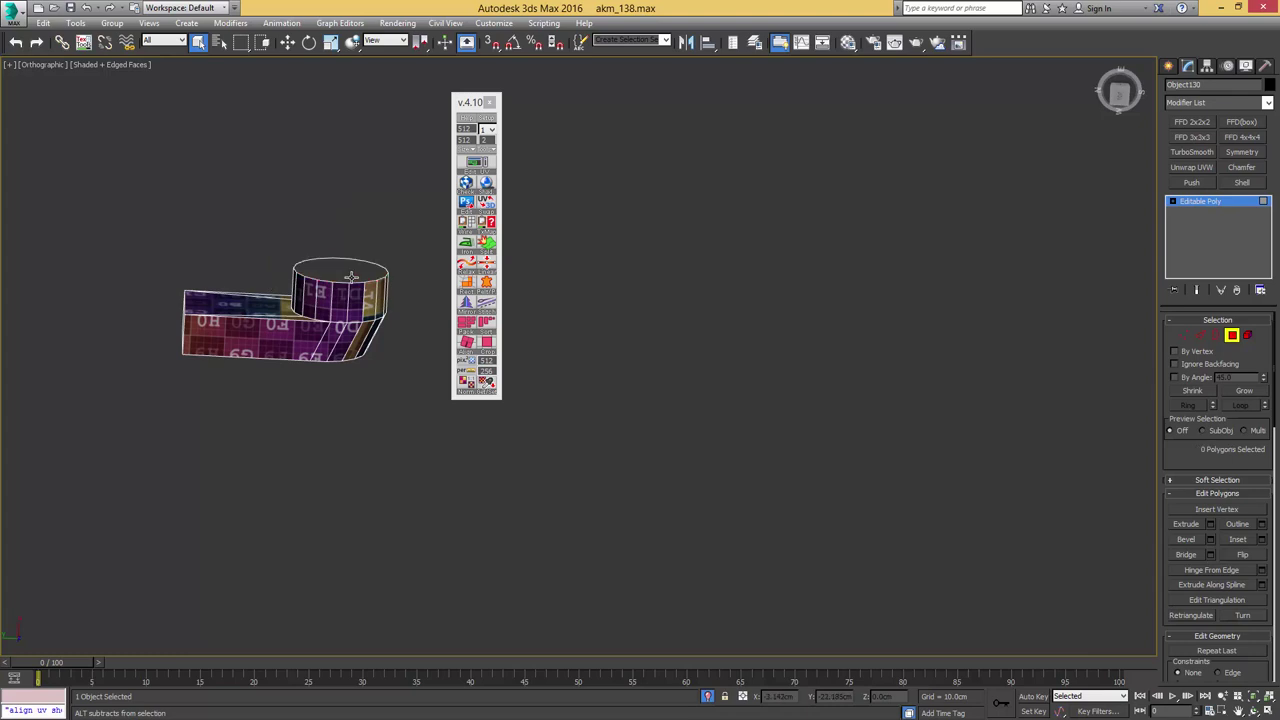
key(4)
- Reopen the pin in the UV editor and flatten-map all side-wall faces of its cylindrical end with the default settings
key(ctrl+e)
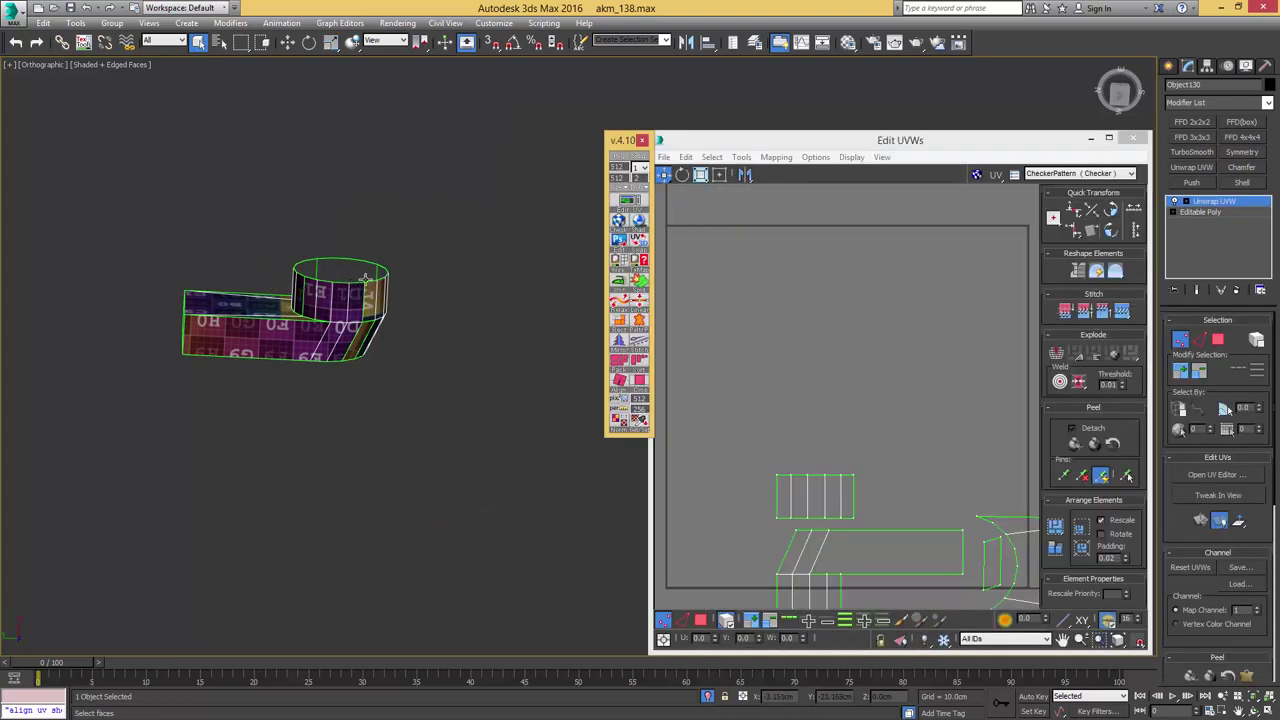
click(759, 388)
middle_drag(803, 418, 781, 327)
scroll(772, 300, down, 2)
middle_drag(739, 396, 731, 338)
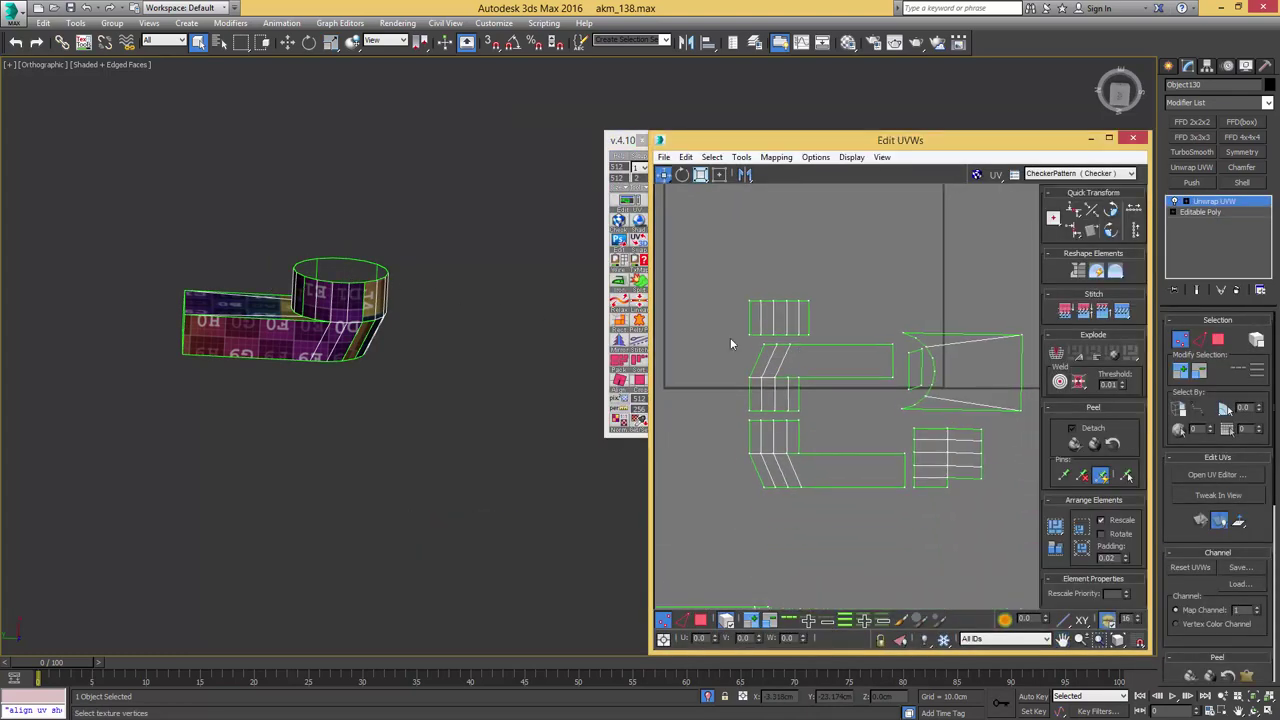
mouse_move(348, 325)
alt+middle_down()
mouse_move(335, 292)
mouse_move(368, 387)
alt+middle_up()
middle_drag(363, 201, 363, 362)
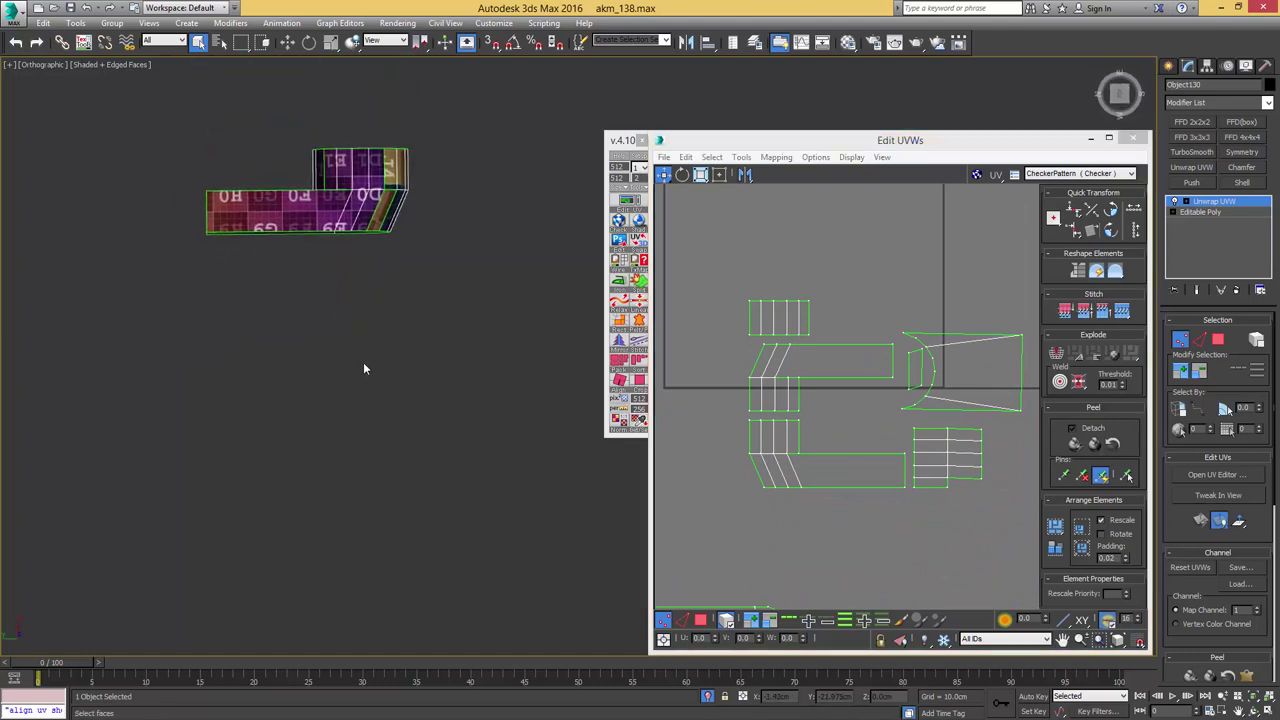
middle_drag(372, 224, 372, 328)
key(3)
drag(440, 272, 280, 273)
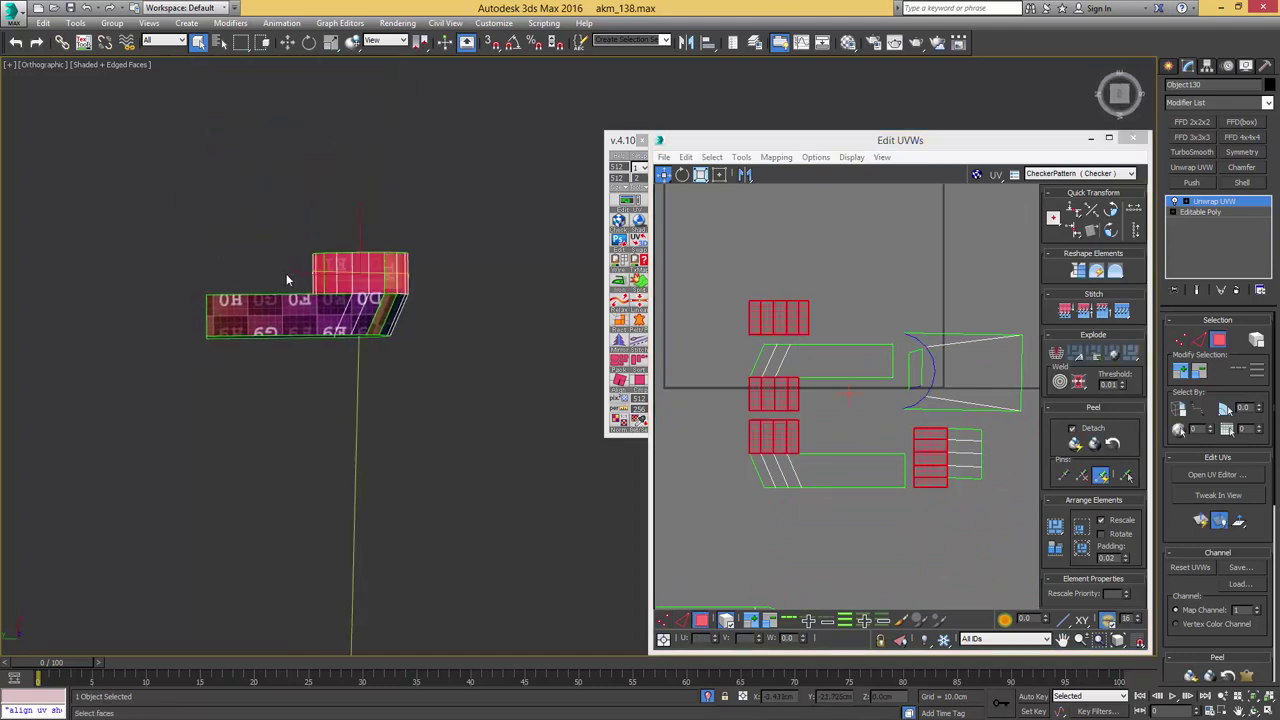
alt+middle_drag(286, 274, 310, 312)
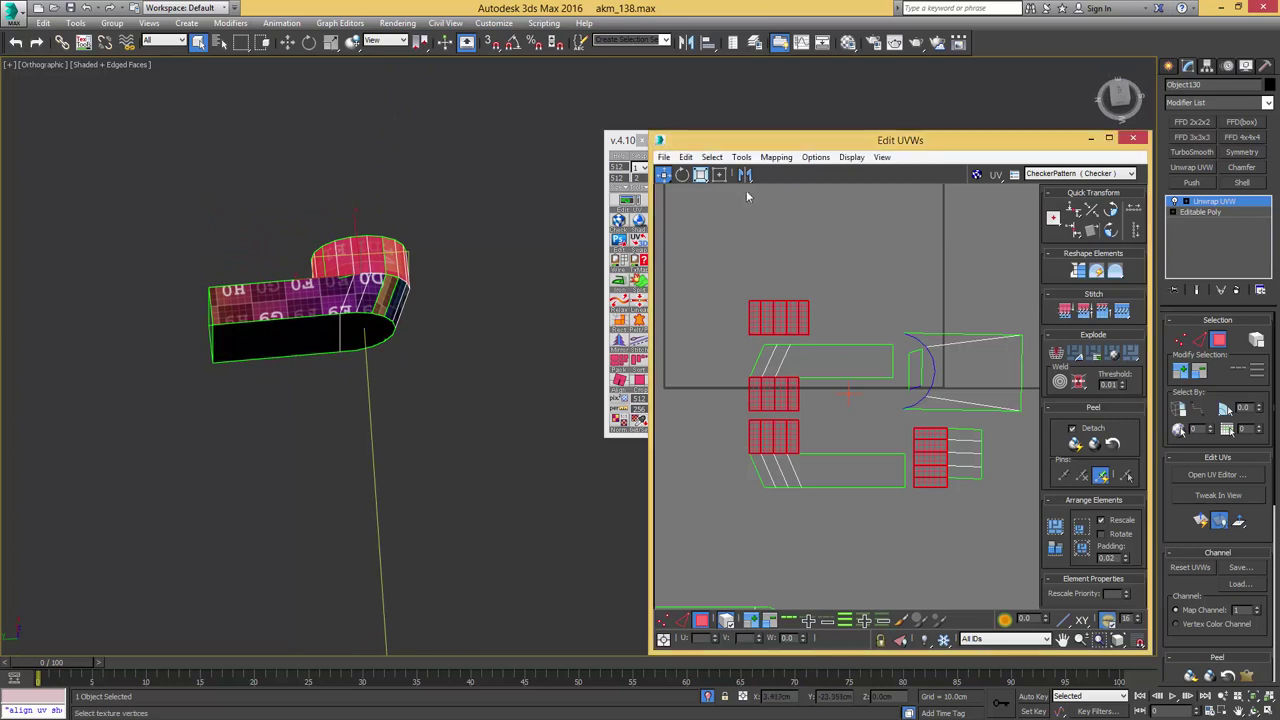
click(772, 158)
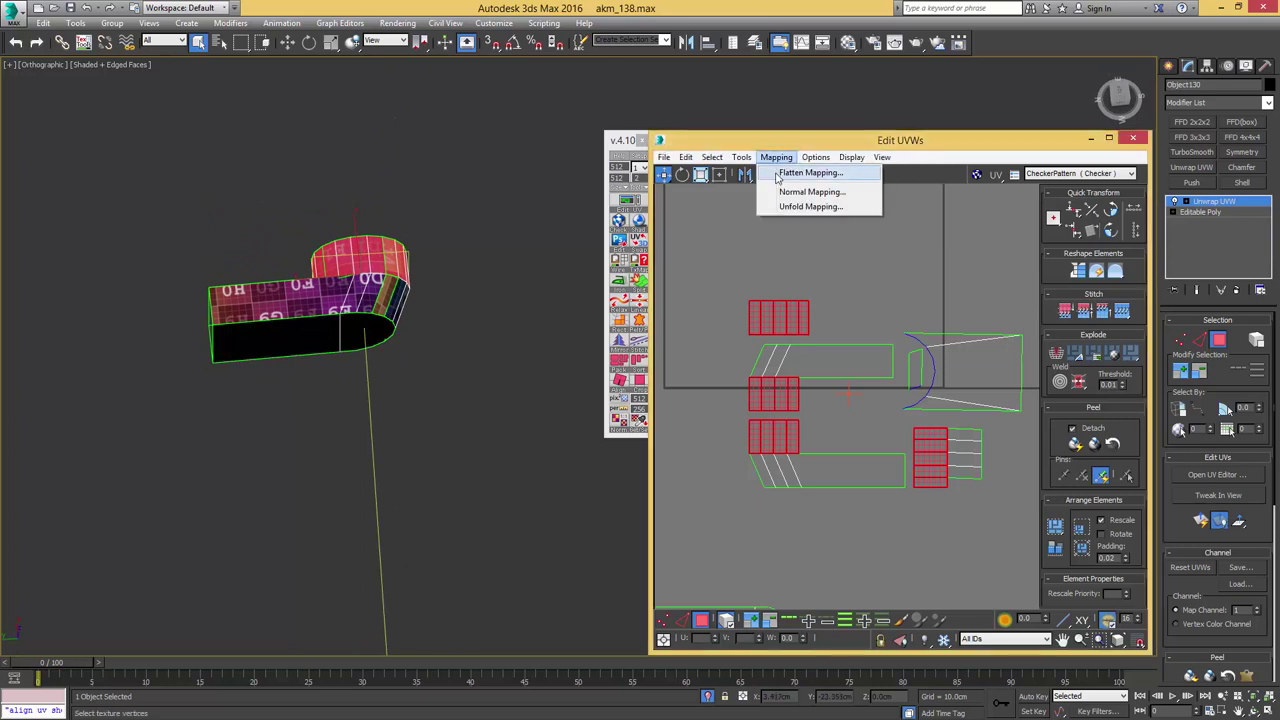
click(777, 174)
key(Return)
- Stitch the four flattened shells of the cylinder's side wall end to end into one continuous strip
middle_drag(766, 260, 784, 292)
key(2)
middle_drag(910, 264, 893, 320)
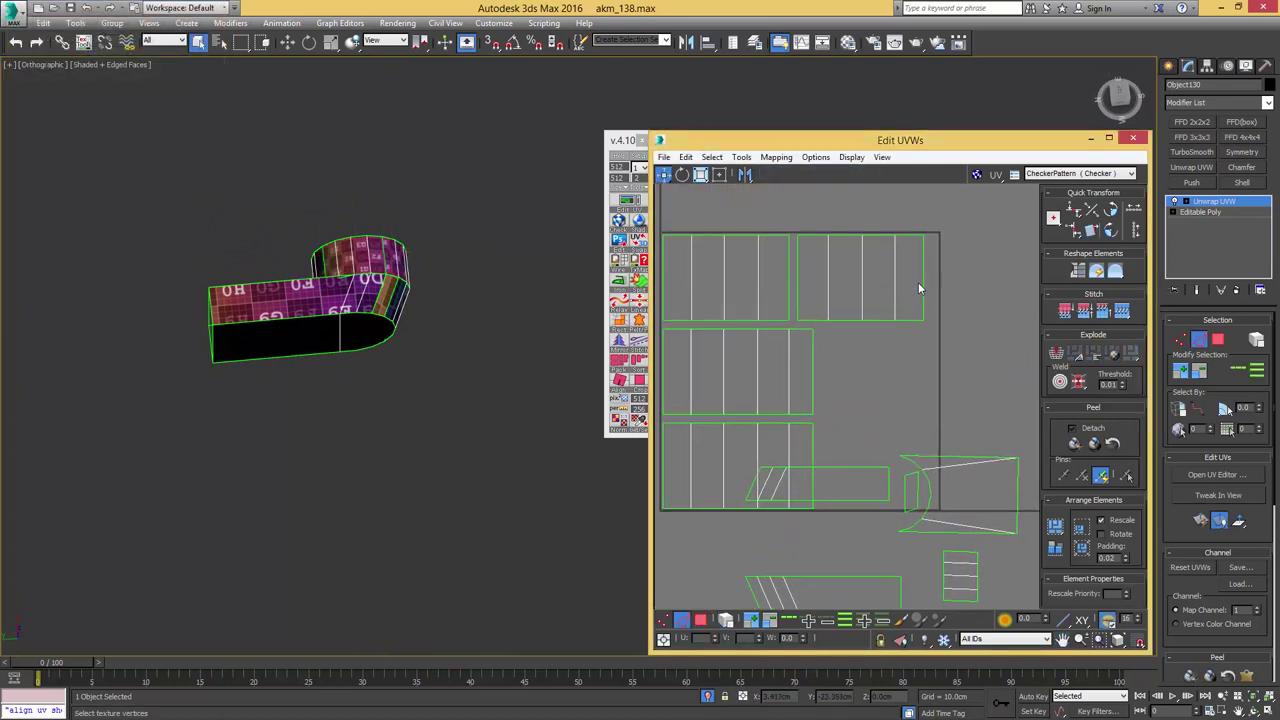
click(922, 283)
key(s)
scroll(923, 292, down, 2)
middle_drag(1002, 268, 912, 309)
click(976, 302)
key(s)
click(1013, 306)
key(s)
scroll(1003, 308, down, 2)
- Peel the joined cylinder-wall strip and move it out of the UV tile below the finished rivet shells
key(3)
click(1094, 444)
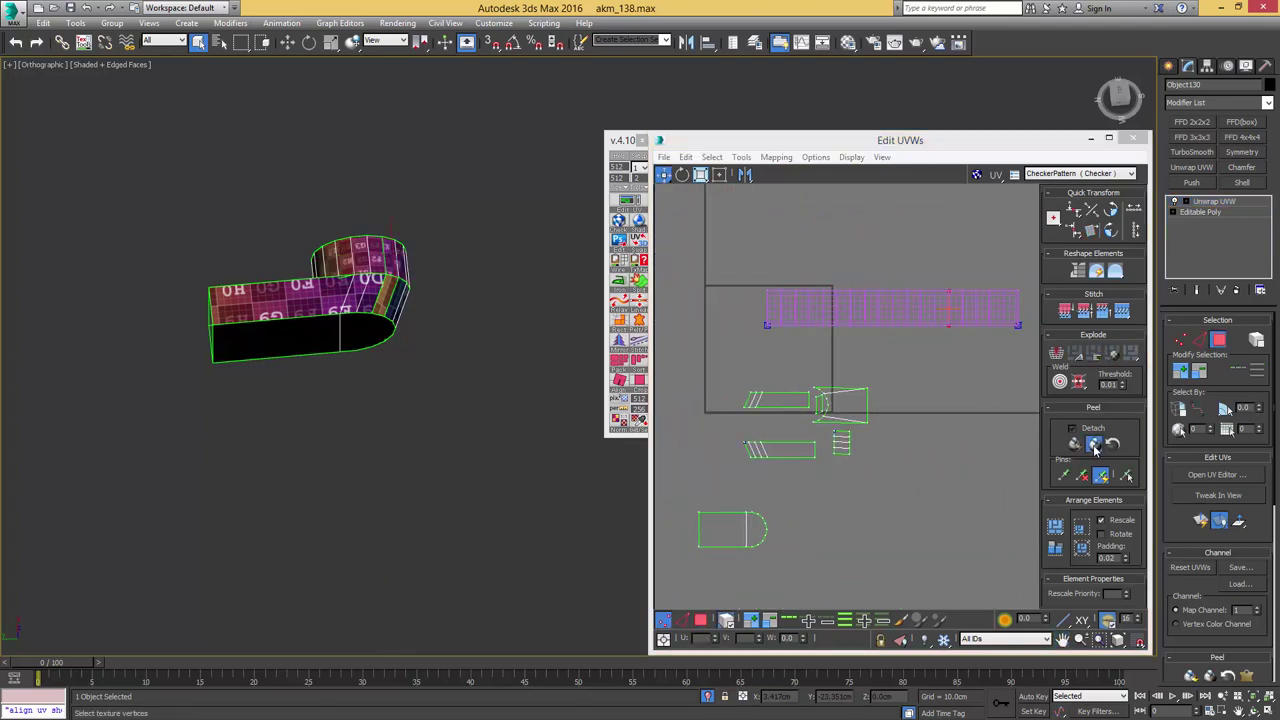
click(1094, 444)
scroll(896, 295, down, 4)
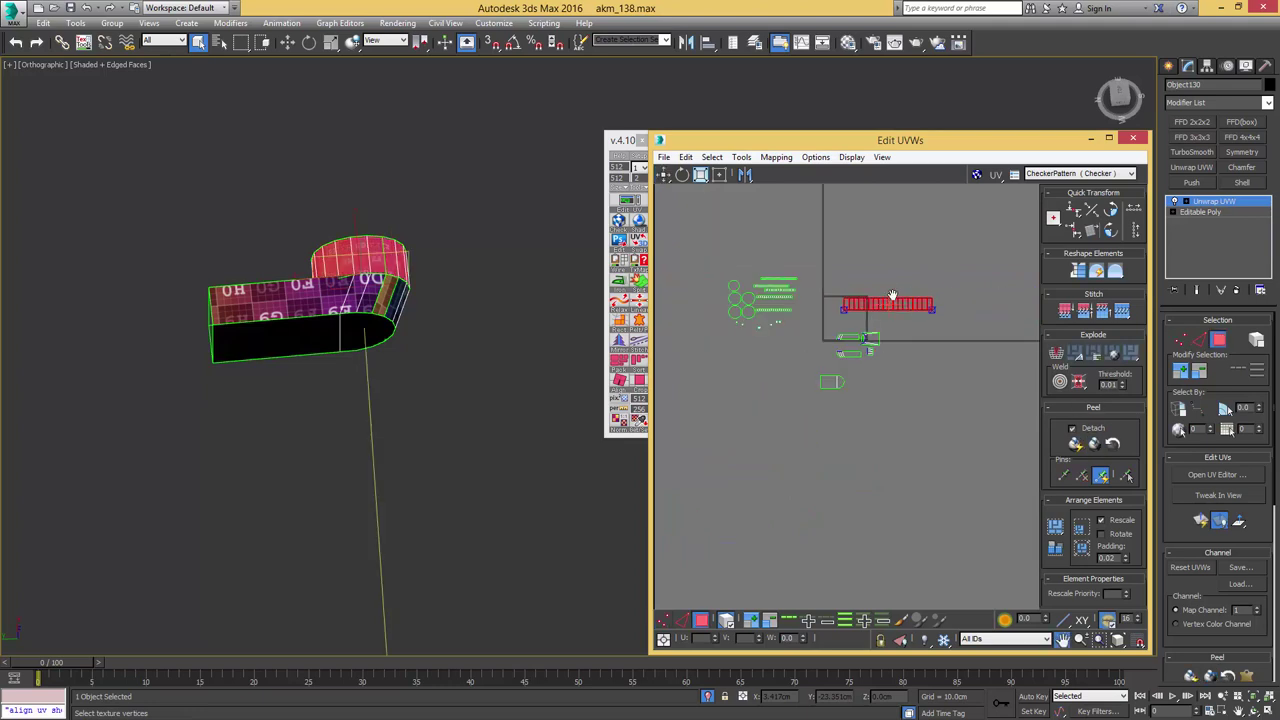
middle_drag(892, 297, 907, 290)
drag(913, 292, 766, 378)
scroll(845, 330, up, 5)
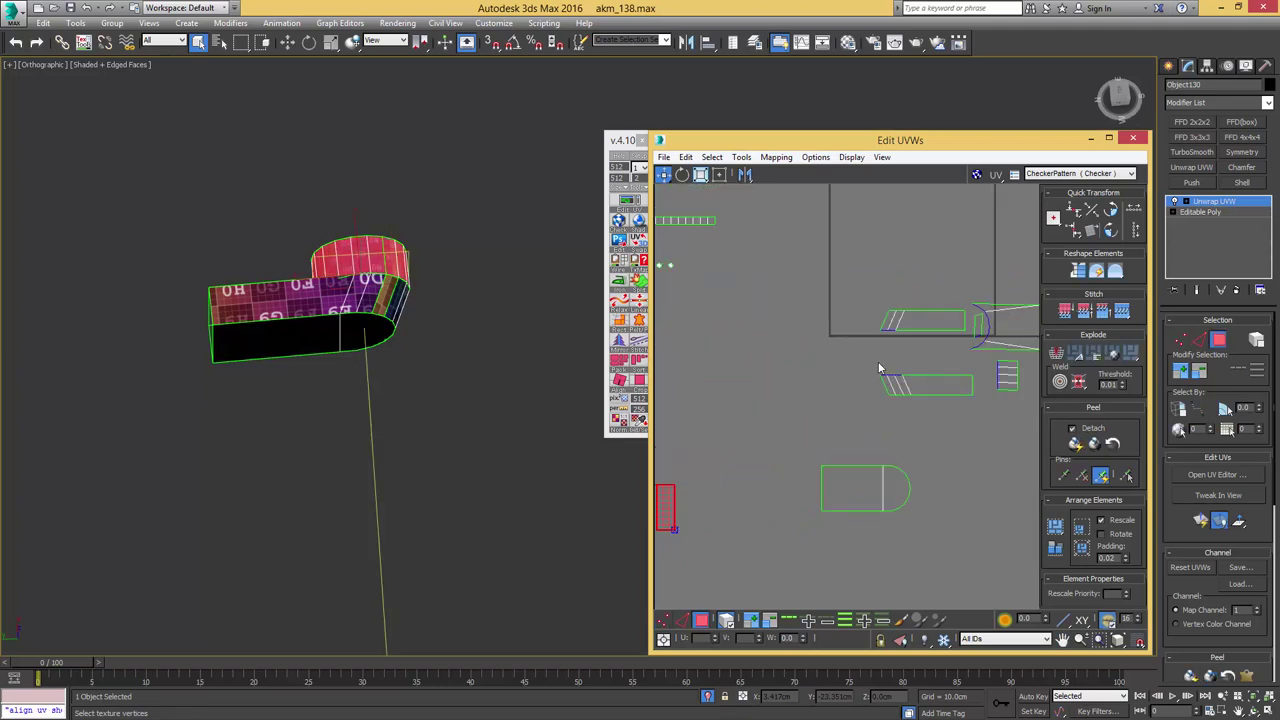
- Stitch the lever's side-wall shells edge to edge into one bent strip, starting from the slanted end of the lower shell
click(947, 388)
alt+middle_drag(520, 280, 306, 144)
scroll(403, 266, up, 4)
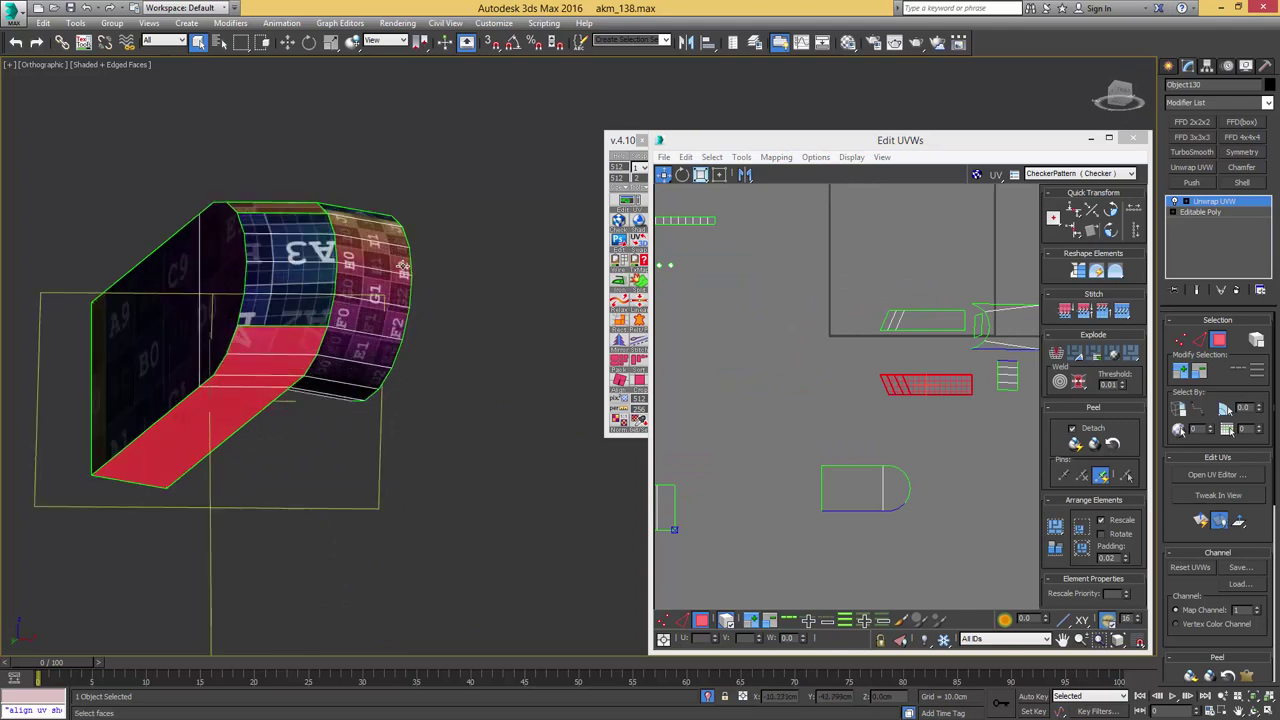
scroll(893, 400, up, 4)
key(2)
click(877, 379)
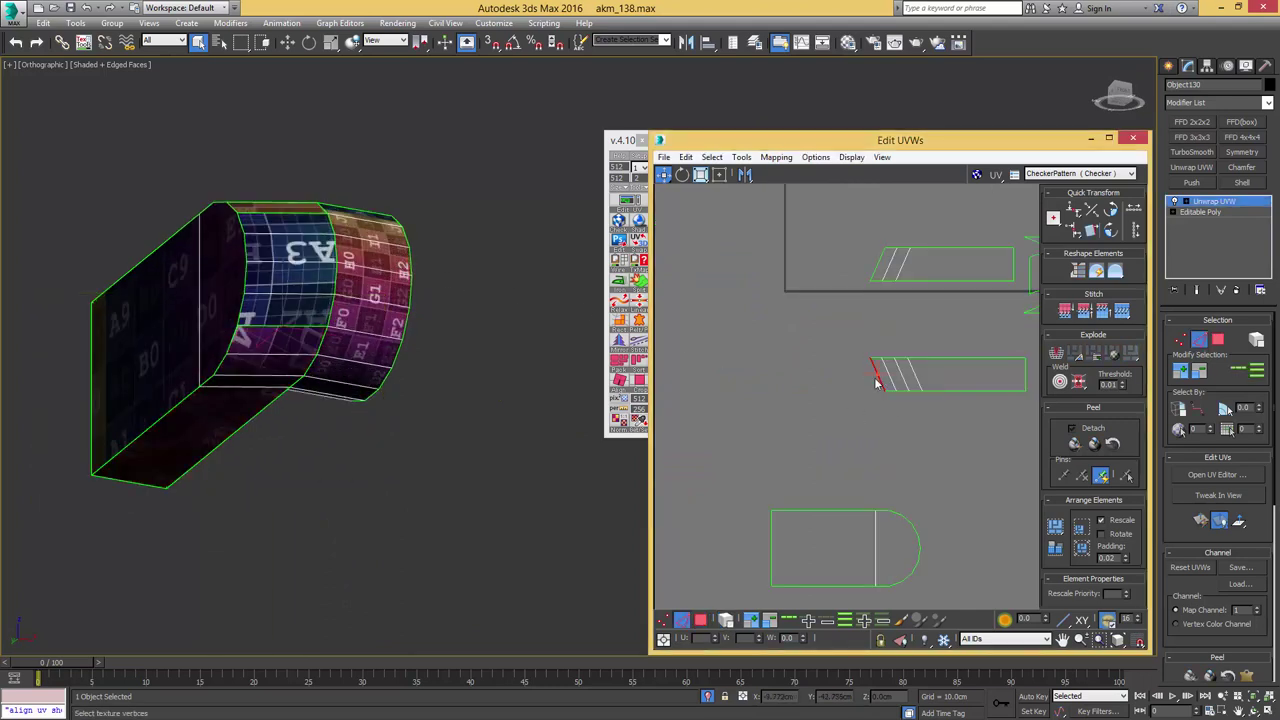
key(s)
click(825, 410)
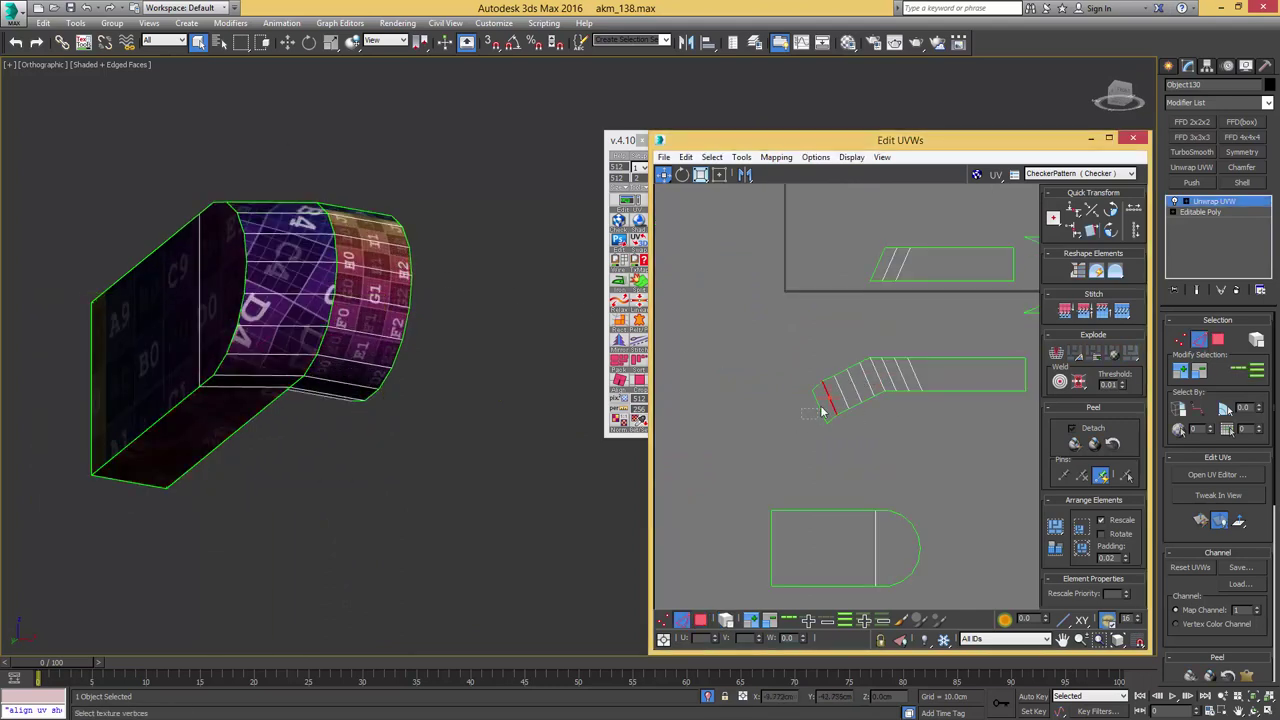
drag(822, 411, 822, 409)
key(s)
- Select the stitched lever side-wall strip, apply Straighten Selection and relax it
key(3)
key(5)
click(850, 387)
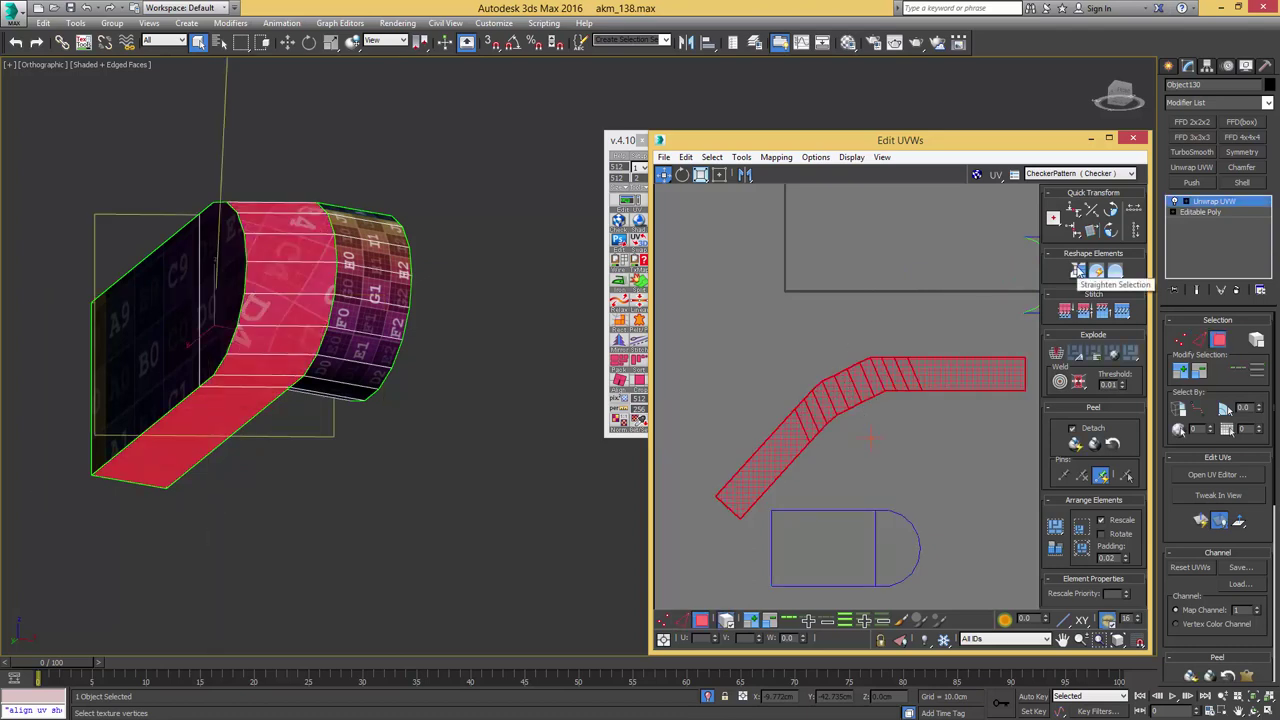
click(1078, 270)
middle_drag(1017, 363, 941, 321)
scroll(941, 321, down, 1)
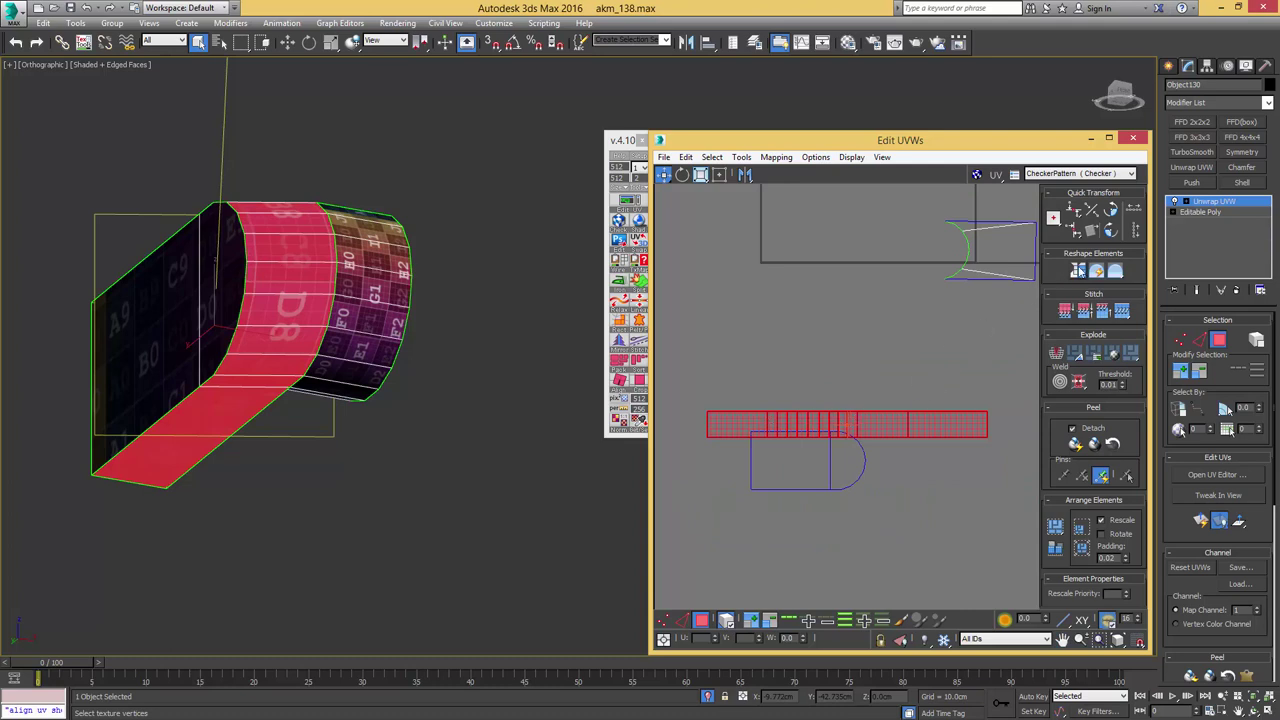
click(1119, 271)
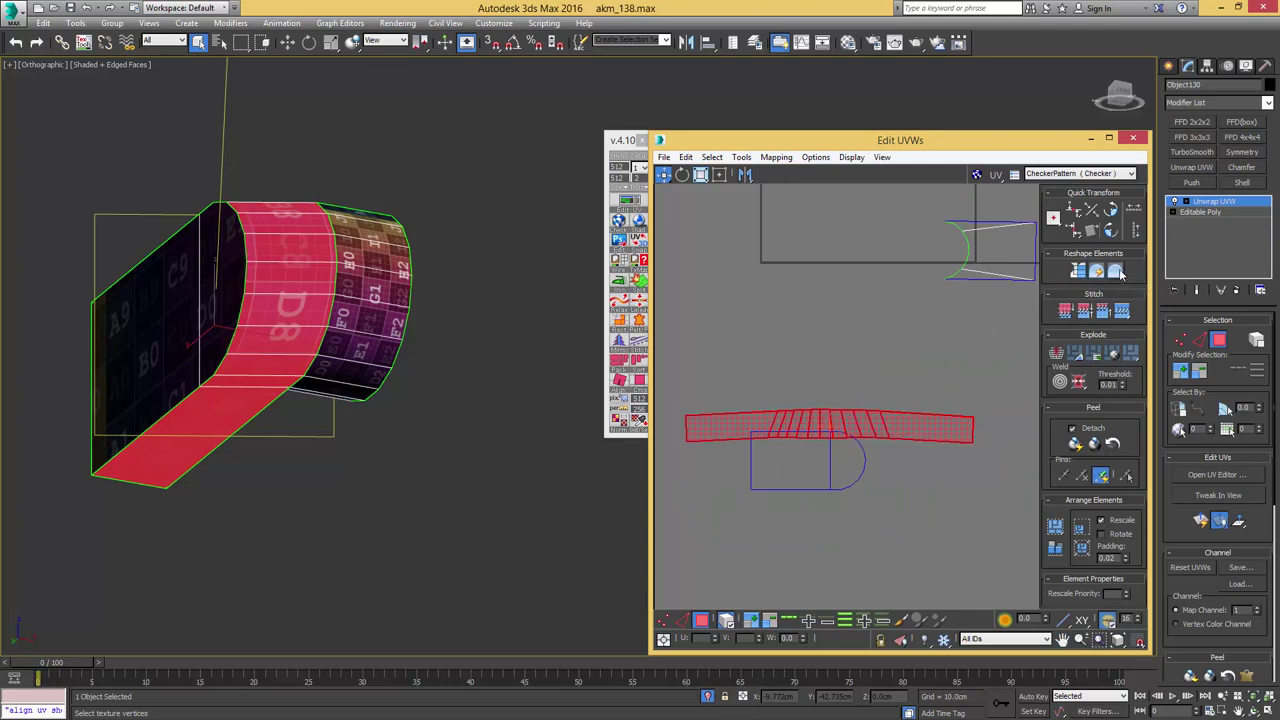
middle_drag(920, 340, 931, 291)
- Align the lever strip's two long border edges horizontally and its two short end edges vertically
key(2)
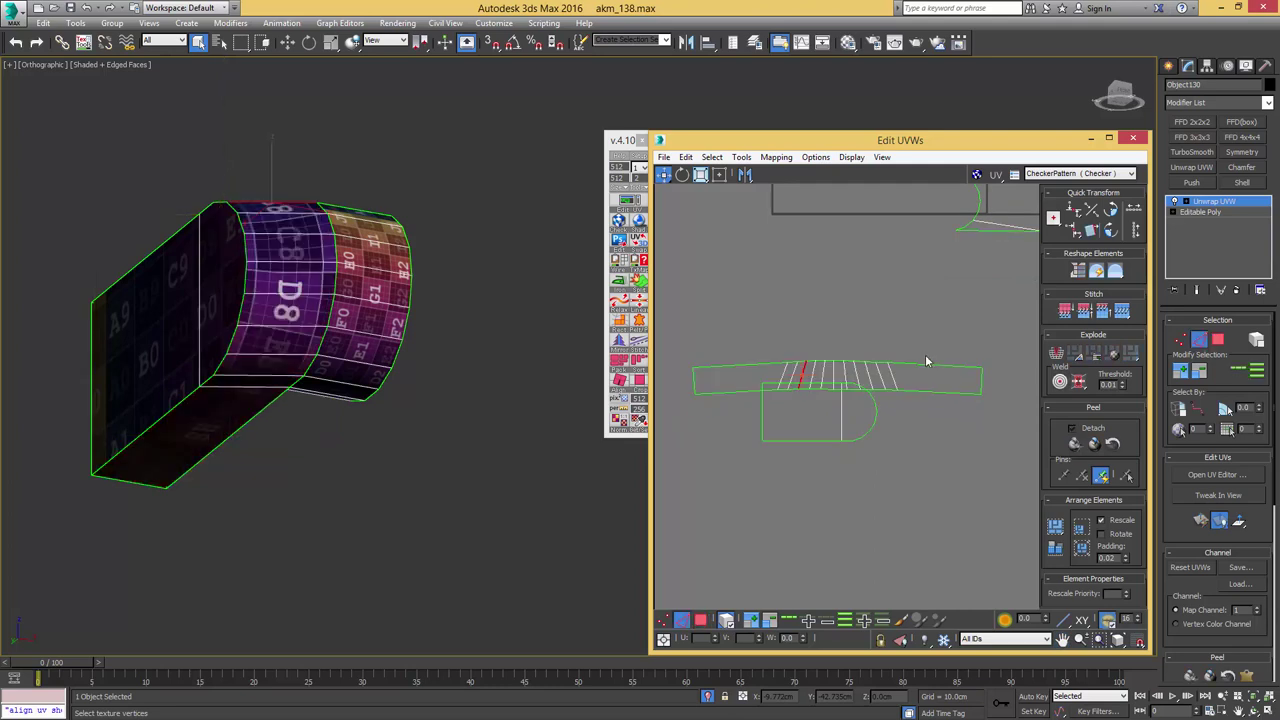
click(926, 362)
key(alt+l)
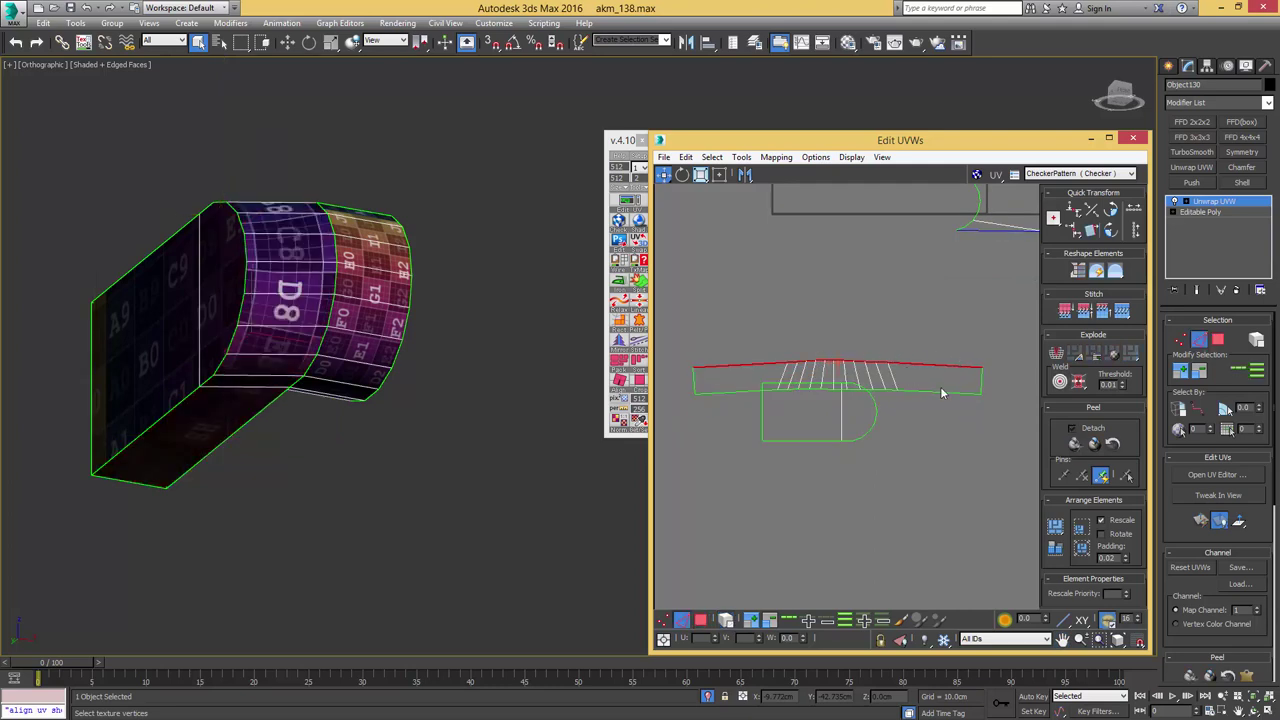
key(h)
click(938, 394)
key(alt+l)
key(h)
drag(995, 386, 957, 383)
key(v)
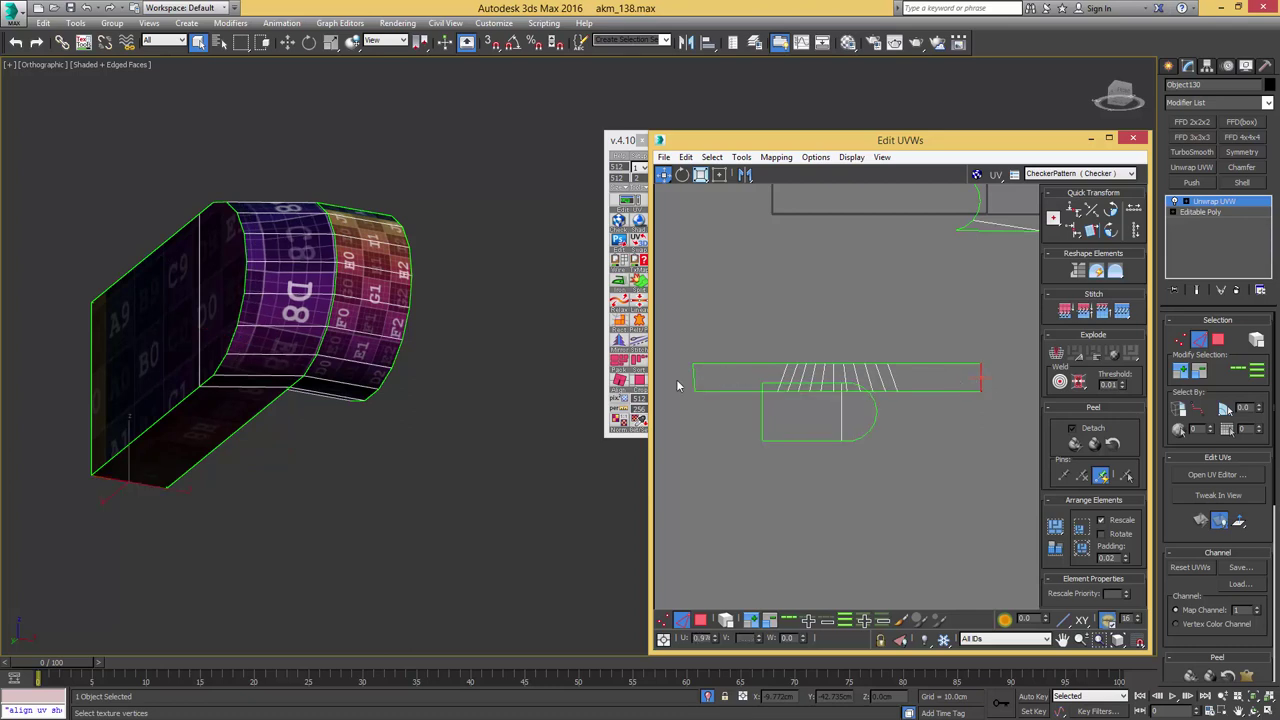
drag(677, 381, 723, 375)
key(v)
- Move the straightened lever strip and the rounded lever-face shell over beside the finished cylinder-wall strip
key(3)
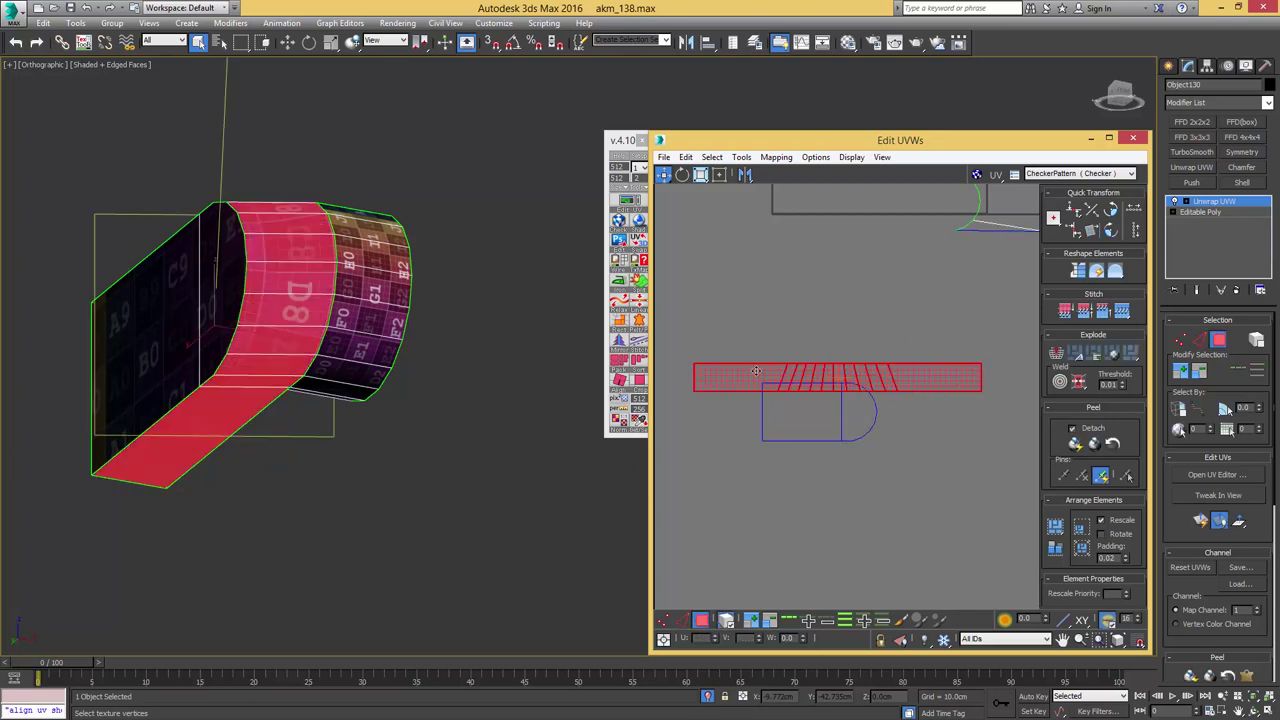
drag(818, 378, 782, 336)
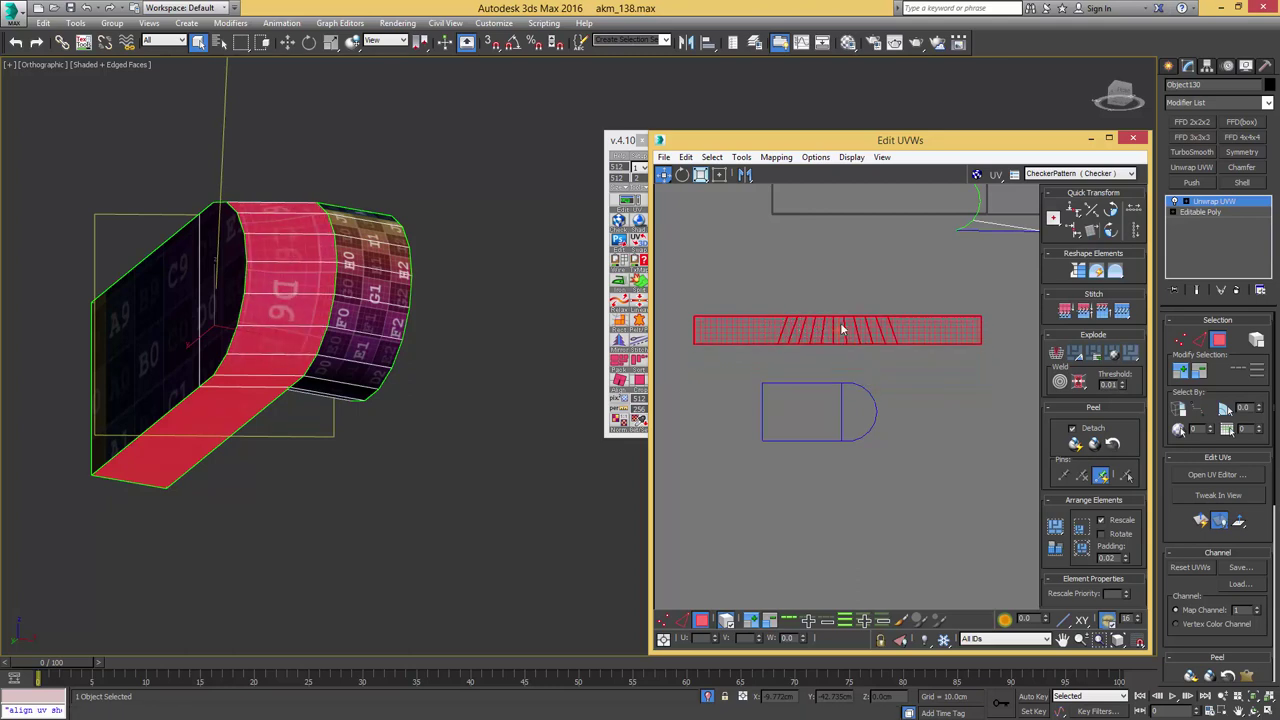
scroll(803, 321, down, 3)
alt+middle_drag(110, 205, 204, 279)
middle_drag(204, 279, 323, 303)
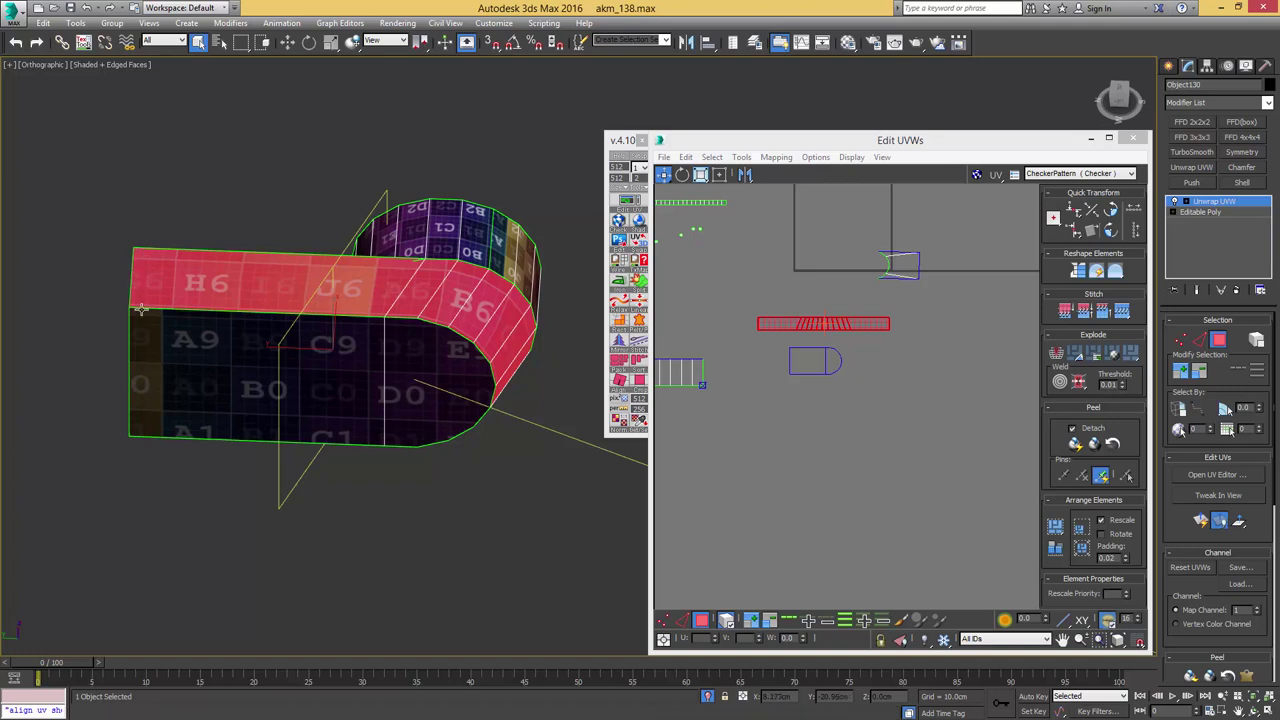
click(776, 142)
middle_drag(822, 306, 878, 308)
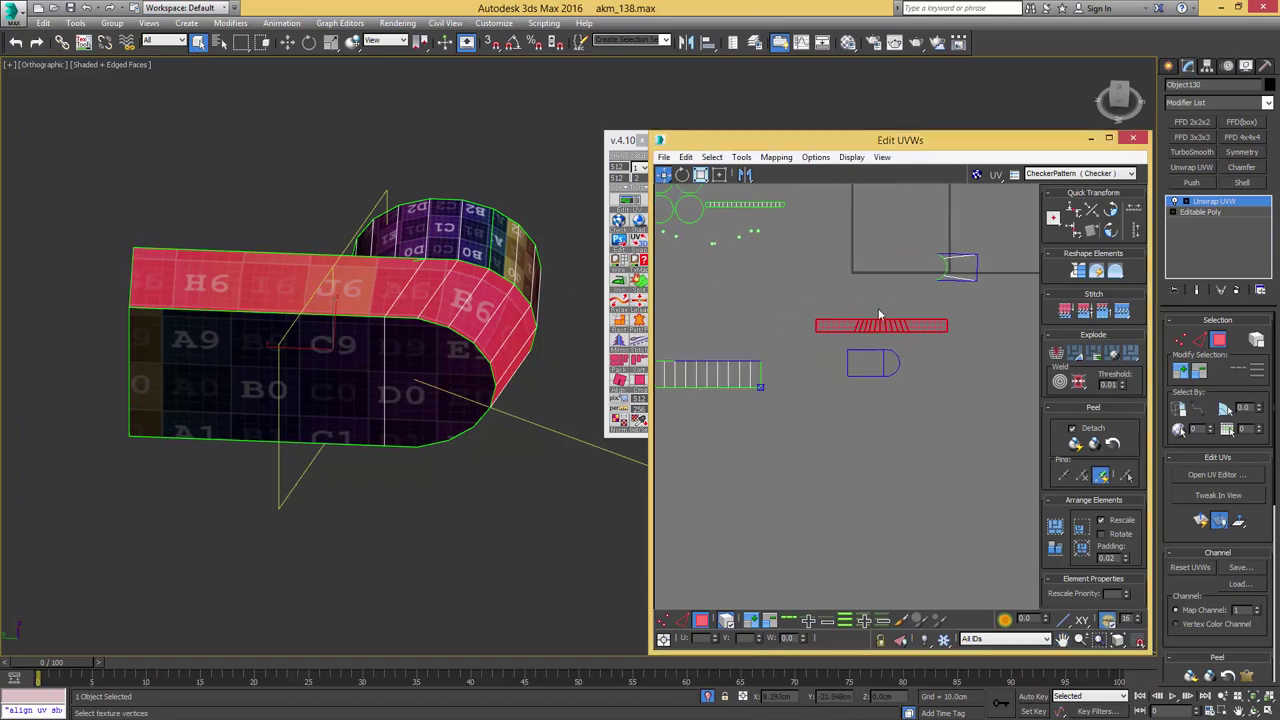
scroll(879, 308, down, 2)
drag(908, 322, 769, 309)
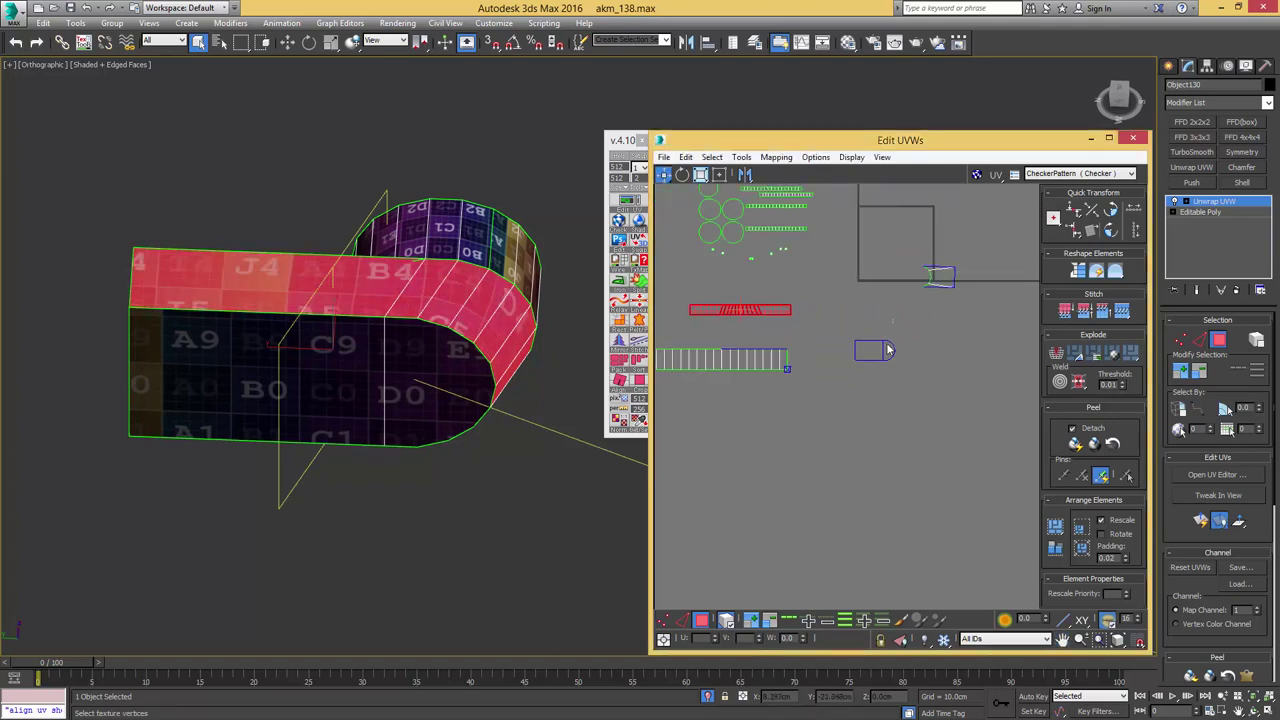
drag(888, 349, 748, 284)
- Align the notched lever-face shell upright by its straight end edge and move it out of the UV tile beside the finished shells
middle_drag(902, 281, 826, 322)
scroll(836, 330, up, 4)
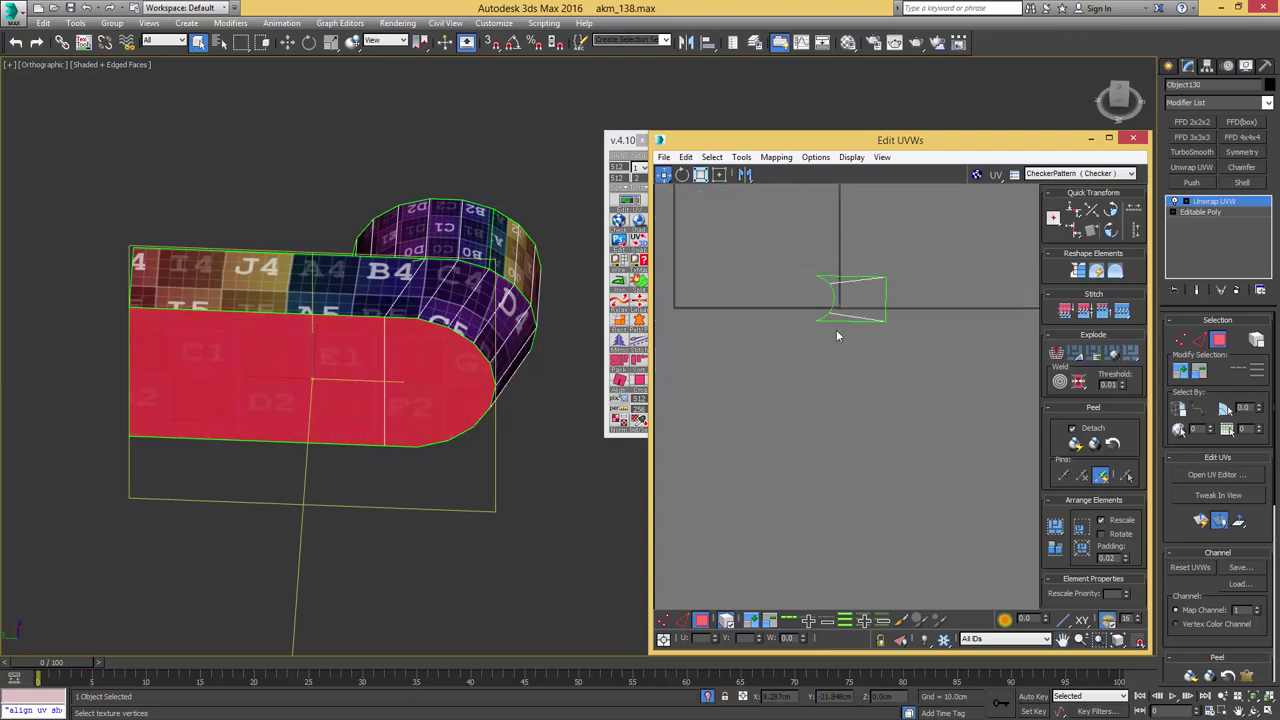
drag(901, 254, 904, 251)
alt+middle_drag(534, 249, 128, 187)
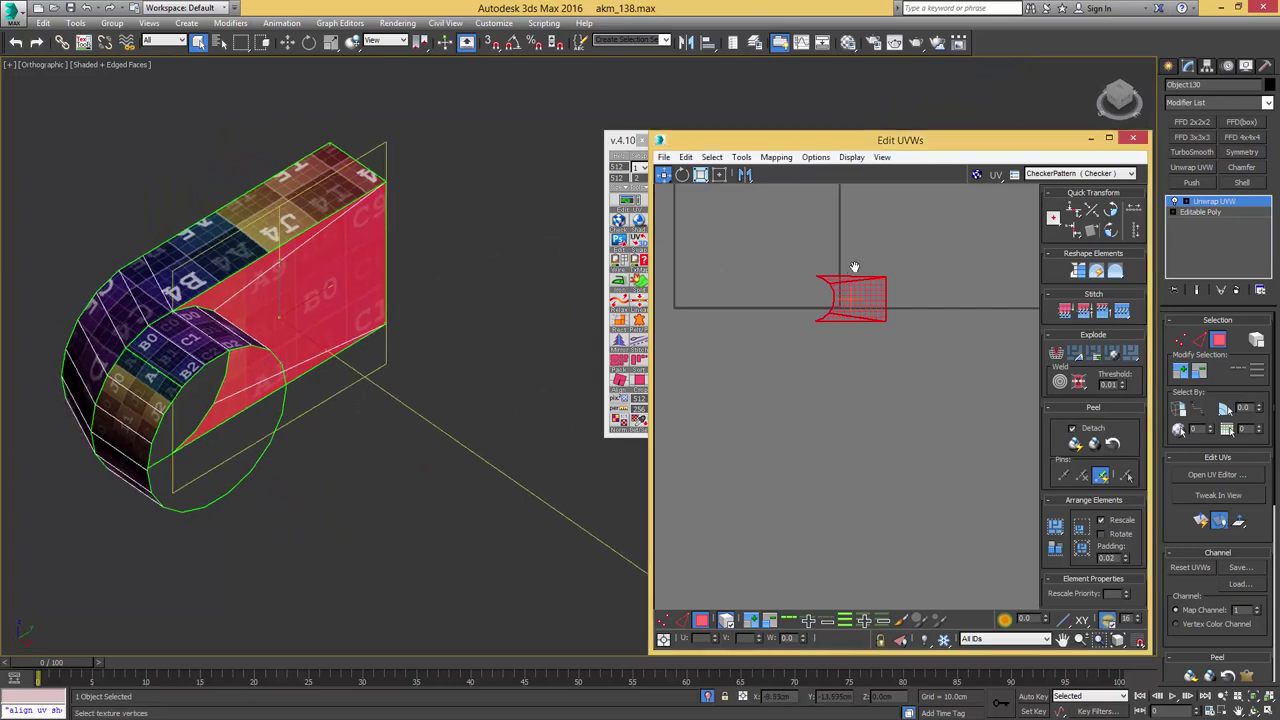
middle_drag(854, 268, 930, 279)
scroll(930, 279, down, 2)
scroll(930, 275, up, 4)
key(2)
middle_drag(990, 317, 898, 299)
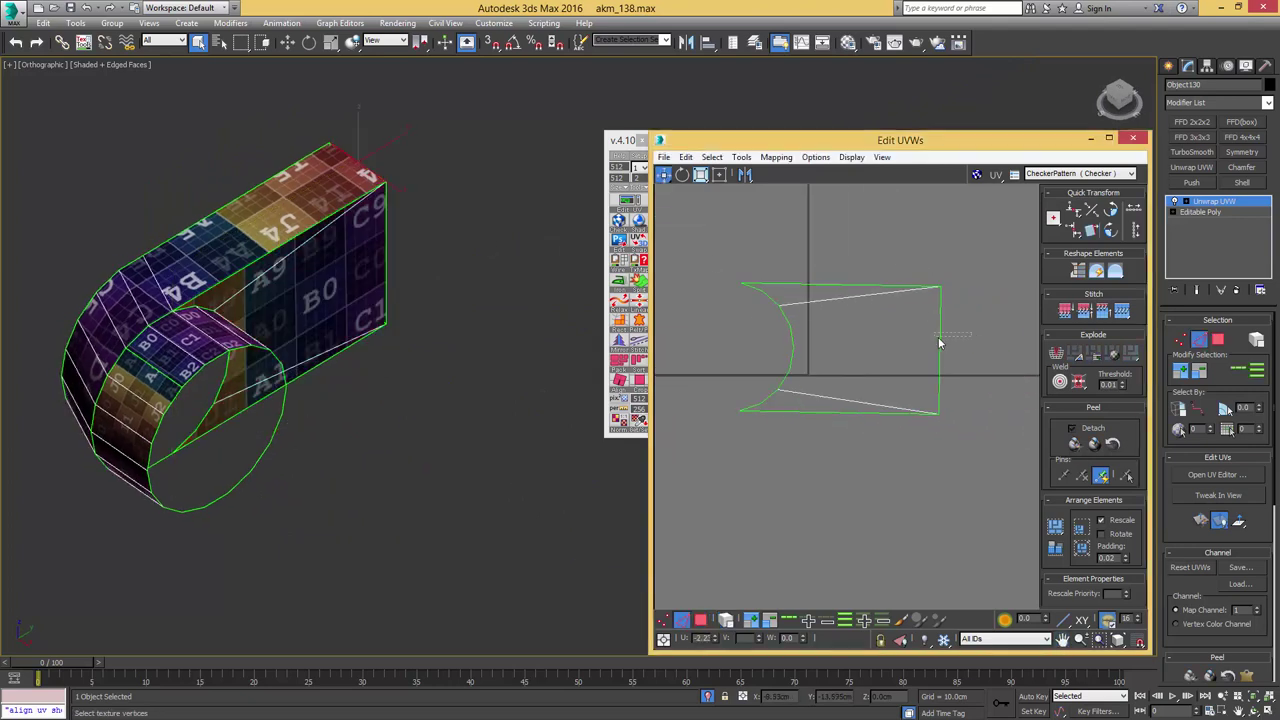
click(939, 343)
scroll(905, 305, down, 3)
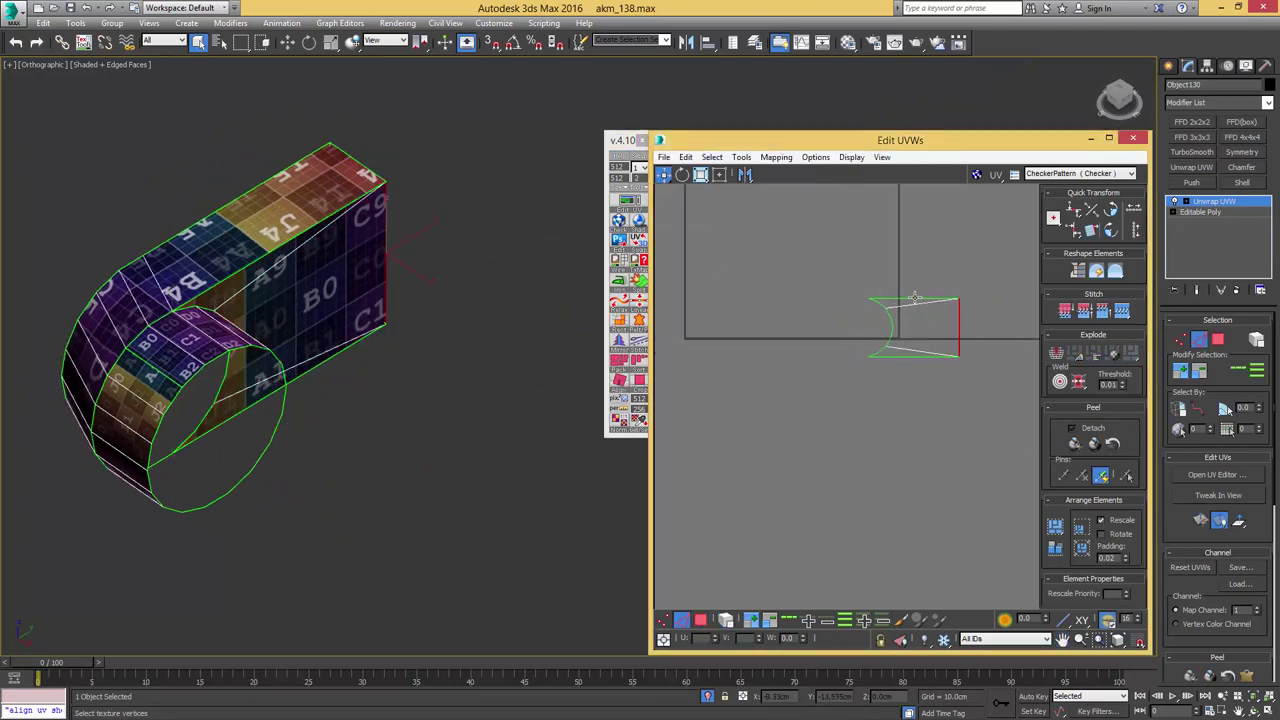
scroll(903, 299, down, 3)
key(3)
drag(915, 317, 717, 319)
- Select all of the unwrapped shells and rescale them to consistent proportions
scroll(712, 308, down, 4)
middle_drag(700, 305, 862, 313)
drag(942, 236, 944, 236)
middle_click(389, 305)
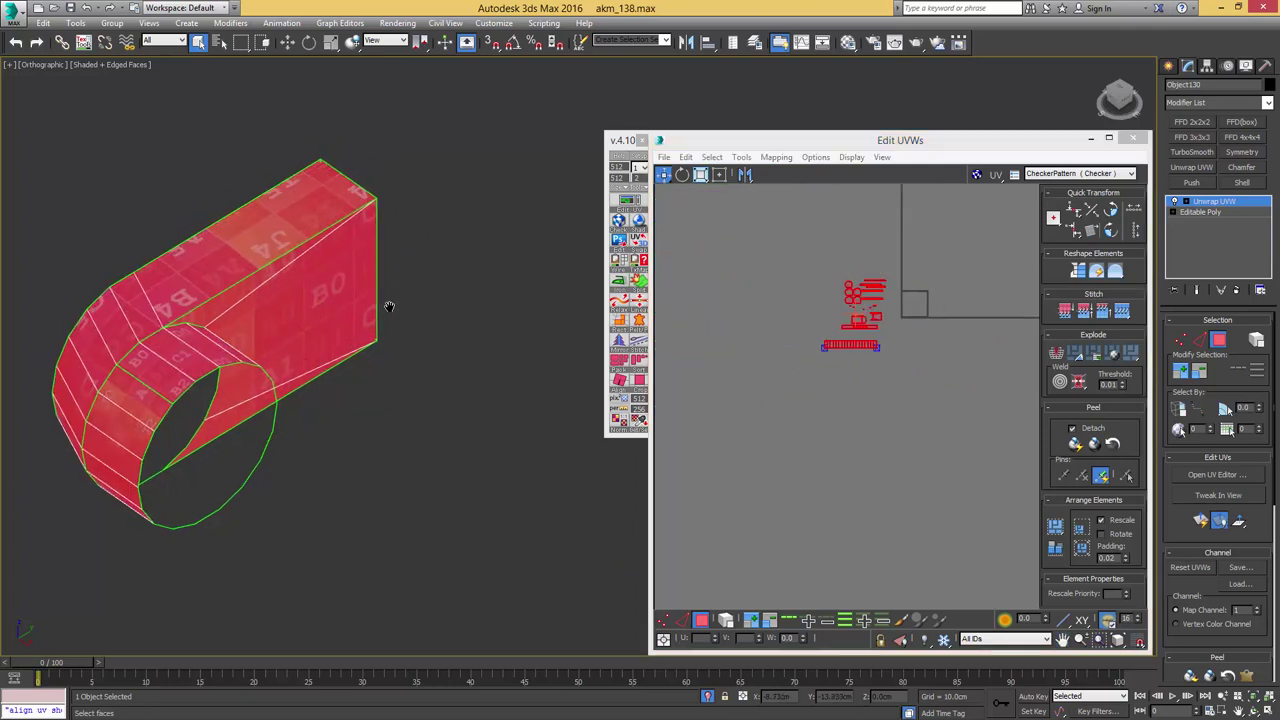
scroll(390, 304, down, 12)
middle_drag(472, 250, 312, 205)
click(971, 486)
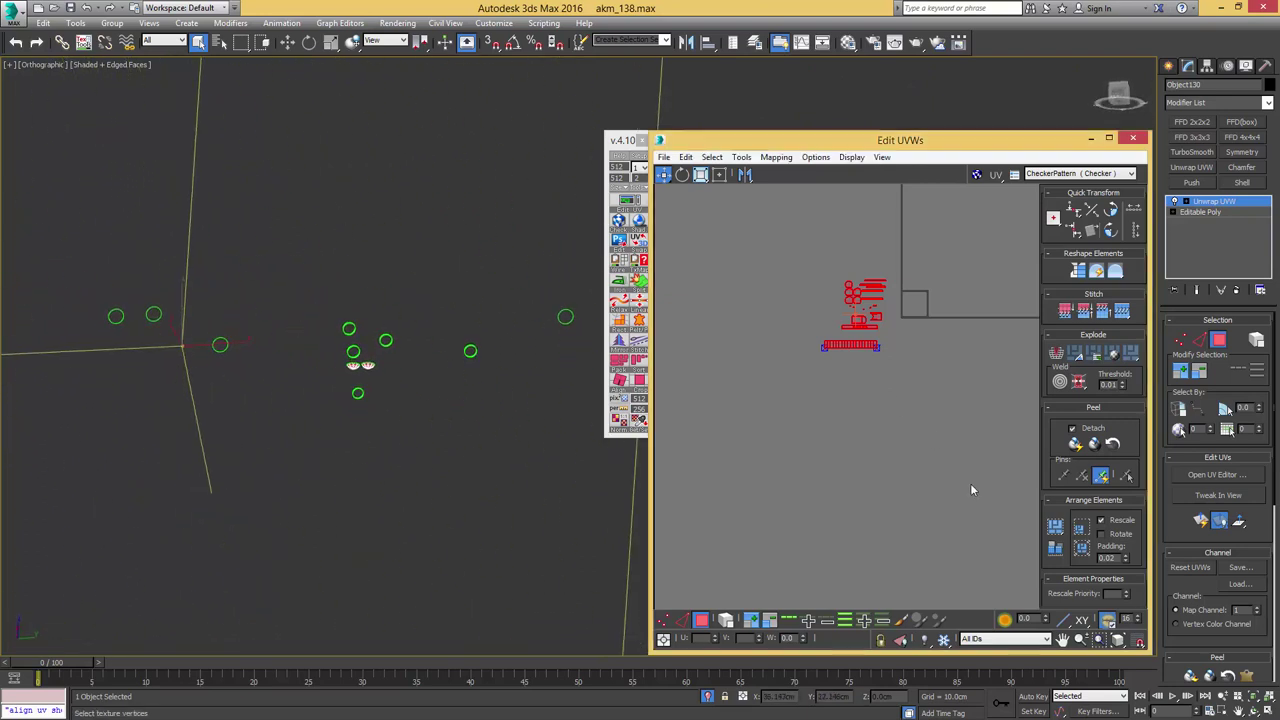
click(1056, 550)
scroll(867, 359, up, 2)
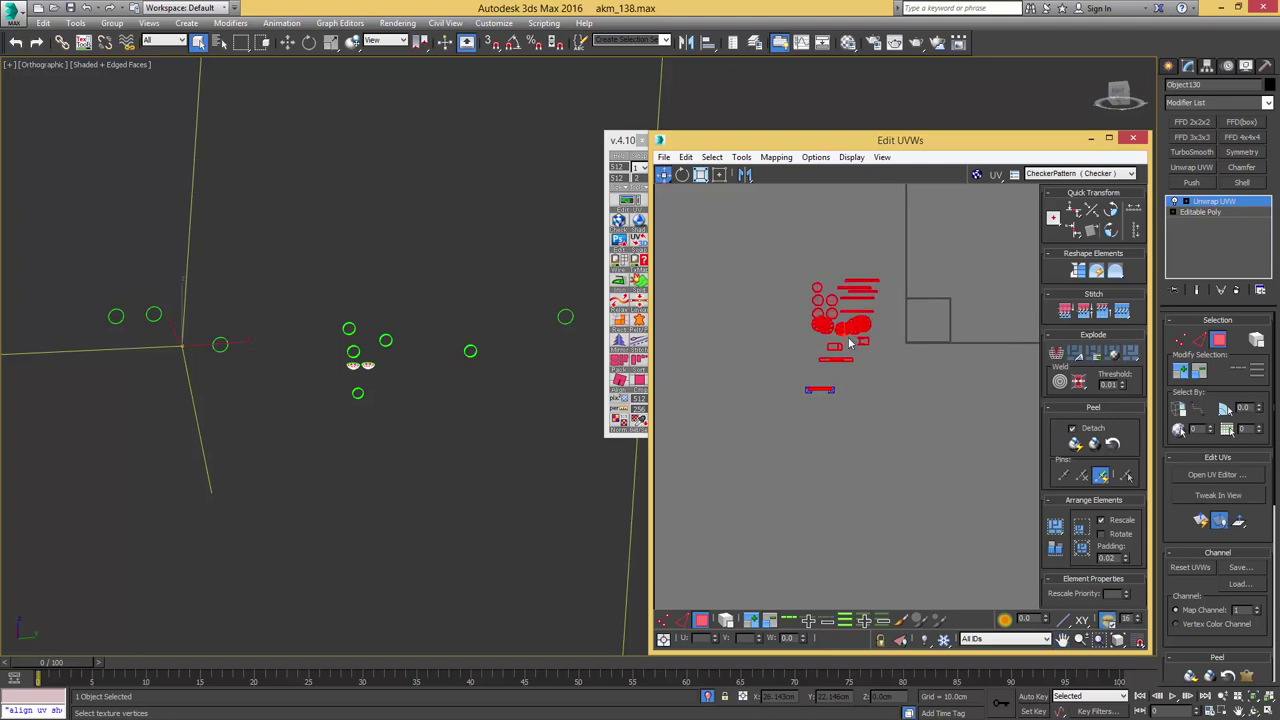
- Move the rescaled shell cluster farther out beside the UV tile
drag(855, 330, 800, 250)
scroll(800, 250, down, 2)
middle_drag(800, 250, 790, 324)
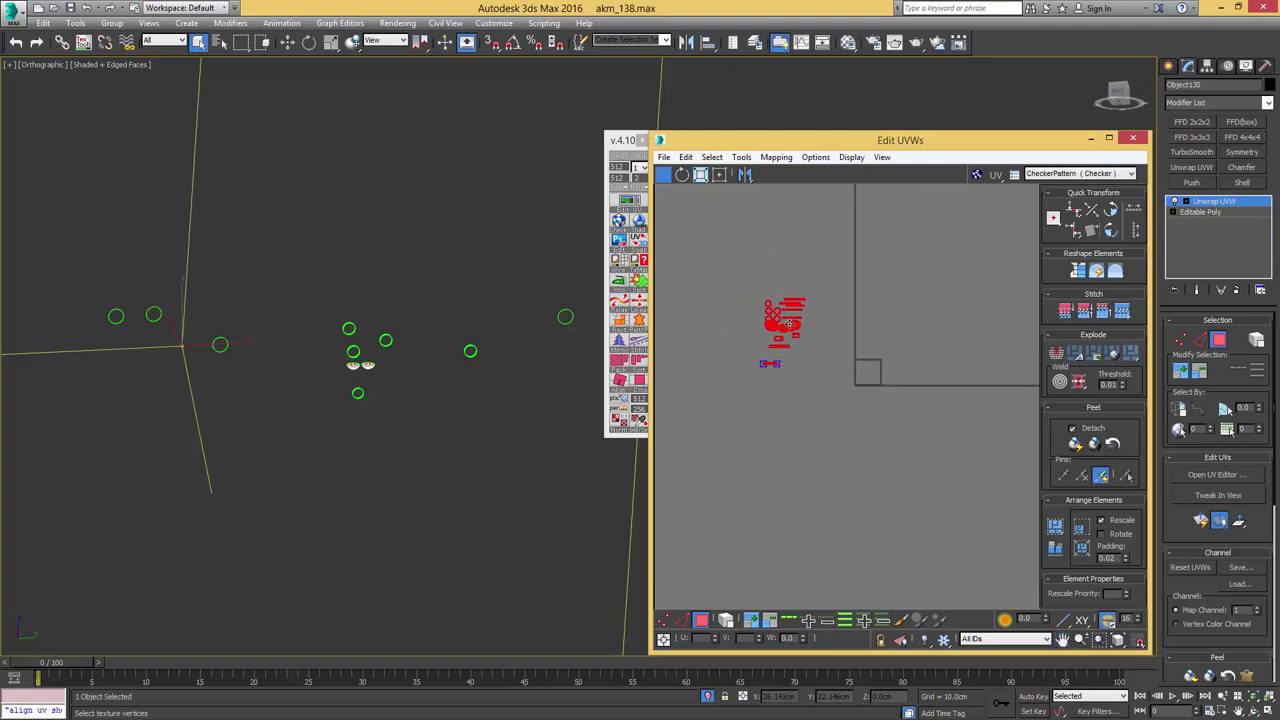
drag(791, 326, 755, 227)
- Leave the finished object's unwrap, then select and isolate the Cylinder002 rivet group
middle_drag(448, 293, 612, 316)
scroll(391, 309, down, 5)
key(alt+e)
key(alt+q)
scroll(783, 344, up, 4)
alt+middle_drag(734, 343, 771, 366)
click(758, 370)
key(alt+q)
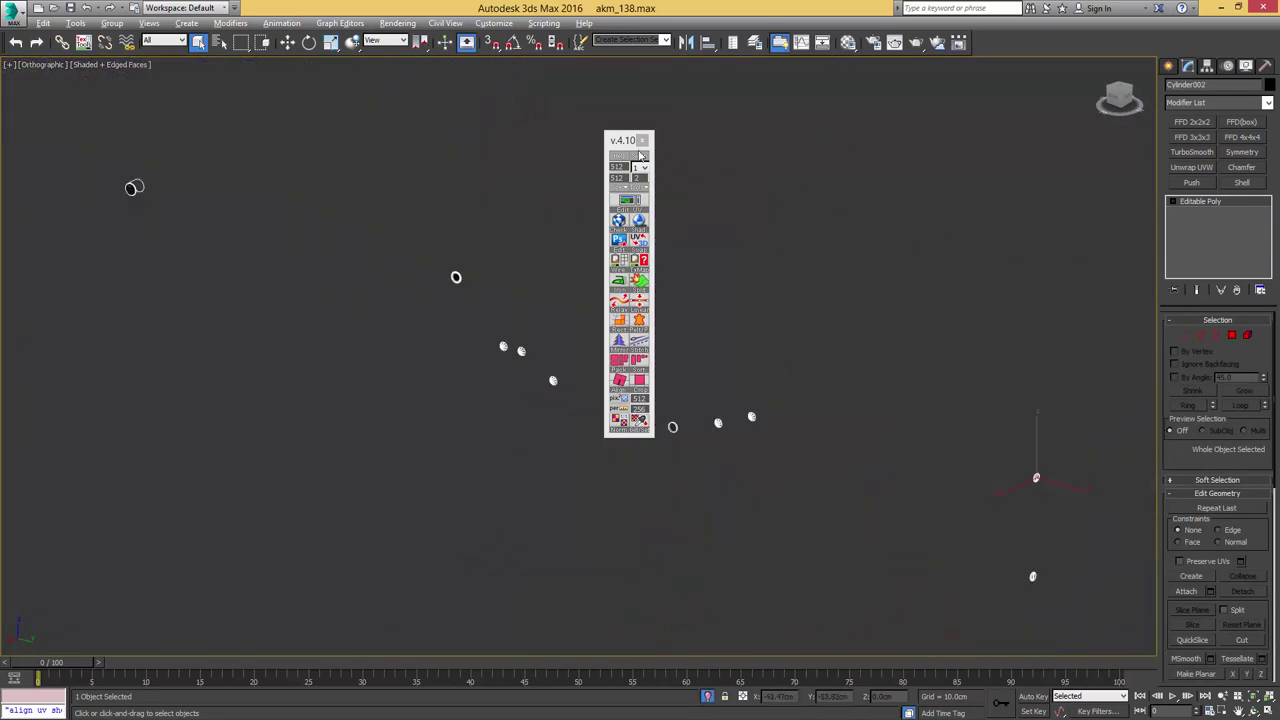
- Save the scene as akm_139.max and open Cylinder002 in a new Unwrap UVW editor
drag(619, 142, 863, 106)
key(ctrl+e)
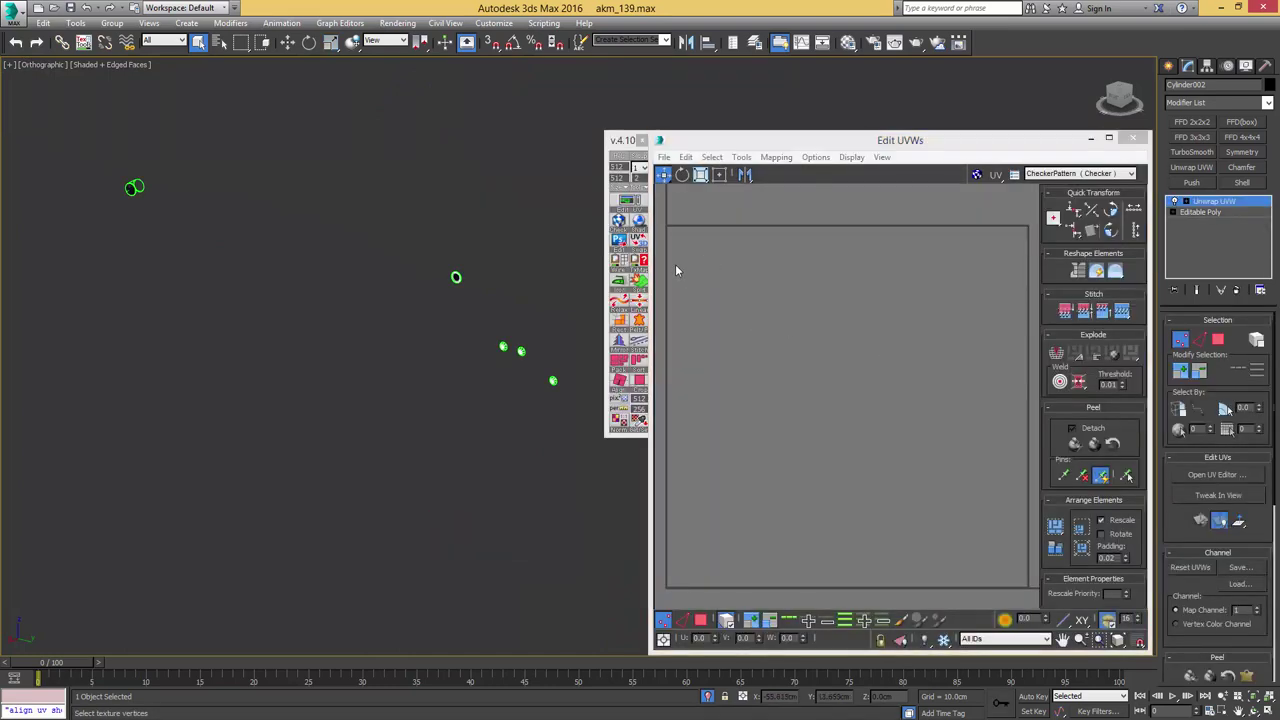
middle_drag(390, 284, 363, 263)
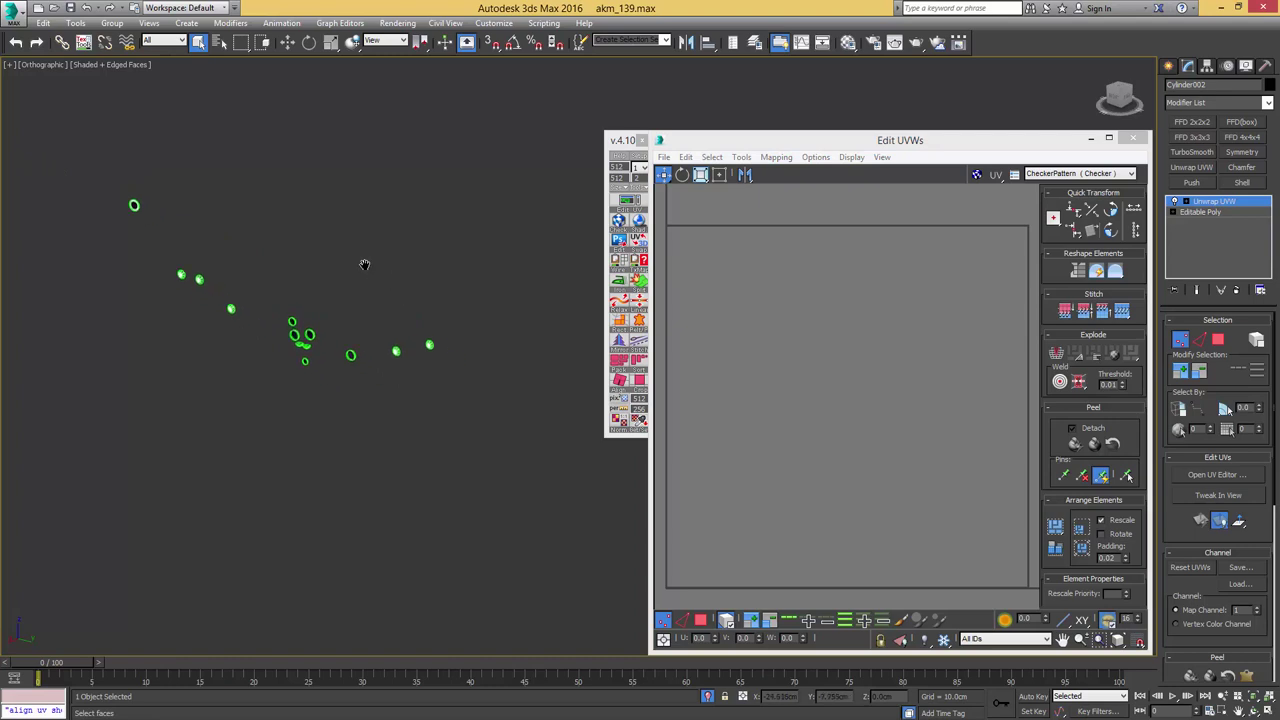
- Select the faces of all the domed rivet heads along the rifle, including the pair in the middle
key(3)
drag(475, 315, 387, 367)
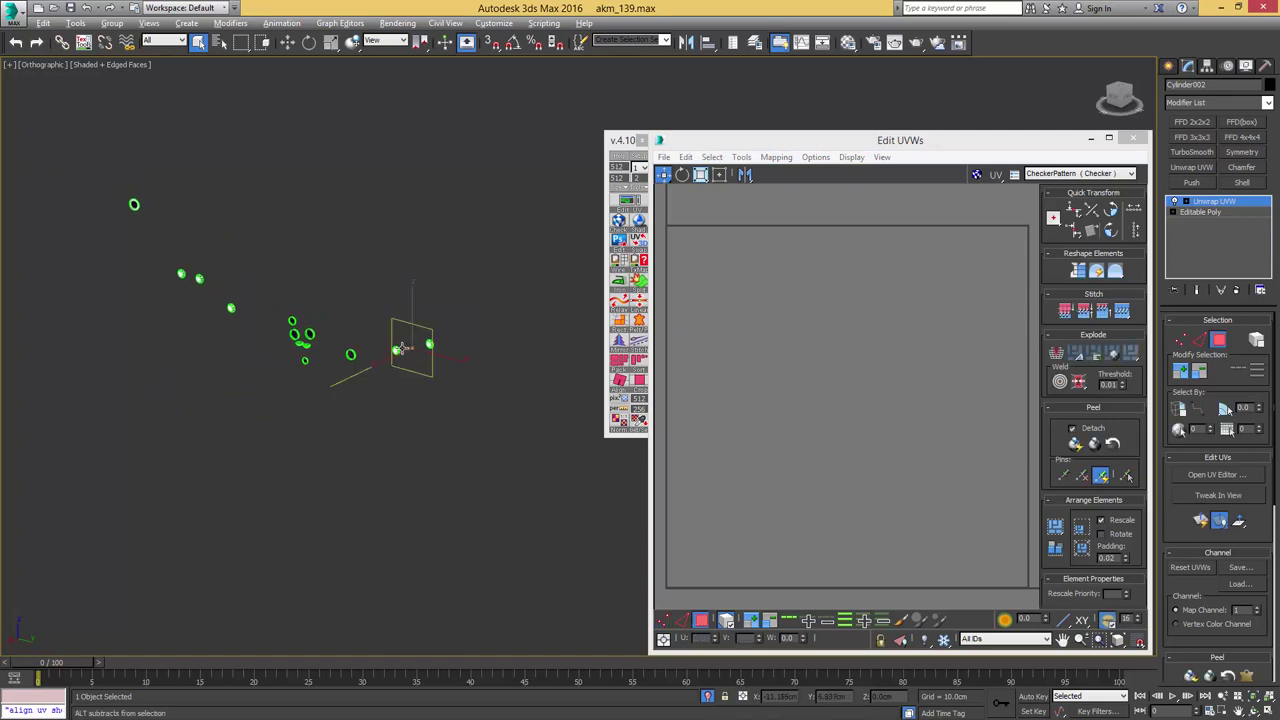
alt+middle_drag(385, 368, 408, 348)
scroll(408, 348, up, 5)
middle_drag(211, 346, 436, 328)
scroll(392, 324, down, 2)
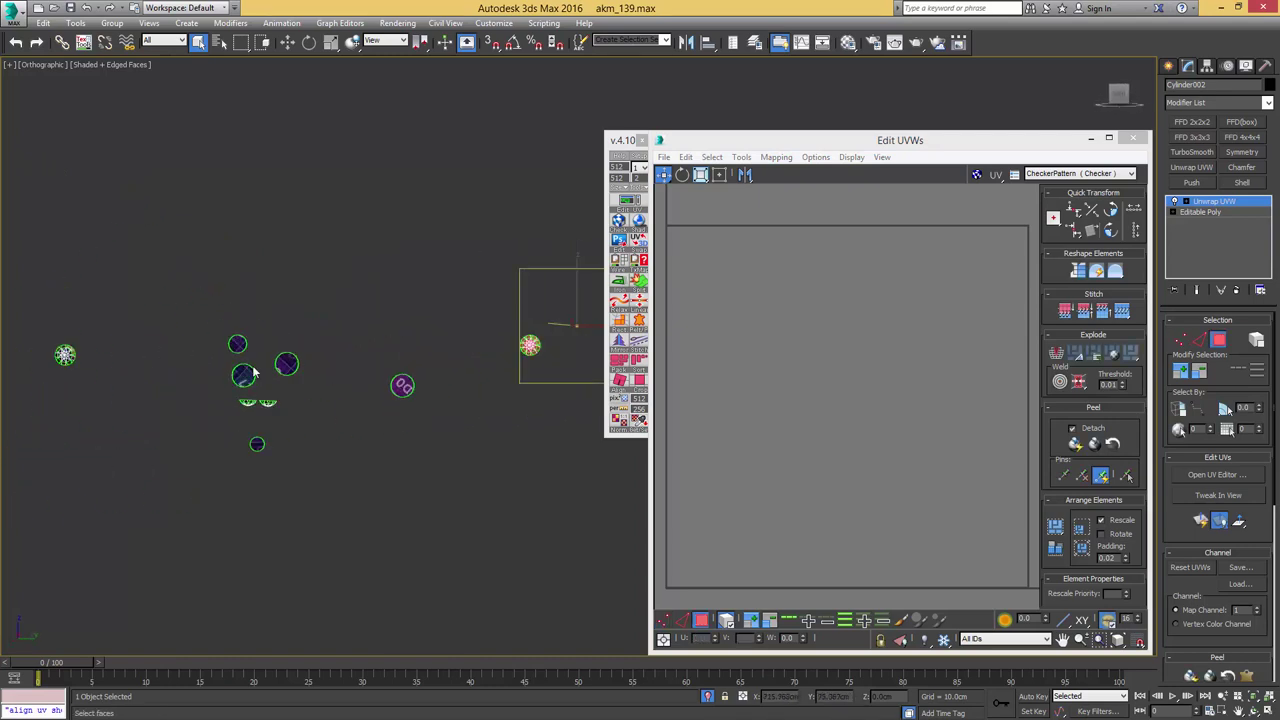
middle_drag(244, 402, 358, 364)
scroll(357, 370, up, 6)
ctrl+drag(466, 323, 314, 357)
scroll(325, 344, down, 6)
scroll(325, 347, down, 7)
middle_drag(162, 326, 241, 331)
scroll(363, 317, up, 2)
ctrl+drag(374, 315, 234, 351)
middle_drag(168, 314, 284, 333)
- Peel the selected domed rivet heads with Peel Mode and move their shells out of the UV tile
middle_drag(782, 300, 829, 295)
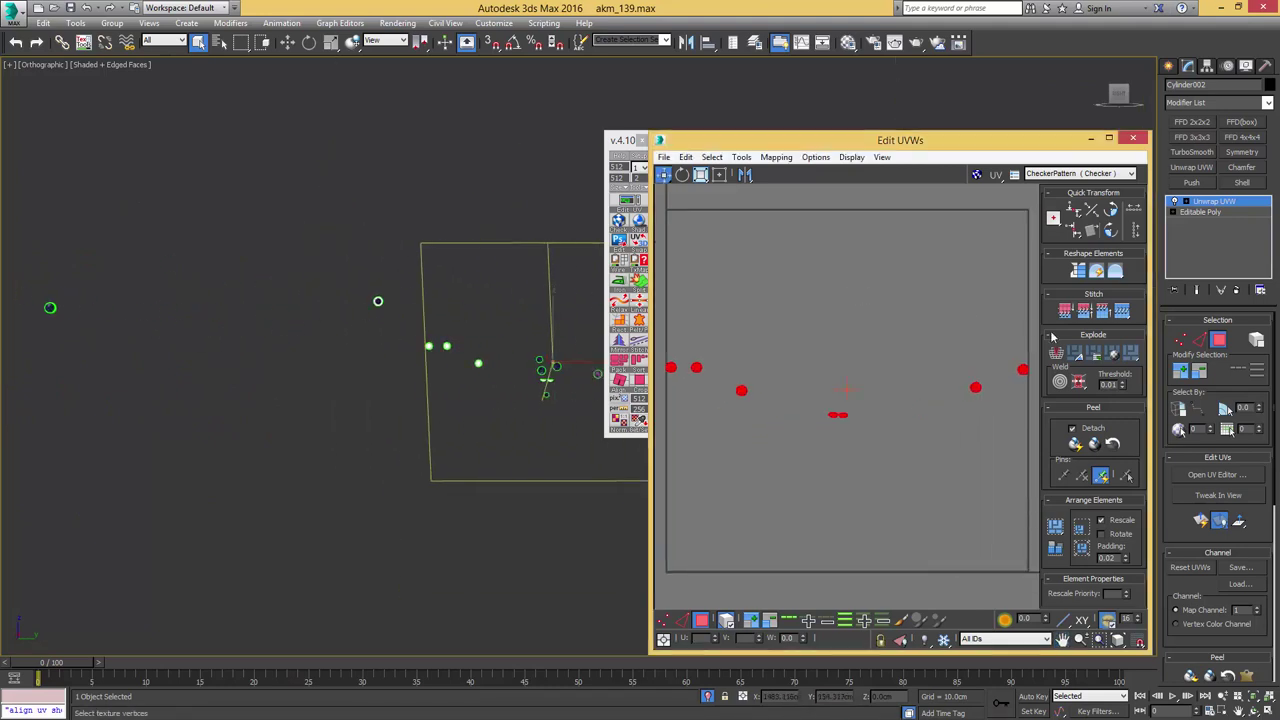
click(1093, 445)
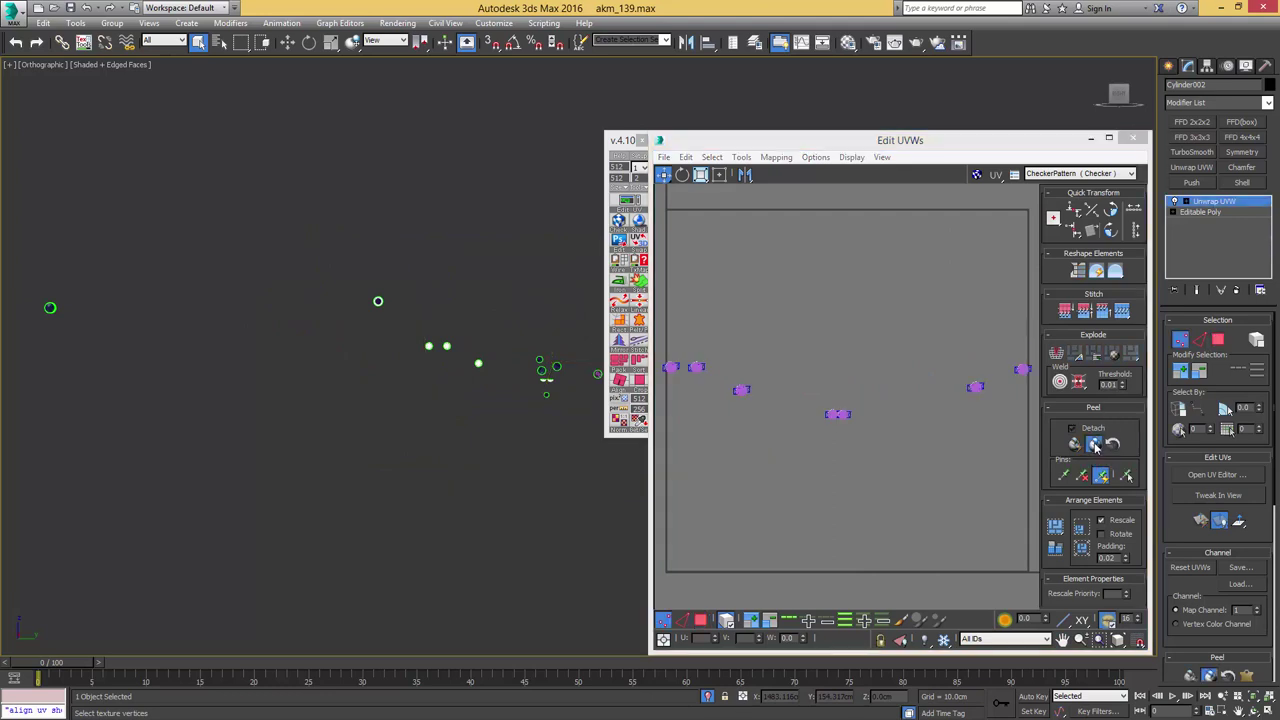
click(721, 178)
scroll(738, 266, down, 3)
middle_drag(771, 274, 867, 278)
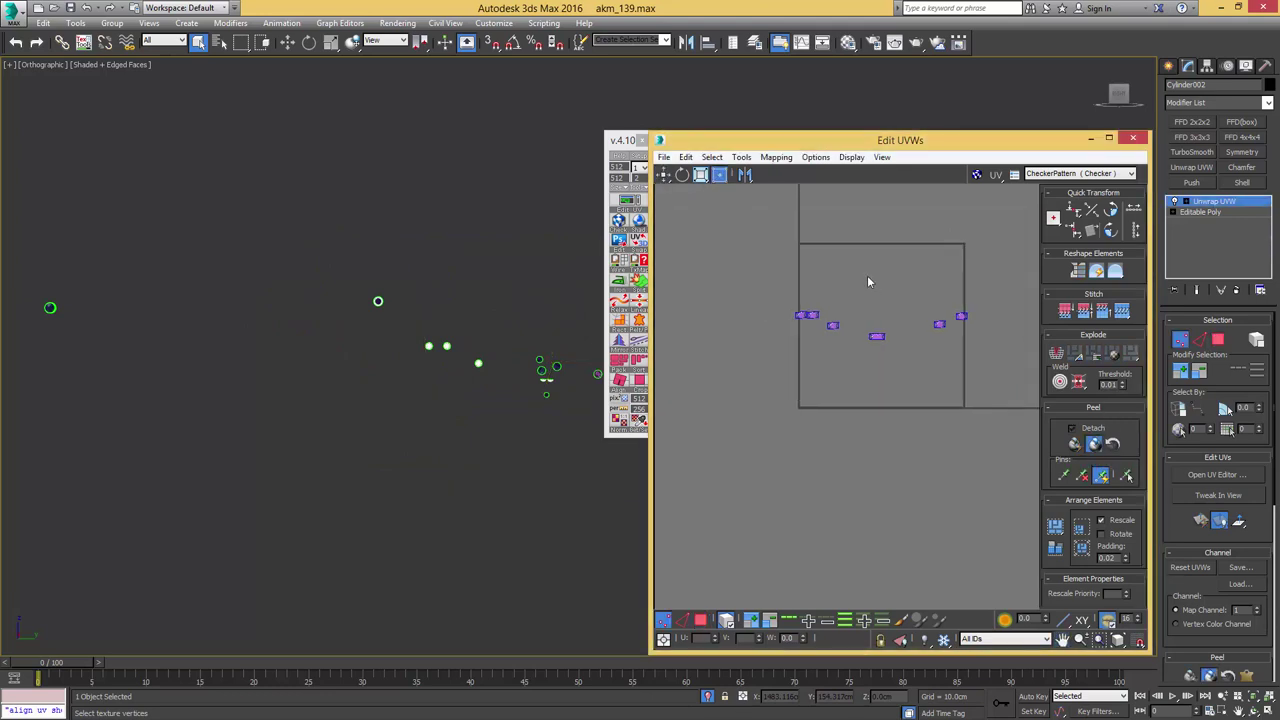
drag(735, 242, 990, 374)
drag(934, 326, 706, 257)
middle_drag(498, 340, 263, 325)
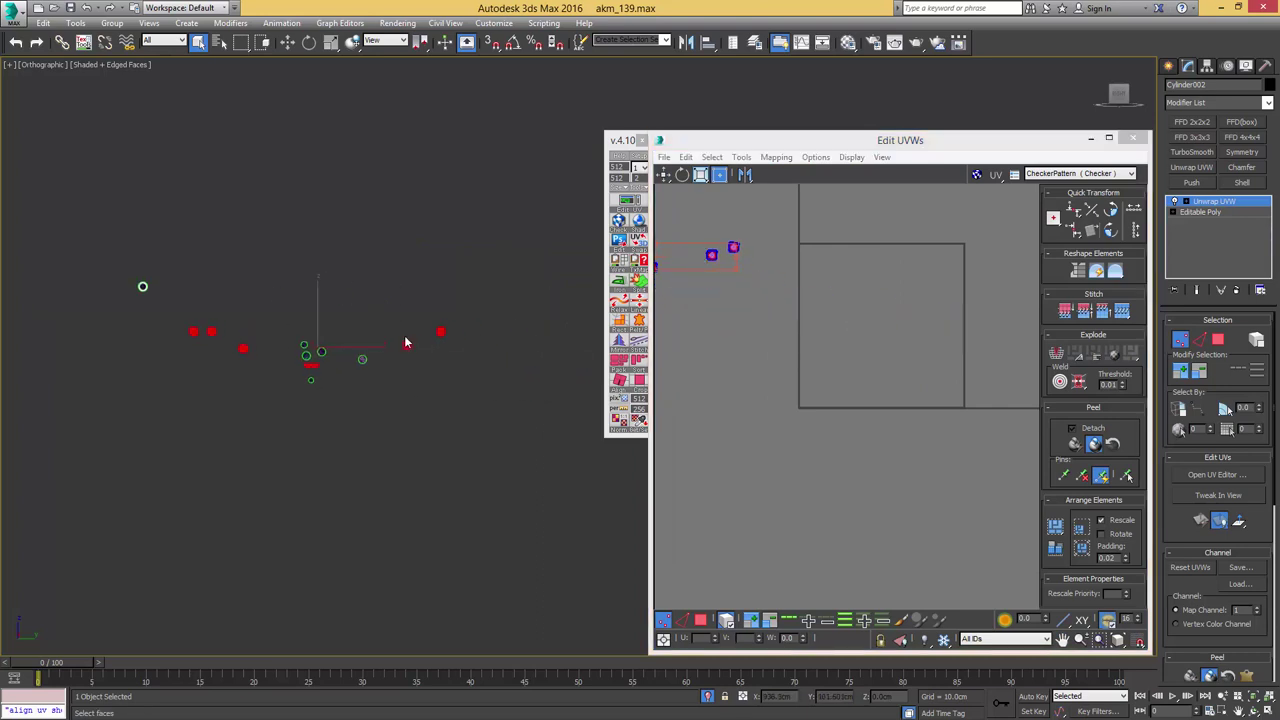
scroll(375, 346, up, 5)
drag(301, 412, 300, 413)
middle_drag(240, 411, 334, 391)
ctrl+drag(326, 406, 250, 444)
ctrl+drag(358, 279, 296, 330)
ctrl+drag(236, 372, 234, 373)
middle_drag(124, 325, 282, 329)
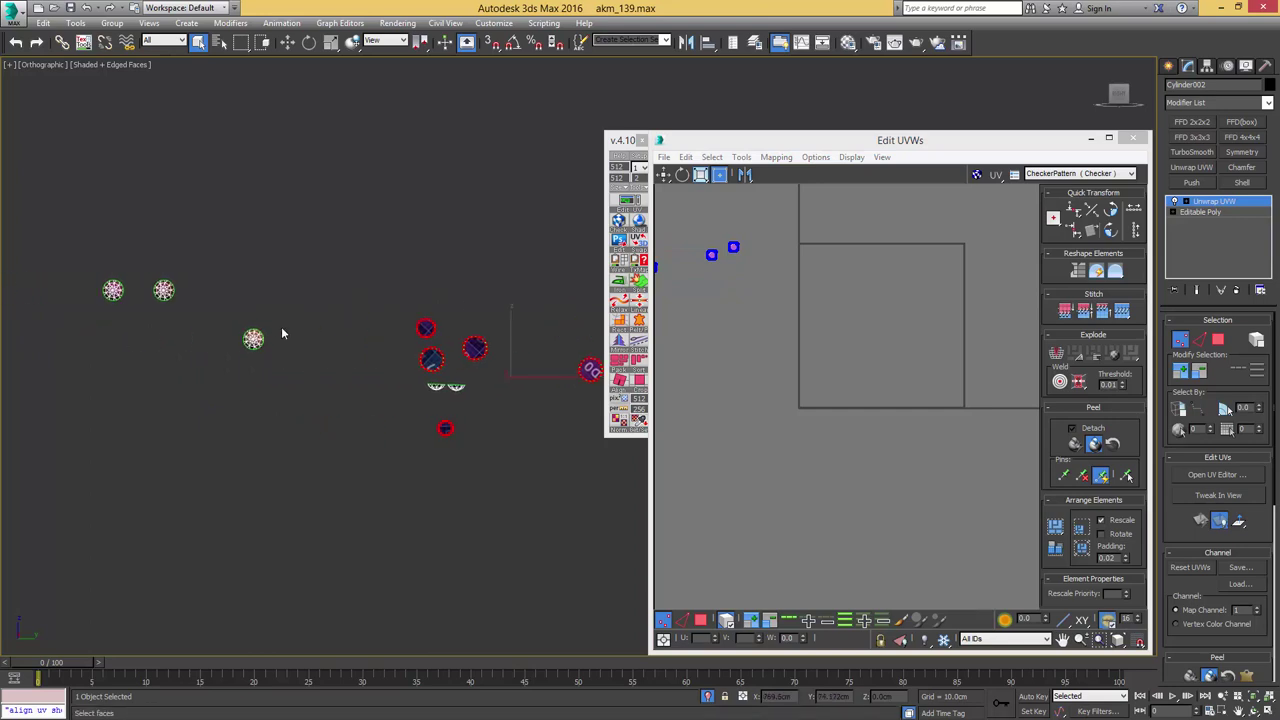
middle_drag(549, 323, 328, 304)
- Select the faces of the remaining flat round pins and screws, leaving out the domed rivets
key(3)
key(w)
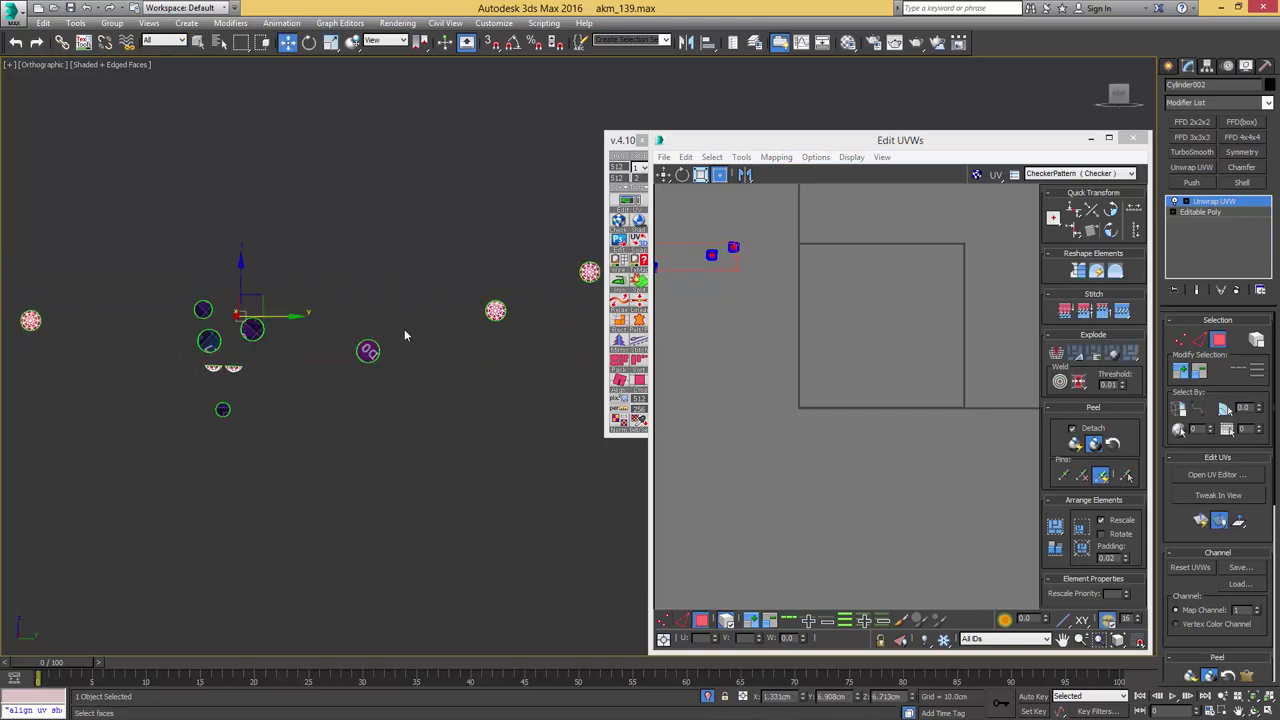
drag(408, 325, 332, 385)
ctrl+drag(208, 332, 164, 357)
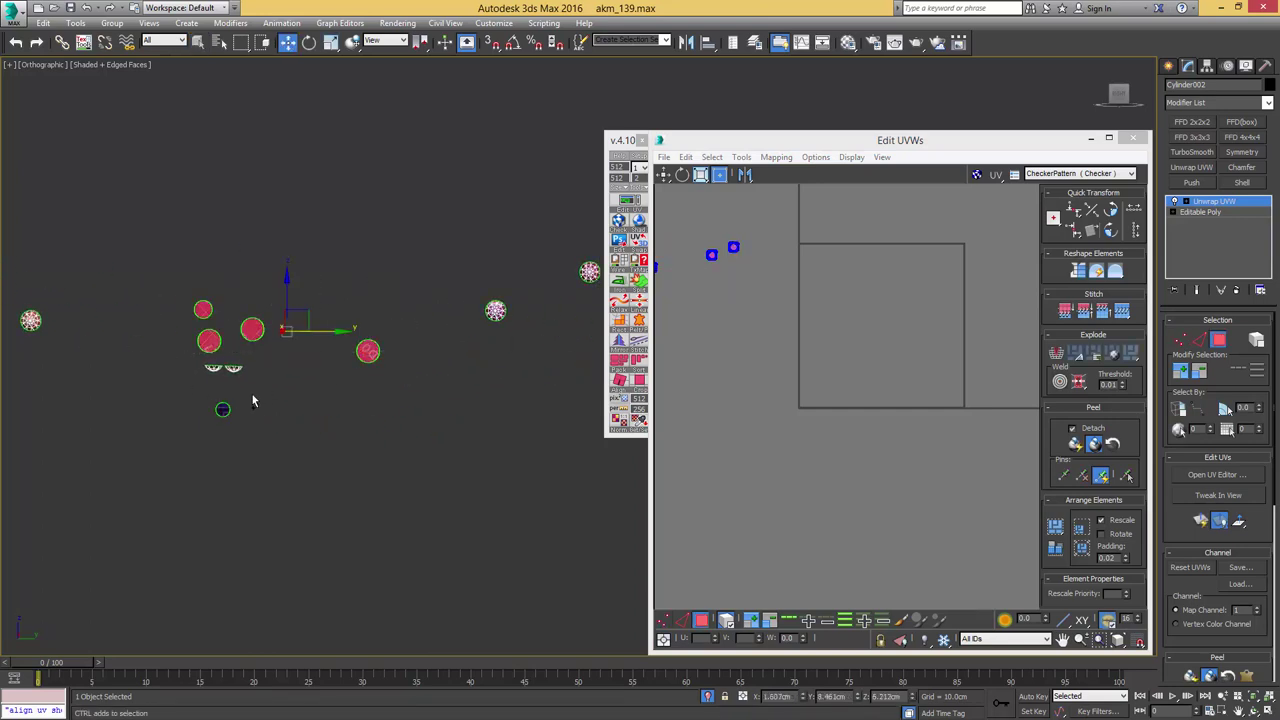
ctrl+drag(252, 395, 174, 424)
middle_drag(38, 331, 354, 337)
middle_drag(210, 289, 399, 372)
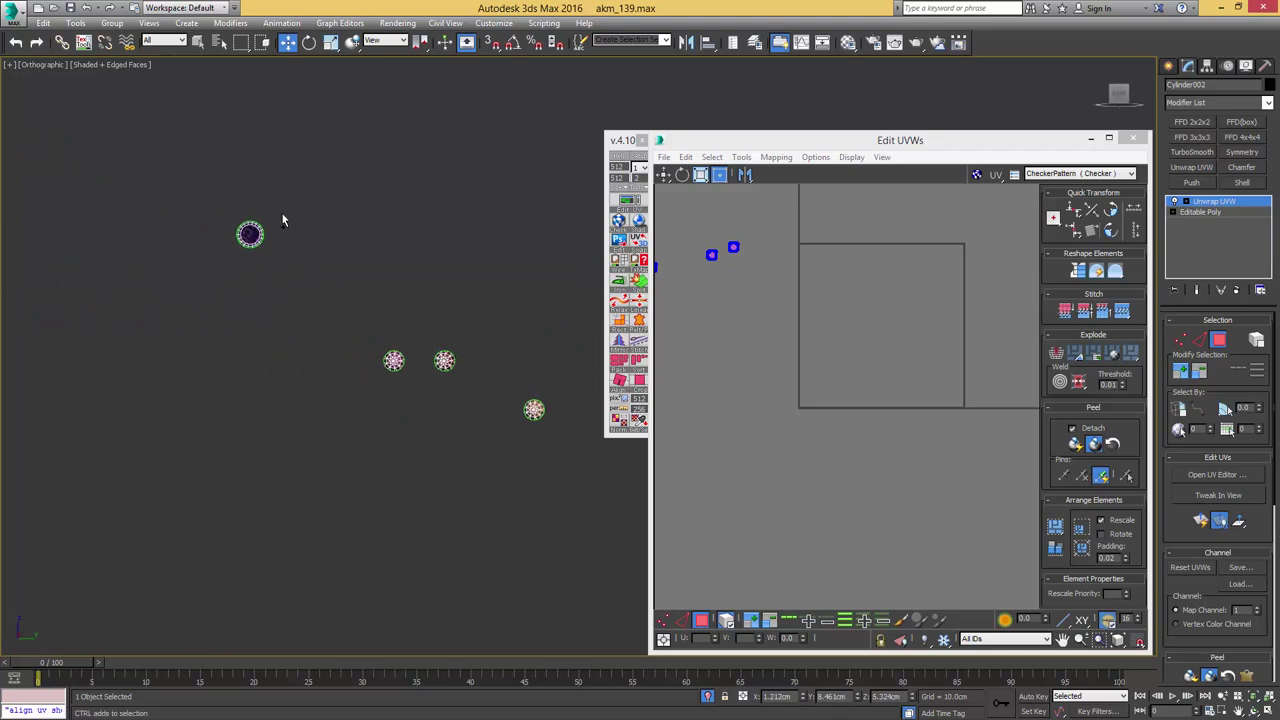
scroll(250, 268, down, 5)
- Apply Flatten Mapping with the default settings to the selected flat pins
middle_drag(428, 262, 302, 262)
alt+middle_drag(306, 232, 288, 368)
click(777, 158)
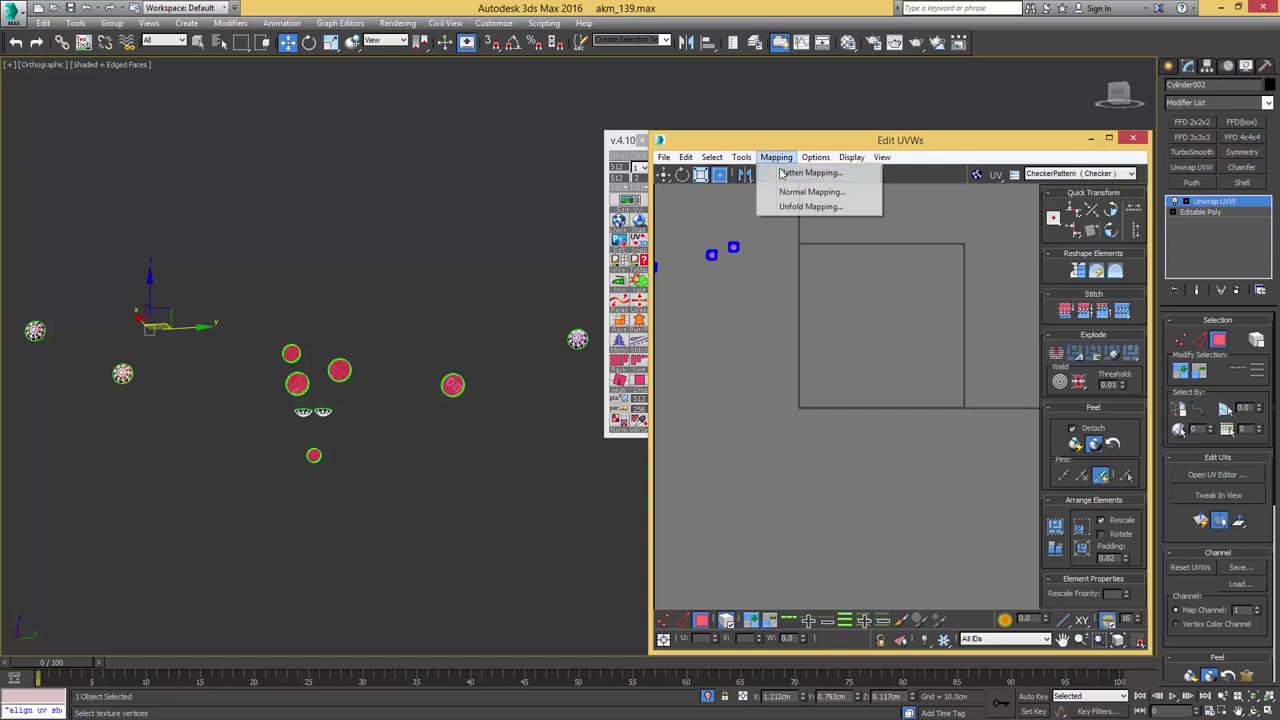
click(800, 173)
key(Return)
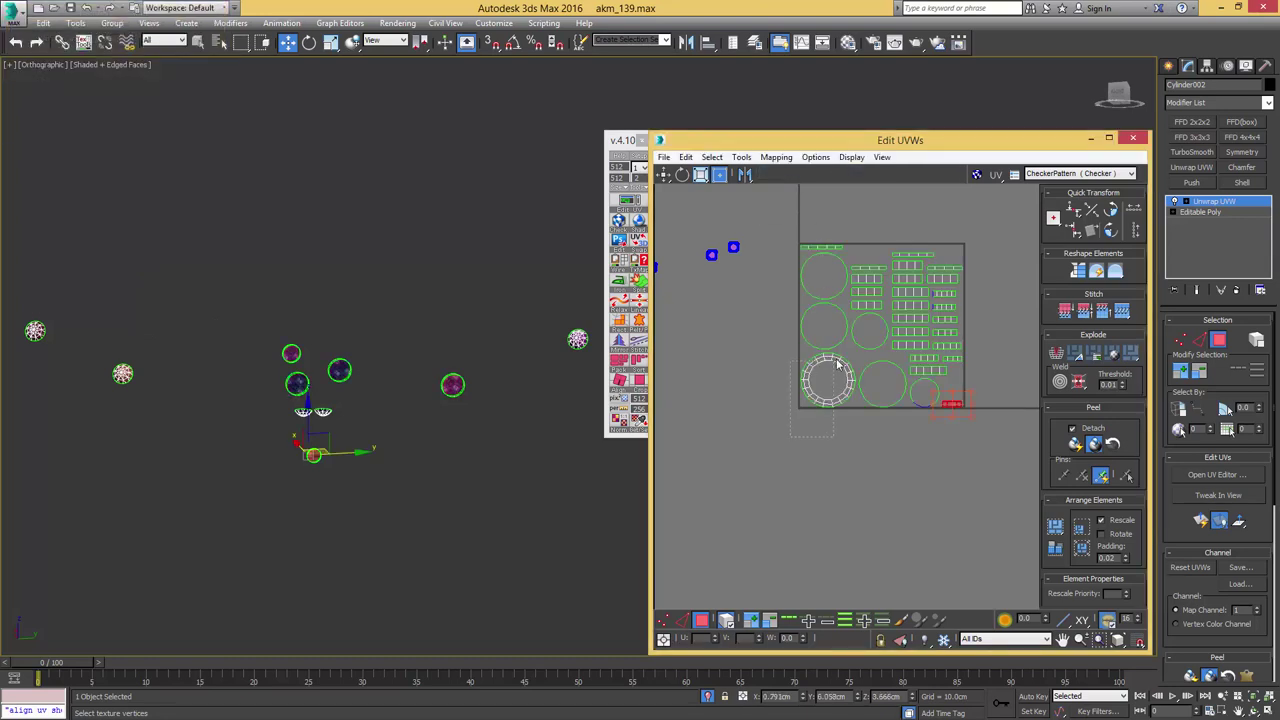
- Select the ringed disc shell in the UV tile and examine the matching pin up close in the viewport
drag(836, 360, 833, 356)
middle_drag(97, 303, 428, 288)
middle_drag(183, 260, 266, 345)
alt+middle_drag(266, 345, 281, 309)
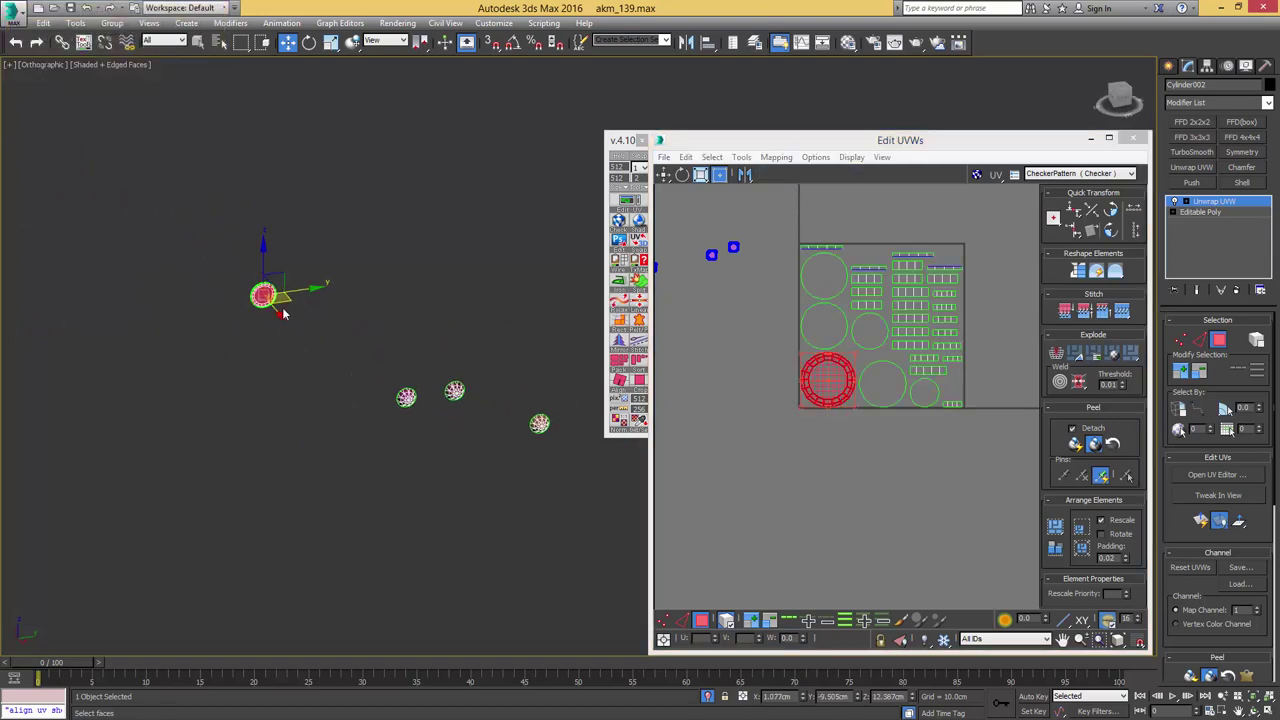
scroll(268, 270, up, 5)
alt+middle_drag(191, 320, 249, 312)
scroll(249, 312, up, 6)
alt+middle_drag(586, 302, 527, 298)
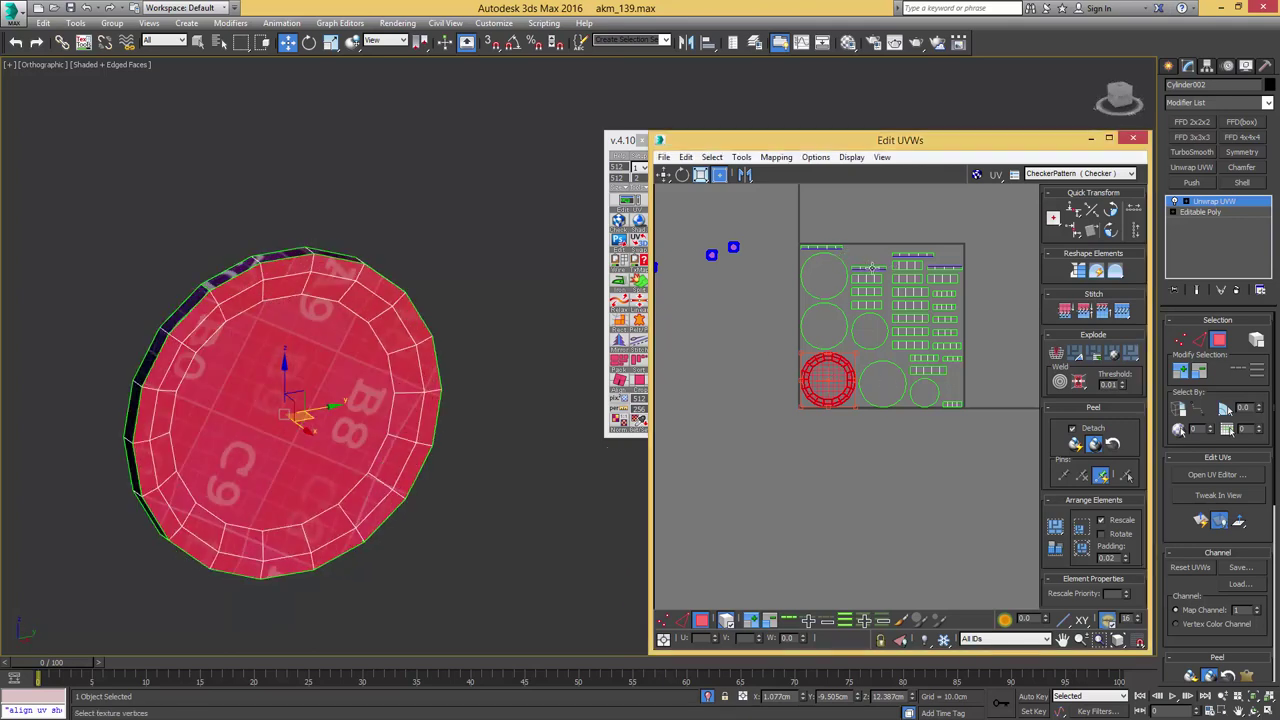
- Stitch the ringed pin's thin side-wall pieces along the tile's upper edge into one long strip
middle_drag(281, 261, 307, 264)
middle_drag(859, 230, 856, 264)
scroll(856, 264, up, 8)
key(2)
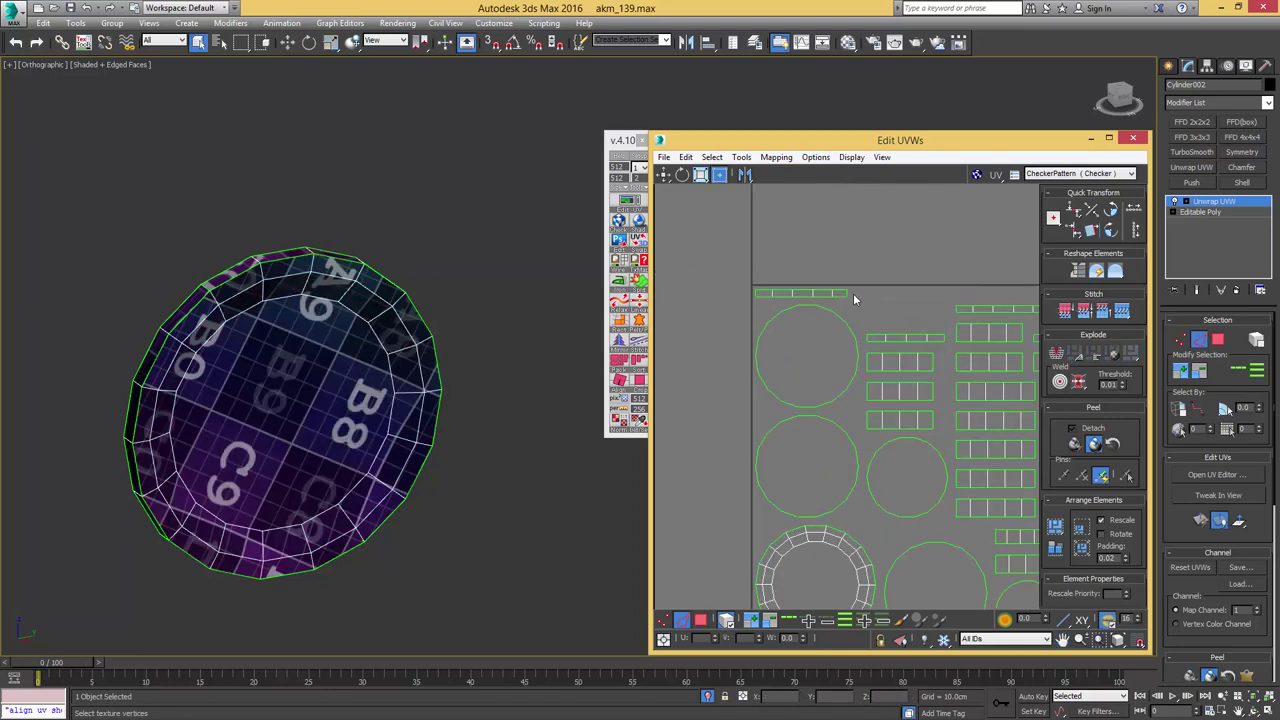
key(s)
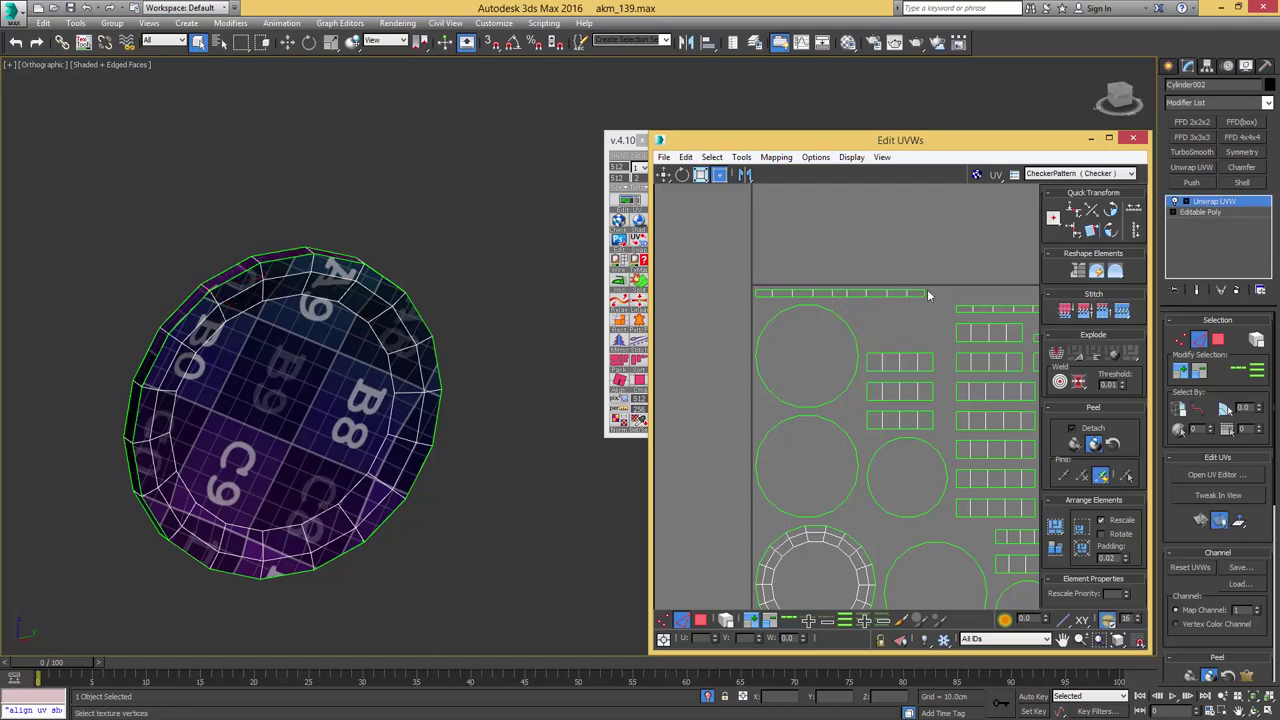
middle_drag(956, 293, 814, 278)
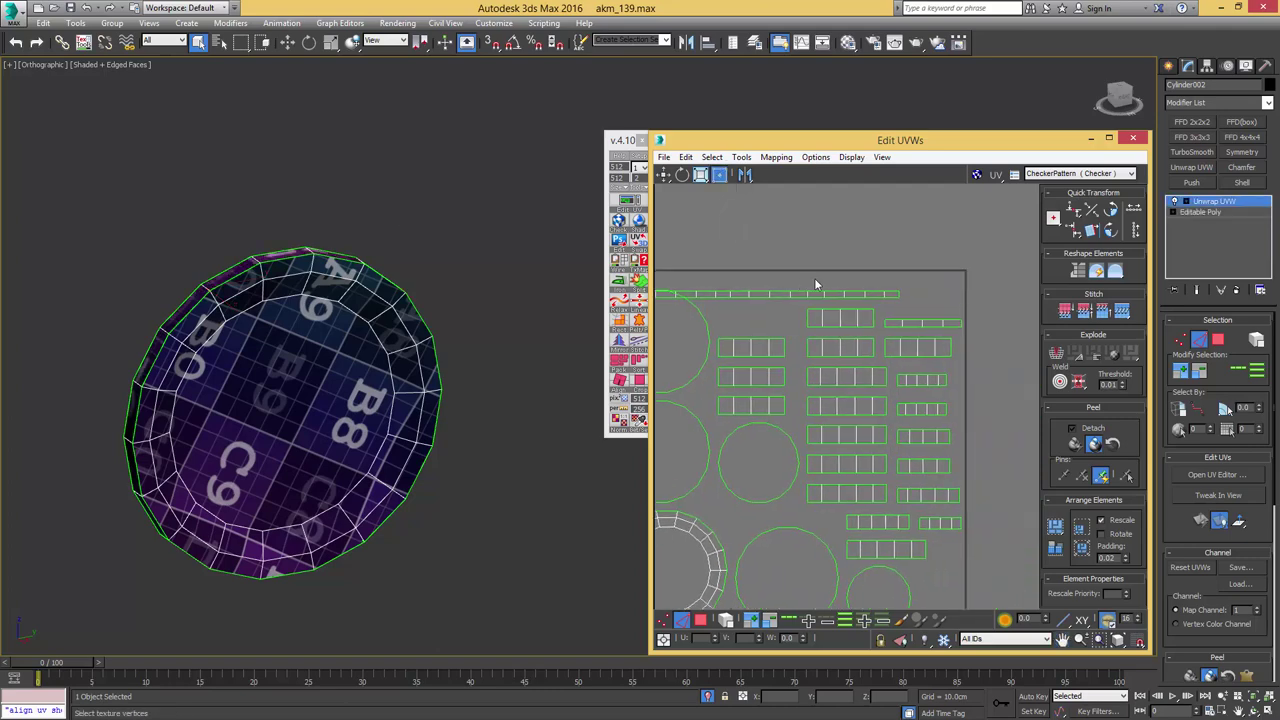
key(s)
- Move the ringed pin's stitched side-wall strip below the UV tile and peel it
scroll(902, 296, down, 8)
key(3)
key(5)
click(914, 294)
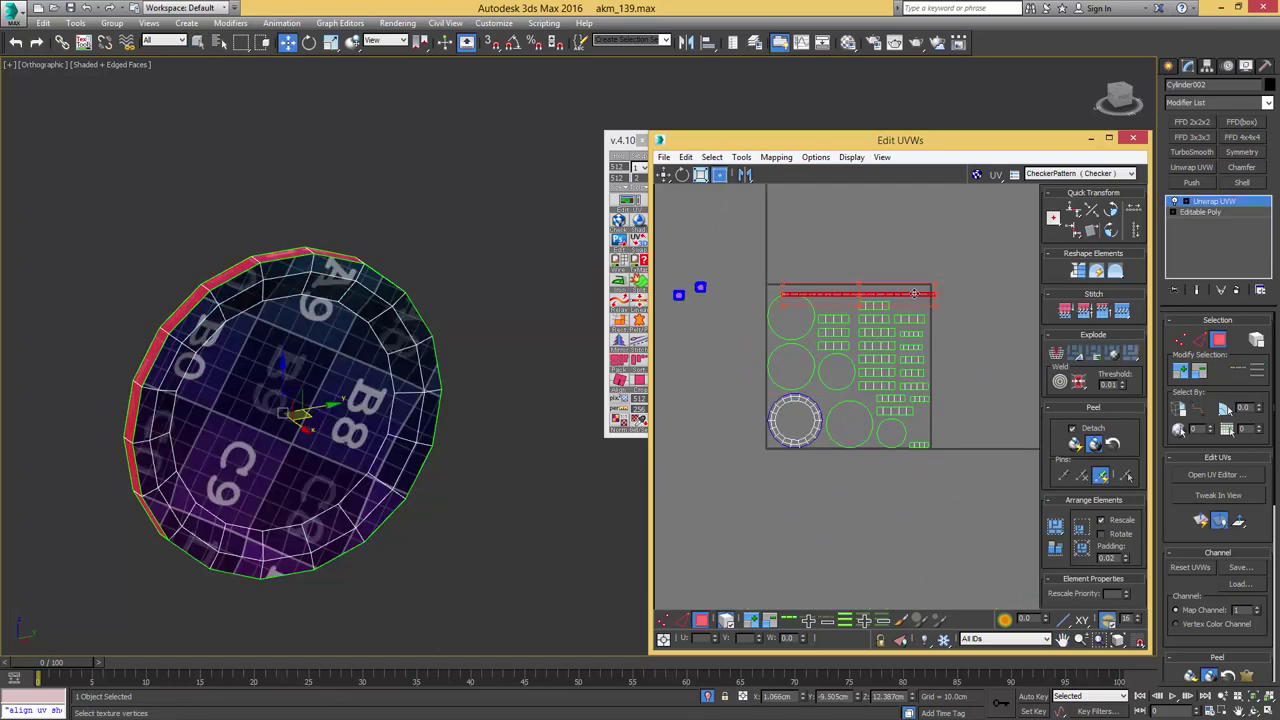
drag(914, 294, 834, 475)
click(1094, 446)
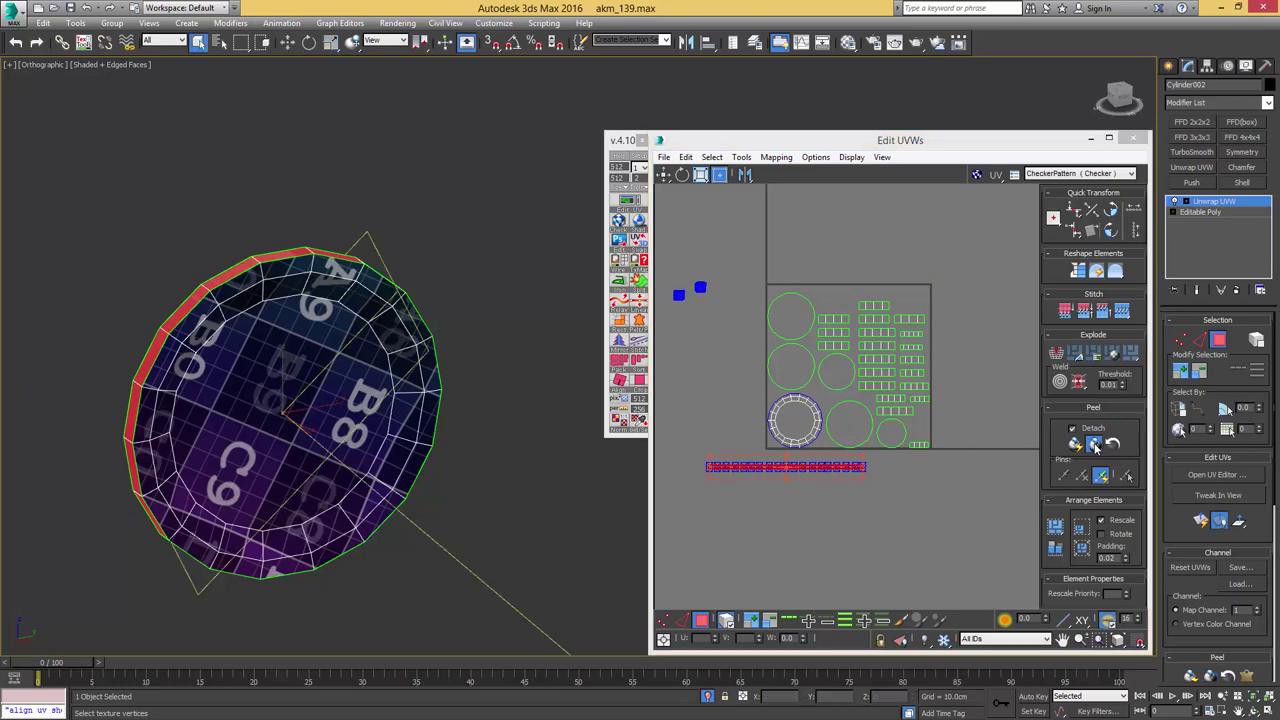
- Select the ringed disc together with its side-wall strip and move both out of the UV tile
key(3)
key(5)
drag(768, 501, 812, 415)
scroll(790, 418, down, 3)
middle_drag(792, 418, 830, 393)
key(5)
drag(810, 455, 686, 382)
- Stitch the four-quad side-wall pieces of the next flat pin end to end into a strip
scroll(912, 342, up, 3)
scroll(912, 336, up, 2)
key(2)
key(5)
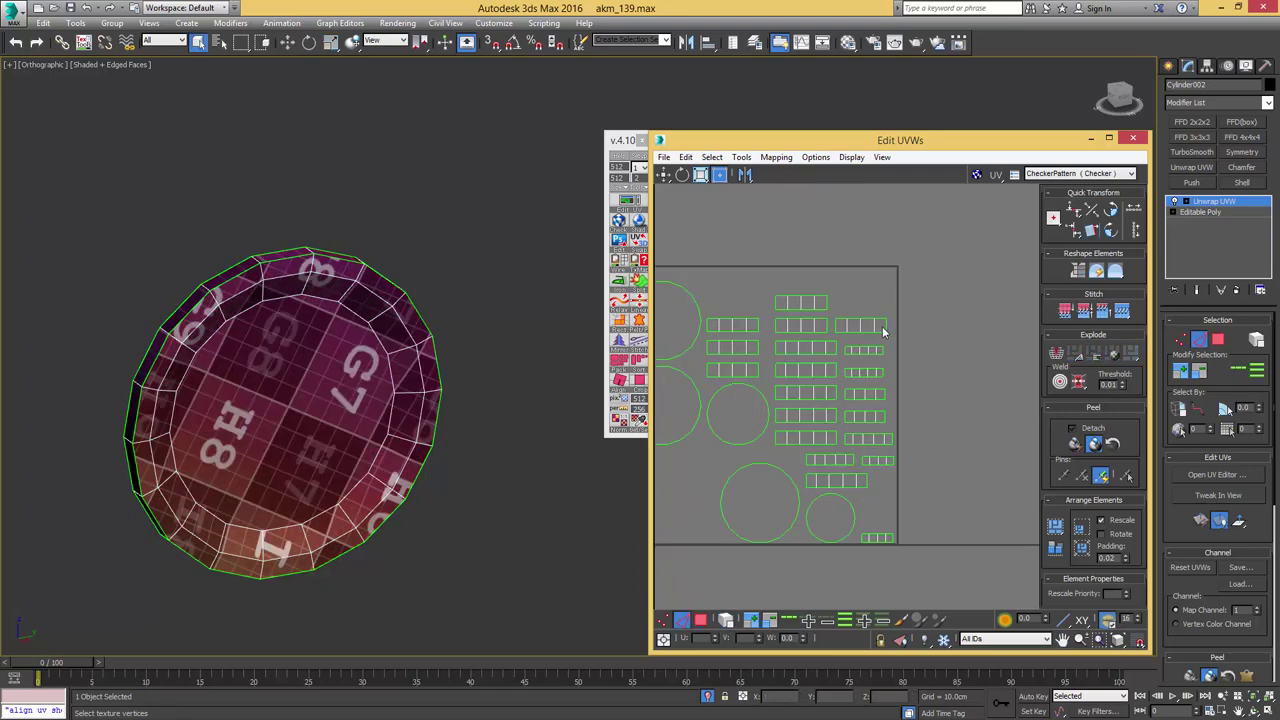
double_click(882, 326)
key(s)
click(836, 371)
key(s)
- Move the partial side-wall strip clear above the tile and stitch the remaining wall piece onto its end
key(3)
key(5)
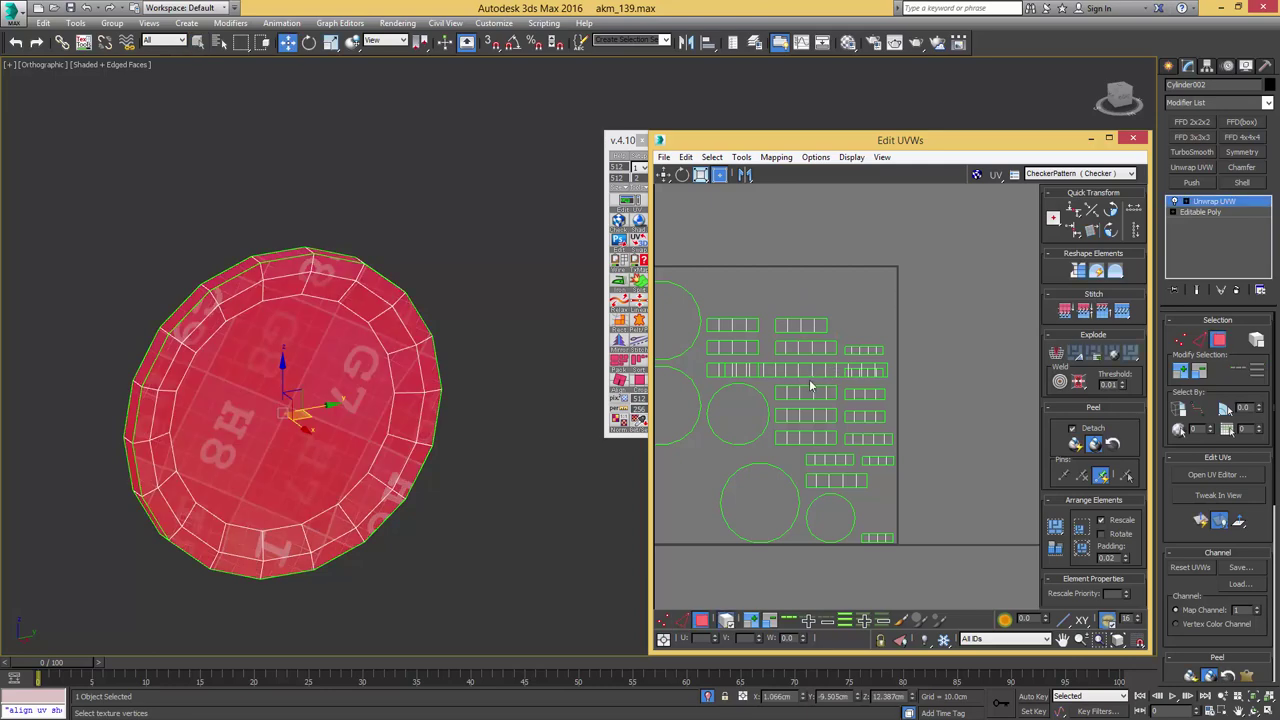
click(817, 371)
drag(818, 370, 851, 249)
middle_drag(851, 249, 838, 309)
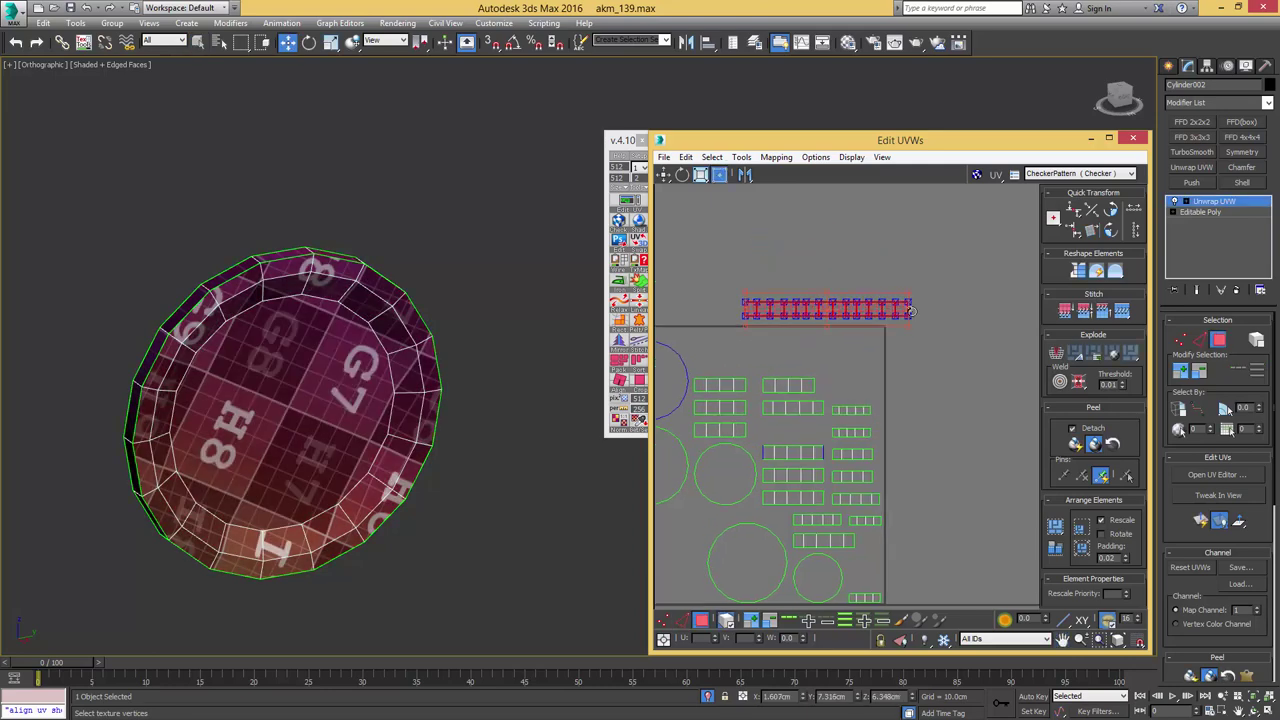
key(2)
key(5)
key(s)
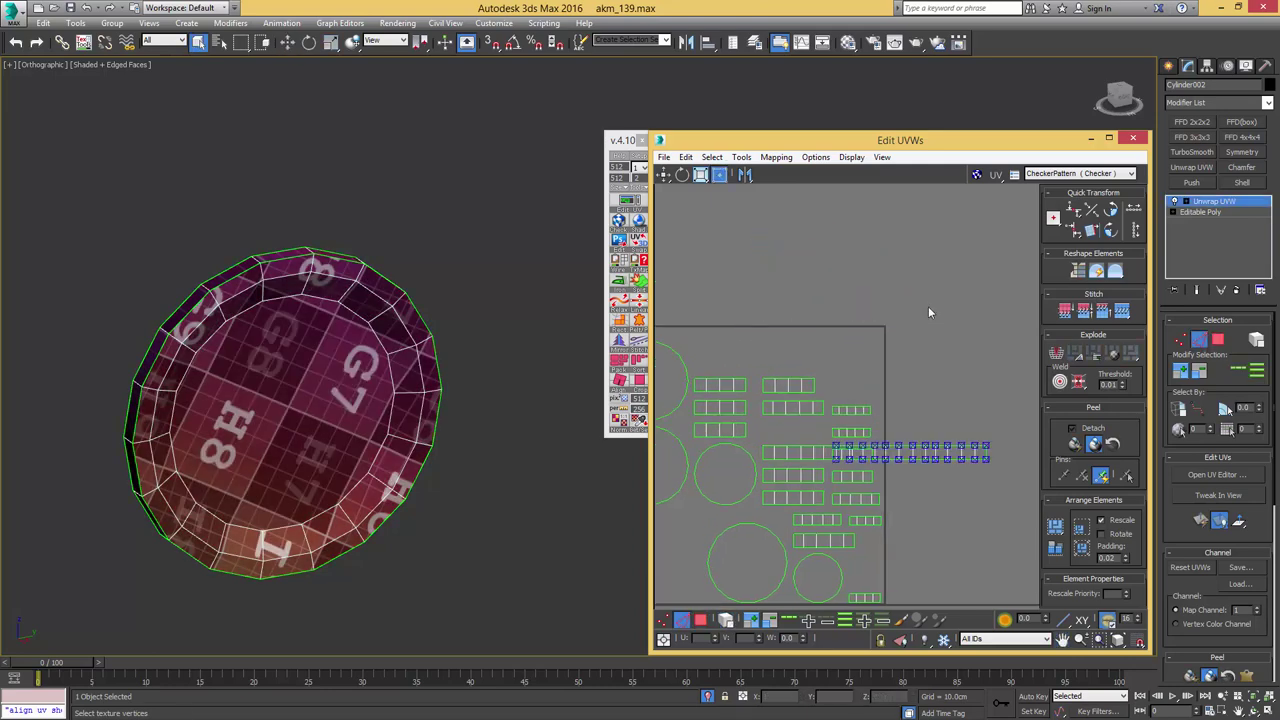
middle_drag(953, 403, 931, 383)
- Peel the completed side-wall strip and move it out above the UV tile
key(3)
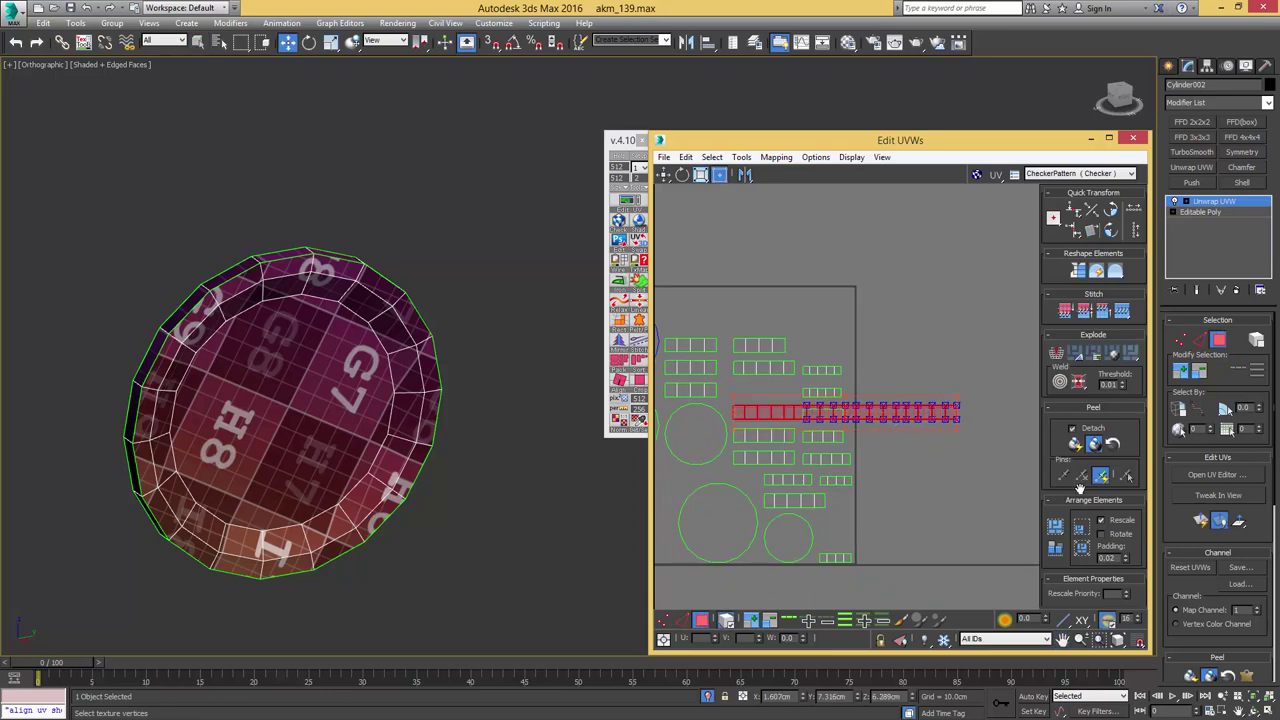
key(q)
key(1)
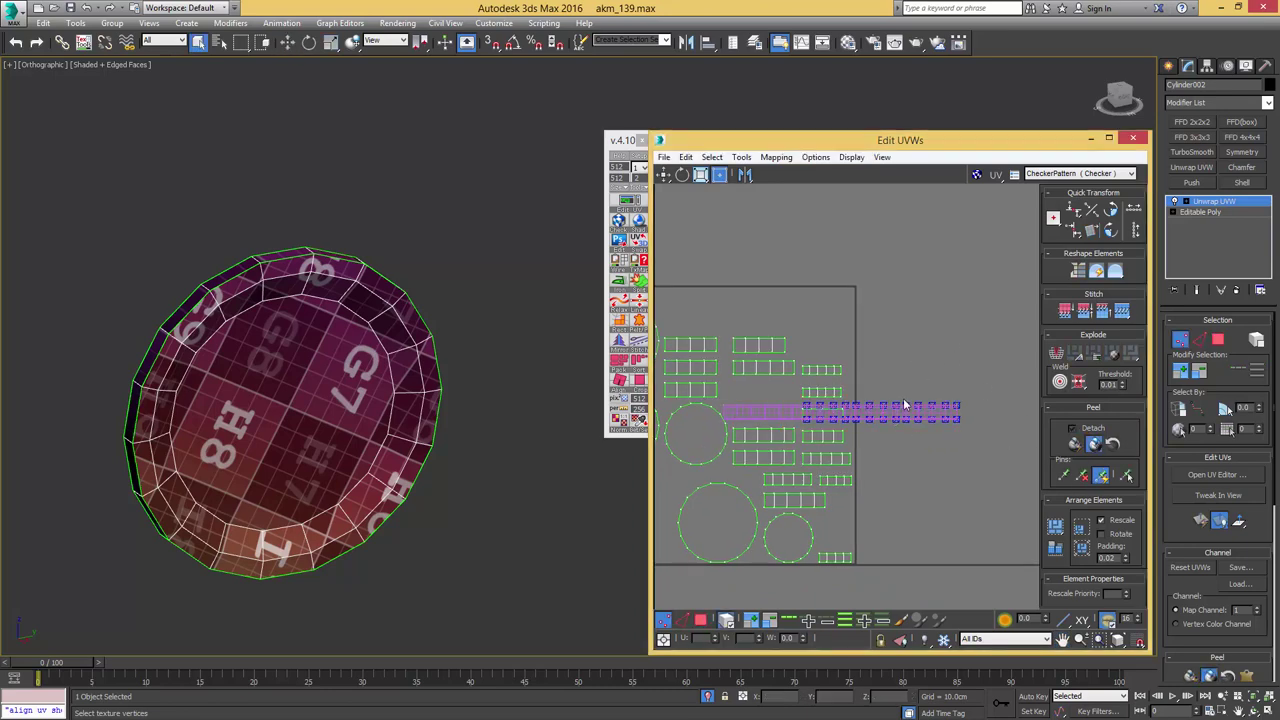
scroll(904, 402, down, 2)
key(3)
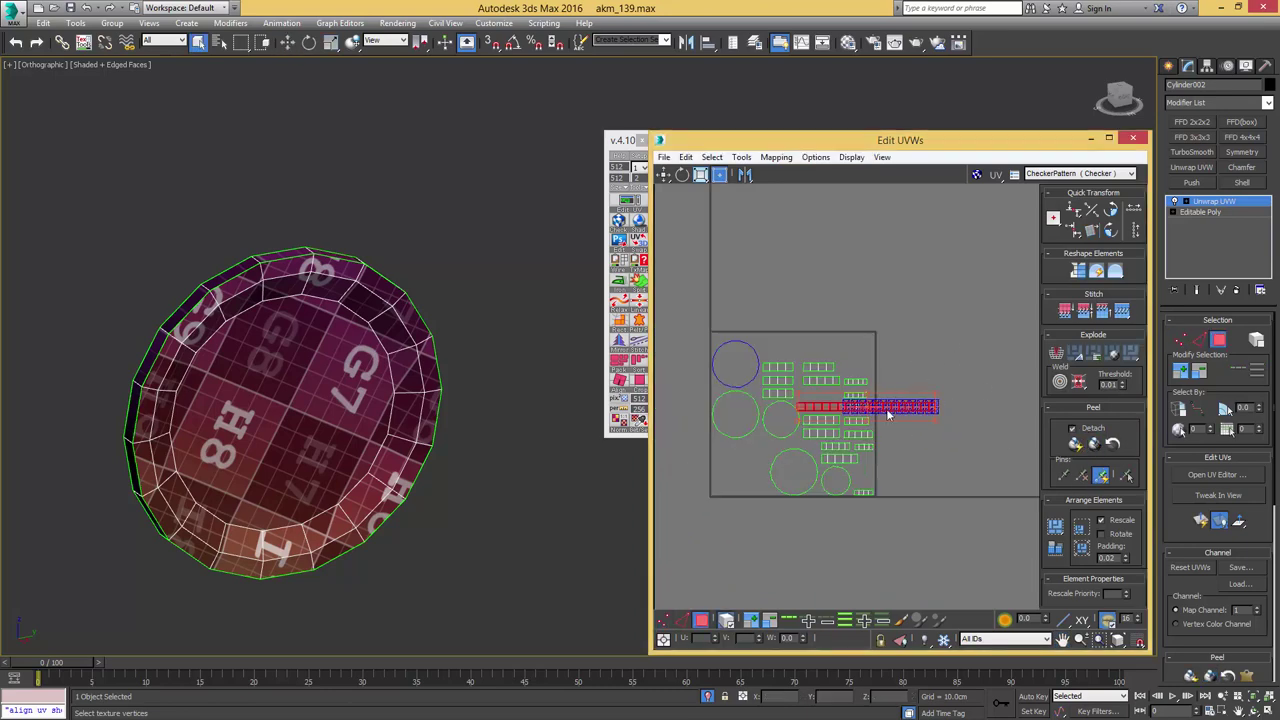
drag(887, 412, 807, 229)
- Stitch the smallest side-wall pieces in the UV tile end to end into one long strip
scroll(869, 364, up, 3)
key(2)
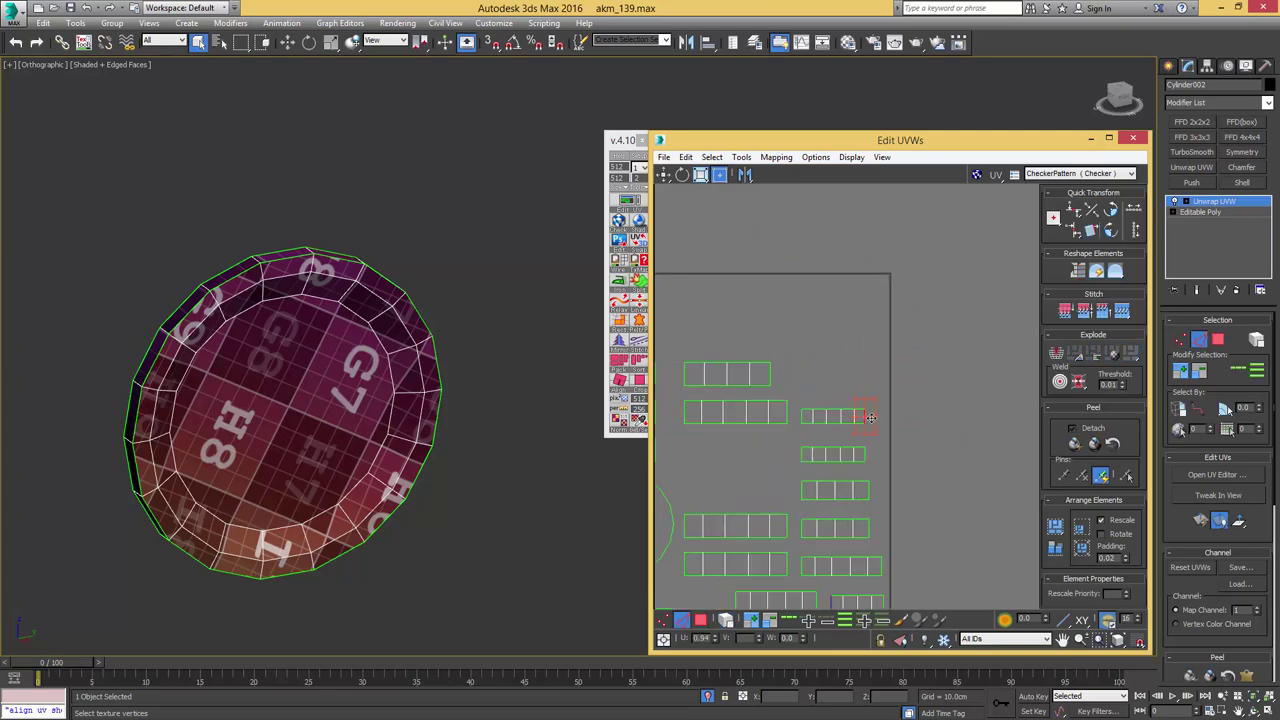
click(919, 418)
key(s)
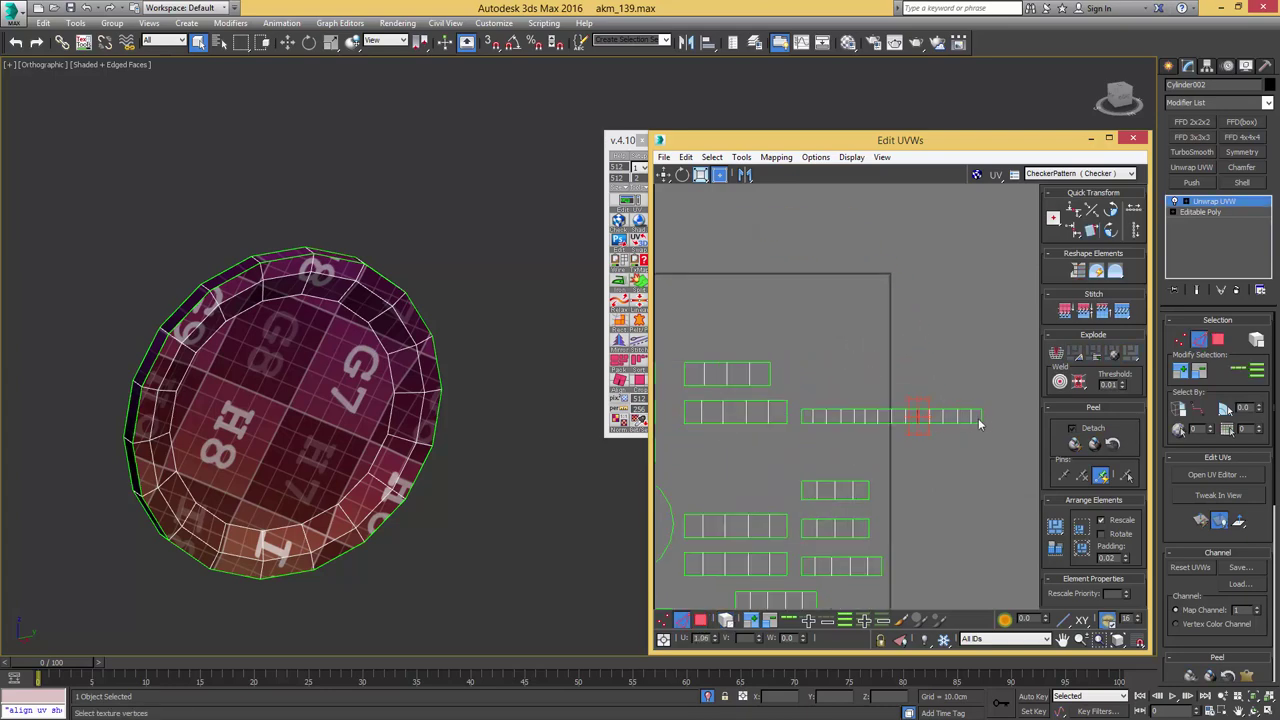
click(980, 418)
key(s)
middle_drag(1045, 417, 985, 416)
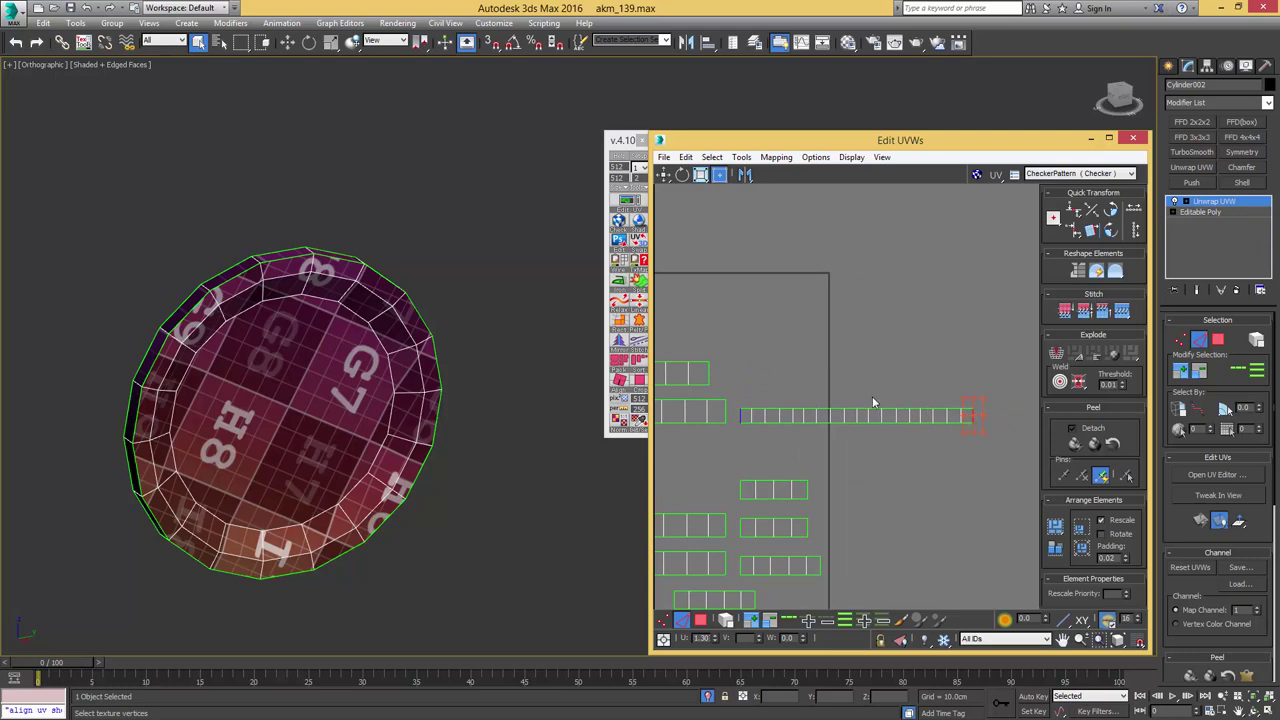
- Stitch the larger five-quad side-wall pieces of the next flat pin end to end into a strip
scroll(767, 422, down, 3)
middle_drag(808, 464, 868, 405)
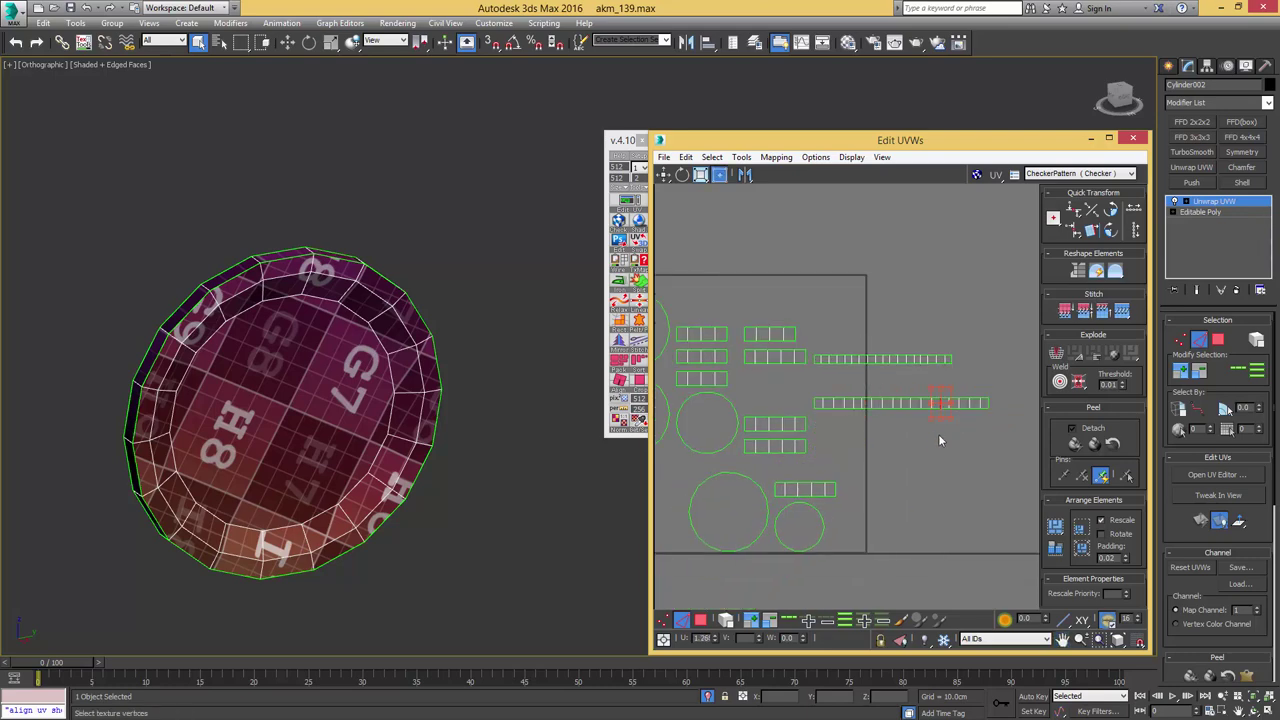
click(806, 426)
key(s)
click(857, 428)
key(s)
click(916, 427)
key(ctrl+shift+s)
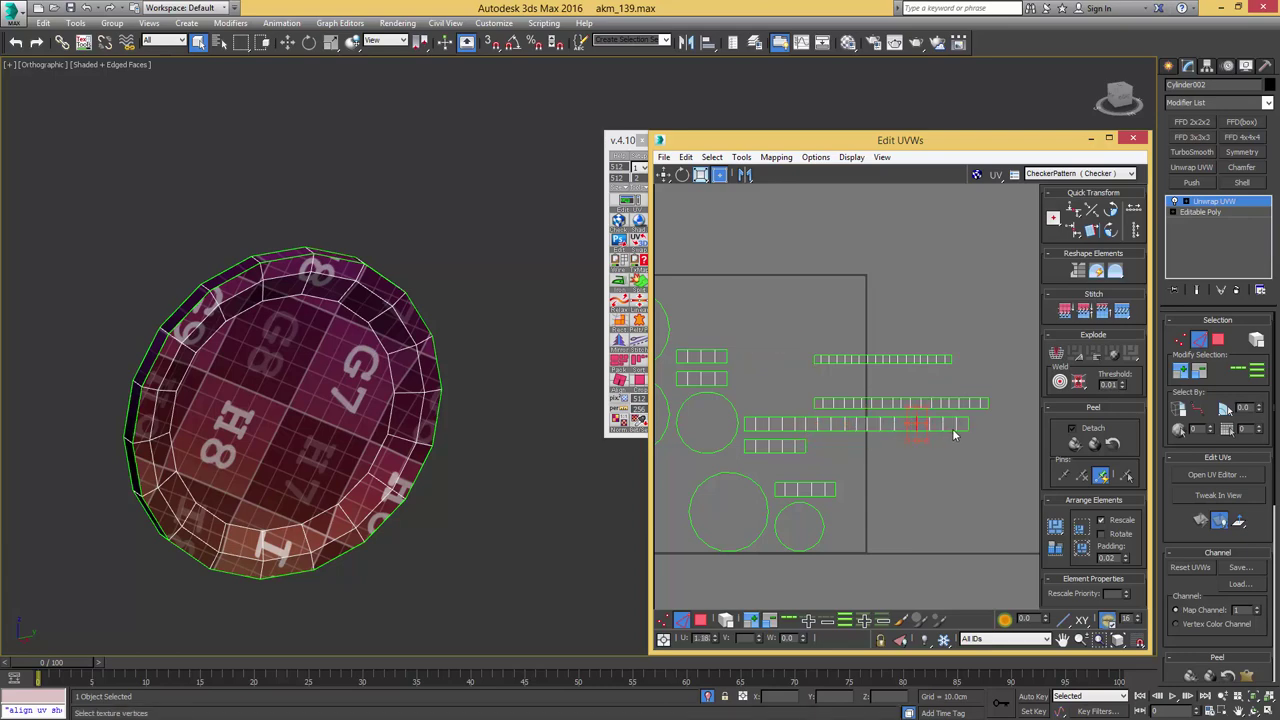
- Stitch the last loose side-wall pieces onto the remaining five-quad piece just below to form the fourth strip
click(807, 447)
key(ctrl+shift+s)
click(922, 448)
key(ctrl+shift+s)
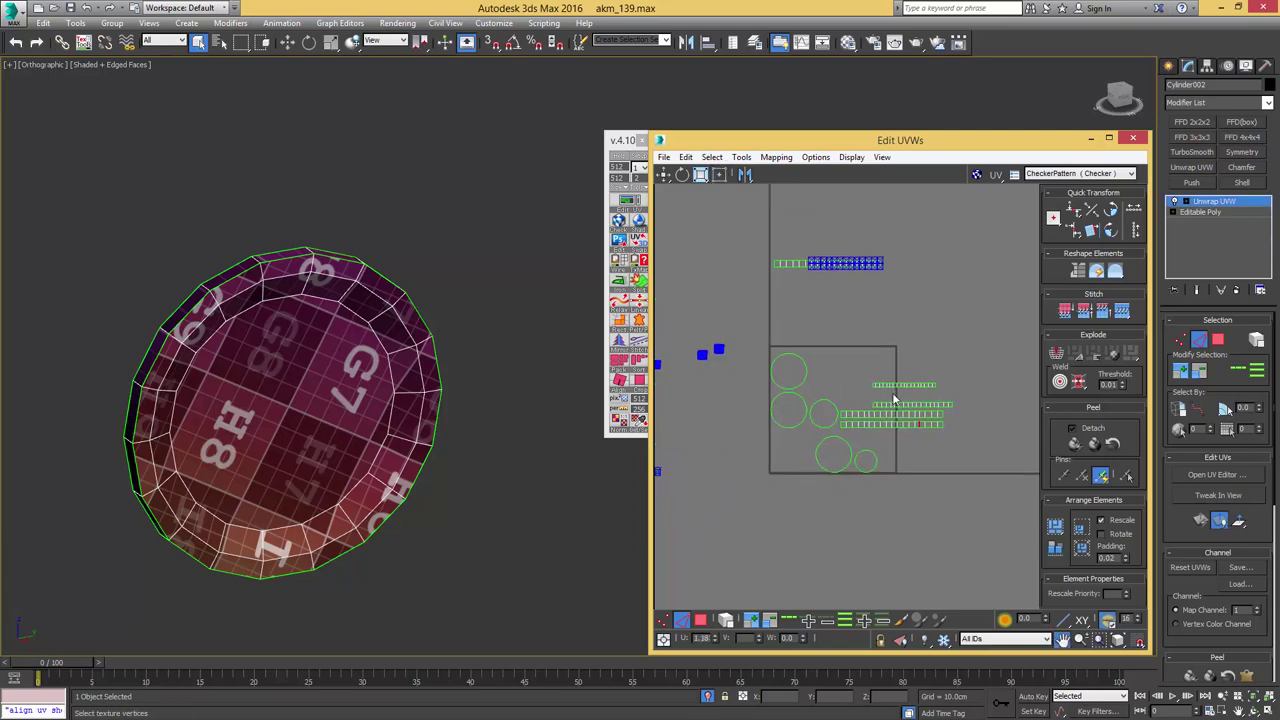
- Select the four stitched side-wall strips and peel them together
key(3)
drag(876, 434, 872, 435)
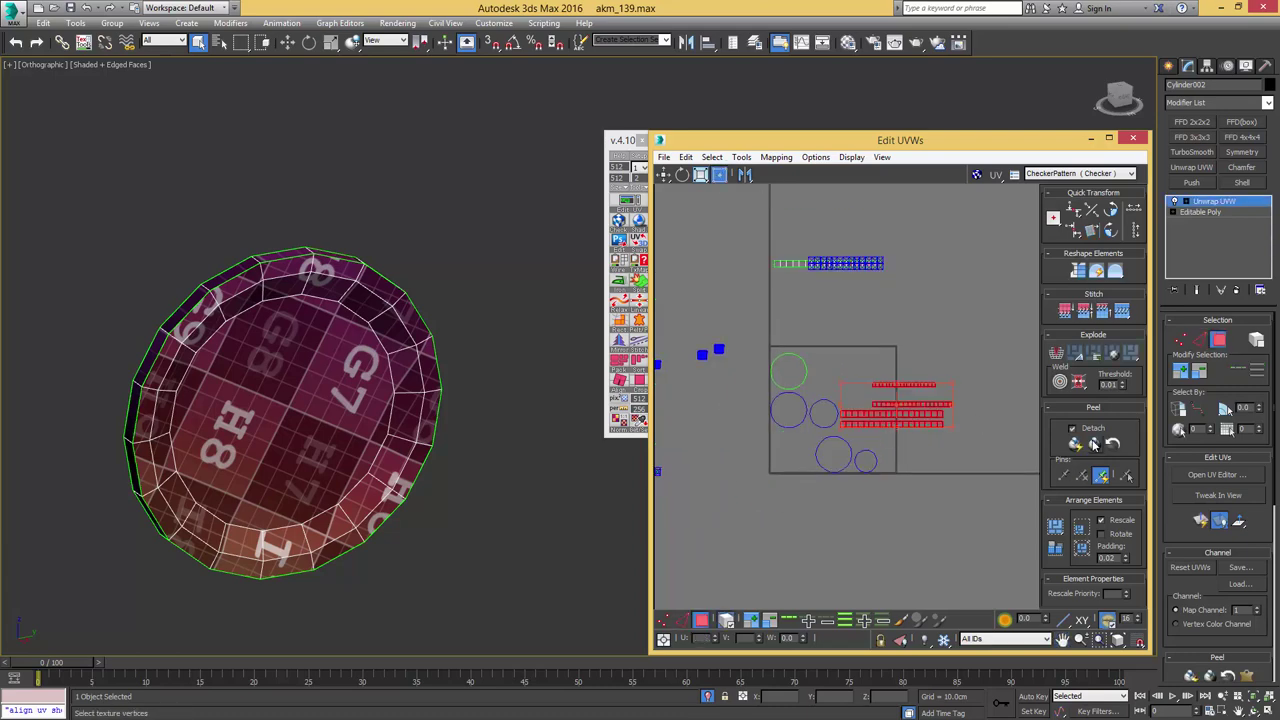
click(1093, 445)
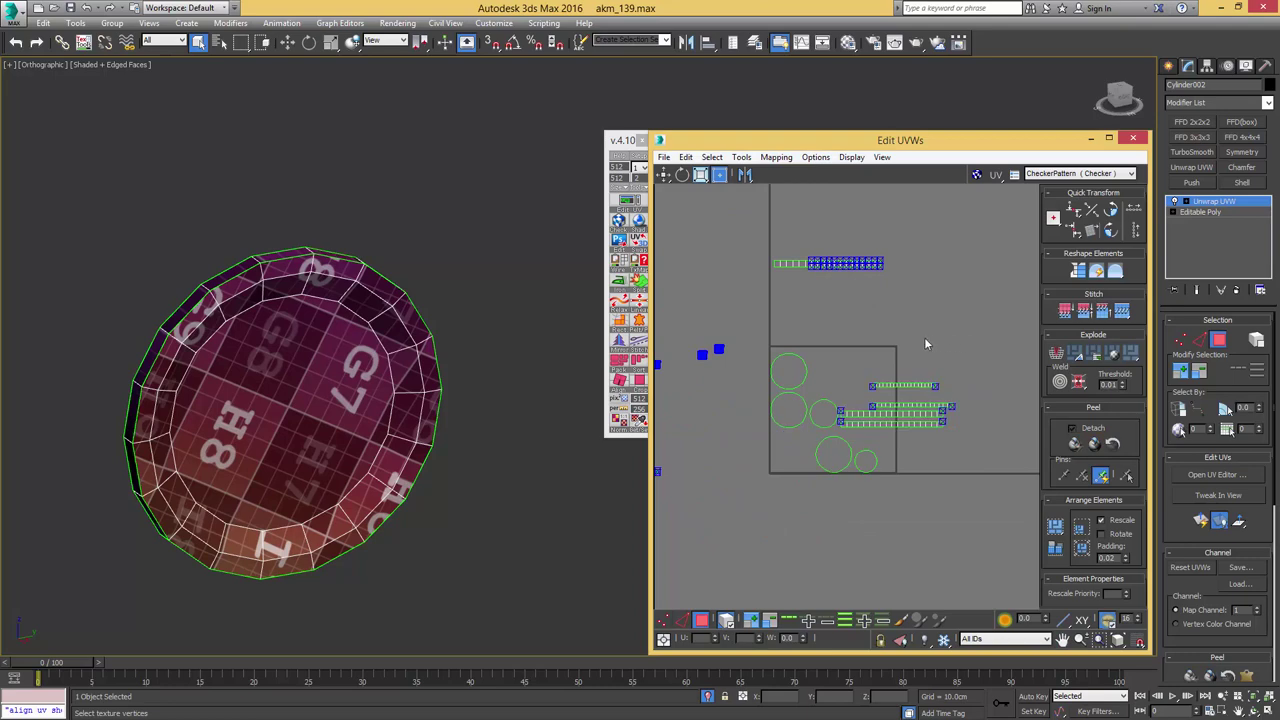
- Select all the finished shells in and around the tile and invert the selection to the remaining unmapped faces
scroll(925, 344, down, 3)
drag(756, 412, 742, 422)
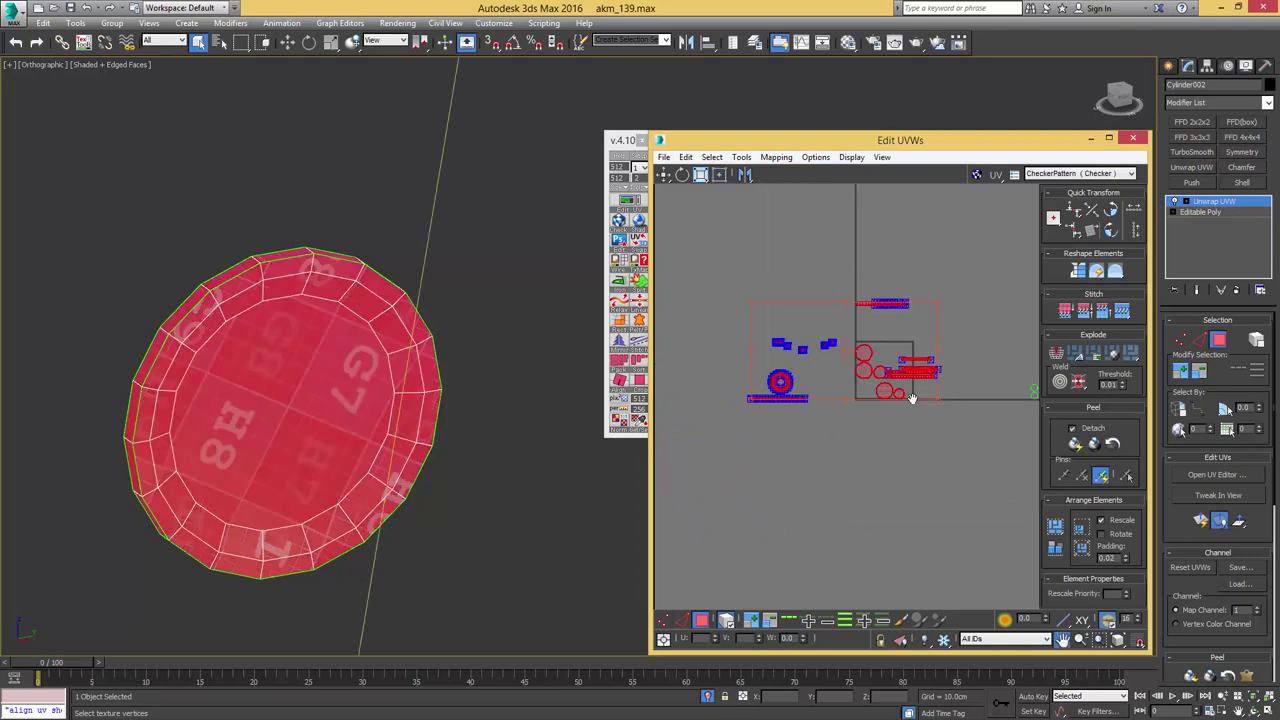
middle_drag(912, 398, 759, 406)
key(ctrl+i)
- Flatten-map the selected faces of the remaining thick cylindrical pin
middle_drag(422, 370, 408, 375)
scroll(431, 373, down, 8)
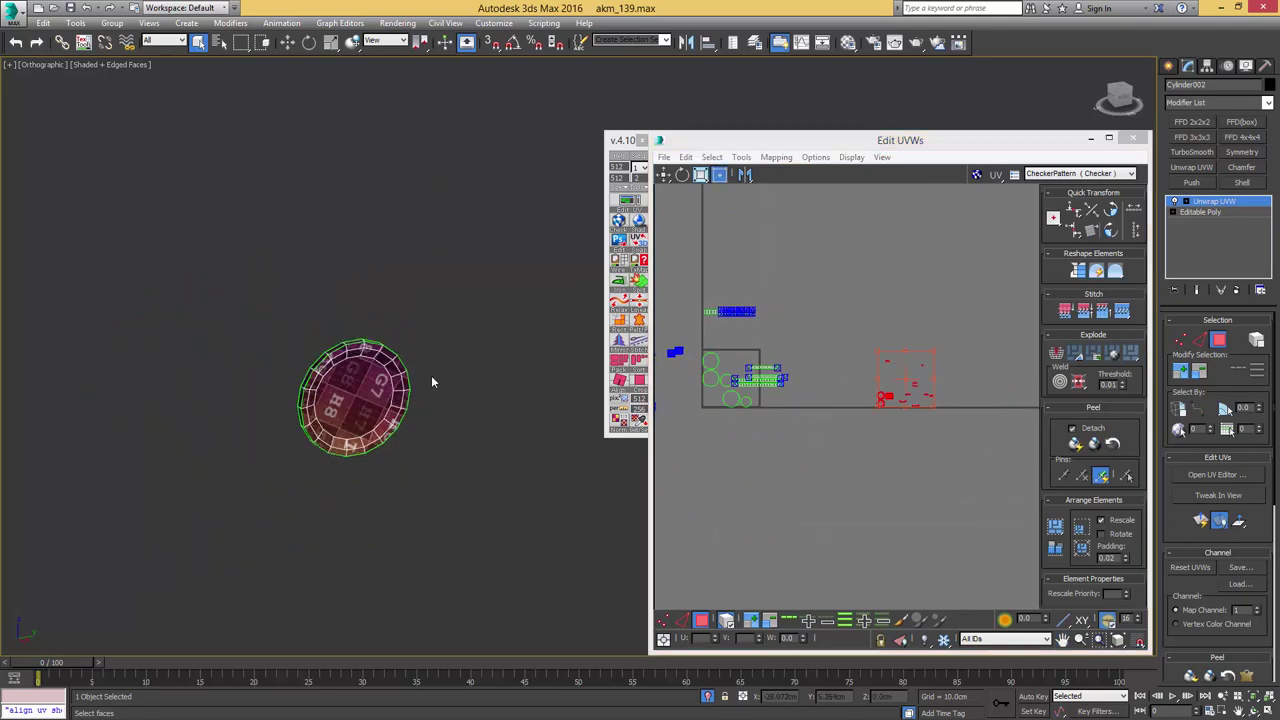
middle_drag(549, 405, 297, 395)
scroll(297, 396, down, 4)
middle_drag(392, 388, 172, 356)
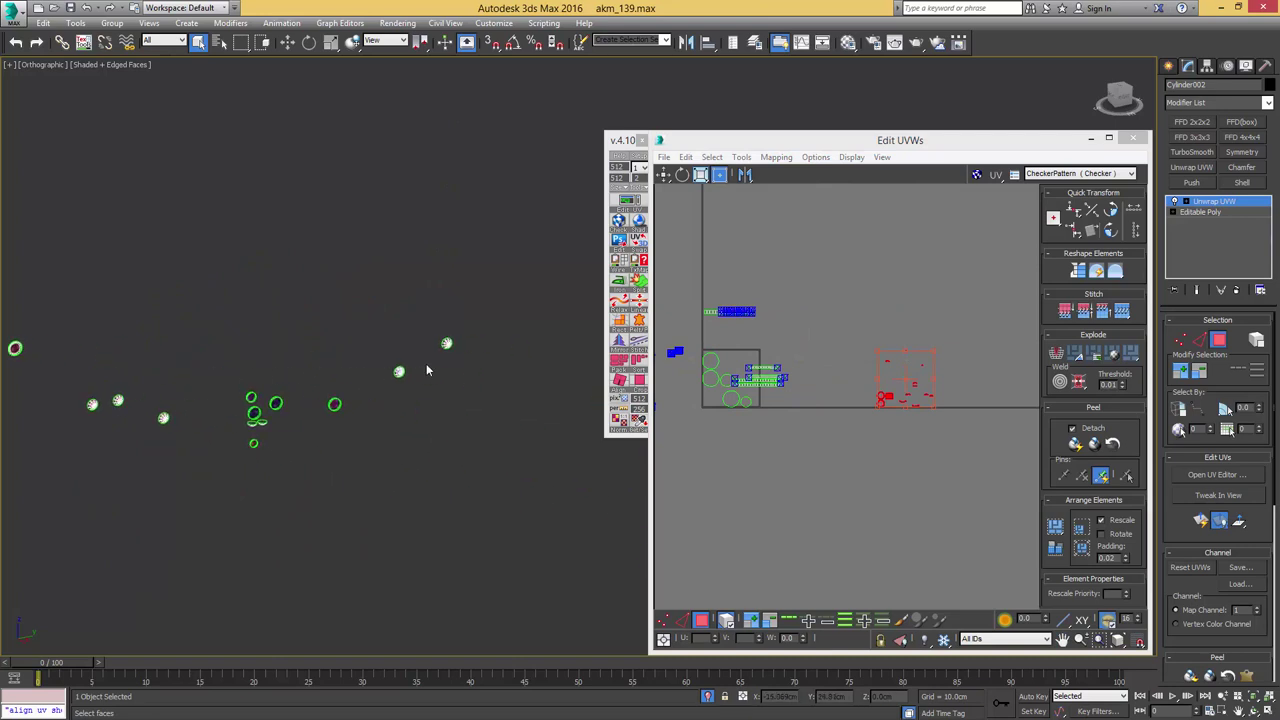
middle_drag(458, 368, 408, 373)
scroll(408, 373, down, 5)
middle_drag(235, 378, 278, 341)
scroll(398, 347, up, 8)
scroll(406, 354, up, 5)
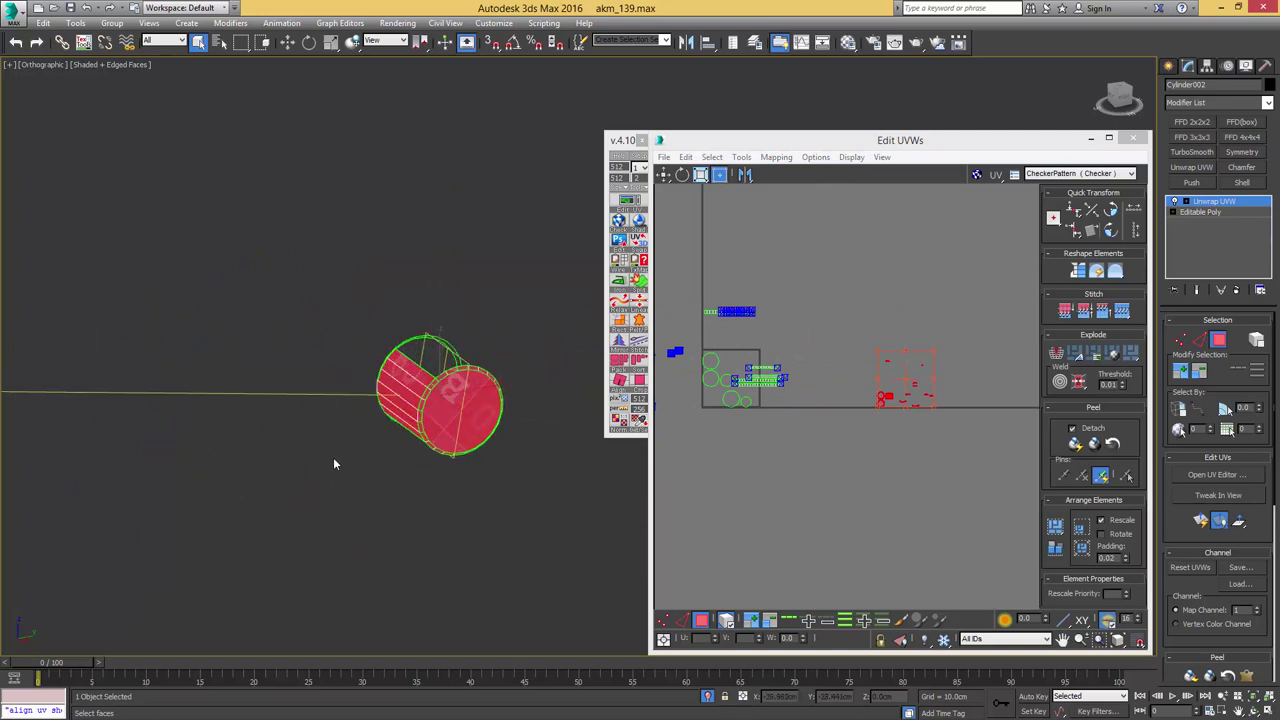
alt+middle_drag(480, 312, 735, 210)
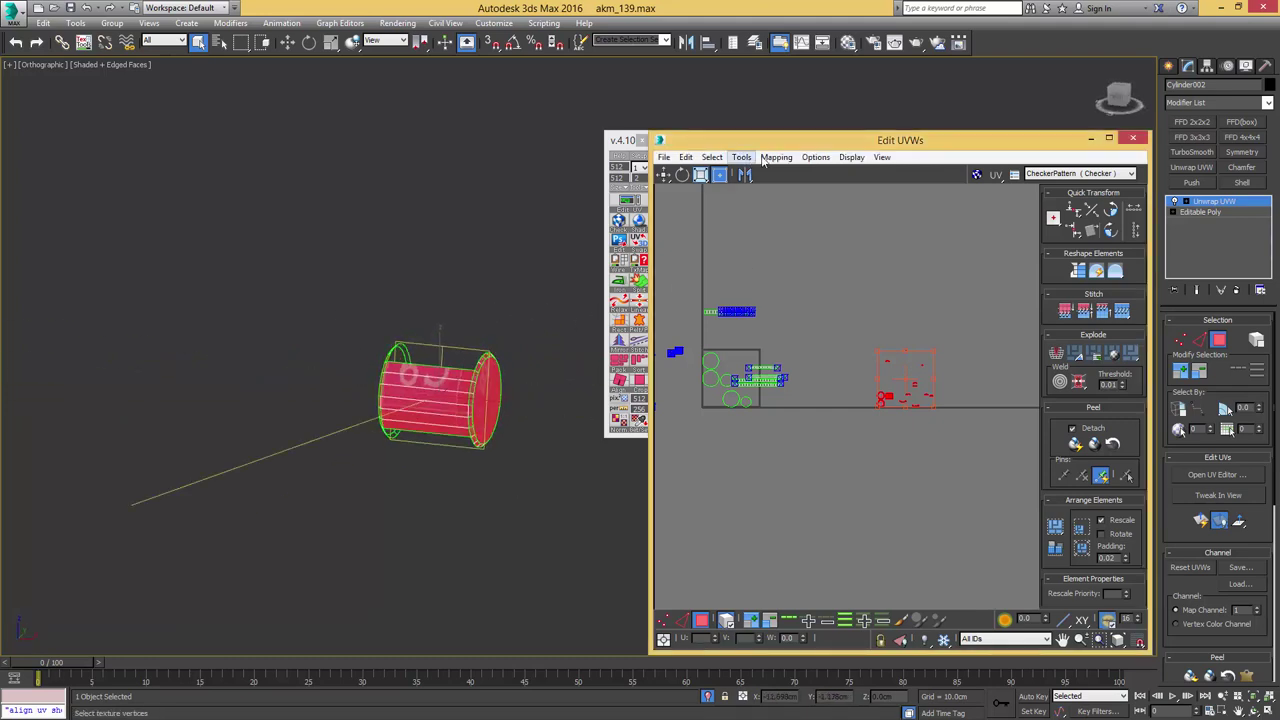
click(769, 158)
click(782, 174)
key(Return)
- Move the cylindrical pin's flattened shells out below the UV tile
middle_drag(708, 365, 760, 341)
scroll(760, 341, up, 5)
drag(799, 404, 849, 619)
middle_drag(785, 588, 782, 387)
drag(840, 396, 853, 450)
- Select the round end-cap faces on both ends of the cylindrical pin
alt+middle_drag(465, 358, 580, 364)
scroll(403, 390, up, 5)
click(420, 390)
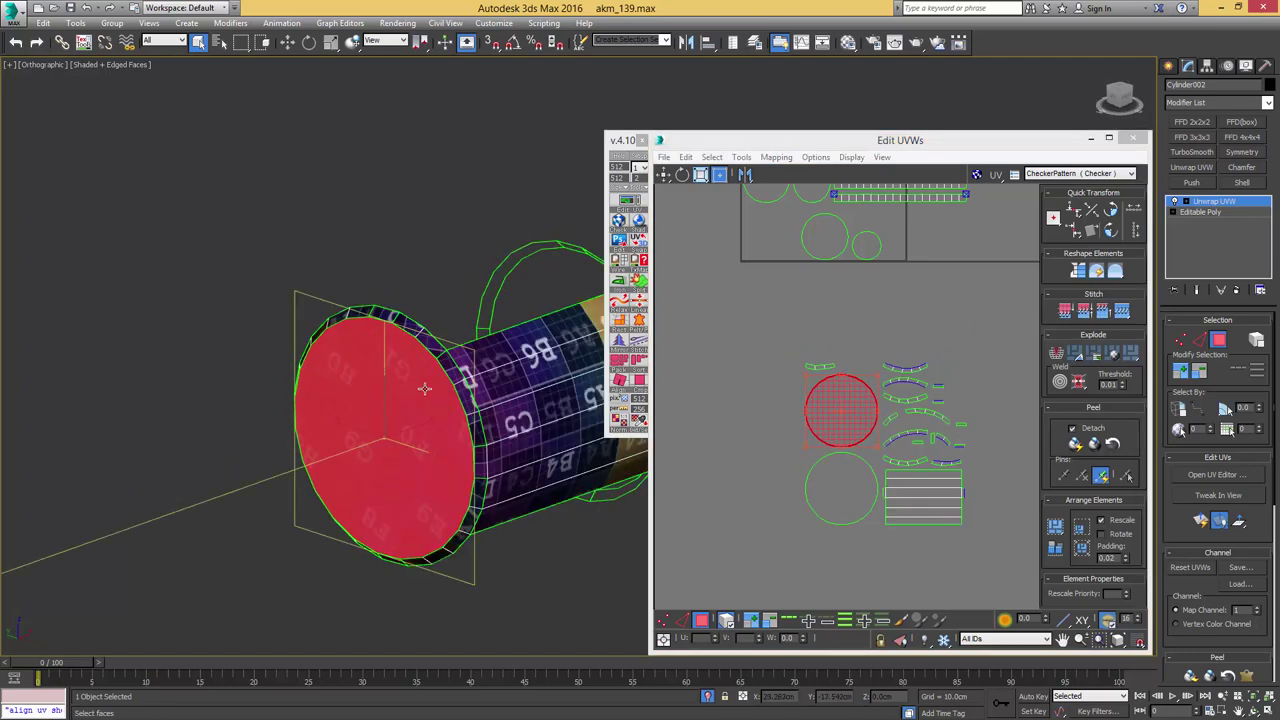
alt+middle_drag(453, 381, 340, 388)
ctrl+click(550, 419)
middle_drag(550, 419, 444, 382)
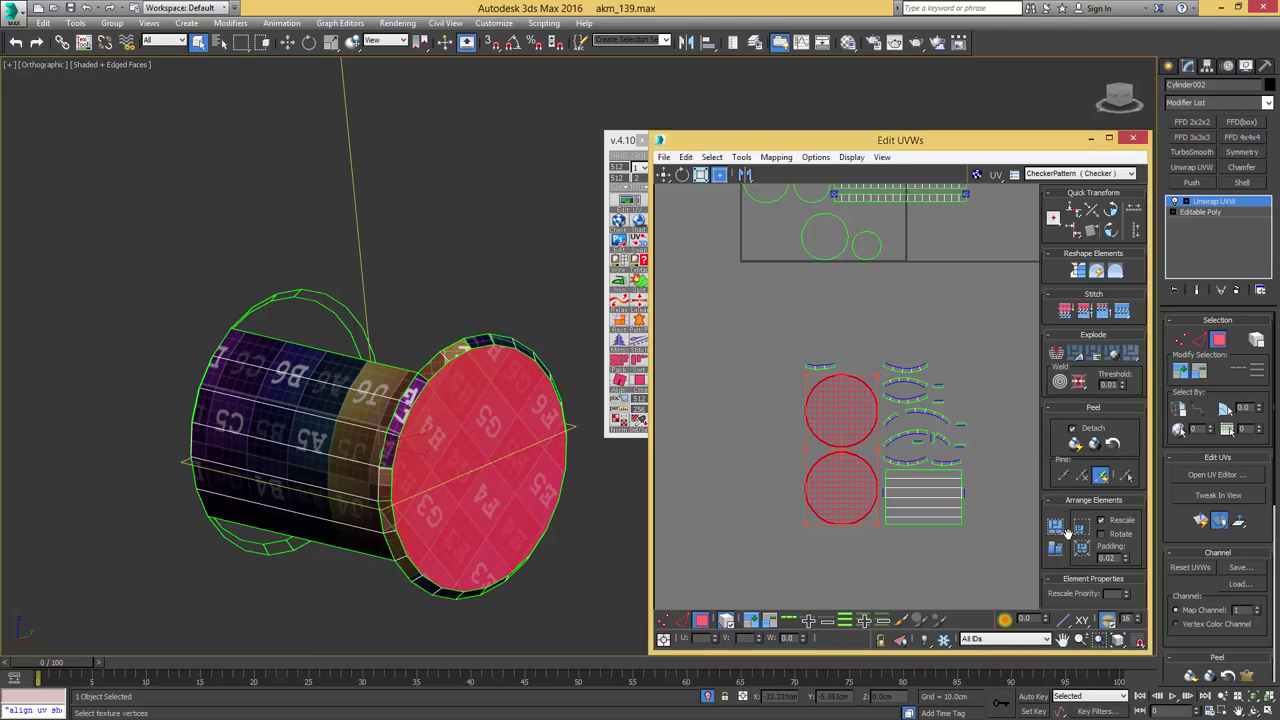
- Grow the cap selection to include the rims, planar-map it and peel it into two discs
click(1183, 376)
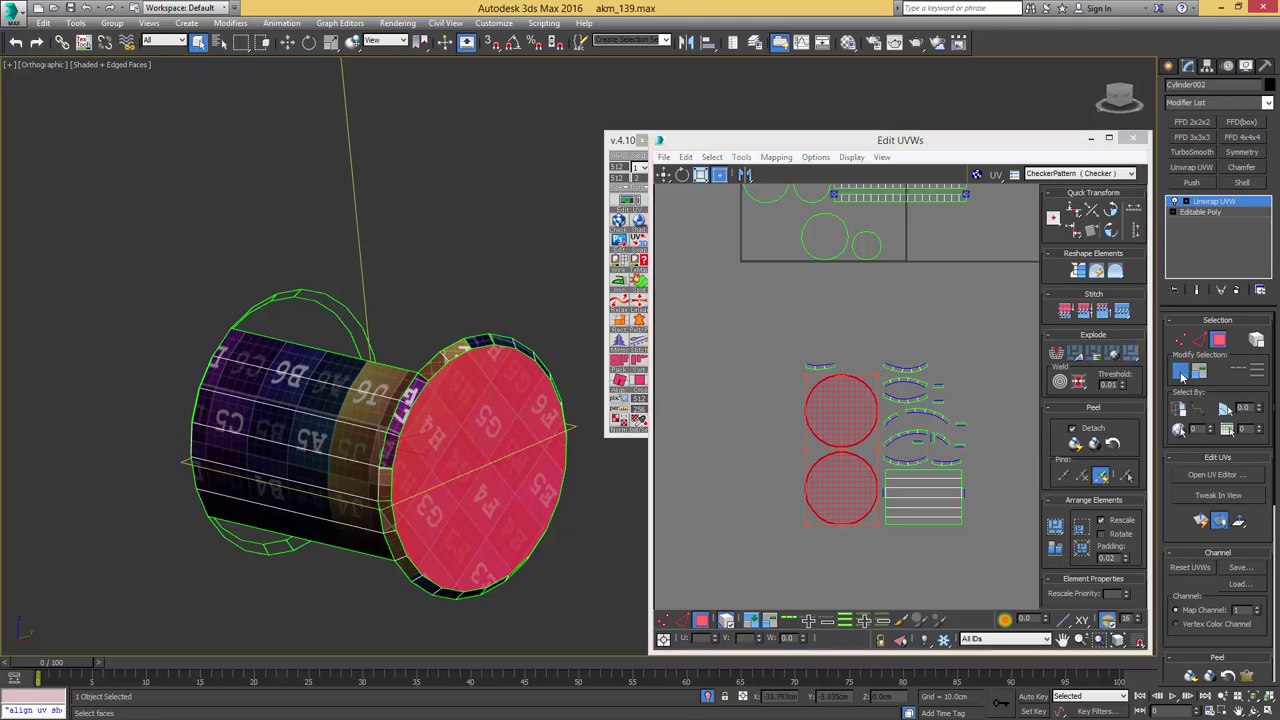
middle_drag(876, 343, 860, 399)
middle_drag(803, 351, 819, 389)
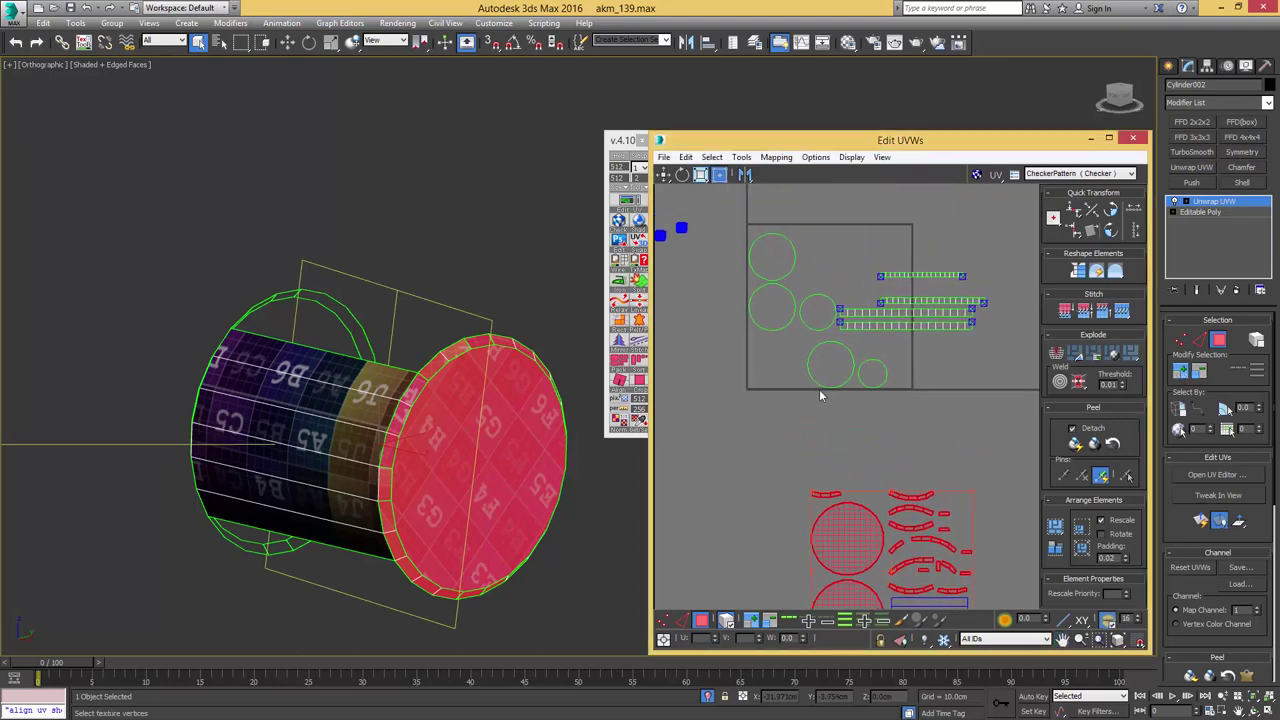
key(Return)
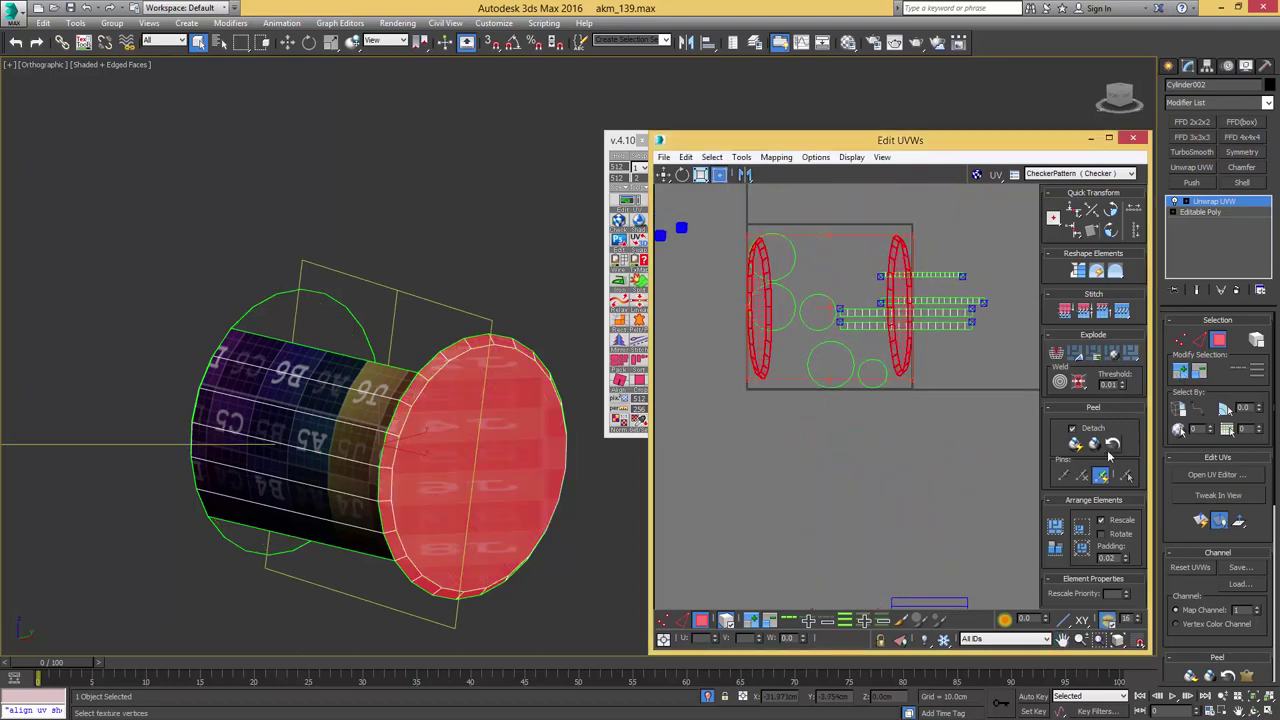
click(1094, 445)
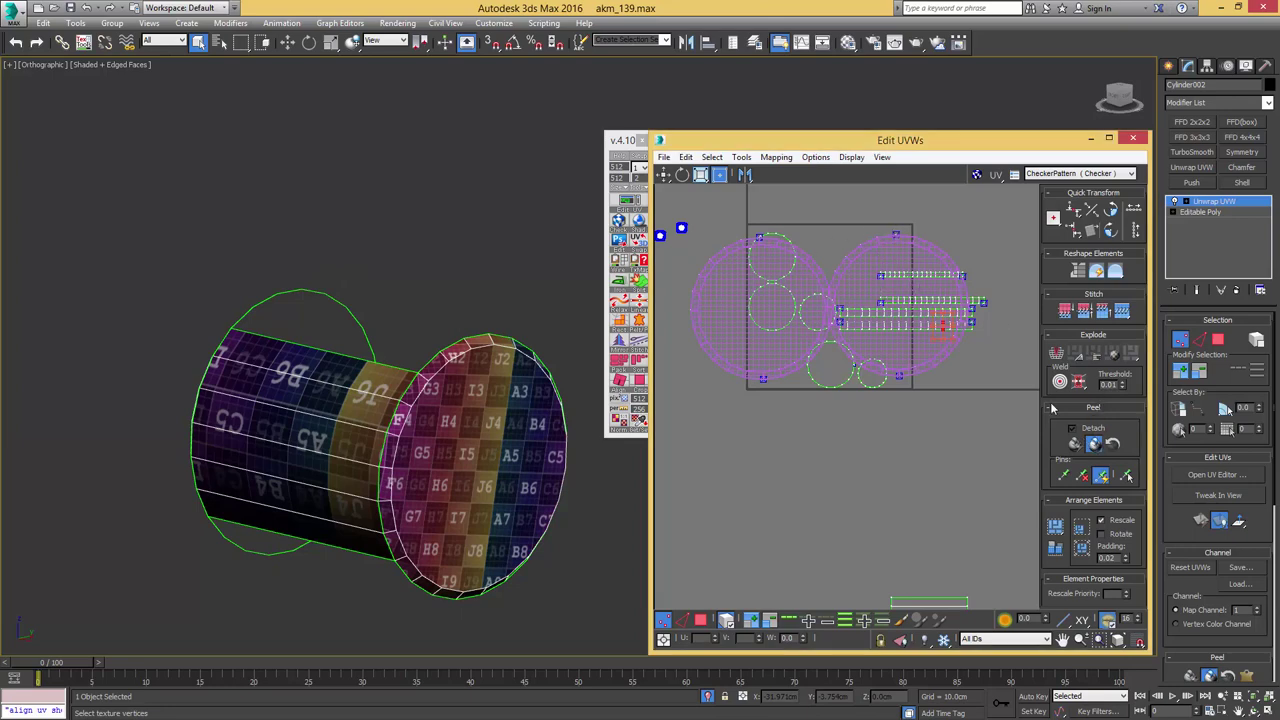
click(1094, 445)
- Move the two peeled end-cap discs out below the UV tile
scroll(880, 348, down, 3)
middle_drag(878, 334, 894, 264)
drag(896, 259, 783, 505)
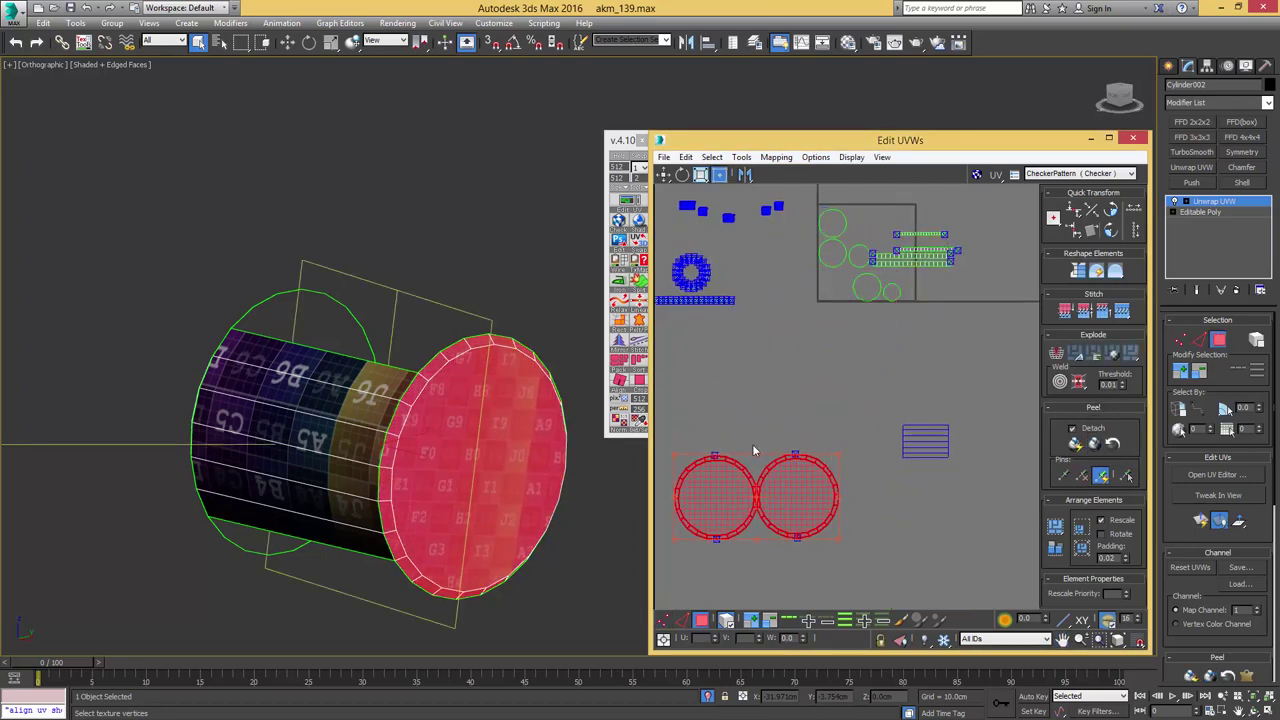
- Select the cylindrical pin's striped barrel shell and peel it
alt+middle_drag(454, 356, 536, 312)
drag(898, 407, 957, 465)
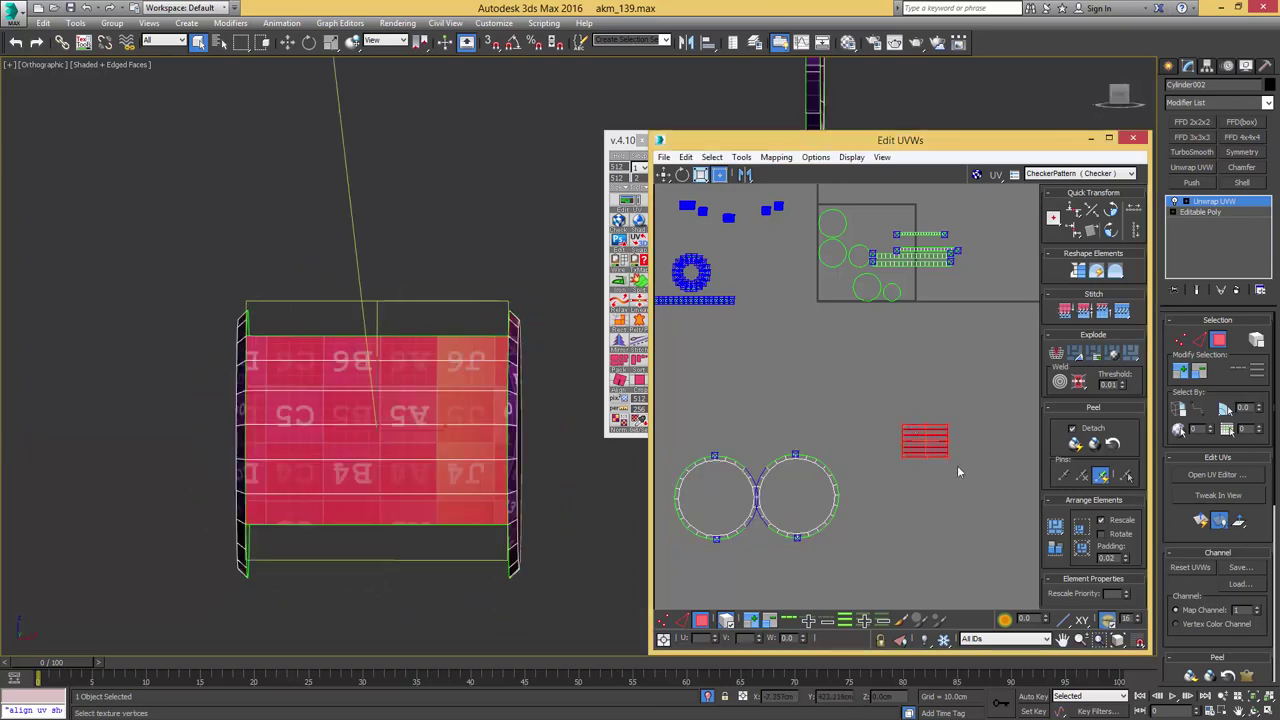
scroll(897, 427, up, 3)
middle_drag(428, 357, 459, 338)
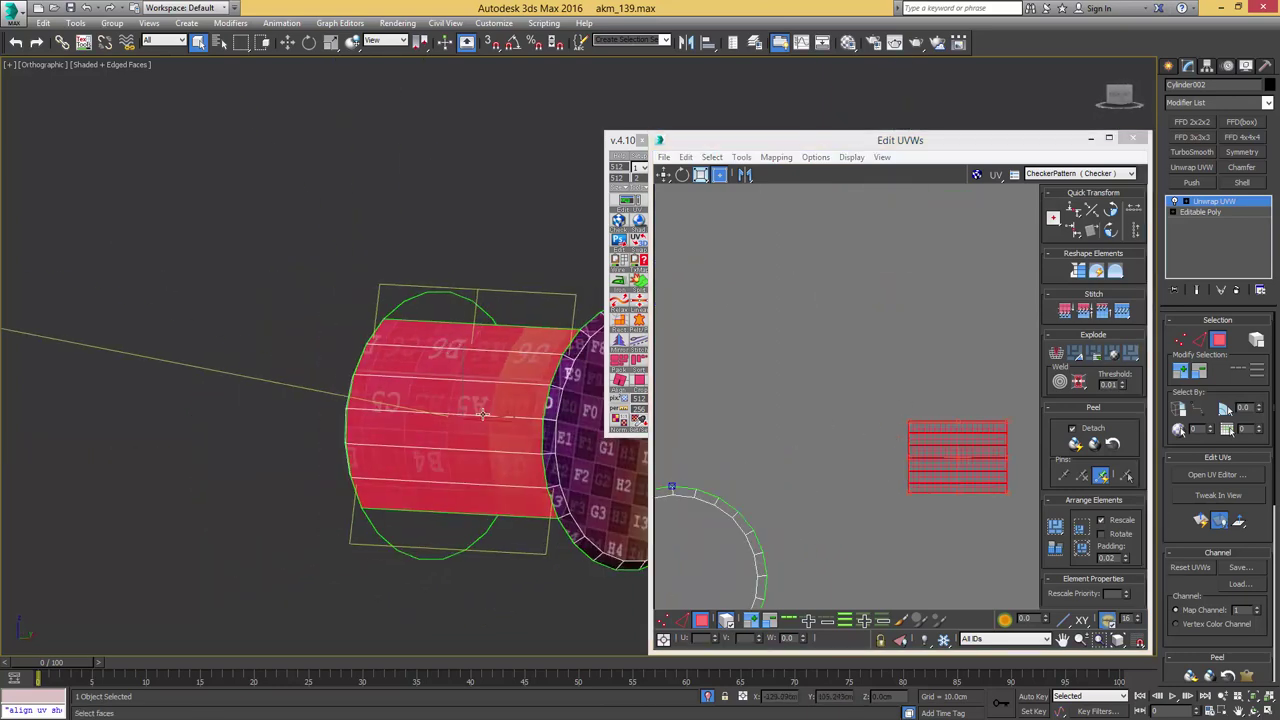
middle_drag(1004, 407, 907, 413)
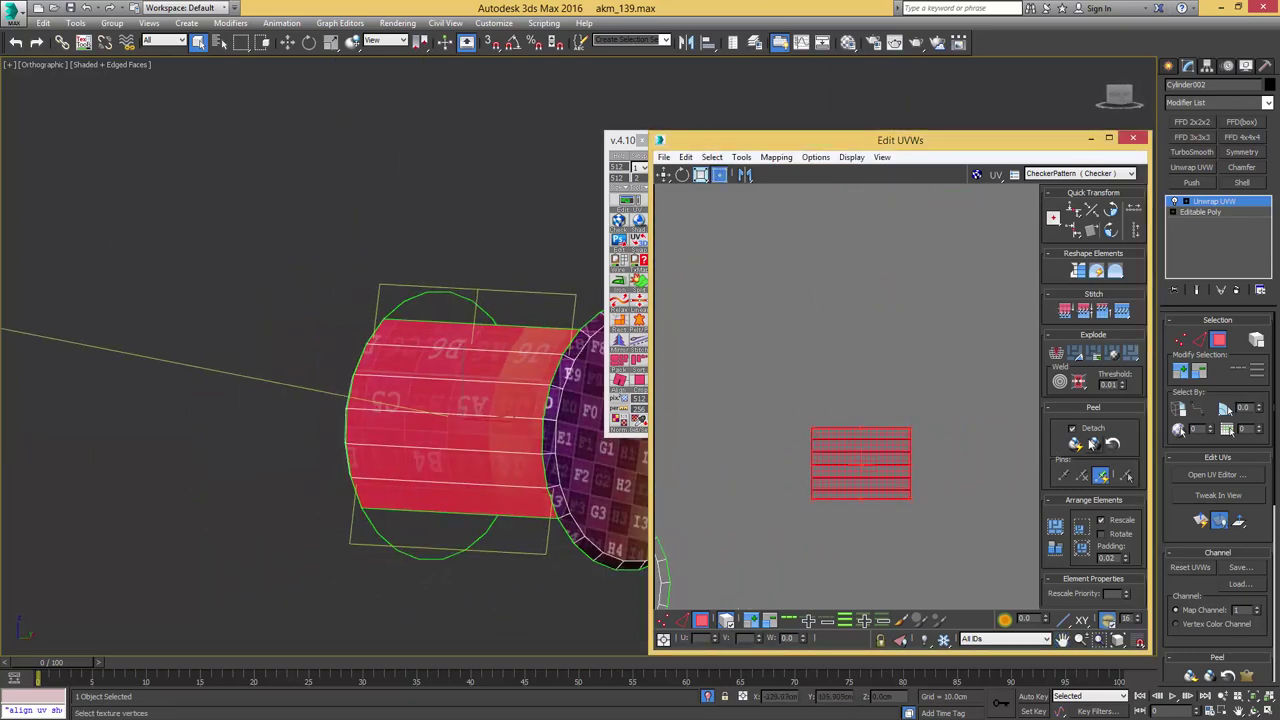
click(1092, 441)
click(1092, 441)
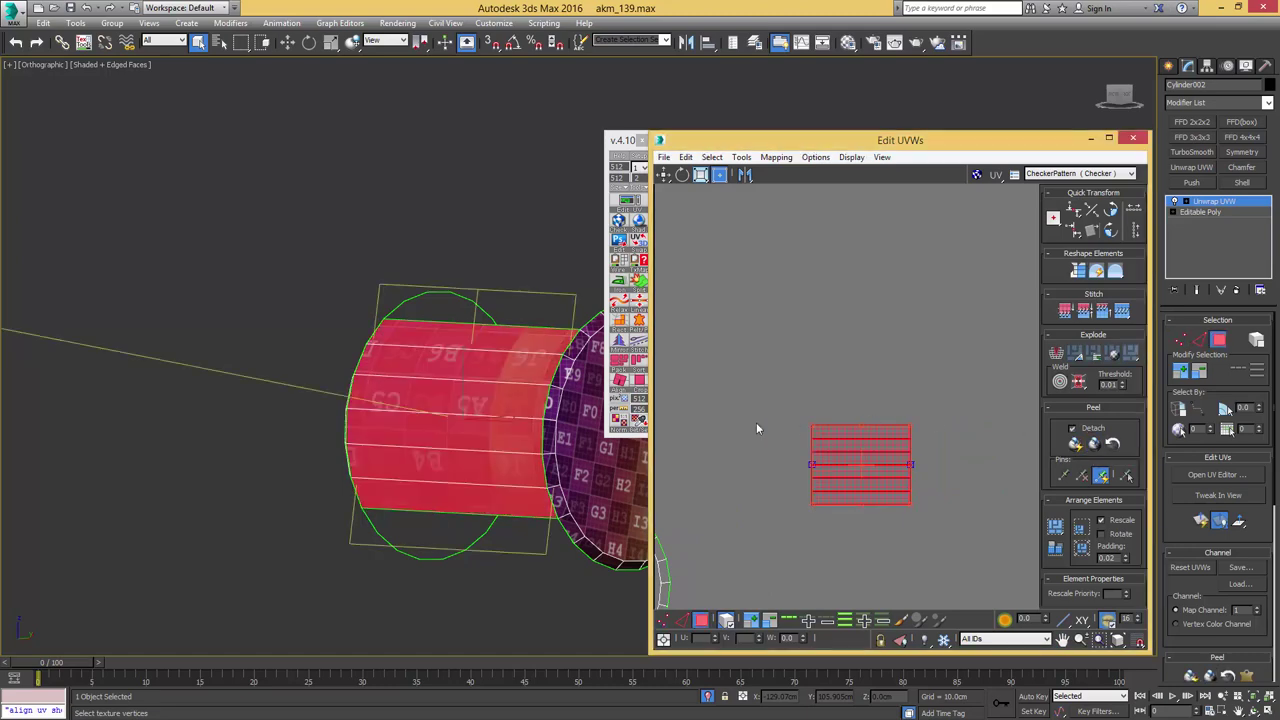
- Move the peeled barrel shell down beside the two end-cap discs
scroll(812, 345, down, 3)
drag(836, 380, 807, 450)
scroll(807, 426, down, 3)
middle_drag(759, 420, 812, 446)
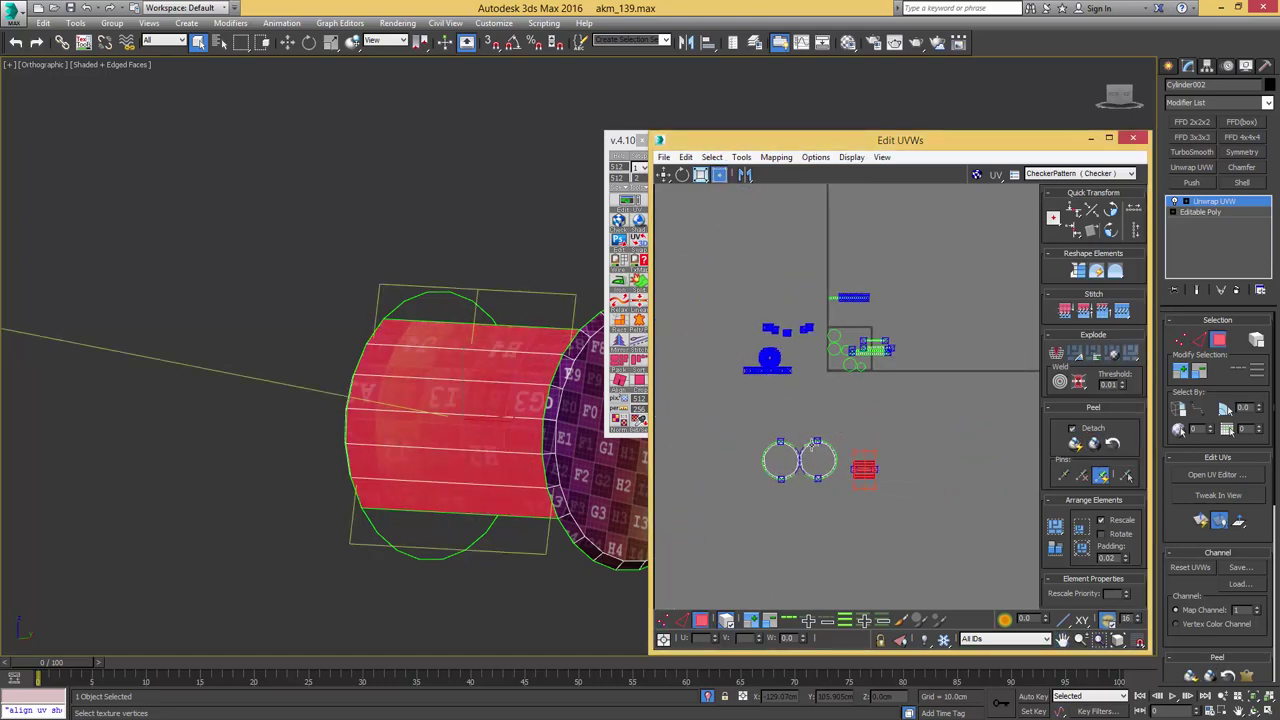
- Select every shell, bring the whole rifle back into view and rescale the elements to a matching texture scale
drag(881, 302, 906, 281)
scroll(400, 360, down, 4)
key(alt+q)
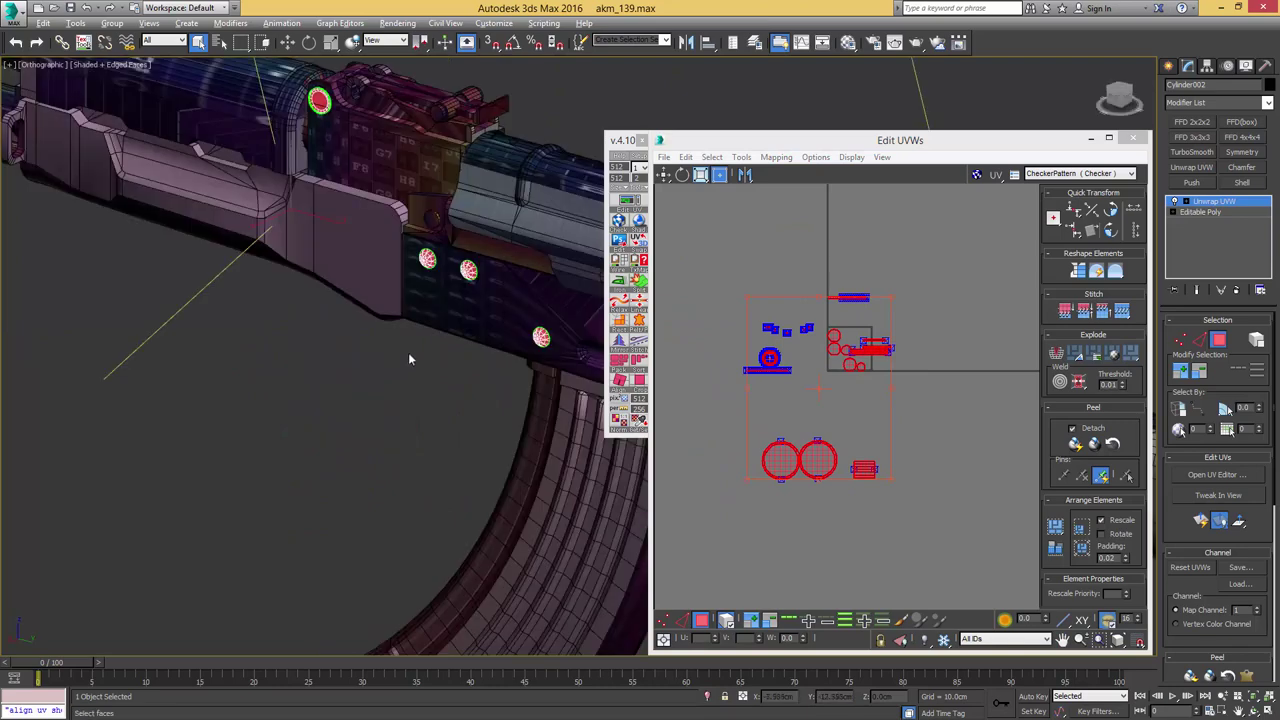
scroll(420, 354, down, 3)
middle_drag(435, 350, 402, 391)
click(1052, 527)
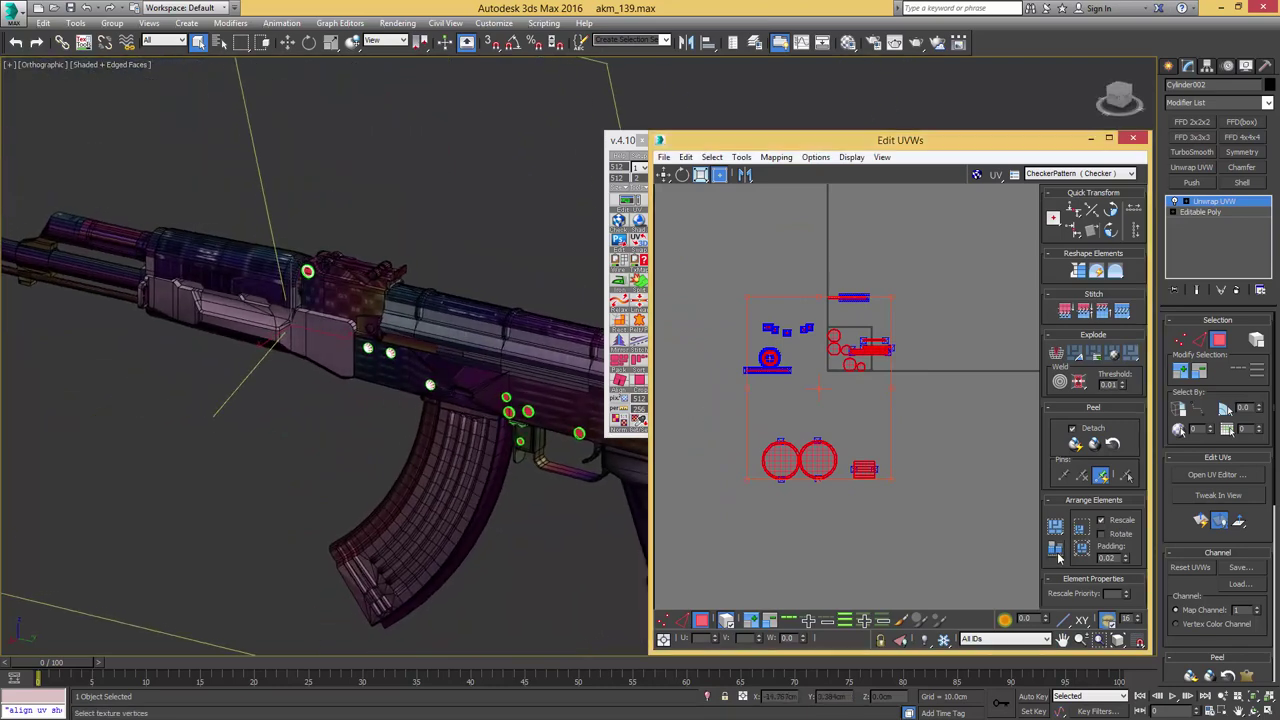
click(1059, 557)
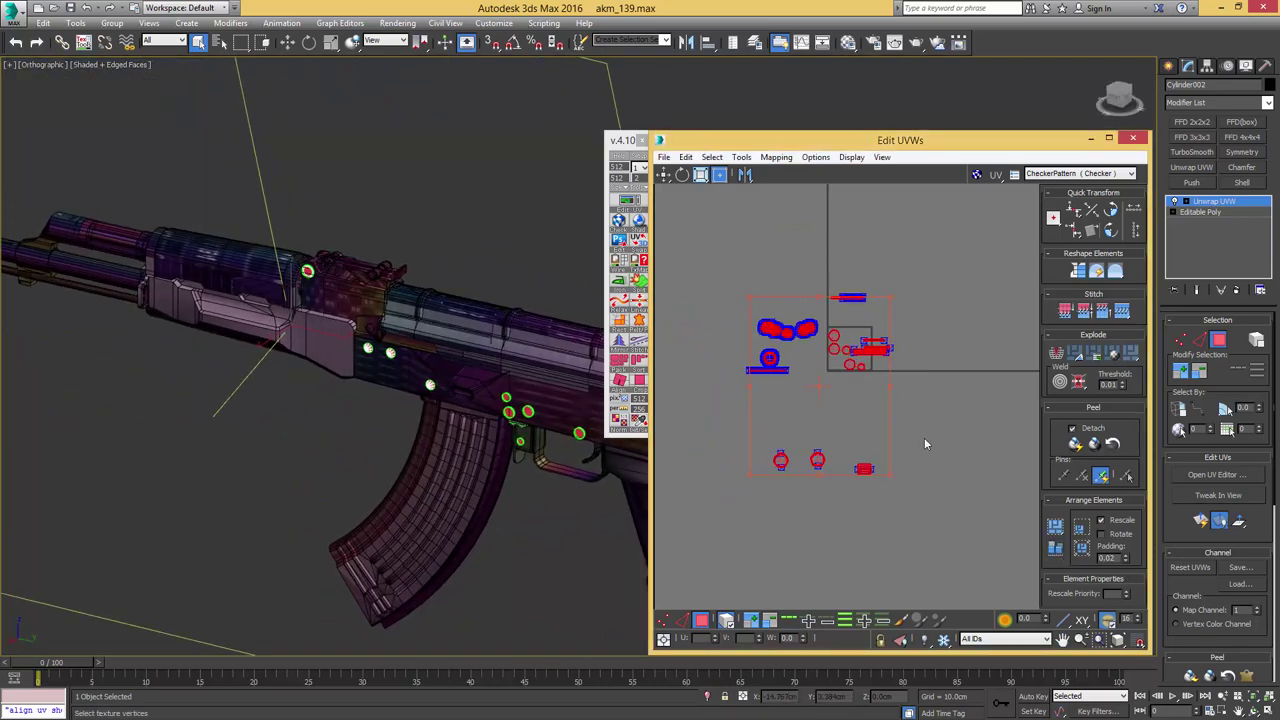
- Move all the rescaled shells clear of the UV tile and collapse the unwrap into the editable poly
scroll(905, 395, down, 3)
drag(865, 362, 682, 367)
click(790, 373)
scroll(757, 373, down, 1)
middle_drag(844, 369, 846, 370)
middle_drag(470, 350, 350, 346)
key(alt+c)
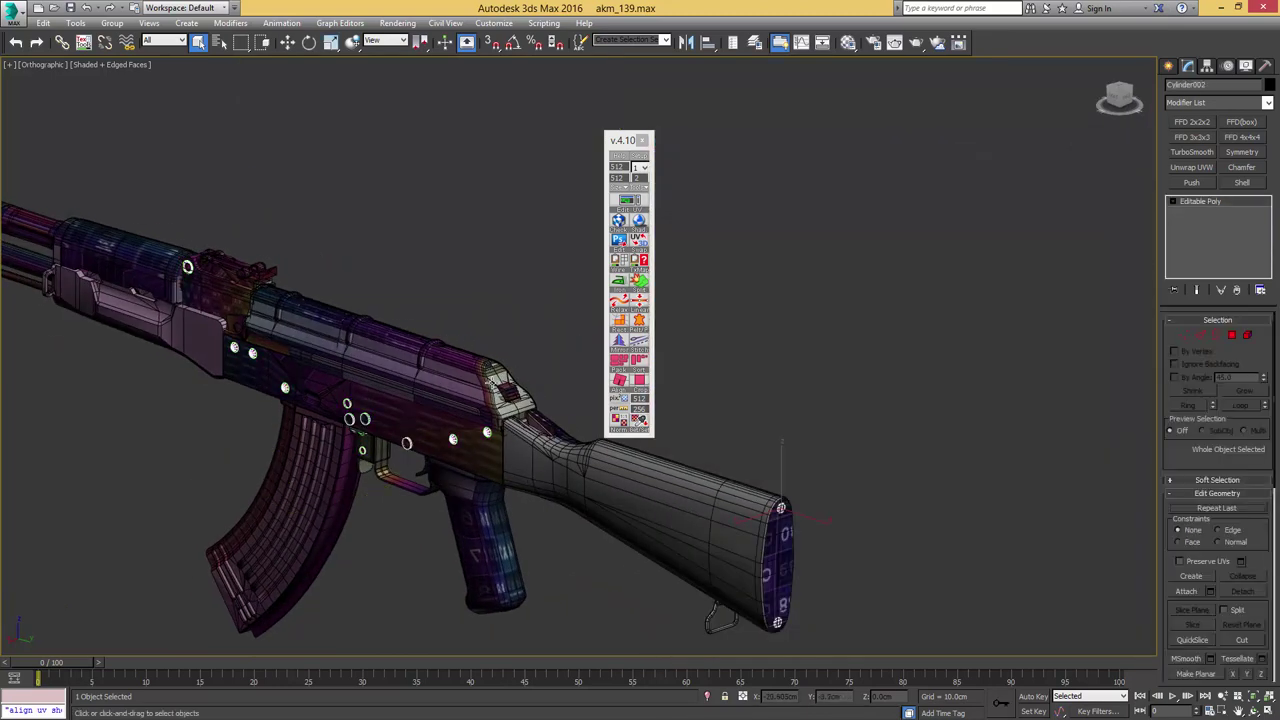
- Deselect the hardware object, close the floating UV tools window and save the scene as akm_140.max
click(834, 390)
click(642, 140)
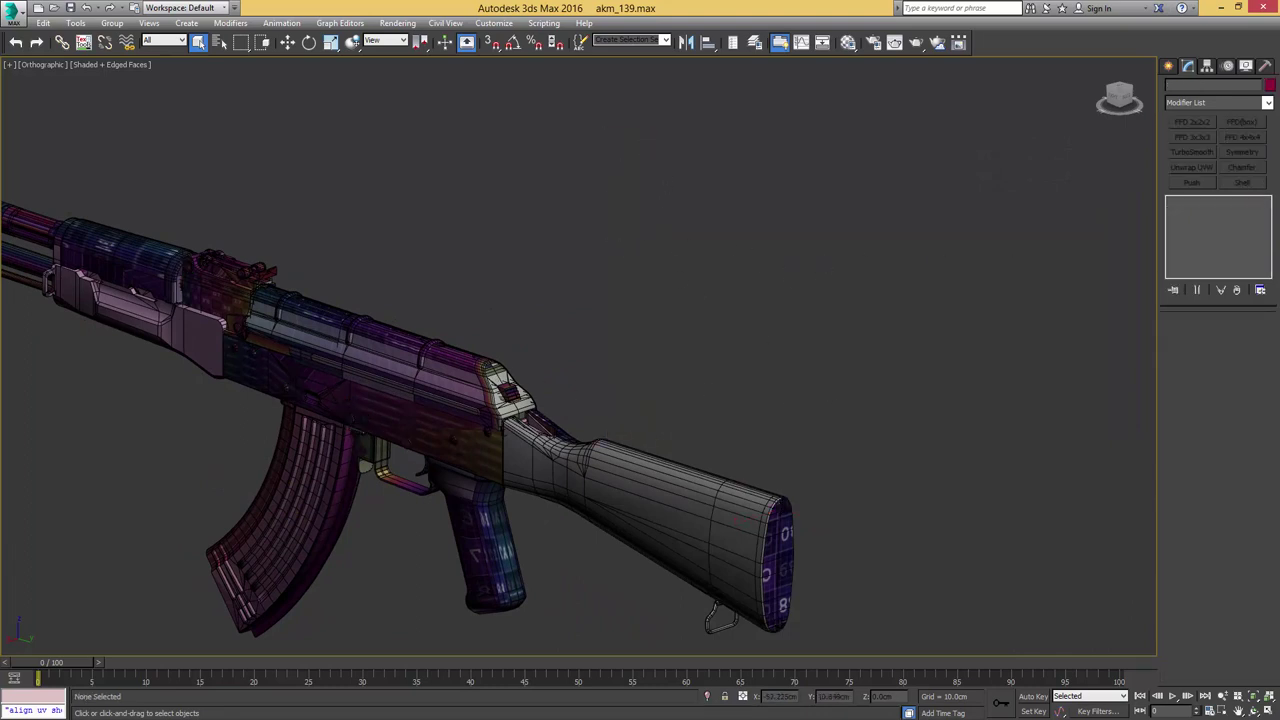
key(ctrl+s)
- Isolate the sling loop under the buttstock and open it for UV editing with an Unwrap UVW modifier
click(726, 625)
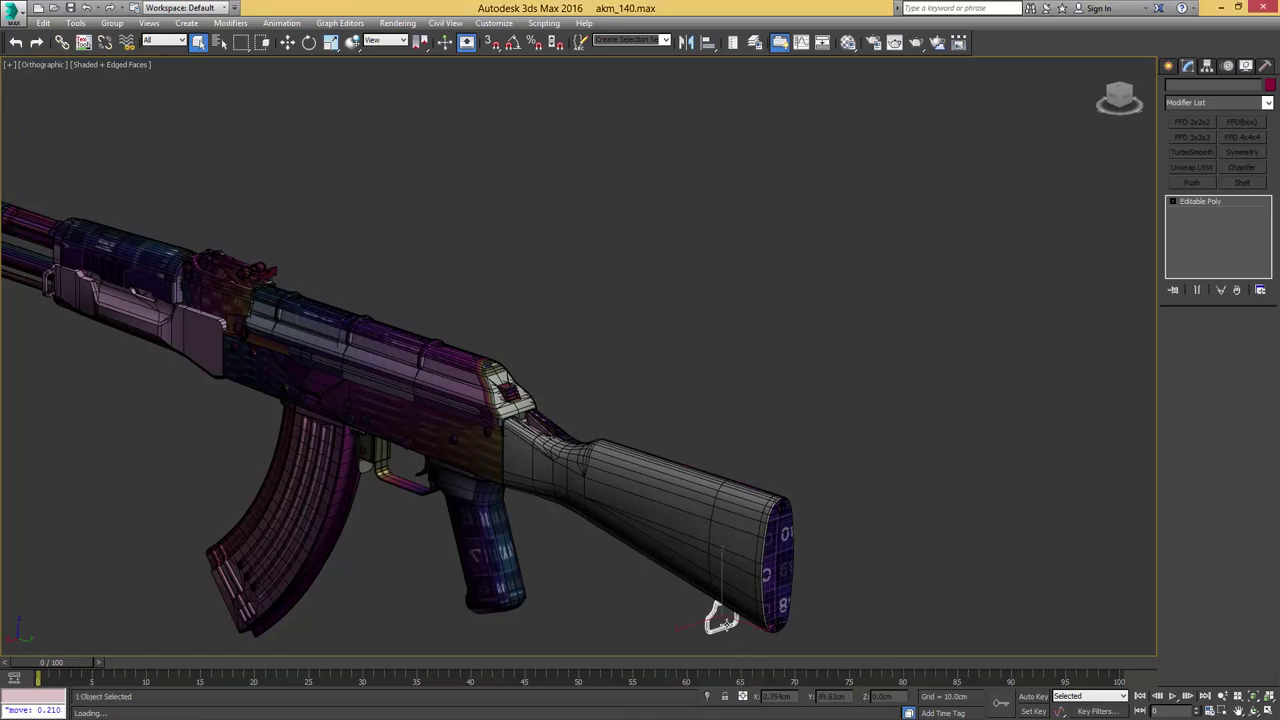
alt+middle_drag(726, 625, 500, 562)
key(alt+q)
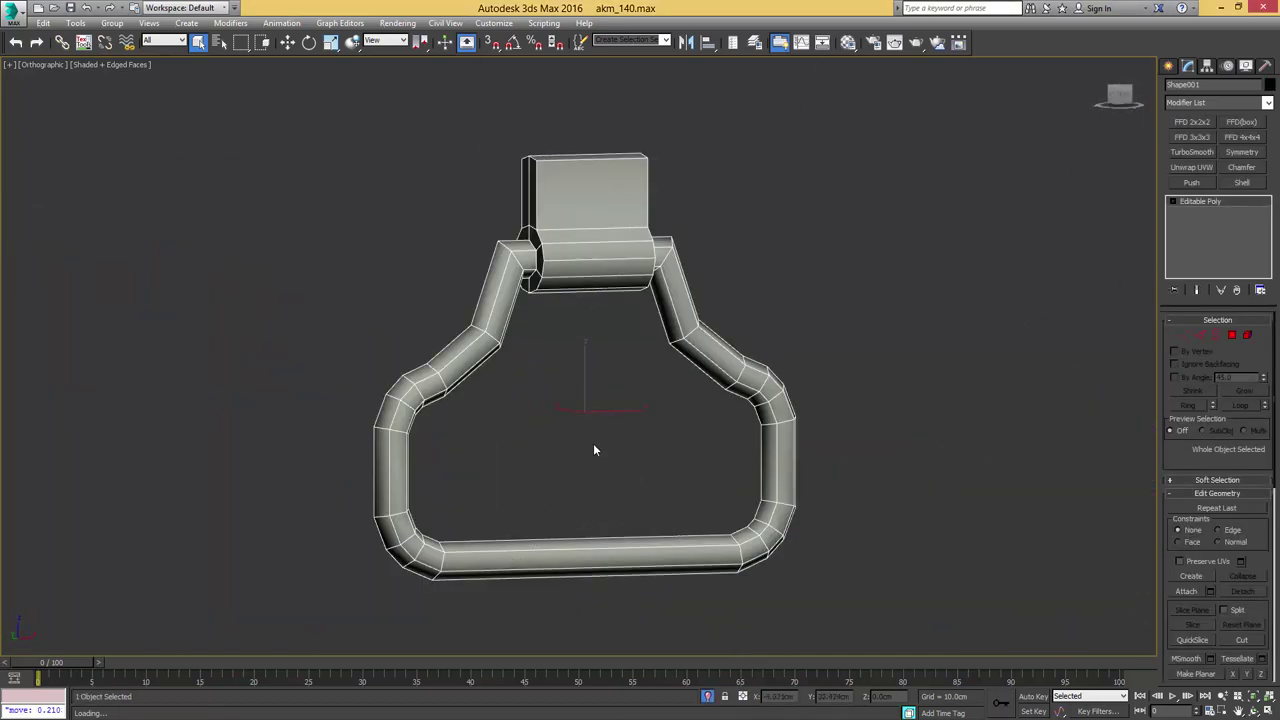
middle_drag(580, 426, 436, 444)
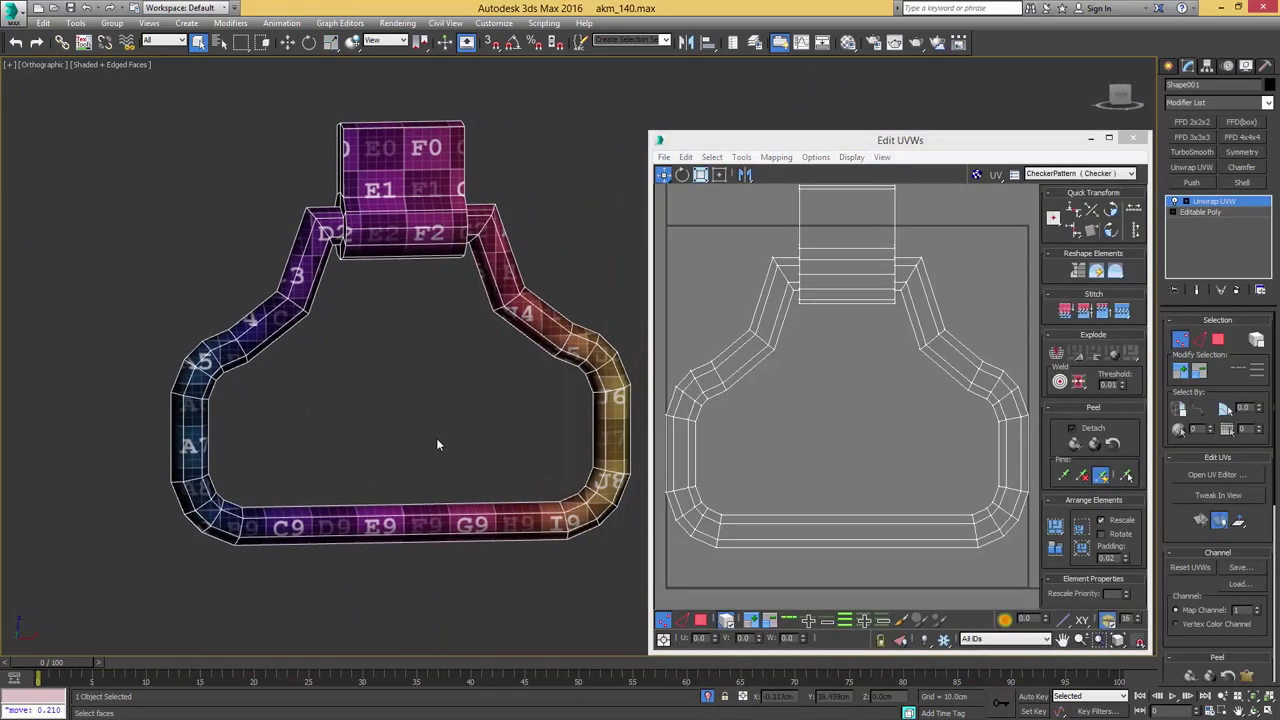
- Select the sling loop's straight lower bar faces and grow the selection around the whole wire ring
key(3)
drag(379, 599, 420, 422)
alt+middle_drag(420, 422, 396, 465)
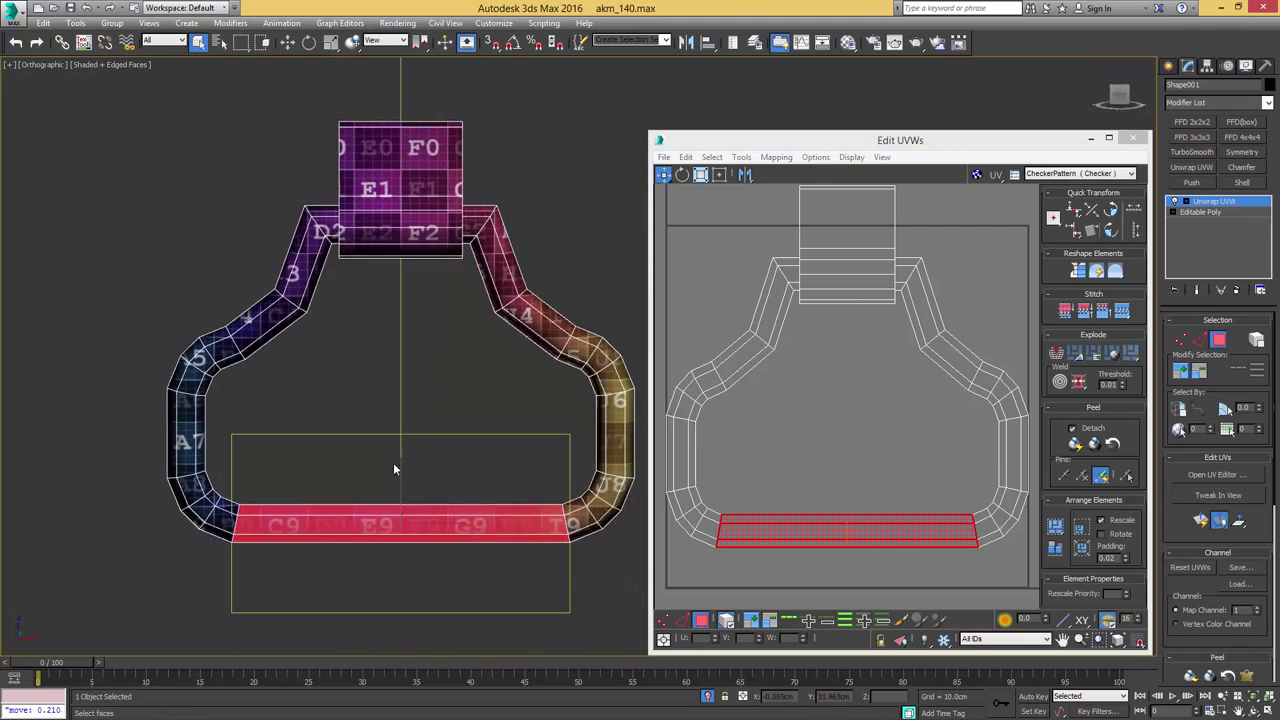
click(1180, 371)
click(1180, 371)
click(1180, 371)
click(1180, 371)
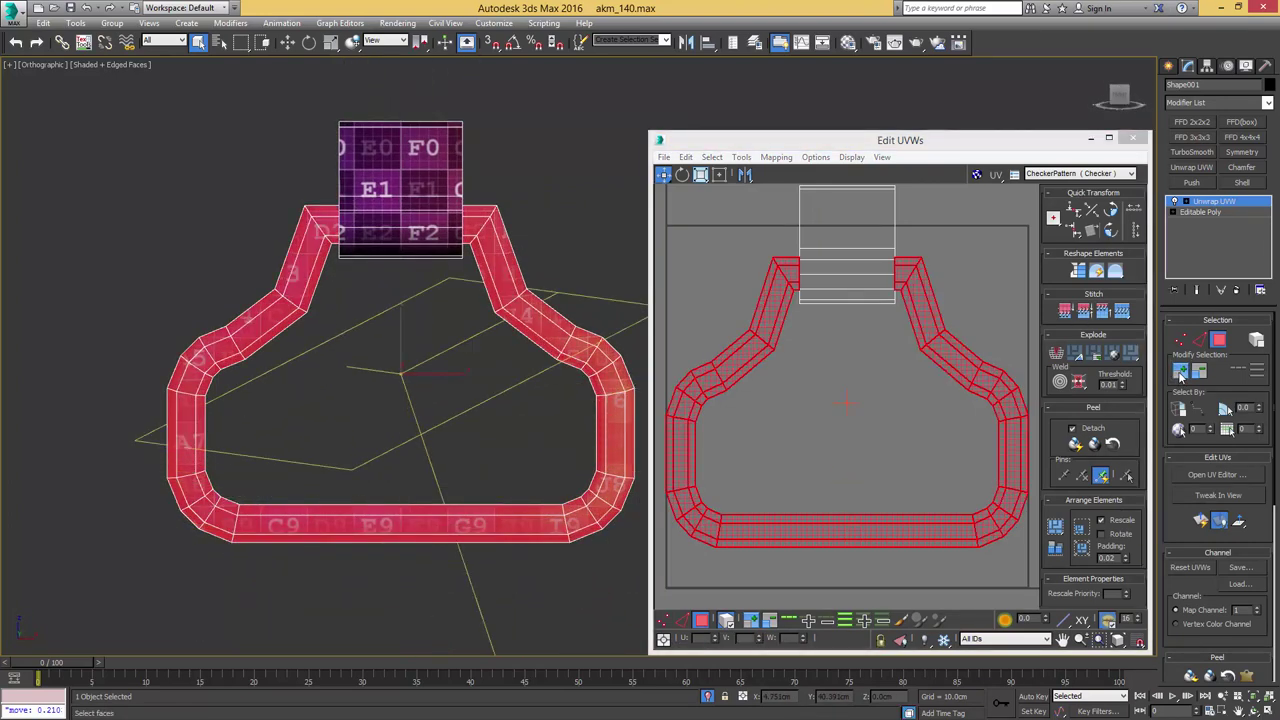
- Peel the selected wire ring faces into one UV shell separate from the loop's mounting plate
alt+middle_drag(326, 215, 534, 225)
scroll(350, 212, up, 3)
alt+middle_drag(510, 281, 655, 296)
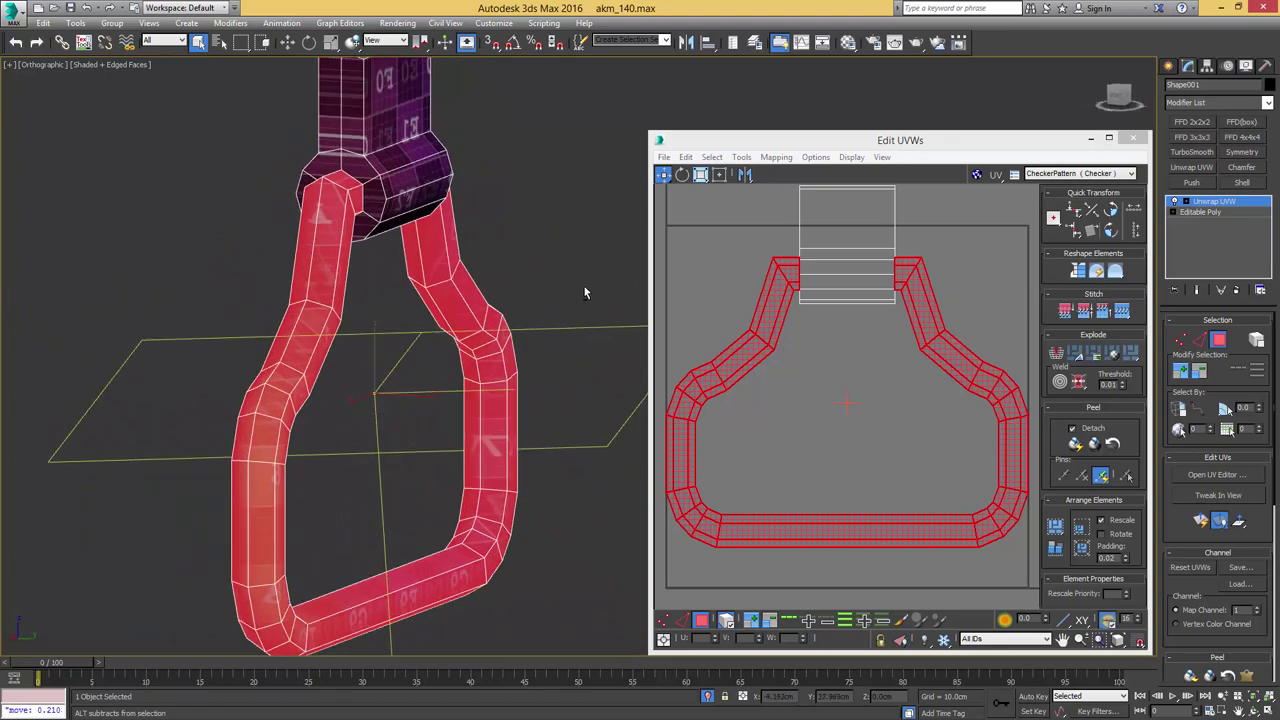
alt+middle_drag(395, 260, 555, 217)
middle_drag(531, 279, 452, 220)
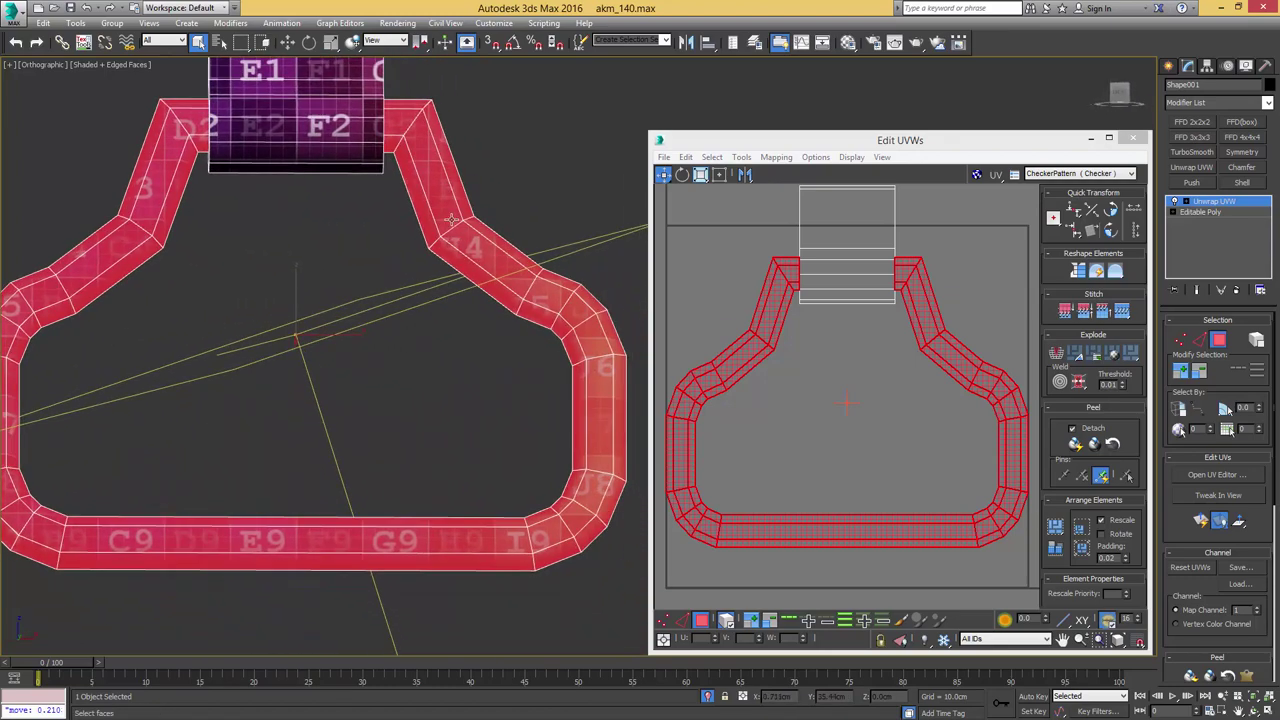
scroll(802, 288, down, 3)
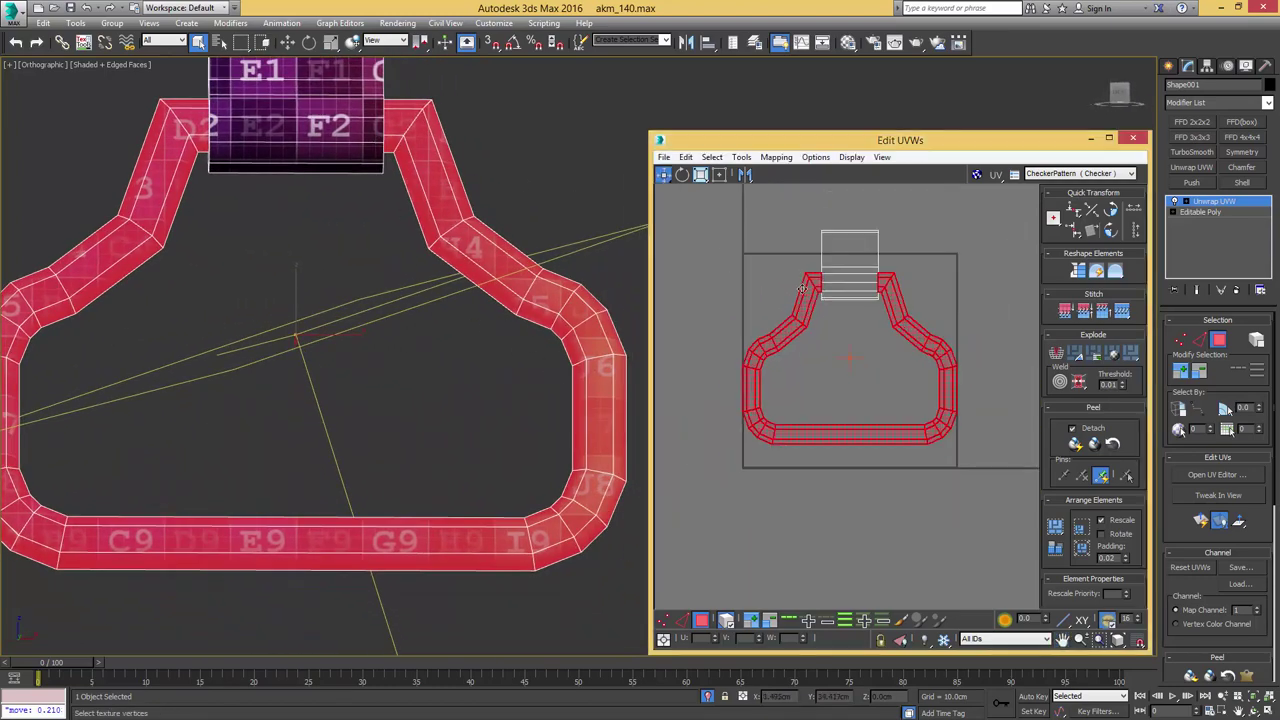
key(Return)
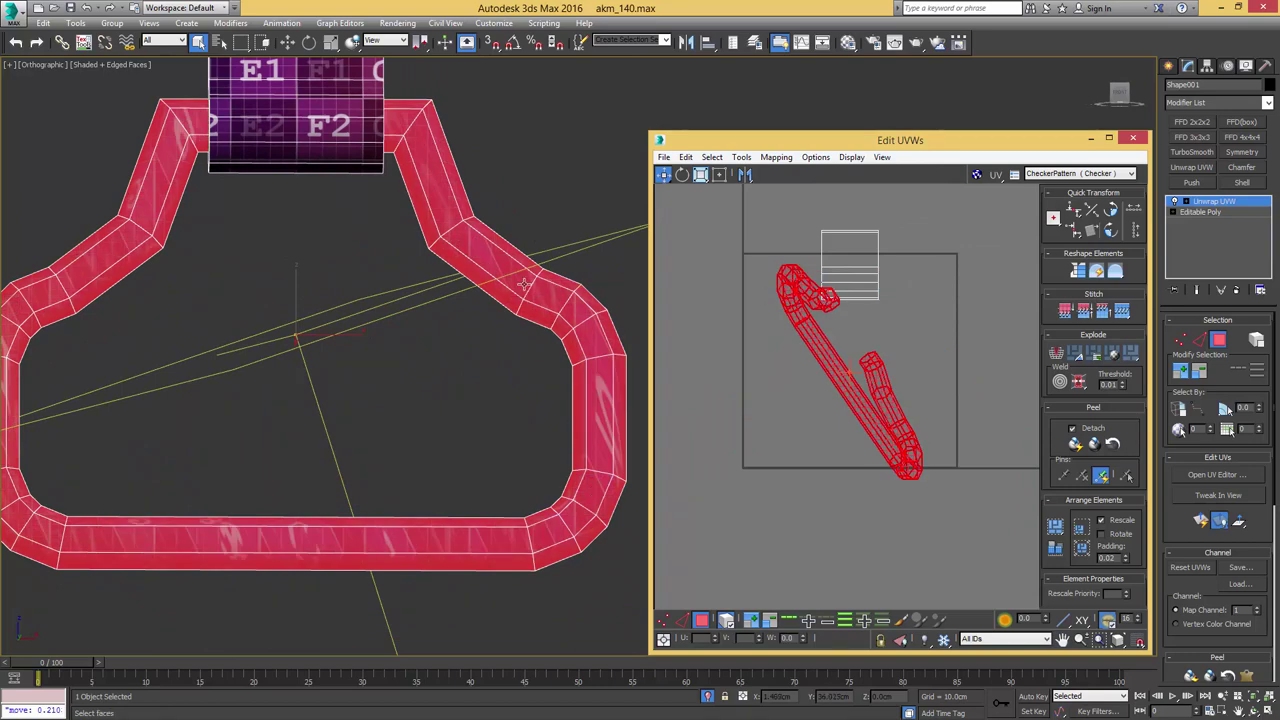
- Switch to edge selection and pick a lengthwise edge on the inner side of the ring's straight side bar
alt+middle_drag(524, 284, 534, 299)
scroll(481, 334, up, 4)
key(2)
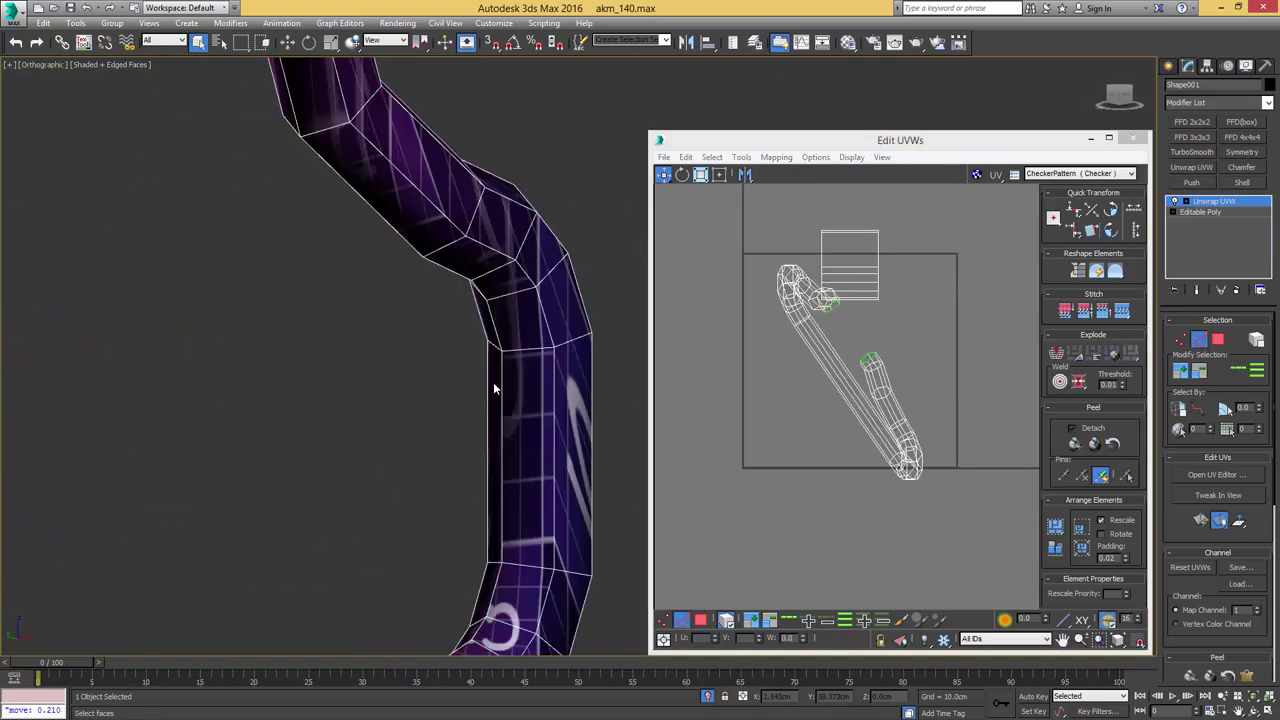
click(501, 378)
middle_drag(498, 382, 511, 284)
alt+middle_drag(511, 284, 524, 444)
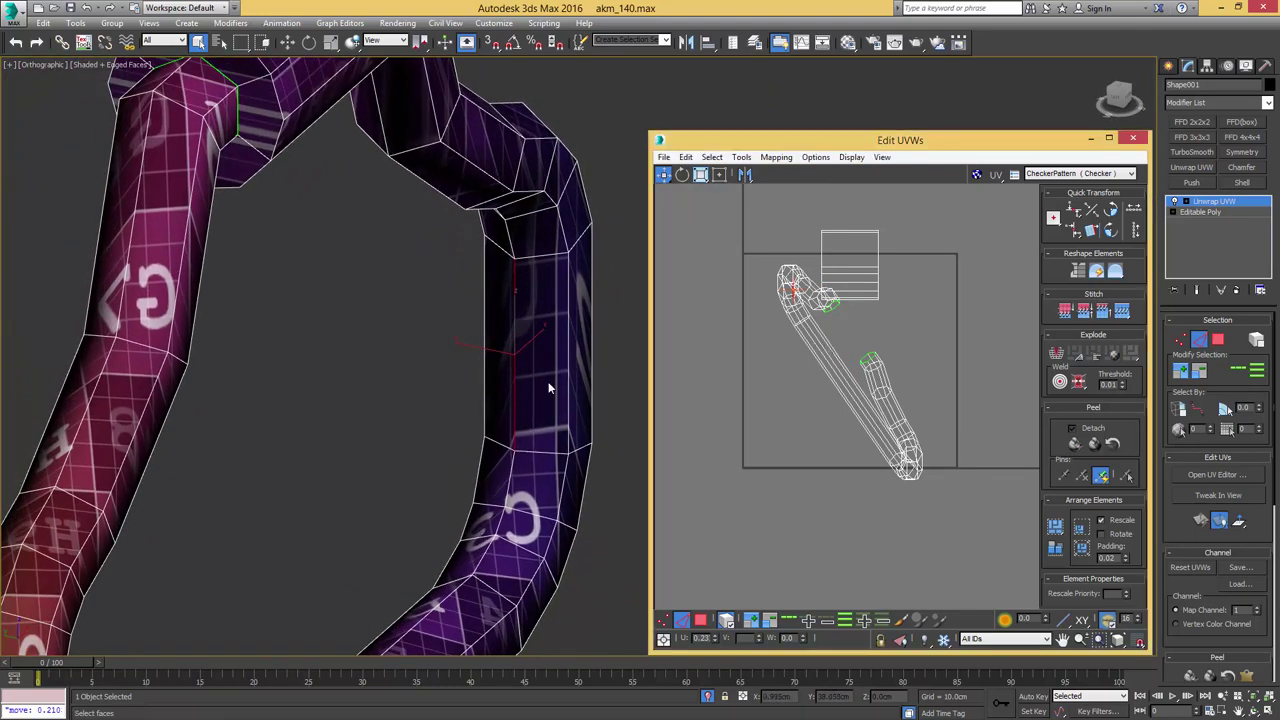
middle_drag(513, 340, 511, 256)
scroll(511, 256, down, 2)
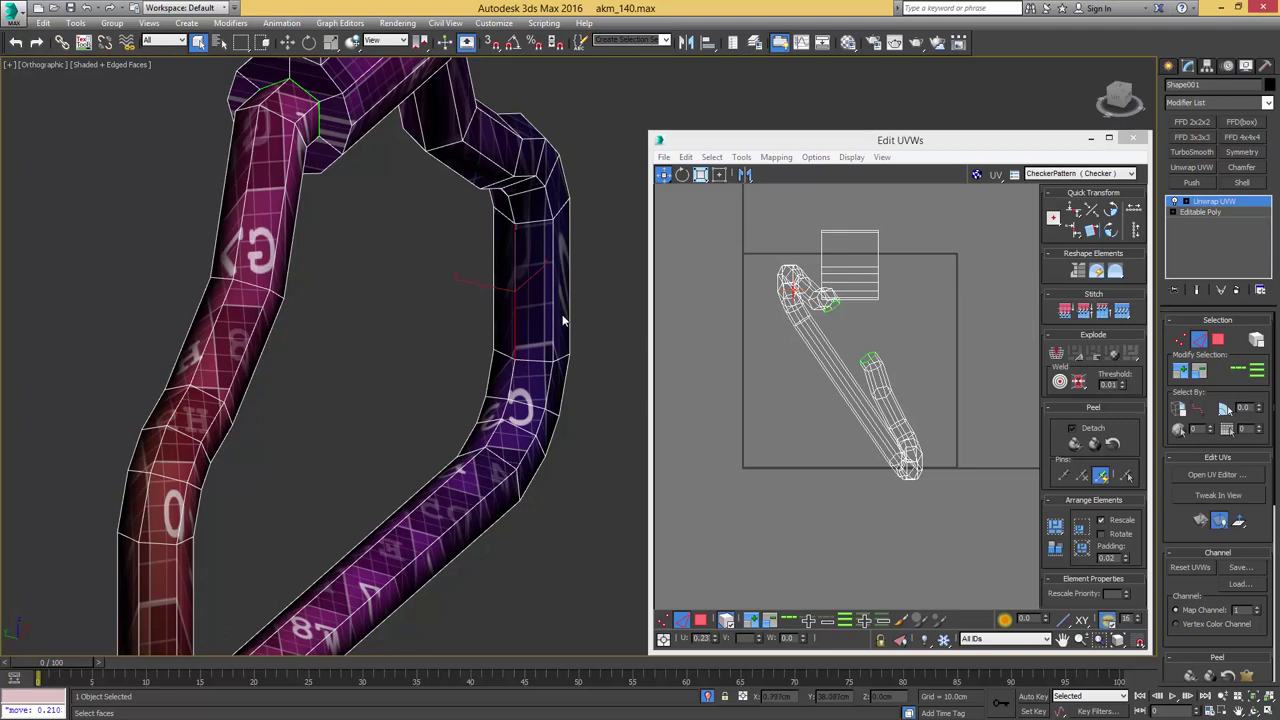
- Reopen the saved scene akm_140.max, dropping the sling loop's current unwrap
click(8, 10)
click(168, 85)
click(632, 385)
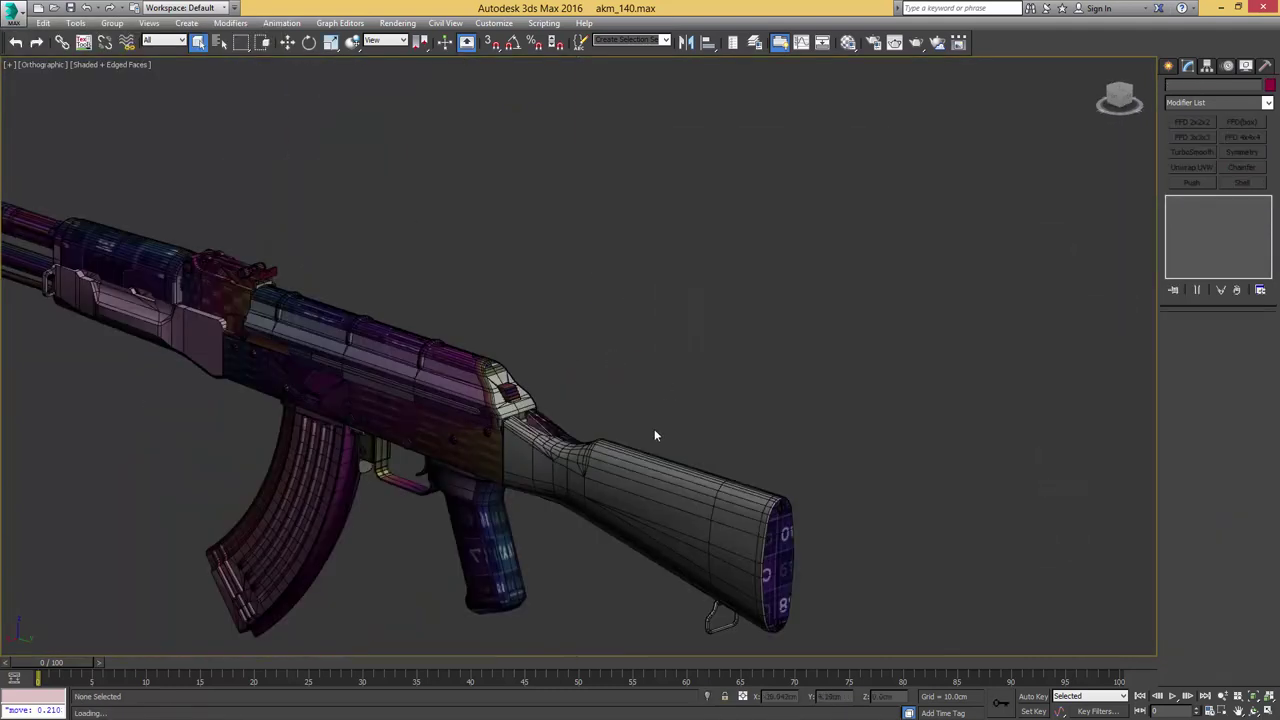
- Isolate the sling loop under the buttstock again and open it for UV editing with an Unwrap UVW modifier
click(714, 609)
alt+middle_drag(714, 609, 662, 590)
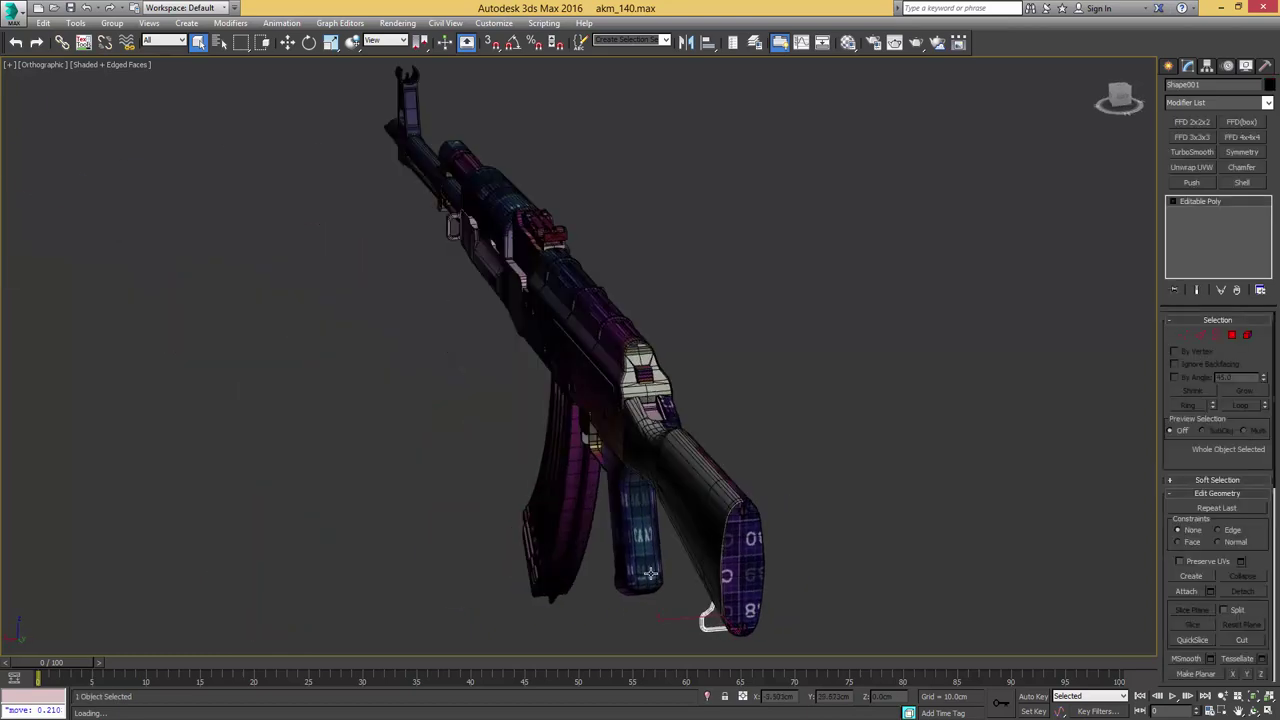
key(alt+q)
alt+middle_drag(586, 542, 549, 535)
key(u)
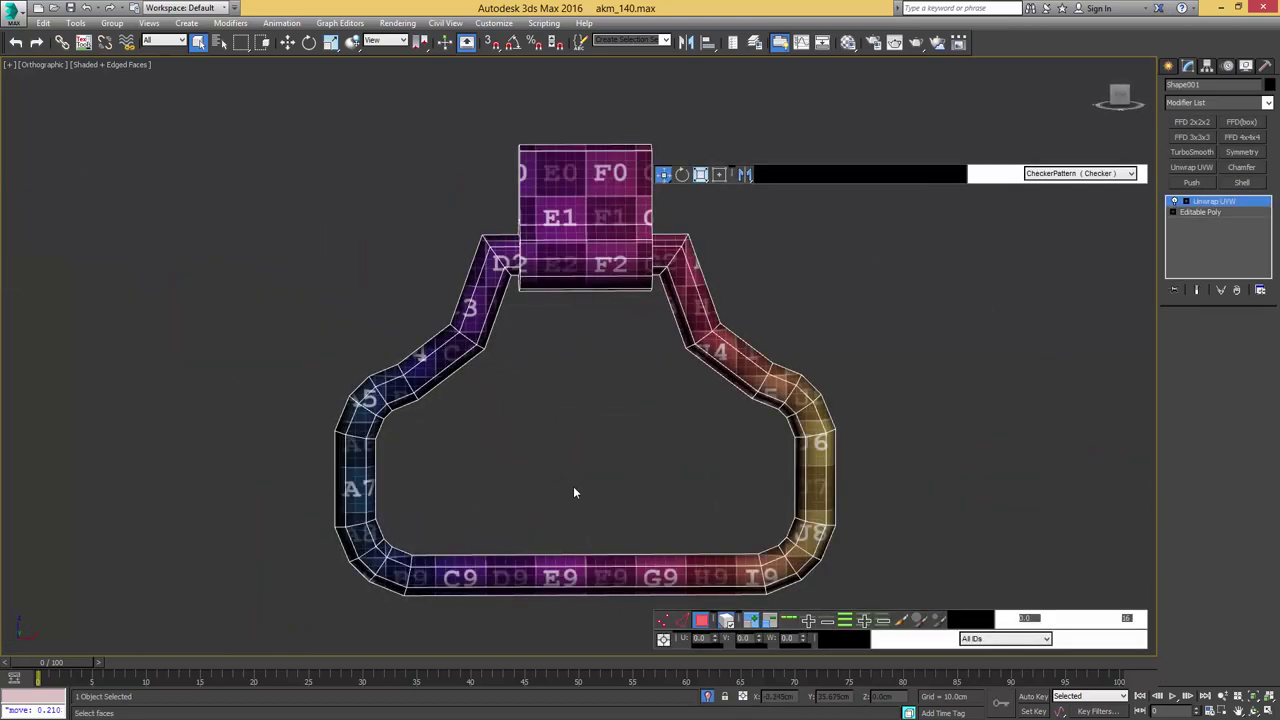
middle_drag(585, 429, 361, 379)
- Select the lower bar faces of the sling loop and grow the selection around the whole wire ring
click(372, 196)
click(379, 538)
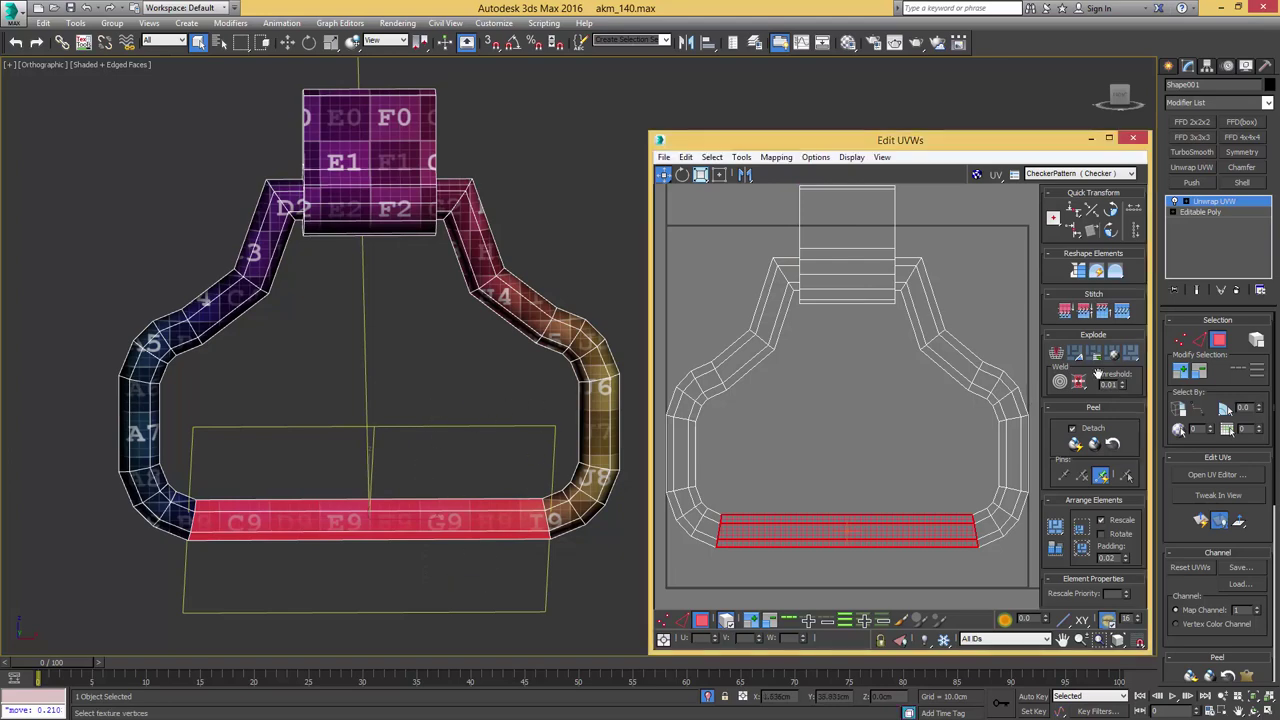
click(1179, 371)
click(1179, 371)
click(1179, 371)
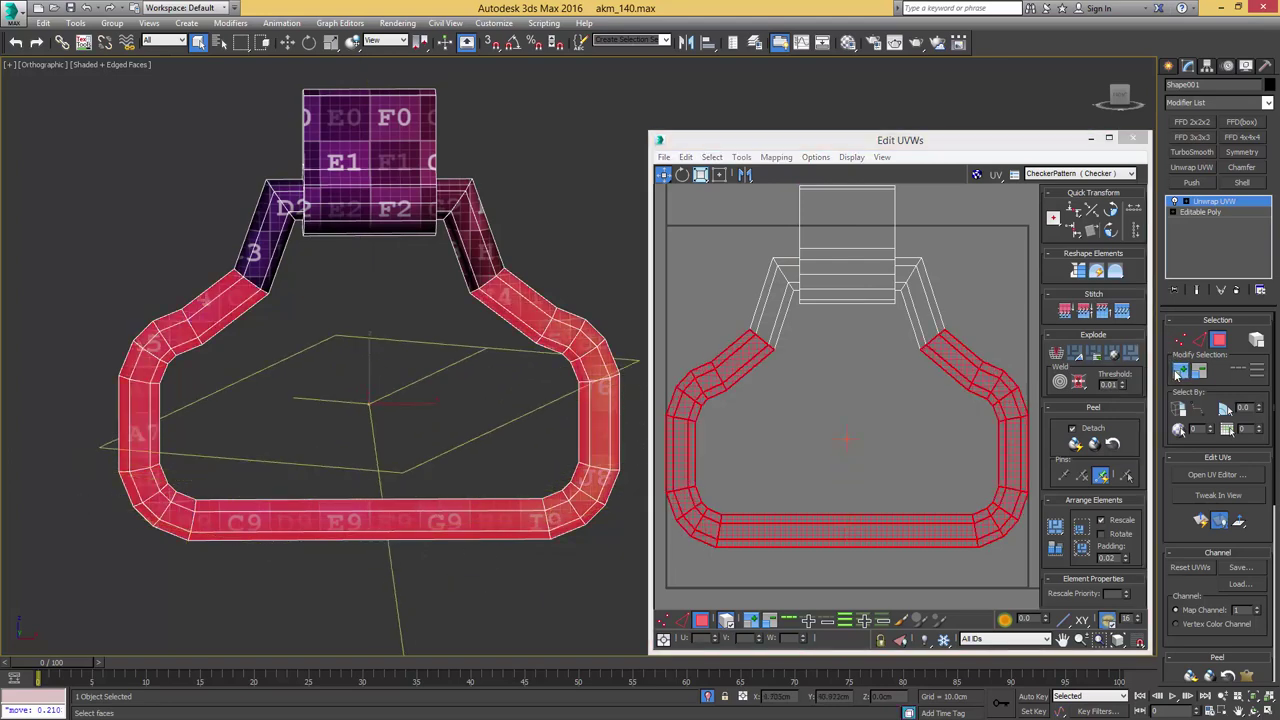
click(1179, 371)
alt+middle_drag(262, 202, 328, 216)
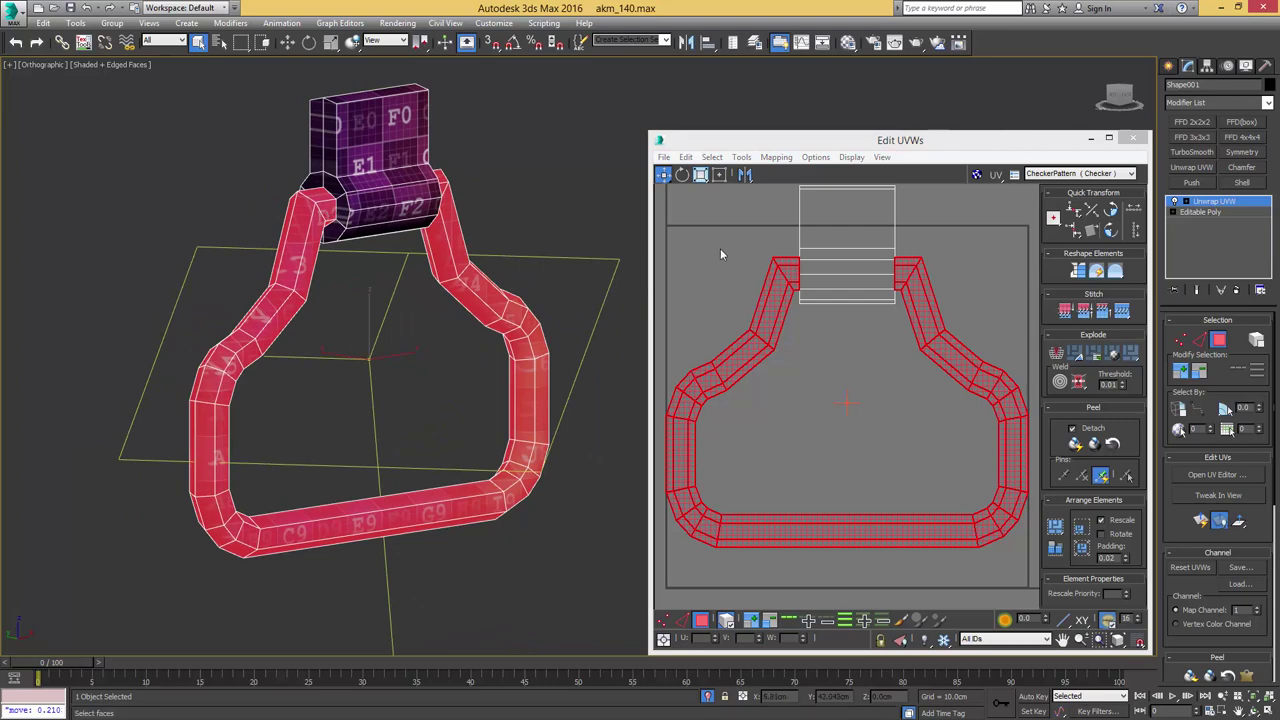
- Peel the grown wire ring selection into a single connected UV shell
scroll(822, 292, down, 1)
middle_drag(822, 292, 859, 278)
key(Return)
scroll(881, 324, up, 3)
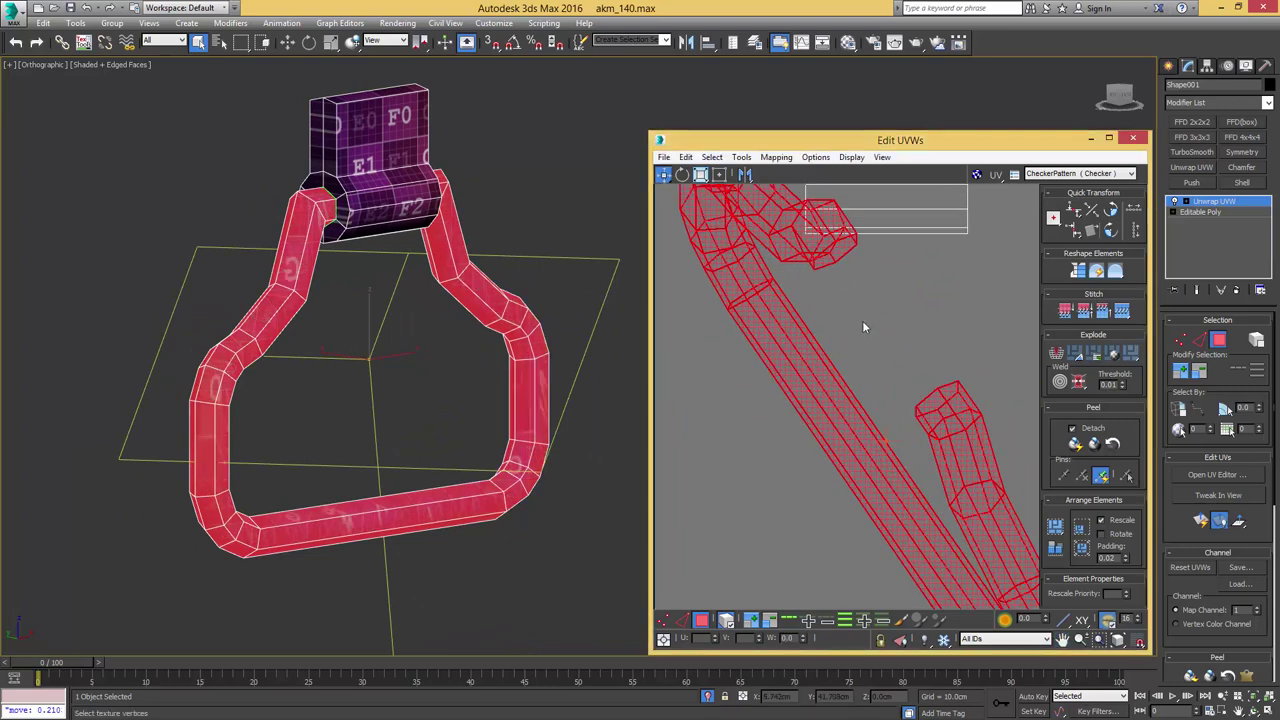
- Select the lengthwise edge loop along the inner side of the wire ring and break the UVs along it
alt+middle_drag(452, 306, 397, 340)
key(2)
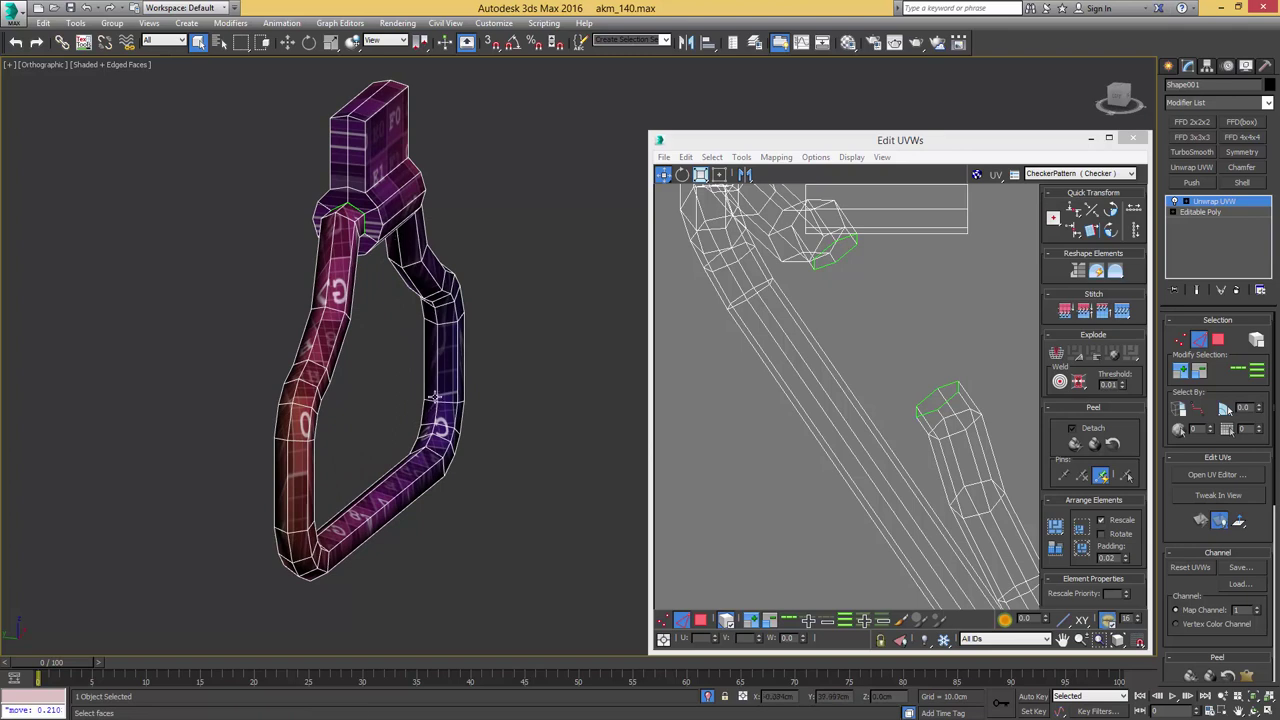
scroll(437, 371, up, 2)
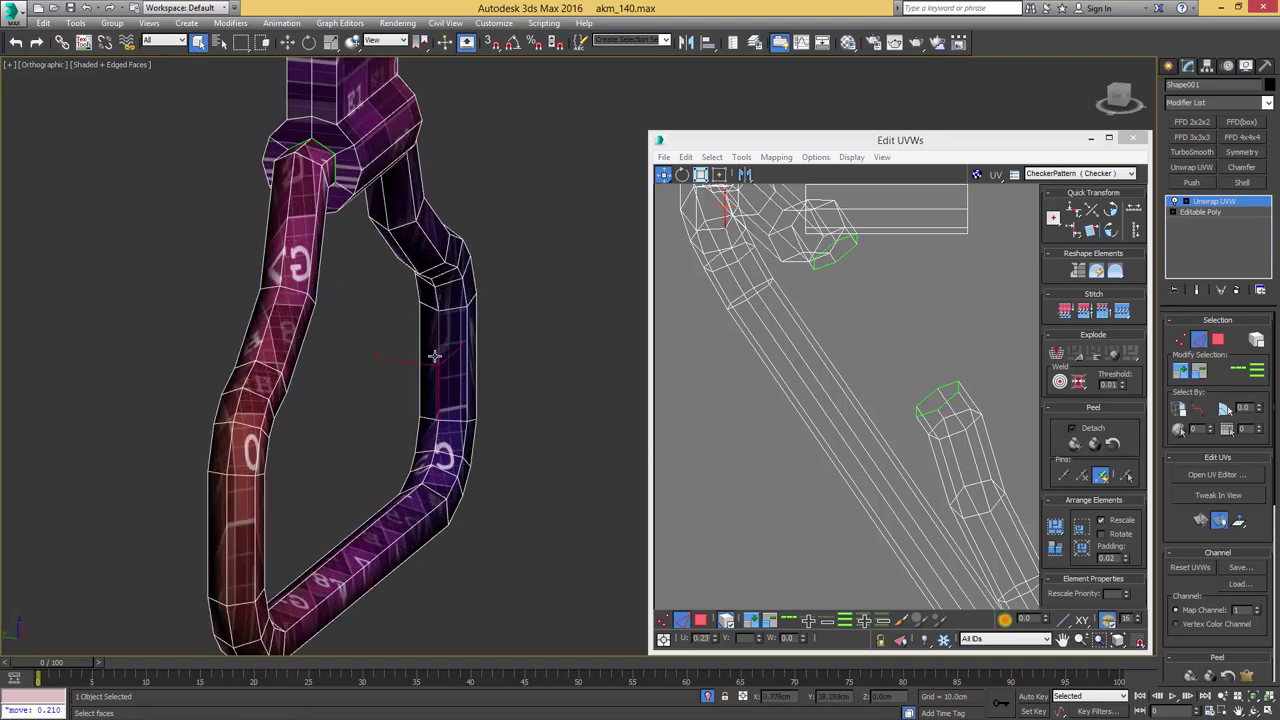
middle_drag(744, 225, 740, 271)
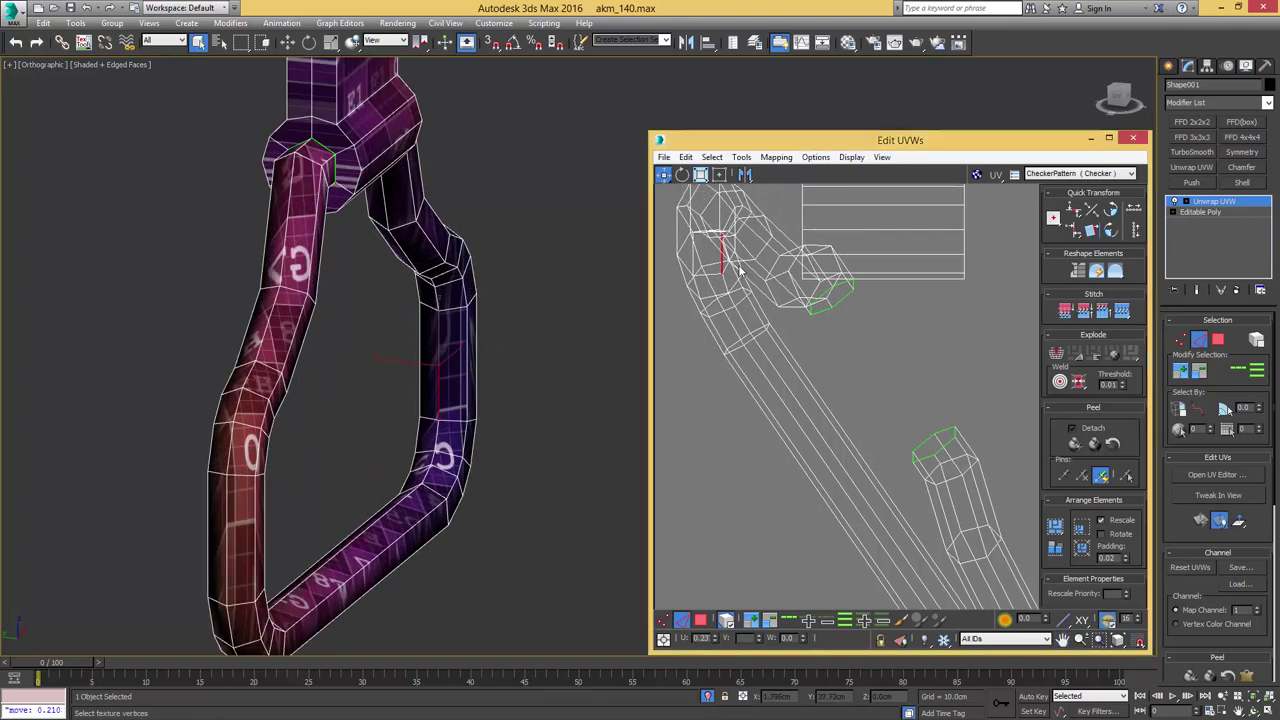
double_click(724, 261)
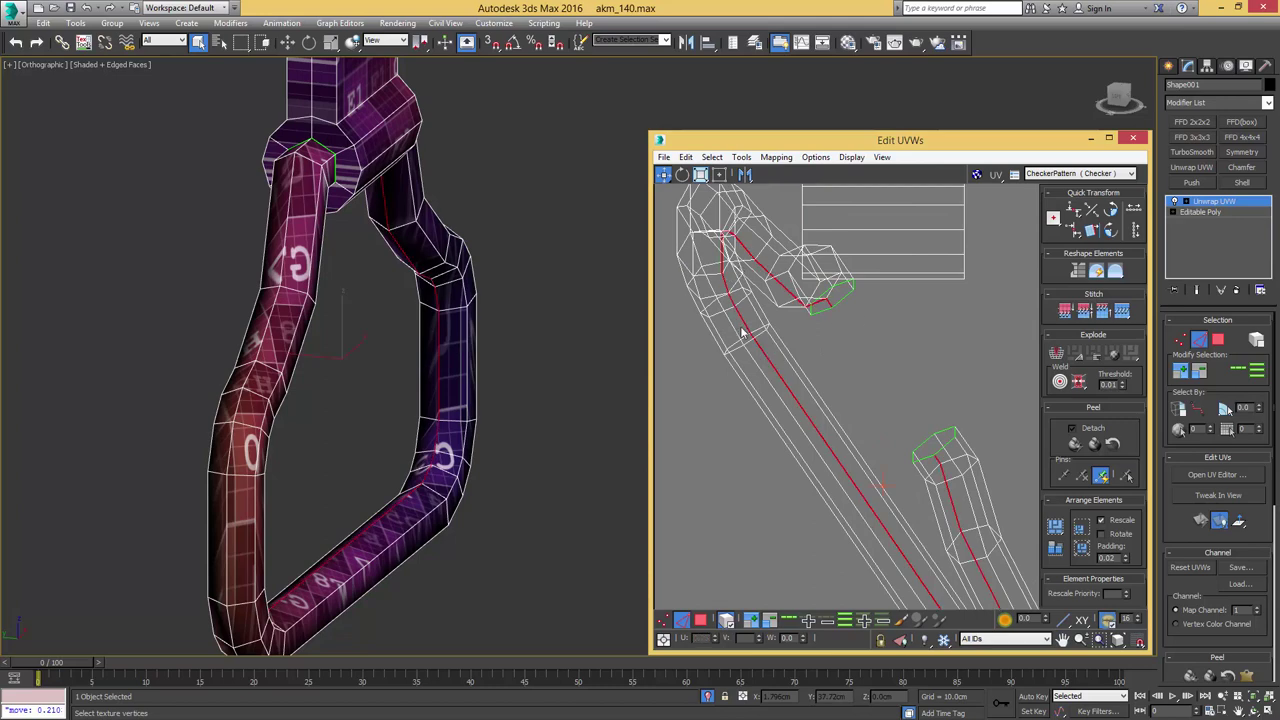
middle_drag(922, 542, 879, 403)
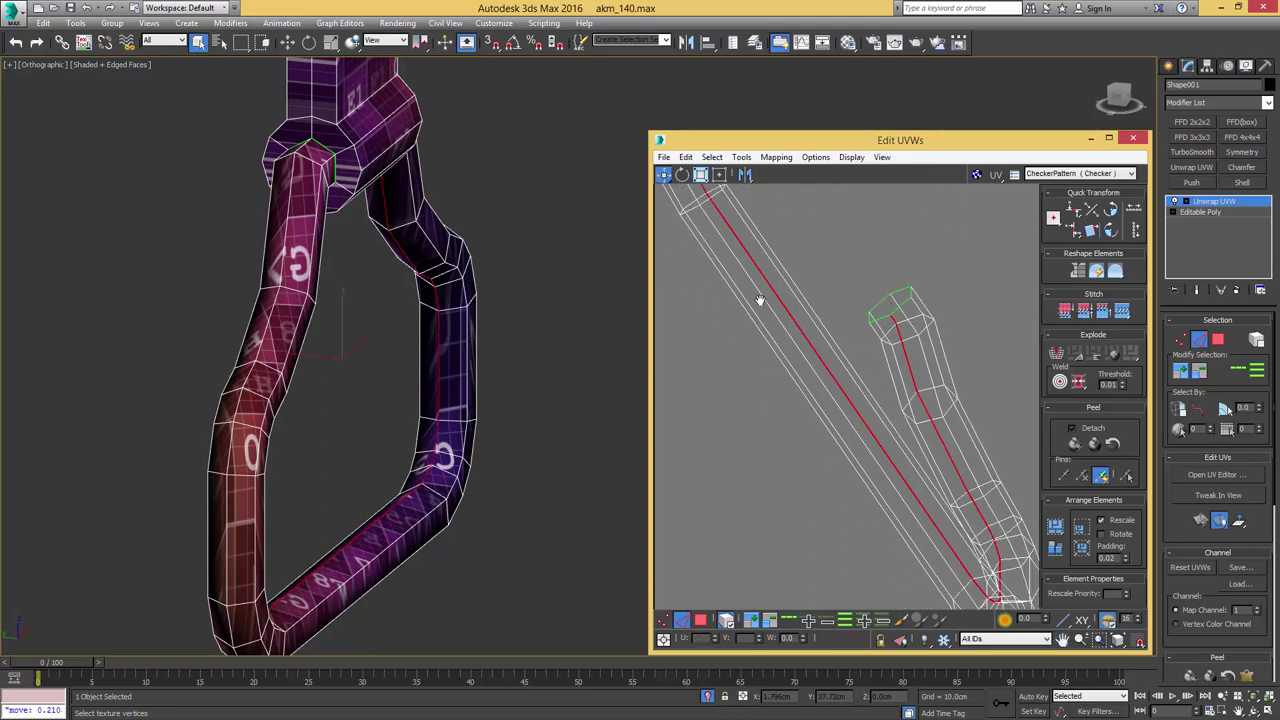
middle_drag(760, 300, 799, 437)
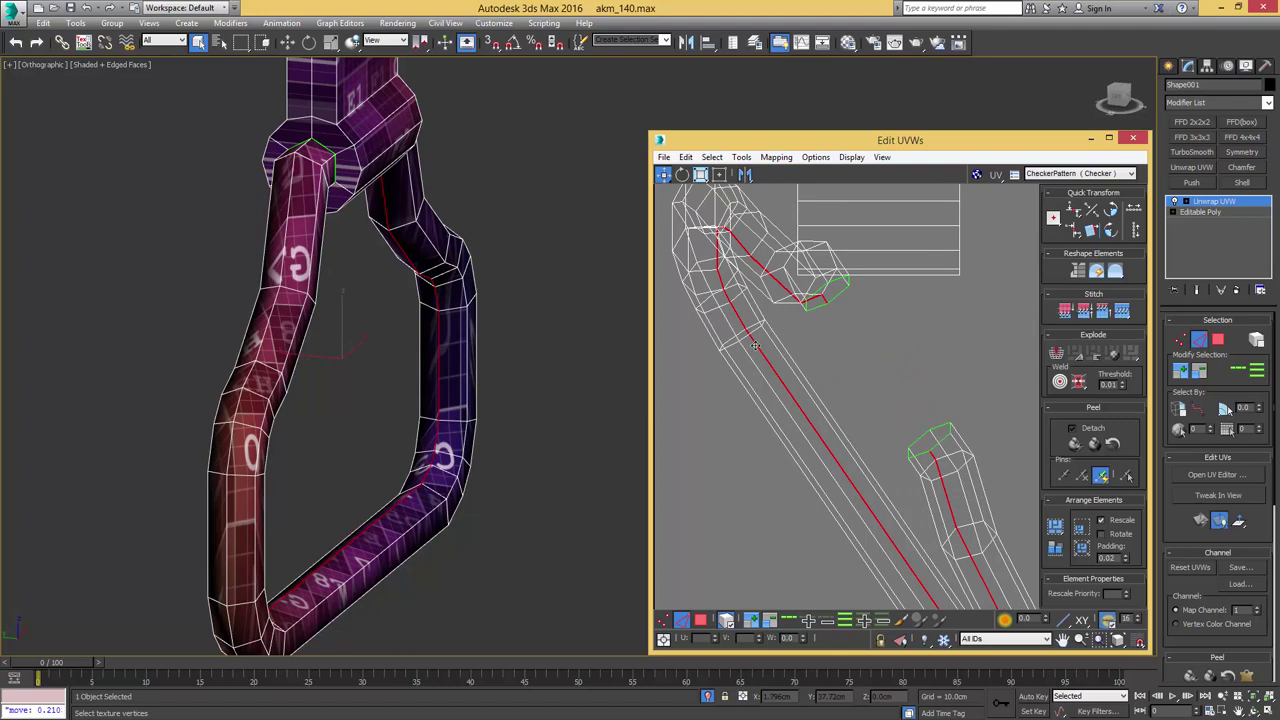
right_click(754, 344)
click(735, 380)
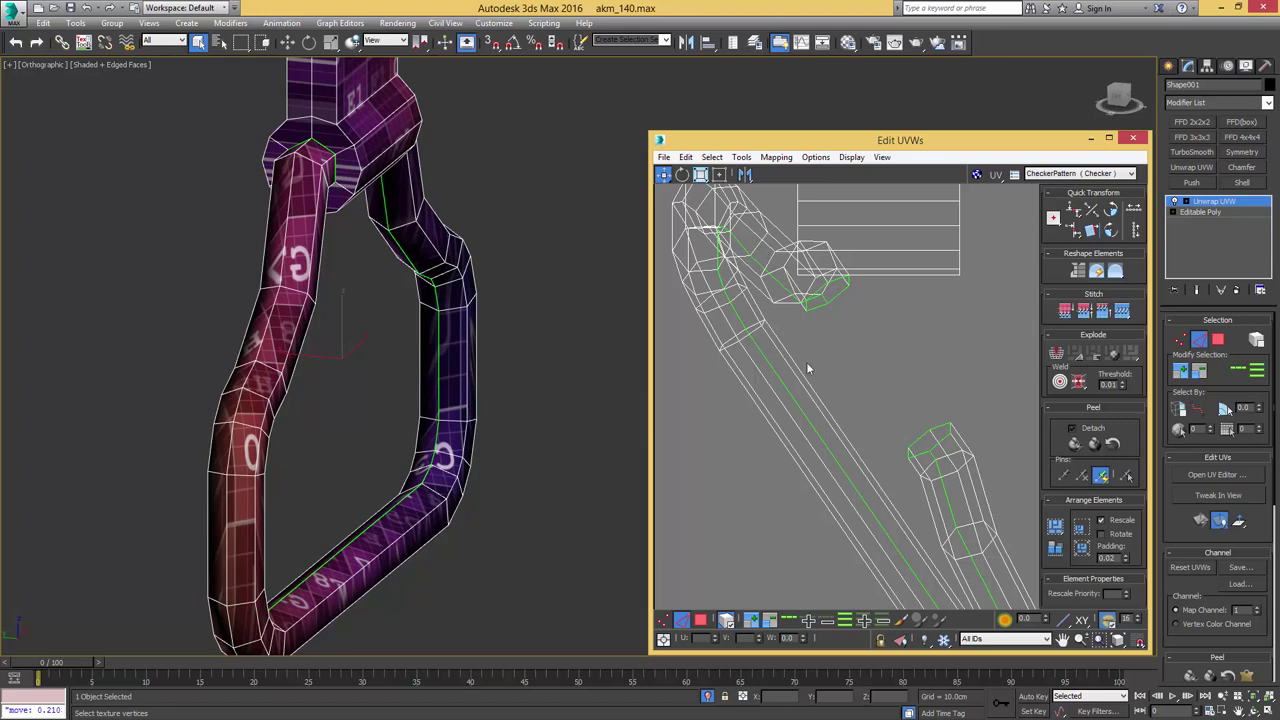
- Select the wire ring's faces and straighten their UV shell into a rectangular strip
scroll(822, 363, down, 3)
middle_drag(830, 362, 792, 340)
key(3)
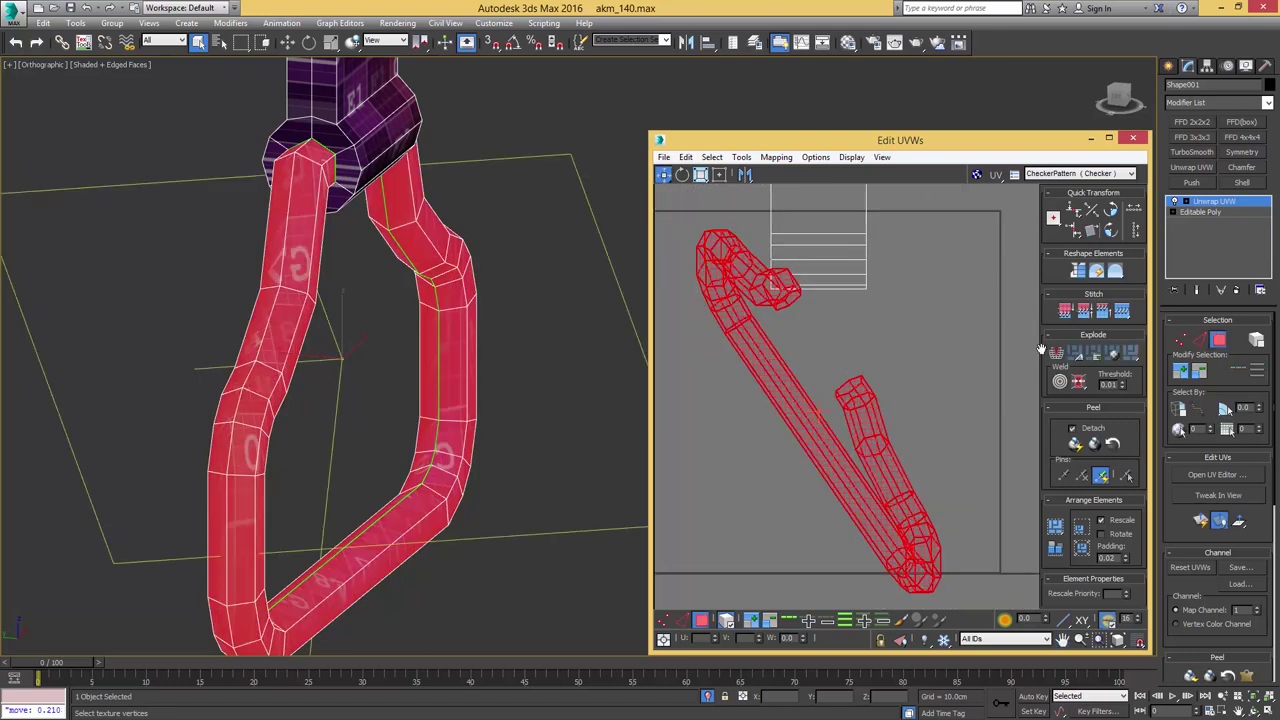
click(1078, 272)
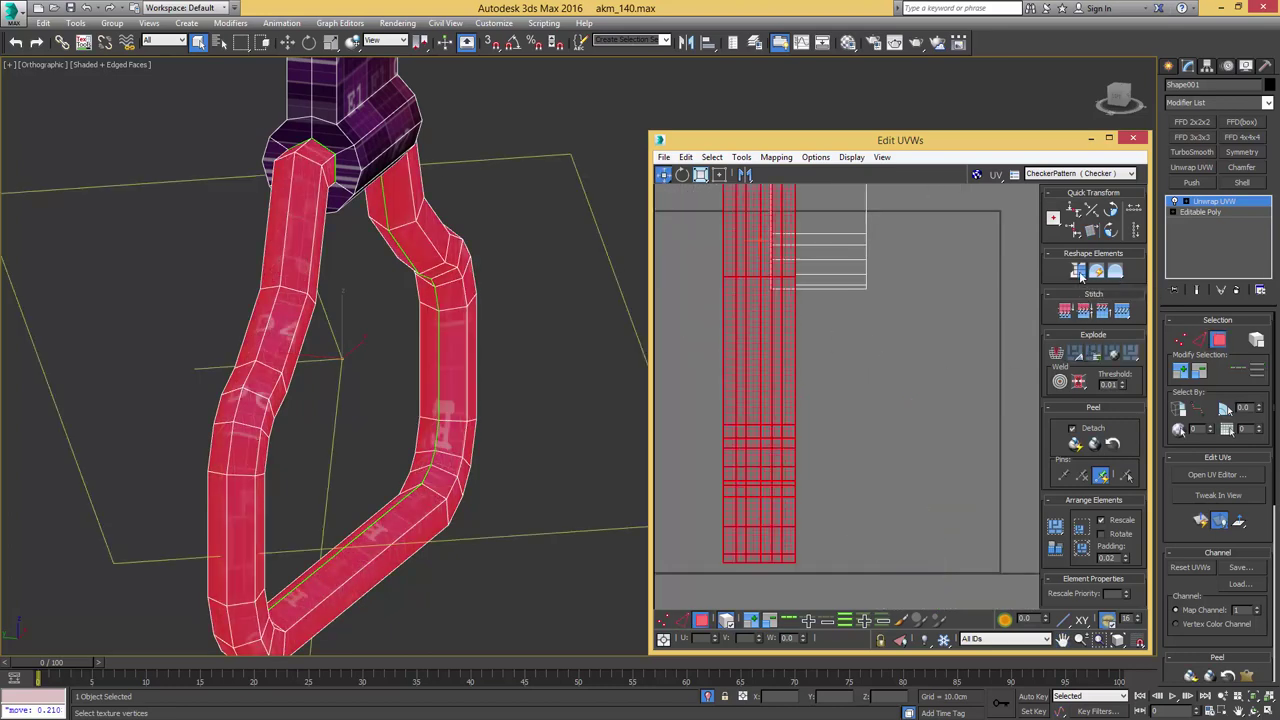
- Rotate the straightened strip 90 degrees to lie horizontally and move it below the mounting plate's UV shell
middle_drag(821, 303, 829, 380)
scroll(831, 382, down, 3)
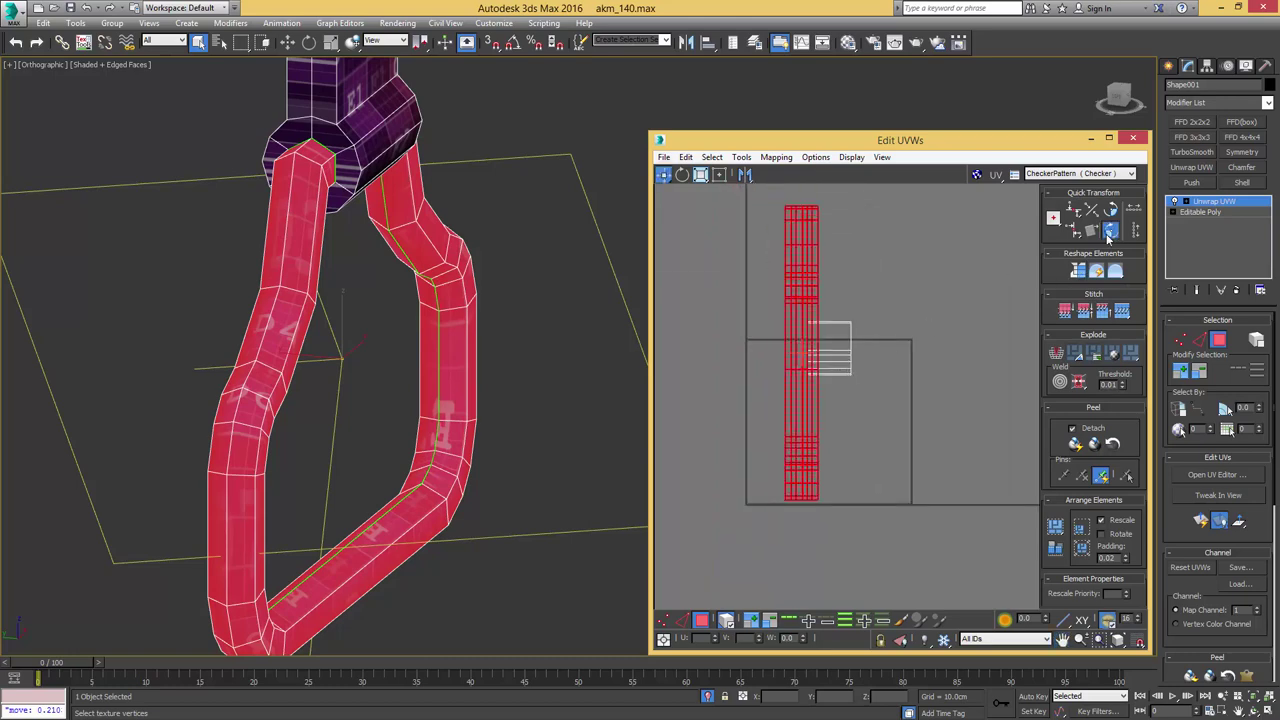
click(1110, 233)
drag(780, 352, 844, 412)
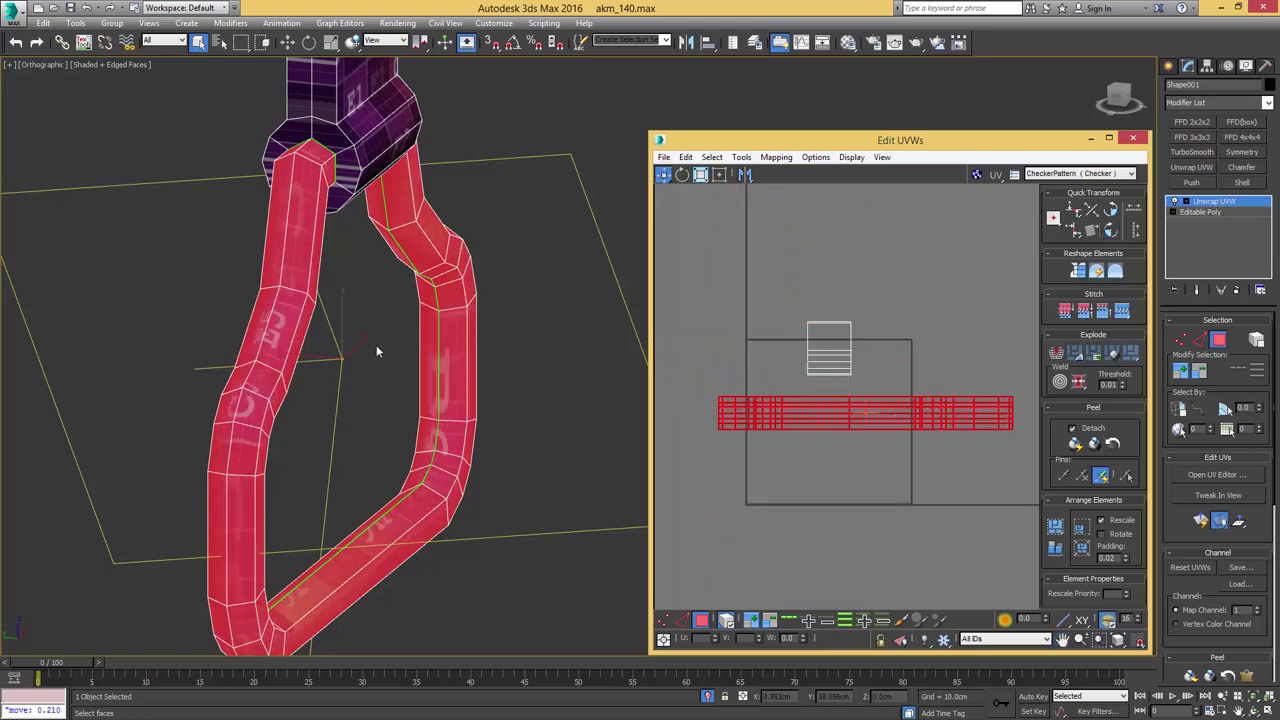
- Turn off selected-face shading to check the checker pattern at the ring's bends, and relax the strip's UVs
alt+middle_drag(376, 346, 327, 336)
mouse_move(299, 283)
middle_down()
mouse_move(327, 323)
mouse_move(389, 323)
mouse_move(348, 280)
mouse_move(376, 298)
middle_up()
key(F2)
middle_drag(496, 337, 373, 321)
middle_drag(471, 416, 482, 341)
middle_drag(515, 541, 488, 408)
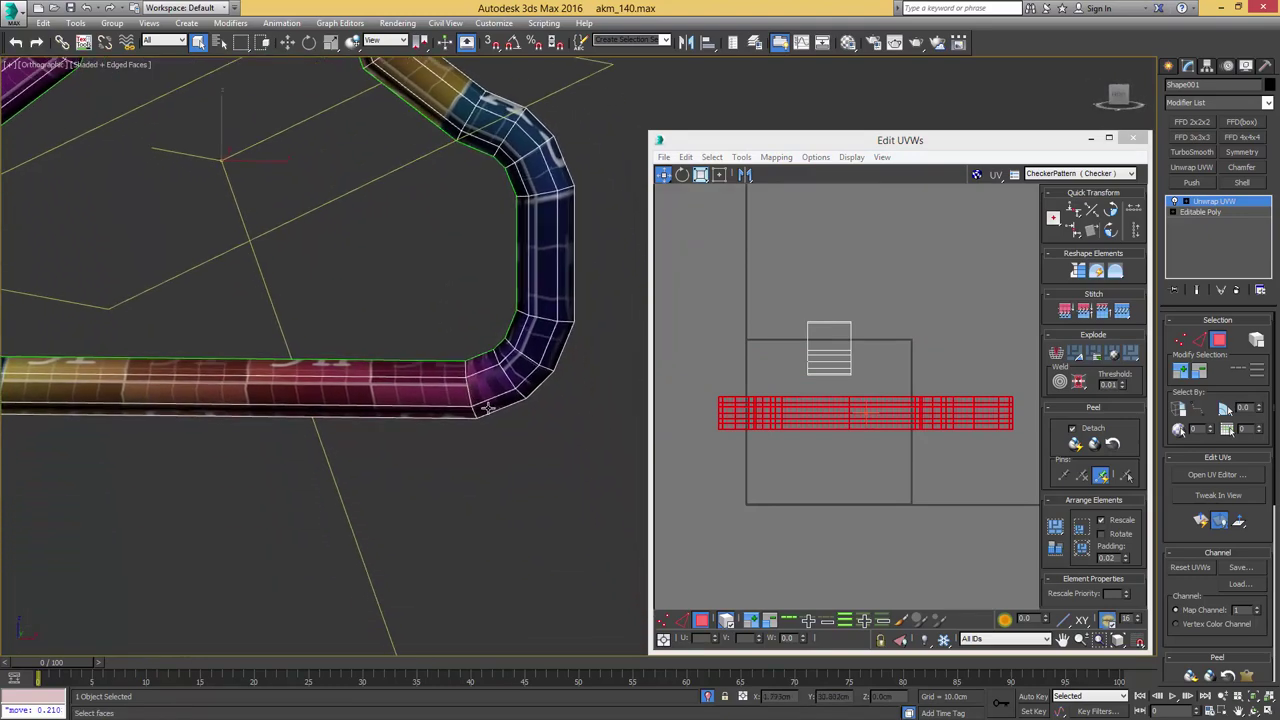
scroll(487, 407, up, 3)
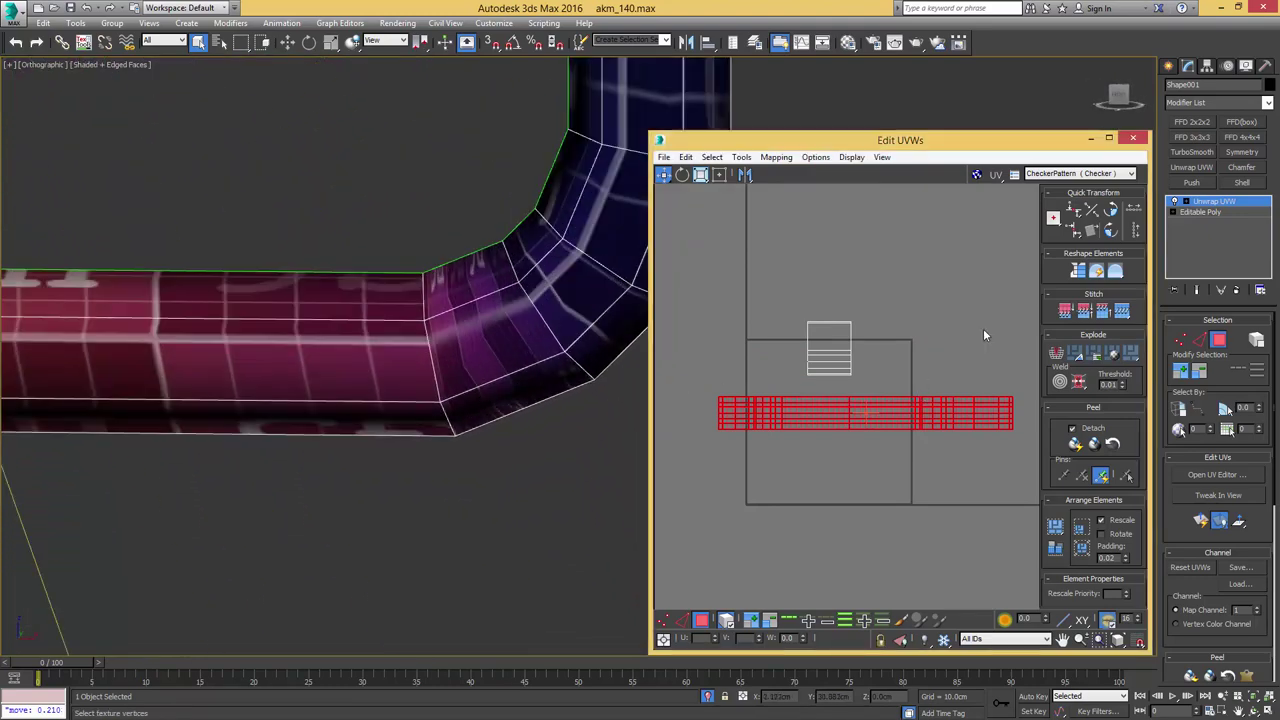
click(1117, 273)
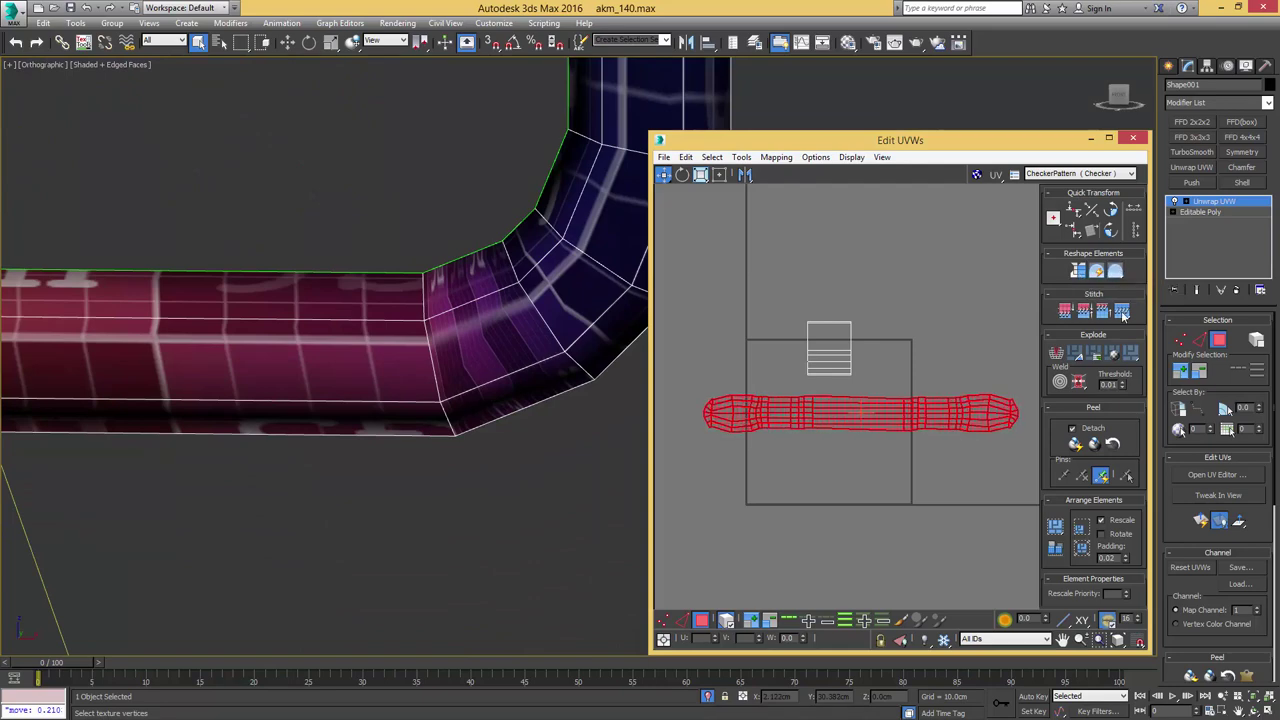
- Peel the swivel ring's long UV shell and align its upper border edge loop horizontally
click(1095, 446)
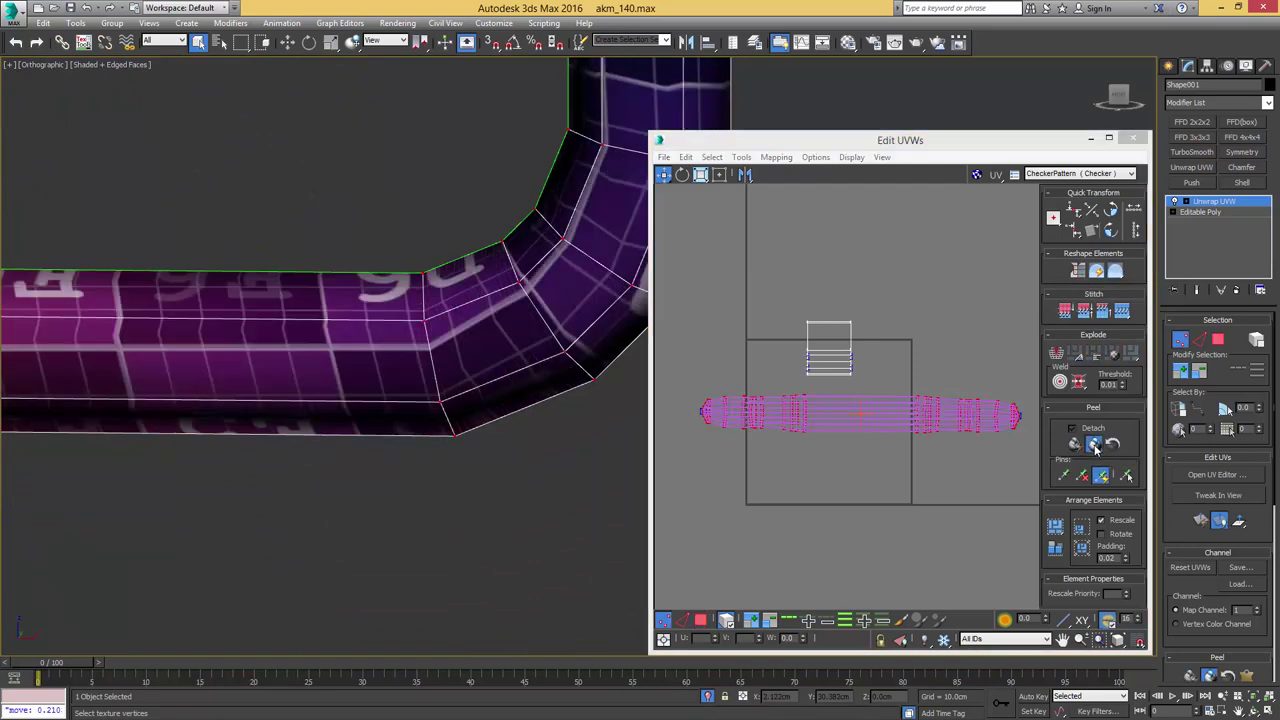
click(1087, 445)
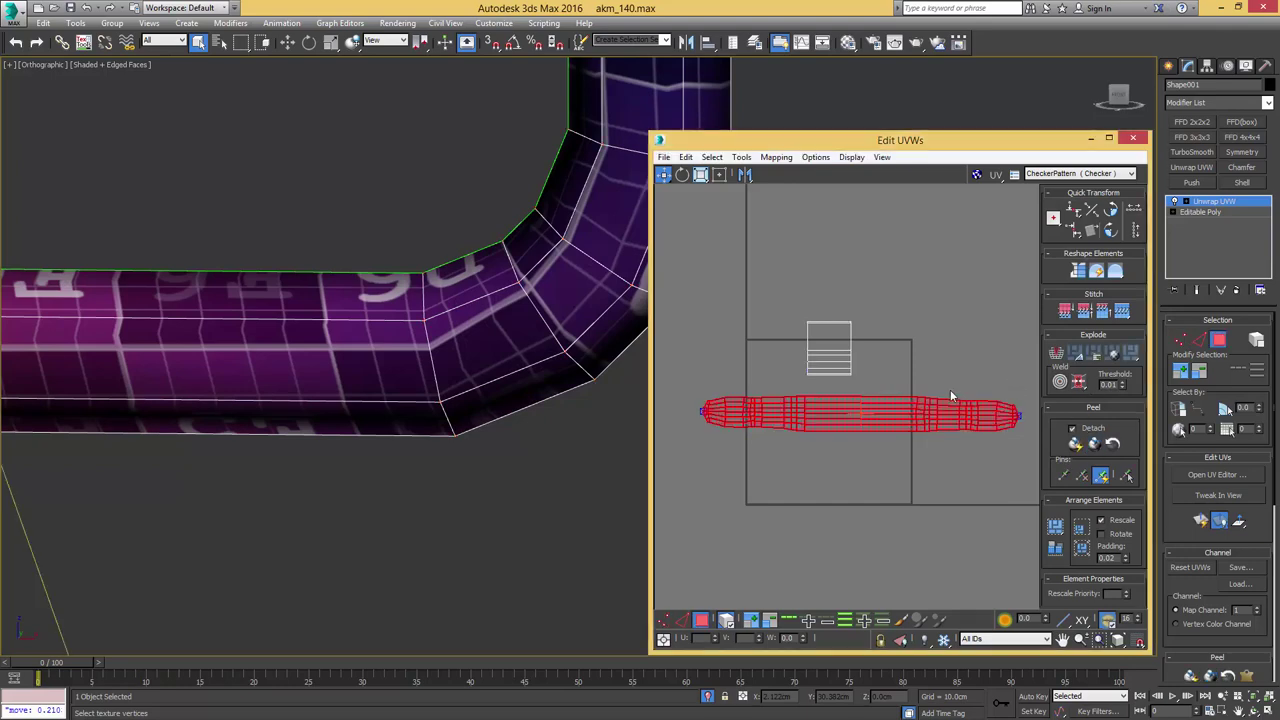
middle_drag(950, 389, 1014, 305)
scroll(1014, 305, up, 3)
key(2)
click(880, 318)
key(5)
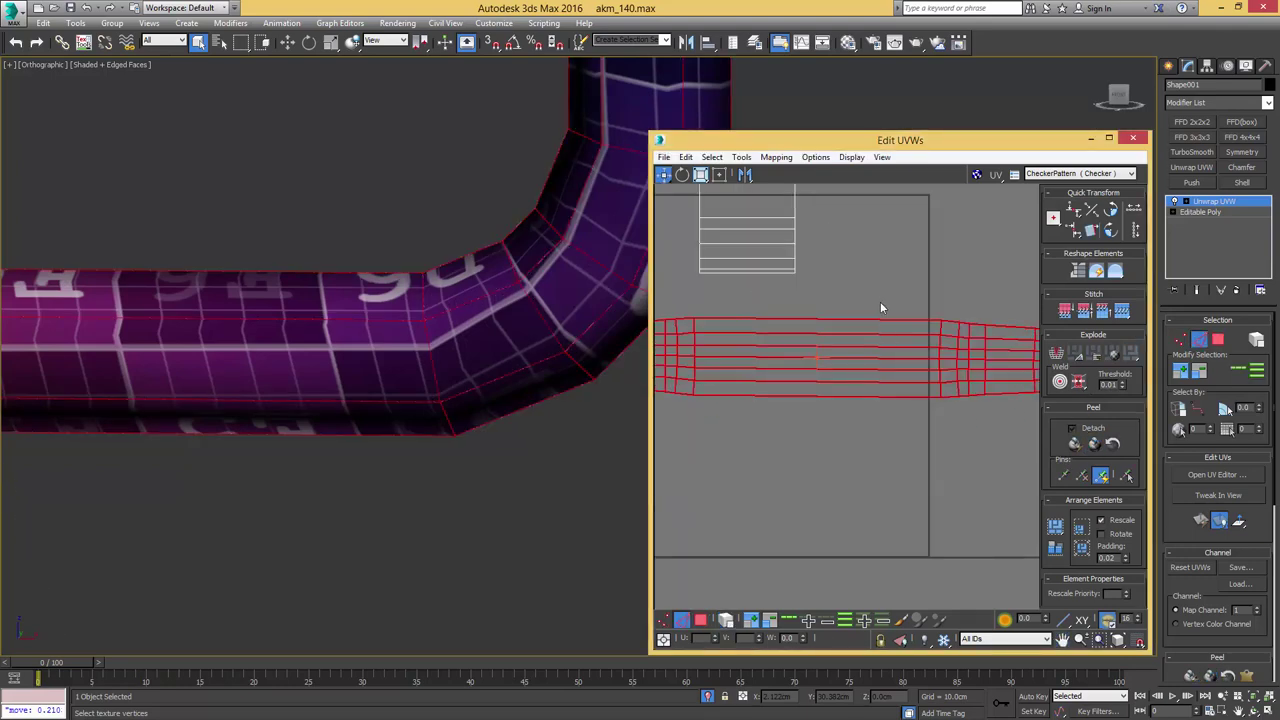
double_click(879, 322)
key(h)
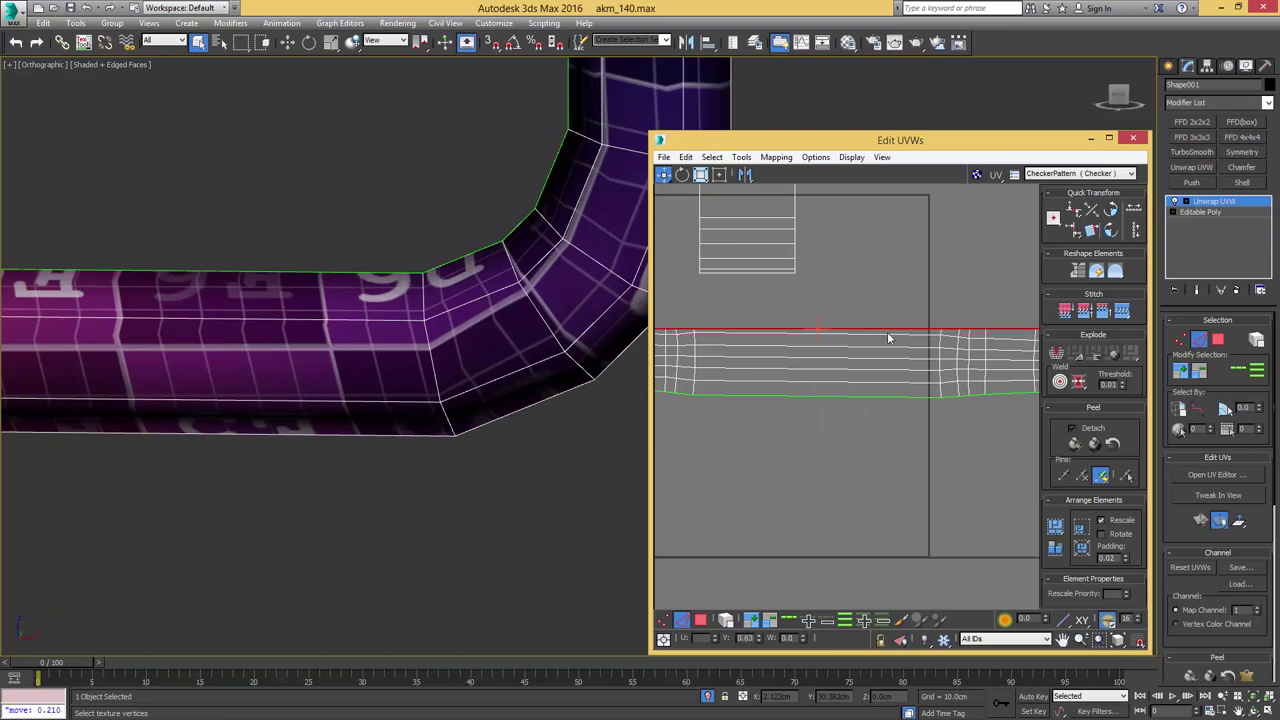
- Align the ring shell's remaining lengthwise edge loops horizontally, down to its lower border
drag(910, 333, 904, 359)
double_click(904, 359)
key(h)
double_click(917, 368)
key(h)
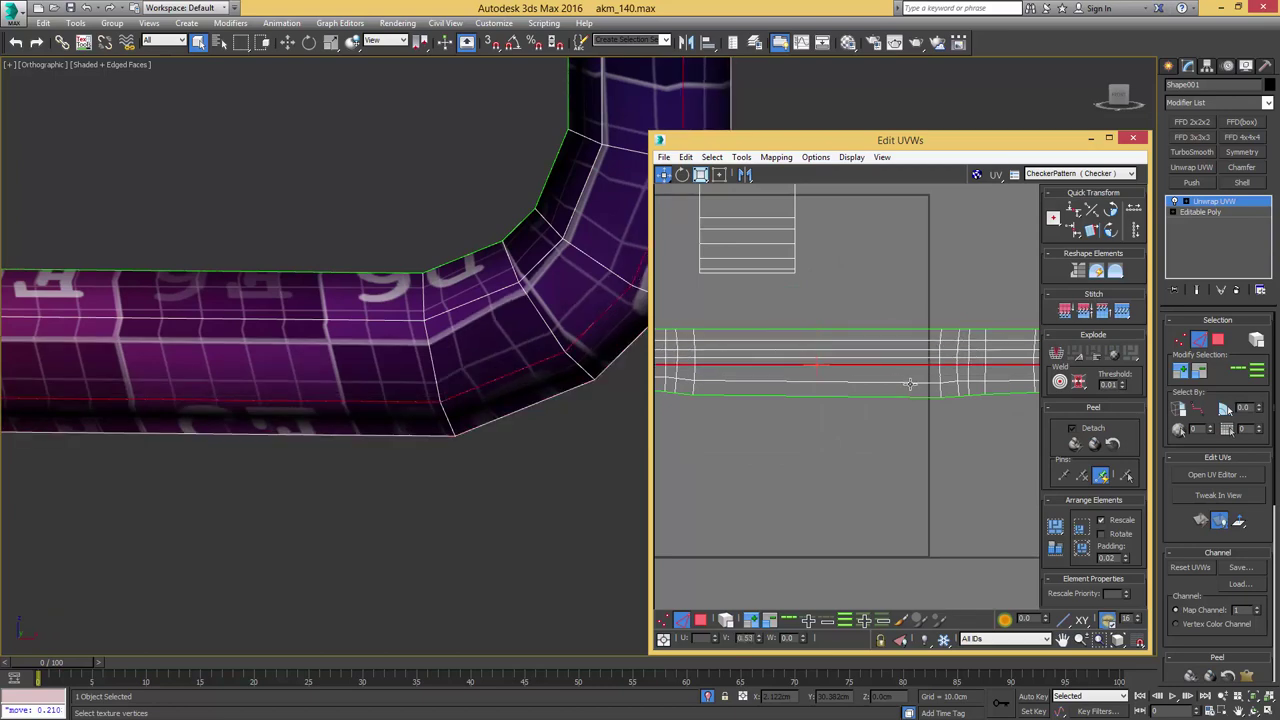
double_click(912, 381)
key(h)
double_click(906, 397)
key(h)
- Align the border edges and the adjacent edge loop at the ring shell's right end vertically
middle_drag(898, 288, 759, 278)
click(1018, 372)
scroll(1018, 363, up, 2)
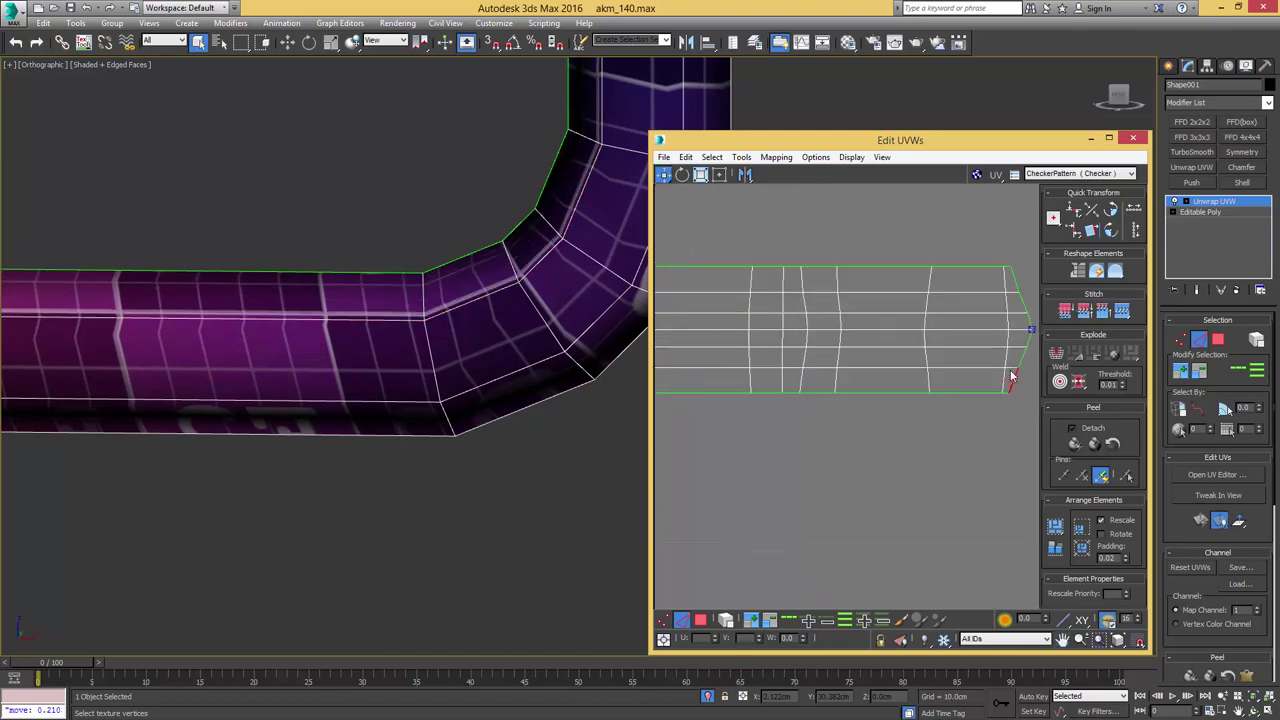
double_click(1012, 376)
key(v)
double_click(1006, 380)
key(v)
- Align the pointed border edges at the ring shell's left end vertically to square it off
scroll(926, 341, down, 2)
scroll(924, 341, down, 3)
middle_drag(757, 338, 787, 348)
scroll(787, 348, up, 5)
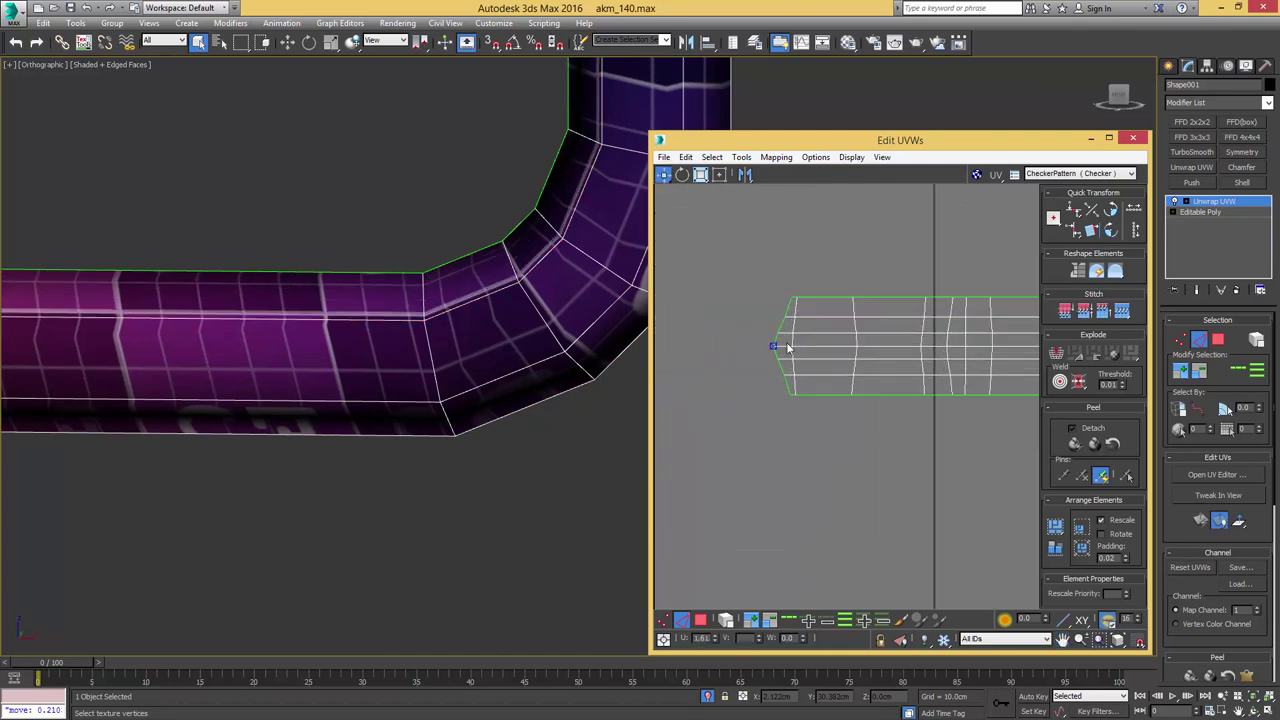
key(v)
- Examine the straightened ring shell and the checker texture around the whole swivel for distortion
scroll(842, 317, down, 3)
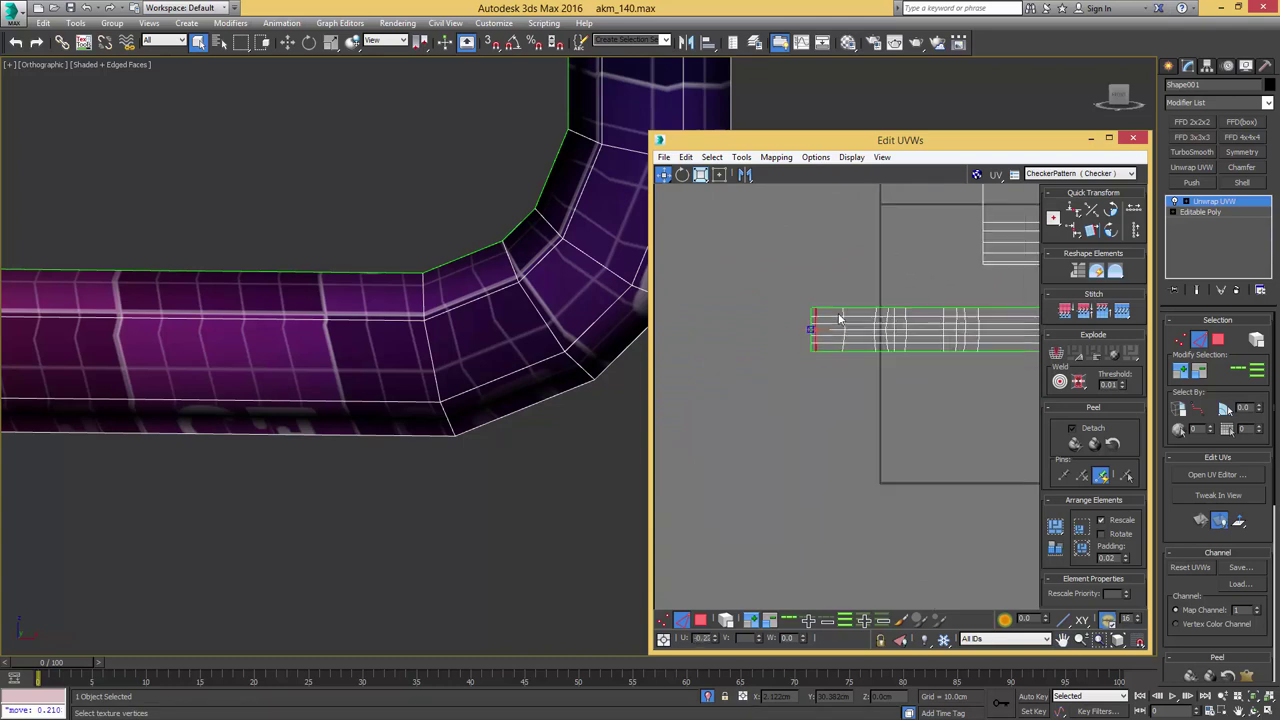
middle_drag(953, 255, 727, 289)
scroll(835, 264, down, 2)
scroll(922, 308, up, 3)
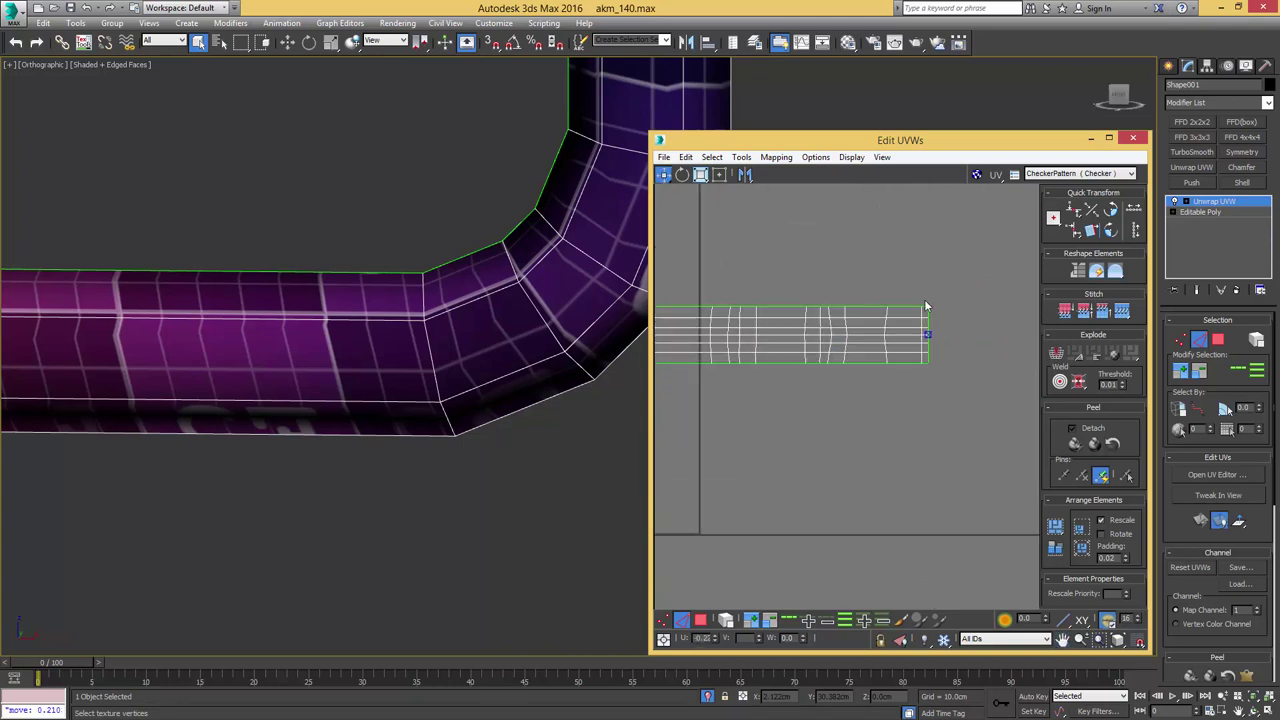
middle_drag(781, 333, 831, 322)
middle_drag(521, 269, 461, 295)
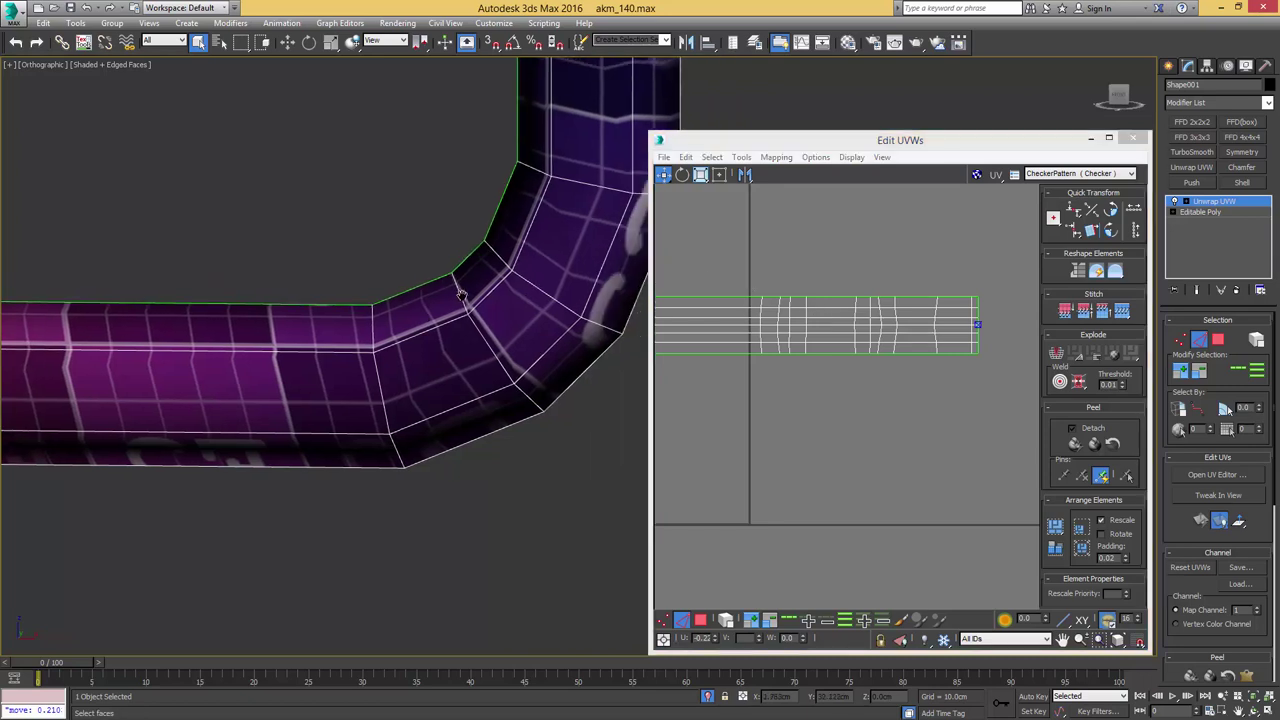
scroll(462, 297, down, 4)
middle_drag(473, 214, 488, 277)
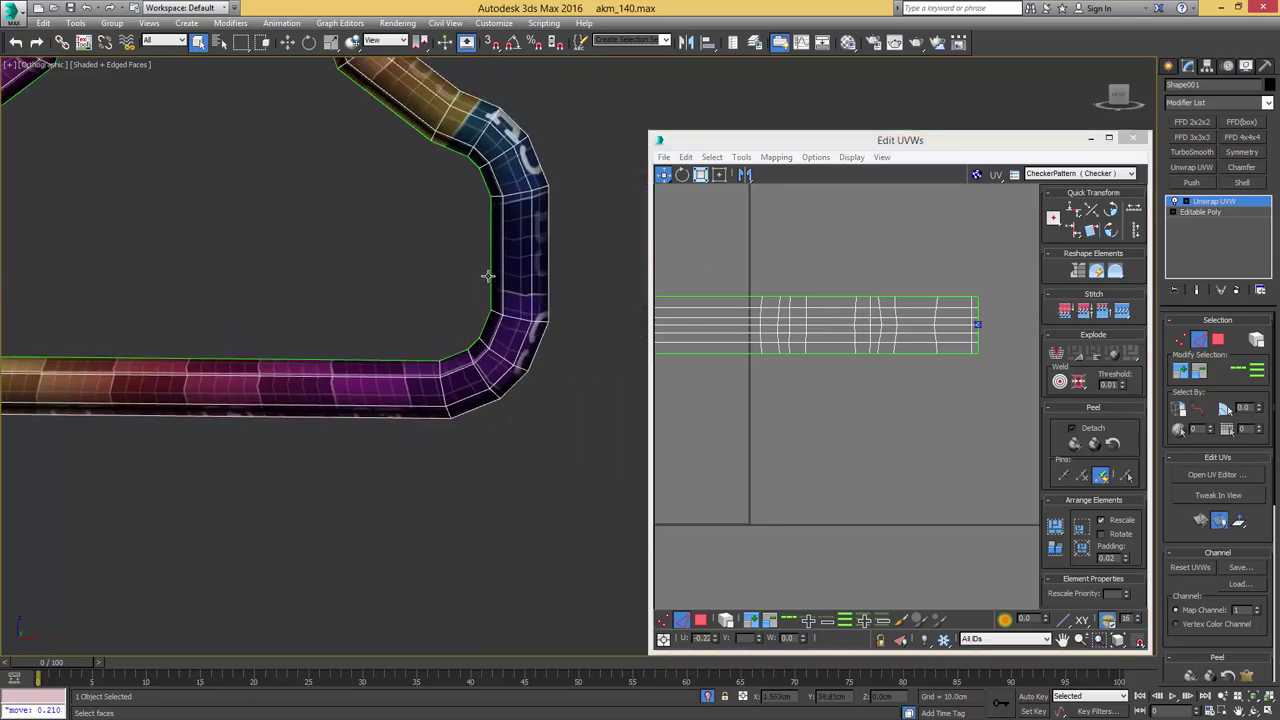
middle_drag(474, 138, 484, 232)
middle_drag(793, 318, 879, 341)
scroll(879, 341, down, 2)
middle_drag(744, 344, 887, 349)
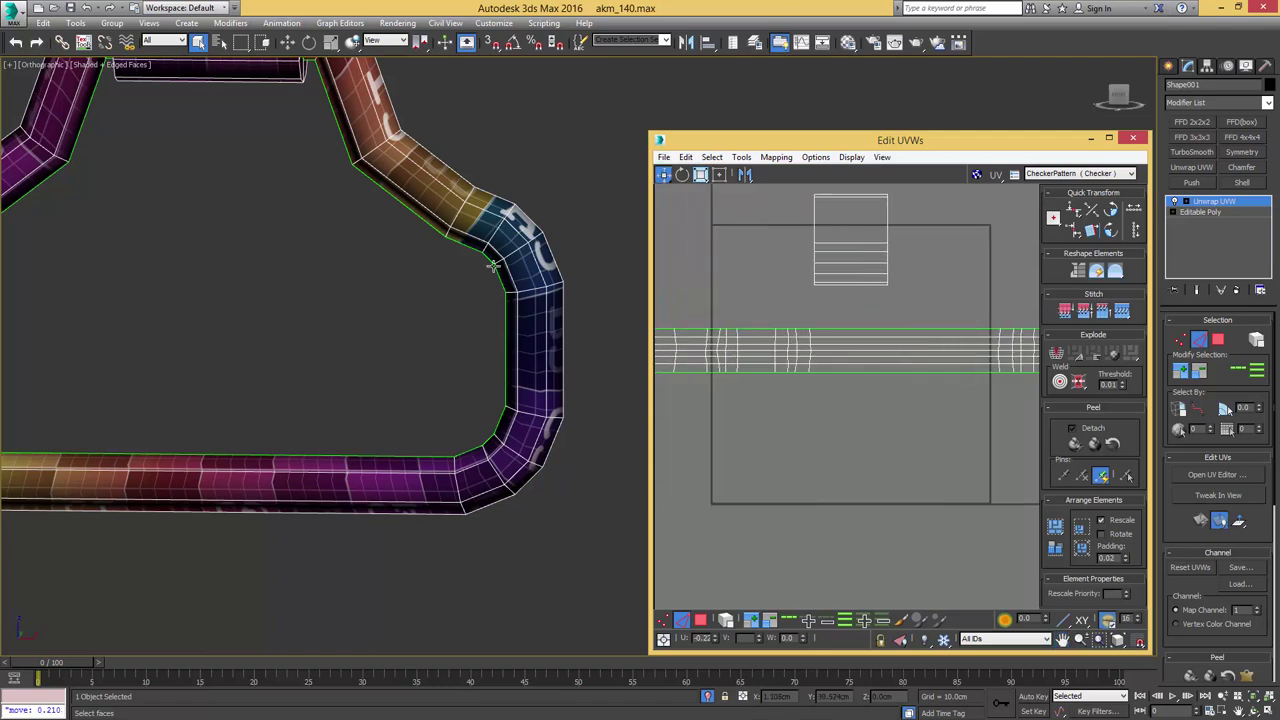
middle_drag(514, 269, 556, 337)
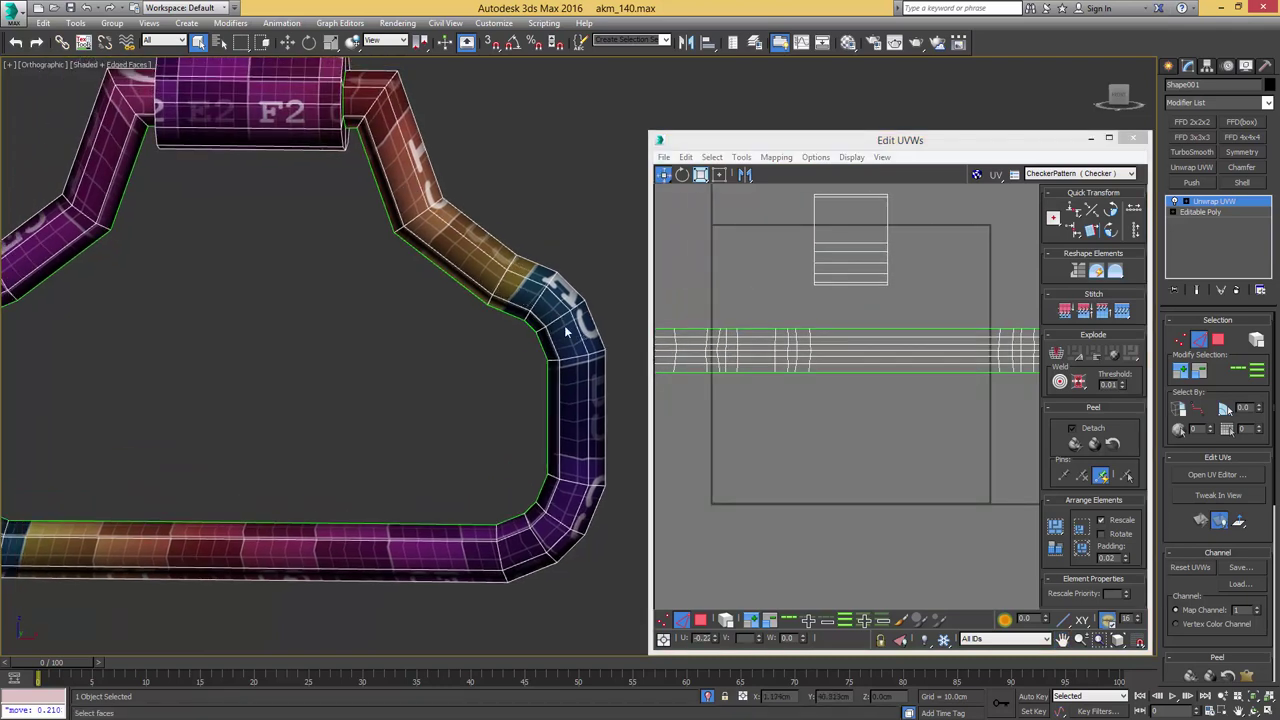
middle_drag(388, 224, 425, 290)
middle_drag(391, 405, 385, 353)
middle_drag(372, 234, 384, 309)
scroll(384, 309, down, 2)
alt+middle_drag(390, 311, 482, 332)
alt+middle_drag(392, 256, 290, 240)
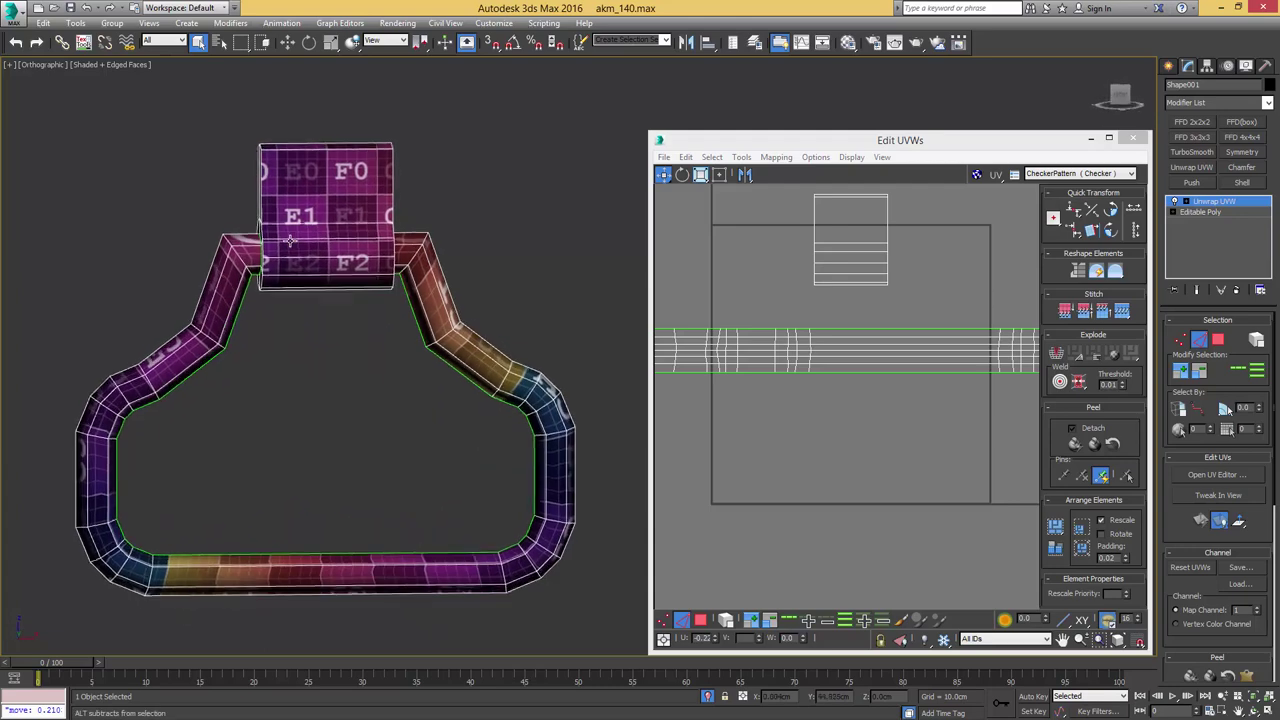
- Isolate the faces of the upper mounting block and unwrap them with Flatten Mapping at the default settings
middle_drag(797, 267, 776, 332)
key(3)
double_click(822, 412)
double_click(845, 292)
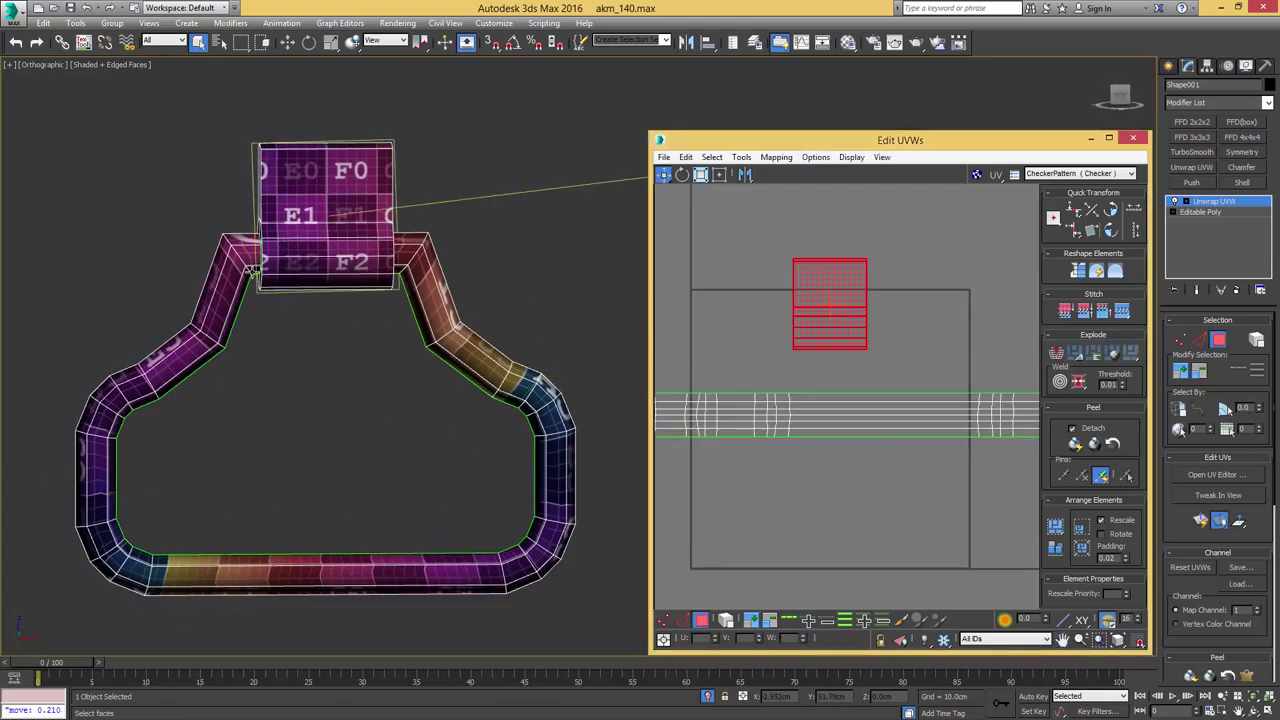
middle_drag(252, 271, 361, 285)
key(F3)
drag(418, 278, 285, 286)
alt+middle_drag(285, 287, 343, 293)
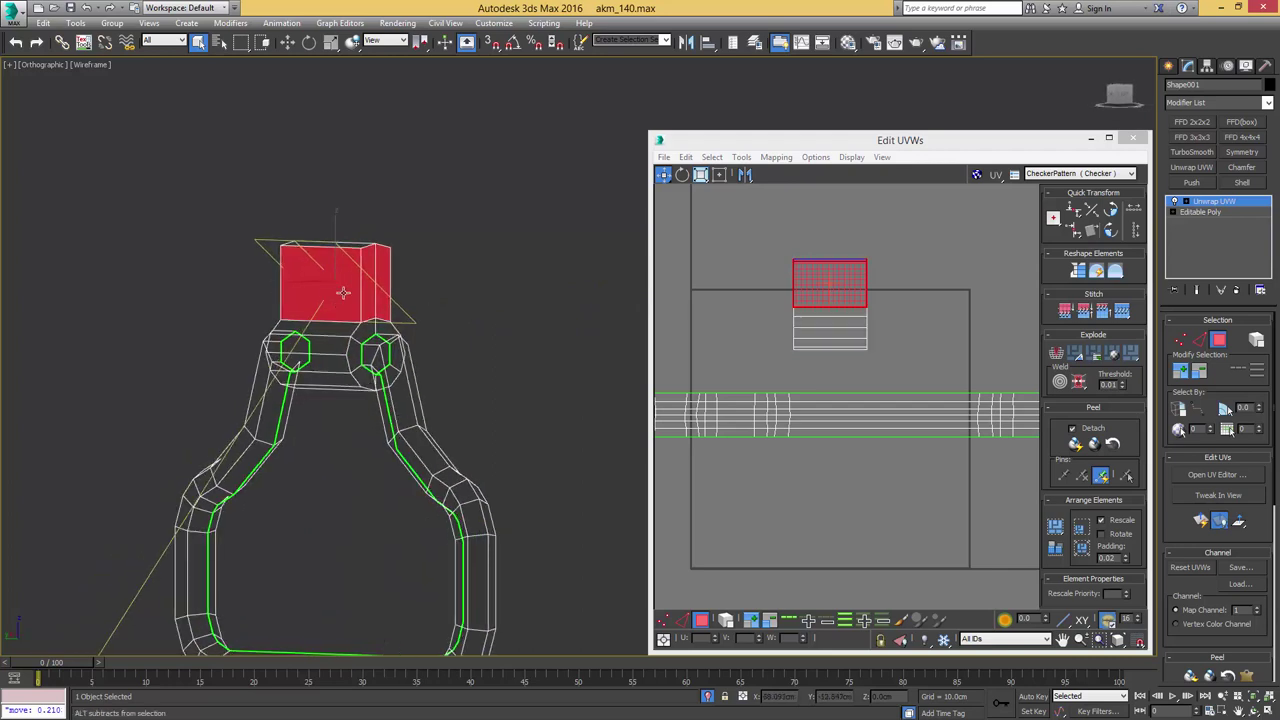
click(786, 158)
click(806, 173)
key(Return)
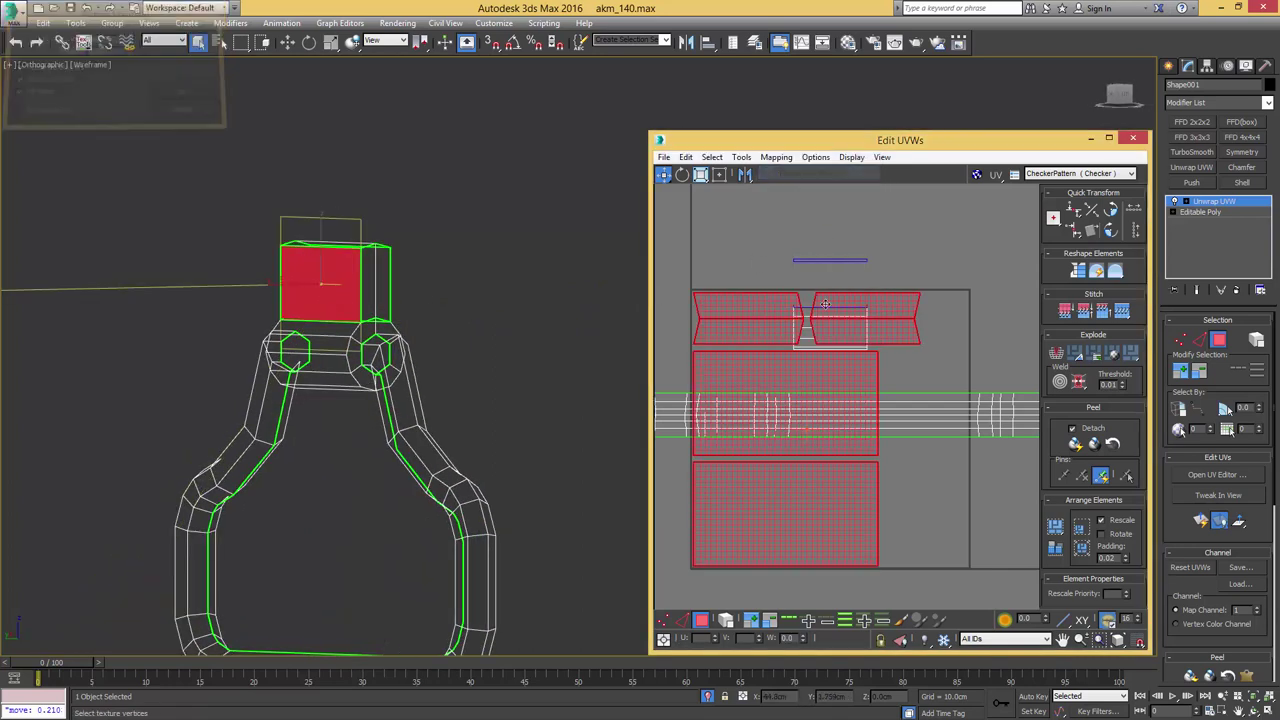
- Move the mounting block's flattened UV shells down, out of the UV tile
scroll(819, 206, down, 3)
drag(805, 334, 809, 482)
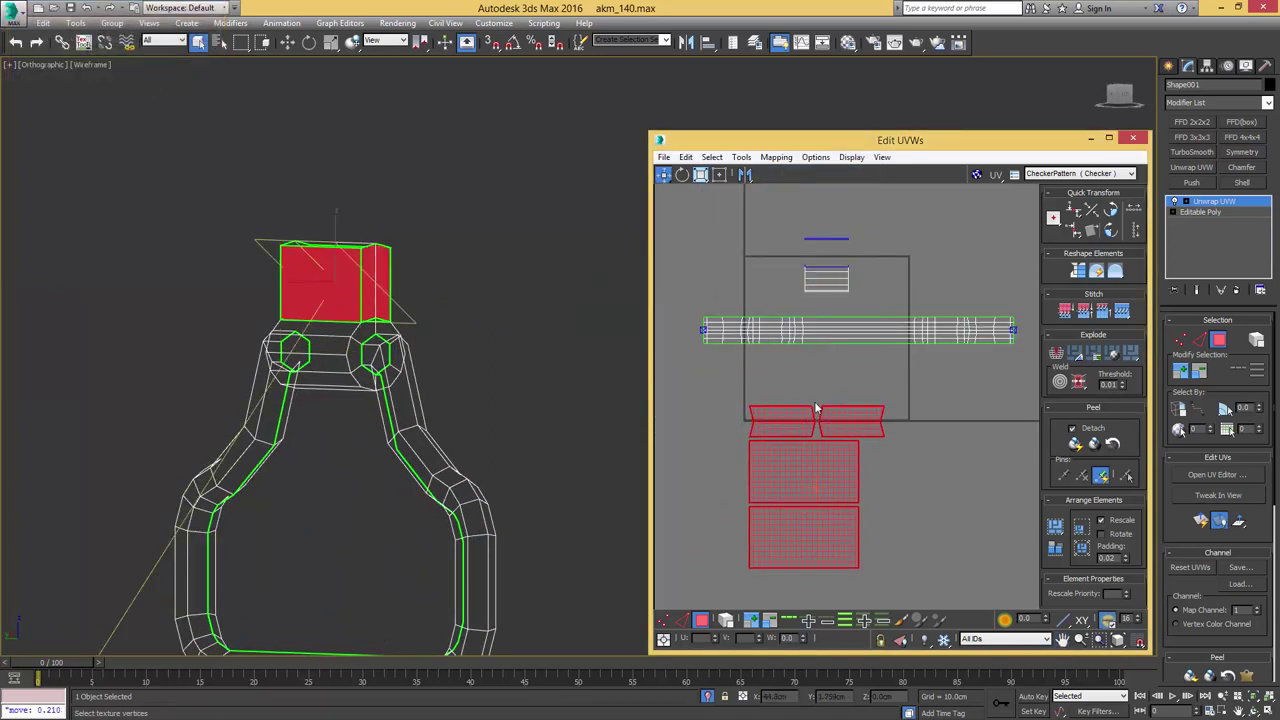
alt+middle_drag(280, 306, 404, 309)
middle_drag(811, 430, 808, 379)
drag(794, 438, 733, 513)
- Flatten-map the remaining barrel and block-top faces with default settings and move their shells off the UV tile
middle_drag(768, 361, 745, 472)
scroll(745, 472, up, 2)
drag(757, 335, 814, 244)
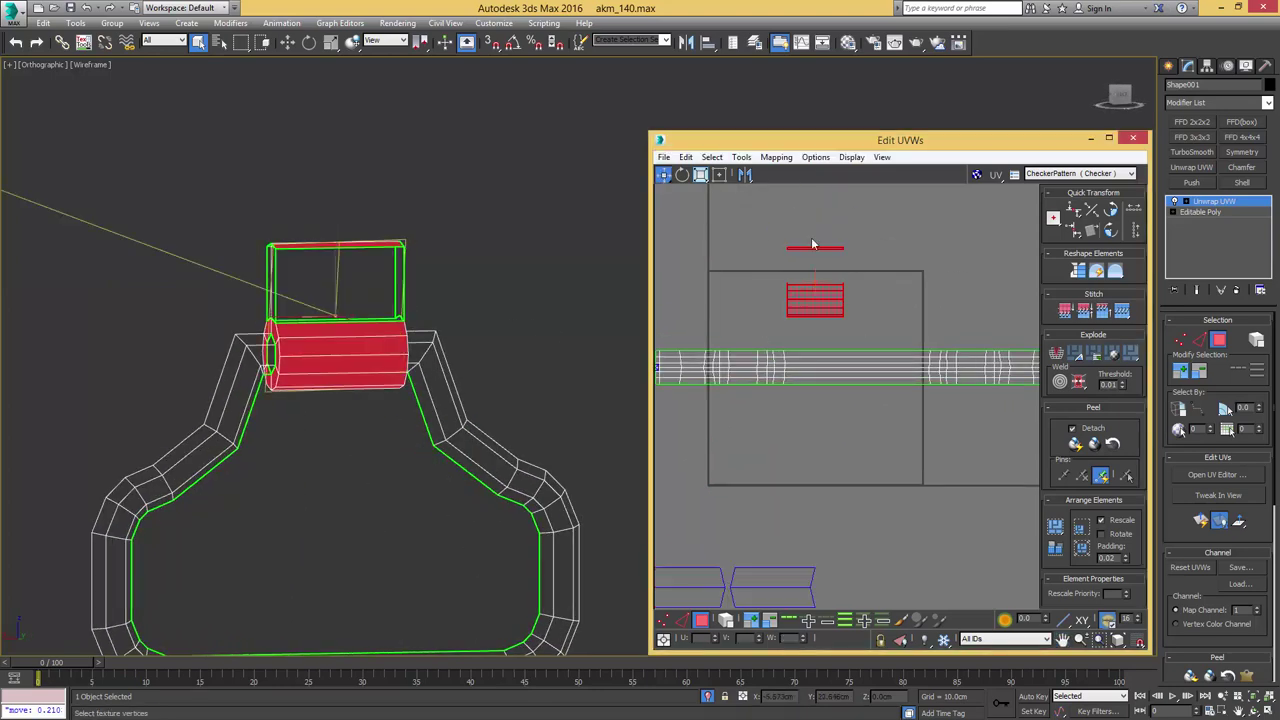
alt+middle_drag(339, 291, 430, 280)
click(776, 157)
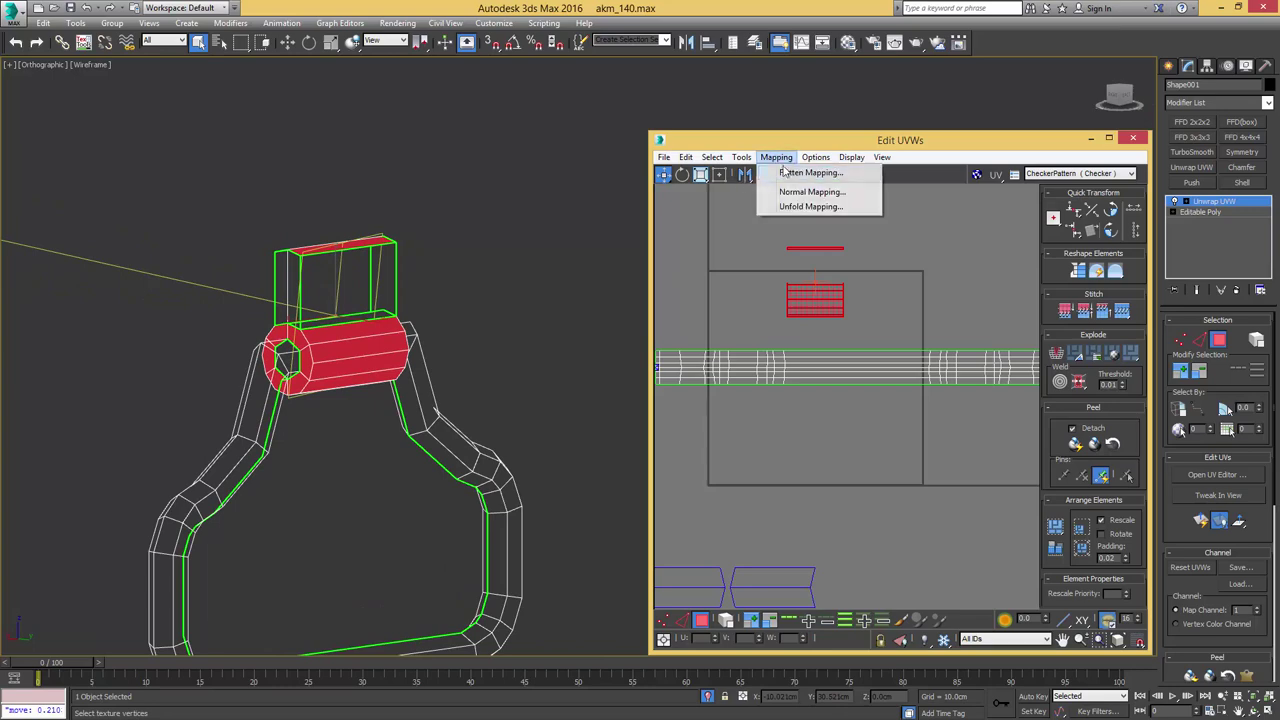
click(810, 172)
key(Return)
middle_drag(760, 416, 739, 345)
drag(739, 330, 928, 463)
- Select the barrel's two round end-cap shells and place them beside the mounting block's shells
middle_drag(916, 417, 888, 380)
drag(957, 346, 866, 382)
middle_drag(285, 346, 382, 335)
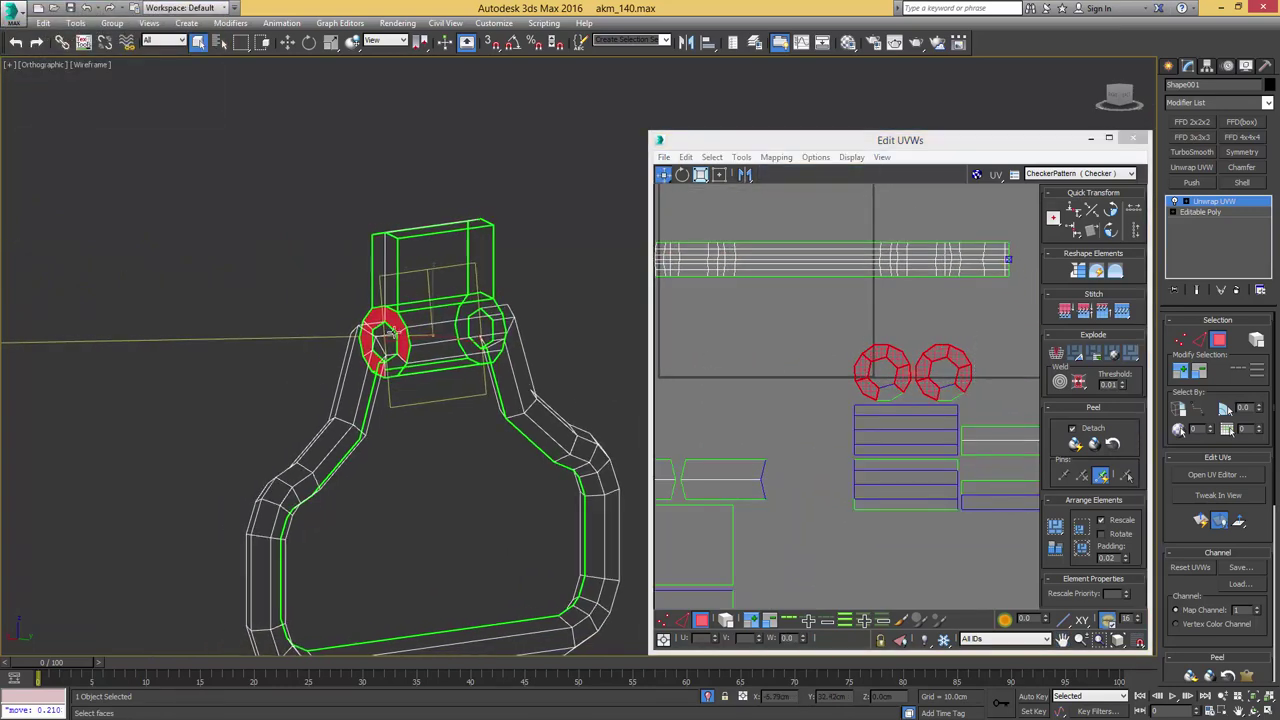
scroll(382, 335, up, 3)
drag(853, 340, 971, 388)
key(F3)
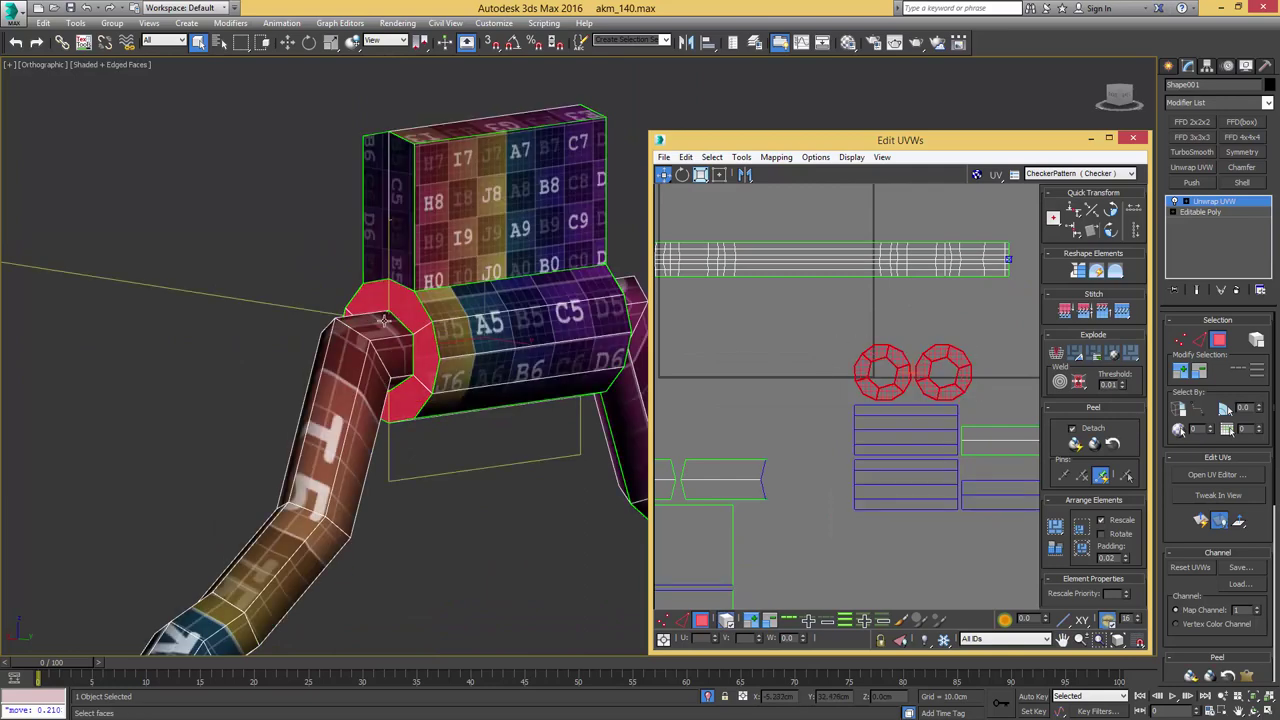
alt+middle_drag(423, 321, 457, 304)
scroll(983, 379, down, 3)
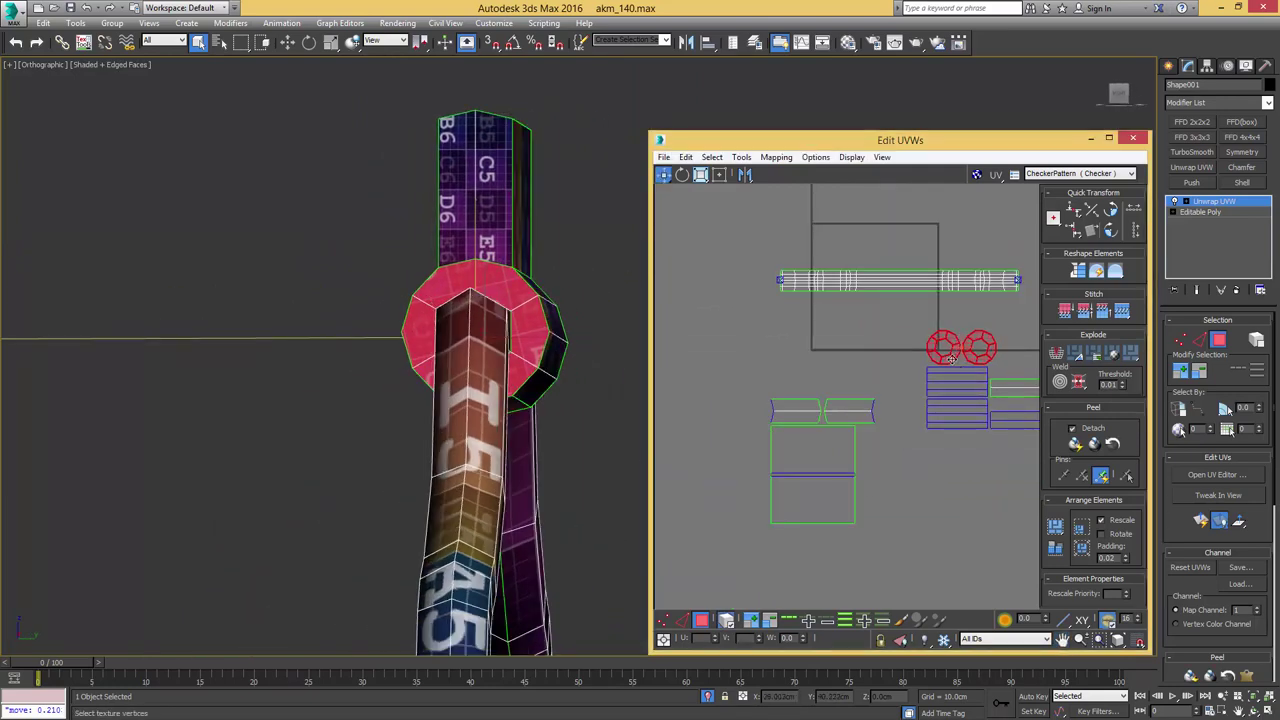
drag(951, 359, 705, 471)
- Turn off element selection and stitch the barrel's separate side strips into one shell along their shared edges
alt+middle_drag(568, 370, 444, 392)
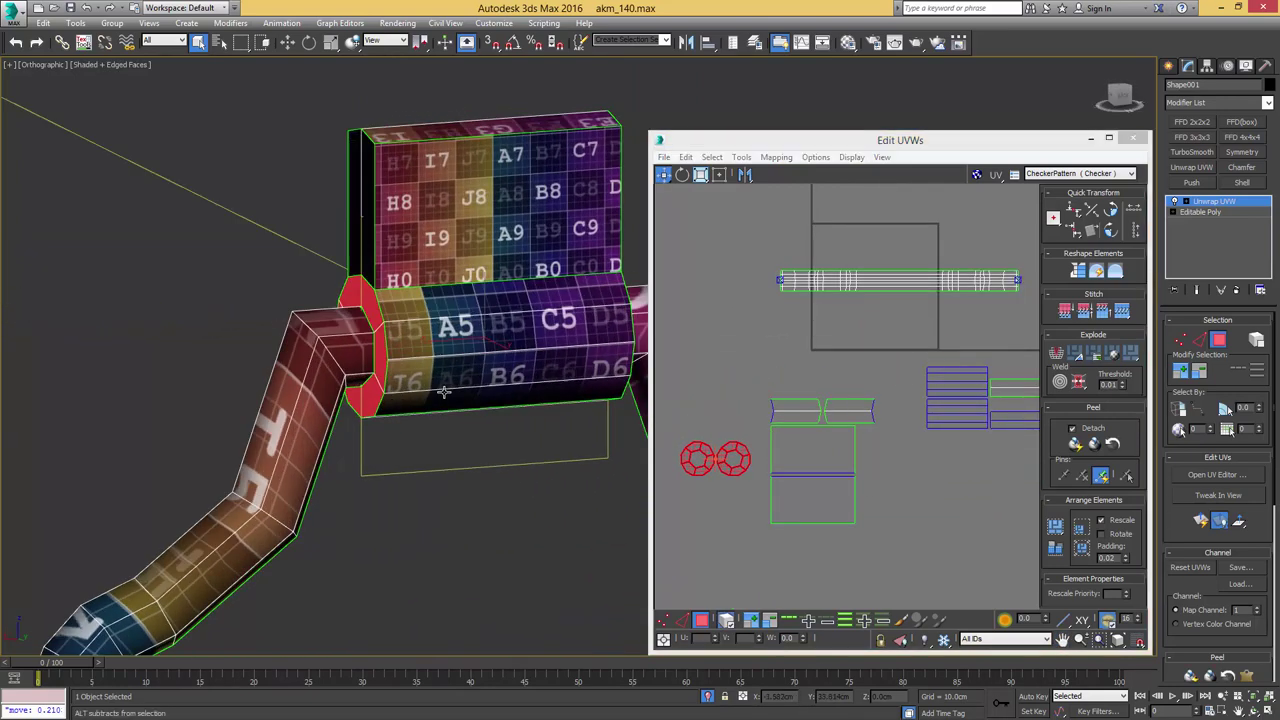
middle_drag(972, 397, 854, 380)
scroll(853, 376, up, 3)
key(2)
click(726, 620)
click(834, 338)
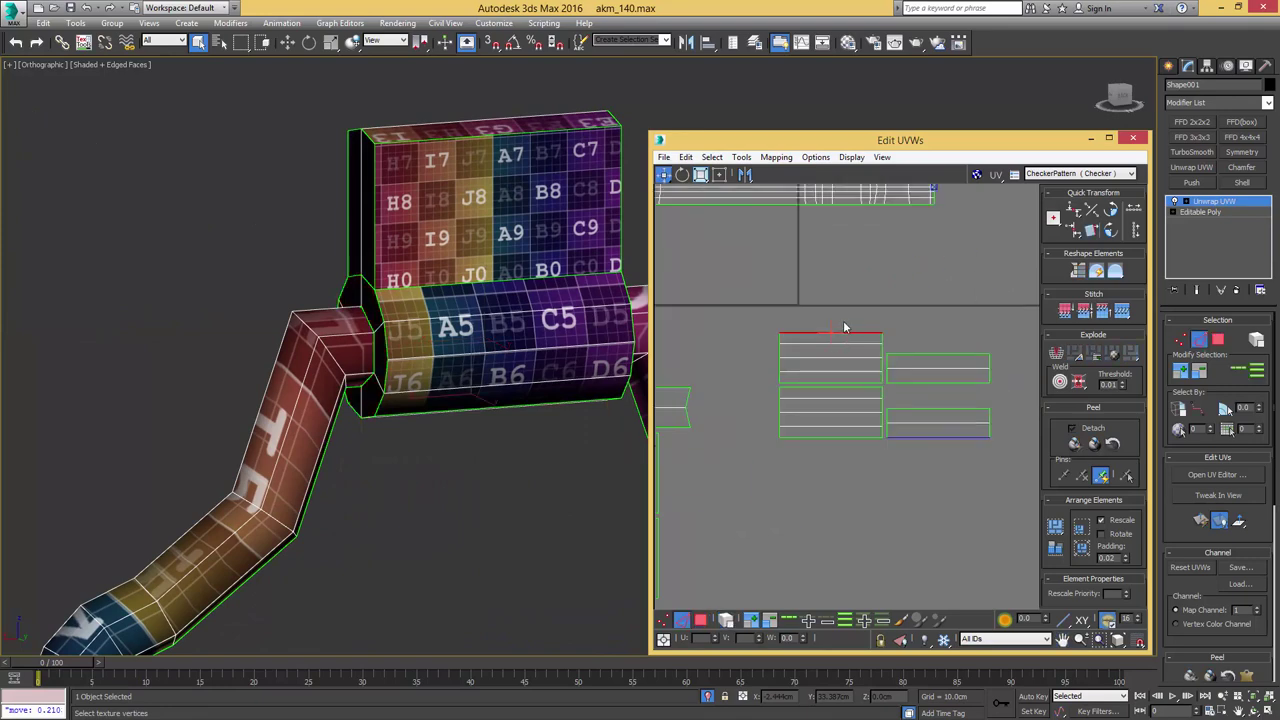
key(s)
click(848, 304)
key(s)
middle_drag(827, 324, 828, 358)
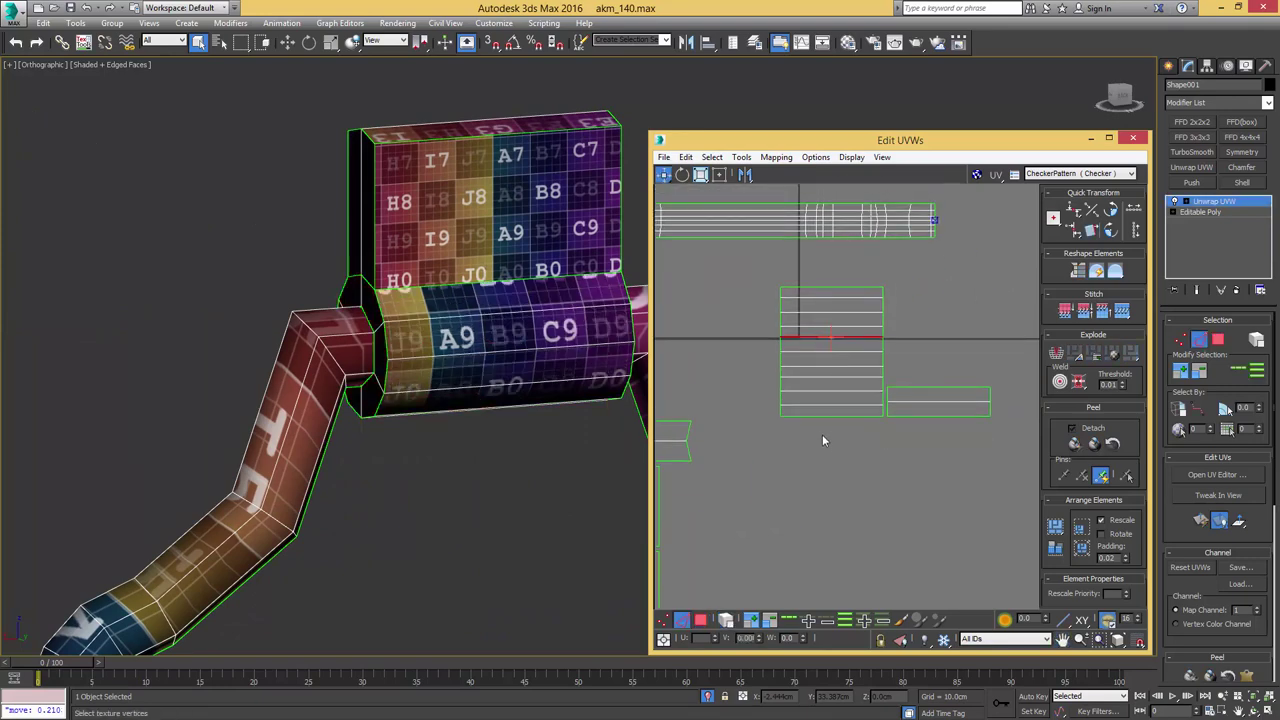
- Try to stitch the mounting block's face to the barrel shell's lower edge, and undo it
click(828, 416)
key(s)
key(3)
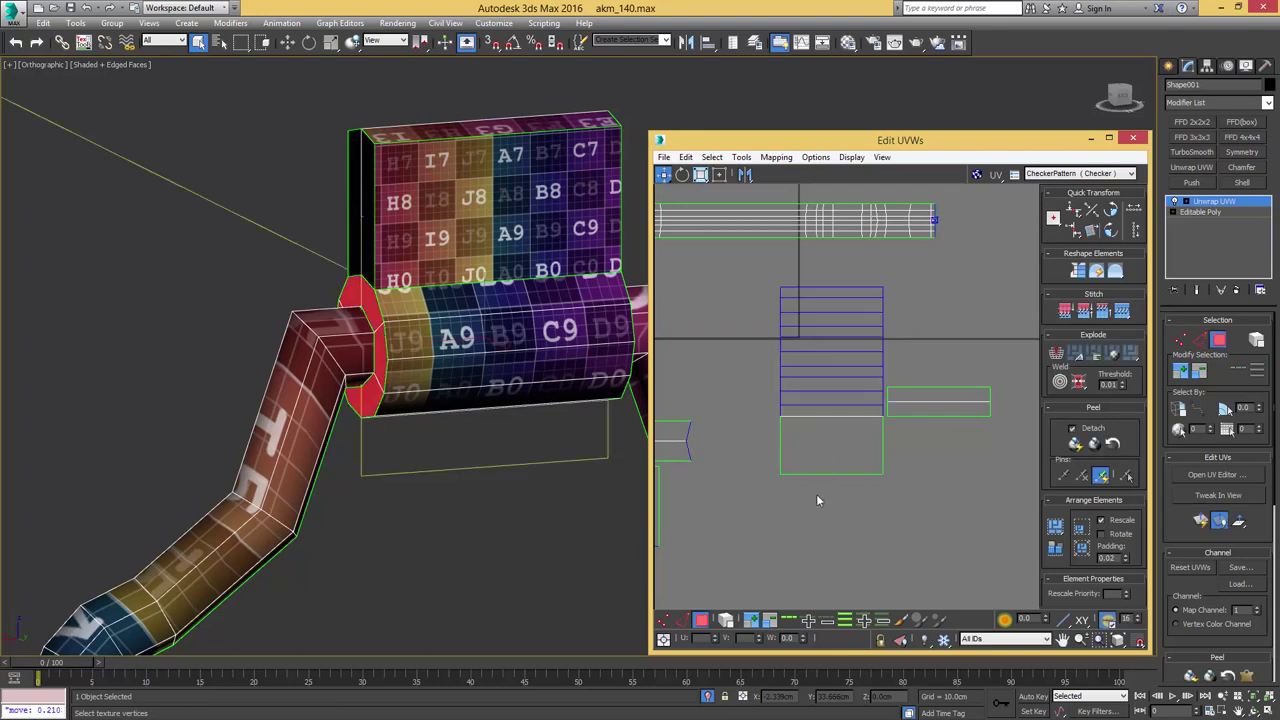
drag(790, 363, 828, 322)
key(ctrl+z)
key(ctrl+z)
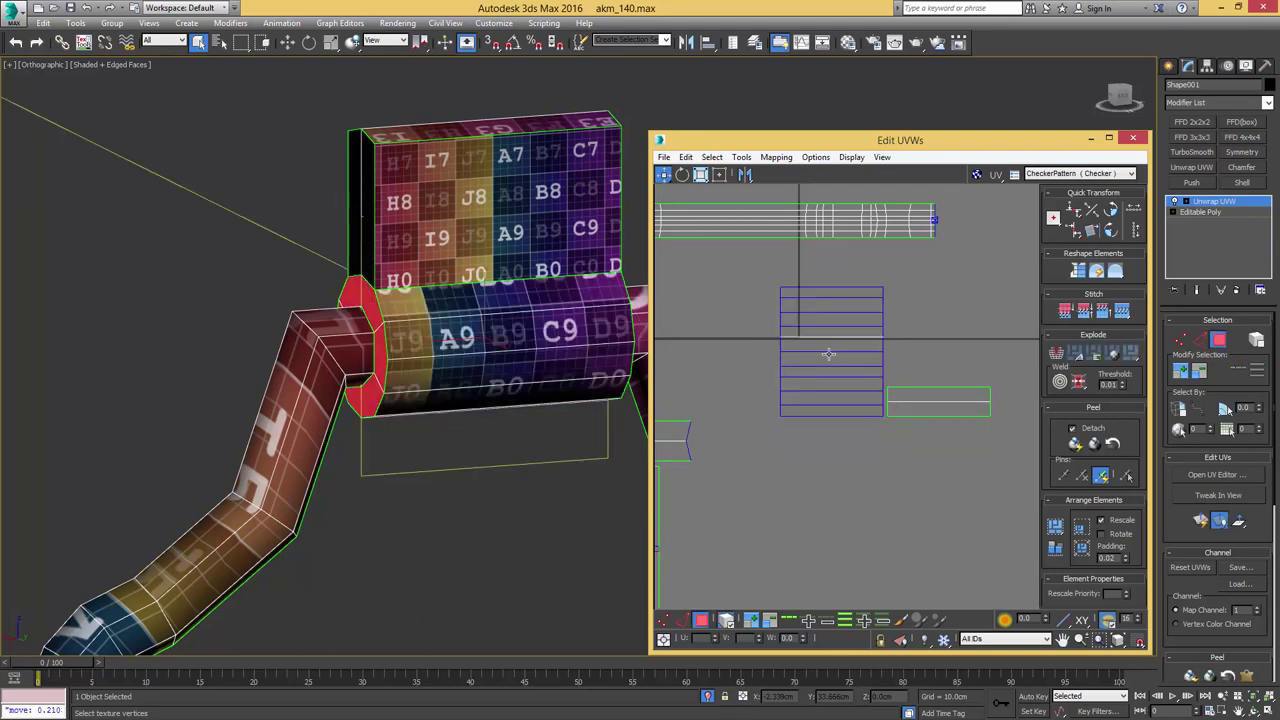
- Move the stitched barrel shell below the UV tile, next to the mounting block's shells
middle_drag(781, 381, 852, 332)
scroll(852, 332, down, 2)
click(882, 282)
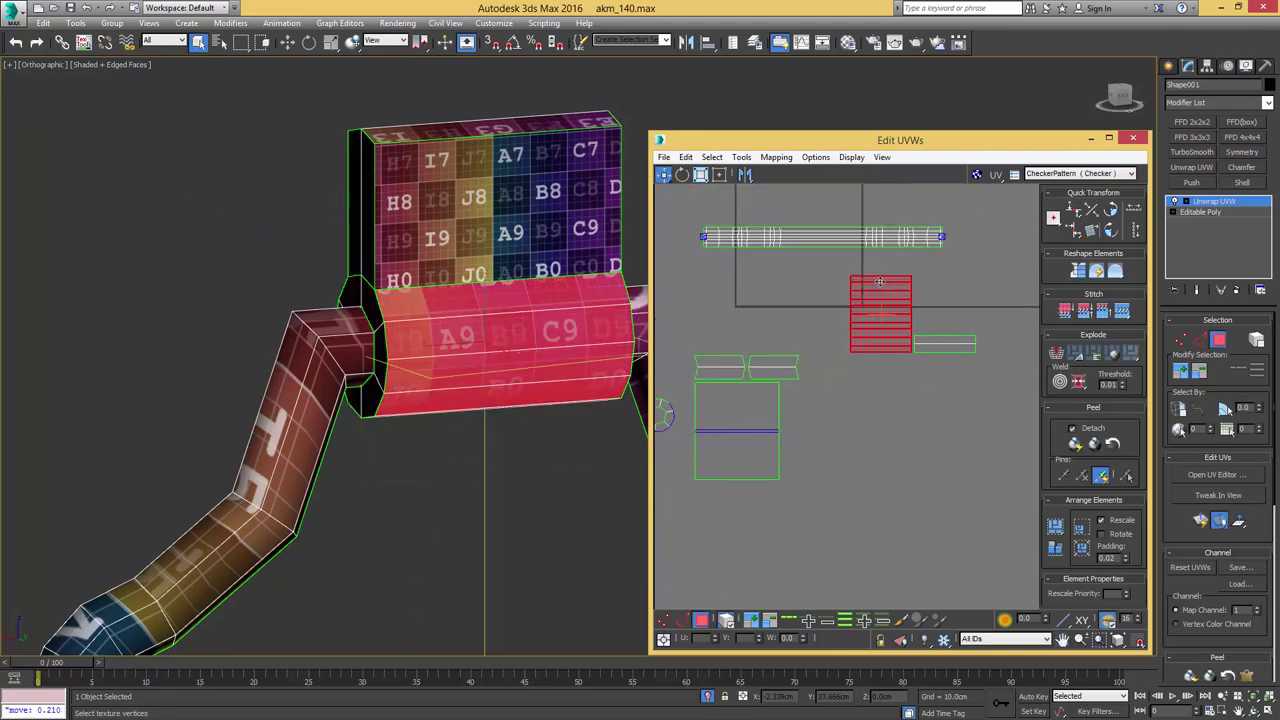
alt+middle_drag(492, 375, 652, 351)
middle_drag(833, 342, 897, 311)
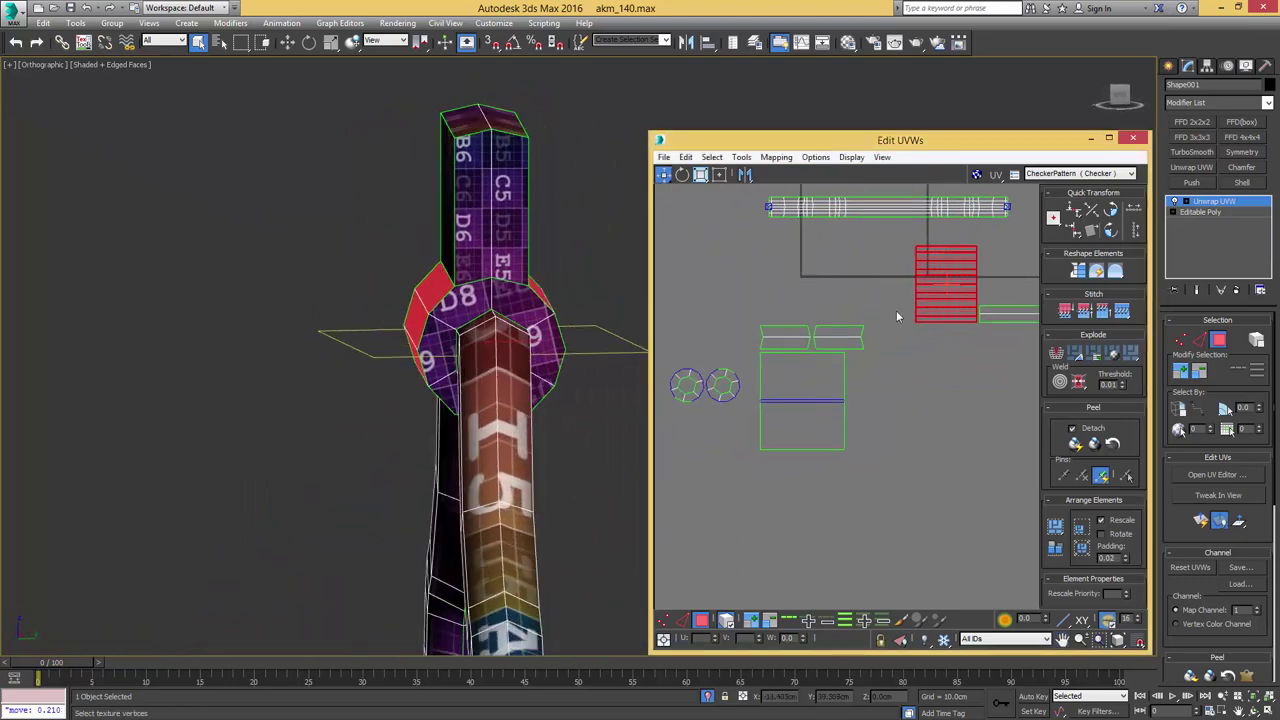
drag(932, 287, 877, 413)
middle_drag(954, 375, 863, 462)
- Select the shell of the mounting block's top faces and return to the Editable Poly's polygon level
click(920, 398)
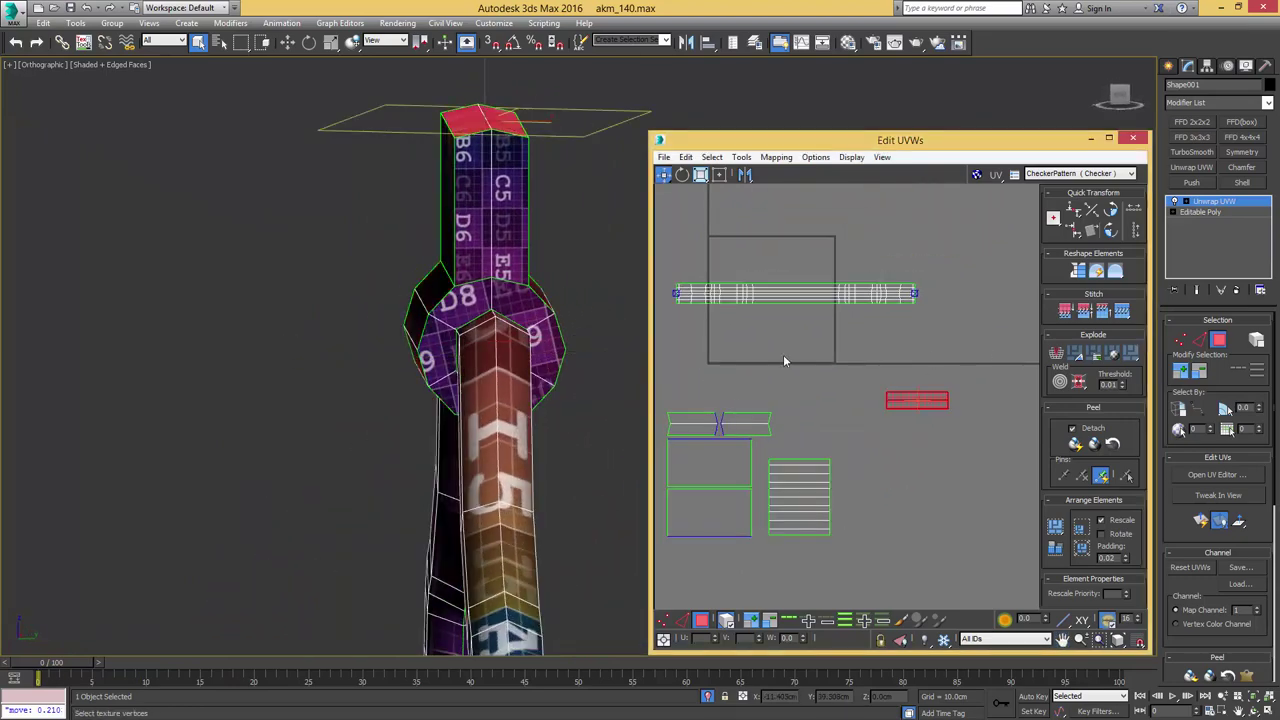
alt+middle_drag(580, 335, 455, 355)
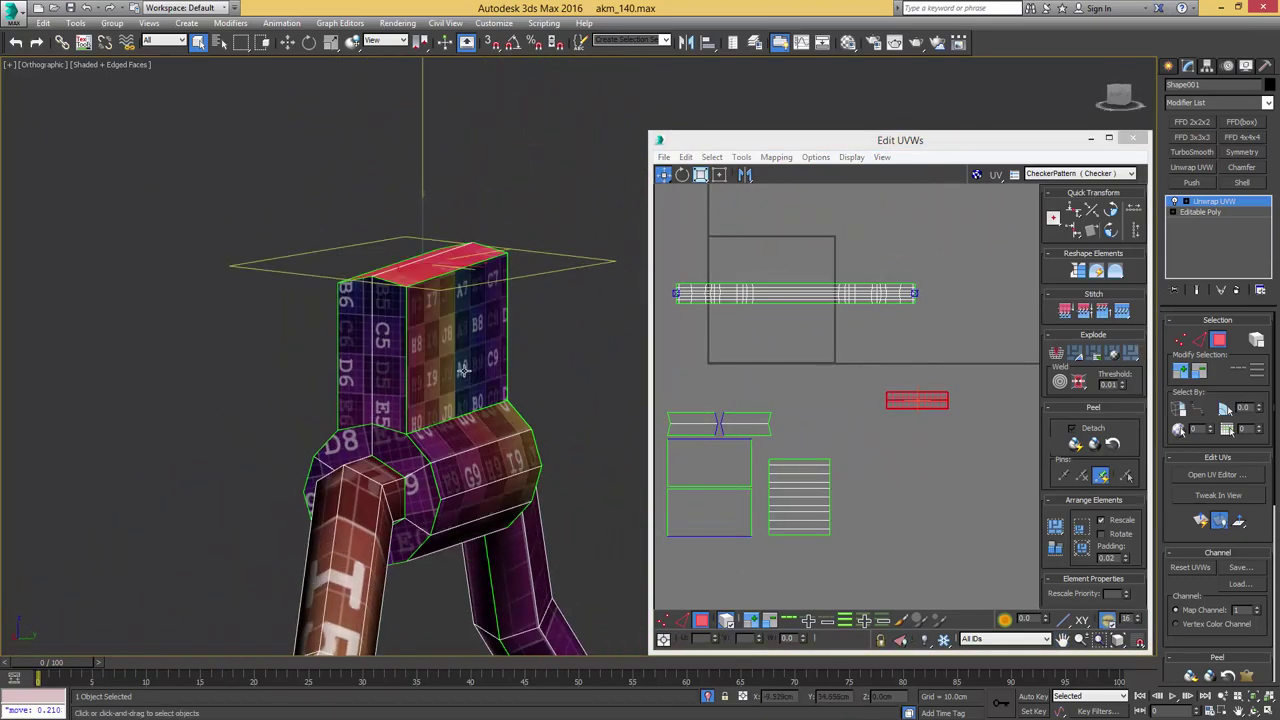
key(4)
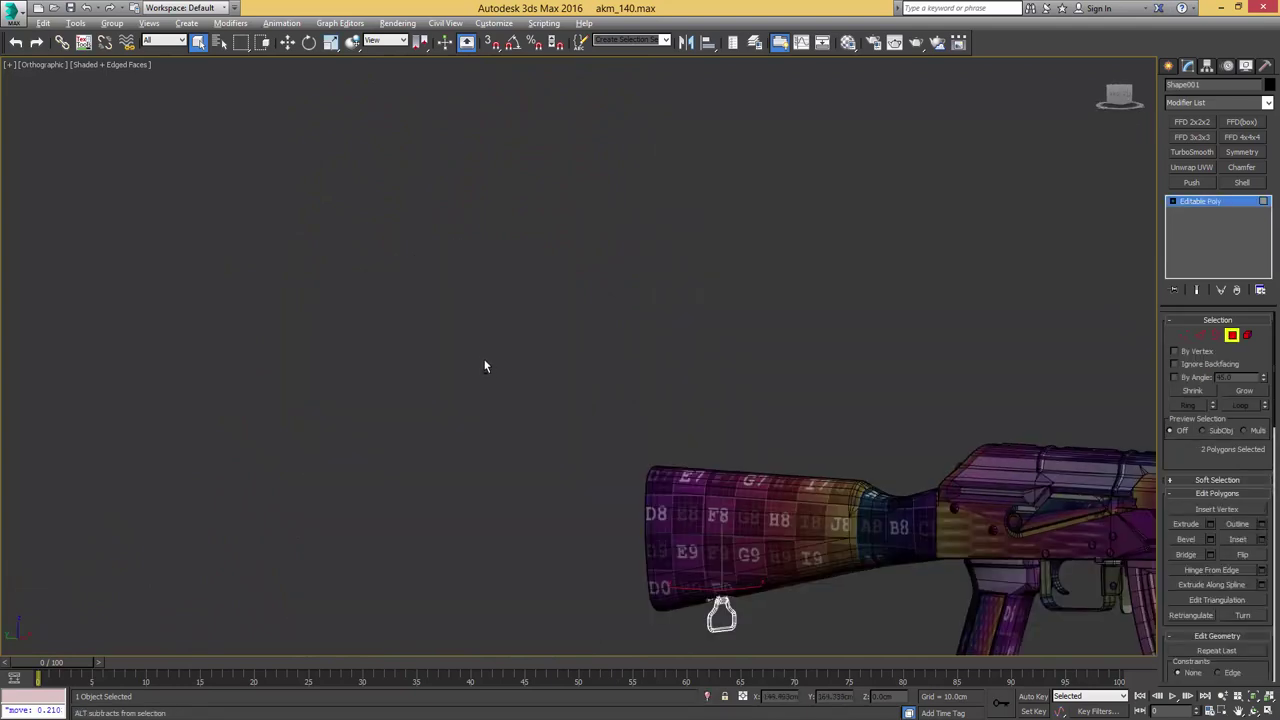
- Delete the mounting block's two top polygons hidden inside the rifle stock and leave polygon selection
alt+middle_drag(489, 363, 620, 471)
scroll(734, 516, up, 5)
middle_drag(735, 516, 631, 360)
middle_drag(700, 490, 643, 391)
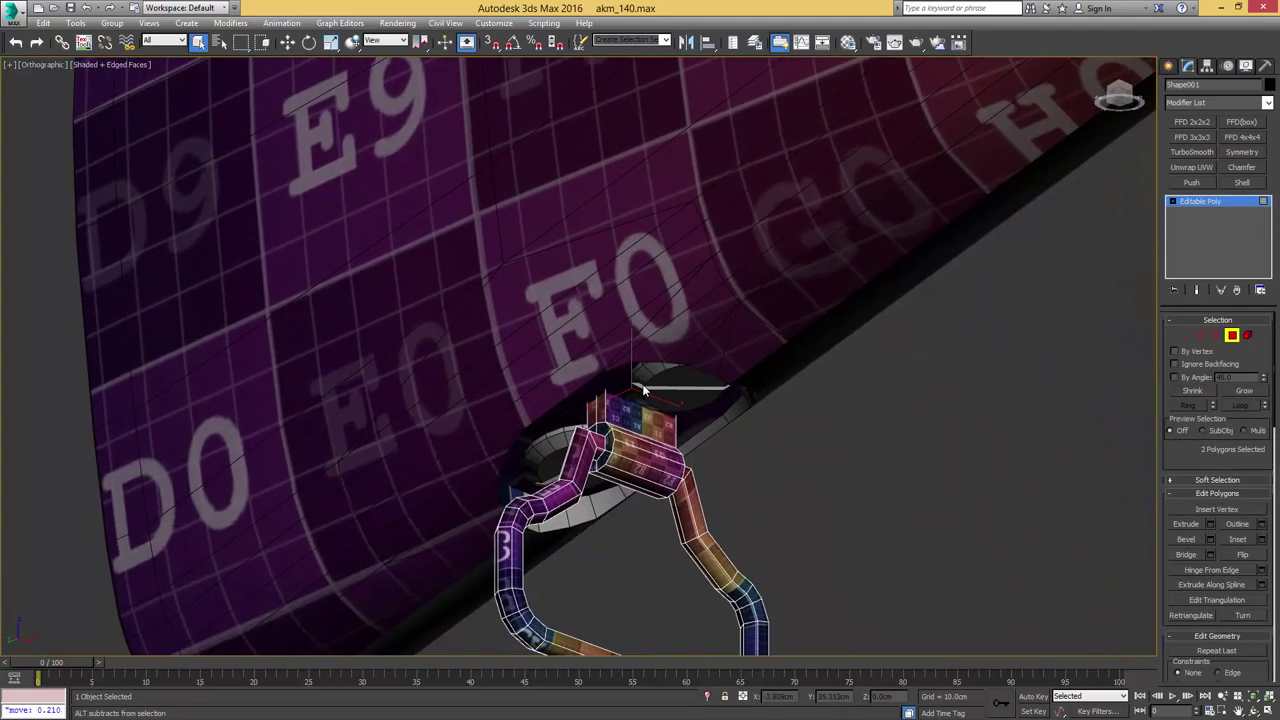
scroll(630, 424, up, 5)
key(F3)
key(F3)
scroll(498, 287, down, 3)
alt+middle_drag(500, 287, 560, 314)
scroll(545, 263, down, 2)
mouse_move(576, 266)
alt+middle_down()
mouse_move(574, 289)
mouse_move(587, 293)
mouse_move(571, 295)
mouse_move(614, 208)
mouse_move(432, 274)
alt+middle_up()
key(F3)
key(Delete)
scroll(575, 295, down, 3)
key(4)
key(F3)
scroll(600, 285, down, 5)
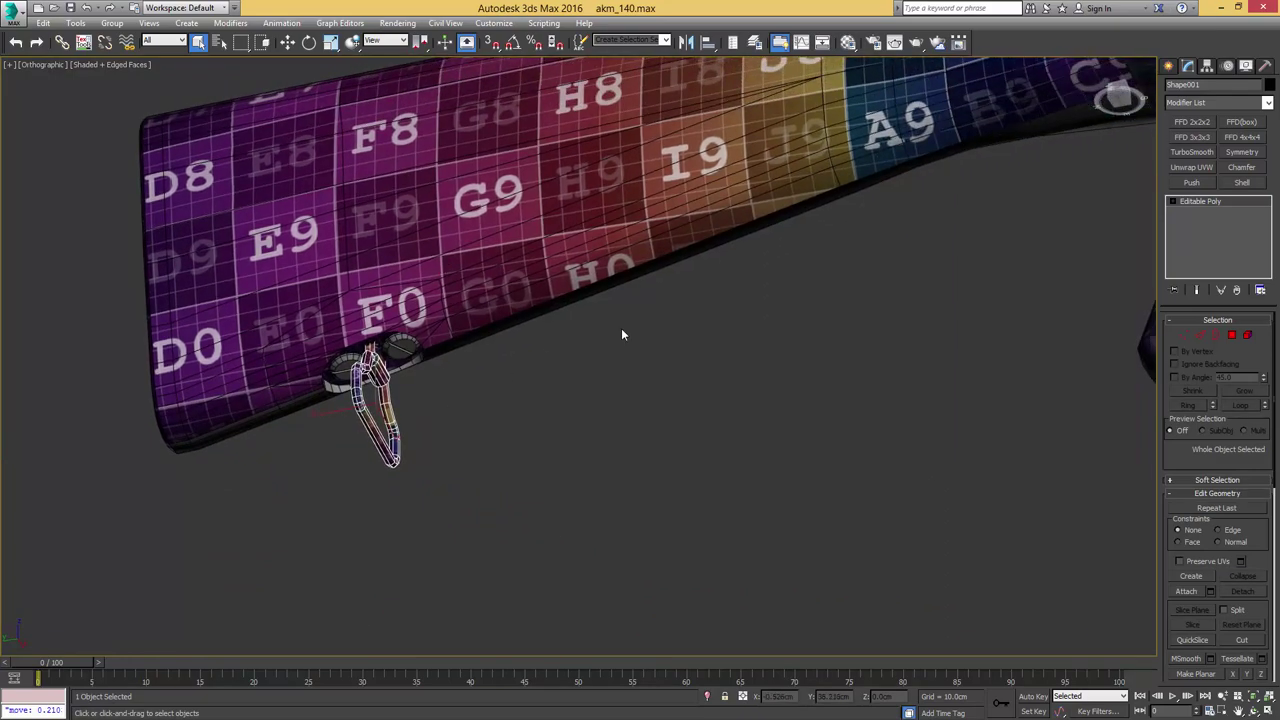
- Isolate the receiver's upper tang on the stock, add an Unwrap UVW modifier and flatten its UVs
middle_drag(844, 277, 578, 357)
middle_drag(660, 276, 776, 302)
click(717, 314)
key(alt+q)
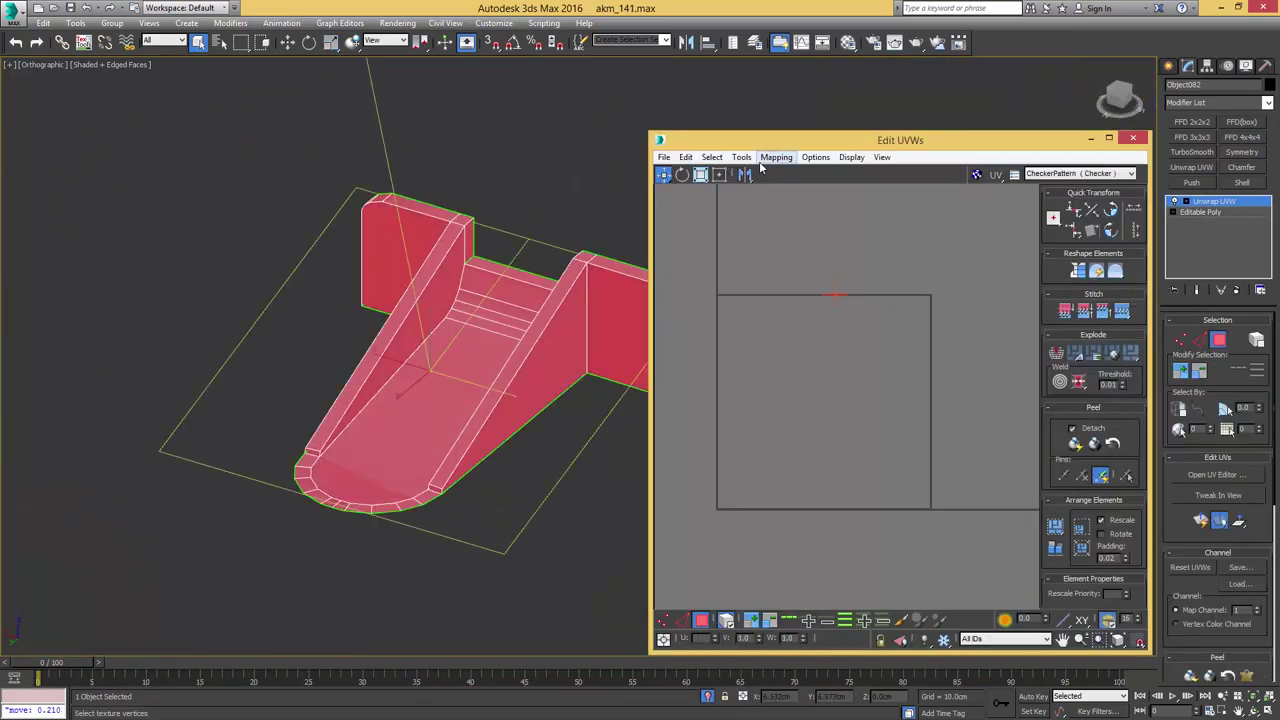
click(785, 176)
key(Return)
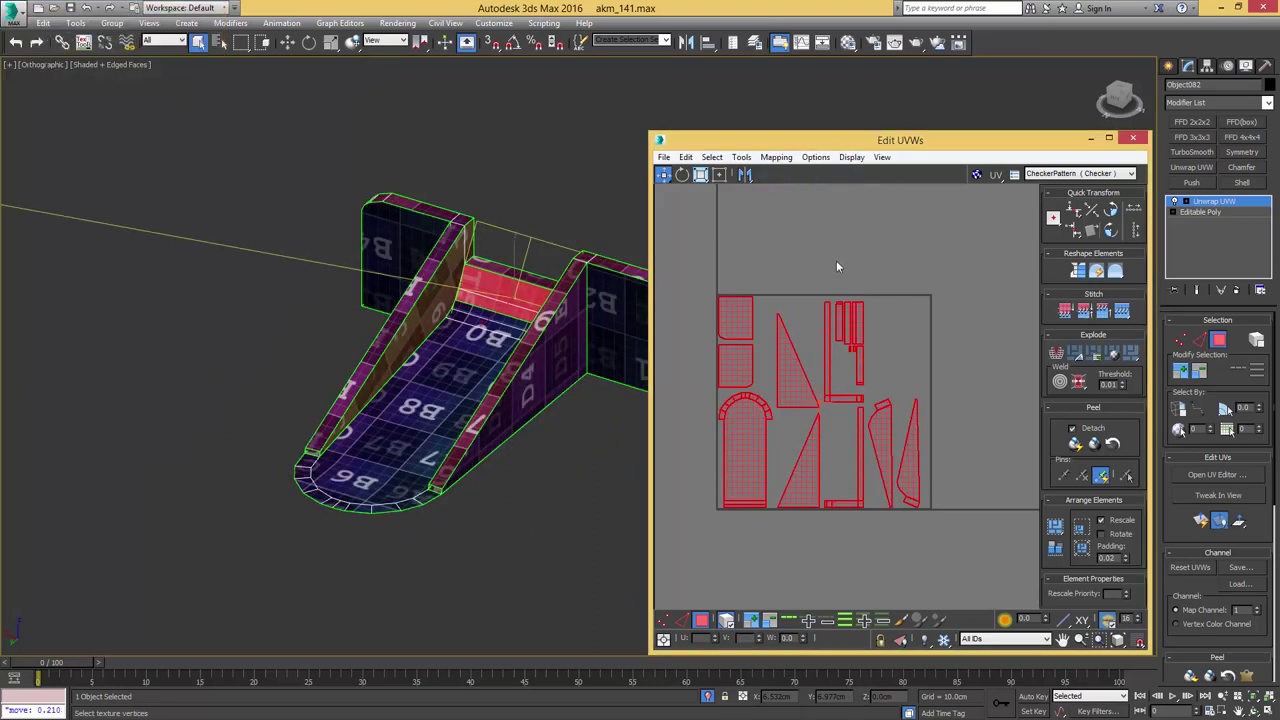
- Stitch the tang's rear wall strip to the bottom edge of the round-ended floor shell
middle_drag(778, 370, 812, 312)
scroll(771, 417, up, 4)
key(2)
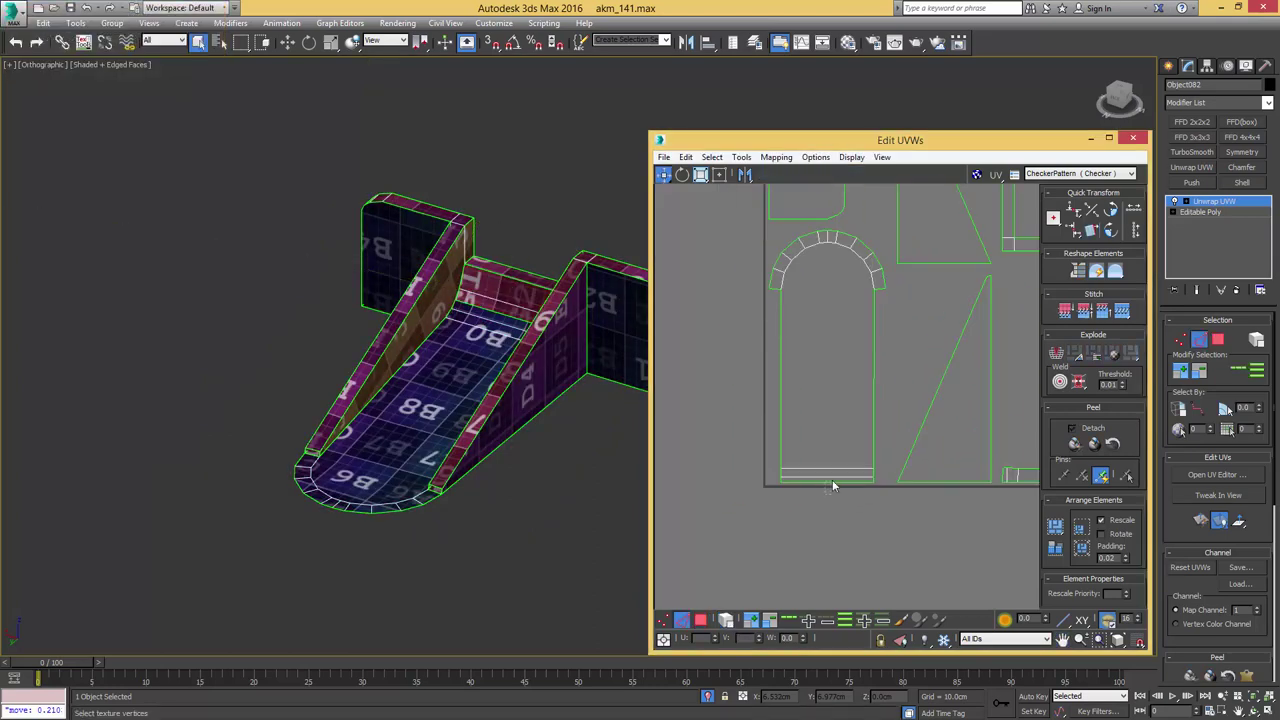
key(s)
middle_drag(846, 482, 824, 510)
- Select the whole round-ended floor shell and move it outside the UV tile, beyond its lower-left corner
key(3)
click(726, 620)
click(795, 390)
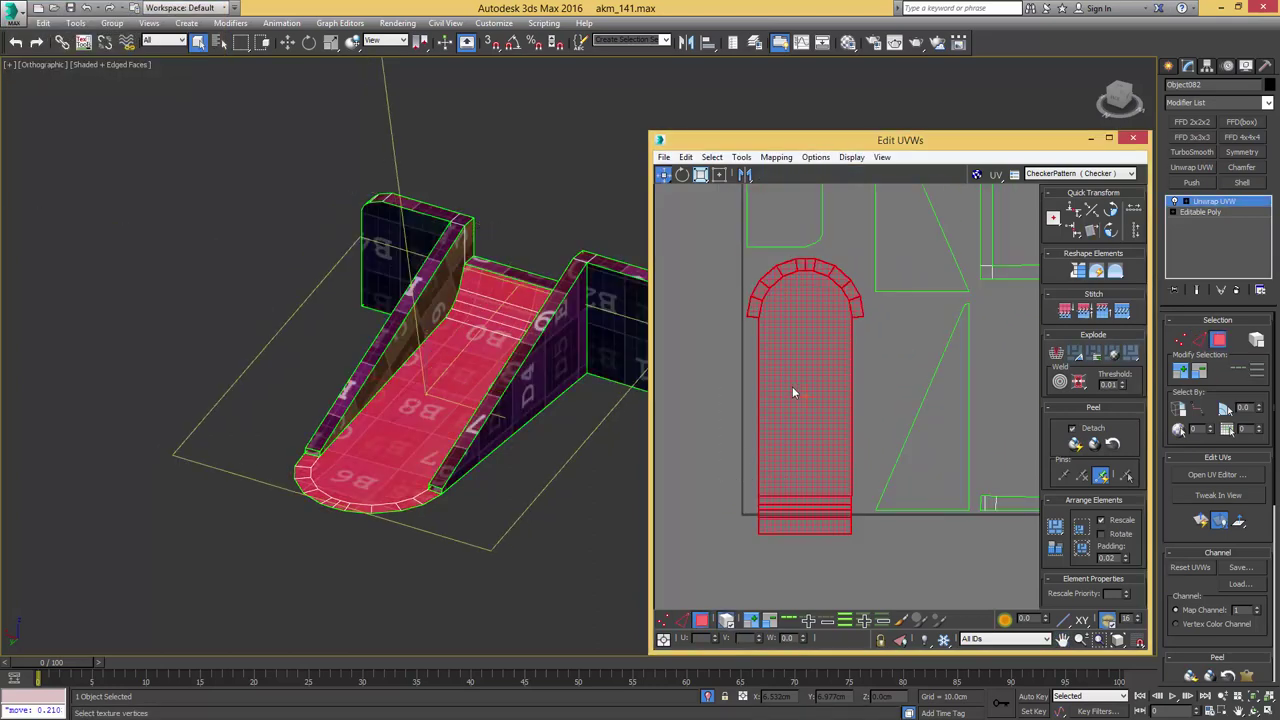
alt+middle_drag(414, 384, 372, 444)
scroll(374, 444, down, 2)
middle_drag(741, 406, 796, 366)
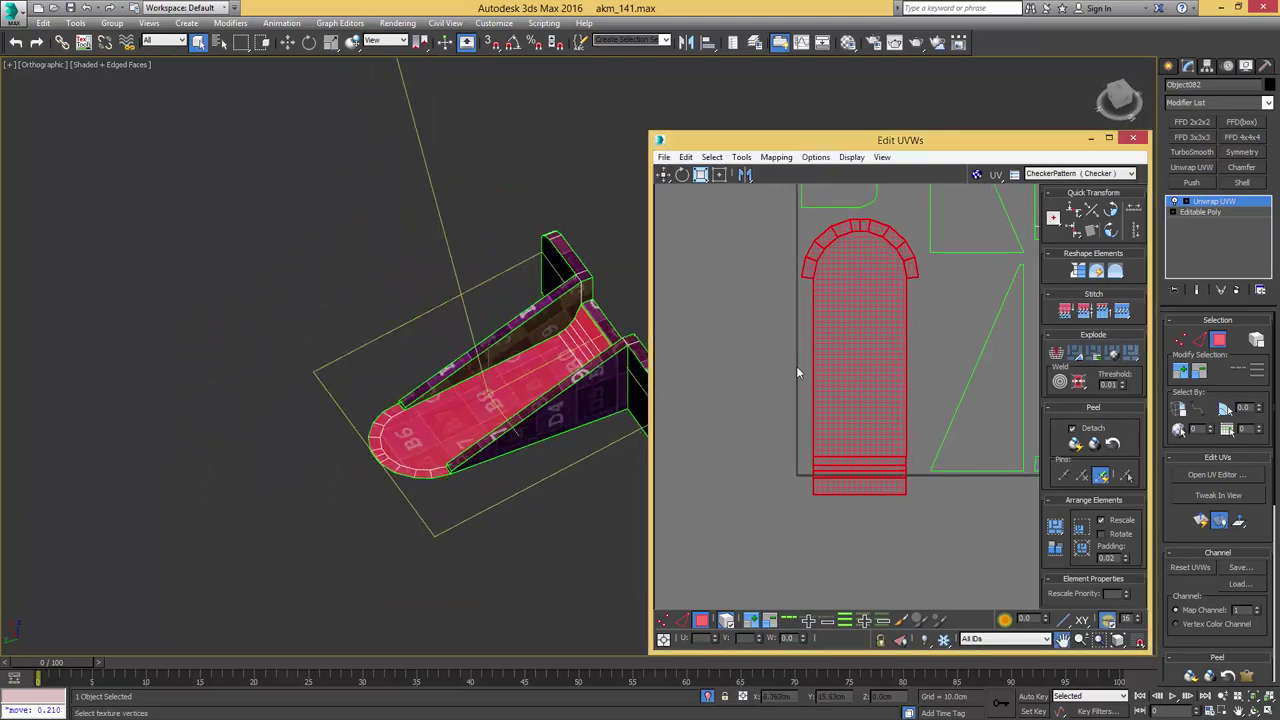
scroll(797, 366, down, 2)
drag(843, 367, 670, 464)
- Identify the lower triangular shell as one outer side wall and move it beside the tang's floor shell
alt+middle_drag(338, 384, 428, 371)
scroll(427, 373, up, 5)
scroll(408, 367, down, 5)
key(F2)
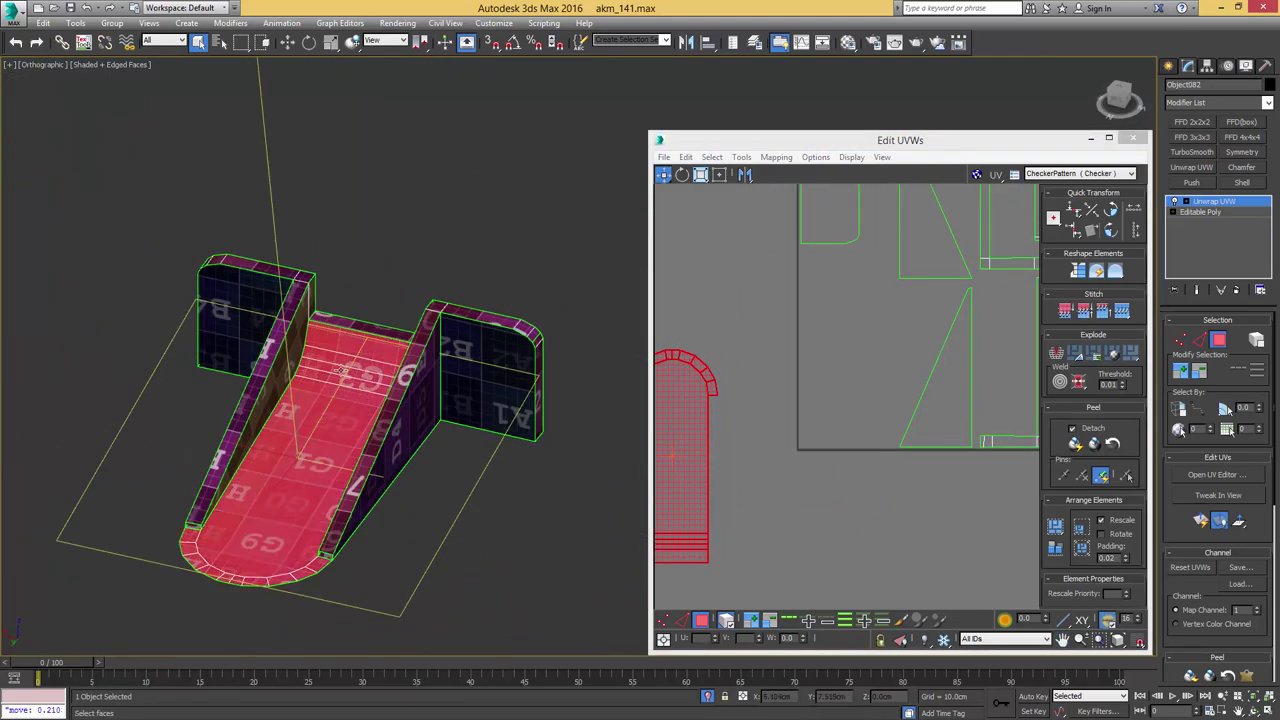
mouse_move(340, 367)
alt+middle_down()
mouse_move(400, 354)
mouse_move(346, 368)
alt+middle_up()
middle_drag(905, 328, 813, 352)
scroll(820, 352, down, 4)
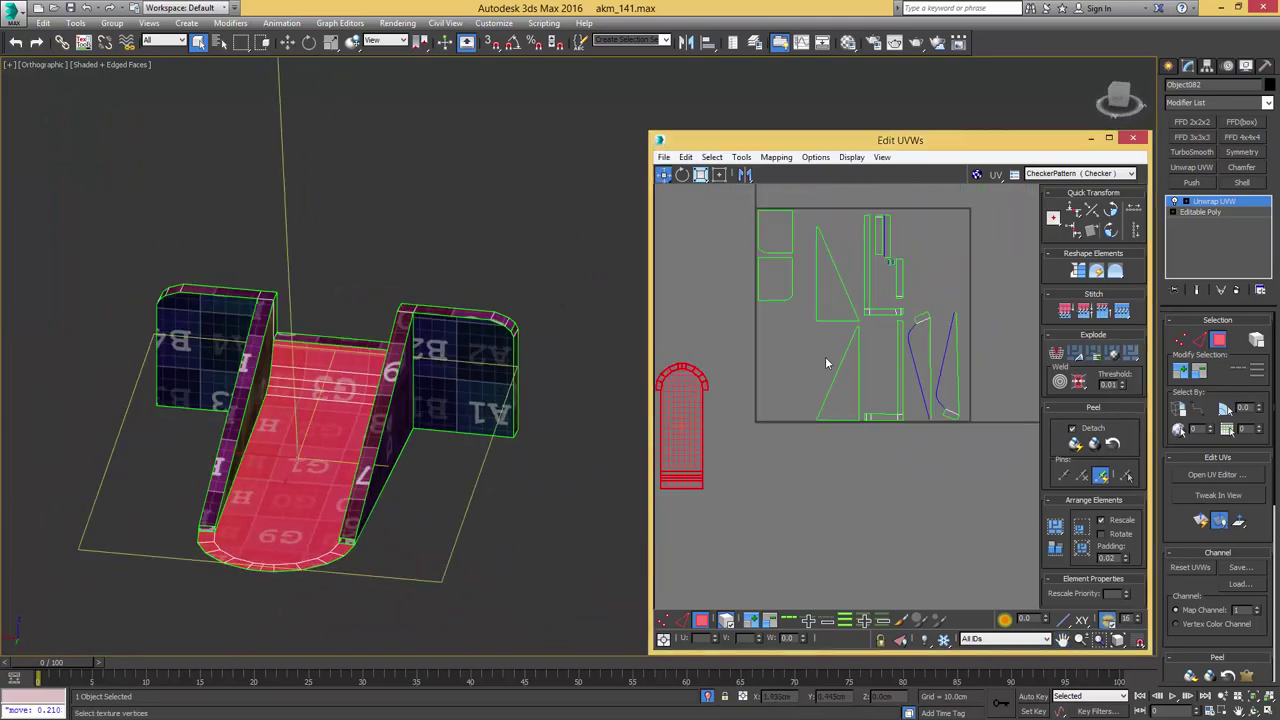
click(844, 376)
alt+middle_drag(428, 379, 578, 350)
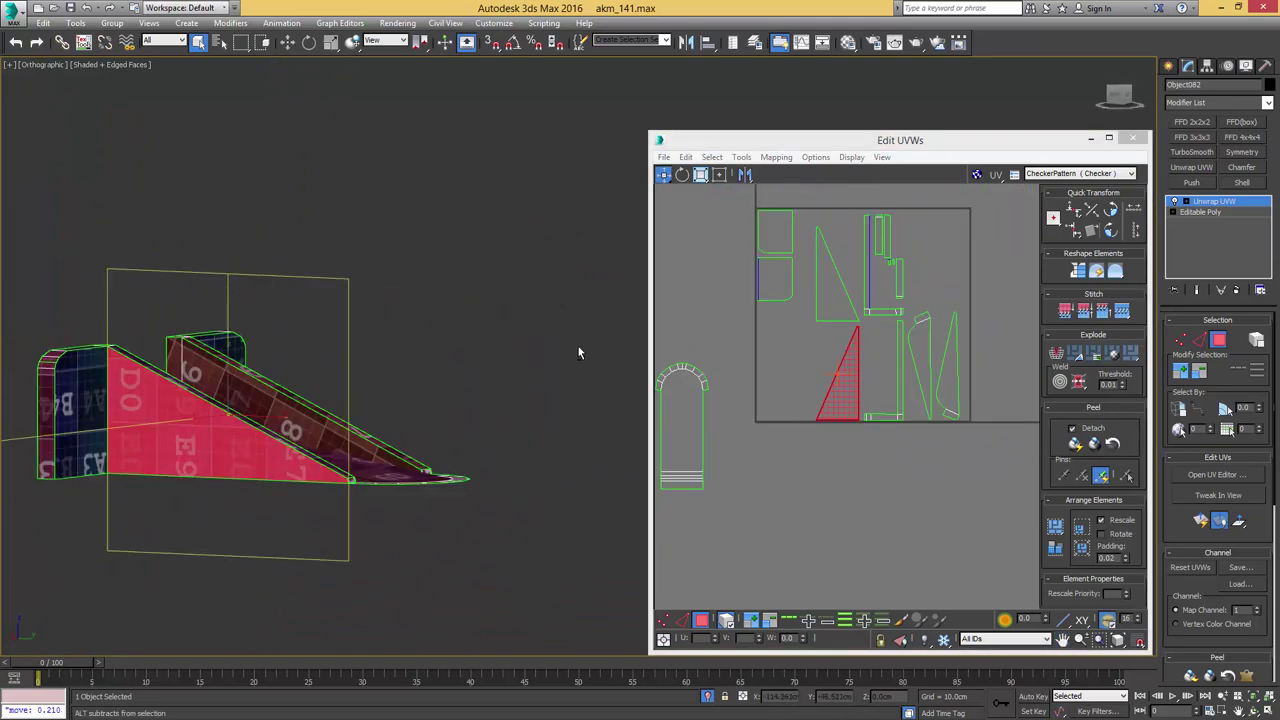
middle_drag(881, 362, 945, 363)
alt+middle_drag(454, 368, 580, 366)
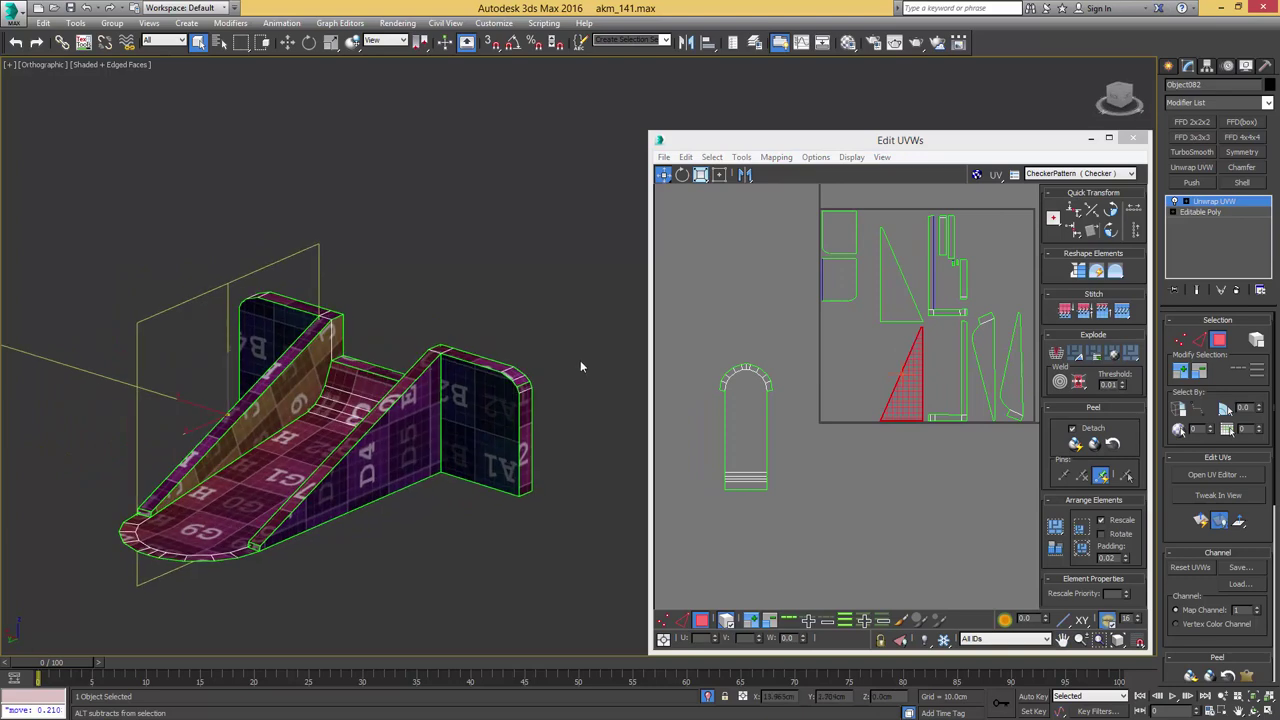
middle_drag(856, 384, 877, 372)
scroll(877, 372, up, 2)
scroll(907, 362, down, 4)
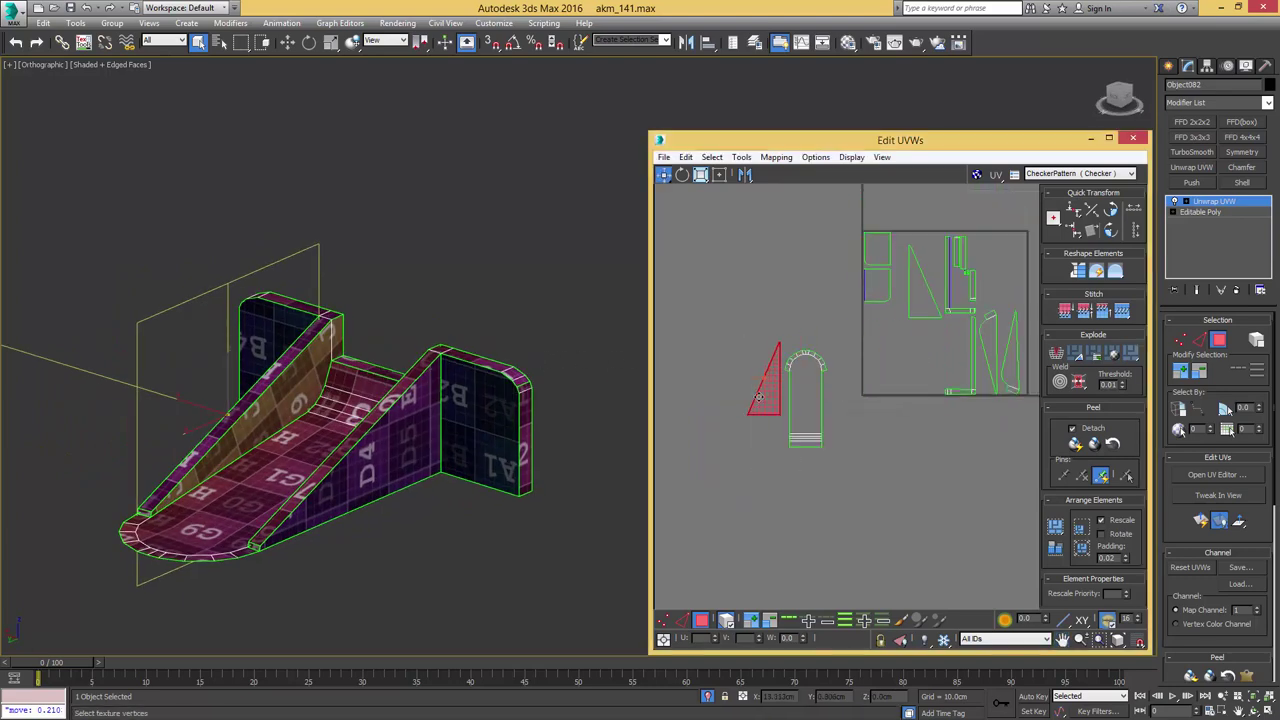
- Move the other triangular side wall's shell to the opposite side of the floor shell
click(919, 304)
alt+middle_drag(530, 352, 592, 350)
drag(849, 376, 839, 431)
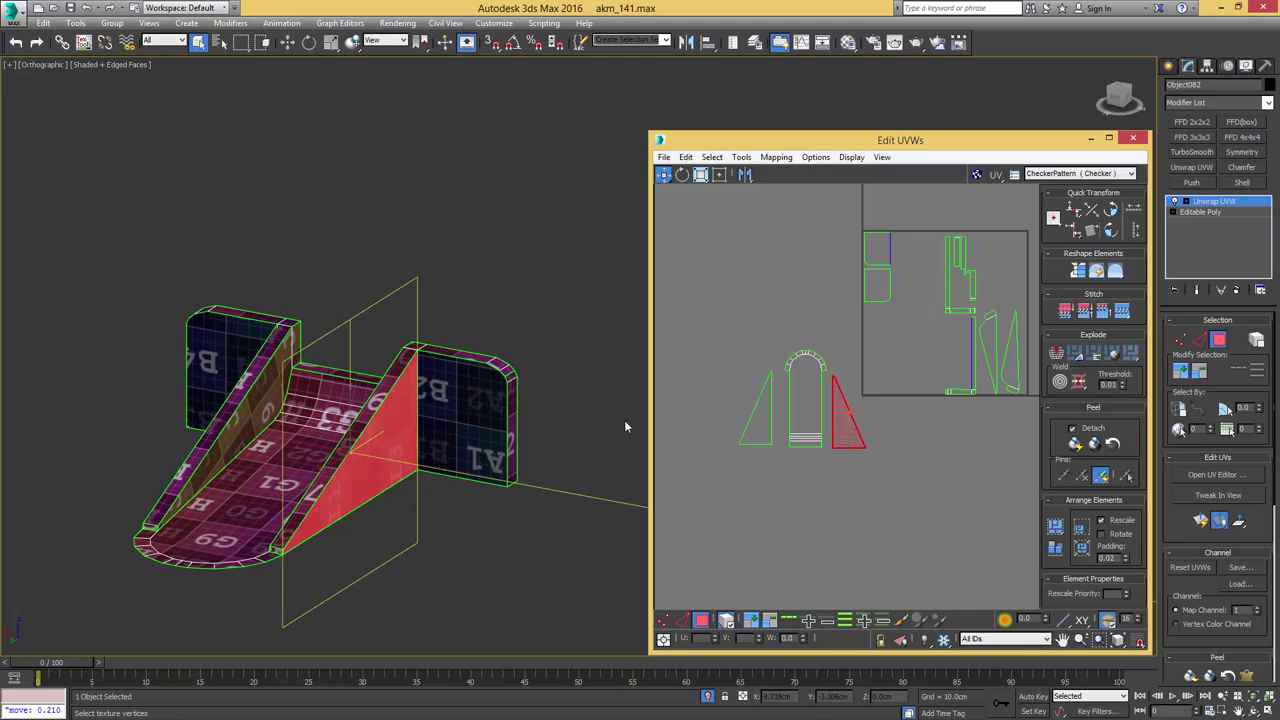
- Select both triangular side wall shells and return to the Editable Poly with the whole rifle shown
middle_drag(387, 401, 440, 361)
ctrl+click(765, 400)
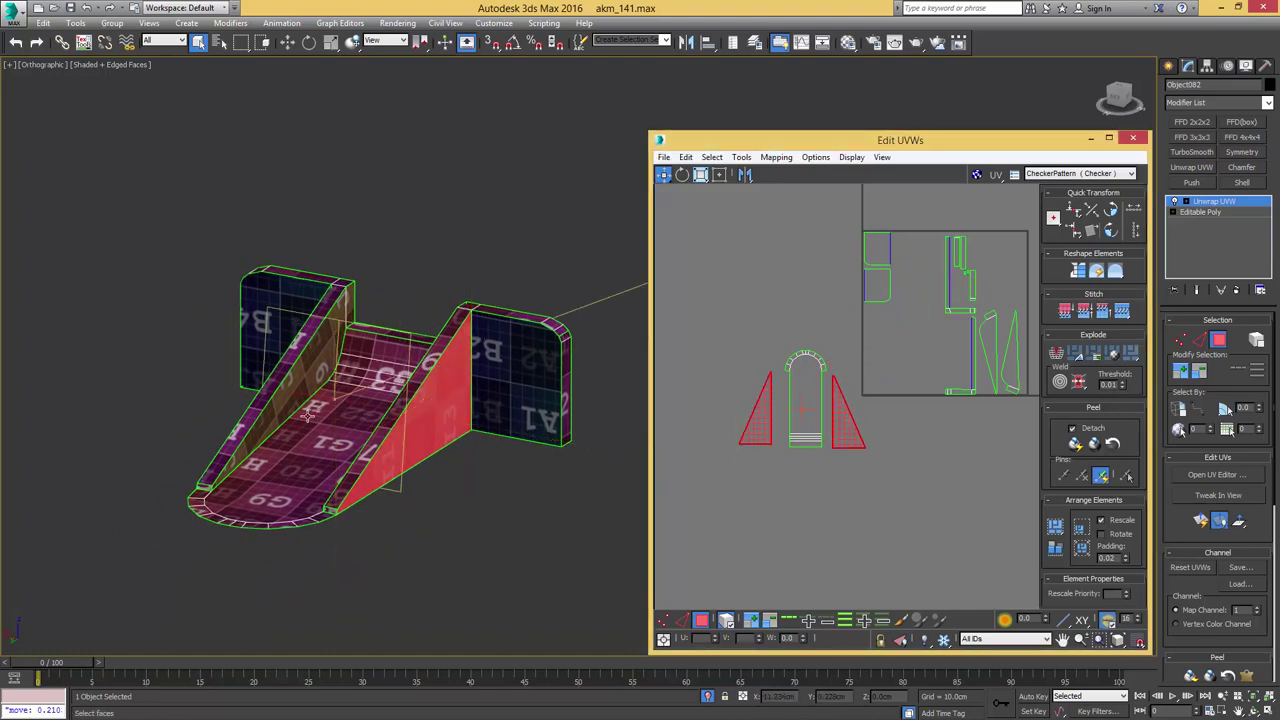
alt+middle_drag(350, 400, 300, 400)
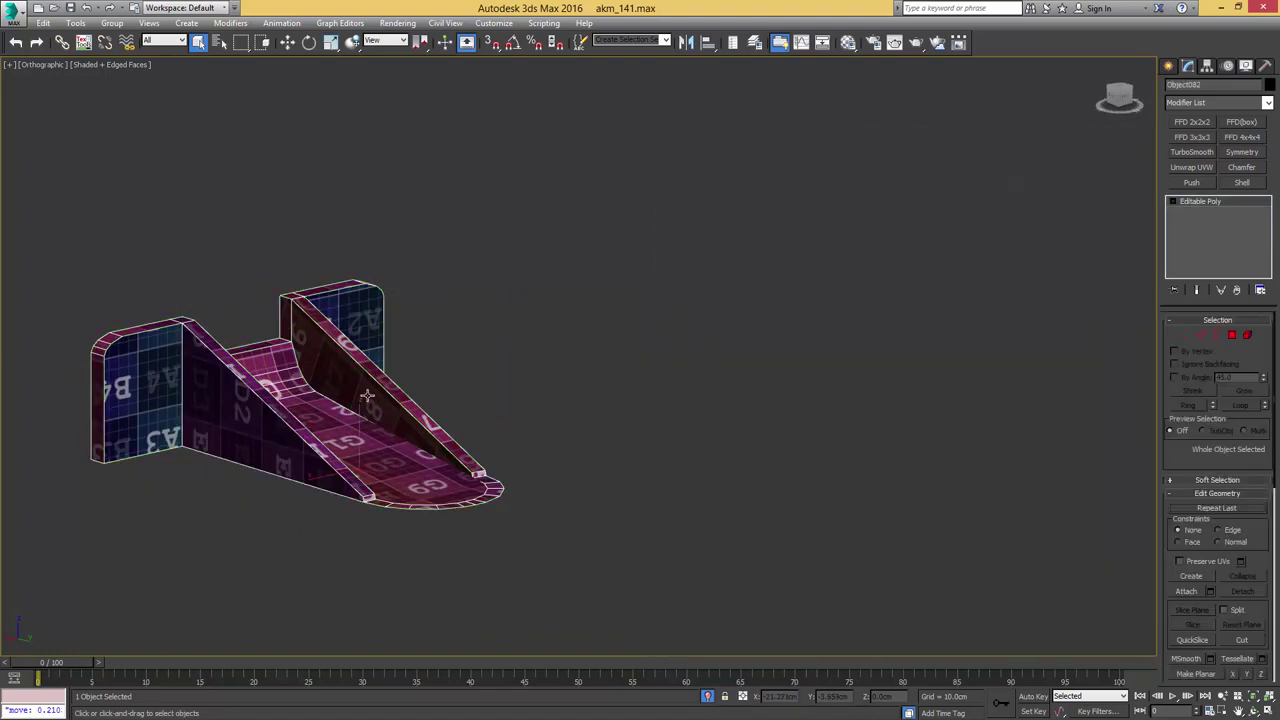
key(alt+q)
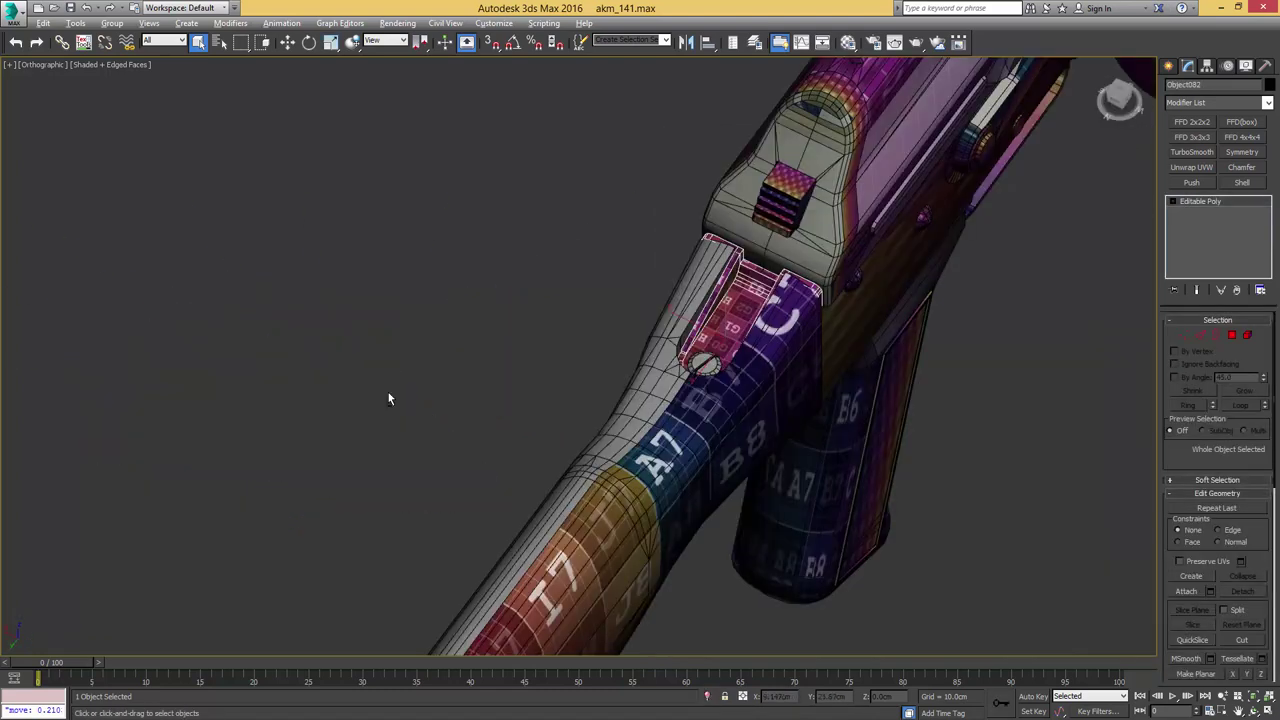
- Delete the tang's two triangular outer side polygons hidden inside the stock and leave polygon selection
alt+middle_drag(389, 397, 345, 378)
scroll(636, 348, up, 5)
key(4)
mouse_move(631, 354)
alt+middle_down()
mouse_move(673, 324)
mouse_move(654, 332)
mouse_move(722, 332)
mouse_move(732, 314)
alt+middle_up()
scroll(654, 333, up, 2)
key(F3)
scroll(654, 334, down, 2)
key(F3)
scroll(551, 326, up, 3)
mouse_move(551, 326)
alt+middle_down()
mouse_move(512, 319)
mouse_move(534, 363)
mouse_move(696, 360)
mouse_move(711, 429)
mouse_move(649, 343)
mouse_move(617, 369)
mouse_move(688, 371)
mouse_move(660, 357)
alt+middle_up()
key(F3)
key(Delete)
scroll(617, 369, down, 3)
key(4)
key(F3)
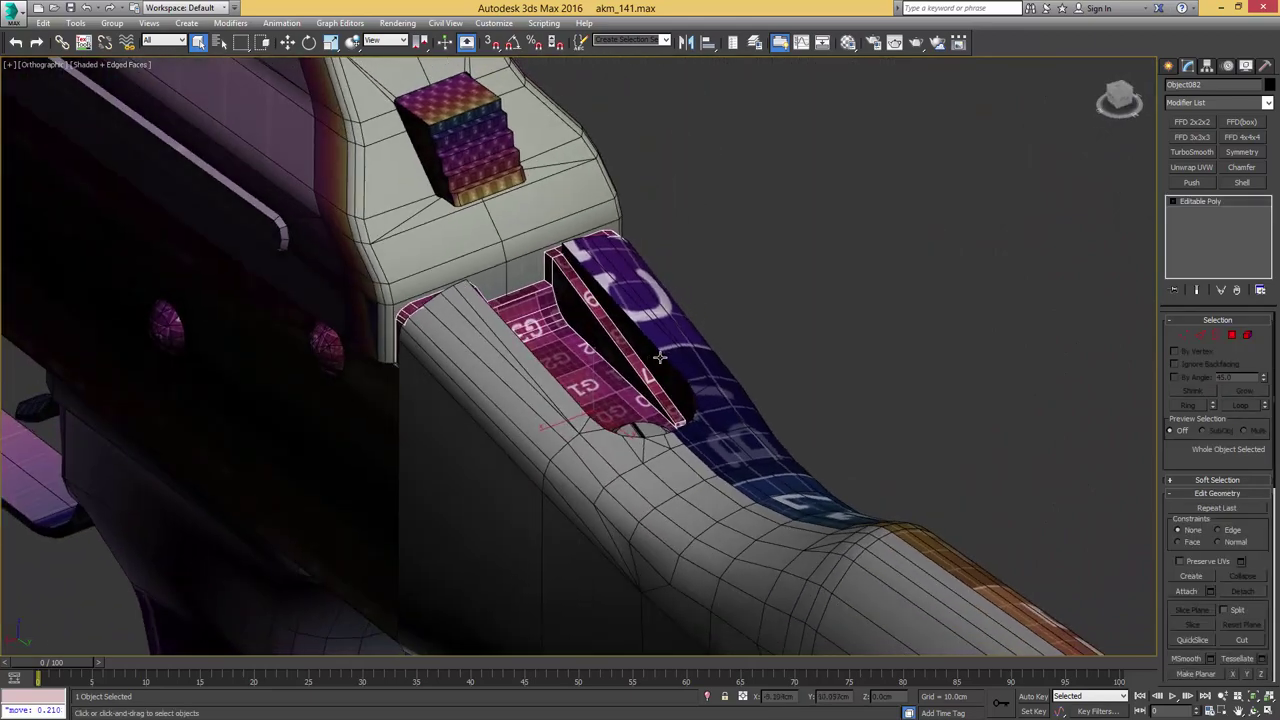
- Isolate the tang again and reopen its UVs in Unwrap UVW at polygon level
key(alt+q)
click(1192, 167)
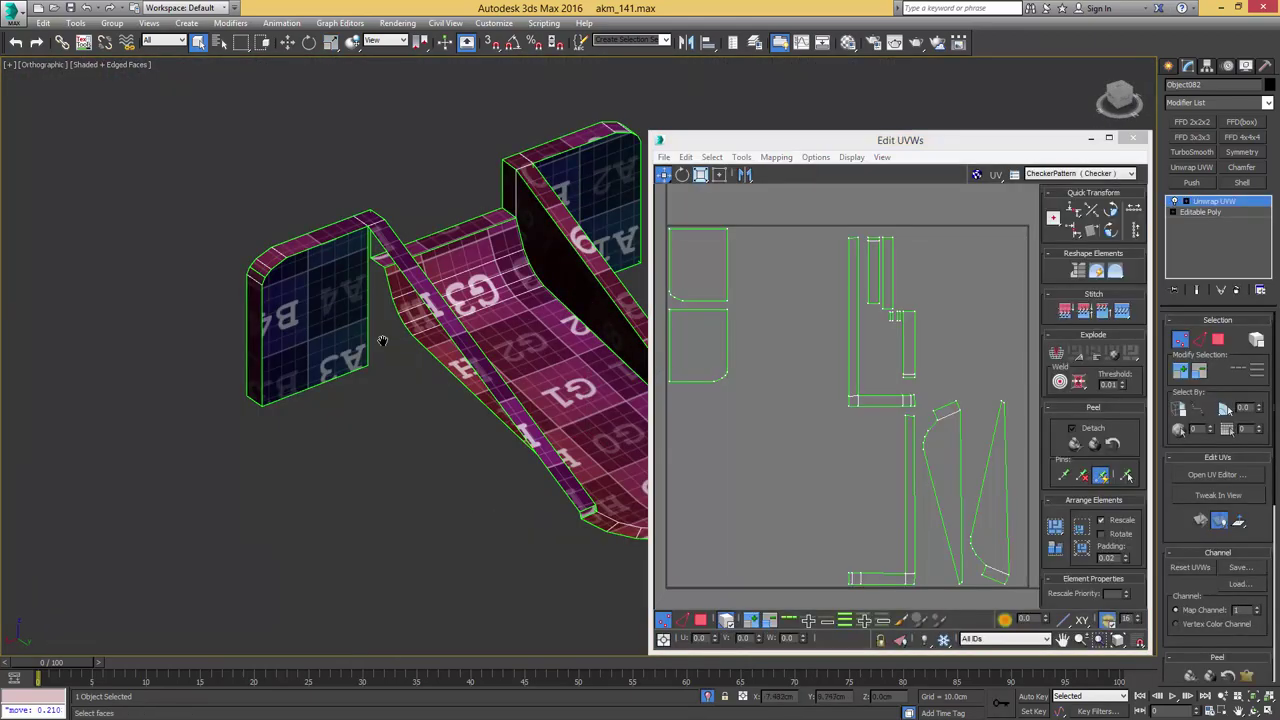
middle_drag(382, 341, 434, 370)
middle_drag(837, 352, 834, 340)
scroll(836, 345, down, 2)
key(3)
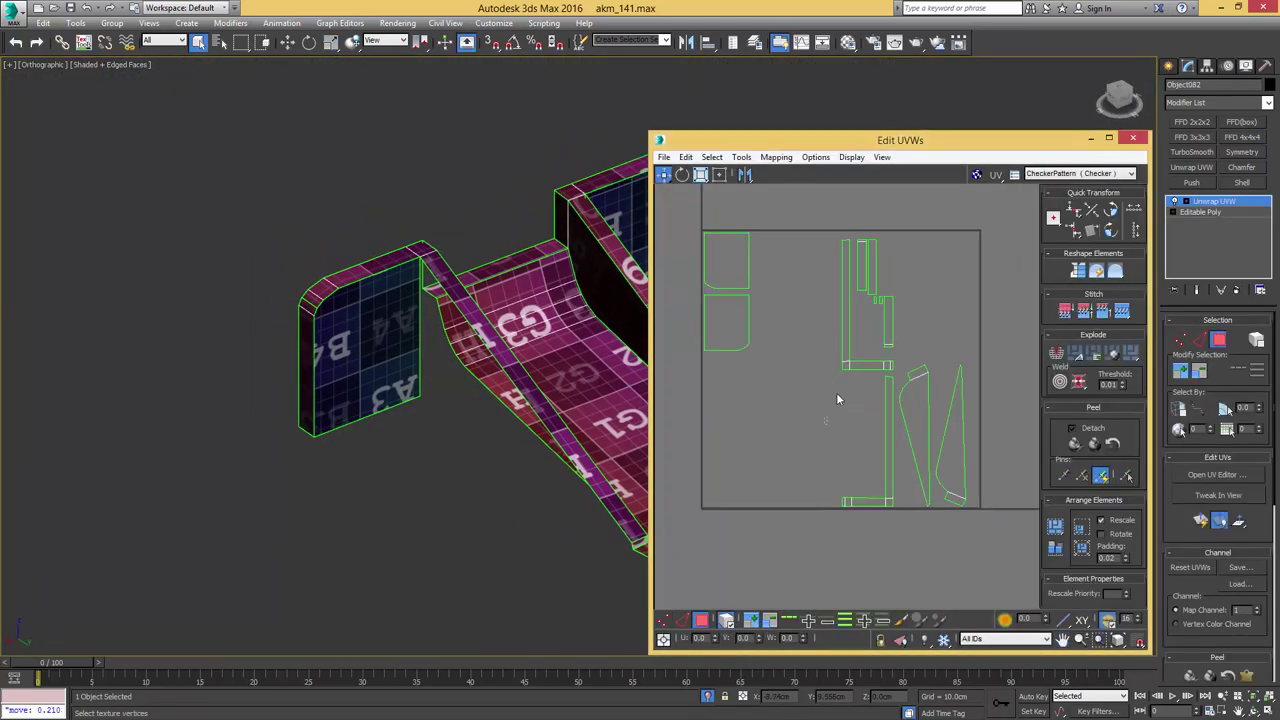
- Locate the first ear's top rim strip and stitch the ear's vertical side strip to its free end
drag(901, 236, 899, 229)
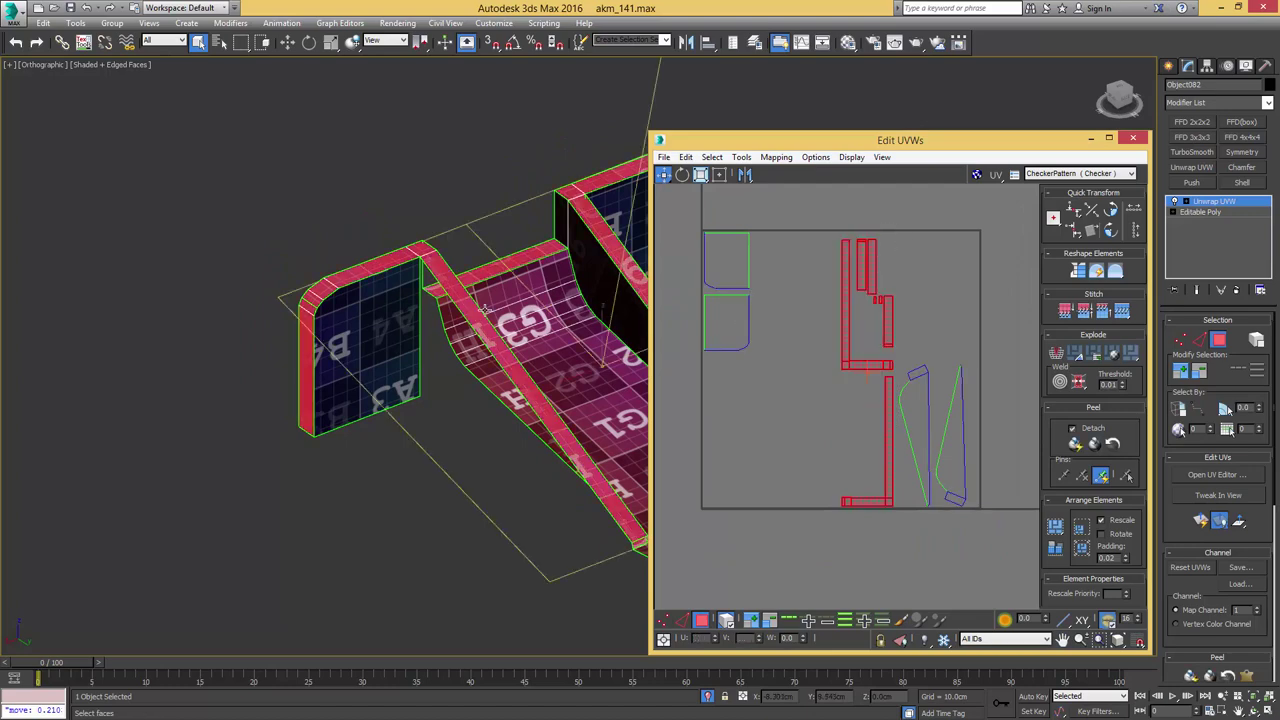
alt+middle_drag(485, 311, 426, 312)
click(366, 285)
scroll(880, 365, up, 4)
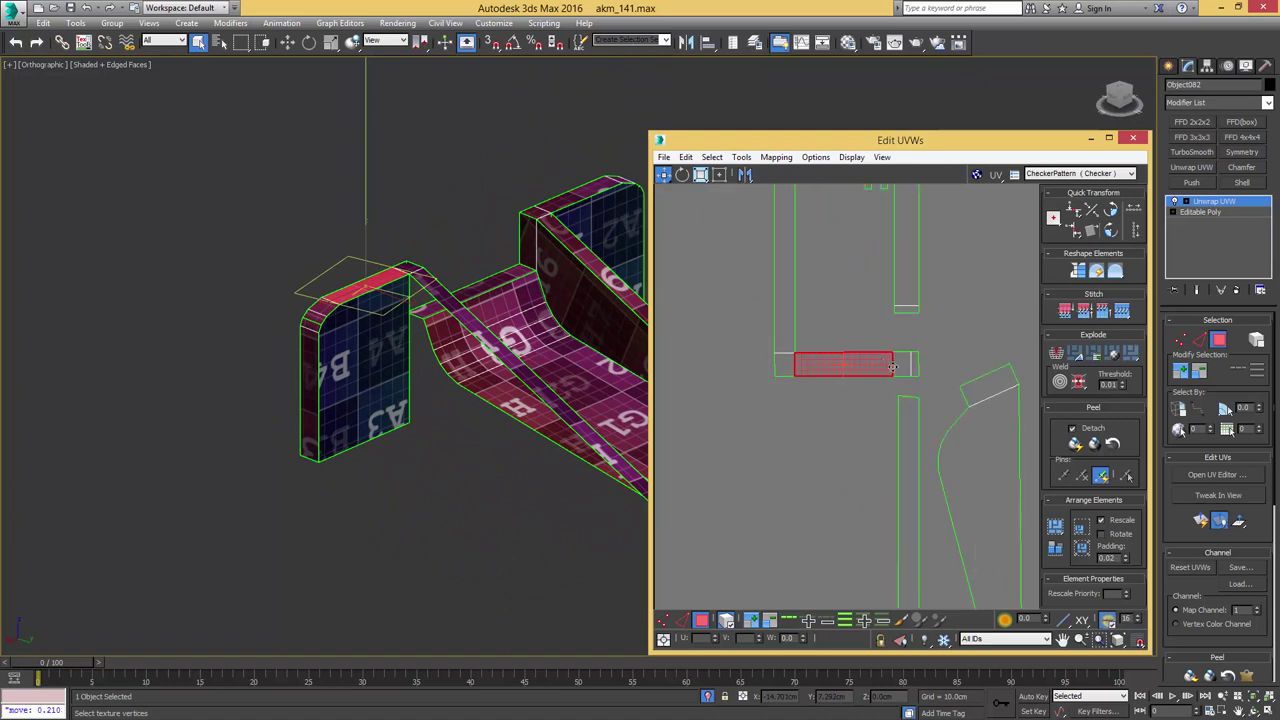
middle_drag(892, 366, 835, 369)
key(2)
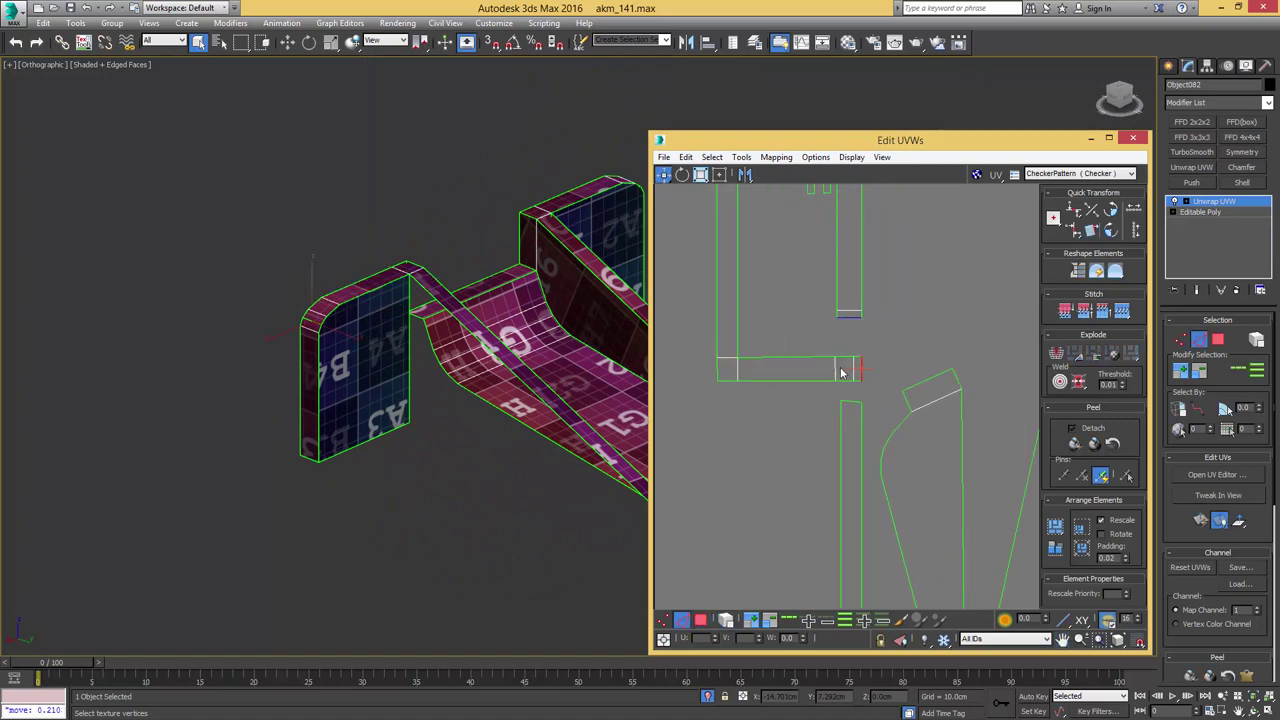
key(3)
key(2)
key(5)
click(860, 371)
scroll(870, 372, up, 2)
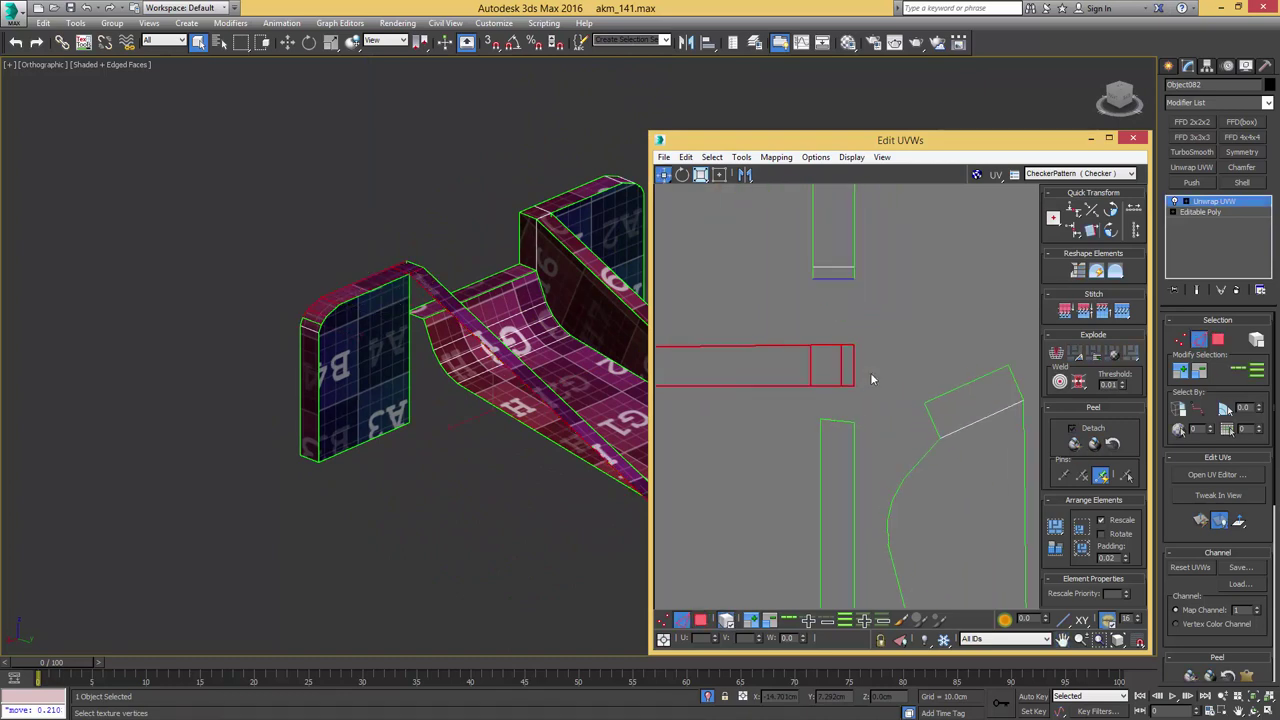
scroll(870, 372, down, 1)
key(5)
click(855, 371)
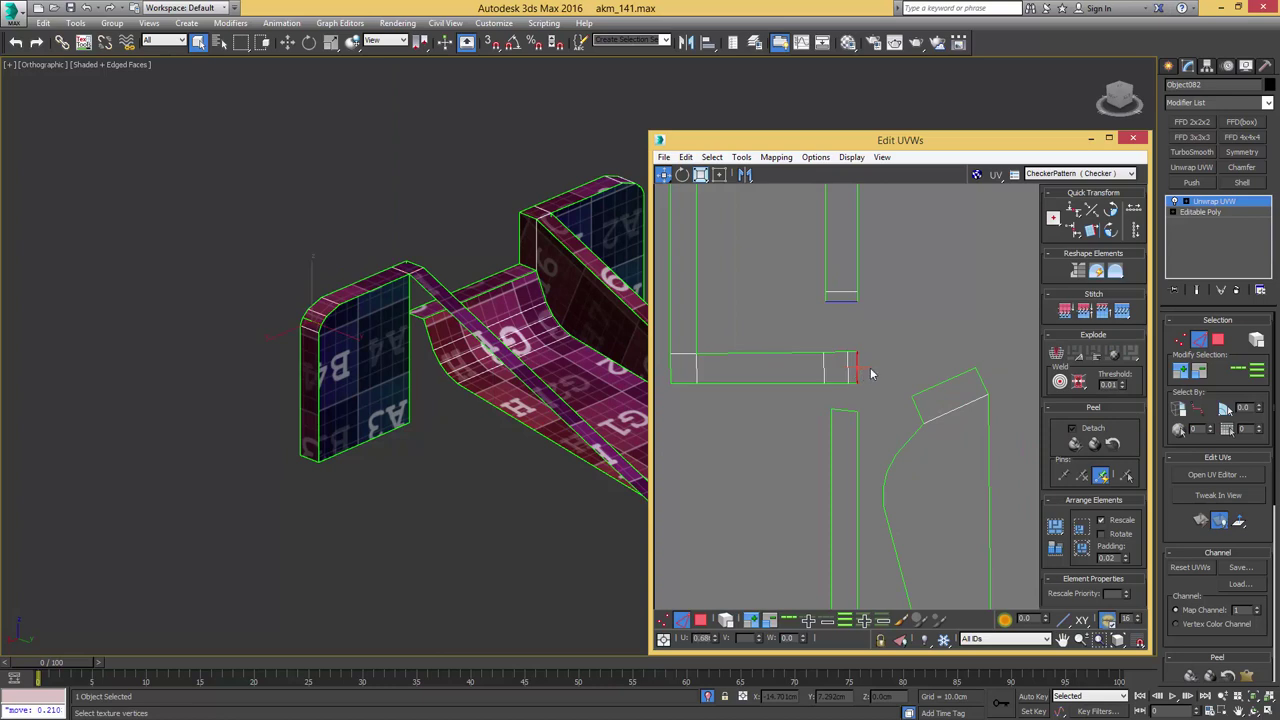
middle_drag(856, 358, 925, 355)
scroll(763, 359, down, 3)
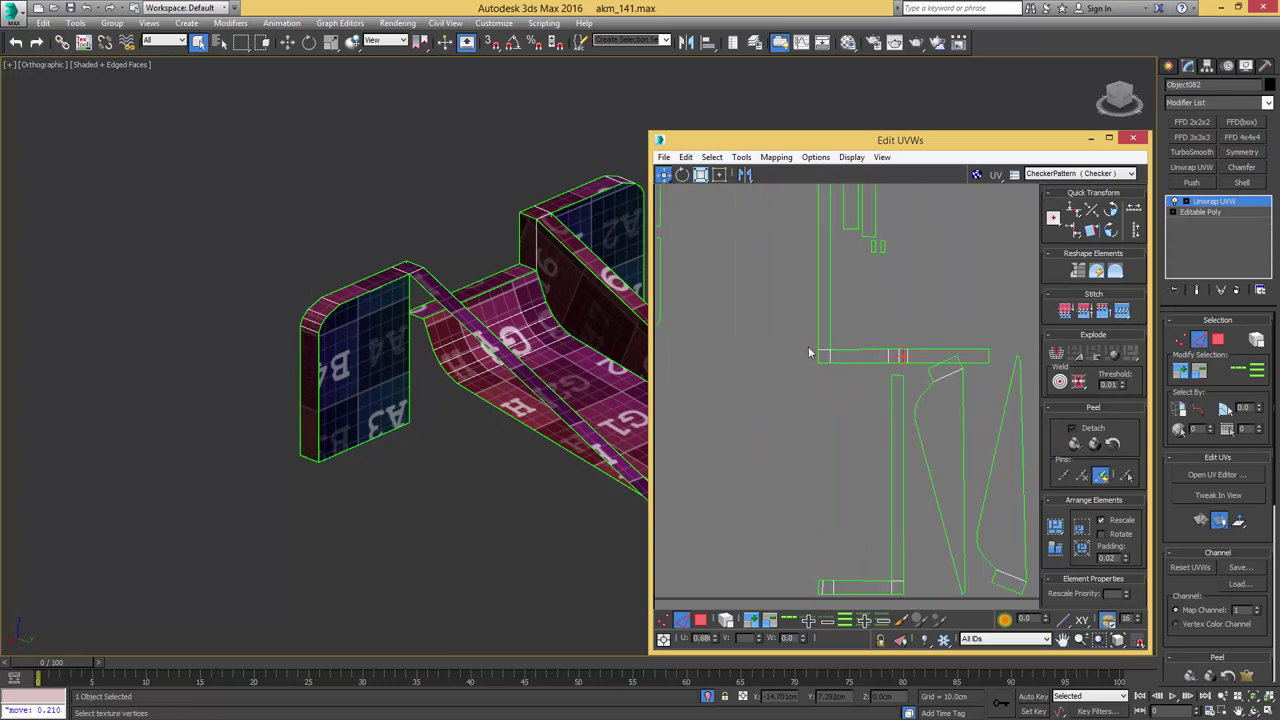
- Select the stitched L-shaped rim shell and move it below the UV tile, beside the floor shell
key(3)
key(5)
click(826, 329)
scroll(834, 328, down, 3)
middle_drag(835, 328, 852, 316)
drag(848, 332, 715, 499)
- Stitch the second ear's vertical side strip to the free end of the other L-shaped rim shell
middle_drag(854, 468, 840, 394)
scroll(841, 395, up, 4)
key(2)
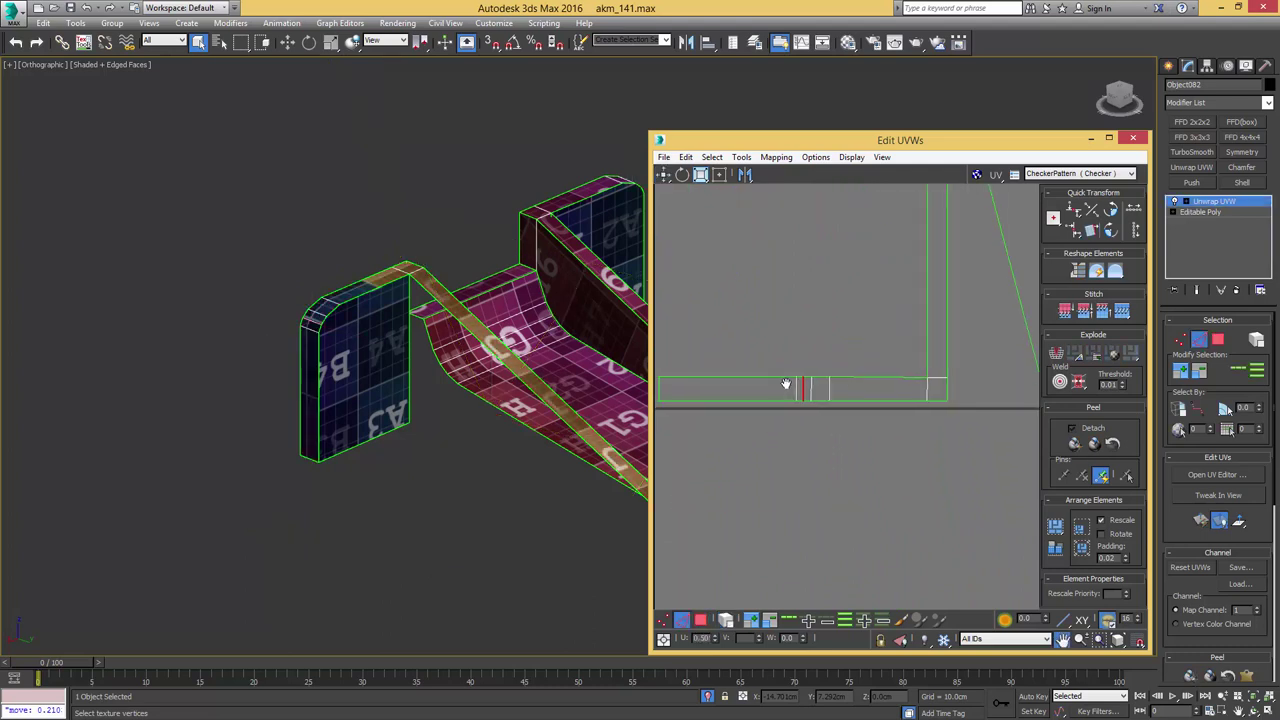
middle_drag(786, 384, 804, 380)
scroll(804, 380, down, 3)
- Move the second L-shaped rim shell below the UV tile, next to the first one
key(3)
key(5)
click(840, 383)
scroll(839, 381, down, 3)
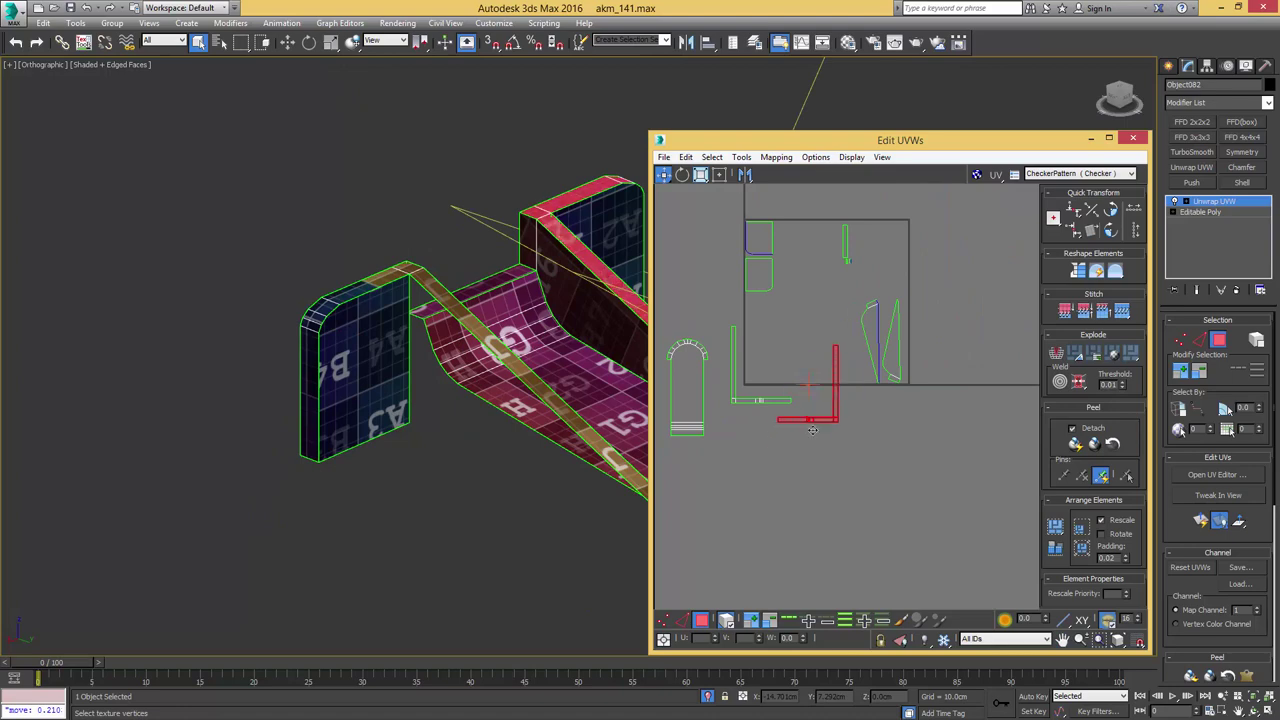
scroll(795, 395, up, 3)
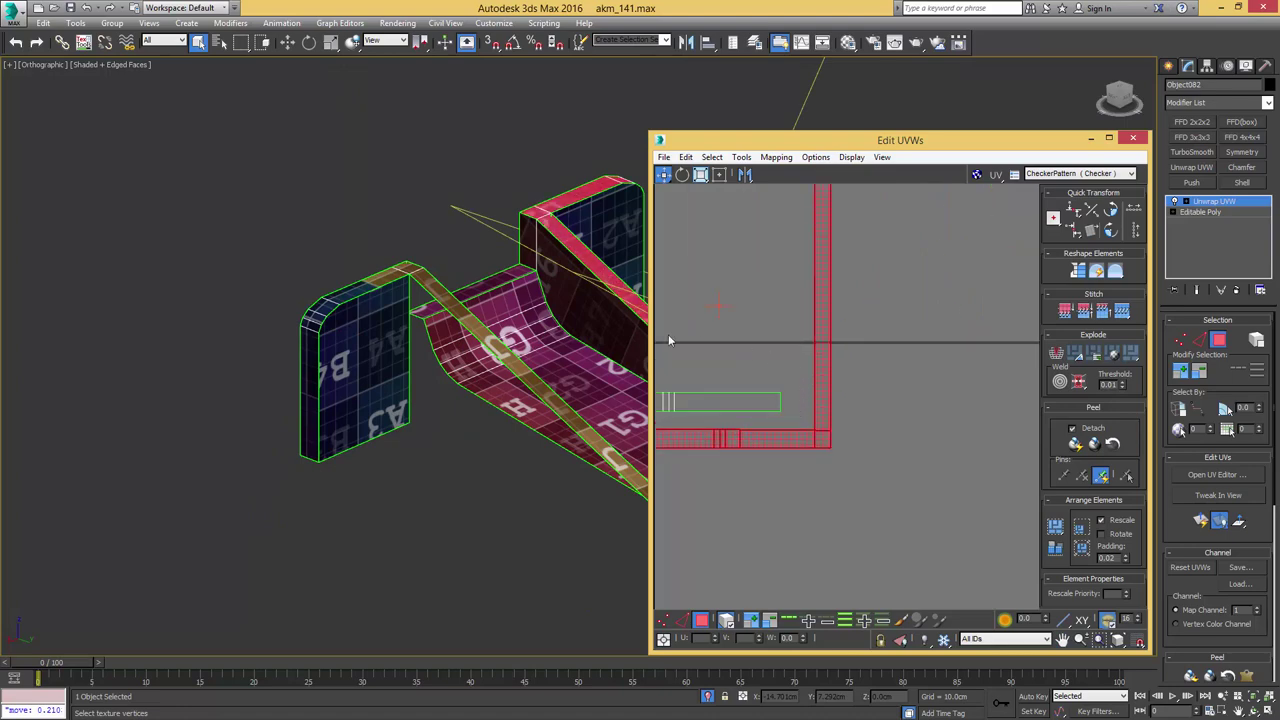
- Separate the long arms of both L-shaped rim shells and rotate them 90 degrees to horizontal
alt+middle_drag(505, 325, 405, 410)
middle_drag(764, 337, 845, 442)
scroll(845, 442, down, 3)
click(779, 362)
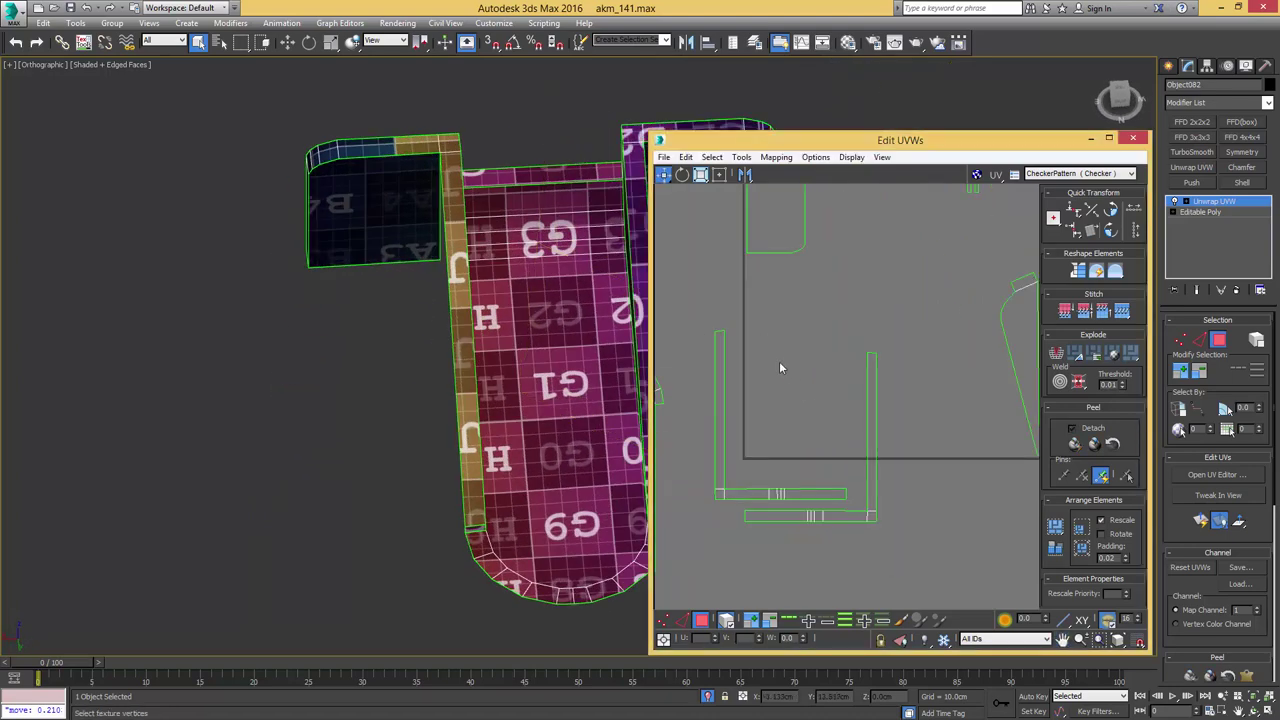
drag(709, 398, 884, 420)
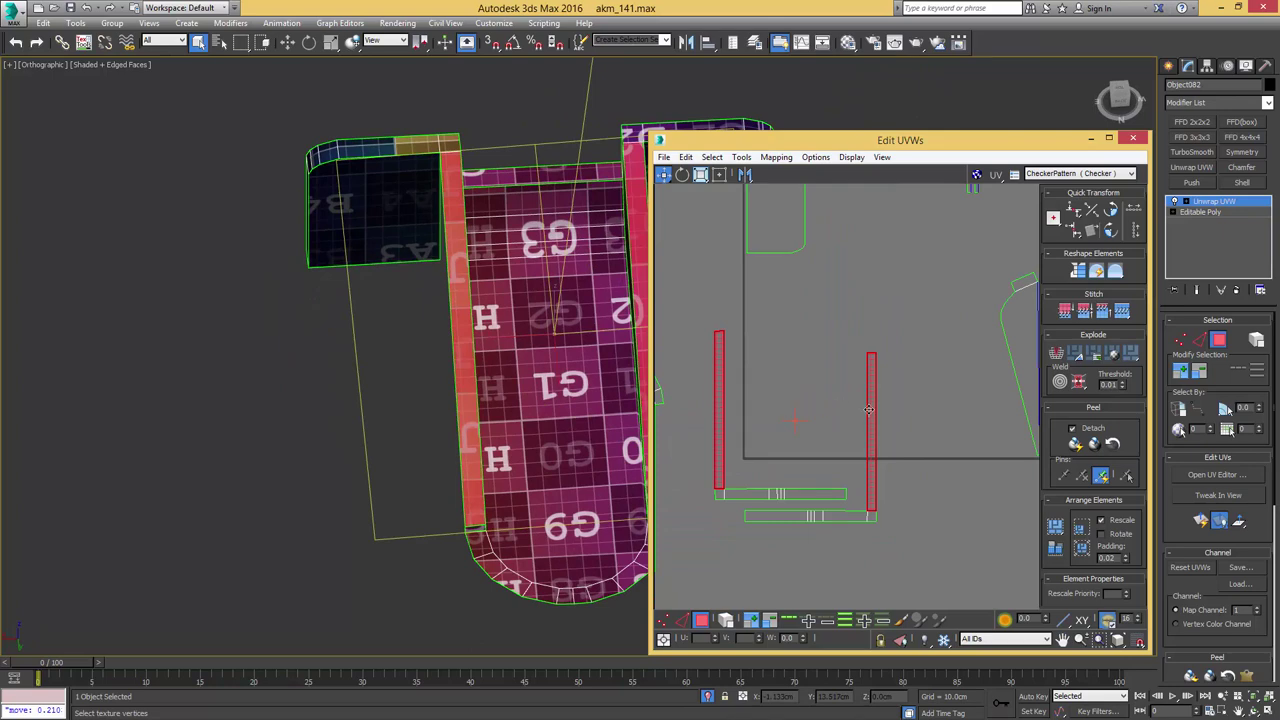
click(847, 436)
click(1108, 232)
- Stack the two rotated arm strips in parallel directly above the two ear rim strips
mouse_move(775, 343)
mouse_down()
mouse_move(812, 326)
mouse_move(788, 329)
mouse_up()
middle_drag(787, 419, 794, 345)
drag(808, 410, 808, 400)
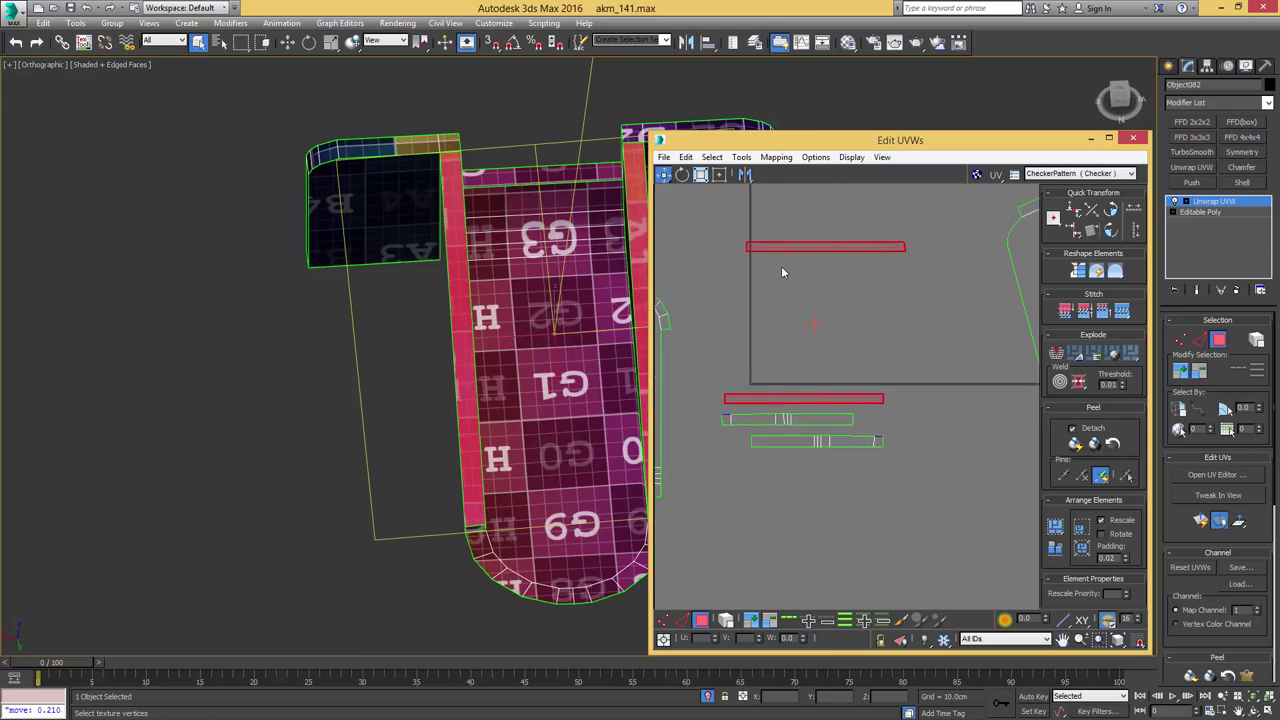
click(786, 247)
drag(786, 247, 810, 356)
- Straighten the slanted end edges and long edges of the four stacked rim strips
scroll(805, 387, up, 4)
key(2)
scroll(803, 370, down, 3)
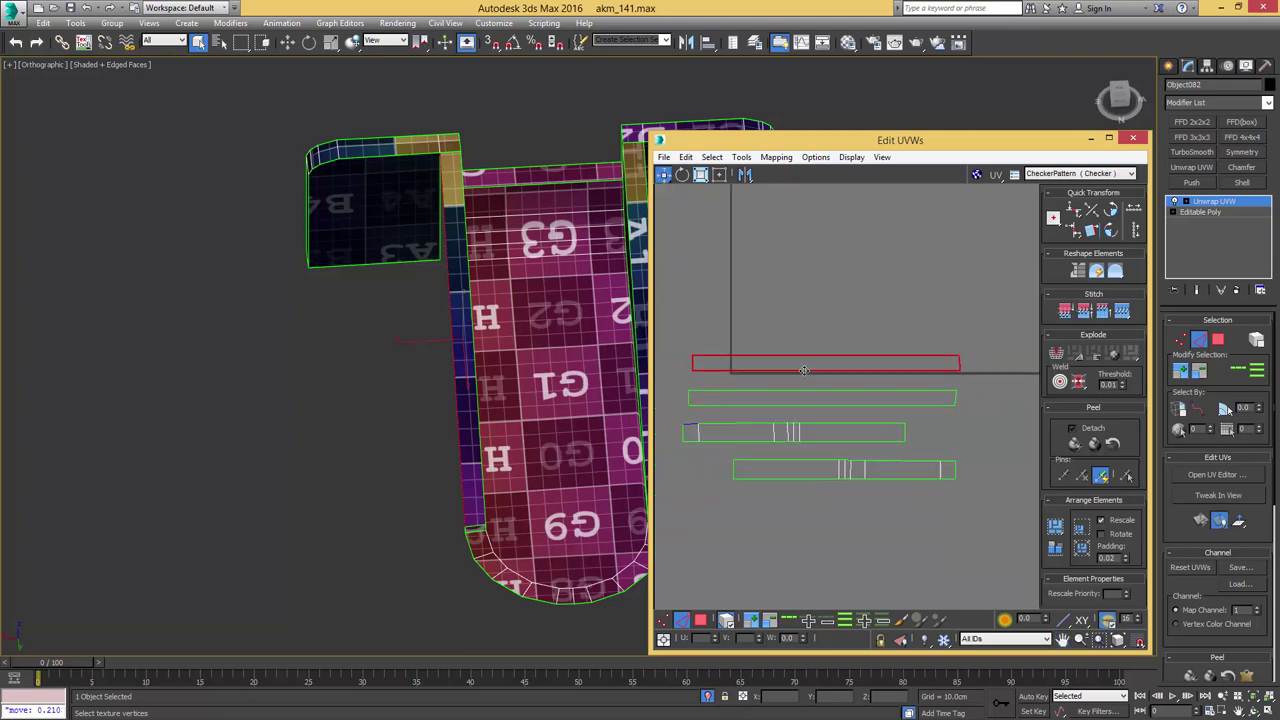
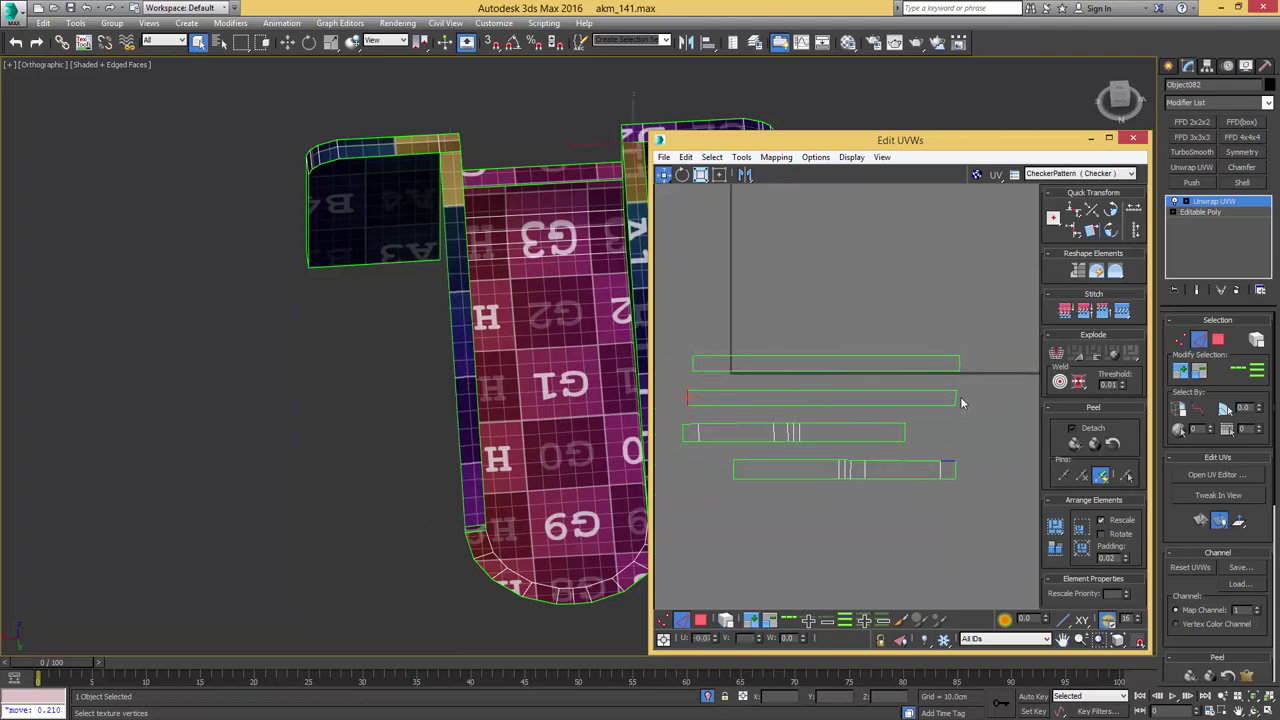
scroll(806, 432, up, 3)
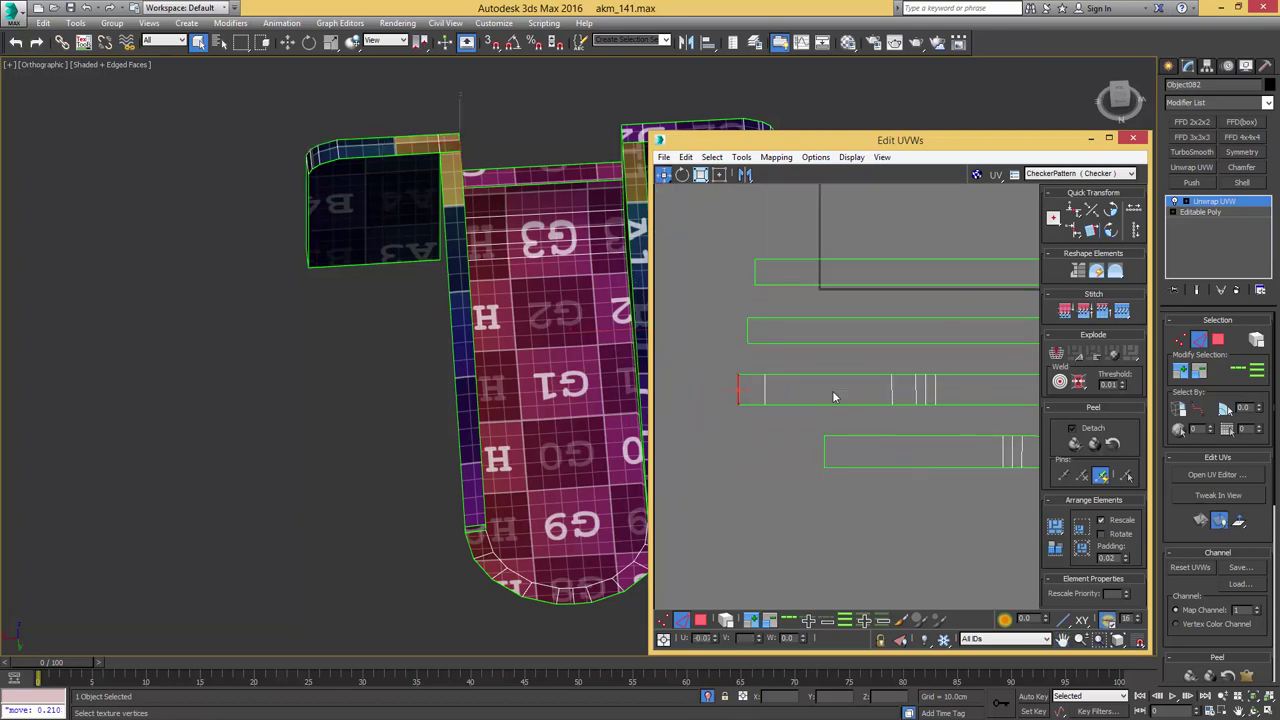
middle_drag(835, 397, 656, 394)
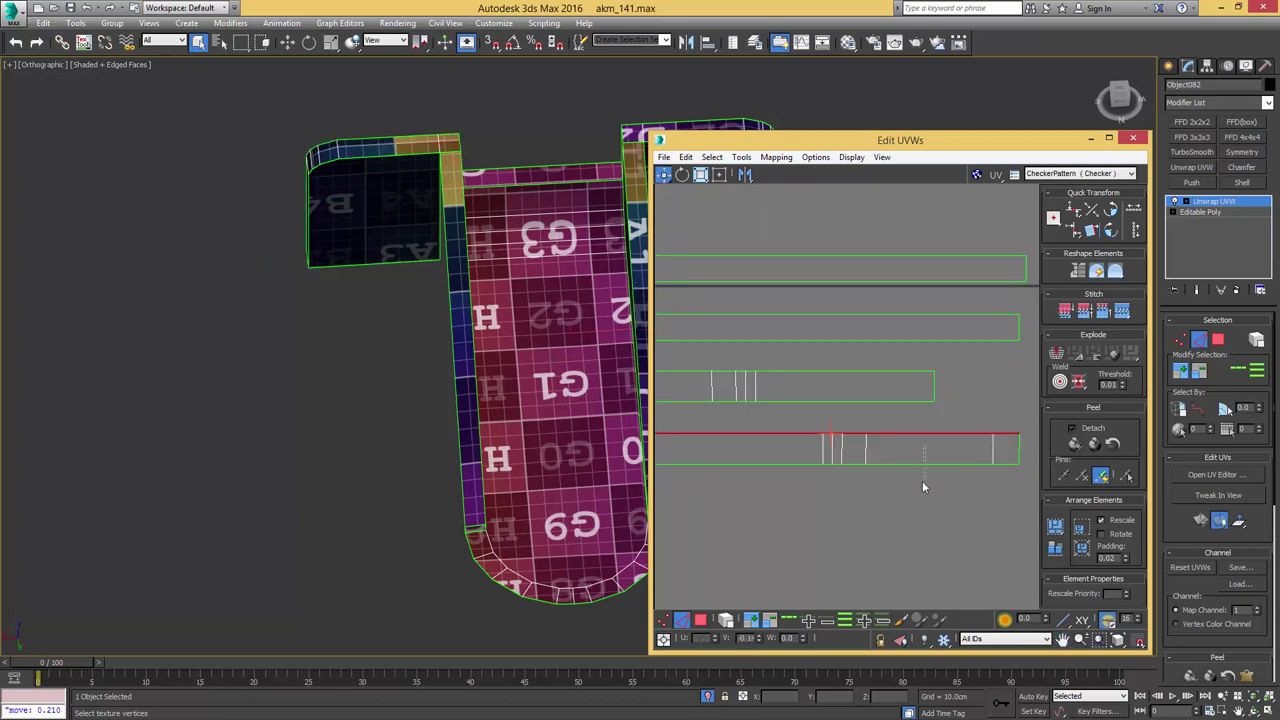
drag(923, 483, 925, 488)
middle_drag(708, 452, 877, 427)
drag(784, 428, 828, 430)
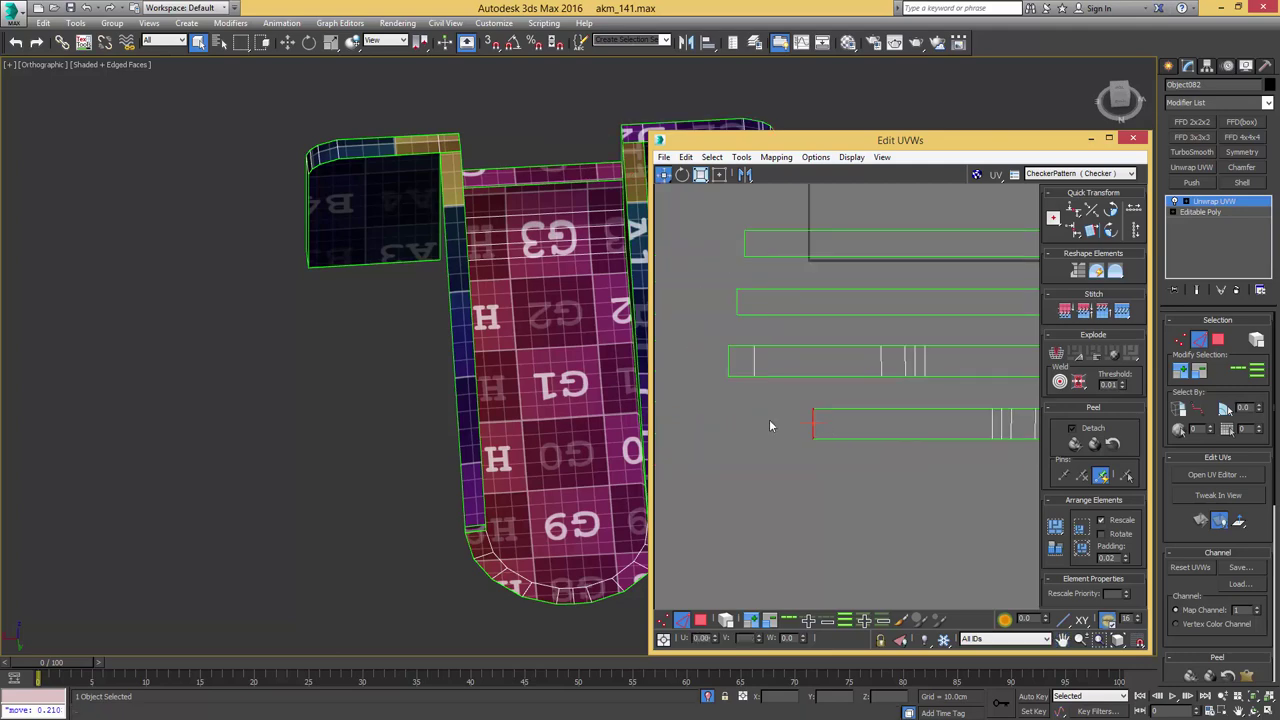
alt+middle_drag(556, 412, 447, 384)
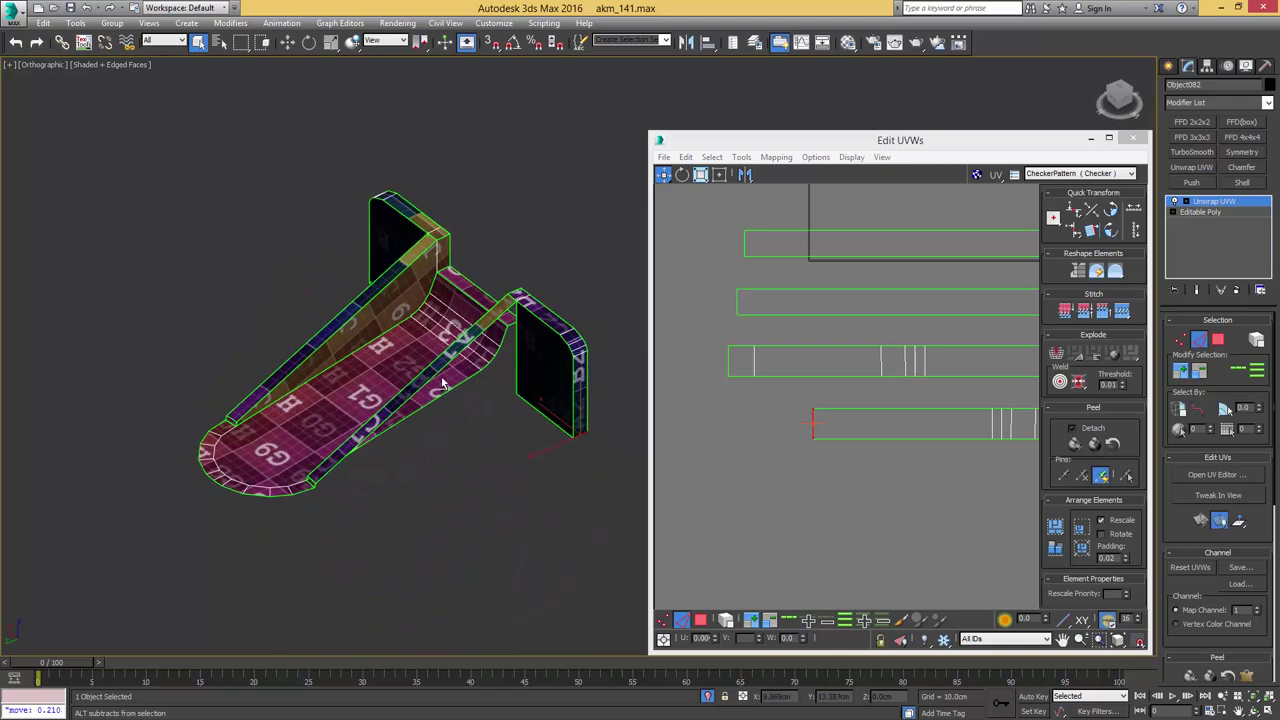
- Rotate the tang's first side-wall UV shell 90 degrees so it lies horizontally
middle_drag(908, 386, 804, 461)
scroll(770, 452, down, 2)
mouse_move(624, 388)
middle_down()
mouse_move(546, 404)
mouse_move(436, 392)
mouse_move(615, 376)
middle_up()
middle_drag(900, 400, 745, 464)
scroll(891, 422, down, 5)
key(3)
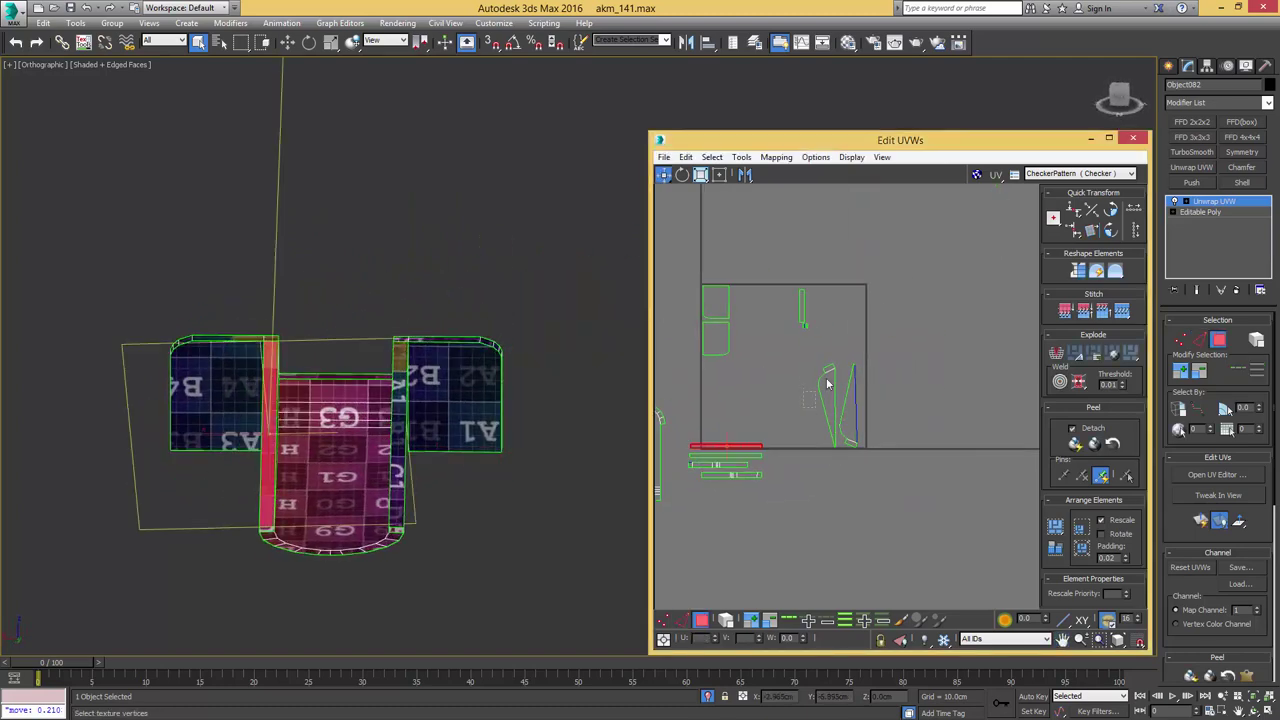
click(830, 372)
alt+middle_drag(470, 417, 407, 446)
scroll(862, 383, up, 3)
scroll(786, 380, up, 3)
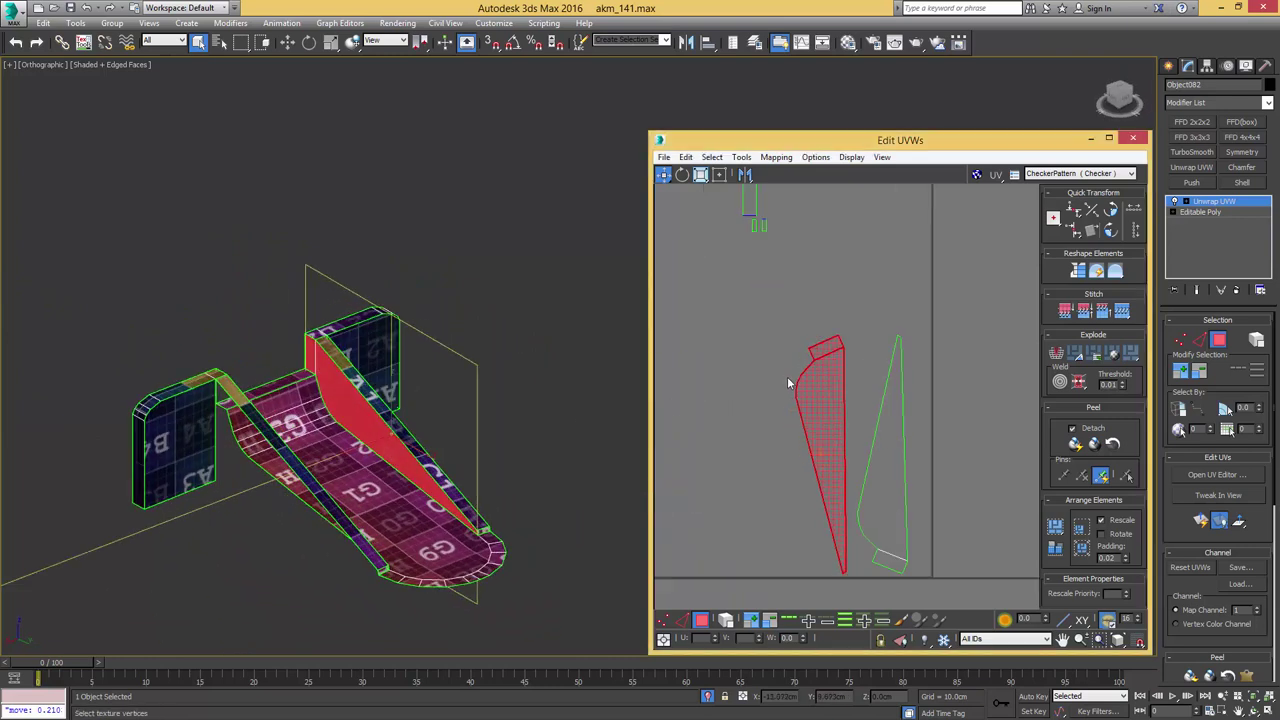
click(1108, 236)
middle_drag(818, 407, 815, 387)
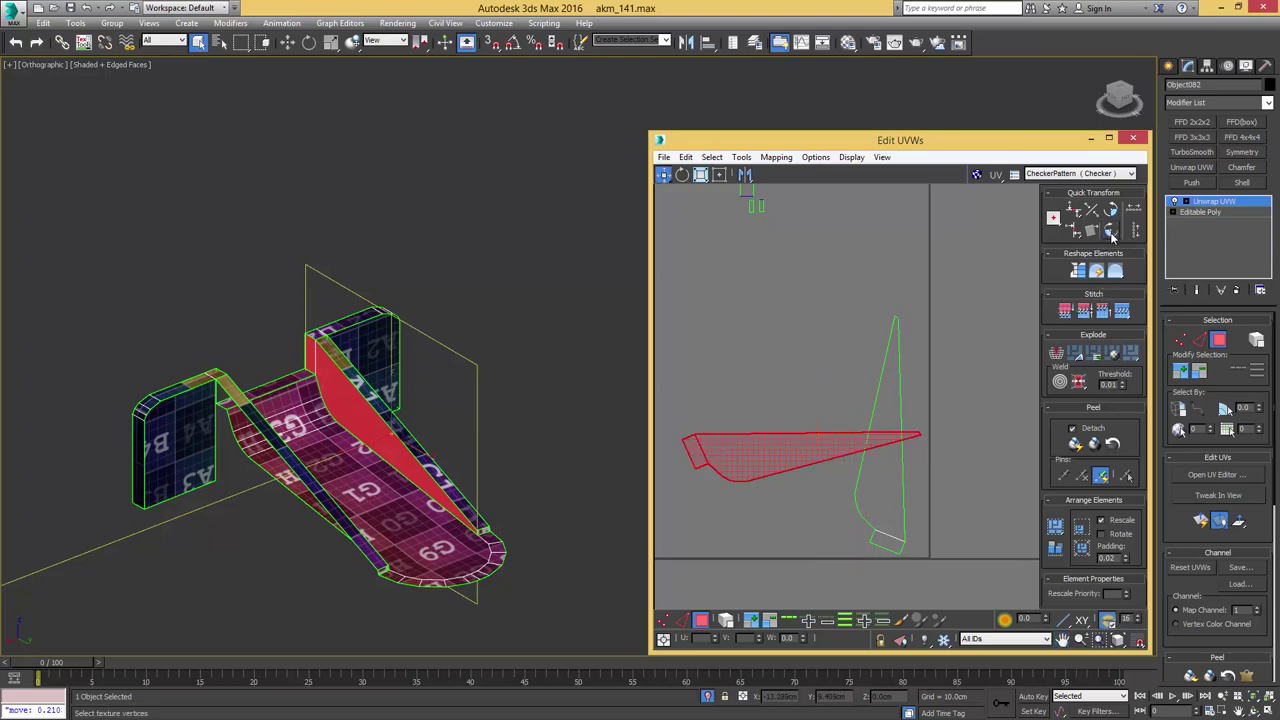
middle_drag(697, 415, 752, 396)
scroll(750, 406, up, 3)
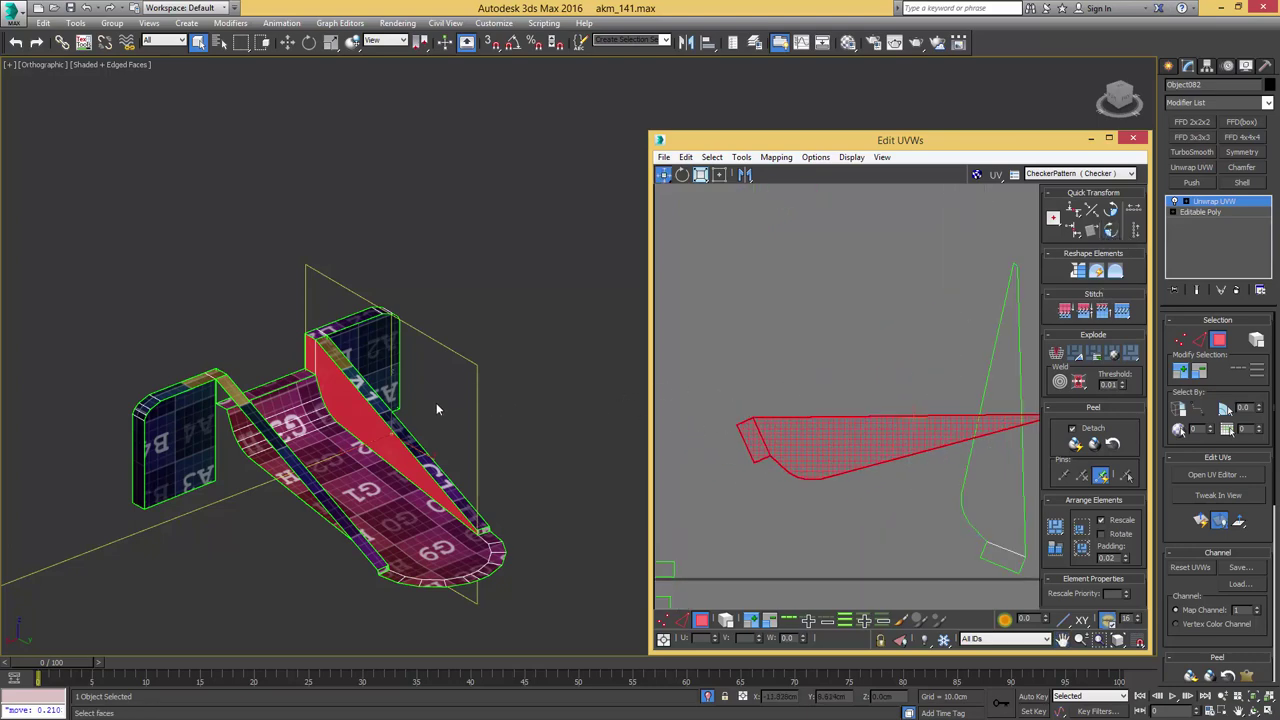
- Straighten the long upper edge of the rotated side-wall shell so it runs exactly horizontal
alt+middle_drag(436, 408, 480, 395)
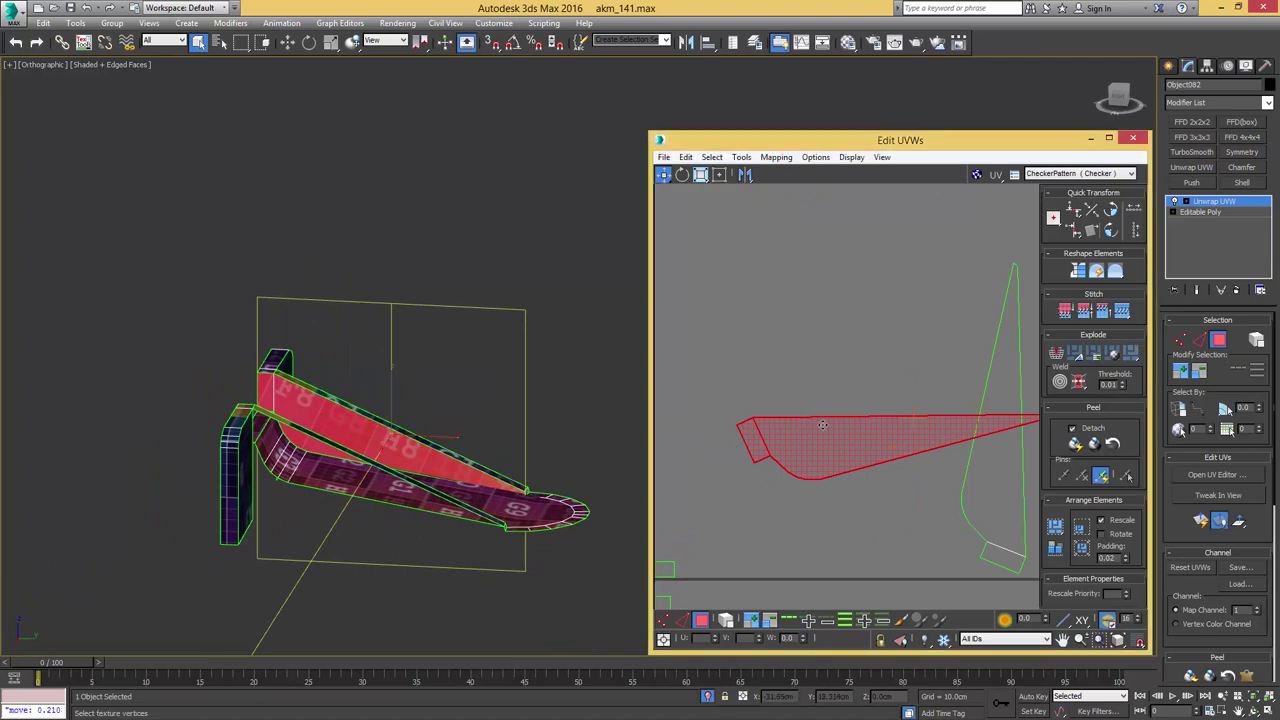
key(2)
scroll(435, 445, up, 5)
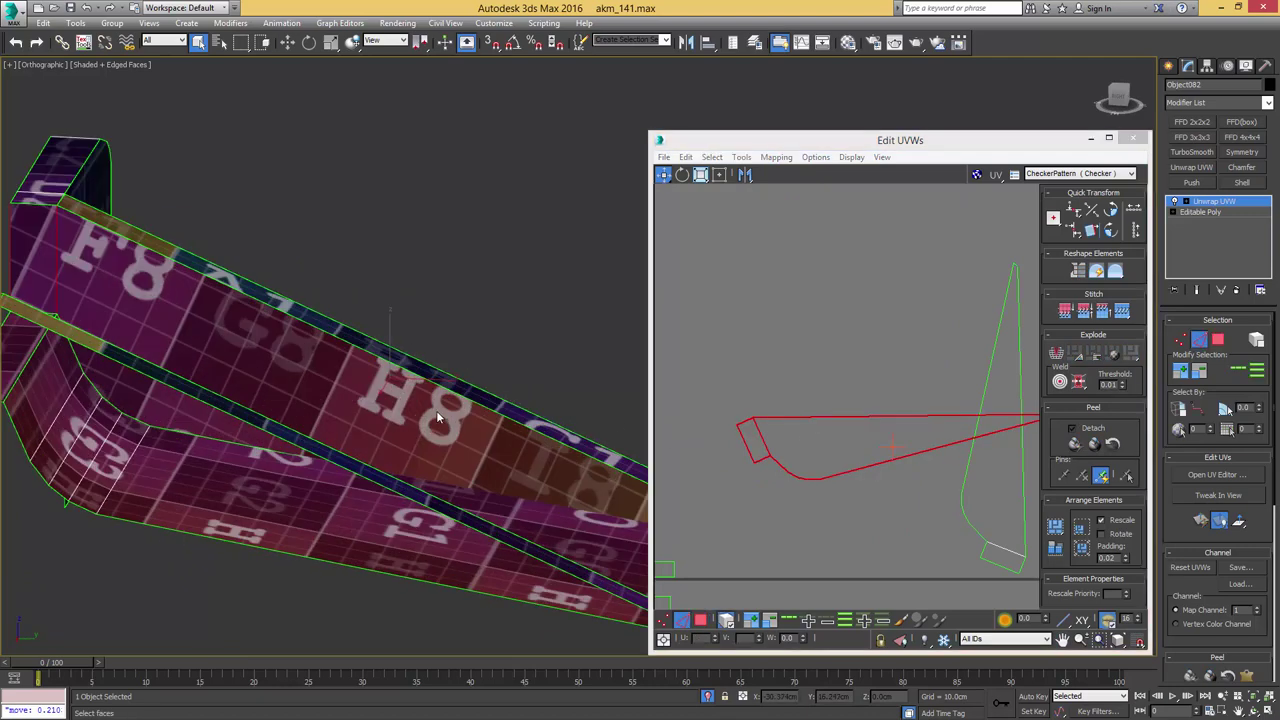
mouse_move(396, 435)
alt+middle_down()
mouse_move(302, 404)
mouse_move(380, 396)
alt+middle_up()
key(F3)
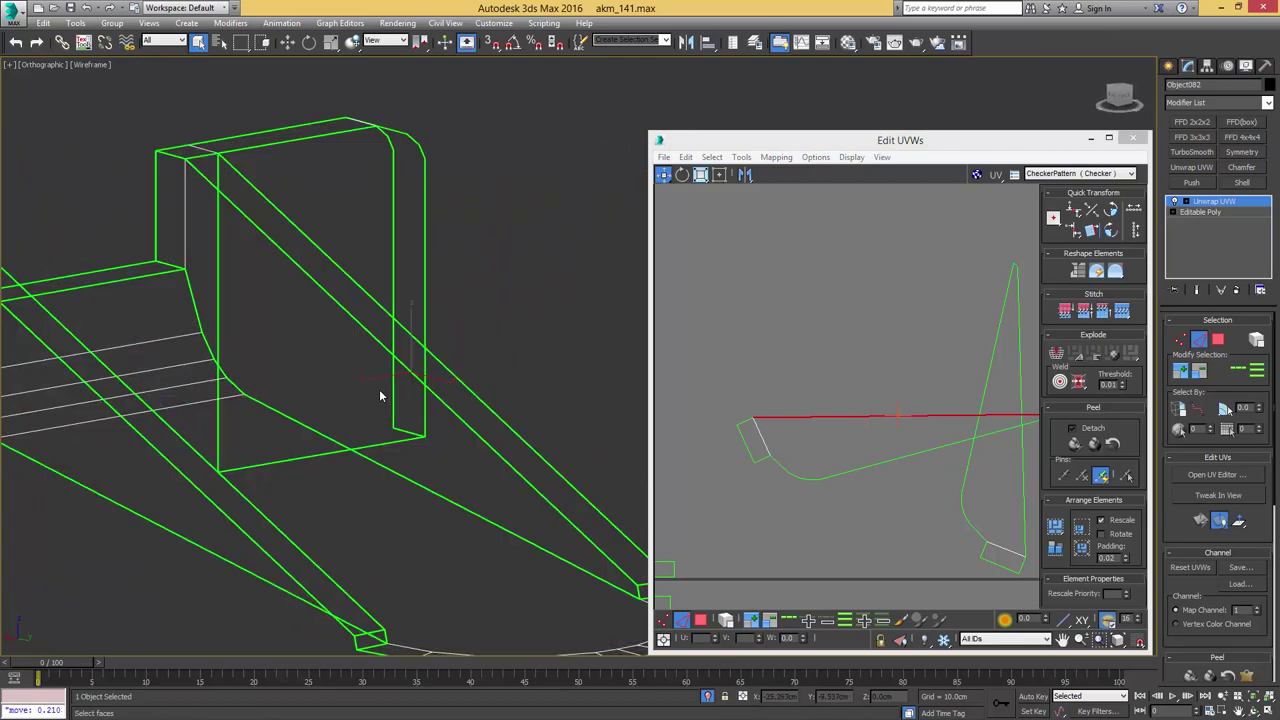
key(F3)
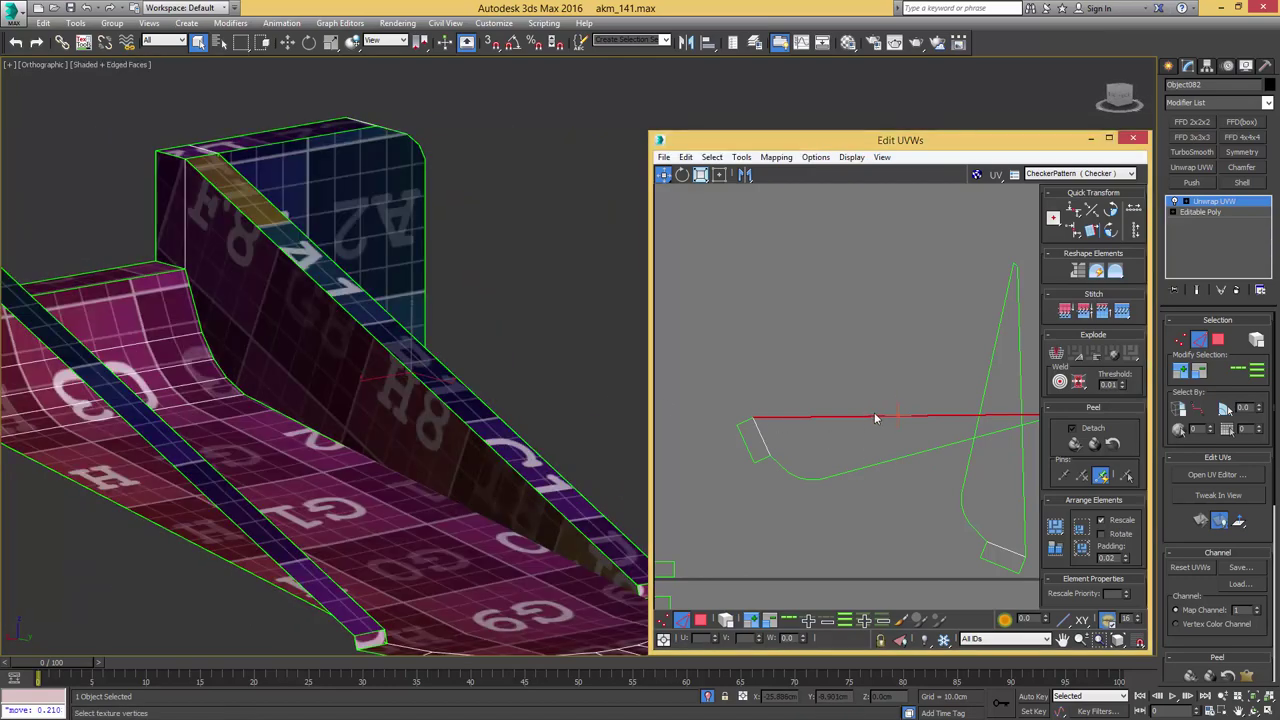
click(83, 42)
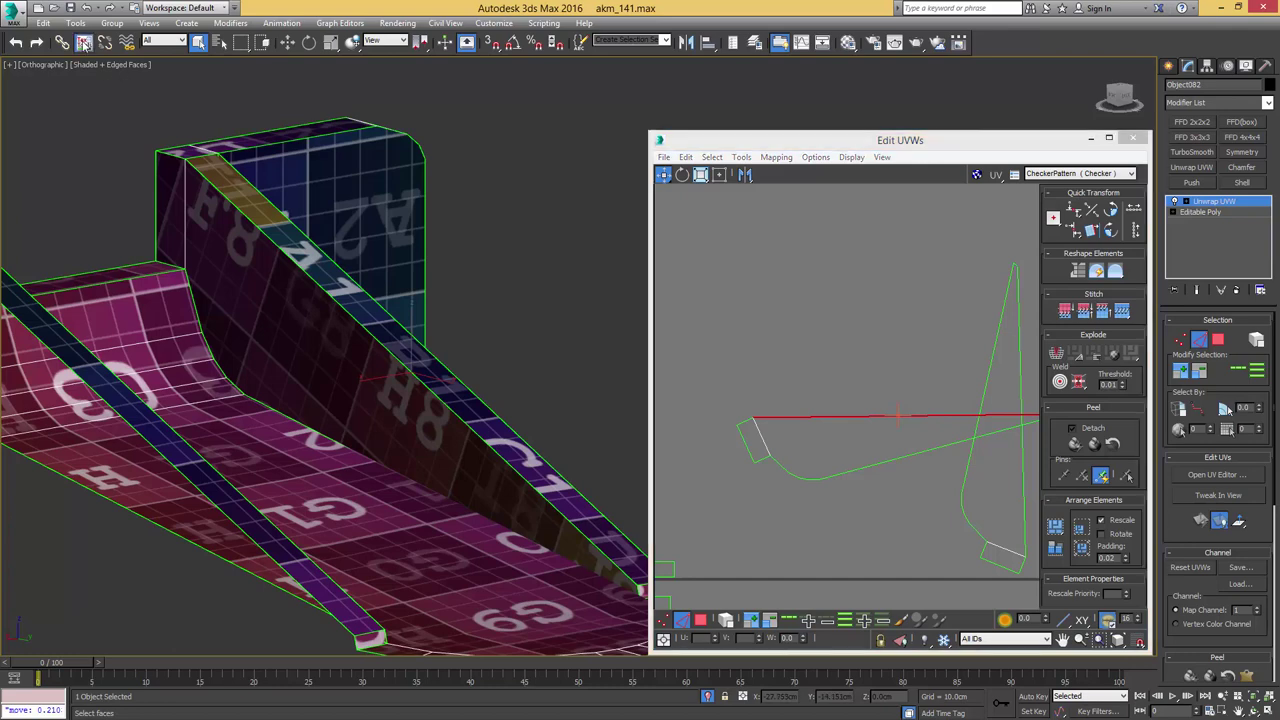
click(620, 386)
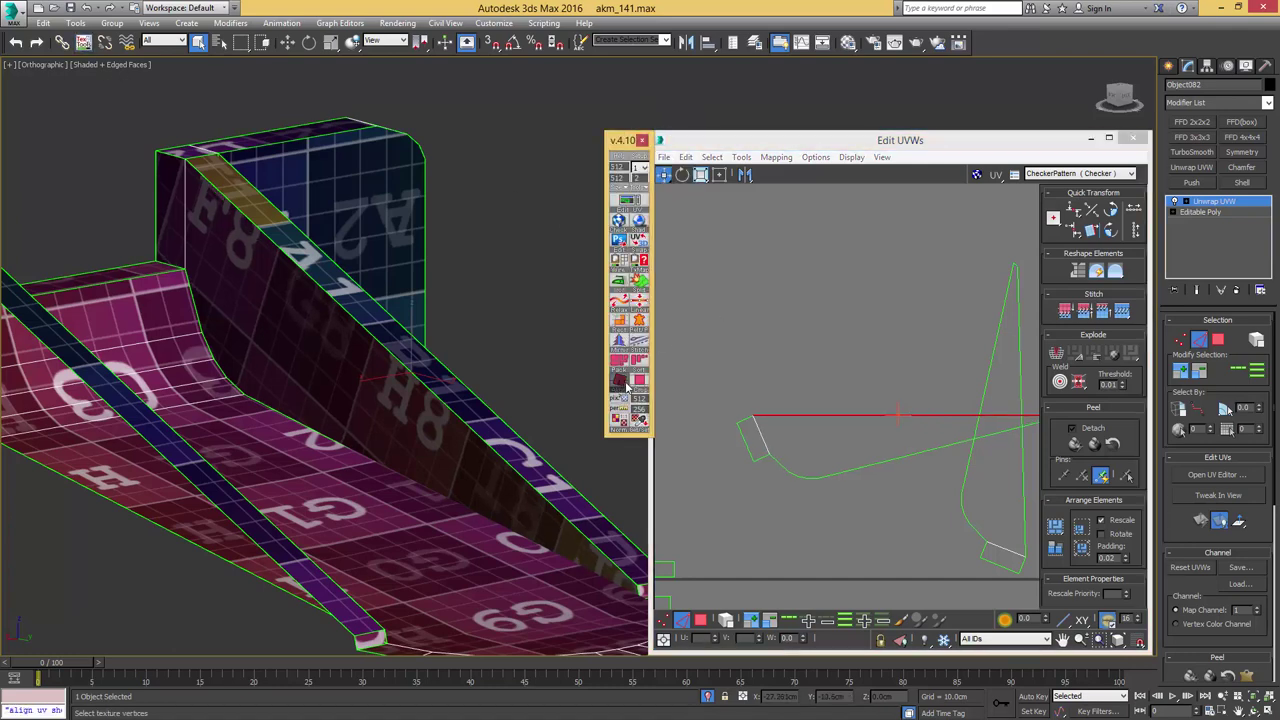
- Straighten the long edge of the second, still upright side-wall shell so it runs exactly vertical
scroll(436, 295, down, 5)
middle_drag(746, 341, 634, 311)
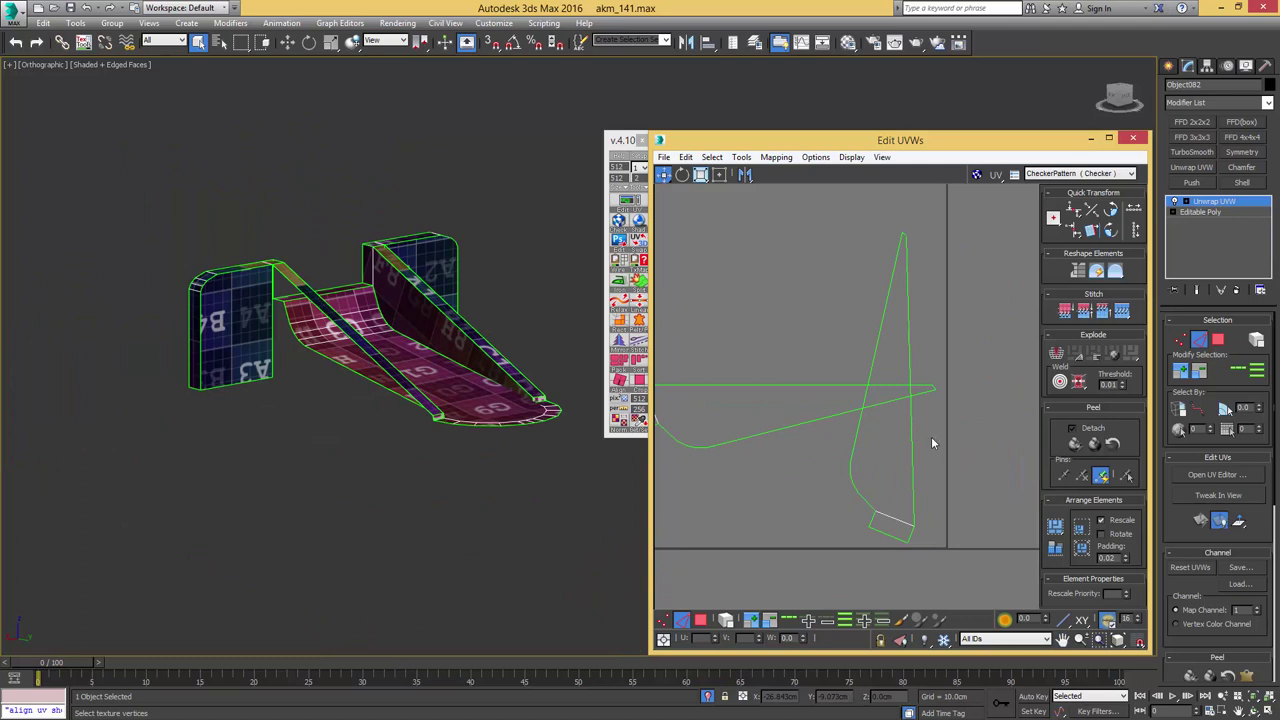
click(621, 385)
- Rotate the second side-wall shell to horizontal and place it directly above the first one
key(3)
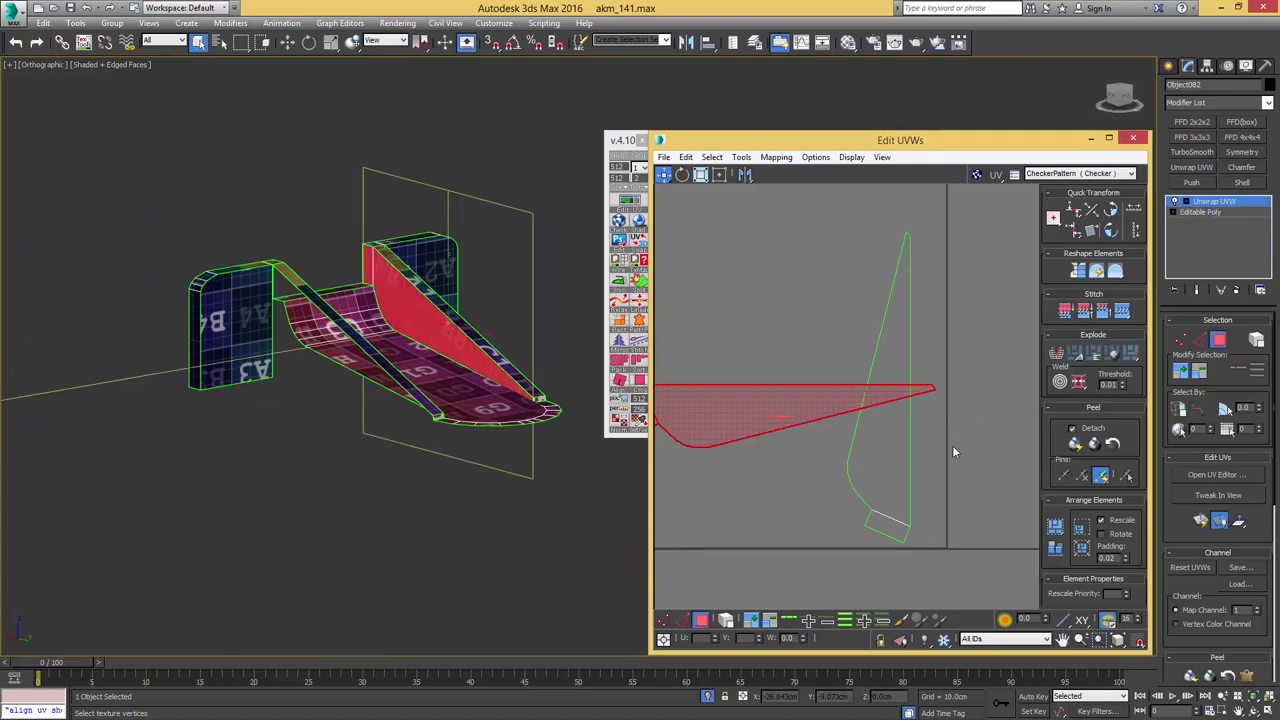
key(4)
click(863, 473)
middle_drag(867, 302, 958, 343)
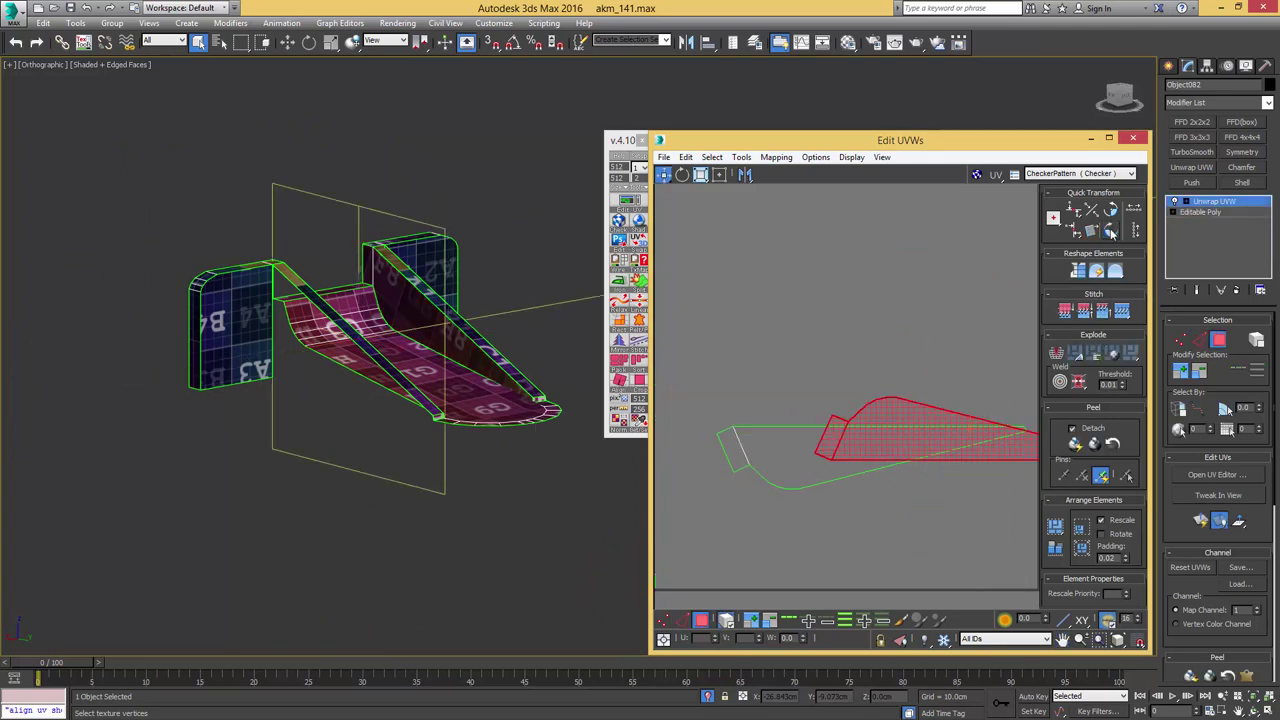
click(1110, 230)
scroll(875, 382, down, 3)
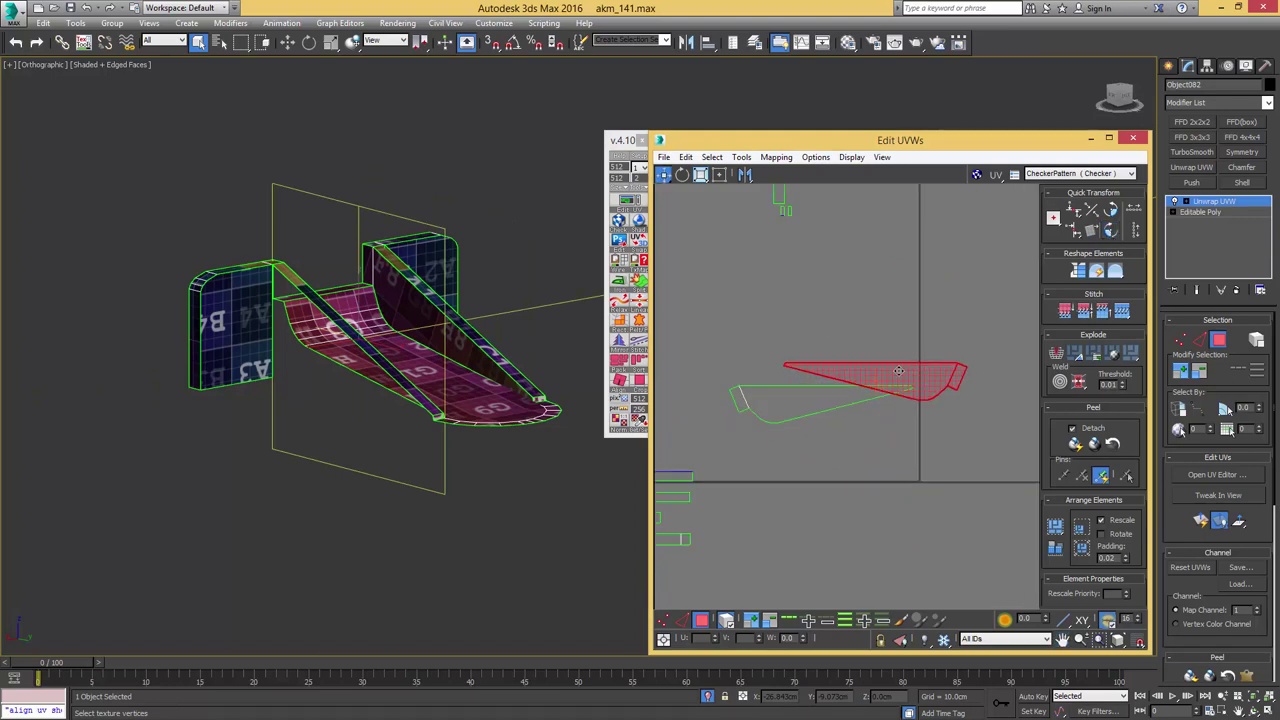
middle_drag(836, 350, 820, 460)
scroll(820, 380, down, 2)
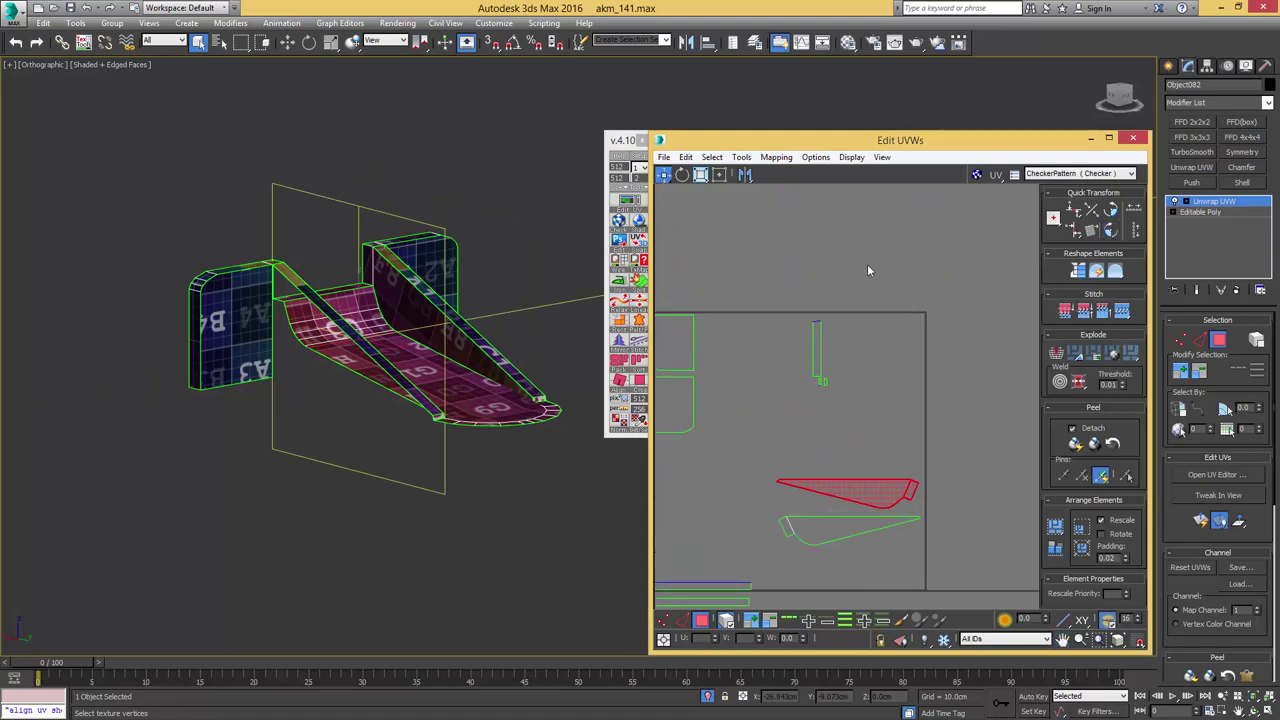
- Locate the narrow strip shell of the tang's rear edge and straighten it into a clean rectangle
click(817, 345)
mouse_move(422, 336)
alt+middle_down()
mouse_move(423, 355)
mouse_move(545, 325)
mouse_move(660, 337)
mouse_move(757, 380)
mouse_move(607, 370)
mouse_move(429, 391)
mouse_move(465, 427)
alt+middle_up()
key(F3)
key(F3)
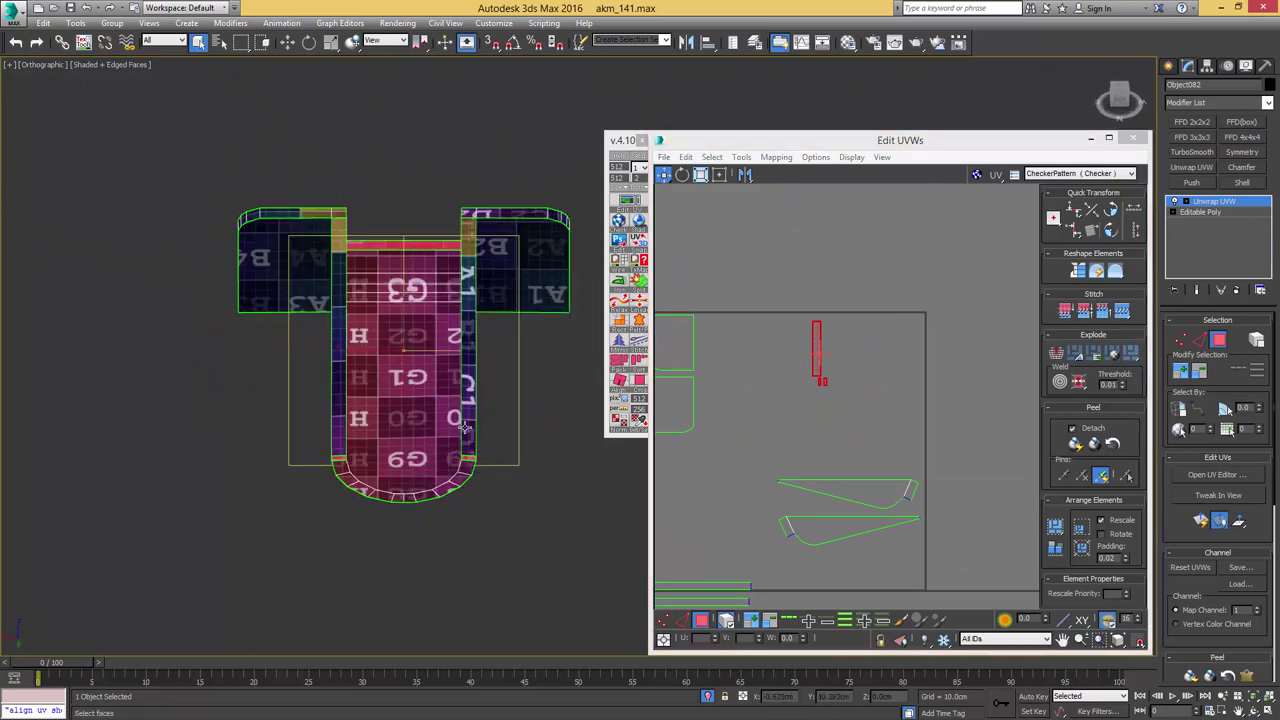
scroll(834, 370, up, 8)
click(810, 441)
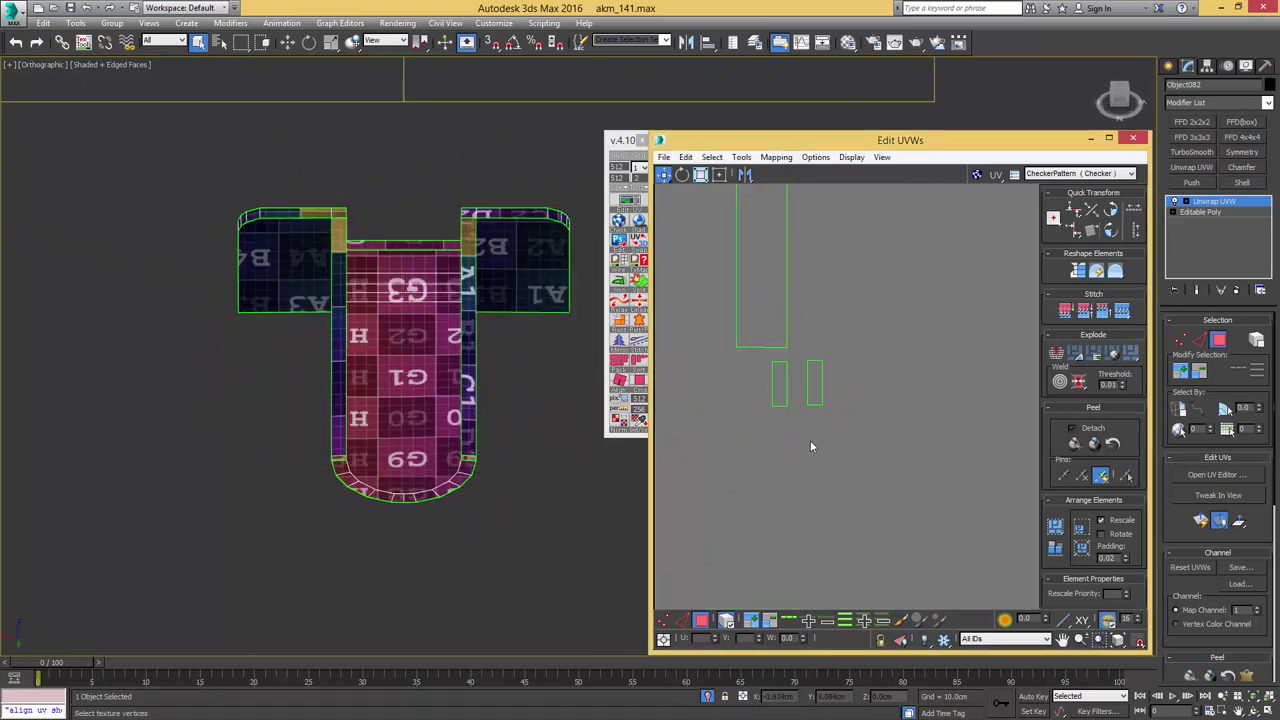
scroll(778, 340, up, 1)
middle_drag(788, 320, 796, 422)
scroll(810, 390, down, 2)
click(784, 360)
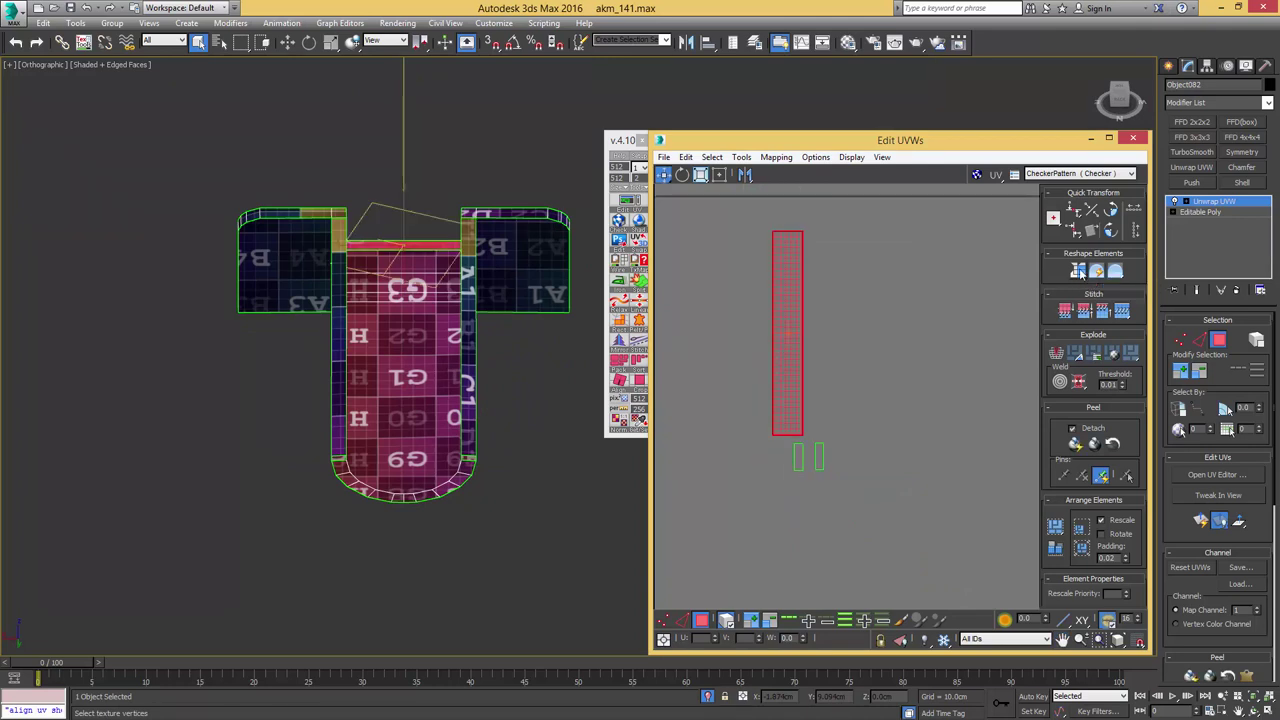
middle_drag(840, 305, 840, 311)
scroll(862, 317, down, 9)
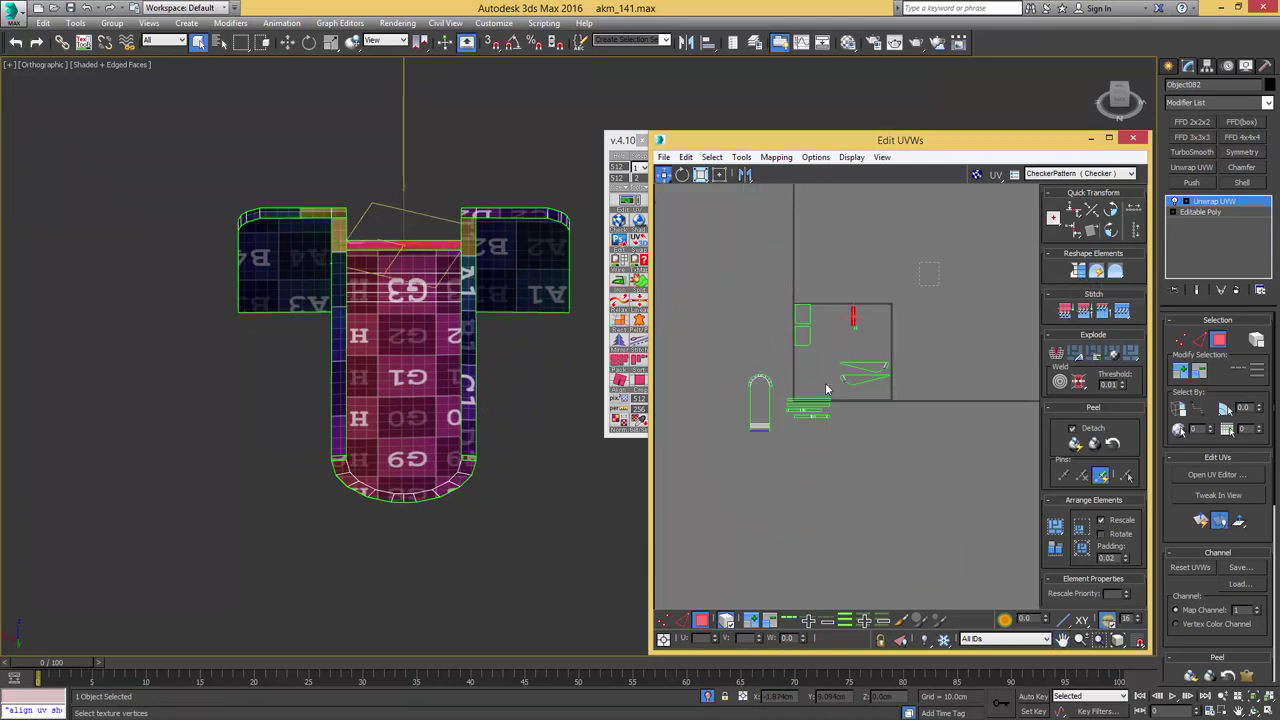
- Select all of the tang's UV shells, pack them together and move the group aside
key(ctrl+a)
middle_drag(803, 438, 817, 388)
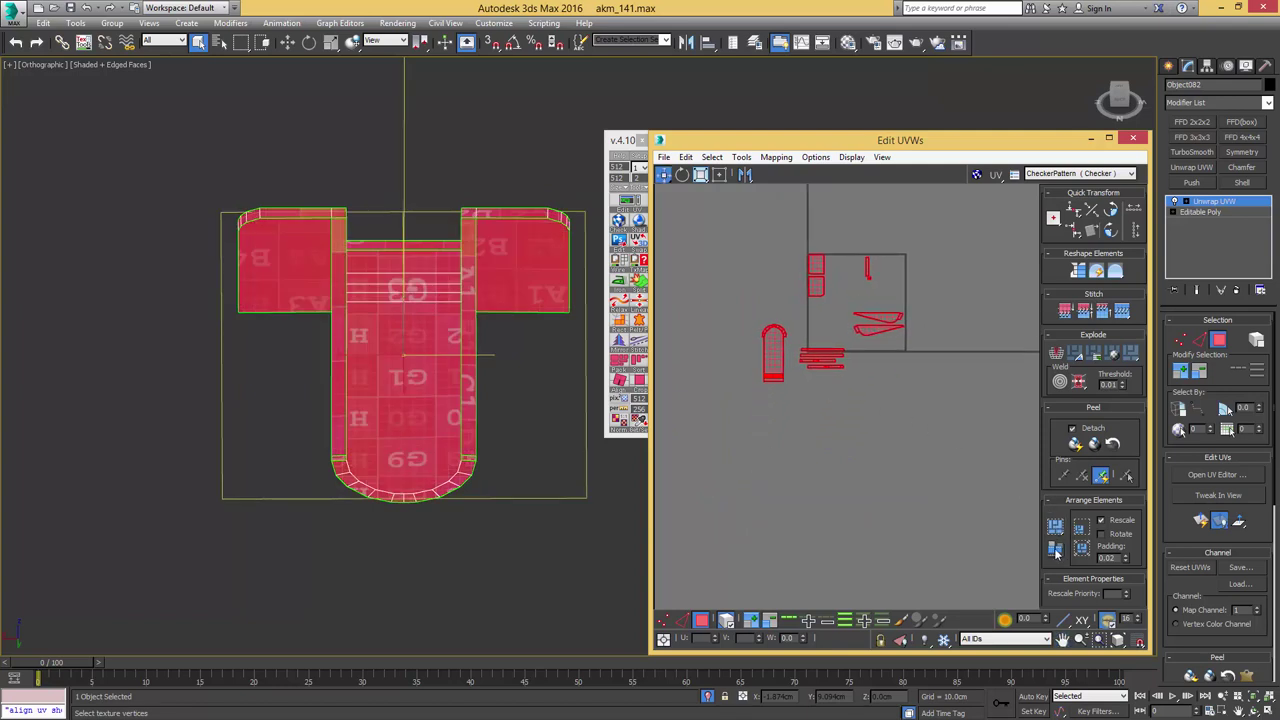
click(725, 178)
scroll(845, 280, down, 4)
drag(827, 304, 712, 333)
- Collapse the tang's finished unwrap into the editable poly and bring back the rest of the rifle
alt+middle_drag(500, 357, 425, 350)
key(ctrl+e)
key(alt+q)
scroll(525, 345, down, 2)
alt+middle_drag(528, 342, 450, 328)
middle_drag(545, 290, 400, 359)
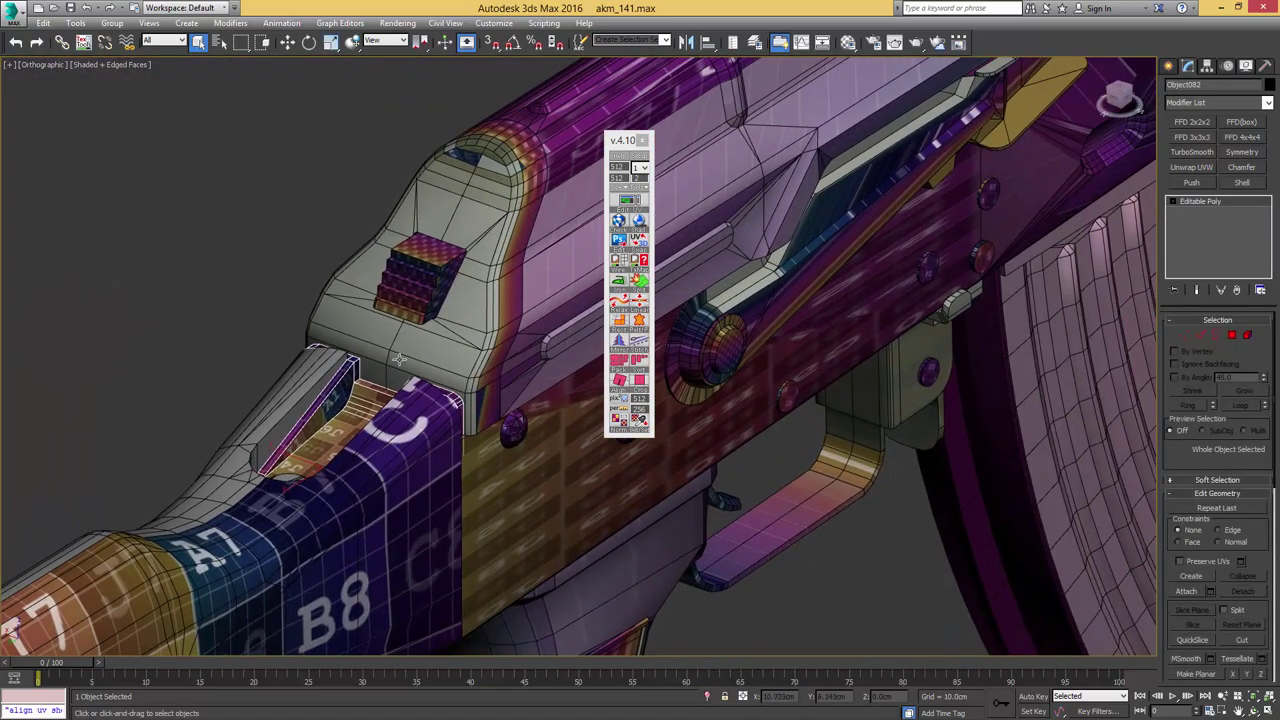
- Isolate the stepped block at the rear of the dust cover and save the scene as akm_142.max
alt+middle_drag(502, 377, 468, 379)
click(466, 292)
mouse_move(469, 319)
alt+middle_down()
mouse_move(430, 303)
mouse_move(453, 324)
alt+middle_up()
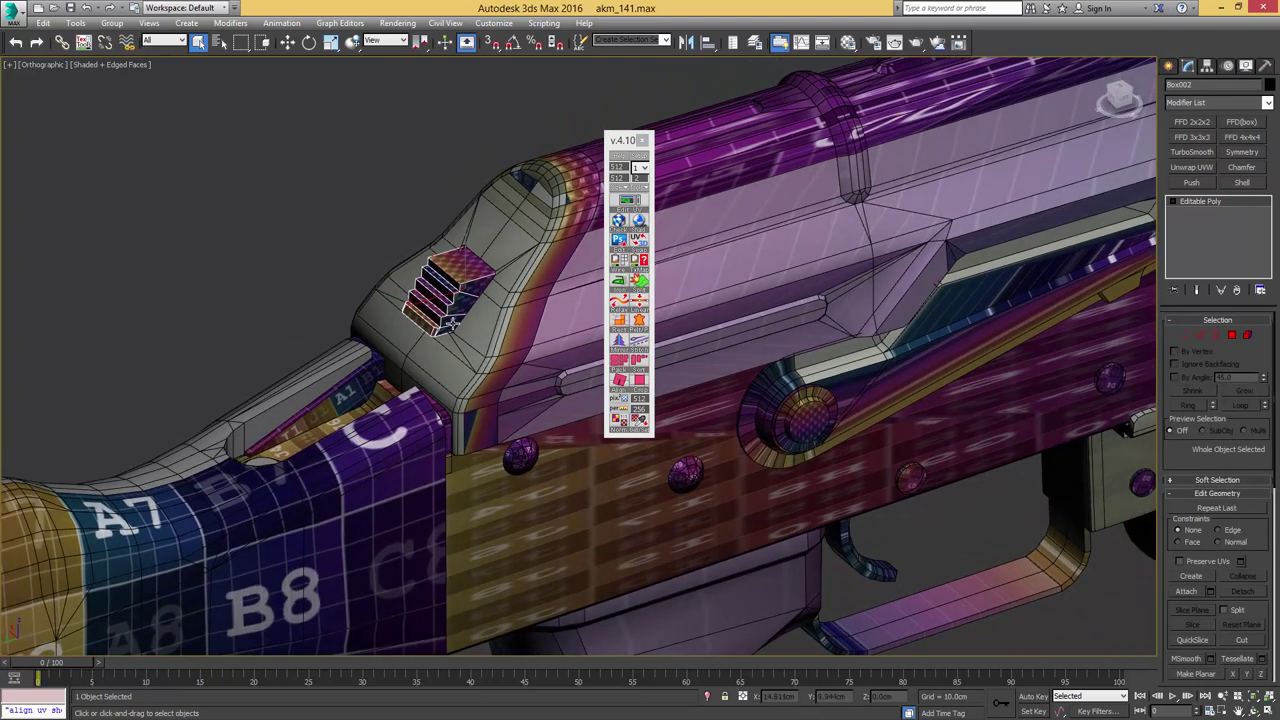
key(alt+q)
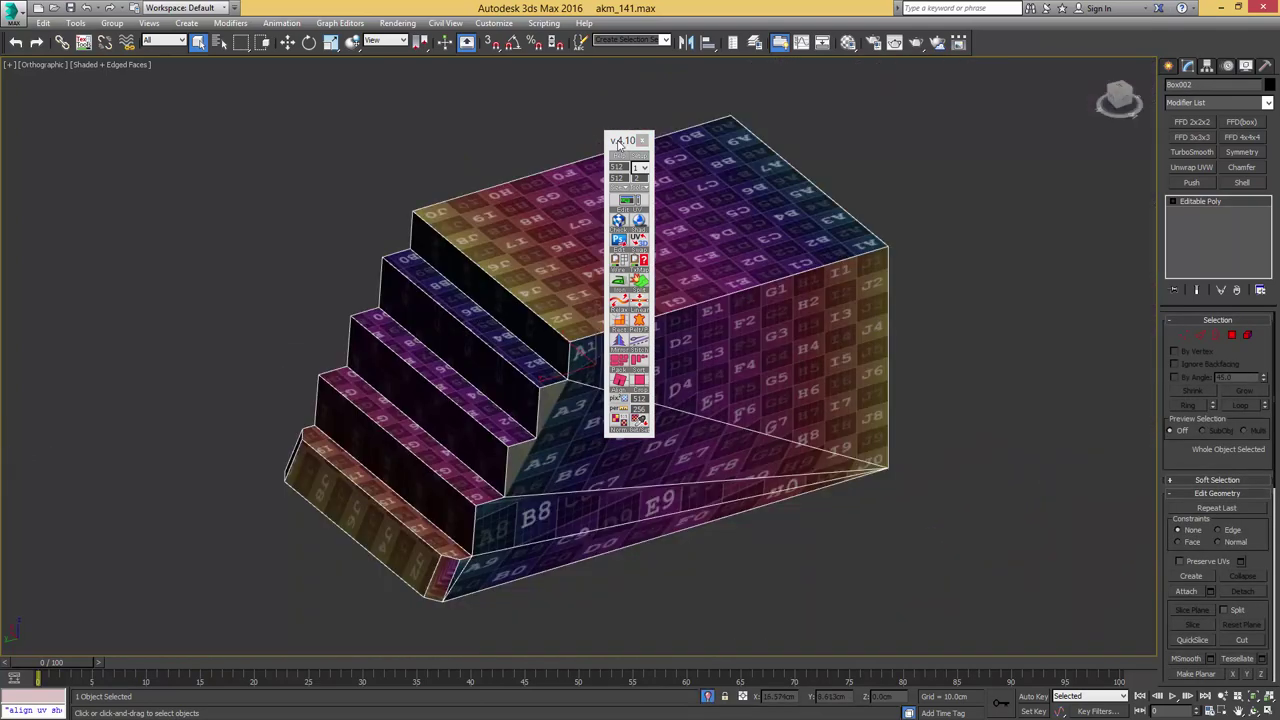
drag(619, 143, 998, 170)
key(ctrl+s)
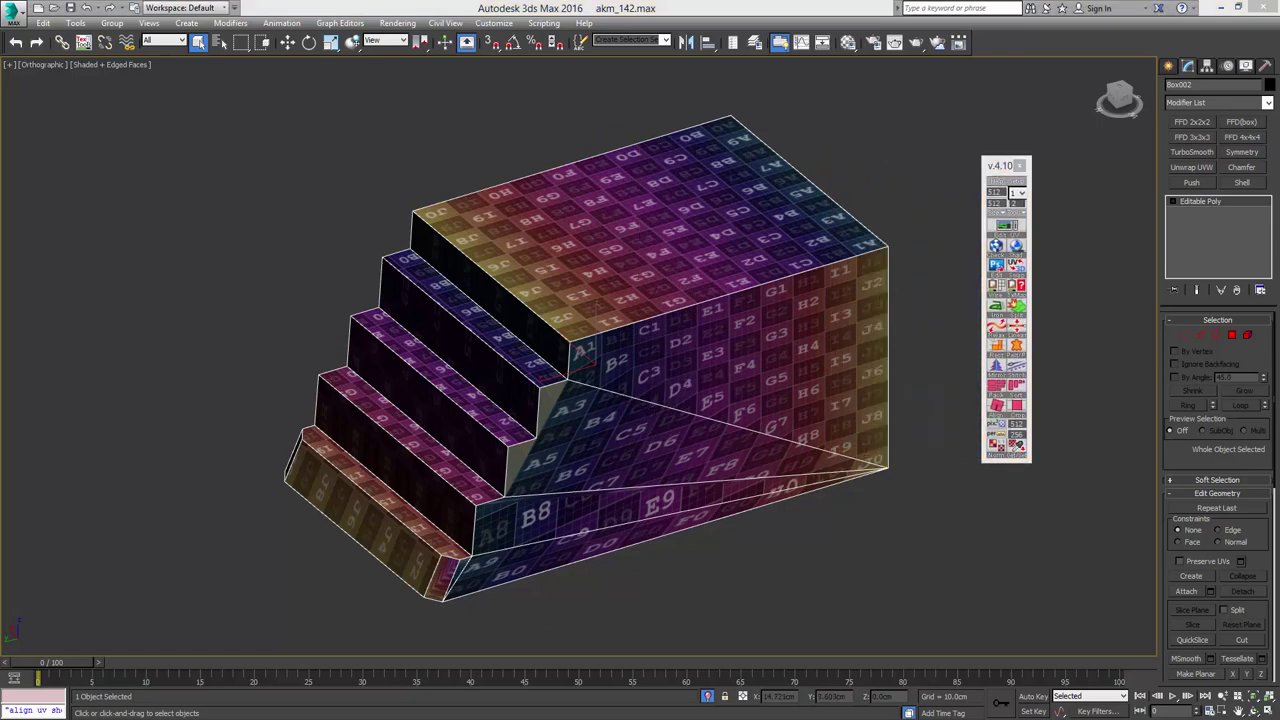
- Inspect the stepped block's faces in place on the rifle, in shaded and wireframe display
alt+middle_drag(775, 360, 746, 292)
key(4)
click(757, 316)
key(alt+q)
scroll(469, 285, up, 6)
mouse_move(469, 285)
alt+middle_down()
mouse_move(400, 286)
mouse_move(514, 286)
mouse_move(537, 257)
mouse_move(625, 254)
mouse_move(543, 254)
mouse_move(647, 266)
alt+middle_up()
key(F3)
key(F3)
key(F3)
key(alt+q)
key(F3)
scroll(543, 258, down, 5)
- Unwrap the stepped block by flatten-mapping all its faces, and move the resulting shells below the UV tile
key(4)
key(ctrl+e)
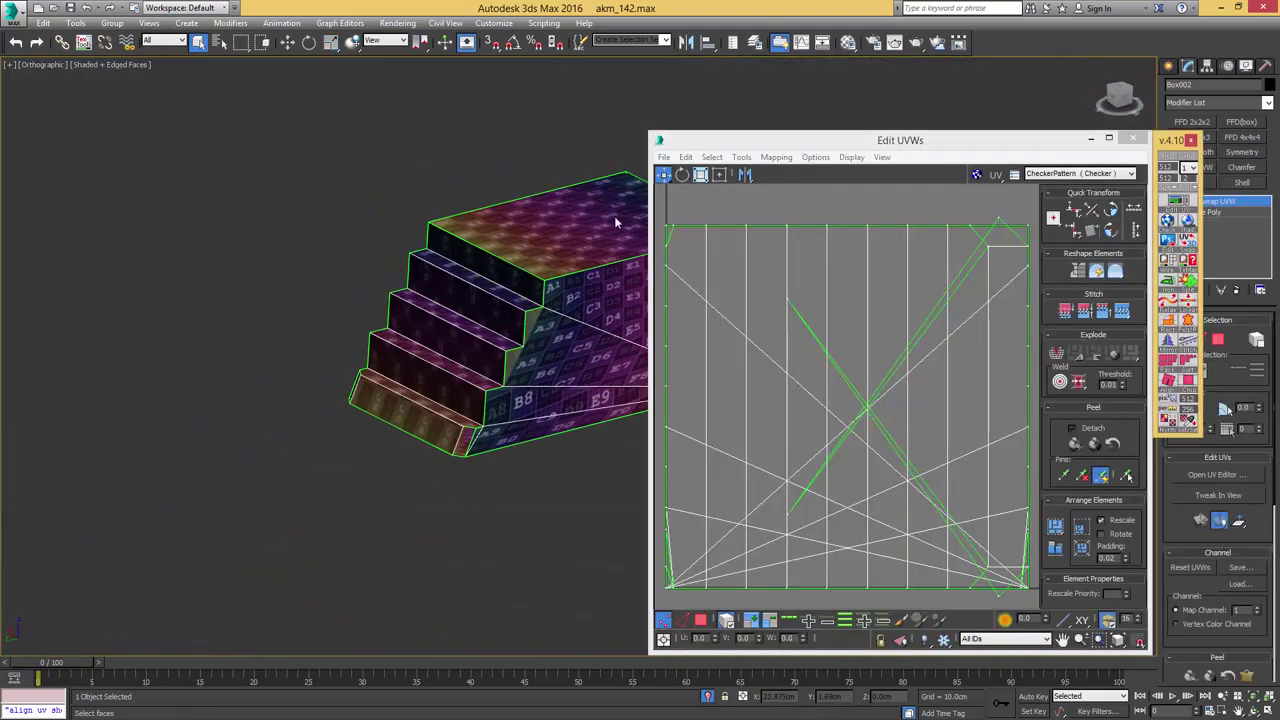
alt+middle_drag(616, 222, 523, 217)
key(3)
key(ctrl+a)
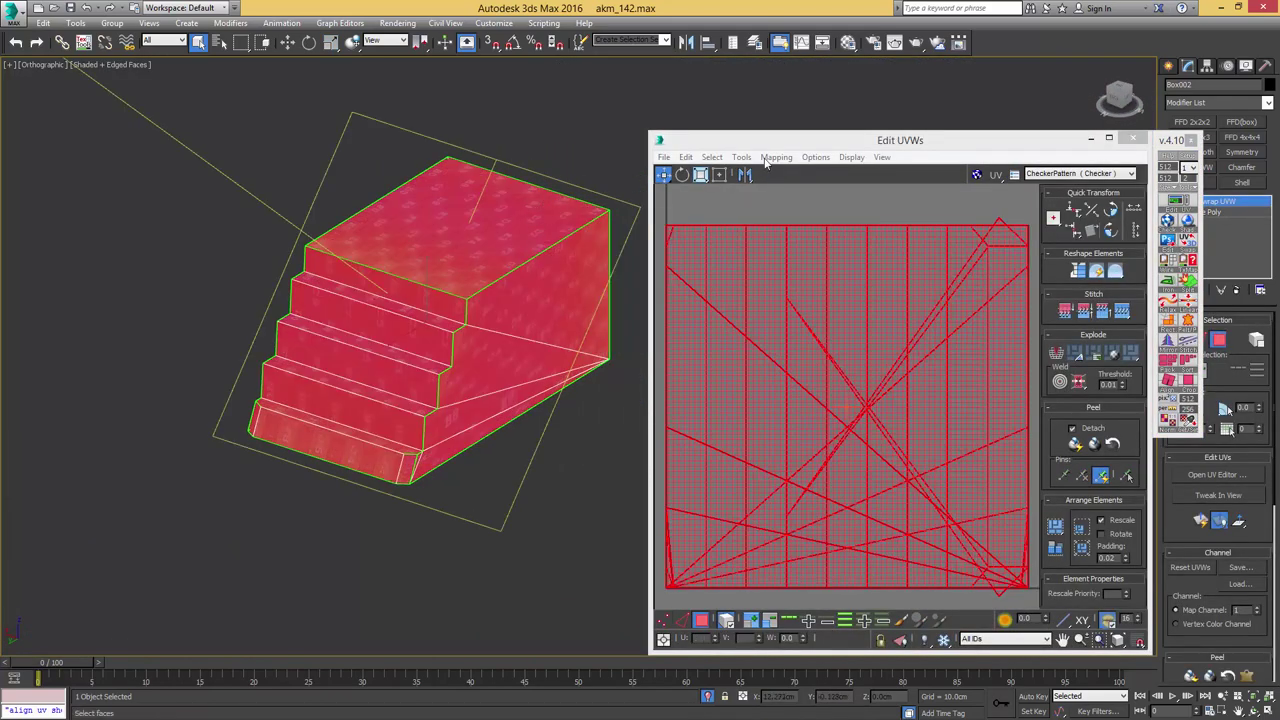
click(780, 157)
click(784, 174)
key(Return)
scroll(836, 234, down, 3)
middle_drag(814, 246, 830, 222)
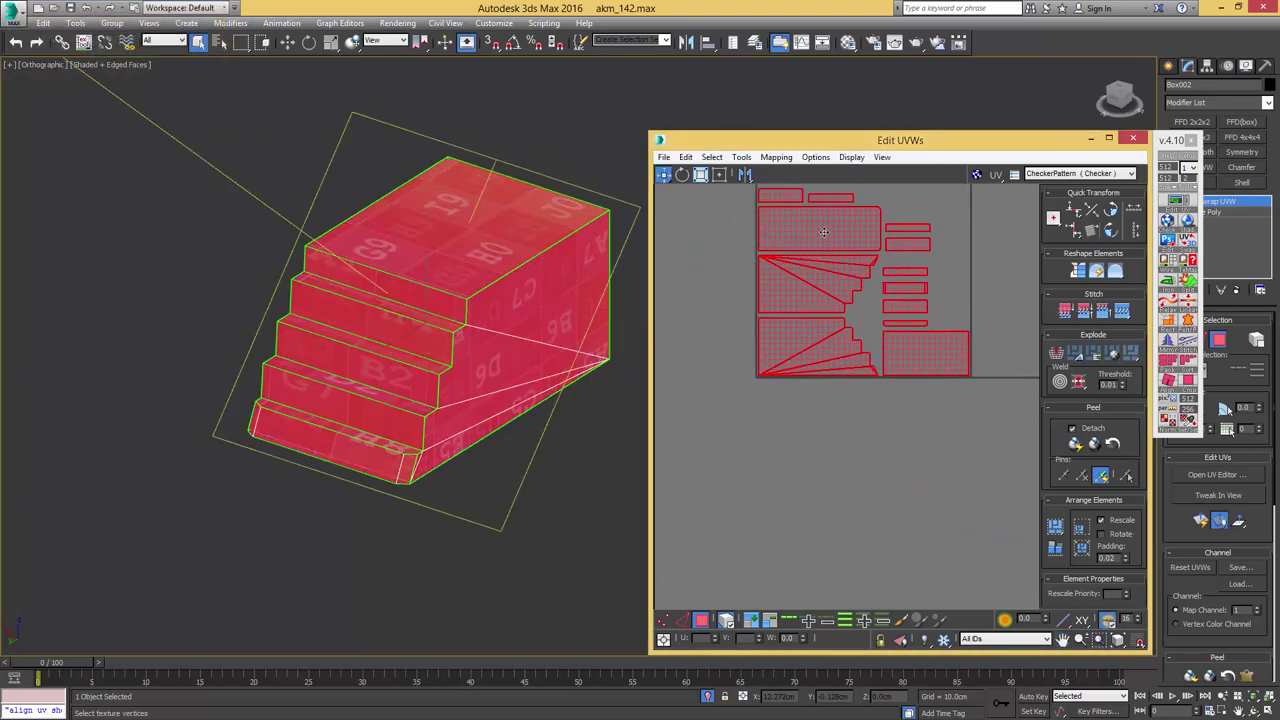
drag(823, 232, 819, 426)
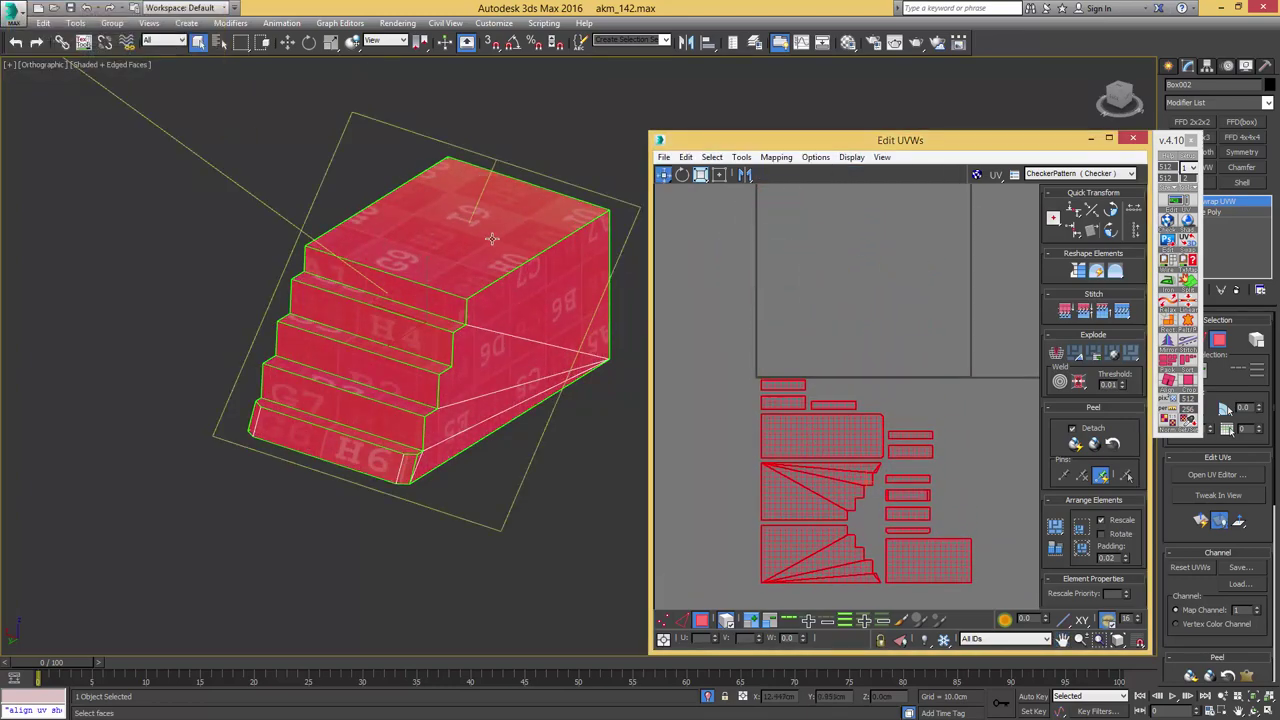
- Turn off the shaded highlight on selected faces and look closely at the block's steps
alt+middle_drag(465, 283, 500, 286)
mouse_move(410, 380)
middle_down()
mouse_move(440, 277)
mouse_move(489, 306)
mouse_move(480, 256)
mouse_move(371, 265)
middle_up()
scroll(489, 306, up, 2)
key(F2)
scroll(494, 288, up, 3)
scroll(483, 281, down, 2)
scroll(371, 265, down, 3)
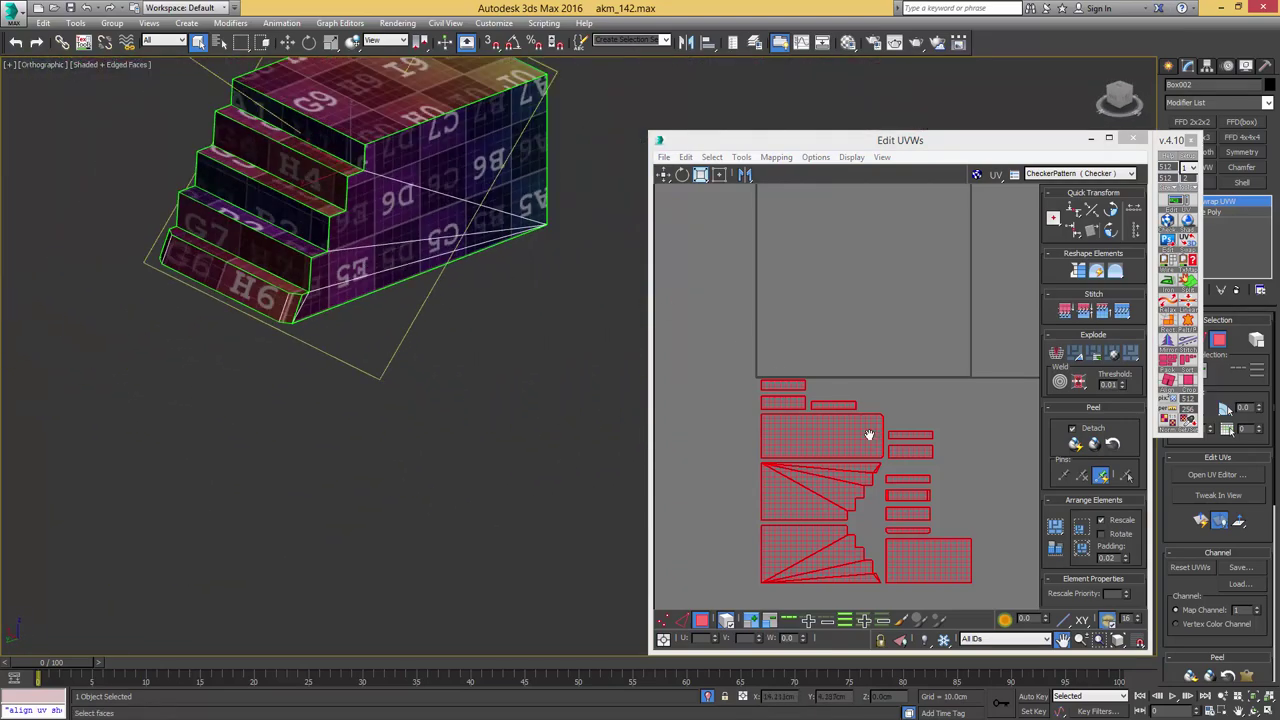
- Align the upper edges of the bevelled bottom step's strip shell into one horizontal line
middle_drag(869, 435, 875, 437)
scroll(870, 354, up, 3)
click(898, 421)
middle_drag(882, 492, 854, 320)
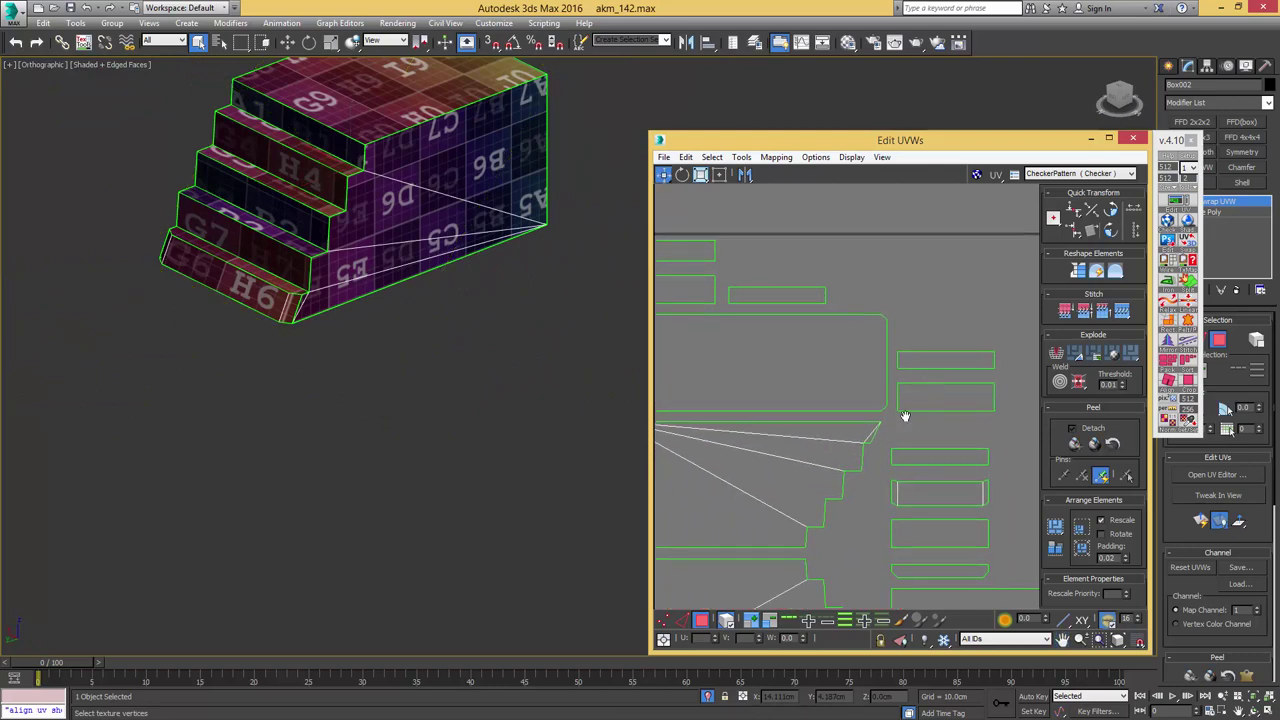
middle_drag(905, 416, 913, 308)
middle_drag(922, 354, 831, 310)
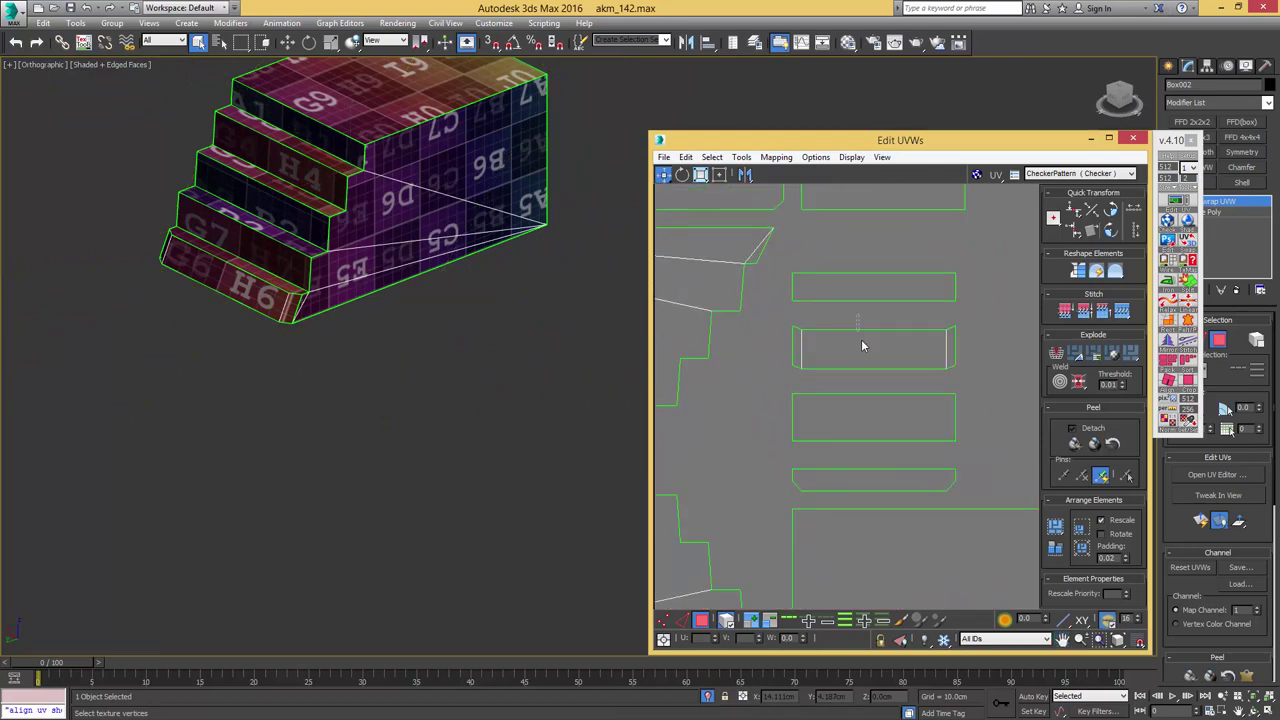
click(864, 344)
key(2)
click(869, 352)
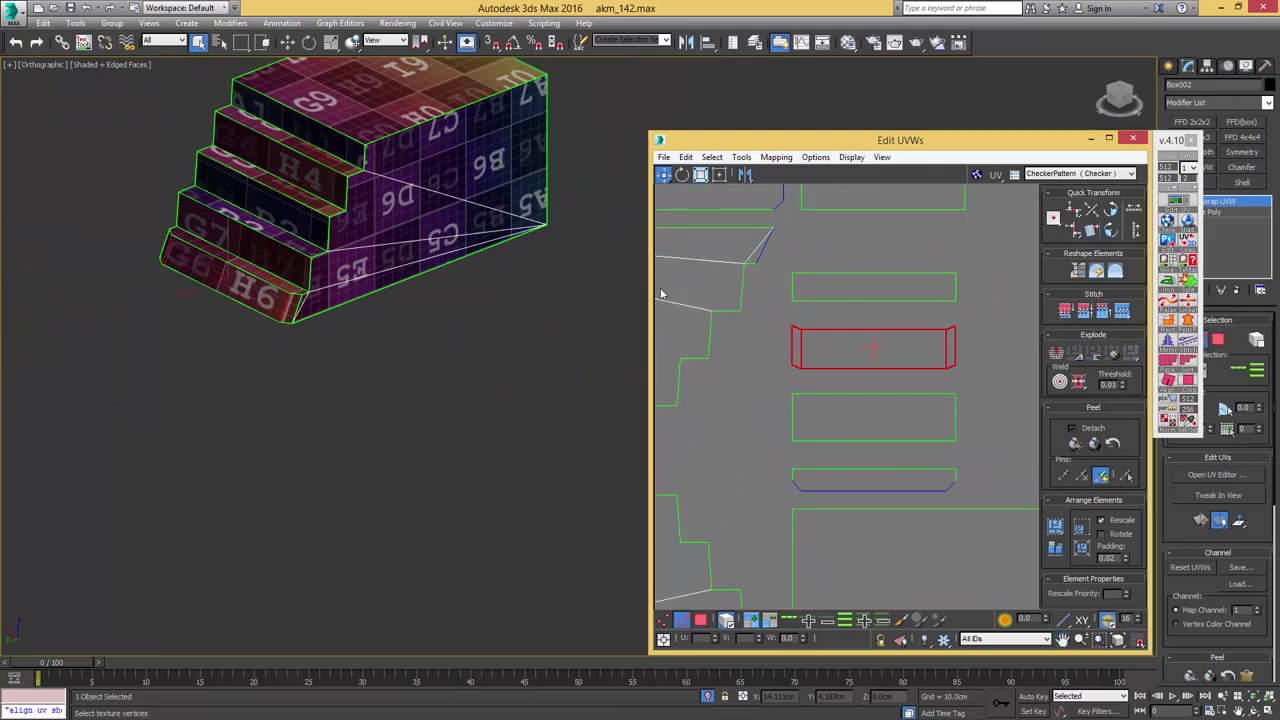
key(5)
click(865, 328)
alt+middle_drag(414, 268, 309, 262)
scroll(281, 274, up, 5)
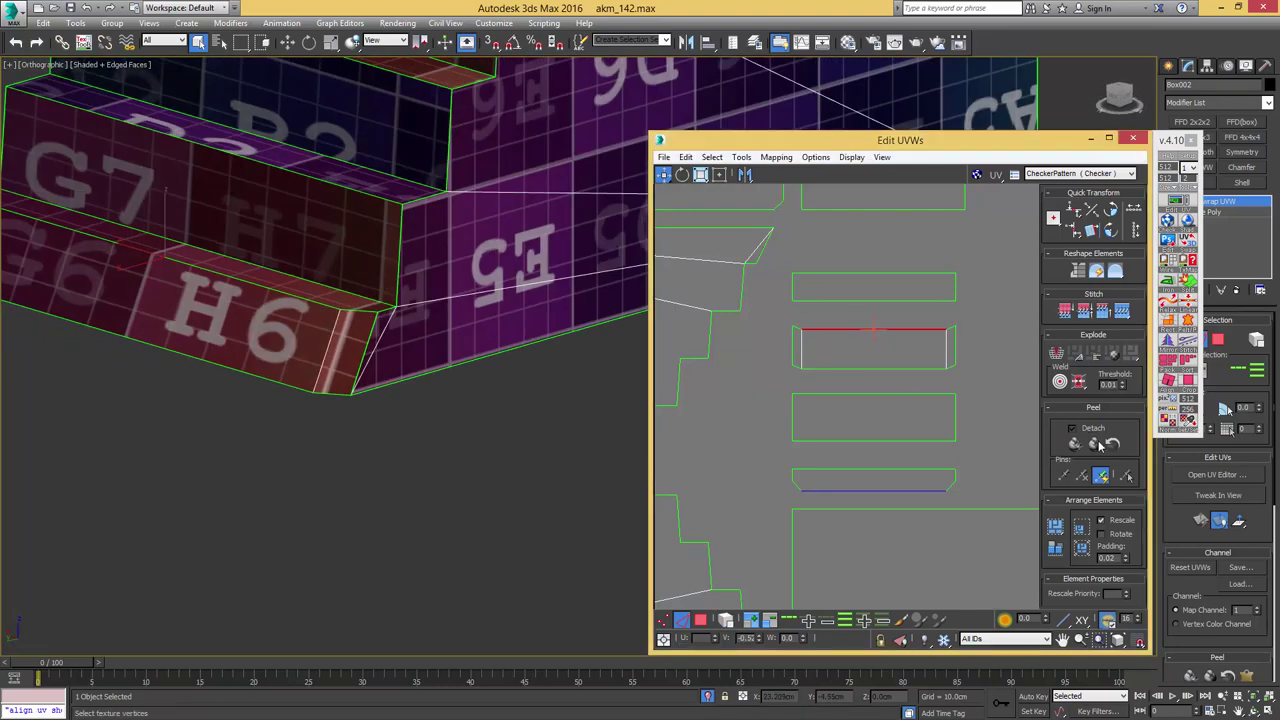
key(alt+l)
key(h)
- Align the lower edges of the same bevelled strip shell into one horizontal line
click(895, 370)
key(alt+l)
key(h)
middle_drag(838, 341, 840, 349)
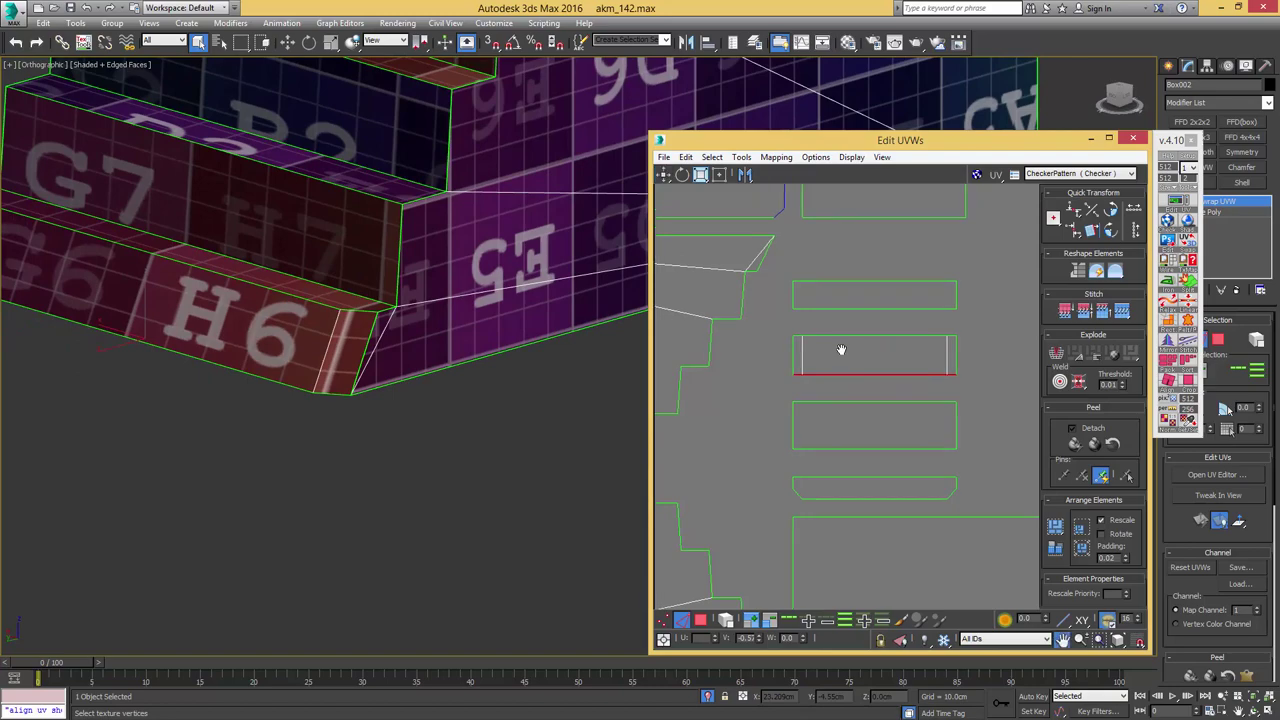
- Move all of the stepped block's shells farther below the UV tile and collapse its unwrap into the mesh
scroll(850, 343, down, 8)
key(3)
drag(927, 257, 770, 398)
scroll(885, 340, down, 4)
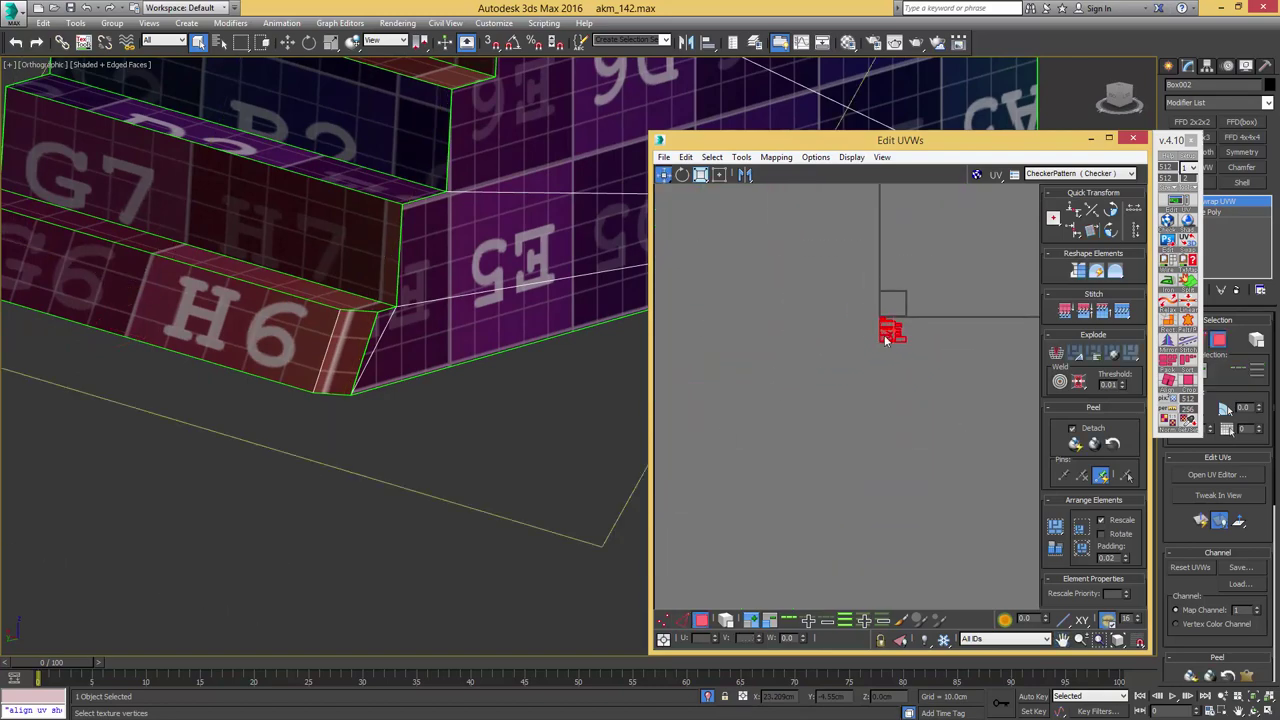
drag(887, 329, 886, 520)
middle_click(385, 386)
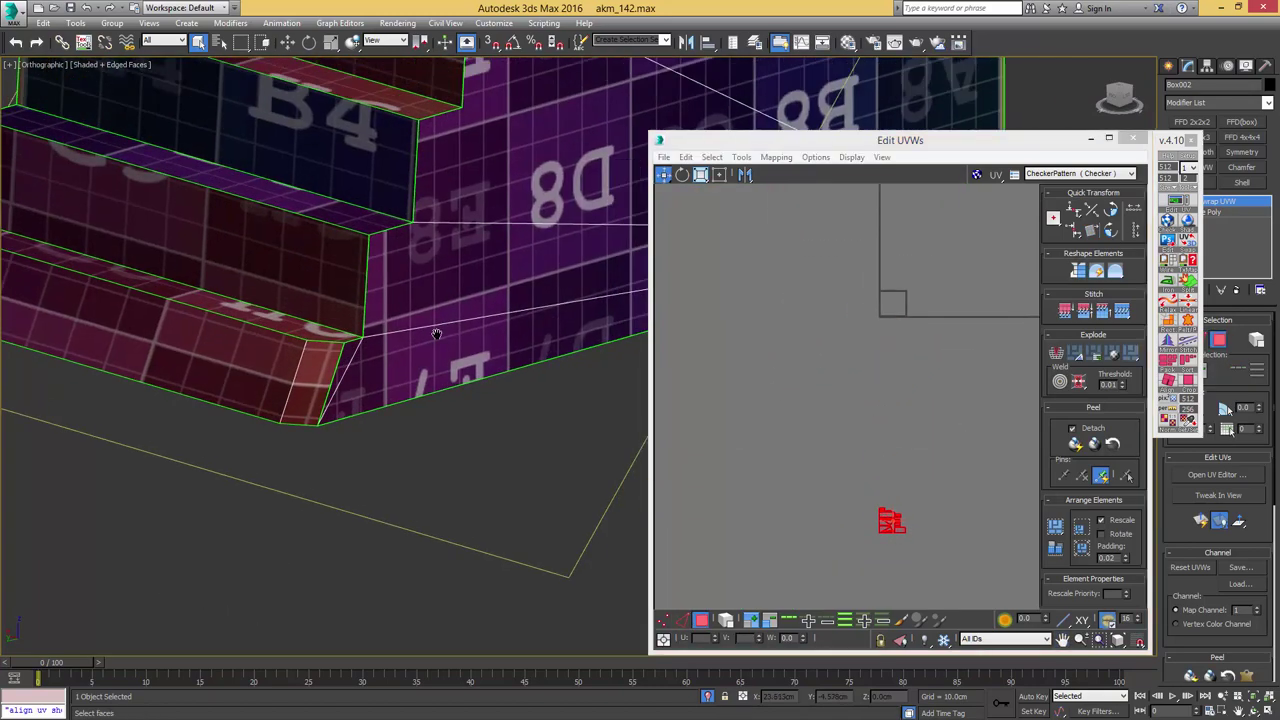
scroll(385, 386, down, 7)
middle_drag(474, 290, 415, 369)
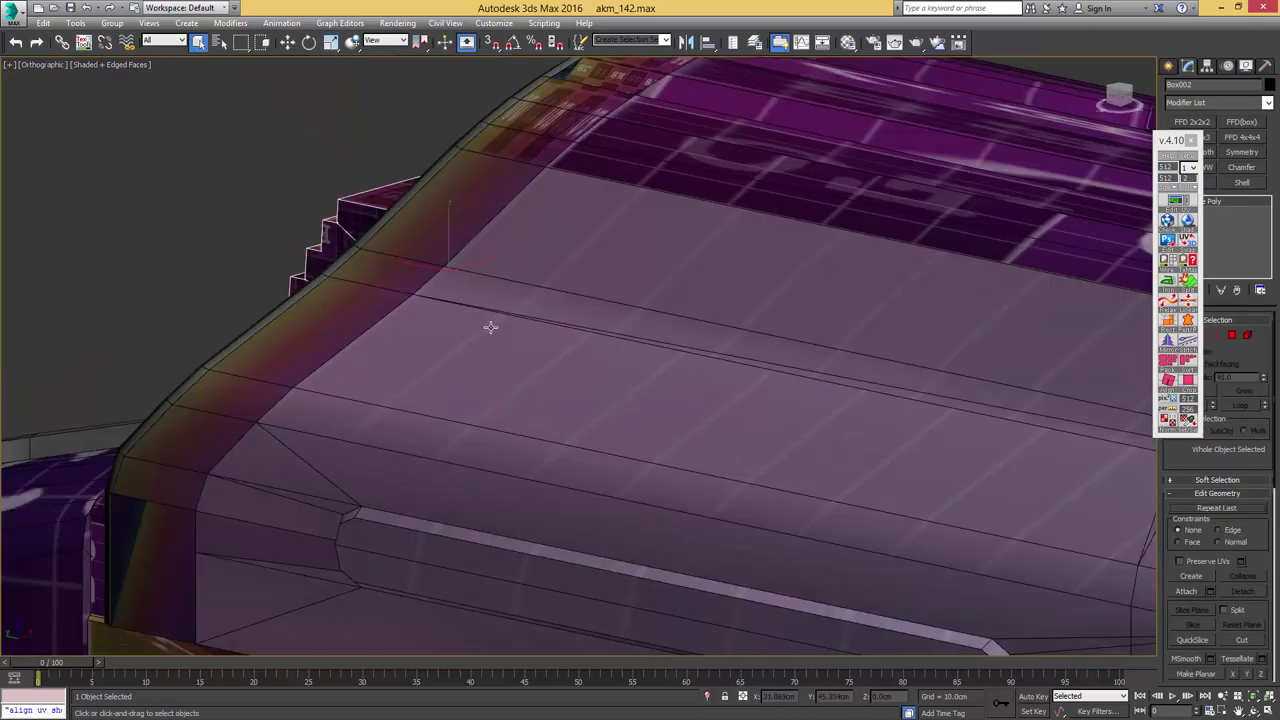
- Isolate the dust cover and save the scene as akm_143.max
alt+middle_drag(491, 327, 583, 326)
scroll(312, 299, up, 4)
alt+middle_drag(328, 317, 363, 303)
scroll(400, 303, down, 8)
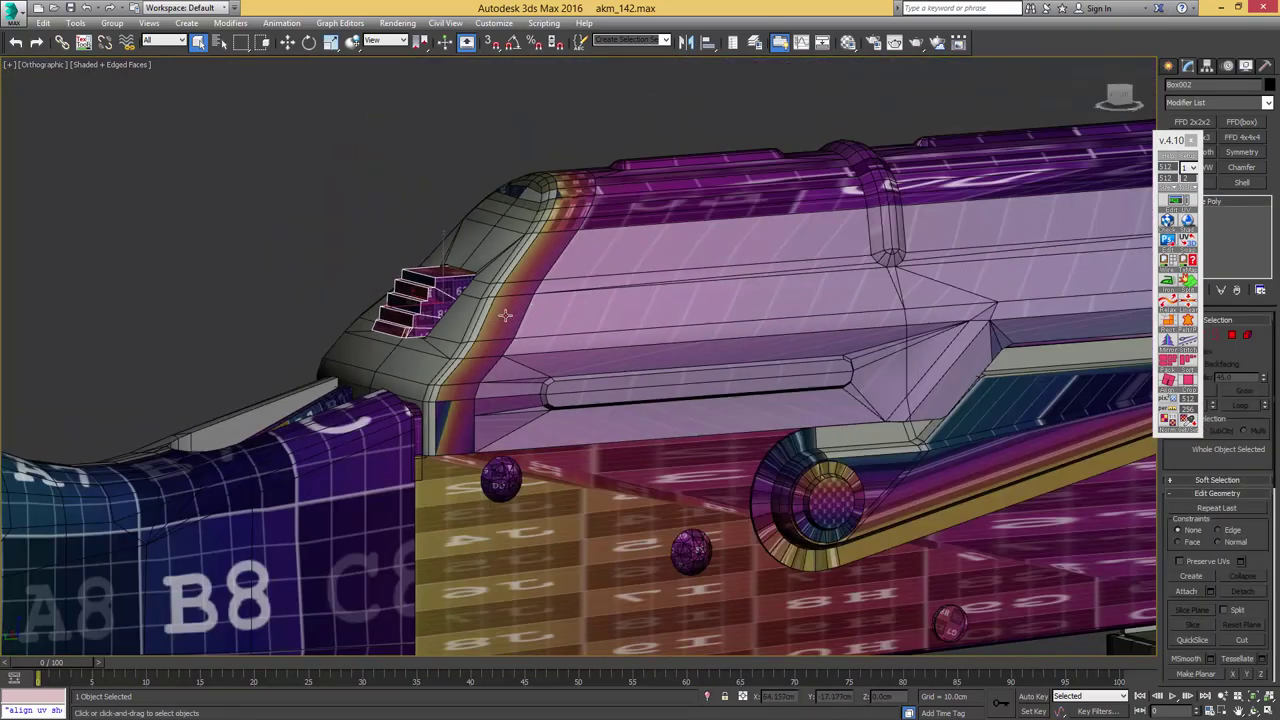
click(568, 292)
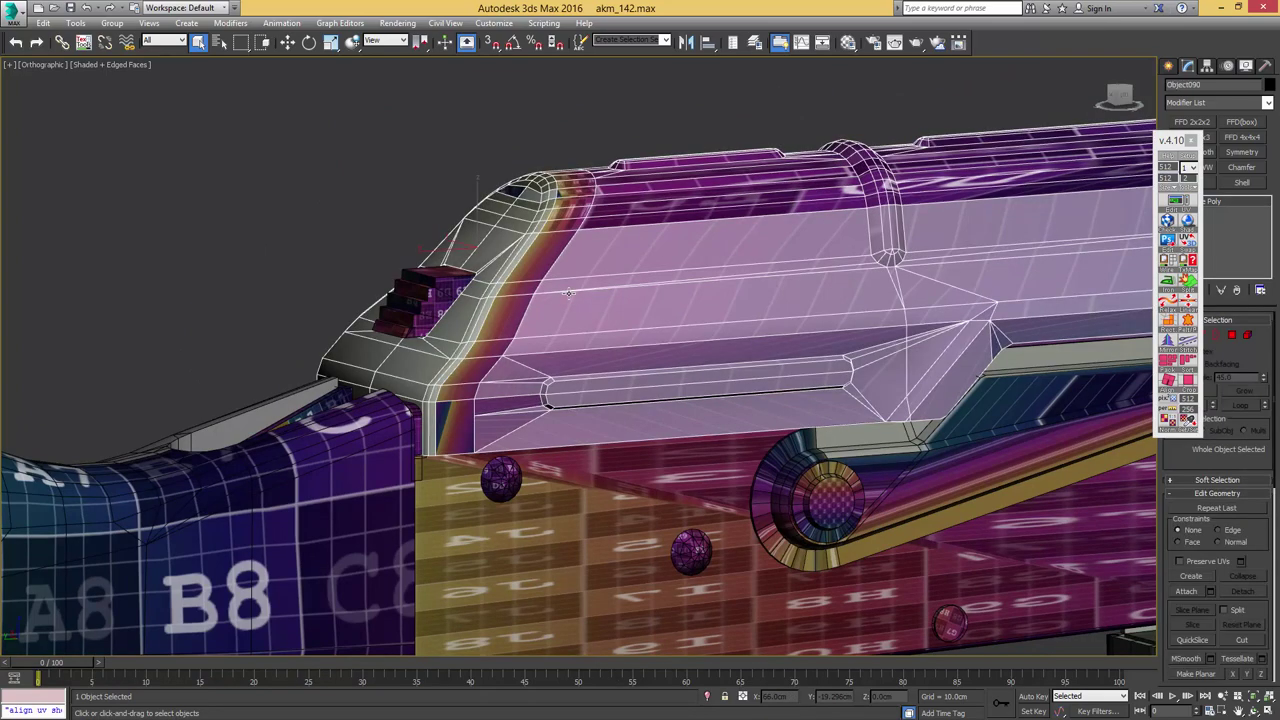
key(alt+q)
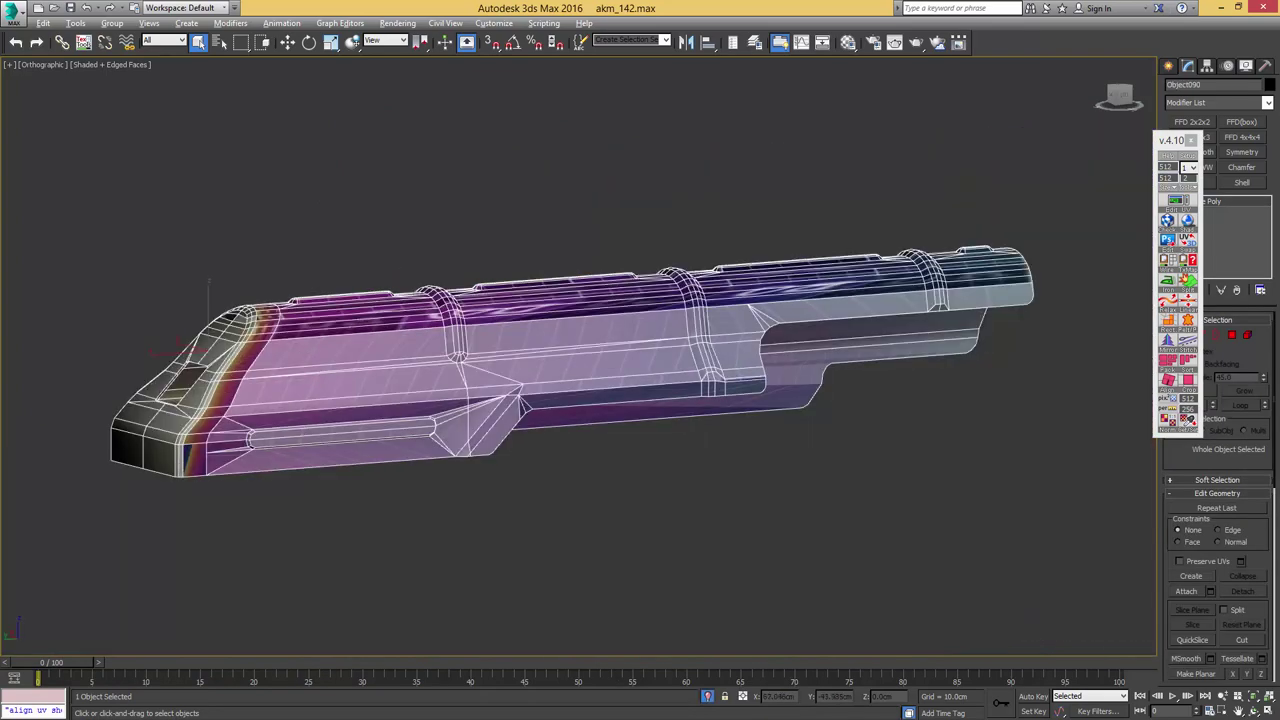
key(ctrl+s)
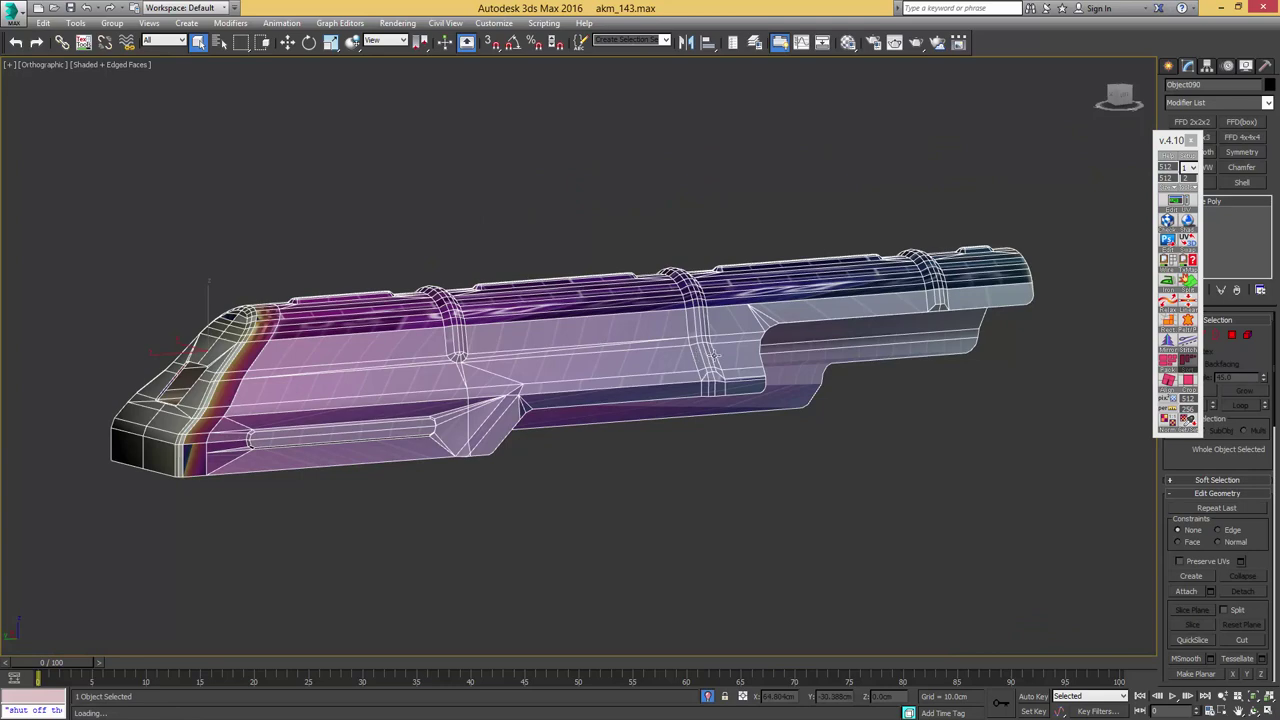
- Select the short edges across the thickness of the dust cover's rim and rear rectangular opening
middle_drag(208, 384, 342, 362)
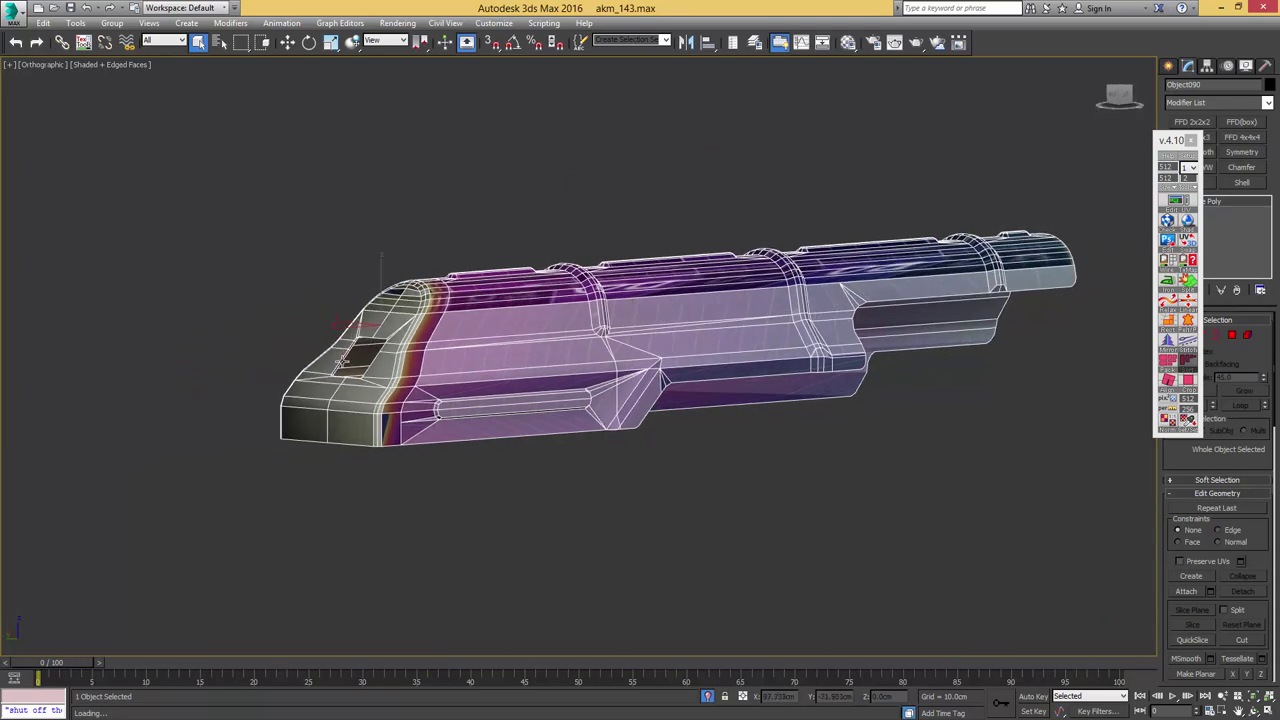
scroll(343, 362, up, 4)
scroll(437, 378, down, 4)
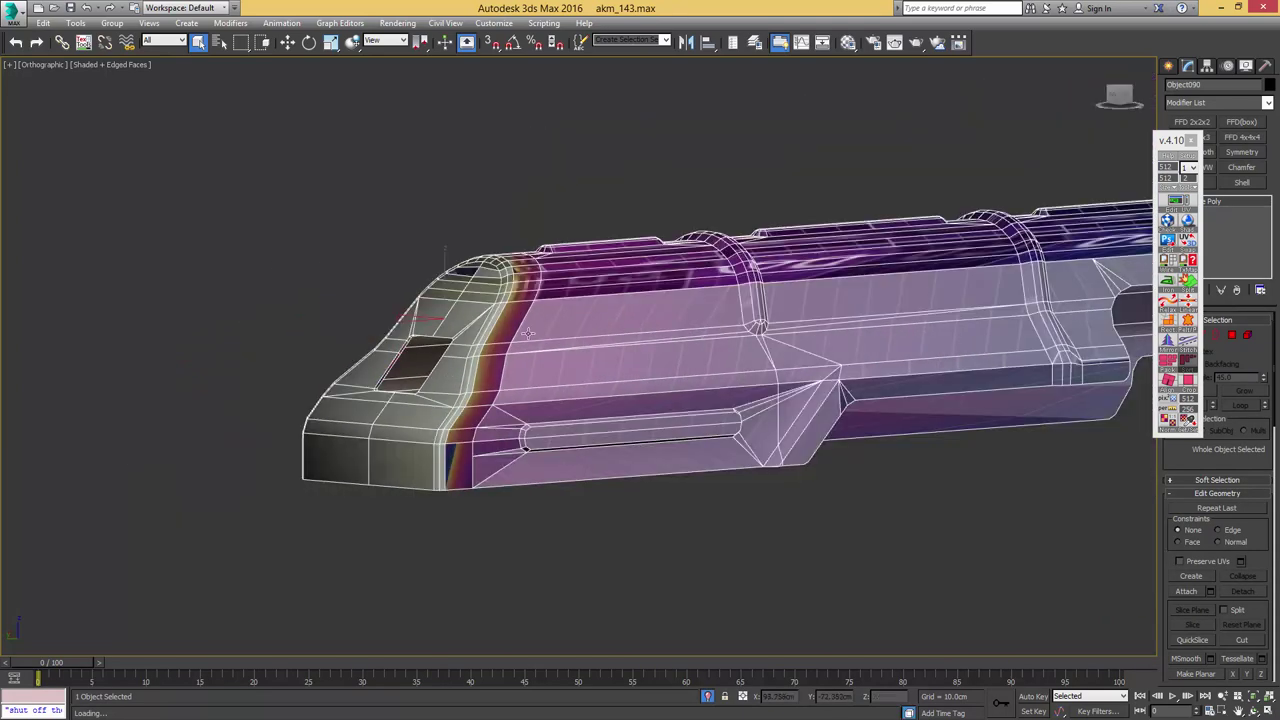
alt+middle_drag(536, 285, 469, 323)
scroll(409, 333, up, 4)
scroll(469, 323, up, 8)
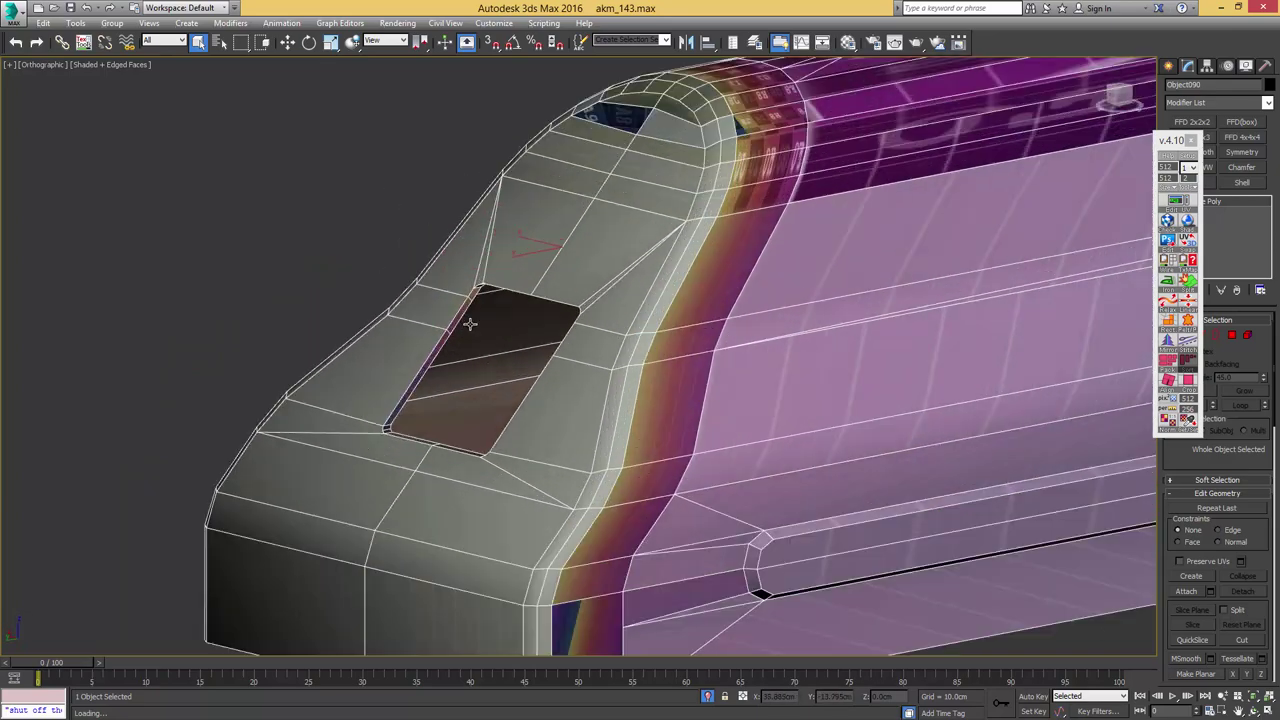
key(2)
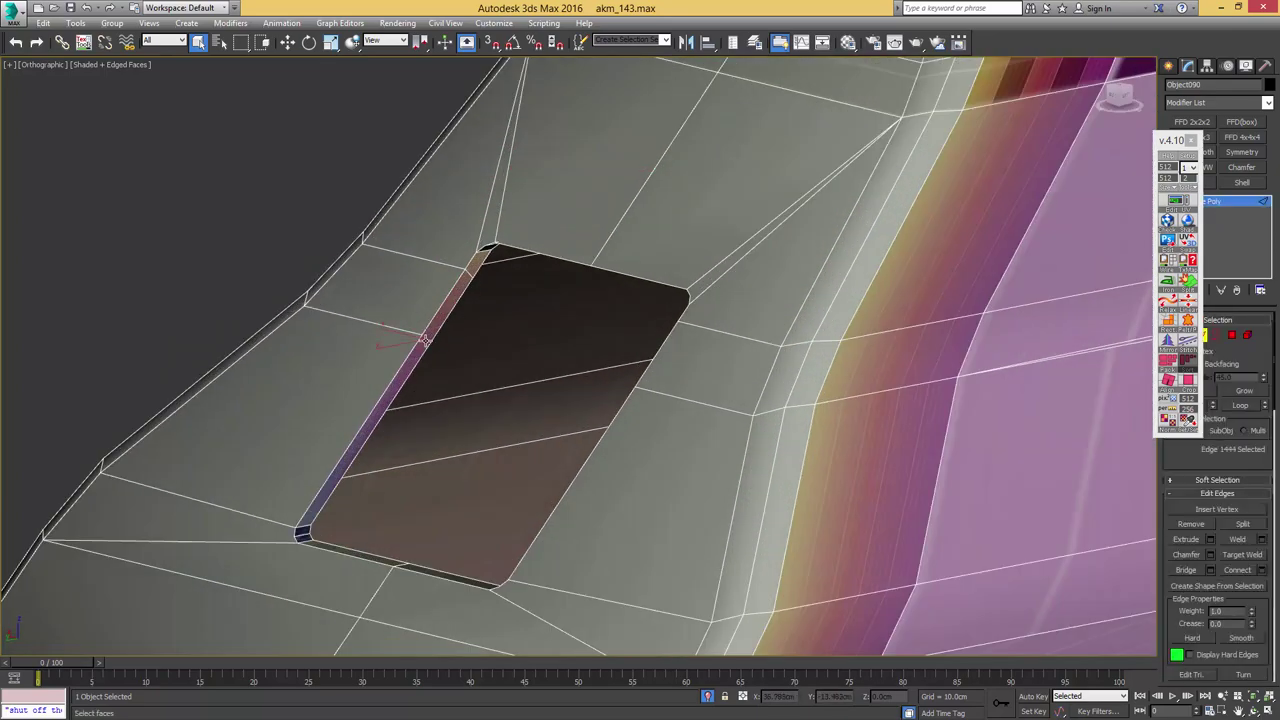
scroll(427, 340, down, 2)
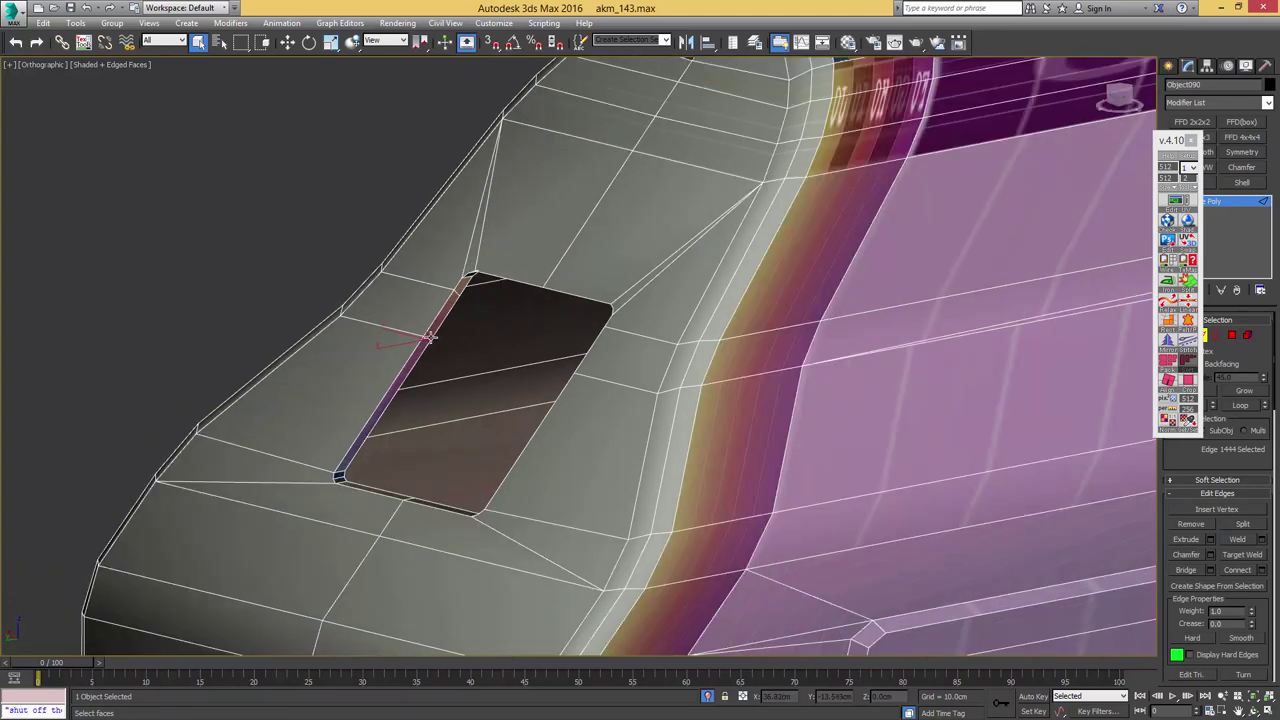
scroll(425, 340, up, 2)
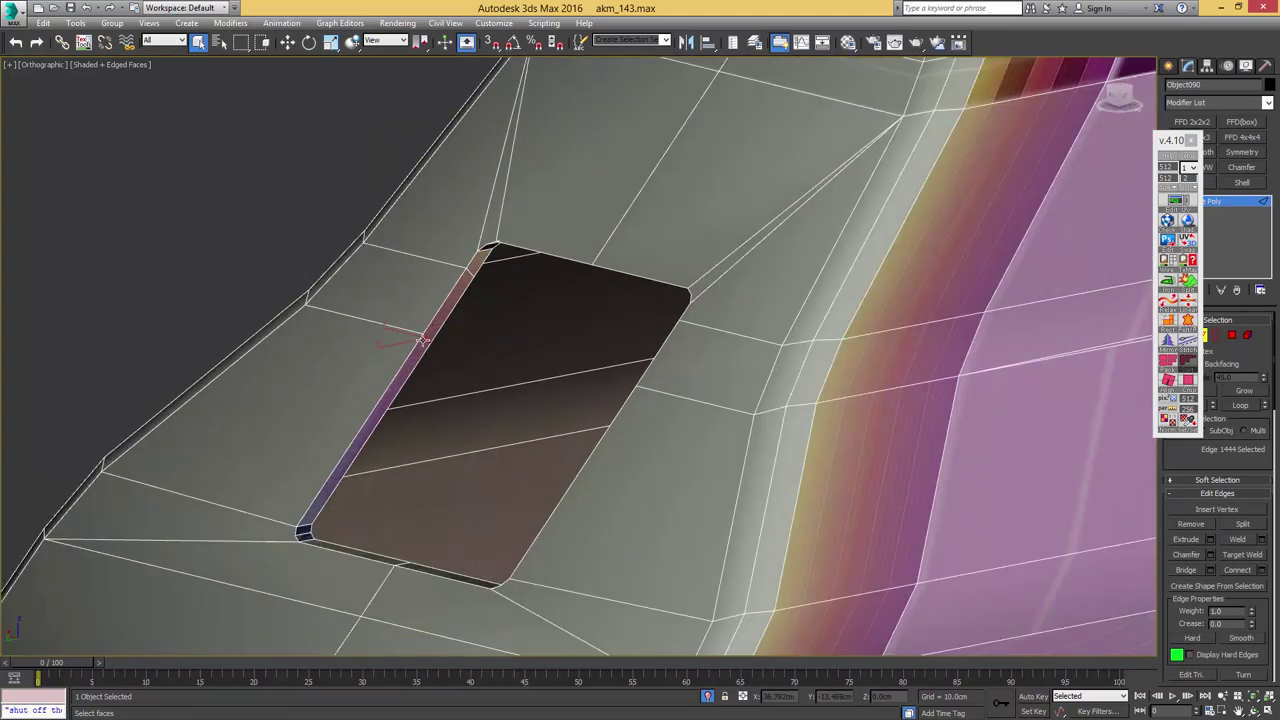
scroll(426, 338, down, 5)
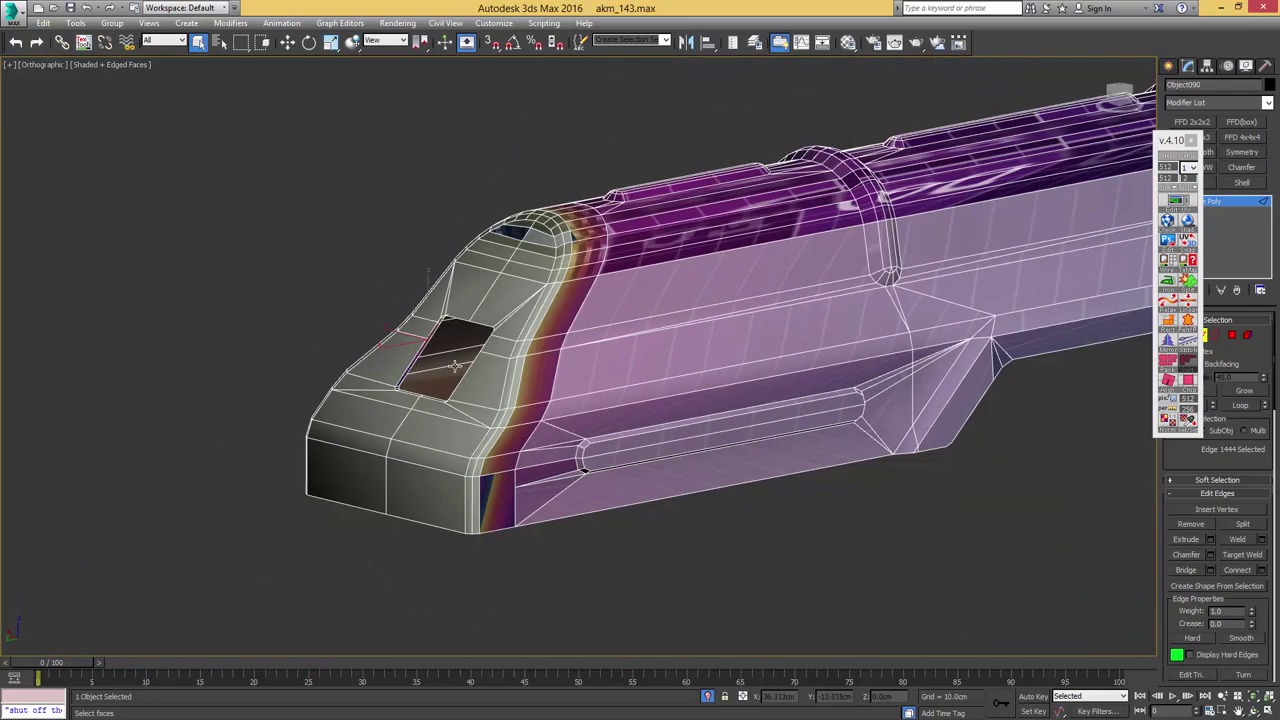
alt+middle_drag(426, 338, 383, 314)
scroll(430, 335, up, 4)
ctrl+click(399, 319)
- Convert the rim edge selection into a selection of the thin faces joining the inner and outer shells
scroll(420, 317, down, 3)
scroll(440, 315, down, 4)
middle_drag(790, 473, 356, 310)
alt+middle_drag(645, 322, 681, 352)
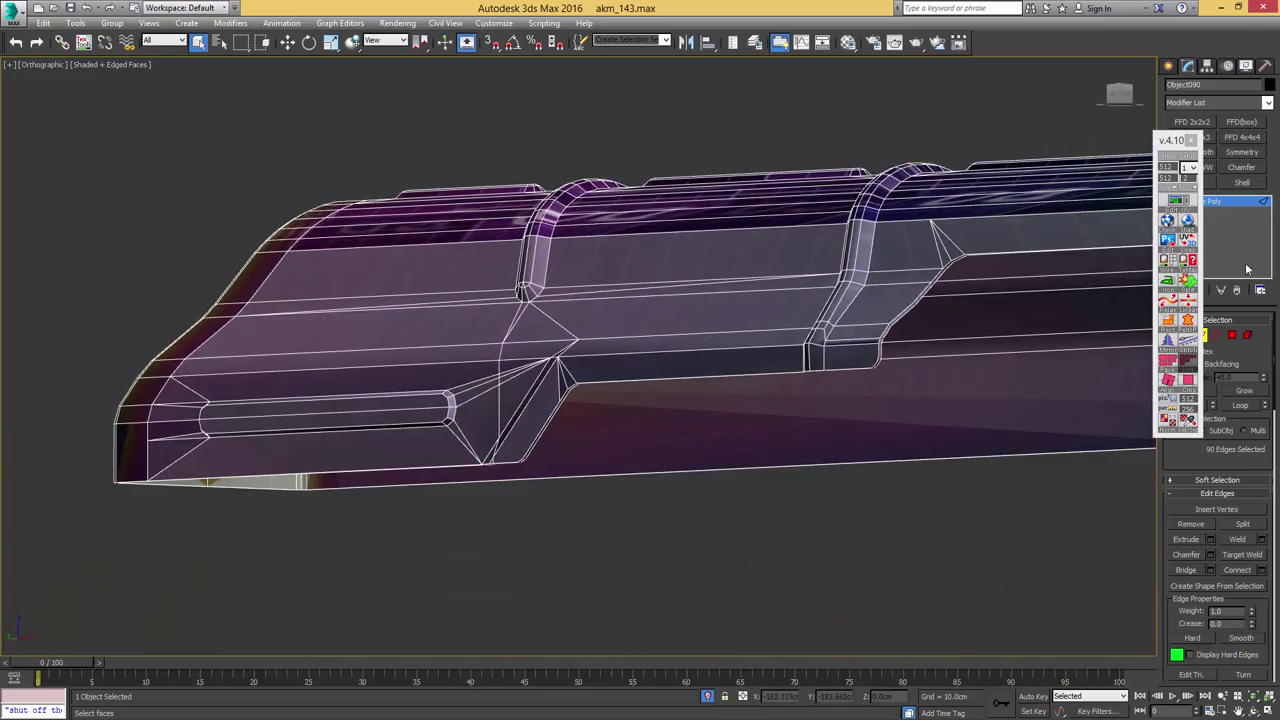
ctrl+click(1231, 337)
middle_drag(983, 234, 750, 252)
alt+middle_drag(750, 252, 529, 306)
key(F3)
key(F3)
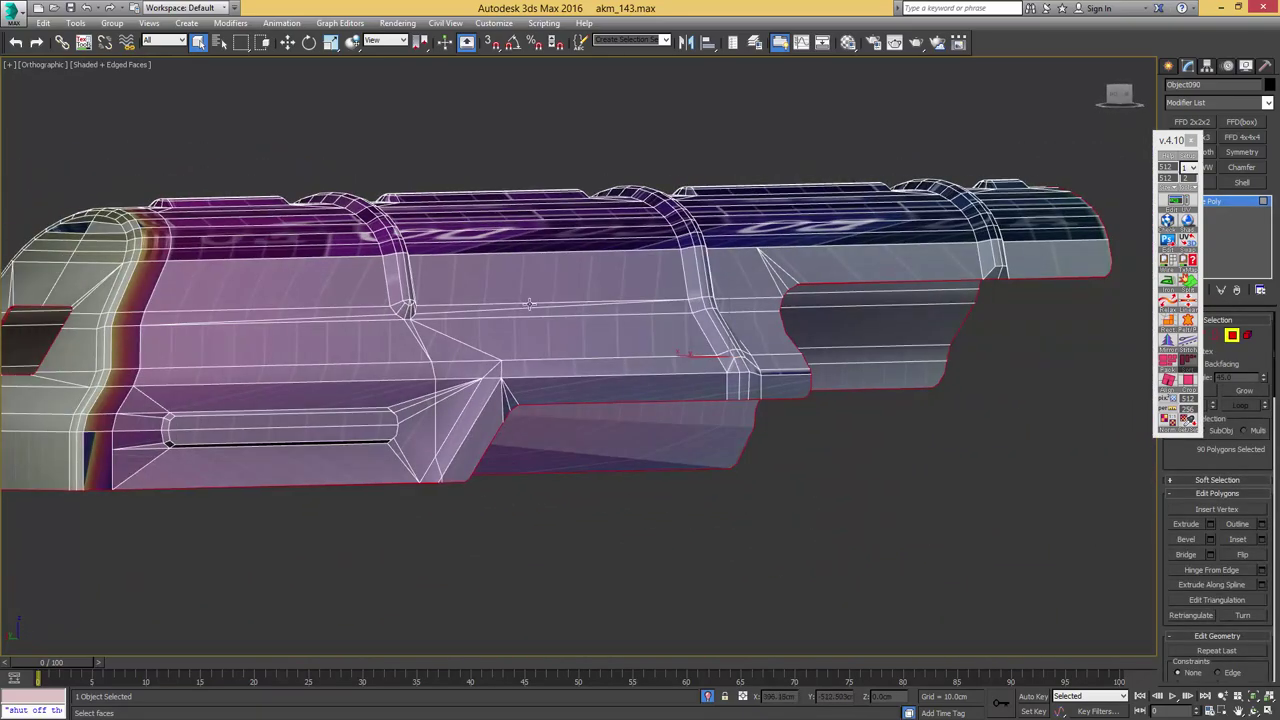
- Detach the selected thin rim faces of the dust cover as a separate object, keeping the default name
middle_drag(144, 376, 568, 359)
scroll(514, 366, up, 3)
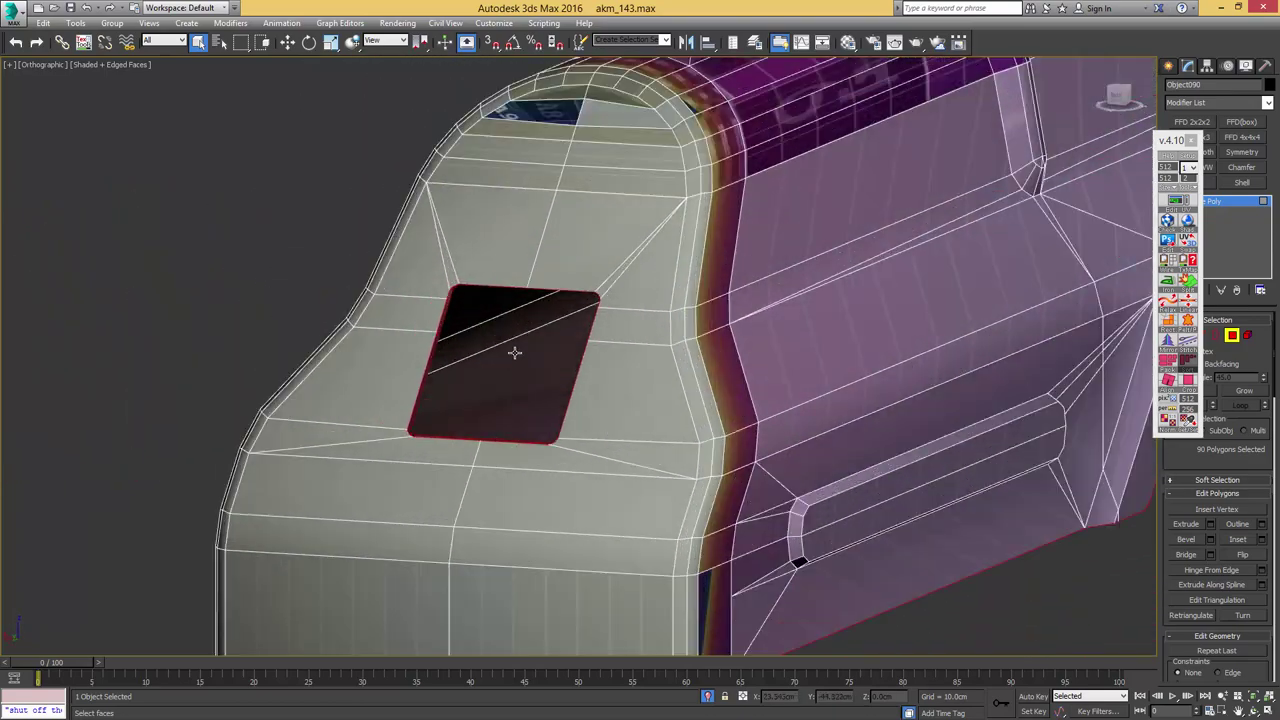
alt+middle_drag(513, 301, 350, 343)
middle_drag(350, 343, 643, 250)
key(alt+d)
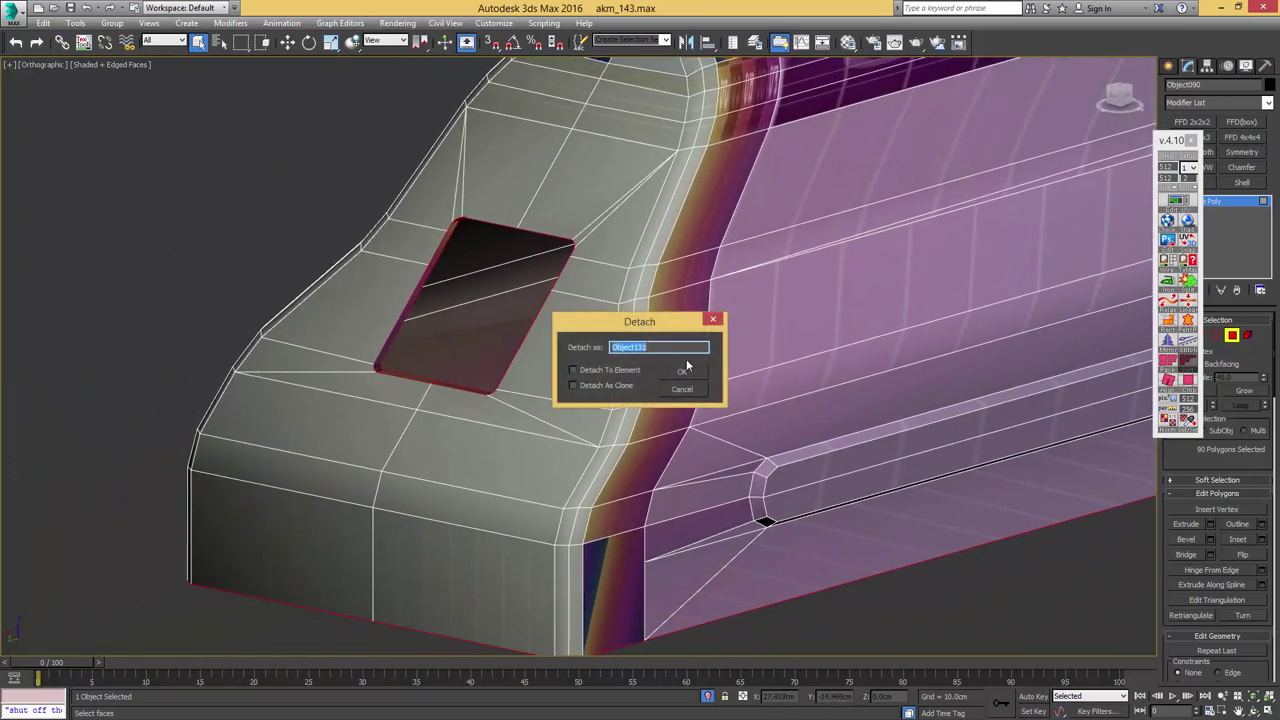
click(684, 373)
- Select the dust cover's whole inner shell as an element and detach it as a separate object
alt+middle_drag(655, 316, 462, 268)
scroll(648, 306, down, 3)
click(1247, 336)
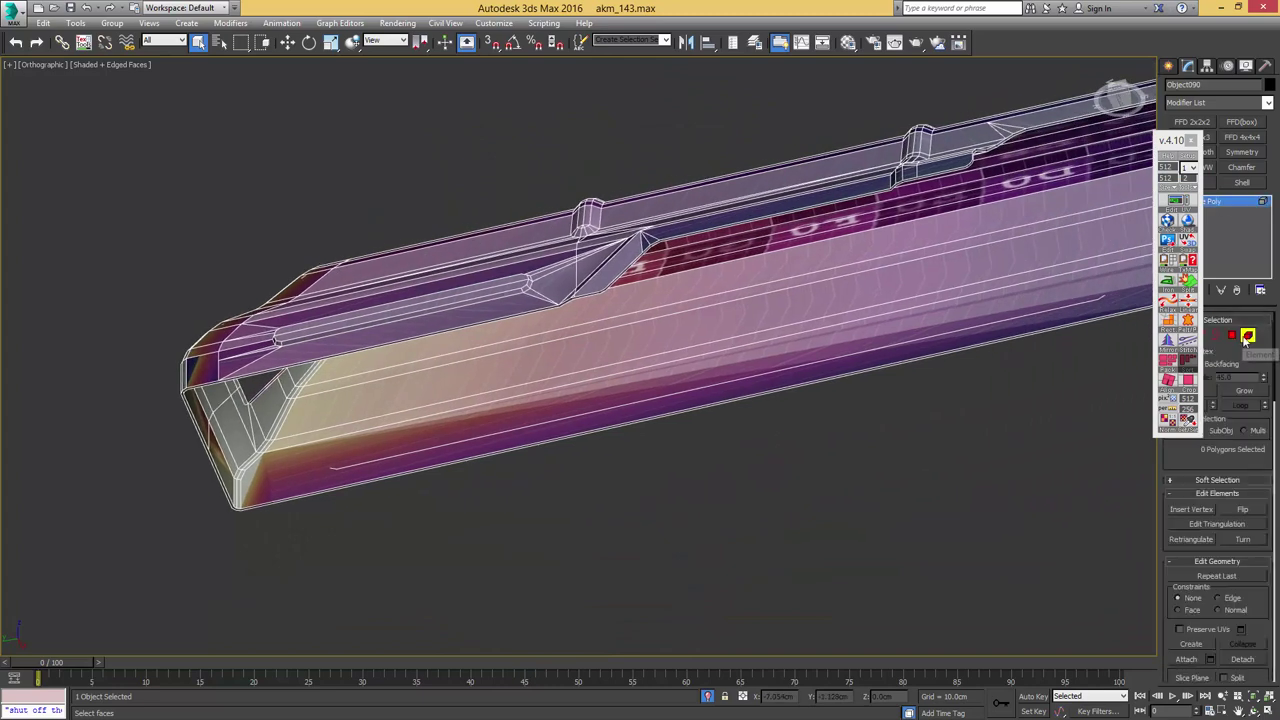
click(794, 295)
middle_drag(790, 256, 608, 296)
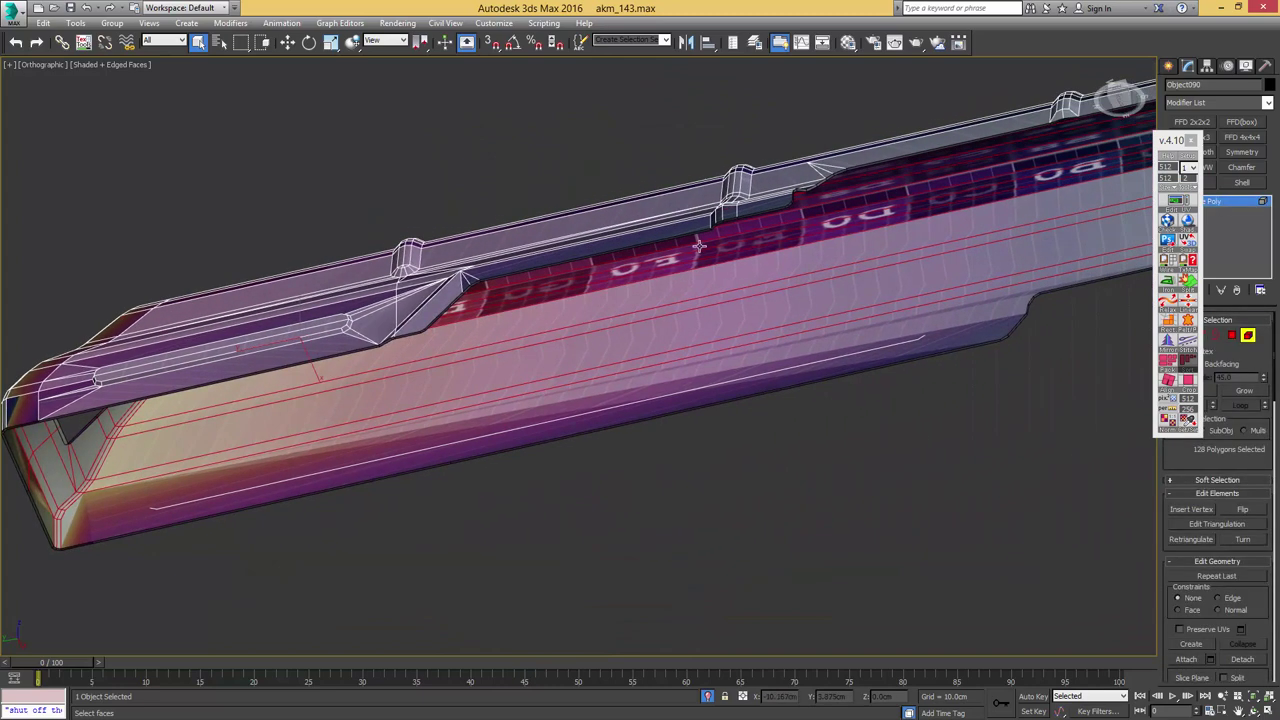
click(744, 204)
click(779, 249)
click(700, 210)
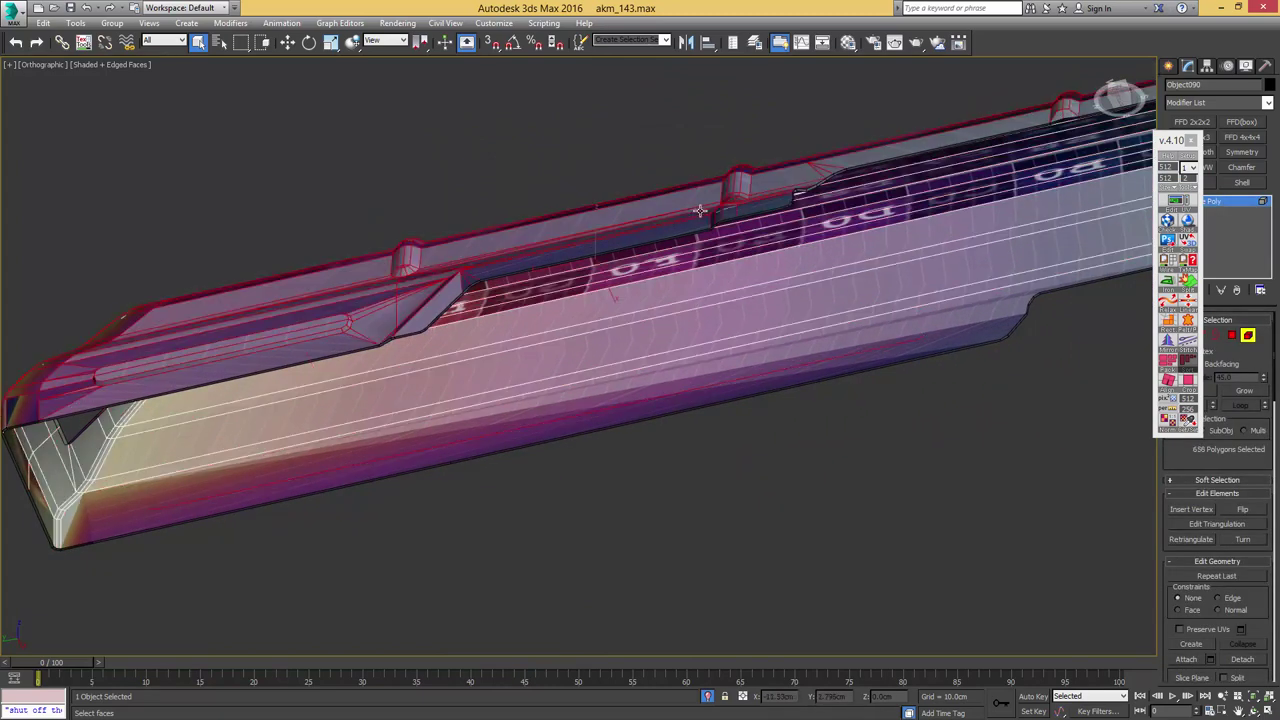
click(731, 262)
alt+middle_drag(728, 259, 723, 296)
key(alt+d)
click(683, 373)
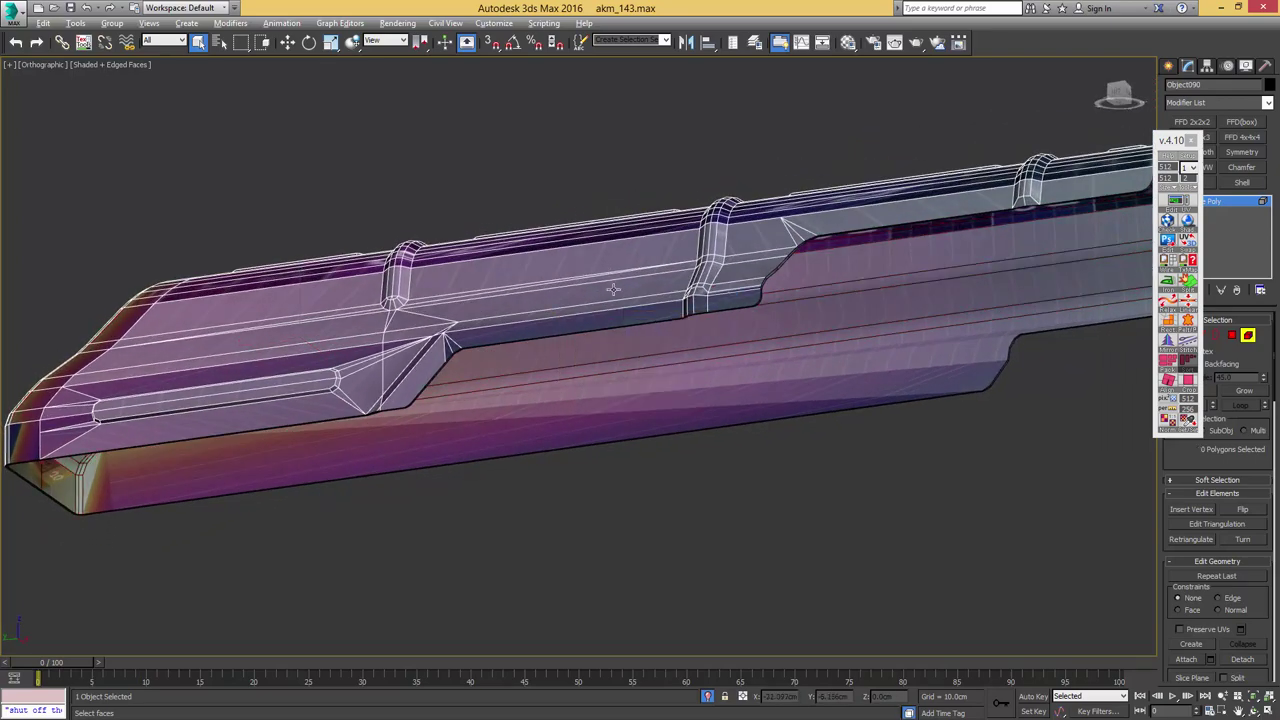
- Leave element editing and isolate the dust cover's outer shell on its own
alt+middle_drag(616, 286, 592, 327)
key(5)
key(alt+q)
key(alt+q)
- Remove the vertical edge run below the rearmost rib and the leftover edges beside it, including their vertices
middle_drag(398, 416, 590, 356)
scroll(602, 341, up, 5)
key(2)
double_click(603, 326)
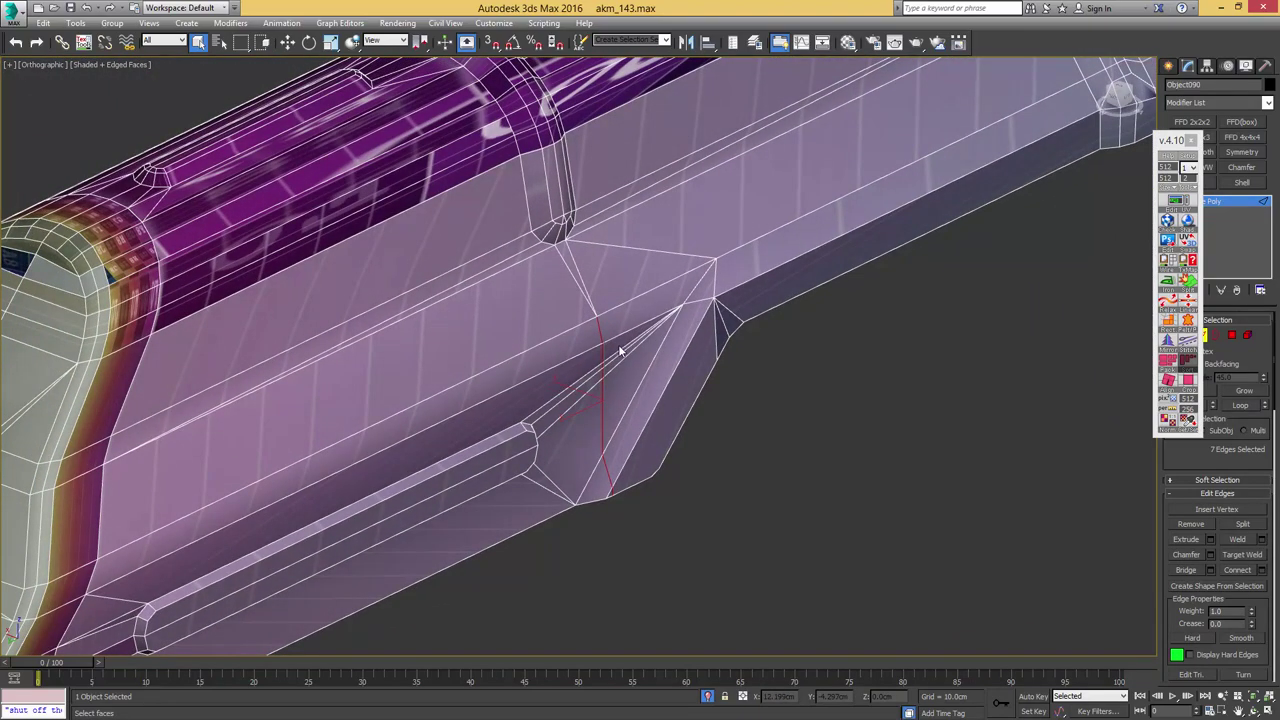
key(ctrl+BackSpace)
middle_drag(590, 285, 515, 308)
click(573, 307)
ctrl+click(582, 304)
key(ctrl+BackSpace)
- Target-weld the vertex above the side cutout to the middle rib's edge, and save the scene as akm_144.max
scroll(622, 299, down, 4)
middle_drag(659, 326, 505, 404)
scroll(505, 404, up, 3)
alt+middle_drag(505, 404, 508, 420)
key(1)
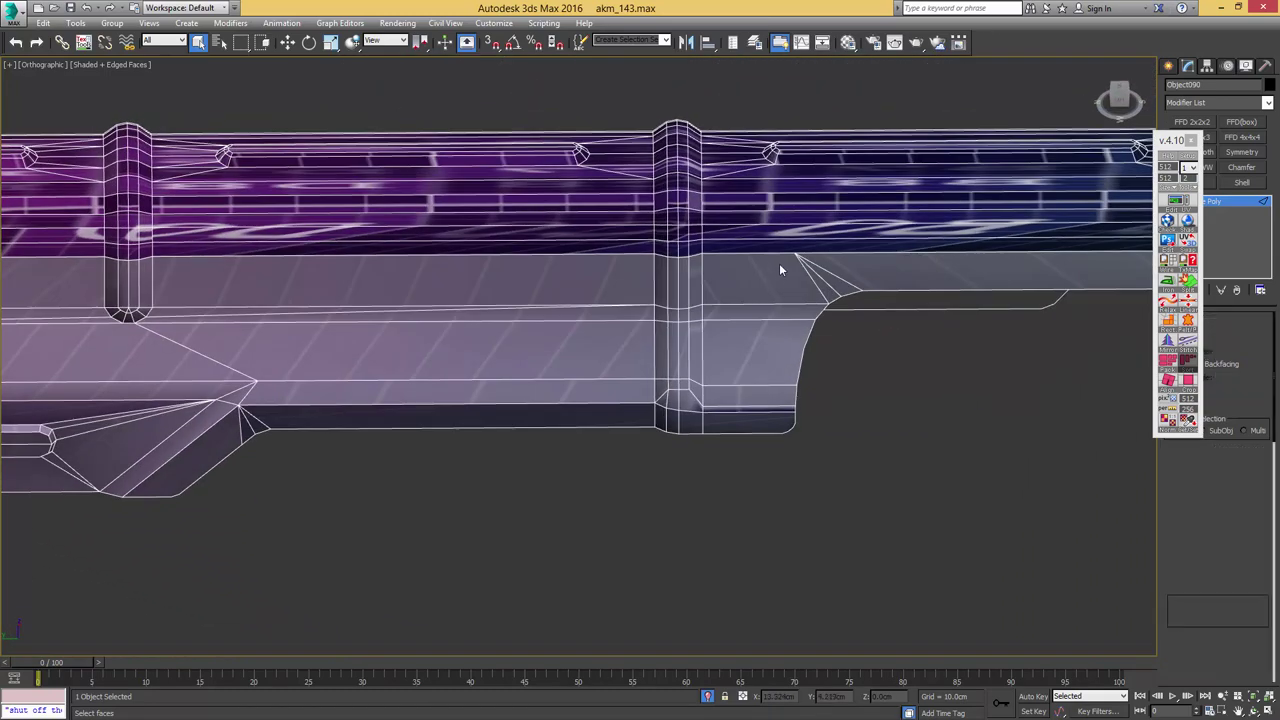
key(ctrl+shift+w)
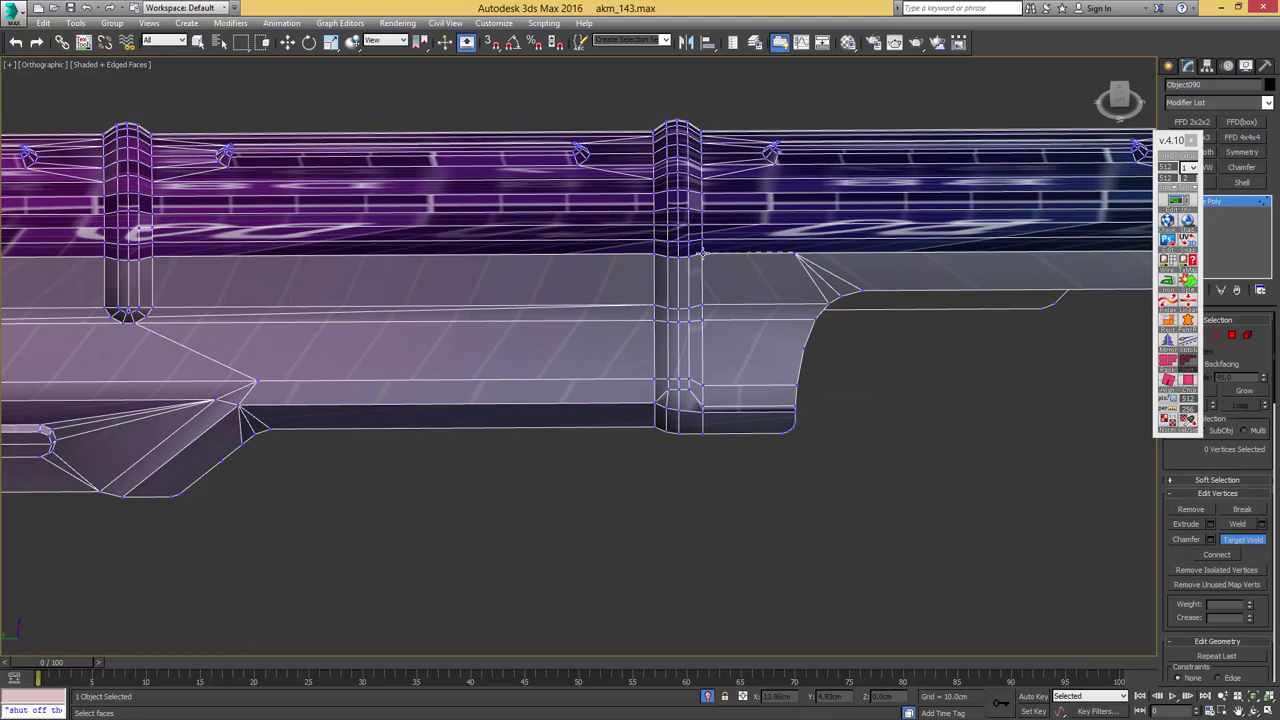
click(702, 255)
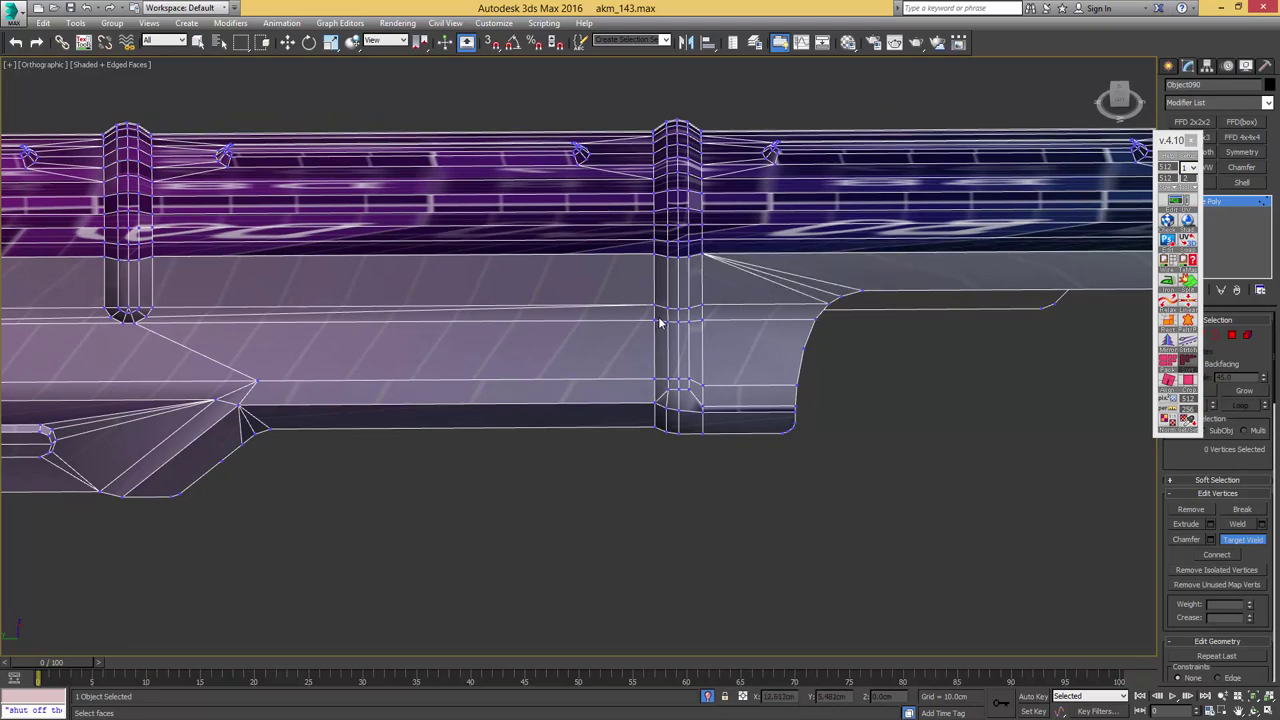
alt+middle_drag(660, 323, 659, 283)
key(1)
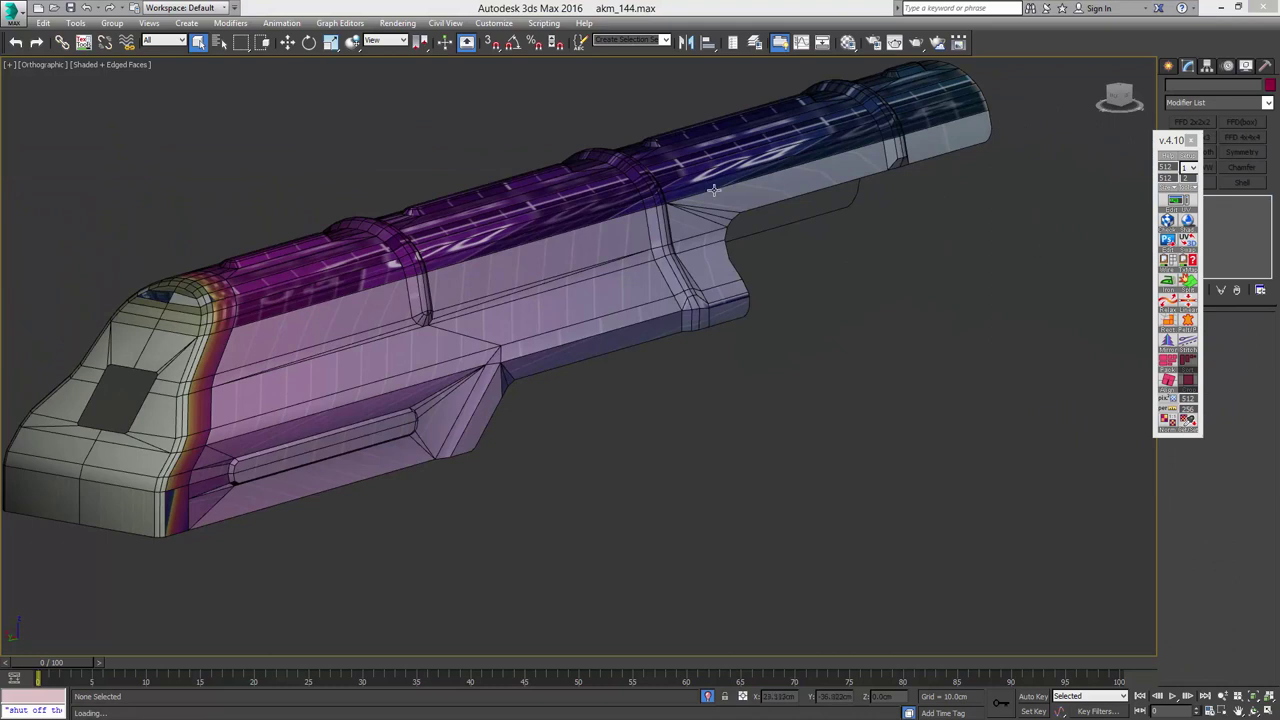
- Apply an unwrap to the dust cover's outer shell and open its UV editor for face selection
click(706, 195)
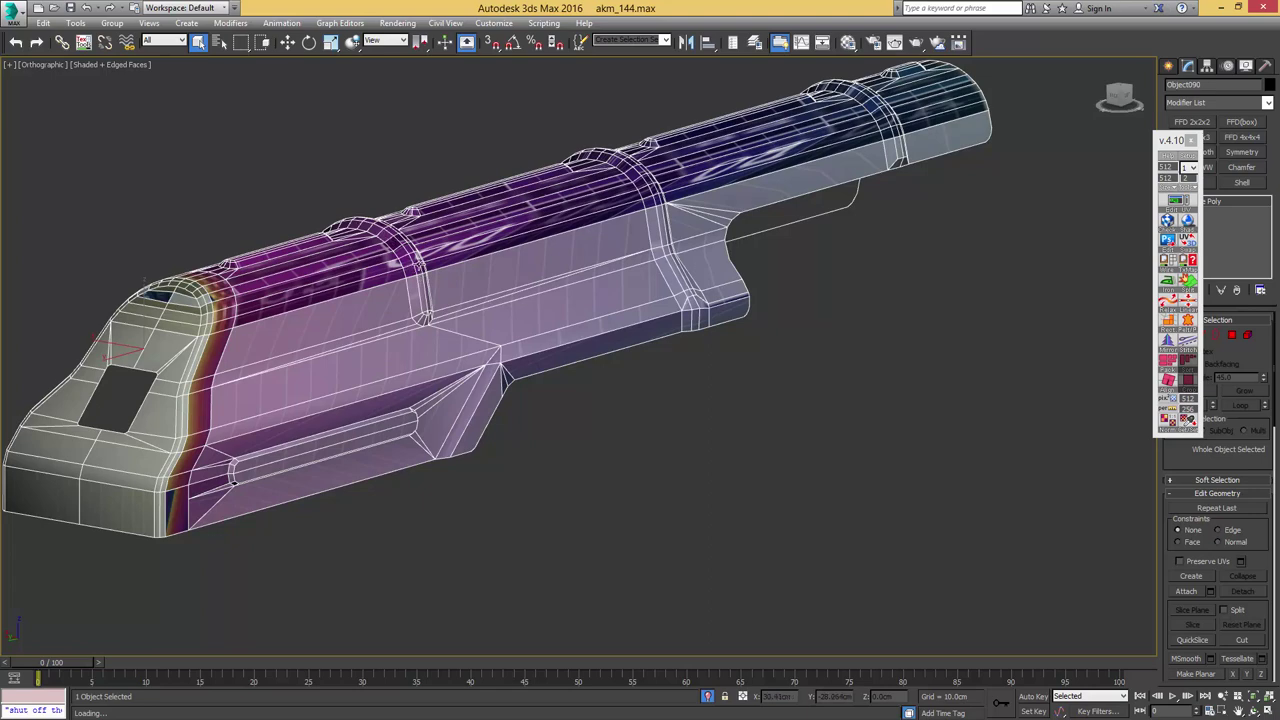
alt+middle_drag(447, 244, 375, 228)
click(1175, 201)
alt+middle_drag(313, 332, 308, 208)
key(3)
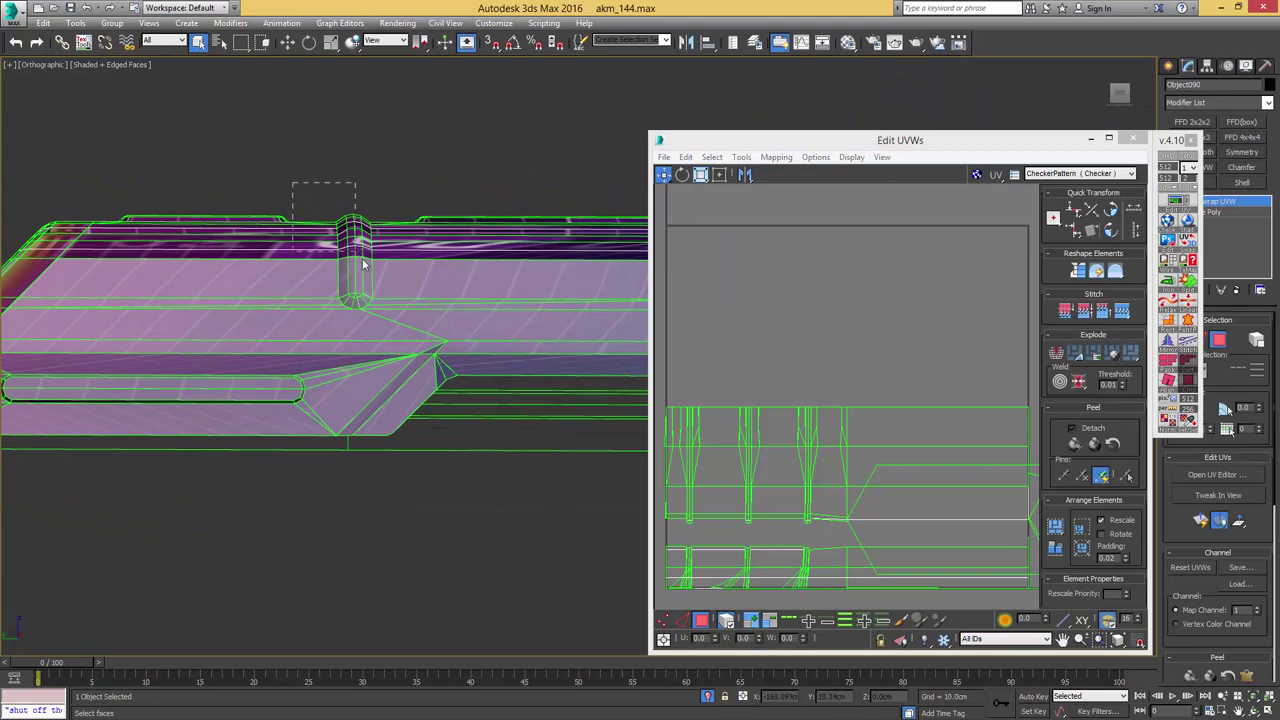
- Select only the faces of the rearmost raised rib, excluding the cover surfaces on both sides of it
drag(363, 264, 401, 319)
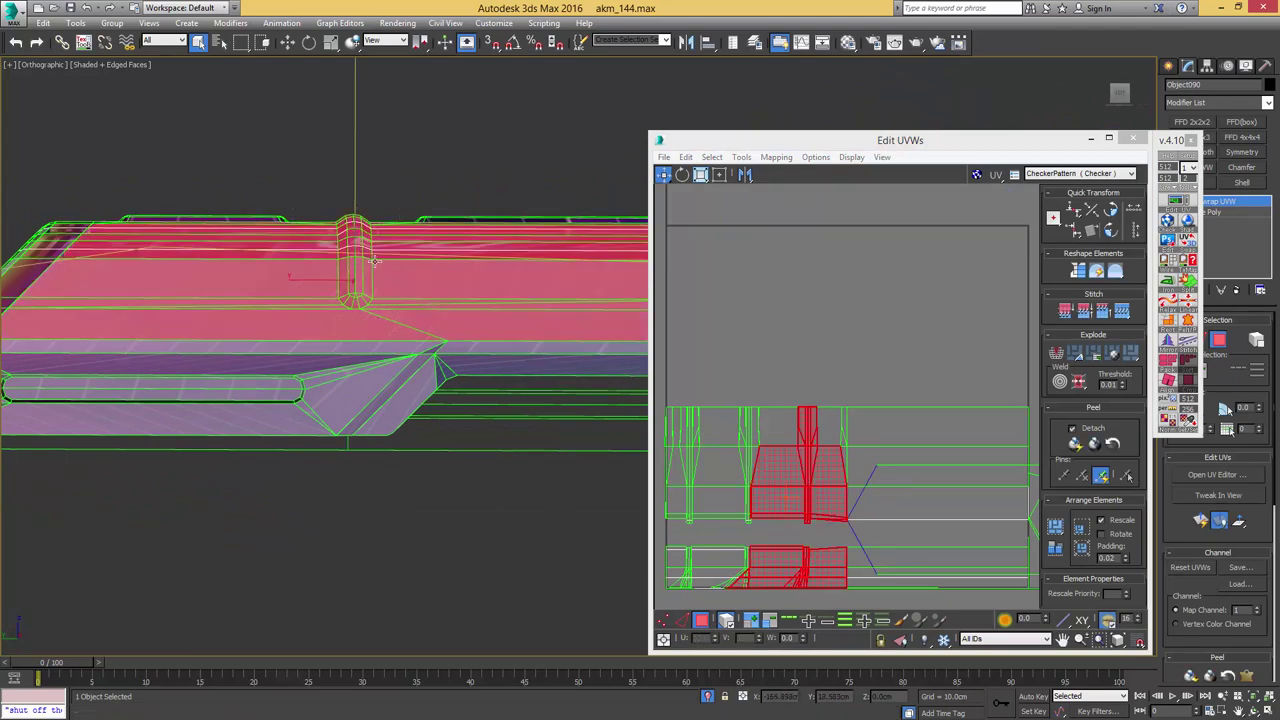
alt+drag(315, 373, 315, 373)
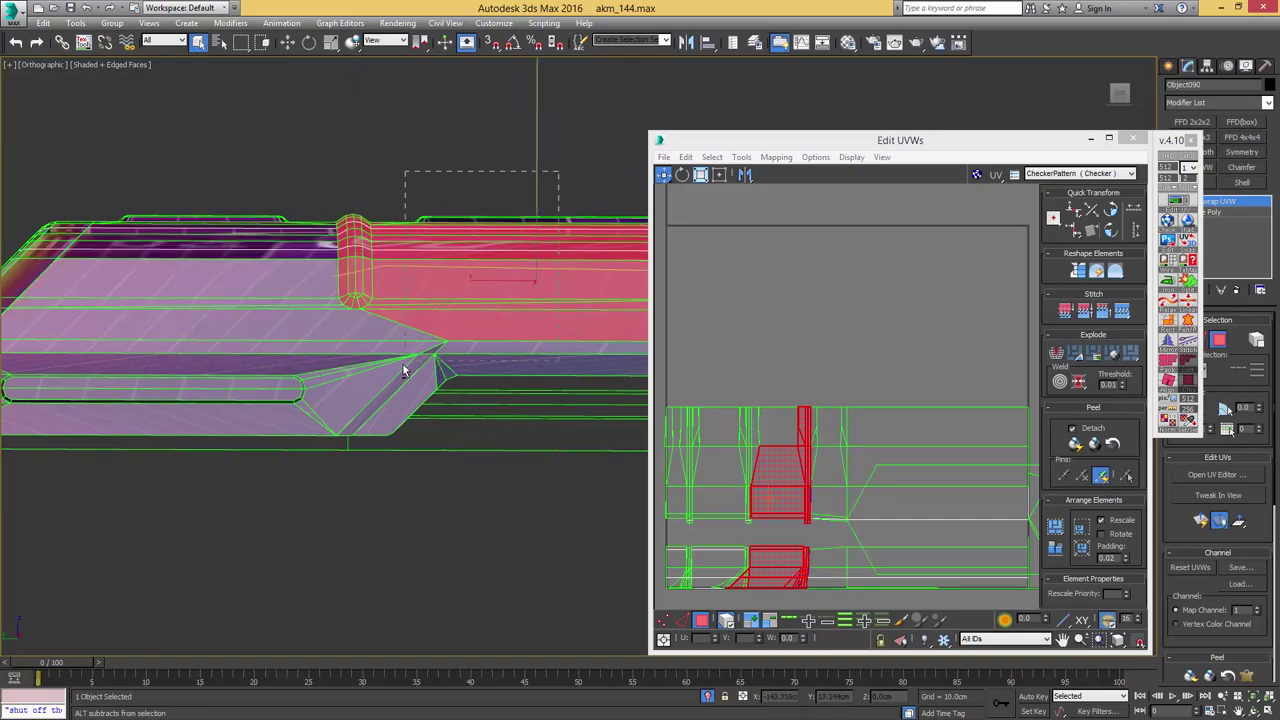
alt+drag(404, 365, 403, 363)
alt+middle_drag(375, 273, 290, 256)
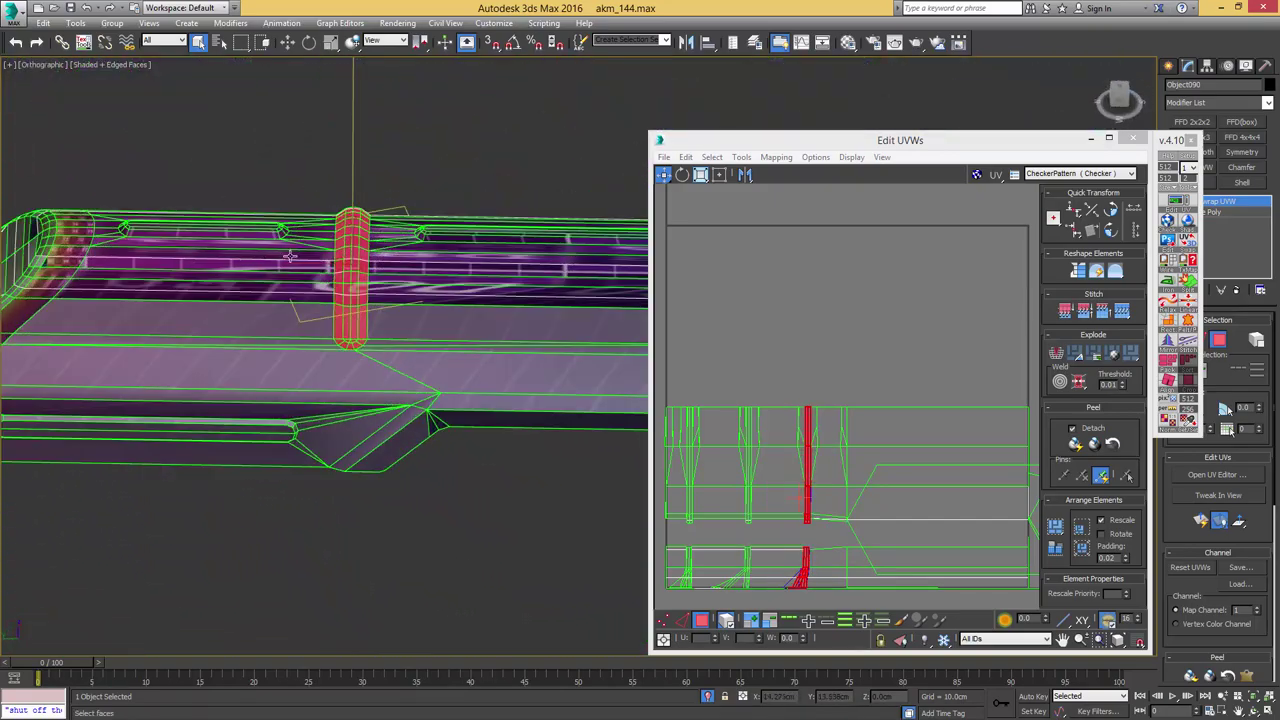
- Planar-map the rib's faces into their own shell above the other UVs and relax it flat
scroll(723, 347, down, 3)
key(Return)
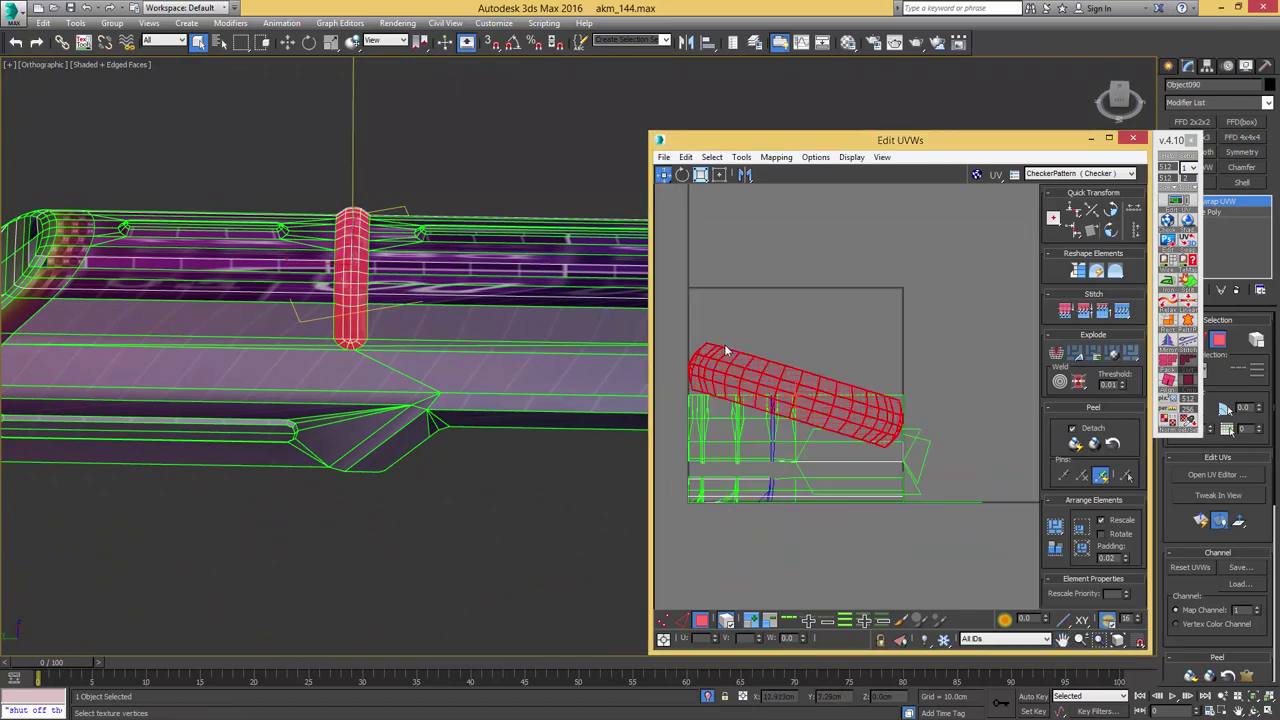
drag(782, 395, 800, 327)
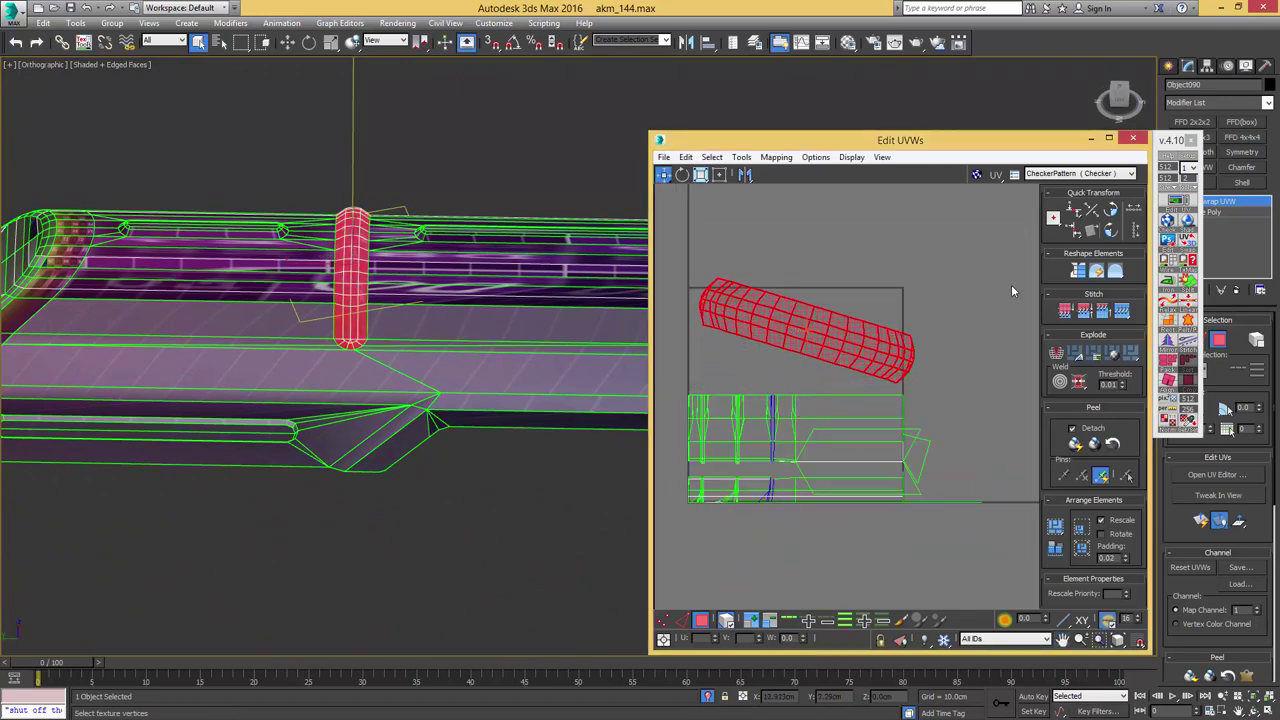
click(1115, 271)
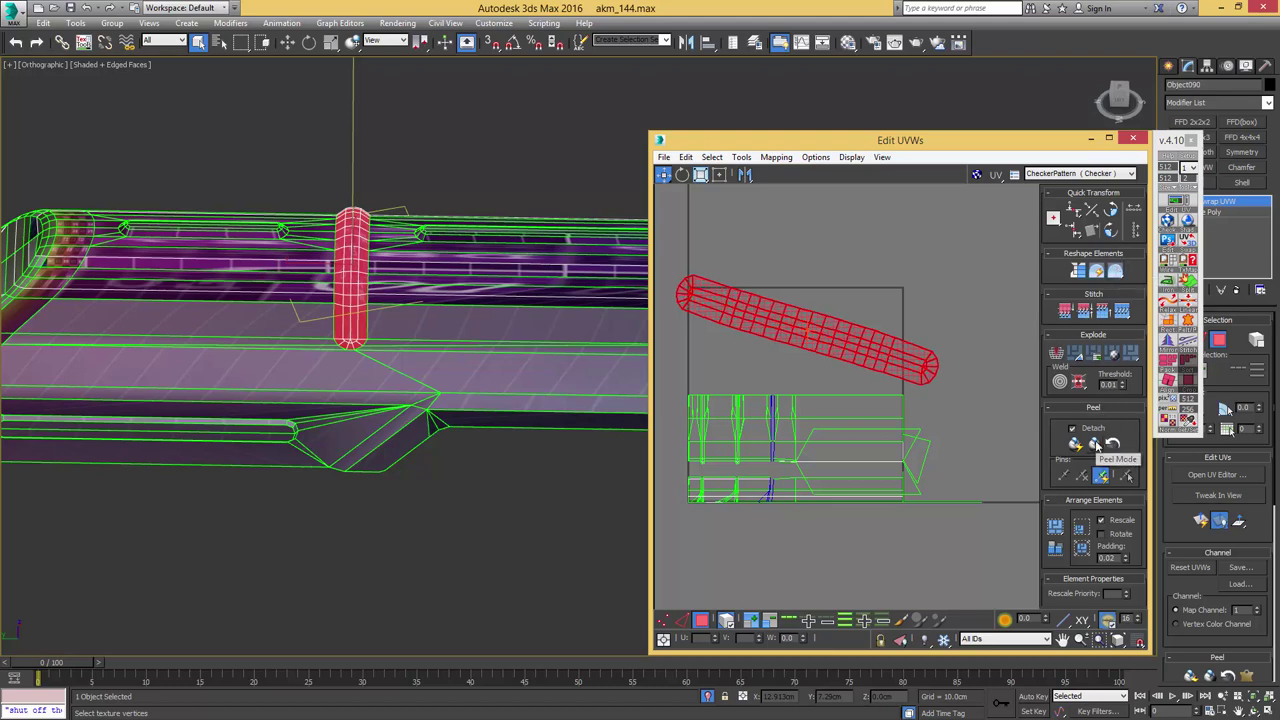
- Peel the rearmost rib's shell with Peel Mode and rotate it so one of its long edges lies horizontal
click(1095, 445)
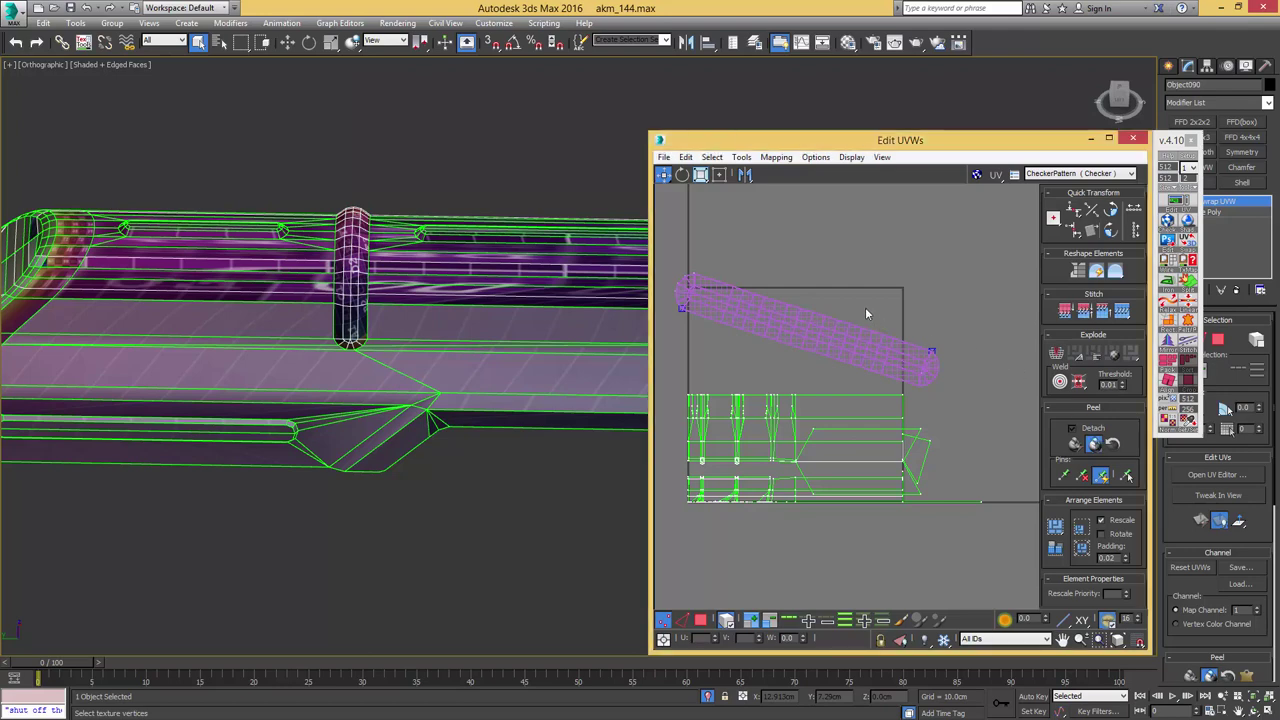
scroll(867, 313, up, 2)
click(1090, 442)
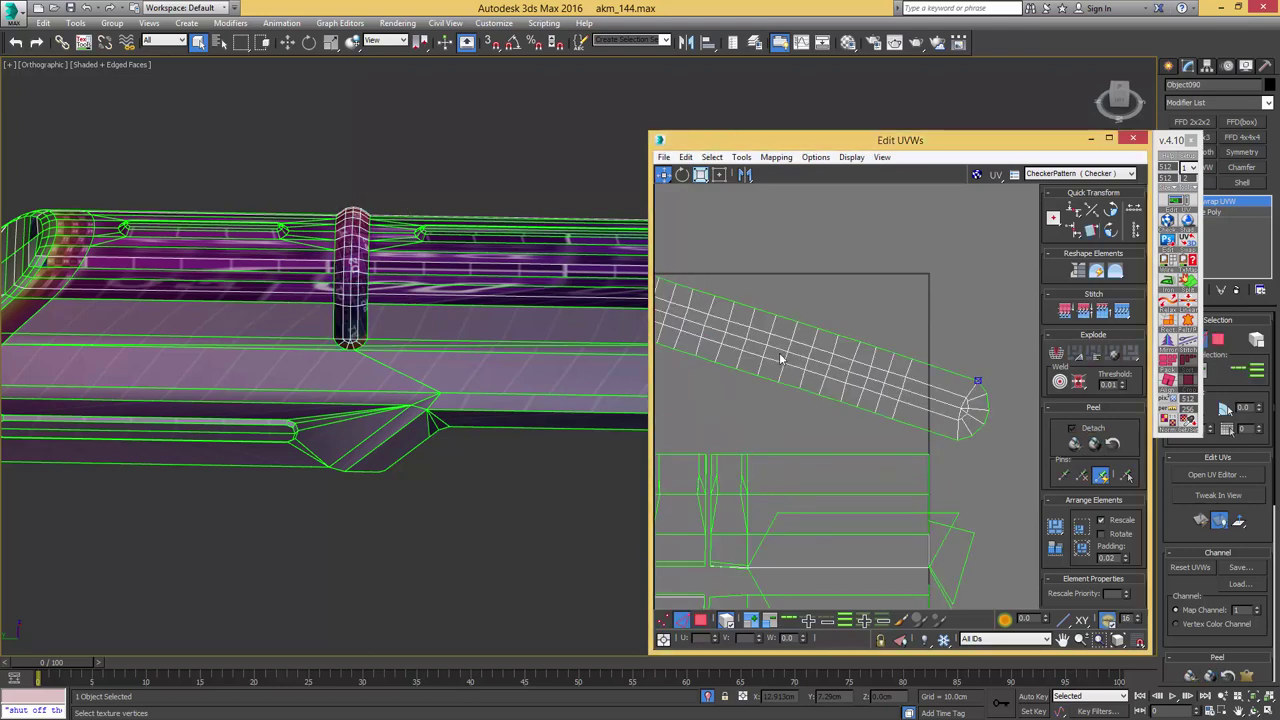
click(779, 352)
click(726, 620)
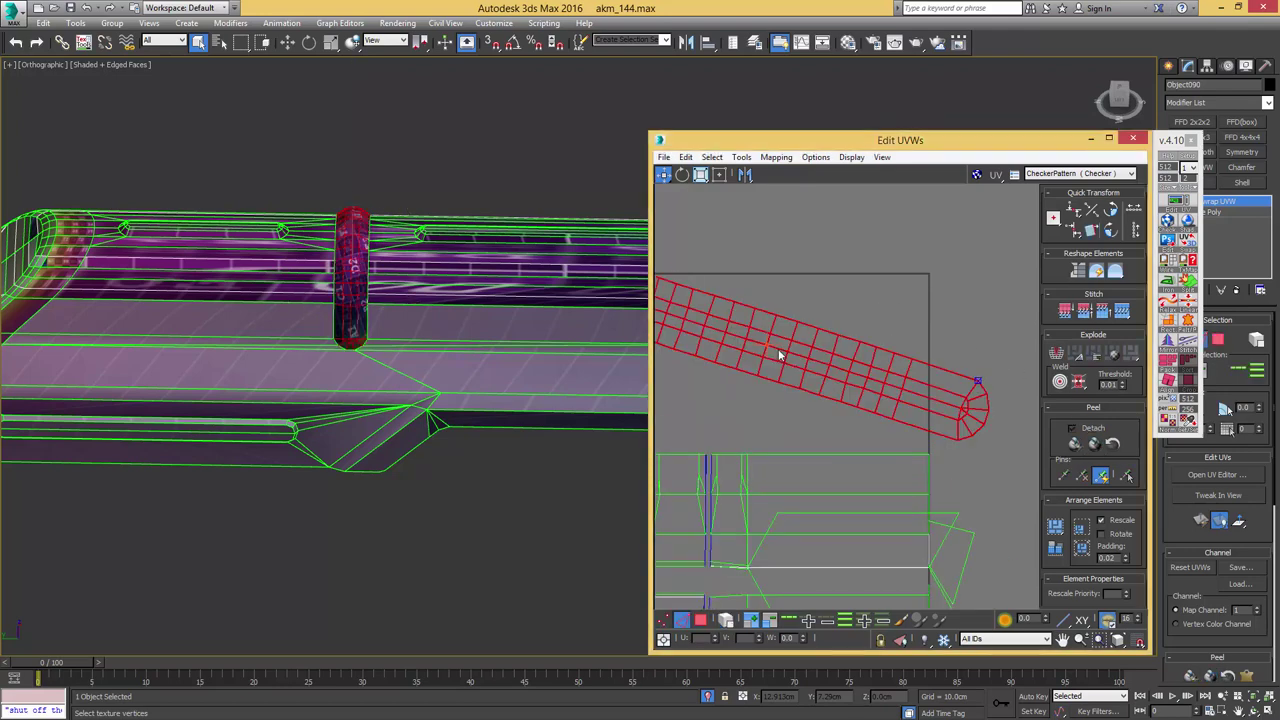
click(779, 352)
click(1169, 382)
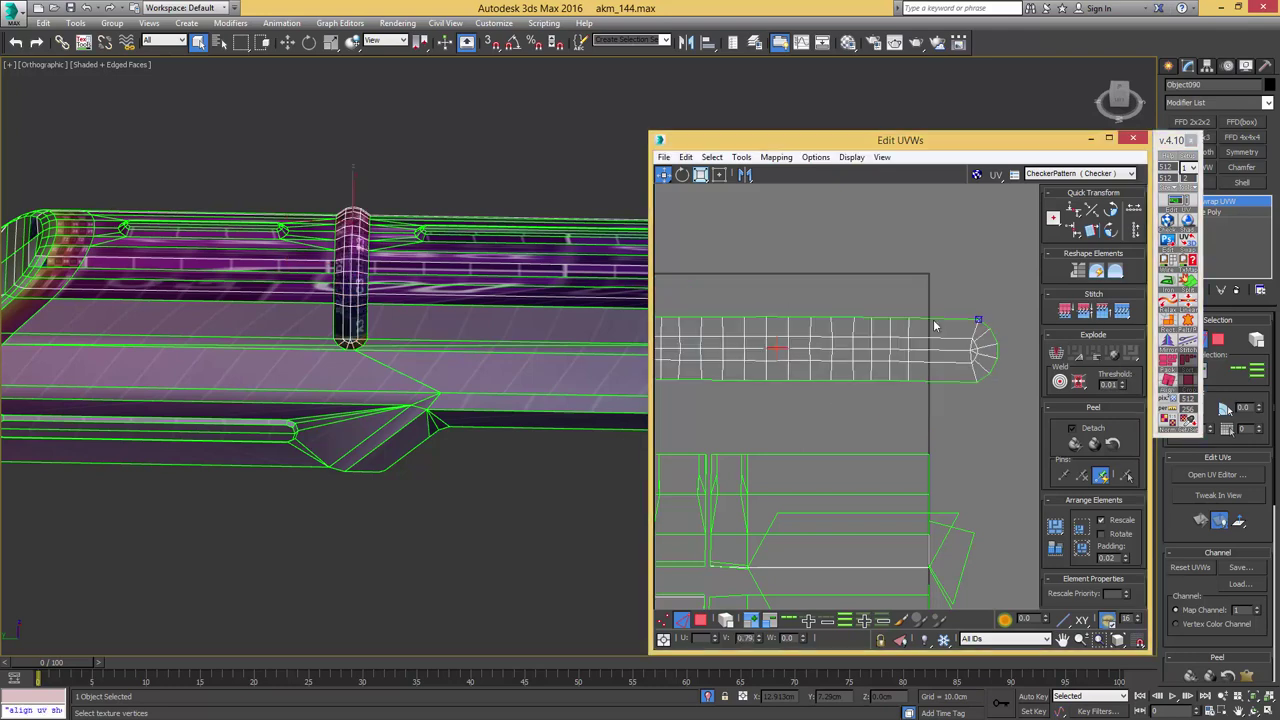
- Straighten the lower long edge of the rearmost rib's shell horizontally, leaving the rounded ends out of the selection
middle_drag(841, 336, 952, 338)
click(725, 379)
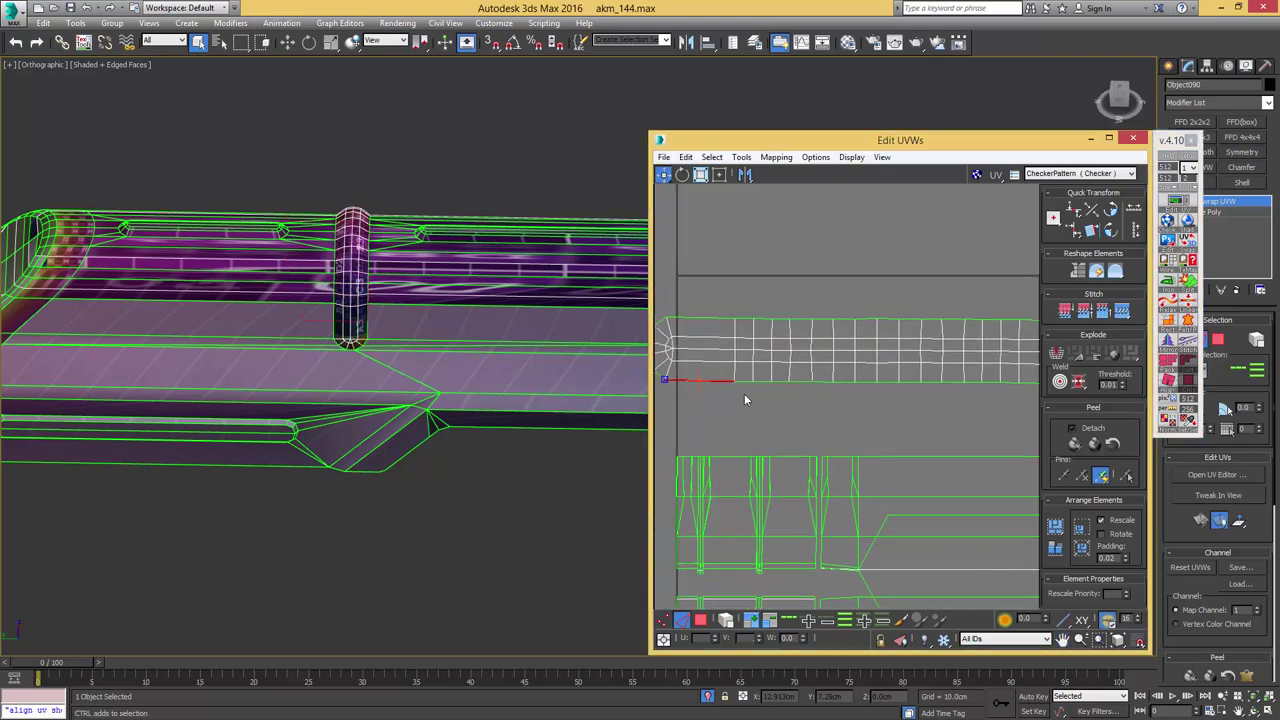
double_click(746, 383)
middle_drag(690, 359, 715, 352)
scroll(764, 354, down, 3)
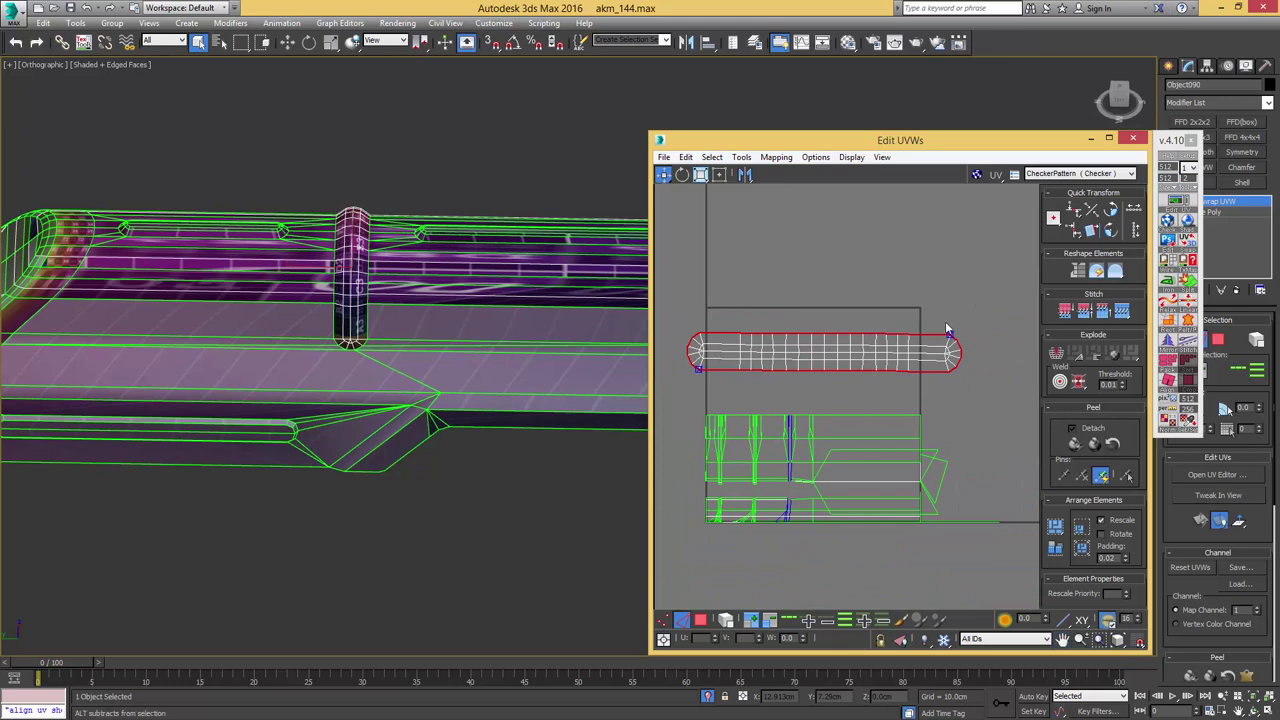
alt+drag(671, 369, 671, 367)
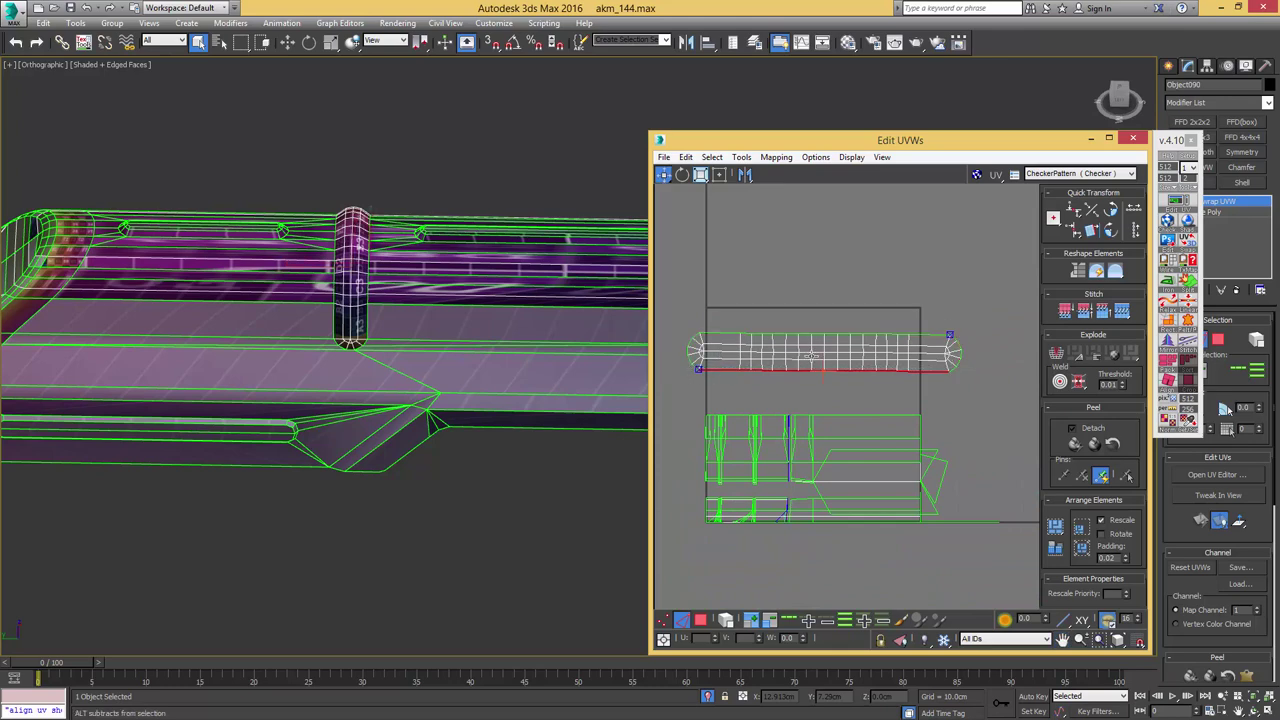
key(h)
- Straighten the upper long edge of the rearmost rib's shell horizontally, excluding the rounded ends and lower edge
double_click(958, 346)
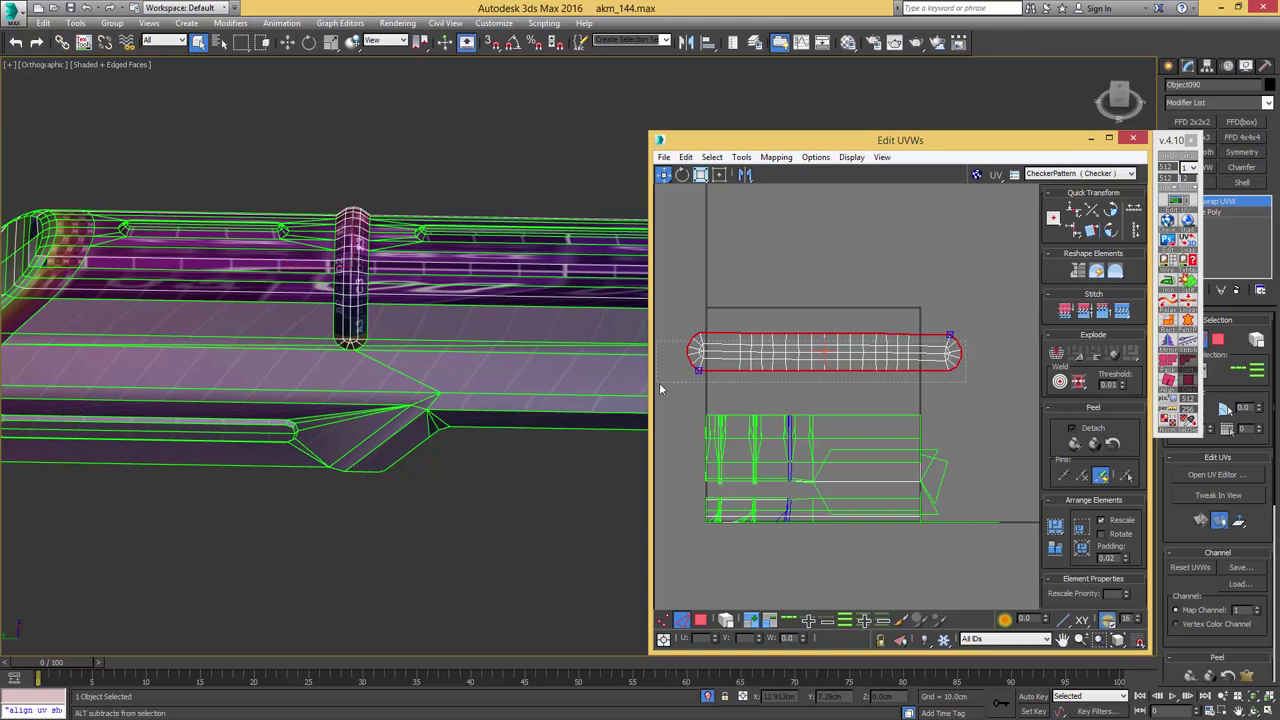
alt+drag(659, 385, 658, 383)
alt+click(698, 340)
key(h)
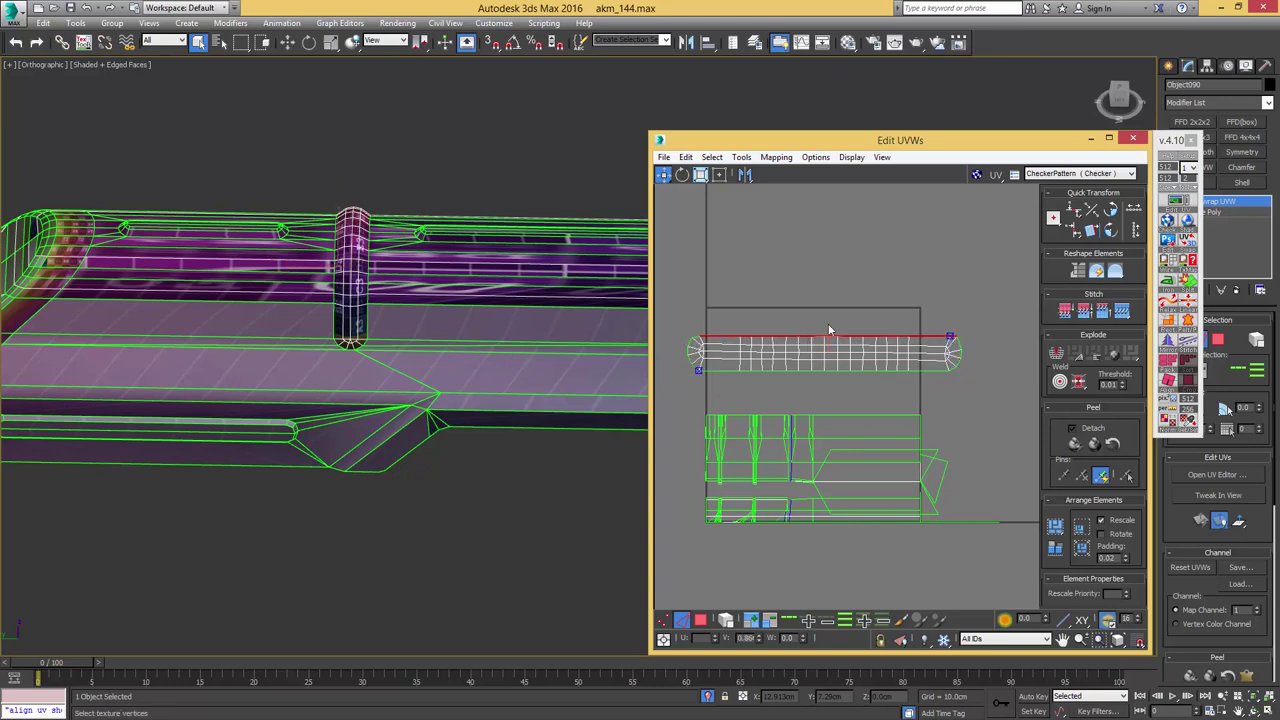
scroll(943, 334, up, 3)
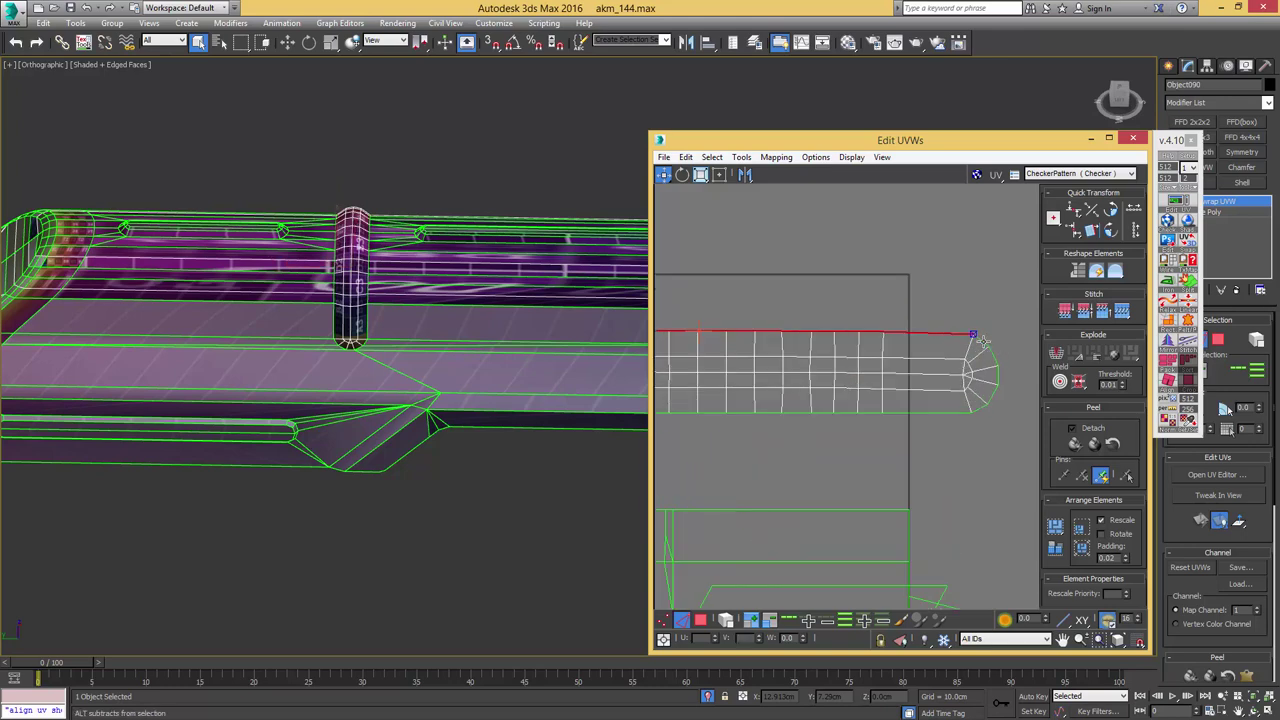
middle_drag(798, 331, 905, 339)
scroll(917, 324, down, 1)
key(h)
key(ctrl+z)
key(h)
scroll(905, 339, down, 1)
- Move the rearmost rib's shell up and to the left, clear of the UV square
key(3)
scroll(886, 306, down, 3)
drag(899, 332, 746, 261)
middle_drag(890, 334, 812, 328)
- Select only the faces of the dust cover's middle rib, excluding the cover surfaces on both sides and the face beneath its tip
alt+middle_drag(508, 329, 412, 279)
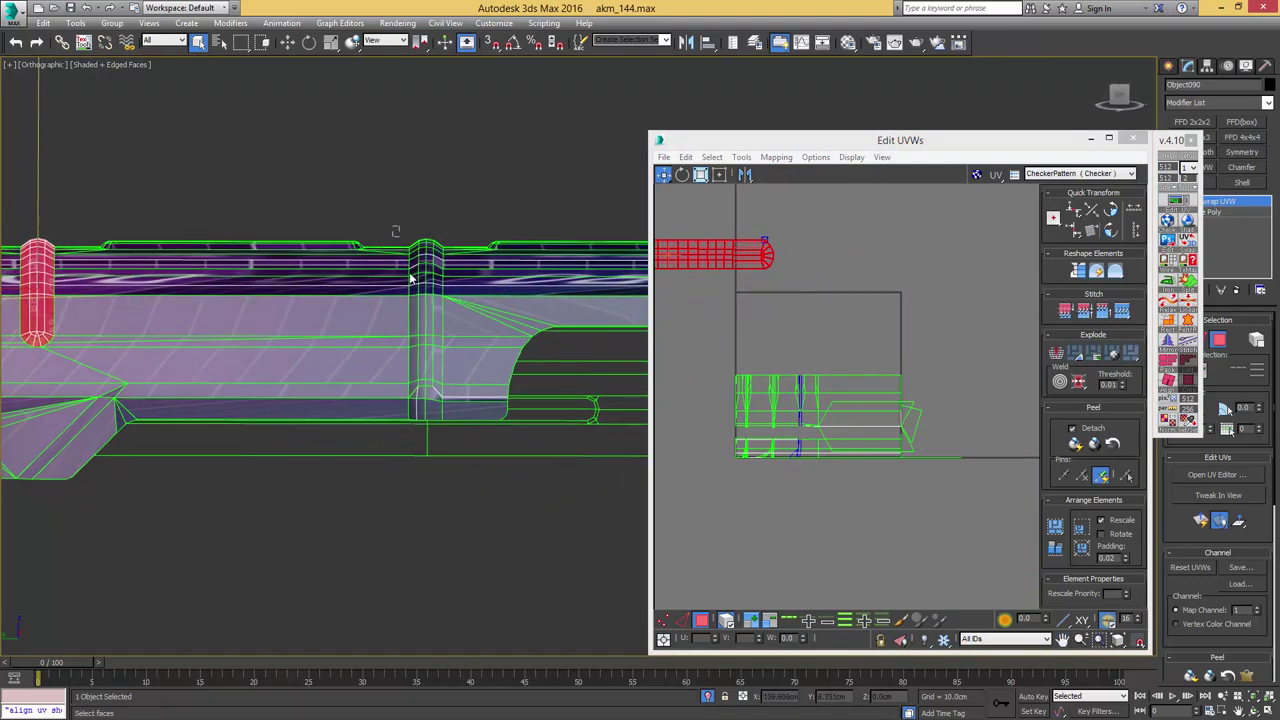
click(449, 424)
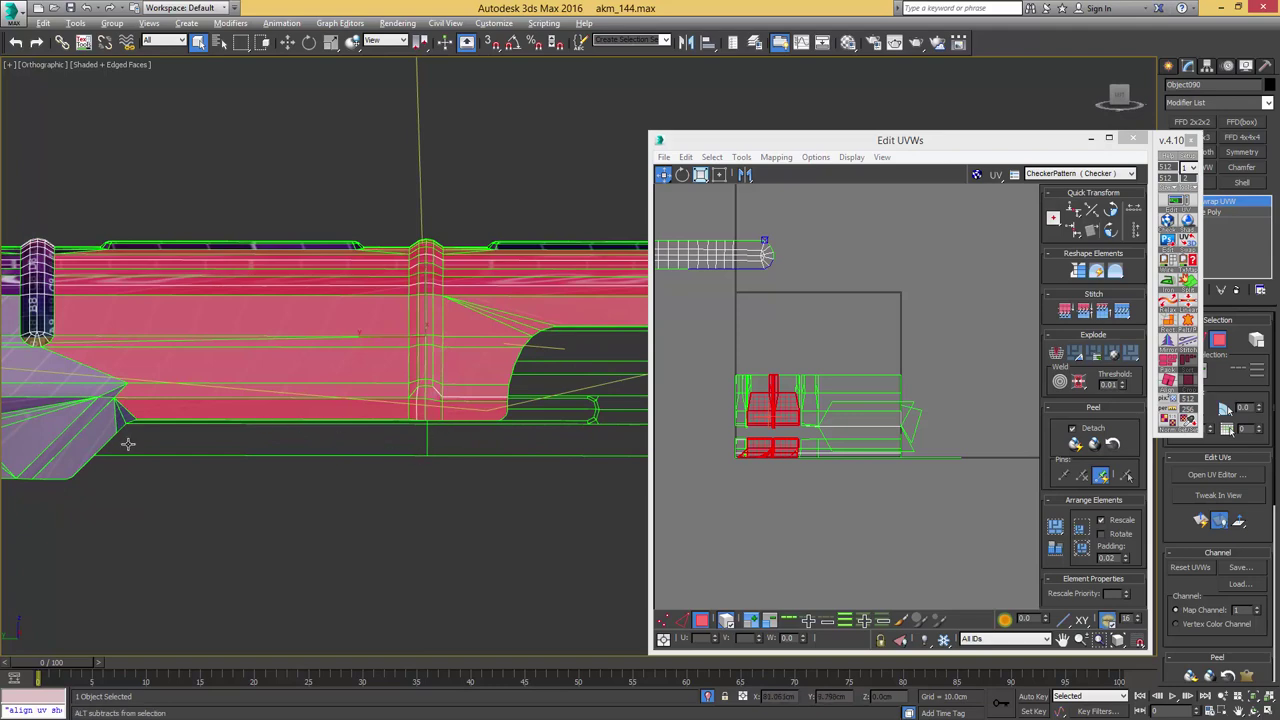
alt+drag(7, 502, 394, 204)
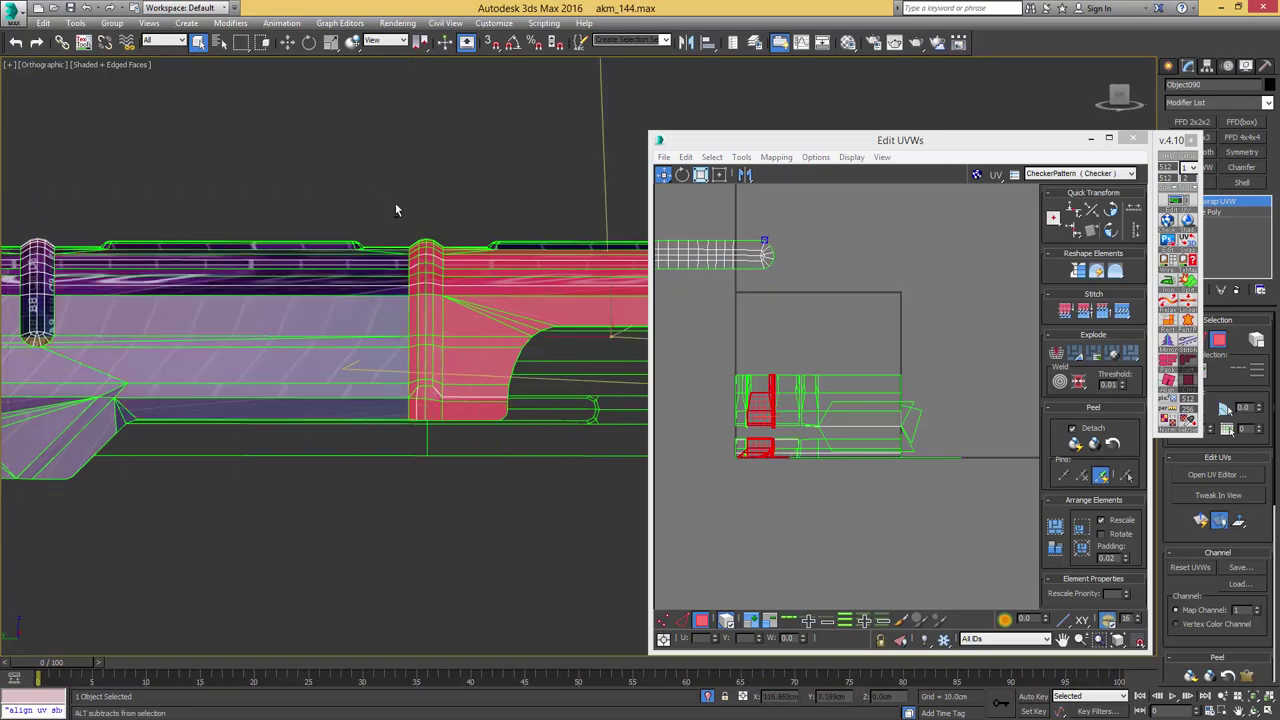
middle_drag(534, 250, 424, 259)
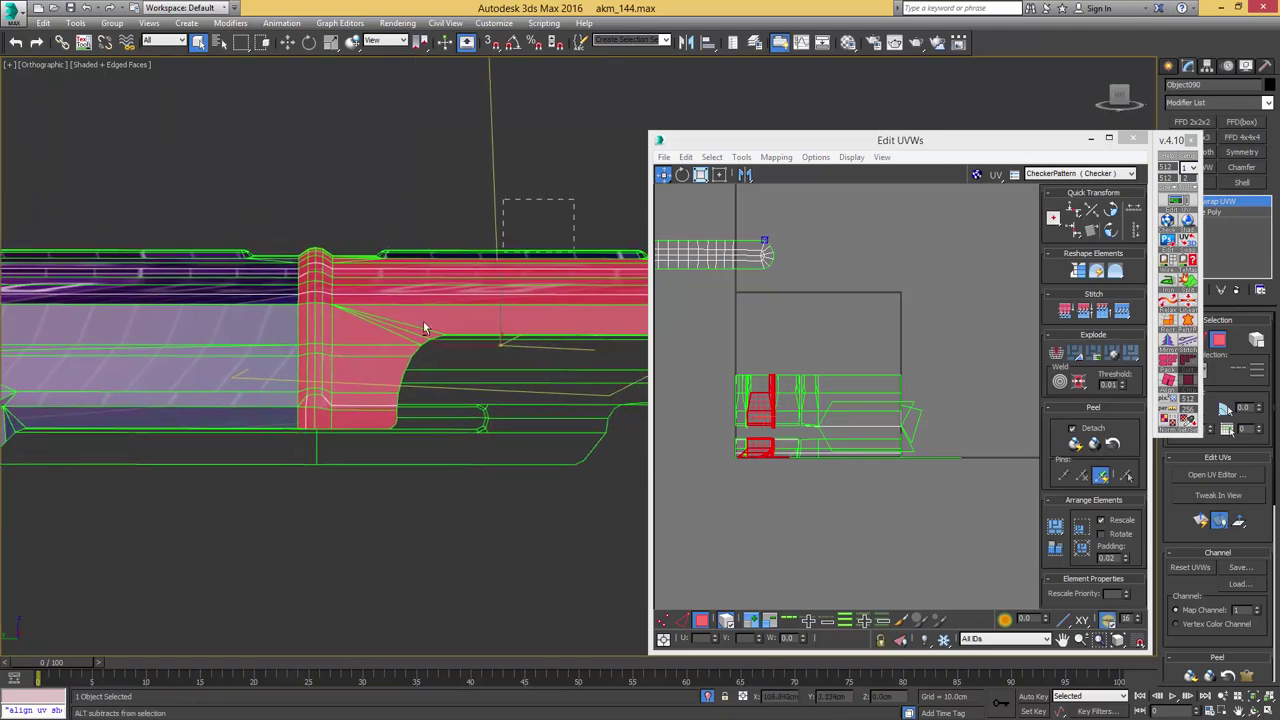
alt+drag(423, 322, 341, 445)
middle_drag(500, 326, 688, 334)
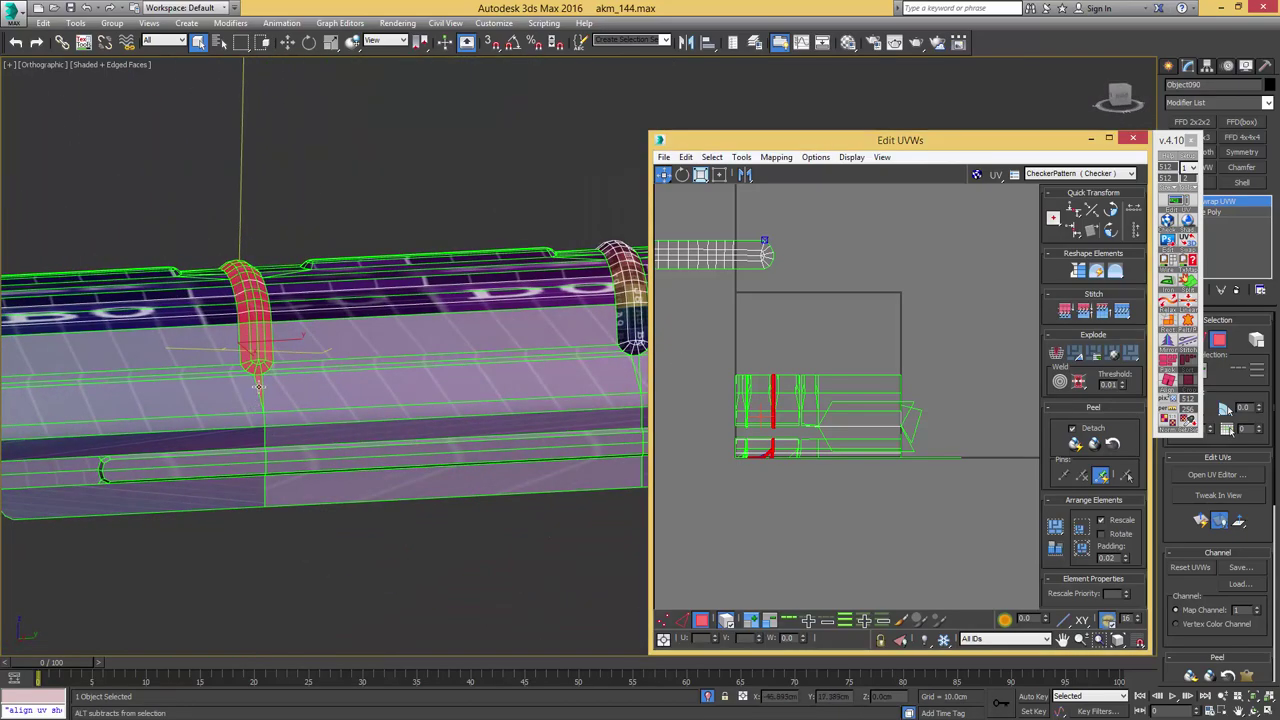
alt+click(259, 387)
- Planar-map the middle rib's faces into their own shell, relax it, and place it above the other UVs
alt+middle_drag(316, 377, 130, 430)
middle_drag(790, 394, 786, 412)
key(Return)
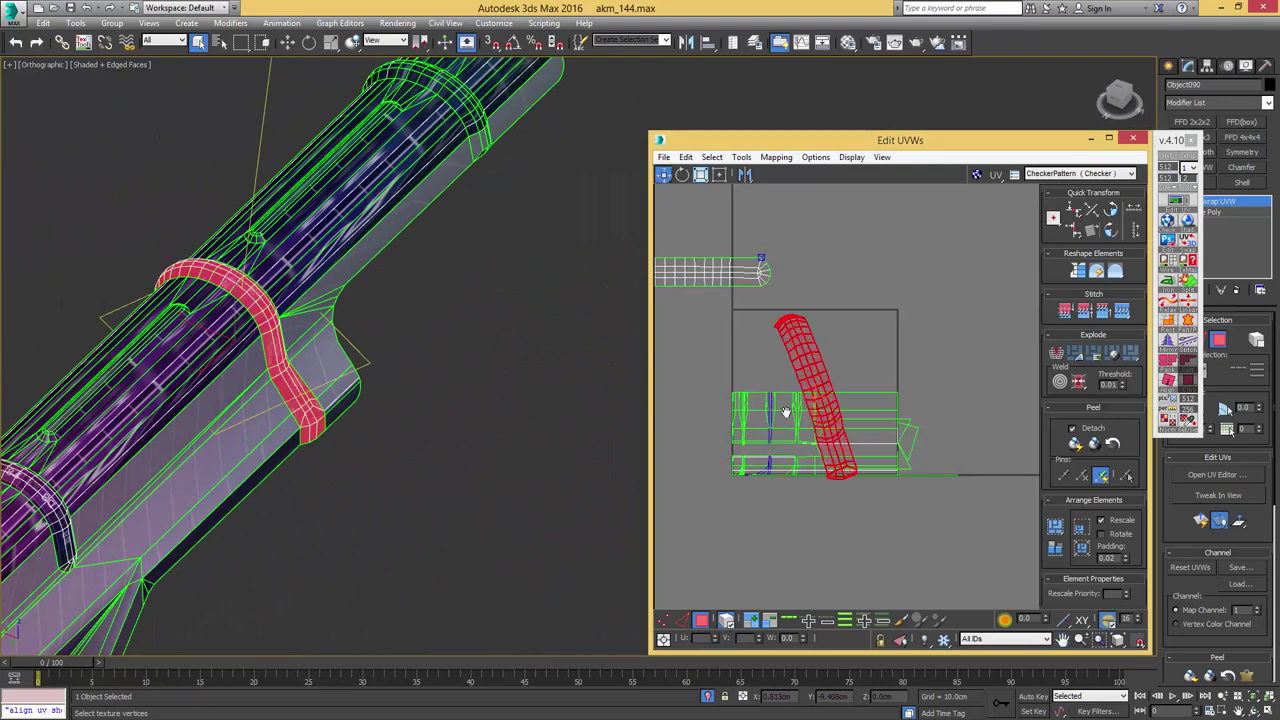
middle_drag(810, 362, 817, 392)
click(1117, 273)
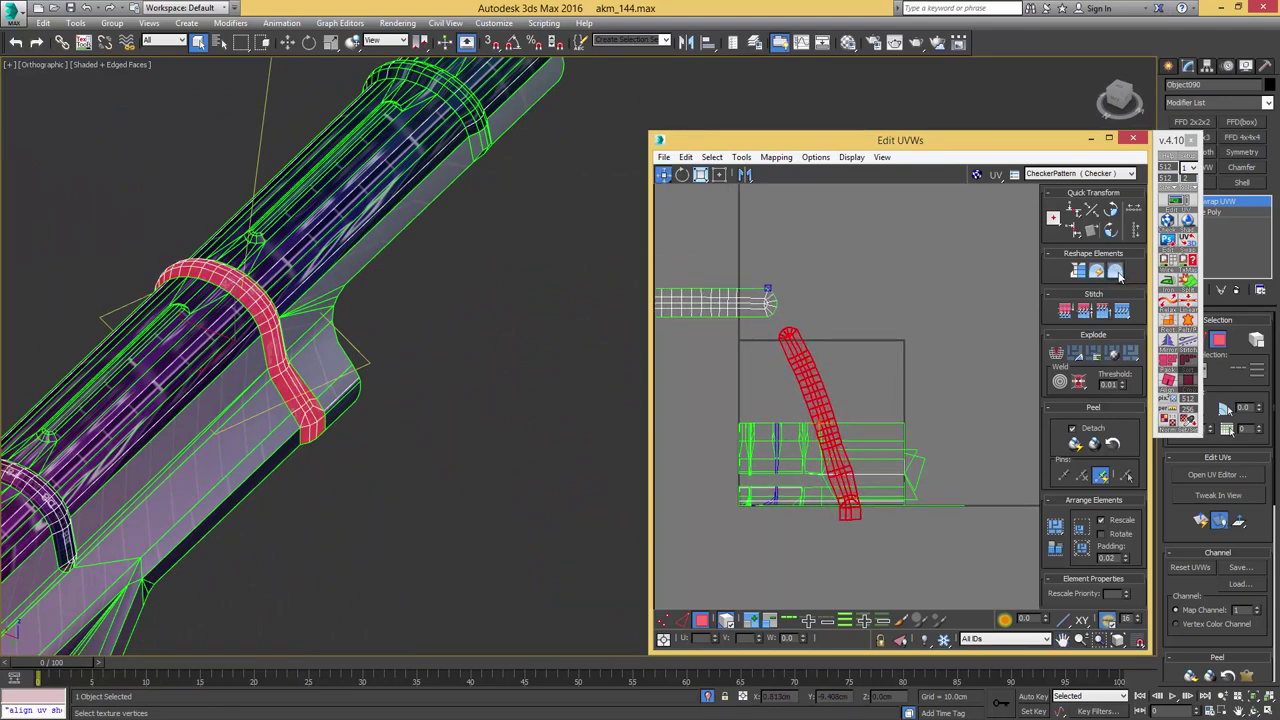
drag(806, 366, 879, 214)
middle_drag(980, 286, 971, 375)
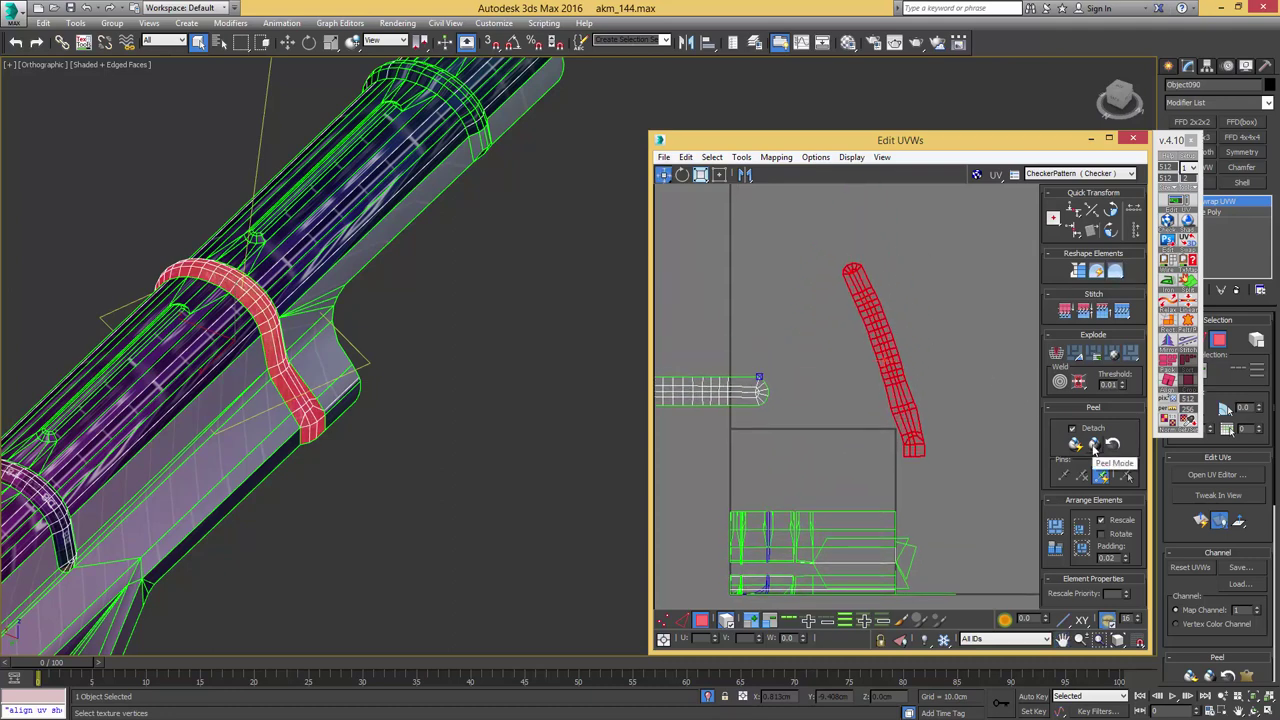
- Peel the middle rib's shell with Peel Mode and rotate it upright along its long edge
click(1094, 446)
click(1094, 446)
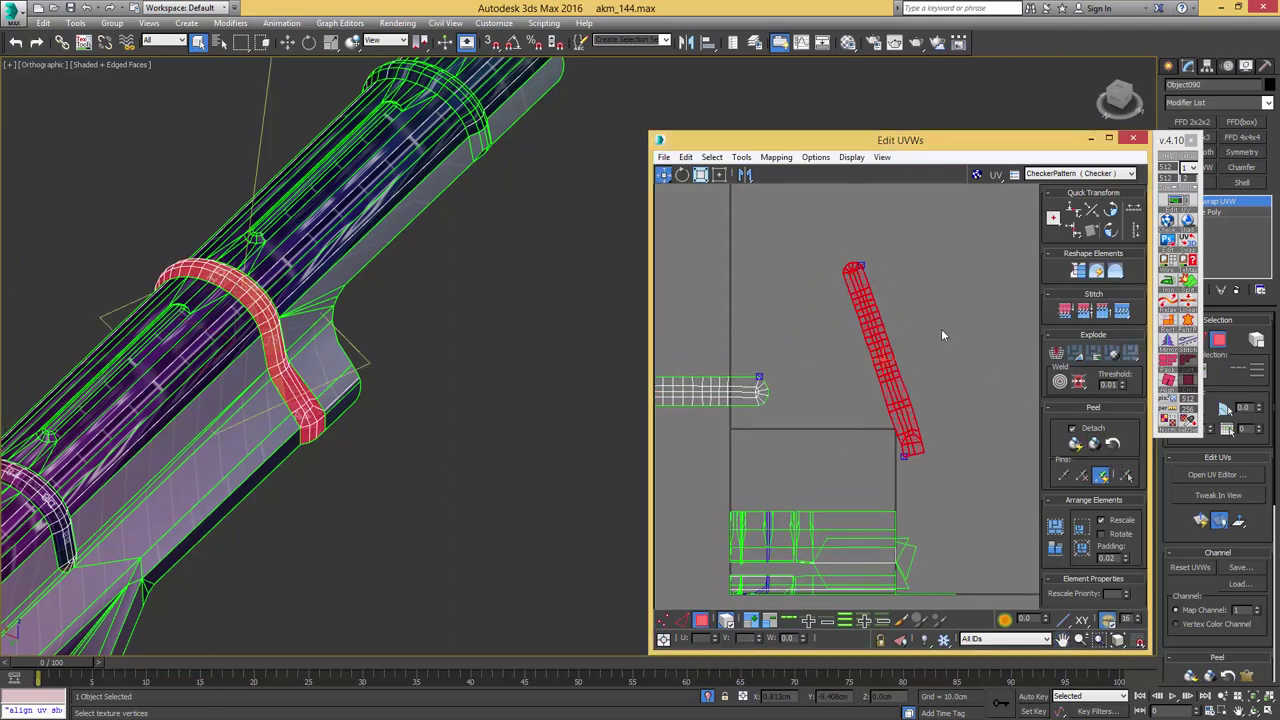
scroll(912, 318, up, 3)
key(2)
key(4)
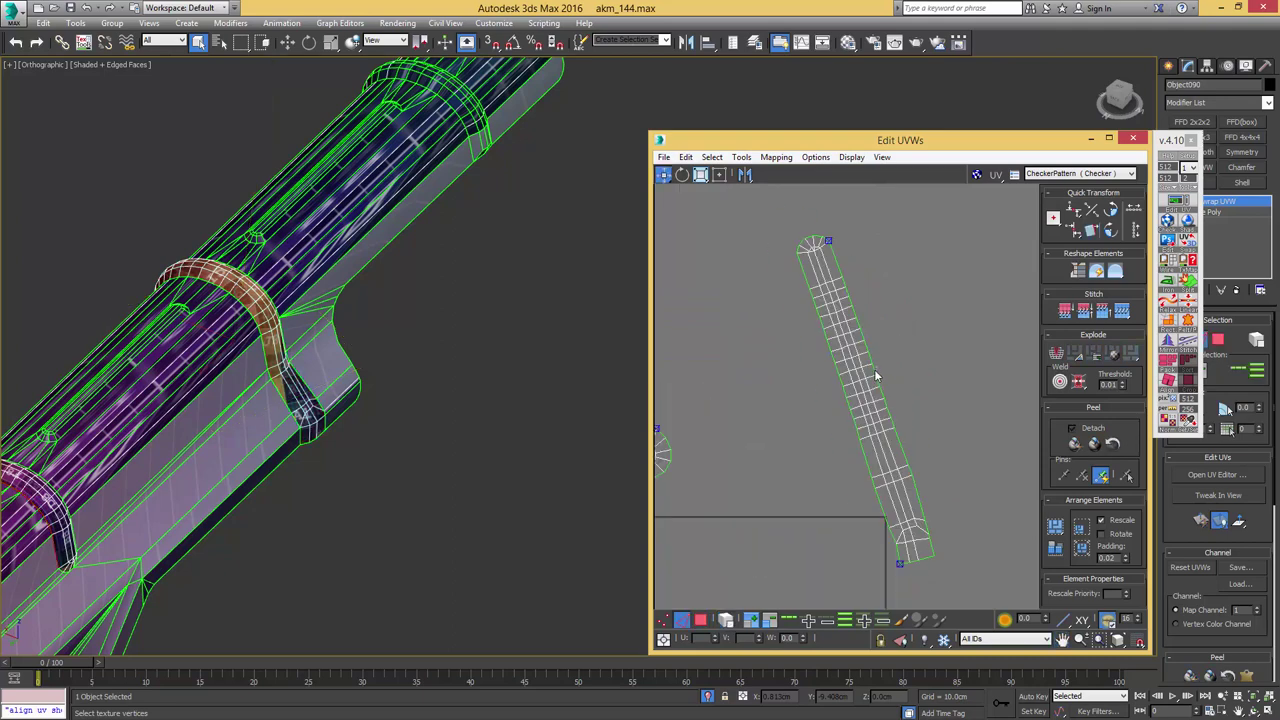
click(876, 370)
click(1168, 382)
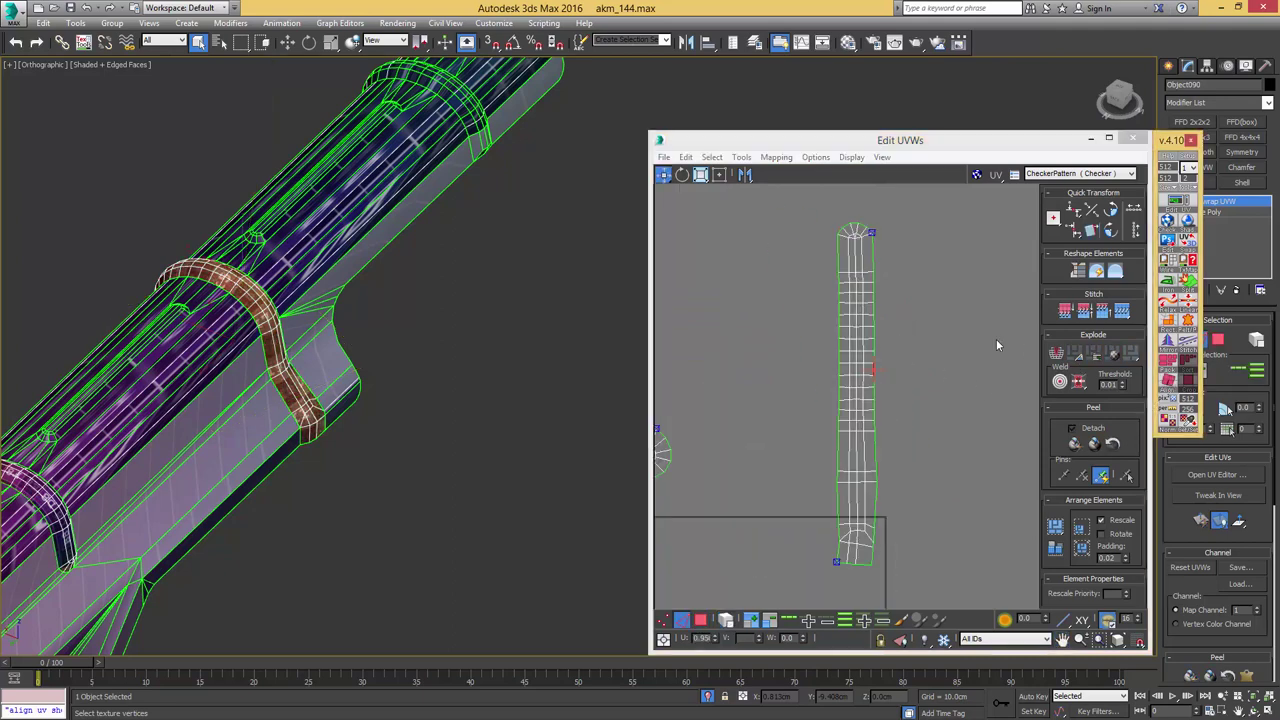
- Move the middle rib's upright shell higher so it sits clear above the UV square
scroll(866, 306, down, 3)
key(3)
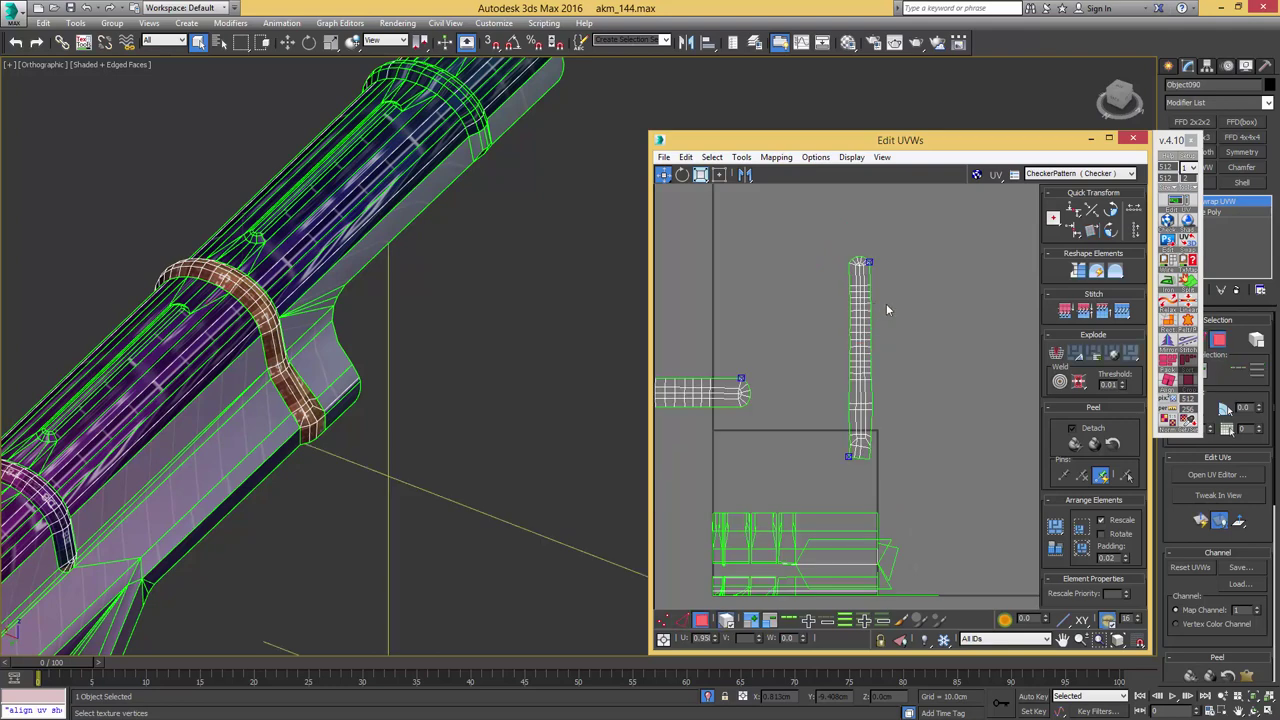
drag(860, 339, 856, 252)
middle_drag(856, 252, 866, 339)
- Select the middle rib shell's border edges and exclude its lower end and the lower part of its left side
key(2)
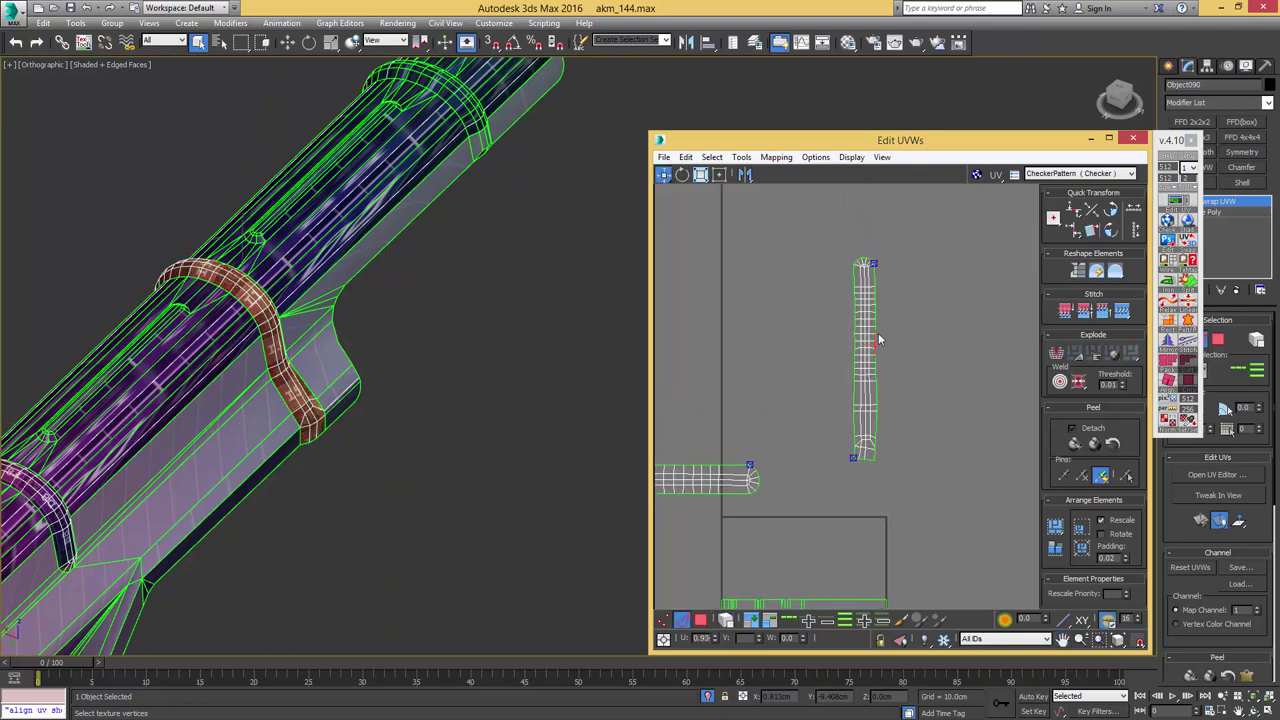
double_click(878, 334)
scroll(878, 334, up, 3)
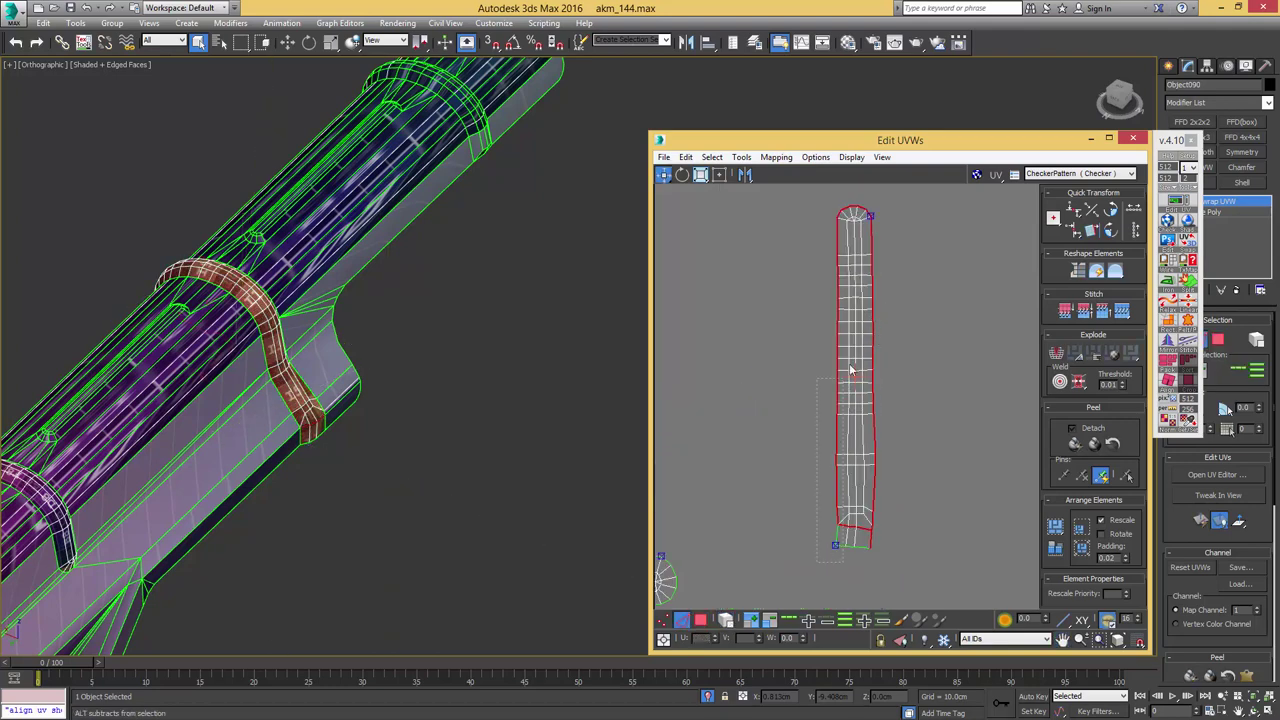
alt+drag(867, 350, 869, 354)
middle_drag(862, 463, 883, 340)
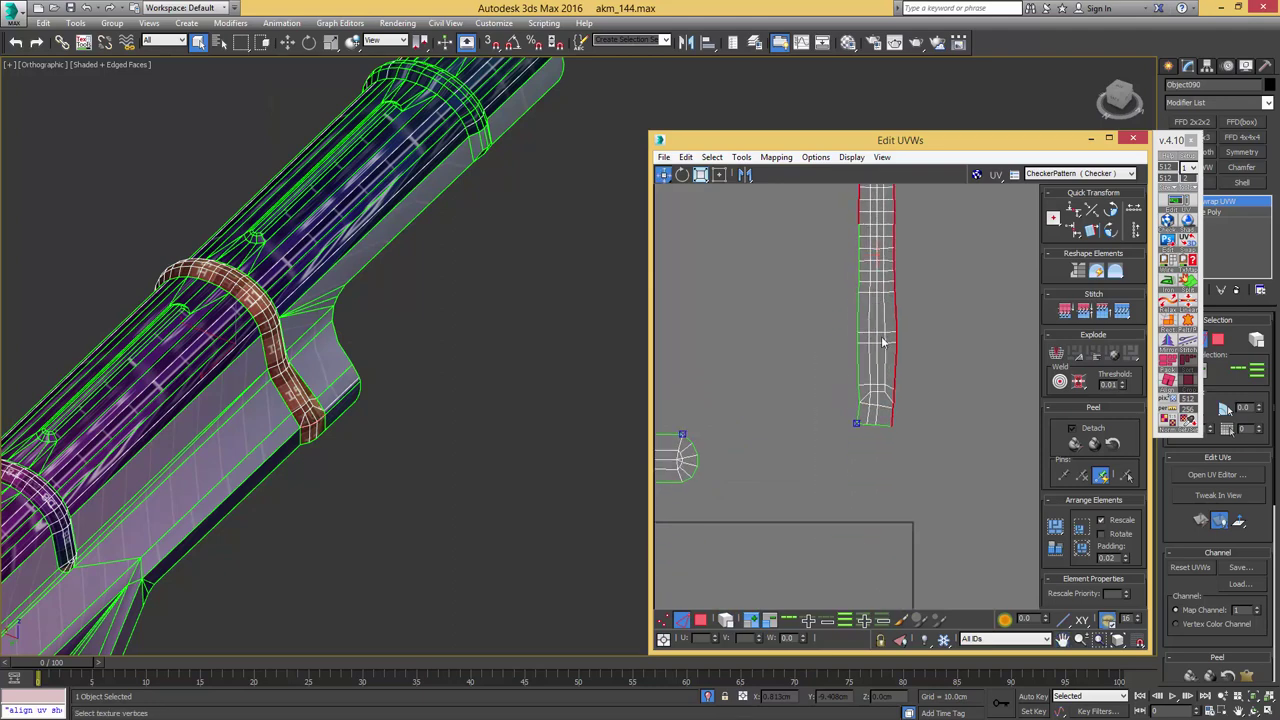
scroll(882, 348, up, 3)
- Shift the vertices at the lower end of the middle rib's shell slightly right, in line with its long sides
key(1)
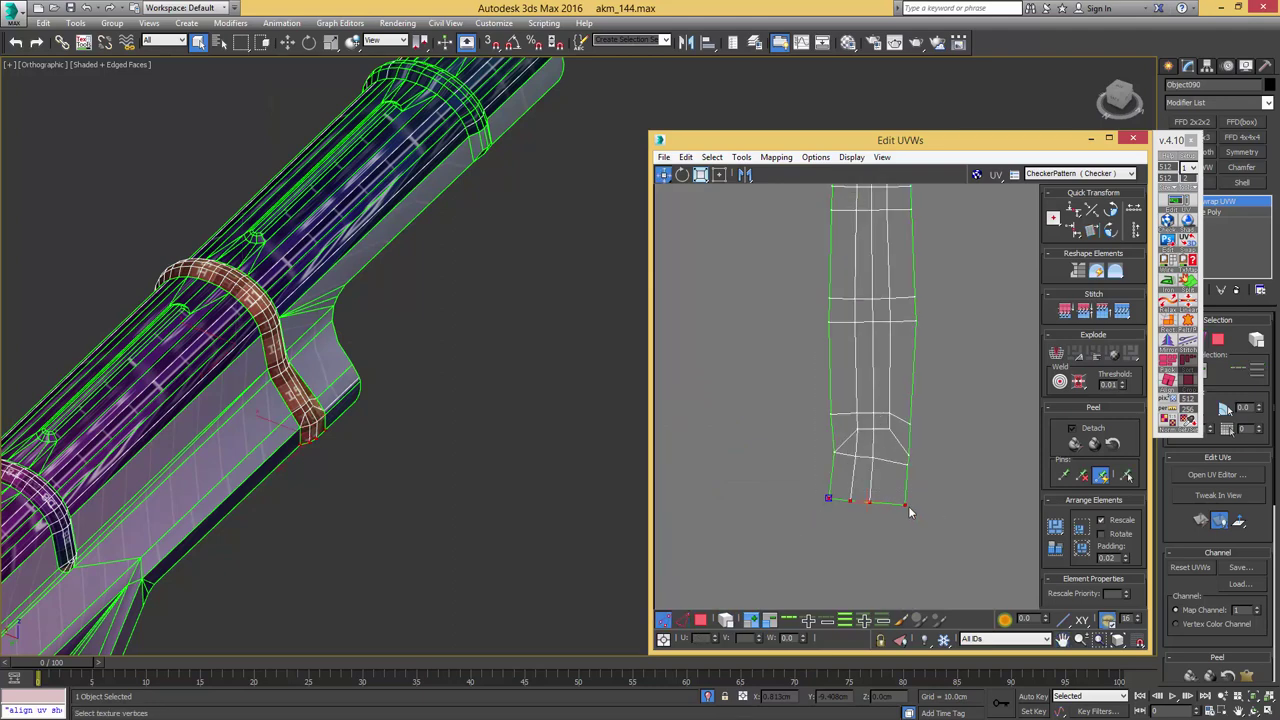
drag(906, 507, 912, 507)
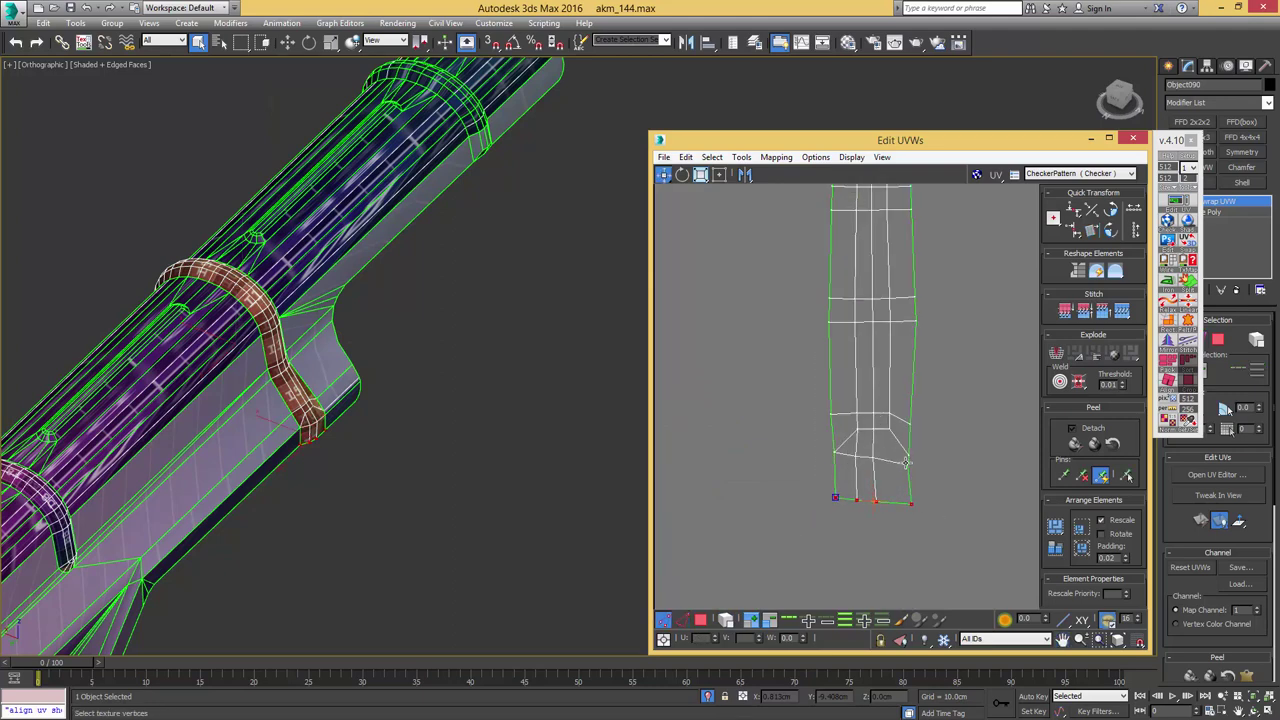
click(834, 456)
scroll(859, 430, down, 3)
middle_drag(857, 423, 845, 494)
- Try to exclude the rounded end and remaining left side from the middle rib shell's border edge selection
key(2)
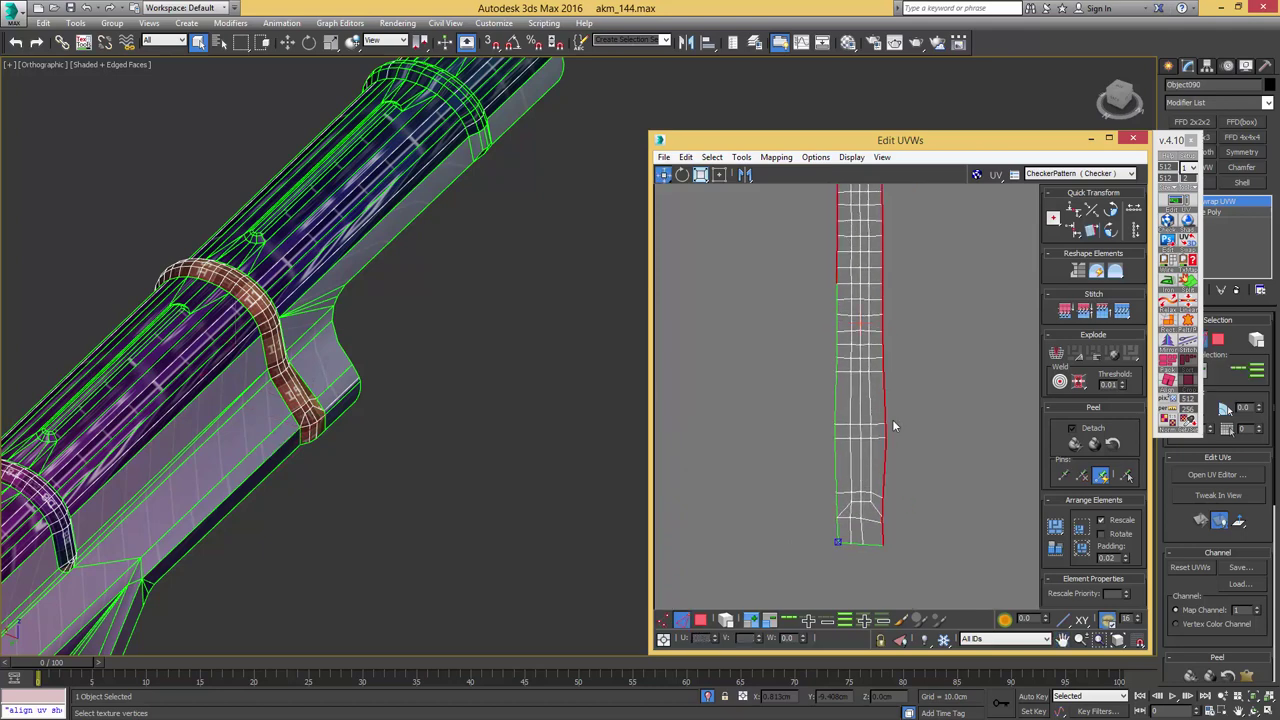
scroll(868, 345, down, 2)
middle_drag(855, 300, 847, 402)
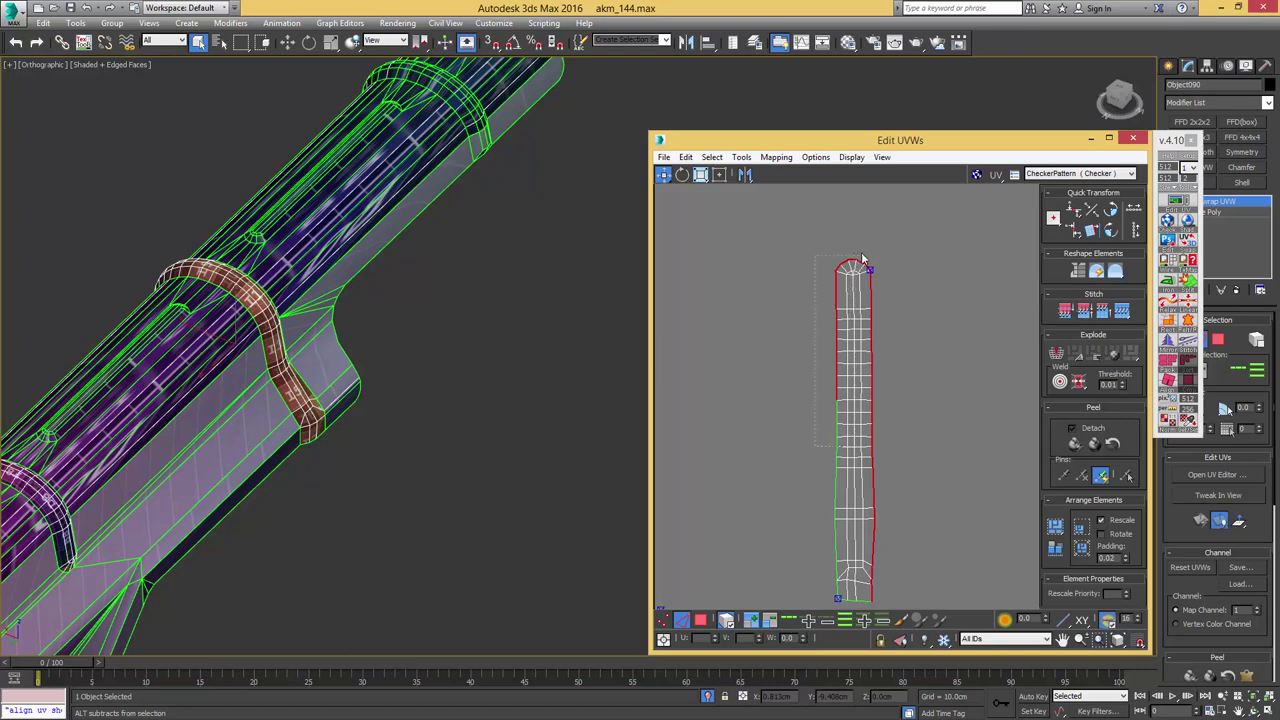
alt+drag(867, 250, 872, 254)
middle_drag(882, 484, 874, 438)
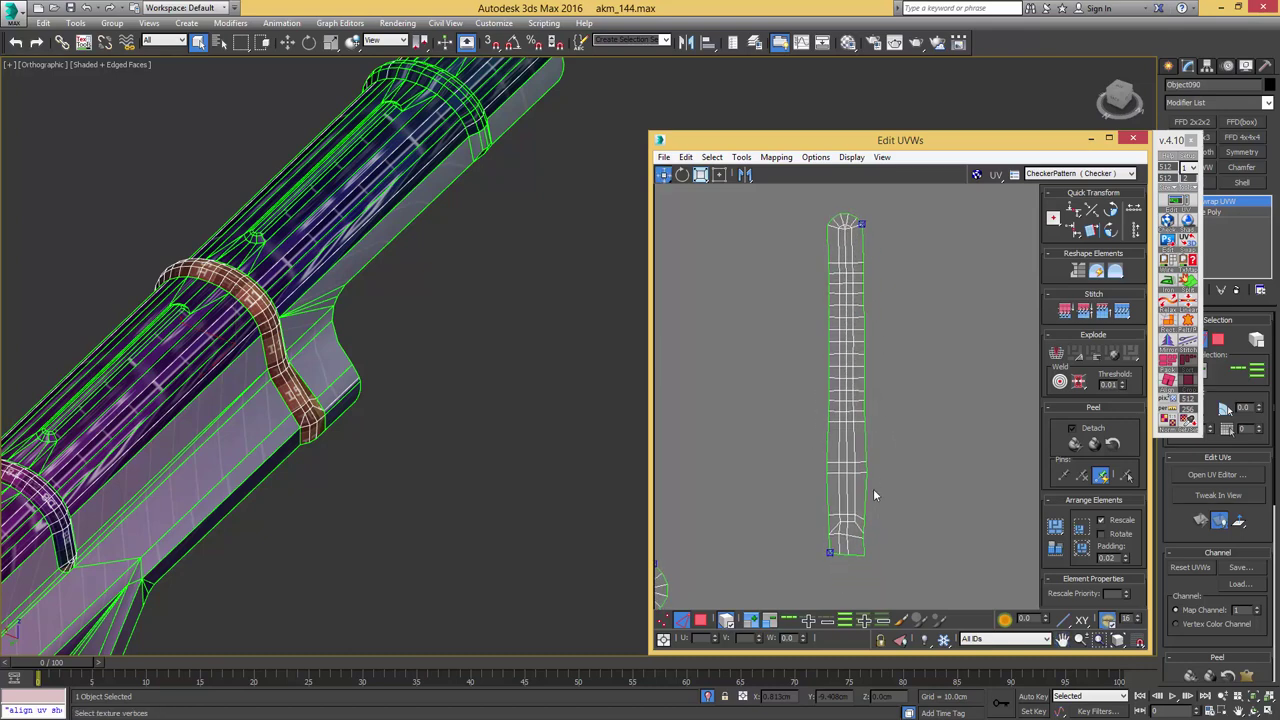
- Select only the right long edge of the middle rib's shell and straighten it vertically
double_click(866, 486)
click(879, 490)
double_click(865, 486)
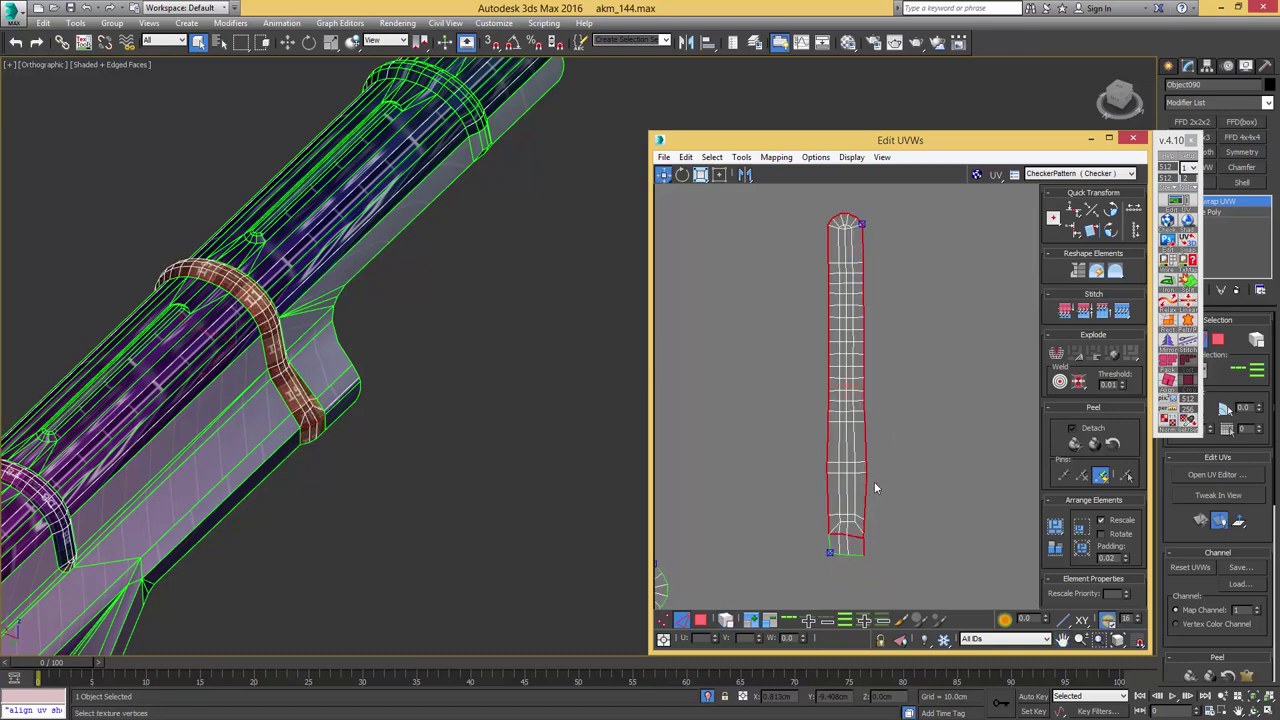
alt+drag(825, 558, 859, 512)
middle_drag(817, 431, 814, 546)
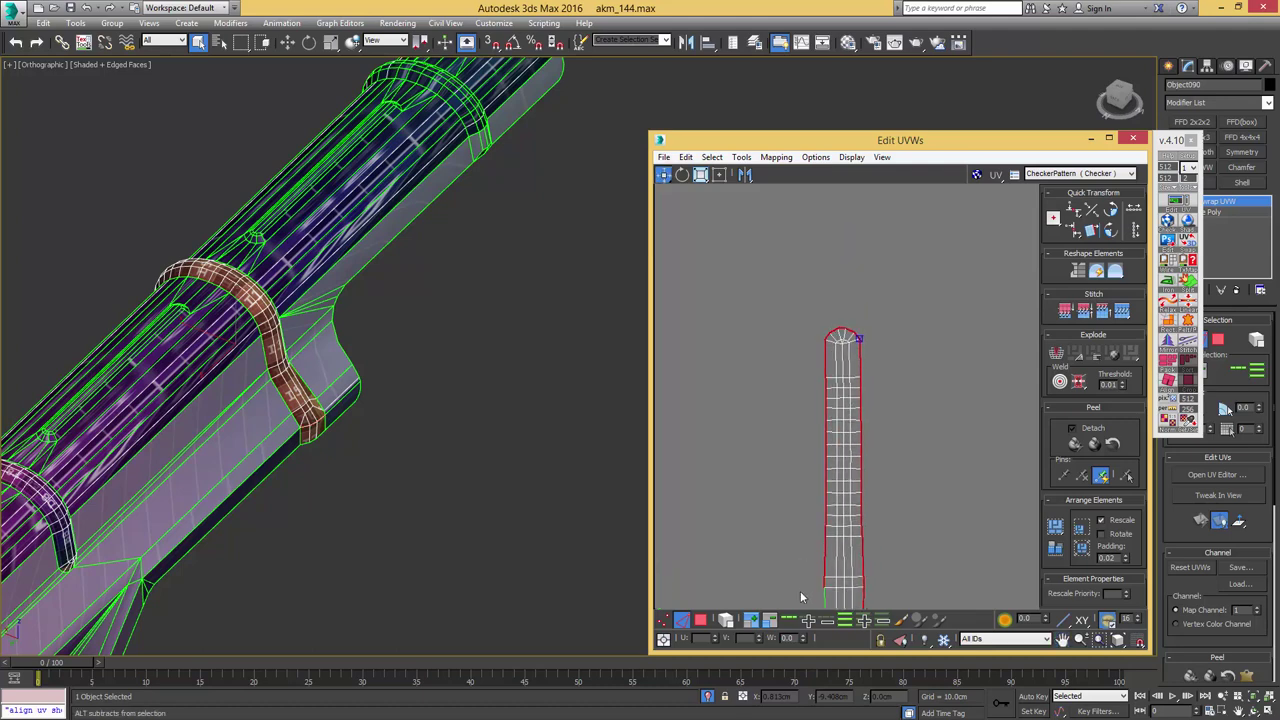
alt+drag(846, 417, 857, 309)
middle_drag(877, 470, 865, 374)
key(v)
drag(860, 386, 849, 386)
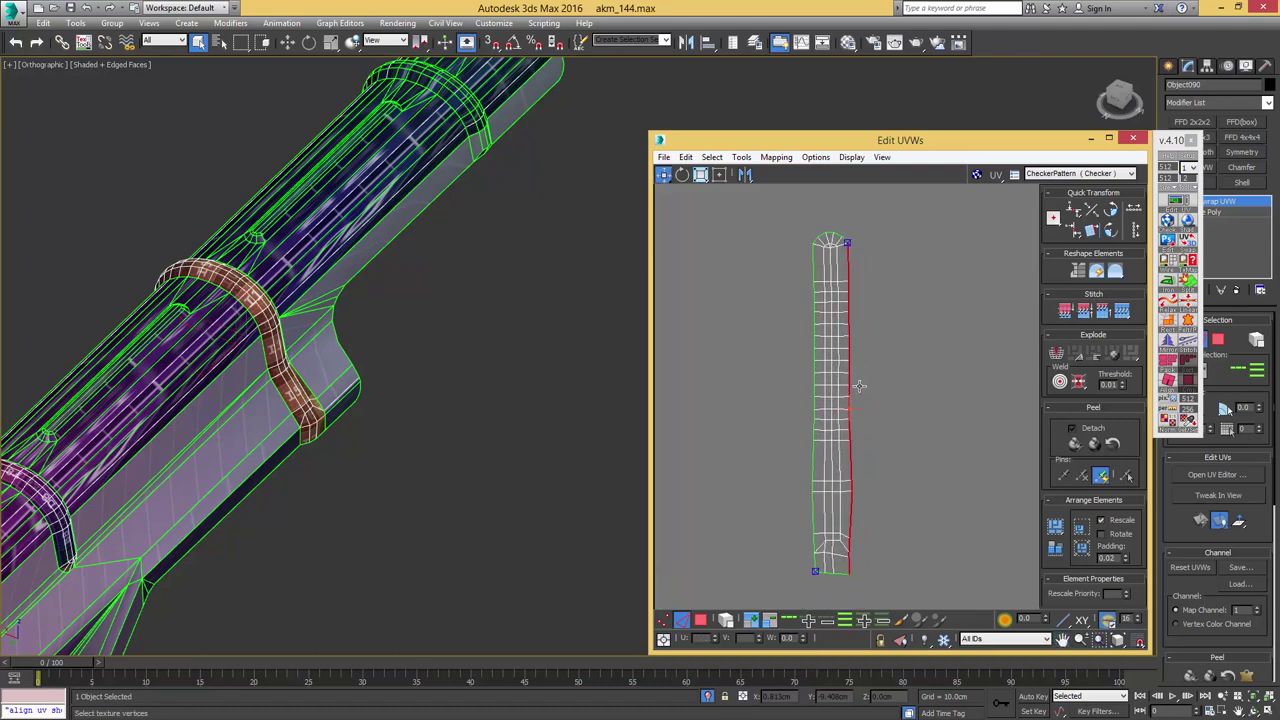
- Select only the left long edge of the middle rib's shell and align it vertically
double_click(814, 380)
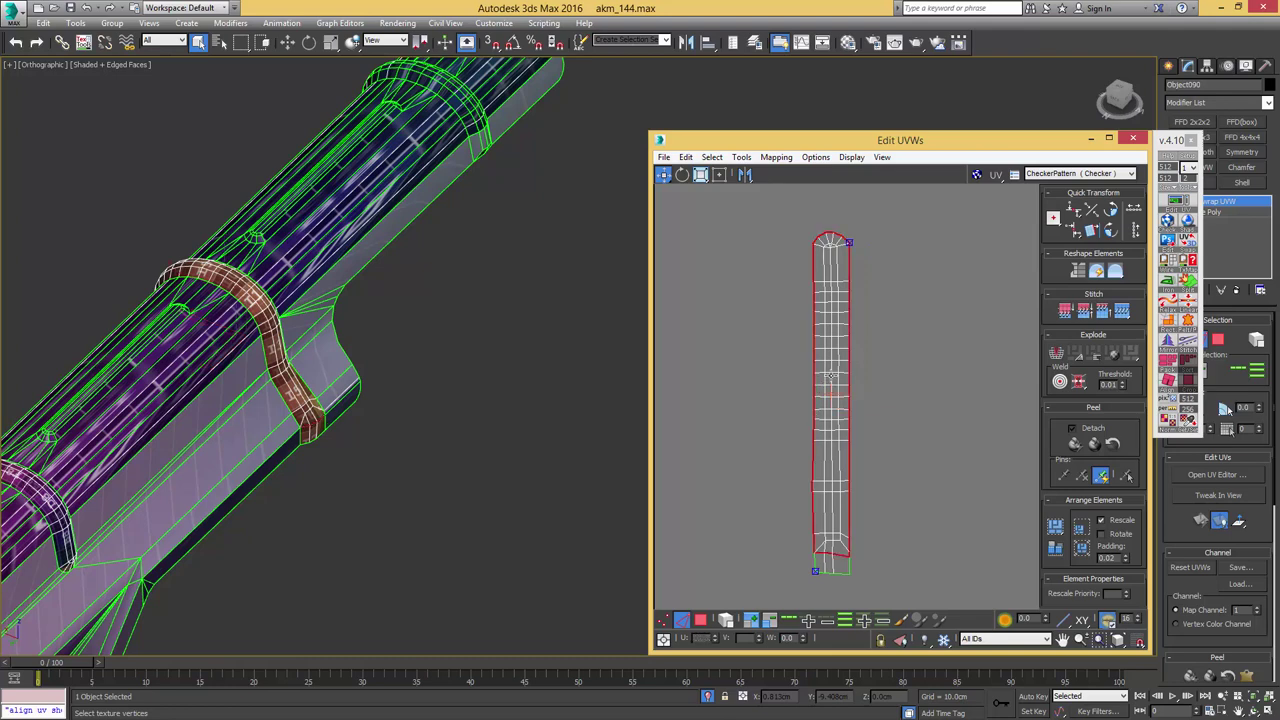
alt+drag(816, 558, 816, 565)
key(v)
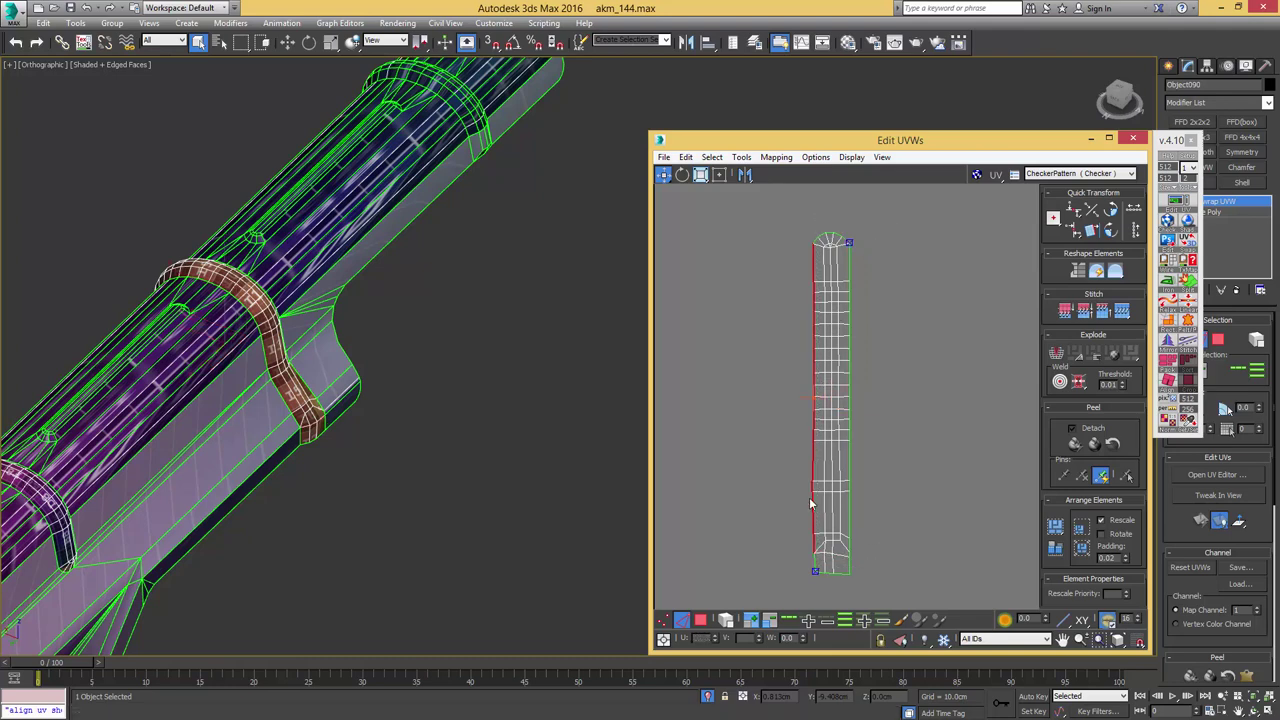
- Add the short lower corner segment to the middle rib shell's left edge selection and align it vertically
middle_drag(816, 558, 804, 465)
scroll(804, 465, up, 3)
ctrl+click(804, 465)
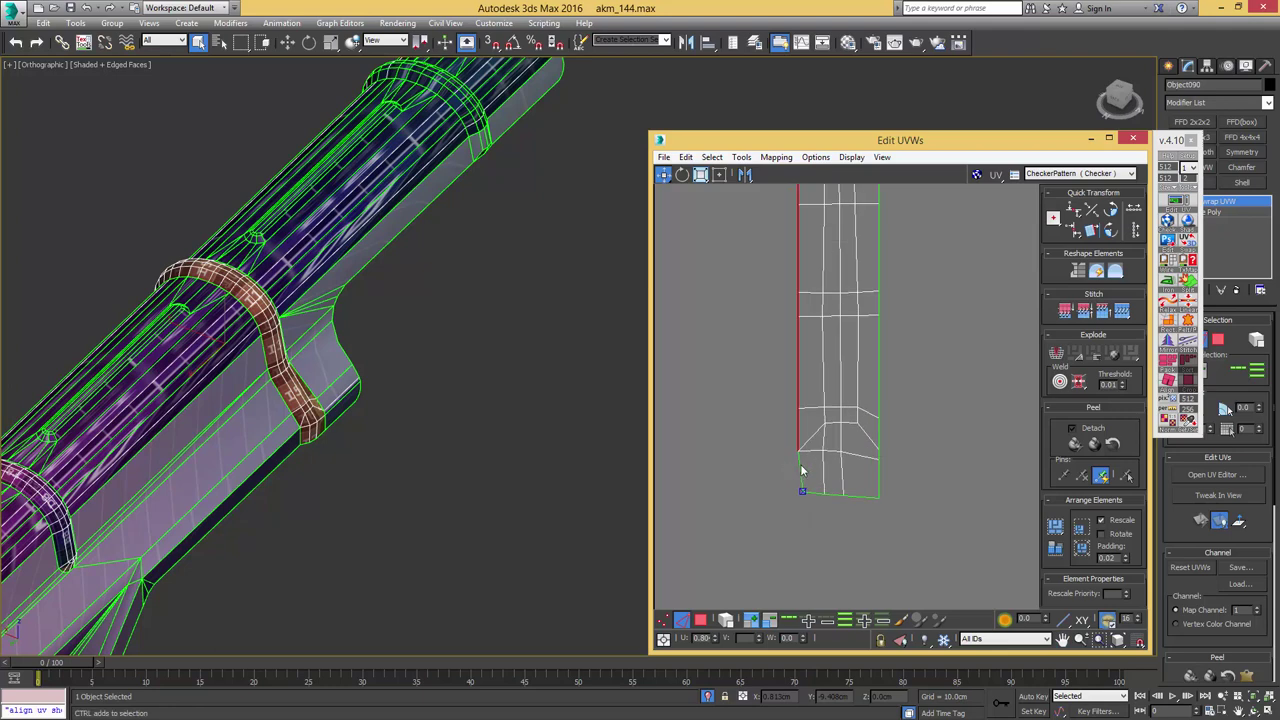
key(v)
- Select the square lower end edge of the middle rib's shell and align it horizontally
scroll(824, 340, down, 2)
middle_drag(824, 340, 807, 460)
mouse_move(818, 264)
middle_down()
mouse_move(806, 440)
mouse_move(802, 311)
middle_up()
middle_drag(799, 560, 810, 312)
scroll(810, 312, up, 2)
double_click(811, 366)
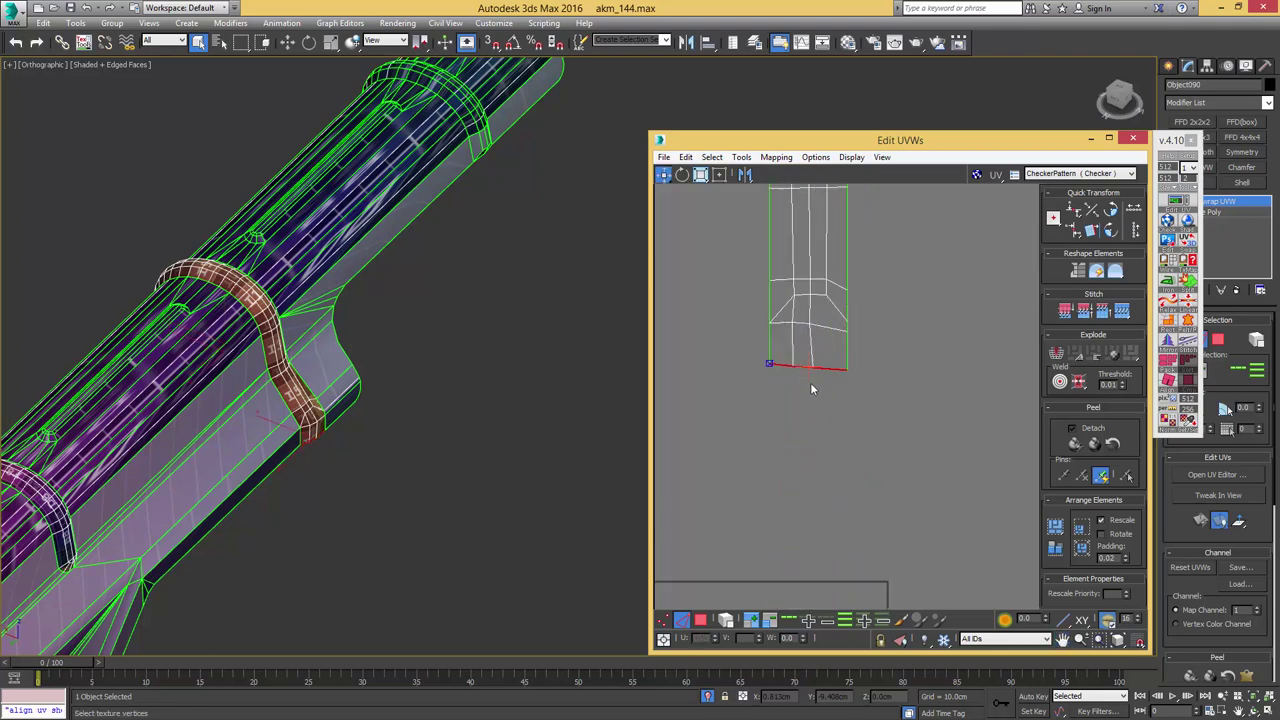
key(h)
- Select the cross edge row just above the lower end of the middle rib's shell and align it horizontally
scroll(810, 390, down, 2)
middle_drag(803, 423, 796, 528)
scroll(800, 480, down, 1)
scroll(802, 459, up, 2)
double_click(817, 474)
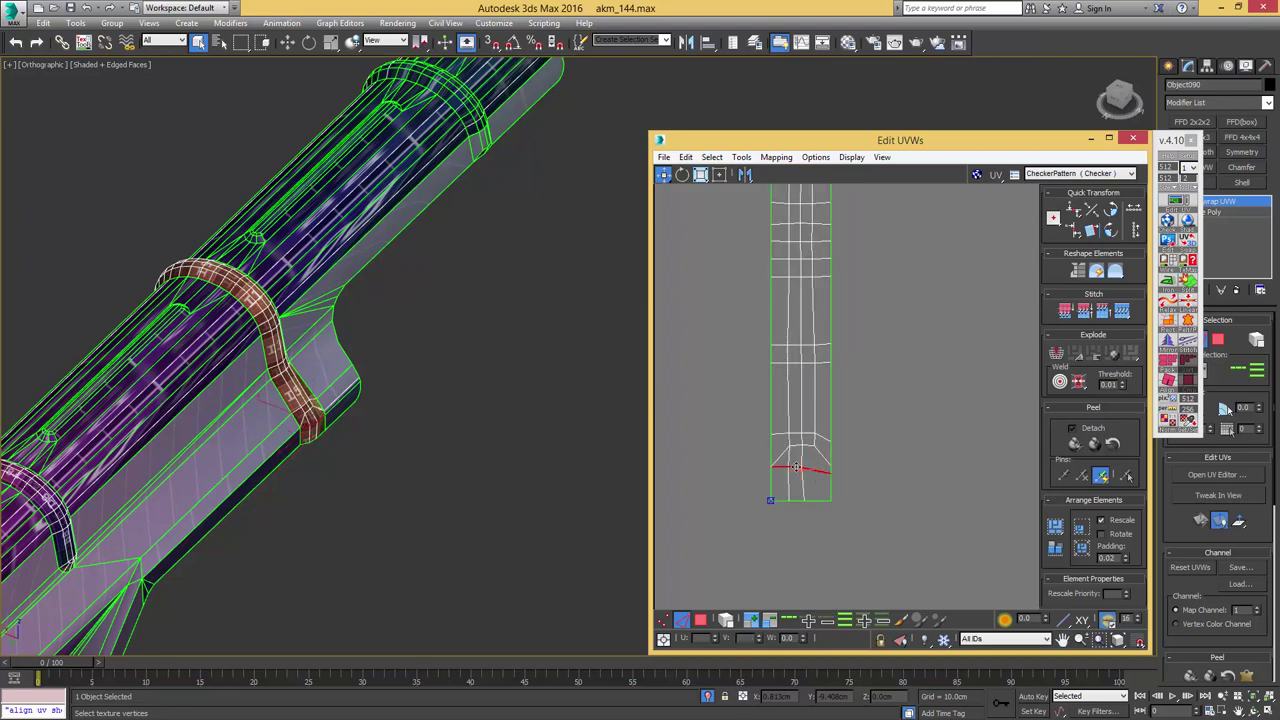
key(h)
- Select the whole middle rib's shell and move it beside the finished horizontal rib shell, outside the UV tile
middle_drag(819, 434, 839, 475)
scroll(832, 443, down, 3)
scroll(839, 475, down, 3)
scroll(880, 443, up, 1)
middle_drag(870, 430, 993, 406)
key(3)
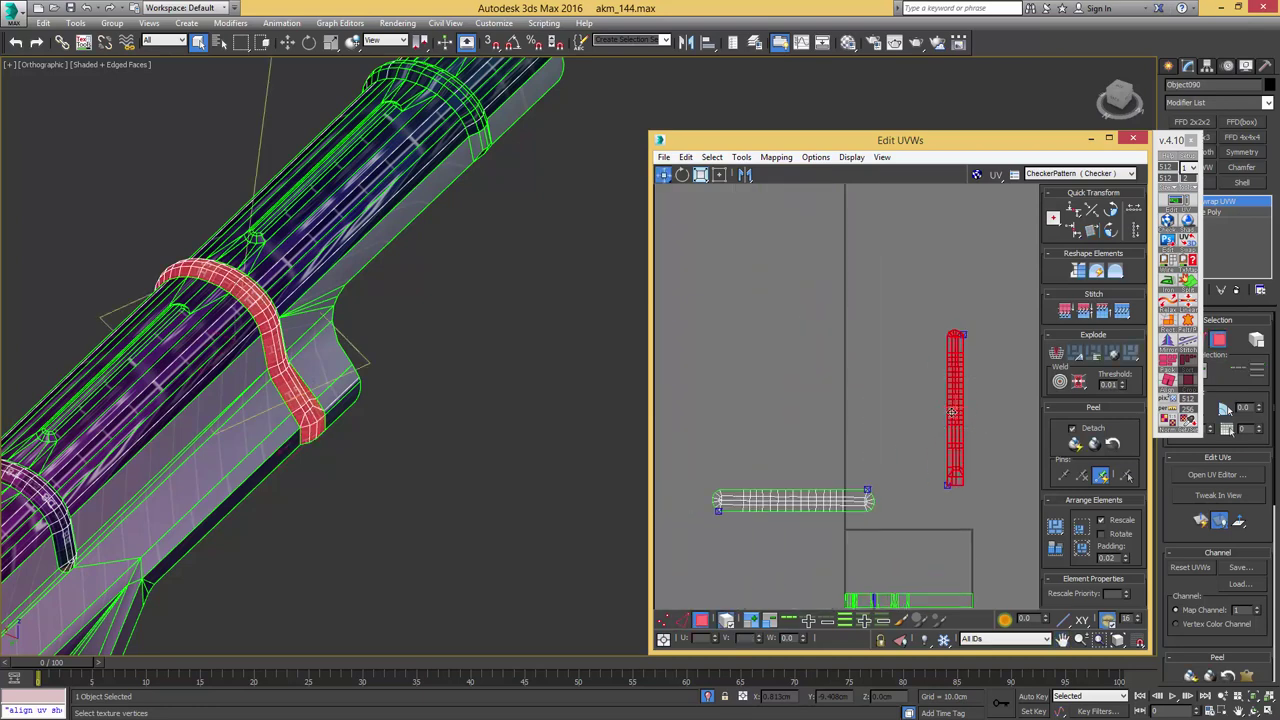
drag(952, 412, 682, 432)
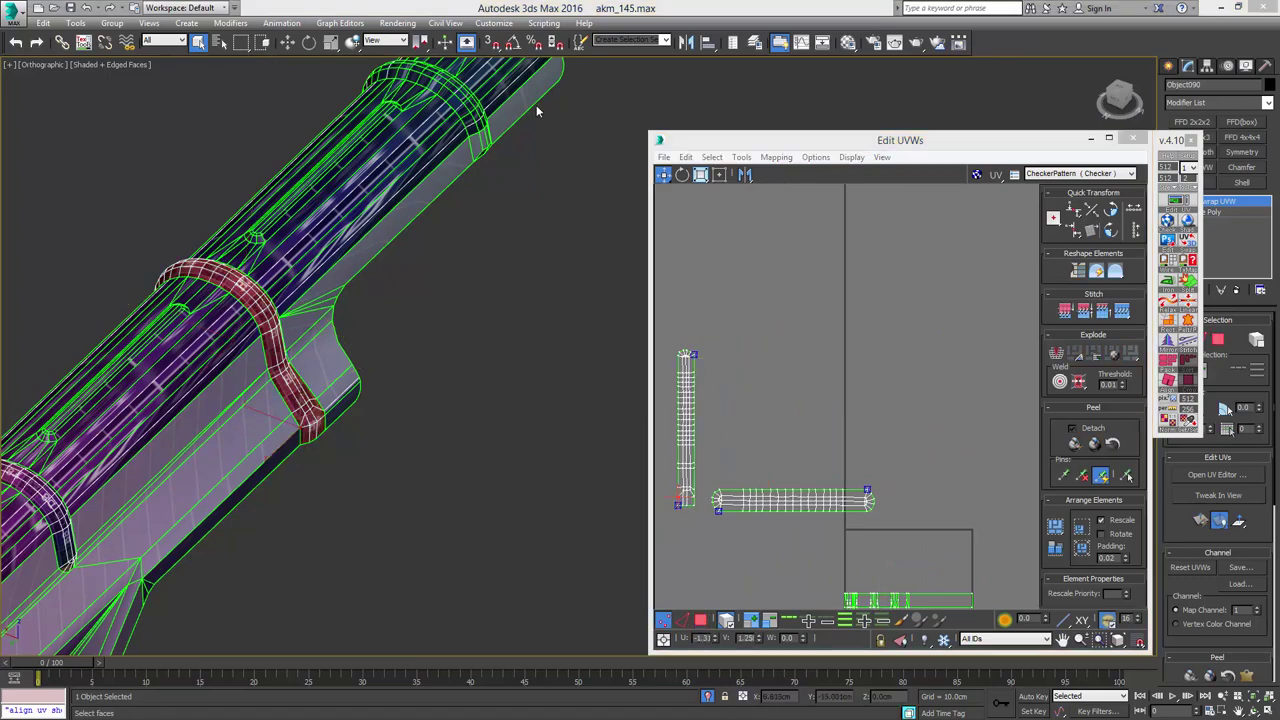
- Select only the faces of the dust cover's front rib and planar map them
alt+middle_drag(430, 320, 353, 243)
key(3)
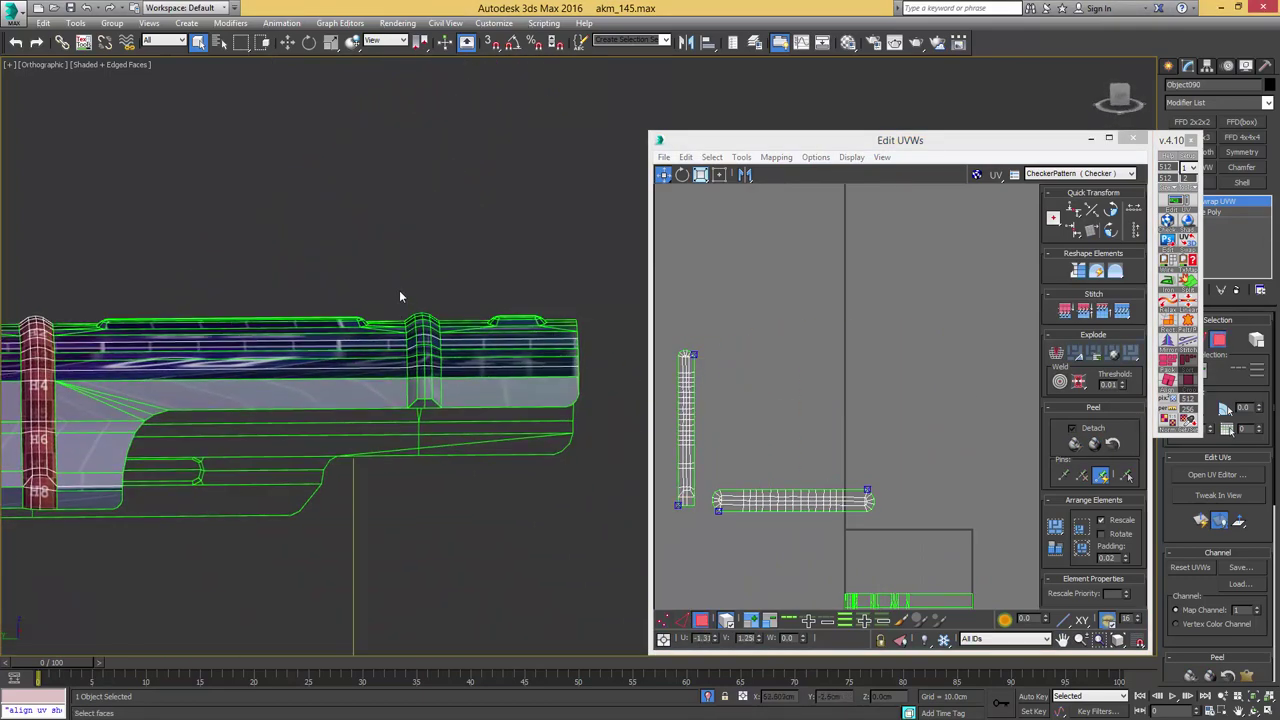
drag(434, 445, 382, 444)
alt+drag(476, 444, 456, 460)
alt+middle_drag(396, 359, 700, 418)
key(Return)
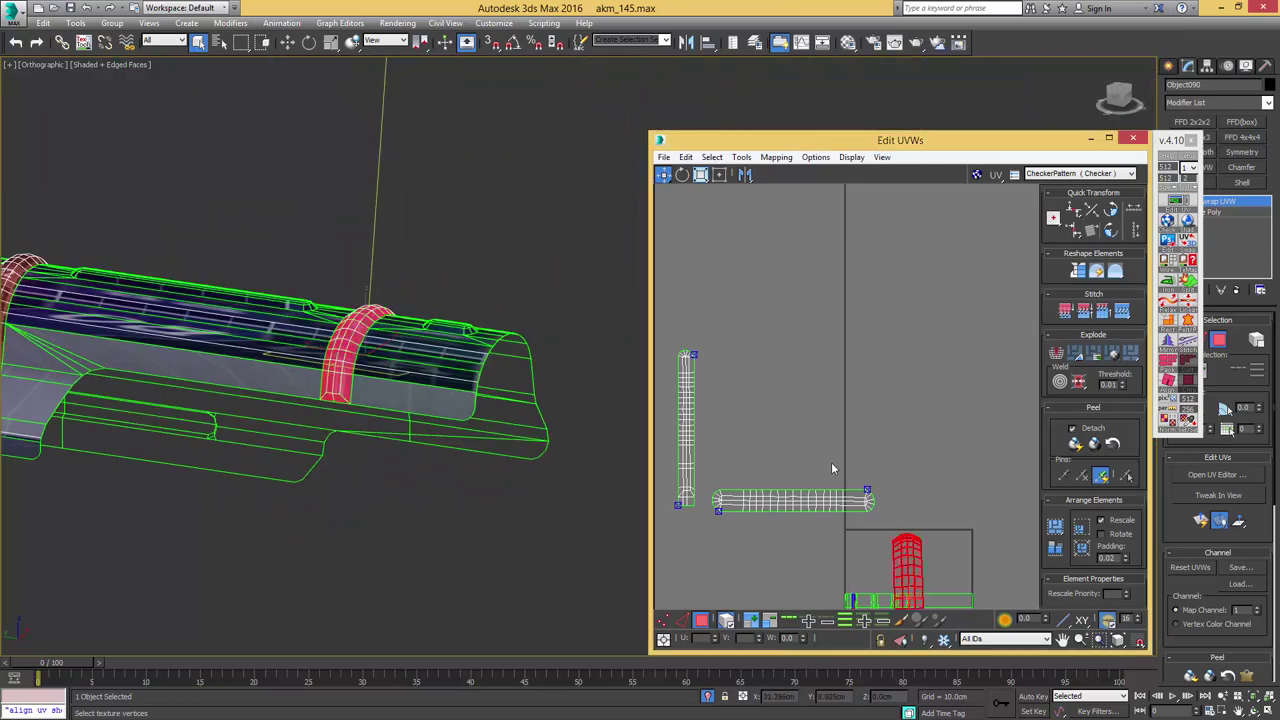
- Relax the front rib's shell until flat and move it upward, clear of the remaining dust cover UVs
middle_drag(961, 541, 920, 353)
click(1118, 272)
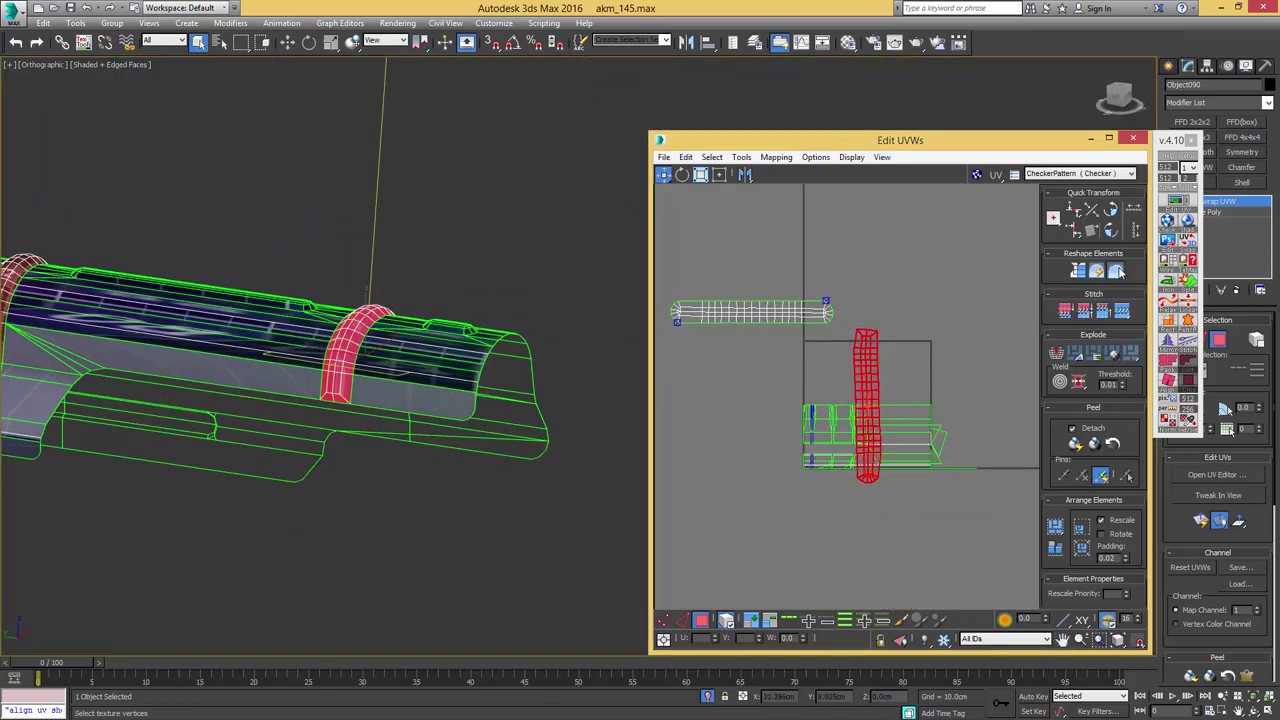
drag(868, 391, 910, 267)
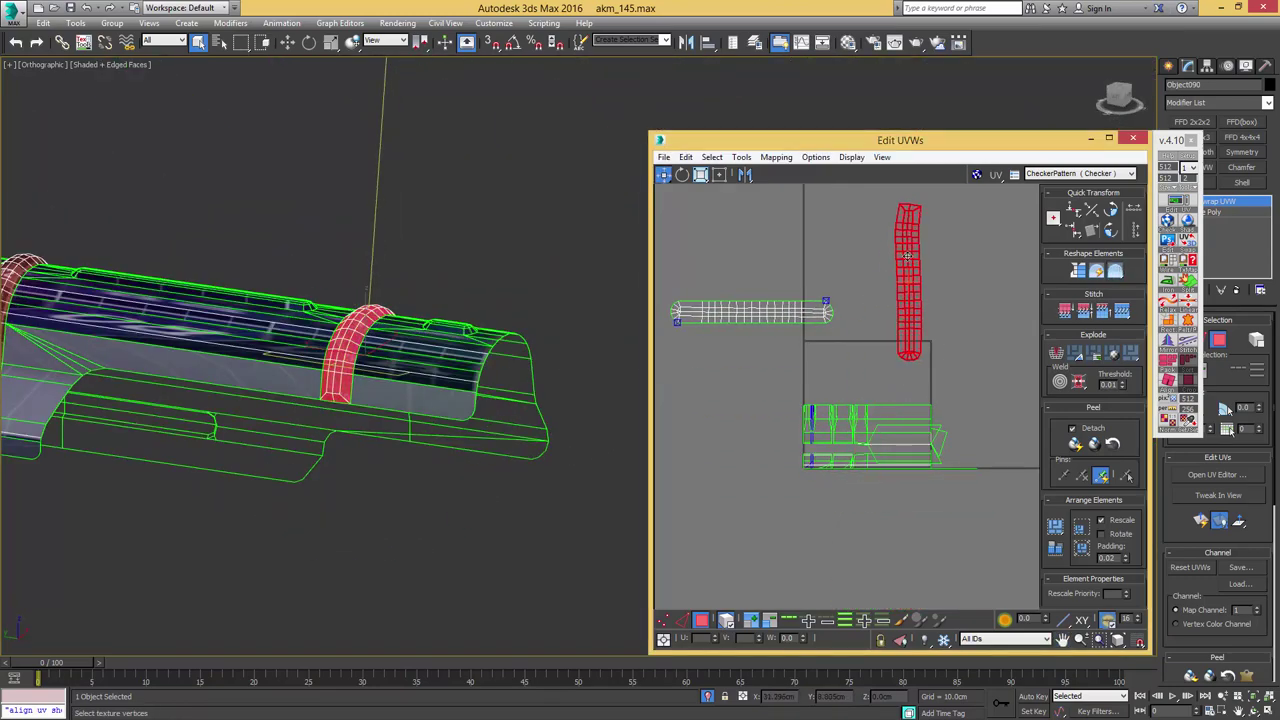
- Peel the front rib's shell into an even, straight strip
middle_drag(910, 267, 890, 328)
scroll(890, 328, up, 4)
key(2)
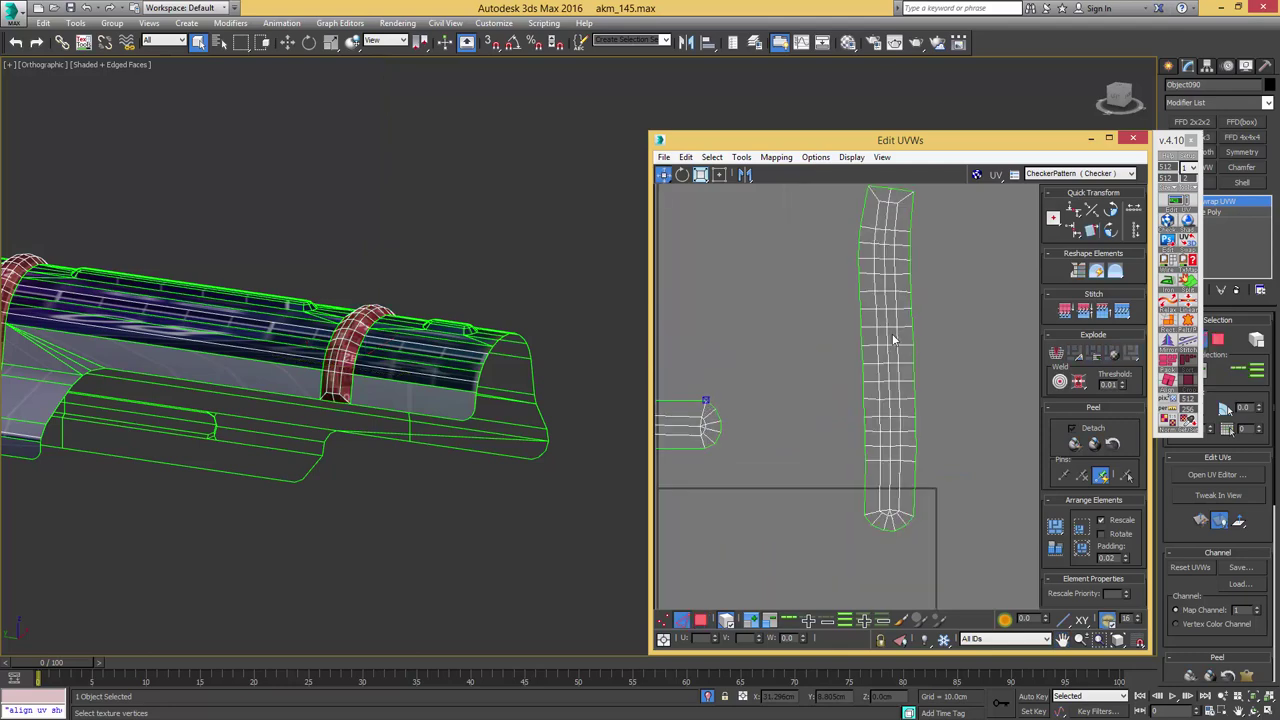
click(912, 339)
click(1087, 447)
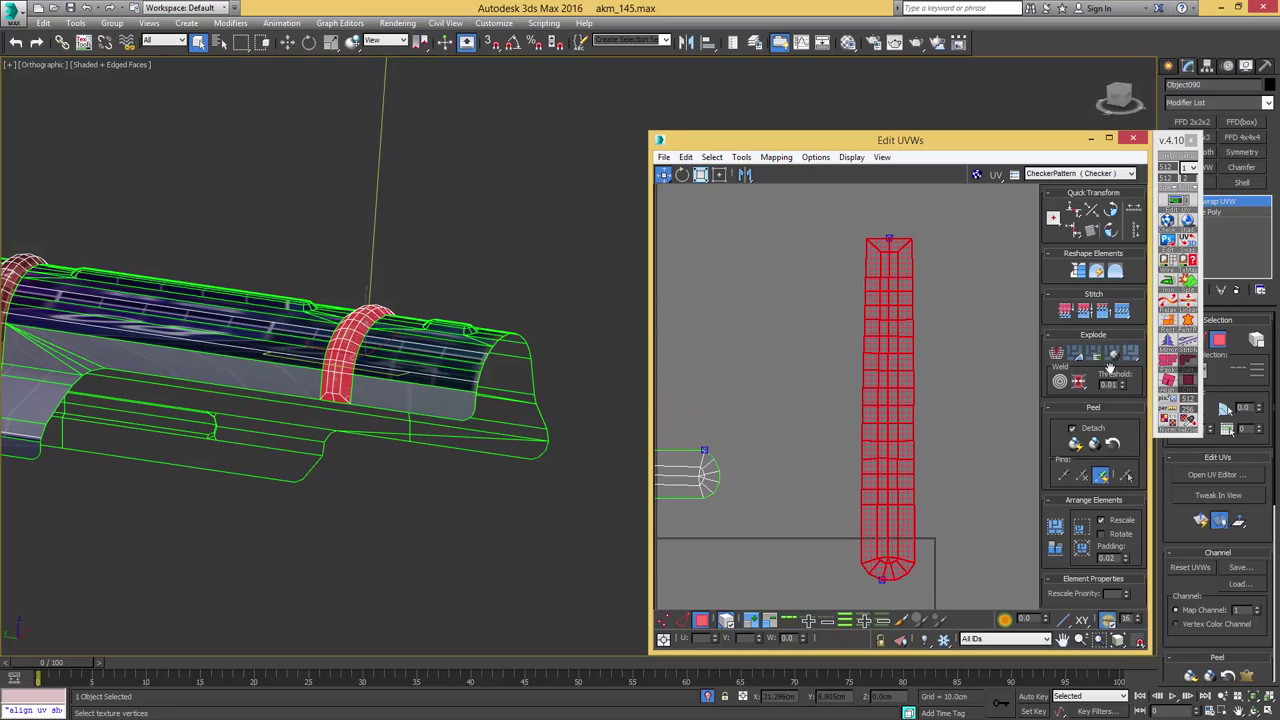
- Select only the right long edge of the front rib's shell and straighten it vertically
click(922, 361)
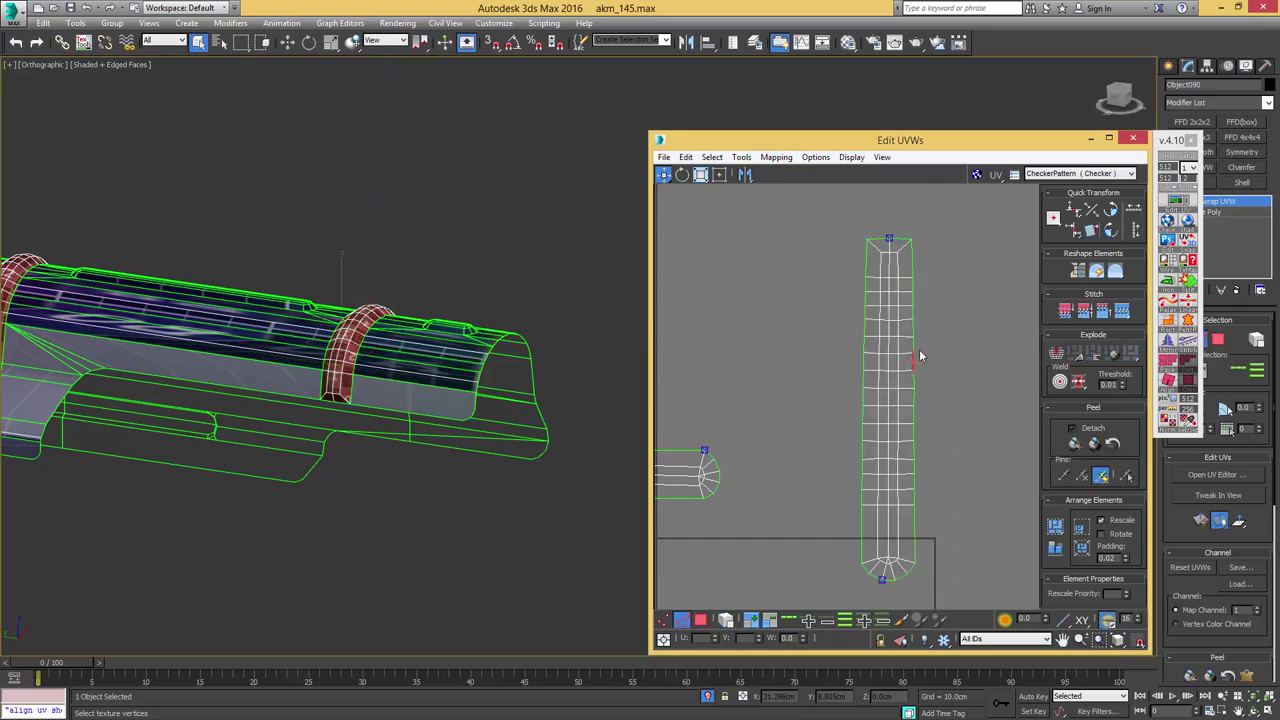
click(919, 352)
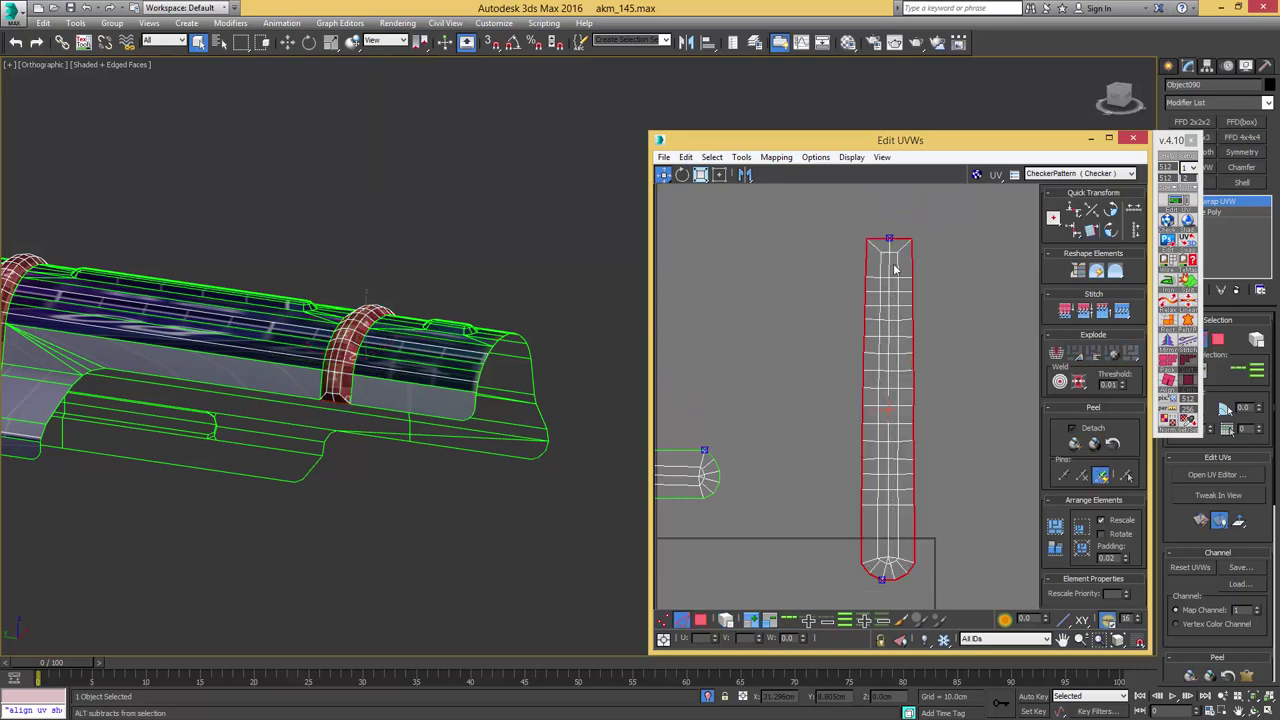
alt+drag(907, 217, 909, 213)
key(v)
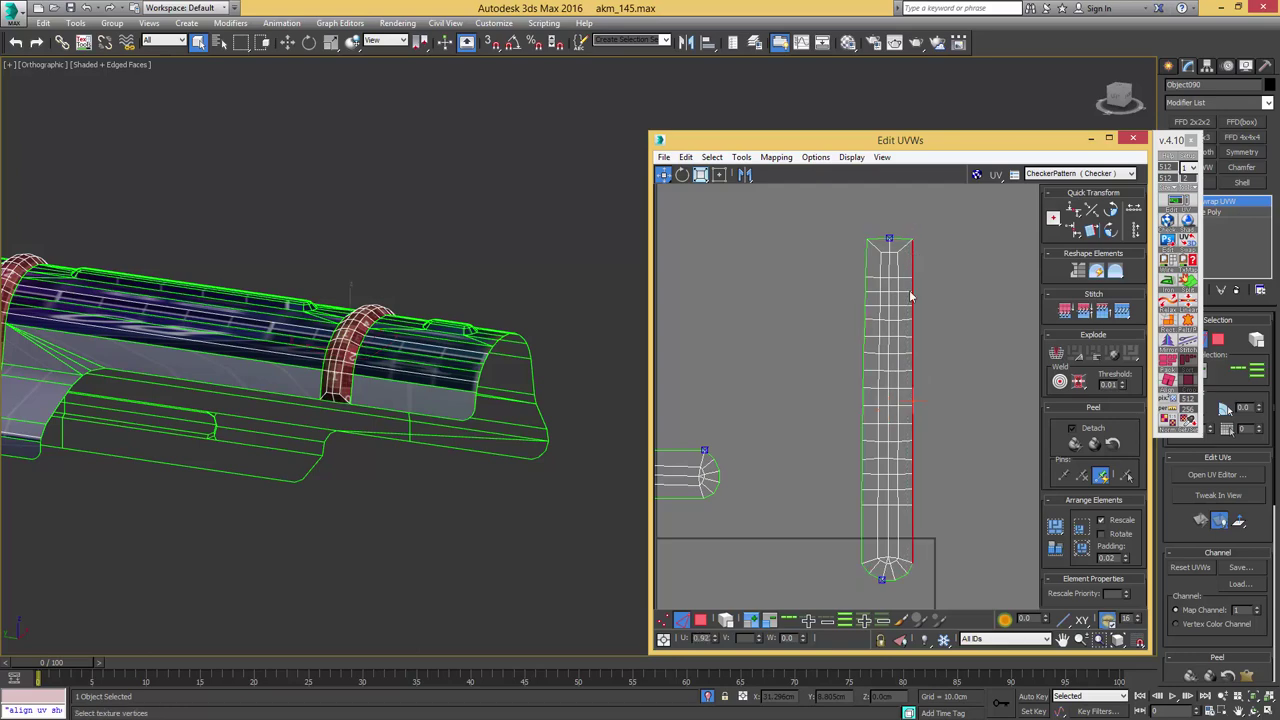
- Straighten the left long edge of the front rib's shell vertically and select the vertices across its square end
double_click(865, 322)
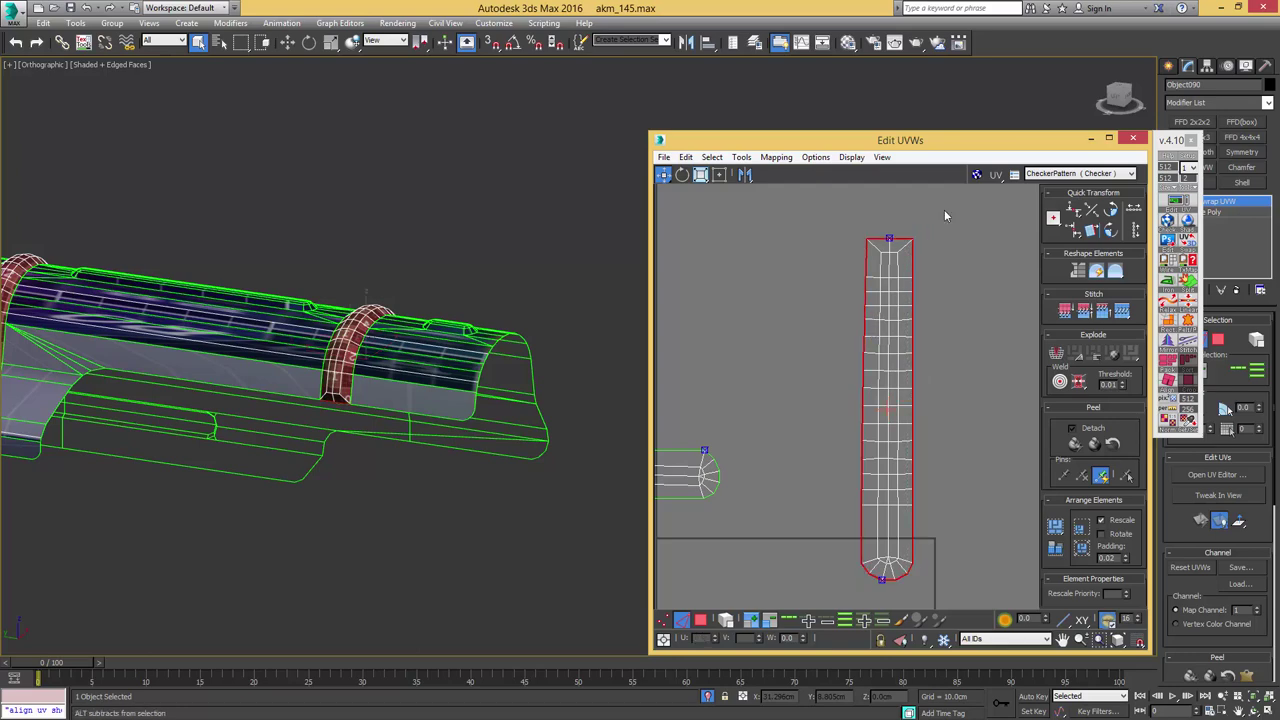
alt+drag(869, 593, 869, 597)
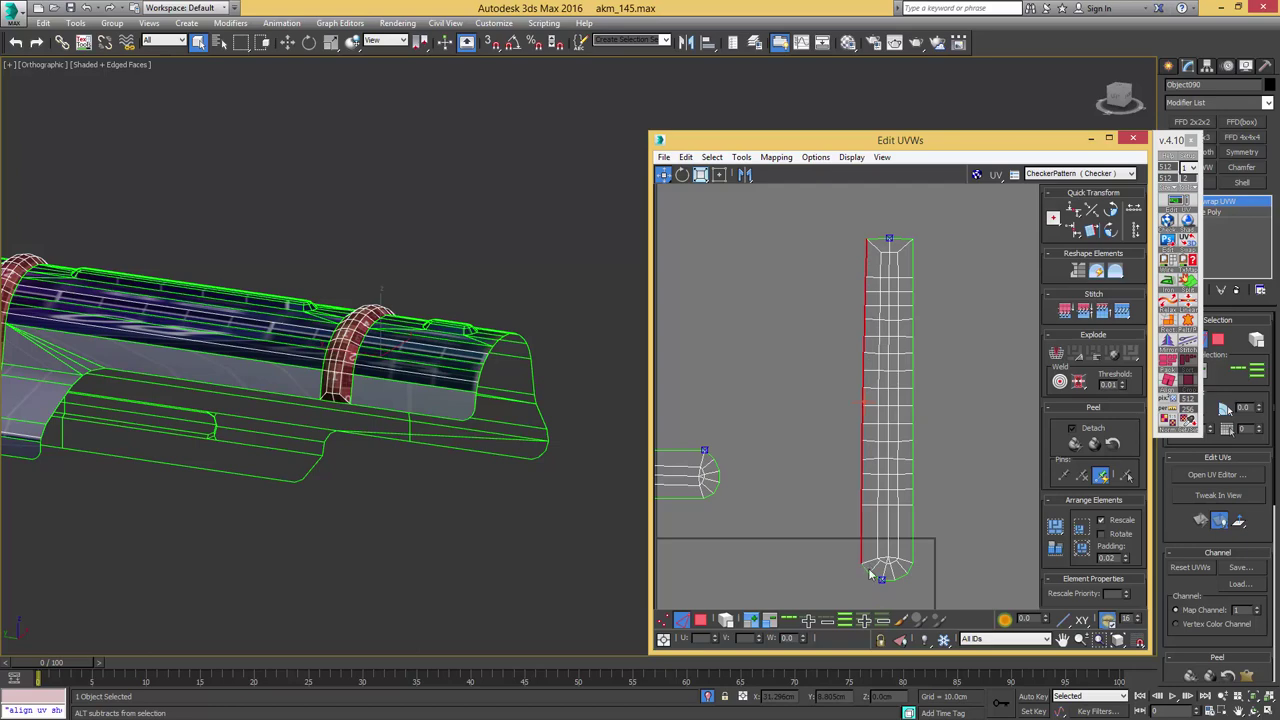
double_click(912, 250)
key(1)
drag(923, 226, 848, 247)
- Turn the front rib's shell horizontal and place it directly above the first finished rib shell
scroll(875, 268, down, 4)
key(3)
double_click(877, 308)
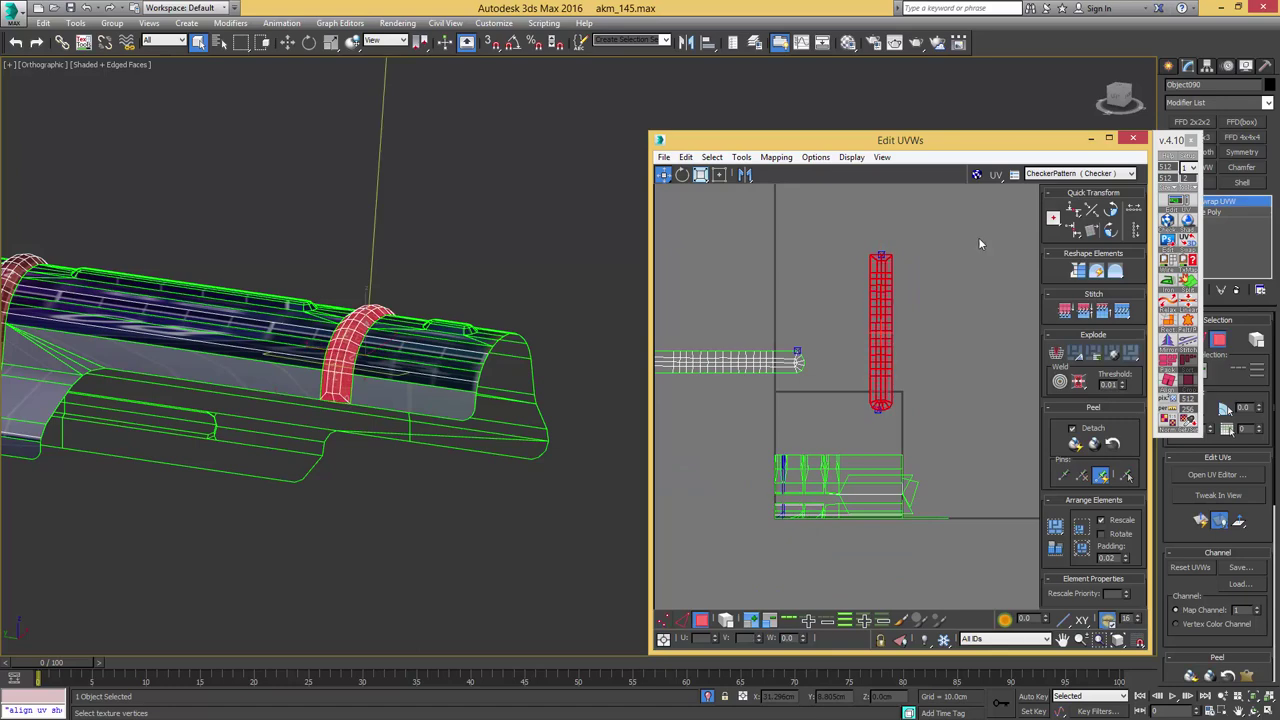
click(1110, 230)
middle_drag(907, 275, 973, 256)
scroll(973, 256, down, 2)
drag(965, 288, 787, 214)
- Turn the middle rib's vertical shell horizontal and stack it with the other two rib shells
click(726, 620)
click(802, 262)
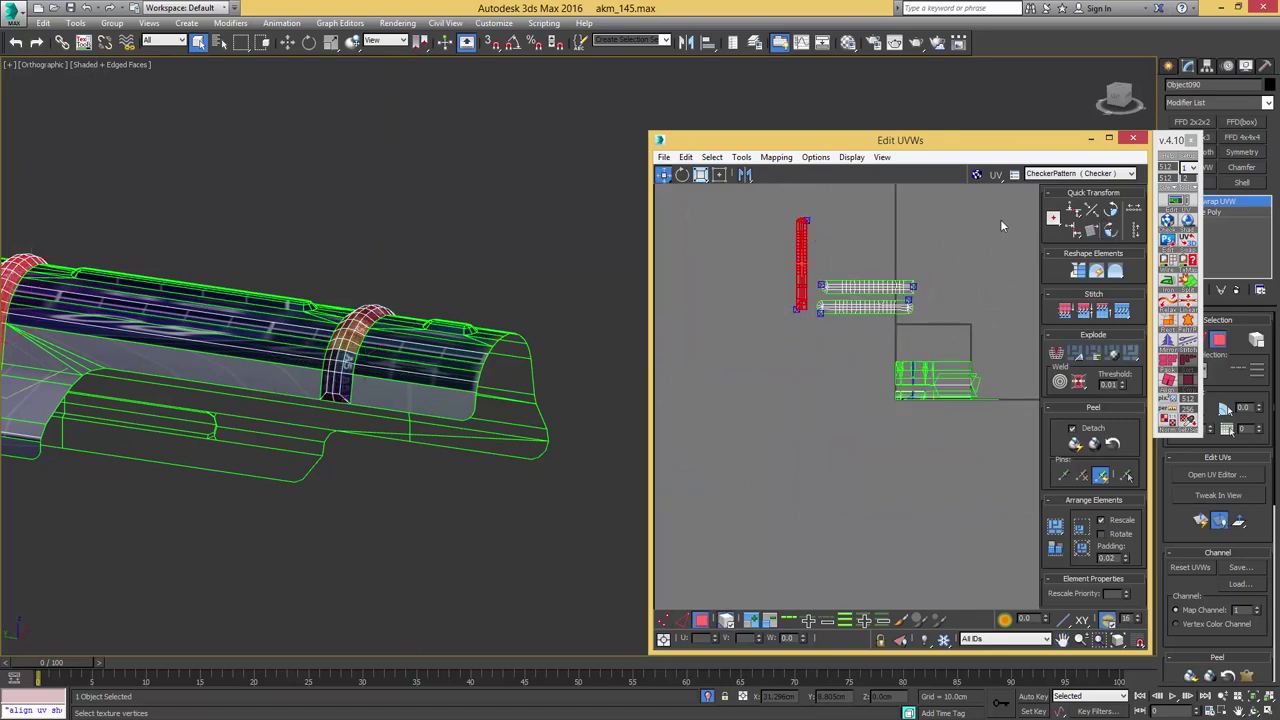
click(1112, 233)
drag(820, 263, 794, 340)
- Move the stack of three selected rib shells further left, away from the UV tile
scroll(720, 289, down, 2)
scroll(468, 224, down, 1)
middle_drag(345, 226, 468, 235)
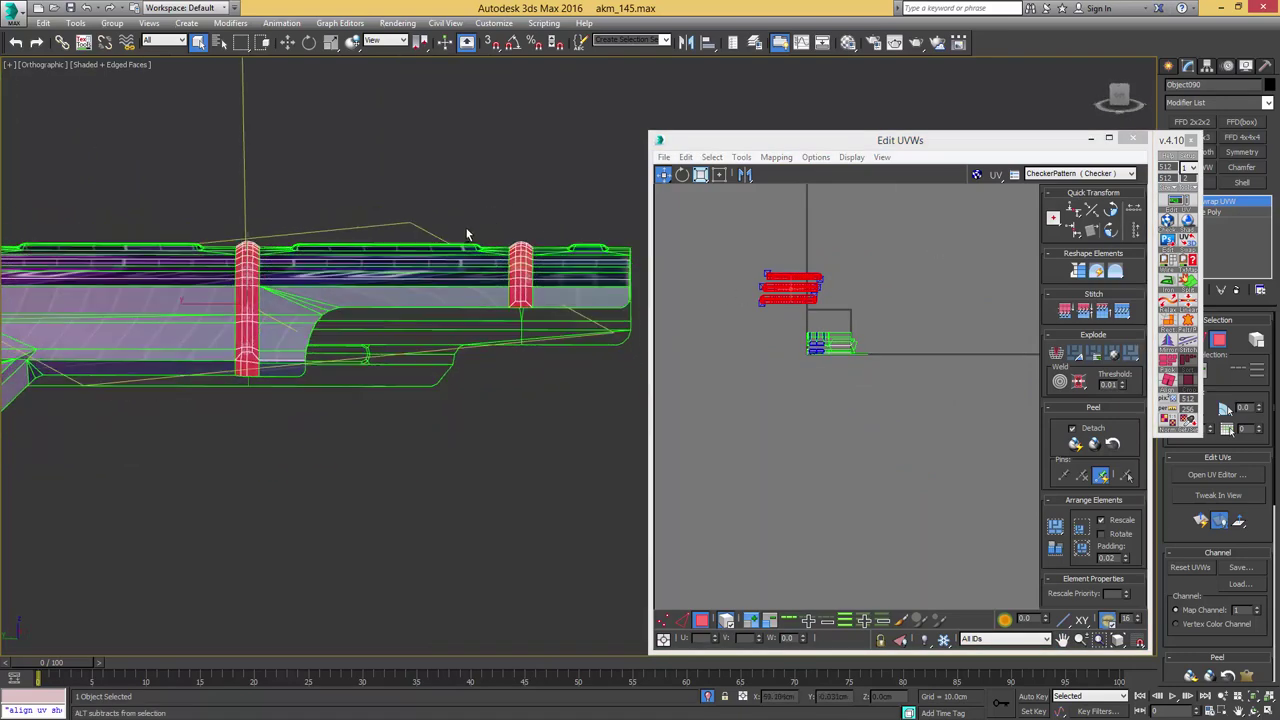
middle_drag(292, 214, 420, 211)
scroll(420, 211, down, 3)
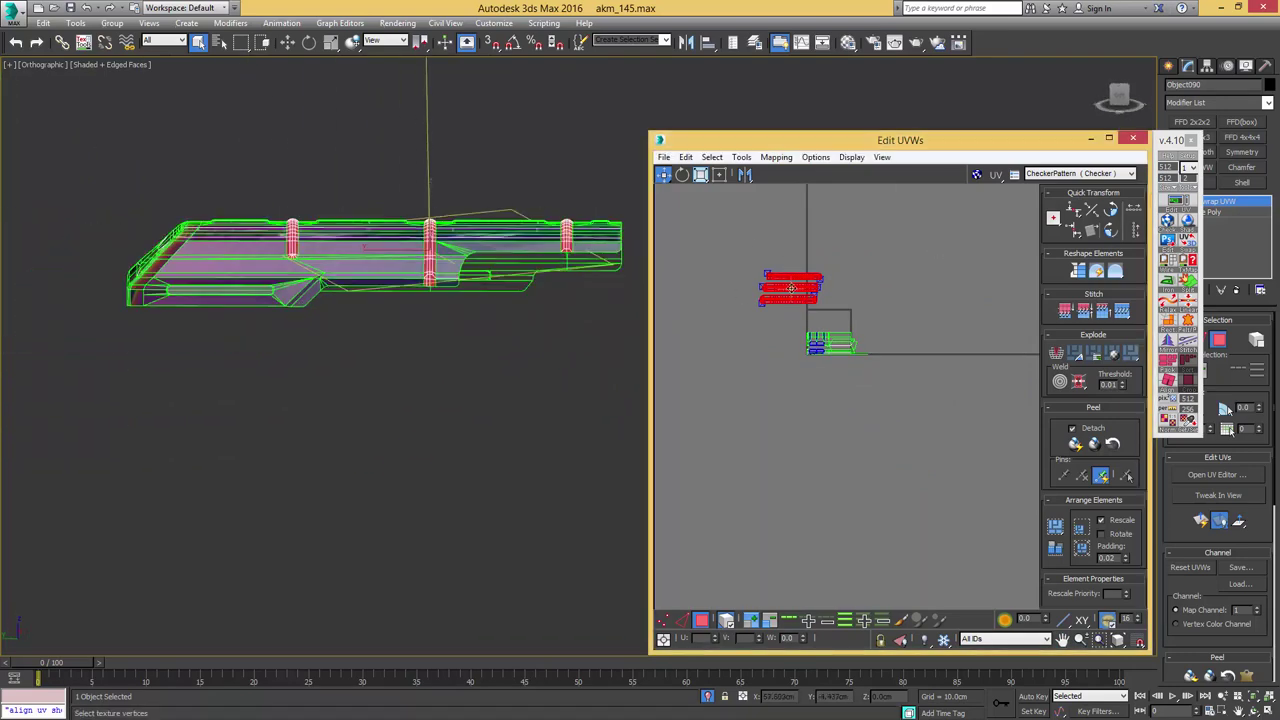
drag(791, 288, 717, 281)
- Select the faces of the short raised strip on top of the dust cover's front end
middle_drag(558, 225, 463, 231)
scroll(463, 232, up, 3)
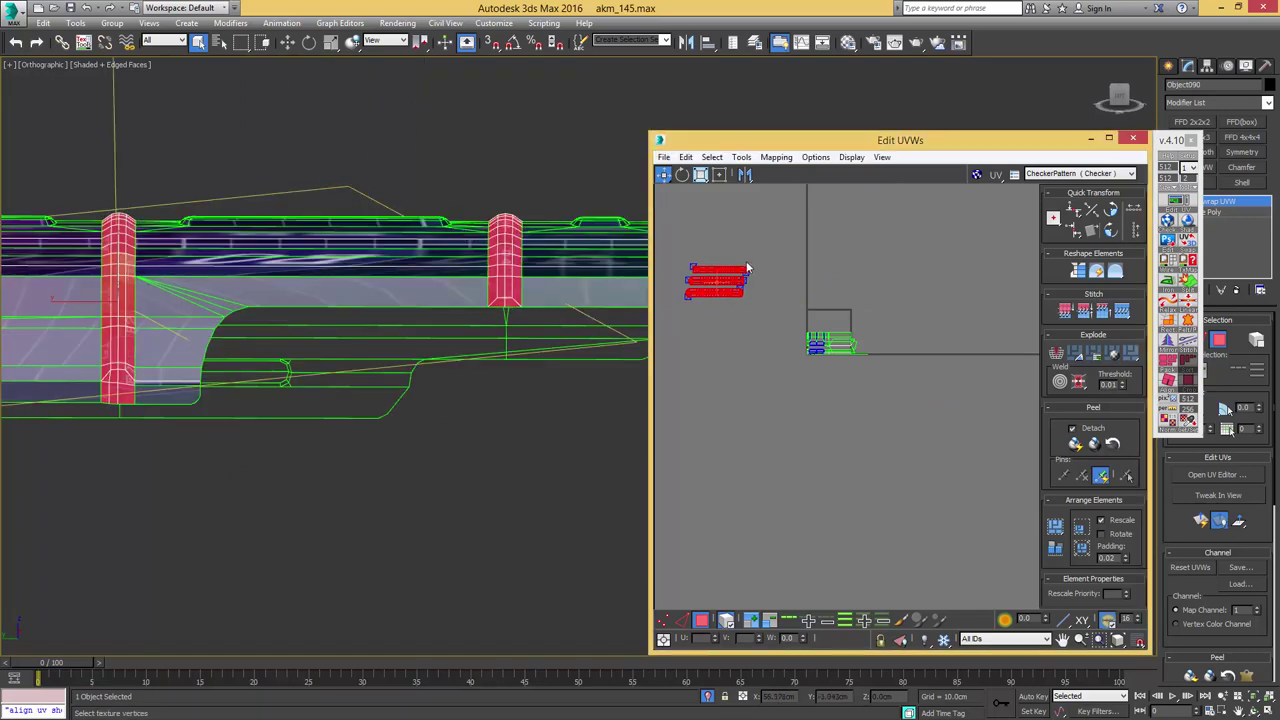
alt+middle_drag(588, 258, 491, 217)
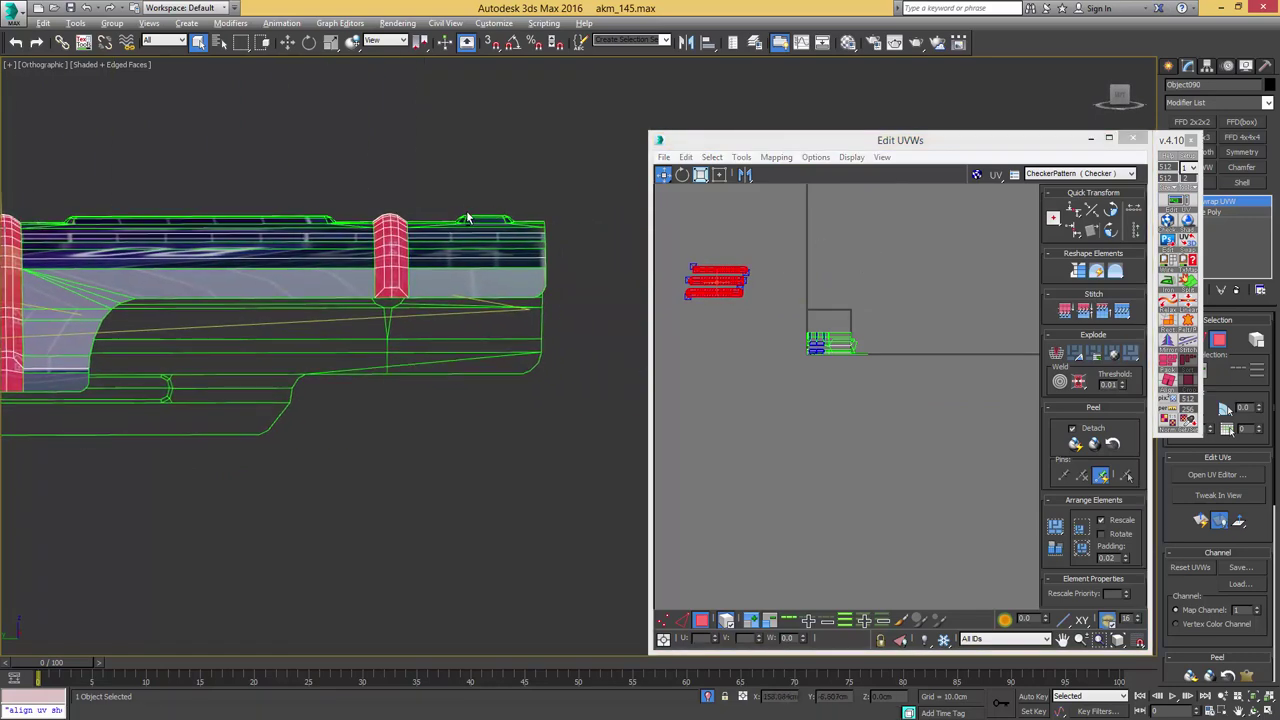
drag(498, 224, 516, 224)
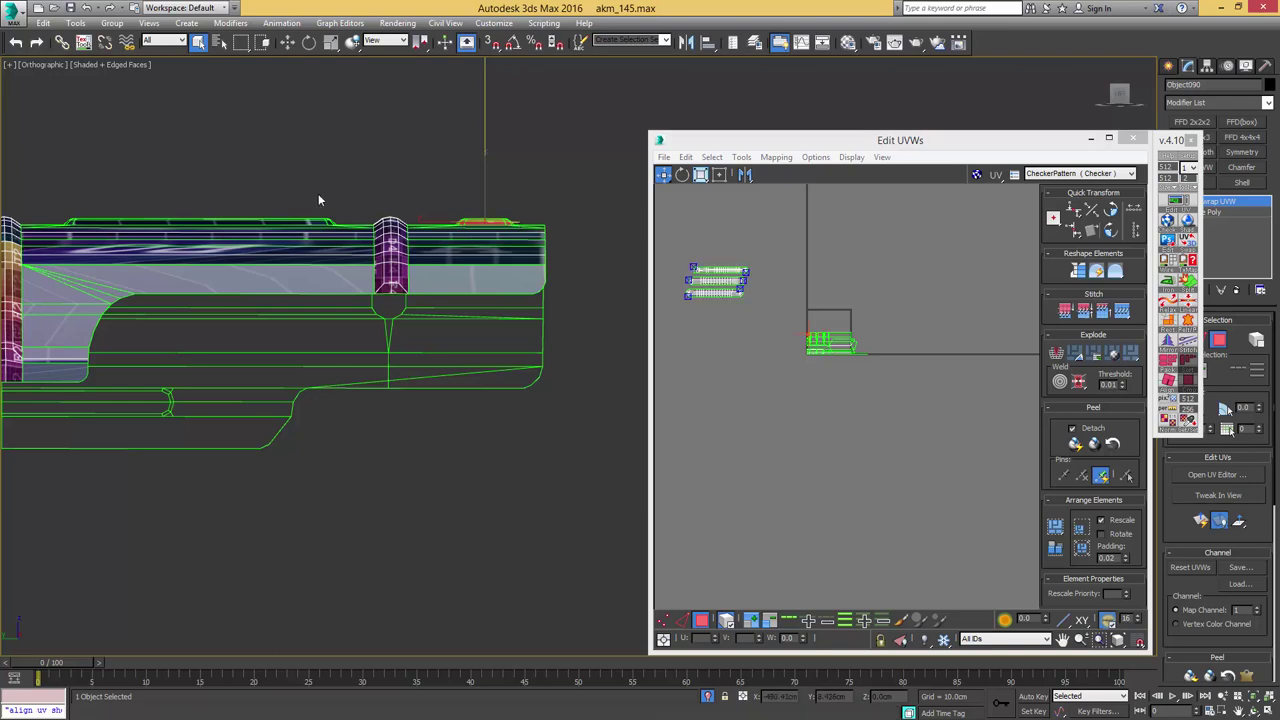
- Add the faces of the remaining raised strips along the dust cover's top to the selection
middle_drag(352, 198, 485, 201)
ctrl+drag(174, 221, 175, 227)
middle_drag(91, 211, 337, 202)
ctrl+drag(338, 202, 48, 216)
middle_drag(54, 197, 422, 193)
ctrl+drag(300, 190, 118, 212)
alt+middle_drag(263, 184, 263, 273)
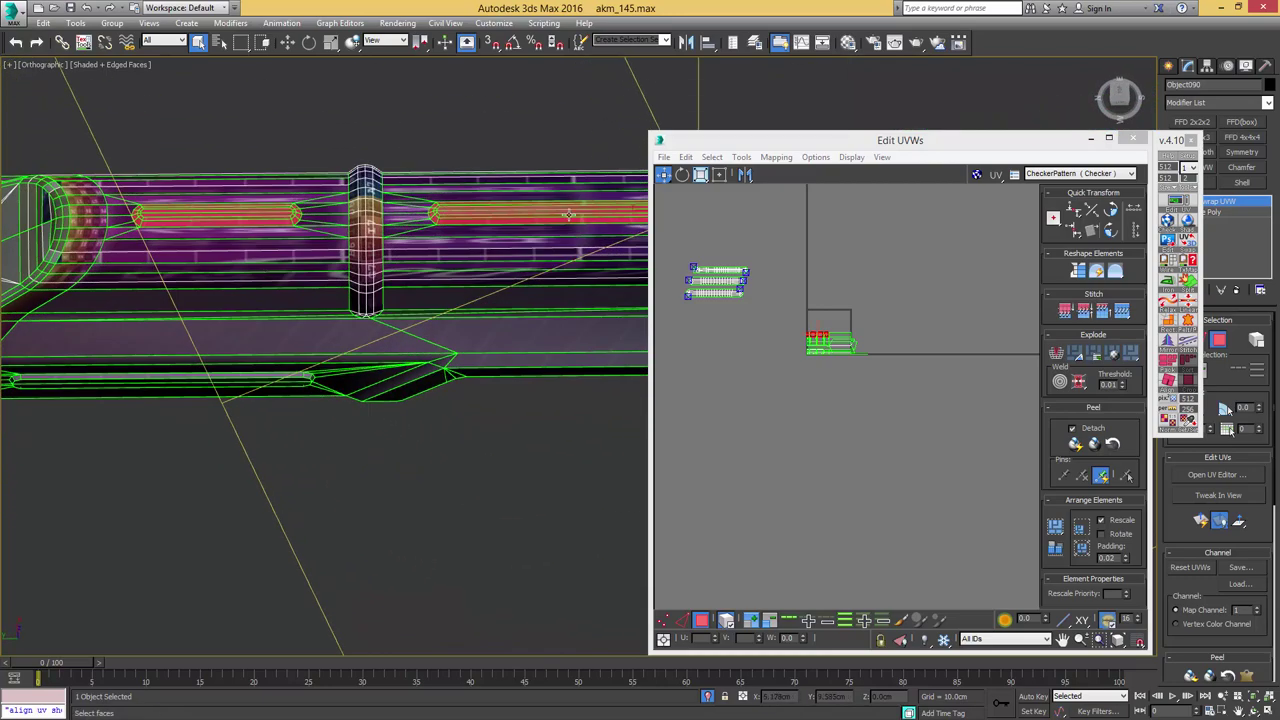
- Planar map the selected faces of the dust cover's top strips
middle_drag(834, 289, 784, 288)
scroll(800, 288, up, 3)
key(Return)
middle_drag(779, 361, 809, 307)
scroll(809, 307, up, 1)
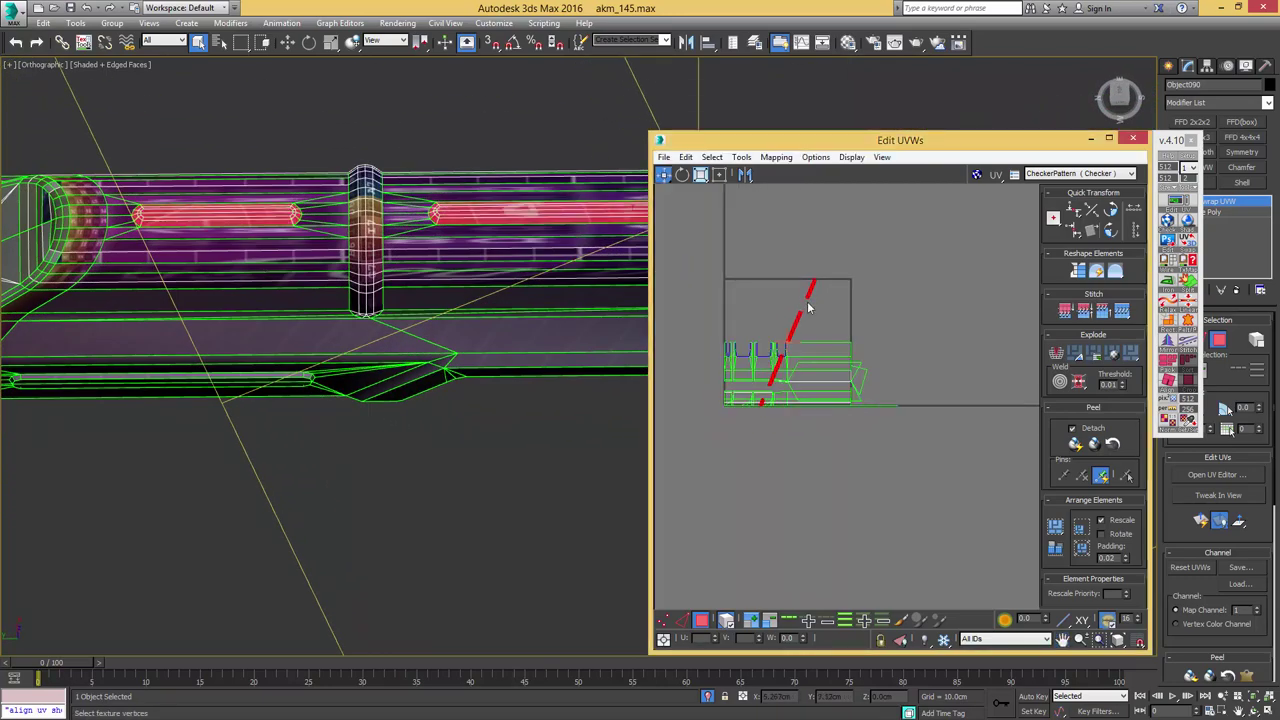
scroll(809, 308, up, 3)
scroll(992, 250, down, 2)
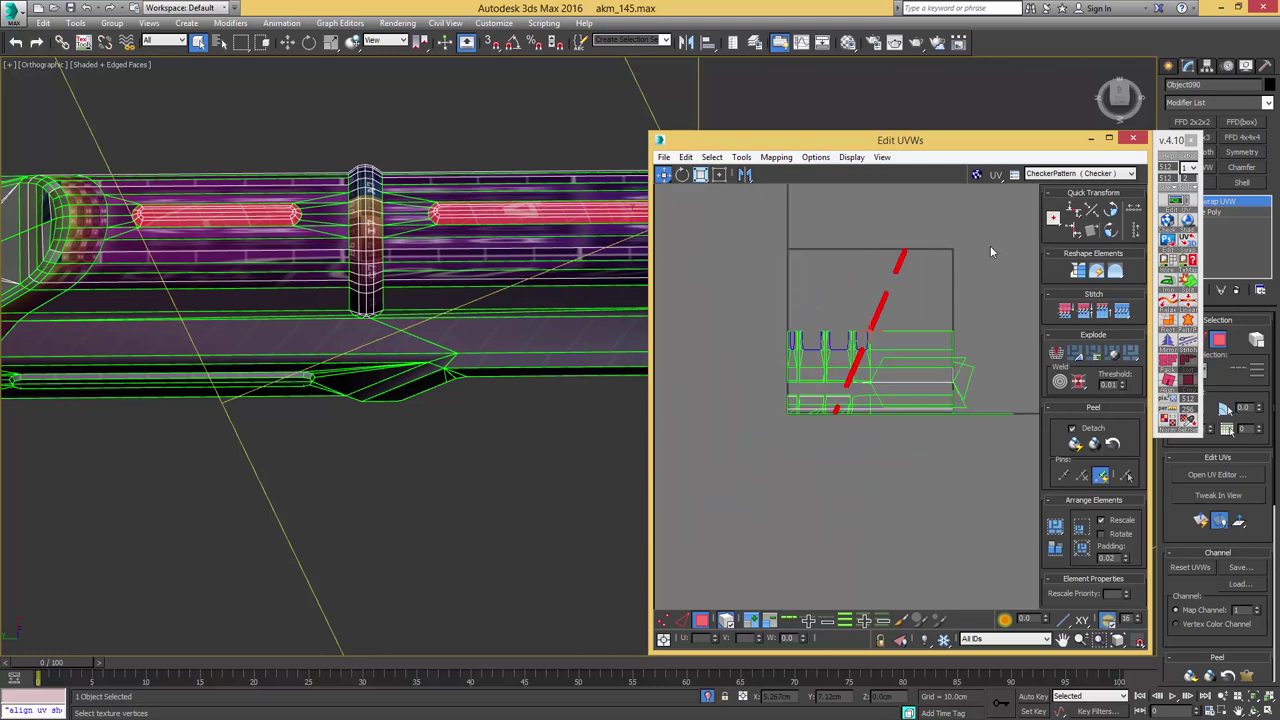
- Move the slanted row of strip shells above the other dust cover UVs and rotate it to horizontal
click(722, 176)
drag(870, 280, 886, 219)
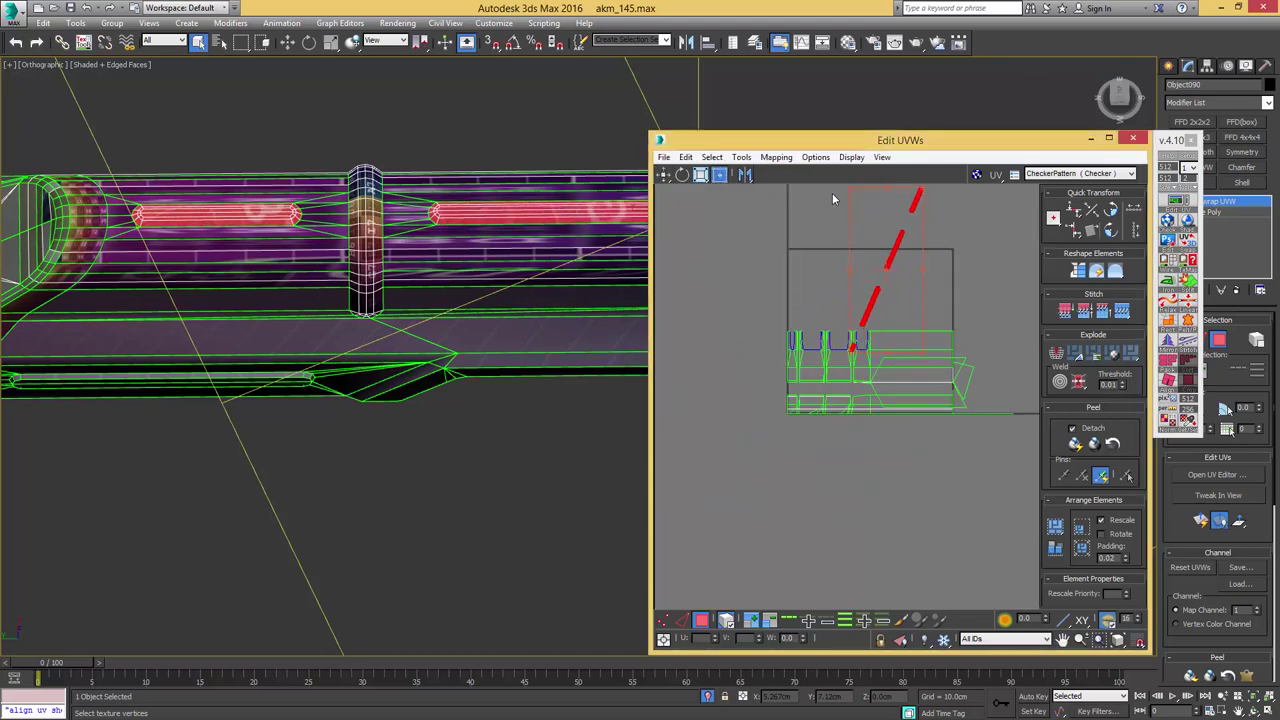
click(683, 177)
click(682, 176)
drag(872, 303, 804, 268)
scroll(877, 270, up, 5)
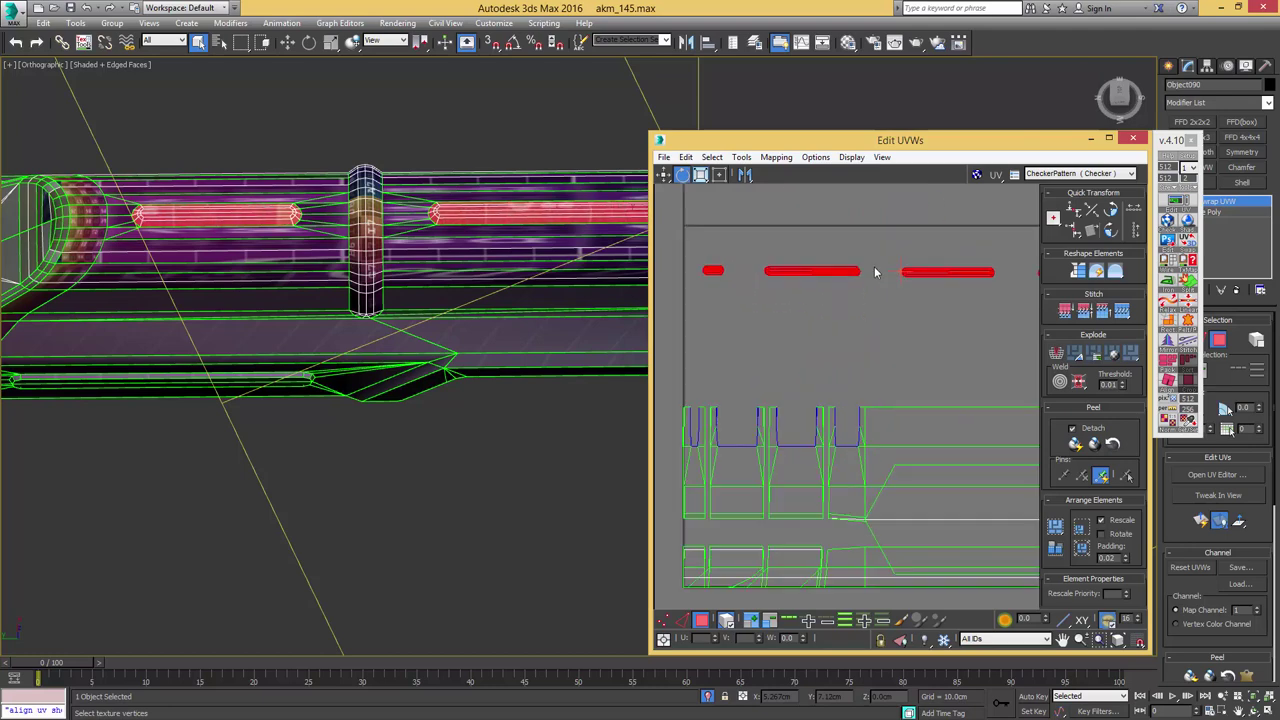
- Deselect the strip shells, focus on one long strip's shell and save the scene as akm_146.max
click(904, 215)
middle_drag(938, 243, 757, 246)
mouse_move(882, 265)
middle_down()
mouse_move(777, 249)
mouse_move(887, 268)
middle_up()
scroll(863, 258, up, 4)
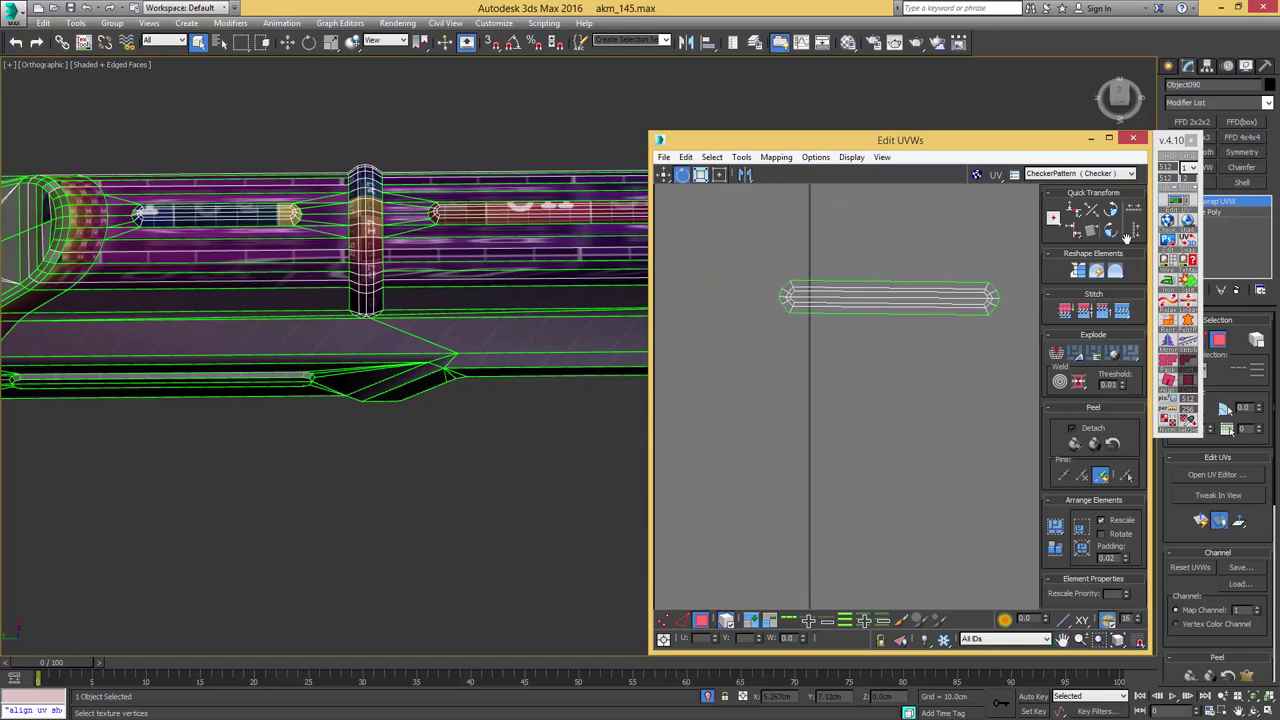
key(ctrl+s)
- Examine the checker pattern on the long raised strip and the straightness of its shell's lower long edge
alt+middle_drag(446, 186, 300, 279)
scroll(460, 273, up, 5)
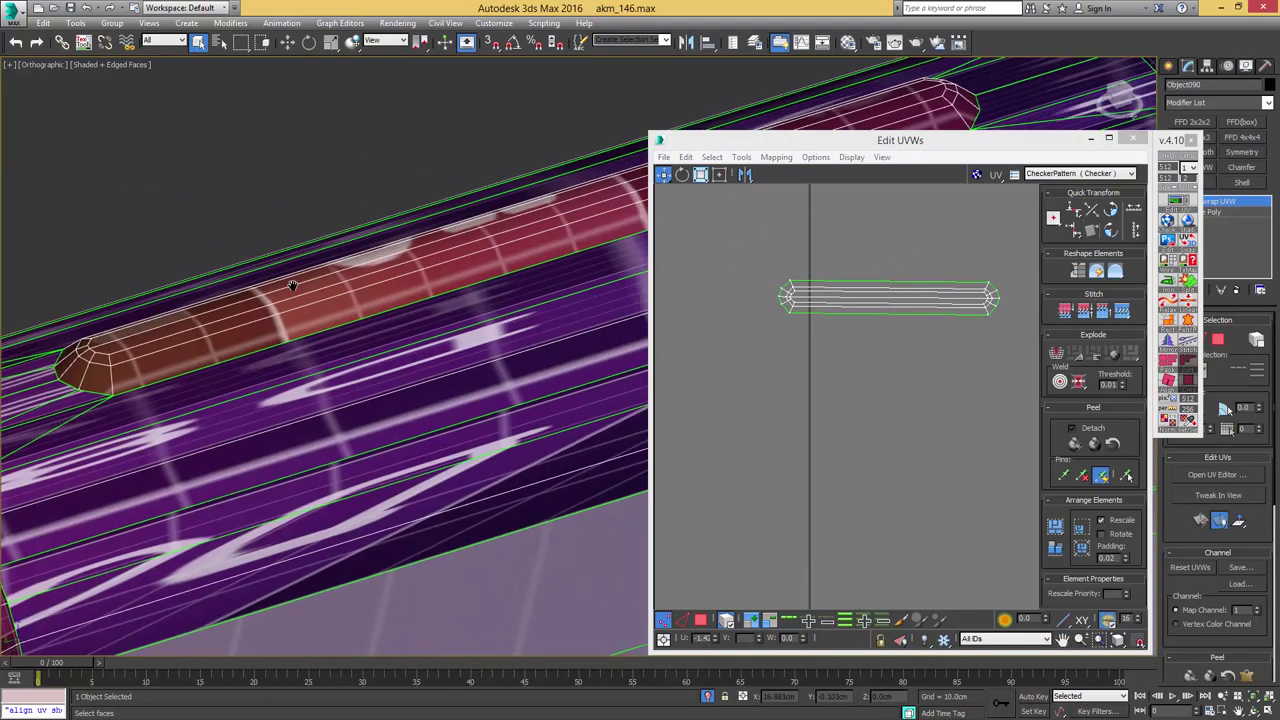
scroll(300, 279, down, 3)
click(794, 257)
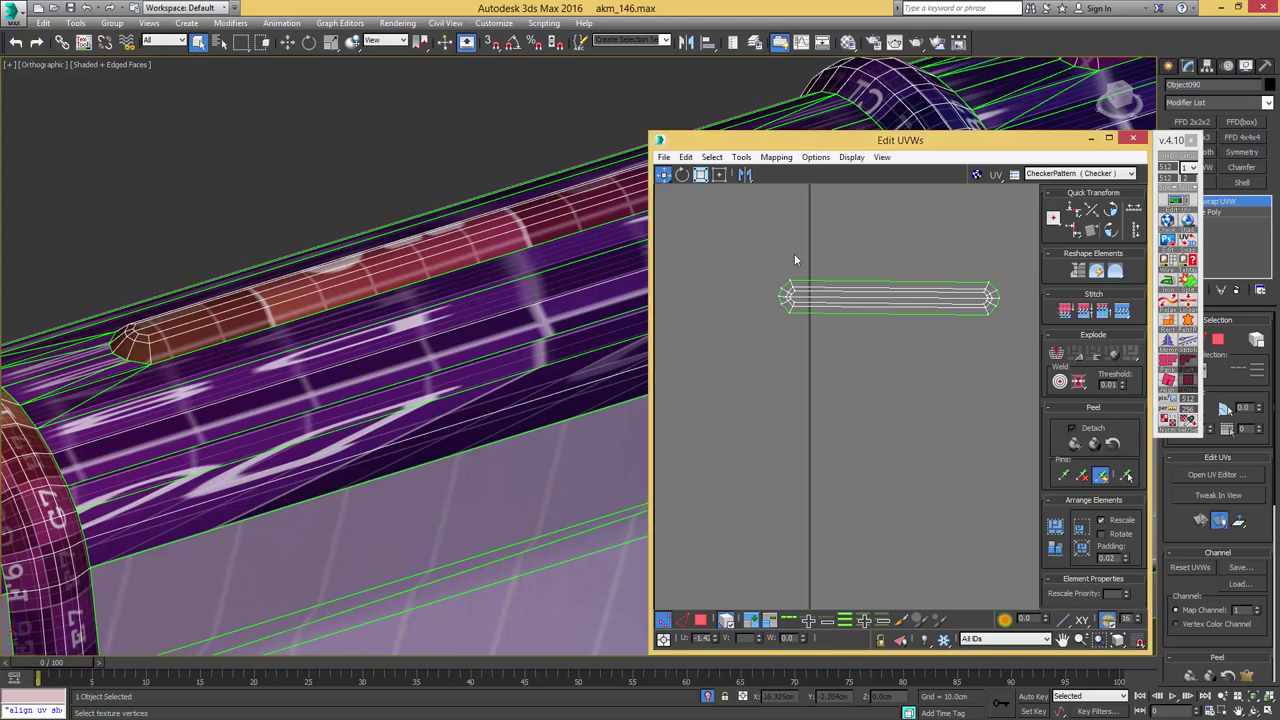
key(2)
drag(892, 312, 894, 313)
scroll(898, 319, up, 3)
key(5)
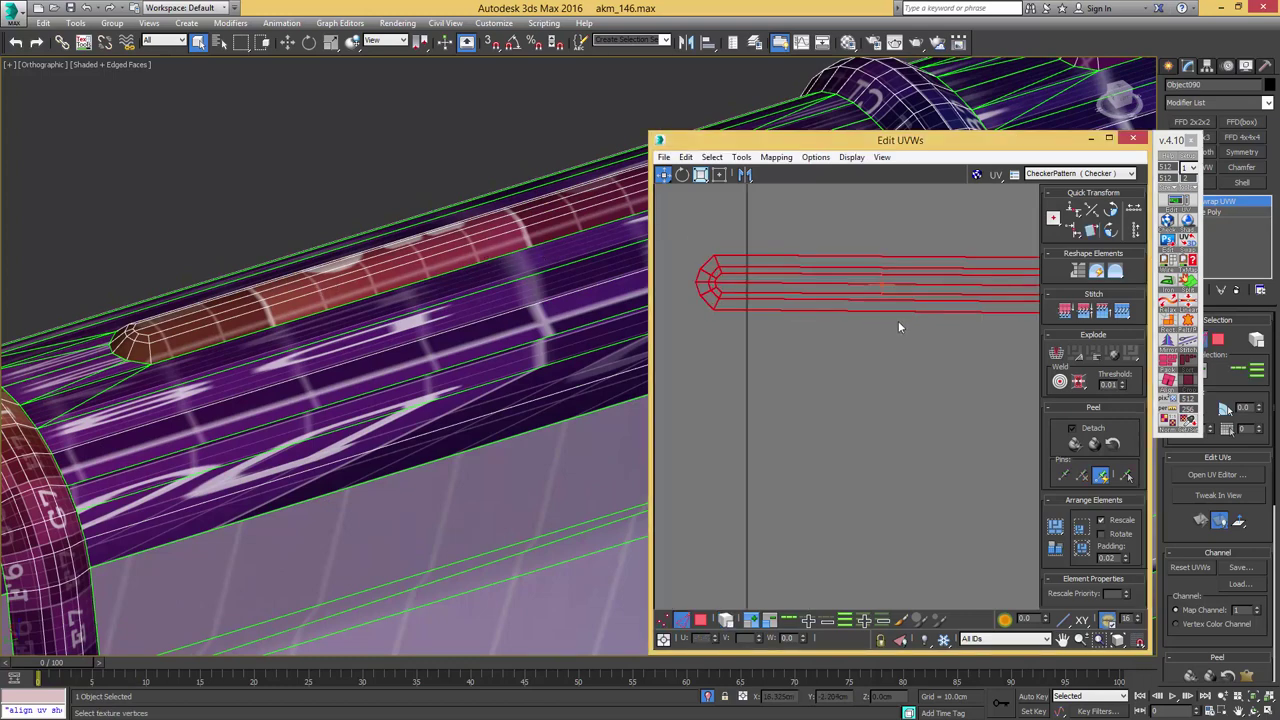
click(898, 308)
middle_drag(925, 289, 838, 302)
scroll(950, 295, up, 4)
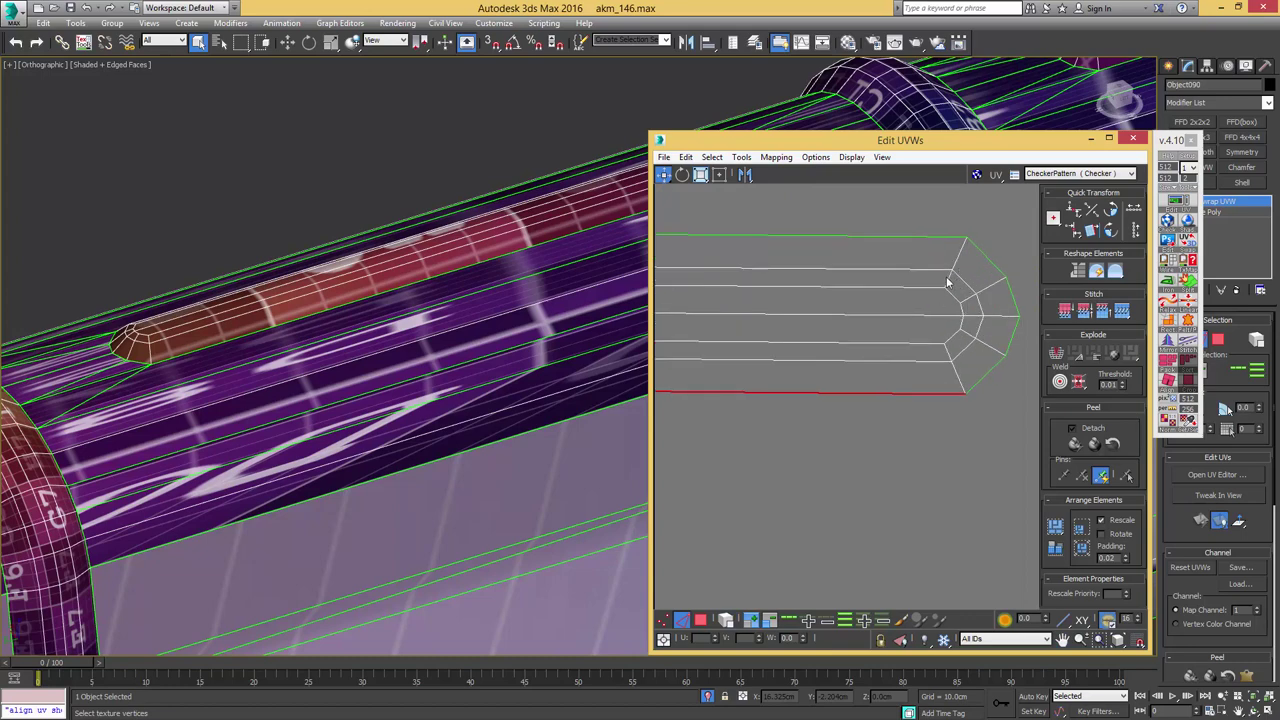
- Select all faces of the long strip's shell and relax it until flat
scroll(954, 328, down, 5)
key(3)
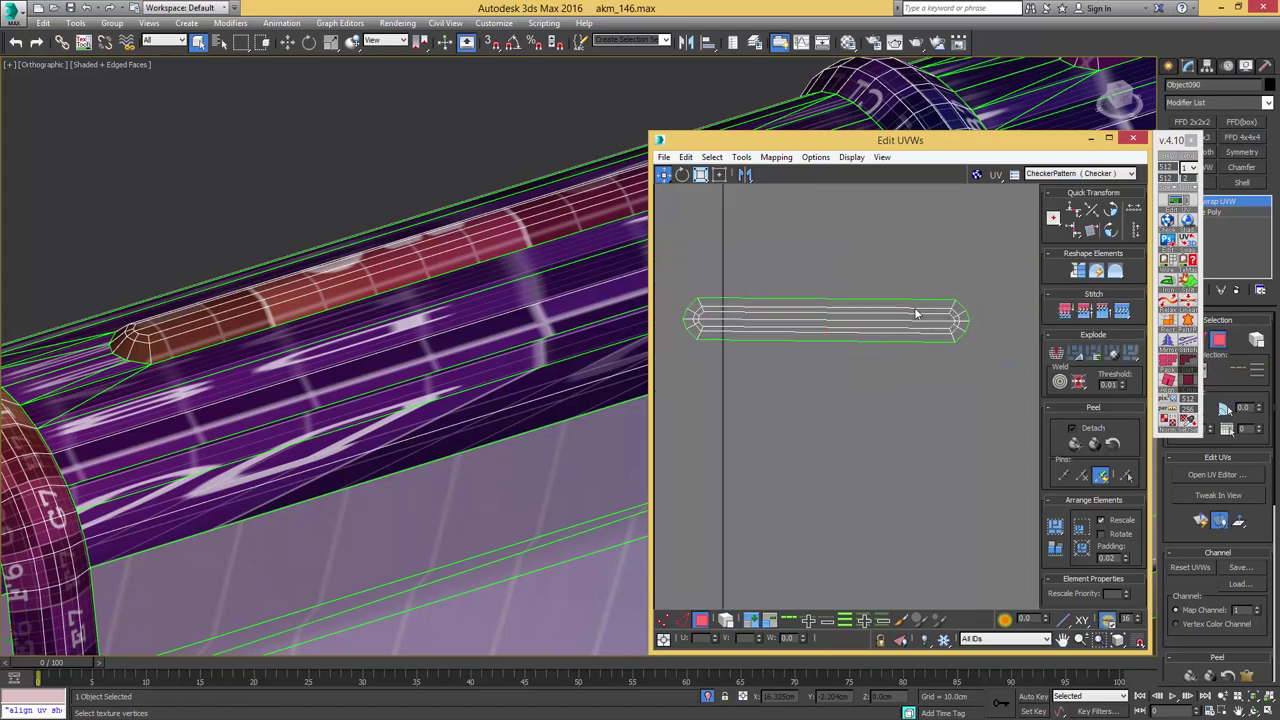
drag(680, 366, 679, 367)
scroll(899, 315, up, 3)
click(1114, 274)
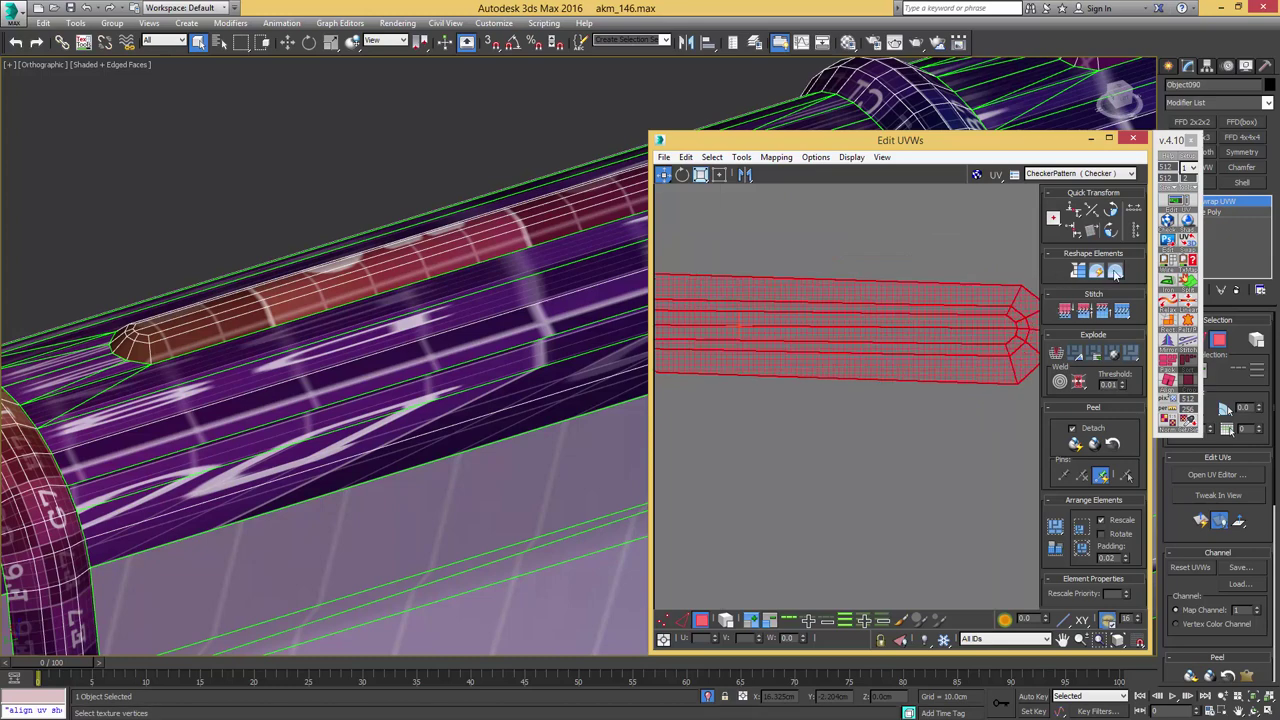
- Try to relax the long strip's shell further and undo the relaxation
click(1114, 274)
click(1114, 274)
middle_drag(1007, 345, 890, 320)
scroll(890, 320, up, 3)
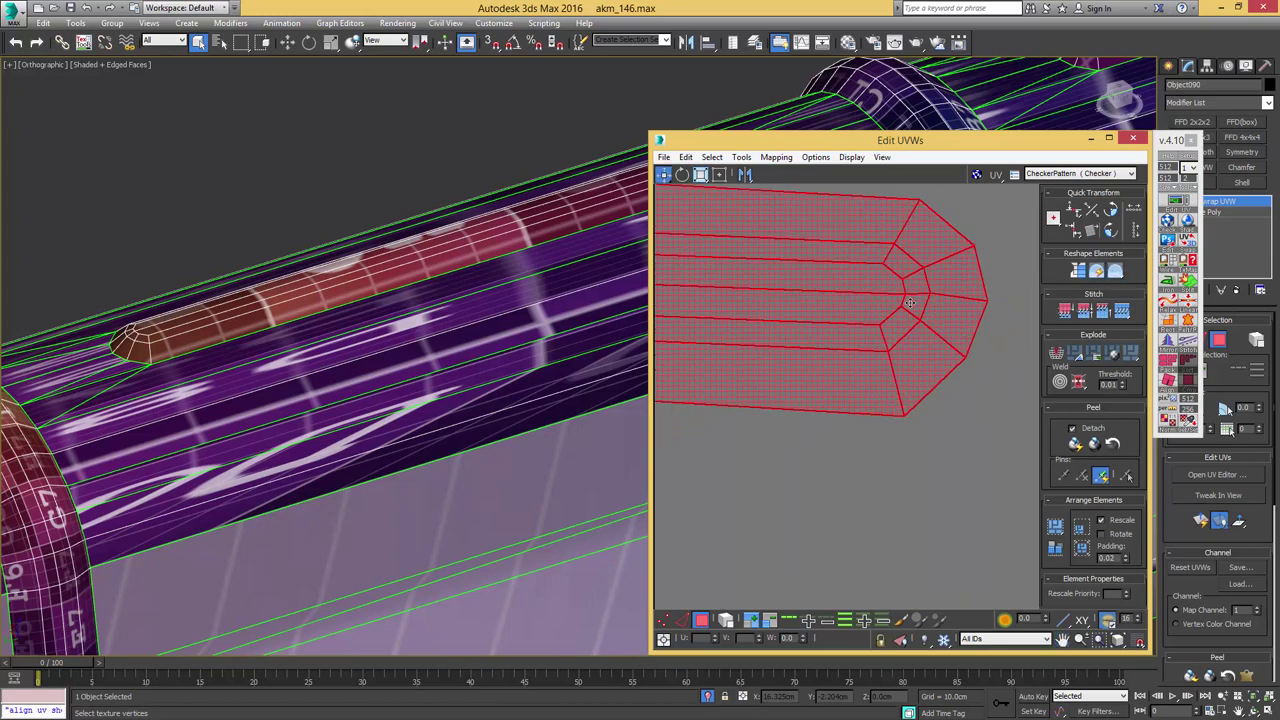
scroll(890, 320, down, 6)
middle_drag(703, 291, 779, 290)
scroll(779, 290, up, 5)
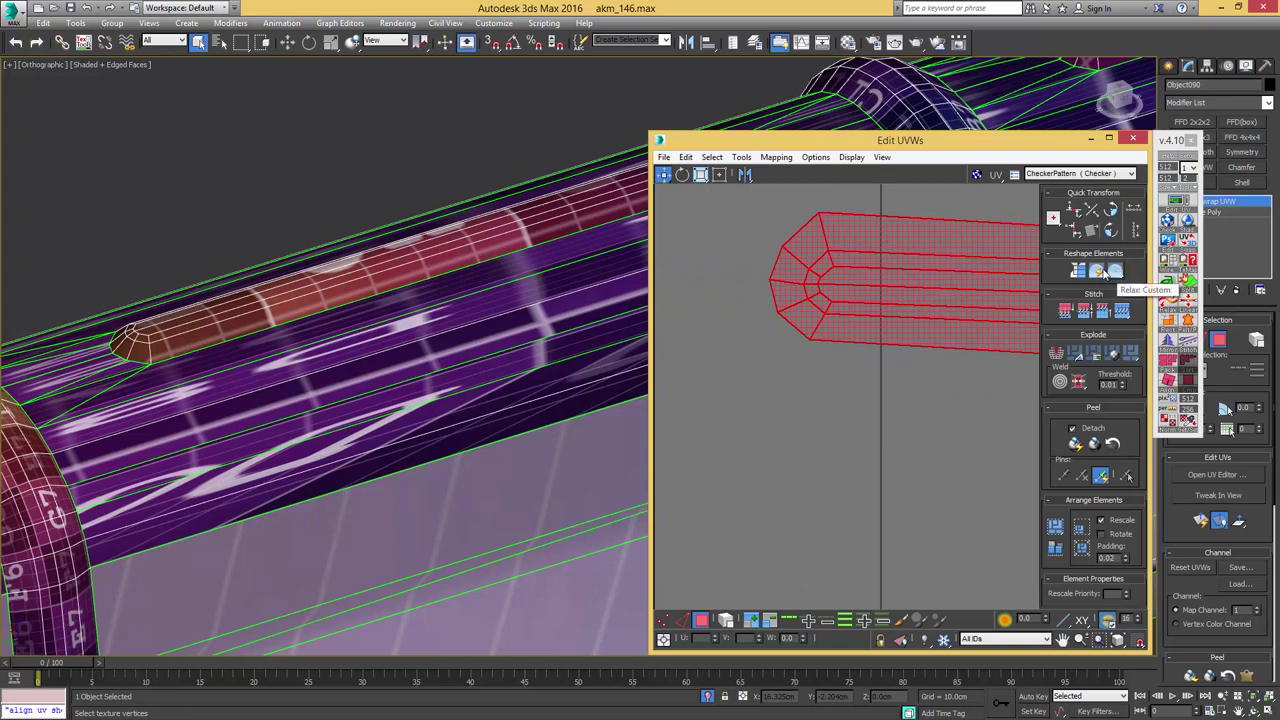
scroll(820, 283, up, 2)
scroll(828, 284, down, 2)
middle_drag(878, 272, 729, 264)
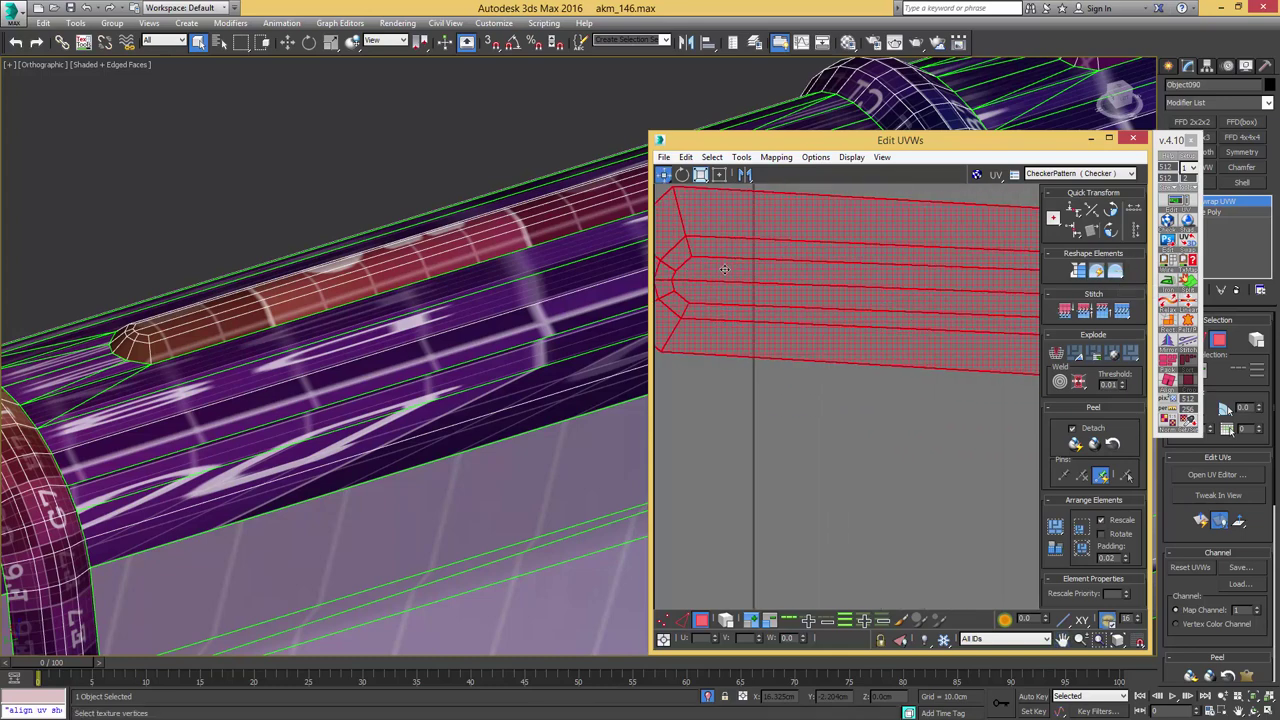
key(ctrl+z)
key(ctrl+z)
scroll(733, 266, down, 2)
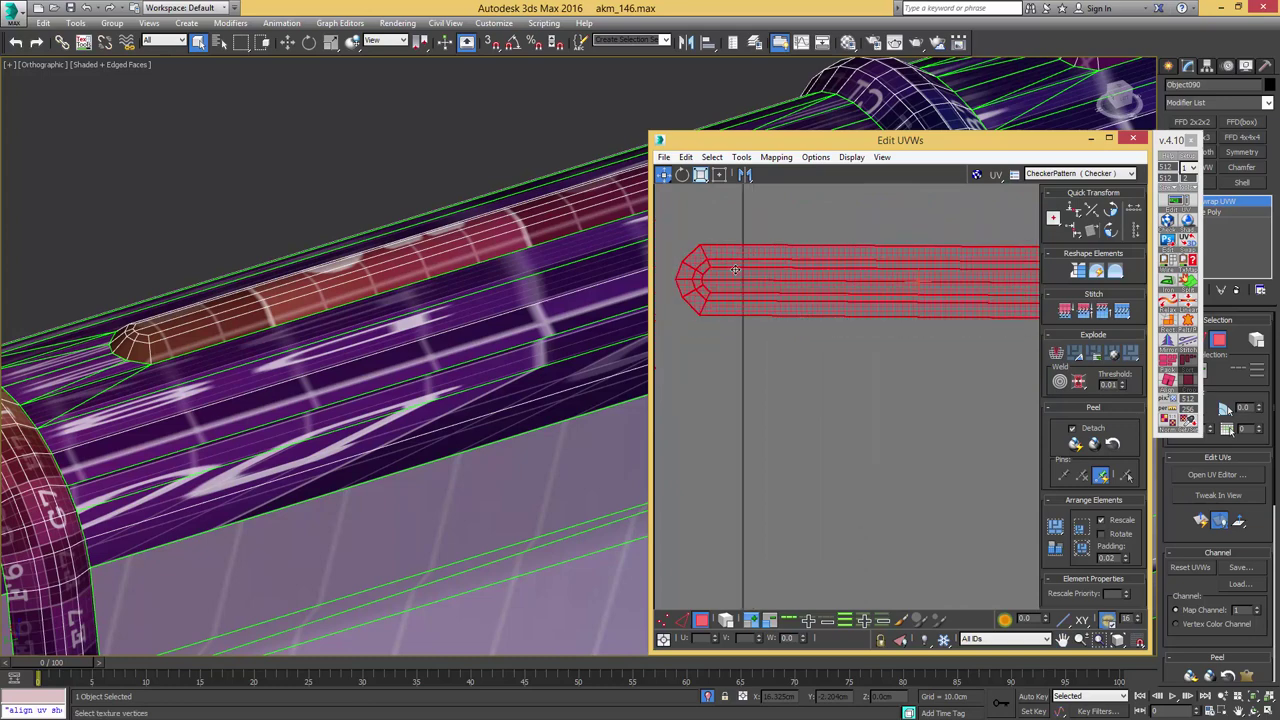
- Straighten the first strip shell's long edges to exactly horizontal
click(739, 217)
scroll(765, 249, down, 7)
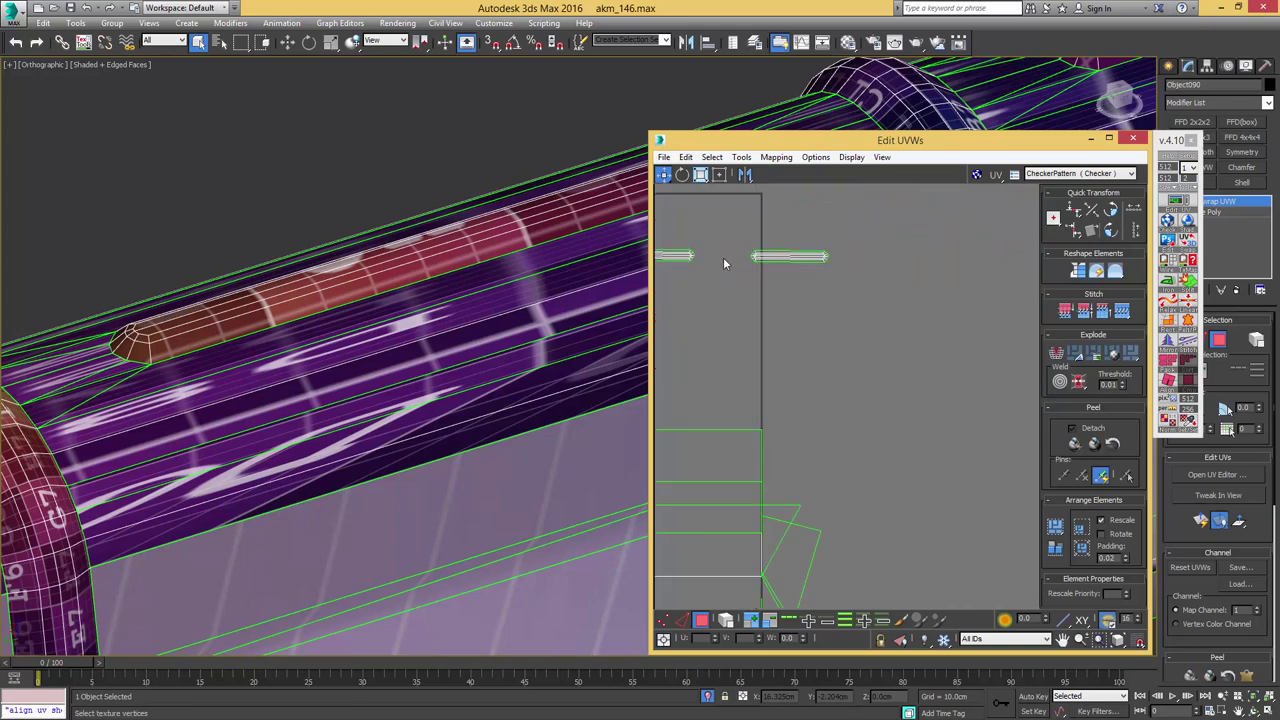
middle_drag(726, 263, 839, 277)
scroll(897, 269, up, 7)
key(2)
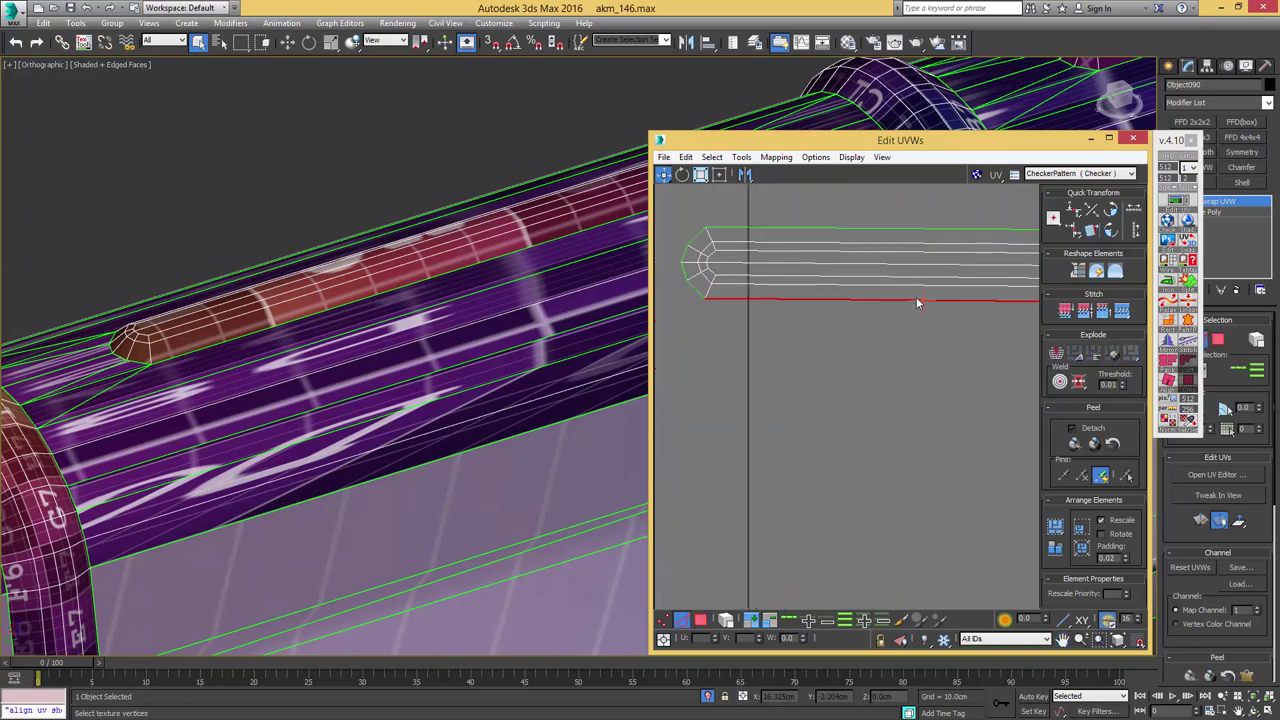
click(1167, 382)
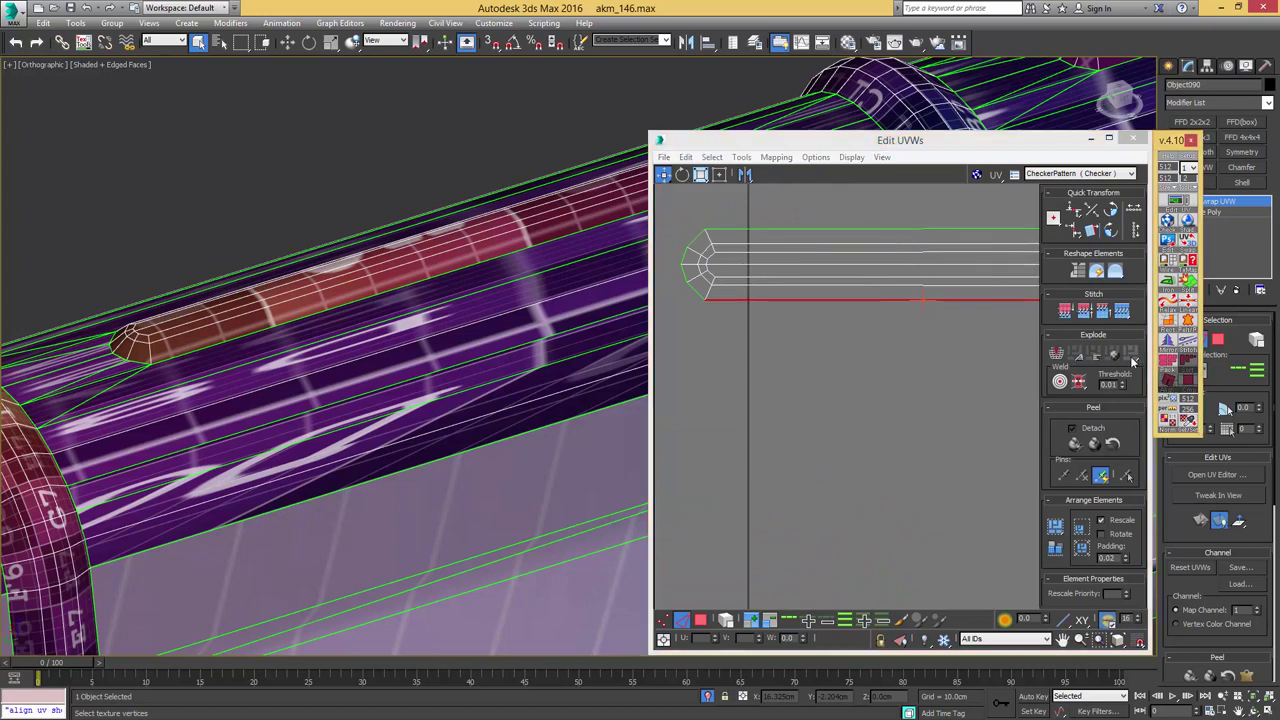
middle_drag(938, 265, 871, 263)
scroll(918, 256, down, 2)
scroll(832, 262, down, 1)
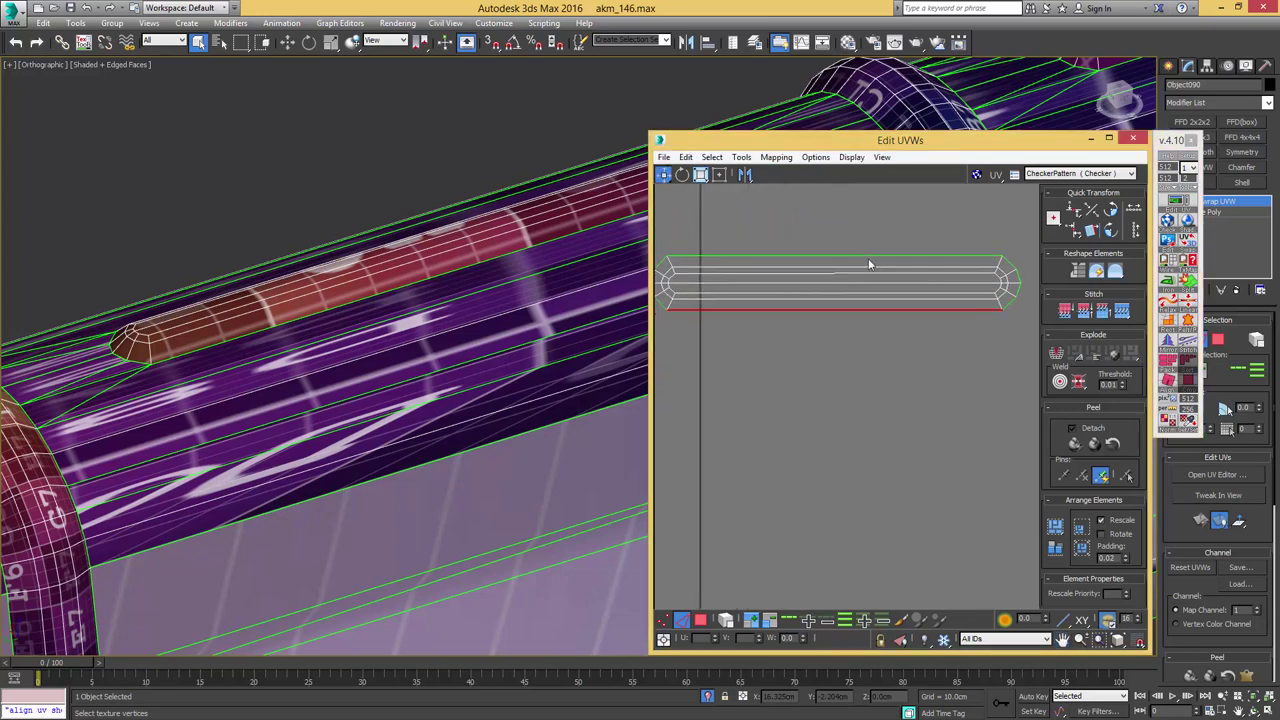
click(851, 244)
key(ctrl+z)
double_click(856, 256)
- Align the lower and upper long edges of the second strip shell to horizontal
scroll(788, 250, down, 3)
middle_drag(788, 251, 996, 265)
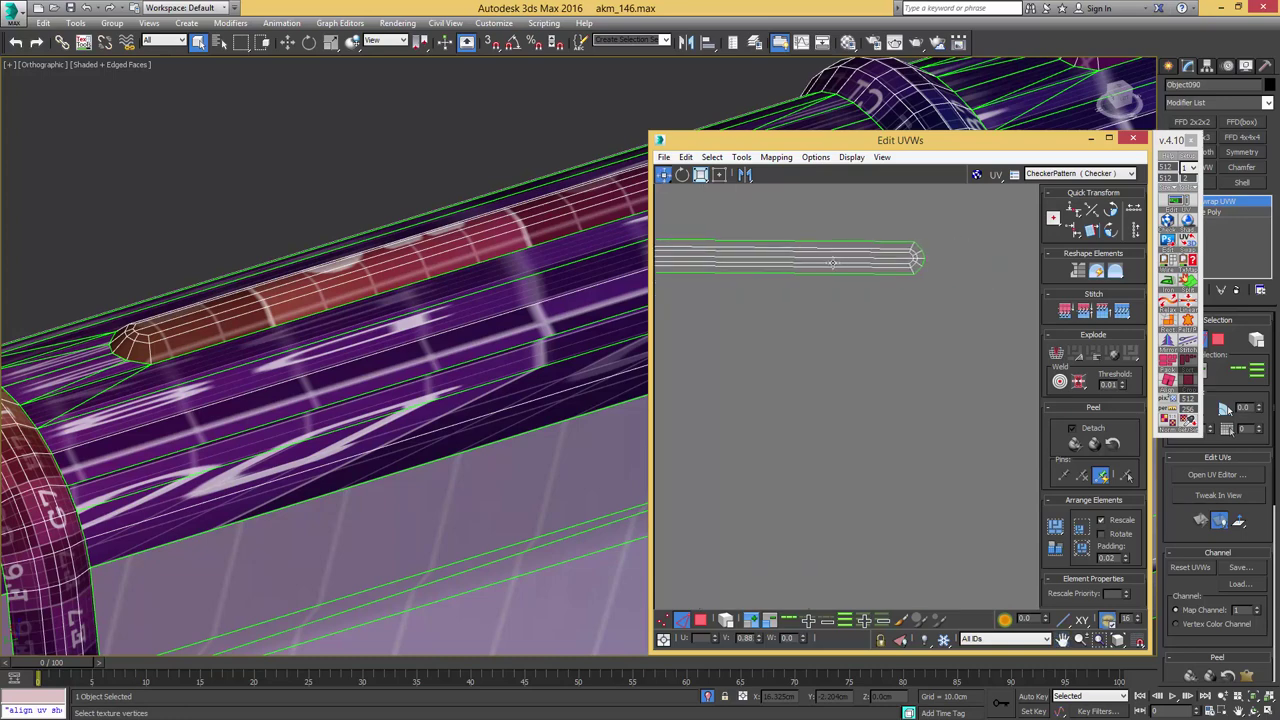
click(792, 273)
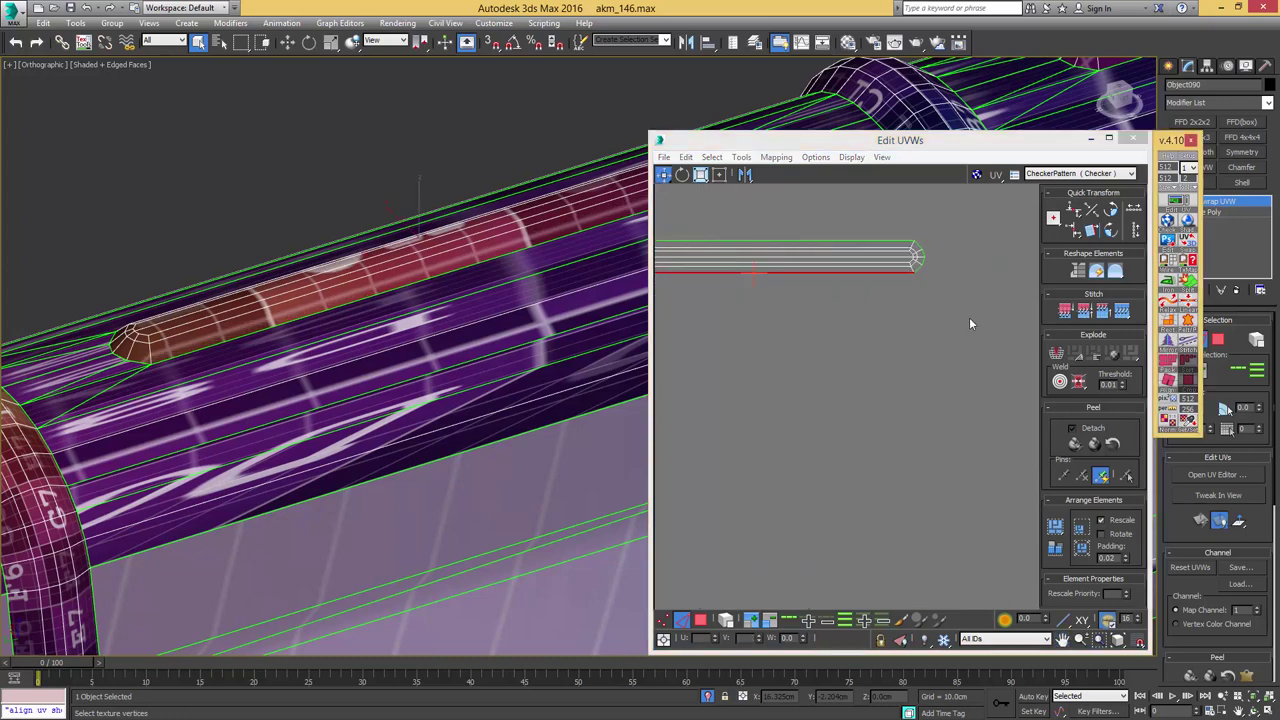
middle_drag(779, 265, 935, 299)
click(892, 275)
key(ctrl+z)
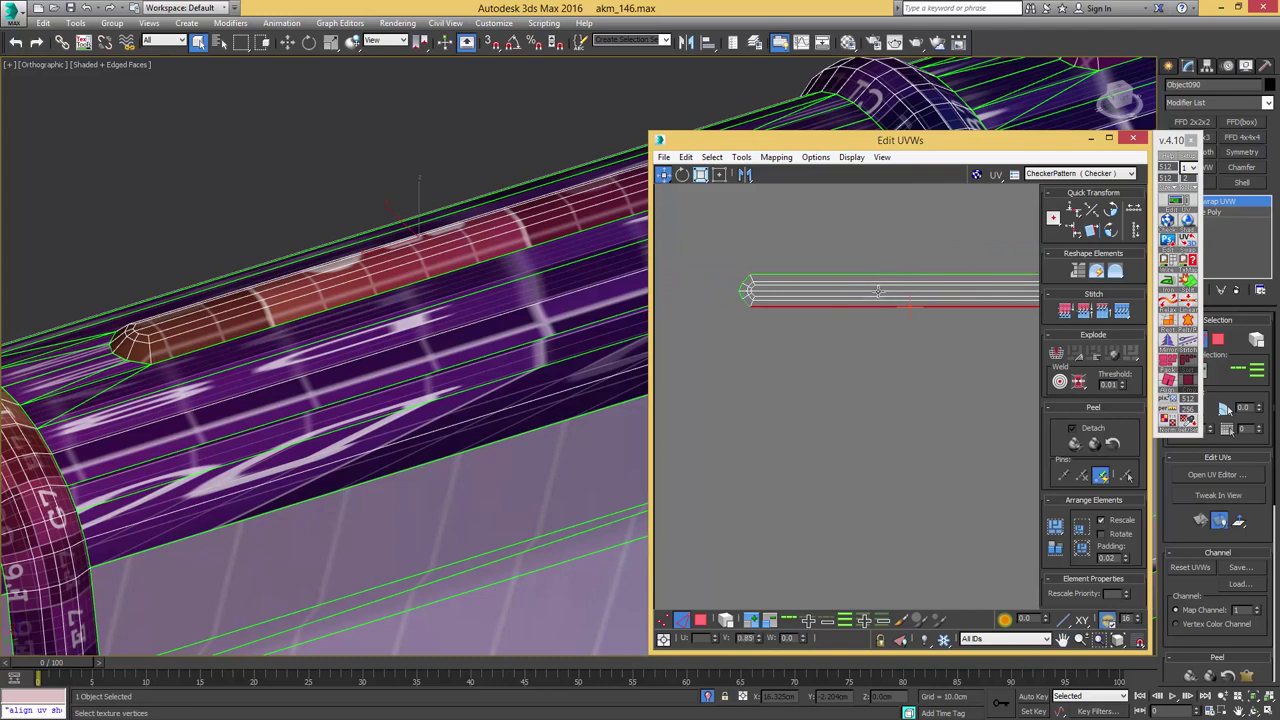
click(883, 278)
- Align the lower long edge of the third strip shell to horizontal
scroll(833, 267, down, 3)
middle_drag(735, 275, 885, 290)
scroll(794, 272, up, 4)
click(831, 251)
scroll(831, 250, down, 1)
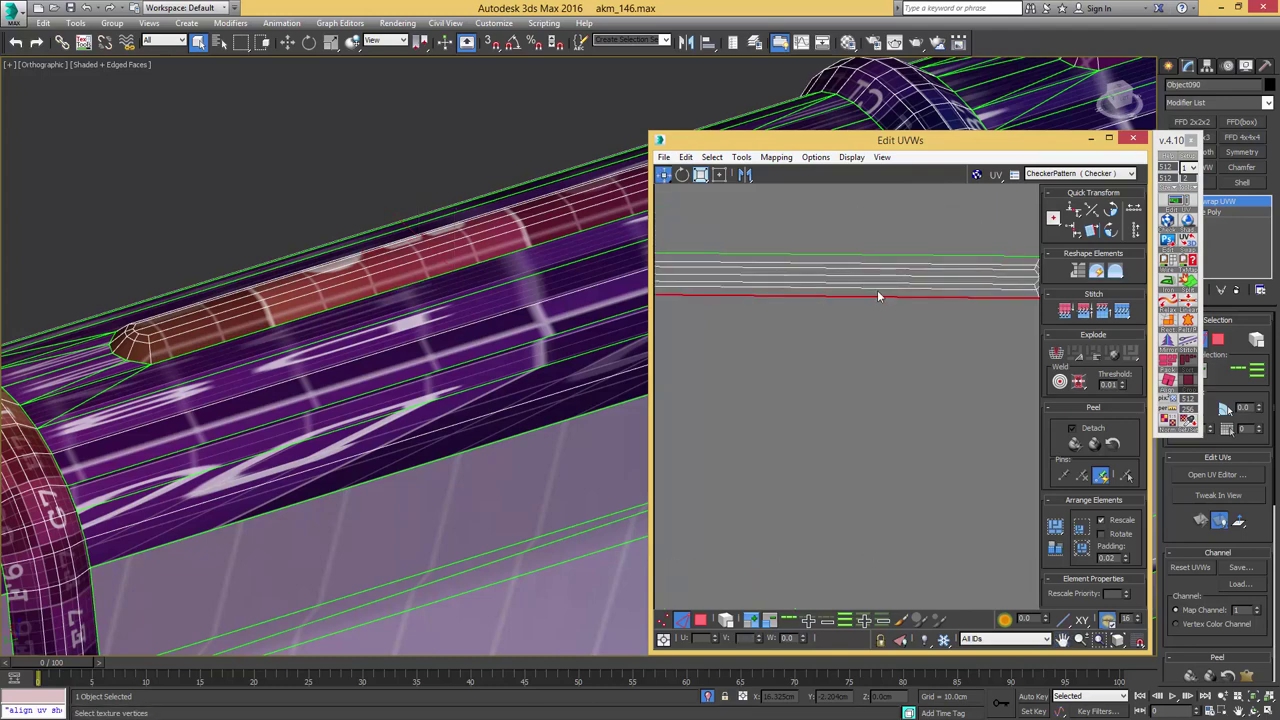
scroll(777, 271, down, 2)
middle_drag(777, 268, 819, 276)
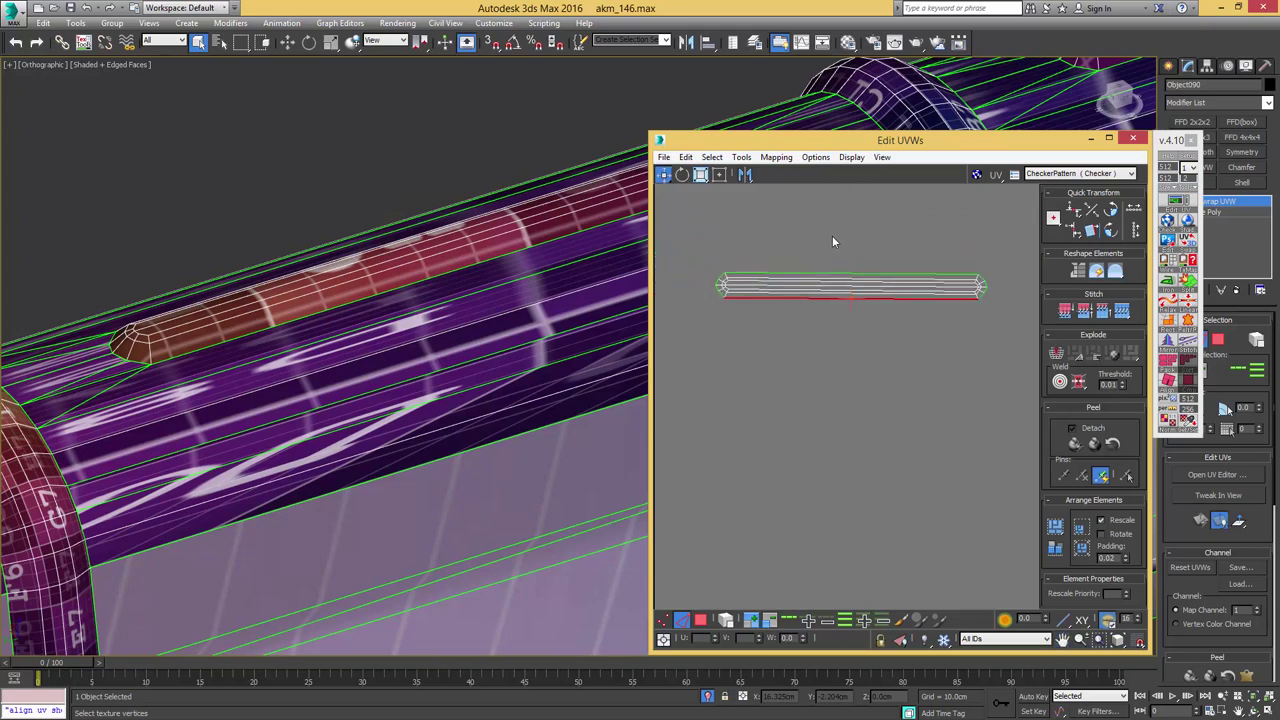
scroll(948, 278, up, 2)
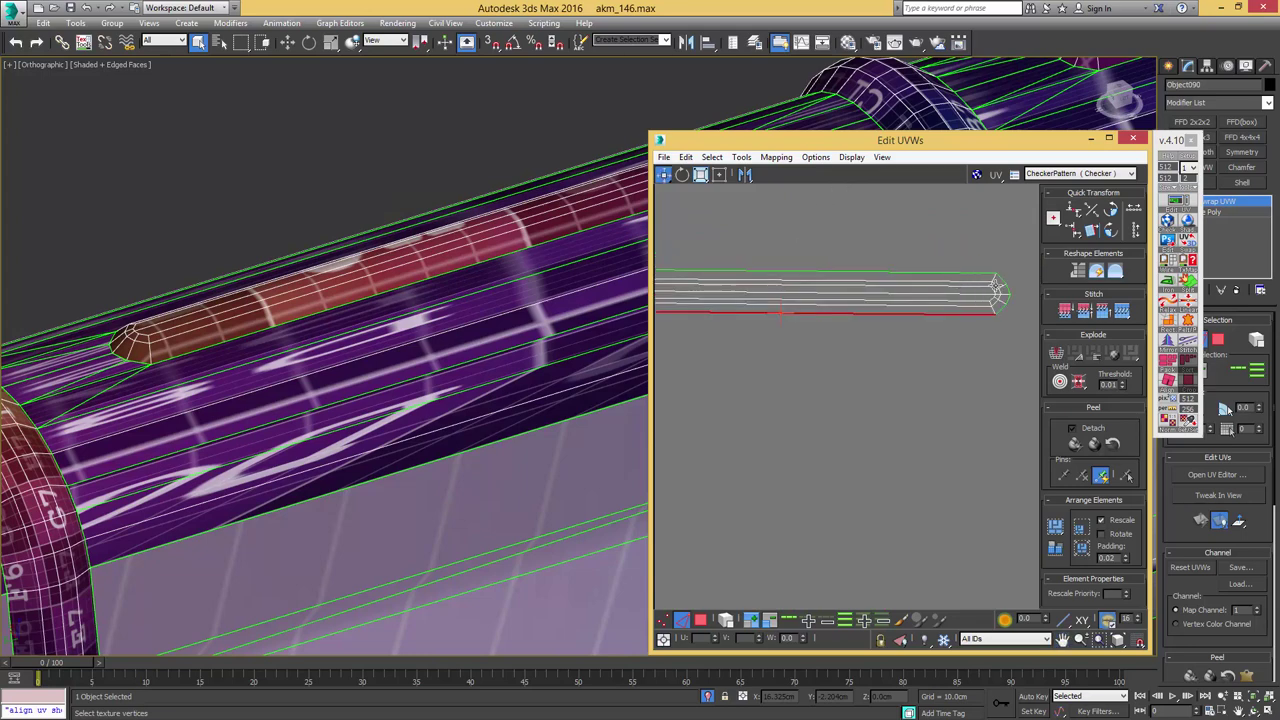
click(1169, 381)
- Undo the last edge change on the third strip shell and straighten its upper long edge horizontally
middle_drag(899, 313, 977, 325)
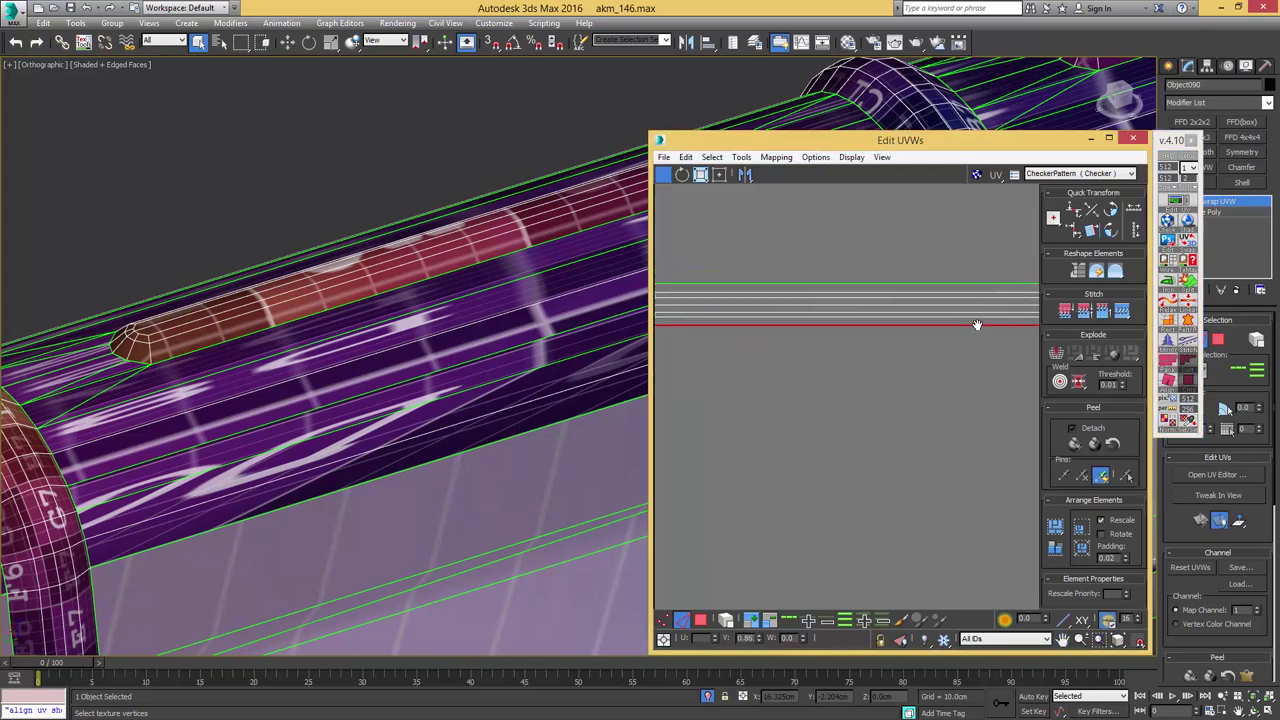
middle_drag(753, 320, 920, 326)
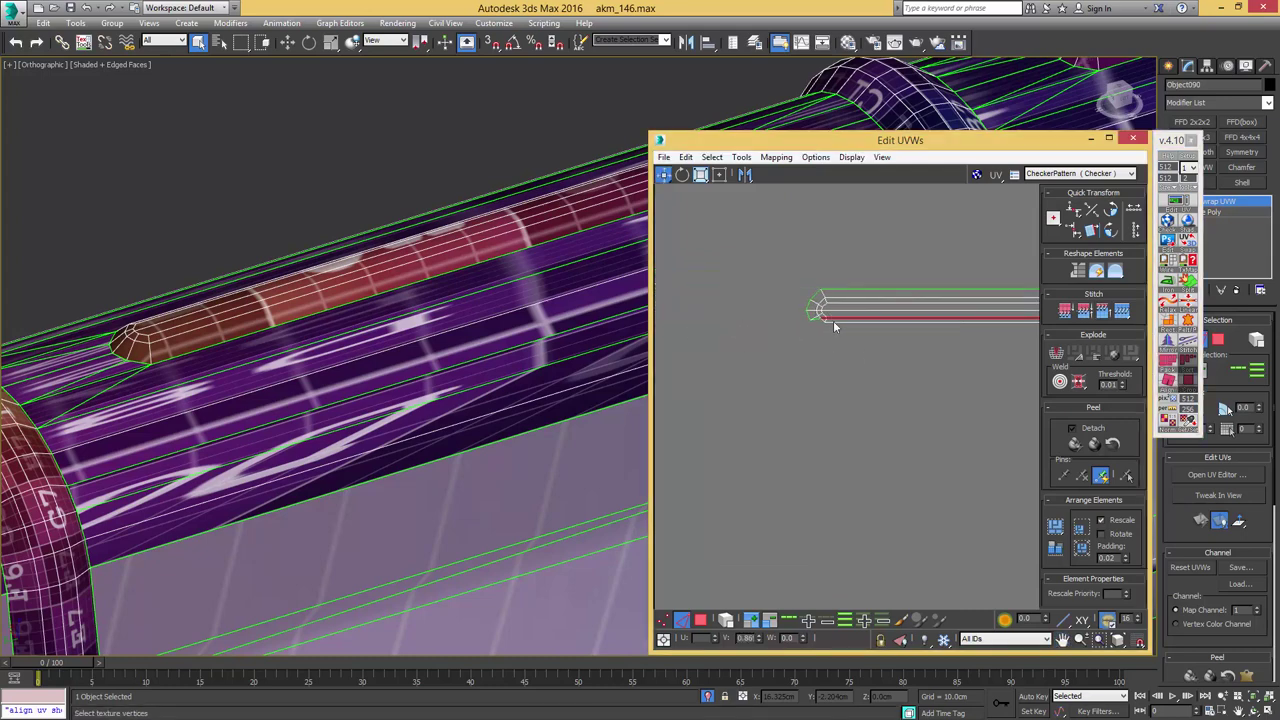
middle_drag(842, 324, 811, 317)
scroll(811, 317, up, 2)
middle_drag(985, 328, 840, 323)
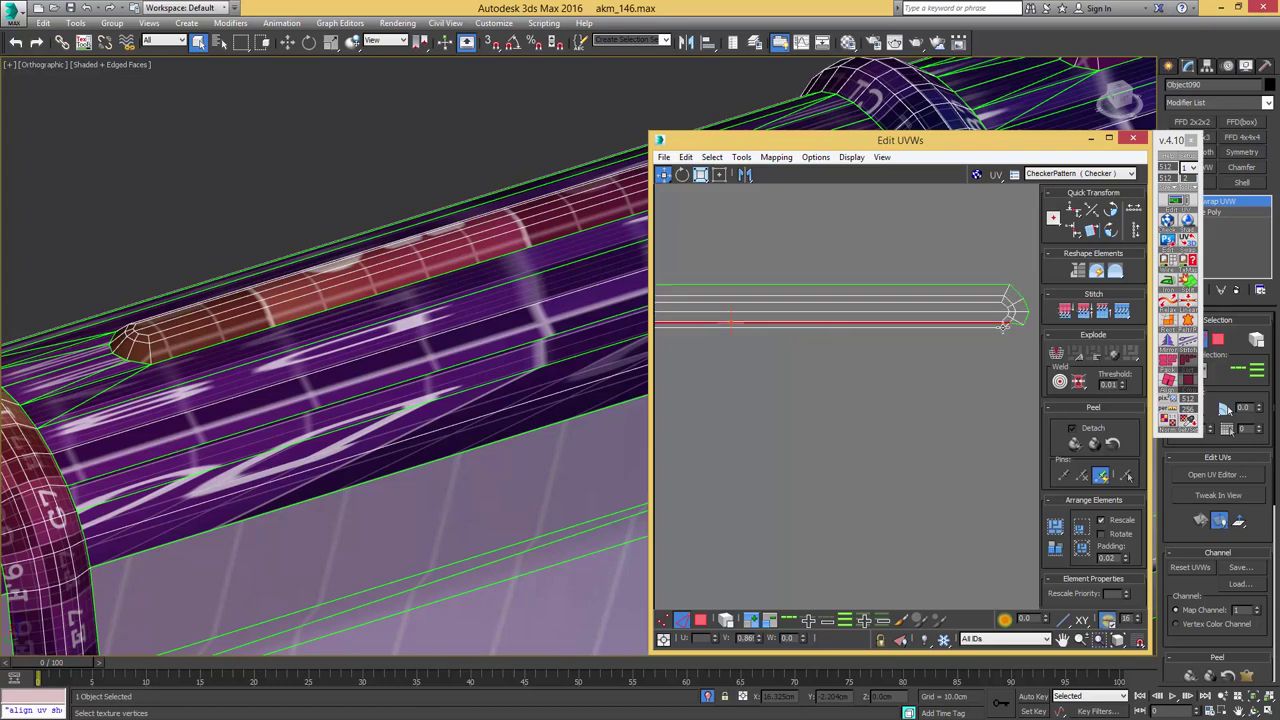
scroll(1003, 327, up, 2)
middle_drag(969, 329, 898, 340)
key(ctrl+z)
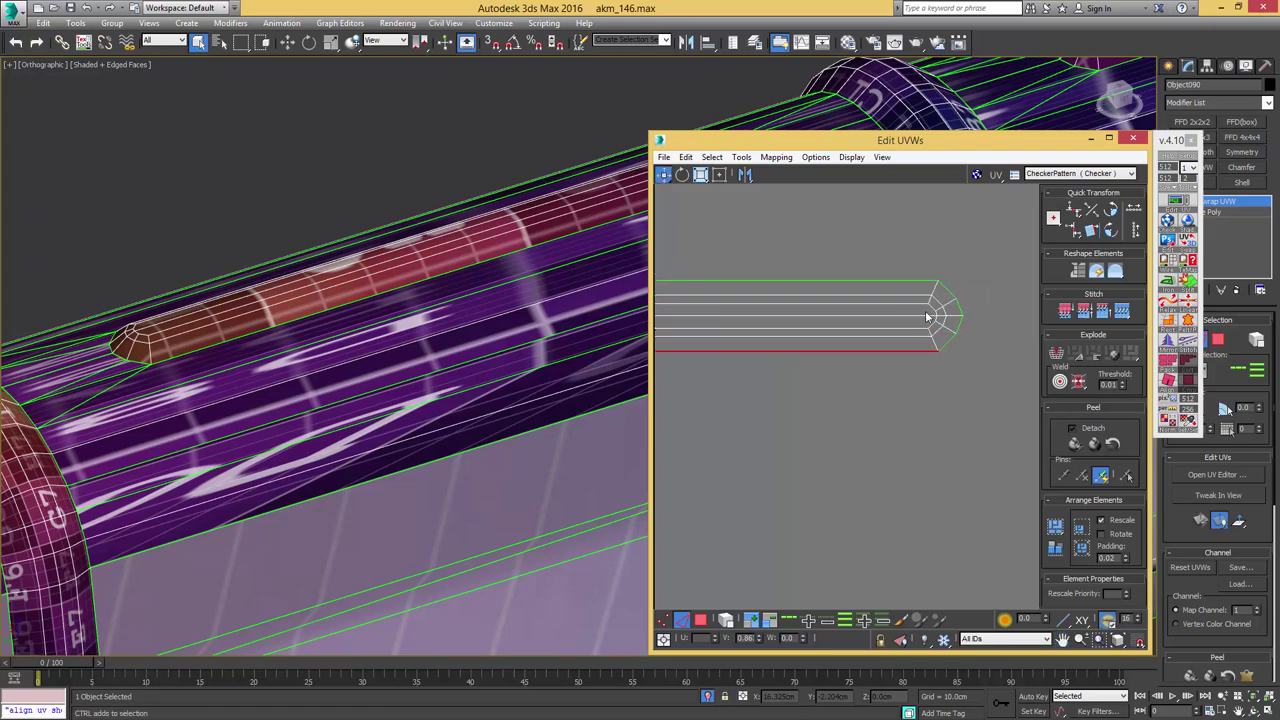
middle_drag(834, 303, 918, 311)
click(898, 290)
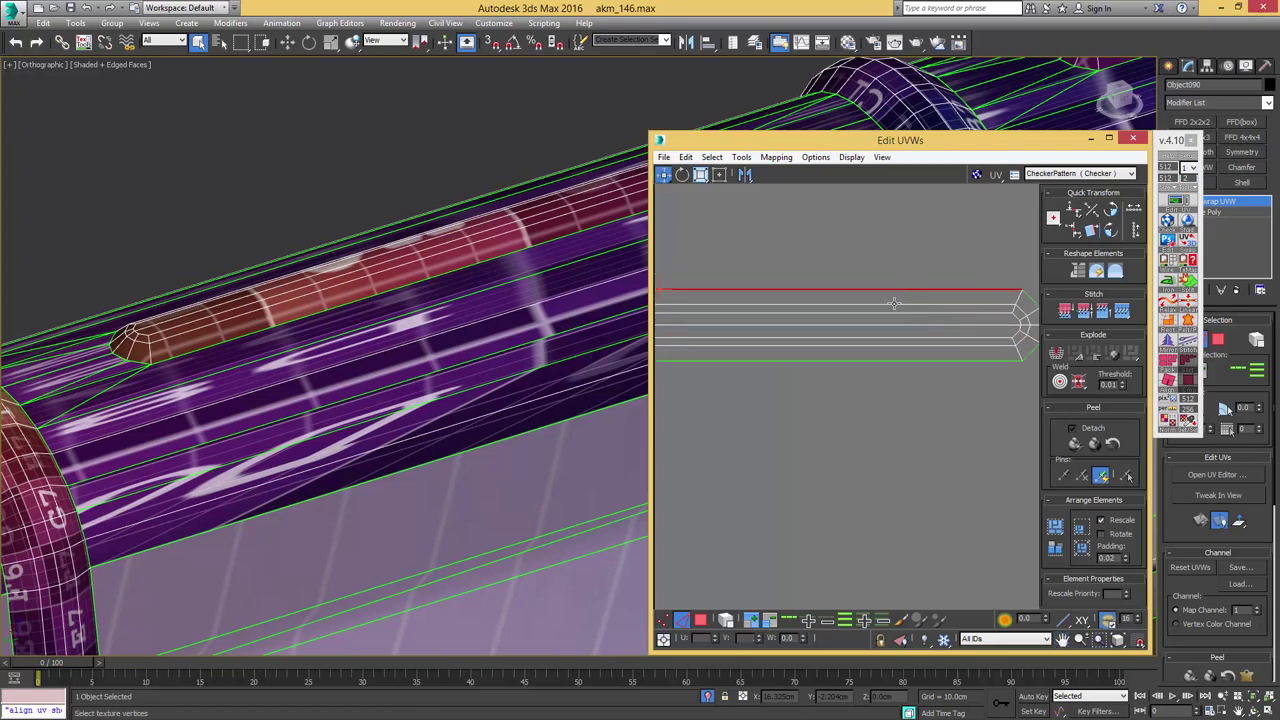
- Straighten the lower and upper long edges of the short strip shell horizontally
scroll(890, 302, down, 4)
middle_drag(769, 310, 962, 303)
middle_drag(755, 296, 832, 303)
scroll(788, 322, up, 3)
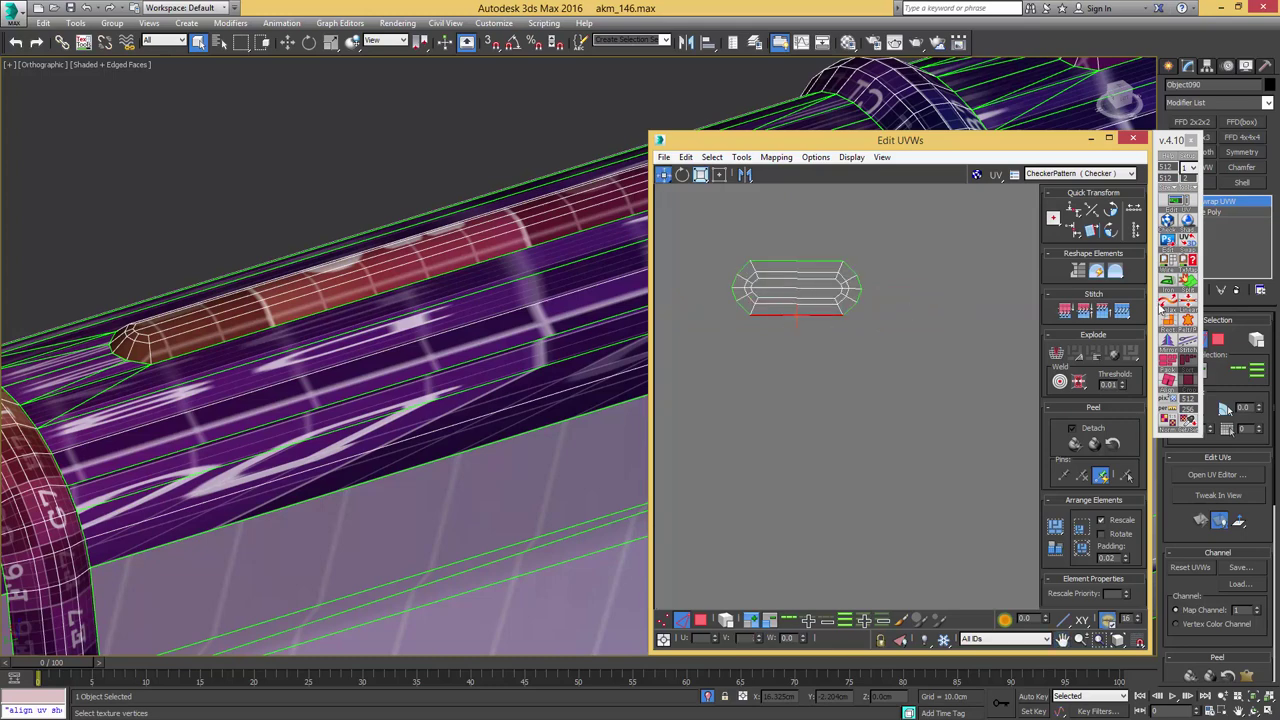
click(808, 261)
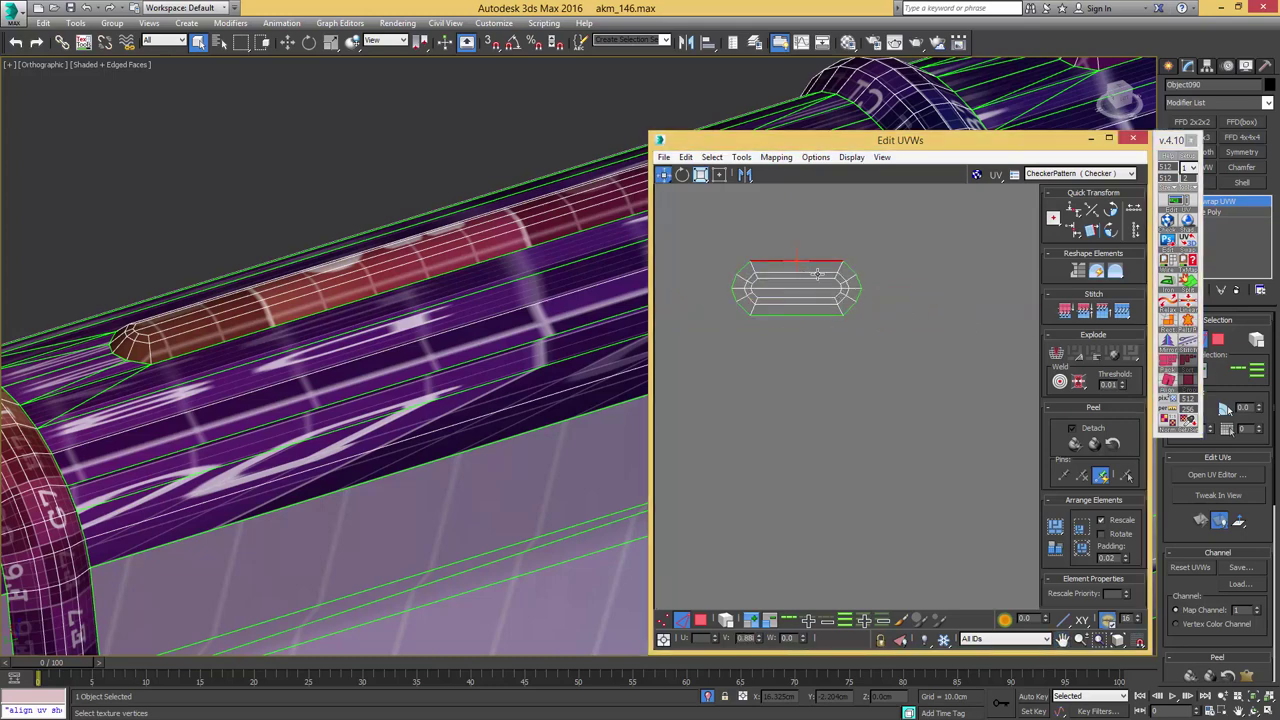
- Select the row of straightened strip shells and move it directly above the shells parked outside the UV square
scroll(880, 279, down, 6)
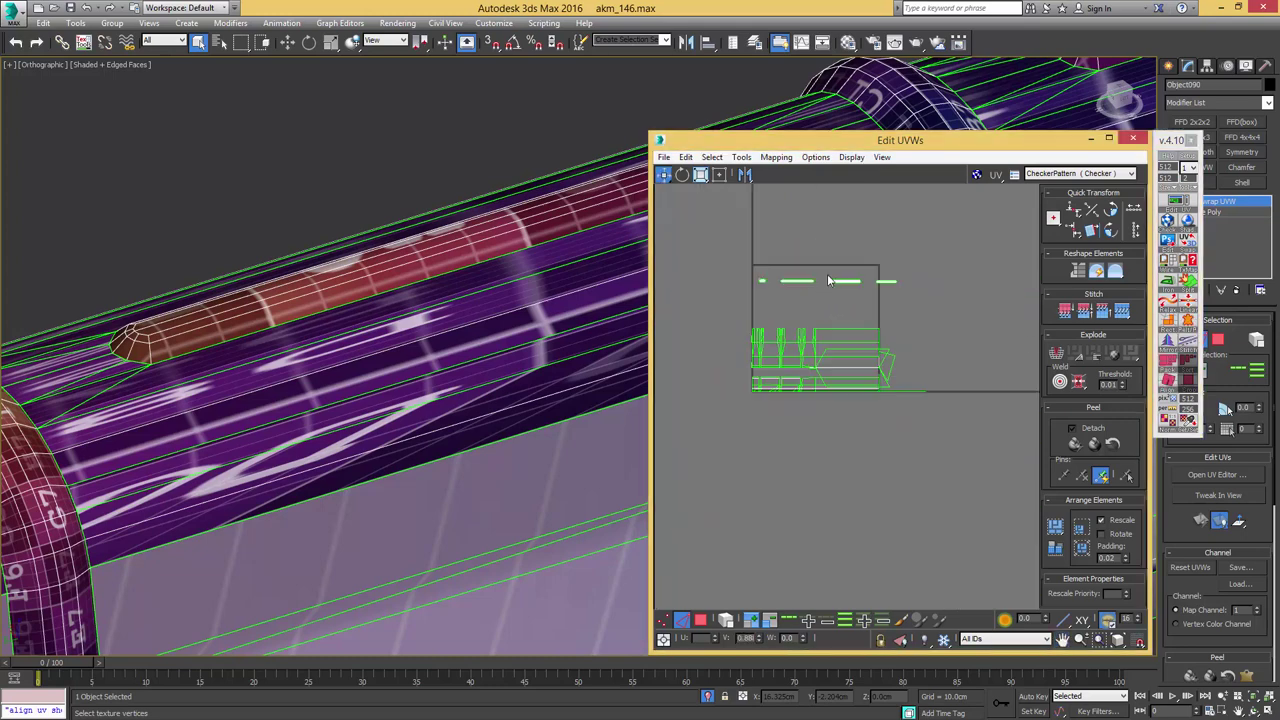
drag(757, 291, 752, 291)
scroll(855, 273, down, 4)
middle_drag(843, 277, 858, 277)
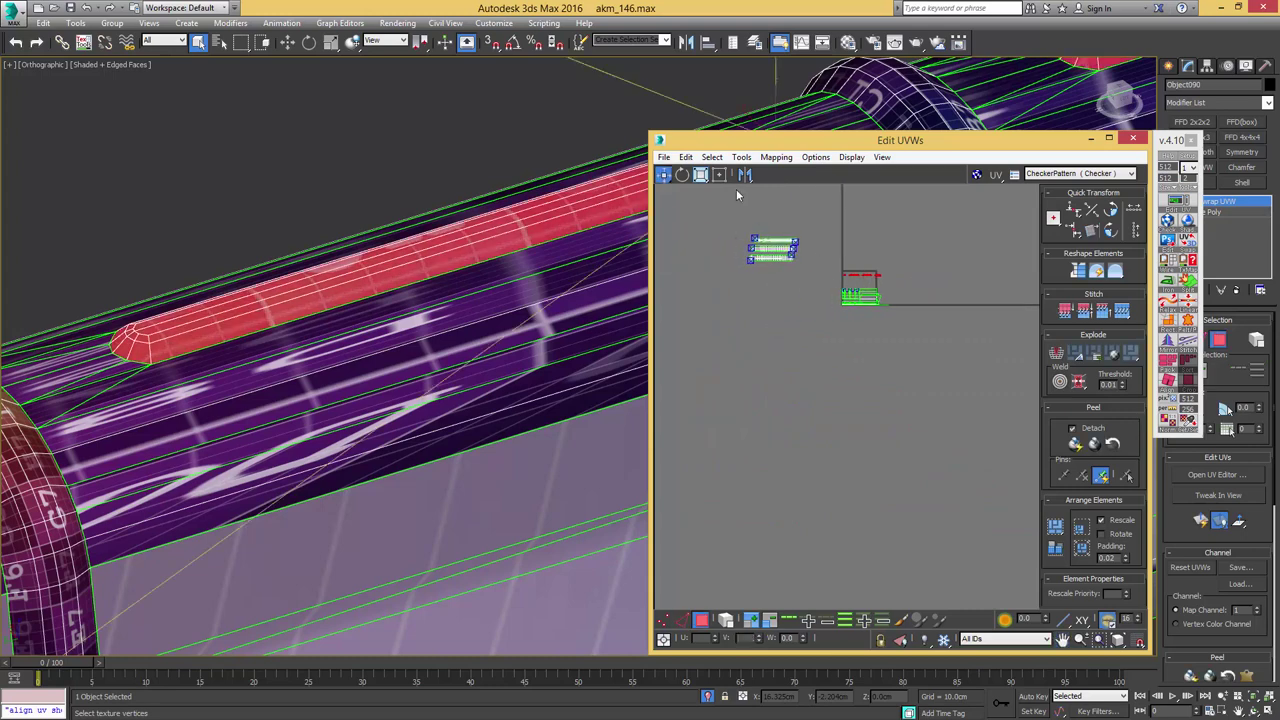
click(720, 175)
drag(878, 285, 778, 250)
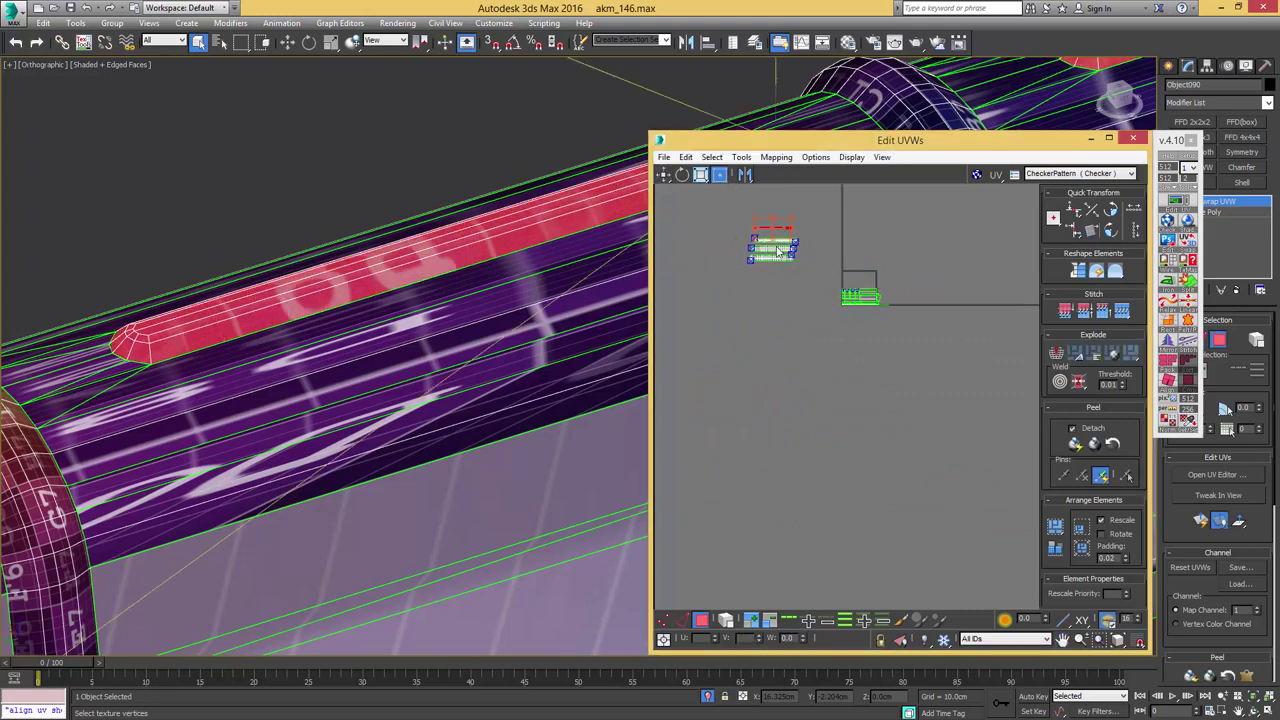
- Rescale the parked rib and strip shells together with Rescale Elements, and invert the selection to the dust cover's remaining faces
drag(803, 205, 805, 203)
click(1056, 548)
middle_drag(751, 298, 800, 348)
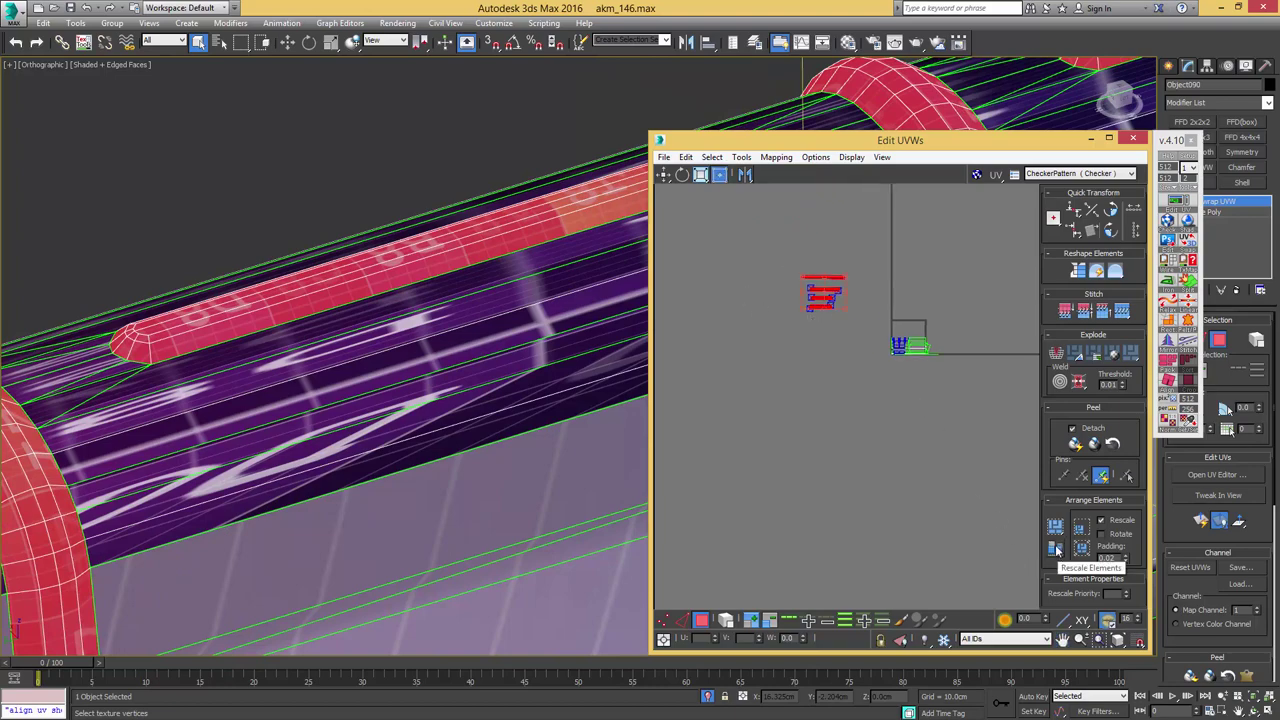
scroll(399, 341, down, 3)
alt+middle_drag(399, 341, 317, 331)
scroll(440, 346, down, 4)
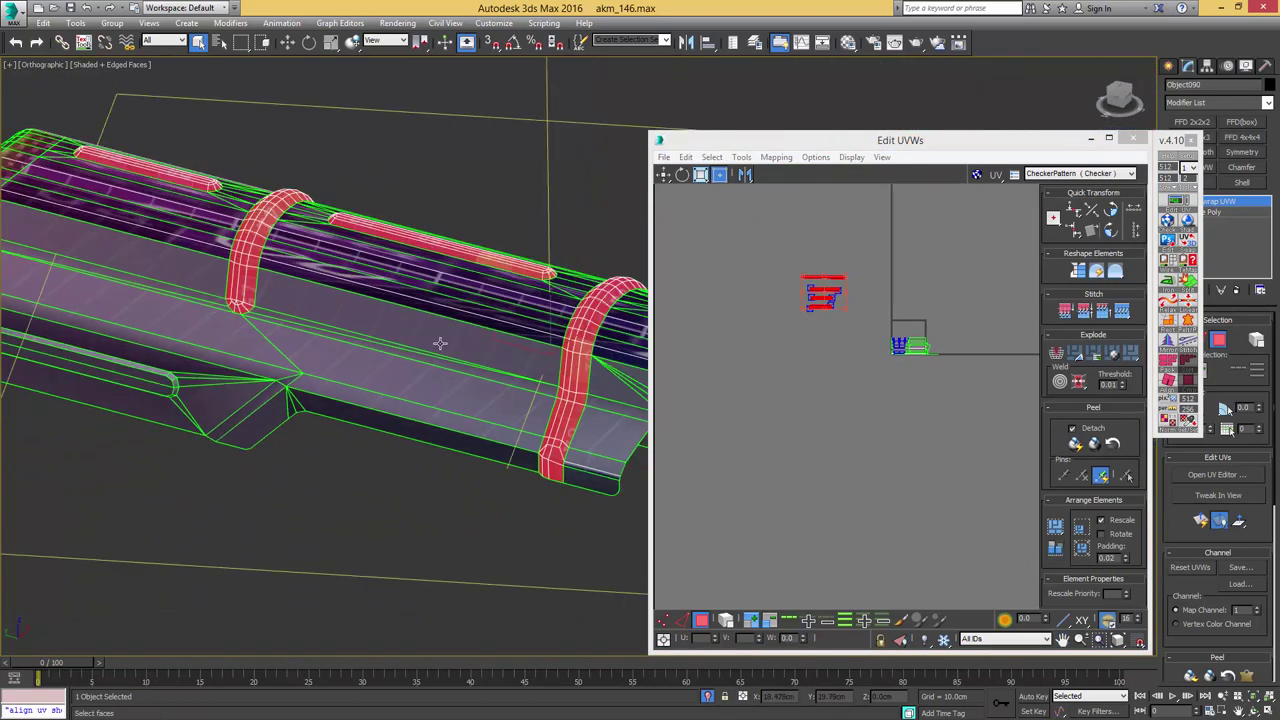
middle_drag(440, 346, 404, 302)
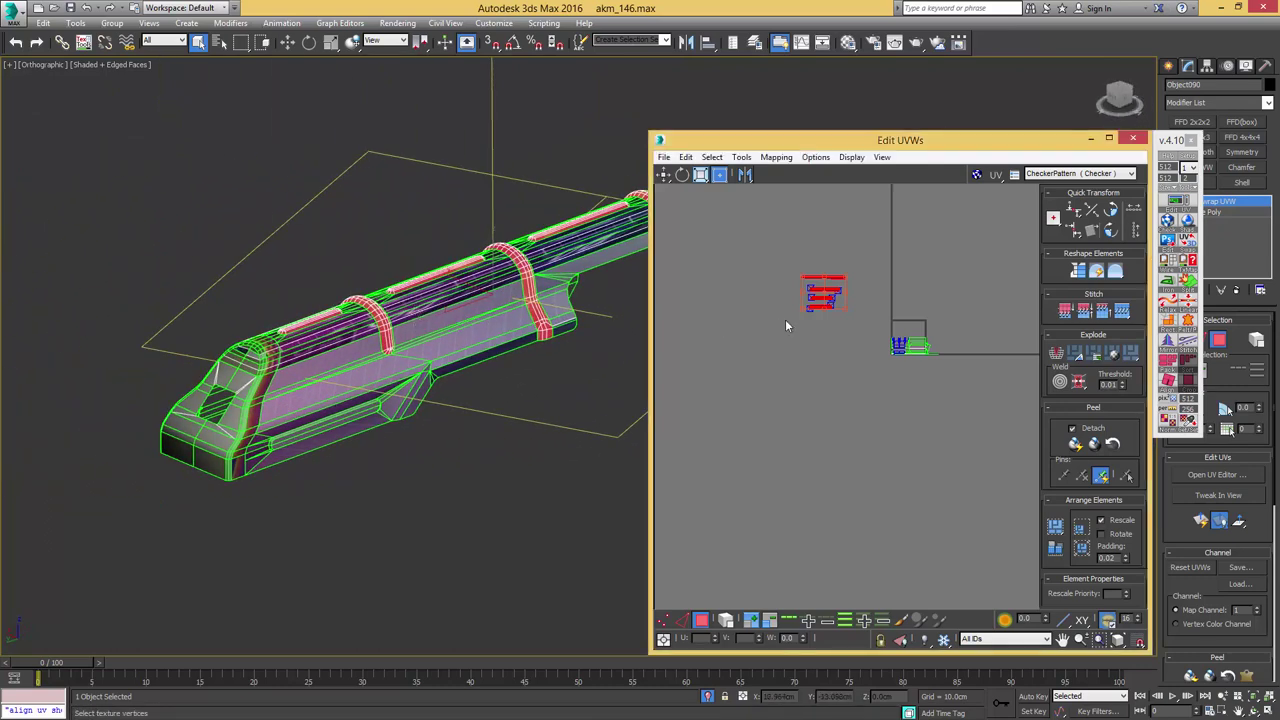
middle_drag(788, 326, 744, 347)
scroll(789, 312, up, 3)
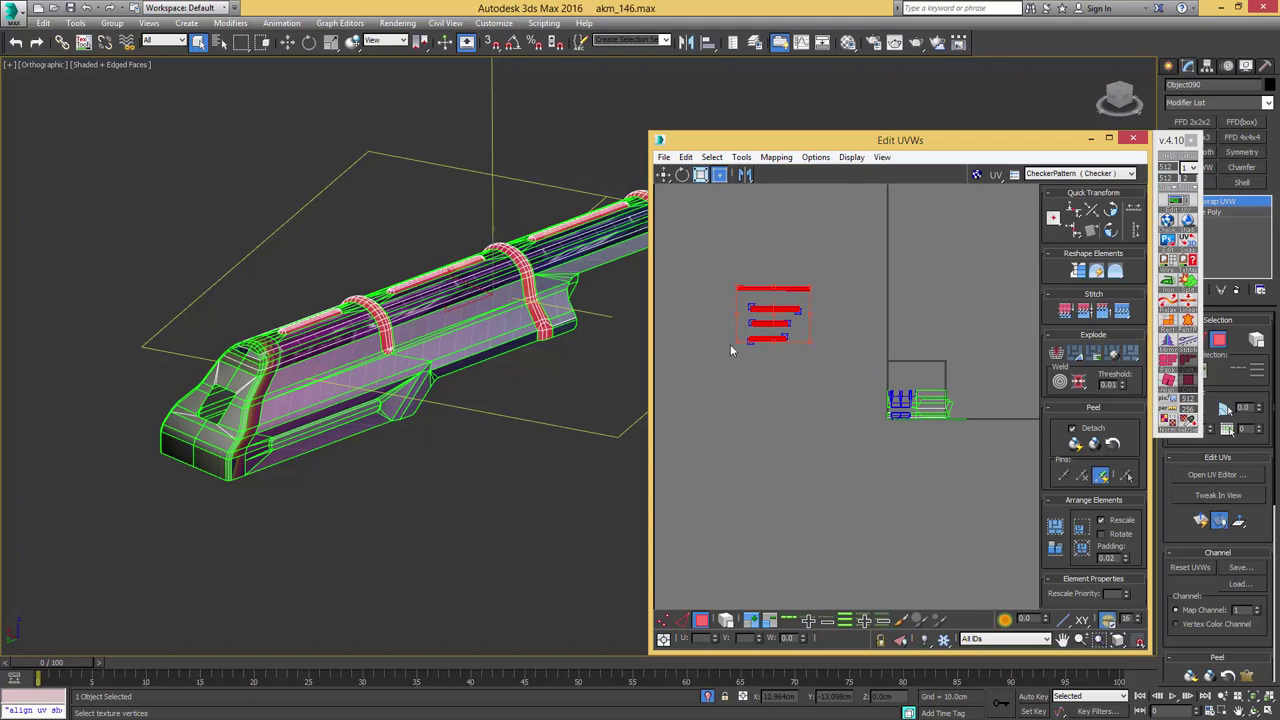
key(ctrl+i)
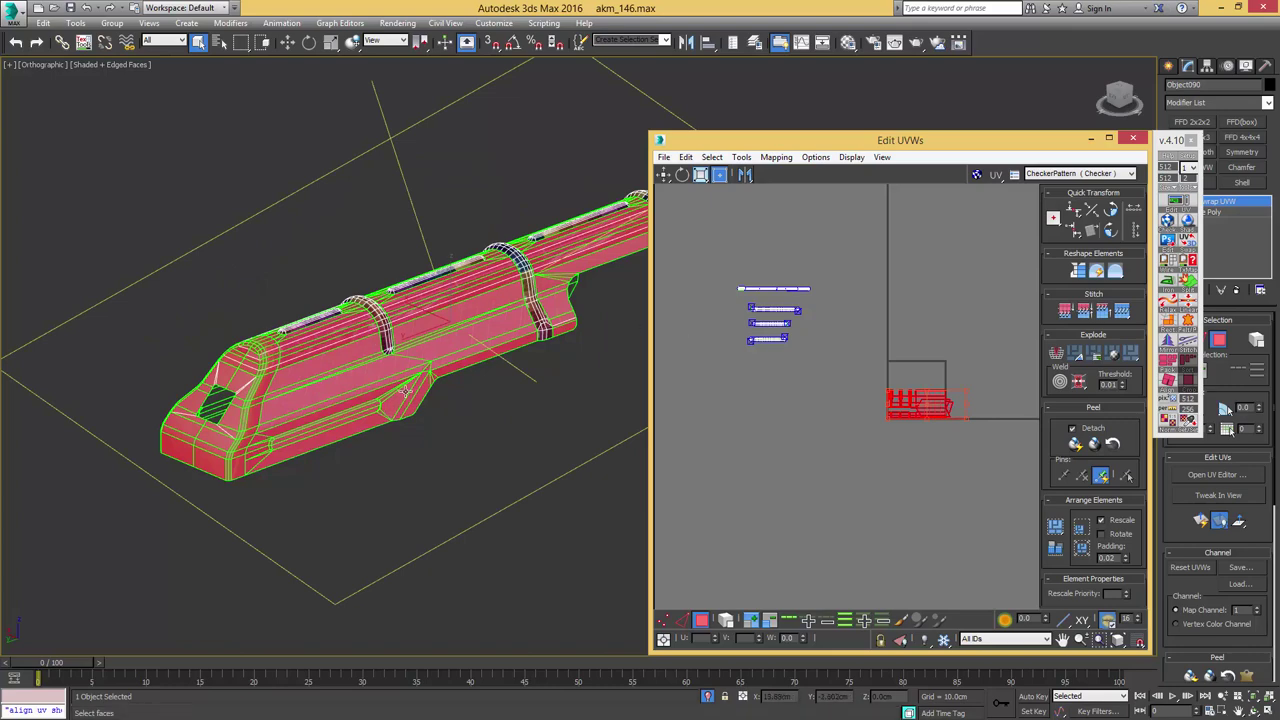
- Select the long side groove's two faces on one side of the dust cover and the nearest pair on the opposite side
middle_drag(350, 446, 376, 366)
scroll(376, 366, up, 6)
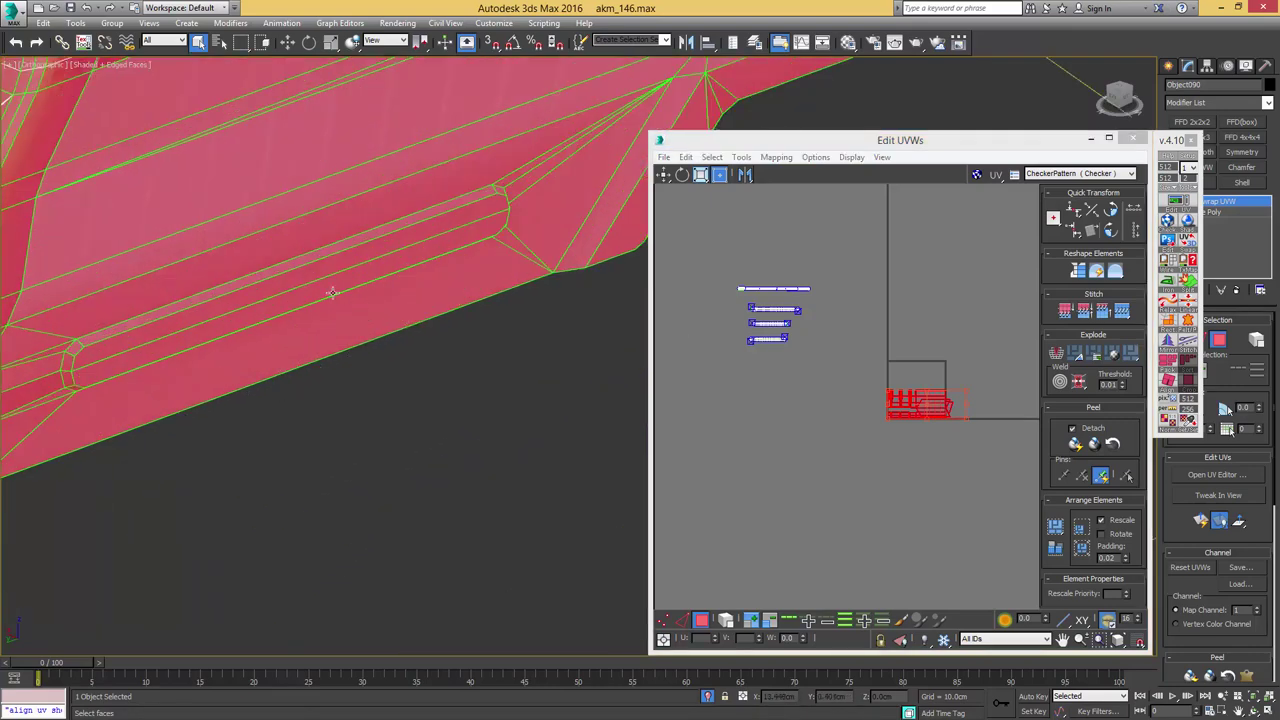
click(208, 331)
ctrl+click(207, 312)
scroll(207, 313, down, 3)
alt+middle_drag(207, 313, 248, 335)
ctrl+click(366, 334)
ctrl+click(366, 320)
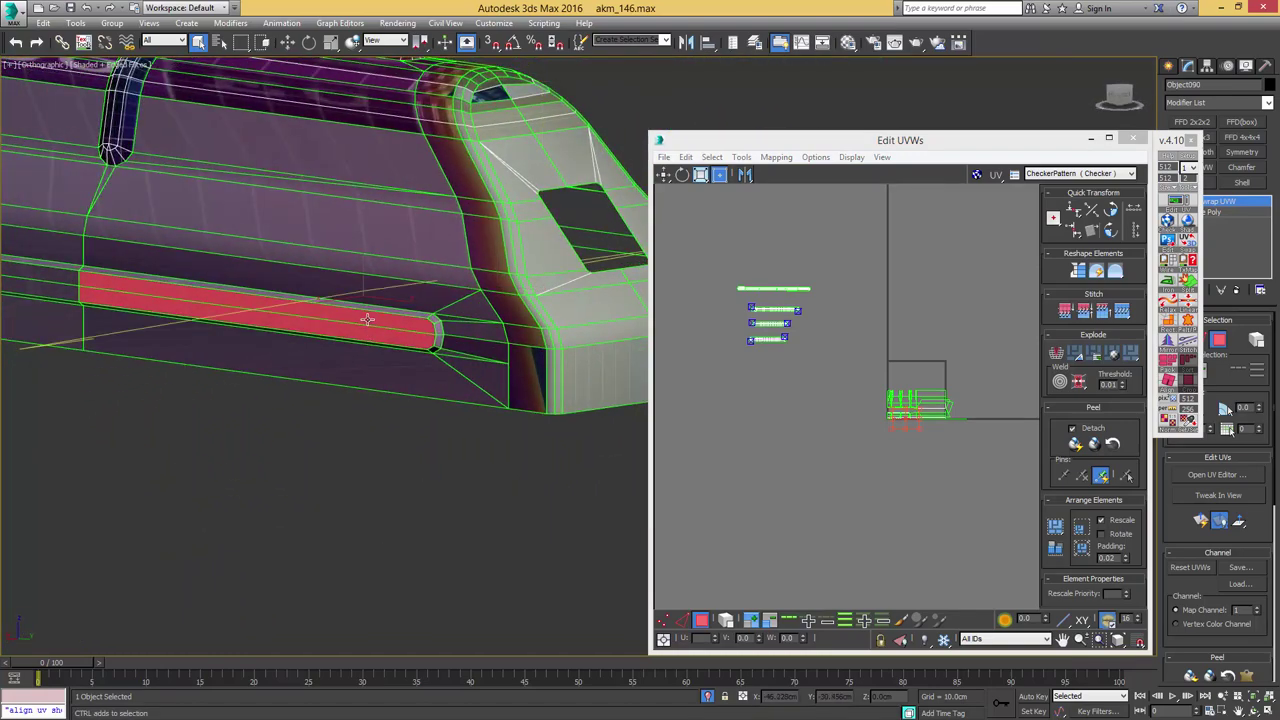
- Add the remaining long faces of the opposite side's groove to the selection, up to its far end
middle_drag(205, 340, 519, 355)
ctrl+click(352, 305)
ctrl+click(325, 283)
middle_drag(133, 295, 466, 337)
scroll(466, 337, up, 2)
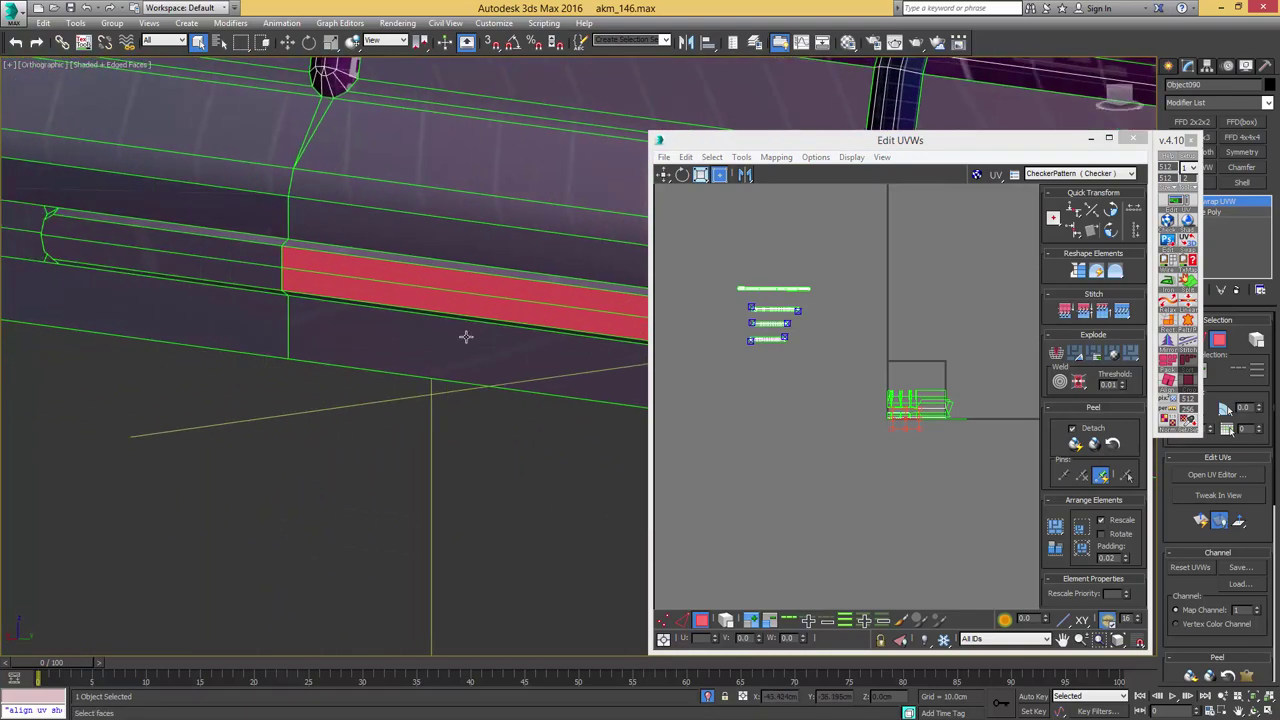
ctrl+click(248, 281)
ctrl+click(256, 259)
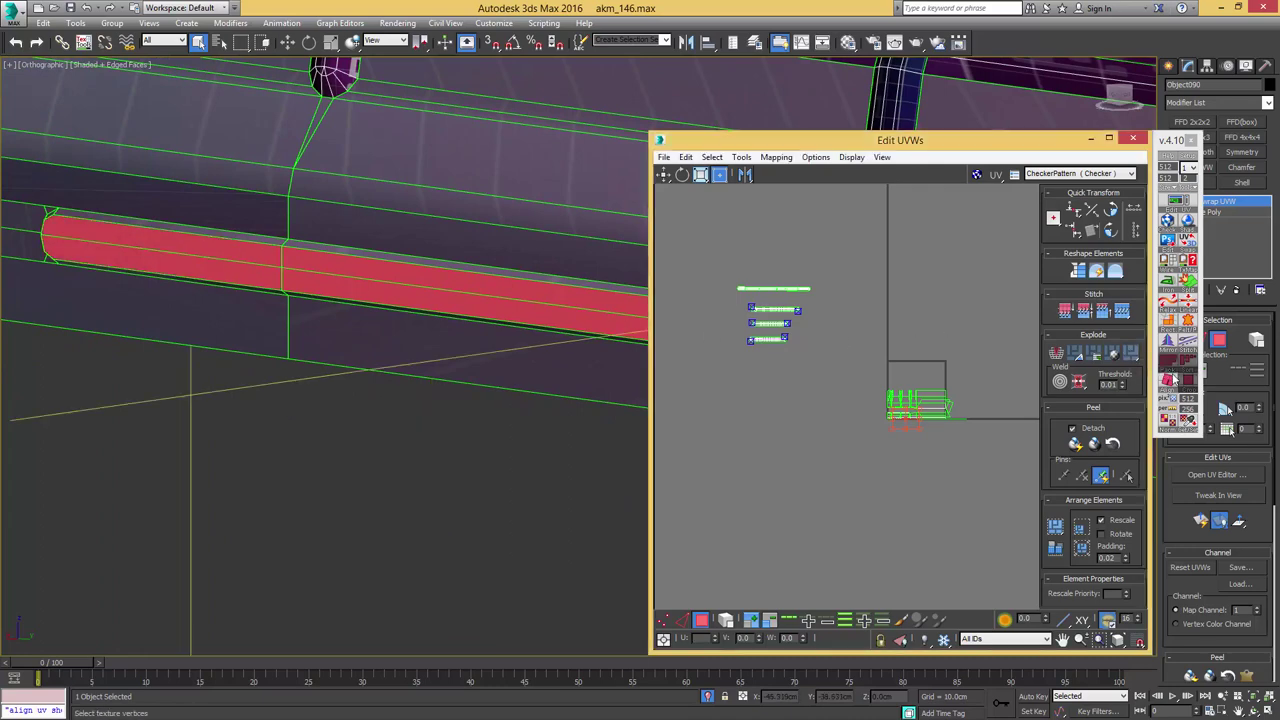
- Shift the UV editor clear of the modifier settings and grow the groove face selection once to include the bordering faces
drag(1059, 140, 1002, 142)
click(1181, 371)
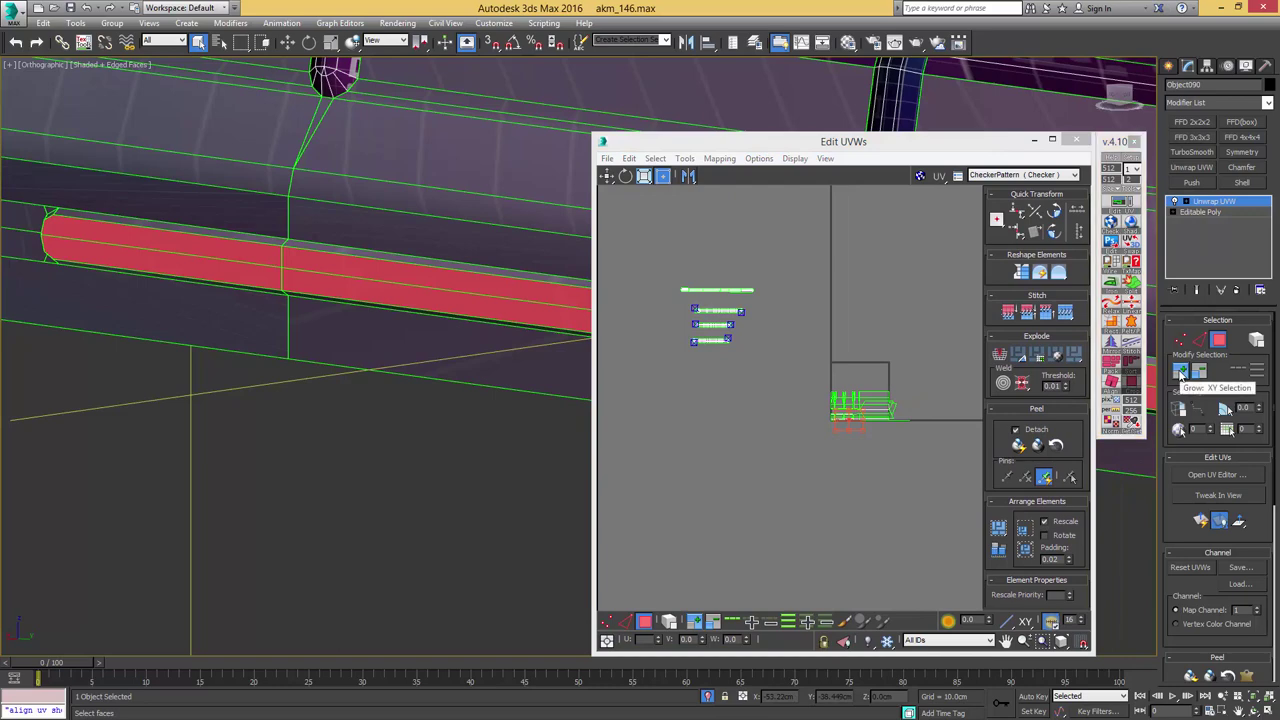
middle_drag(804, 341, 771, 333)
scroll(813, 327, up, 5)
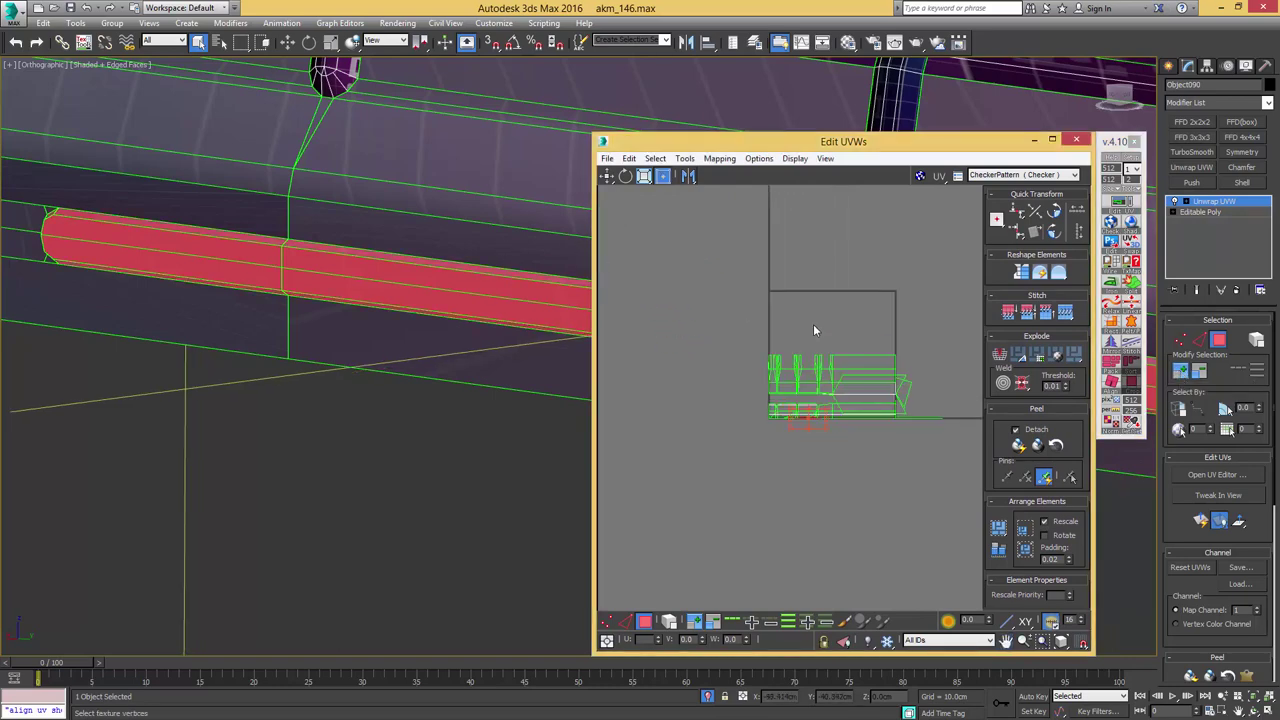
- Flatten-map the selected groove faces and move the resulting shells above the UV square
key(Return)
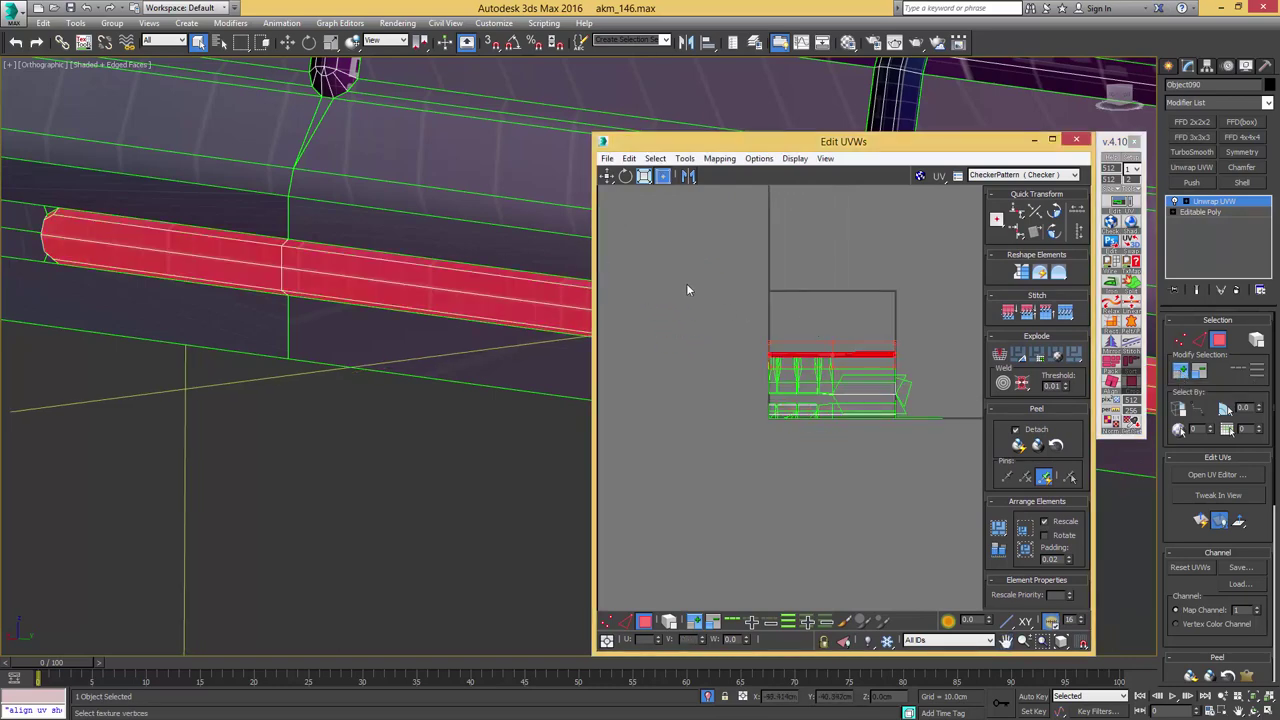
scroll(450, 267, down, 5)
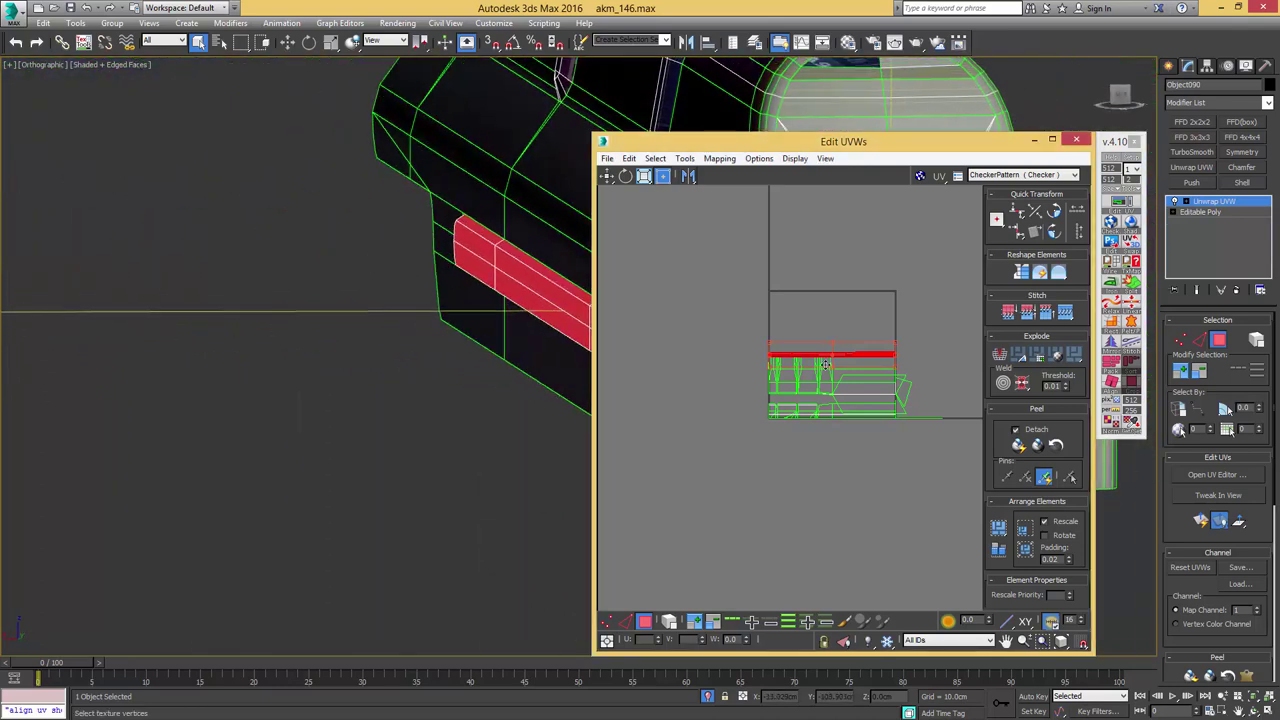
drag(819, 357, 841, 265)
scroll(853, 261, up, 6)
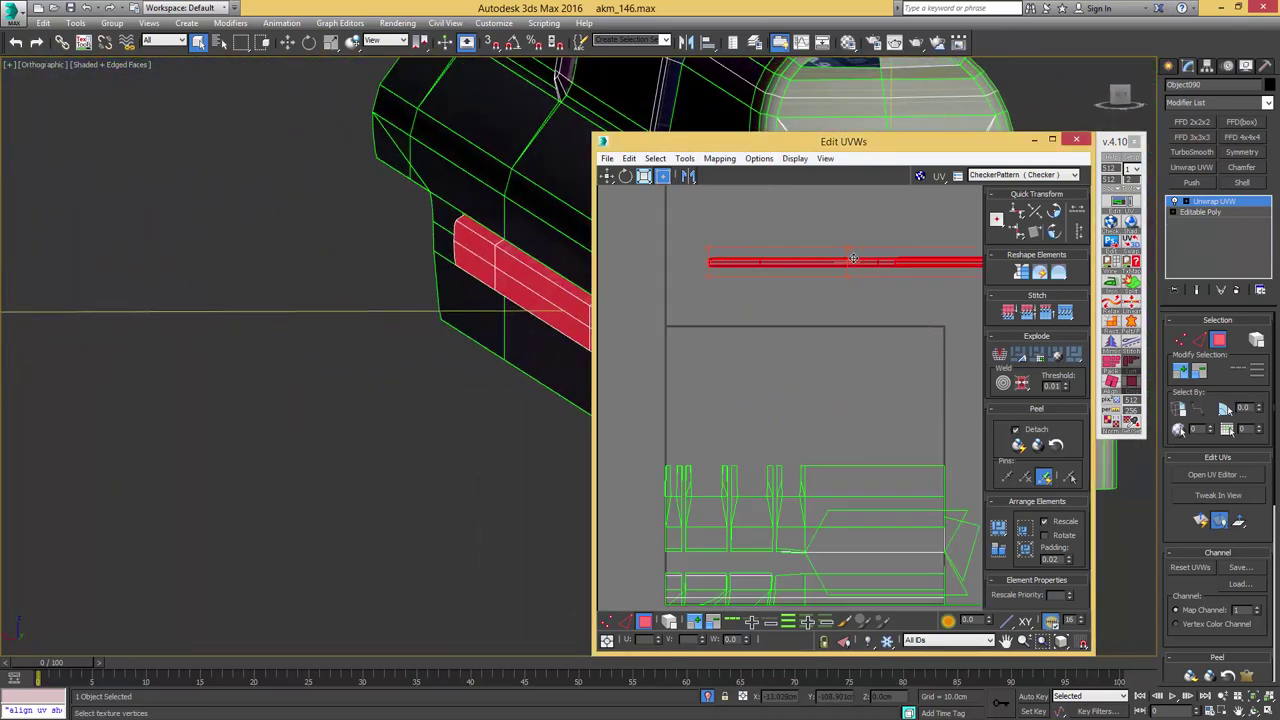
click(813, 208)
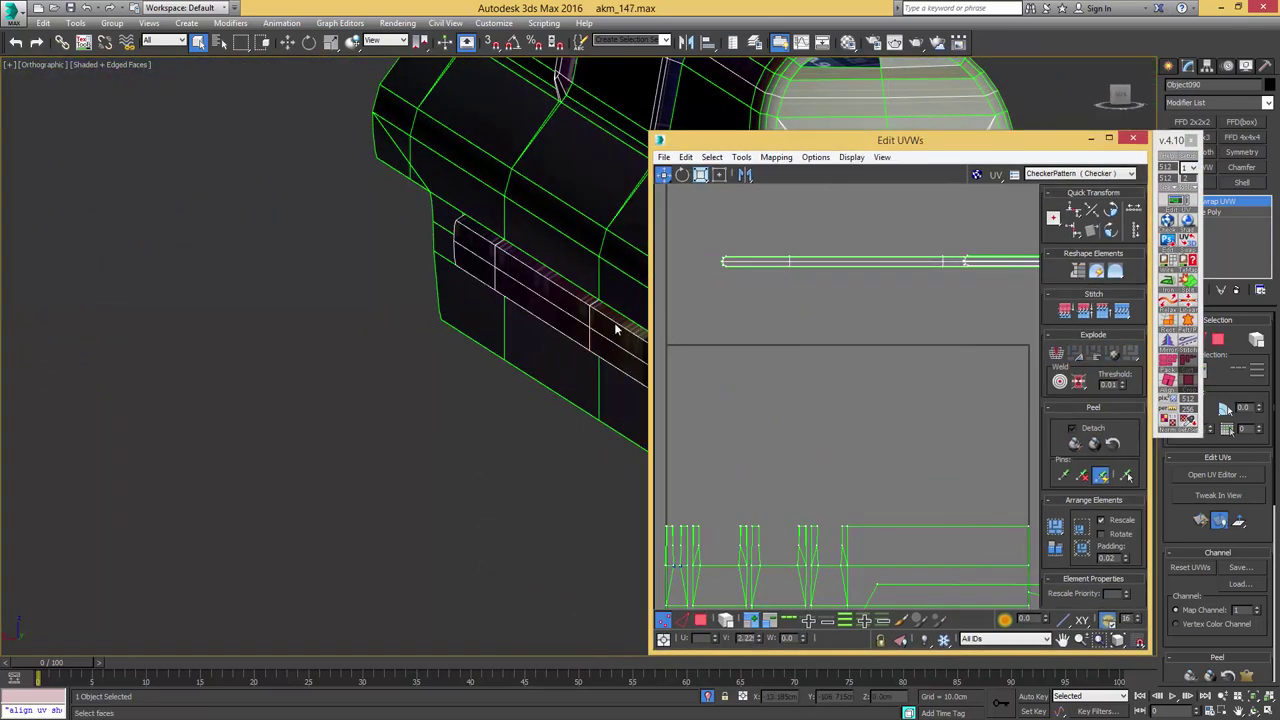
- Move the long groove shell down, clear of the short one, and peel it
click(852, 262)
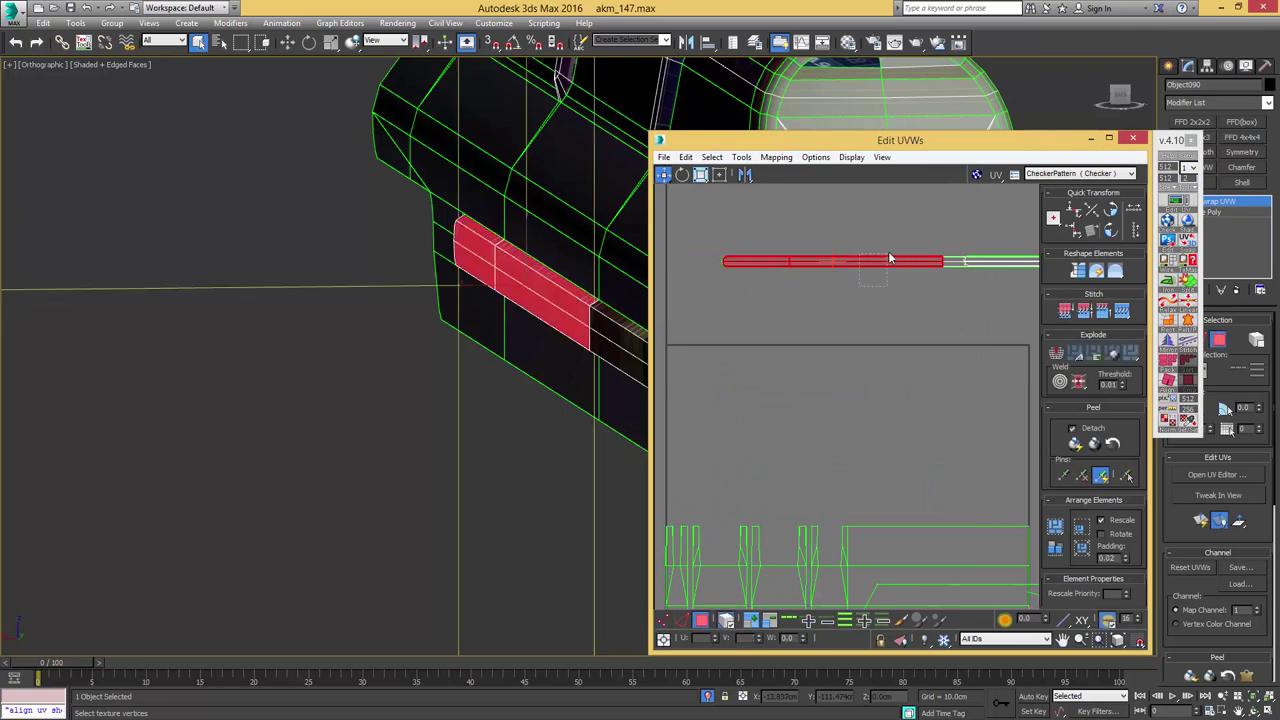
drag(889, 257, 889, 370)
middle_drag(1034, 378, 980, 342)
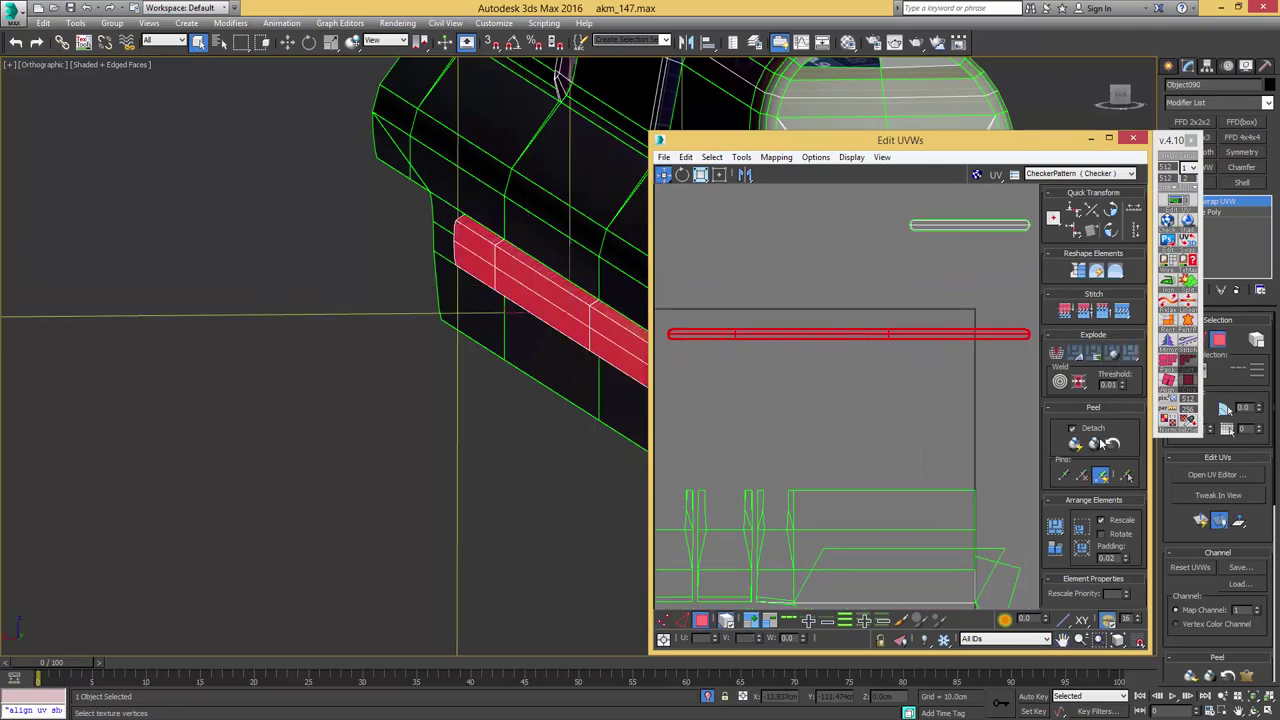
click(1095, 444)
click(1095, 444)
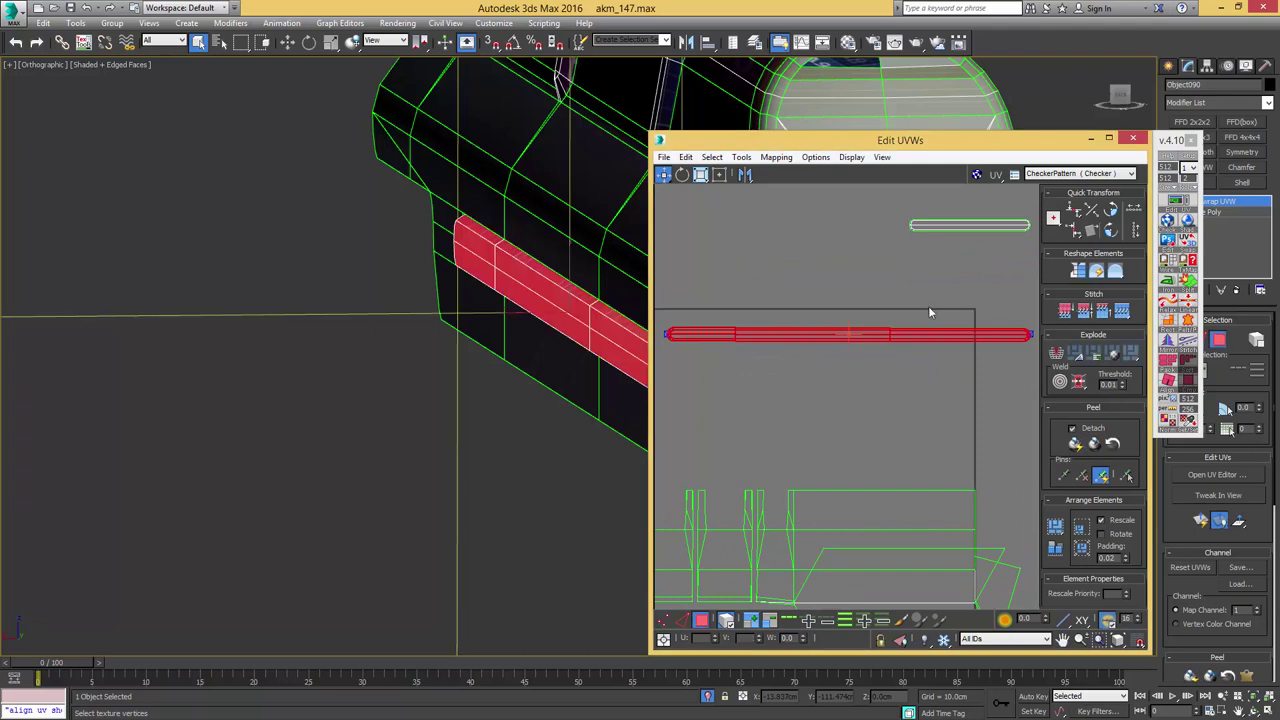
- Select the upper outer edge row along the long groove shell's full length and align it horizontally
scroll(905, 306, up, 4)
key(2)
click(871, 369)
click(858, 356)
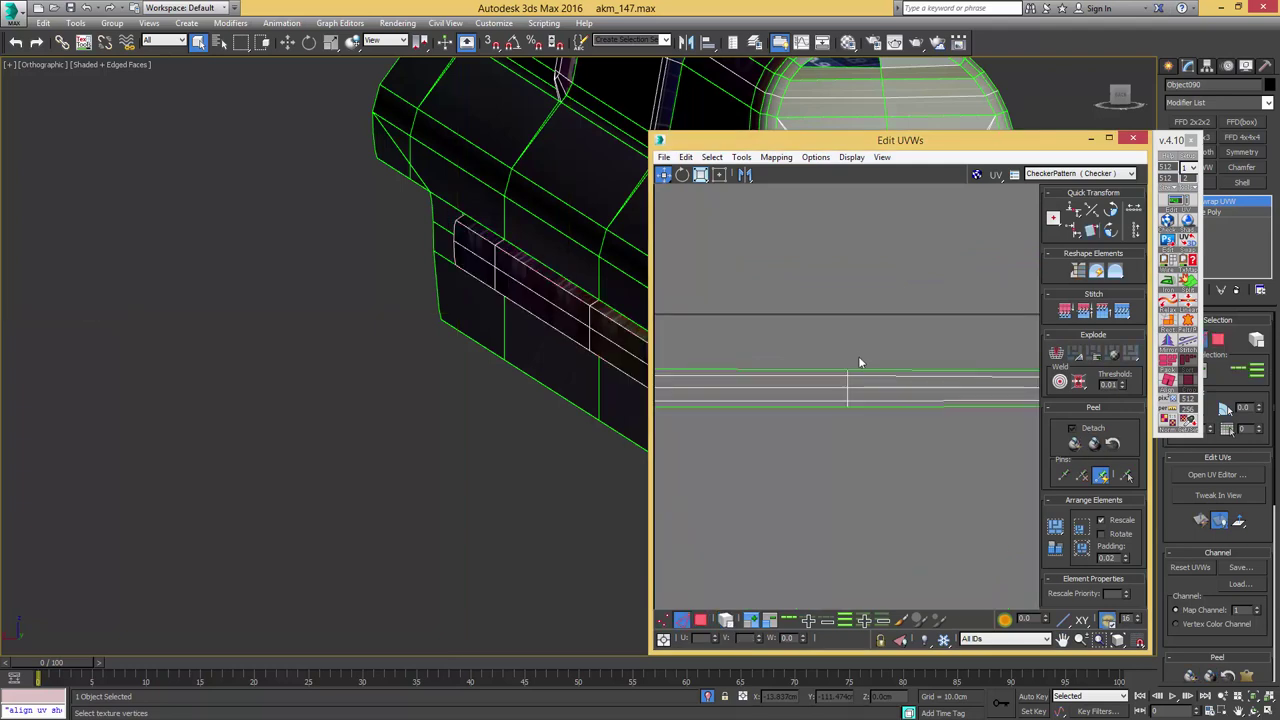
click(859, 369)
ctrl+click(789, 368)
scroll(789, 366, down, 2)
middle_drag(789, 364, 1040, 343)
ctrl+click(760, 351)
middle_drag(948, 350, 660, 353)
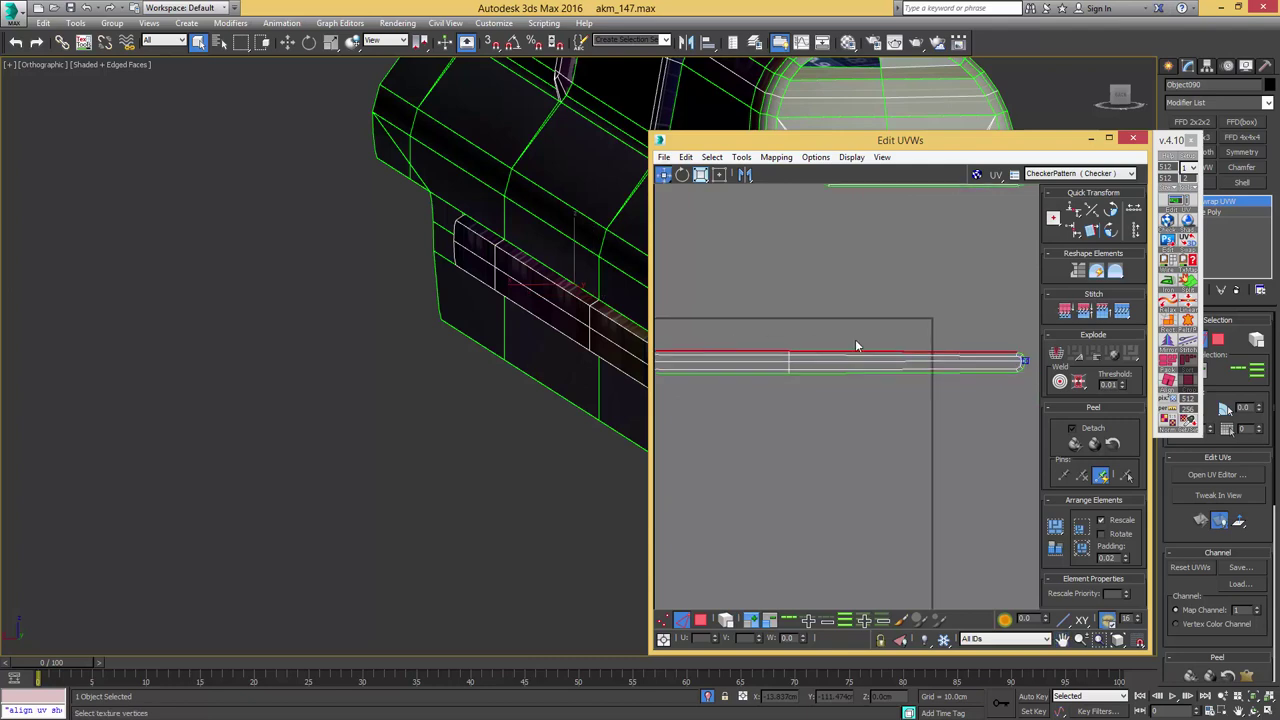
key(h)
- Select the upper inner edge row of the long groove shell and align it horizontally
middle_drag(740, 362, 887, 357)
scroll(802, 353, up, 2)
click(994, 345)
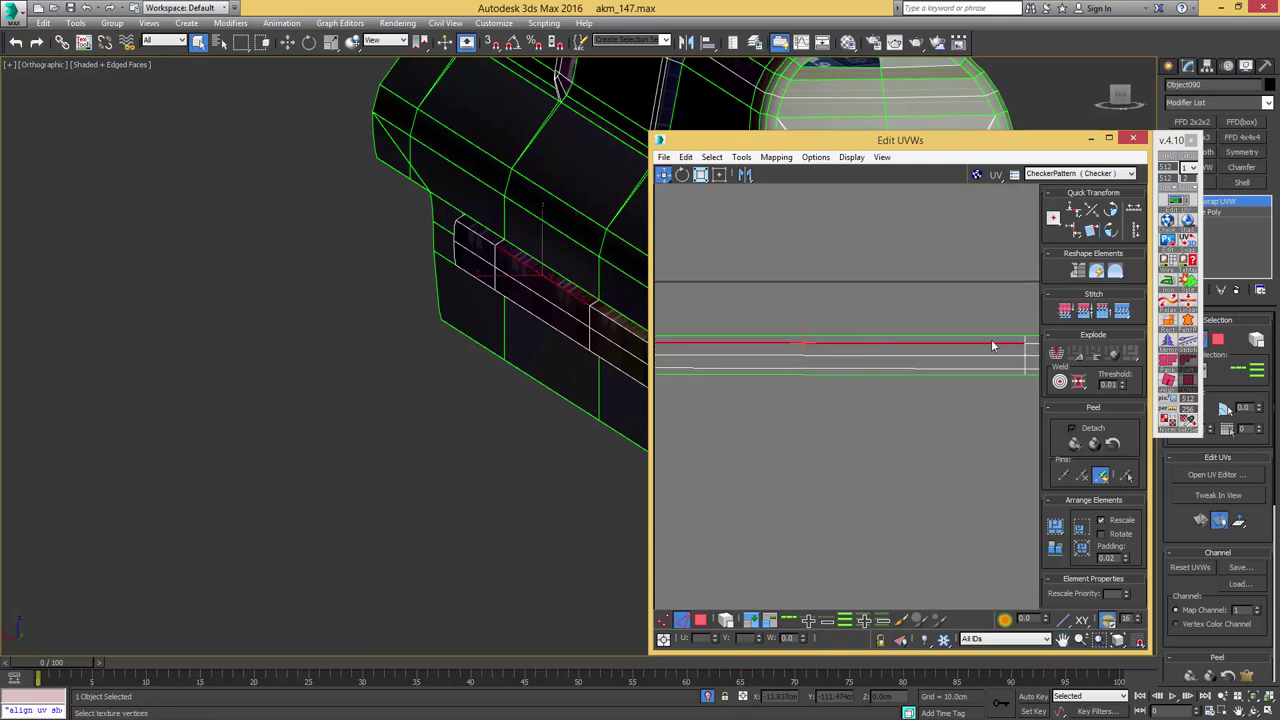
middle_drag(994, 347, 778, 356)
ctrl+click(871, 354)
middle_drag(890, 362, 945, 345)
ctrl+click(837, 334)
key(h)
- Straighten the centre edge row of the long groove shell horizontally and widen the UV editor
scroll(837, 343, down, 2)
middle_drag(837, 343, 710, 352)
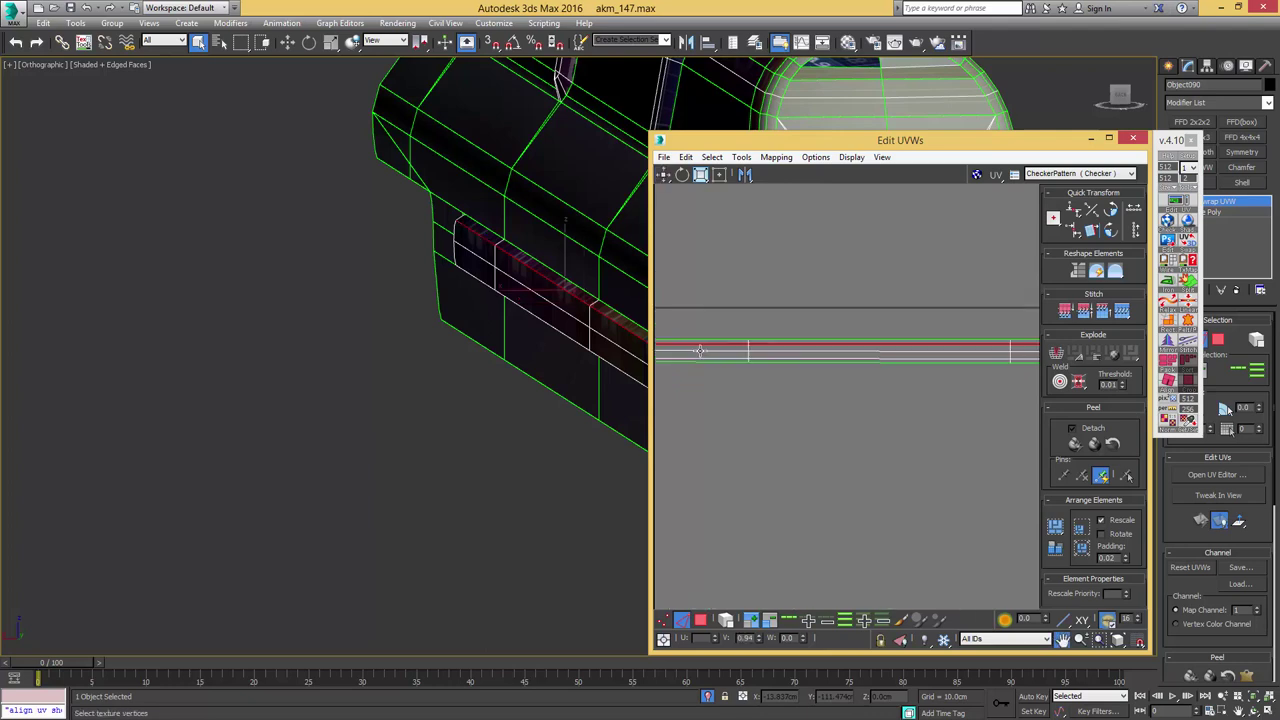
click(730, 351)
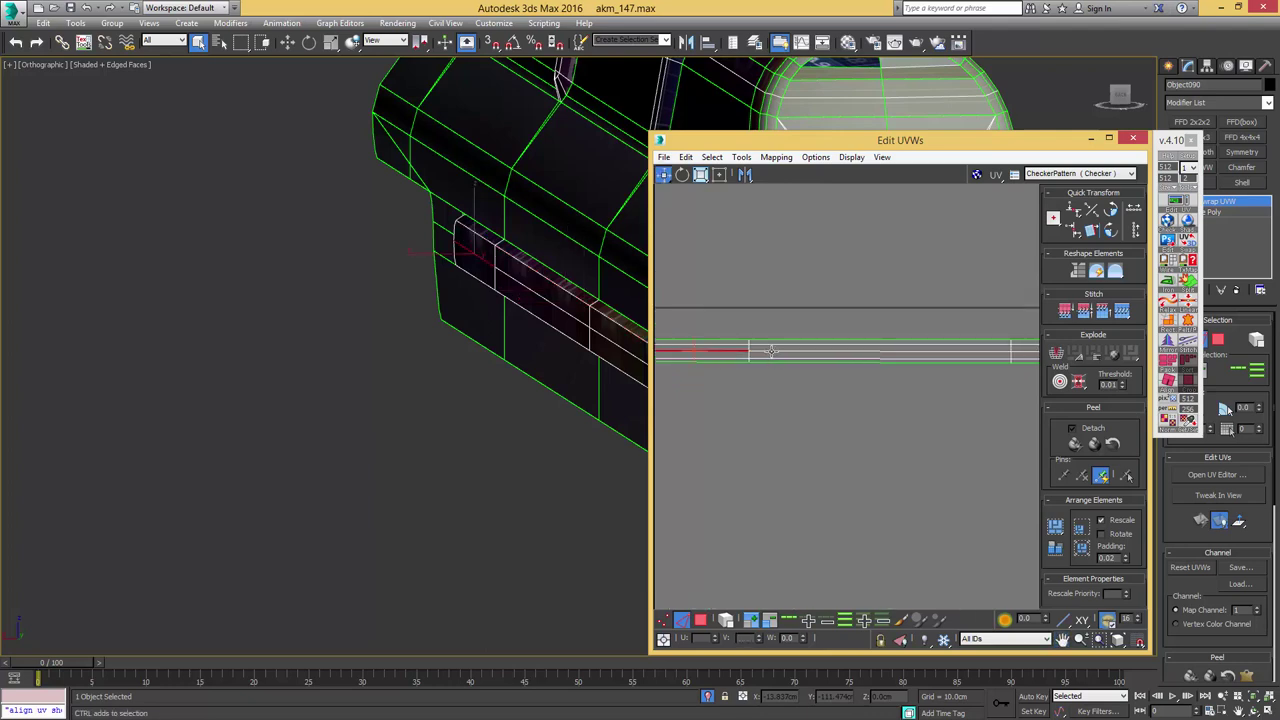
double_click(771, 351)
middle_drag(492, 312, 143, 315)
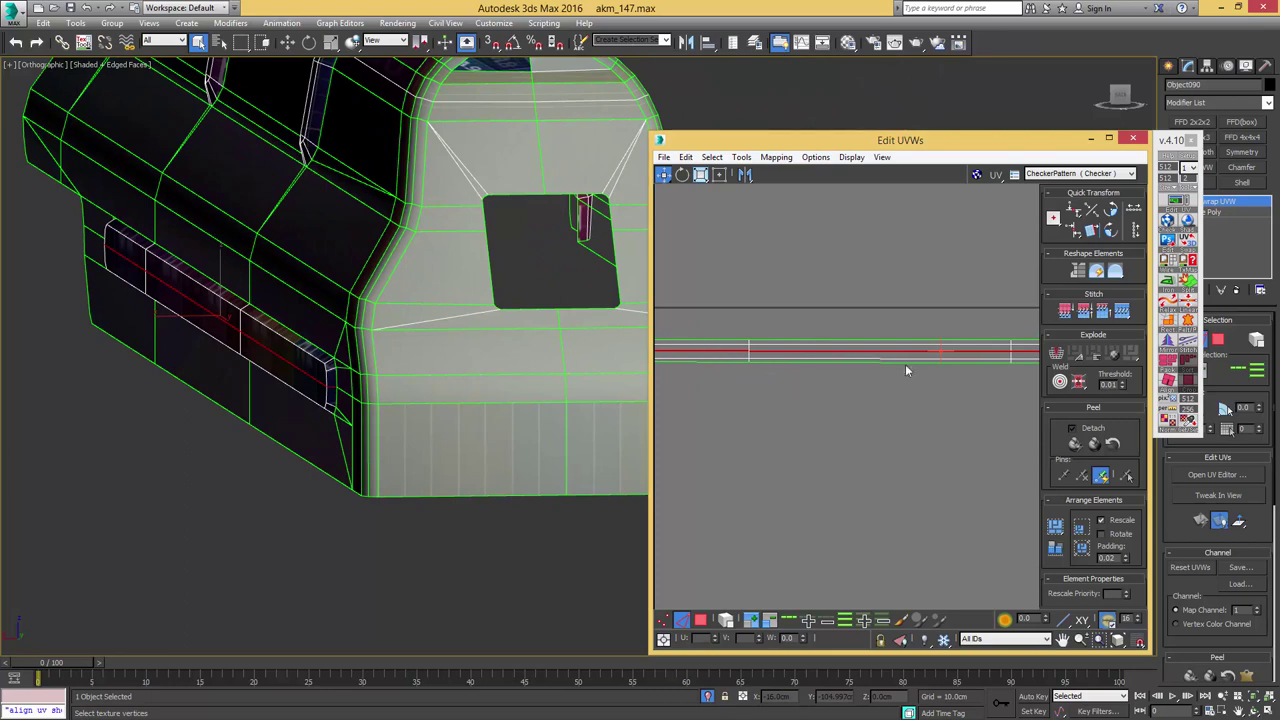
drag(649, 375, 516, 375)
middle_drag(714, 343, 621, 358)
middle_drag(1025, 383, 857, 374)
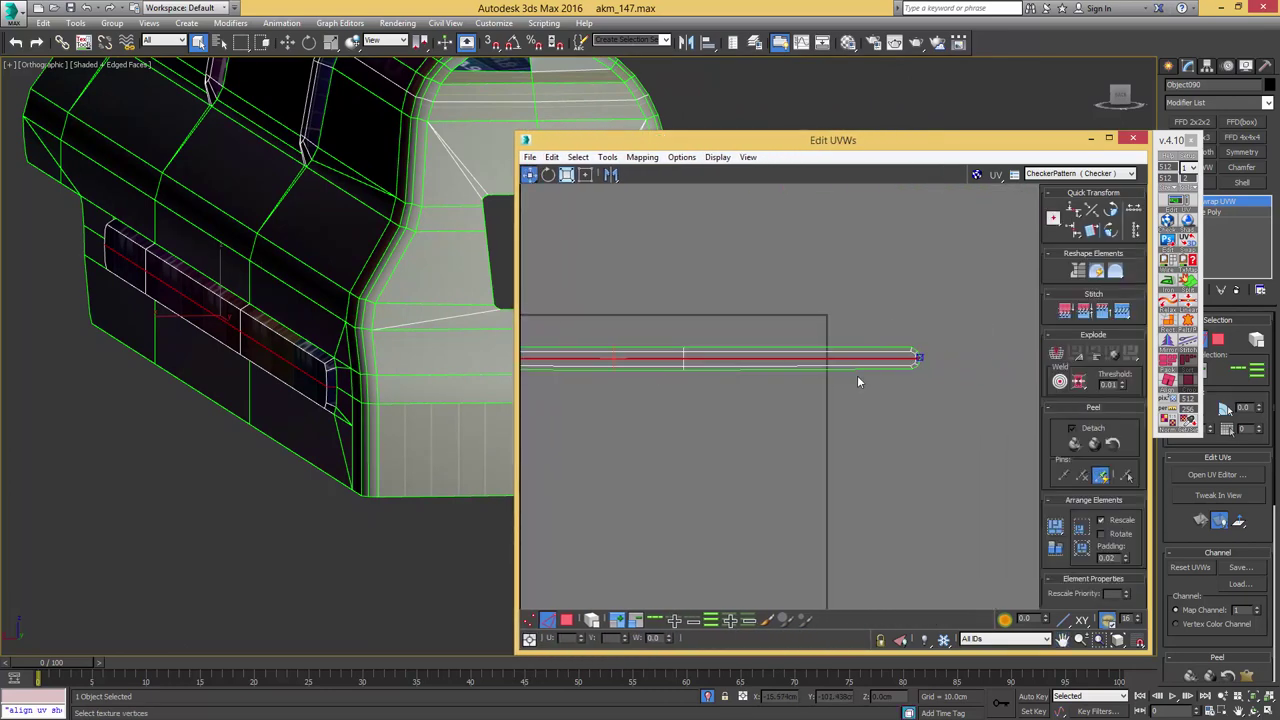
- Try to level the long groove shell's lower edge rows horizontally
scroll(857, 374, up, 2)
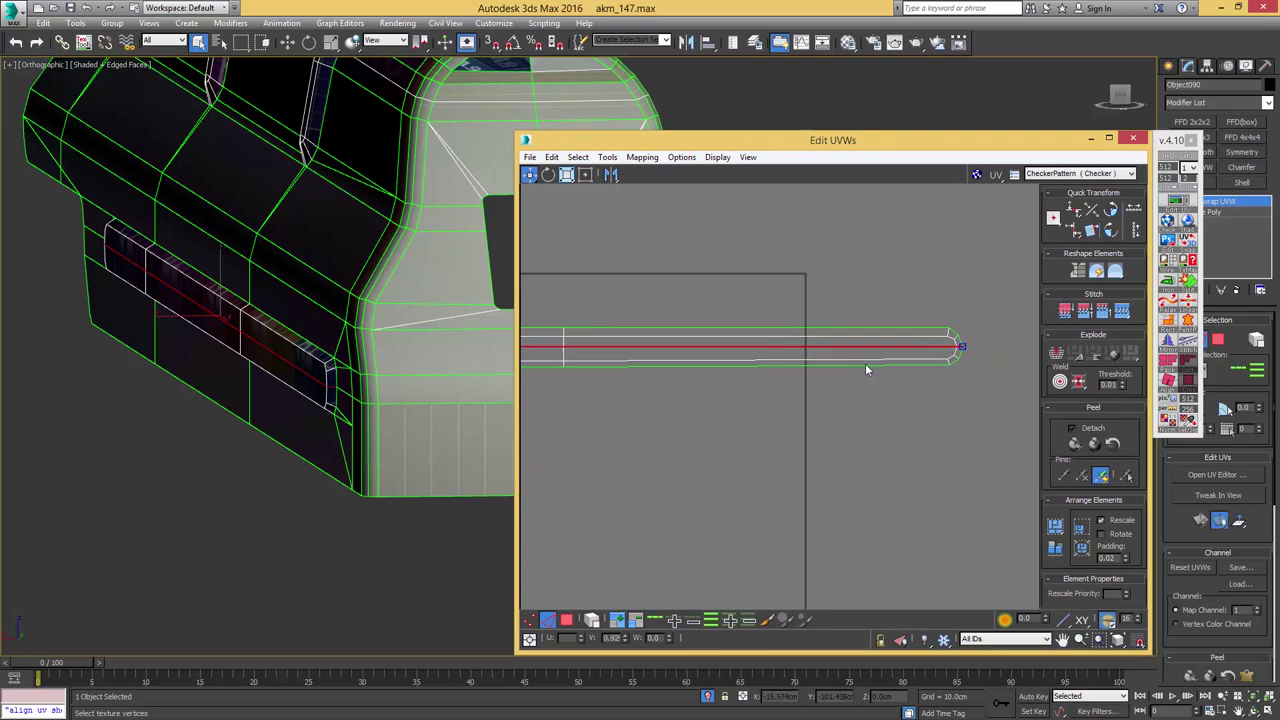
click(866, 364)
middle_drag(523, 372, 750, 354)
ctrl+click(744, 349)
middle_drag(646, 374, 972, 382)
double_click(609, 355)
click(603, 353)
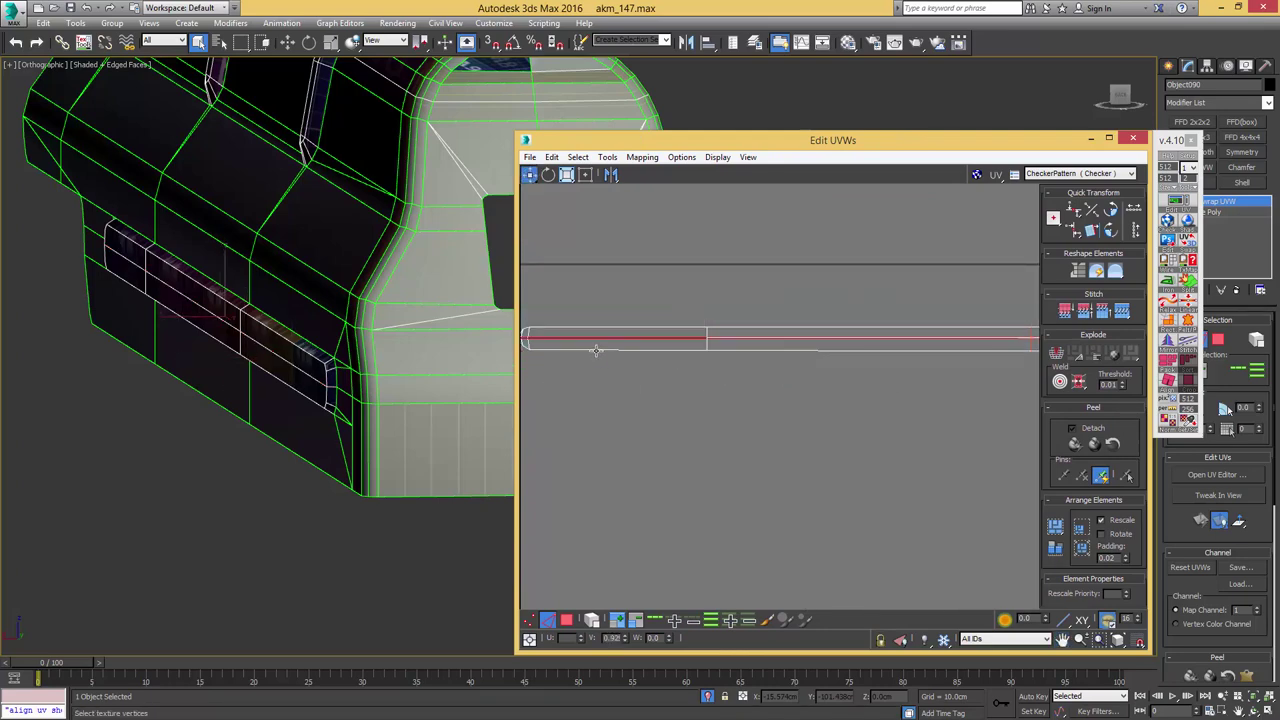
key(ctrl+z)
- Select the lower outer edge row of the long groove shell and straighten it horizontally
click(586, 355)
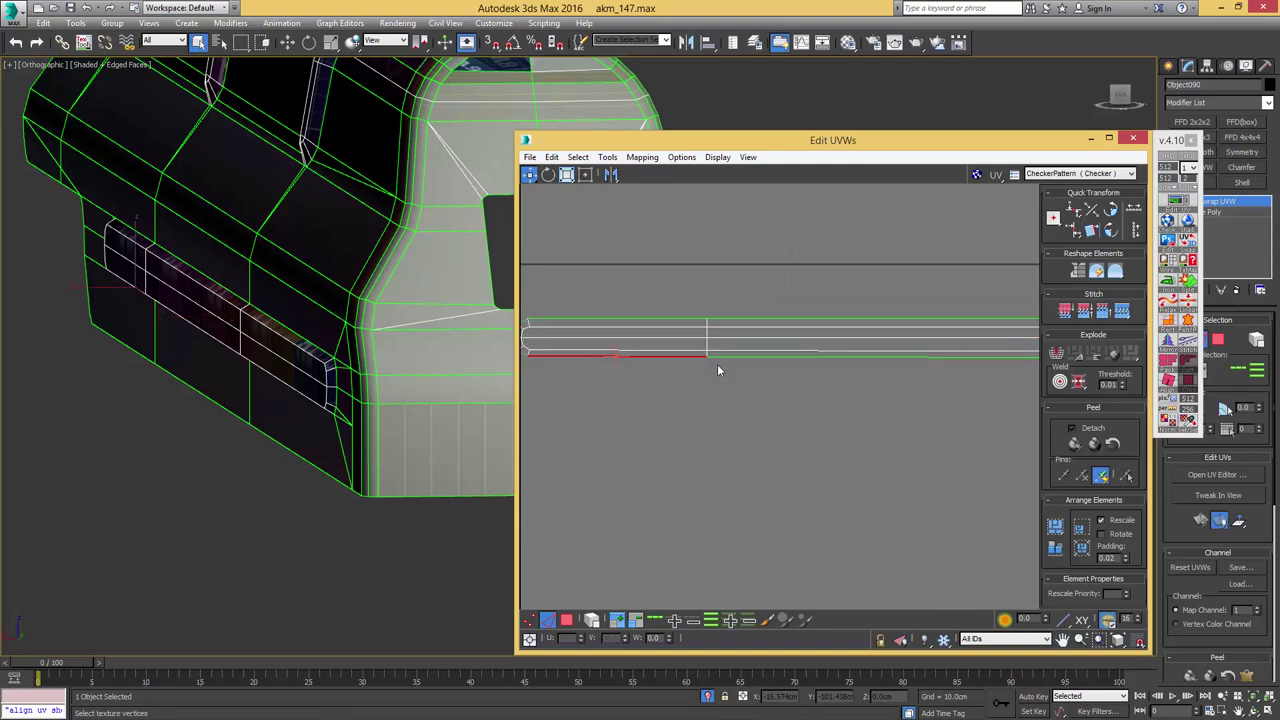
ctrl+click(832, 360)
middle_drag(960, 374, 706, 394)
ctrl+drag(951, 379, 952, 376)
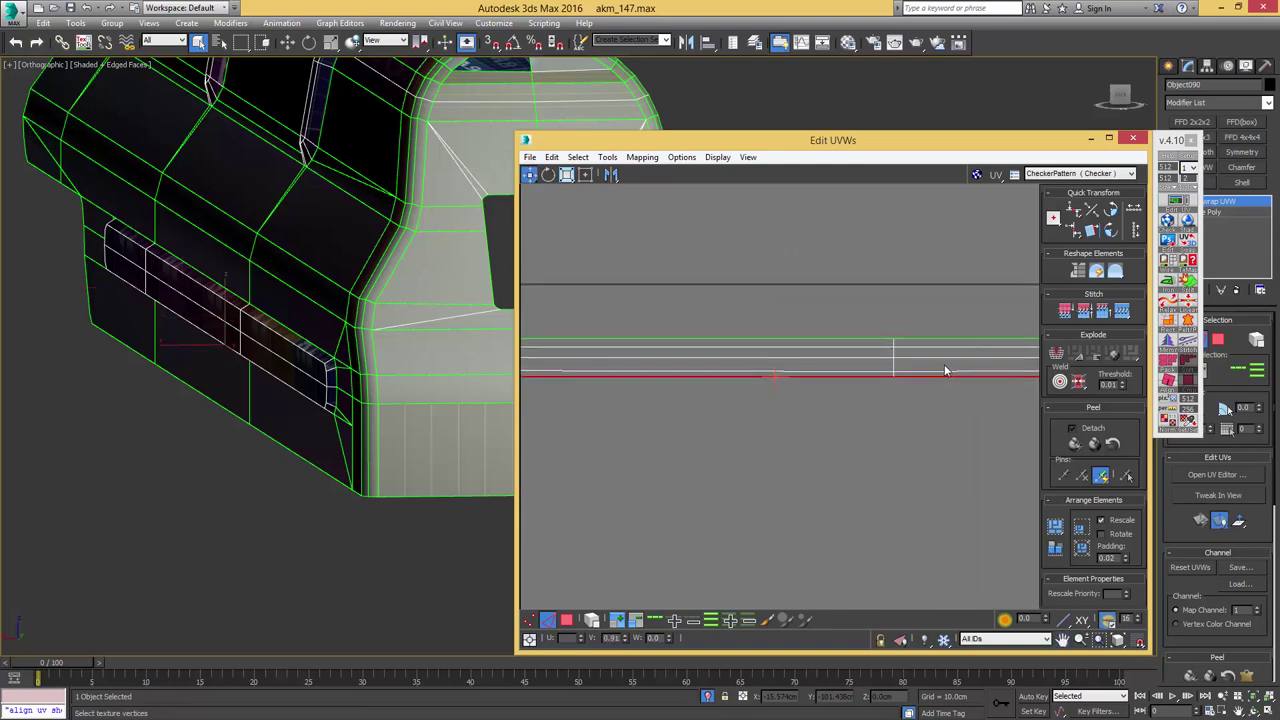
- Straighten the lower inner edge row of the long groove shell horizontally, up to its far end
click(946, 371)
middle_drag(737, 371, 820, 365)
ctrl+click(820, 365)
middle_drag(528, 362, 714, 366)
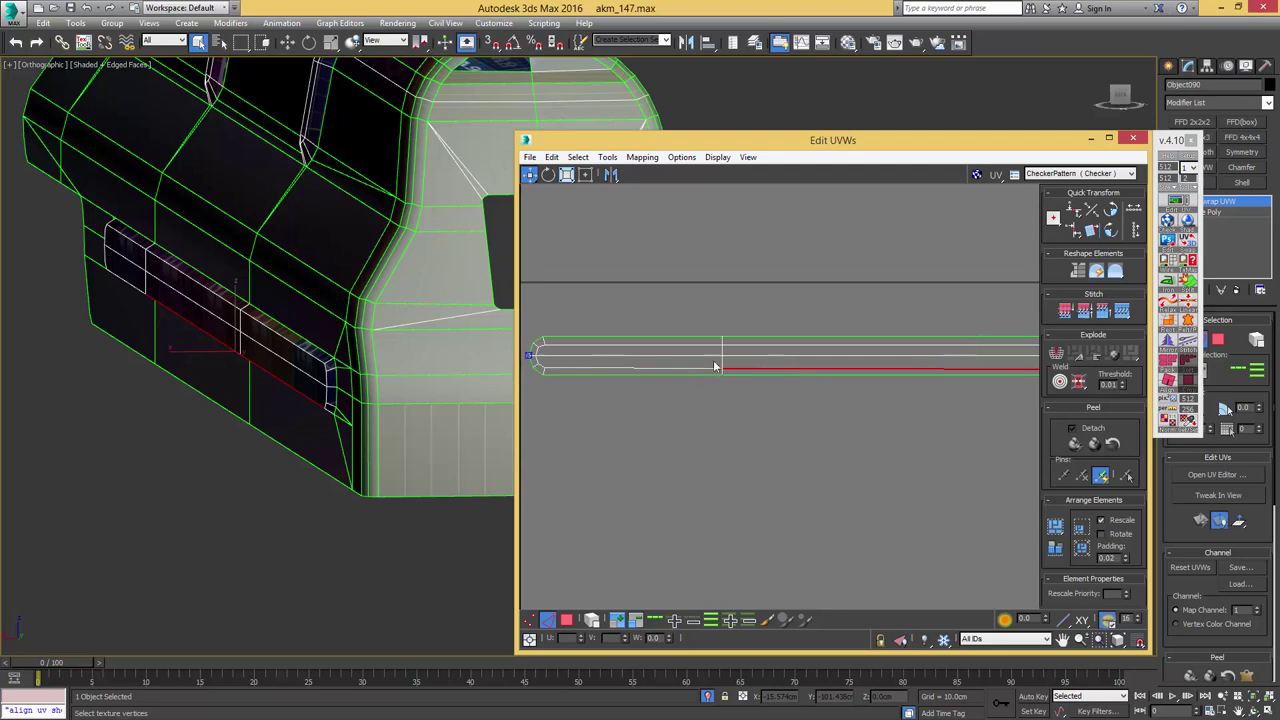
ctrl+click(652, 369)
- Select the whole straightened long groove shell and move it up above the short groove shell
scroll(664, 373, down, 4)
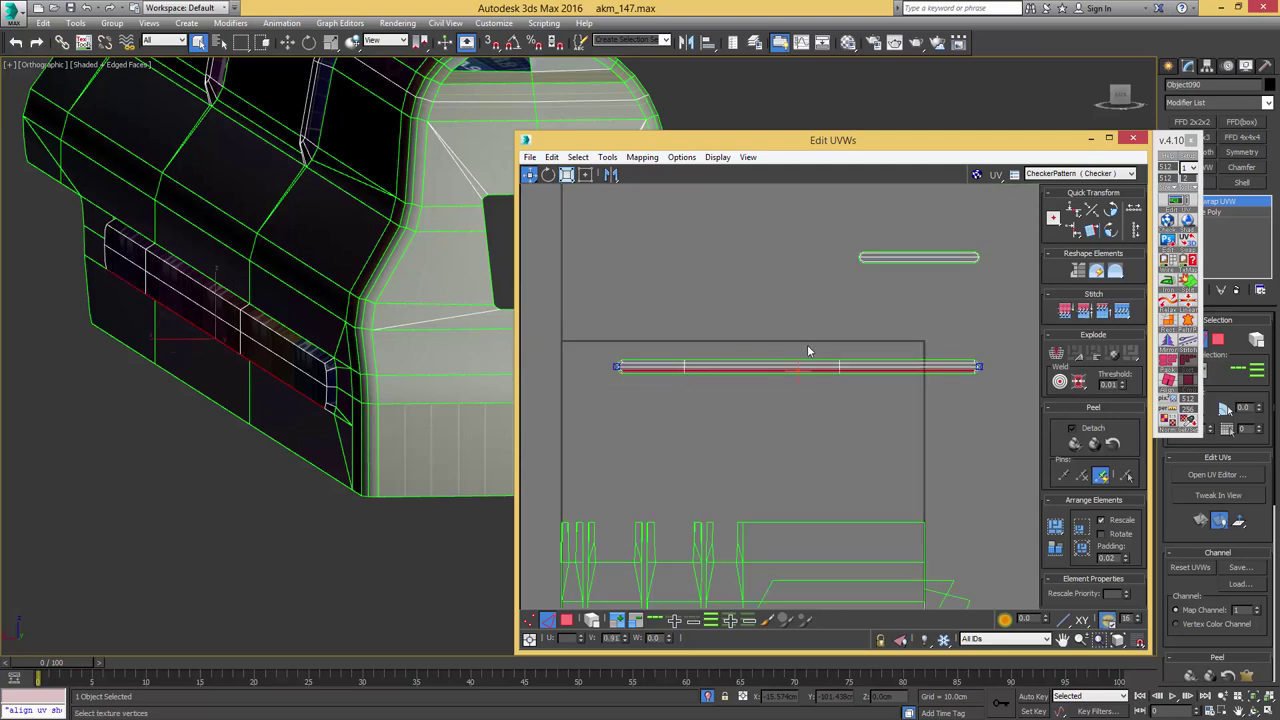
key(3)
drag(638, 408, 598, 412)
scroll(695, 371, down, 1)
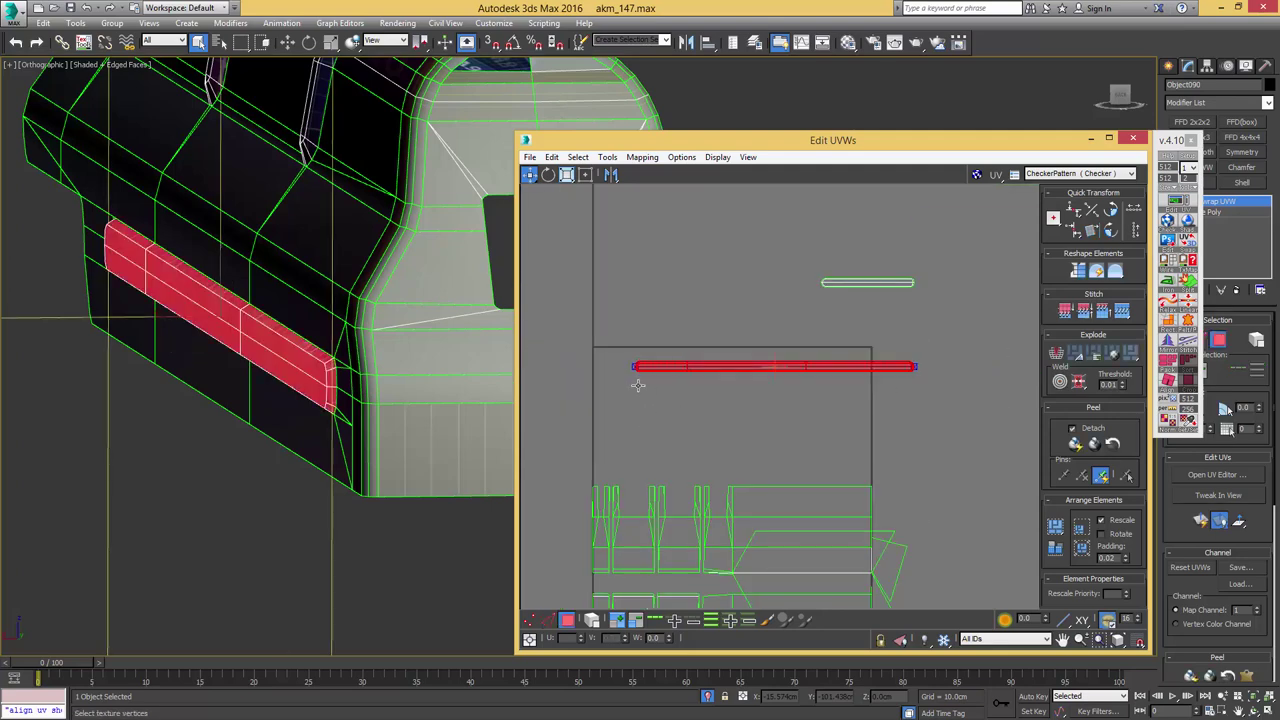
scroll(637, 384, down, 2)
drag(706, 374, 713, 278)
- Peel the short groove shell and clear the selection
scroll(765, 296, up, 5)
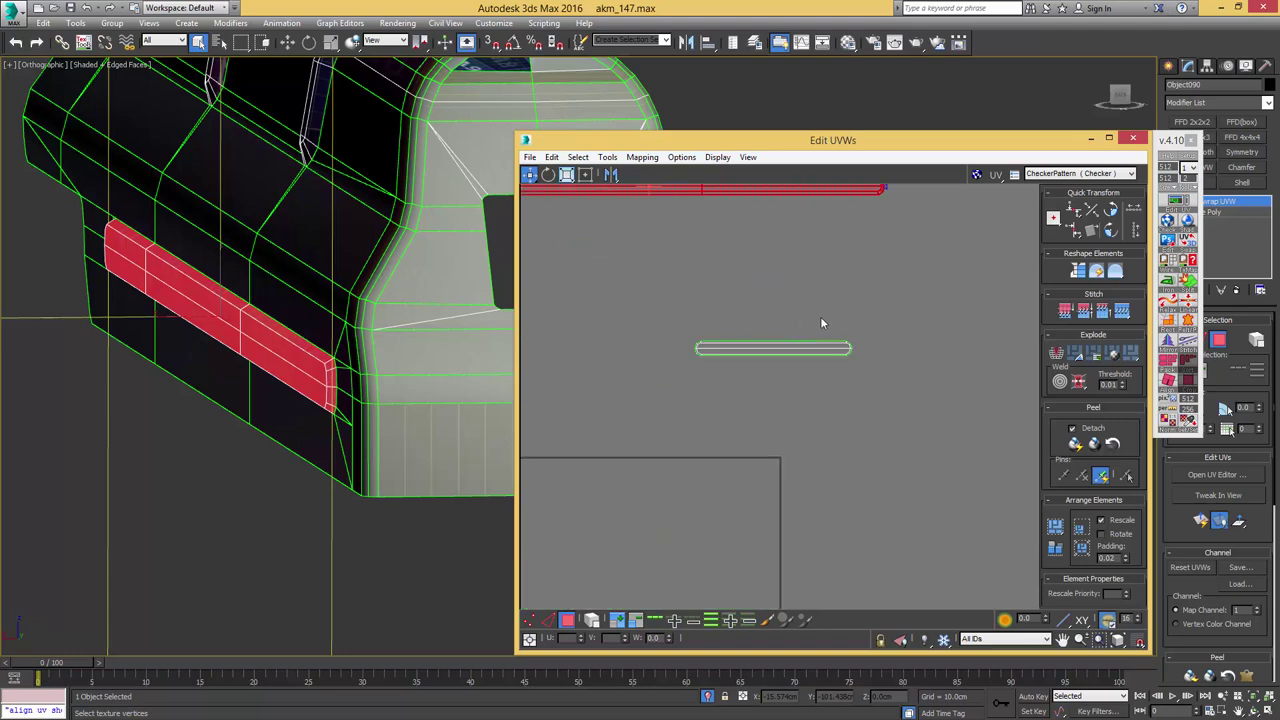
click(804, 349)
scroll(829, 351, up, 5)
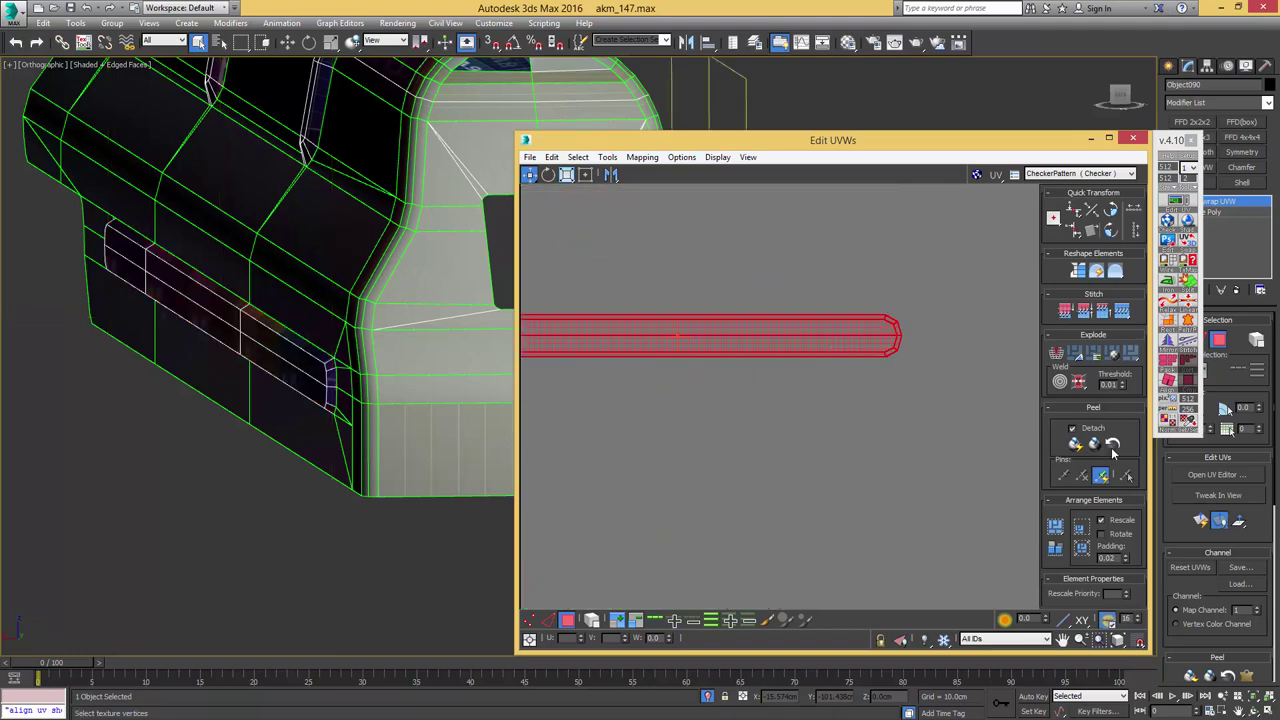
click(1095, 446)
middle_drag(632, 366, 790, 356)
click(1094, 445)
click(820, 241)
- Straighten the short groove shell's inner, outer and centre edge rows horizontally, one row at a time
scroll(724, 290, up, 2)
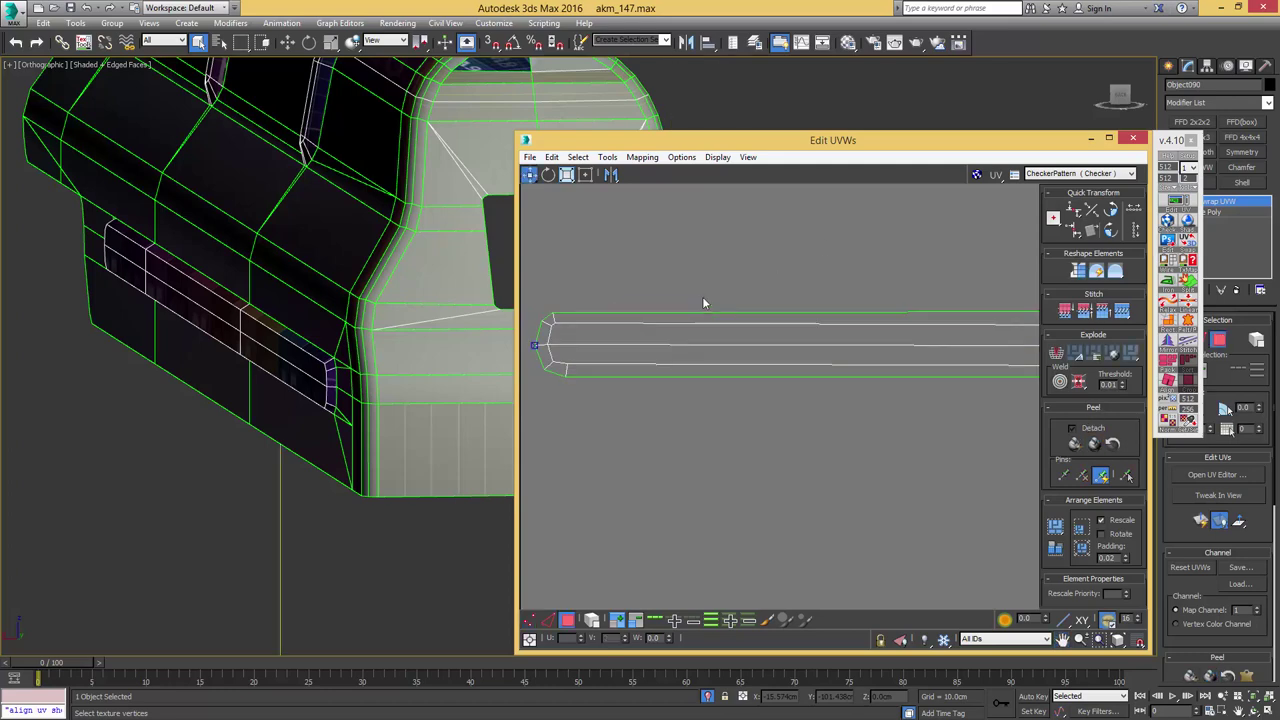
key(2)
click(663, 323)
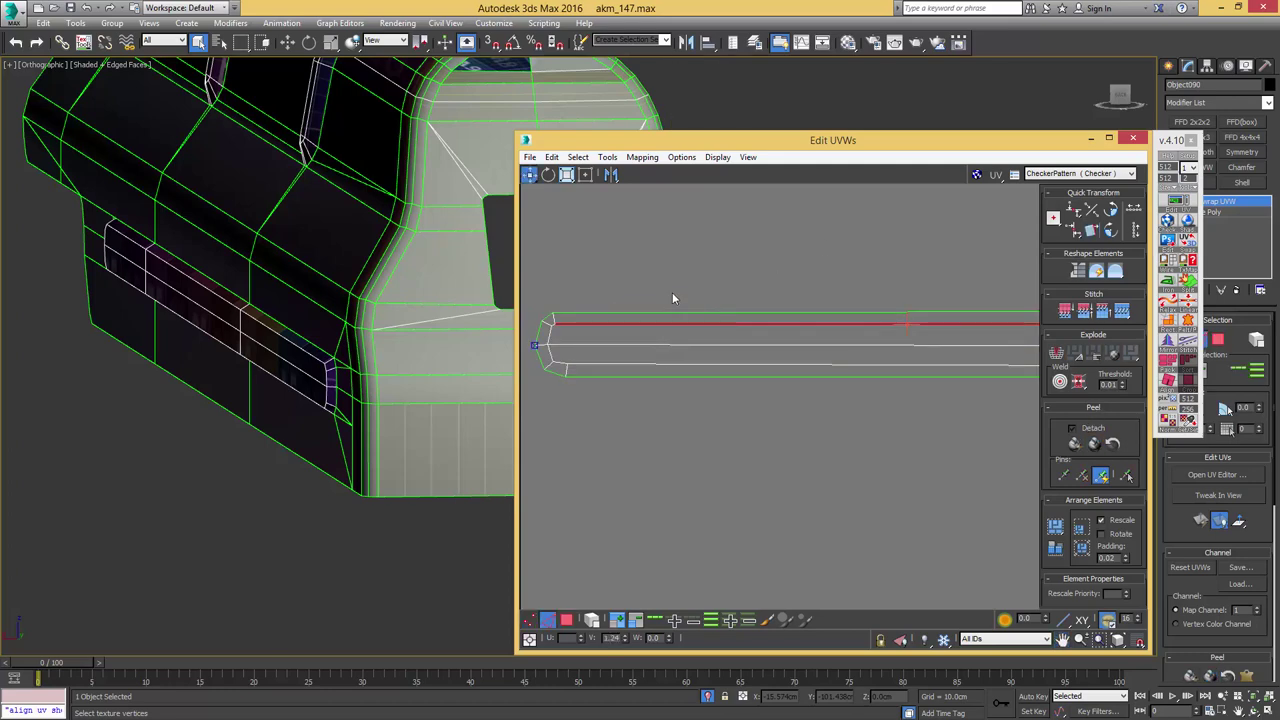
click(681, 312)
click(699, 345)
click(710, 364)
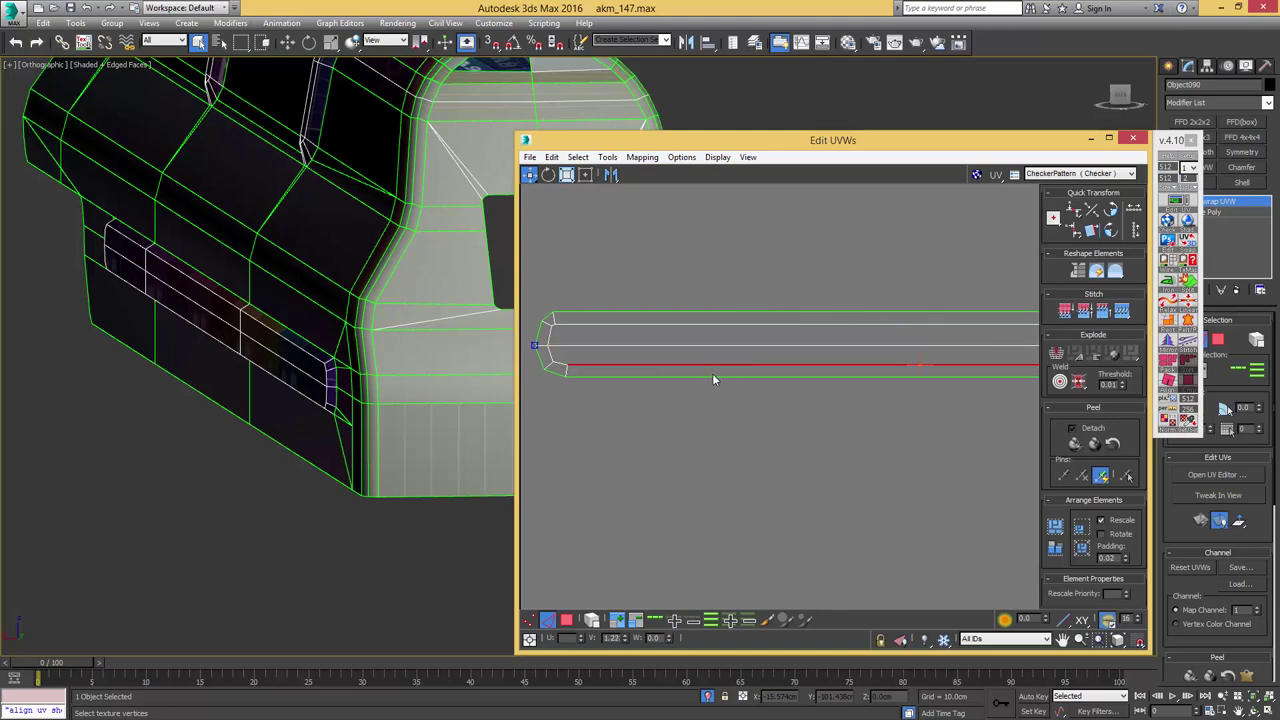
click(714, 376)
- Move the short groove shell directly beneath the long groove shell
scroll(925, 357, down, 2)
middle_drag(930, 356, 673, 354)
key(3)
scroll(866, 323, down, 4)
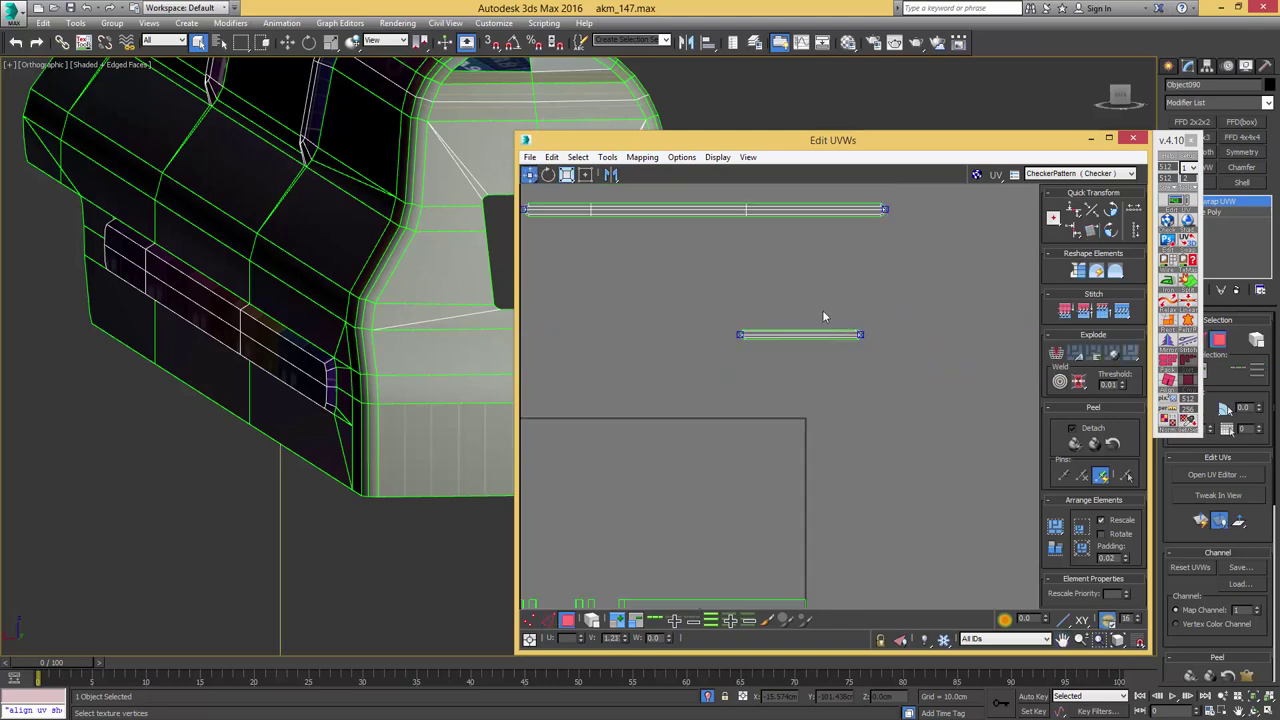
drag(822, 310, 593, 238)
- Park both groove shells above the finished rib and strip shells outside the UV square
middle_drag(279, 298, 288, 316)
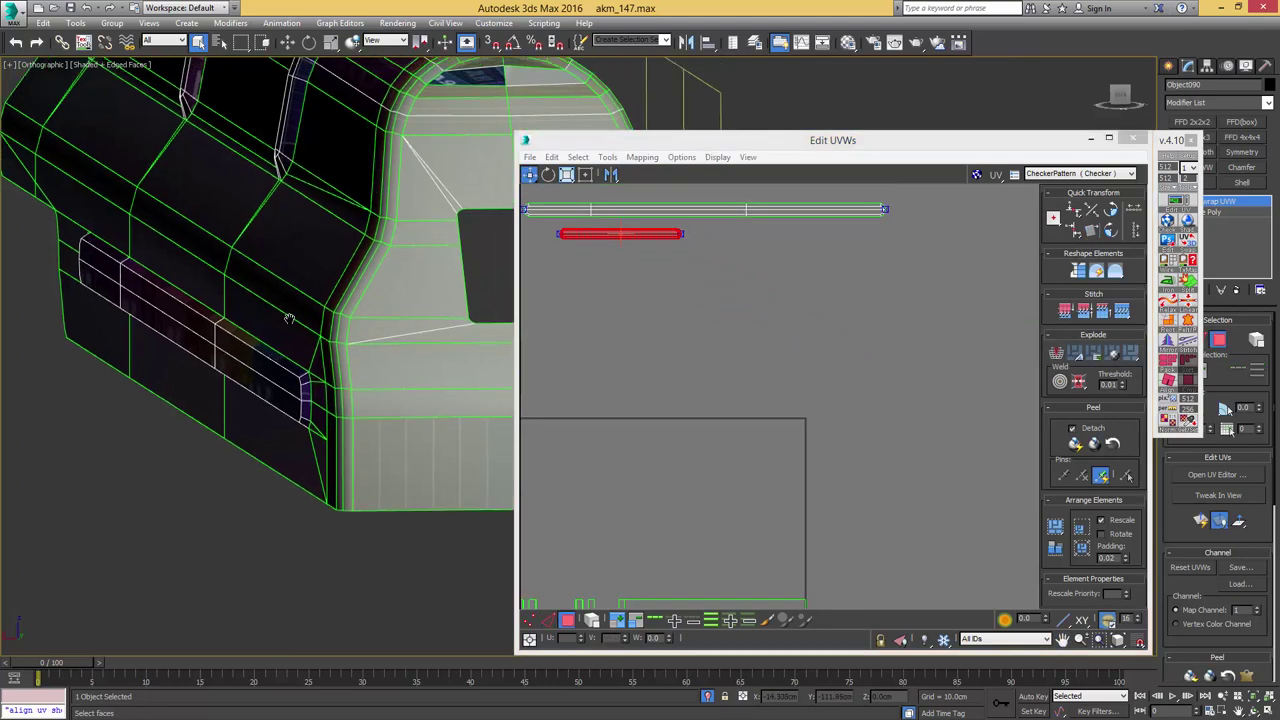
scroll(287, 328, down, 6)
middle_drag(630, 288, 750, 316)
scroll(750, 316, down, 3)
scroll(748, 319, down, 4)
middle_drag(665, 331, 780, 336)
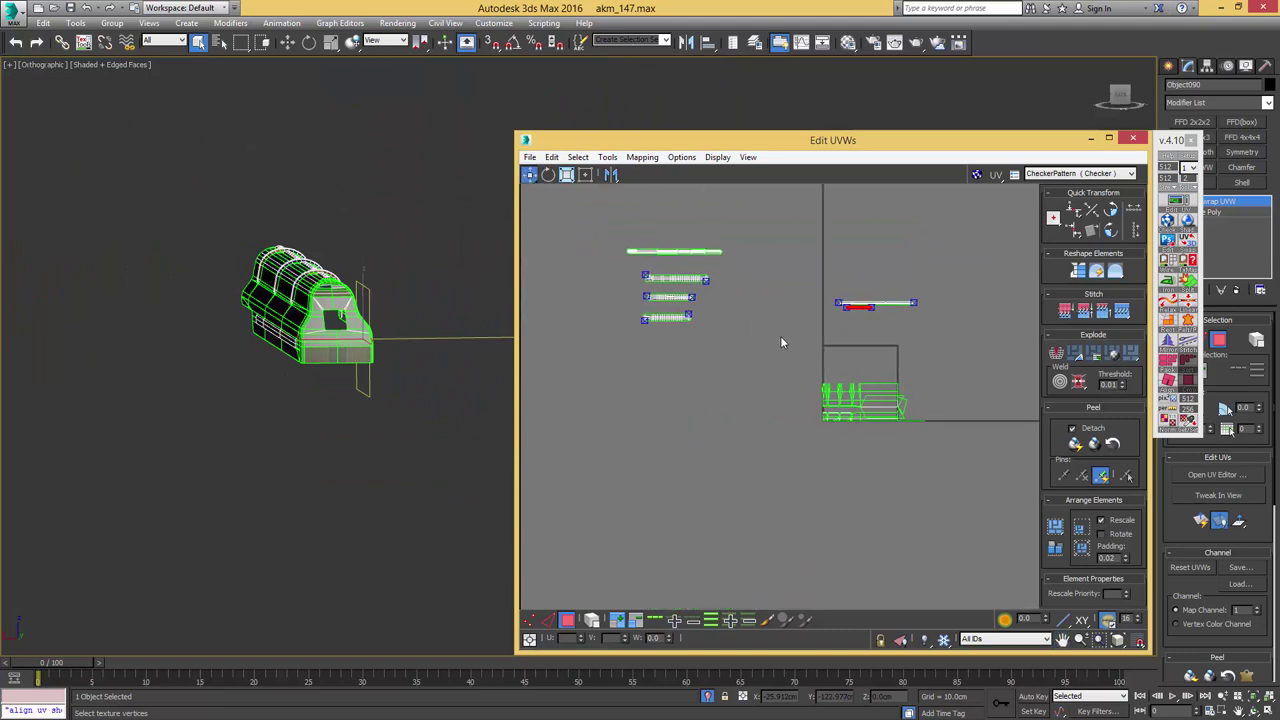
drag(792, 338, 663, 242)
- Select all the parked shells and invert the selection to the dust cover's remaining faces
alt+middle_drag(297, 304, 343, 309)
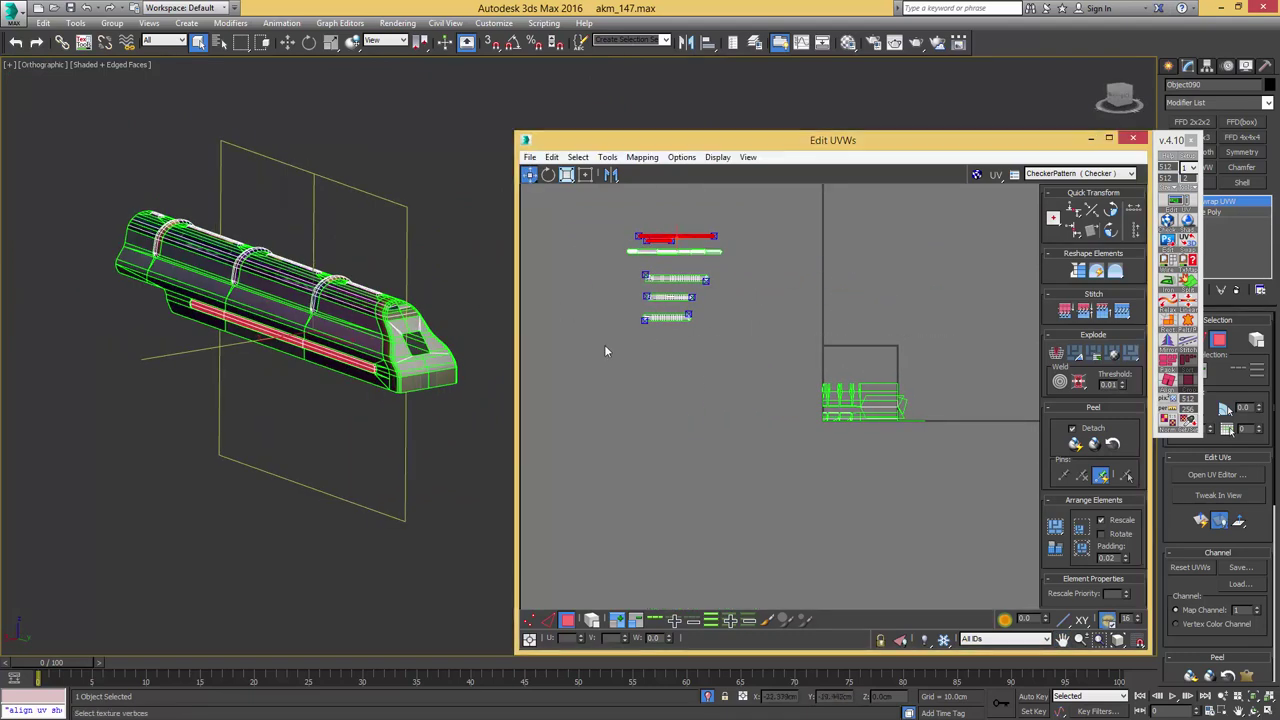
drag(582, 350, 771, 224)
alt+middle_drag(392, 287, 371, 316)
key(ctrl+i)
- Apply Flatten Mapping to the dust cover's remaining faces
scroll(293, 325, up, 5)
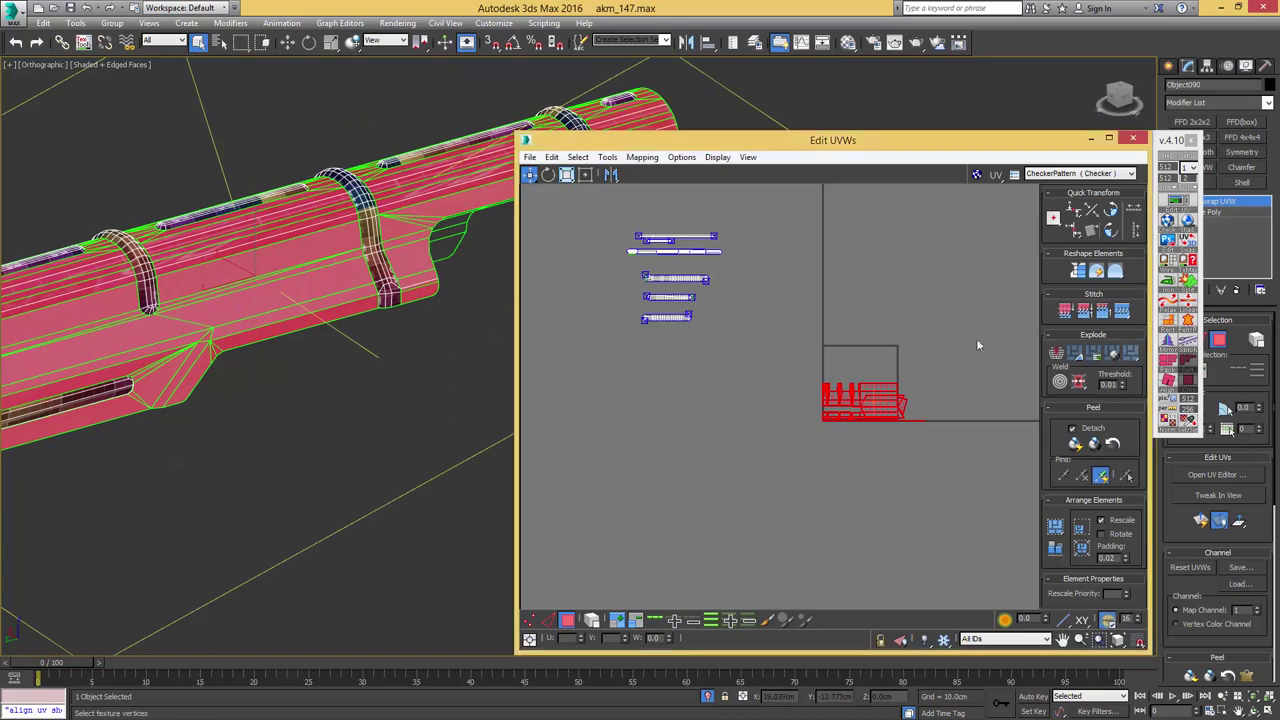
click(681, 157)
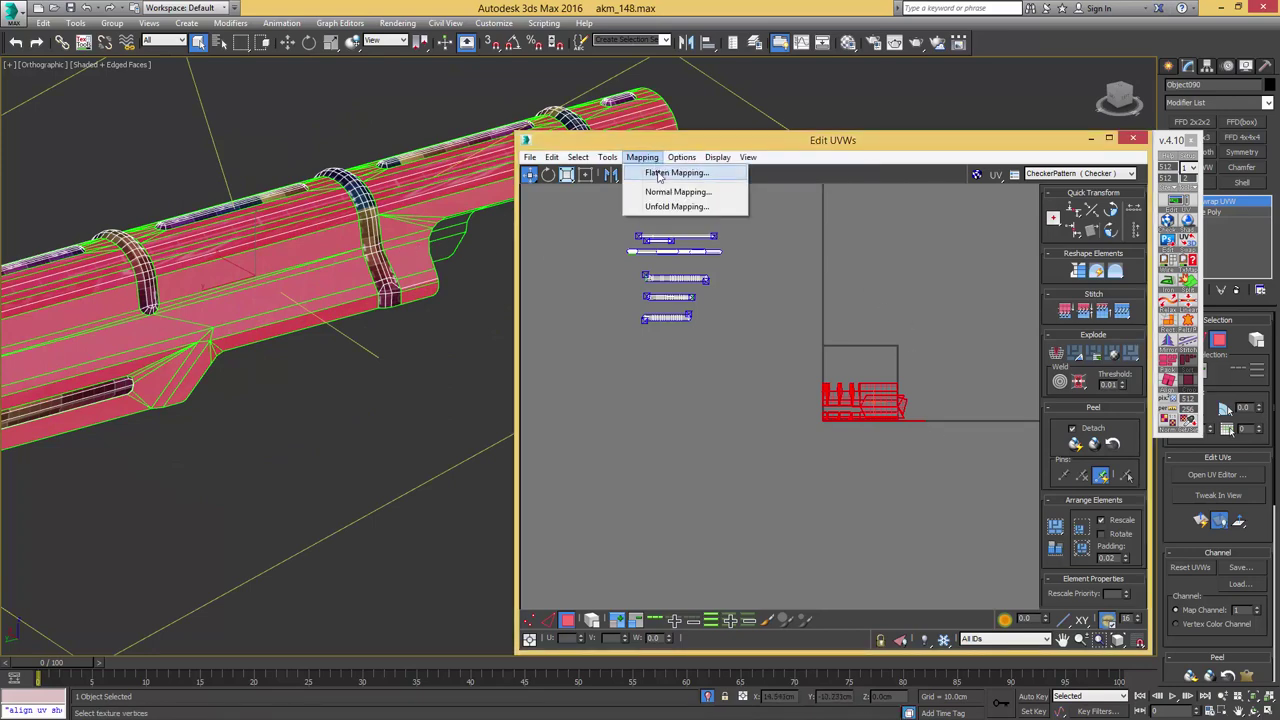
click(656, 174)
key(Return)
- Select the faces at the dust cover's sloped, notched end and remove most of the adjoining side faces from the selection
middle_drag(246, 326, 628, 235)
scroll(366, 304, up, 4)
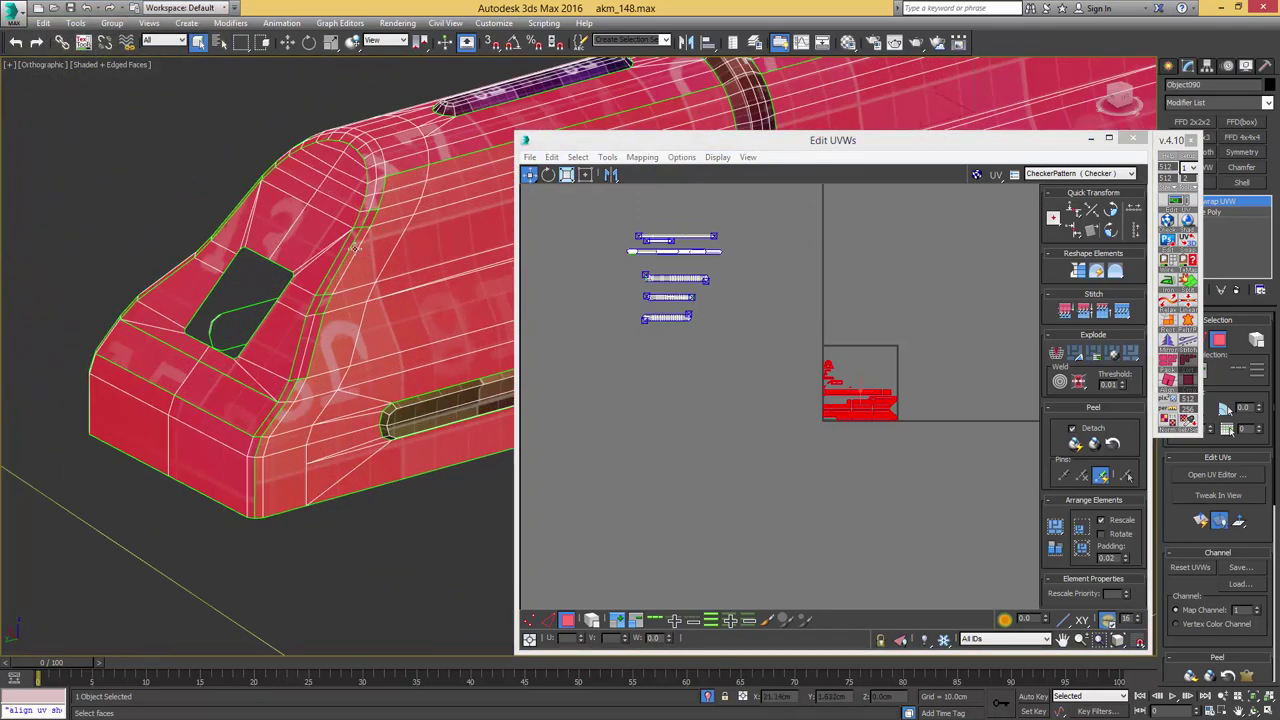
click(288, 255)
alt+middle_drag(286, 254, 394, 256)
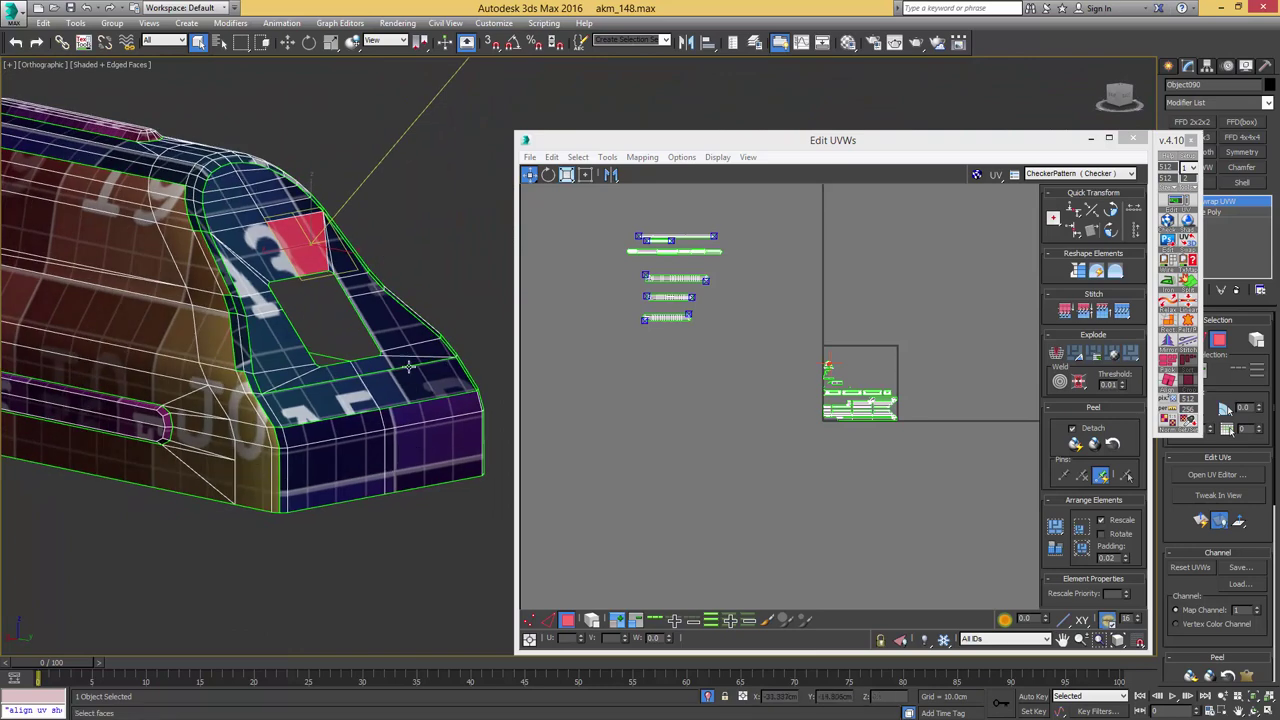
scroll(237, 322, up, 4)
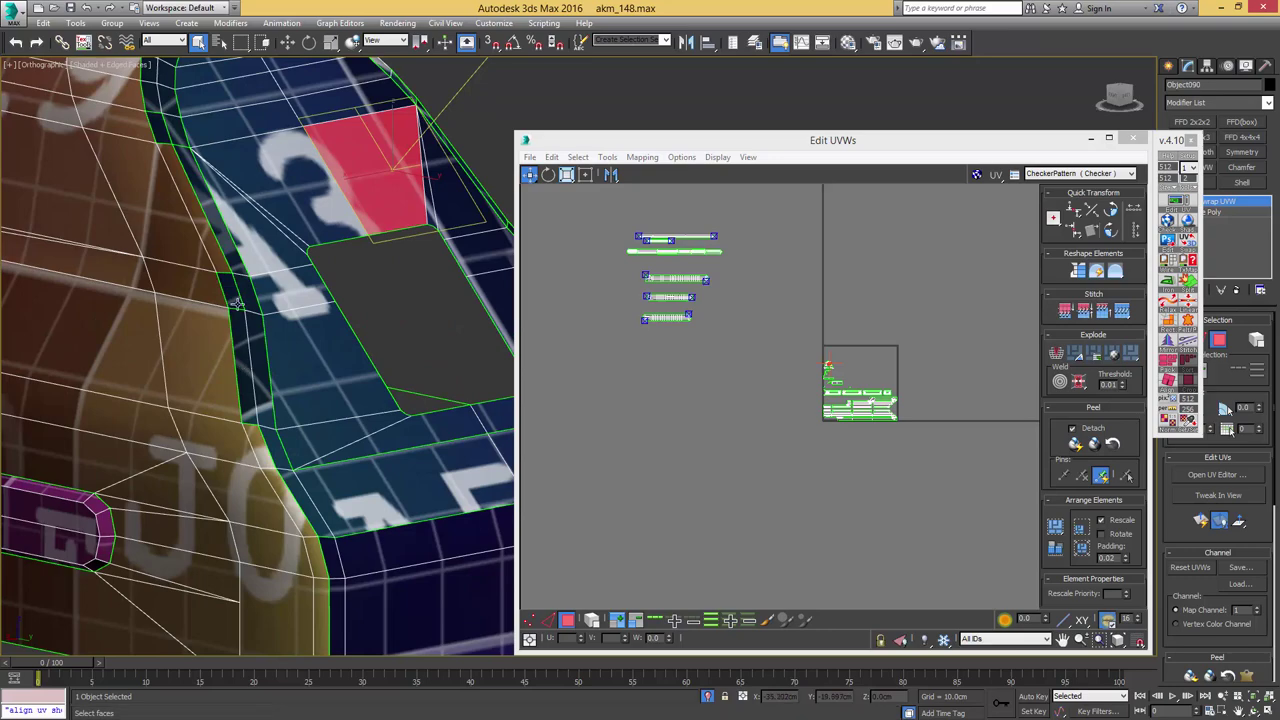
scroll(284, 250, down, 6)
alt+middle_drag(288, 252, 124, 292)
alt+middle_drag(245, 304, 230, 298)
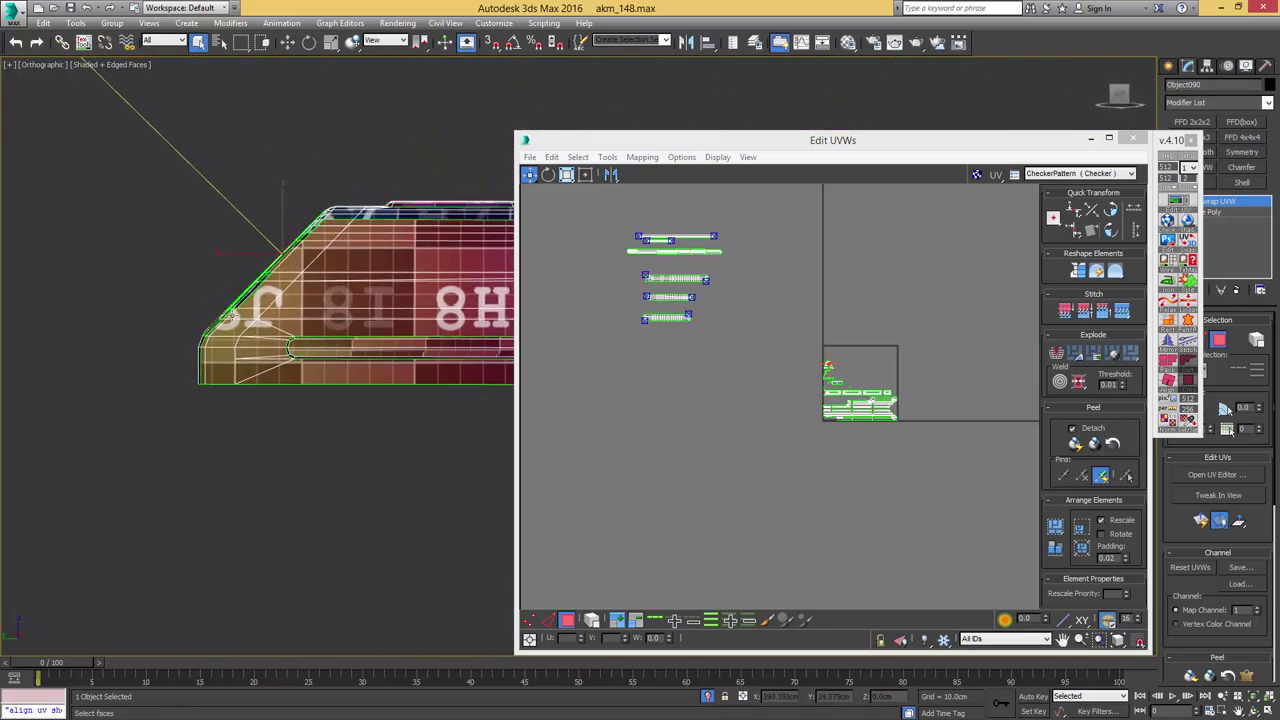
drag(134, 439, 368, 146)
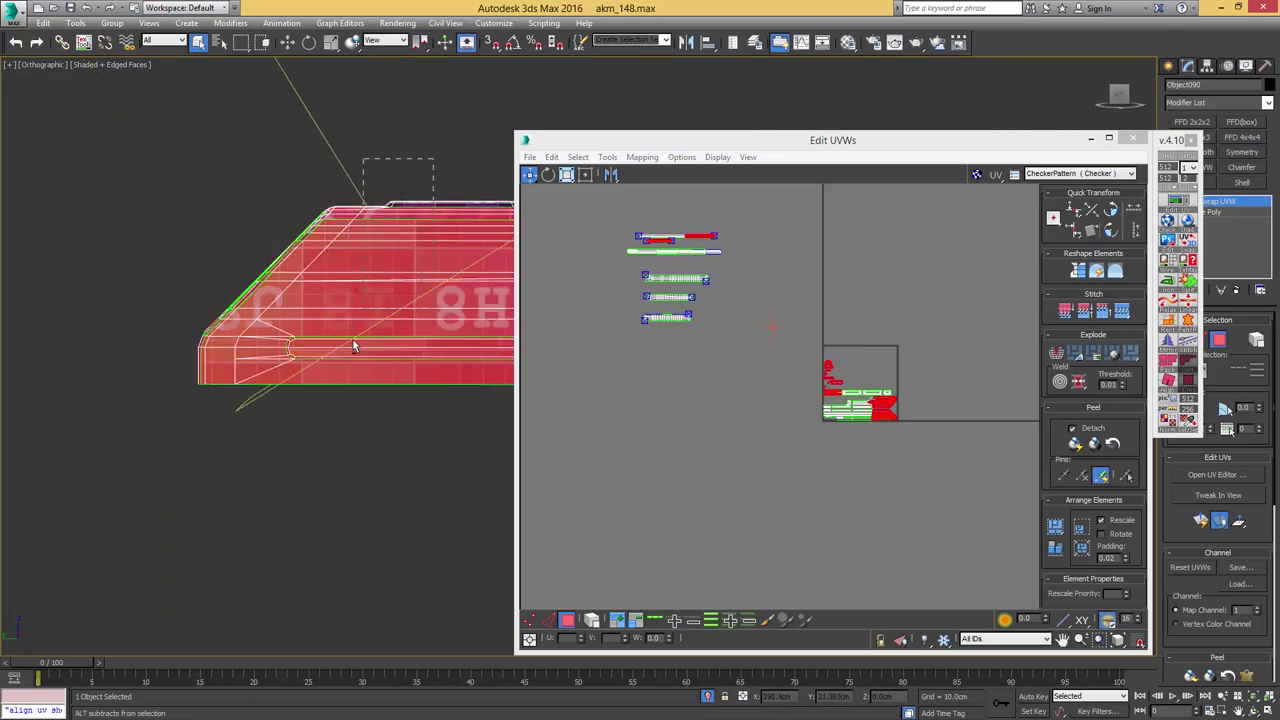
alt+drag(341, 416, 345, 437)
alt+drag(250, 335, 233, 333)
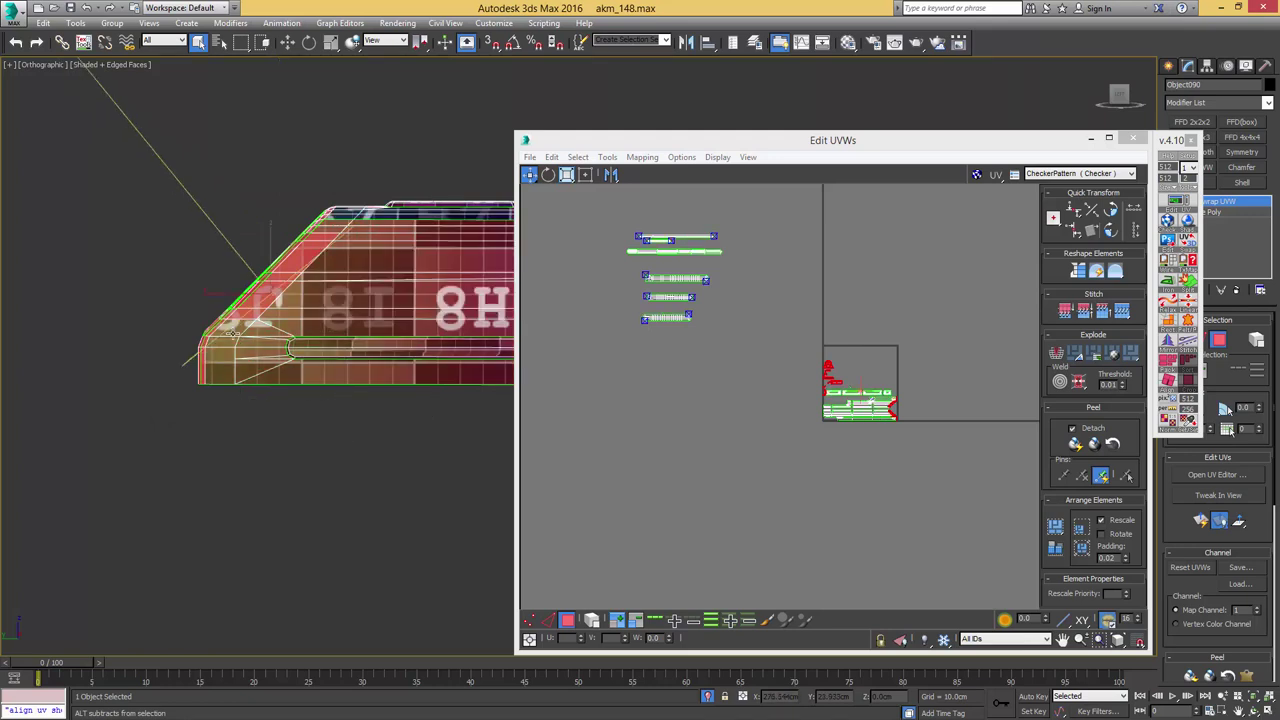
- In wireframe display, deselect the remaining side faces behind the slope, leaving only the end cap's faces and rounded rim
scroll(260, 329, up, 2)
key(F3)
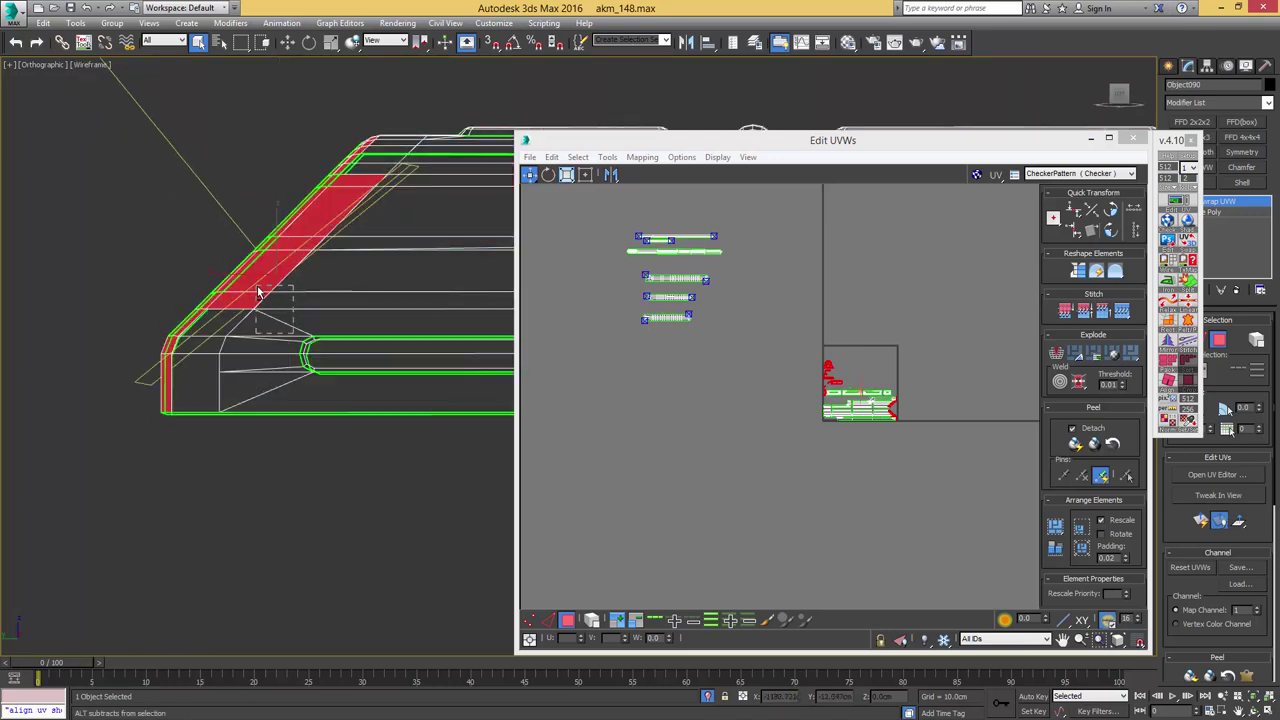
alt+drag(258, 287, 256, 286)
middle_drag(302, 253, 294, 317)
alt+drag(336, 320, 316, 284)
alt+drag(388, 264, 350, 241)
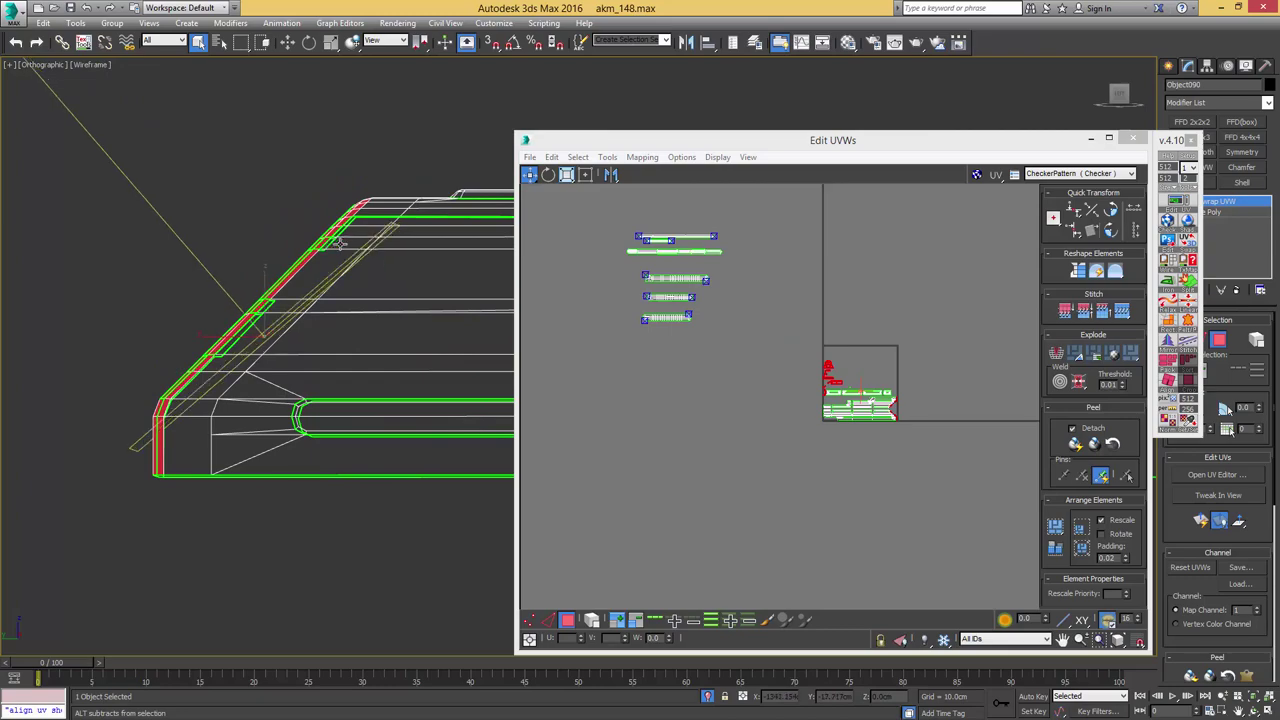
mouse_move(340, 243)
alt+middle_down()
mouse_move(386, 256)
mouse_move(381, 287)
mouse_move(362, 290)
alt+middle_up()
key(F3)
key(F3)
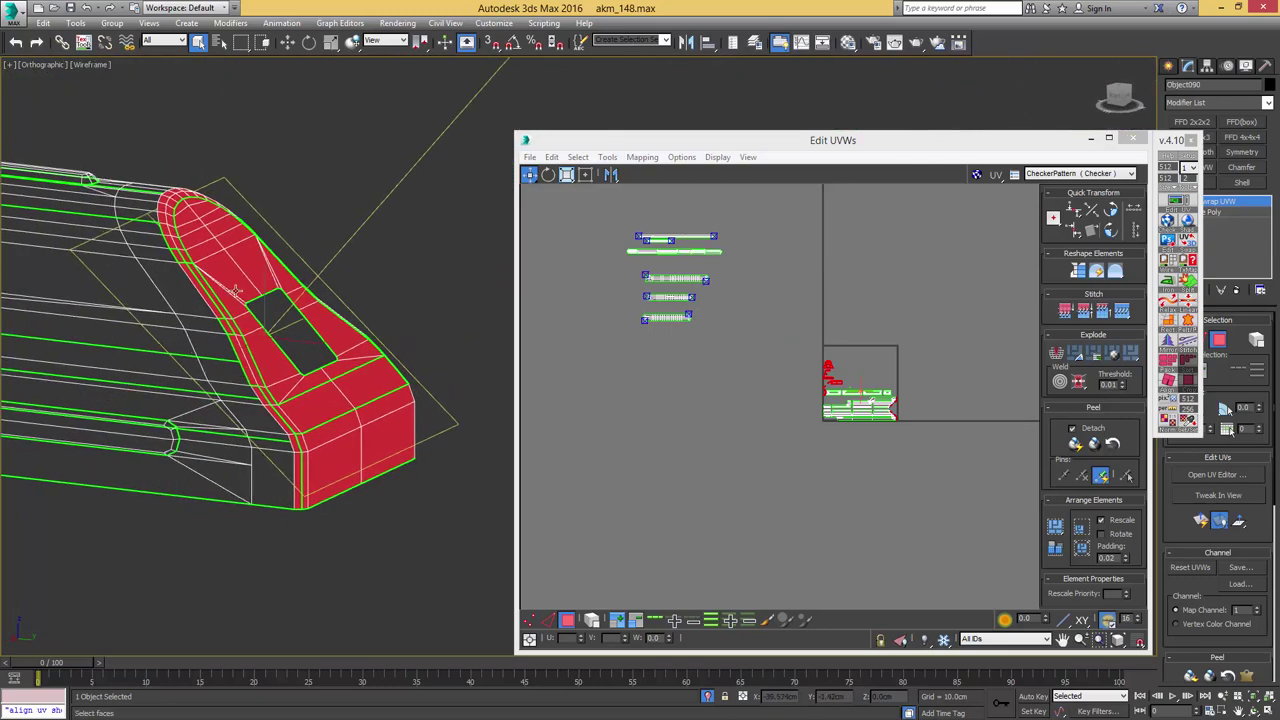
- Planar-map the selected end cap faces into one flat shell and move it above the flattened body shells
middle_drag(850, 366, 771, 343)
scroll(771, 343, up, 3)
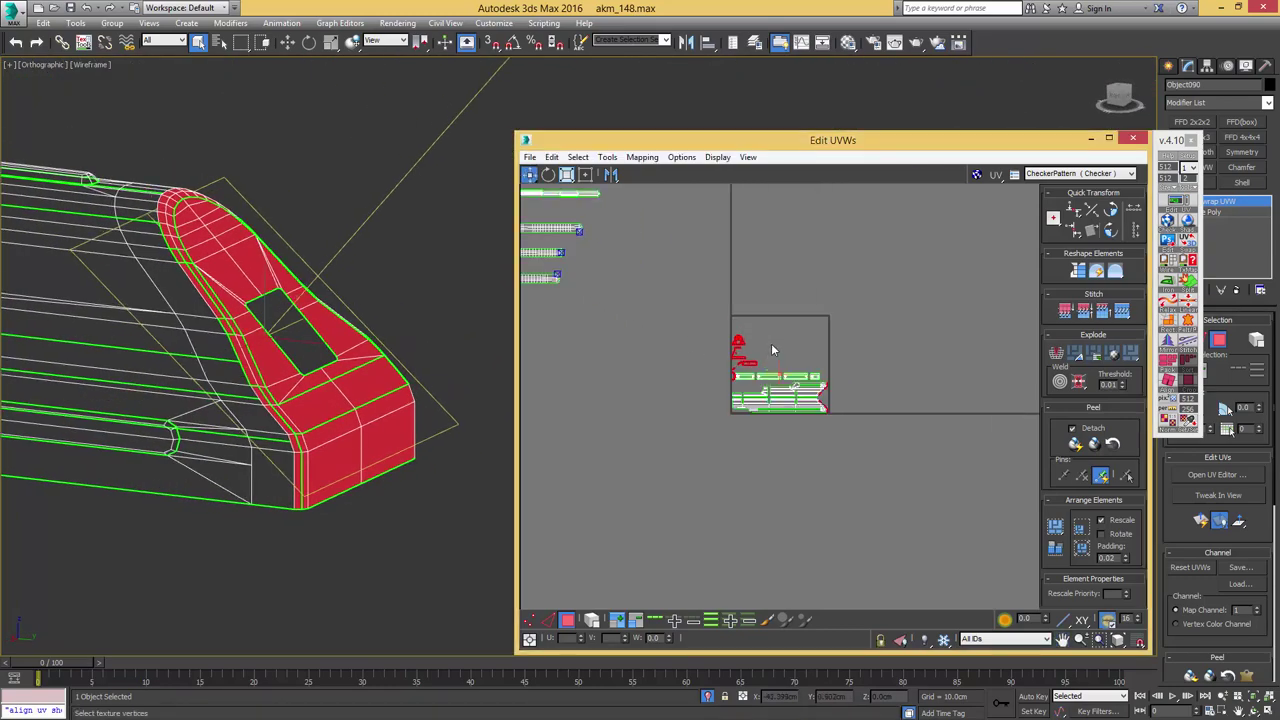
key(Return)
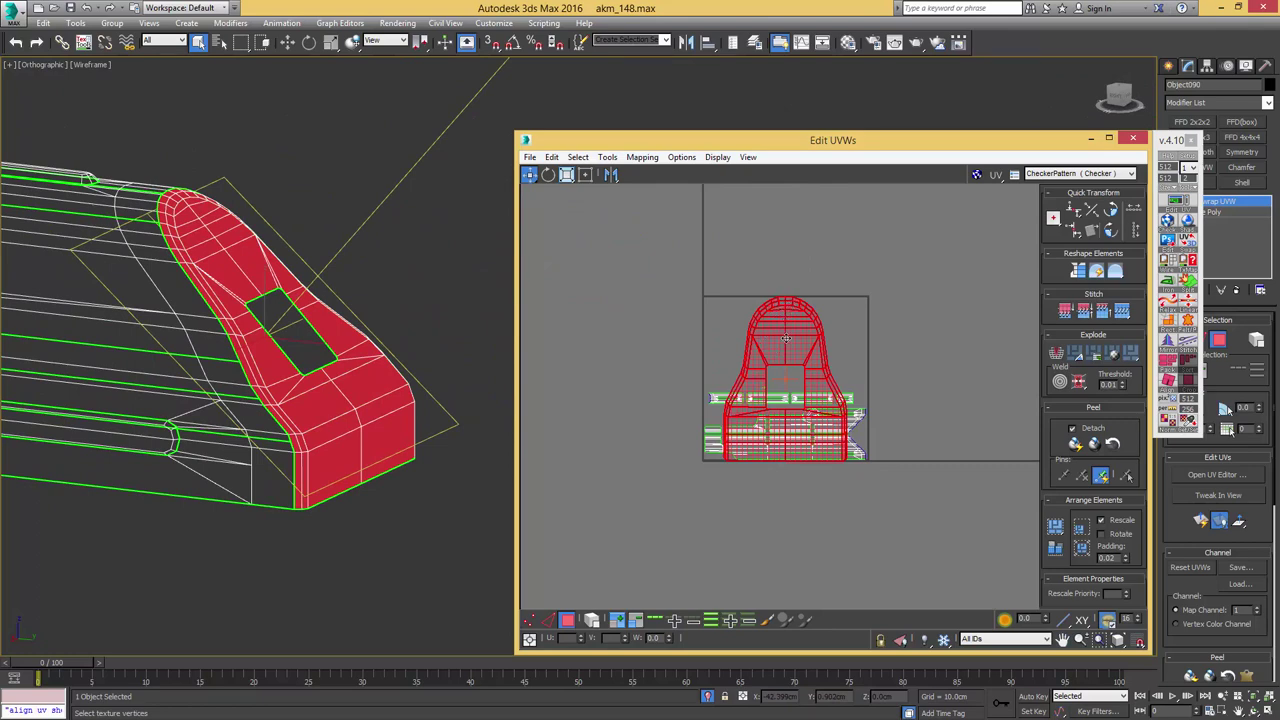
drag(786, 338, 798, 246)
middle_drag(807, 251, 799, 277)
scroll(799, 277, up, 3)
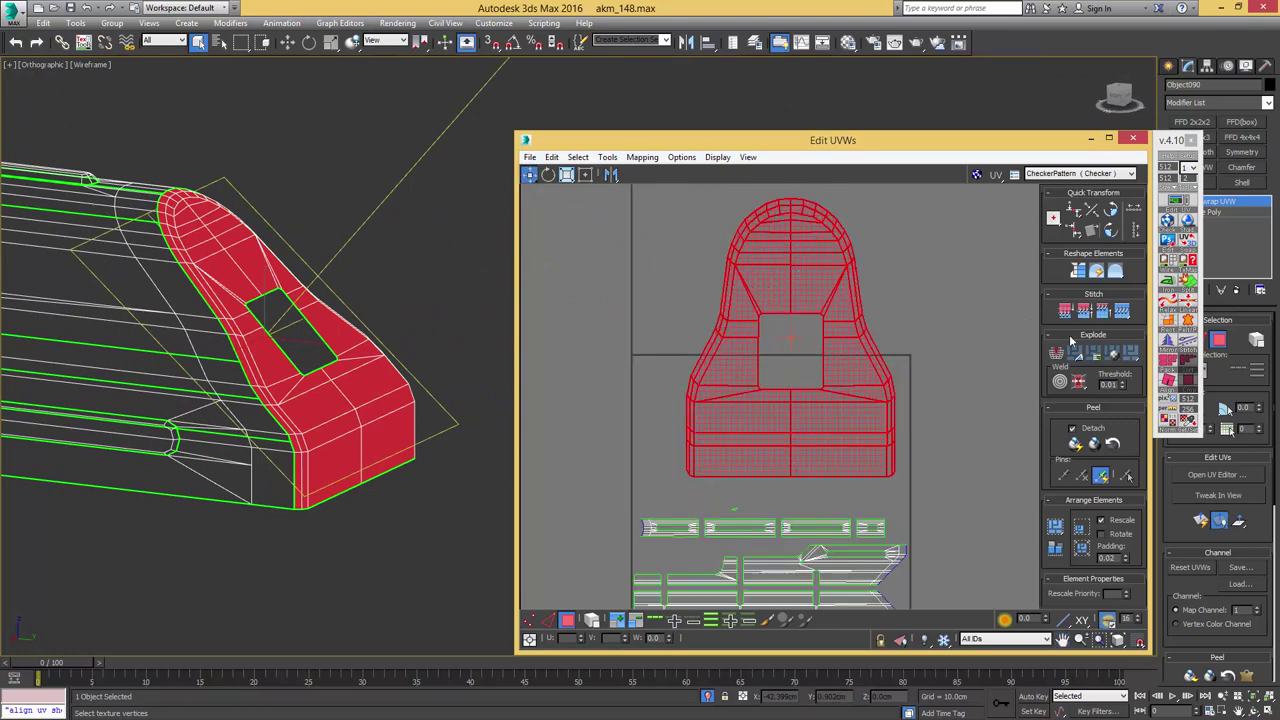
- Peel the end cap shell to relax its UVs and clear the face selection
click(1095, 446)
click(1095, 447)
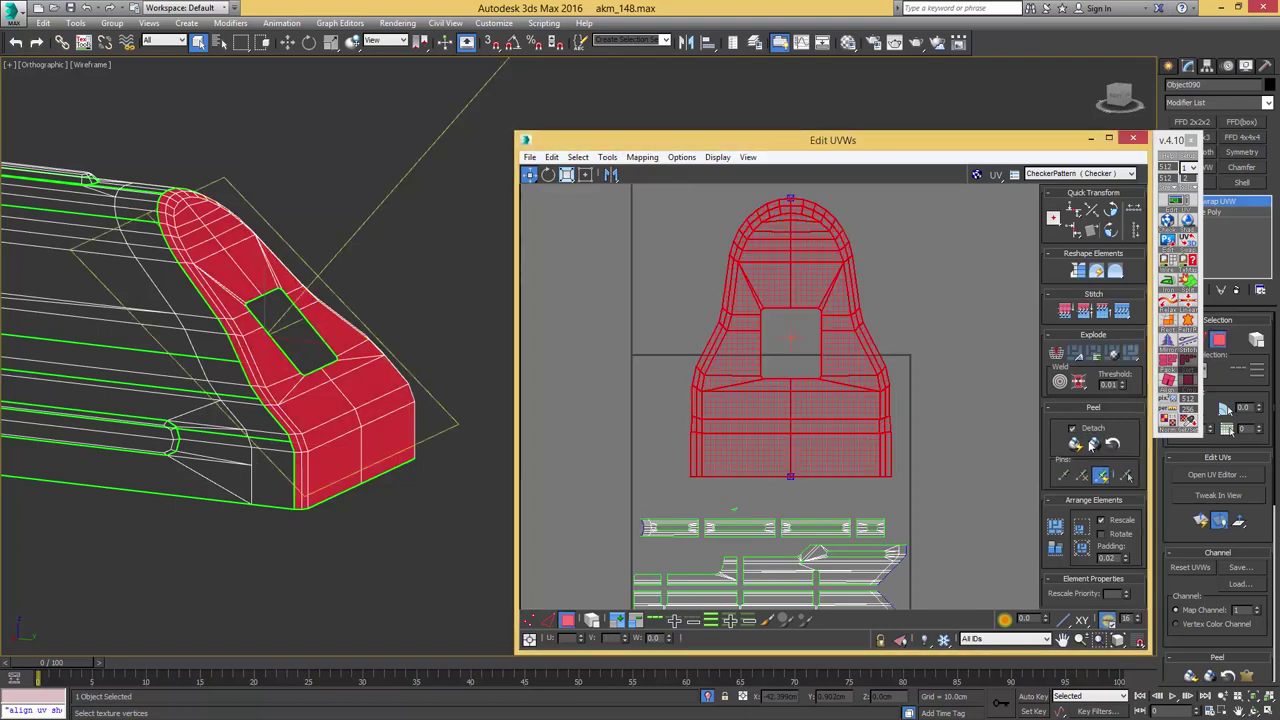
click(910, 303)
- Straighten the end cap shell's base edge and the edges around its rectangular opening along the horizontal and vertical axes
key(2)
click(831, 476)
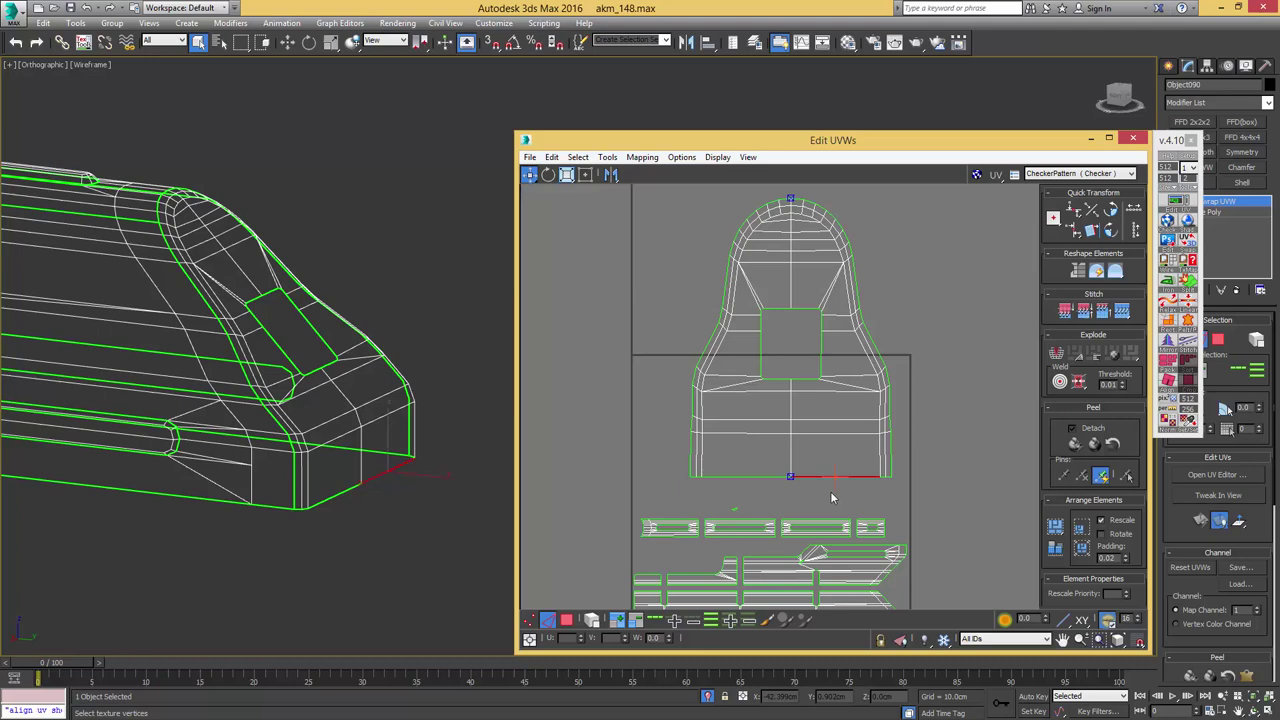
double_click(835, 485)
scroll(787, 376, up, 4)
middle_drag(777, 323, 768, 386)
click(764, 301)
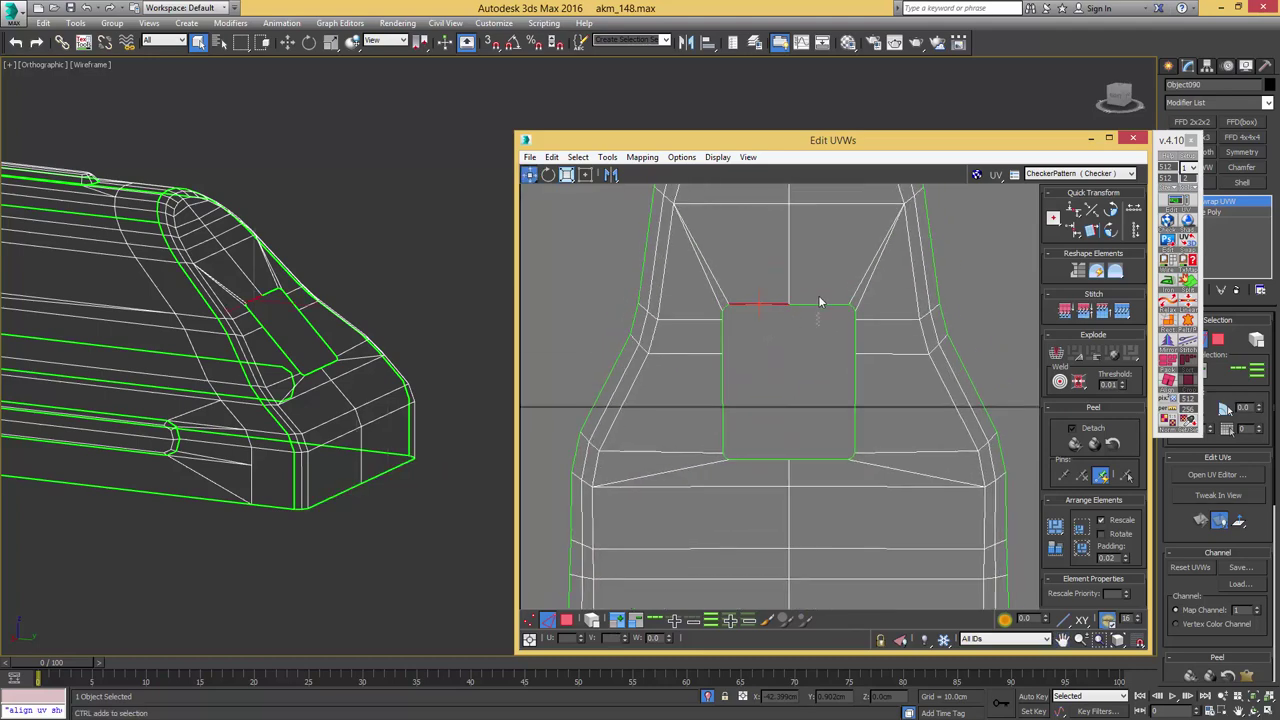
click(856, 344)
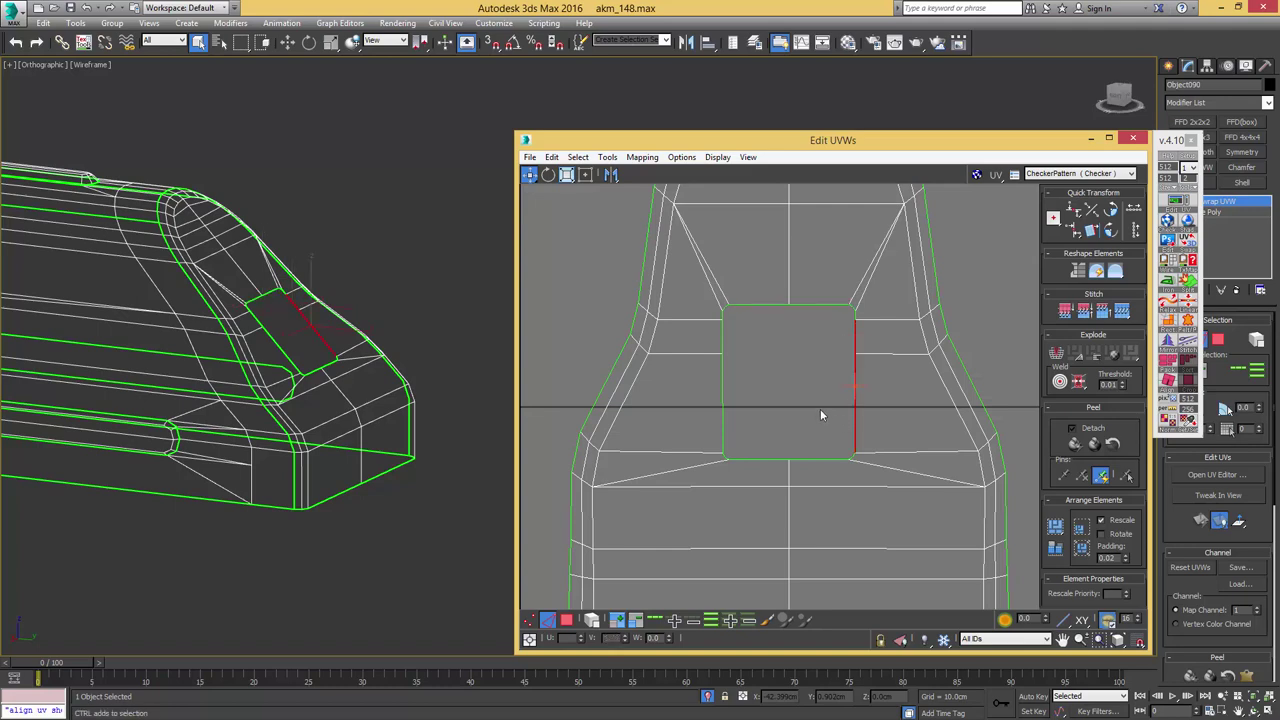
click(725, 342)
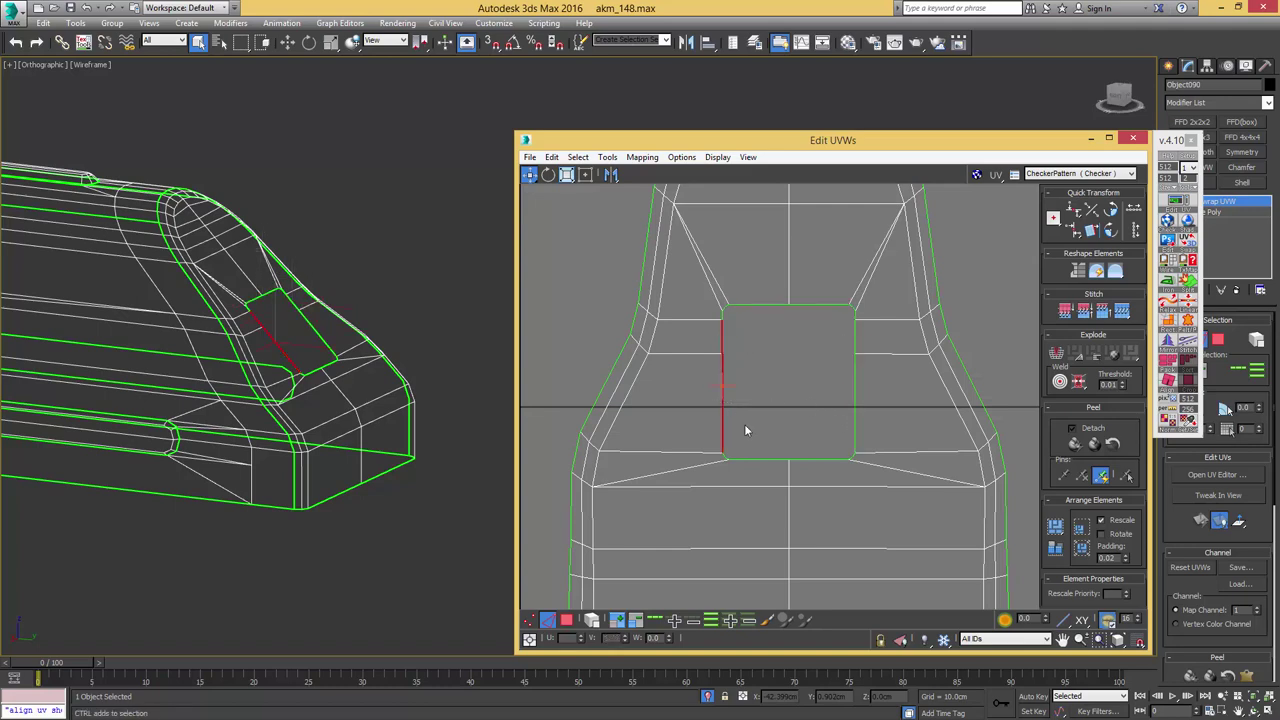
scroll(765, 359, down, 9)
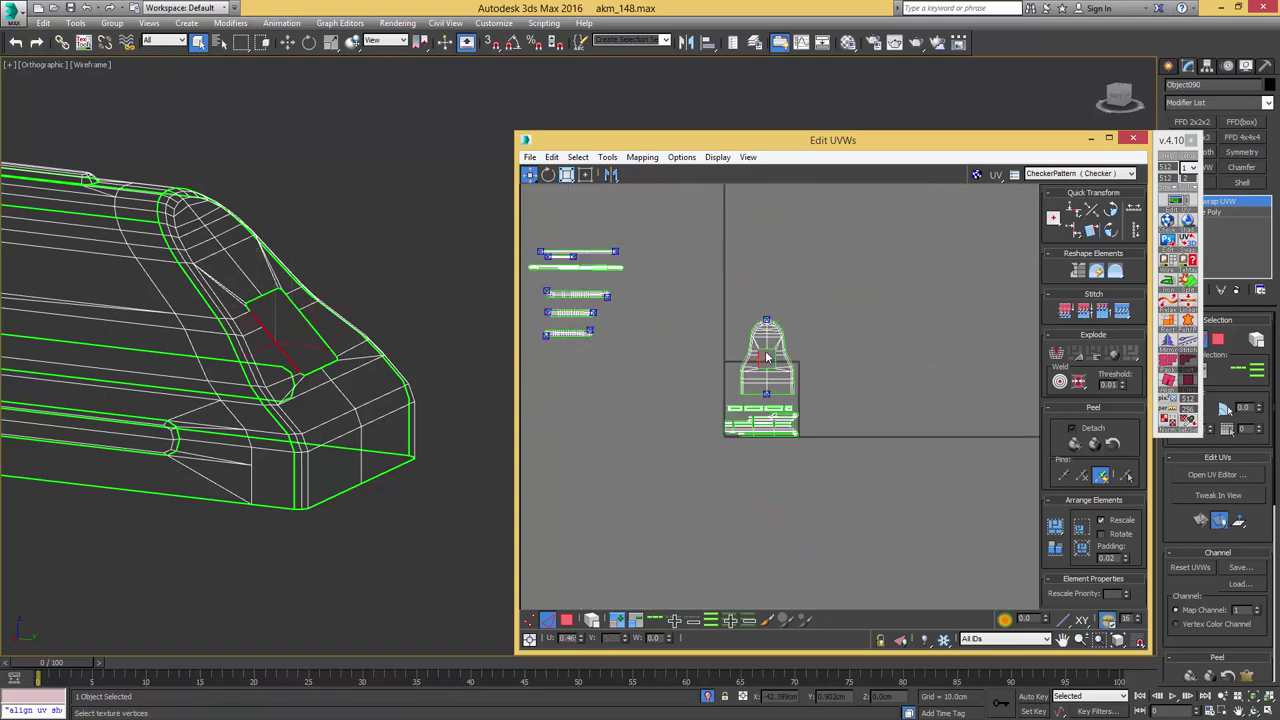
- Select the whole end cap shell and park it outside the UV square below the other finished shells
key(3)
click(764, 366)
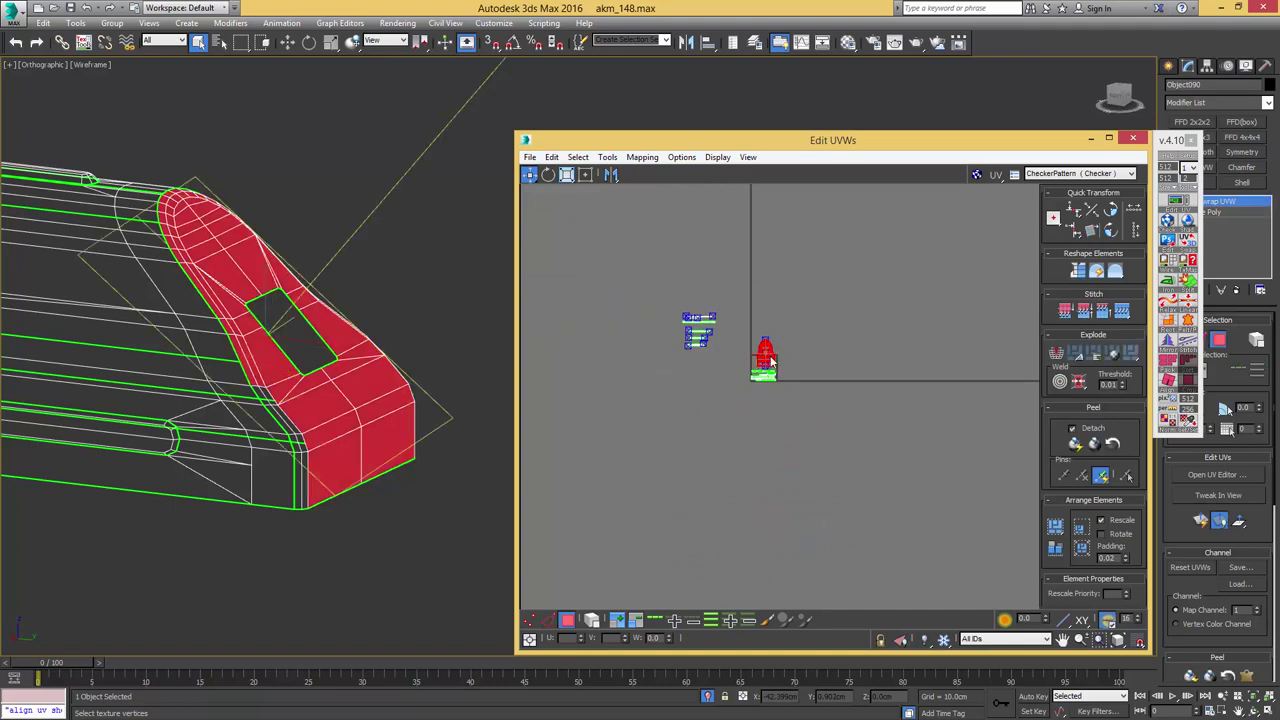
ctrl+click(769, 360)
drag(771, 360, 645, 380)
scroll(452, 378, down, 5)
key(F3)
mouse_move(450, 378)
alt+middle_down()
mouse_move(360, 369)
mouse_move(55, 385)
alt+middle_up()
scroll(742, 394, up, 3)
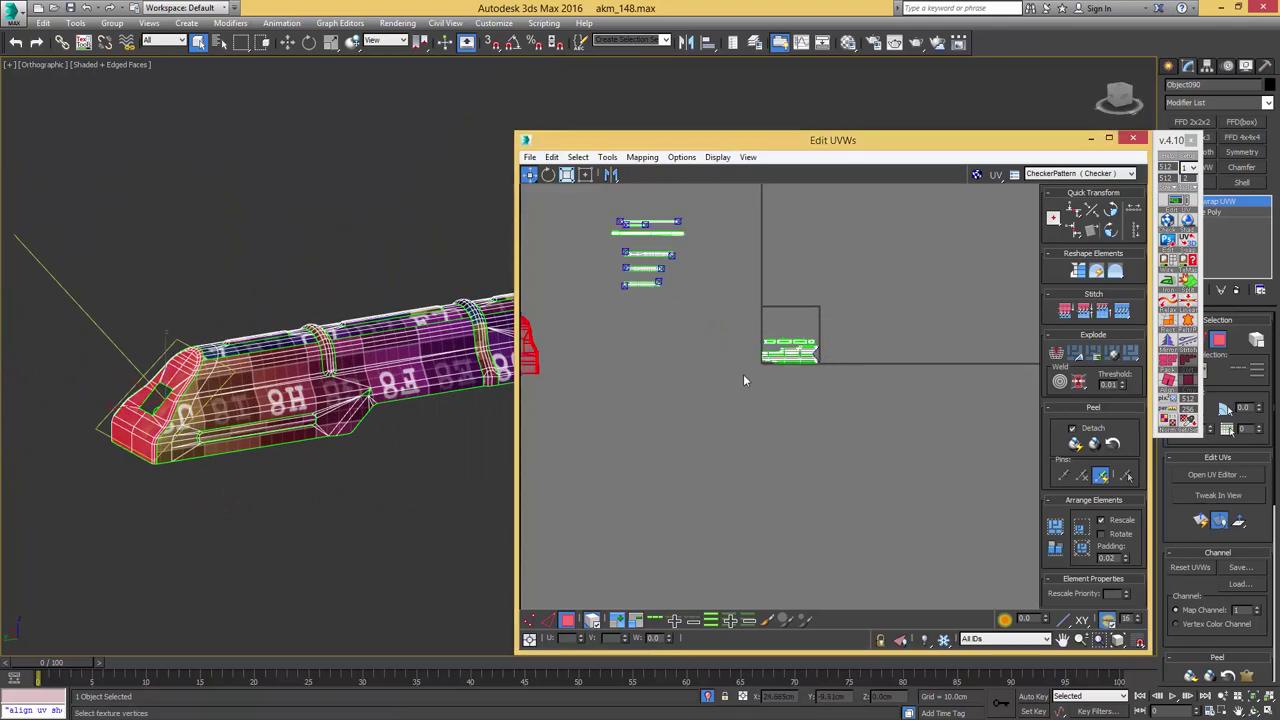
click(438, 362)
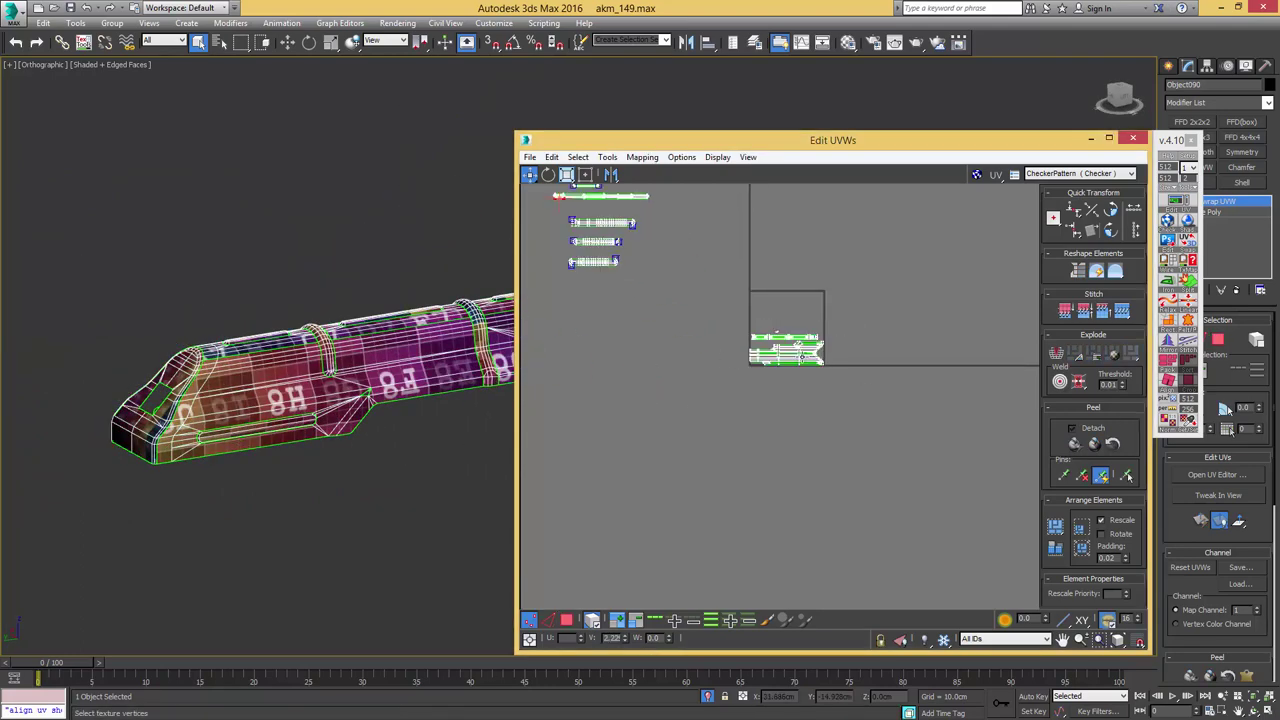
- Separate the dust cover's two large side shells by moving them away from the smaller flattened pieces
scroll(791, 350, up, 4)
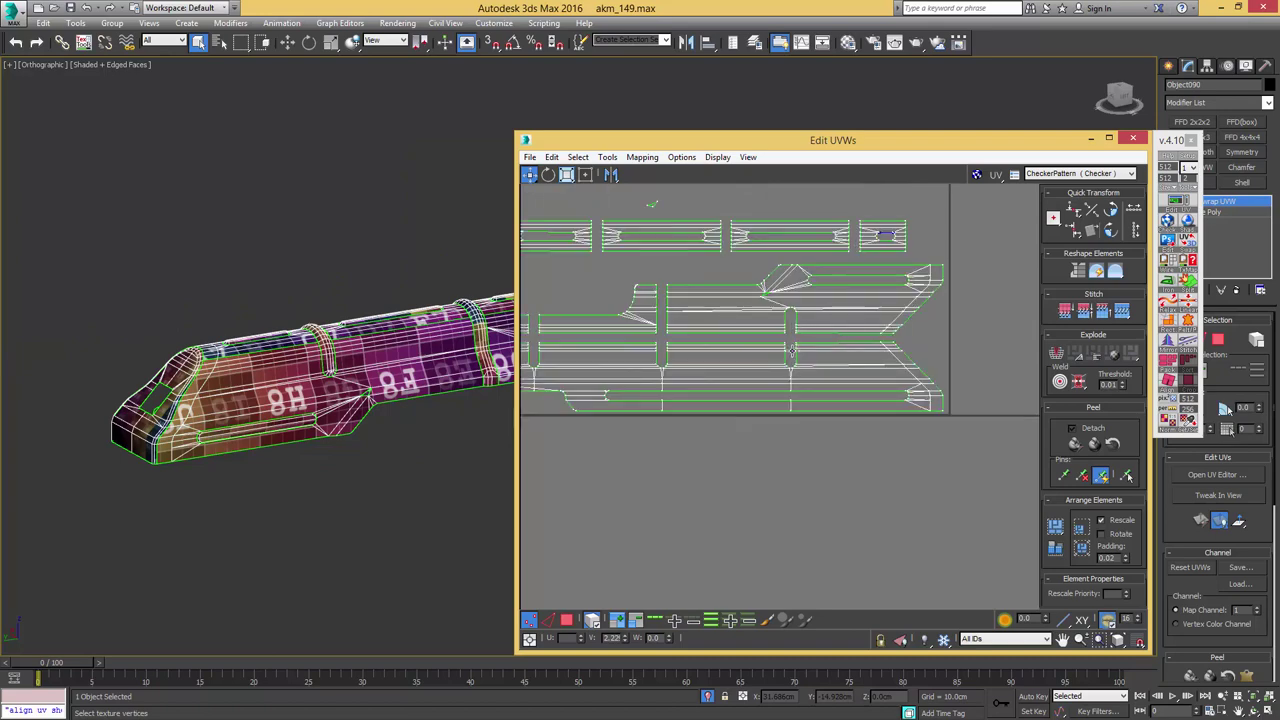
scroll(791, 351, down, 5)
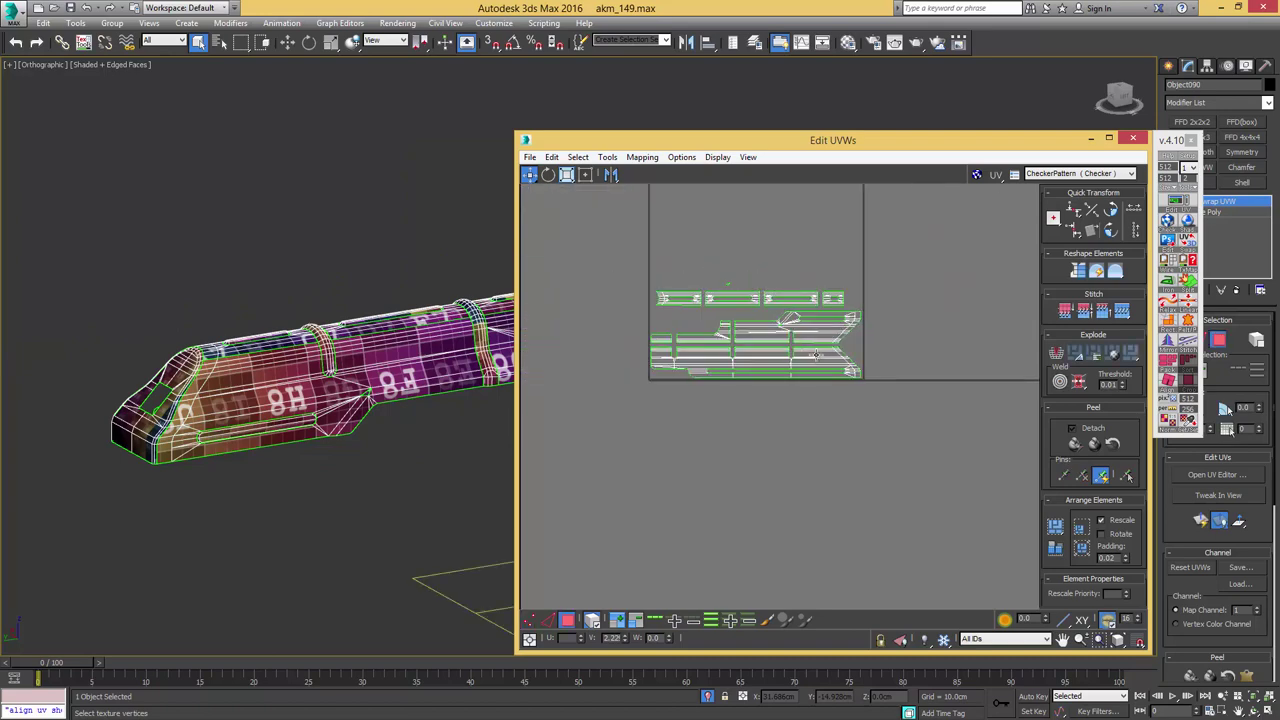
click(815, 356)
drag(806, 354, 827, 371)
drag(780, 322, 815, 336)
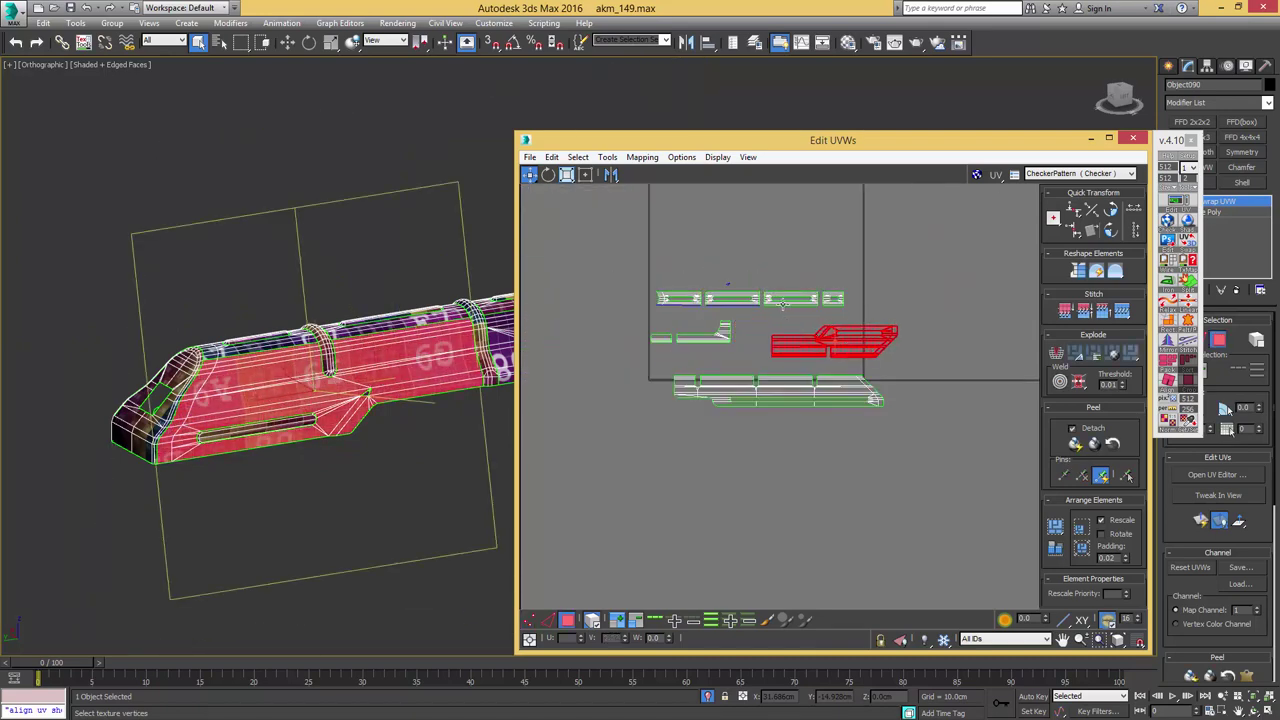
- Stitch the two large side shells together through the top strip segment nearest the sloped end, and attach the adjacent strip segment
scroll(852, 343, up, 5)
key(2)
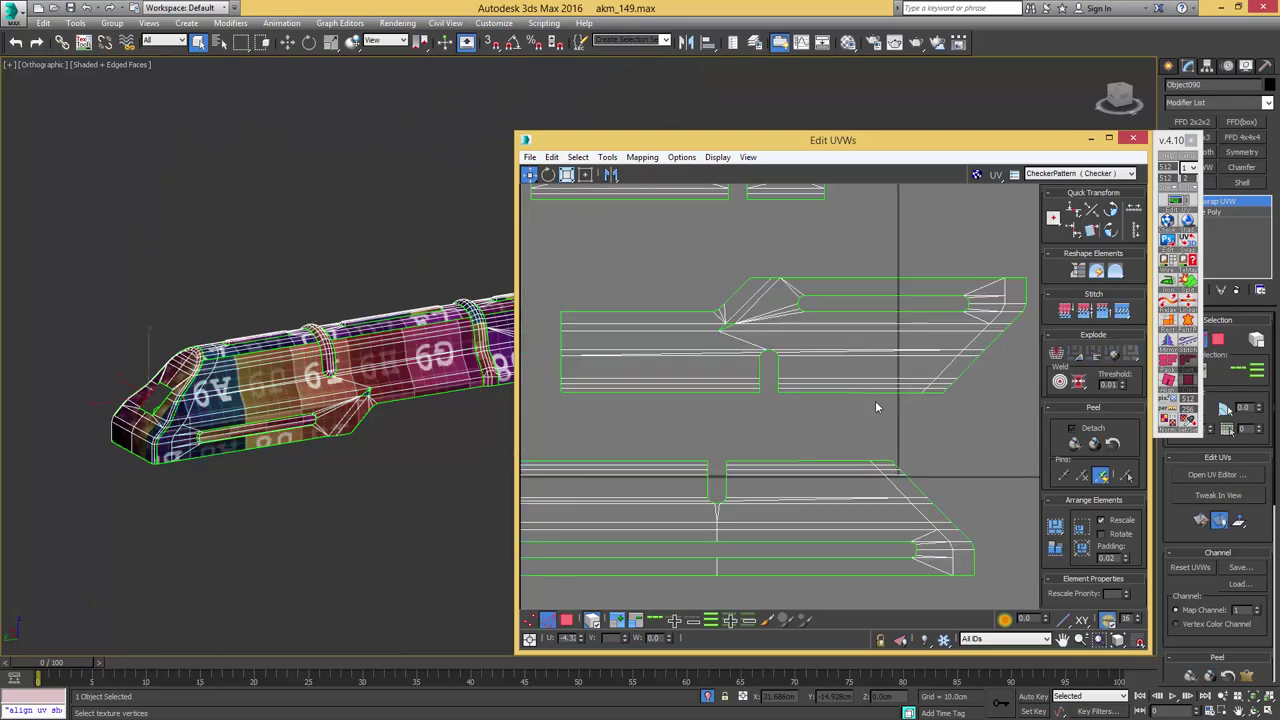
click(887, 392)
drag(892, 391, 890, 387)
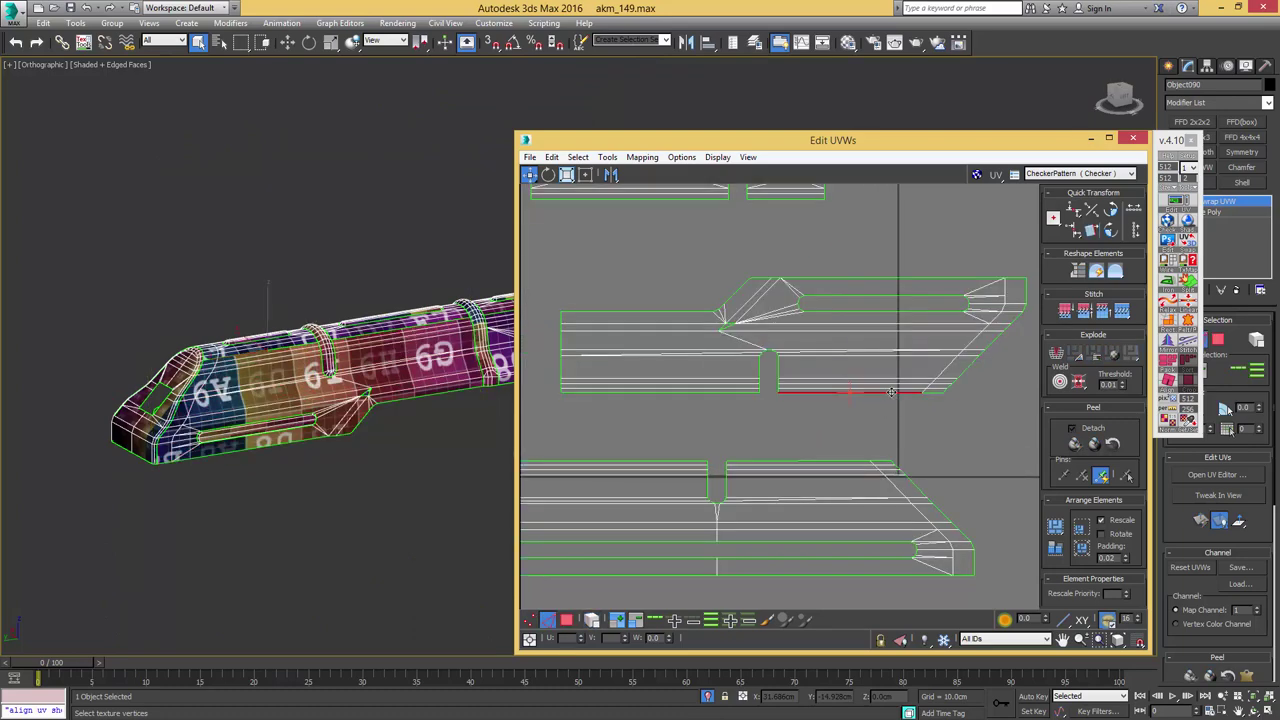
key(s)
click(891, 444)
key(s)
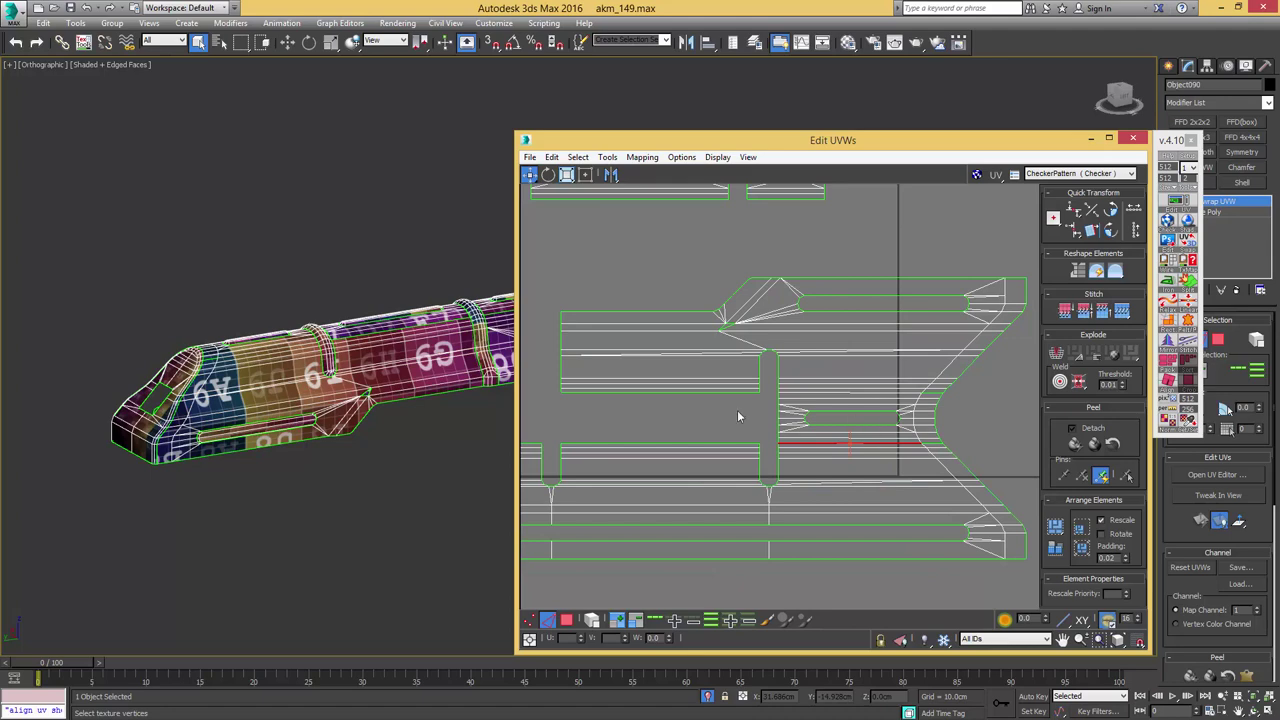
click(703, 397)
key(s)
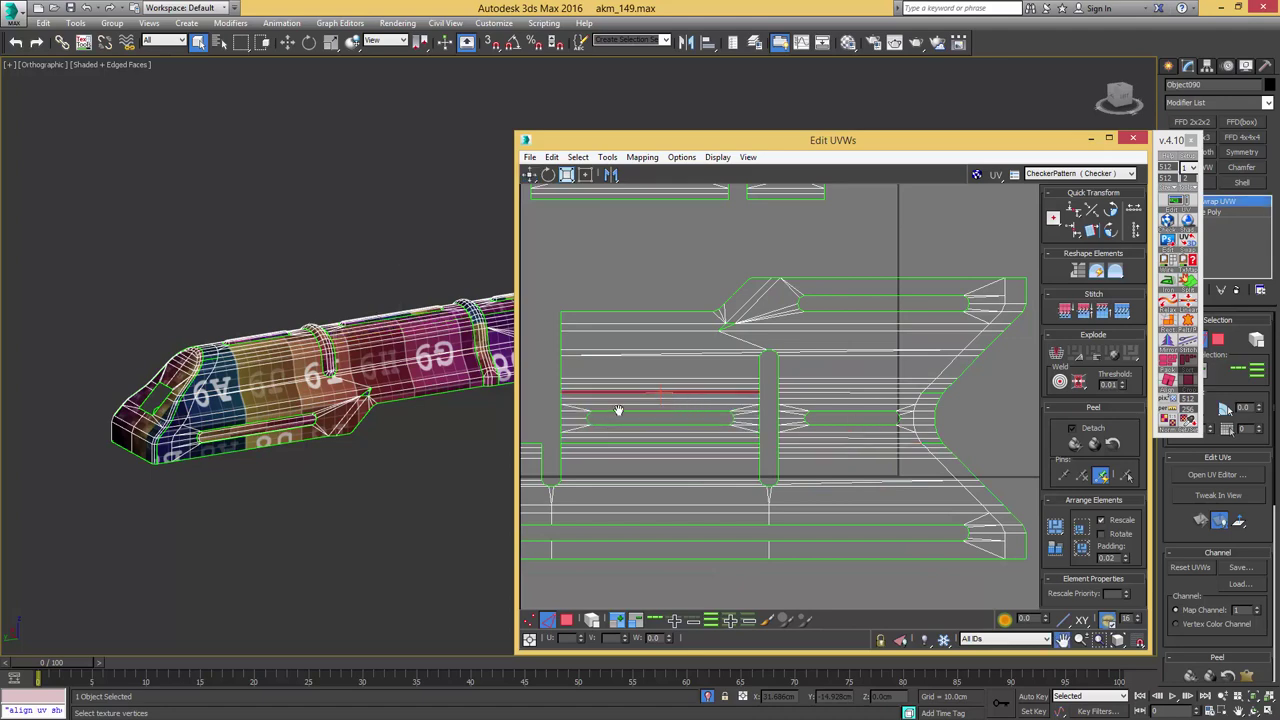
- Stitch the third top strip segment to the body shell and join the adjoining upper side piece to that segment
middle_drag(618, 409, 738, 369)
click(626, 405)
key(ctrl+t)
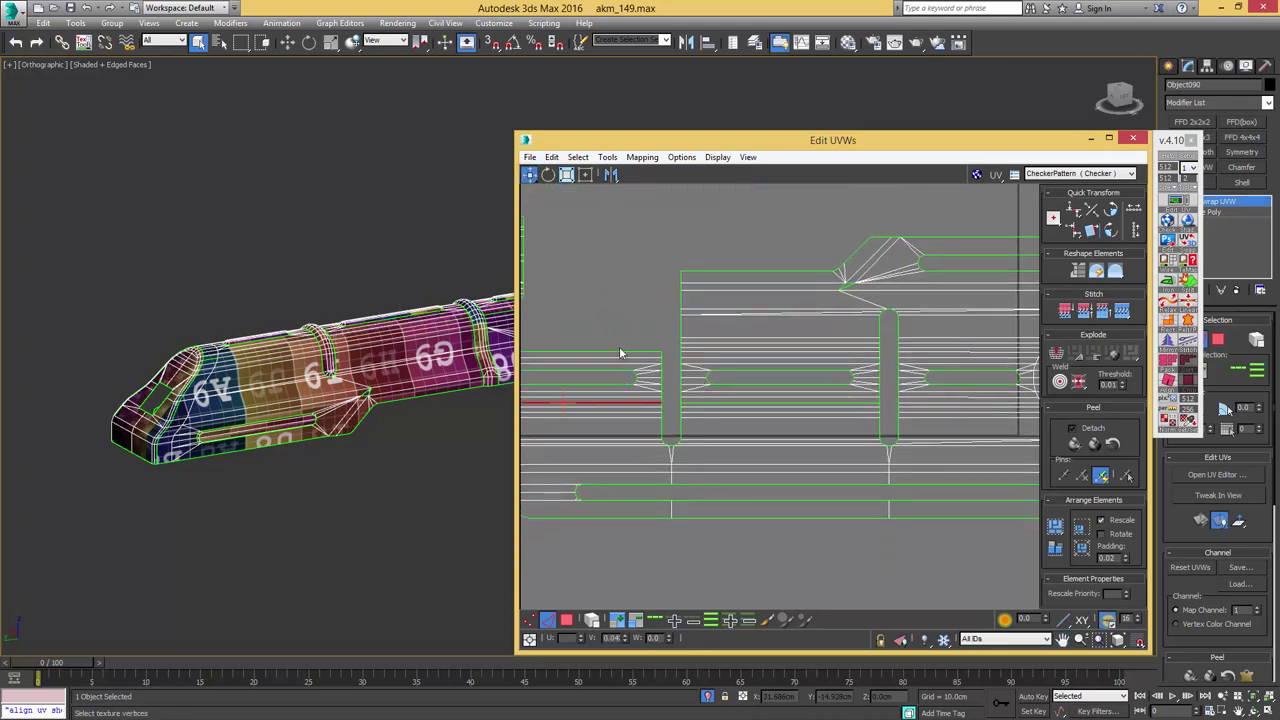
click(619, 353)
key(s)
scroll(622, 348, down, 3)
middle_drag(800, 298, 836, 337)
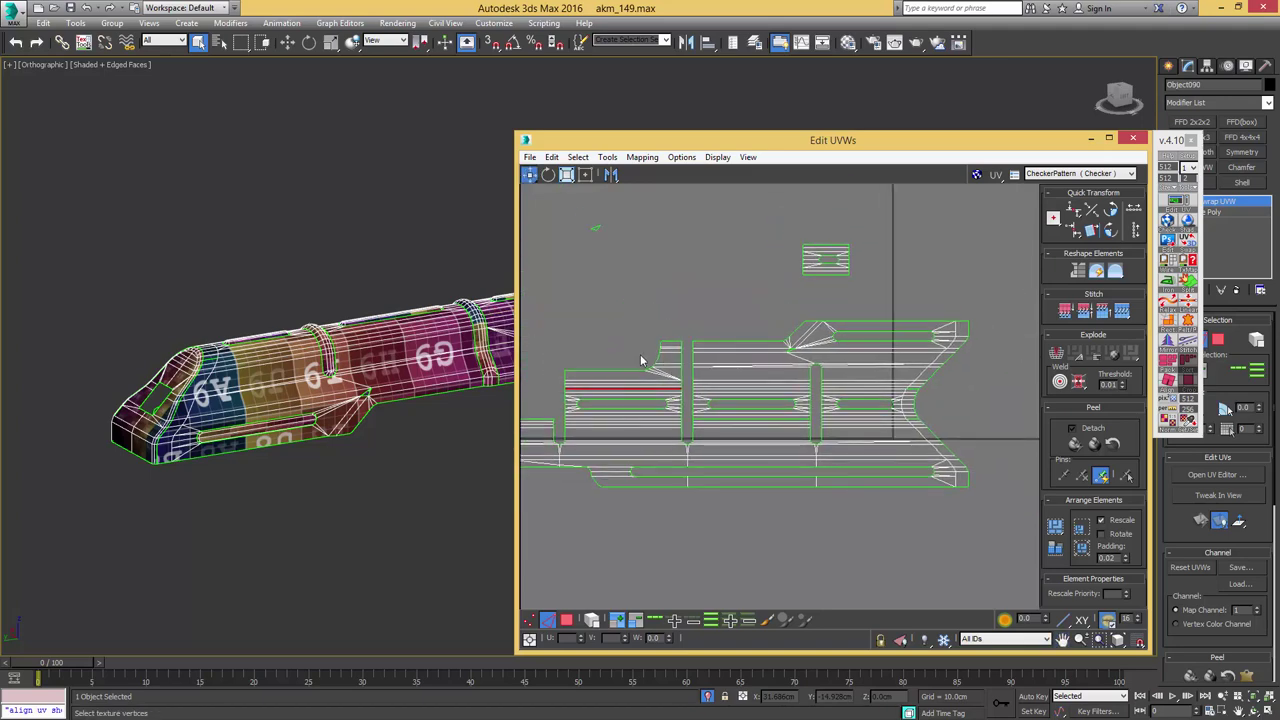
- Stitch the last short top strip segment and the remaining small side piece to the far end of the body shell
middle_drag(641, 356, 753, 372)
click(648, 432)
key(ctrl+t)
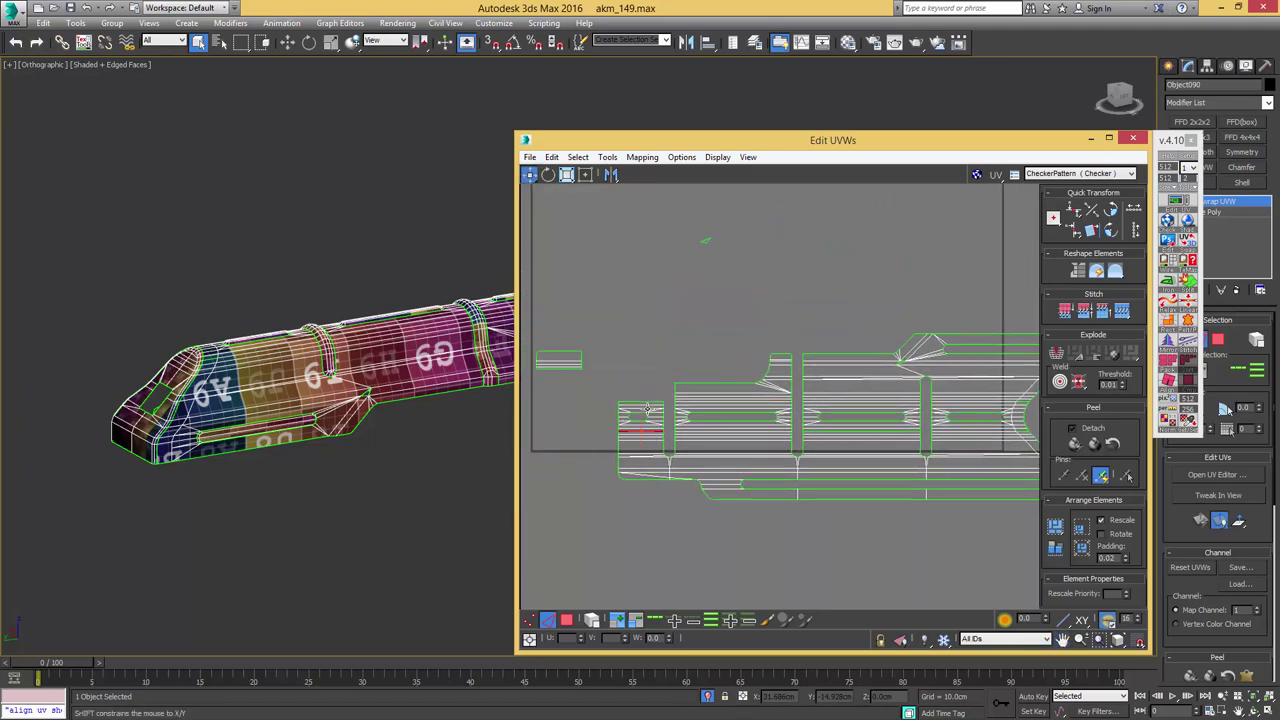
key(ctrl+t)
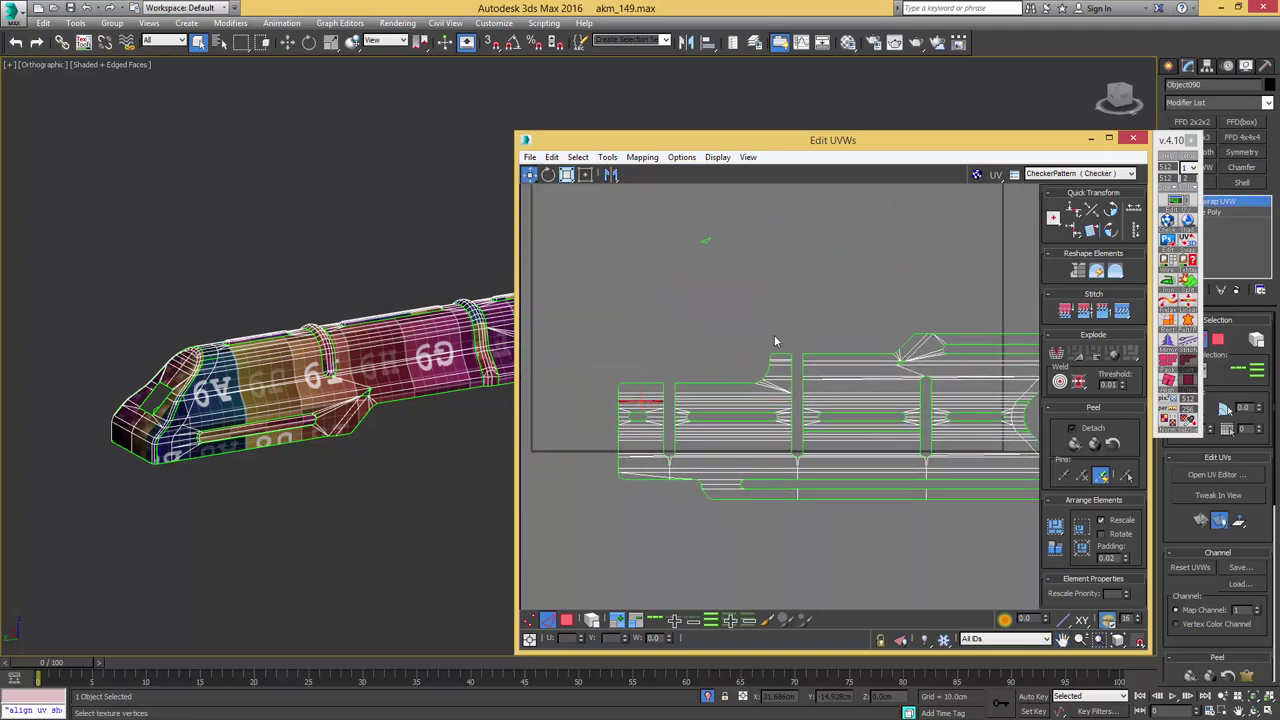
- Align the vertices along the long lower edge of the body shell into one straight horizontal line
scroll(774, 340, down, 1)
scroll(879, 347, up, 1)
middle_drag(877, 473, 811, 438)
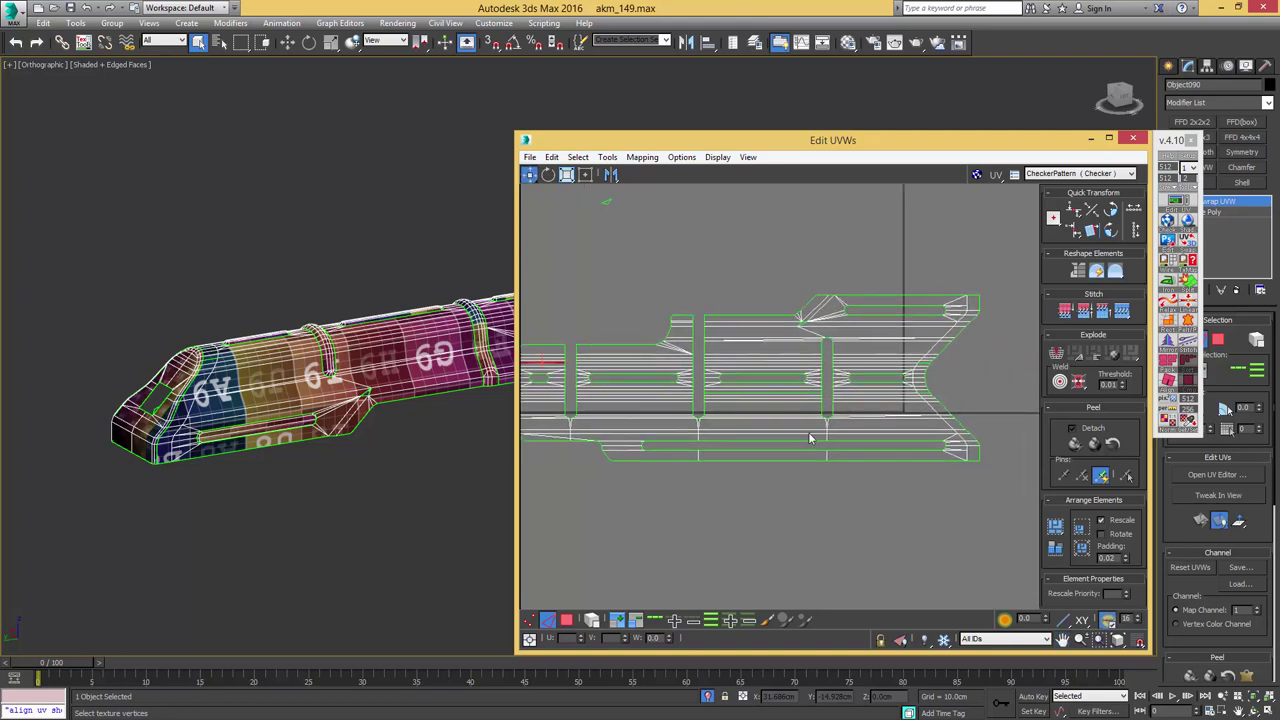
key(1)
drag(985, 456, 614, 481)
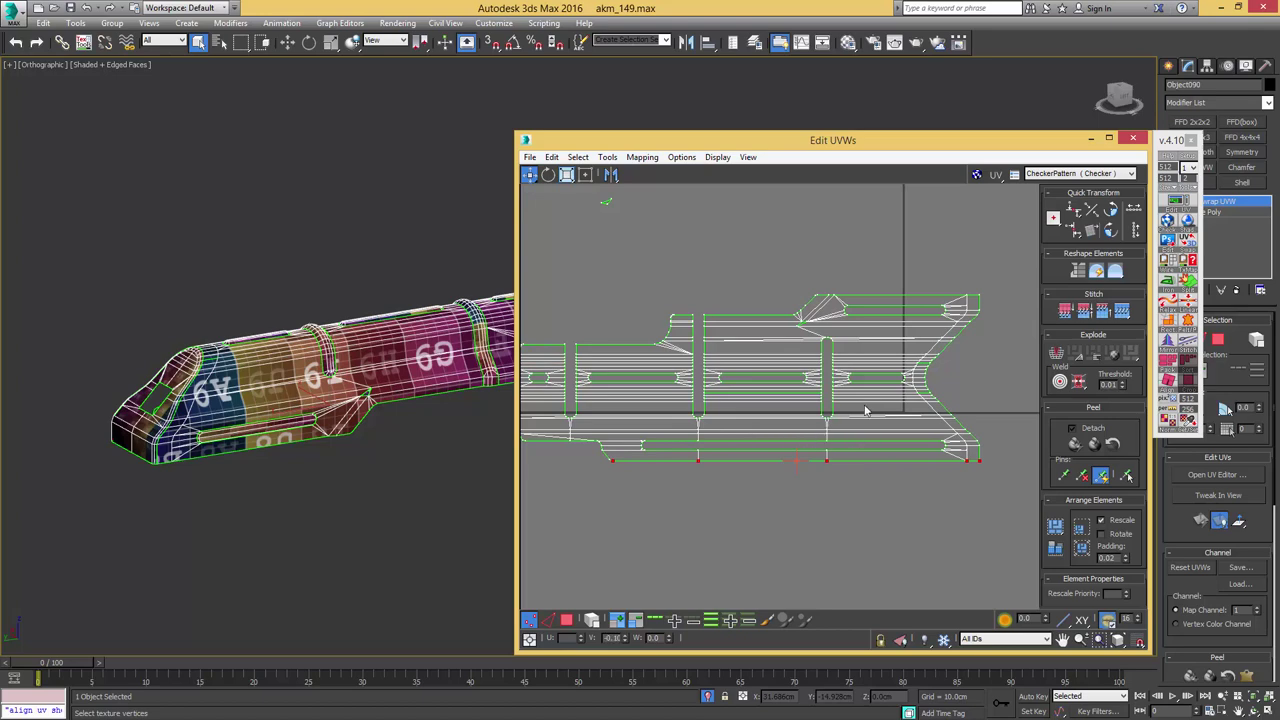
- Align the vertices along the raised upper edge at the body shell's notched end into a horizontal line
drag(993, 277, 815, 298)
scroll(785, 299, up, 4)
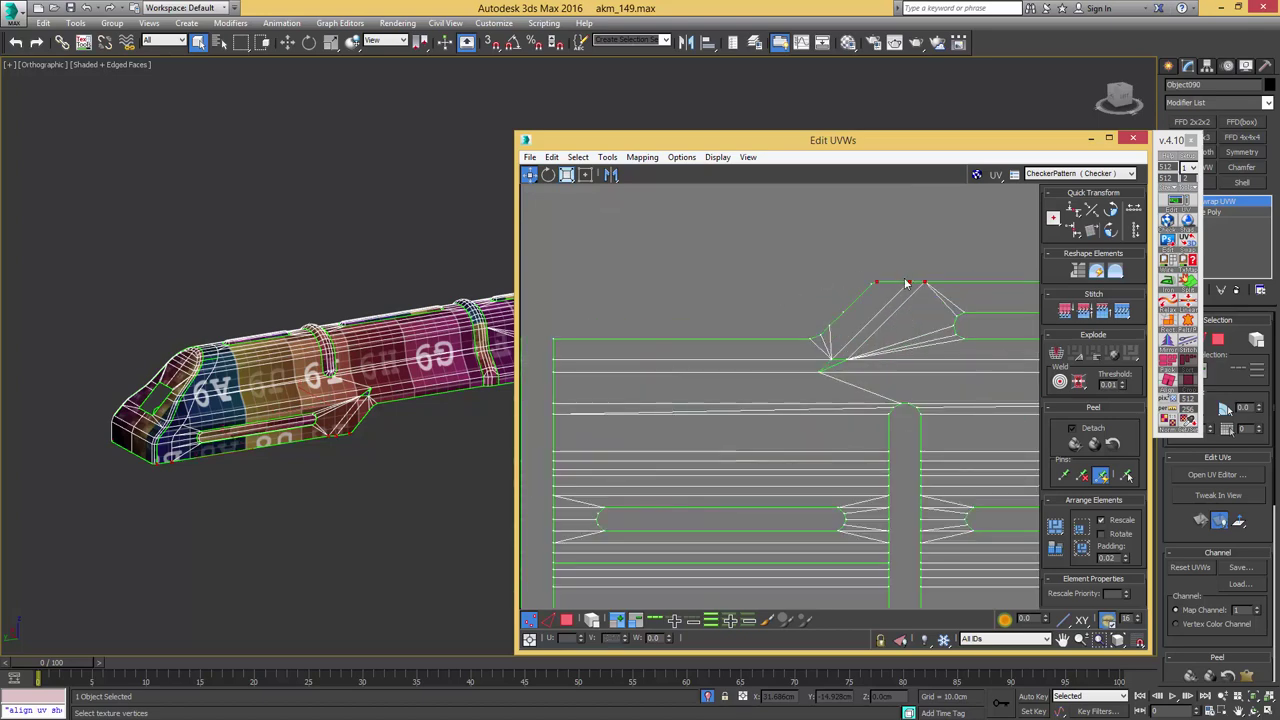
scroll(900, 279, up, 2)
scroll(917, 291, down, 2)
middle_drag(913, 297, 681, 324)
middle_drag(972, 322, 867, 323)
key(h)
key(ctrl+z)
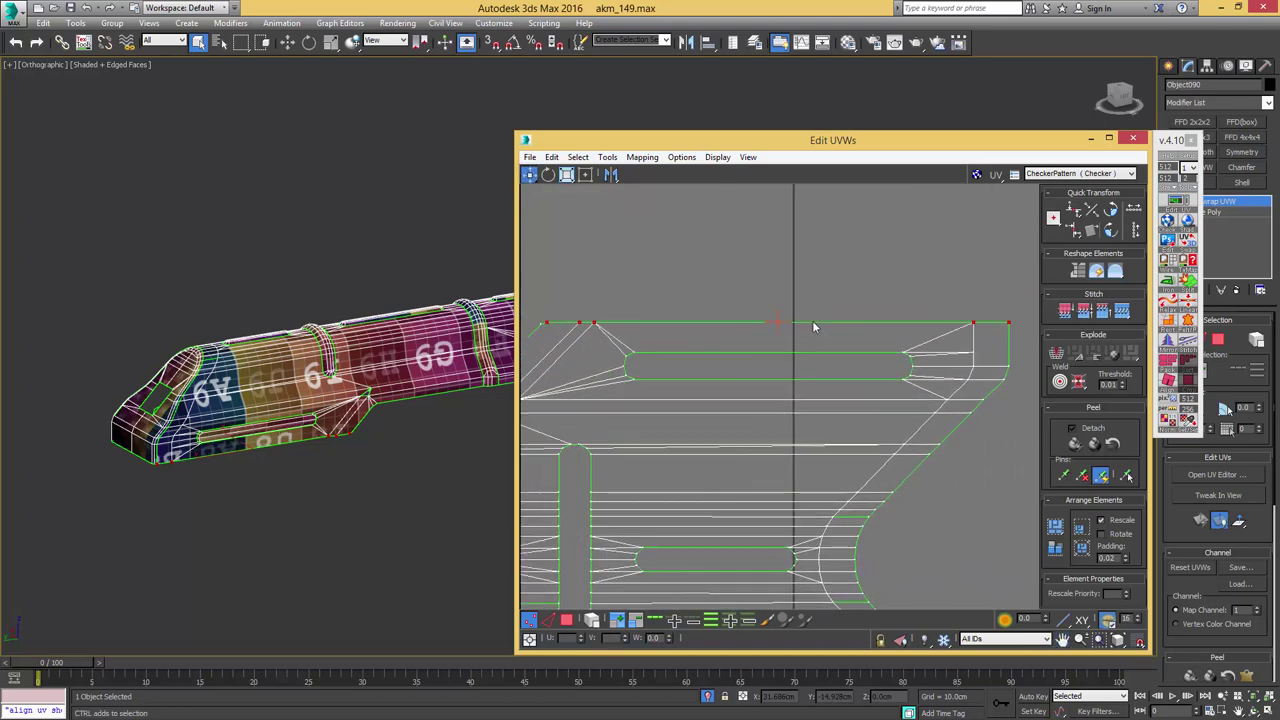
- Align the vertices of the middle upper edge, on both sides of the rib gap, into a horizontal line
middle_drag(684, 325, 818, 317)
scroll(818, 318, down, 2)
middle_drag(684, 376, 966, 345)
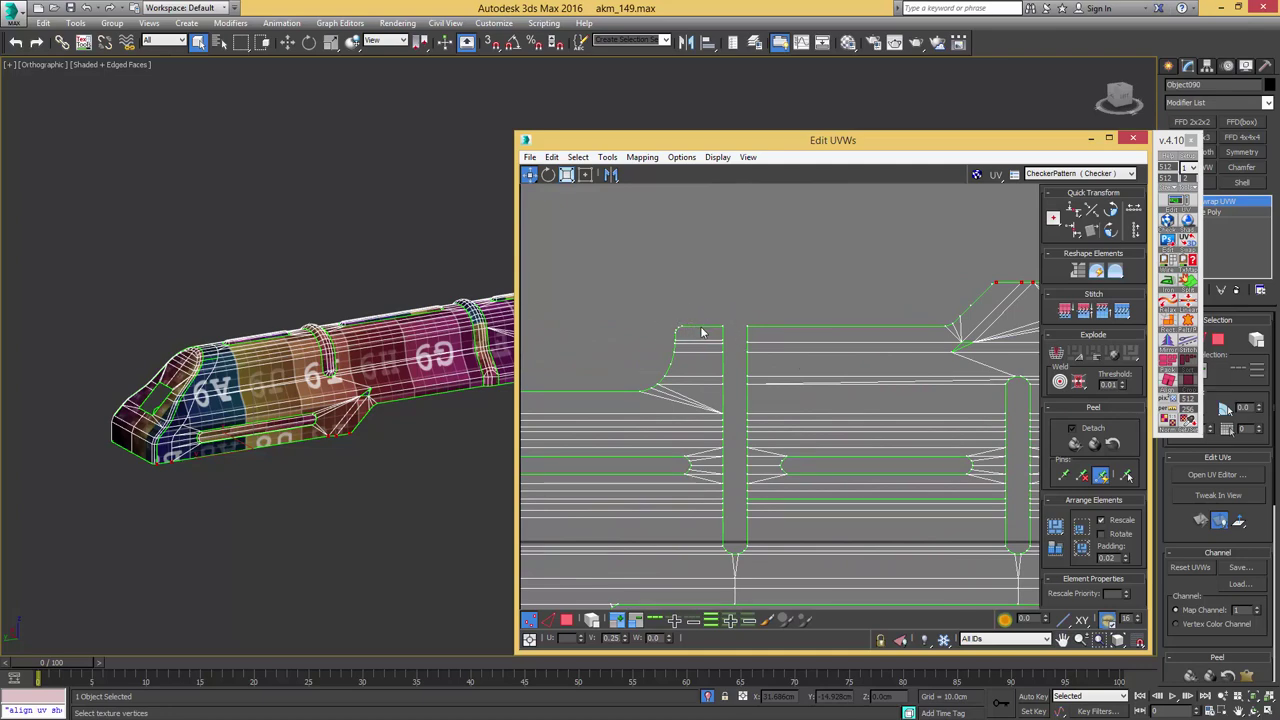
scroll(674, 330, up, 4)
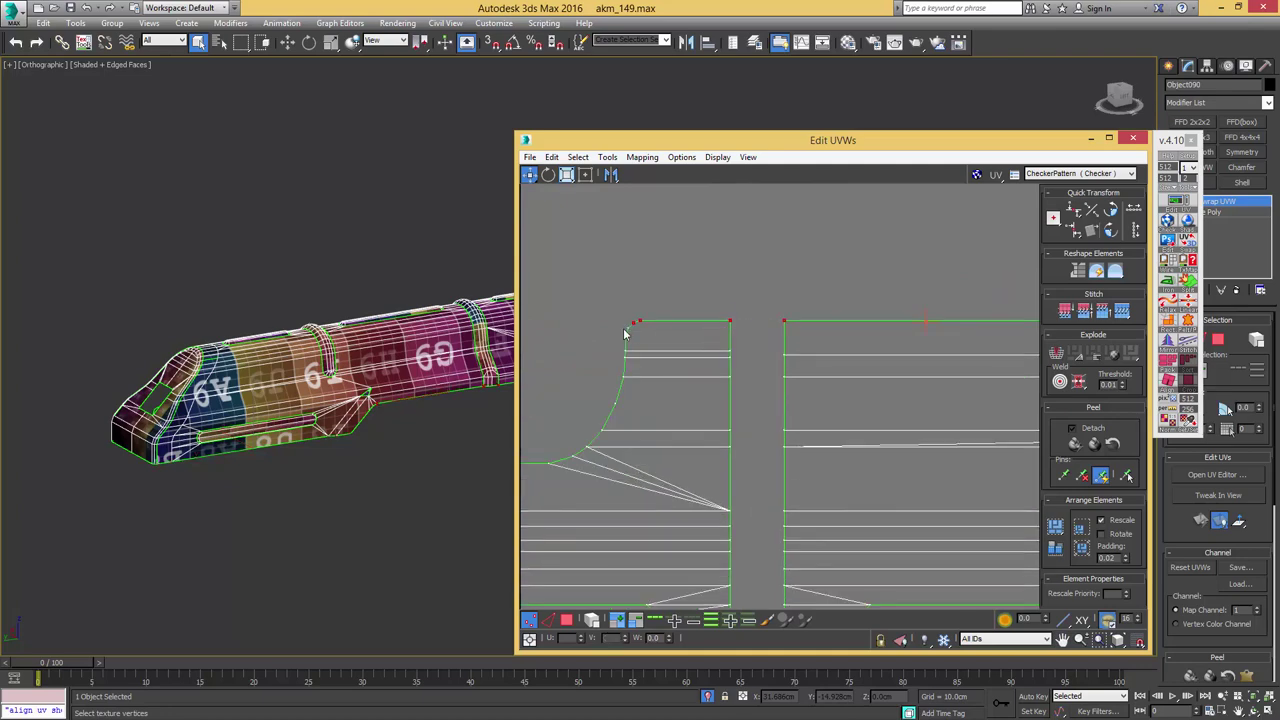
scroll(662, 346, down, 3)
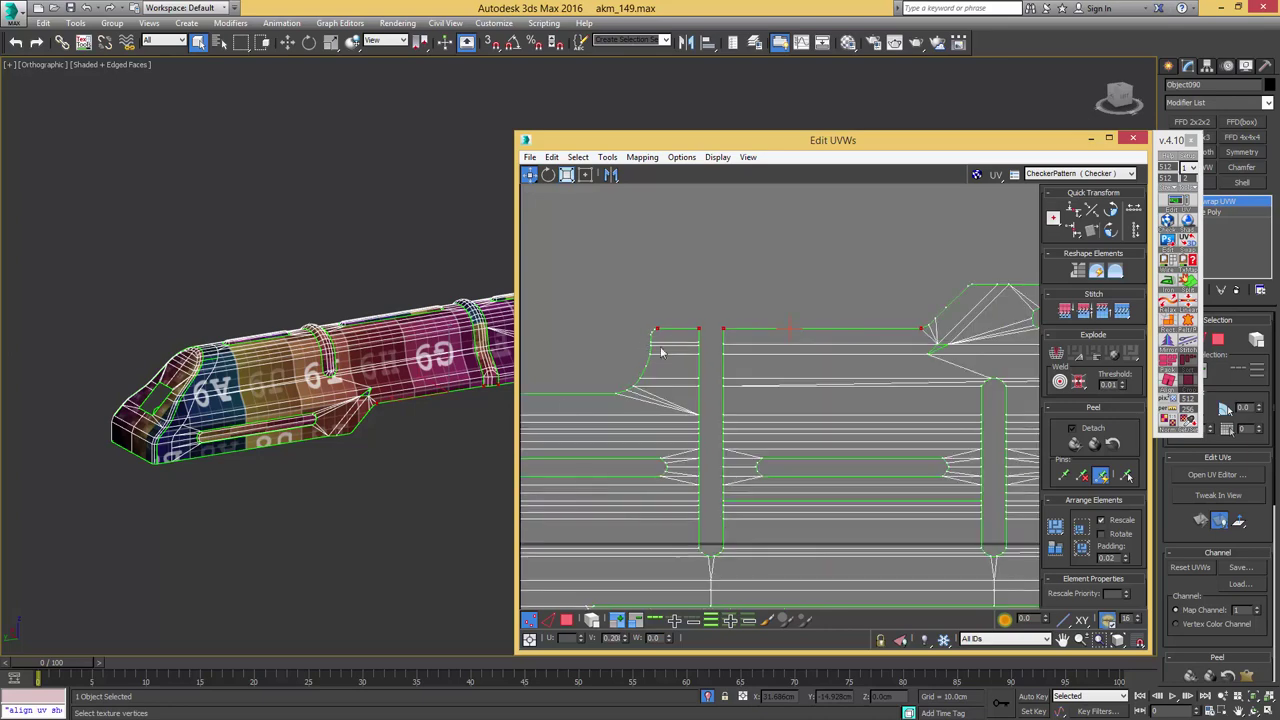
- Select all parts of the body shell and inspect on the model which dust cover faces it includes
middle_drag(583, 397, 738, 375)
middle_drag(652, 386, 815, 381)
scroll(828, 357, down, 1)
scroll(784, 380, down, 5)
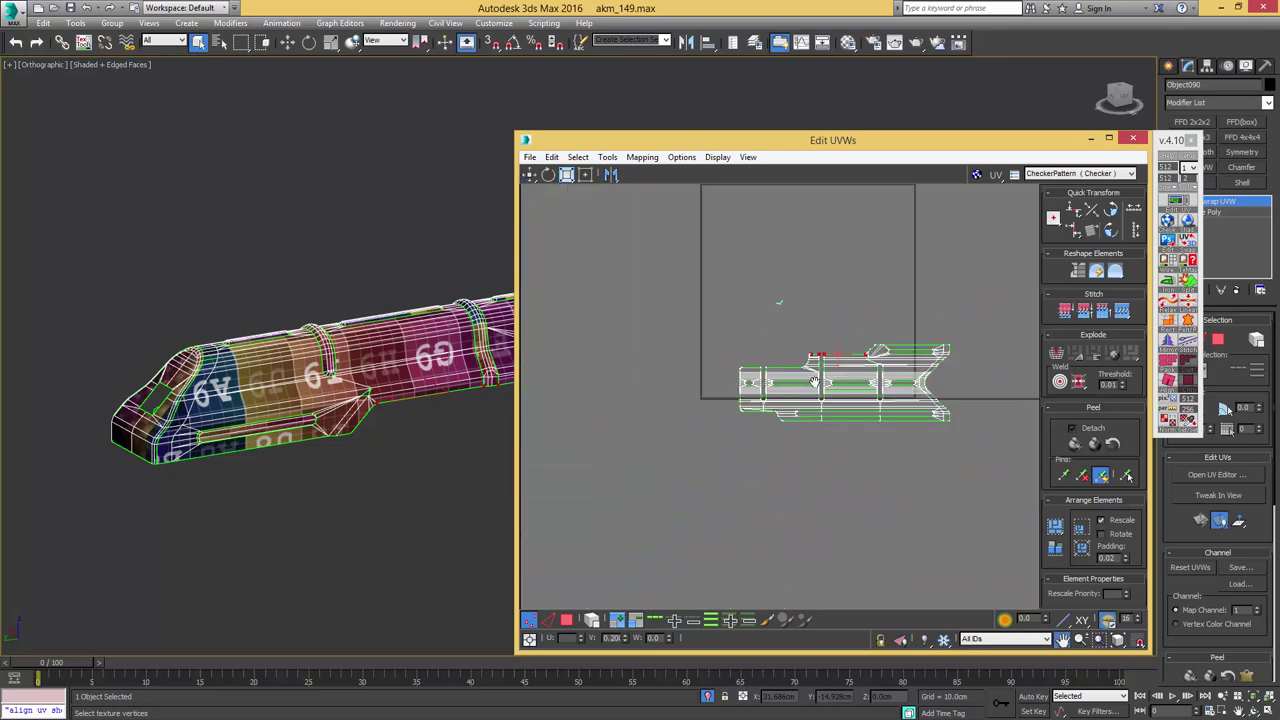
scroll(814, 382, up, 2)
click(948, 342)
drag(766, 464, 764, 464)
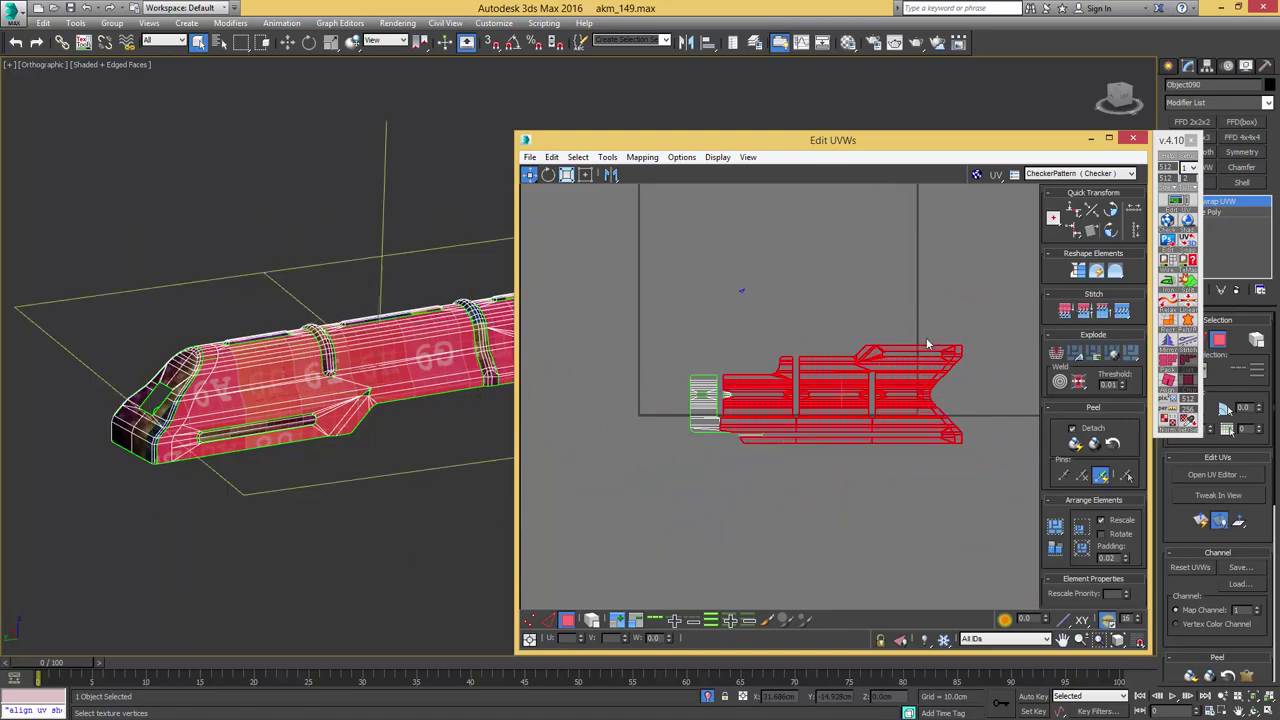
click(842, 424)
middle_drag(345, 374, 229, 420)
scroll(179, 359, up, 3)
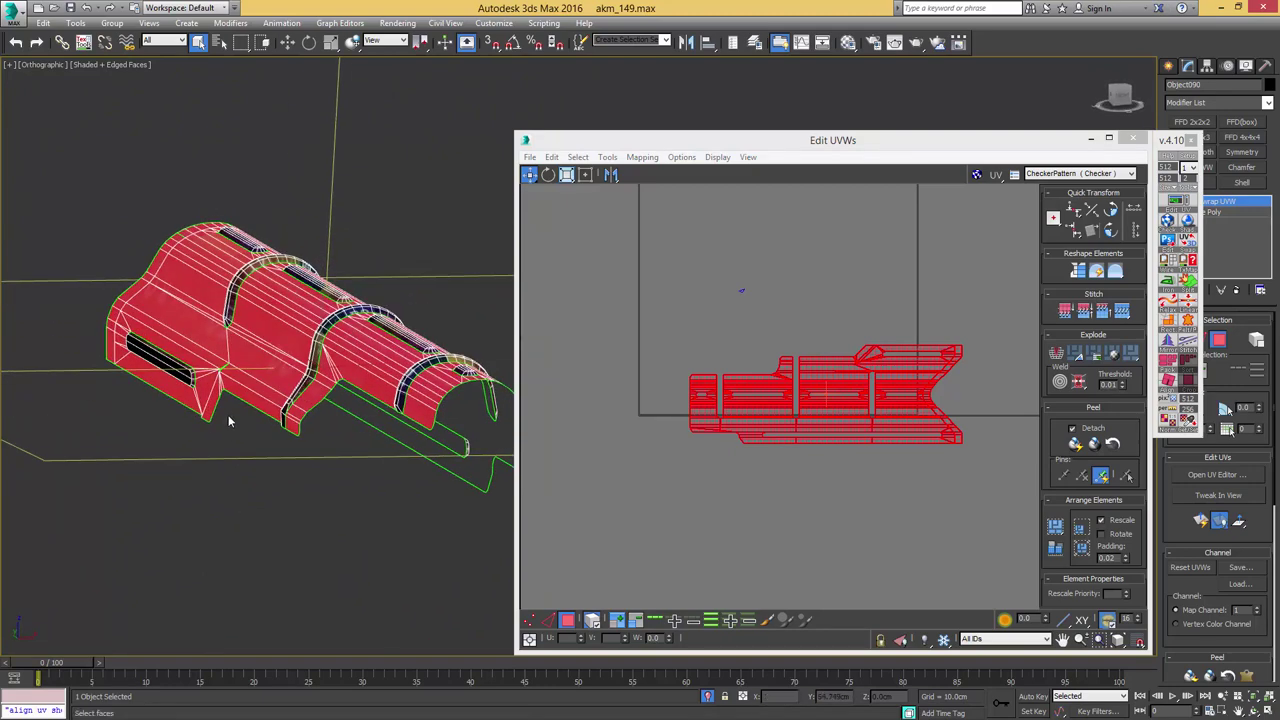
alt+middle_drag(408, 397, 372, 420)
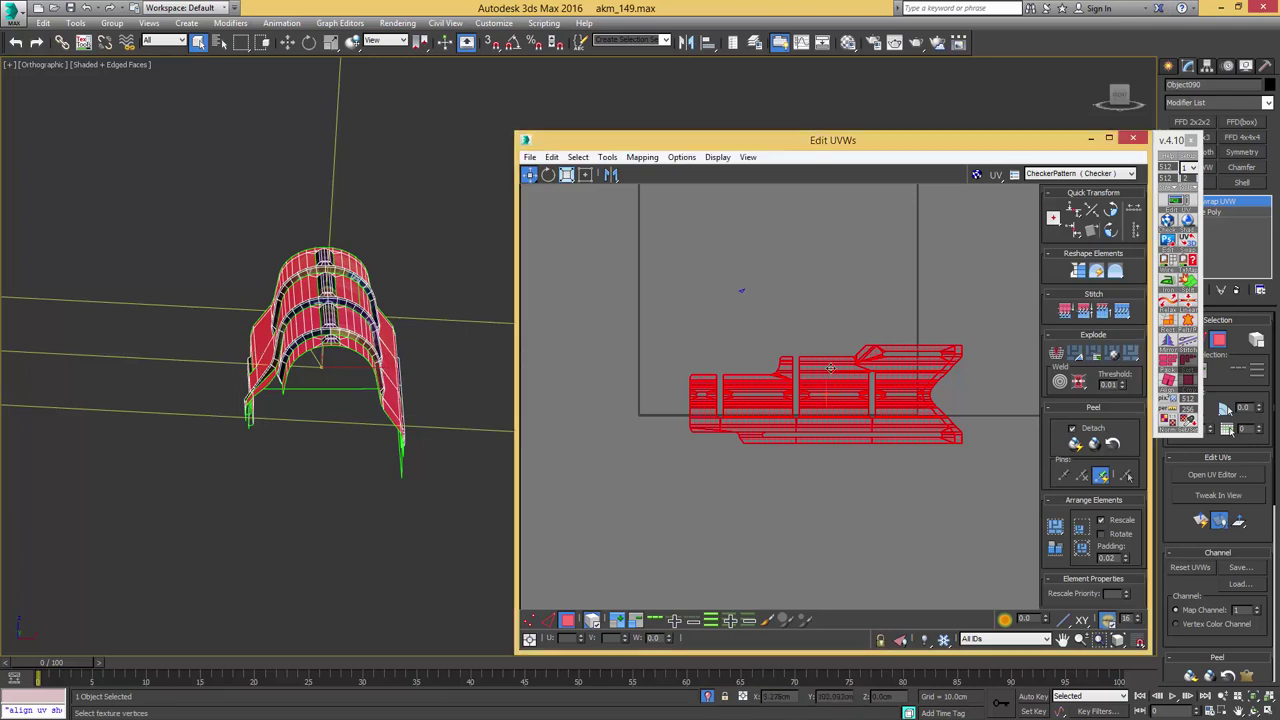
- Select the tiny leftover shell above the body shell and locate its faces on the dust cover model
scroll(797, 381, down, 6)
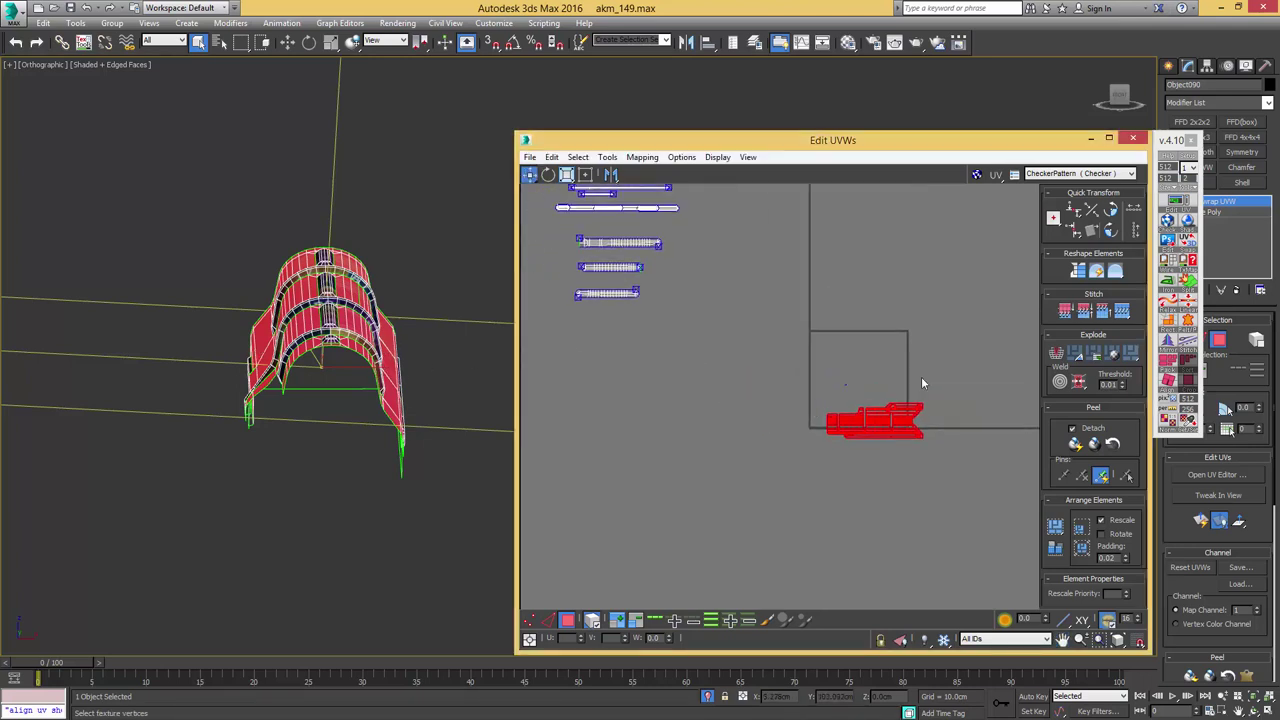
scroll(852, 376, up, 5)
drag(849, 431, 847, 433)
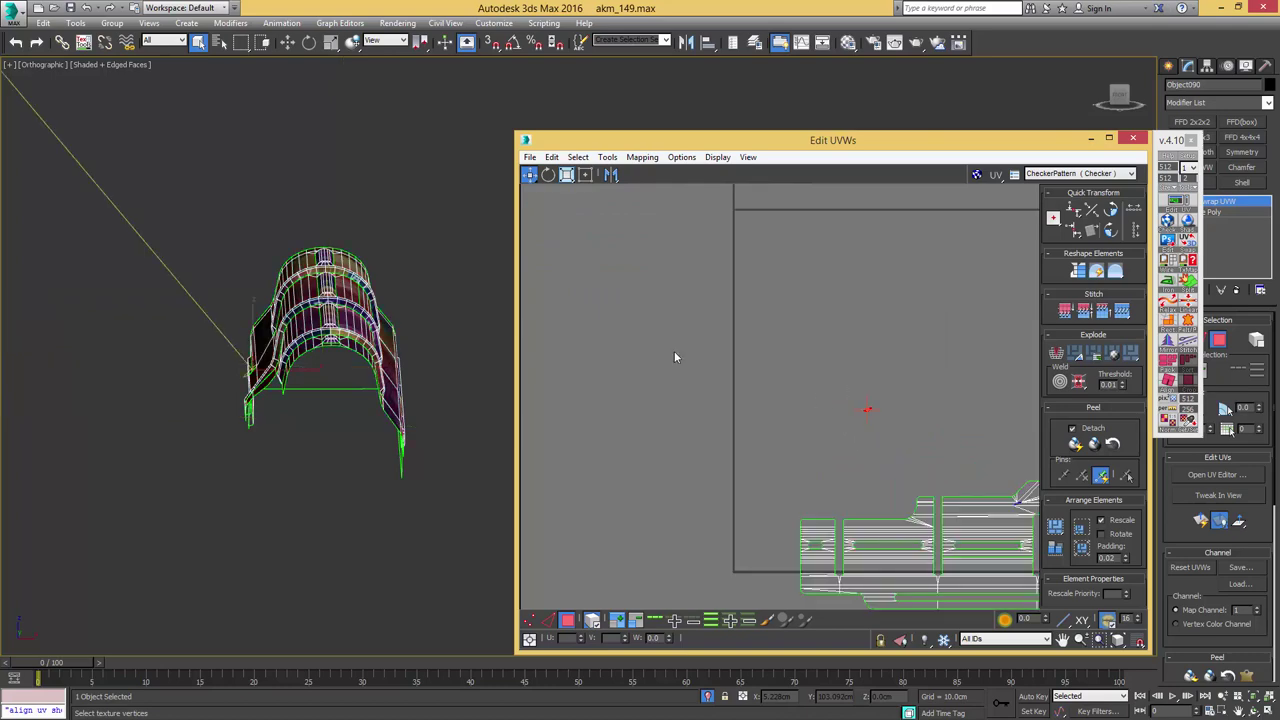
alt+middle_drag(272, 321, 350, 315)
scroll(270, 355, up, 4)
middle_drag(250, 383, 350, 342)
scroll(350, 342, up, 5)
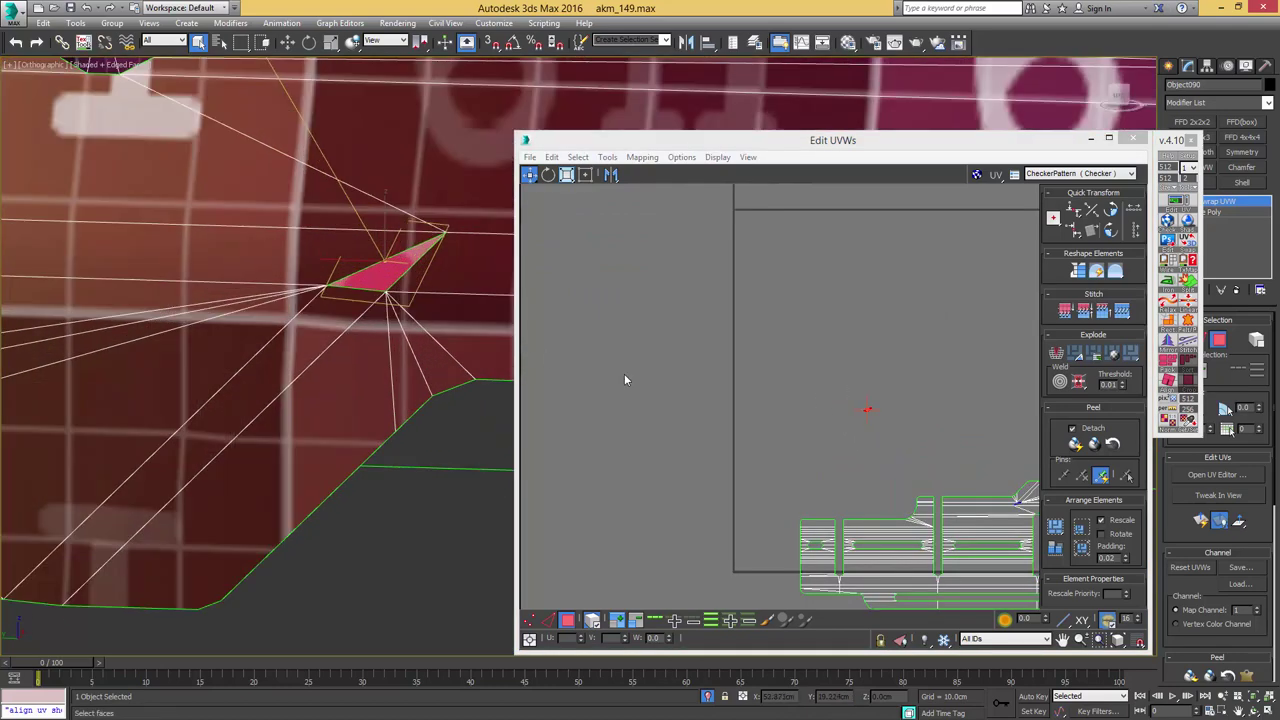
- Stitch the tiny leftover piece to the body shell along the long sloped edge of its triangular gap
middle_drag(887, 475, 747, 382)
scroll(835, 395, up, 9)
key(2)
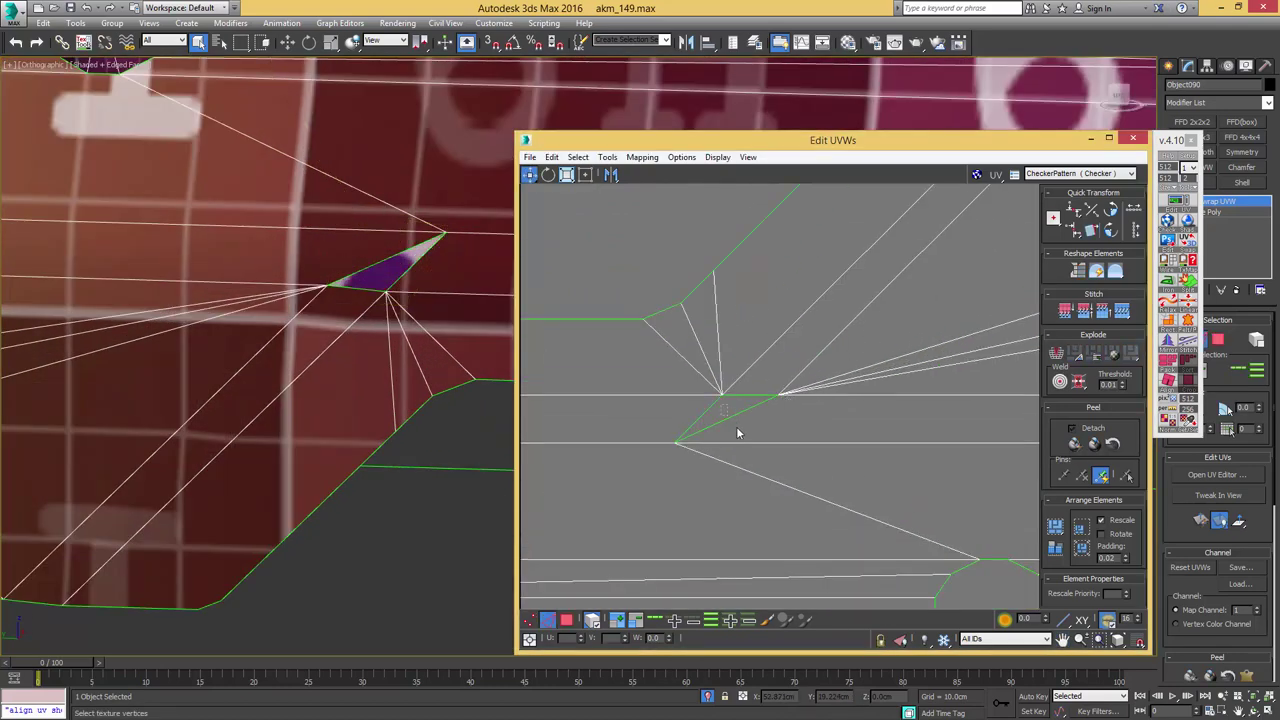
click(736, 427)
key(4)
click(730, 417)
key(s)
scroll(720, 390, up, 5)
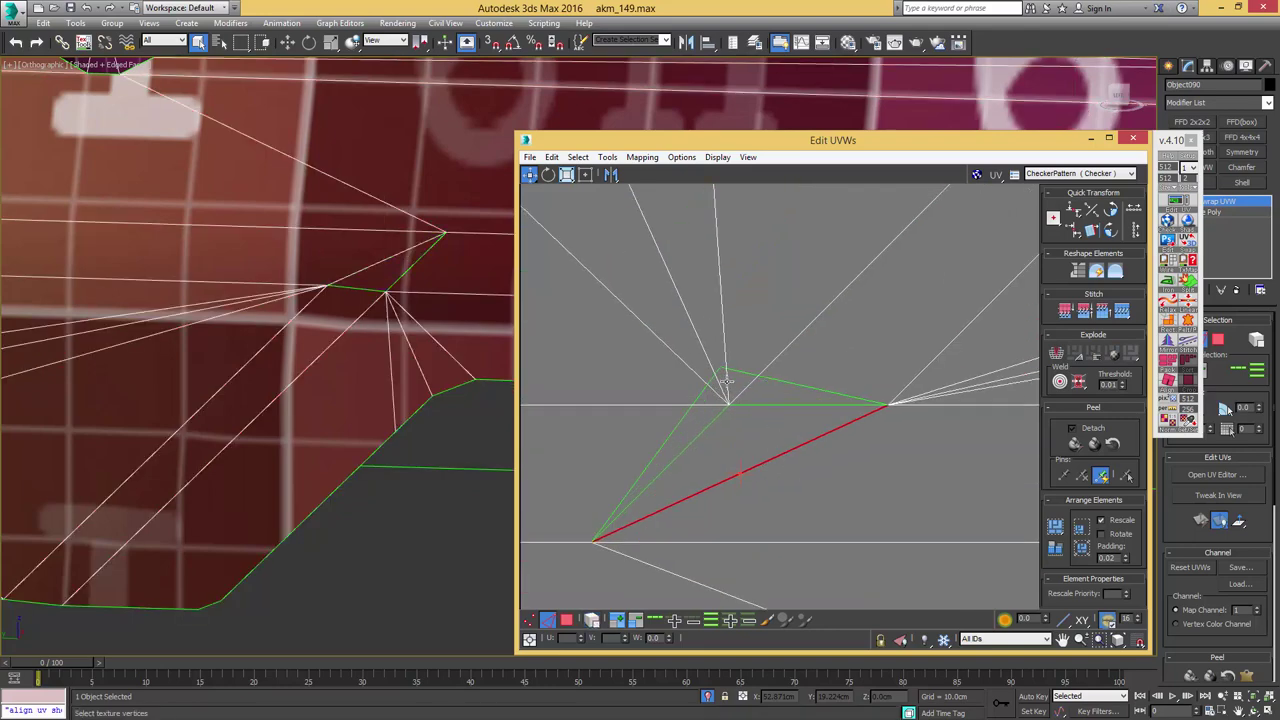
- Weld the stitched piece's loose vertex to the matching corner vertex of the triangular gap
key(1)
key(ctrl+t)
drag(722, 368, 728, 405)
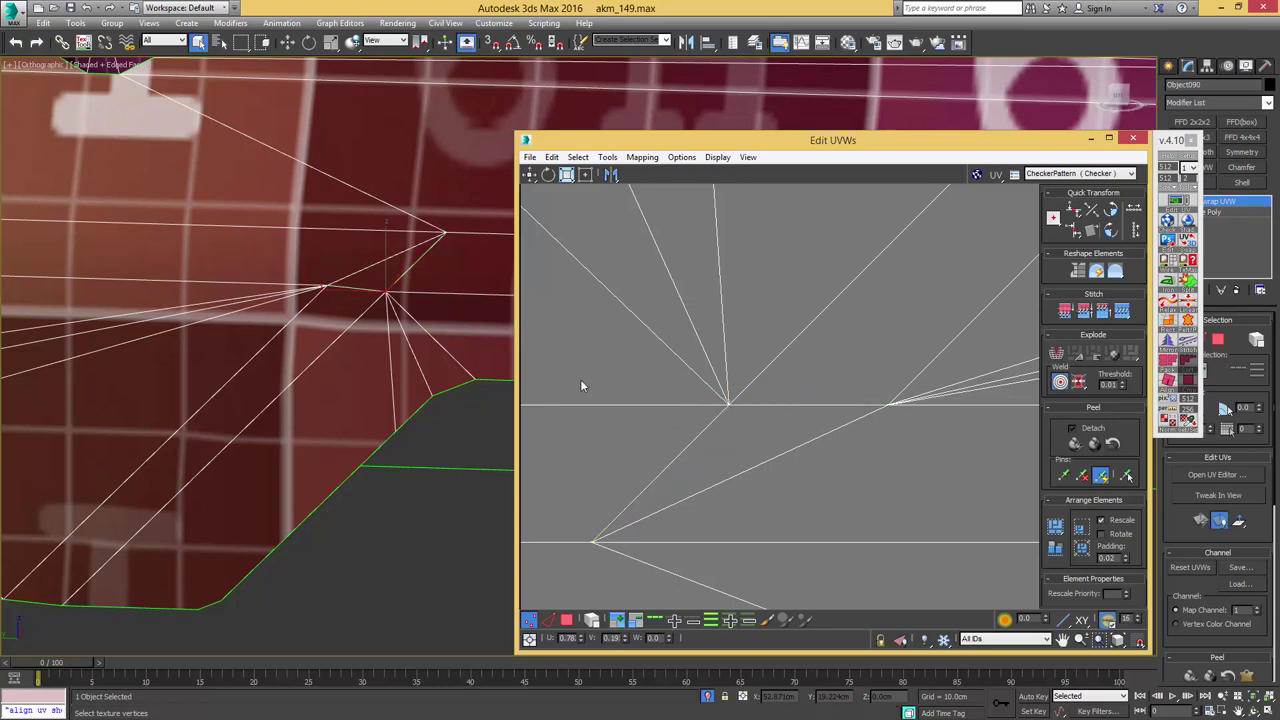
- Select the complete body shell and rotate it 90 degrees clockwise so its notched end faces down
scroll(393, 371, down, 10)
alt+middle_drag(393, 371, 362, 336)
scroll(765, 364, down, 7)
scroll(765, 366, down, 4)
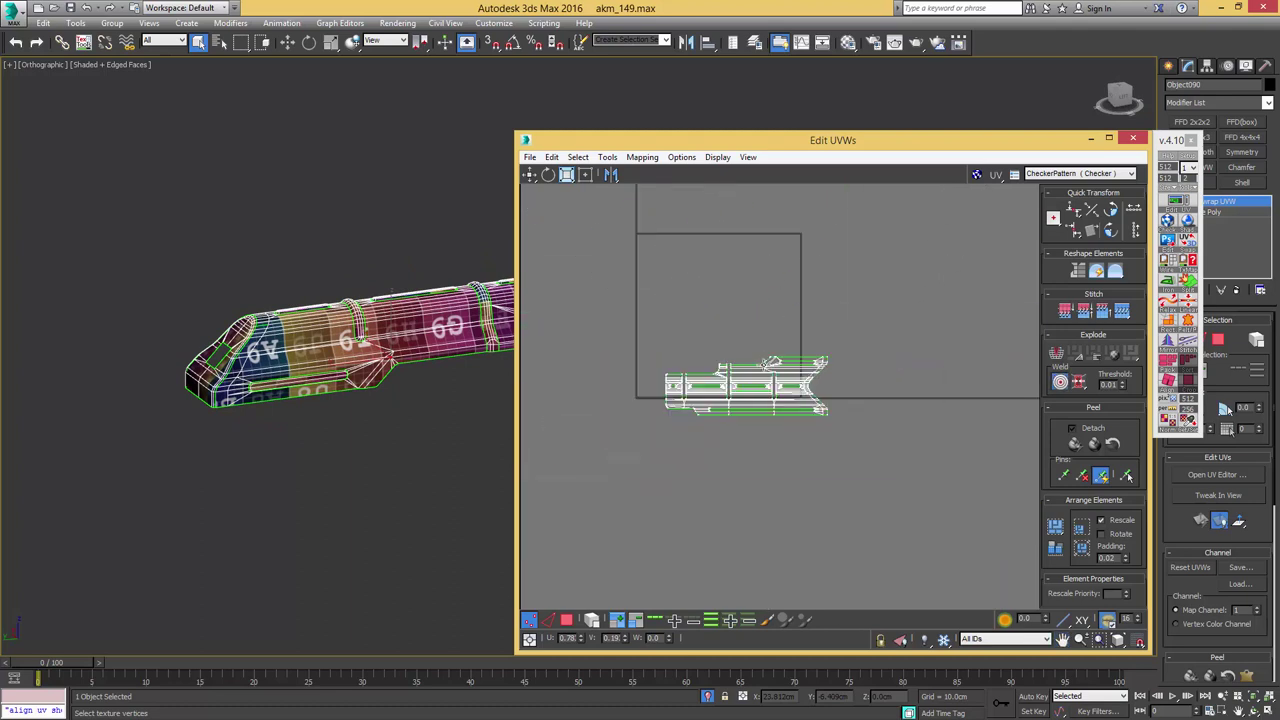
middle_drag(837, 360, 984, 388)
scroll(793, 372, up, 4)
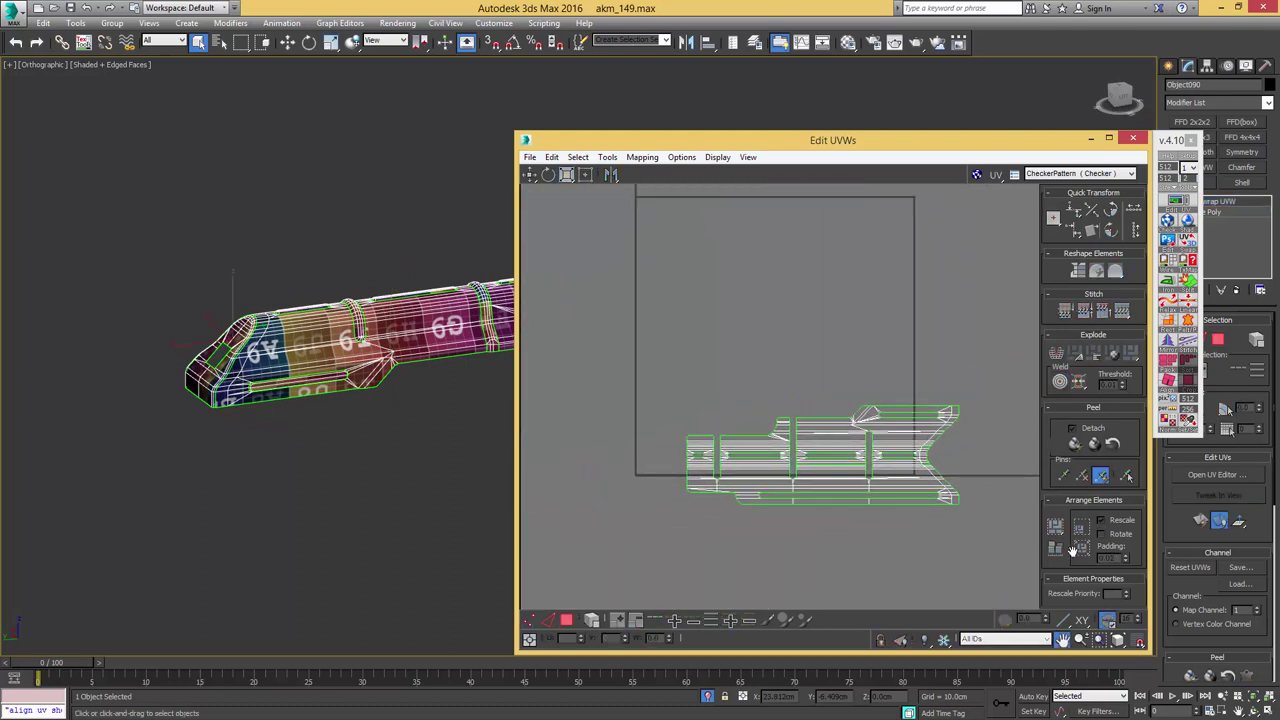
right_click(972, 478)
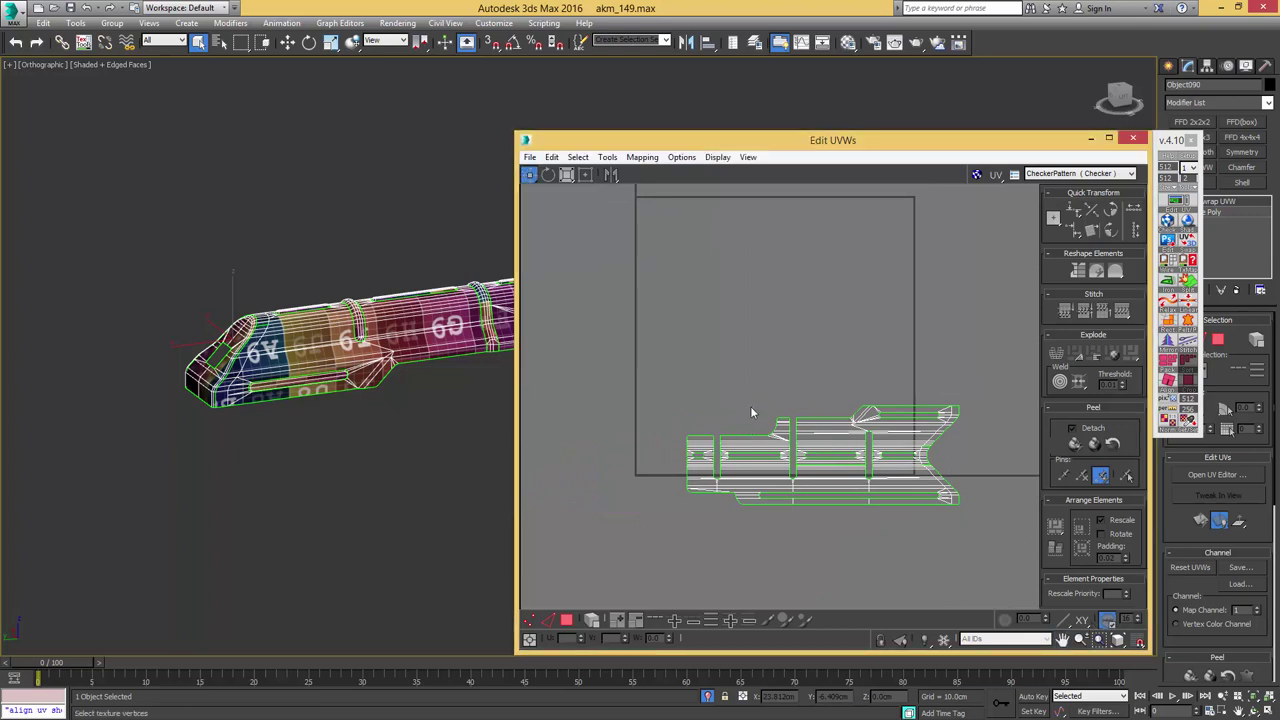
key(3)
drag(980, 372, 738, 534)
scroll(787, 414, down, 2)
middle_drag(803, 418, 941, 419)
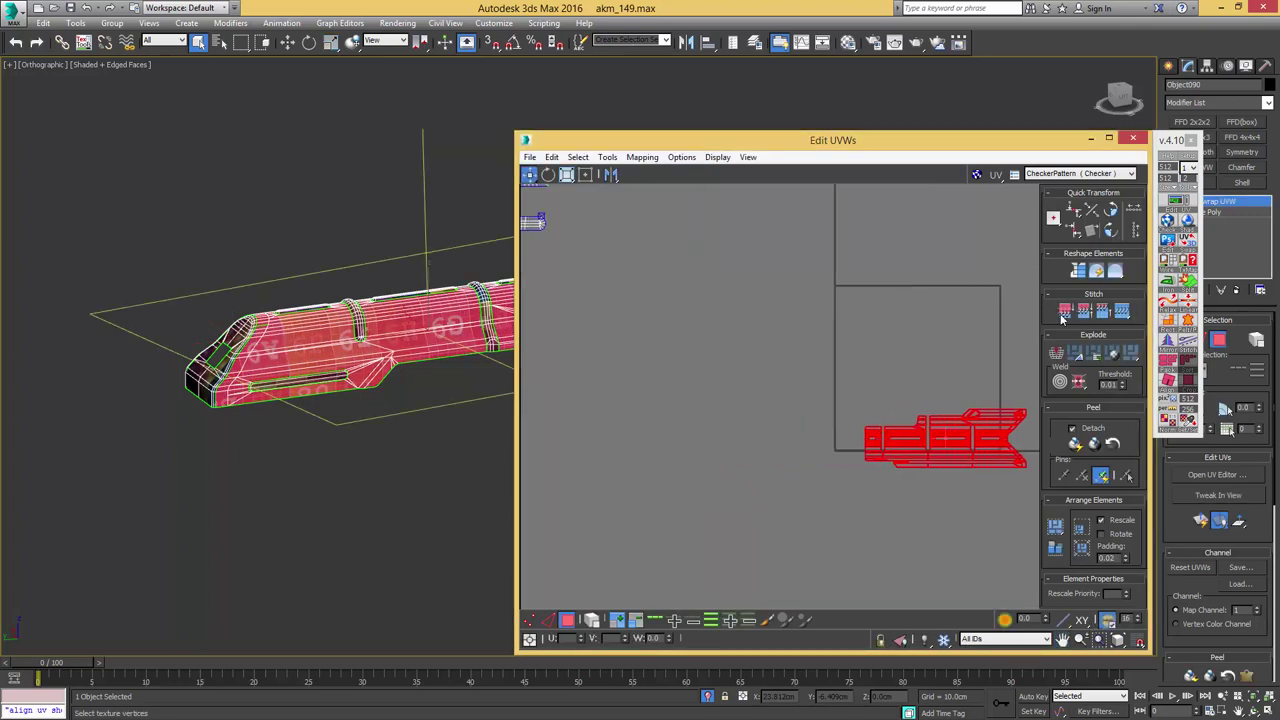
click(1110, 232)
scroll(967, 379, down, 1)
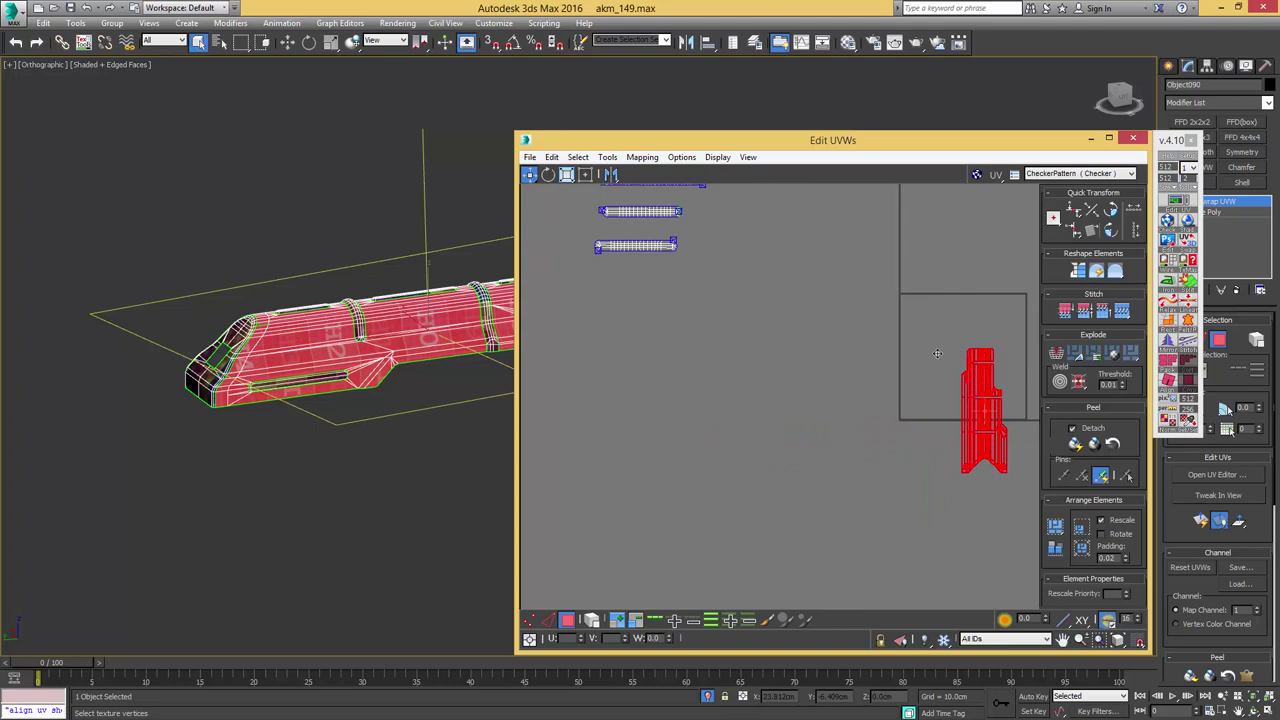
- Move the rotated body shell out of the UV tile and place it beside the parked end cap shell
drag(937, 353, 755, 236)
middle_drag(755, 236, 885, 446)
scroll(885, 446, down, 3)
middle_drag(843, 488, 881, 399)
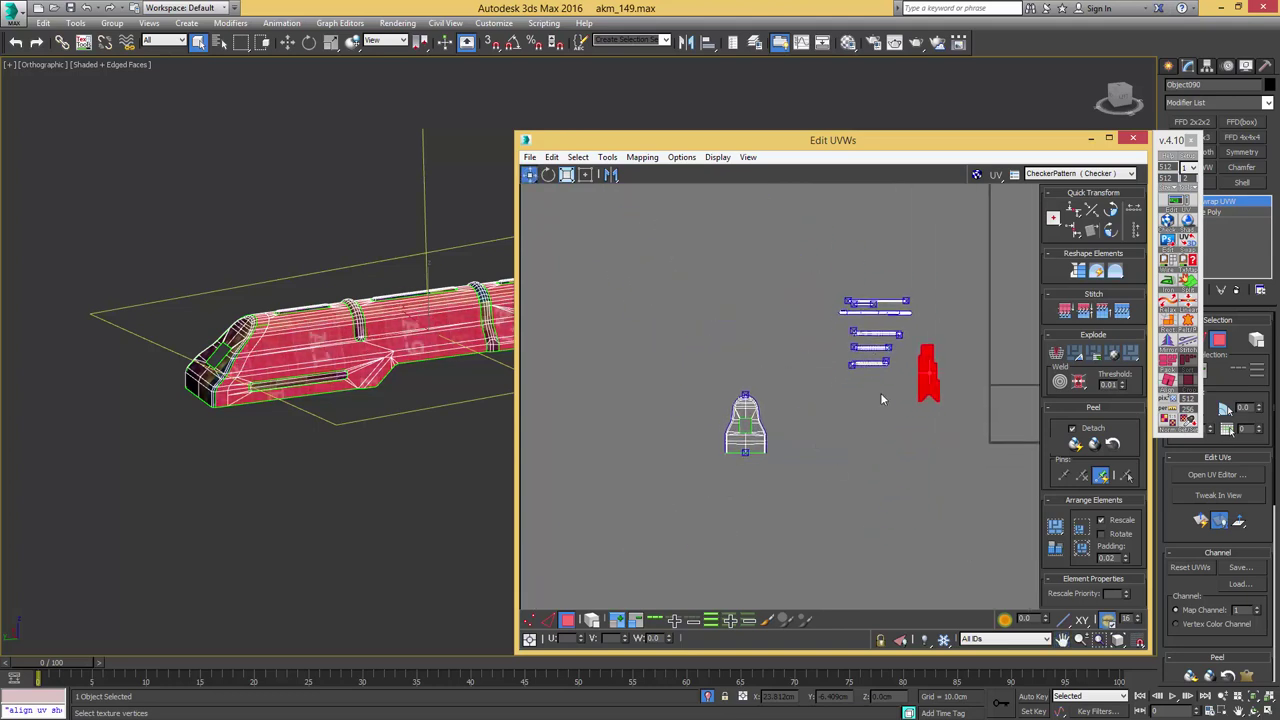
drag(927, 378, 821, 409)
scroll(751, 463, up, 8)
middle_drag(831, 357, 831, 419)
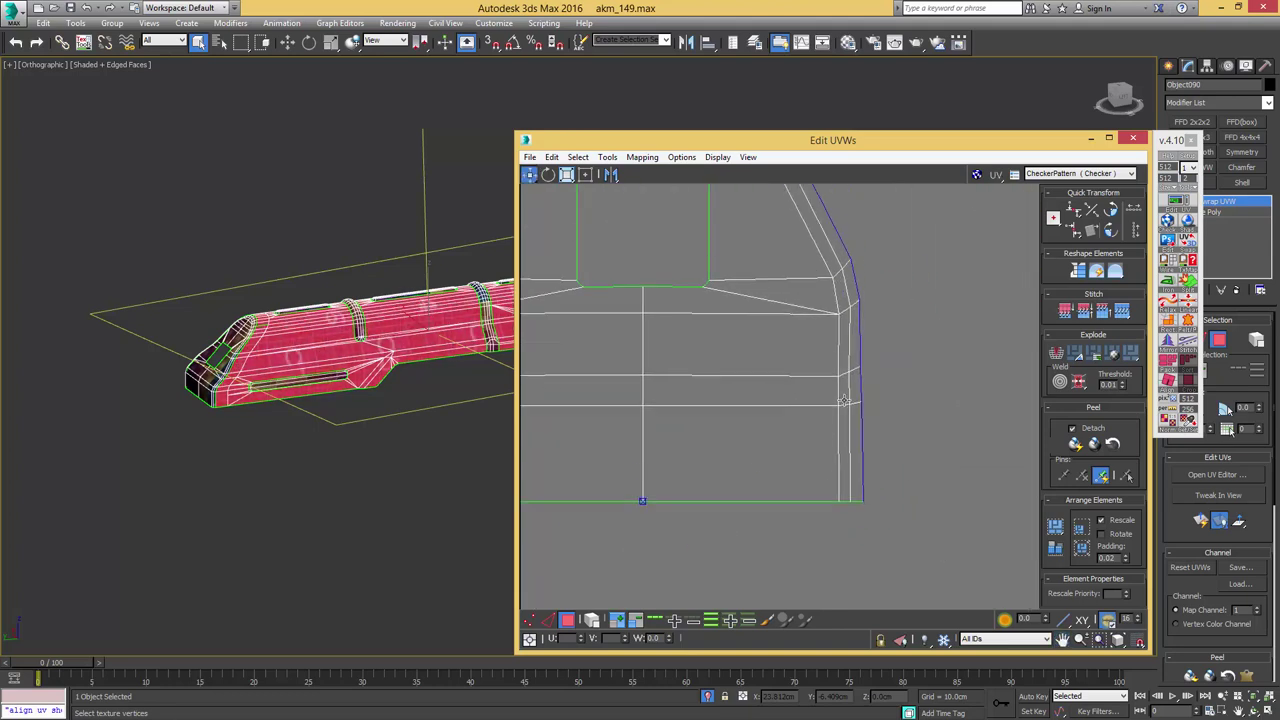
- Align the bevel edge lines along the right side of the end-cap shell's lower section into straight verticals
key(2)
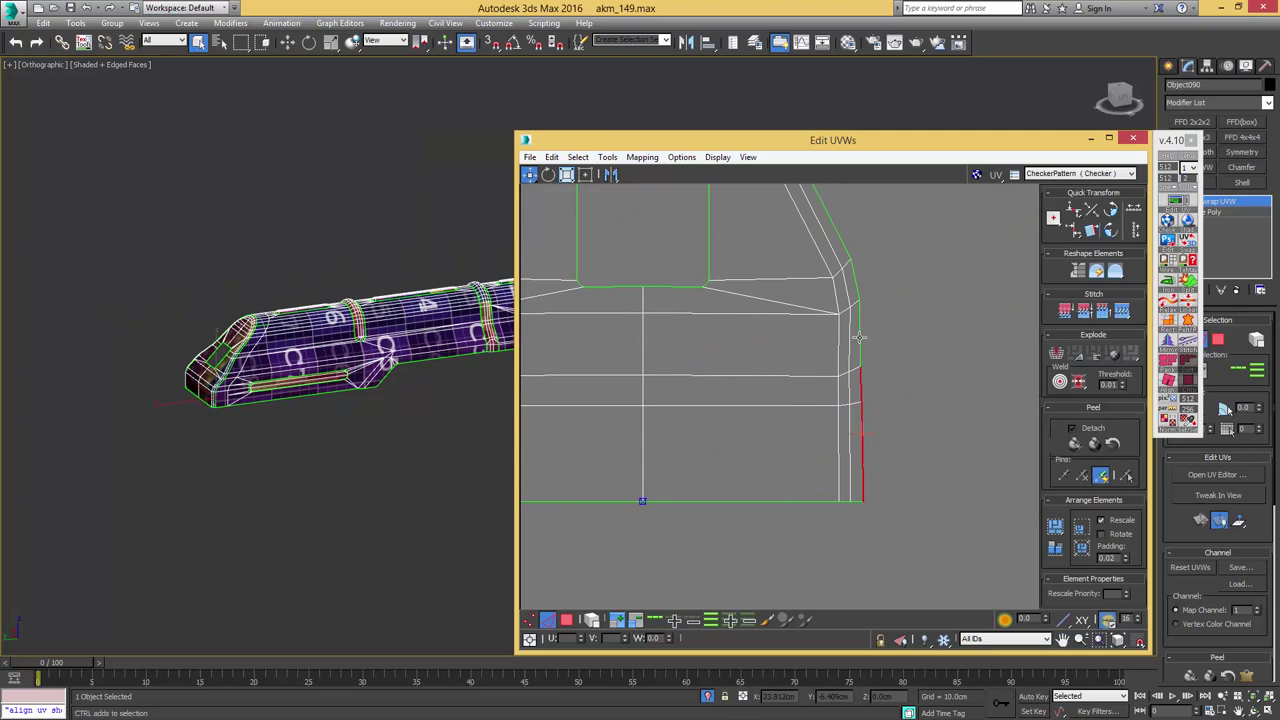
click(849, 366)
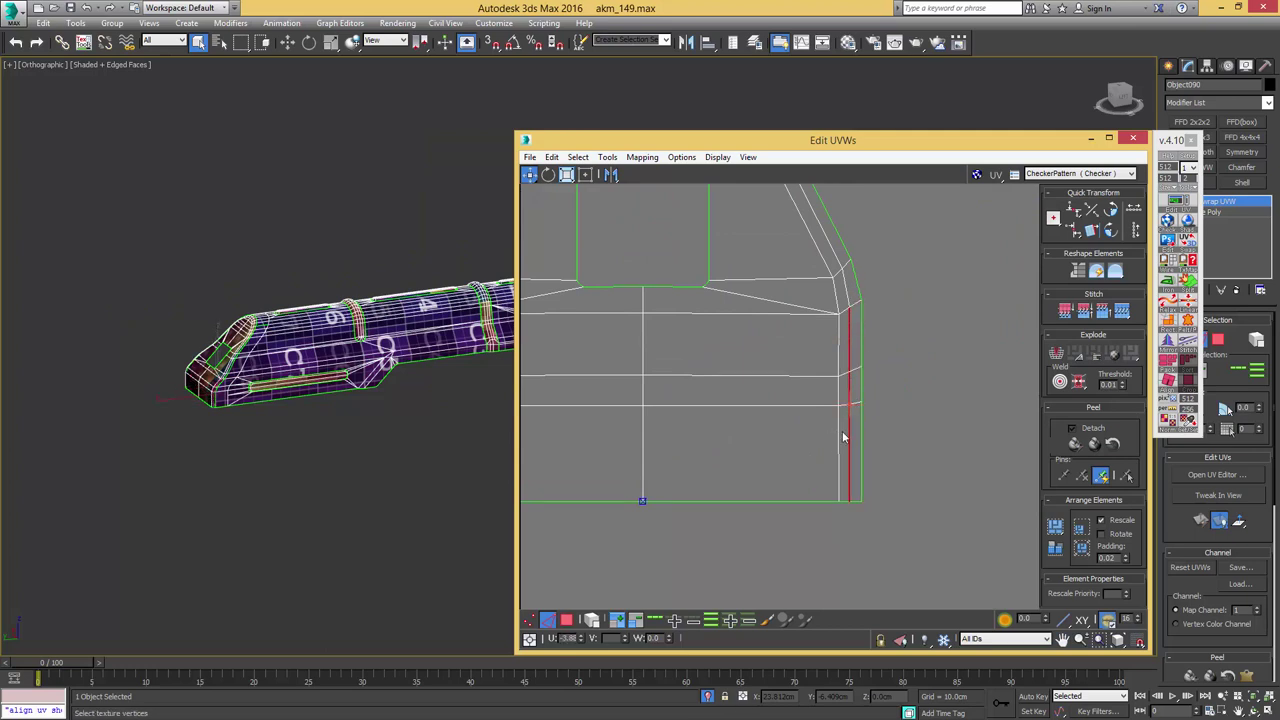
click(840, 432)
scroll(838, 367, down, 3)
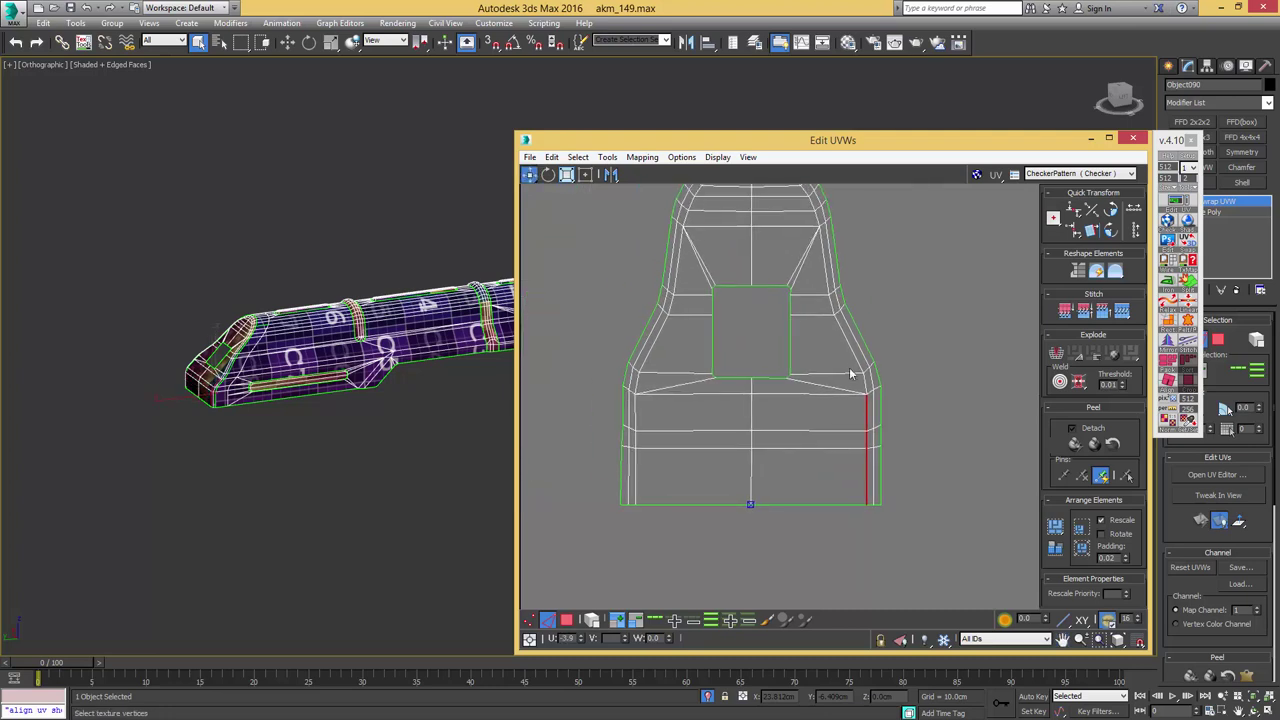
- Align the matching bevel edge lines on the left side of the end-cap shell's lower section into straight verticals
click(638, 464)
scroll(628, 432, up, 2)
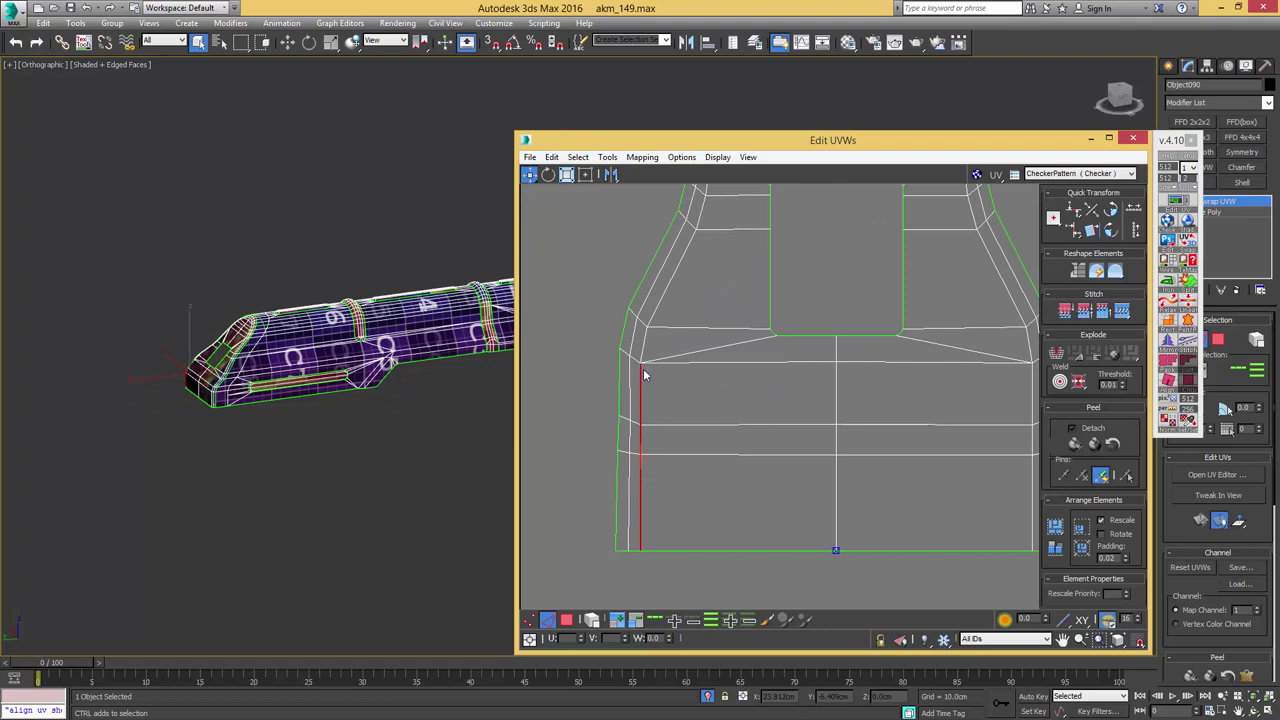
click(618, 400)
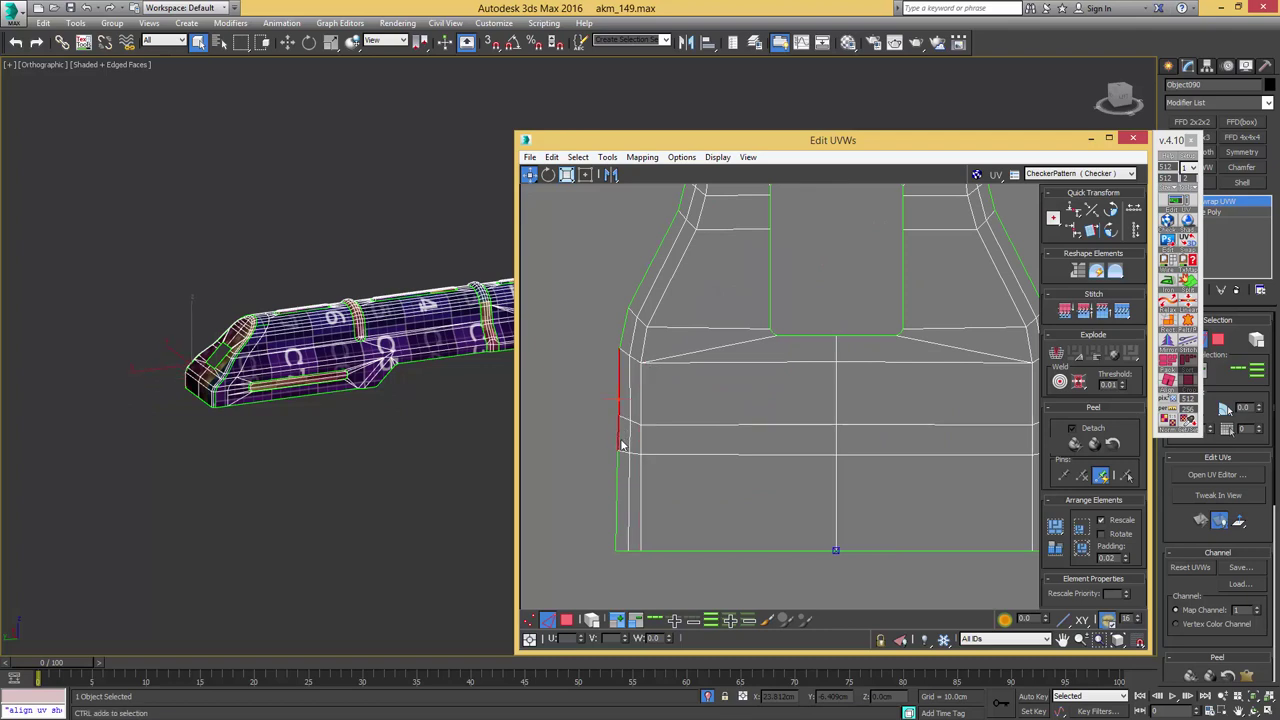
ctrl+click(622, 480)
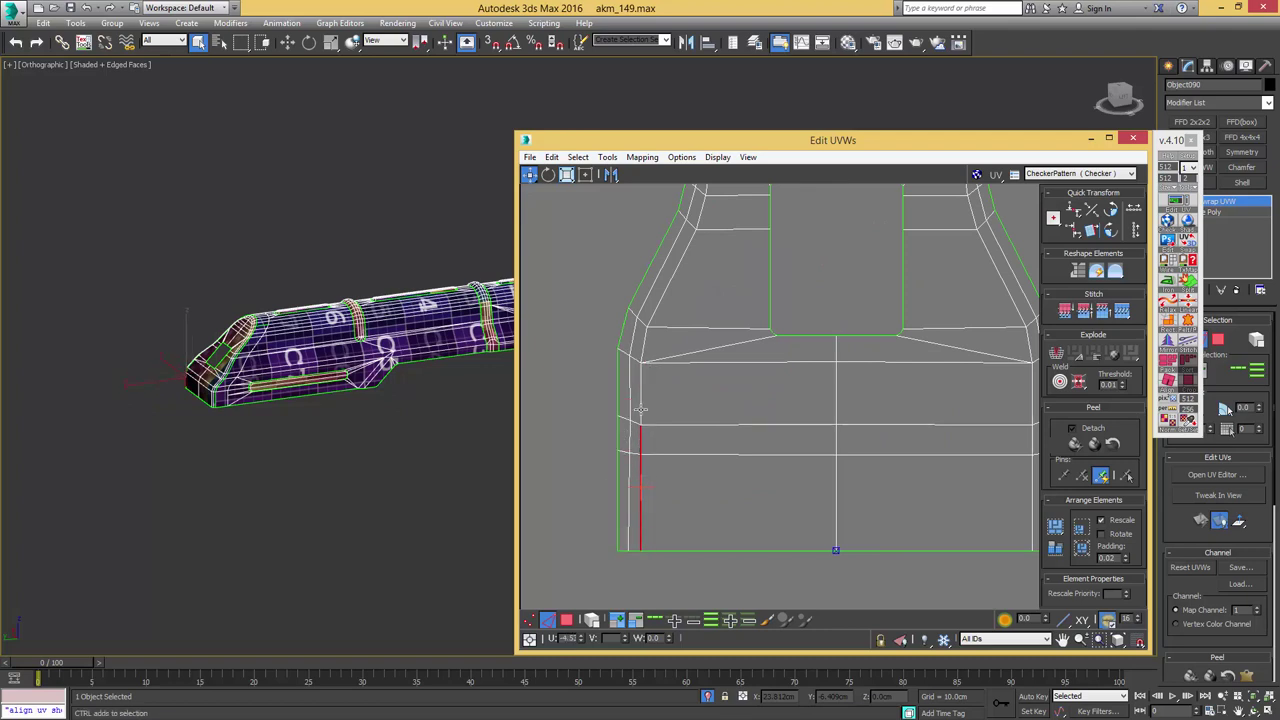
scroll(644, 408, down, 3)
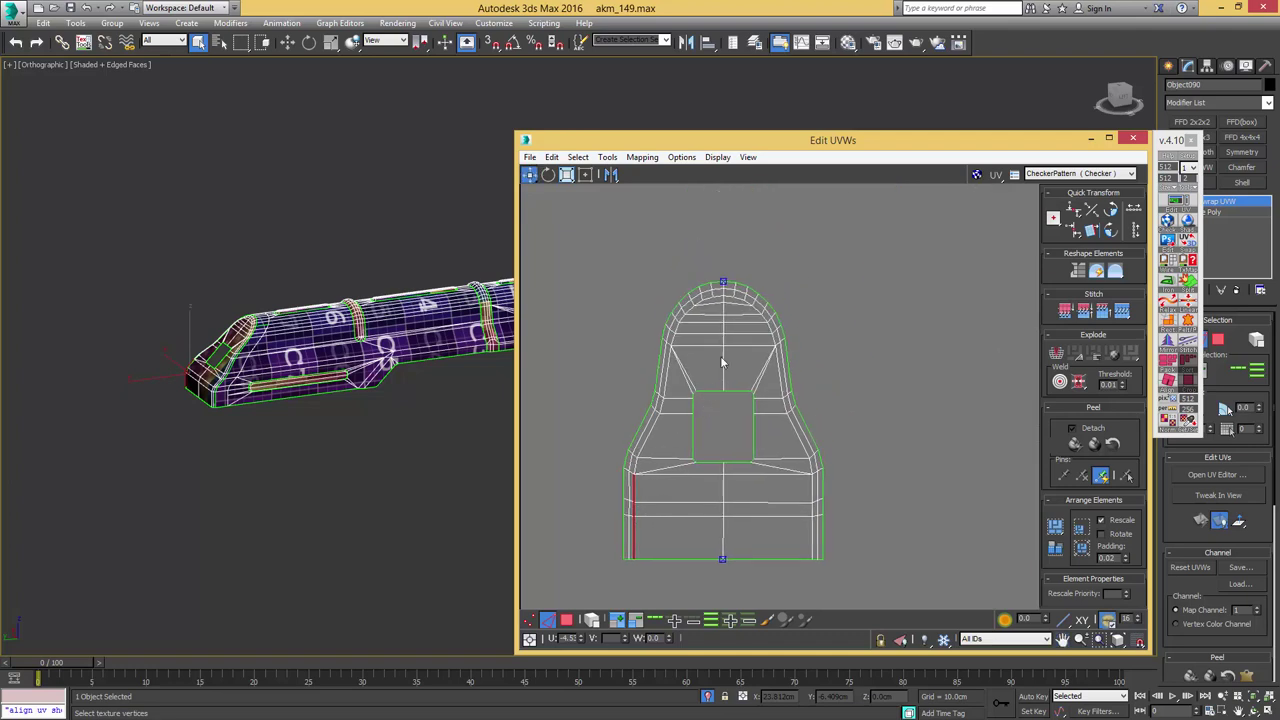
- Collapse the finished unwrap, leave isolation and save the scene incrementally as akm_150.max
scroll(722, 347, up, 2)
scroll(724, 365, down, 2)
scroll(752, 372, down, 3)
middle_drag(800, 372, 683, 448)
middle_drag(751, 371, 644, 383)
alt+middle_drag(481, 374, 427, 395)
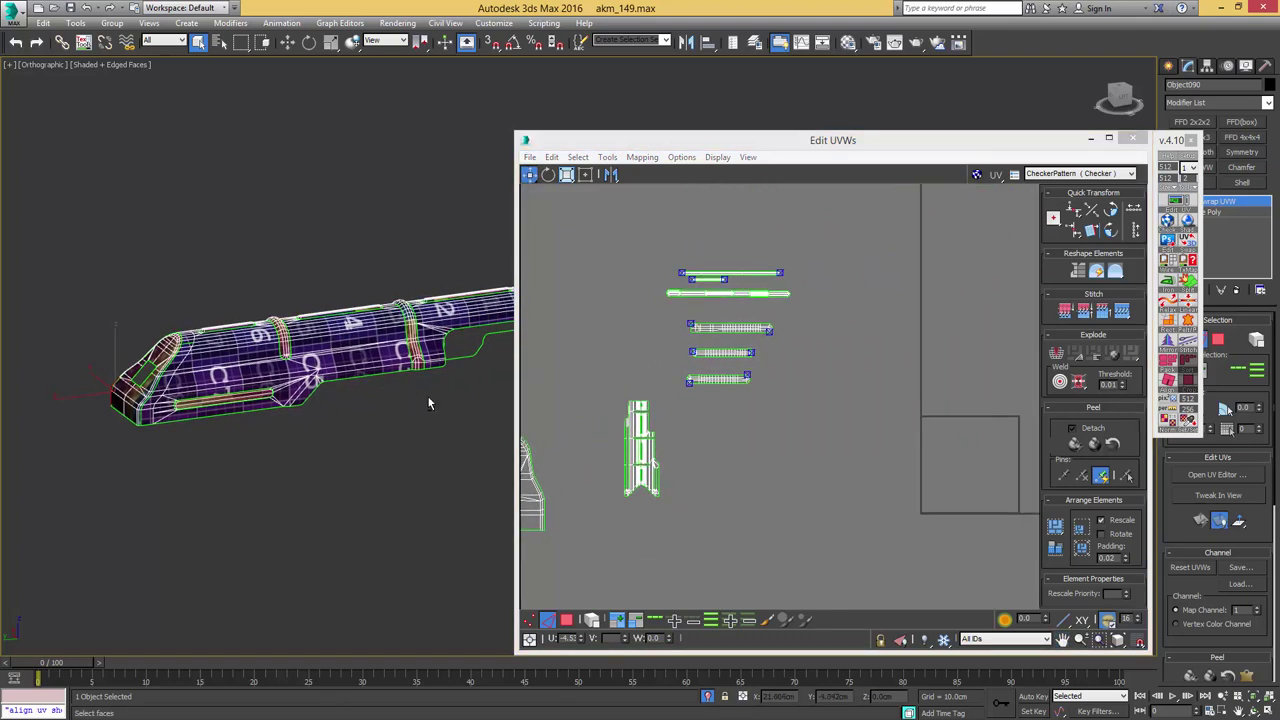
key(ctrl+e)
key(alt+q)
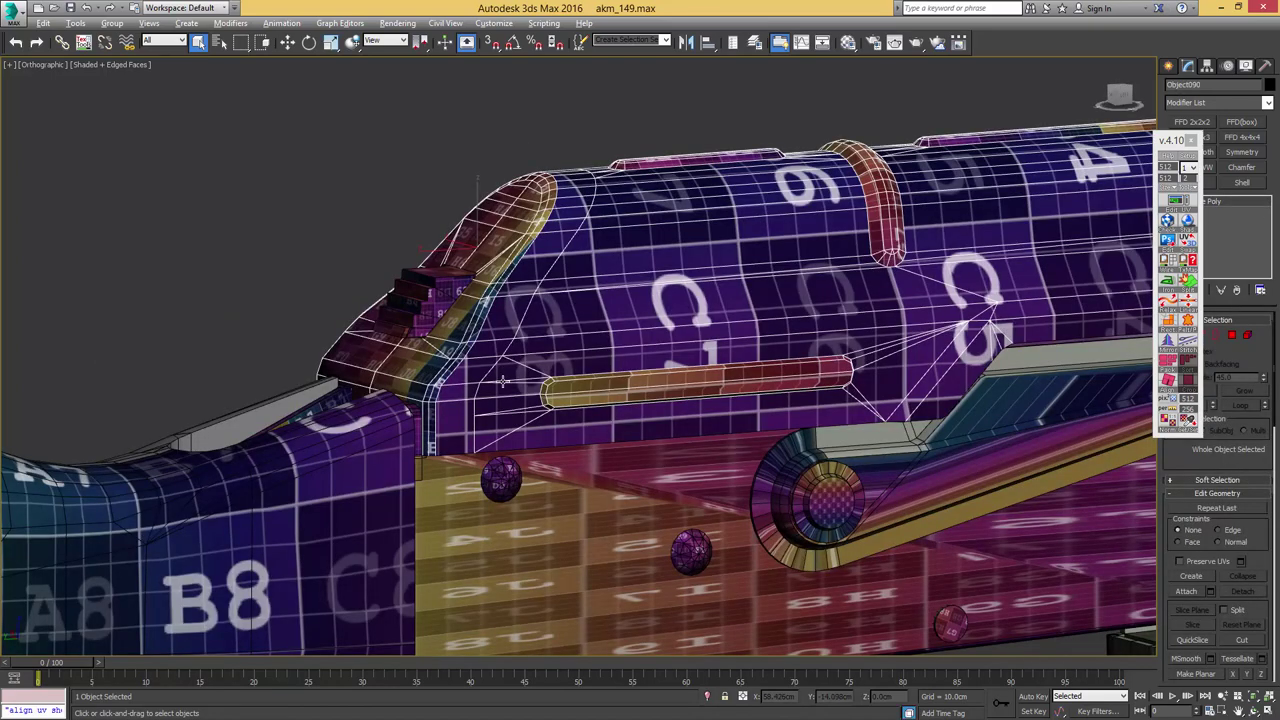
key(ctrl+s)
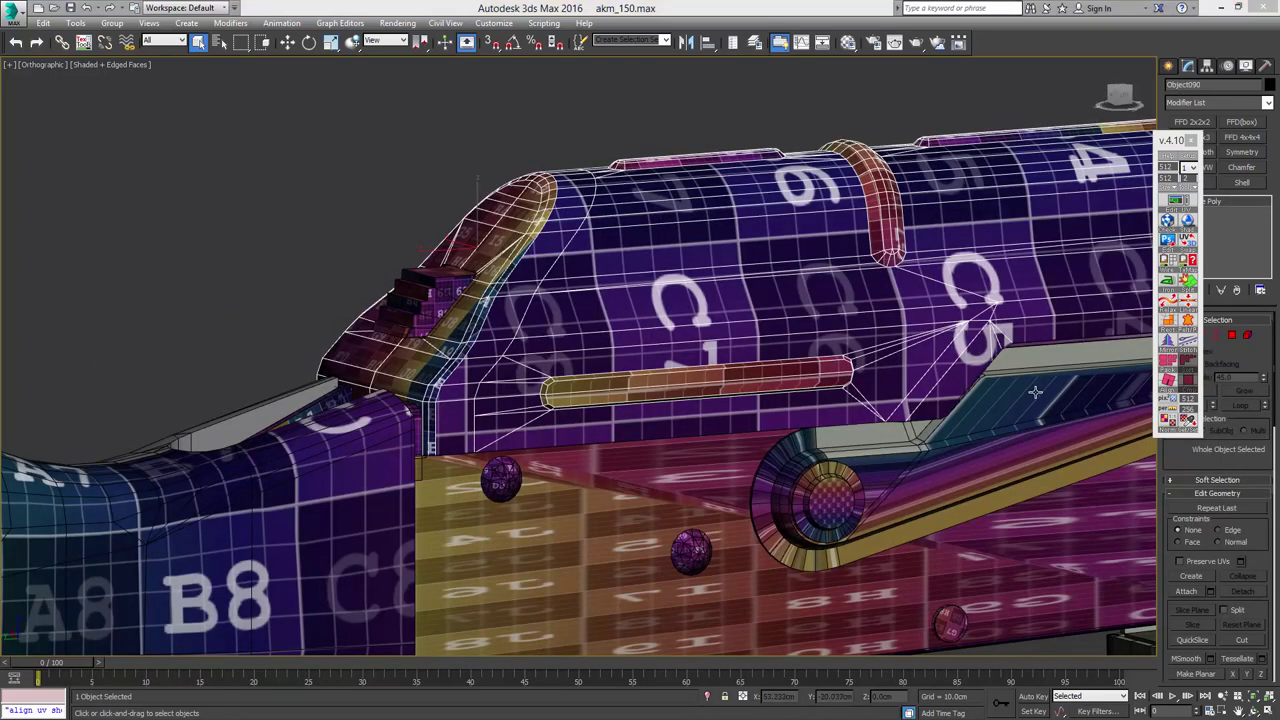
- Select the two parts forming the inside of the top cover and isolate them
middle_drag(1021, 314, 472, 325)
alt+middle_drag(787, 335, 573, 311)
scroll(555, 307, up, 3)
middle_drag(463, 245, 434, 289)
click(521, 292)
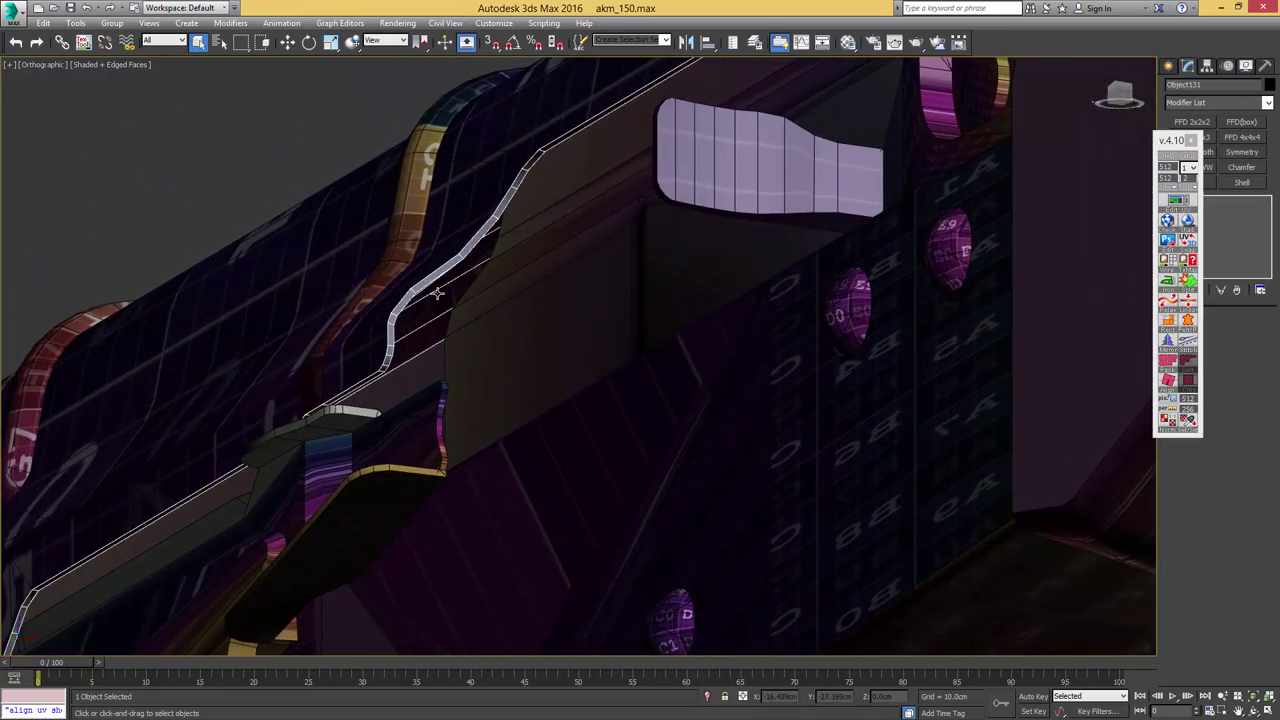
key(alt+q)
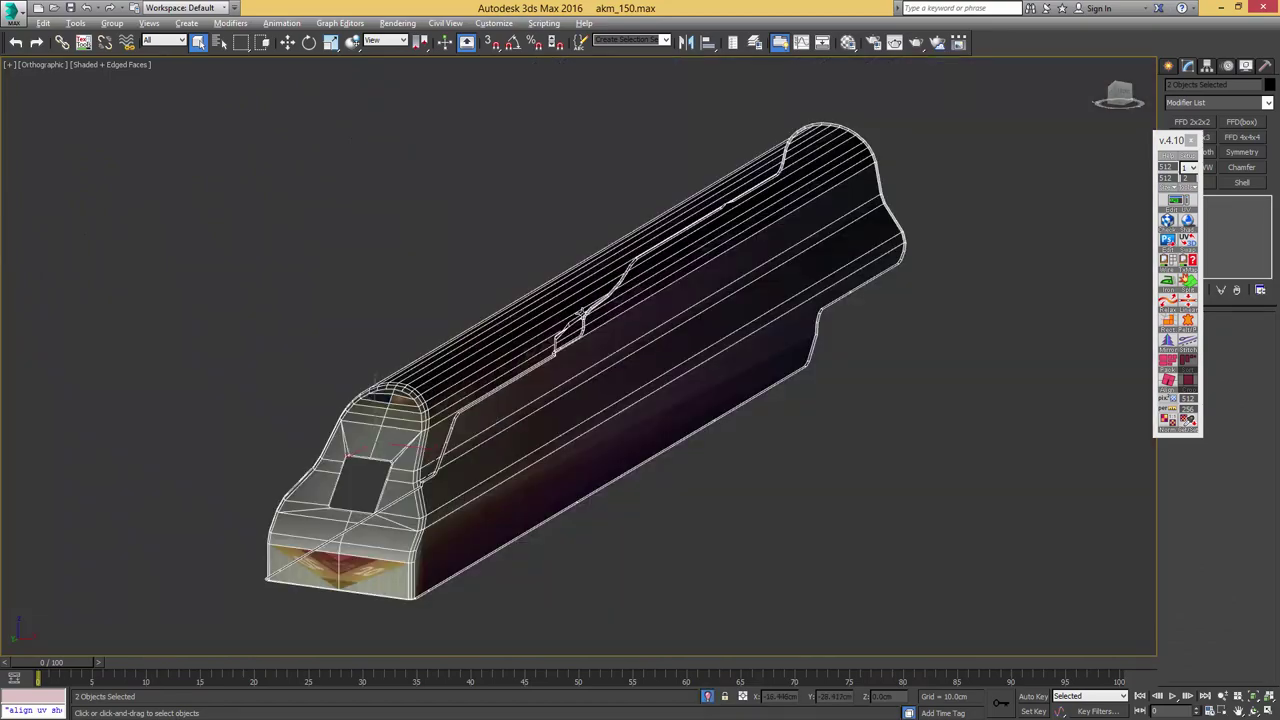
- Examine the long inner cover part on its own, checking its rim and interior from several angles
scroll(578, 308, up, 5)
click(611, 296)
alt+middle_drag(617, 297, 640, 324)
scroll(838, 357, down, 3)
alt+middle_drag(843, 355, 923, 360)
scroll(923, 360, down, 2)
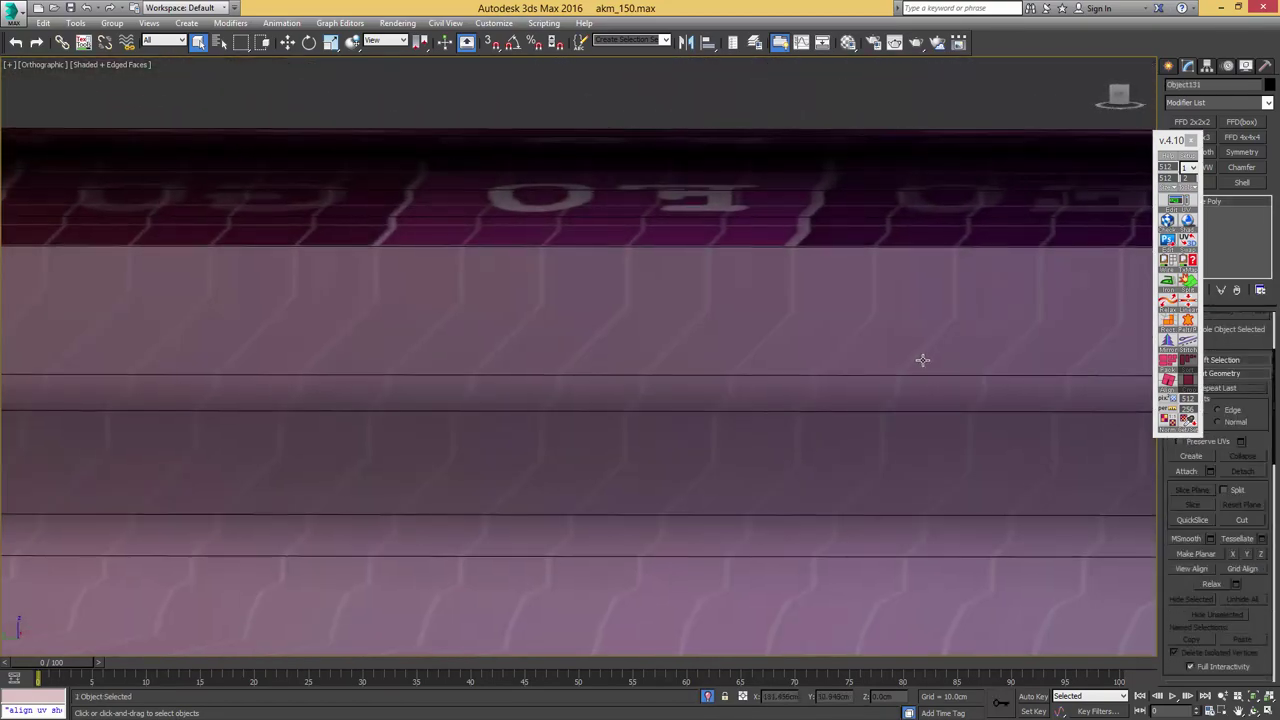
scroll(734, 326, down, 6)
alt+middle_drag(734, 326, 838, 328)
scroll(703, 376, up, 4)
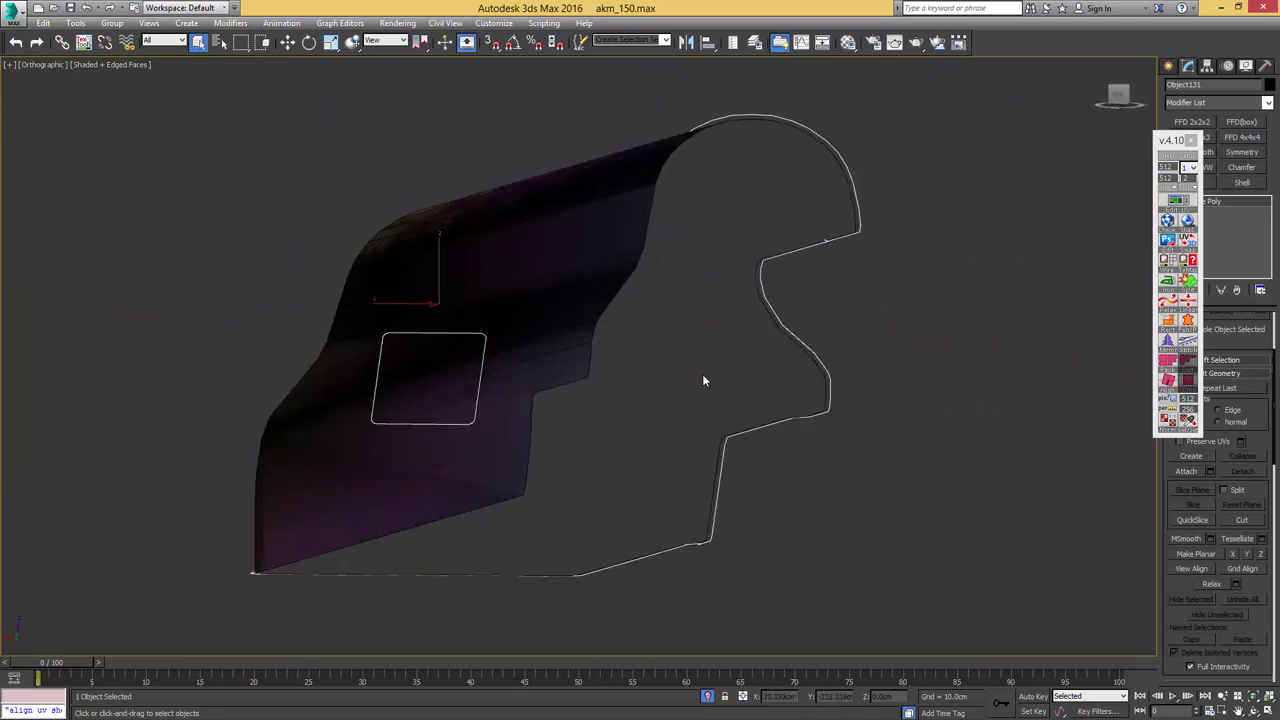
alt+middle_drag(703, 376, 522, 350)
scroll(522, 350, down, 4)
- Open both inner cover parts together in Unwrap UVW and select all of their polygons
drag(625, 272, 621, 277)
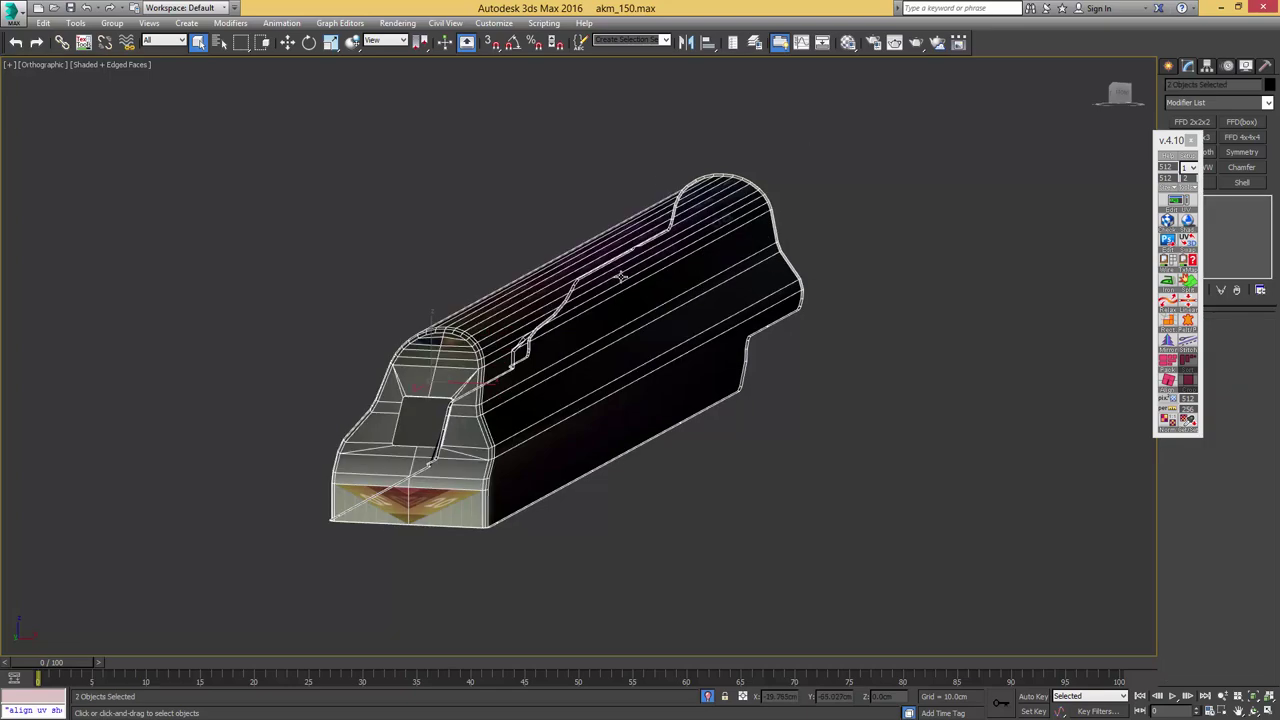
mouse_move(621, 277)
alt+middle_down()
mouse_move(606, 289)
mouse_move(617, 294)
alt+middle_up()
key(ctrl+e)
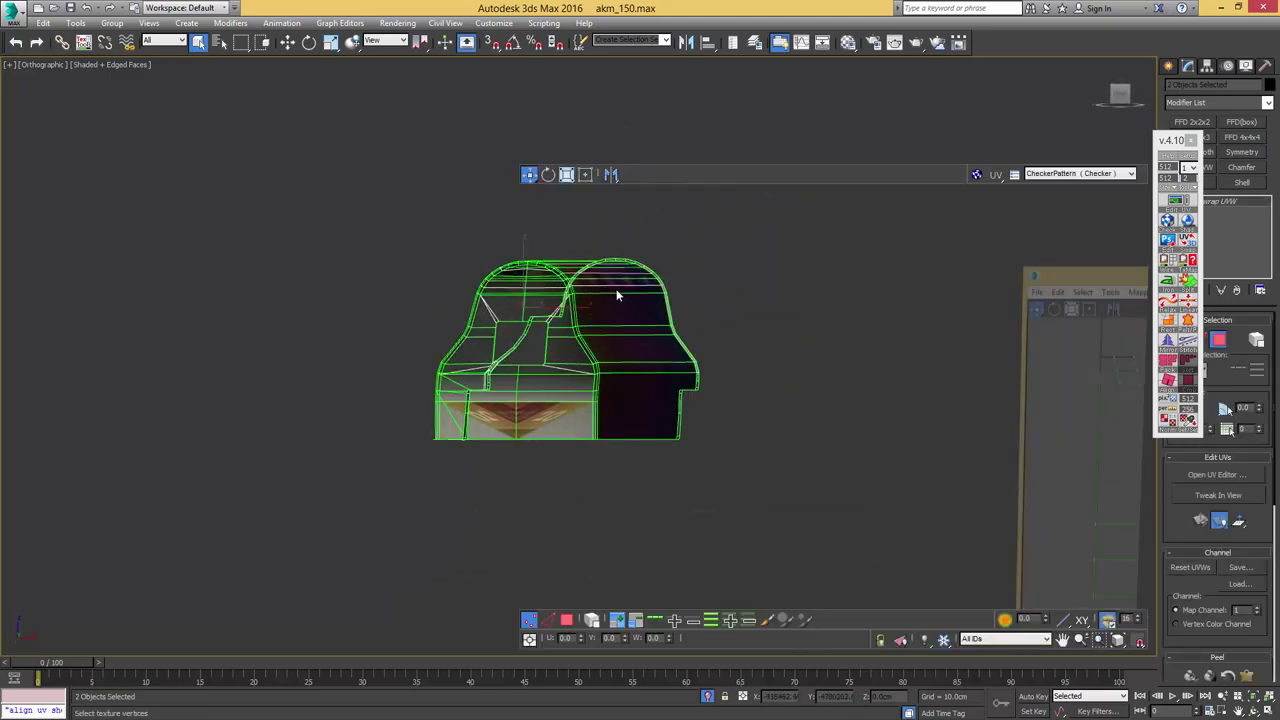
alt+middle_drag(265, 292, 306, 298)
click(718, 332)
scroll(780, 303, down, 3)
key(3)
key(ctrl+a)
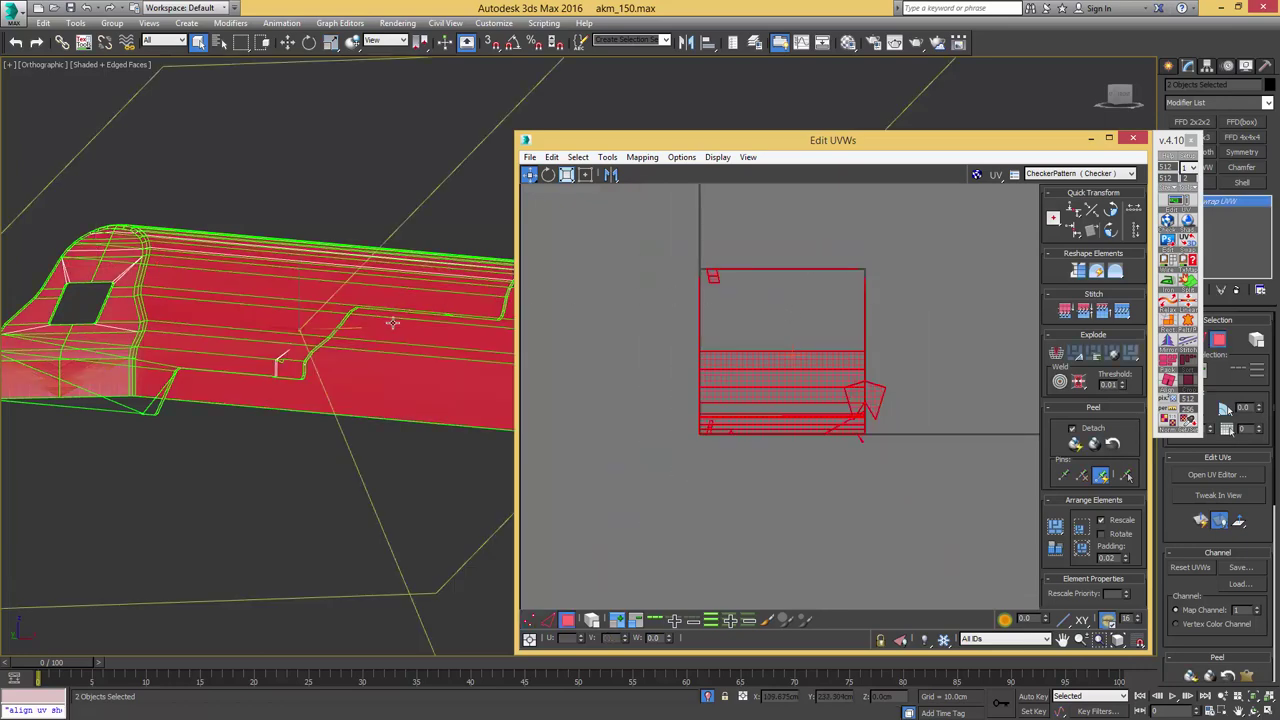
- Flatten all the polygons by smoothing group and select the faces of the rim strip on the model
alt+middle_drag(391, 320, 314, 314)
scroll(314, 314, up, 5)
click(1093, 360)
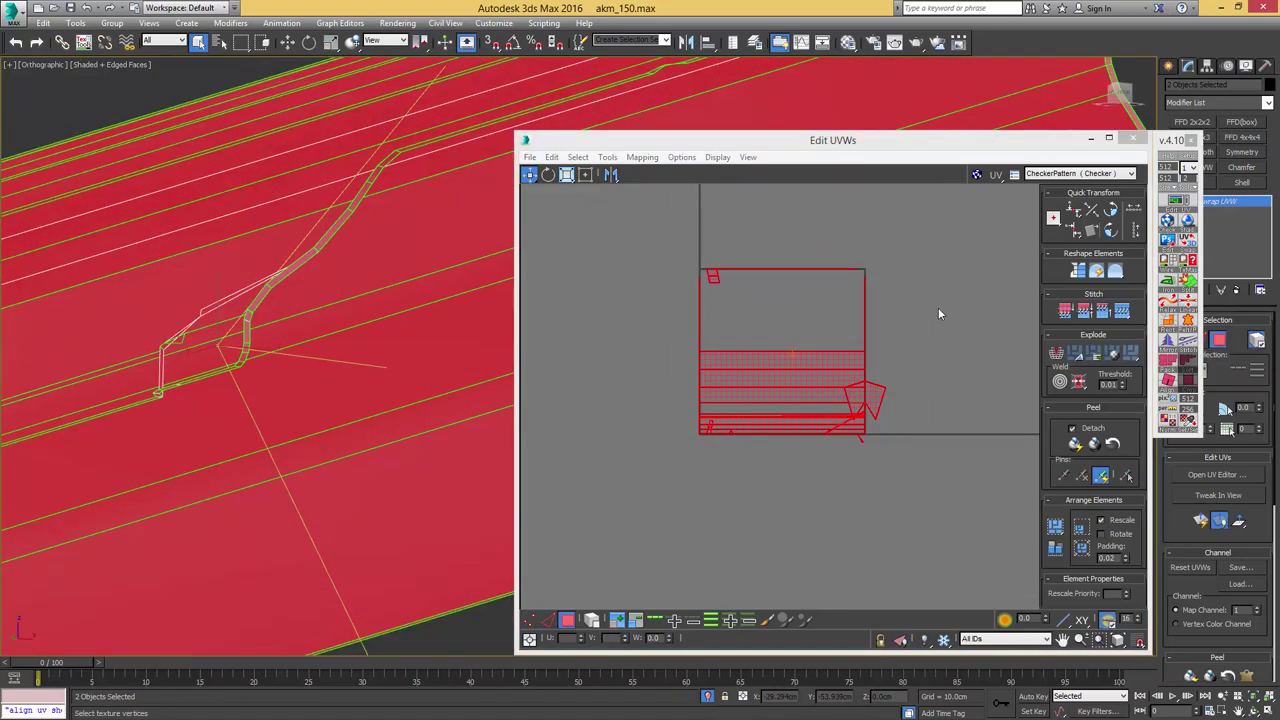
click(316, 250)
scroll(262, 329, down, 5)
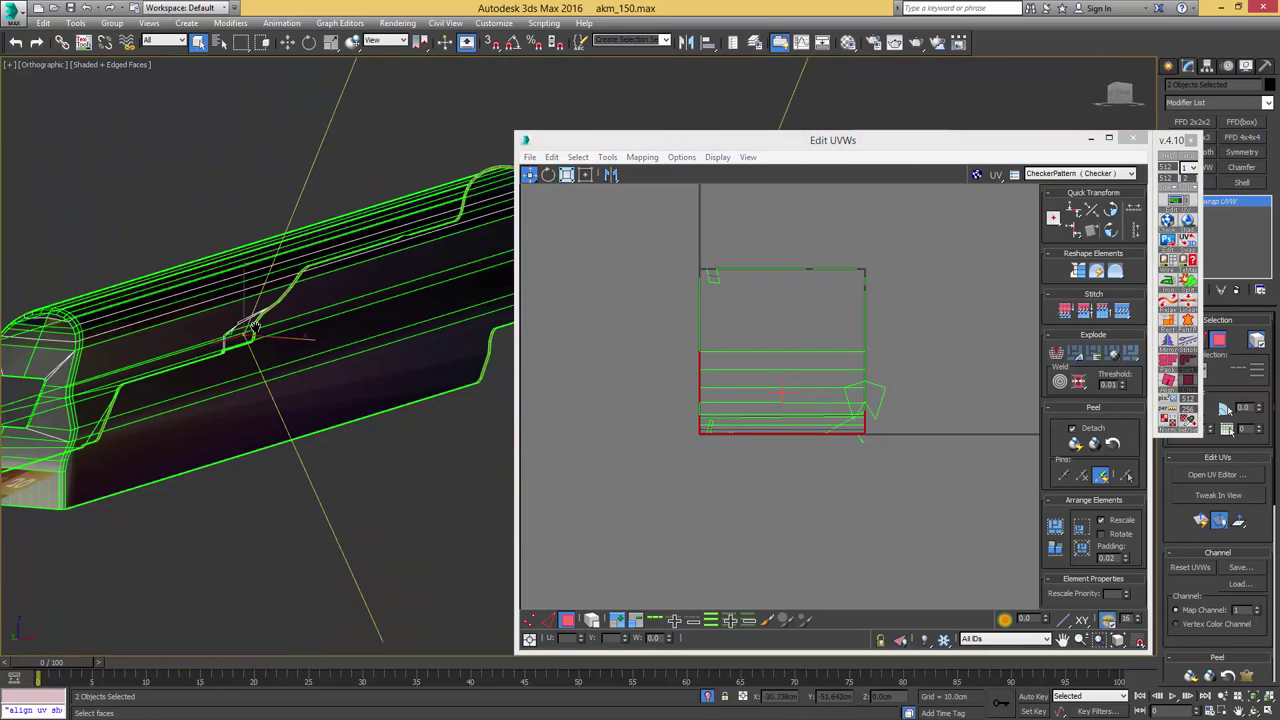
middle_drag(190, 334, 241, 352)
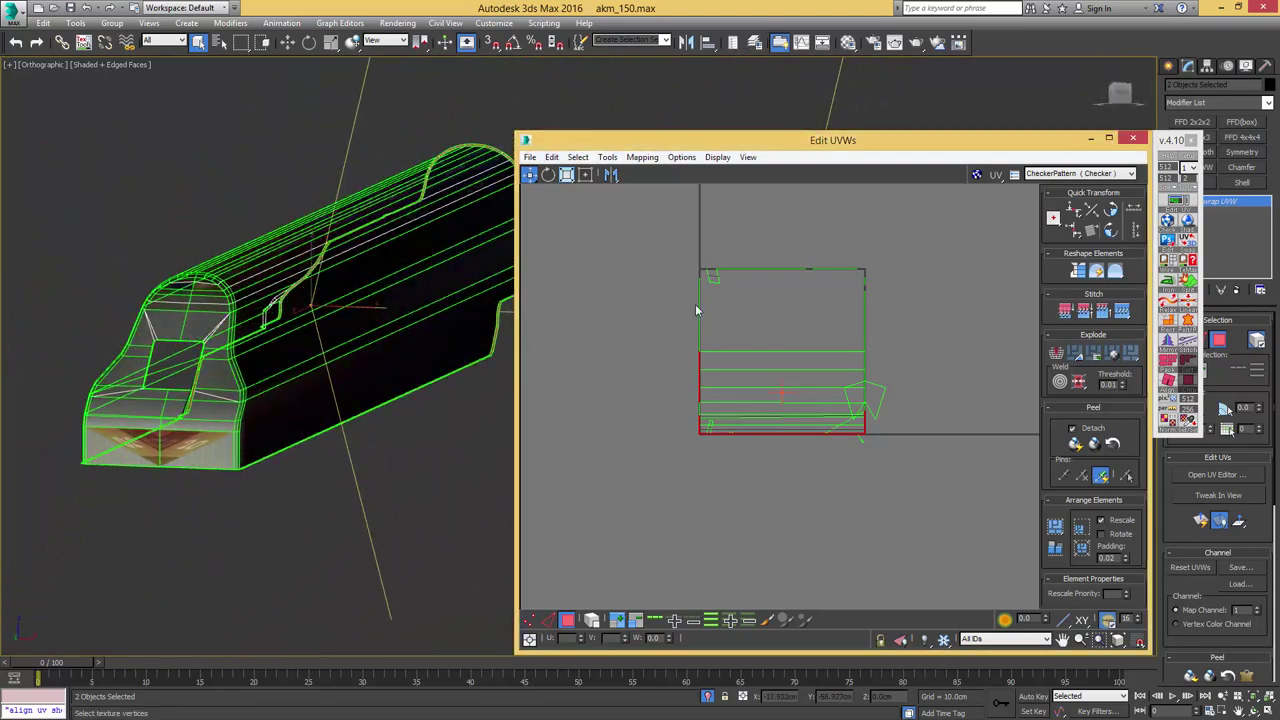
- Try Flatten Mapping on the rim strip faces and move the resulting shells below the UV tile
click(647, 163)
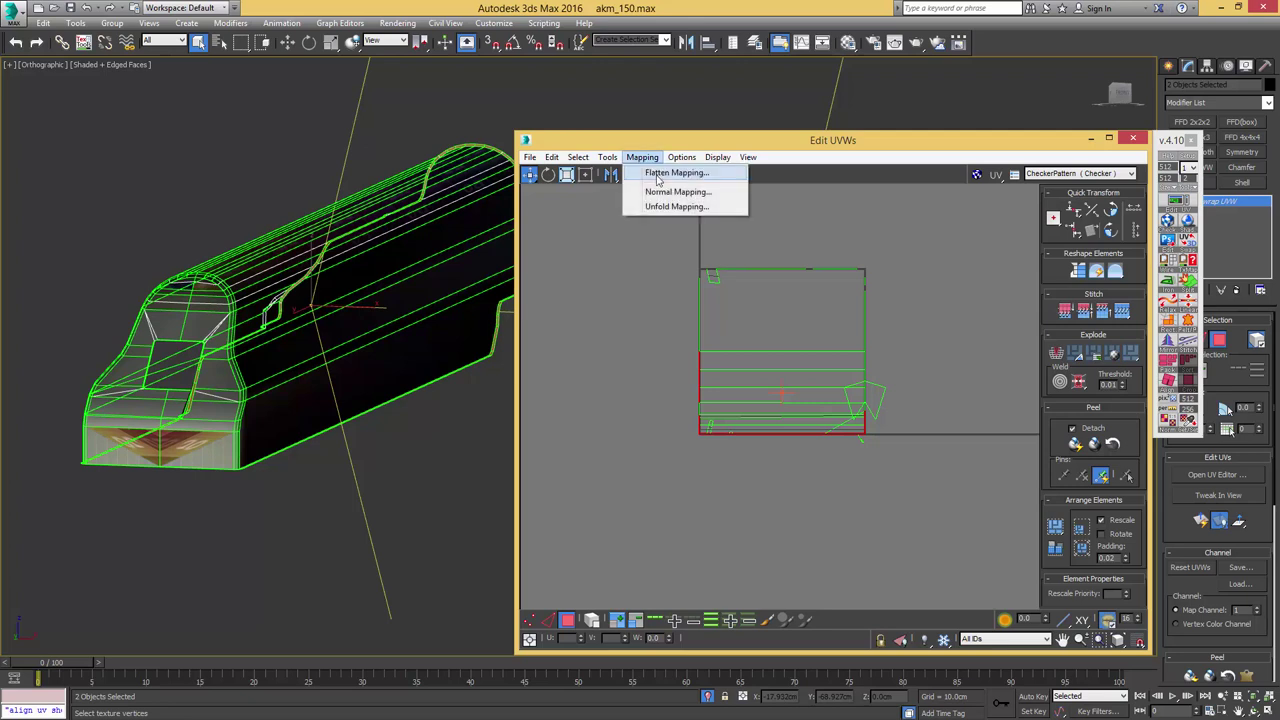
click(658, 174)
key(Return)
click(588, 175)
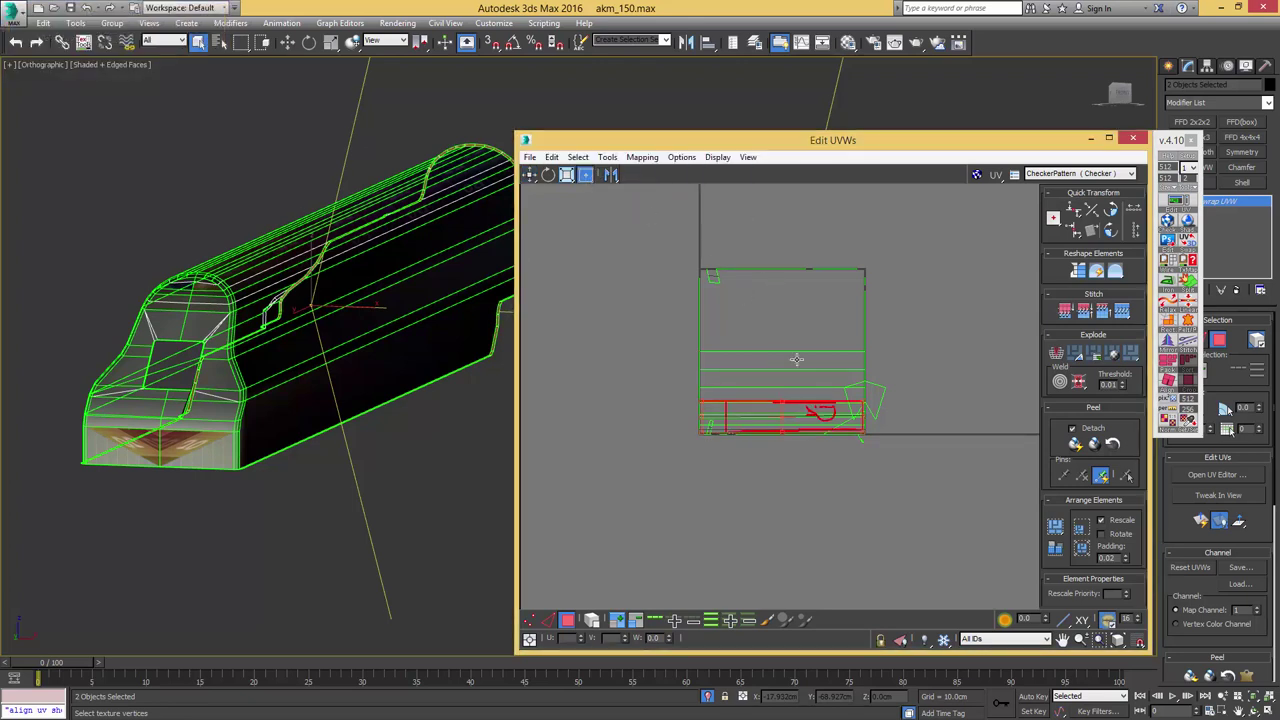
drag(820, 408, 837, 475)
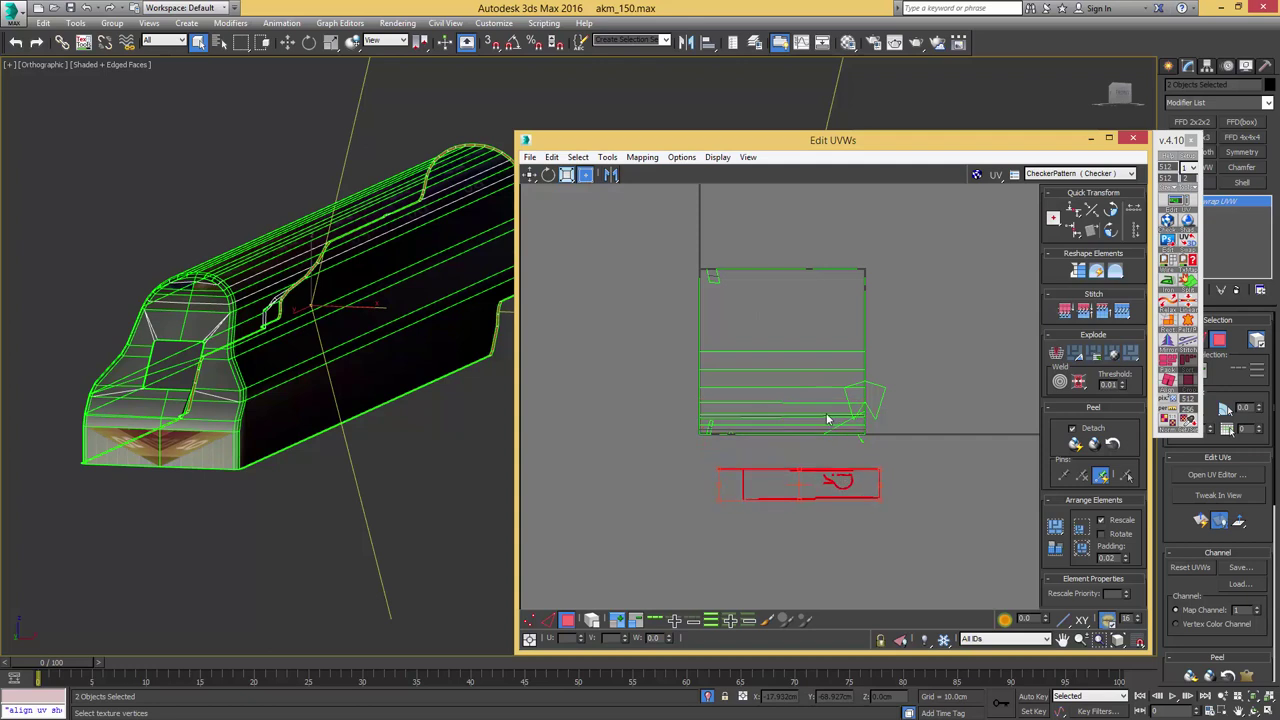
middle_drag(774, 374, 788, 362)
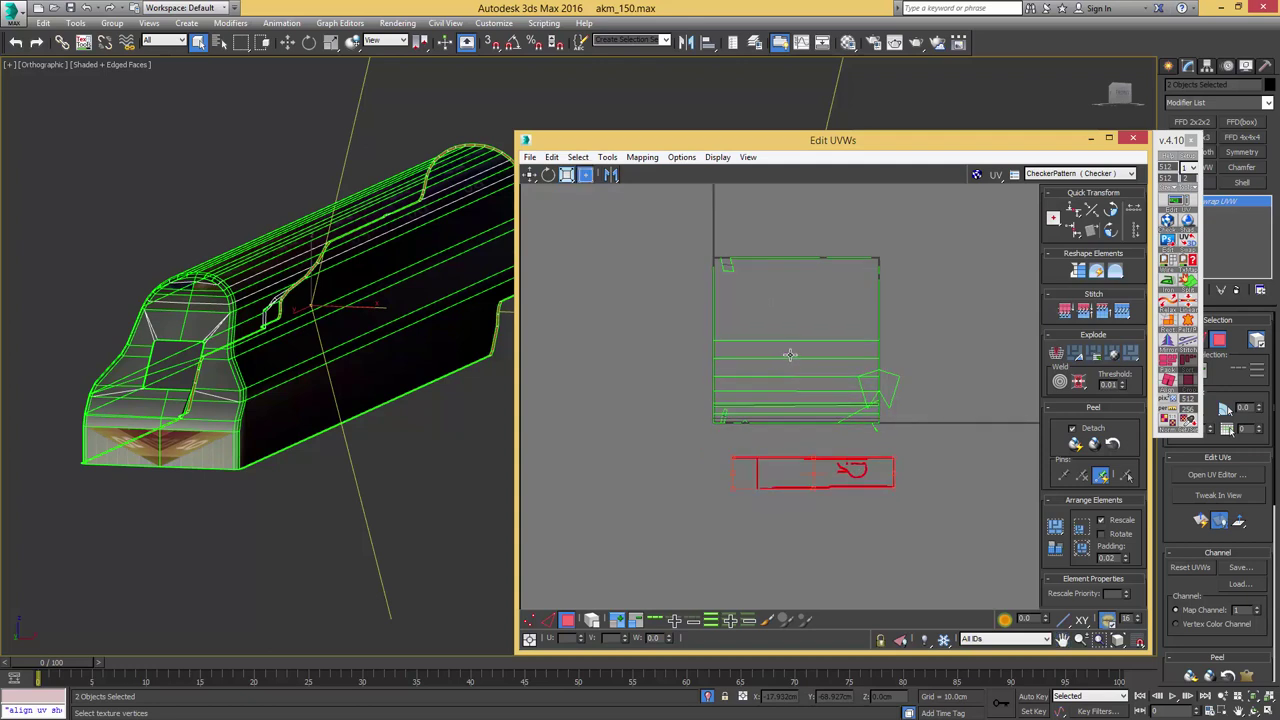
- Remap the rim strip as one connected outline shell and lay it horizontally below the UV tile with a 90-degree rotation
key(Return)
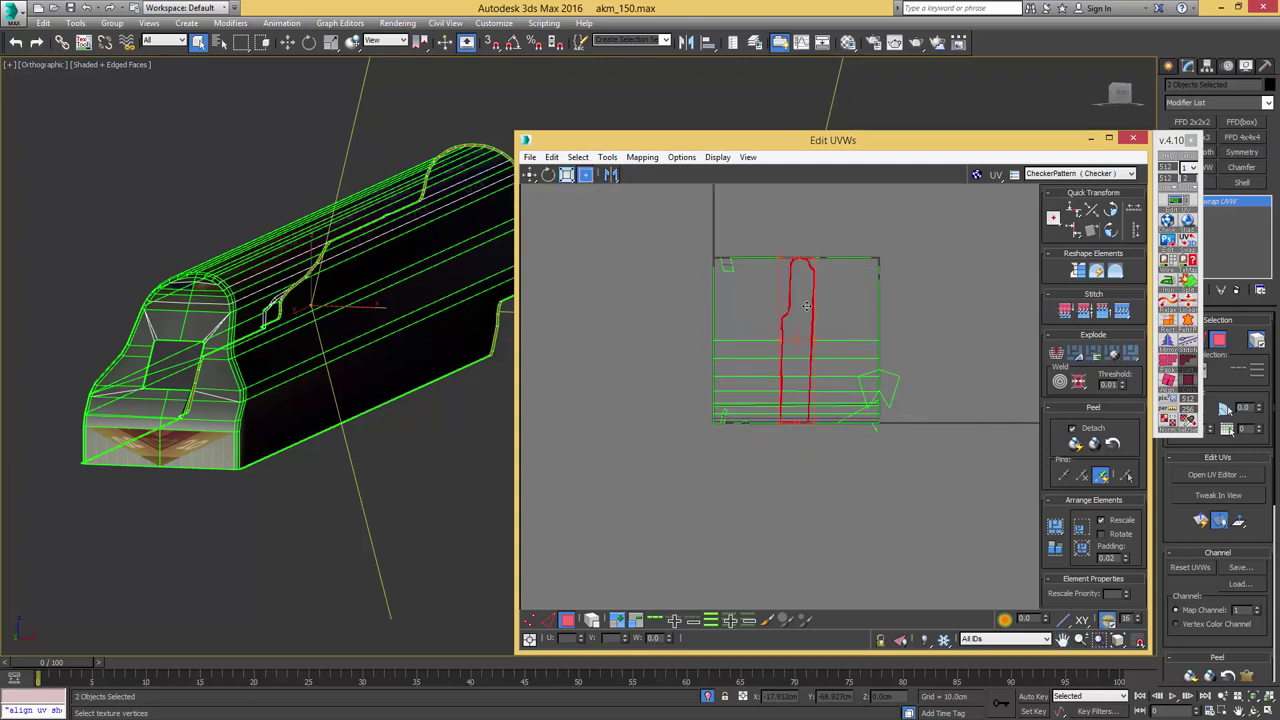
drag(805, 296, 836, 456)
middle_drag(839, 454, 840, 380)
scroll(840, 380, up, 3)
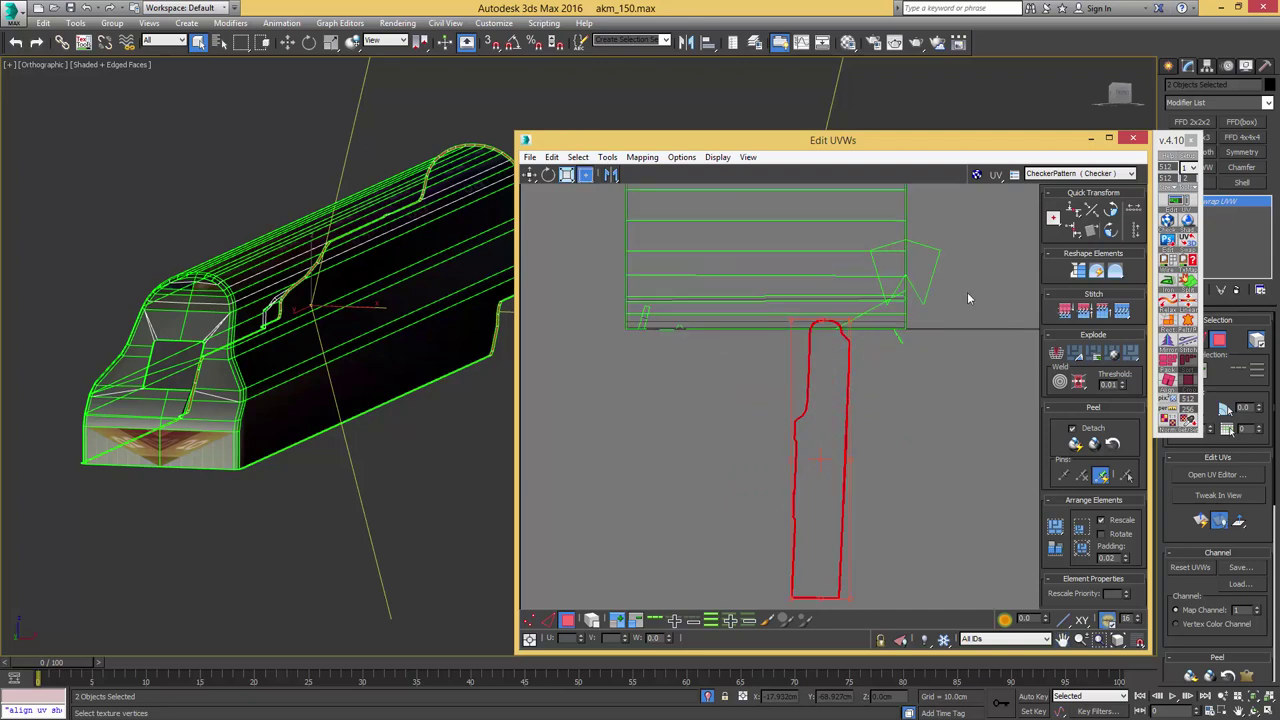
click(1111, 210)
- Break the rim outline shell at the short cross edge on its upper right corner
scroll(923, 346, up, 5)
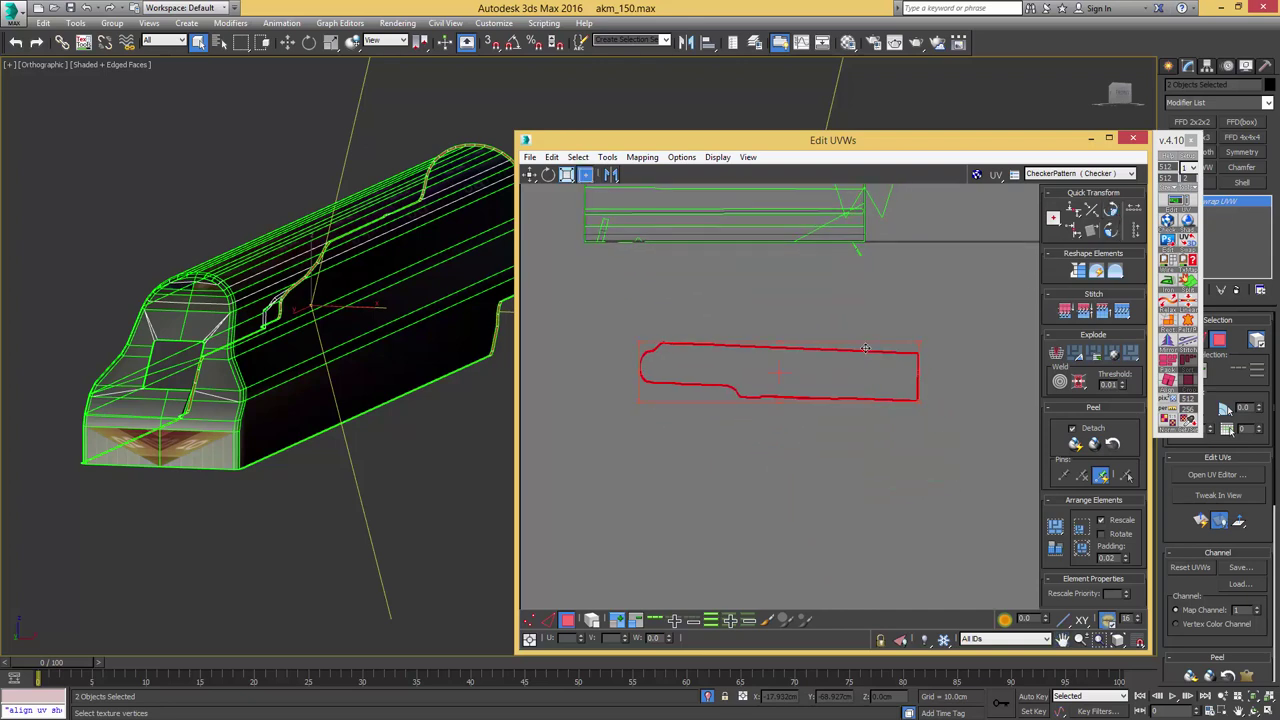
scroll(933, 334, up, 4)
key(2)
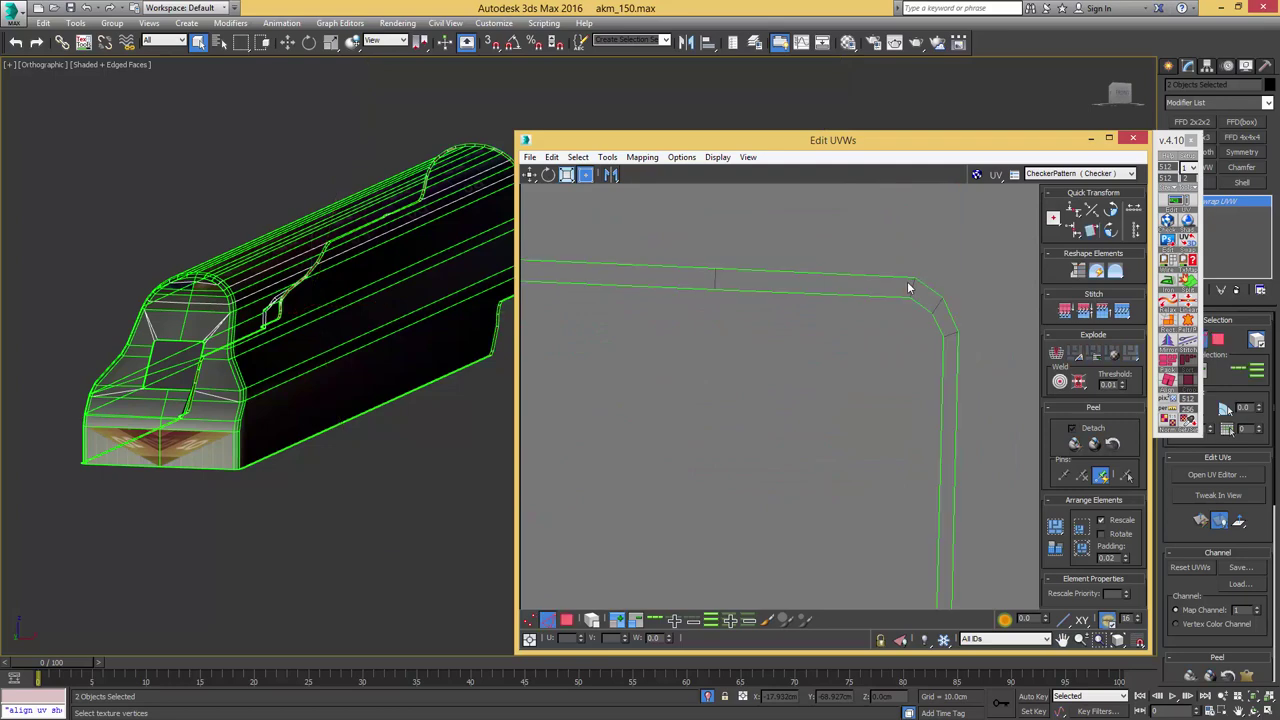
click(914, 288)
right_click(906, 286)
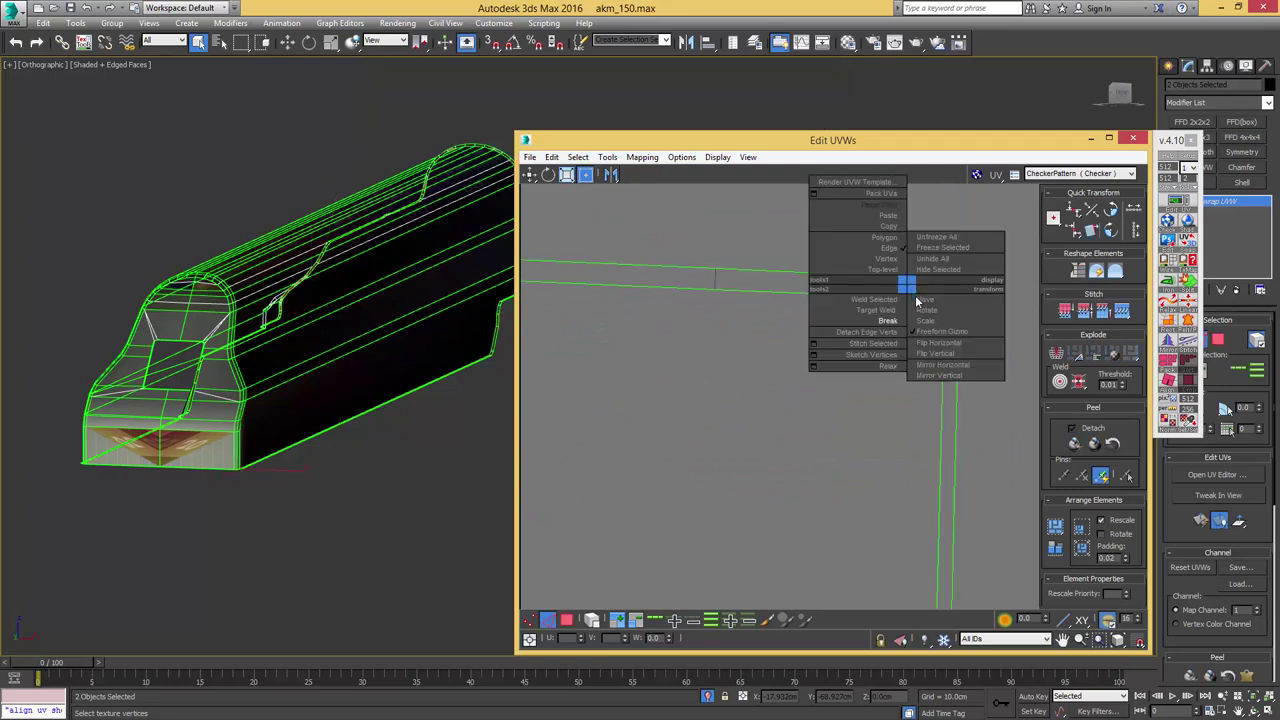
click(886, 321)
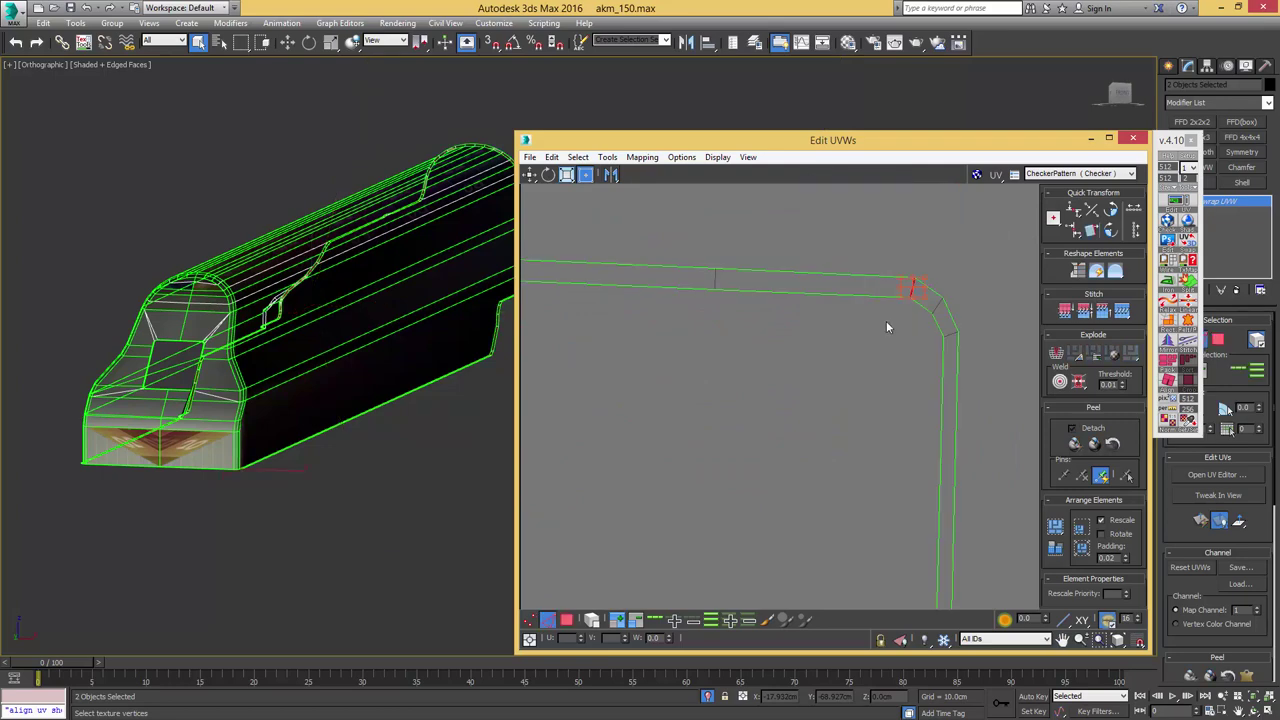
- Select the whole rim outline shell, straighten it with Straighten Selection and check the resulting strip along its length
scroll(888, 300, down, 4)
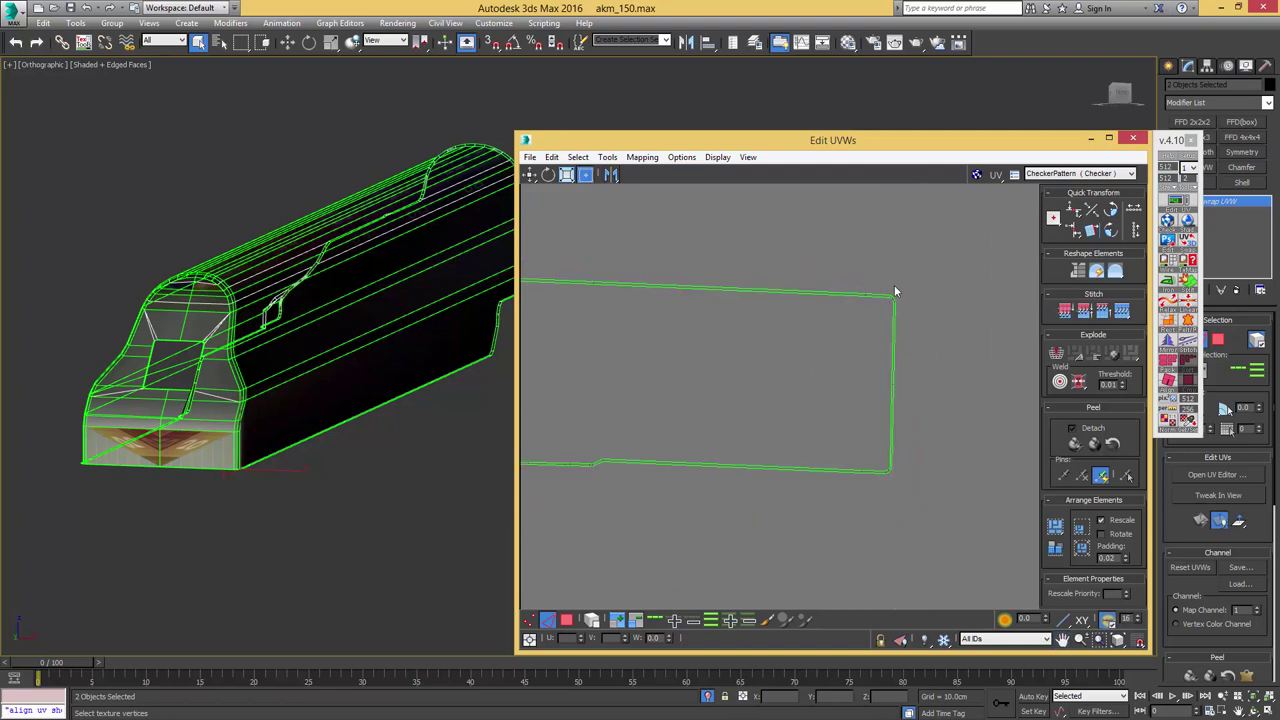
scroll(894, 288, down, 4)
middle_drag(830, 302, 900, 306)
key(3)
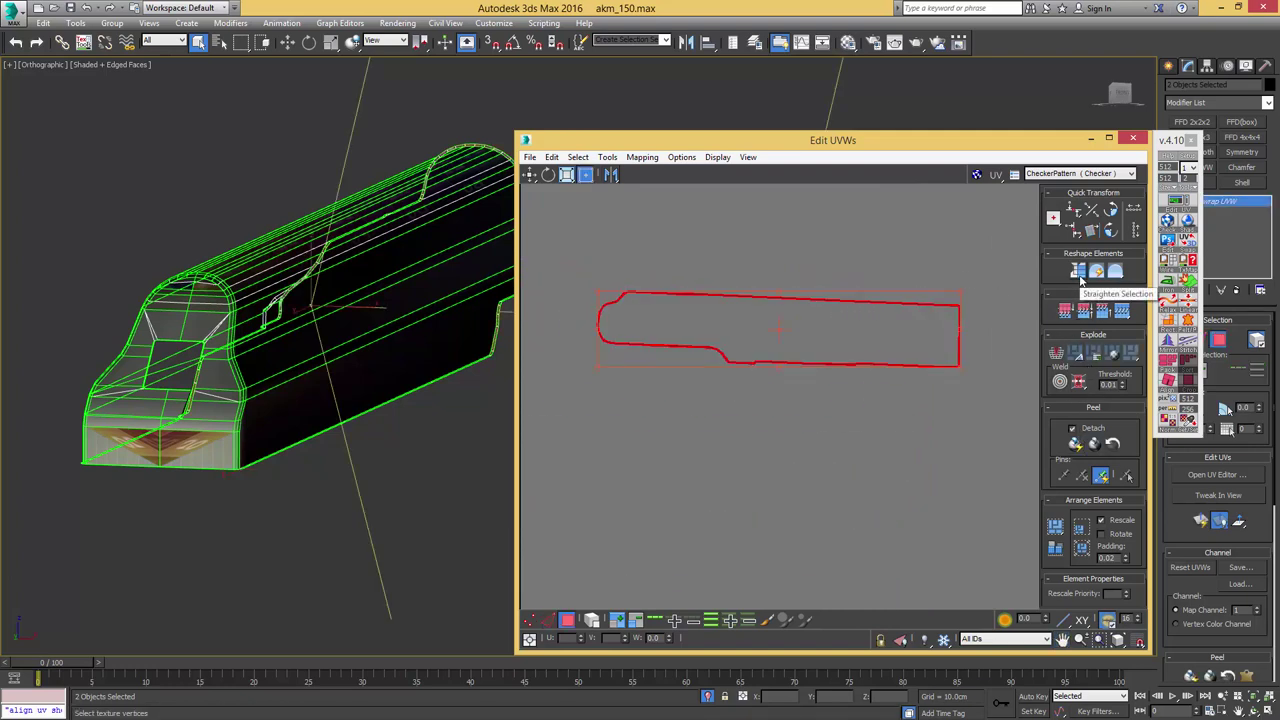
click(1078, 272)
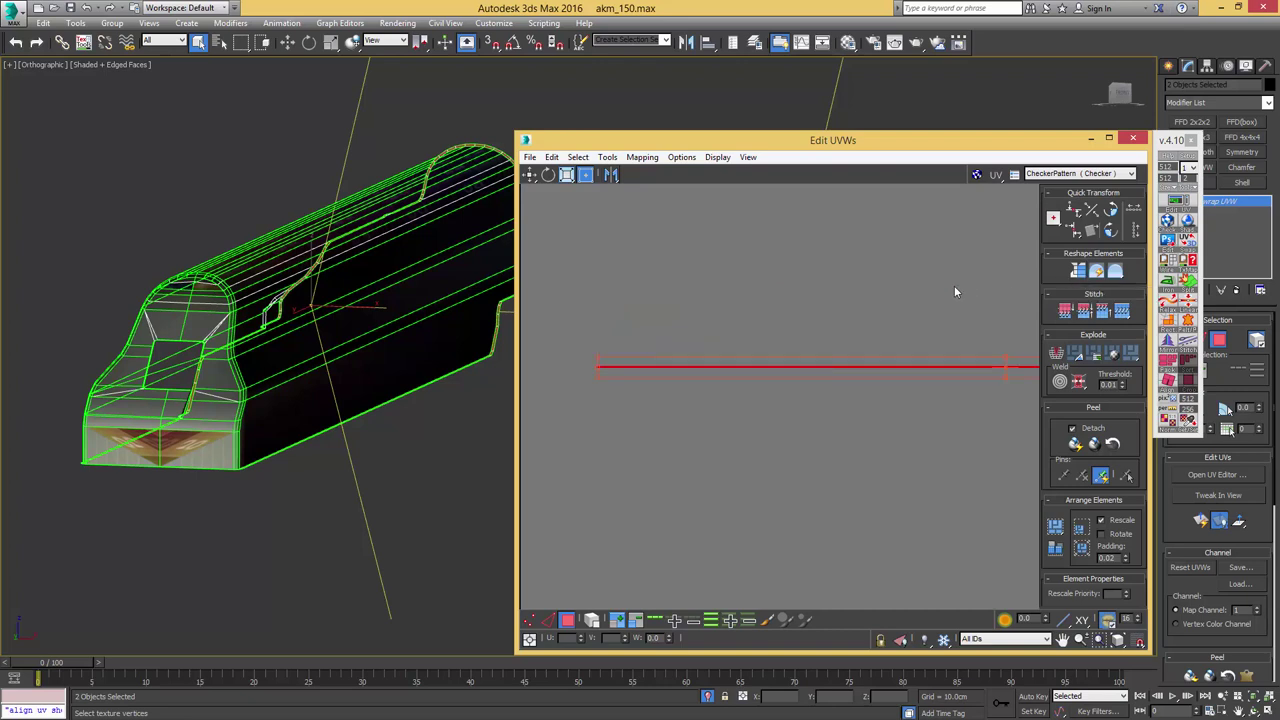
middle_drag(955, 287, 681, 318)
scroll(675, 280, down, 5)
scroll(681, 318, up, 3)
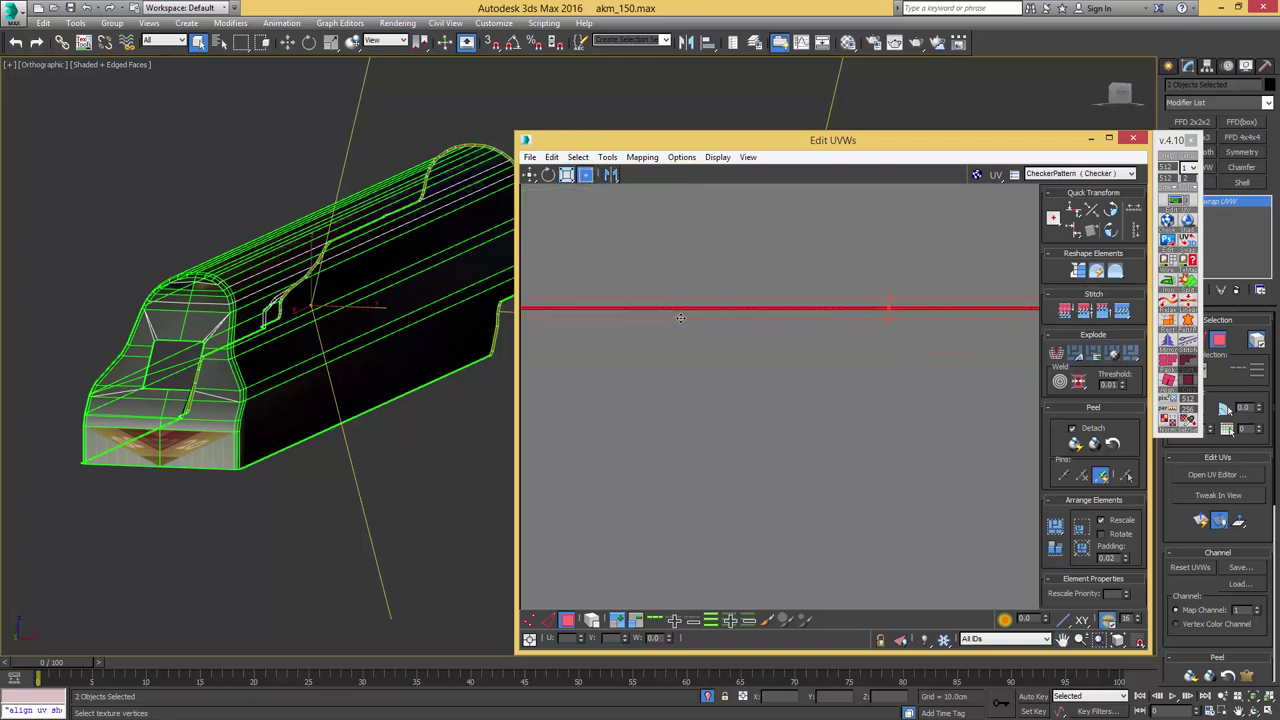
scroll(681, 318, up, 1)
scroll(690, 288, up, 4)
middle_drag(260, 314, 286, 298)
scroll(757, 343, down, 4)
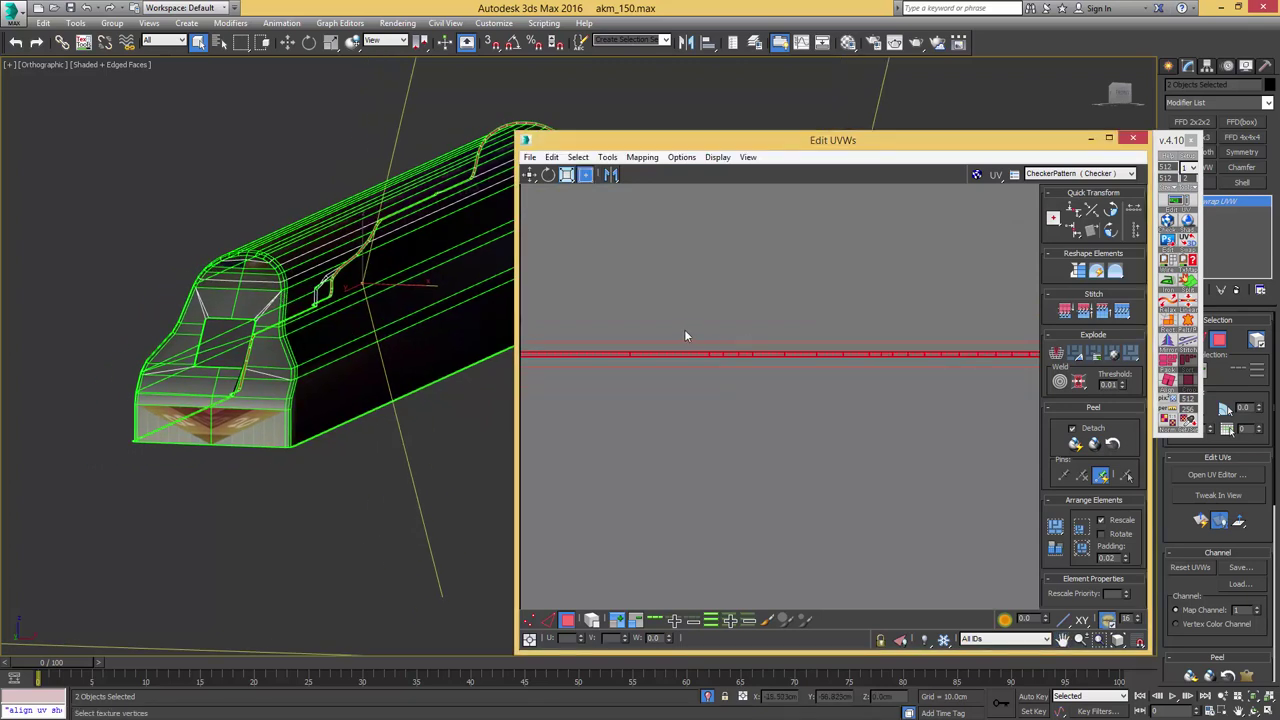
- Examine the straightened rim strip along its UV length and the checker texture on the rim's bend on the model
scroll(685, 332, down, 3)
middle_drag(681, 338, 570, 335)
scroll(867, 327, down, 2)
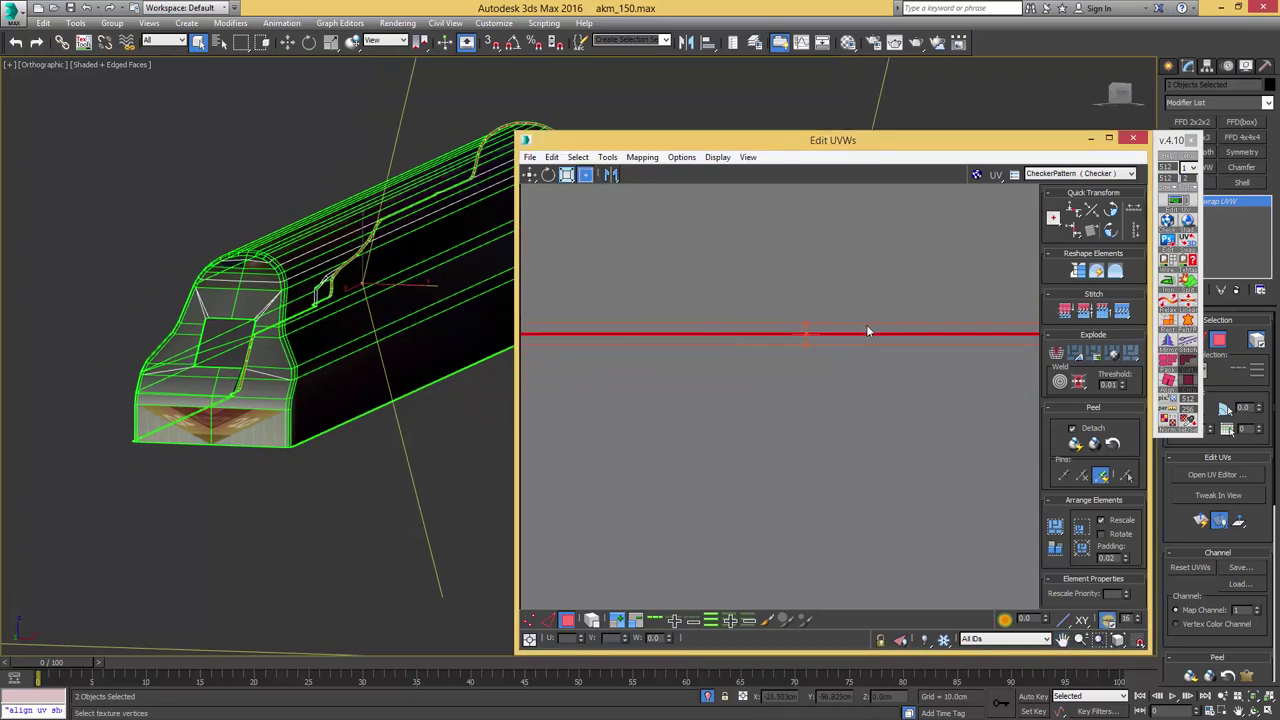
scroll(867, 329, down, 2)
alt+middle_drag(408, 315, 408, 252)
scroll(374, 322, down, 8)
alt+middle_drag(374, 322, 279, 421)
scroll(380, 314, up, 6)
scroll(380, 290, up, 4)
scroll(370, 289, up, 2)
scroll(315, 266, up, 3)
scroll(315, 266, down, 3)
scroll(277, 406, down, 3)
scroll(340, 314, up, 4)
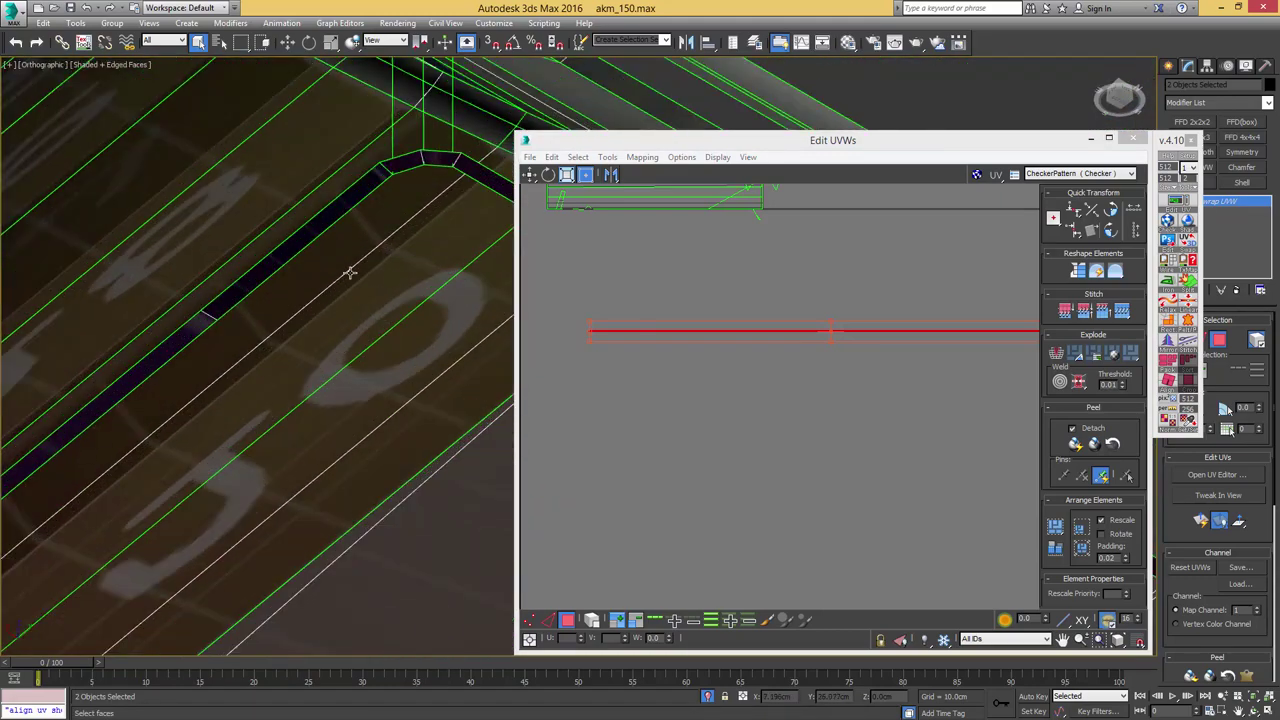
middle_drag(397, 193, 297, 311)
scroll(298, 312, up, 3)
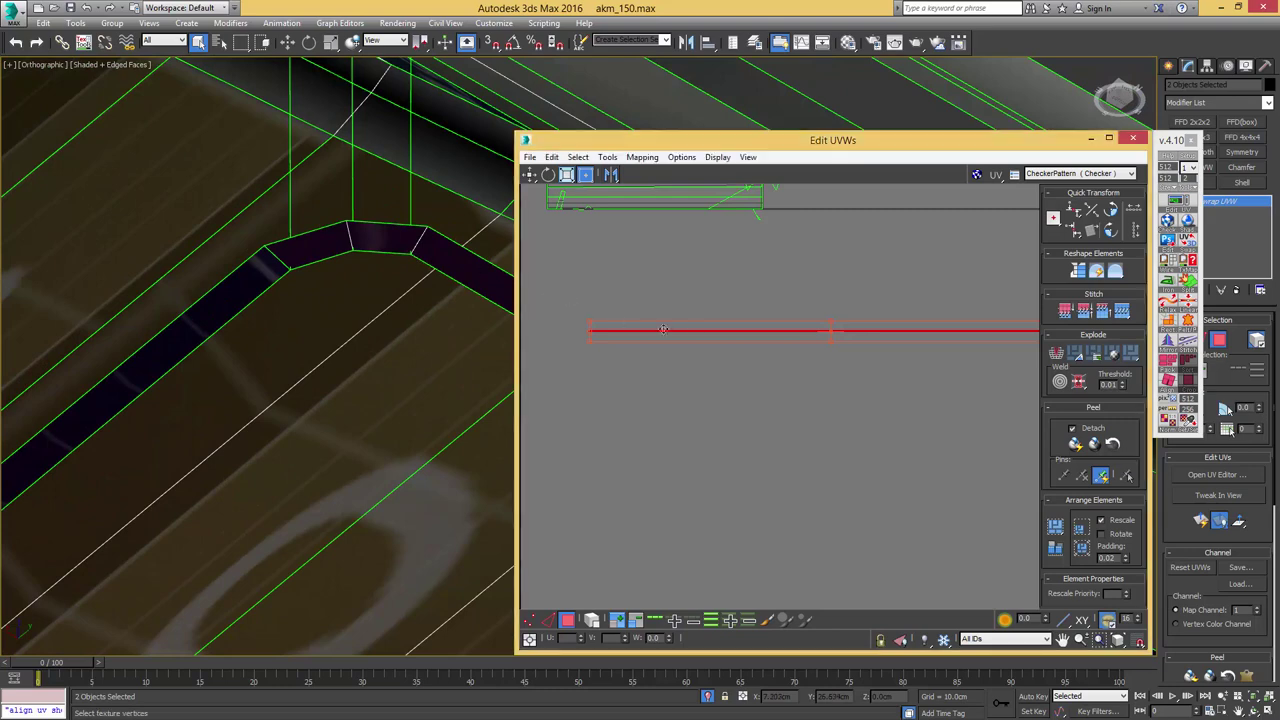
scroll(702, 333, down, 2)
scroll(804, 338, up, 2)
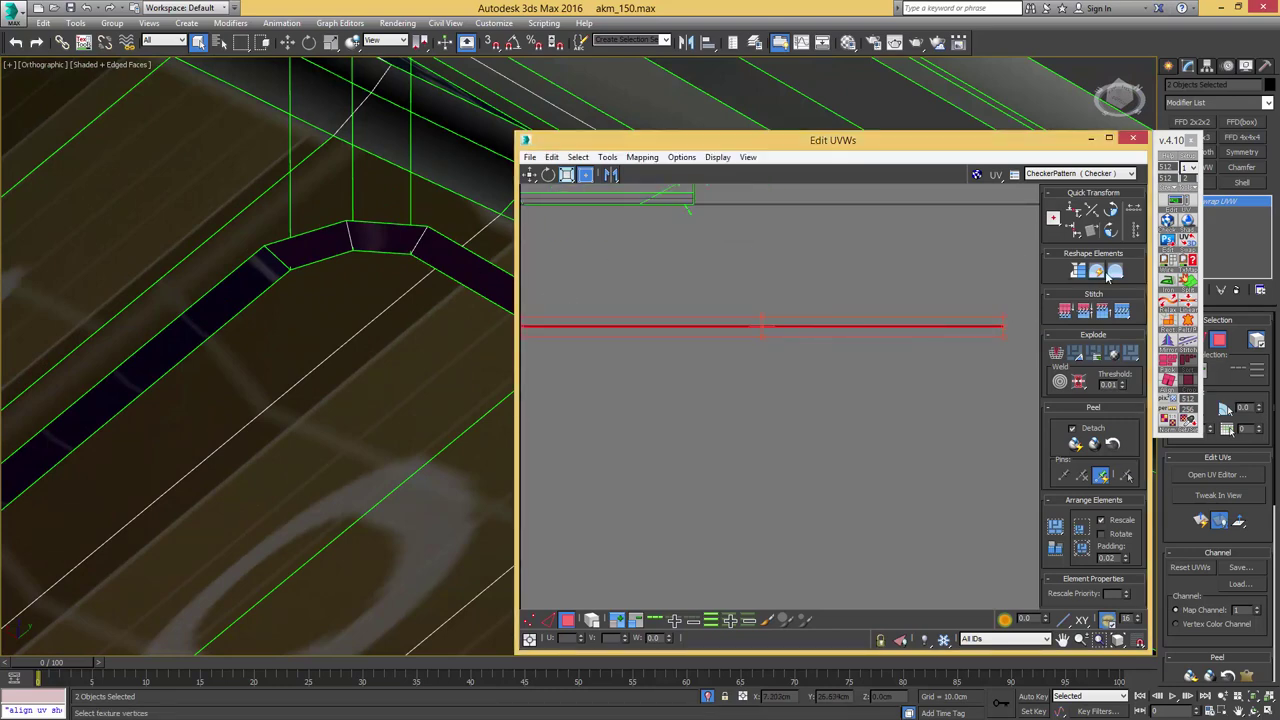
- Relax the rim strip shell three times with Relax: Custom and straighten it again with Straighten Selection
click(1115, 272)
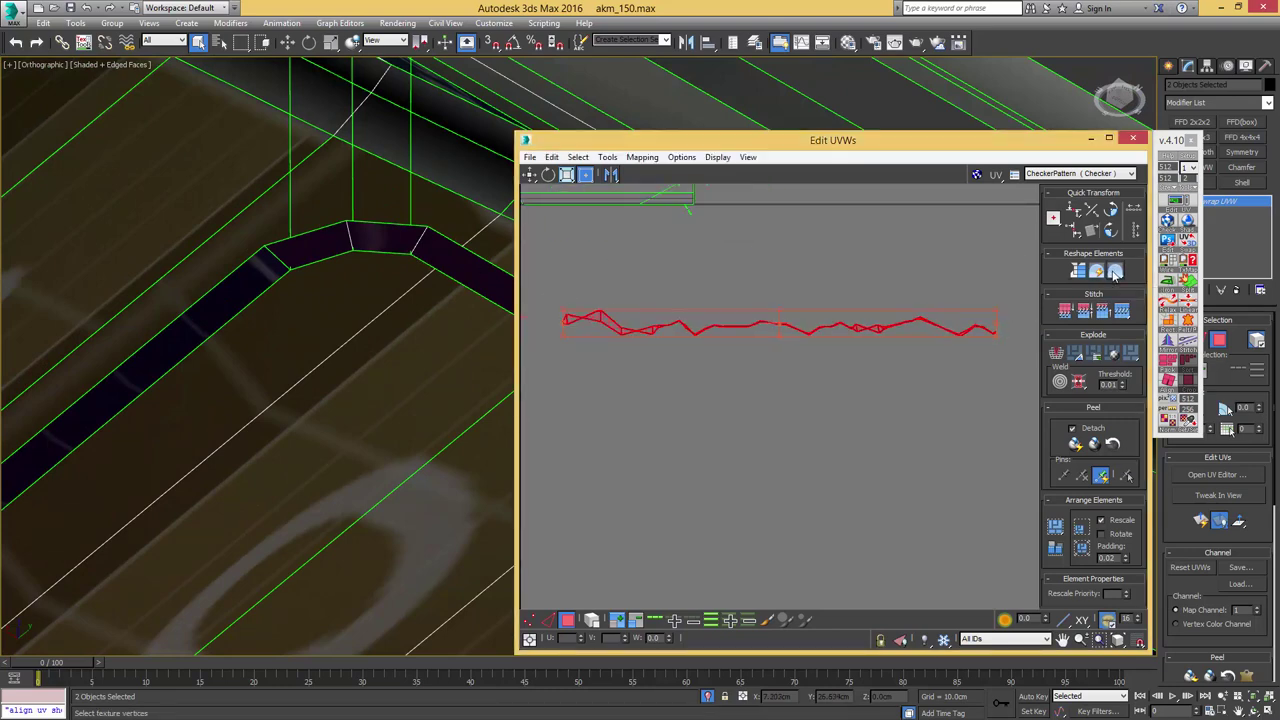
click(1115, 275)
click(1115, 275)
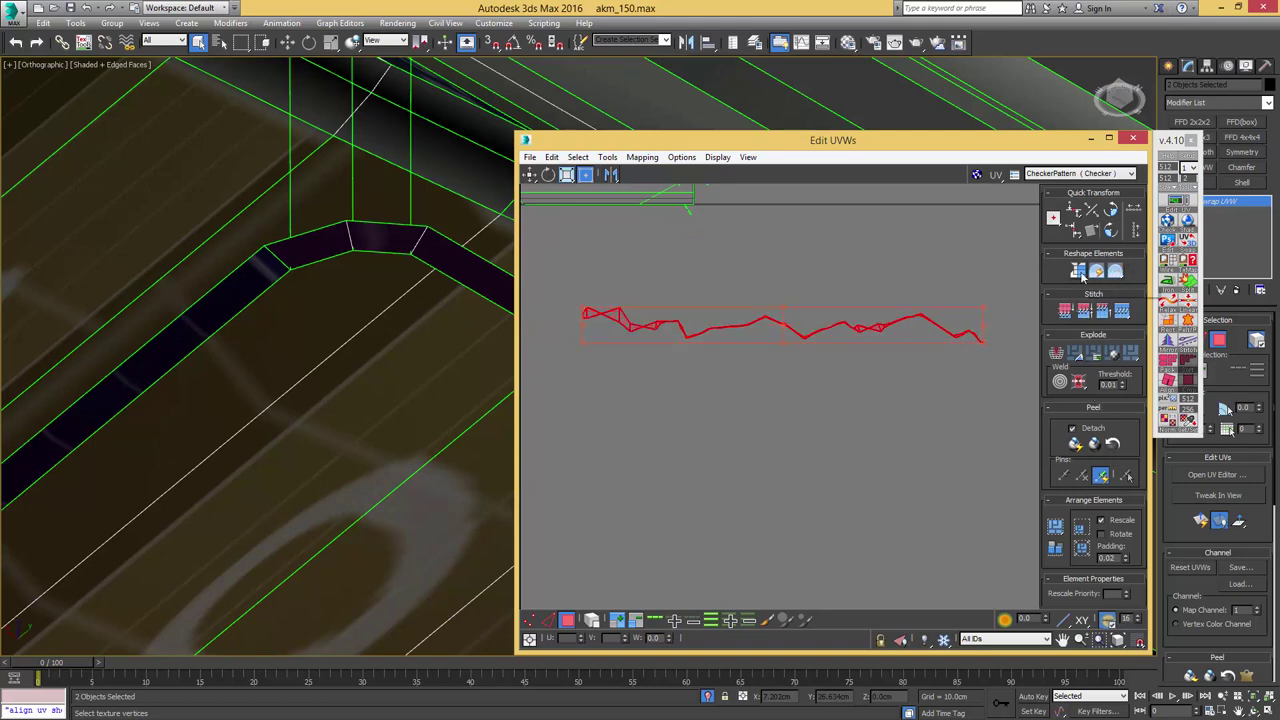
click(1079, 273)
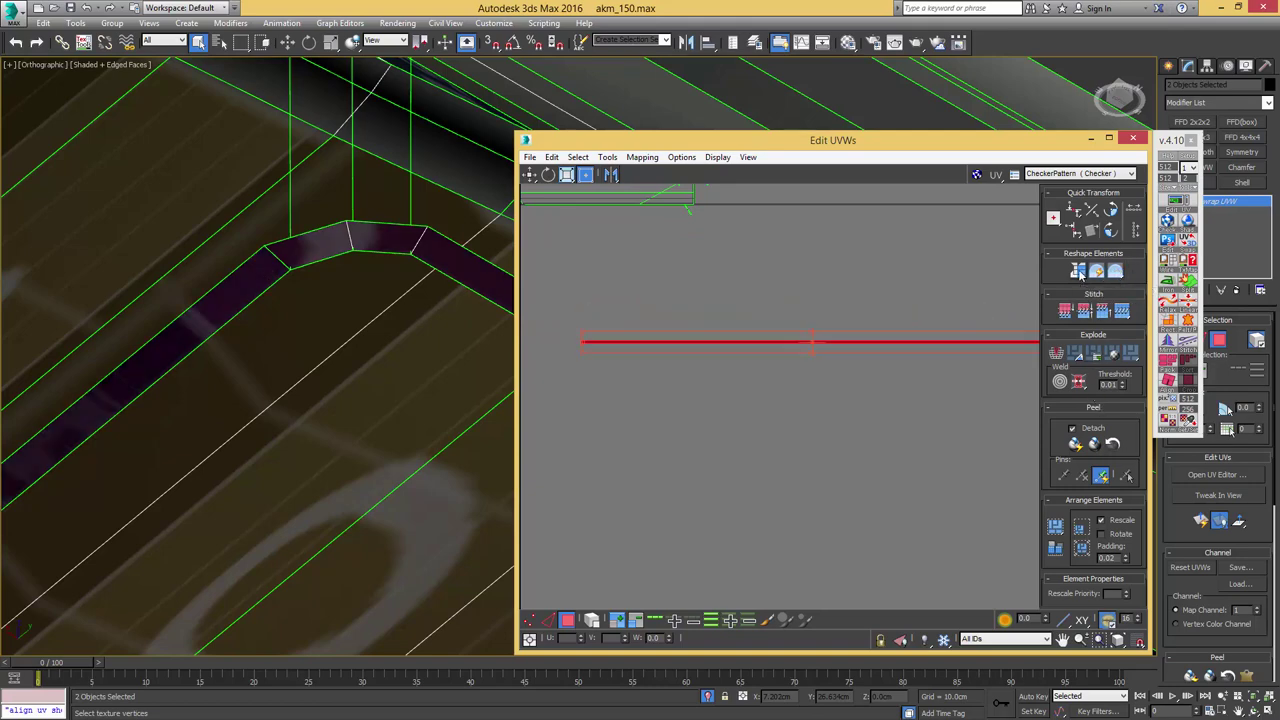
- Unfold the straightened rim strip with Peel Mode and check the resulting shell along its length
click(1095, 448)
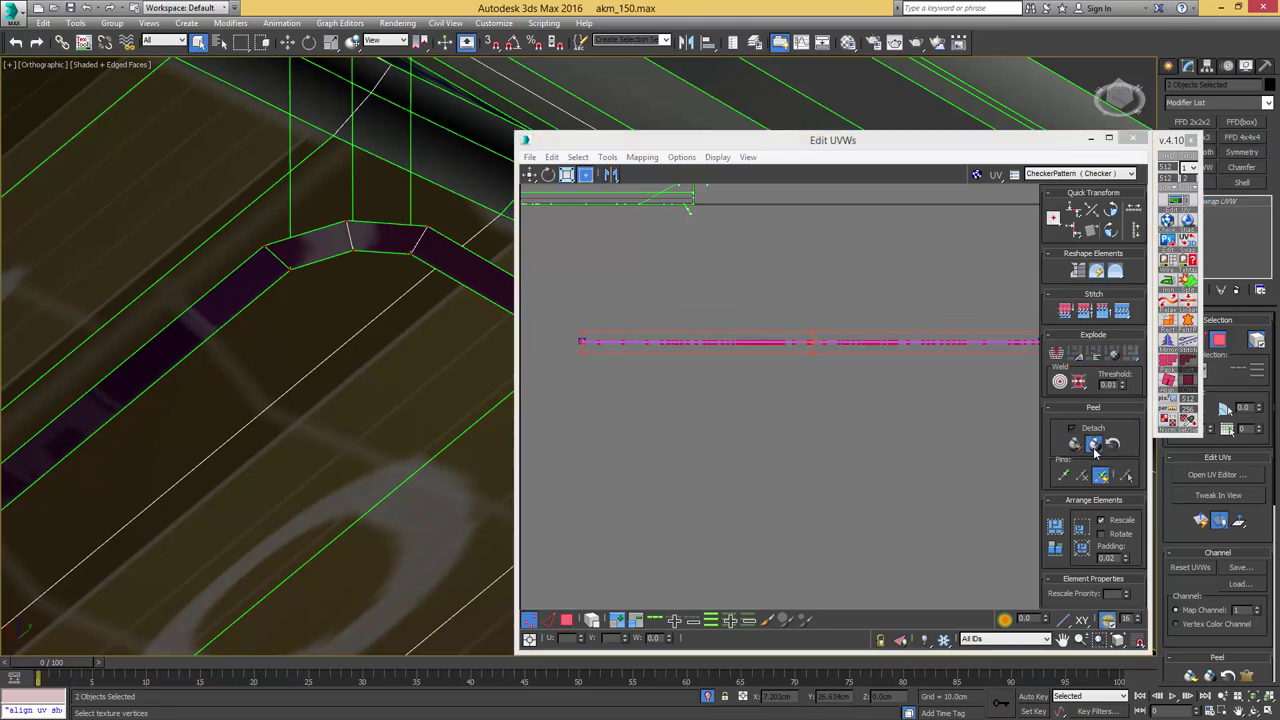
middle_drag(908, 290, 746, 270)
scroll(828, 306, down, 4)
middle_drag(826, 306, 794, 298)
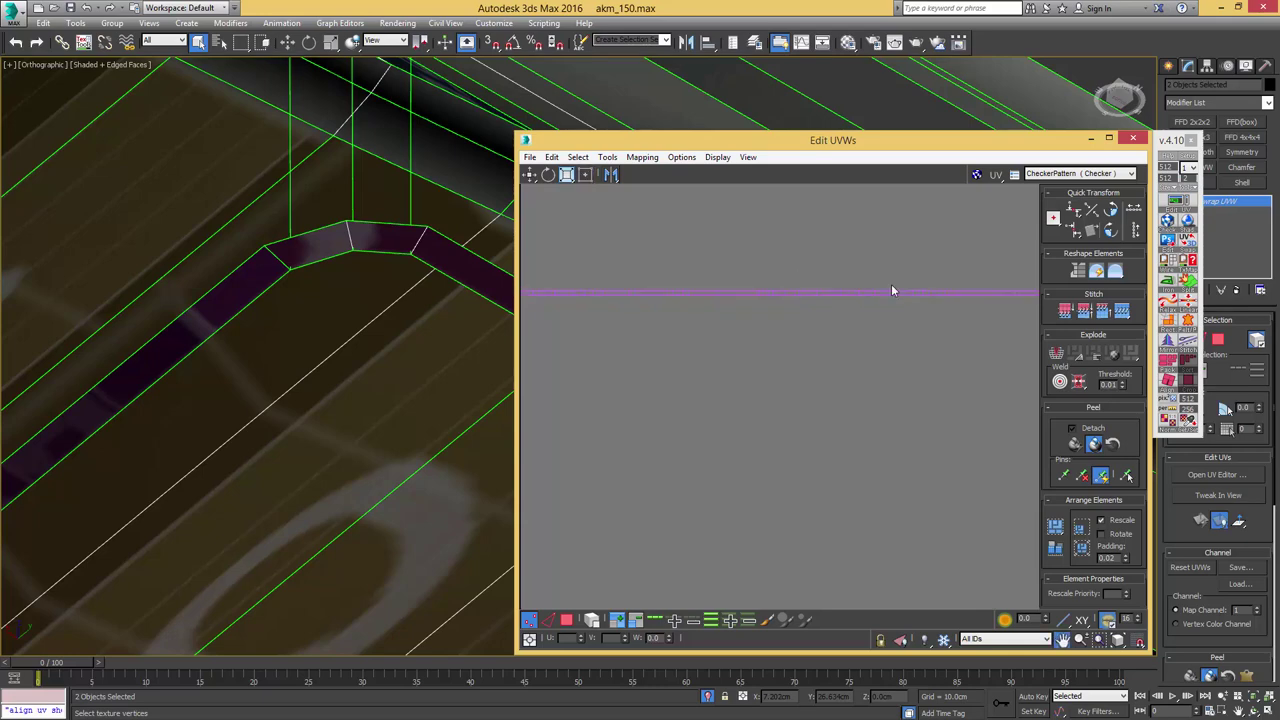
middle_drag(673, 298, 696, 283)
scroll(701, 284, down, 4)
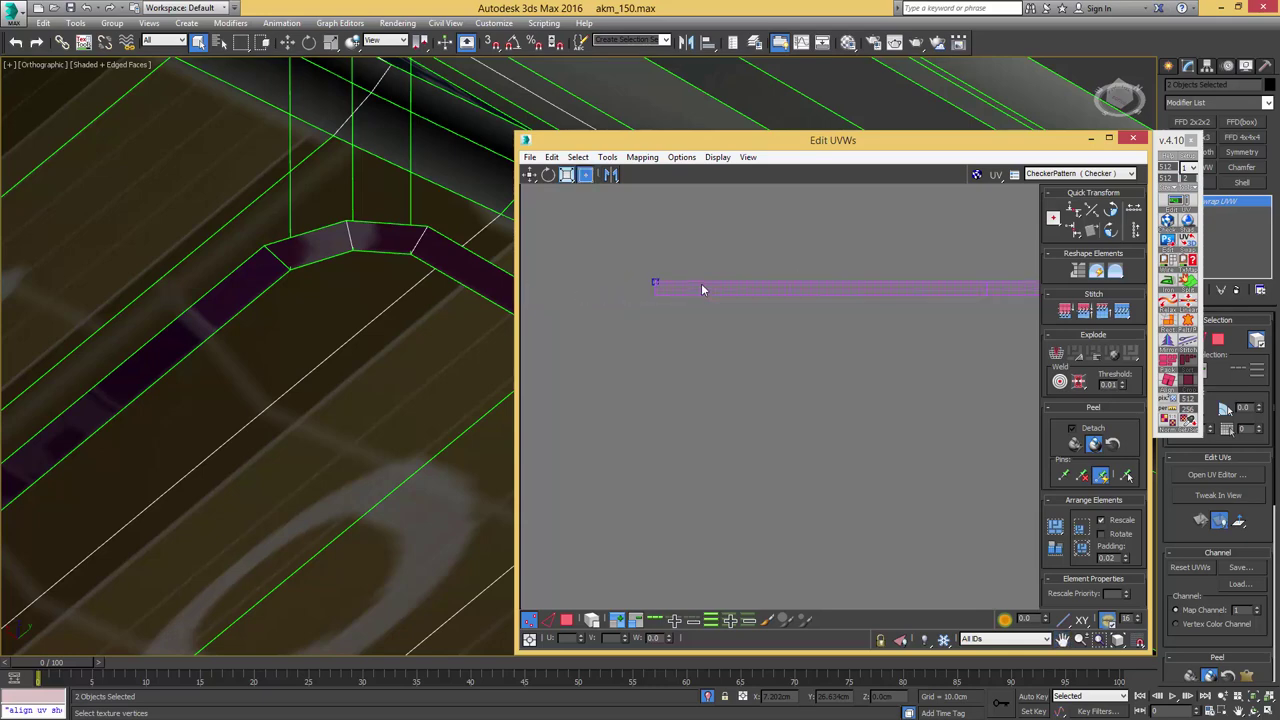
click(1094, 443)
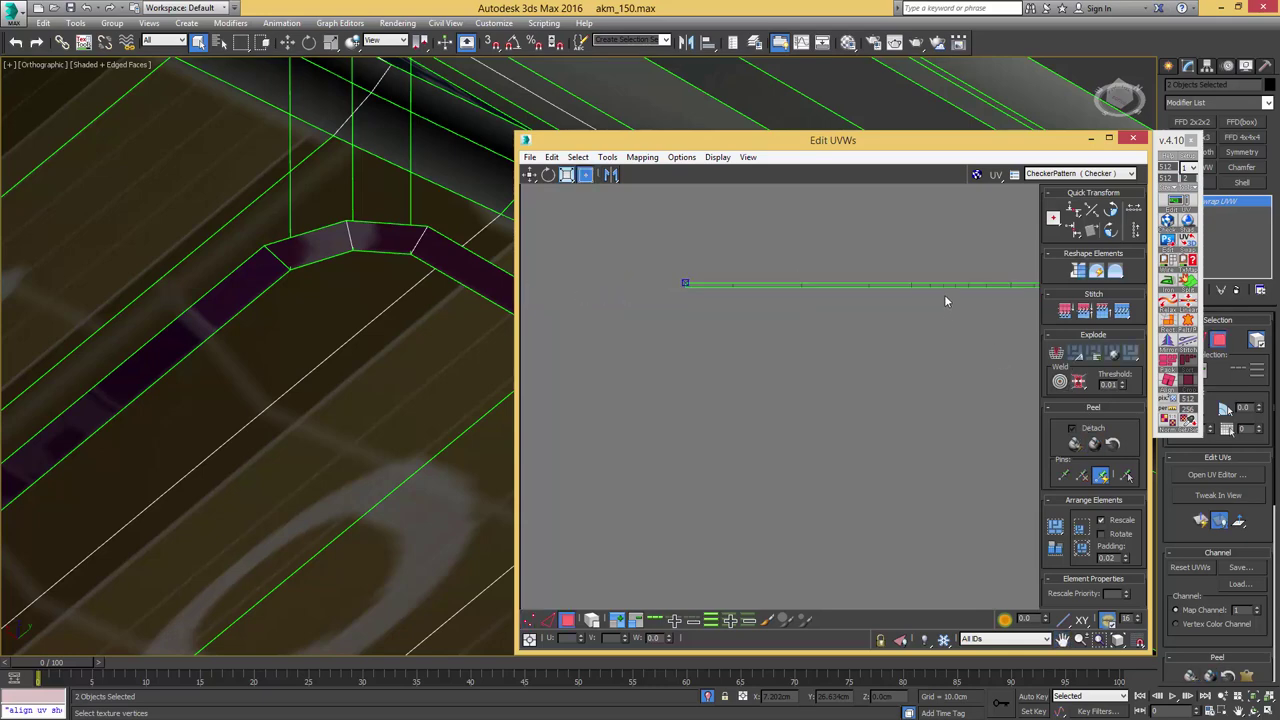
middle_drag(880, 255, 672, 299)
alt+middle_drag(459, 250, 225, 293)
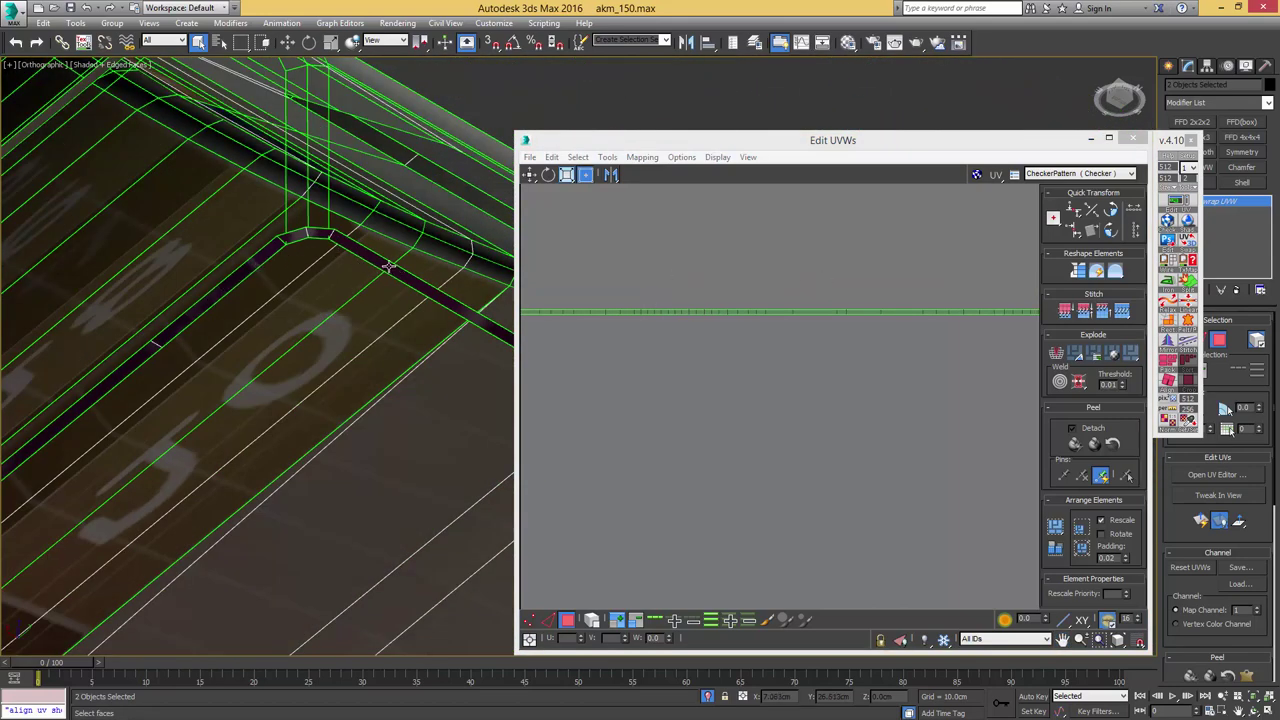
scroll(388, 266, down, 4)
middle_drag(294, 266, 357, 239)
middle_drag(854, 305, 690, 303)
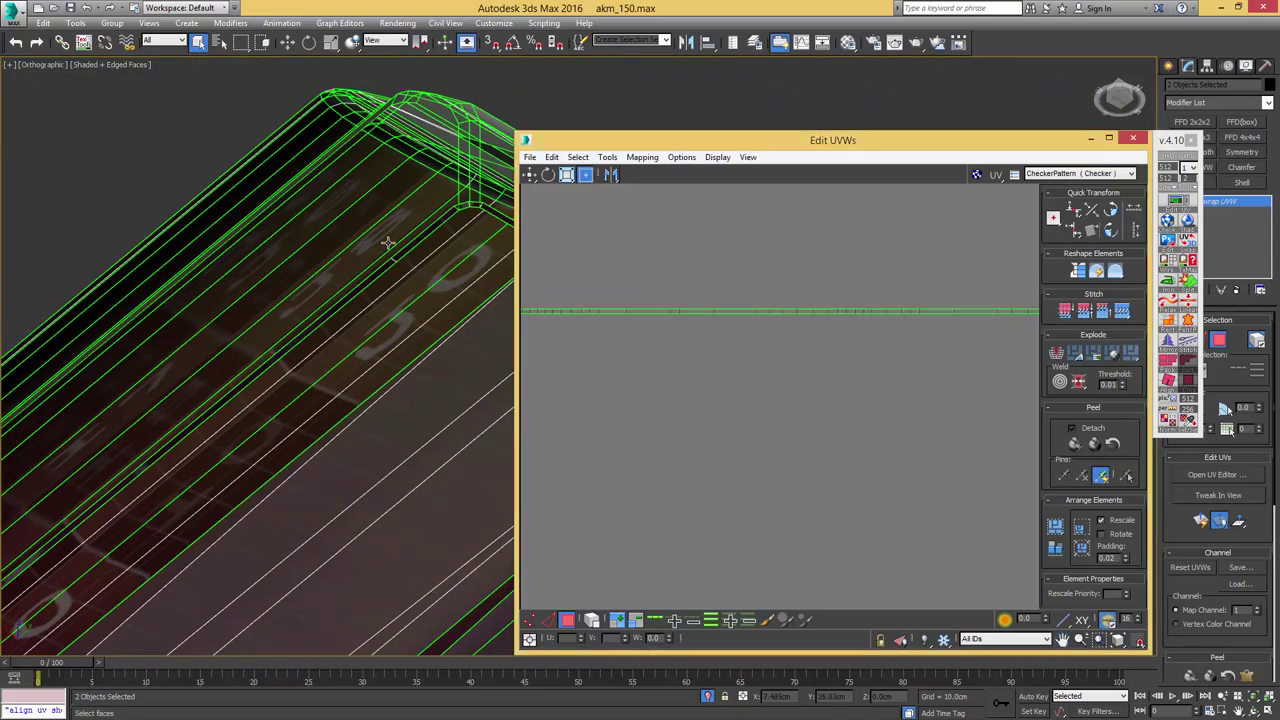
- Select all the faces of the top cover, including the end with the square opening
alt+middle_drag(388, 243, 460, 326)
click(388, 334)
key(ctrl+a)
scroll(372, 321, down, 5)
scroll(345, 316, up, 5)
mouse_move(320, 314)
alt+middle_down()
mouse_move(257, 363)
mouse_move(336, 325)
alt+middle_up()
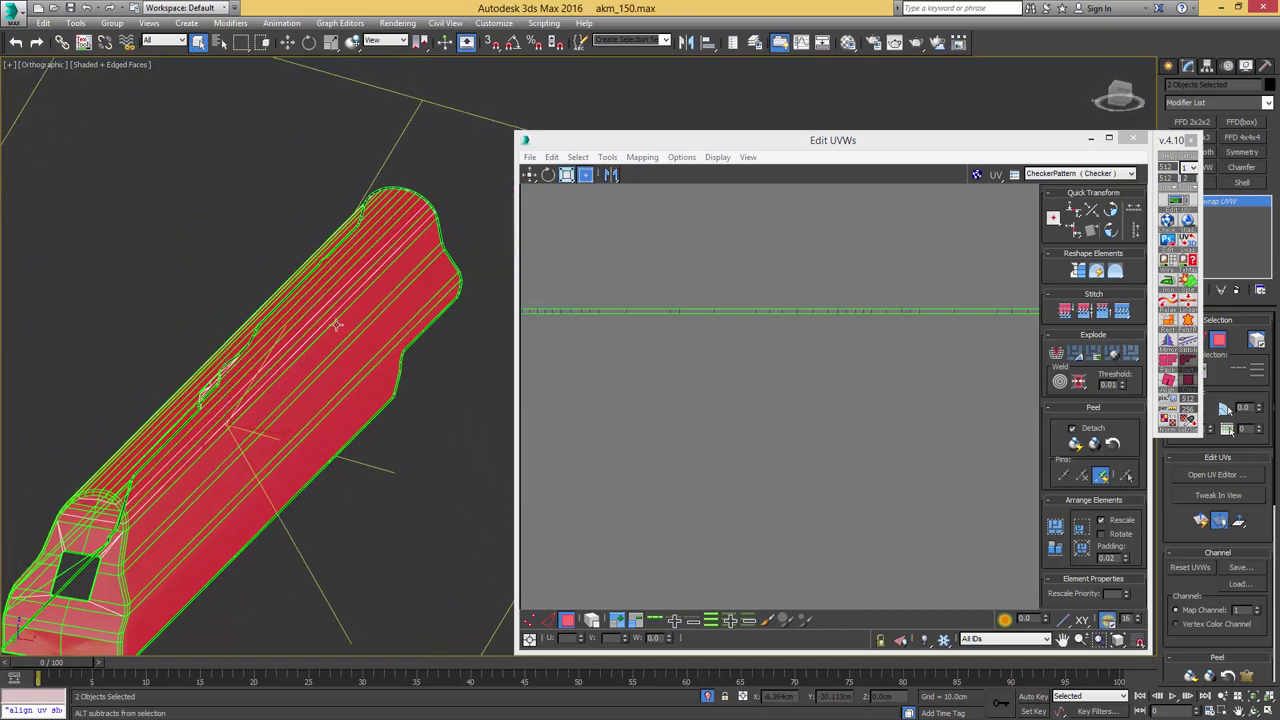
scroll(336, 325, up, 3)
middle_drag(270, 355, 368, 224)
scroll(382, 269, down, 3)
alt+middle_drag(368, 224, 406, 228)
scroll(360, 345, up, 3)
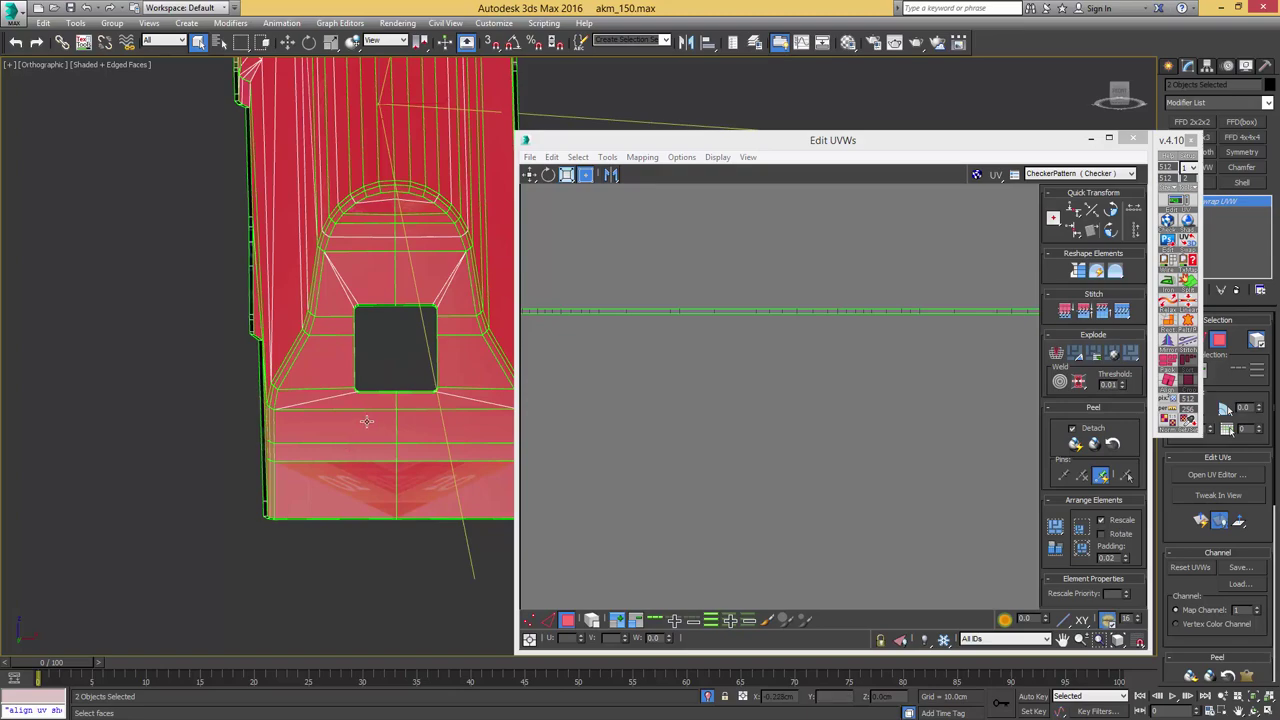
alt+middle_drag(367, 421, 362, 392)
scroll(390, 342, down, 4)
alt+middle_drag(274, 385, 87, 400)
scroll(260, 376, up, 4)
middle_drag(192, 244, 483, 342)
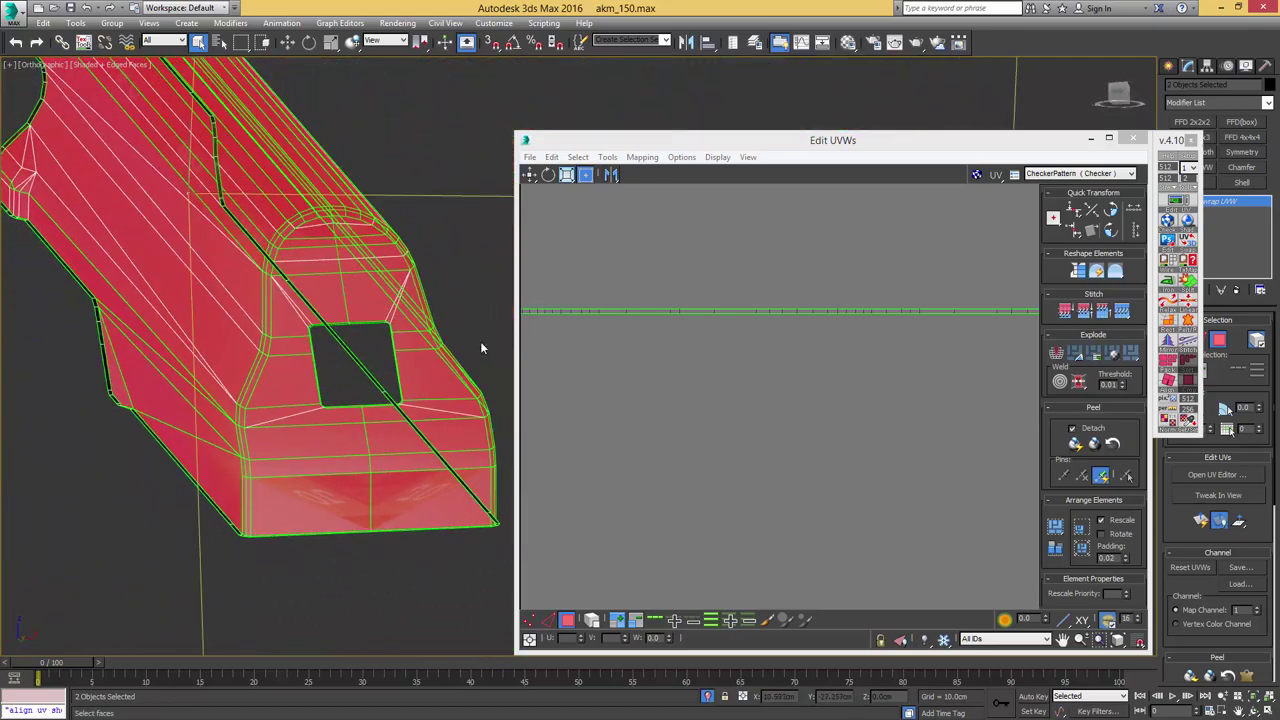
- Remap the selected cover faces as one connected shell and move it to the right of the UV tile
middle_click(713, 324)
scroll(860, 291, down, 2)
middle_drag(868, 290, 801, 326)
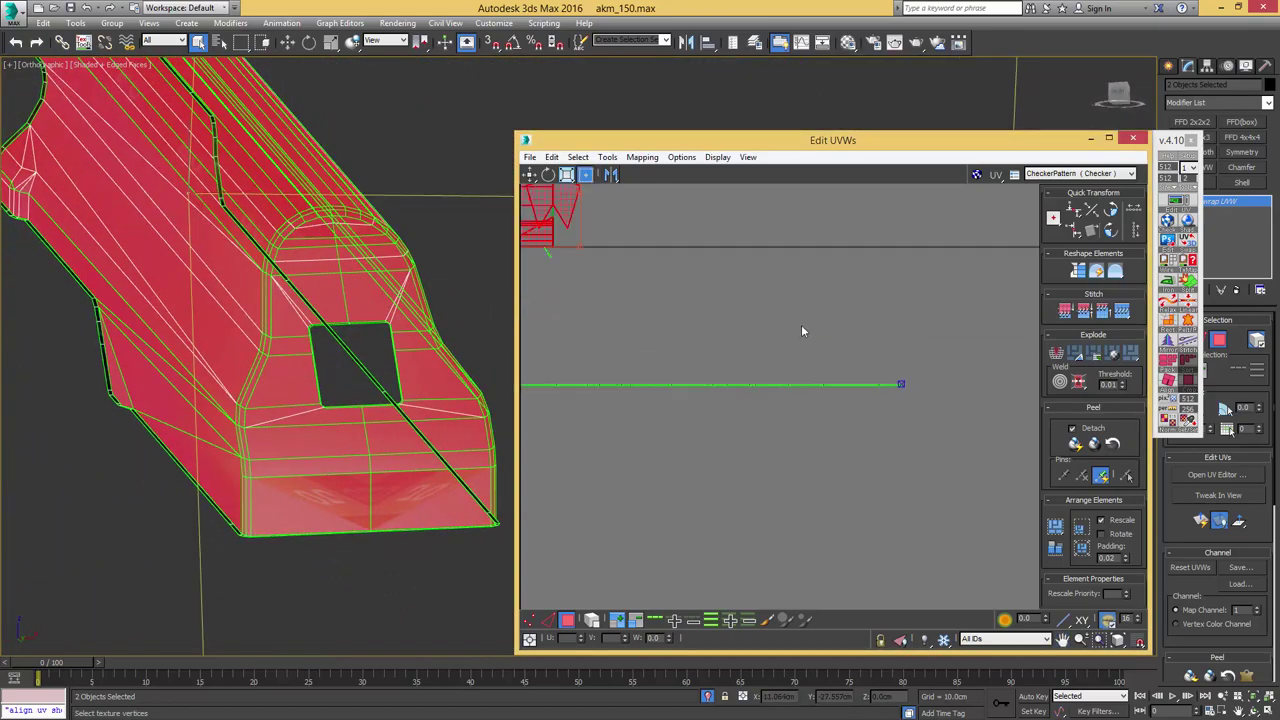
scroll(790, 332, down, 2)
middle_drag(710, 318, 786, 354)
key(Return)
drag(718, 317, 932, 340)
scroll(942, 343, up, 2)
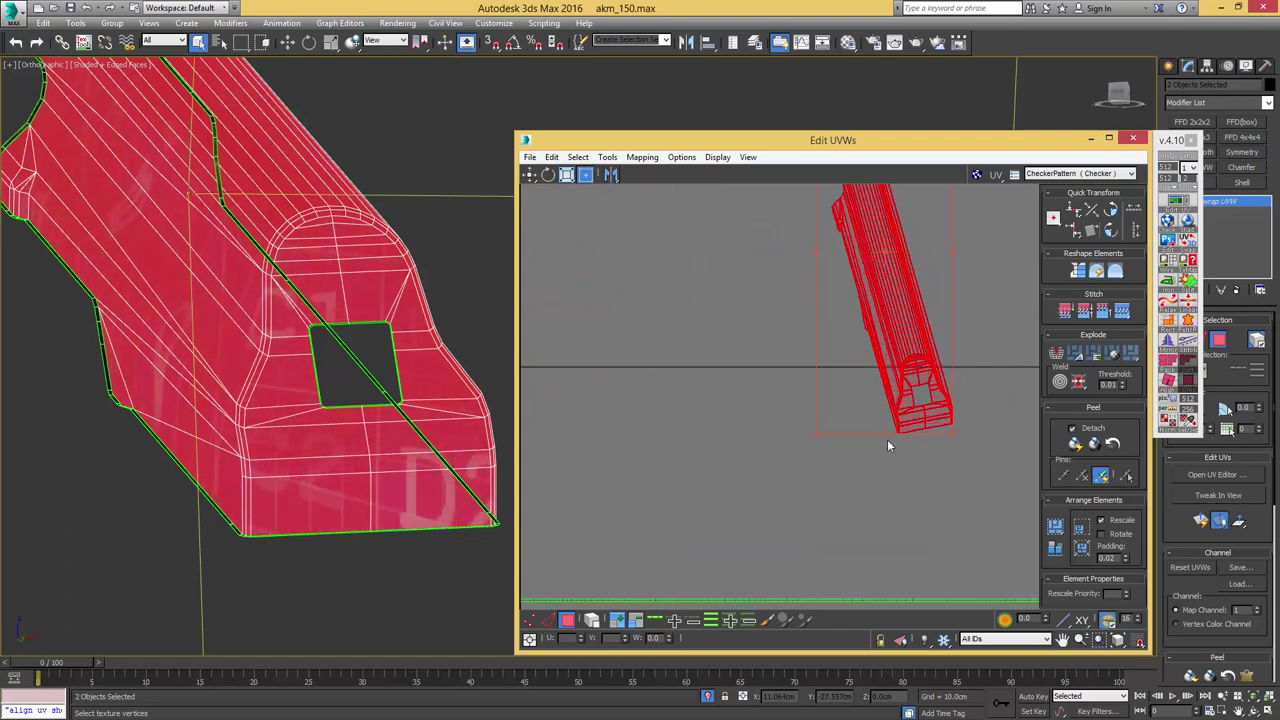
- Try shifting the reduced face selection of the cover shell farther right, undo the move and clear the selection
click(636, 620)
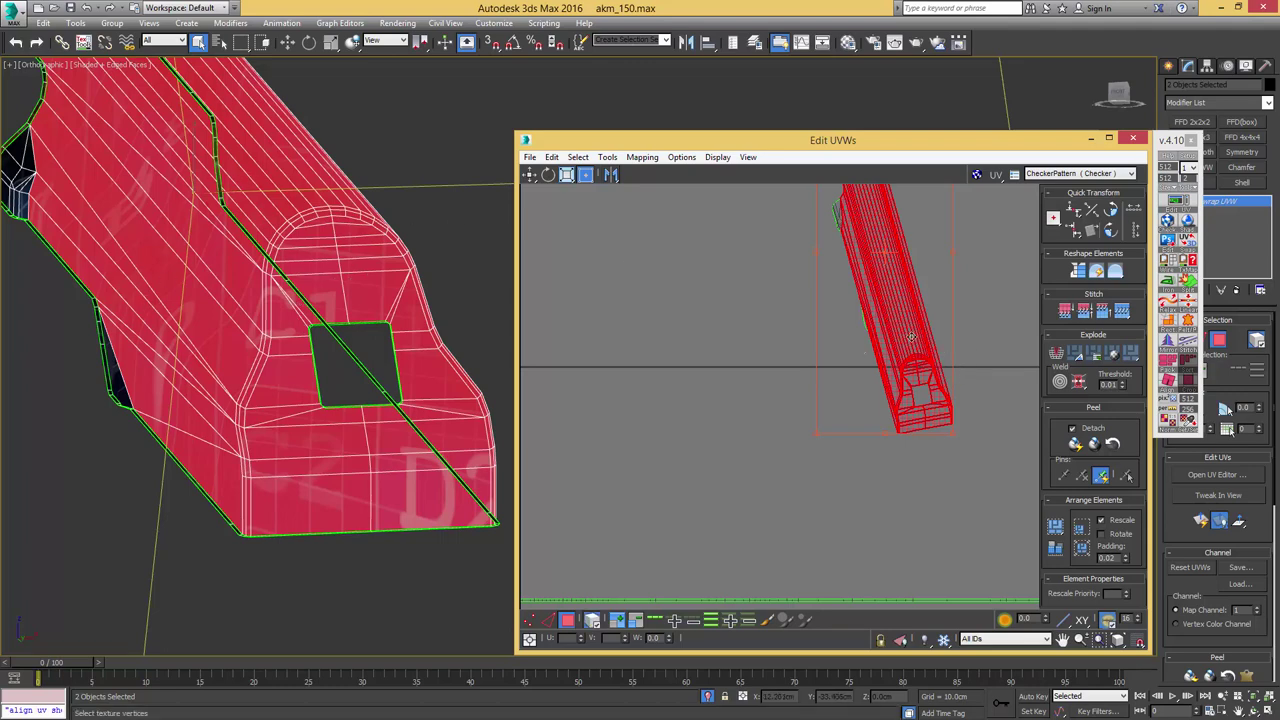
drag(912, 337, 1012, 352)
middle_drag(981, 341, 830, 327)
key(ctrl+z)
click(844, 341)
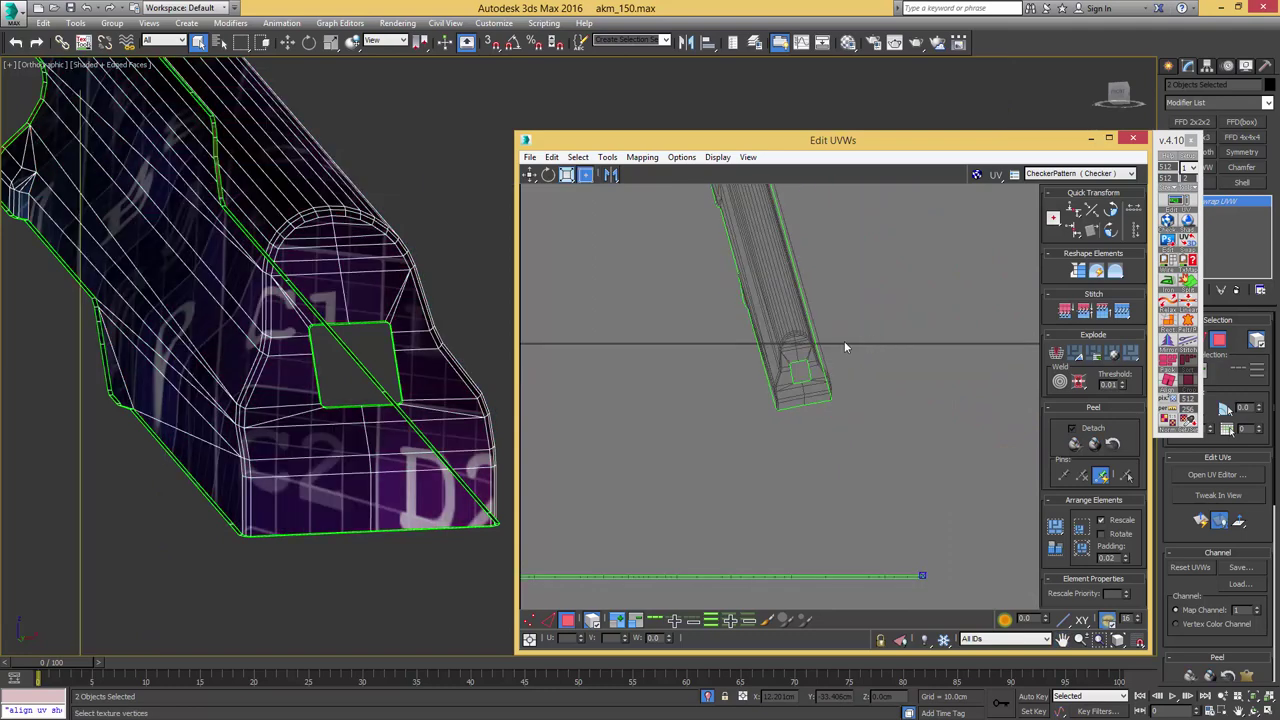
- Select the cover shell and subtract its long body, keeping only the end plate faces around the square opening
drag(754, 420, 753, 421)
scroll(780, 365, down, 3)
middle_drag(787, 312, 797, 359)
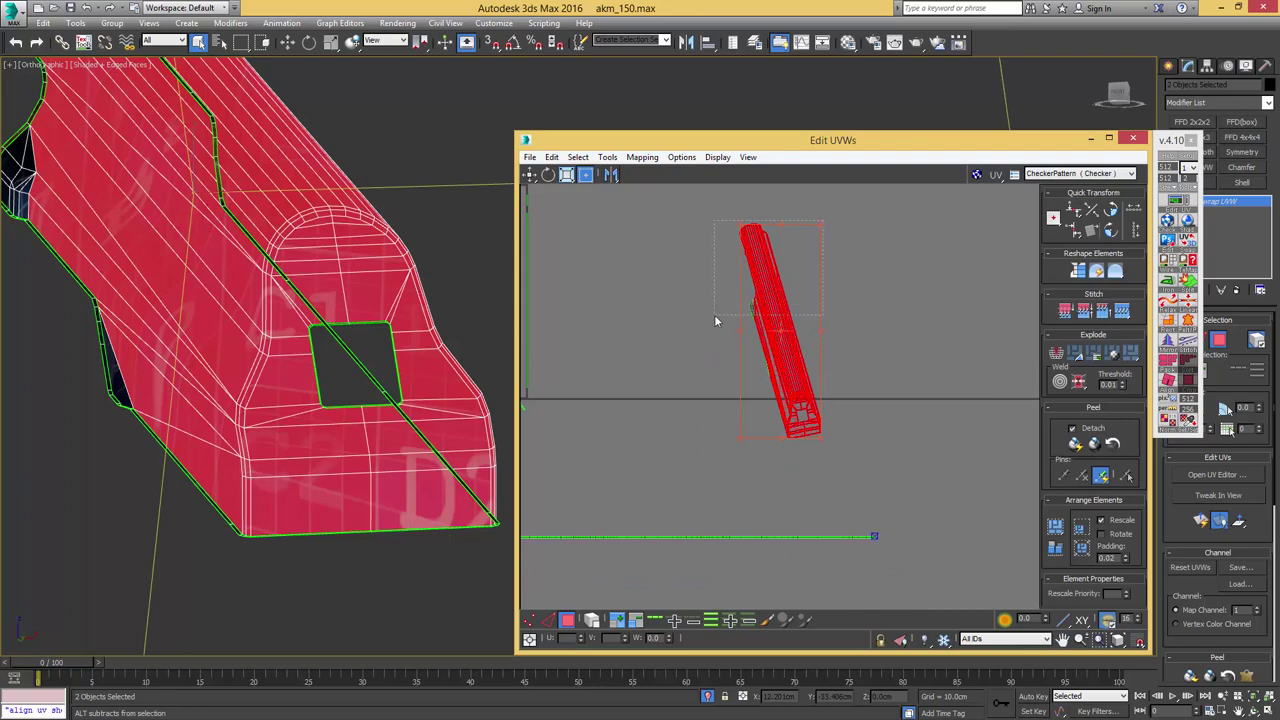
alt+drag(714, 316, 714, 316)
alt+drag(756, 390, 790, 356)
middle_drag(781, 412, 765, 341)
scroll(765, 341, up, 3)
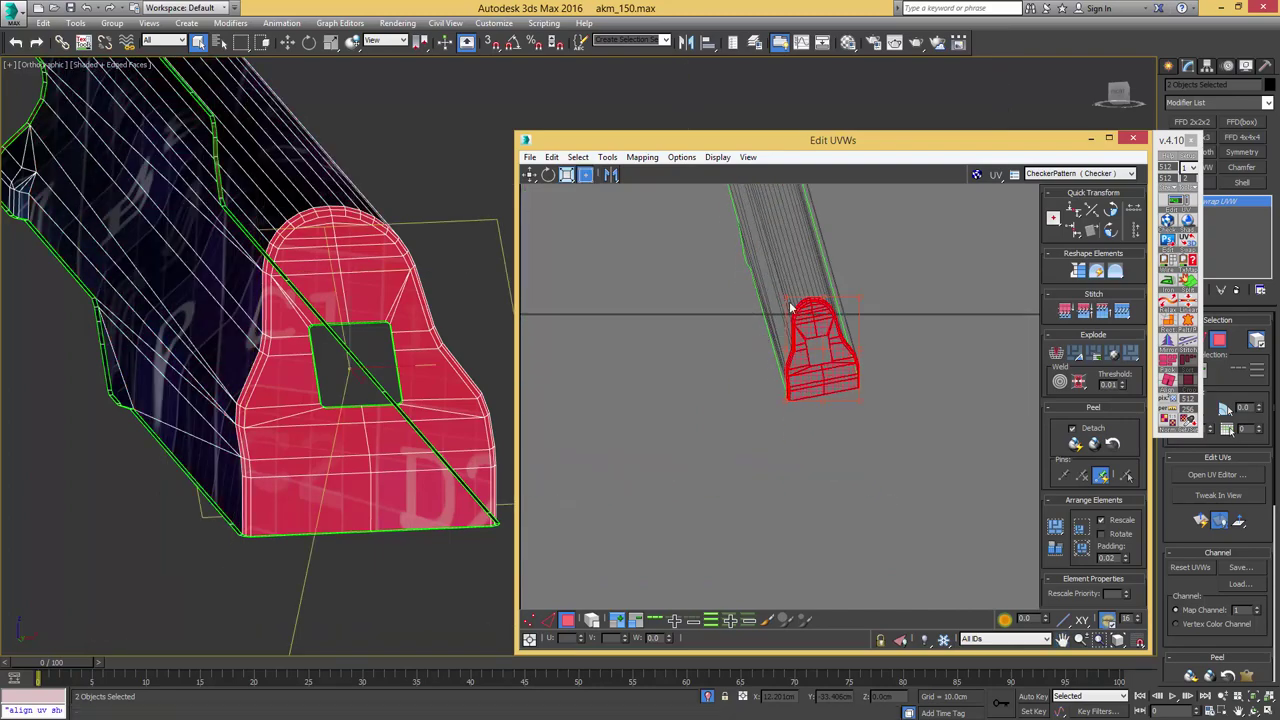
scroll(815, 338, up, 3)
alt+middle_drag(366, 331, 290, 340)
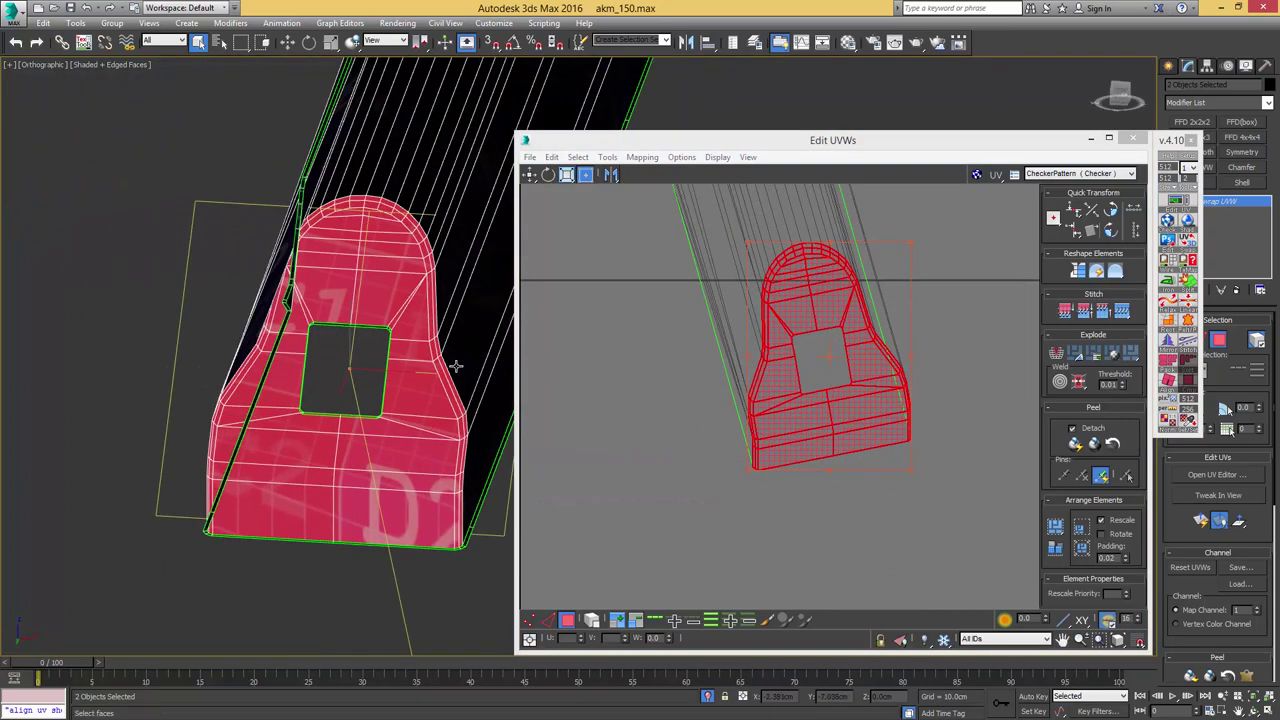
- Remap the end plate faces as a separate upright shell inside the UV tile
middle_drag(790, 356, 791, 346)
scroll(814, 338, down, 2)
key(Return)
scroll(788, 333, down, 5)
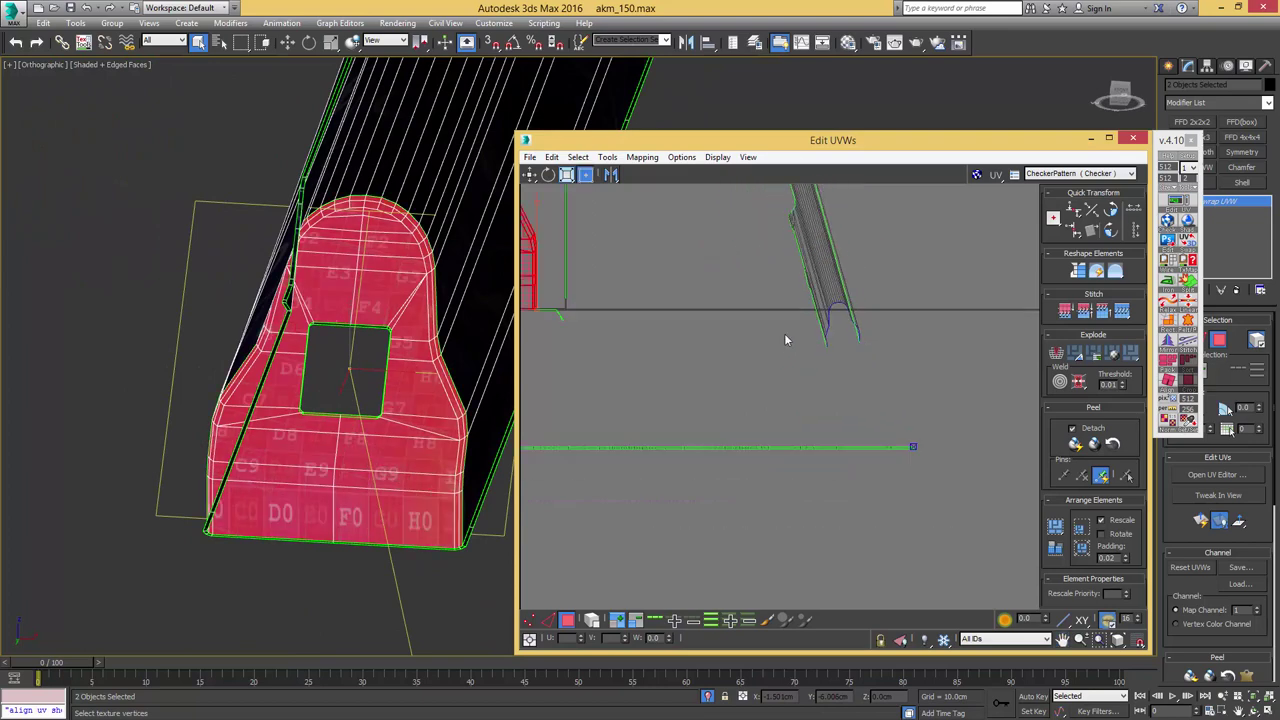
middle_drag(630, 328, 841, 399)
middle_drag(693, 347, 736, 412)
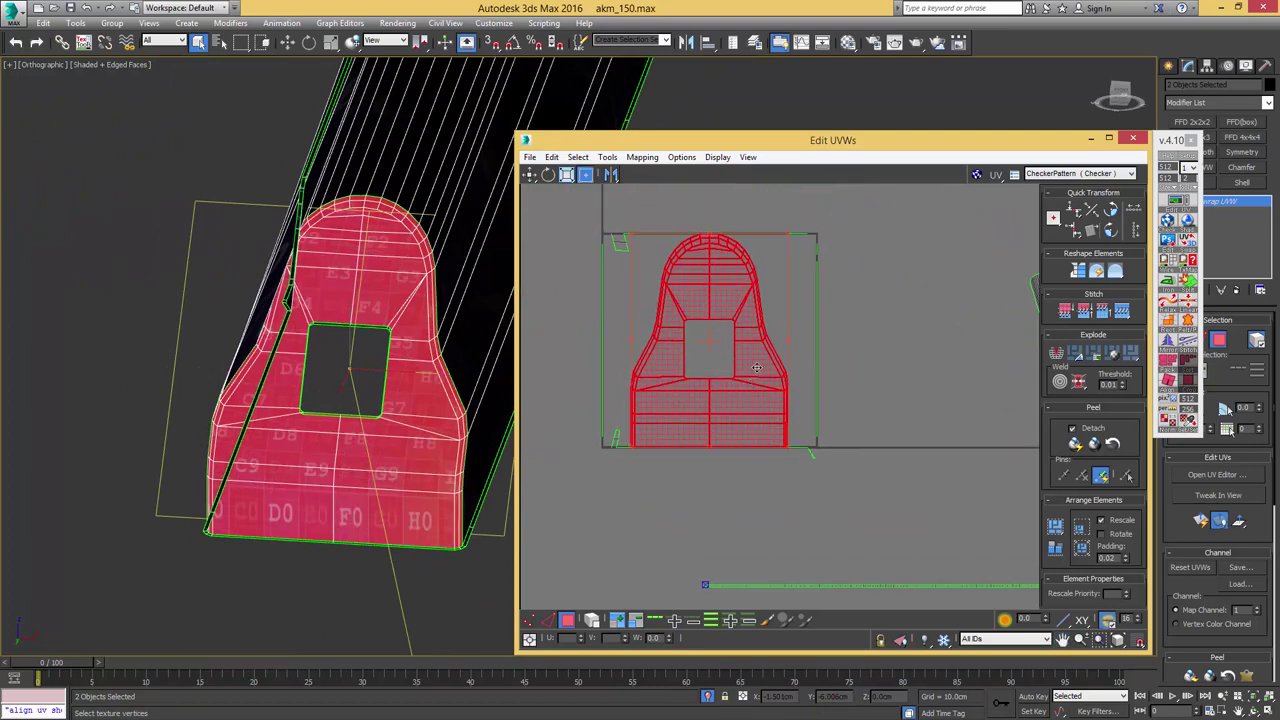
- Undo a trial relax of the end plate shell, unfold it with Peel Mode and move it right of the UV tile
click(1117, 274)
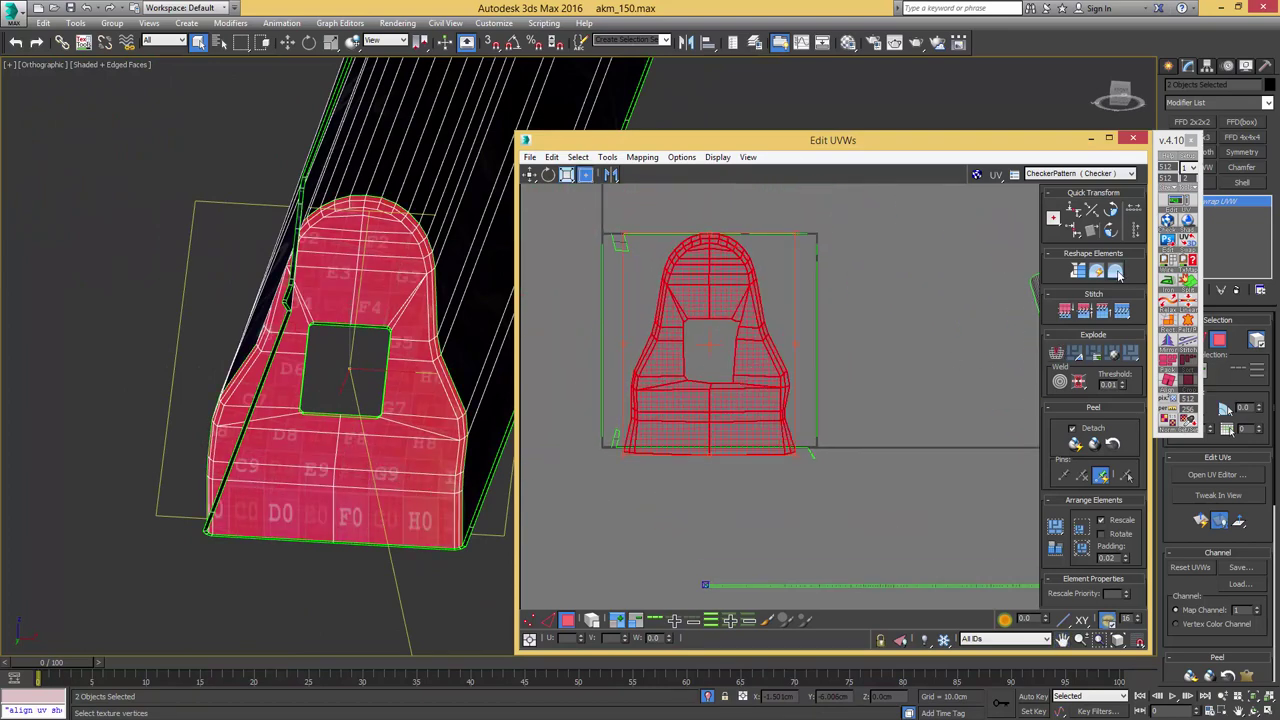
key(ctrl+z)
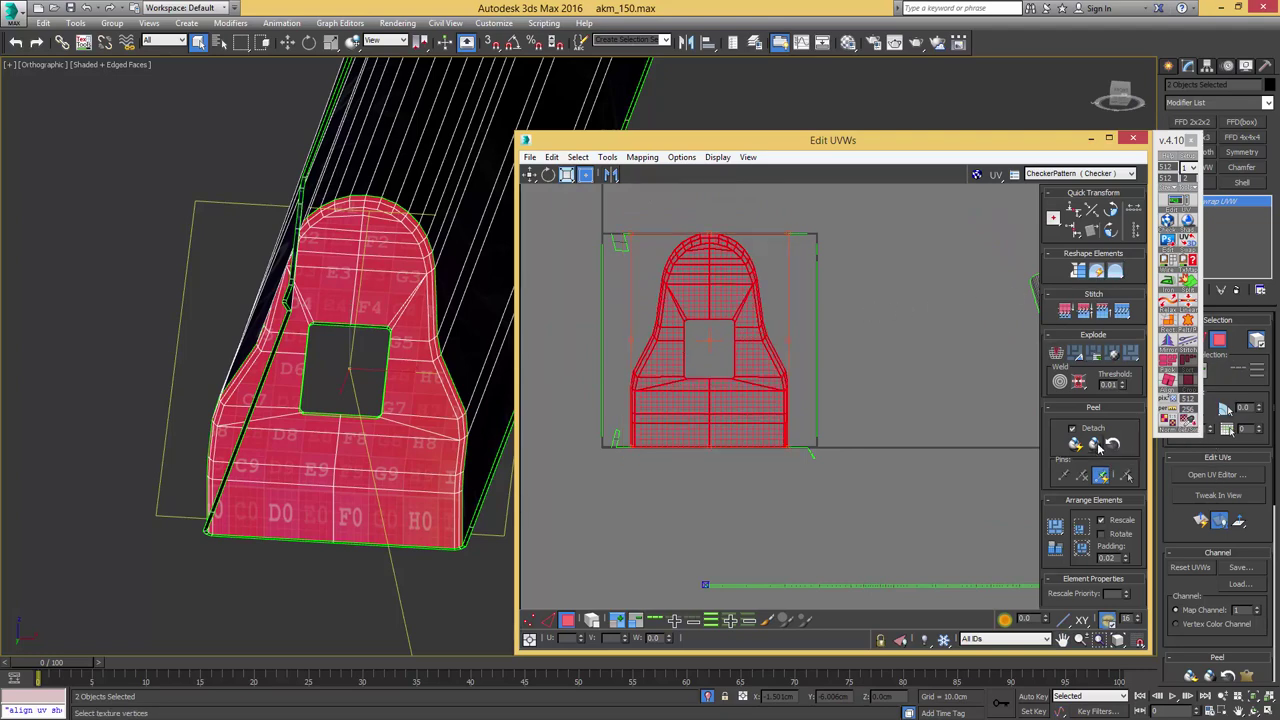
click(1097, 446)
click(1097, 446)
scroll(826, 294, down, 4)
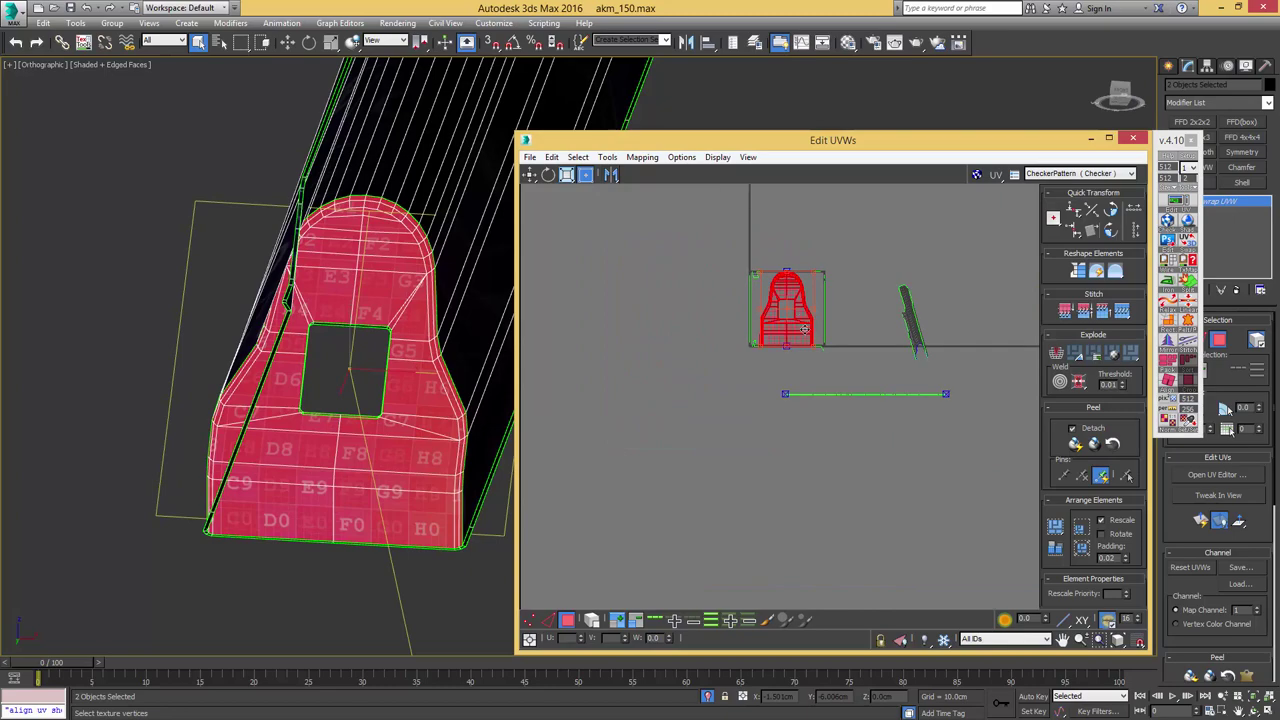
drag(803, 328, 996, 271)
- Select the remaining long cover body shell and remap it as one shell inside the UV tile
scroll(928, 290, up, 3)
drag(868, 361, 860, 398)
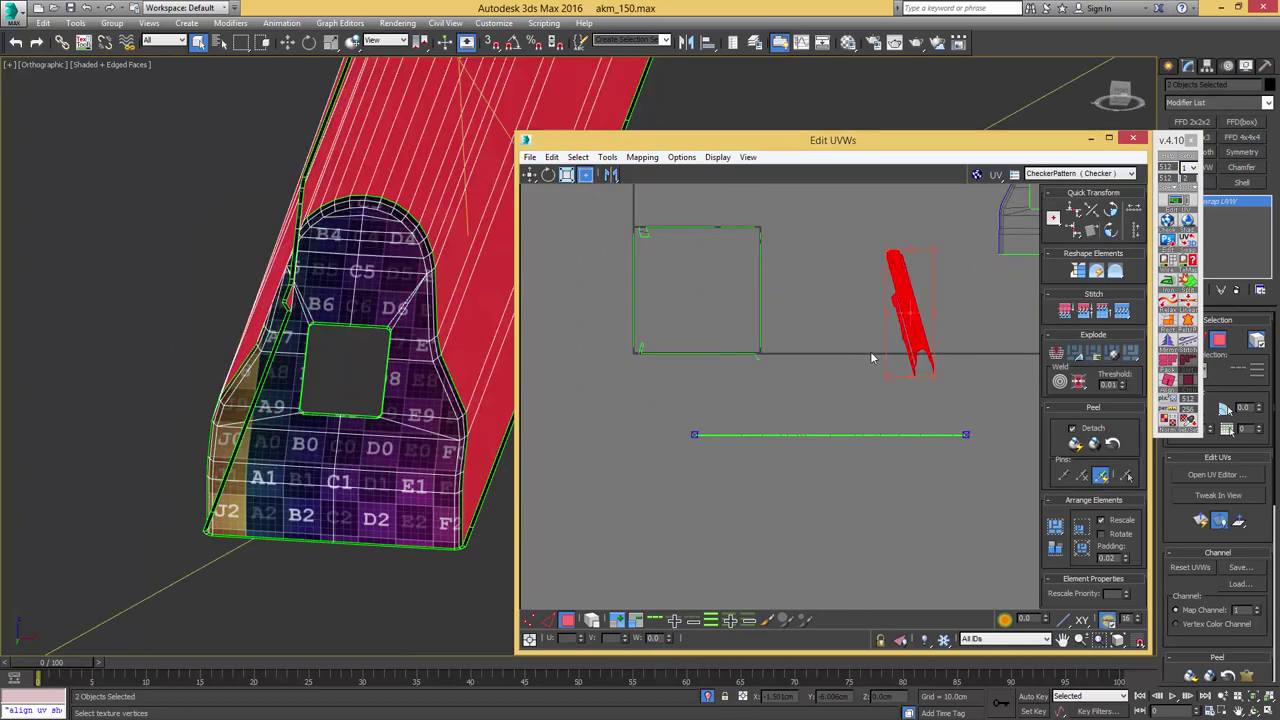
scroll(378, 263, down, 3)
alt+middle_drag(378, 263, 500, 291)
middle_drag(784, 262, 767, 330)
key(p)
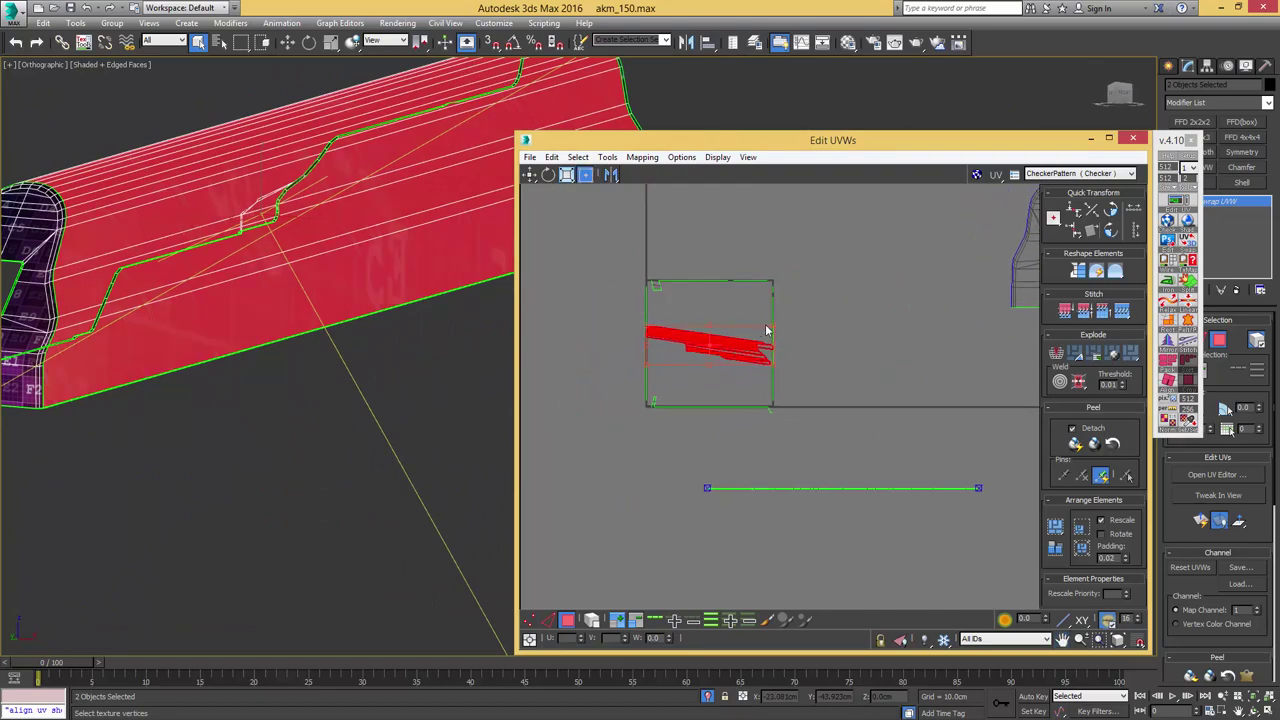
- Try unfolding the long body shell with Peel Mode and shifting it, and undo both changes
click(1096, 447)
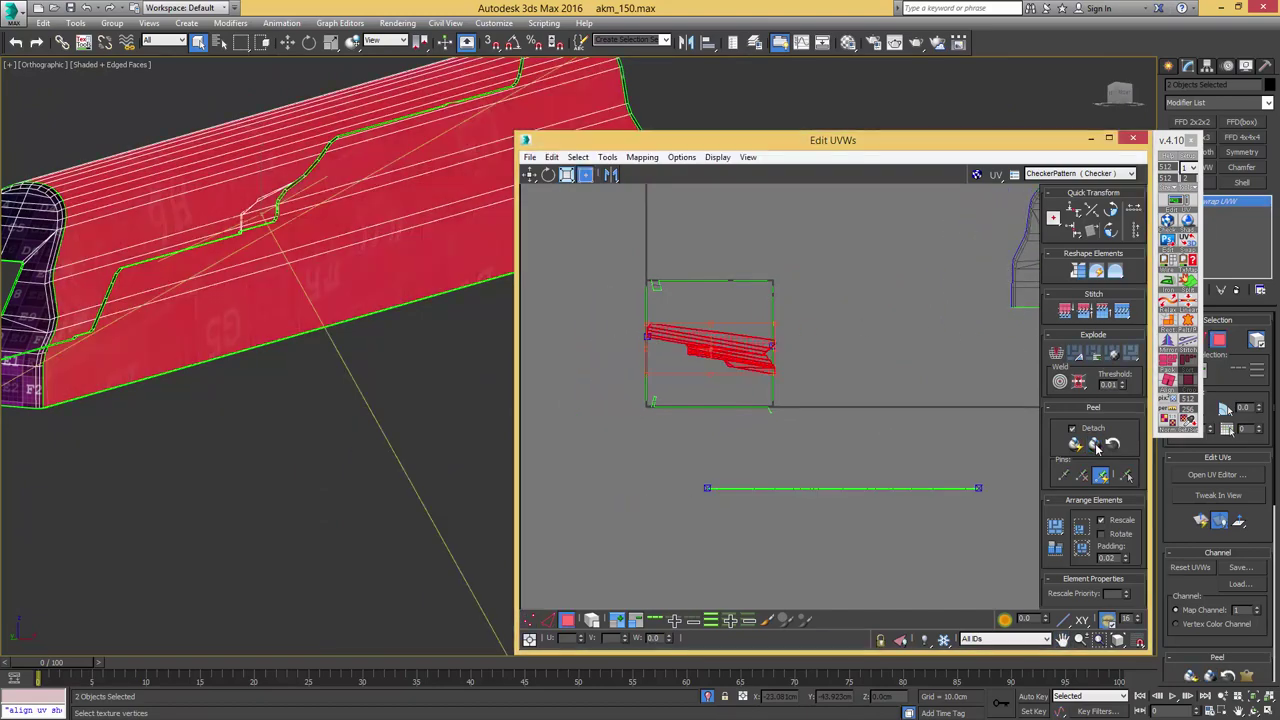
alt+middle_drag(290, 226, 400, 250)
alt+middle_drag(270, 250, 312, 204)
middle_drag(728, 340, 768, 317)
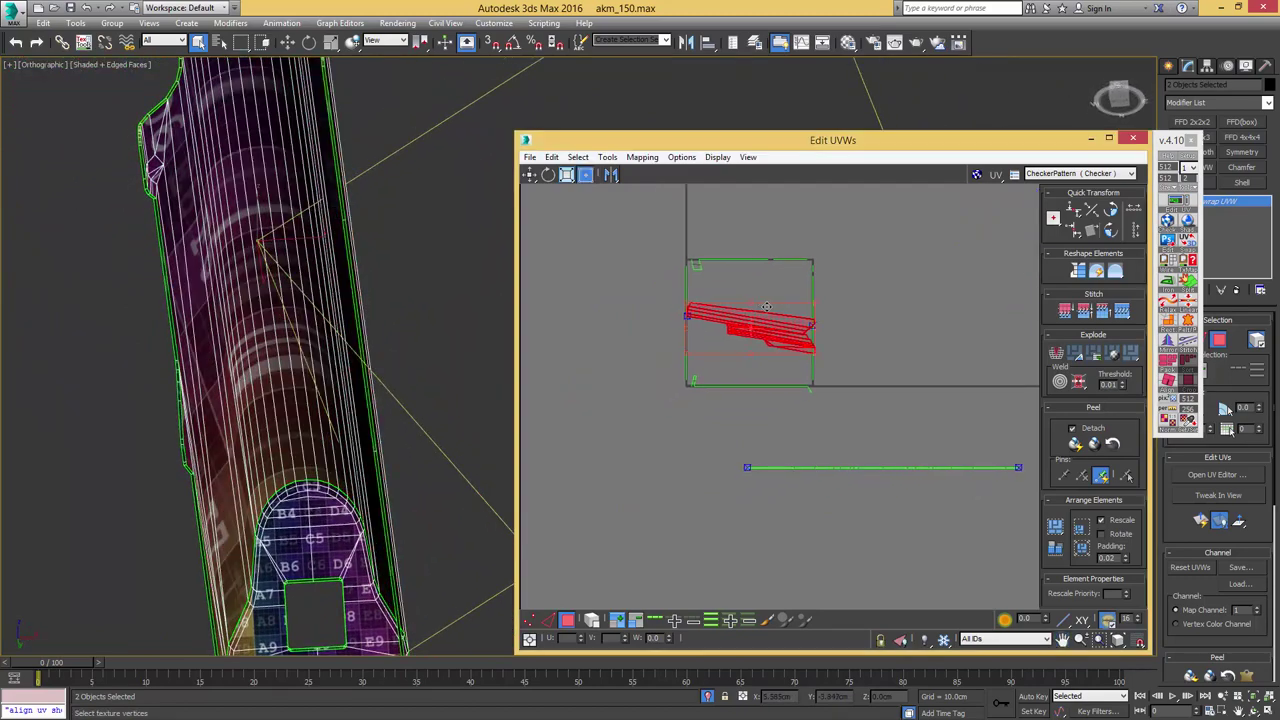
scroll(766, 314, up, 4)
scroll(768, 316, down, 3)
drag(775, 327, 886, 340)
key(ctrl+z)
key(ctrl+z)
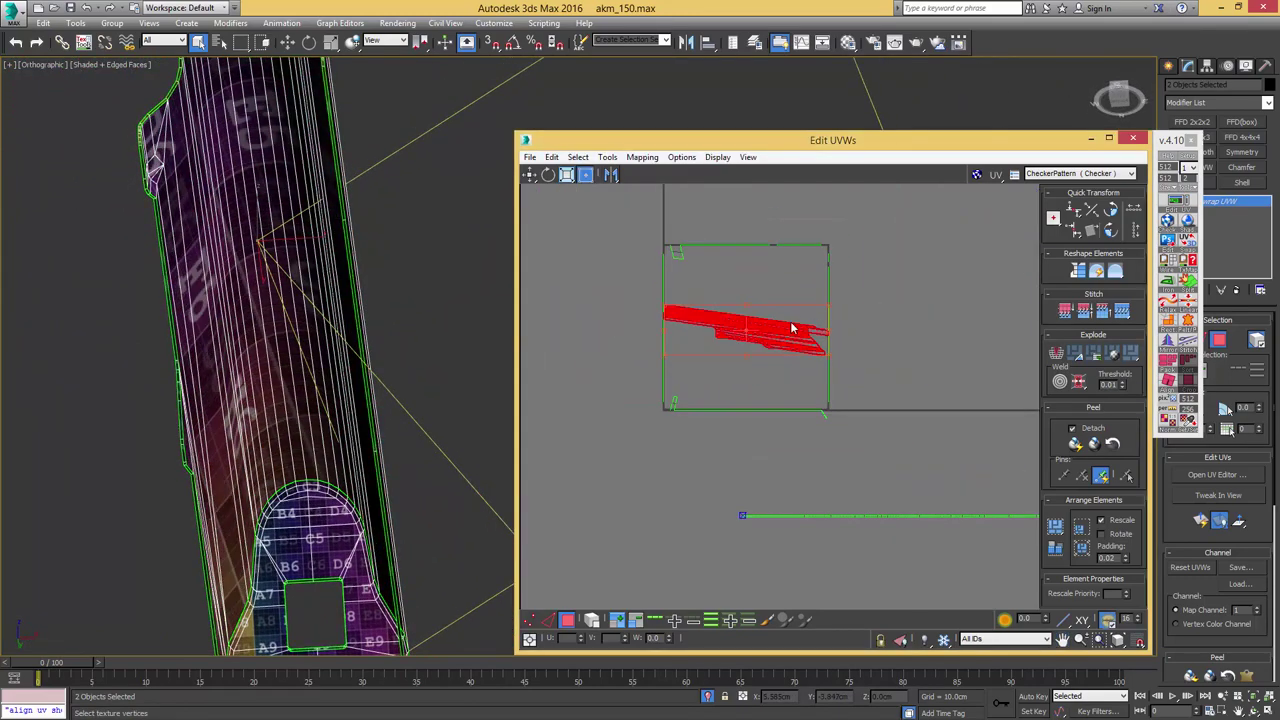
- Move the long body shell out of the UV tile, separate it with Flatten Mapping, and place the resulting pieces below and left of the tile
scroll(768, 321, up, 4)
scroll(853, 320, down, 4)
mouse_move(315, 240)
alt+middle_down()
mouse_move(308, 271)
mouse_move(340, 264)
mouse_move(294, 290)
mouse_move(362, 284)
mouse_move(246, 294)
mouse_move(410, 234)
mouse_move(310, 272)
mouse_move(202, 216)
mouse_move(114, 243)
mouse_move(118, 230)
alt+middle_up()
key(F2)
middle_drag(726, 305, 685, 301)
scroll(759, 315, down, 4)
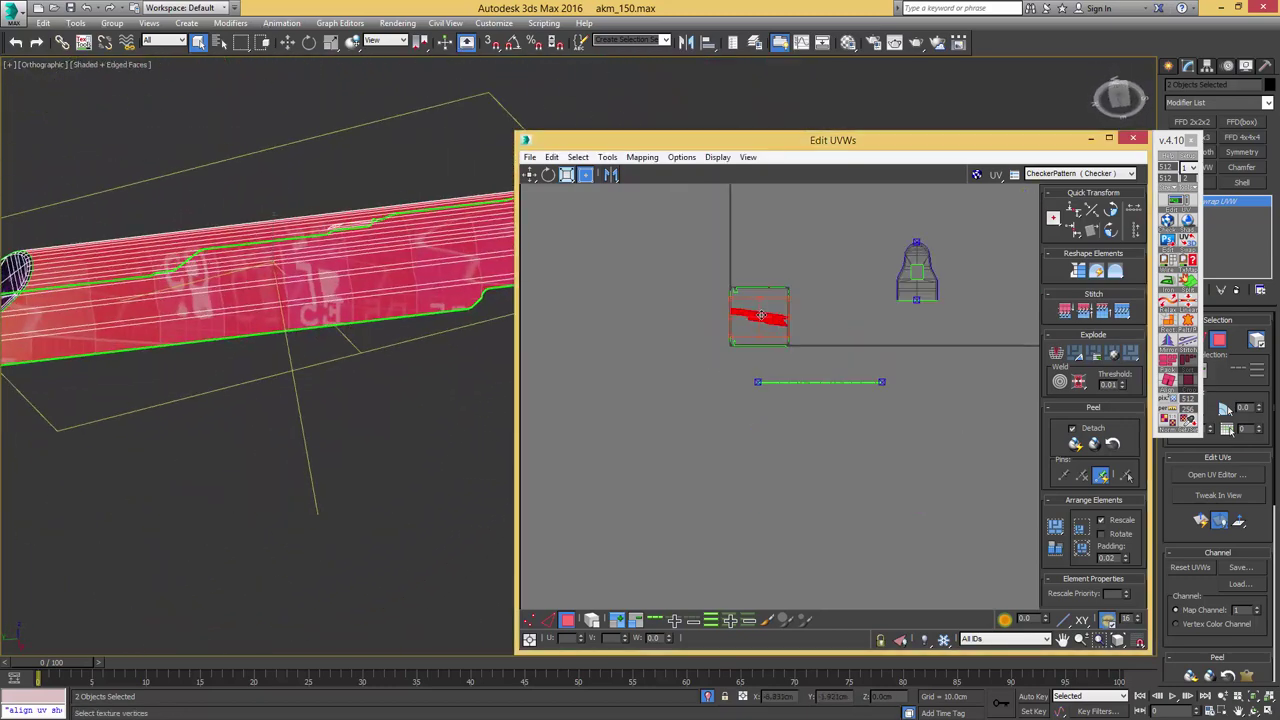
drag(765, 316, 696, 376)
click(645, 162)
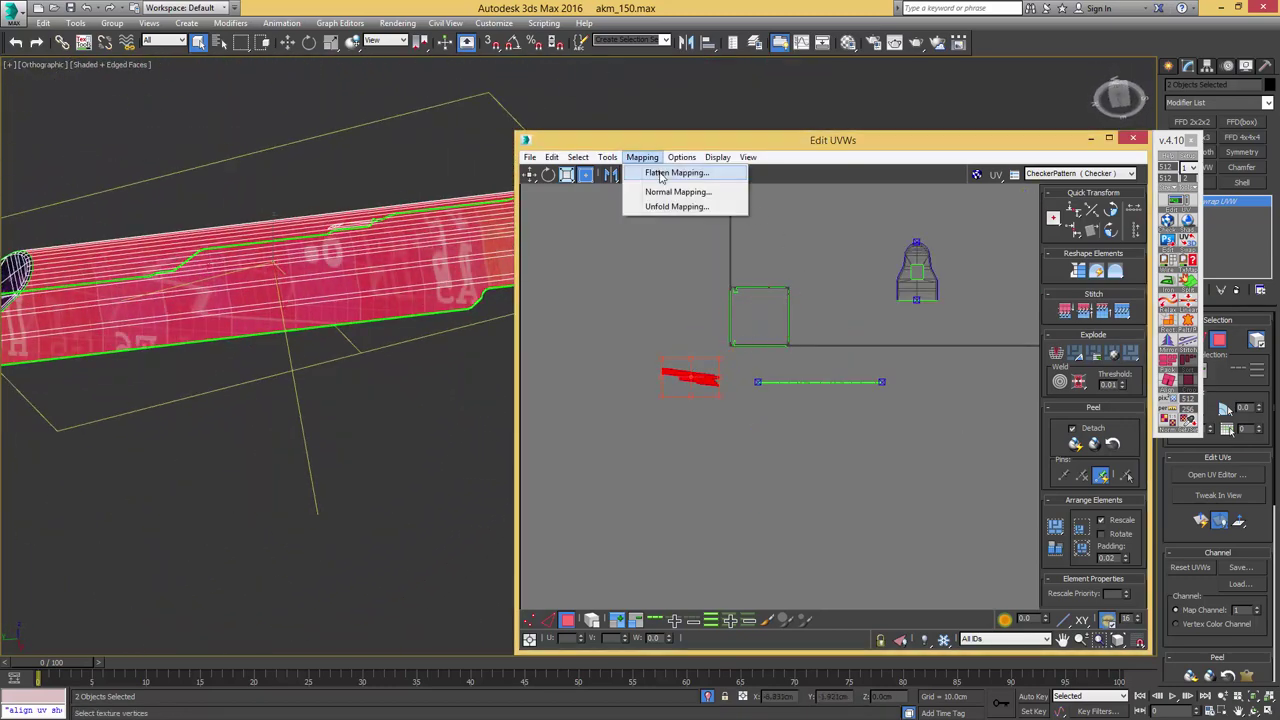
click(658, 174)
key(Return)
scroll(747, 328, up, 5)
drag(818, 322, 563, 445)
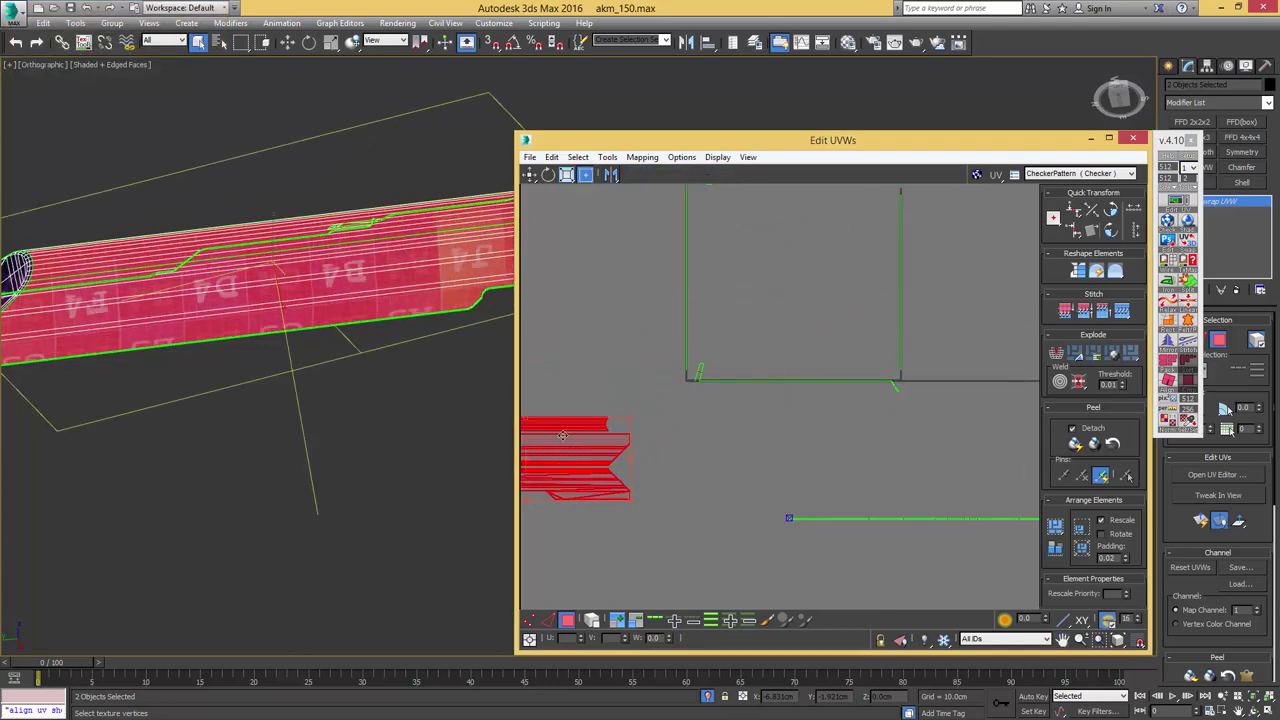
- Stitch the narrow flattened strip onto the middle body piece along their shared long edge
middle_drag(580, 430, 788, 337)
scroll(793, 333, up, 5)
click(884, 344)
middle_drag(793, 416, 866, 394)
key(2)
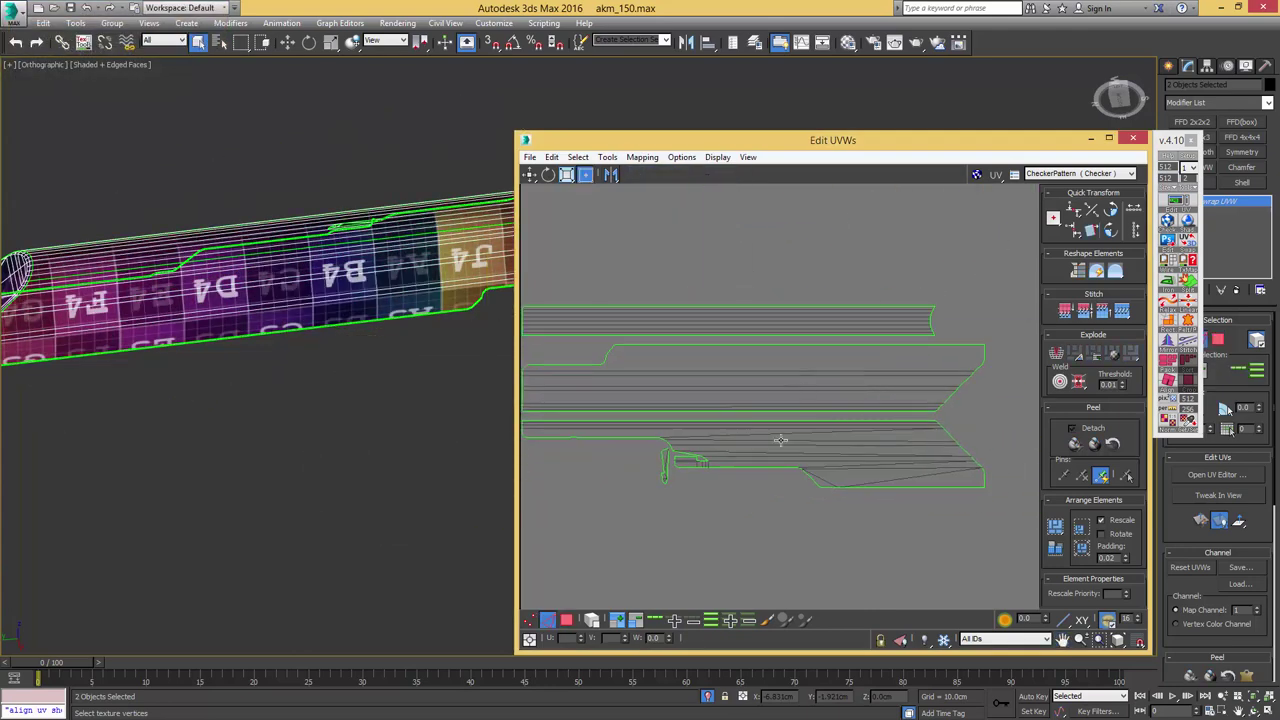
click(813, 408)
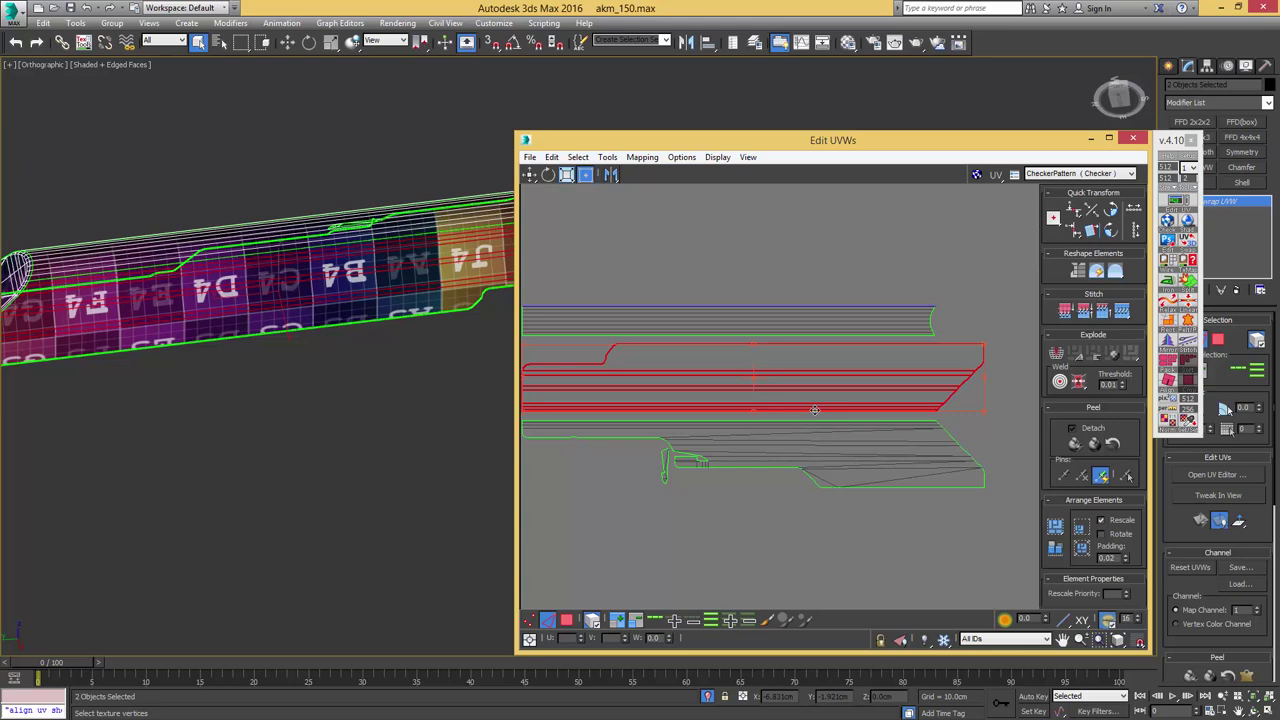
click(1000, 325)
click(881, 411)
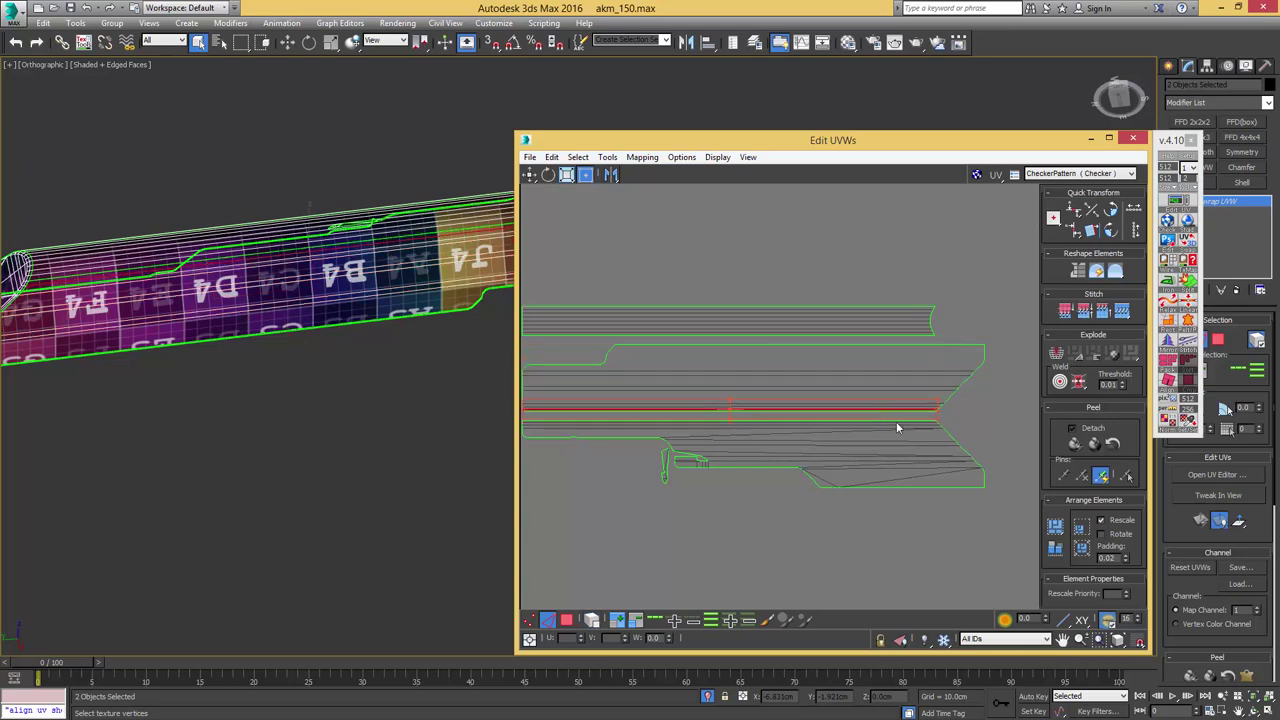
scroll(916, 411, up, 3)
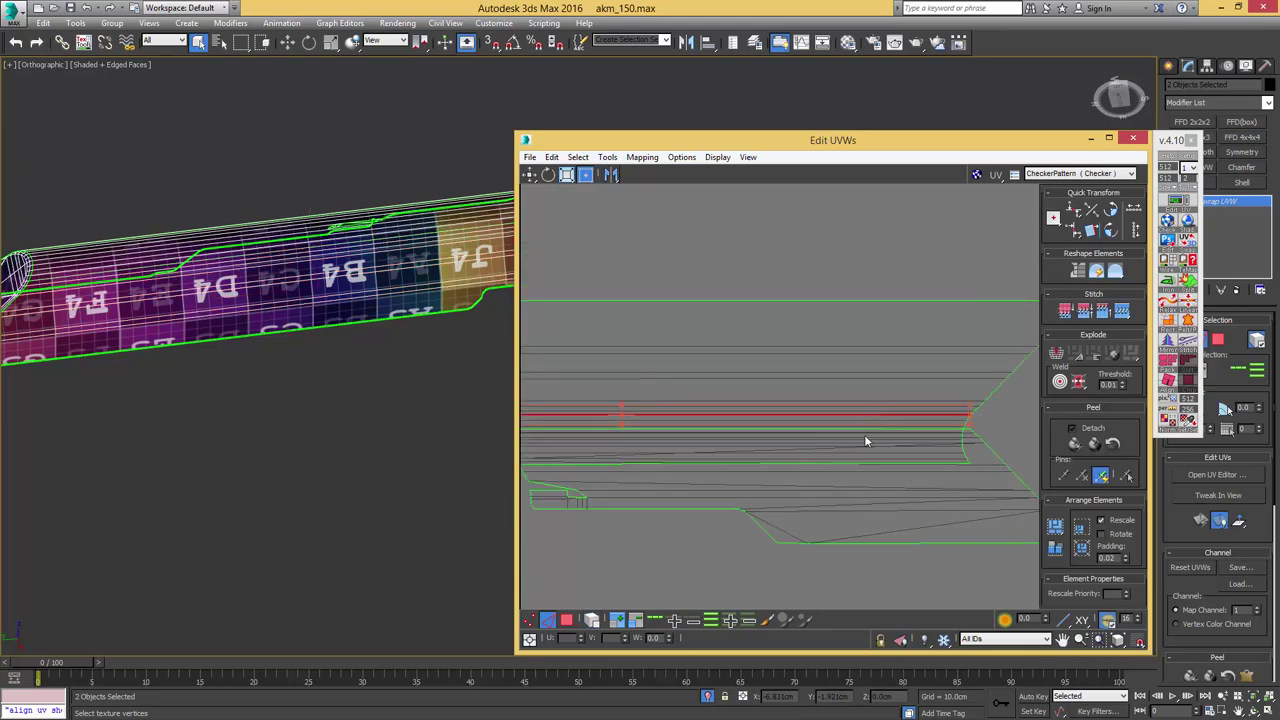
middle_drag(766, 406, 881, 347)
middle_drag(586, 394, 860, 398)
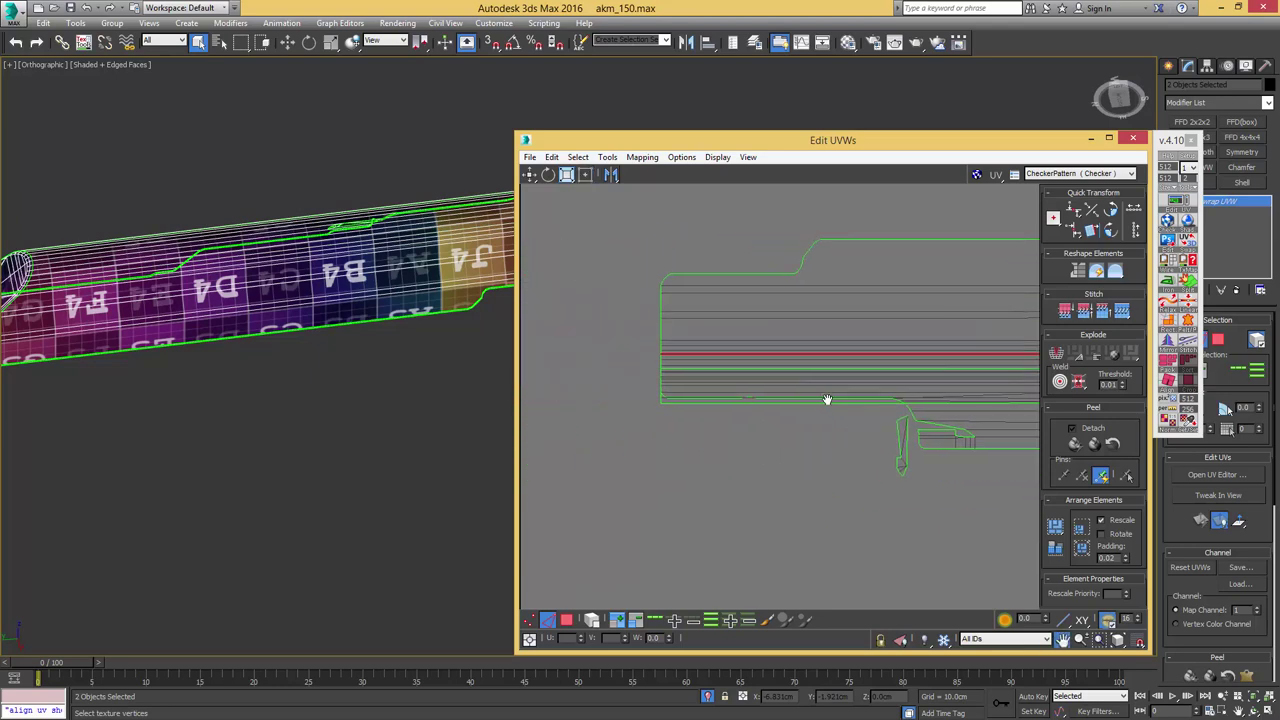
- Move the joined body piece clear of the overlapping one, stitch the two along their shared long edge, and select the whole body shell
scroll(681, 401, up, 1)
scroll(682, 401, down, 4)
key(3)
key(4)
drag(788, 337, 768, 236)
scroll(768, 298, up, 3)
key(2)
key(4)
click(803, 254)
key(s)
middle_drag(803, 257, 734, 329)
scroll(734, 330, down, 3)
key(3)
key(4)
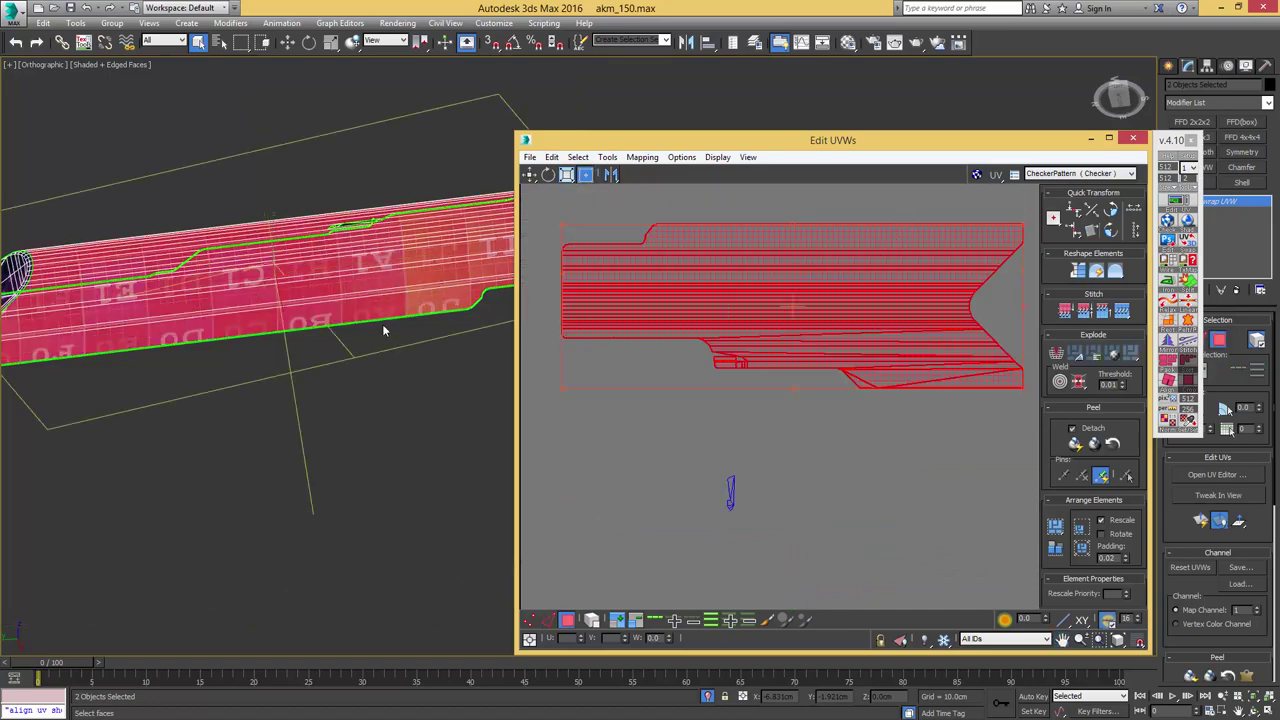
- Stitch the loose fold faces at the cover's side tab onto the body shell along their shared diagonal edge
scroll(380, 304, down, 5)
alt+middle_drag(378, 285, 570, 268)
scroll(378, 313, up, 5)
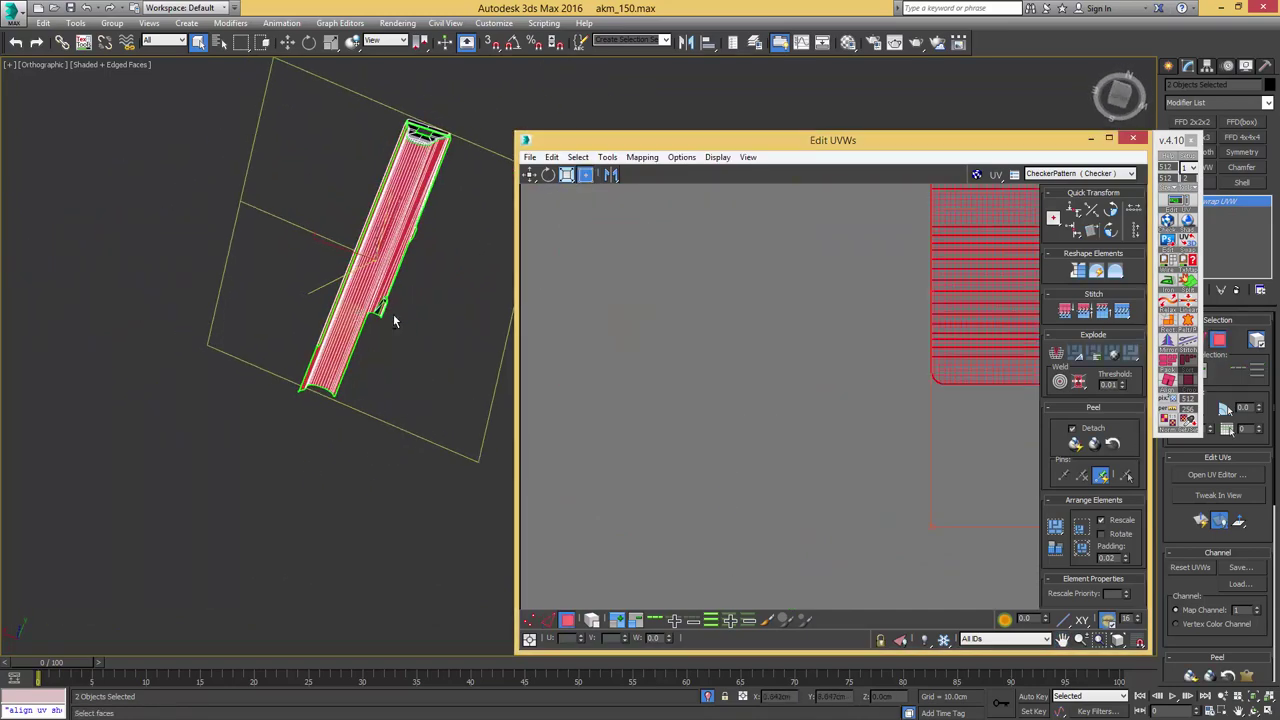
alt+middle_drag(393, 314, 429, 324)
scroll(338, 295, up, 10)
alt+middle_drag(336, 290, 276, 274)
ctrl+click(210, 252)
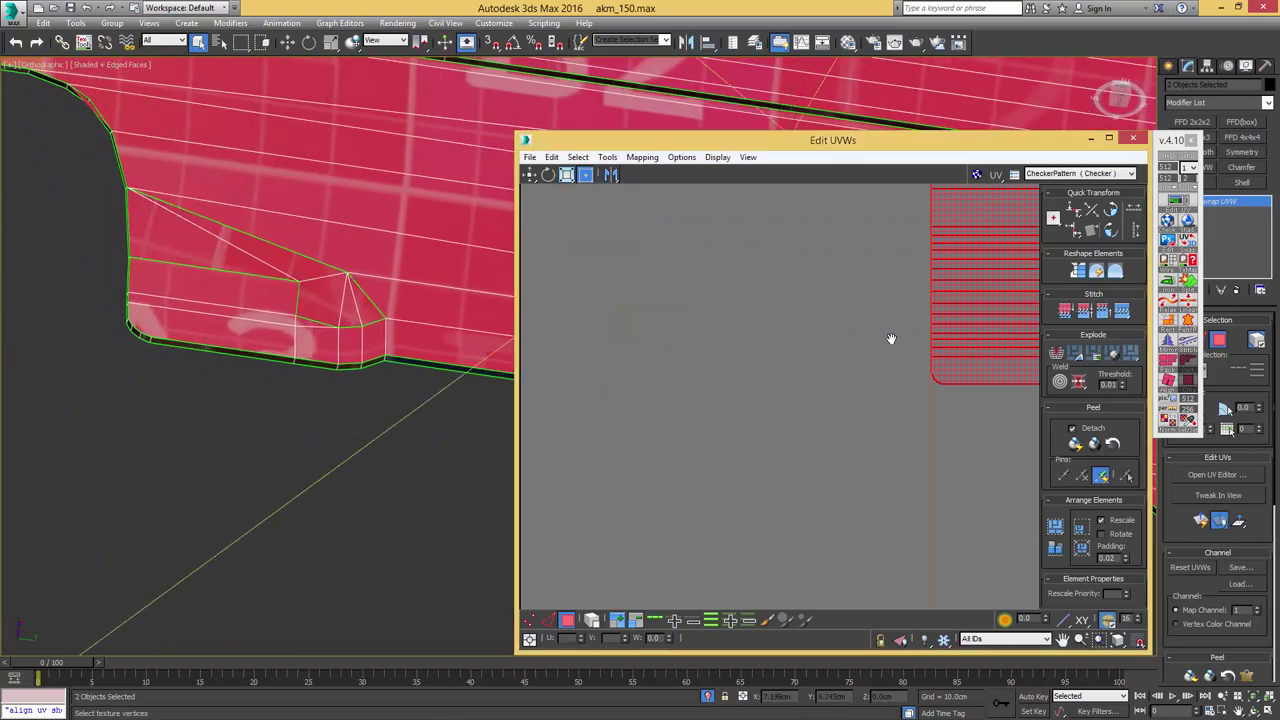
middle_drag(891, 338, 656, 372)
scroll(862, 369, down, 3)
middle_drag(877, 370, 760, 412)
scroll(799, 401, up, 5)
key(2)
key(5)
click(735, 336)
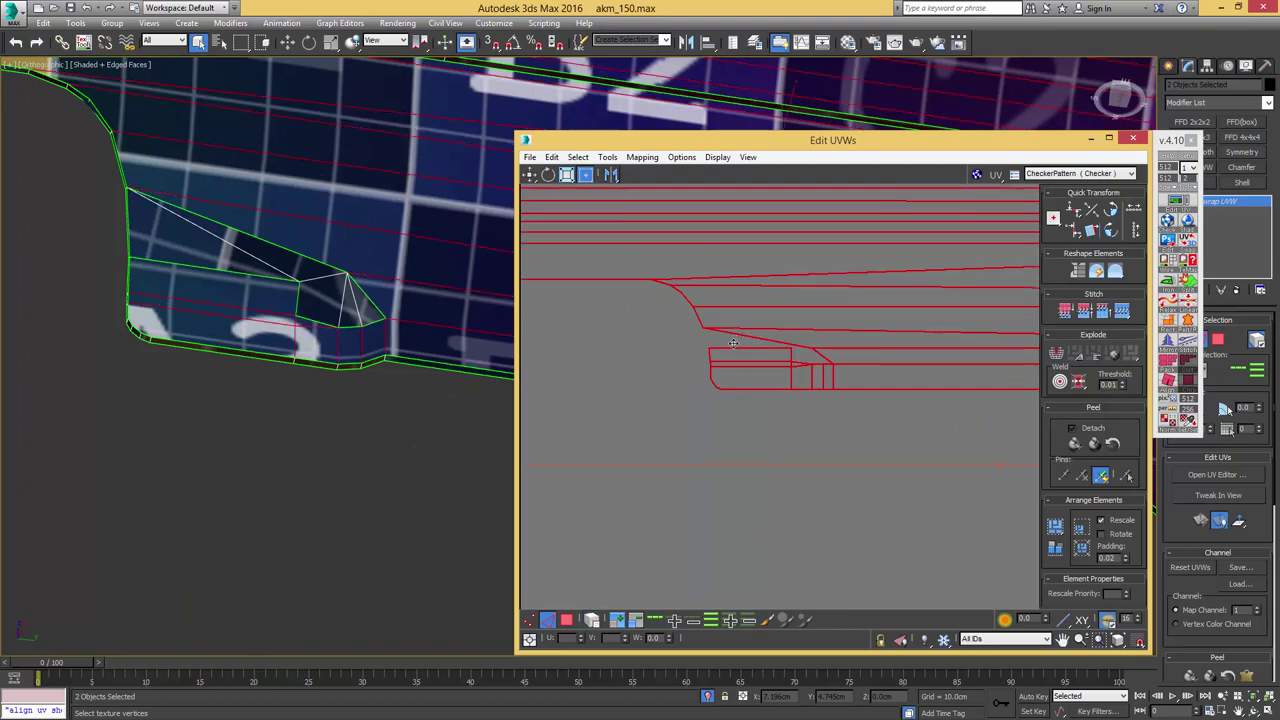
click(762, 375)
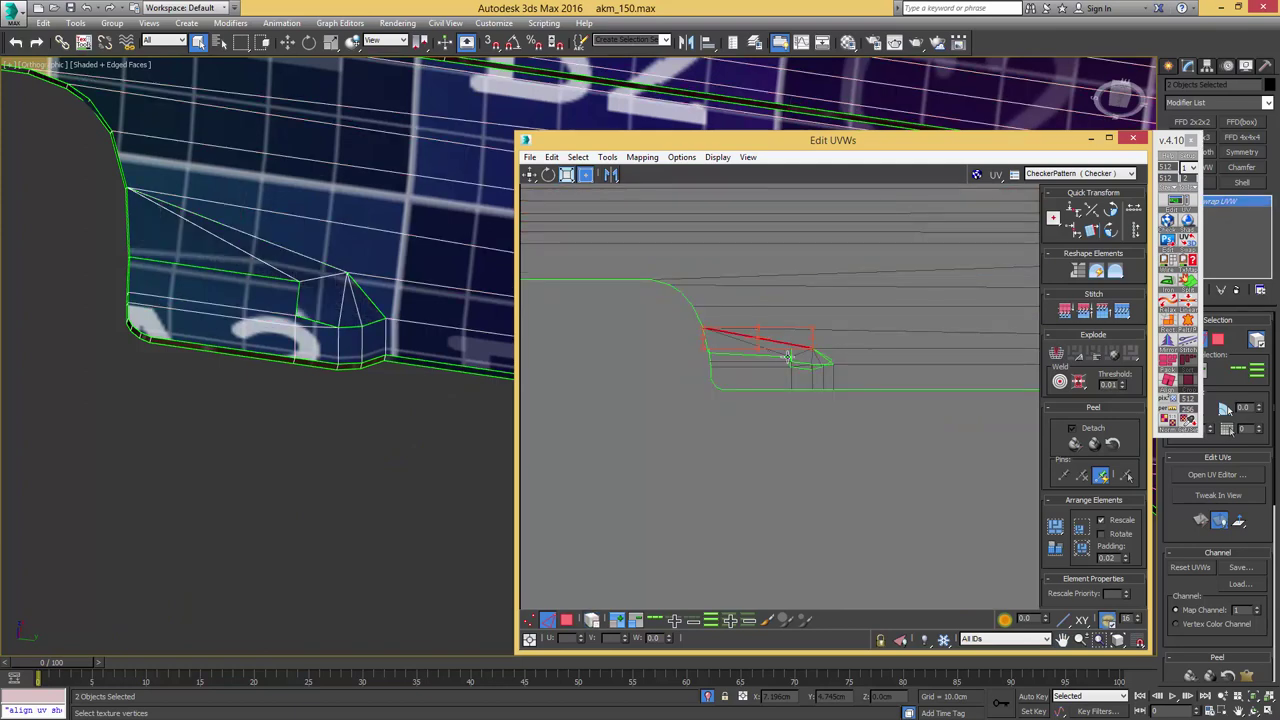
- Close the open seams around the side tab by target-welding its split UV vertices onto their matching neighbours
scroll(782, 354, up, 5)
key(1)
scroll(912, 343, up, 3)
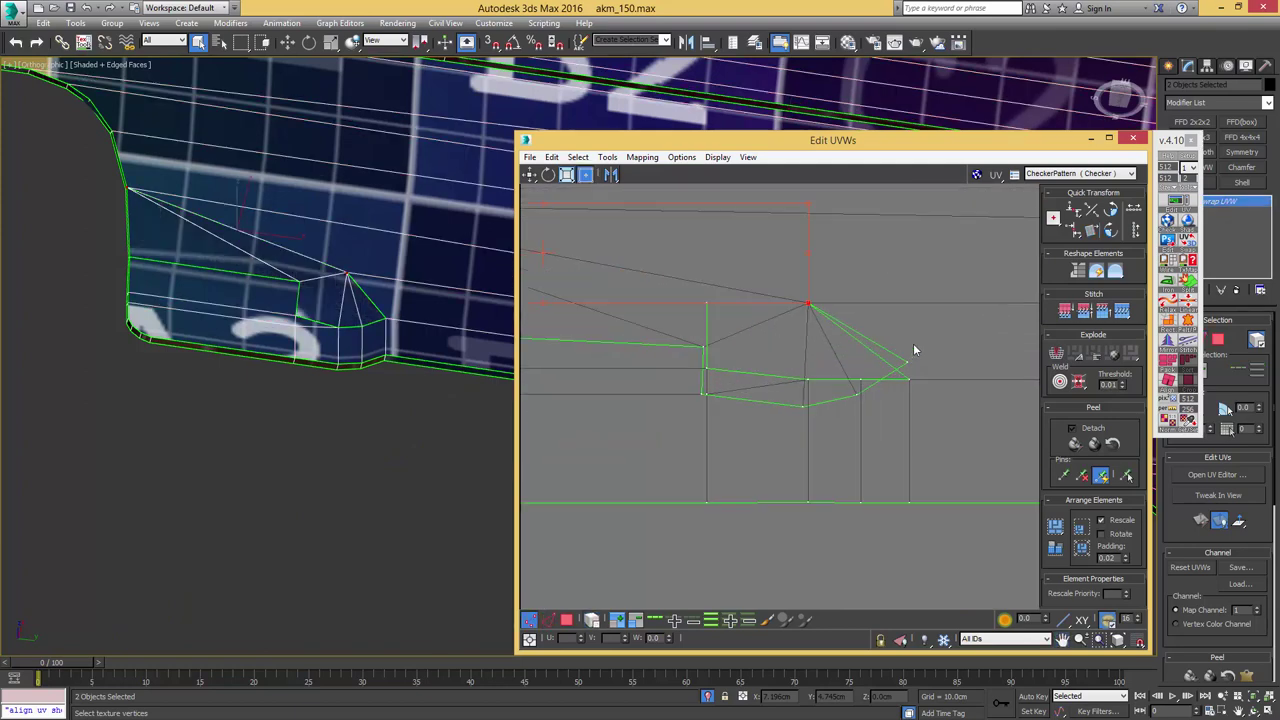
key(ctrl+t)
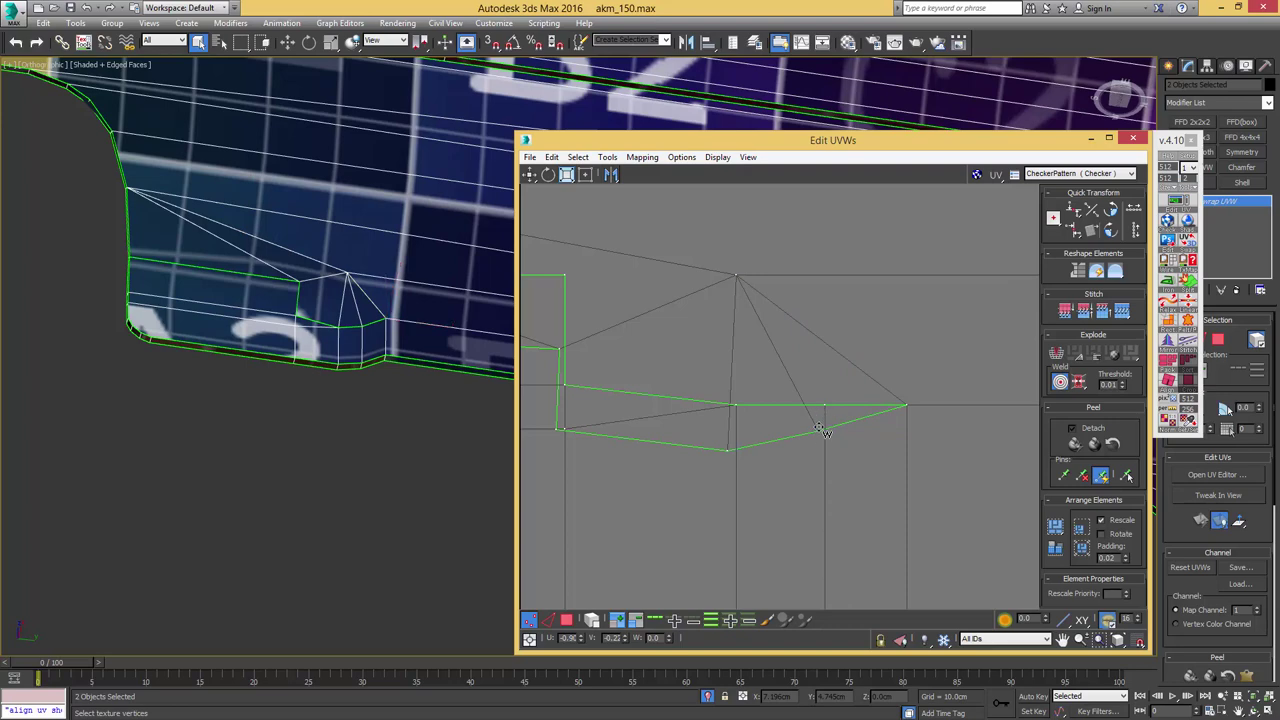
drag(725, 453, 735, 406)
middle_drag(619, 394, 718, 387)
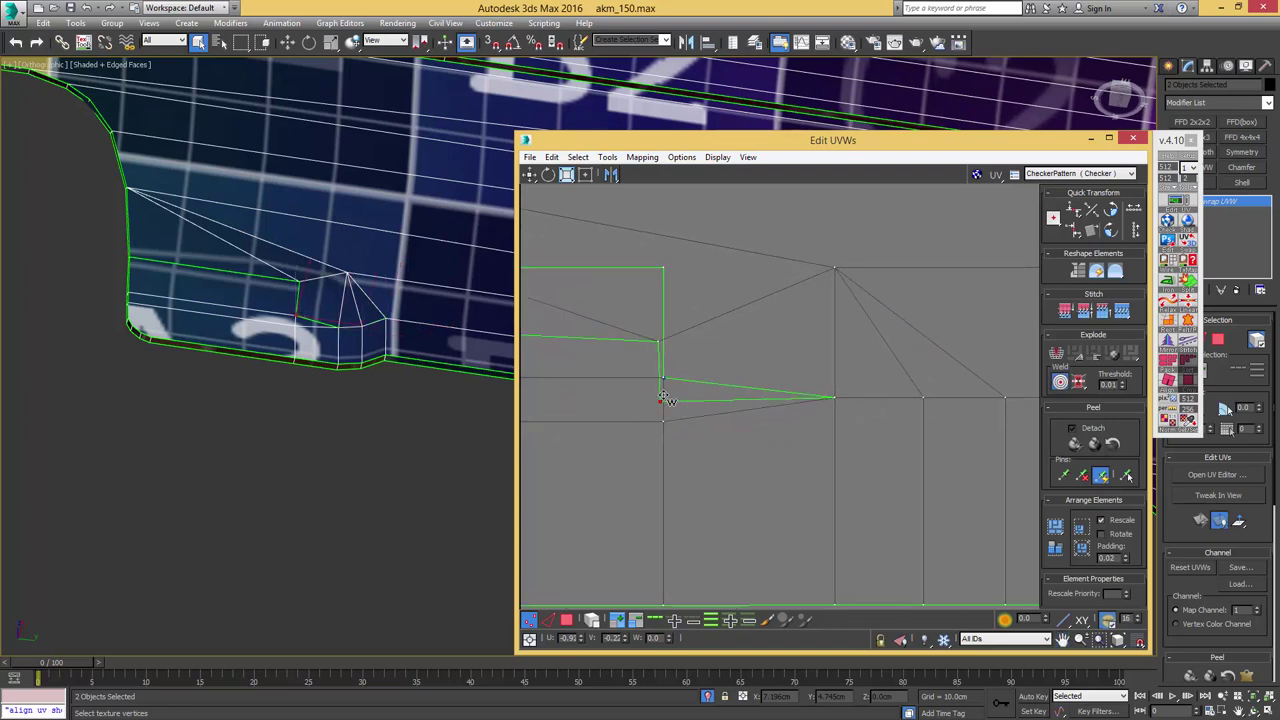
middle_drag(622, 335, 772, 378)
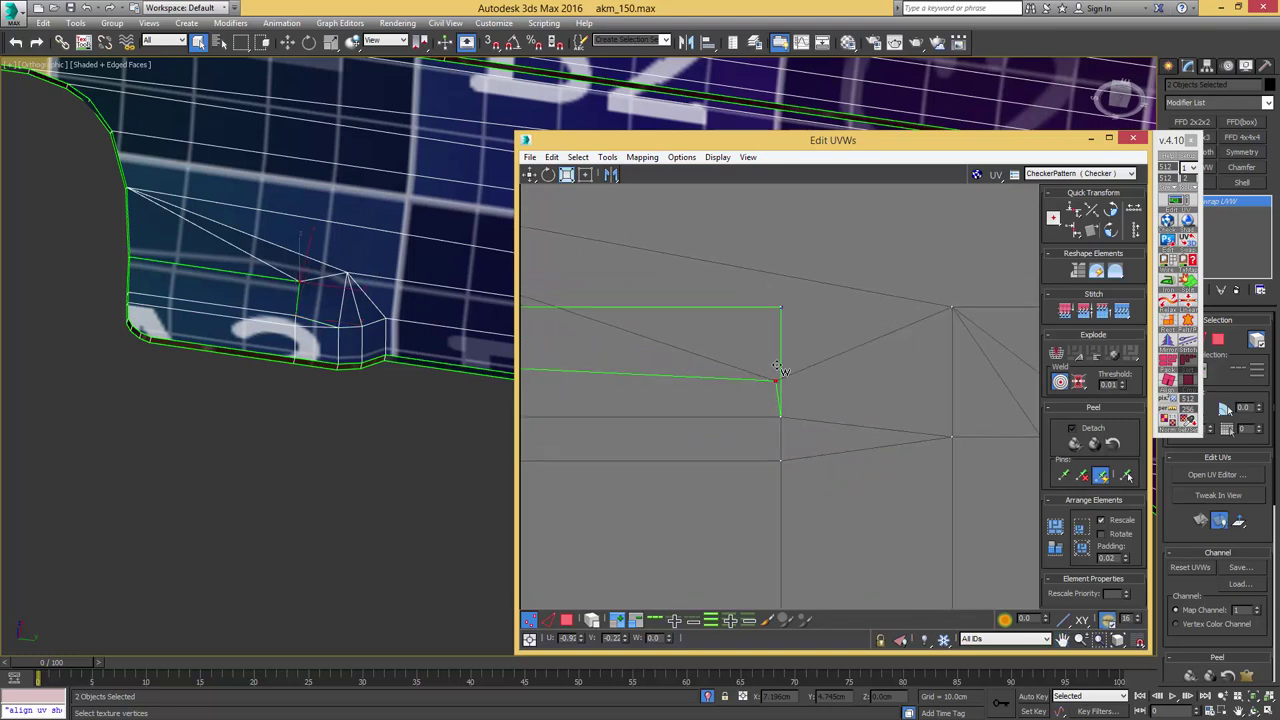
drag(777, 367, 781, 307)
scroll(752, 325, down, 3)
middle_drag(692, 336, 856, 347)
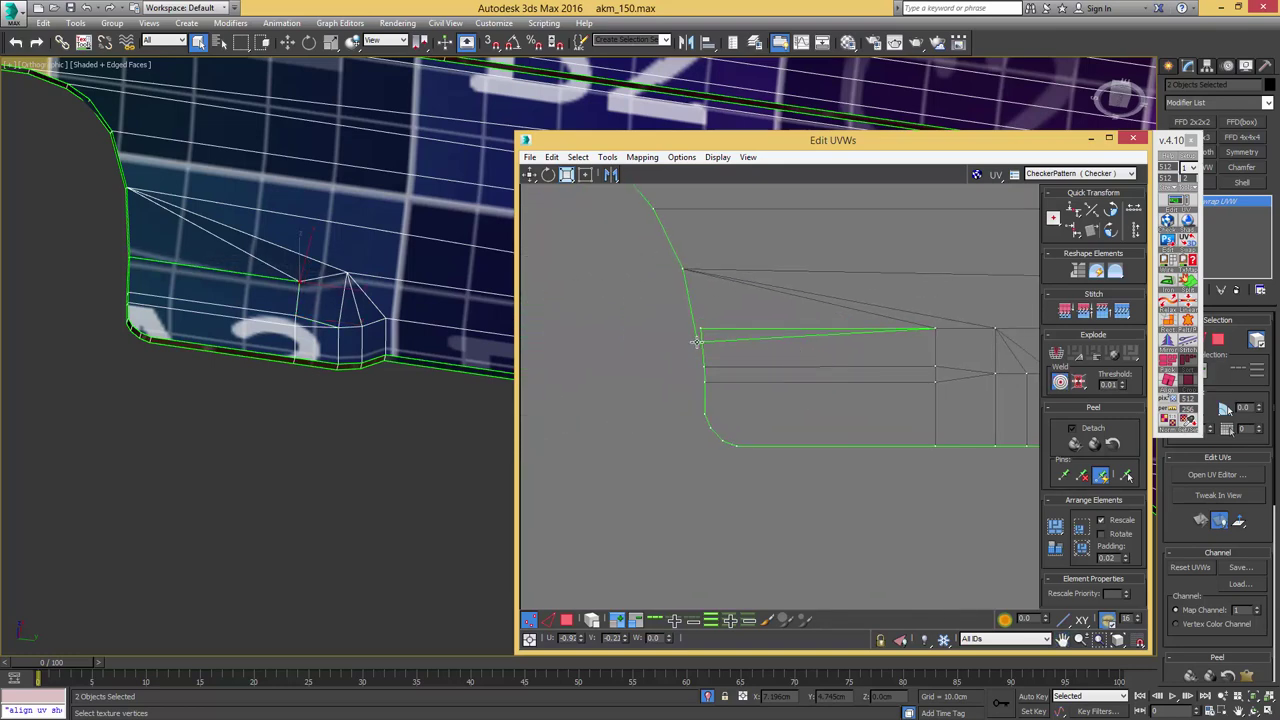
scroll(700, 330, down, 8)
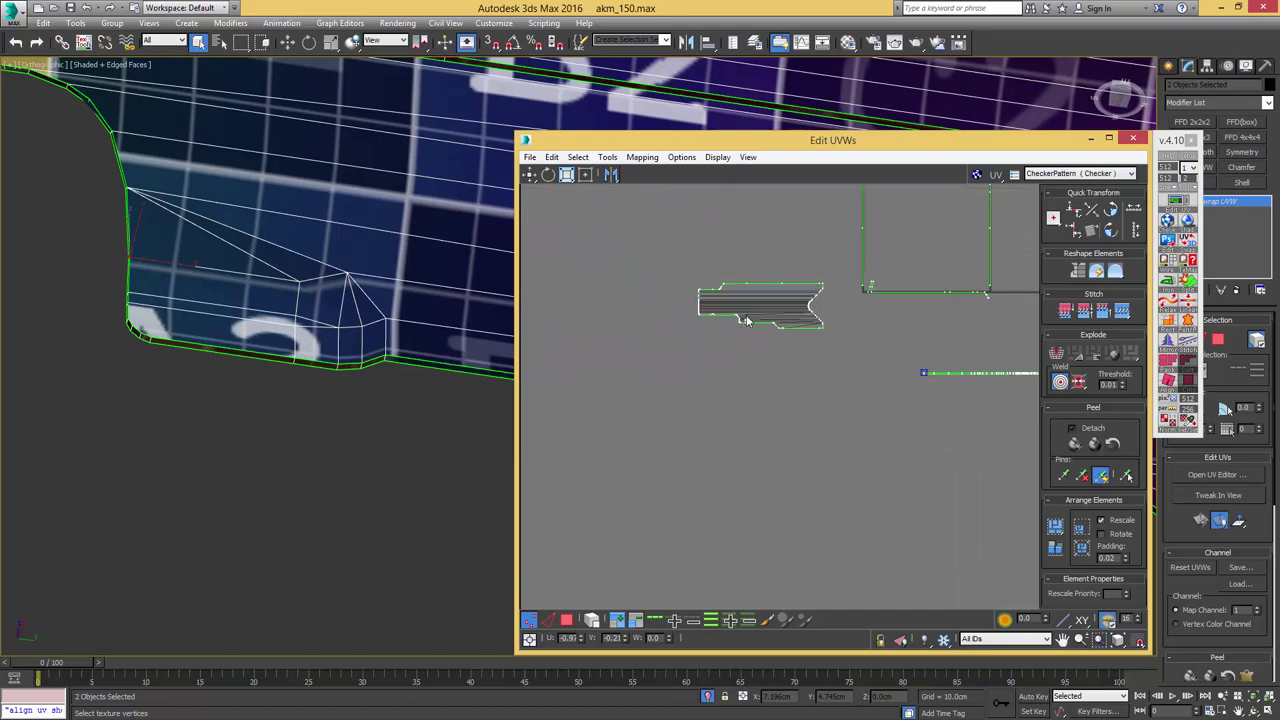
- Select the body and end plate shells together and move them to the right of the UV tile
scroll(757, 319, down, 3)
scroll(397, 326, down, 8)
middle_drag(503, 291, 389, 380)
click(692, 343)
scroll(700, 360, down, 5)
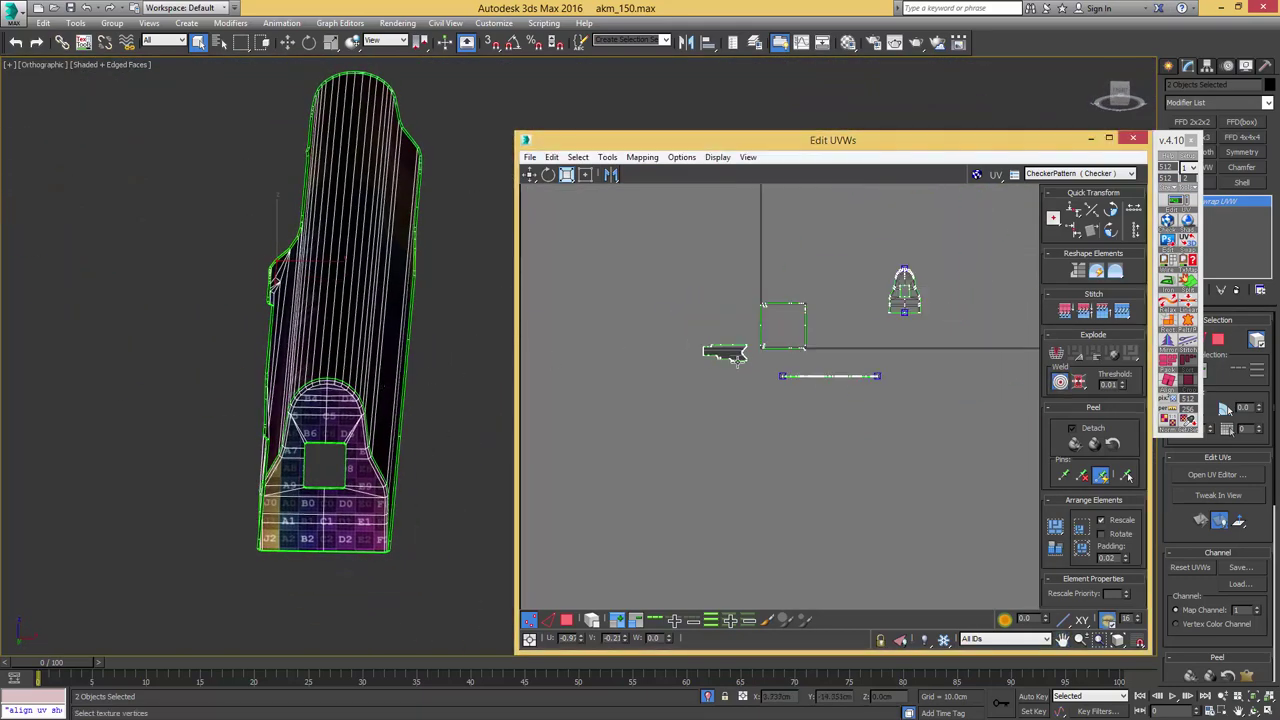
key(3)
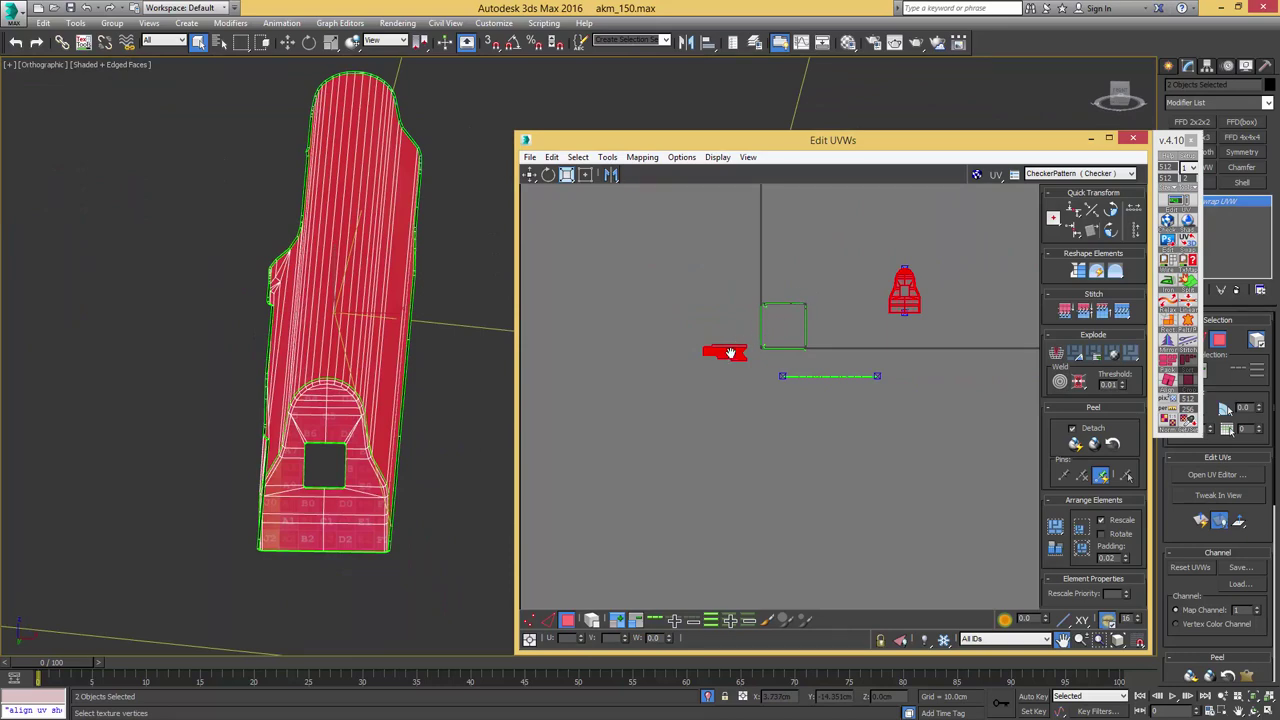
click(585, 175)
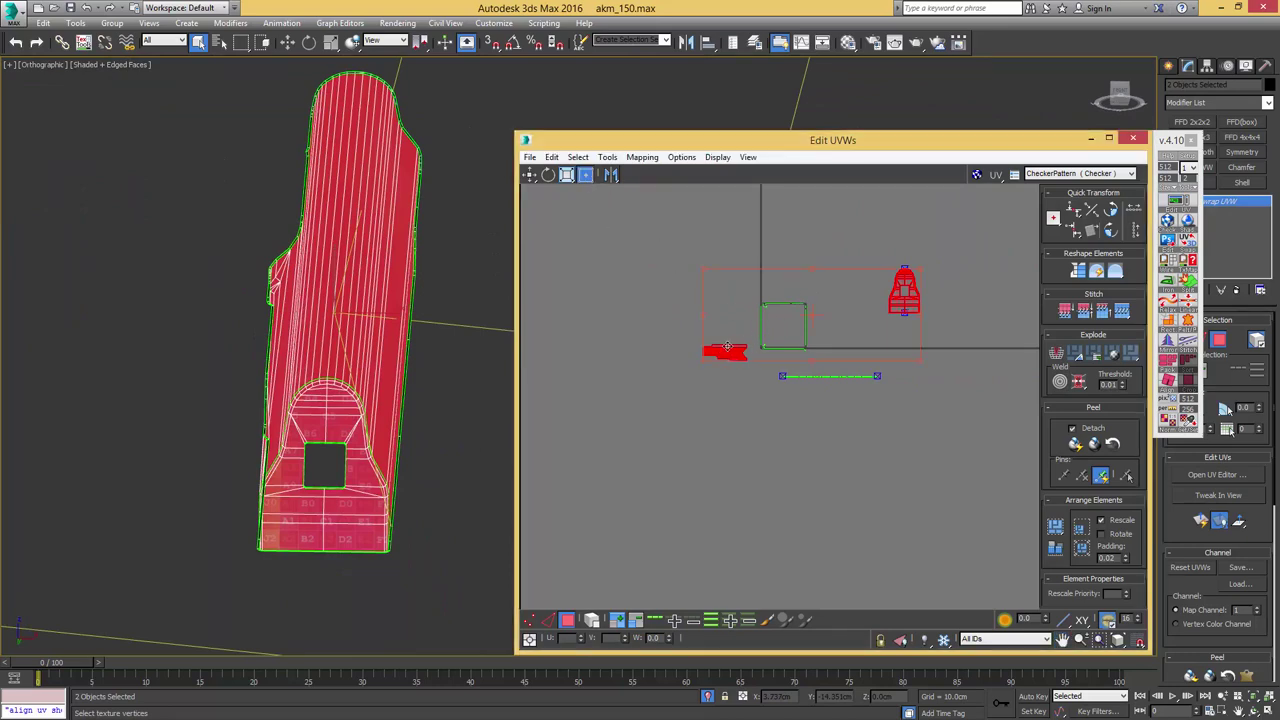
drag(727, 346, 907, 306)
alt+middle_drag(242, 312, 312, 352)
scroll(825, 321, down, 3)
middle_drag(825, 321, 651, 346)
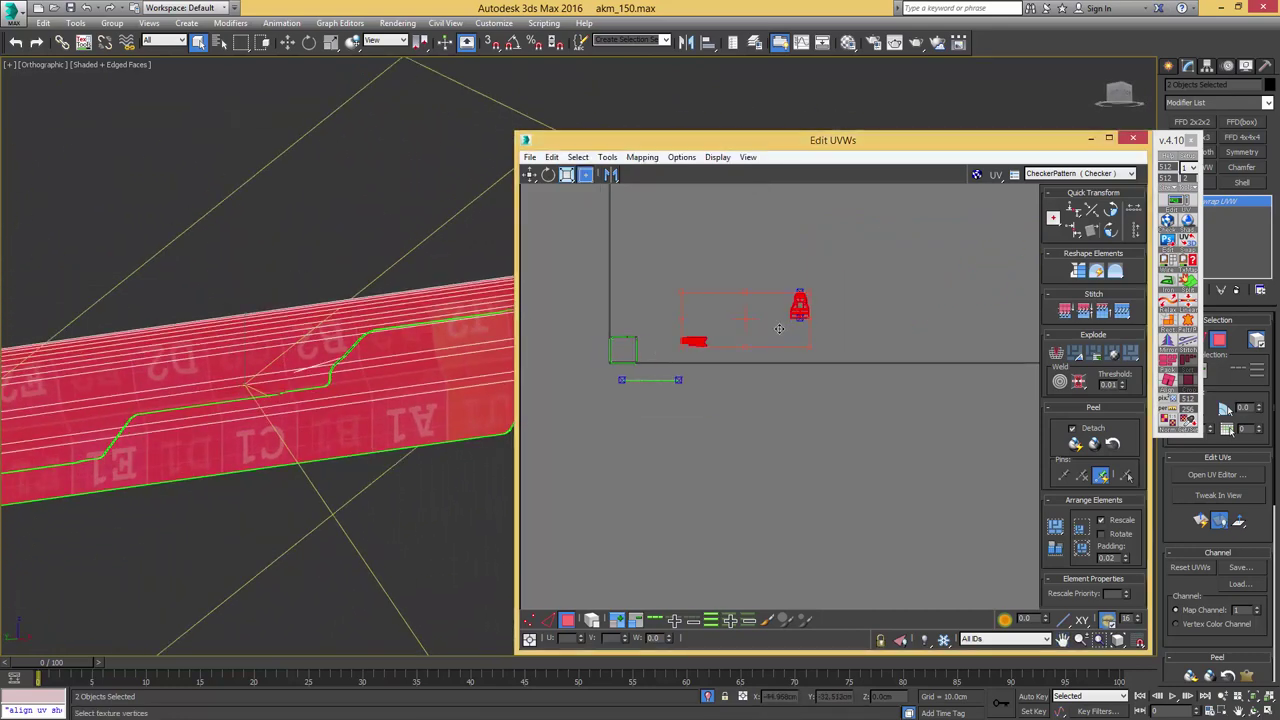
- Rescale the UV shells relative to one another and move the body and end plate shells left of the UV tile
click(1056, 550)
middle_drag(737, 348, 820, 353)
scroll(820, 353, down, 3)
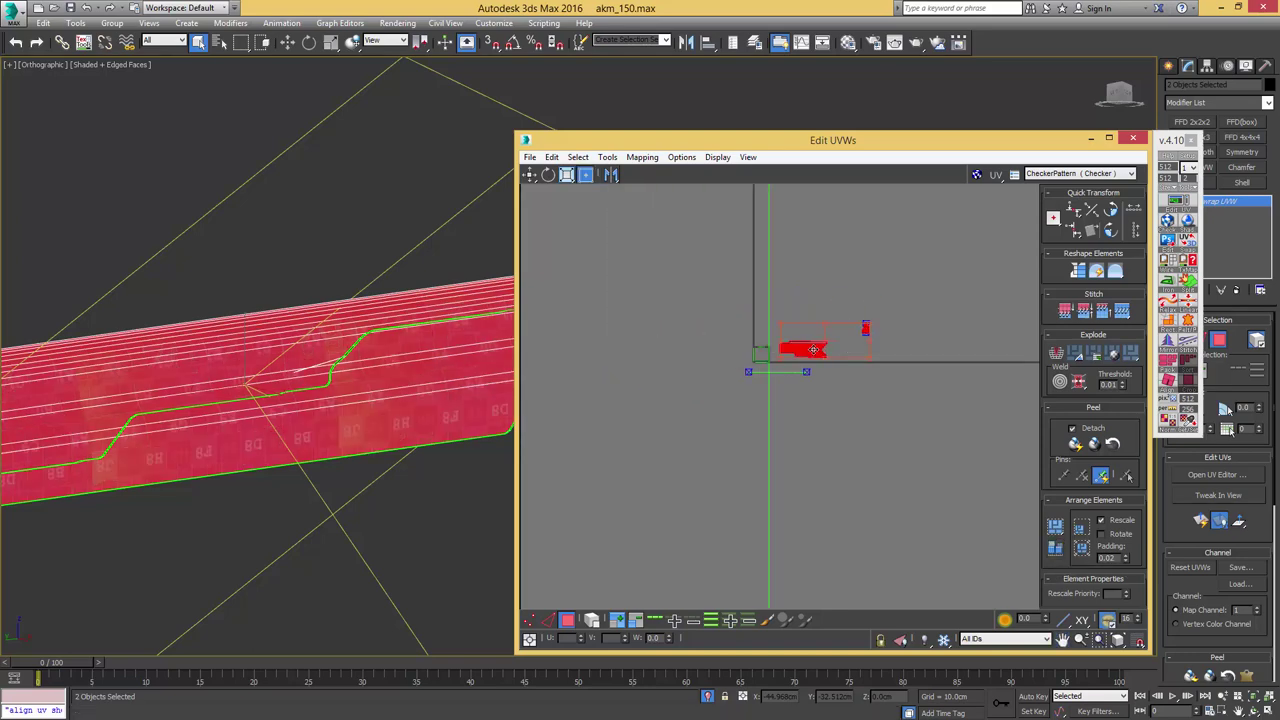
drag(818, 351, 653, 326)
scroll(722, 318, down, 5)
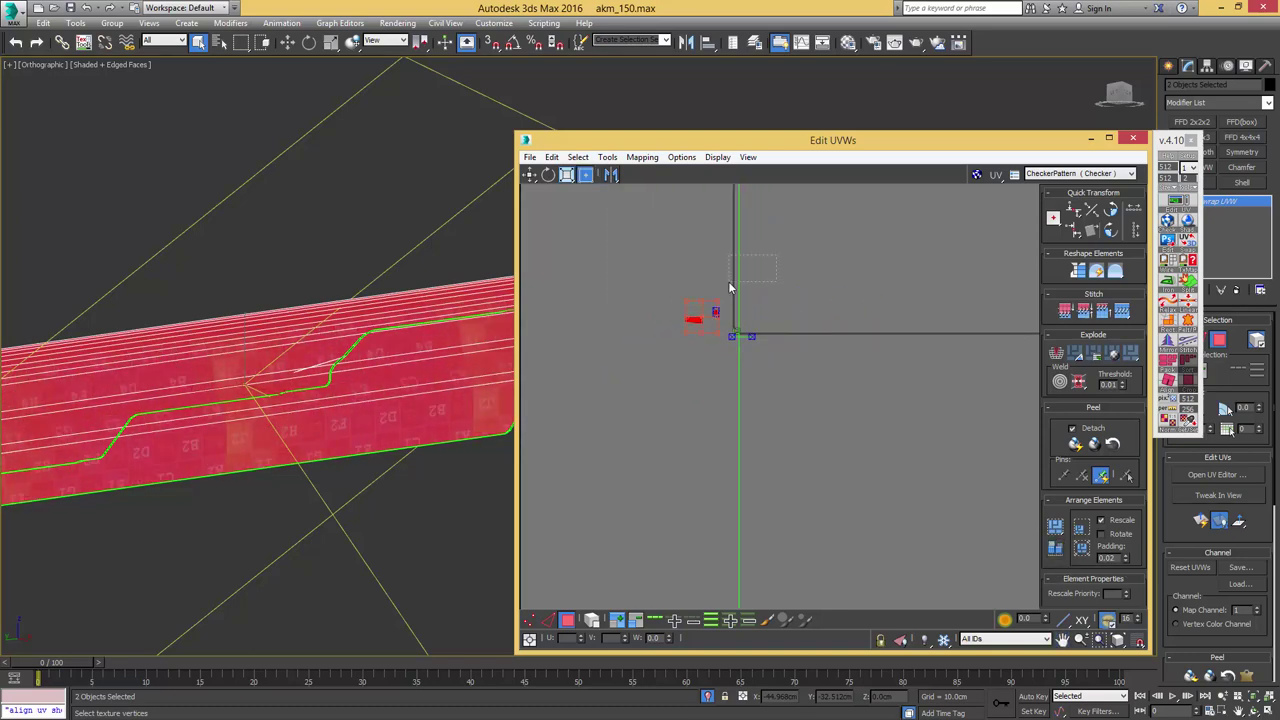
- Select the long narrow shell crossing the UV tile and locate its faces on the cover's slot rim
drag(729, 283, 727, 284)
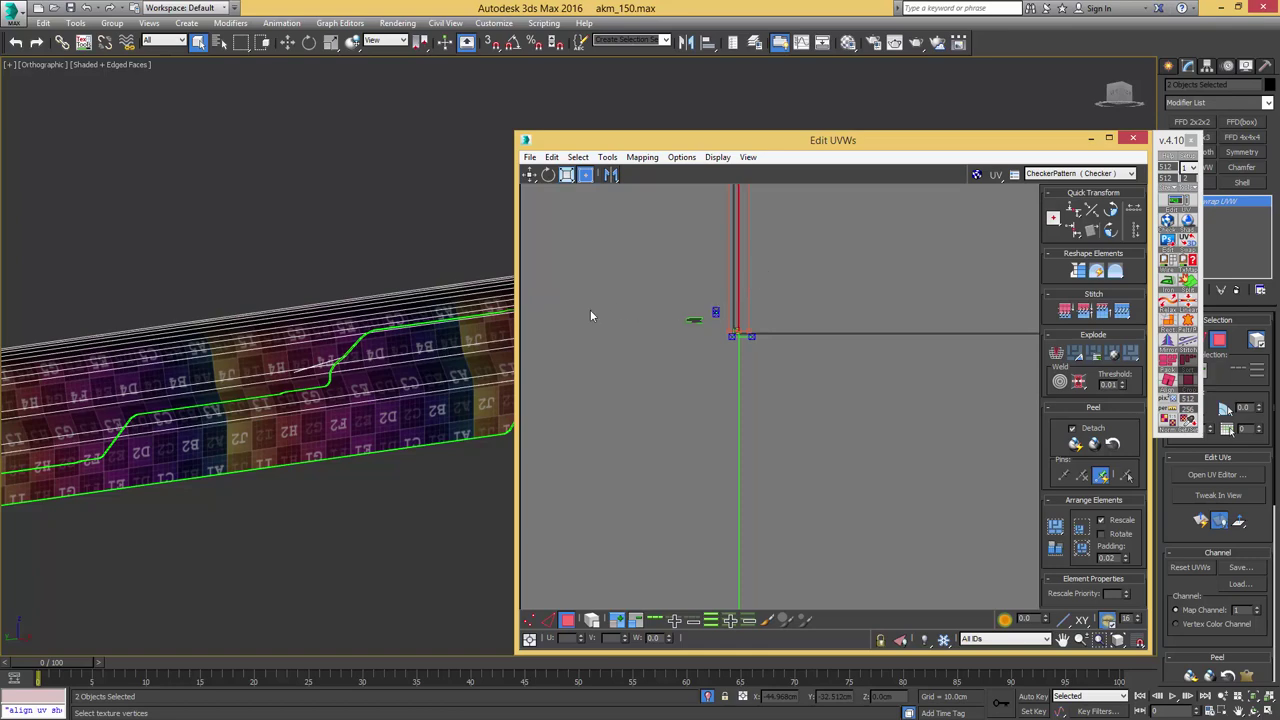
middle_drag(711, 317, 698, 386)
scroll(713, 368, down, 3)
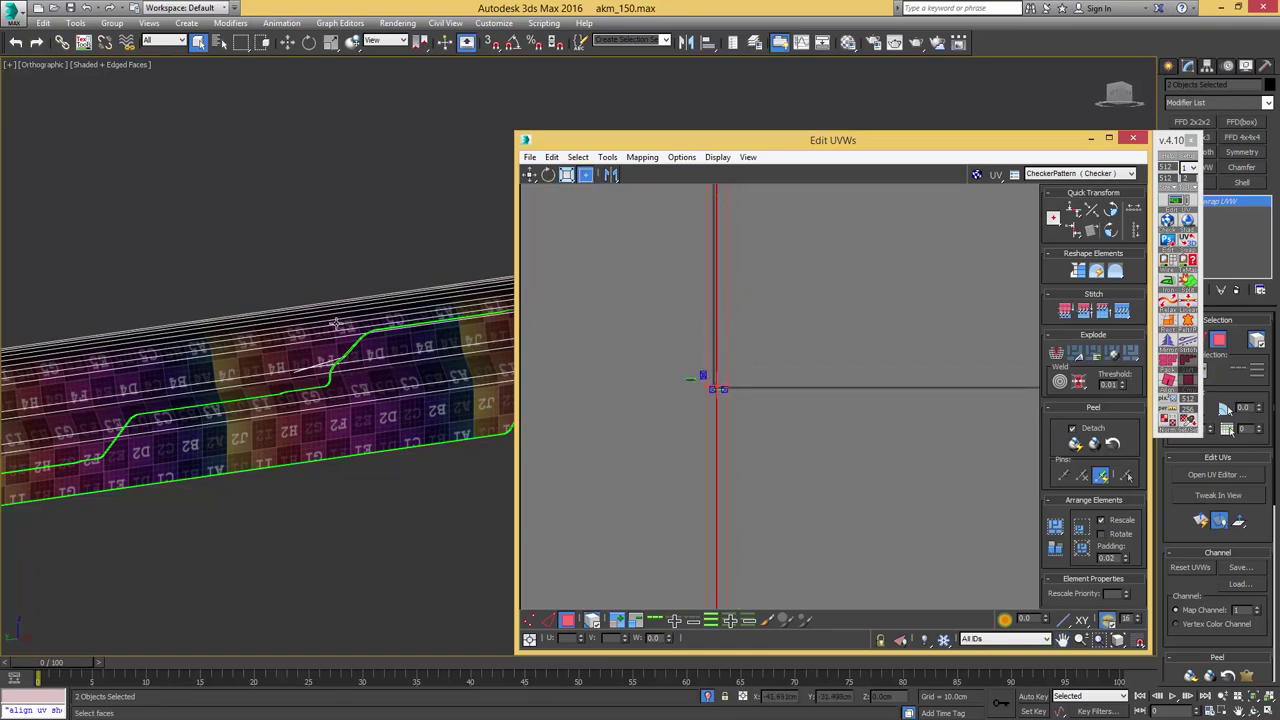
scroll(336, 324, down, 4)
alt+middle_drag(336, 326, 336, 334)
scroll(85, 331, up, 6)
alt+middle_drag(134, 331, 450, 337)
scroll(647, 279, up, 2)
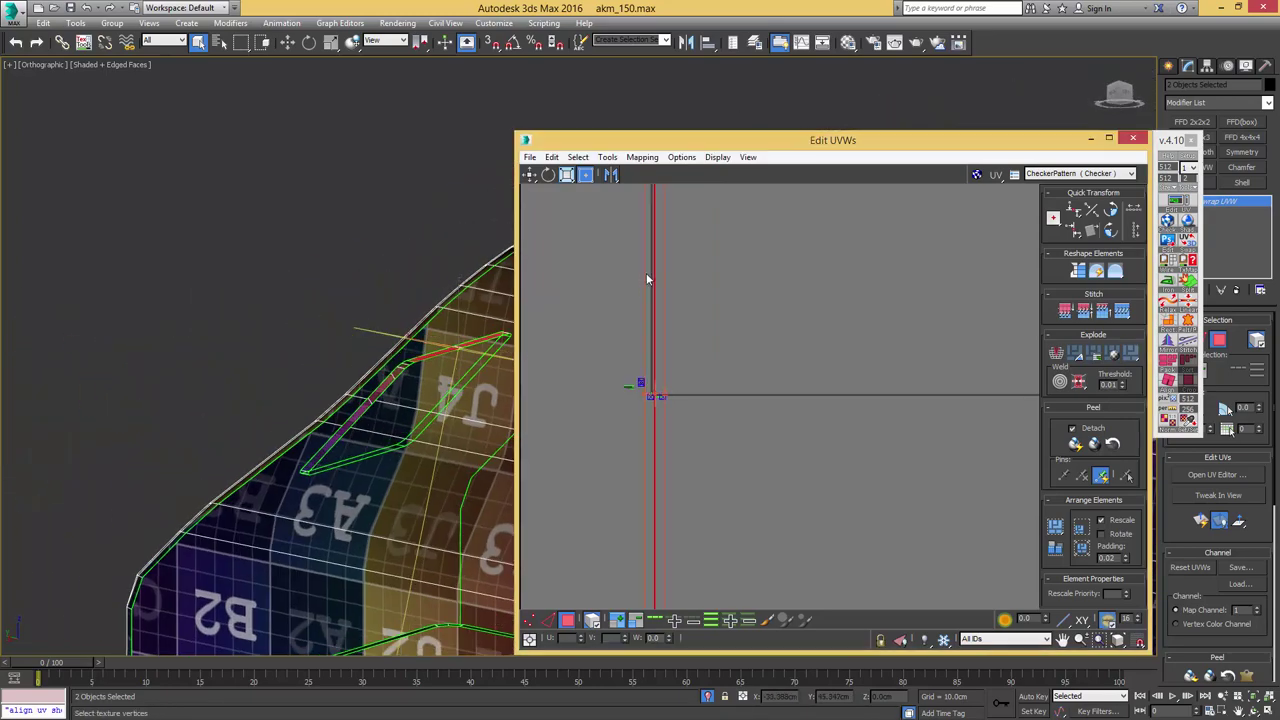
scroll(647, 280, down, 3)
middle_drag(648, 284, 652, 312)
scroll(652, 314, up, 3)
middle_drag(306, 340, 349, 314)
scroll(349, 314, up, 2)
scroll(596, 369, up, 2)
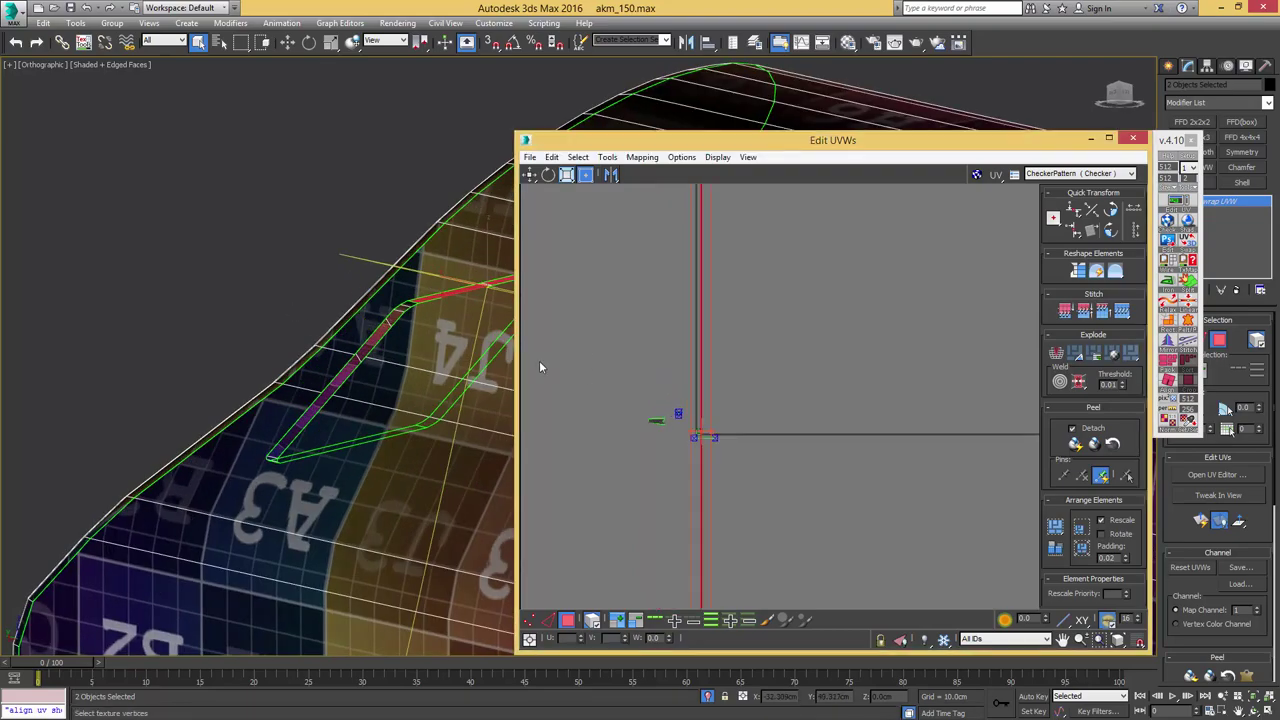
- Add the remaining slot rim faces to the selection and remap them as one closed loop shell inside the UV tile
ctrl+click(392, 320)
alt+middle_drag(392, 363, 446, 370)
scroll(703, 433, up, 2)
middle_drag(703, 433, 712, 389)
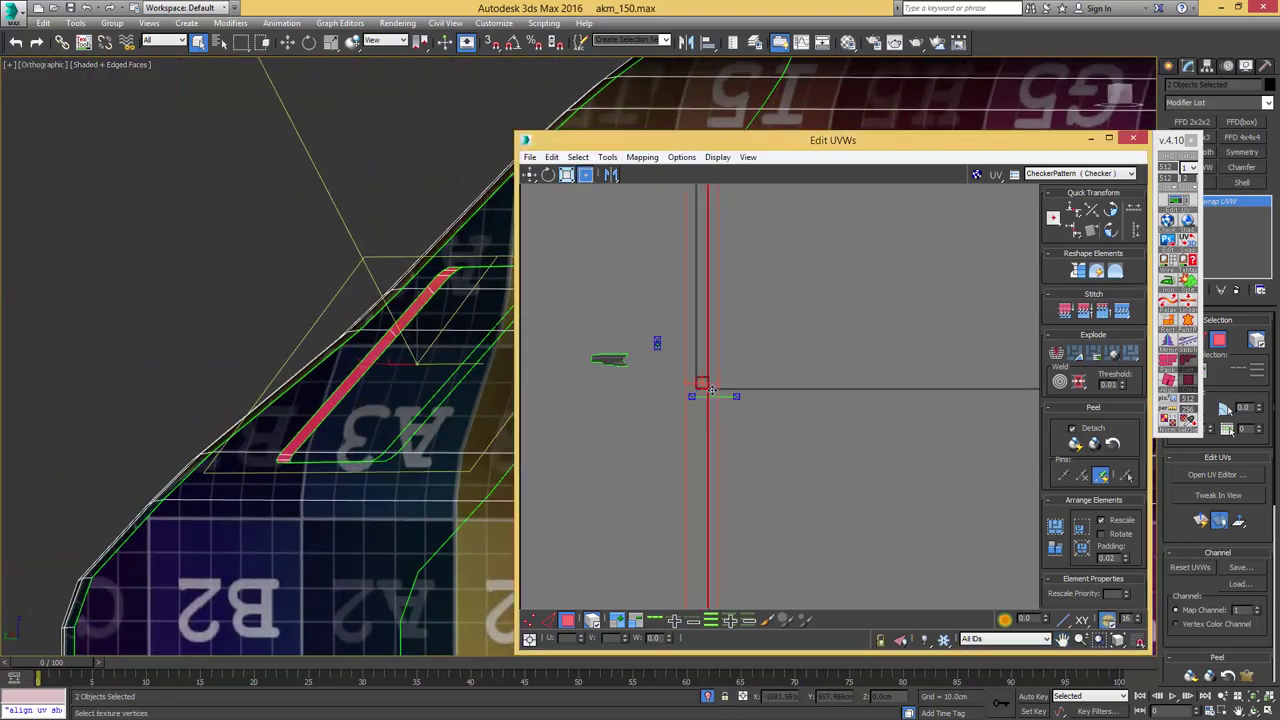
scroll(711, 390, down, 6)
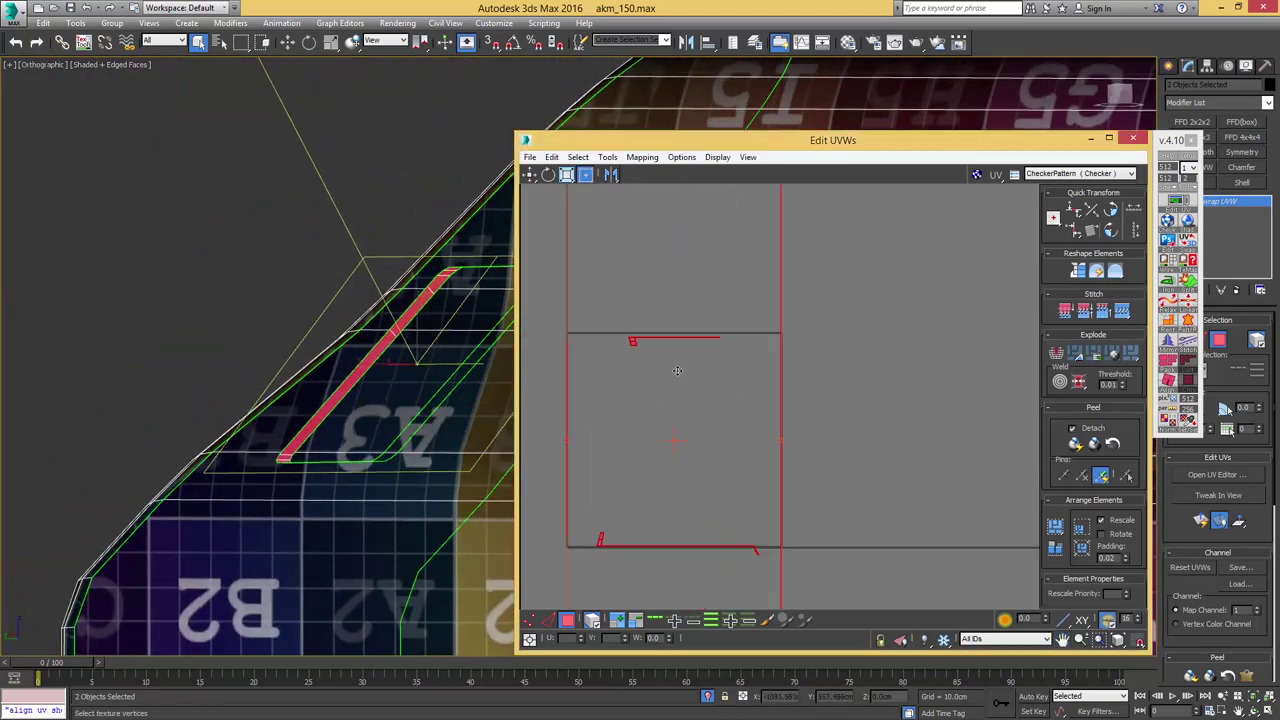
key(Return)
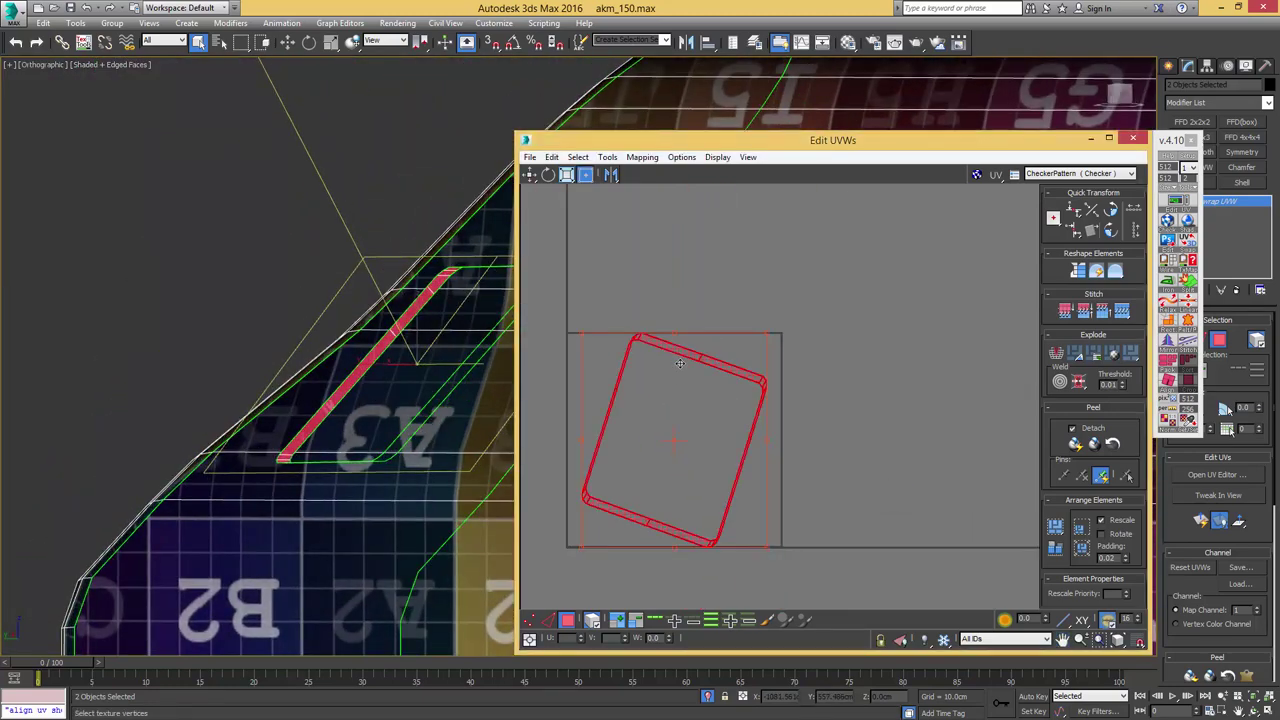
- Examine the upper corner edges of the slot rim's loop shell and locate them on the model
scroll(717, 368, up, 3)
key(2)
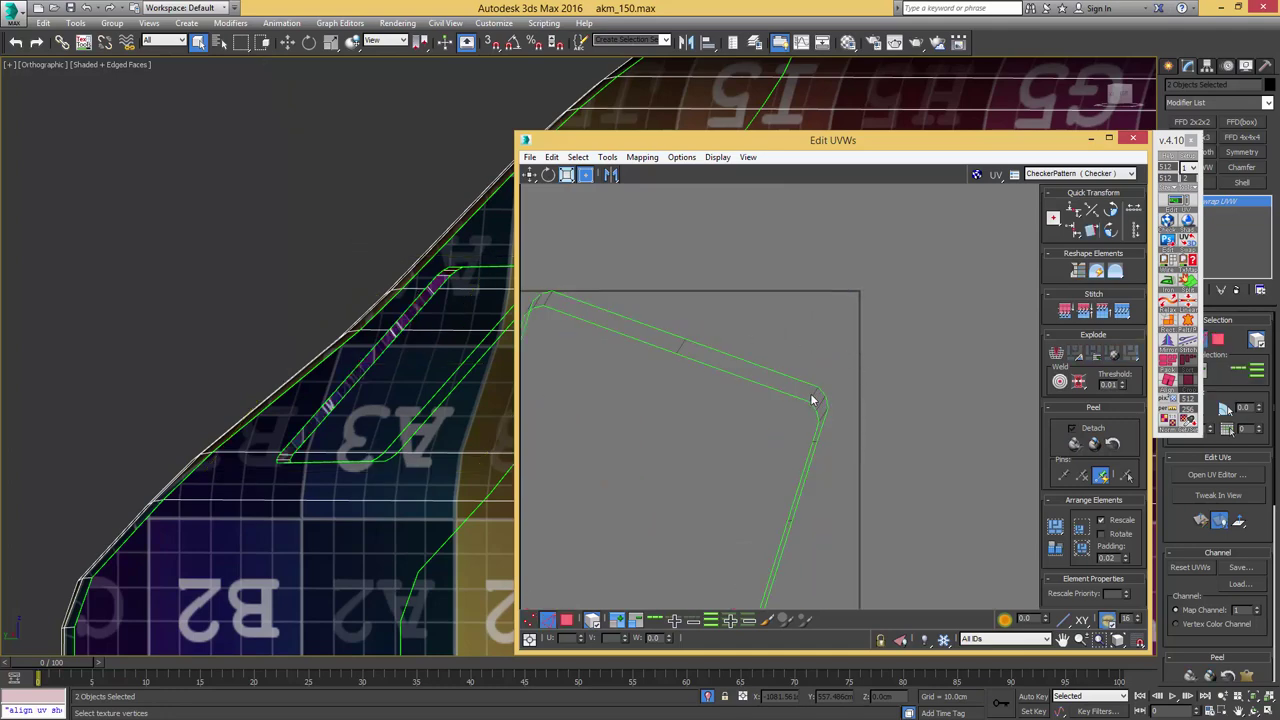
scroll(818, 405, up, 1)
click(831, 414)
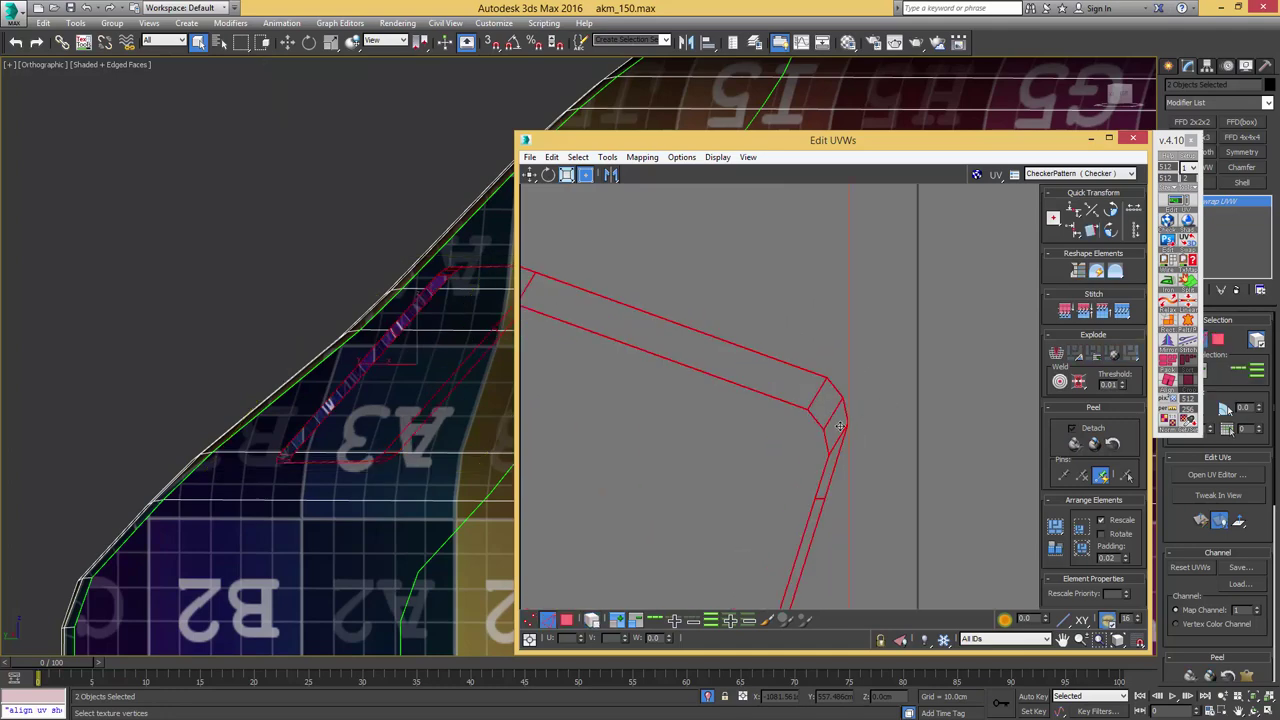
scroll(828, 433, down, 2)
click(874, 420)
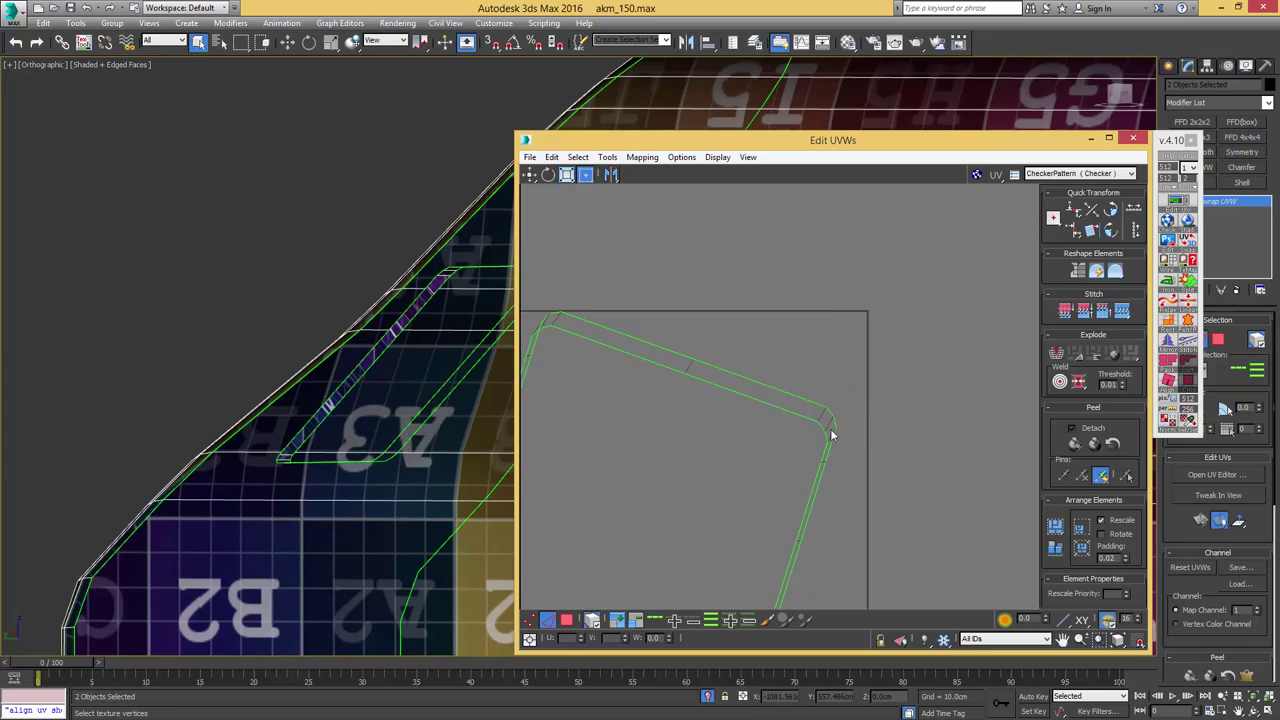
click(830, 438)
click(870, 432)
scroll(832, 436, up, 3)
alt+middle_drag(486, 361, 446, 325)
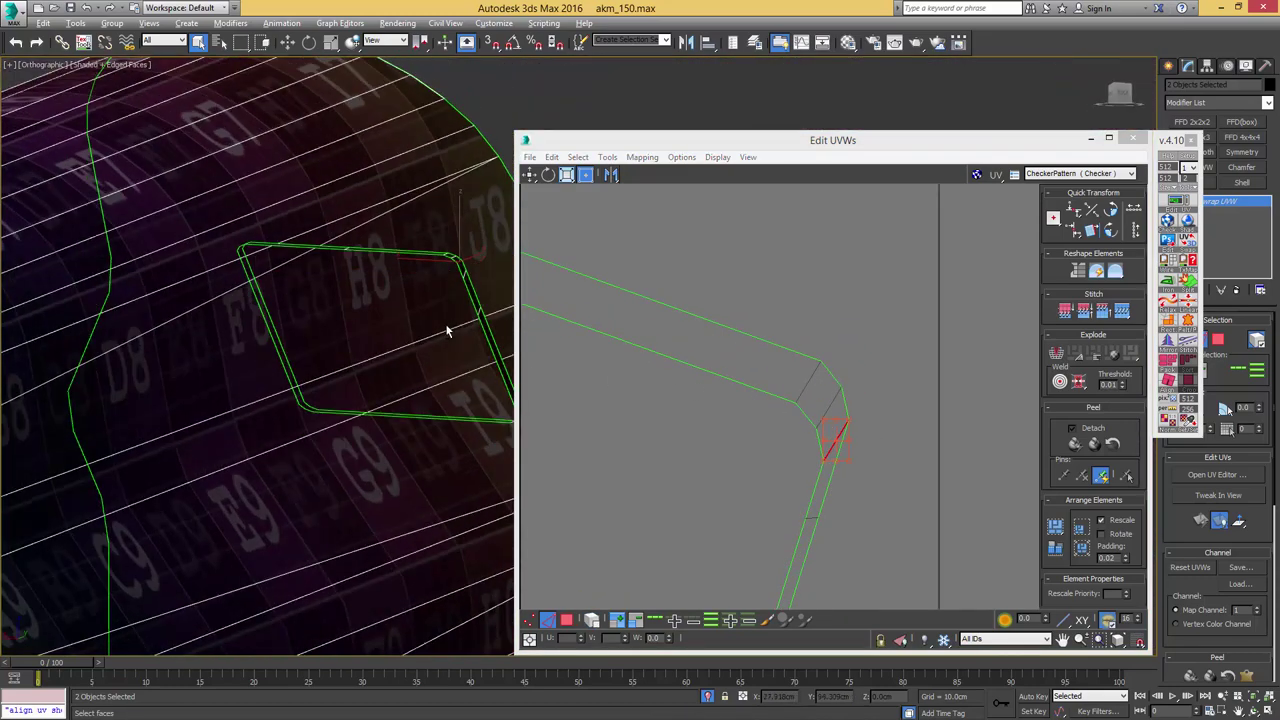
scroll(446, 322, up, 3)
alt+middle_drag(480, 277, 168, 165)
scroll(436, 366, up, 3)
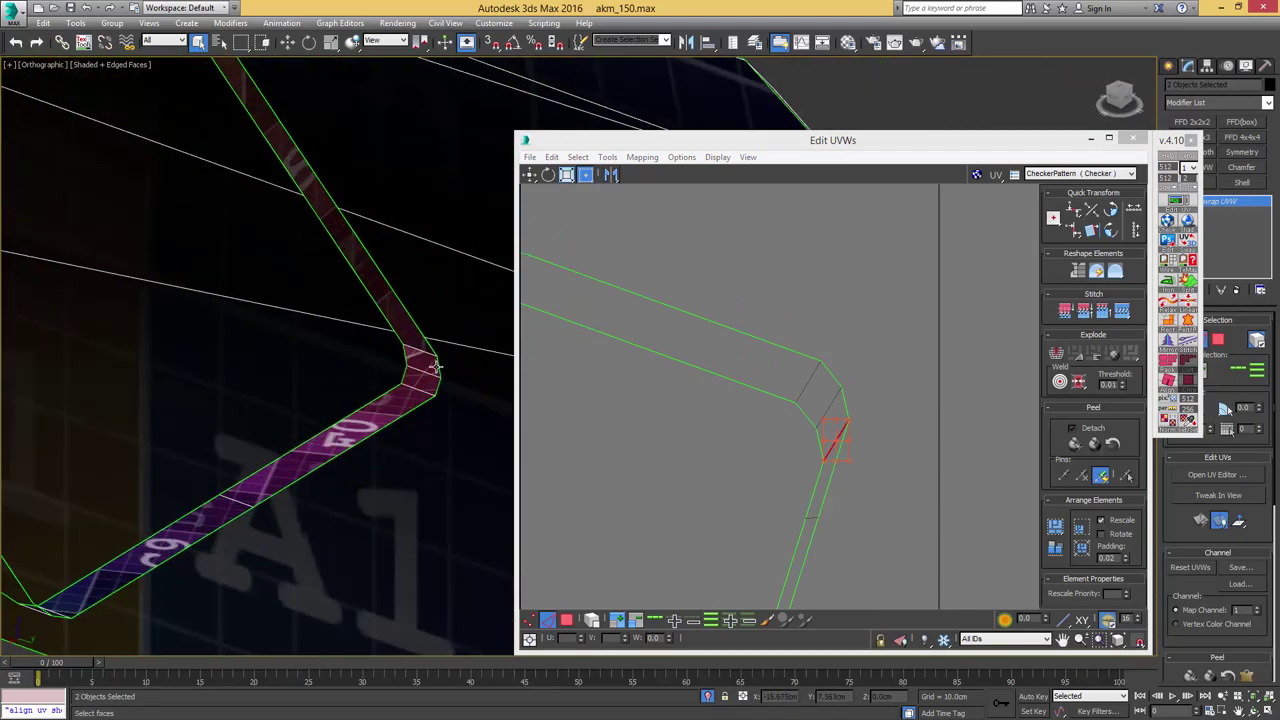
alt+middle_drag(435, 367, 332, 276)
double_click(315, 218)
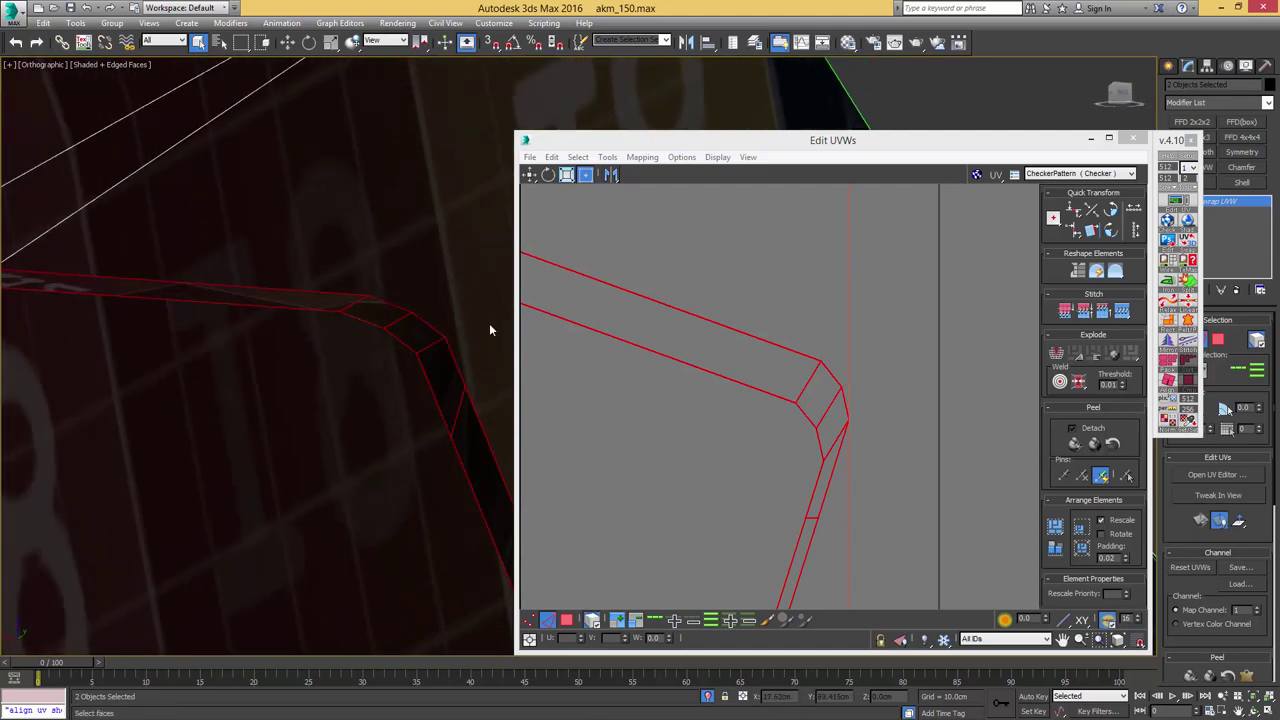
- Break the slot rim's loop shell at the cross edge where its upper side meets the rounded corner
click(890, 360)
click(815, 384)
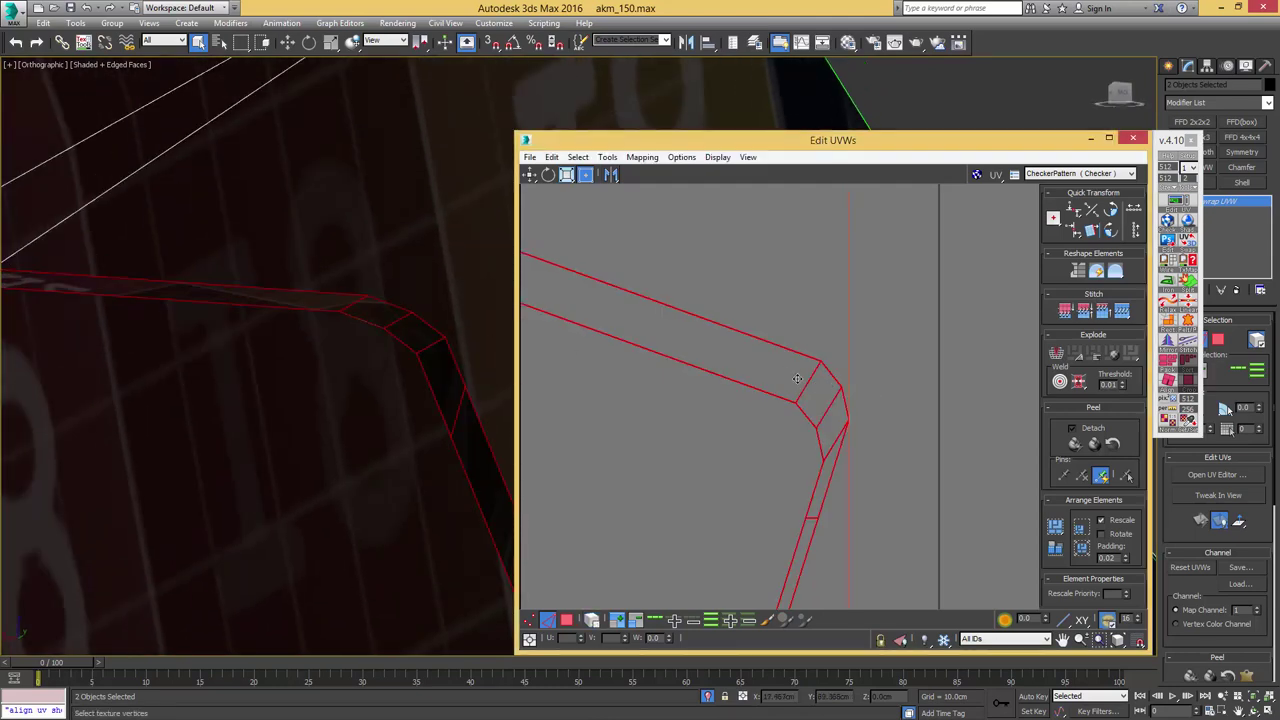
drag(797, 379, 832, 398)
click(919, 409)
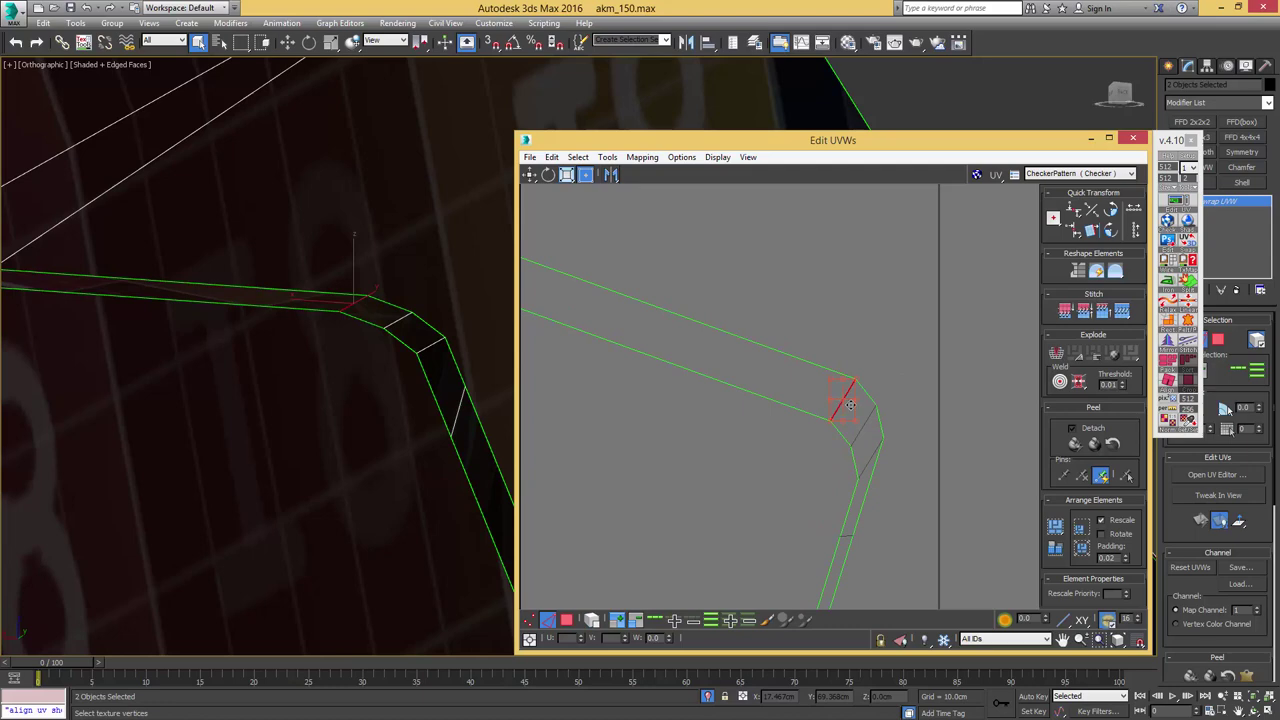
right_click(849, 404)
click(818, 424)
- Select all faces of the split slot rim shell and straighten it into a long strip
scroll(822, 411, down, 8)
key(3)
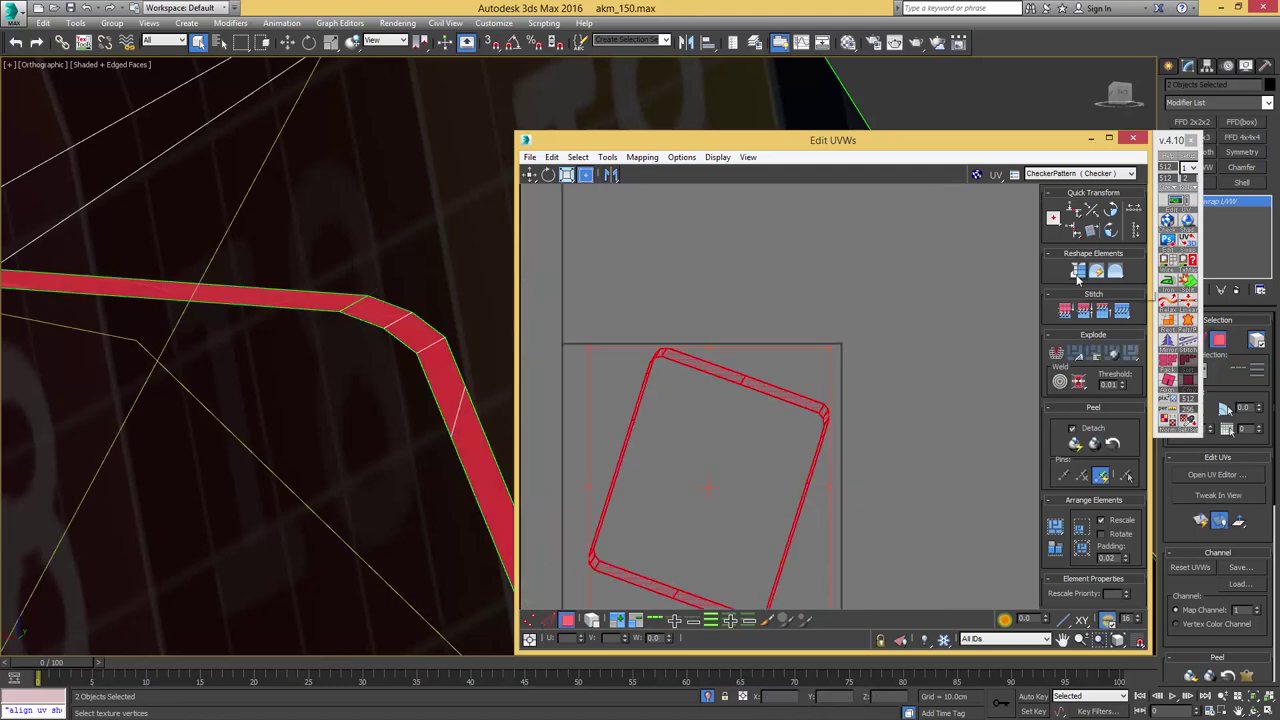
click(1077, 279)
scroll(735, 465, down, 2)
middle_drag(765, 486, 792, 348)
middle_drag(854, 414, 749, 396)
- Try peeling the straightened slot rim strip, and undo the peel
click(1096, 445)
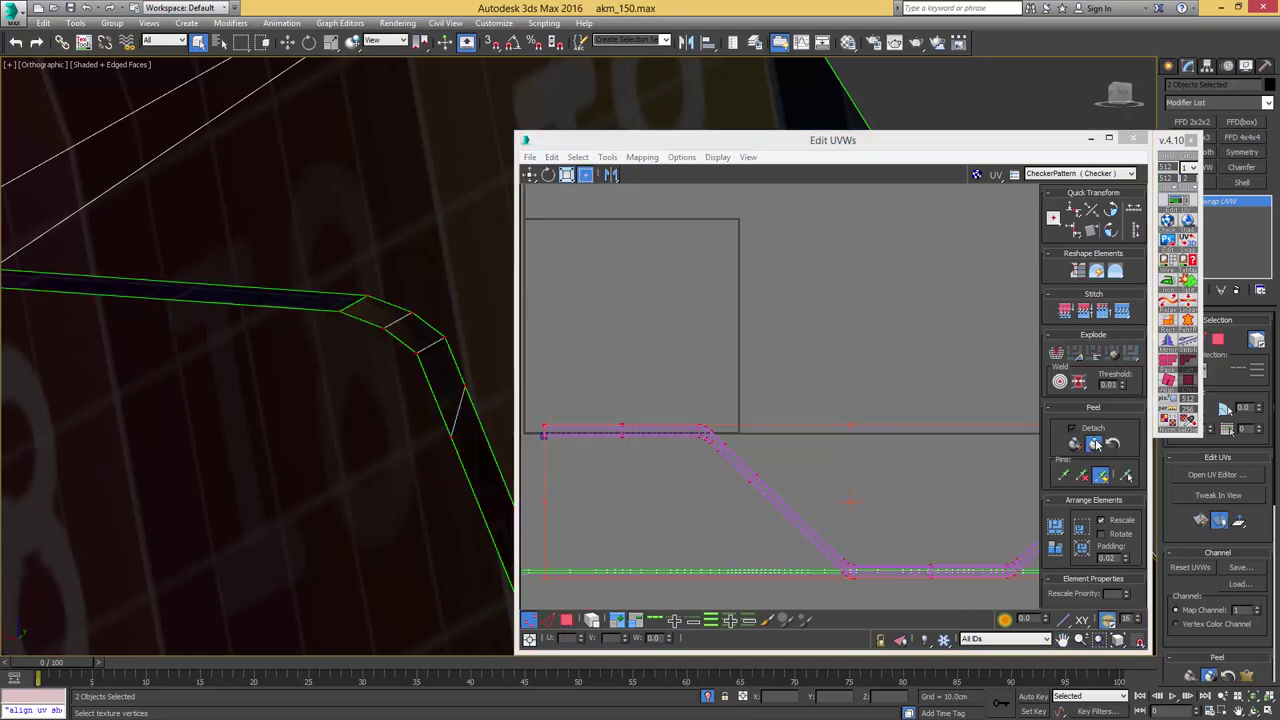
click(1096, 445)
middle_drag(873, 438, 765, 377)
scroll(770, 378, down, 3)
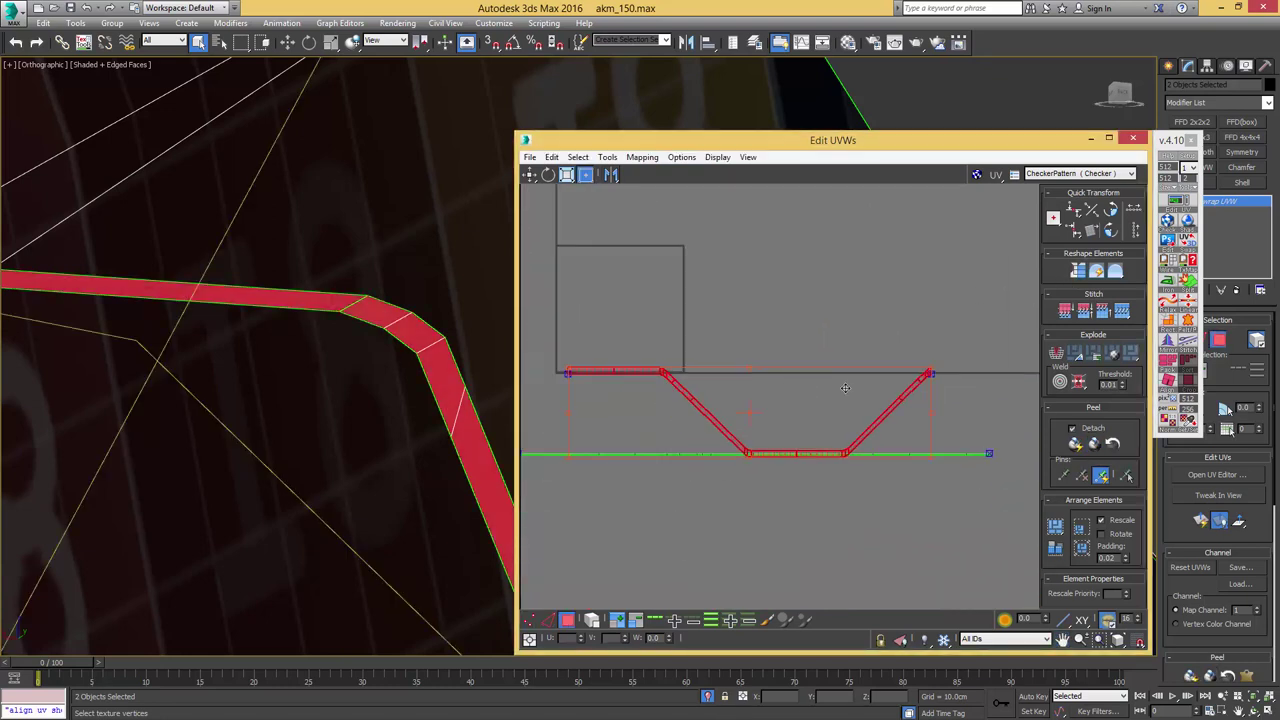
scroll(845, 388, up, 2)
key(ctrl+z)
scroll(902, 361, up, 3)
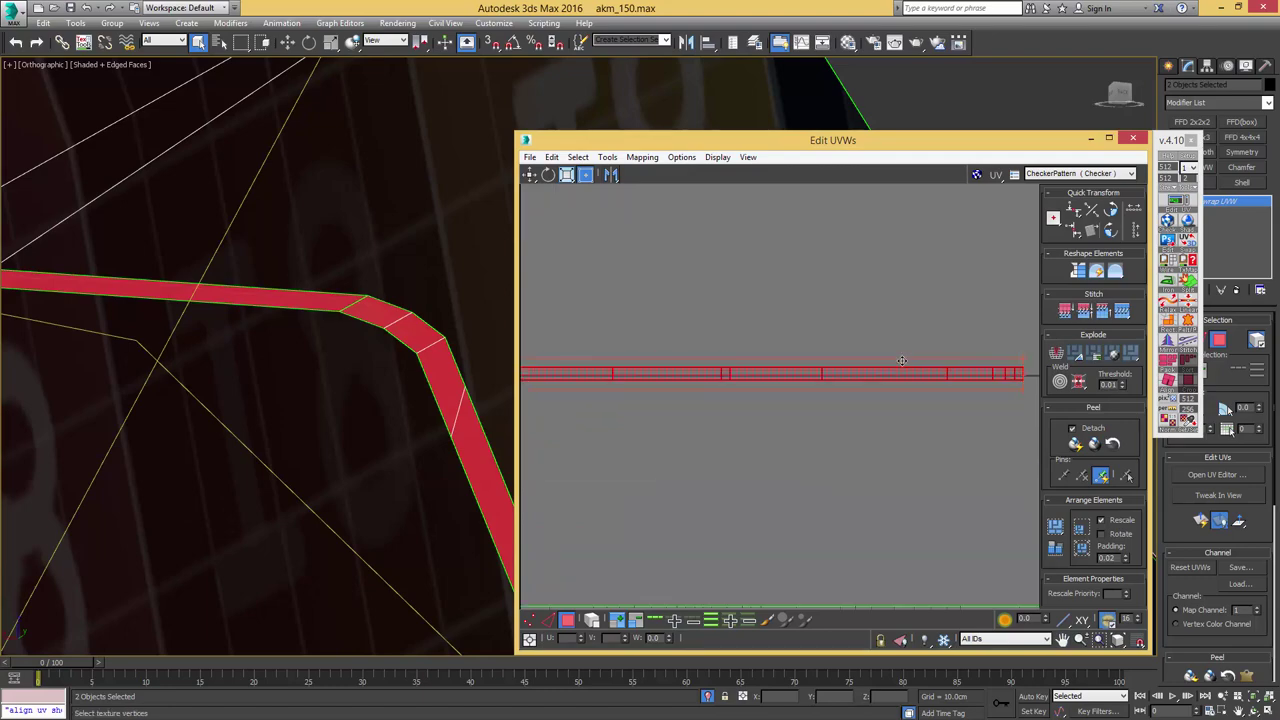
- Relax the straightened slot rim strip in three passes and clear the selection
alt+middle_drag(393, 323, 240, 371)
alt+middle_drag(182, 387, 285, 396)
middle_drag(905, 355, 1013, 319)
scroll(1013, 319, down, 2)
scroll(940, 335, down, 2)
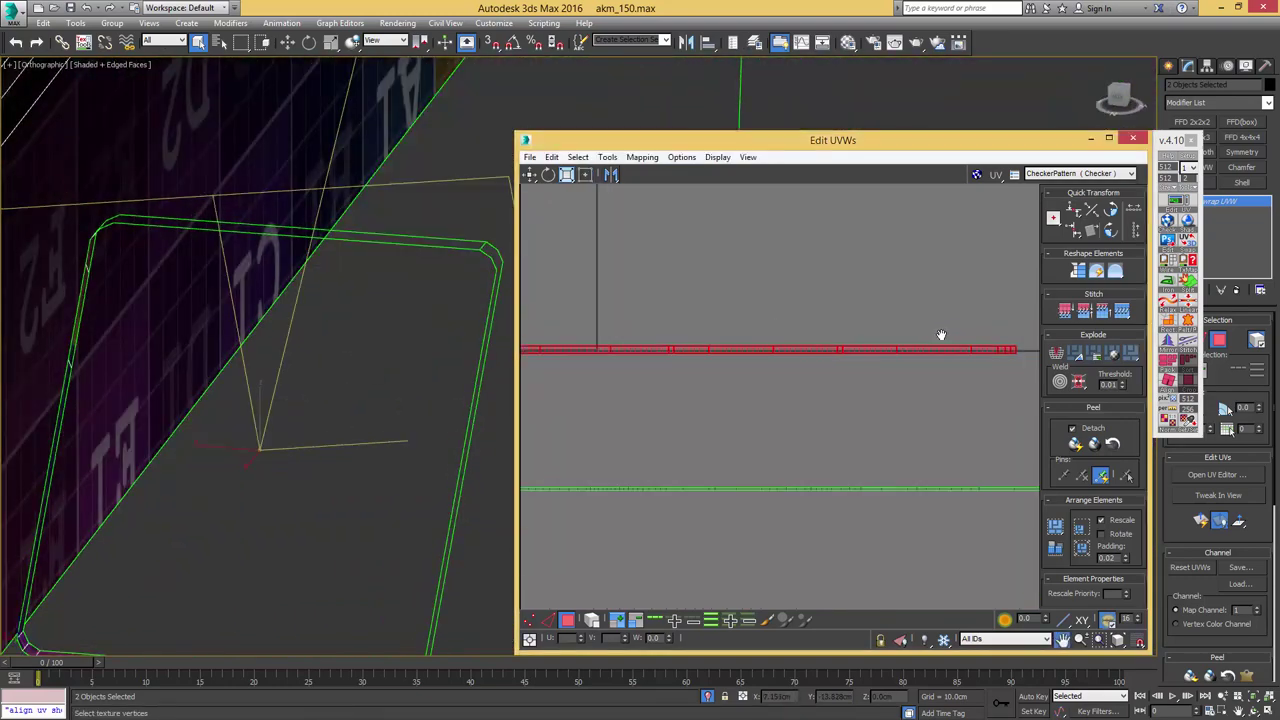
click(1117, 275)
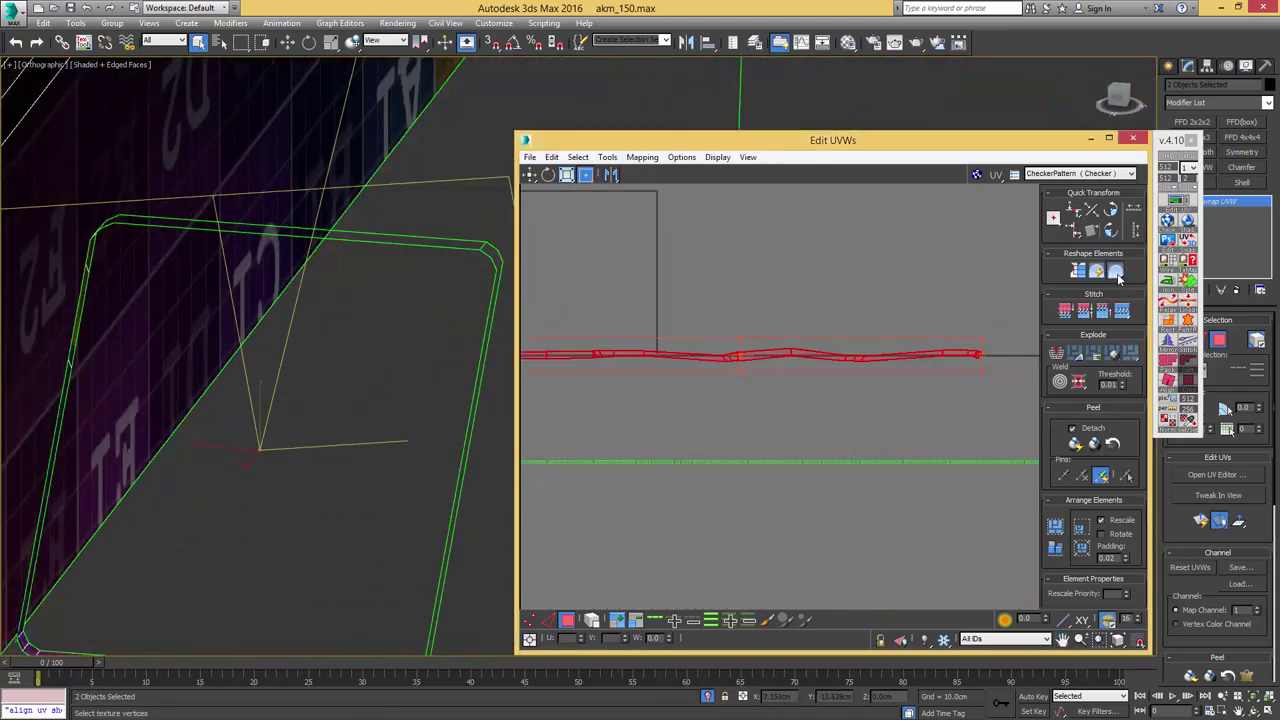
click(1119, 279)
click(1119, 279)
click(915, 275)
scroll(920, 325, up, 3)
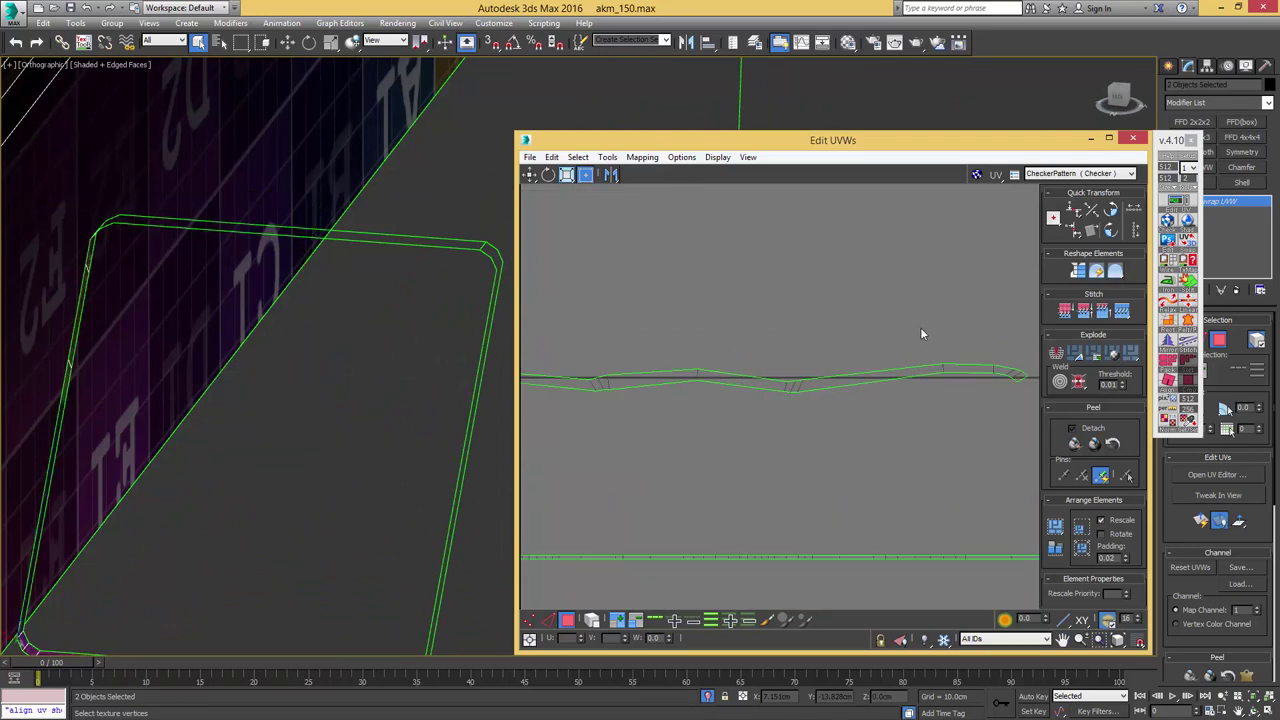
- Align the two long border edges of the slot rim strip horizontally
key(2)
click(822, 377)
key(alt+l)
key(h)
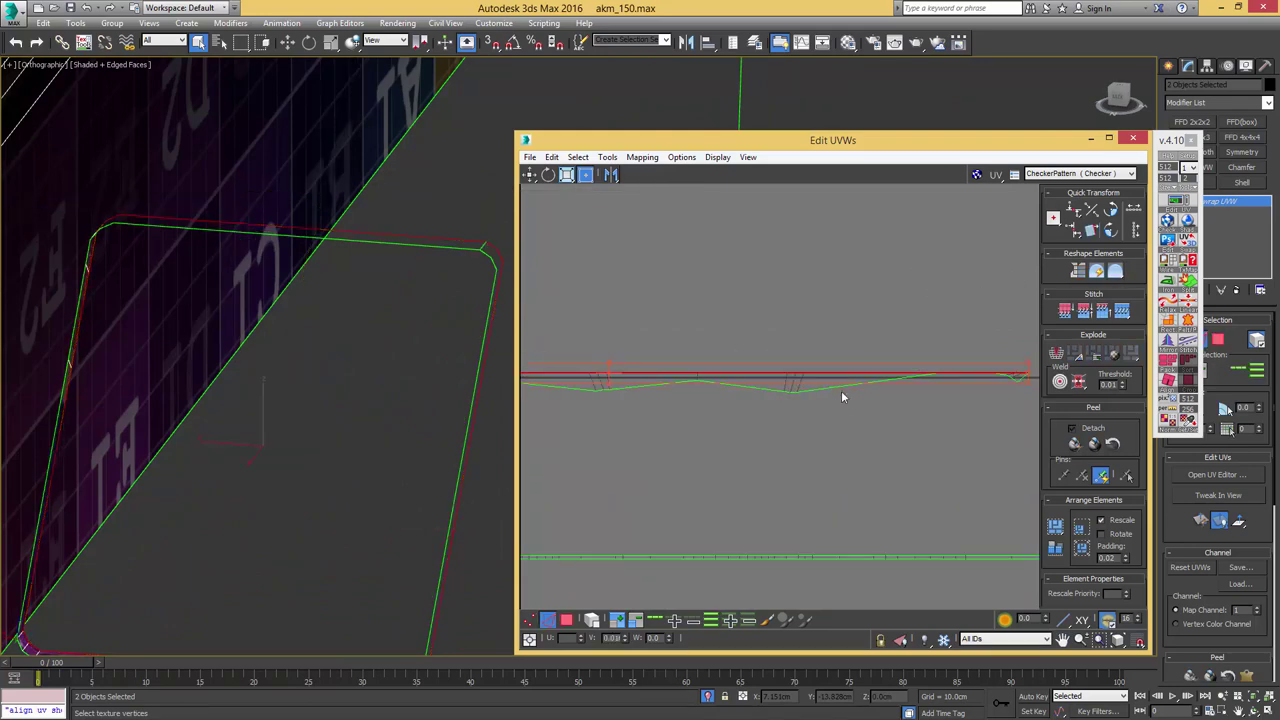
double_click(841, 387)
key(h)
- Align the slanted cross edges near the right end of the slot rim strip vertically
middle_drag(1020, 384, 856, 364)
scroll(856, 364, up, 3)
scroll(857, 362, up, 1)
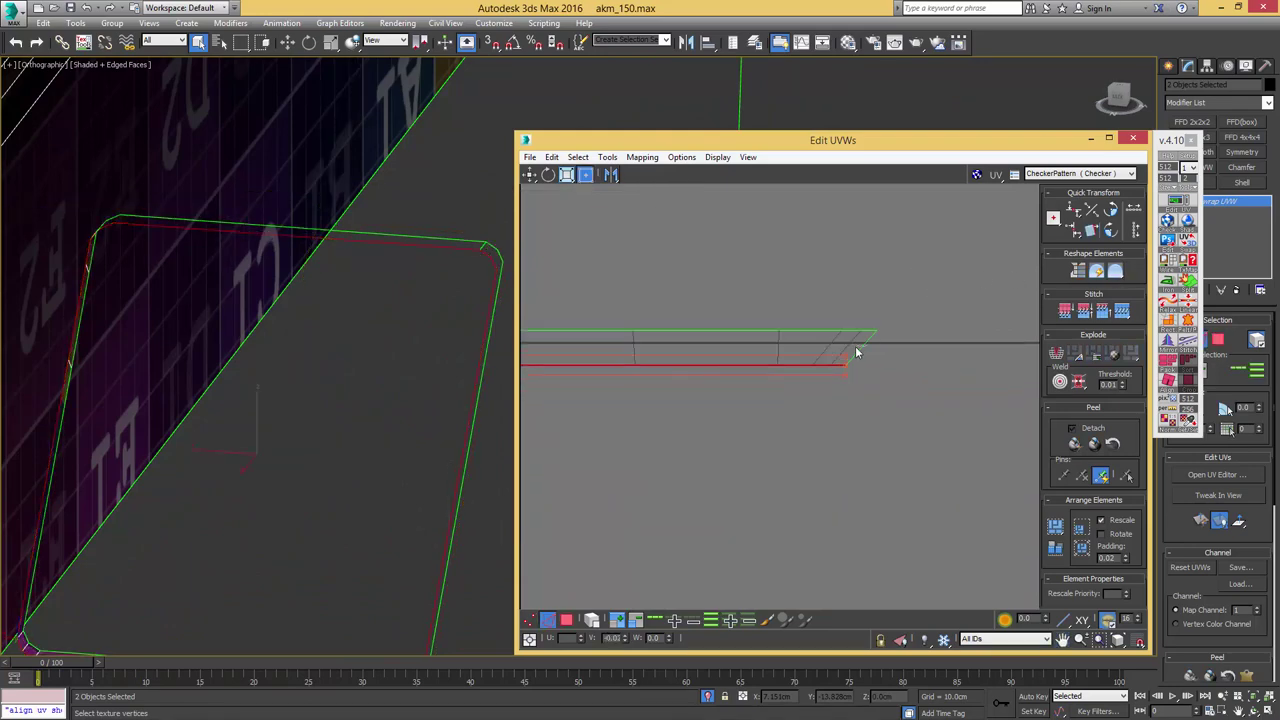
click(856, 355)
key(v)
scroll(852, 357, up, 3)
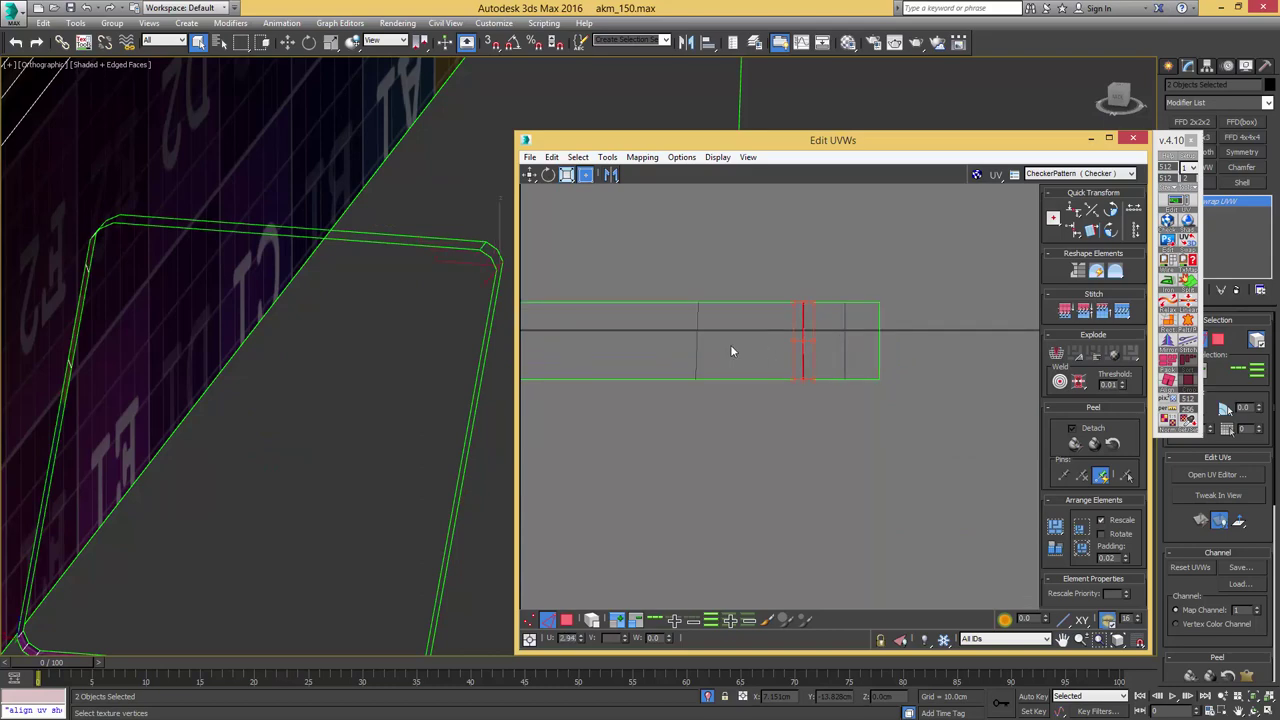
scroll(668, 340, down, 3)
middle_drag(668, 340, 748, 326)
scroll(660, 339, down, 4)
middle_drag(655, 339, 814, 326)
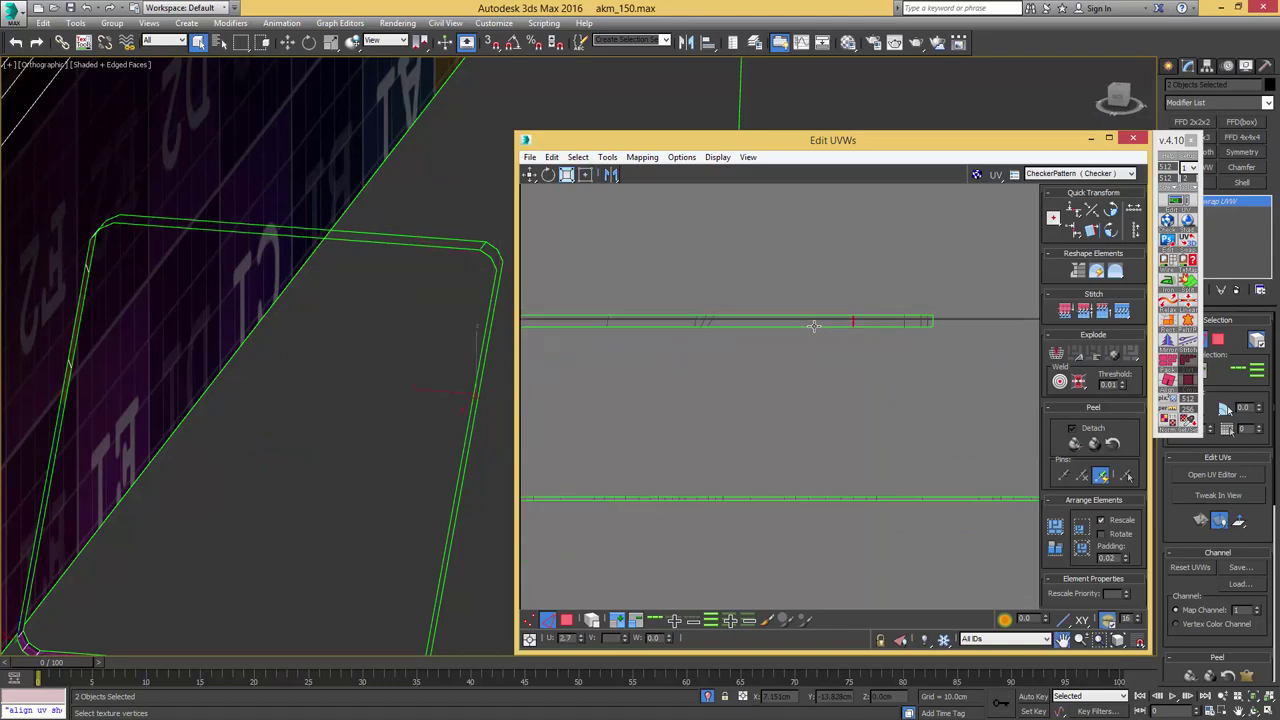
scroll(697, 340, up, 1)
middle_drag(697, 340, 890, 343)
middle_drag(710, 335, 900, 344)
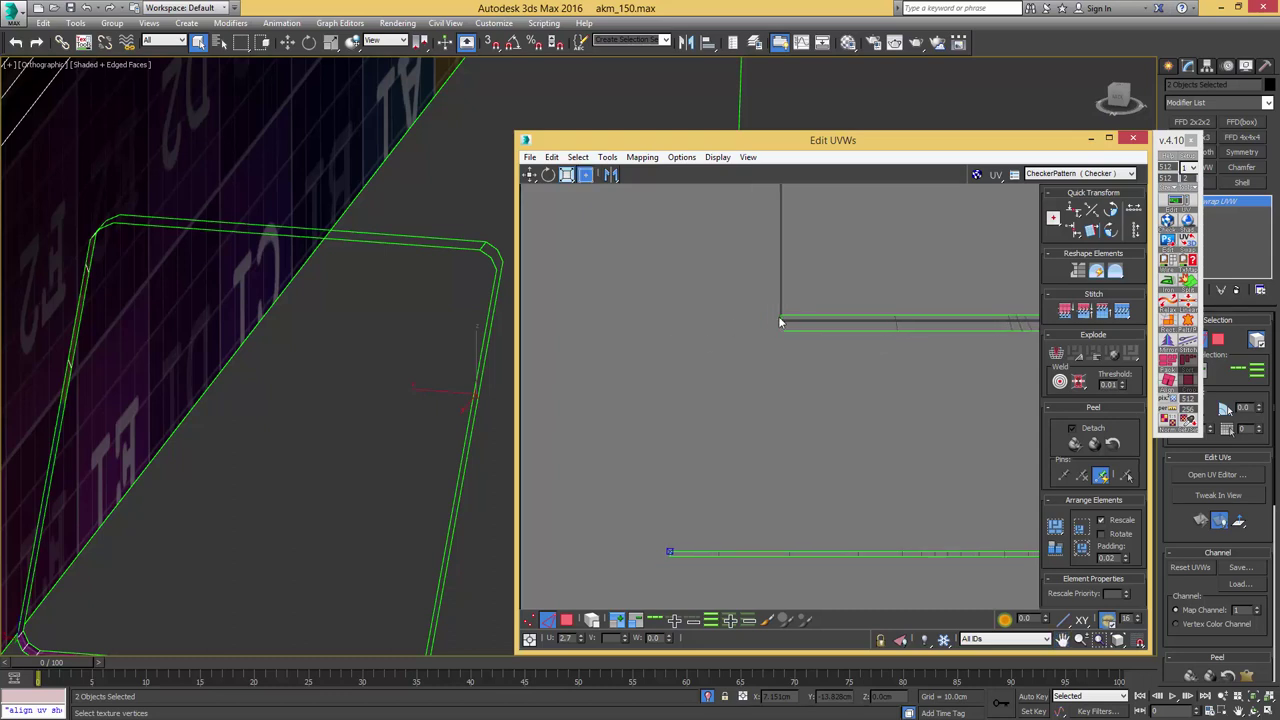
- Align the cross edges at the left end and first rounded corner of the slot rim strip vertically
scroll(776, 322, up, 3)
click(810, 329)
key(v)
scroll(829, 331, down, 1)
middle_drag(1008, 328, 727, 348)
scroll(727, 348, up, 1)
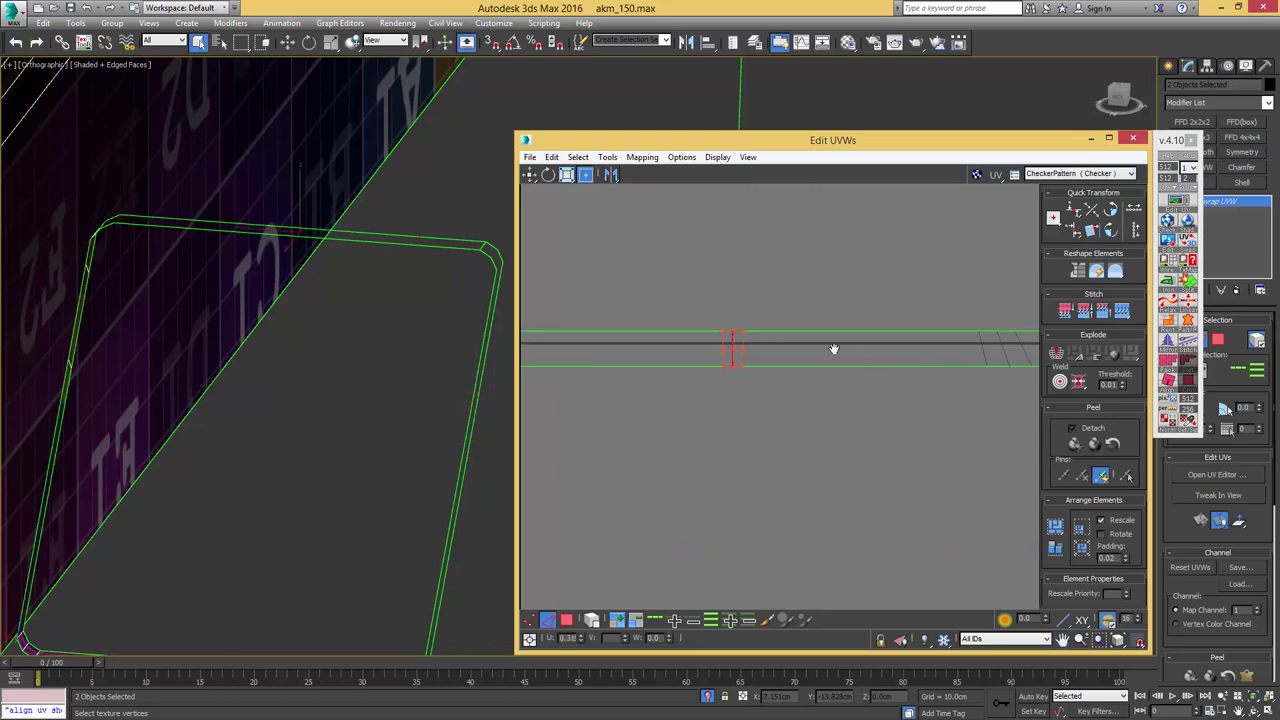
middle_drag(833, 349, 754, 369)
click(790, 368)
key(v)
click(811, 368)
key(v)
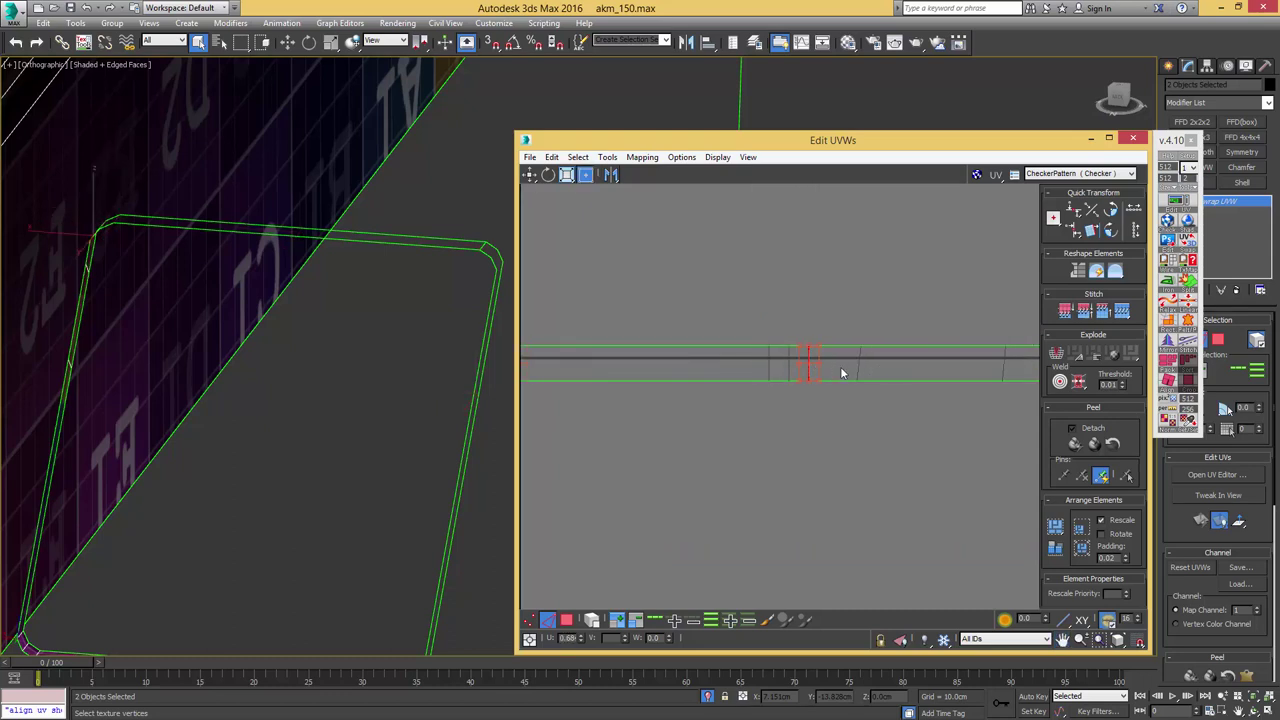
click(858, 367)
key(v)
- Align the remaining slanted cross edges in the middle of the slot rim strip vertically
middle_drag(878, 359, 576, 346)
click(834, 367)
key(v)
scroll(797, 354, down, 3)
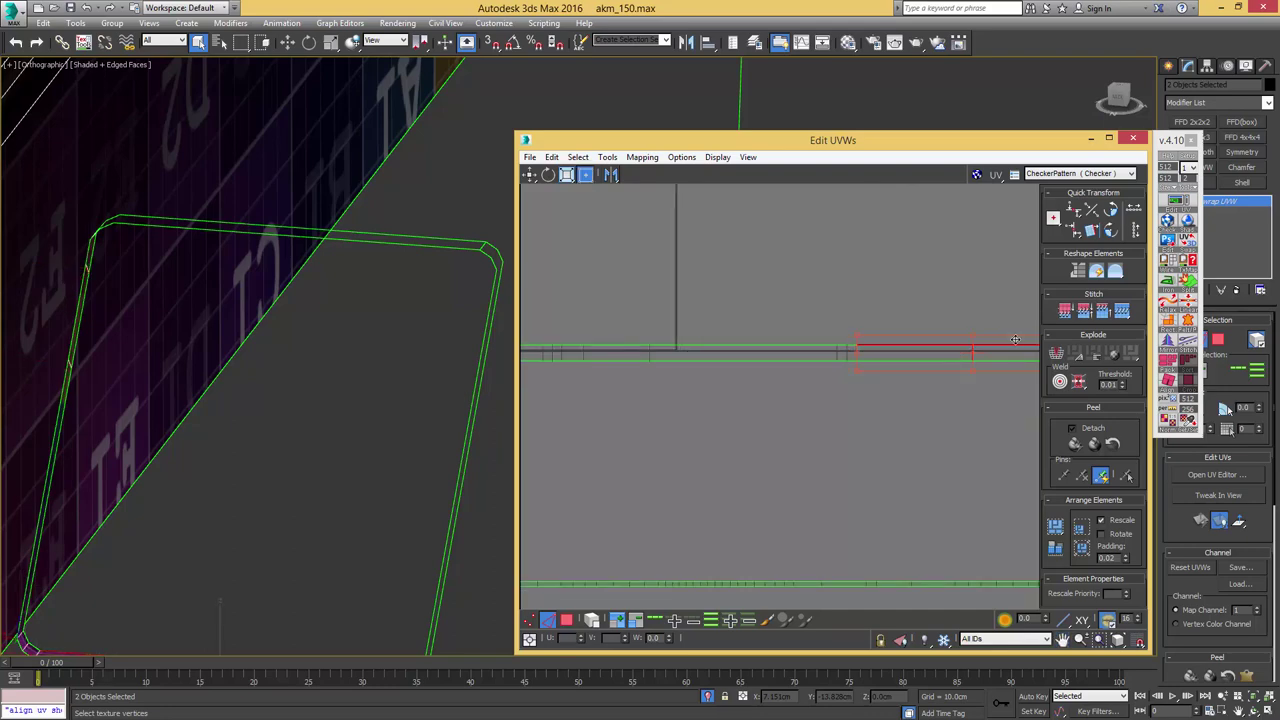
middle_drag(909, 350, 801, 366)
click(858, 371)
middle_drag(977, 371, 788, 361)
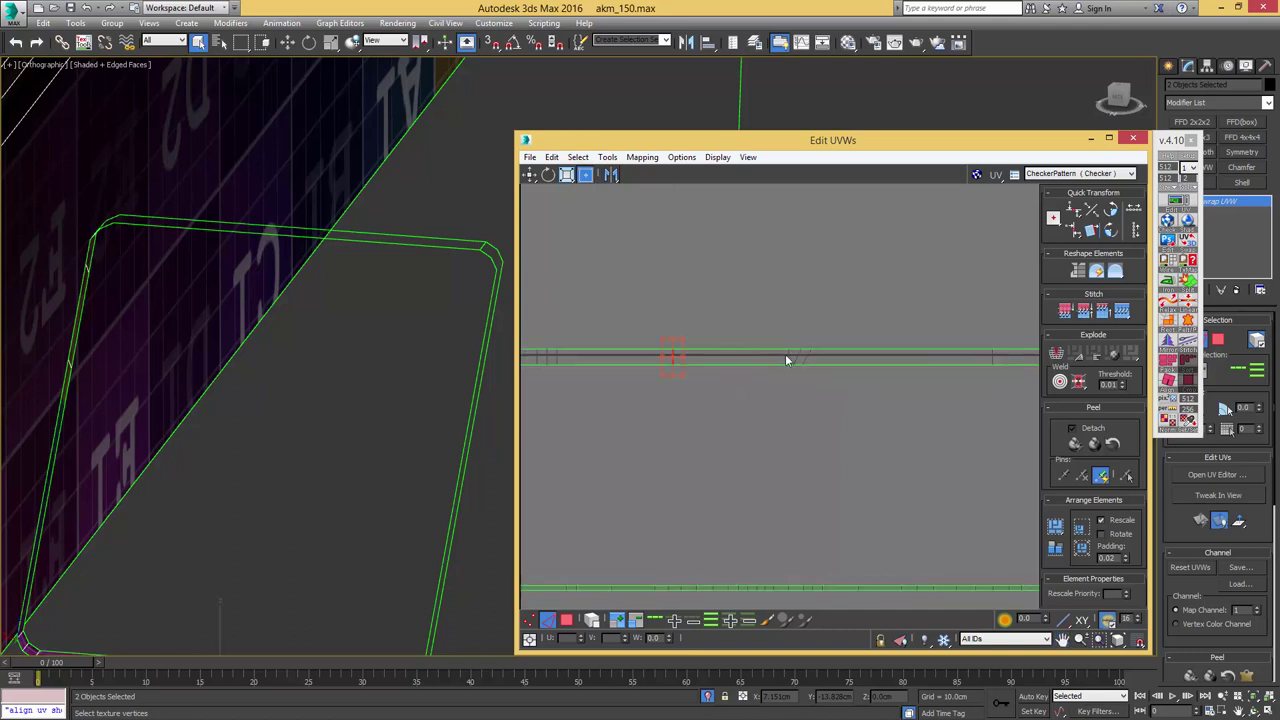
scroll(788, 361, up, 3)
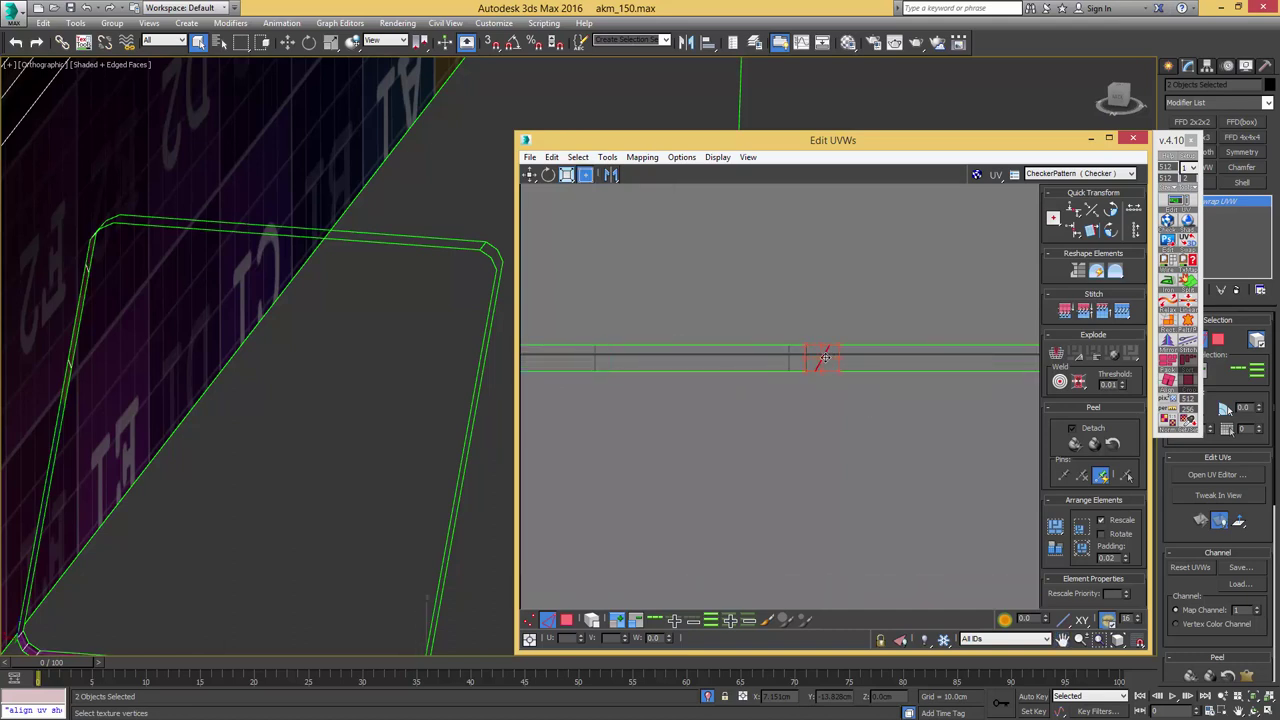
key(v)
scroll(869, 363, down, 3)
- Collapse the unwrapped top cover objects to editable polygons and isolate them again
scroll(697, 363, down, 5)
mouse_move(869, 363)
middle_down()
mouse_move(699, 363)
mouse_move(766, 336)
mouse_move(863, 342)
middle_up()
scroll(683, 348, up, 1)
key(3)
scroll(766, 335, down, 6)
scroll(394, 340, down, 8)
alt+middle_drag(394, 340, 342, 327)
key(alt+c)
key(alt+q)
middle_drag(386, 291, 510, 336)
key(alt+q)
- Attach the separate inner cover object to the outer top cover object
click(470, 338)
scroll(490, 336, up, 4)
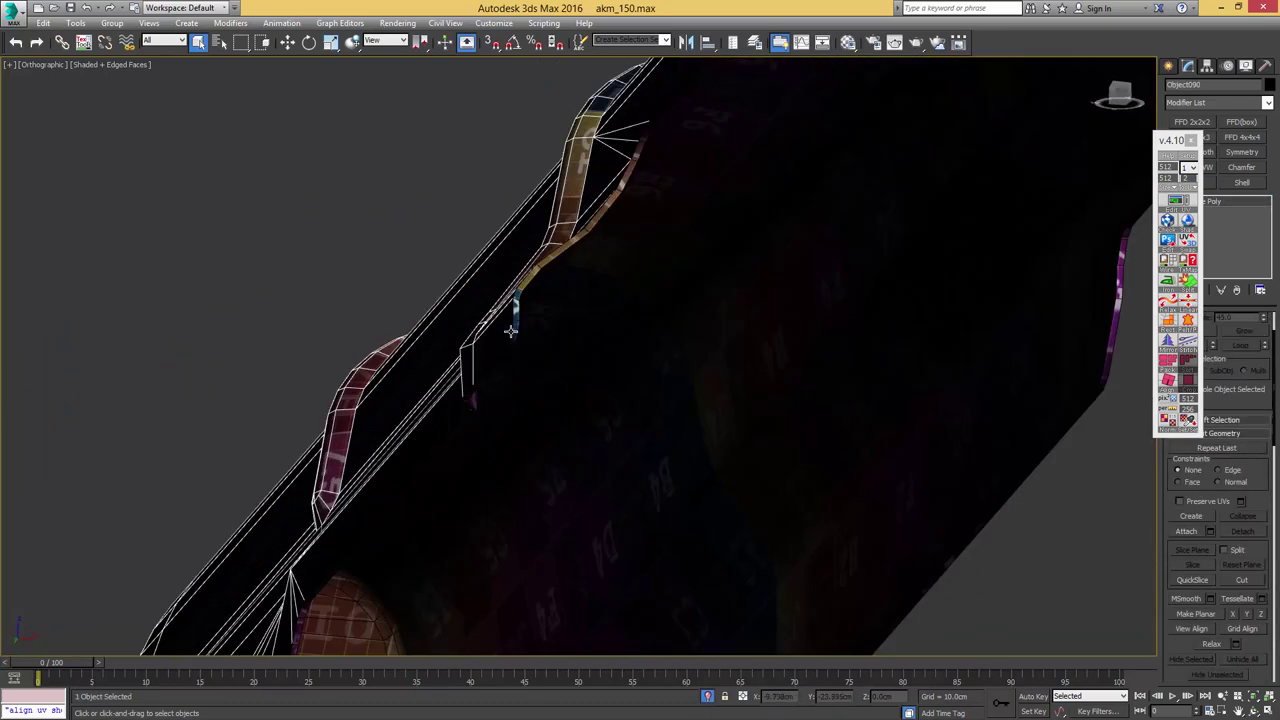
key(alt+a)
click(517, 318)
right_click(517, 318)
alt+middle_drag(513, 351, 537, 349)
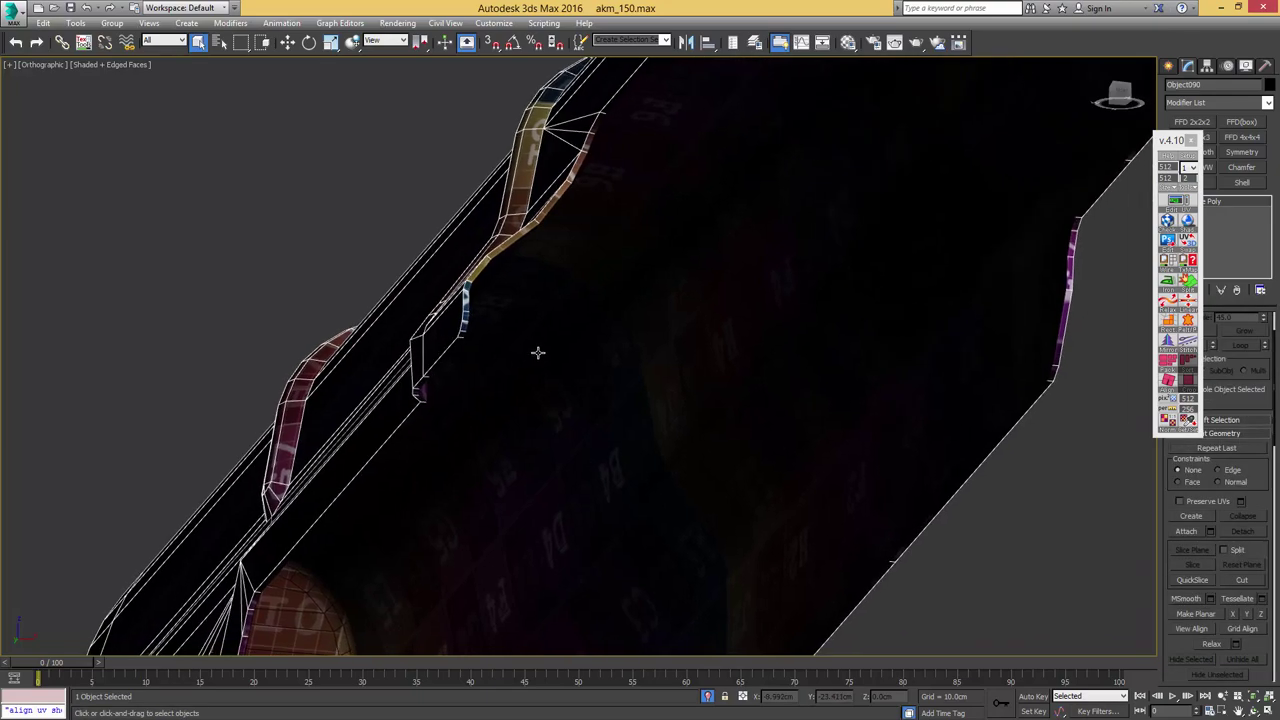
click(538, 345)
click(451, 299)
key(alt+a)
click(520, 312)
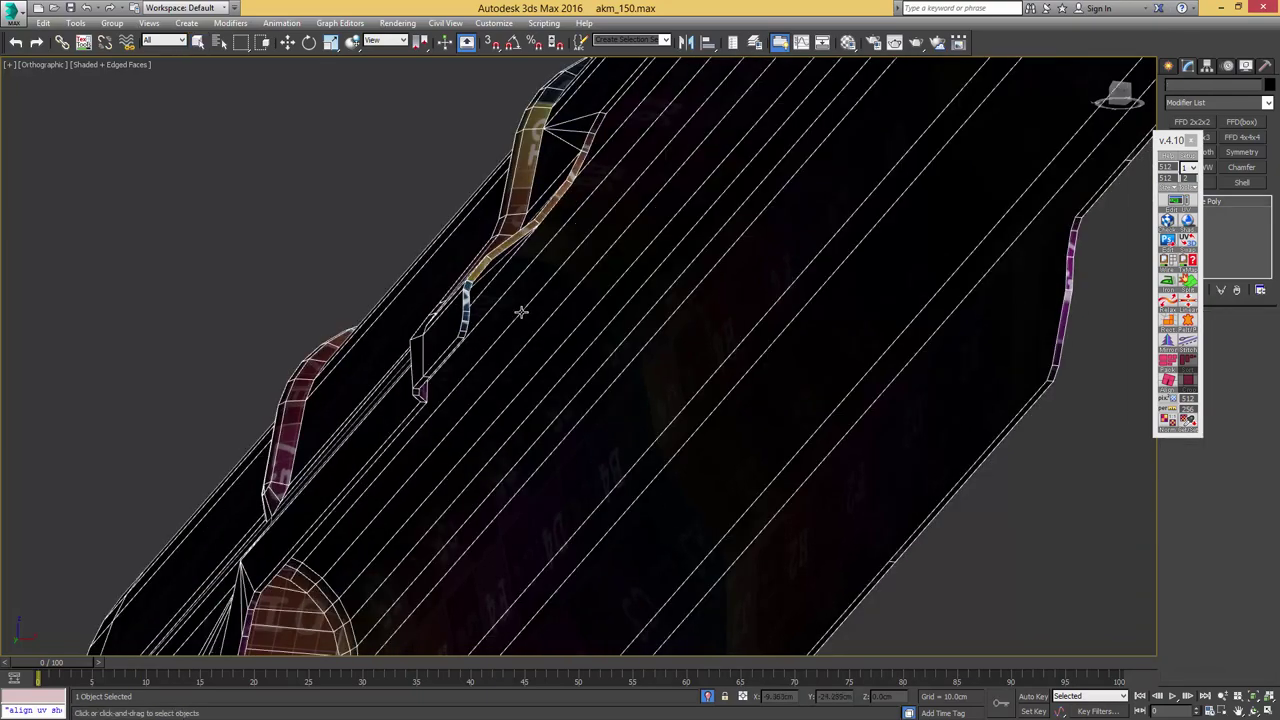
right_click(520, 312)
- Select all vertices of the combined top cover and weld the coincident ones
scroll(512, 325, down, 6)
alt+middle_drag(512, 326, 449, 374)
key(1)
drag(920, 184, 921, 186)
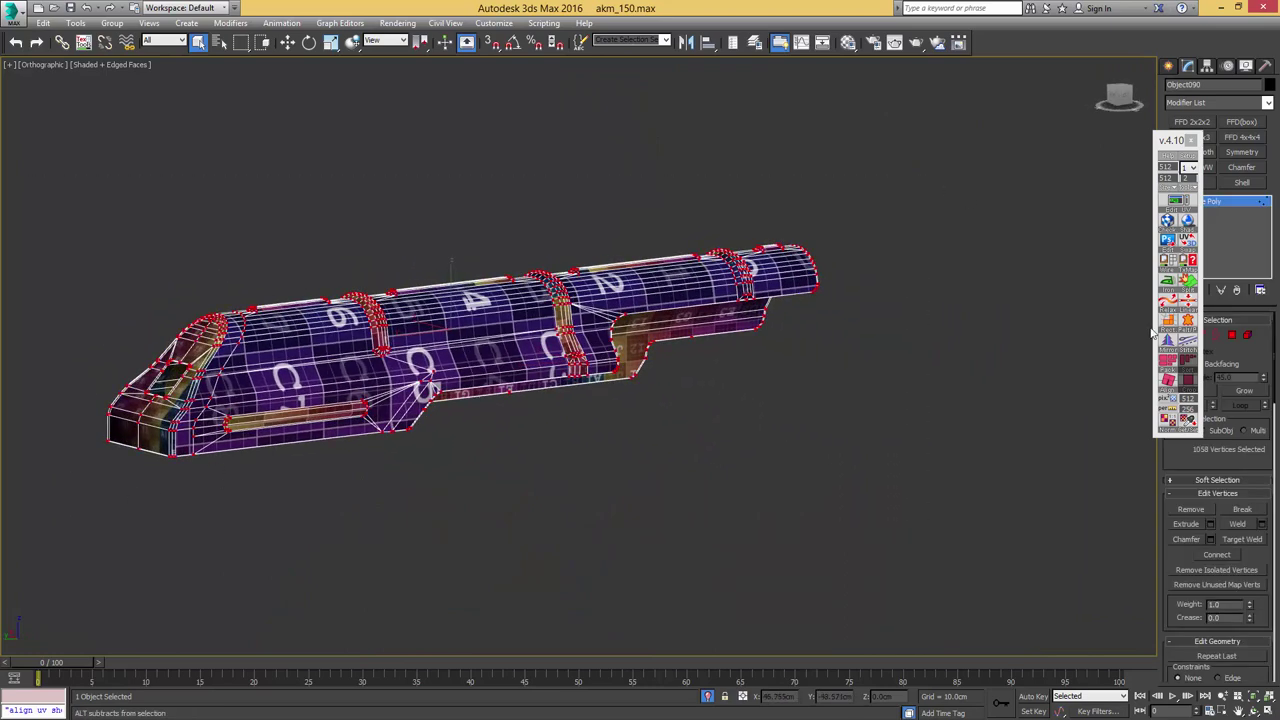
click(1261, 524)
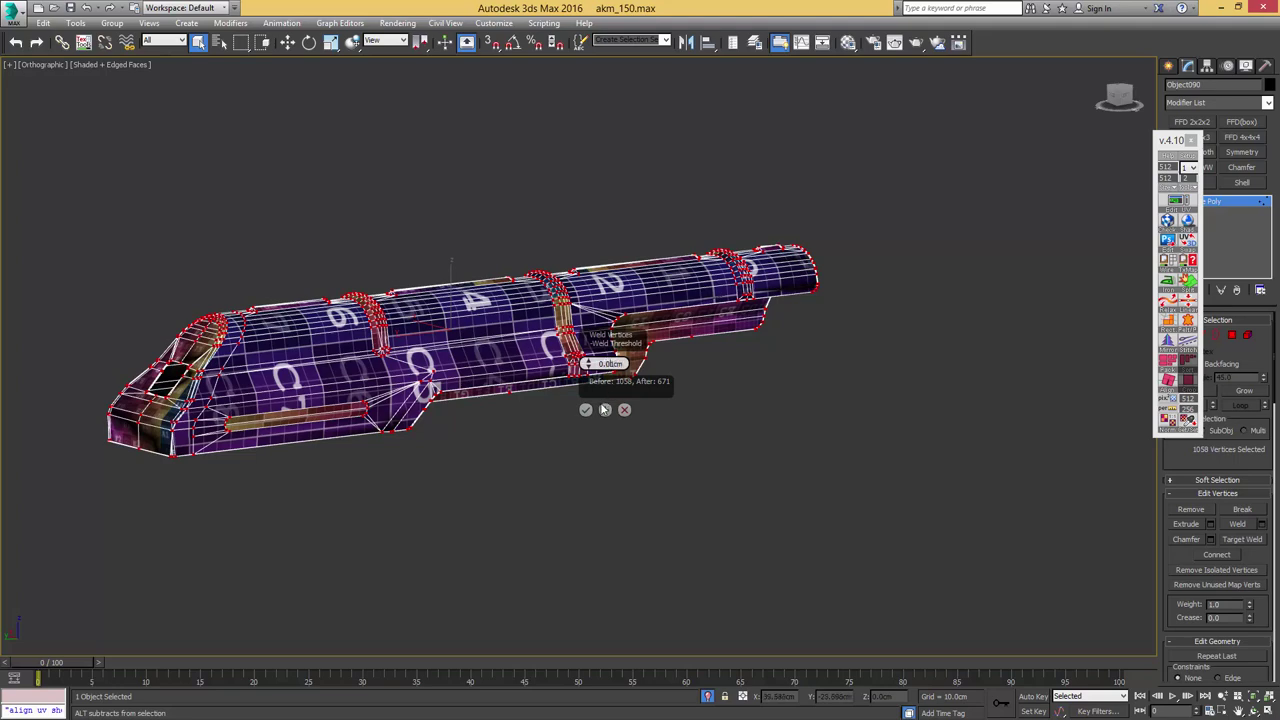
key(Return)
click(586, 410)
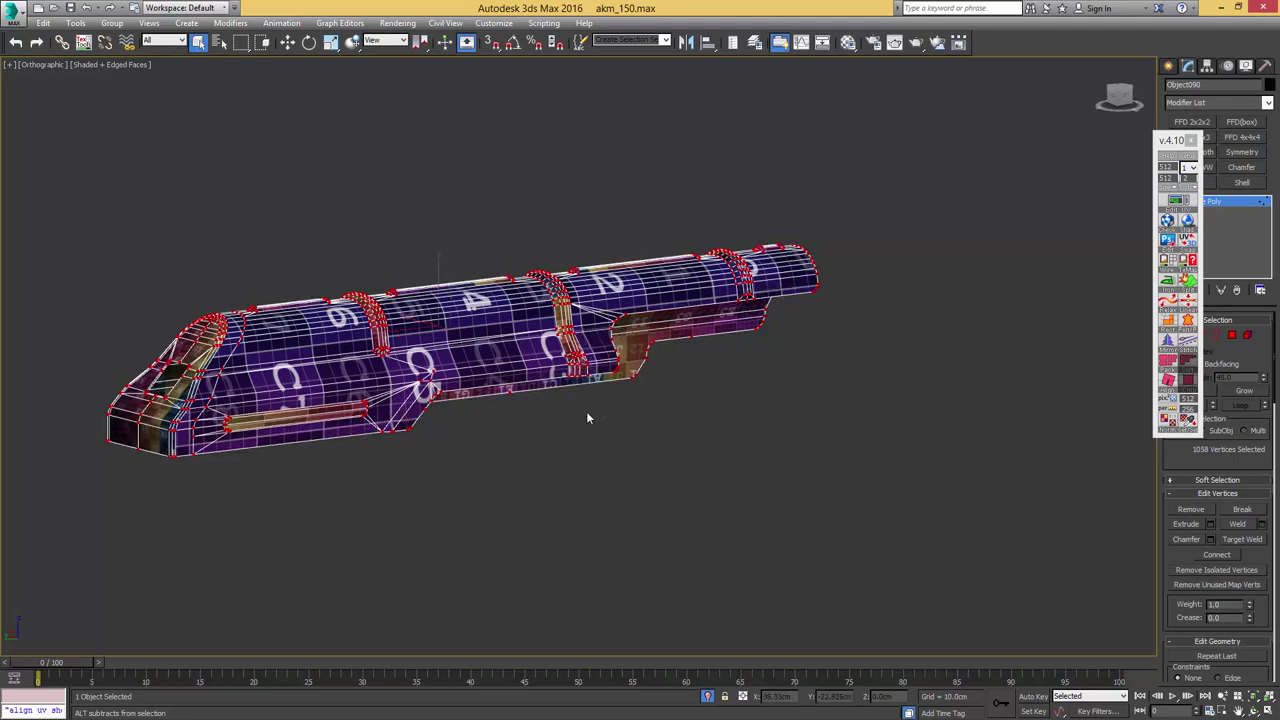
- Leave vertex editing, show the whole rifle again and save the scene as akm_151.max
middle_drag(567, 327, 709, 335)
scroll(567, 355, down, 2)
key(1)
key(alt+q)
scroll(601, 338, down, 3)
scroll(601, 338, down, 1)
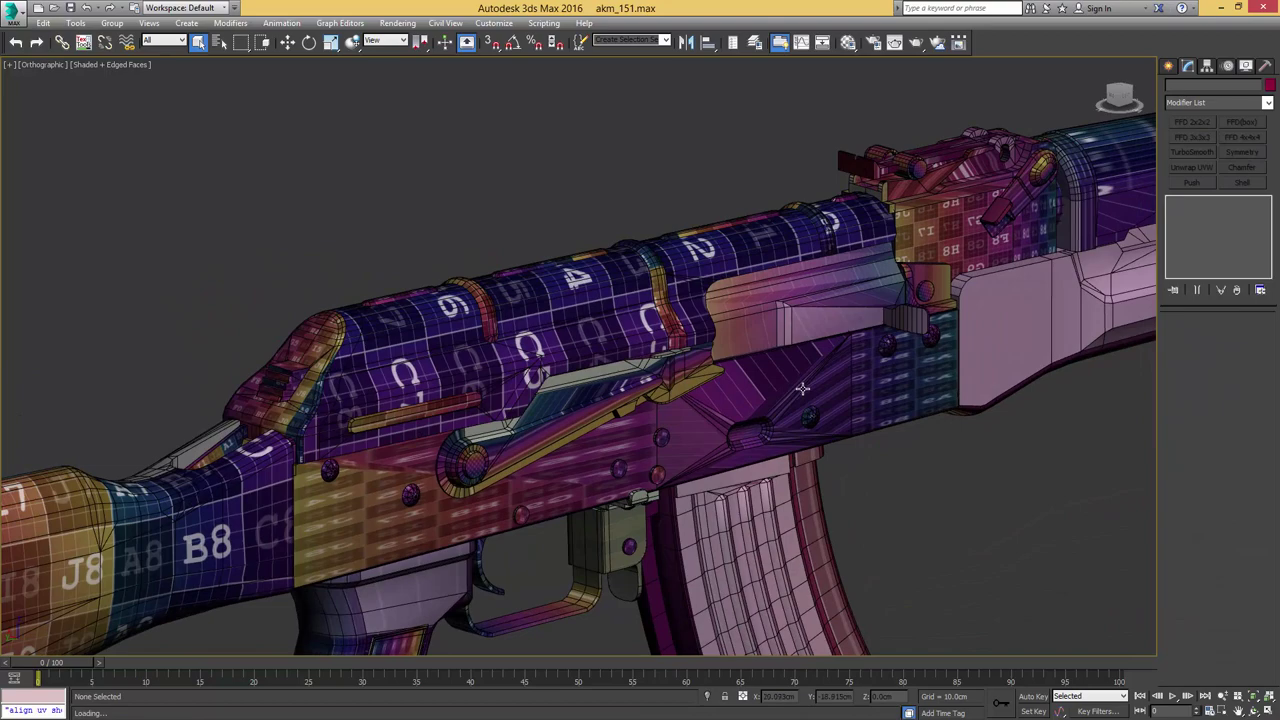
- Isolate the receiver body below the top cover and remove the edge loop running through its middle
click(802, 389)
key(alt+q)
alt+middle_drag(812, 385, 650, 405)
middle_drag(660, 420, 642, 359)
key(2)
double_click(714, 400)
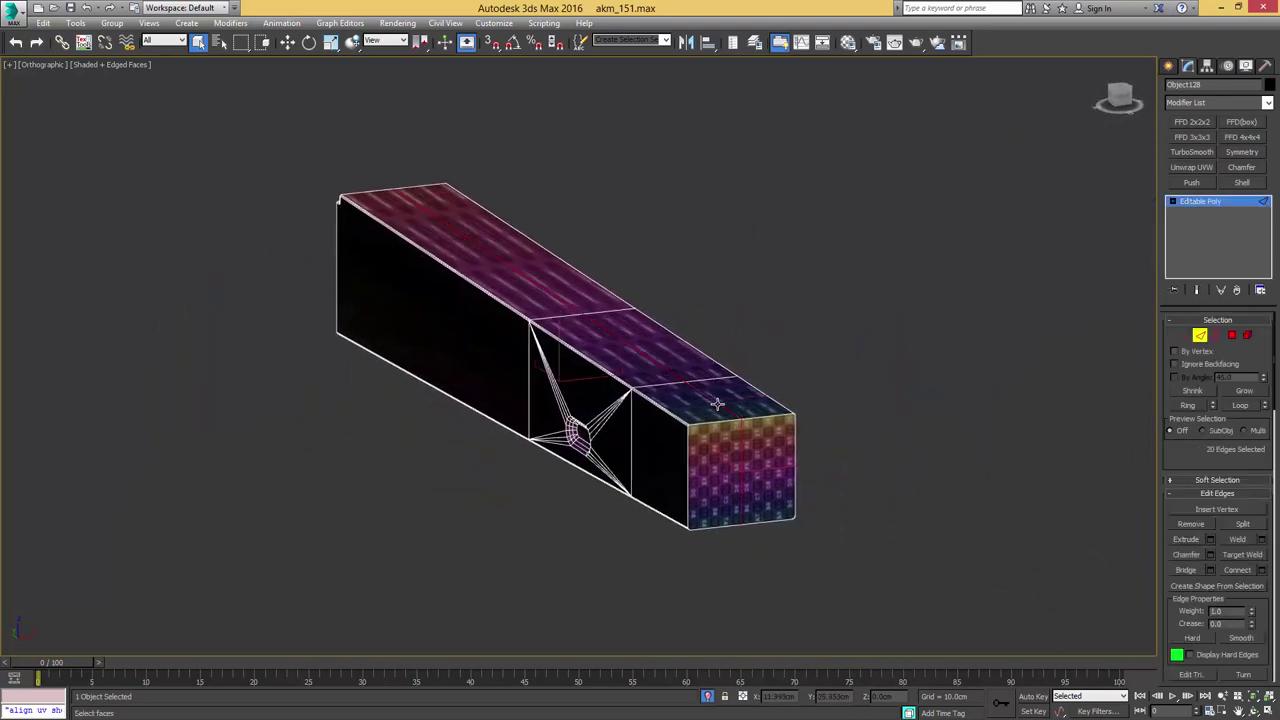
alt+middle_drag(634, 421, 738, 366)
key(ctrl+BackSpace)
- Apply Unwrap UVW to the receiver body and select all of its UV faces
key(2)
key(u)
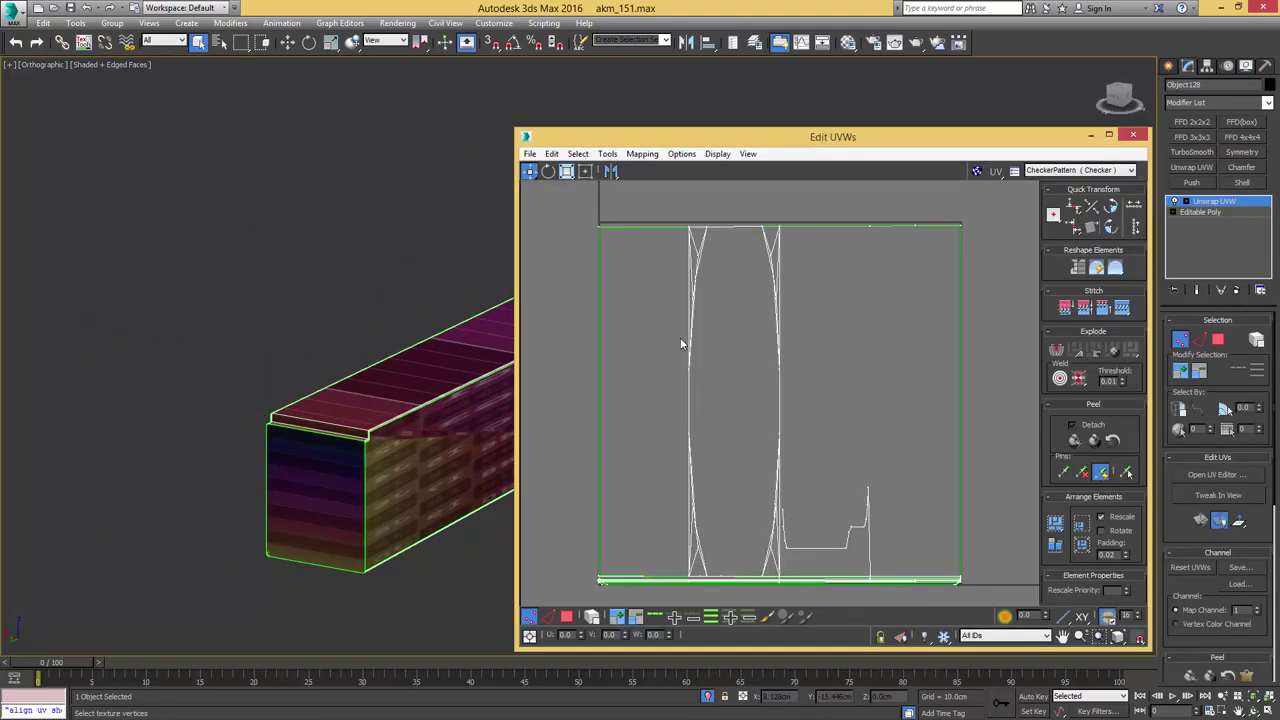
key(3)
key(ctrl+a)
scroll(677, 292, down, 3)
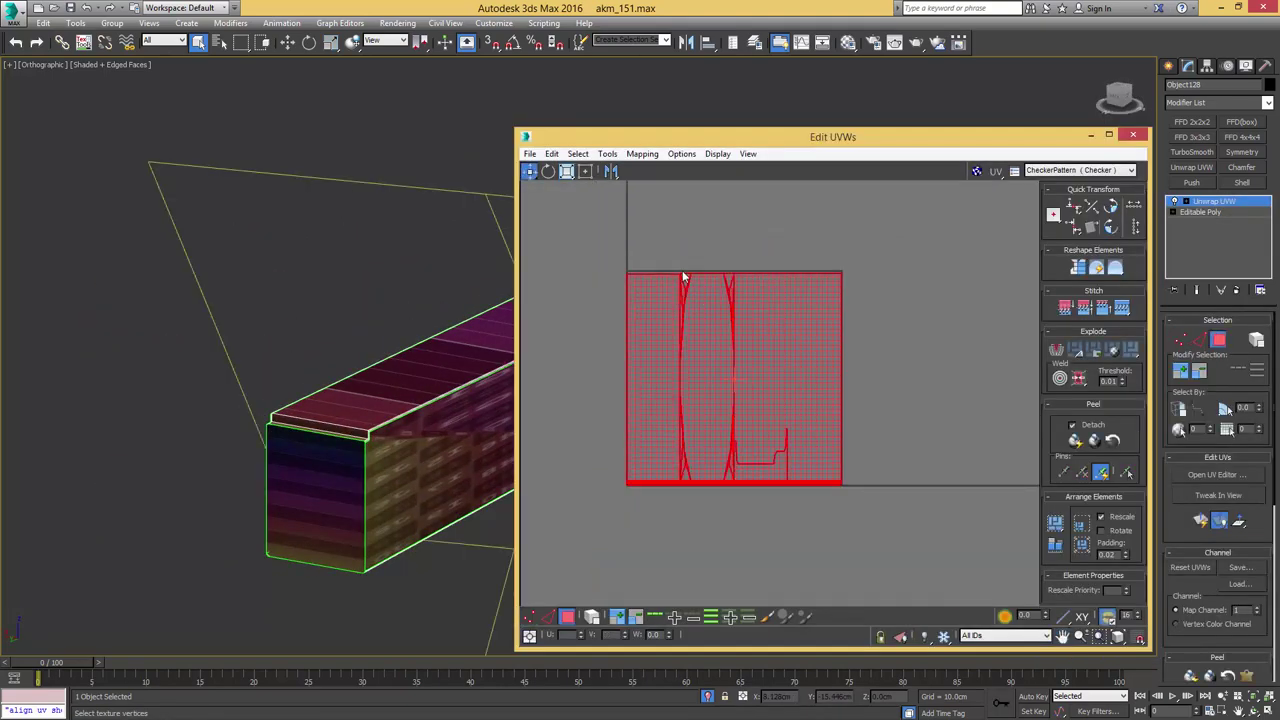
- Flatten-map all receiver body faces and move the resulting UV shells outside the UV tile
click(660, 155)
click(672, 169)
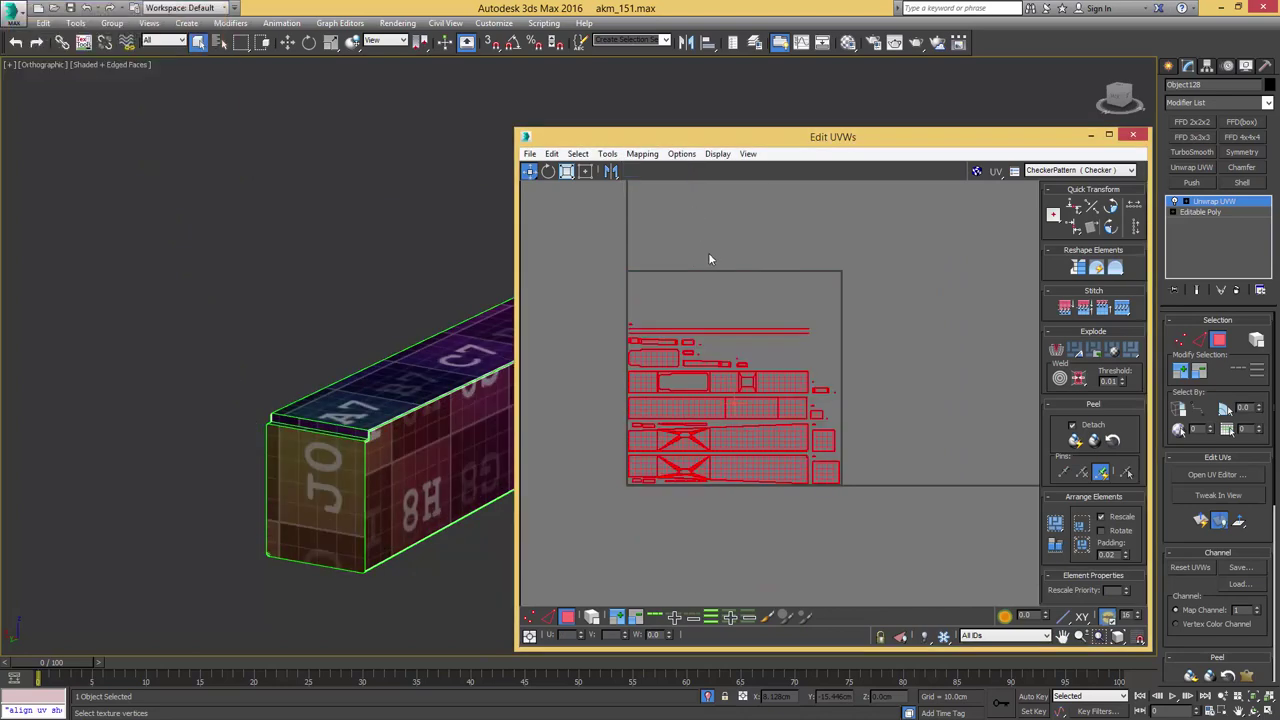
drag(684, 343, 981, 324)
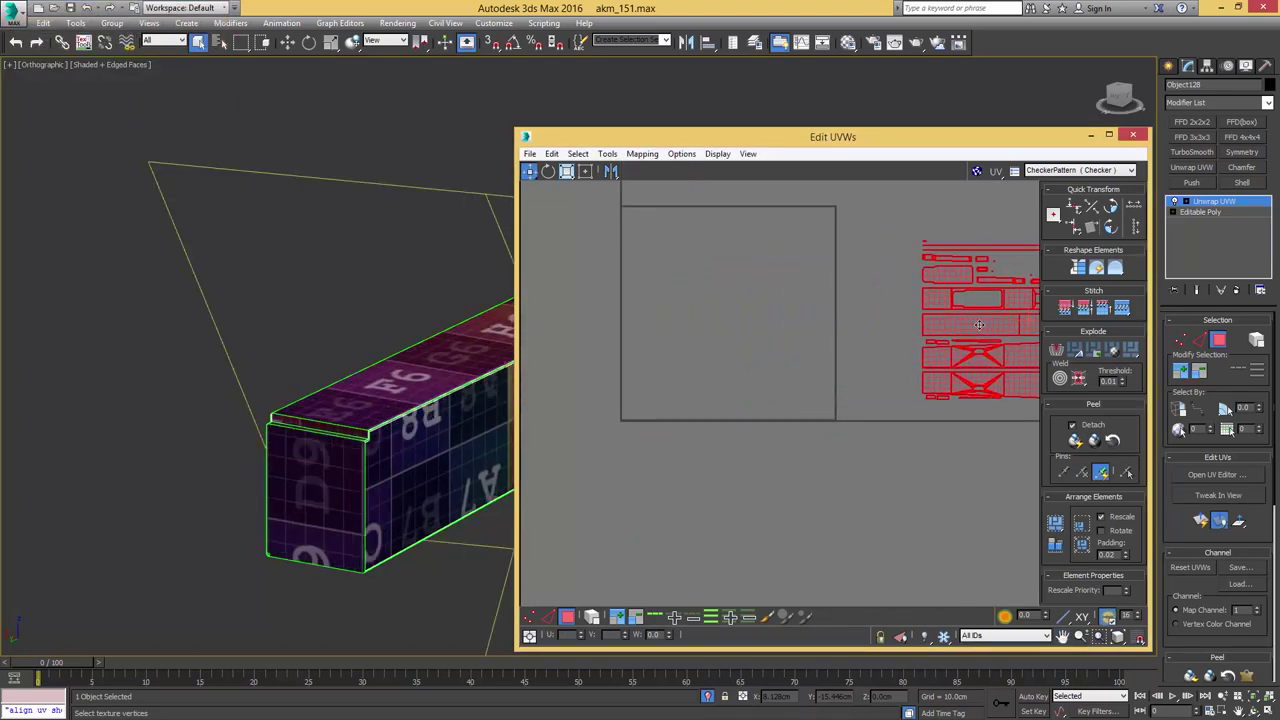
- Select the whole UV shell of the receiver's flat upper face, using element selection
middle_drag(942, 318, 771, 306)
scroll(769, 306, up, 3)
click(702, 320)
click(821, 321)
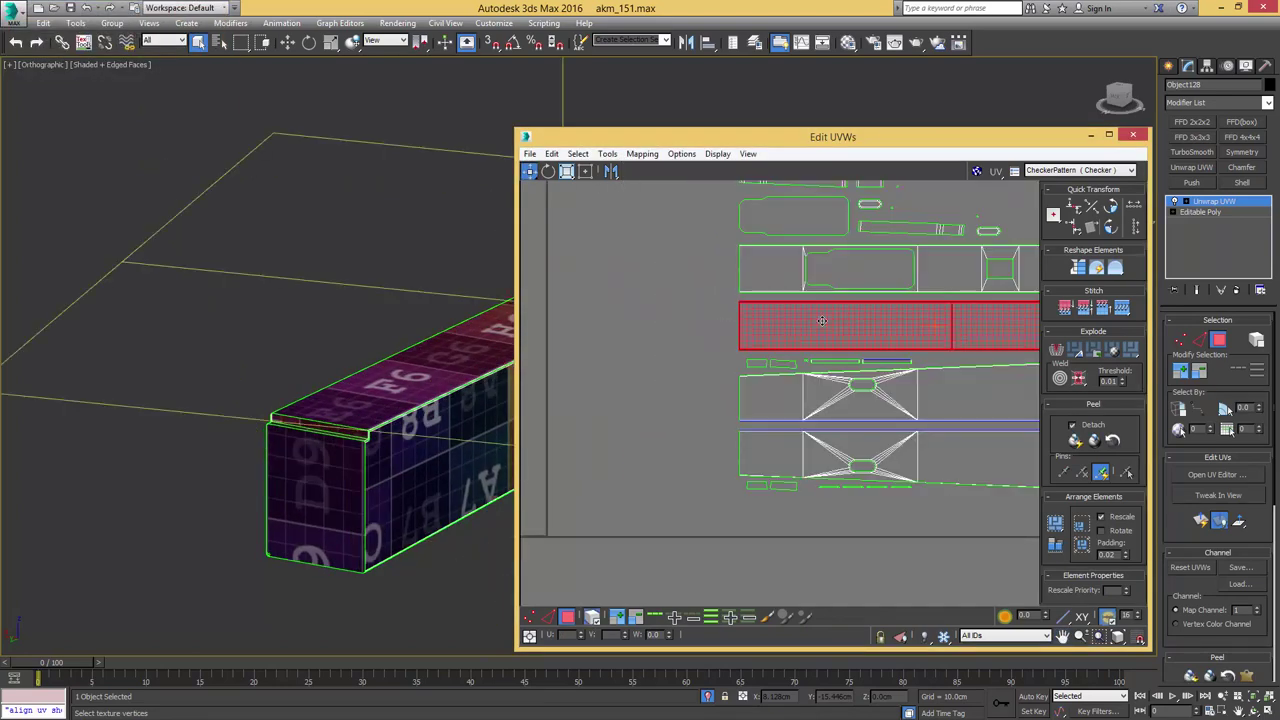
scroll(343, 294, up, 2)
scroll(389, 260, up, 2)
scroll(286, 277, up, 2)
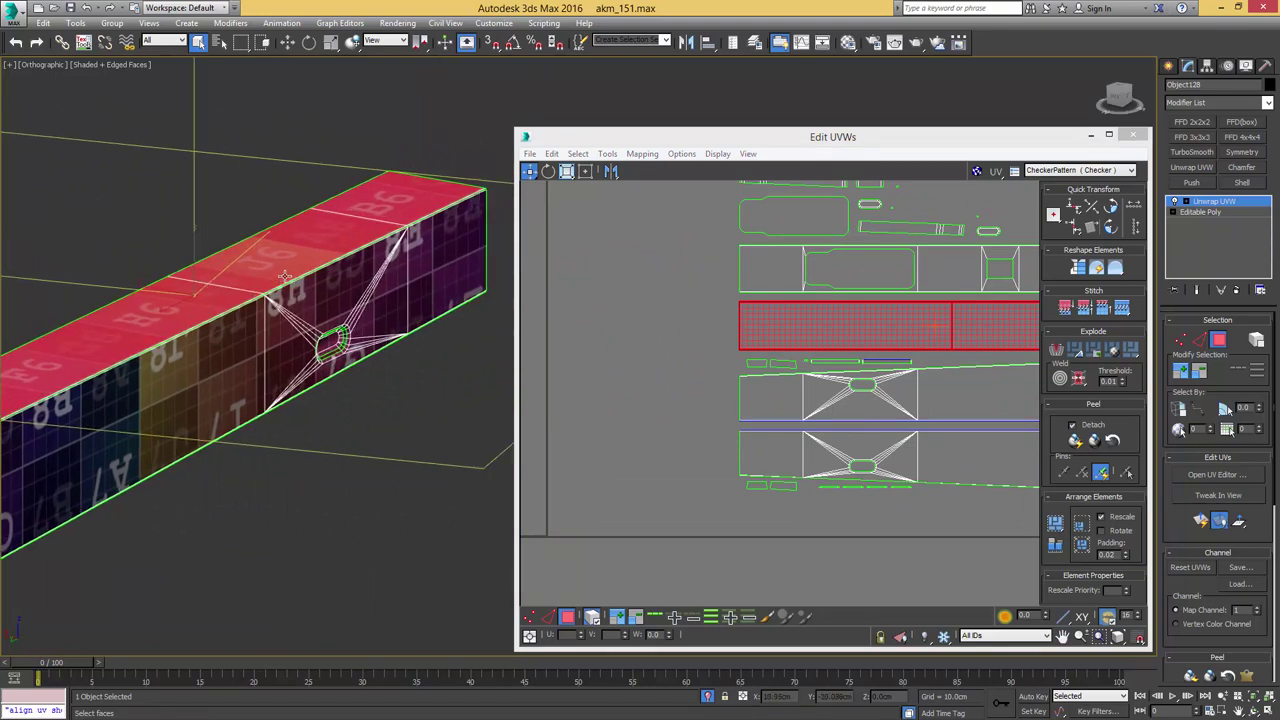
- In a wireframe front view, add the narrow faces along the receiver's upper edges to the face selection
scroll(284, 276, up, 3)
key(f)
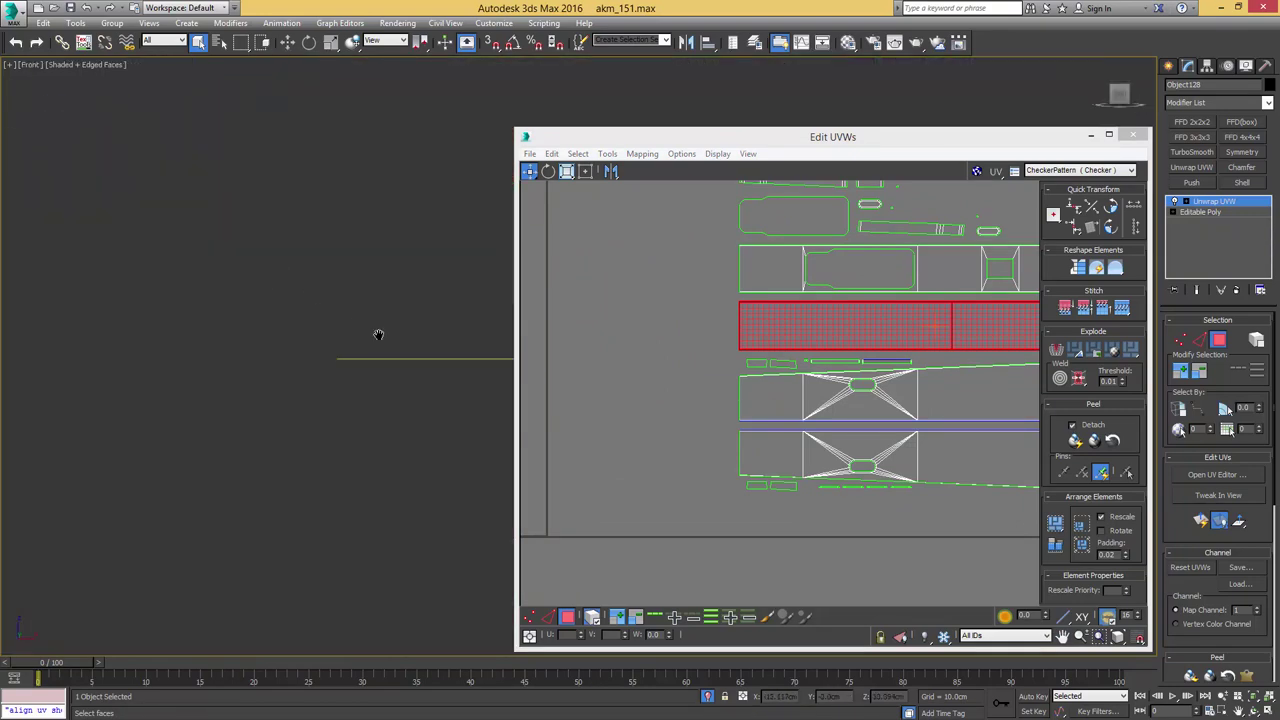
middle_drag(378, 335, 110, 284)
scroll(330, 278, up, 5)
middle_drag(281, 344, 252, 284)
scroll(293, 300, up, 4)
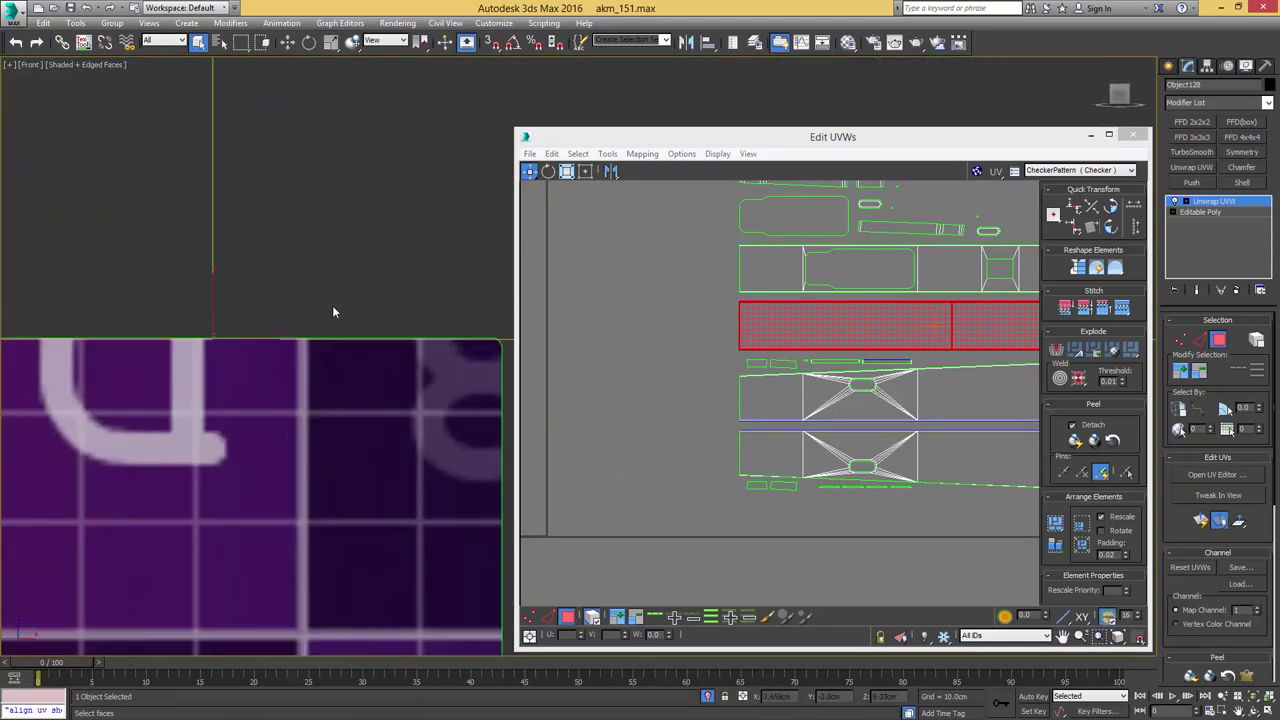
key(F3)
scroll(337, 300, down, 5)
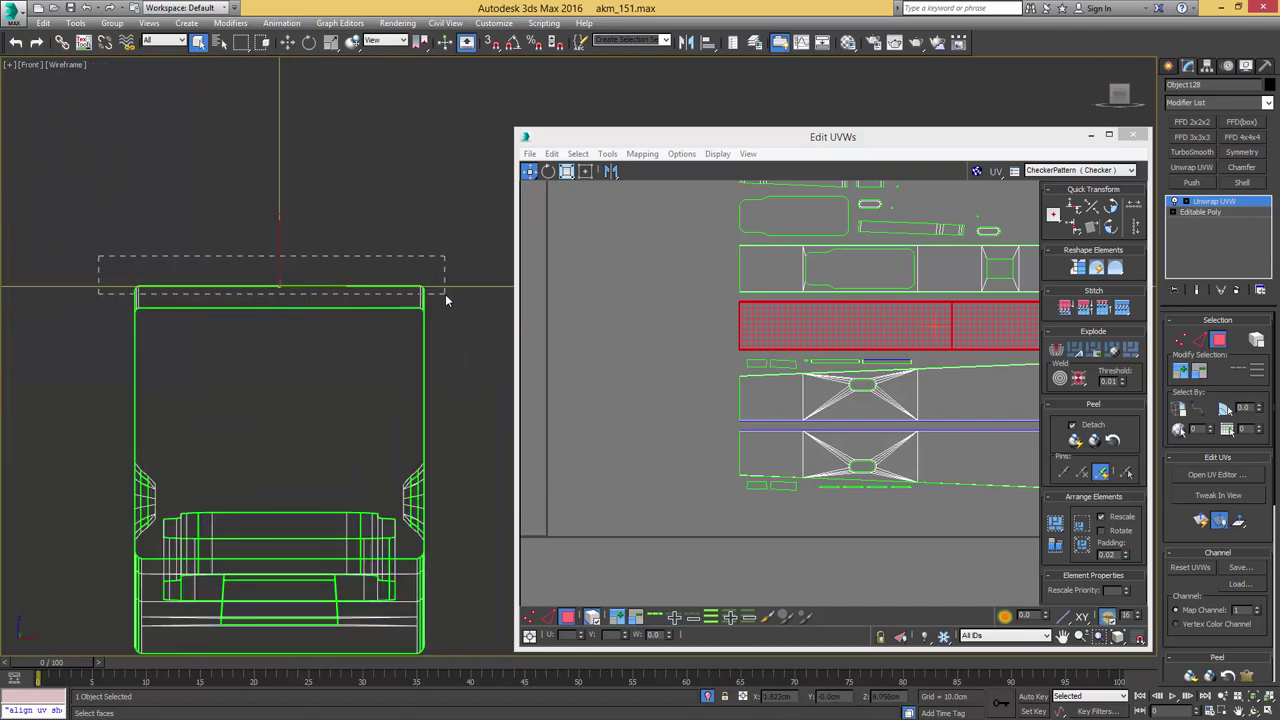
drag(445, 294, 72, 442)
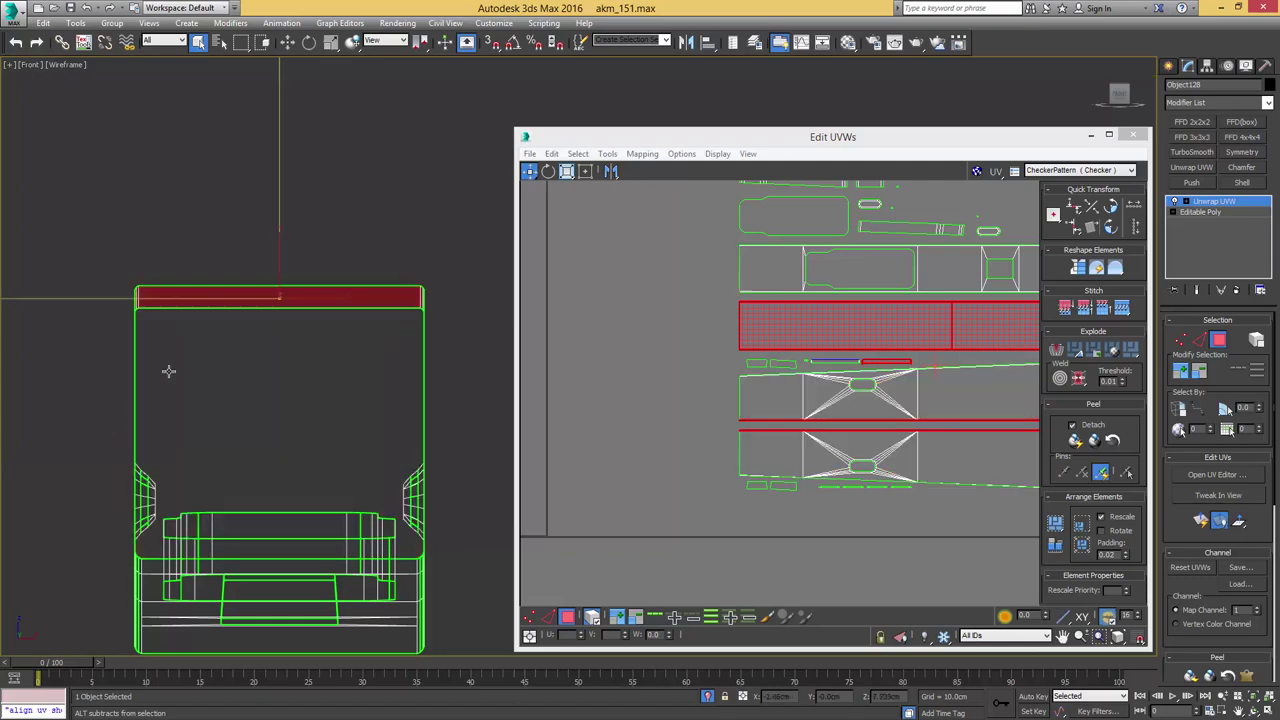
- Remove the faces of the thin front lip and its corner from the selection, keeping the upper face and long edge strips
key(F3)
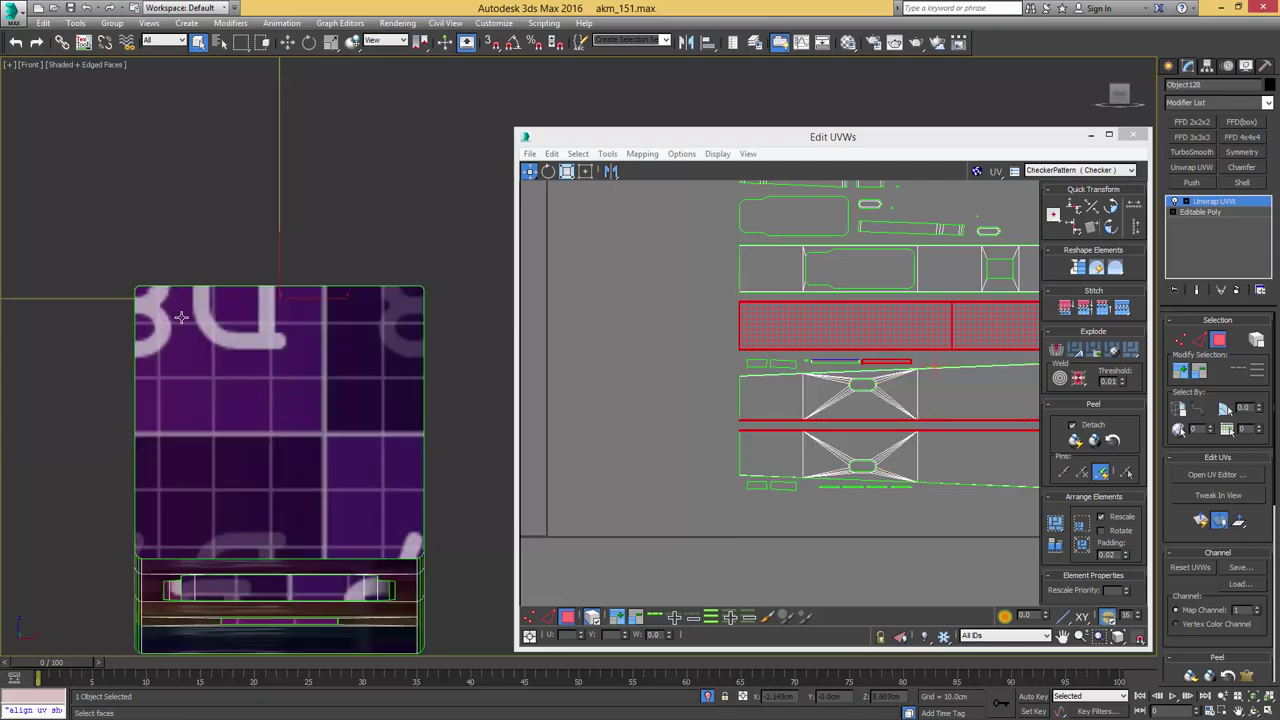
alt+middle_drag(181, 317, 247, 357)
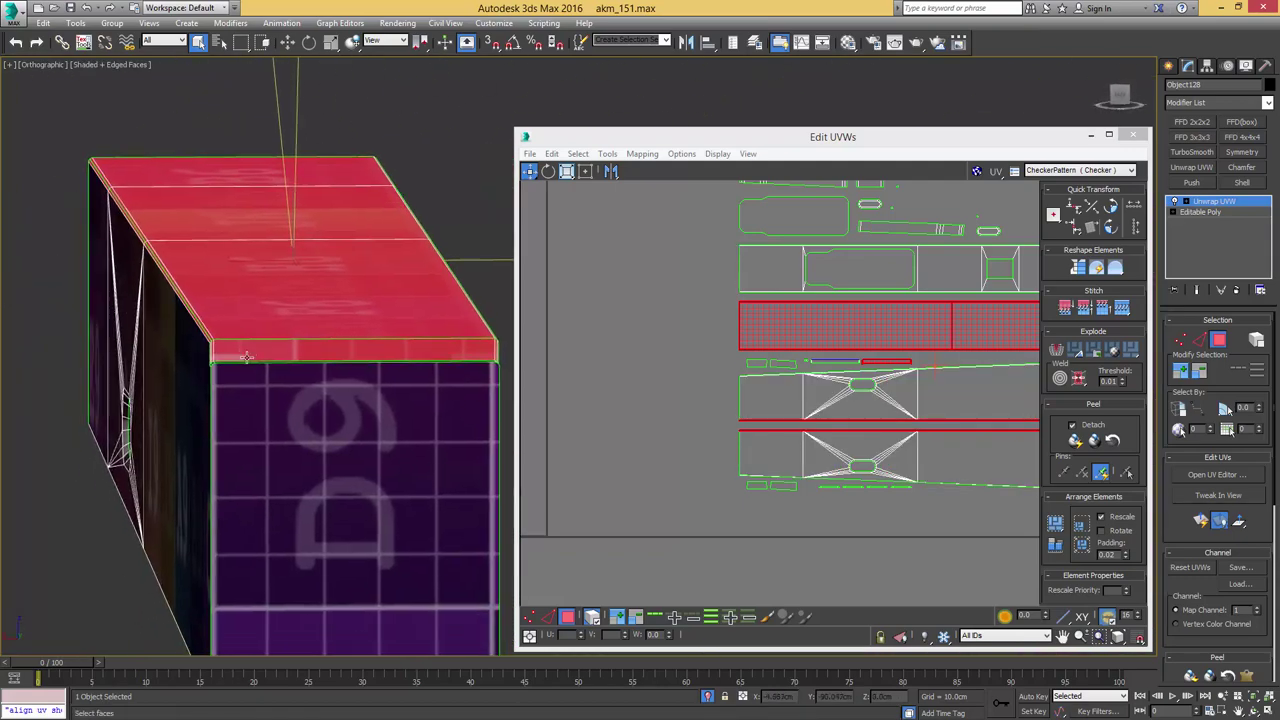
scroll(246, 357, up, 4)
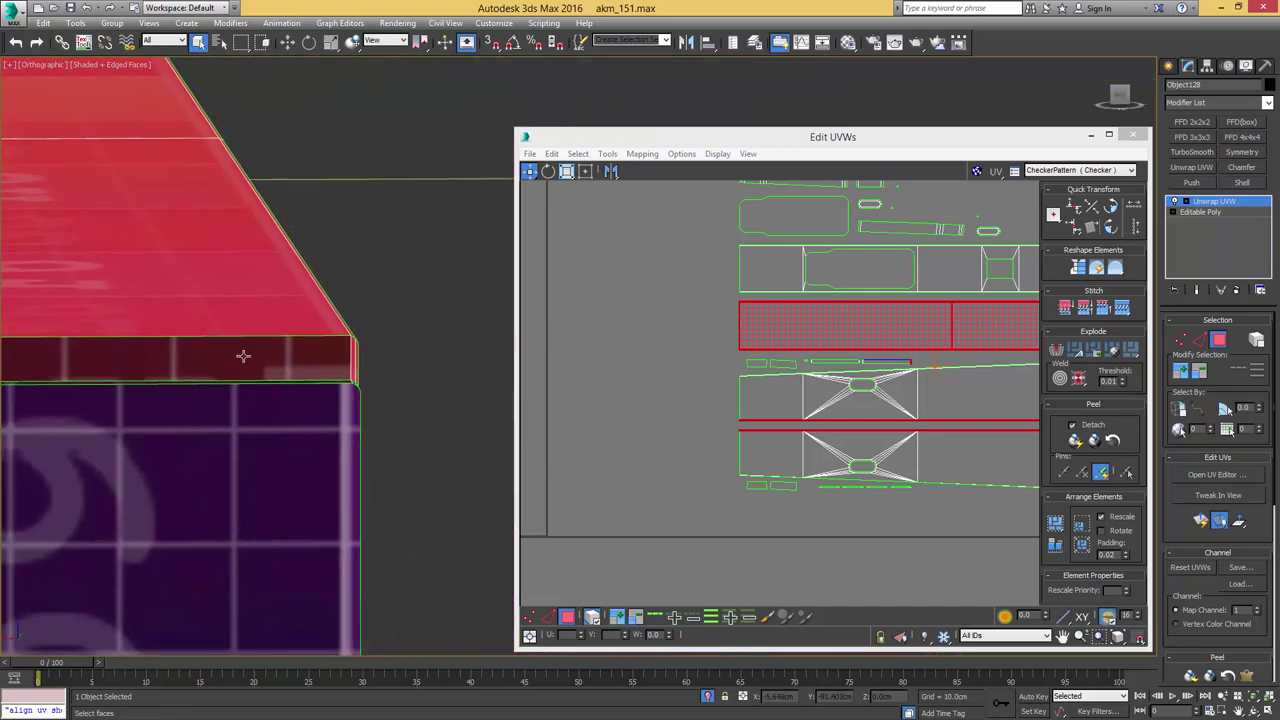
scroll(243, 356, up, 3)
middle_drag(409, 400, 244, 386)
alt+drag(292, 422, 381, 376)
scroll(376, 376, down, 3)
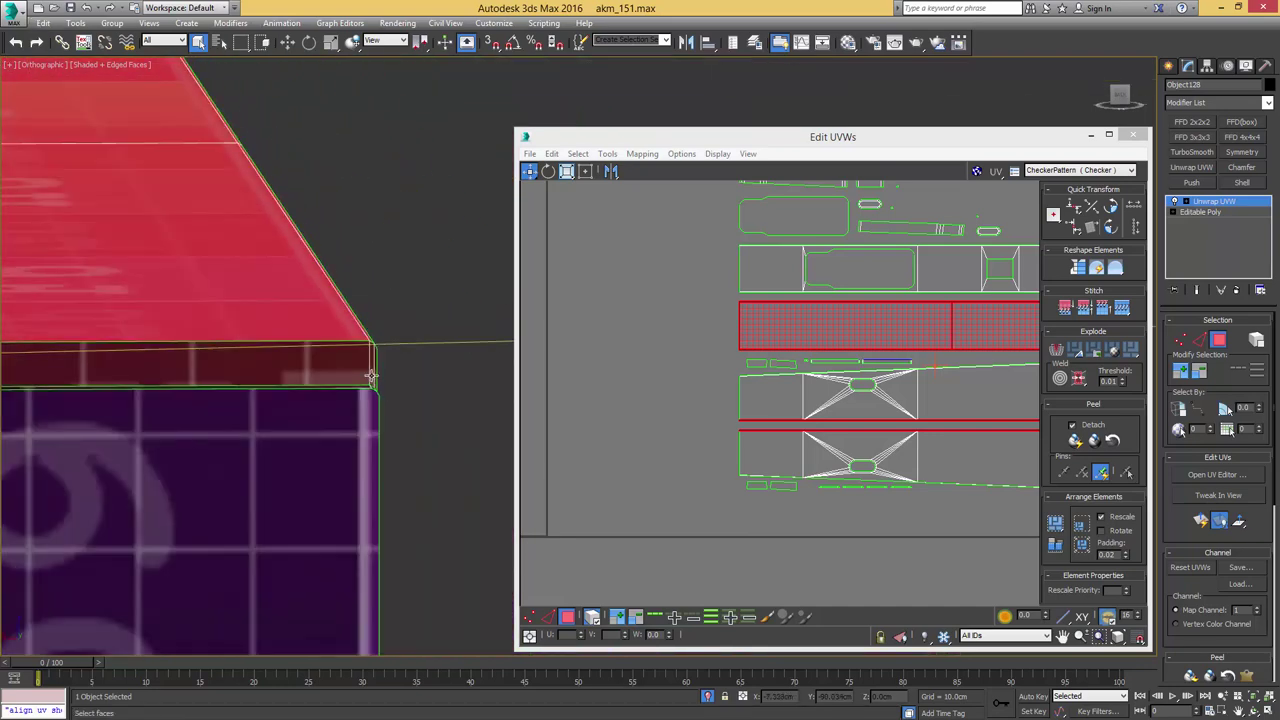
alt+middle_drag(371, 376, 303, 376)
- Peel the selected upper face and edge strips into one connected UV shell
scroll(624, 345, down, 5)
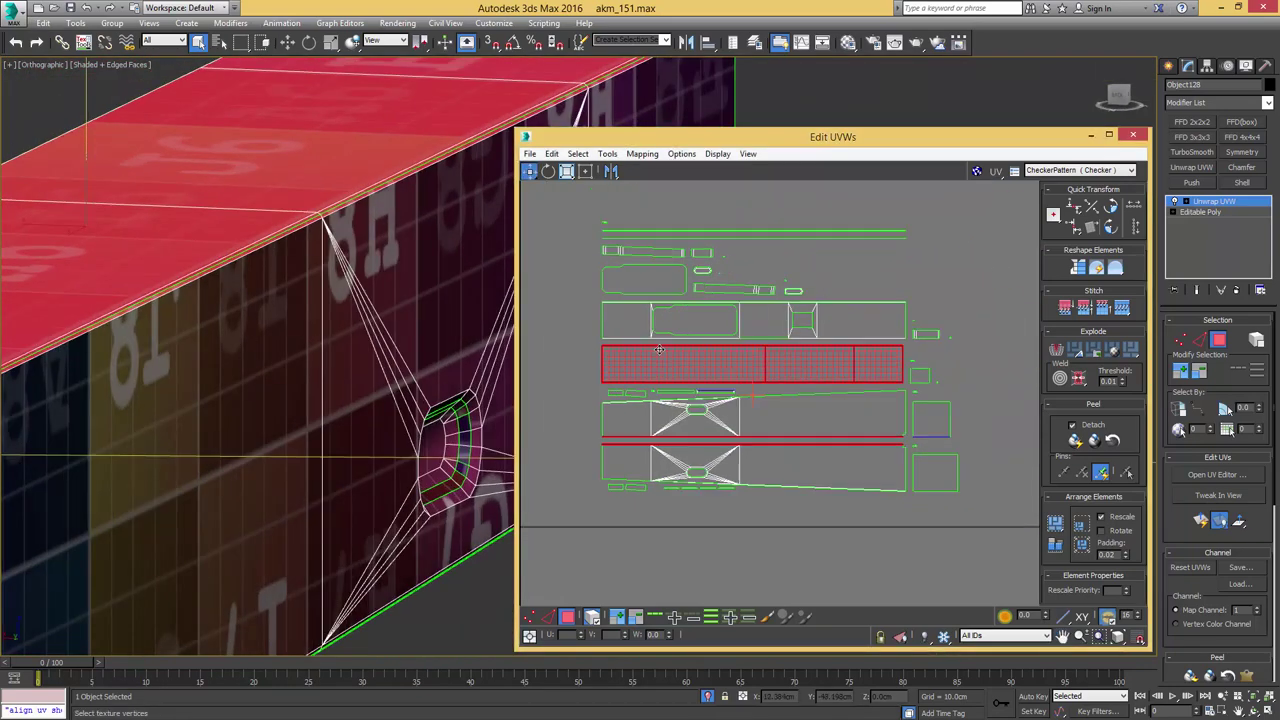
middle_drag(794, 371, 792, 372)
key(Return)
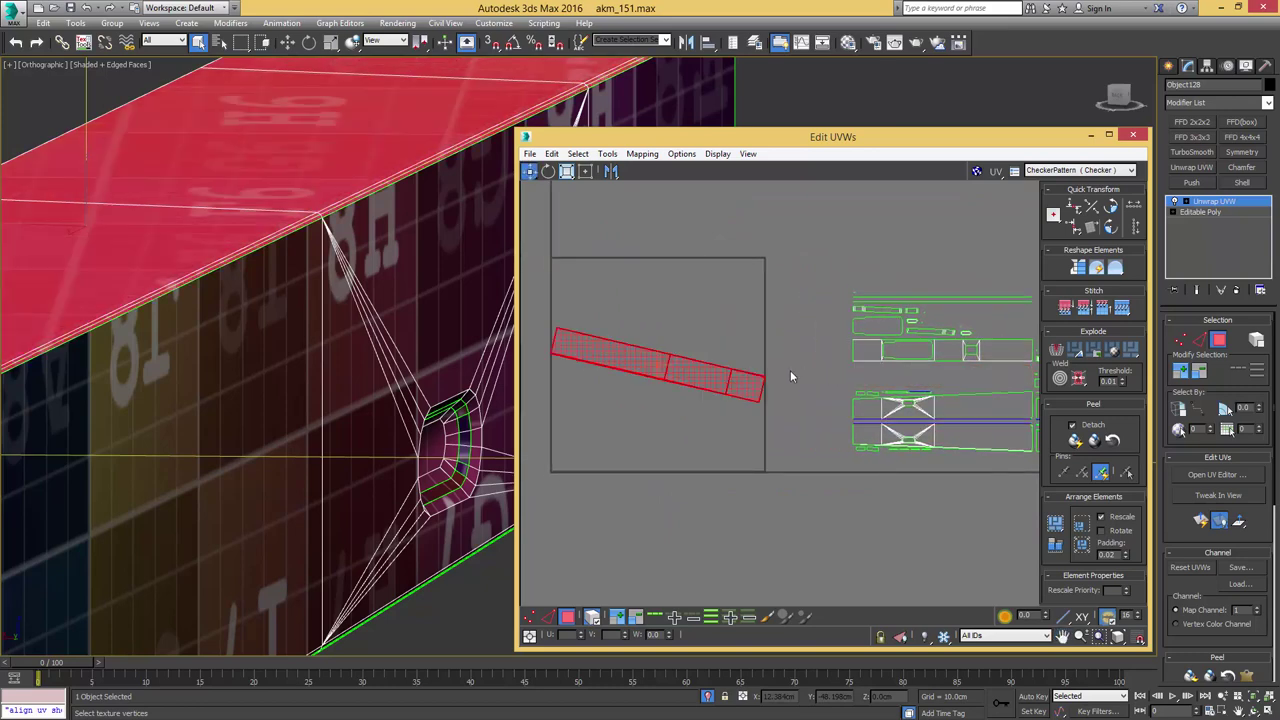
- Straighten the tilted upper-face shell by aligning it to its middle cross edge with the UV script
middle_drag(669, 367, 734, 357)
scroll(732, 353, up, 5)
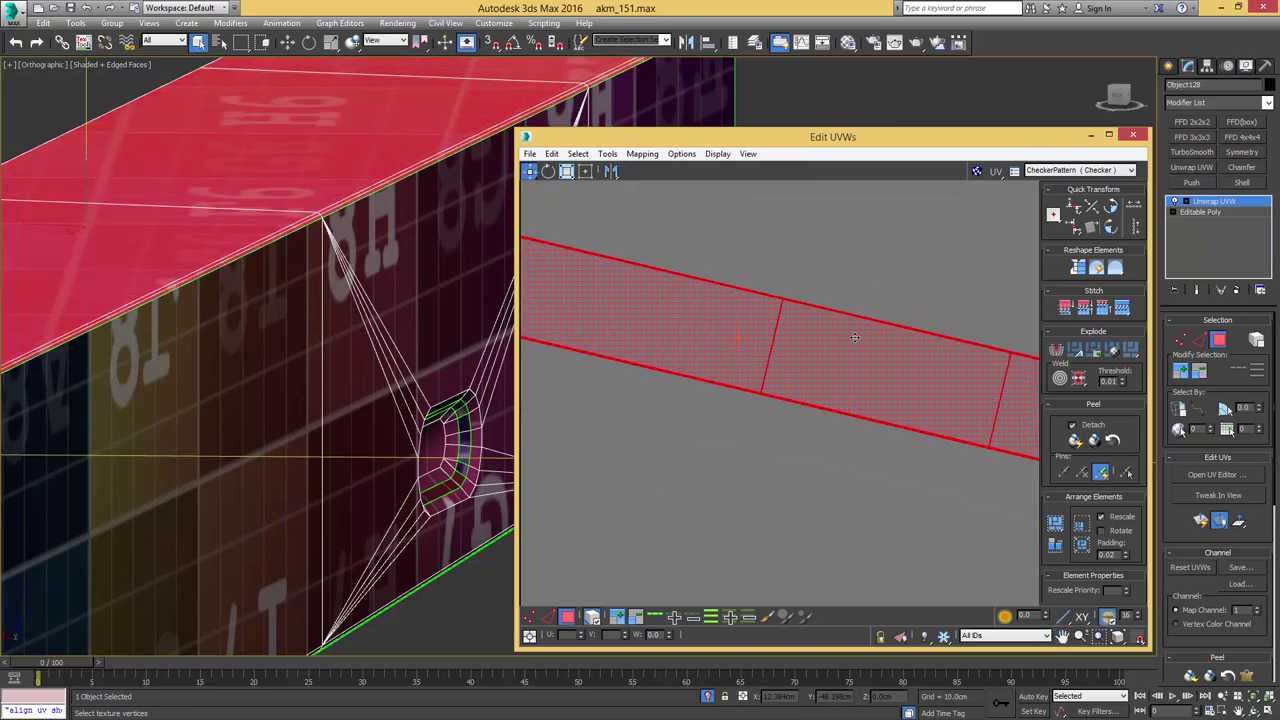
key(2)
click(775, 338)
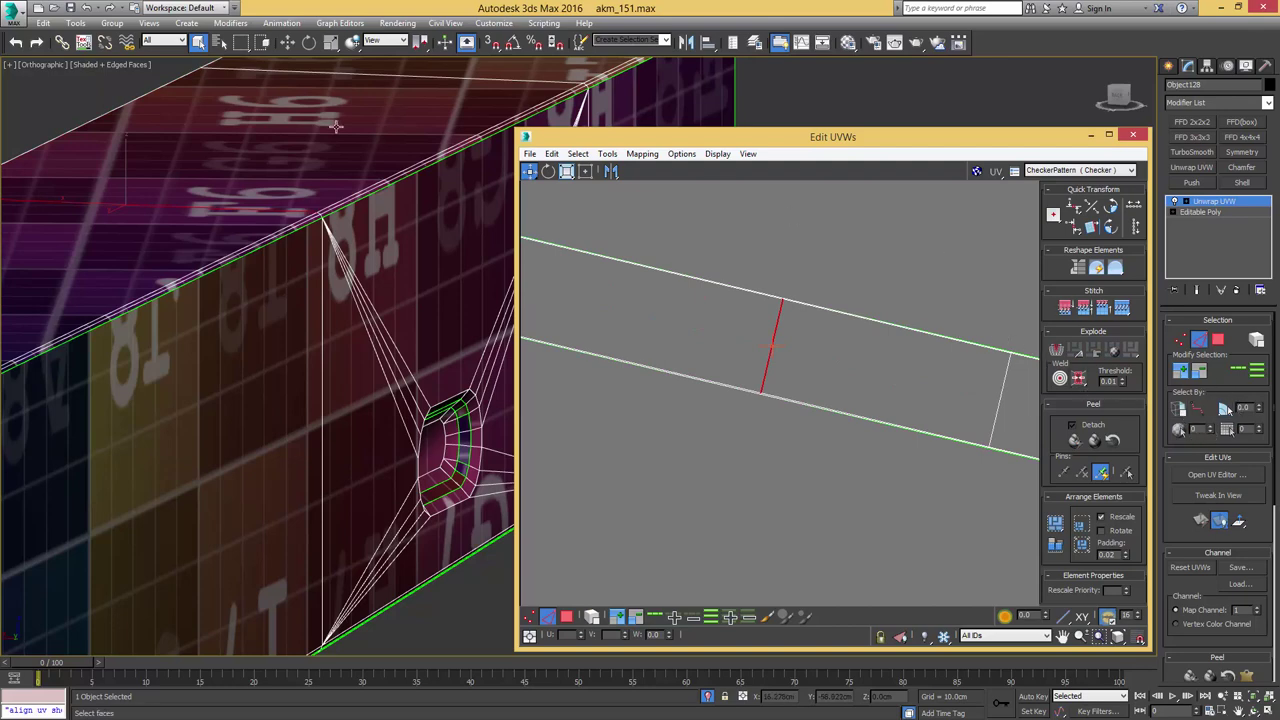
click(83, 43)
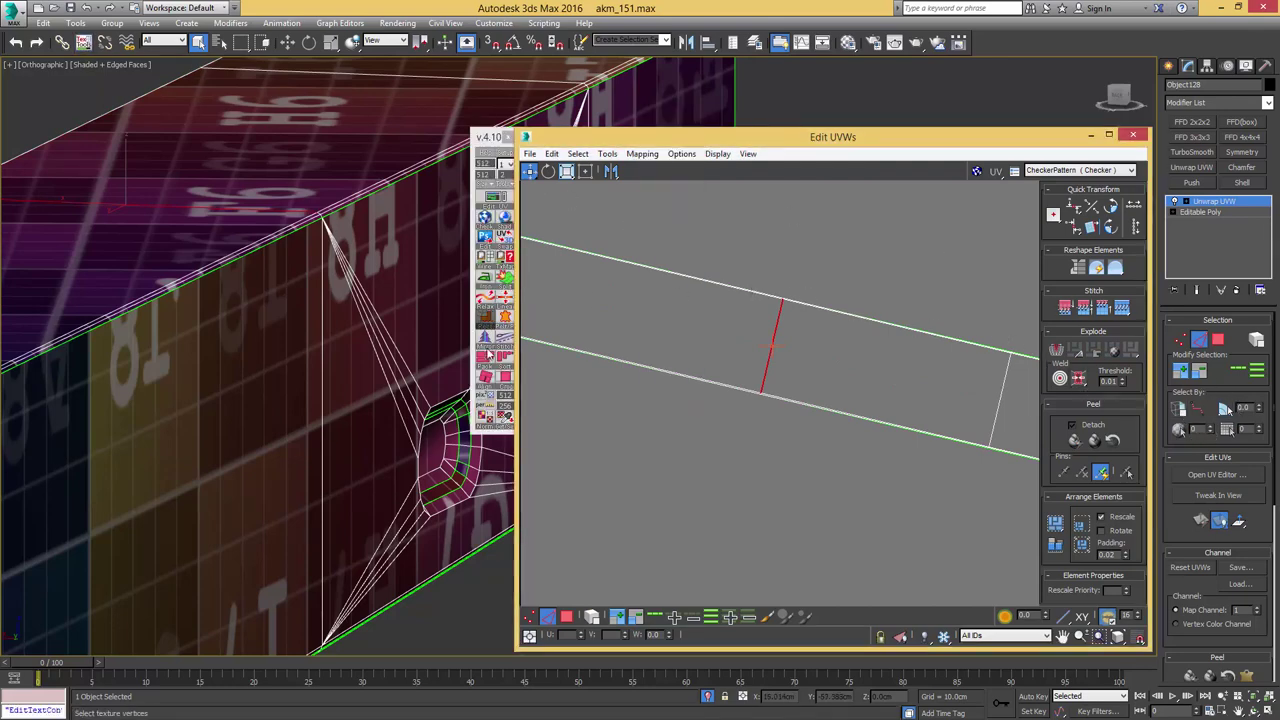
click(487, 378)
middle_drag(744, 324, 702, 333)
scroll(702, 334, up, 2)
scroll(703, 333, down, 3)
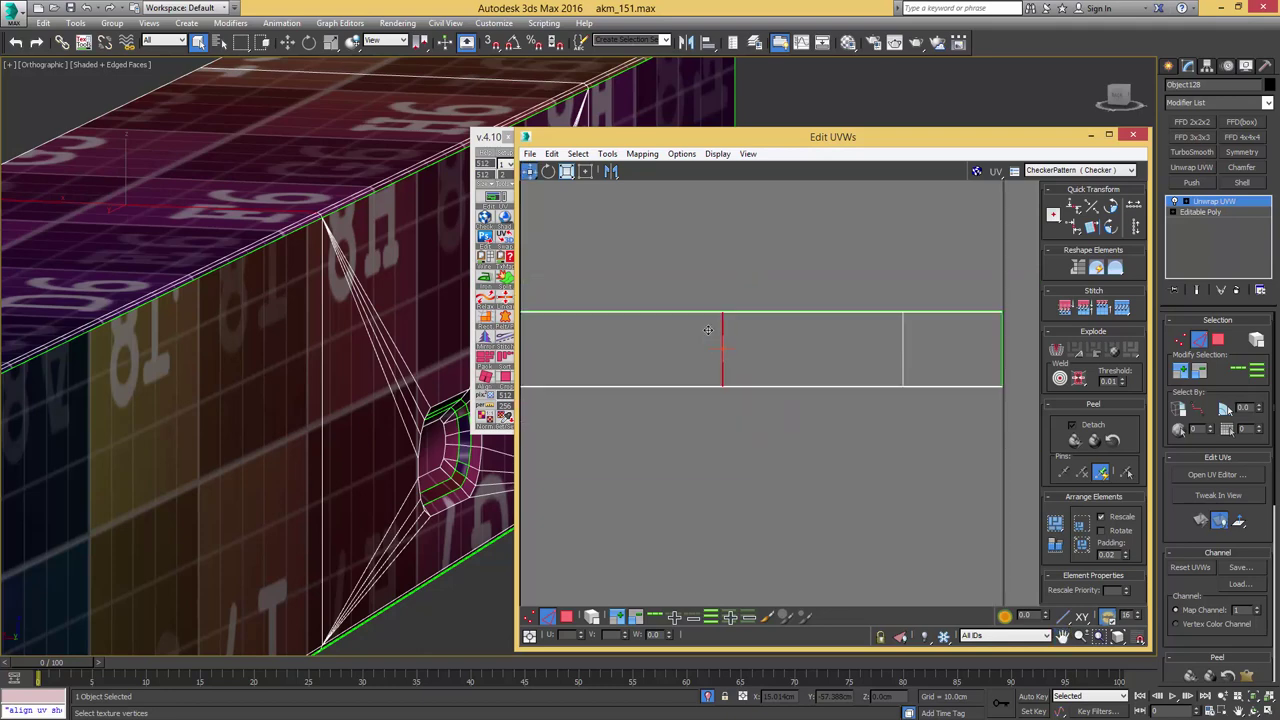
- Select the entire lower long border edge of the upper-face shell and move it slightly outward
key(3)
scroll(906, 331, up, 6)
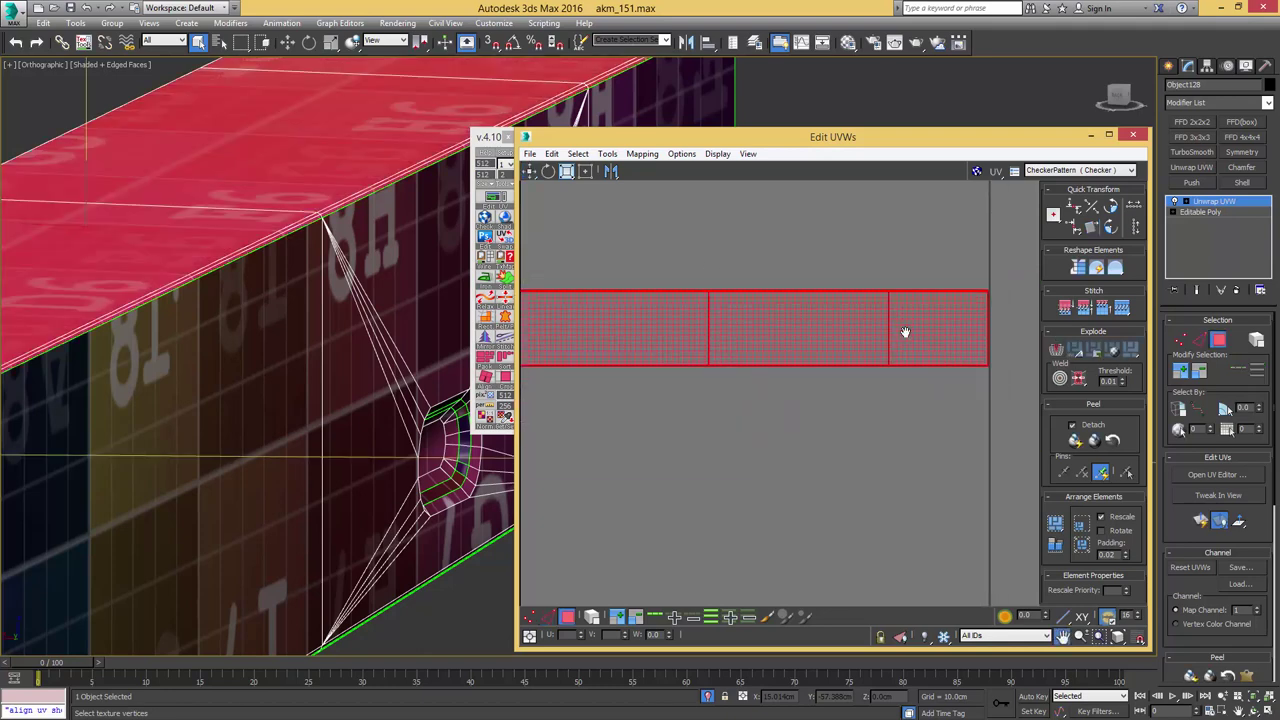
key(2)
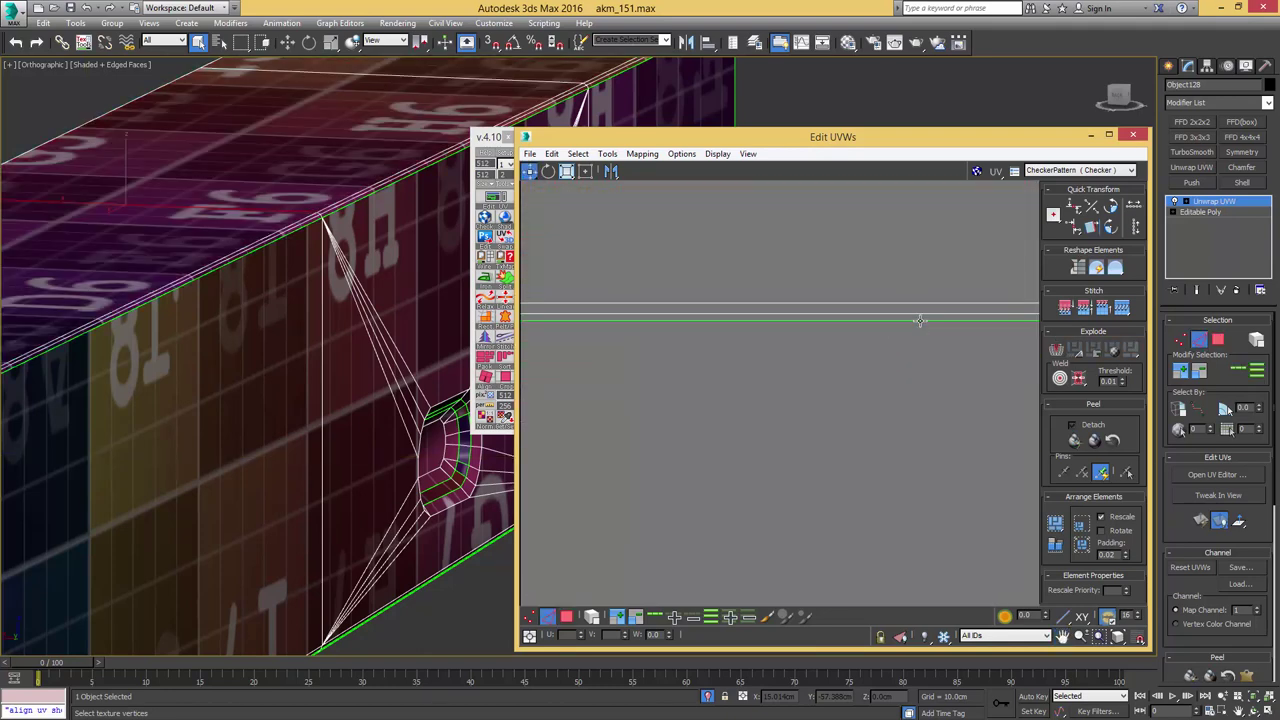
click(919, 321)
scroll(898, 317, down, 5)
middle_drag(726, 296, 946, 309)
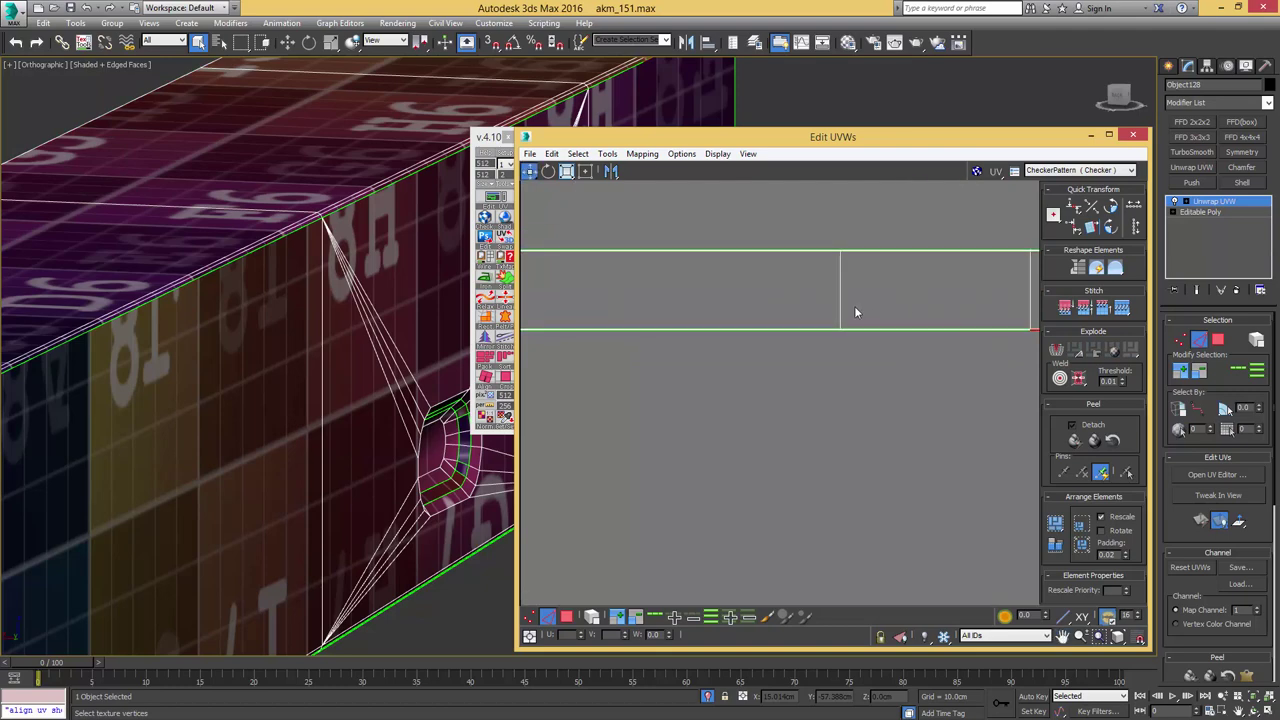
key(alt+l)
middle_drag(618, 323, 866, 317)
scroll(729, 317, up, 6)
middle_drag(760, 309, 666, 299)
scroll(670, 305, up, 4)
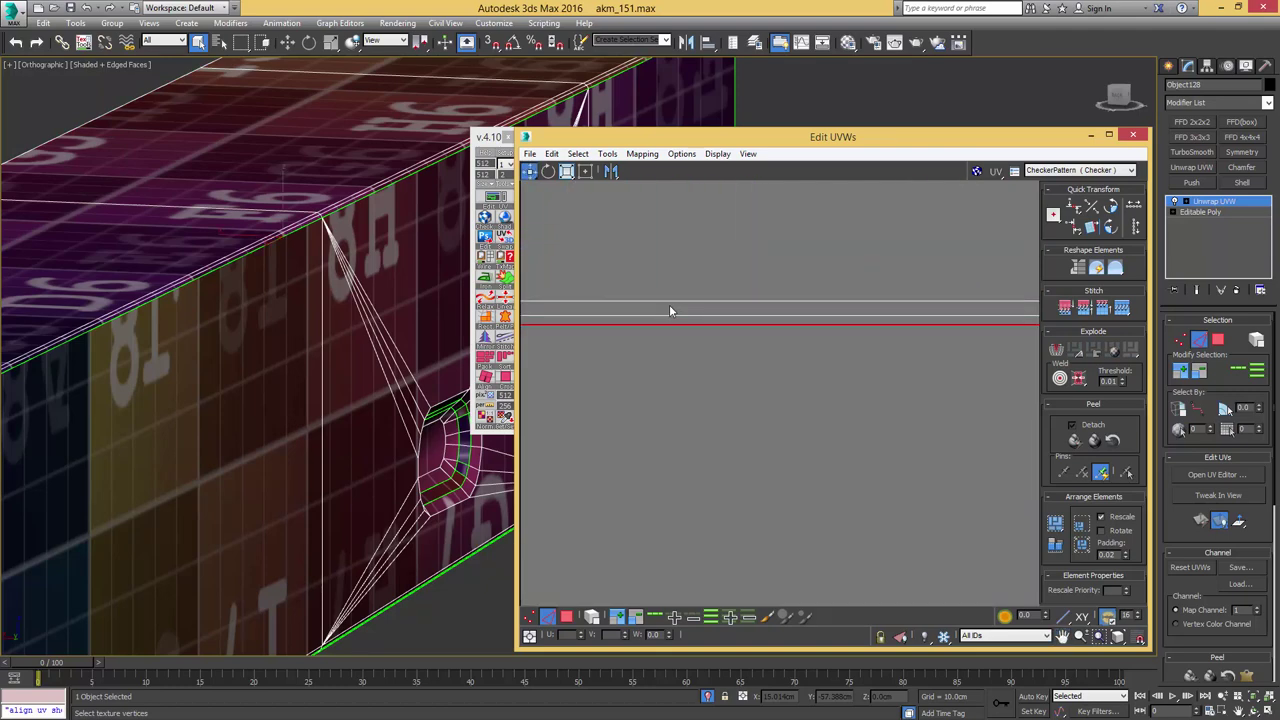
drag(684, 325, 685, 329)
scroll(698, 315, down, 5)
- Adjust the vertical position of the opposite long border edge of the upper-face shell
middle_drag(825, 186, 656, 389)
middle_drag(914, 279, 887, 294)
scroll(868, 308, up, 5)
mouse_move(850, 309)
mouse_down()
mouse_move(860, 335)
mouse_move(867, 322)
mouse_up()
scroll(820, 268, down, 10)
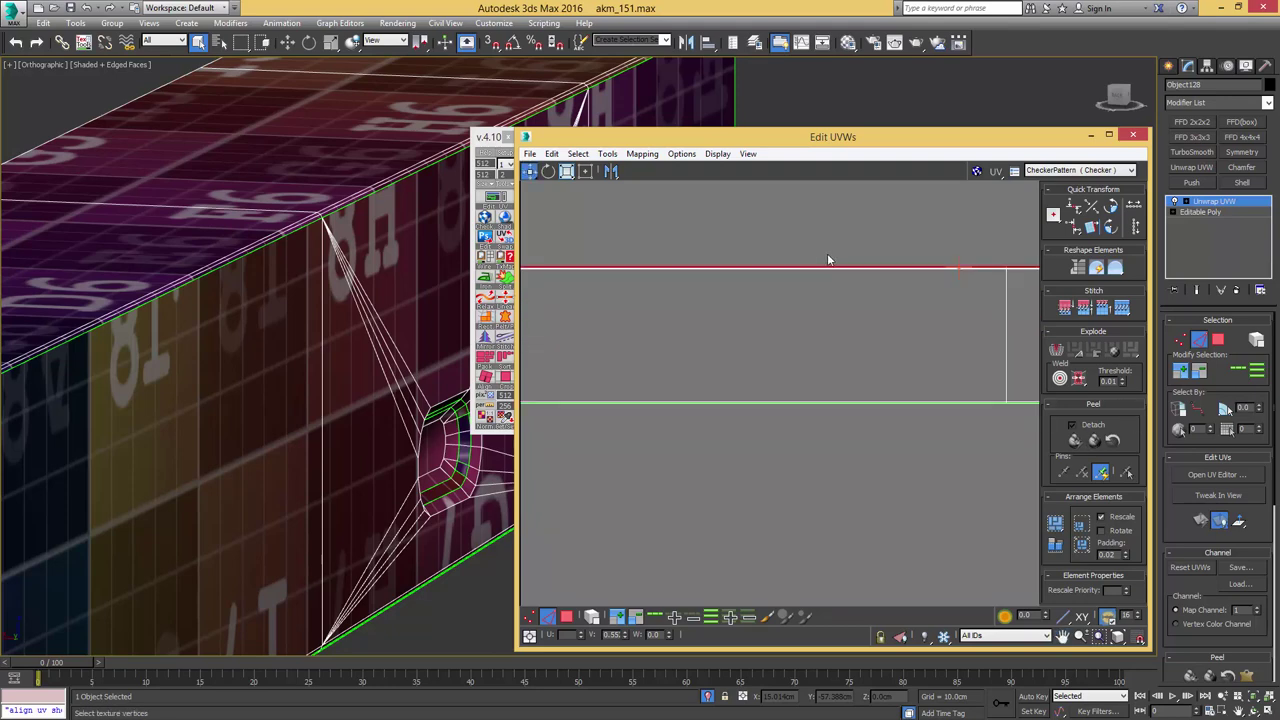
- Select the finished upper-face shell and move it to free space below the UV tile
key(3)
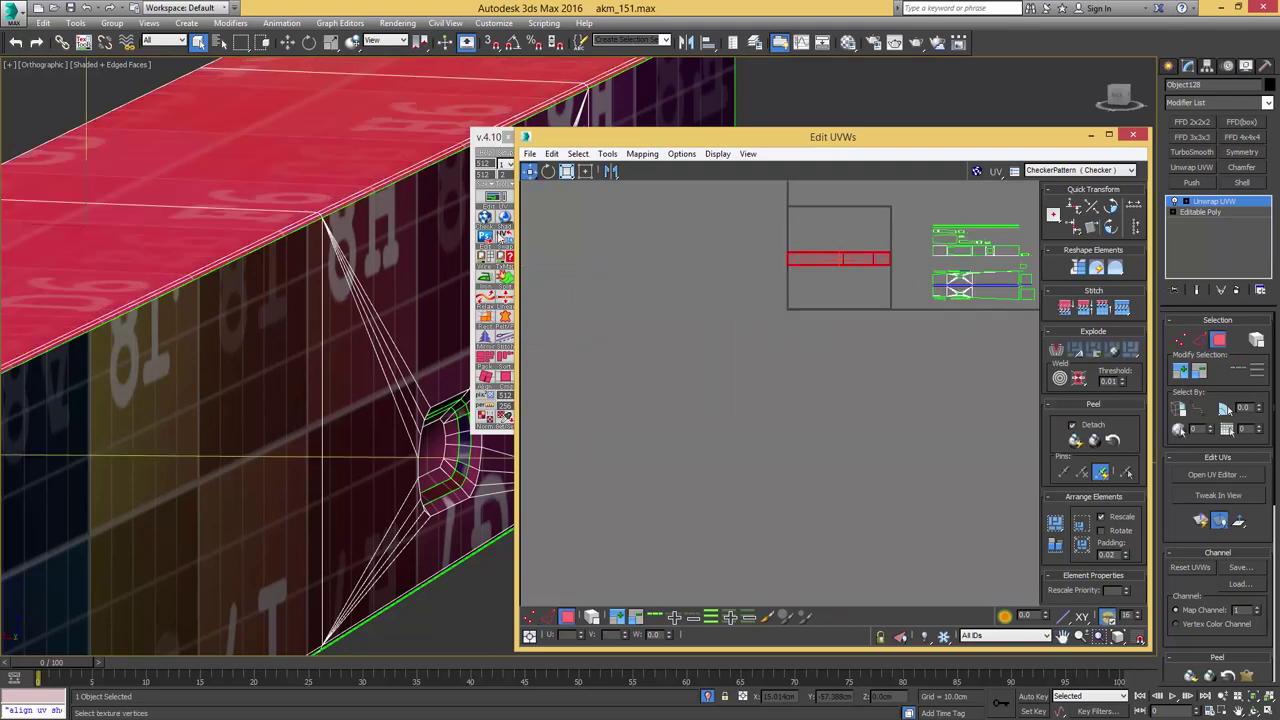
scroll(275, 250, down, 6)
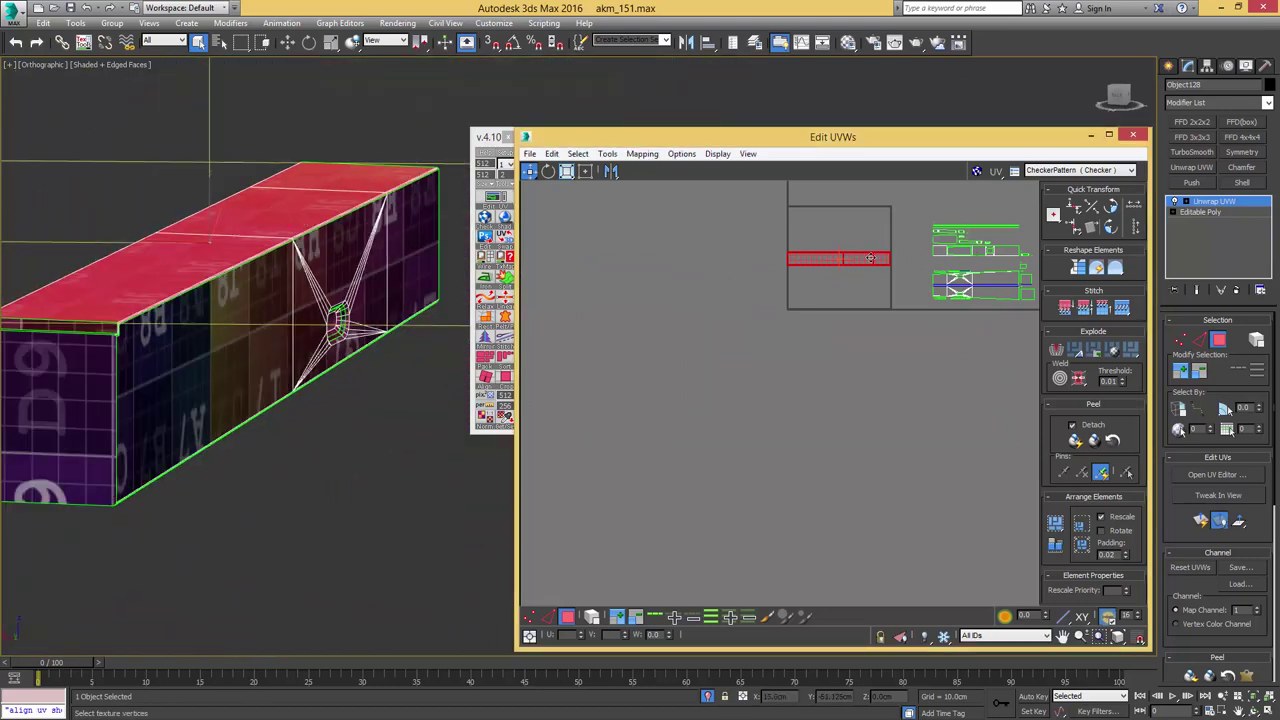
drag(870, 258, 893, 412)
middle_drag(215, 306, 210, 185)
middle_drag(968, 279, 745, 287)
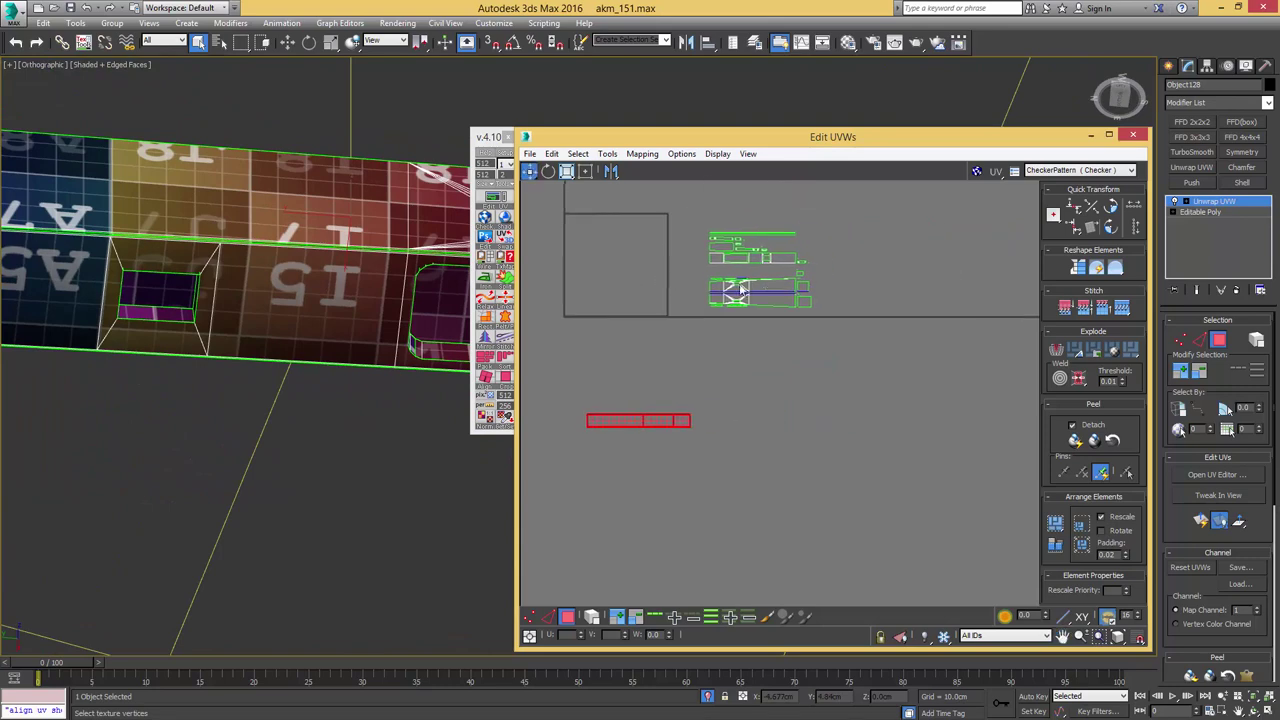
scroll(748, 284, up, 2)
scroll(711, 243, up, 3)
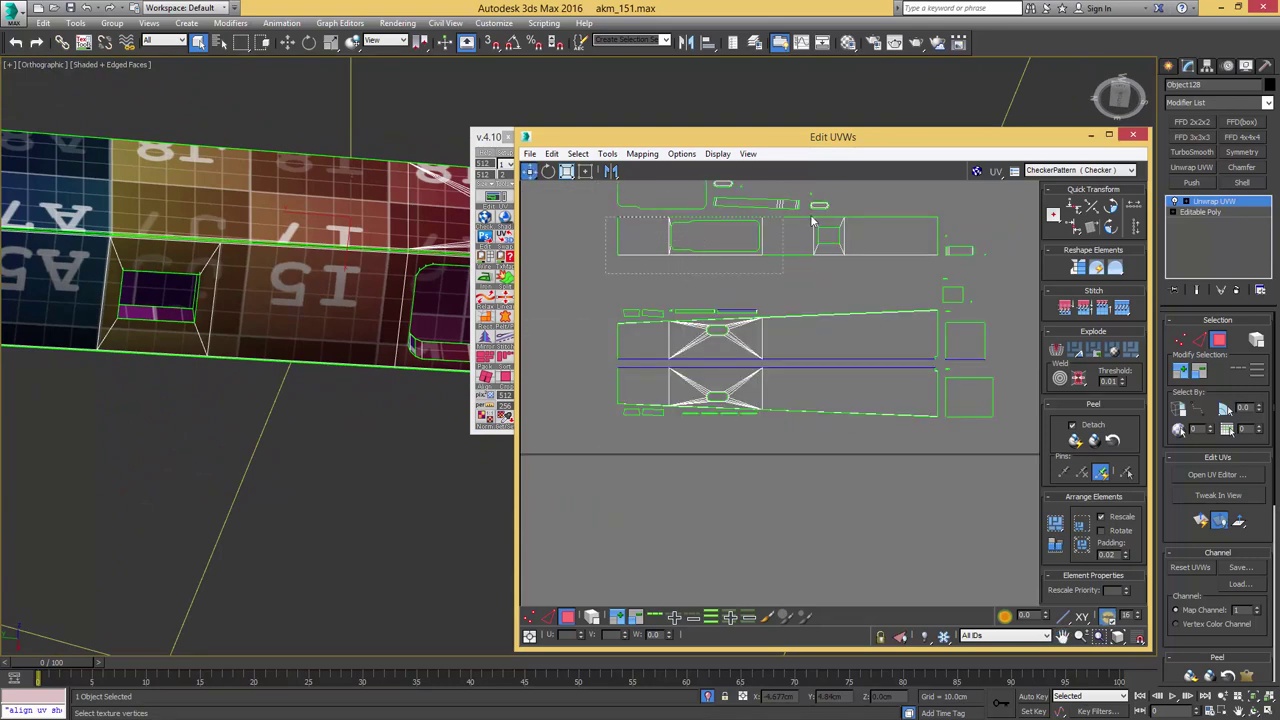
click(908, 228)
scroll(796, 272, down, 3)
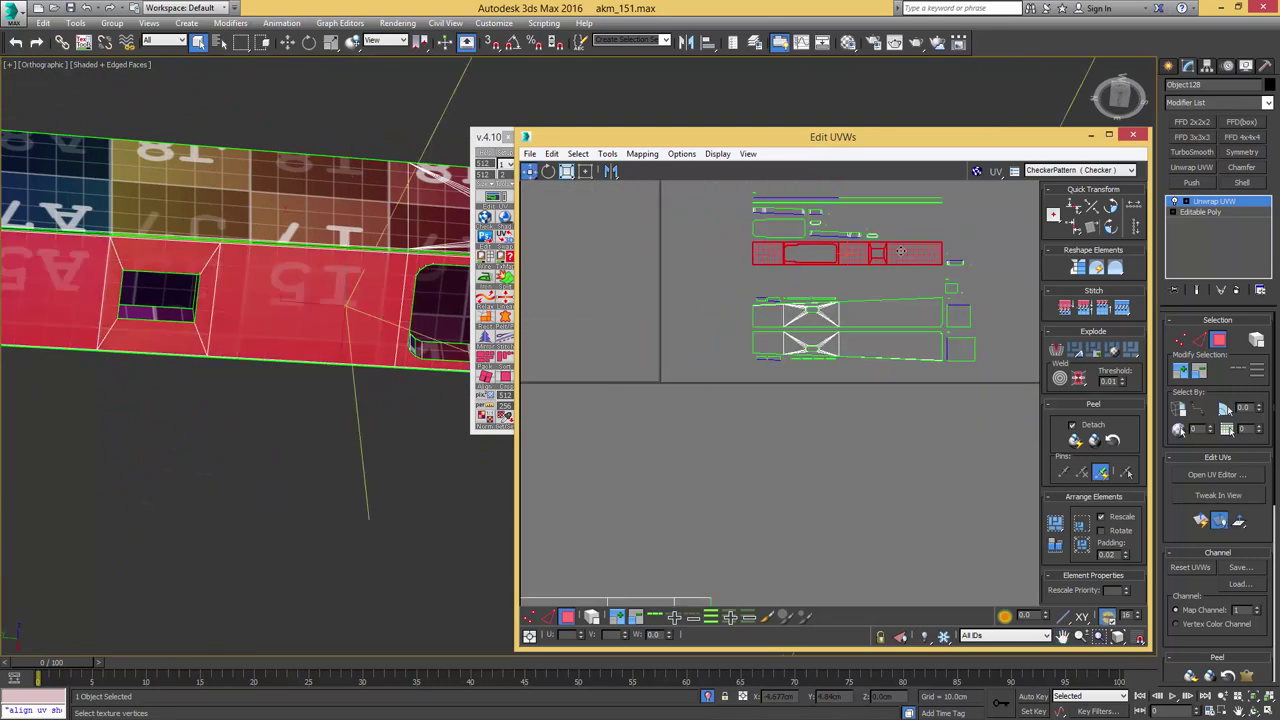
drag(901, 251, 590, 285)
key(ctrl+z)
click(841, 281)
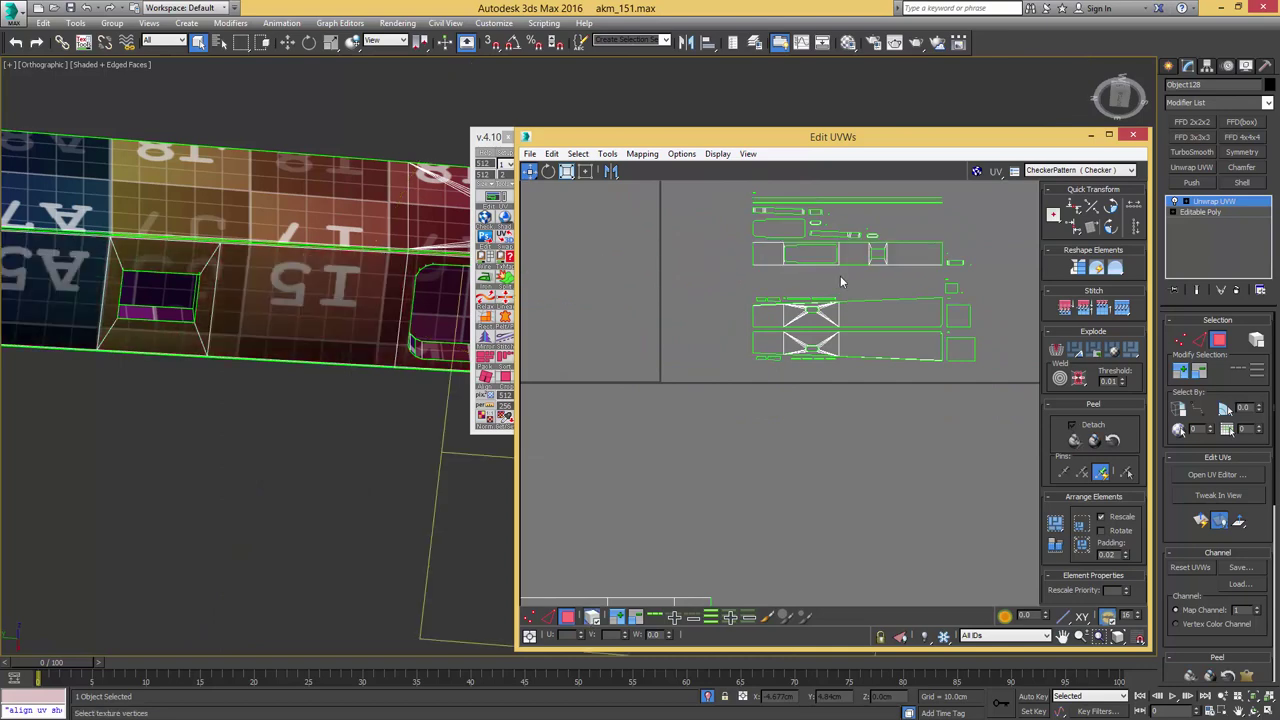
- Select the complete UV shell of the receiver's underside with the magazine opening and move it over to the UV tile
click(877, 252)
scroll(882, 246, down, 2)
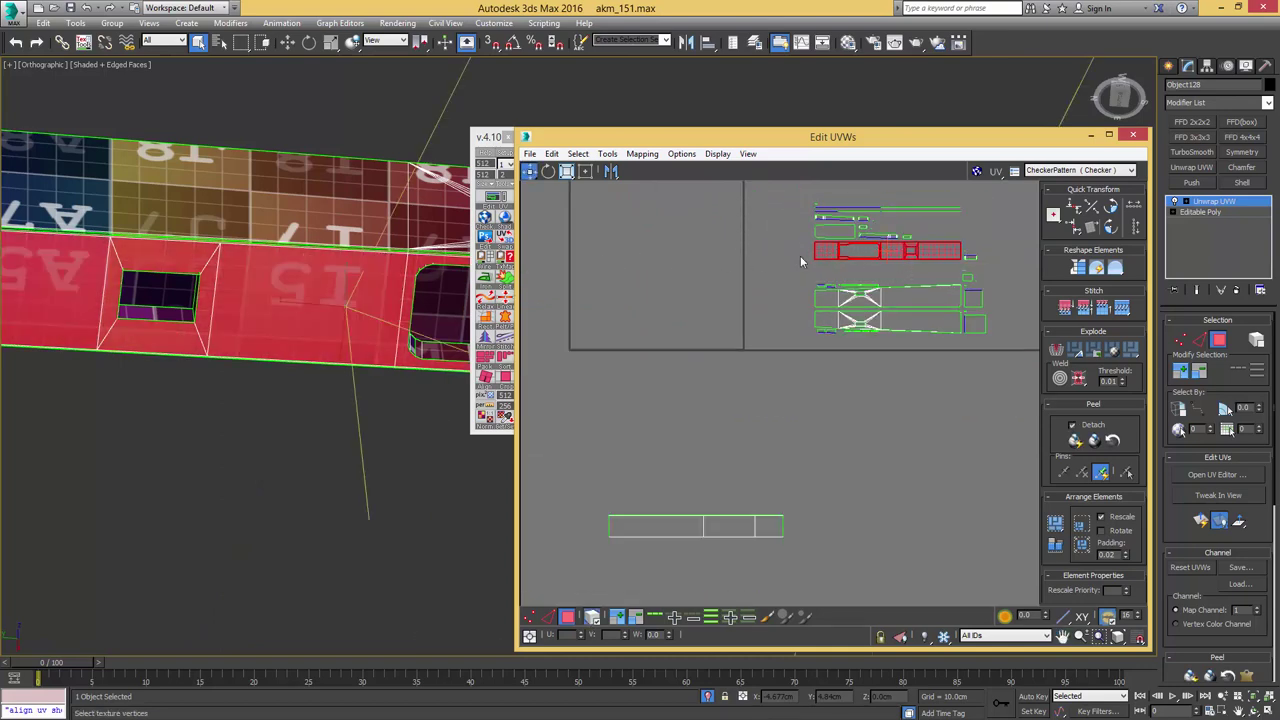
drag(890, 250, 631, 288)
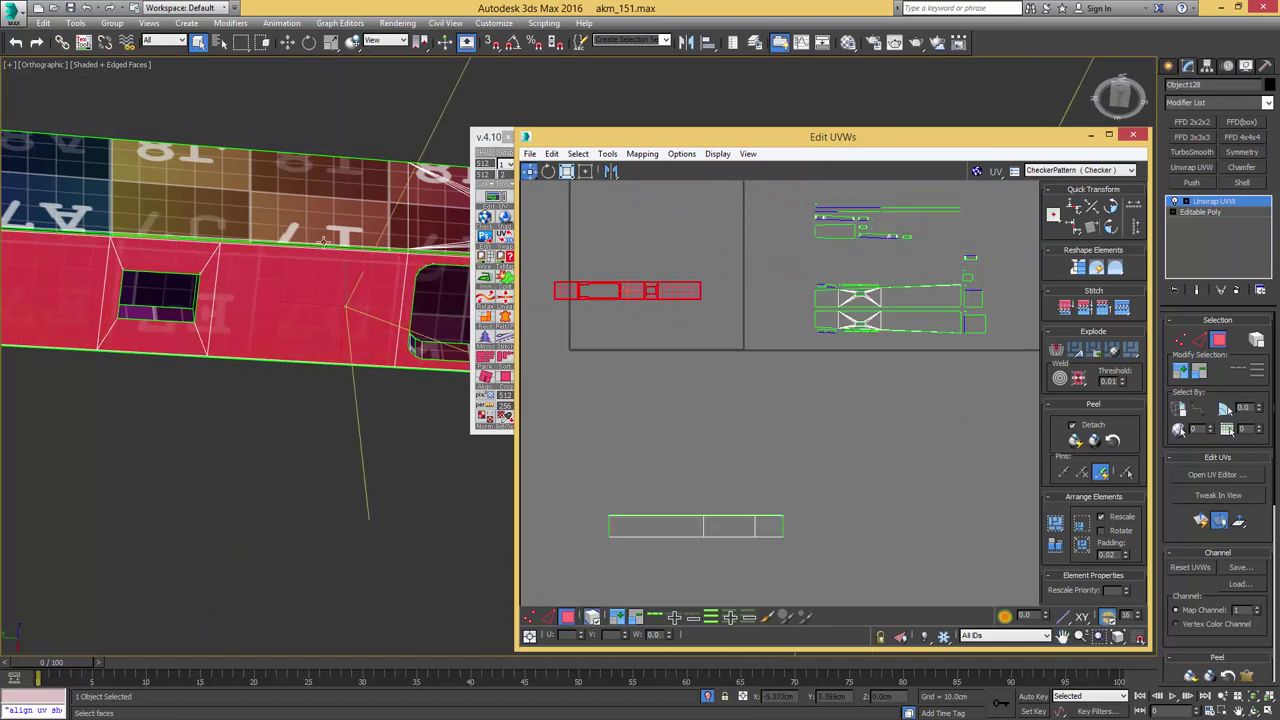
- Select the upper long edge of the receiver's underside shell and stitch the adjoining bevel strips and side wall onto it
scroll(640, 268, up, 10)
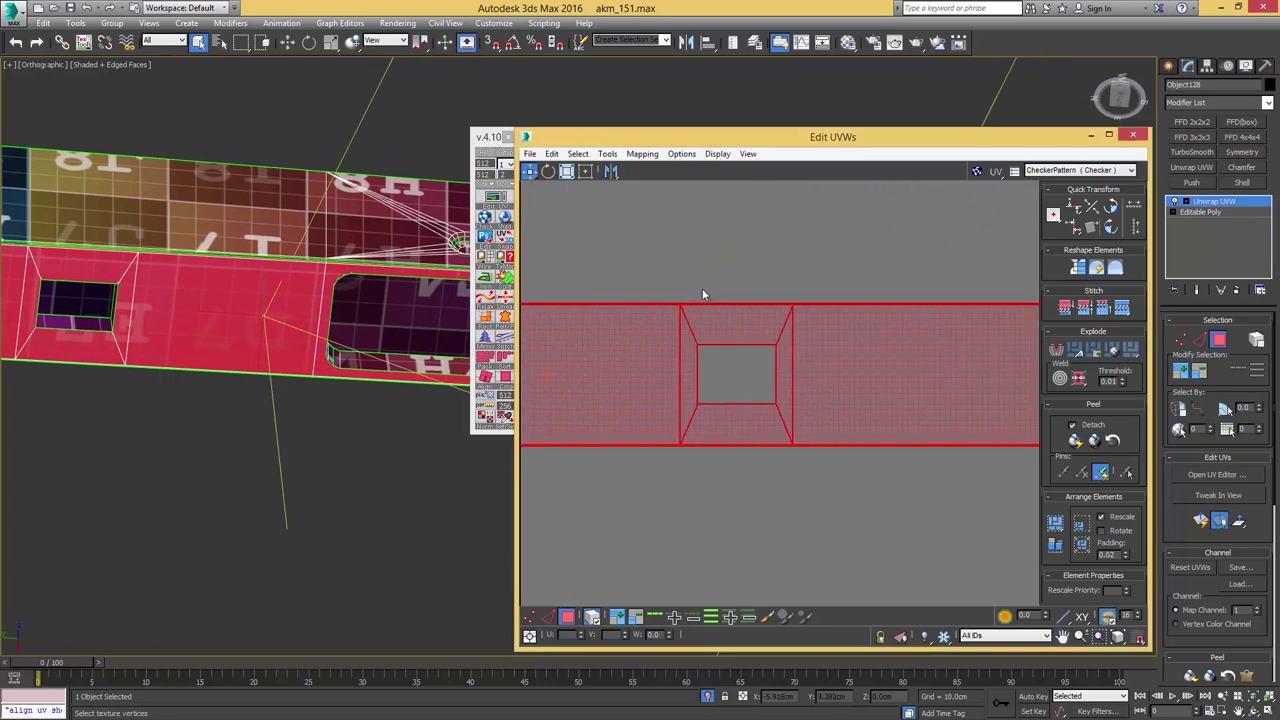
scroll(667, 298, up, 4)
key(2)
click(701, 349)
drag(701, 349, 715, 318)
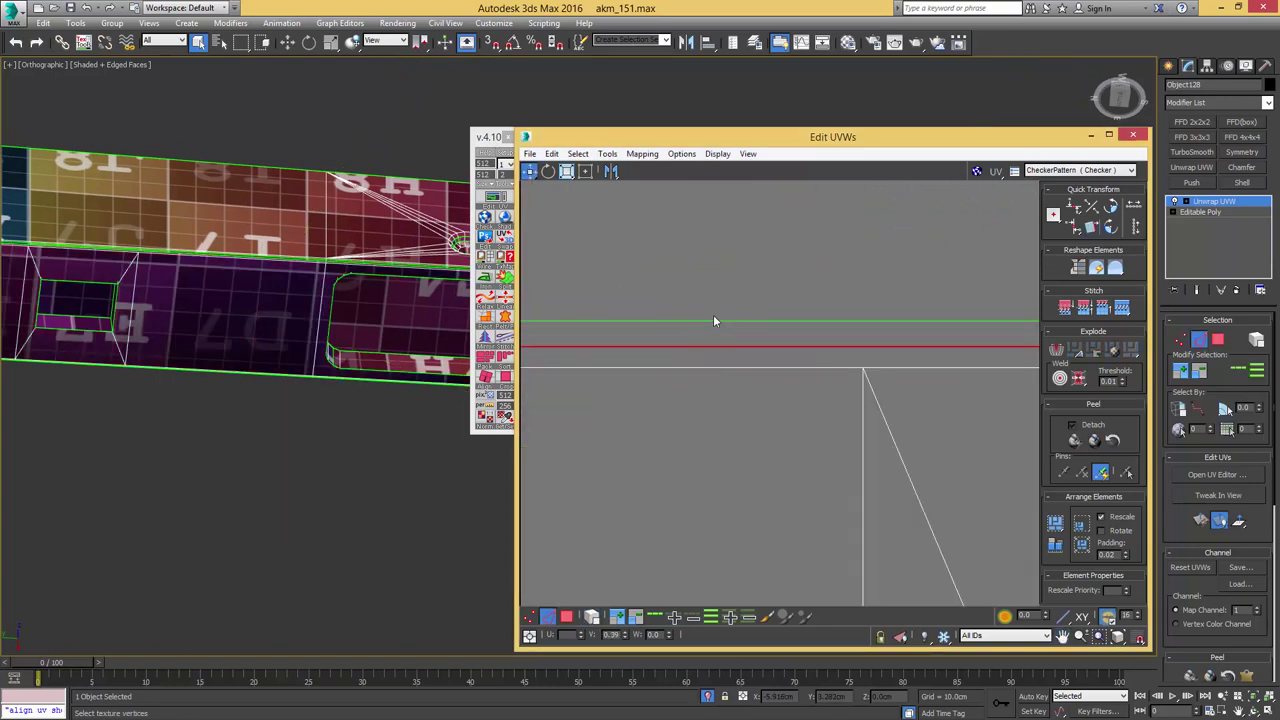
scroll(716, 315, down, 3)
scroll(725, 306, down, 5)
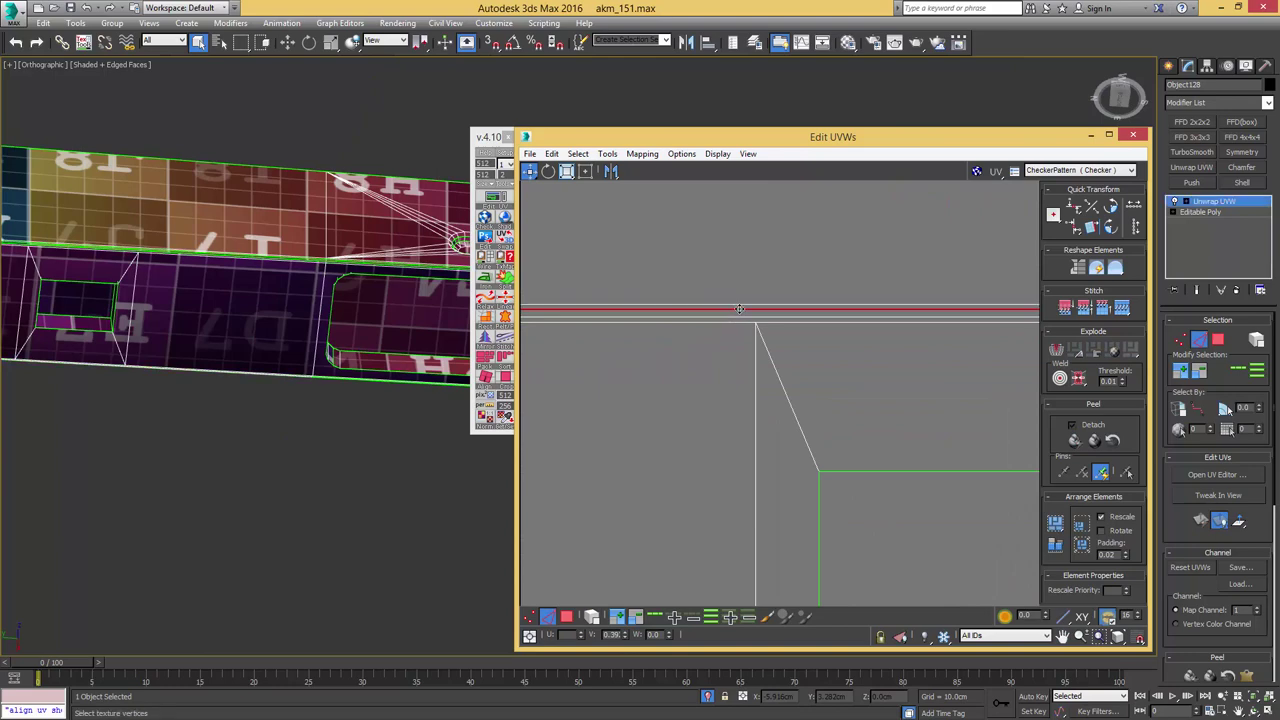
- Stitch the other side wall and its bevel strips onto the lower long edge of the underside shell
scroll(749, 326, up, 6)
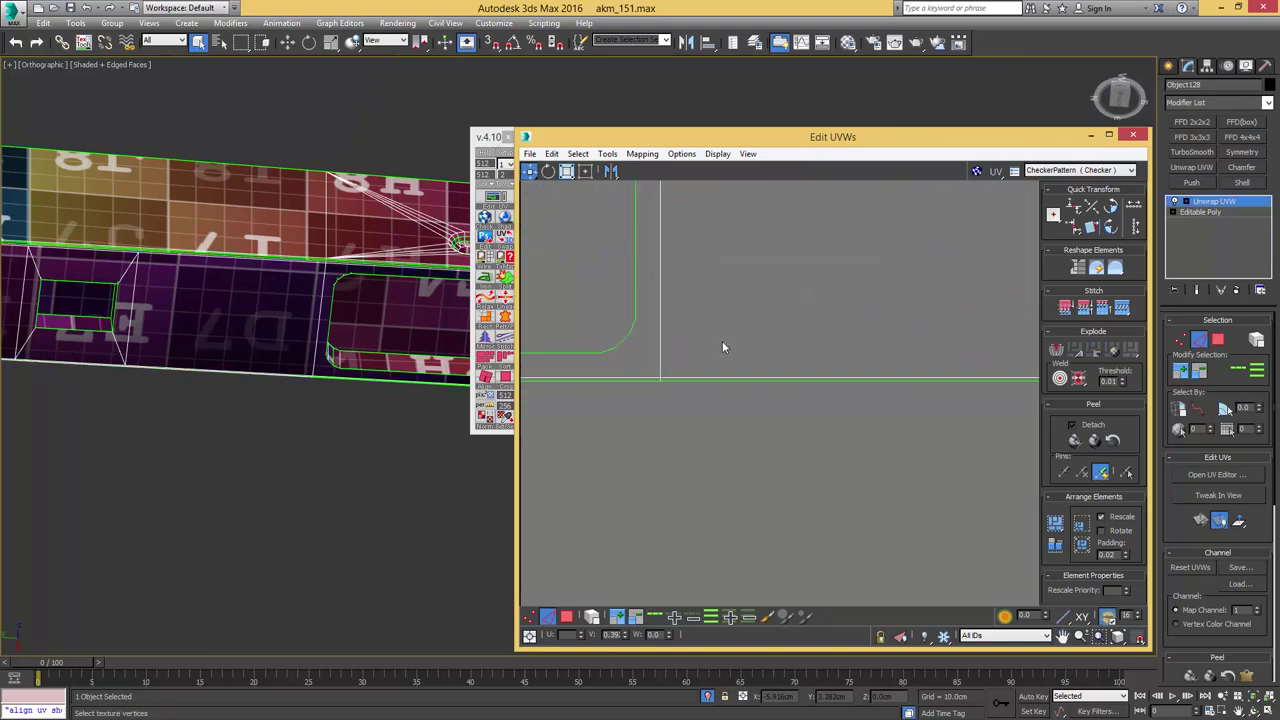
click(708, 393)
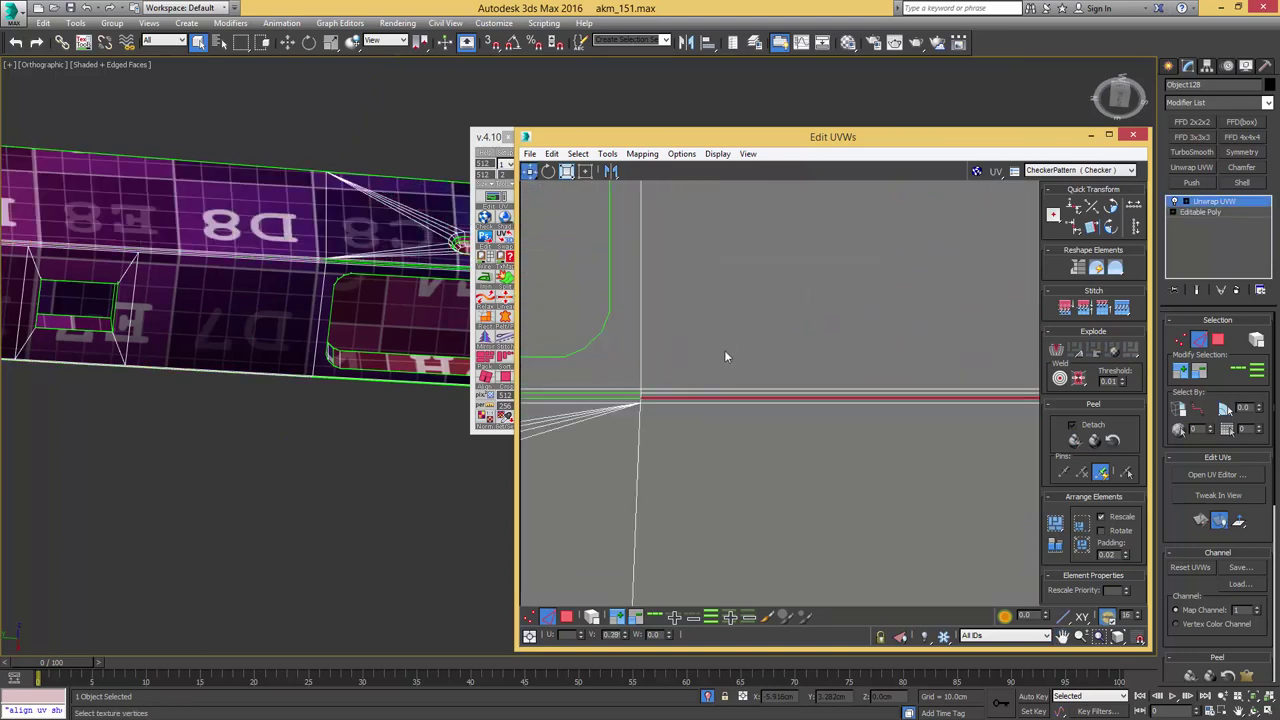
scroll(725, 330, down, 6)
middle_drag(680, 337, 800, 334)
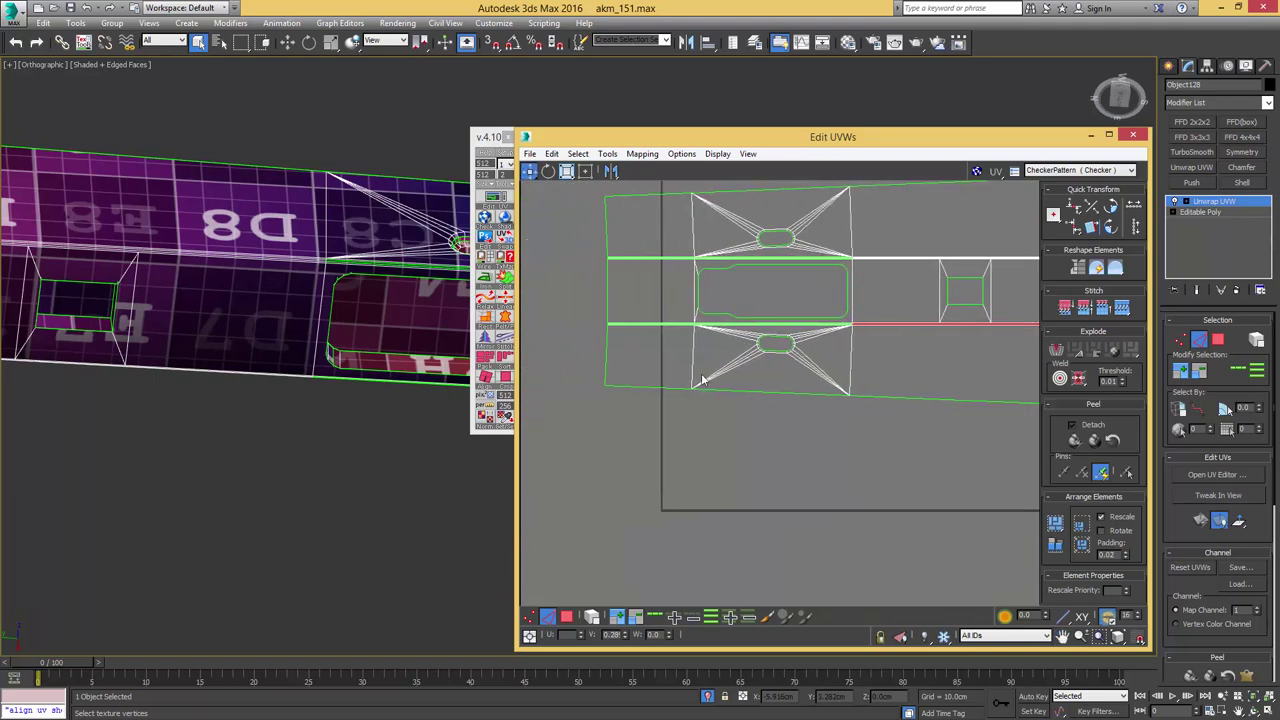
- Break the lower side wall's faces off the underside shell and move them down, clear of it
key(3)
drag(874, 337, 872, 332)
middle_drag(833, 322, 643, 302)
scroll(830, 335, down, 3)
middle_drag(786, 332, 824, 348)
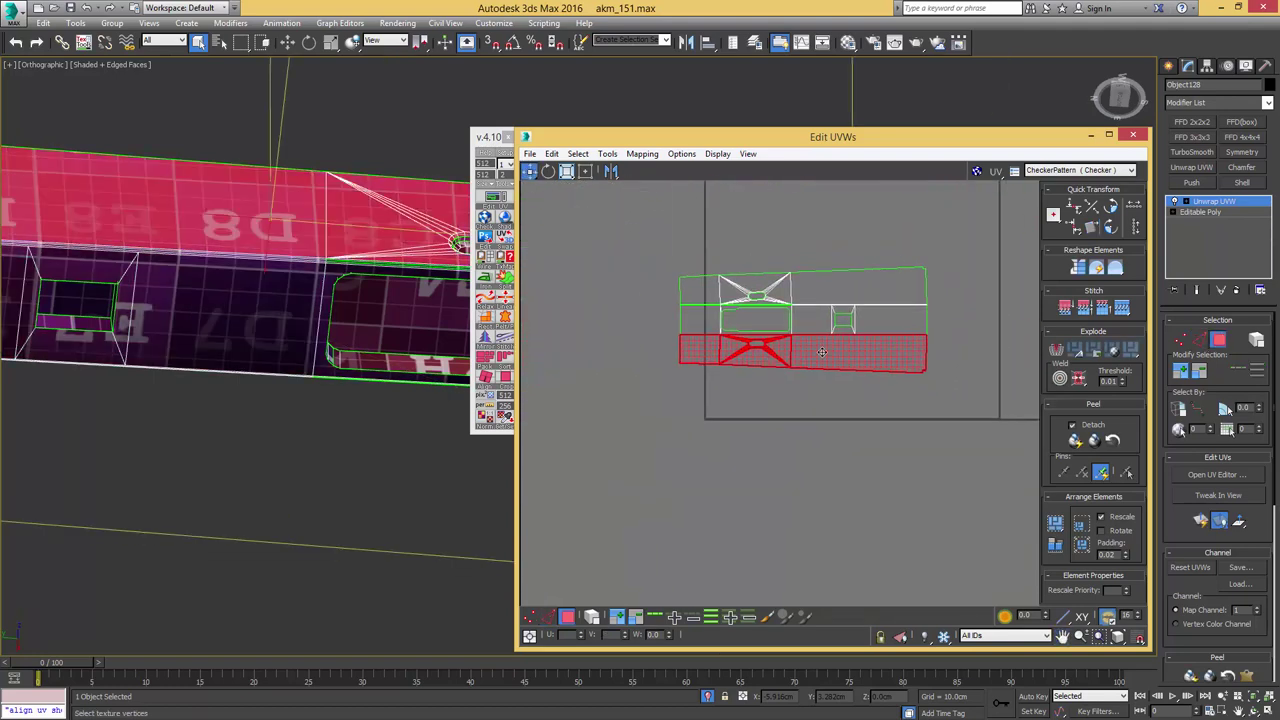
right_click(818, 349)
click(804, 382)
drag(801, 350, 802, 406)
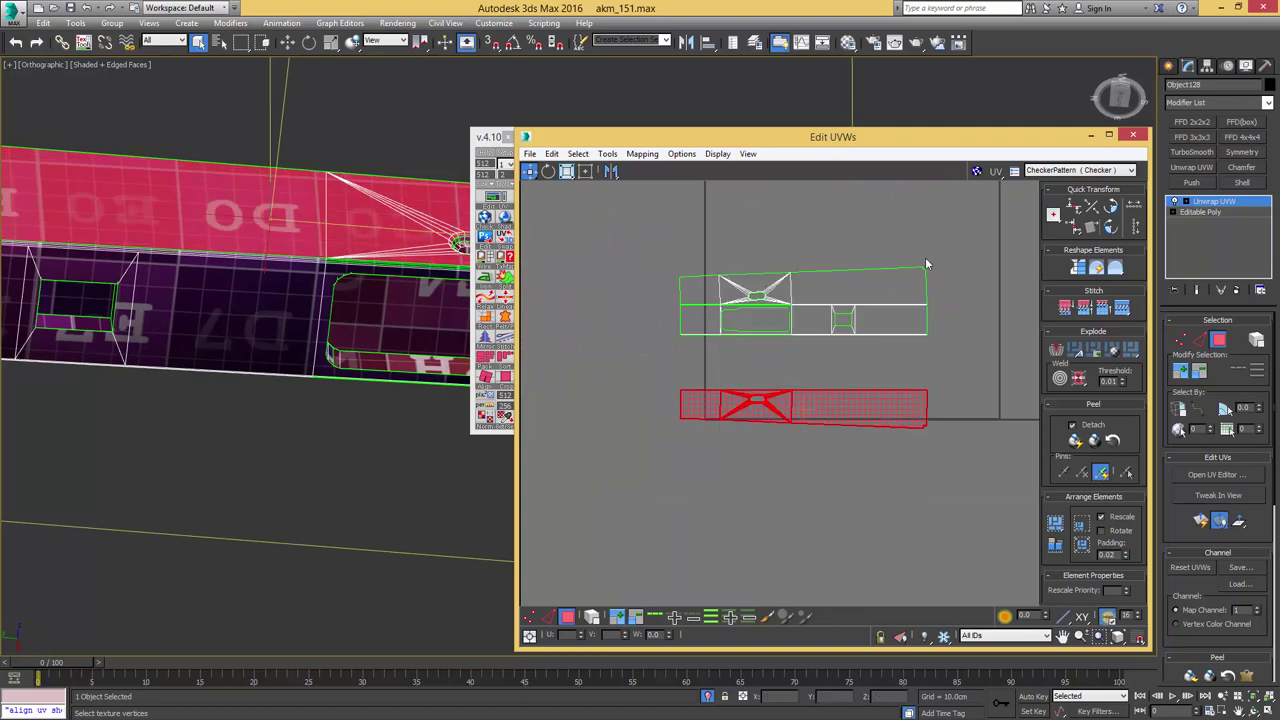
- Break the upper side wall's faces off the underside shell and move them up, clear of it
drag(651, 300, 651, 300)
scroll(766, 289, up, 3)
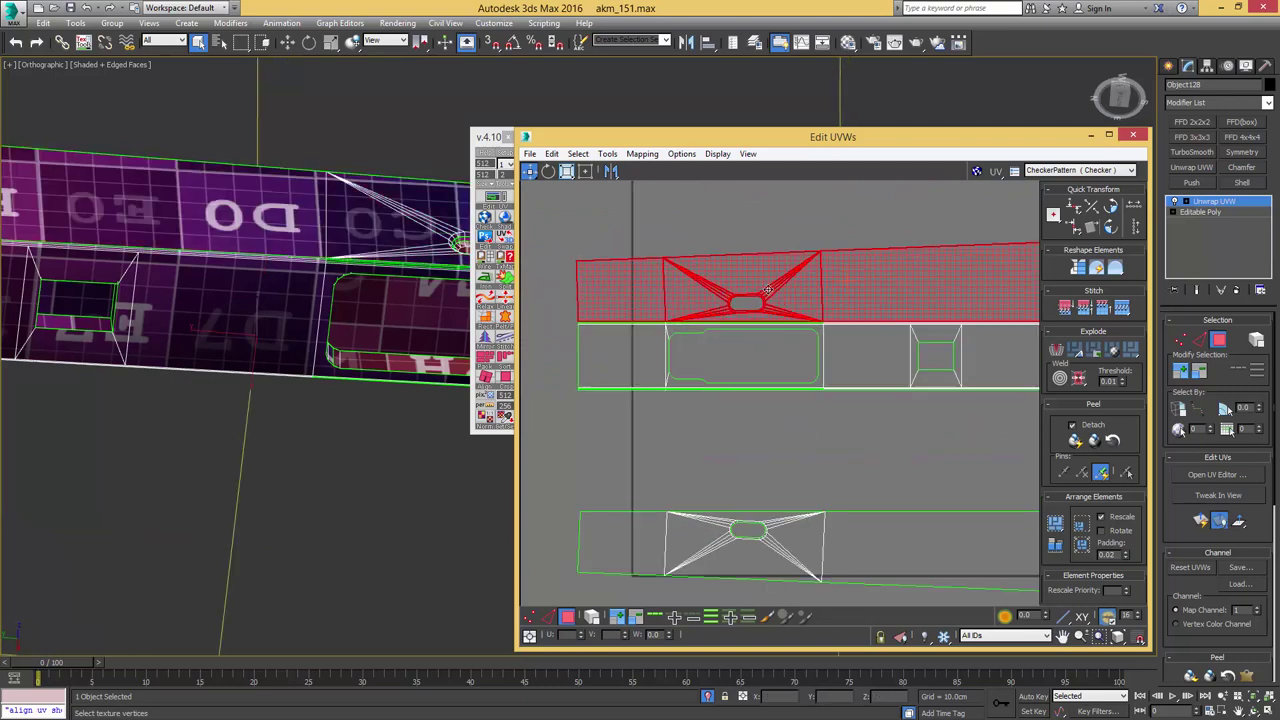
right_click(844, 290)
click(827, 324)
scroll(775, 294, down, 3)
drag(775, 295, 790, 247)
- Select the complete shell of the lower side wall and move it above the other side wall's shell
alt+middle_drag(357, 279, 273, 298)
click(291, 309)
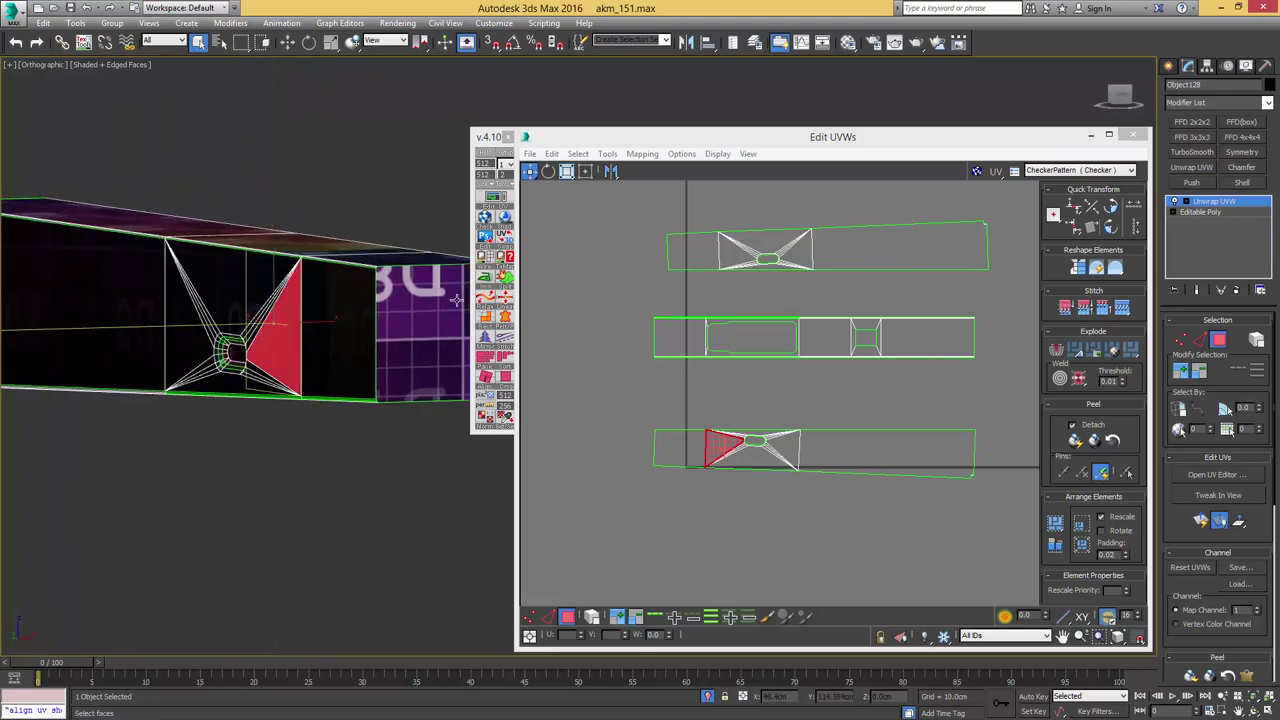
middle_drag(776, 309, 763, 320)
scroll(765, 325, down, 3)
click(770, 416)
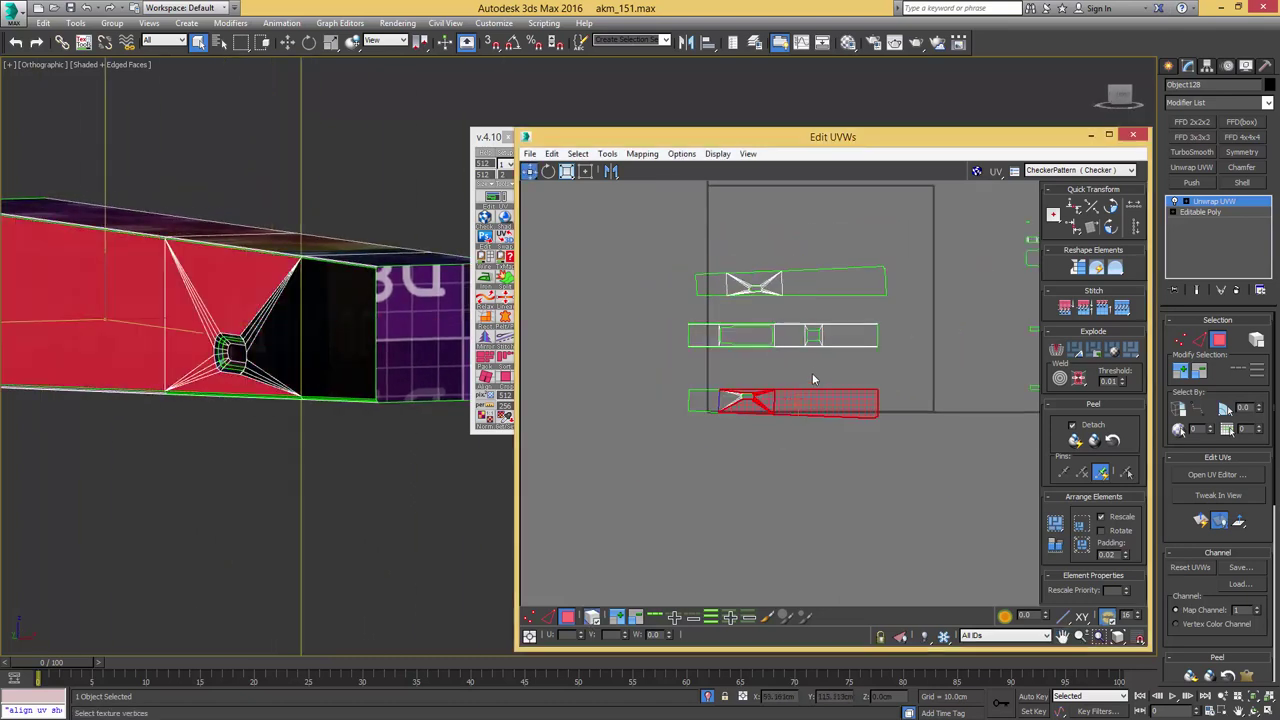
drag(737, 410, 744, 247)
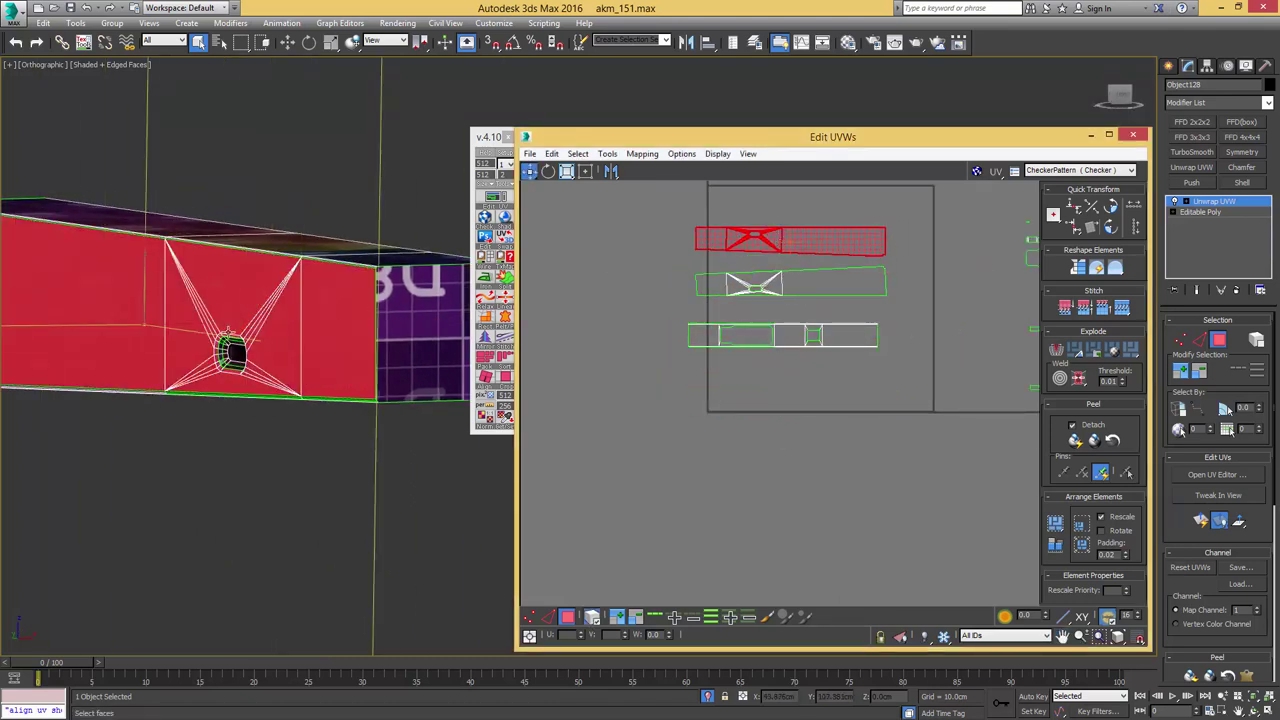
- Select the inner faces of the slot recesses in both side walls, grow the selection over the rims, and planar-map them
alt+middle_drag(228, 330, 310, 338)
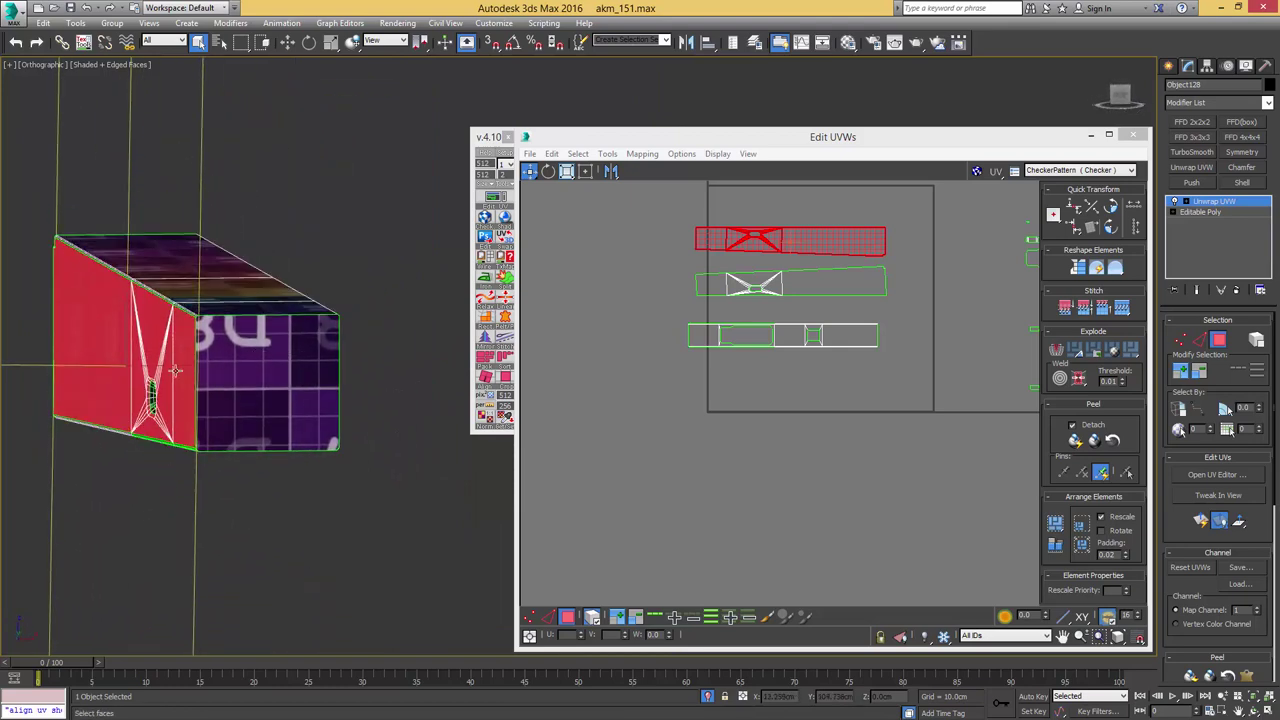
alt+middle_drag(174, 369, 314, 354)
click(332, 393)
scroll(314, 354, up, 5)
click(326, 375)
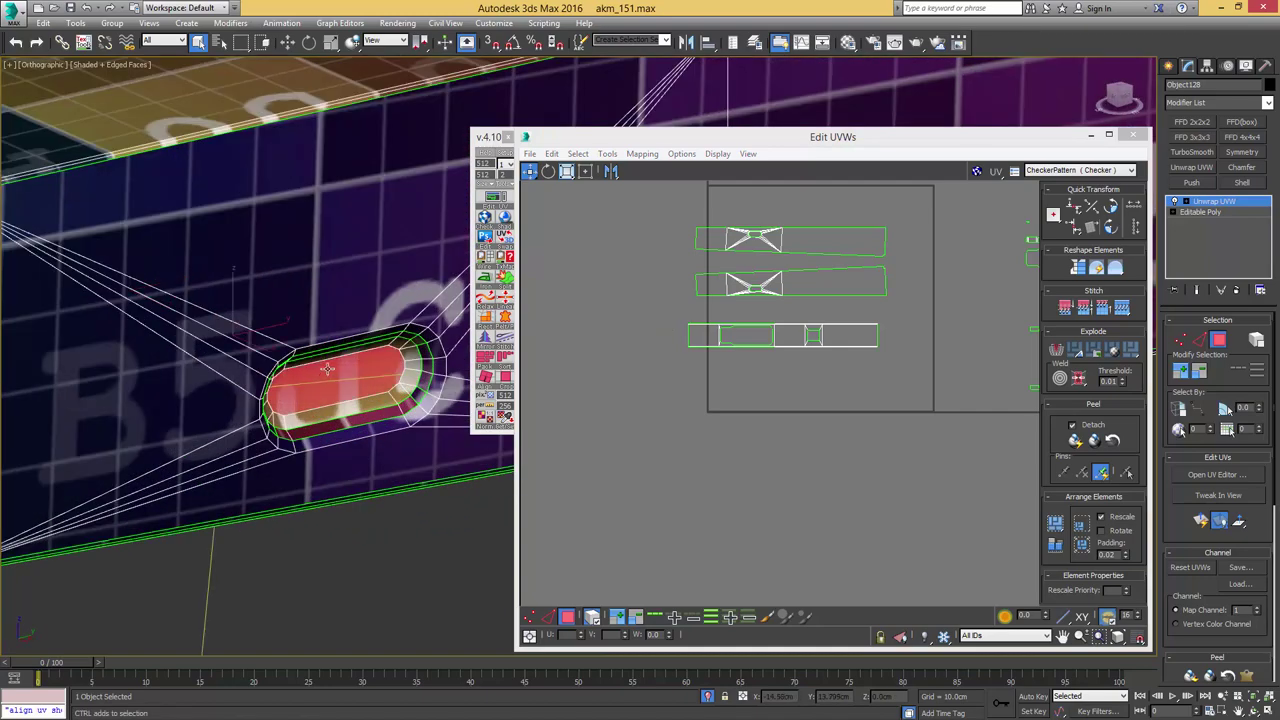
scroll(326, 374, down, 3)
alt+middle_drag(326, 374, 280, 377)
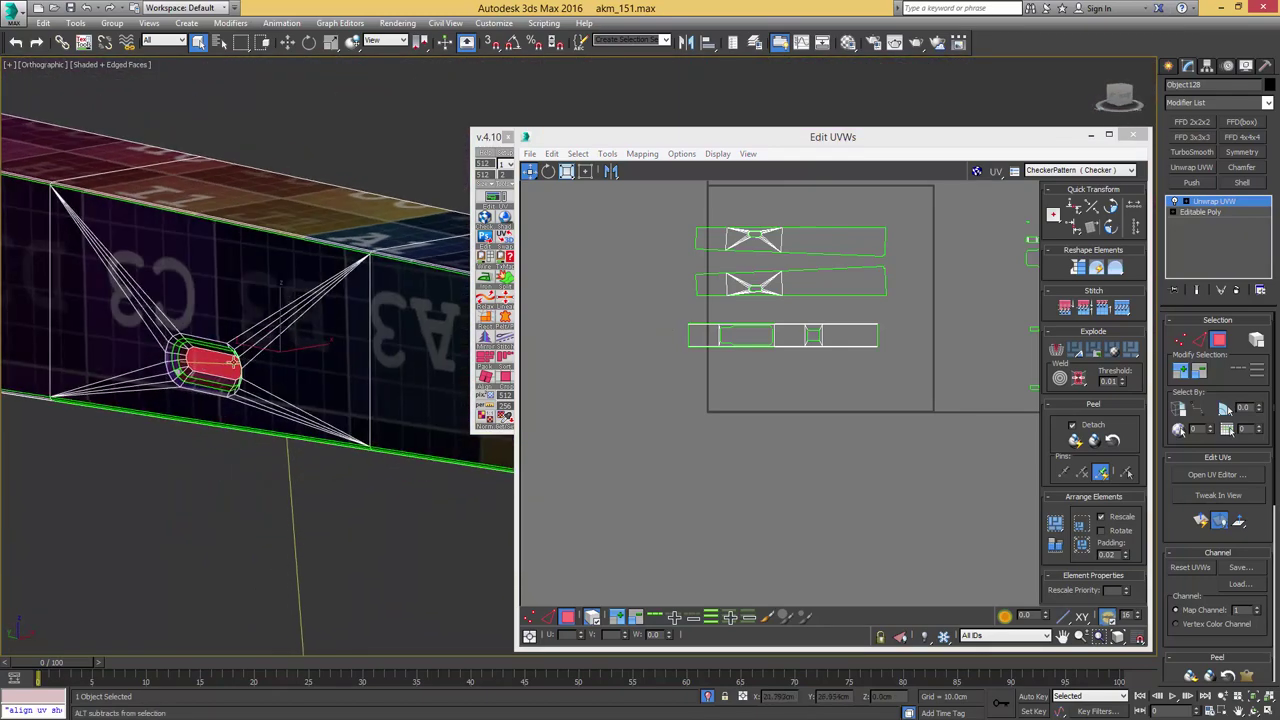
alt+middle_drag(204, 367, 345, 370)
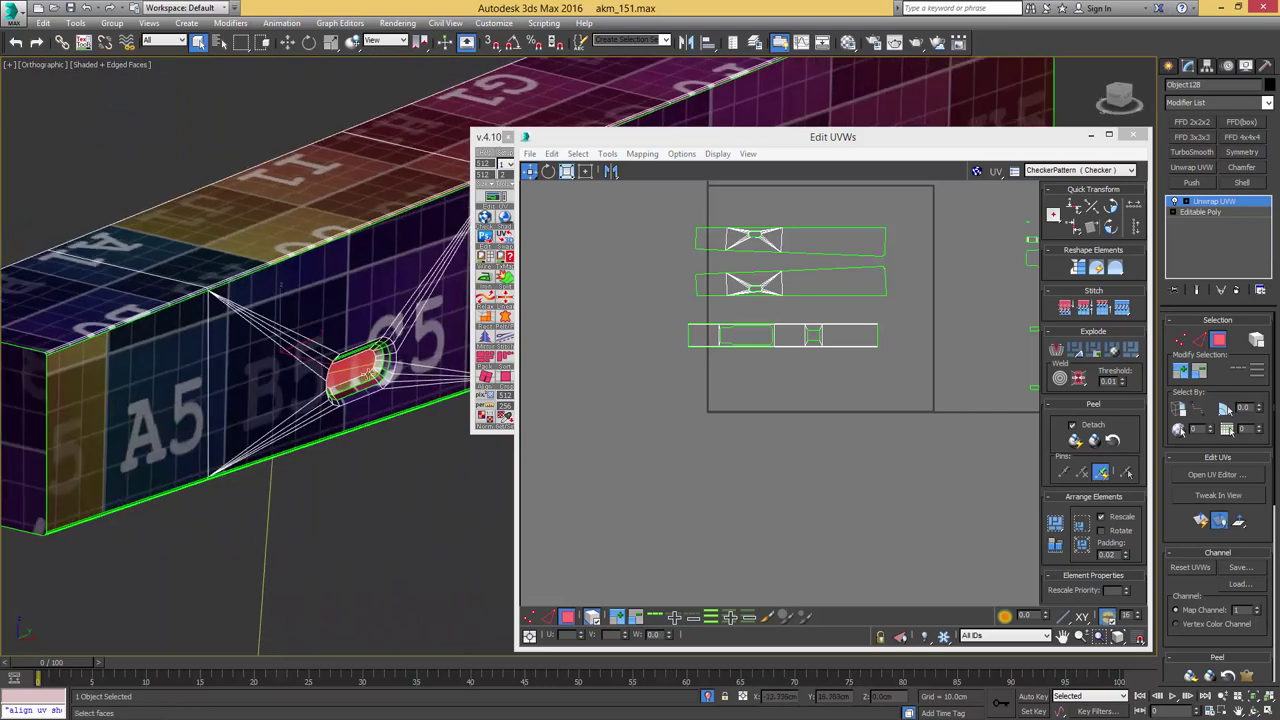
click(1184, 380)
middle_drag(793, 284, 773, 340)
key(Return)
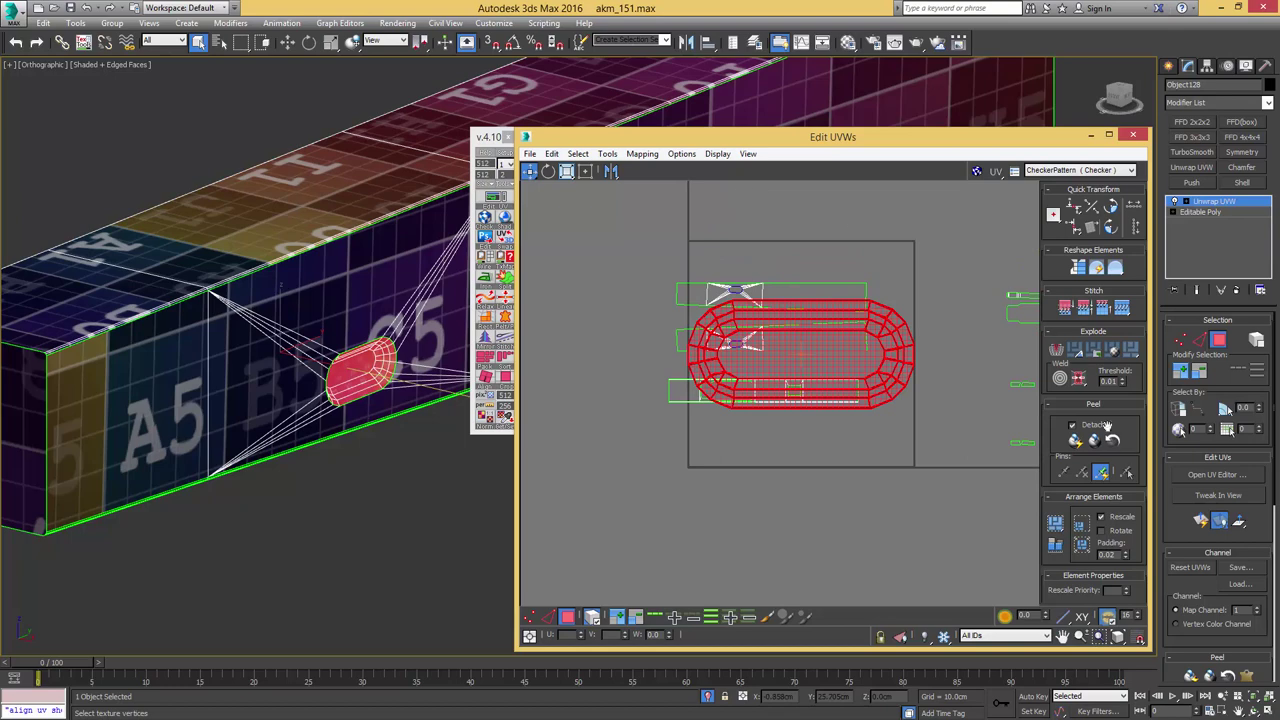
- Peel the two overlapping slot-recess shells and move them apart into free space beside the UV tile
click(1096, 443)
click(1096, 443)
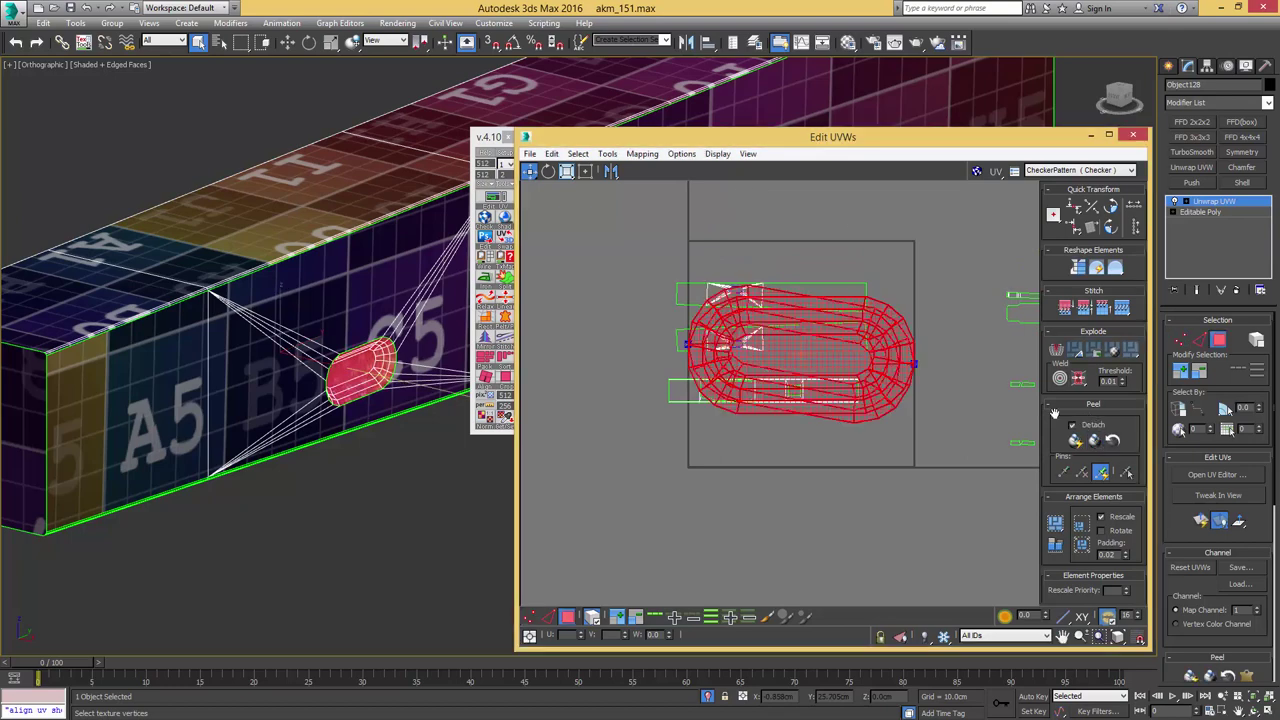
middle_drag(833, 358, 884, 316)
drag(854, 340, 698, 469)
middle_drag(824, 378, 868, 365)
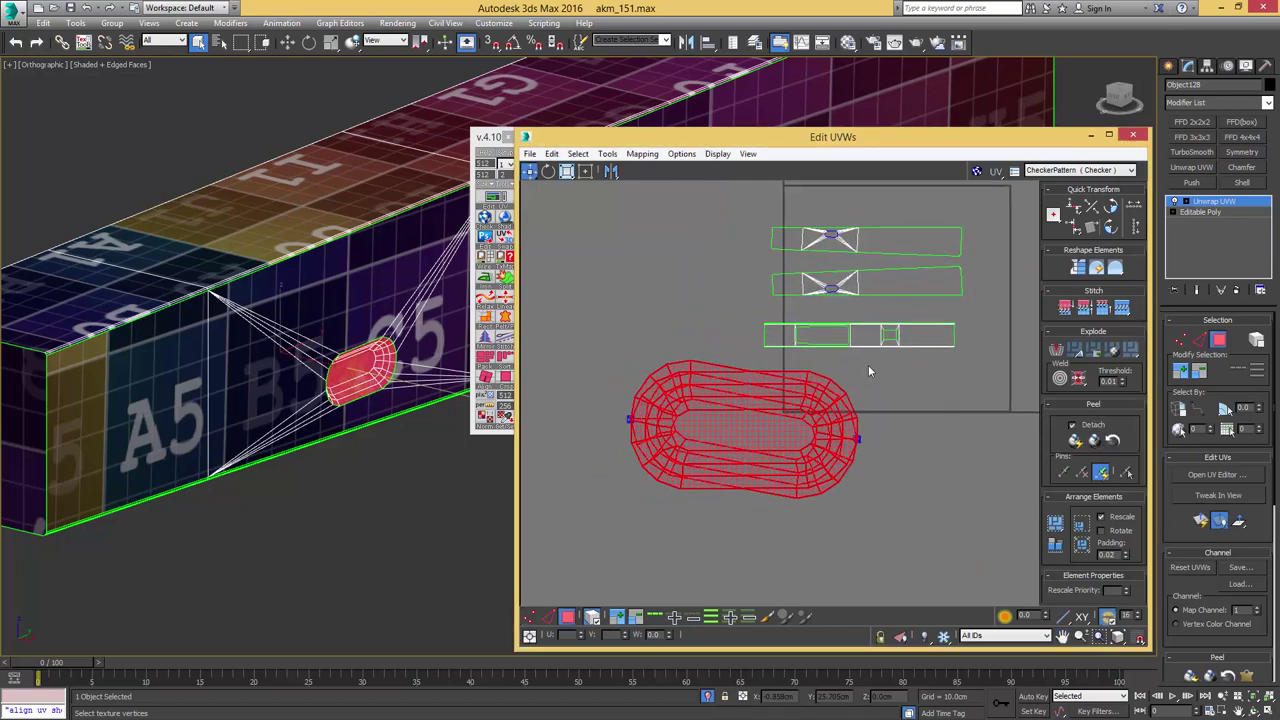
click(868, 365)
drag(742, 369, 642, 222)
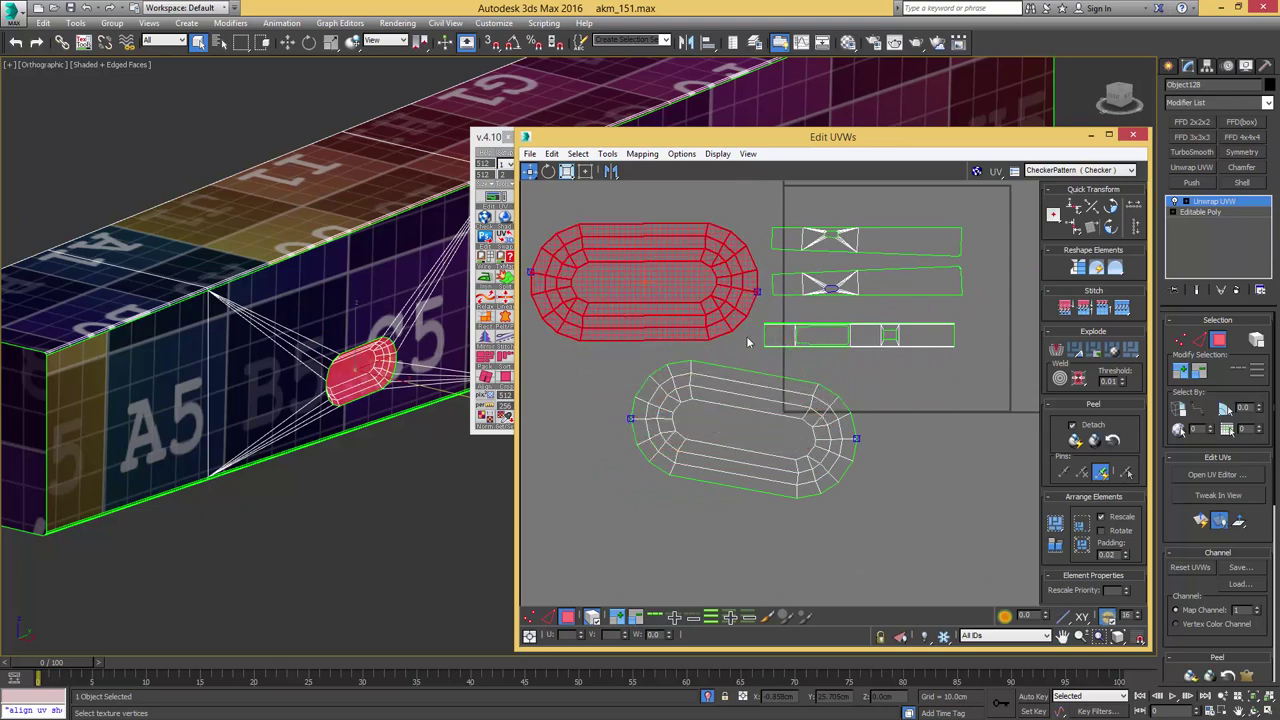
- Select an inner long edge of the tilted slot-recess shell and align the whole shell horizontally to it
scroll(758, 397, up, 3)
key(2)
click(756, 419)
click(592, 617)
click(652, 401)
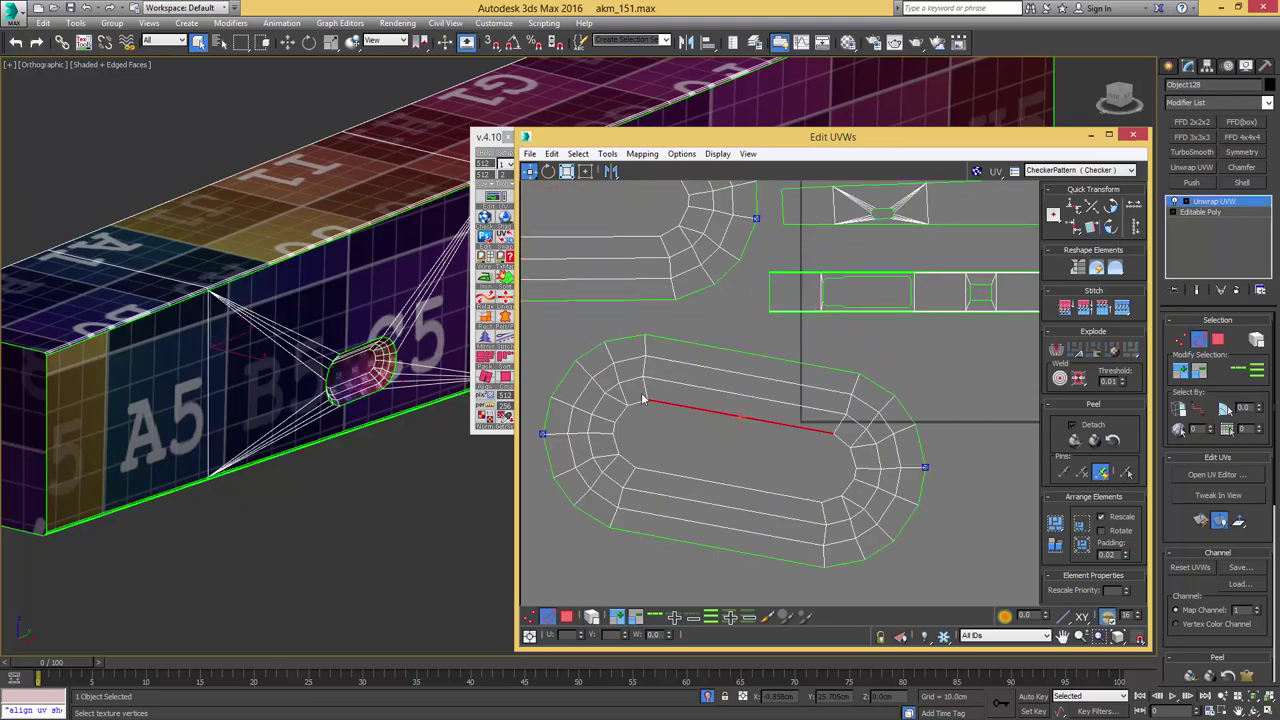
click(495, 378)
- Select the aligned slot-recess shell and move it beneath the other slot-recess shell
scroll(770, 388, down, 3)
key(3)
click(755, 426)
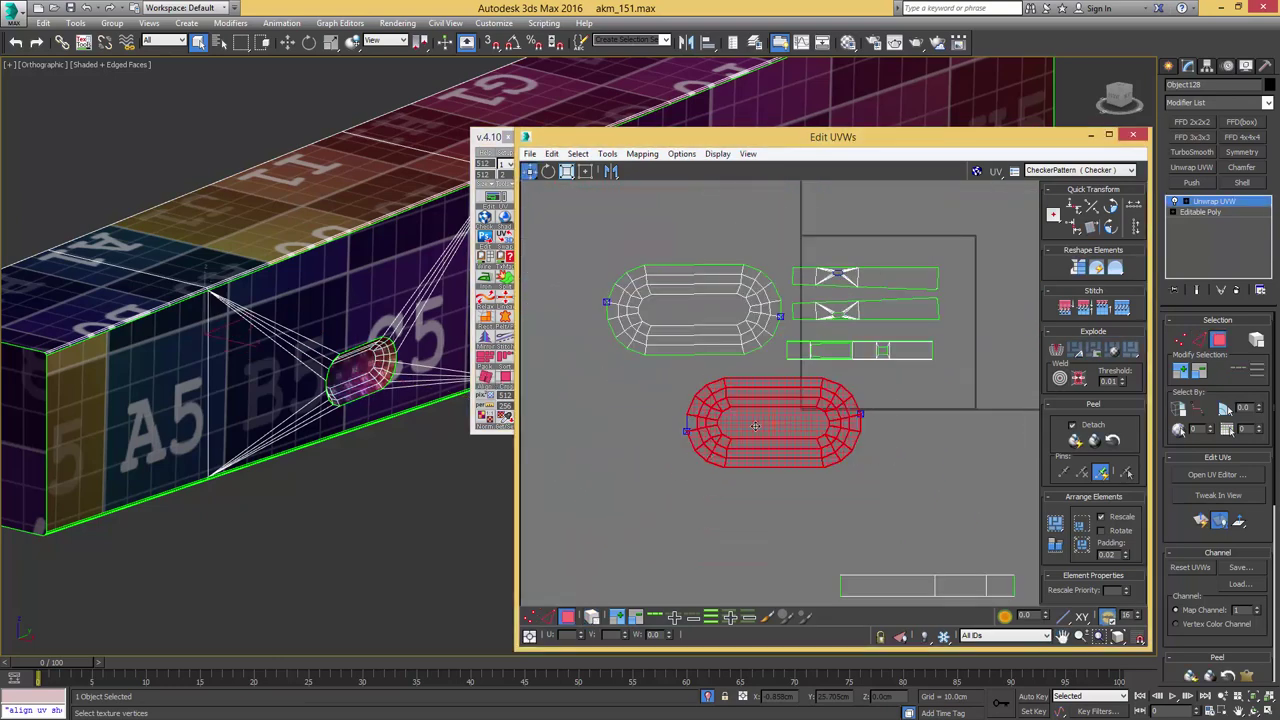
drag(783, 399, 695, 401)
- Straighten the long edges of both slot-recess shells horizontally
scroll(692, 391, up, 3)
key(2)
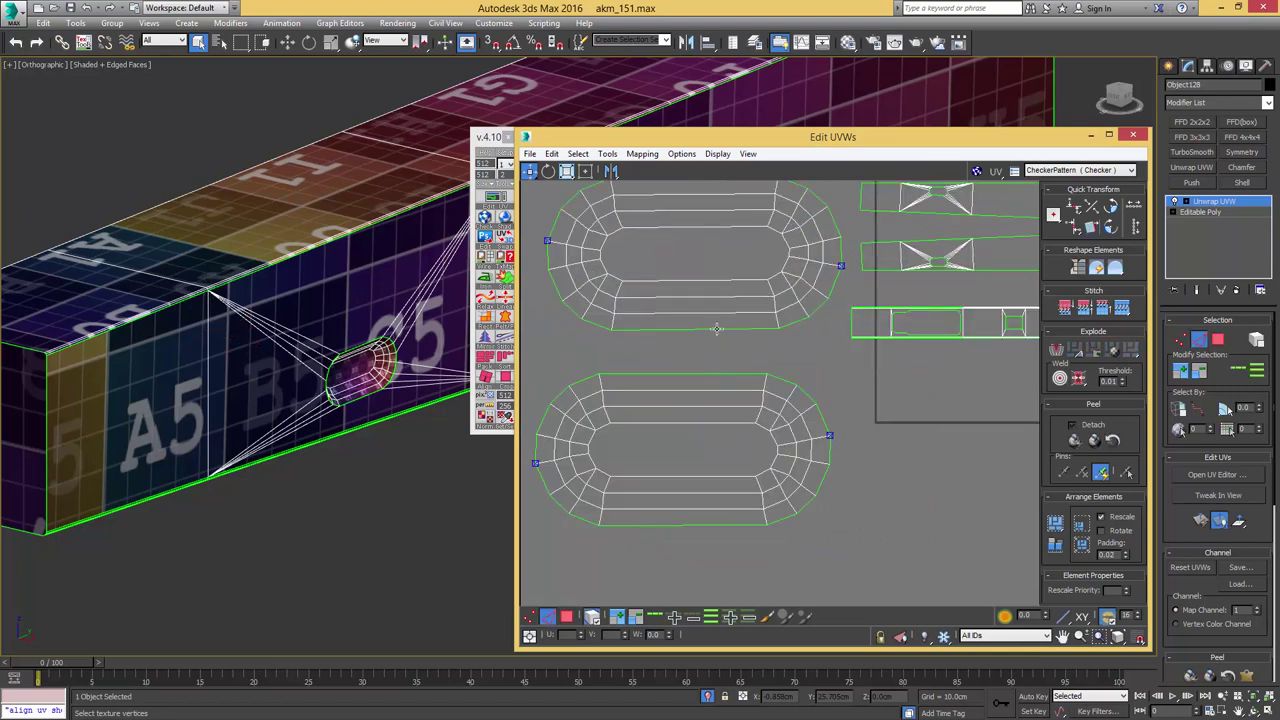
click(701, 328)
middle_drag(701, 328, 709, 369)
key(4)
click(714, 367)
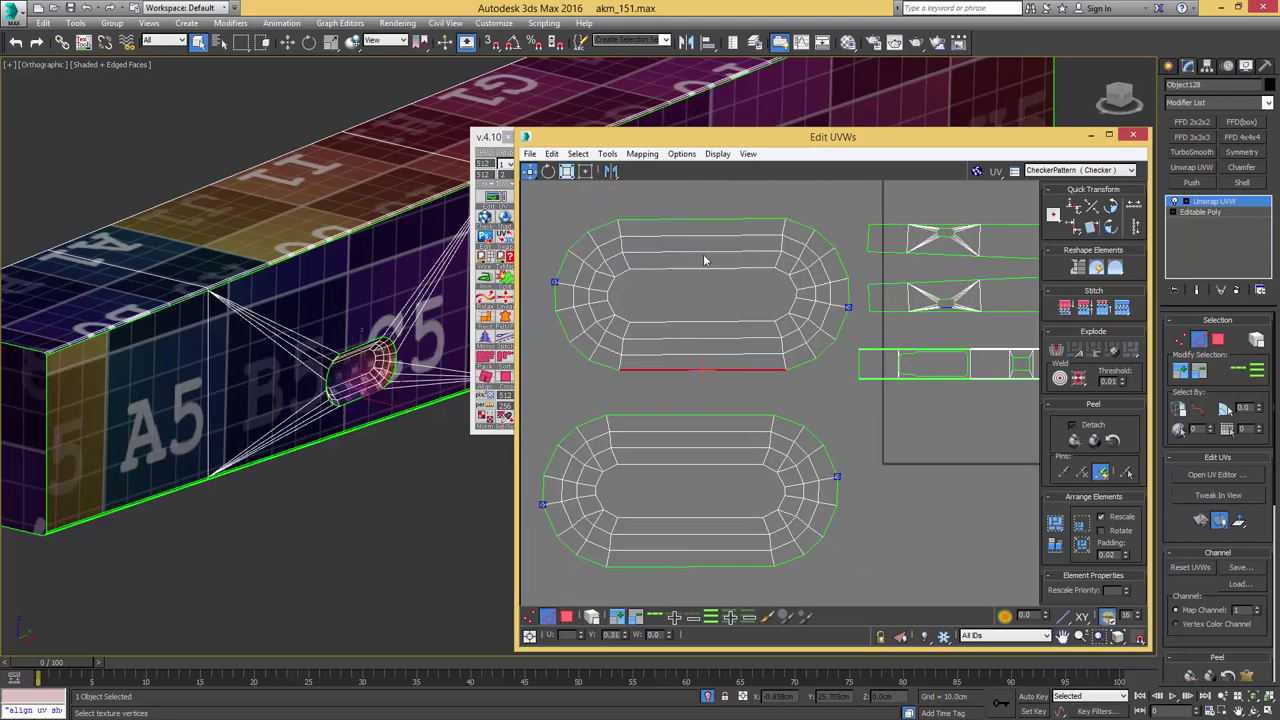
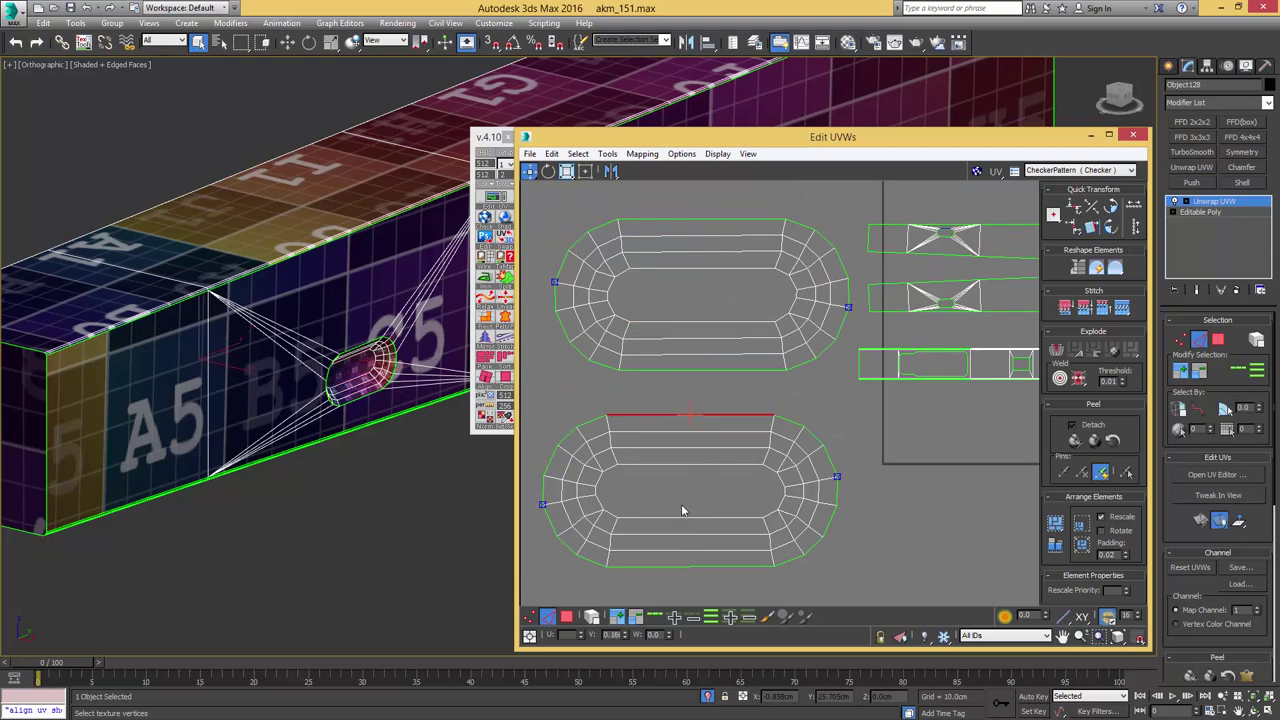
scroll(738, 416, down, 3)
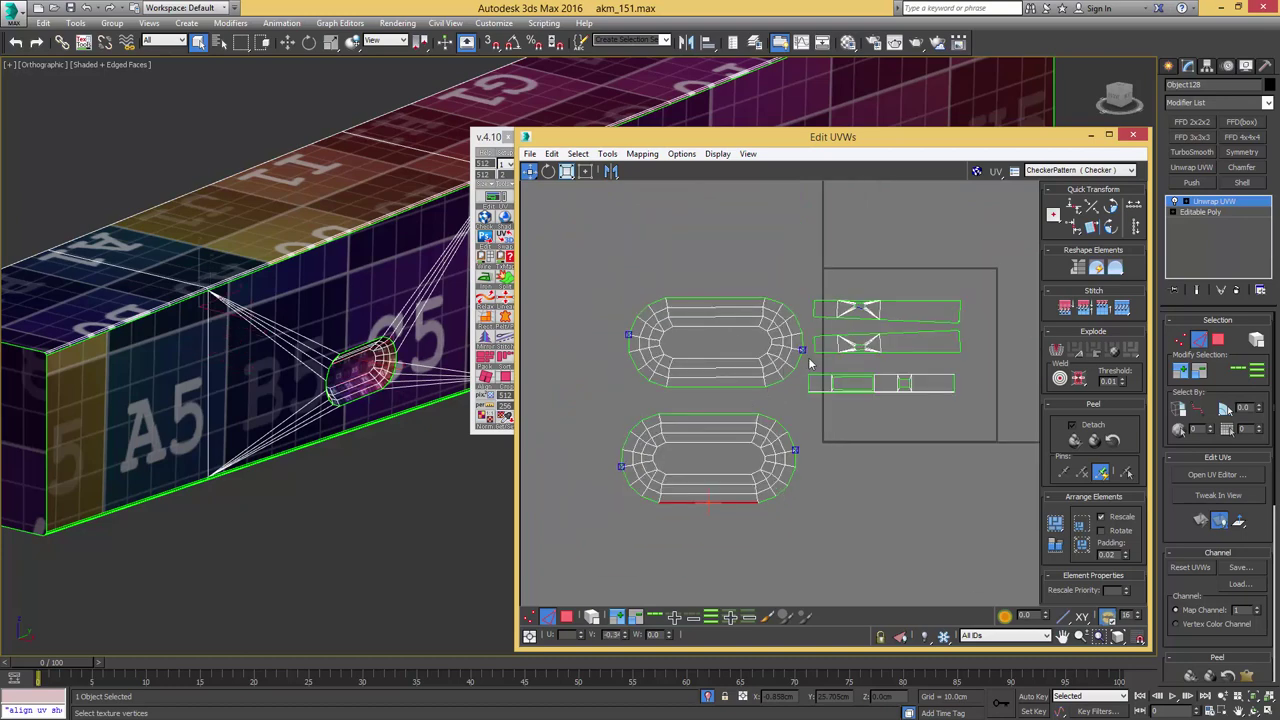
scroll(812, 362, down, 3)
middle_drag(780, 356, 623, 352)
key(3)
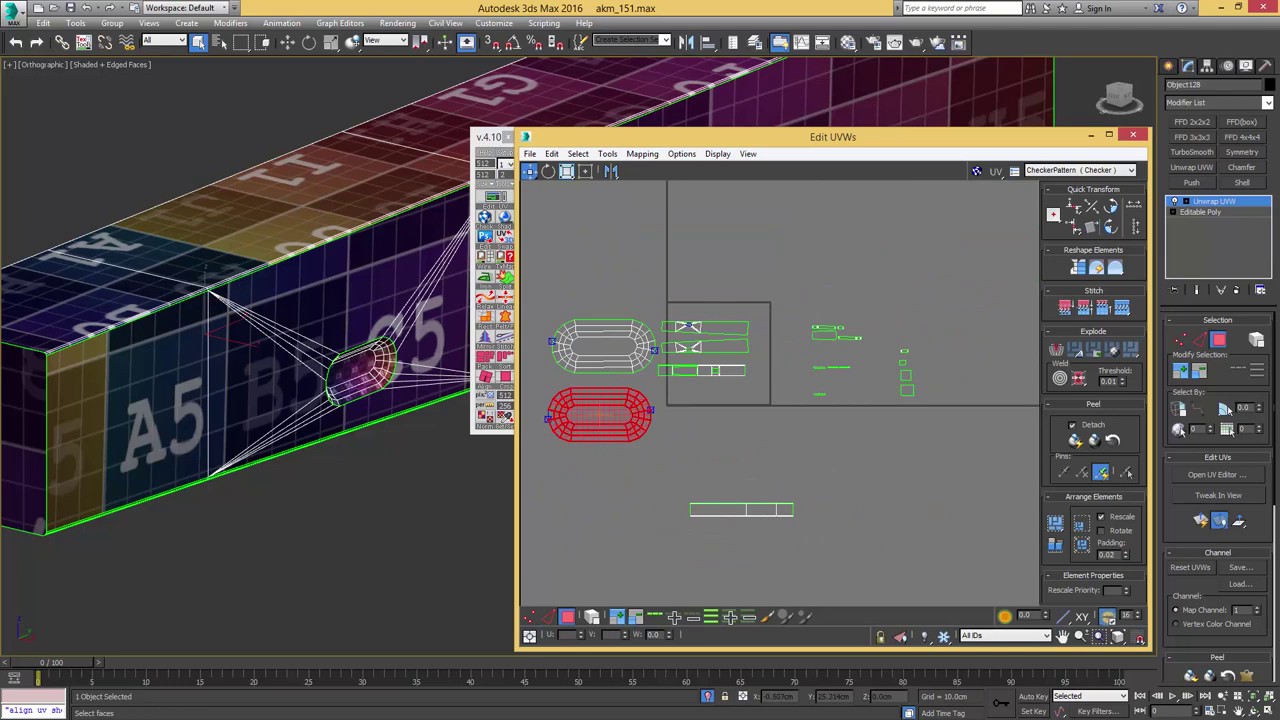
- Select the complete shell of the uppermost side wall in the UV tile and mirror it vertically
key(1)
alt+middle_drag(315, 305, 254, 300)
scroll(317, 277, down, 3)
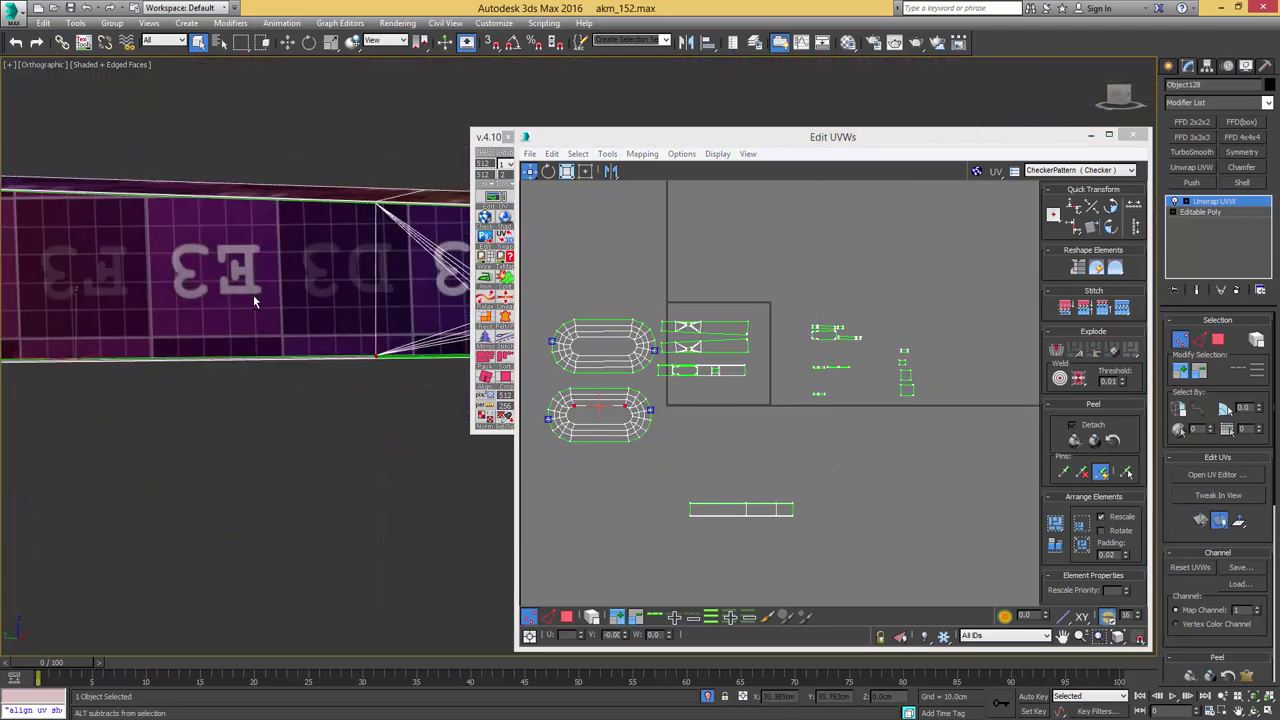
key(3)
key(ctrl+a)
click(682, 314)
scroll(682, 316, up, 3)
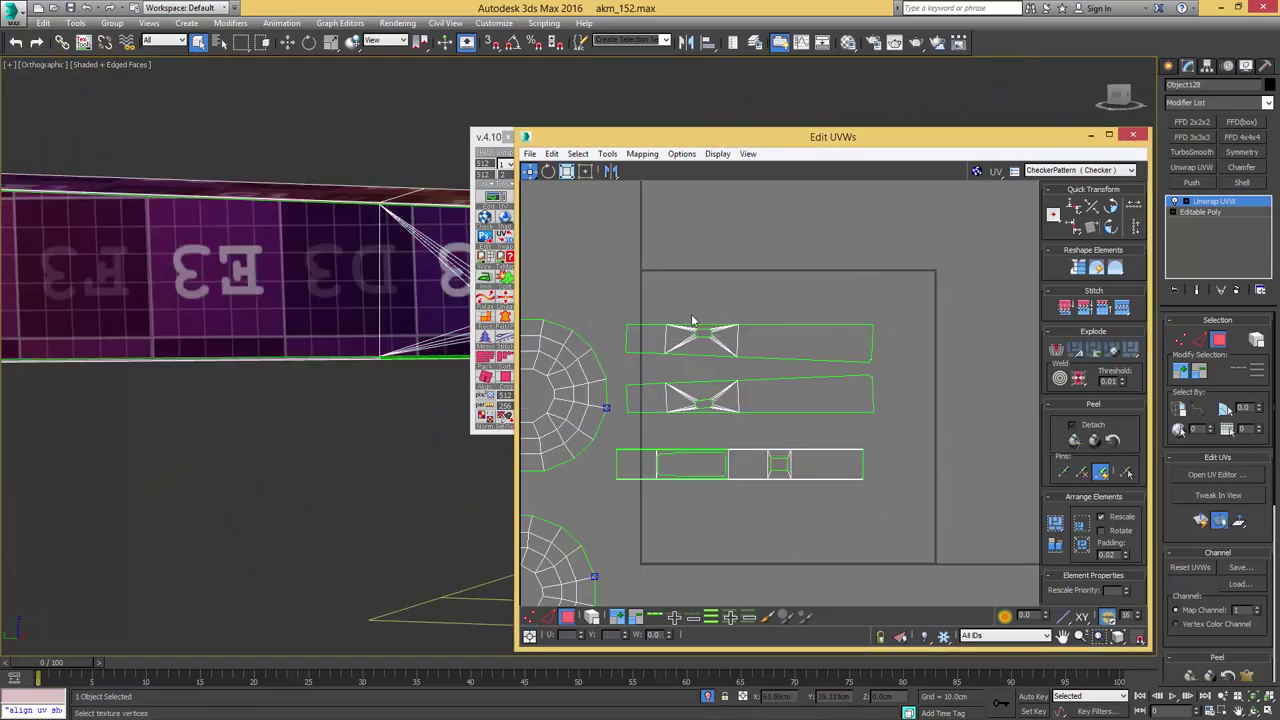
double_click(735, 345)
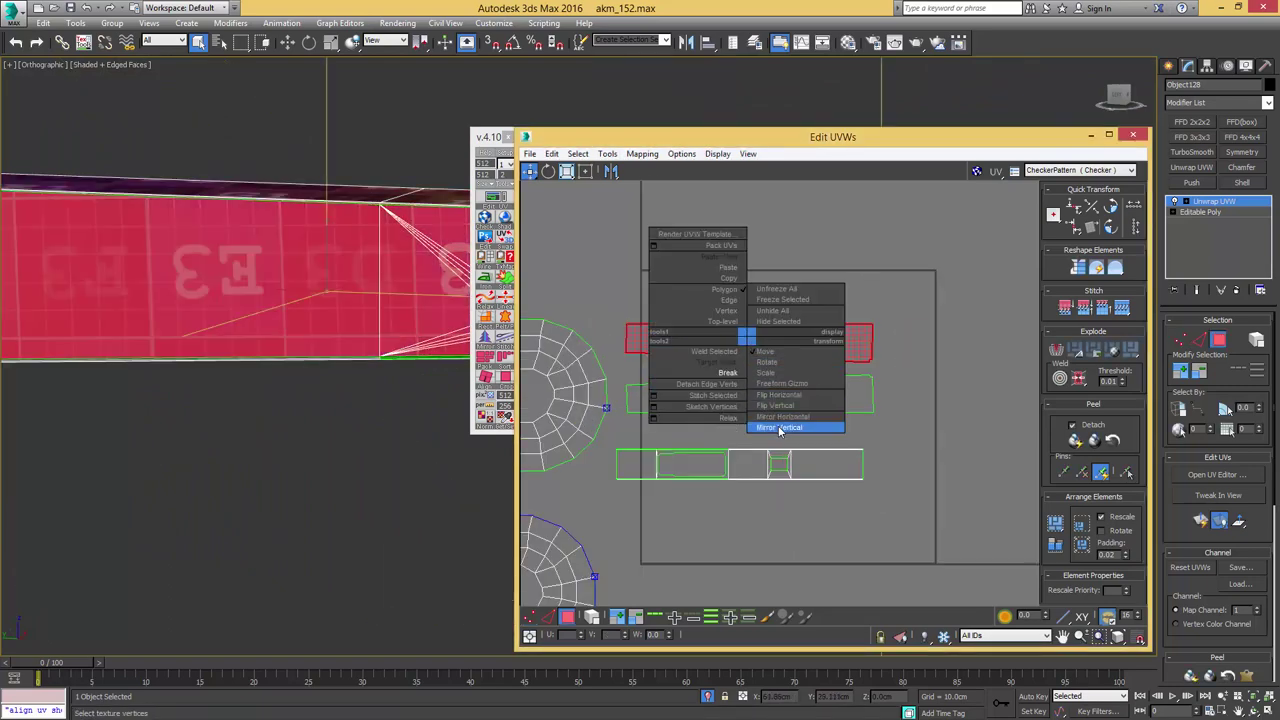
click(781, 428)
- Flip the mirrored side-wall shell horizontally
middle_drag(278, 271, 243, 275)
right_click(714, 341)
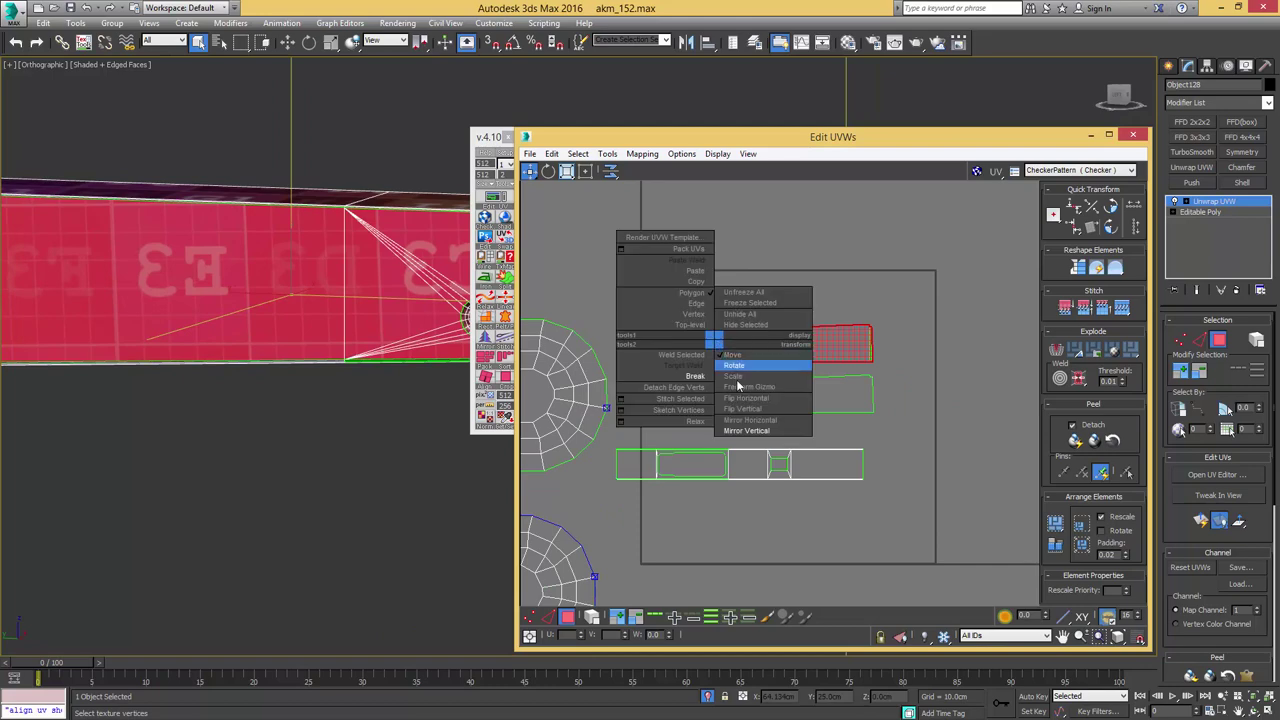
click(745, 399)
middle_drag(326, 261, 281, 268)
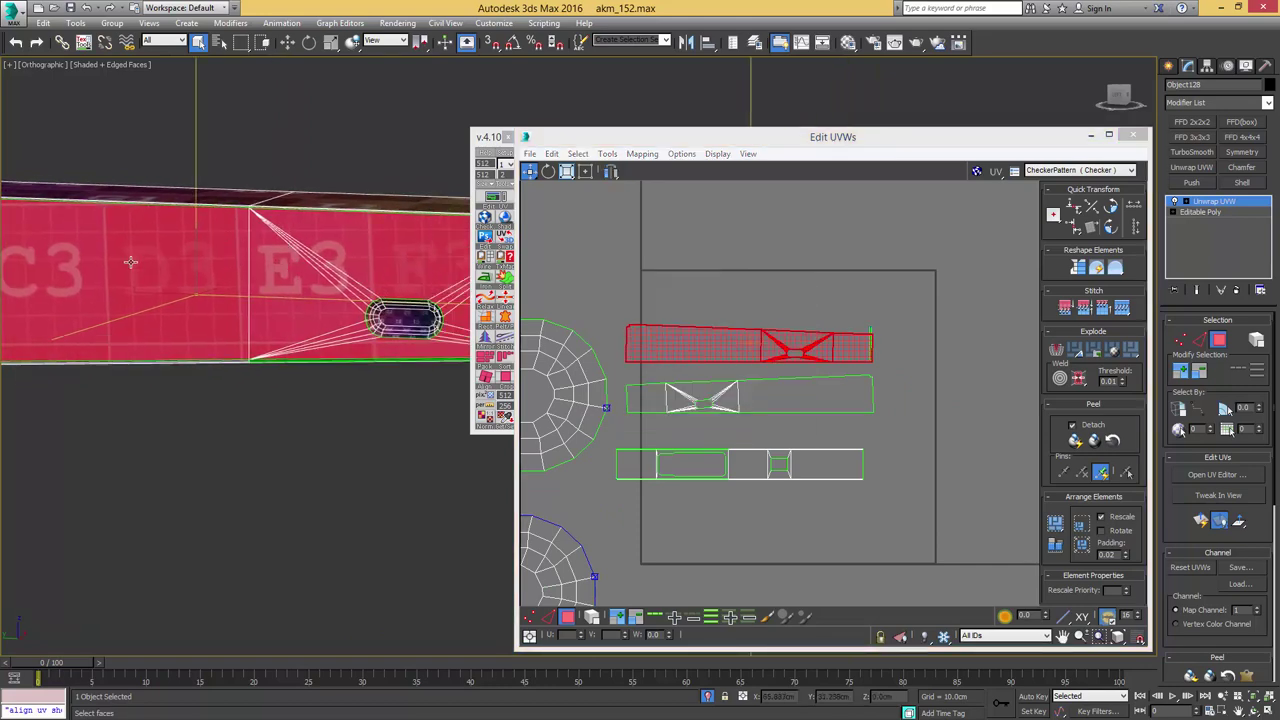
- Show the flipped side wall in the Left view and turn off the shading of selected faces
middle_drag(32, 275, 119, 231)
scroll(232, 234, down, 2)
alt+middle_drag(243, 206, 248, 240)
middle_drag(248, 240, 200, 237)
key(l)
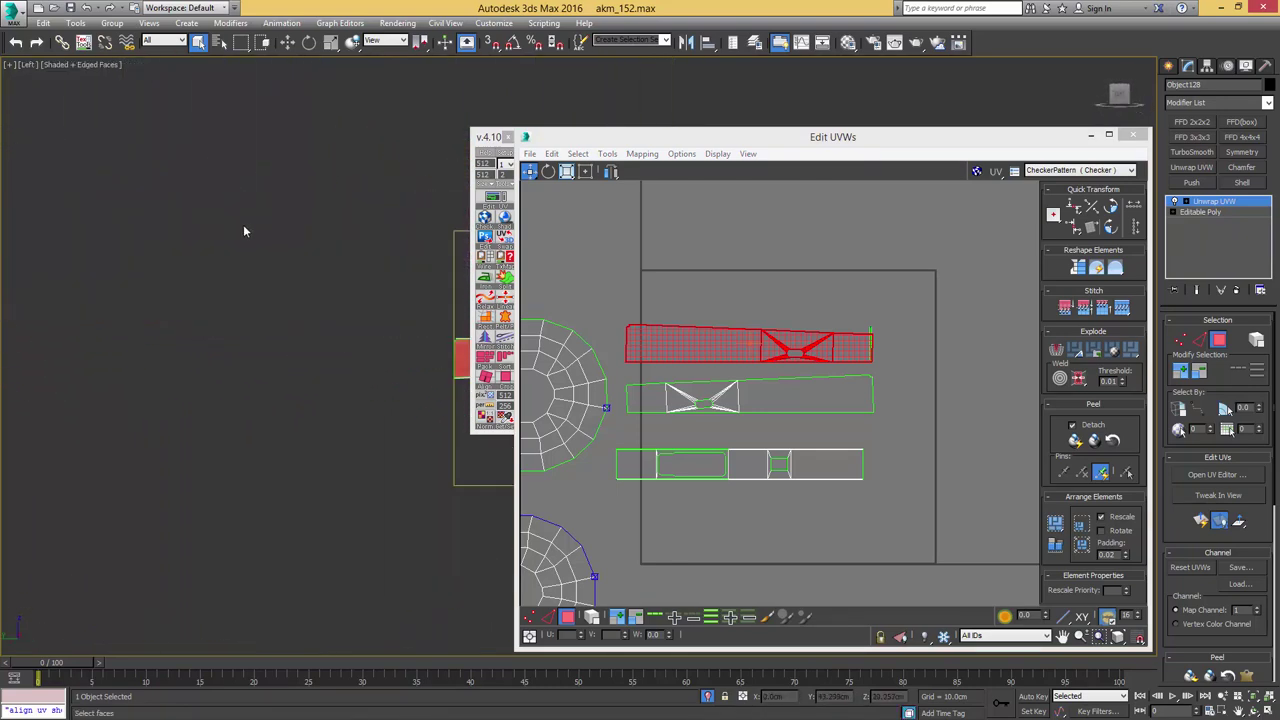
mouse_move(445, 285)
middle_down()
mouse_move(257, 270)
mouse_move(143, 199)
middle_up()
scroll(291, 252, up, 5)
key(F2)
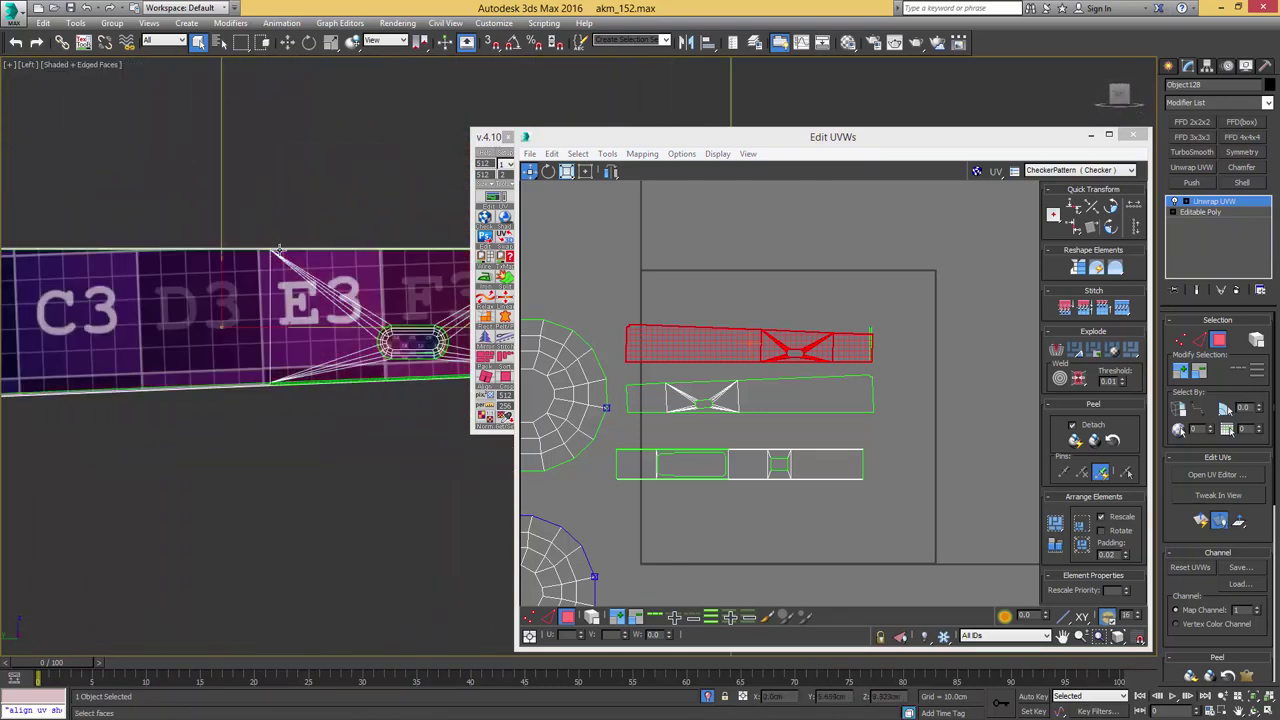
middle_drag(258, 288, 337, 265)
- Align the uppermost side-wall shell so that the cross edge beside its slot area stands vertical
click(718, 331)
scroll(718, 331, up, 5)
key(2)
click(880, 388)
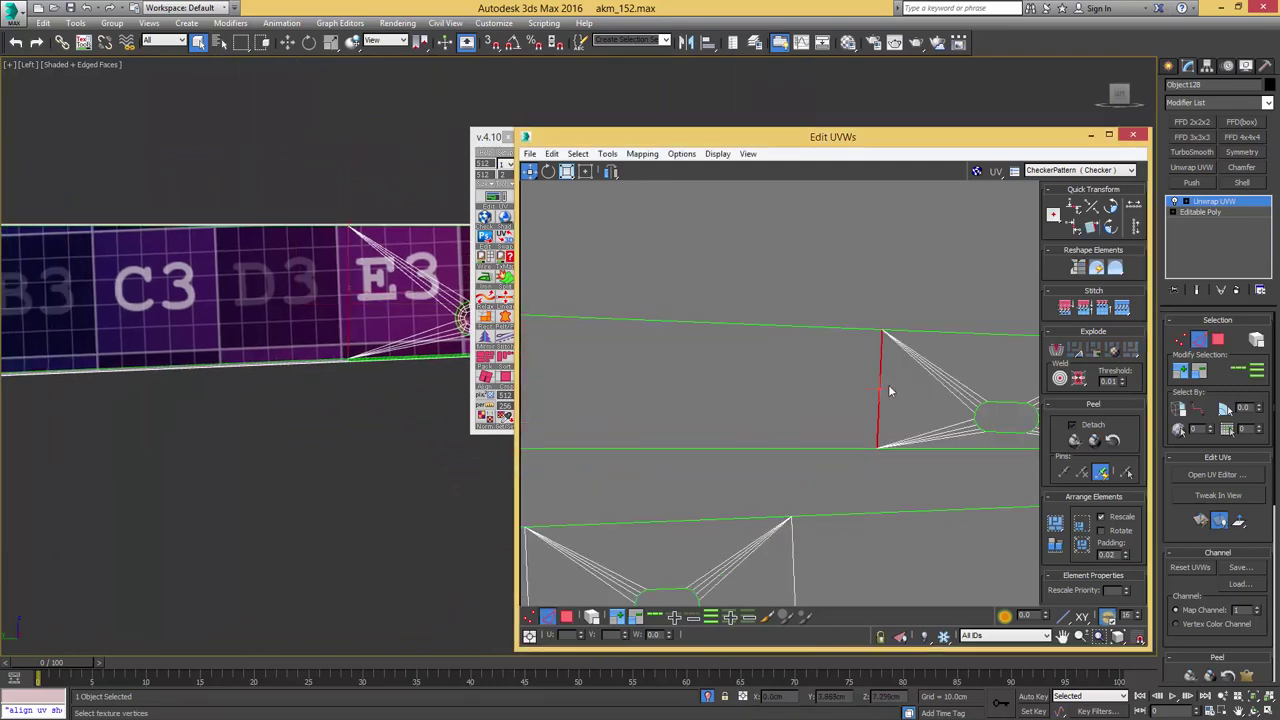
click(493, 380)
- Align the second side-wall shell to vertical by the cross edge beside its slot area and check it on the model
middle_drag(713, 390, 698, 350)
scroll(698, 350, down, 2)
middle_drag(712, 436, 730, 379)
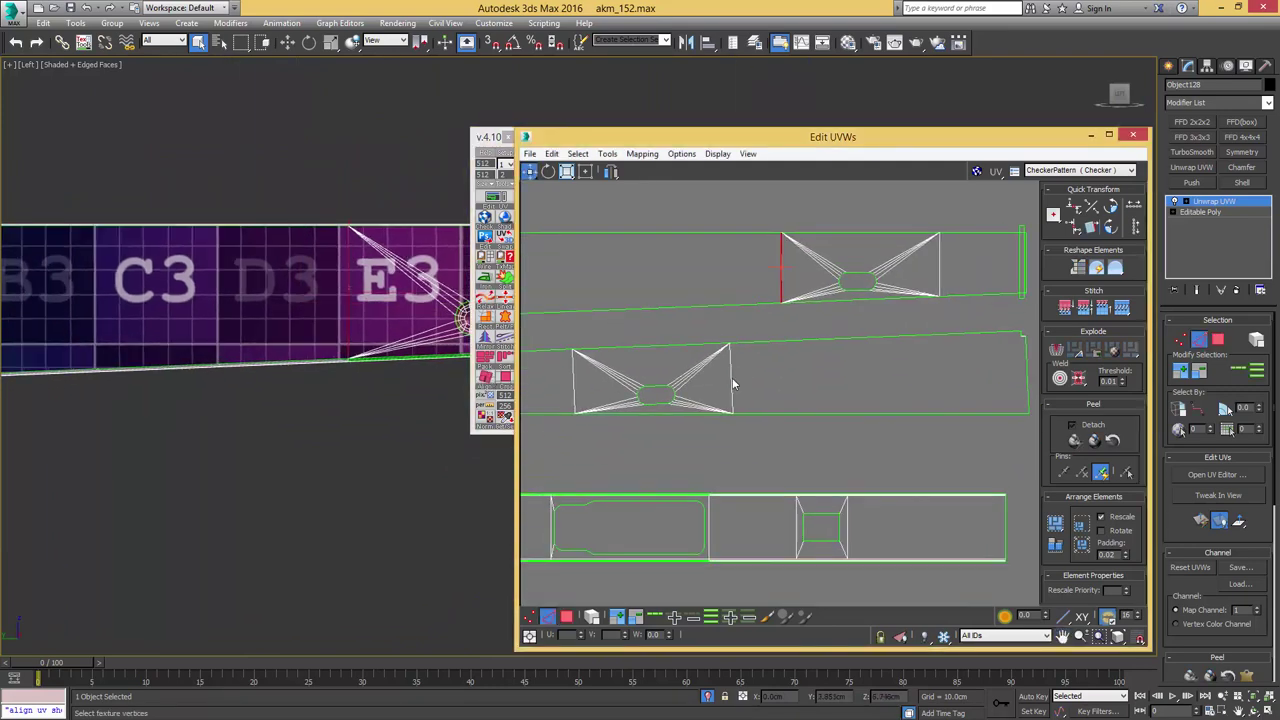
click(485, 381)
middle_drag(230, 300, 107, 270)
scroll(107, 270, down, 2)
scroll(130, 268, up, 2)
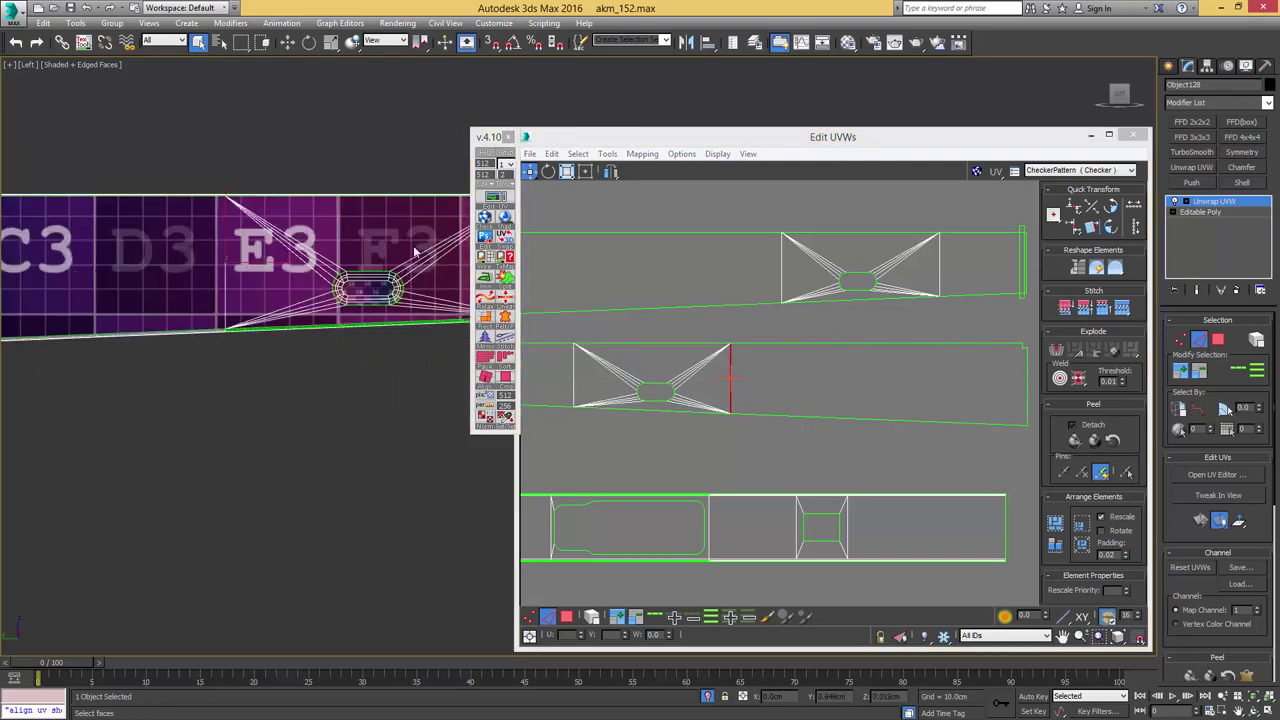
- Select both side-wall shells and the underside shell and move them out of the UV tile, above the slot-recess shells
middle_click(689, 286)
scroll(752, 280, down, 4)
key(3)
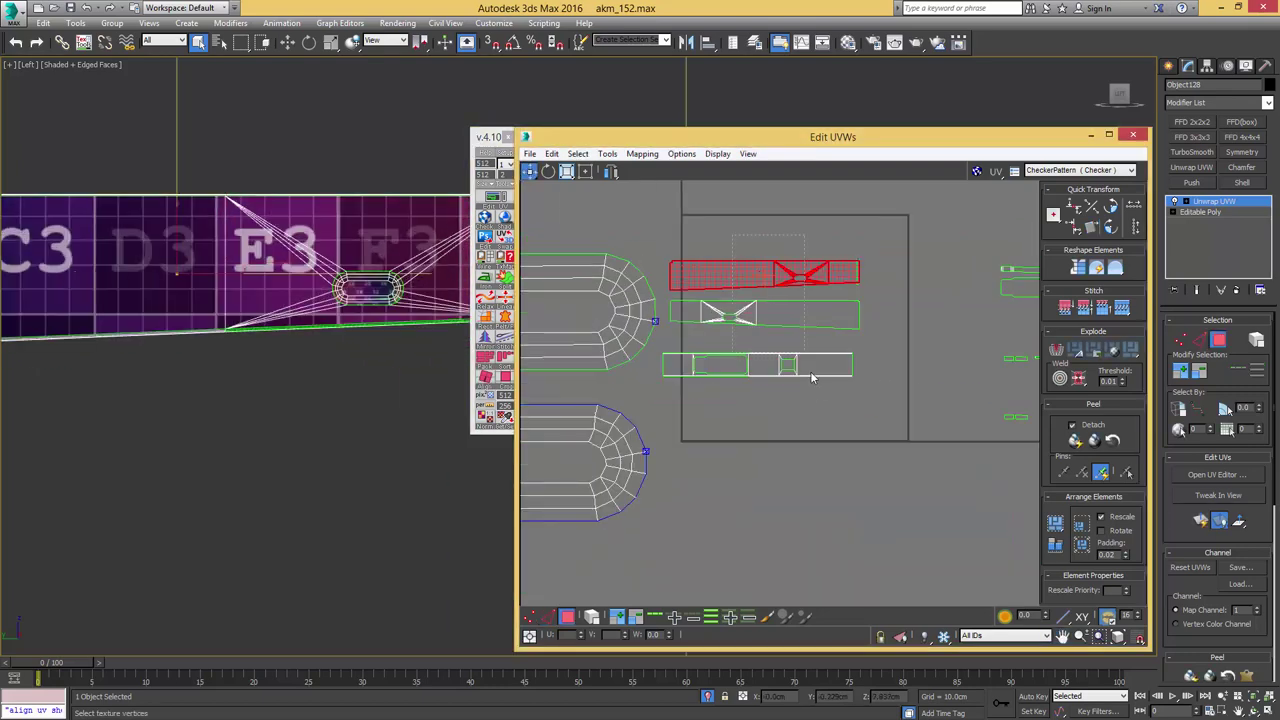
drag(812, 377, 814, 392)
scroll(757, 303, down, 3)
key(4)
drag(770, 235, 755, 345)
scroll(744, 312, down, 3)
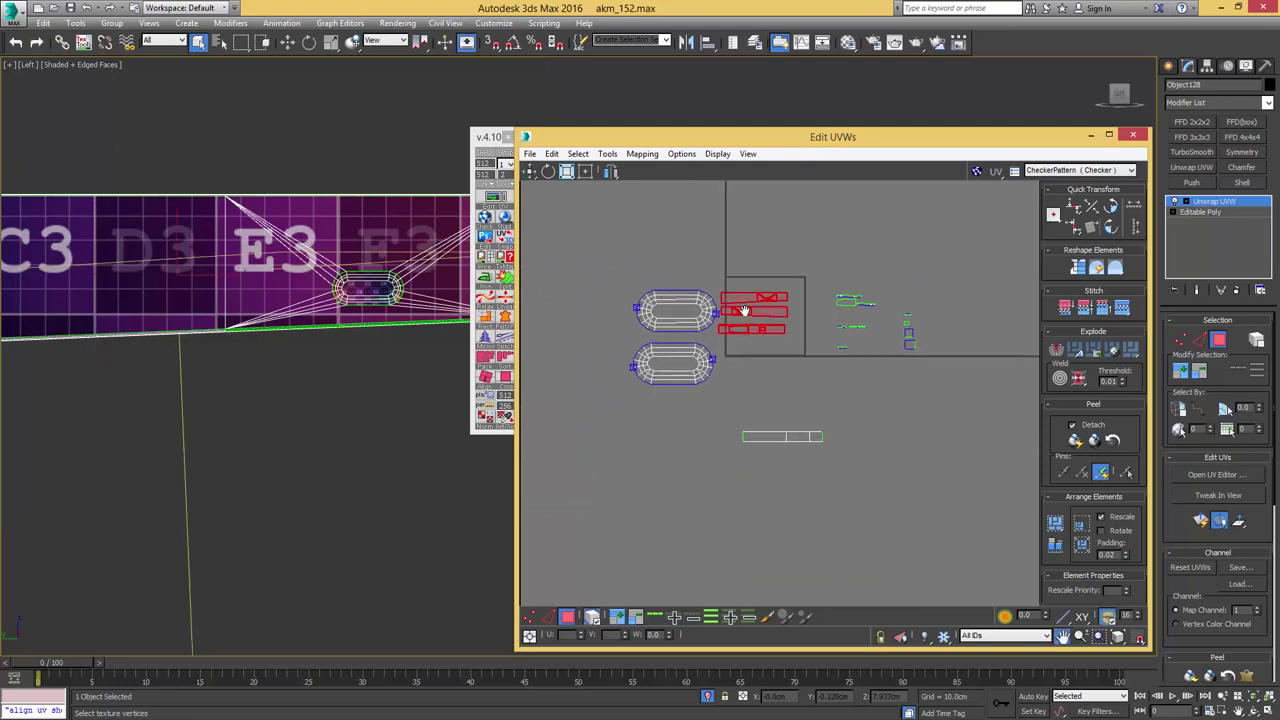
middle_drag(745, 311, 763, 306)
key(4)
drag(780, 262, 683, 254)
key(4)
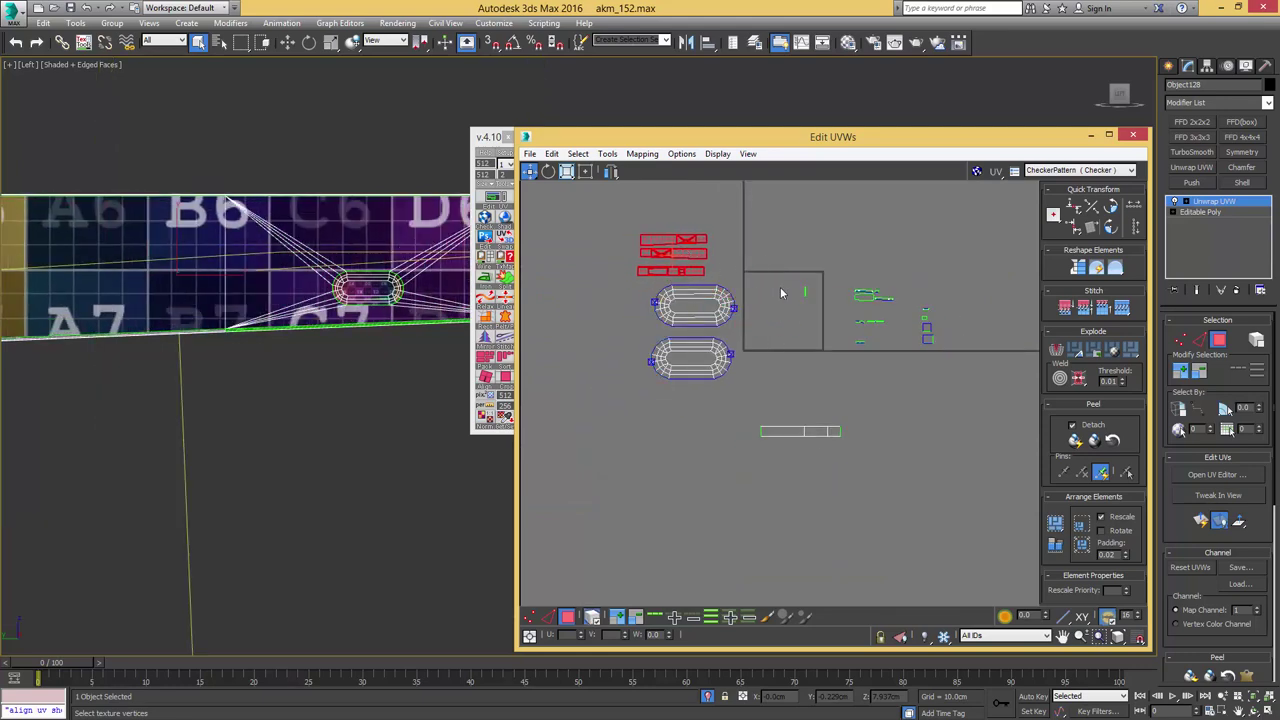
- Select all remaining small shells and look for their faces at the plain end of the receiver
middle_drag(783, 292, 695, 290)
drag(861, 237, 862, 237)
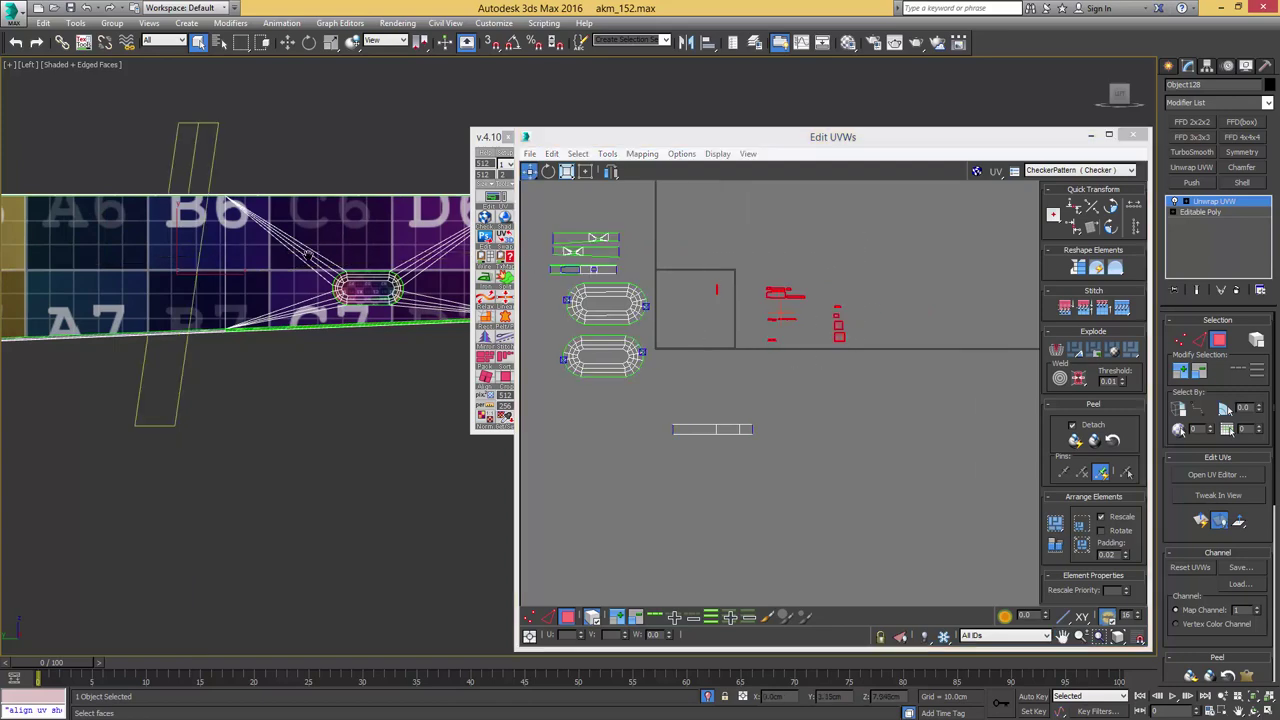
middle_drag(330, 255, 242, 268)
alt+middle_drag(242, 268, 160, 276)
middle_drag(384, 315, 250, 272)
scroll(298, 287, up, 3)
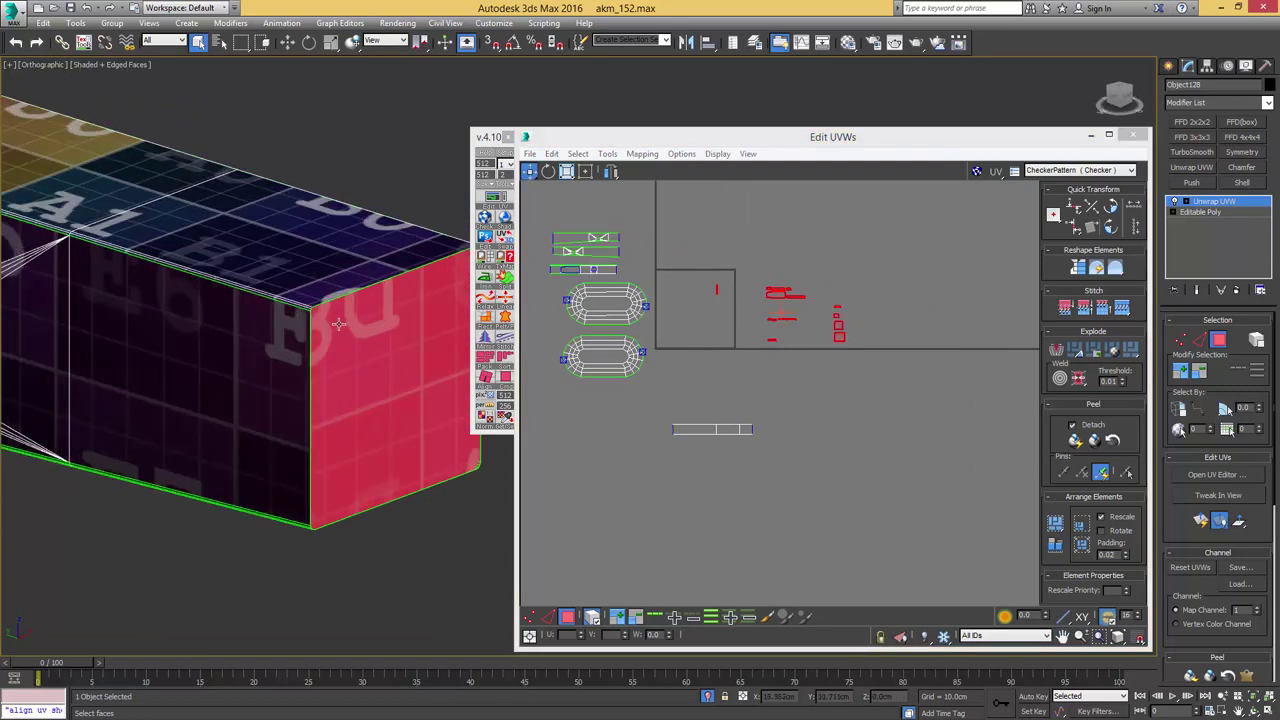
- Select the receiver's plain end face and move its shell downward, clear of the remaining small shells
click(343, 325)
scroll(343, 325, down, 3)
alt+middle_drag(343, 325, 331, 185)
scroll(356, 330, up, 5)
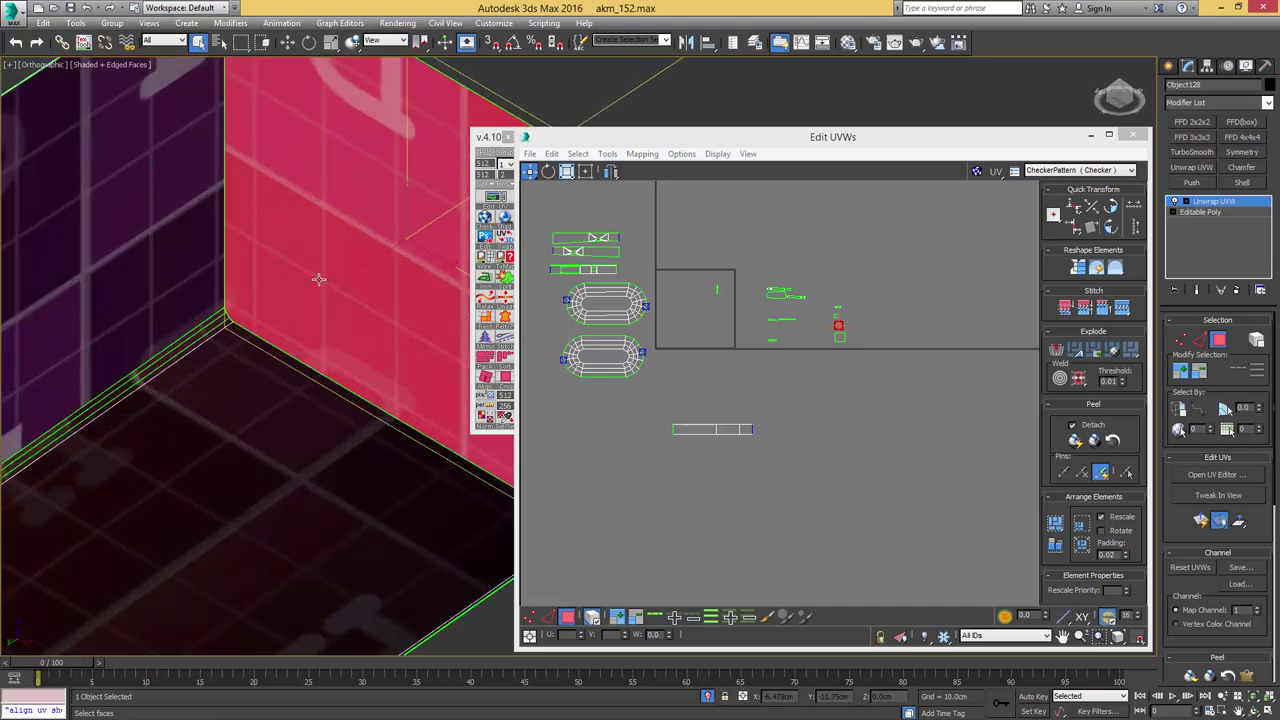
scroll(851, 334, up, 2)
scroll(825, 317, up, 6)
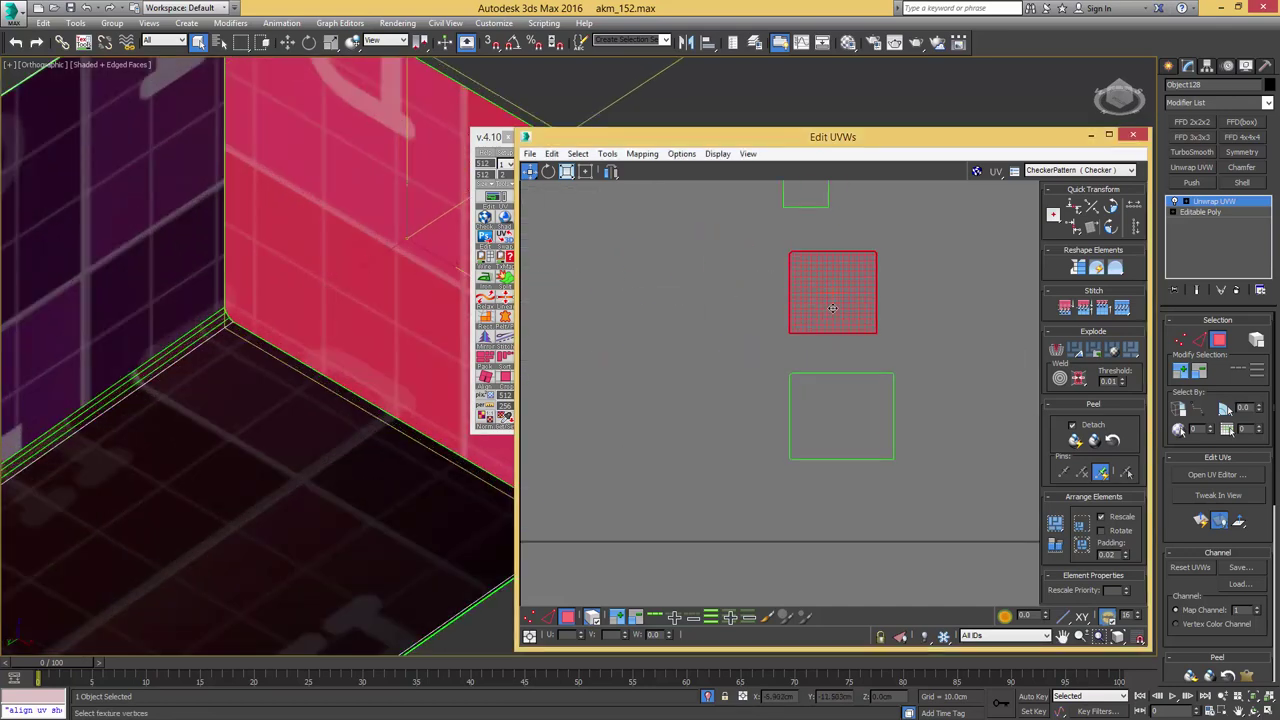
scroll(832, 308, down, 5)
drag(837, 311, 890, 464)
- Select the receiver's top-face strip shell and place it directly beneath the slot-recess shells
middle_drag(697, 366, 935, 312)
scroll(774, 303, down, 2)
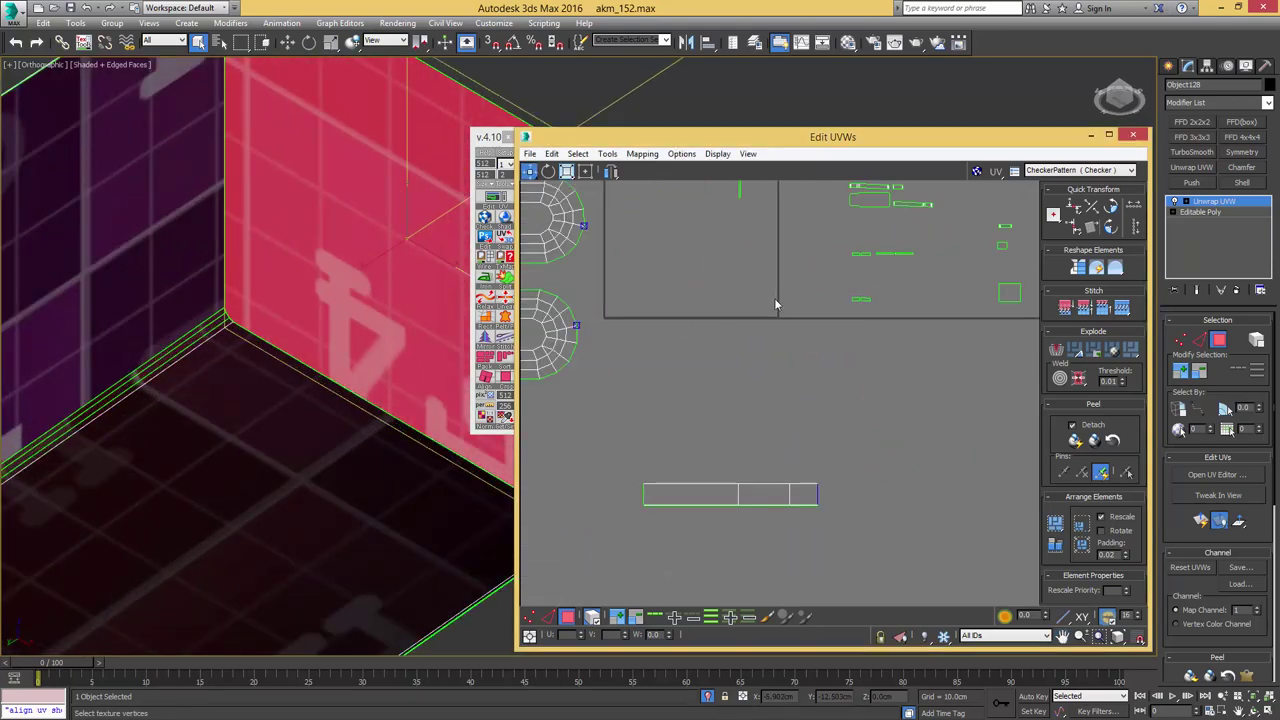
middle_drag(734, 458, 770, 326)
click(790, 365)
scroll(342, 290, down, 5)
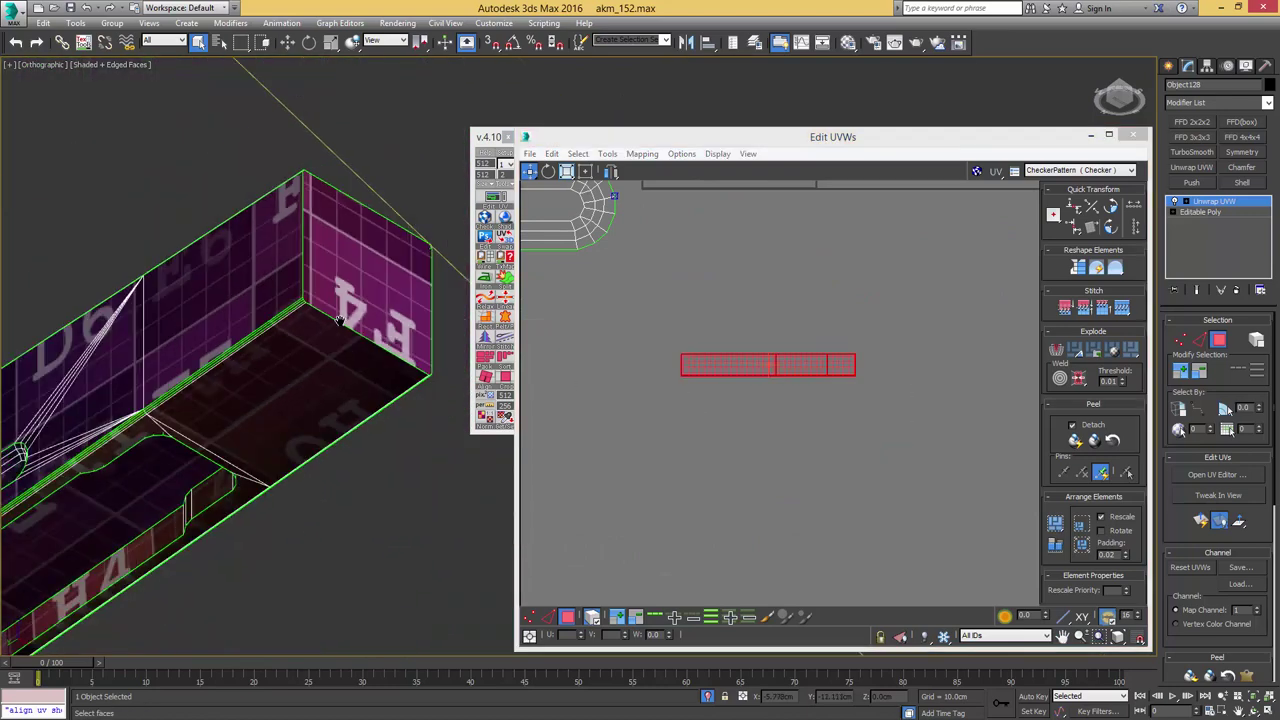
alt+middle_drag(337, 321, 342, 407)
middle_drag(708, 391, 834, 400)
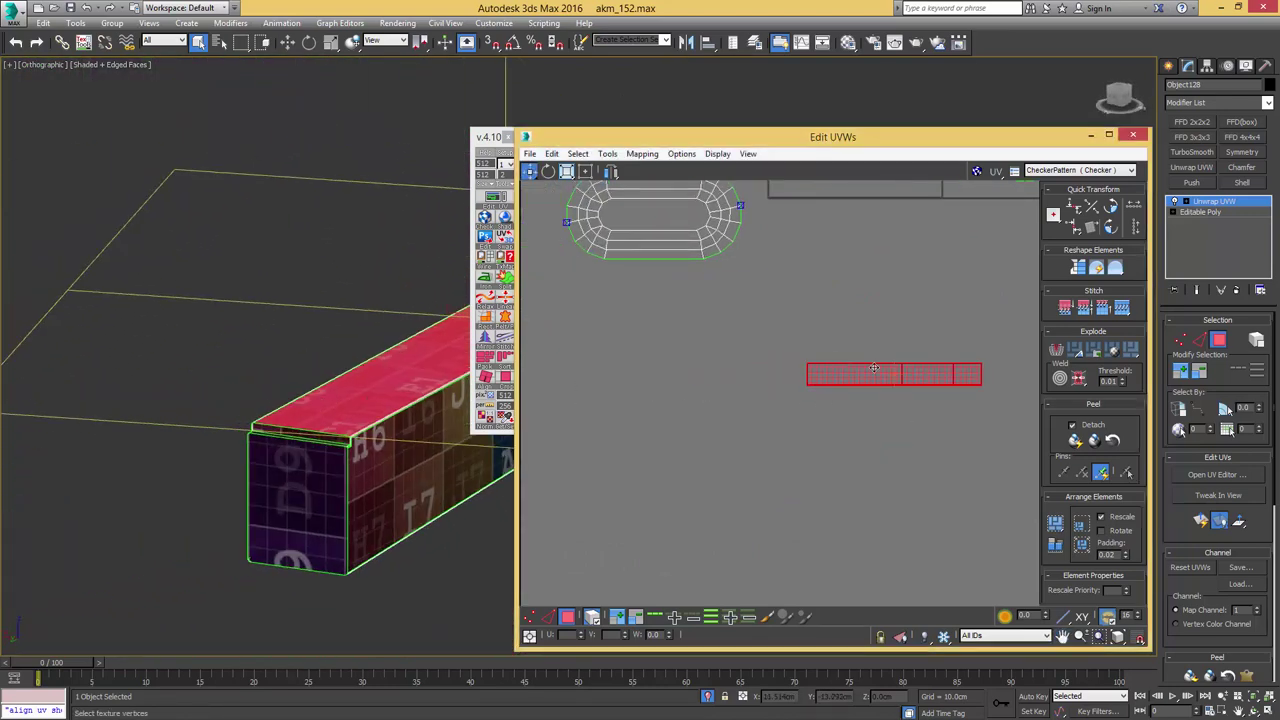
drag(876, 372, 618, 311)
- Select the narrow vertical step face at the receiver's stepped end together with the bevel faces at both of its ends
scroll(380, 429, up, 6)
middle_drag(320, 404, 440, 405)
click(346, 422)
scroll(401, 425, up, 4)
ctrl+click(401, 425)
ctrl+click(410, 430)
scroll(404, 430, down, 6)
alt+middle_drag(150, 395, 237, 399)
ctrl+click(241, 401)
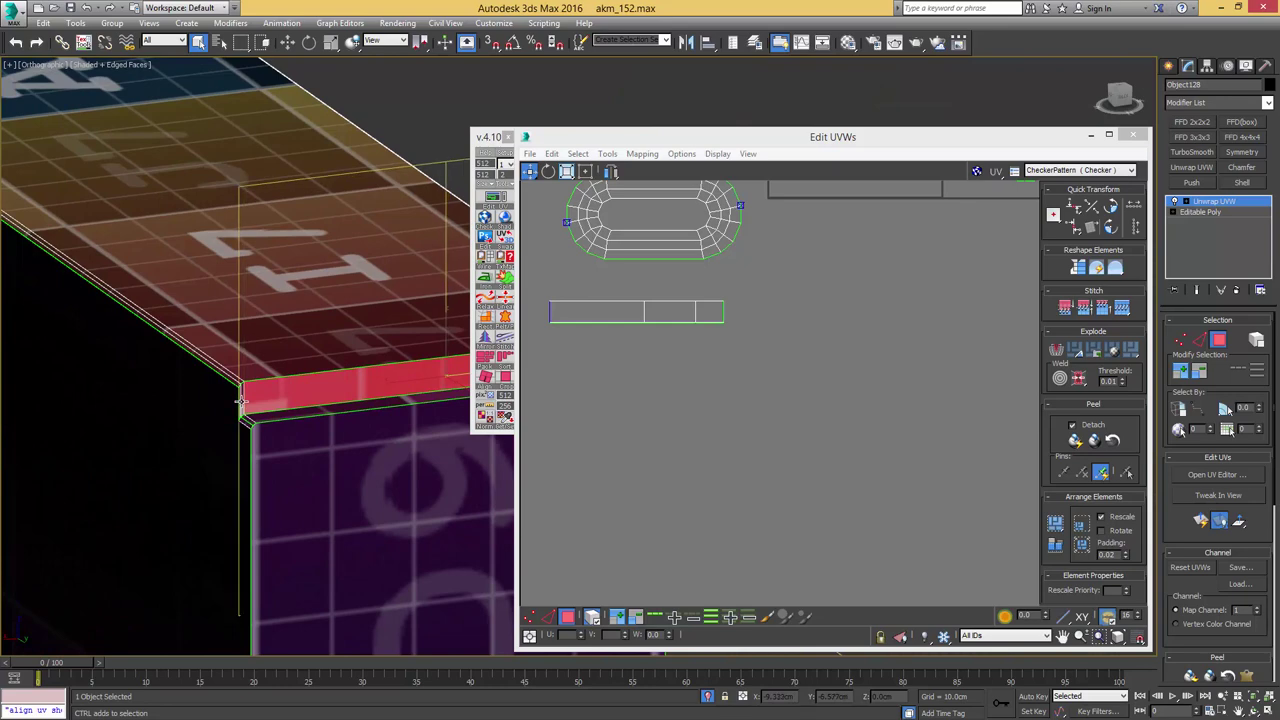
ctrl+click(243, 398)
- Remap the selected vertical step faces as a single shell spanning the UV tile
middle_drag(635, 343, 690, 479)
middle_drag(833, 316, 679, 434)
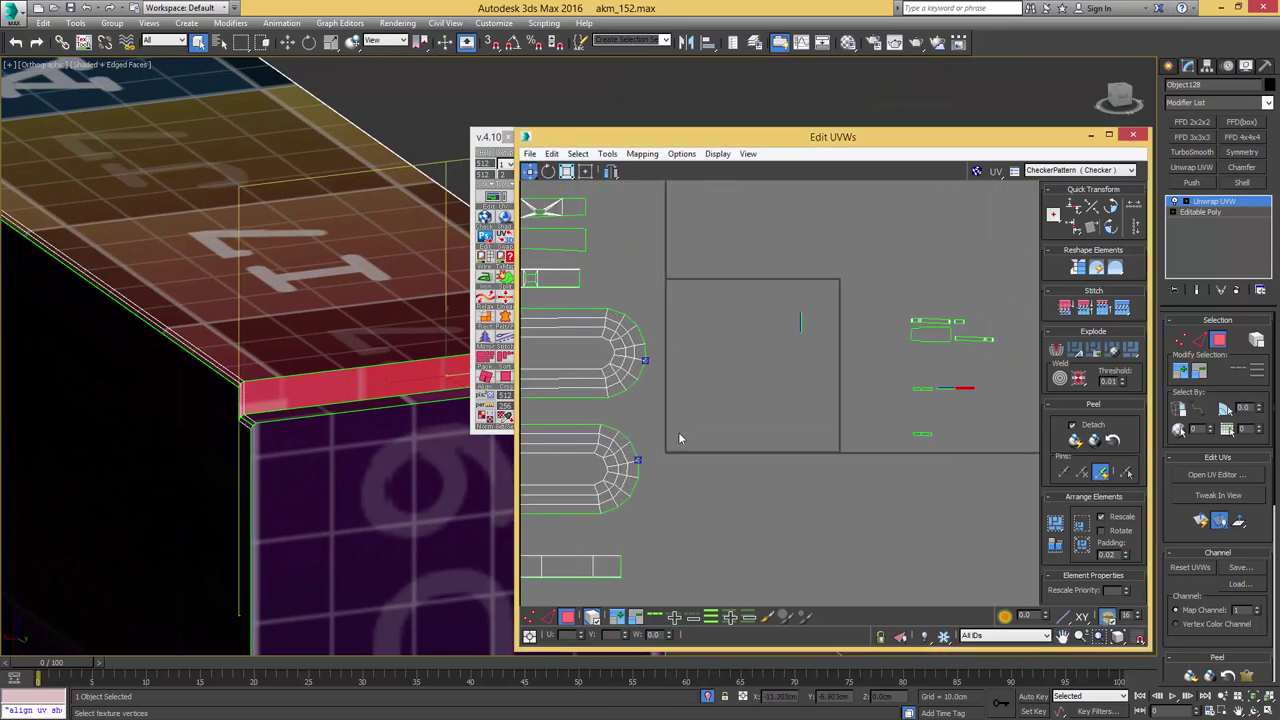
key(Return)
scroll(744, 365, up, 5)
middle_drag(968, 353, 893, 355)
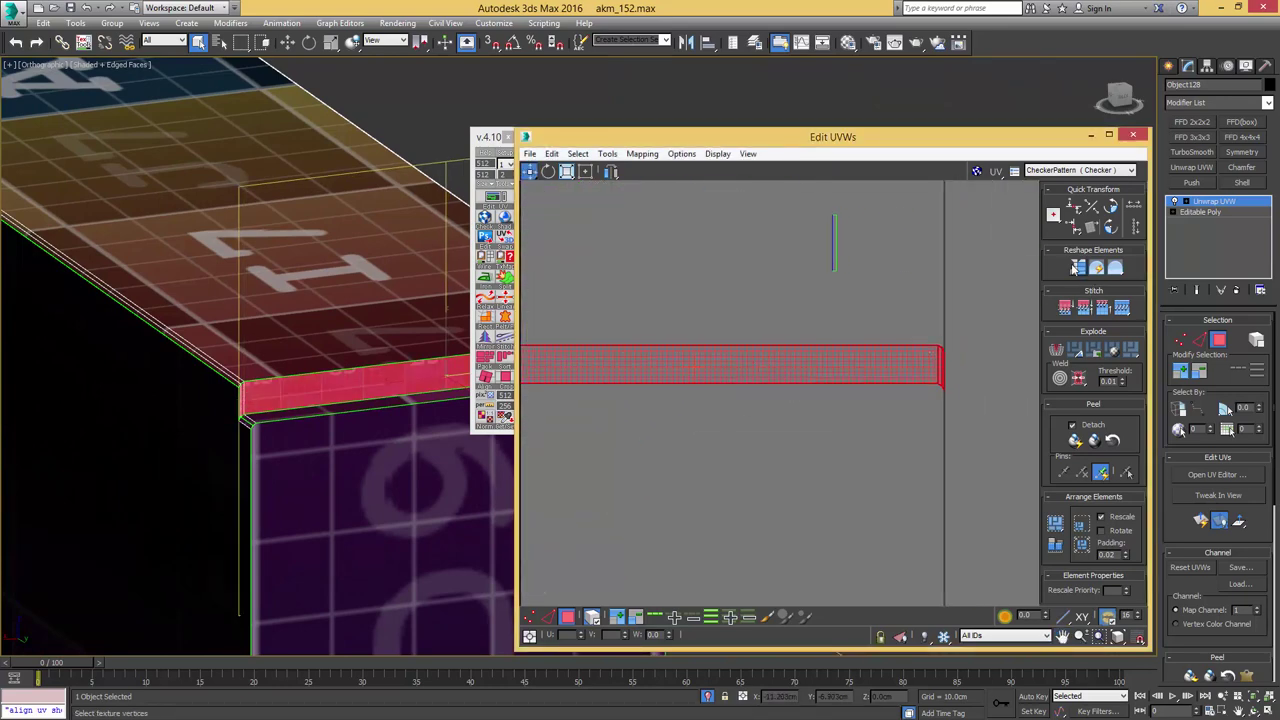
- Try to straighten and relax the vertical step shell, and undo both operations
click(1077, 267)
middle_drag(713, 362, 904, 366)
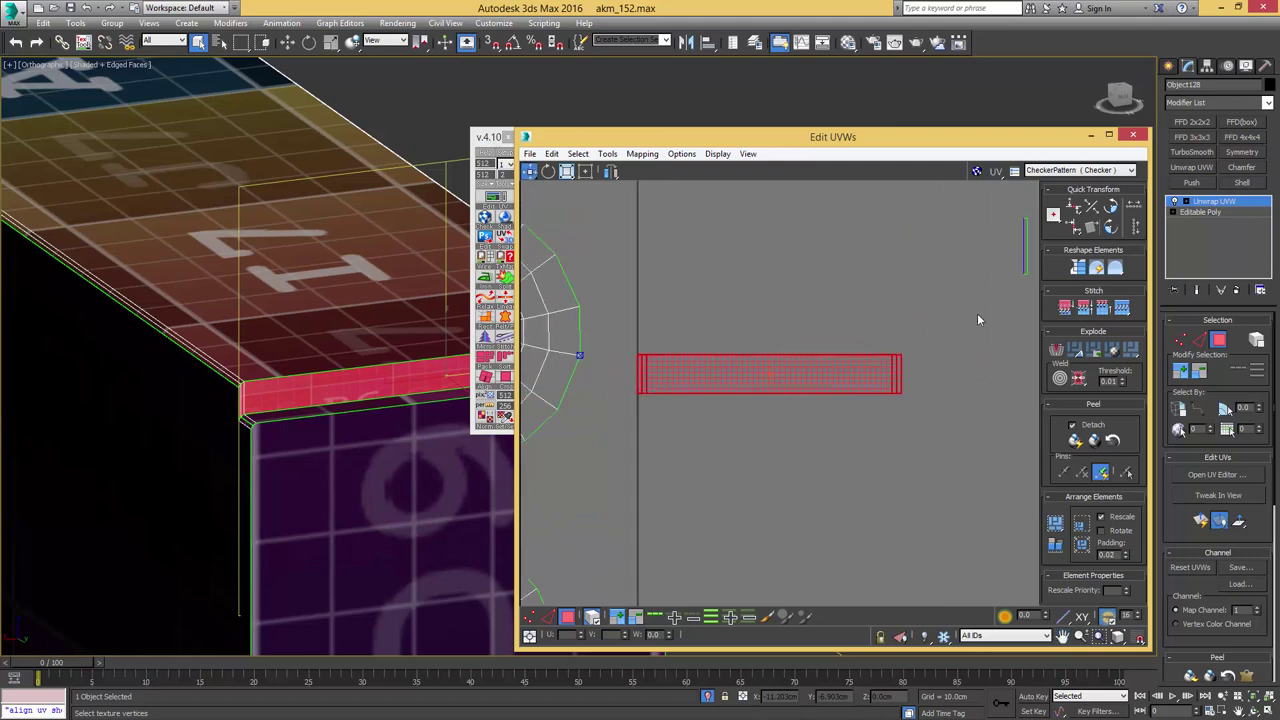
click(1115, 270)
scroll(917, 298, down, 3)
middle_drag(917, 298, 829, 336)
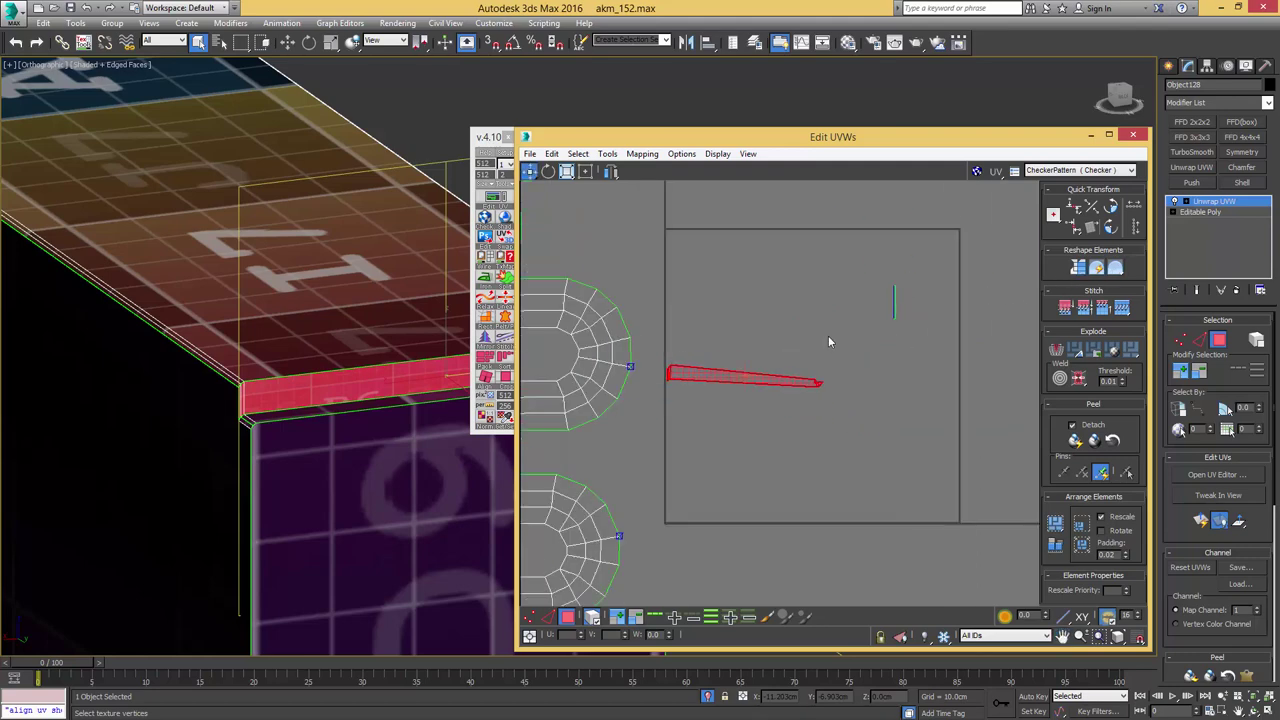
key(ctrl+z)
scroll(963, 354, up, 3)
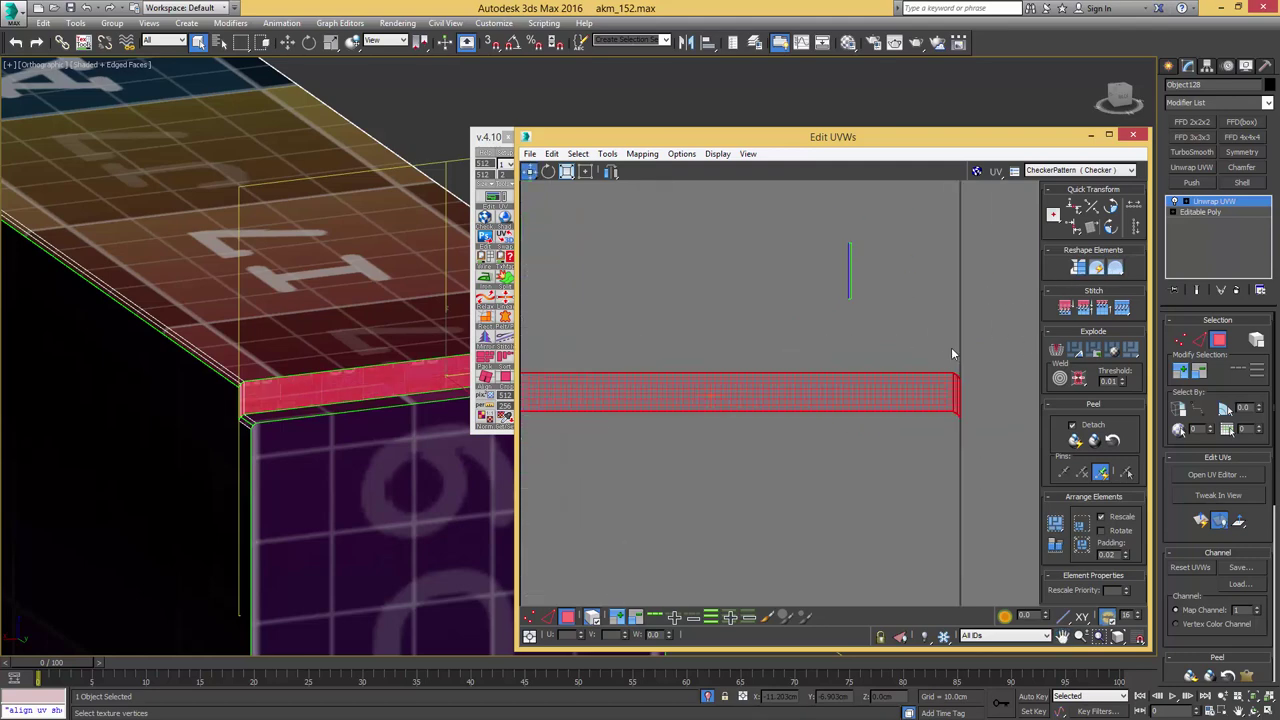
- Straighten both long edges of the vertical step shell horizontally
key(2)
click(870, 373)
key(4)
double_click(872, 376)
key(h)
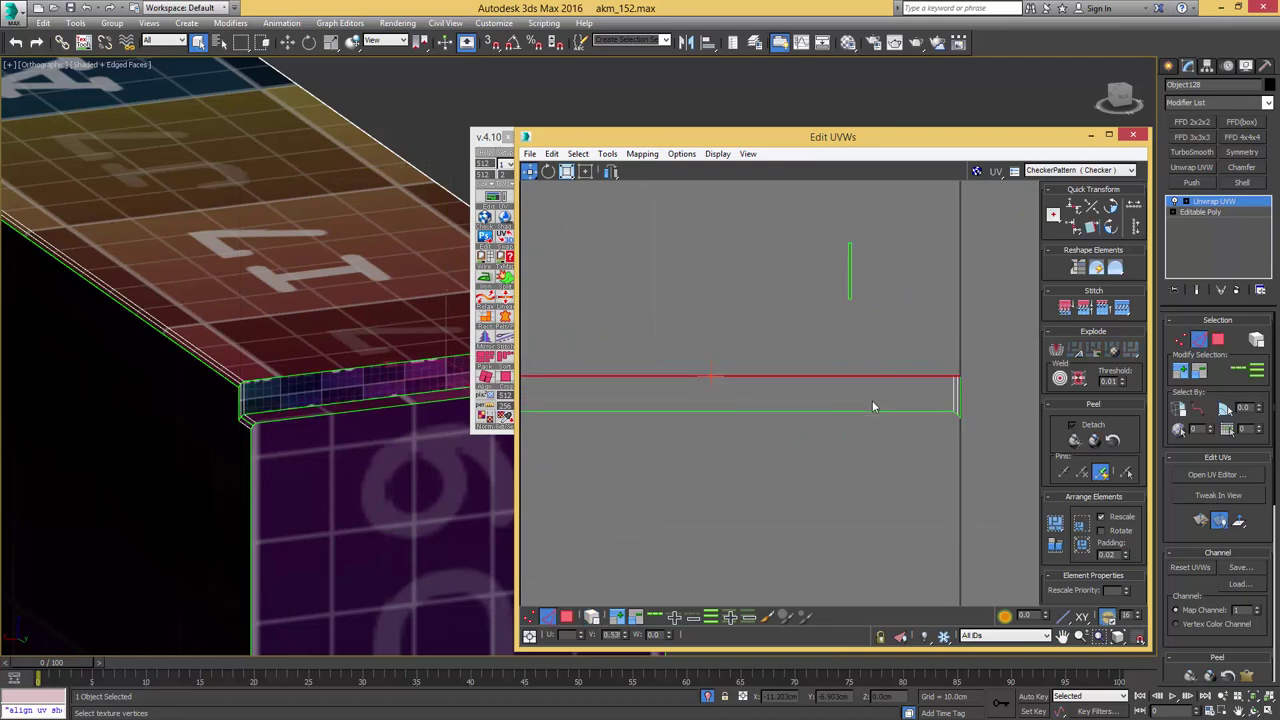
double_click(875, 411)
key(h)
scroll(880, 374, down, 4)
- Move the straightened step shell out of the UV tile, above the side-wall shells
middle_drag(755, 360, 855, 335)
key(3)
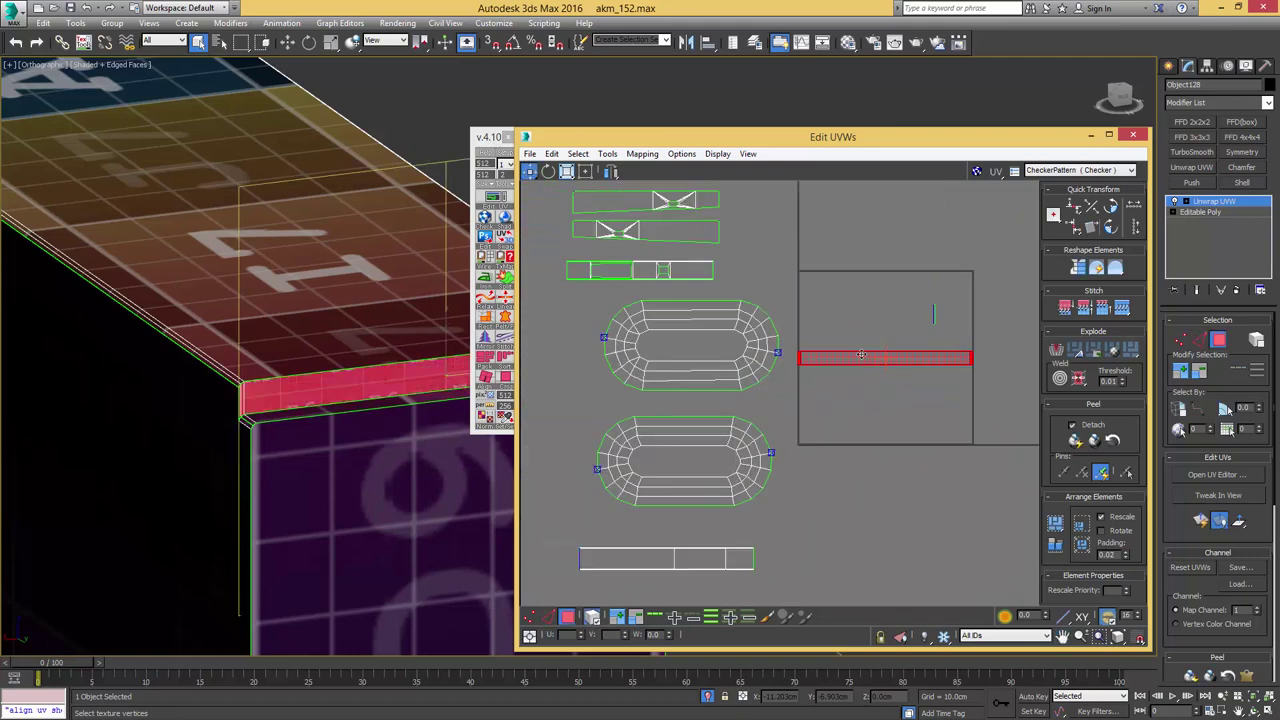
scroll(864, 351, down, 3)
drag(866, 348, 724, 232)
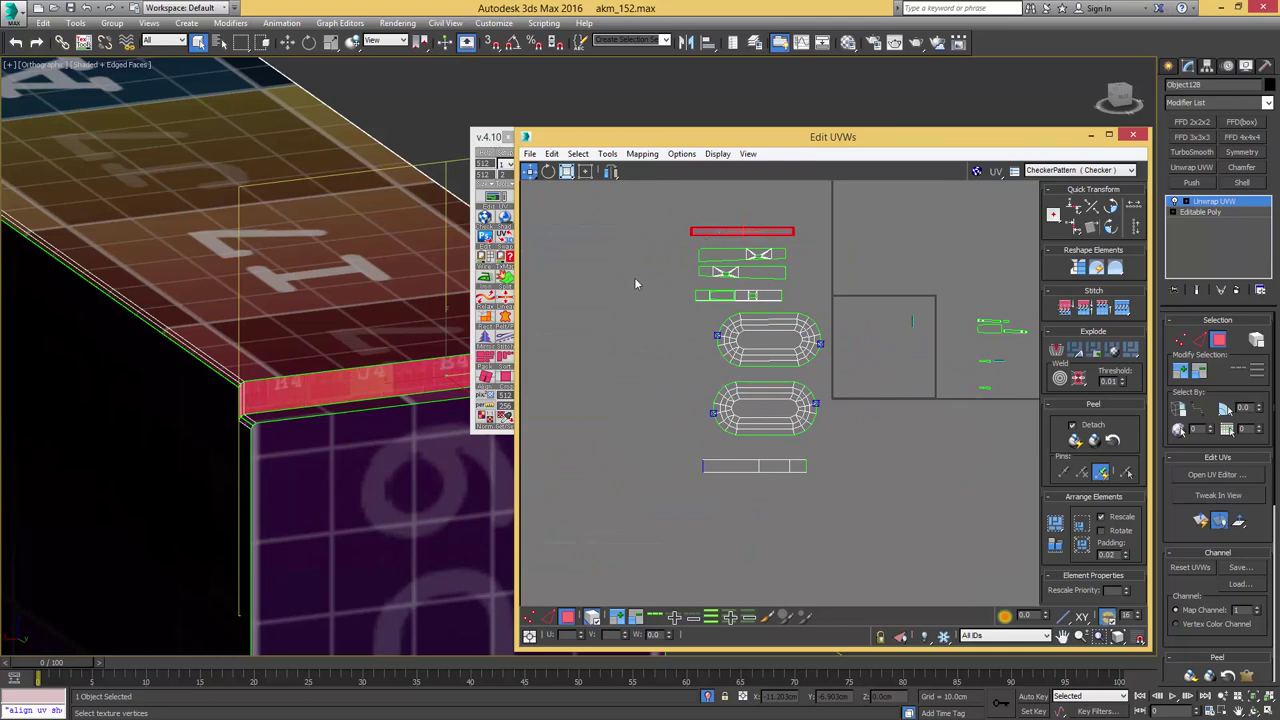
- Select the narrow ledge face below the vertical step together with its bevelled end faces
middle_drag(334, 383, 352, 271)
click(261, 313)
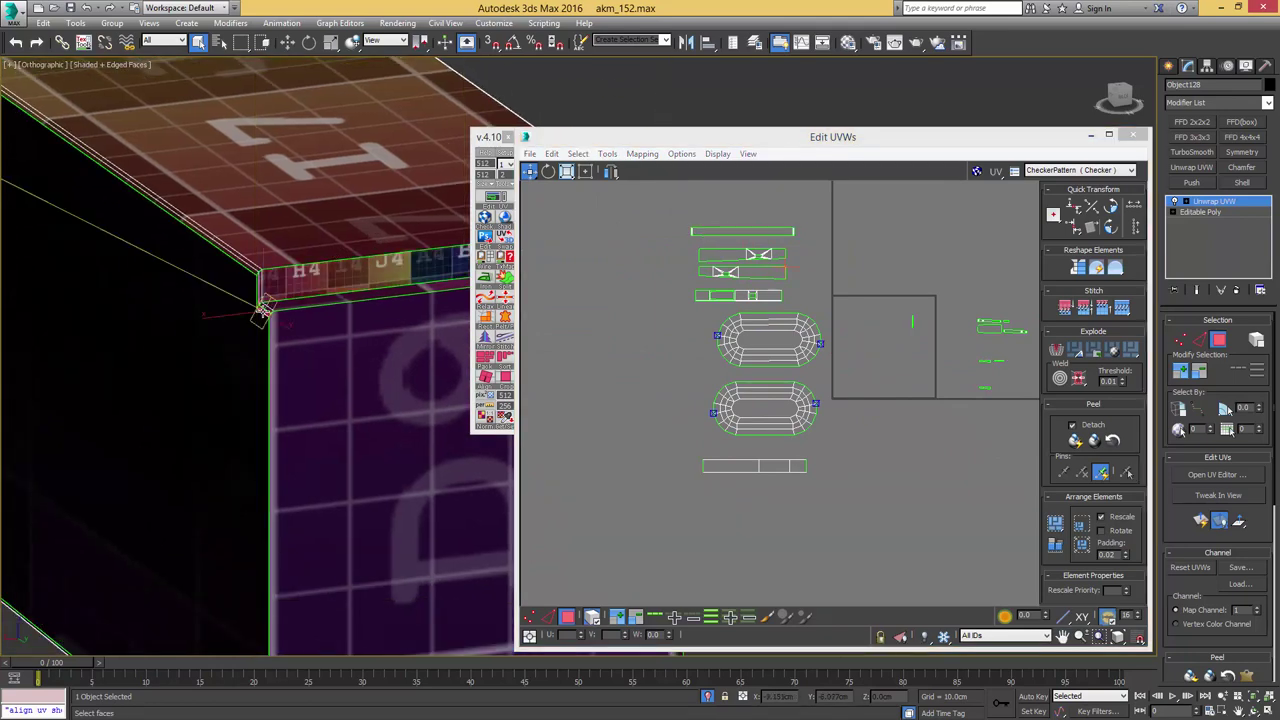
click(266, 311)
click(280, 308)
alt+middle_drag(280, 308, 85, 283)
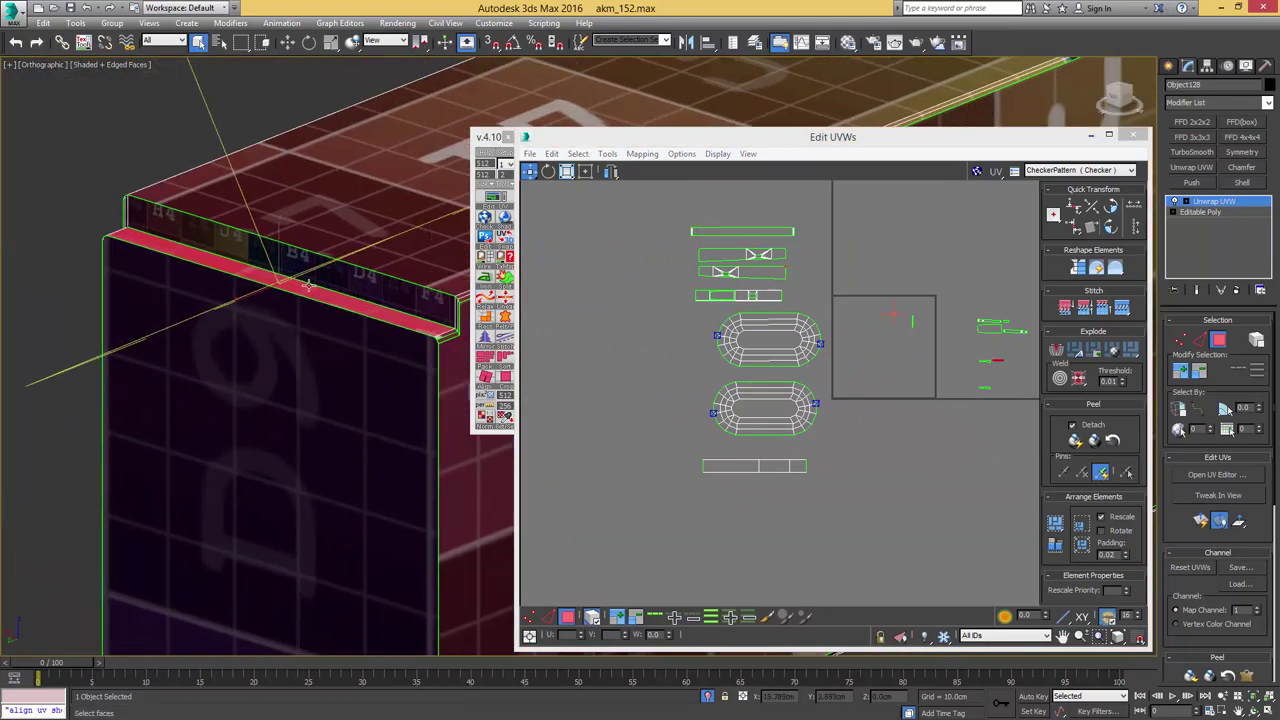
middle_drag(420, 340, 292, 309)
scroll(290, 309, up, 5)
ctrl+click(300, 318)
ctrl+click(298, 318)
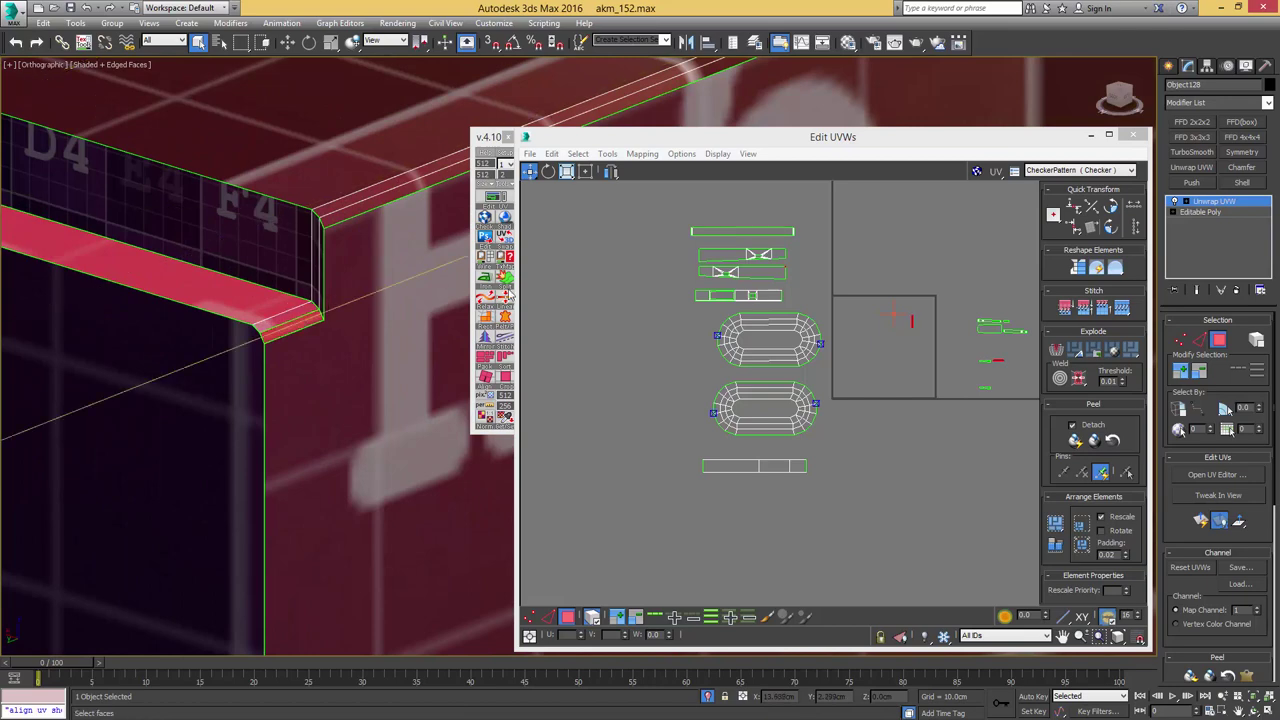
- Remap the selected ledge faces as one shell spanning the UV tile and relax it
middle_drag(904, 314, 760, 316)
key(Return)
scroll(744, 279, up, 4)
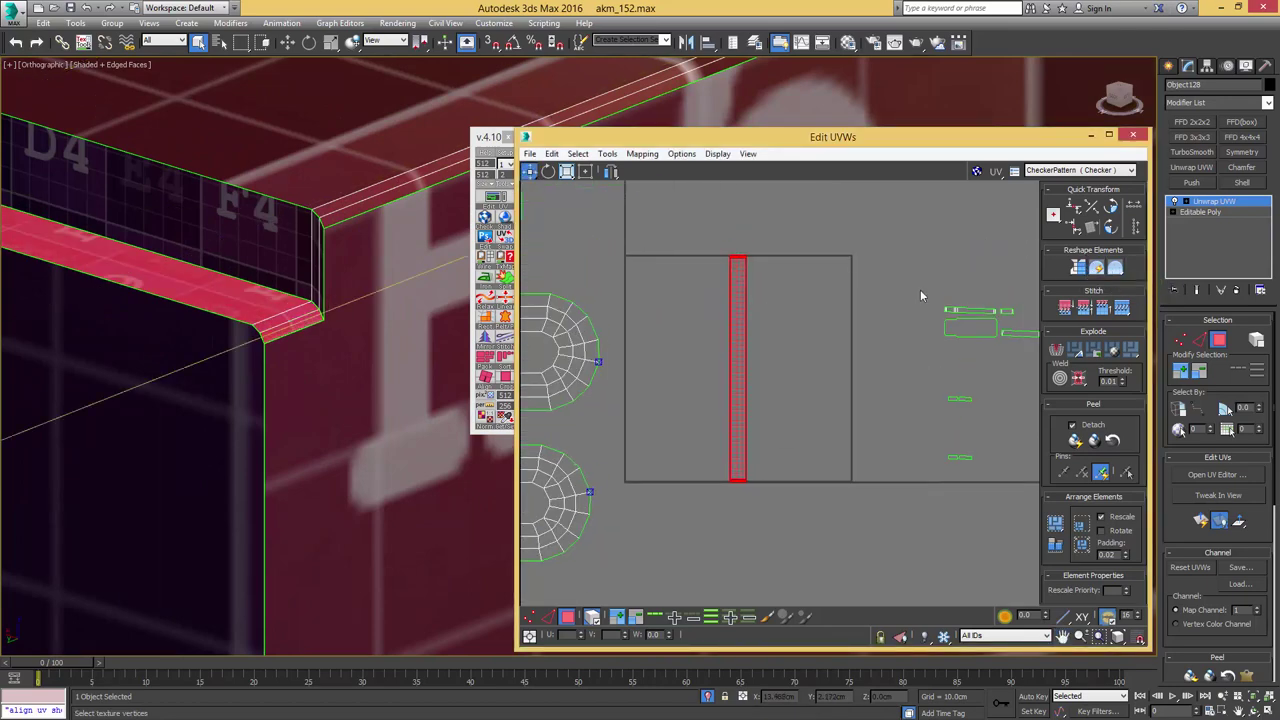
scroll(717, 270, up, 4)
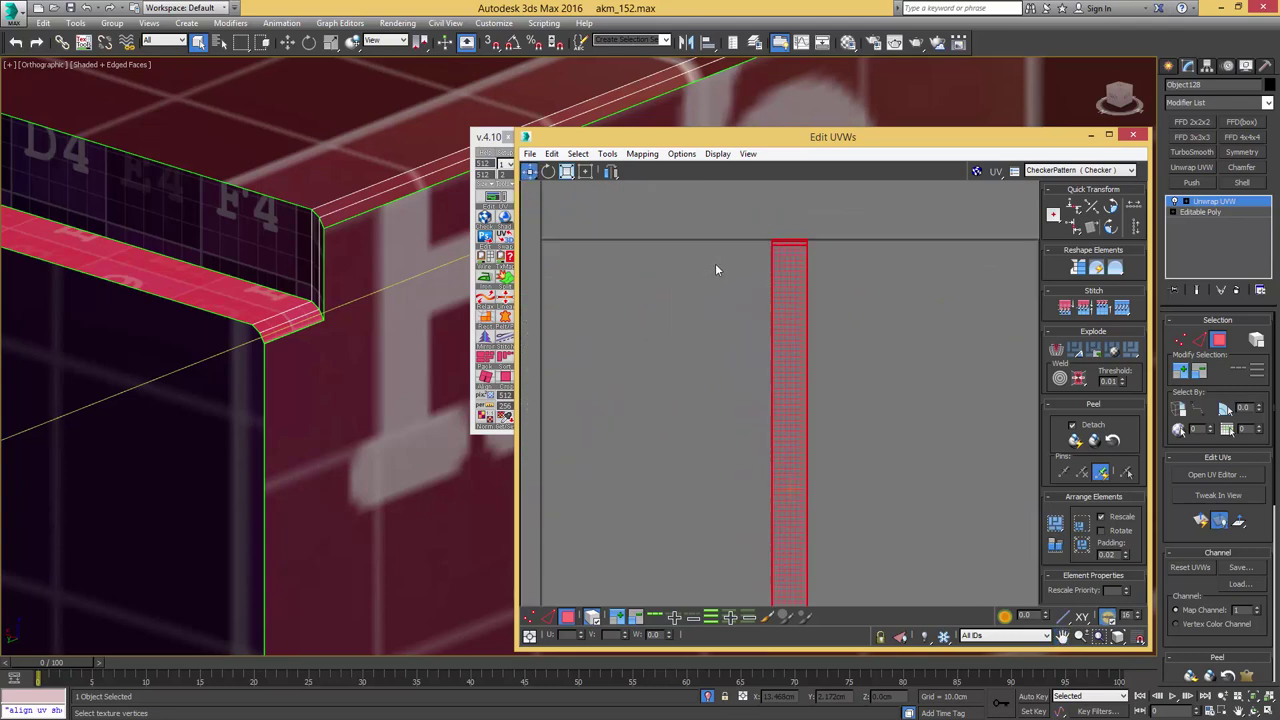
click(1116, 269)
scroll(871, 277, down, 4)
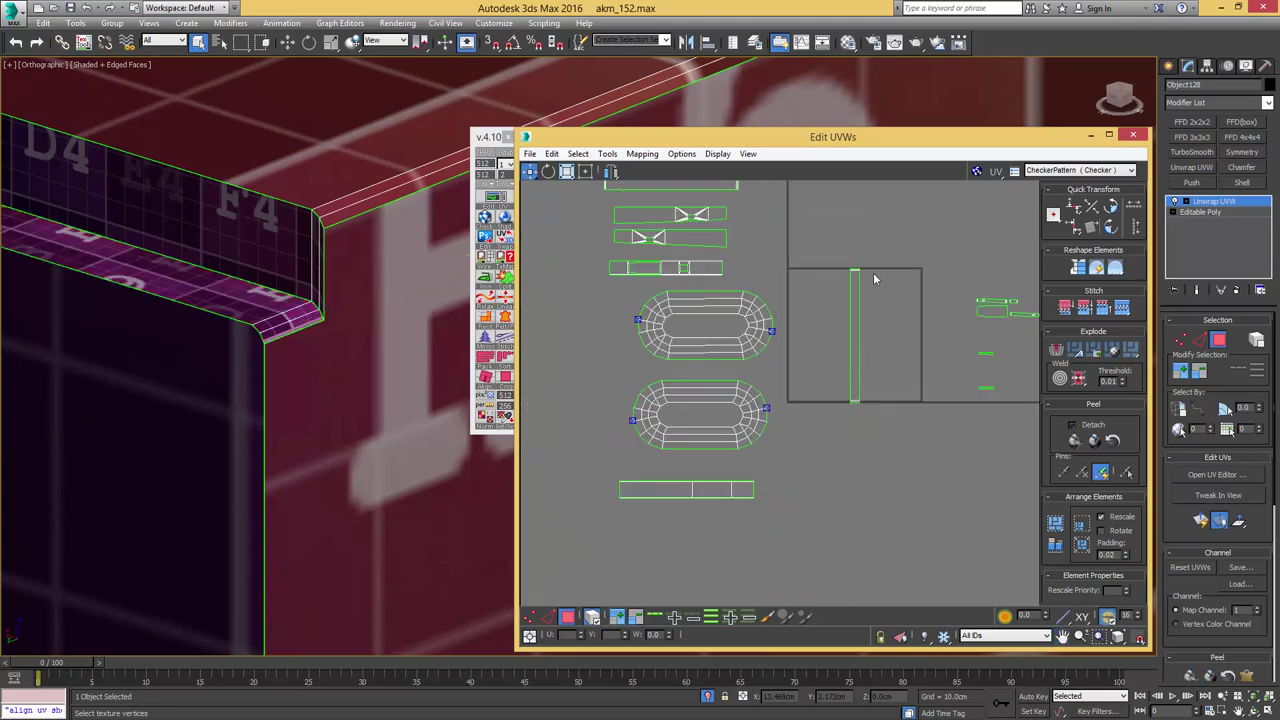
- Rotate the ledge shell by 90 degrees and move it outside the UV tile, below the slot-recess shells
click(1108, 229)
scroll(843, 352, down, 2)
drag(869, 342, 769, 448)
- Align the tilted recess-wall strip among the small shells to horizontal by its long upper edge
middle_drag(937, 351, 818, 364)
scroll(818, 364, up, 2)
scroll(819, 360, up, 5)
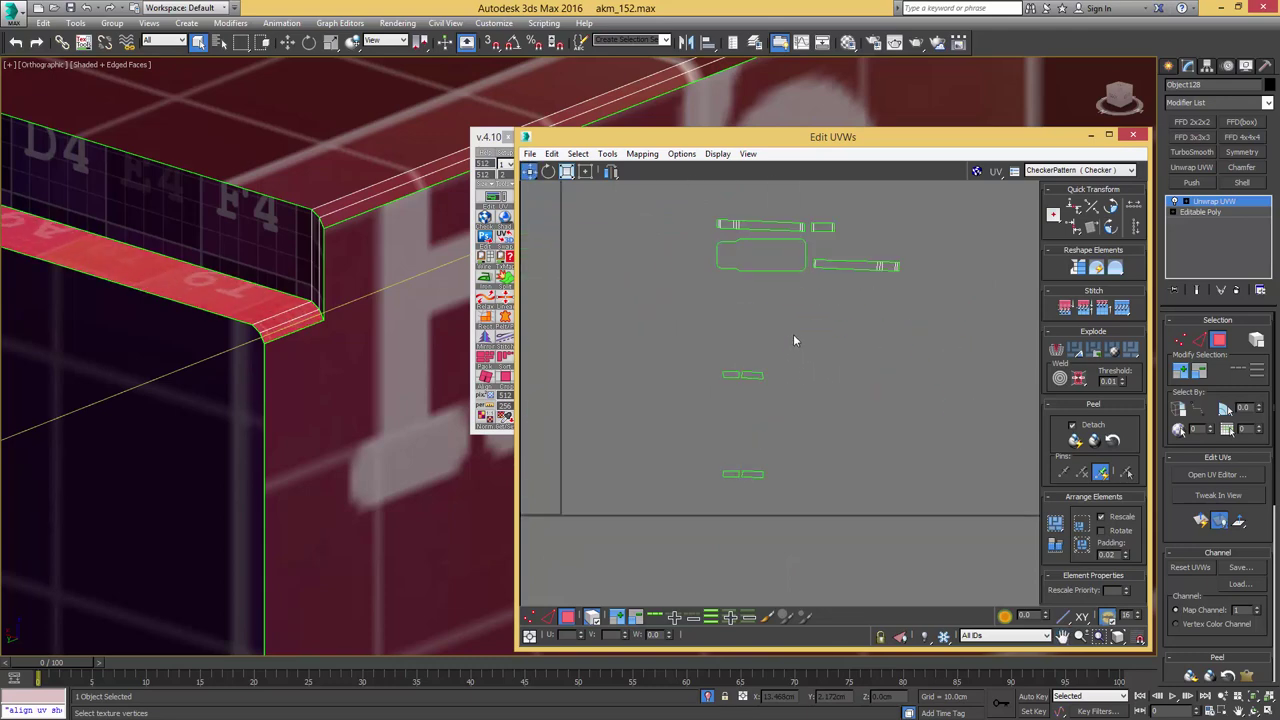
scroll(796, 336, up, 2)
middle_drag(794, 270, 674, 362)
scroll(838, 306, up, 3)
scroll(858, 290, up, 1)
key(2)
click(716, 271)
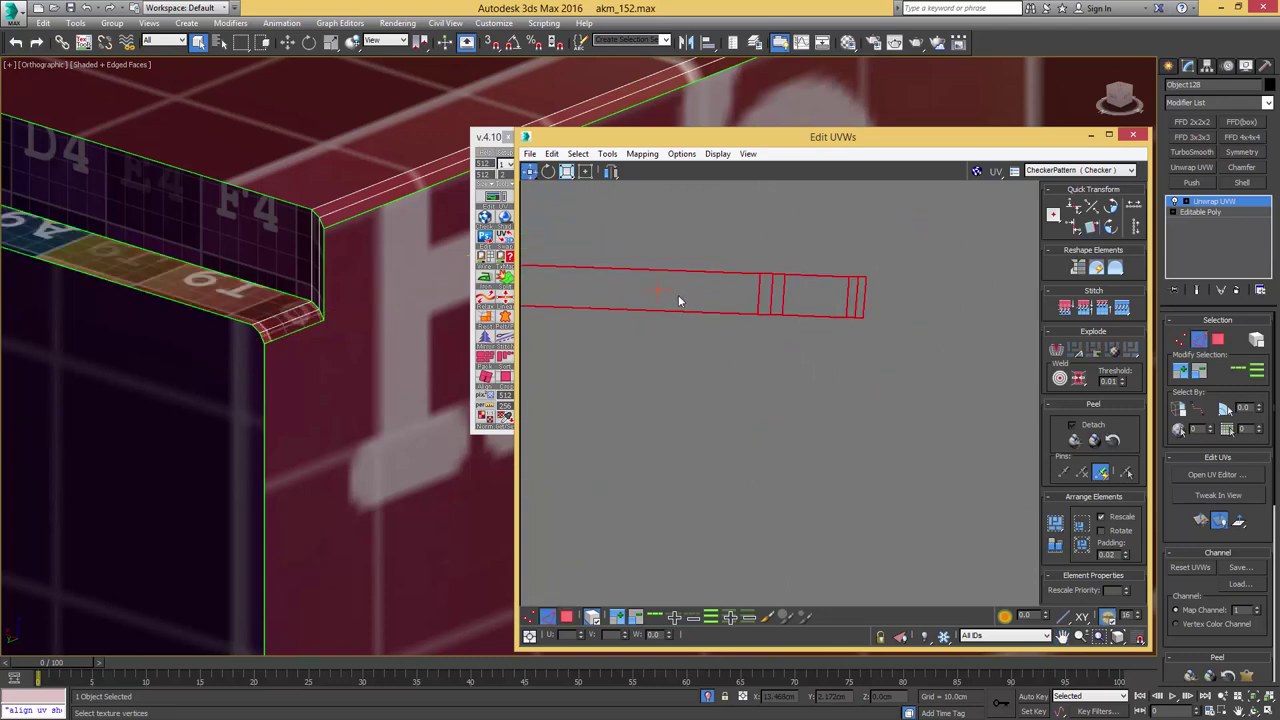
click(486, 378)
middle_drag(796, 293, 793, 336)
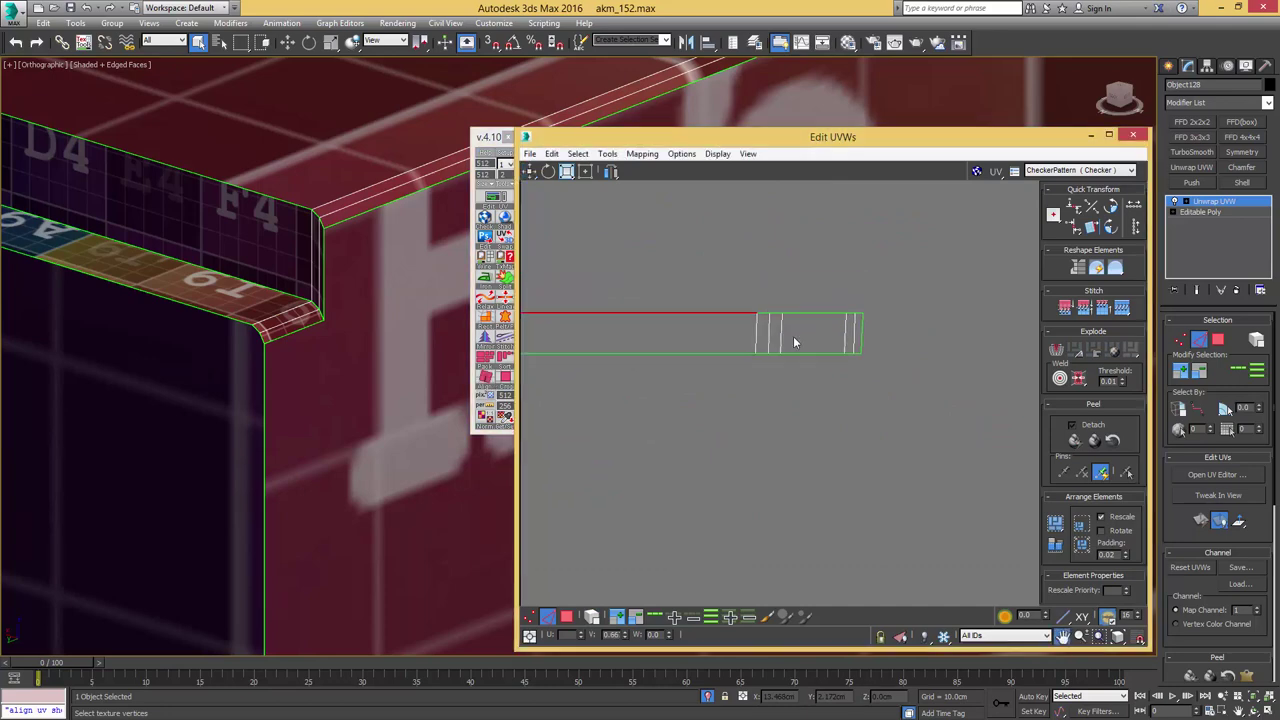
- Stitch two adjoining recess-wall pieces in succession onto the end edge of the aligned strip
scroll(867, 325, up, 3)
click(866, 333)
key(s)
middle_drag(1035, 333, 839, 302)
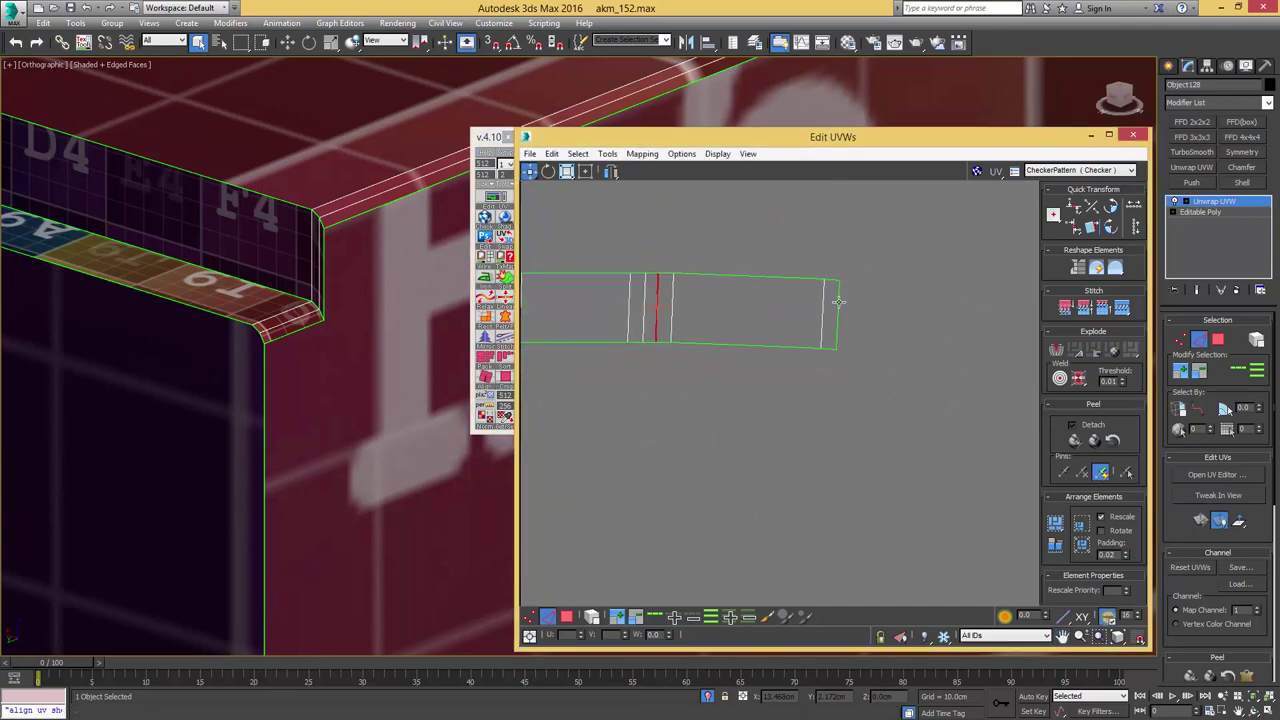
drag(859, 309, 836, 319)
key(s)
- Inspect the recess walls on the receiver's underside and stitch the next wall piece to the far end of the extended strip
scroll(360, 283, down, 6)
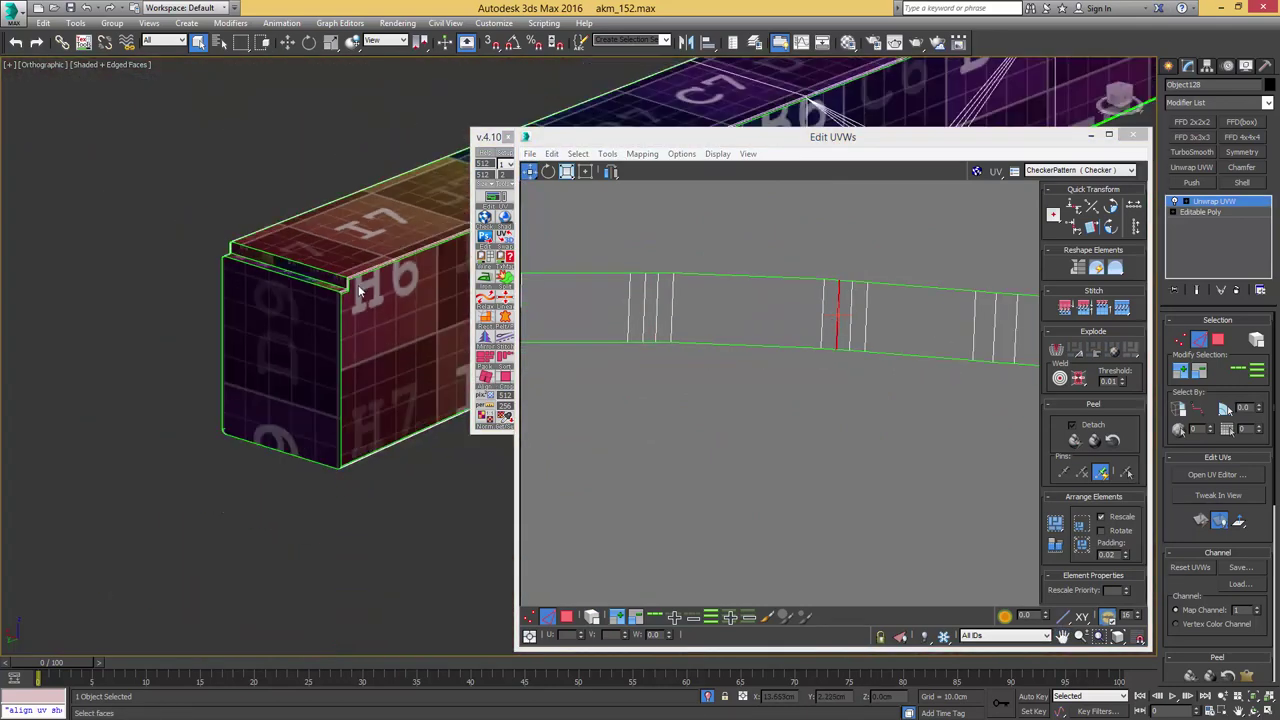
alt+middle_drag(410, 285, 354, 240)
scroll(292, 231, up, 5)
scroll(320, 225, down, 4)
middle_drag(430, 222, 170, 250)
middle_drag(752, 281, 551, 241)
scroll(551, 241, down, 3)
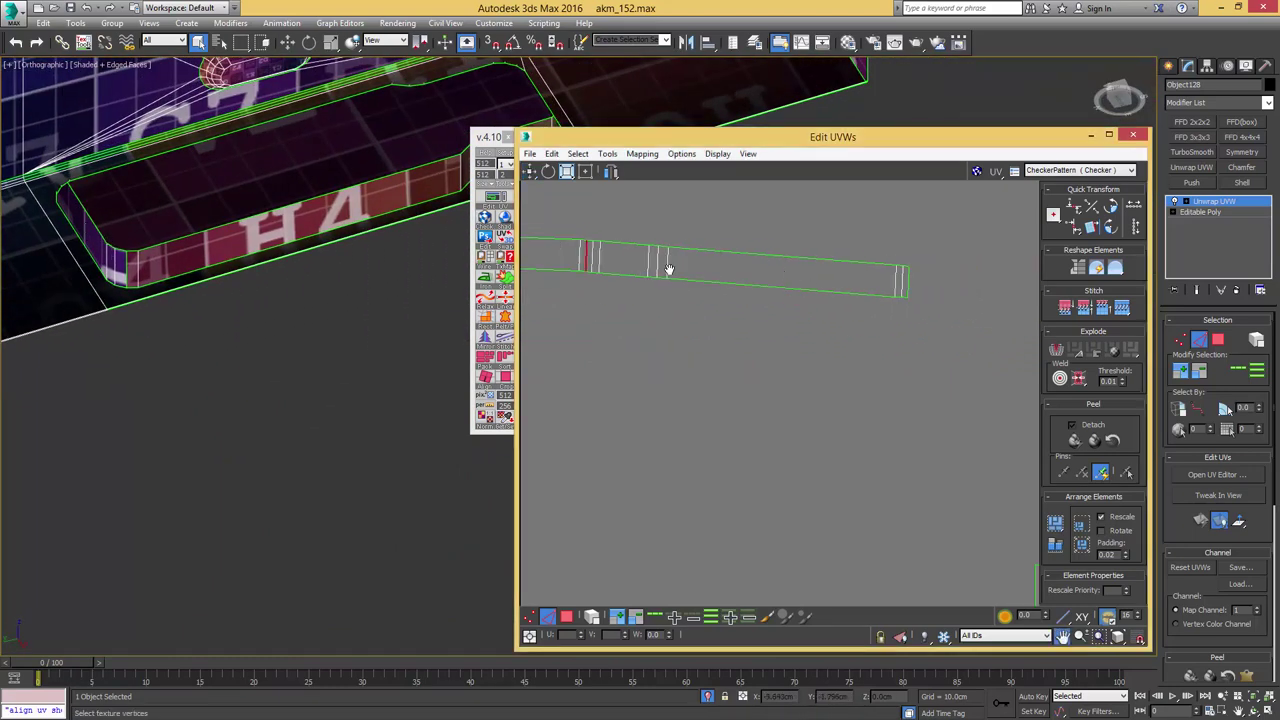
middle_drag(915, 276, 836, 287)
scroll(836, 287, up, 2)
click(822, 289)
key(s)
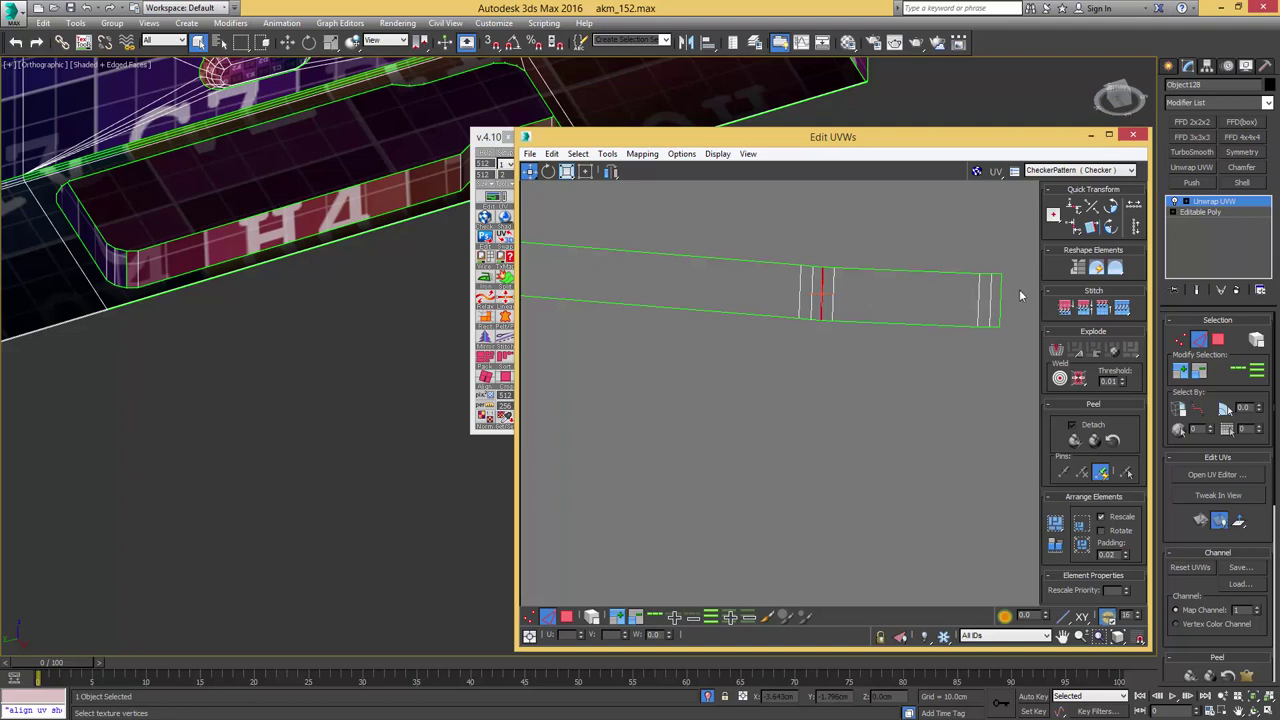
- Align the upper and lower long edges of the extended recess-wall strip to horizontal
scroll(996, 303, down, 5)
middle_drag(949, 293, 851, 292)
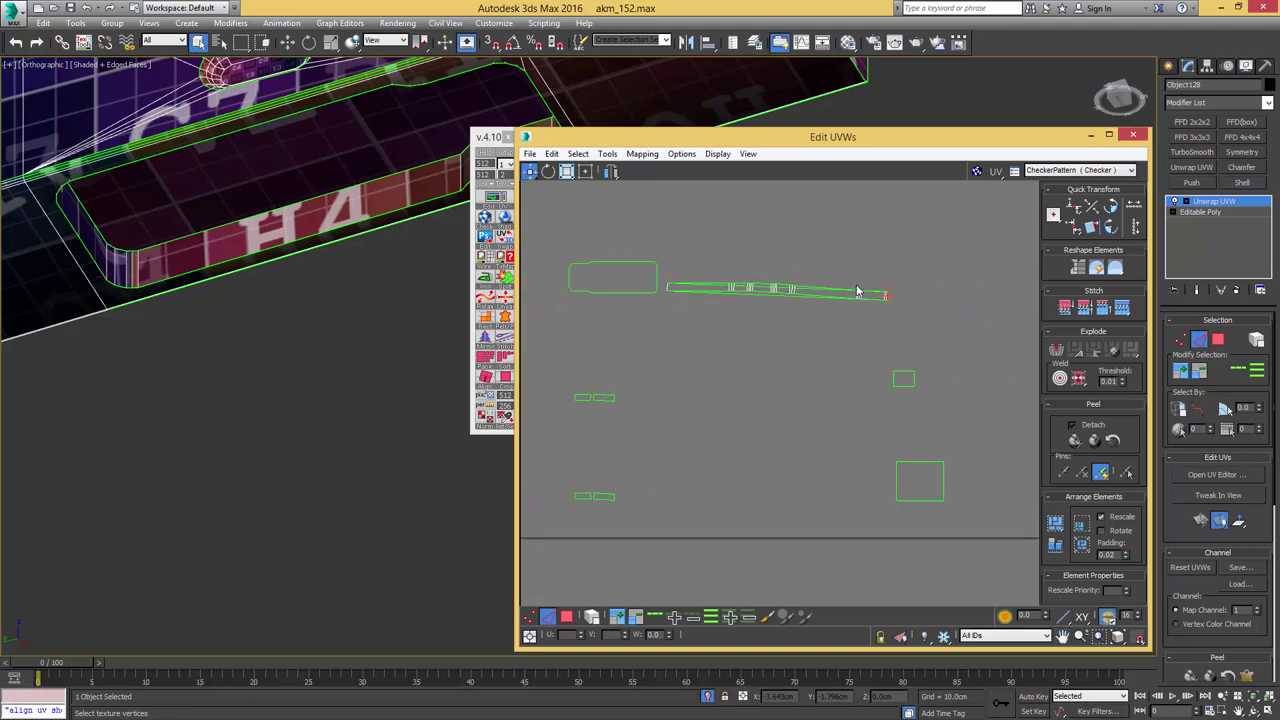
key(3)
scroll(785, 267, up, 4)
click(851, 302)
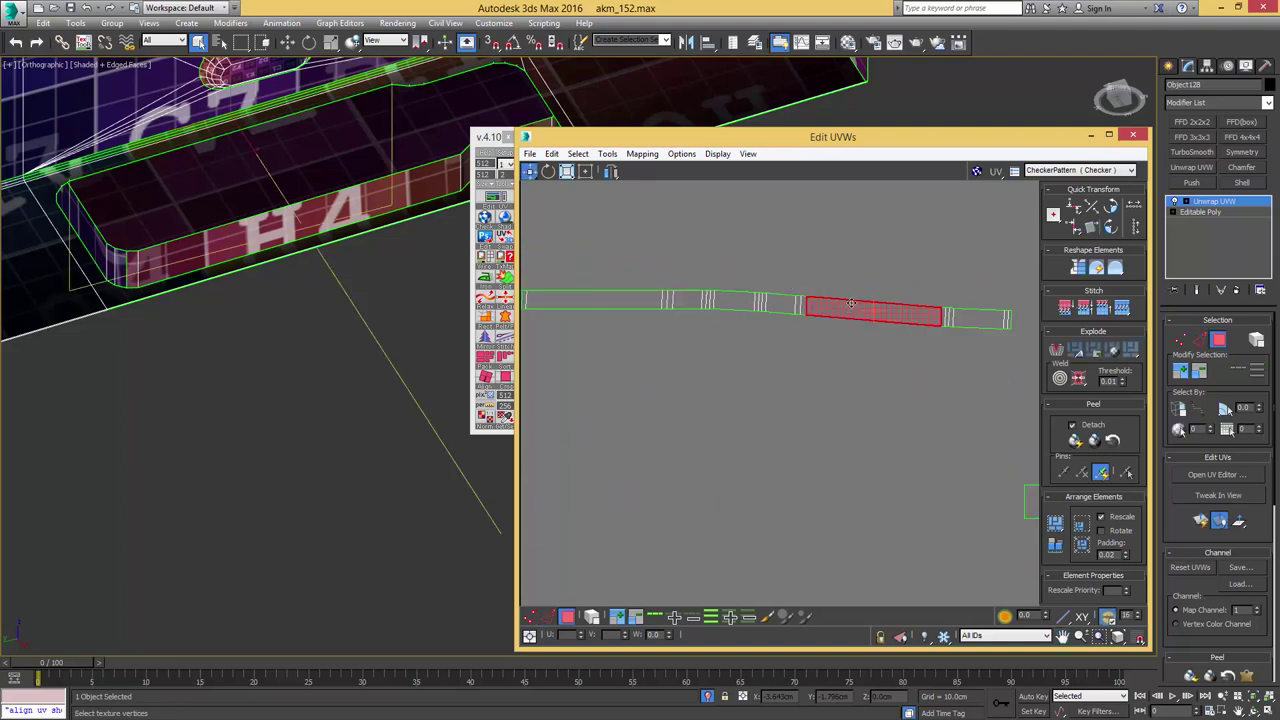
key(2)
double_click(851, 306)
key(h)
double_click(850, 317)
key(h)
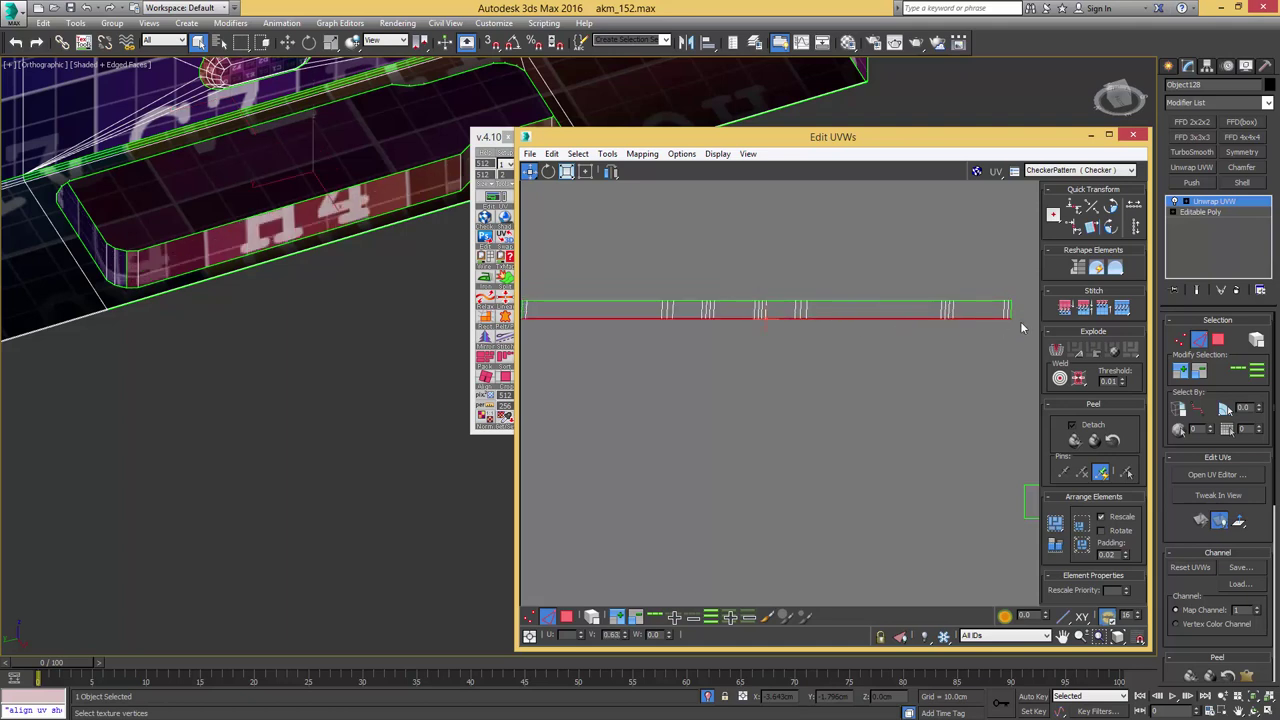
- Align the short end edges of the recess-wall strip to vertical
click(1011, 310)
scroll(1008, 309, up, 3)
key(v)
scroll(928, 300, down, 3)
middle_drag(545, 300, 736, 295)
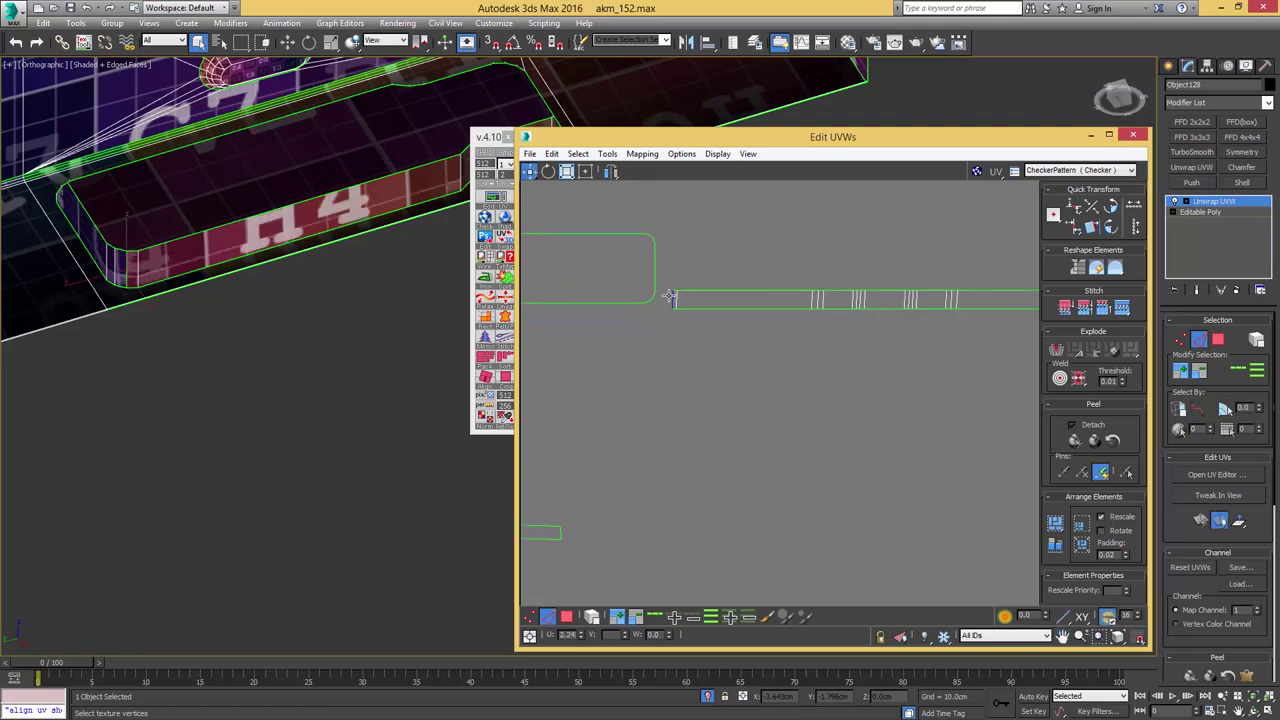
scroll(674, 297, up, 3)
scroll(698, 304, down, 6)
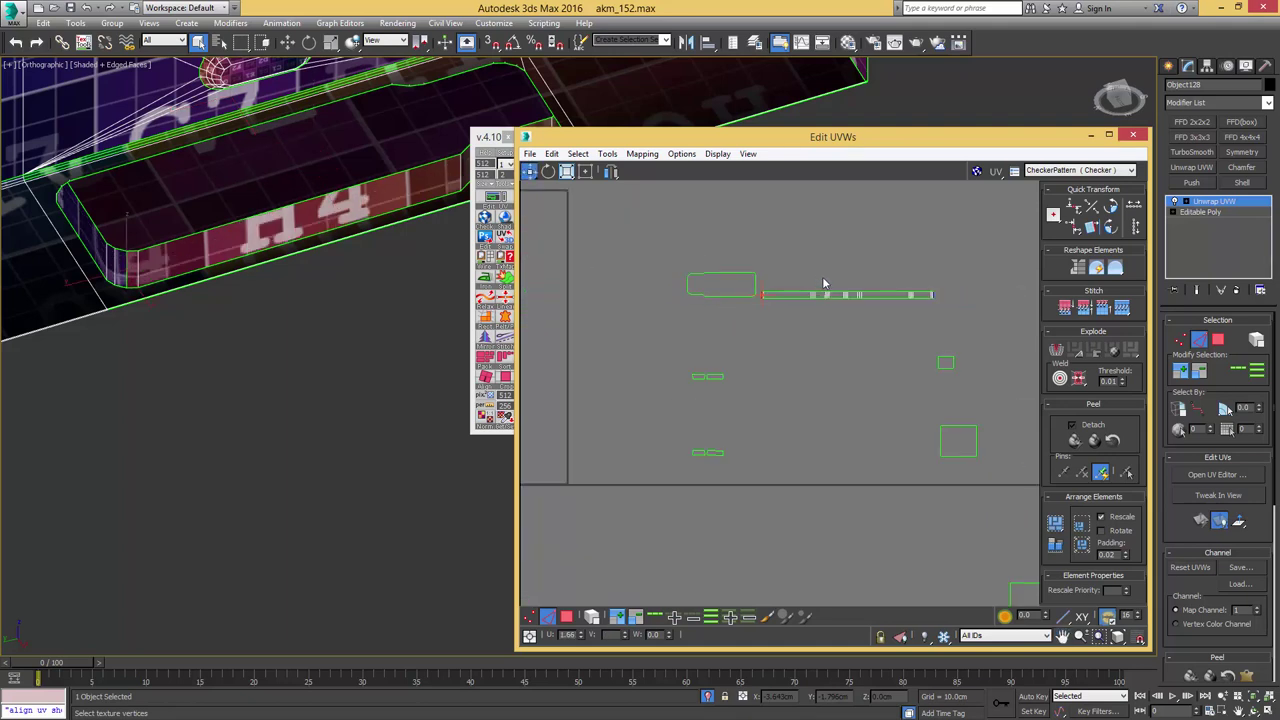
- Move the whole straightened recess-wall strip directly beneath the matching recess-floor shell
key(3)
key(4)
click(829, 289)
drag(833, 289, 772, 299)
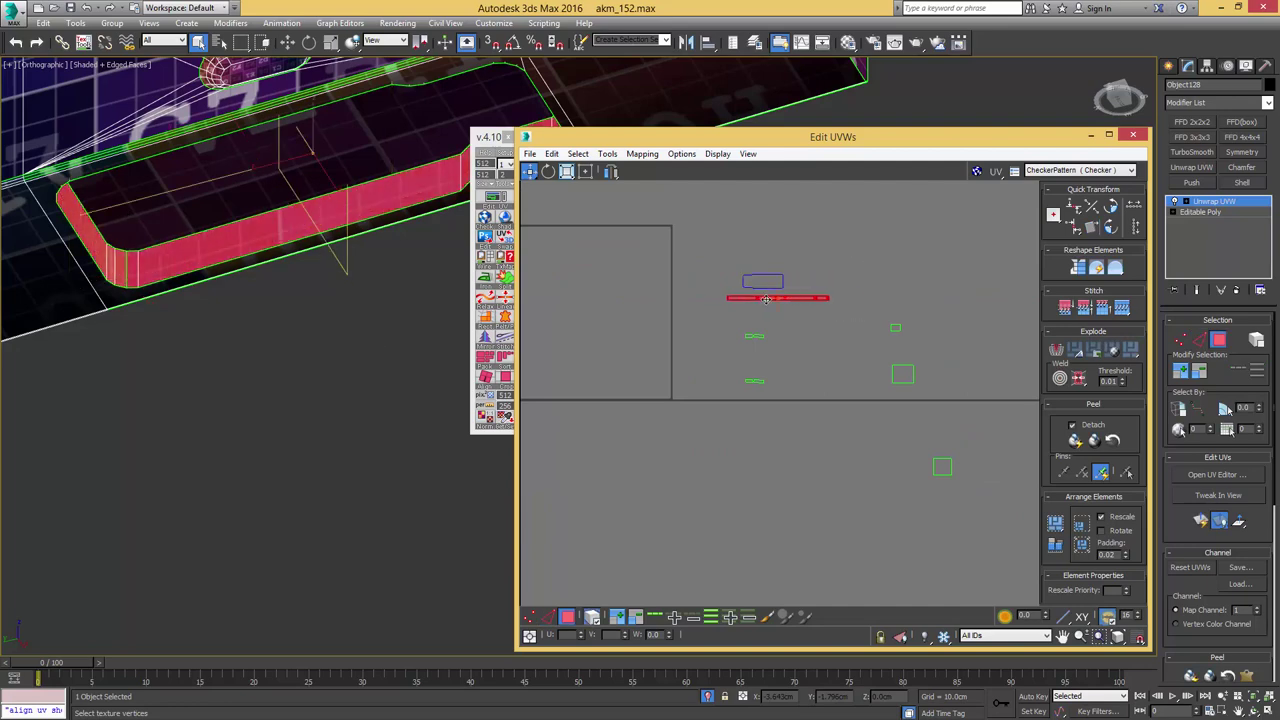
- Select both pairs of small wall shells below the long strip, check them on the model, and straighten them
scroll(748, 320, up, 5)
drag(826, 530, 722, 352)
middle_drag(345, 188, 288, 233)
scroll(130, 252, down, 4)
alt+middle_drag(177, 265, 218, 266)
scroll(218, 266, up, 6)
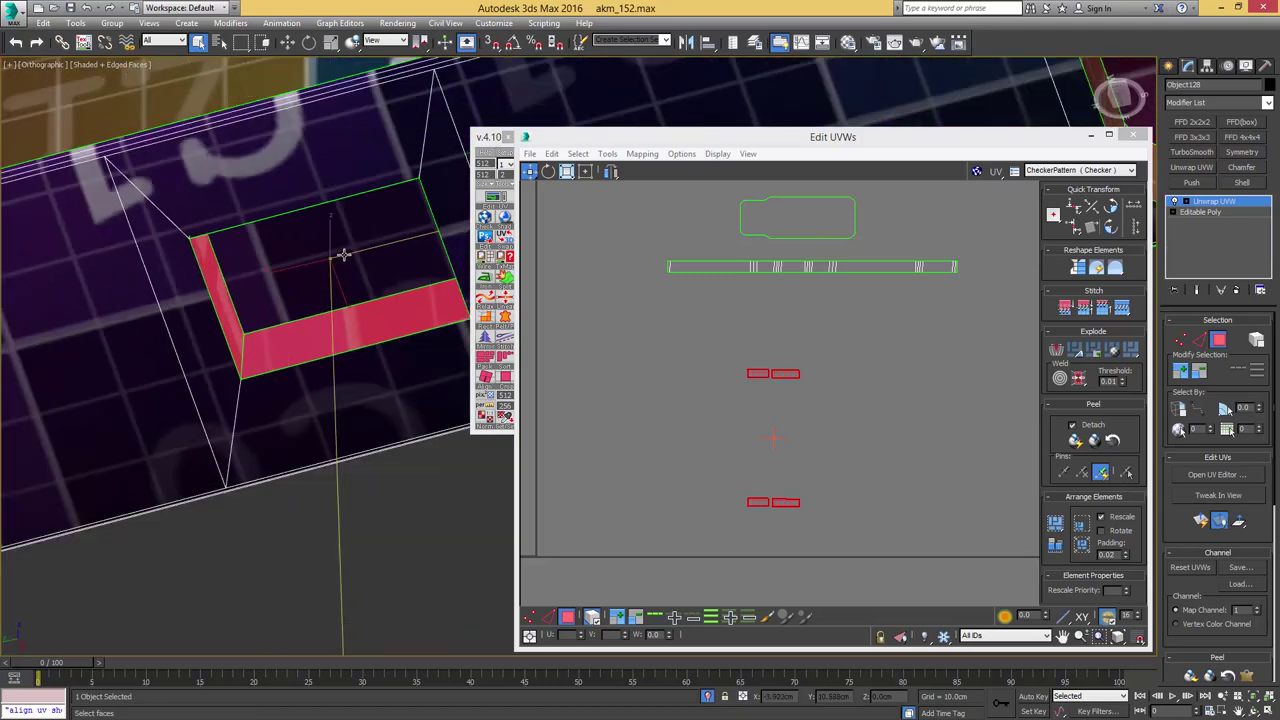
click(1078, 270)
- Rescale all of the receiver's UV shells to a common texel density and move them outside the UV tile
scroll(774, 322, down, 4)
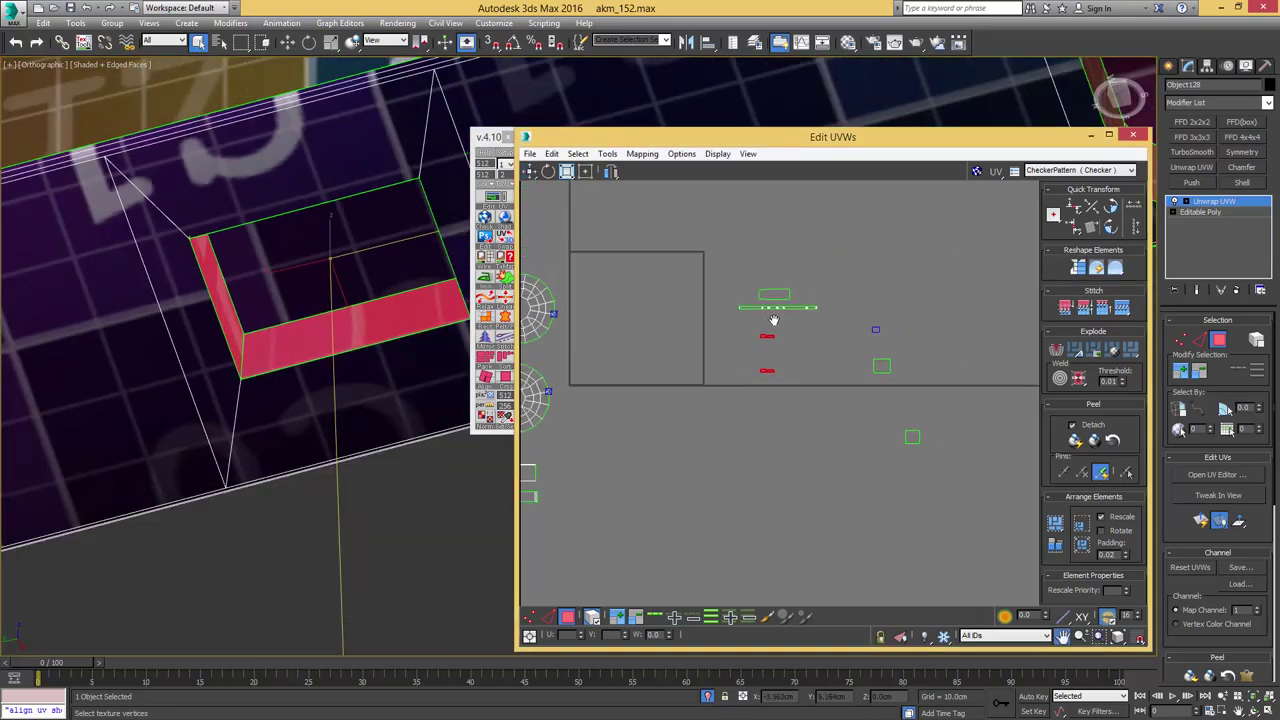
middle_drag(774, 320, 740, 315)
middle_drag(840, 317, 756, 235)
scroll(796, 339, up, 4)
scroll(796, 338, down, 9)
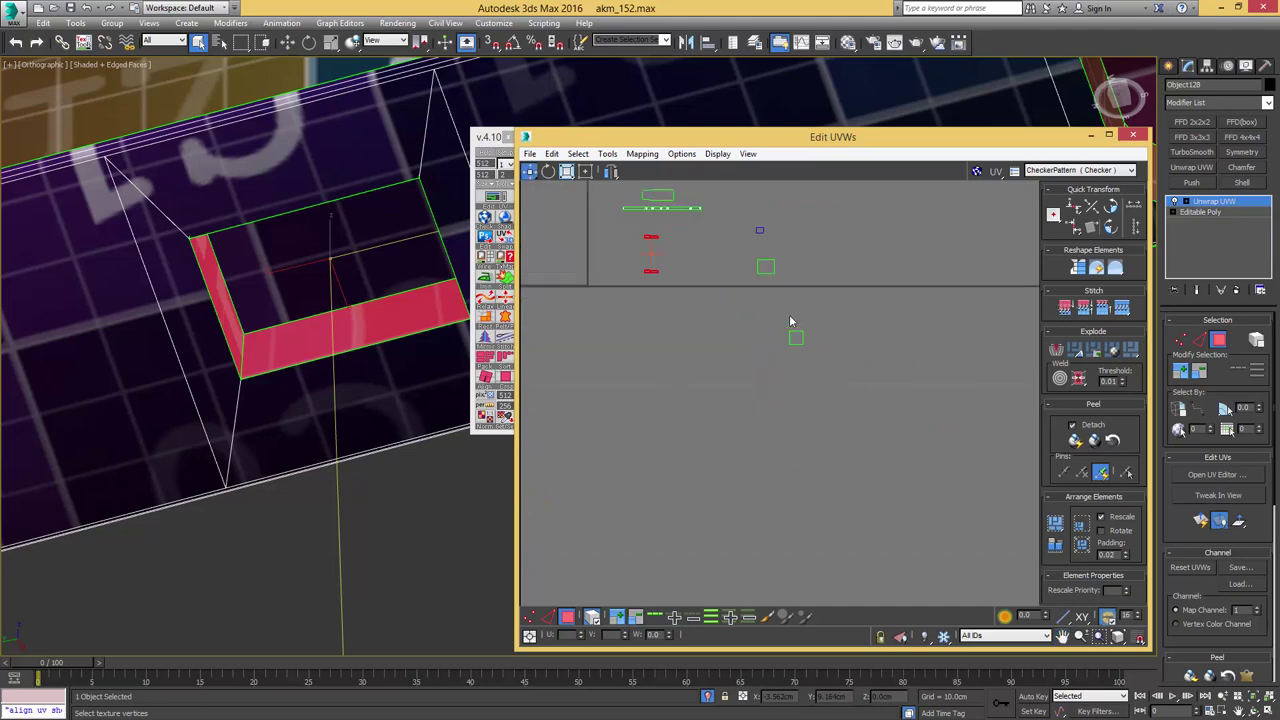
middle_drag(705, 290, 877, 382)
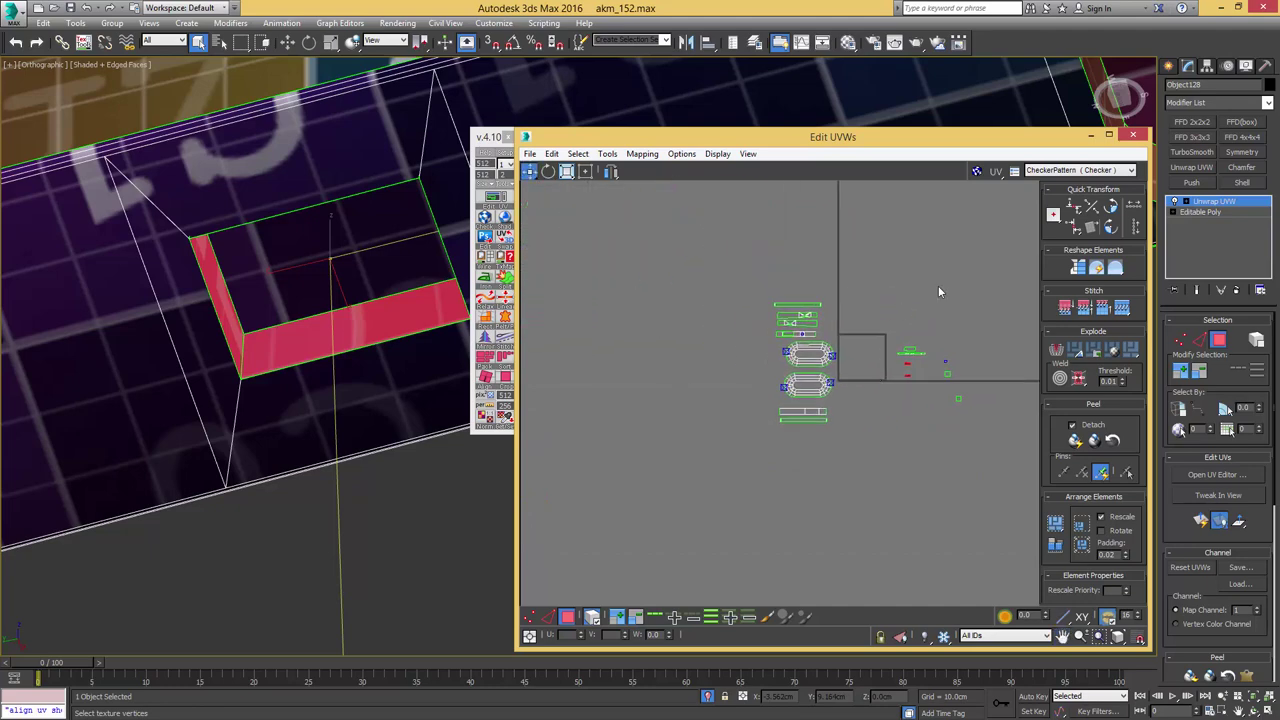
key(ctrl+a)
click(1057, 548)
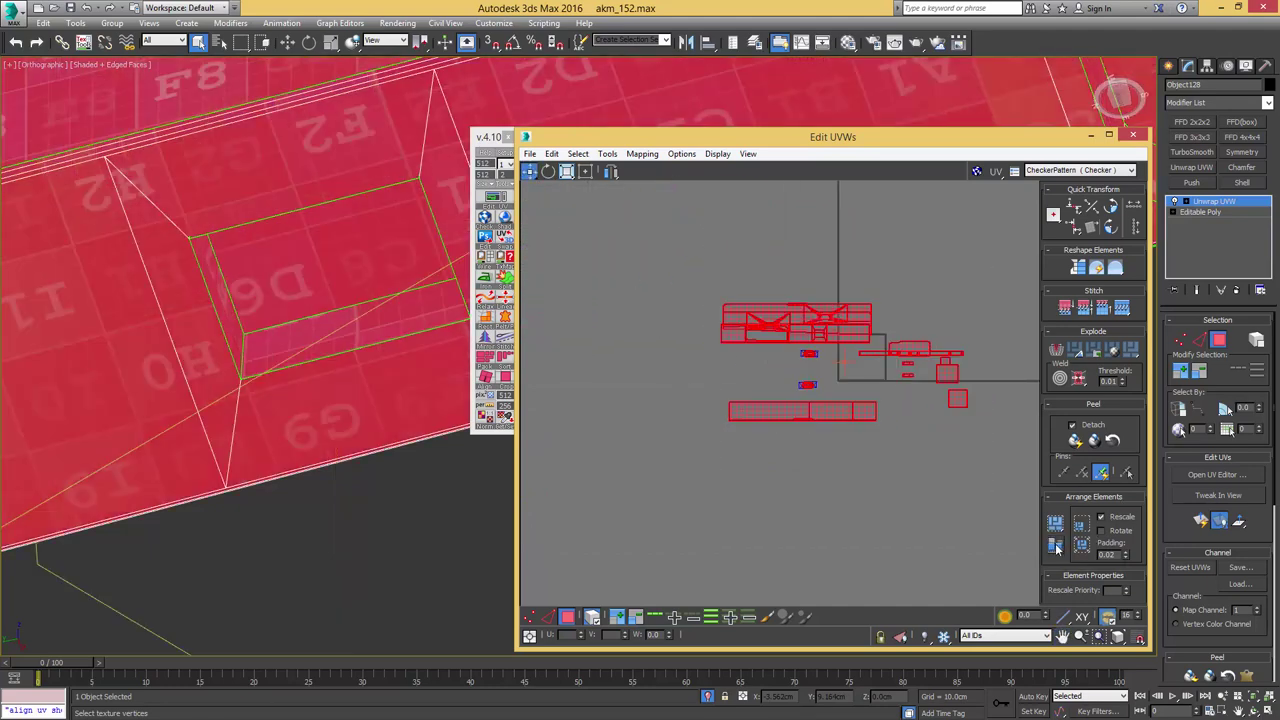
scroll(806, 332, down, 2)
drag(806, 330, 696, 433)
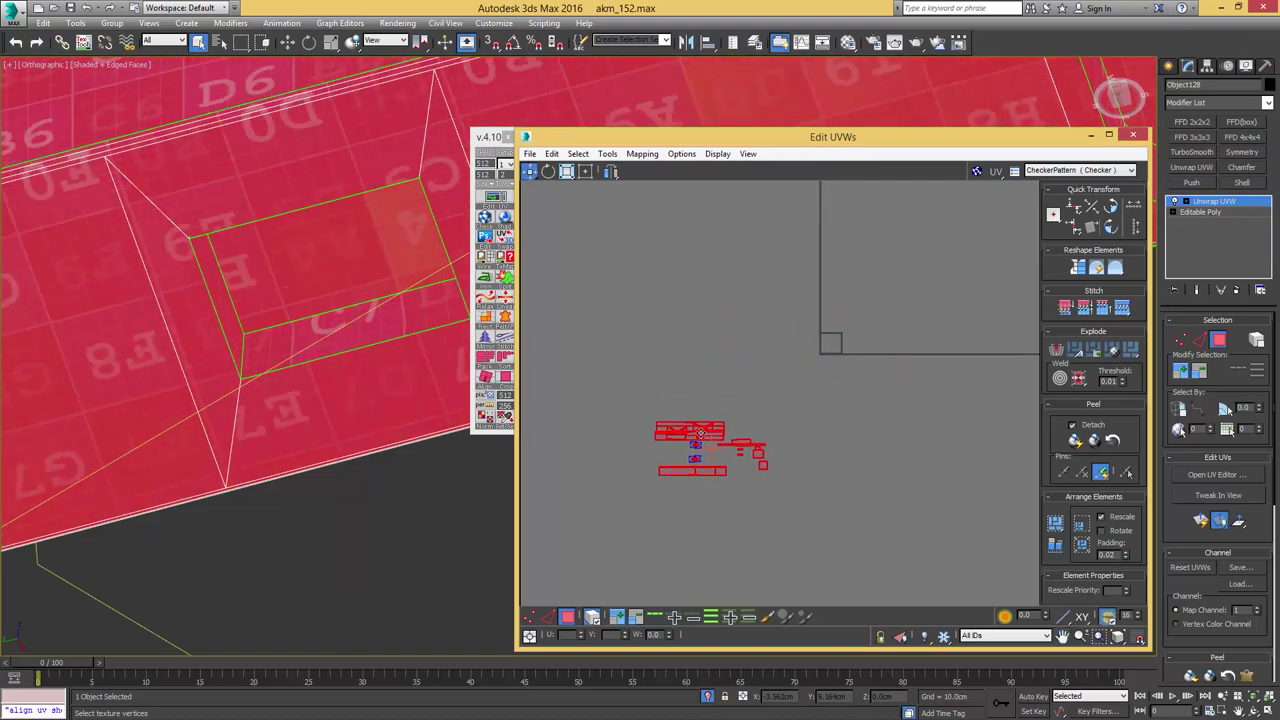
- Collapse the receiver's unwrap into an Editable Poly, exit isolation, and close the floating UV toolkit
middle_drag(336, 235, 527, 180)
scroll(329, 236, down, 5)
key(ctrl+e)
key(alt+q)
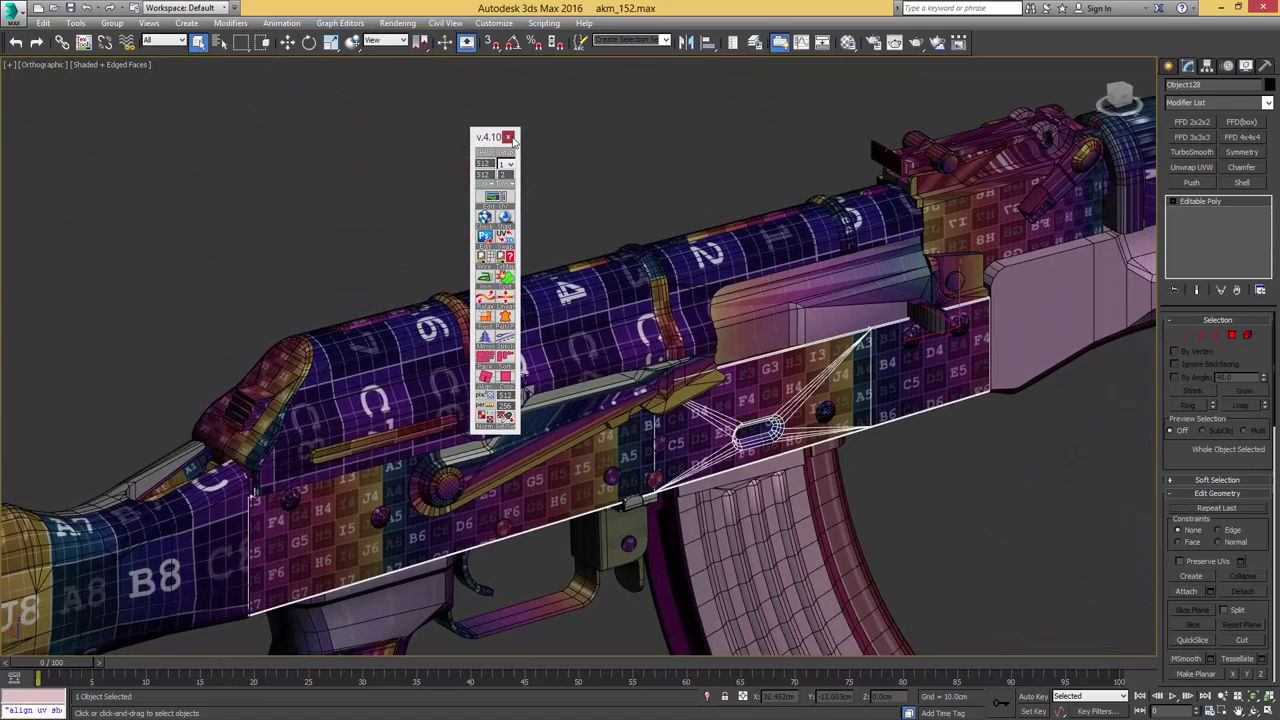
click(511, 138)
- Unwrap the dust cover again and scale all its UV shells so its checker density matches the receiver's
click(543, 311)
key(ctrl+e)
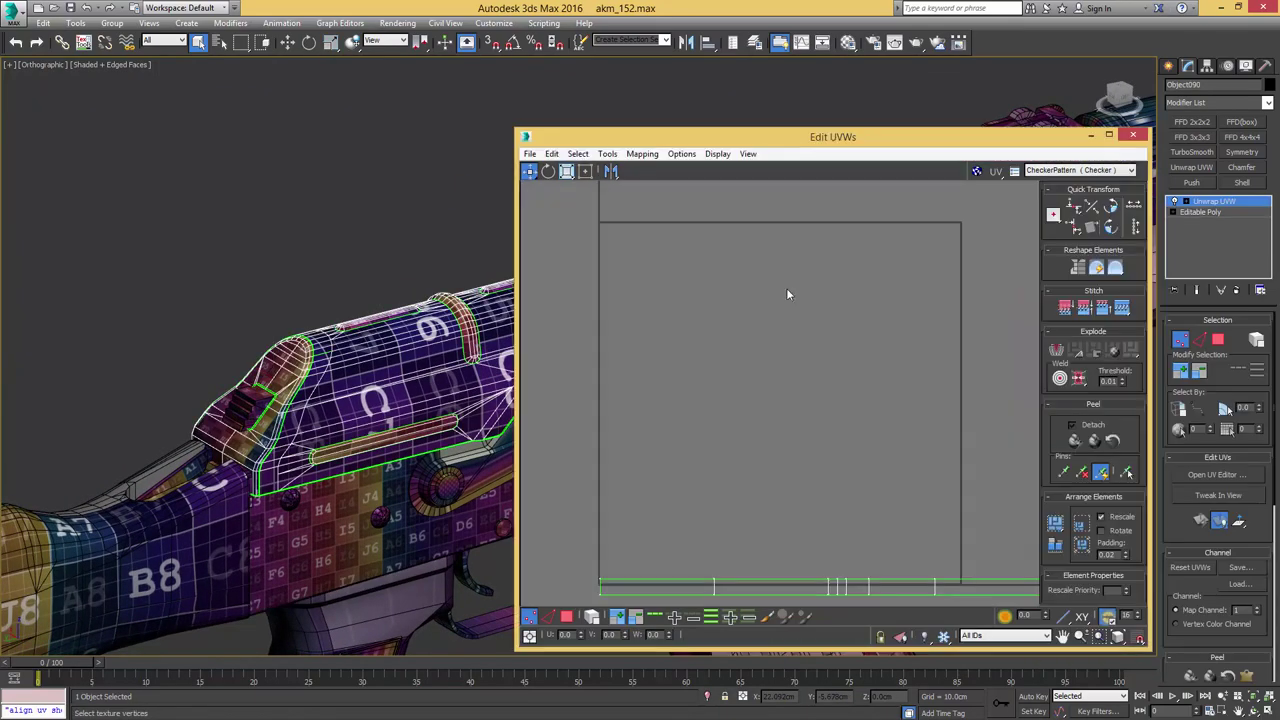
scroll(787, 293, down, 10)
key(3)
drag(594, 345, 813, 190)
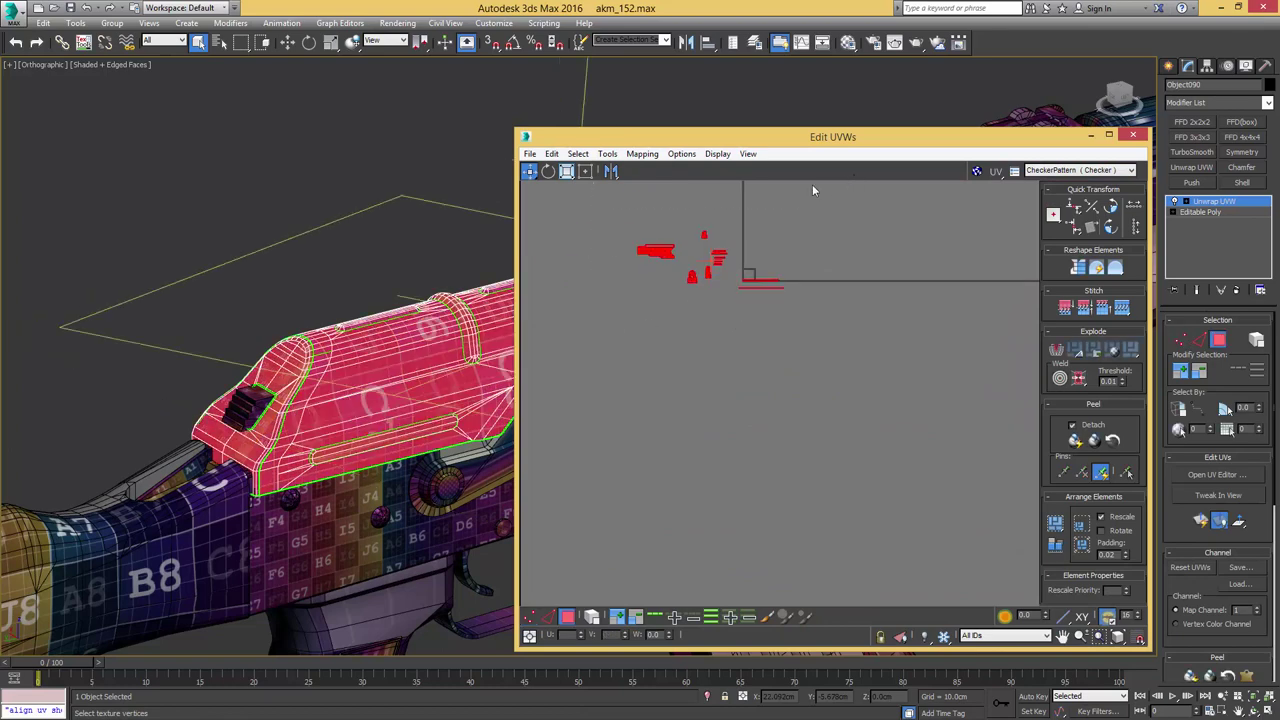
alt+middle_drag(300, 260, 170, 300)
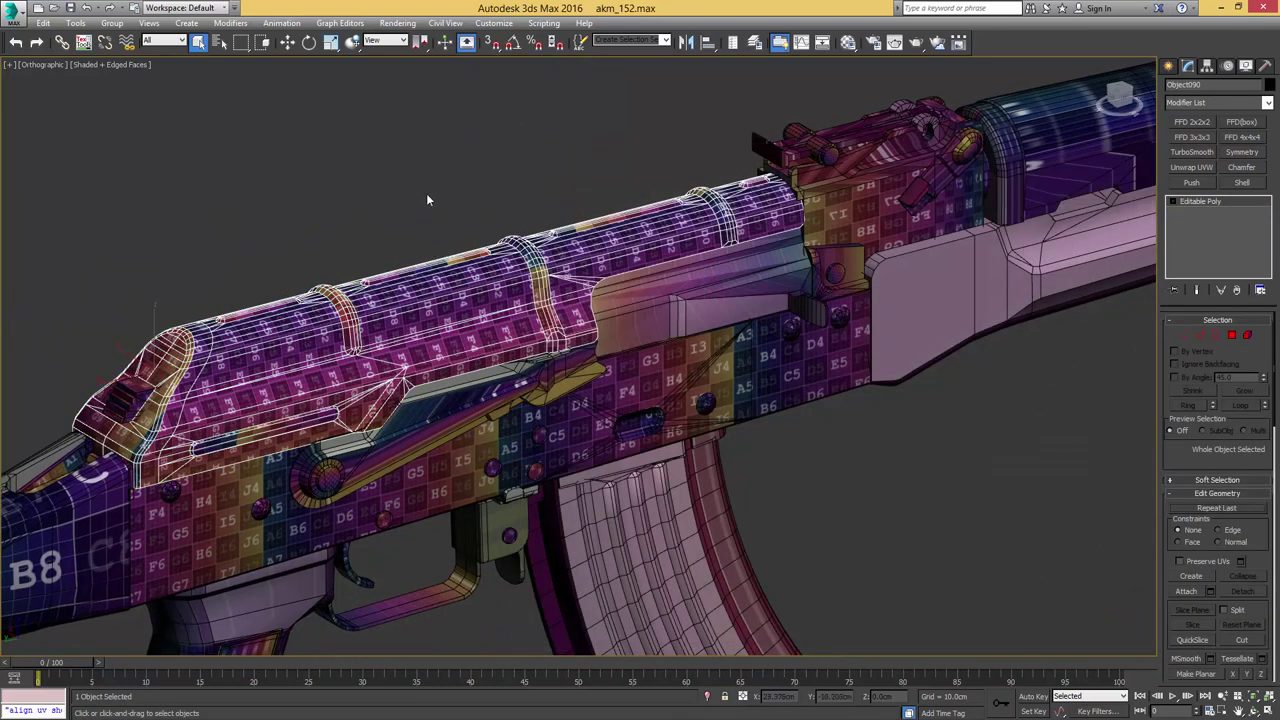
- Clear the selection, save the scene as akm_153.max, and examine the reference photo of the pistol grip
click(427, 200)
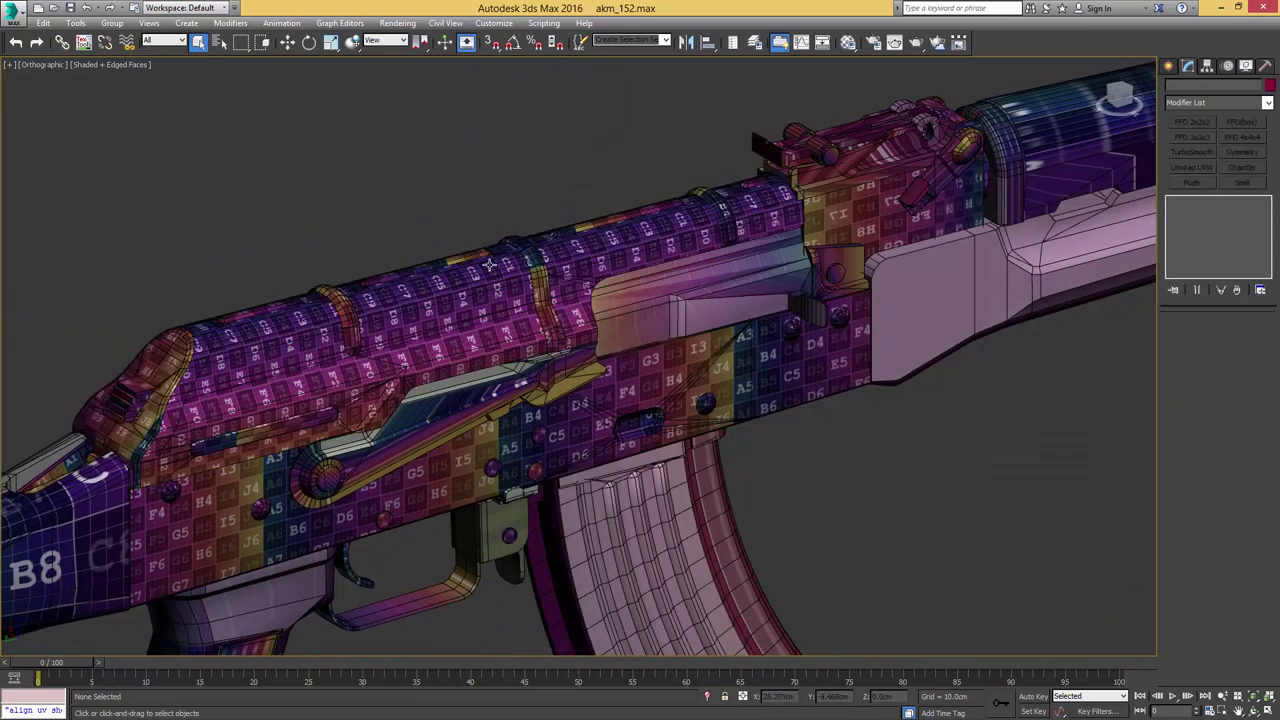
key(F4)
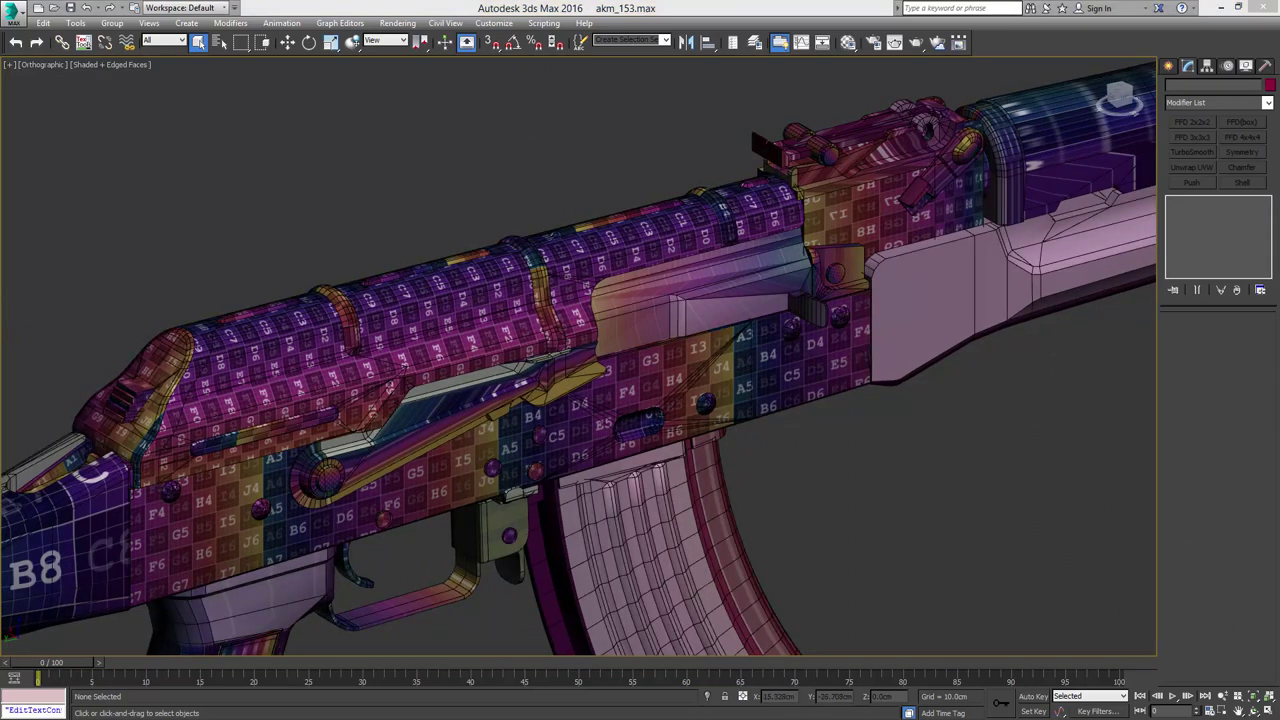
drag(1279, 143, 822, 113)
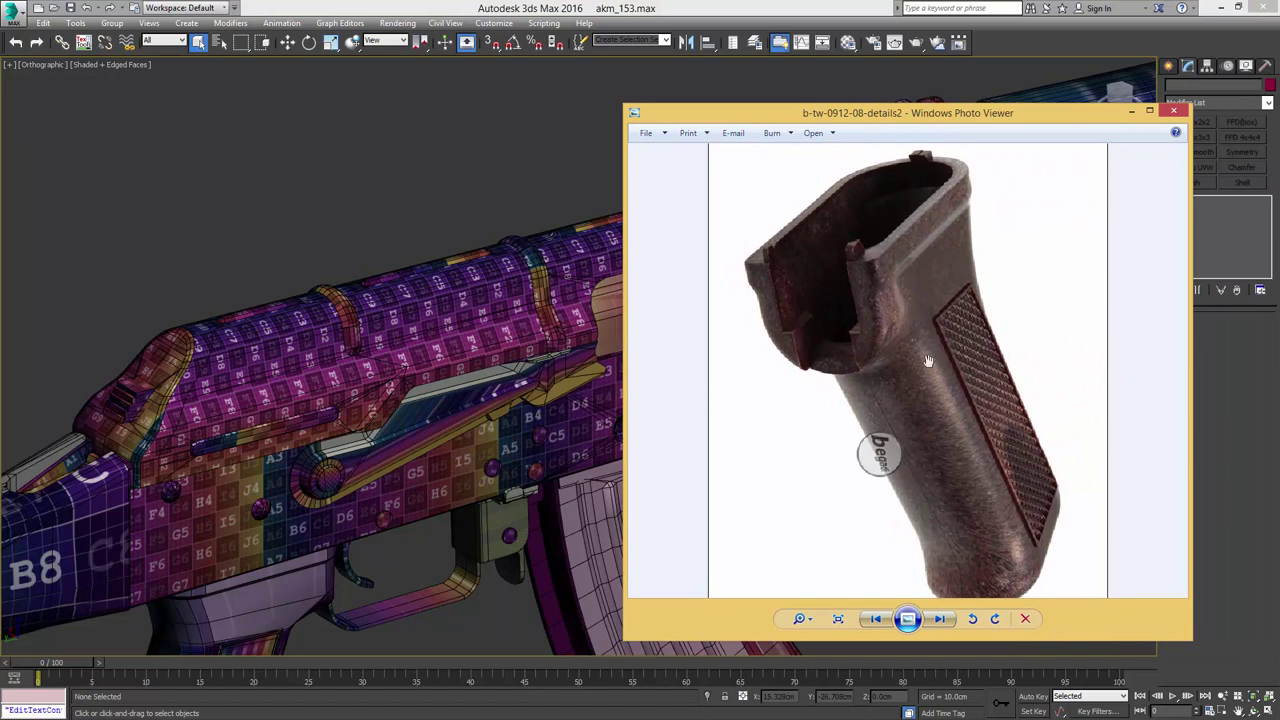
drag(928, 361, 886, 284)
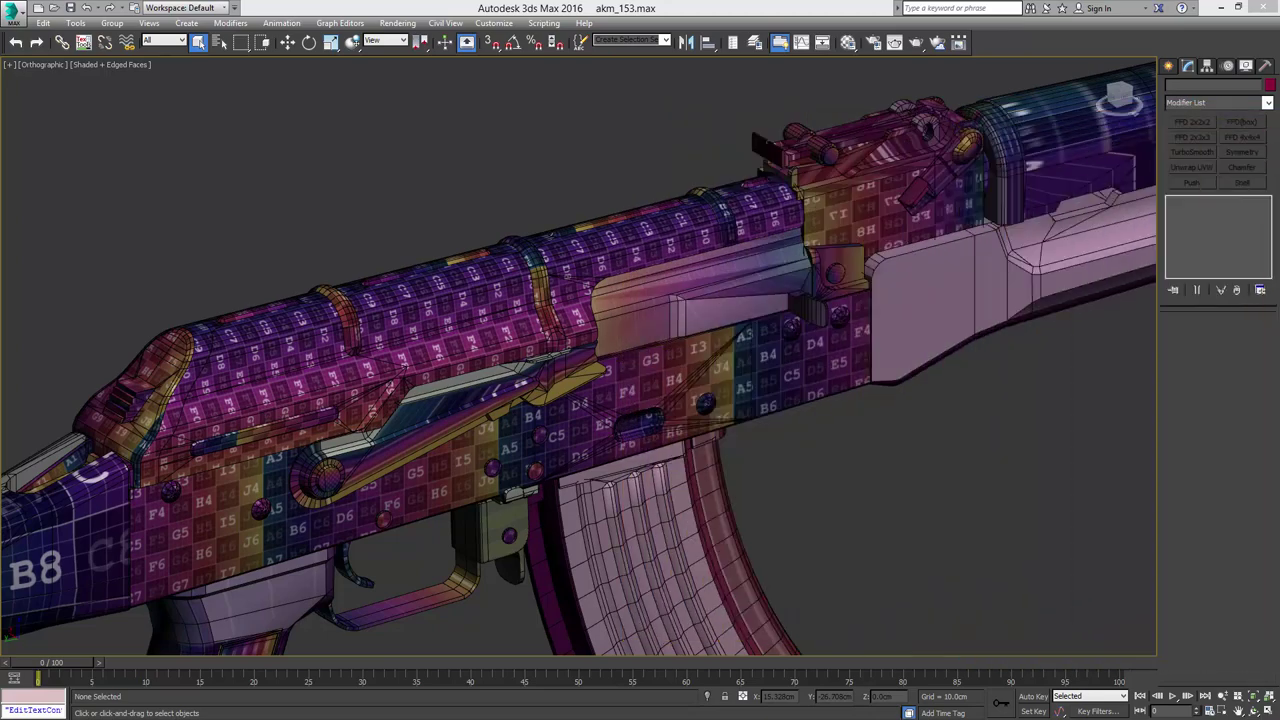
- Delete the framed side panel plane from the pistol grip
middle_drag(420, 500, 540, 388)
scroll(540, 388, down, 3)
click(449, 457)
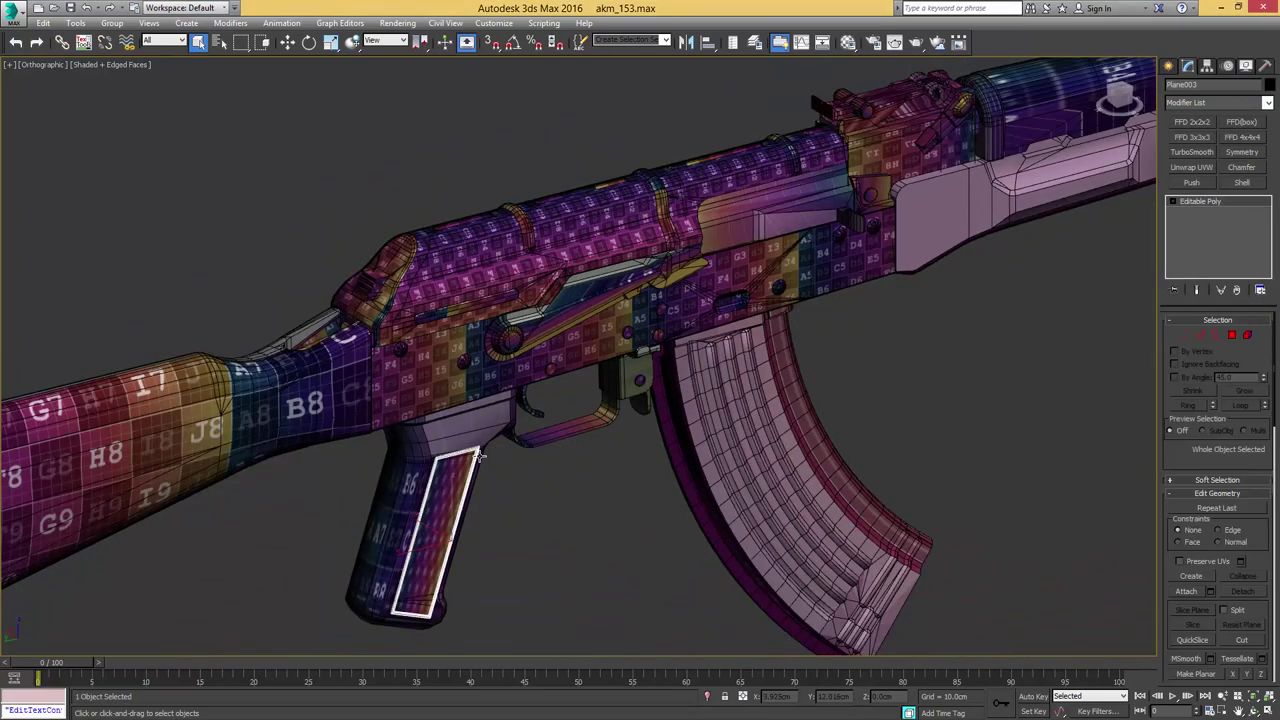
scroll(409, 355, up, 8)
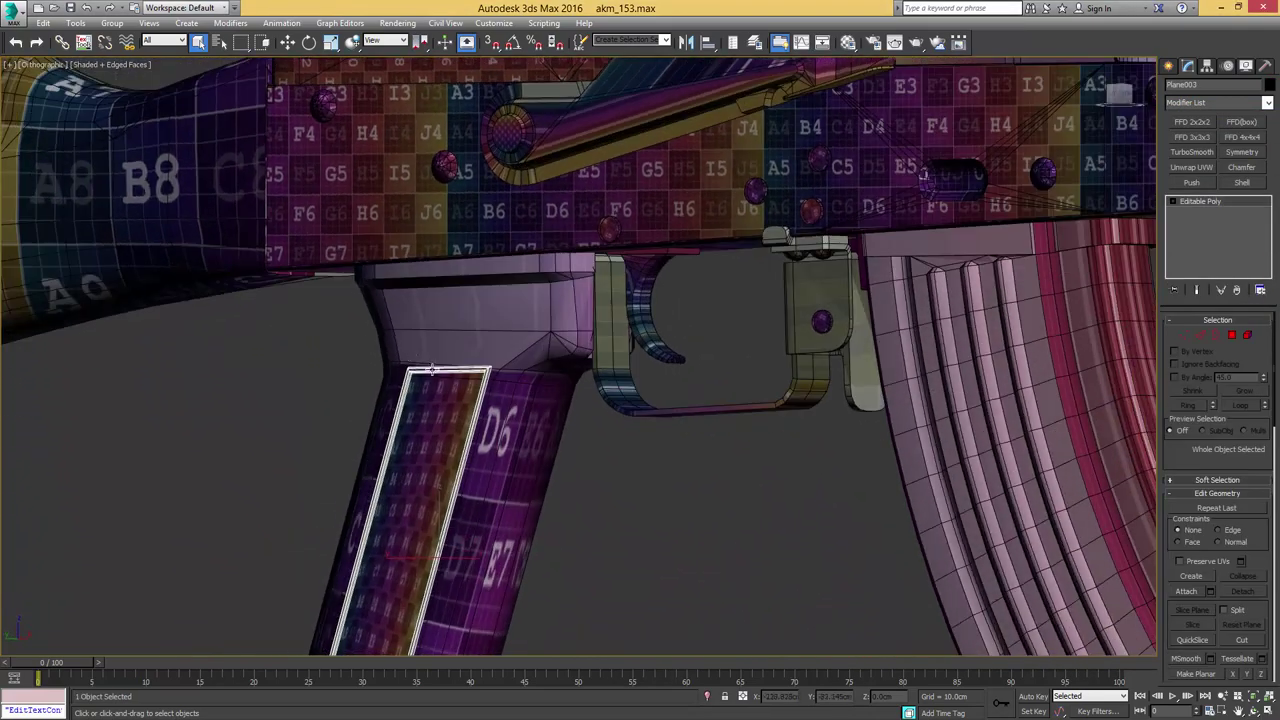
middle_drag(447, 391, 437, 293)
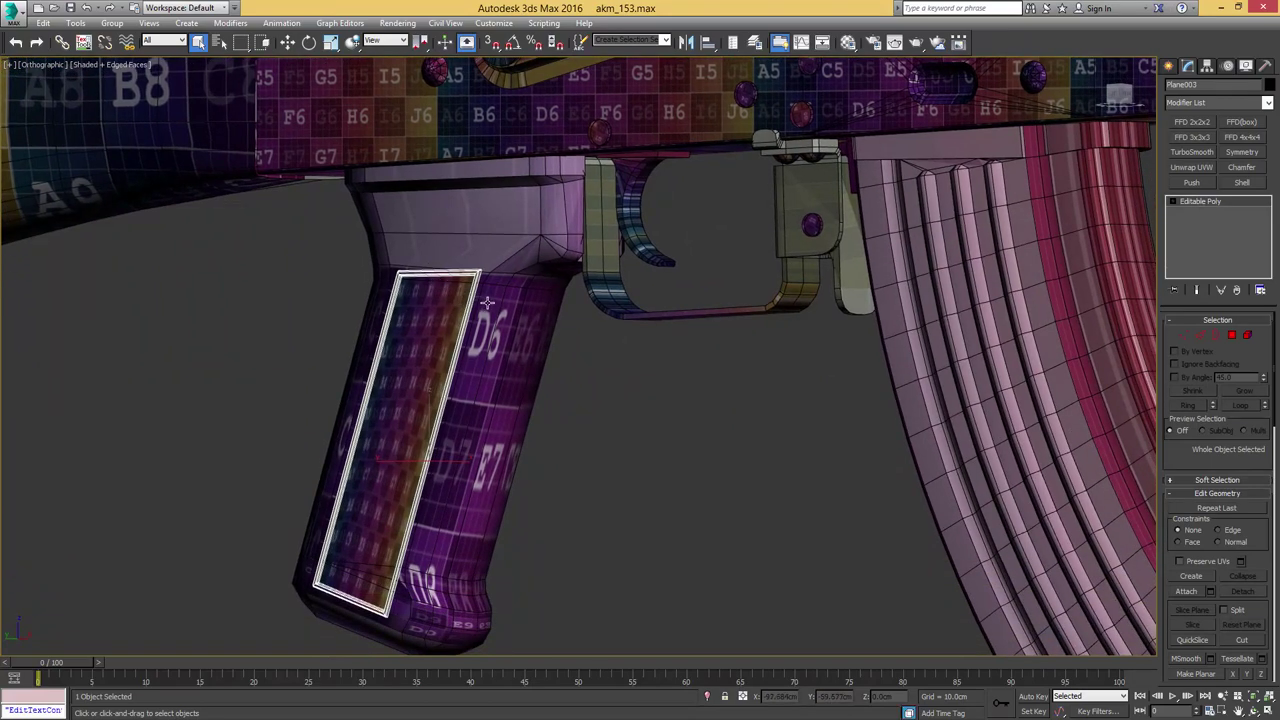
key(Delete)
- Isolate the pistol grip and select the polygons of one half up to the centre line in the front view
click(481, 288)
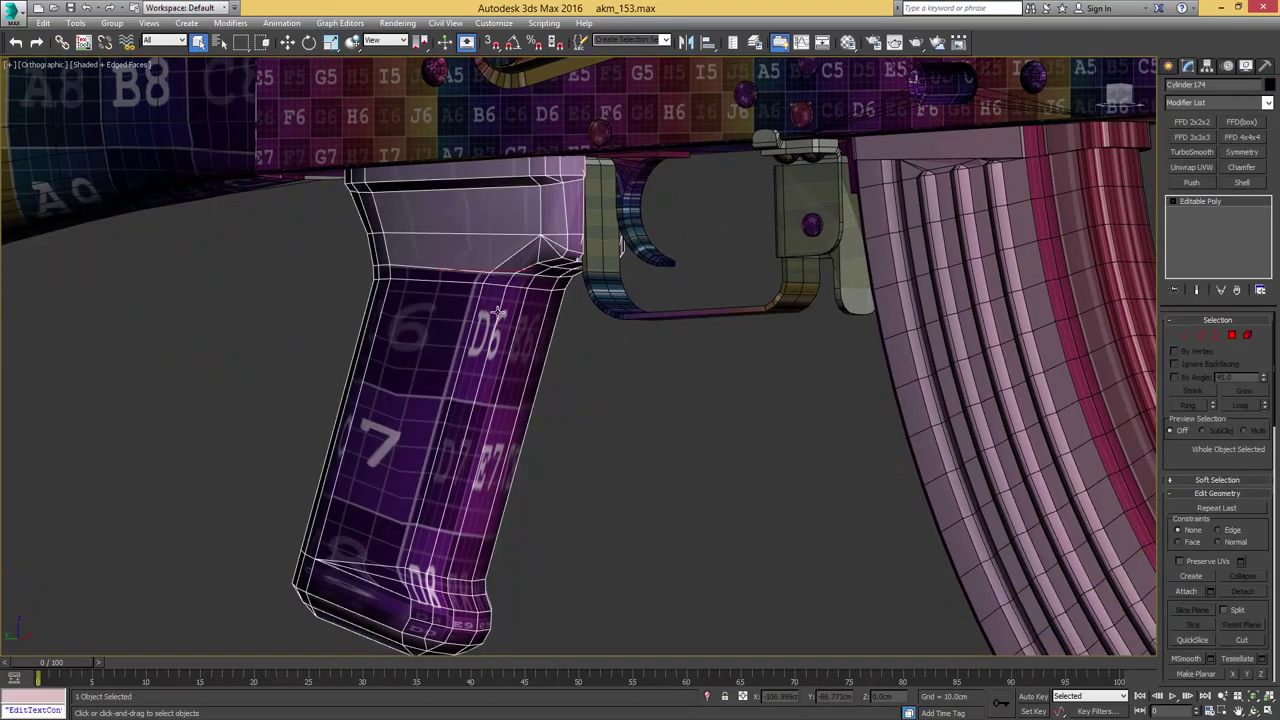
alt+middle_drag(486, 288, 461, 303)
key(alt+q)
key(f)
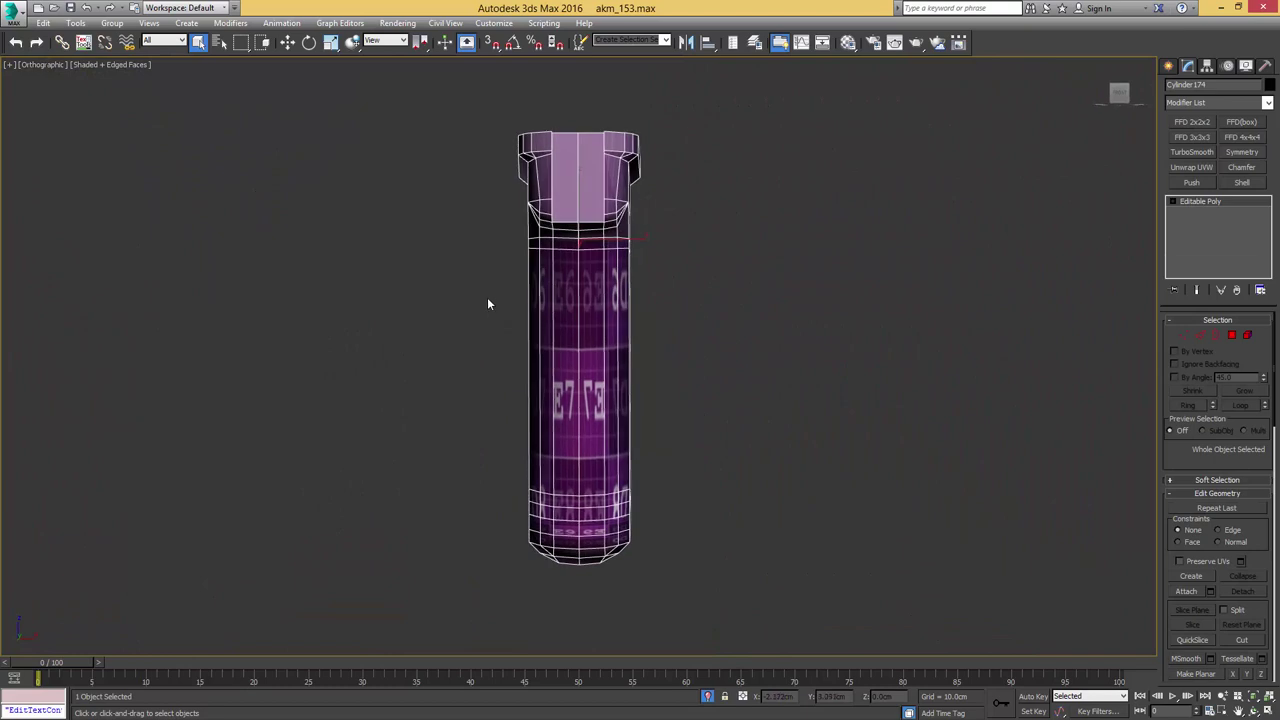
key(4)
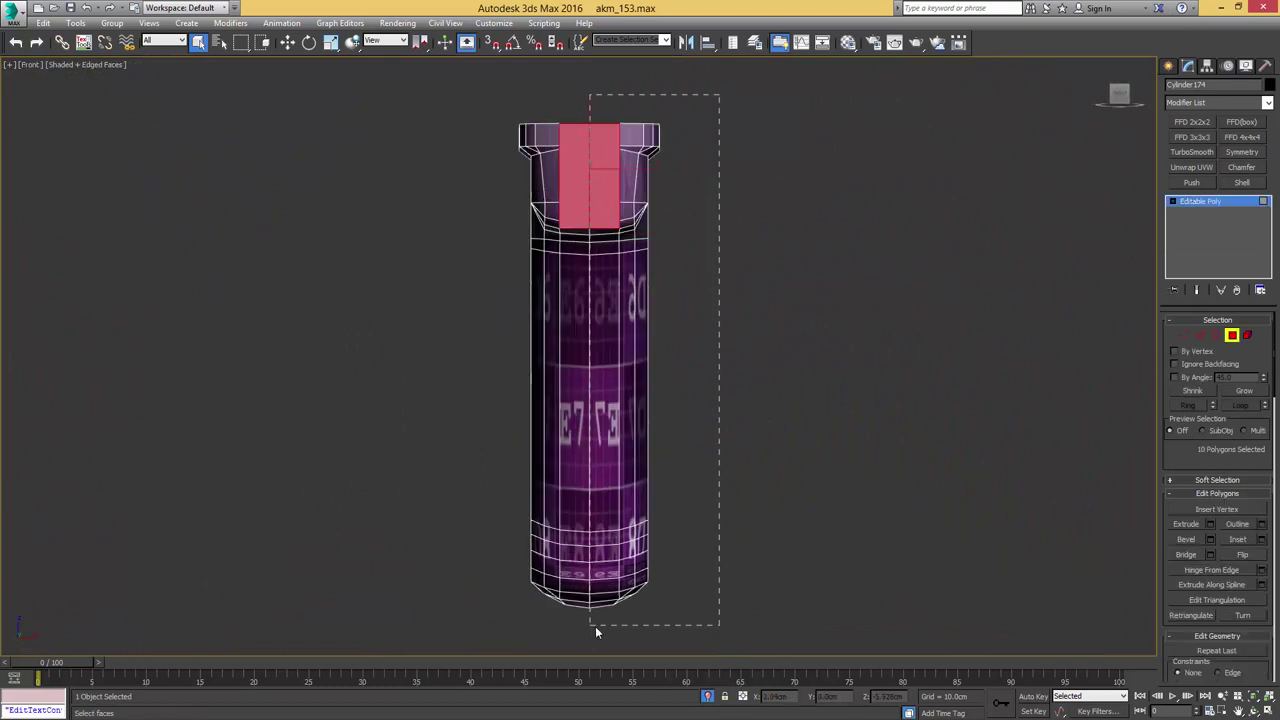
drag(594, 636, 594, 636)
- Exclude the flat base polygons at the grip's lower end from the selection and detach the remaining half
alt+middle_drag(626, 545, 614, 391)
alt+middle_drag(614, 391, 630, 367)
scroll(601, 418, up, 5)
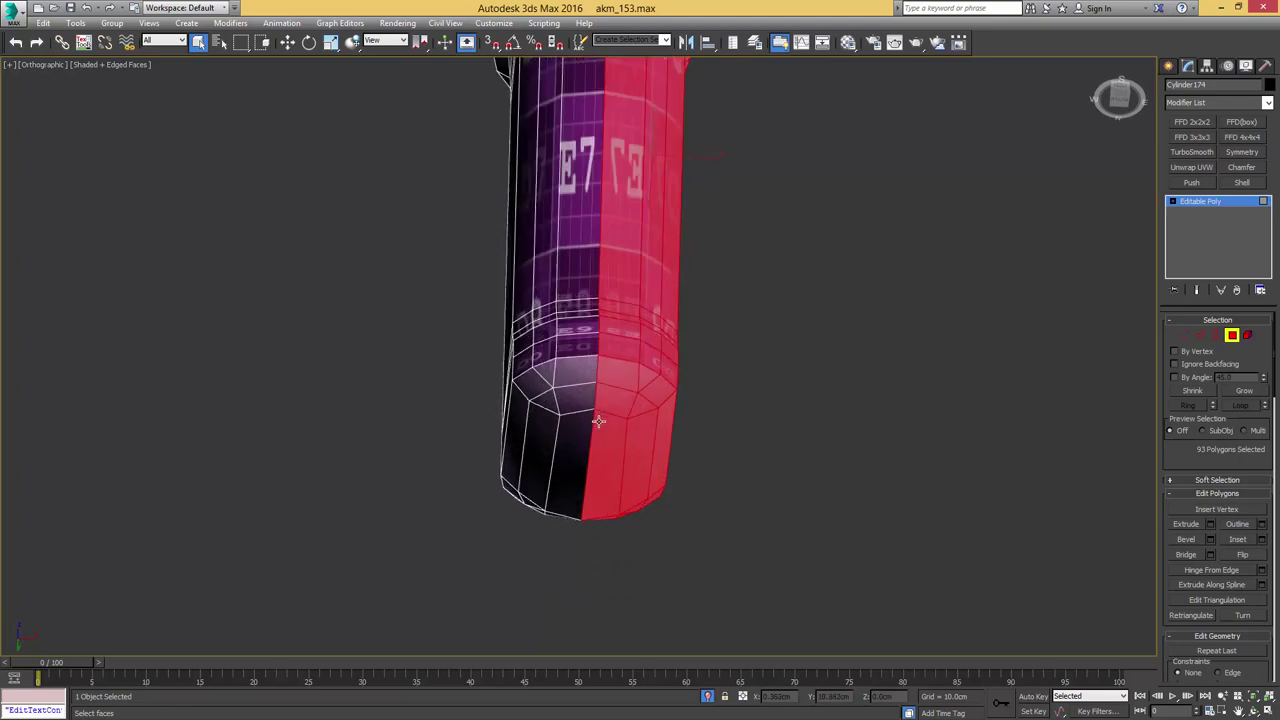
alt+click(606, 373)
alt+click(645, 375)
alt+click(649, 359)
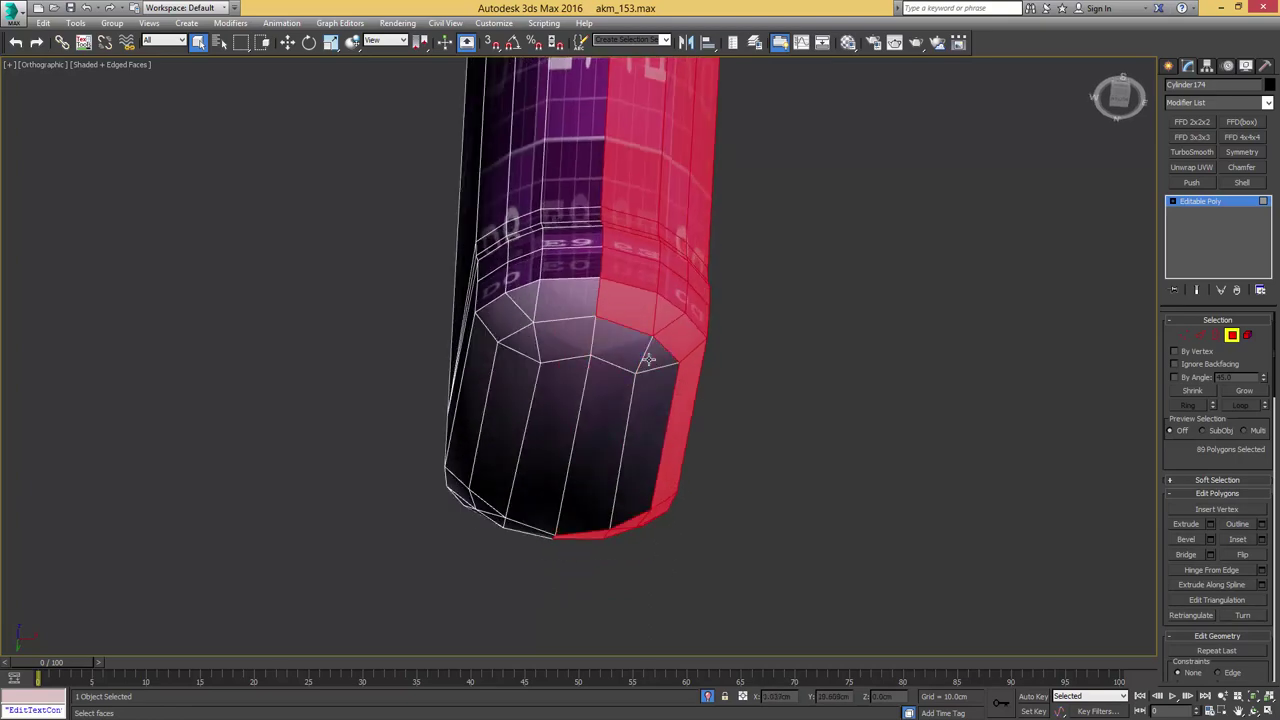
alt+middle_drag(647, 397, 678, 407)
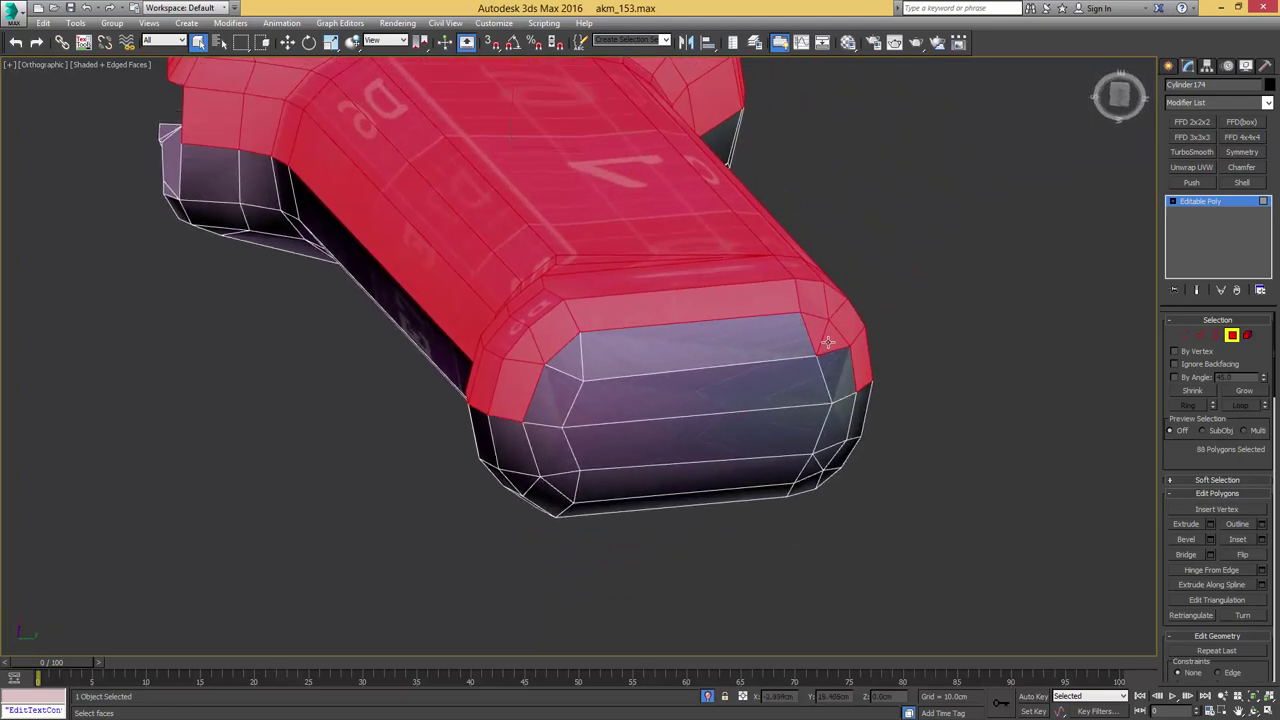
alt+middle_drag(808, 340, 945, 460)
middle_drag(680, 365, 712, 286)
key(alt+d)
- Examine the detached grip half and the remaining body around the base to check where they are split
click(694, 374)
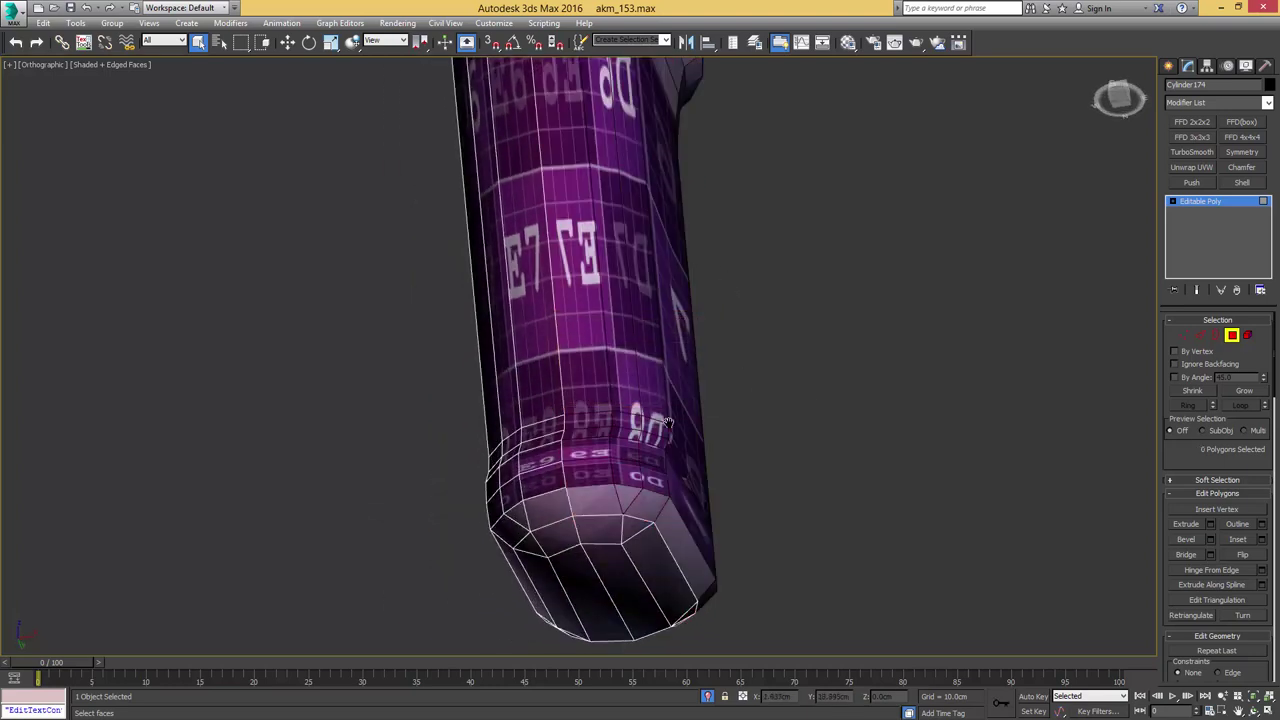
middle_drag(668, 423, 666, 390)
key(4)
click(577, 450)
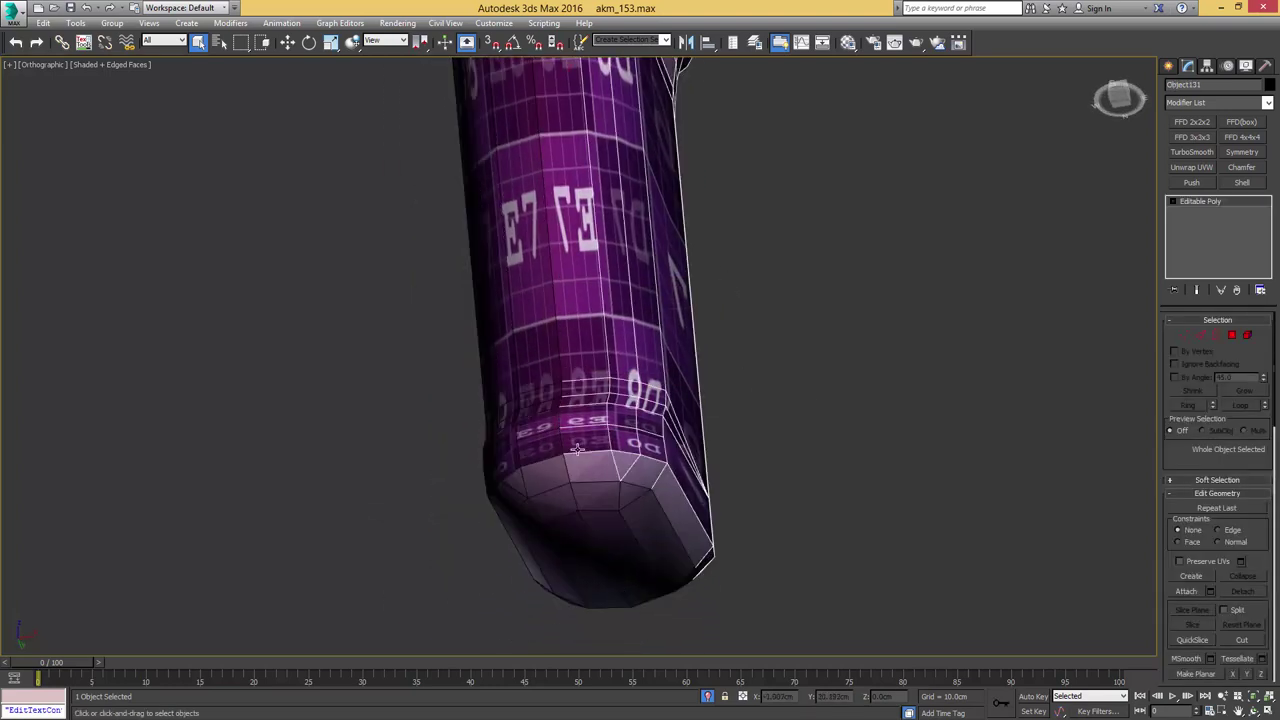
click(535, 453)
alt+middle_drag(537, 455, 569, 453)
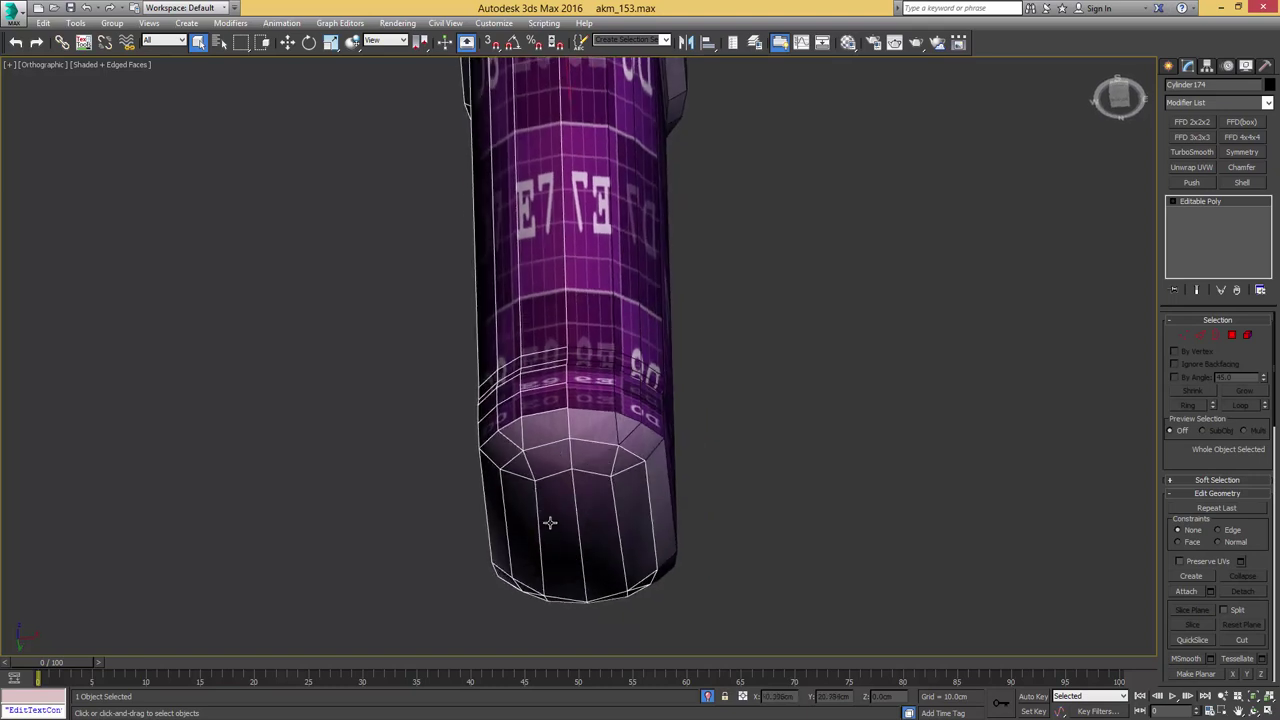
alt+middle_drag(615, 530, 595, 508)
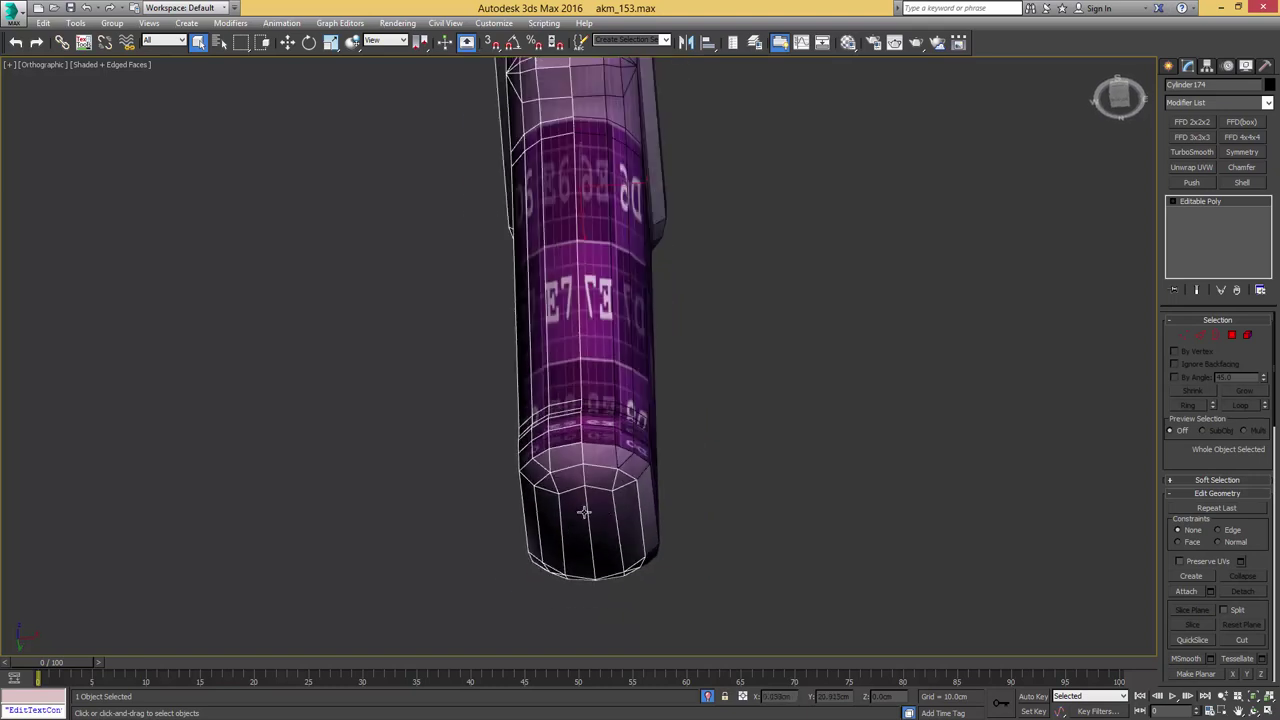
scroll(584, 518, up, 3)
scroll(583, 518, down, 3)
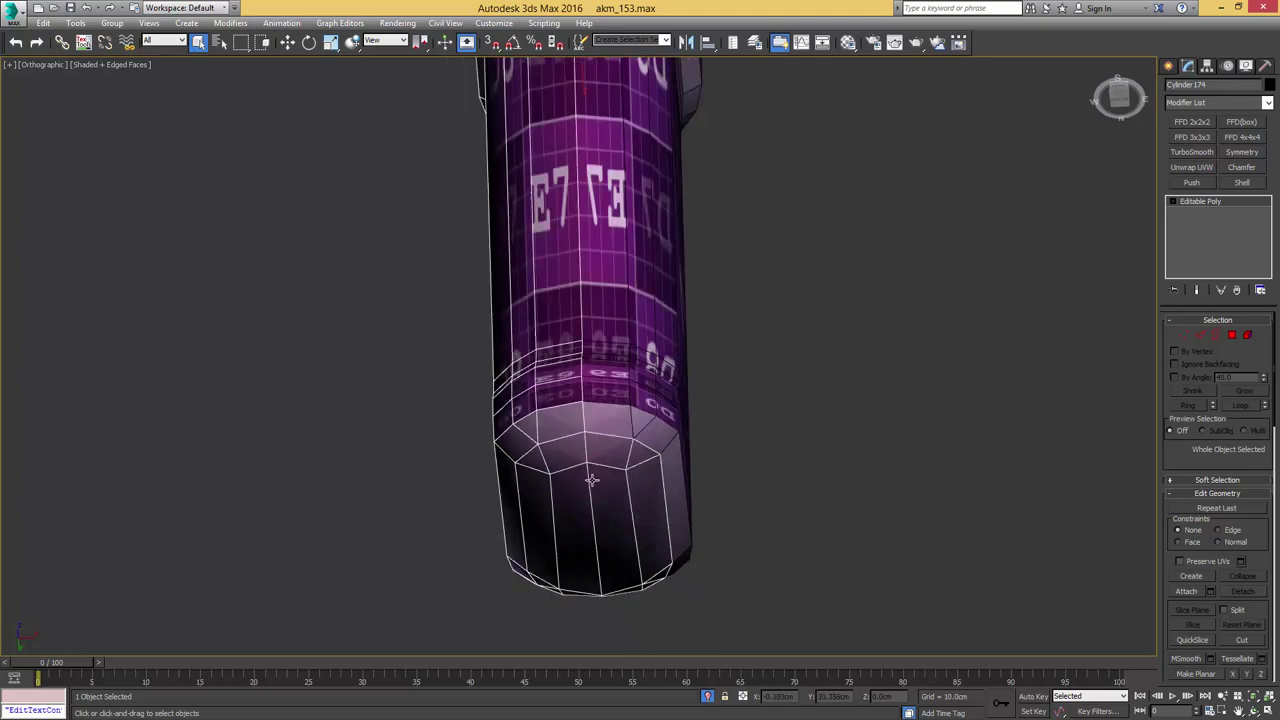
- Assign the plain 22 - Default material to the detached grip half
alt+middle_drag(592, 482, 612, 530)
middle_drag(612, 530, 586, 460)
click(613, 530)
mouse_move(586, 460)
middle_down()
mouse_move(586, 513)
mouse_move(567, 466)
middle_up()
key(m)
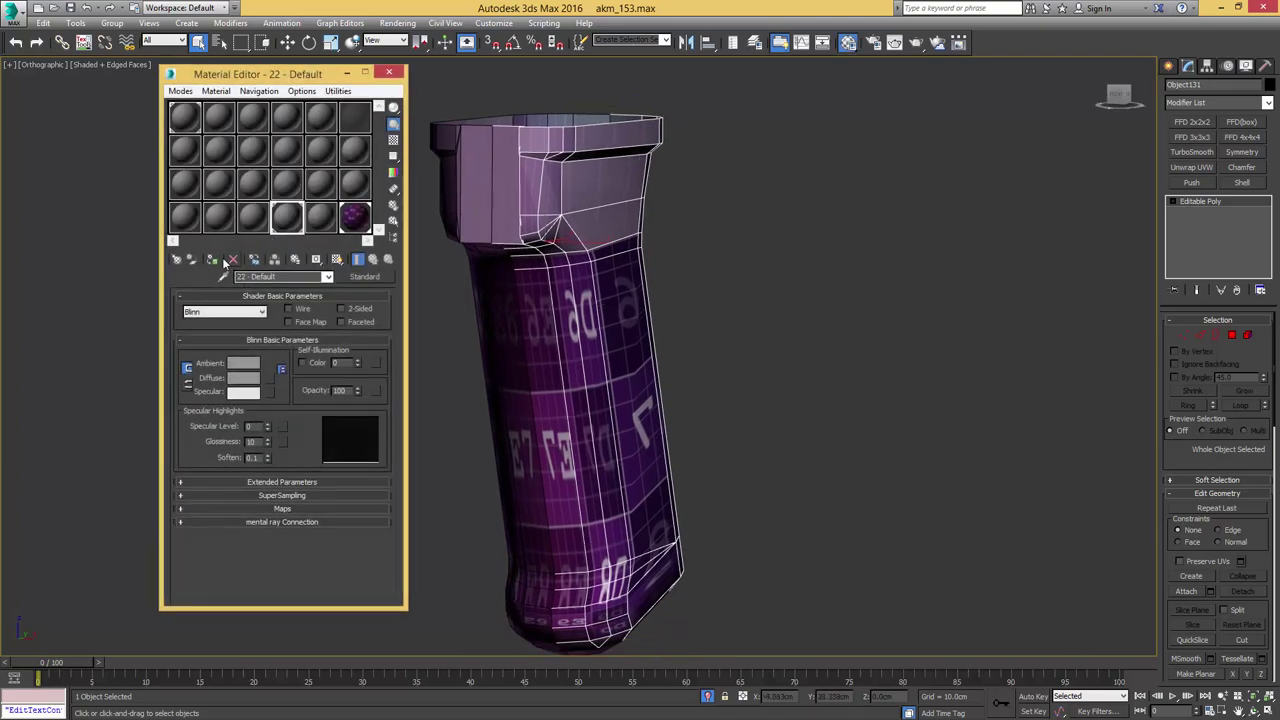
click(212, 260)
middle_drag(470, 342, 620, 313)
scroll(494, 350, down, 2)
click(389, 72)
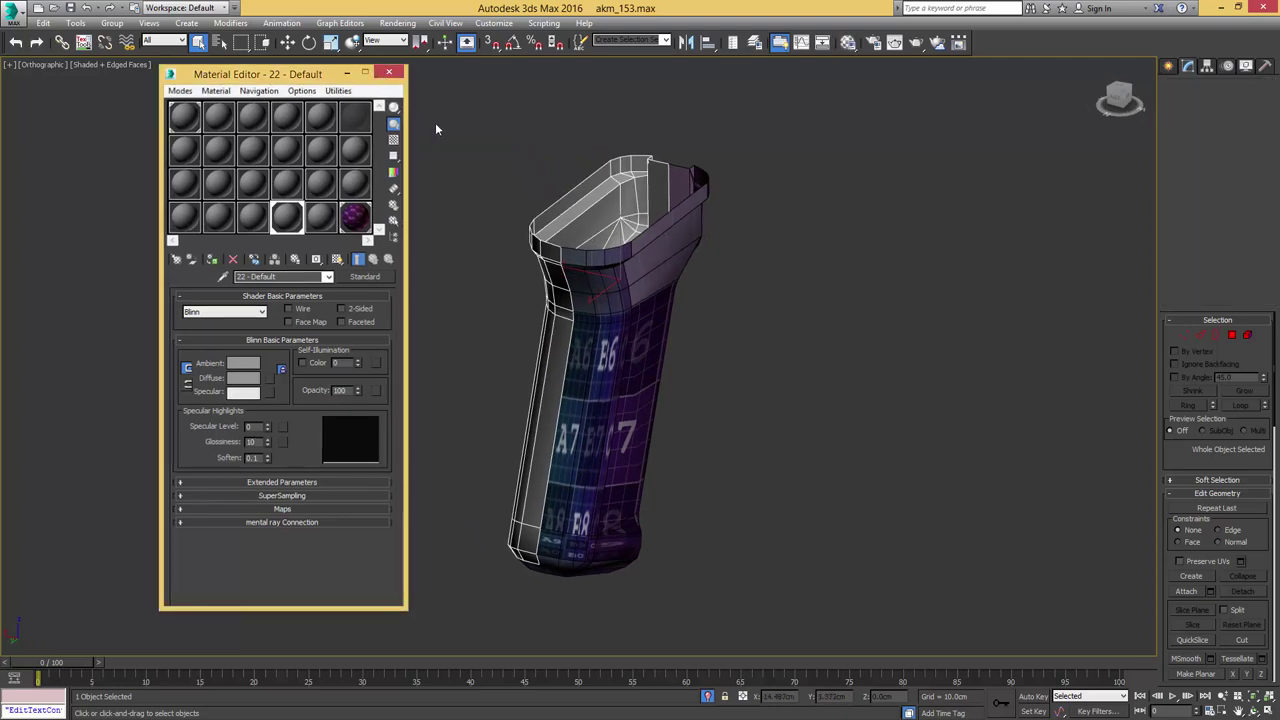
- Isolate the remaining grip body and open its UV layout for editing with an Unwrap UVW modifier
alt+middle_drag(522, 226, 397, 206)
click(543, 296)
alt+middle_drag(543, 296, 666, 311)
key(alt+q)
key(alt+q)
key(u)
middle_drag(371, 306, 391, 338)
- Select all the flat base polygons at the lower end of the grip, including the bevelled end faces
click(314, 398)
alt+middle_drag(317, 385, 312, 382)
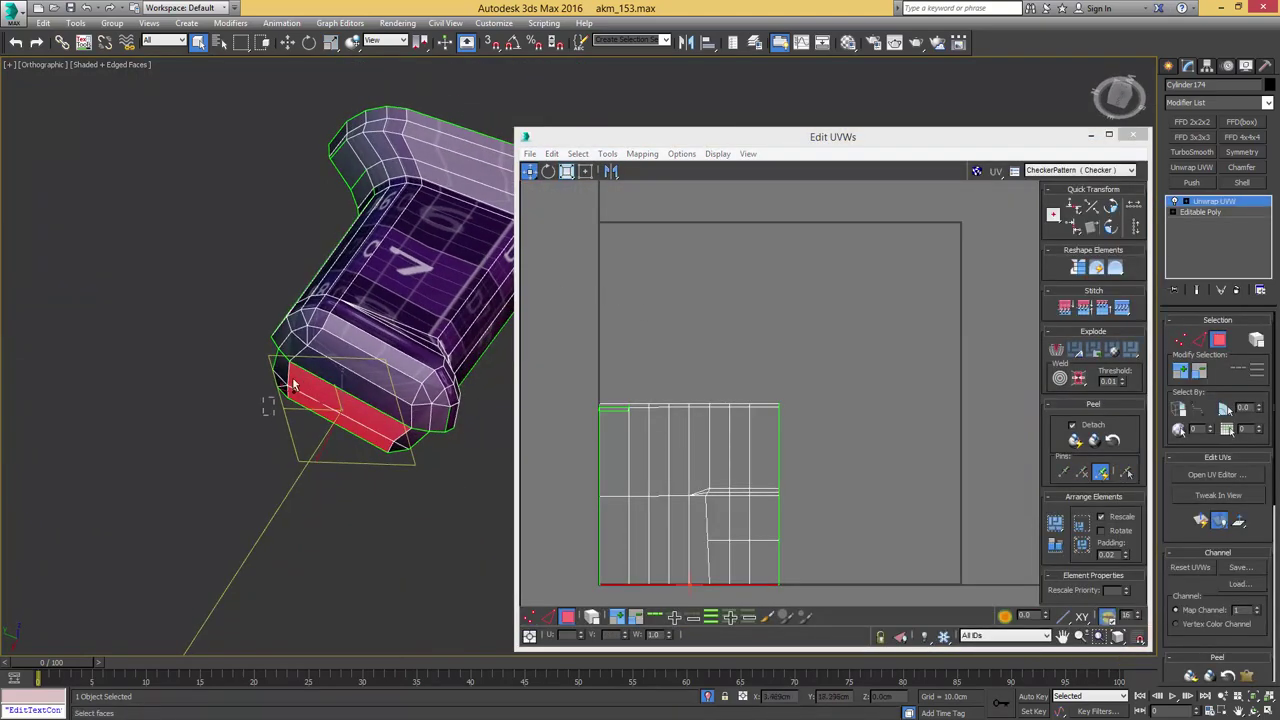
ctrl+click(294, 380)
ctrl+click(297, 354)
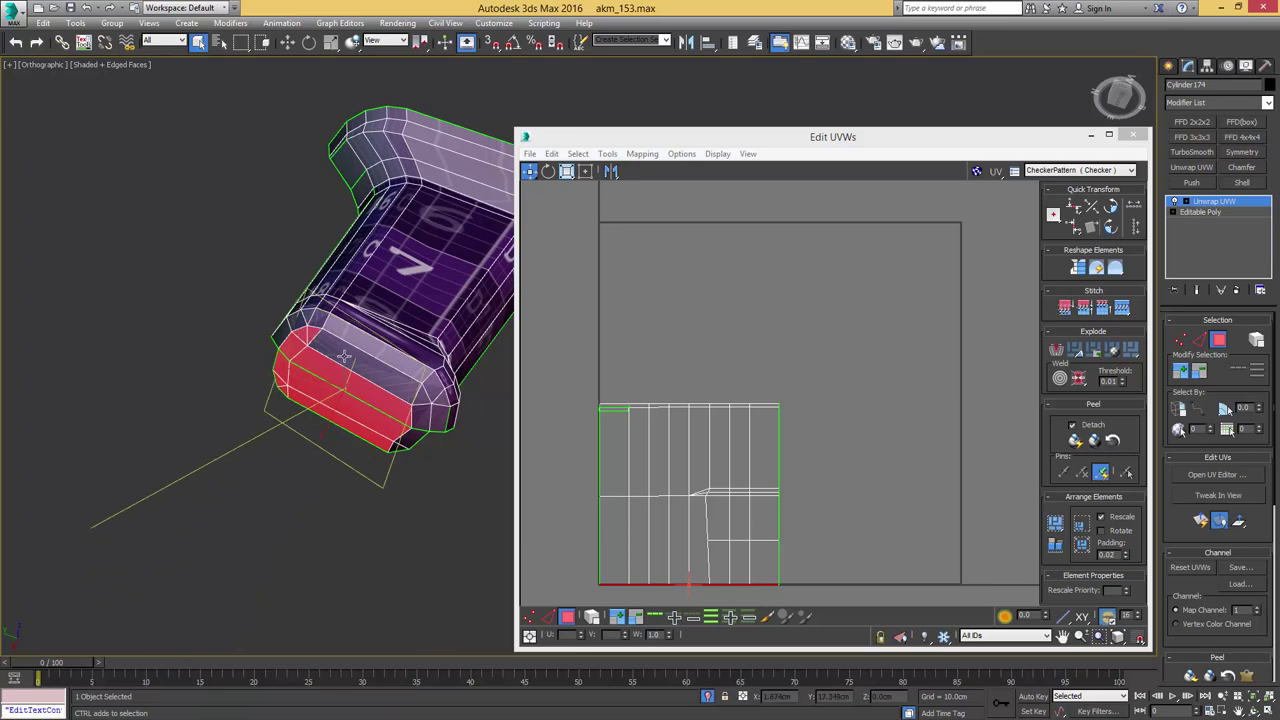
alt+middle_drag(343, 357, 414, 303)
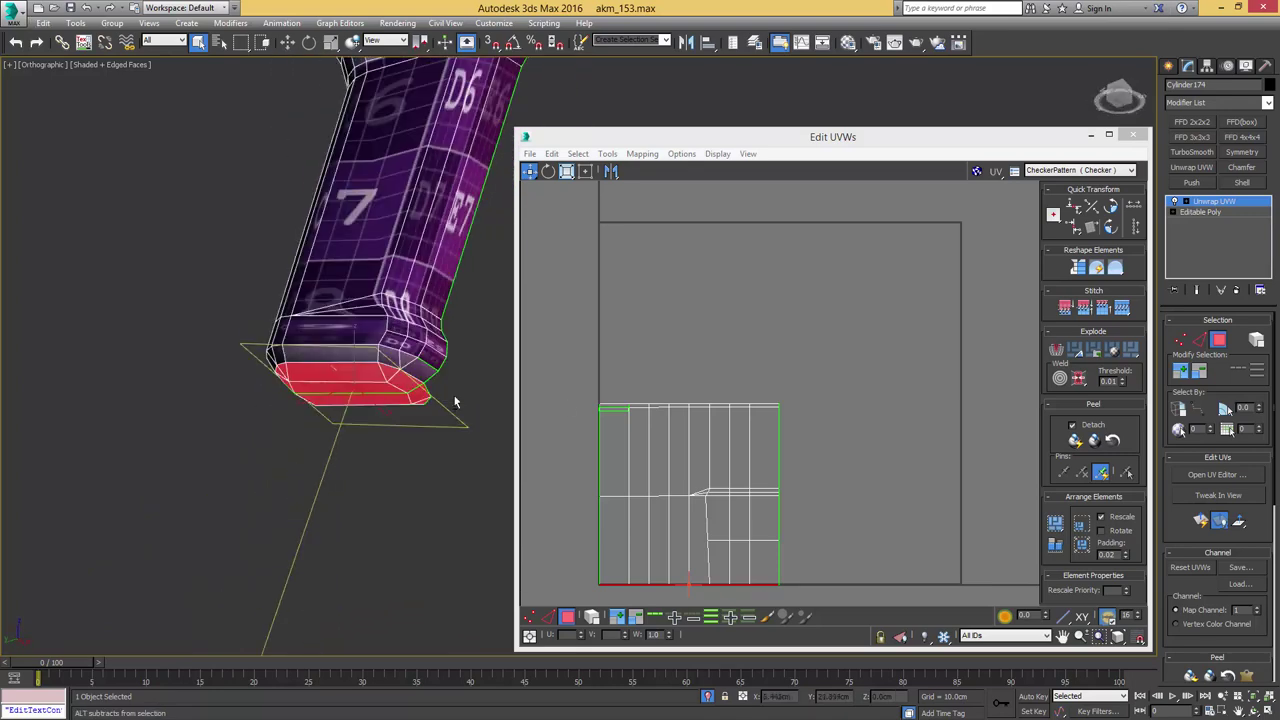
- Planar-map the selected base faces, relax them with Peel, and move the shell off the old grip layout
middle_drag(672, 408, 686, 386)
scroll(686, 386, down, 3)
key(Return)
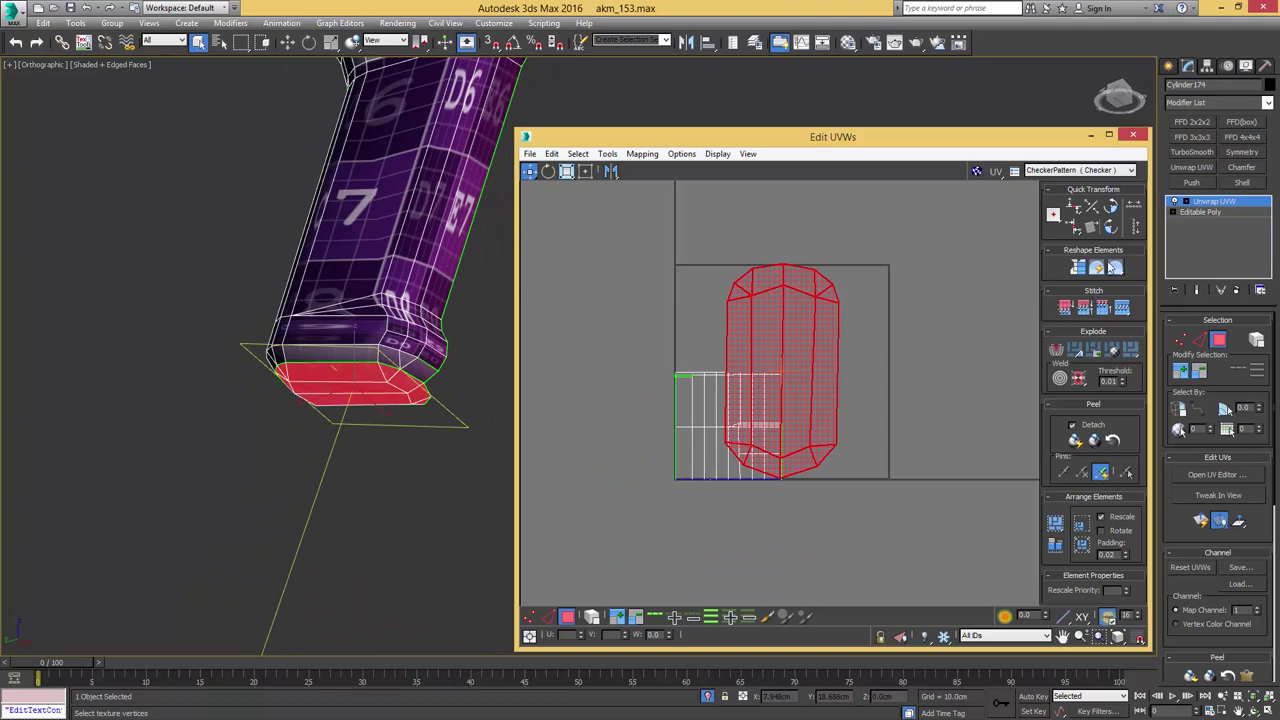
click(1095, 442)
click(1095, 442)
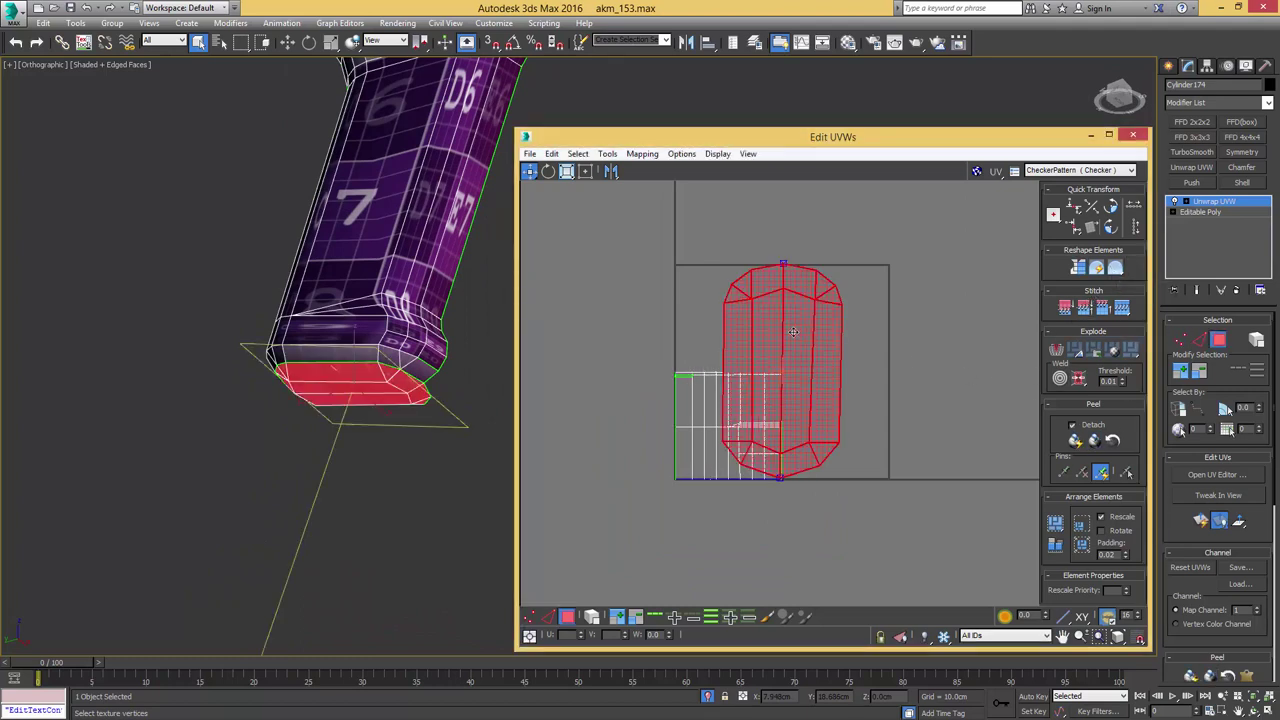
drag(794, 332, 957, 345)
- Straighten the centre edge of the base shell into a vertical line
key(2)
click(923, 361)
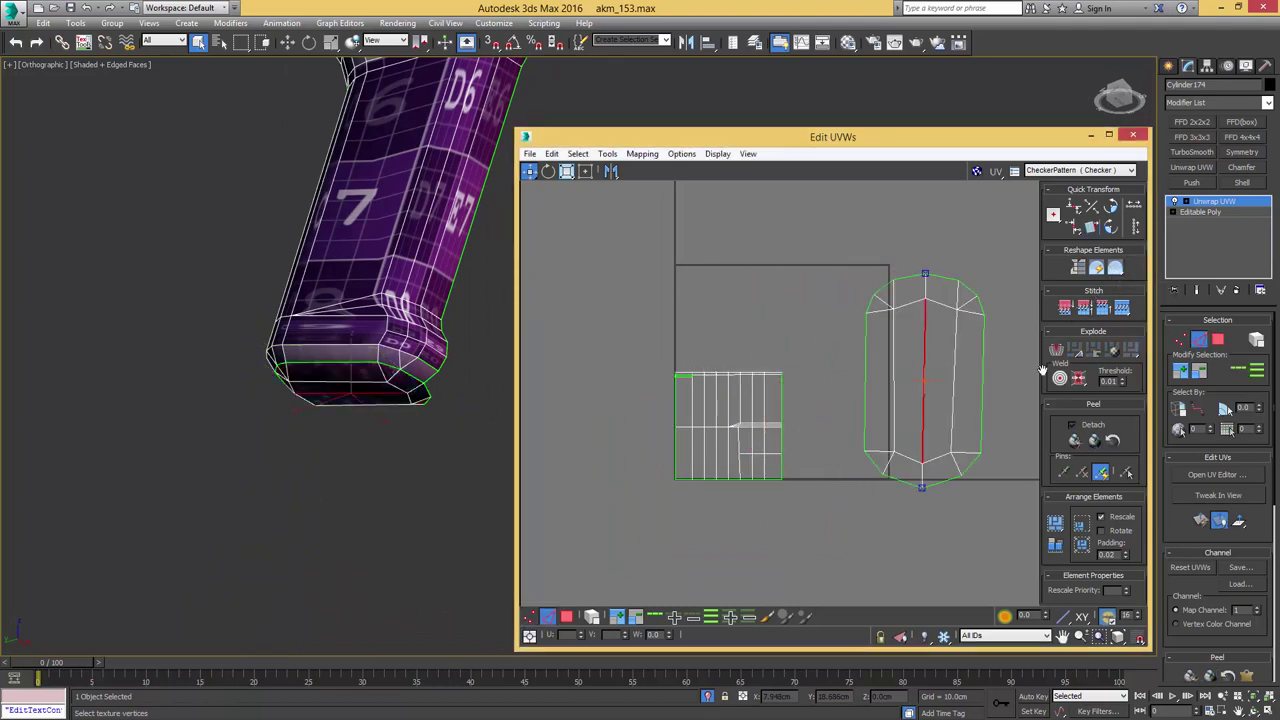
click(87, 44)
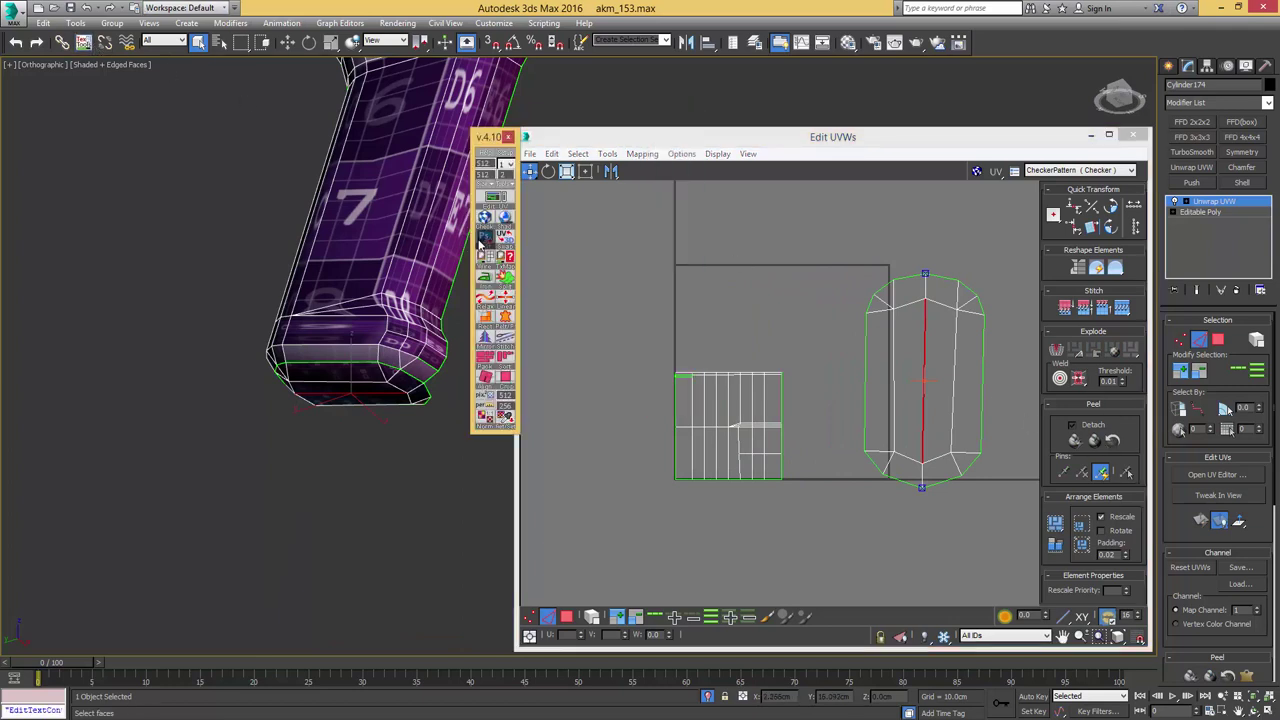
click(483, 383)
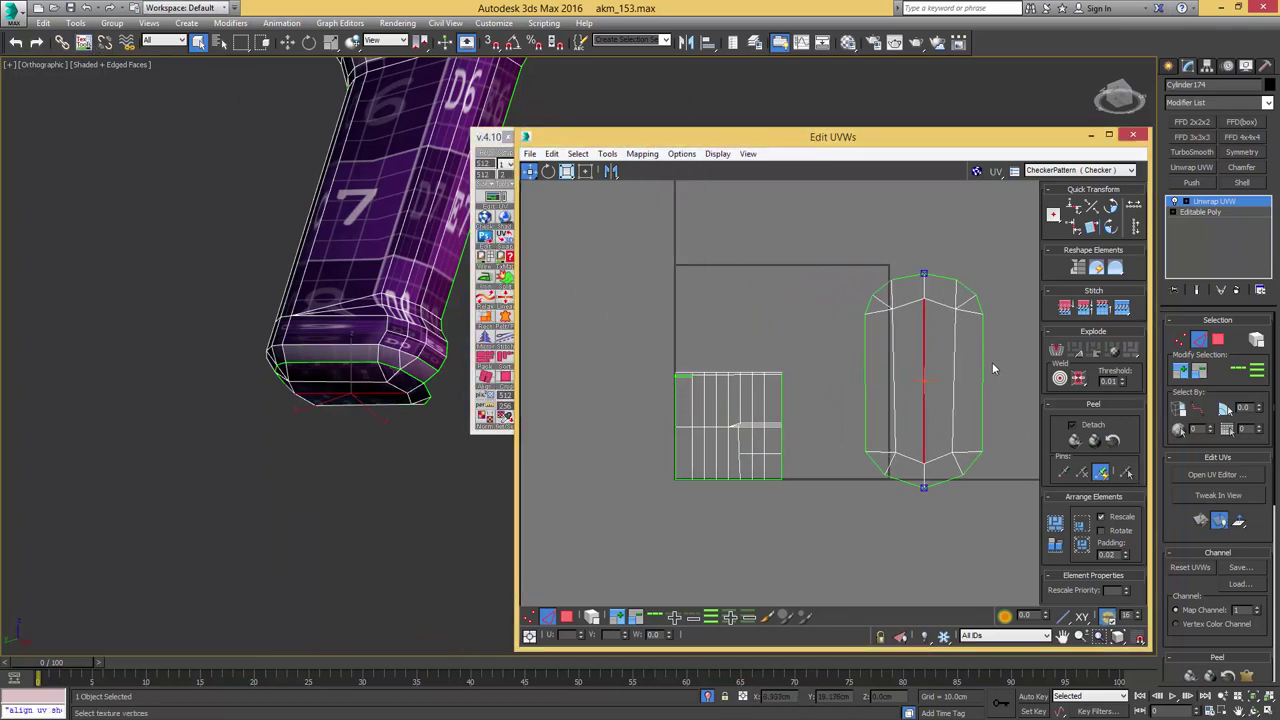
click(893, 333)
middle_drag(899, 321, 889, 324)
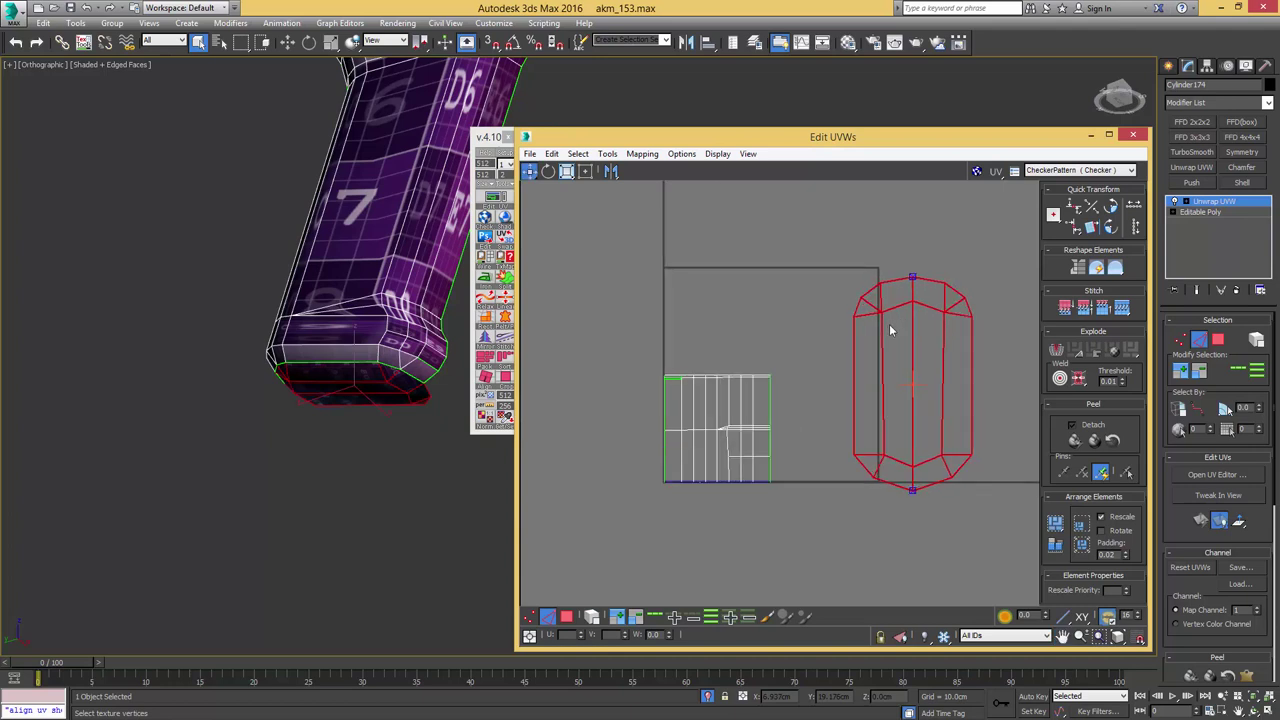
scroll(890, 325, up, 2)
click(1022, 348)
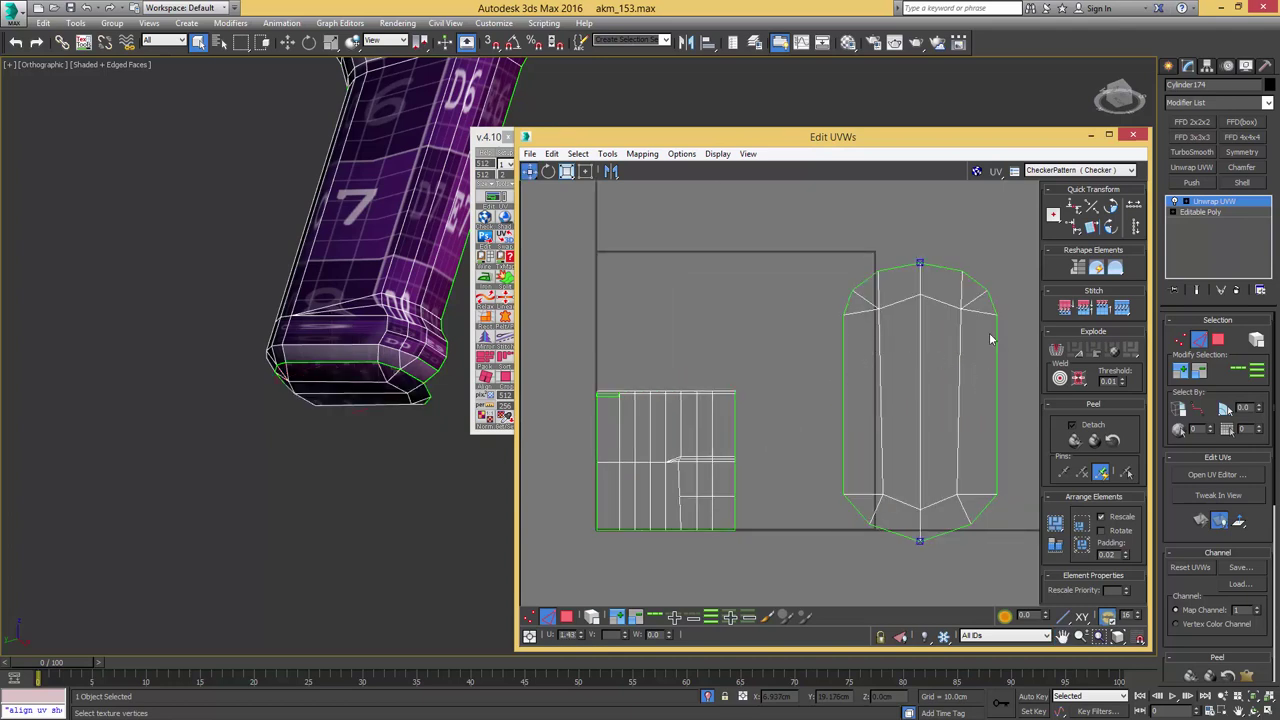
- Move the whole base shell to empty space on the other side of the UV square
scroll(969, 320, down, 3)
key(3)
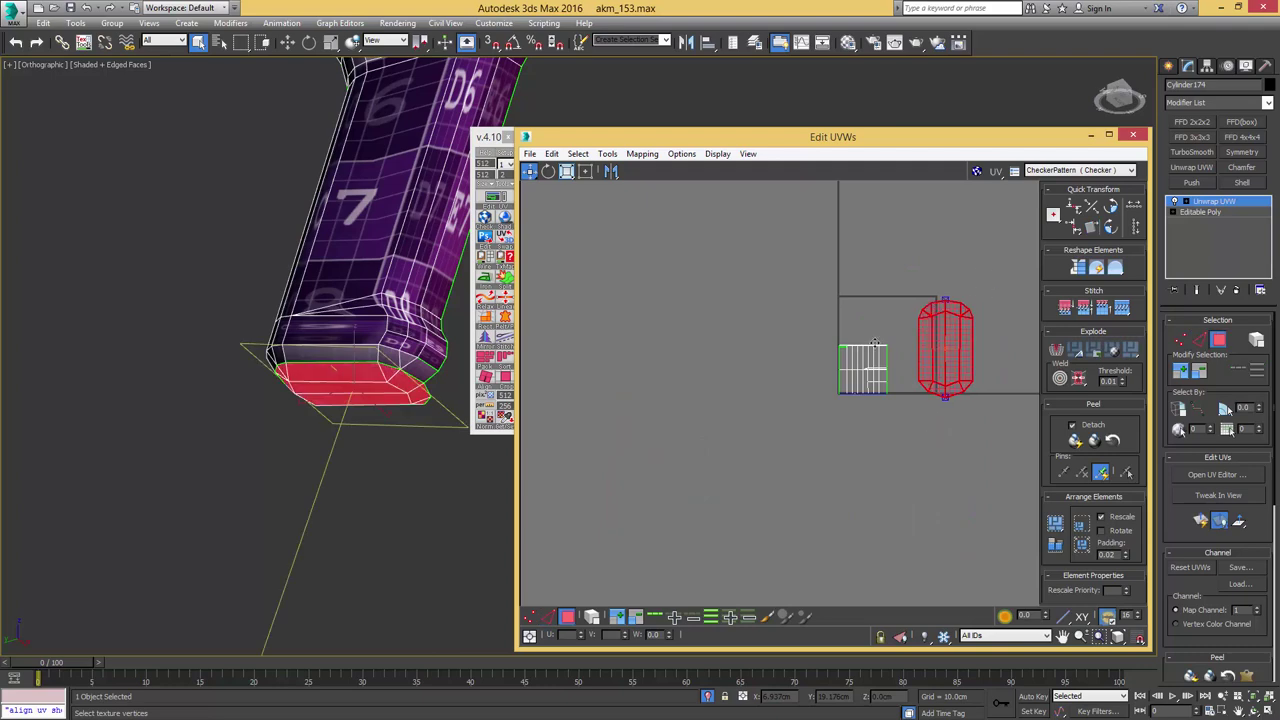
drag(923, 305, 778, 450)
- Select the rest of the grip's faces, excluding the flat strip and its thin adjoining triangles at the upper end
middle_drag(381, 281, 325, 294)
scroll(349, 323, down, 4)
scroll(324, 294, up, 5)
alt+click(322, 297)
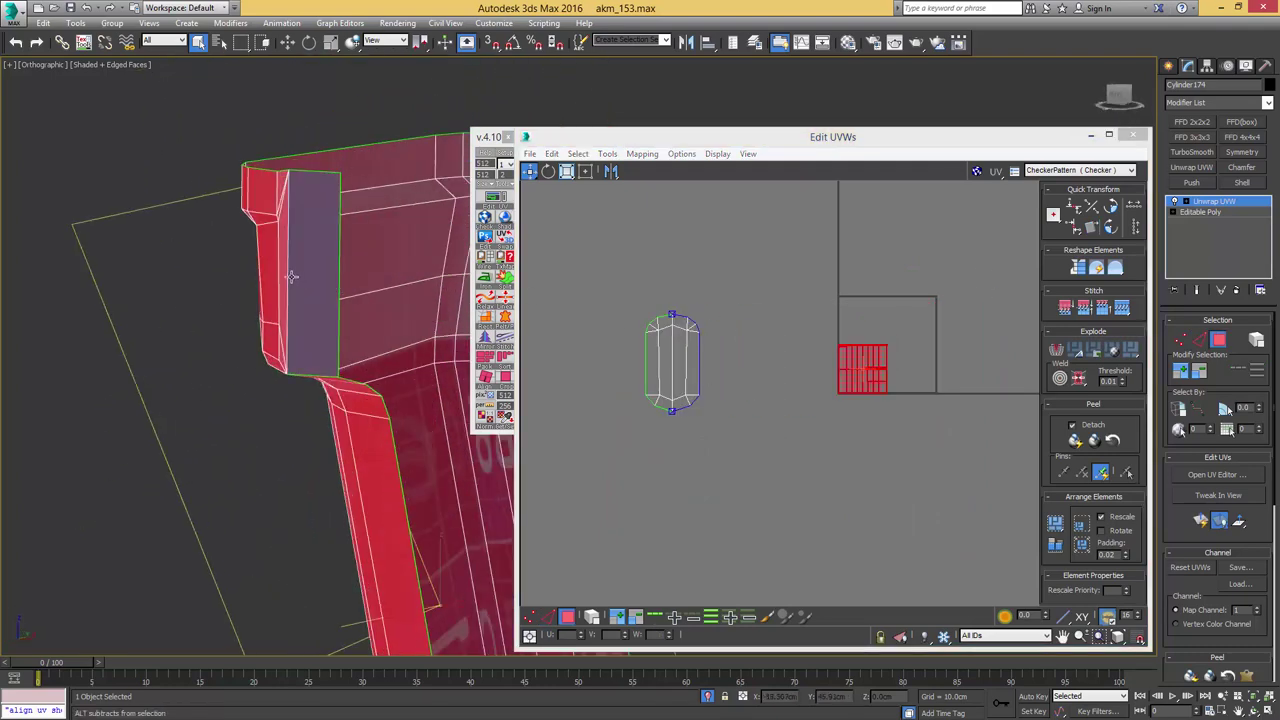
scroll(272, 196, up, 3)
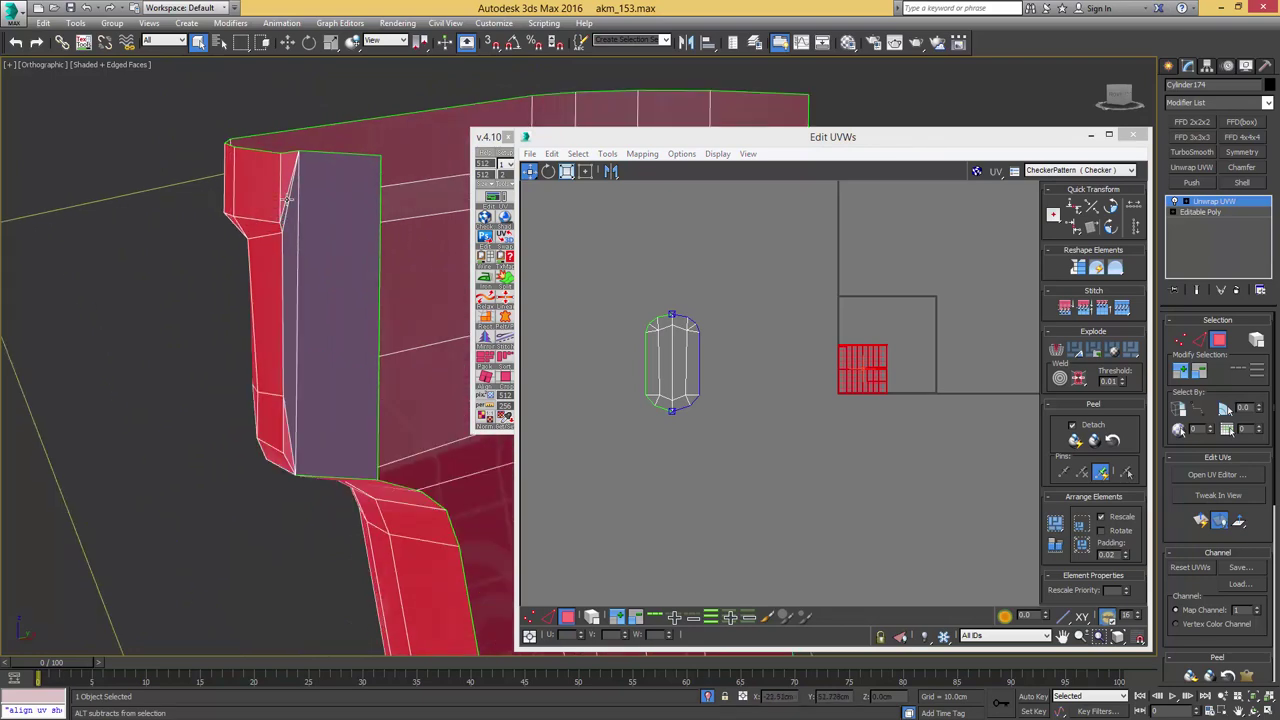
alt+middle_drag(296, 239, 289, 268)
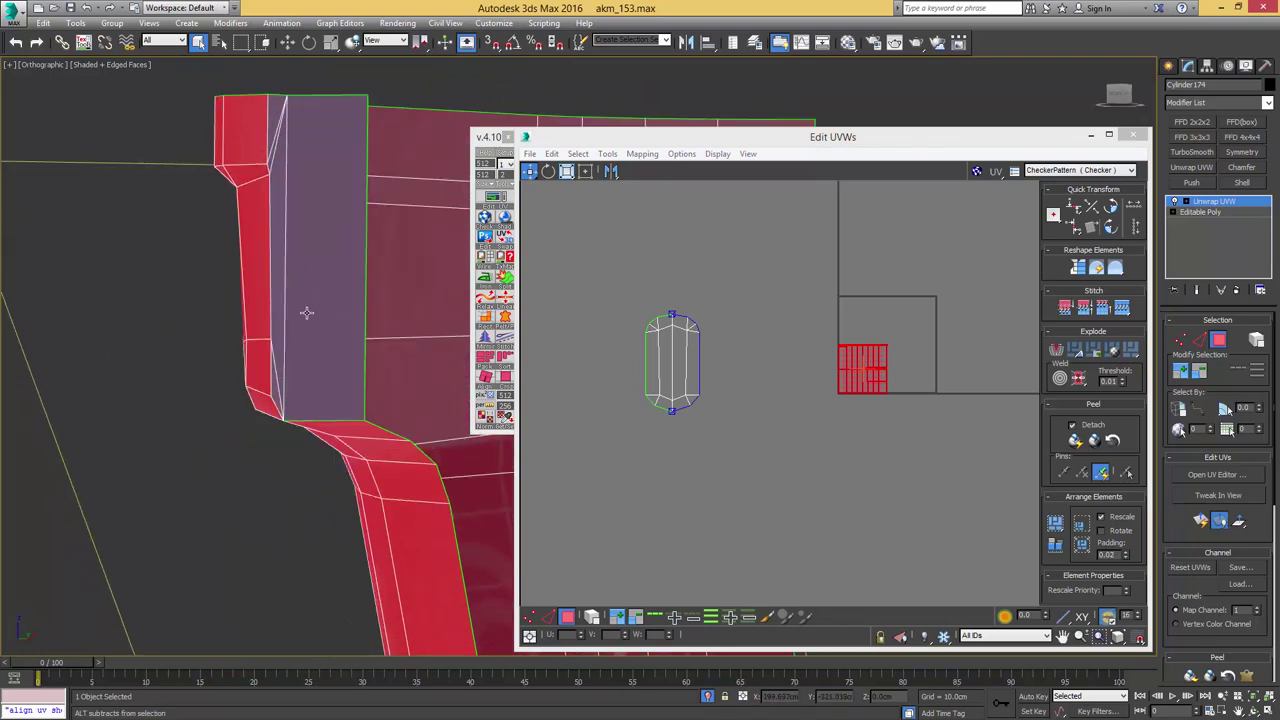
scroll(307, 313, down, 4)
alt+middle_drag(310, 312, 304, 384)
middle_drag(304, 384, 240, 272)
middle_drag(906, 334, 806, 335)
scroll(806, 334, up, 4)
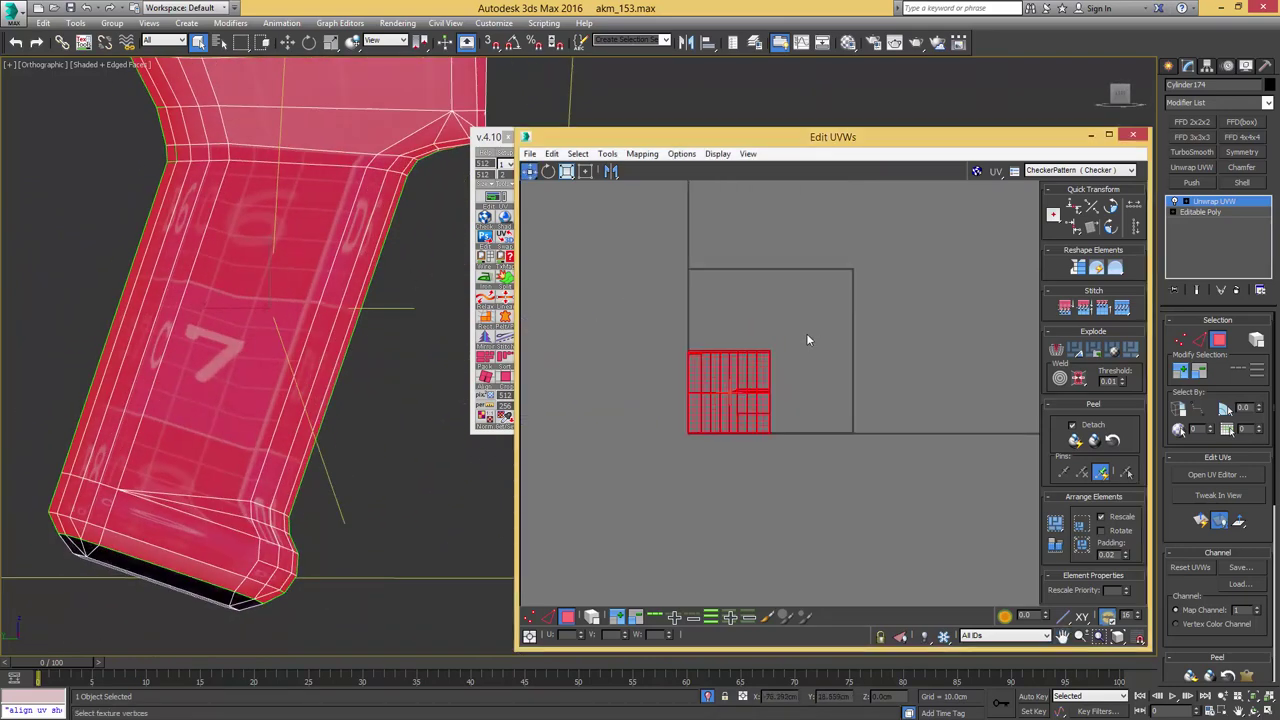
- Planar-map the selected grip faces, relax them with Peel, and check the checker pattern on the model
key(Return)
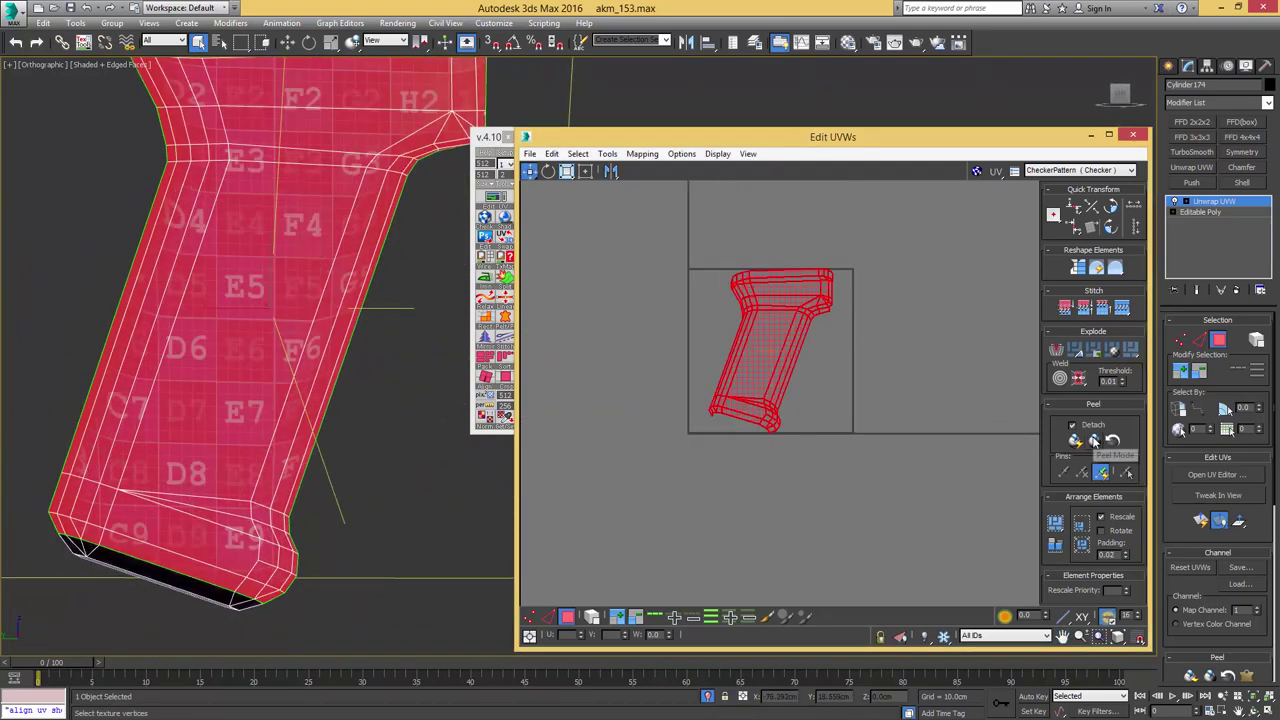
click(1095, 441)
click(1095, 441)
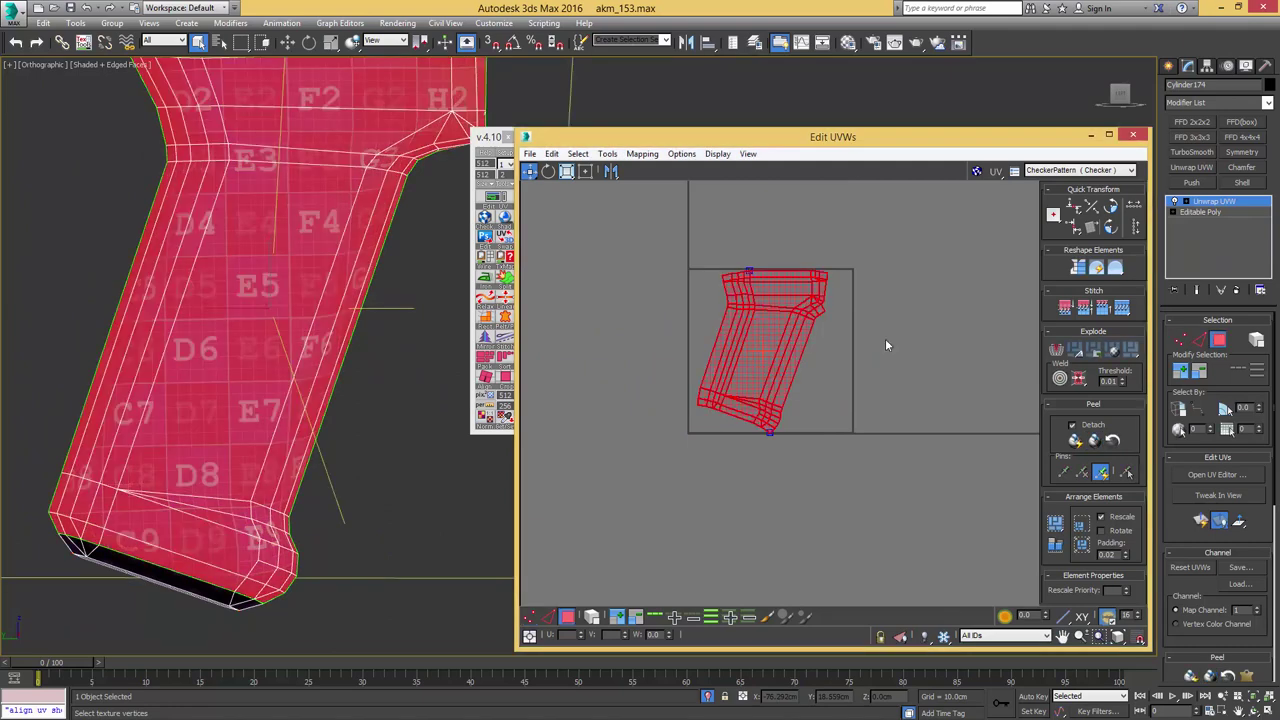
click(885, 342)
middle_drag(238, 467, 248, 503)
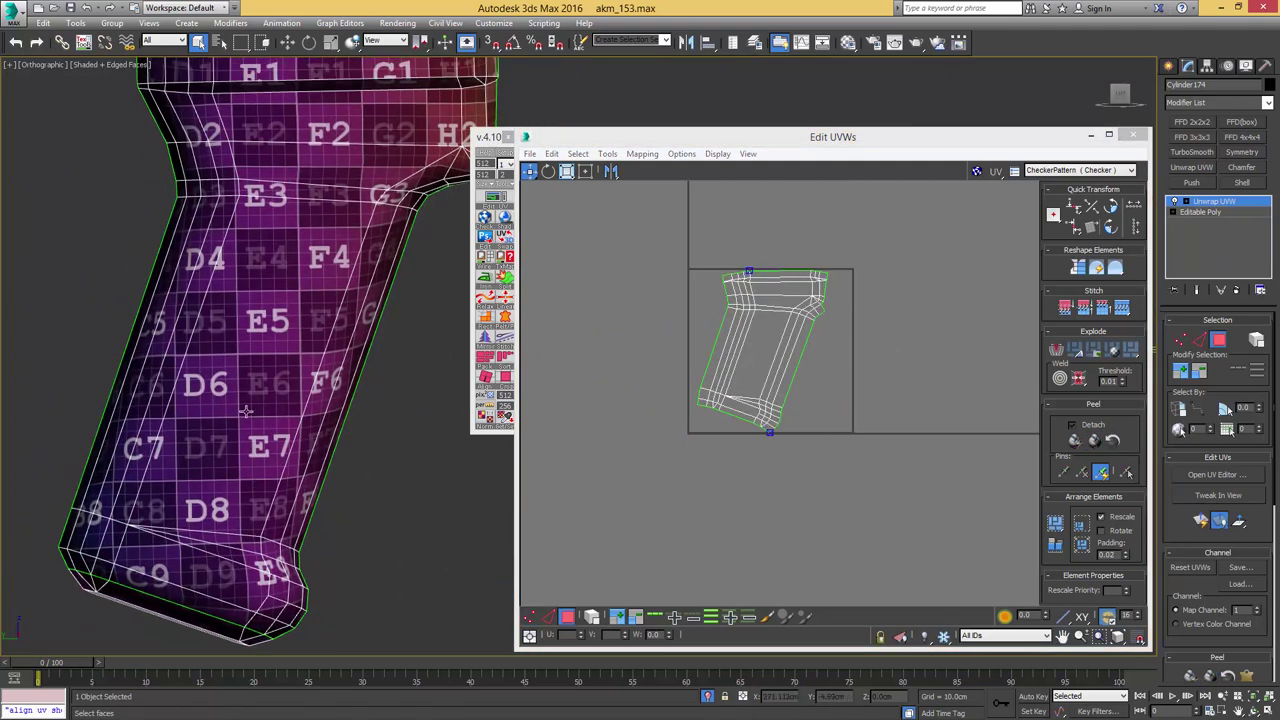
middle_drag(296, 191, 278, 285)
scroll(885, 342, down, 3)
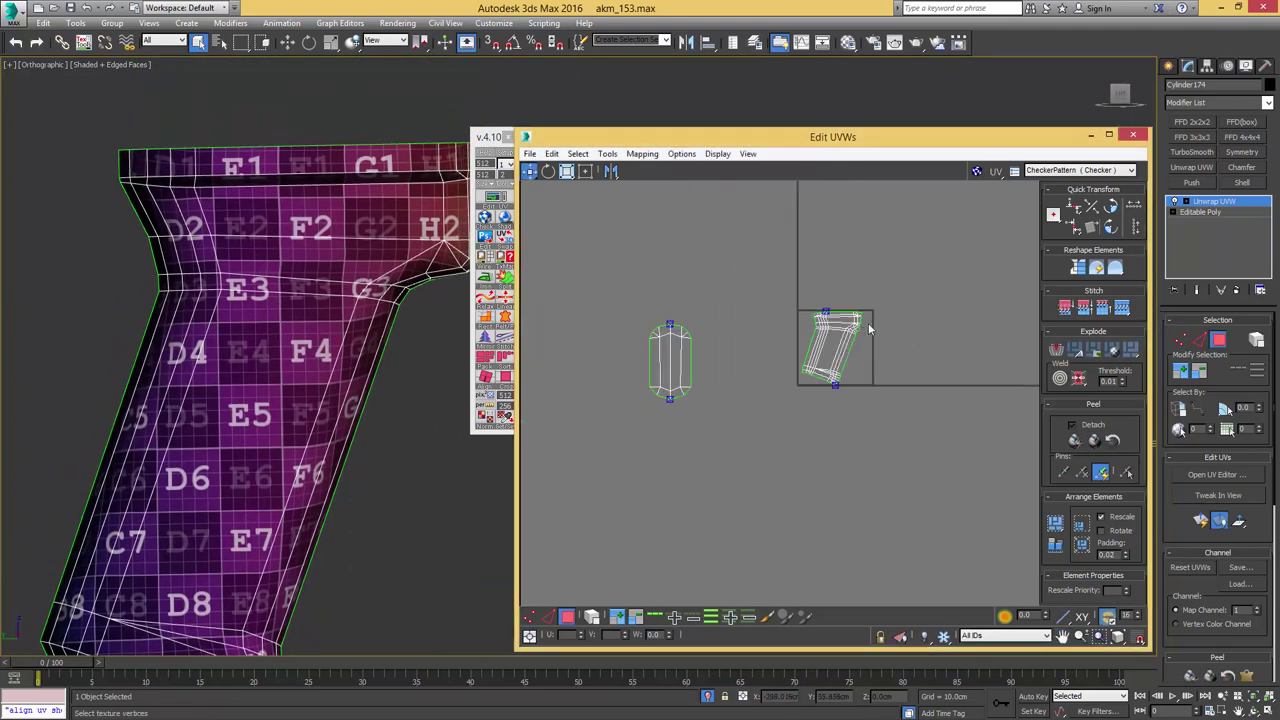
- Move the grip side shell out of the UV square to a free spot above the base shell
click(828, 352)
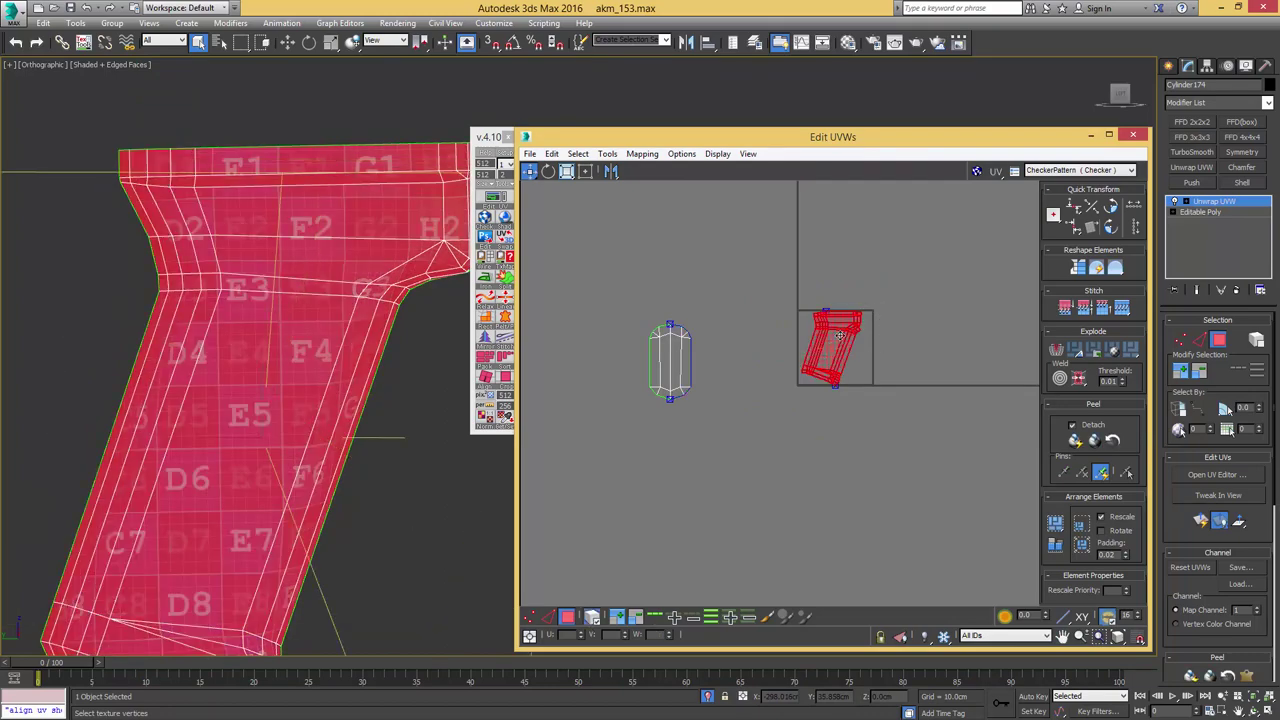
drag(862, 325, 755, 265)
alt+middle_drag(297, 321, 93, 352)
scroll(652, 295, up, 3)
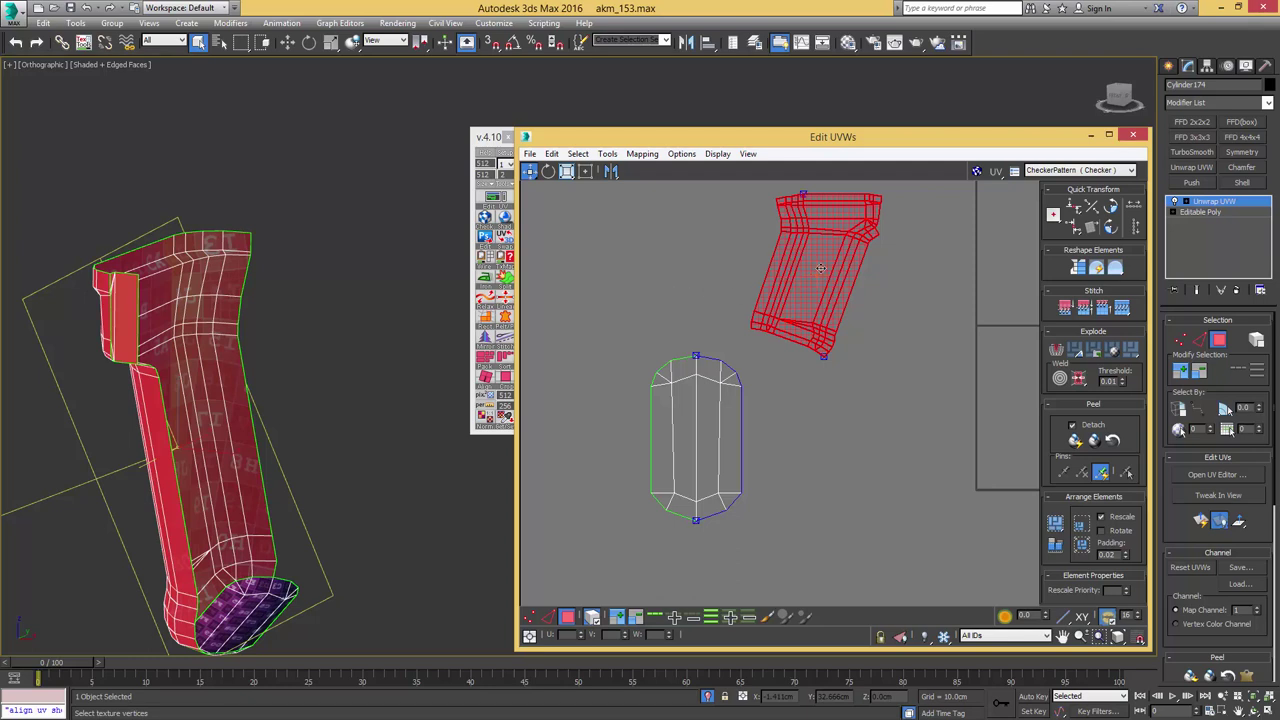
middle_drag(821, 268, 773, 340)
- Select the flat strip at the grip's upper end together with the thin triangles along its edge
click(126, 312)
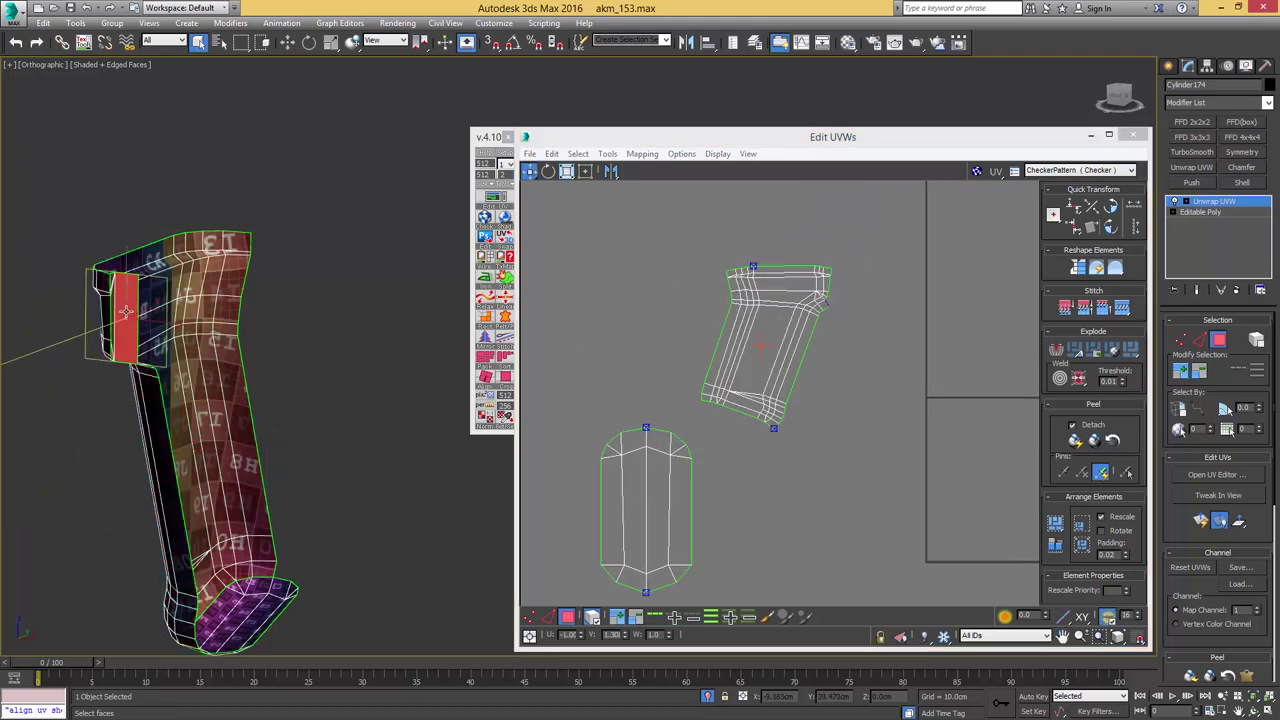
scroll(785, 316, down, 3)
scroll(775, 318, down, 5)
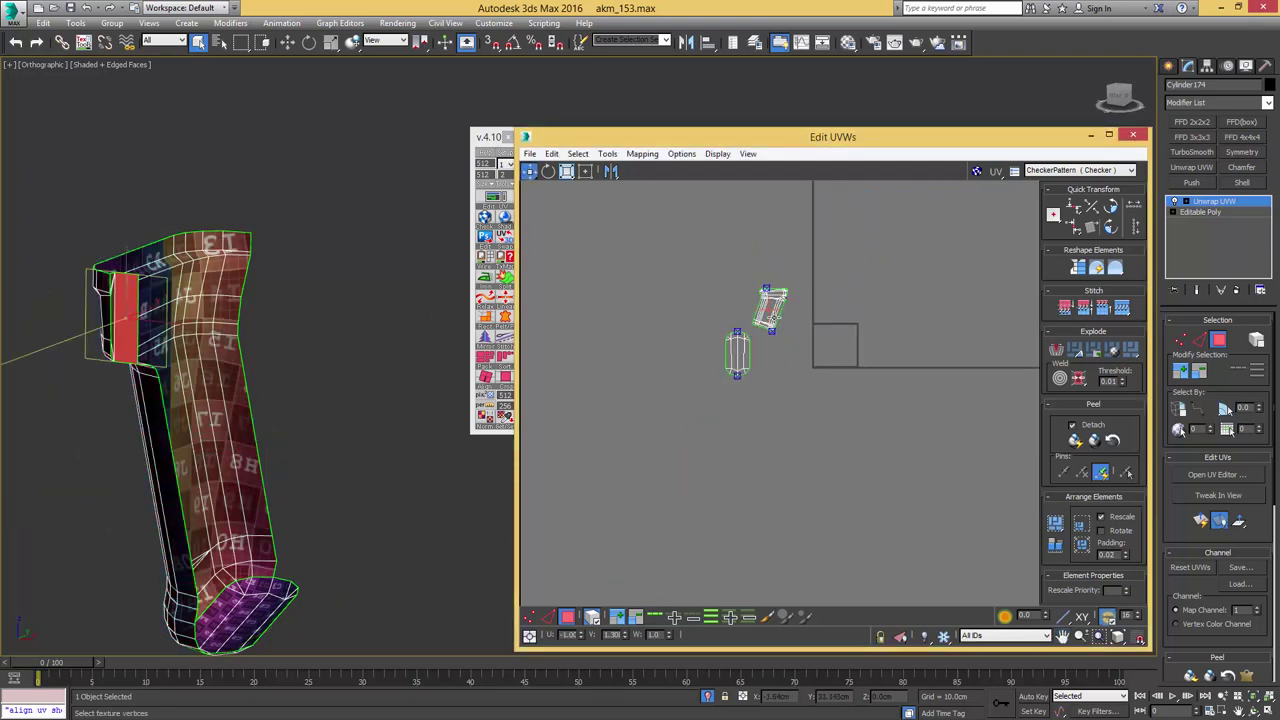
scroll(90, 283, up, 7)
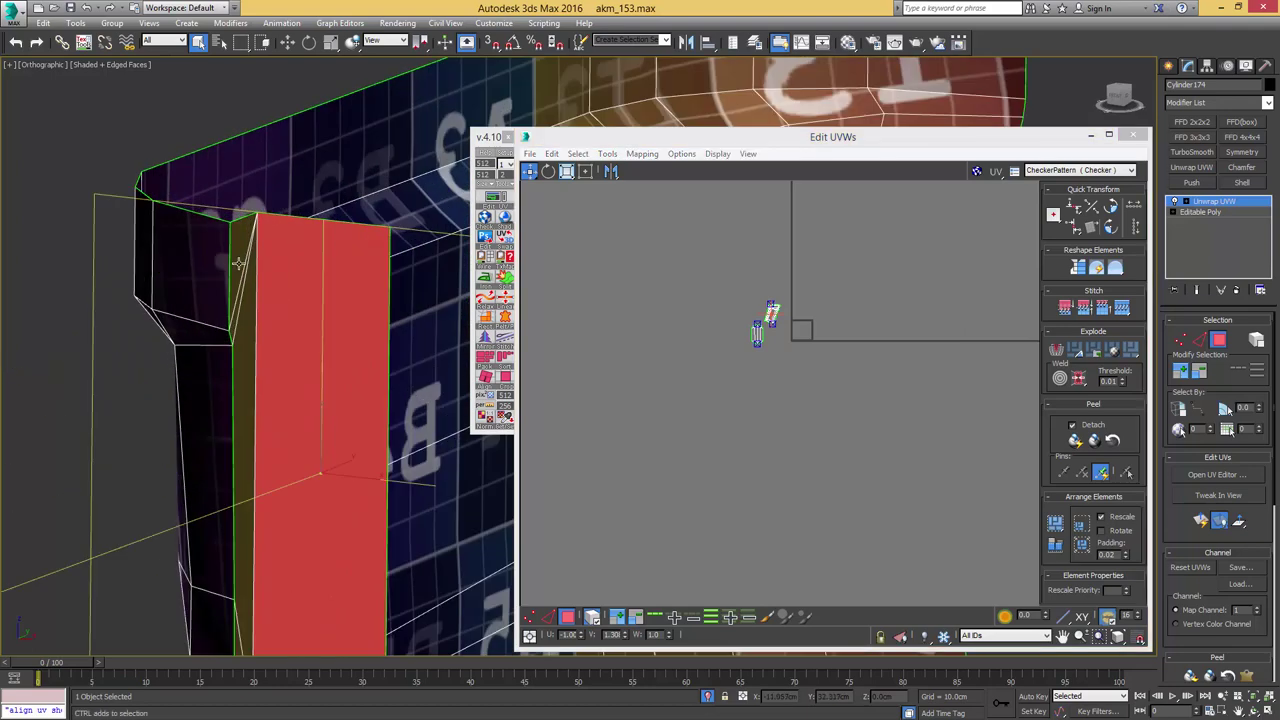
ctrl+click(239, 263)
ctrl+click(234, 314)
ctrl+click(241, 334)
middle_drag(244, 340, 249, 150)
ctrl+click(243, 470)
- Unwrap the selected strip and triangles with Flatten Mapping
middle_drag(769, 247, 729, 277)
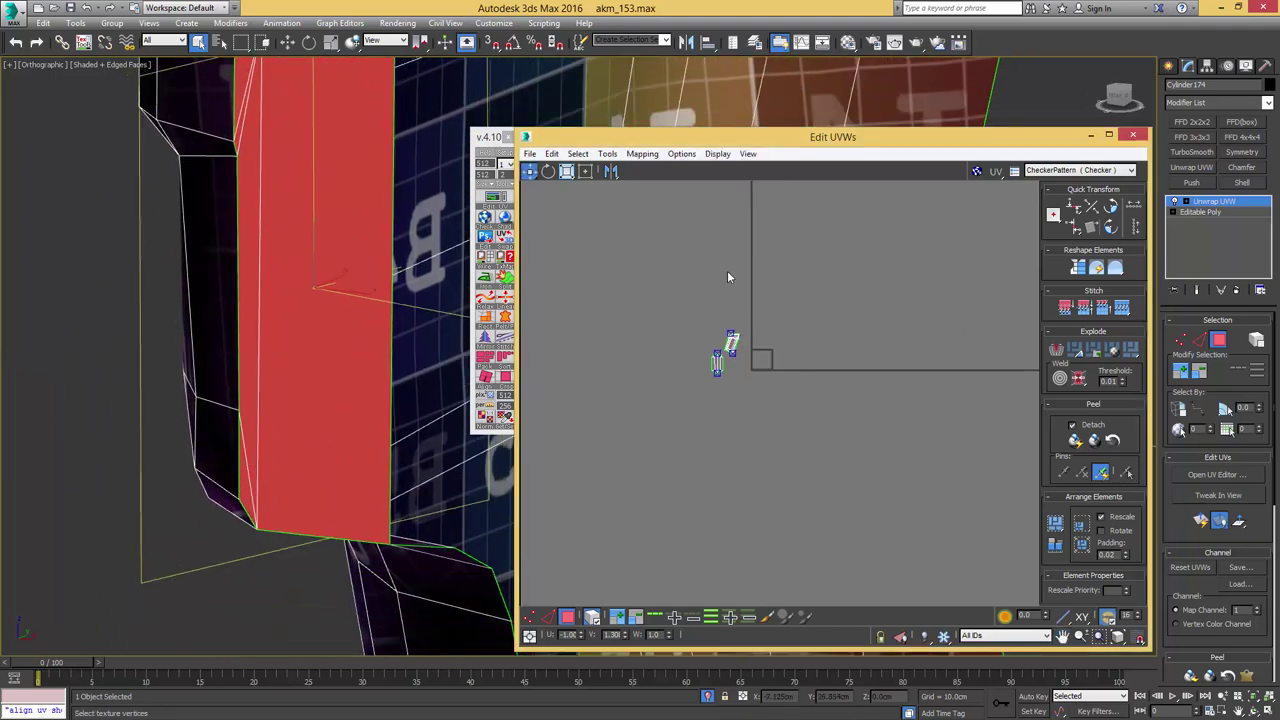
click(640, 157)
click(681, 170)
key(Return)
middle_drag(740, 341, 742, 317)
scroll(742, 317, up, 5)
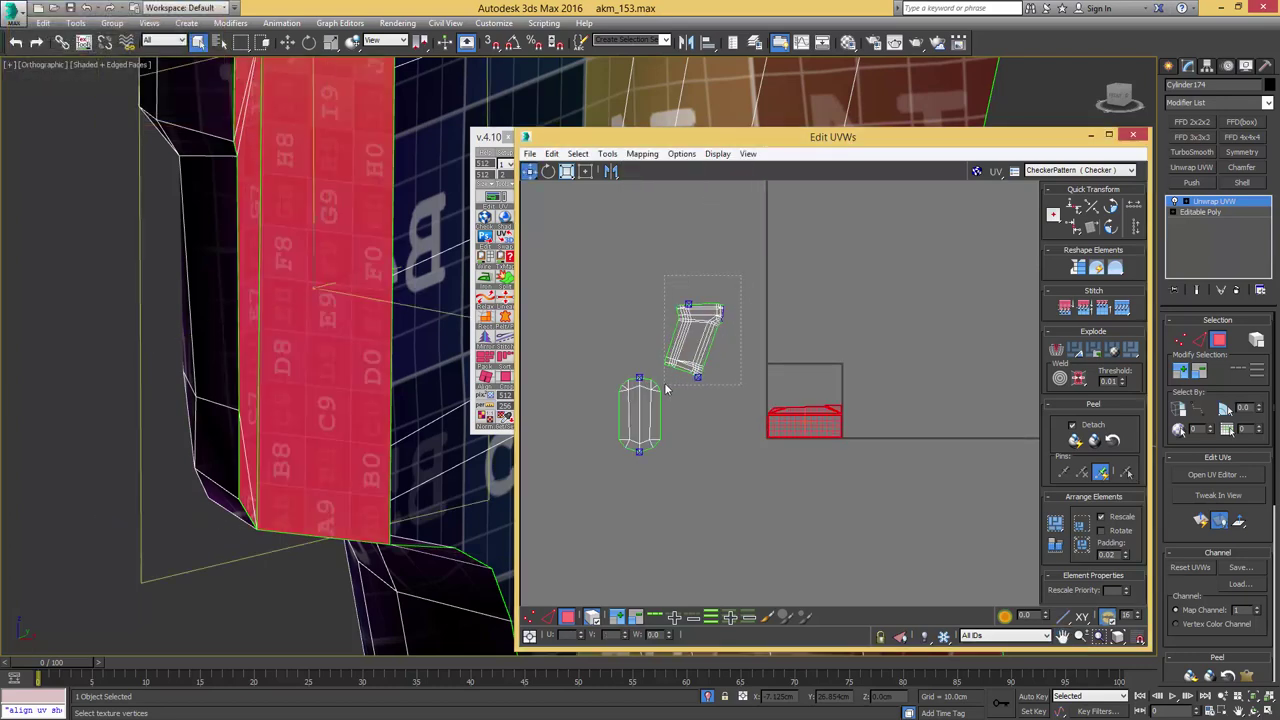
- Peel the grip side shell again to even out its layout
drag(666, 386, 664, 387)
scroll(726, 346, up, 4)
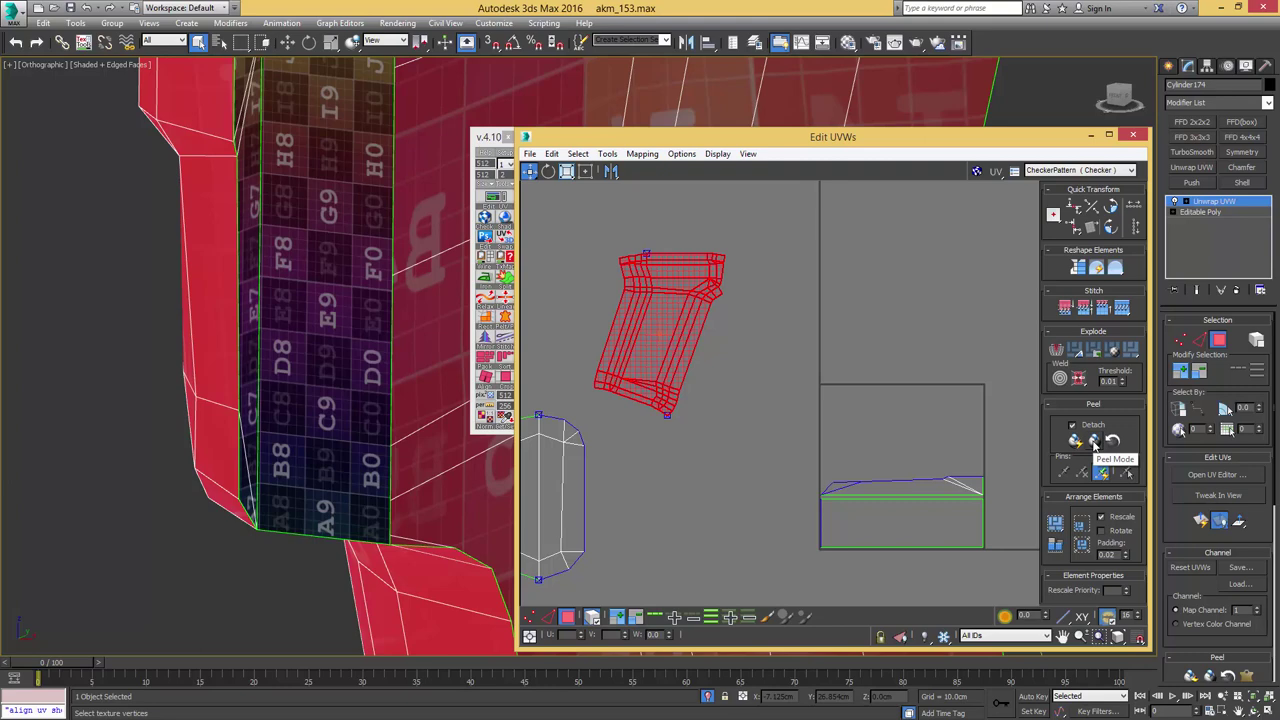
click(1094, 443)
click(1094, 443)
click(755, 317)
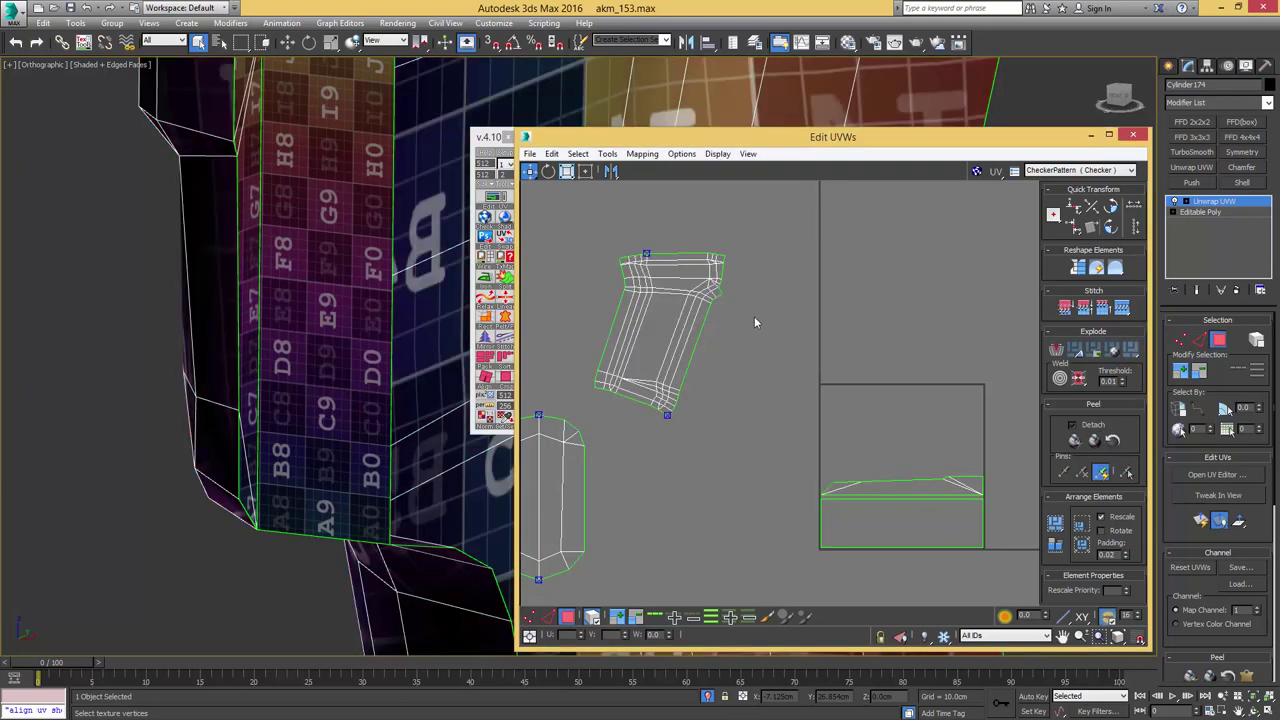
- Select all of the grip's UV shells and rescale them to a matching texel density
scroll(738, 300, up, 5)
scroll(733, 290, down, 5)
middle_drag(843, 453, 745, 375)
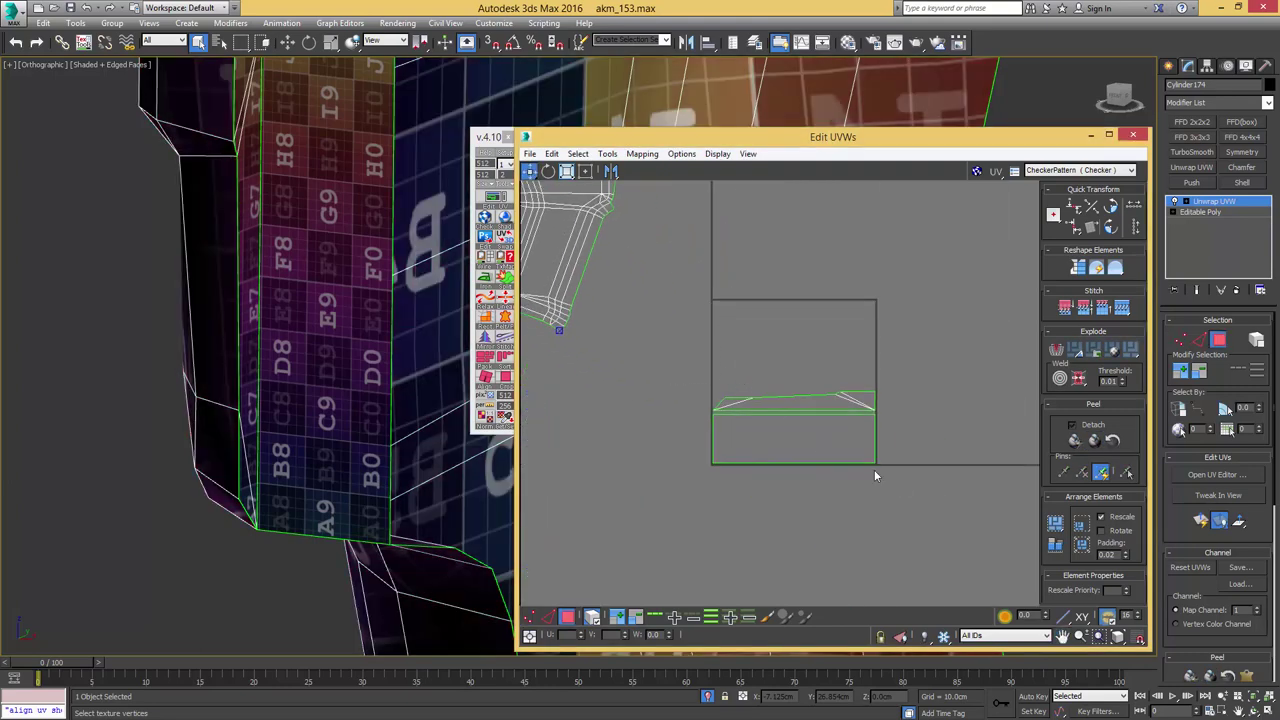
drag(874, 469, 907, 405)
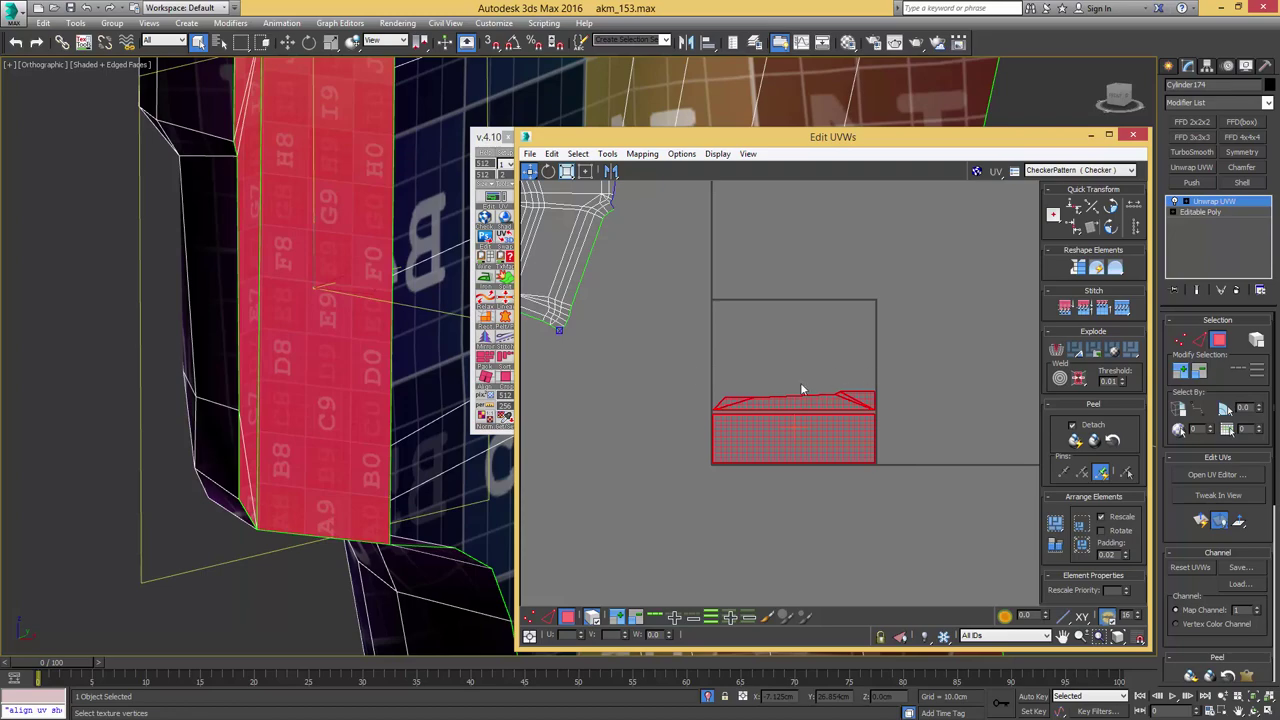
scroll(322, 298, down, 2)
middle_drag(331, 237, 374, 297)
scroll(314, 303, down, 5)
middle_drag(209, 349, 367, 148)
middle_drag(749, 409, 804, 419)
scroll(804, 419, down, 4)
drag(662, 475, 900, 315)
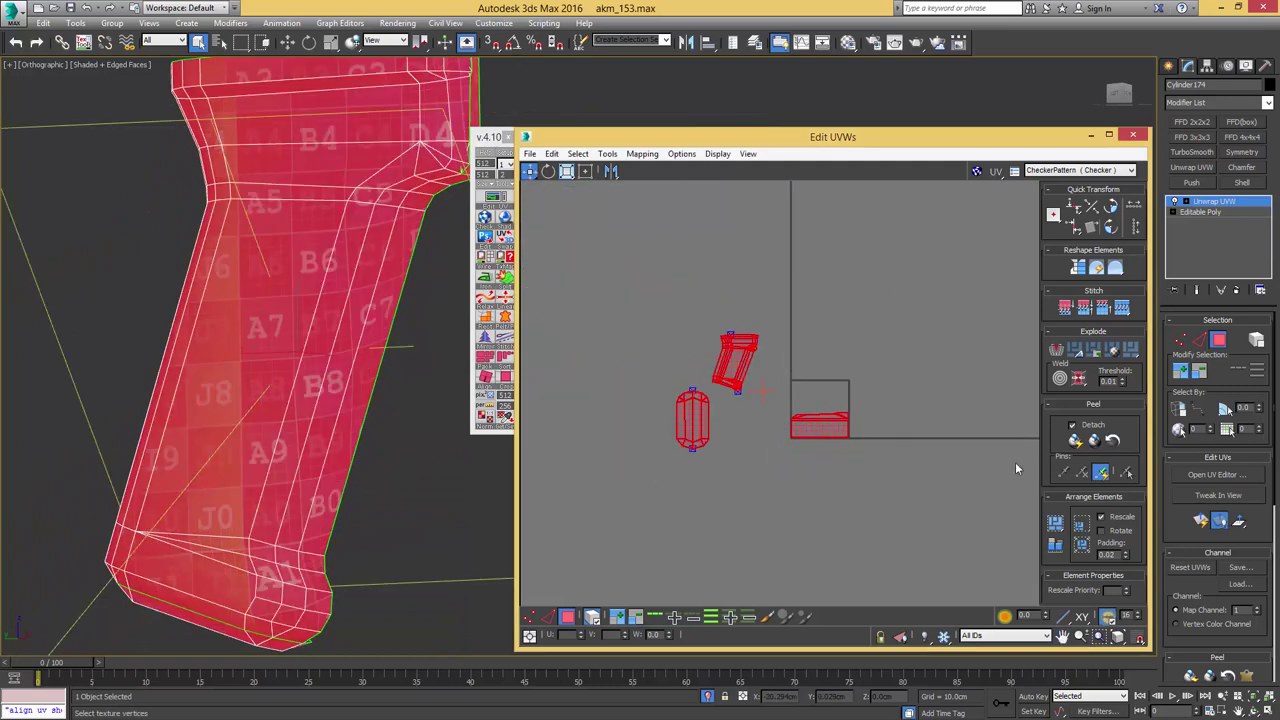
click(1056, 546)
- Move the grip's shells clear of the UV square and collapse the unwrap into the editable poly
middle_drag(796, 386, 789, 409)
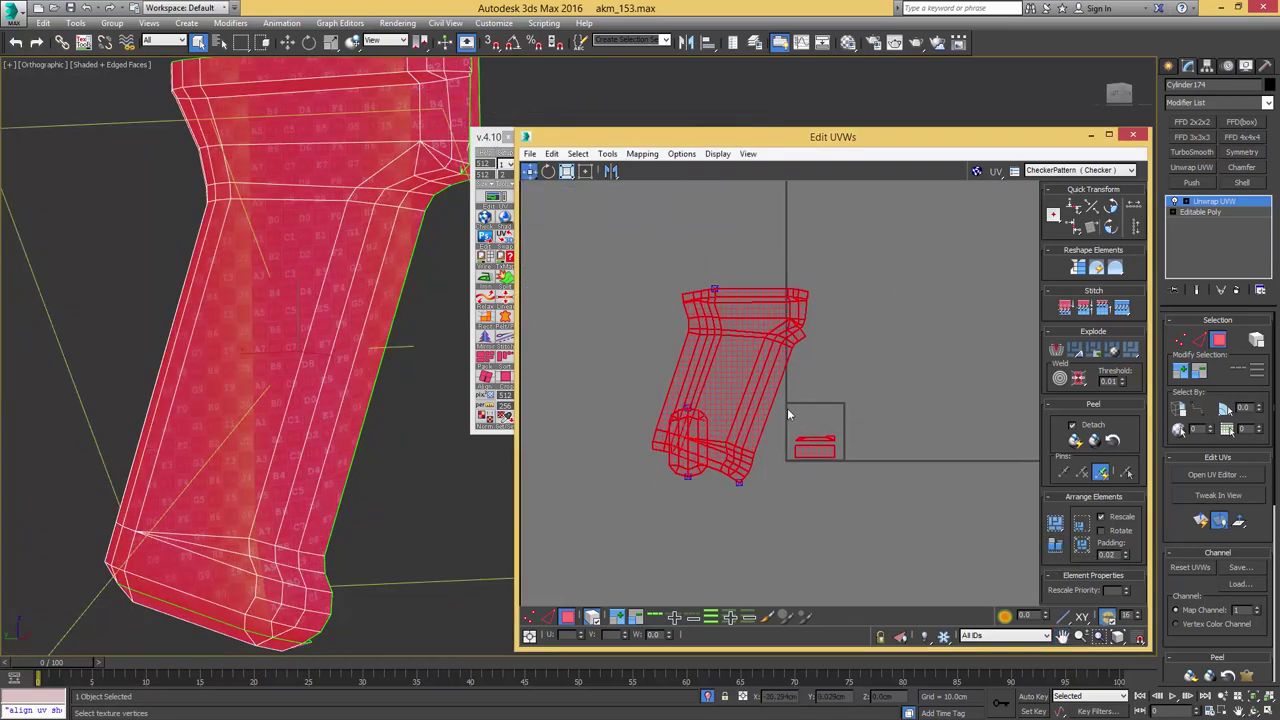
scroll(744, 416, down, 6)
drag(746, 398, 684, 405)
scroll(340, 346, down, 6)
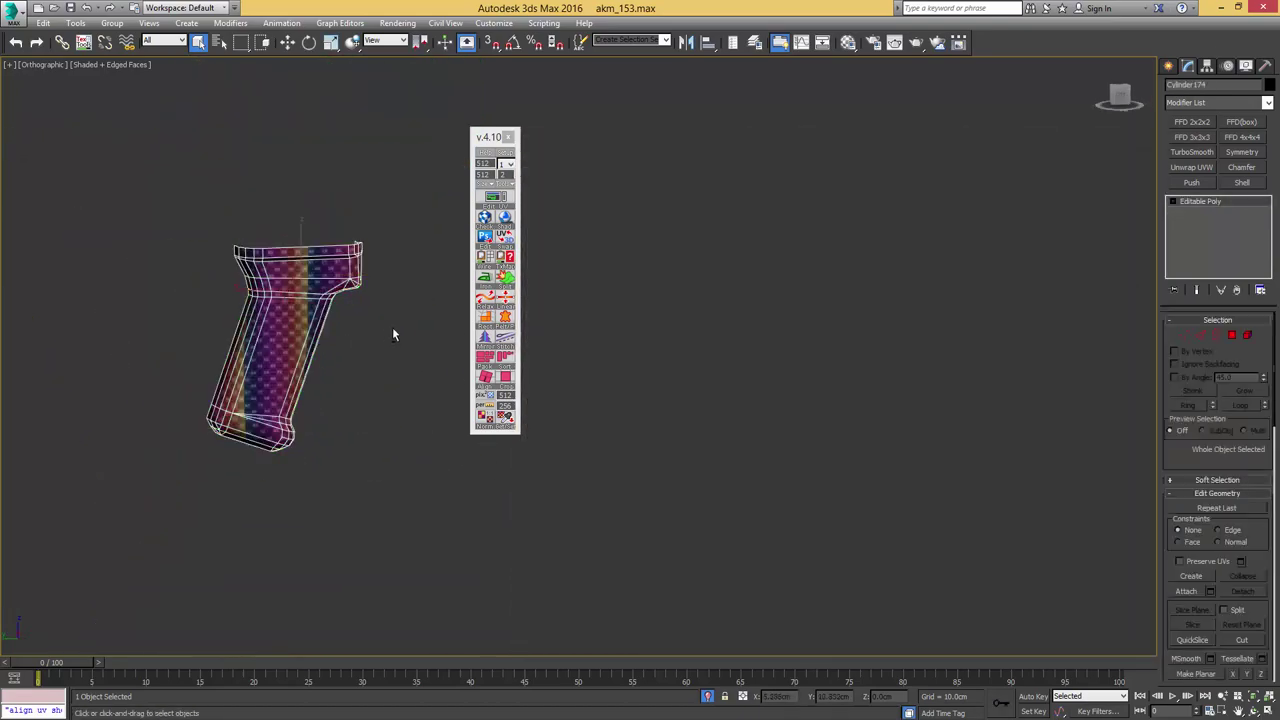
- End the grip's isolation to show the whole rifle again and close the floating UV tool window
key(alt+q)
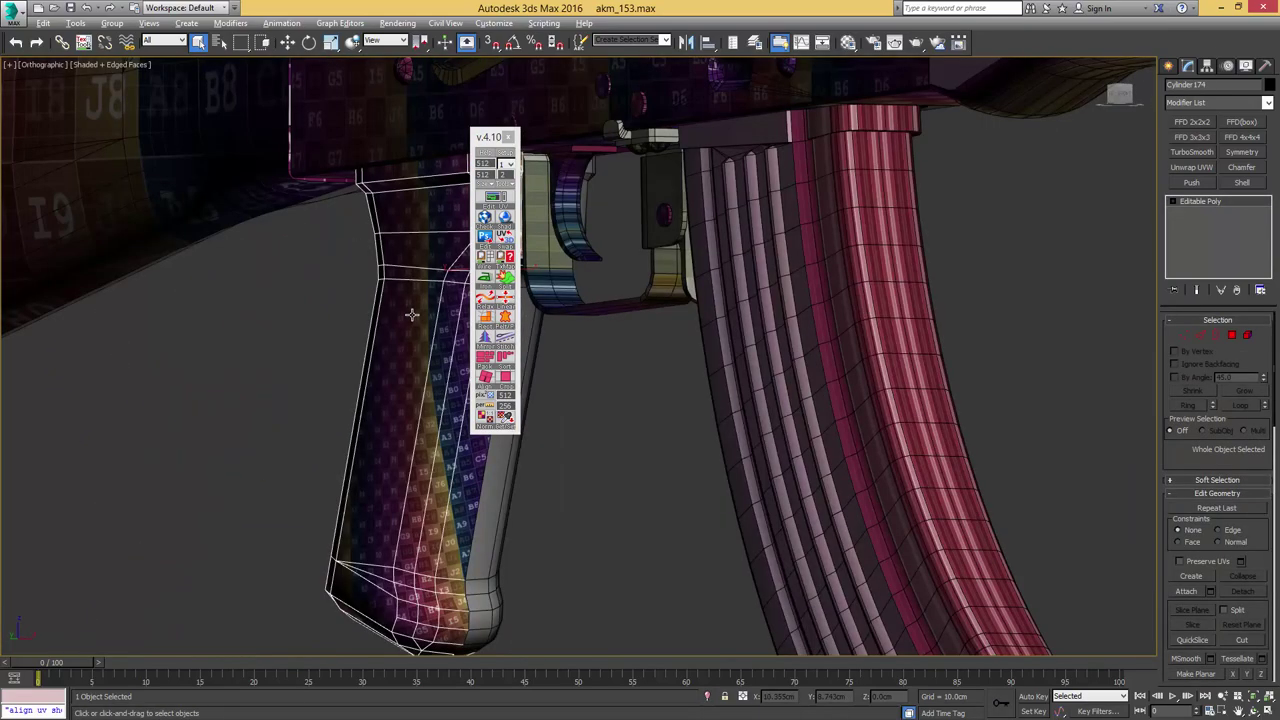
middle_drag(411, 314, 323, 388)
scroll(264, 366, down, 2)
scroll(198, 394, down, 4)
click(507, 138)
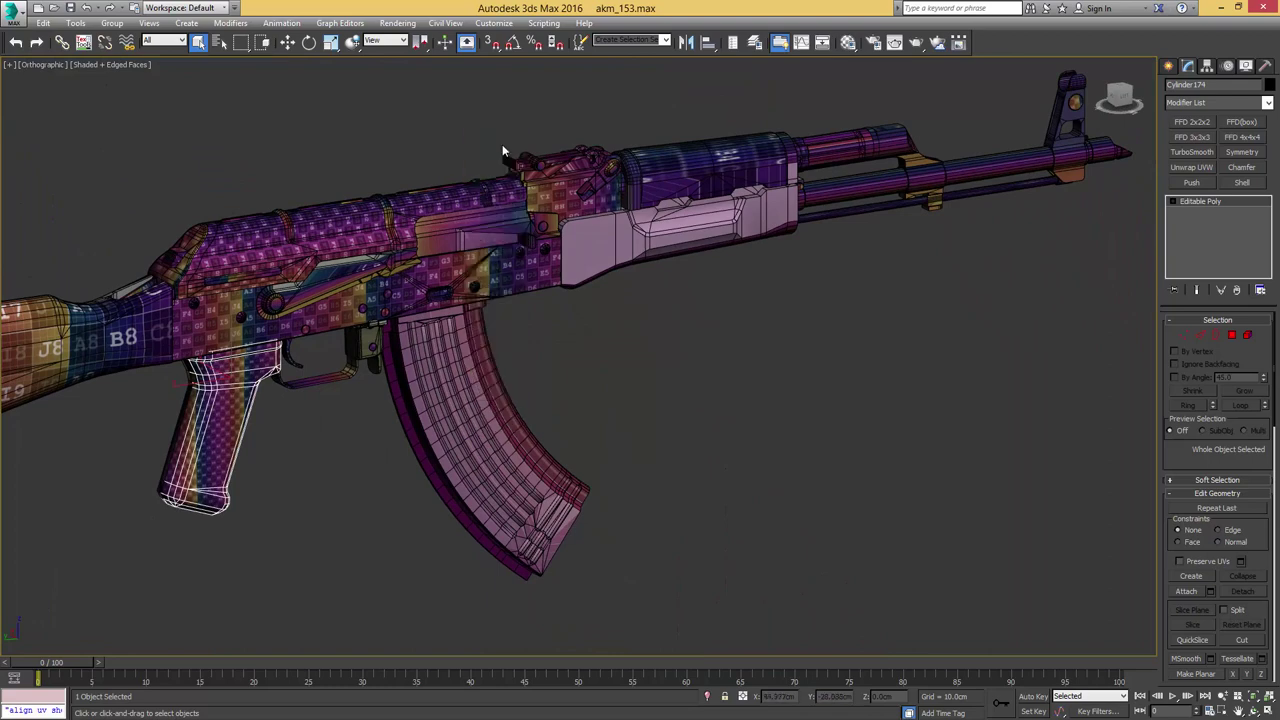
middle_drag(389, 271, 667, 268)
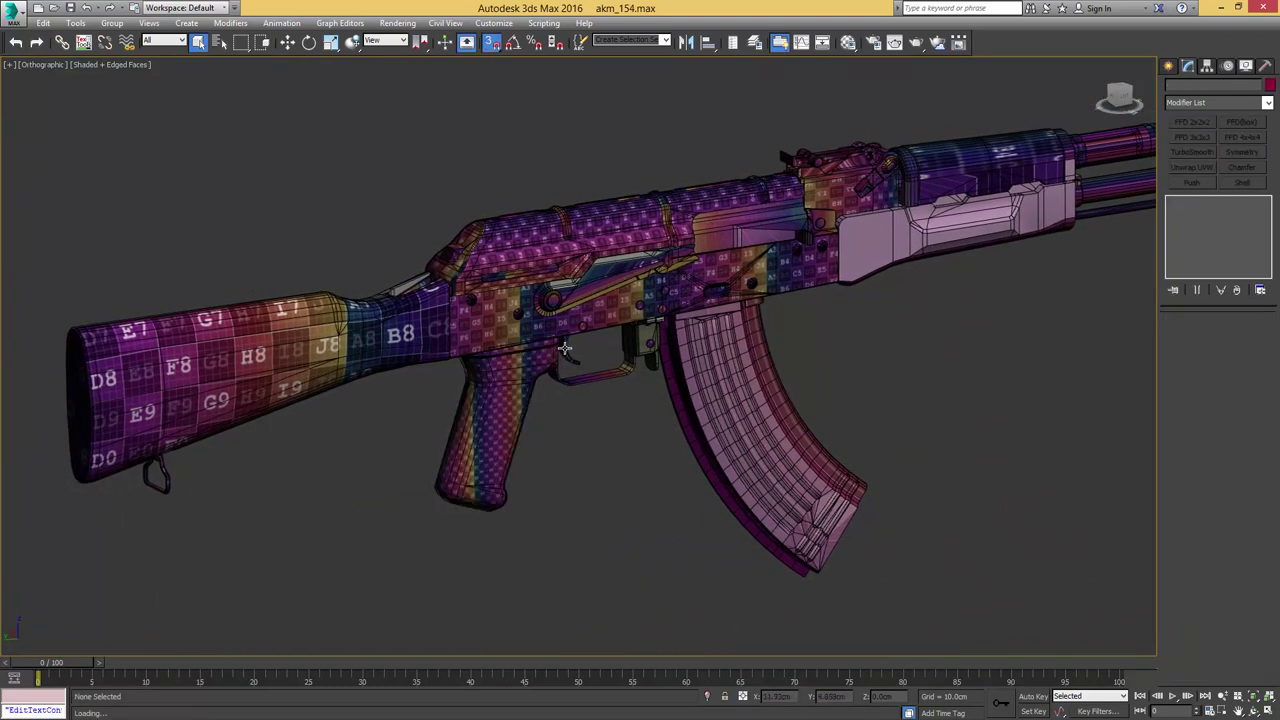
- Isolate the trigger and open its UVs for editing with an Unwrap UVW modifier
click(566, 349)
key(alt+q)
alt+middle_drag(598, 358, 587, 328)
key(ctrl+e)
middle_drag(394, 278, 166, 264)
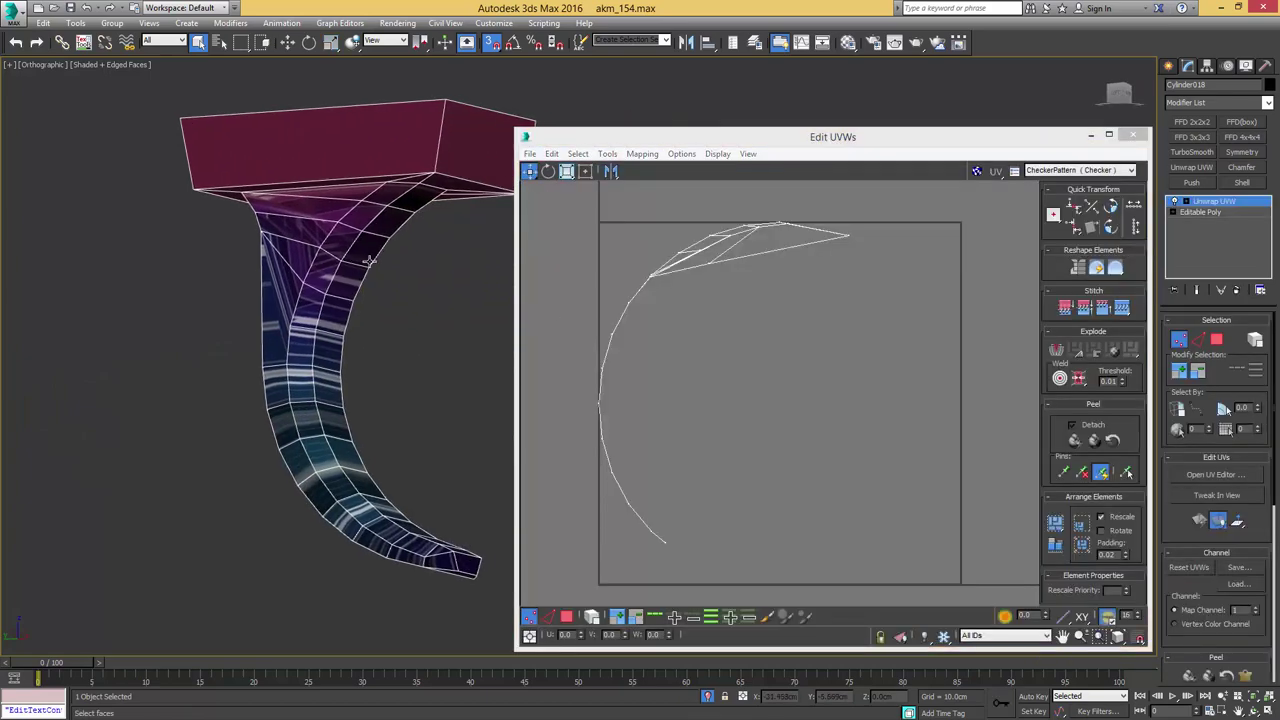
- Unwrap all of the trigger's polygons with Flatten Mapping and move the shells clear of the UV square
key(3)
key(ctrl+a)
click(656, 155)
click(657, 171)
key(Return)
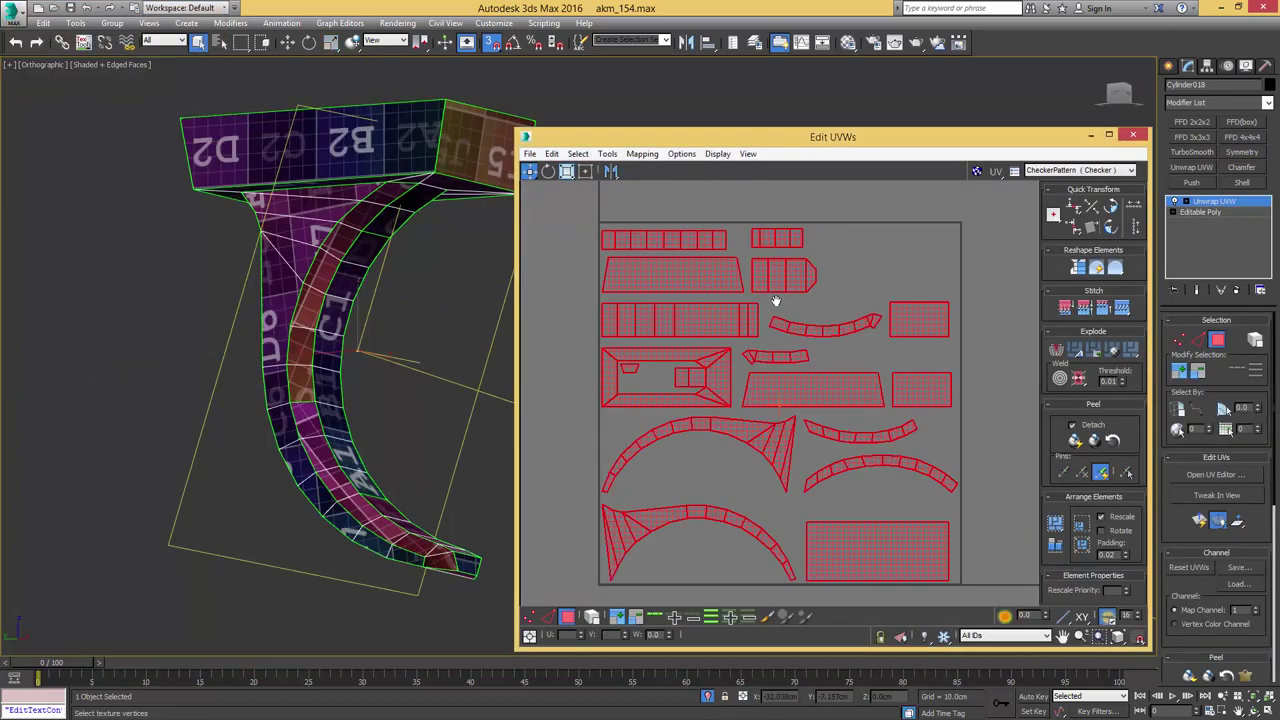
scroll(690, 288, down, 4)
drag(726, 279, 1014, 235)
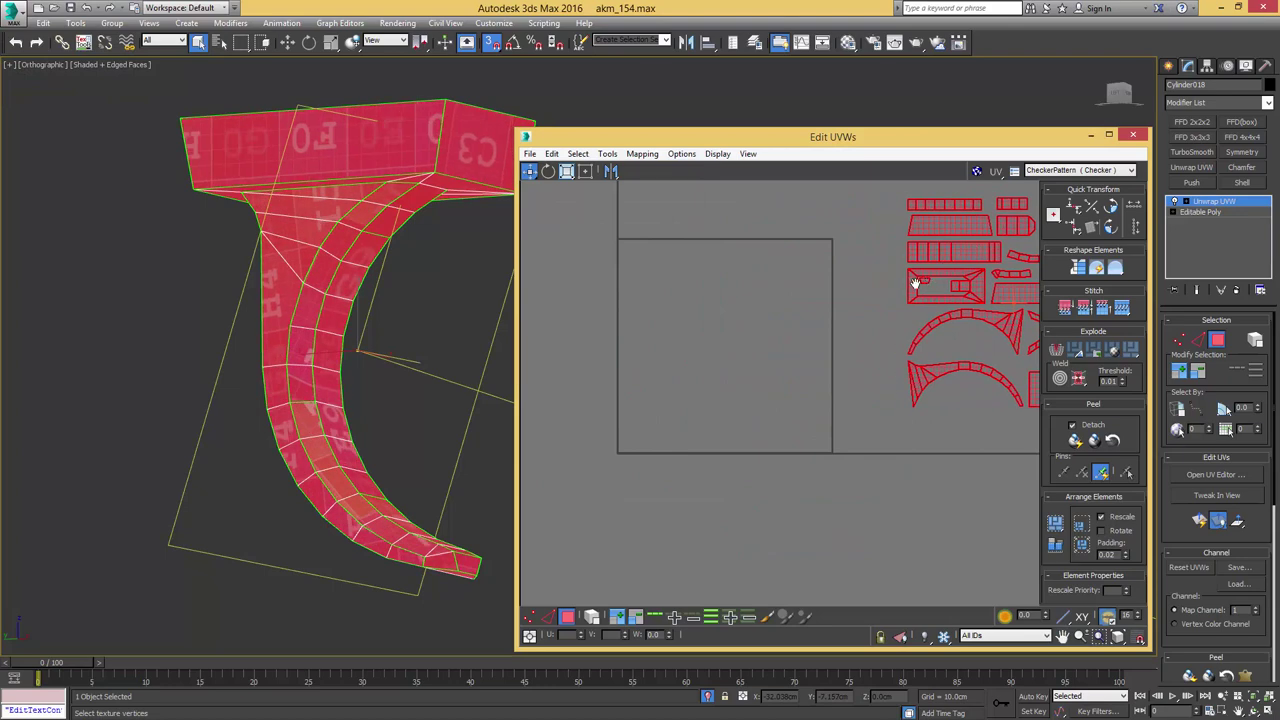
middle_drag(915, 284, 808, 295)
- Select the trigger's two curved side shells and move them away from the other shells
drag(896, 325, 896, 323)
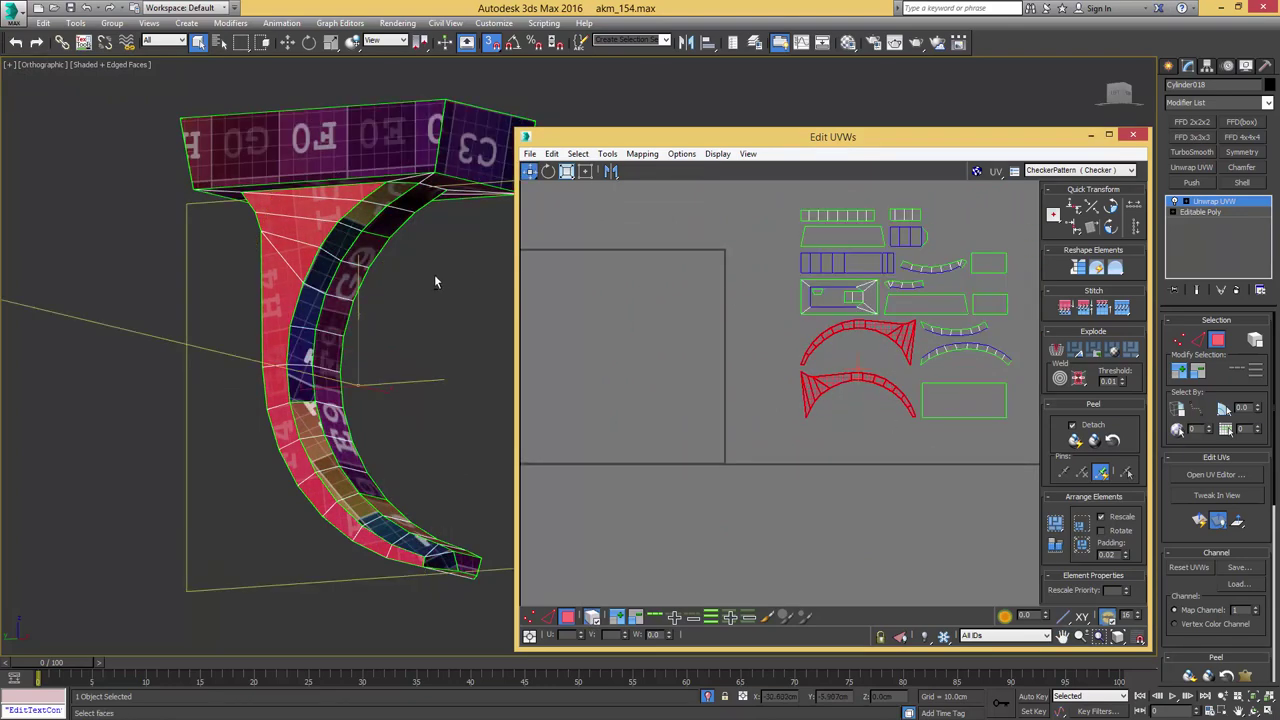
mouse_move(434, 275)
alt+middle_down()
mouse_move(290, 306)
mouse_move(449, 287)
alt+middle_up()
middle_drag(762, 302, 690, 284)
scroll(690, 284, down, 2)
scroll(752, 290, down, 1)
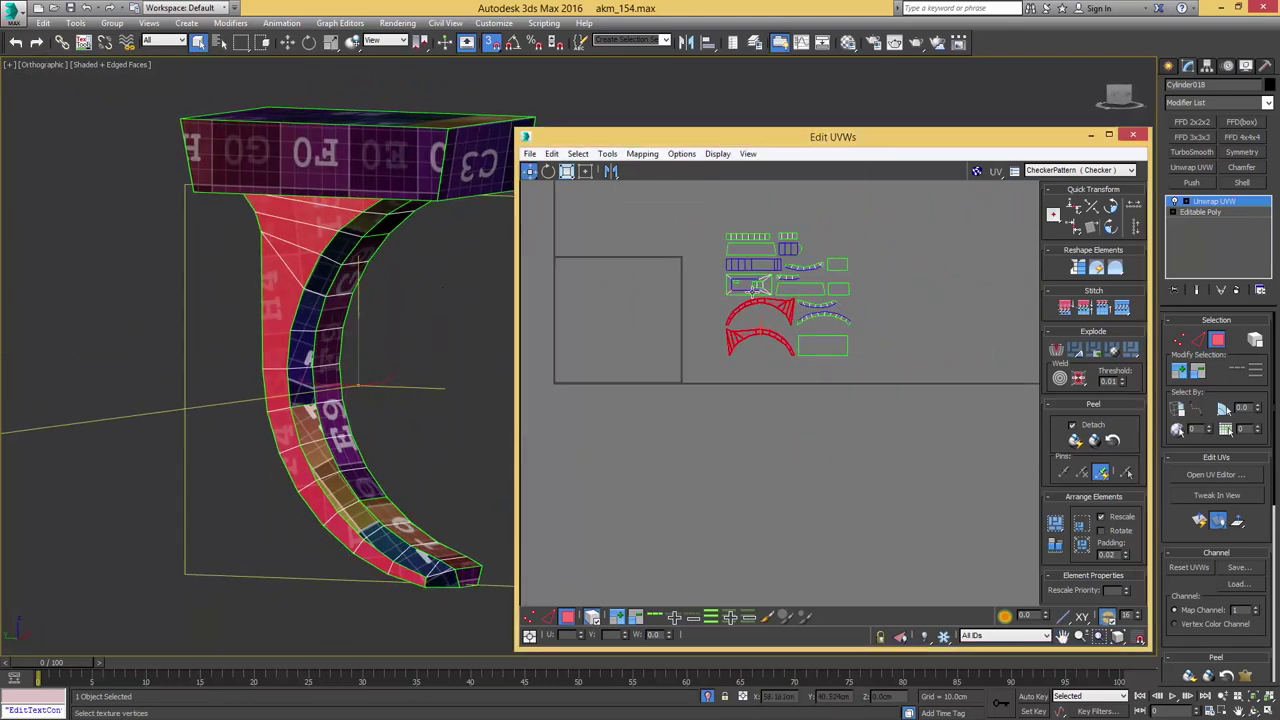
drag(773, 305, 992, 277)
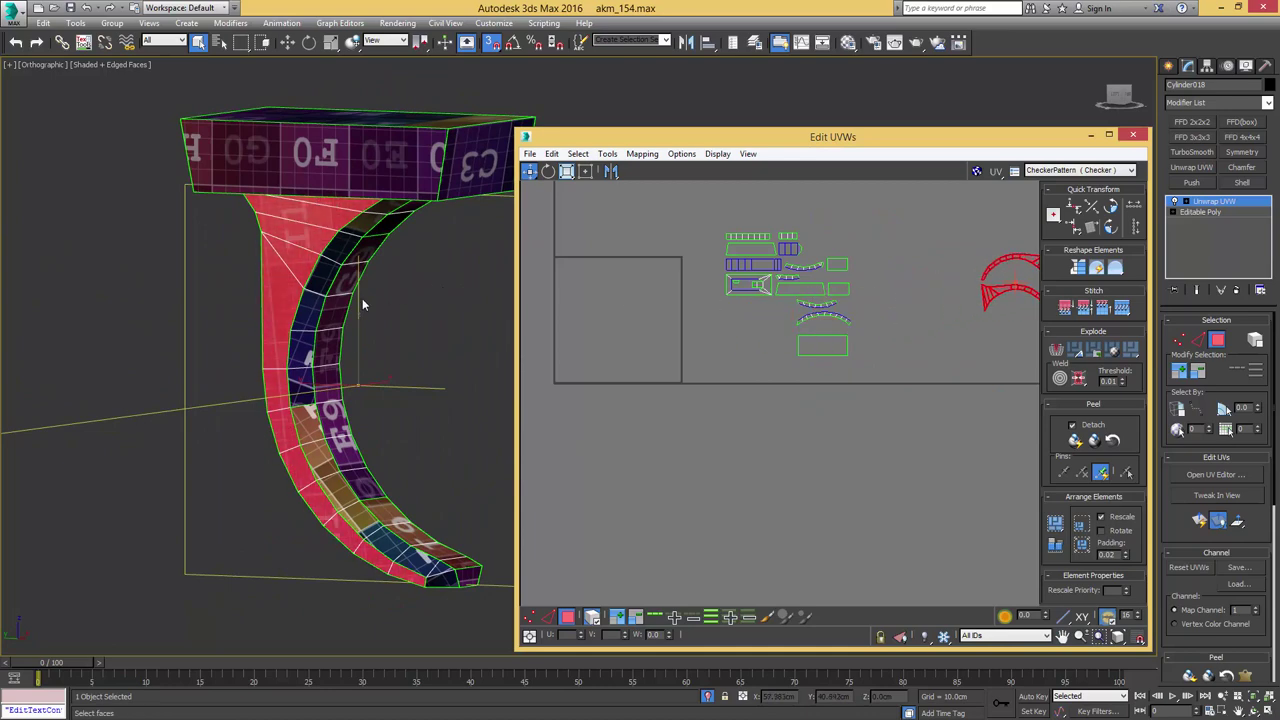
- Select the polygons along the trigger's concave front face, including the bevels on both sides and the tip
middle_drag(333, 362, 322, 335)
click(301, 302)
ctrl+click(332, 212)
ctrl+click(320, 370)
ctrl+click(332, 398)
ctrl+click(346, 445)
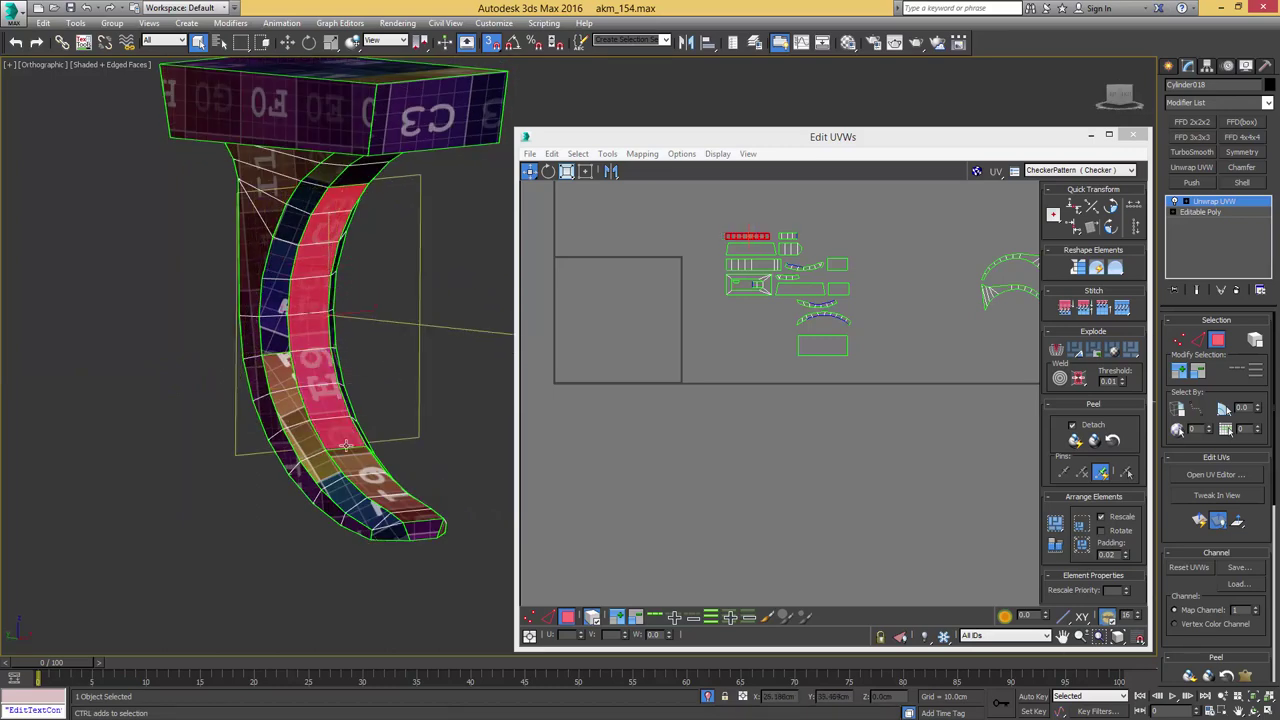
ctrl+click(352, 461)
alt+middle_drag(400, 436, 432, 452)
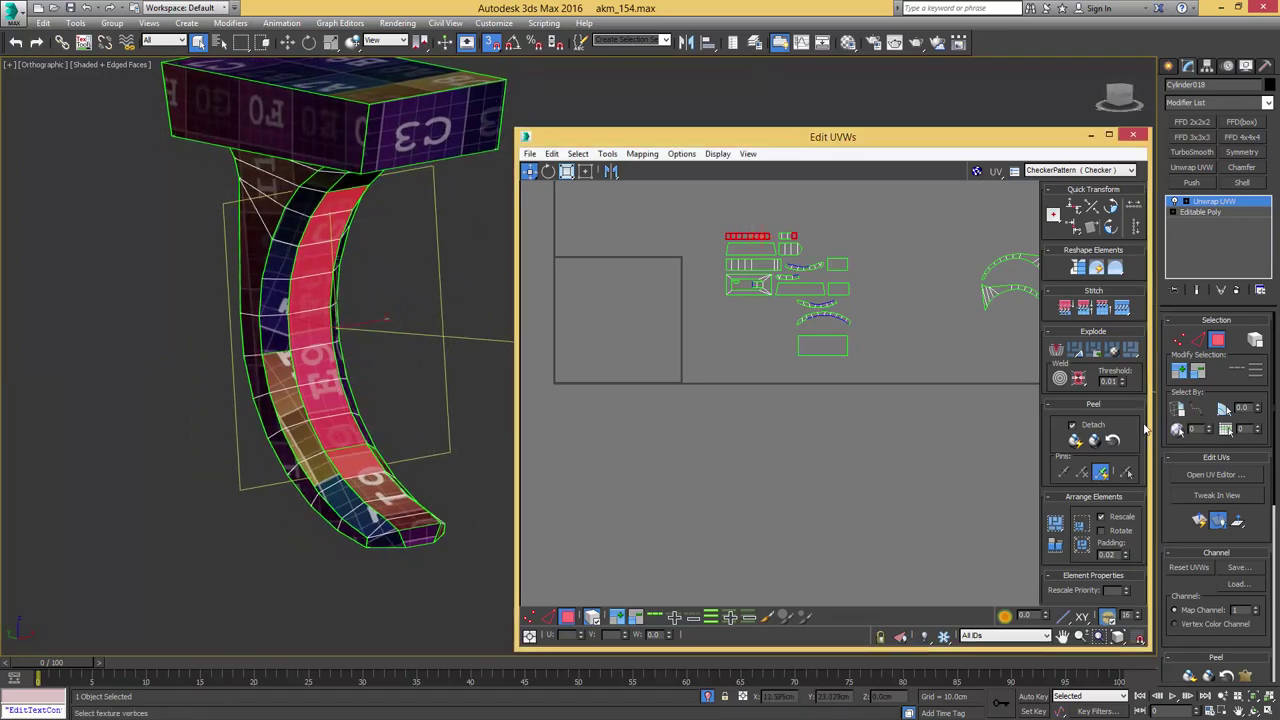
click(1181, 371)
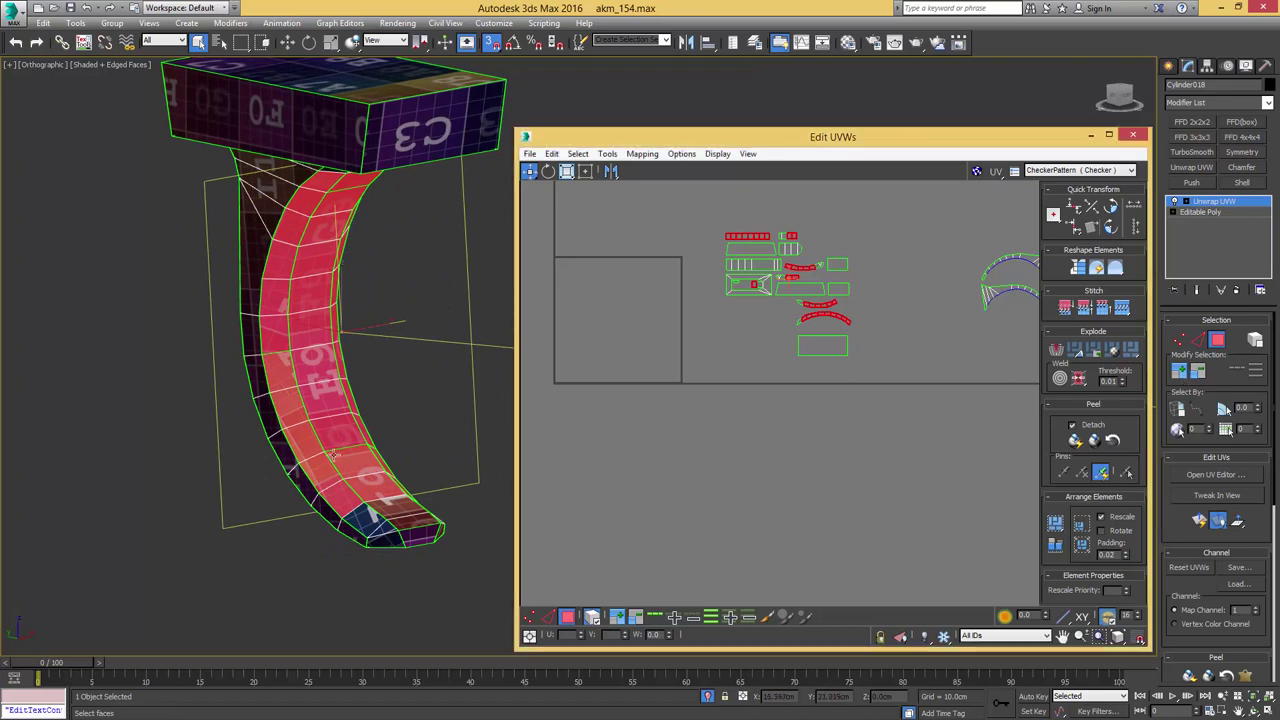
ctrl+click(381, 527)
ctrl+click(416, 524)
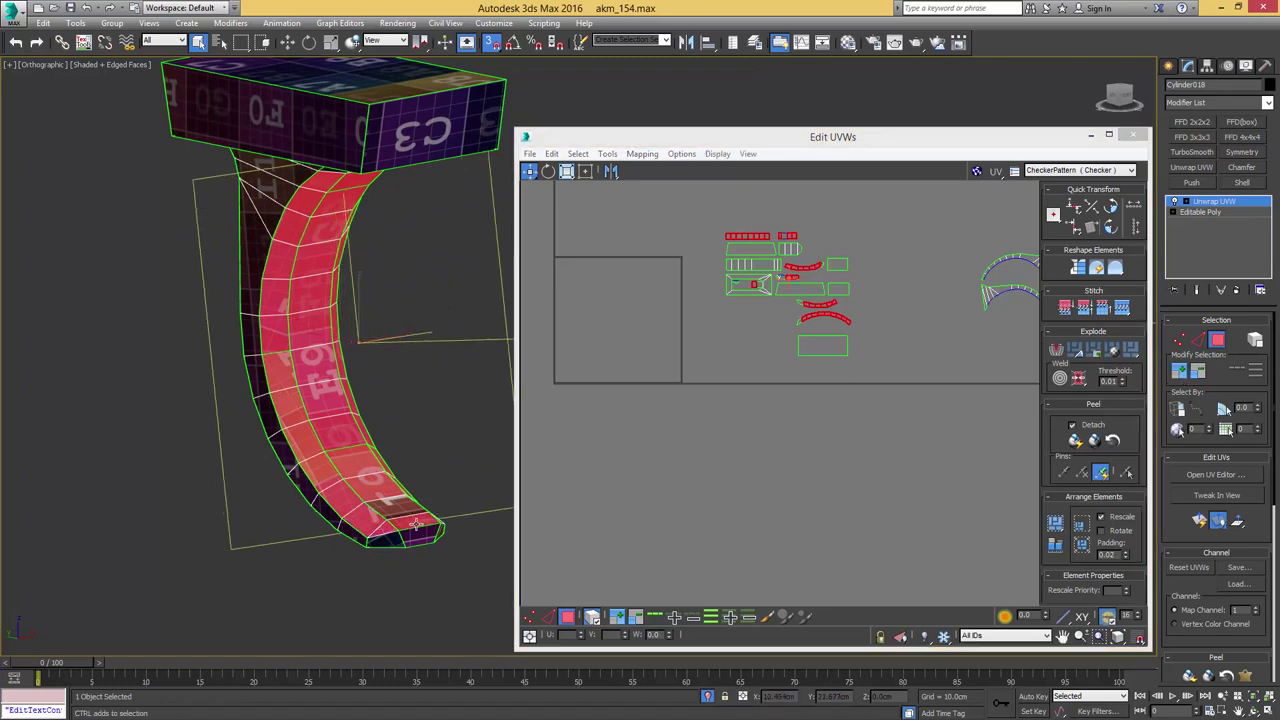
- Add the remaining end polygons to the front selection in wireframe view and peel it into a single strip
alt+middle_drag(422, 511, 337, 423)
key(F3)
ctrl+click(378, 521)
ctrl+click(369, 537)
ctrl+click(328, 346)
ctrl+click(361, 340)
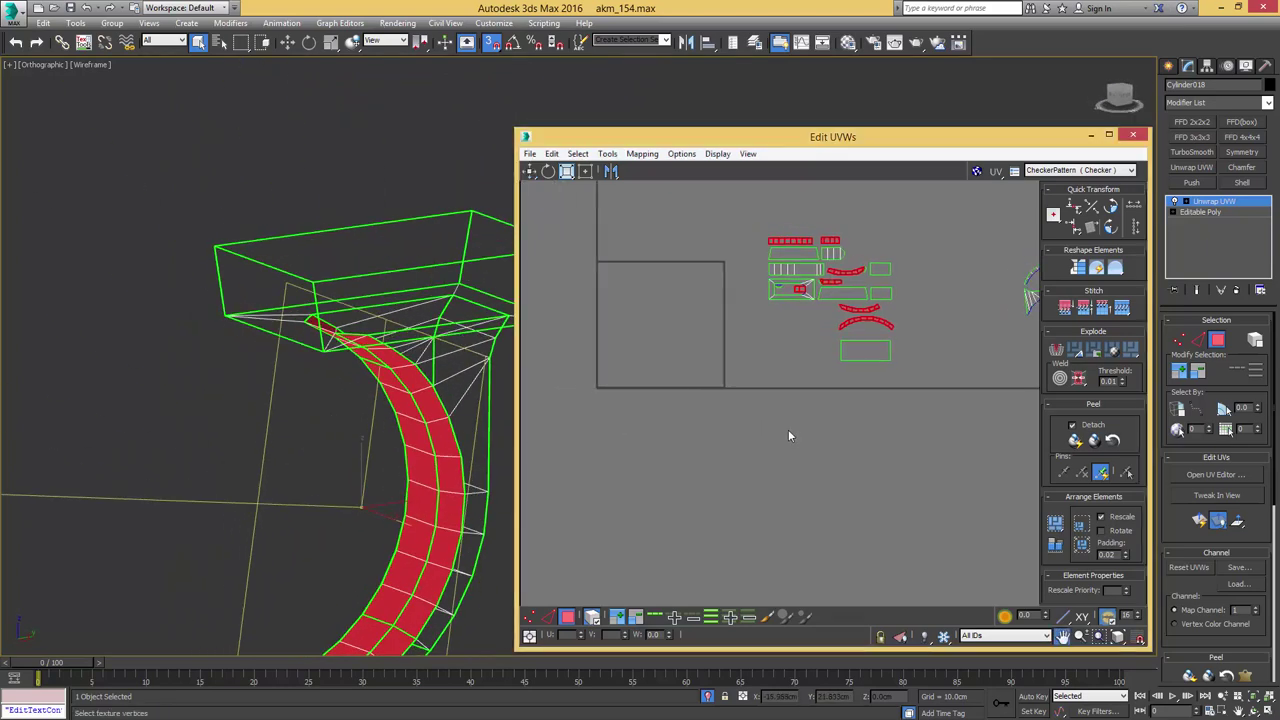
scroll(715, 374, up, 4)
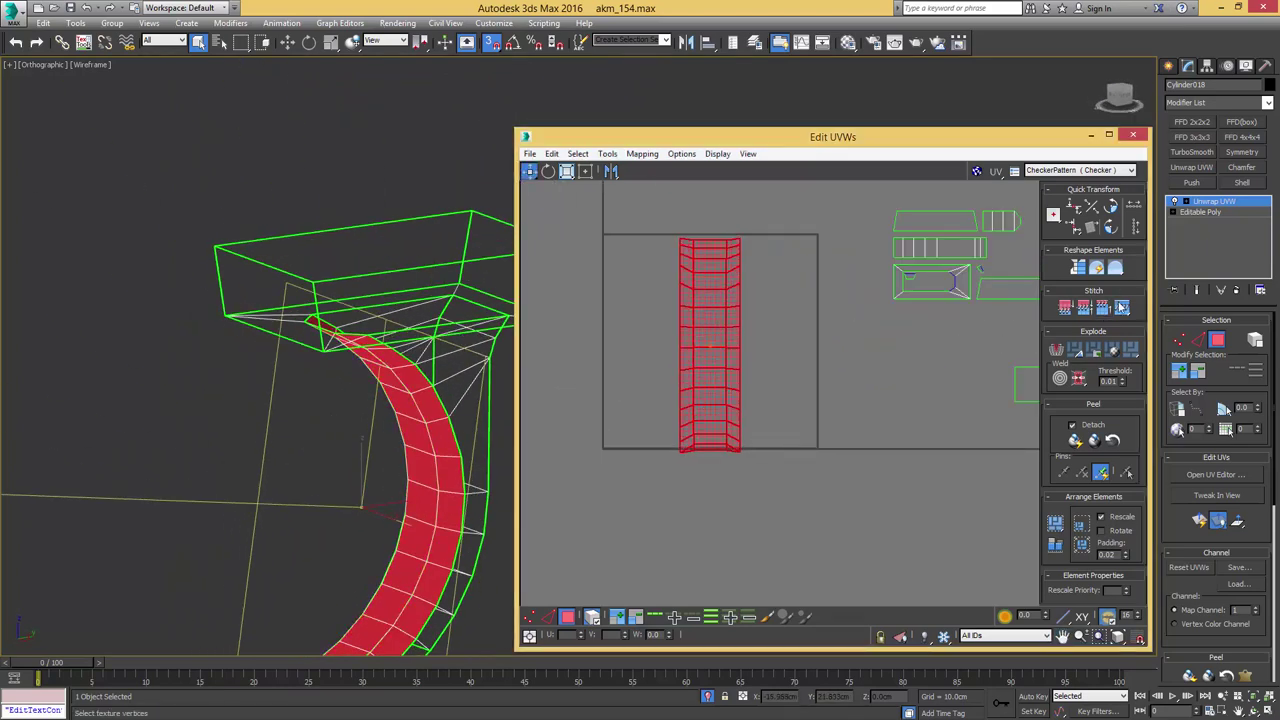
click(1077, 440)
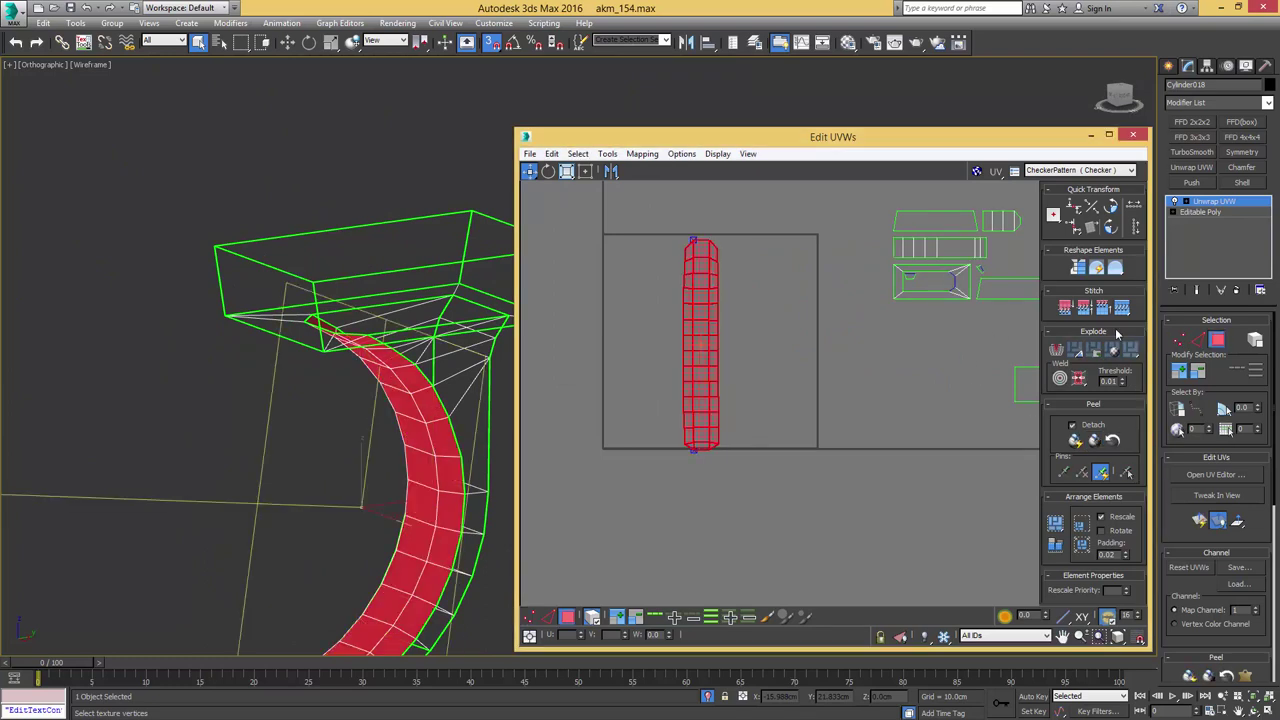
- Straighten the peeled front strip's two long outer edges vertically
middle_drag(732, 320, 803, 323)
scroll(799, 340, up, 4)
key(2)
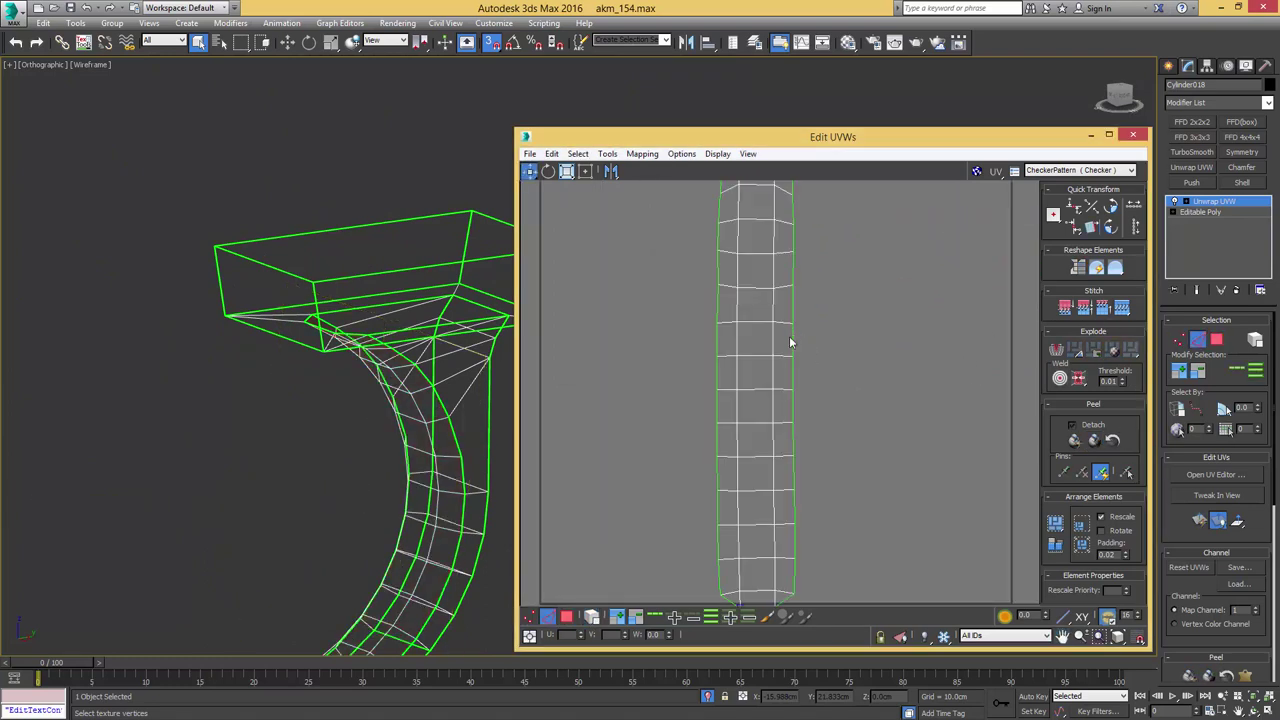
double_click(793, 339)
scroll(795, 340, down, 4)
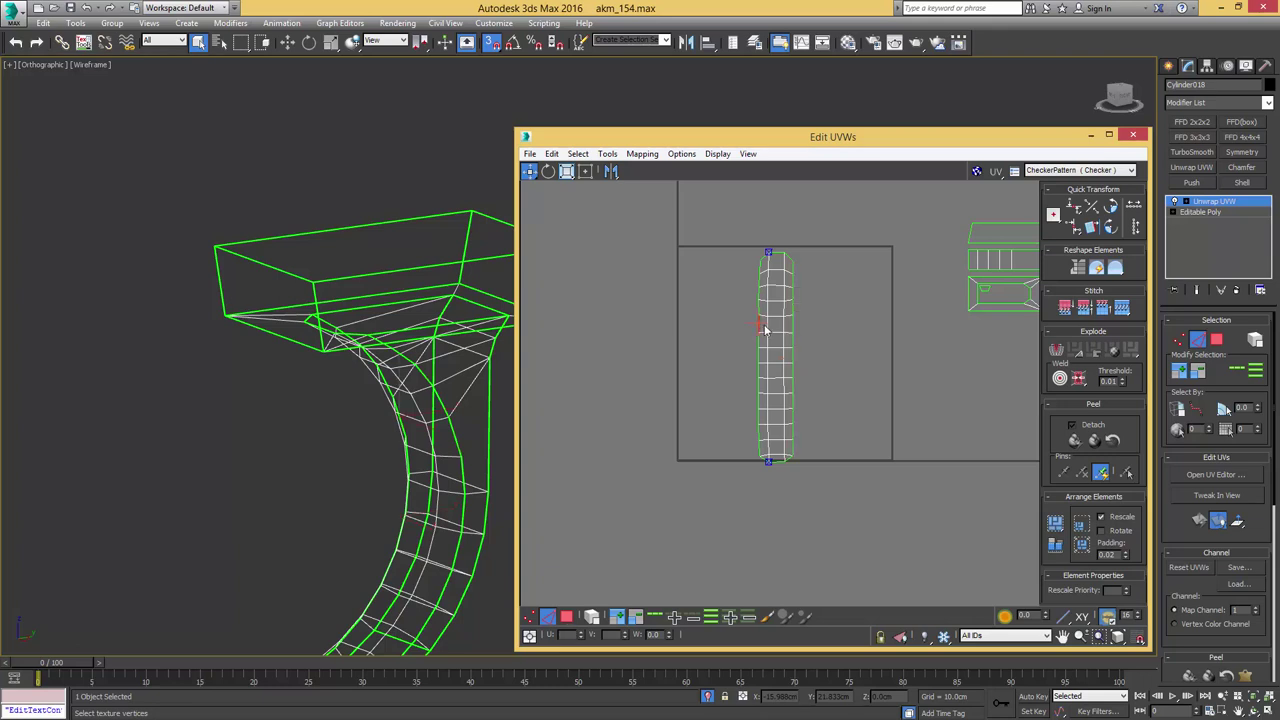
scroll(780, 253, up, 3)
click(778, 251)
scroll(794, 355, down, 3)
- Straighten the front strip's two inner lengthwise edge loops vertically
scroll(800, 427, up, 4)
middle_drag(806, 391, 810, 478)
click(786, 381)
double_click(806, 338)
scroll(810, 328, down, 3)
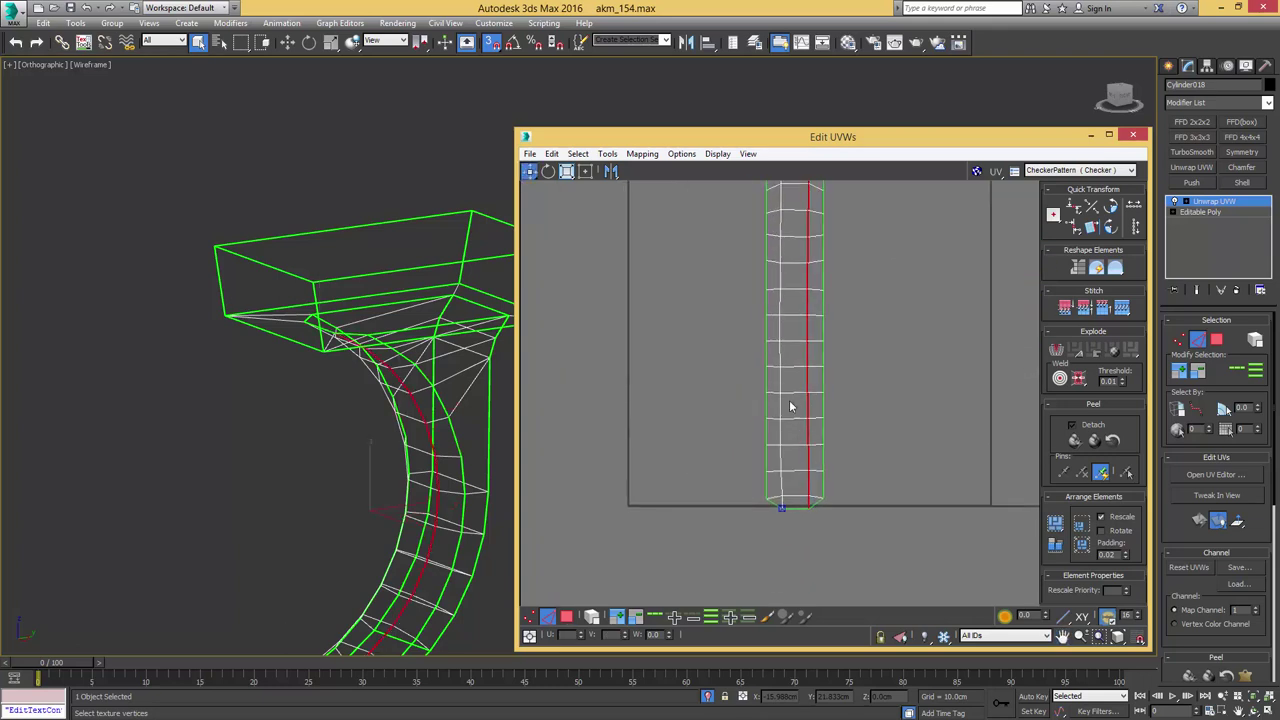
double_click(781, 330)
scroll(786, 329, down, 3)
middle_drag(798, 313, 801, 381)
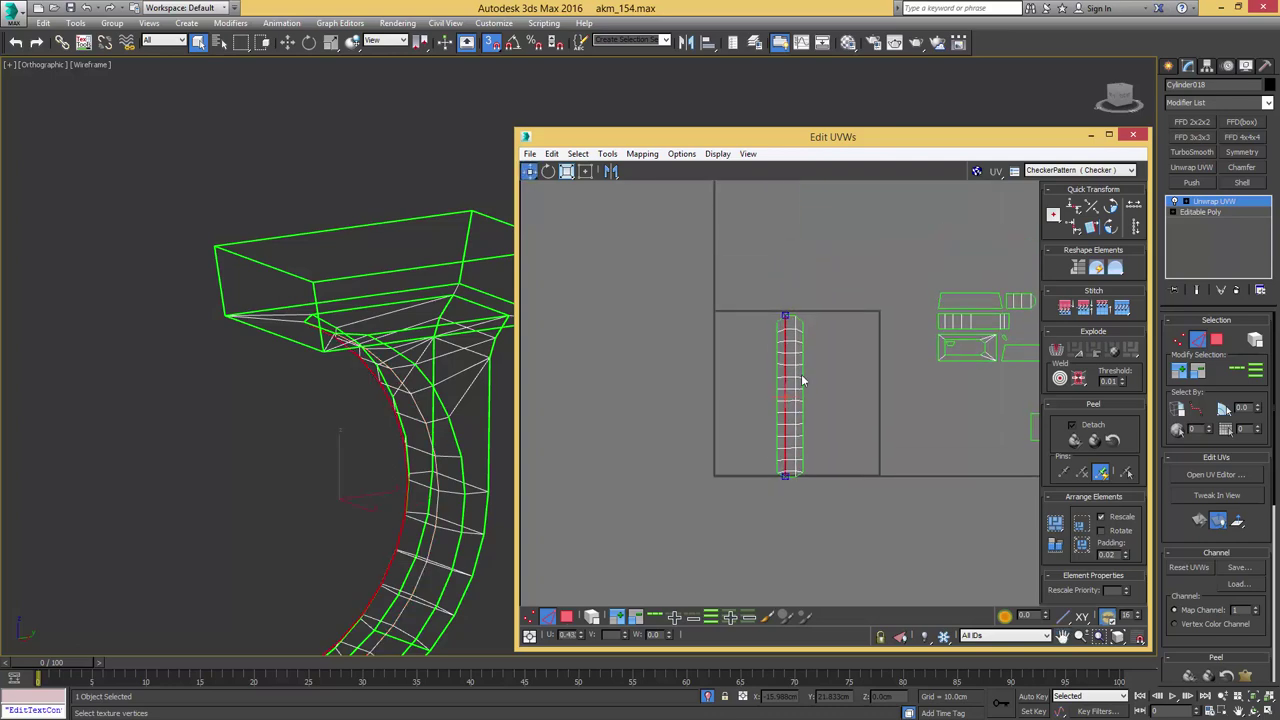
scroll(807, 370, up, 2)
scroll(792, 362, up, 3)
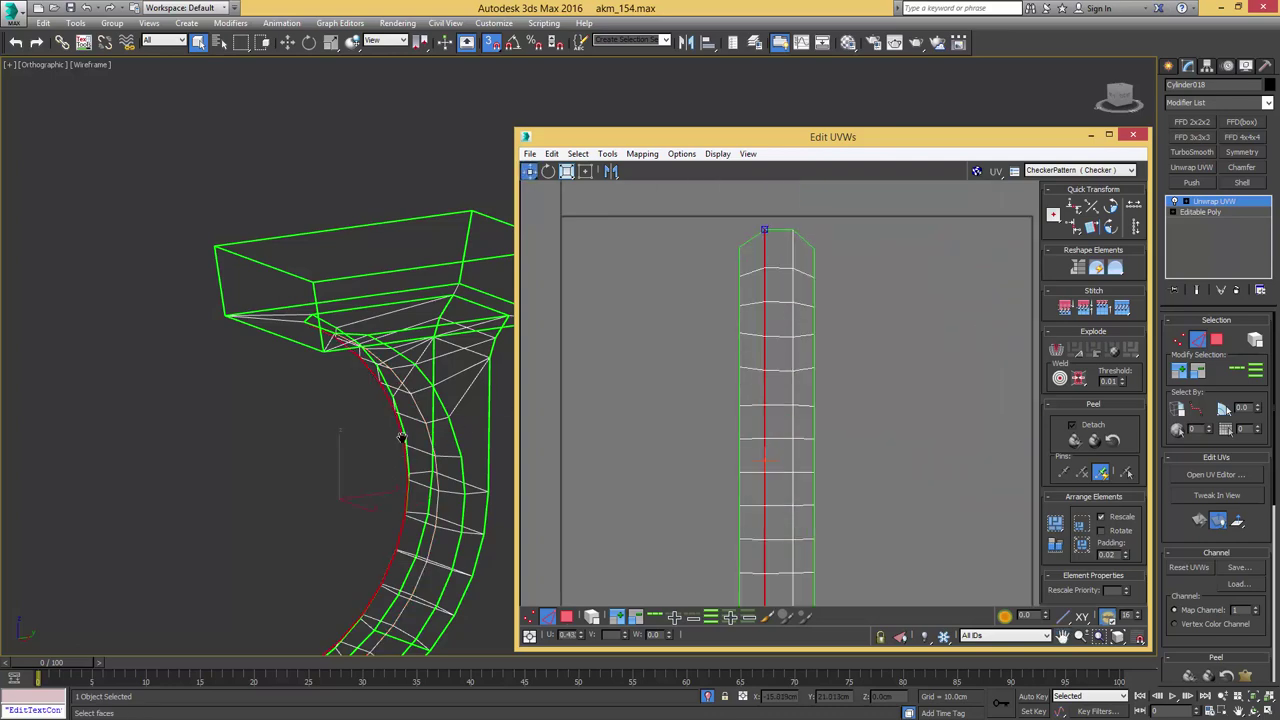
- Return the viewport to shaded display and adjust the spacing of the front strip's inner edge loops
key(F3)
mouse_move(402, 437)
middle_down()
mouse_move(400, 332)
mouse_move(478, 352)
middle_up()
mouse_move(787, 383)
middle_down()
mouse_move(790, 362)
mouse_move(766, 438)
middle_up()
scroll(776, 372, up, 3)
scroll(775, 372, down, 3)
drag(766, 382, 807, 378)
double_click(809, 380)
- Move the straightened front strip out of the UV square, next to the curved side shells
alt+middle_drag(304, 408, 370, 454)
middle_drag(857, 427, 728, 373)
scroll(865, 402, down, 7)
key(3)
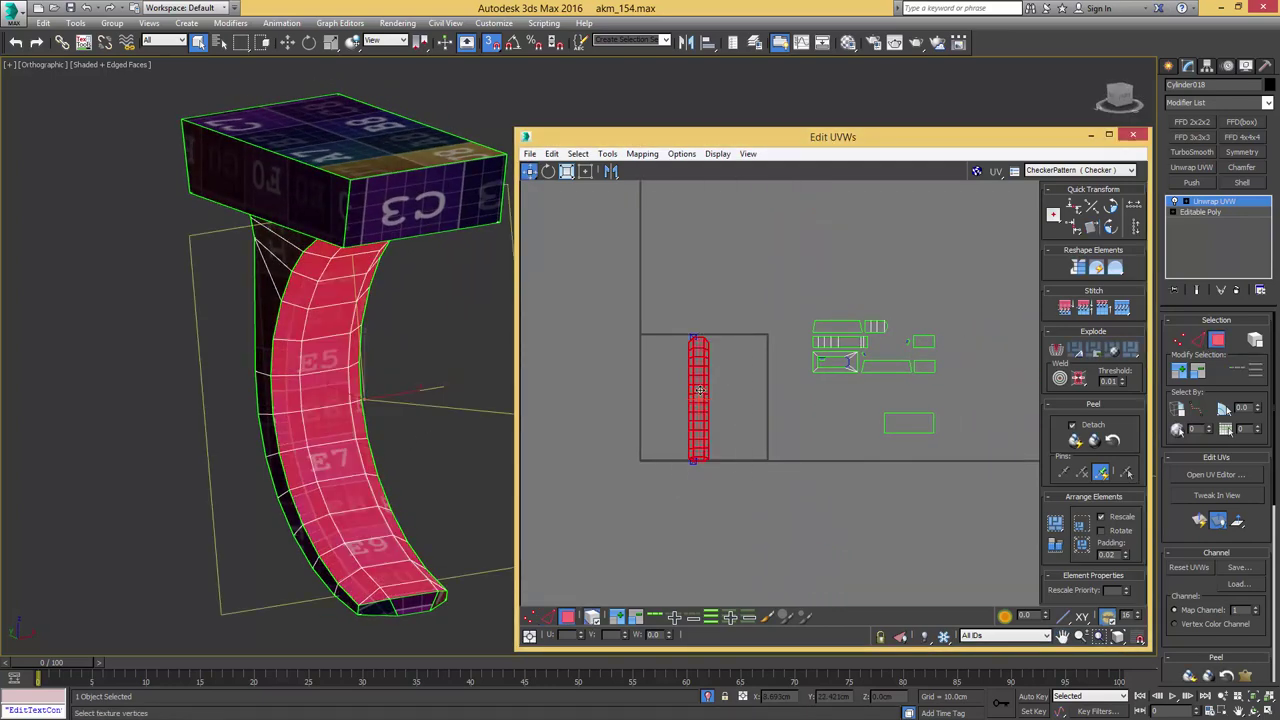
drag(700, 390, 1048, 311)
- Find the trigger's back strip and stitch the short rounded tip shell to its matching end edge
middle_click(360, 457)
scroll(360, 455, down, 5)
alt+middle_drag(360, 450, 445, 388)
middle_click(541, 417)
click(291, 341)
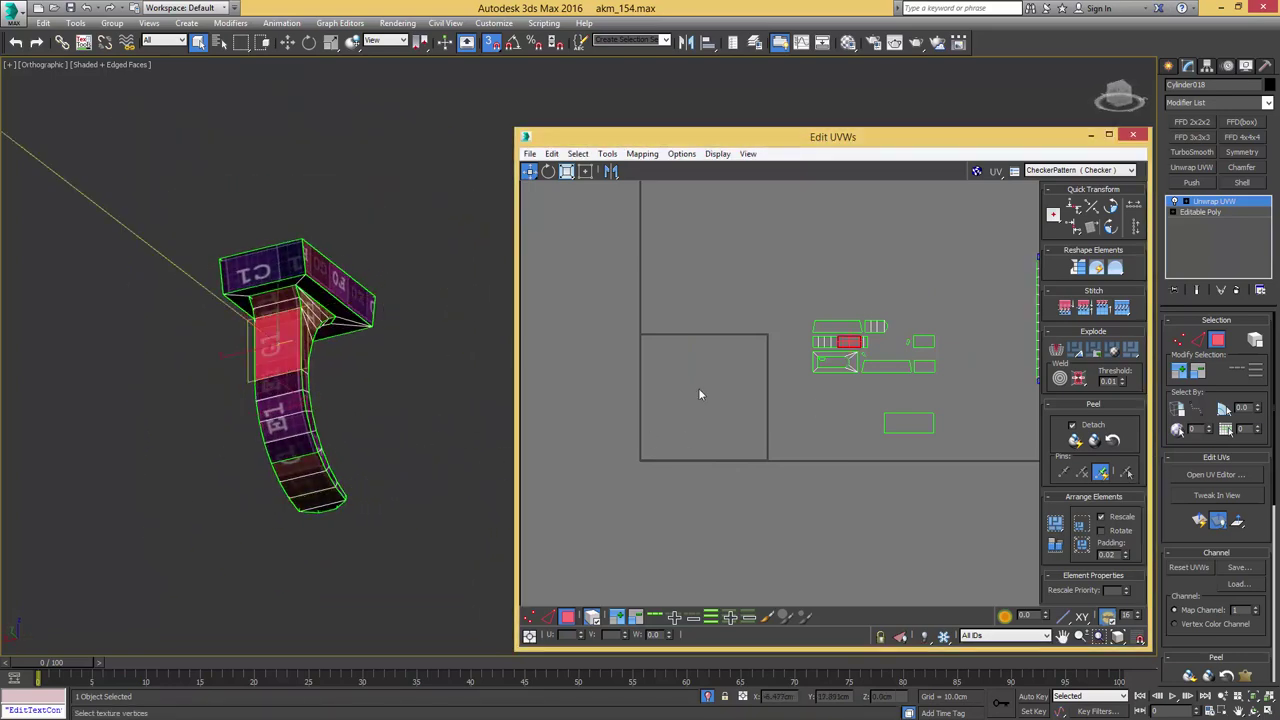
scroll(856, 343, up, 3)
key(2)
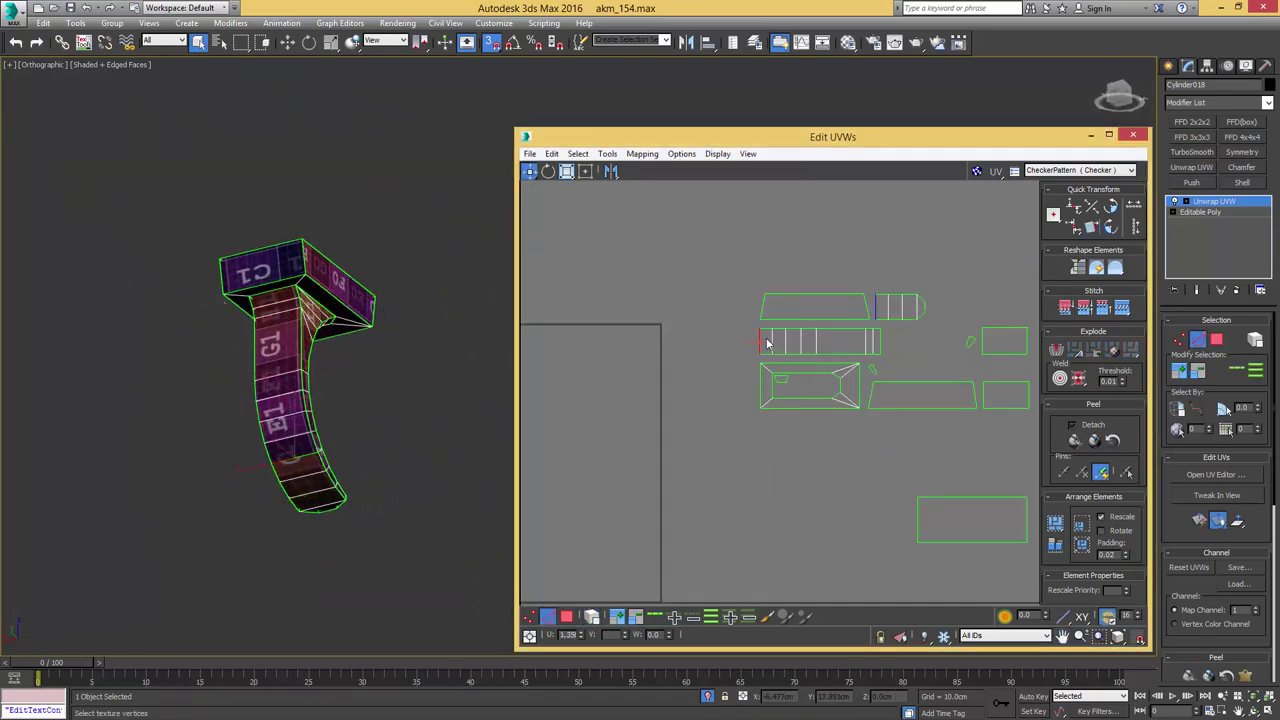
key(s)
click(880, 342)
key(s)
middle_drag(908, 355, 887, 381)
key(ctrl+z)
- Select the joined back strip, rotate it 90 degrees to stand upright and place it beside the front strip
key(3)
key(4)
click(729, 360)
alt+middle_drag(431, 403, 383, 373)
scroll(697, 397, down, 4)
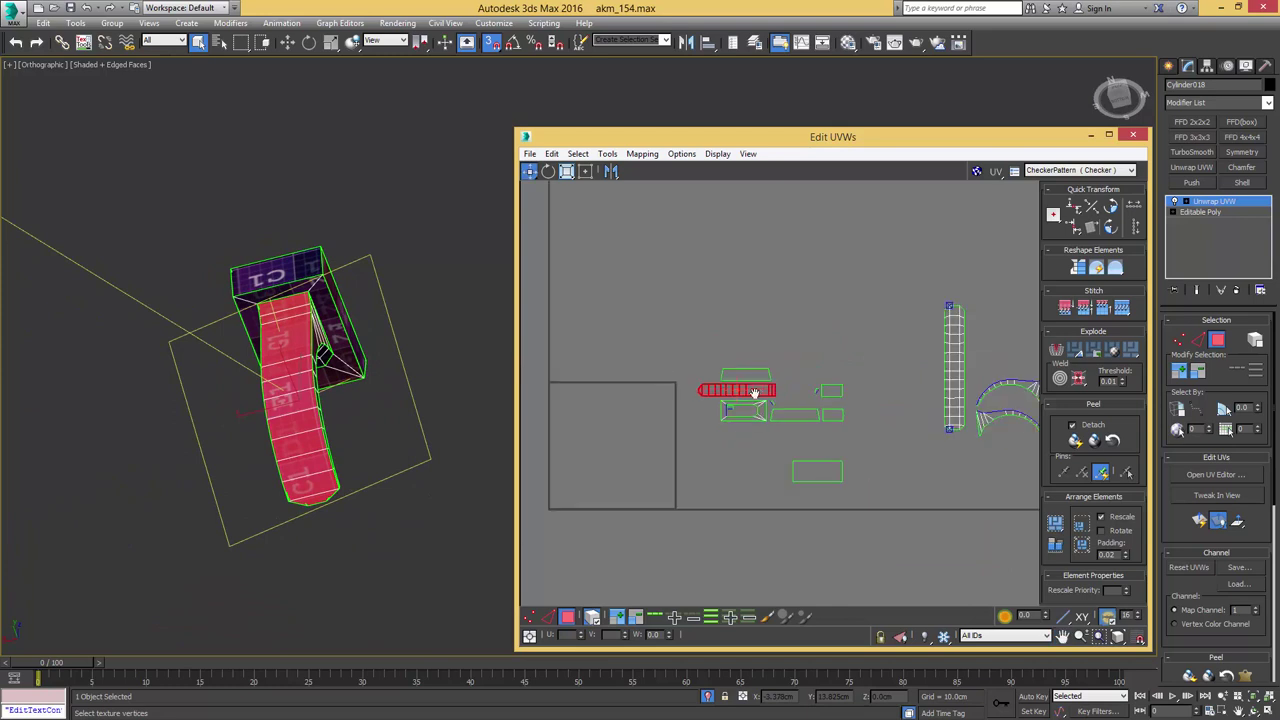
click(1109, 228)
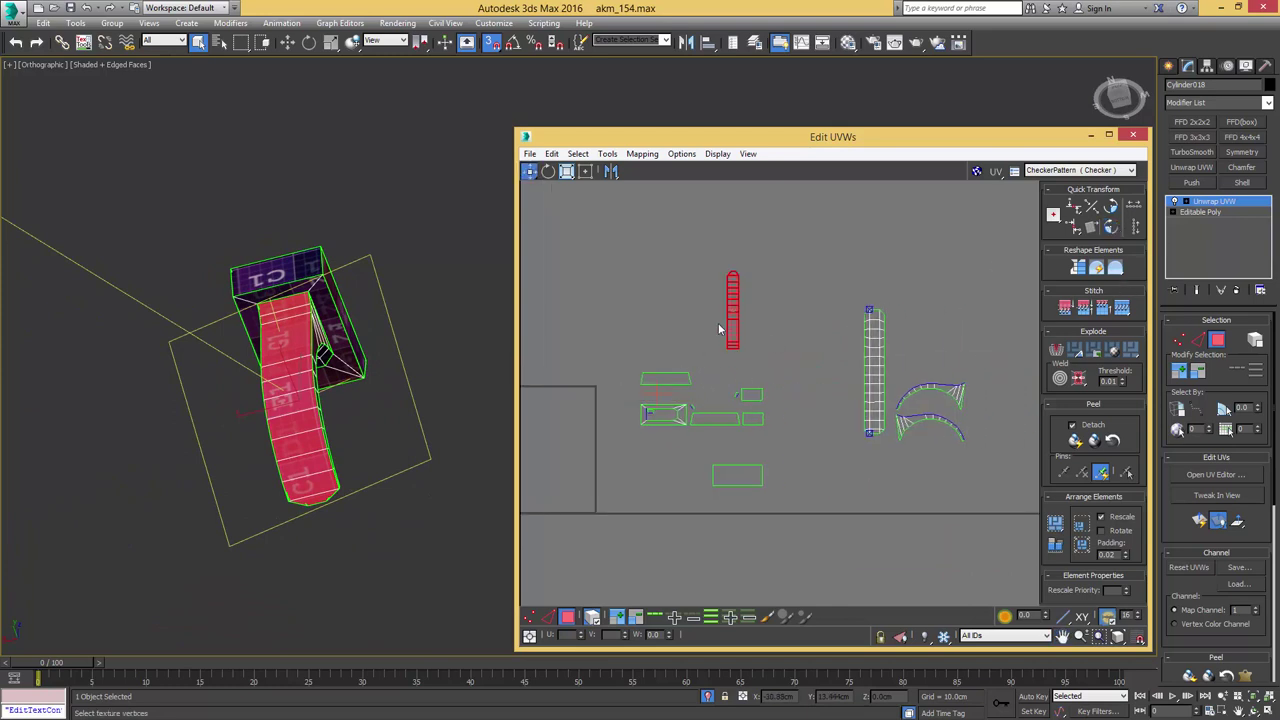
drag(728, 317, 844, 363)
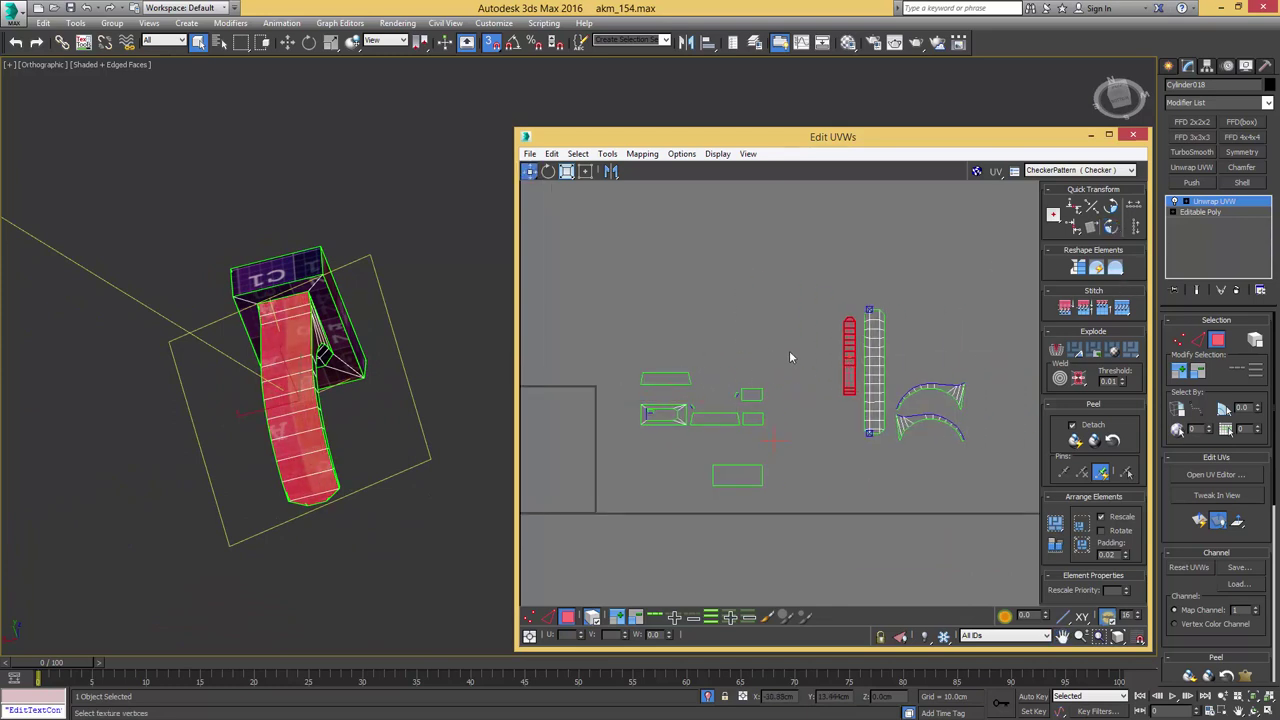
- Select the UV islands of the trigger block's top and side faces and move them beside the curved trigger islands
drag(735, 426, 734, 425)
ctrl+click(672, 377)
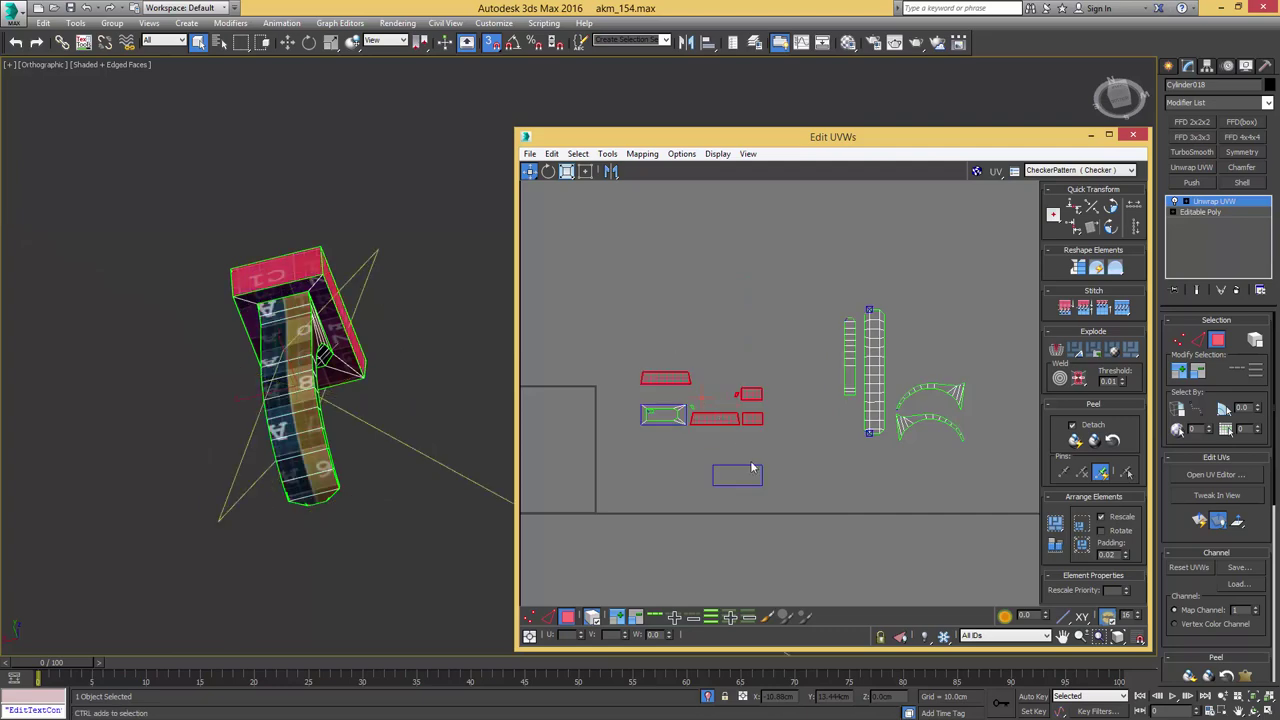
ctrl+click(749, 472)
alt+middle_drag(440, 507, 323, 540)
key(F3)
mouse_move(413, 438)
alt+middle_down()
mouse_move(294, 455)
mouse_move(213, 409)
mouse_move(271, 441)
mouse_move(302, 549)
alt+middle_up()
alt+click(340, 505)
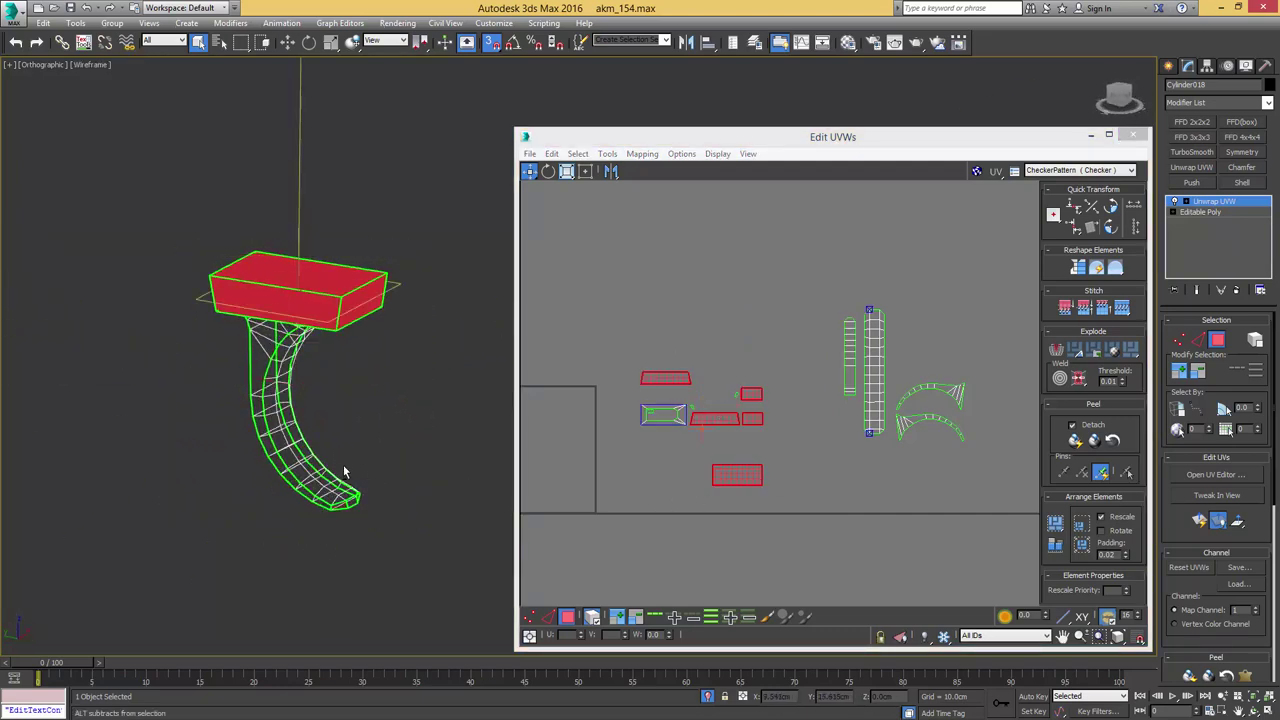
alt+middle_drag(345, 469, 372, 452)
scroll(637, 447, down, 2)
drag(710, 463, 902, 442)
- Move the framed rectangular UV island of the trigger block's underside in with the block's other islands
scroll(634, 439, up, 4)
scroll(662, 440, up, 1)
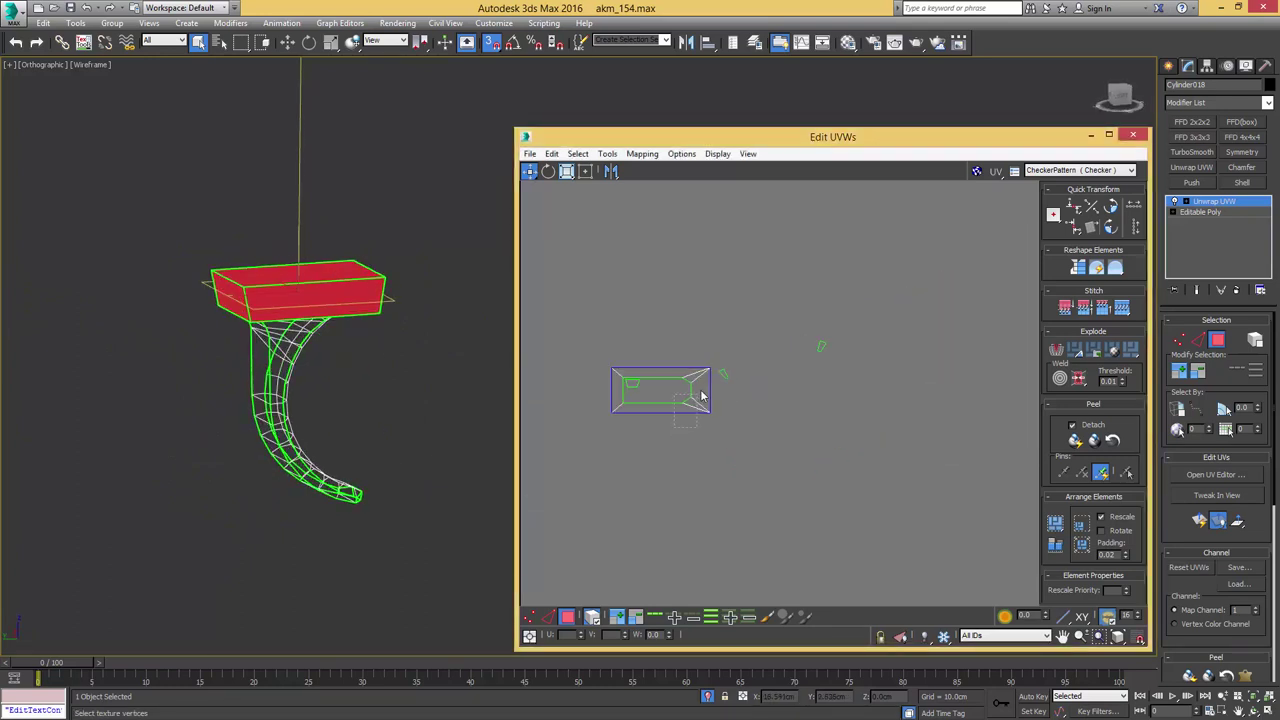
click(700, 397)
mouse_move(305, 428)
alt+middle_down()
mouse_move(318, 380)
mouse_move(345, 370)
alt+middle_up()
key(F3)
scroll(685, 402, down, 5)
middle_drag(685, 402, 601, 388)
drag(602, 388, 836, 388)
scroll(570, 400, up, 2)
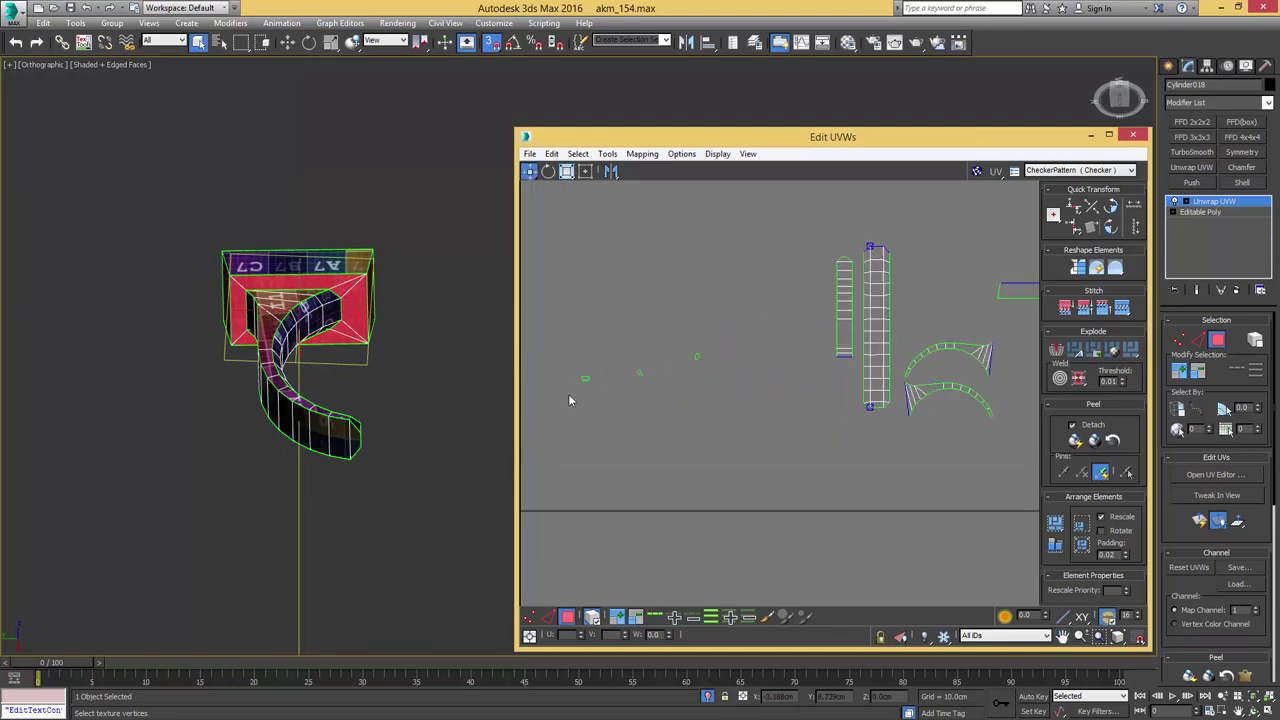
- Map the three faces at the trigger's tip as one joined UV island and unfold it with Peel mode
drag(781, 319, 555, 412)
alt+middle_drag(370, 420, 300, 400)
scroll(337, 423, up, 7)
scroll(300, 400, down, 2)
scroll(717, 389, down, 2)
key(Return)
middle_drag(575, 398, 757, 391)
scroll(757, 391, up, 3)
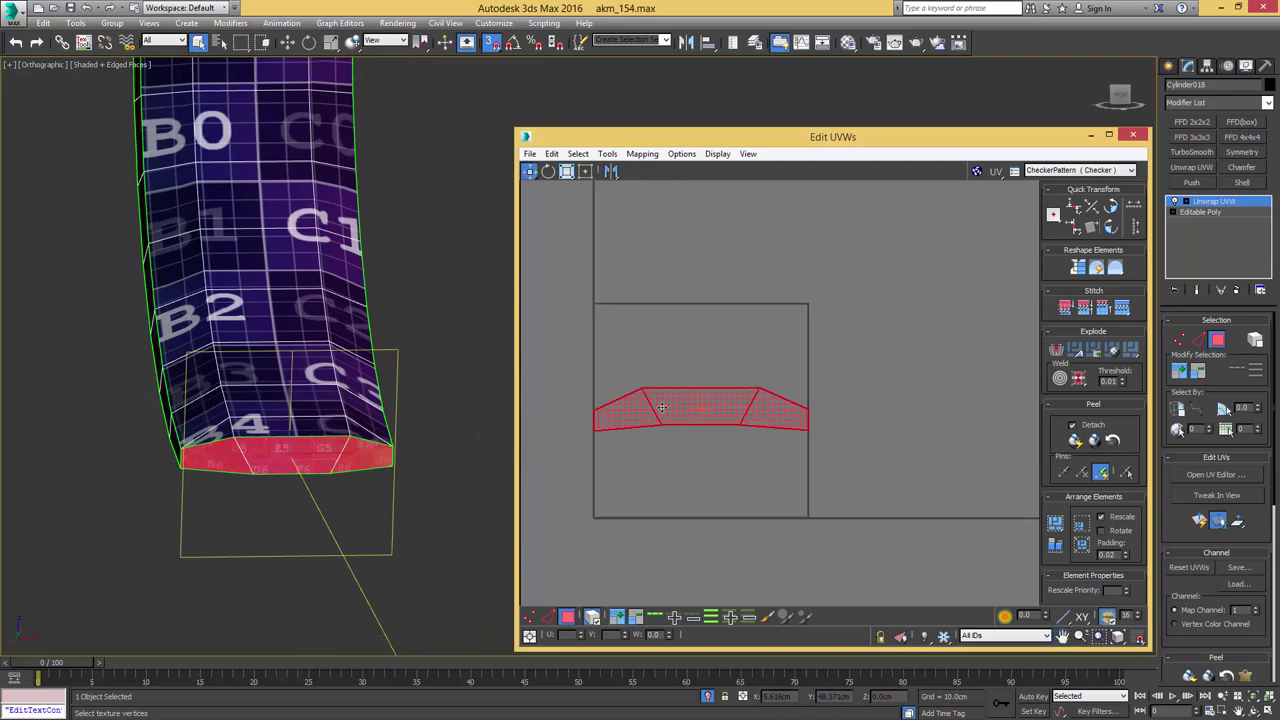
scroll(670, 424, up, 1)
click(1094, 442)
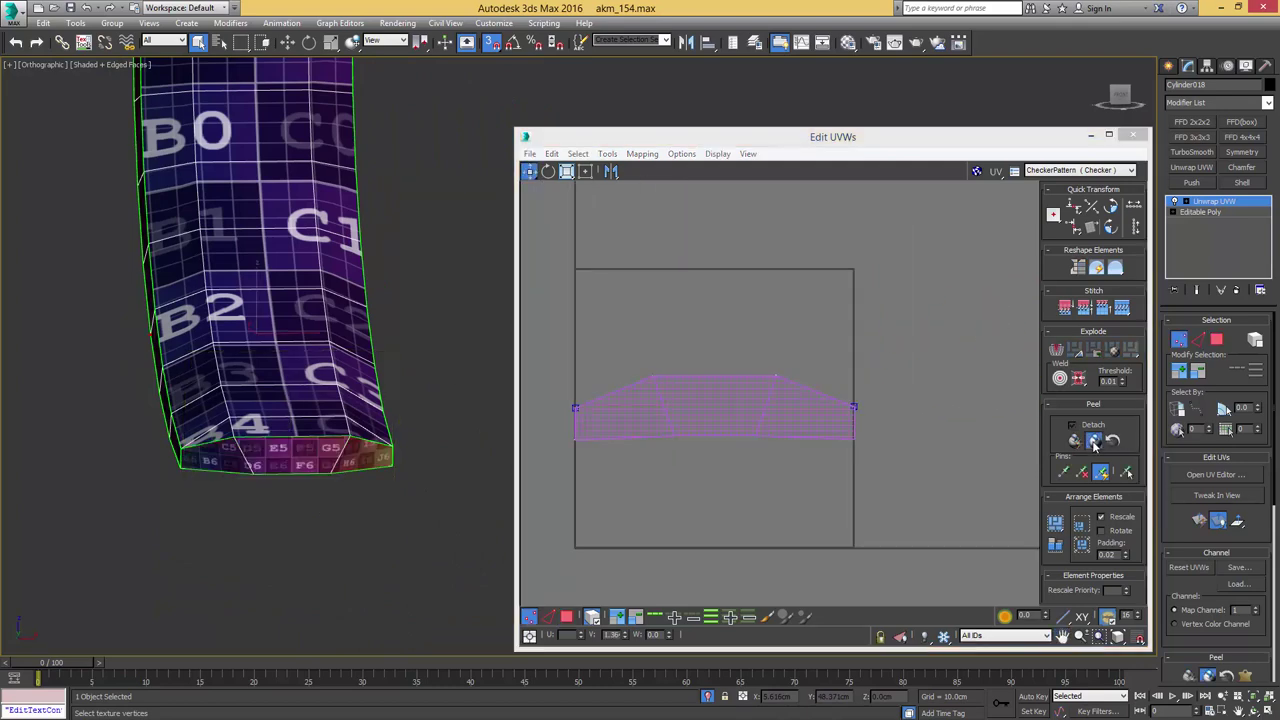
click(1094, 442)
- Straighten the bottom edge and the two short side edges of the trigger tip's UV island
key(2)
click(734, 438)
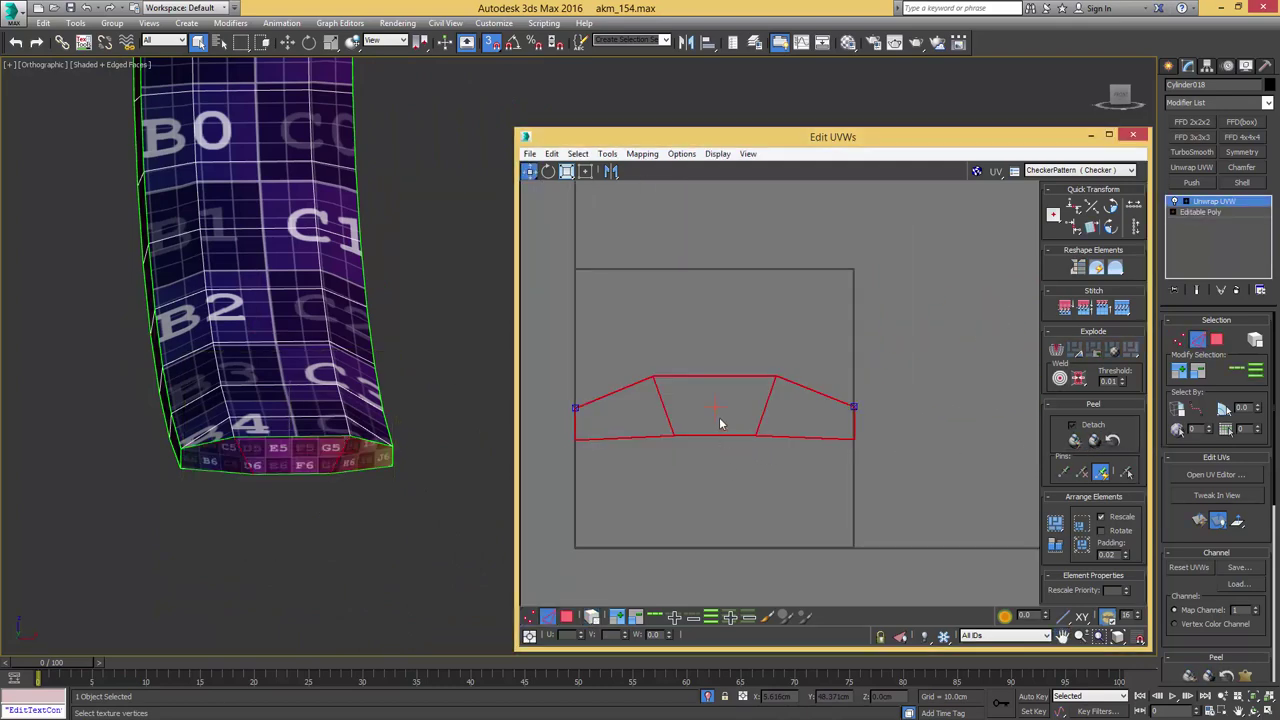
key(ctrl+z)
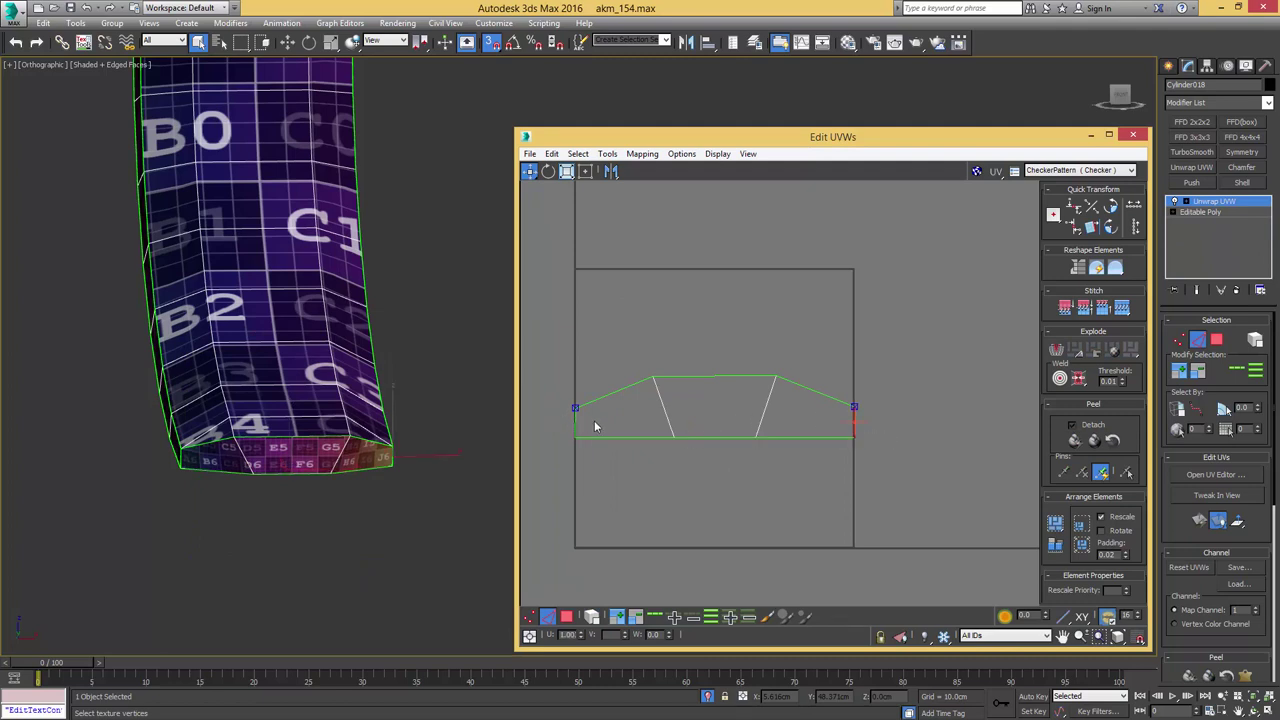
click(577, 423)
scroll(636, 420, down, 3)
scroll(654, 402, up, 2)
scroll(671, 431, down, 3)
- Move the trigger tip's UV island next to the other trigger islands
key(3)
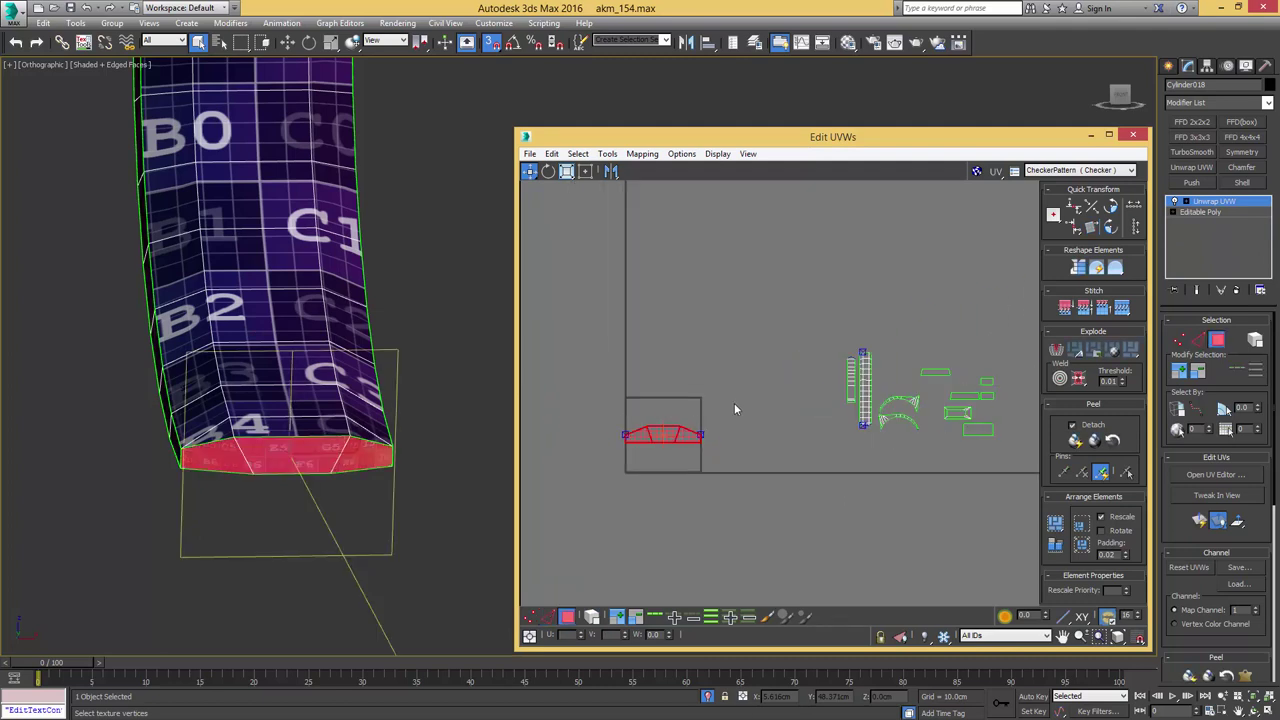
drag(675, 430, 943, 443)
scroll(942, 443, down, 3)
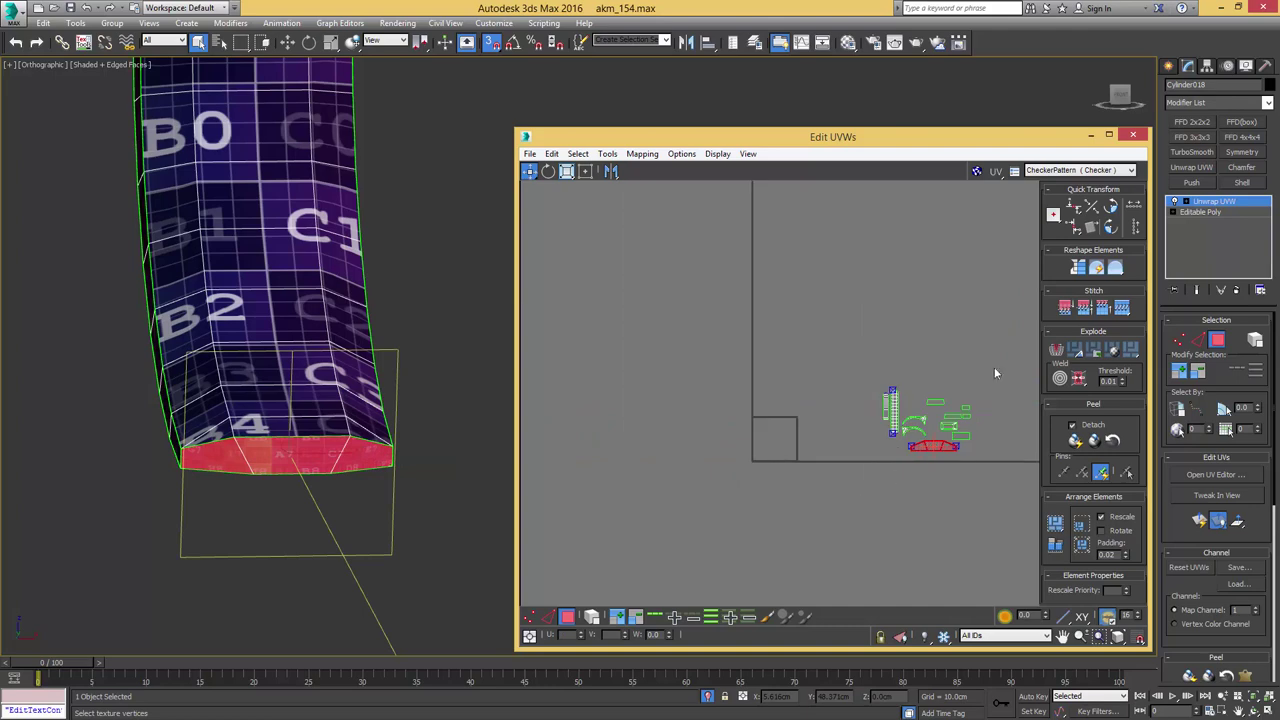
- Collapse the trigger's unwrap to an editable poly and delete the top face of its block
key(ctrl+a)
scroll(388, 350, down, 3)
middle_drag(388, 350, 329, 432)
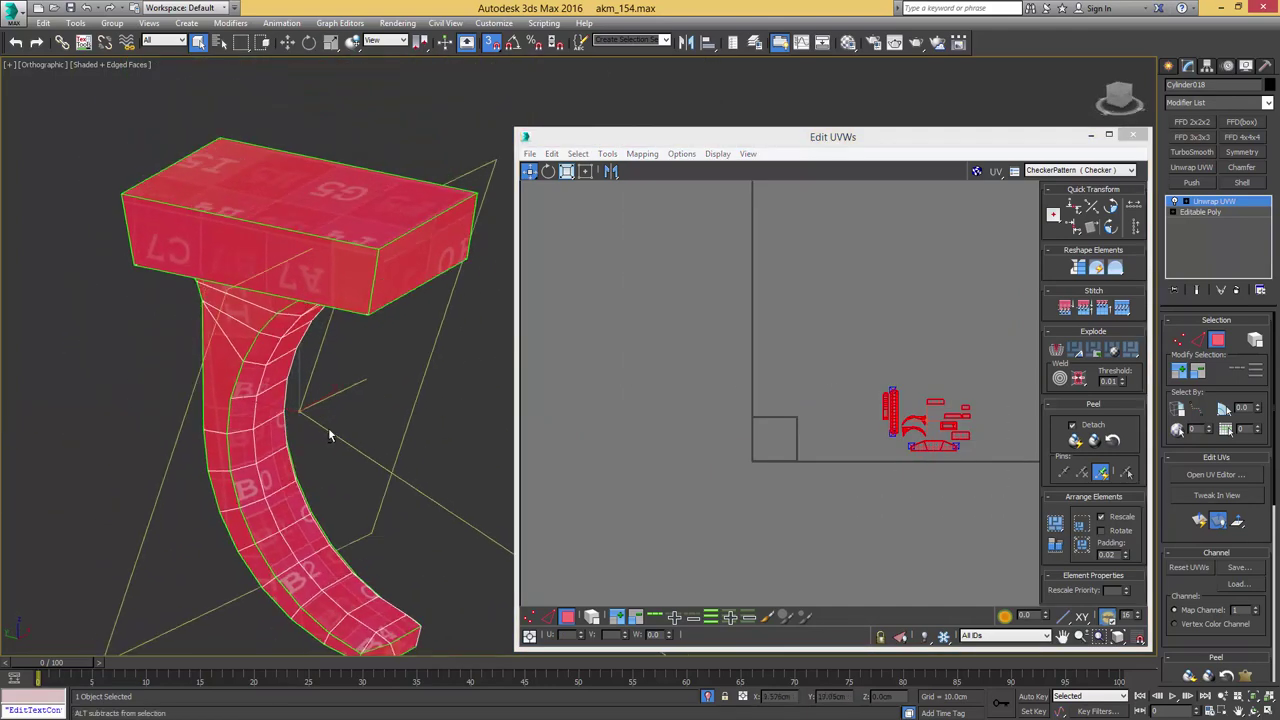
key(ctrl+e)
key(4)
click(279, 202)
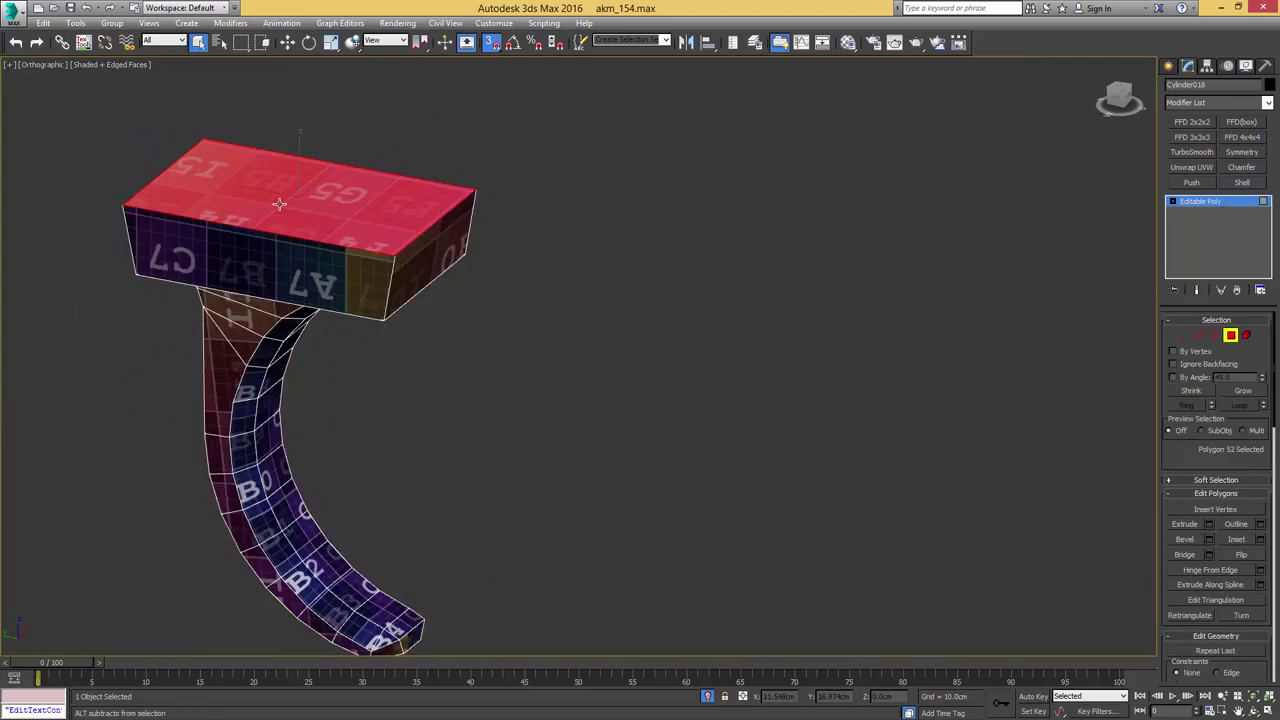
key(Delete)
scroll(325, 213, down, 3)
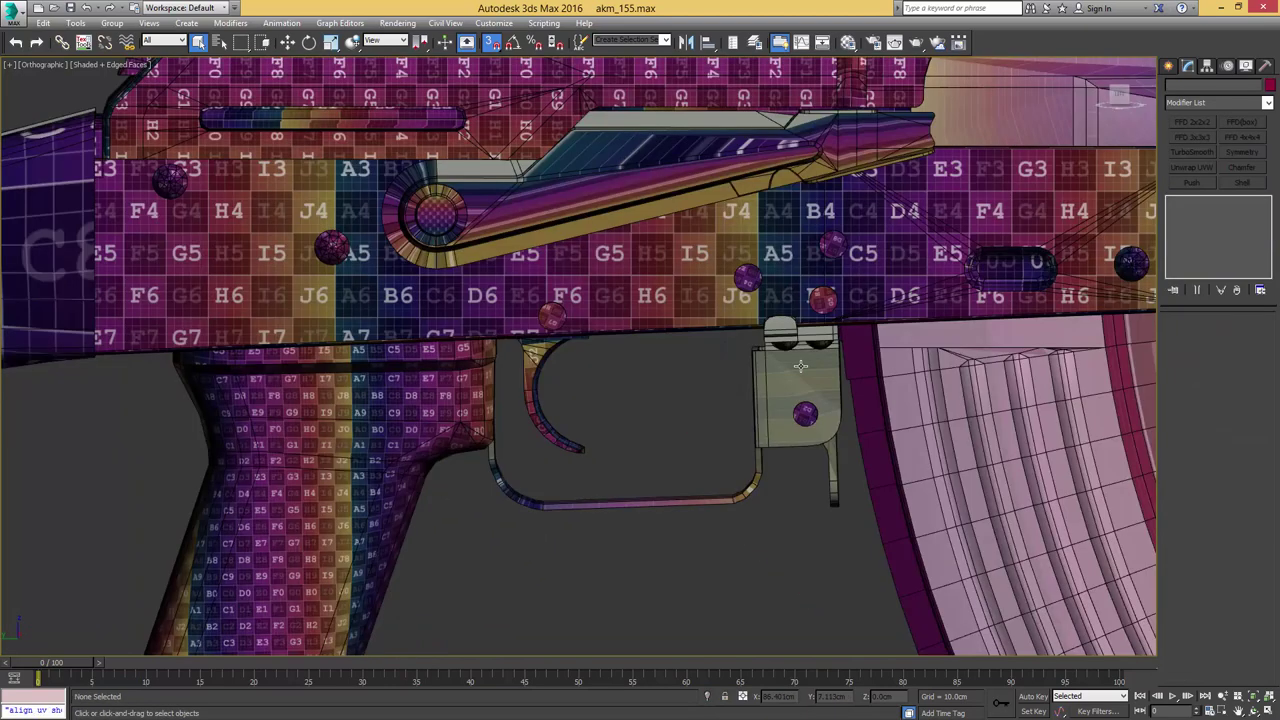
- Isolate the trigger guard and detach its two upper plate elements as a separate object
click(800, 366)
key(alt+q)
alt+middle_drag(757, 346, 801, 420)
key(5)
click(849, 239)
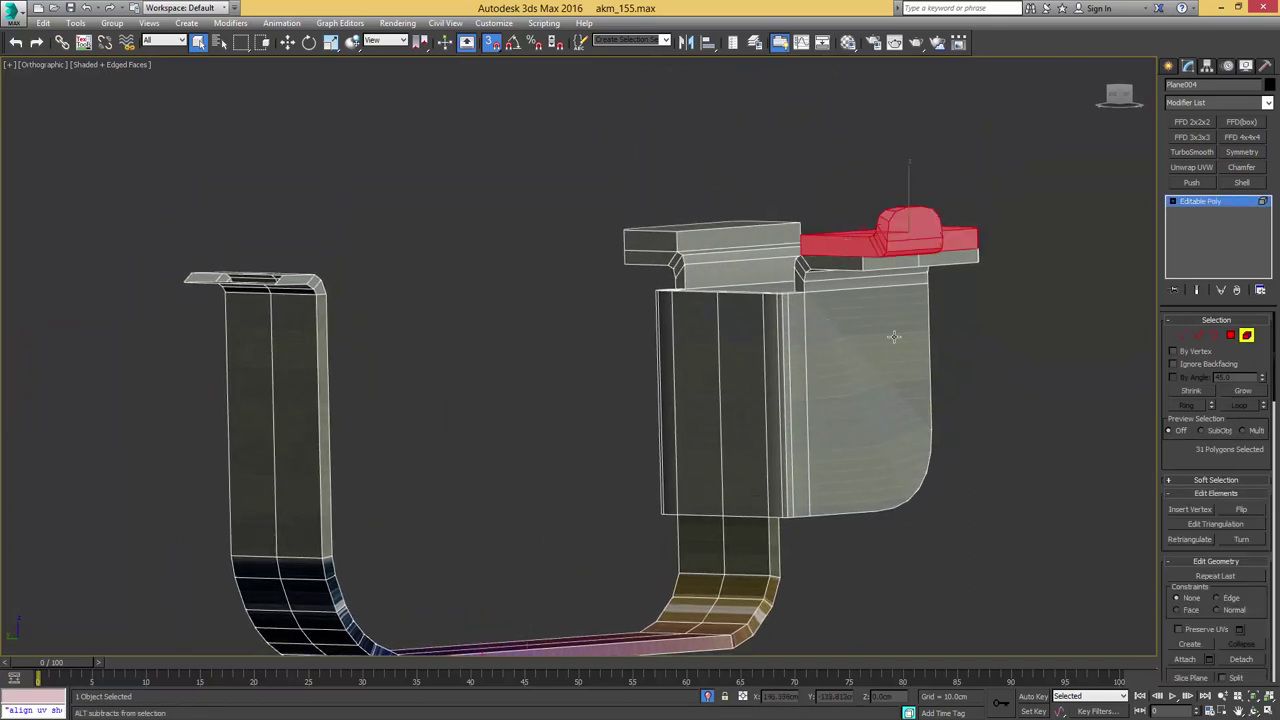
alt+middle_drag(894, 359, 867, 309)
key(F3)
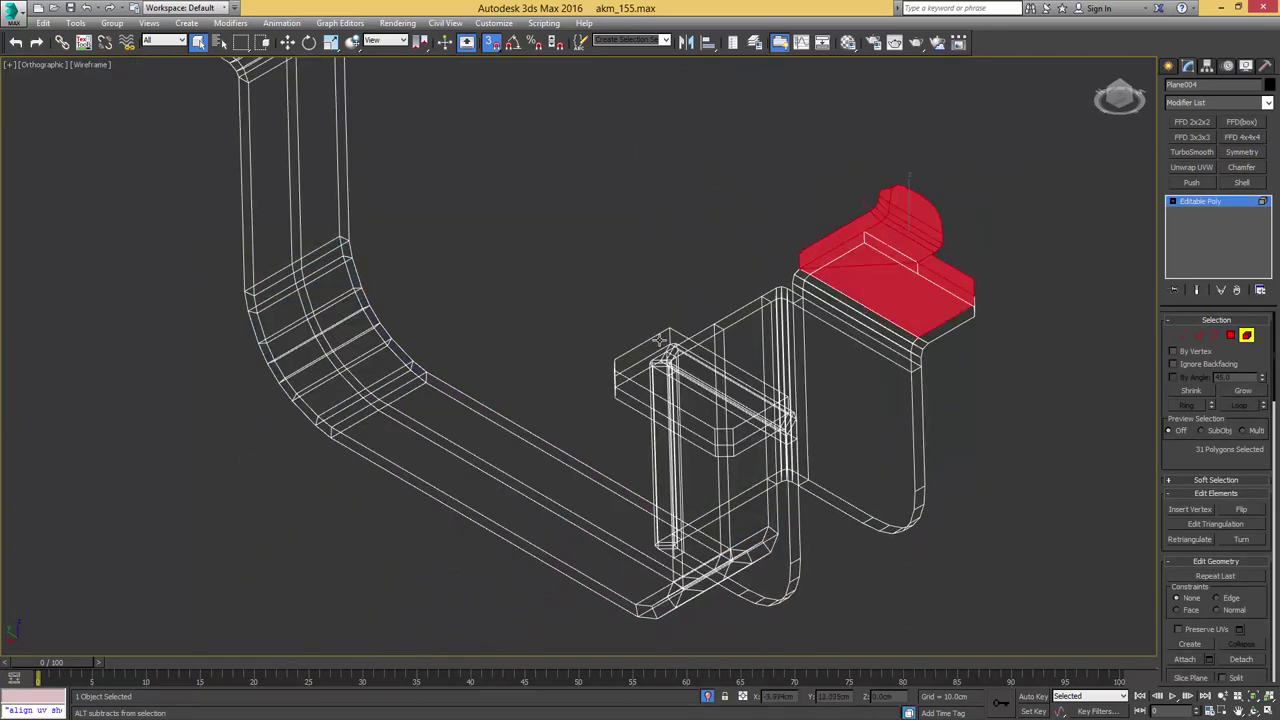
ctrl+click(659, 340)
mouse_move(746, 335)
alt+middle_down()
mouse_move(624, 357)
mouse_move(640, 330)
alt+middle_up()
key(F3)
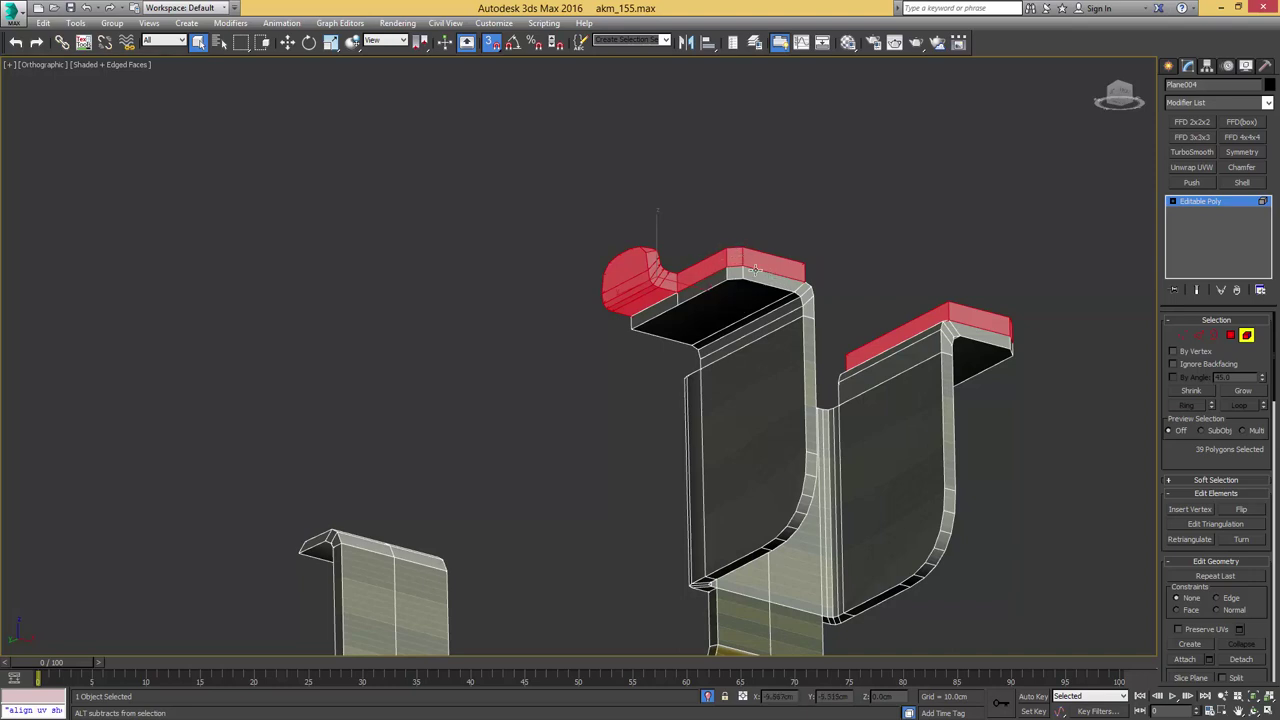
key(alt+d)
click(682, 371)
key(5)
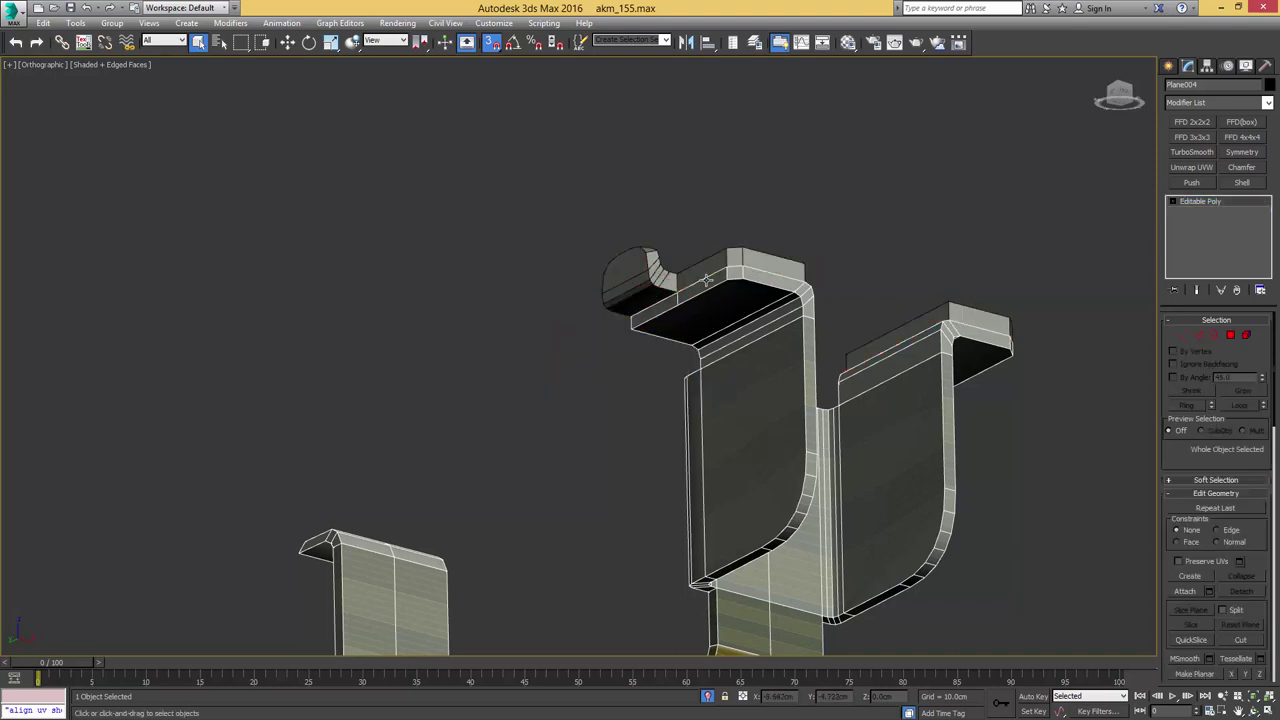
- Isolate the detached plates and delete the large underside polygon of each plate
click(720, 262)
key(alt+q)
key(alt+q)
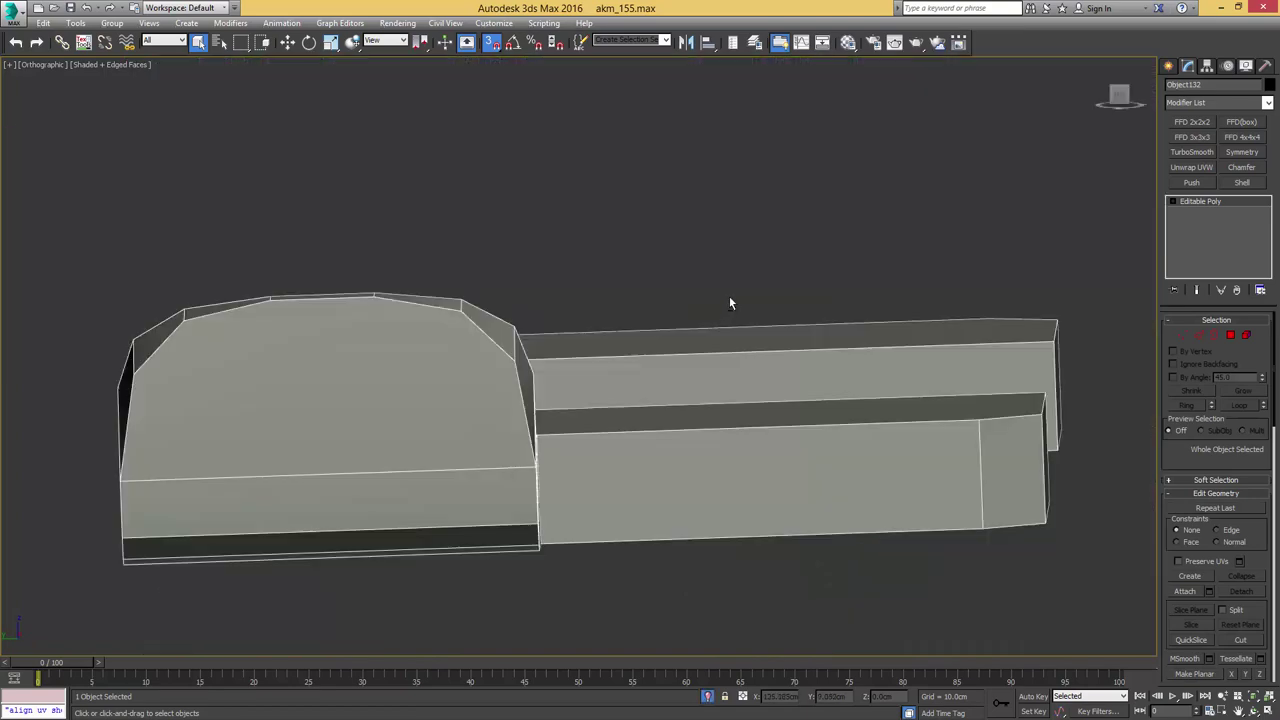
alt+middle_drag(729, 297, 675, 253)
scroll(600, 262, down, 3)
key(4)
click(546, 224)
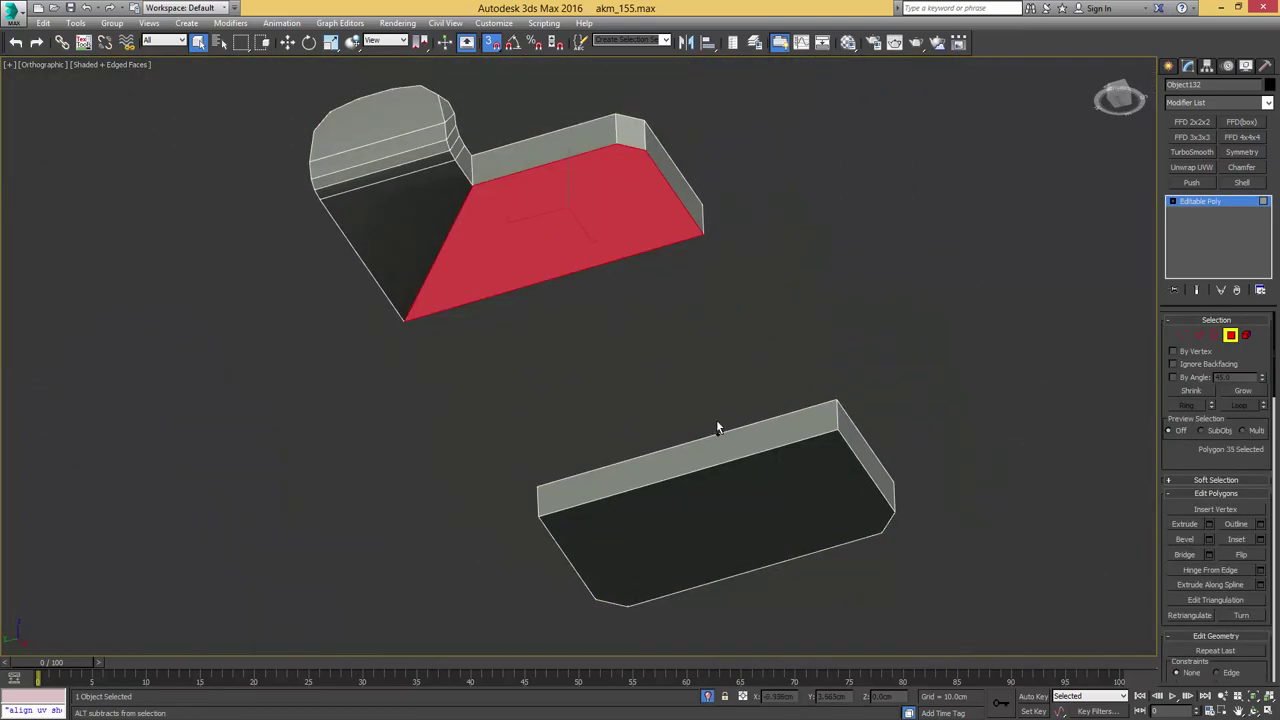
ctrl+click(765, 485)
key(Delete)
- Cut an edge across the hooked plate's underside from its inner corner and delete the resulting triangular polygon
middle_drag(456, 218, 612, 283)
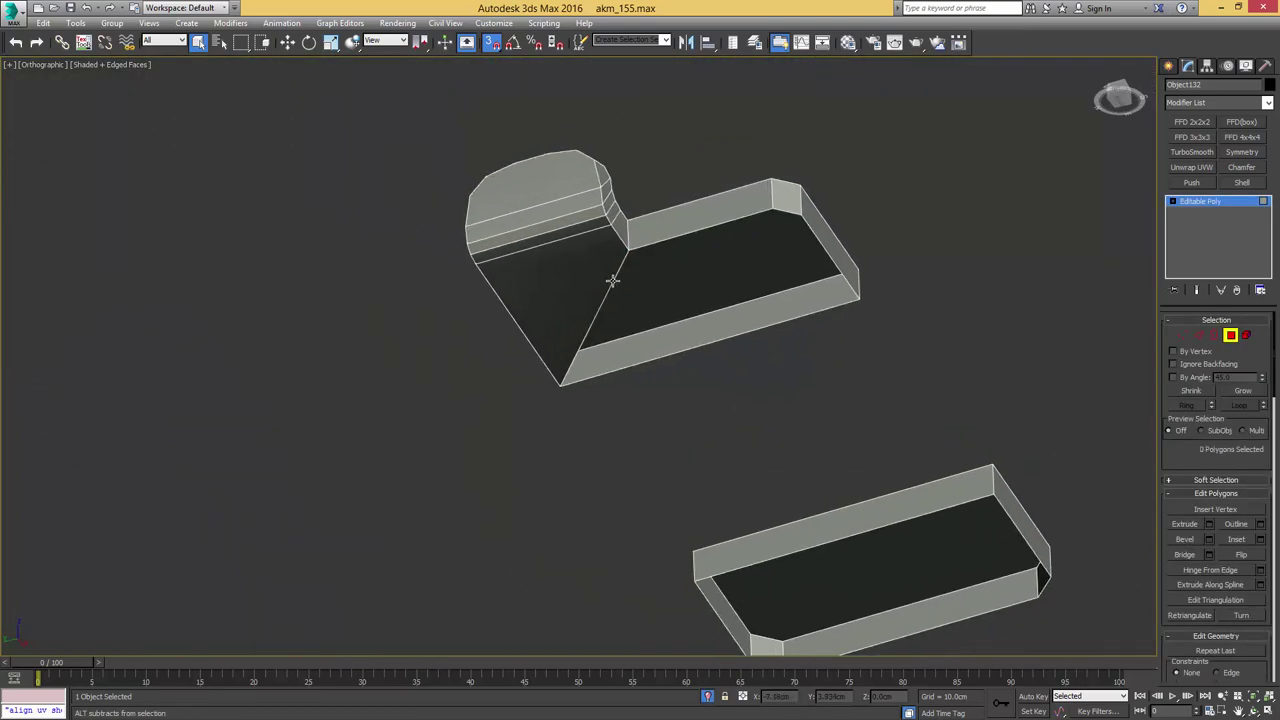
key(1)
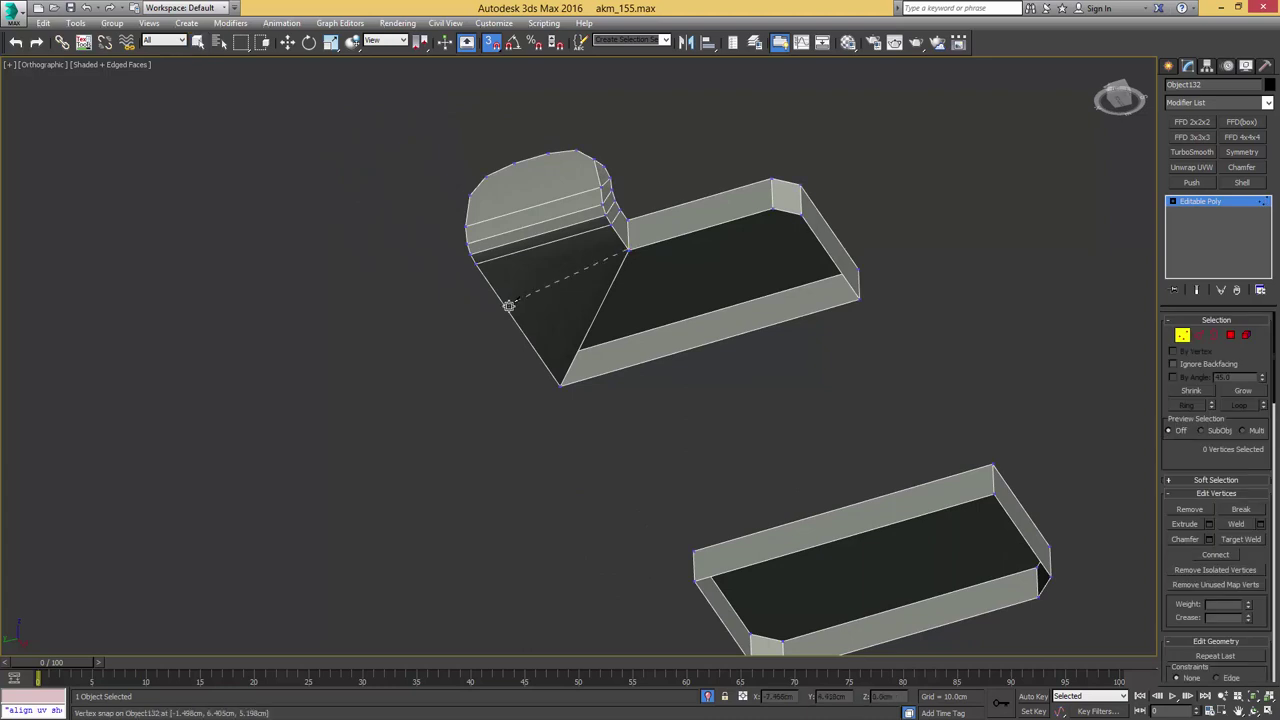
key(4)
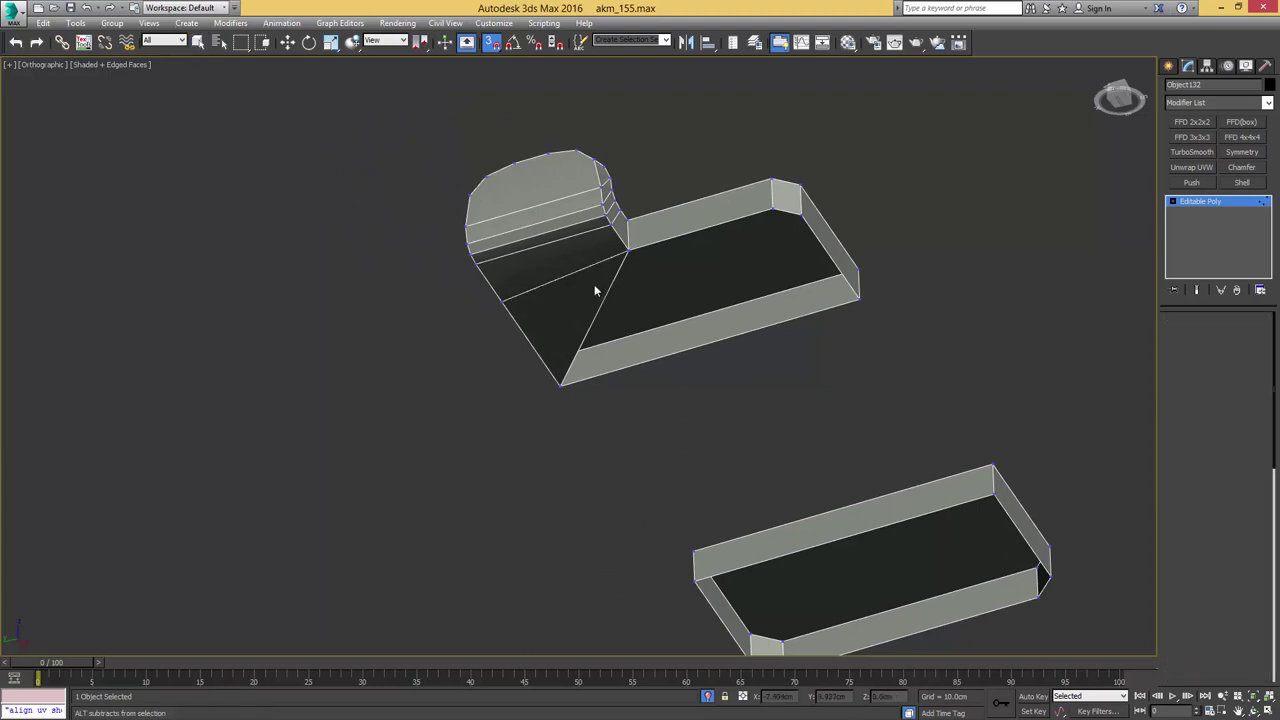
click(569, 286)
alt+middle_drag(569, 286, 637, 302)
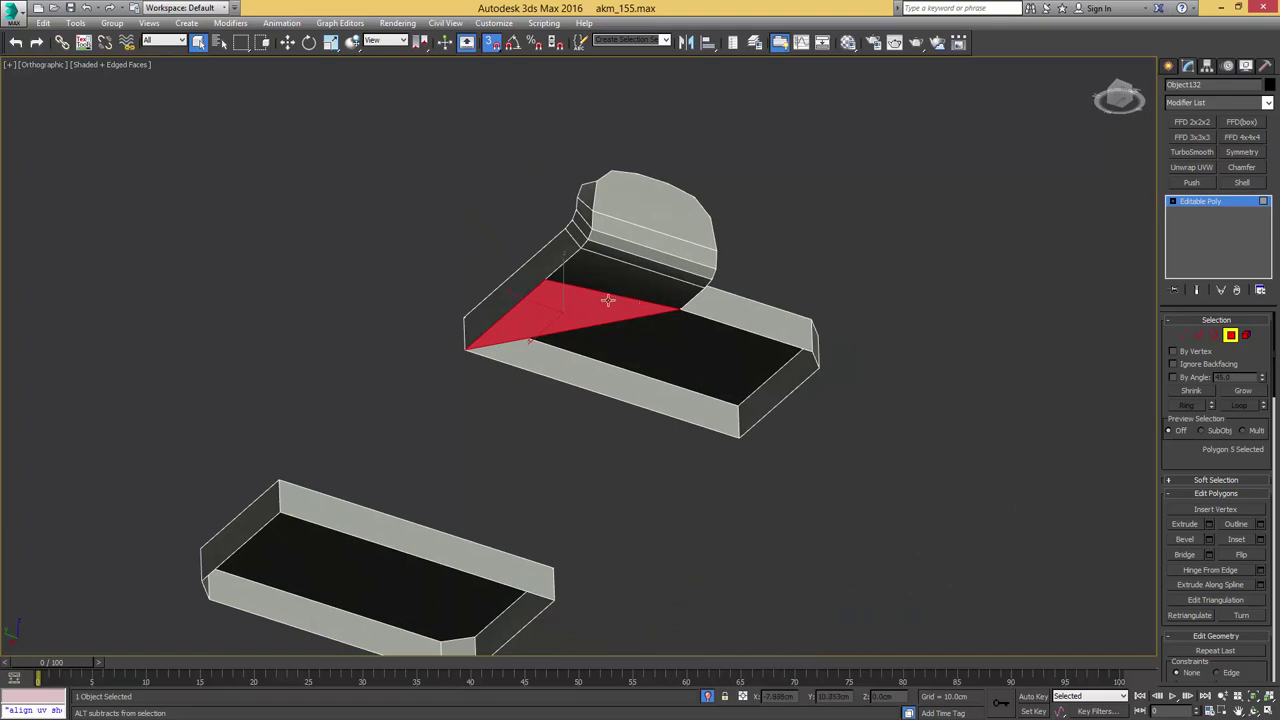
key(Delete)
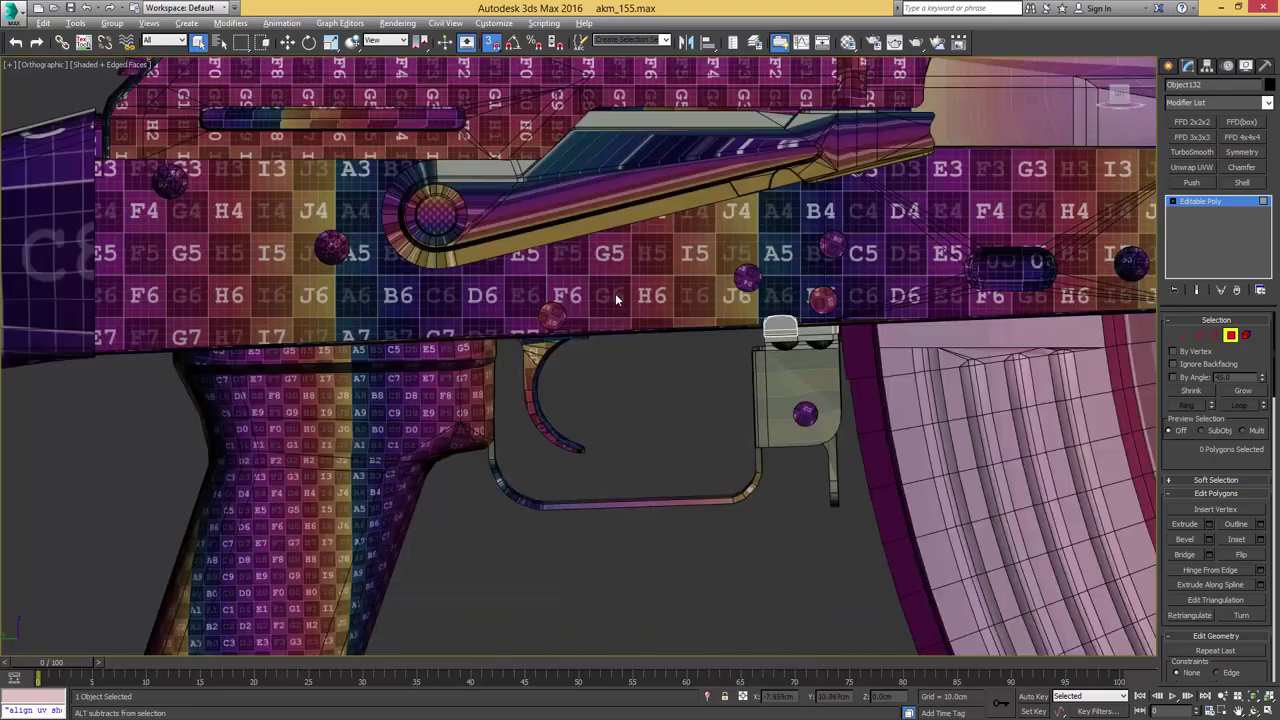
- Leave isolation, attach the trigger guard to the cleaned plates, and isolate the combined object
key(4)
mouse_move(716, 347)
middle_down()
mouse_move(690, 295)
mouse_move(832, 208)
mouse_move(780, 280)
middle_up()
click(1185, 591)
click(757, 325)
right_click(757, 325)
key(alt+q)
scroll(780, 280, up, 5)
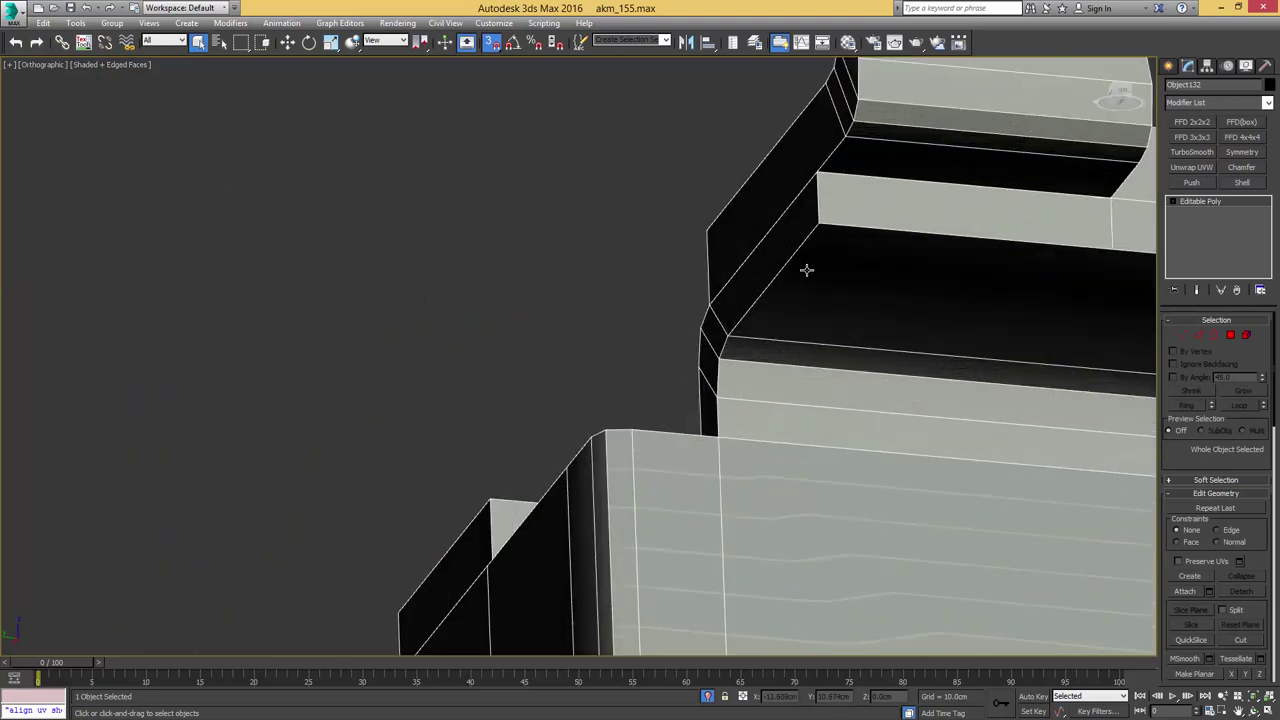
key(F3)
key(1)
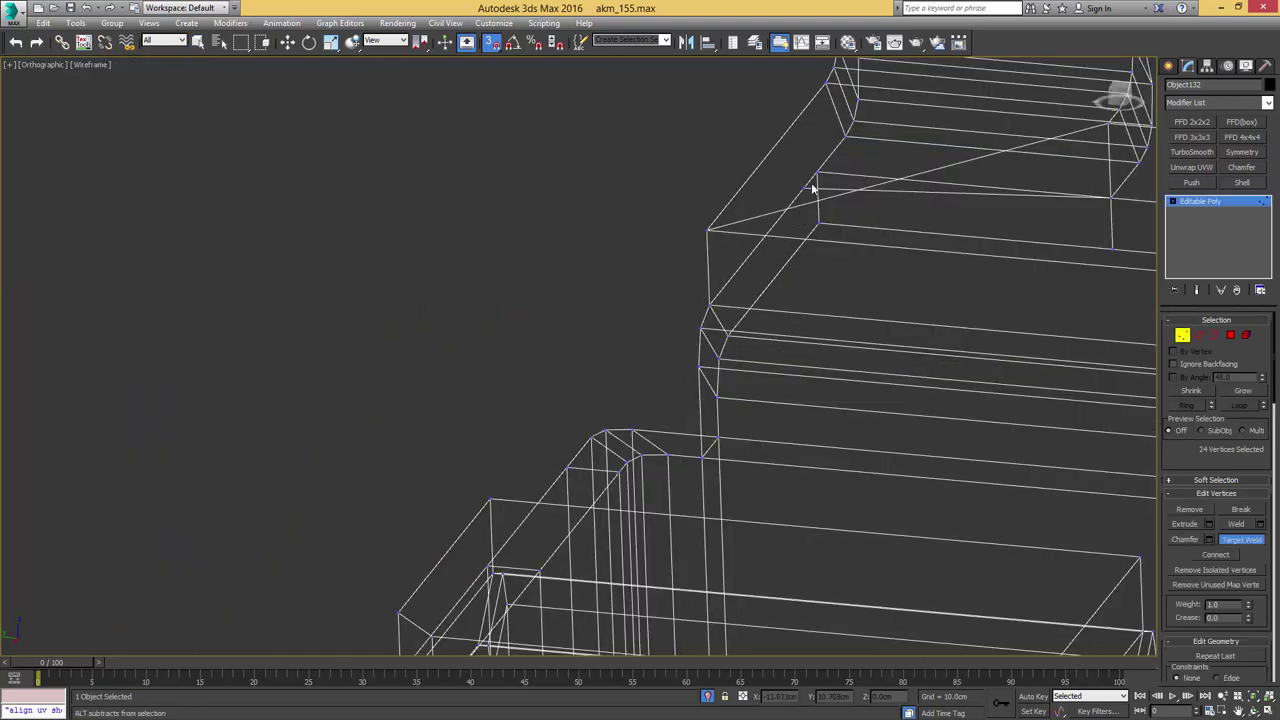
scroll(791, 226, down, 4)
key(1)
key(F3)
- Weld all vertices of the combined trigger guard with a weld threshold of 0.01 cm
scroll(780, 235, down, 4)
mouse_move(730, 270)
alt+middle_down()
mouse_move(560, 255)
mouse_move(629, 306)
alt+middle_up()
middle_drag(629, 306, 741, 253)
key(1)
key(ctrl+a)
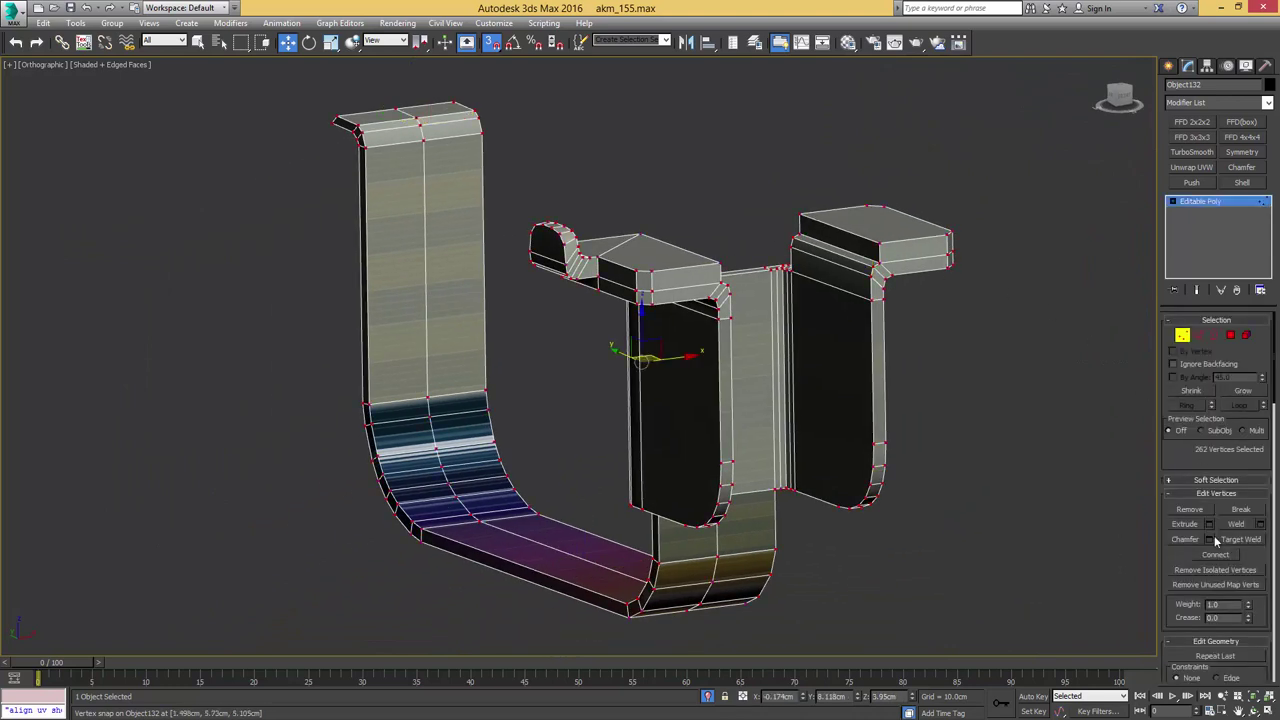
click(1259, 524)
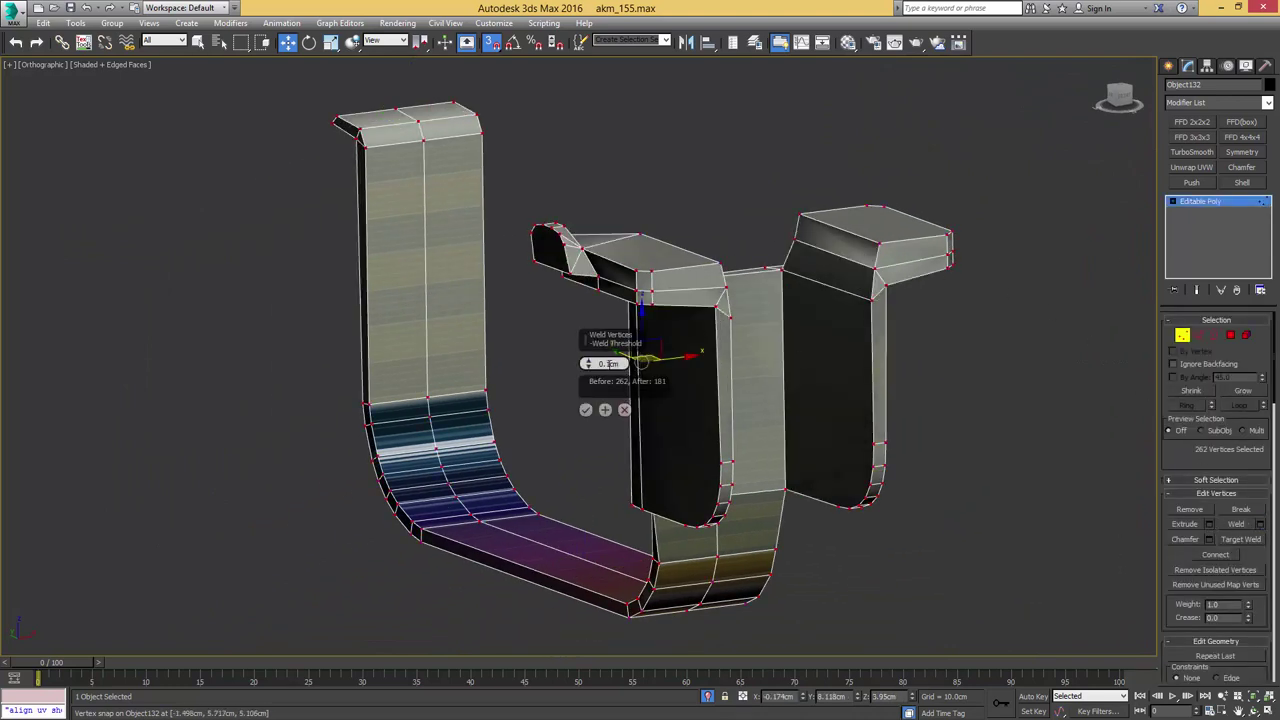
key(Return)
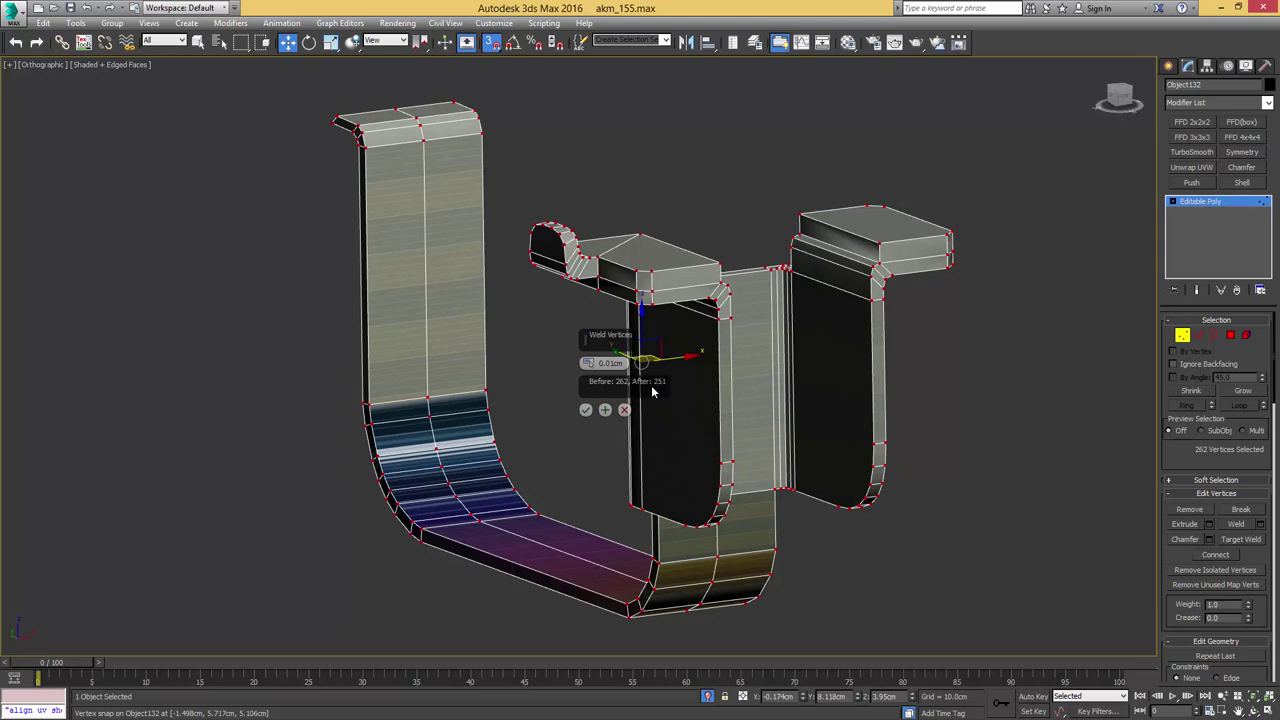
click(587, 410)
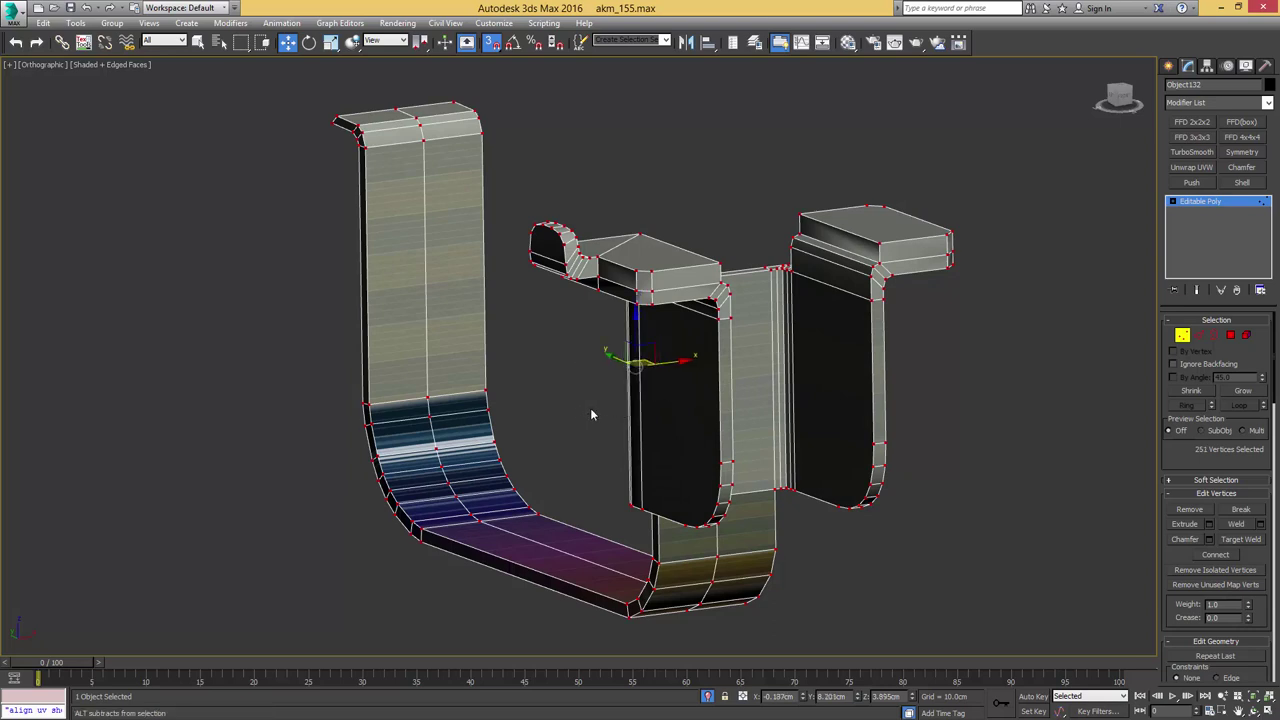
- Remove the horizontal seam edges around the hooked plate's sides and connect the vertices beside its hook
middle_drag(668, 338, 683, 380)
scroll(668, 350, up, 3)
key(2)
key(q)
click(657, 338)
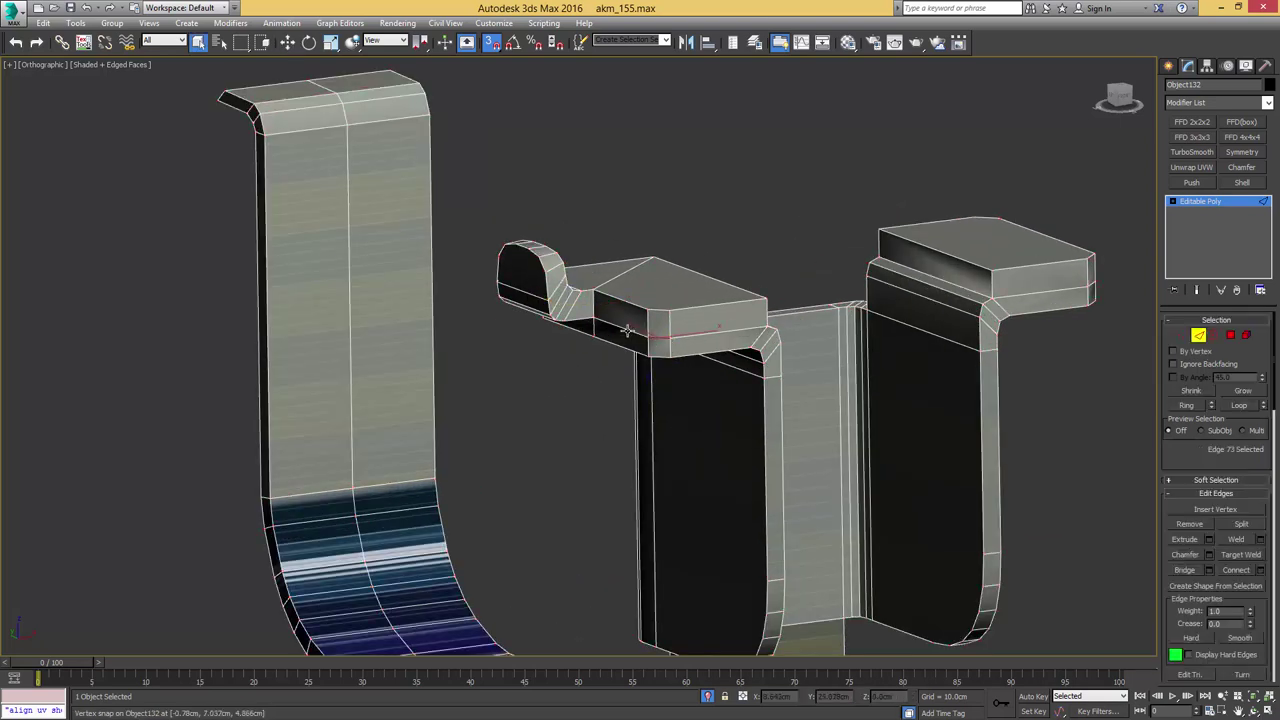
key(ctrl+BackSpace)
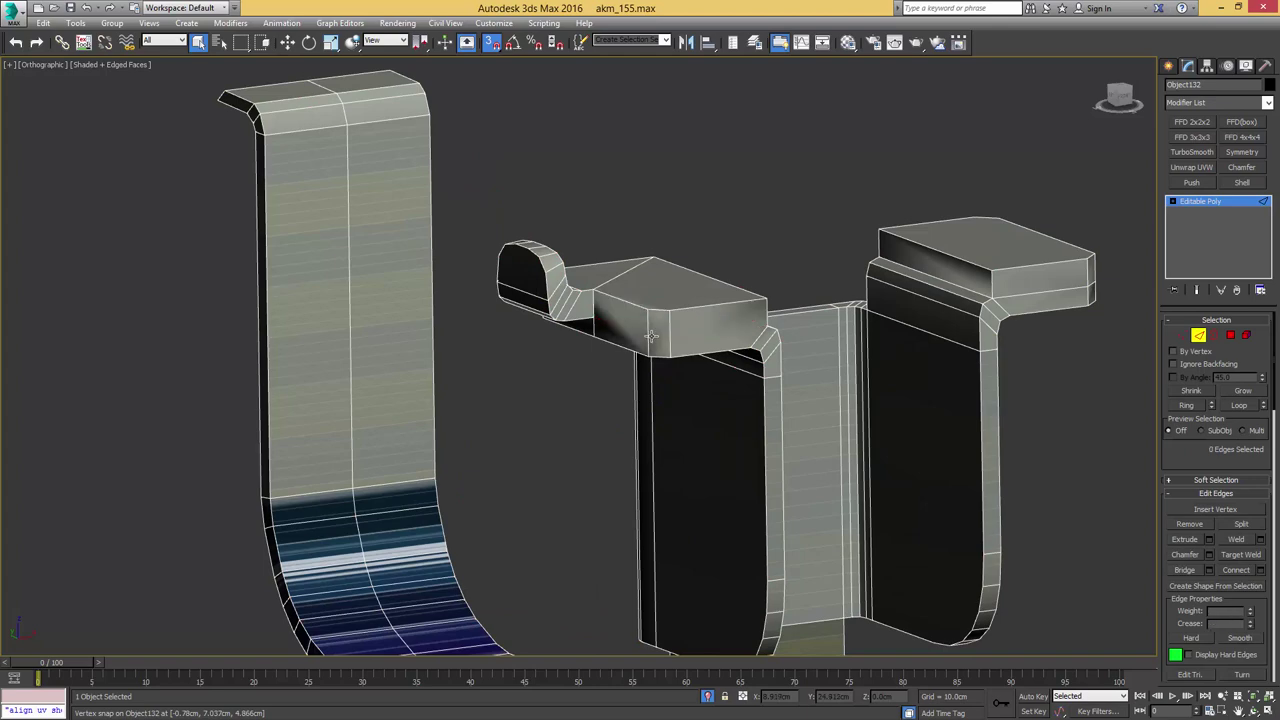
key(1)
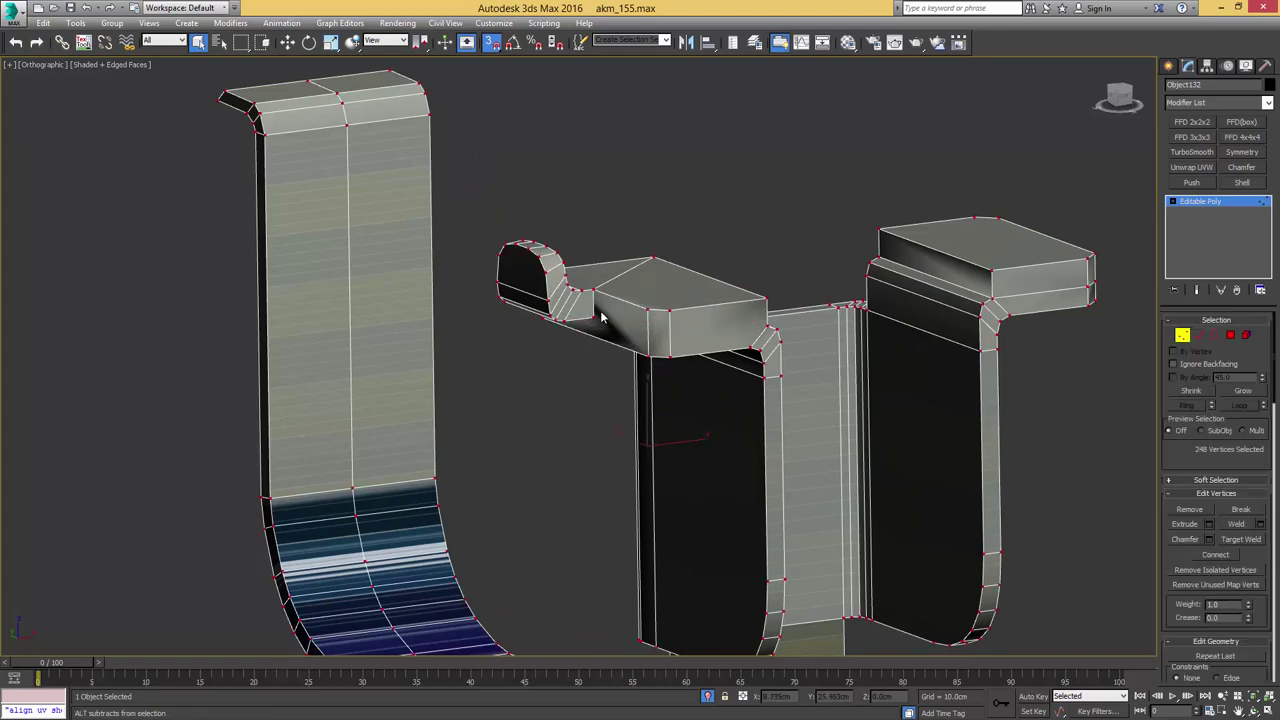
key(ctrl+shift+e)
- Remove the horizontal seam edges around the sides of the plain upper plate
alt+middle_drag(691, 340, 732, 352)
key(2)
alt+middle_drag(877, 388, 772, 394)
key(ctrl+BackSpace)
- Remove the lengthwise centre edge loop running along the trigger guard strip
scroll(794, 326, down, 4)
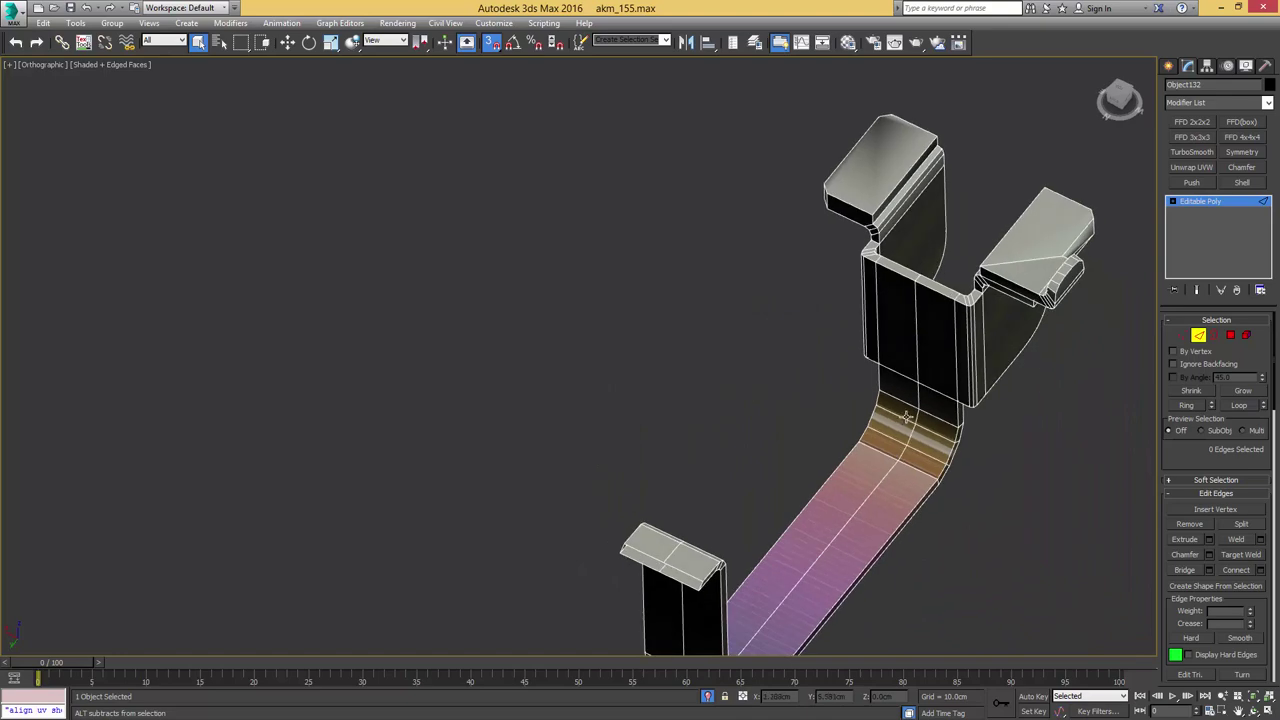
double_click(914, 412)
mouse_move(894, 386)
alt+middle_down()
mouse_move(711, 366)
mouse_move(743, 437)
mouse_move(734, 316)
mouse_move(721, 336)
mouse_move(590, 324)
mouse_move(806, 309)
mouse_move(843, 369)
mouse_move(908, 394)
mouse_move(875, 376)
alt+middle_up()
key(ctrl+BackSpace)
scroll(590, 330, up, 5)
click(846, 377)
middle_drag(756, 415, 779, 302)
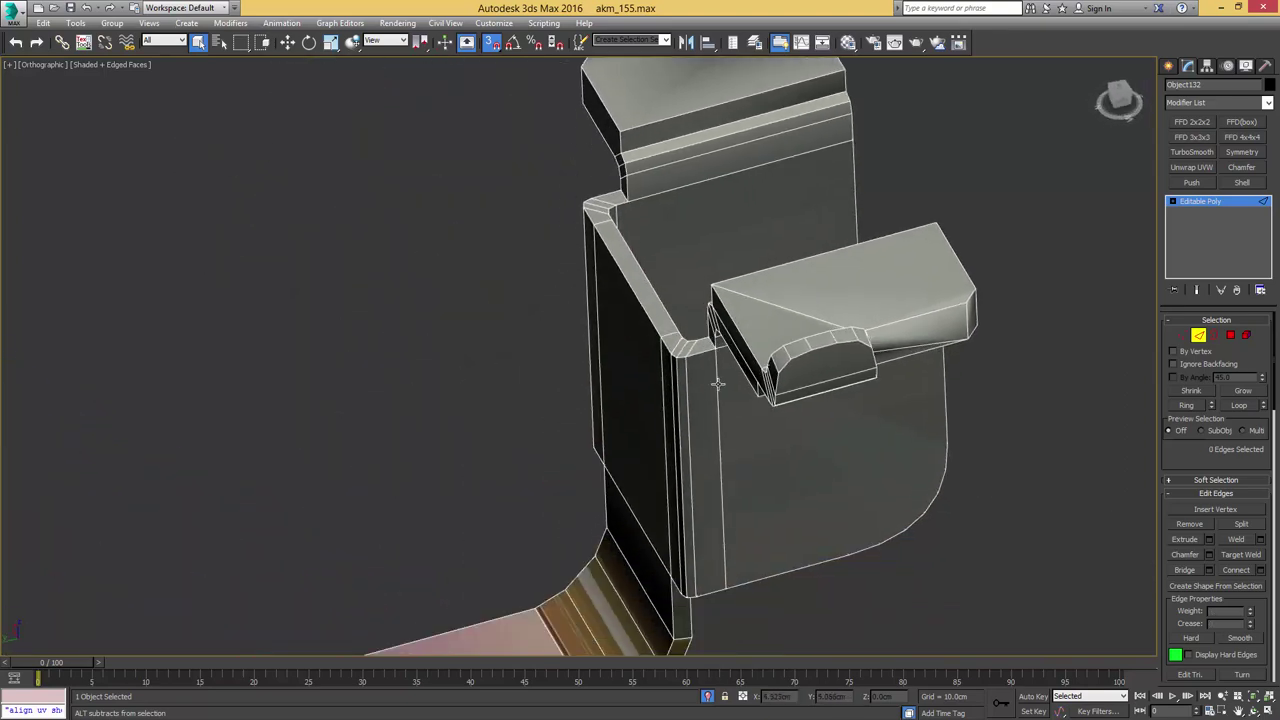
- Add an Unwrap UVW modifier to the trigger guard and open its UV editor
alt+middle_drag(711, 378, 790, 393)
key(2)
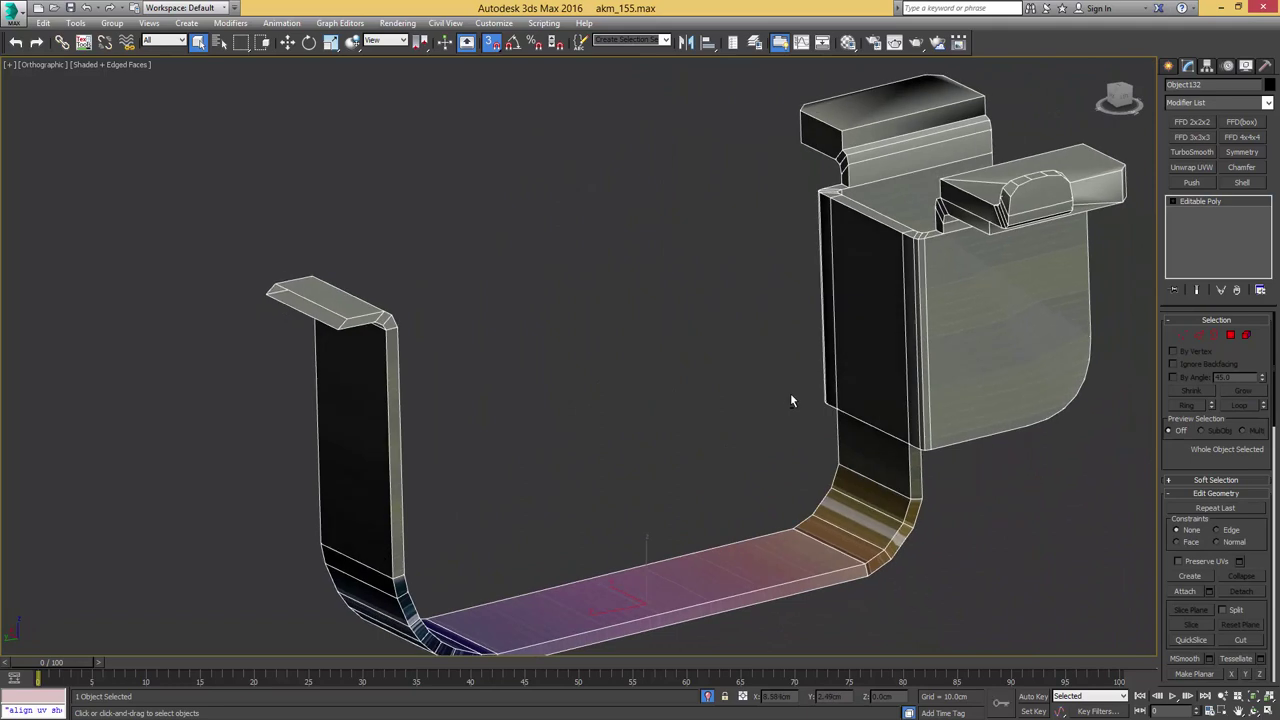
key(ctrl+u)
scroll(836, 360, down, 8)
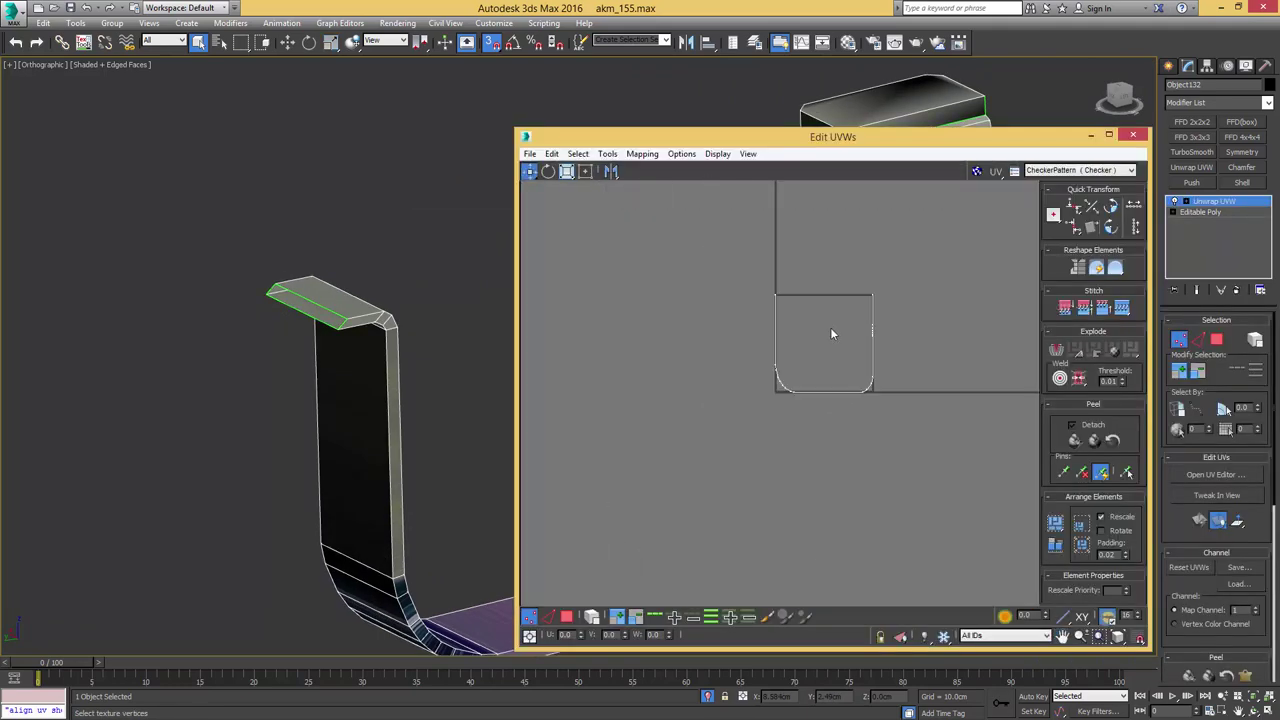
- Apply Flatten Mapping to all faces of the trigger guard
middle_drag(834, 343, 759, 379)
key(3)
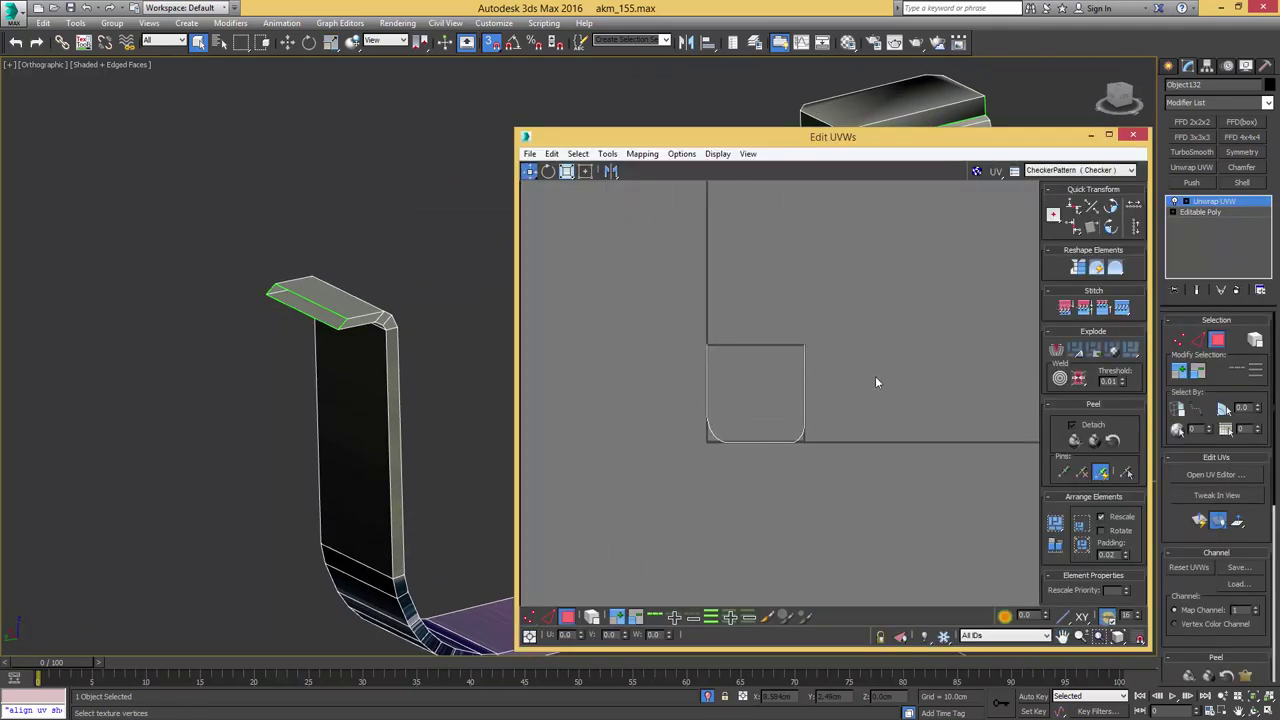
key(ctrl+a)
click(650, 158)
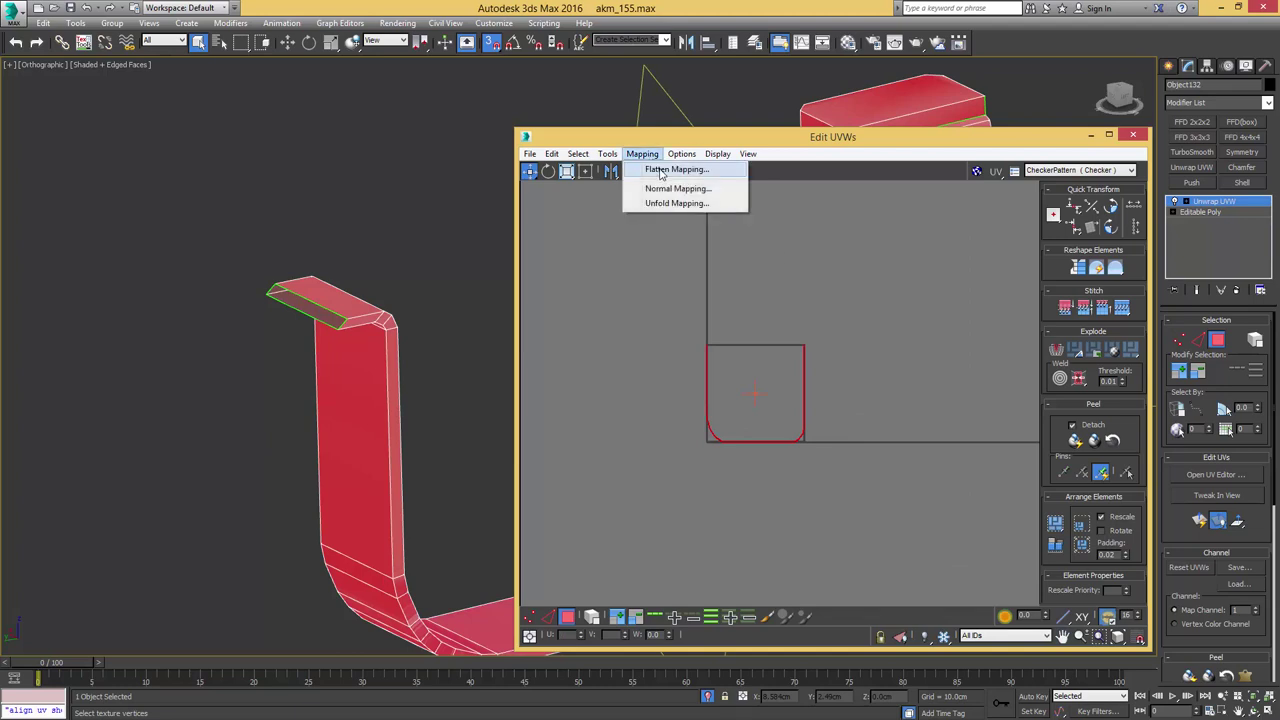
click(695, 168)
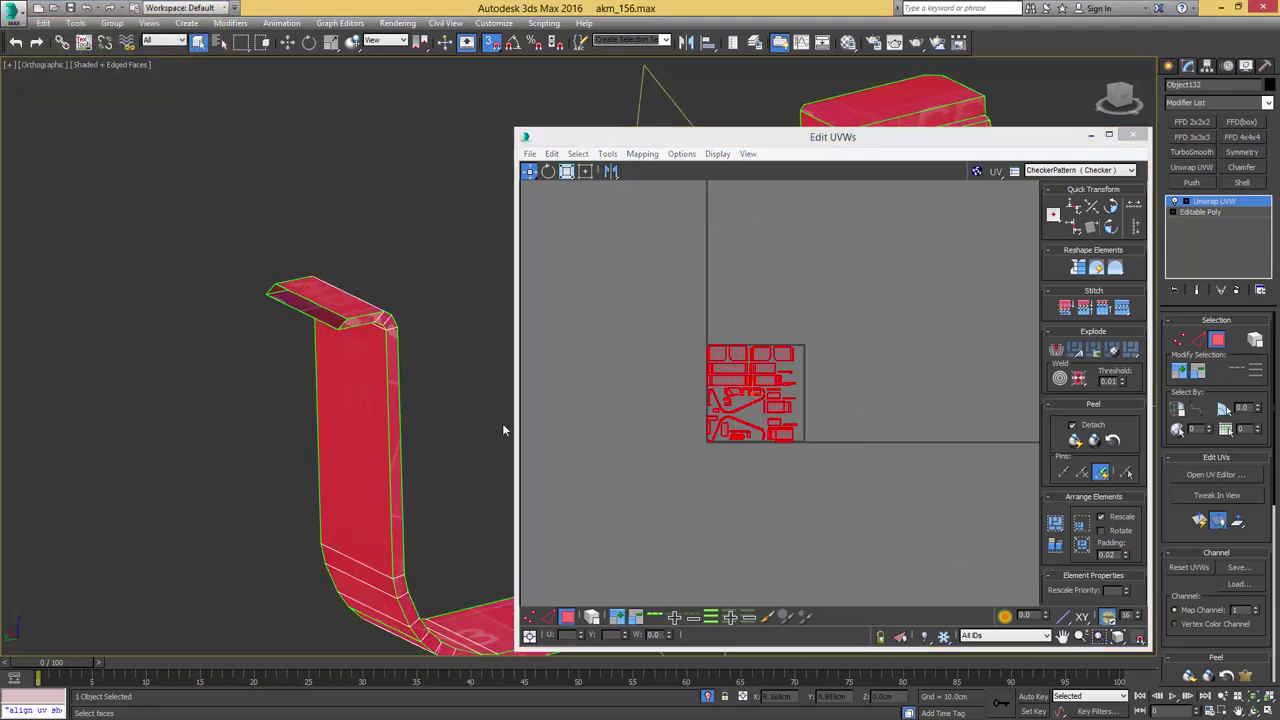
- Stitch the upright arm's UV island onto the curved end of the guard's long bottom strip
mouse_move(502, 423)
middle_down()
mouse_move(299, 365)
mouse_move(320, 373)
middle_up()
click(241, 503)
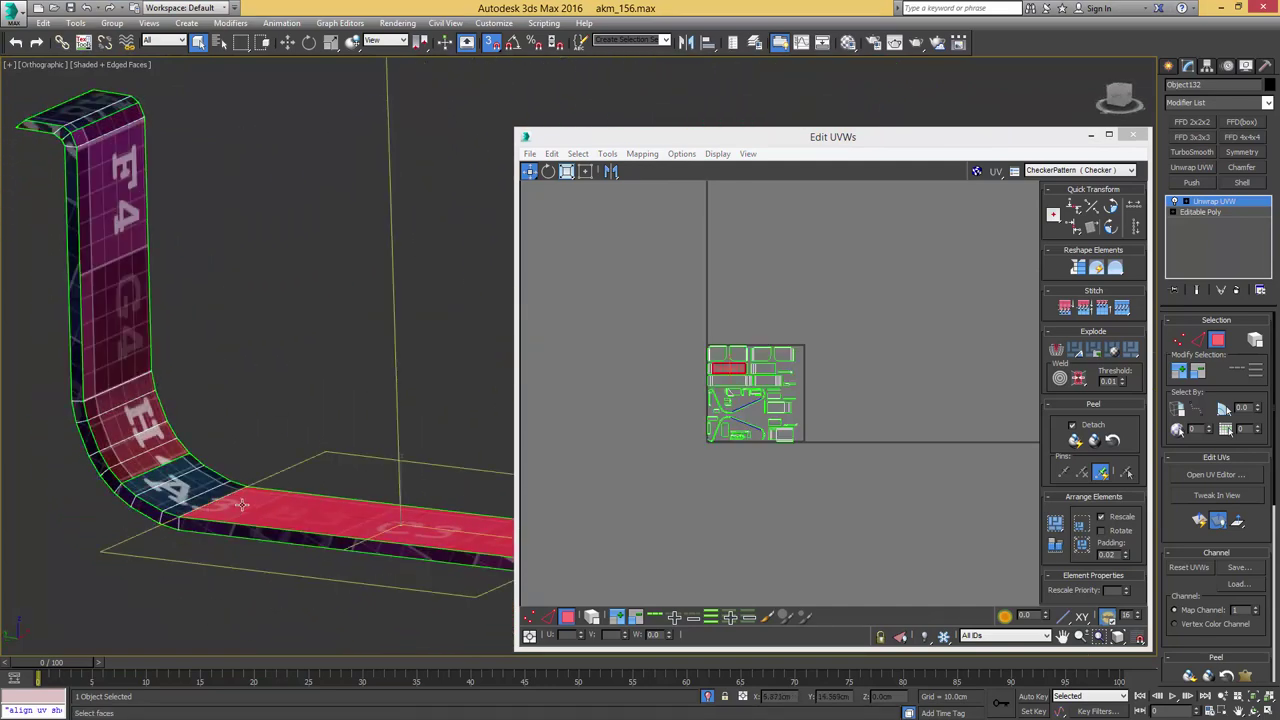
scroll(739, 358, up, 2)
middle_drag(739, 358, 757, 360)
scroll(739, 364, up, 8)
key(2)
key(4)
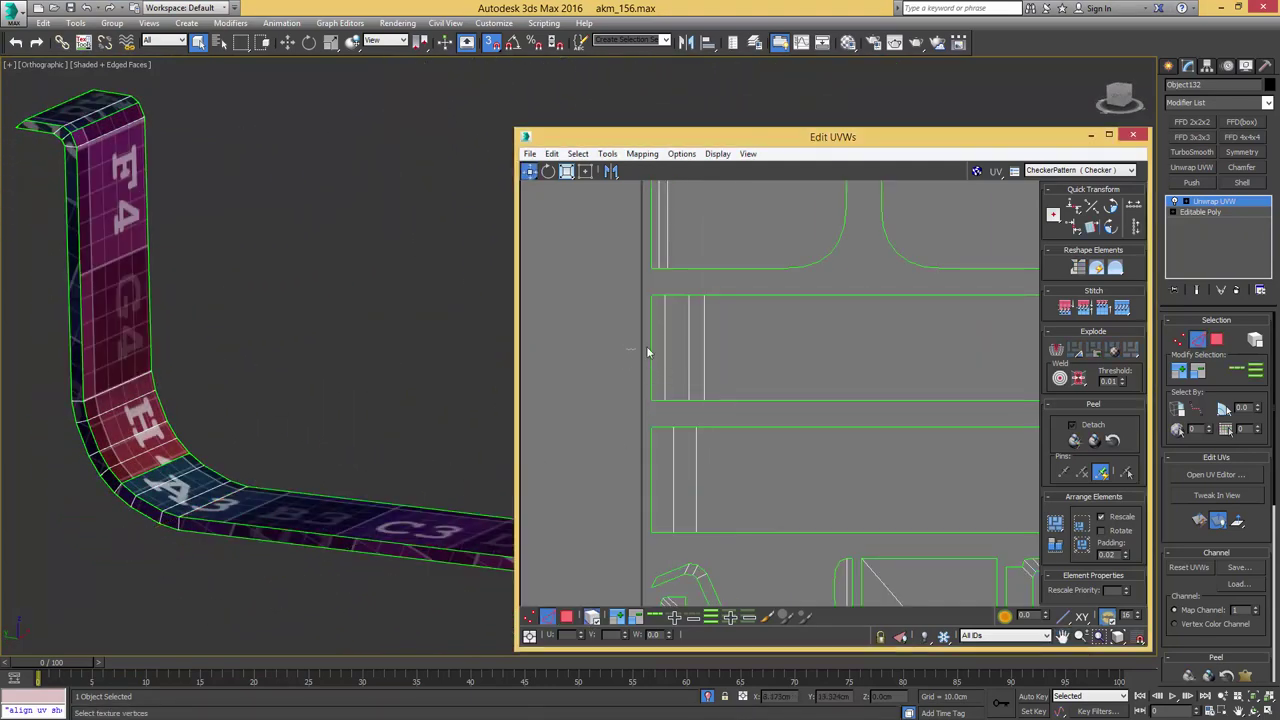
click(661, 349)
drag(642, 334, 661, 331)
key(s)
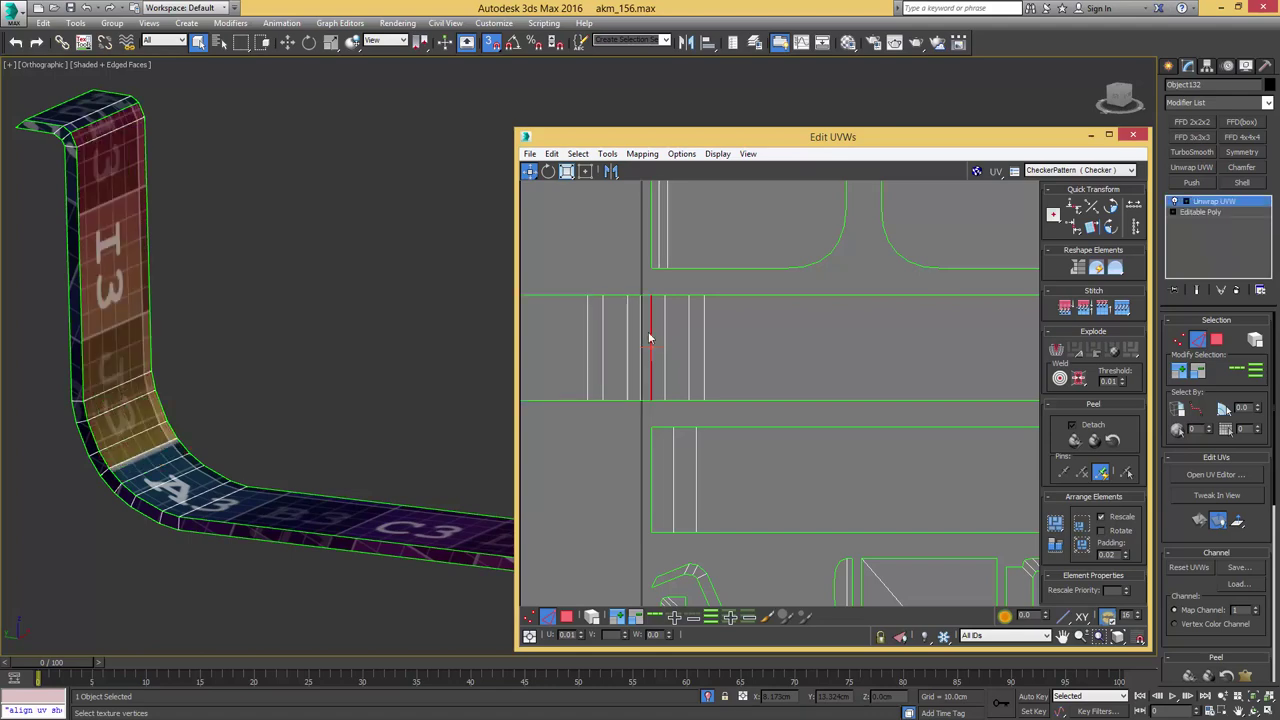
- Stitch the small bent lip onto the outer end of the upright arm in the strip's UV island
scroll(648, 331, down, 6)
middle_drag(648, 331, 721, 331)
key(3)
key(4)
drag(653, 365, 693, 309)
middle_drag(297, 266, 307, 284)
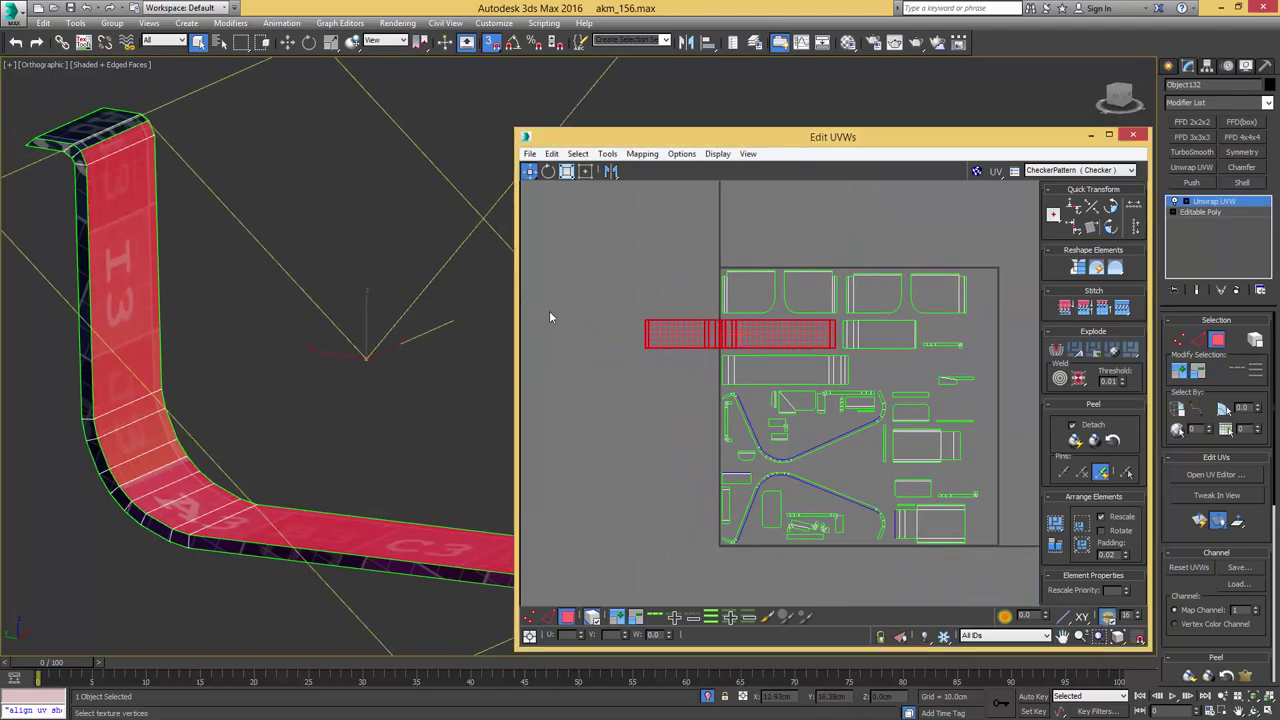
key(2)
scroll(620, 327, up, 7)
click(685, 339)
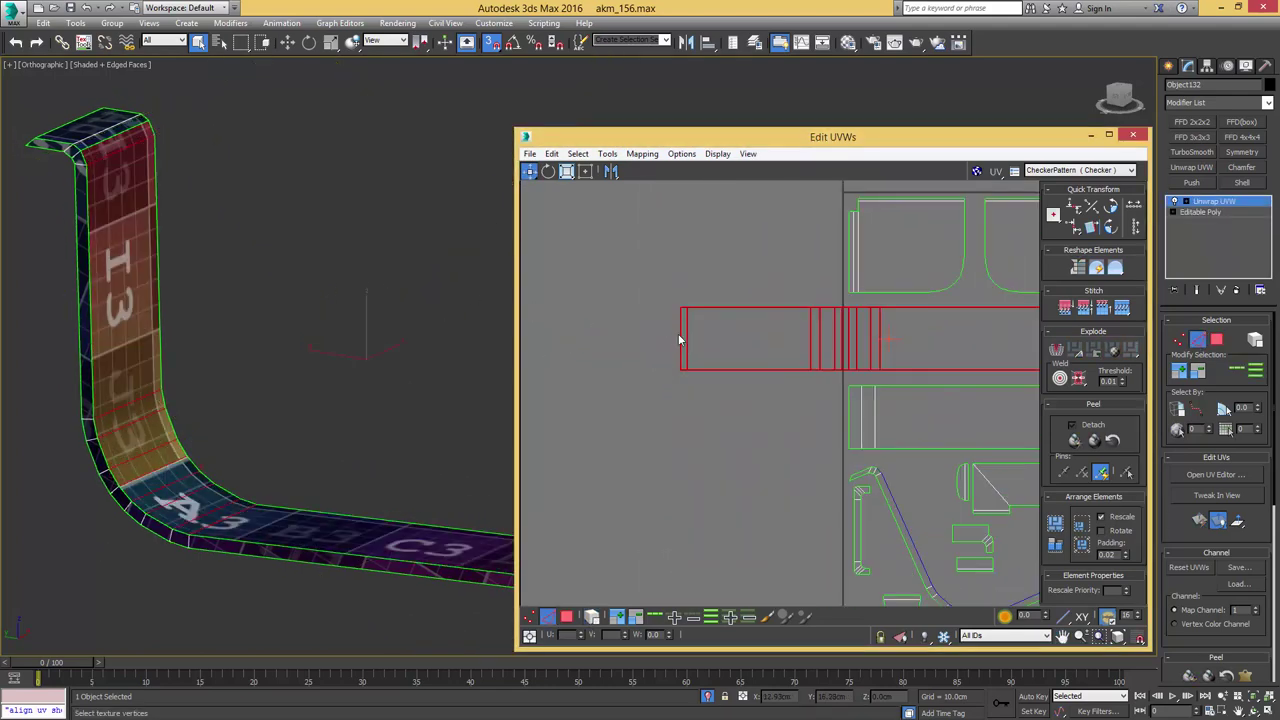
click(679, 340)
click(684, 340)
key(s)
middle_drag(679, 339, 636, 341)
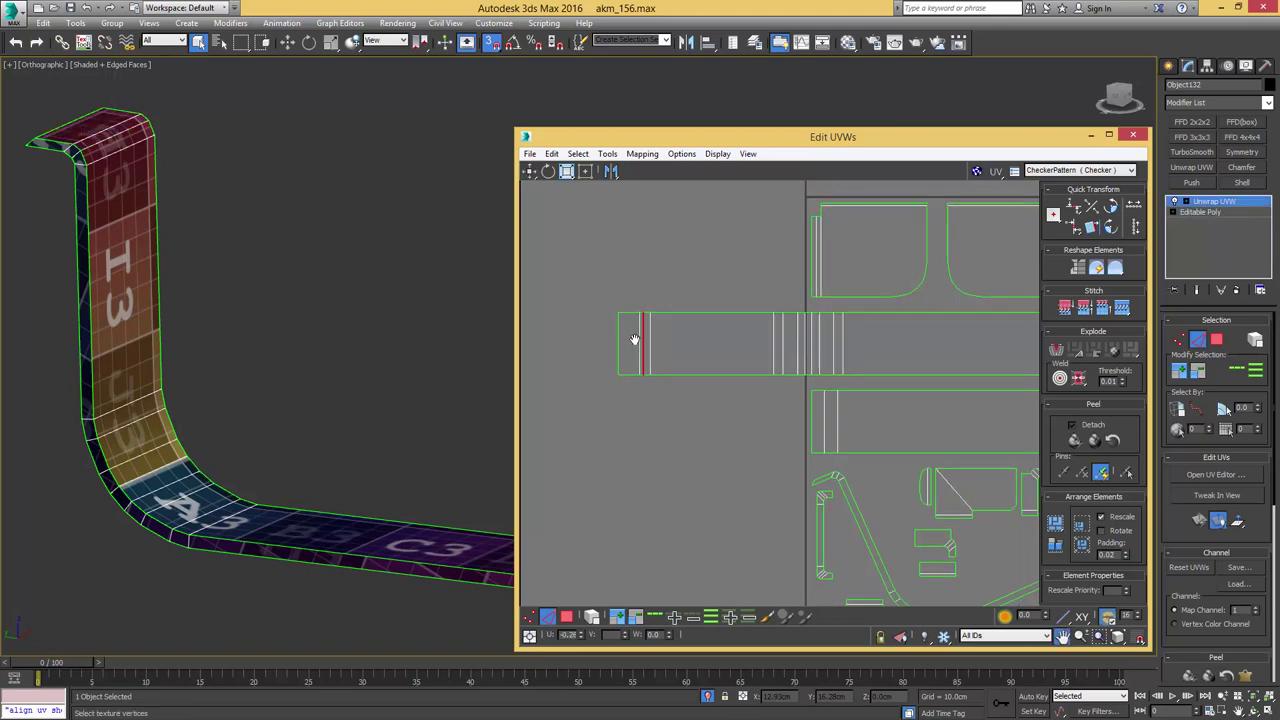
- Select the whole stitched strip island and move it out of the UV tile into the empty area beside it
scroll(636, 342, down, 5)
key(3)
key(4)
click(669, 346)
scroll(668, 346, down, 4)
middle_drag(452, 369, 456, 309)
middle_drag(721, 342, 837, 361)
drag(811, 360, 629, 352)
- Stitch the box-shaped bracket's end plate onto the free end of the strip's UV island
scroll(650, 340, up, 5)
key(2)
key(4)
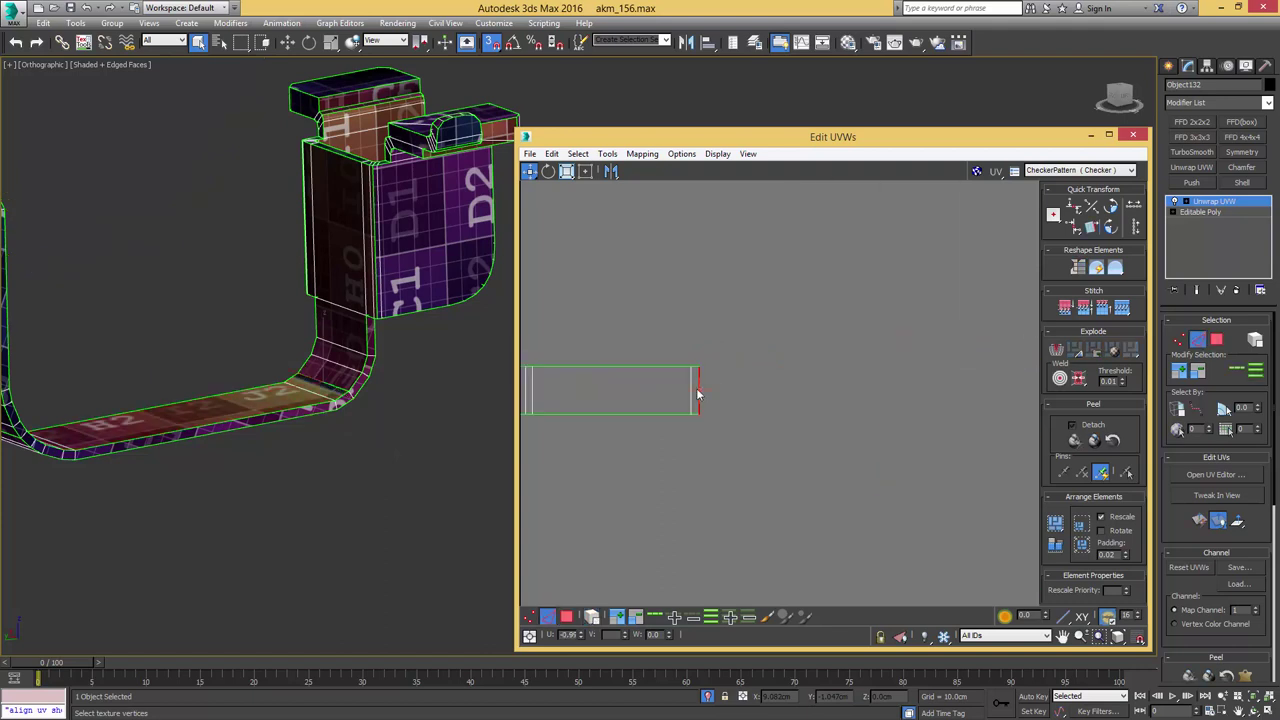
key(s)
middle_drag(786, 370, 769, 370)
scroll(765, 370, down, 3)
middle_drag(634, 369, 727, 371)
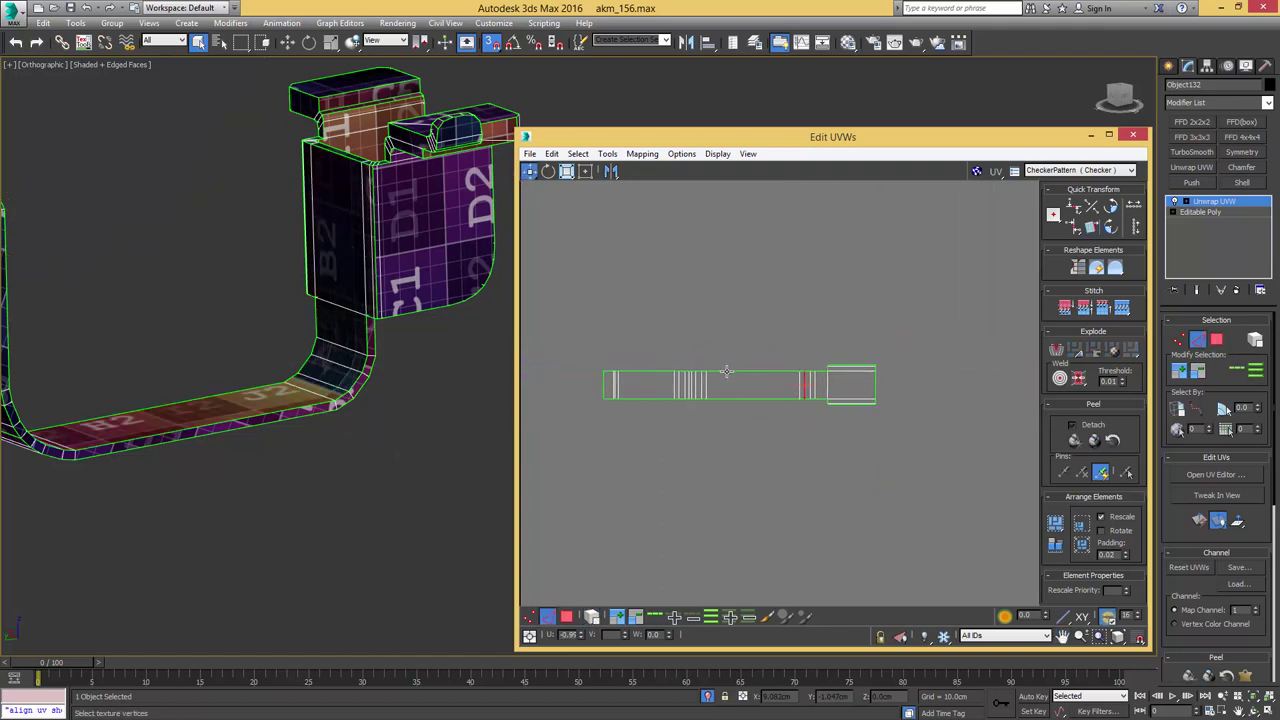
- Relax the complete strip island with Peel mode, then leave that mode
scroll(728, 371, down, 4)
key(3)
drag(818, 342, 606, 424)
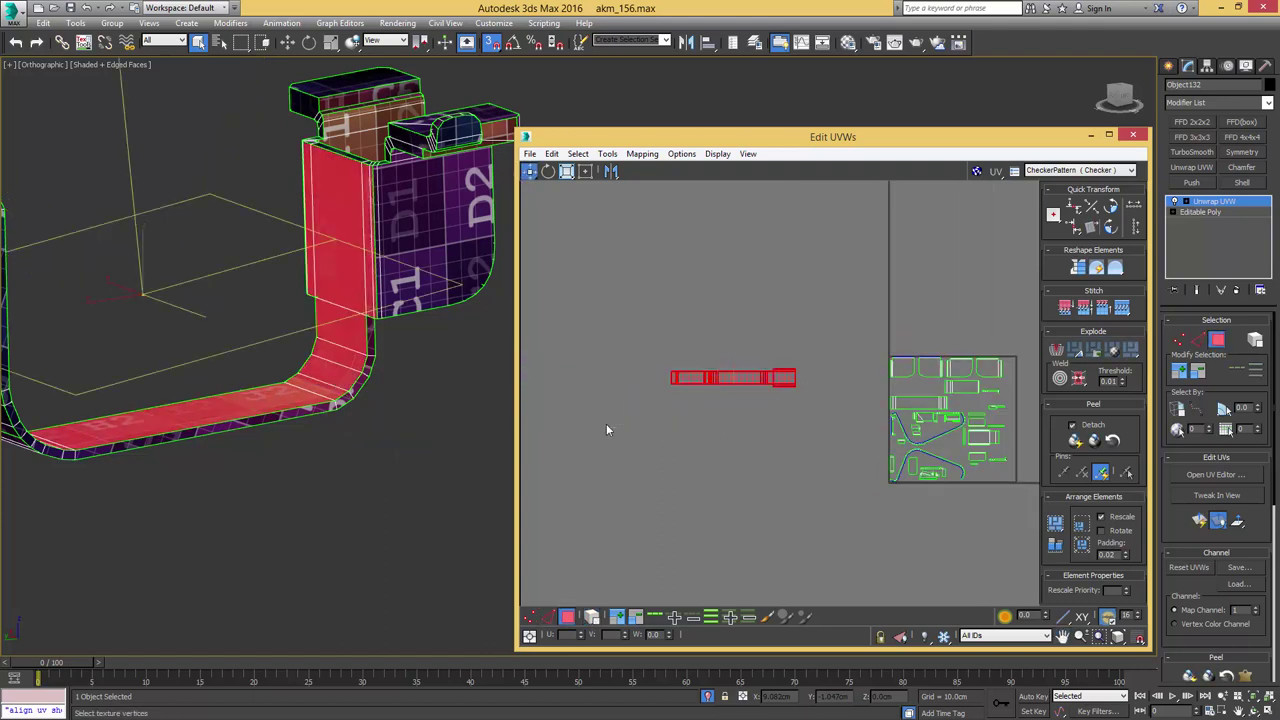
click(1094, 440)
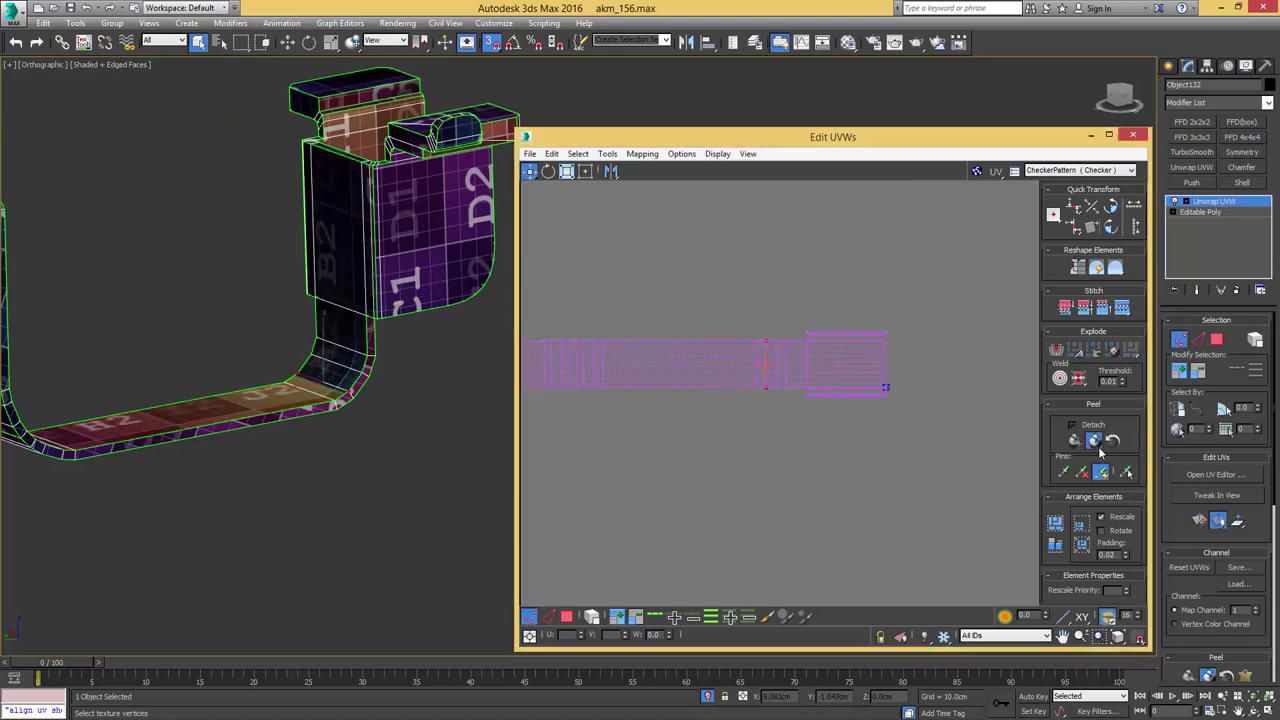
click(1099, 446)
click(862, 408)
middle_drag(797, 359, 857, 386)
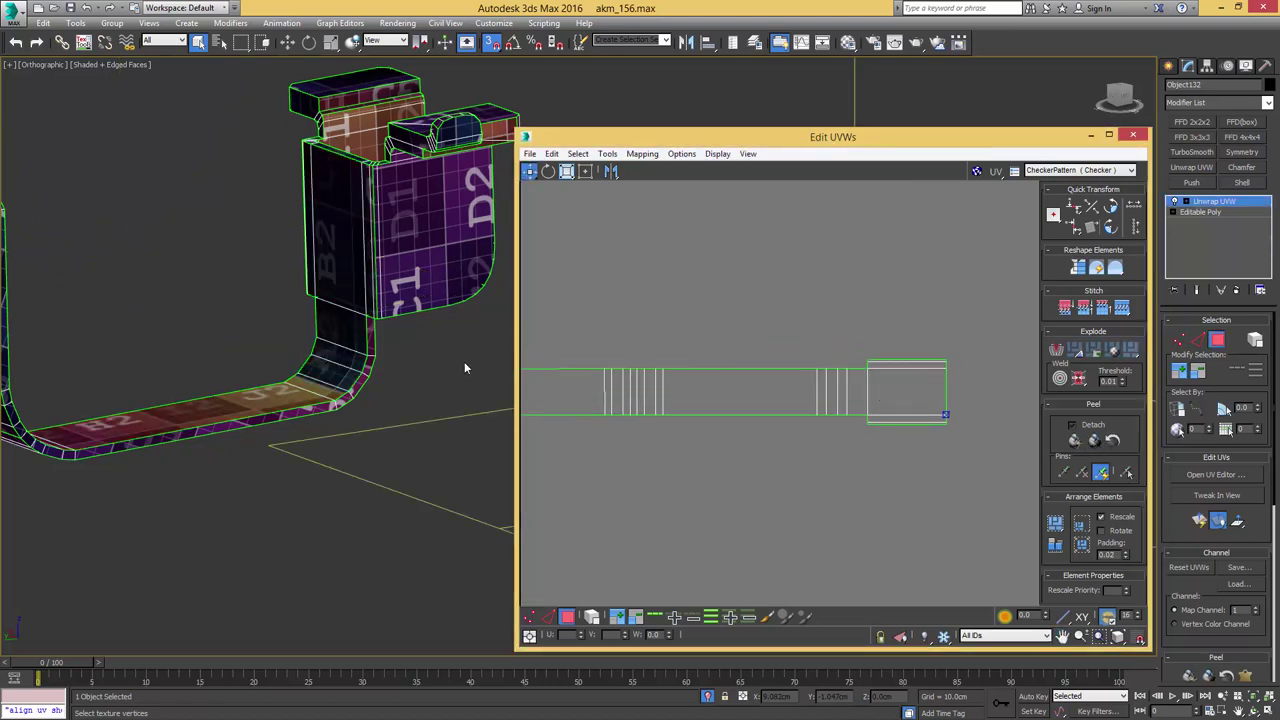
- Try to align the strip island's upper long edge loop horizontally
middle_drag(324, 335, 425, 357)
alt+middle_drag(456, 294, 424, 348)
click(640, 370)
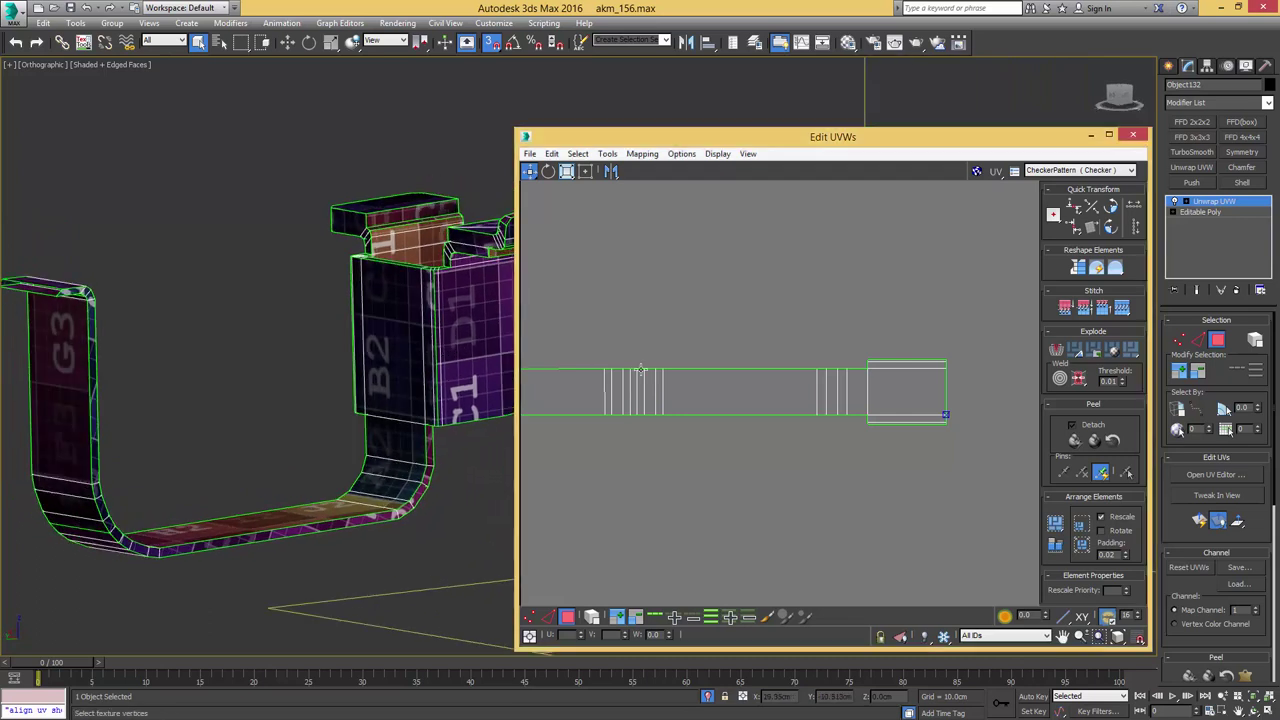
middle_drag(598, 348, 694, 343)
key(2)
double_click(671, 365)
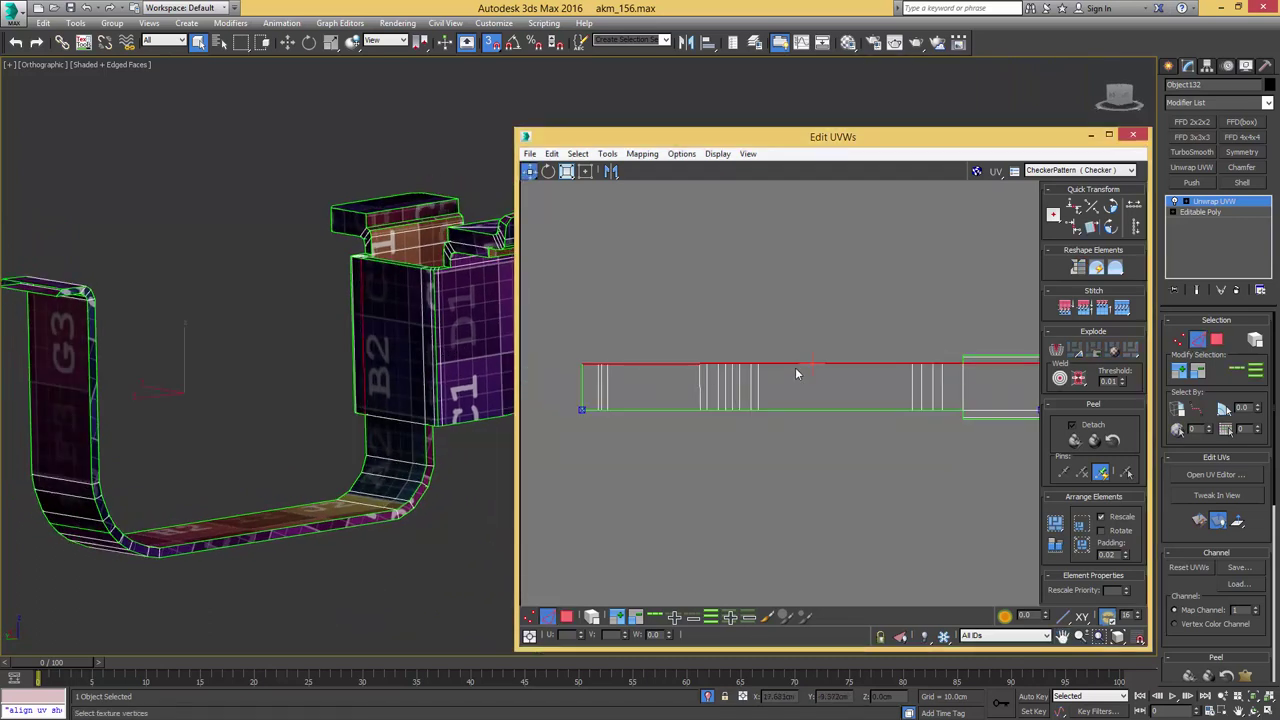
middle_drag(806, 368, 758, 361)
key(h)
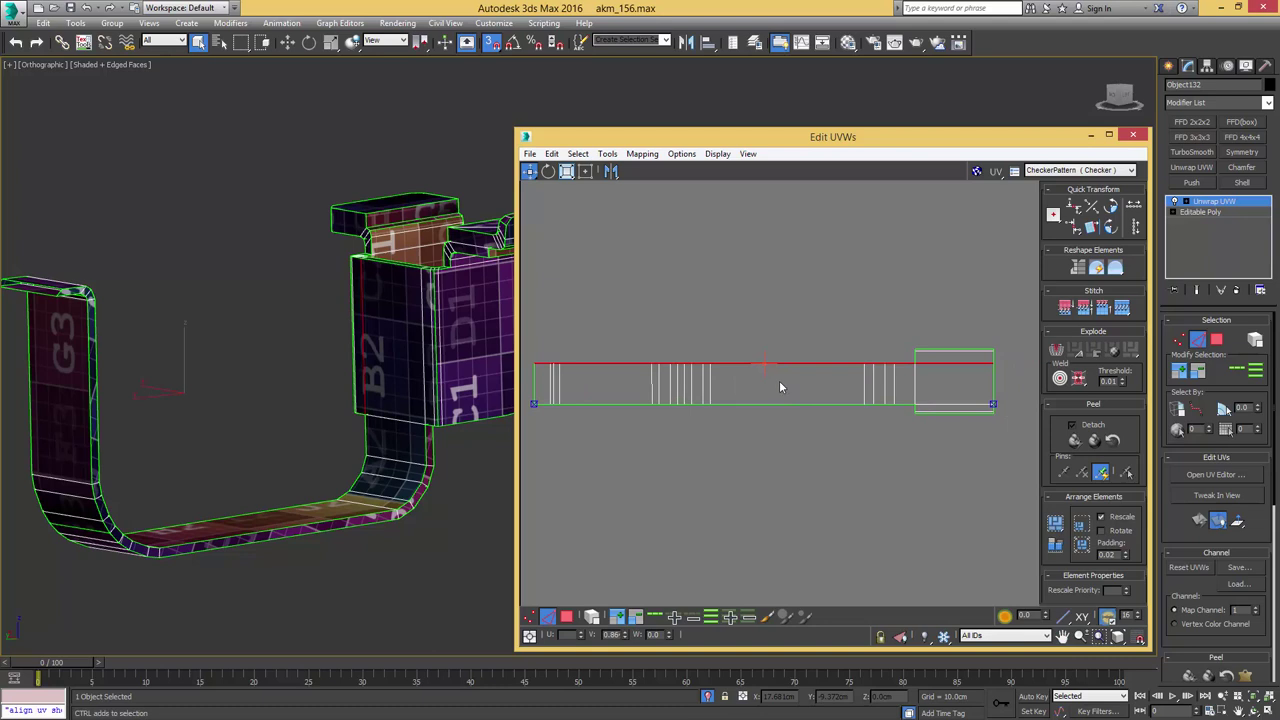
key(ctrl+z)
- Examine the strip island's lower and end edges and which faces of the guard the island covers
double_click(764, 404)
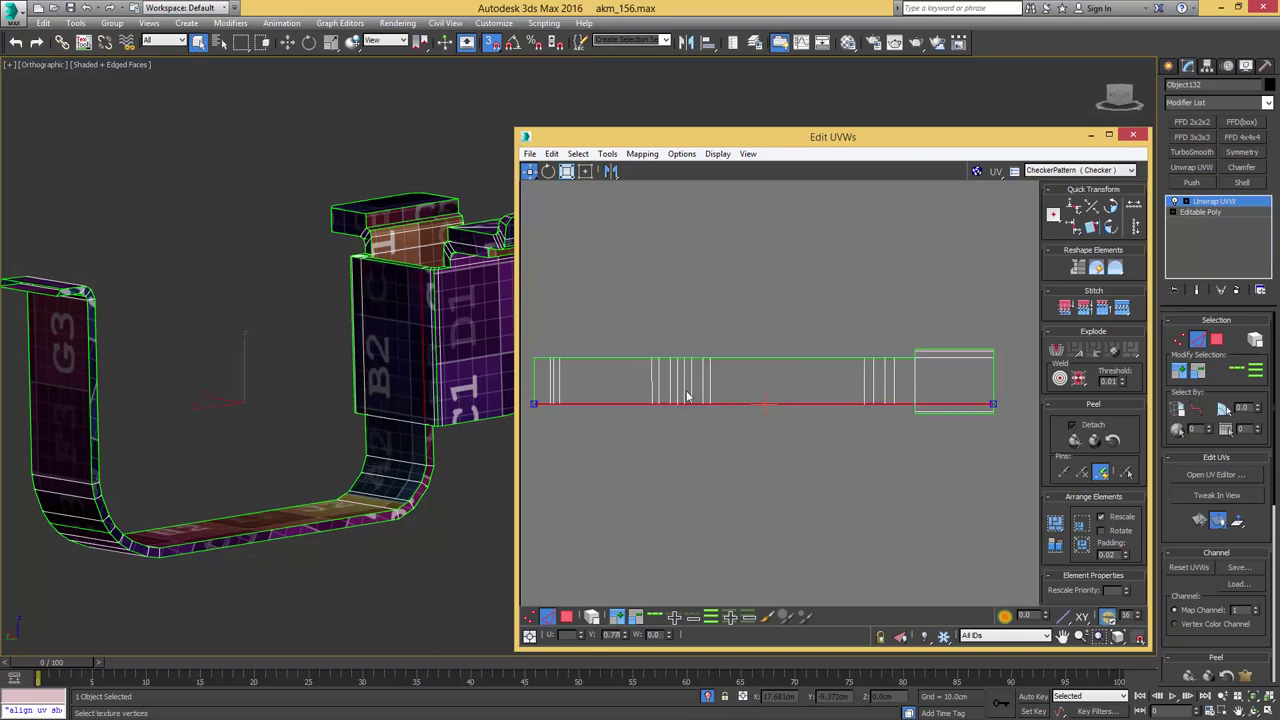
middle_drag(541, 378, 592, 374)
click(585, 374)
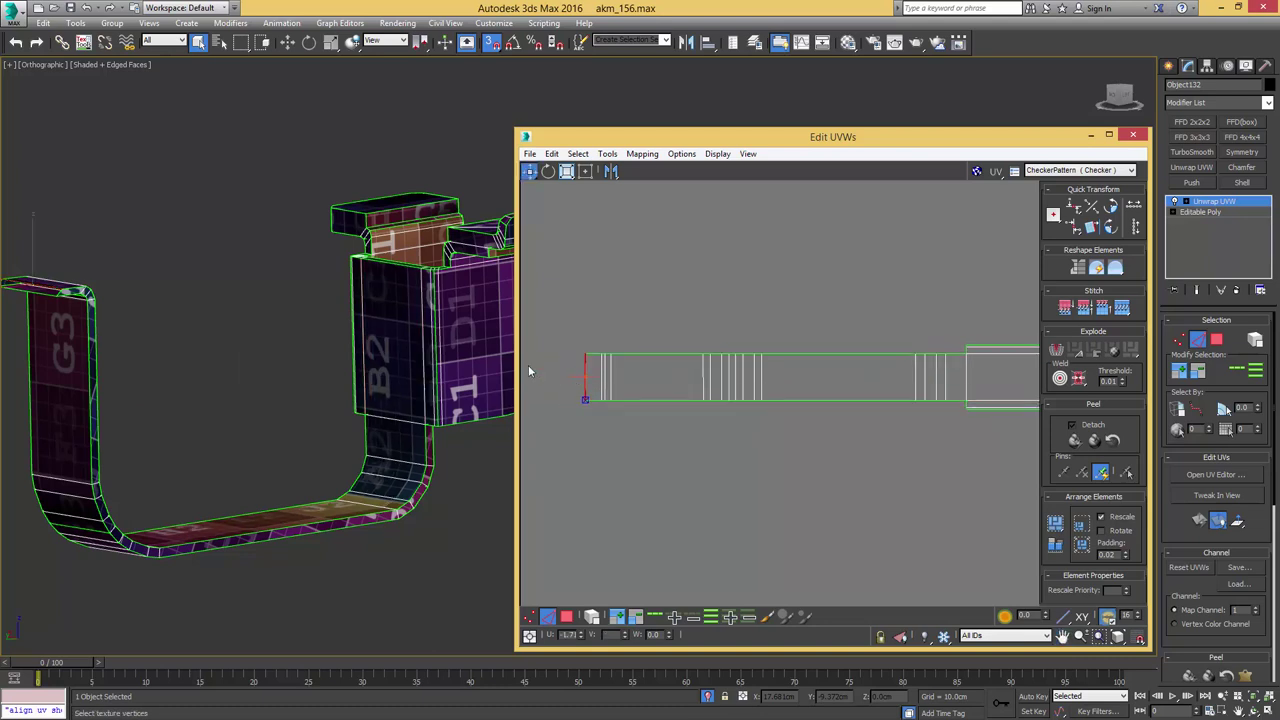
middle_drag(391, 353, 345, 366)
scroll(372, 350, up, 5)
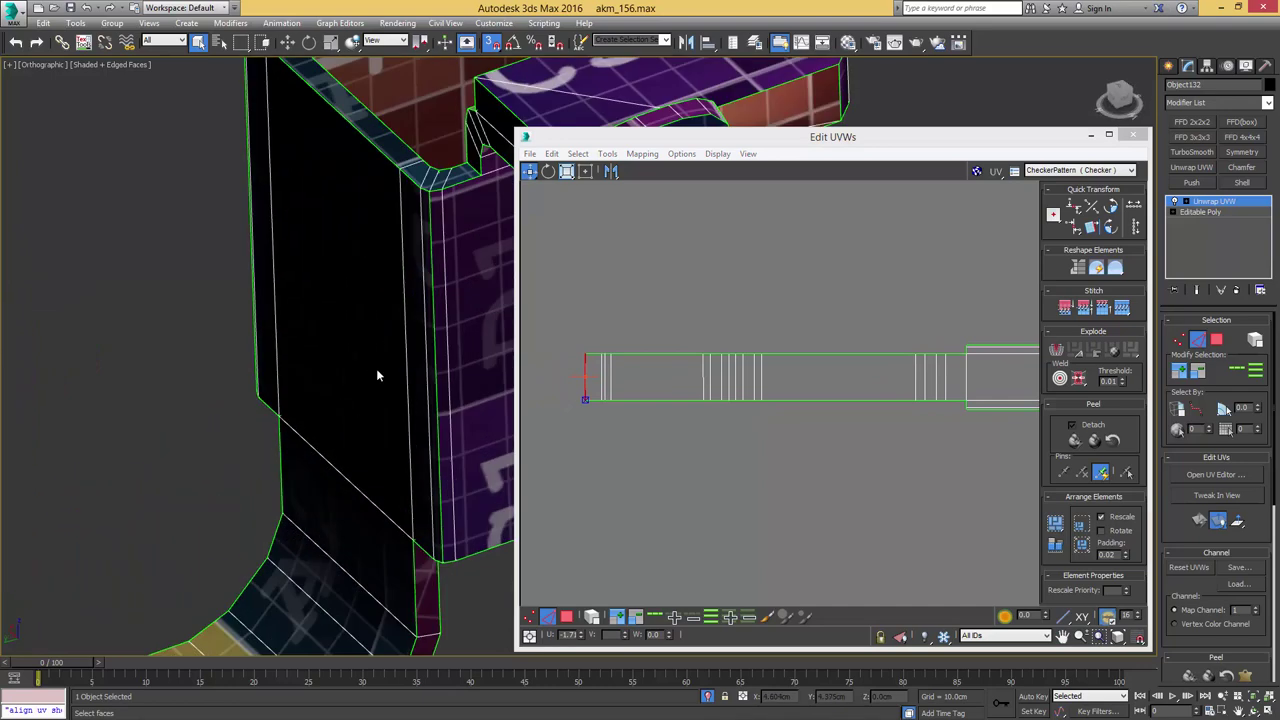
key(3)
click(357, 300)
scroll(770, 340, down, 2)
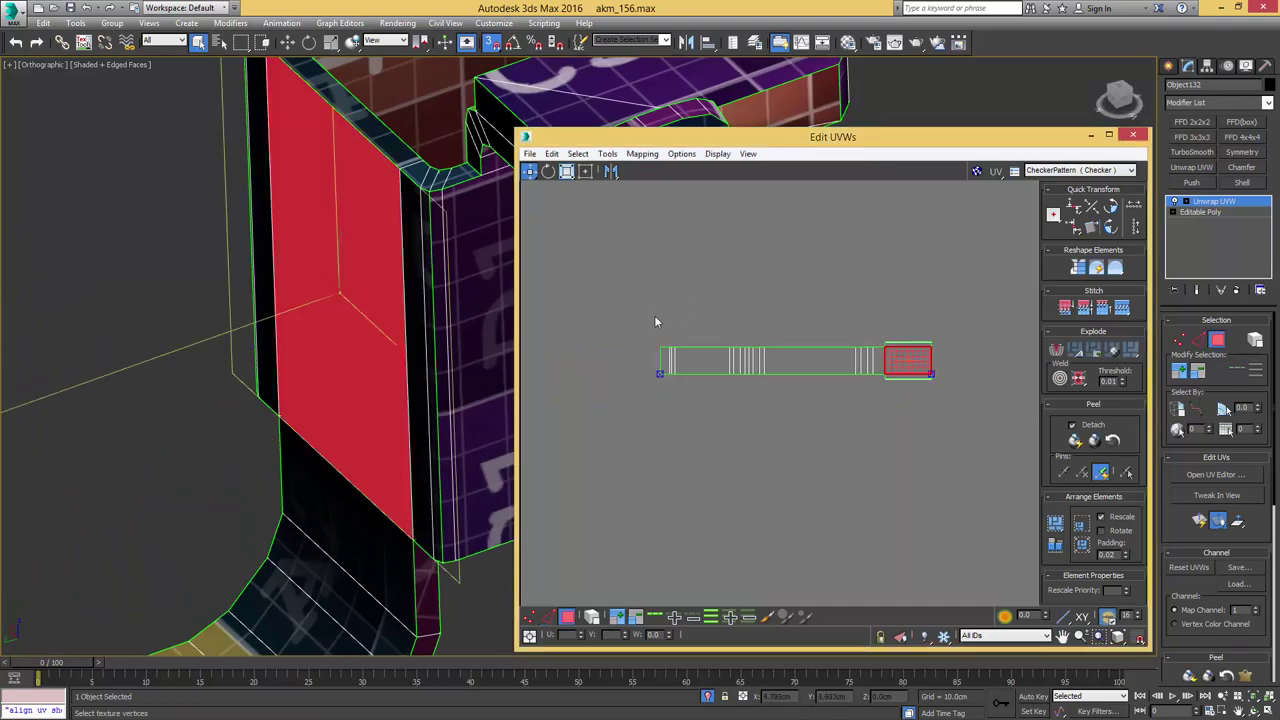
drag(634, 301, 965, 412)
scroll(230, 268, down, 5)
mouse_move(262, 288)
alt+middle_down()
mouse_move(217, 277)
mouse_move(262, 290)
alt+middle_up()
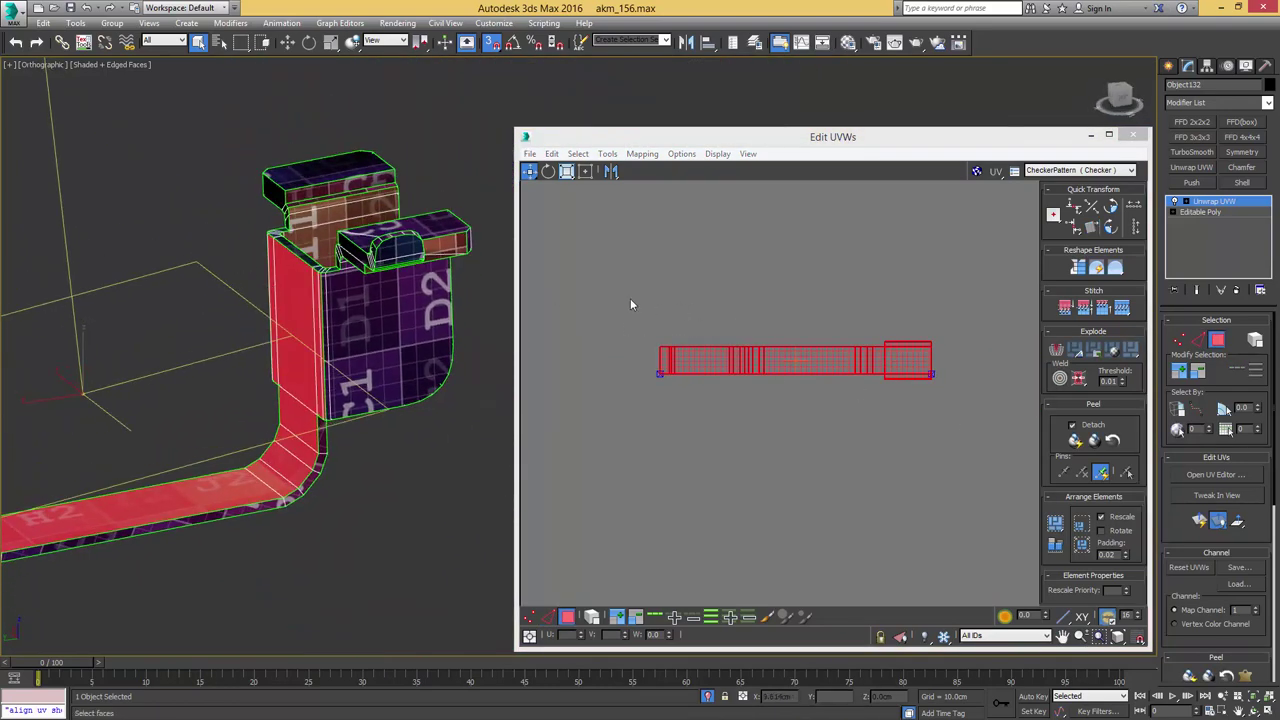
- Stitch the two rounded side plates onto both long edges of the bracket's end plate in UV space
middle_drag(876, 325, 792, 318)
scroll(785, 320, up, 5)
key(2)
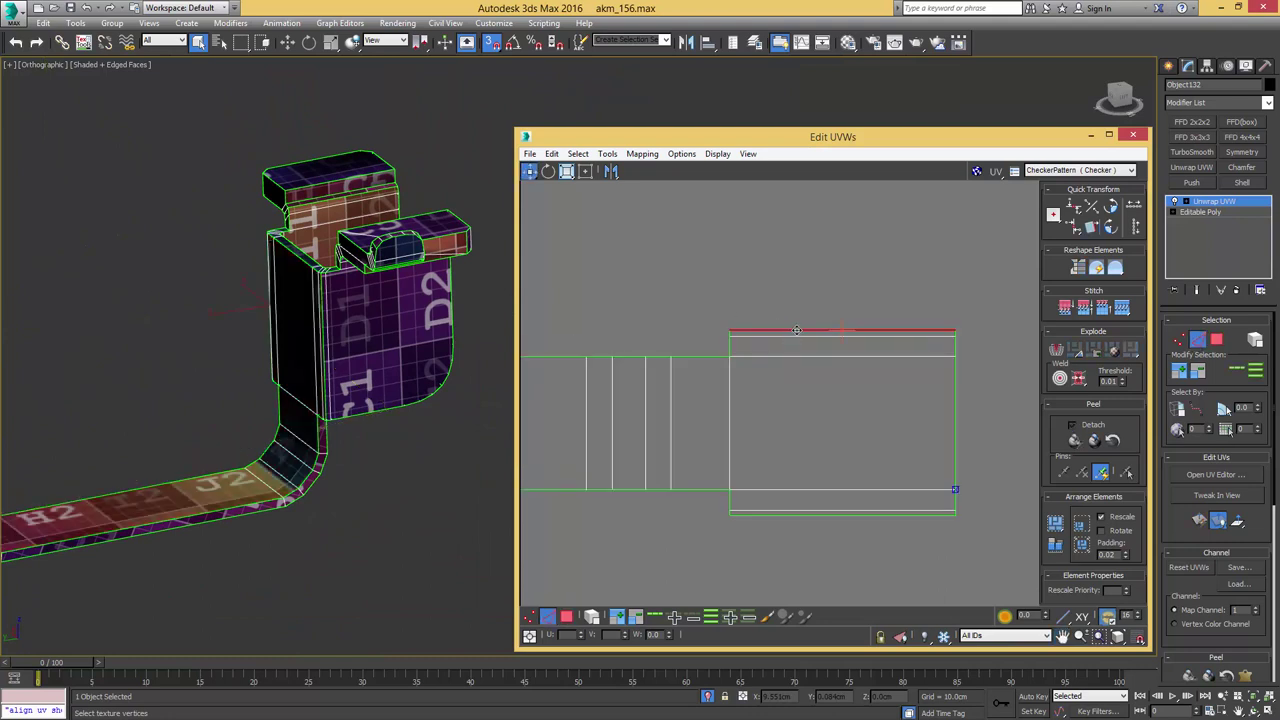
key(s)
click(814, 515)
key(s)
- Stitch the adjoining upper flange faces onto the outer edges of the narrow bends on both side plates
middle_drag(852, 425, 752, 325)
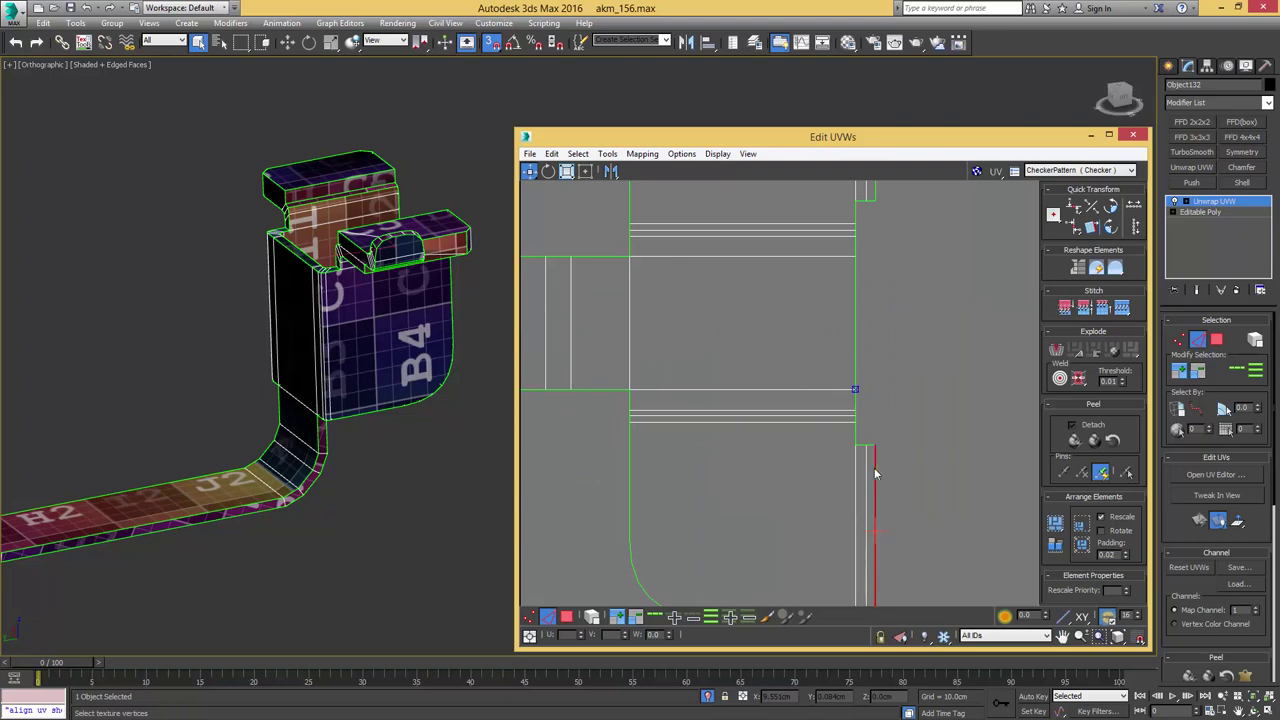
key(s)
middle_drag(875, 473, 840, 577)
key(s)
middle_drag(839, 328, 838, 342)
scroll(838, 342, down, 5)
key(3)
drag(618, 503, 612, 506)
alt+middle_drag(310, 310, 325, 400)
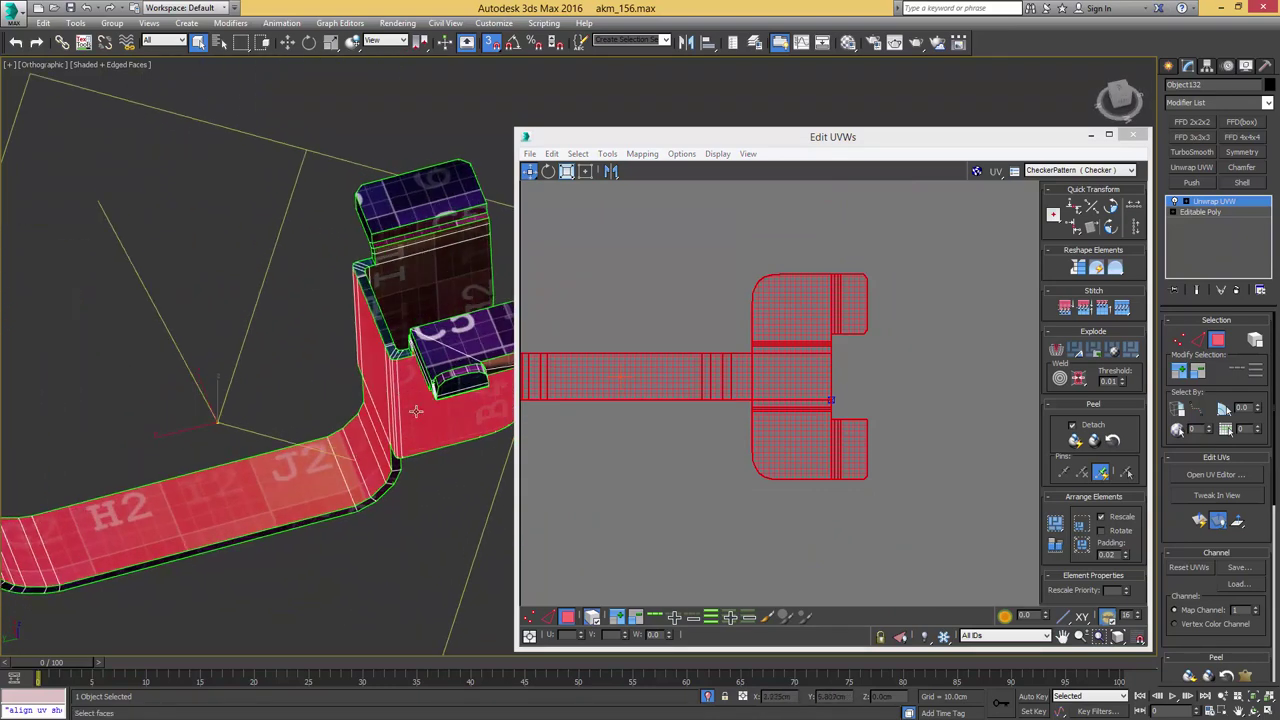
- Stitch the bracket's narrow top rim onto the end plate's free edge in the UV island
middle_drag(701, 373, 711, 380)
scroll(859, 335, down, 3)
alt+middle_drag(469, 429, 426, 337)
scroll(426, 330, up, 5)
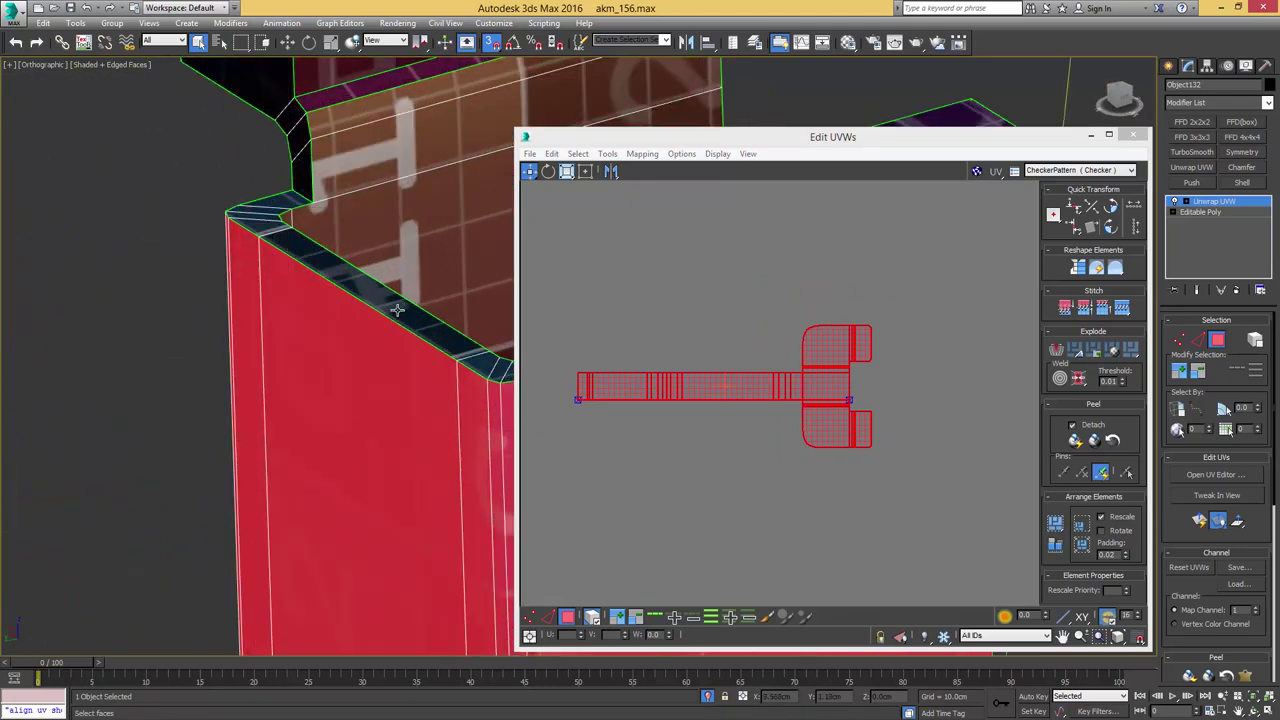
click(397, 310)
scroll(797, 358, up, 4)
click(768, 326)
key(5)
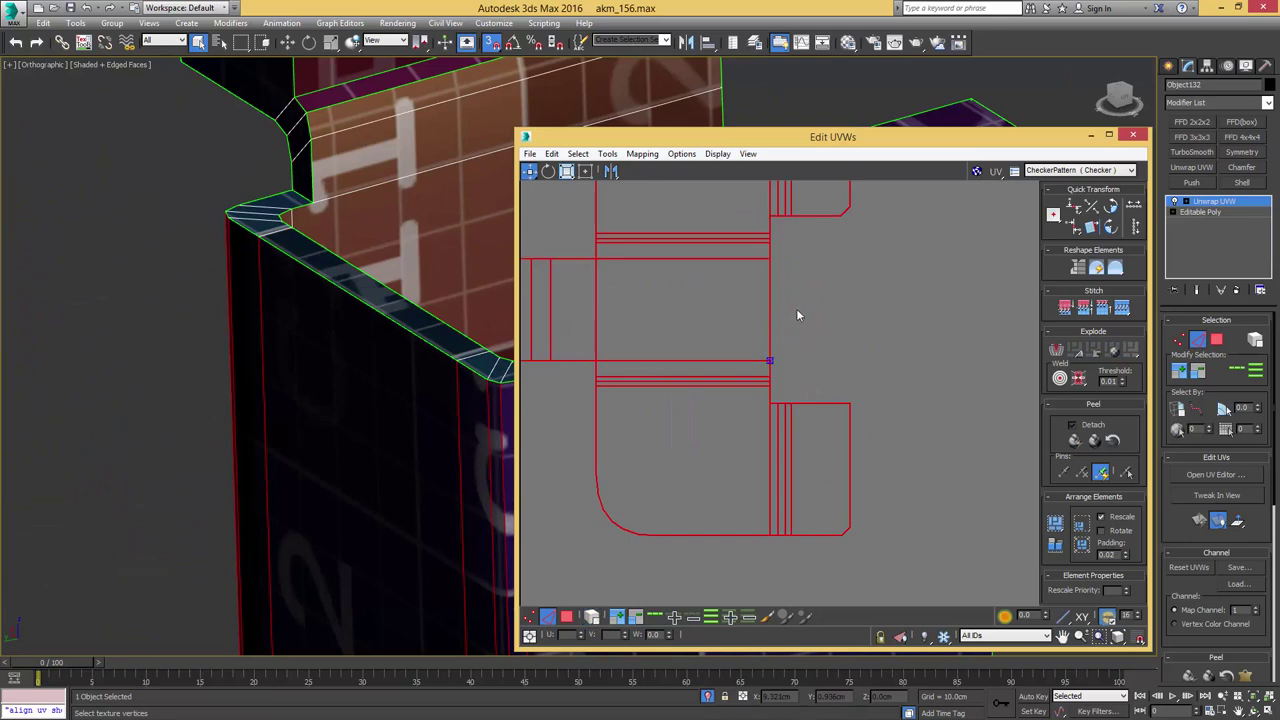
click(774, 317)
key(s)
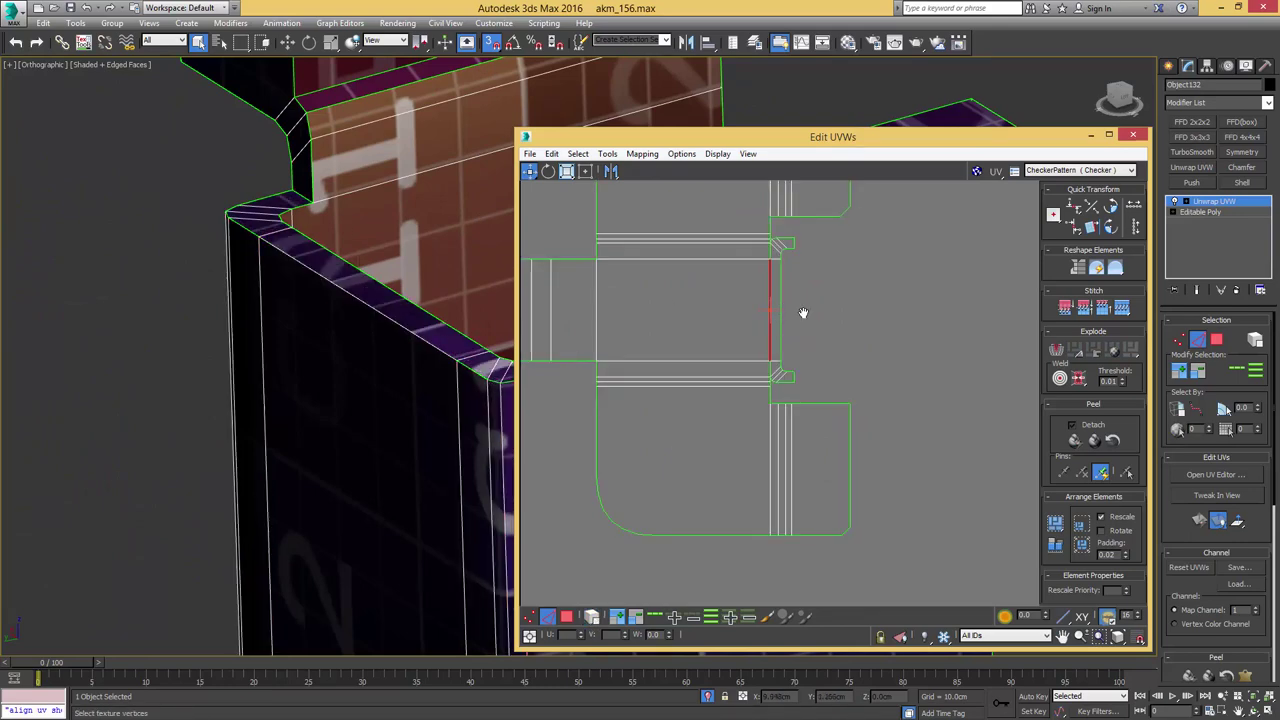
- Select the whole guard island and examine how its faces and the rim lie on the model
middle_drag(803, 313, 878, 347)
scroll(878, 347, down, 4)
scroll(859, 350, up, 2)
scroll(860, 352, down, 3)
key(3)
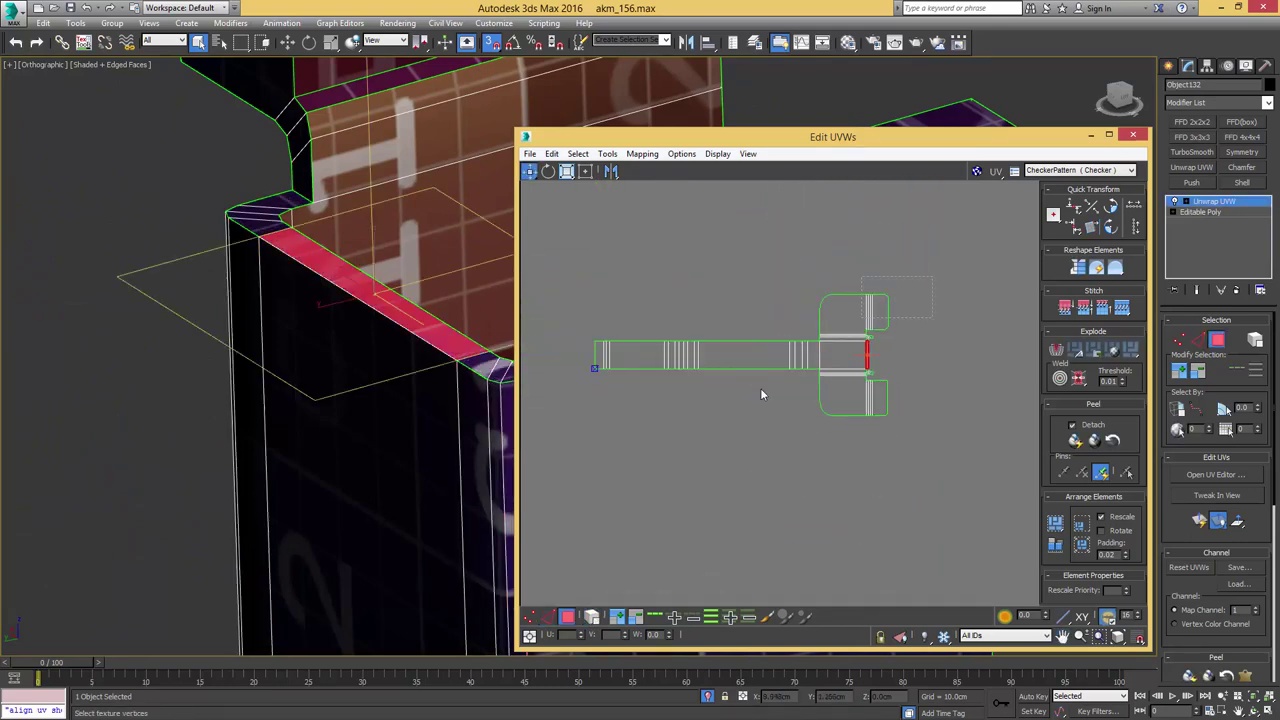
drag(761, 394, 572, 443)
middle_drag(430, 345, 309, 328)
scroll(870, 348, up, 4)
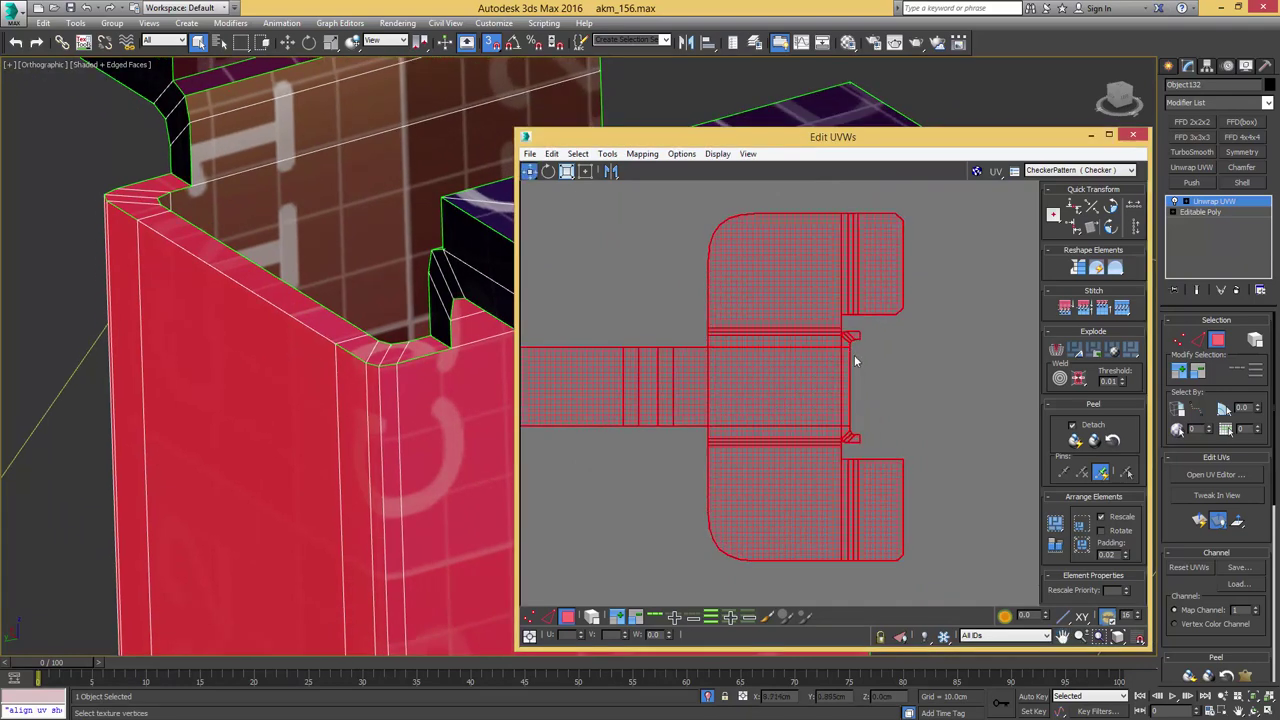
- Break the top rim faces off the guard's UV island and move them away as a separate piece
scroll(855, 361, up, 2)
drag(845, 502, 839, 500)
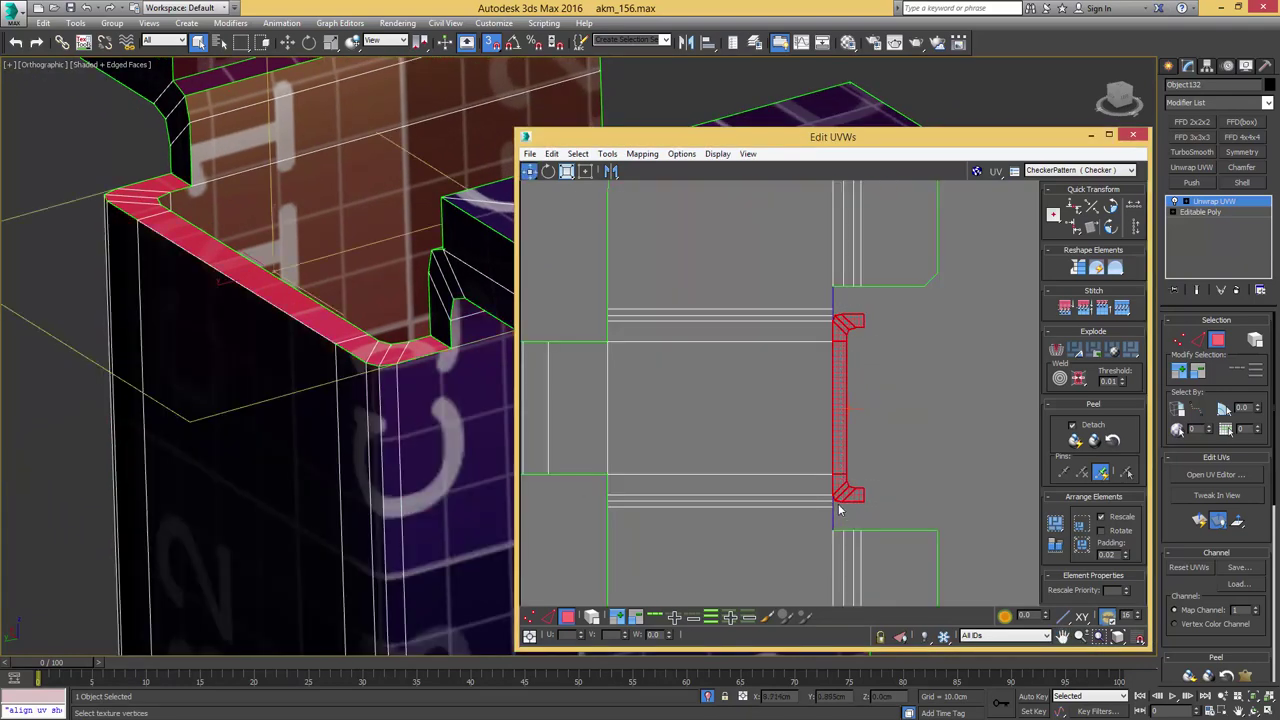
right_click(838, 371)
click(817, 403)
scroll(812, 411, down, 3)
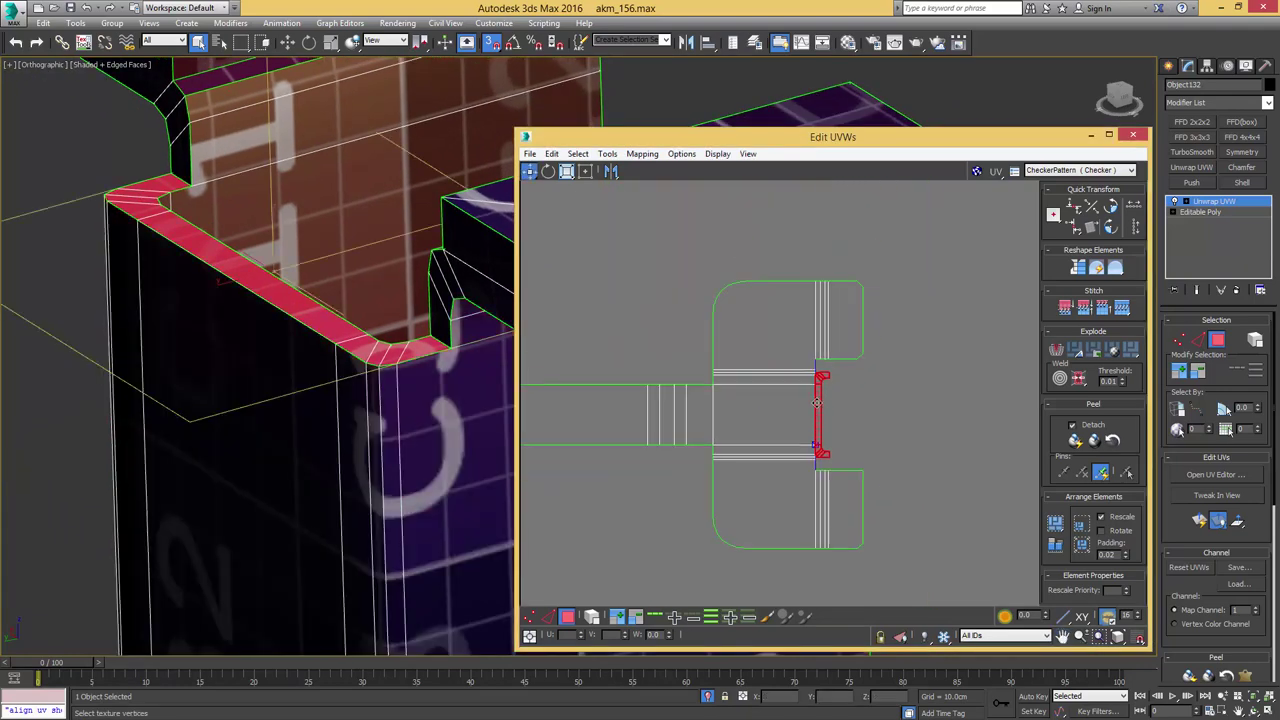
drag(820, 407, 992, 381)
scroll(385, 414, down, 6)
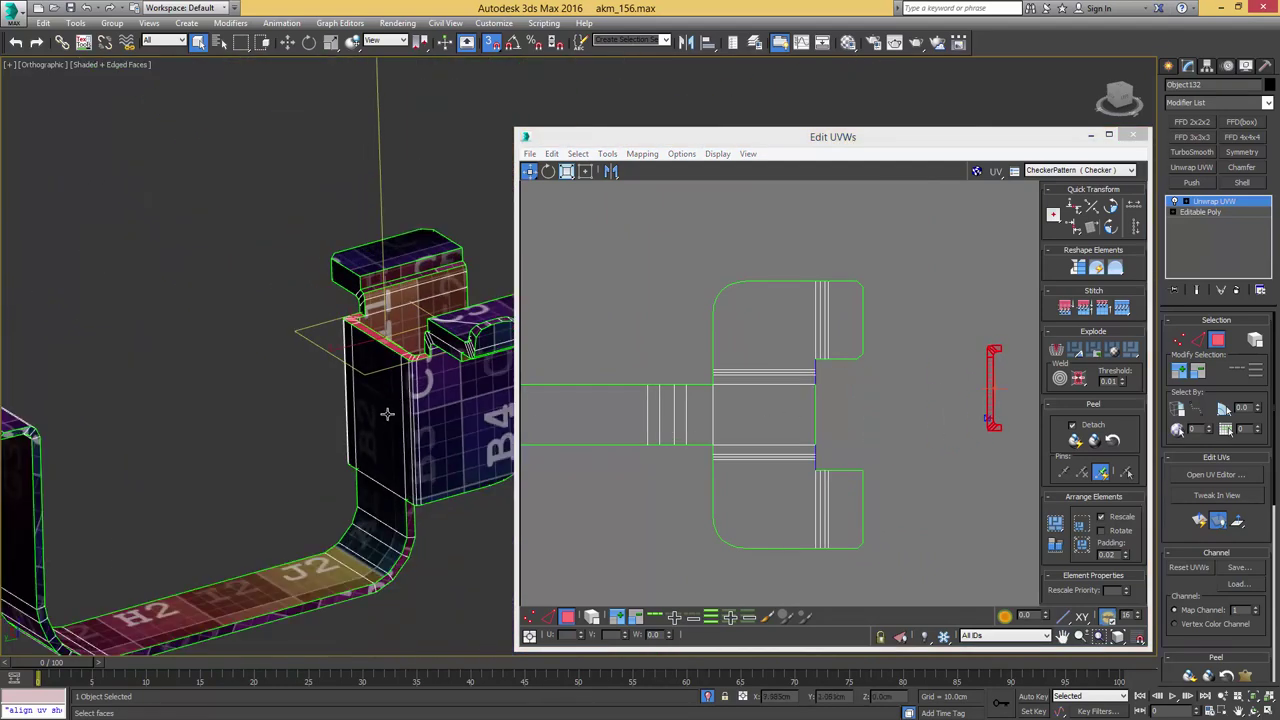
- Examine how the side plate, its narrow bend faces and the end plate on the model correspond to the UV island
alt+middle_drag(389, 412, 292, 508)
middle_drag(292, 508, 240, 367)
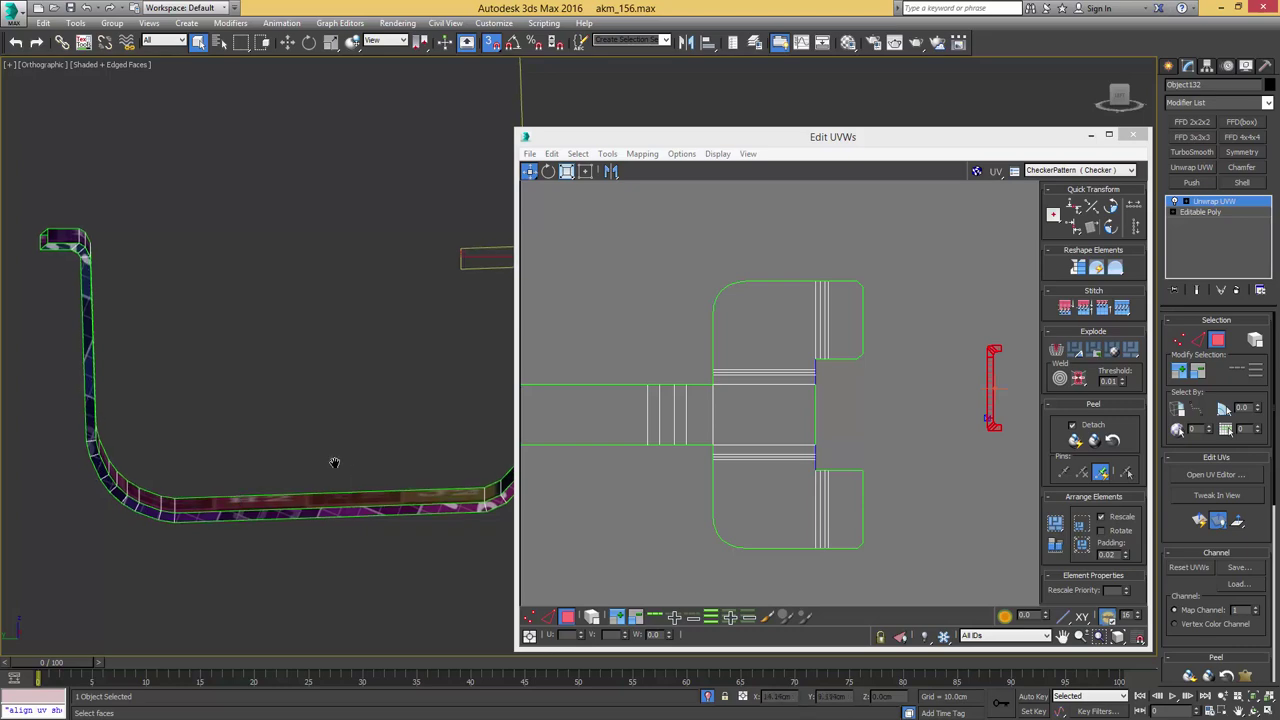
middle_drag(334, 460, 164, 430)
alt+middle_drag(164, 430, 371, 470)
scroll(374, 345, up, 4)
click(388, 347)
click(435, 338)
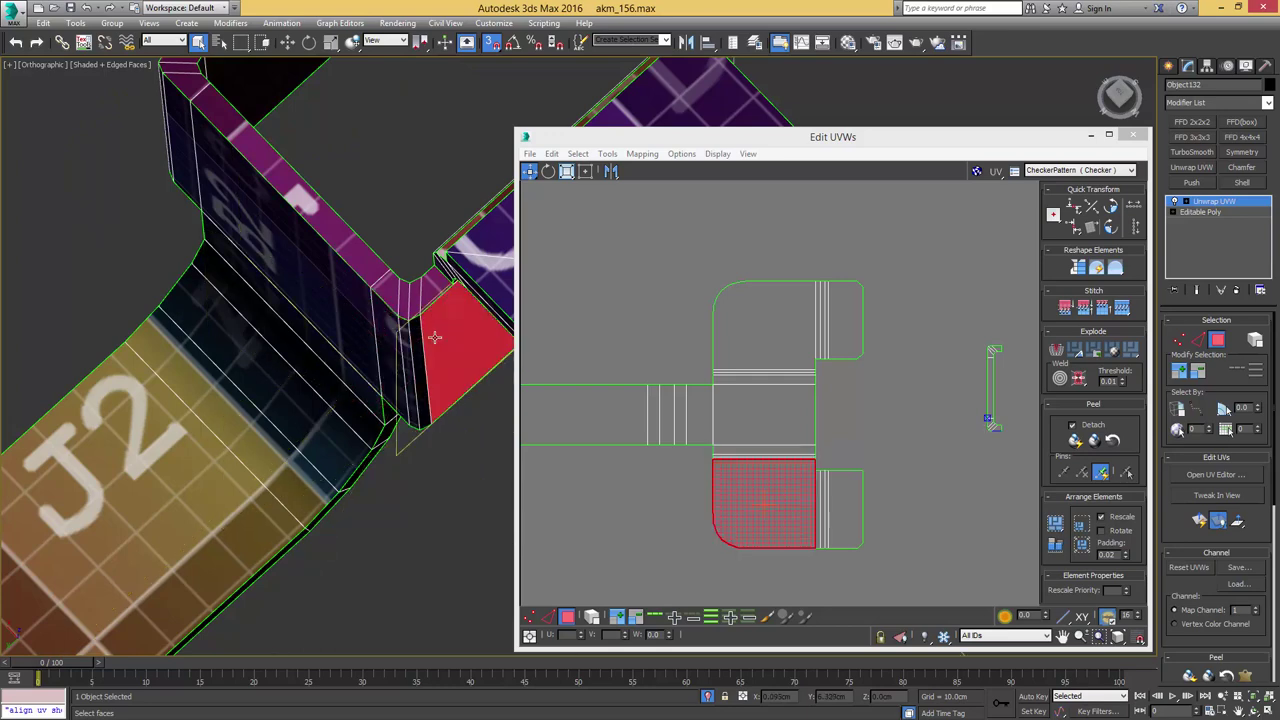
click(422, 347)
click(410, 347)
click(419, 344)
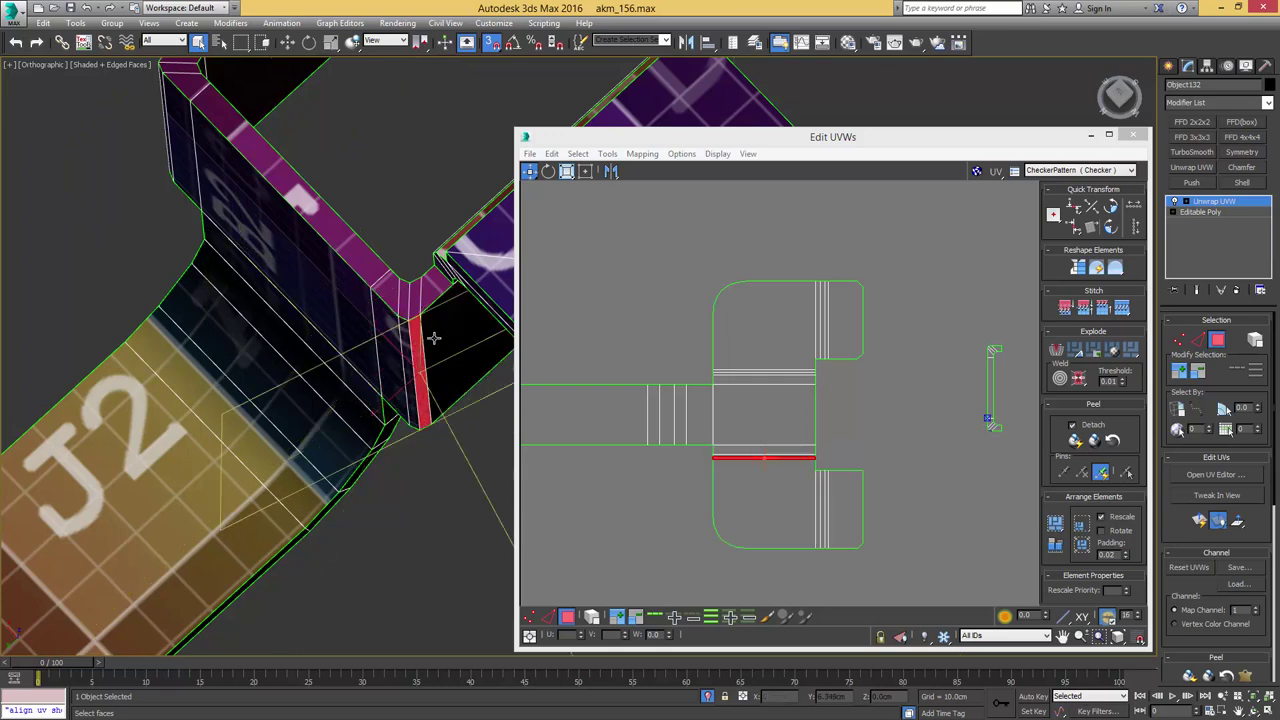
click(434, 338)
click(395, 341)
- Select the whole guard island, and examine one upper flange and its adjoining bend face on the model
click(643, 138)
middle_drag(702, 427, 766, 428)
scroll(766, 428, down, 4)
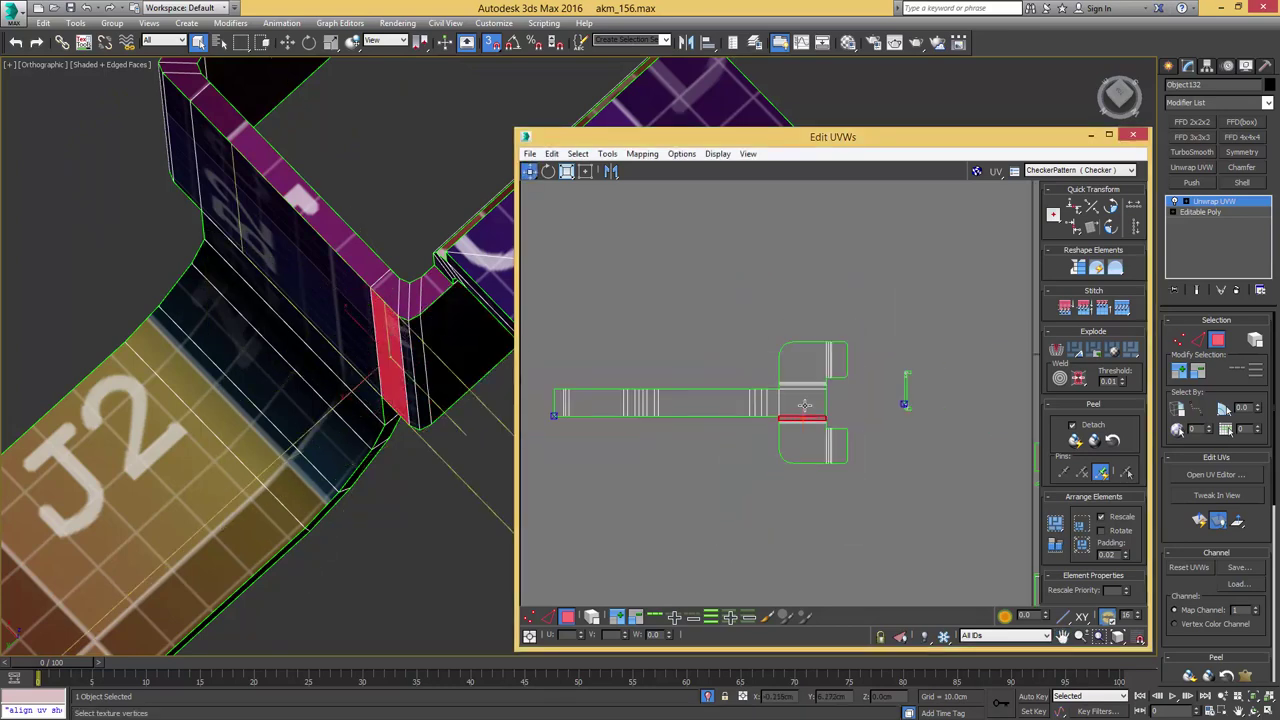
drag(649, 465, 845, 332)
alt+middle_drag(498, 414, 350, 332)
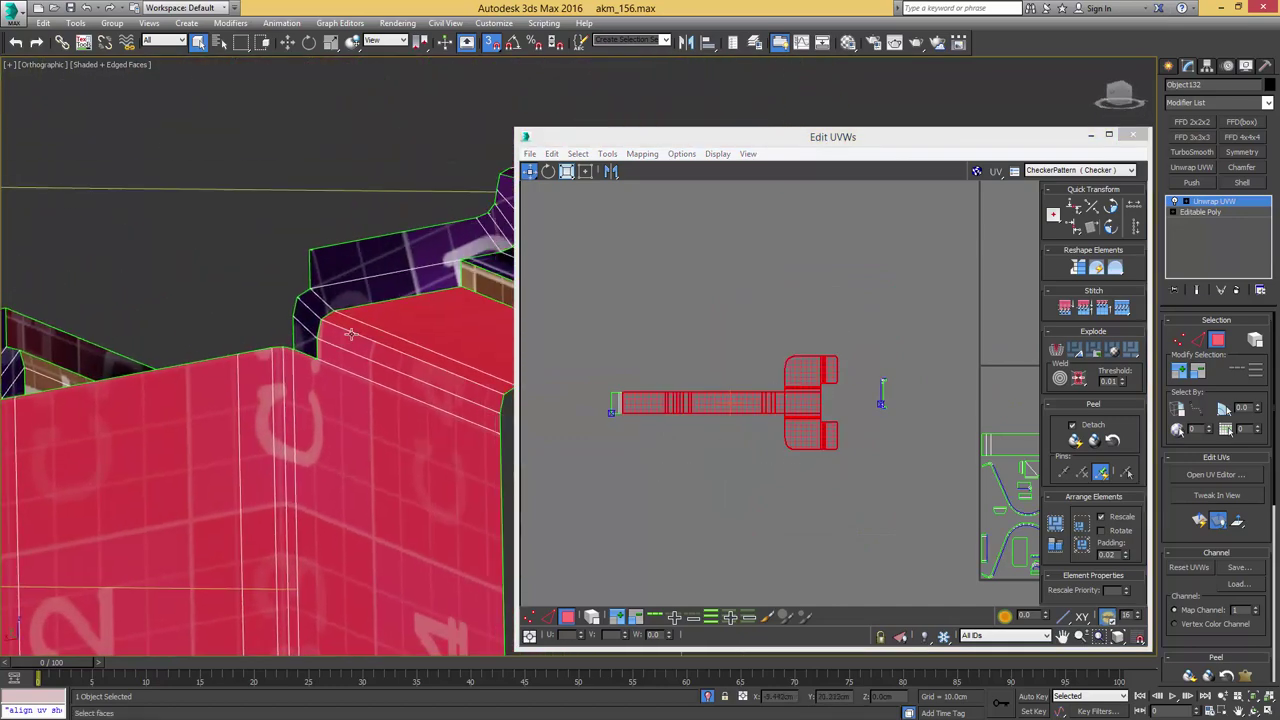
click(393, 315)
scroll(608, 335, up, 2)
scroll(360, 335, down, 2)
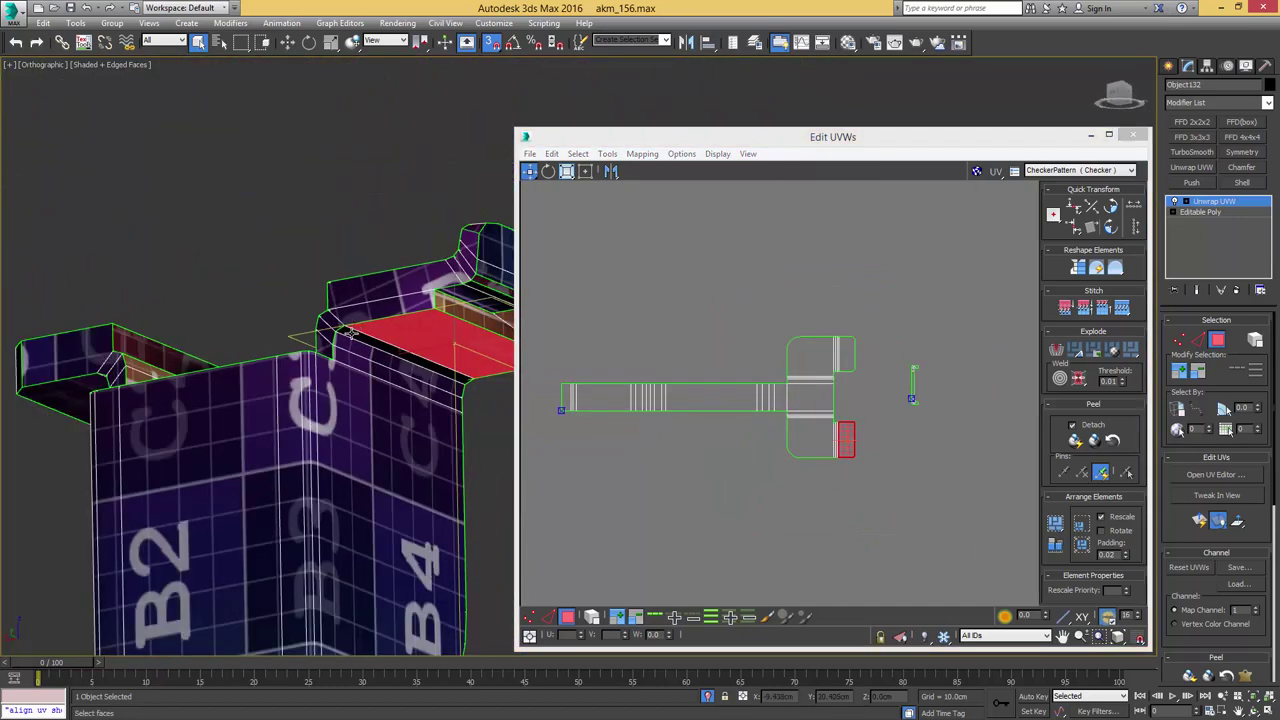
scroll(326, 355, up, 3)
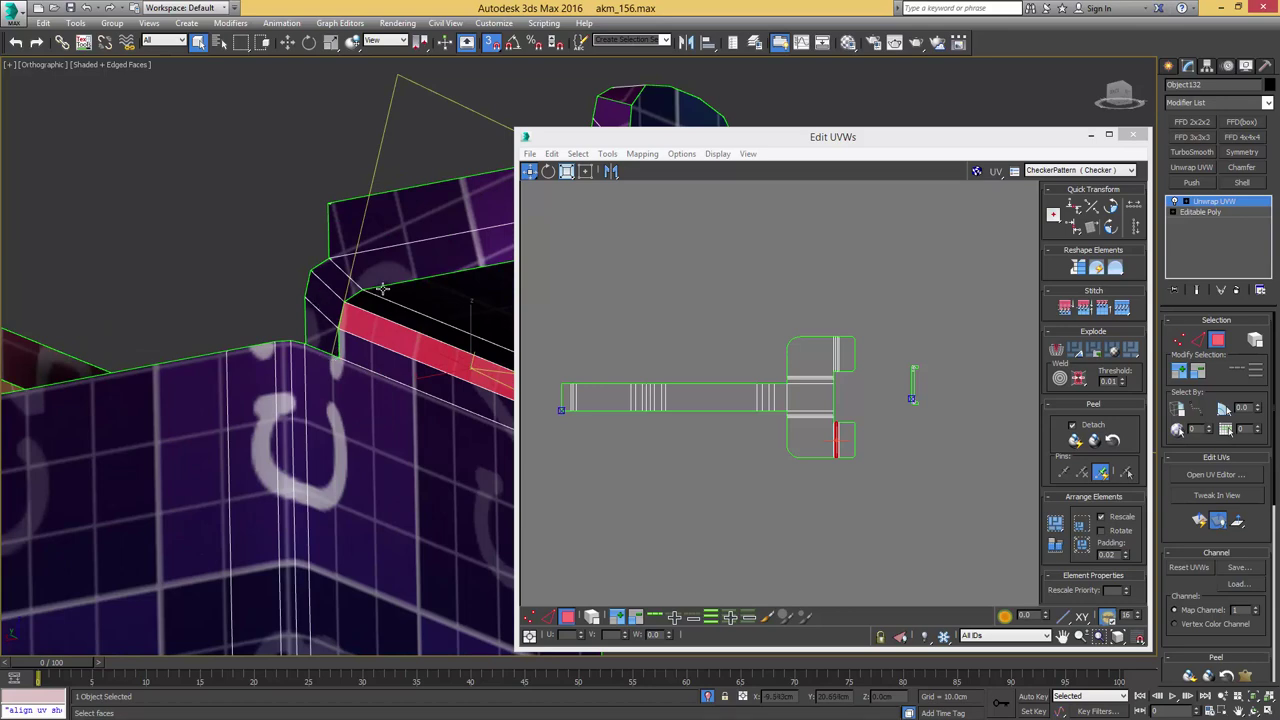
scroll(330, 345, down, 5)
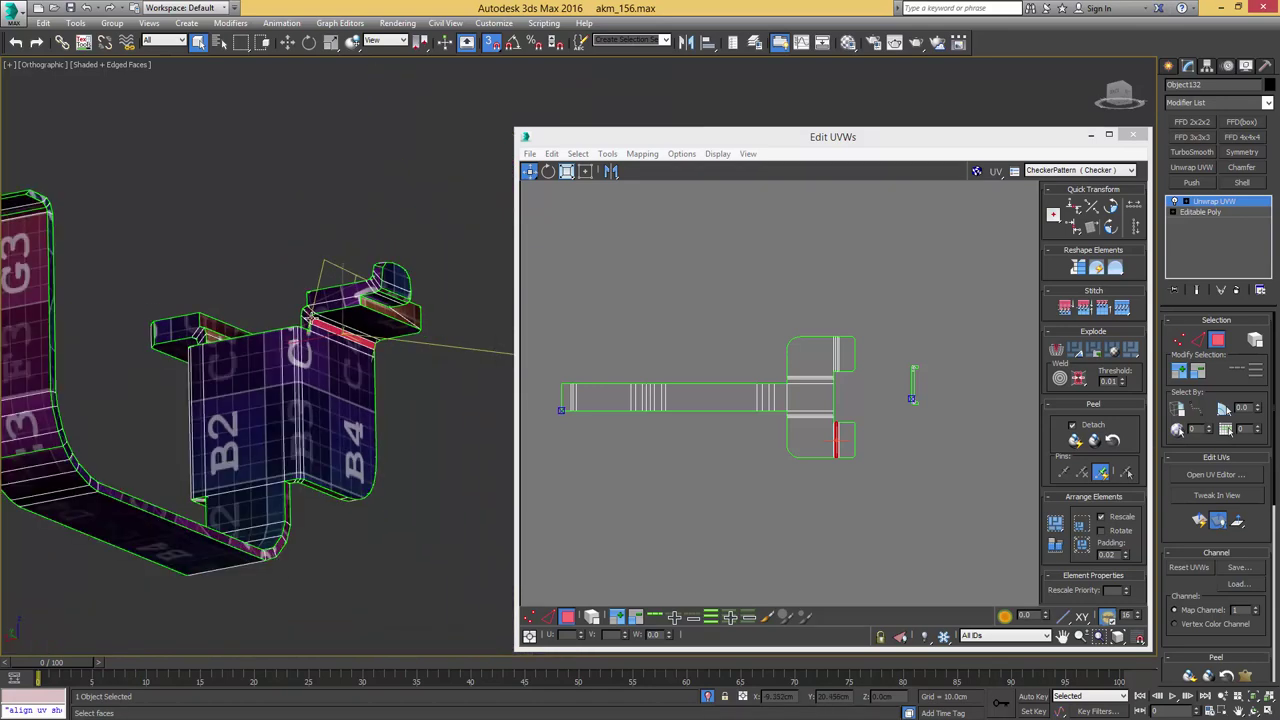
- Reselect the whole guard island and move it lower in the UV space, clear of the separated rim piece
alt+middle_drag(312, 322, 272, 346)
scroll(283, 355, up, 2)
scroll(308, 345, down, 3)
scroll(638, 358, down, 3)
drag(805, 449, 811, 446)
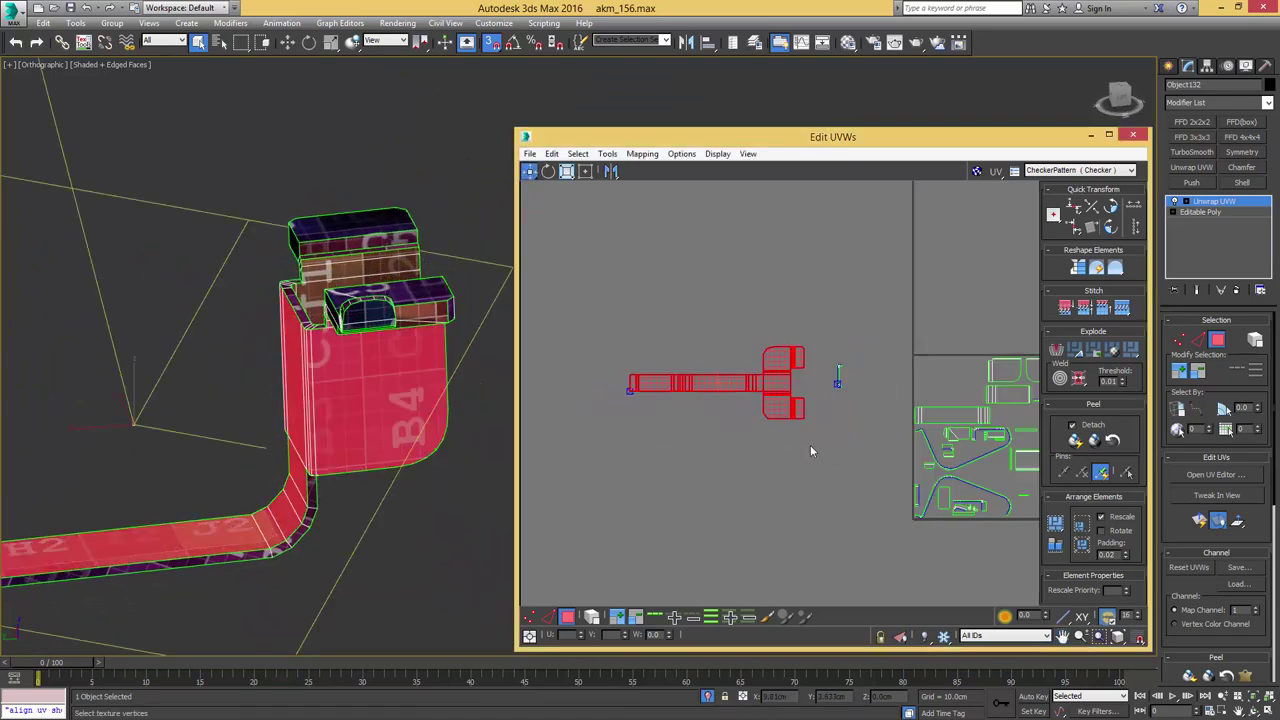
drag(783, 381, 788, 441)
- Examine the guard's selected faces on the model around the end plate, the side plate bends and the top rim
mouse_move(370, 394)
middle_down()
mouse_move(387, 351)
mouse_move(371, 379)
middle_up()
scroll(387, 351, down, 3)
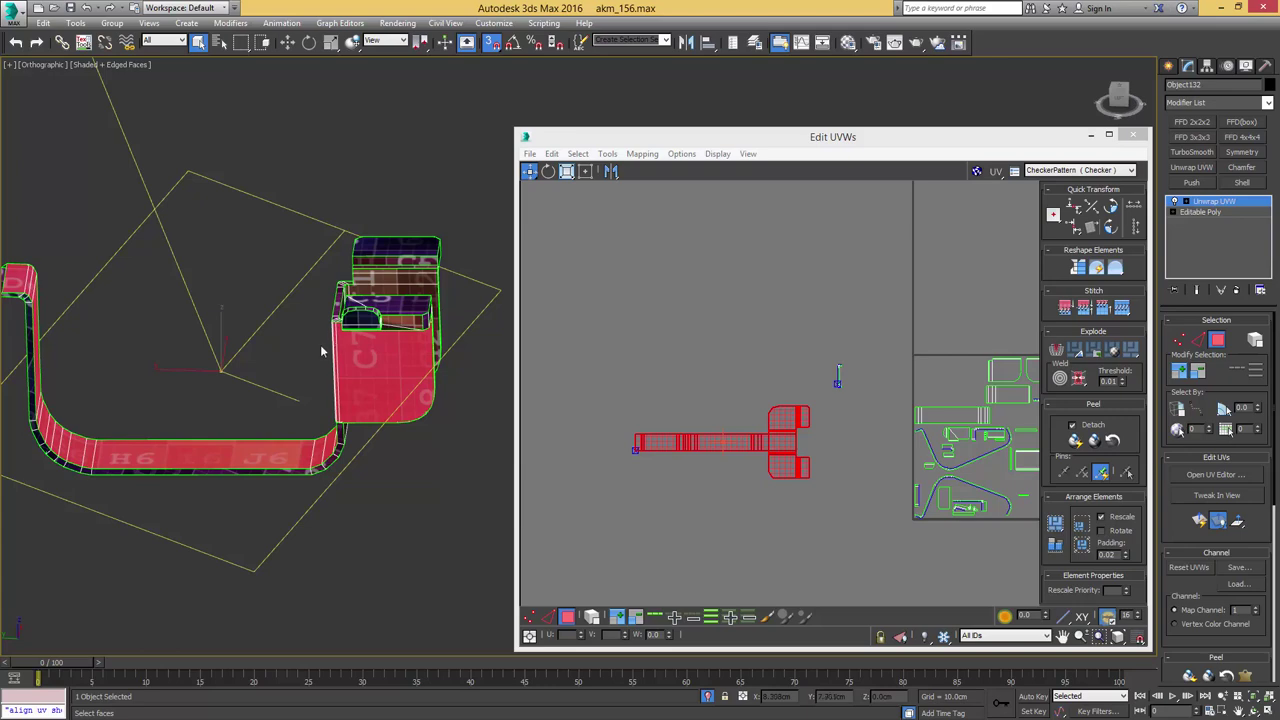
alt+middle_drag(314, 349, 393, 399)
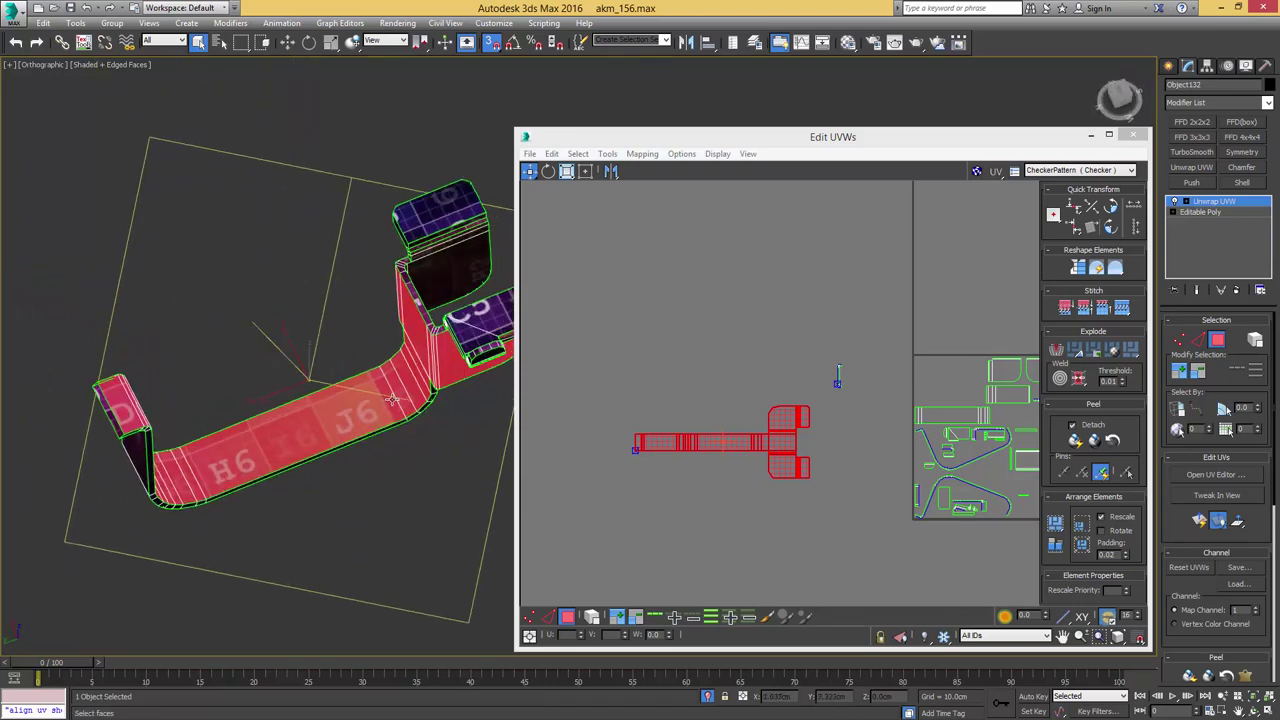
scroll(406, 385, up, 4)
scroll(410, 350, down, 1)
alt+middle_drag(410, 348, 375, 347)
scroll(415, 388, up, 4)
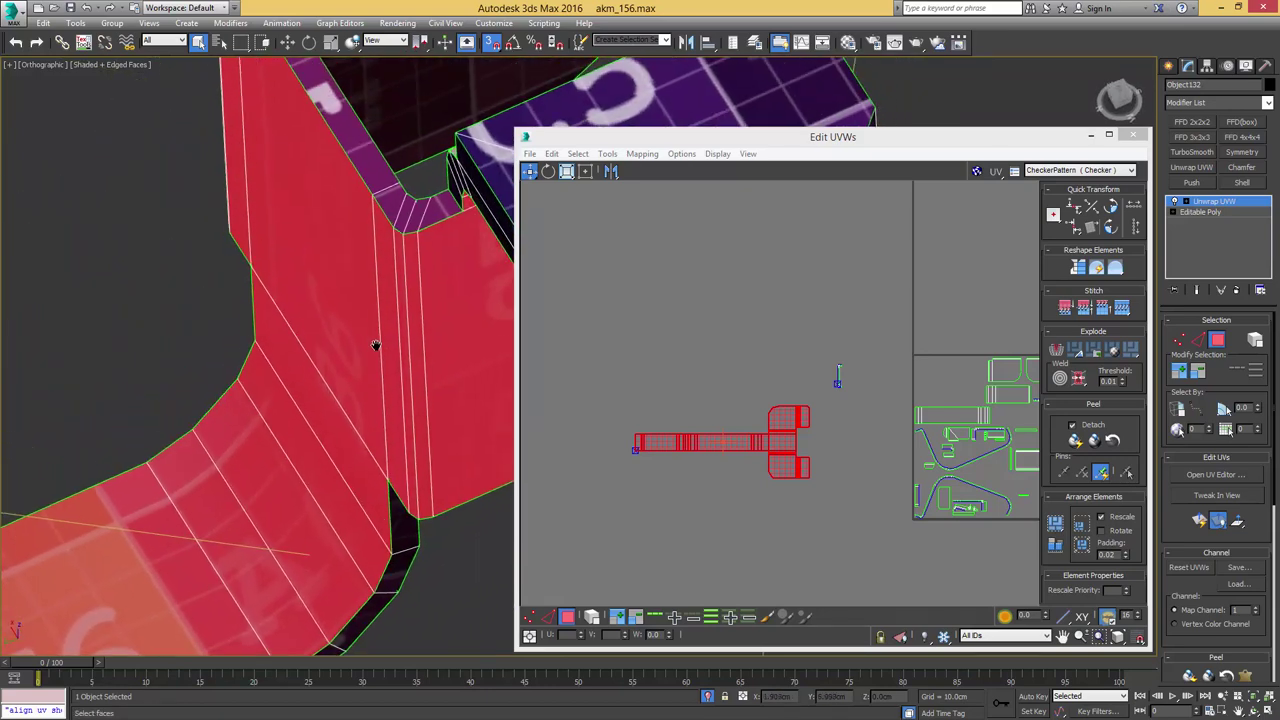
click(382, 229)
alt+middle_drag(395, 247, 285, 309)
scroll(424, 326, up, 4)
scroll(722, 383, up, 3)
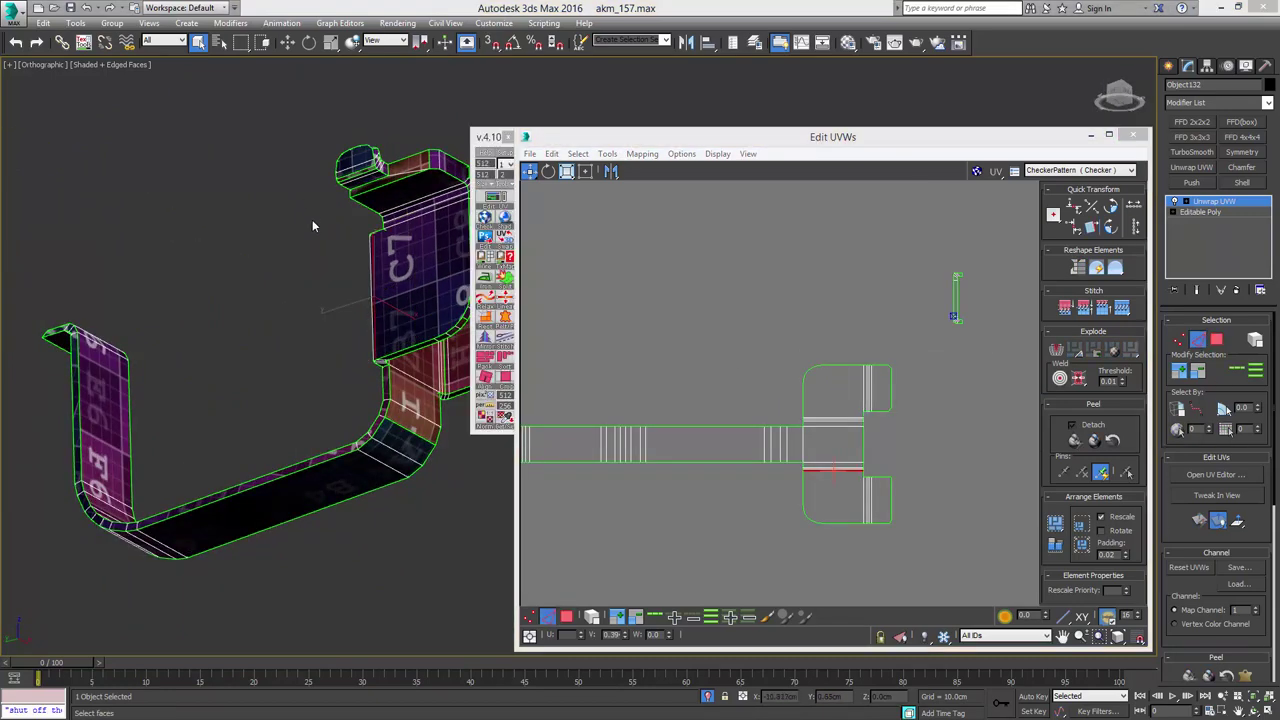
- Locate the guard's narrow side-edge faces in the UV layout and select their entire curved strip as one element
alt+middle_drag(312, 219, 287, 267)
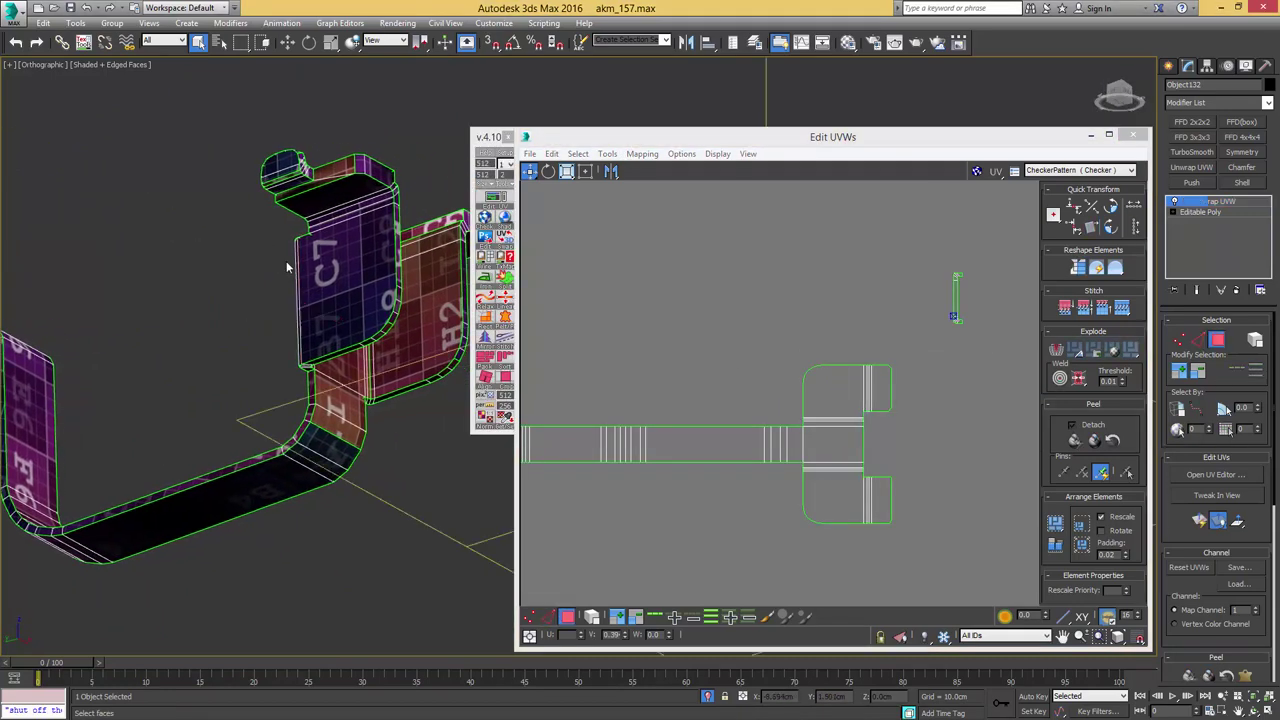
click(308, 412)
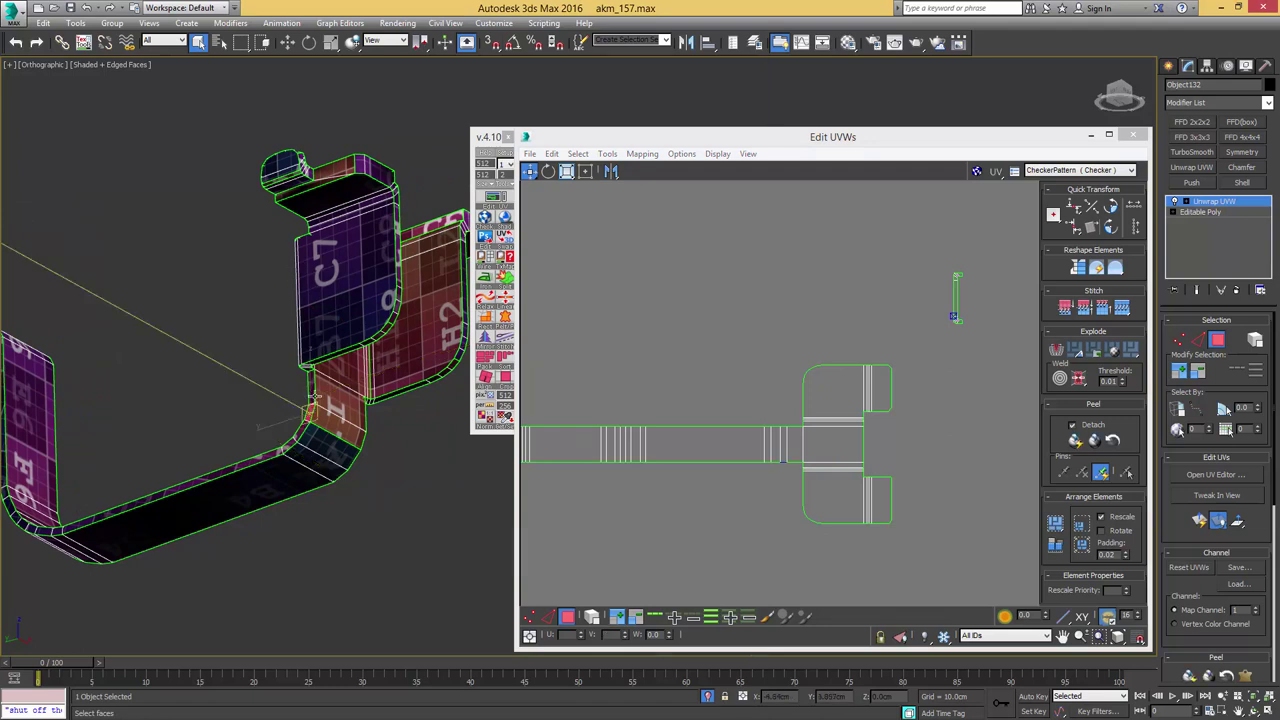
ctrl+click(312, 391)
ctrl+click(297, 433)
middle_click(704, 324)
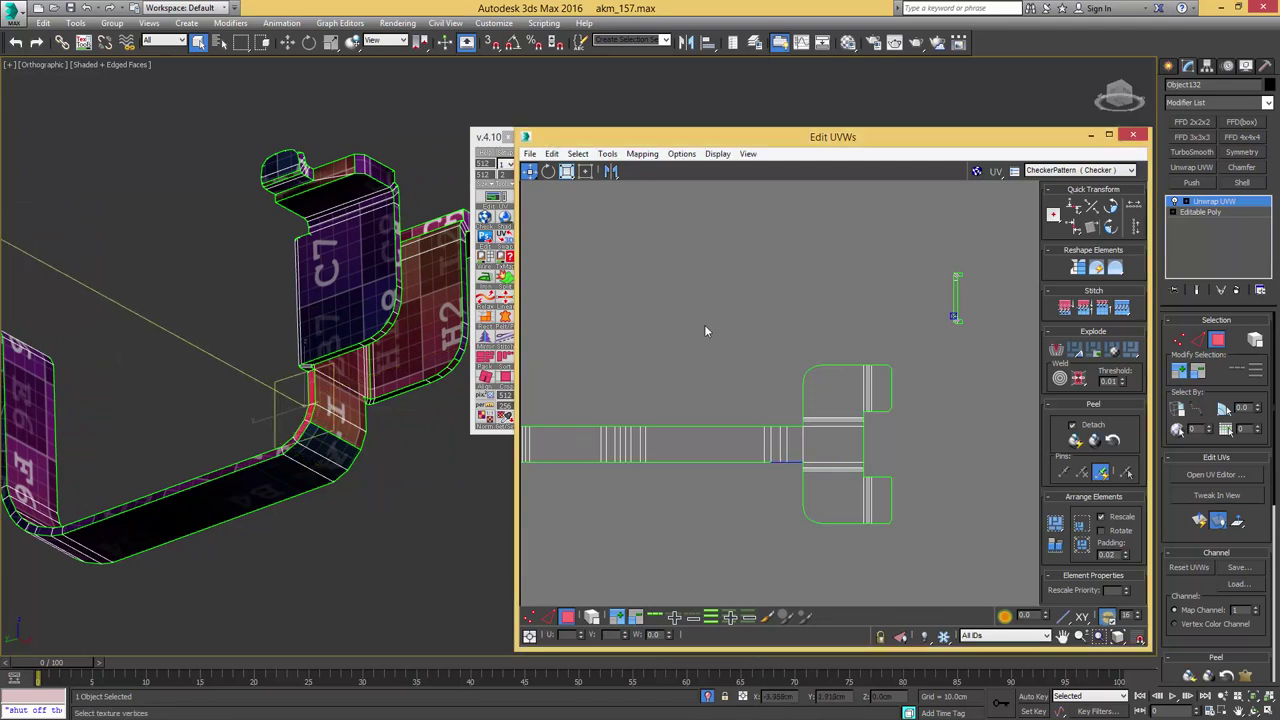
scroll(704, 328, down, 3)
middle_drag(998, 400, 825, 369)
scroll(824, 369, up, 3)
key(5)
click(760, 378)
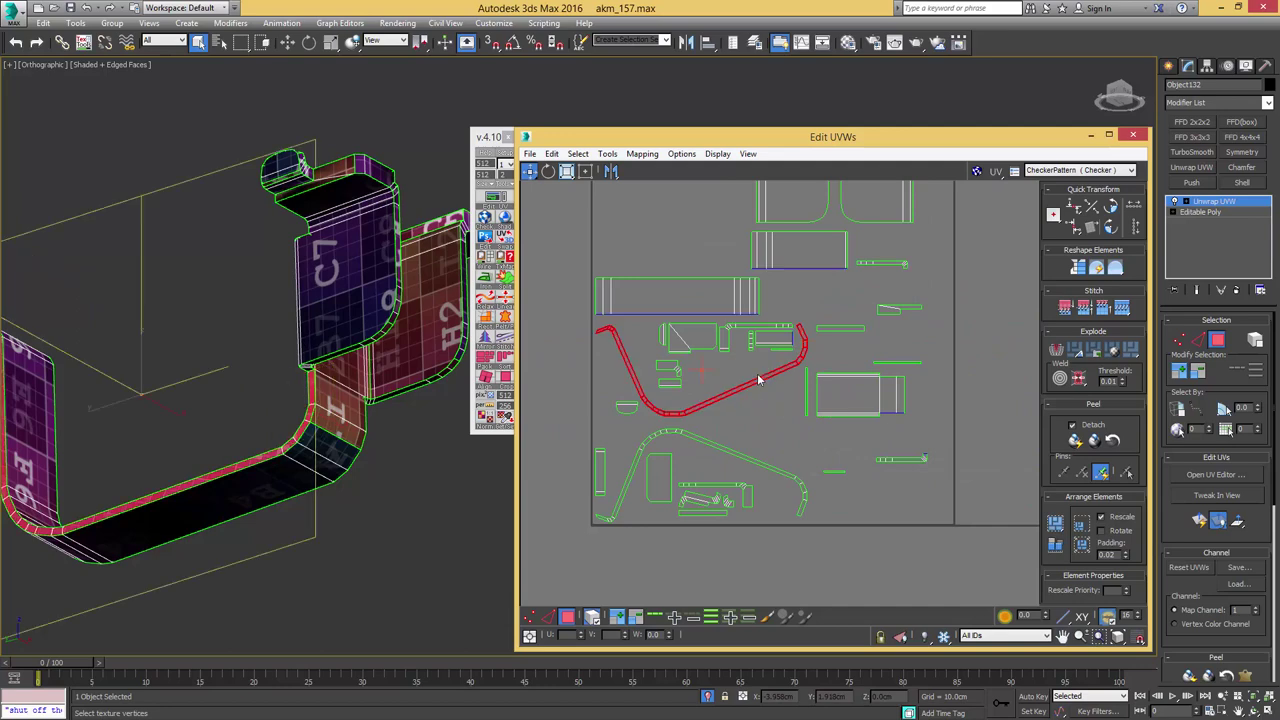
- Straighten the curved side-edge strip island and rotate it to lie horizontally
scroll(755, 373, down, 2)
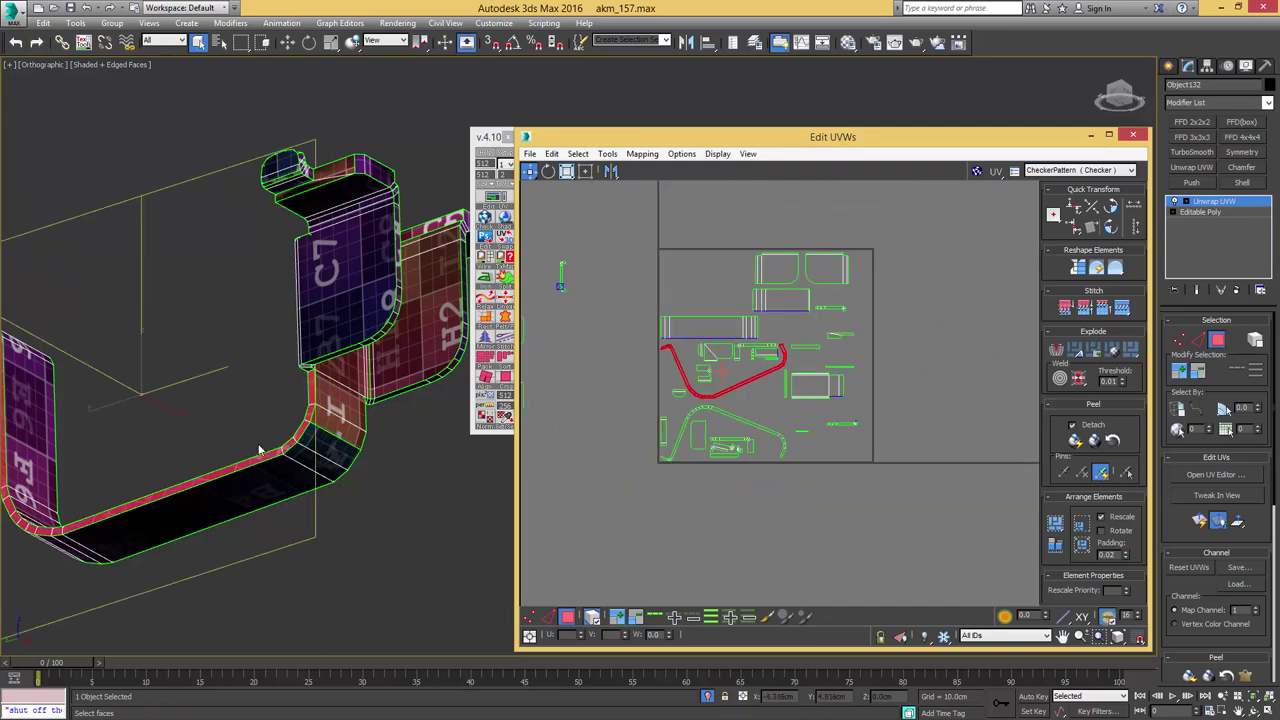
alt+middle_drag(344, 325, 199, 325)
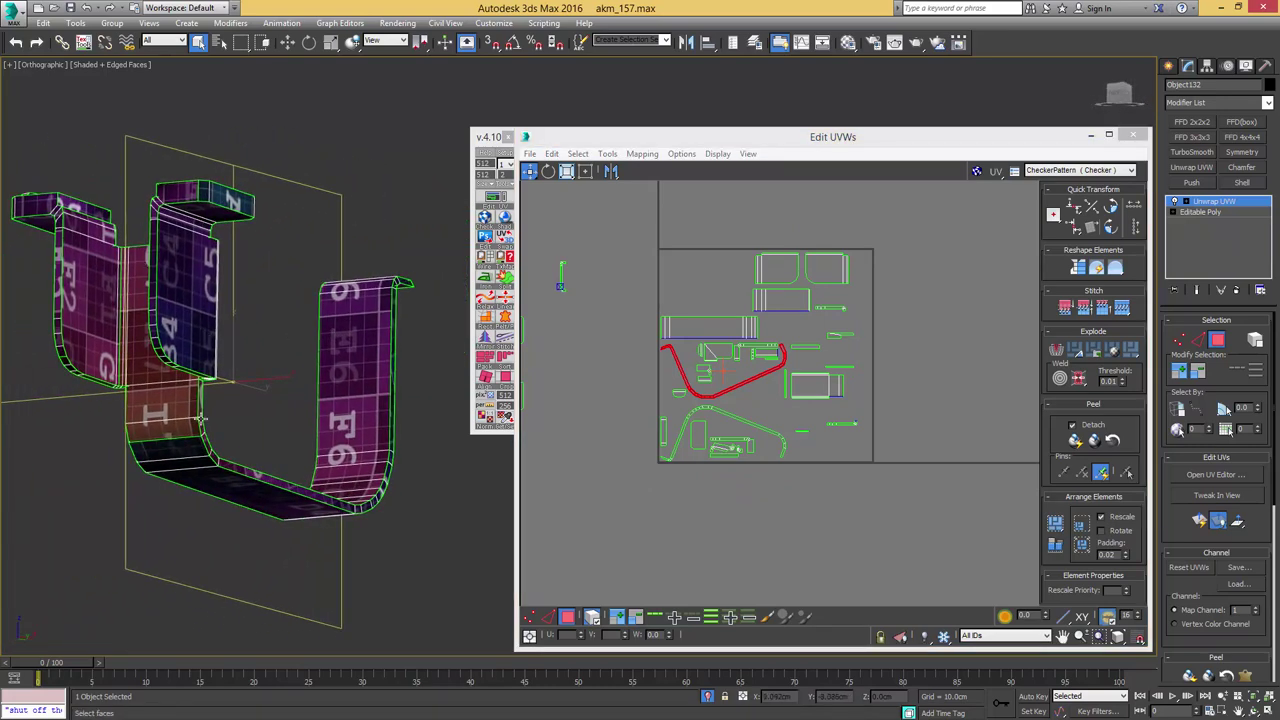
alt+middle_drag(289, 445, 125, 425)
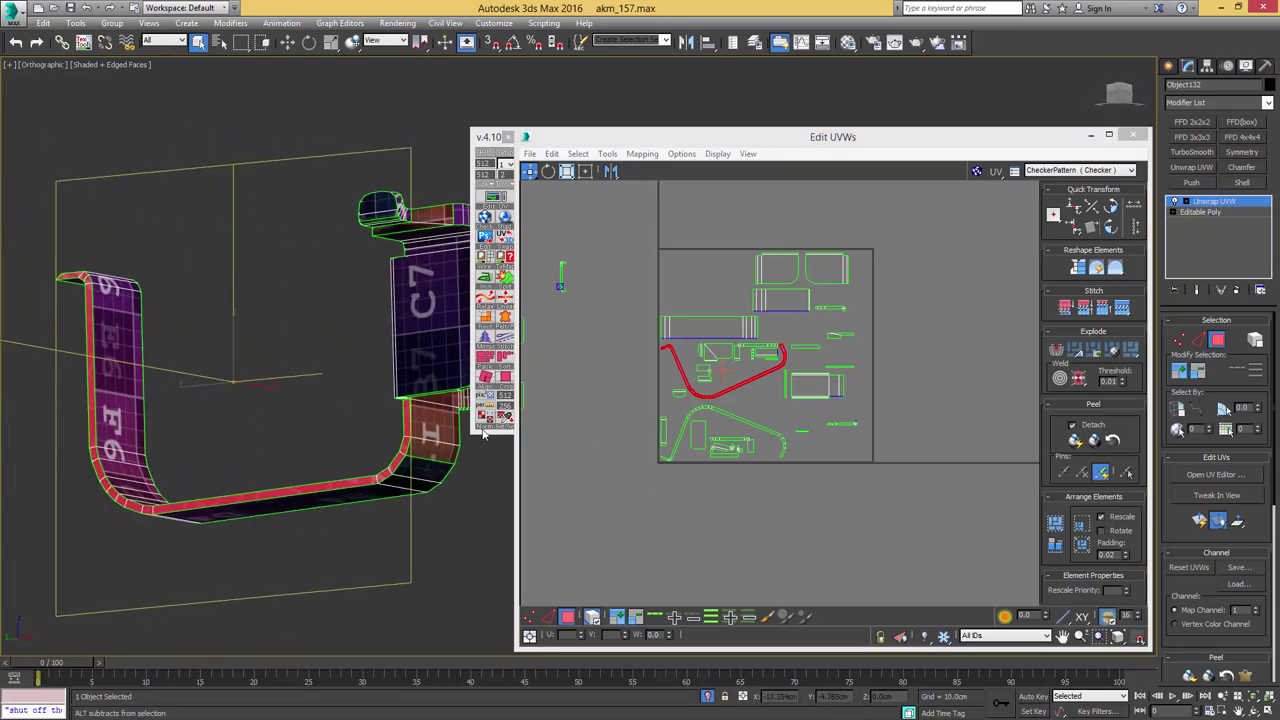
middle_drag(738, 419, 768, 375)
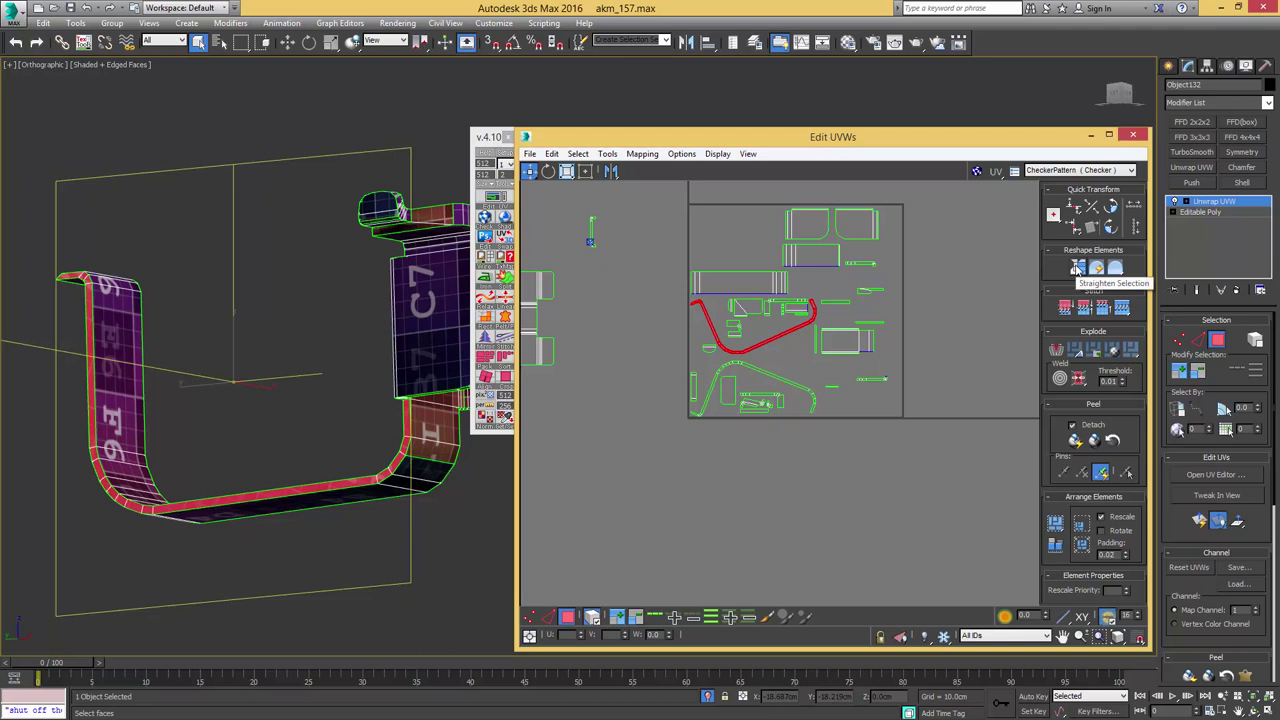
click(1077, 268)
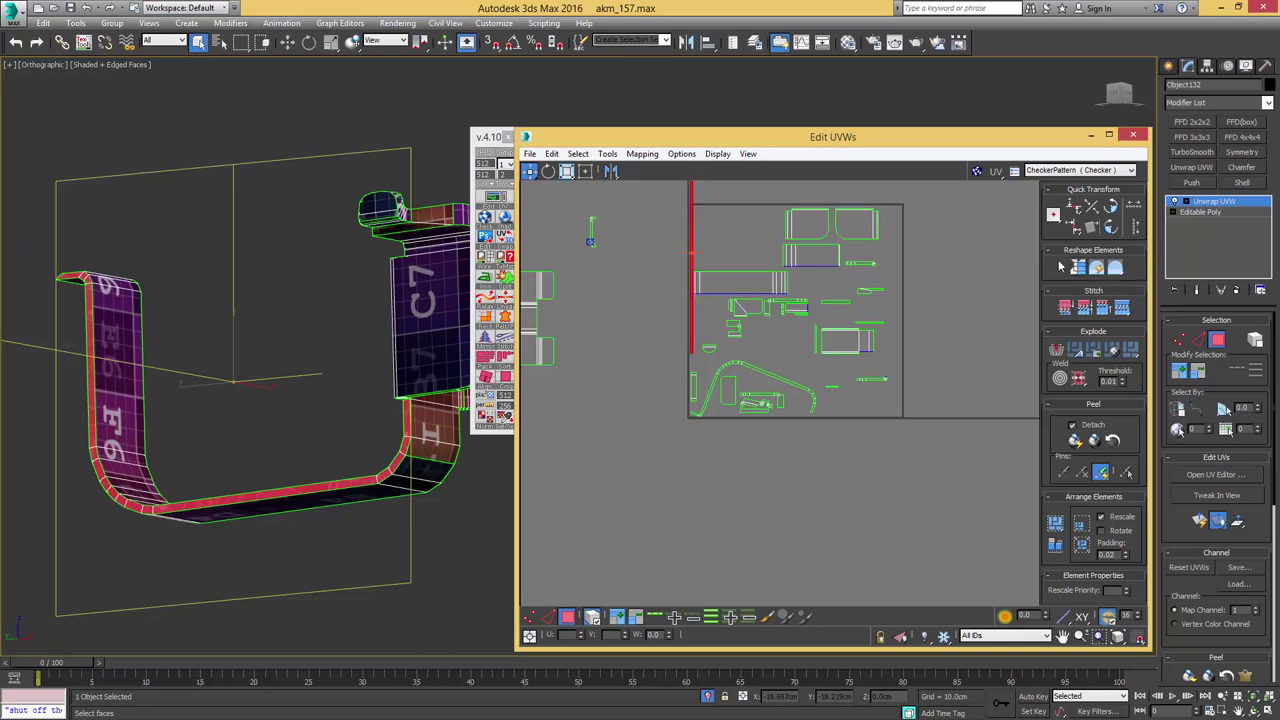
click(1109, 231)
- Move the straightened side-edge strip into the empty space below the UV tile
click(586, 170)
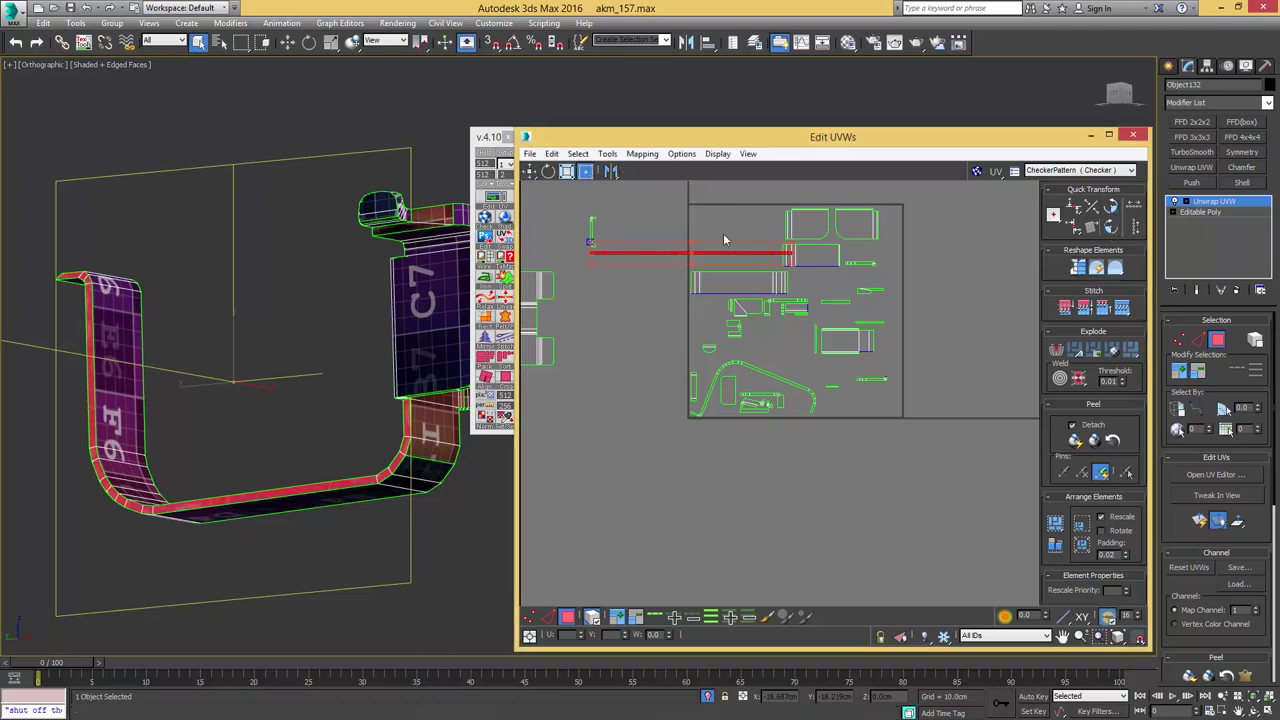
drag(724, 278, 746, 530)
middle_drag(746, 530, 792, 427)
scroll(792, 427, up, 4)
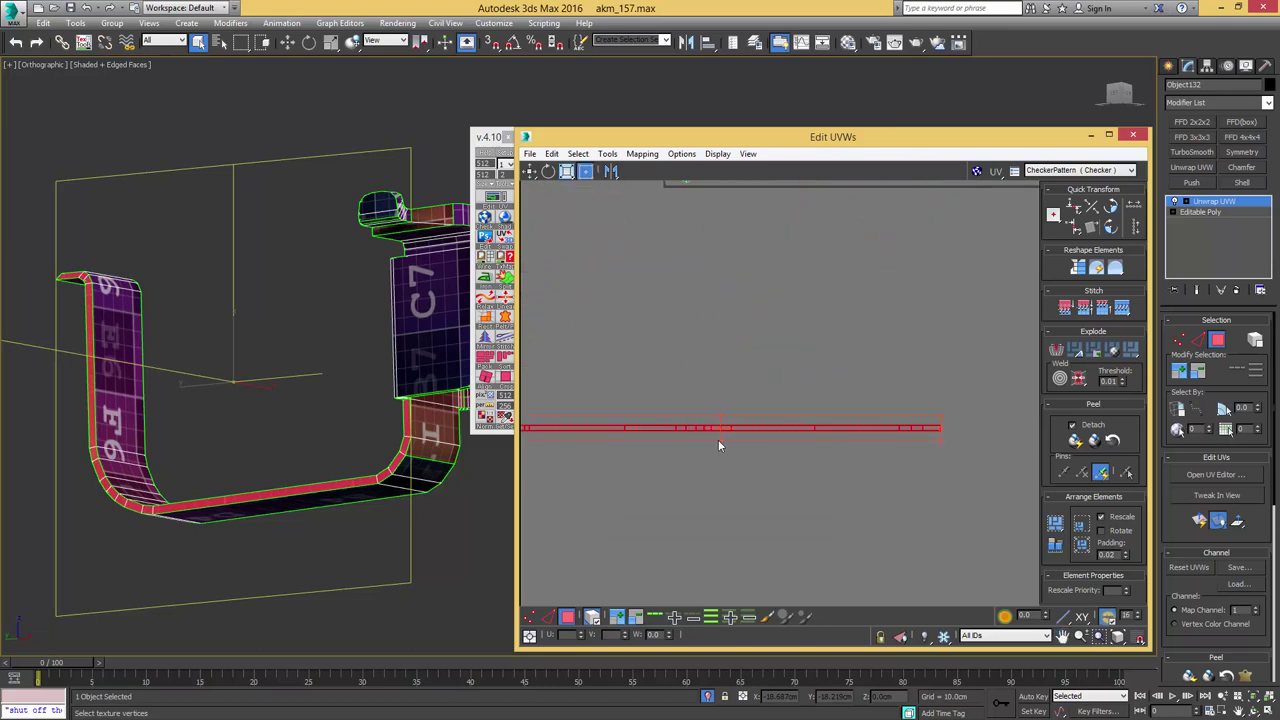
- Select the strip's face at the lower bend and compare its size on the model with its UV length
scroll(370, 390, up, 10)
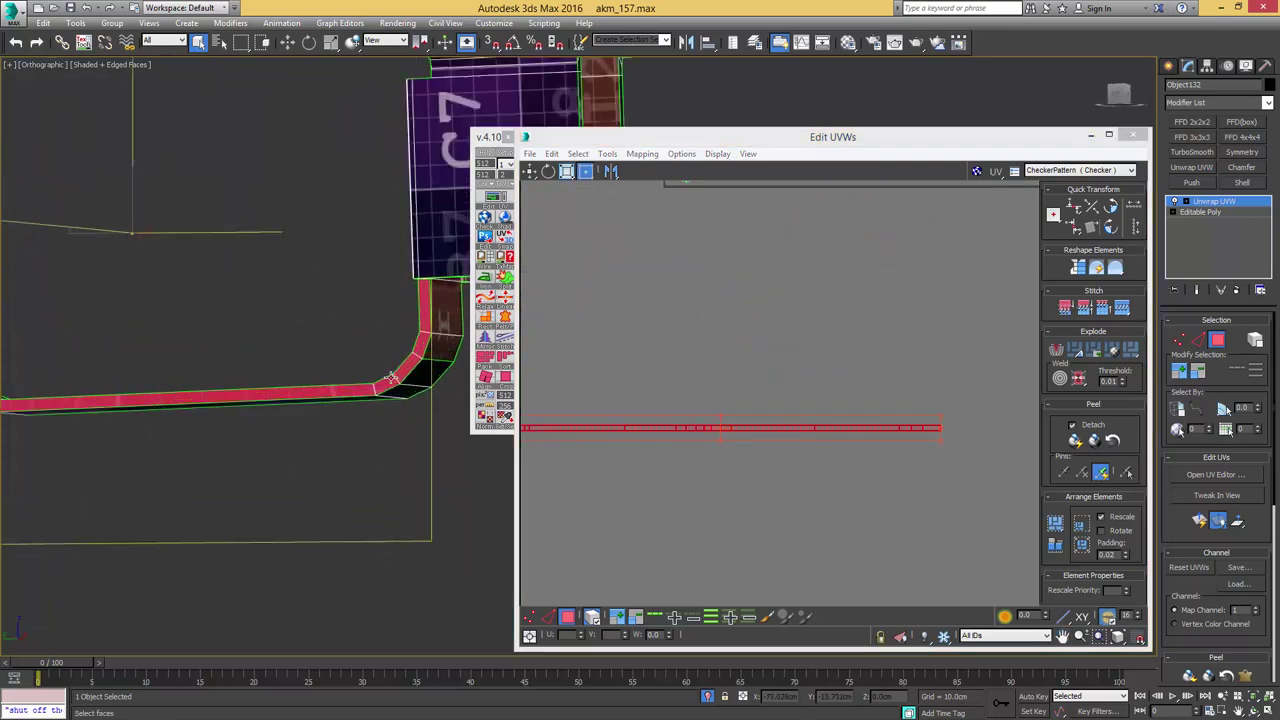
click(380, 393)
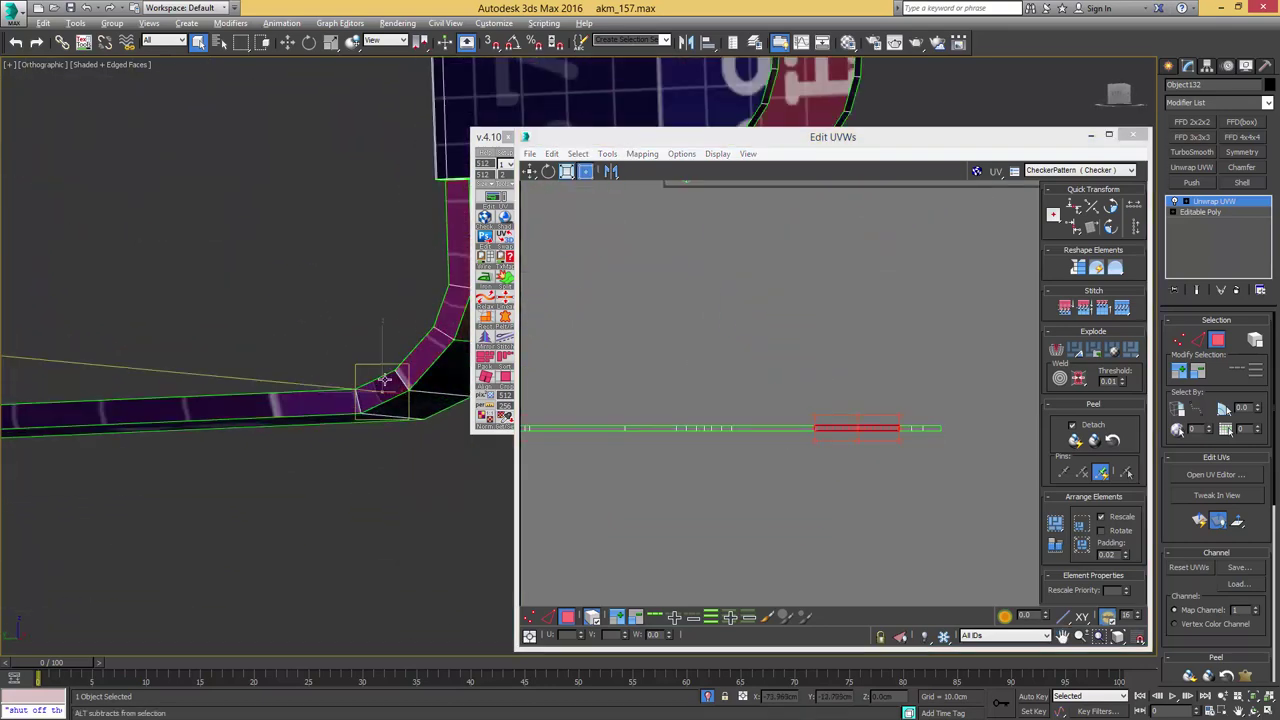
mouse_move(404, 394)
alt+middle_down()
mouse_move(402, 376)
mouse_move(375, 405)
mouse_move(358, 376)
mouse_move(345, 379)
alt+middle_up()
key(F2)
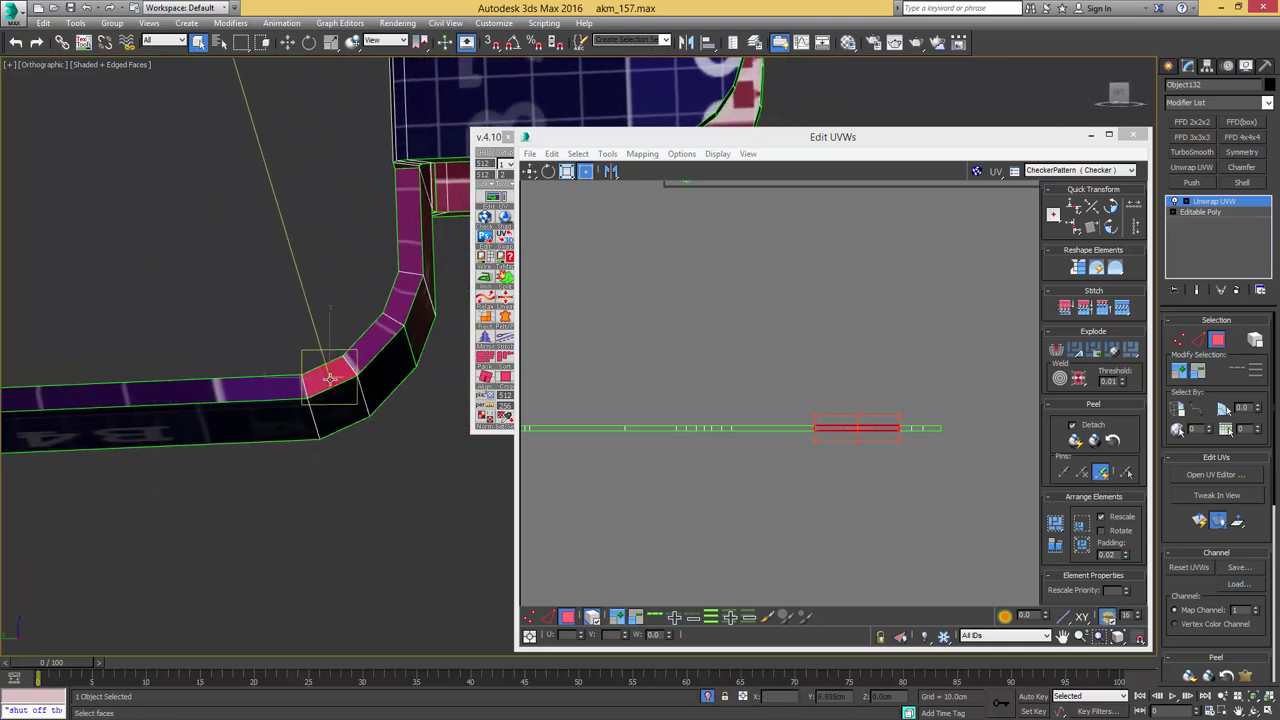
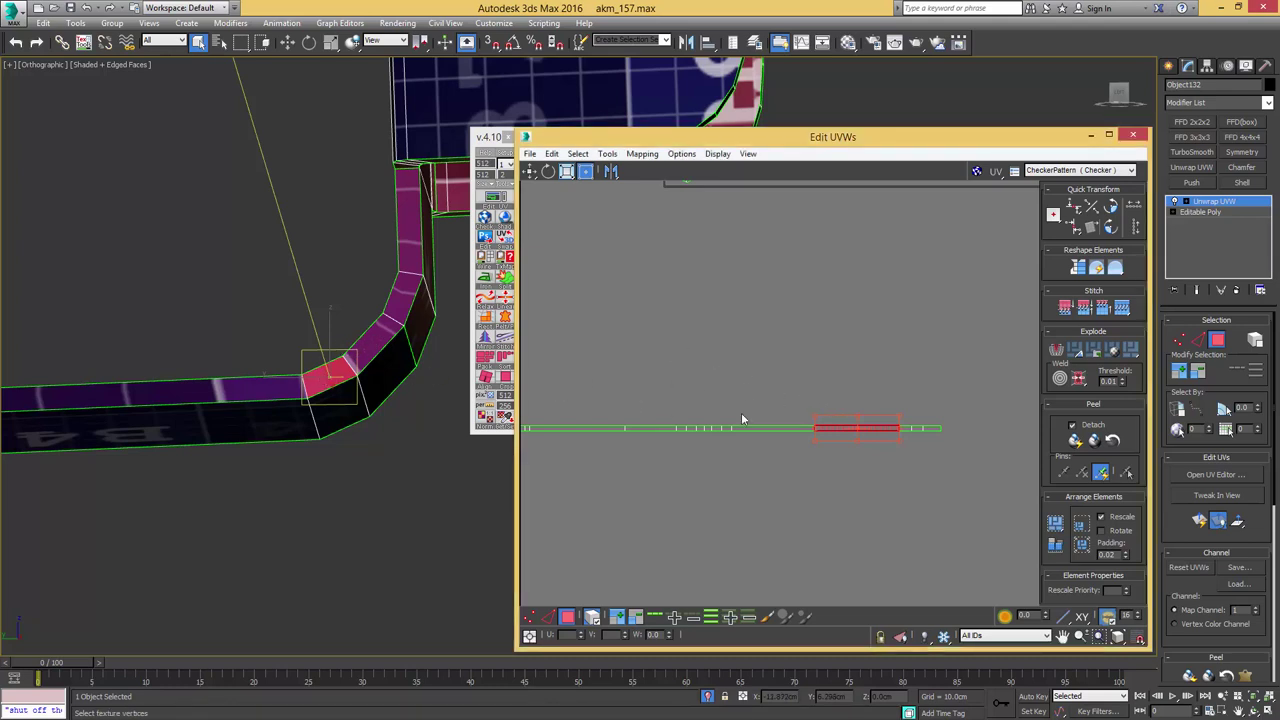
- Try to even out the whole straightened strip by unwrapping it again with Peel Mode
scroll(816, 374, down, 3)
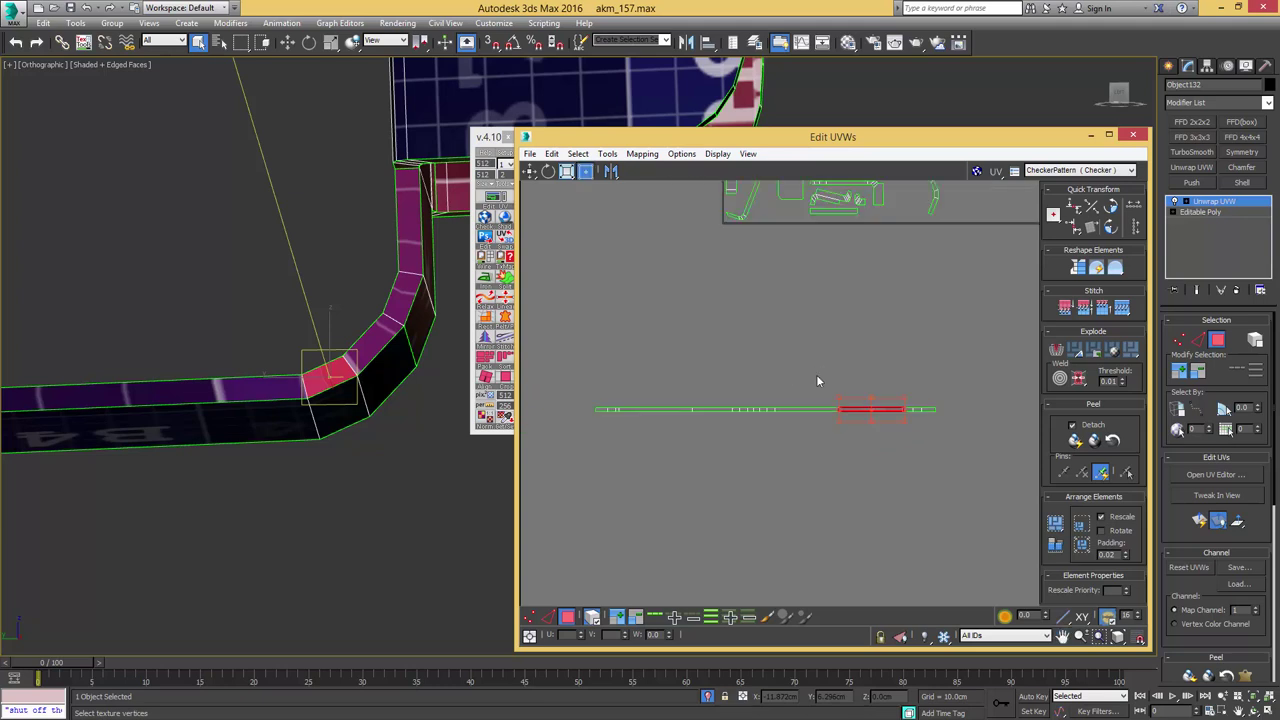
drag(935, 360, 624, 431)
middle_drag(216, 322, 285, 385)
scroll(260, 325, down, 5)
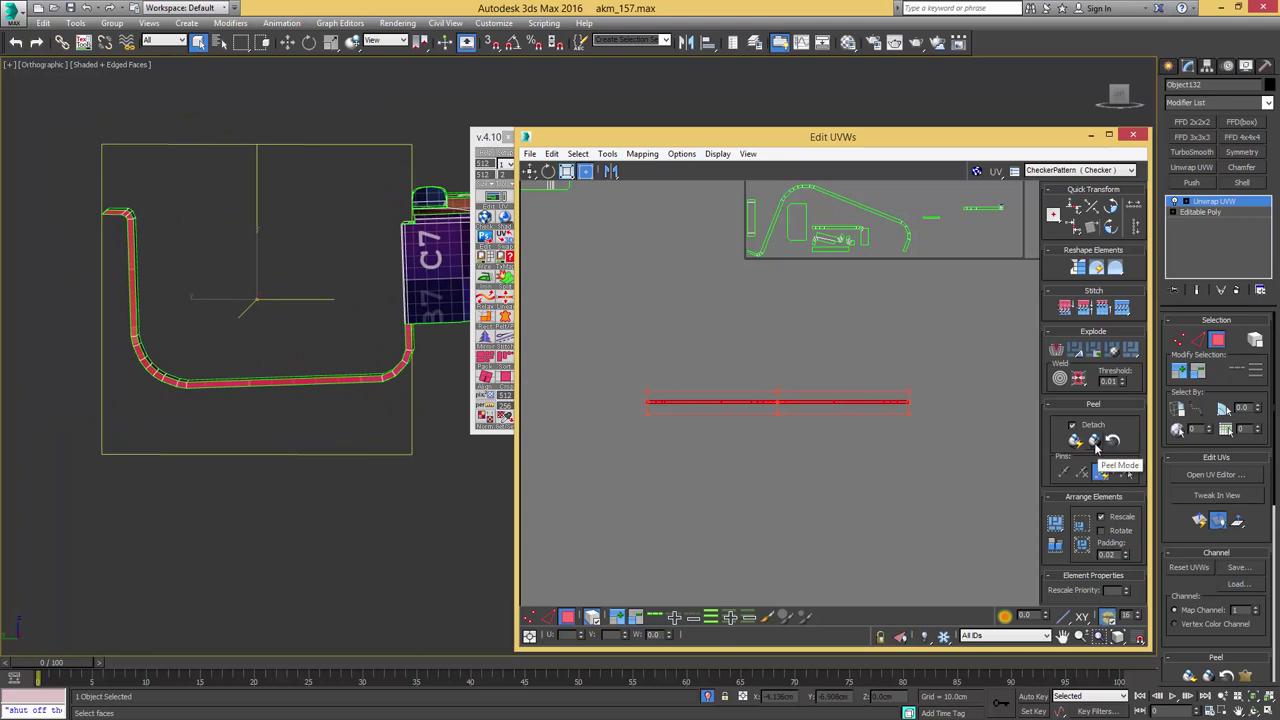
click(1096, 448)
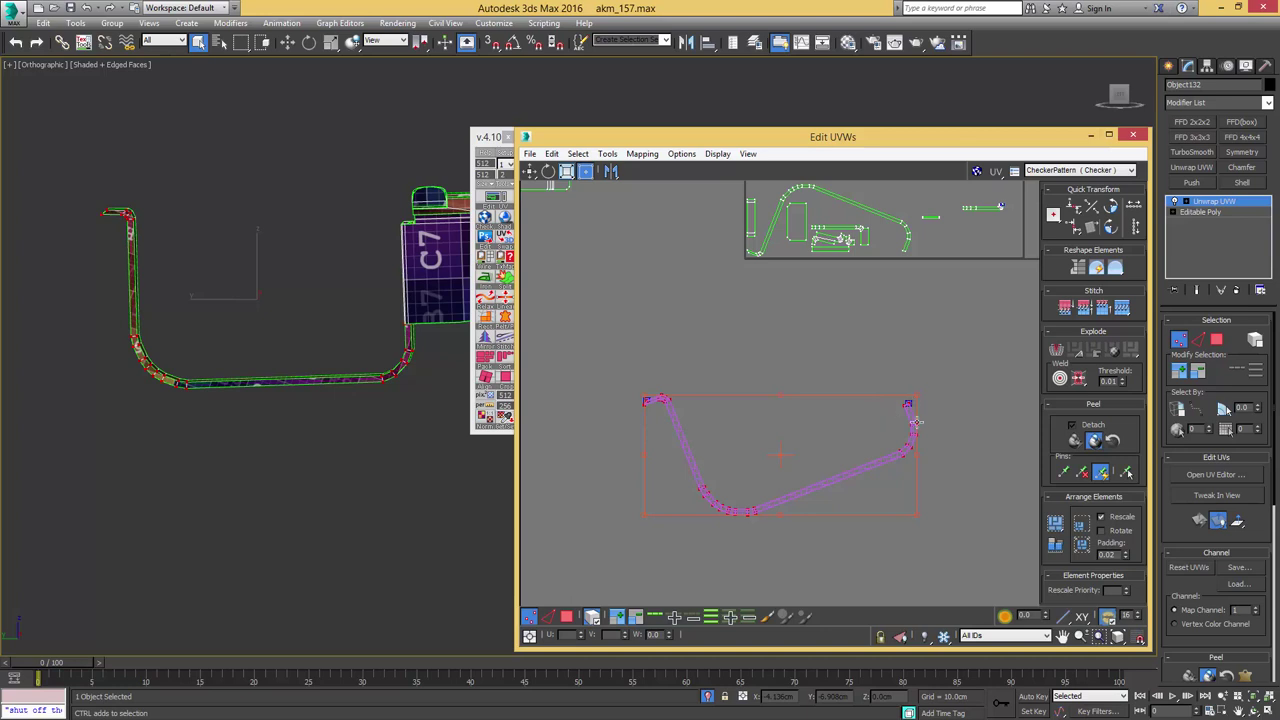
key(ctrl+z)
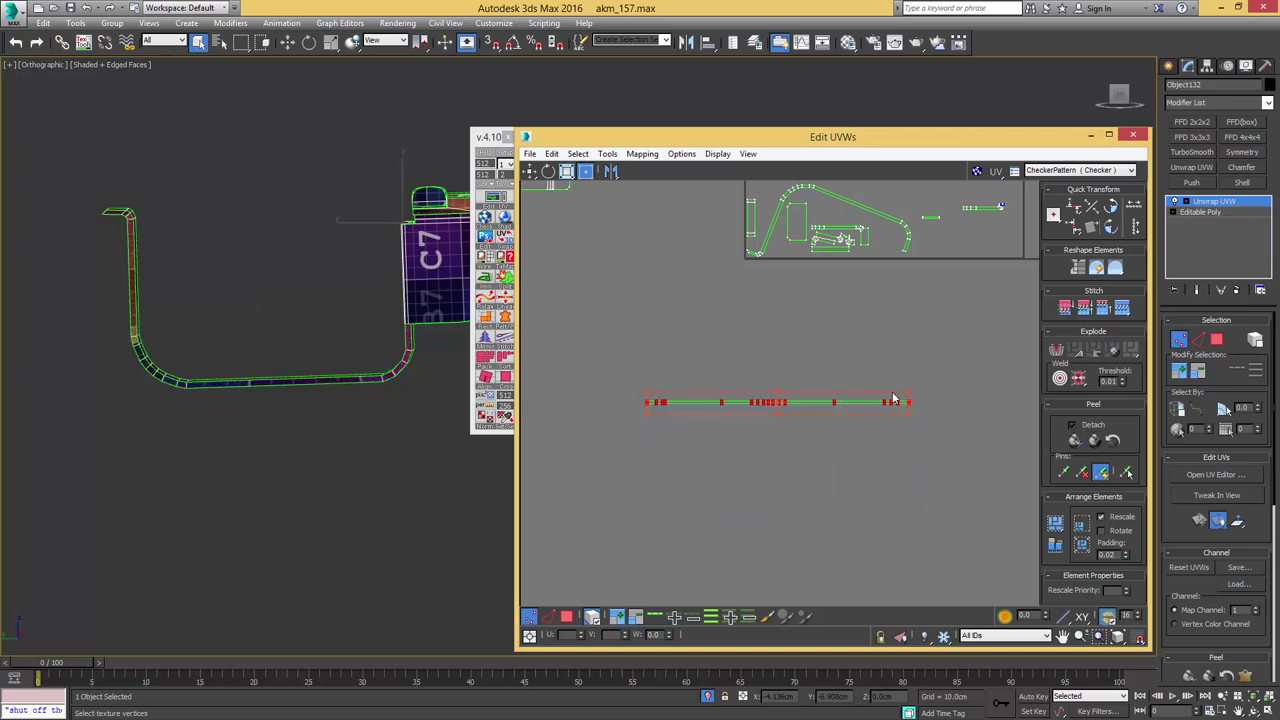
- Relax the whole straightened strip island and switch to edge selection around its bent middle section
key(3)
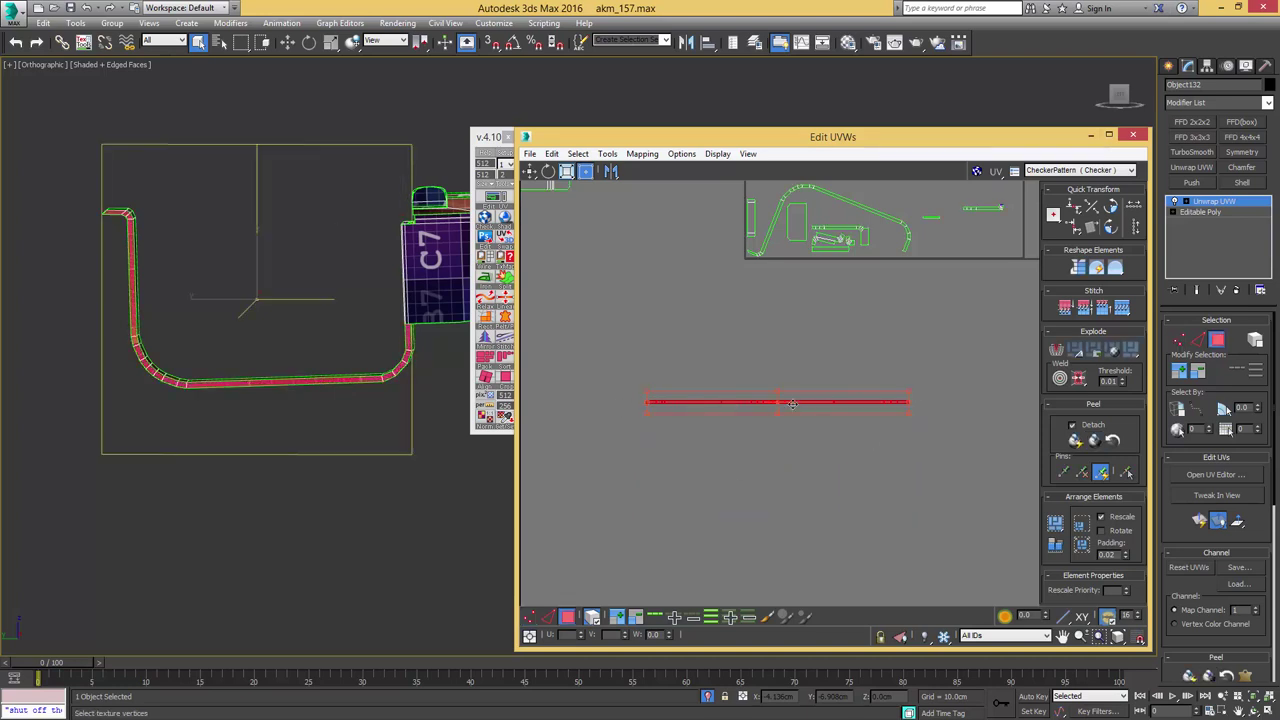
click(1118, 270)
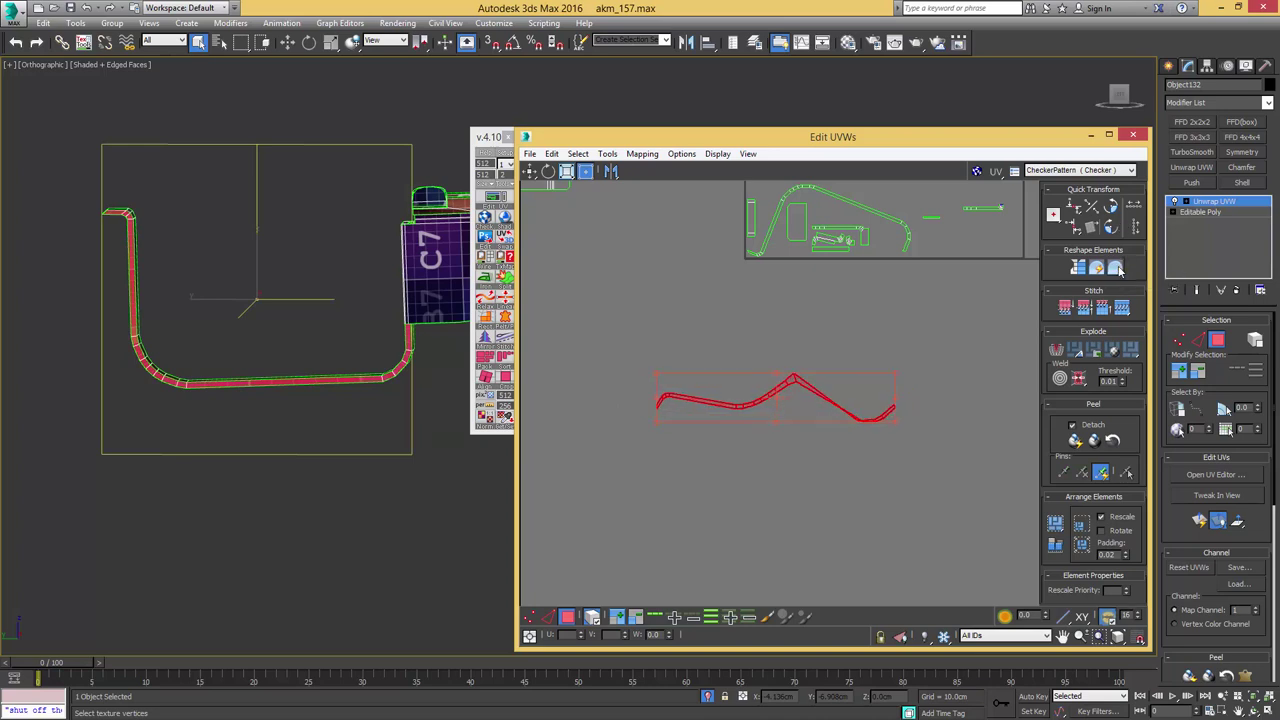
click(890, 300)
scroll(806, 376, up, 5)
key(2)
click(847, 303)
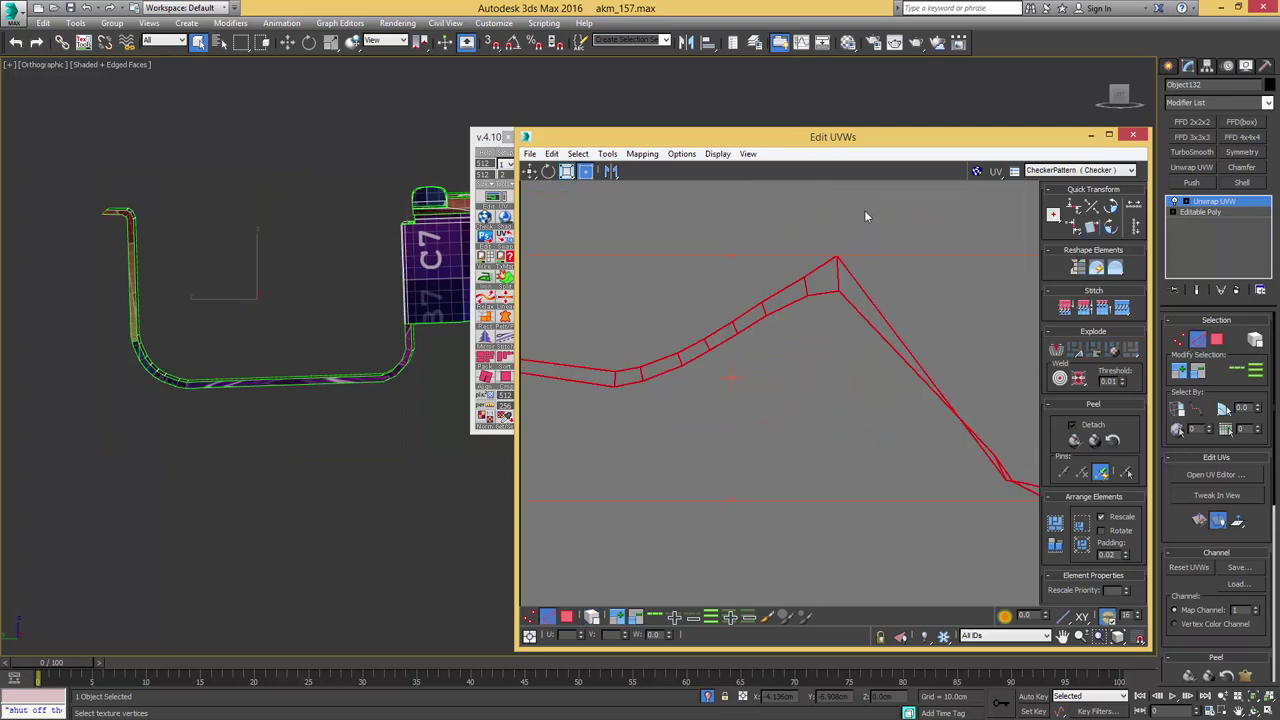
- Straighten both long edges of the side-edge strip by aligning each edge loop horizontally
click(882, 269)
click(873, 312)
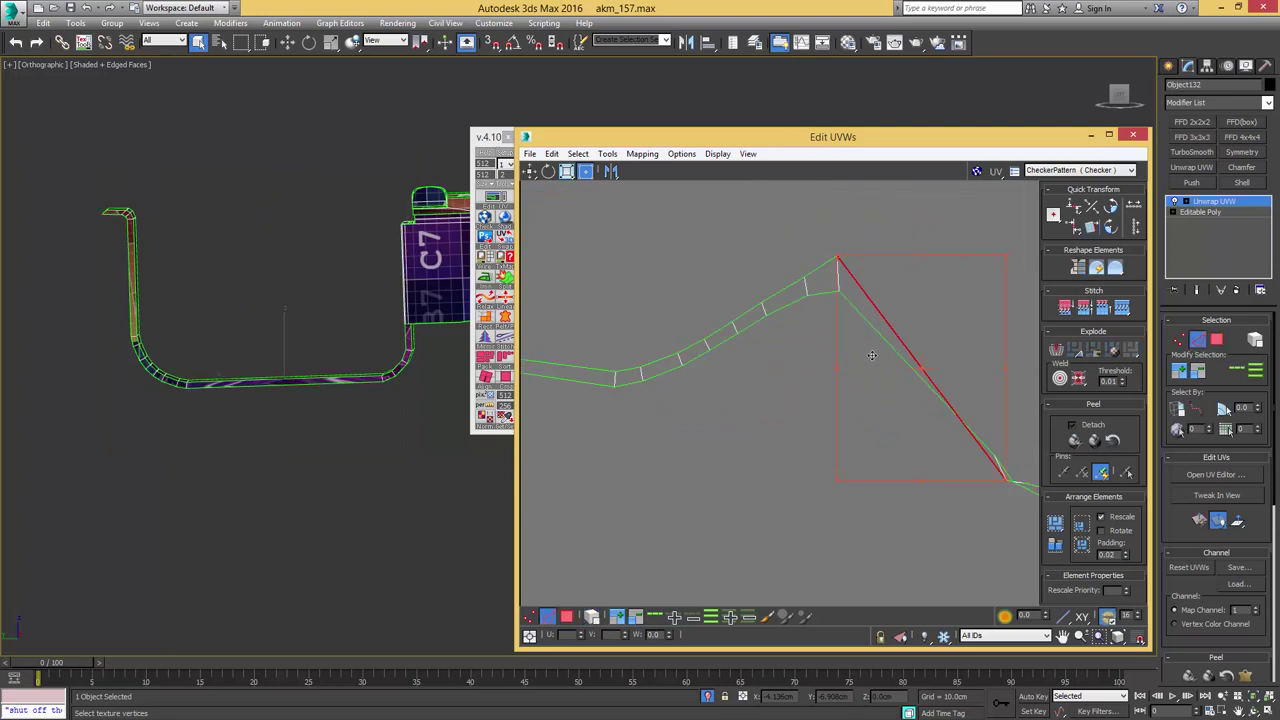
key(alt+l)
scroll(794, 360, down, 2)
key(h)
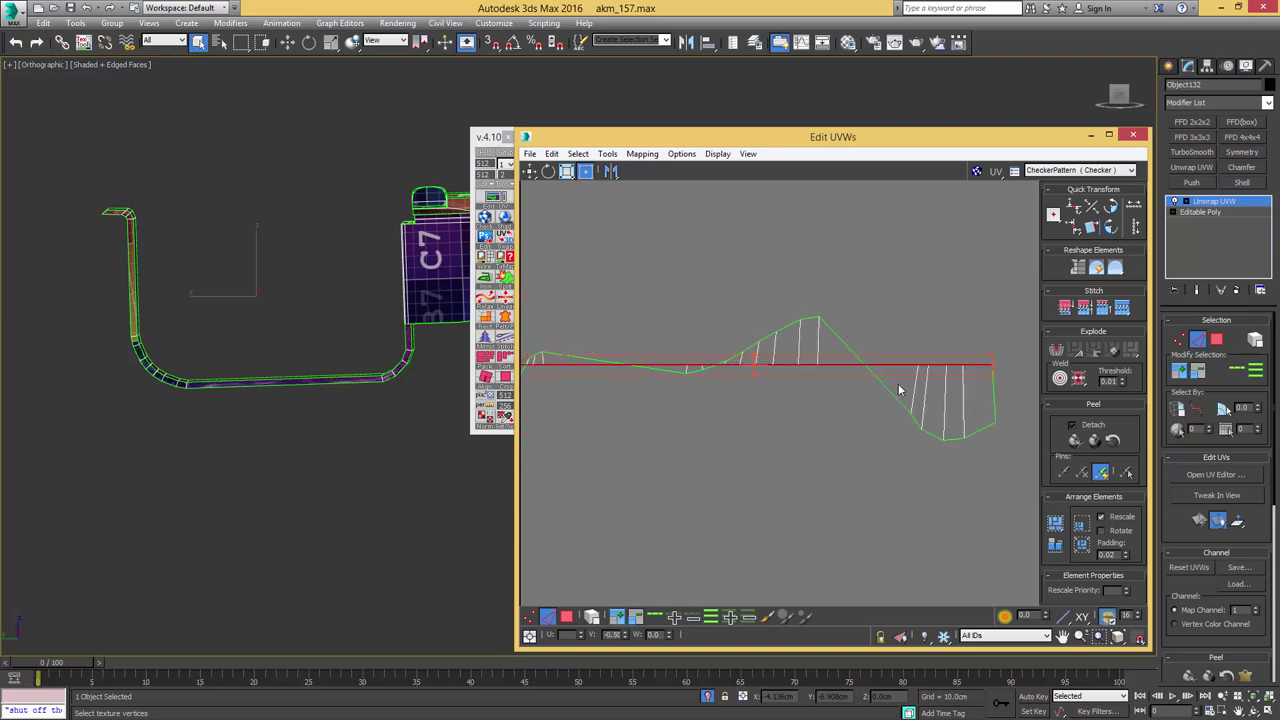
double_click(853, 350)
key(h)
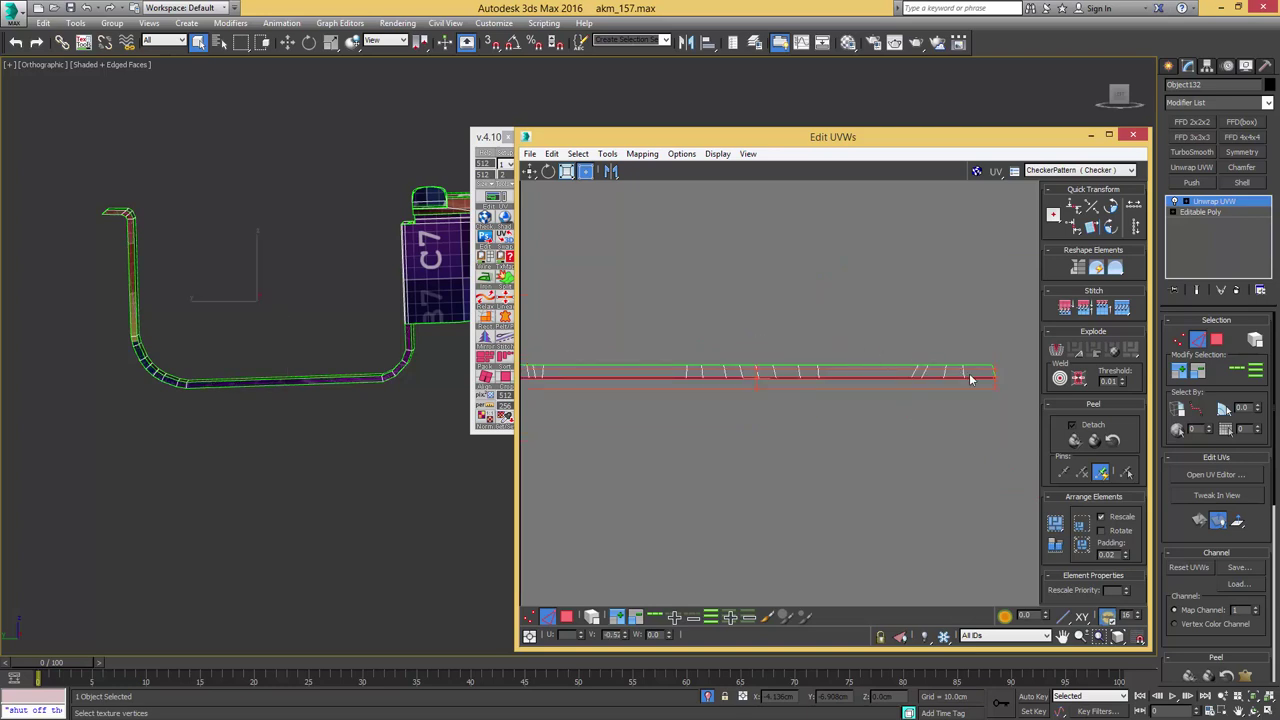
- Align the end edge and the neighbouring slanted cross edges at the strip's right end vertically
middle_drag(867, 382, 786, 389)
scroll(796, 389, up, 2)
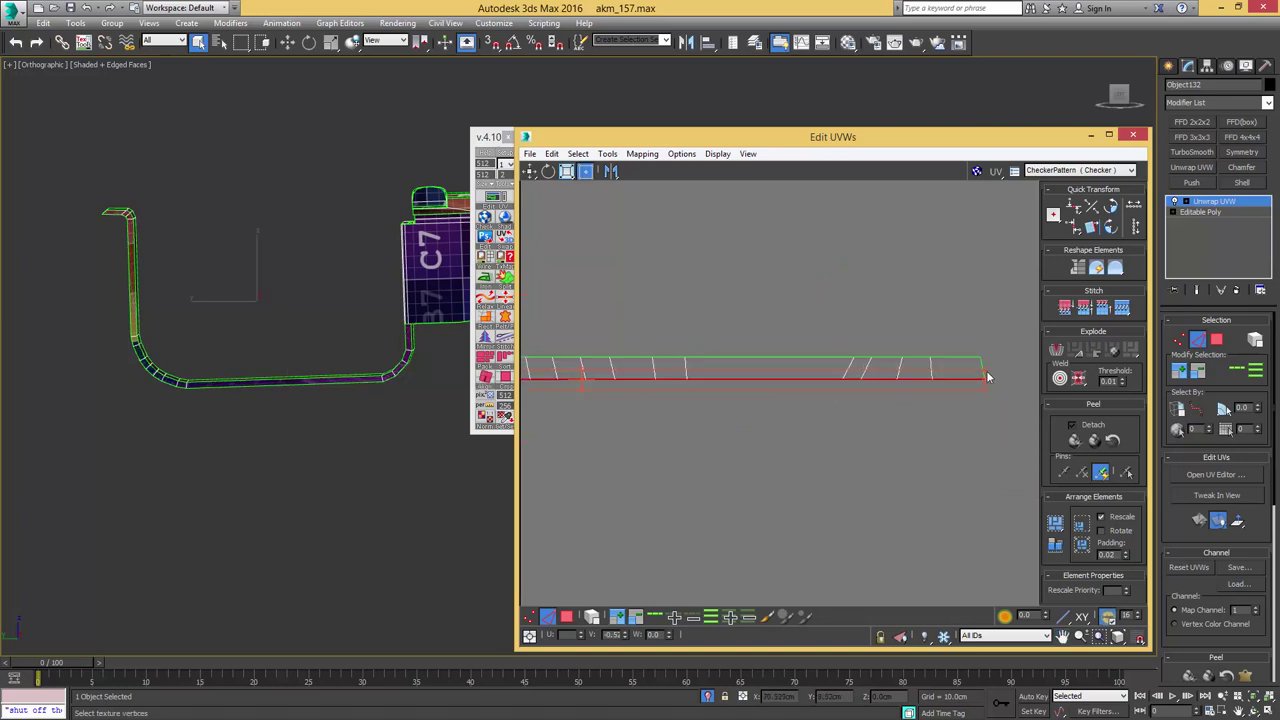
click(982, 370)
click(930, 370)
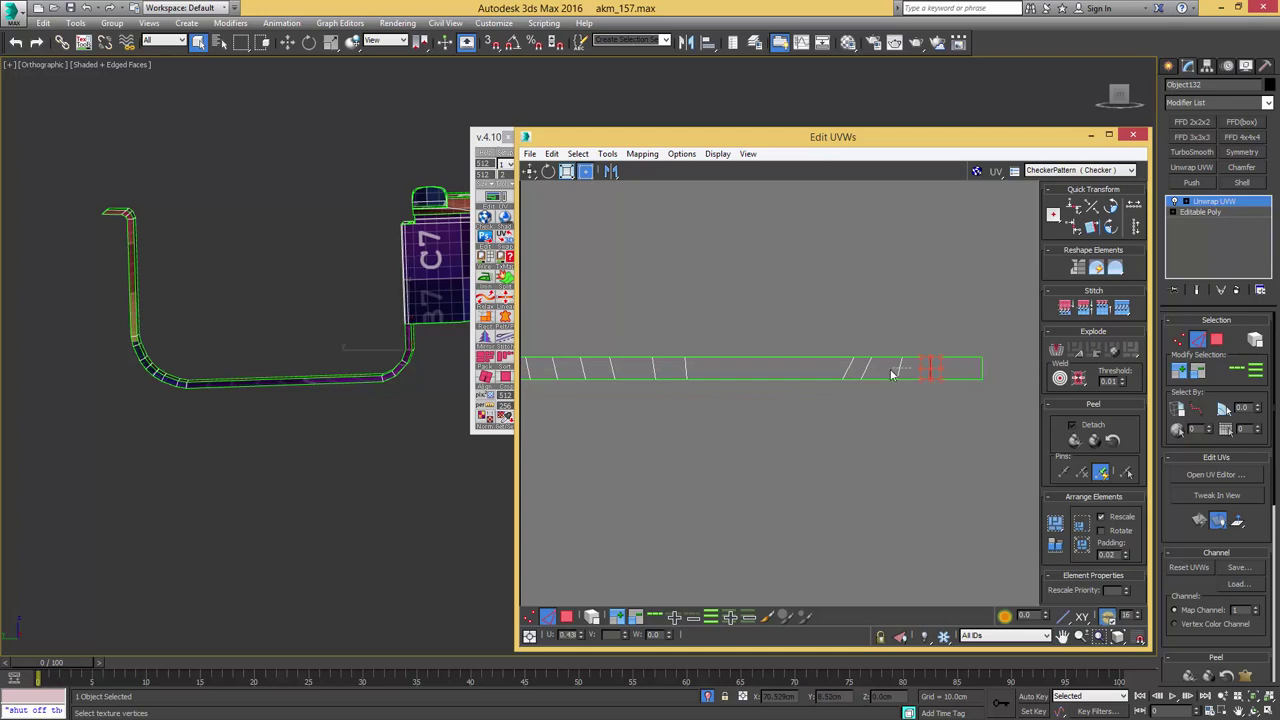
click(899, 371)
key(v)
click(866, 371)
key(v)
drag(851, 369, 852, 369)
key(v)
- Align the slanted cross edges along the middle section of the straightened strip vertically
middle_drag(646, 386, 954, 412)
click(965, 374)
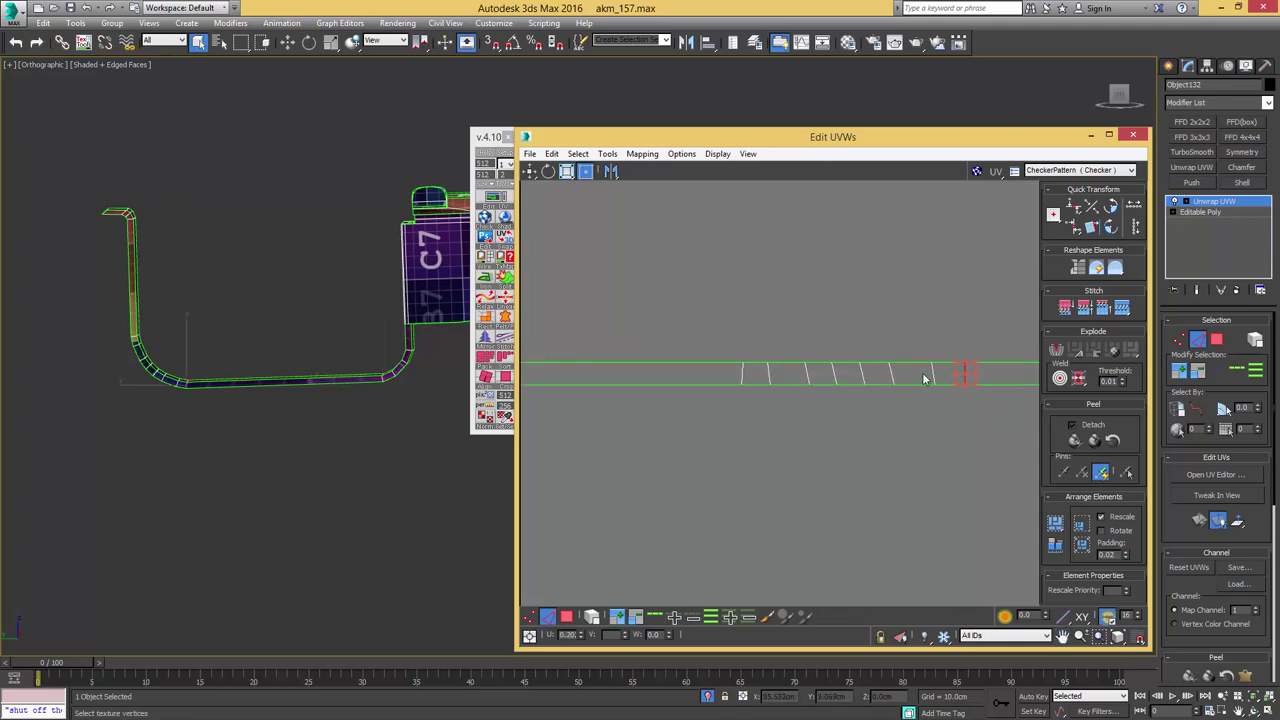
click(932, 374)
click(891, 374)
click(860, 374)
click(837, 375)
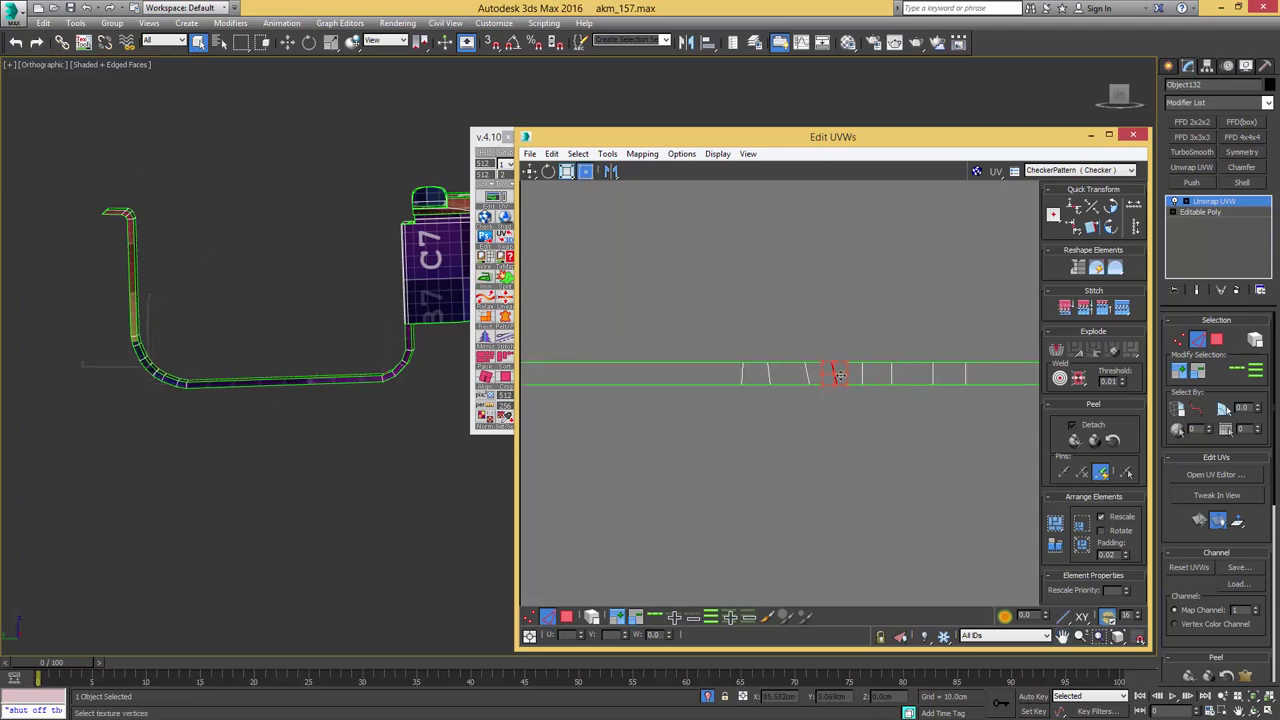
click(809, 374)
click(768, 376)
click(742, 375)
- Align the remaining cross edges and the outer edge at the strip's left end vertically
scroll(727, 376, down, 2)
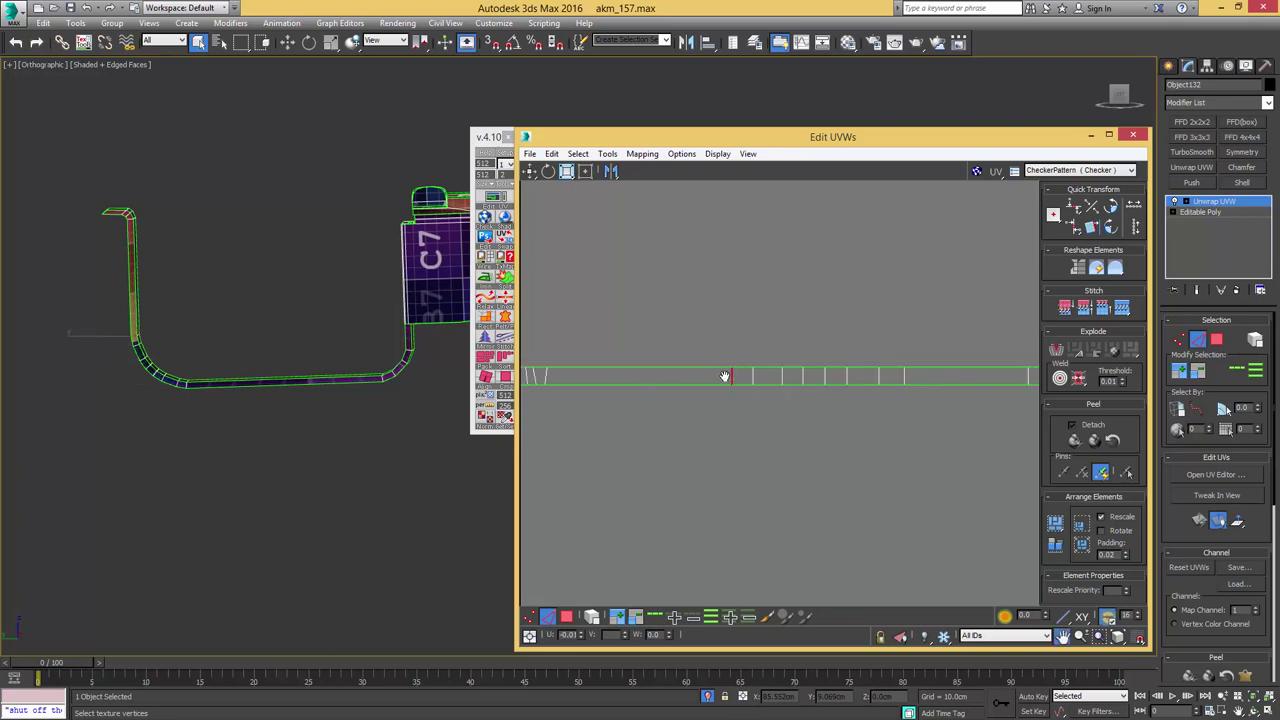
middle_drag(726, 376, 970, 374)
scroll(770, 371, up, 3)
click(801, 369)
click(778, 370)
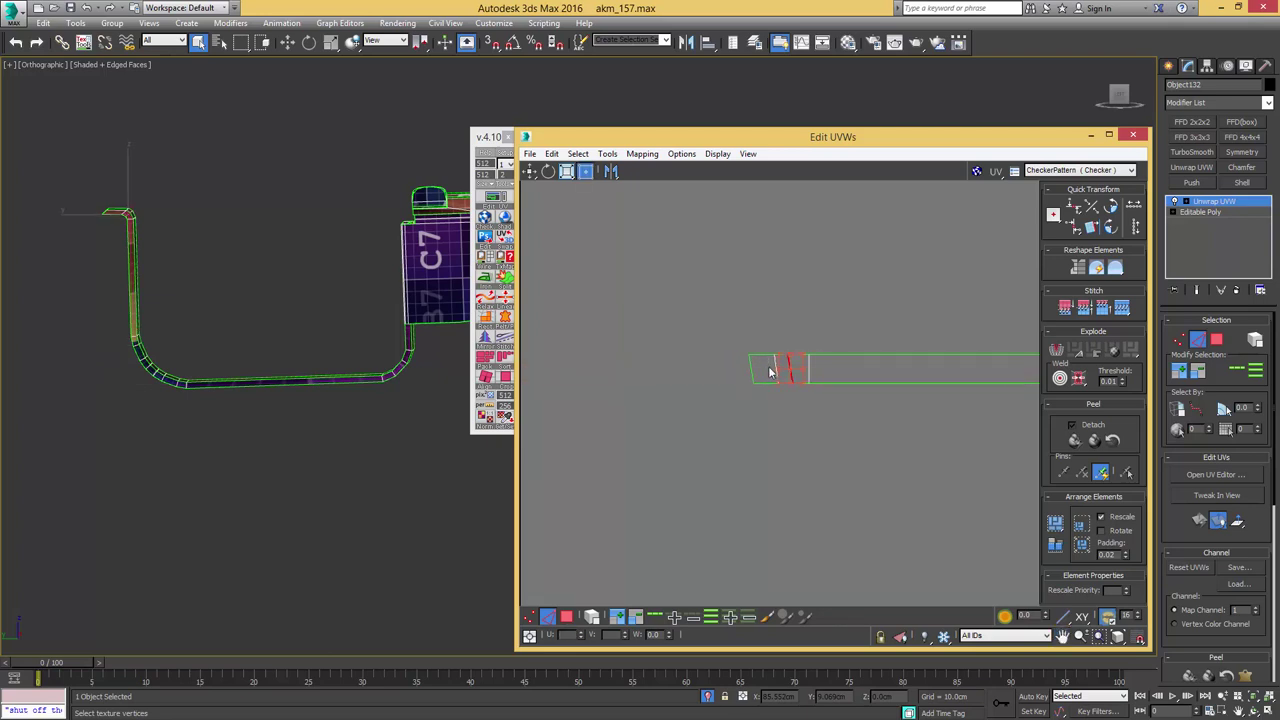
click(752, 377)
- Select the narrow side-edge faces of the bracket plate, from its lower corner up to the start of the curve
middle_drag(247, 334, 303, 282)
middle_drag(303, 282, 261, 324)
scroll(262, 322, up, 5)
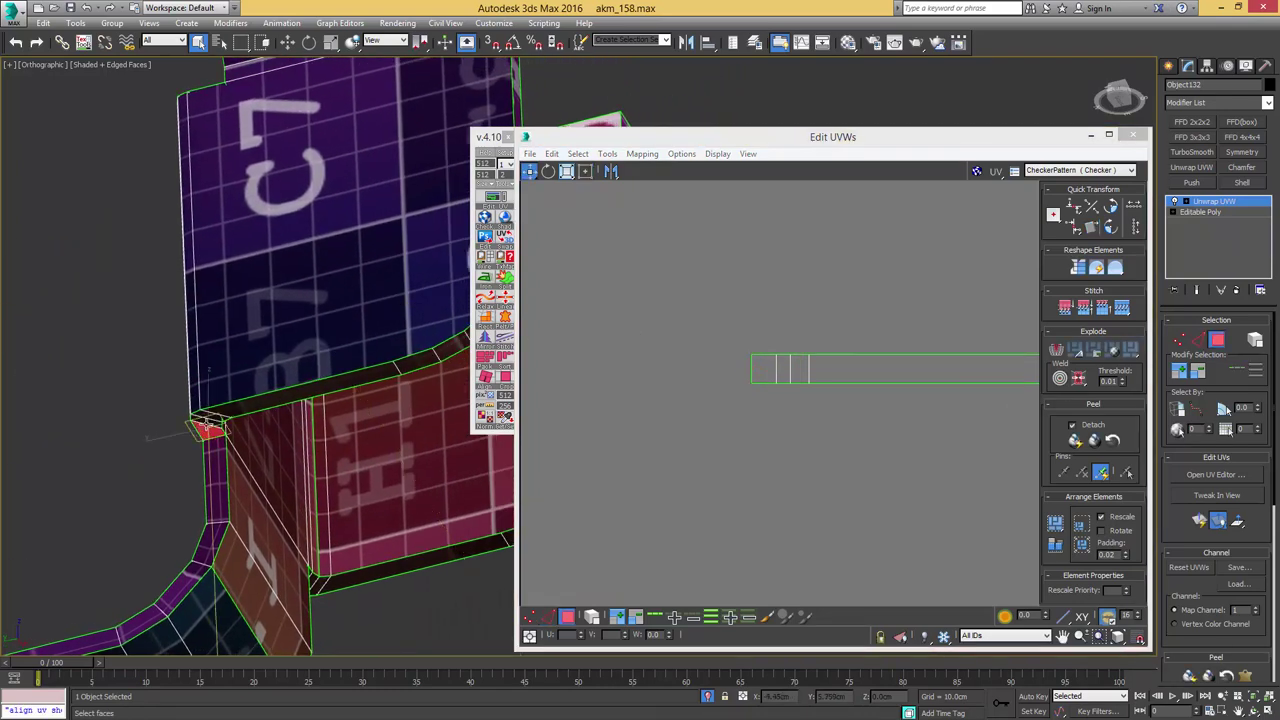
ctrl+click(208, 420)
ctrl+click(212, 416)
ctrl+click(245, 405)
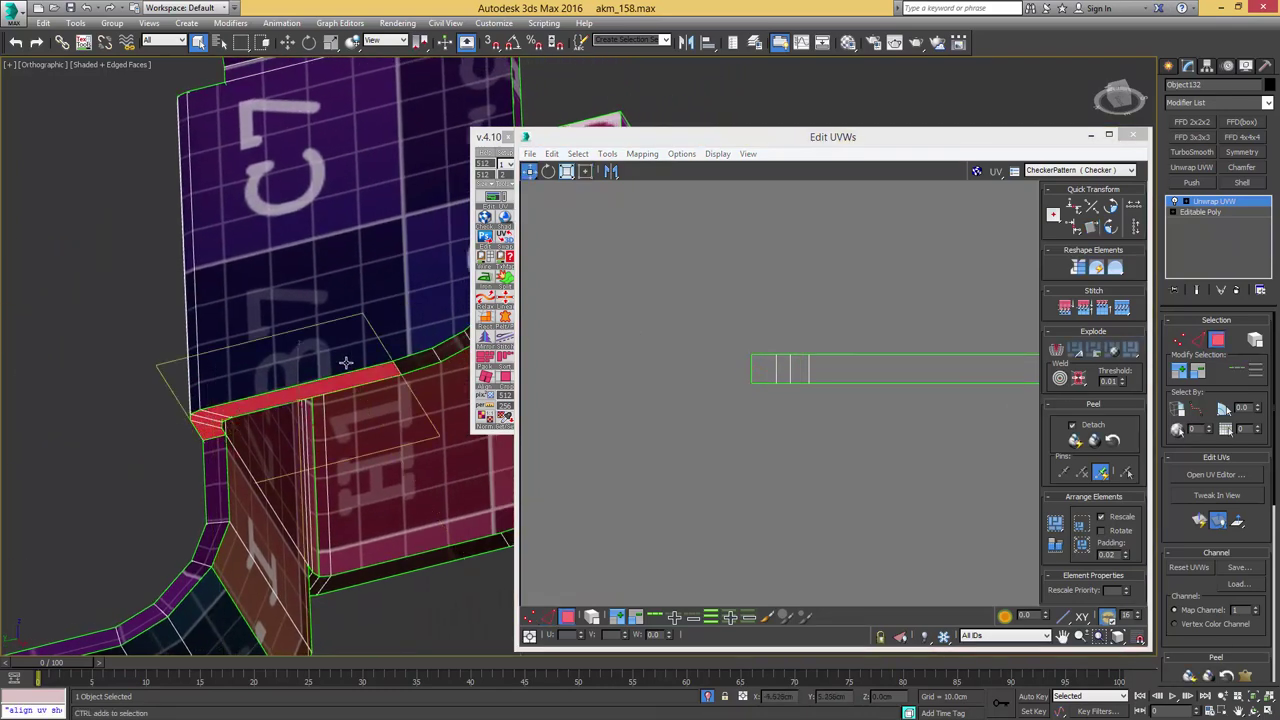
alt+middle_drag(351, 360, 330, 320)
ctrl+click(330, 320)
ctrl+click(335, 298)
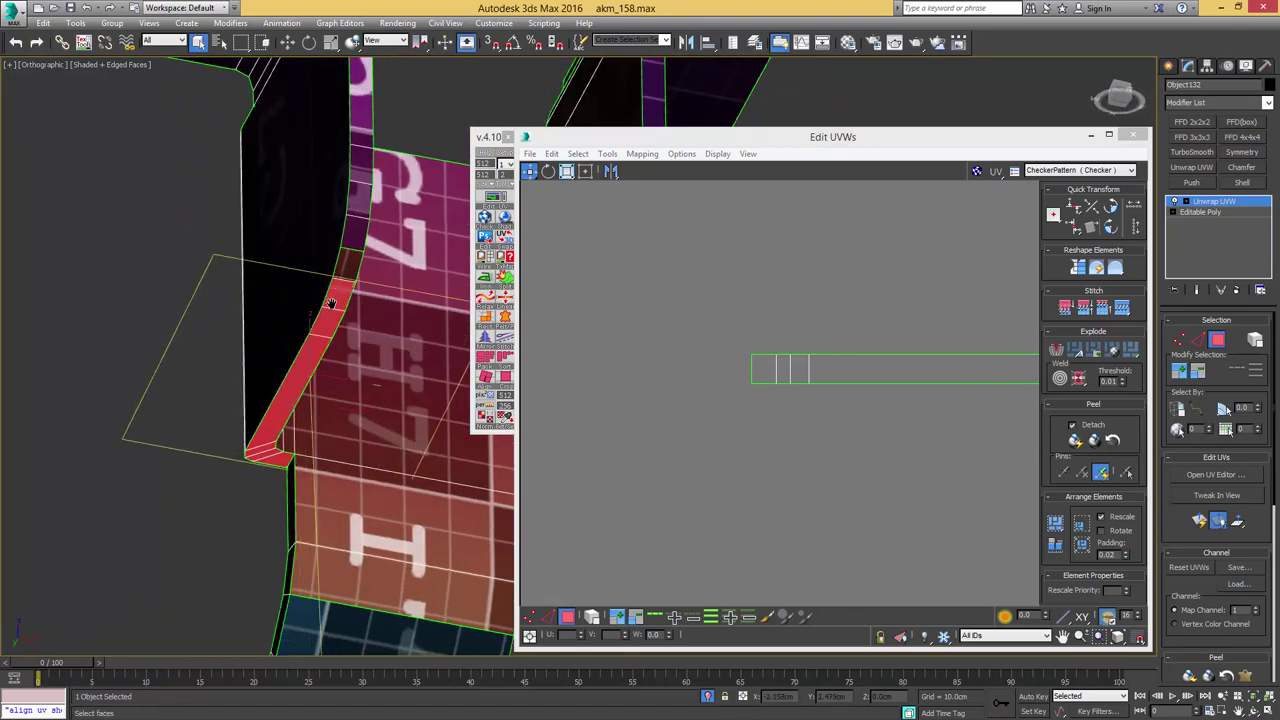
- Add the plate's remaining side-edge faces to the selection, along the curve and straight section to the upper bend
middle_drag(343, 272, 308, 440)
ctrl+click(310, 436)
ctrl+click(315, 412)
ctrl+click(323, 377)
ctrl+click(326, 338)
ctrl+click(327, 285)
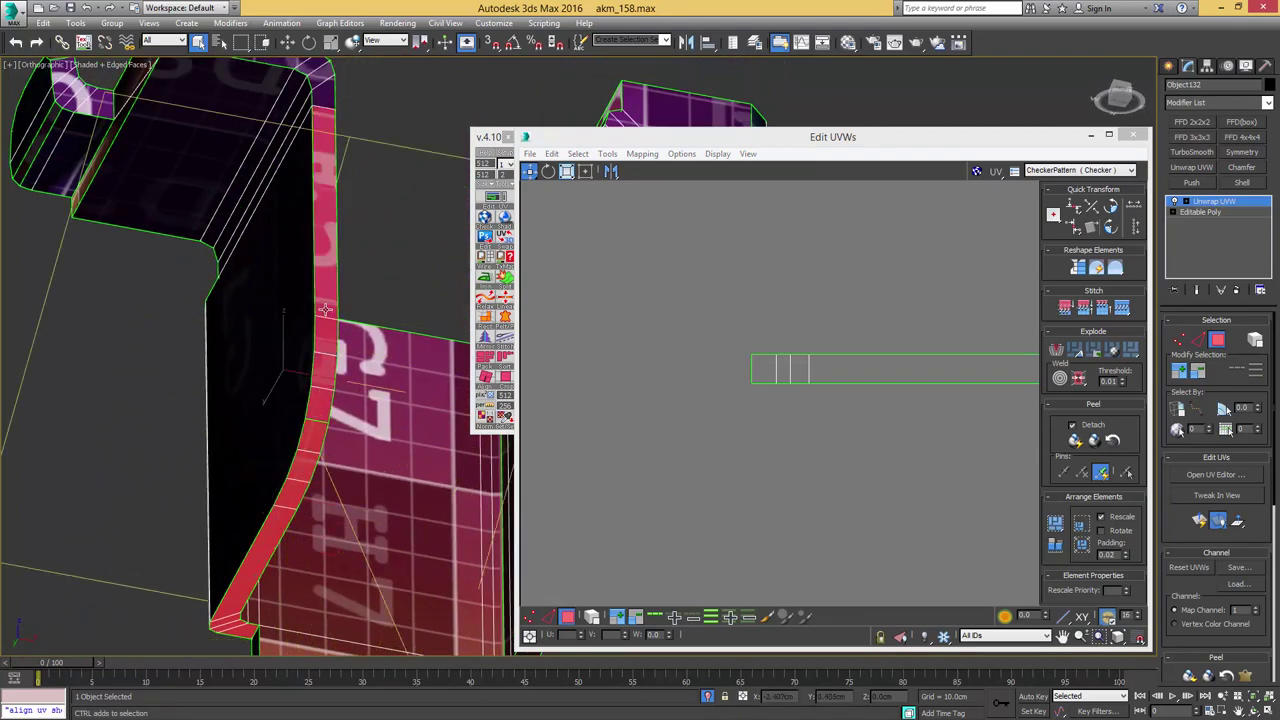
middle_drag(340, 217, 328, 422)
ctrl+click(305, 306)
ctrl+click(304, 289)
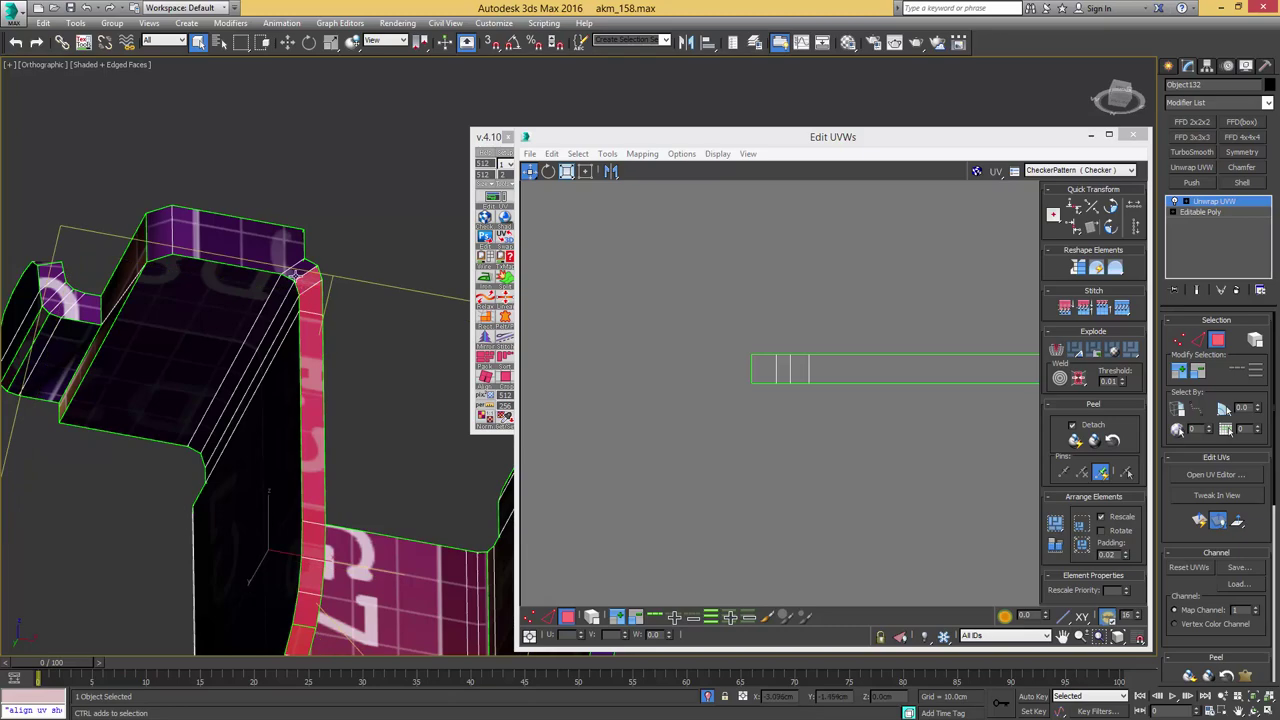
ctrl+click(296, 277)
ctrl+click(282, 258)
- Peel the selected side-edge faces of the bracket plate into one connected UV island
scroll(305, 332, down, 3)
alt+middle_drag(305, 332, 295, 411)
alt+middle_drag(296, 497, 415, 515)
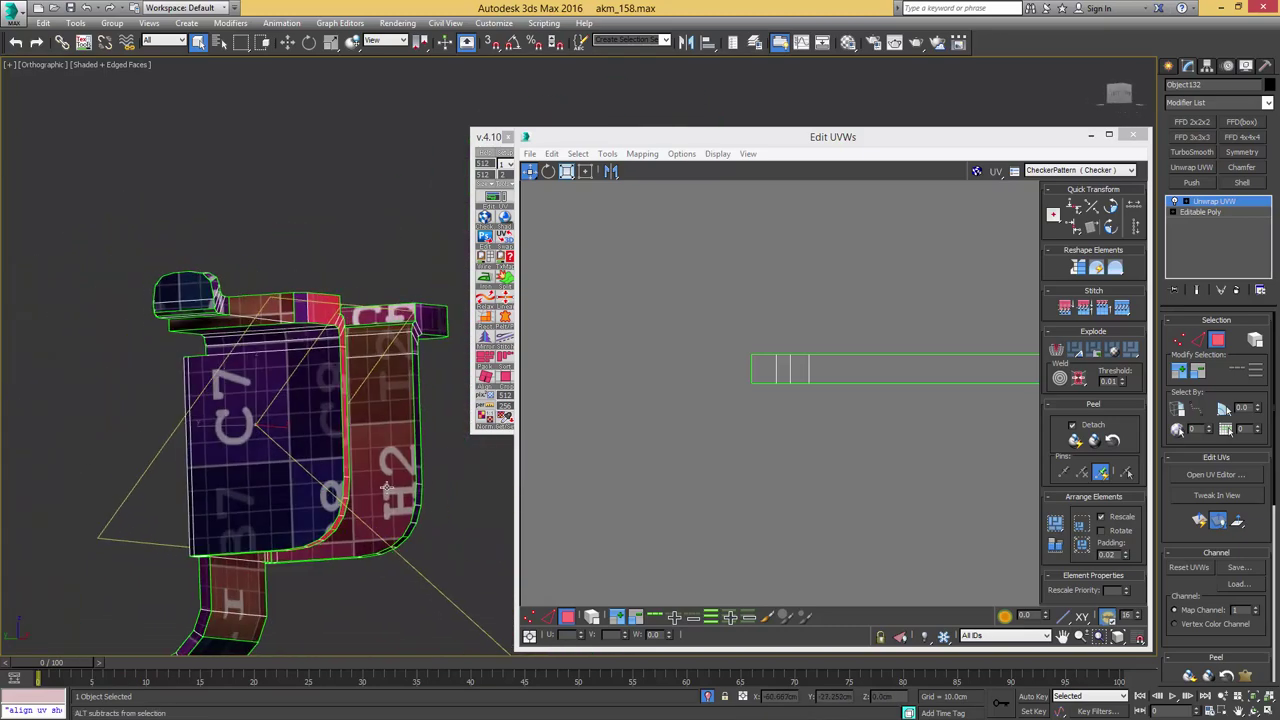
middle_drag(797, 414, 689, 432)
scroll(720, 416, down, 4)
middle_drag(830, 310, 693, 439)
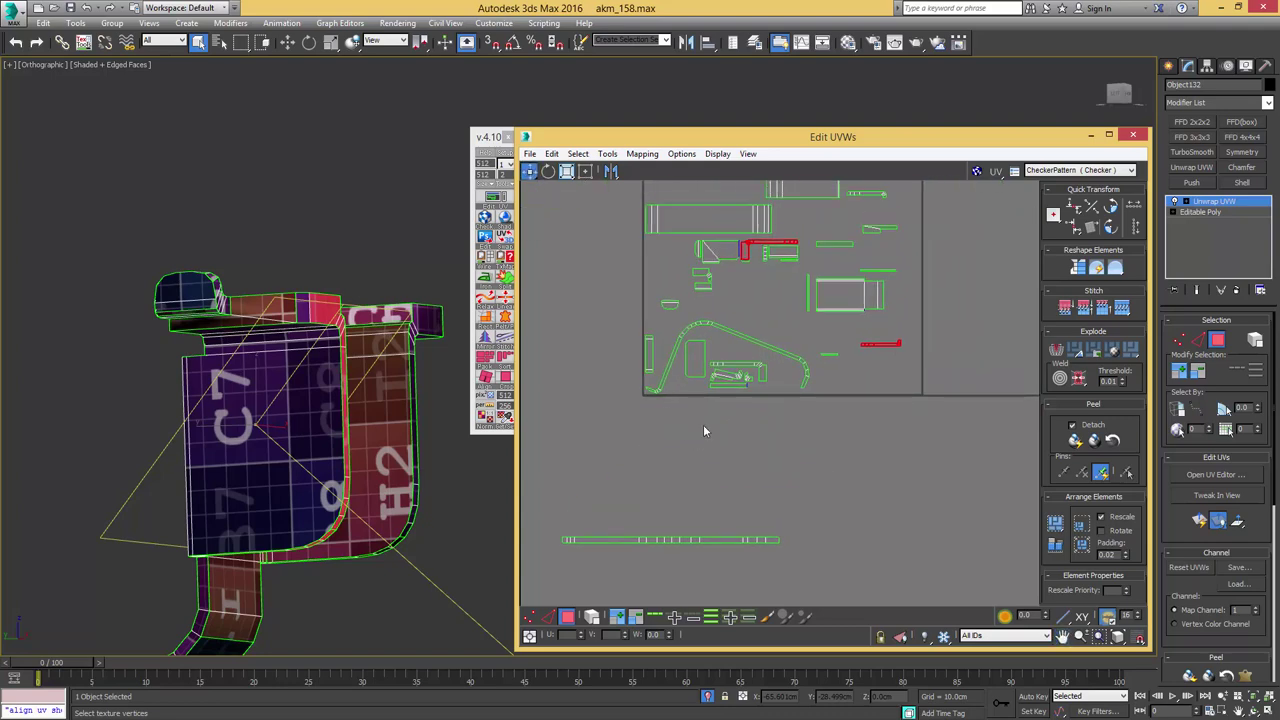
click(361, 427)
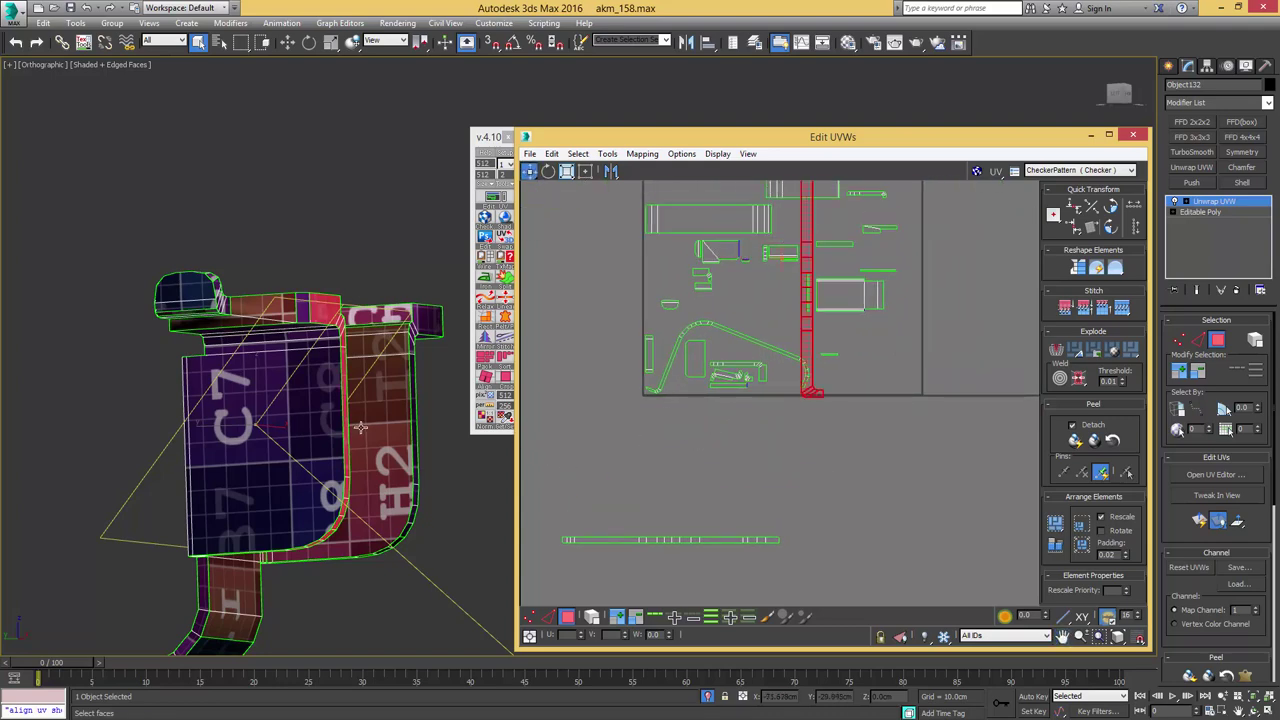
- Move the new side-edge island below the UV tile and rotate it 90 degrees to lie horizontally
alt+middle_drag(348, 408, 326, 374)
mouse_move(320, 440)
middle_down()
mouse_move(310, 376)
mouse_move(334, 346)
mouse_move(214, 494)
middle_up()
scroll(304, 375, up, 5)
key(F2)
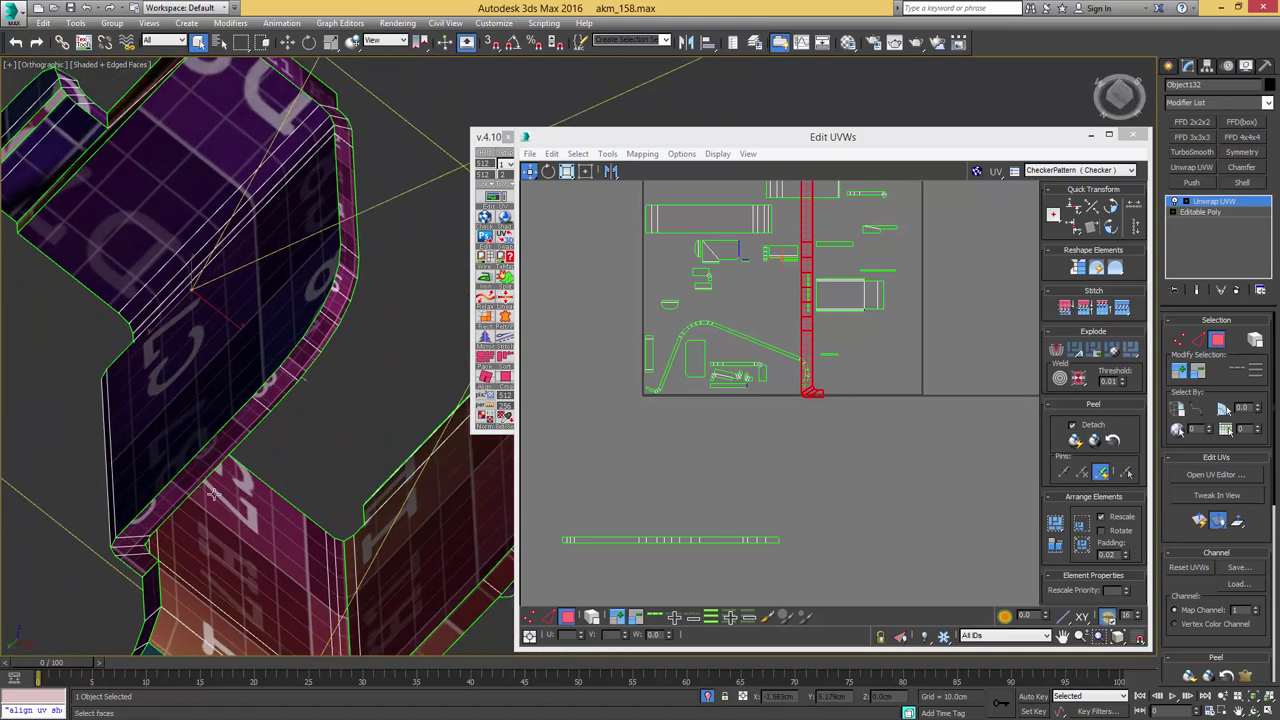
middle_drag(316, 280, 289, 424)
middle_drag(763, 337, 727, 393)
scroll(727, 393, down, 2)
drag(763, 313, 855, 493)
click(1111, 228)
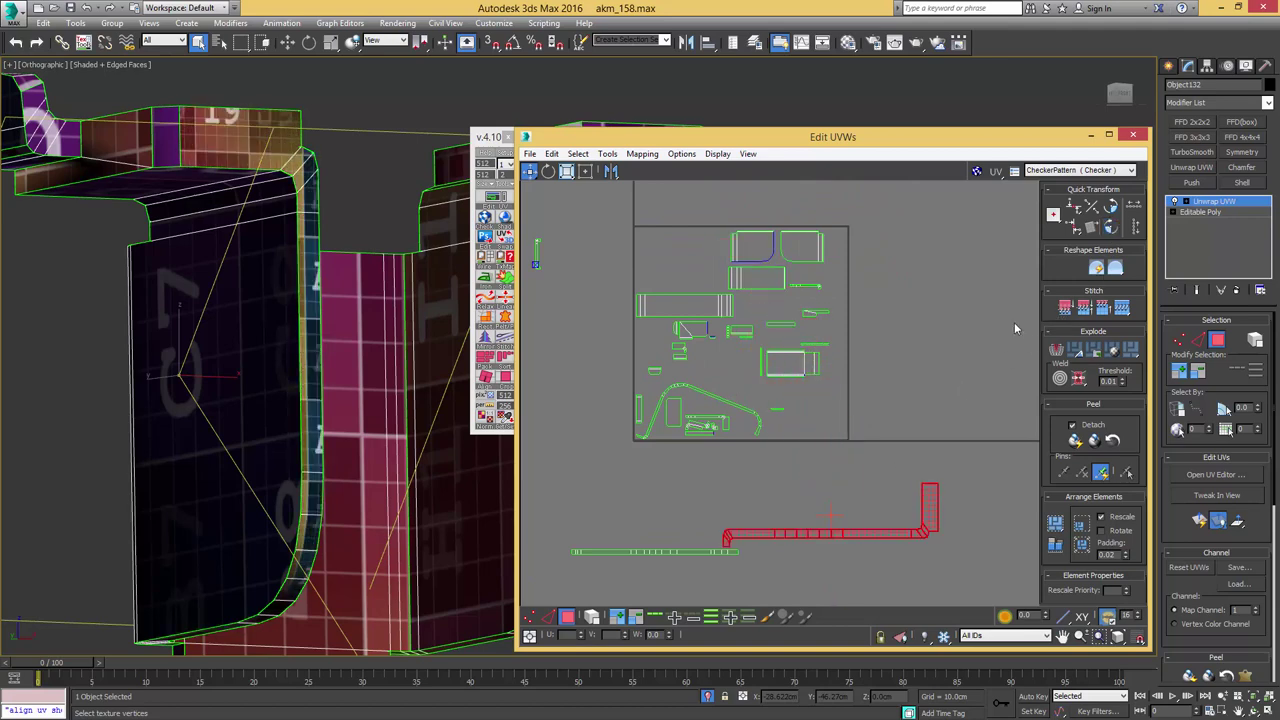
- Reposition the island below the UV tile and turn it around by 180 degrees
middle_drag(888, 495, 845, 354)
scroll(855, 387, up, 3)
drag(870, 367, 930, 310)
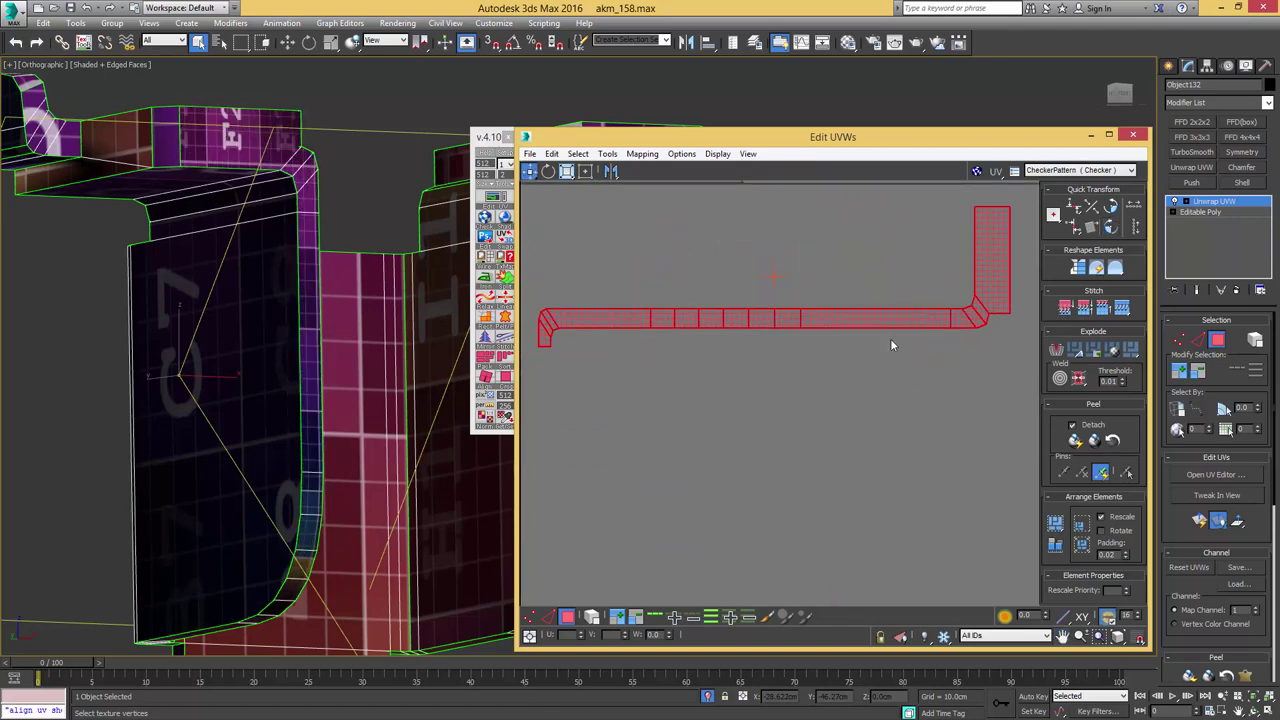
scroll(891, 344, down, 2)
click(1111, 208)
click(1111, 208)
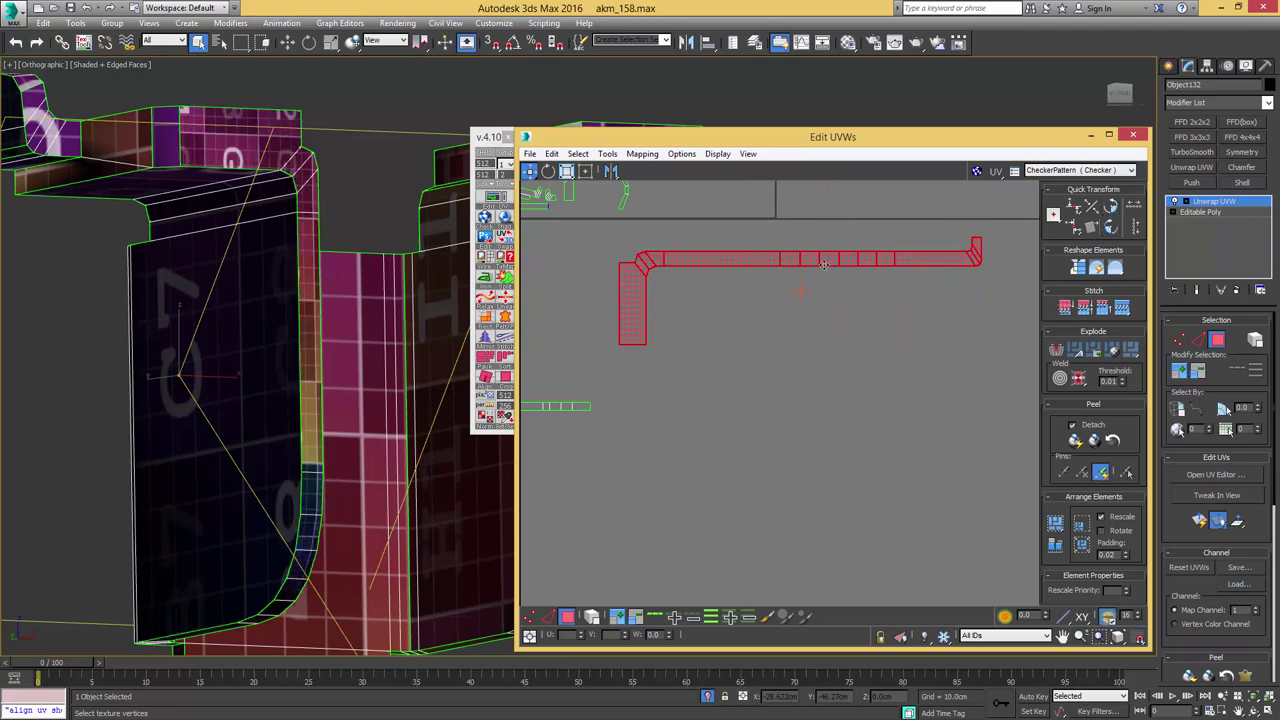
middle_drag(682, 273, 688, 354)
scroll(634, 348, up, 2)
scroll(696, 340, down, 2)
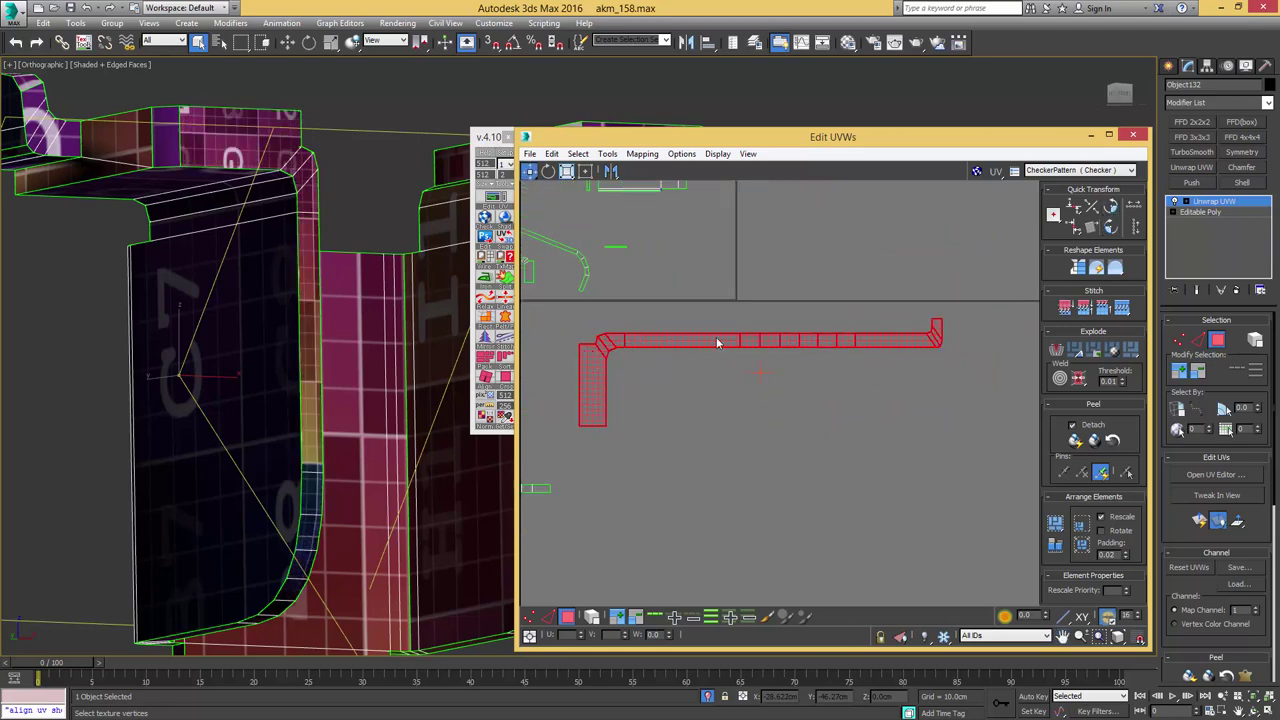
scroll(659, 343, up, 2)
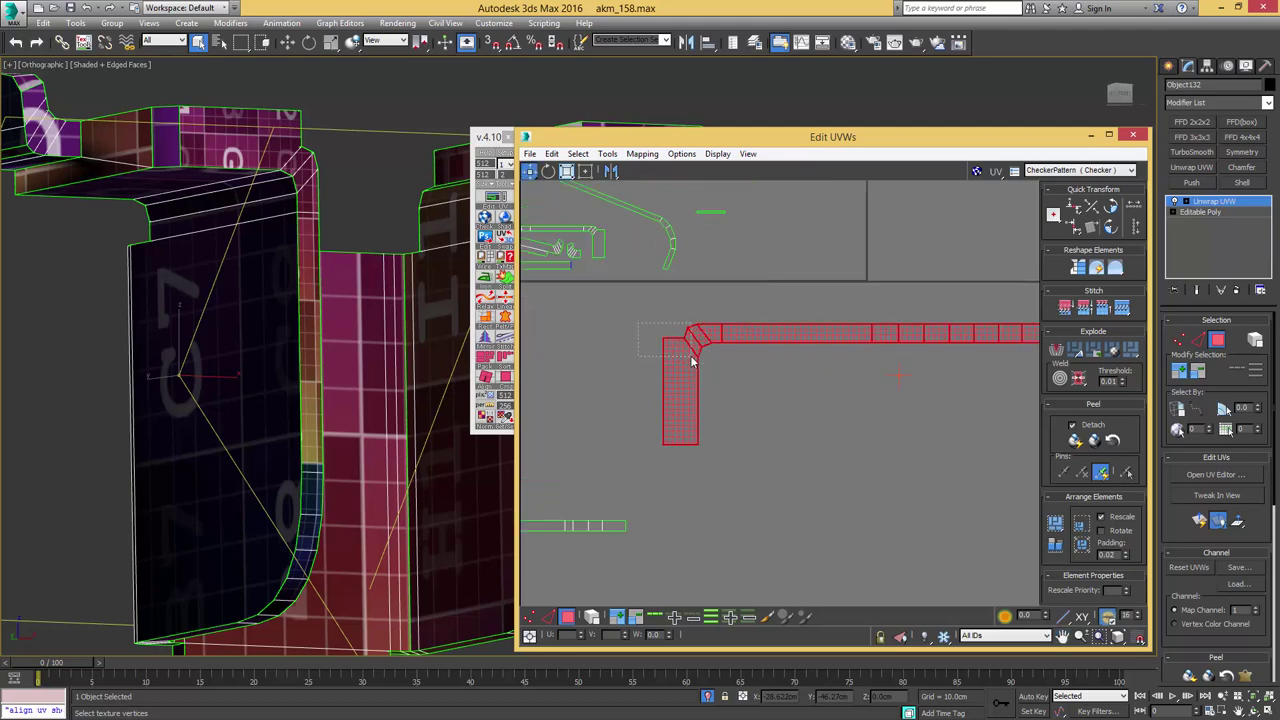
- Detach the wide end face with its adjoining bend faces from the long strip and set the piece apart
drag(692, 362, 641, 340)
right_click(686, 341)
click(674, 378)
scroll(652, 336, up, 1)
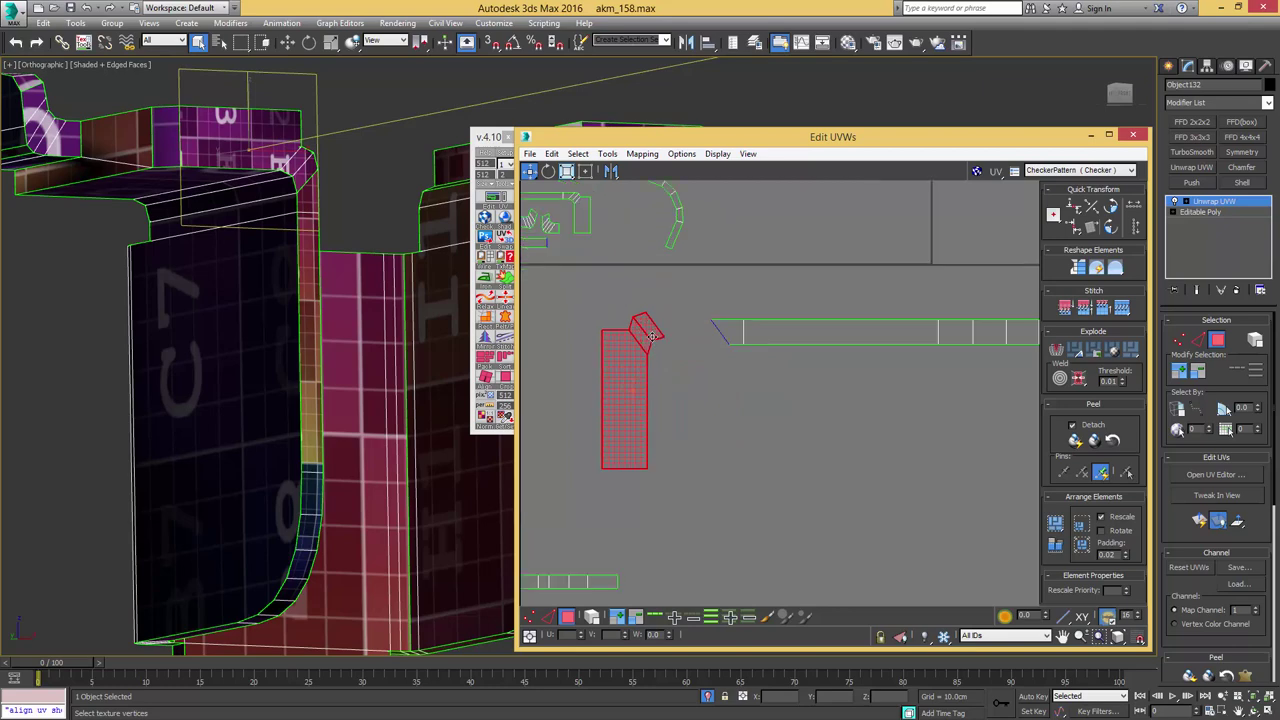
scroll(652, 336, up, 1)
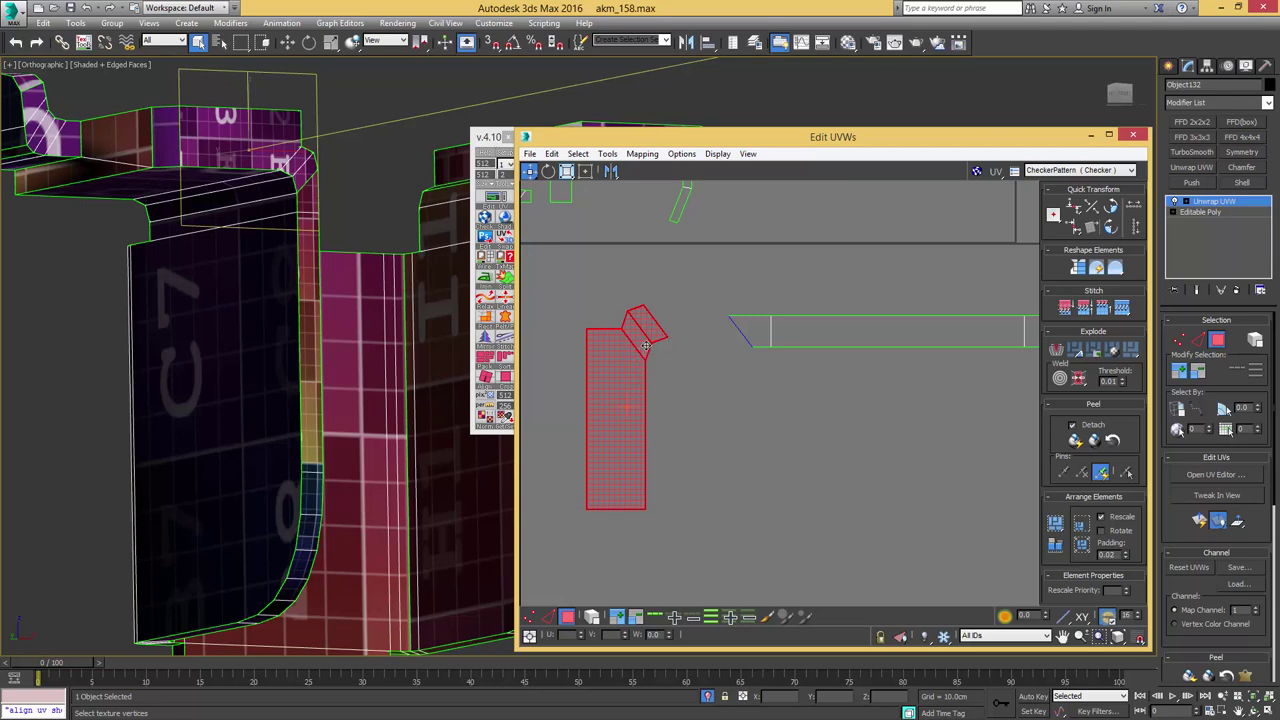
mouse_move(714, 336)
middle_down()
mouse_move(704, 356)
mouse_move(690, 336)
middle_up()
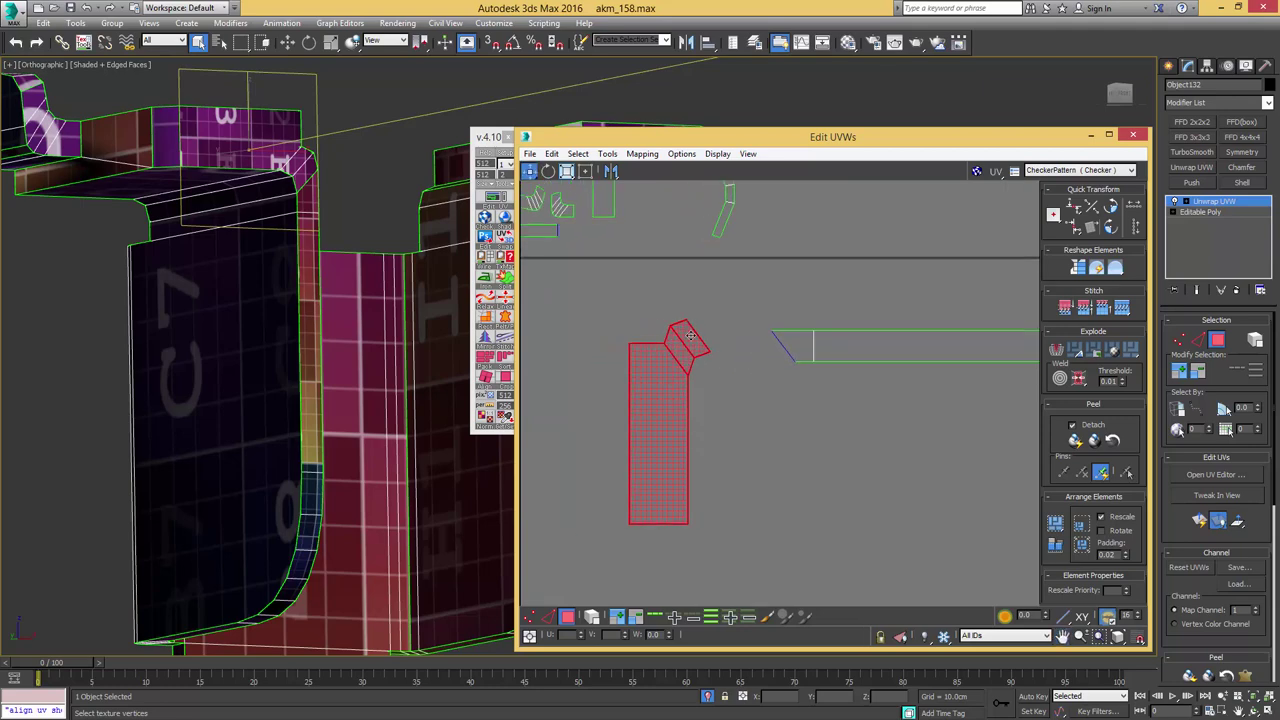
- Rotate the detached end piece in 90-degree turns to lie horizontally and place it beside the strip's open end
click(1117, 213)
click(1117, 213)
click(1117, 213)
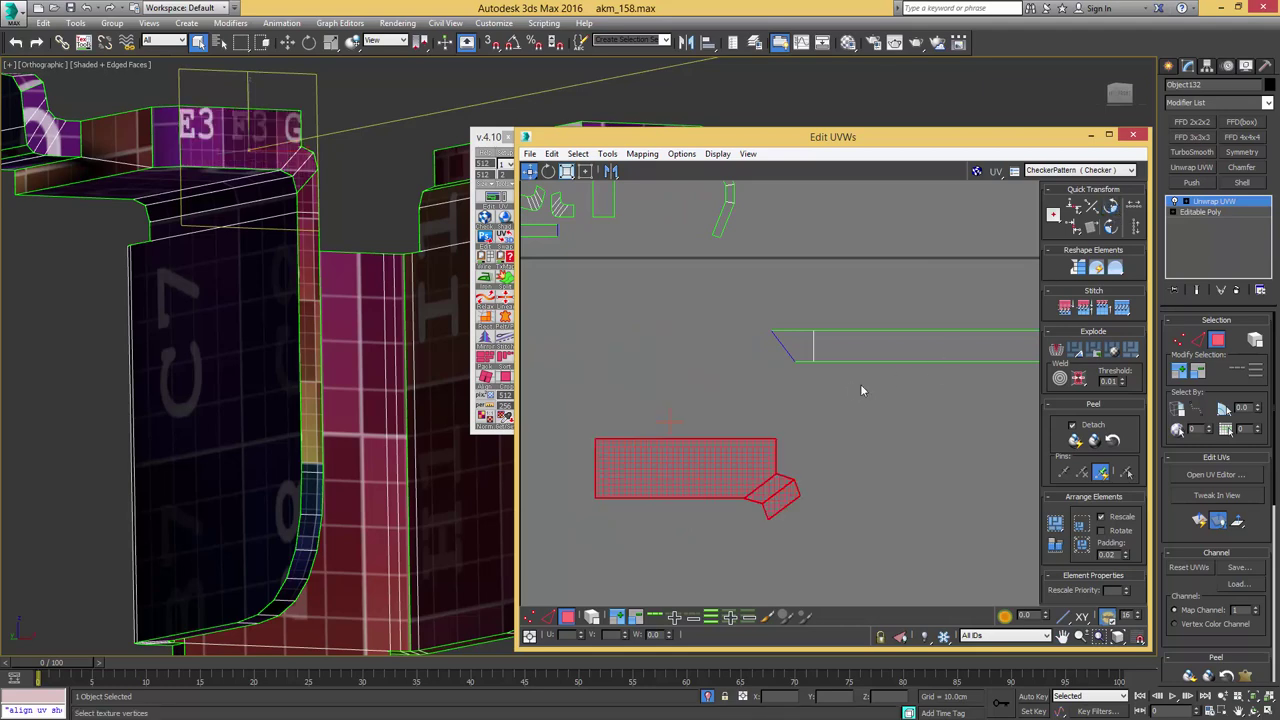
middle_drag(862, 386, 881, 365)
drag(762, 447, 711, 297)
scroll(788, 311, up, 3)
- Align the slanted open end edge of the long strip vertically
key(2)
click(788, 329)
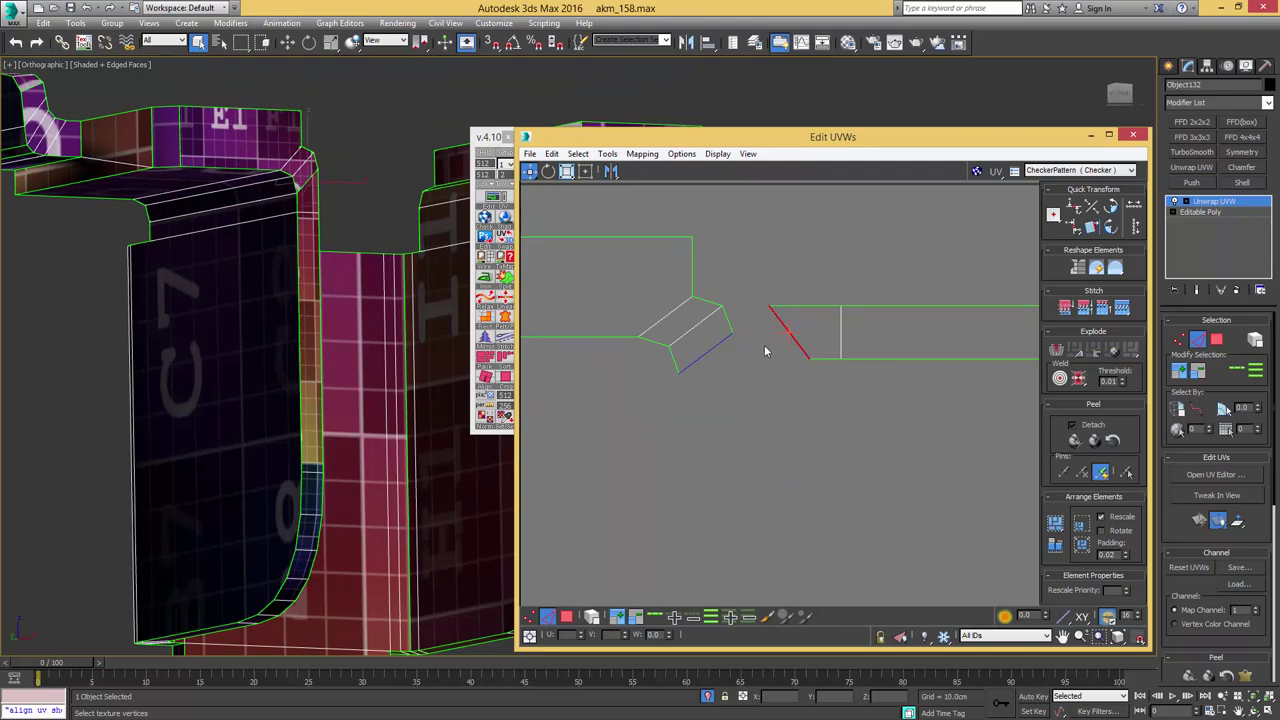
key(v)
- Align the lower edges of the wide end face and its bend faces into one horizontal line
middle_drag(637, 330, 714, 327)
click(666, 332)
ctrl+click(730, 325)
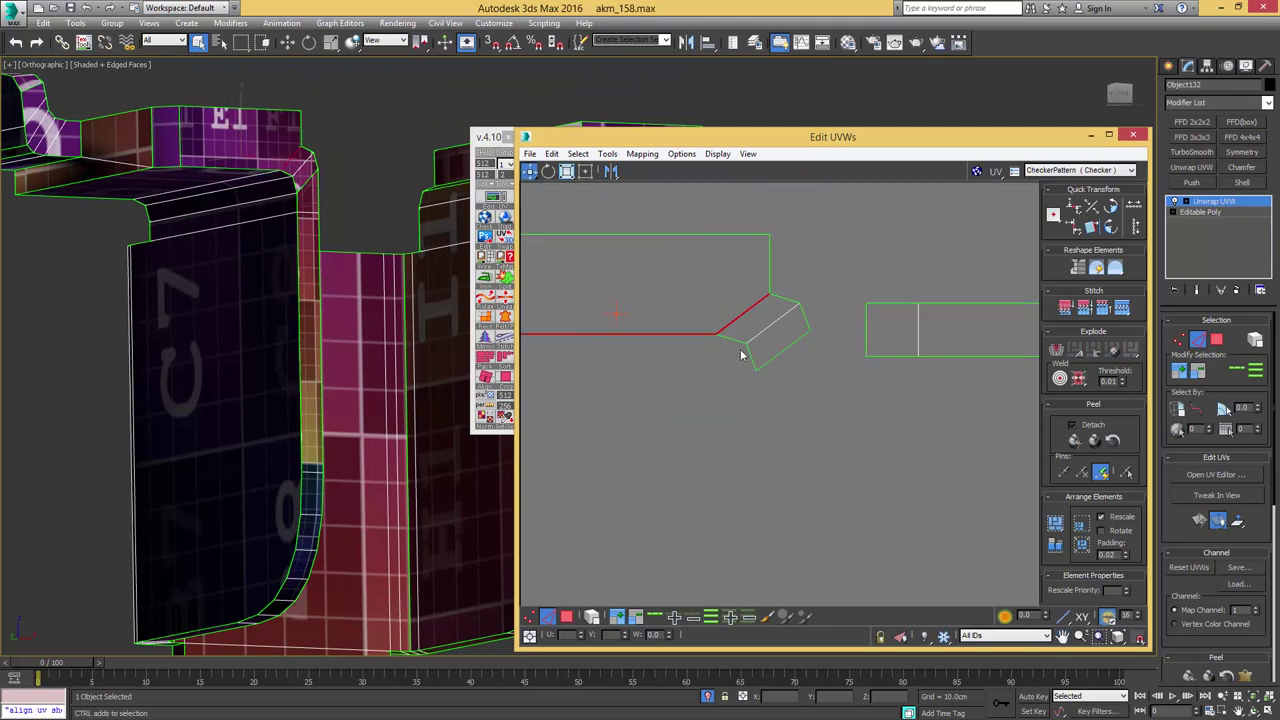
alt+click(743, 314)
ctrl+click(738, 339)
ctrl+drag(745, 361, 759, 368)
scroll(783, 346, down, 2)
key(h)
scroll(785, 346, up, 1)
scroll(786, 346, up, 2)
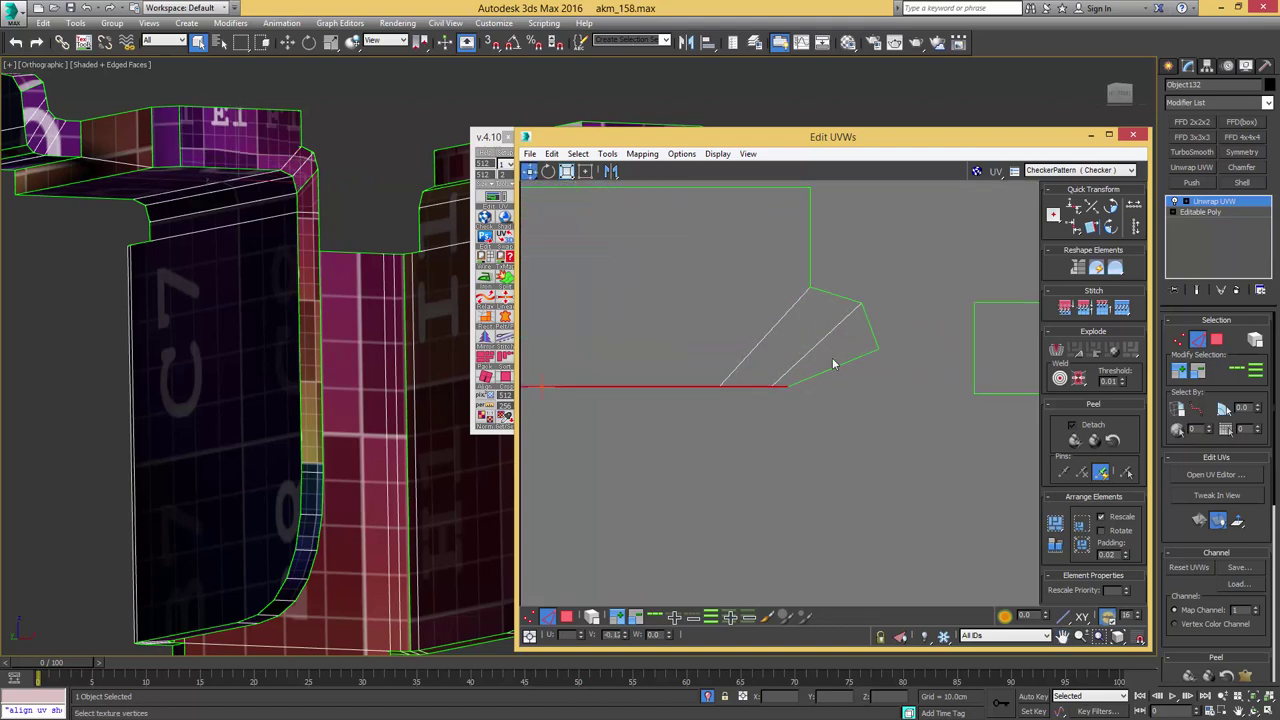
- Straighten the bend's end edge vertically and extend it toward the strip, matching the strip's width
click(875, 352)
key(v)
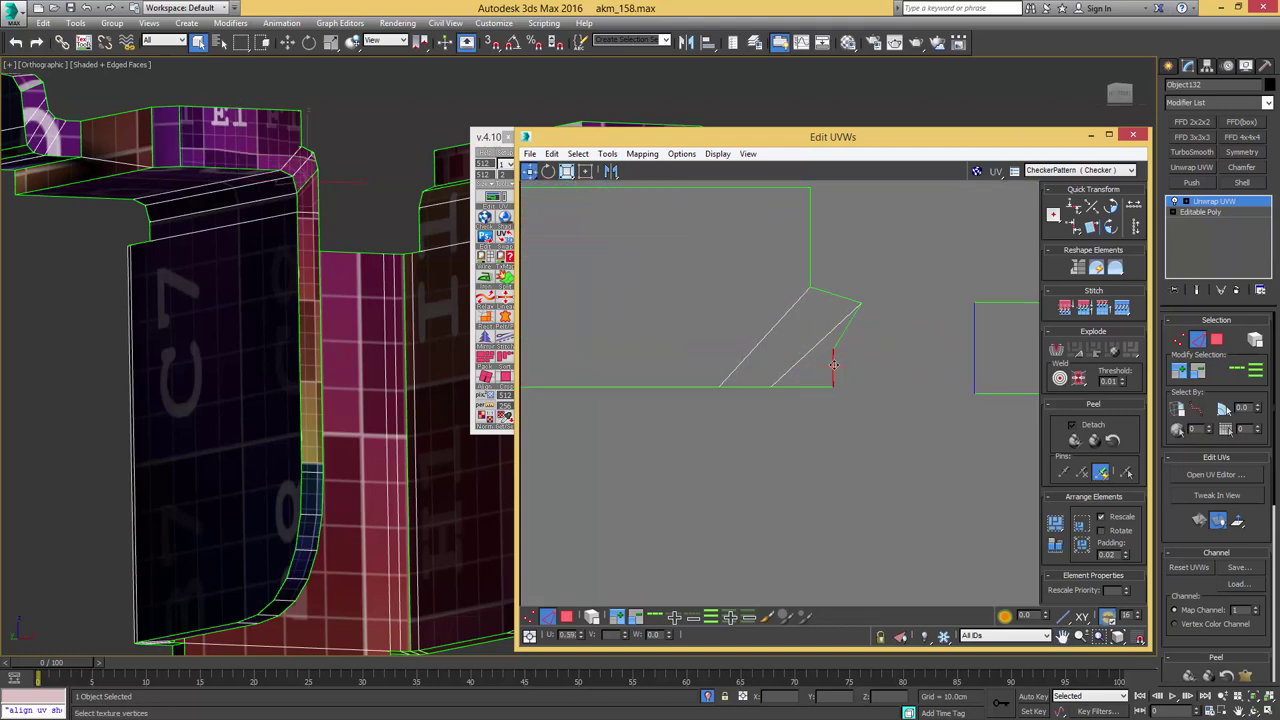
drag(838, 362, 918, 364)
key(ctrl+z)
drag(834, 379, 862, 293)
key(1)
key(2)
click(917, 336)
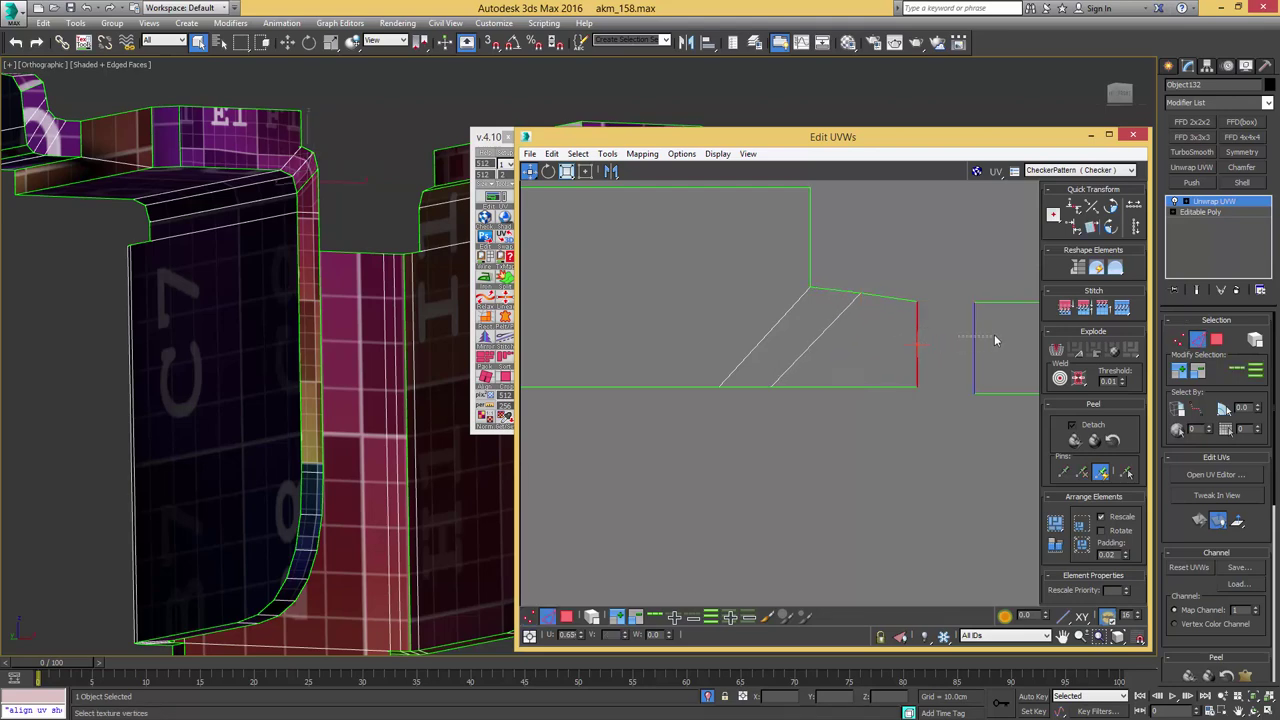
- Stitch the end piece back onto the long strip along their matching vertical edges
drag(994, 336, 996, 337)
middle_drag(996, 337, 889, 354)
key(s)
scroll(882, 348, down, 1)
scroll(850, 322, up, 2)
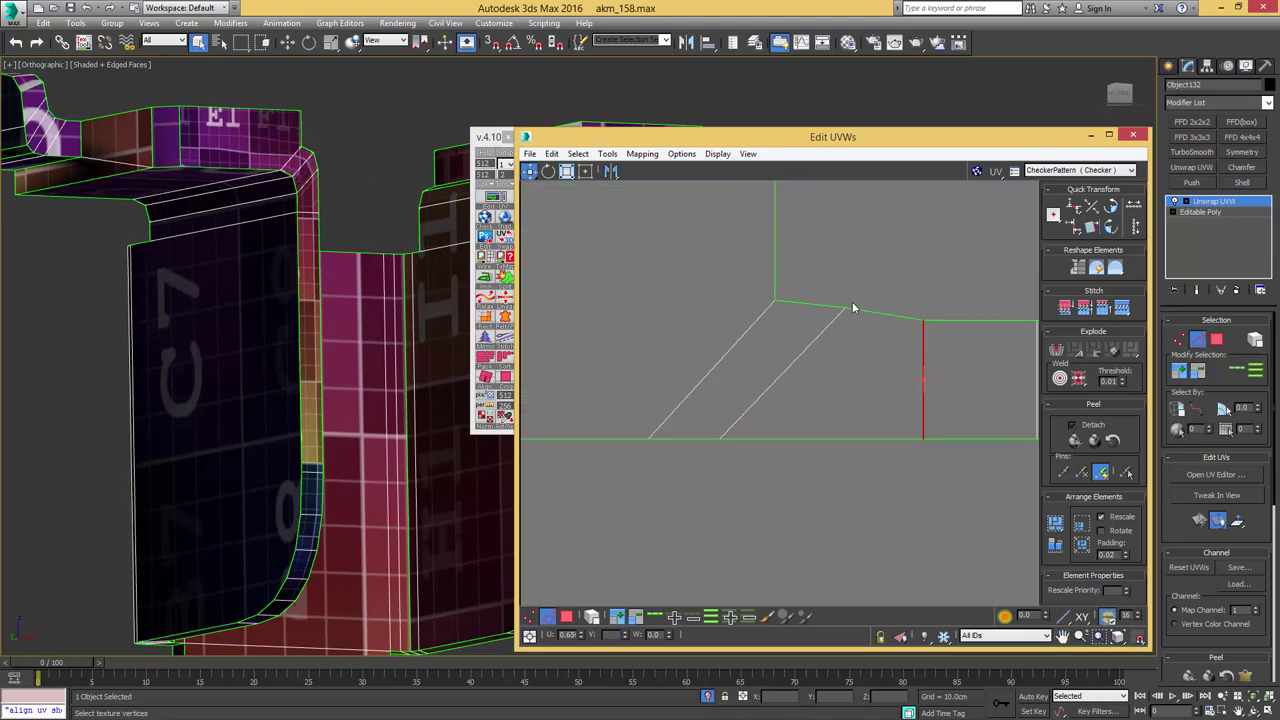
- Lower the upper middle vertex of the bend slightly and check the checker pattern at that corner on the model
key(1)
drag(844, 307, 846, 316)
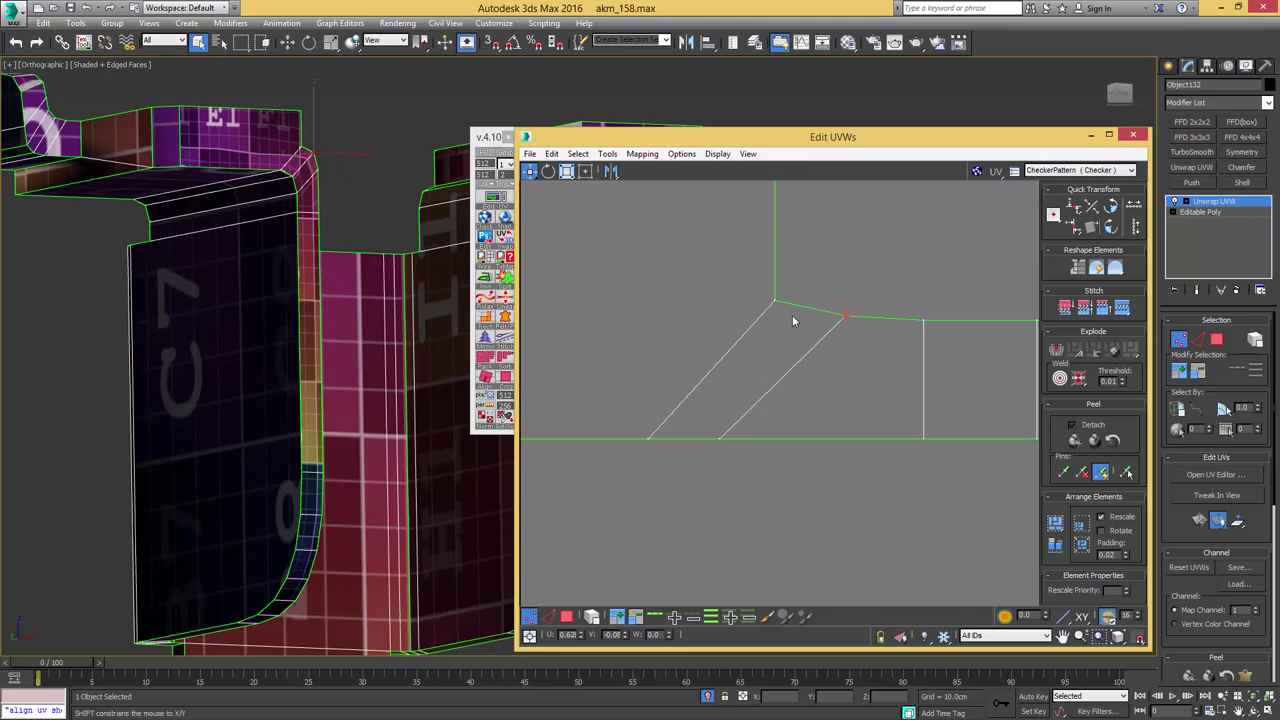
middle_drag(388, 174, 392, 254)
alt+middle_drag(392, 254, 310, 216)
scroll(290, 275, up, 5)
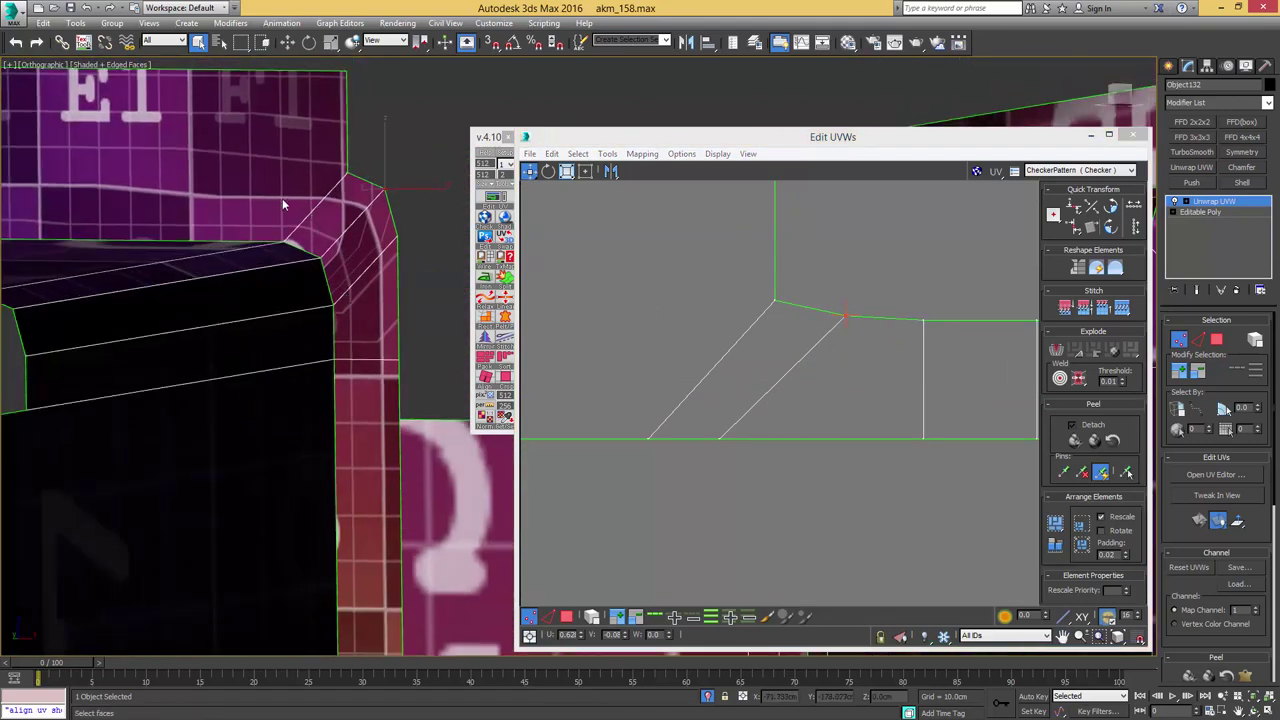
- Raise the lower edge of the long strip and its wide end face slightly to narrow the island
scroll(830, 290, down, 10)
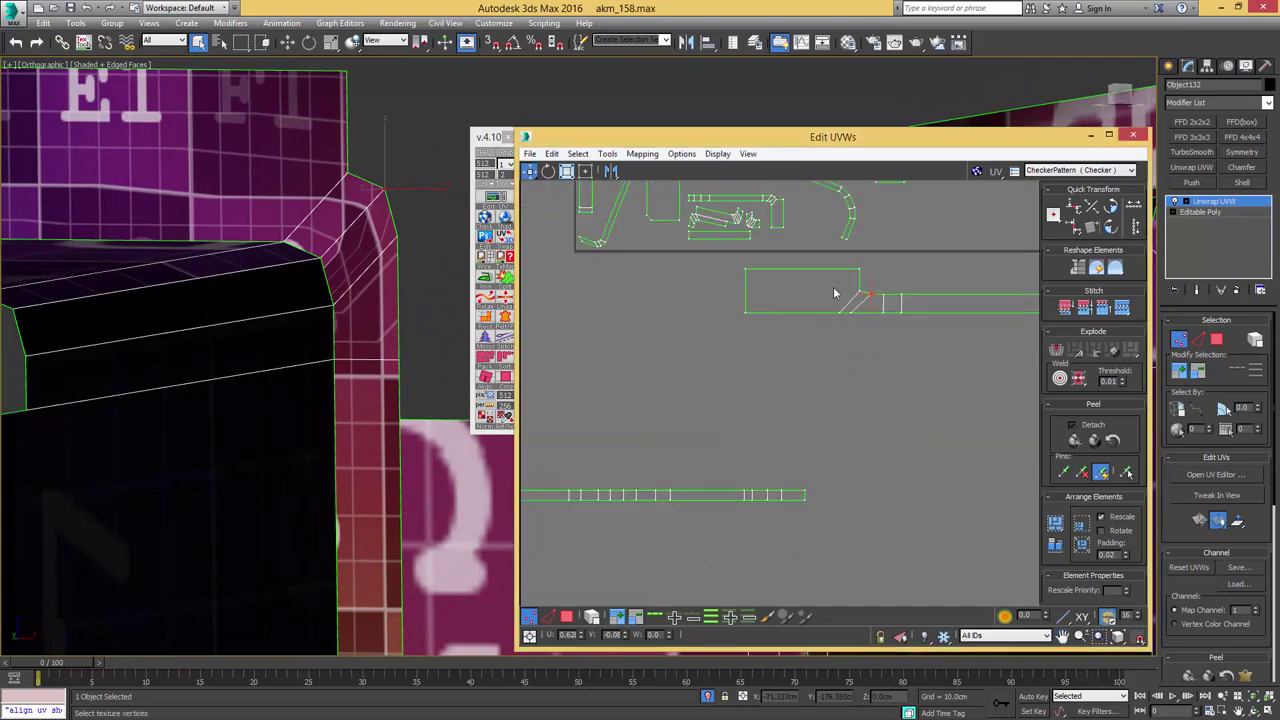
scroll(848, 292, down, 3)
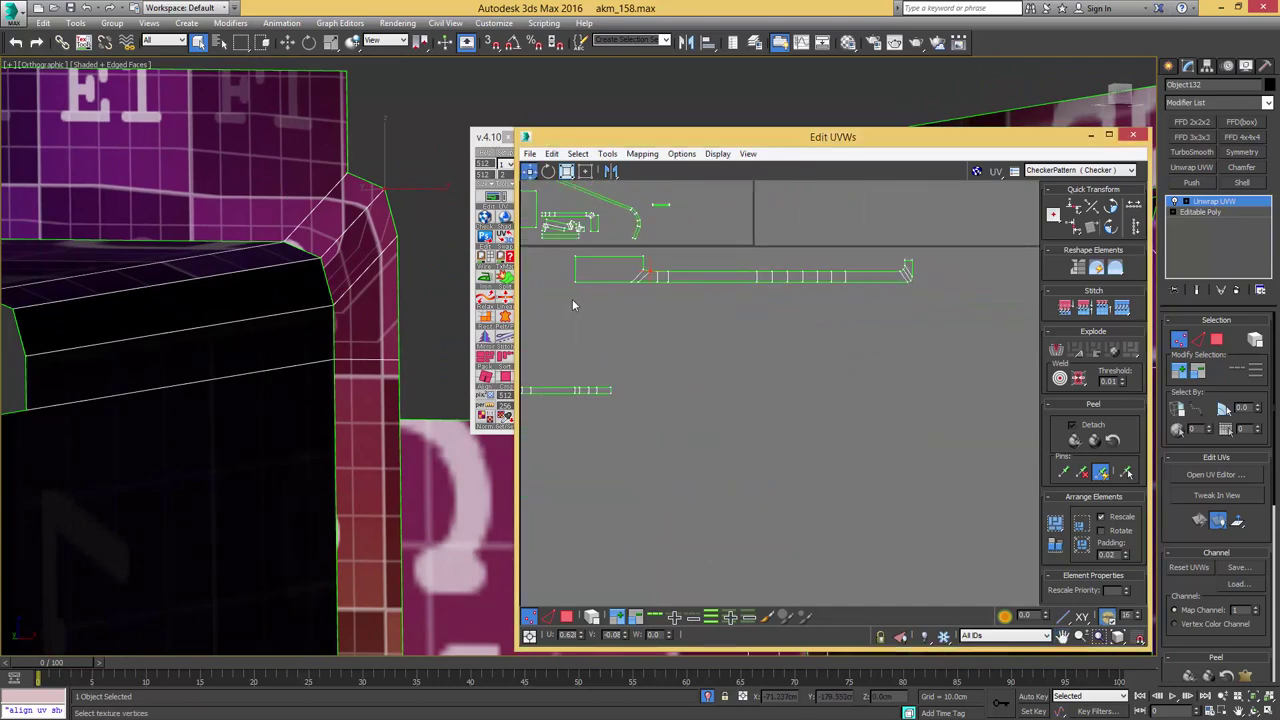
drag(922, 277, 923, 276)
scroll(840, 275, up, 3)
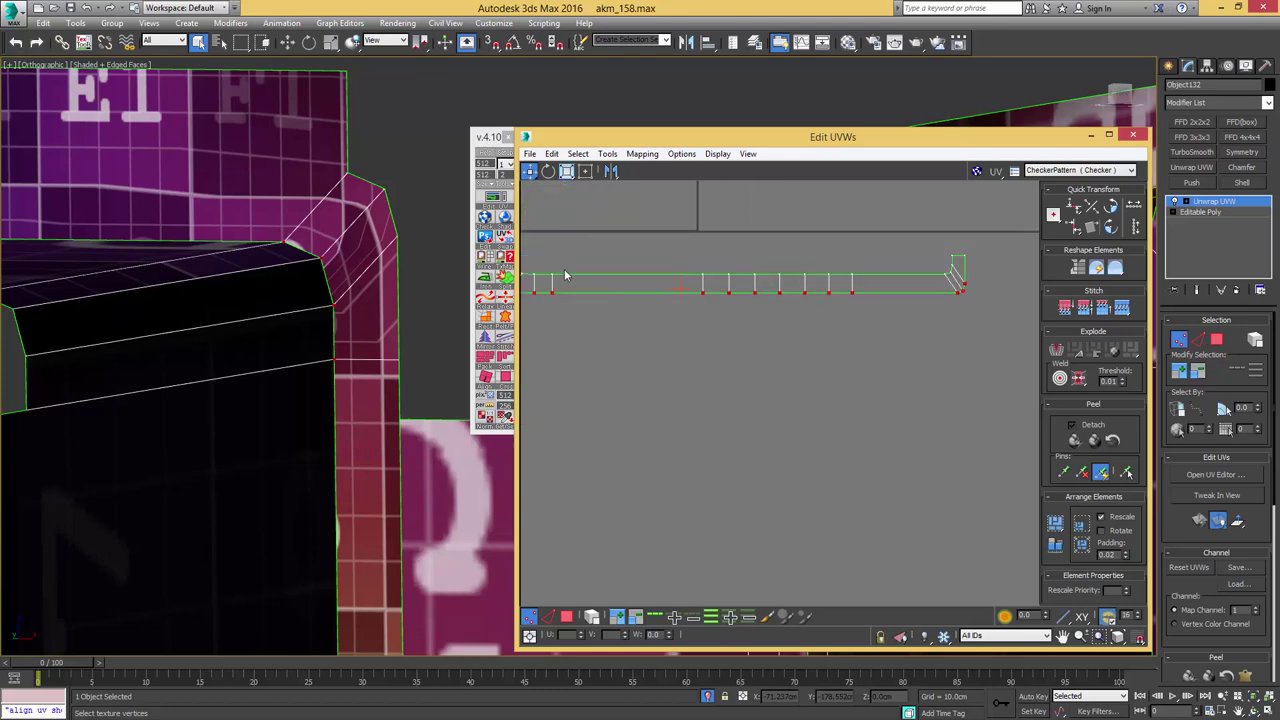
middle_drag(566, 275, 812, 292)
scroll(717, 293, up, 4)
drag(789, 336, 790, 328)
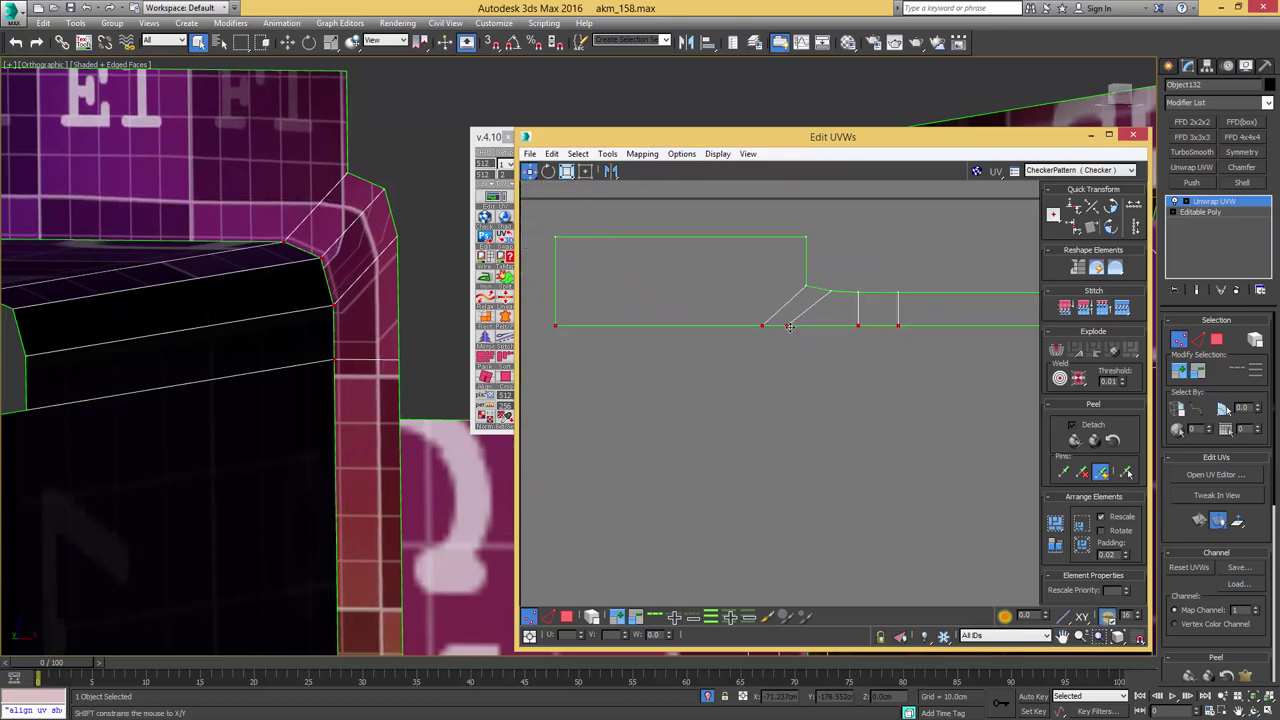
scroll(829, 306, down, 3)
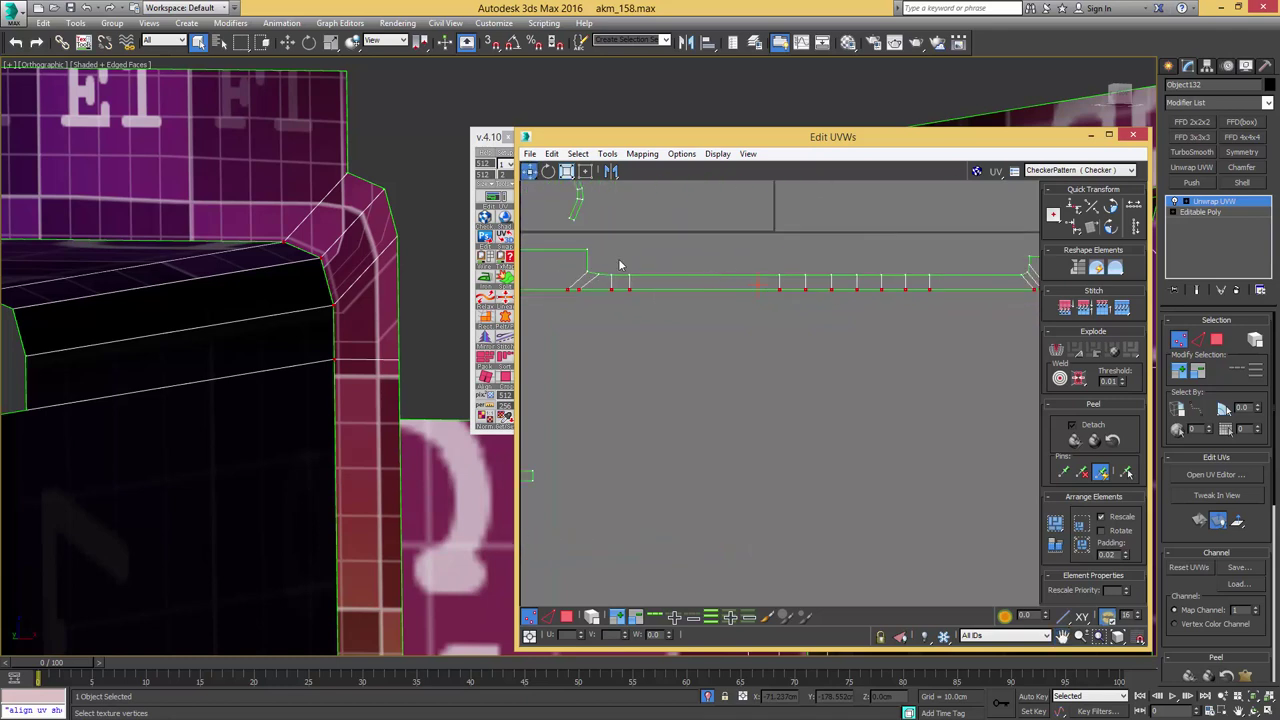
- Level the upper vertices of the long strip into one horizontal line
drag(997, 277, 999, 277)
middle_drag(919, 281, 792, 285)
scroll(897, 275, up, 3)
key(shift+h)
middle_drag(697, 277, 766, 305)
scroll(763, 277, down, 3)
scroll(934, 301, up, 2)
- Detach the hooked end faces from the far end of the long strip and place them beside it
key(3)
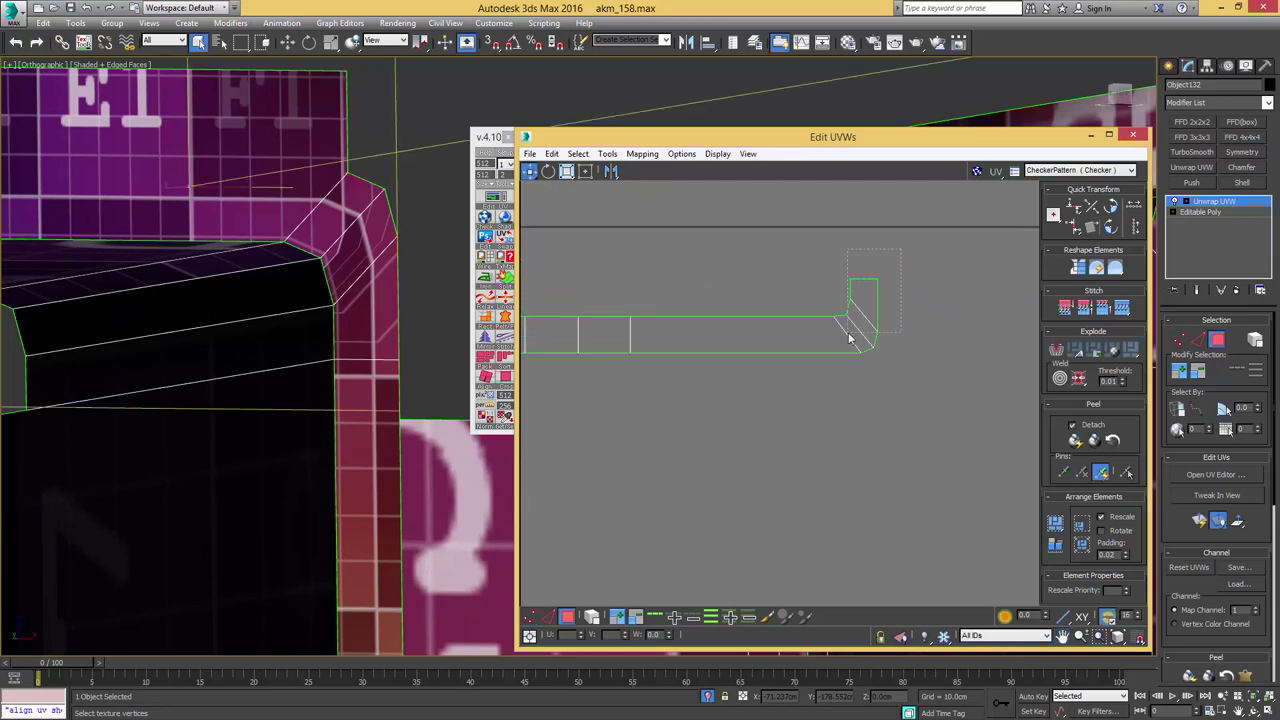
right_click(860, 313)
drag(849, 334, 908, 330)
click(841, 351)
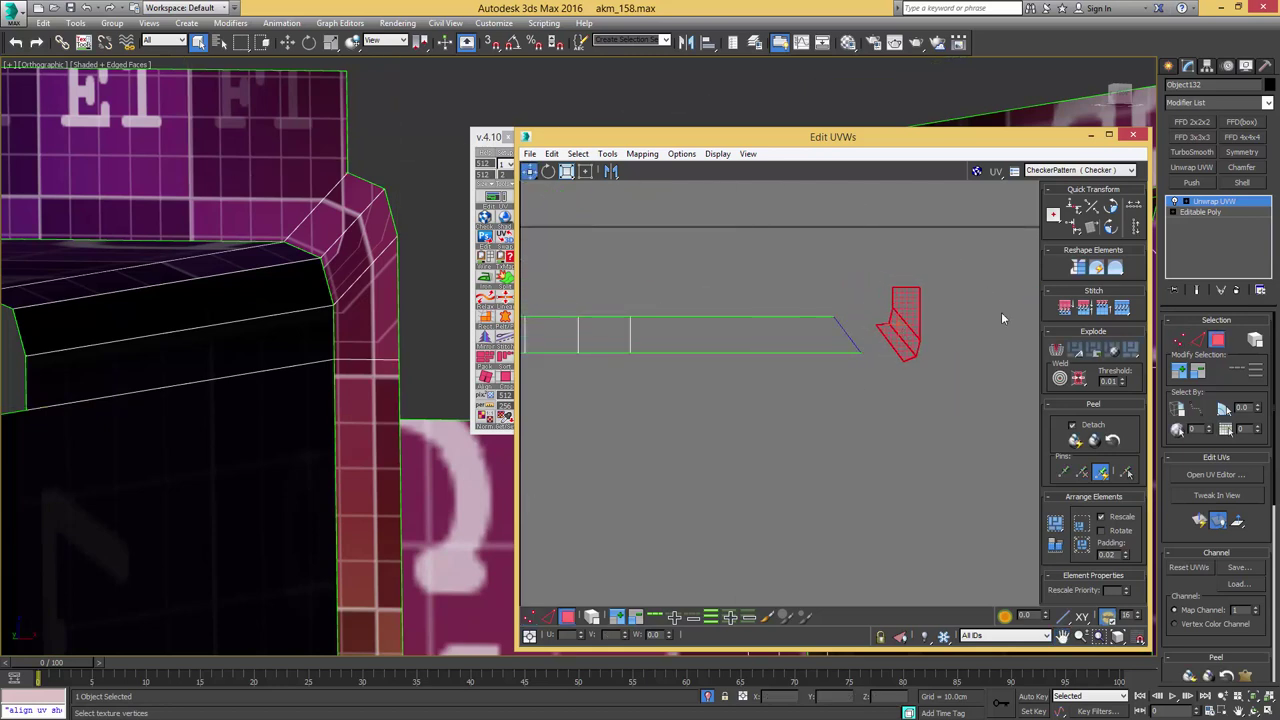
- Straighten the detached end piece, rotate it 90 degrees counterclockwise and relax it until flat
click(1078, 268)
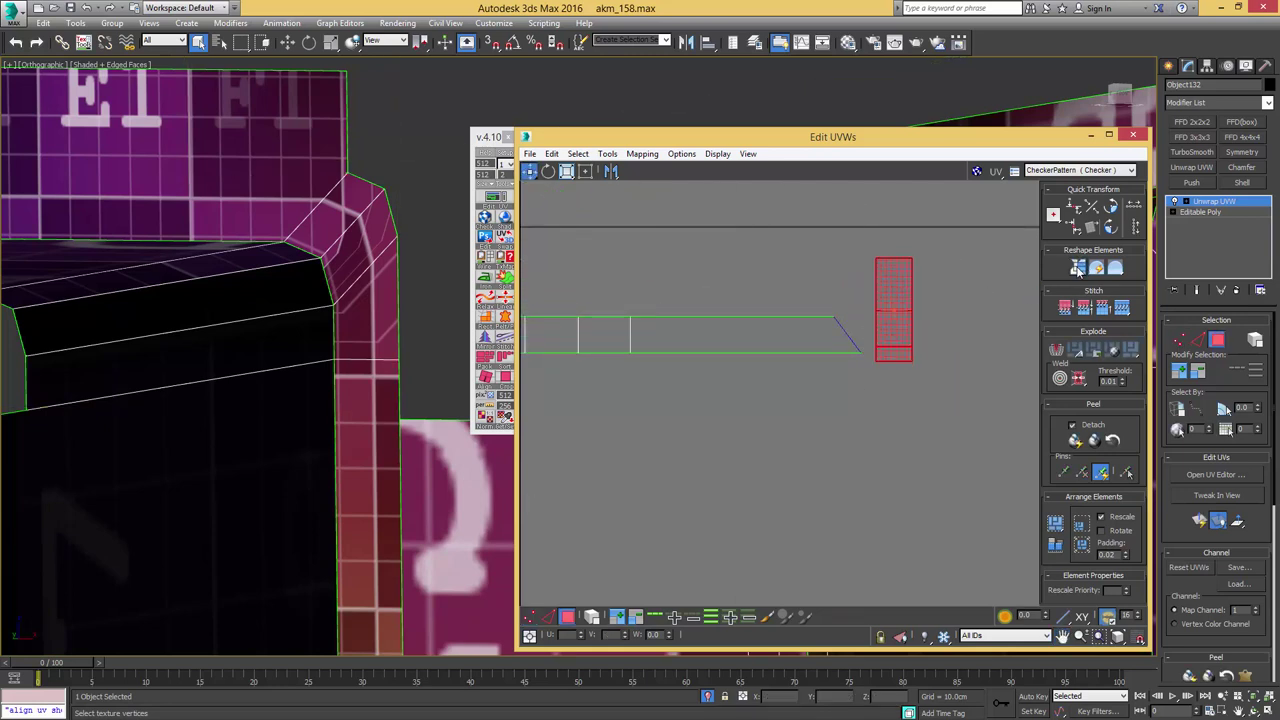
click(1113, 213)
drag(886, 310, 916, 320)
click(1114, 268)
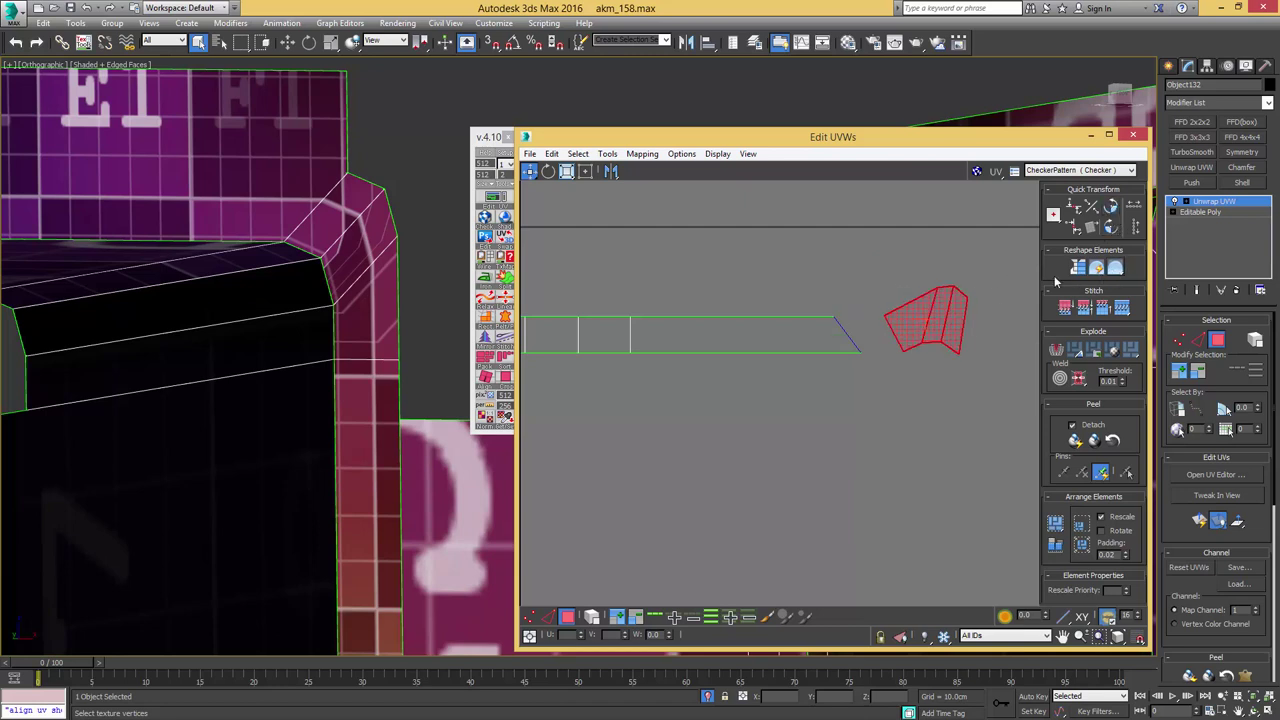
- Square up the relaxed end piece by aligning its long edges horizontally and its cross edges vertically
scroll(966, 283, up, 2)
key(2)
double_click(932, 286)
key(h)
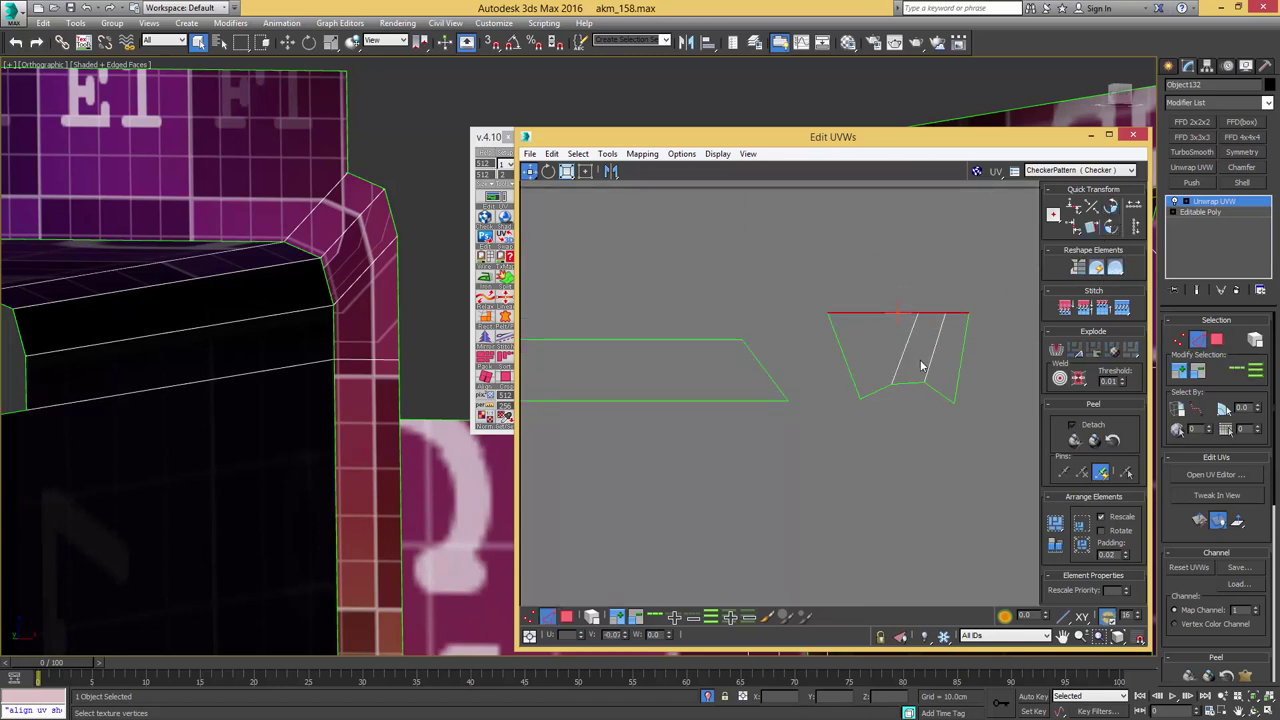
double_click(914, 386)
key(h)
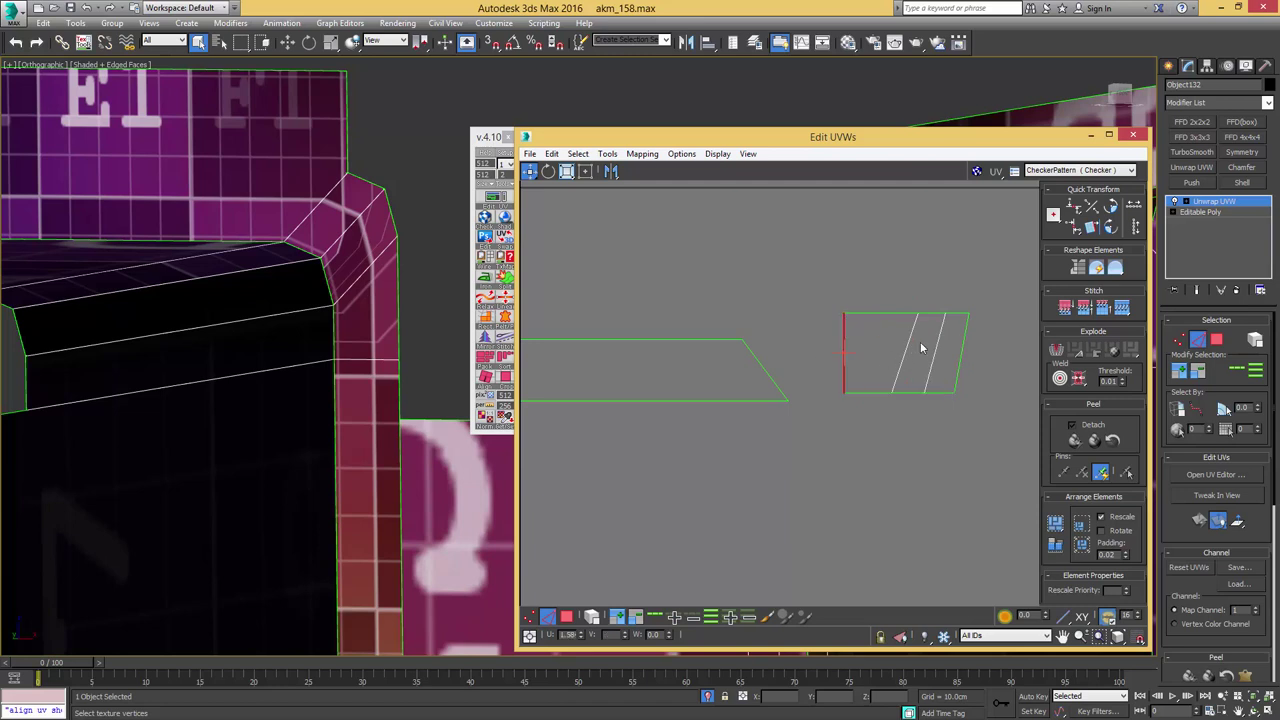
click(911, 347)
key(v)
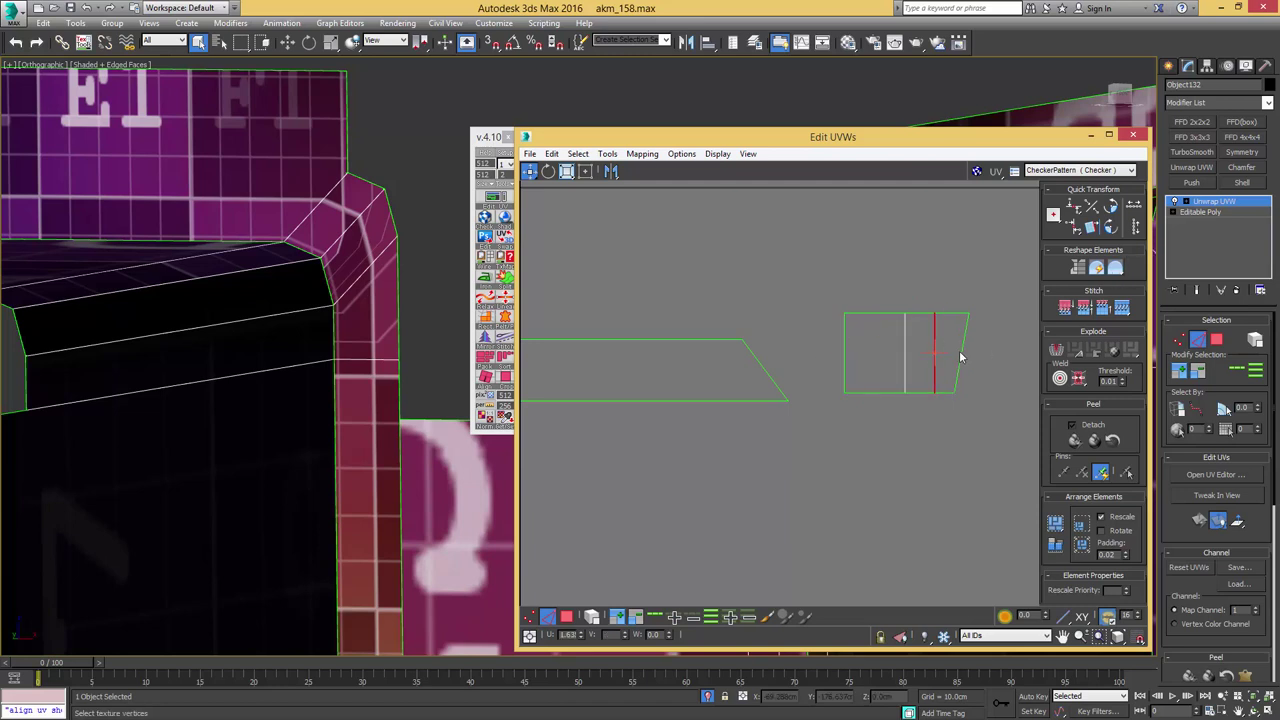
- Straighten the long strip's slanted end edge vertically and stitch the squared end piece onto it
drag(752, 367, 750, 366)
key(v)
middle_drag(777, 350, 805, 310)
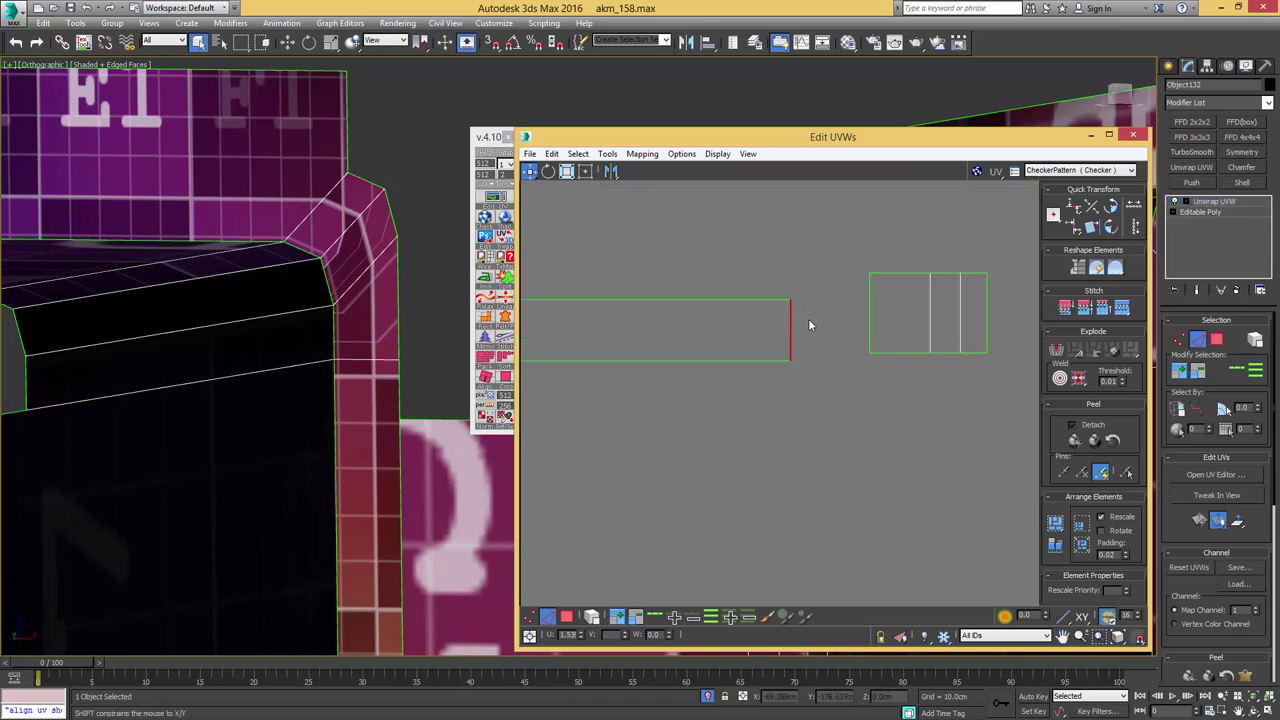
key(s)
scroll(791, 308, down, 3)
middle_drag(674, 295, 990, 308)
scroll(713, 297, down, 4)
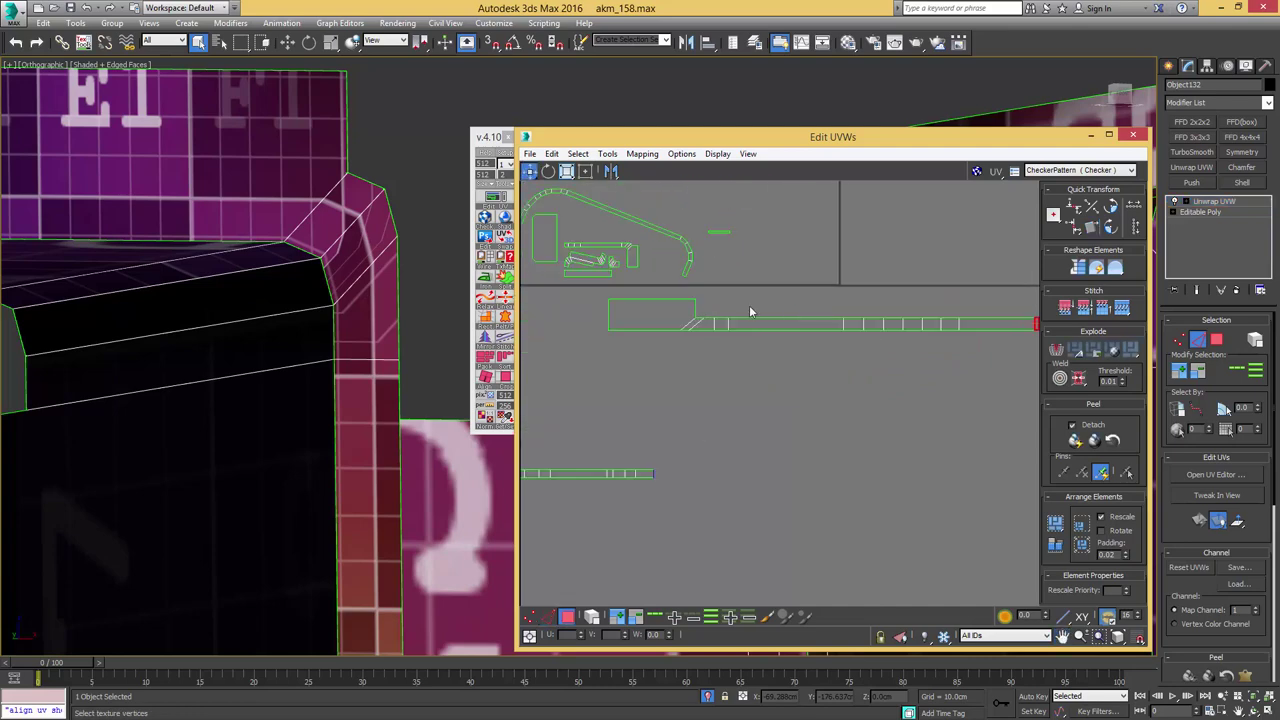
- Select the completed strip island and shade its faces on the model to inspect the area it covers
key(3)
key(5)
click(682, 320)
mouse_move(369, 259)
alt+middle_down()
mouse_move(286, 277)
mouse_move(257, 268)
mouse_move(352, 269)
mouse_move(322, 251)
mouse_move(271, 257)
alt+middle_up()
key(F2)
scroll(286, 251, down, 4)
scroll(305, 255, up, 4)
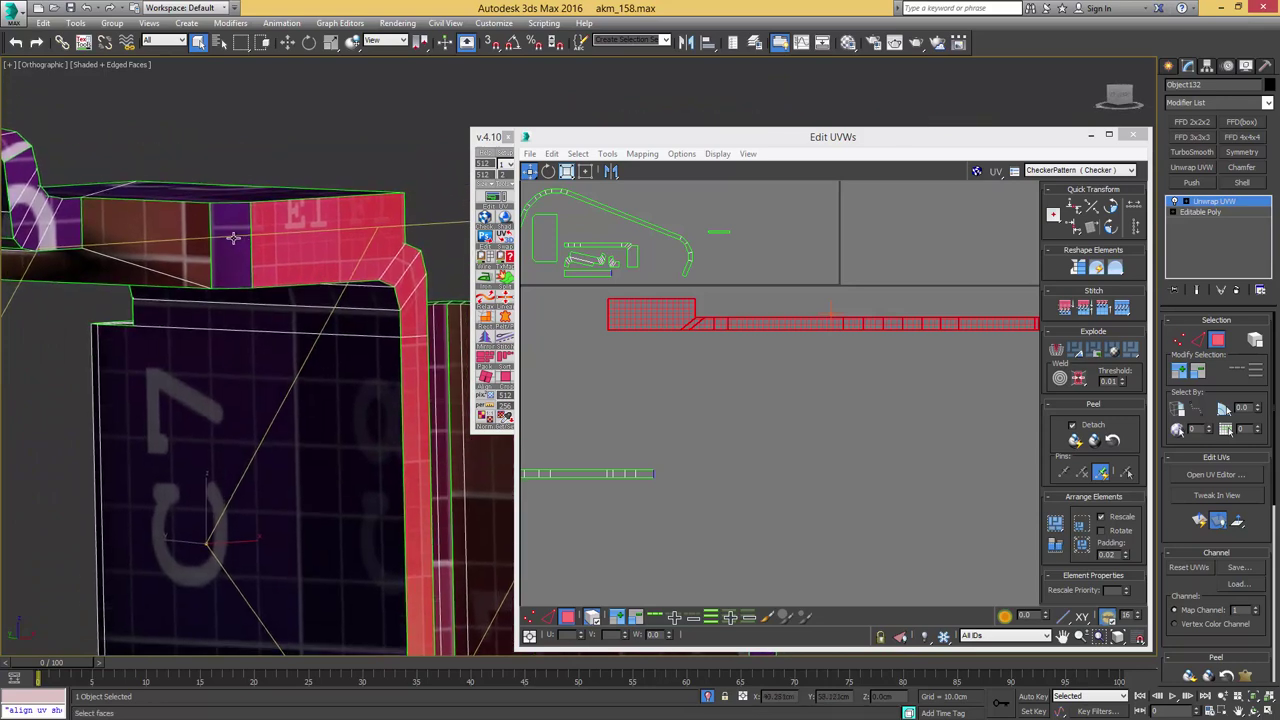
- Locate the narrow corner face beside the strip's wide end in the UV layout and examine its surroundings on the model
click(232, 238)
middle_drag(180, 310, 292, 322)
alt+middle_drag(292, 322, 241, 296)
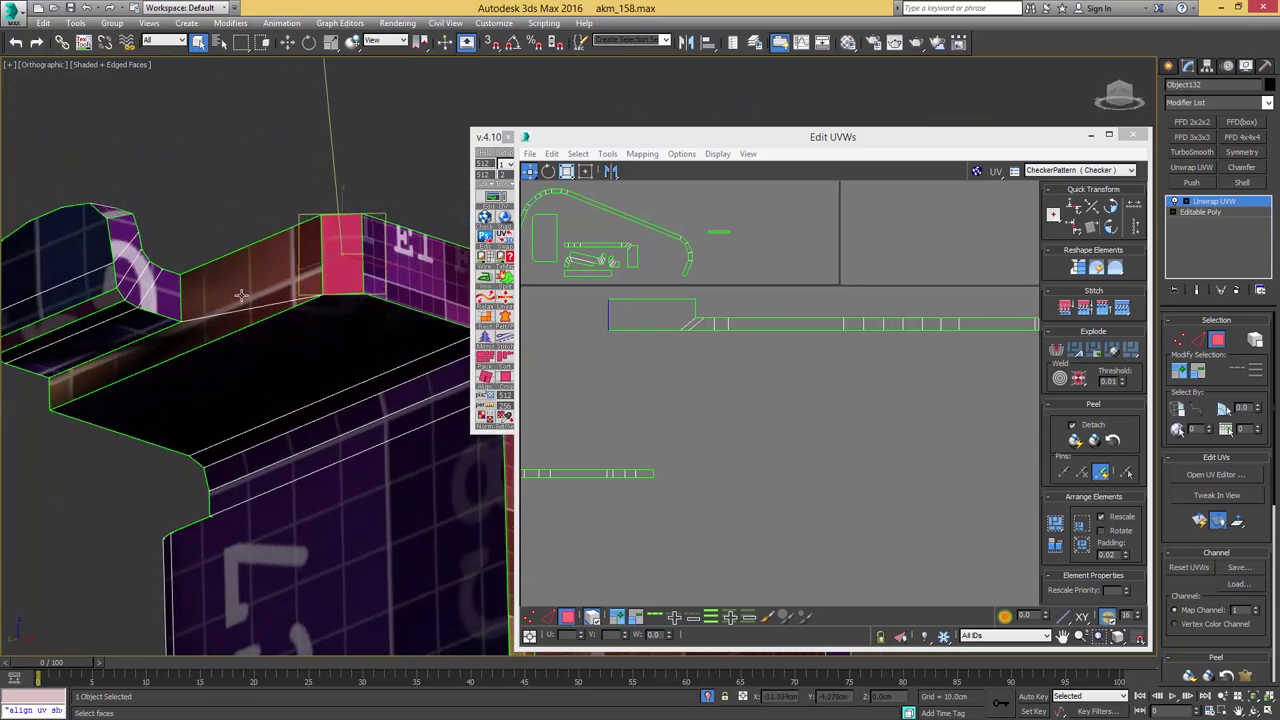
middle_click(660, 323)
scroll(720, 358, down, 3)
middle_drag(681, 270, 717, 306)
scroll(687, 266, up, 2)
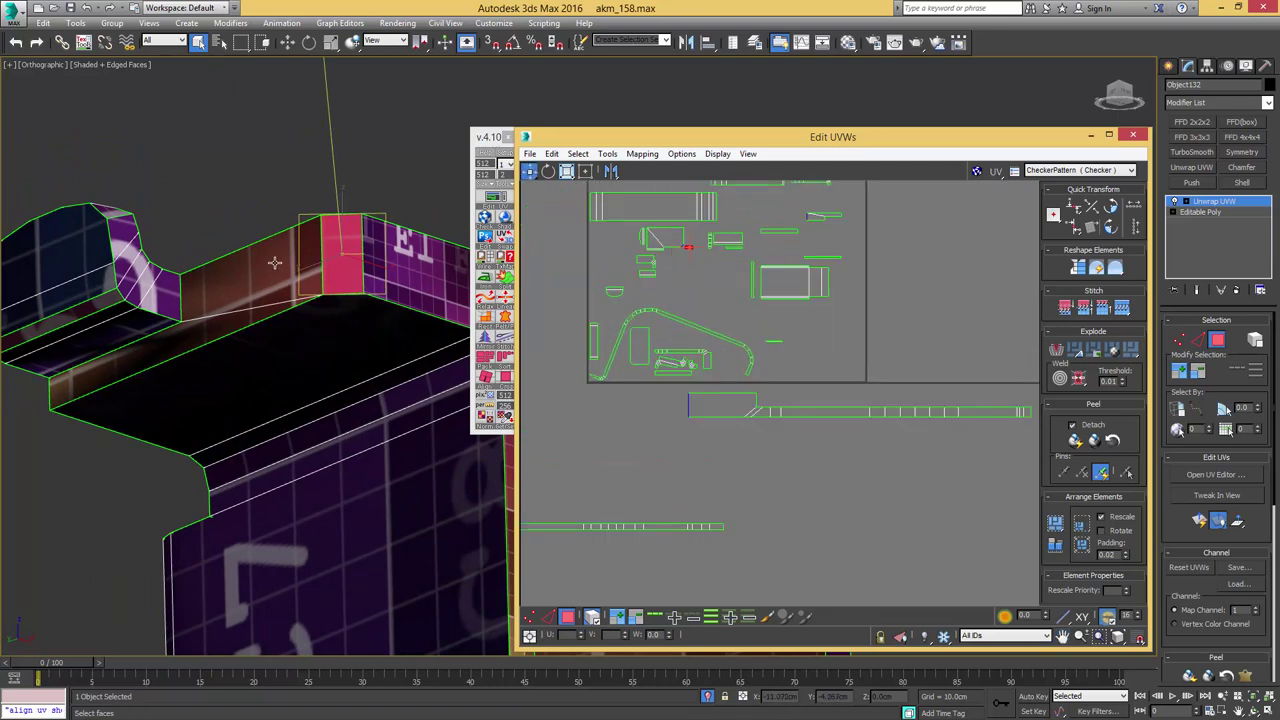
alt+middle_drag(369, 295, 370, 256)
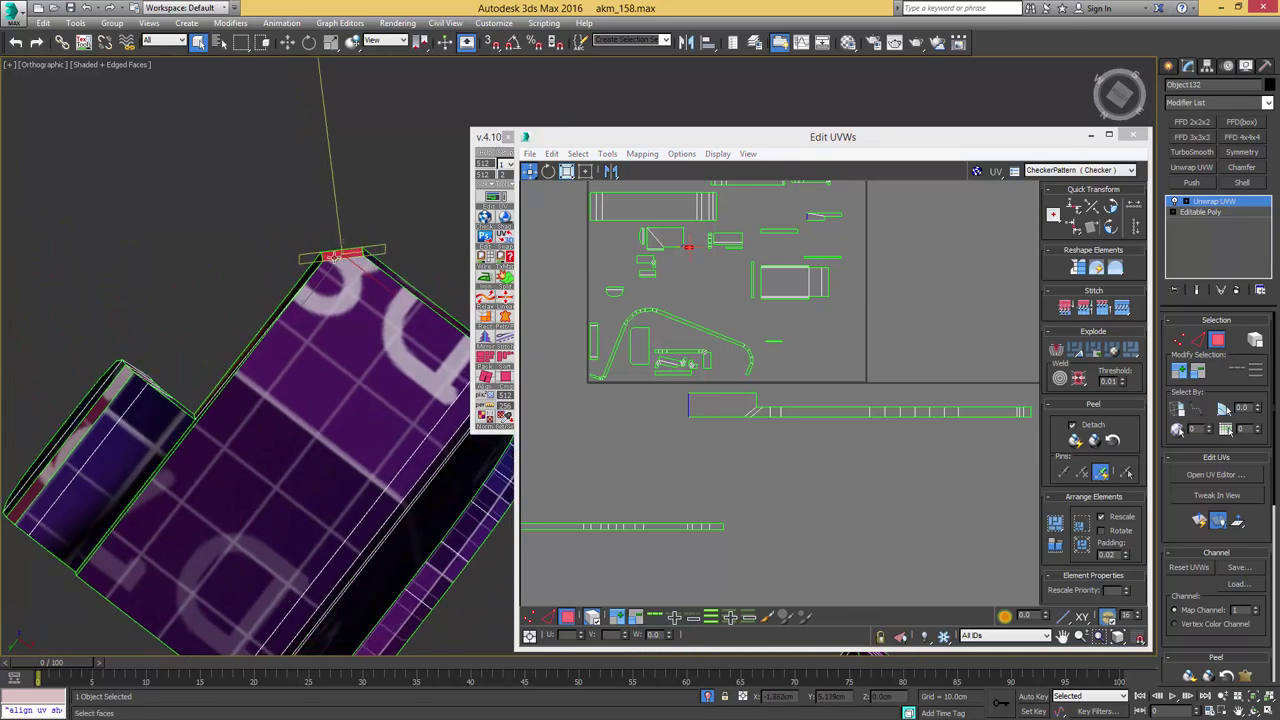
alt+middle_drag(370, 261, 414, 289)
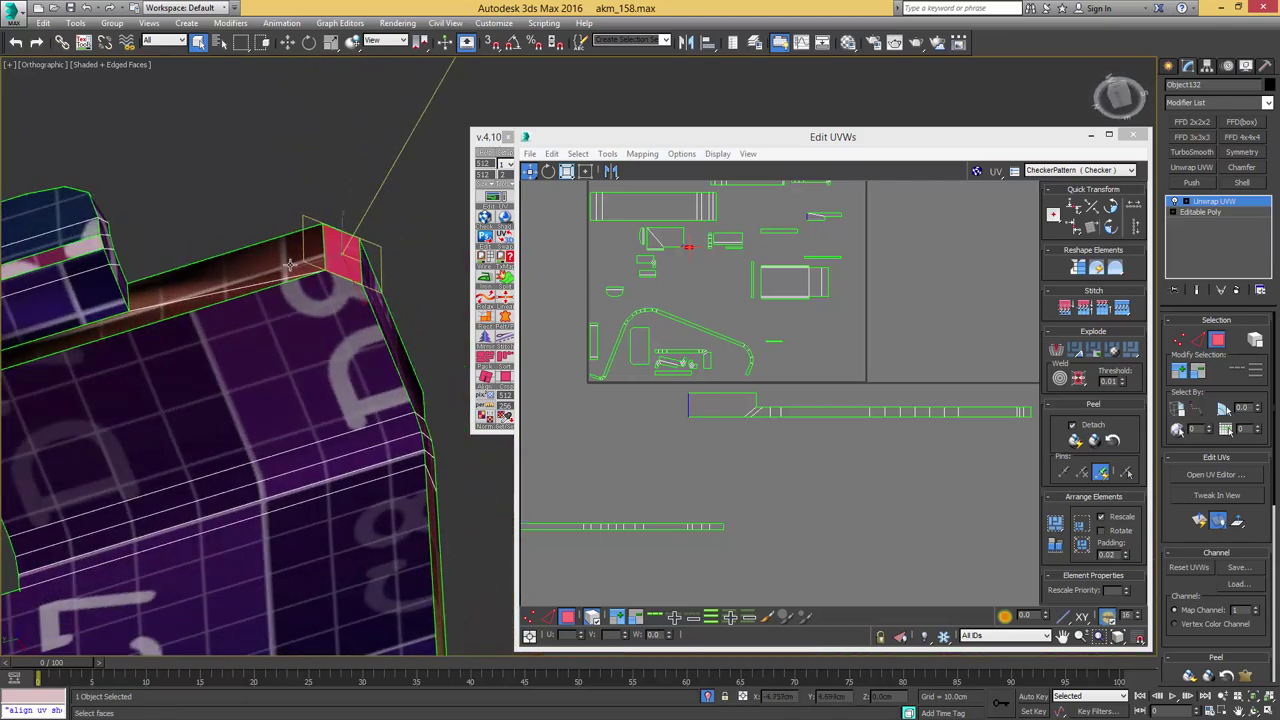
- Move the completed strip island farther below the UV square and save the scene as akm_159.max
middle_drag(708, 303, 697, 315)
middle_drag(857, 377, 782, 353)
click(650, 390)
drag(652, 391, 677, 458)
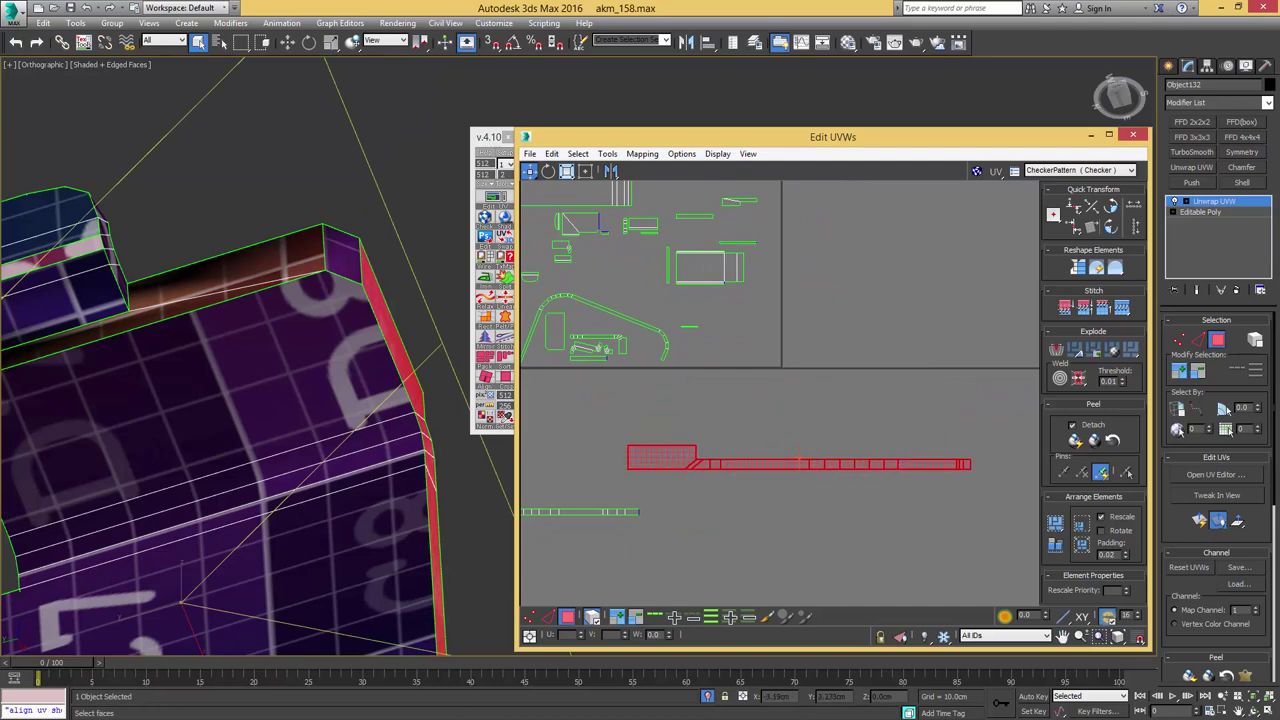
key(ctrl+s)
- Stitch the flat face under the rounded tab to the neighbouring bend and tab faces along its lower edge
scroll(149, 351, down, 2)
middle_drag(149, 351, 206, 279)
click(147, 240)
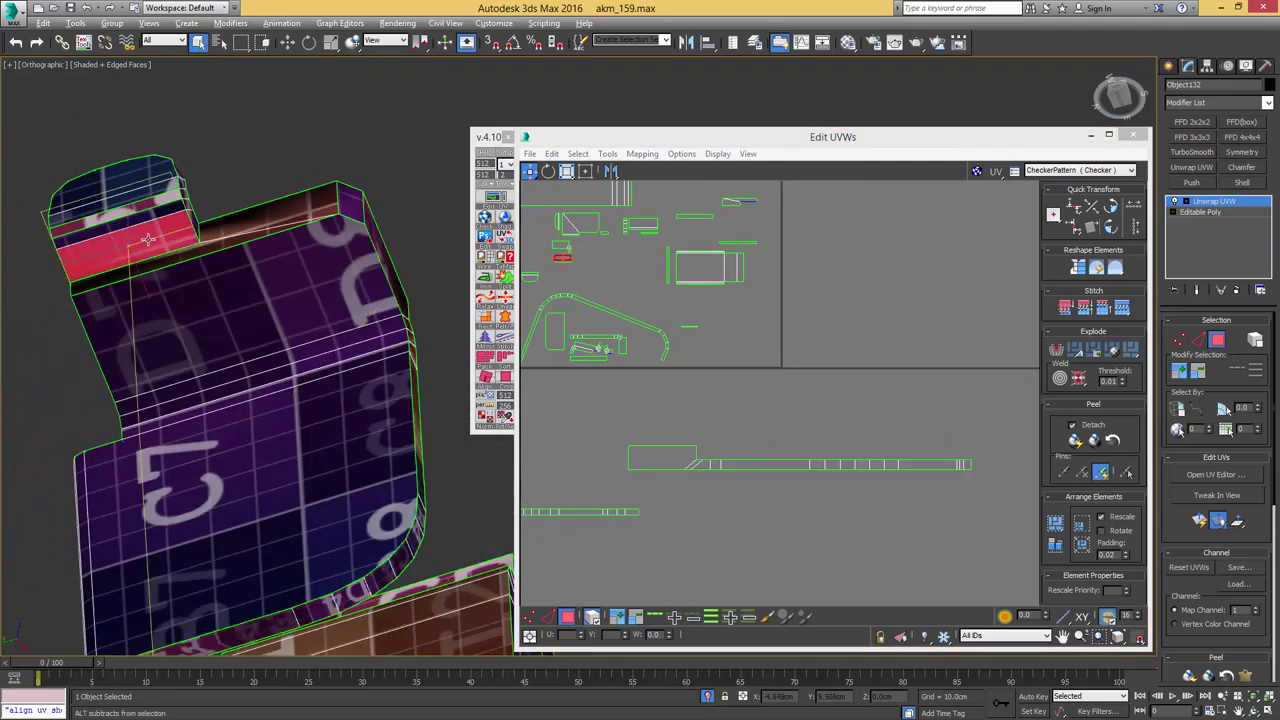
alt+middle_drag(147, 240, 164, 267)
middle_drag(164, 267, 219, 322)
middle_drag(583, 291, 722, 250)
scroll(704, 225, up, 9)
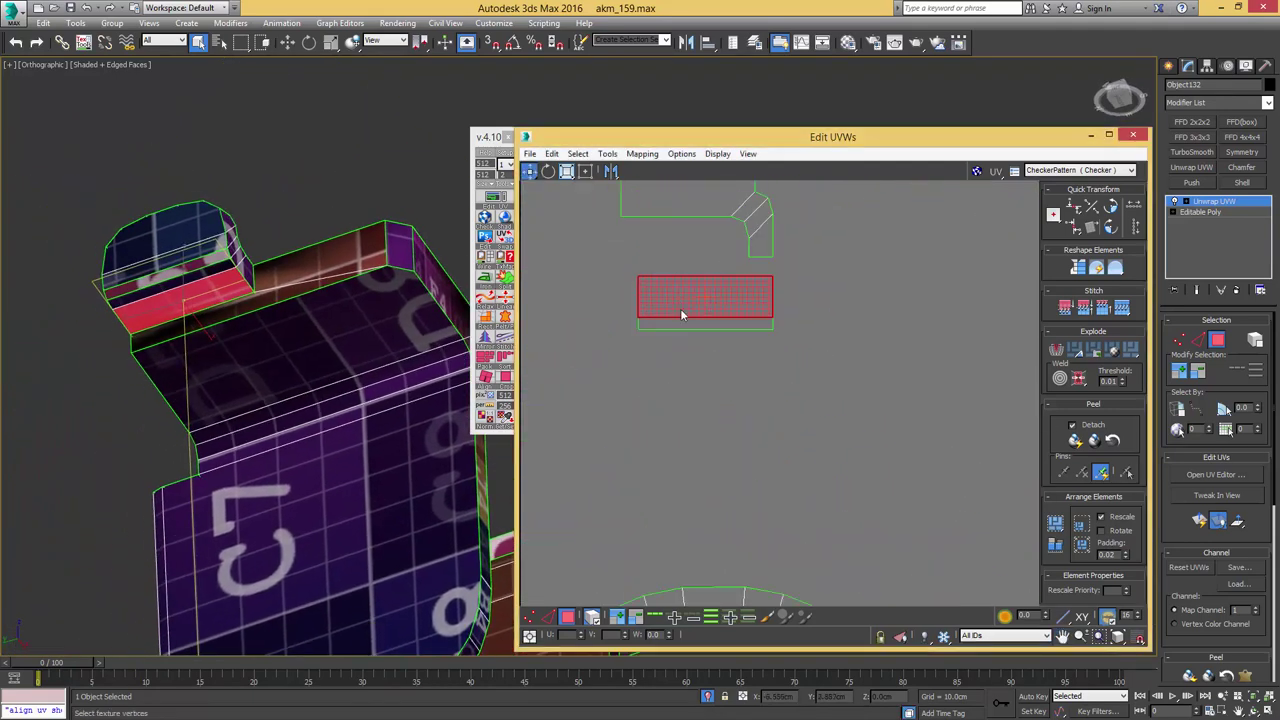
key(2)
click(711, 330)
key(4)
click(713, 329)
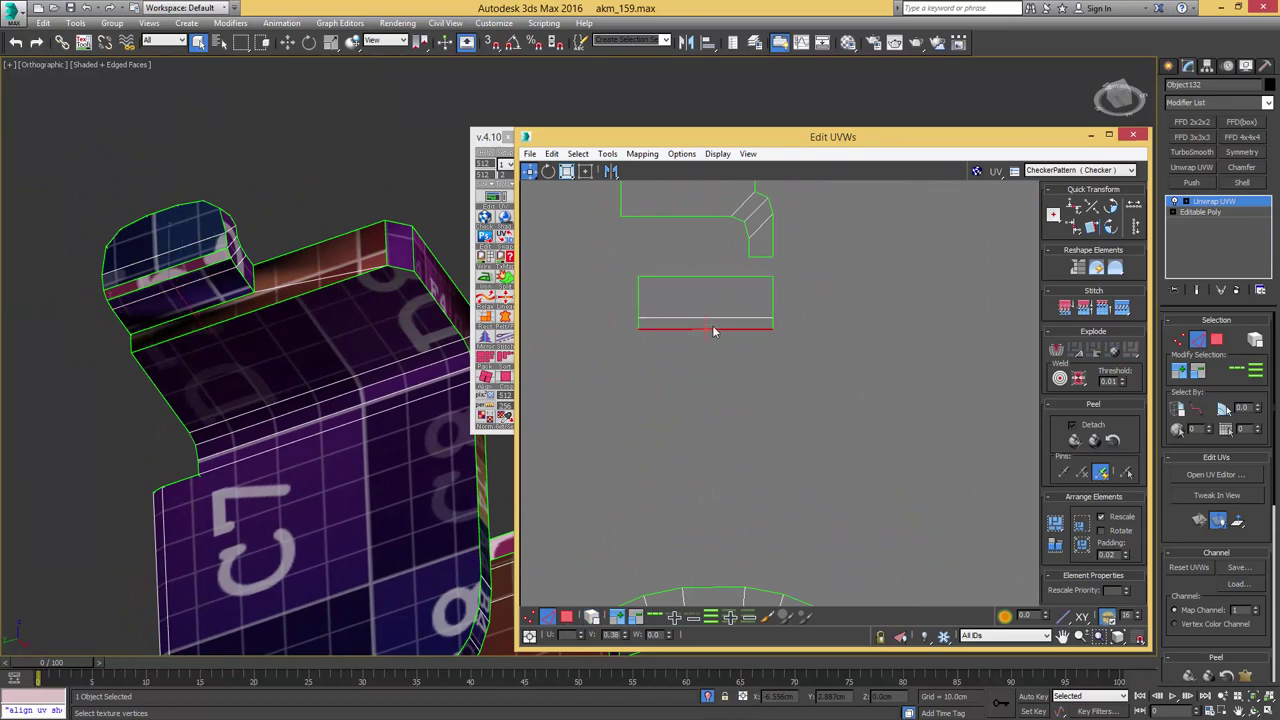
key(s)
click(709, 338)
key(s)
scroll(697, 351, down, 4)
- Select the whole joined tab island and move it out of the UV square, below the wide-ended strip
key(3)
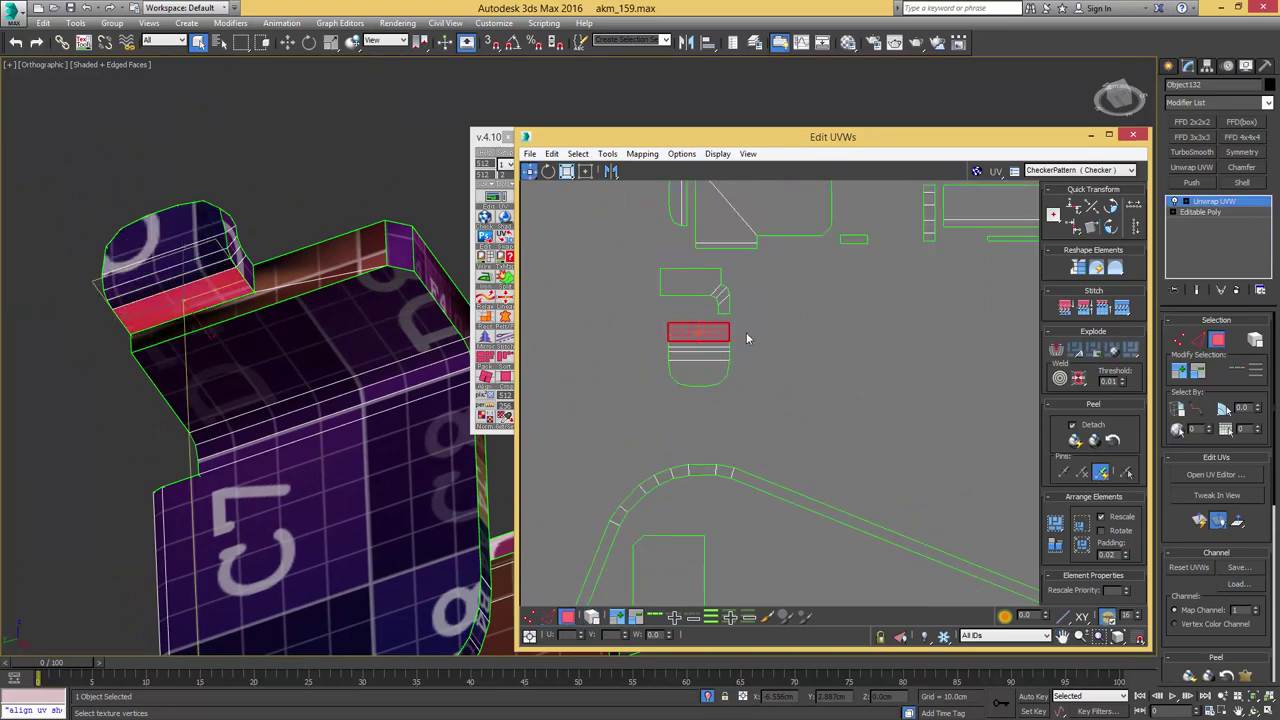
key(4)
click(712, 336)
scroll(296, 280, down, 5)
alt+middle_drag(296, 280, 482, 342)
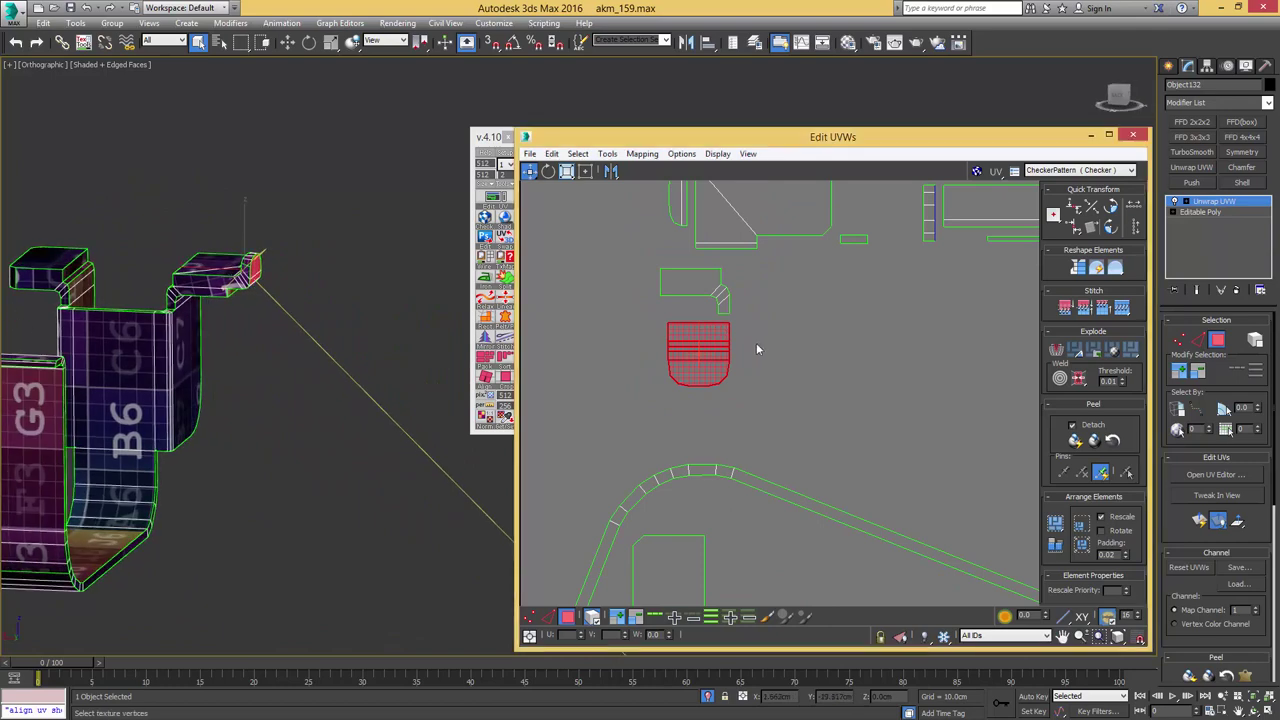
scroll(717, 312, down, 6)
drag(780, 469, 826, 486)
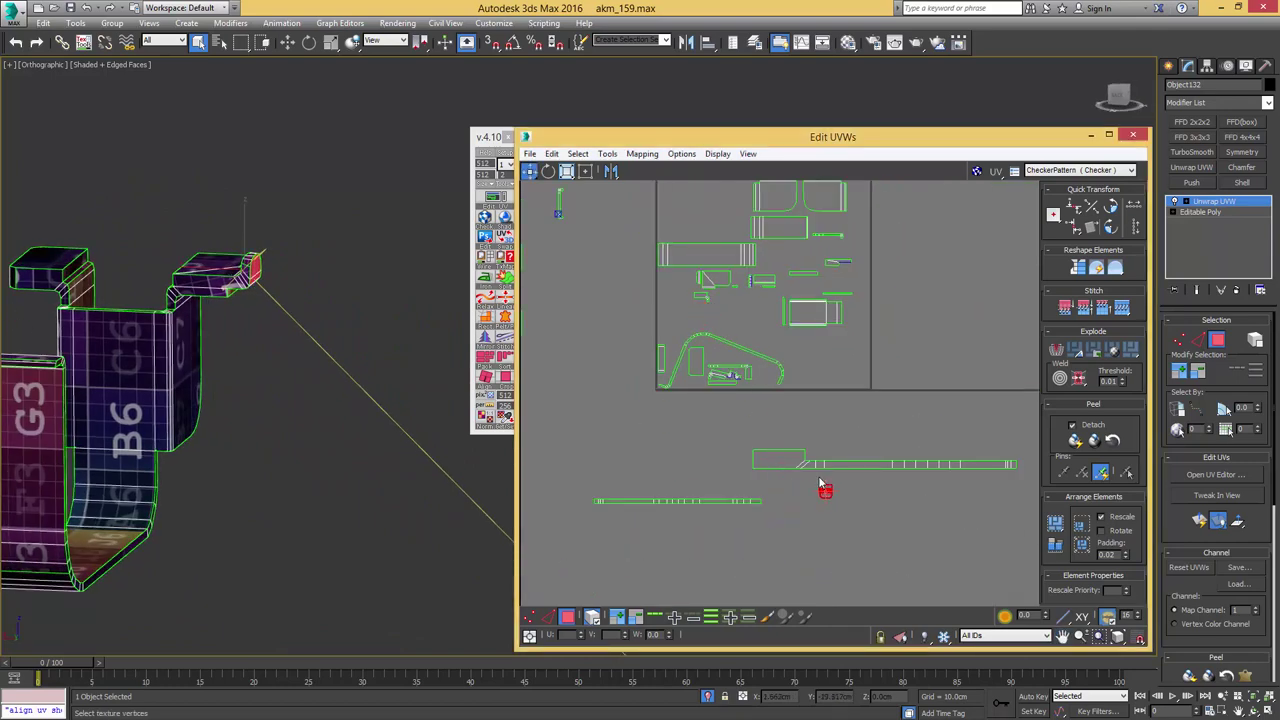
- Select both long strips, the tab island and the large bracket island and move them together well below the UV square
scroll(797, 335, down, 3)
drag(880, 372, 878, 368)
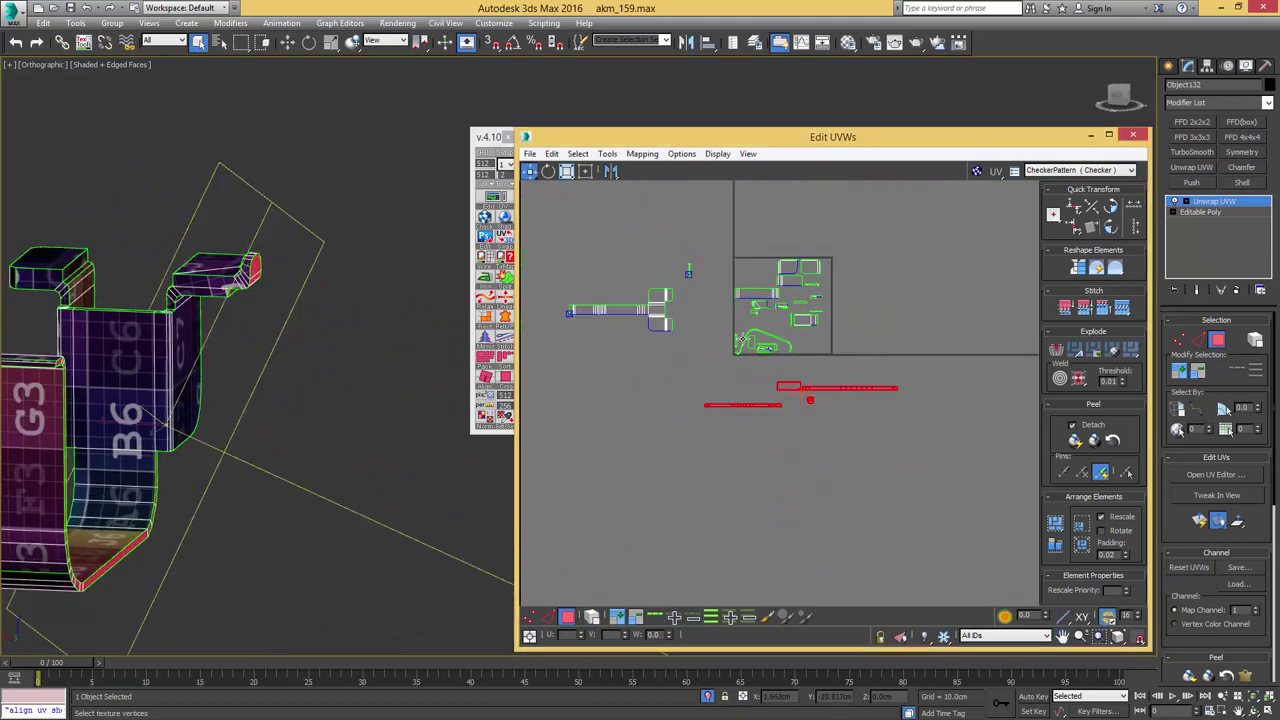
click(639, 310)
scroll(660, 306, down, 2)
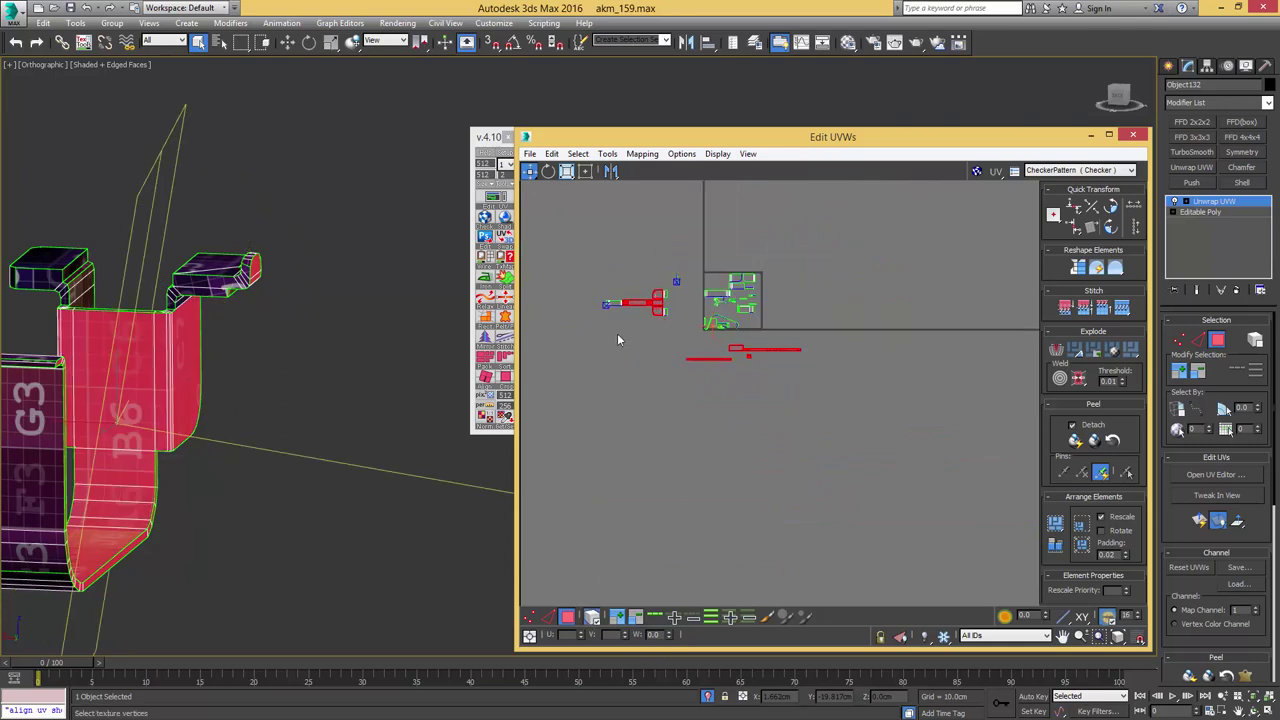
ctrl+drag(617, 335, 647, 484)
- Select the narrow side faces and corner face beside the rounded tab and move them down to the gathered islands
alt+middle_drag(340, 330, 195, 290)
middle_drag(195, 290, 390, 305)
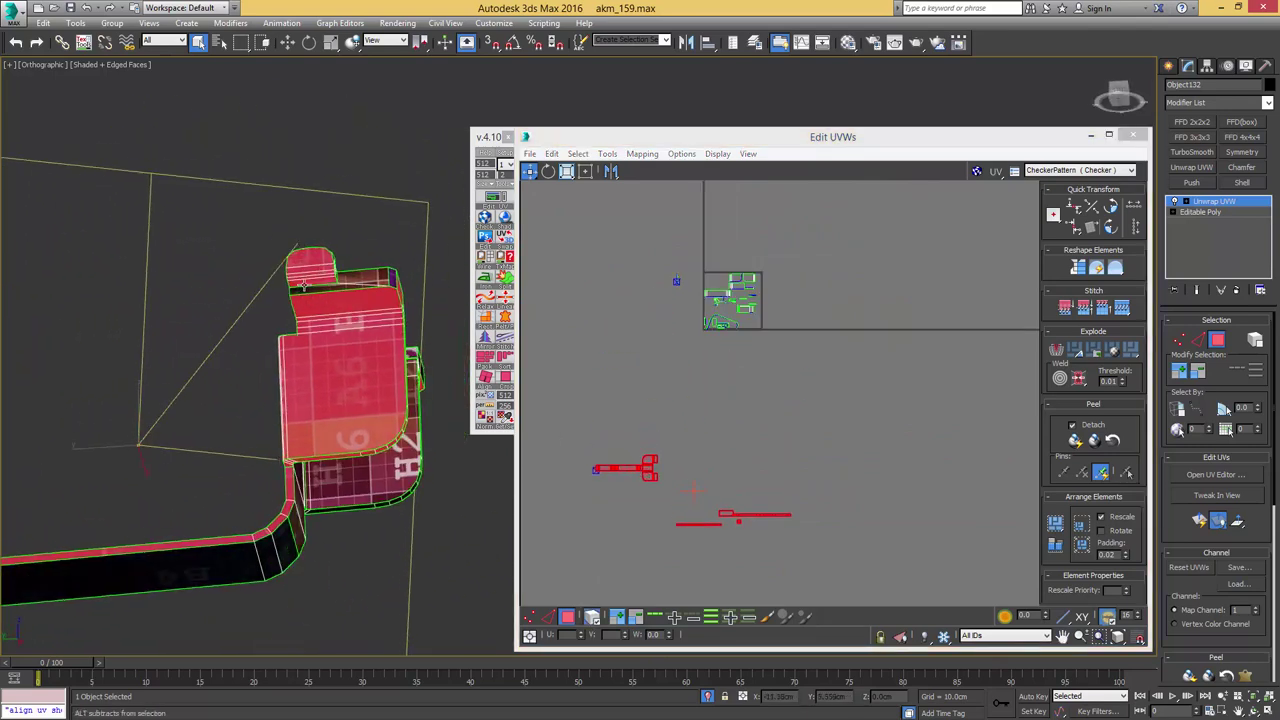
scroll(405, 288, up, 5)
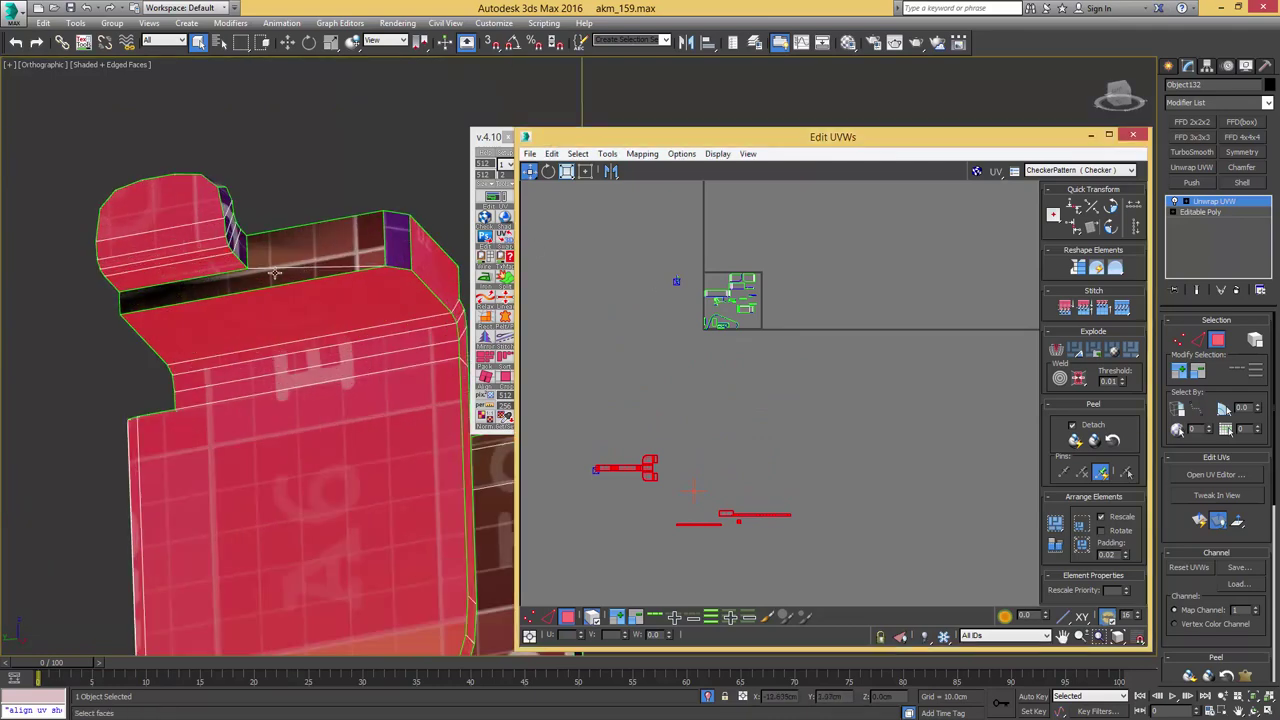
click(277, 273)
ctrl+click(329, 253)
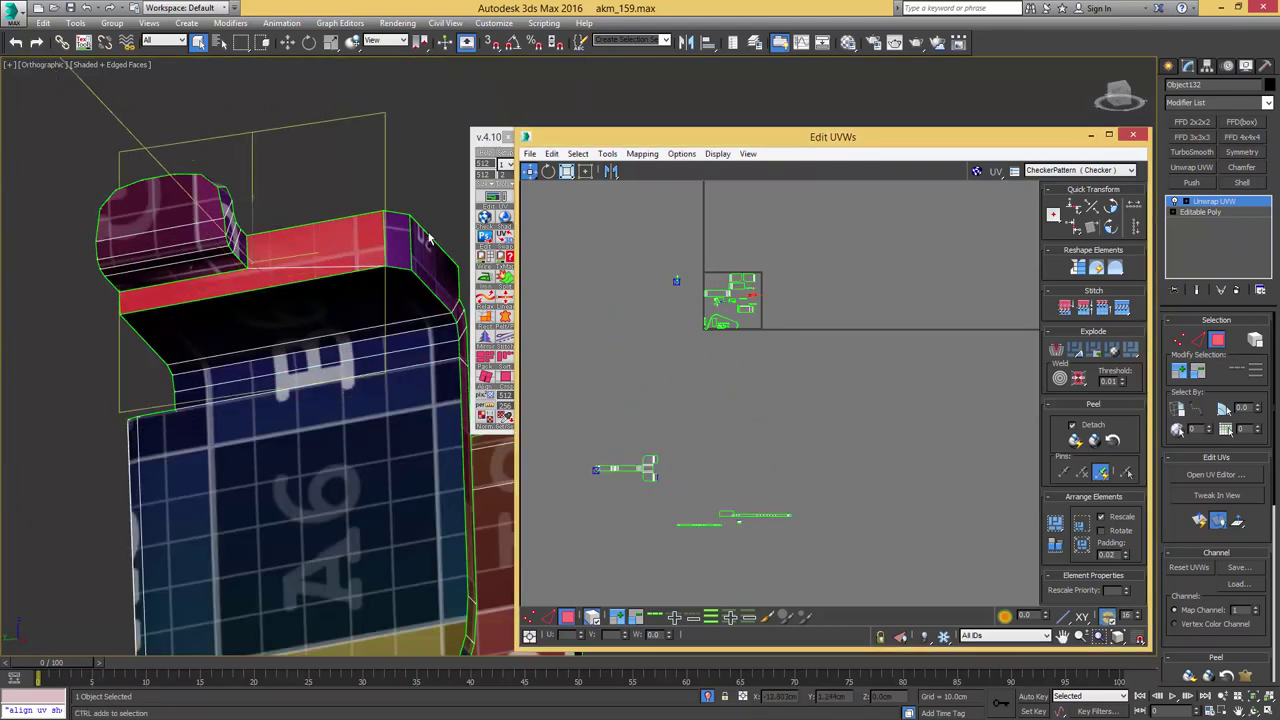
ctrl+click(399, 237)
middle_drag(673, 277, 664, 244)
click(586, 171)
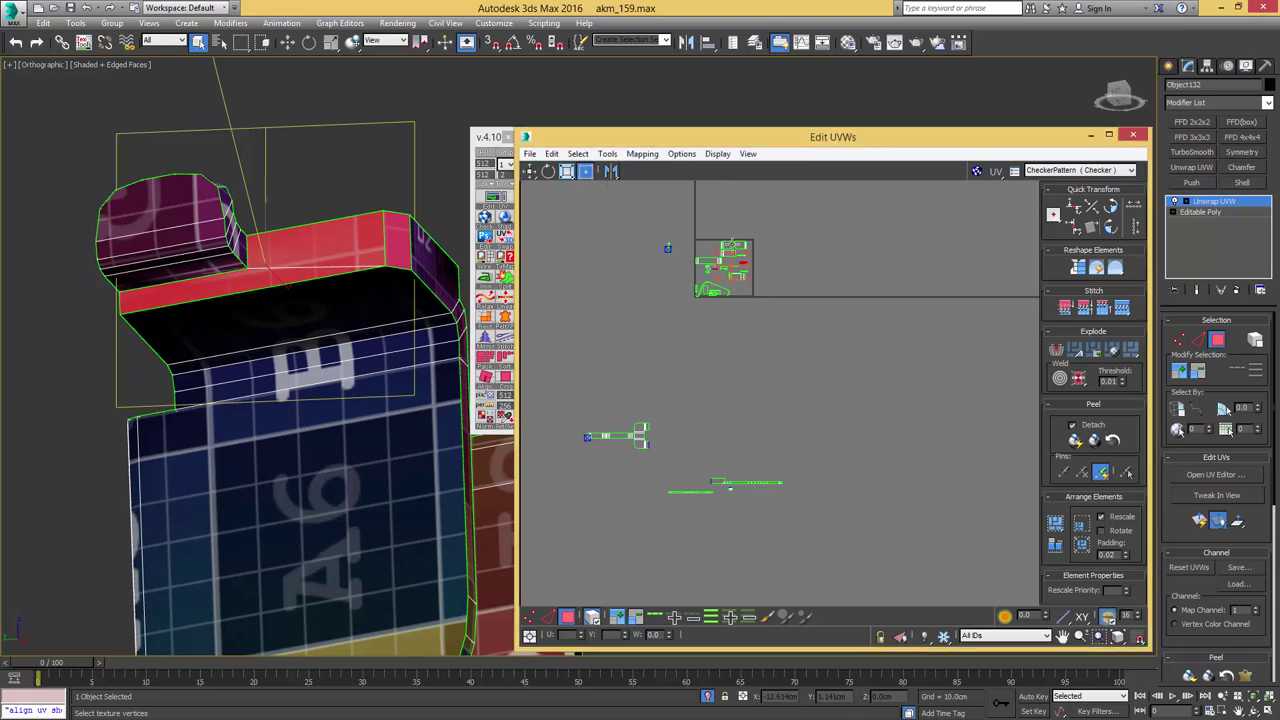
drag(735, 272, 646, 474)
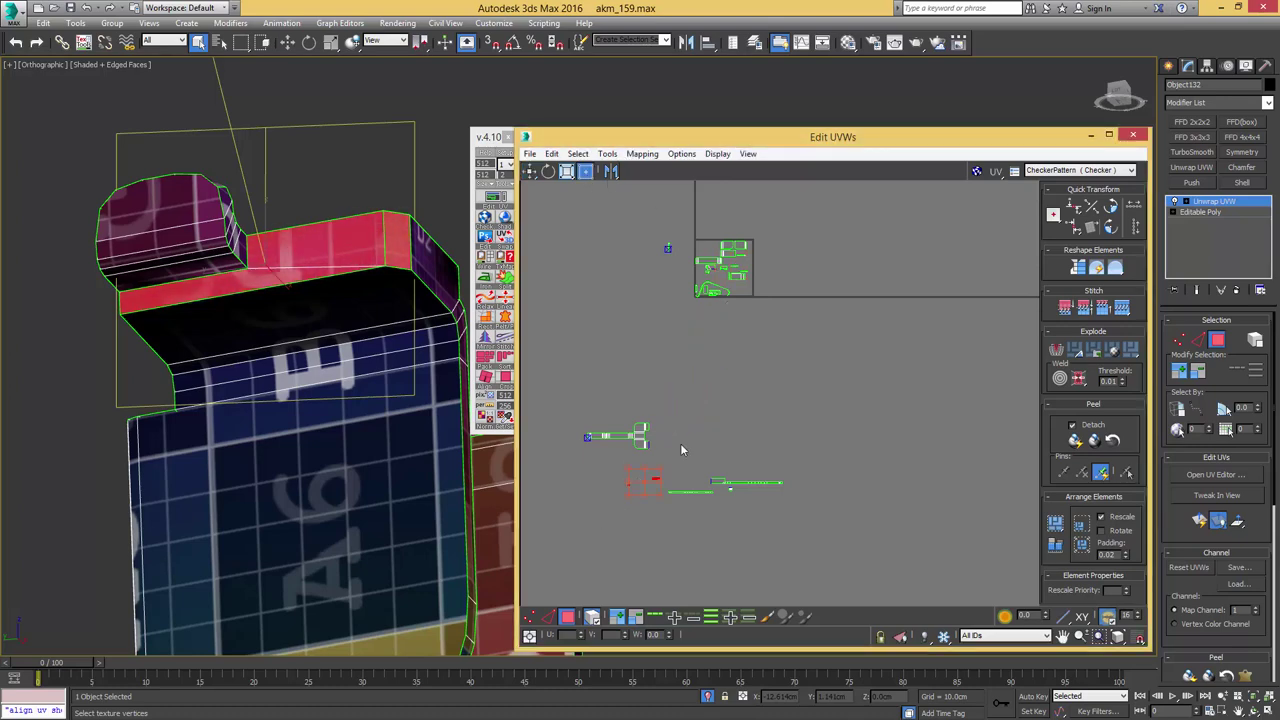
- Select the side faces at the bend beside the rounded tab and stitch their island to the neighbouring segmented strip along its short end edge
drag(816, 381, 833, 382)
alt+middle_drag(285, 205, 297, 275)
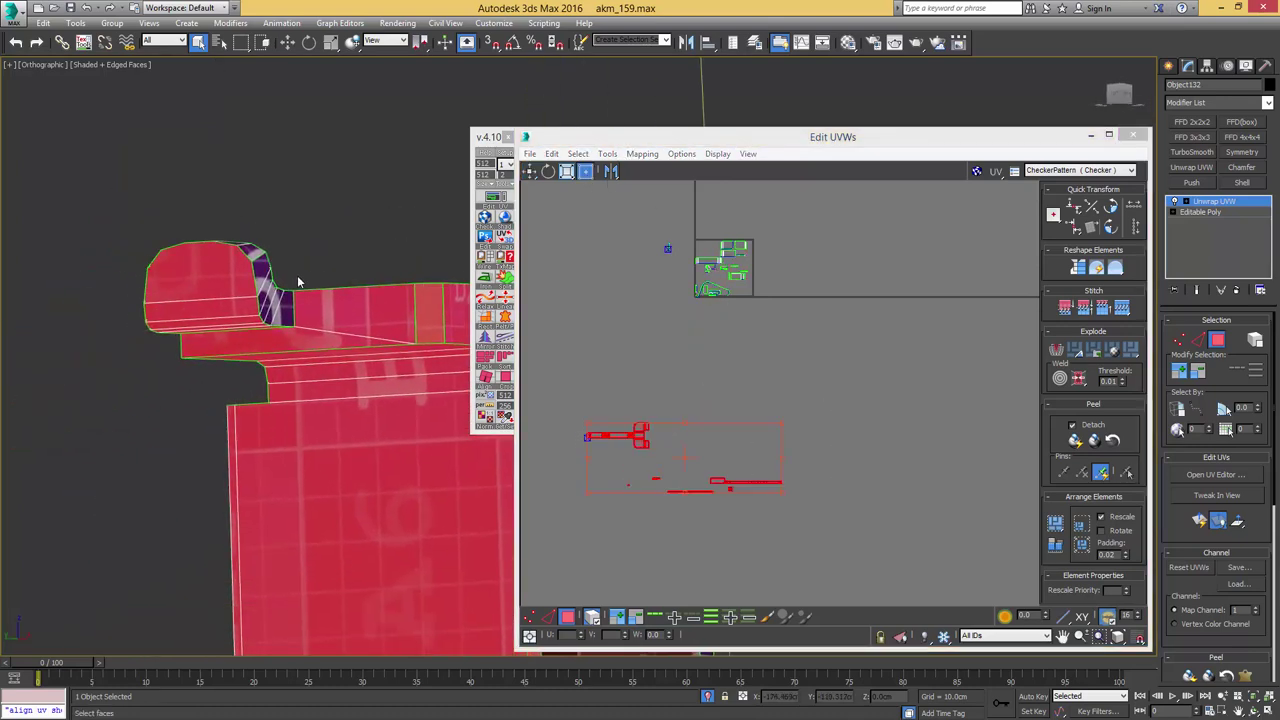
click(283, 302)
scroll(704, 281, up, 6)
scroll(765, 338, up, 10)
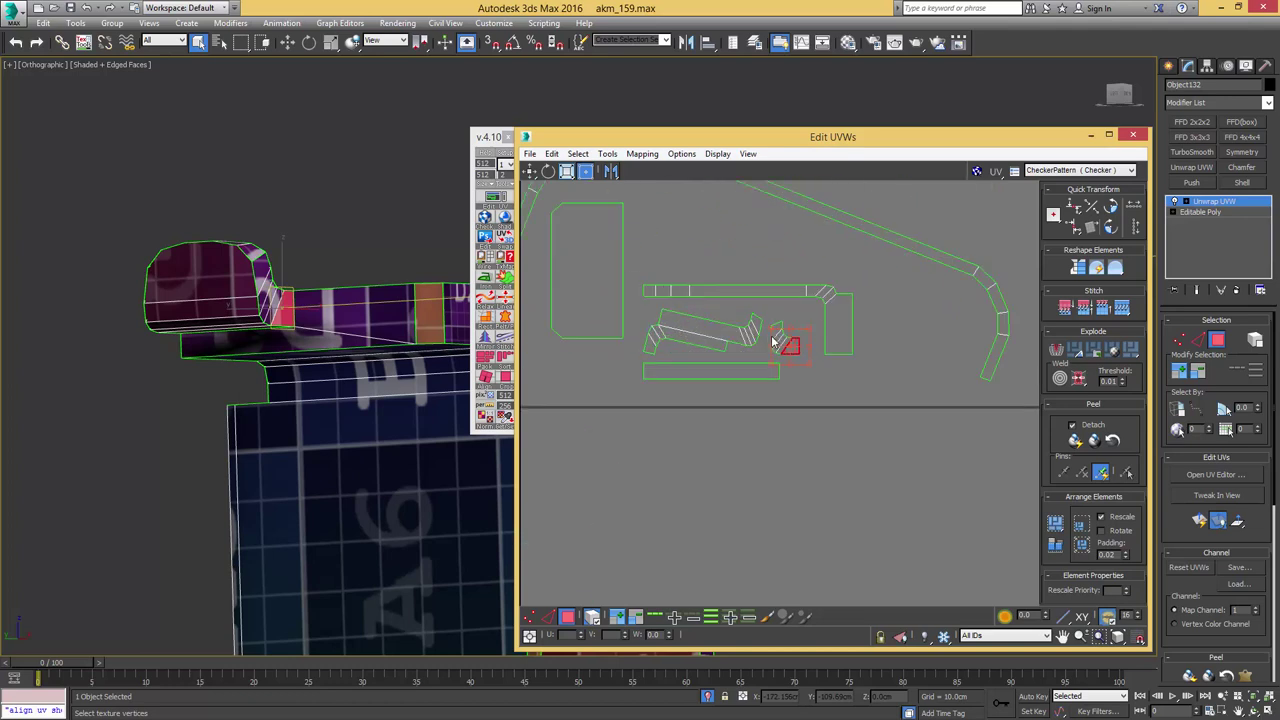
alt+middle_drag(384, 291, 345, 320)
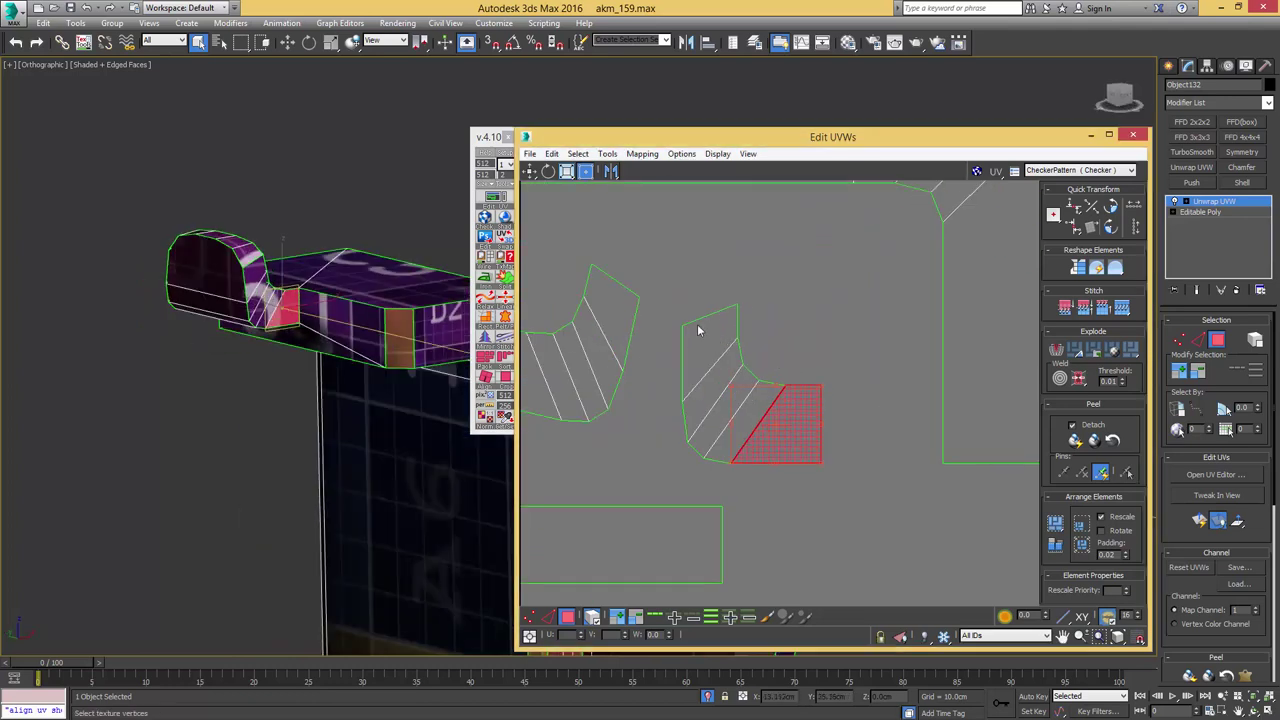
key(2)
click(701, 318)
click(707, 318)
key(s)
middle_drag(706, 316, 722, 389)
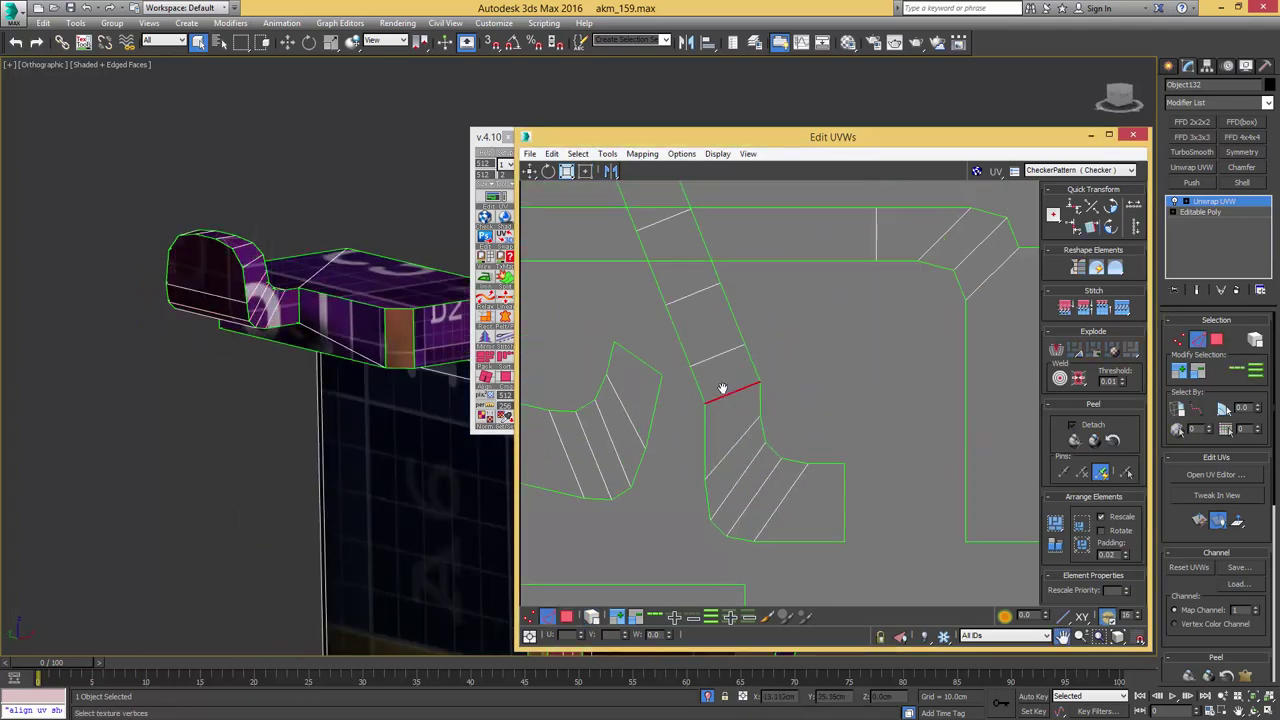
- Select the whole joined side strip and move it out of the UV square into the empty area below
scroll(732, 389, down, 5)
key(3)
key(5)
click(730, 399)
scroll(441, 307, down, 1)
alt+middle_drag(441, 307, 677, 268)
scroll(671, 326, down, 2)
drag(670, 288, 806, 445)
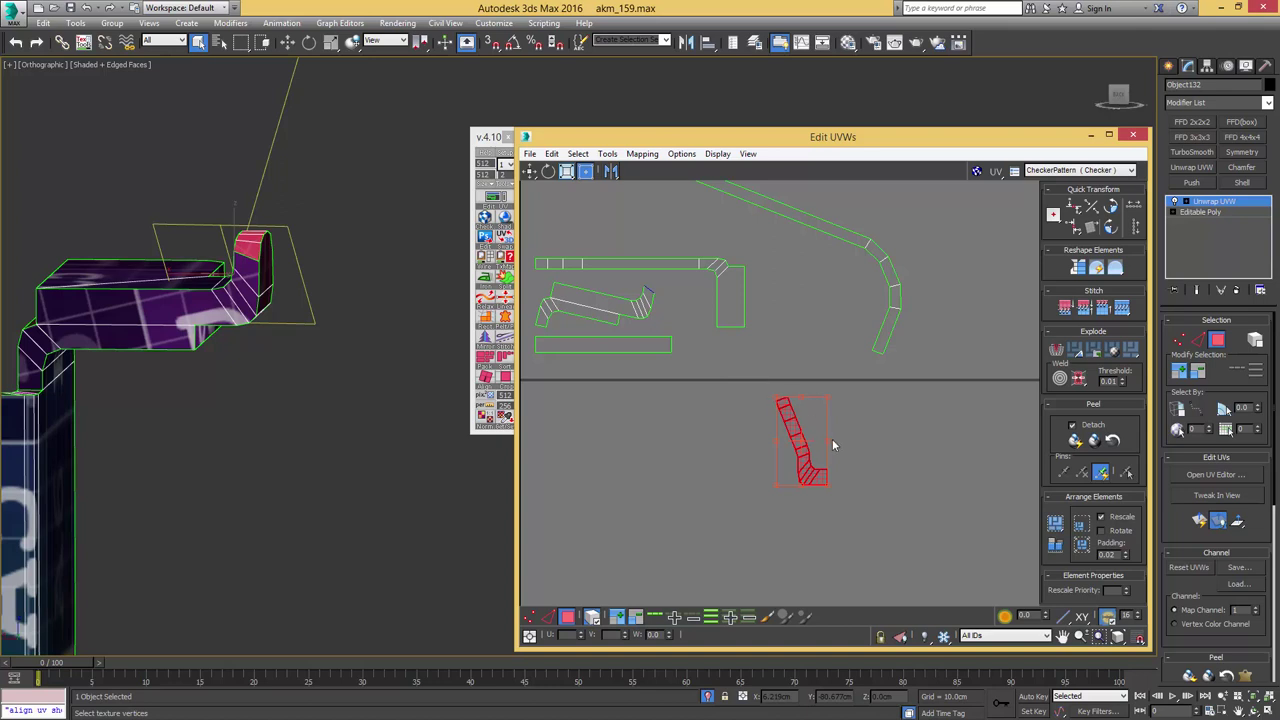
middle_drag(816, 430, 829, 395)
scroll(816, 385, up, 2)
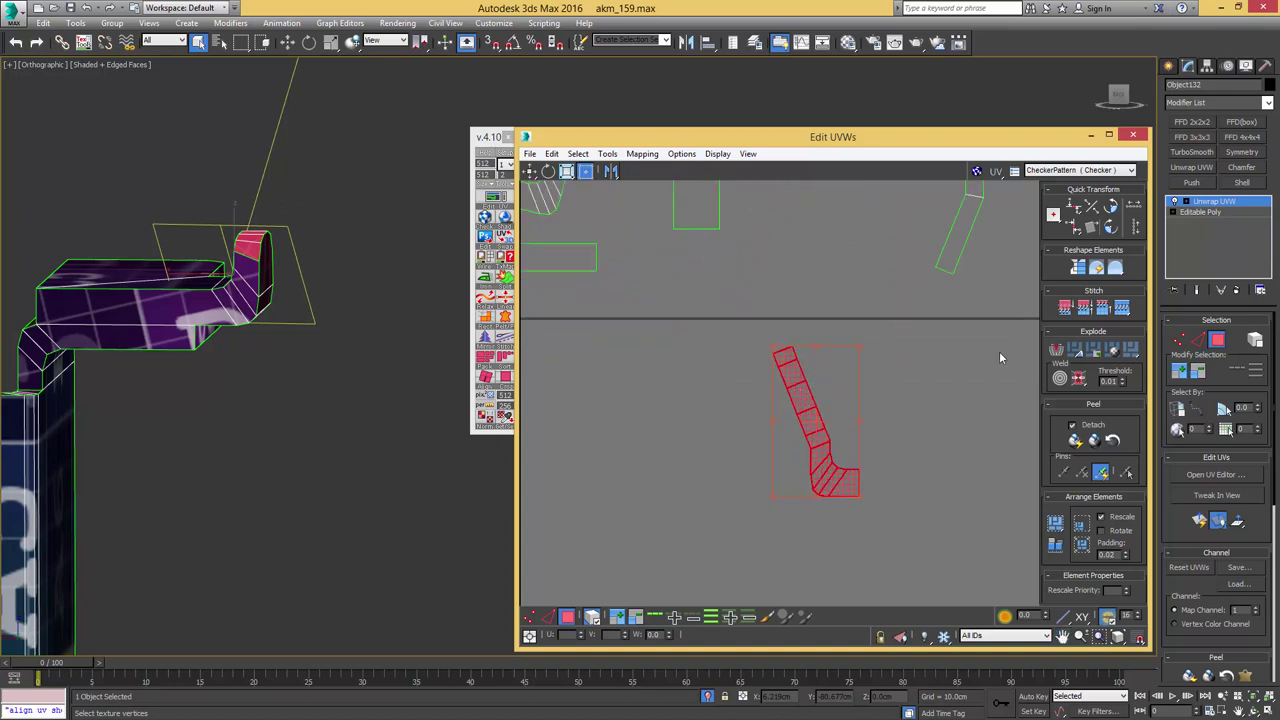
- Straighten the bent side strip into a grid, turn it to lie horizontally and relax it
key(2)
key(3)
click(1113, 210)
key(2)
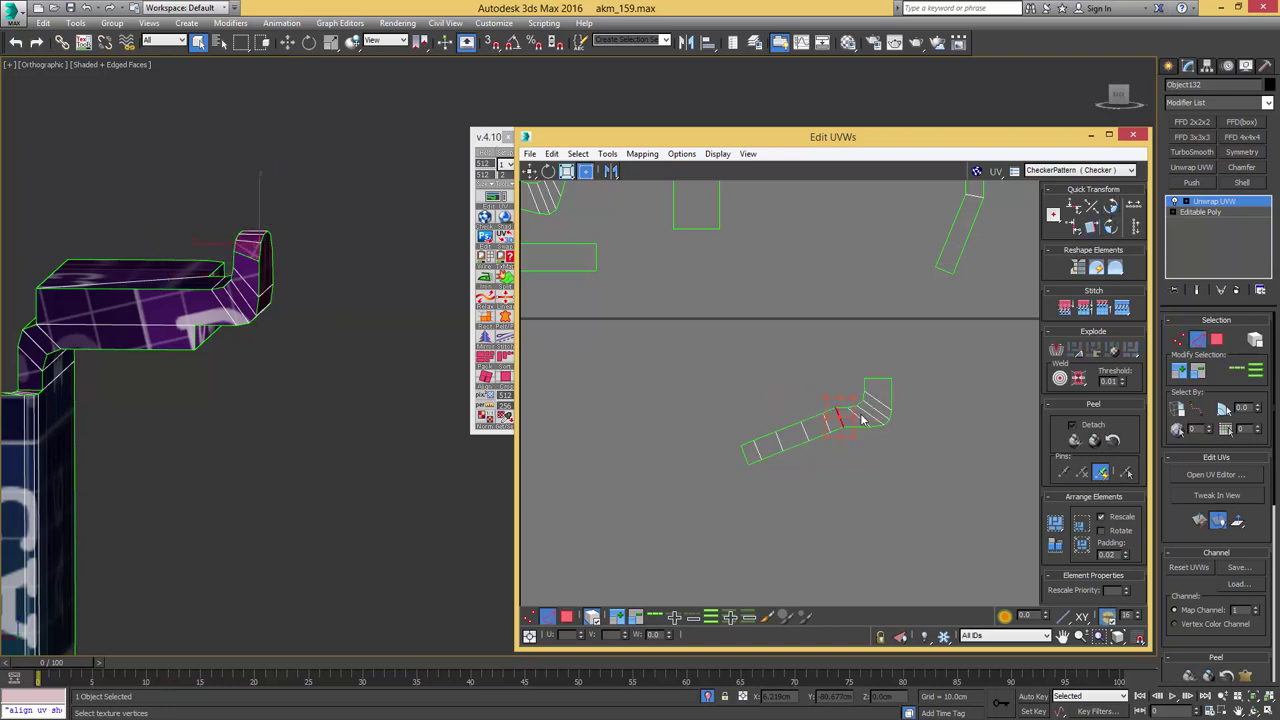
key(3)
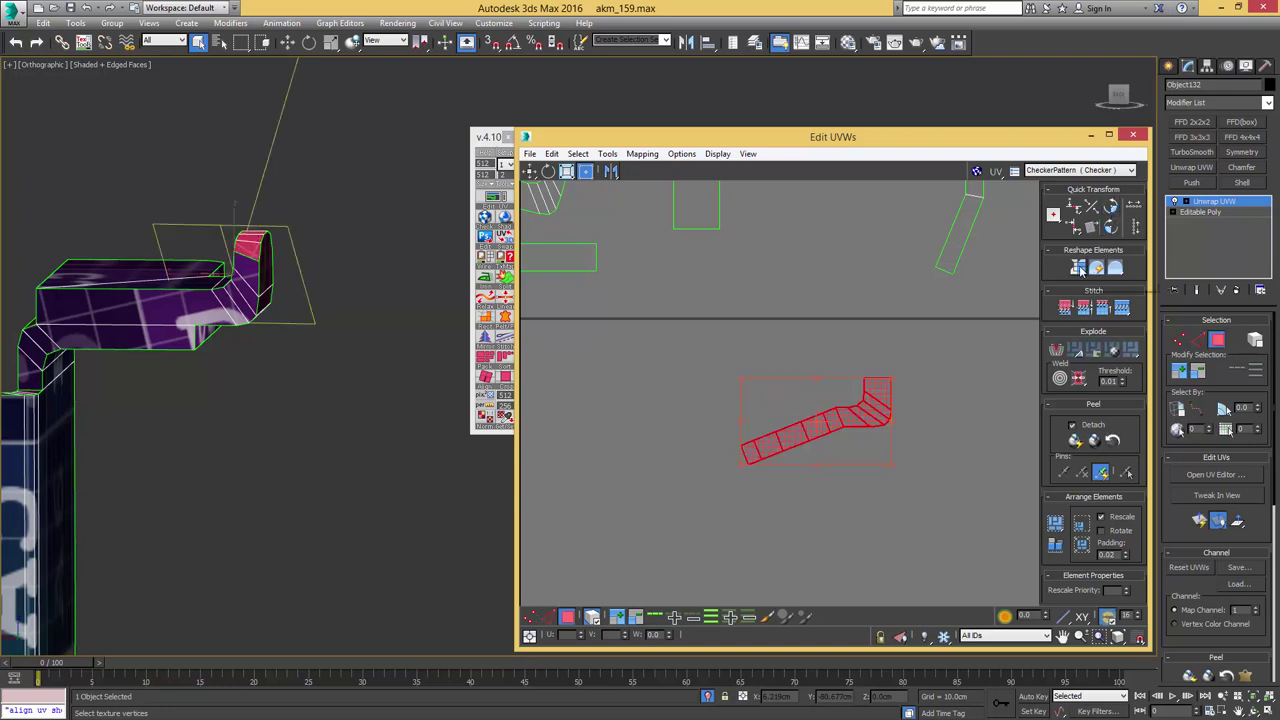
click(1078, 268)
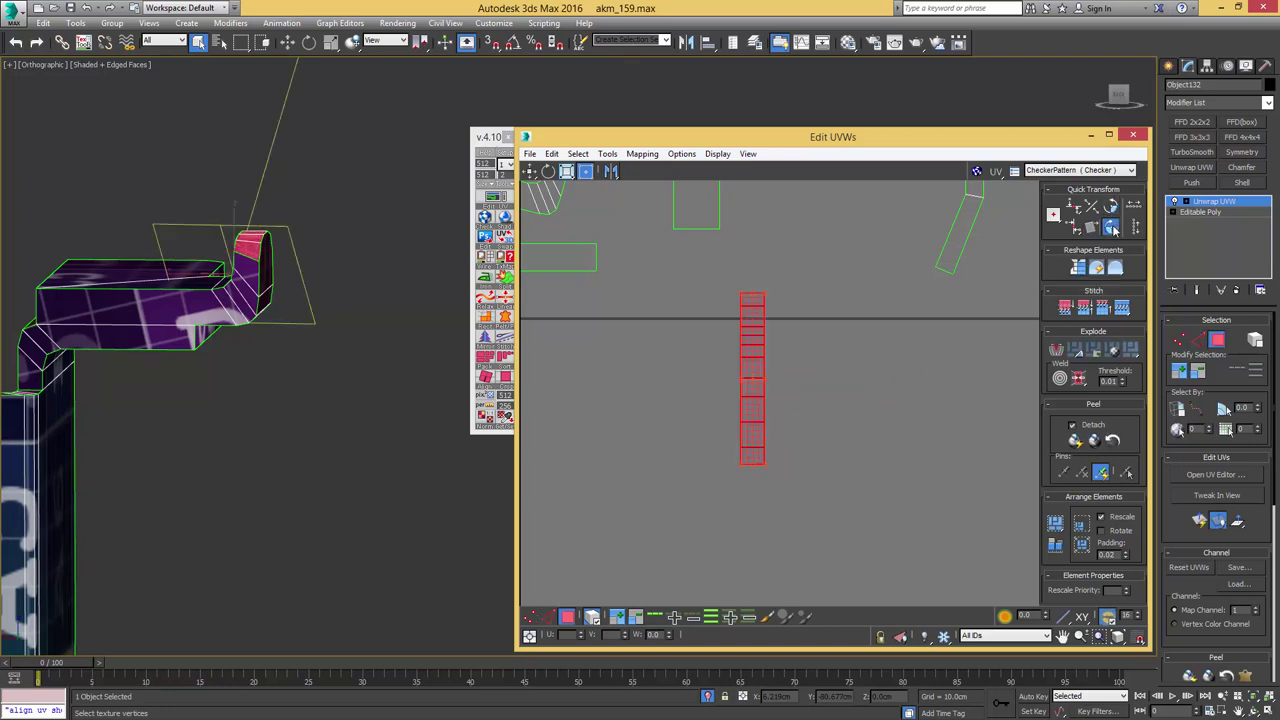
click(1111, 228)
click(1116, 270)
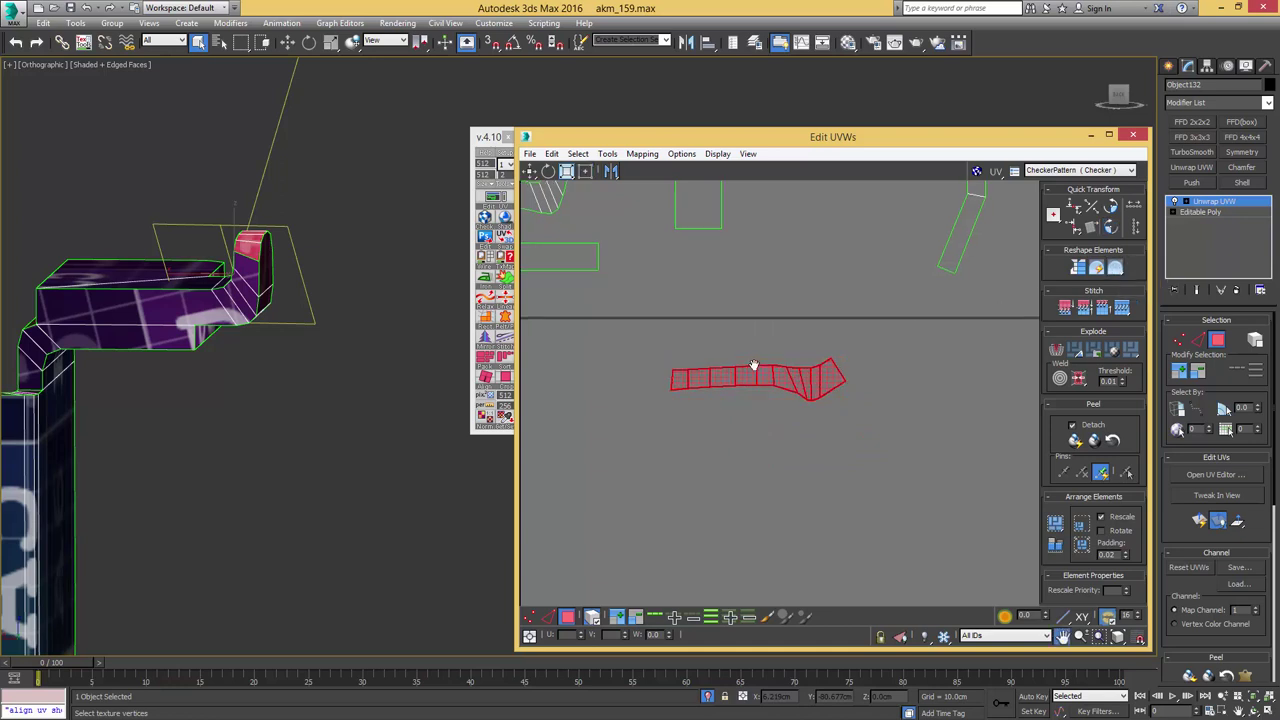
- Align both long edges of the relaxed strip horizontally and its end edge beside the narrow segments vertically
scroll(752, 365, up, 4)
key(2)
click(788, 349)
key(5)
double_click(779, 348)
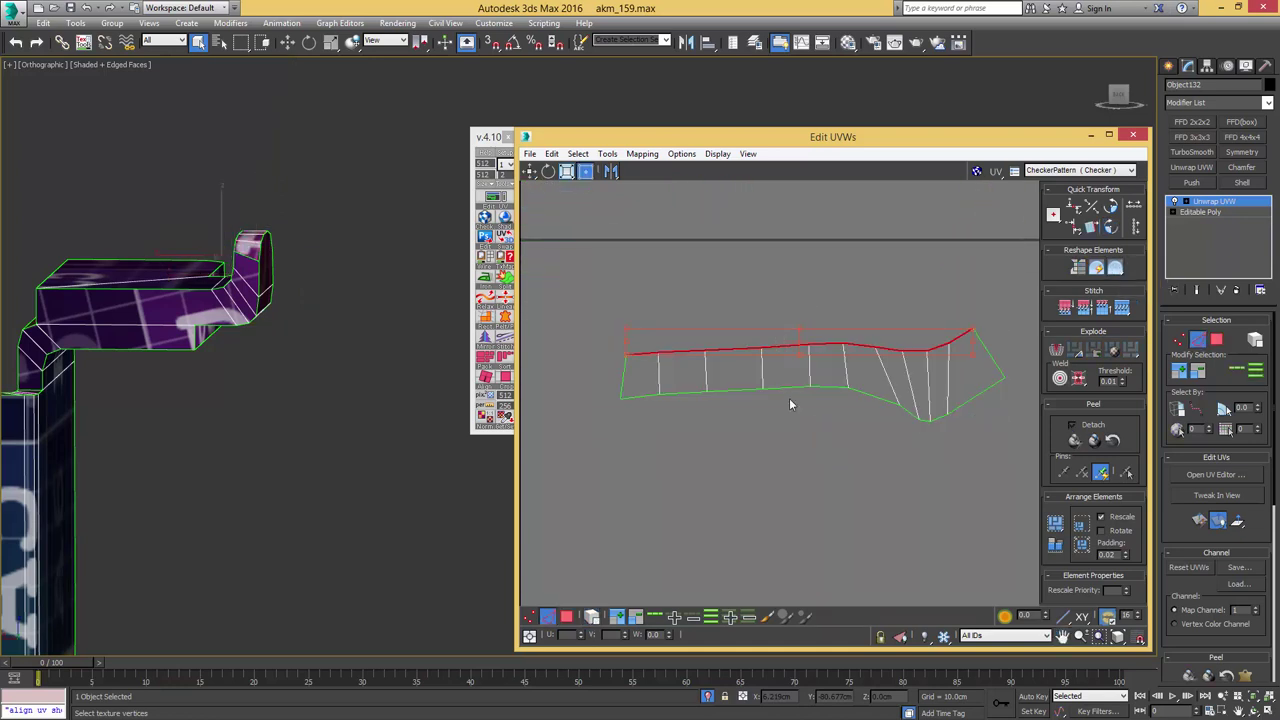
key(h)
double_click(861, 391)
key(h)
click(994, 374)
key(v)
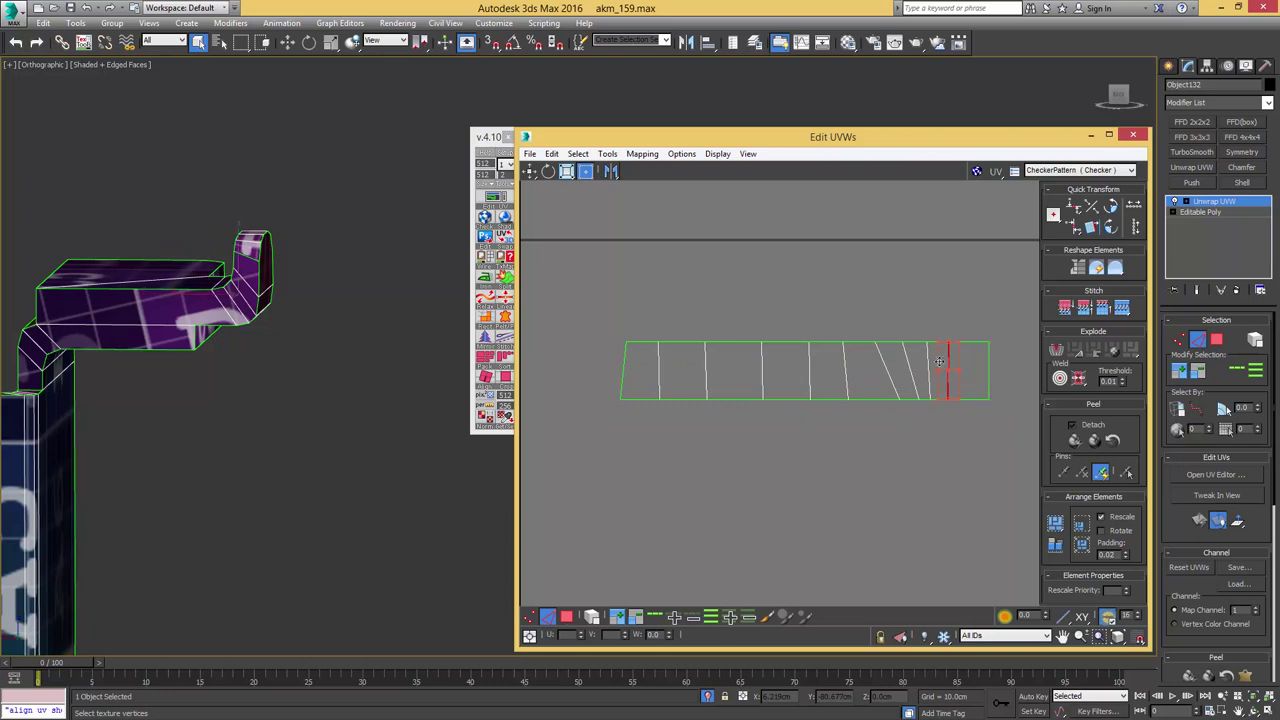
- Align the strip's remaining cross edges and its other end edge vertically so every segment is rectangular
click(908, 360)
key(v)
click(884, 362)
key(v)
click(824, 363)
click(810, 364)
key(v)
drag(845, 362, 862, 354)
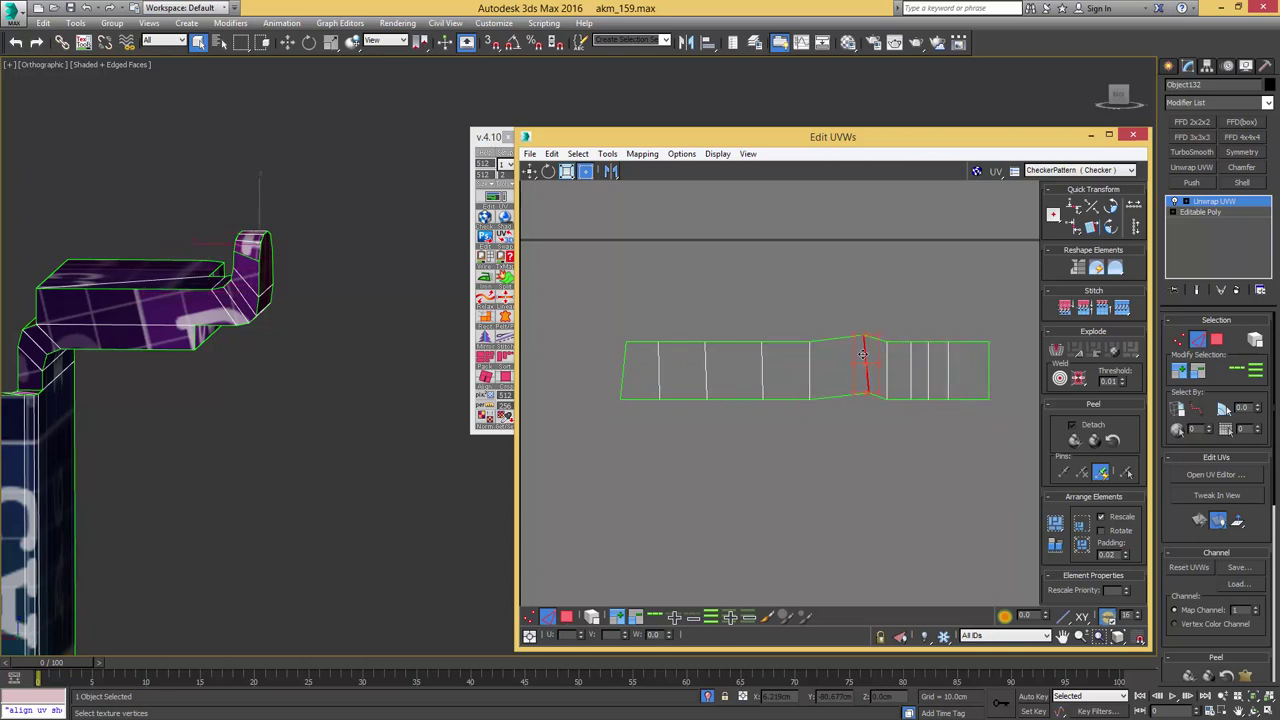
key(ctrl+z)
key(v)
click(762, 365)
key(v)
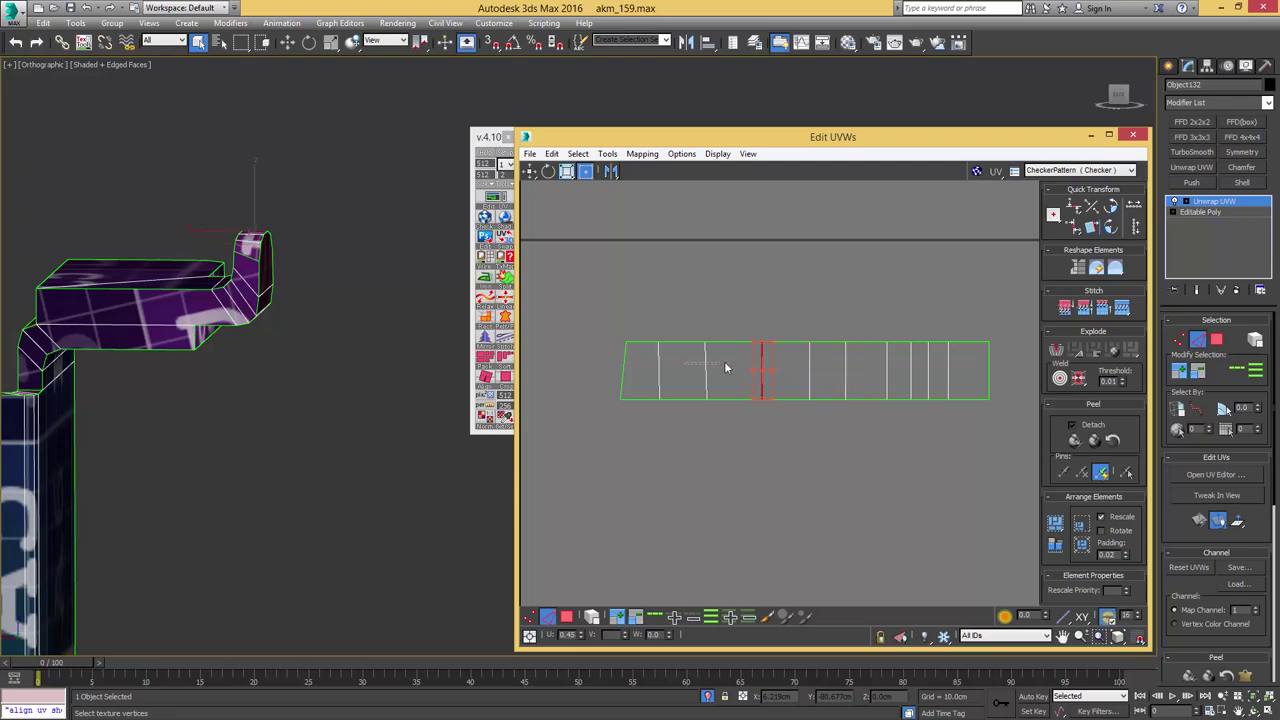
click(658, 364)
scroll(643, 366, down, 1)
alt+middle_drag(415, 338, 372, 326)
key(3)
middle_drag(674, 374, 774, 386)
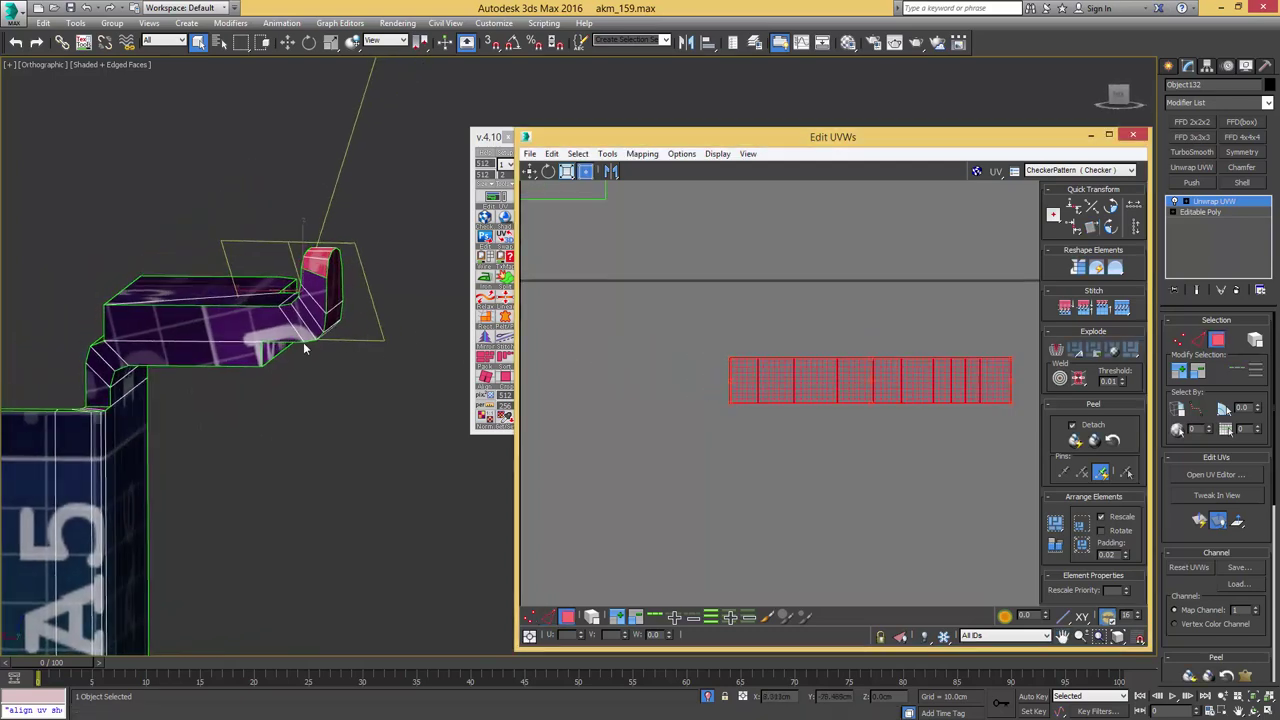
- Select the entire stepped side island with bends at both ends and move it below the UV square near the straightened strip
click(273, 320)
middle_drag(707, 329, 830, 430)
scroll(710, 351, down, 3)
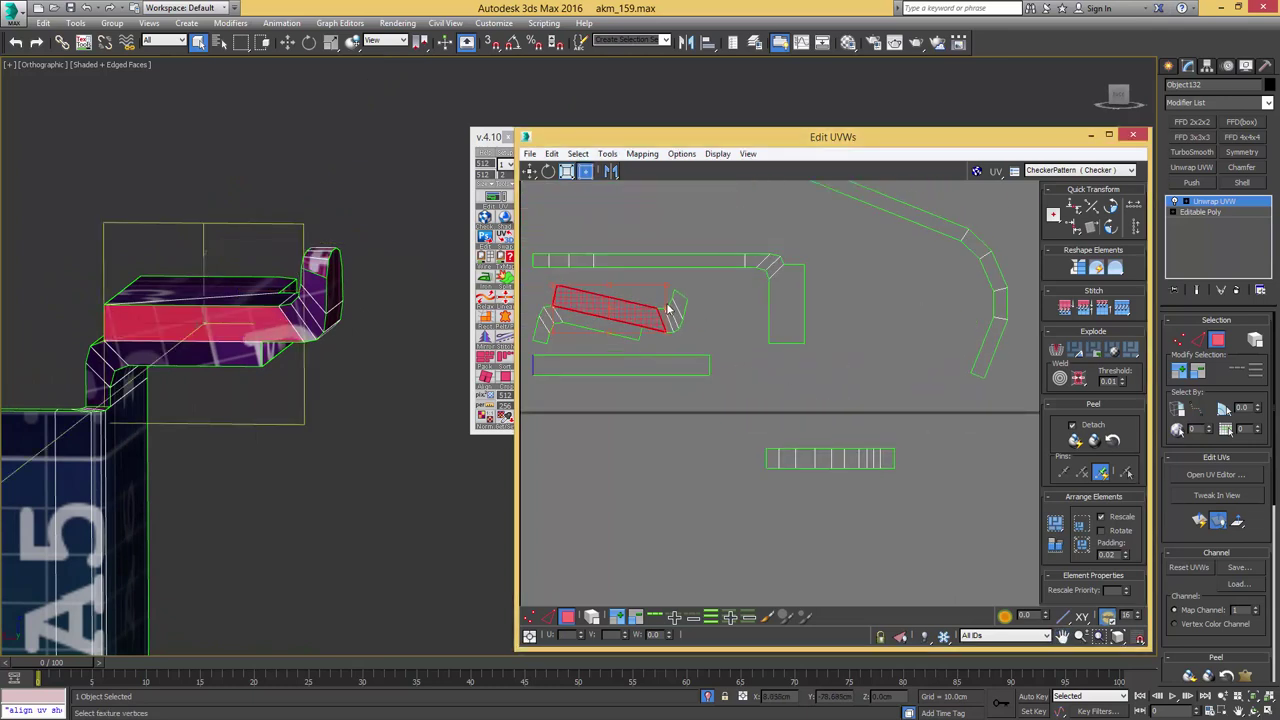
scroll(669, 303, up, 3)
drag(727, 286, 631, 350)
scroll(632, 350, down, 3)
middle_drag(636, 345, 675, 246)
double_click(673, 275)
scroll(671, 274, down, 3)
drag(675, 263, 711, 383)
scroll(736, 365, up, 6)
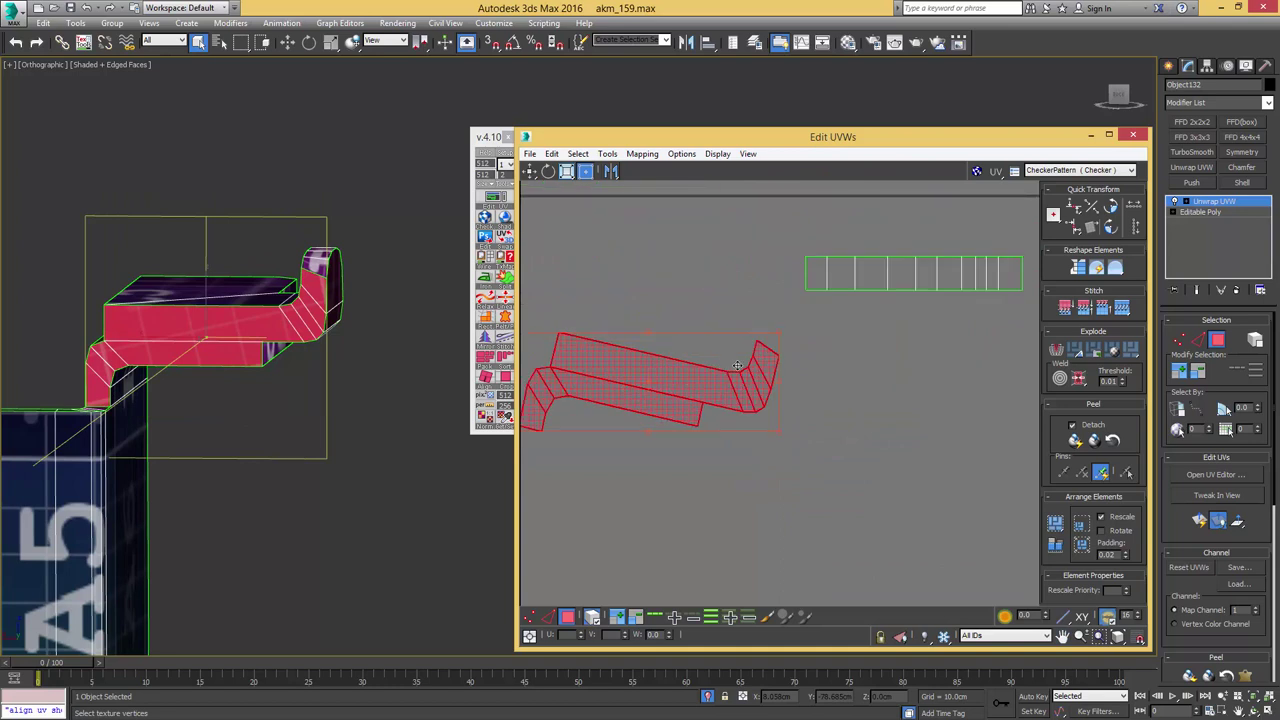
- Rotate the stepped side island so that its long upper edge is horizontal
key(2)
drag(663, 297, 647, 381)
click(494, 377)
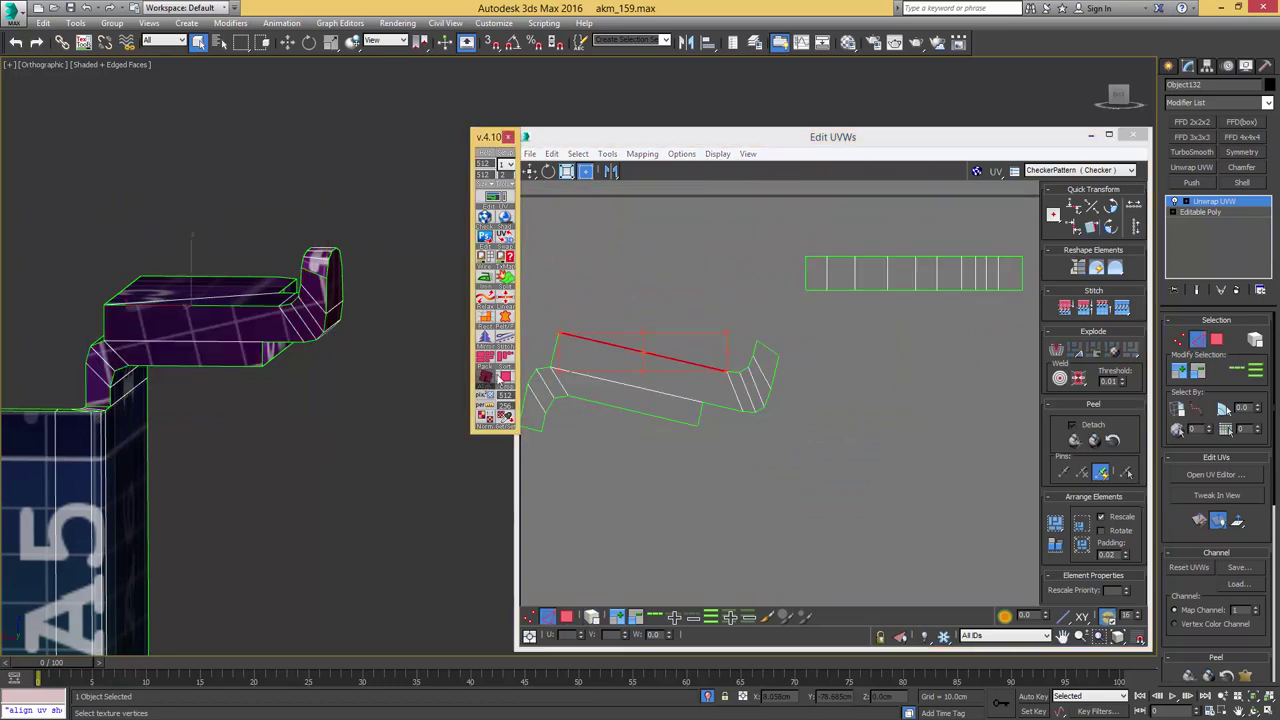
middle_drag(669, 342, 680, 349)
key(3)
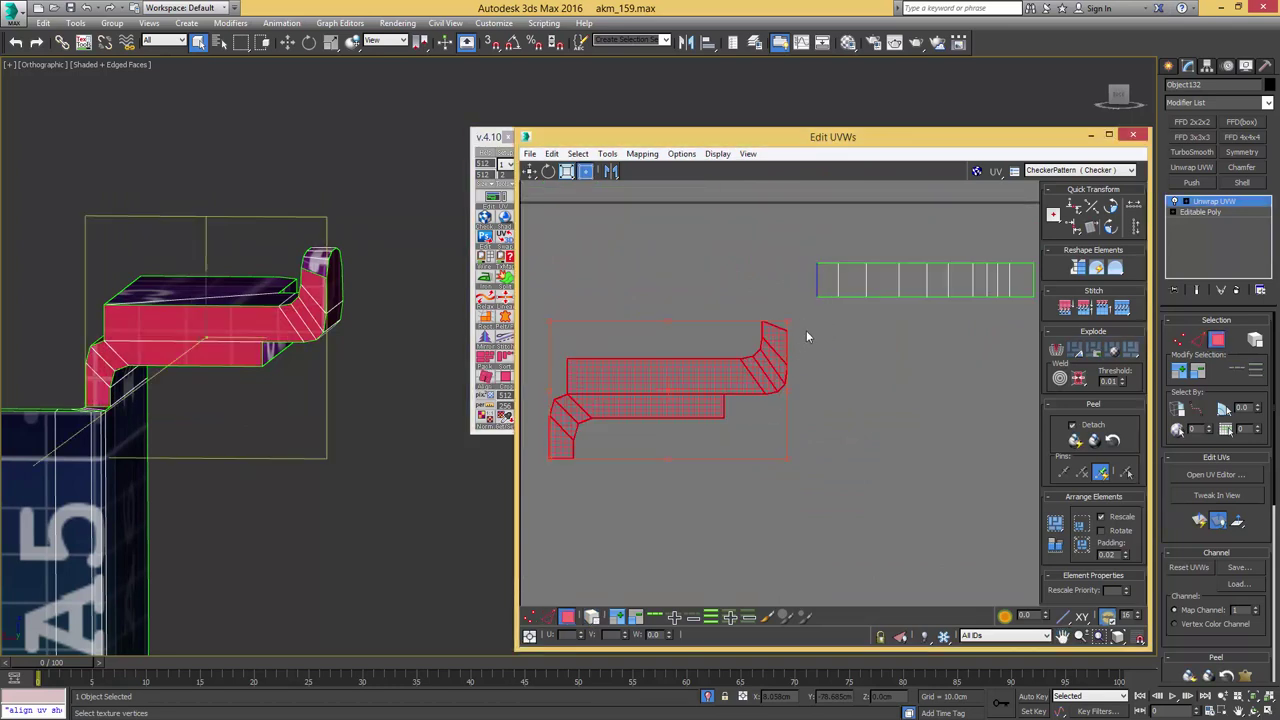
- Break the upturned bend faces off the end of the stepped side island
drag(761, 382, 761, 378)
right_click(769, 356)
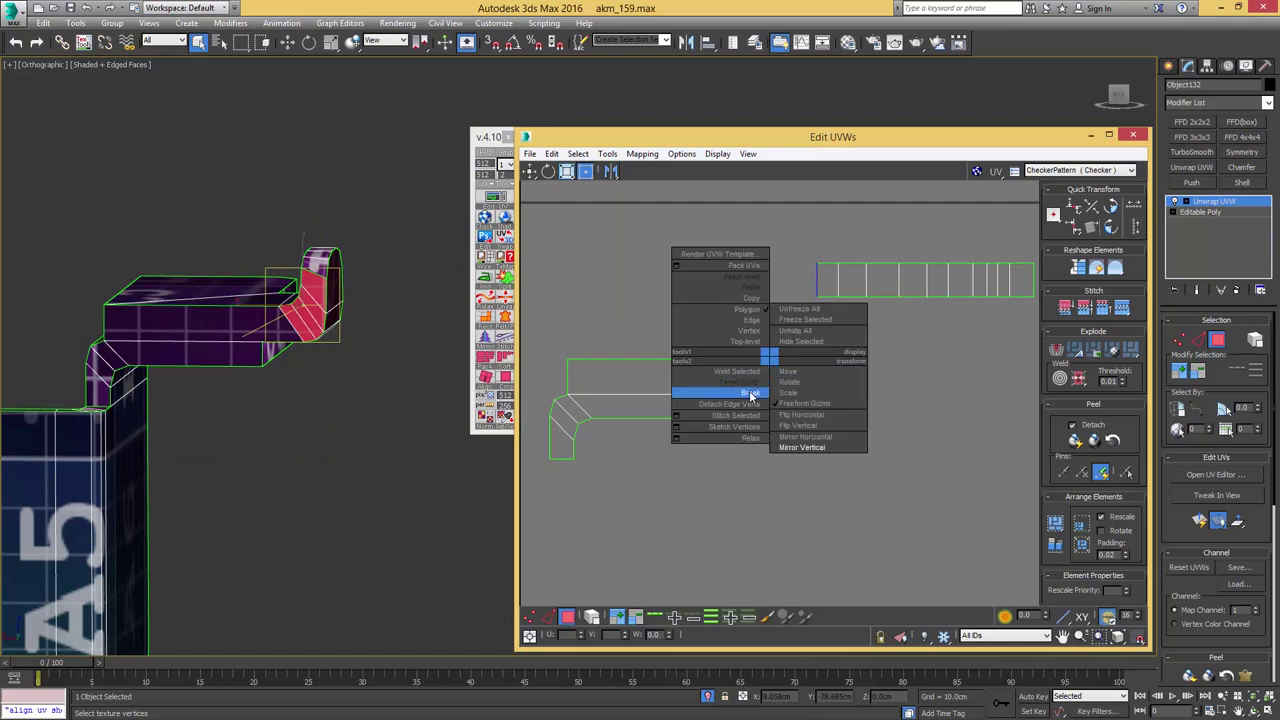
click(751, 395)
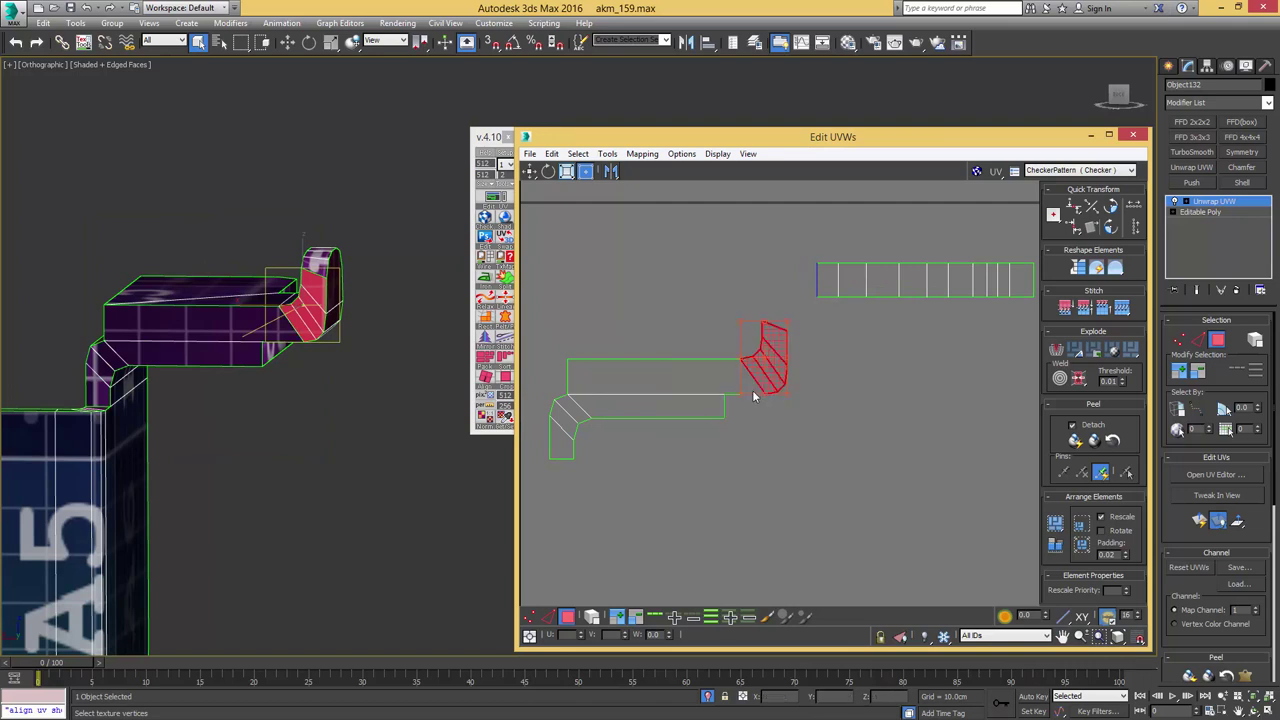
- Straighten and relax the detached bend faces and move them clear of the island
click(1077, 268)
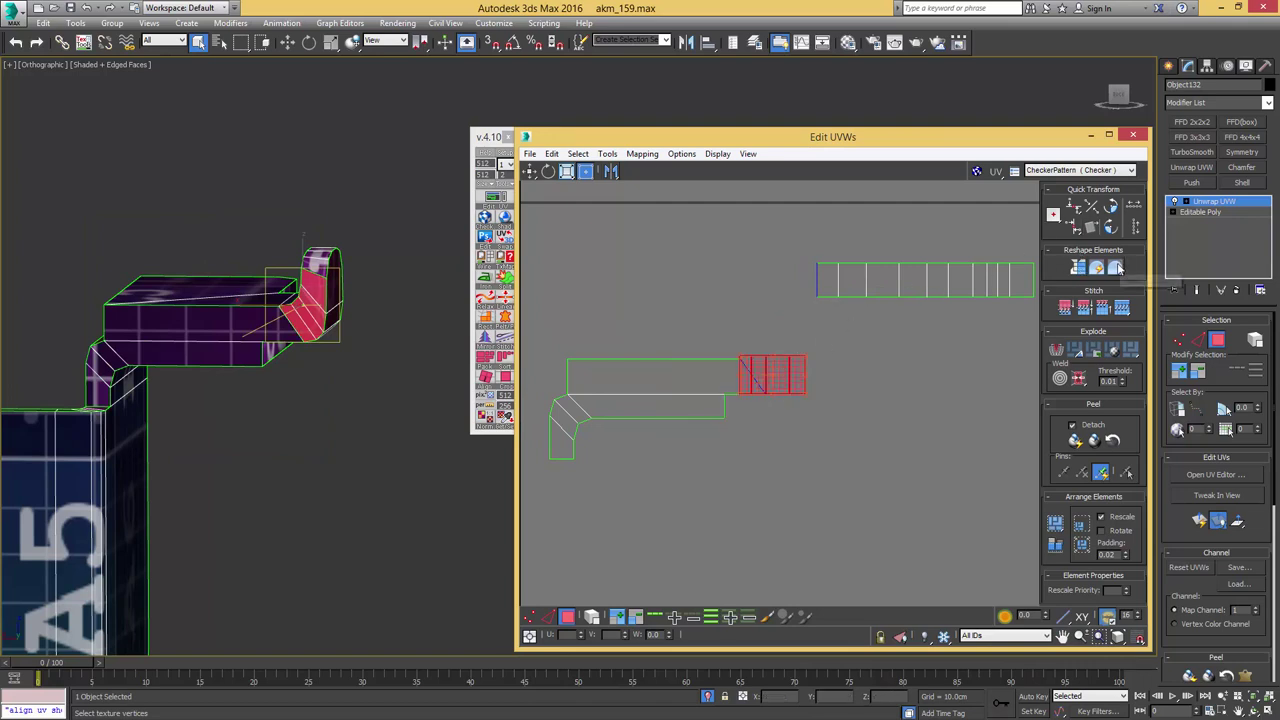
click(1115, 267)
scroll(775, 399, up, 3)
drag(821, 349, 966, 346)
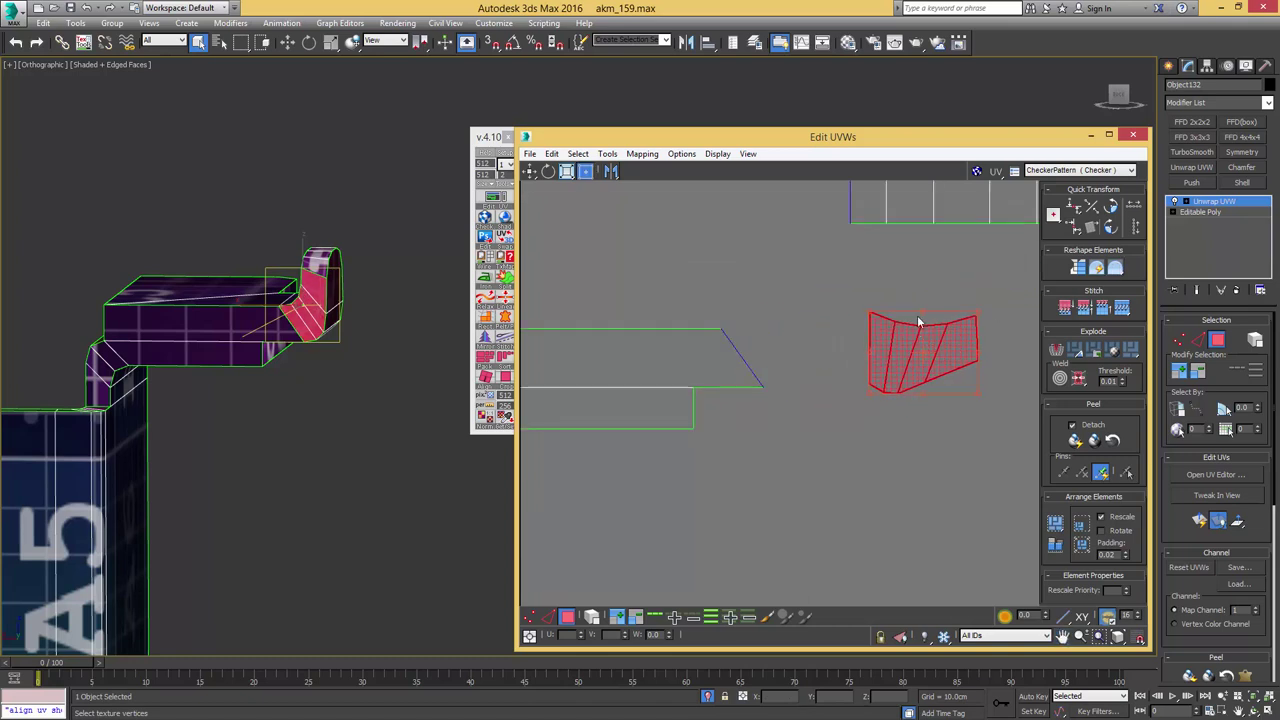
- Square up the detached bend piece with horizontal long edges and vertical cross edges, and make the island's slanted end edge vertical
key(2)
double_click(950, 370)
key(h)
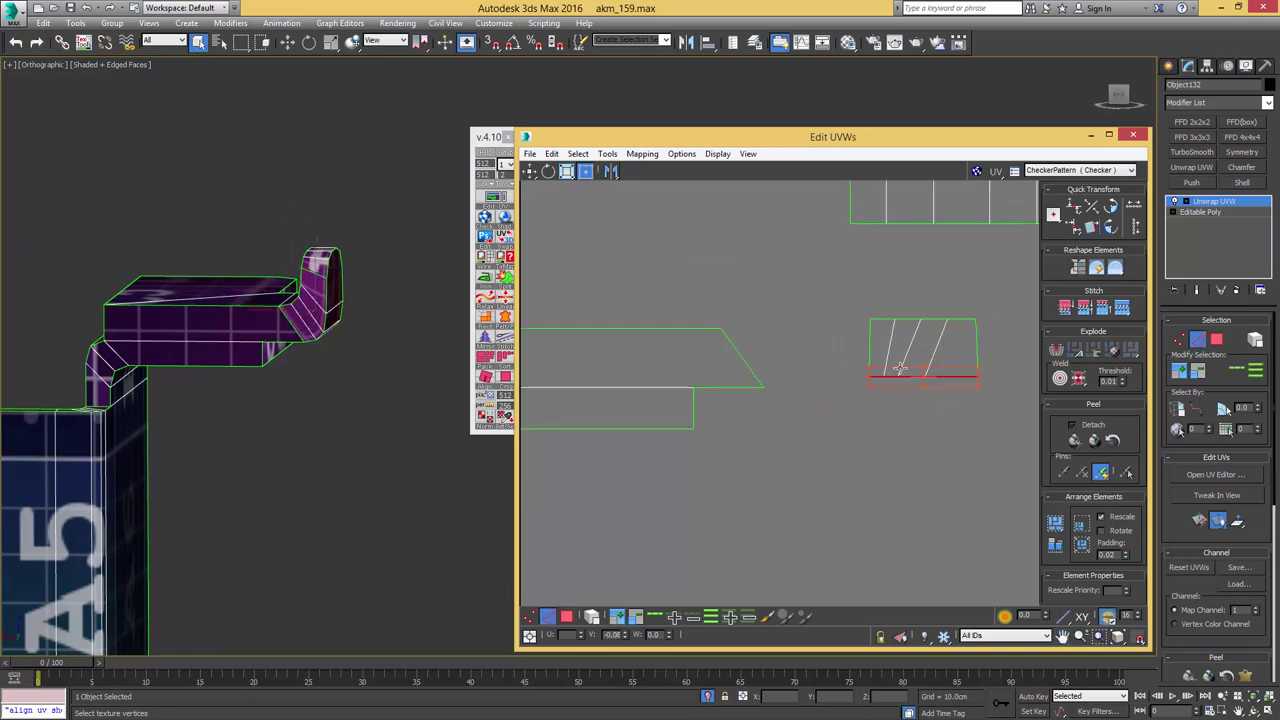
click(876, 345)
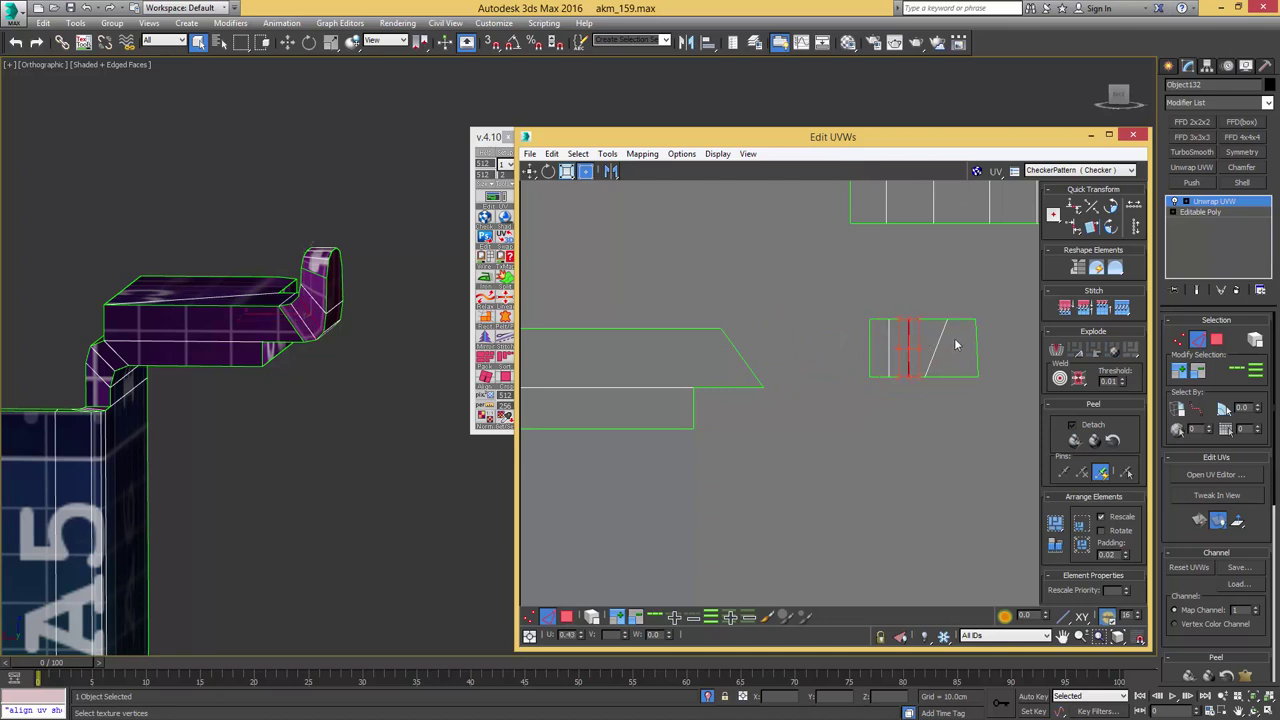
click(938, 344)
key(v)
click(740, 354)
key(v)
- Stitch the squared bend piece to the stepped island and the segmented strip, forming one continuous straight strip
mouse_move(762, 328)
middle_down()
mouse_move(761, 309)
mouse_move(783, 337)
middle_up()
key(s)
scroll(805, 358, down, 2)
key(s)
scroll(783, 337, down, 3)
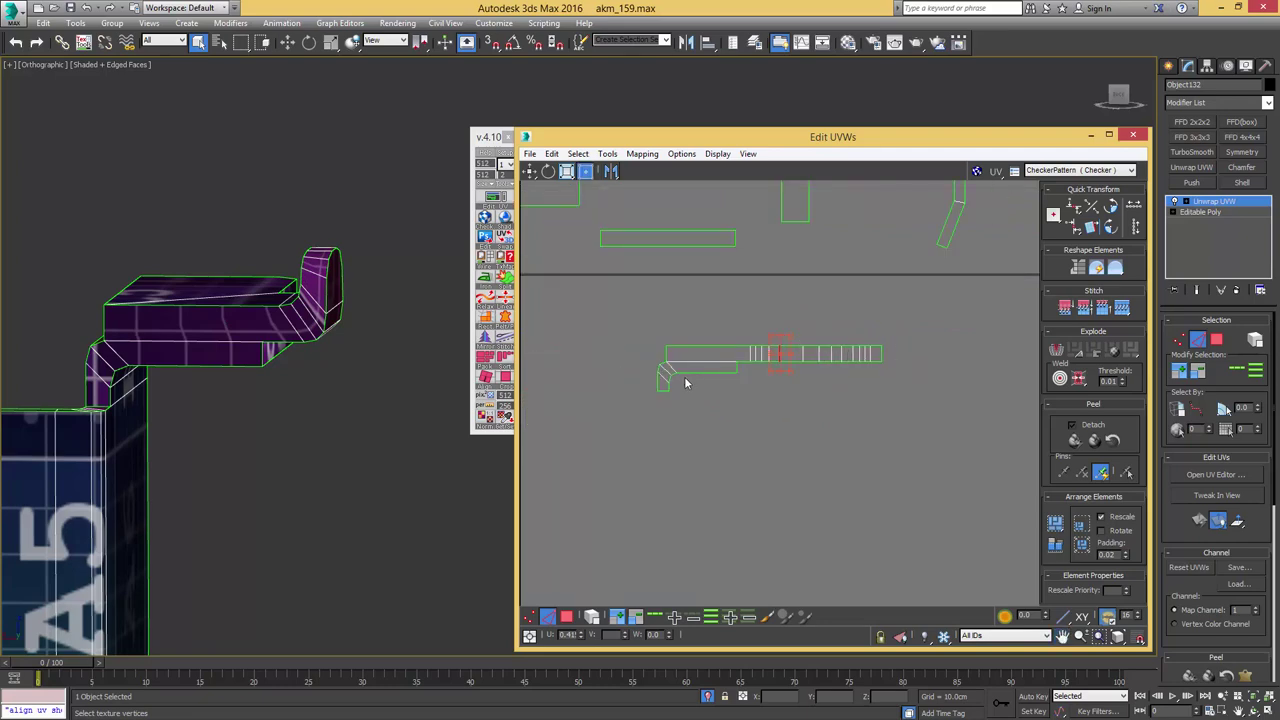
- Break the remaining downturned bend faces off the stepped island and move them aside
key(3)
scroll(667, 375, up, 5)
middle_drag(667, 375, 687, 340)
middle_drag(255, 328, 318, 323)
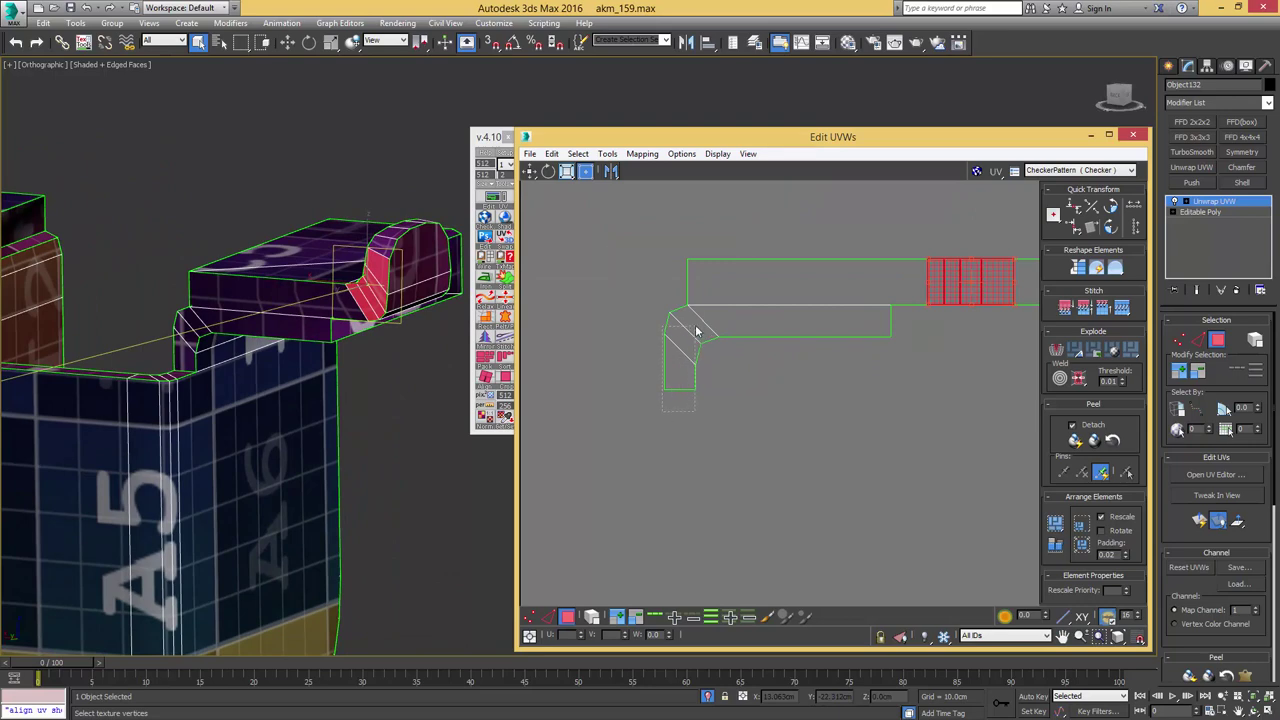
click(692, 326)
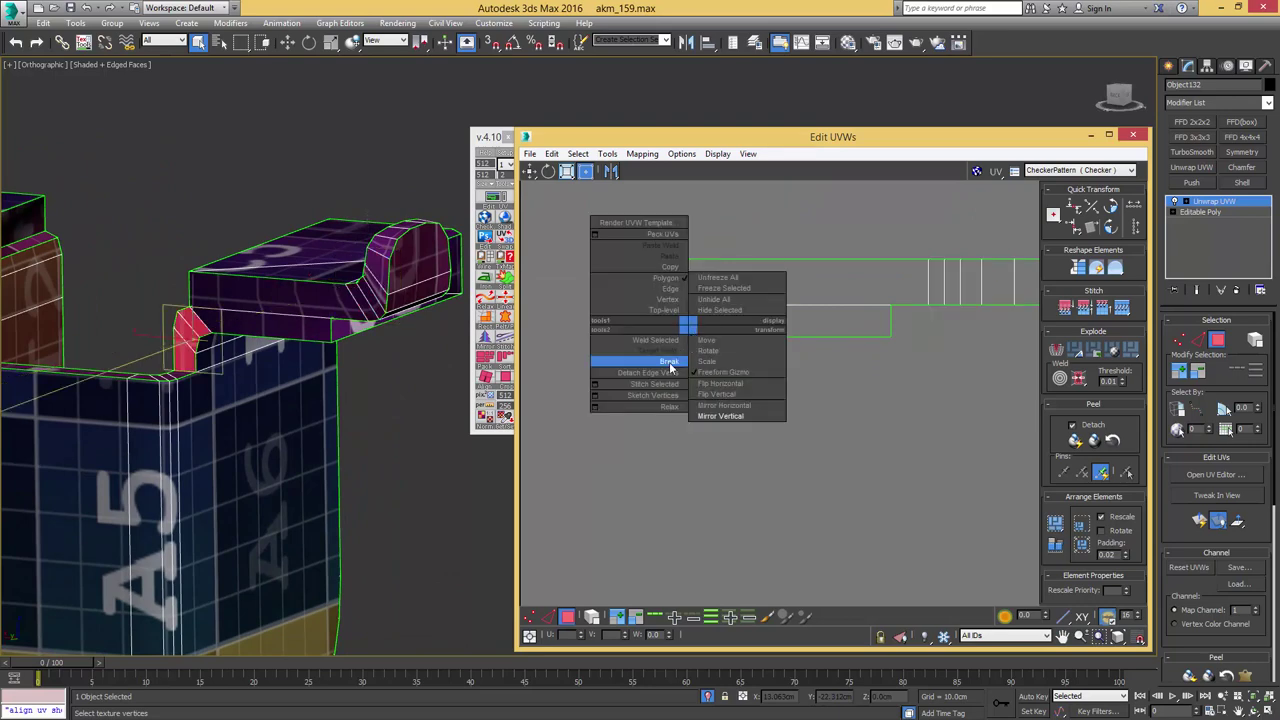
click(670, 363)
drag(684, 337, 627, 360)
- Shift the lower strip's slanted corner vertex horizontally so its end lines up vertically with the upper strip's end
key(1)
click(718, 335)
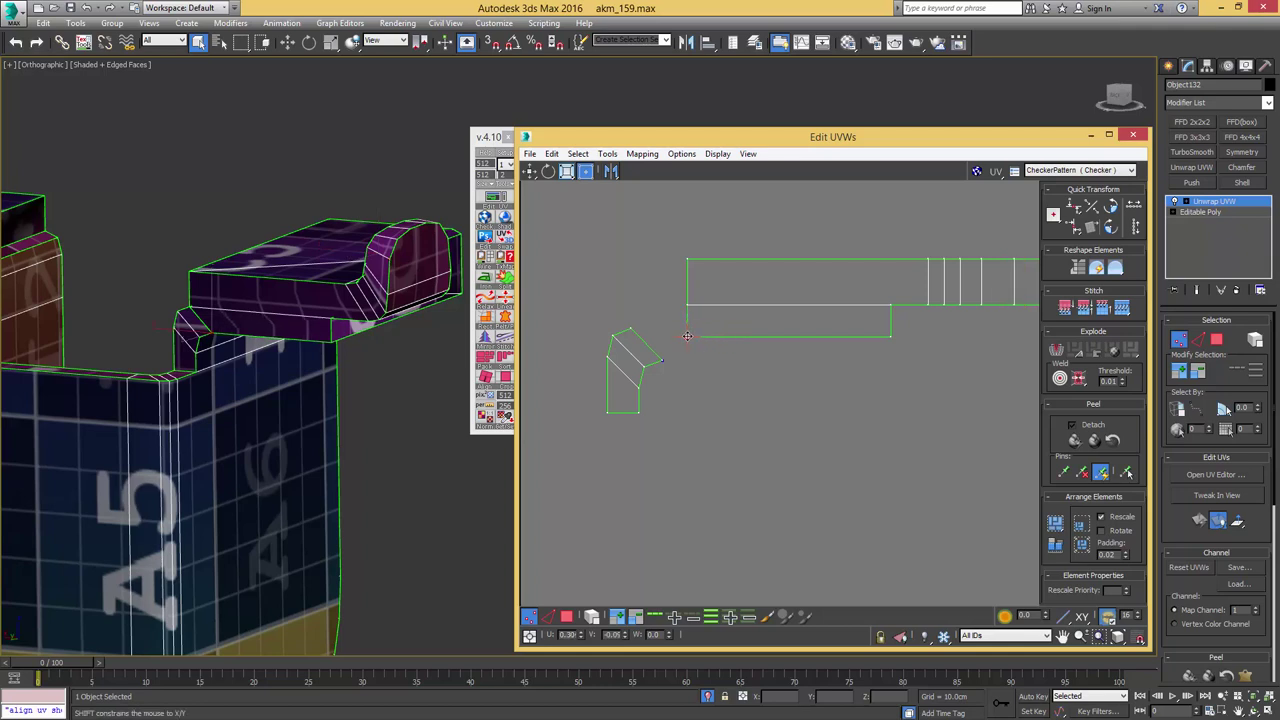
middle_drag(685, 337, 774, 340)
- Straighten the detached downturned bend faces and relax them
scroll(705, 346, up, 2)
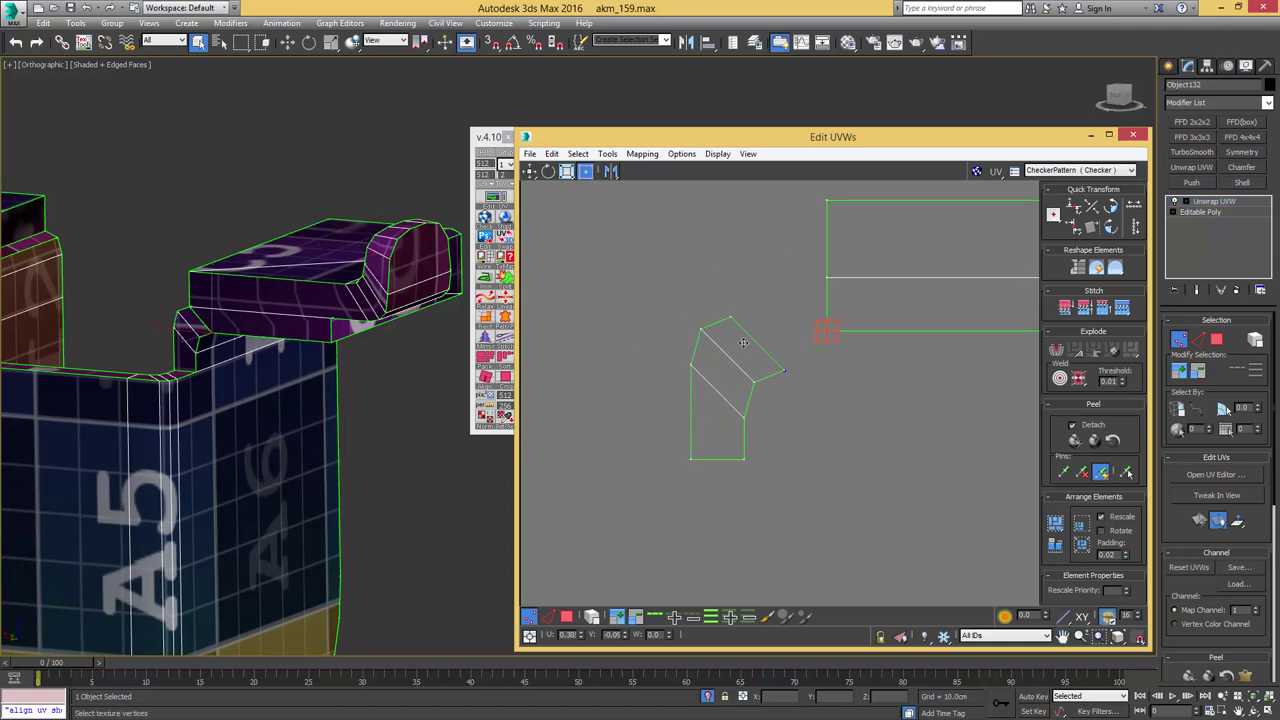
key(3)
click(1078, 268)
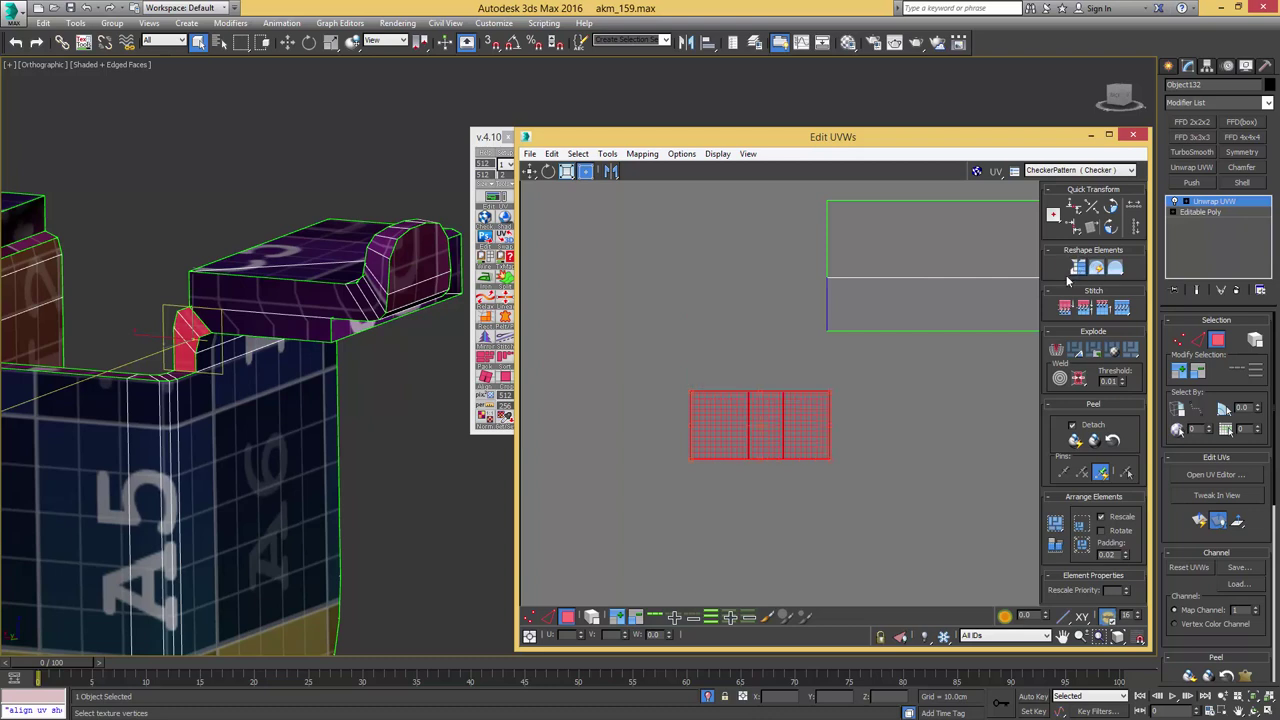
click(1115, 268)
click(1115, 268)
- Align the downturned bend piece's long edges horizontally and its cross edges vertically
key(2)
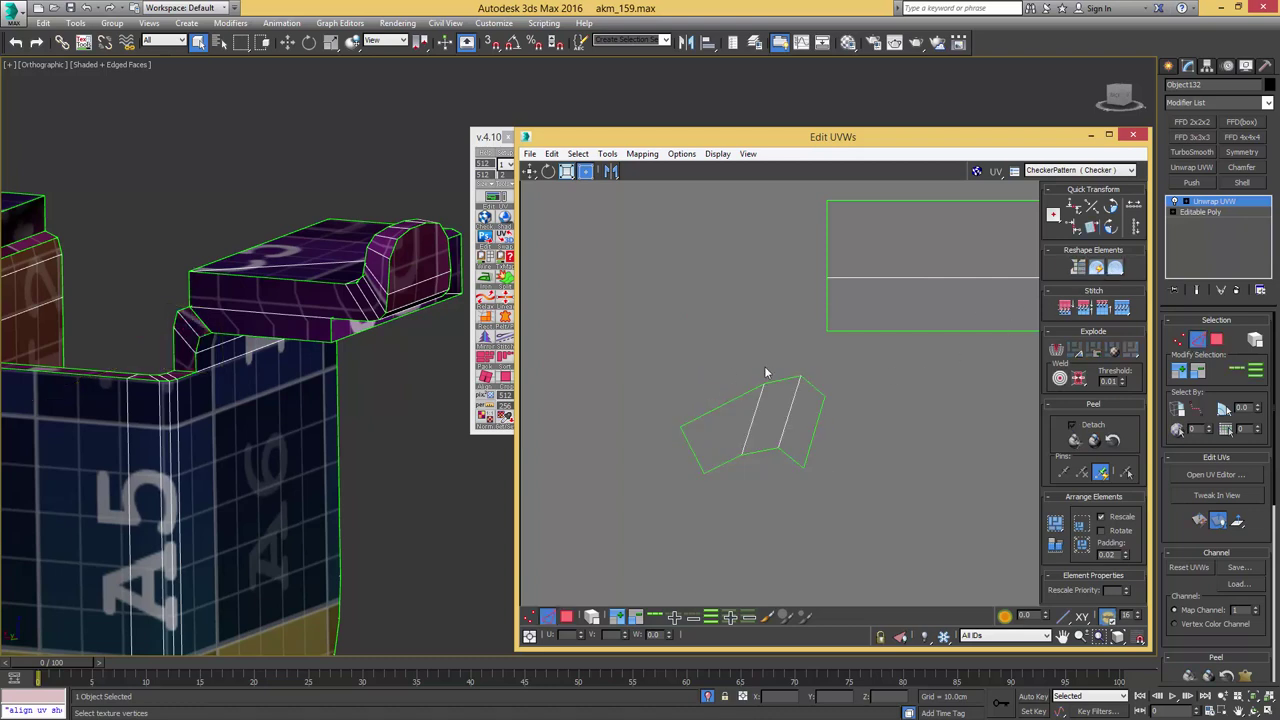
double_click(780, 387)
key(h)
double_click(767, 449)
key(h)
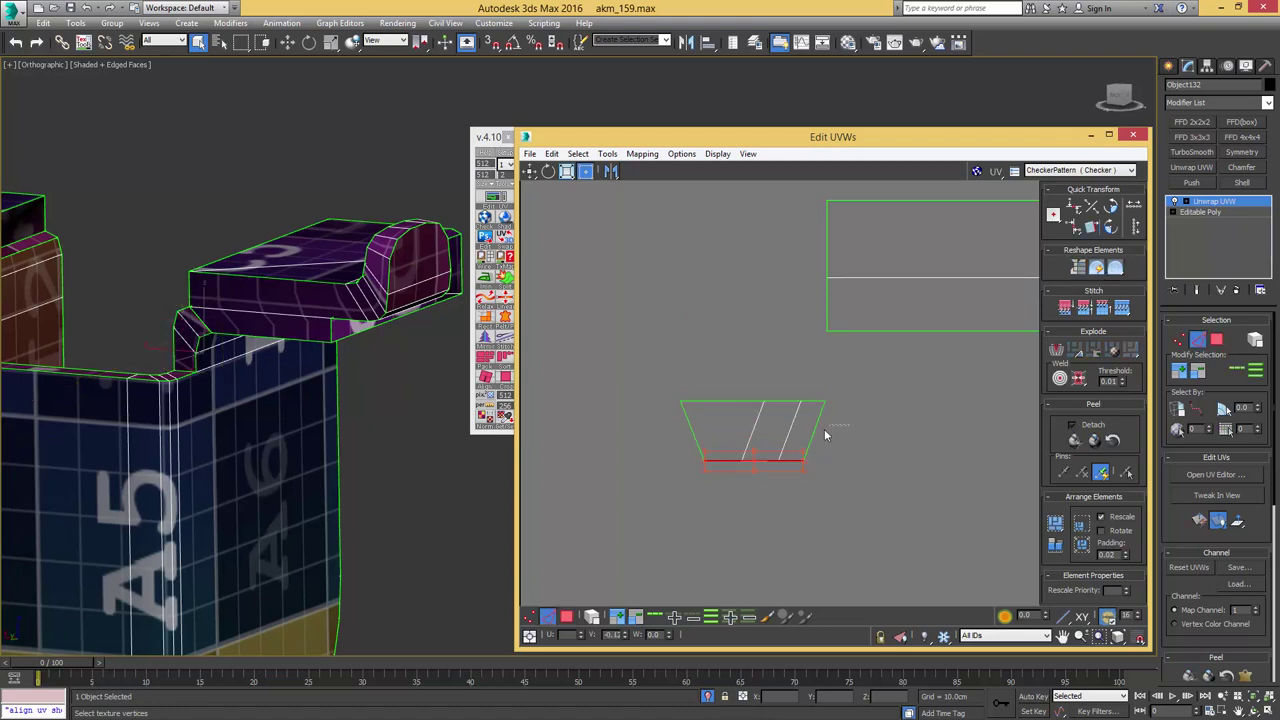
click(693, 432)
key(v)
- Stitch the squared downturned bend piece to the vertical end of the lower strip
middle_drag(801, 352, 785, 398)
click(810, 346)
key(s)
scroll(758, 349, down, 5)
middle_drag(829, 346, 694, 388)
scroll(813, 348, down, 4)
- Select the complete straightened side island, reposition it below the UV square and turn off the selected-face shading in the viewport
key(3)
key(4)
drag(781, 363, 638, 393)
middle_drag(689, 362, 743, 404)
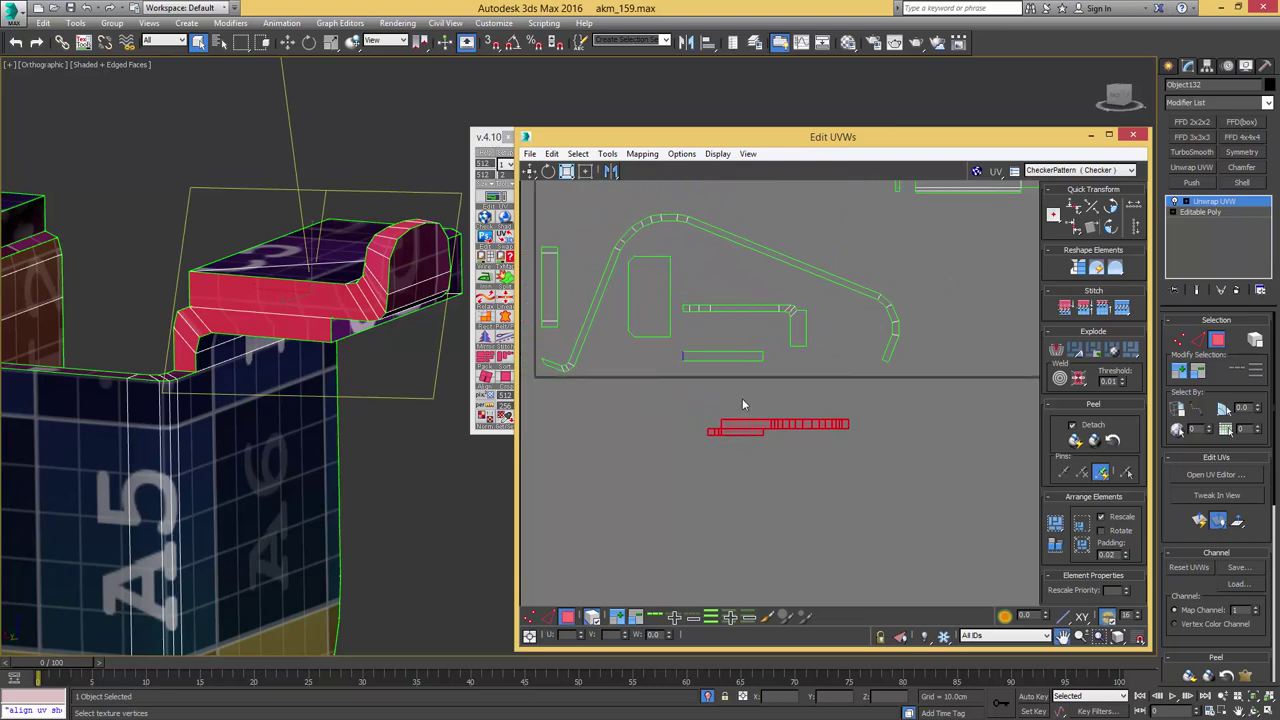
scroll(742, 400, down, 2)
mouse_move(312, 348)
alt+middle_down()
mouse_move(374, 346)
mouse_move(354, 349)
alt+middle_up()
key(F2)
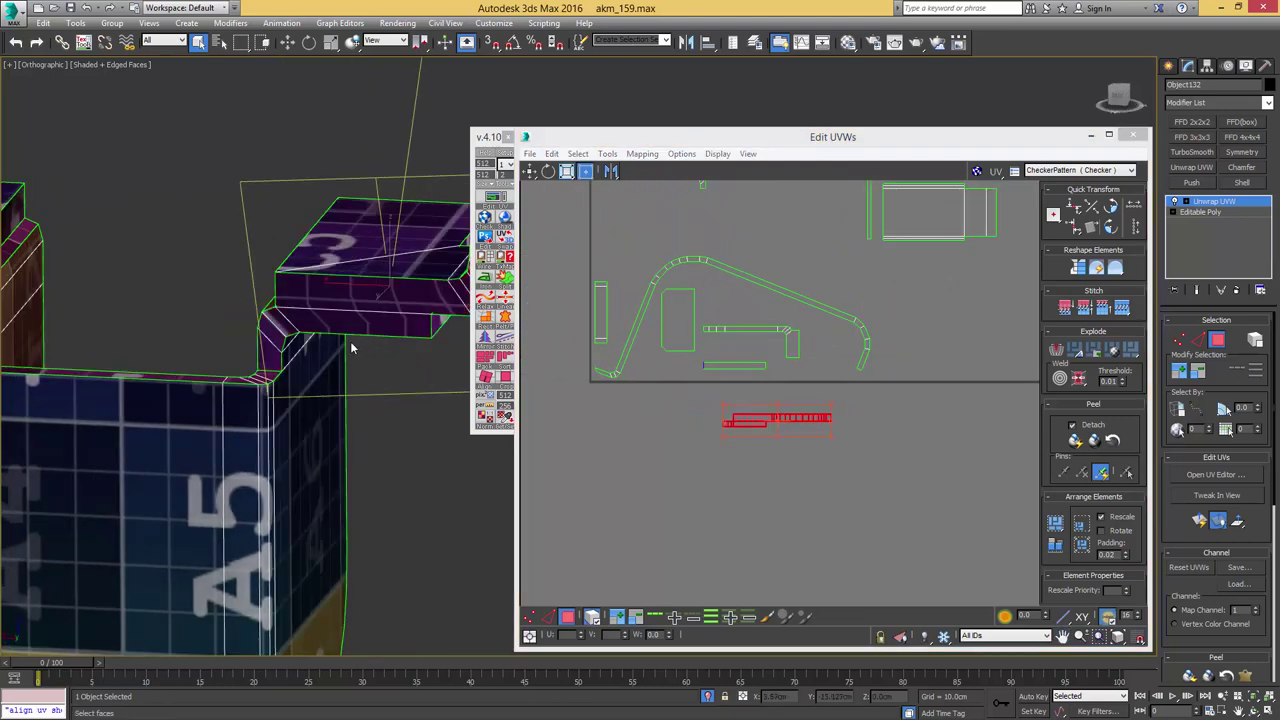
- Select the complete rim-strip island along the box bracket's upper edge, including both corner bends, and rotate it to horizontal
mouse_move(275, 340)
middle_down()
mouse_move(380, 335)
mouse_move(366, 373)
middle_up()
scroll(380, 335, down, 4)
click(333, 338)
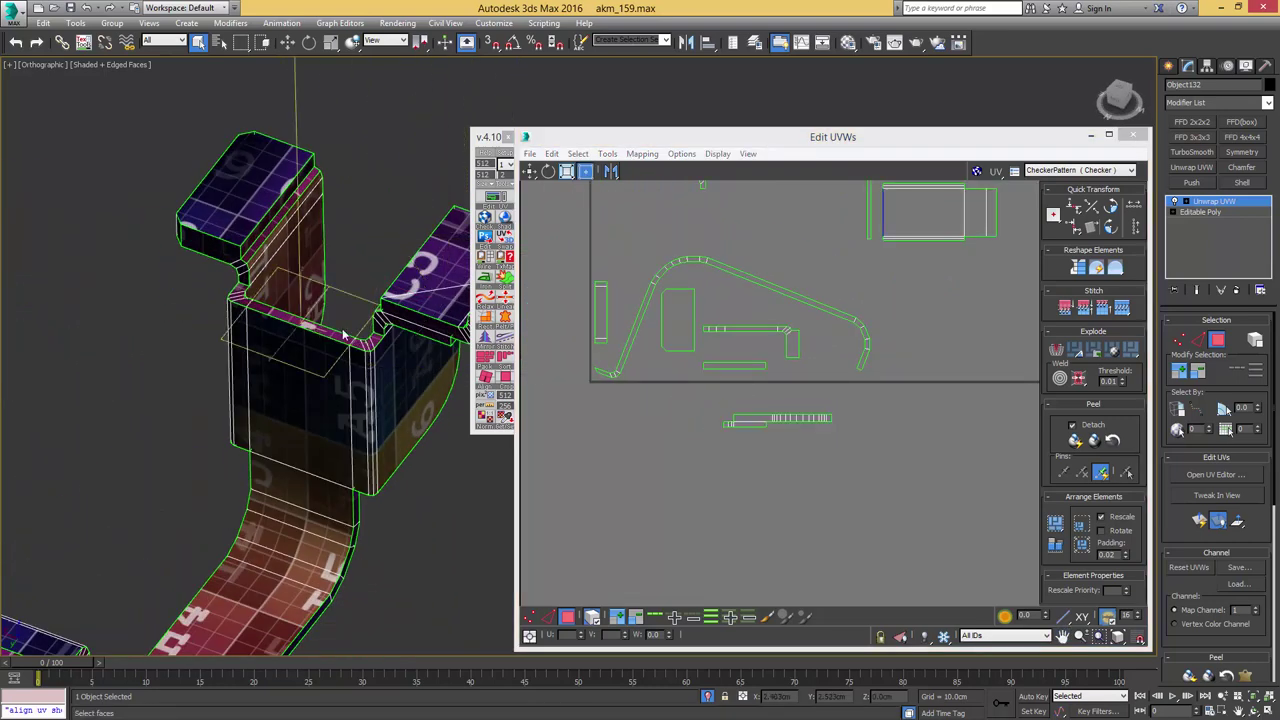
scroll(703, 420, down, 4)
middle_drag(721, 325, 694, 371)
middle_drag(720, 294, 783, 333)
scroll(780, 338, down, 4)
scroll(674, 303, up, 10)
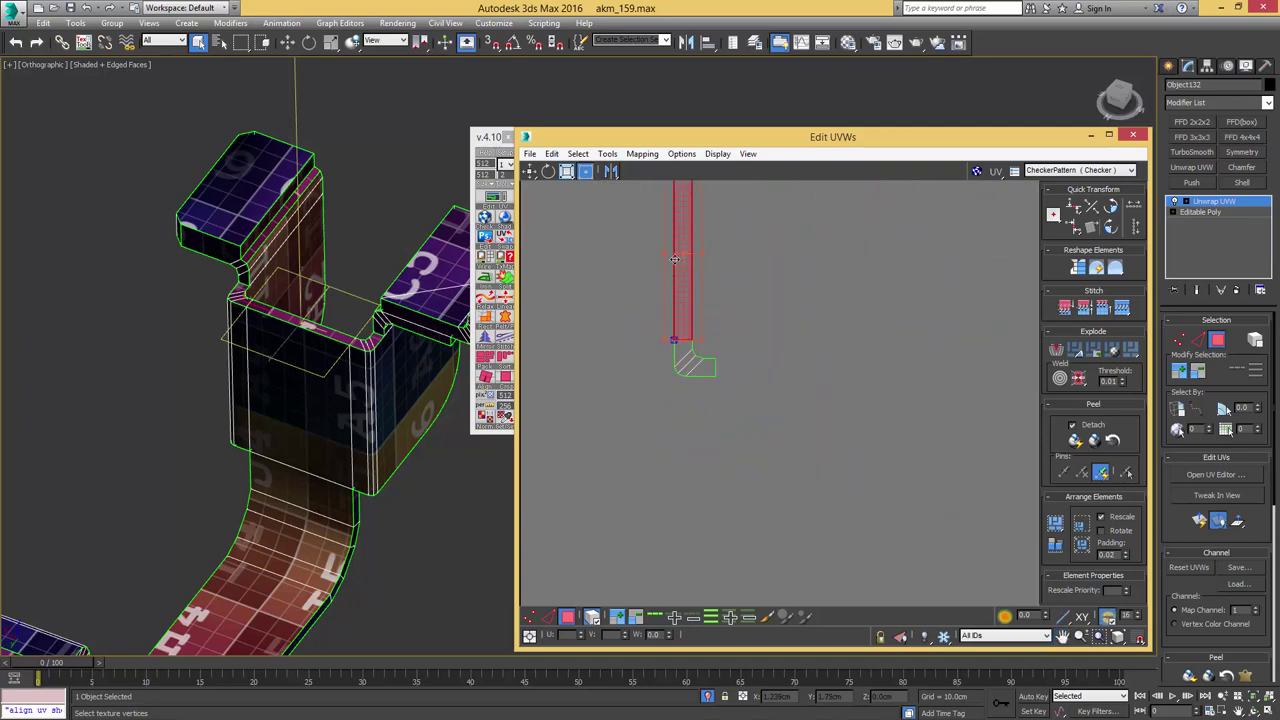
middle_drag(675, 259, 761, 318)
double_click(704, 326)
click(1101, 231)
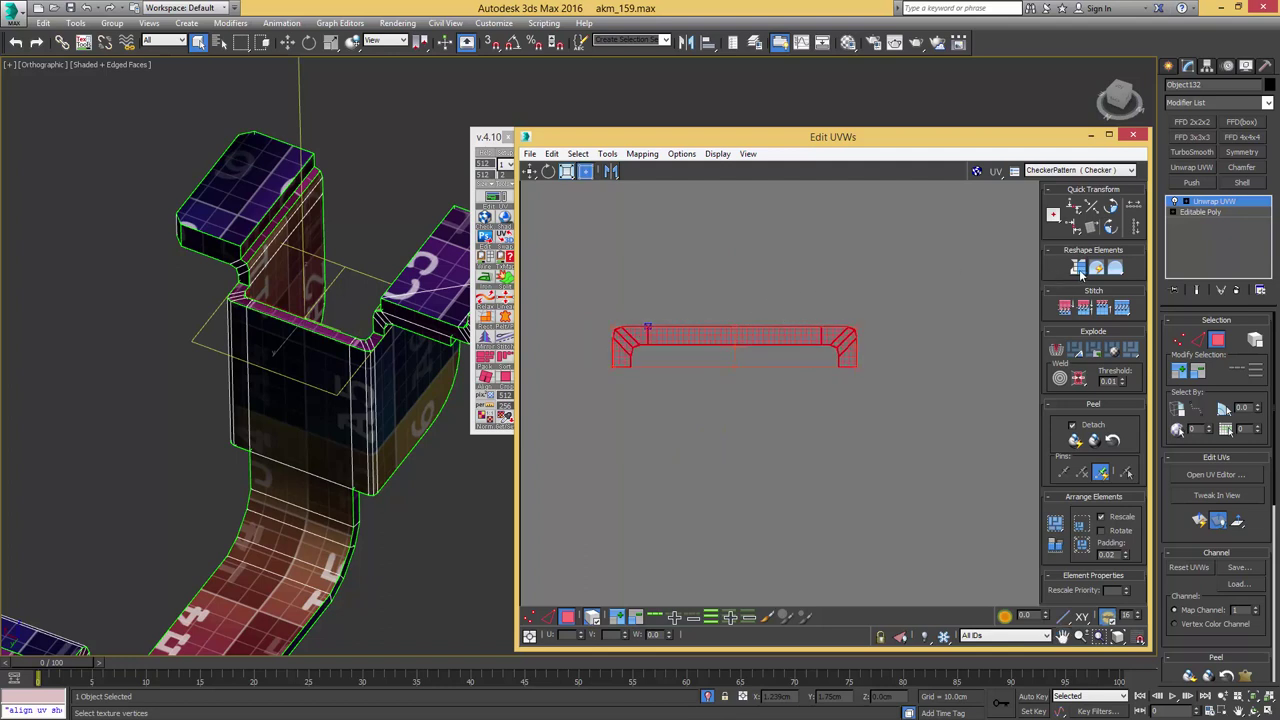
- Straighten the bent rim-strip island, rotate it back to horizontal and relax it
click(1078, 268)
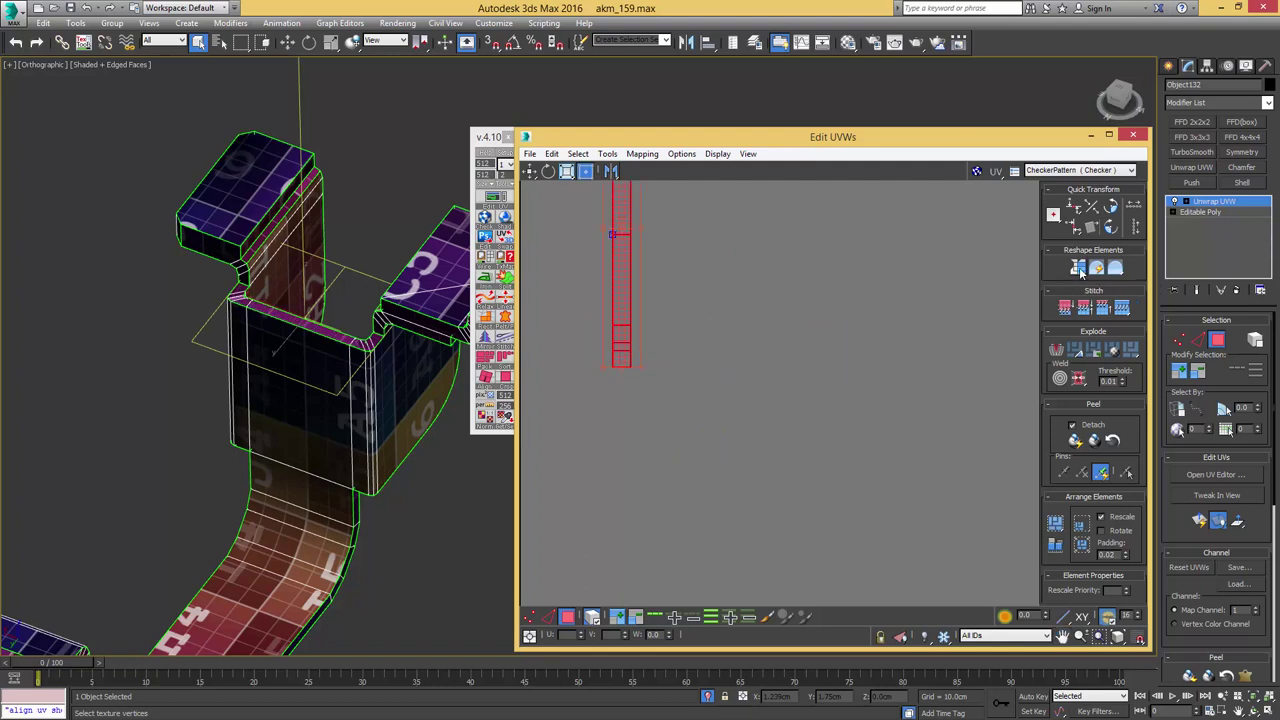
middle_drag(739, 277, 772, 341)
scroll(772, 341, down, 2)
click(1114, 228)
middle_drag(746, 273, 827, 245)
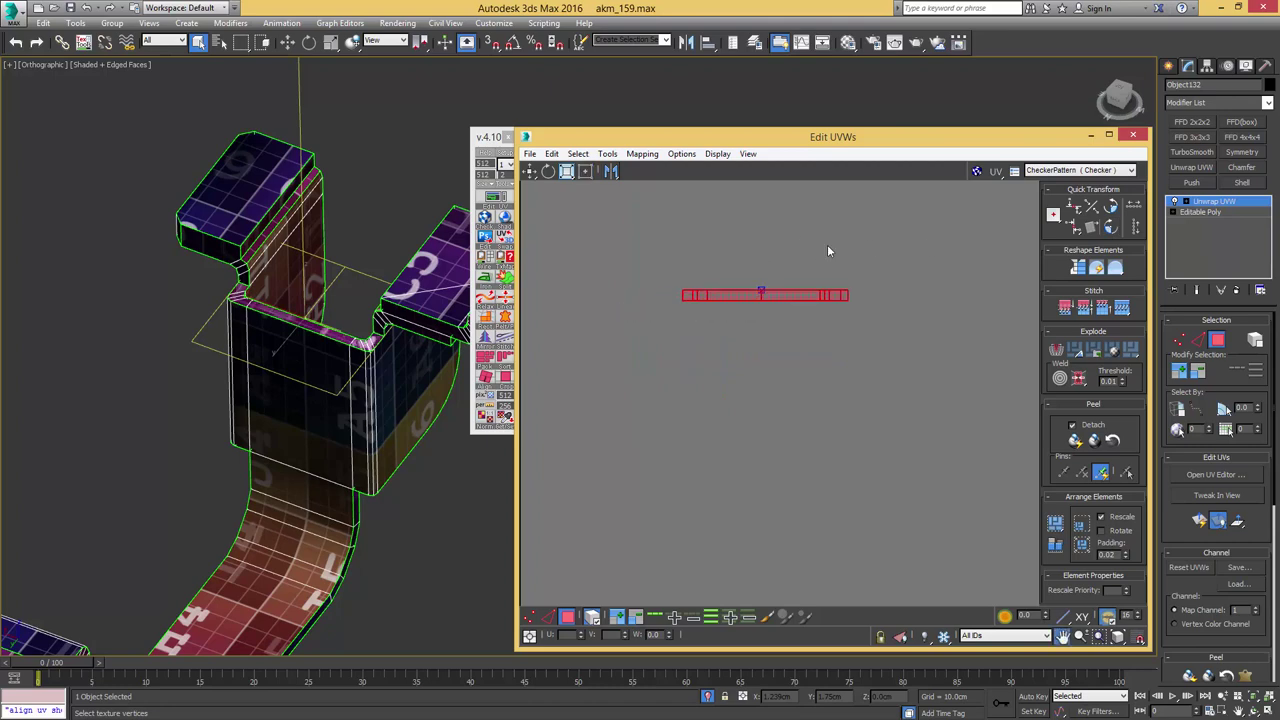
scroll(827, 245, up, 2)
scroll(371, 289, up, 5)
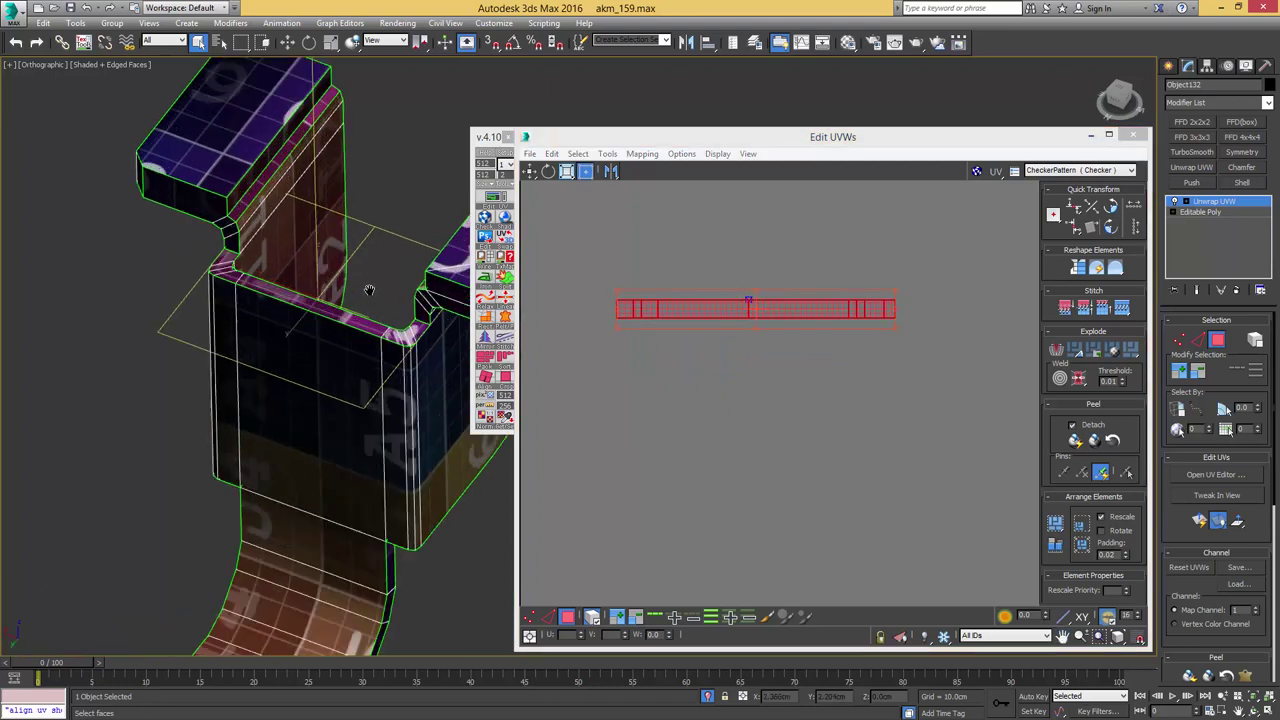
click(1116, 275)
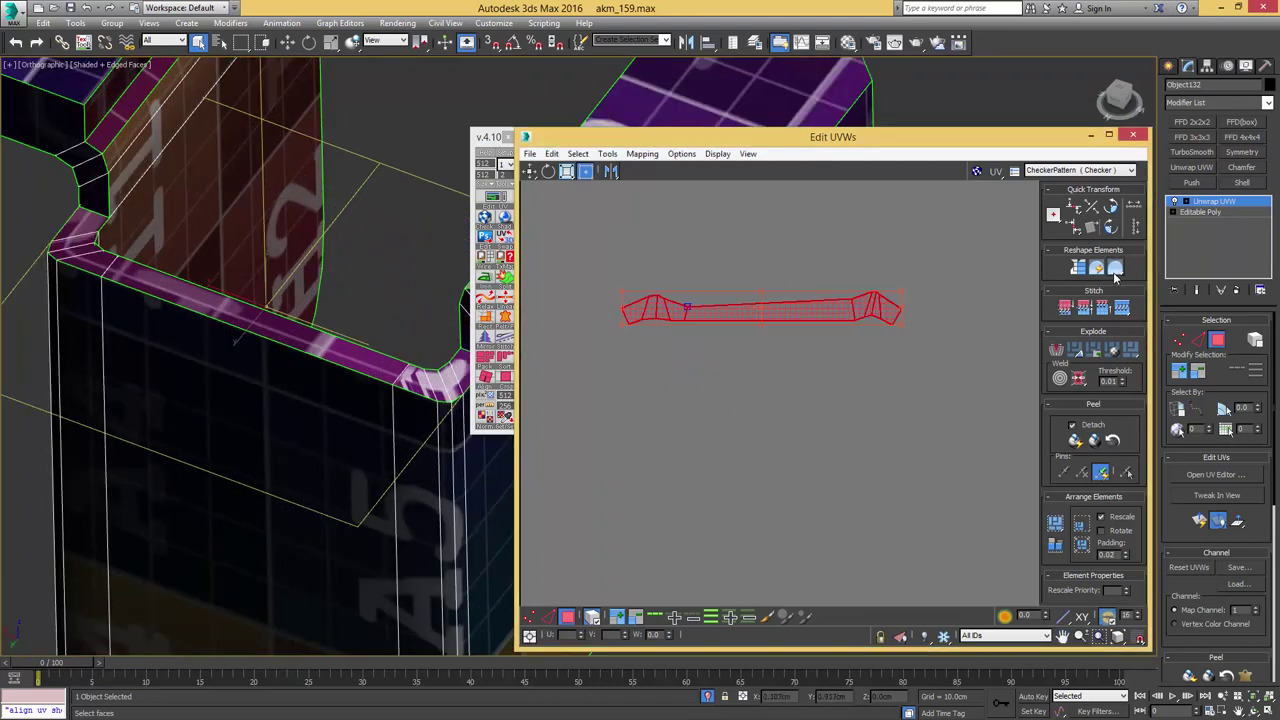
- Align both long edges of the relaxed rim strip horizontally
key(2)
click(776, 305)
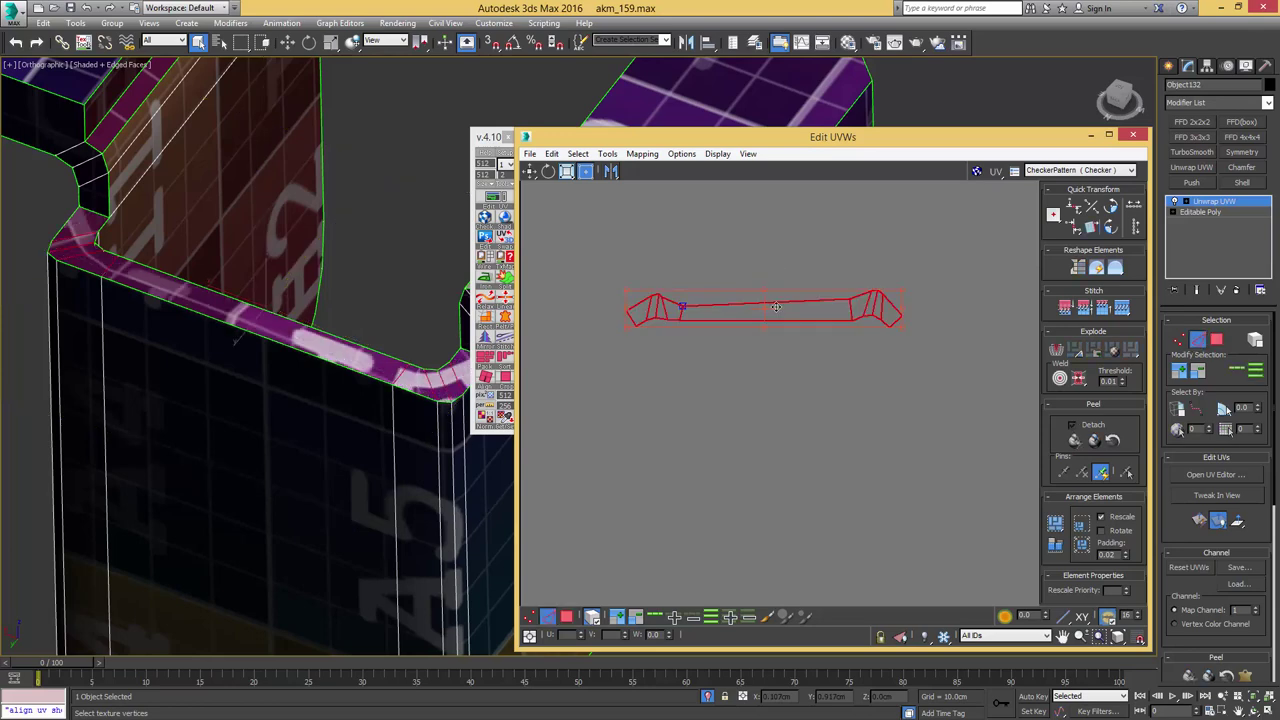
double_click(780, 303)
key(h)
double_click(784, 321)
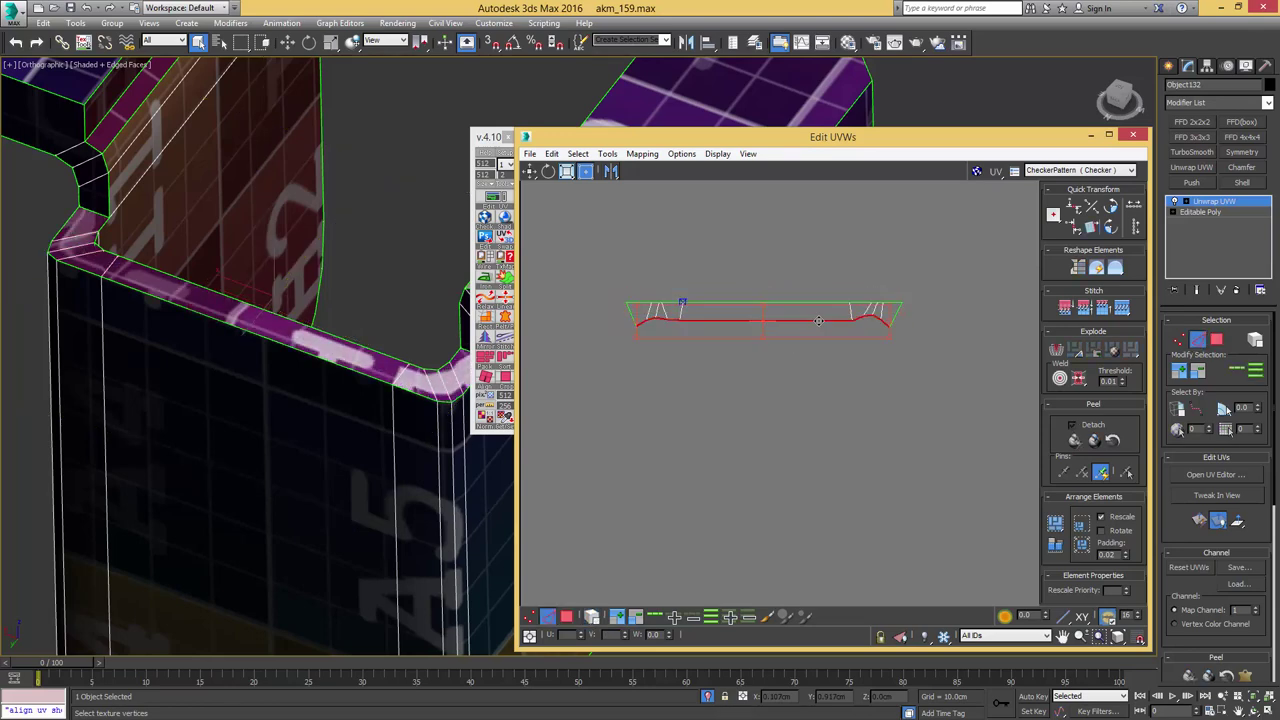
key(h)
- Align the rim strip's end and cross edges vertically at both corner bends
scroll(890, 320, up, 3)
click(897, 301)
key(v)
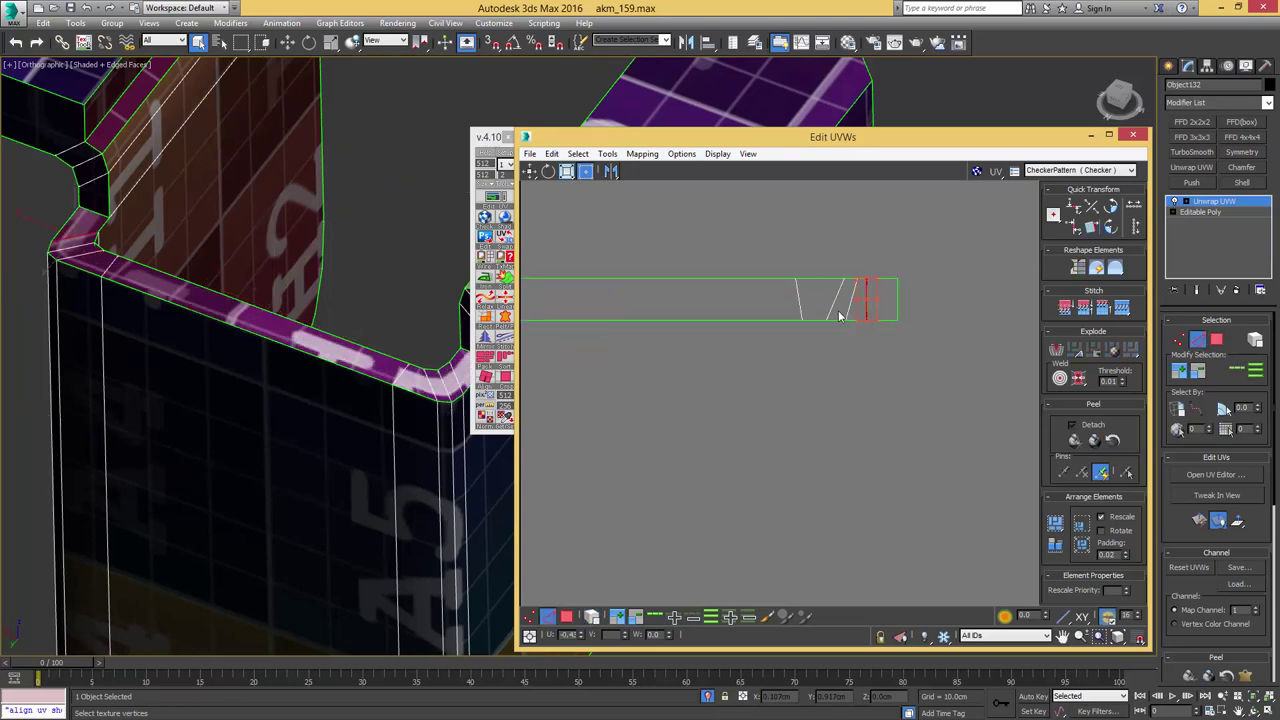
key(v)
scroll(604, 309, down, 2)
middle_drag(672, 319, 966, 349)
click(750, 332)
key(v)
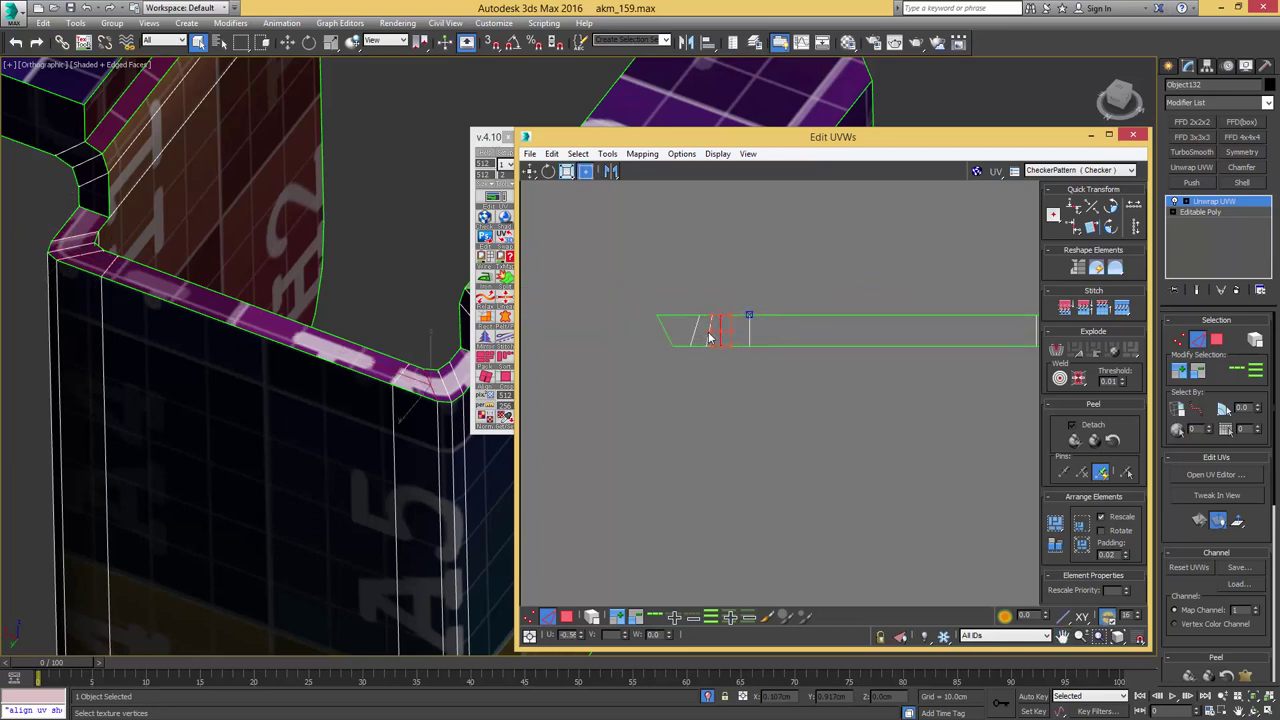
- Move the squared rim-strip island out to the finished pieces below the UV square
scroll(682, 331, down, 10)
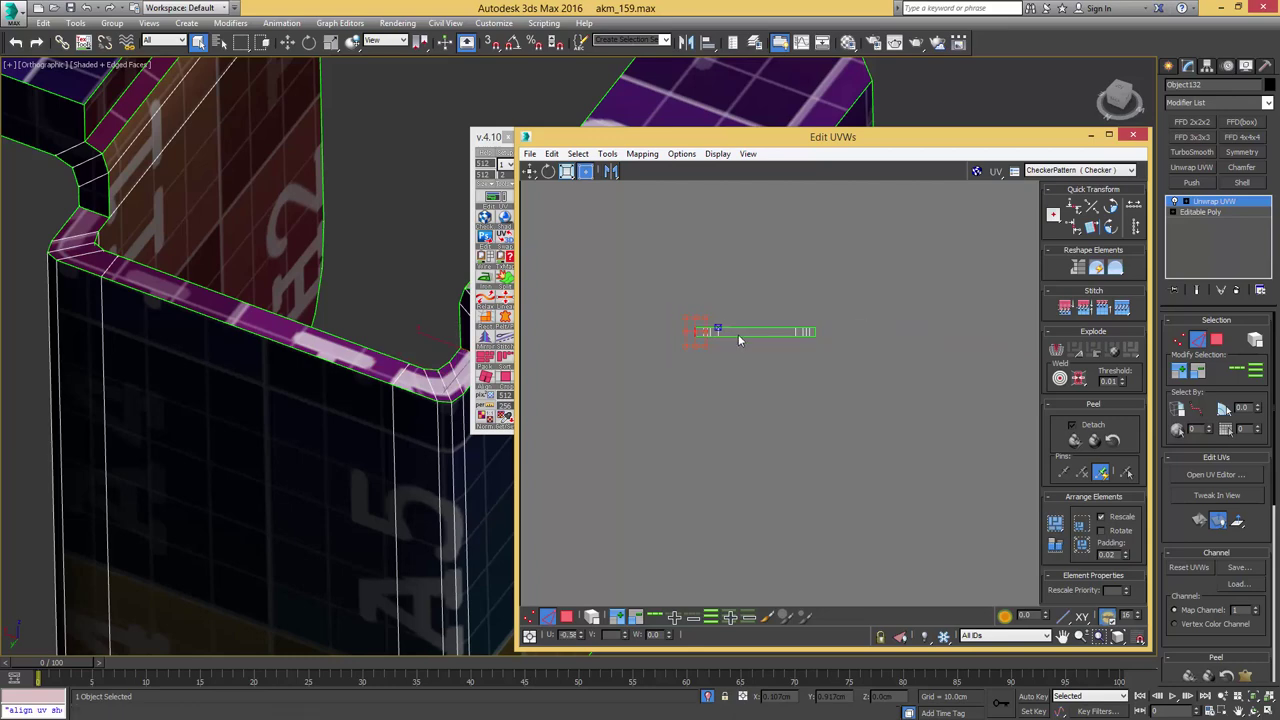
middle_drag(755, 344, 747, 282)
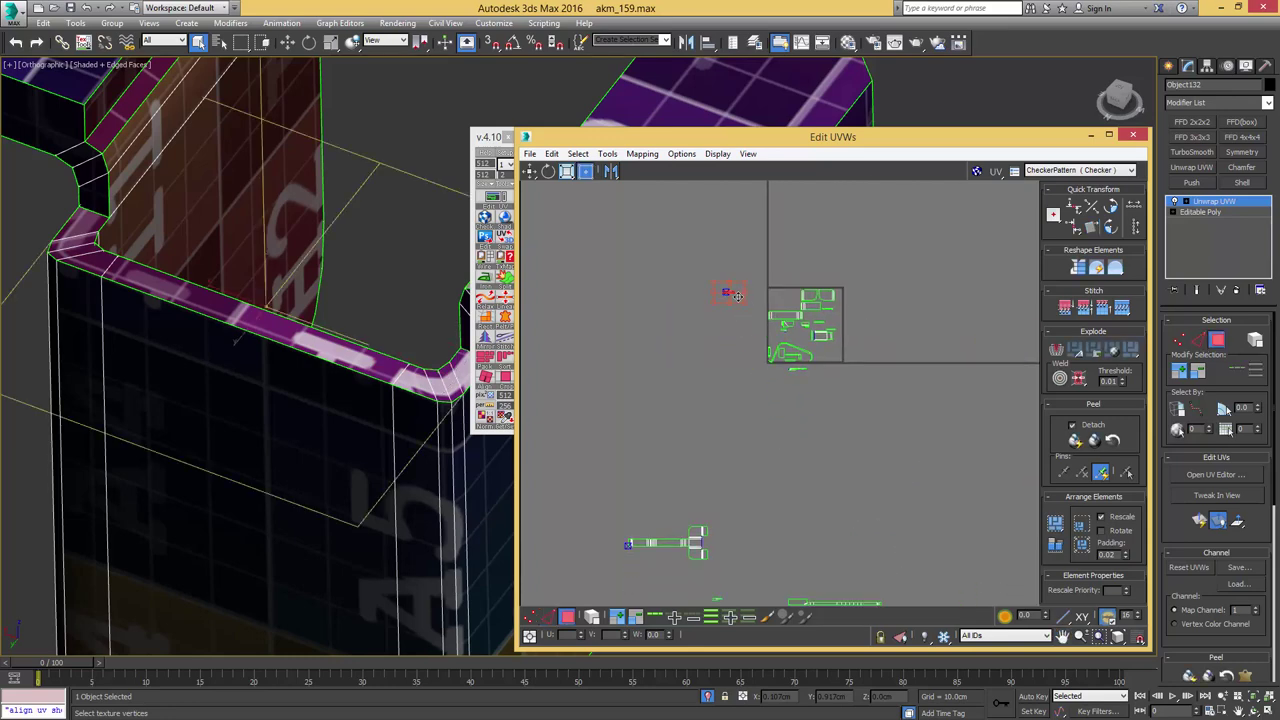
drag(733, 293, 753, 547)
- Select all finished islands below the UV square and turn on selected-face shading to check which guard faces they cover
scroll(750, 473, down, 3)
middle_drag(735, 466, 722, 365)
drag(910, 548, 618, 368)
scroll(246, 340, down, 6)
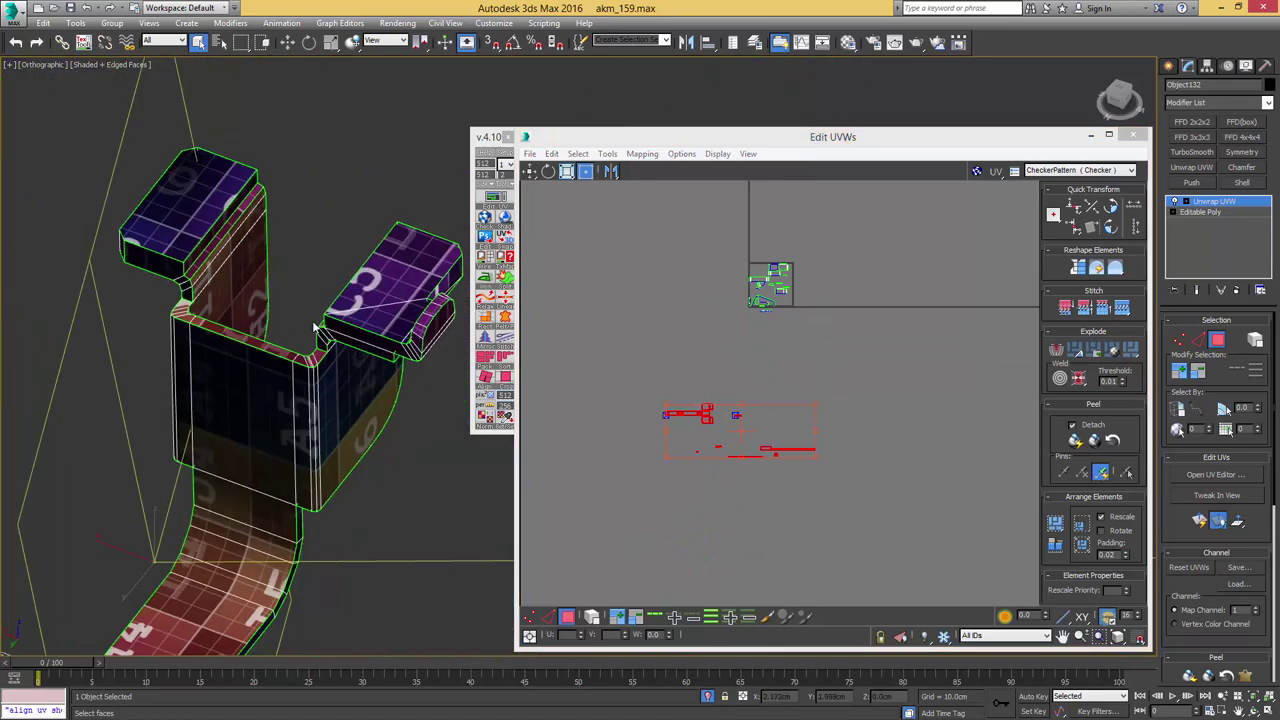
key(F2)
alt+middle_drag(314, 327, 294, 314)
middle_drag(405, 402, 363, 340)
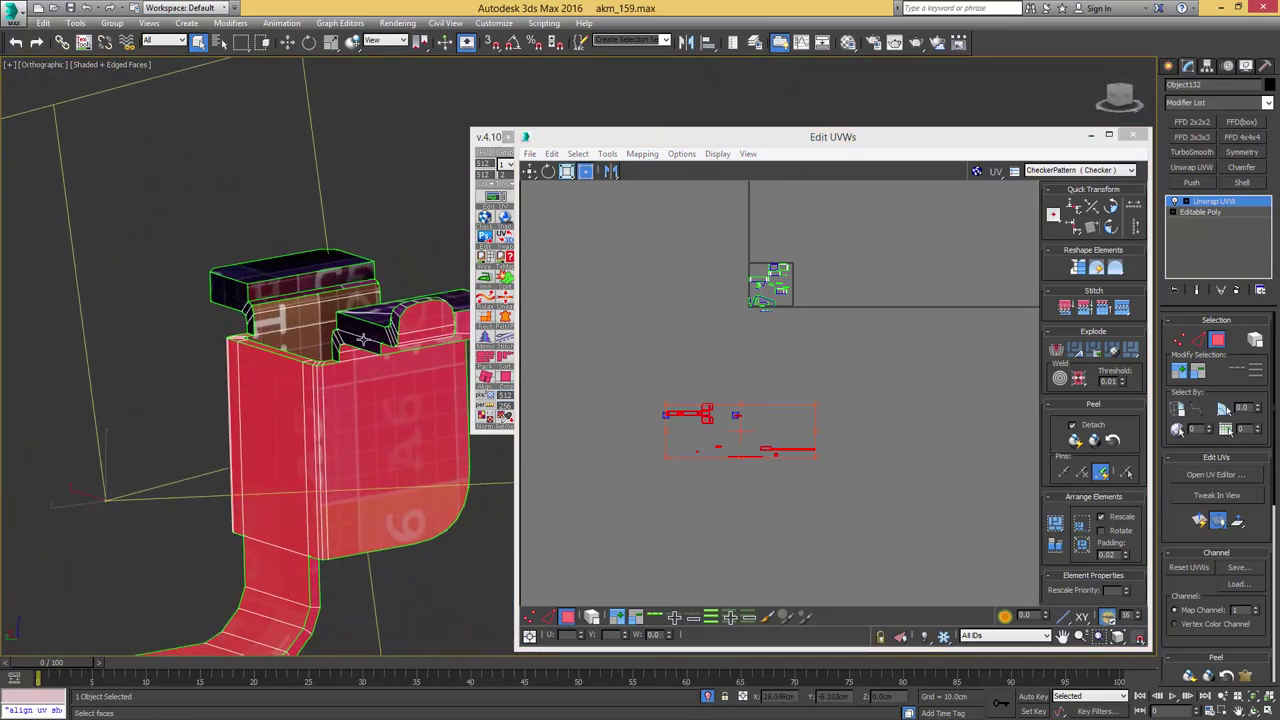
- Move the complete straightened side island down to the finished pieces and select the whole group to check for remaining faces
scroll(741, 312, up, 8)
drag(724, 346, 785, 322)
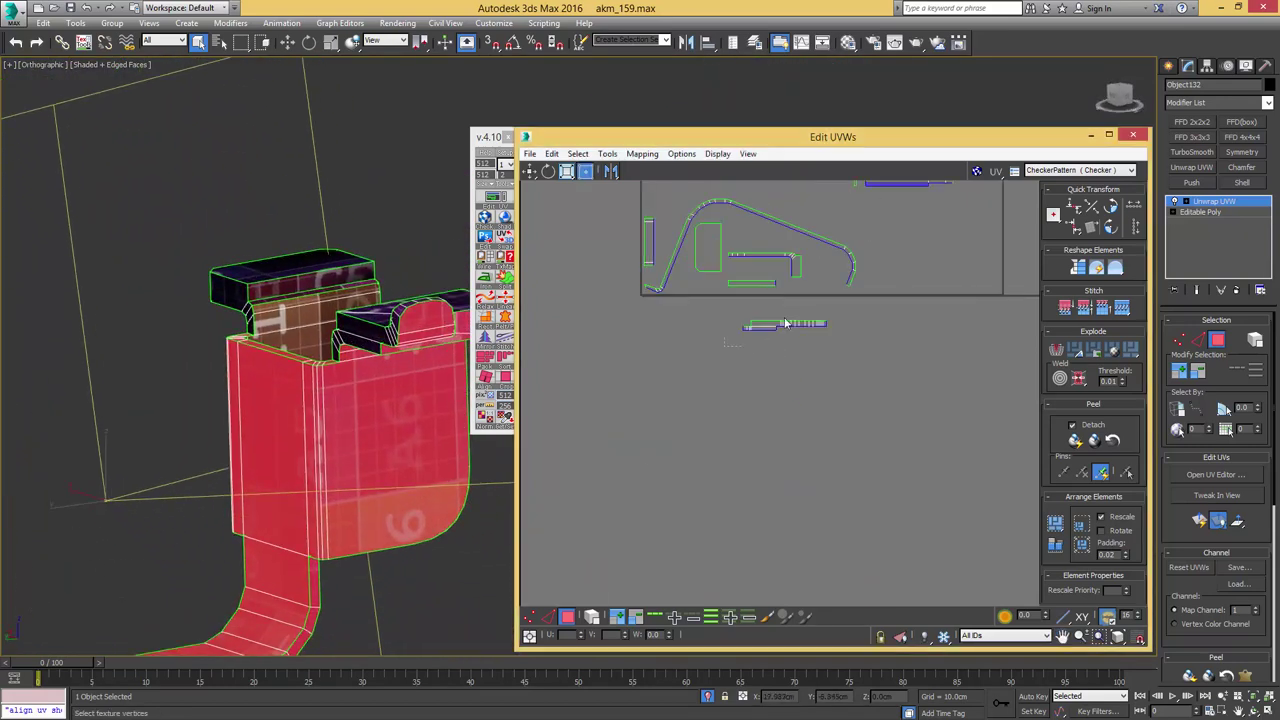
click(785, 323)
scroll(785, 323, down, 5)
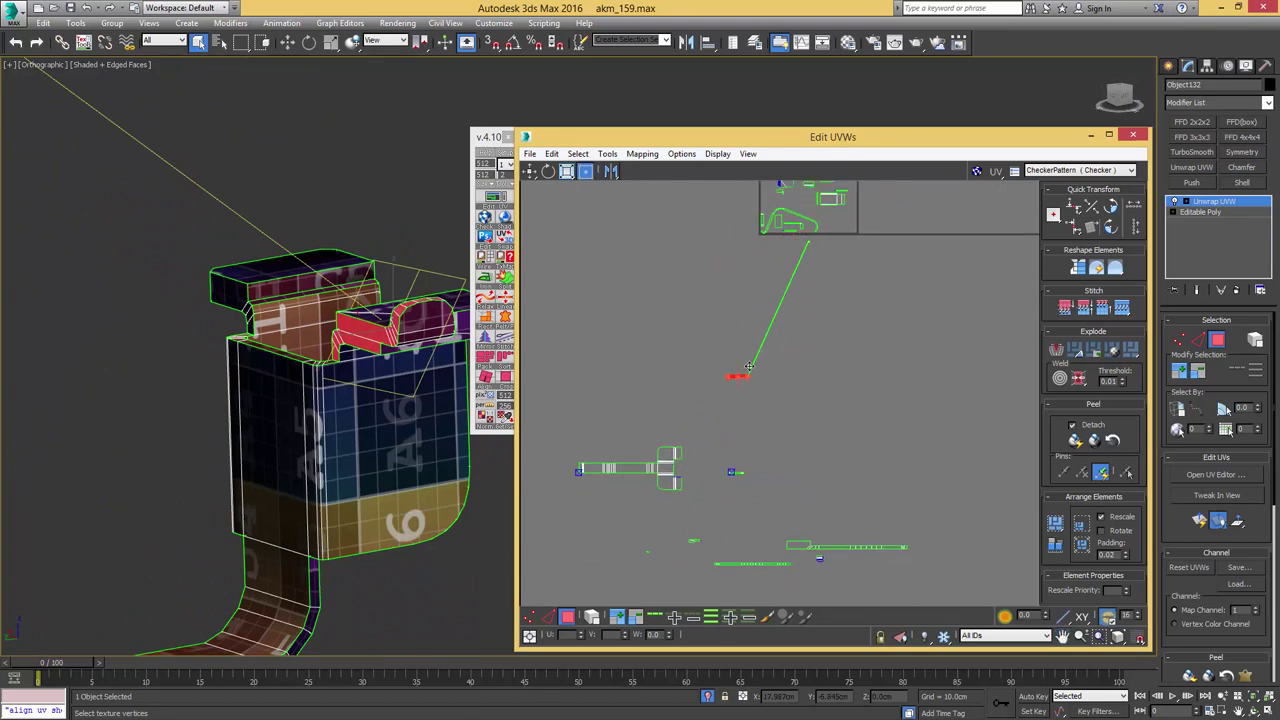
ctrl+click(802, 243)
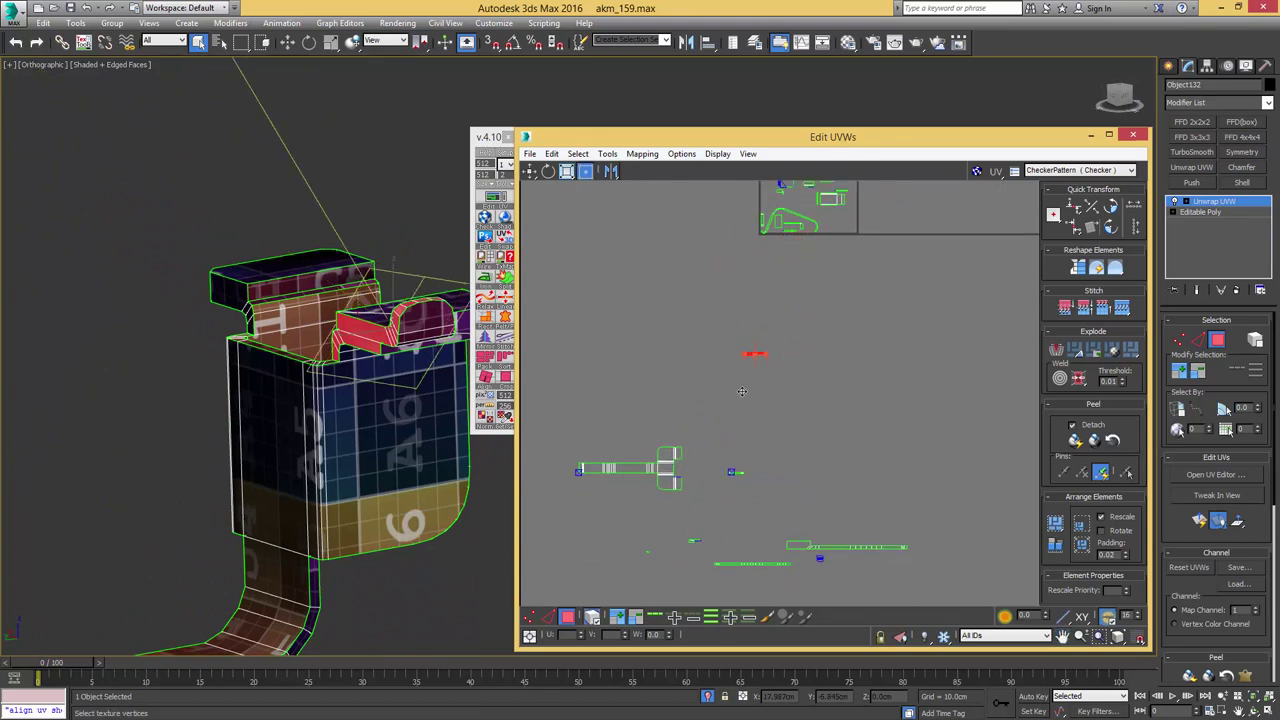
scroll(726, 466, down, 6)
drag(640, 385, 790, 468)
alt+middle_drag(380, 262, 165, 275)
middle_drag(165, 275, 366, 247)
- Select the hooked tab's upper face and stitch the adjoining bend strips onto the lower edge of its UV island
click(366, 247)
scroll(731, 305, down, 1)
scroll(718, 309, up, 6)
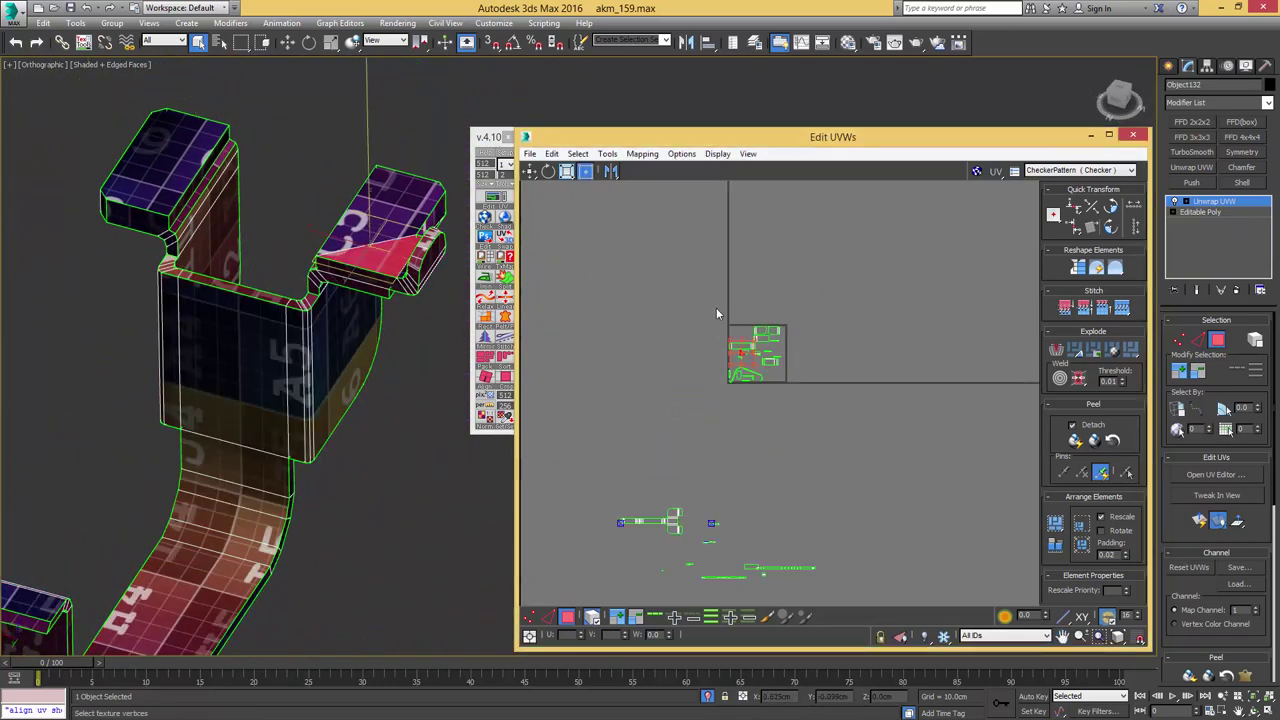
scroll(733, 418, up, 10)
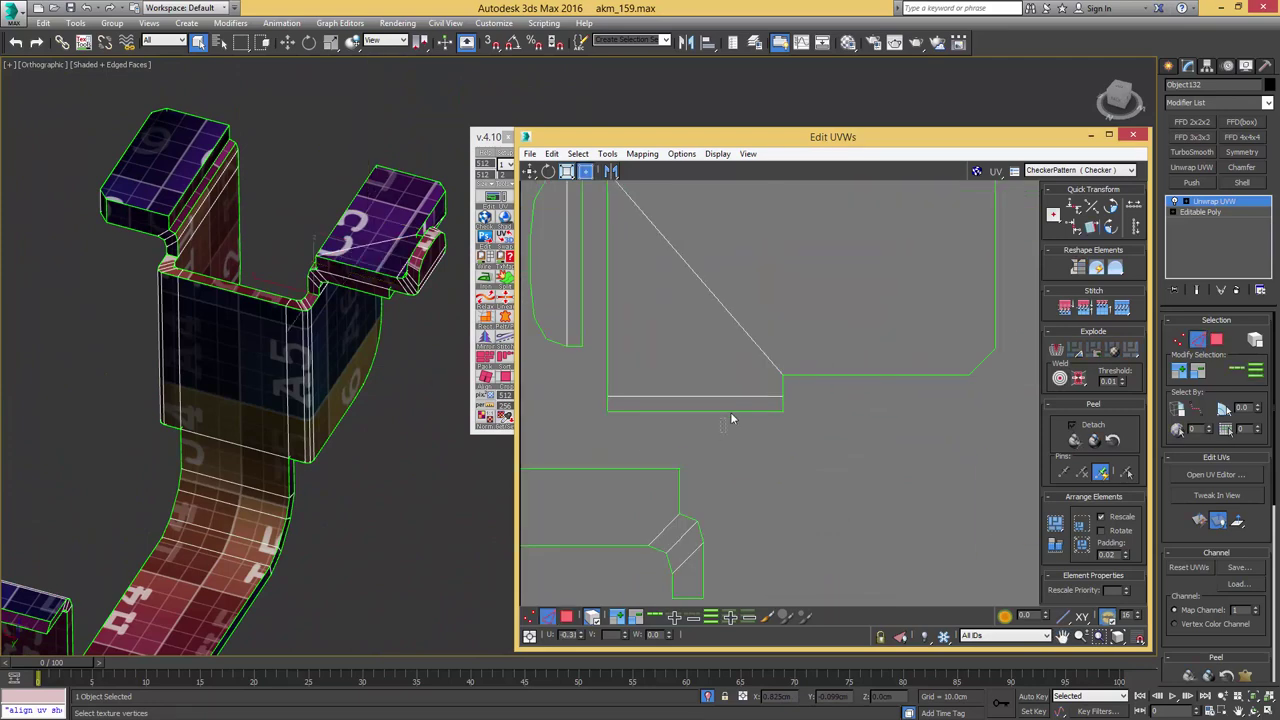
key(5)
click(733, 415)
key(s)
scroll(731, 418, down, 5)
scroll(731, 408, up, 5)
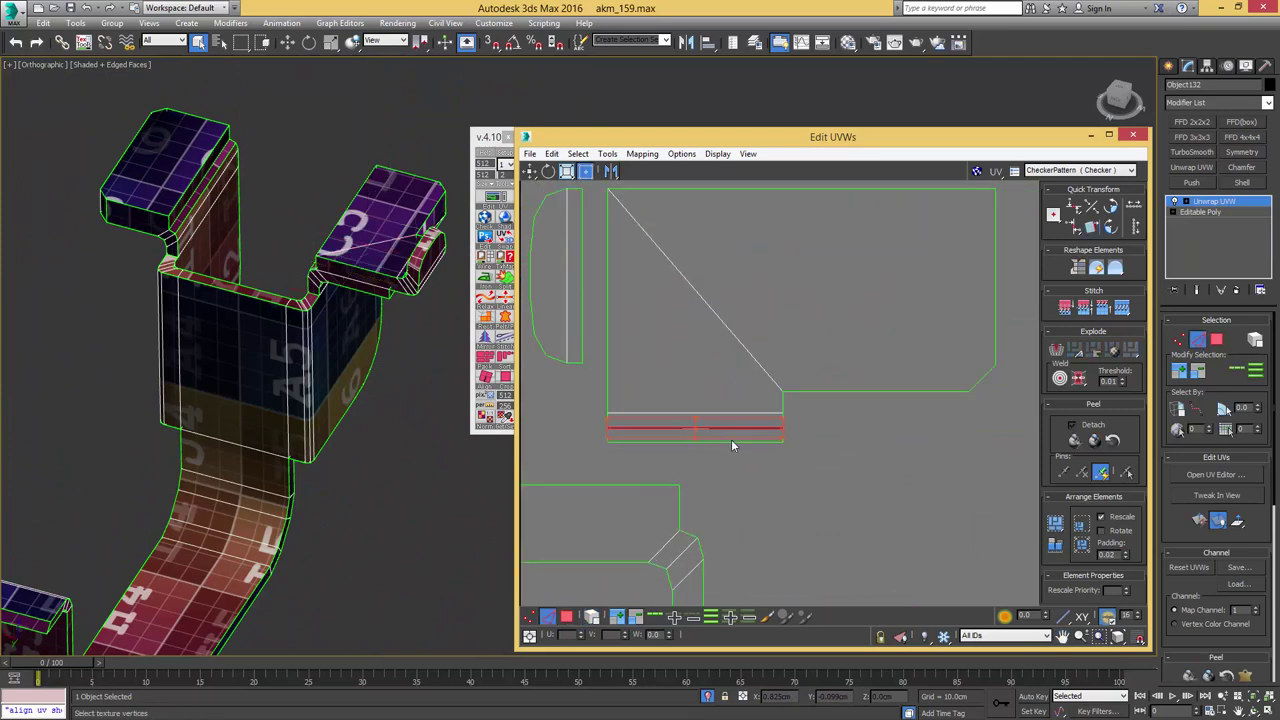
click(736, 438)
key(s)
- Select the complete stitched tab island and move it out to the finished pieces below the UV square
scroll(733, 423, down, 5)
key(3)
key(5)
click(718, 367)
alt+middle_drag(345, 279, 350, 243)
scroll(799, 290, down, 10)
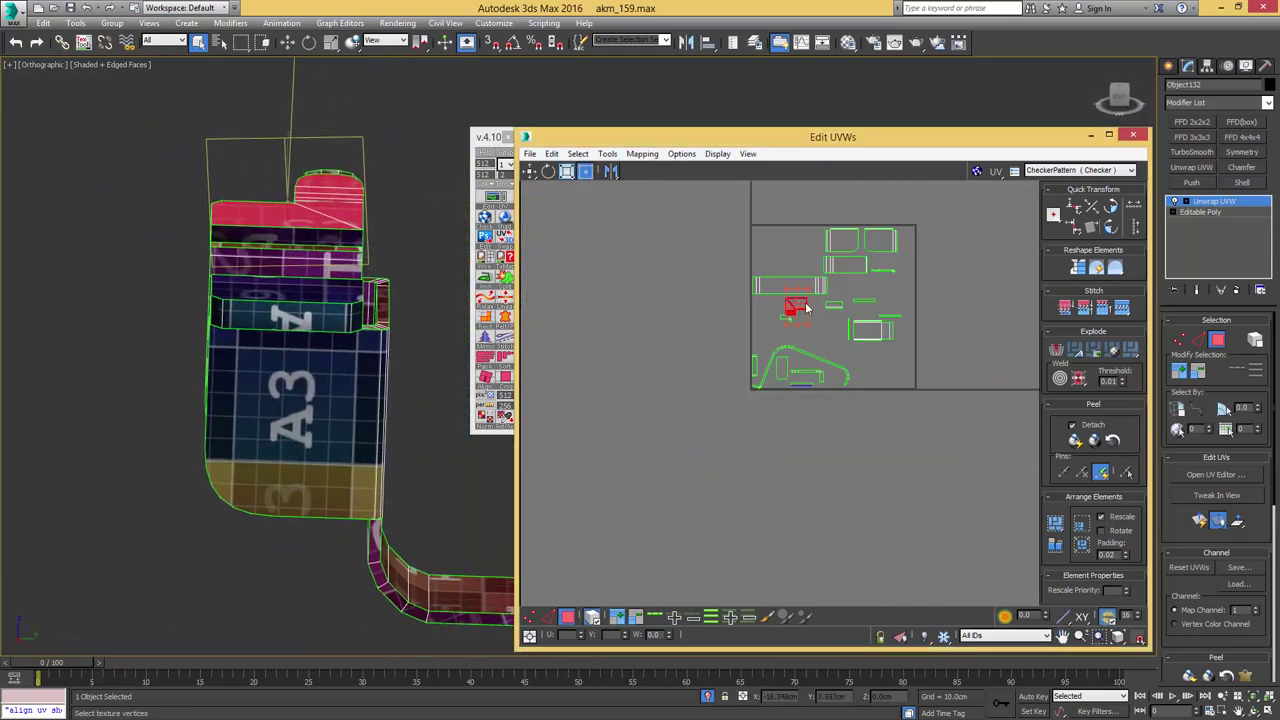
middle_drag(804, 298, 796, 267)
drag(795, 268, 709, 483)
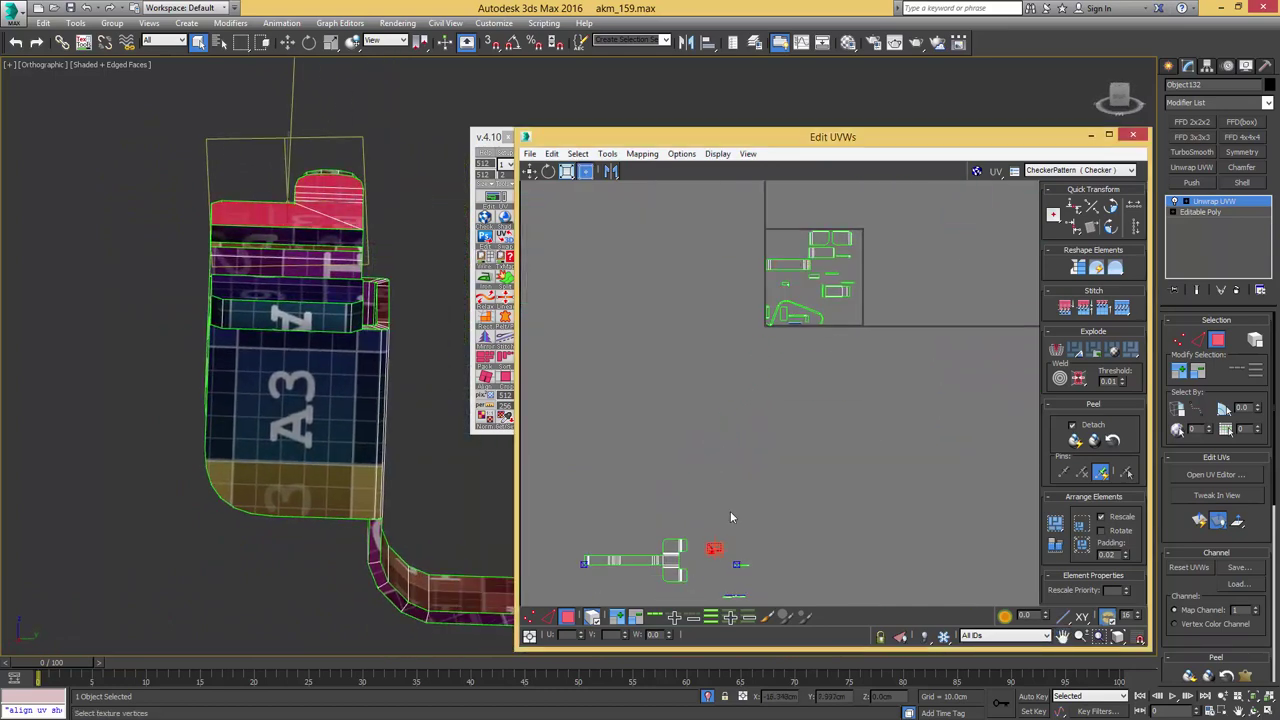
- Stitch the rounded side panel to the lower edge of the box bracket's central plate island
scroll(830, 283, up, 5)
click(848, 307)
alt+middle_drag(430, 310, 270, 410)
scroll(851, 324, up, 8)
key(2)
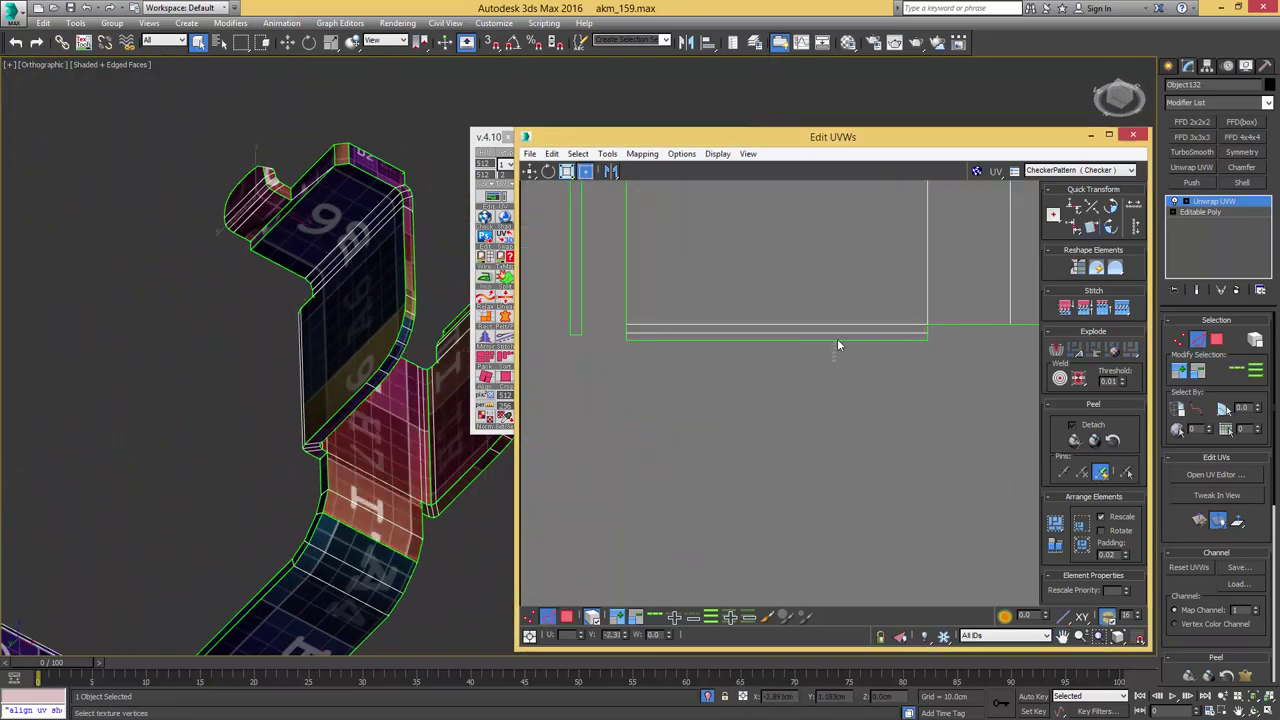
click(842, 331)
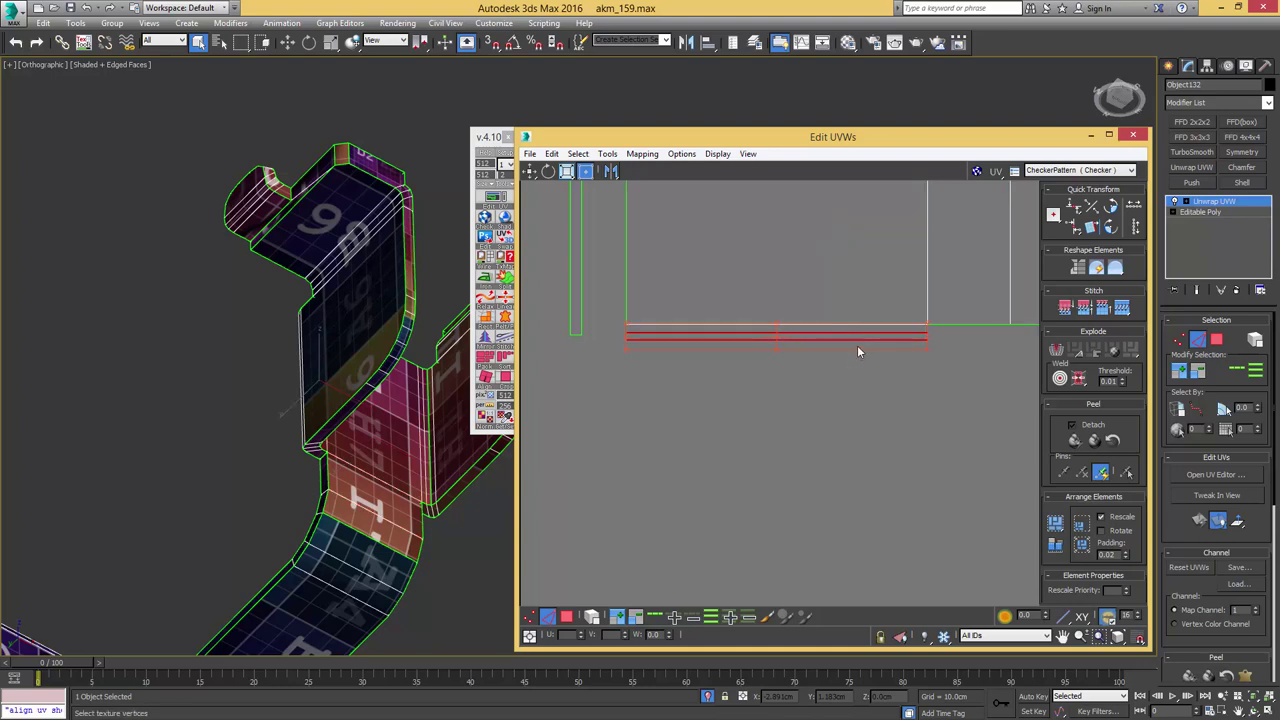
click(857, 347)
key(s)
scroll(868, 333, down, 4)
middle_drag(868, 334, 862, 357)
key(3)
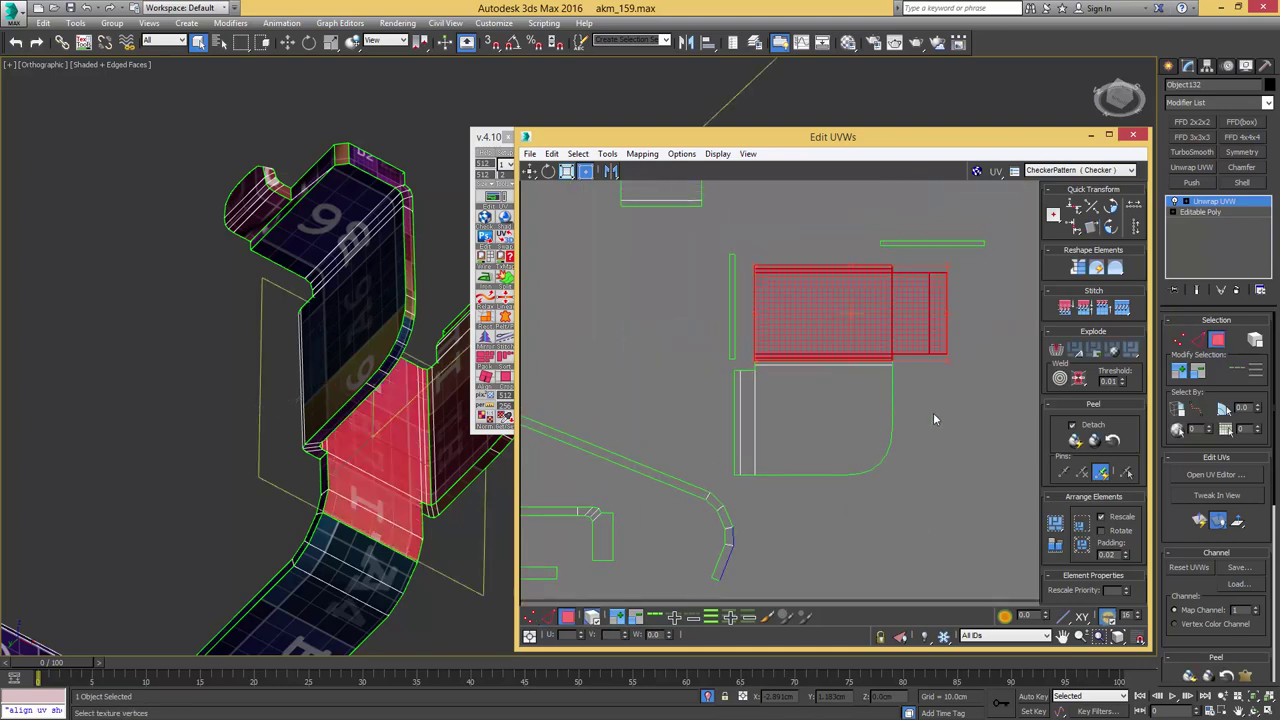
click(850, 342)
alt+middle_drag(323, 326, 258, 398)
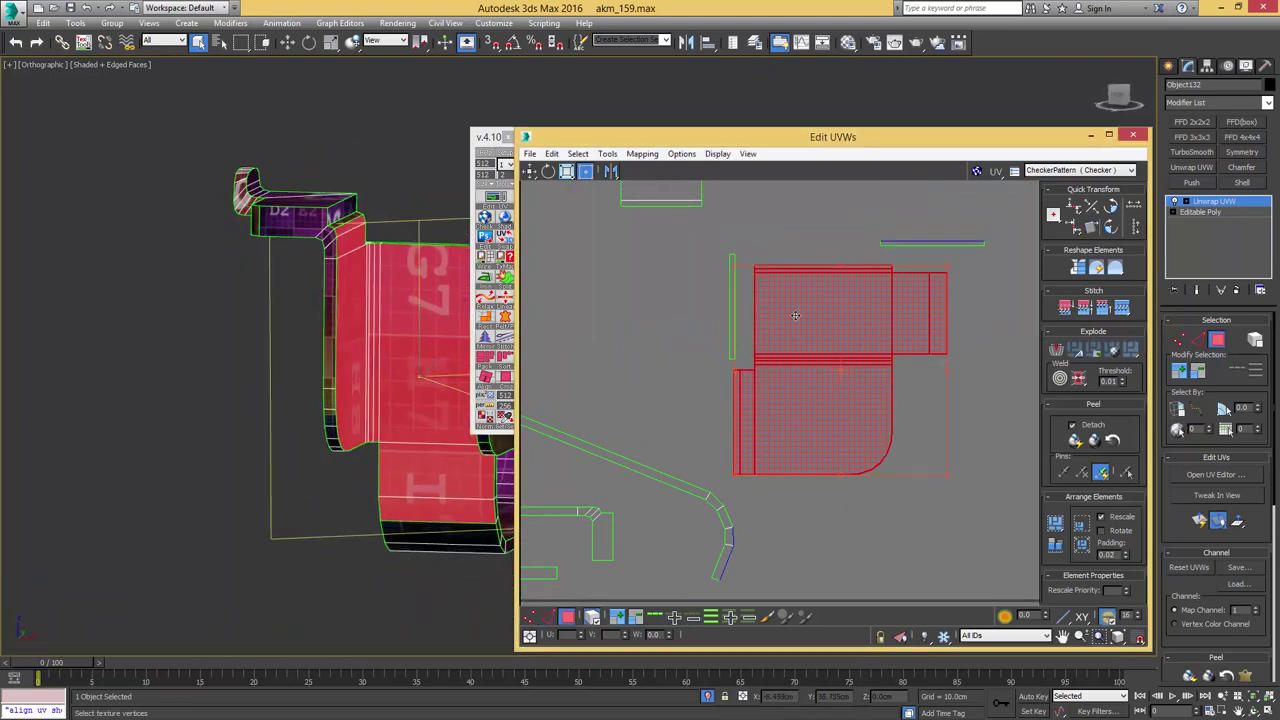
- Stitch the opposite rounded side panel to the upper edge of the central plate island and select the combined island
scroll(795, 315, up, 2)
key(2)
click(808, 319)
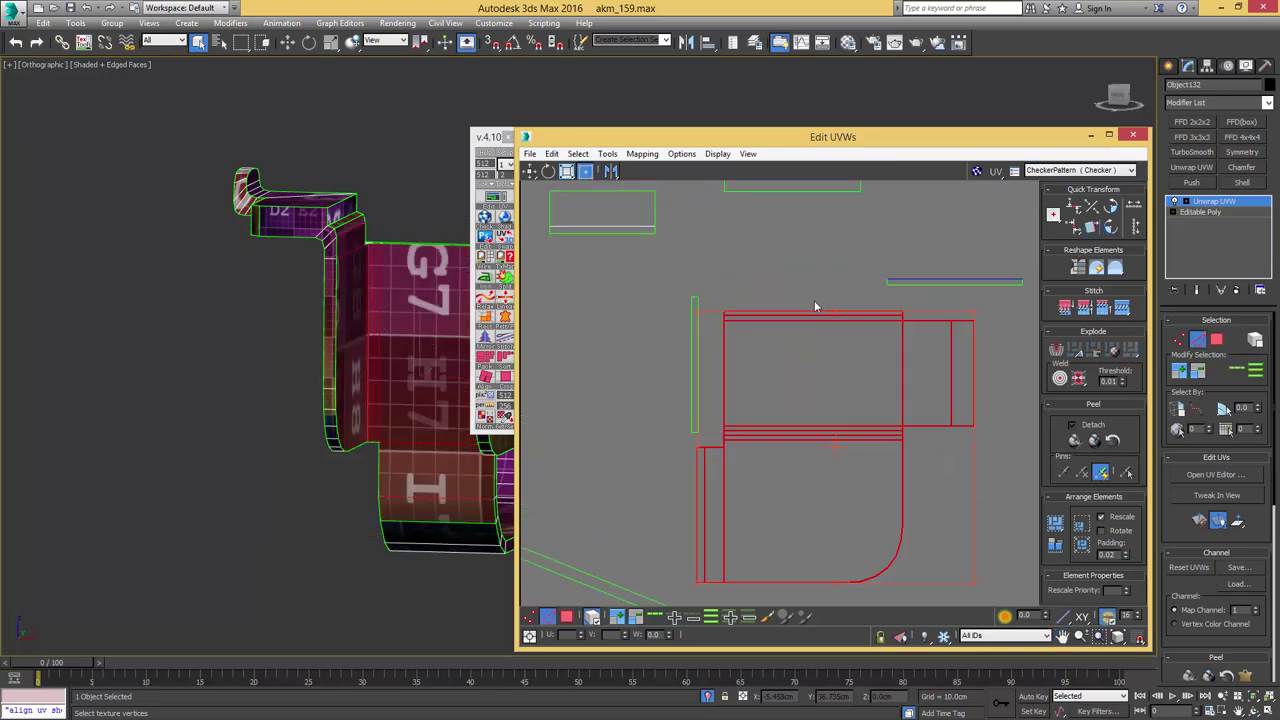
click(819, 312)
key(alt+s)
scroll(820, 314, down, 3)
key(3)
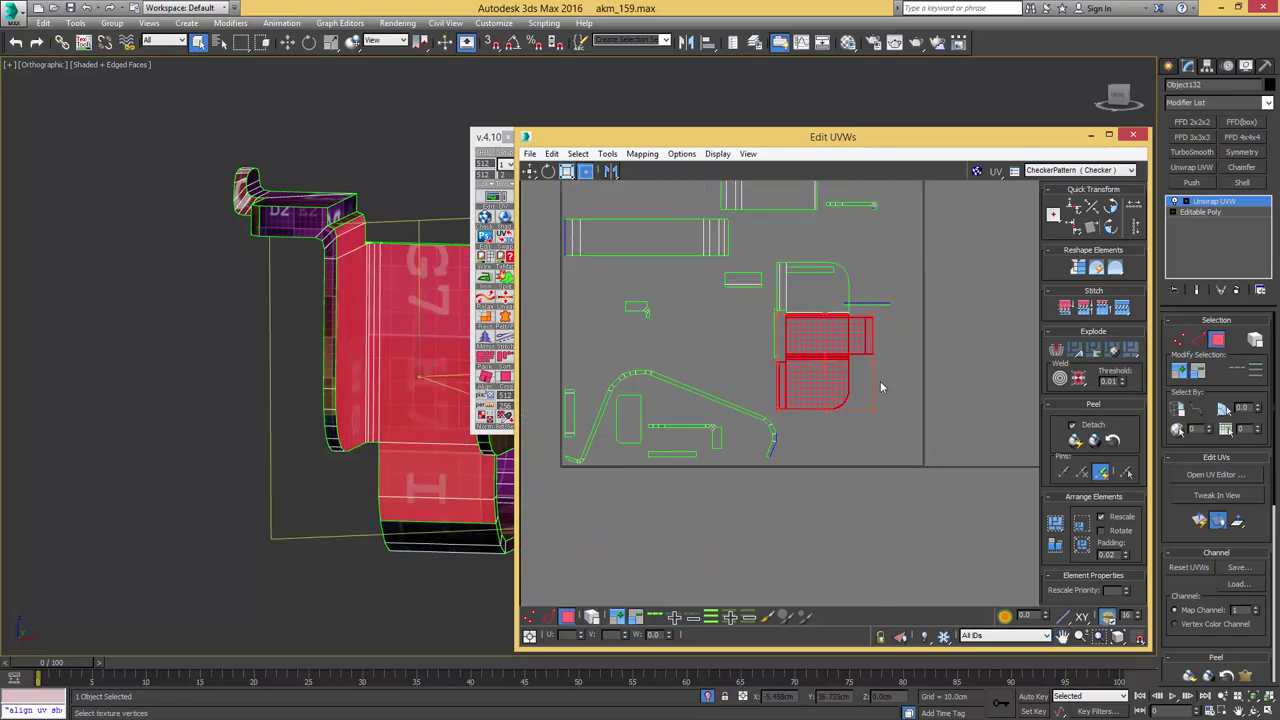
key(4)
click(803, 332)
- Check the combined bracket island on the model and move it below the UV square
alt+middle_drag(345, 292, 357, 423)
scroll(269, 334, down, 4)
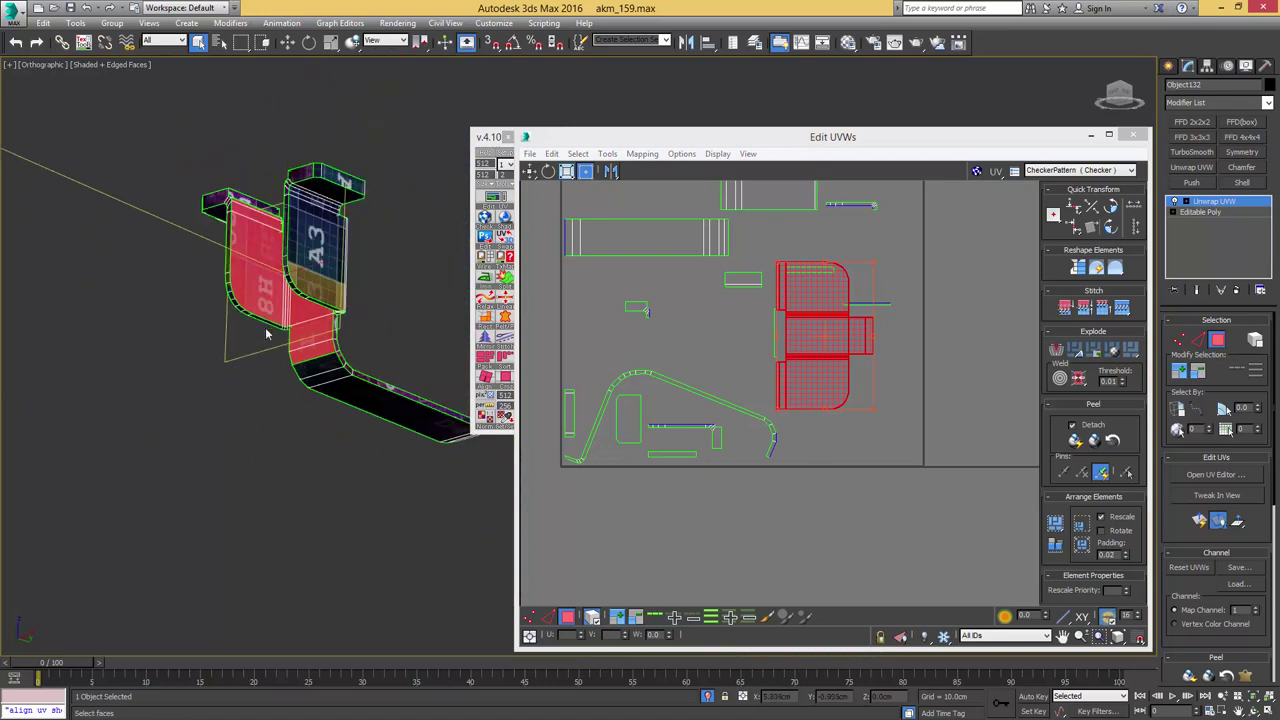
alt+middle_drag(269, 334, 331, 343)
scroll(722, 264, down, 3)
scroll(790, 308, up, 1)
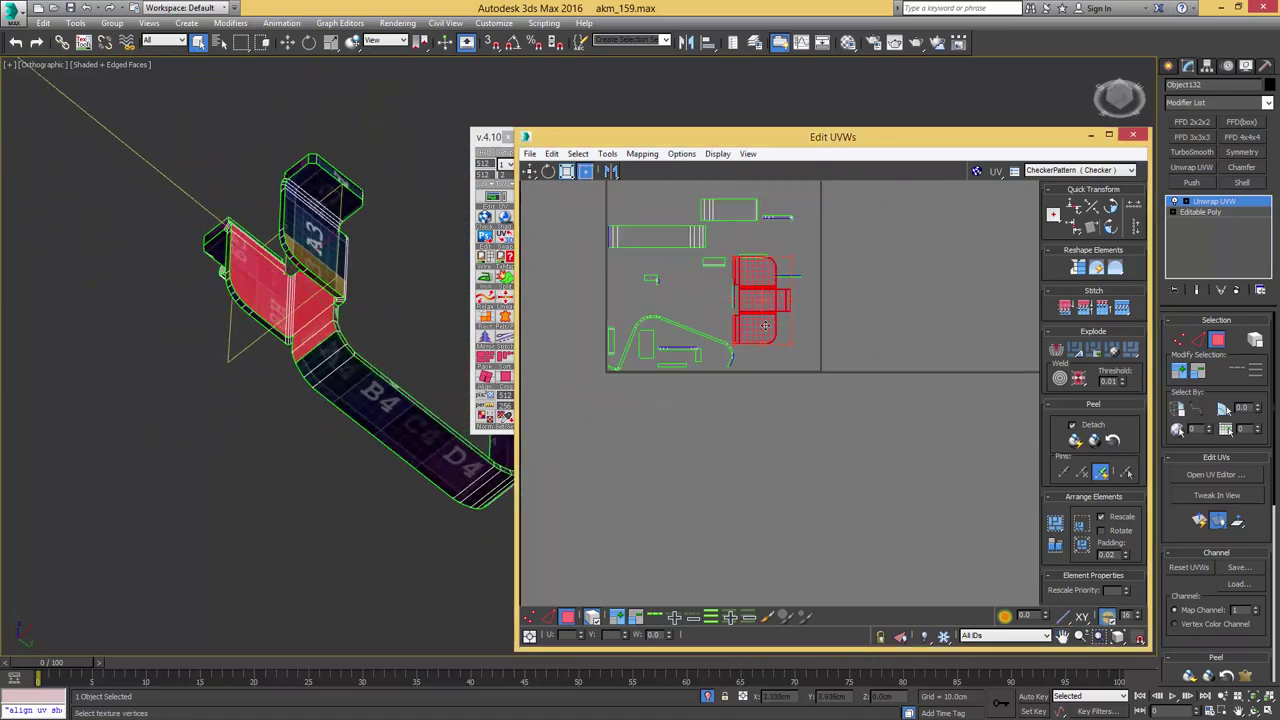
drag(753, 270, 811, 437)
- Stitch the long guard strap to the end edge of the bracket island's central plate
middle_drag(826, 428, 802, 319)
scroll(802, 319, up, 4)
scroll(851, 378, up, 1)
key(2)
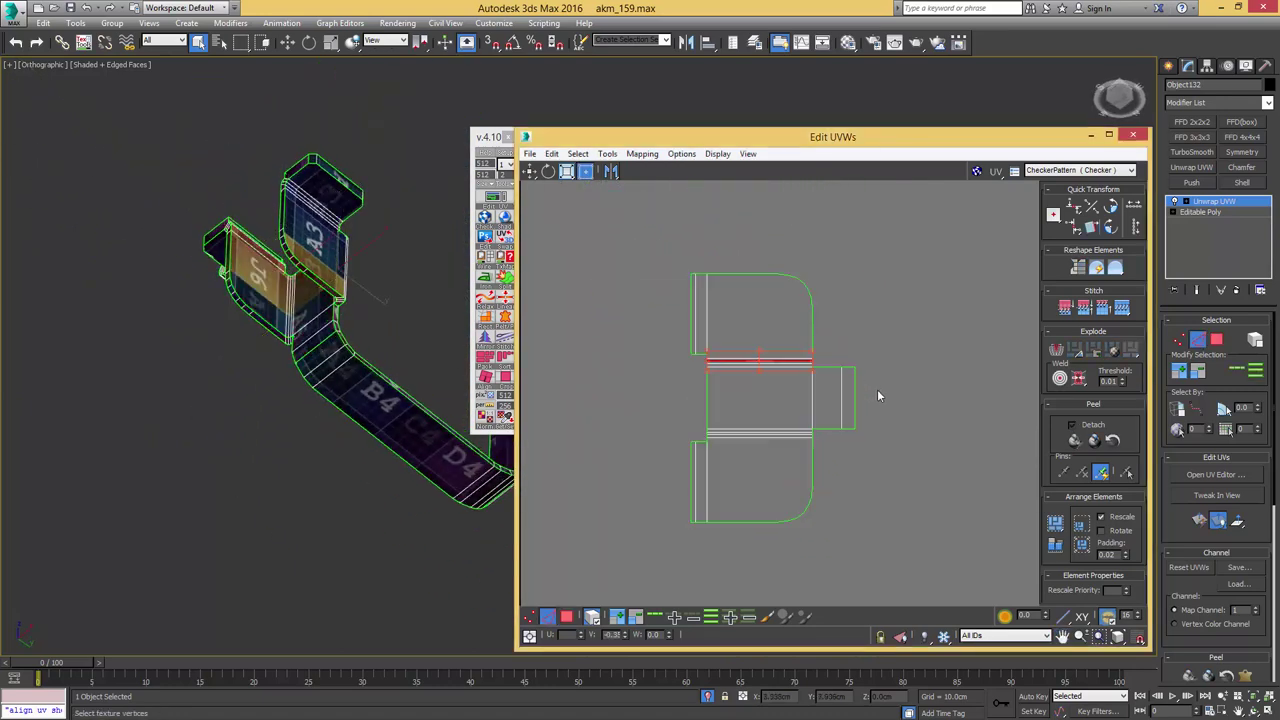
click(856, 397)
drag(859, 399, 850, 400)
key(s)
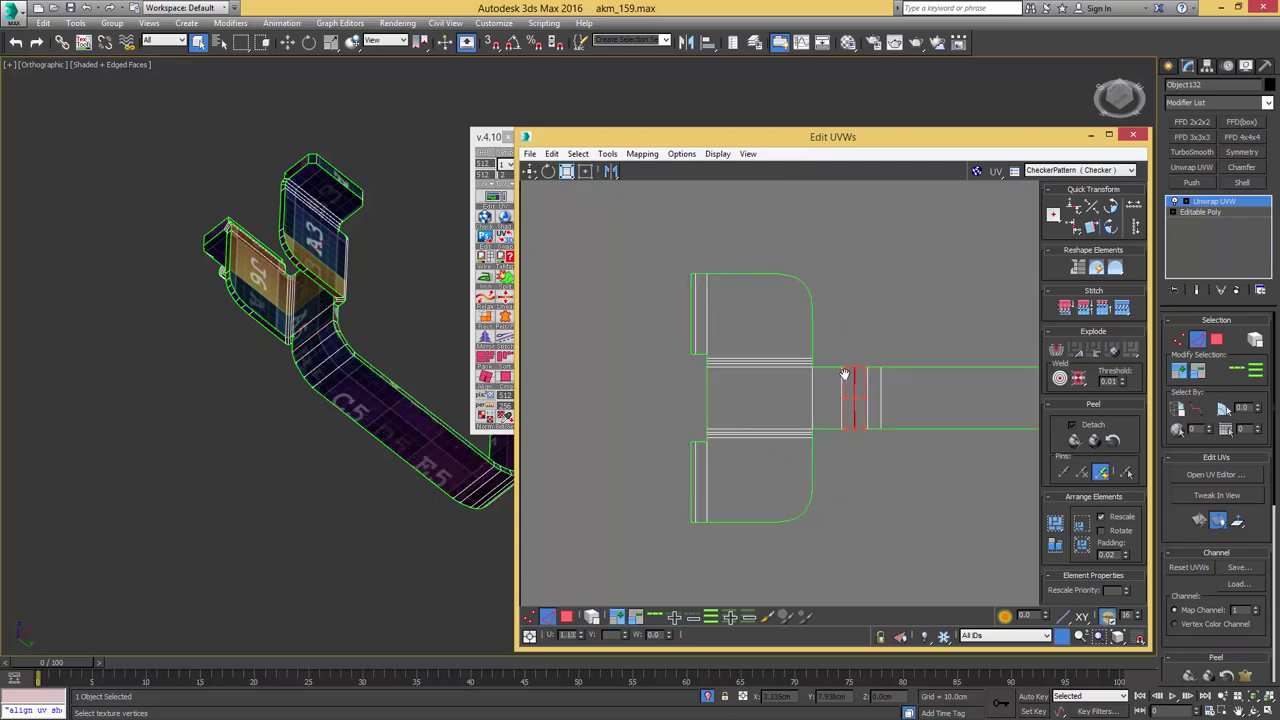
- Stitch the next strap section to the far bend at the end of the attached guard strap
middle_drag(846, 371, 677, 343)
scroll(762, 360, down, 2)
click(918, 376)
key(s)
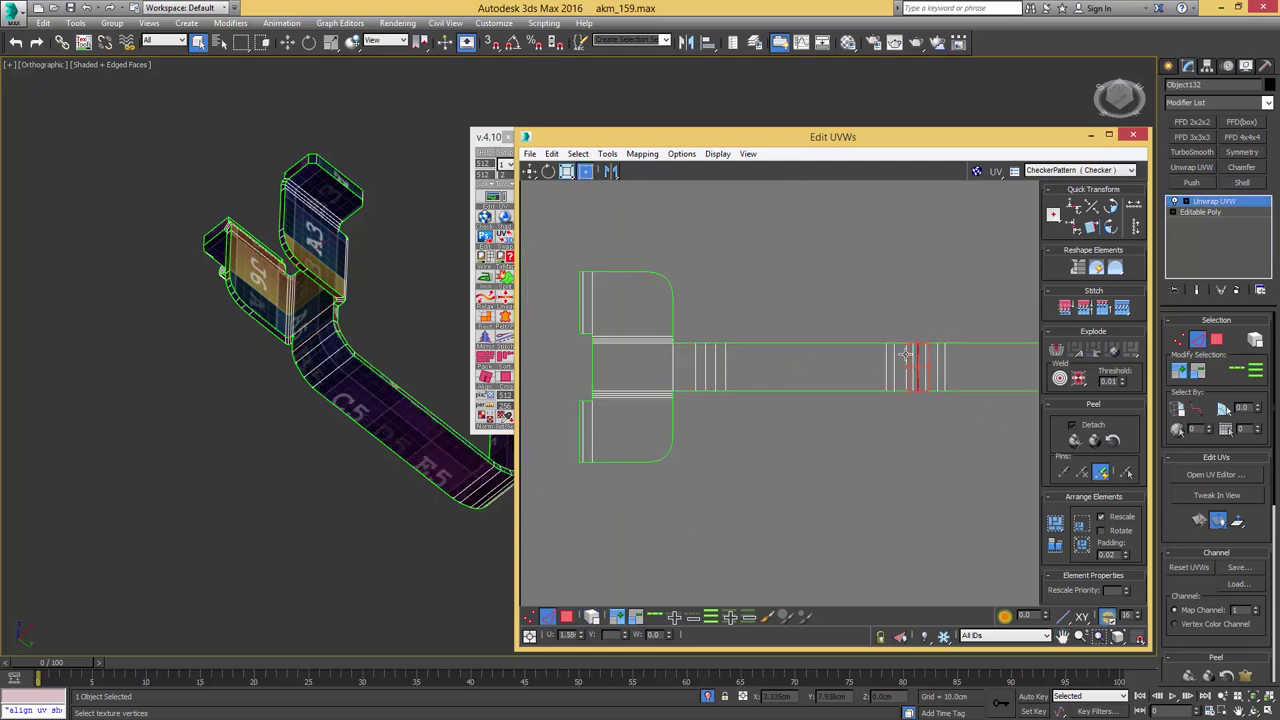
middle_drag(899, 349, 783, 344)
scroll(785, 344, down, 2)
- Select the complete bracket and strap island and examine its coverage on the model and its side-panel flange
key(3)
key(4)
click(893, 344)
alt+middle_drag(225, 315, 354, 276)
middle_drag(590, 305, 880, 400)
scroll(880, 400, up, 5)
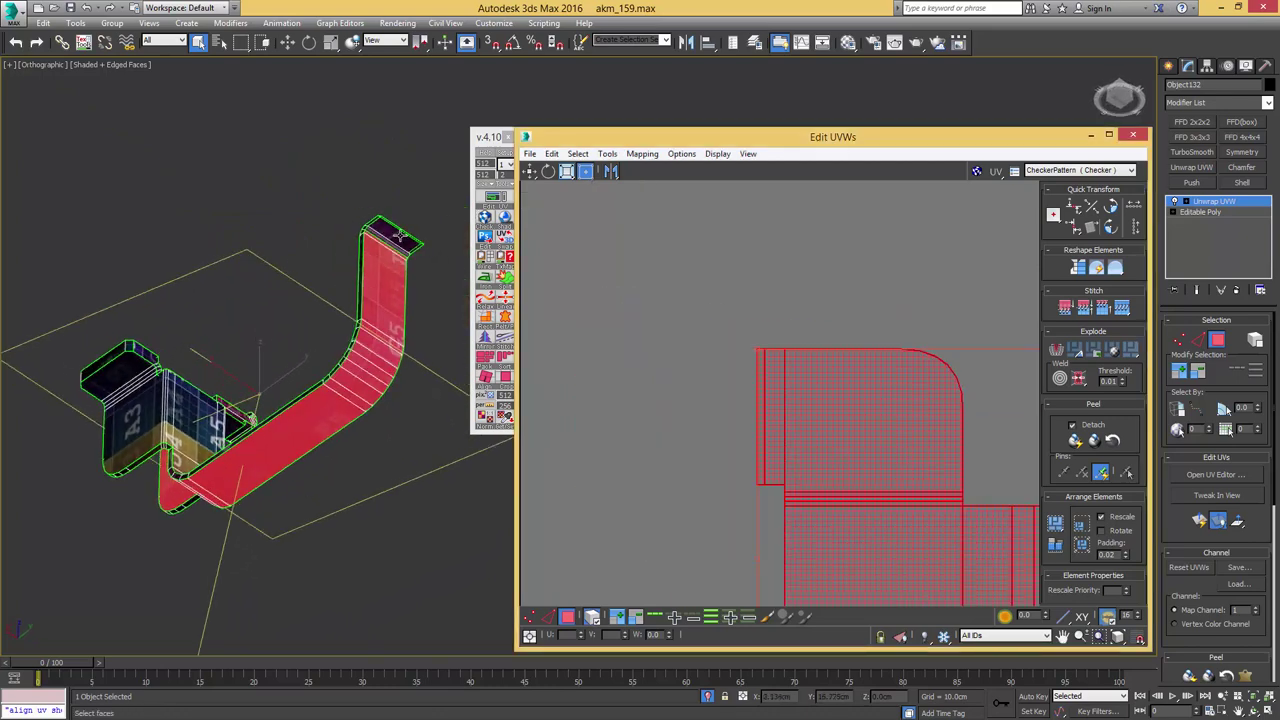
- Stitch the short end section of the strap, with its bend, to the far end edge of the bracket island's strap
scroll(390, 231, up, 6)
middle_drag(952, 371, 850, 275)
scroll(850, 275, down, 4)
middle_drag(820, 329, 508, 329)
scroll(879, 343, up, 5)
key(2)
click(681, 328)
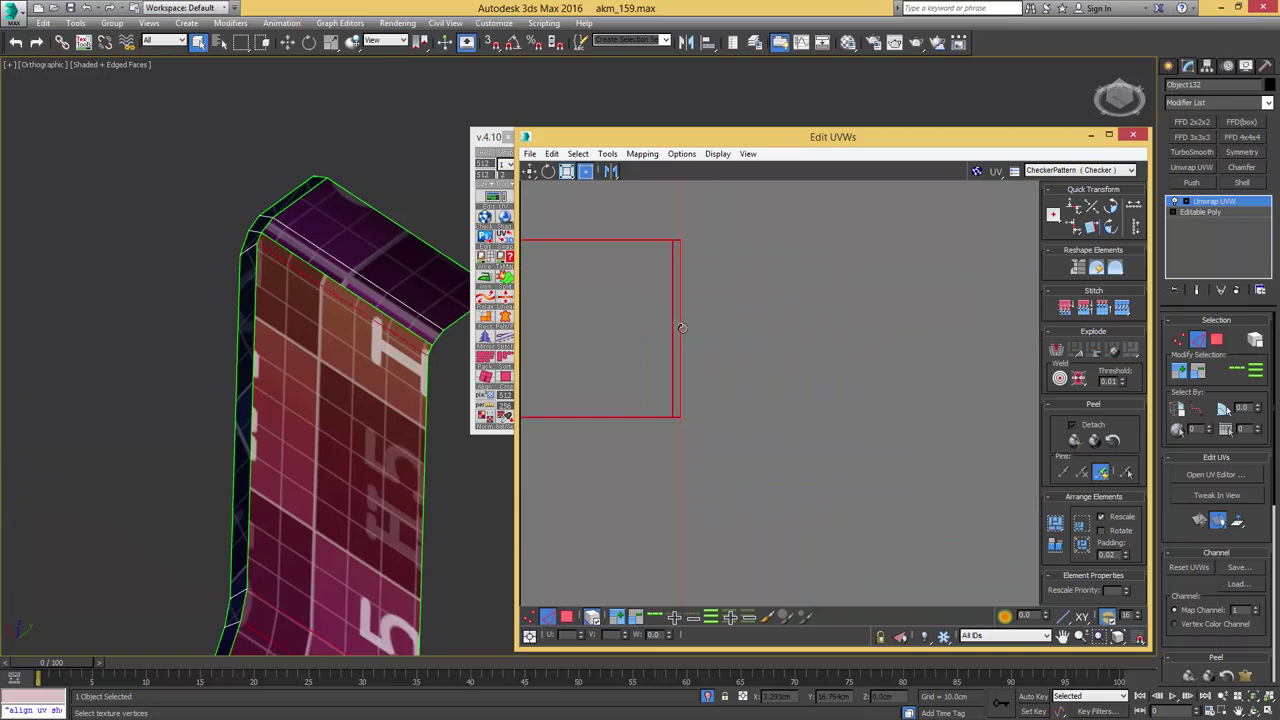
drag(679, 333, 677, 333)
key(s)
scroll(739, 317, down, 8)
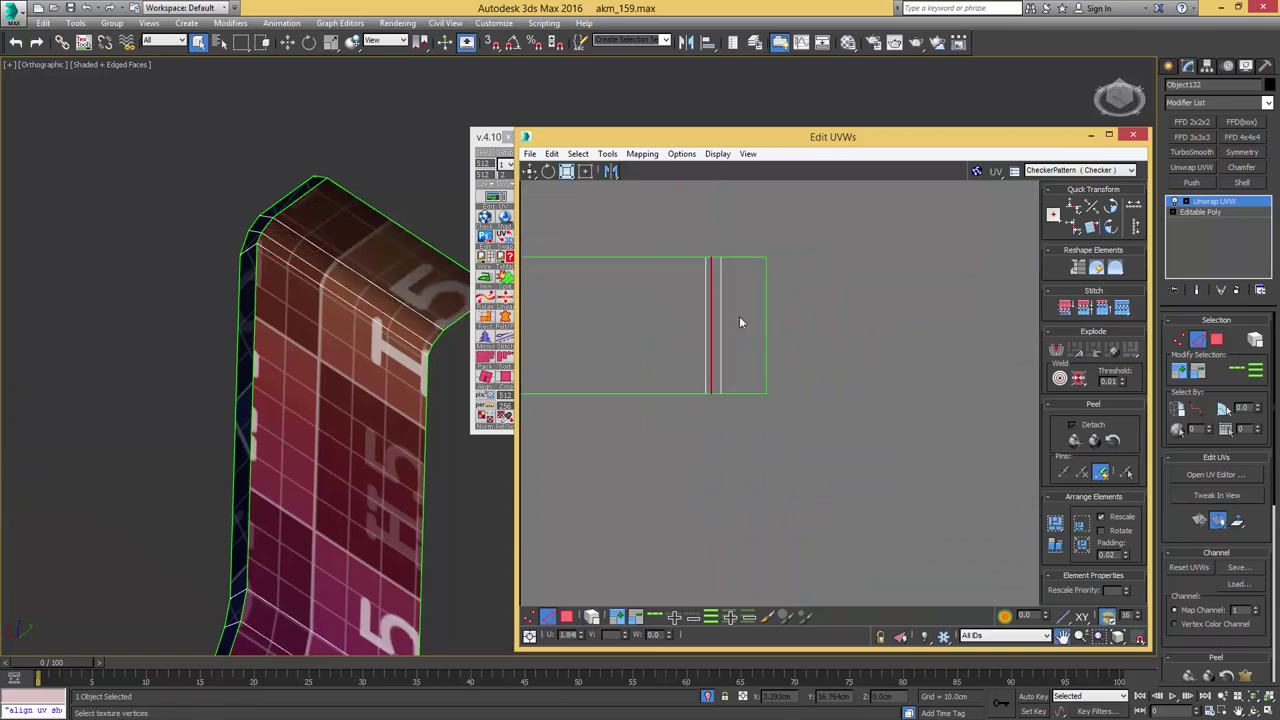
middle_drag(674, 320, 923, 322)
- Select the full central strap strip and peel it into a relaxed piece detached from the bracket's side panels
key(3)
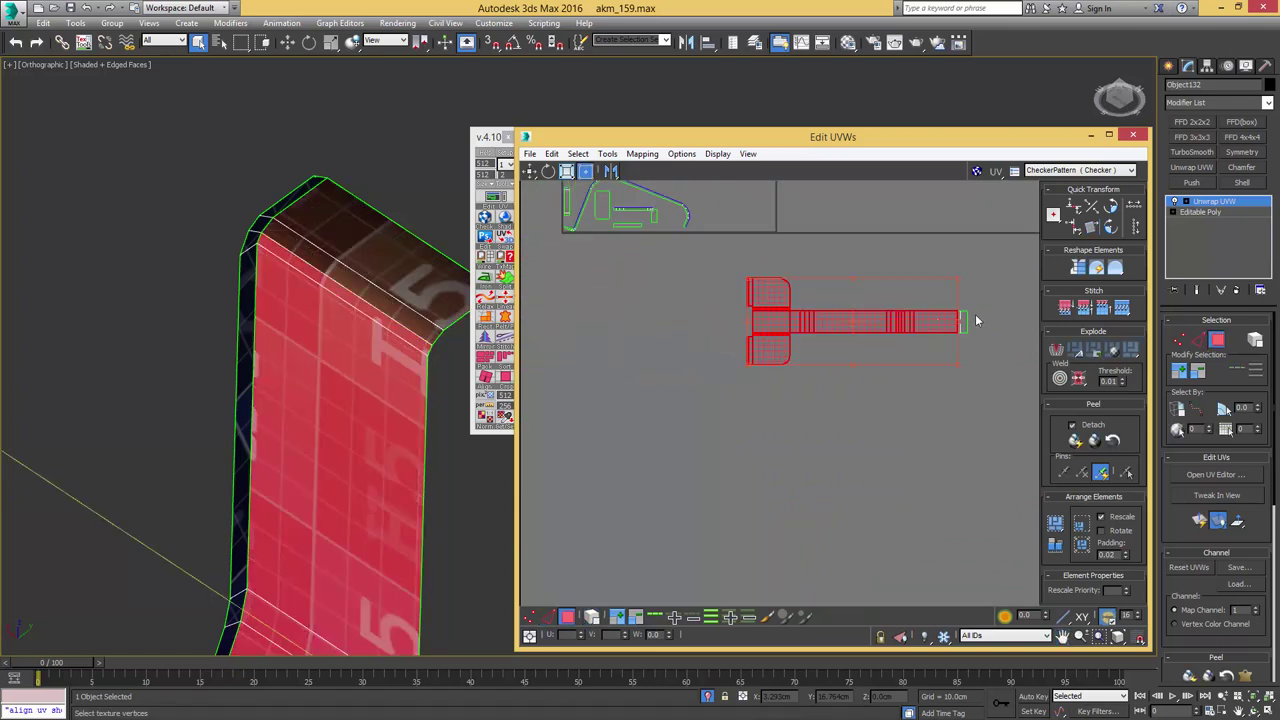
drag(794, 324, 748, 322)
scroll(771, 316, up, 5)
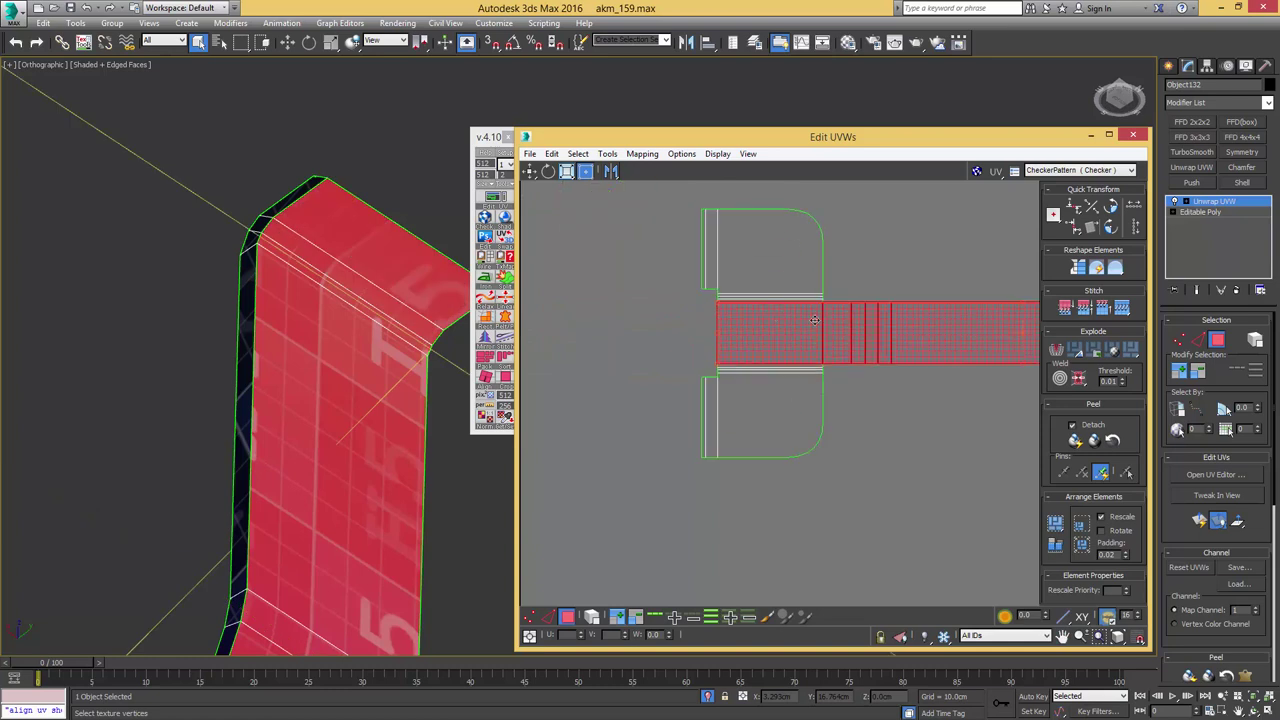
middle_drag(814, 320, 705, 323)
right_click(717, 325)
click(700, 359)
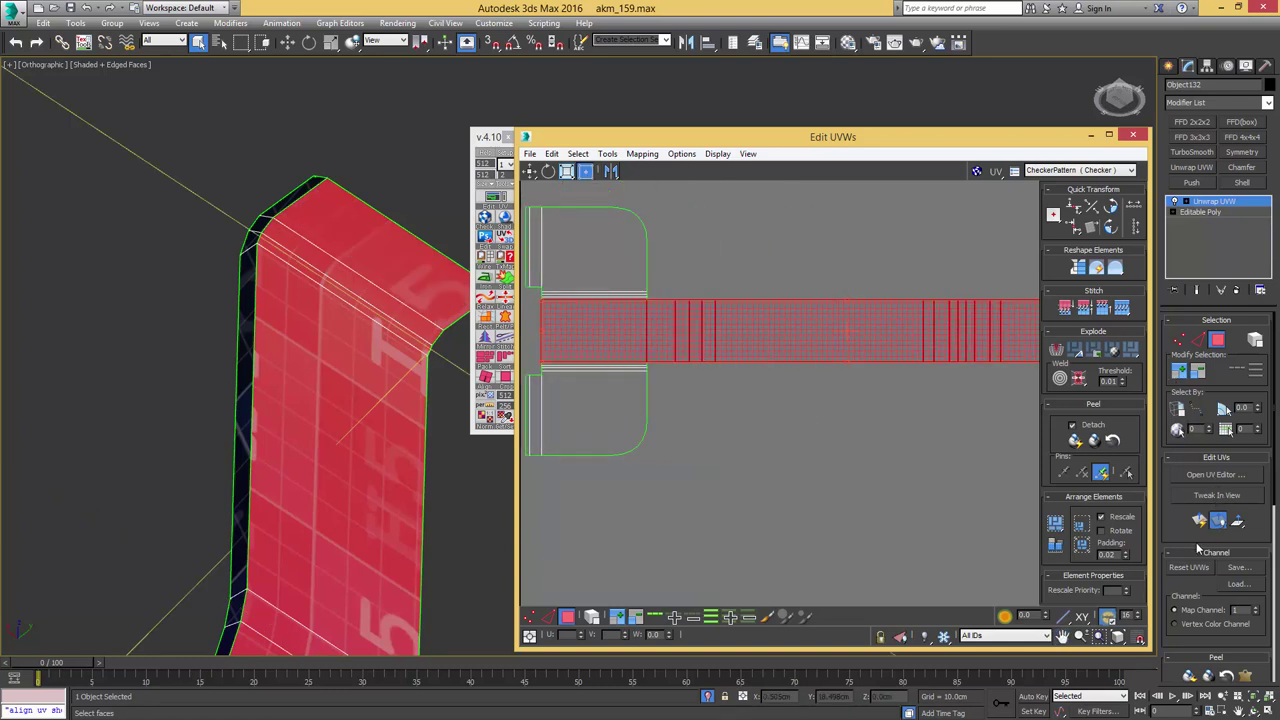
click(1096, 446)
click(1096, 446)
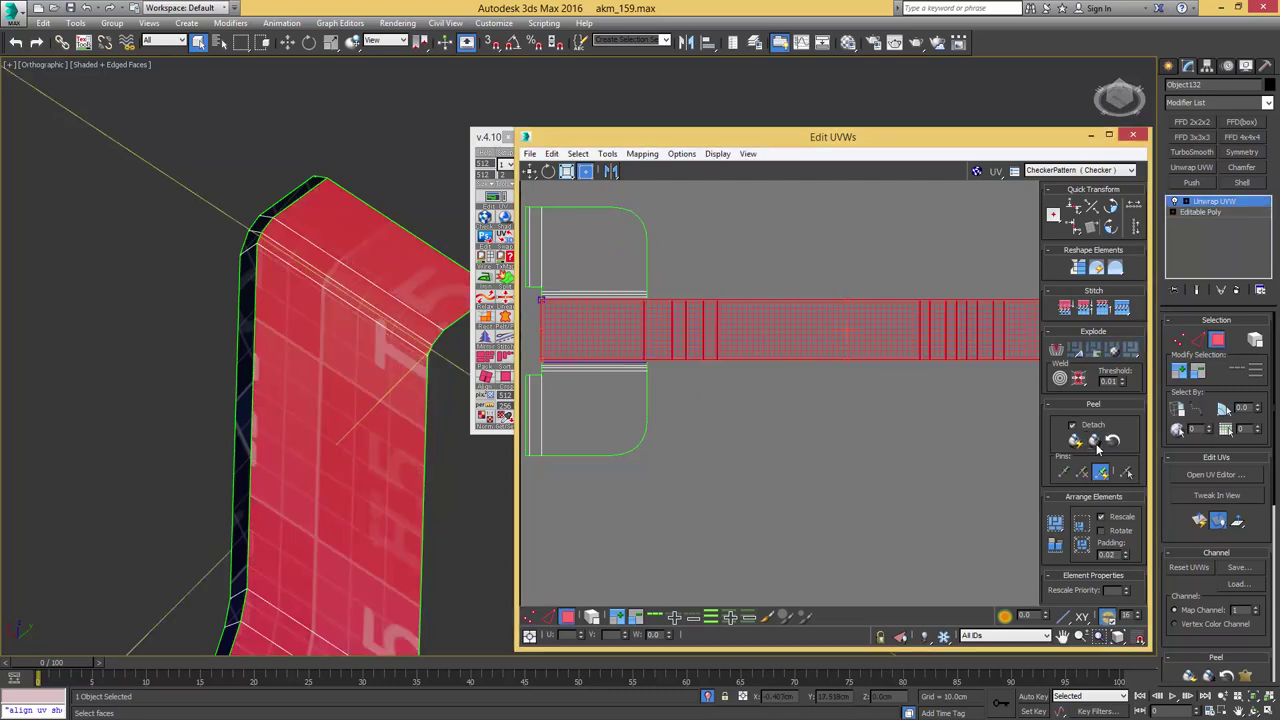
- Stitch both rounded side panels back onto the opposite edges of the peeled strap's central plate
middle_drag(874, 304, 846, 298)
scroll(842, 295, down, 4)
drag(830, 306, 834, 410)
scroll(730, 399, up, 4)
key(2)
drag(721, 379, 727, 474)
key(5)
key(s)
key(s)
scroll(738, 392, down, 3)
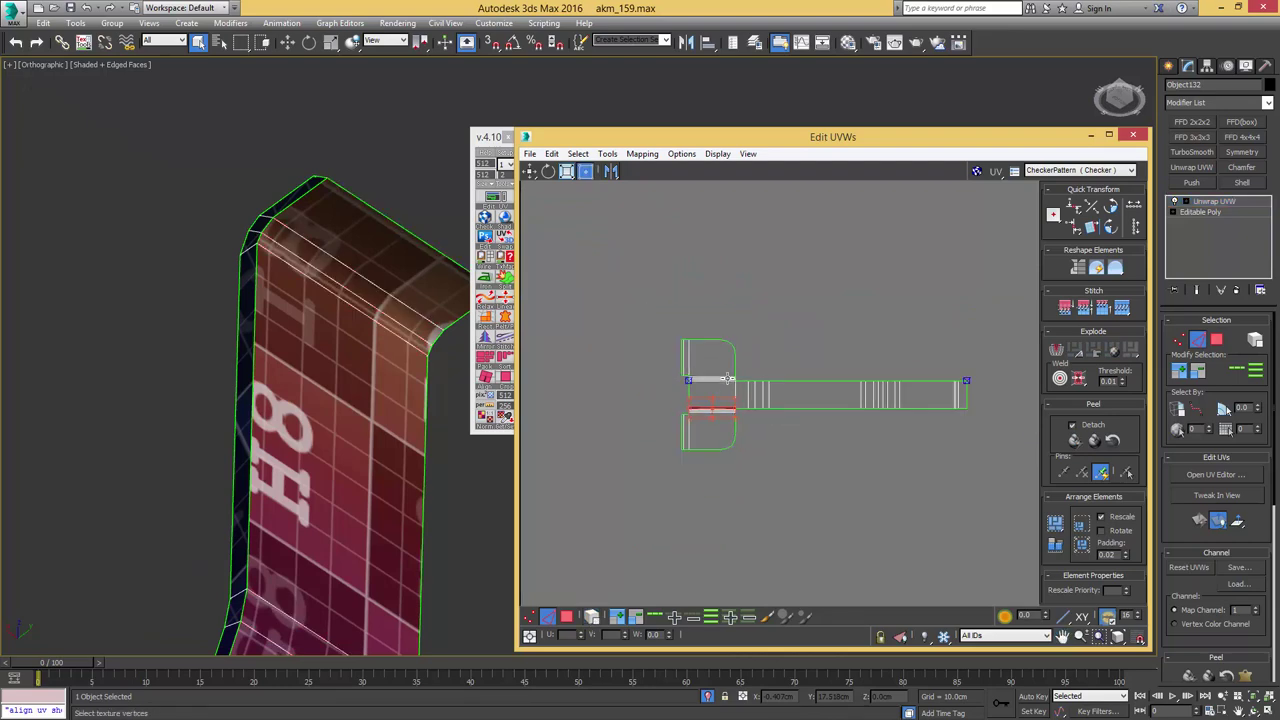
- Select the rejoined bracket and strap island and examine its coverage and checker pattern on the model
key(3)
scroll(738, 385, up, 1)
key(5)
drag(793, 340, 775, 403)
scroll(741, 388, down, 4)
middle_drag(741, 386, 588, 383)
scroll(530, 370, up, 2)
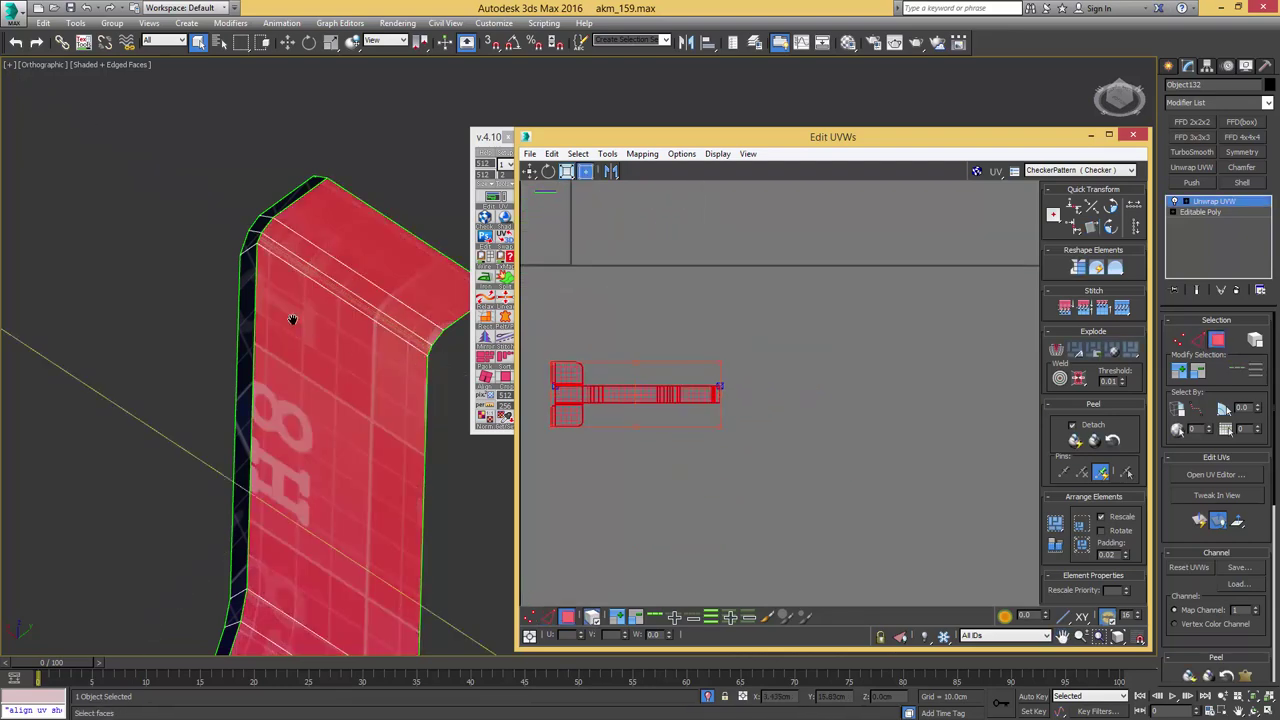
scroll(292, 292, down, 4)
alt+middle_drag(296, 290, 572, 352)
middle_drag(805, 349, 849, 306)
- Stitch the narrow flange strip to the outer edge of the upper side panel's flange
scroll(849, 306, down, 4)
alt+middle_drag(290, 325, 362, 300)
scroll(345, 422, up, 6)
click(314, 323)
scroll(722, 326, up, 12)
key(2)
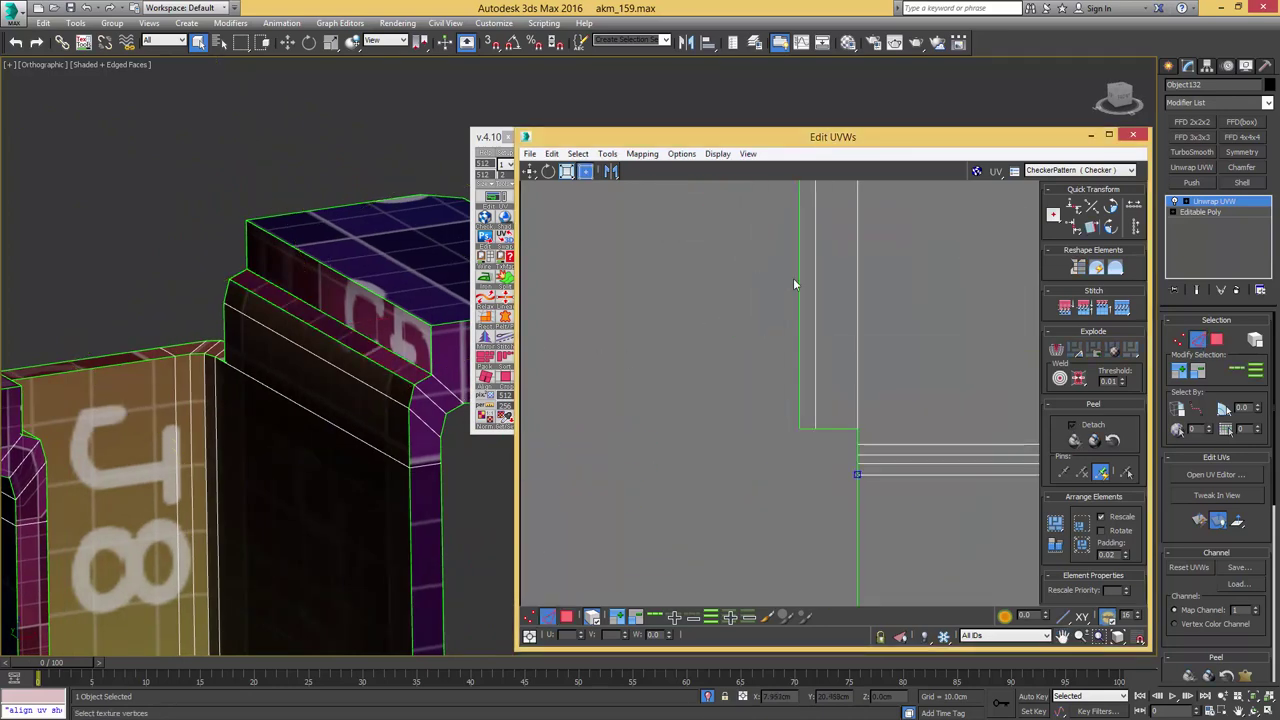
click(800, 280)
drag(801, 281, 804, 280)
key(s)
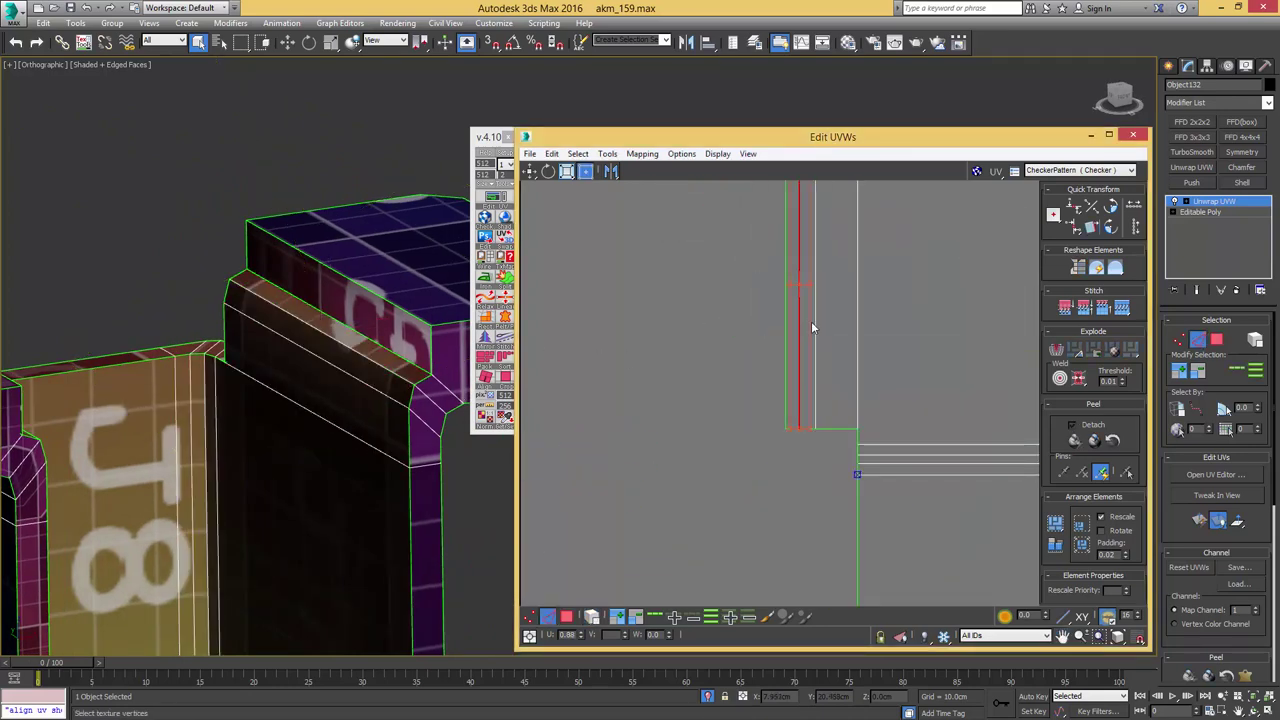
- Stitch the matching narrow flange strip to the outer edge of the lower side panel's flange
middle_drag(803, 512, 796, 314)
scroll(796, 314, down, 3)
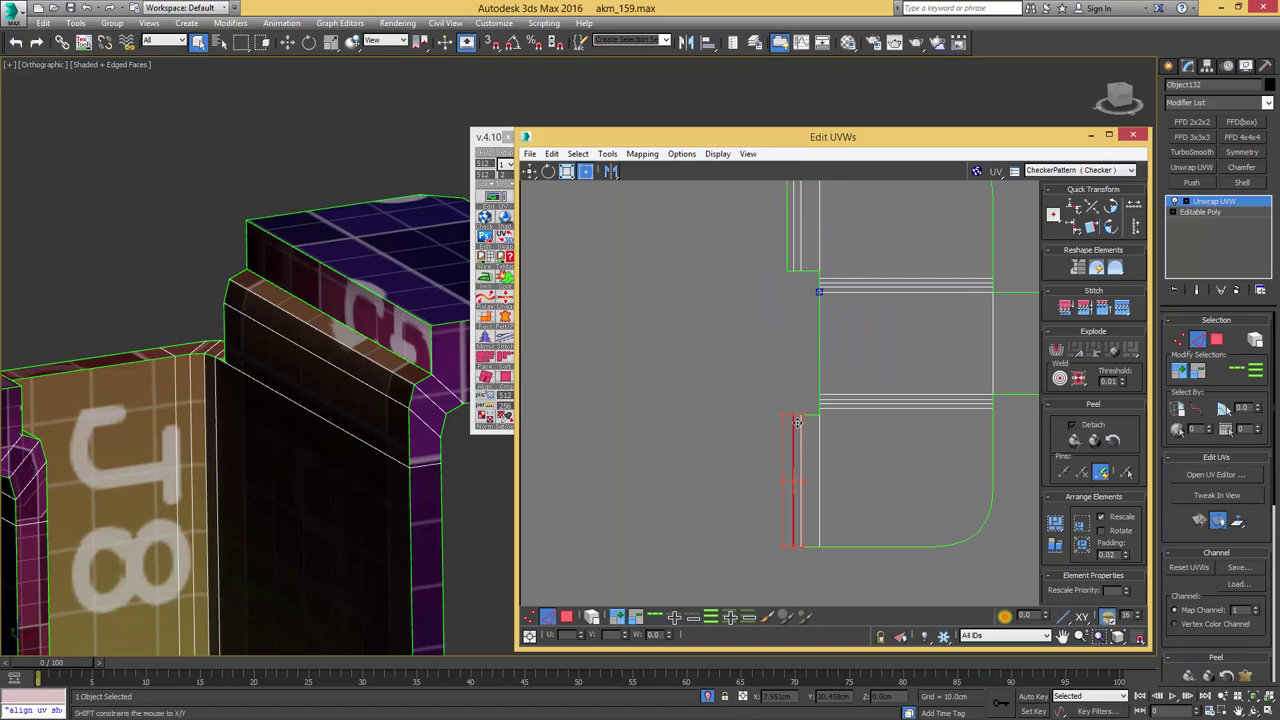
middle_drag(795, 371, 777, 366)
scroll(776, 367, down, 6)
- Select the completed bracket and strap island, check it on the model, and move it beside the finished islands below the UV square
key(3)
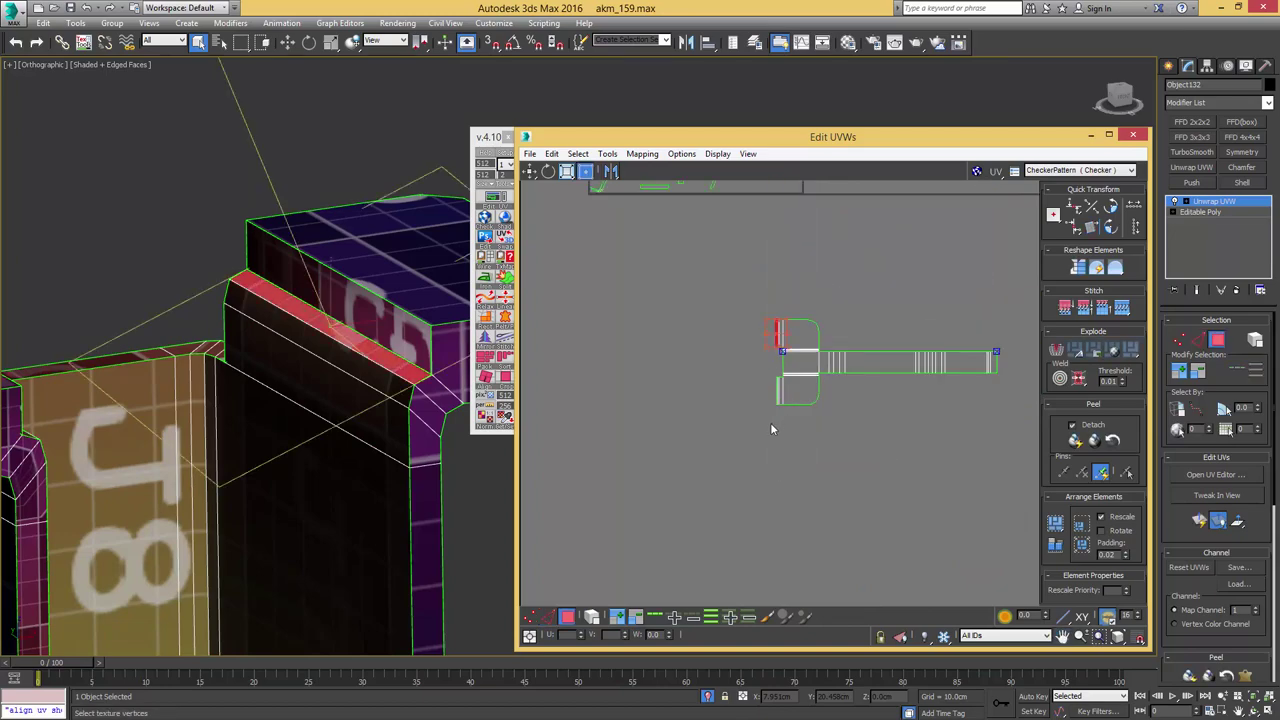
drag(961, 285, 1004, 273)
middle_click(317, 291)
scroll(317, 291, down, 5)
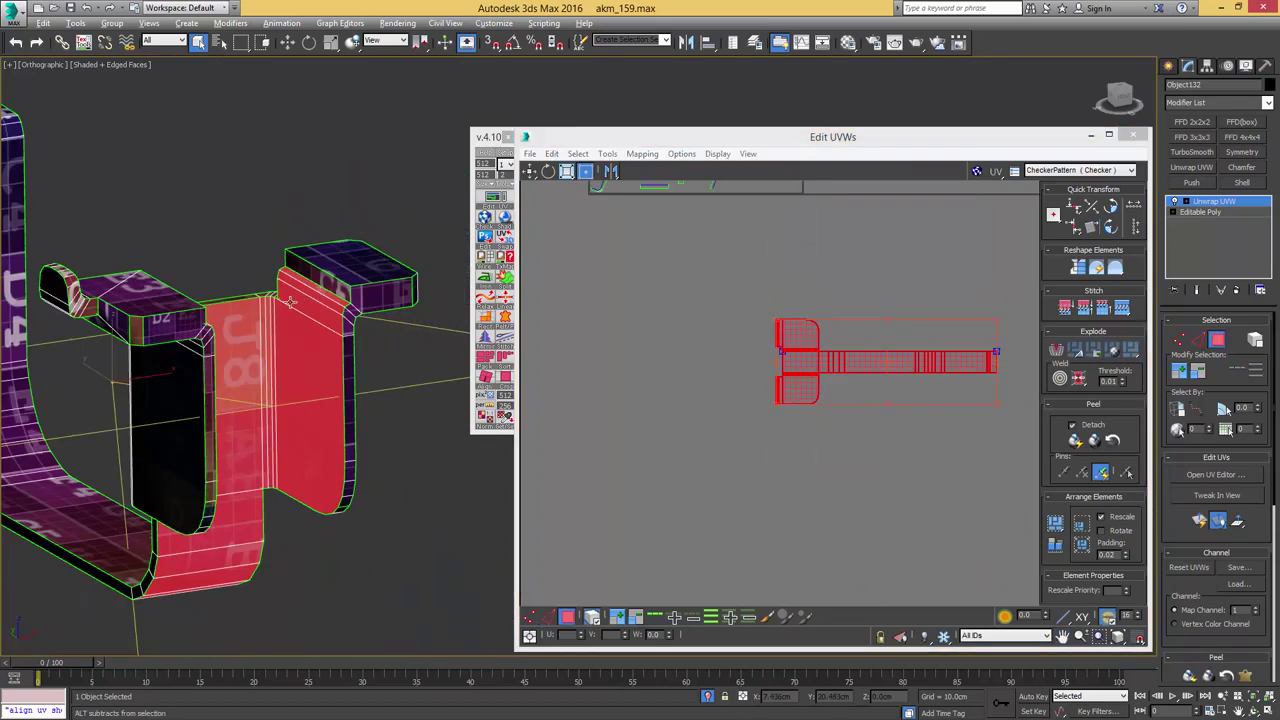
alt+middle_drag(317, 291, 430, 290)
middle_click(785, 295)
scroll(800, 300, down, 8)
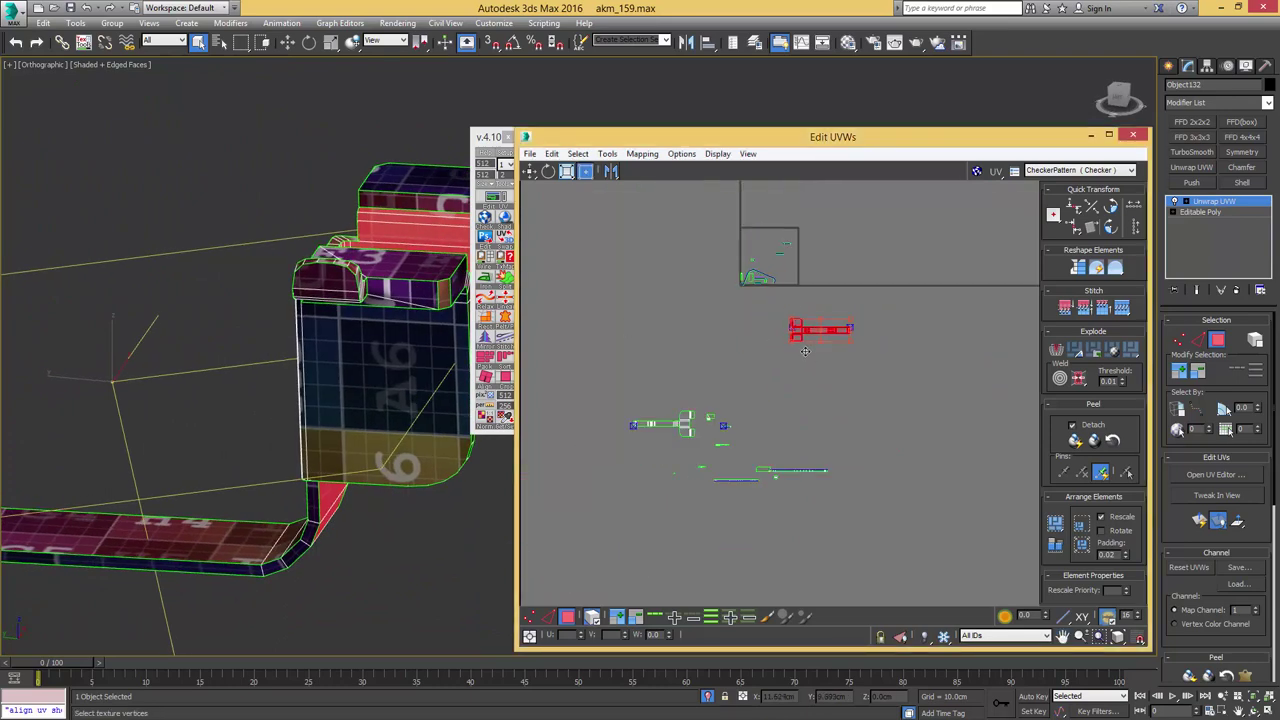
drag(825, 312, 799, 377)
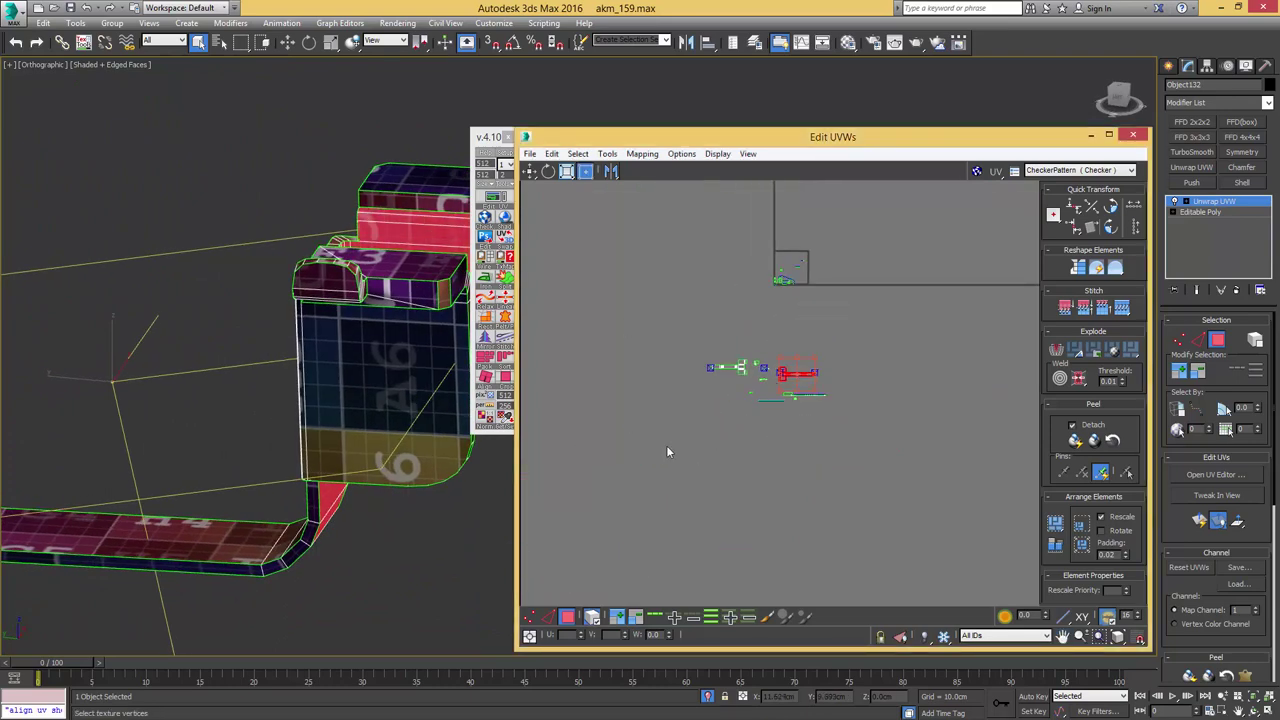
drag(668, 452, 868, 330)
- Examine the islands remaining inside the UV square and which mounting-block faces they cover on the model
mouse_move(331, 317)
alt+middle_down()
mouse_move(254, 363)
mouse_move(314, 303)
alt+middle_up()
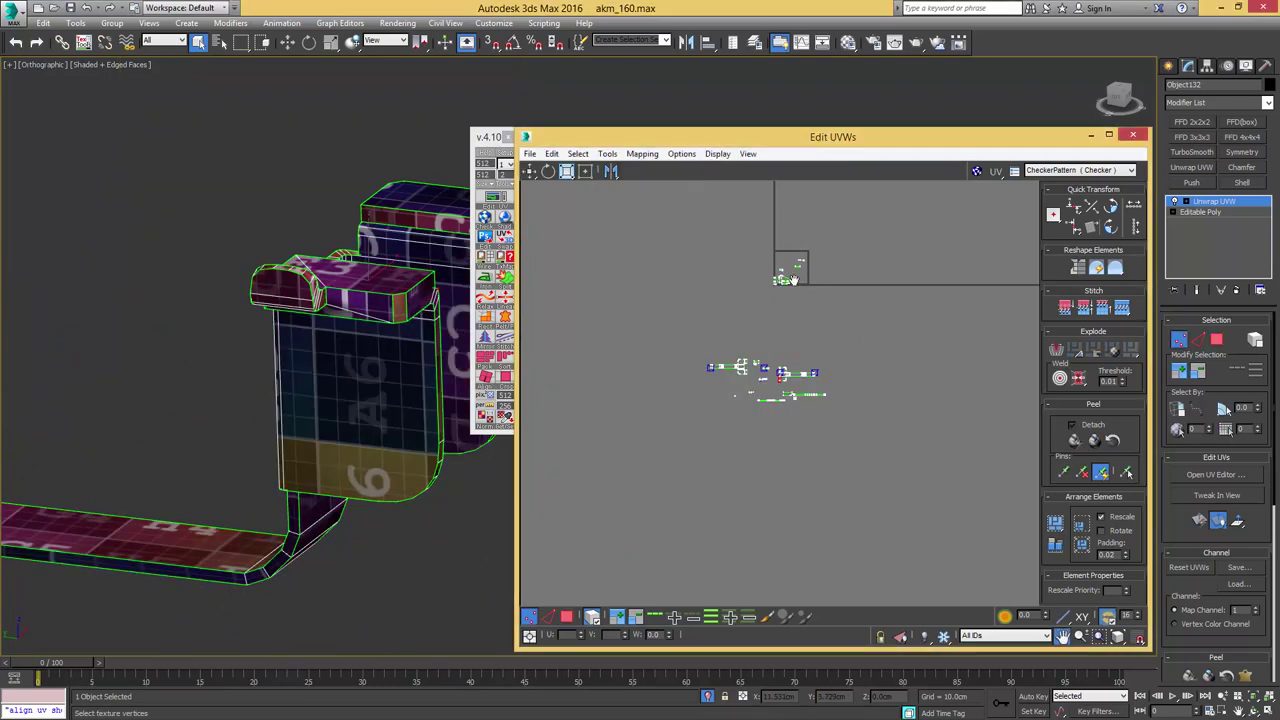
scroll(785, 279, up, 10)
scroll(774, 275, up, 2)
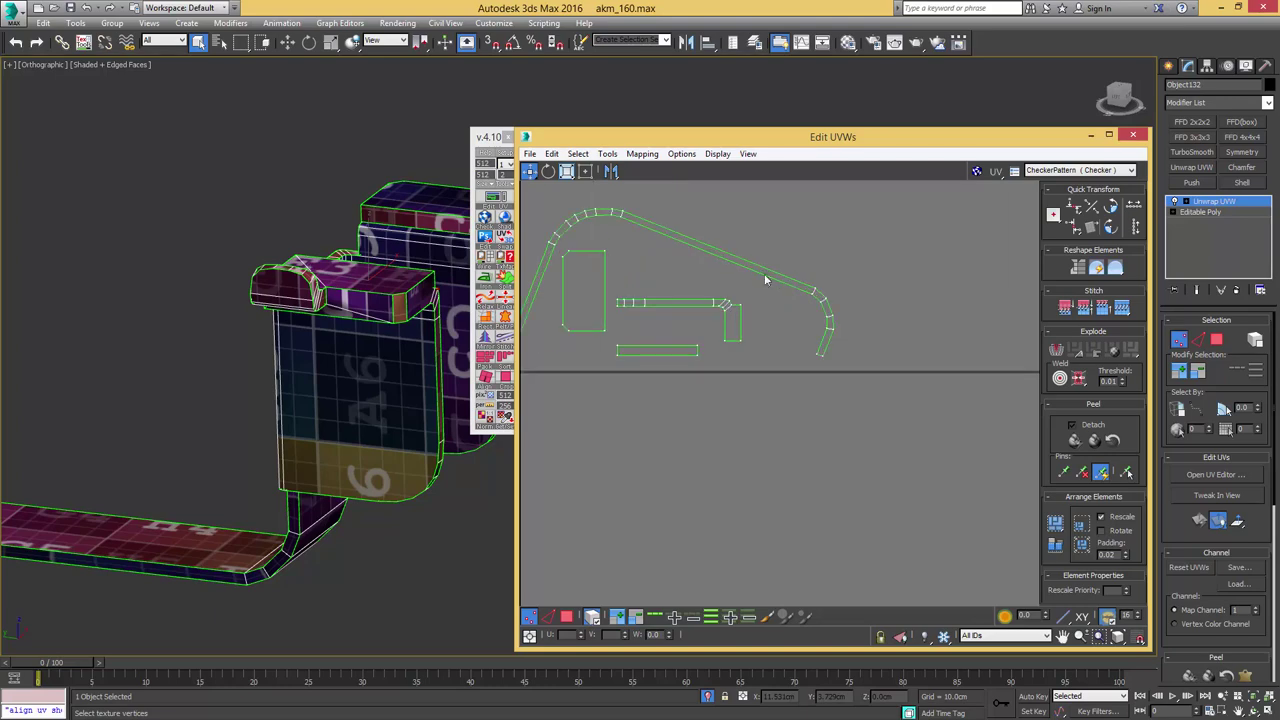
key(3)
click(387, 278)
alt+middle_drag(387, 279, 318, 262)
scroll(684, 342, down, 7)
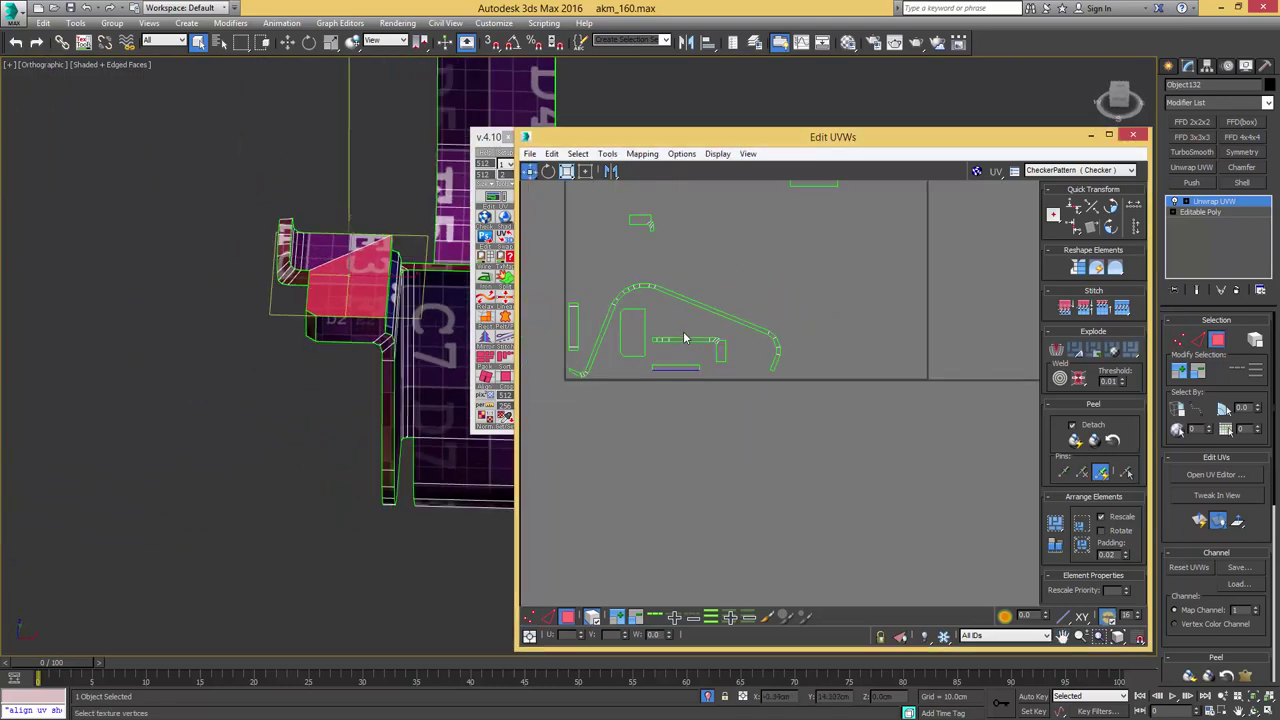
scroll(680, 346, up, 3)
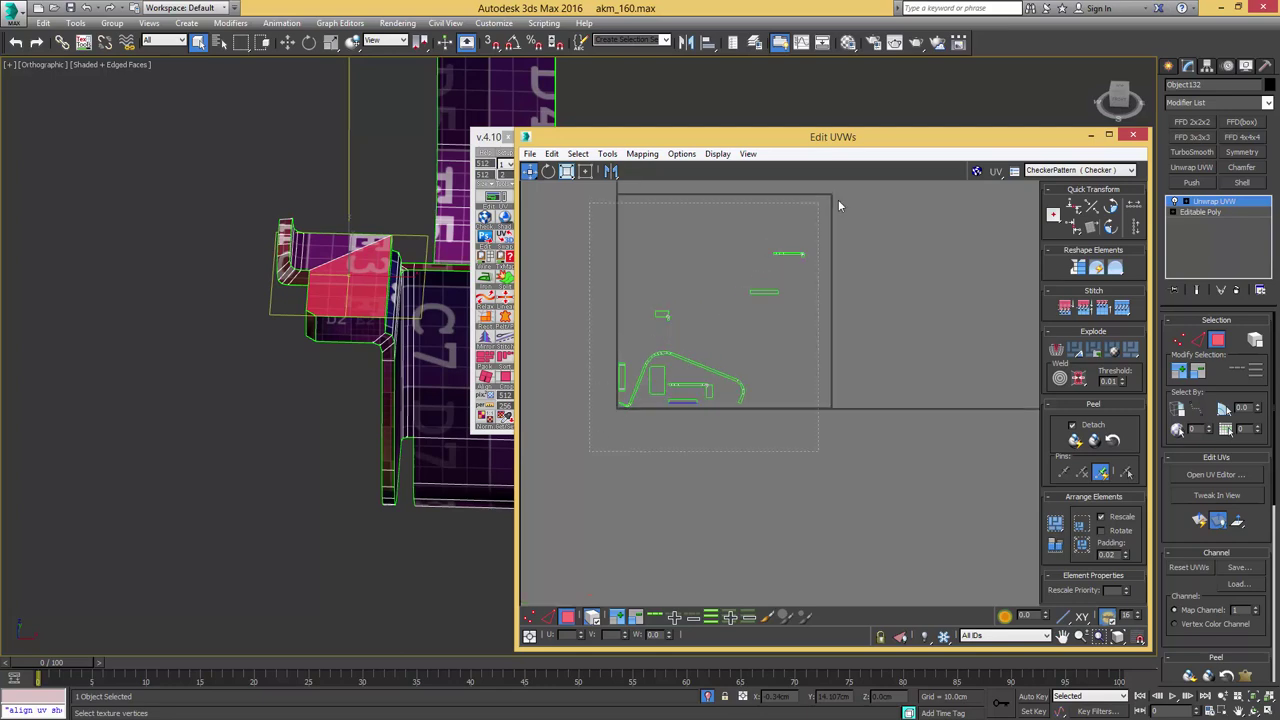
drag(838, 200, 828, 212)
- Select the top face of one mounting block and the narrow inner face of the other, and move both islands below the UV square
alt+middle_drag(418, 283, 342, 331)
click(350, 332)
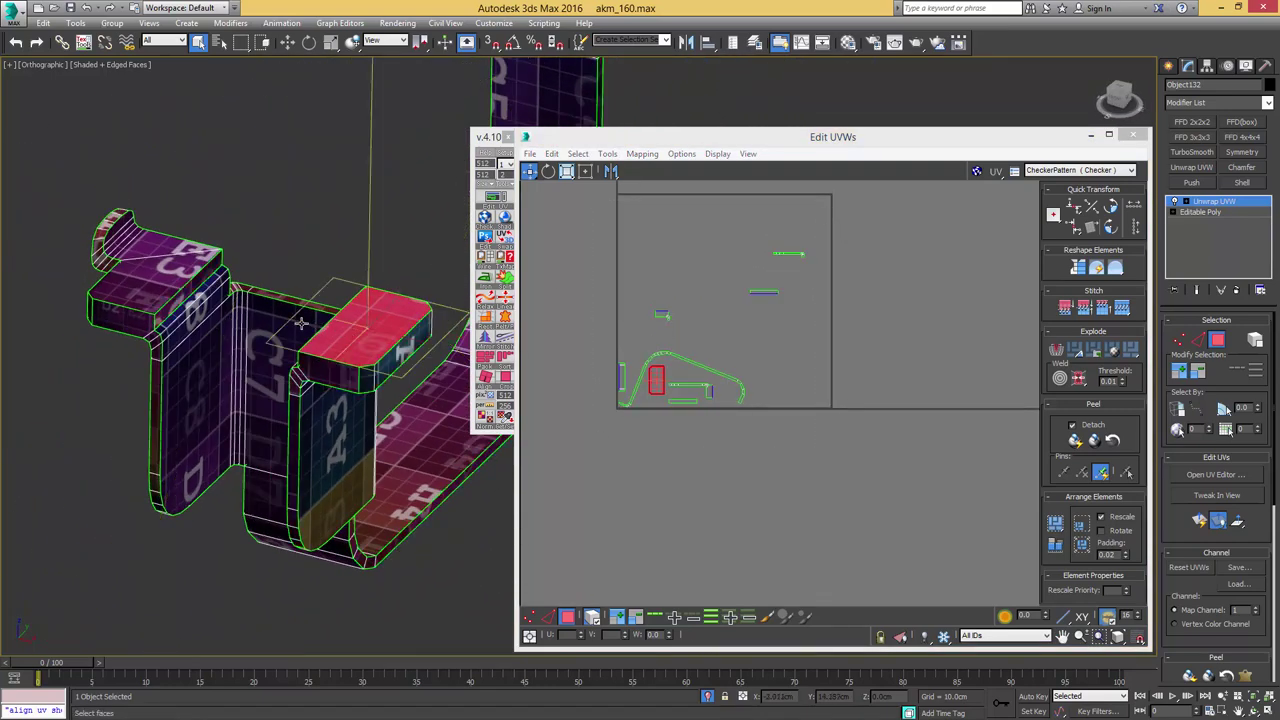
ctrl+click(197, 286)
scroll(702, 318, down, 3)
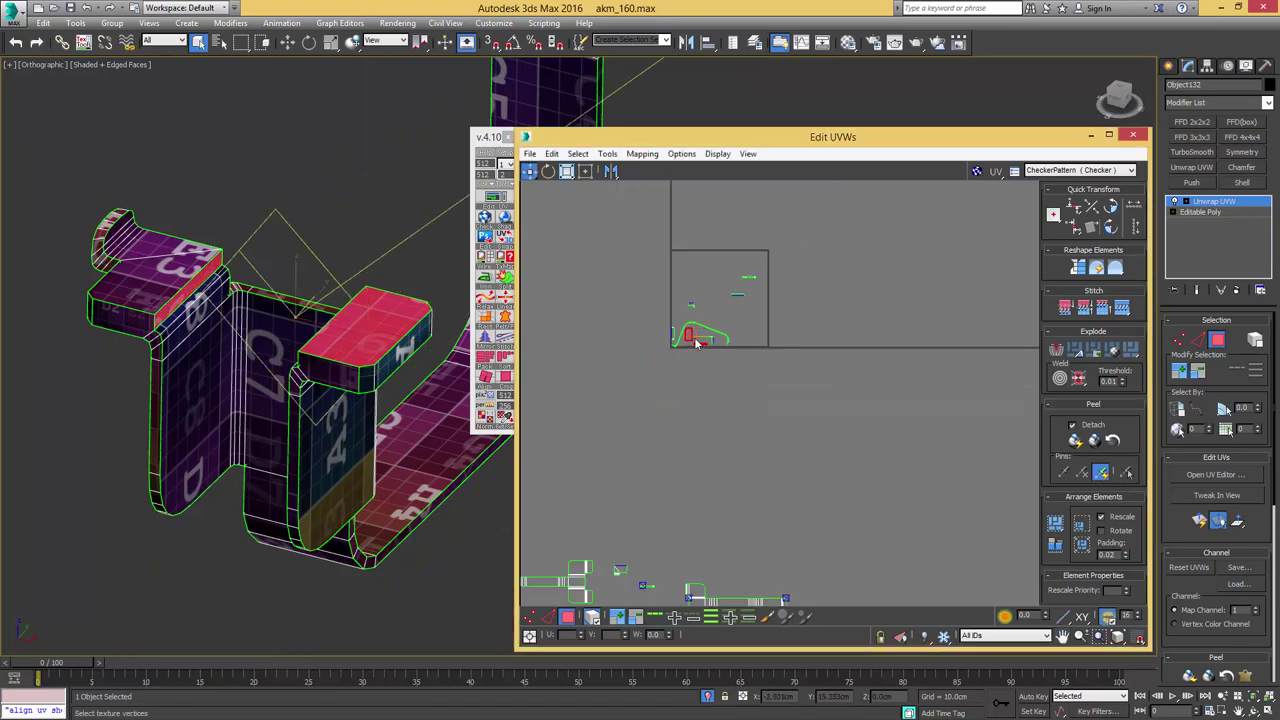
drag(690, 337, 740, 573)
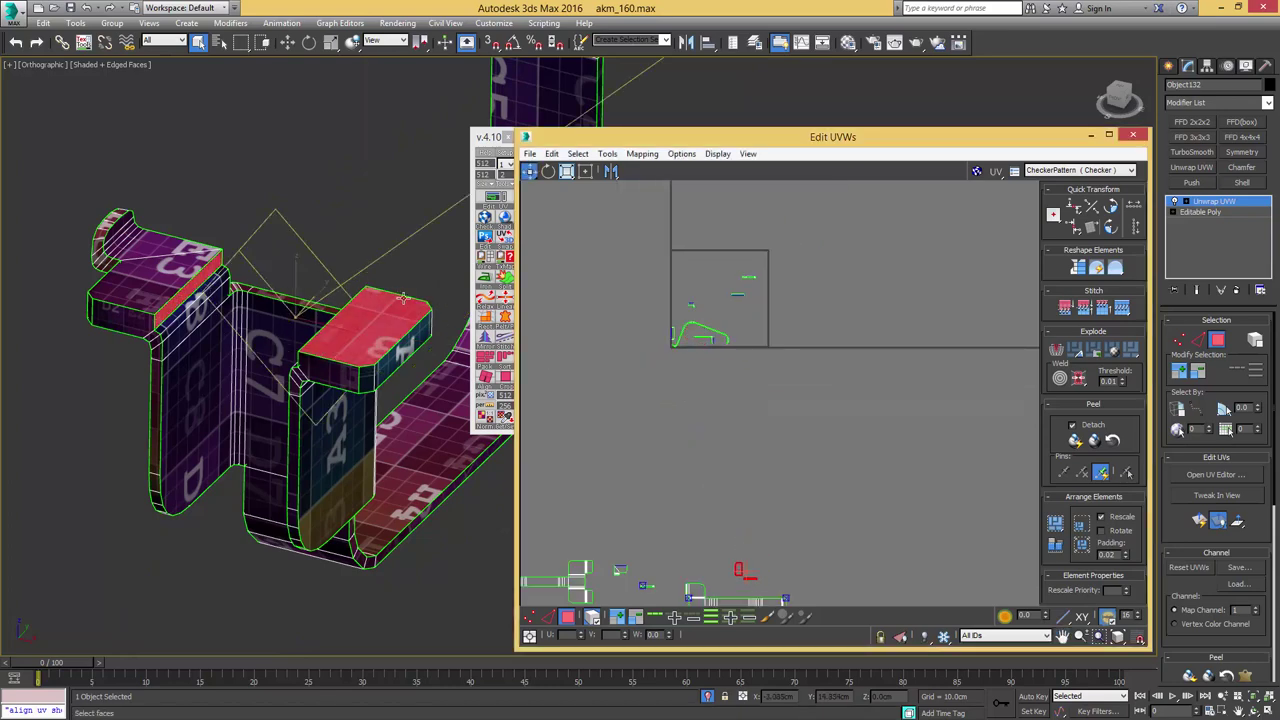
- Move the three-face bent strip away from the mounting block's side panel and rotate it 90 degrees counterclockwise
drag(857, 243, 650, 375)
alt+middle_drag(400, 315, 423, 298)
scroll(248, 279, up, 3)
click(291, 287)
scroll(692, 299, up, 14)
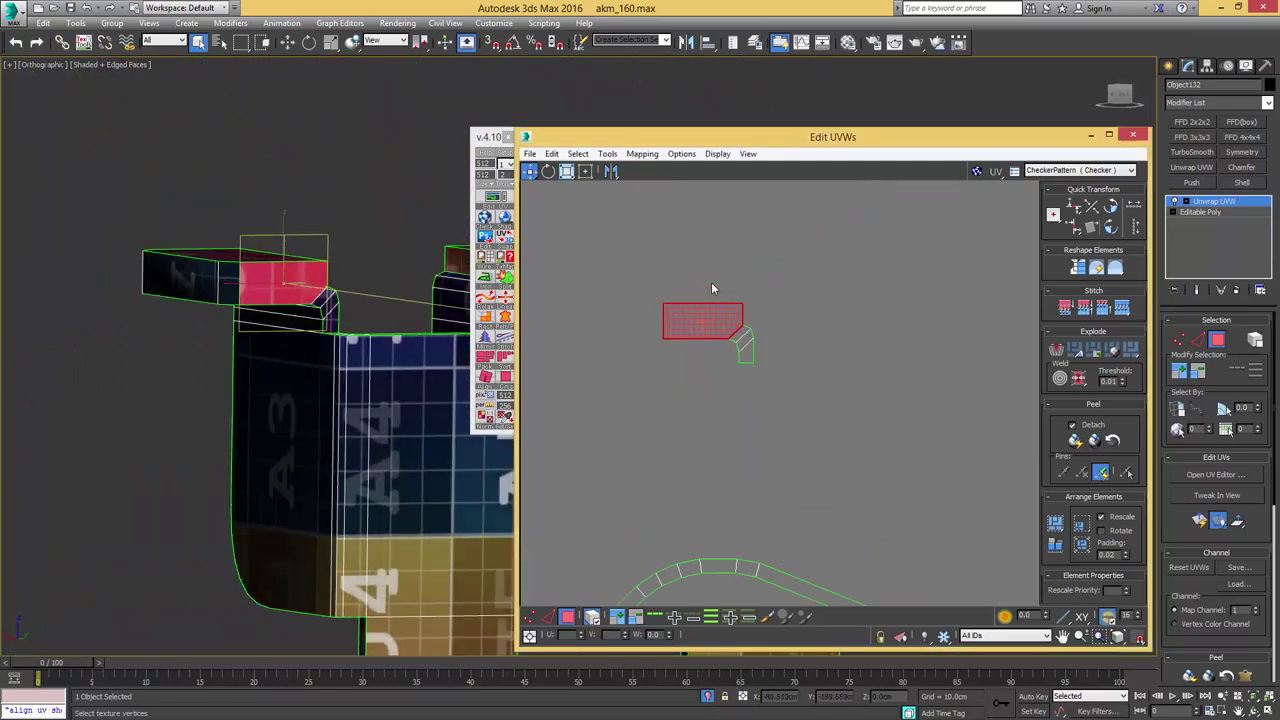
ctrl+drag(731, 451, 737, 450)
click(745, 399)
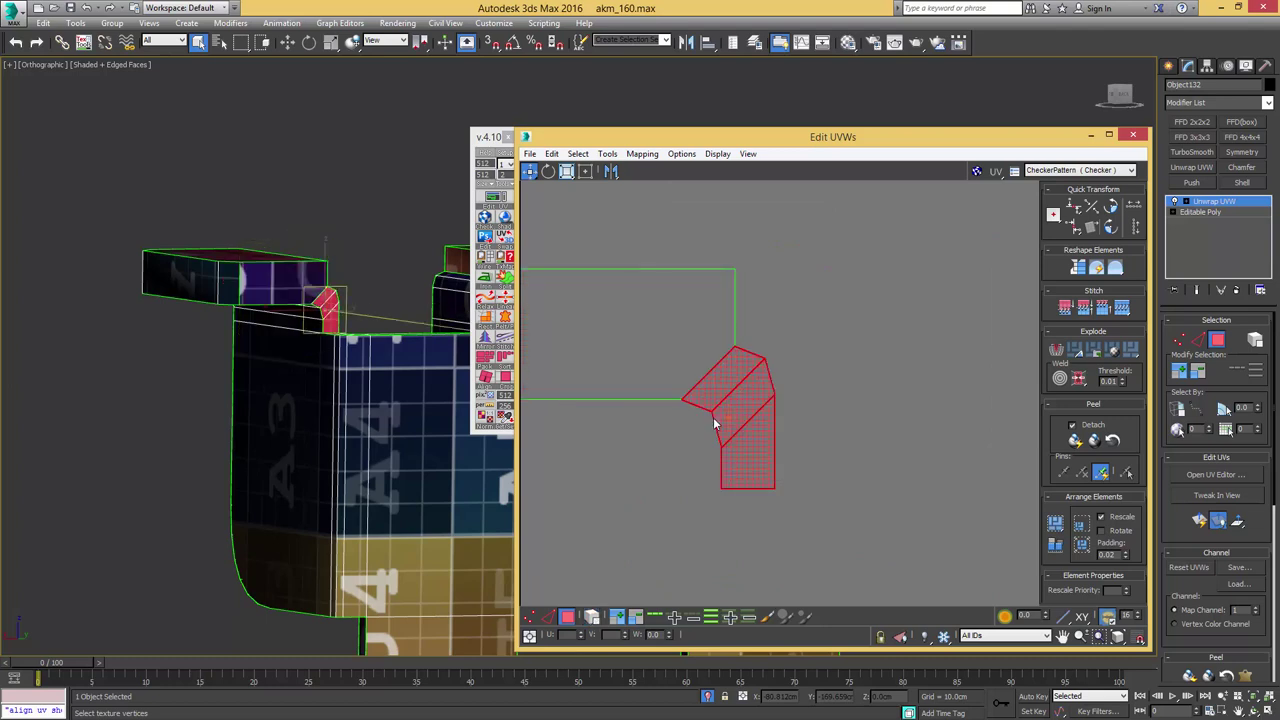
drag(750, 396, 846, 335)
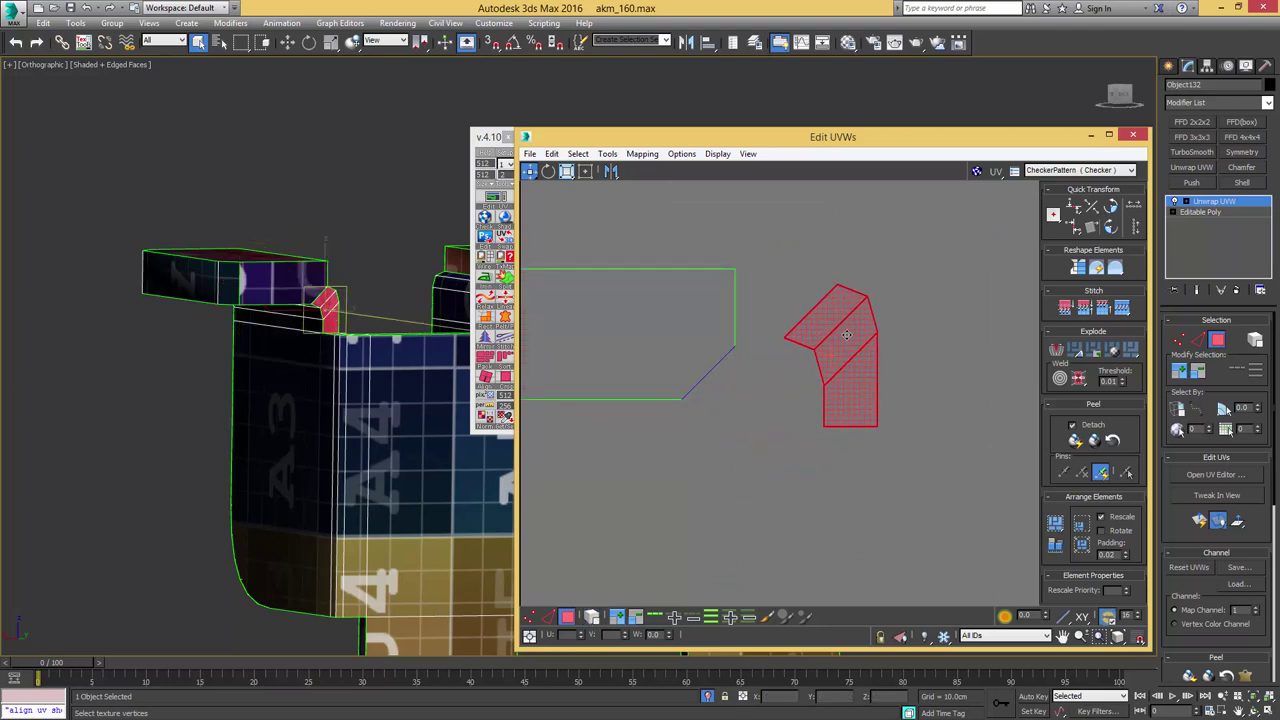
click(1112, 208)
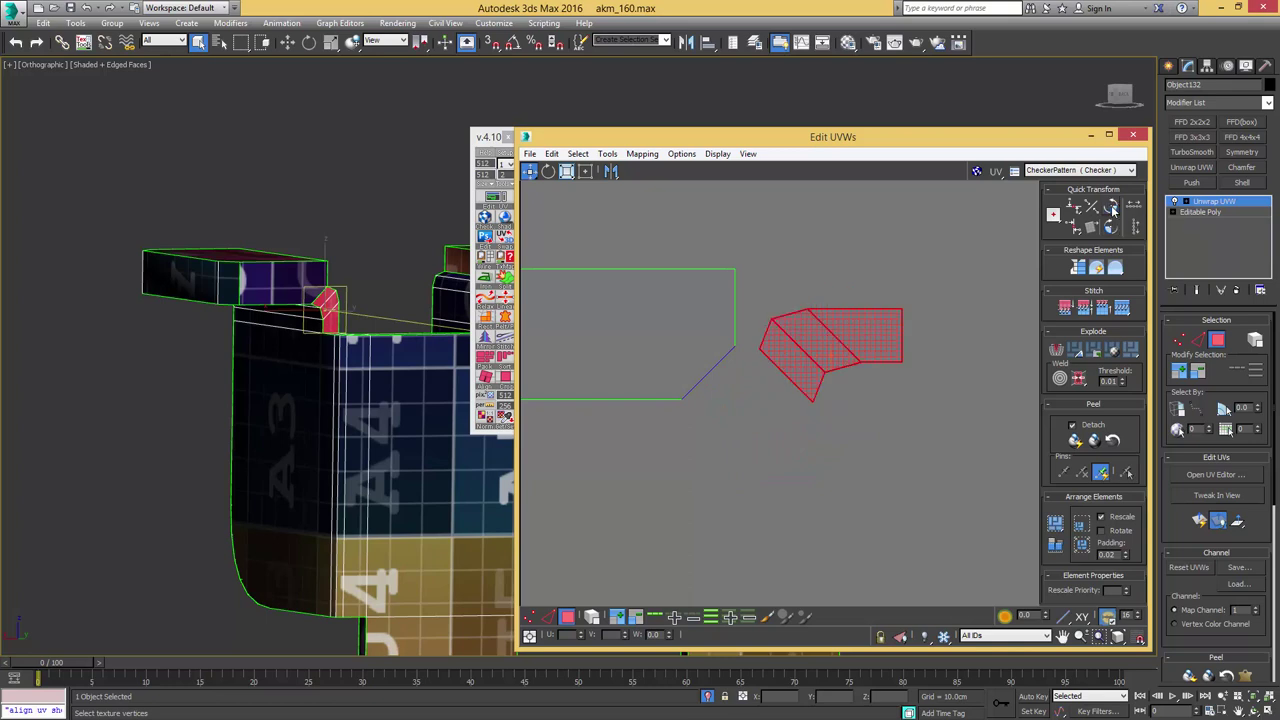
- Straighten the bent strip into a rectangle by aligning its two long edges horizontally and its slanted cross edges vertically
key(2)
double_click(866, 316)
key(h)
double_click(838, 366)
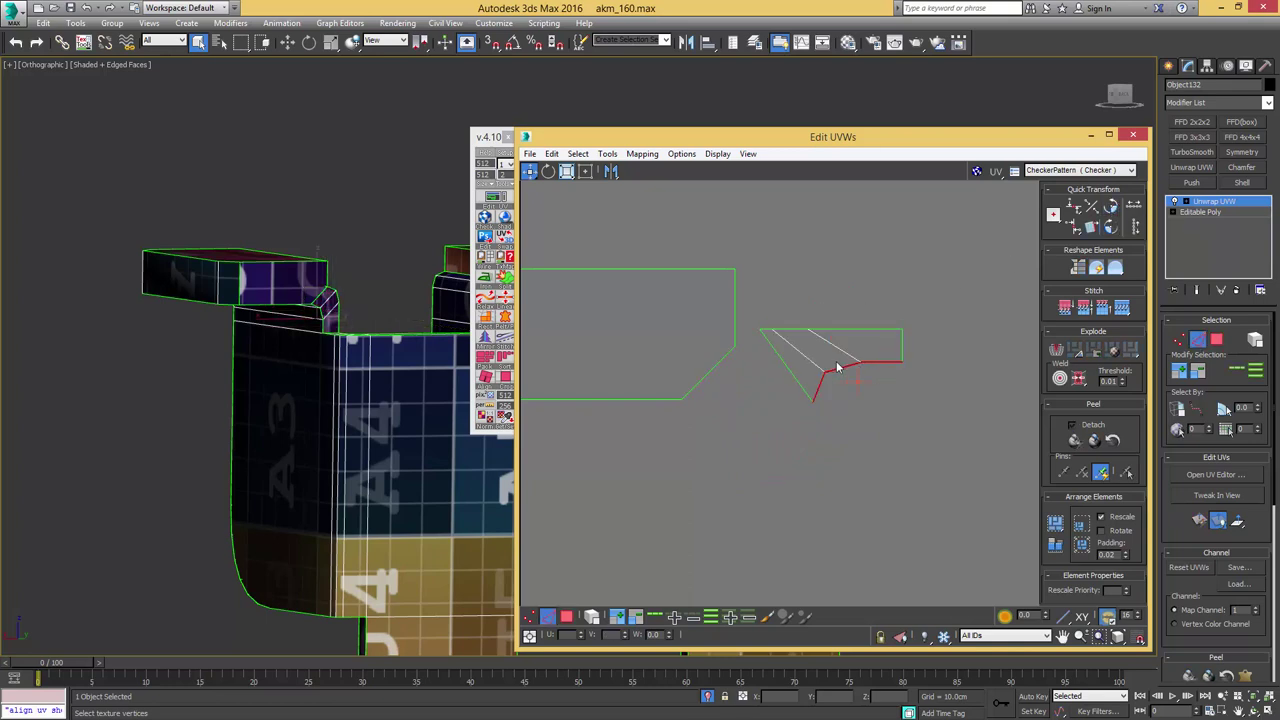
key(h)
click(786, 358)
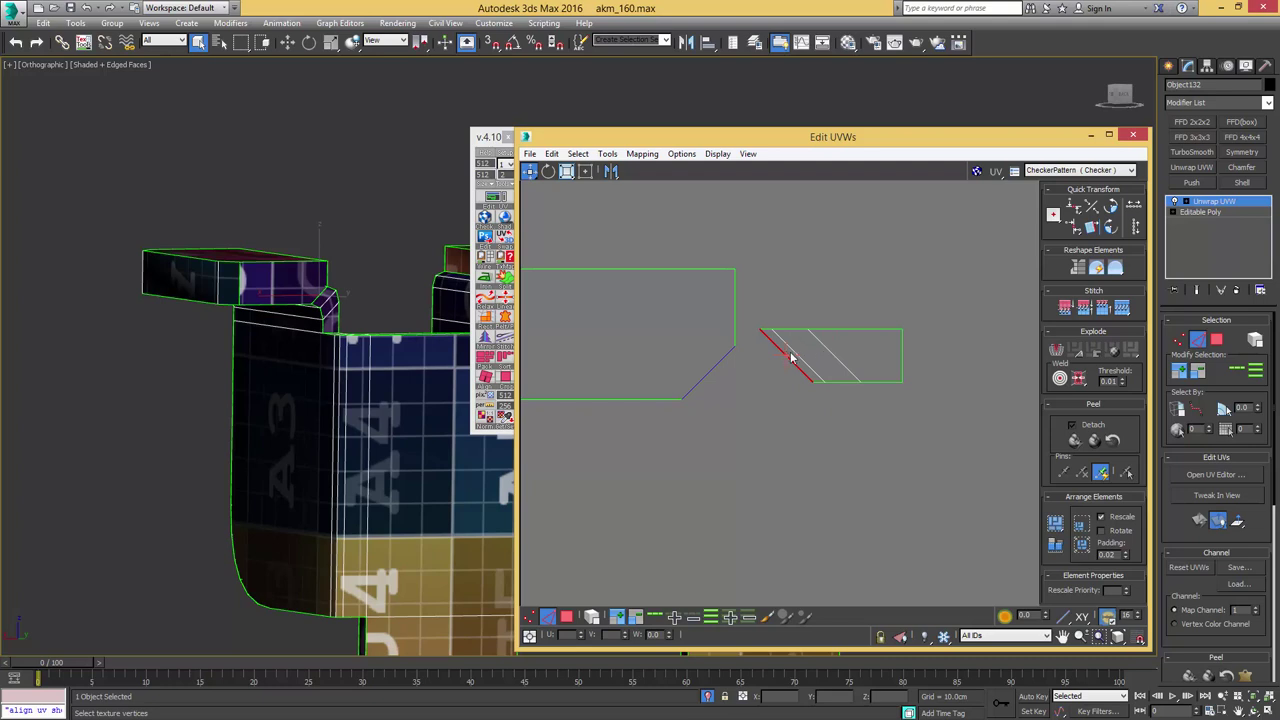
key(v)
click(812, 370)
key(v)
click(838, 362)
key(v)
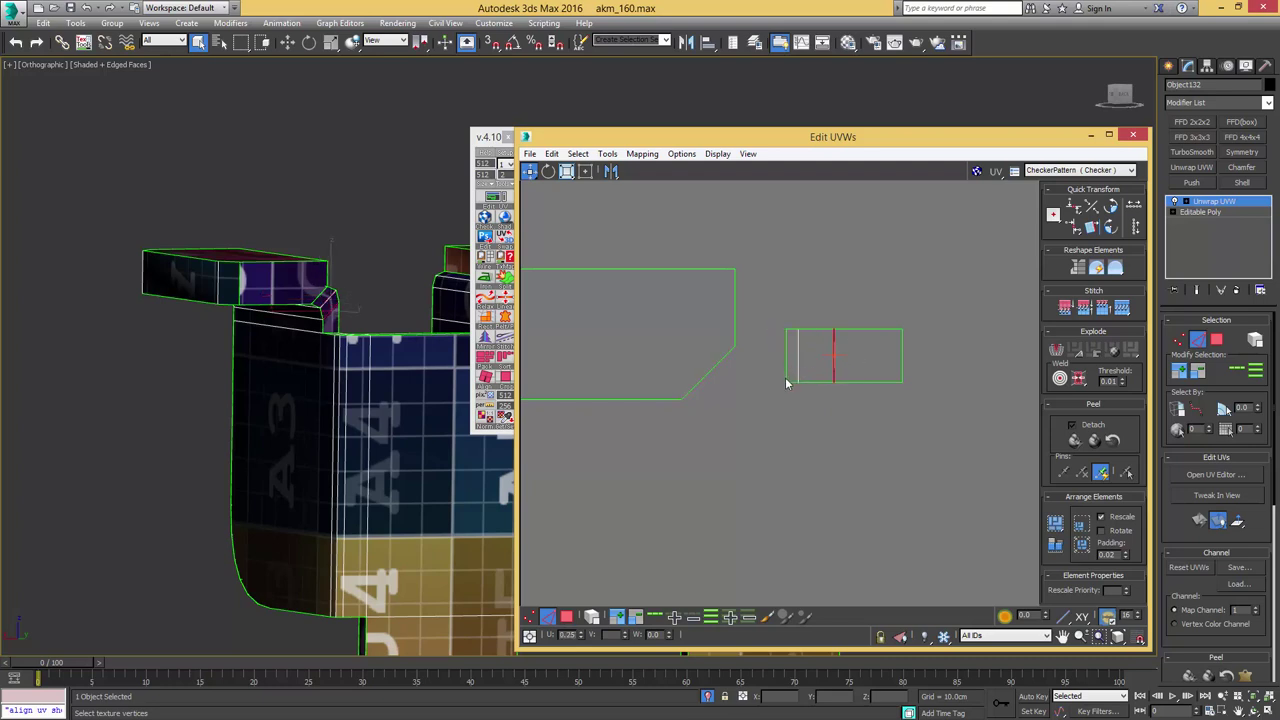
- Move the strip's lower vertices near the panel to slant its end edge like the panel's cut corner
key(1)
drag(786, 381, 747, 382)
click(798, 386)
click(750, 383)
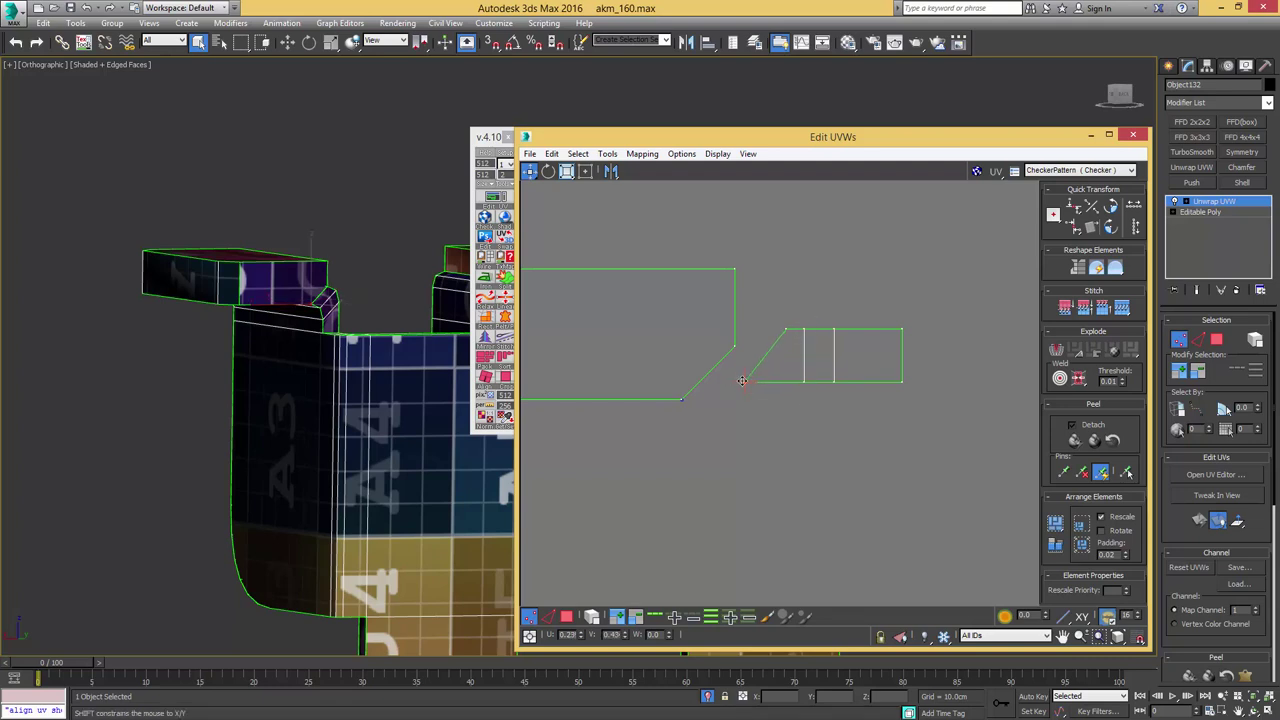
- Stitch the straightened strip to the slanted corner edge of the mounting block's side panel
key(2)
click(711, 371)
key(s)
middle_drag(735, 362, 758, 354)
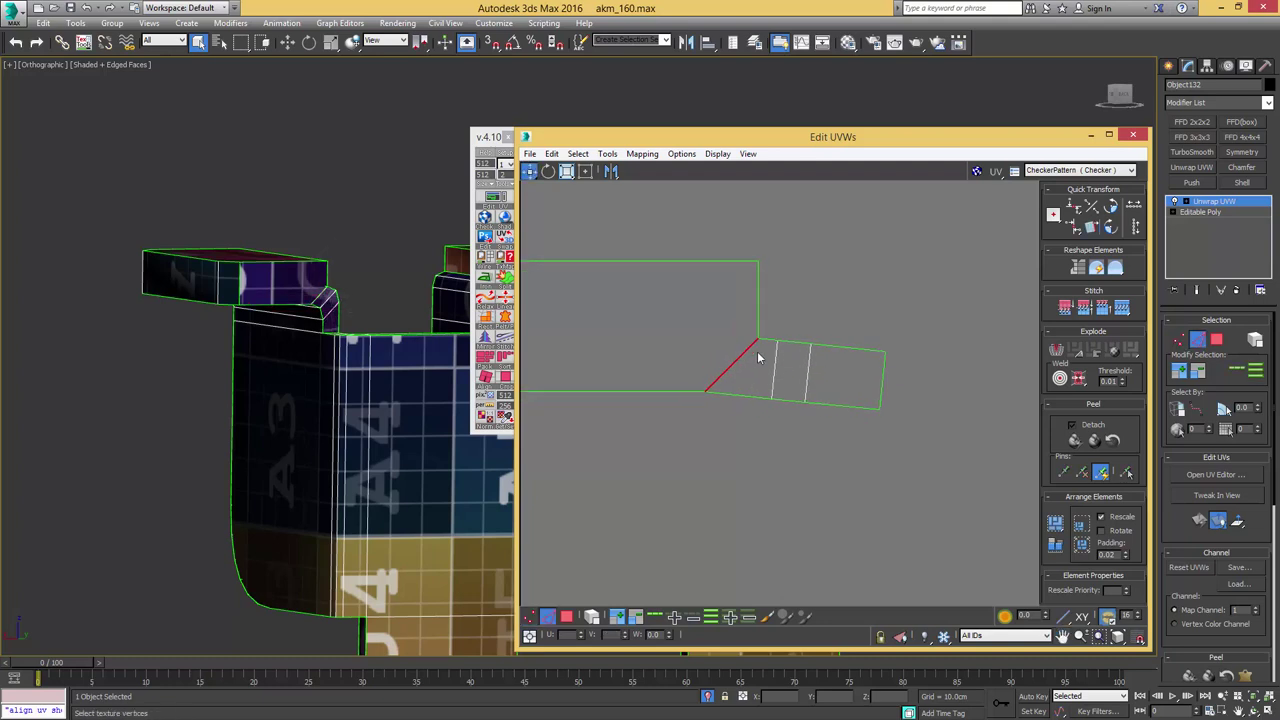
- Align the stitched island's lower vertex row and the strip's upper vertex row horizontally
scroll(738, 365, down, 2)
key(1)
drag(883, 377, 523, 430)
middle_drag(597, 374, 675, 364)
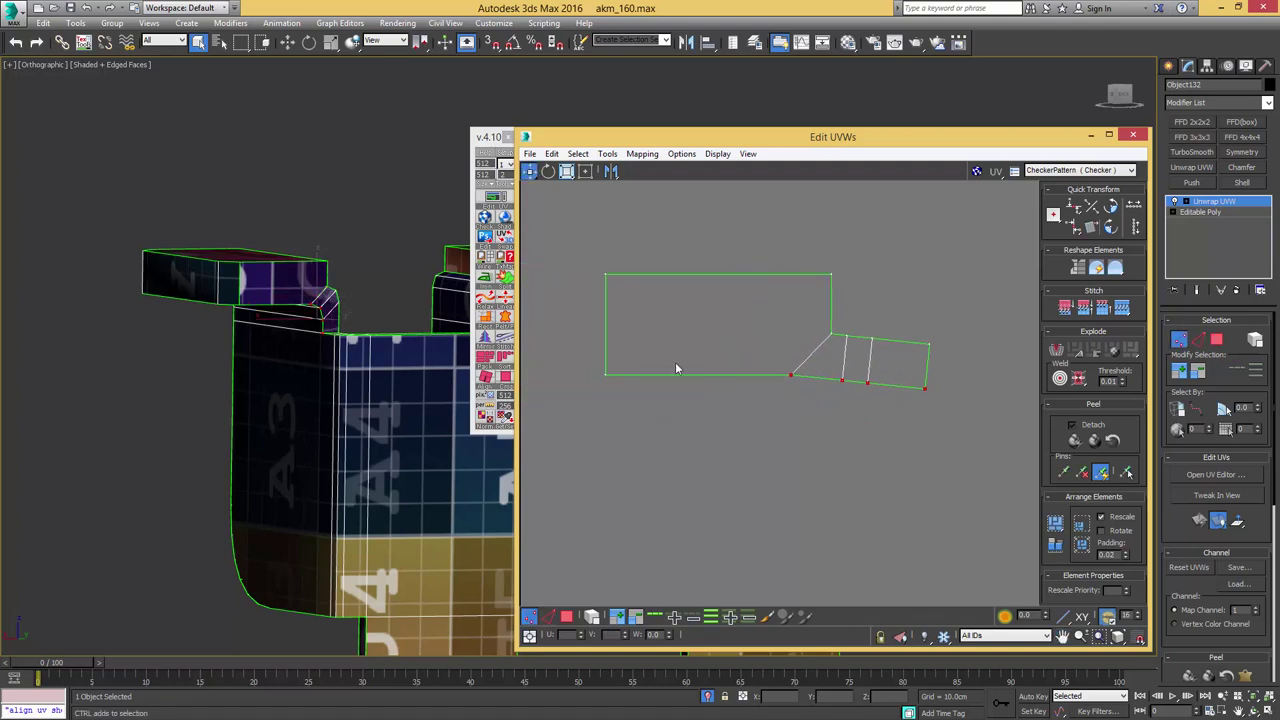
key(h)
drag(949, 327, 818, 351)
key(h)
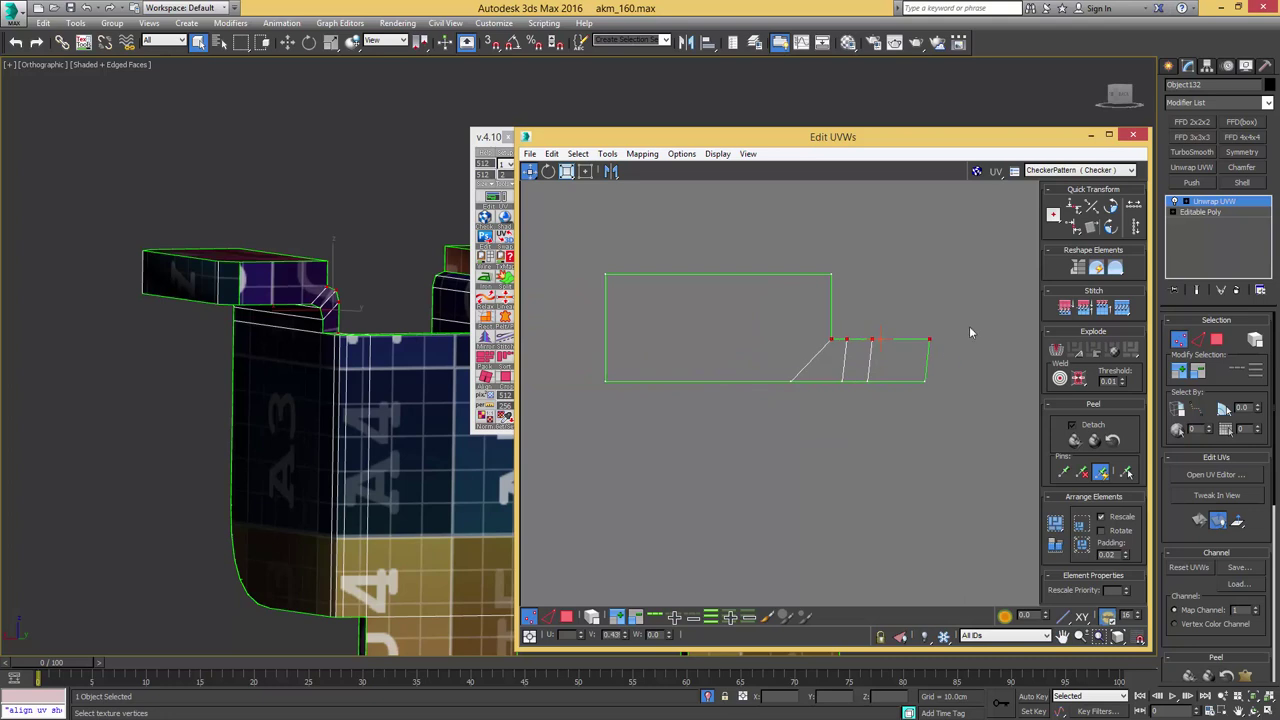
- Shift both aligned vertex rows slightly upward together to restore the panel's proportions
drag(522, 437, 521, 435)
drag(608, 382, 608, 378)
scroll(757, 374, down, 2)
middle_drag(850, 357, 751, 366)
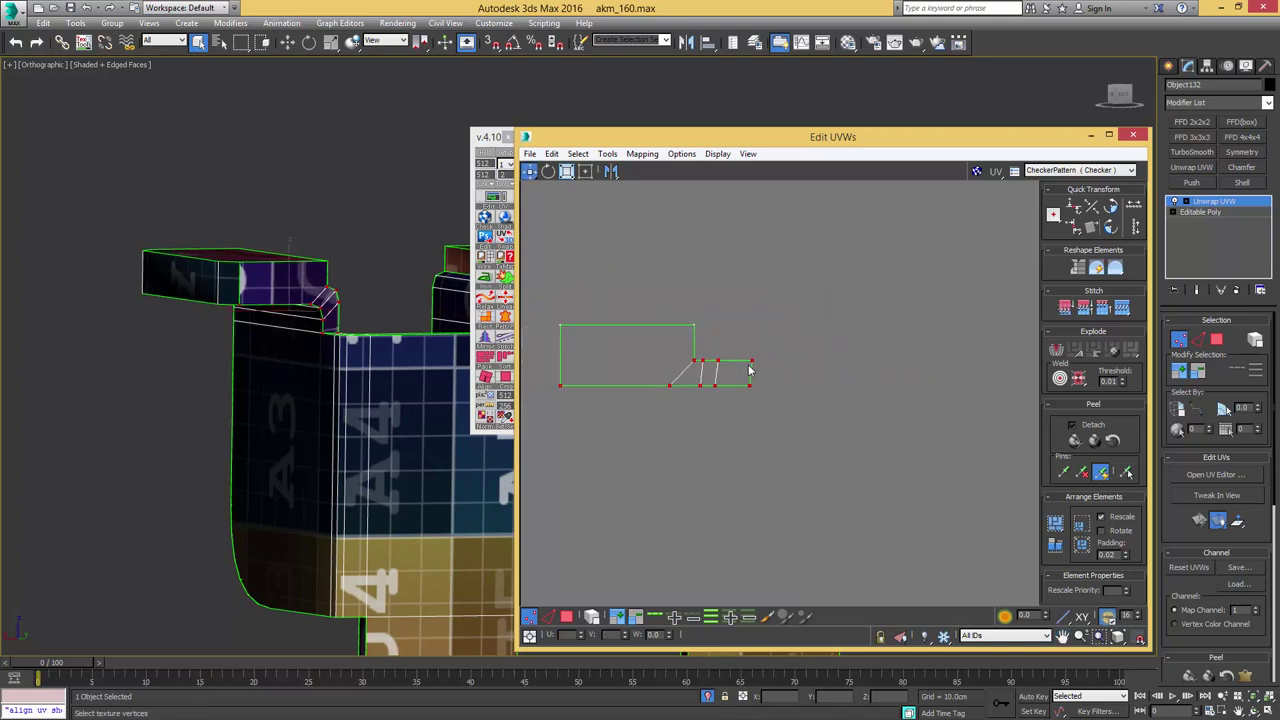
scroll(753, 366, up, 2)
key(2)
key(5)
click(750, 382)
key(v)
key(ctrl+z)
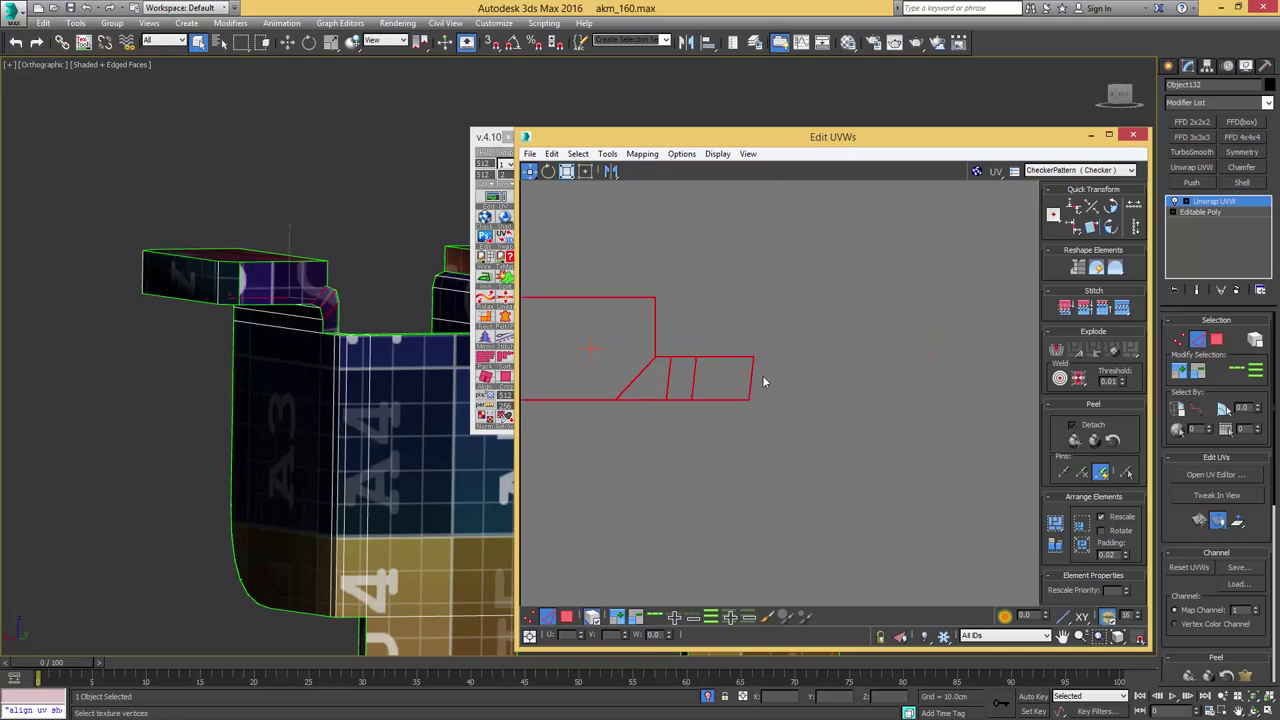
- Align the end edge and both cross edges of the strip stitched to the mounting block's side panel vertically
key(5)
drag(771, 376, 736, 379)
key(v)
click(695, 377)
key(v)
click(668, 381)
key(v)
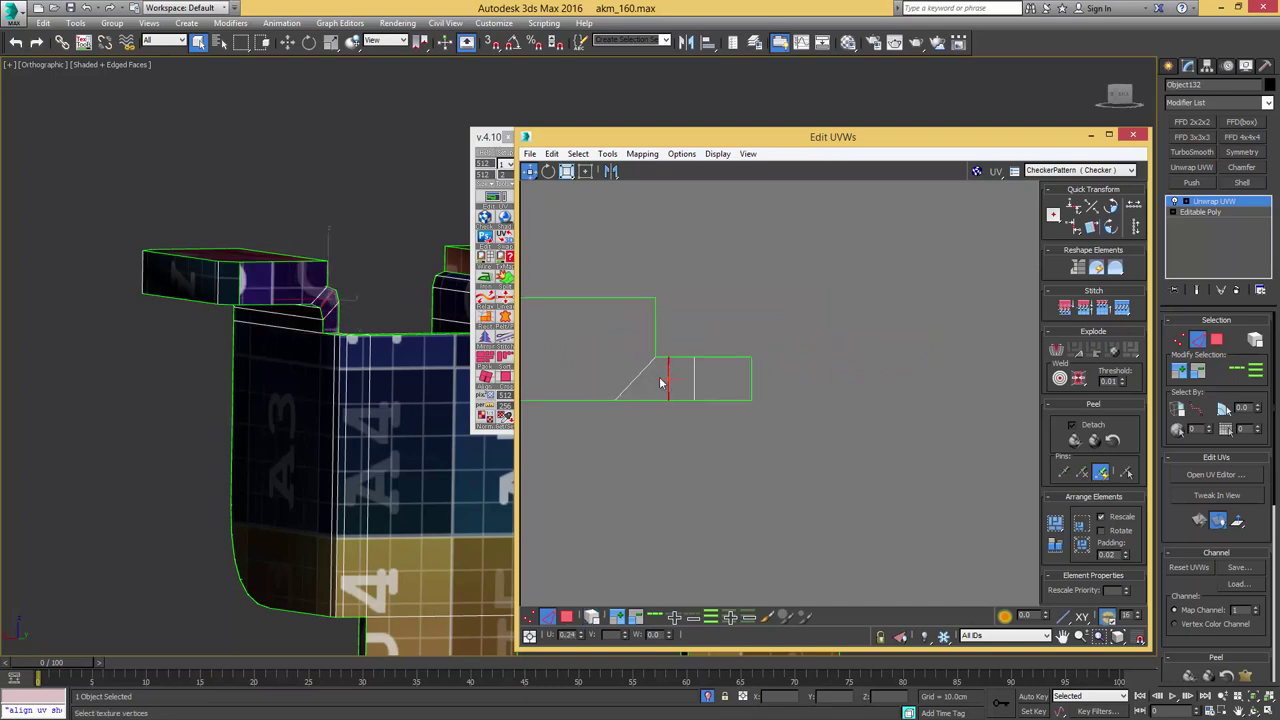
middle_drag(653, 376, 769, 380)
alt+middle_drag(386, 360, 463, 388)
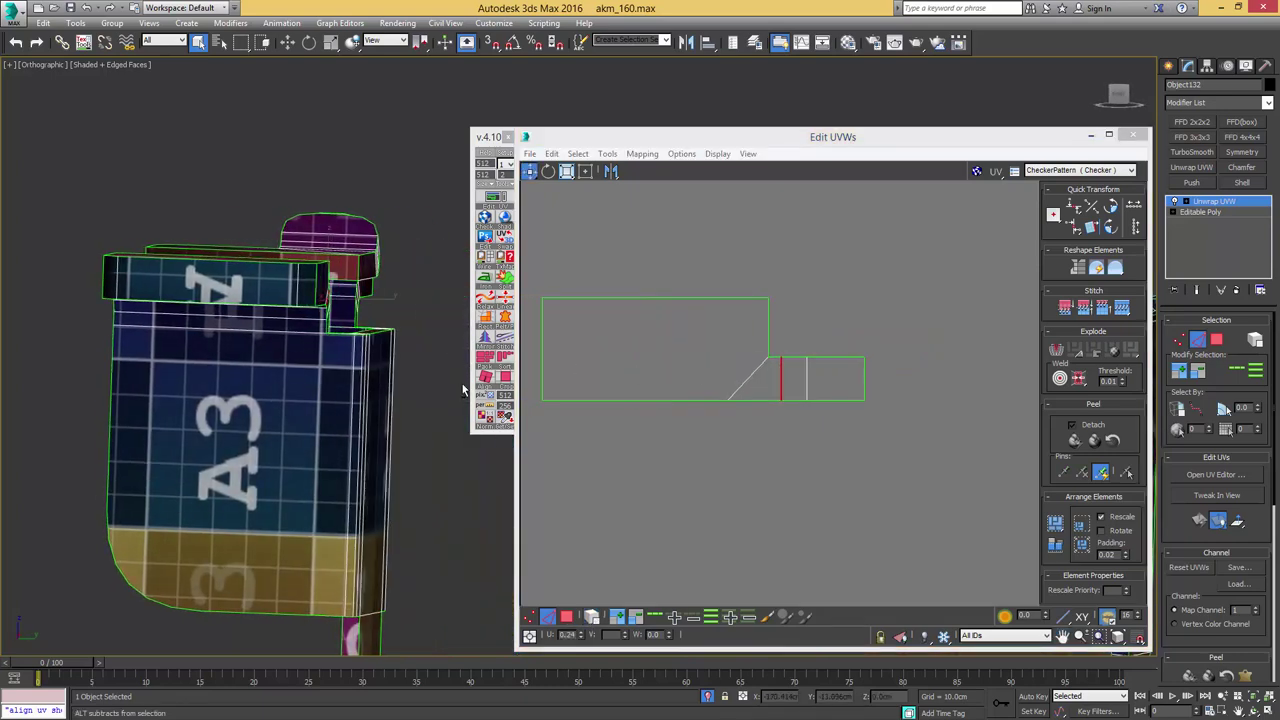
- Select the upright island of the mounting block's long side face with its two end faces, and straighten and relax it
scroll(755, 363, down, 3)
scroll(755, 365, down, 5)
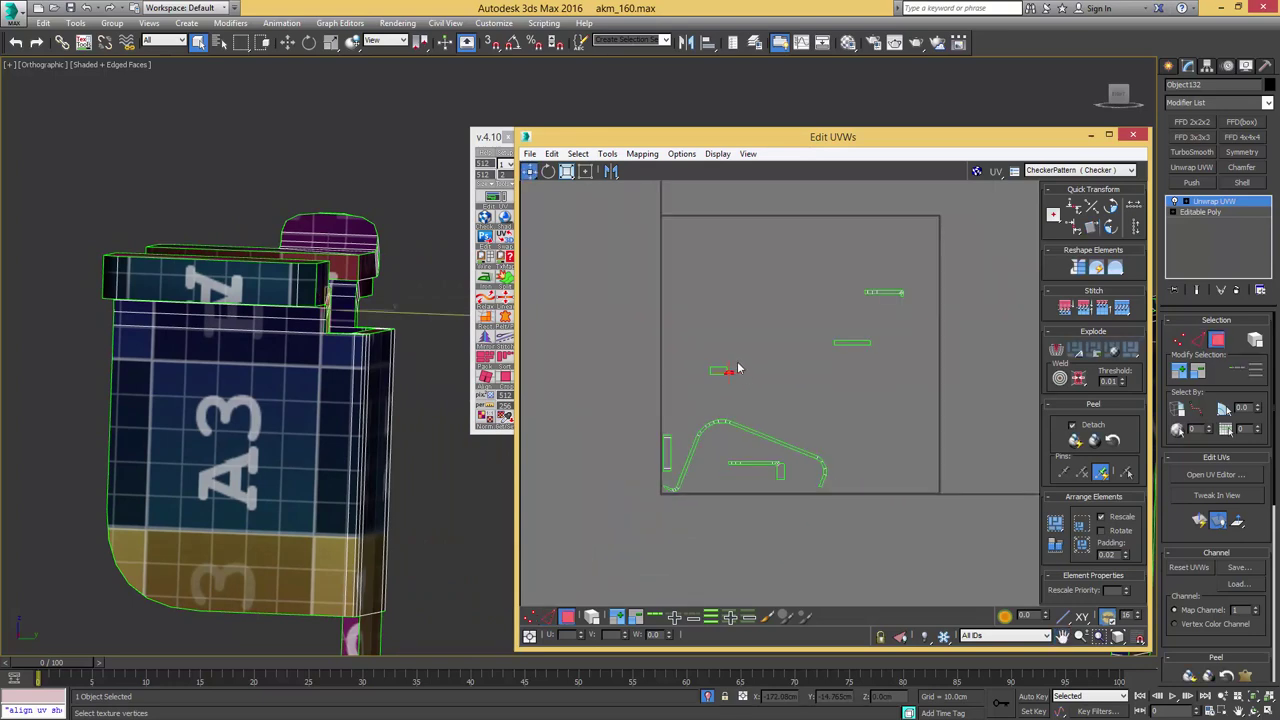
drag(679, 384, 678, 380)
alt+middle_drag(288, 334, 255, 360)
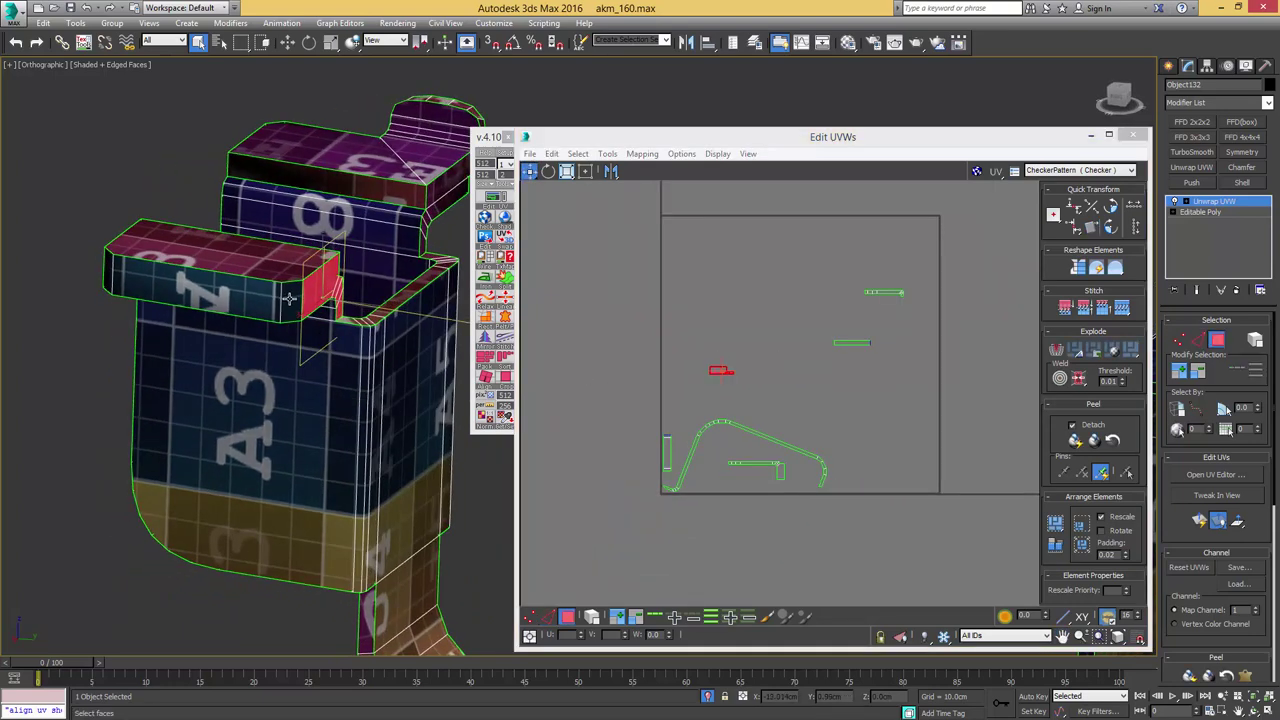
click(289, 298)
scroll(697, 405, up, 4)
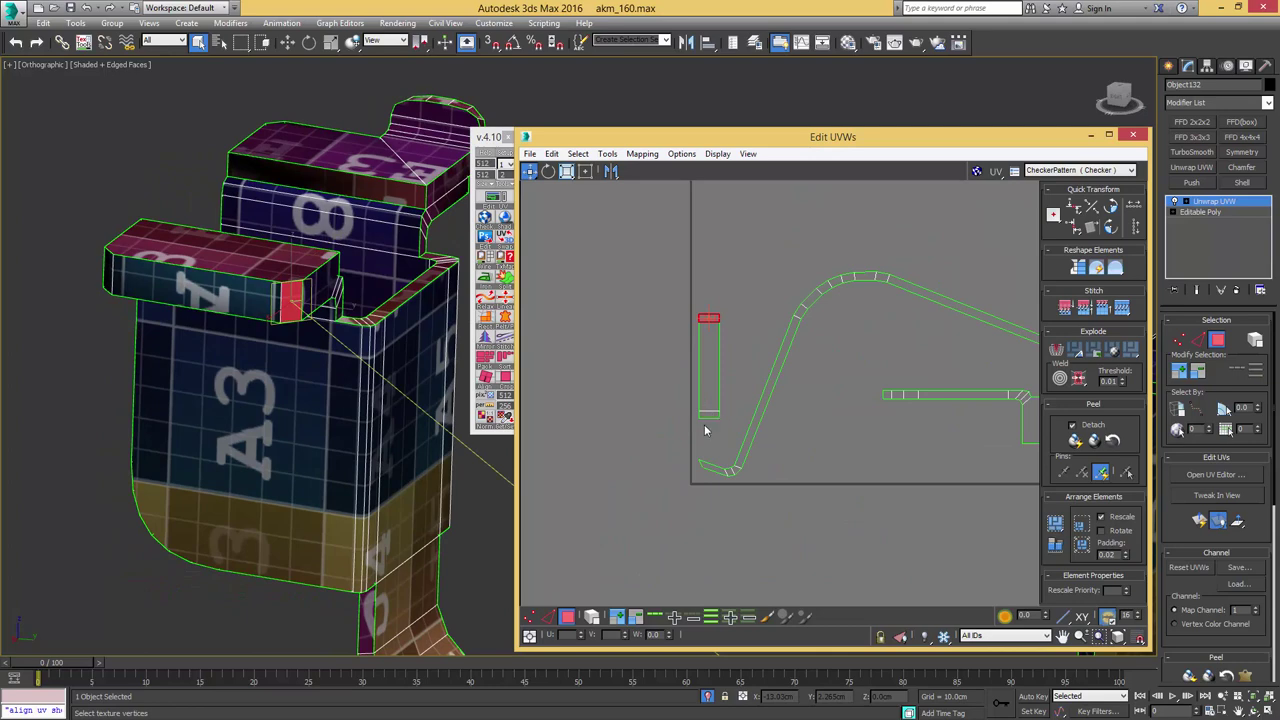
ctrl+click(708, 415)
right_click(709, 412)
click(685, 441)
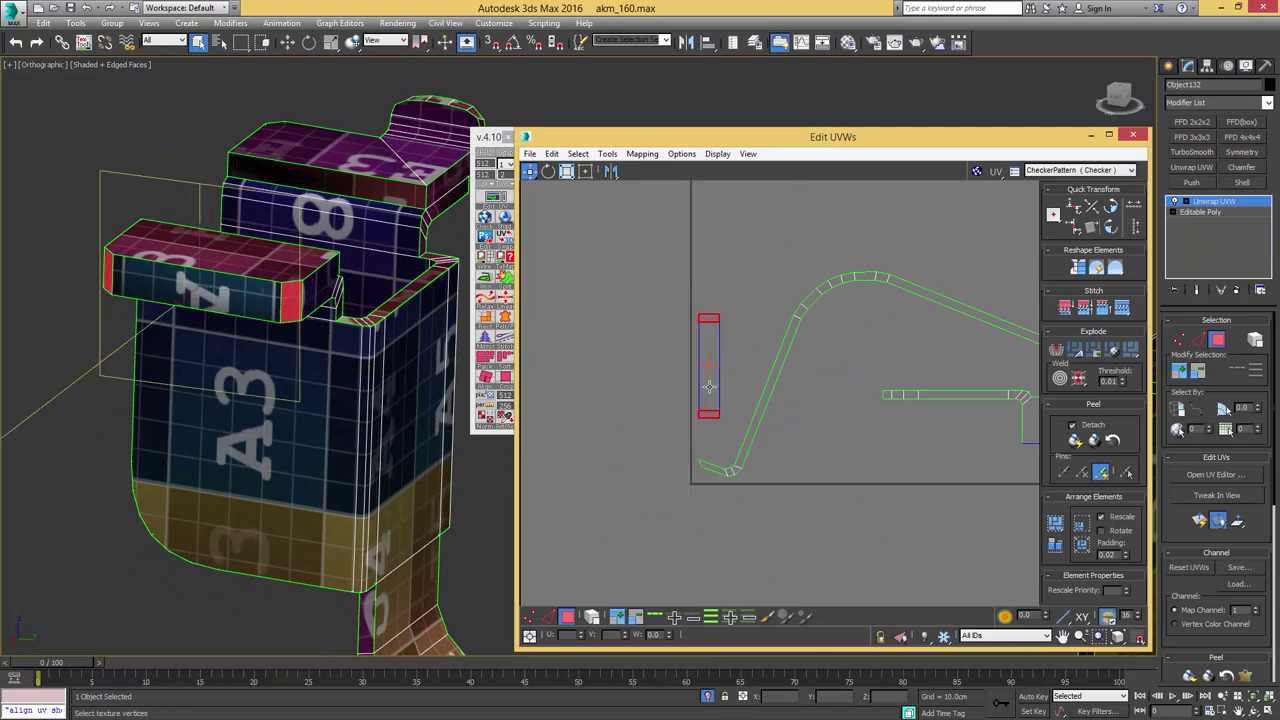
drag(678, 426, 724, 292)
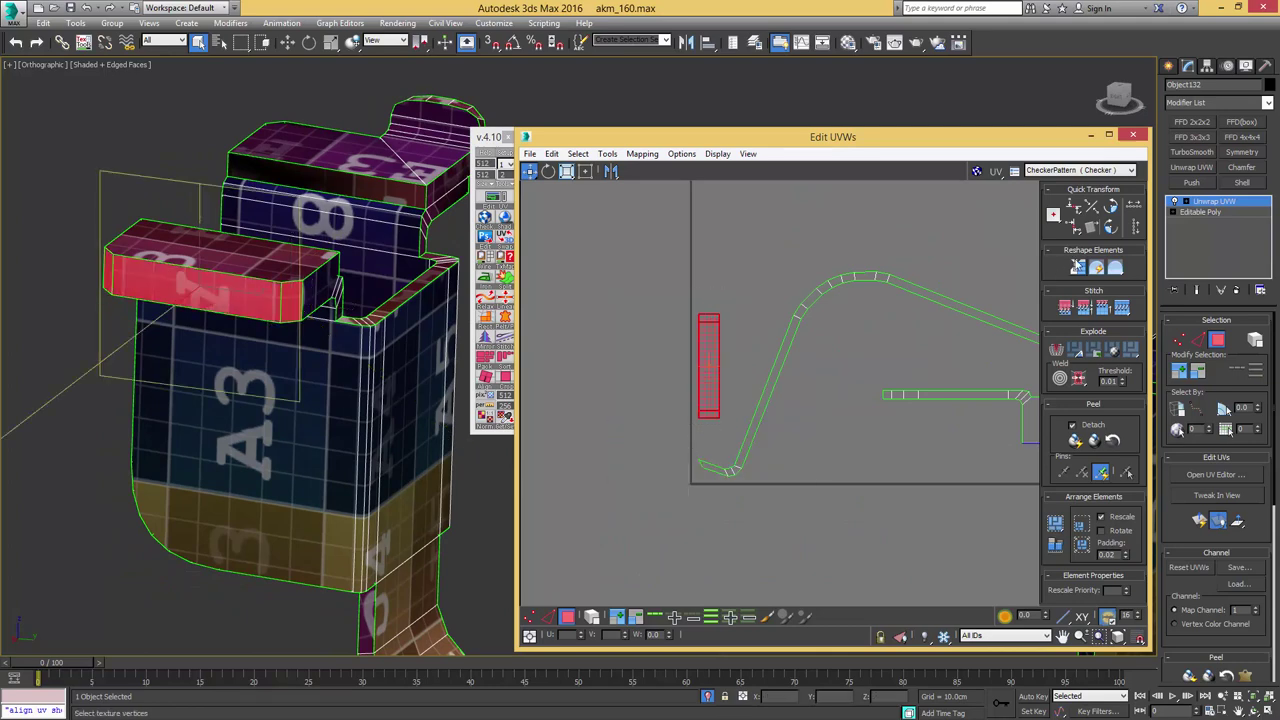
click(1077, 267)
click(1117, 270)
- Move the straightened island beside the stitched side panel island and rotate it 90 degrees so it lies horizontally
scroll(813, 311, down, 3)
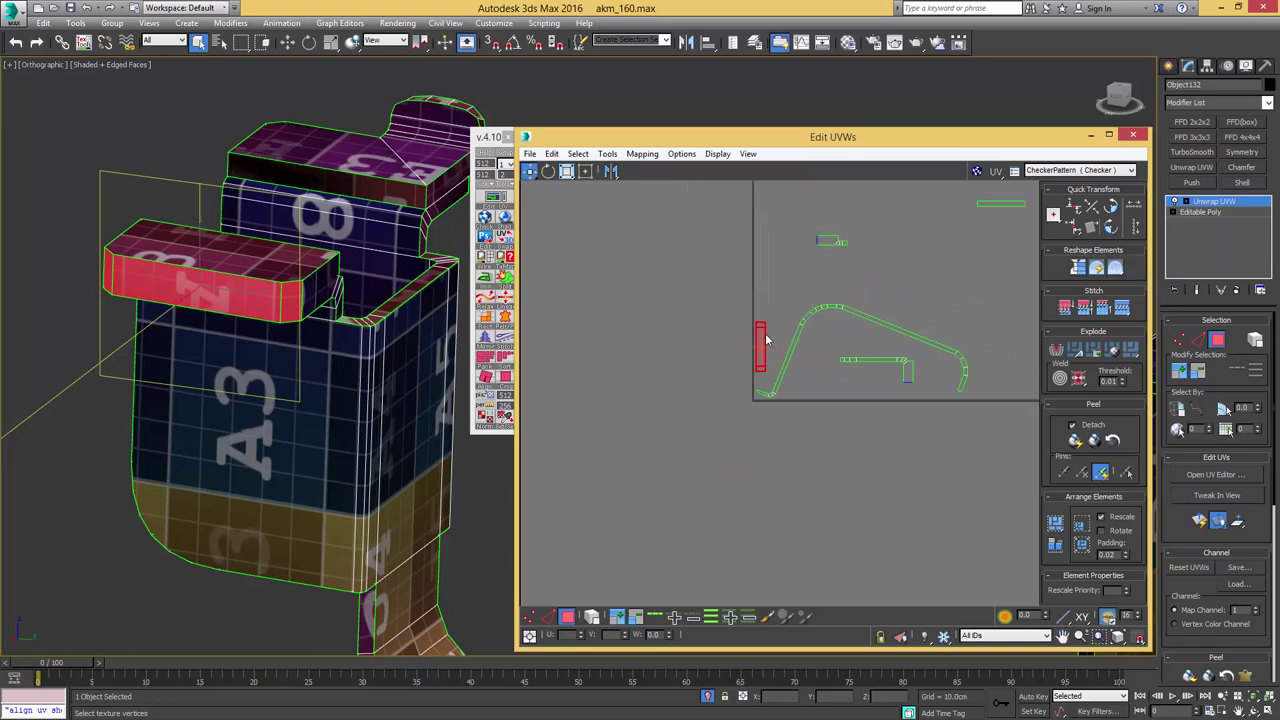
drag(759, 340, 862, 242)
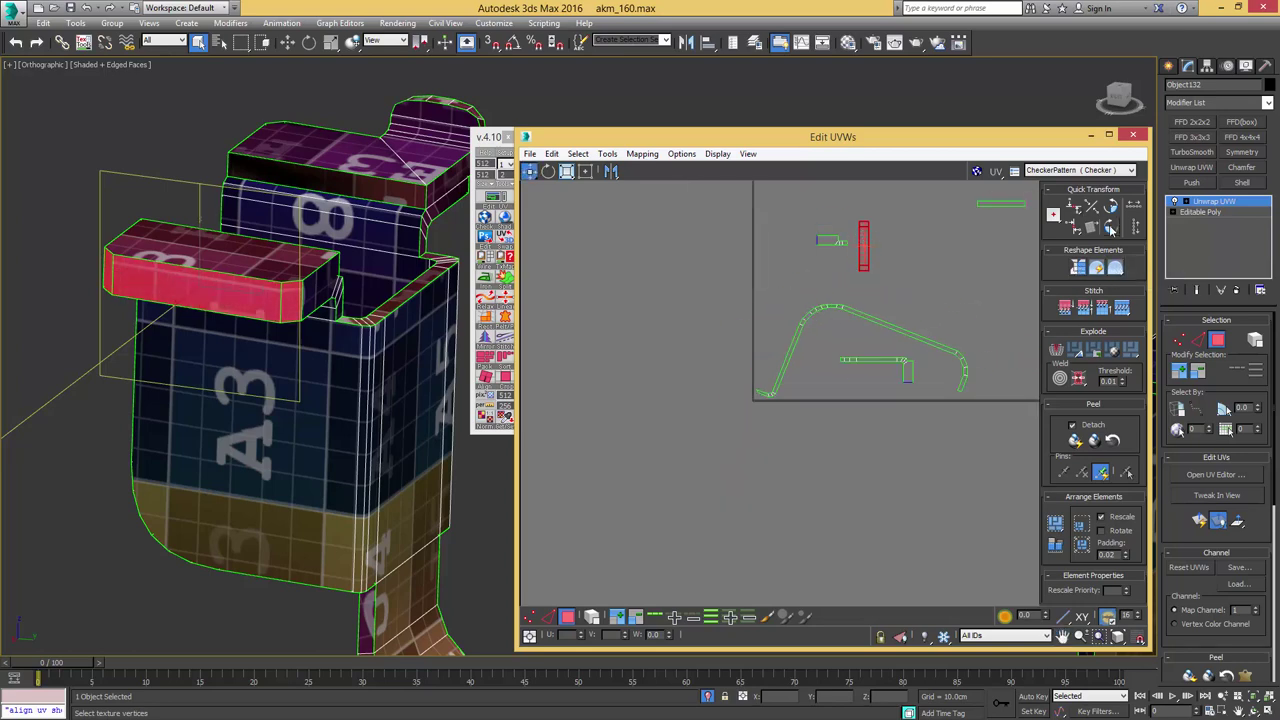
click(1110, 229)
- Move the rotated island and the neighbouring stitched side panel island together below the UV square
middle_drag(863, 268, 810, 328)
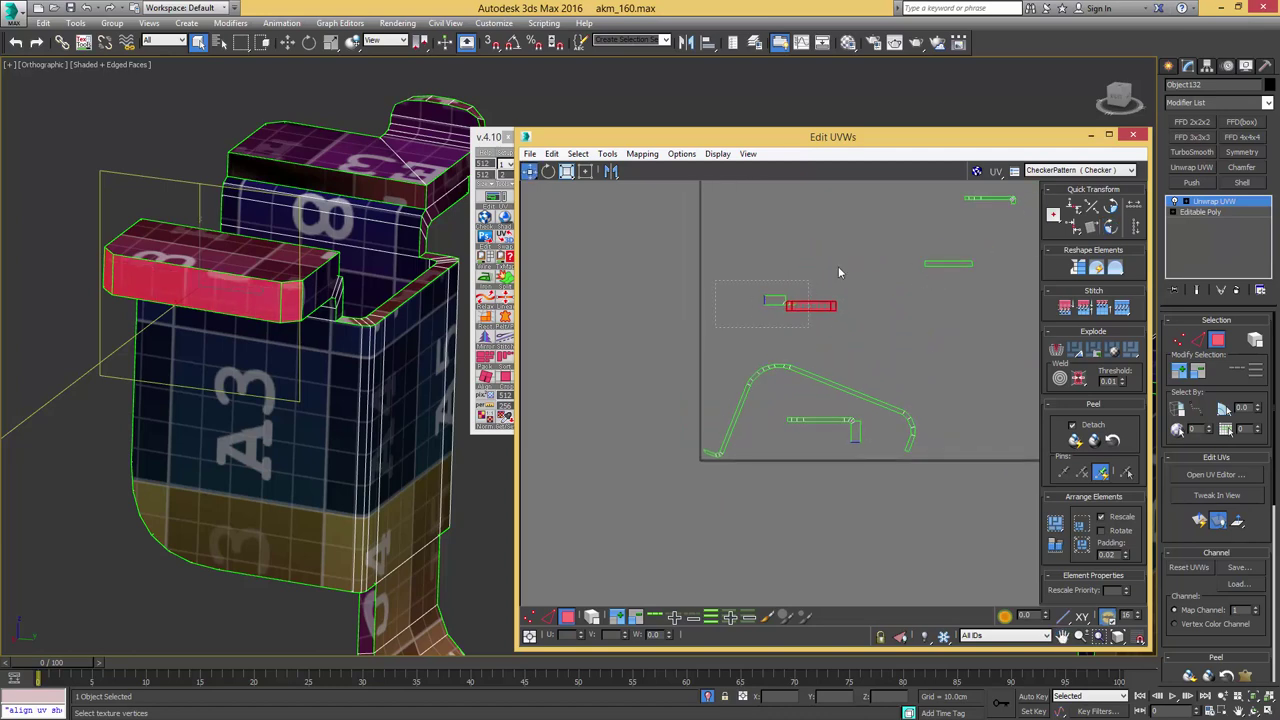
drag(715, 280, 808, 327)
scroll(797, 302, down, 2)
middle_drag(797, 298, 786, 223)
click(584, 175)
scroll(772, 280, down, 1)
drag(790, 206, 777, 456)
- Pick the far mounting block's narrow rectangular island and move it out of the UV square, below its lower edge
scroll(762, 267, up, 1)
middle_drag(762, 267, 738, 381)
drag(710, 386, 876, 236)
middle_drag(239, 318, 264, 214)
scroll(239, 318, down, 3)
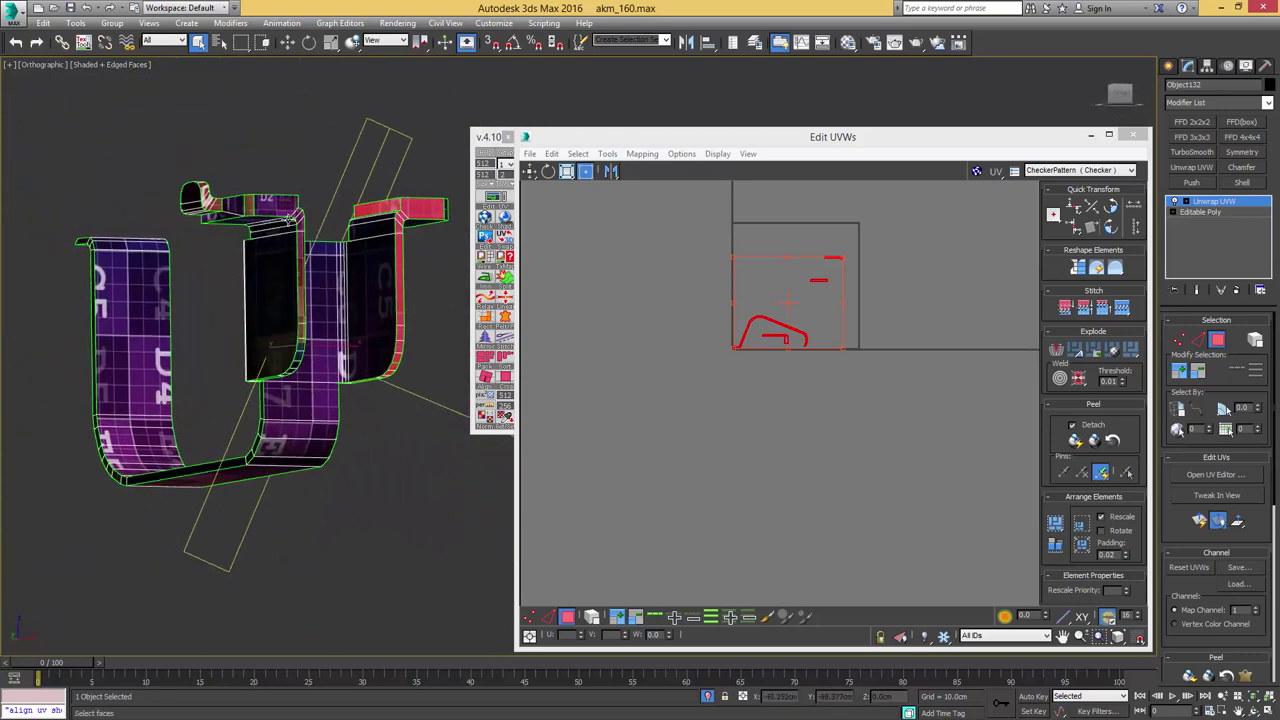
alt+middle_drag(342, 234, 430, 269)
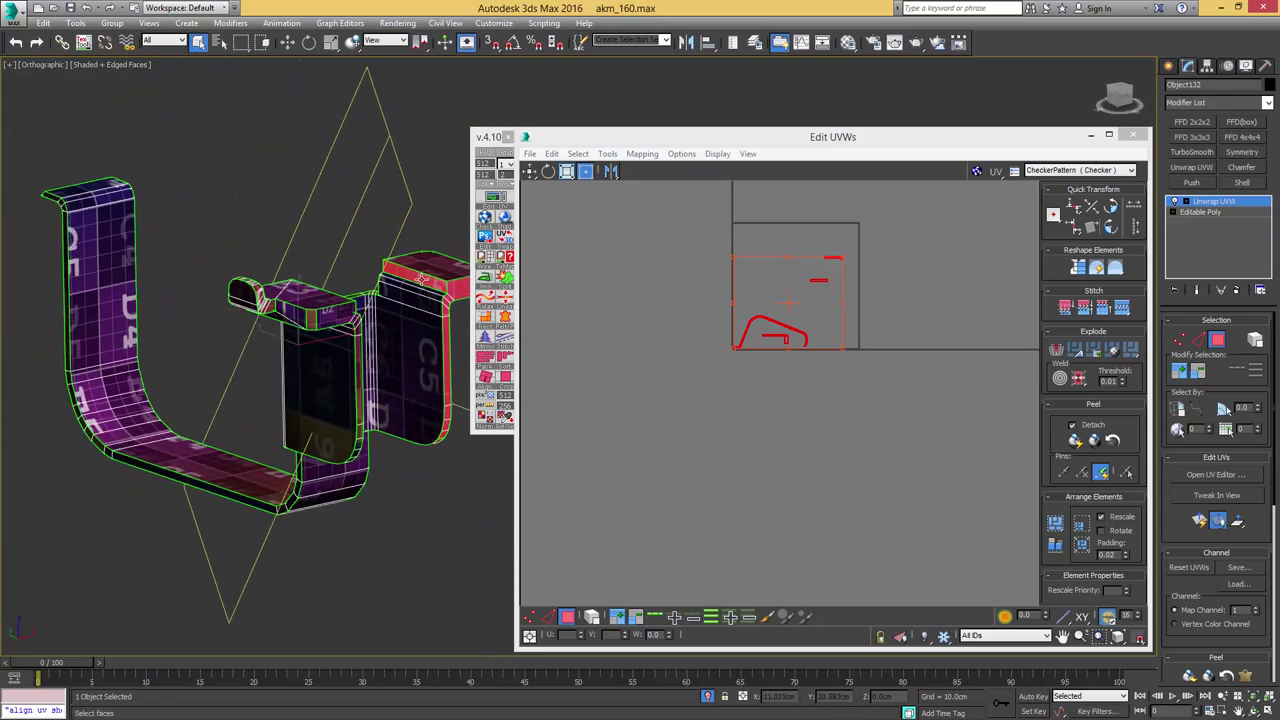
click(422, 280)
drag(823, 279, 791, 586)
- Select the remaining islands' faces inside the UV square and detach those polygons from the trigger guard as a separate object
drag(709, 391, 871, 240)
alt+middle_drag(364, 333, 400, 304)
key(ctrl+e)
key(4)
key(alt+d)
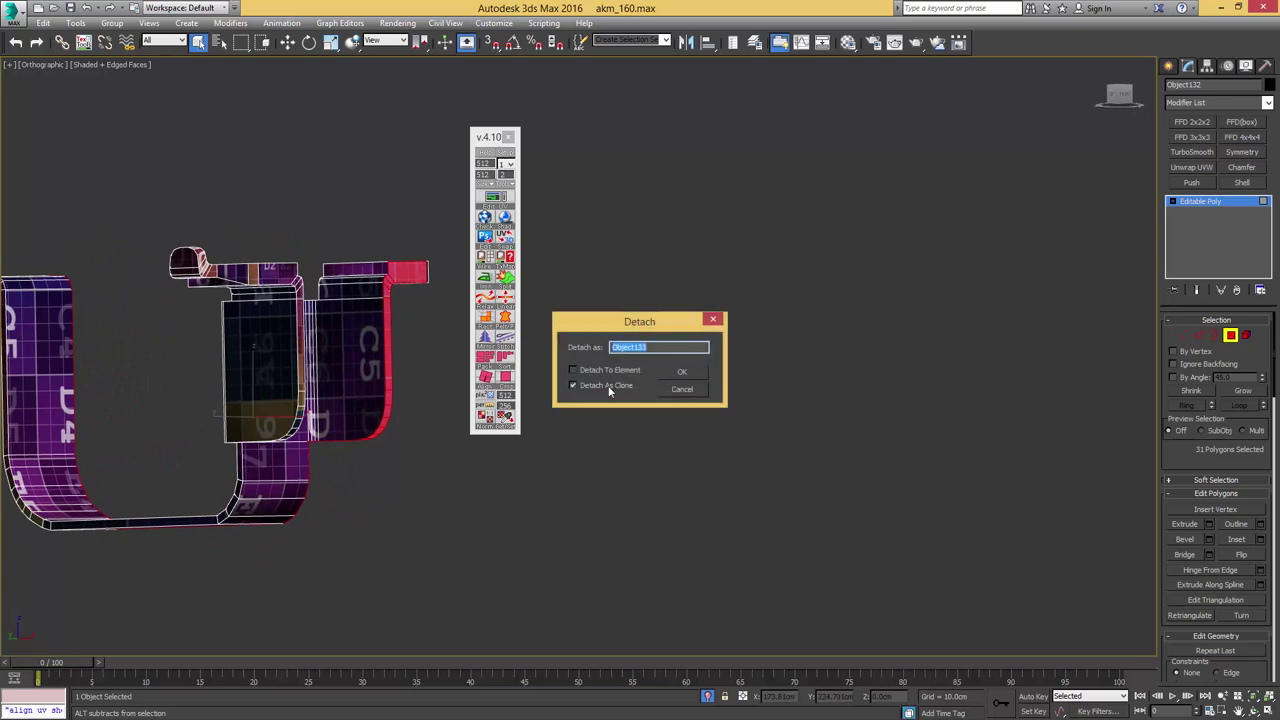
click(608, 387)
click(682, 373)
key(4)
click(404, 273)
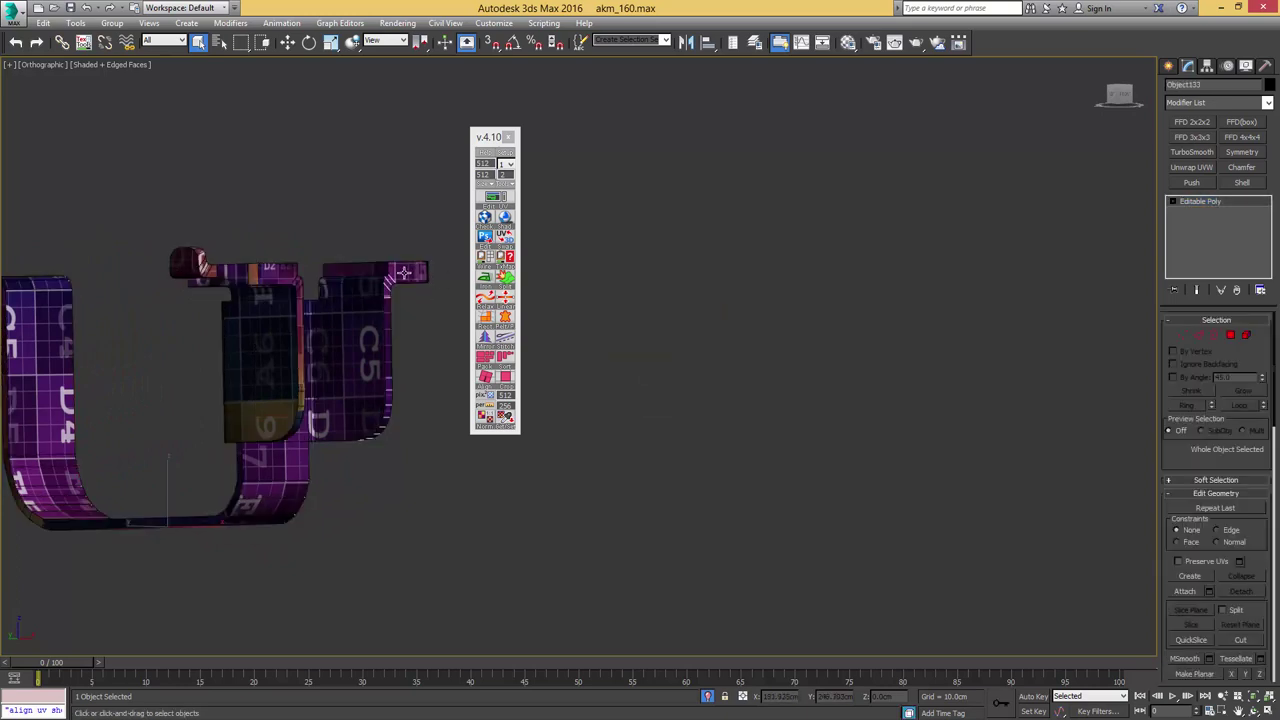
- Assign the plain grey material 22 - Default to the detached strip object
key(F3)
key(F3)
key(m)
key(m)
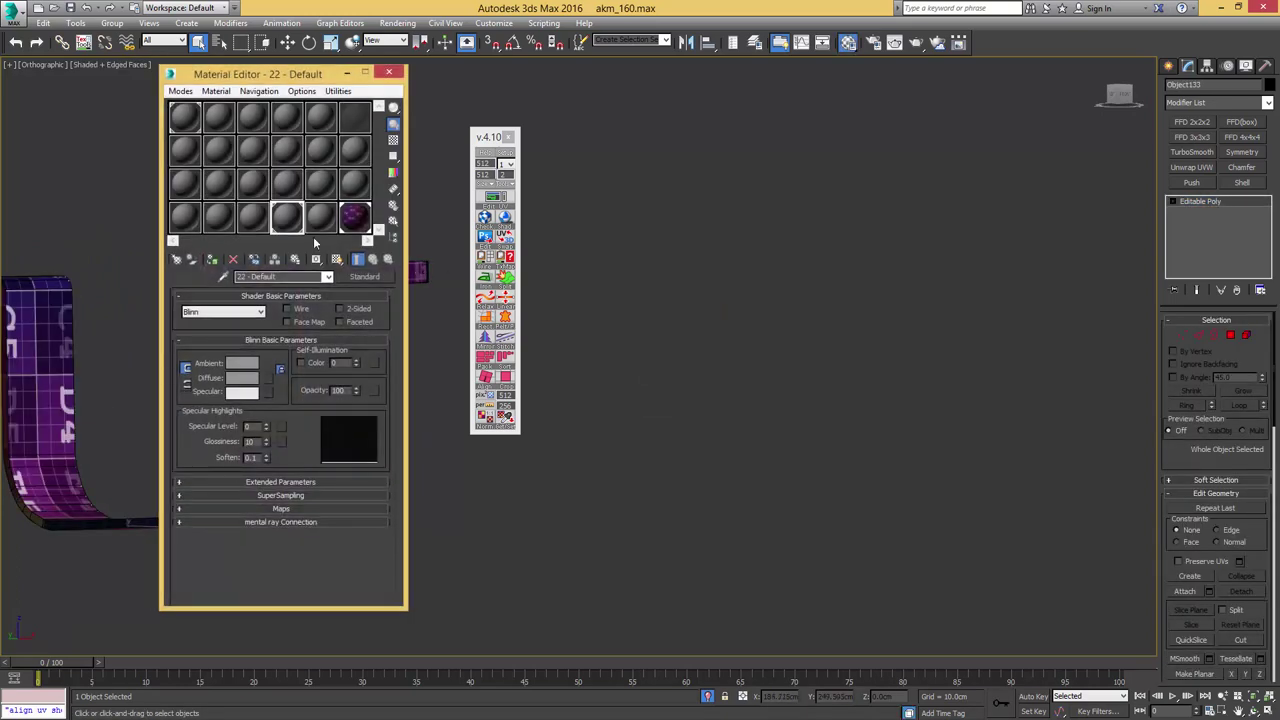
click(212, 260)
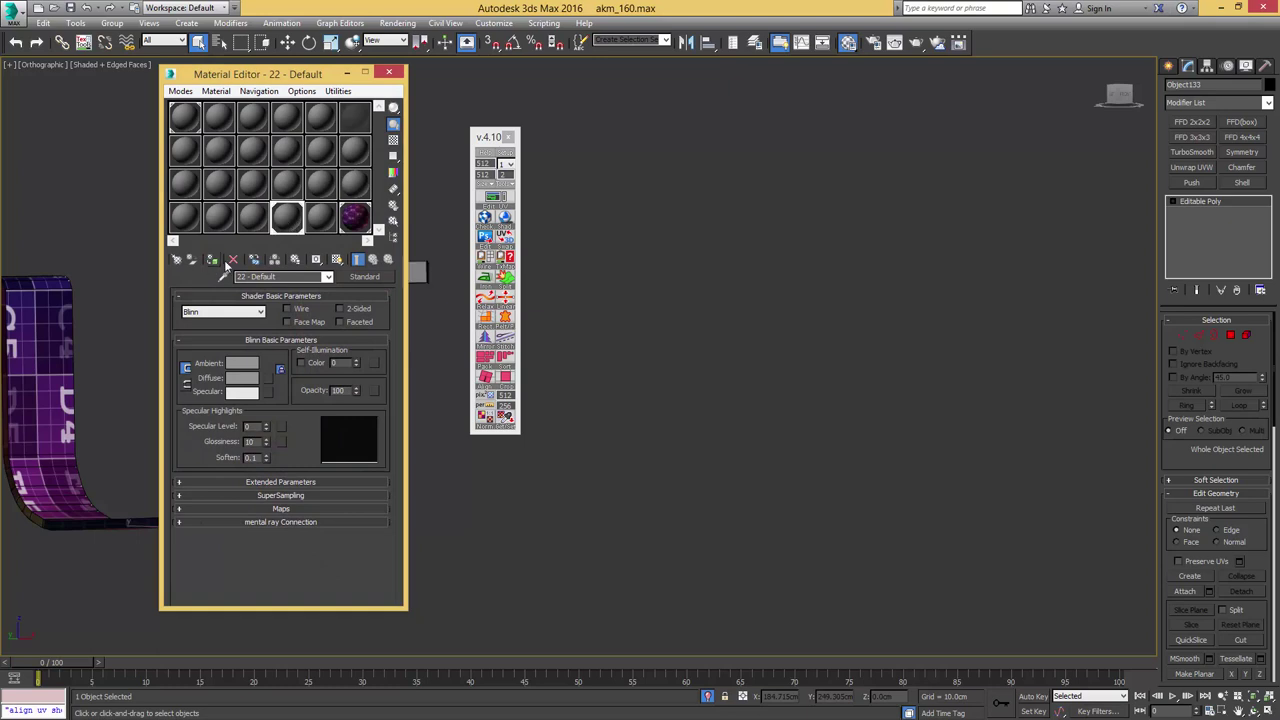
click(390, 73)
middle_drag(330, 236, 337, 277)
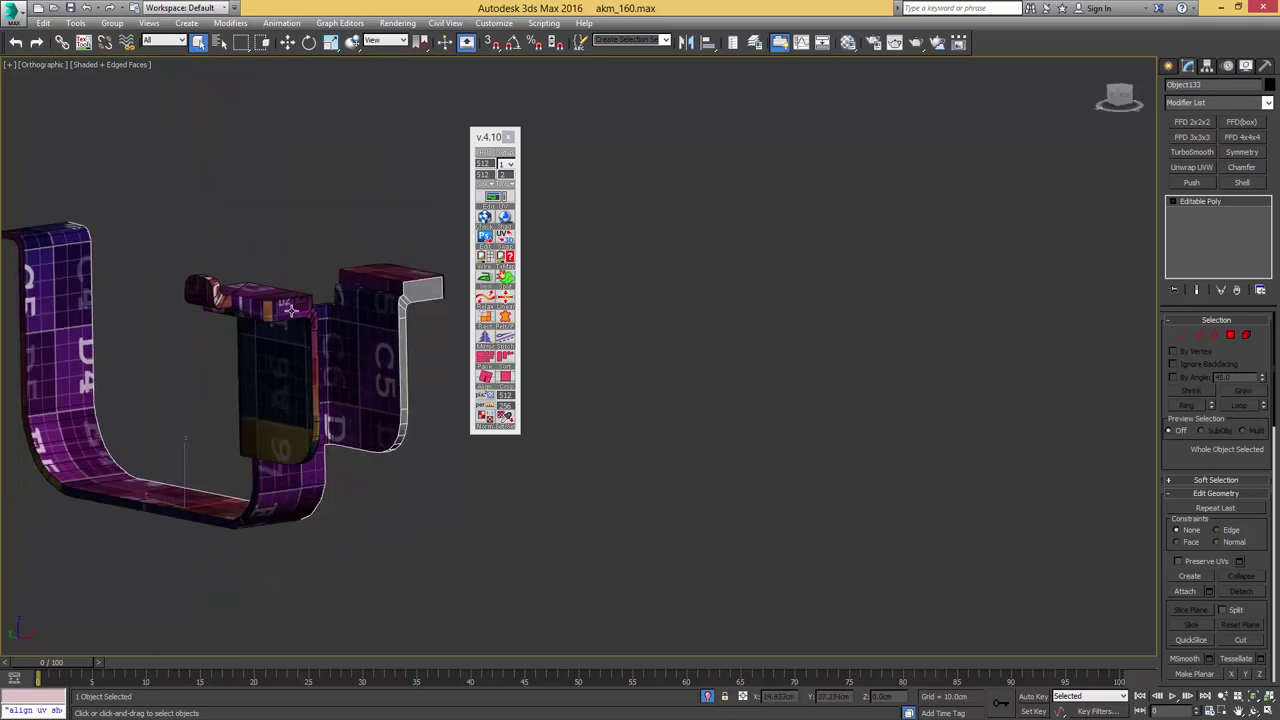
alt+middle_drag(275, 439, 352, 328)
- Reopen the trigger guard's UVs, rescale all islands to a uniform density and move them to the left of the UV square
click(389, 309)
key(ctrl+e)
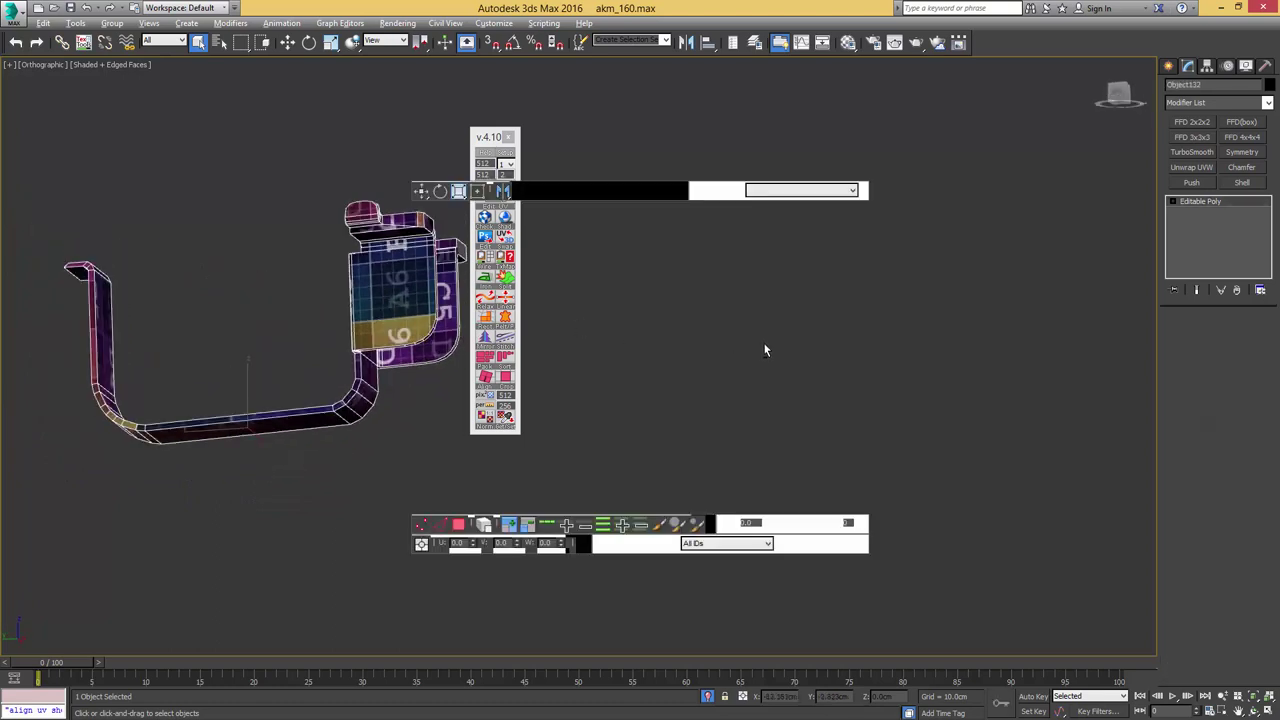
scroll(815, 274, down, 12)
middle_drag(814, 329, 797, 272)
key(3)
drag(873, 266, 713, 366)
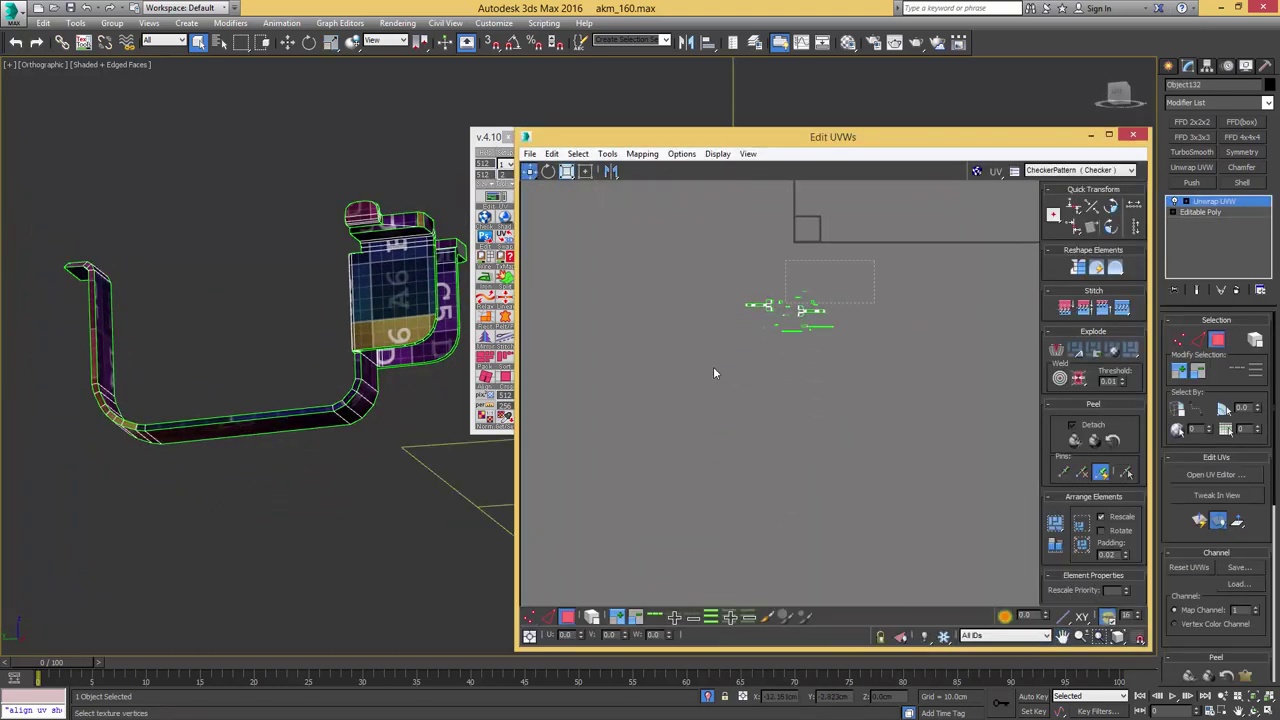
click(1056, 547)
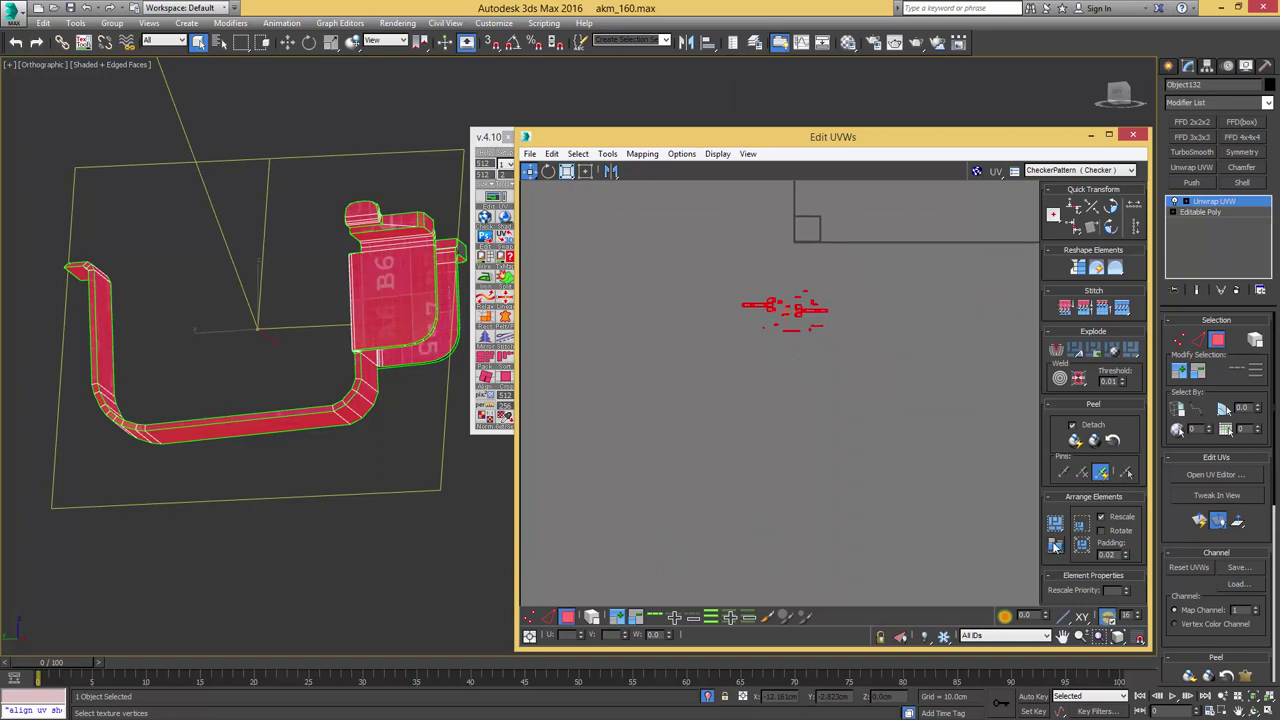
click(587, 171)
drag(808, 311, 690, 261)
- Examine the checker pattern on the trigger guard and its mounting blocks from several angles alongside the UV islands
mouse_move(420, 260)
alt+middle_down()
mouse_move(390, 250)
mouse_move(335, 301)
mouse_move(438, 262)
alt+middle_up()
scroll(390, 250, down, 2)
scroll(335, 300, up, 4)
middle_drag(312, 260, 332, 283)
scroll(363, 251, down, 2)
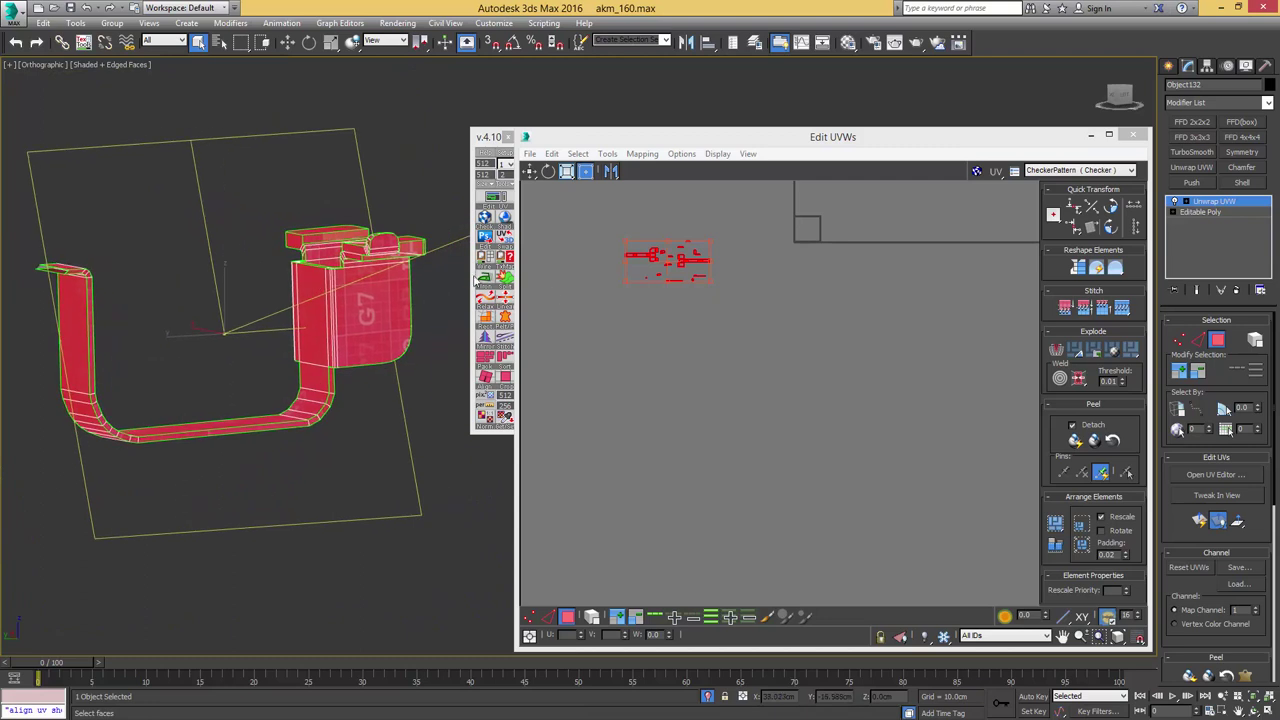
middle_drag(670, 263, 703, 306)
scroll(703, 306, up, 2)
scroll(703, 306, up, 2)
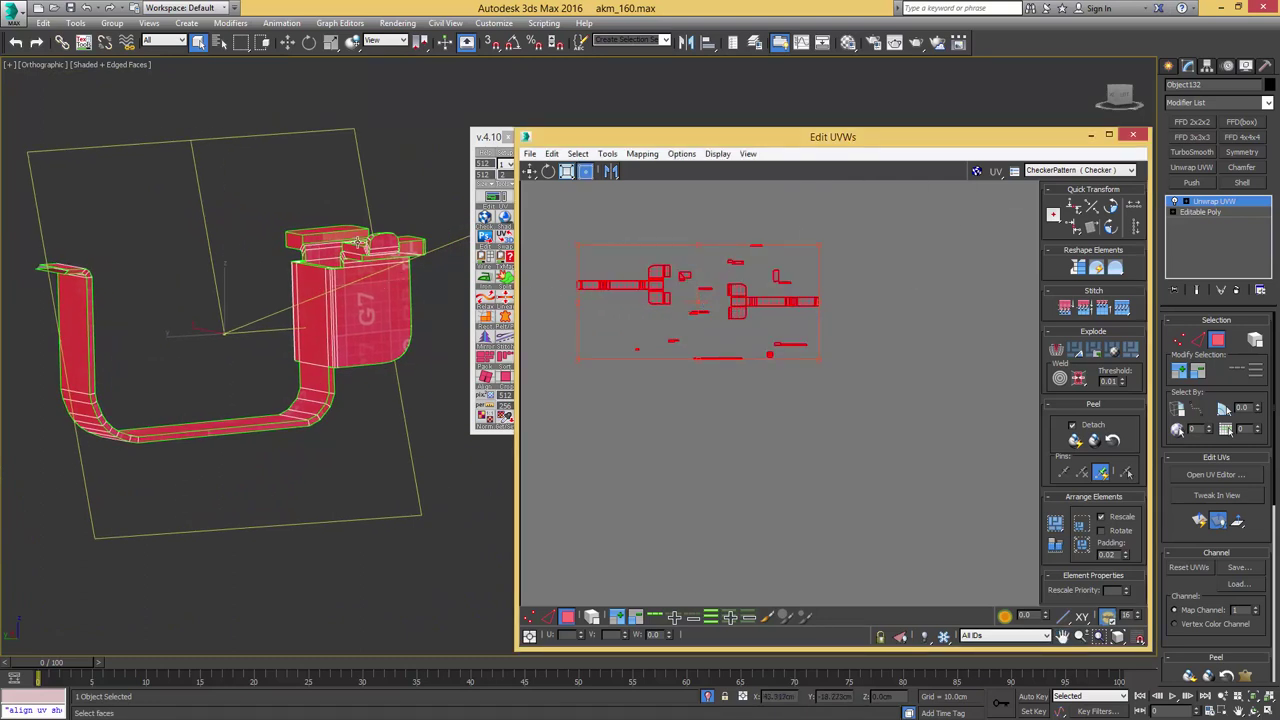
alt+middle_drag(357, 241, 277, 248)
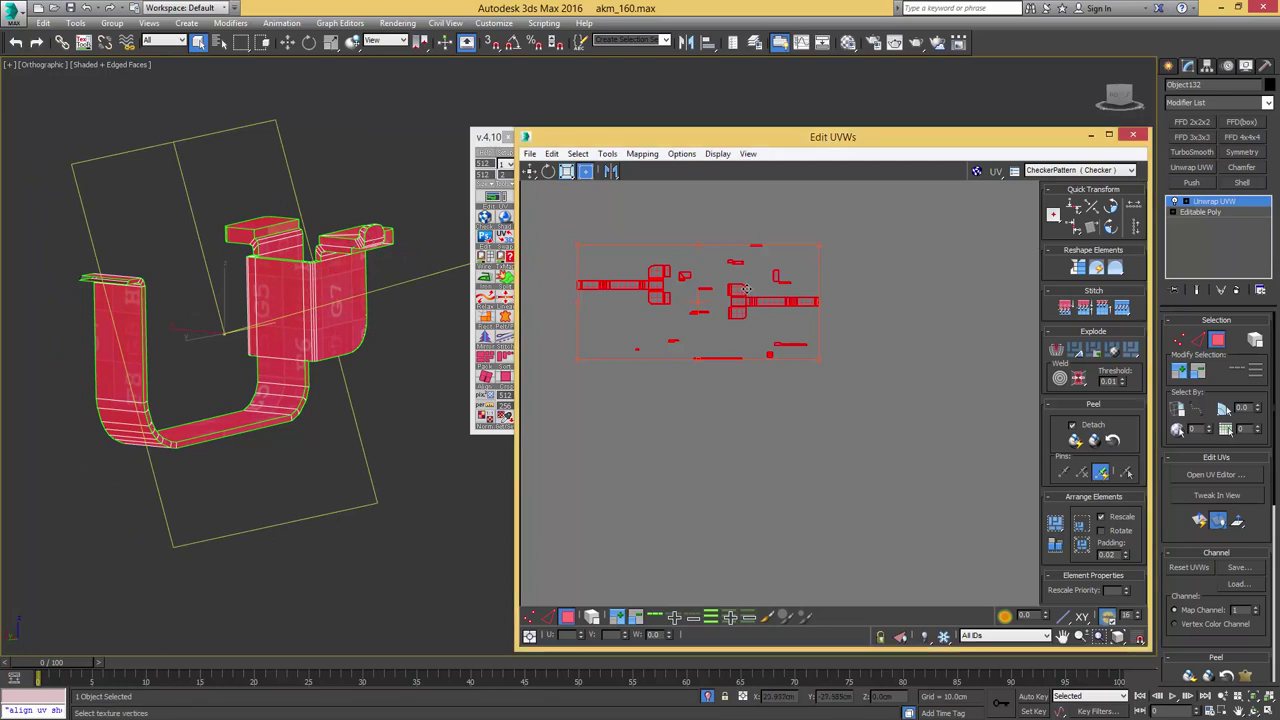
scroll(779, 414, down, 5)
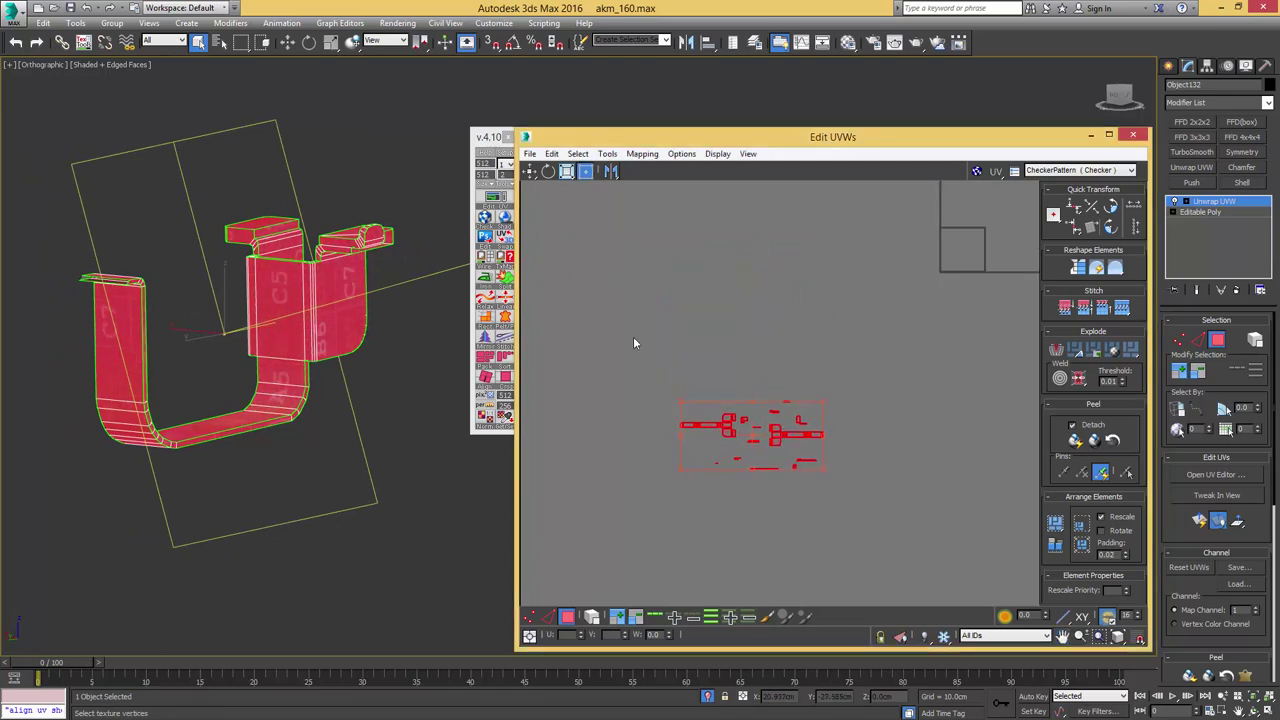
alt+middle_drag(345, 250, 303, 244)
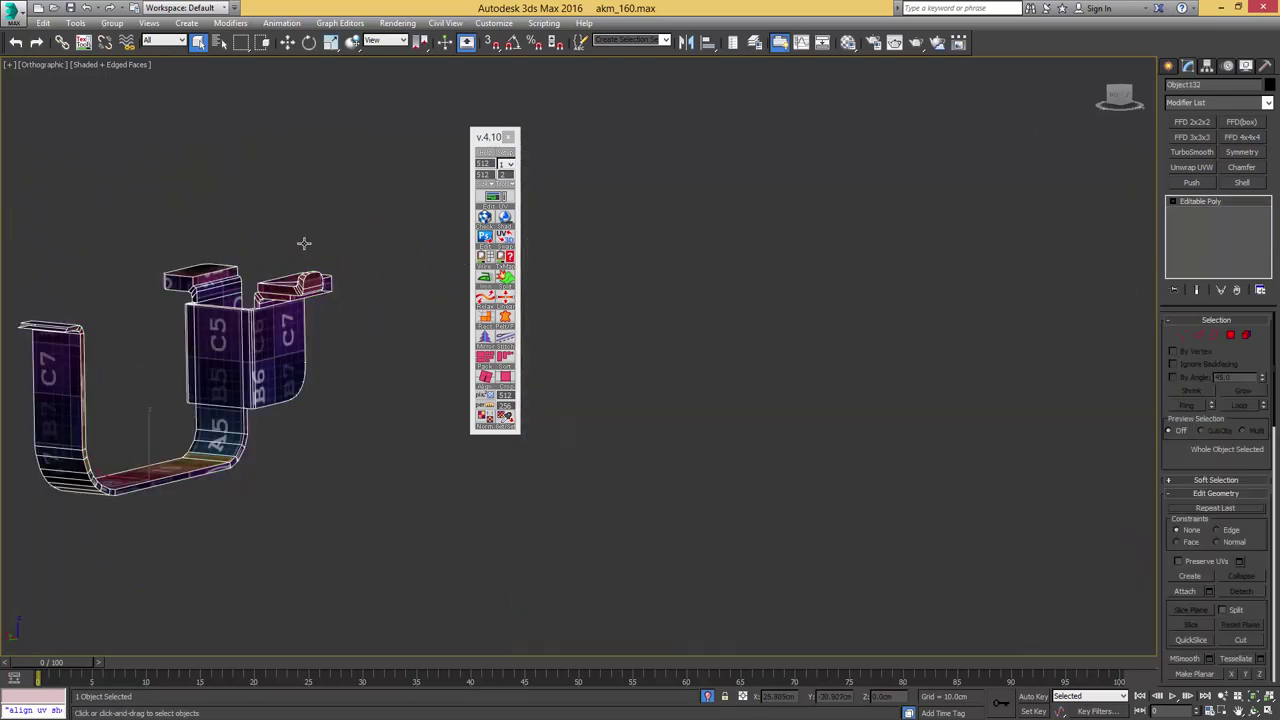
- Exit isolation to bring back the whole rifle and close the floating UV tools window
key(alt+q)
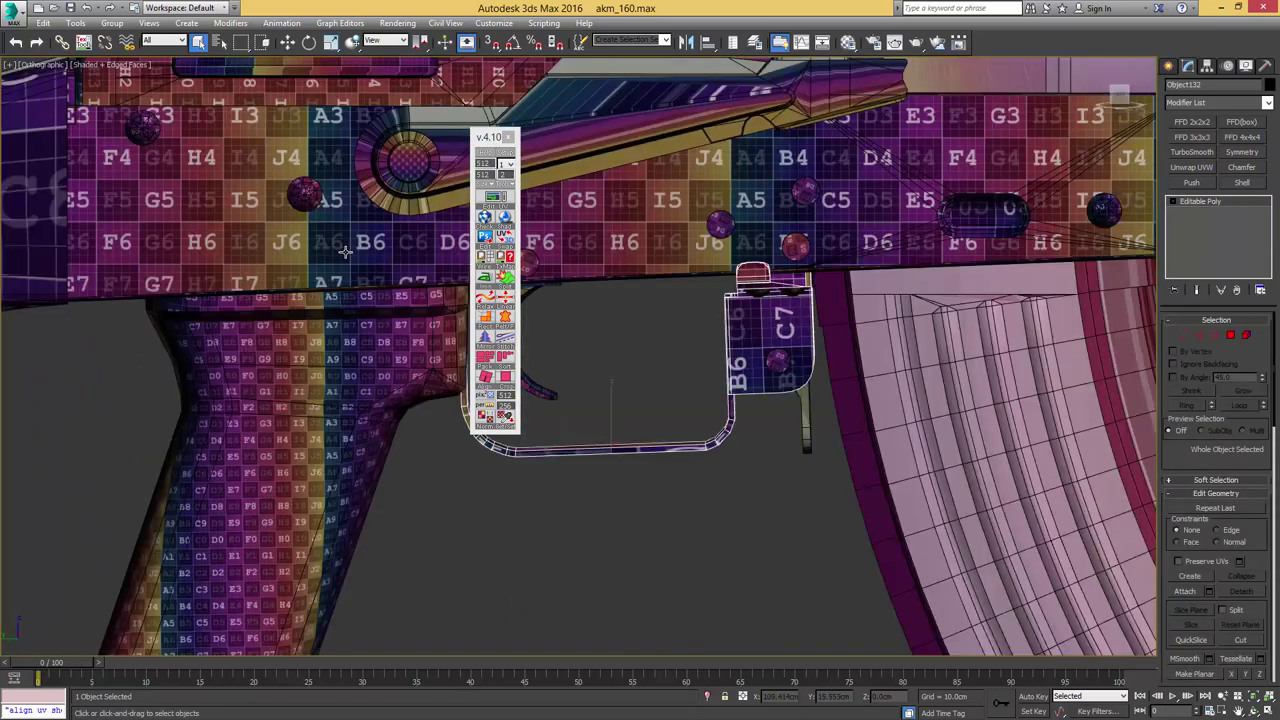
mouse_move(346, 251)
alt+middle_down()
mouse_move(205, 270)
mouse_move(330, 251)
alt+middle_up()
scroll(338, 256, down, 2)
middle_drag(362, 248, 256, 340)
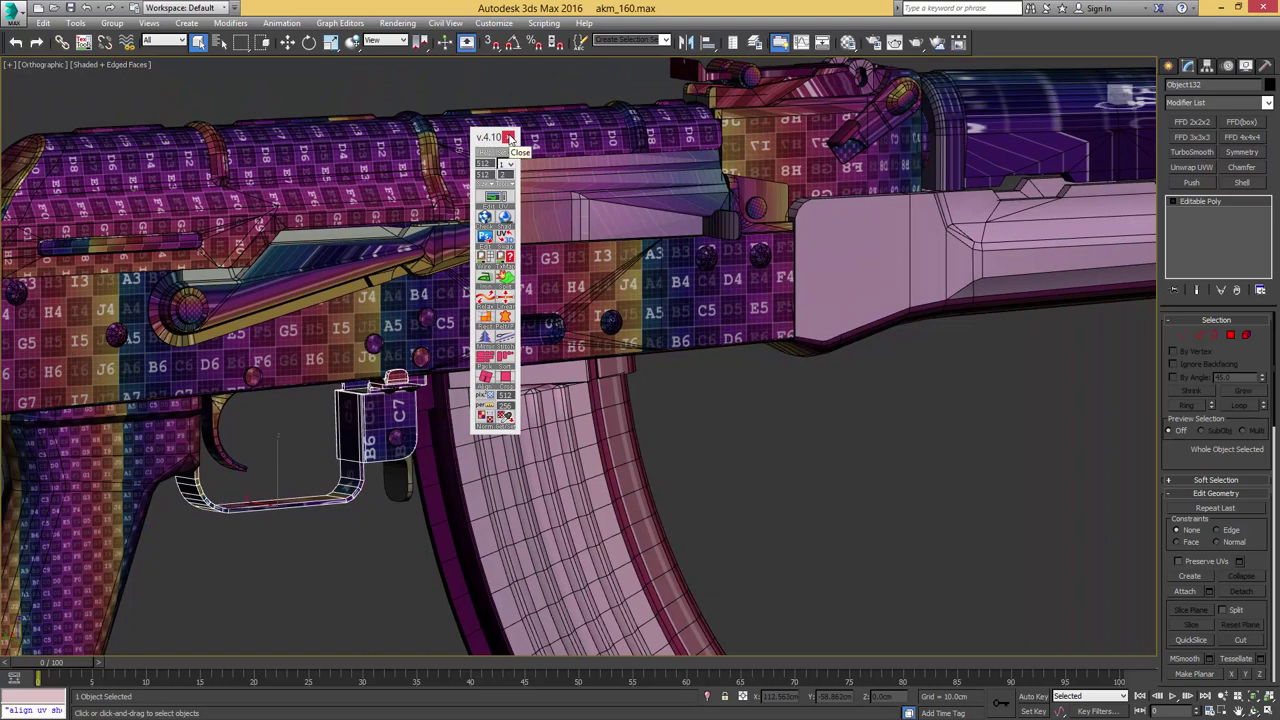
click(510, 138)
- Select the selector lever on the receiver and save the scene as akm_161.max
click(341, 242)
alt+middle_drag(336, 233, 347, 238)
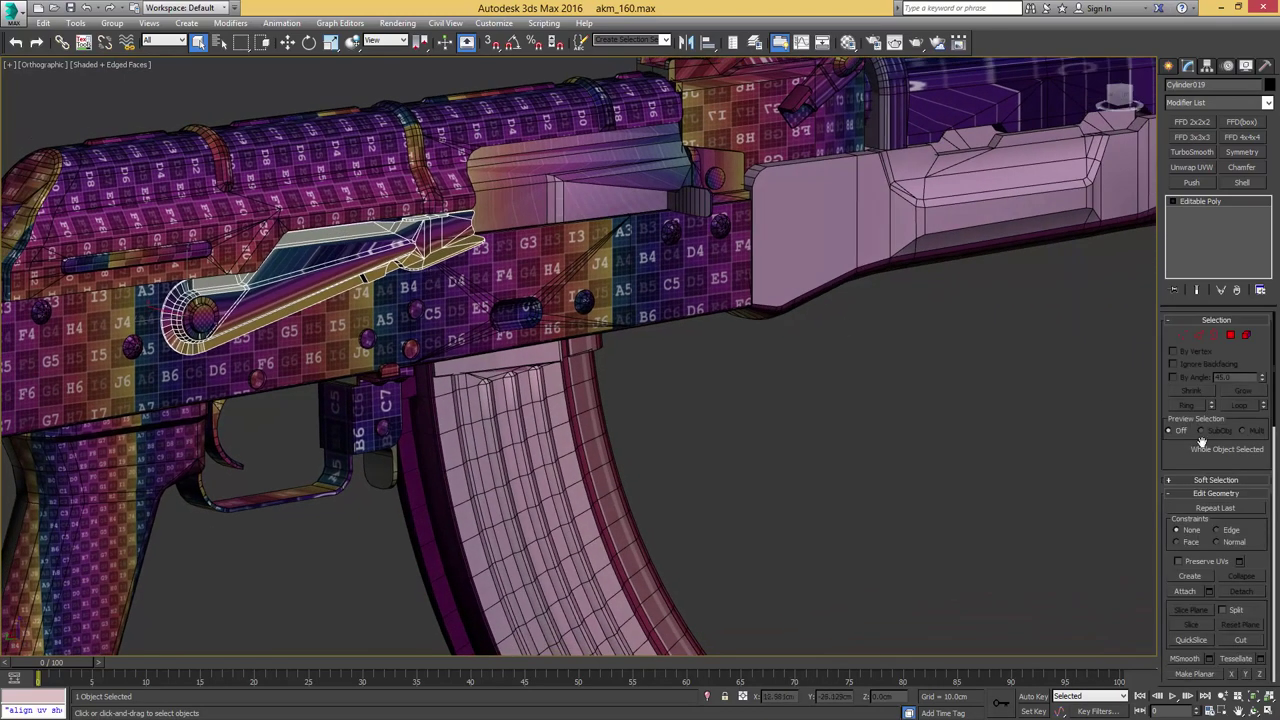
key(ctrl+s)
middle_drag(765, 367, 1031, 346)
scroll(992, 345, down, 2)
middle_drag(871, 338, 970, 343)
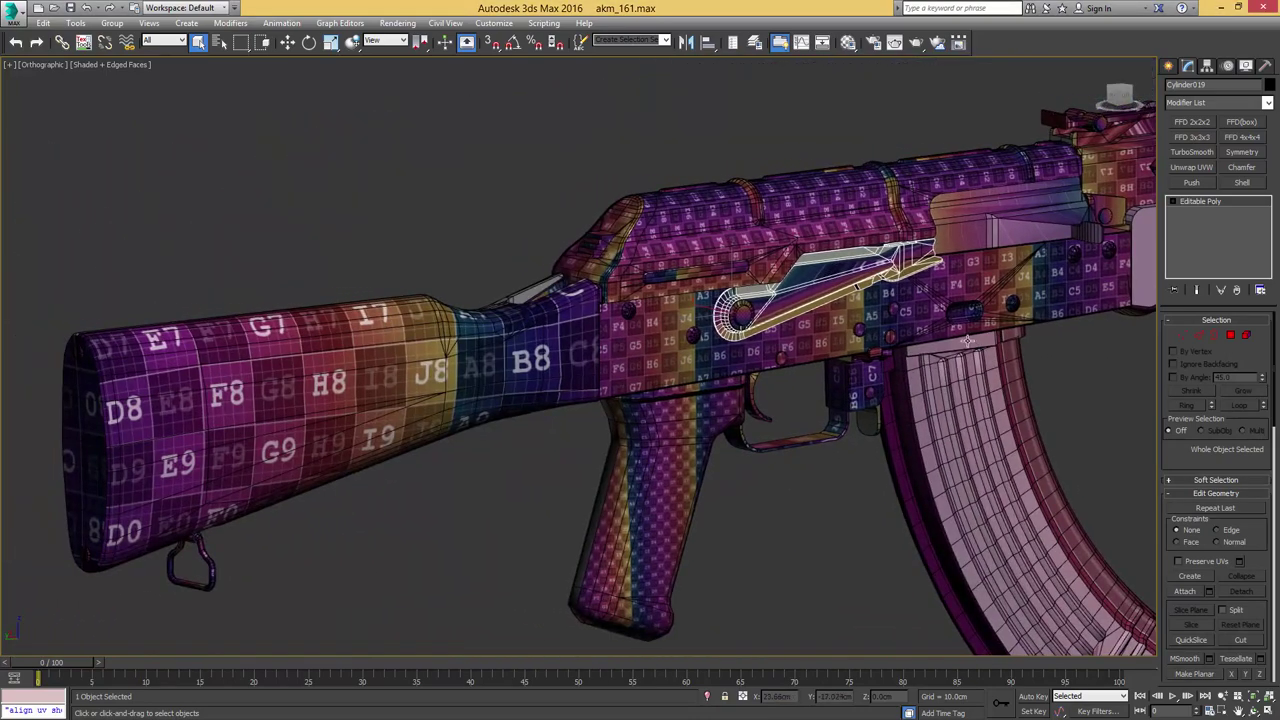
- Examine the checker density on the stock, receiver cover and pistol grip, and compare the parts across the whole rifle
click(578, 333)
middle_drag(233, 413, 289, 401)
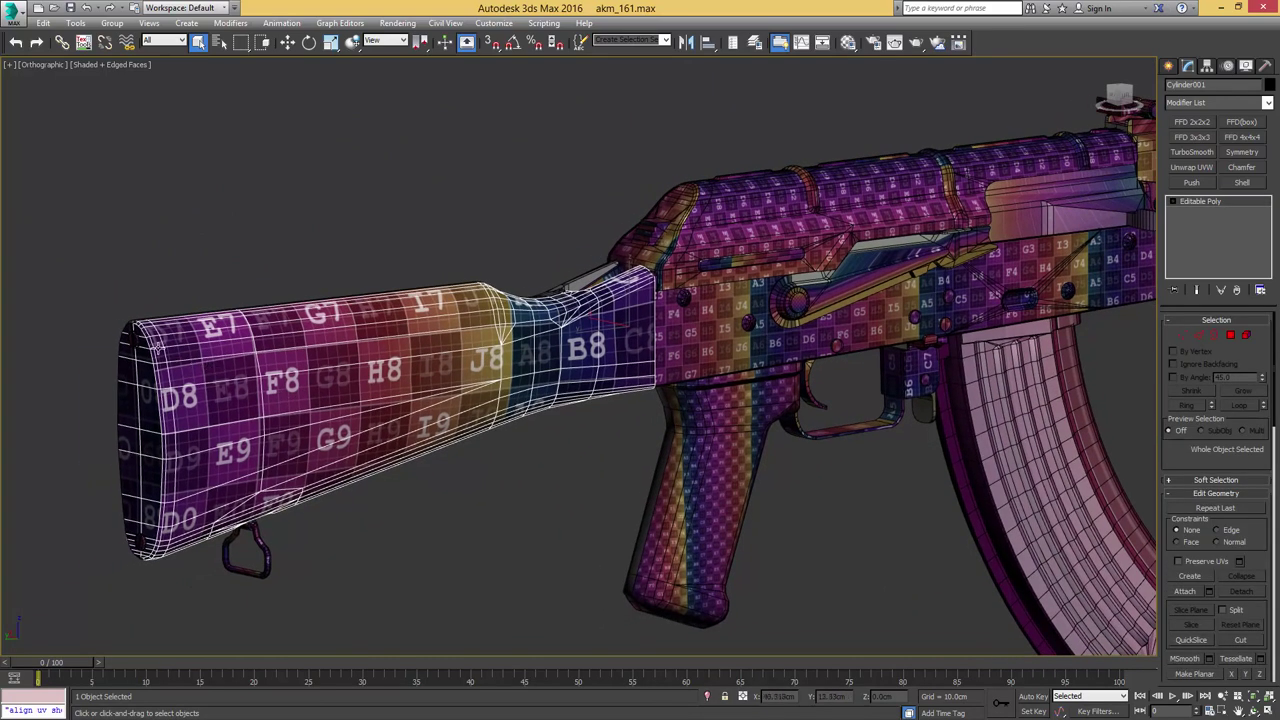
click(705, 326)
click(730, 228)
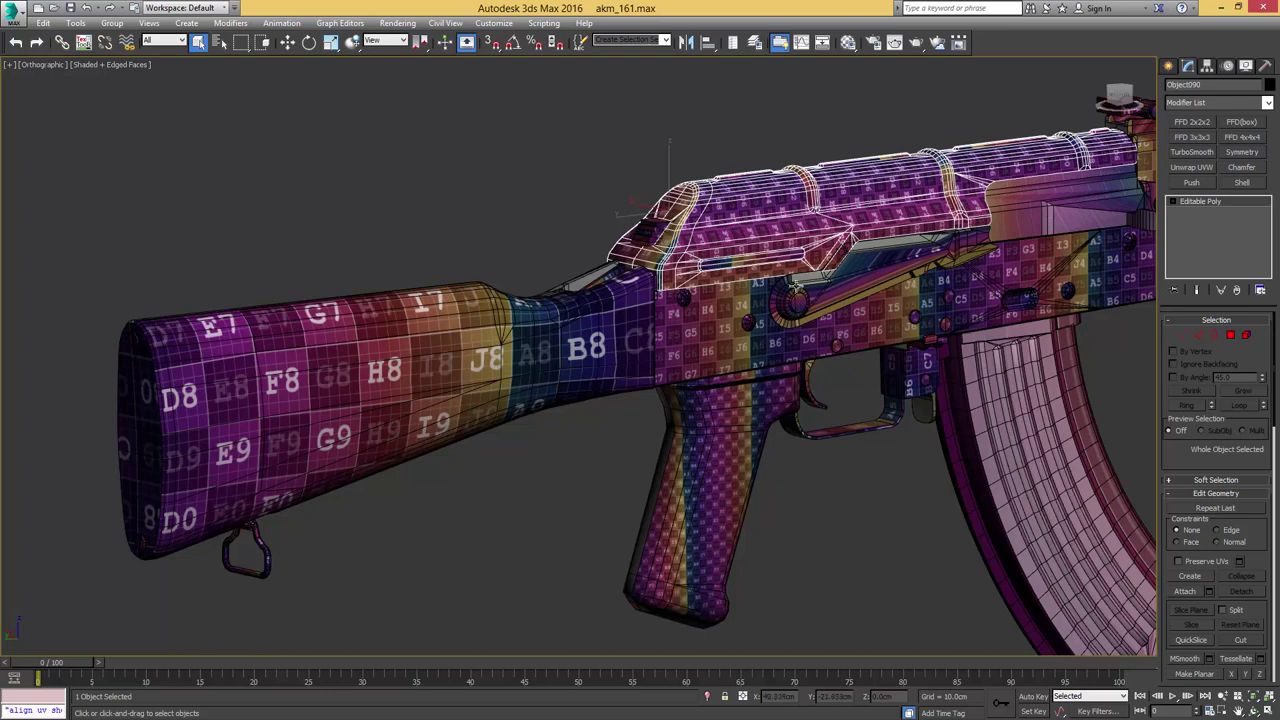
click(762, 388)
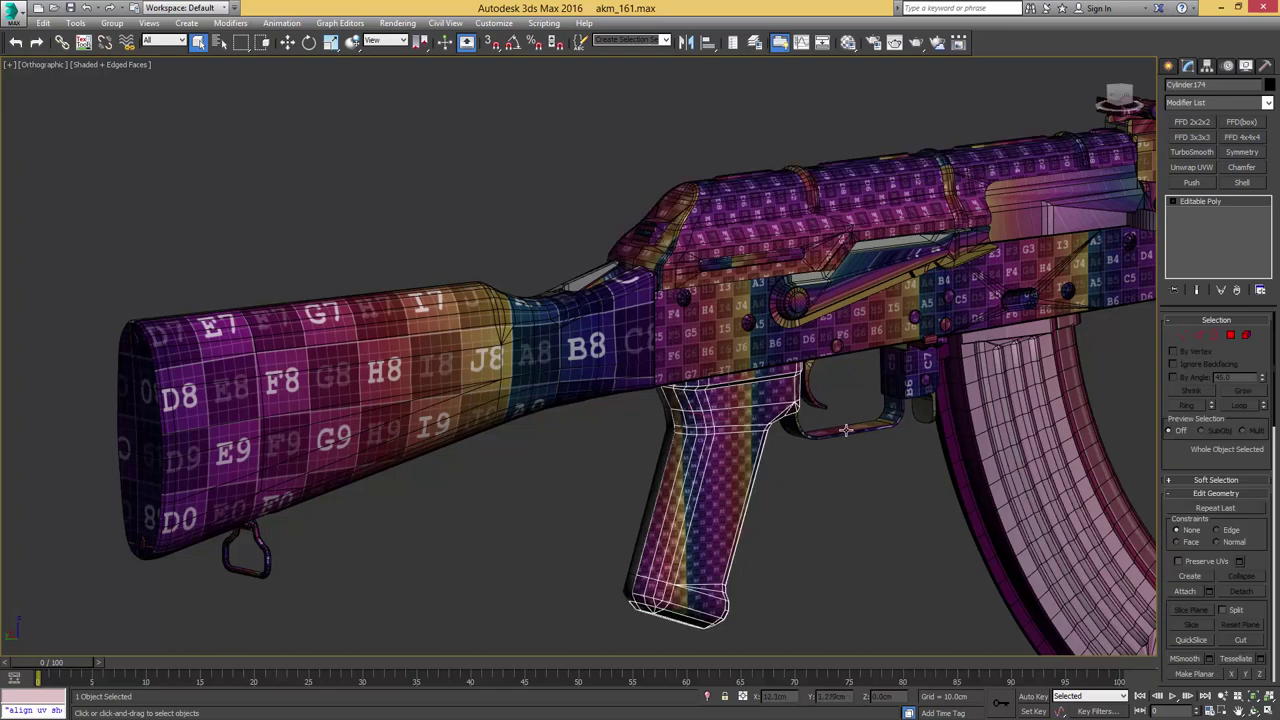
middle_drag(912, 377, 770, 414)
scroll(754, 409, down, 3)
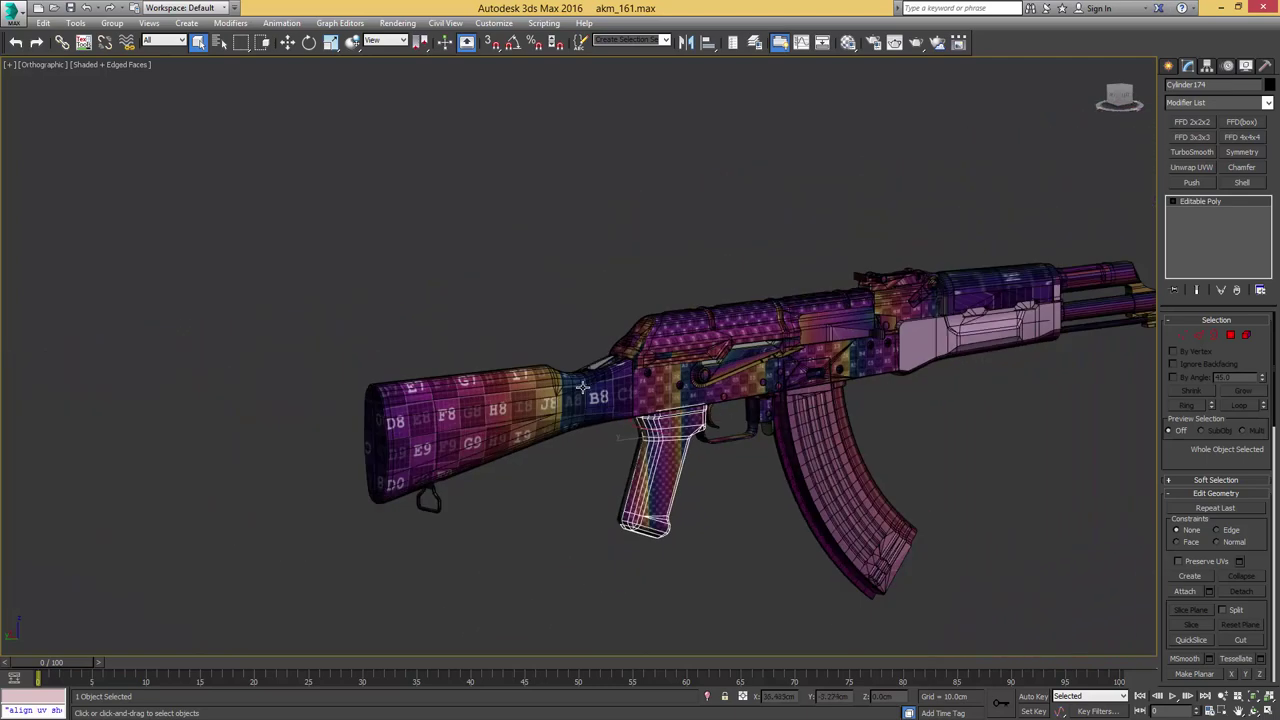
ctrl+click(586, 386)
click(882, 414)
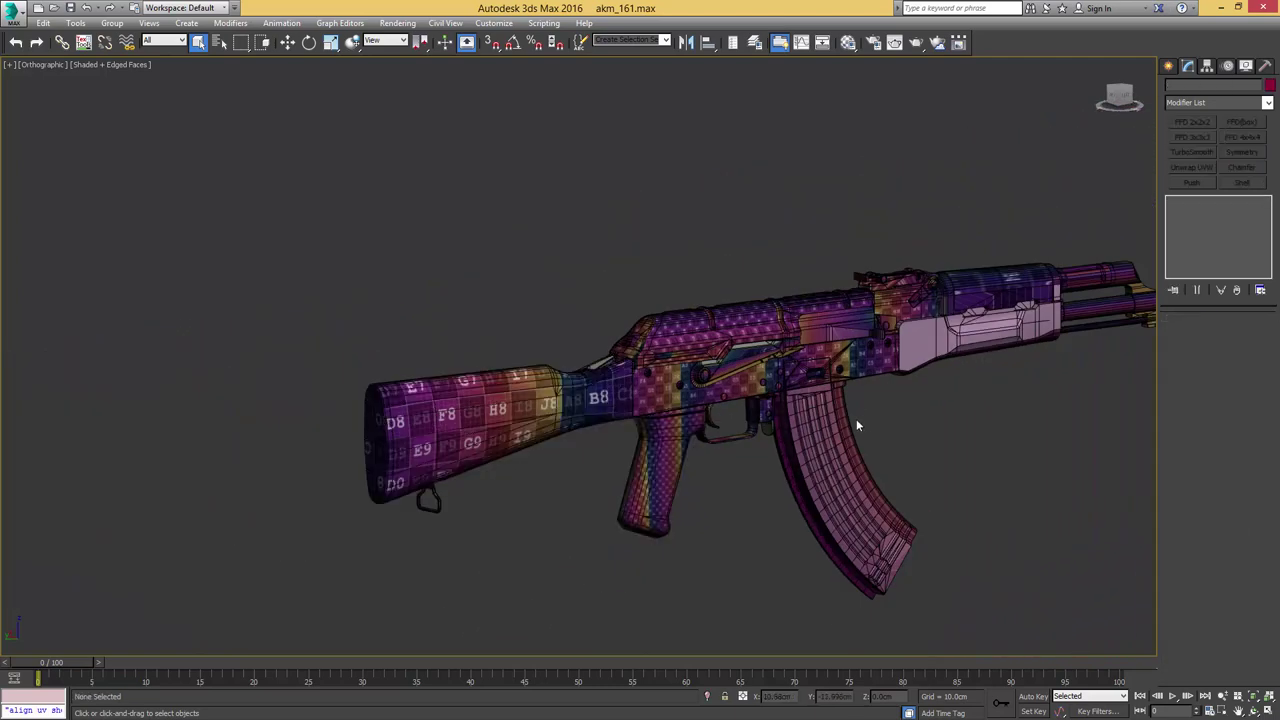
alt+middle_drag(856, 419, 804, 418)
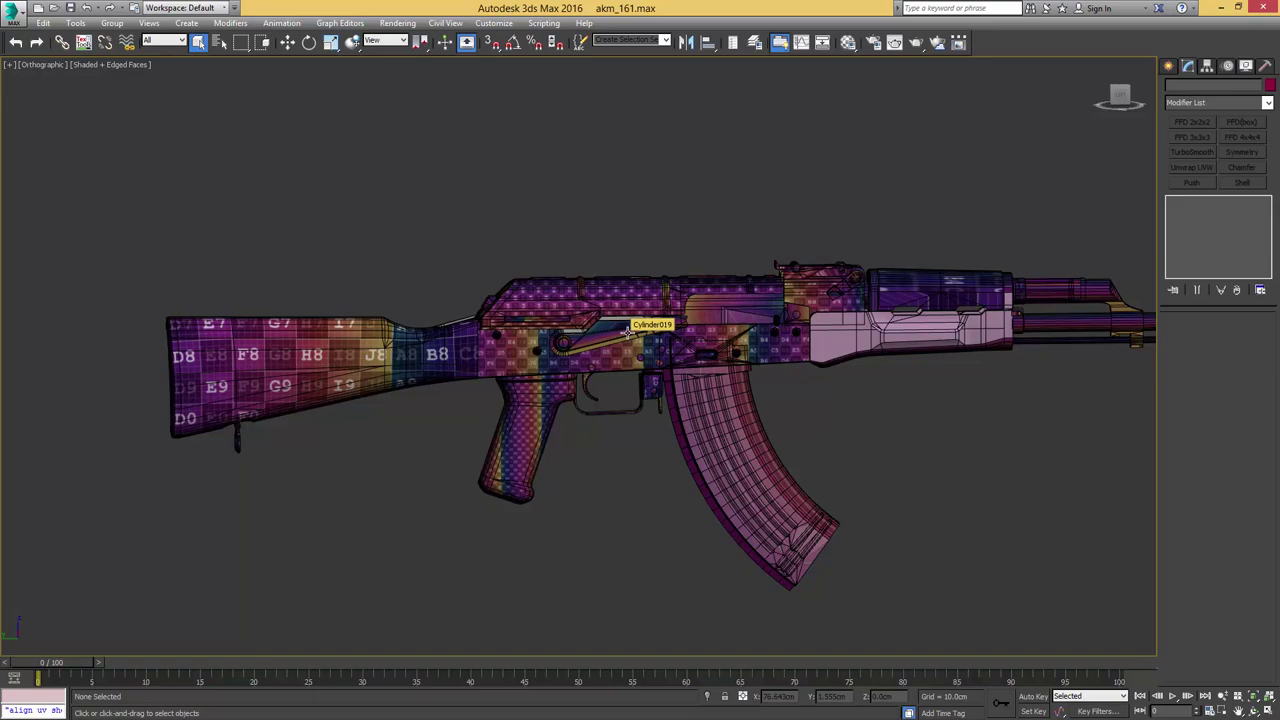
- Select the selector lever and examine the checker pattern around the lever, trigger and trigger guard
click(627, 332)
alt+middle_drag(520, 338, 479, 337)
scroll(573, 360, up, 5)
scroll(573, 360, down, 5)
scroll(521, 365, up, 4)
middle_drag(636, 431, 706, 368)
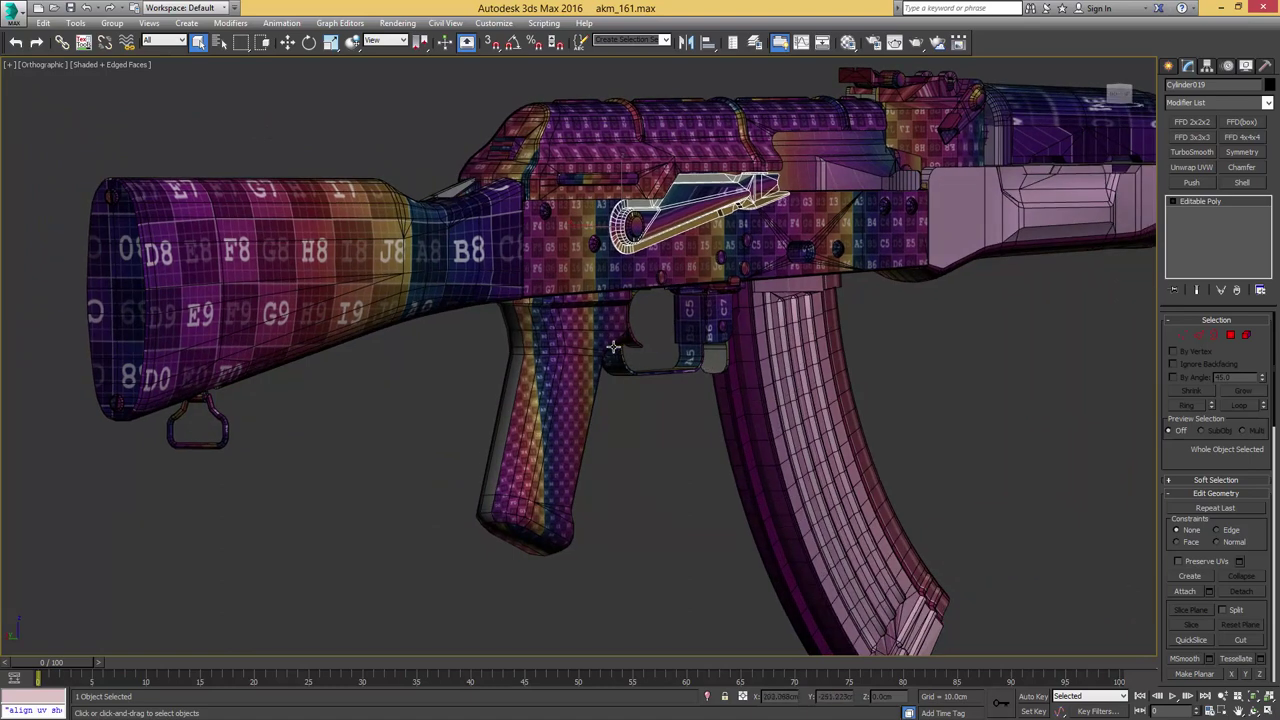
alt+middle_drag(611, 331, 593, 347)
alt+middle_drag(528, 317, 604, 356)
scroll(630, 344, up, 2)
scroll(703, 377, up, 5)
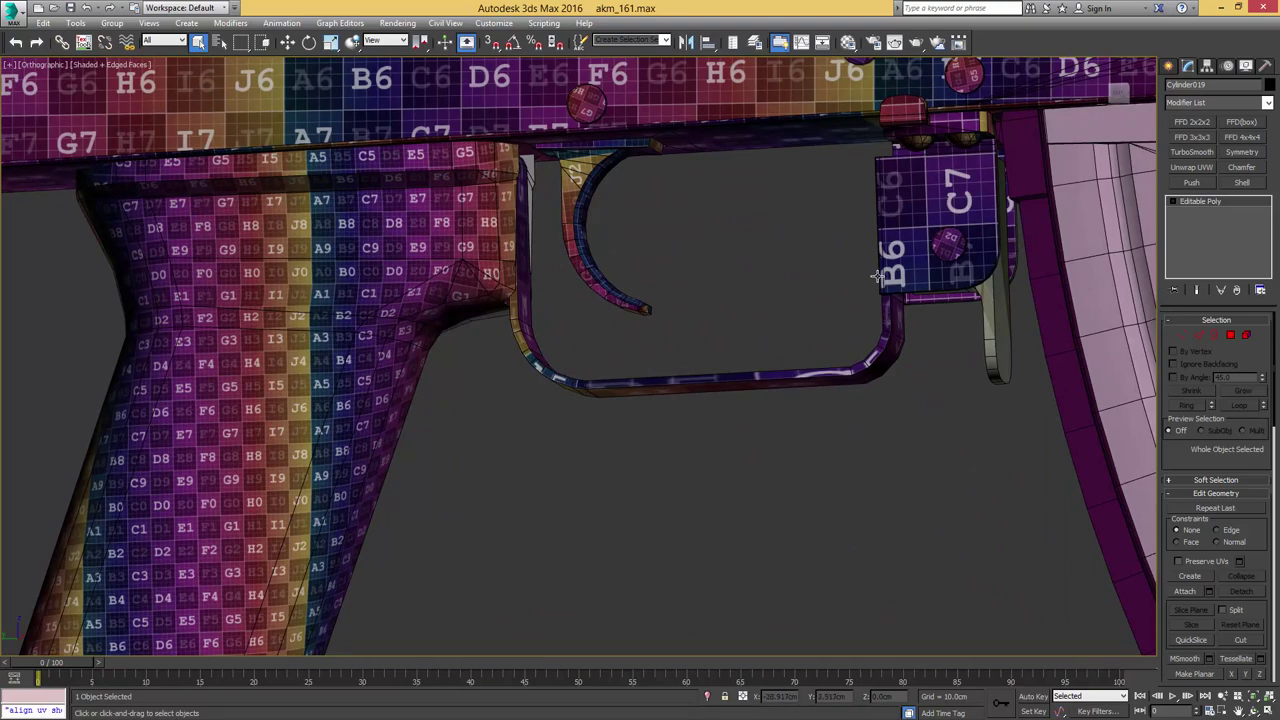
scroll(780, 372, down, 3)
alt+middle_drag(763, 377, 797, 363)
middle_drag(764, 284, 752, 380)
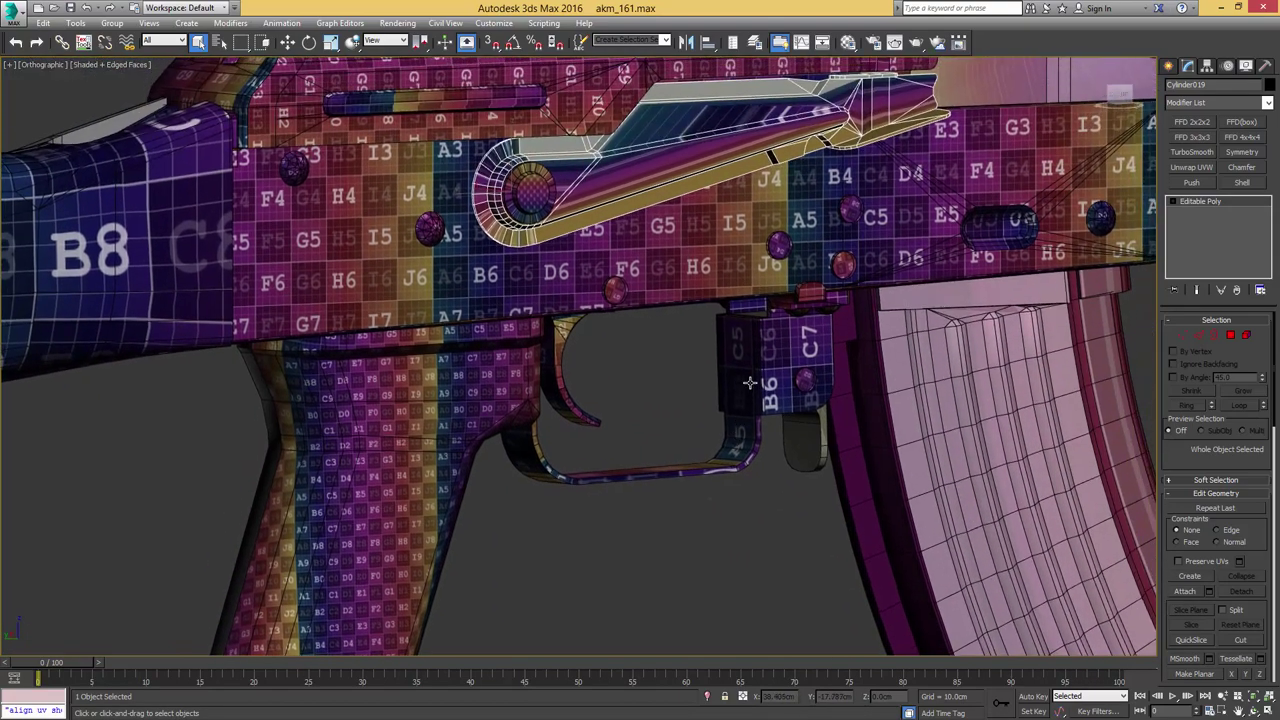
scroll(752, 372, up, 5)
scroll(755, 288, up, 4)
- Select the trigger guard and examine the checker pattern across its front block, bent corners and mounting flanges
click(733, 325)
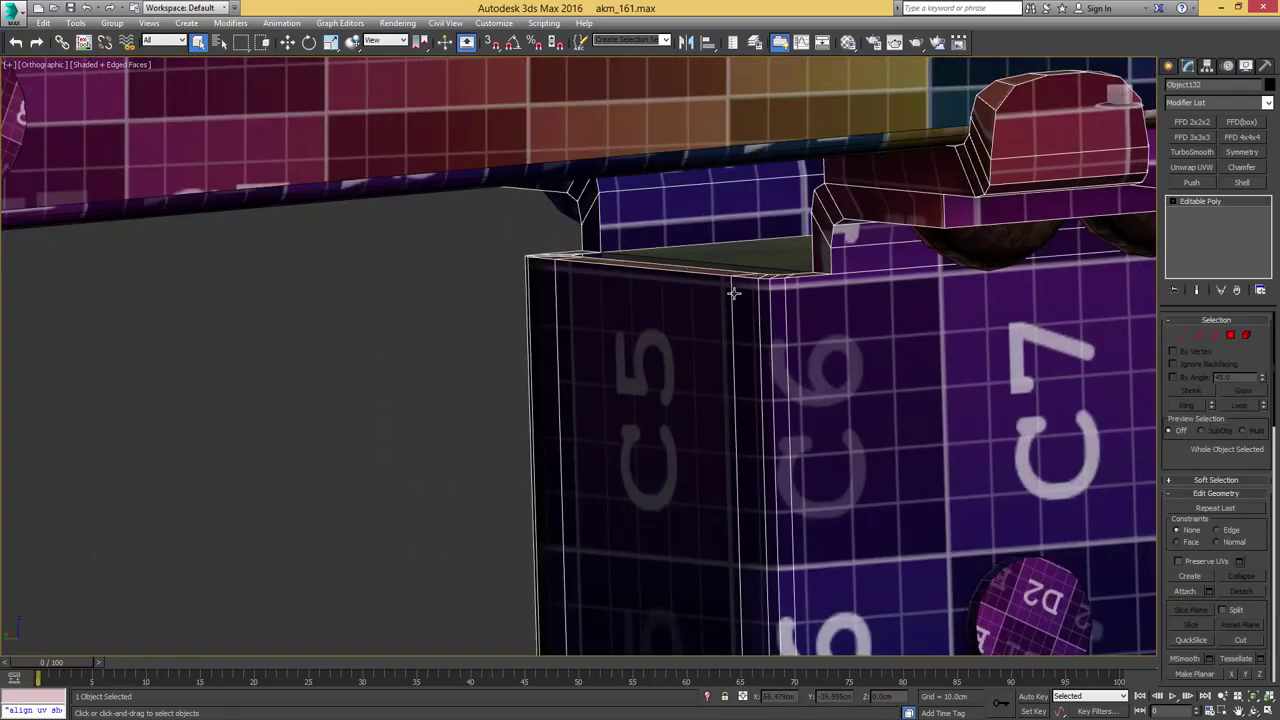
scroll(722, 378, down, 5)
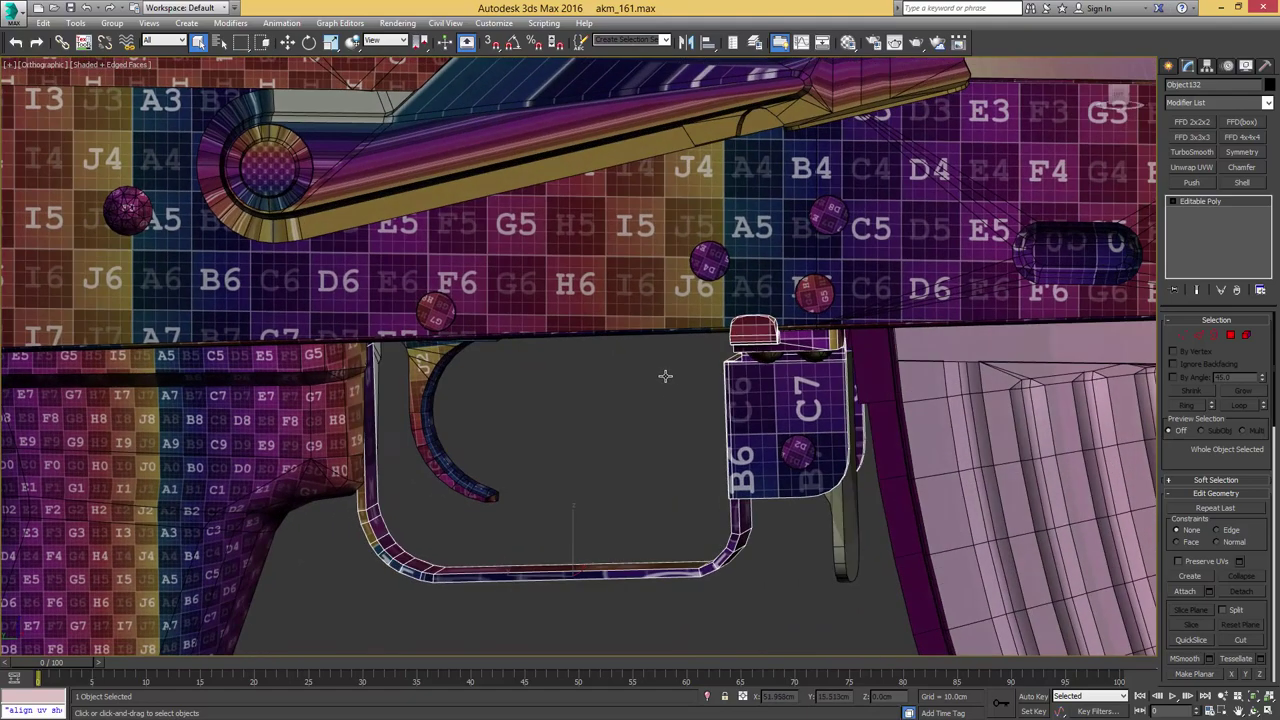
scroll(621, 414, down, 2)
middle_drag(622, 412, 738, 334)
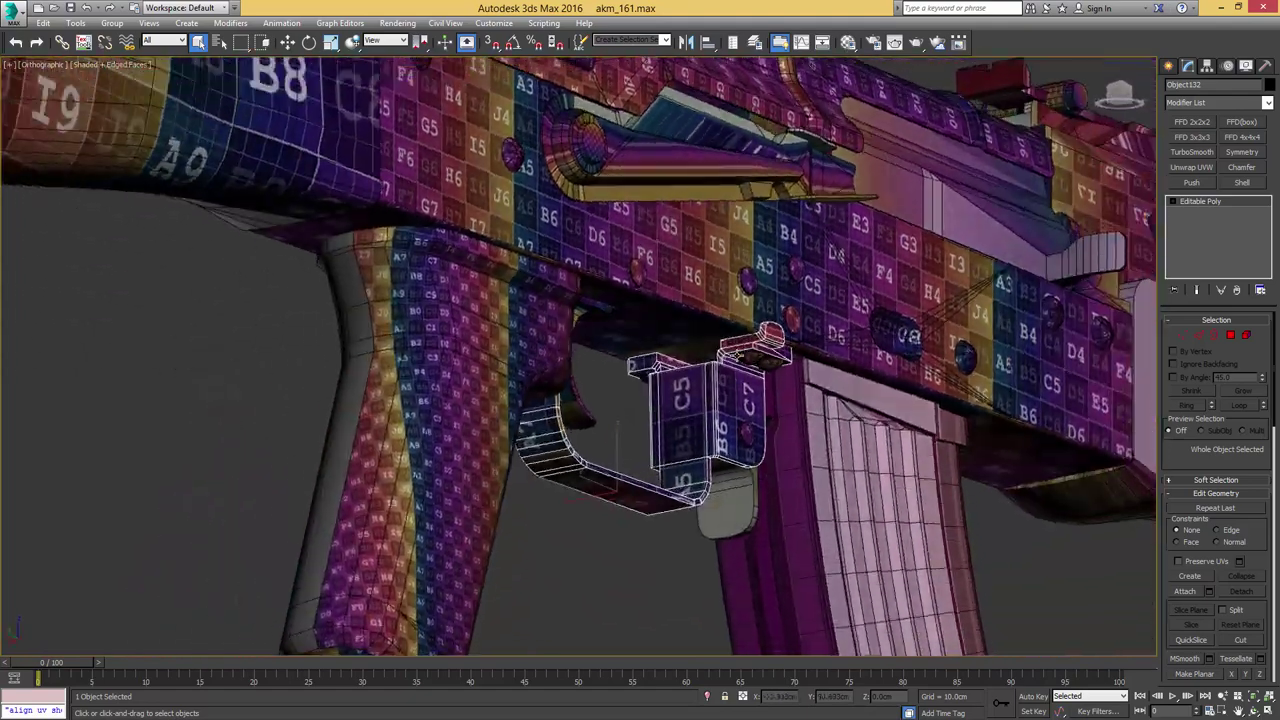
scroll(721, 362, up, 4)
scroll(717, 361, up, 3)
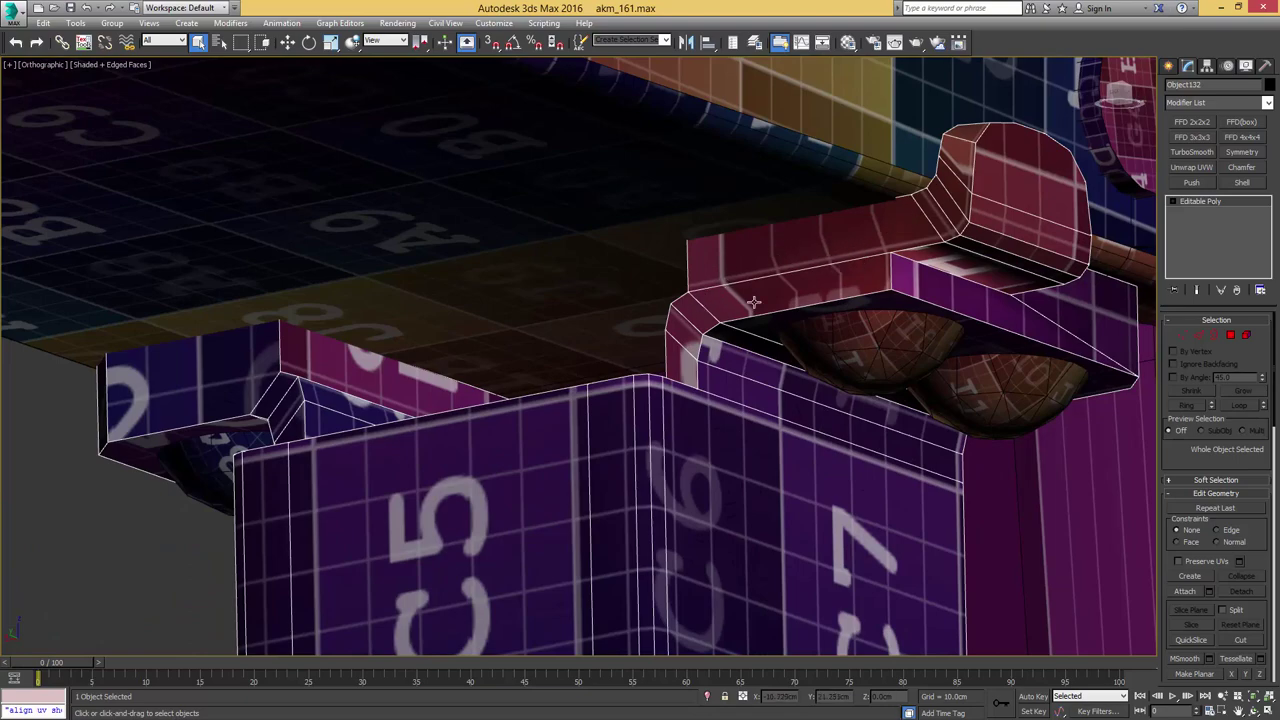
scroll(740, 297, down, 3)
mouse_move(740, 297)
alt+middle_down()
mouse_move(751, 306)
mouse_move(736, 306)
alt+middle_up()
middle_drag(768, 258, 729, 297)
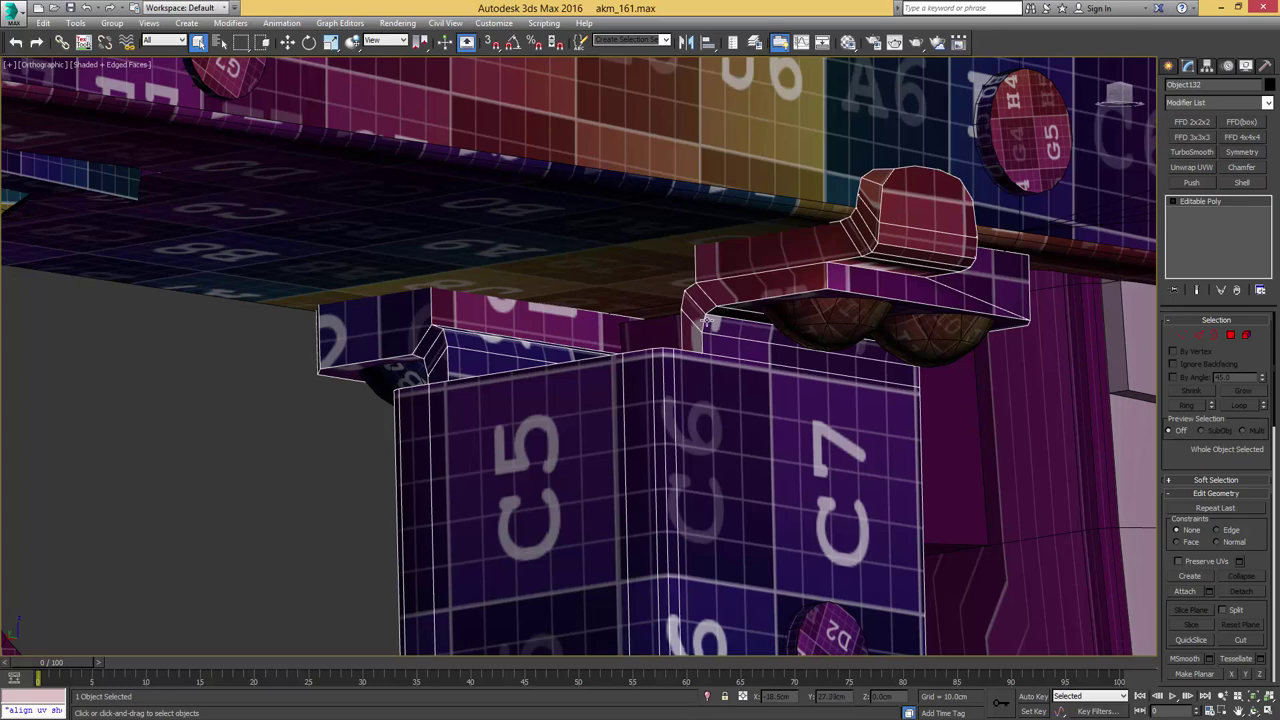
scroll(770, 285, up, 5)
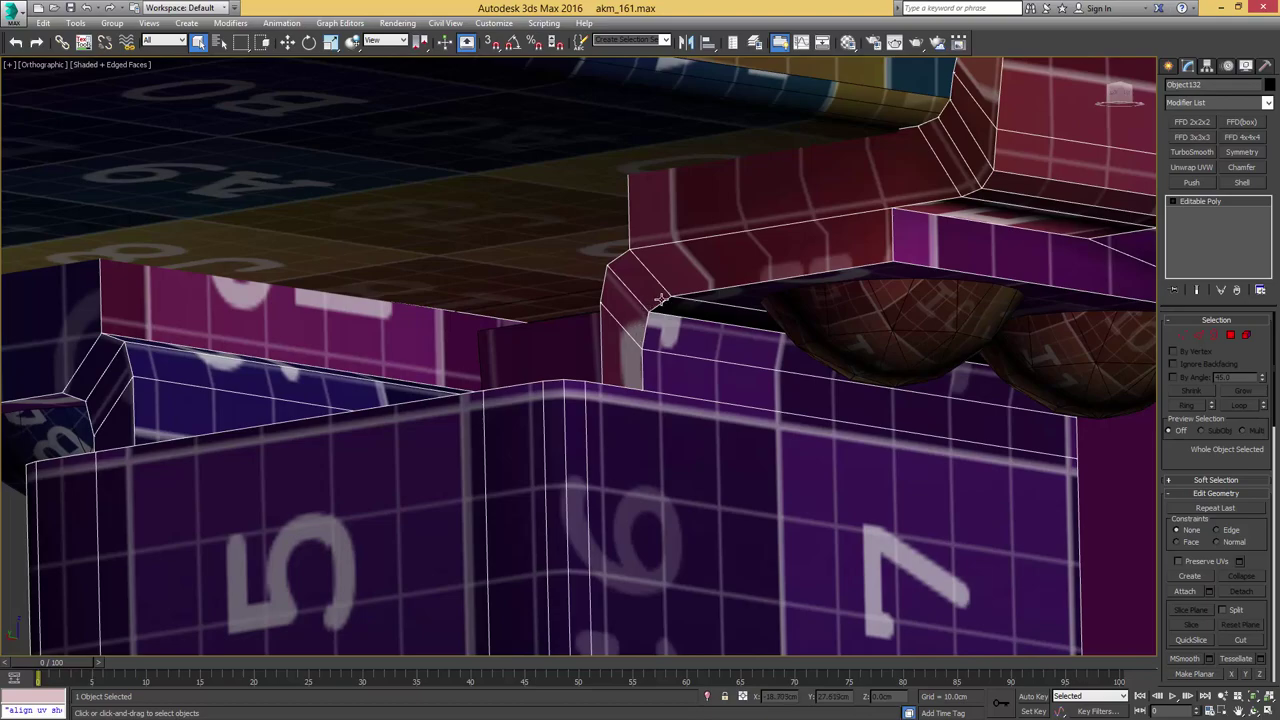
scroll(696, 290, down, 8)
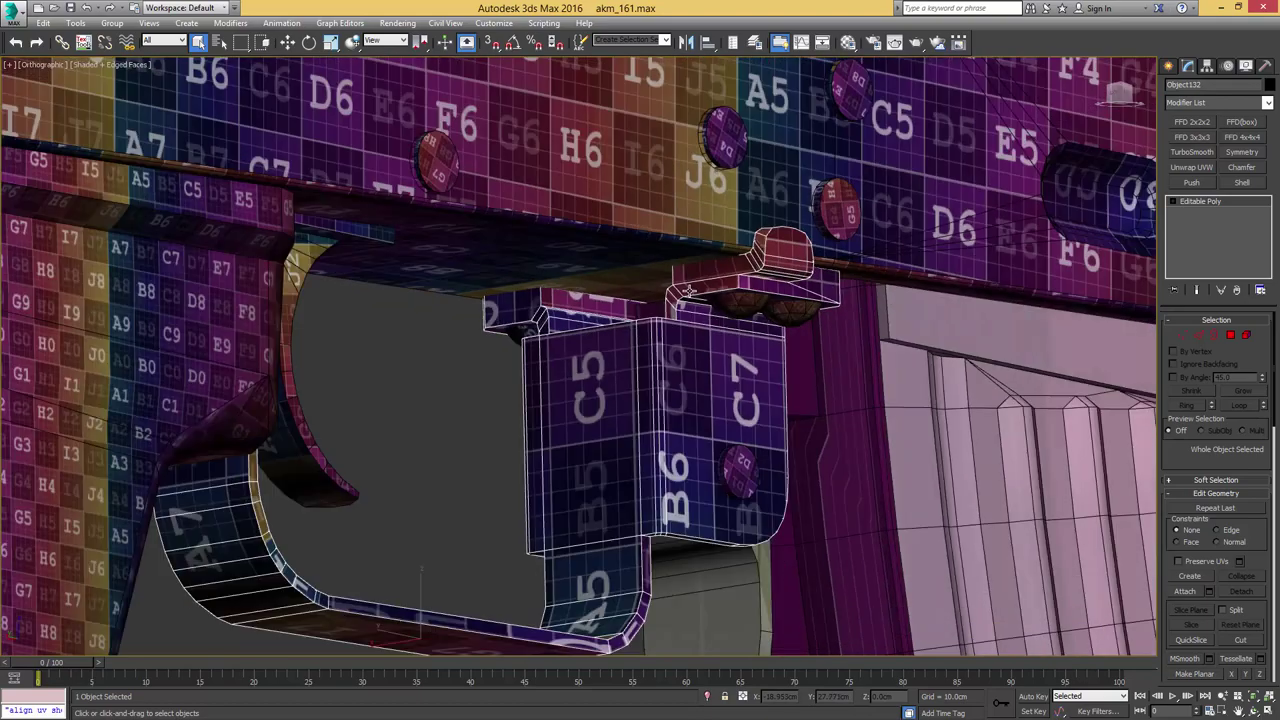
scroll(690, 290, down, 4)
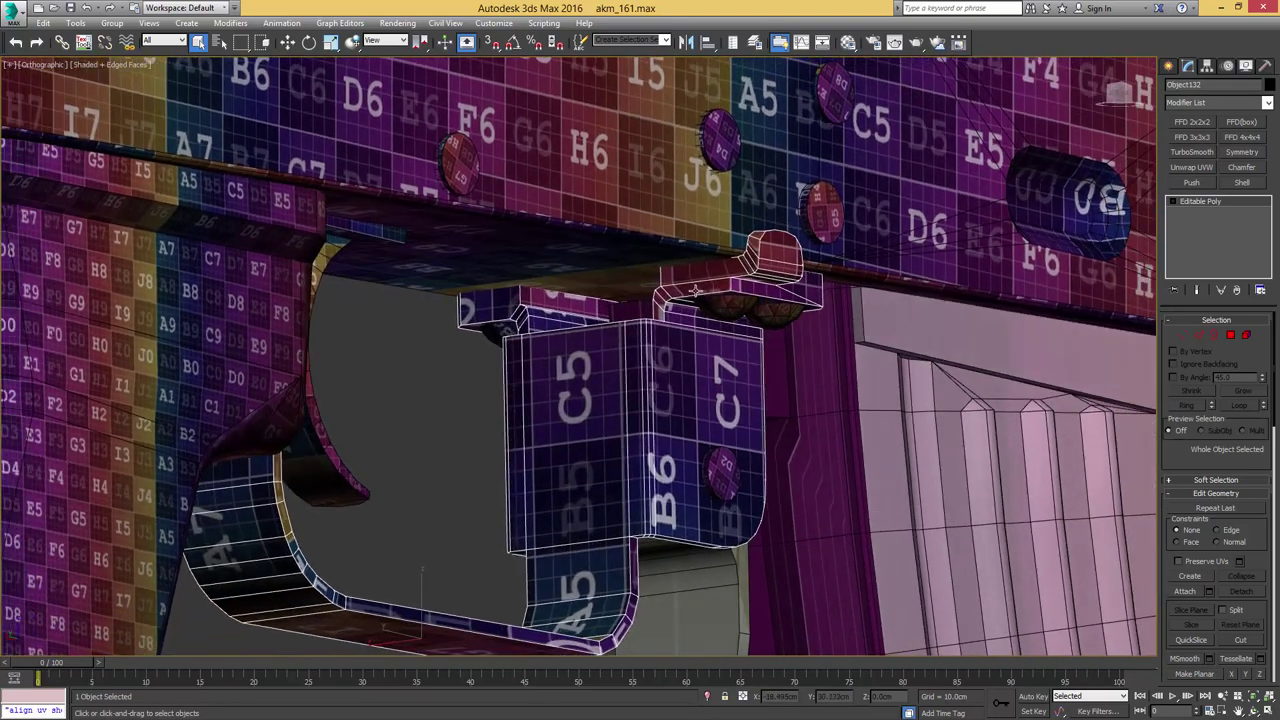
- Examine the checker on the trigger guard's magazine-facing edge, bent flange and rivets up close
scroll(652, 291, up, 8)
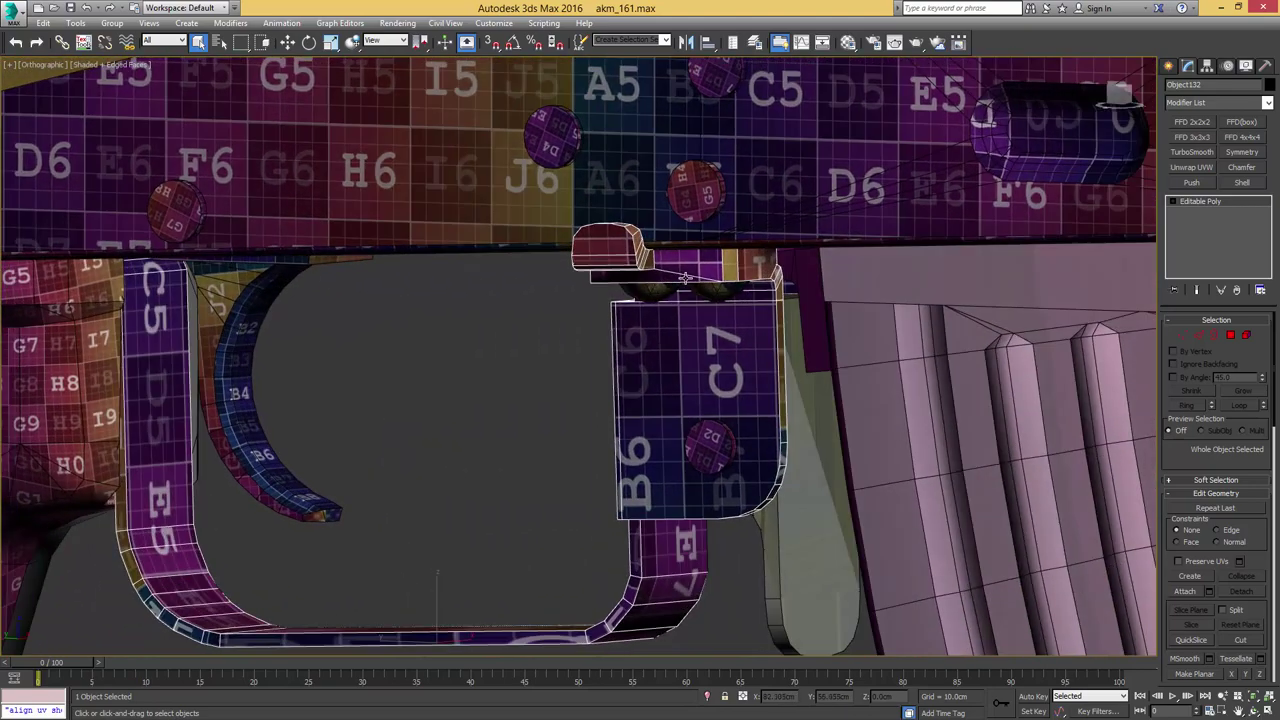
scroll(752, 277, up, 4)
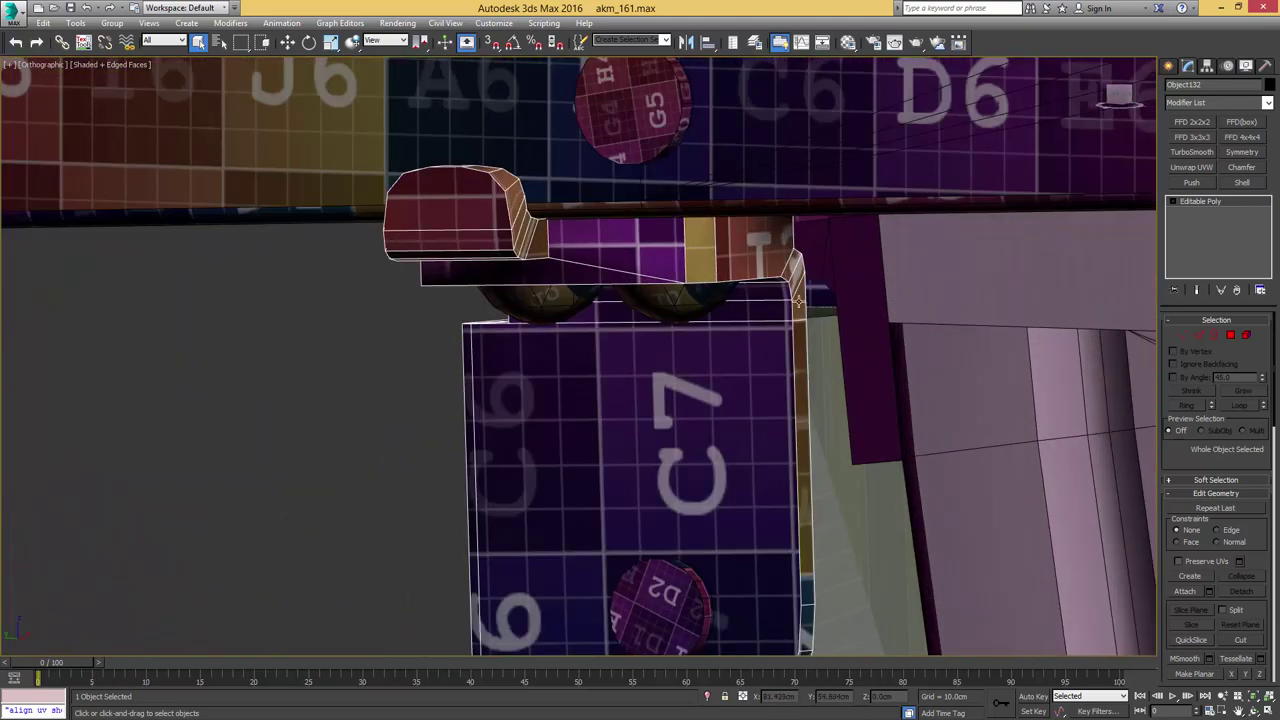
alt+middle_drag(787, 265, 692, 279)
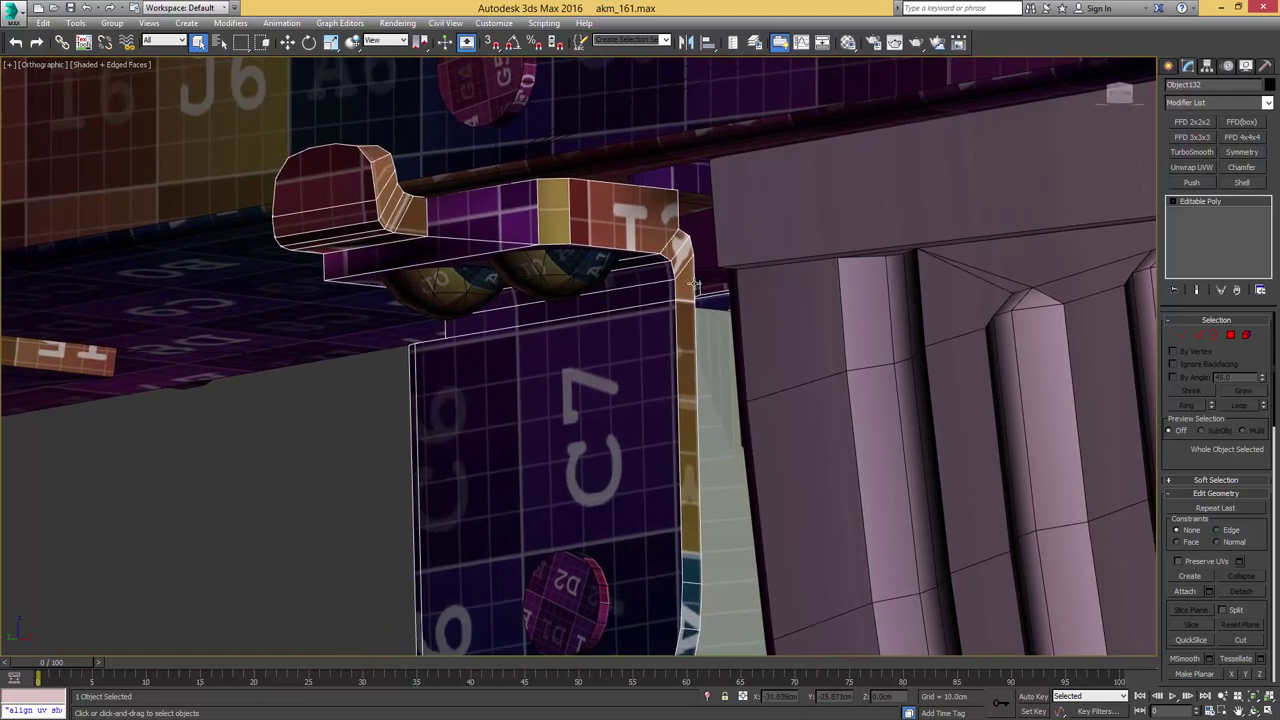
scroll(692, 280, up, 4)
middle_drag(641, 235, 718, 232)
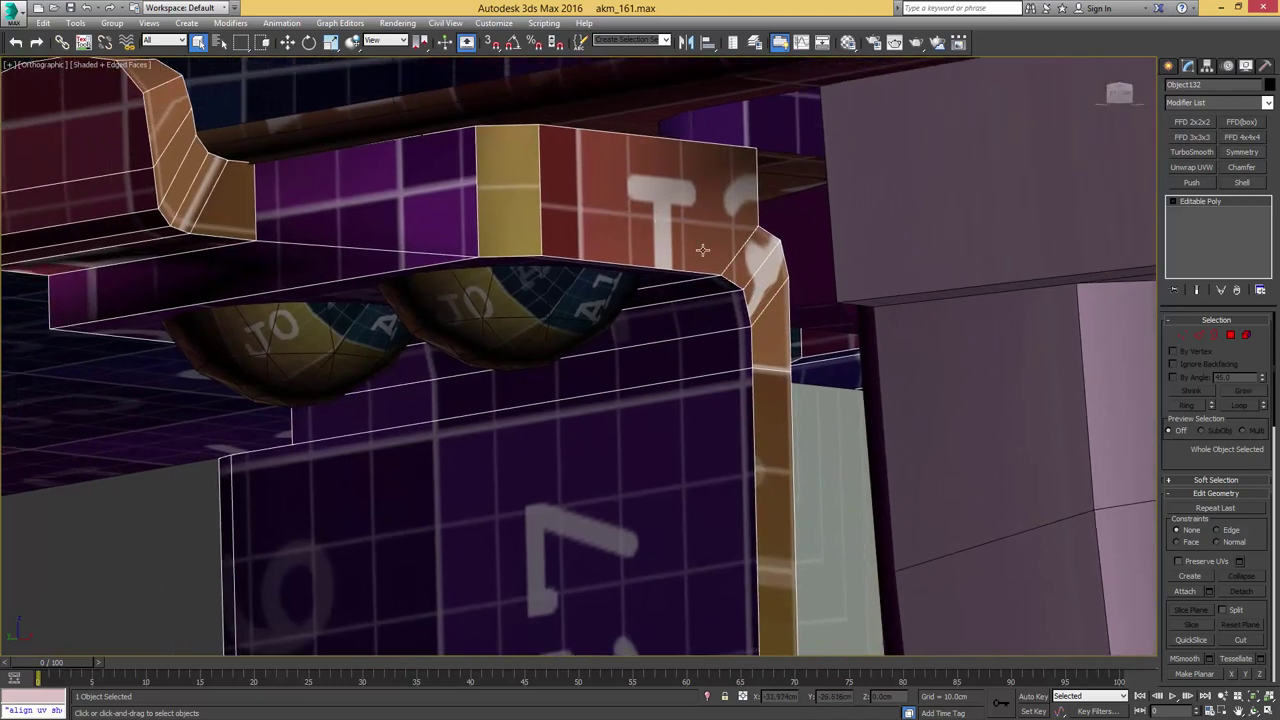
scroll(640, 285, down, 4)
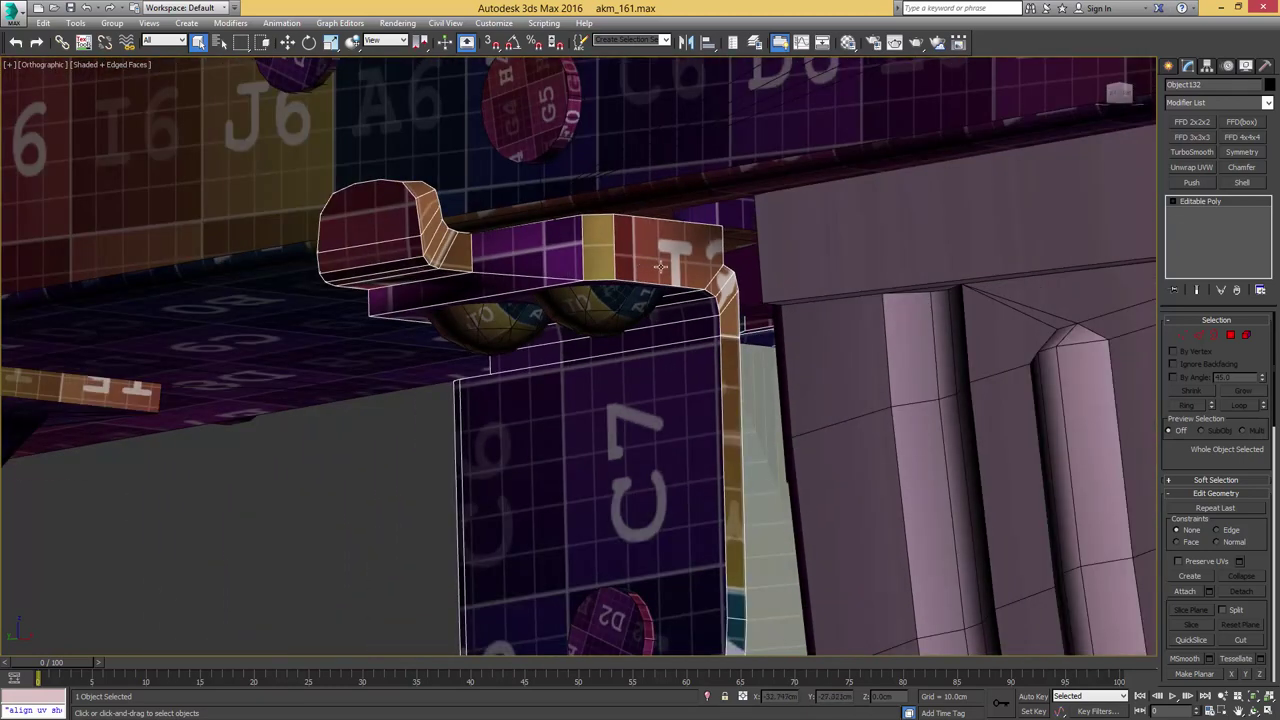
- Compare the trigger guard's checker scale with the pistol grip, receiver, stock and magazine from several angles
alt+middle_drag(705, 298, 866, 358)
middle_drag(624, 414, 674, 371)
scroll(674, 371, up, 4)
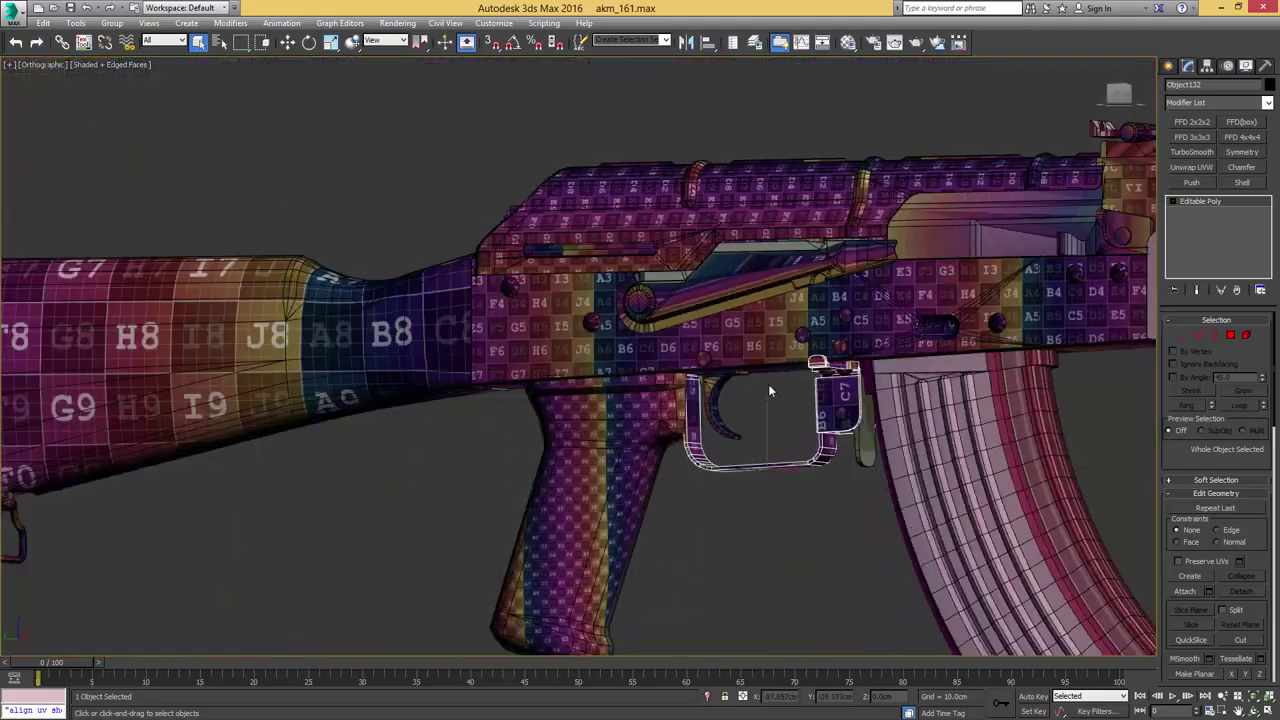
scroll(797, 404, up, 2)
middle_drag(769, 429, 787, 377)
alt+middle_drag(787, 377, 809, 406)
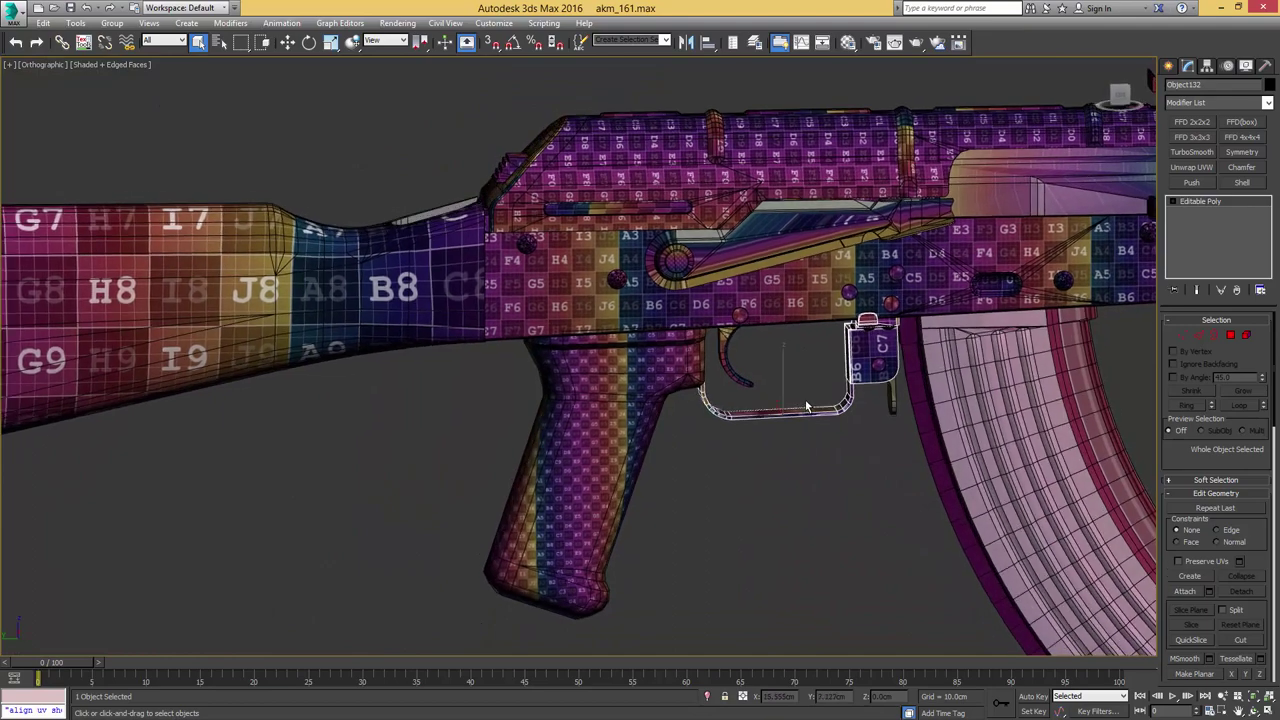
middle_drag(669, 393, 762, 389)
alt+middle_drag(577, 375, 684, 358)
middle_drag(684, 358, 688, 405)
middle_drag(790, 414, 688, 411)
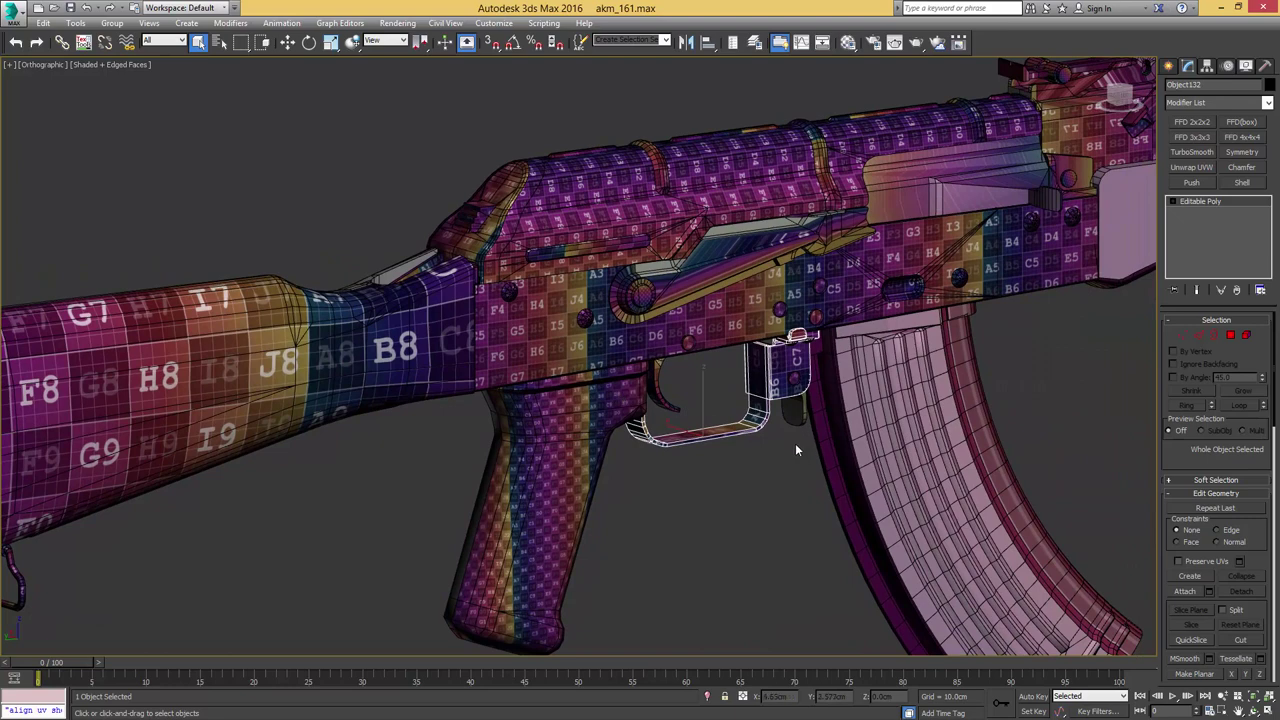